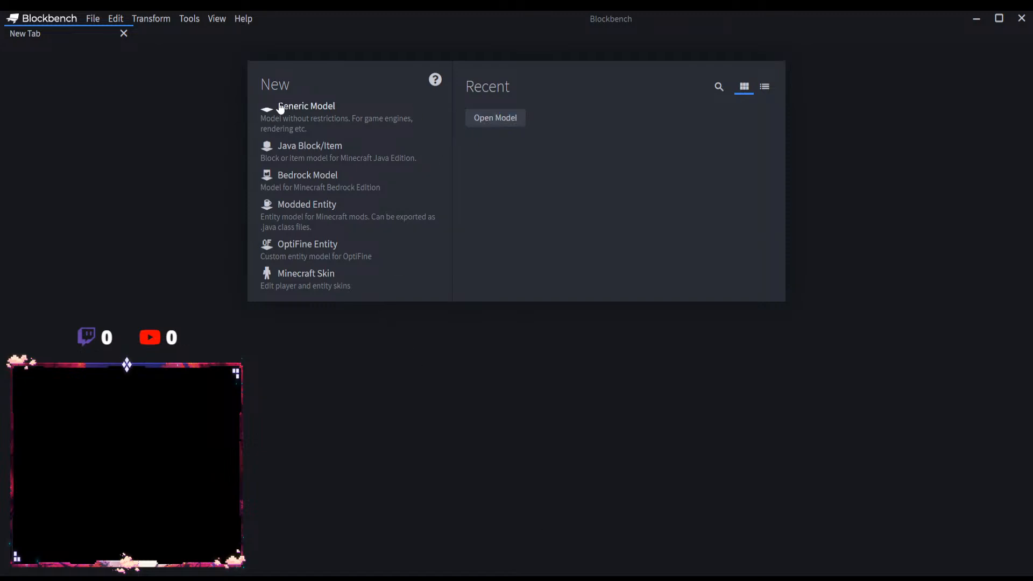
Step: Create a new Modded Entity project with the file name "Water Magic: Water Dome"
click(95, 18)
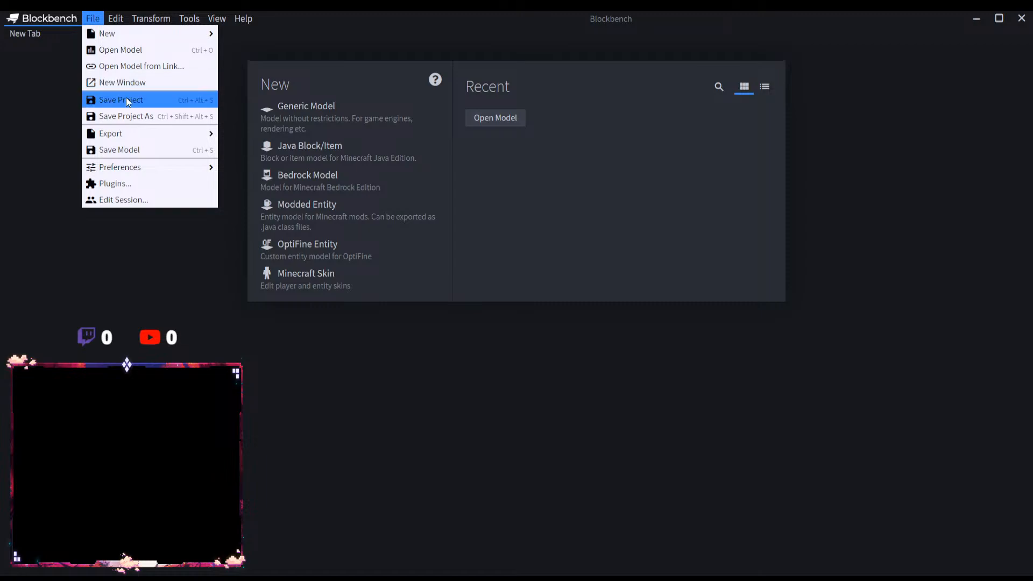
click(307, 211)
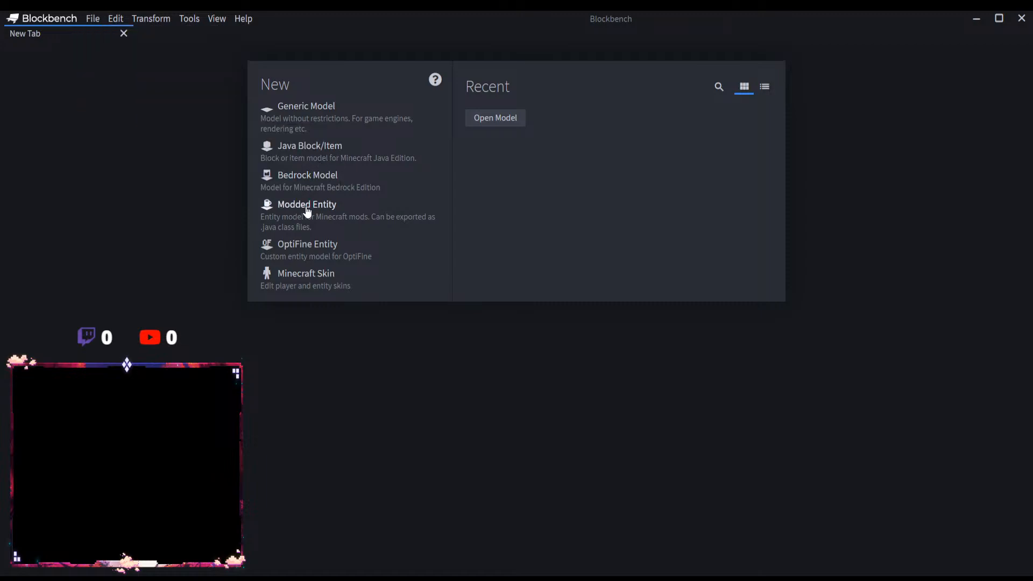
click(308, 211)
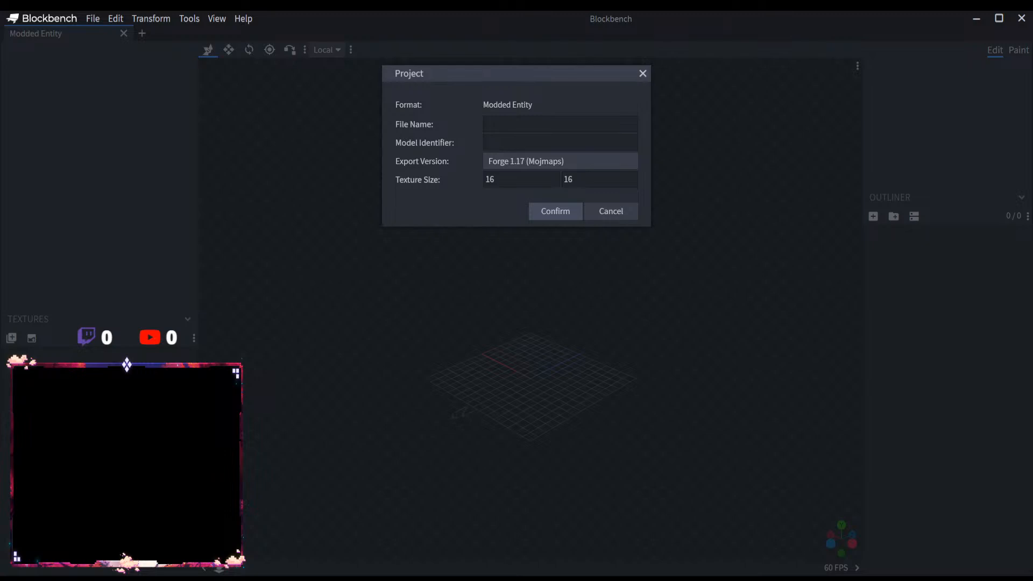
text(Water Dome)
text(Water Magic)
text(:)
drag(531, 124, 464, 128)
key(ctrl+c)
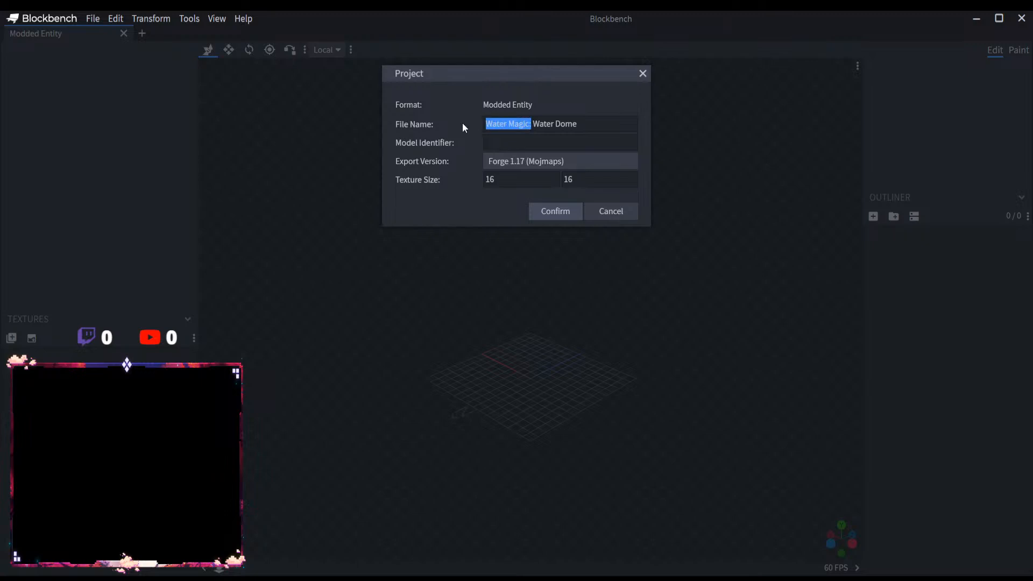
click(569, 144)
click(563, 209)
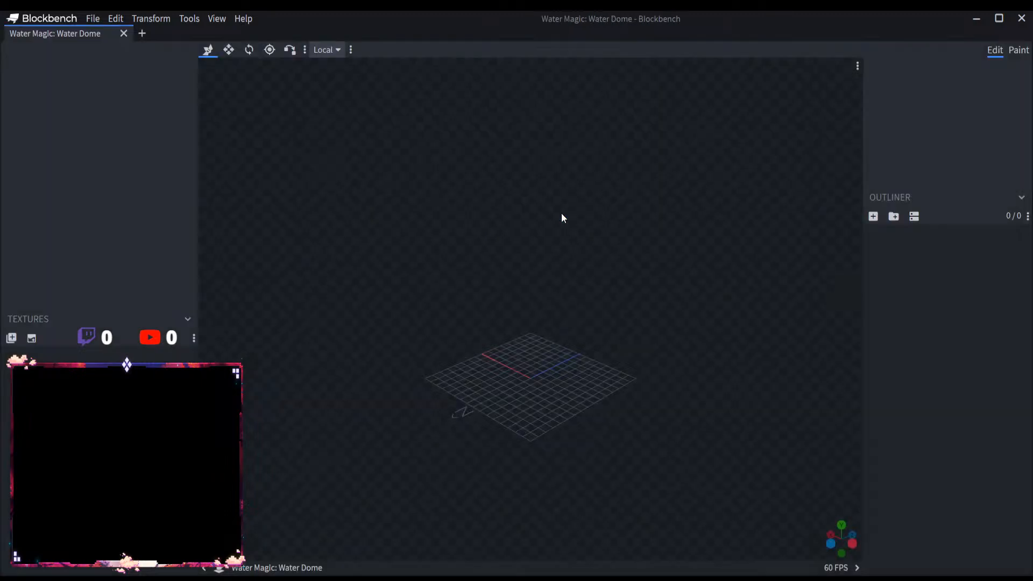
Step: Add a top-level group named WaterDomeMain to the outliner
click(893, 216)
key(ctrl+v)
key(Return)
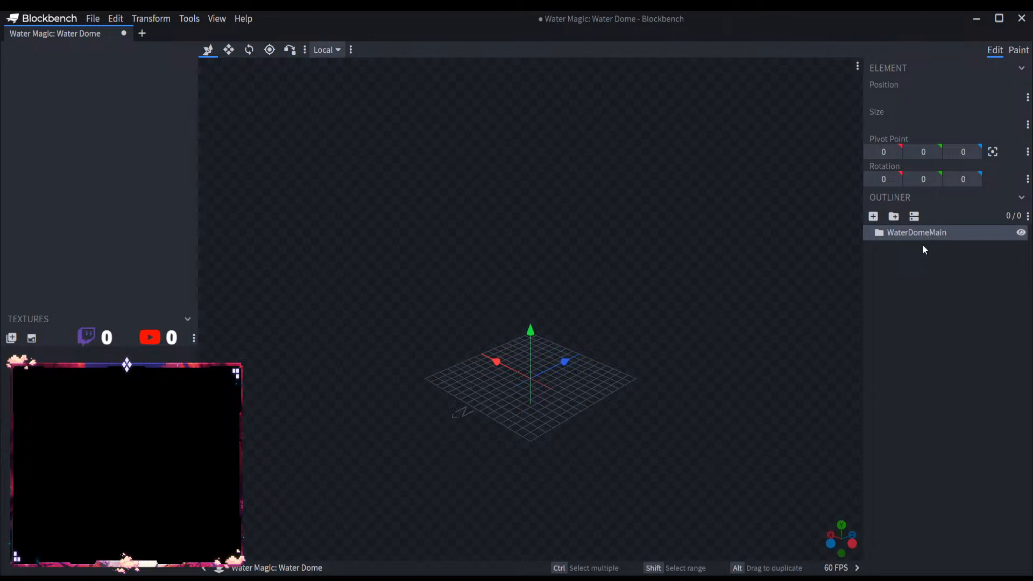
Step: Add a group inside WaterDomeMain and name it WaterDome, reusing that part of the parent group's name
double_click(923, 234)
click(929, 233)
drag(929, 232, 837, 233)
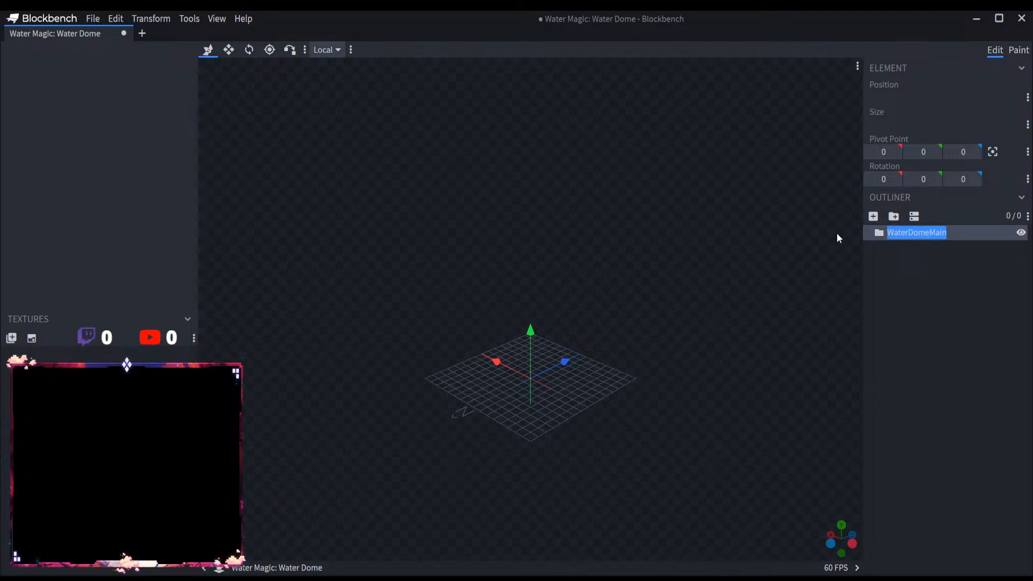
click(930, 232)
drag(929, 232, 881, 233)
key(ctrl+c)
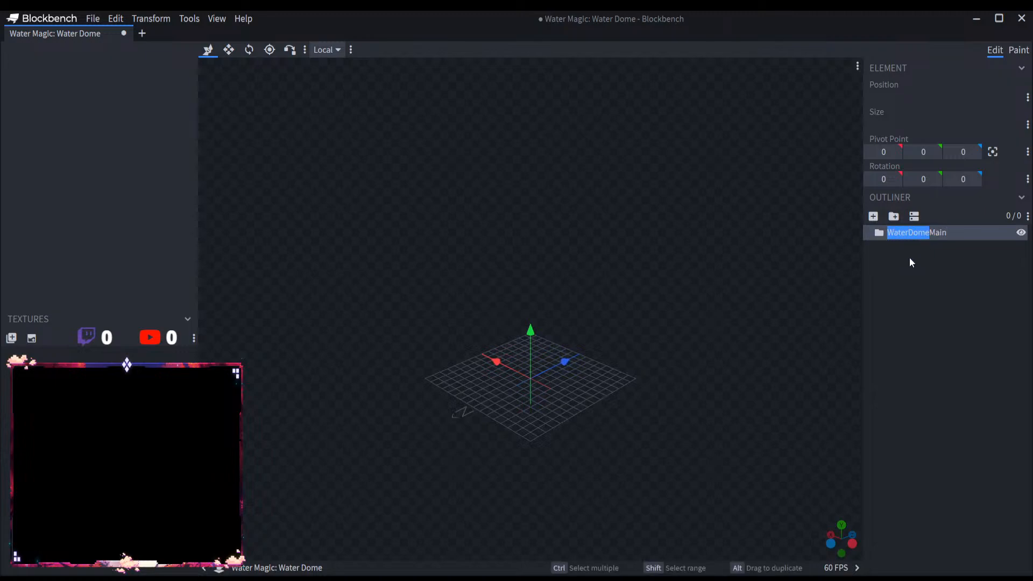
click(935, 259)
click(929, 252)
click(925, 235)
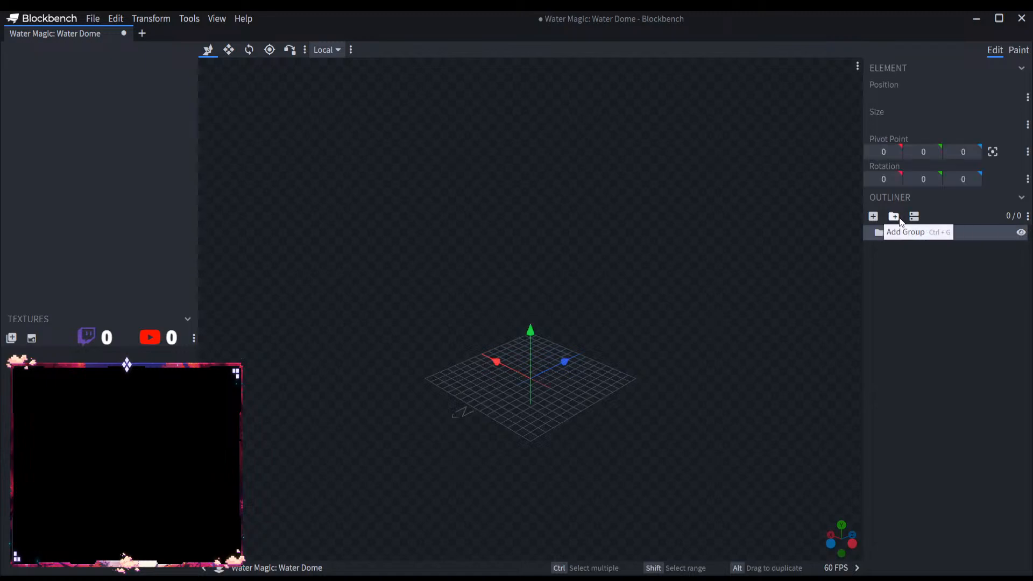
click(893, 216)
double_click(913, 250)
key(ctrl+v)
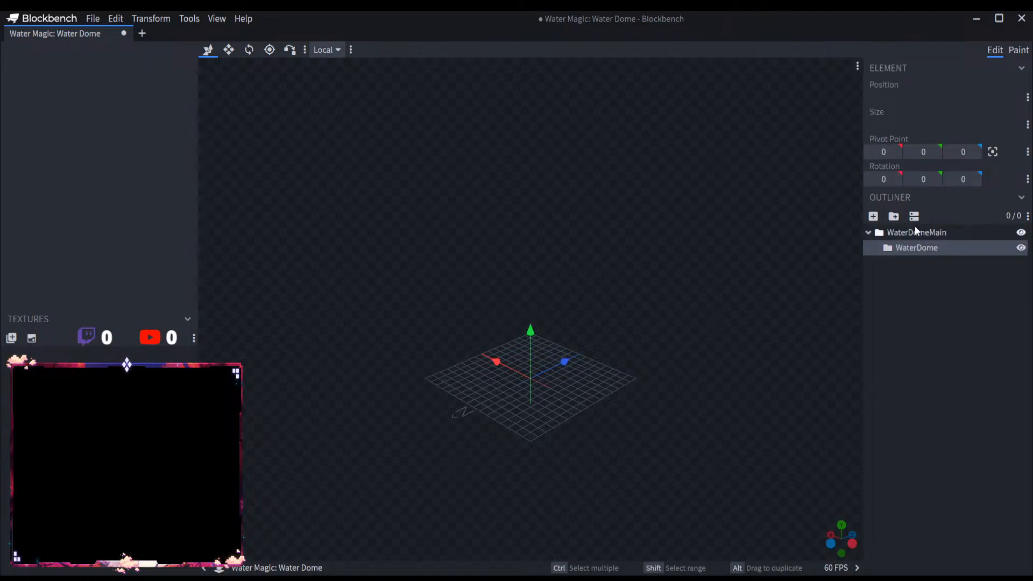
Step: Add a cube named Dome1 inside the WaterDome group and raise it to Y position 4
click(901, 231)
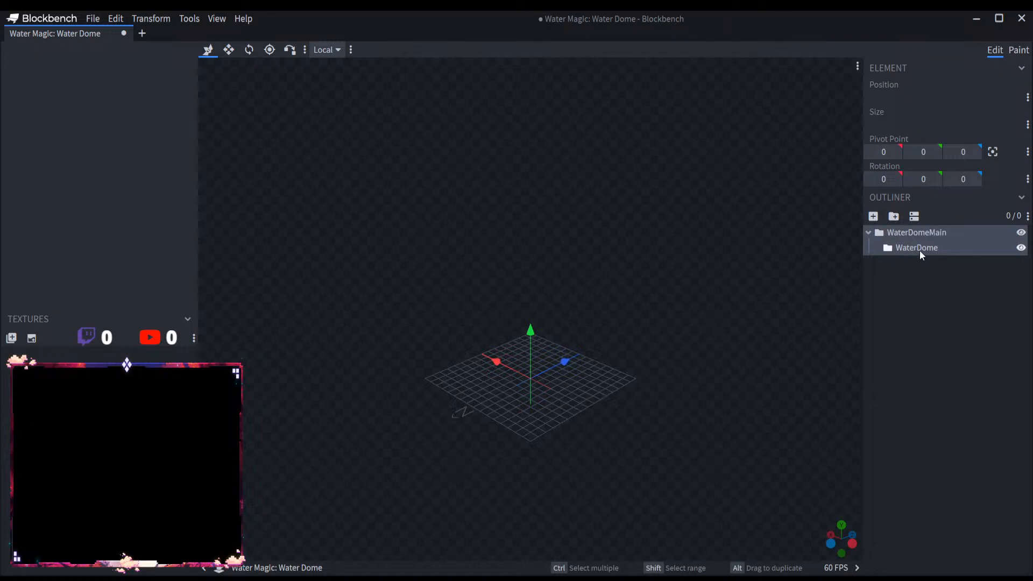
click(917, 248)
click(873, 215)
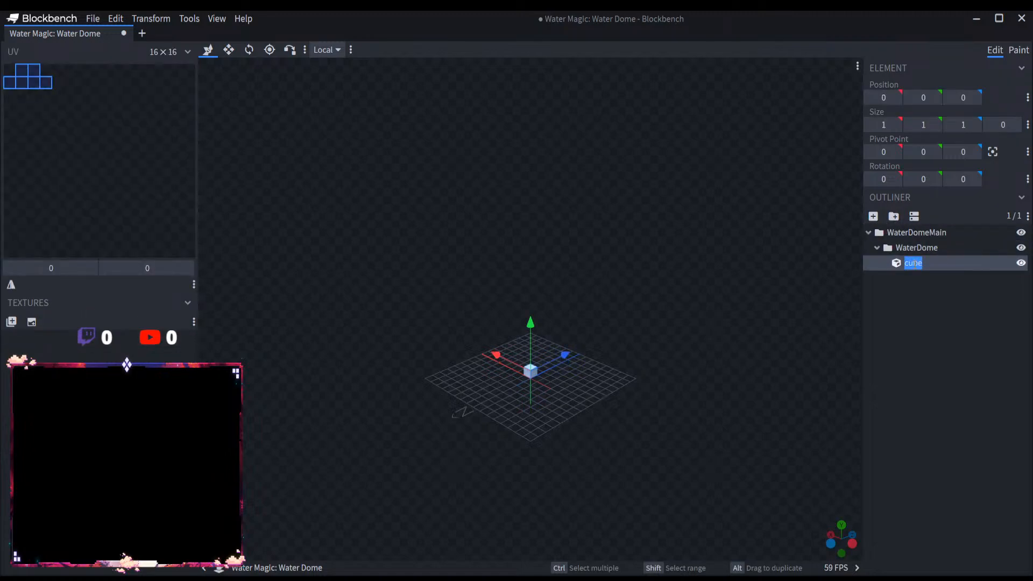
text(Dome1)
key(Return)
drag(531, 322, 519, 186)
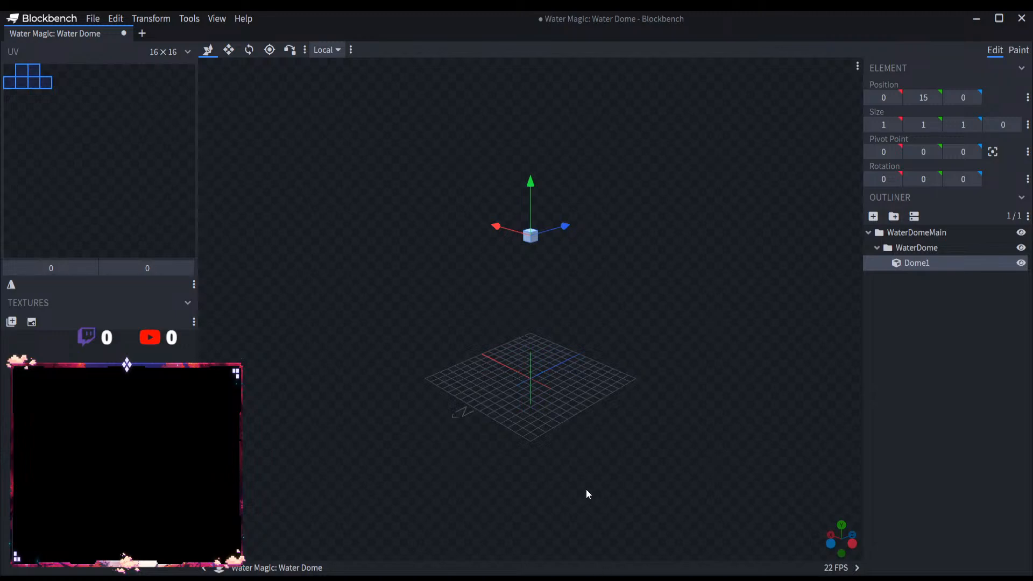
drag(529, 183, 524, 300)
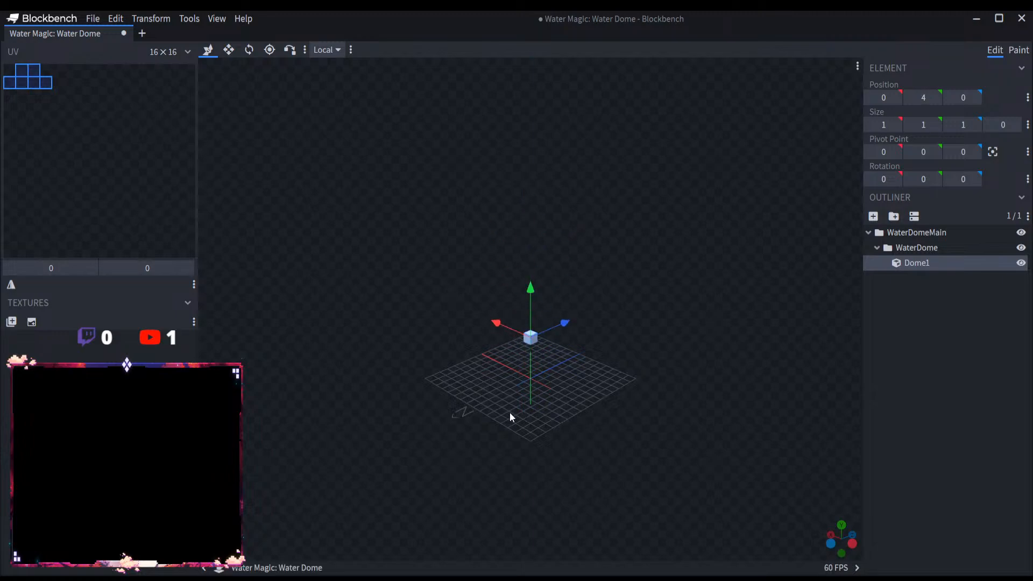
Step: Resize Dome1 into a flat slab of 9 × 1 × 3 positioned at -8, 4, -2
drag(508, 412, 472, 366)
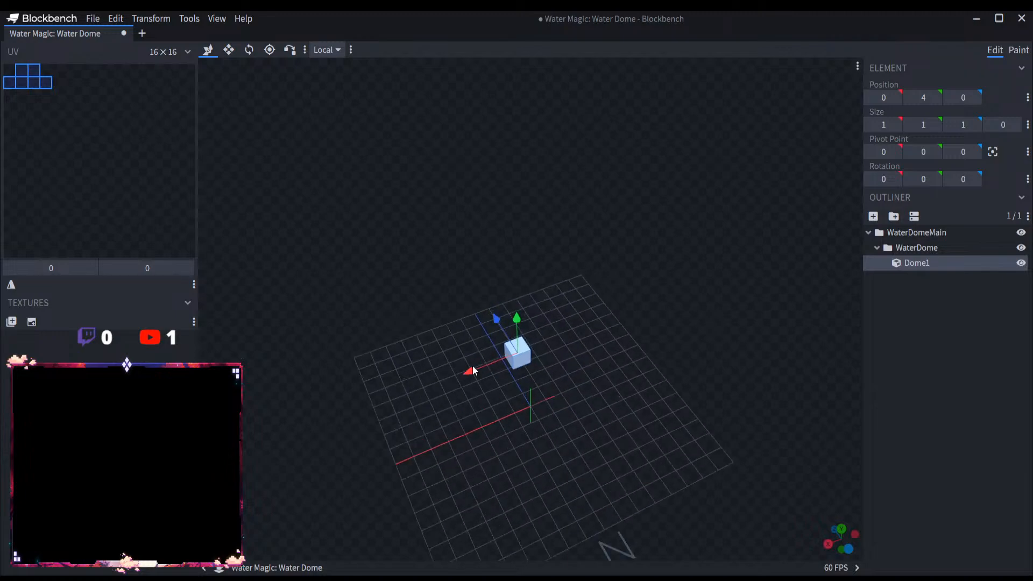
click(228, 50)
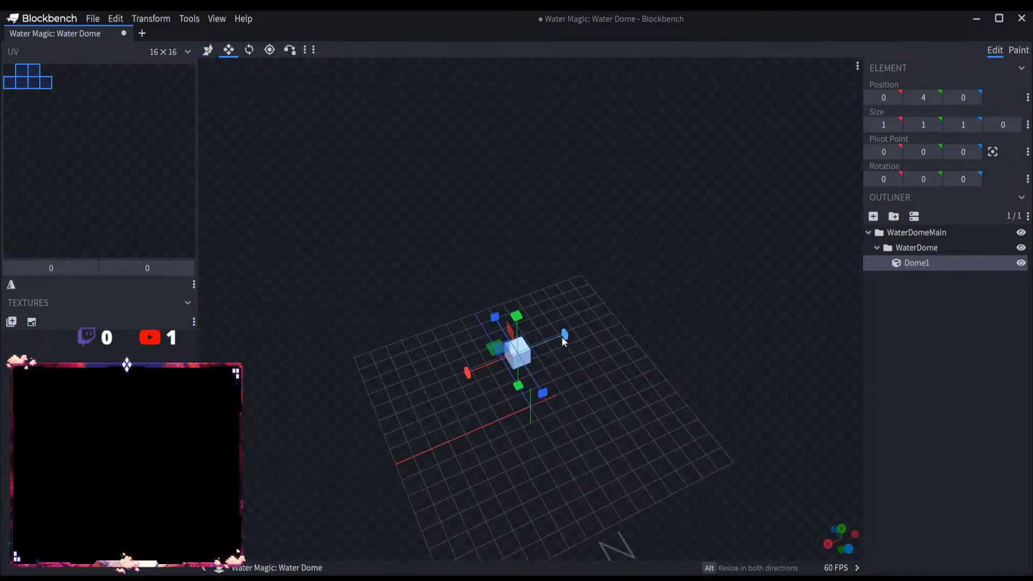
drag(564, 337, 682, 304)
drag(654, 414, 498, 367)
drag(538, 418, 479, 385)
mouse_move(506, 278)
mouse_down()
mouse_move(507, 260)
mouse_move(507, 280)
mouse_up()
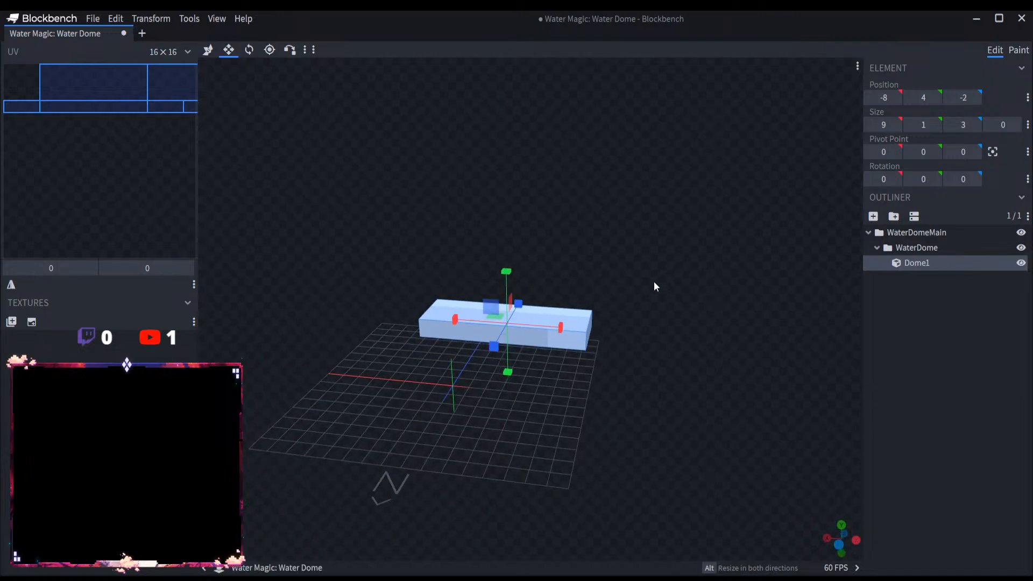
Step: Duplicate the Dome1 slab and raise the copy to Y position 5, directly on top of the original
key(ctrl+f)
click(623, 230)
key(ctrl+d)
key(v)
drag(509, 285, 505, 253)
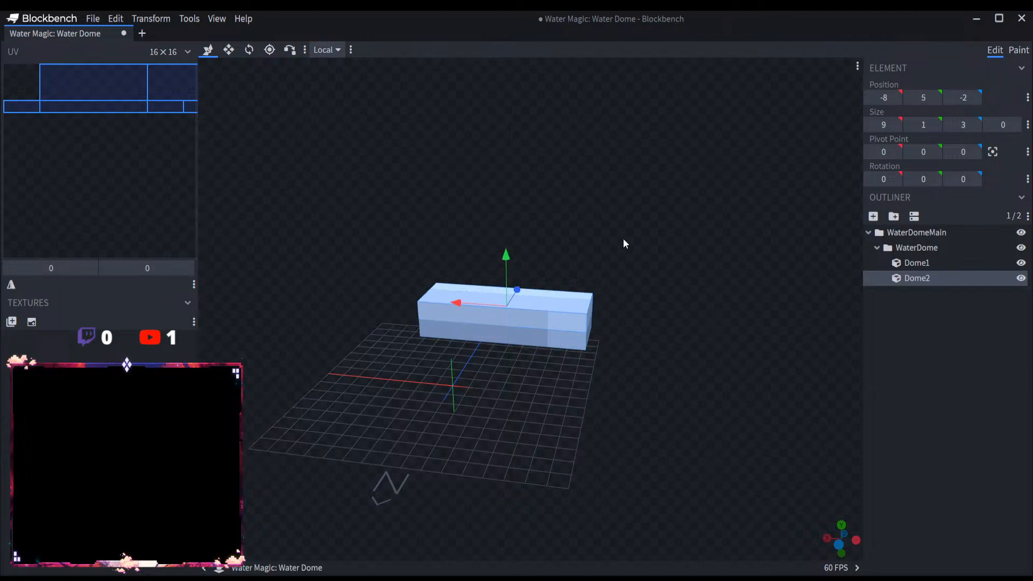
Step: Shrink the upper slab's depth to 0 so it forms an upright plate along the edge at Z 1
drag(623, 238, 337, 139)
click(227, 55)
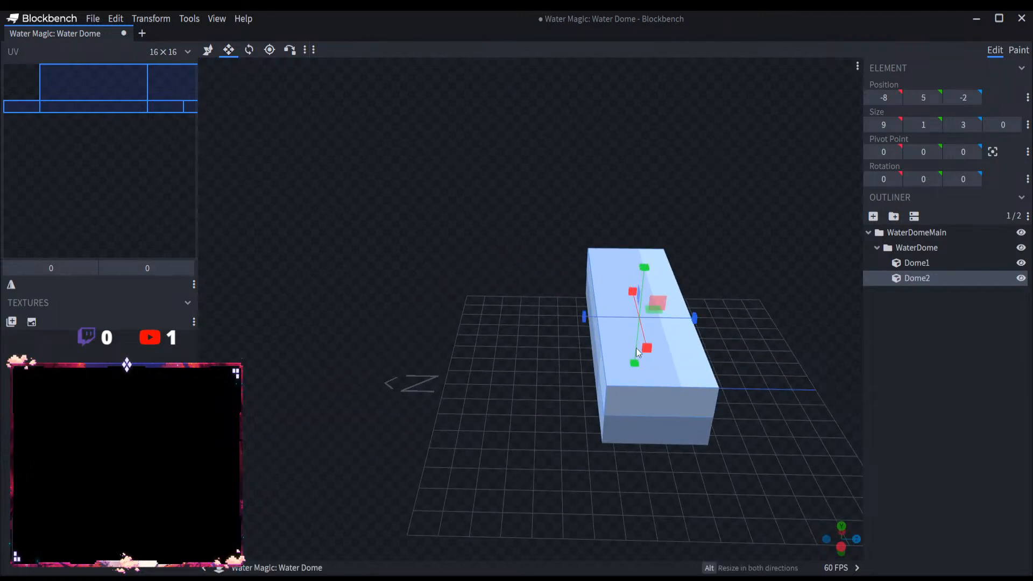
drag(635, 347, 667, 324)
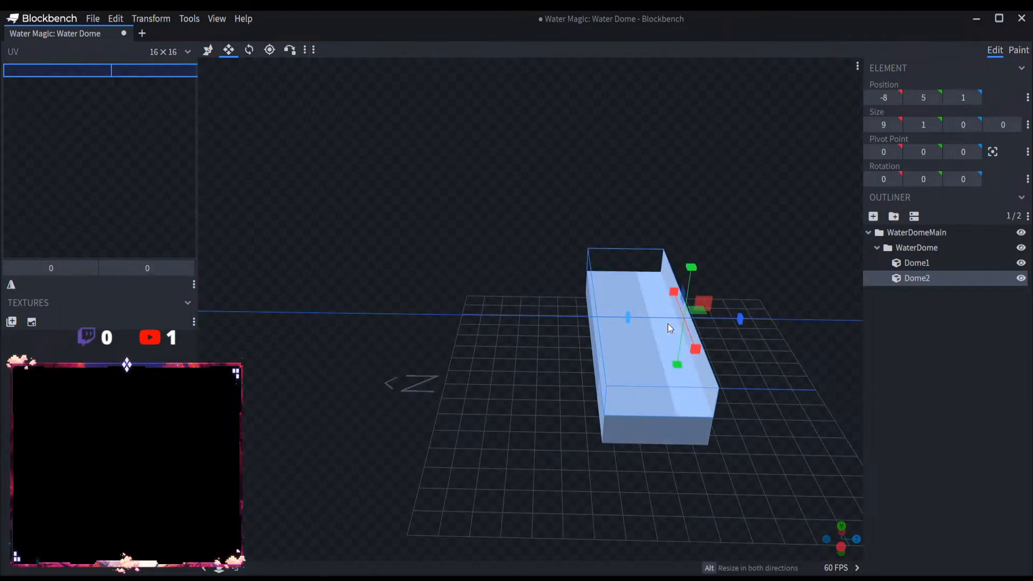
Step: Move the plate to Z 0, duplicate it at Z -1, and make two more copies in that spot
click(207, 50)
drag(737, 321, 580, 305)
scroll(643, 346, up, 3)
key(ctrl+d)
scroll(592, 337, down, 2)
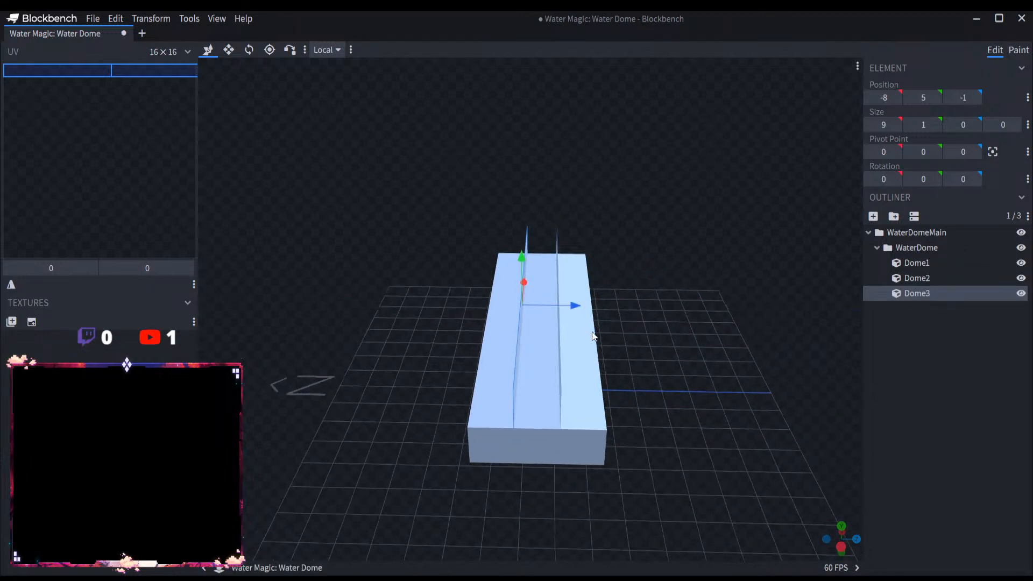
scroll(546, 465, up, 4)
key(ctrl+d)
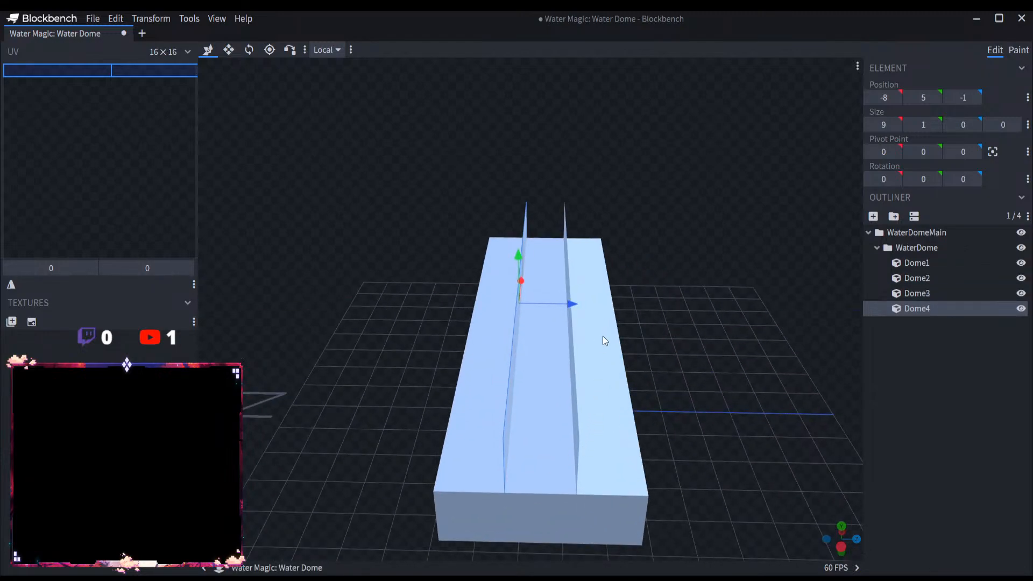
key(ctrl+d)
Step: Spread the plates one unit apart, moving Dome2 to Z 1, Dome5 to Z -2 and Dome3 to Z 0
click(937, 293)
click(929, 277)
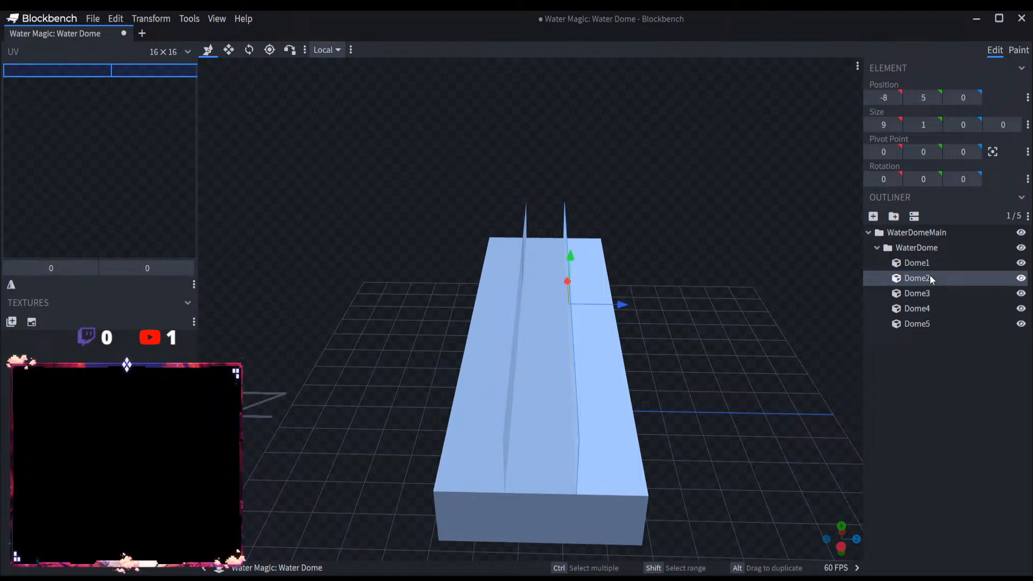
drag(616, 304, 669, 305)
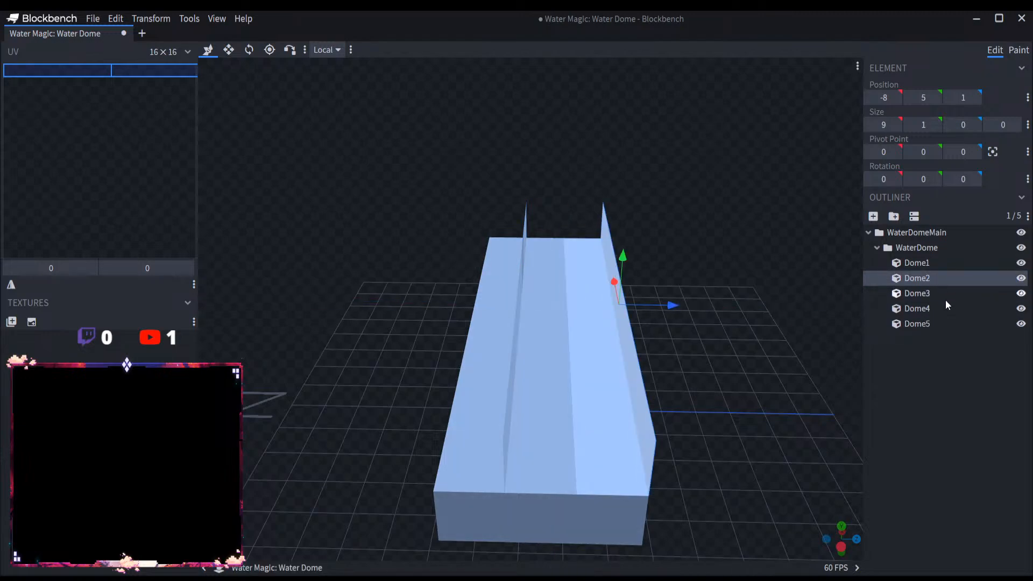
click(929, 324)
drag(570, 306, 540, 306)
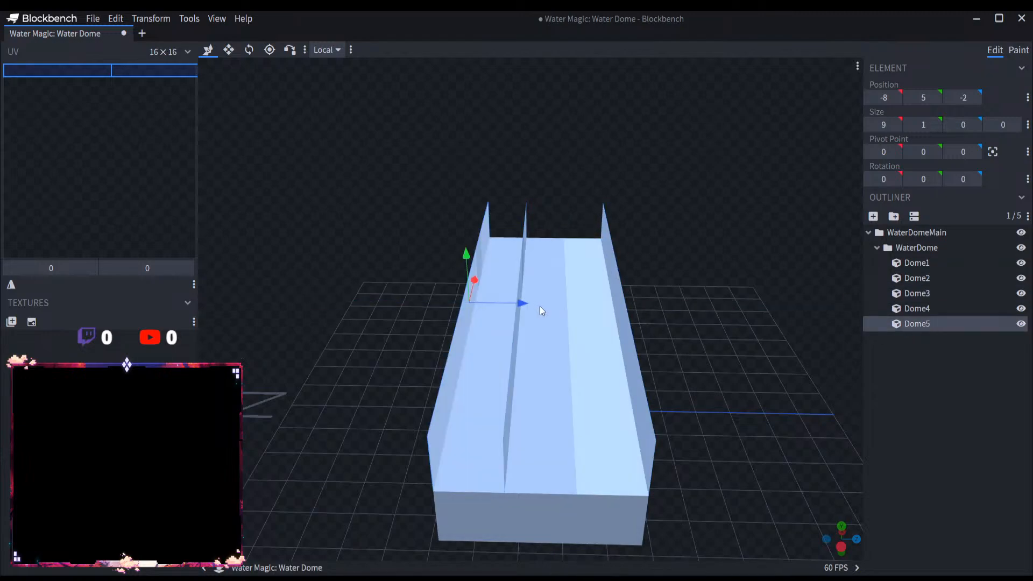
scroll(540, 305, down, 2)
click(954, 309)
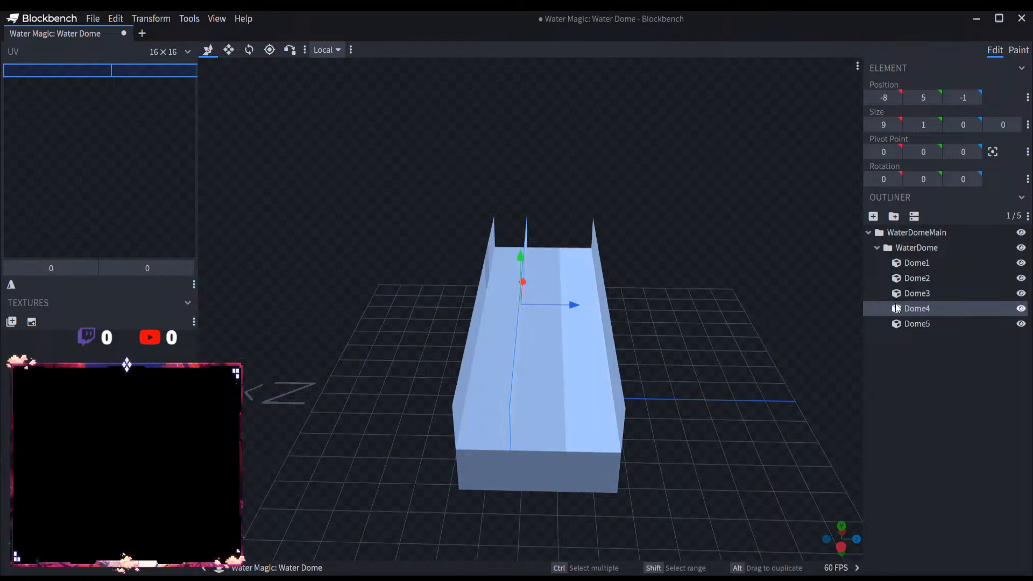
click(917, 293)
drag(572, 305, 617, 307)
Step: Increase the height of the four plates Dome2 to Dome5 together to 4
drag(746, 422, 856, 396)
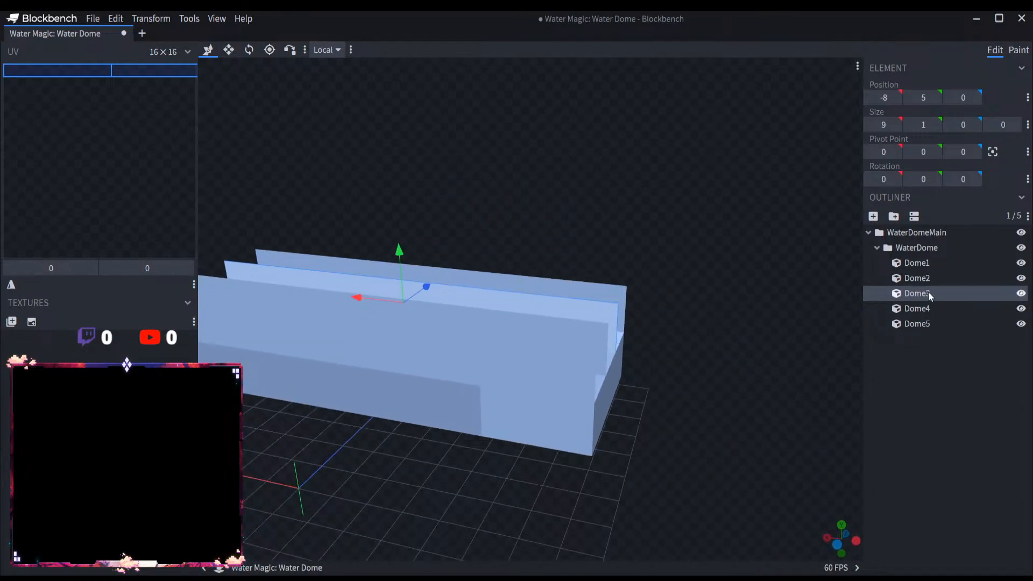
ctrl+click(917, 277)
shift+click(926, 323)
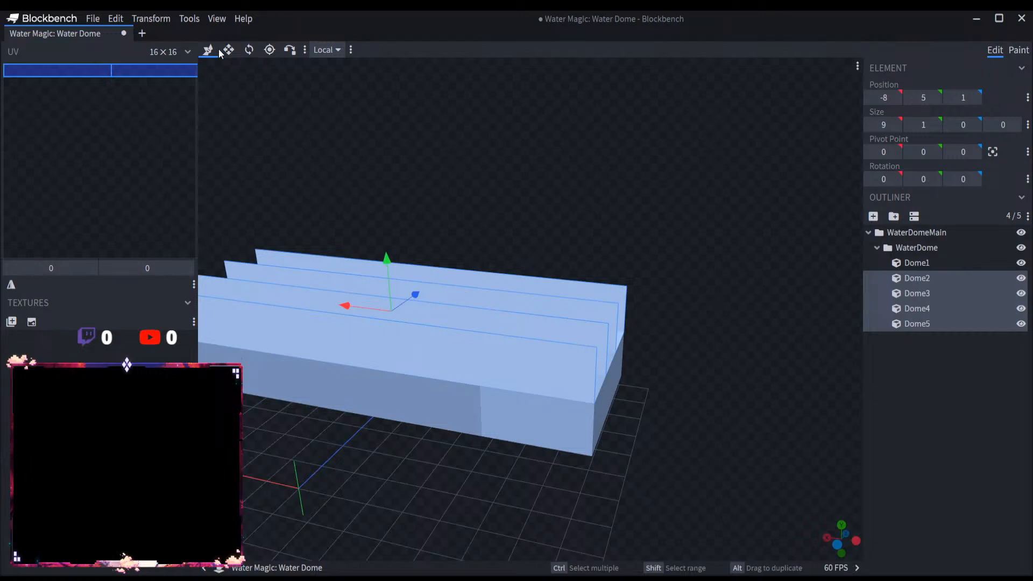
key(s)
drag(389, 260, 387, 177)
Step: Duplicate the outer plate Dome5 in place
drag(441, 325, 667, 431)
scroll(625, 445, up, 4)
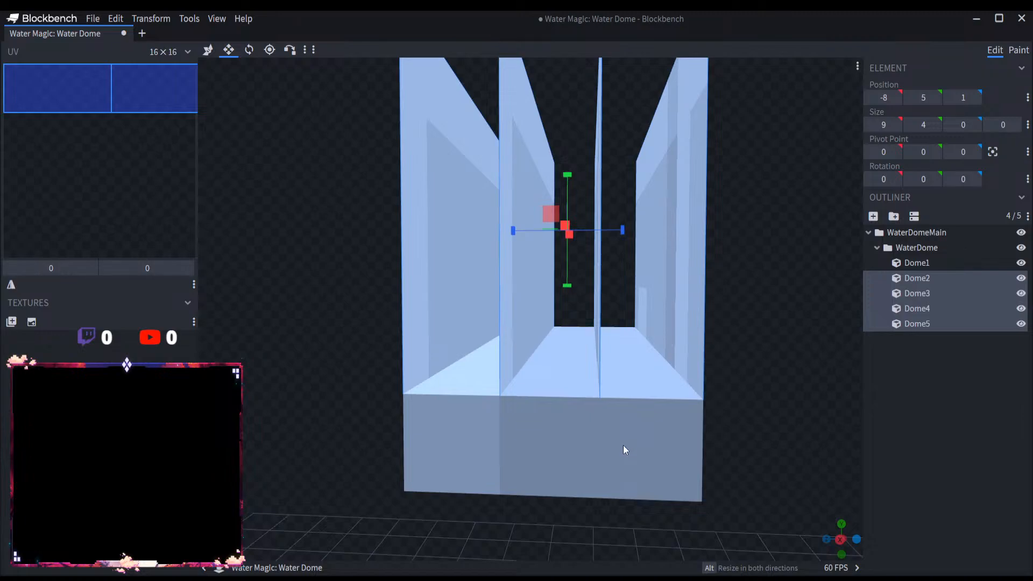
click(623, 450)
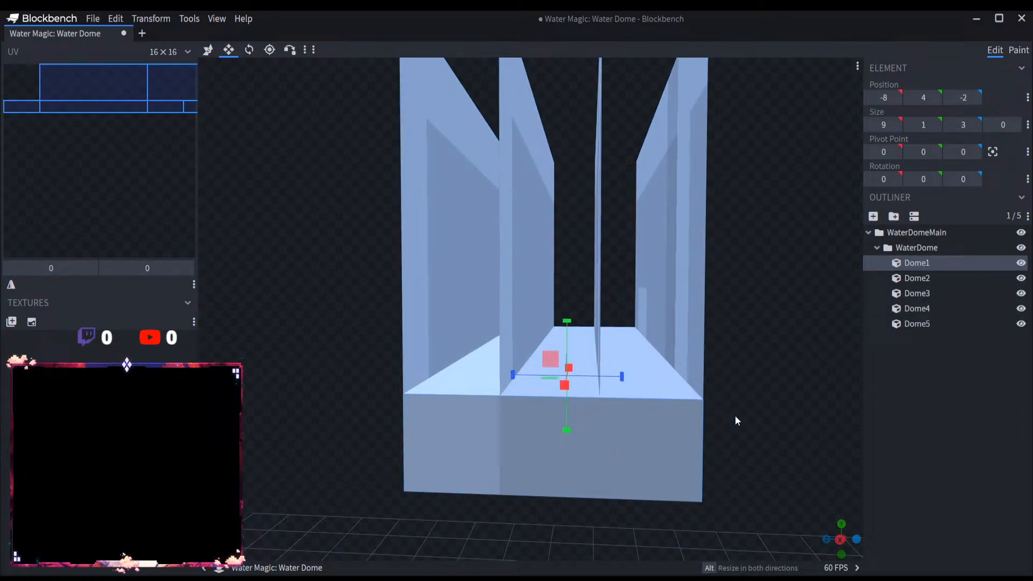
scroll(736, 420, down, 4)
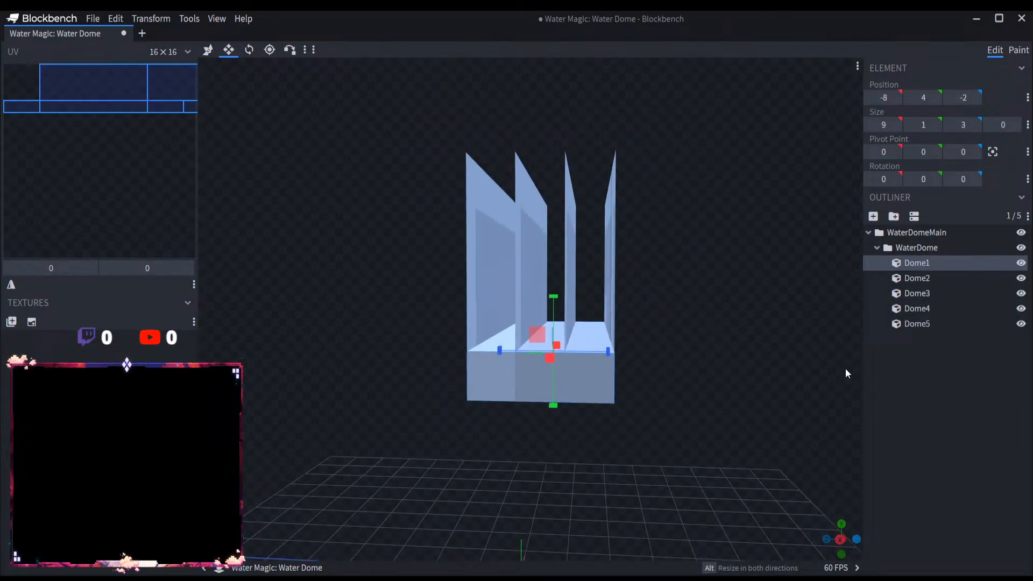
drag(845, 372, 726, 418)
scroll(861, 395, up, 3)
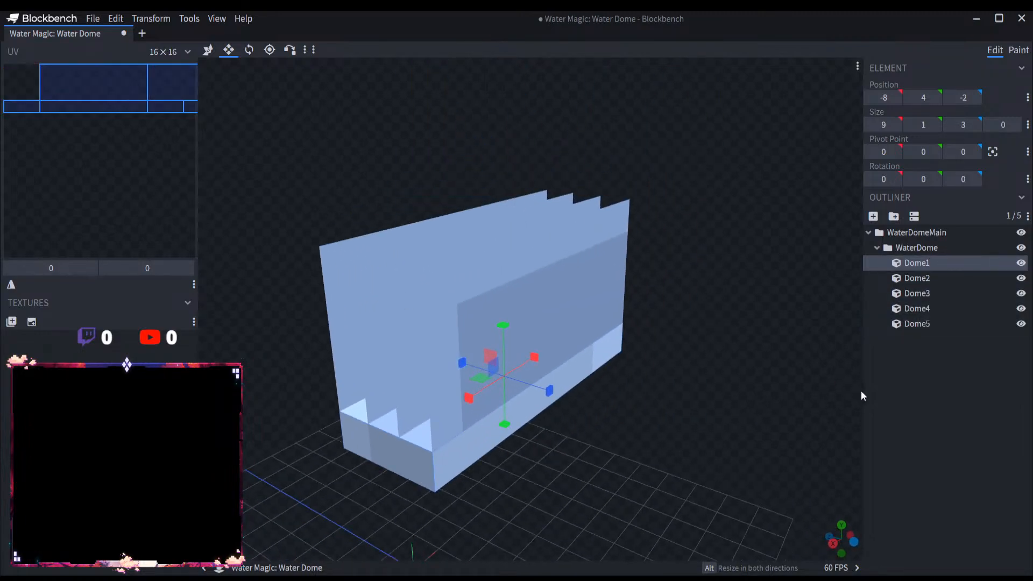
click(927, 324)
key(ctrl+d)
drag(685, 351, 727, 348)
scroll(699, 330, up, 5)
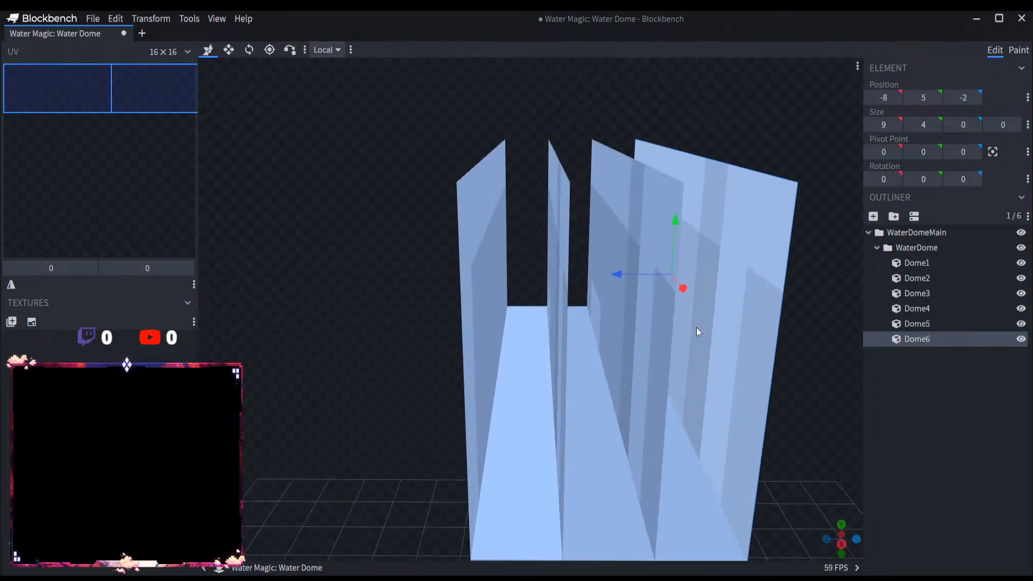
Step: Resize the duplicated plate into a small 2 × 1 × 1 block at the end of the slab
click(228, 50)
scroll(669, 312, down, 6)
scroll(635, 312, up, 4)
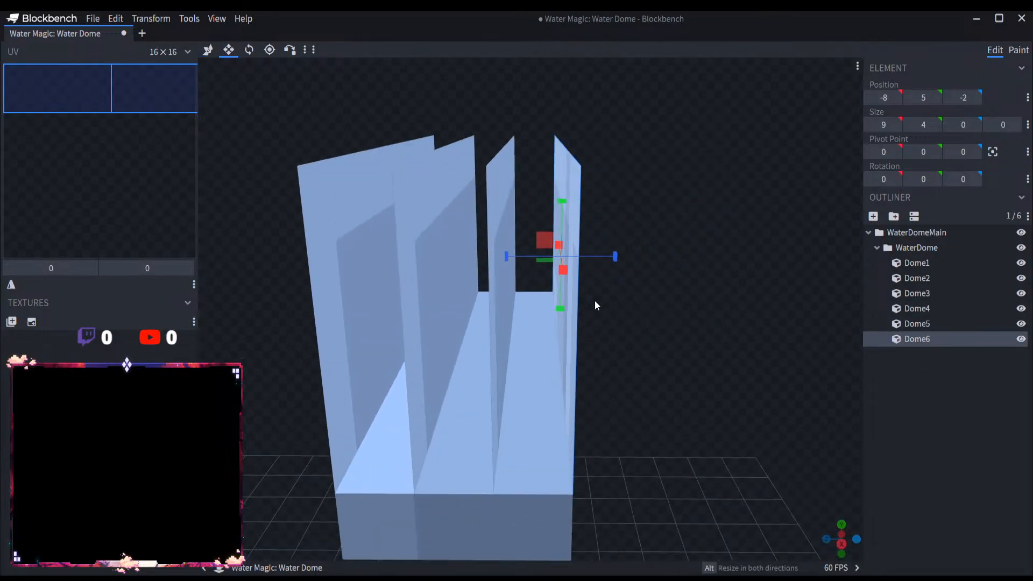
drag(595, 257, 542, 372)
drag(648, 414, 502, 473)
right_drag(501, 470, 571, 447)
scroll(571, 447, up, 3)
drag(478, 270, 886, 349)
Step: Duplicate the 2 × 1 × 1 end block twice, placing the copies at X -3, Z -2 and X -4, Z -1
key(ctrl+d)
key(ctrl+f)
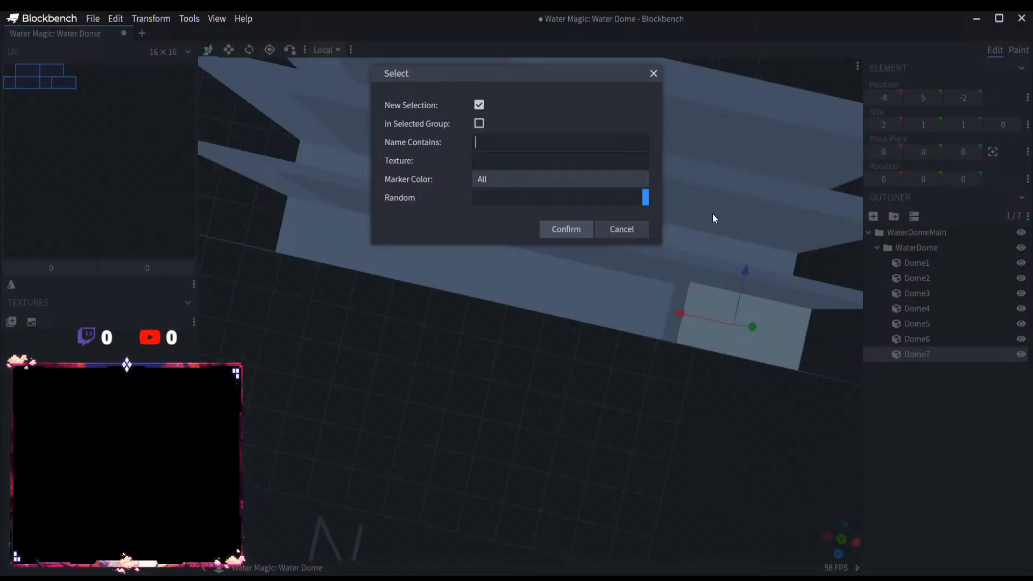
click(653, 71)
key(ctrl+d)
drag(696, 322, 411, 265)
drag(448, 230, 504, 205)
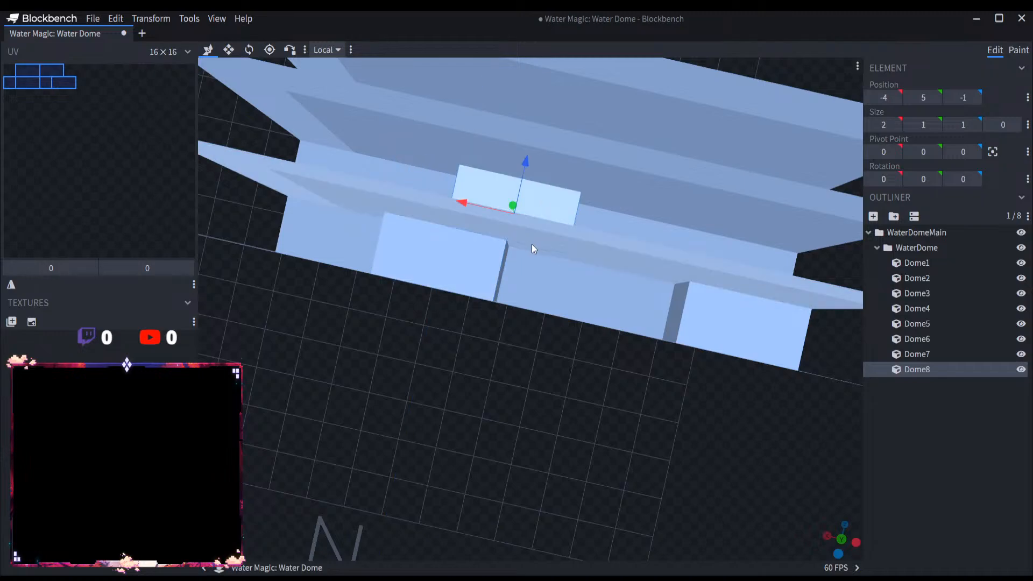
Step: Duplicate the middle-row block and move the copy into the next row at X -2, Z 0
key(ctrl+d)
drag(561, 256, 473, 308)
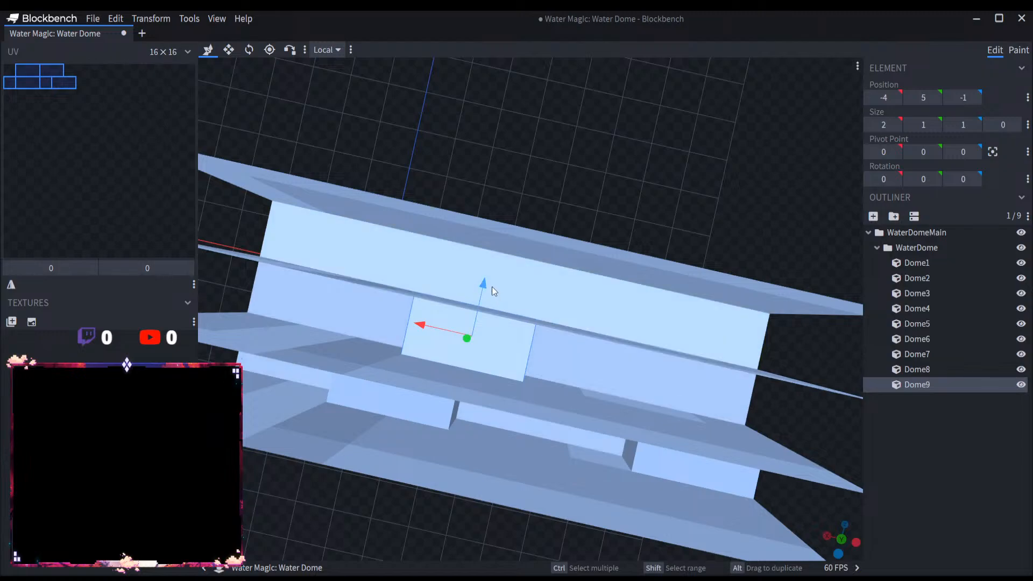
drag(491, 286, 500, 236)
drag(449, 279, 301, 239)
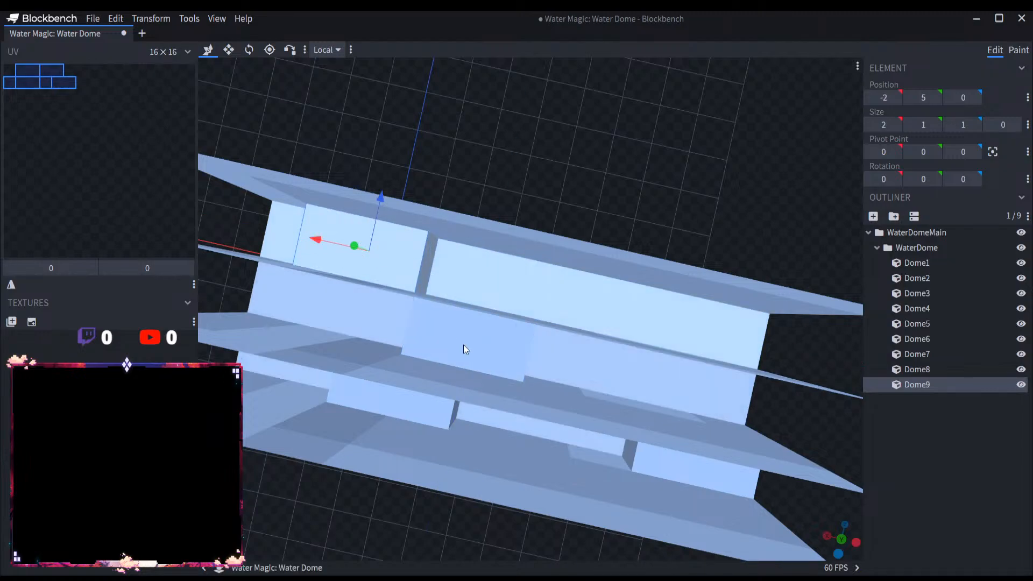
Step: Make two more copies of the block, placing one at X -5, Z 0 and the other at X -7, Z -1
drag(463, 345, 592, 290)
key(ctrl+d)
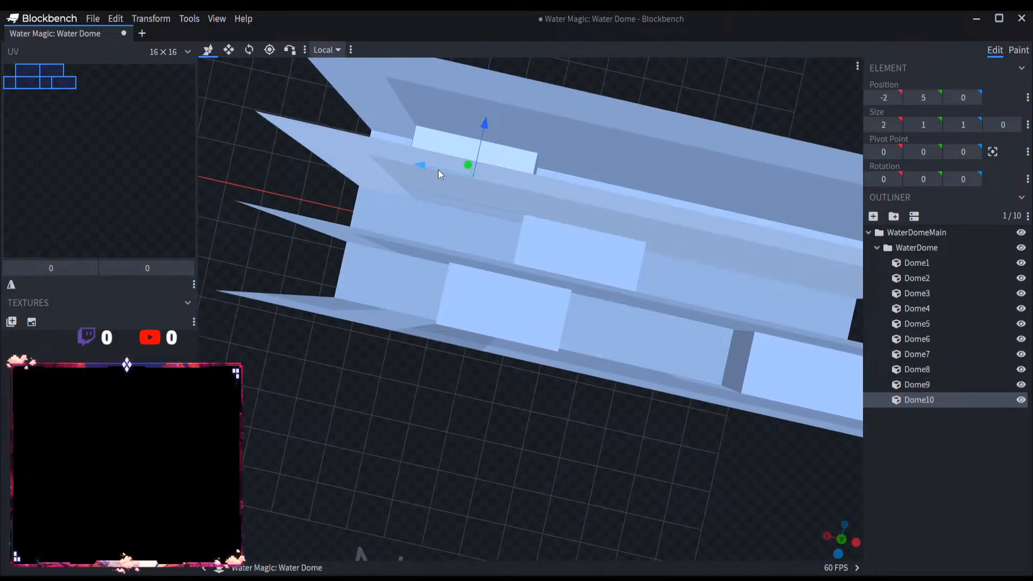
drag(438, 169, 641, 302)
key(ctrl+d)
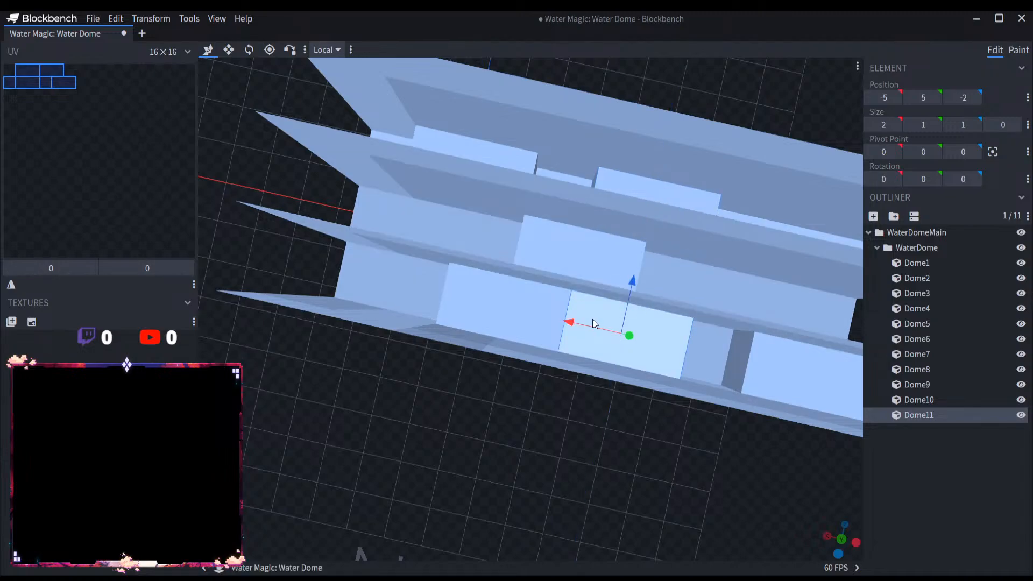
drag(702, 324, 481, 343)
drag(545, 297, 567, 294)
Step: Duplicate the block at X -7, Z -1 and move the copy to X -8, Z 0
key(ctrl+d)
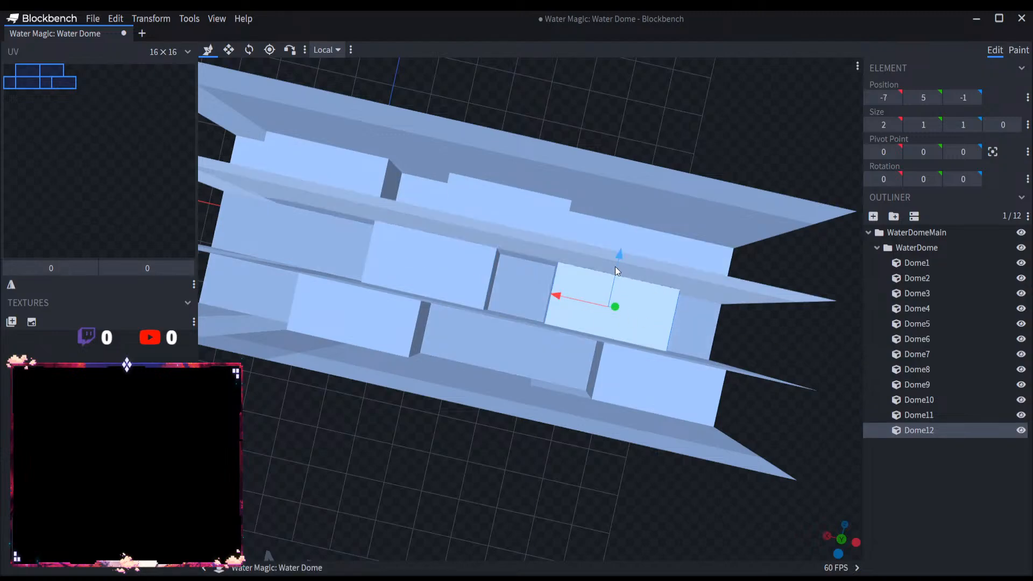
drag(616, 267, 639, 248)
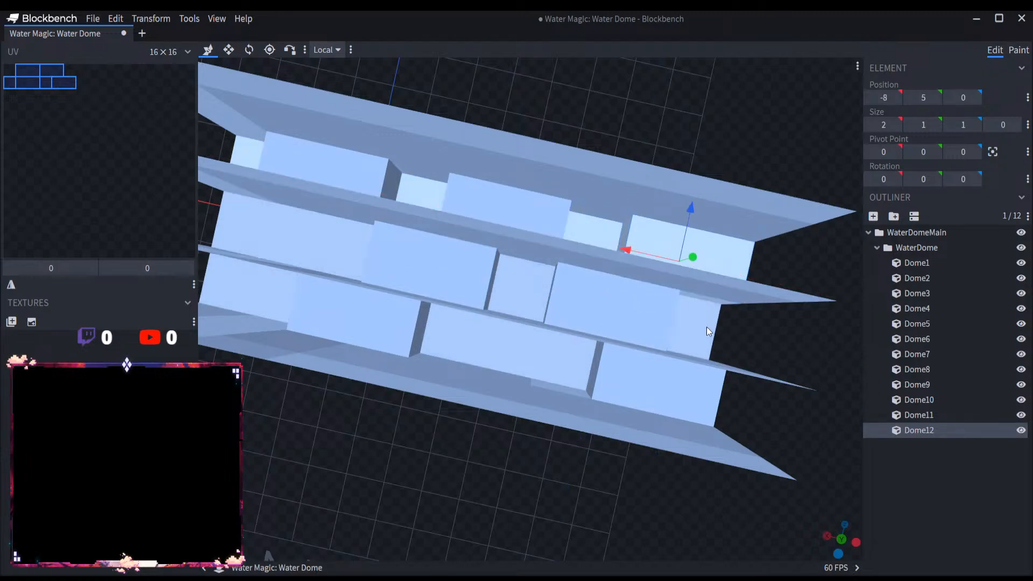
right_click(720, 339)
Step: Duplicate Dome12 and move the copy to the opposite end of the middle row at X -1, Z -1
click(918, 449)
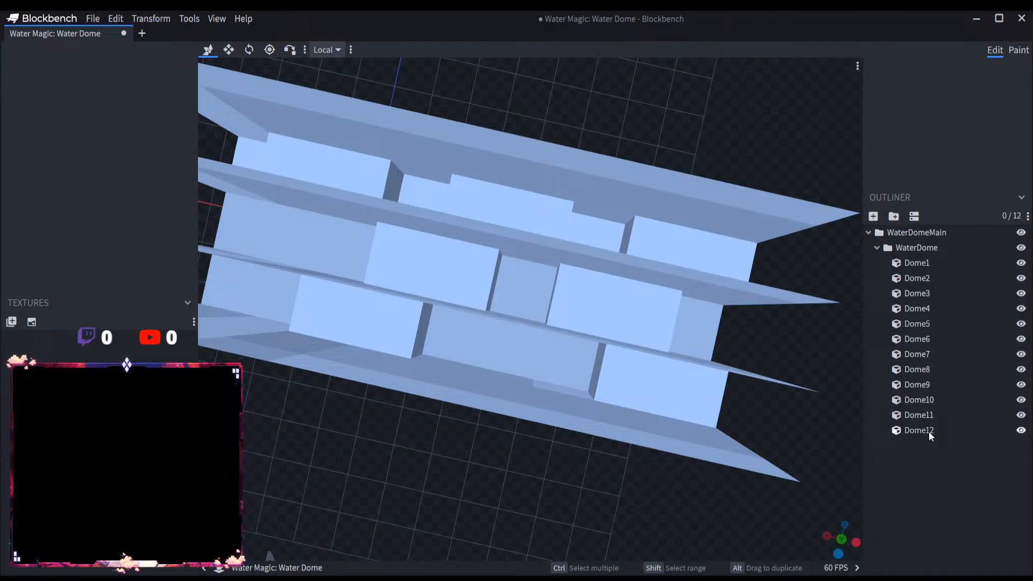
click(928, 432)
scroll(694, 467, down, 4)
drag(693, 467, 656, 494)
key(ctrl+d)
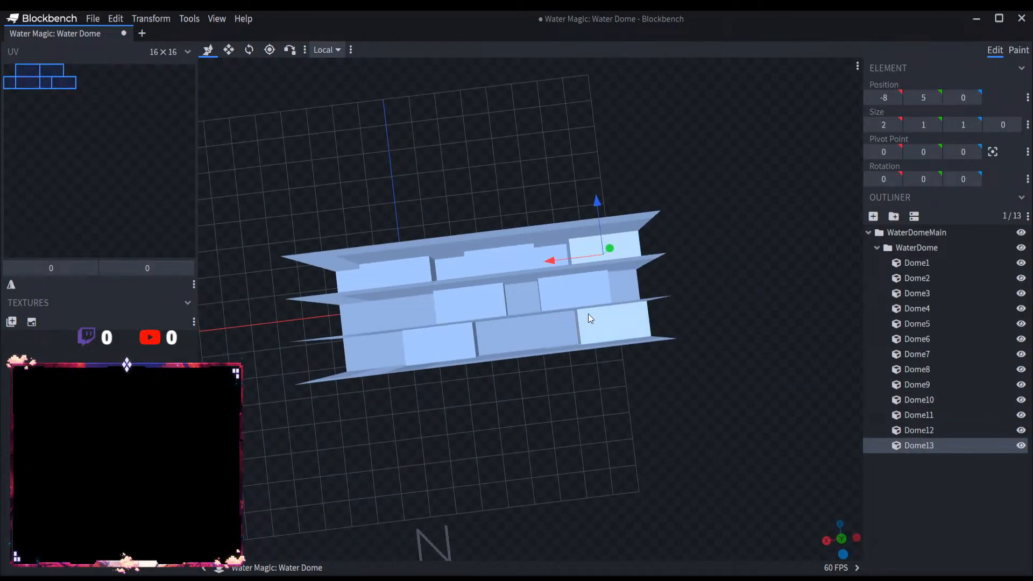
drag(557, 259, 363, 277)
drag(398, 243, 399, 272)
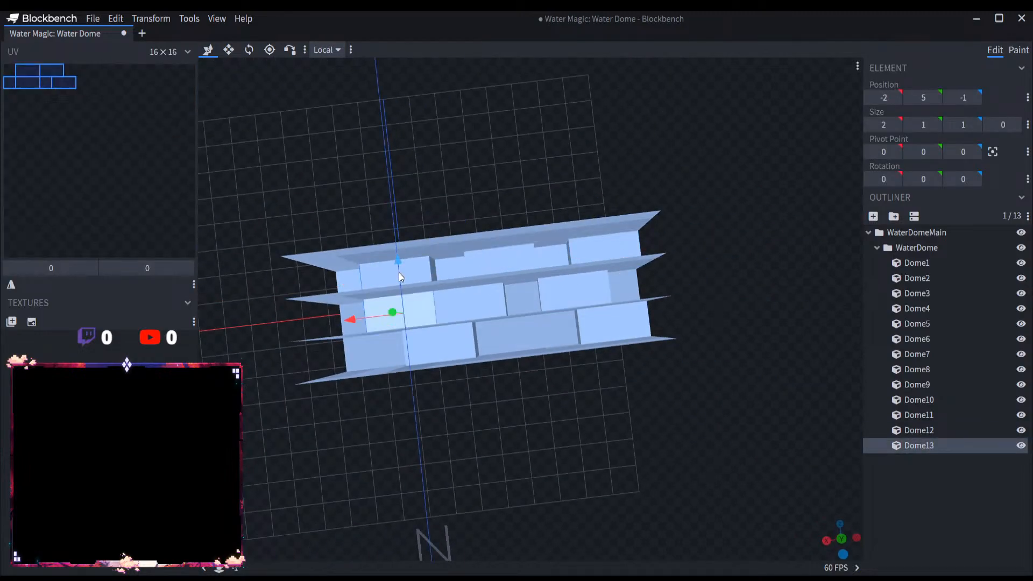
drag(373, 316, 341, 315)
Step: Lengthen block Dome7 along the X axis to a size of 3
scroll(484, 399, up, 3)
right_drag(498, 408, 709, 383)
click(603, 327)
click(229, 49)
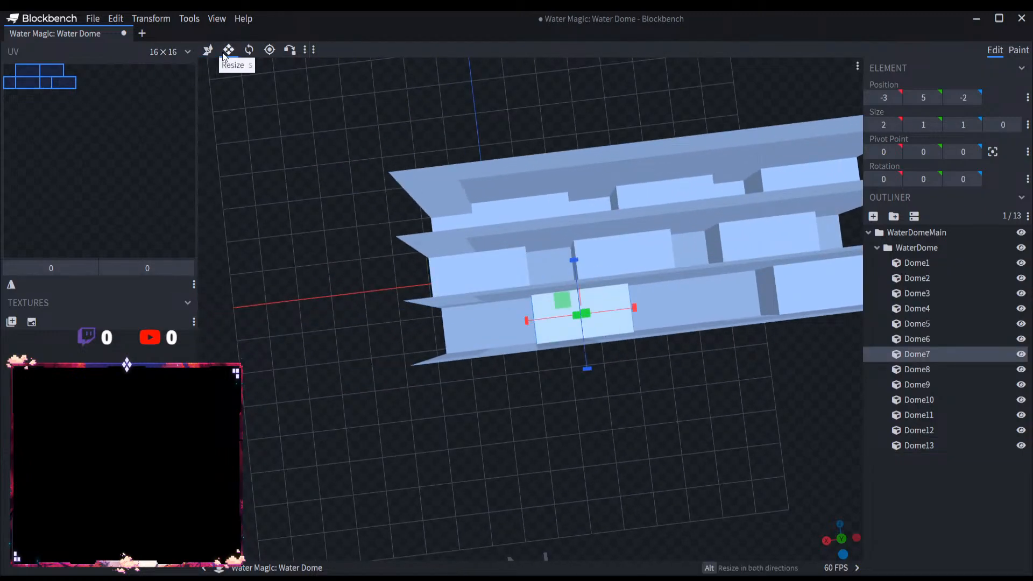
drag(525, 321, 505, 324)
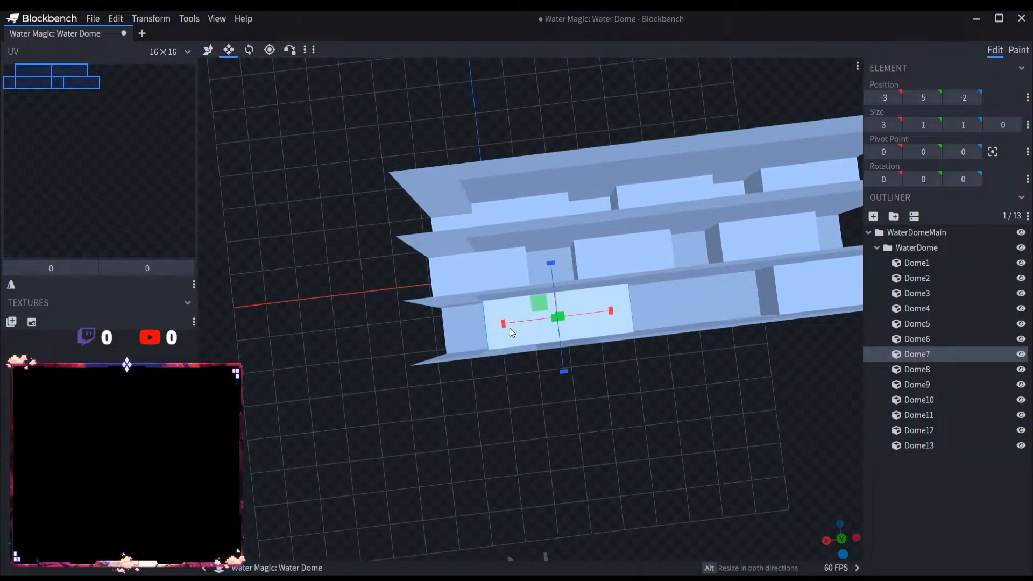
Step: Duplicate Dome13, move the copy to X -6, Z -2, and shorten it to a 1 × 1 × 1 cube at X -5
click(924, 447)
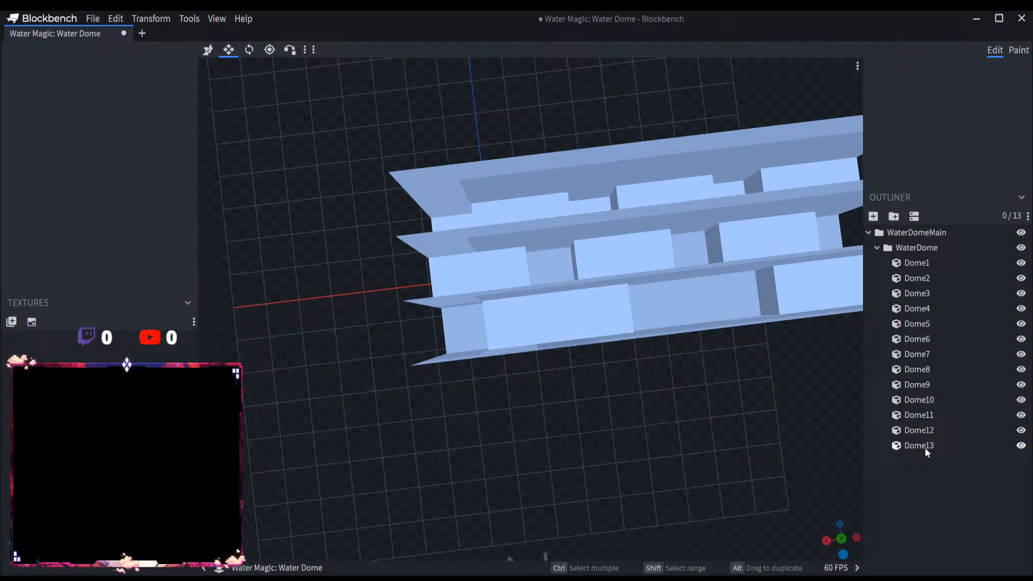
key(ctrl+d)
drag(473, 240, 474, 281)
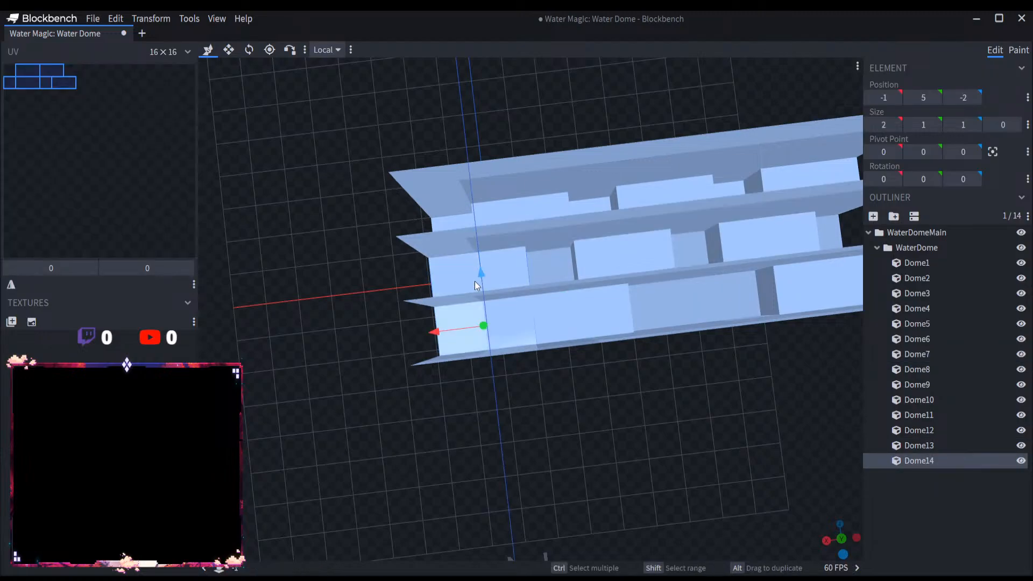
drag(437, 334, 655, 324)
right_drag(747, 423, 467, 445)
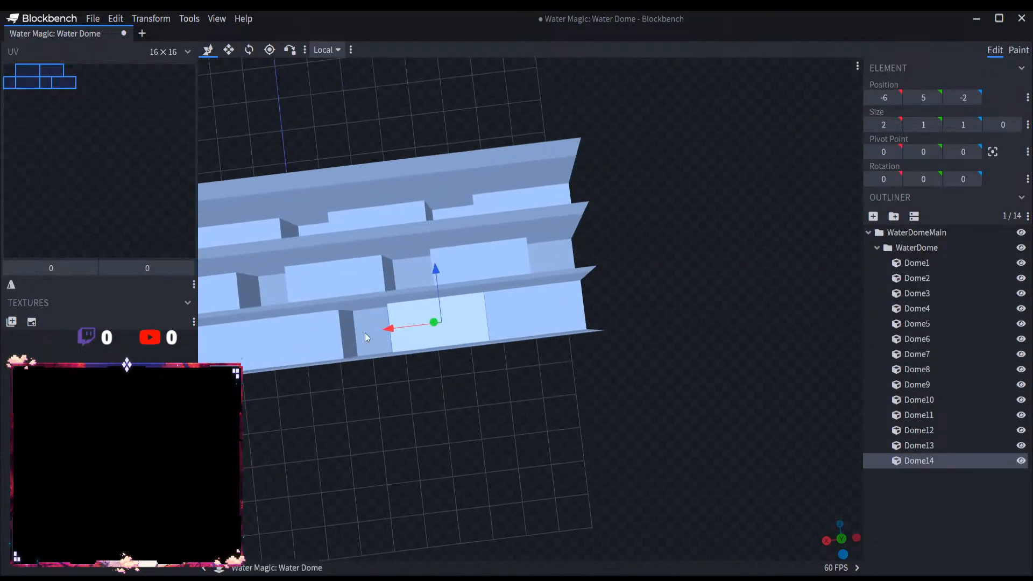
click(228, 50)
drag(494, 313, 462, 312)
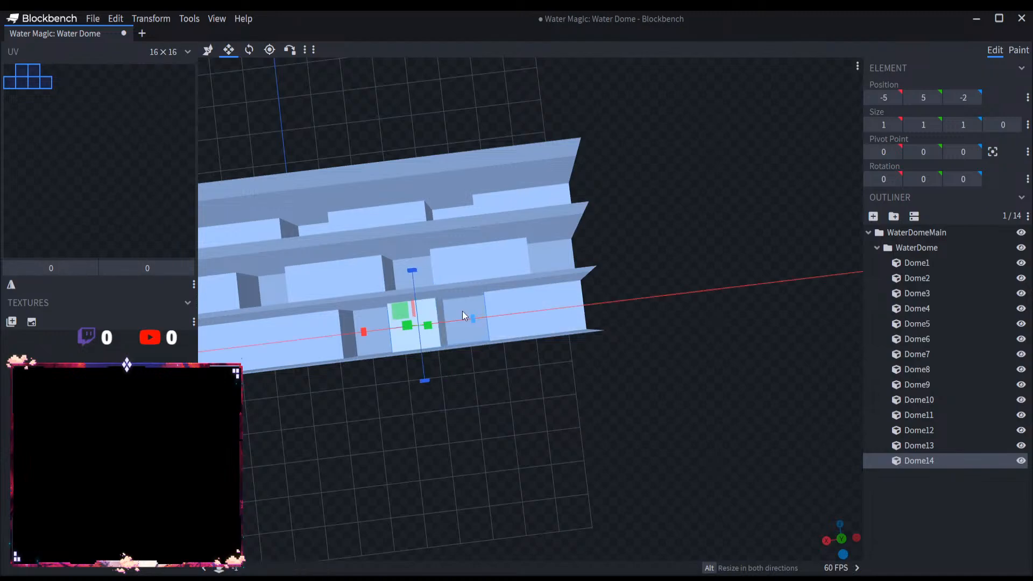
Step: Shorten Dome11 to one unit along X, and place a copy of the cube Dome14 at X -8, Z -1
click(520, 262)
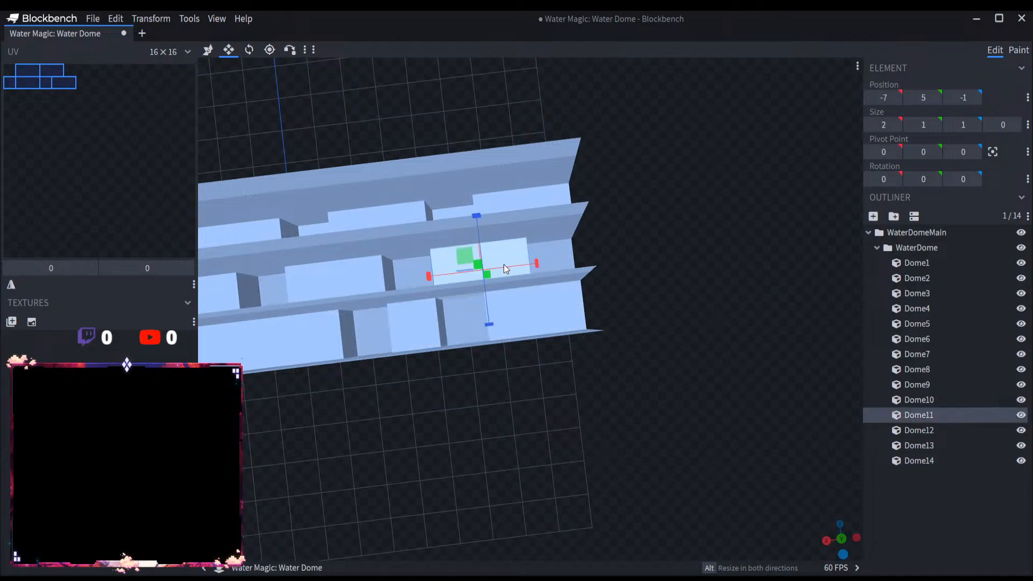
drag(536, 264, 494, 264)
click(405, 326)
key(ctrl+d)
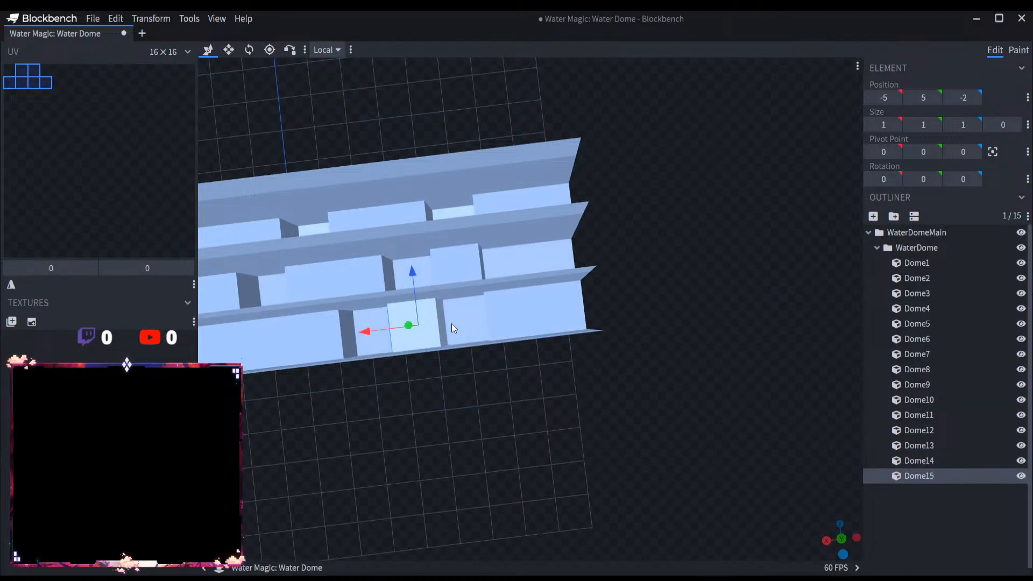
drag(415, 278, 410, 237)
drag(363, 284, 486, 277)
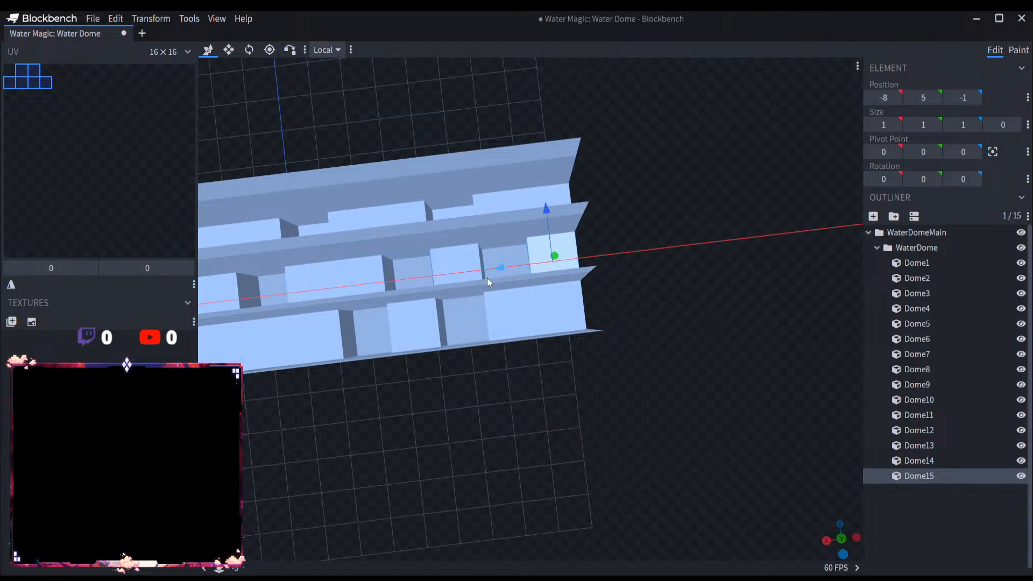
Step: Stack three copies of the 1 × 1 × 1 cube at Y 6, two on the middle row and one at X -2, Z -2
scroll(494, 331, down, 5)
right_drag(503, 411, 622, 421)
scroll(627, 440, up, 5)
drag(627, 440, 550, 420)
key(ctrl+d)
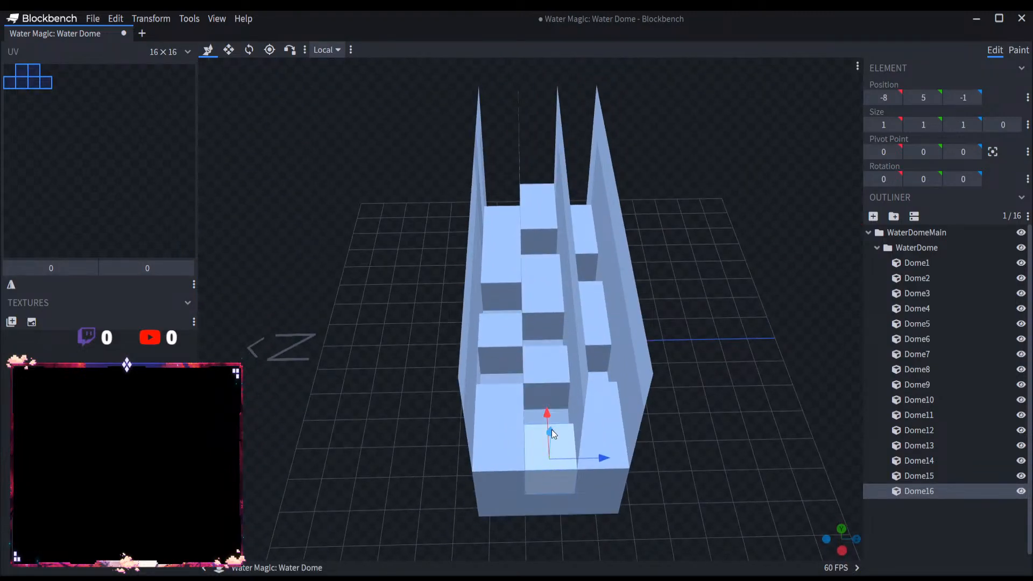
drag(726, 483, 716, 397)
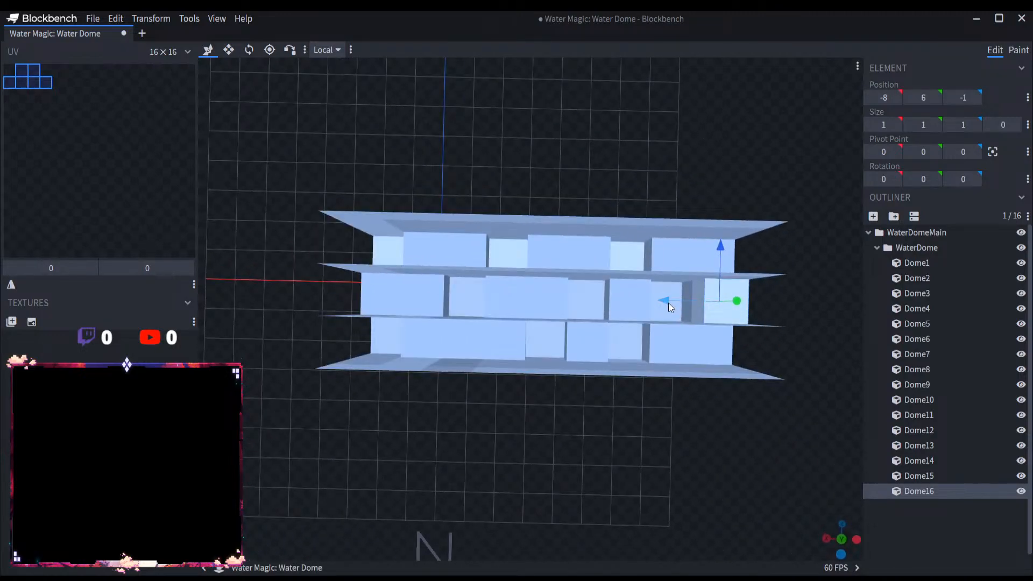
drag(667, 300, 415, 338)
key(ctrl+d)
key(ctrl+d)
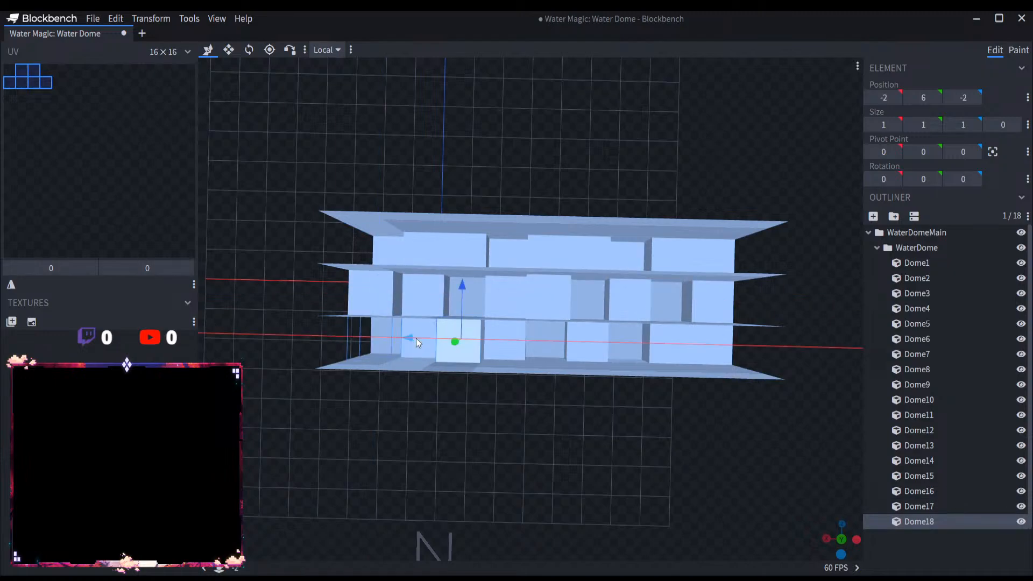
Step: Add three more copies of the small cube at Y 6, placing the last one at X -8, Z 0
key(ctrl+d)
drag(462, 285, 663, 245)
key(ctrl+d)
key(ctrl+d)
scroll(650, 387, down, 1)
drag(650, 386, 717, 410)
scroll(778, 366, up, 3)
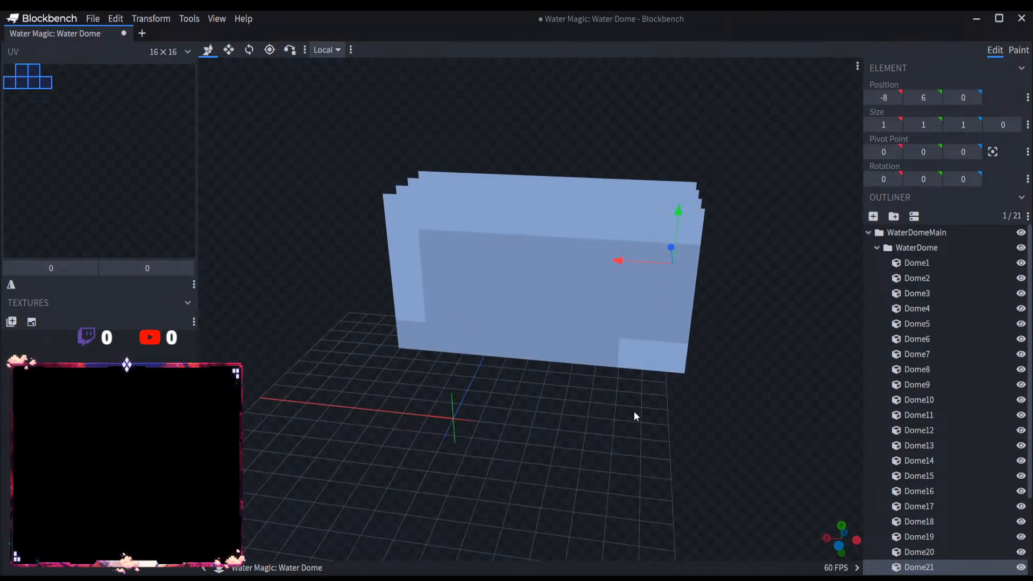
Step: Select the WaterDome group with all its cubes for resizing
scroll(633, 411, down, 3)
drag(662, 422, 710, 388)
click(929, 249)
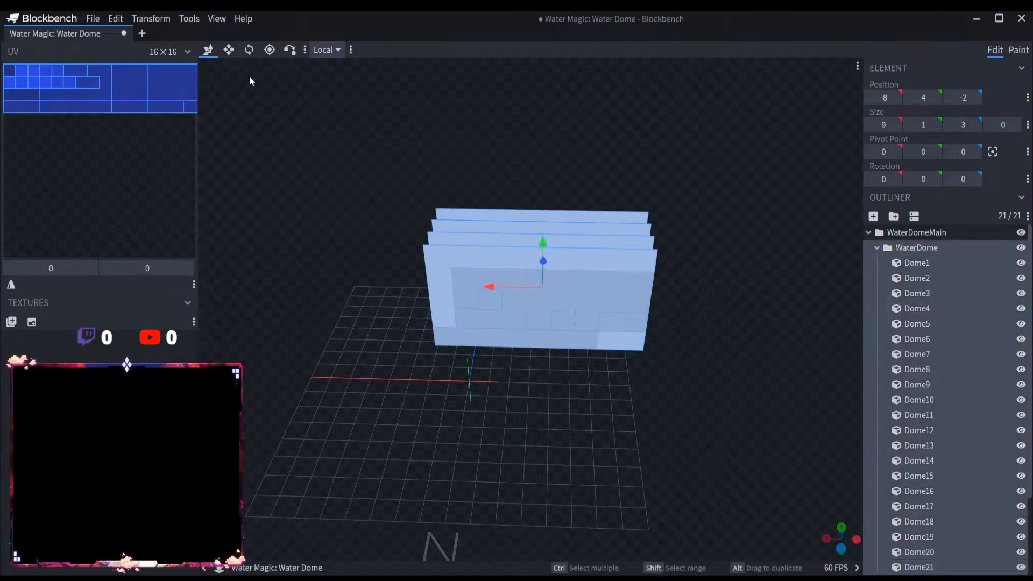
click(229, 50)
drag(450, 281, 507, 335)
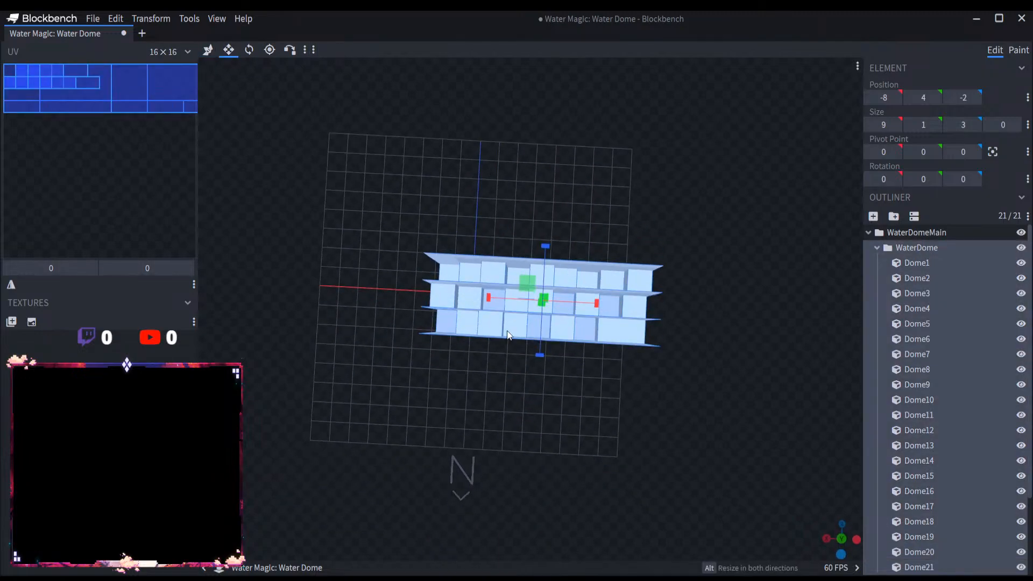
Step: Try resizing the whole WaterDome group along its length, and undo the change
drag(491, 297, 509, 307)
drag(523, 420, 607, 232)
key(ctrl+z)
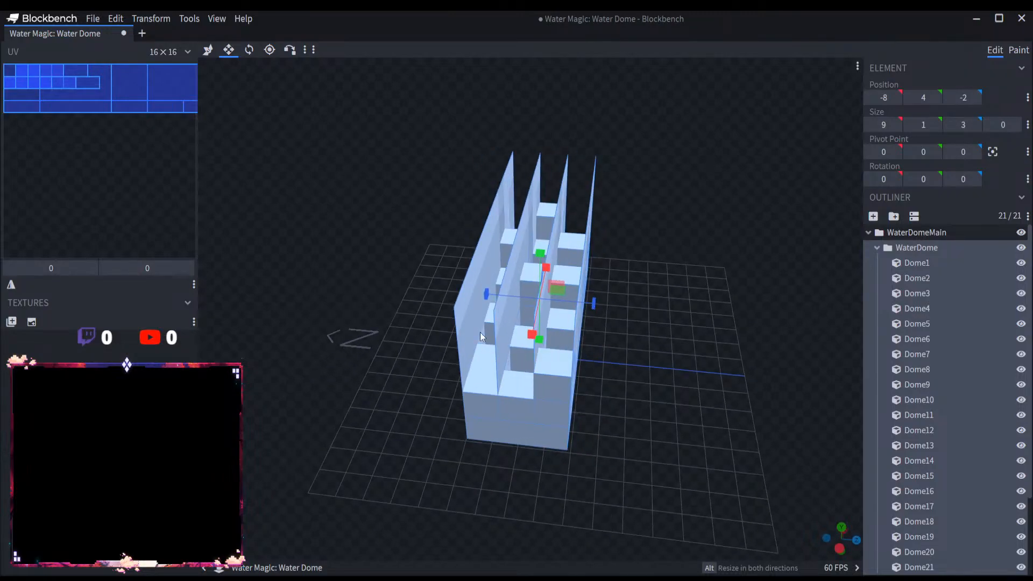
Step: Examine the plates and the stacked blocks between them from several sides
drag(671, 415, 406, 267)
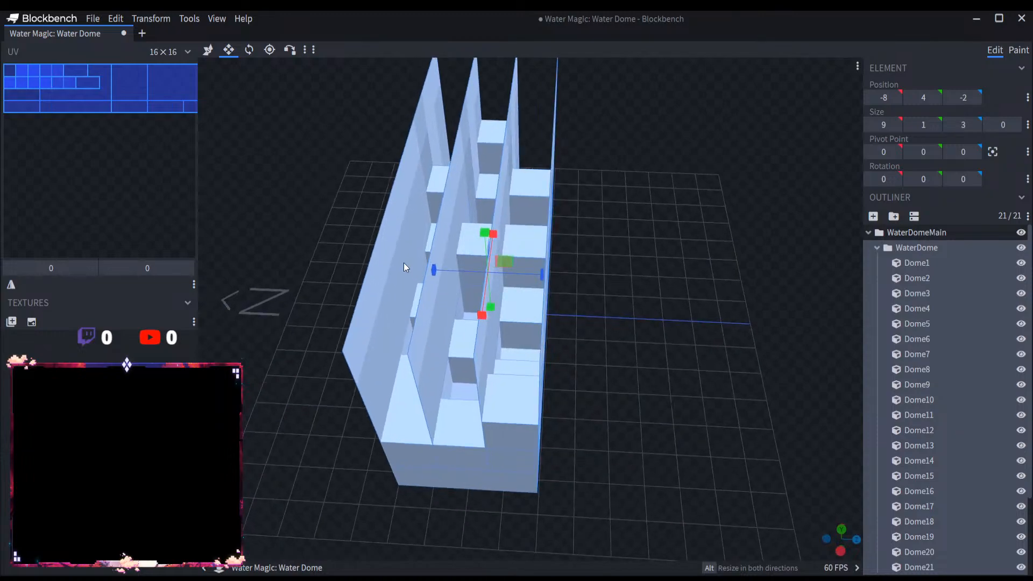
drag(486, 261, 644, 299)
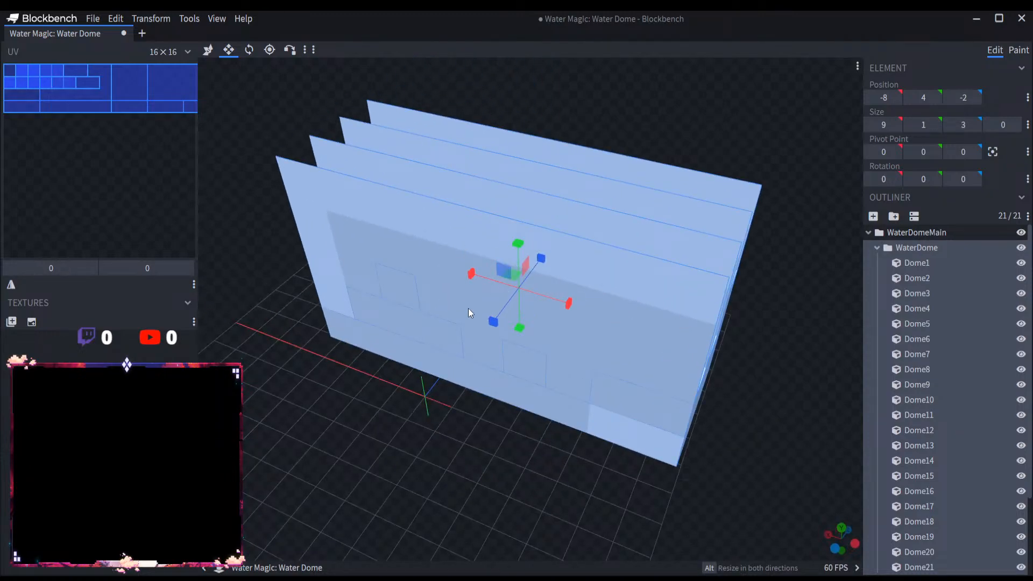
drag(641, 265, 522, 244)
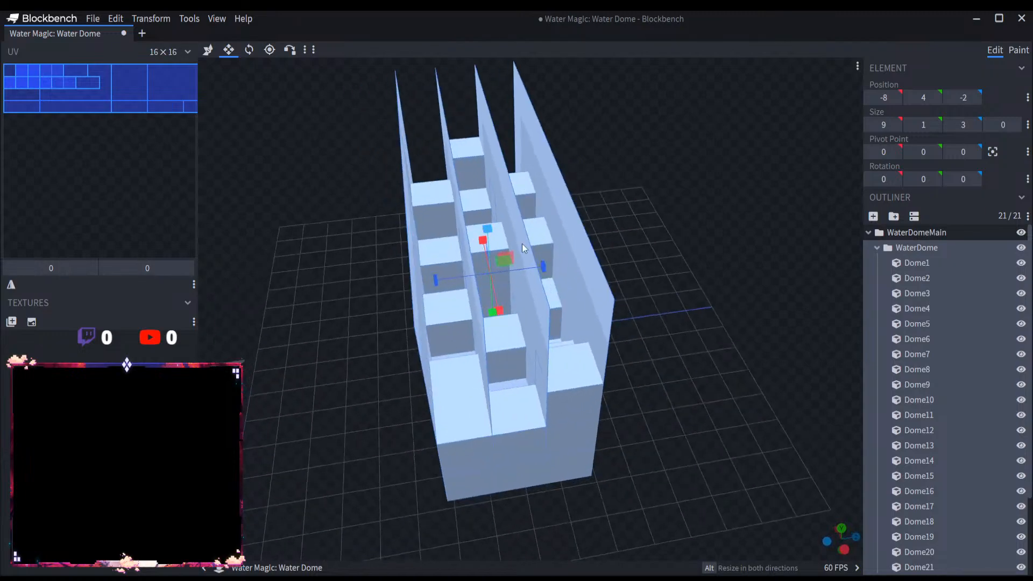
drag(611, 471, 681, 437)
right_drag(669, 404, 567, 417)
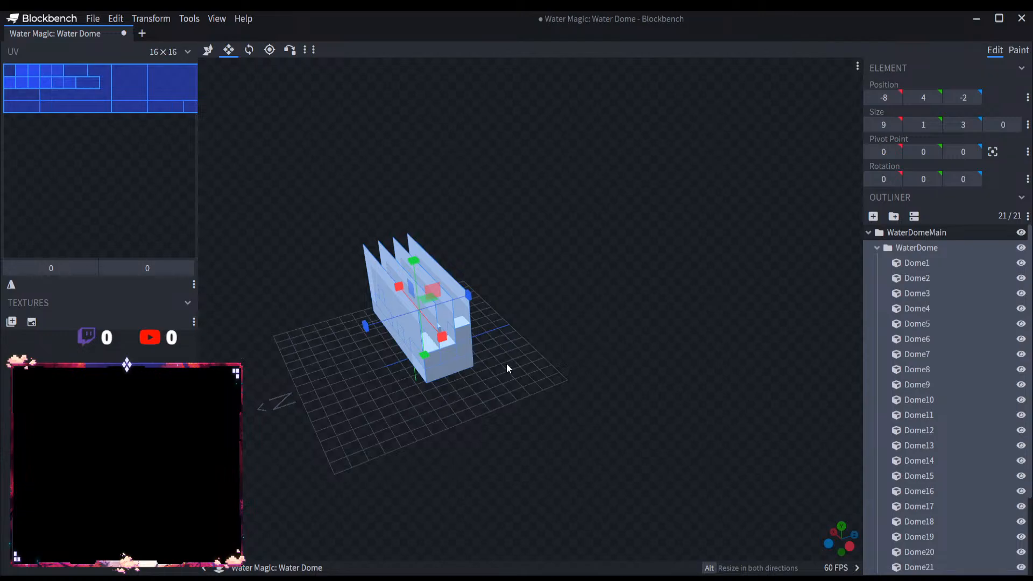
drag(477, 381, 678, 411)
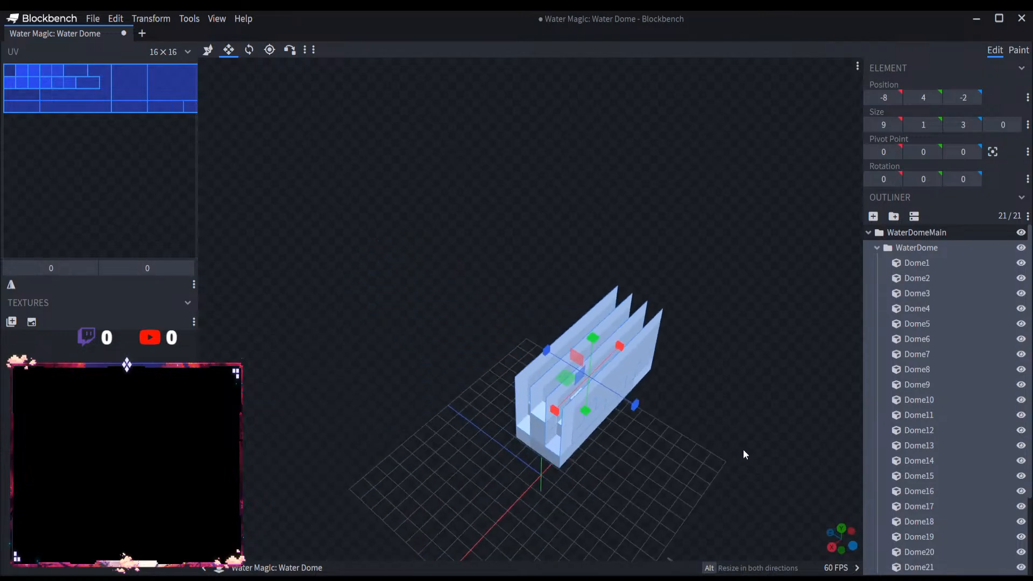
scroll(743, 450, up, 4)
right_drag(709, 460, 637, 331)
scroll(609, 393, up, 4)
drag(610, 394, 560, 410)
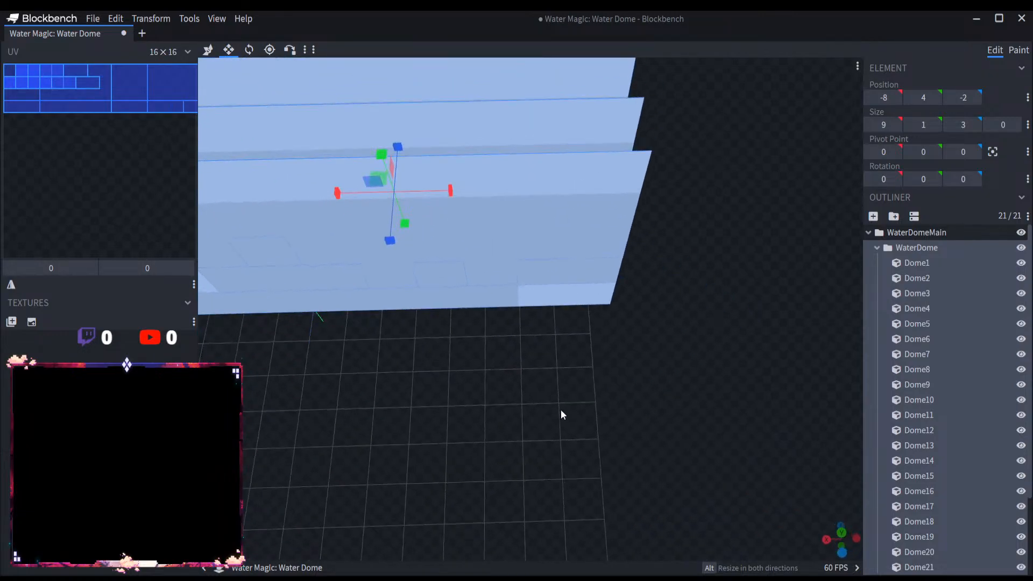
Step: Stretch all cubes of the WaterDome group together along the X axis until the base slab is 18 long
right_drag(560, 409, 599, 467)
scroll(600, 467, down, 6)
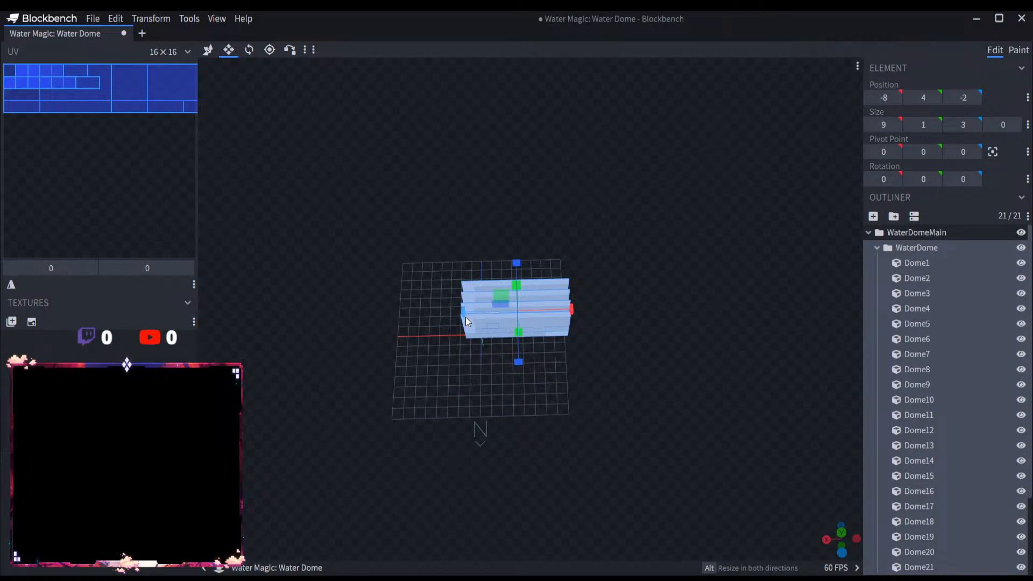
drag(466, 321, 353, 316)
scroll(543, 407, up, 2)
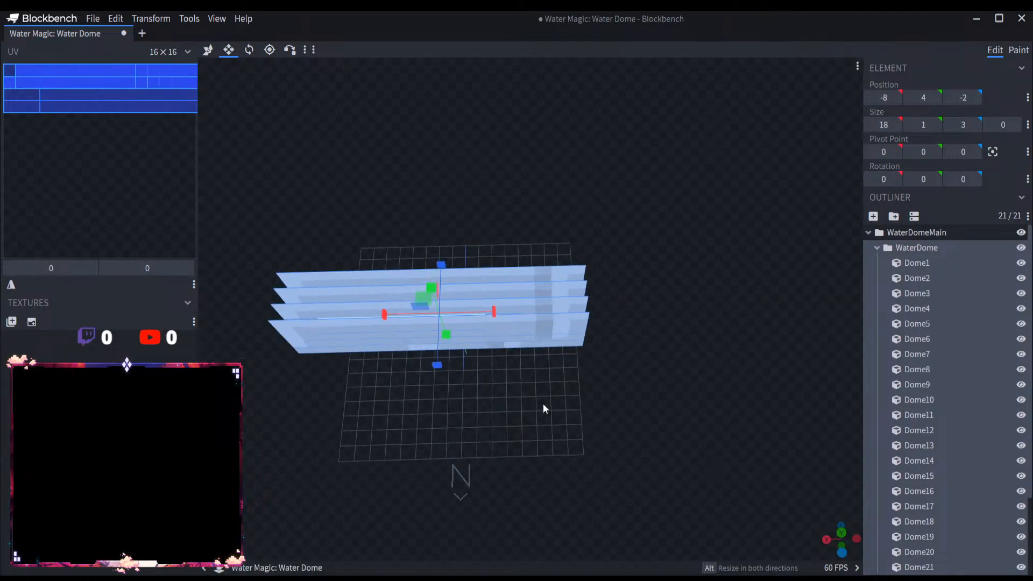
Step: Rename the WaterDome group as WaterDome1
drag(543, 407, 602, 391)
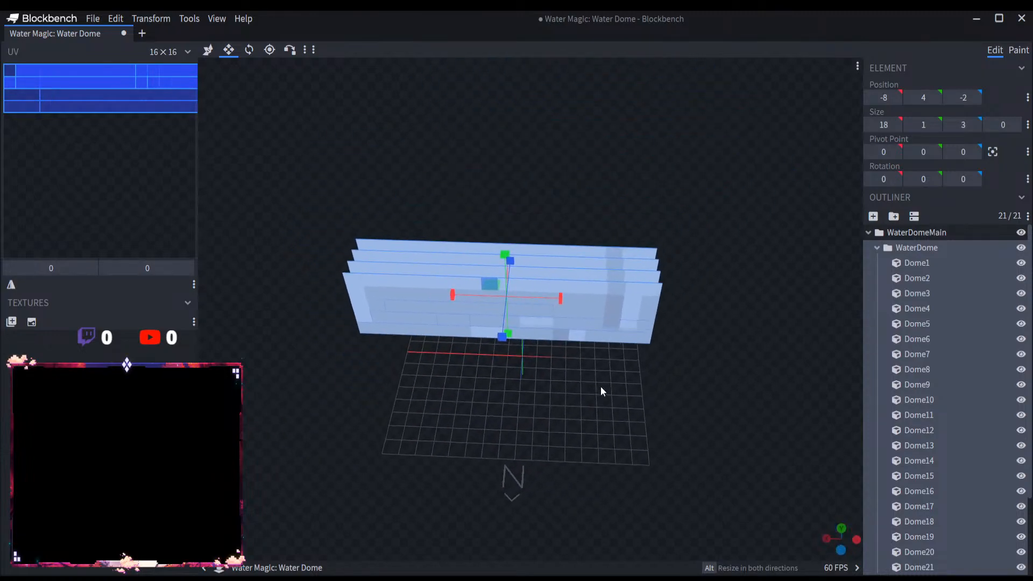
click(876, 248)
double_click(914, 248)
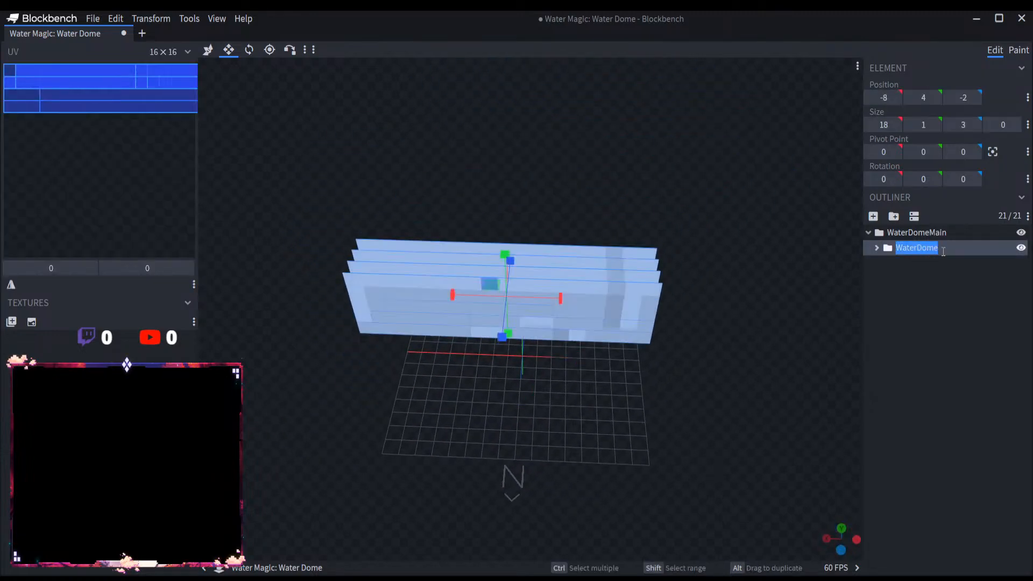
key(End)
text(1)
key(Return)
click(929, 249)
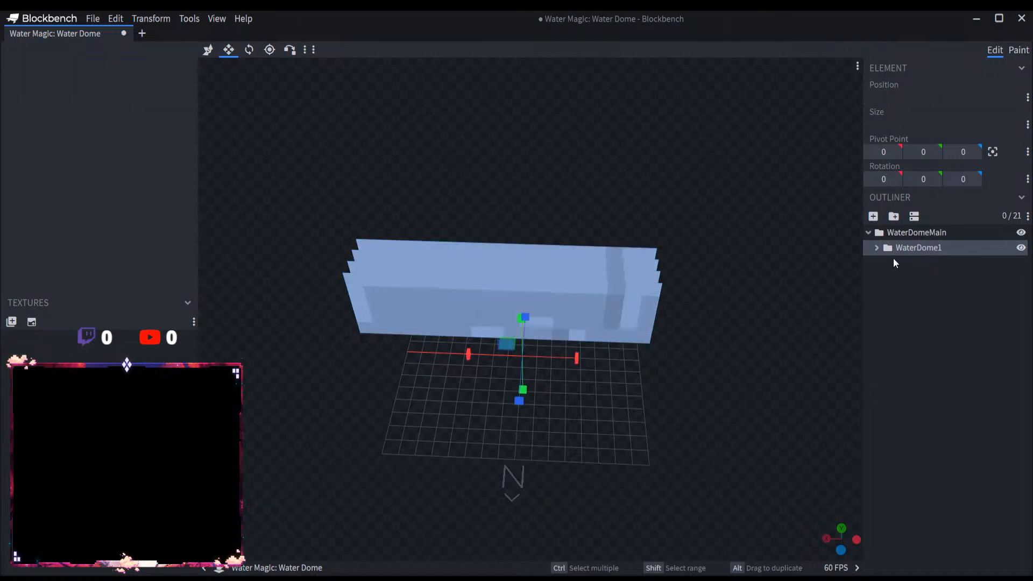
Step: Copy all cubes from Dome1 to Dome21 inside the WaterDome1 group
click(877, 248)
click(917, 277)
click(918, 264)
scroll(905, 411, down, 2)
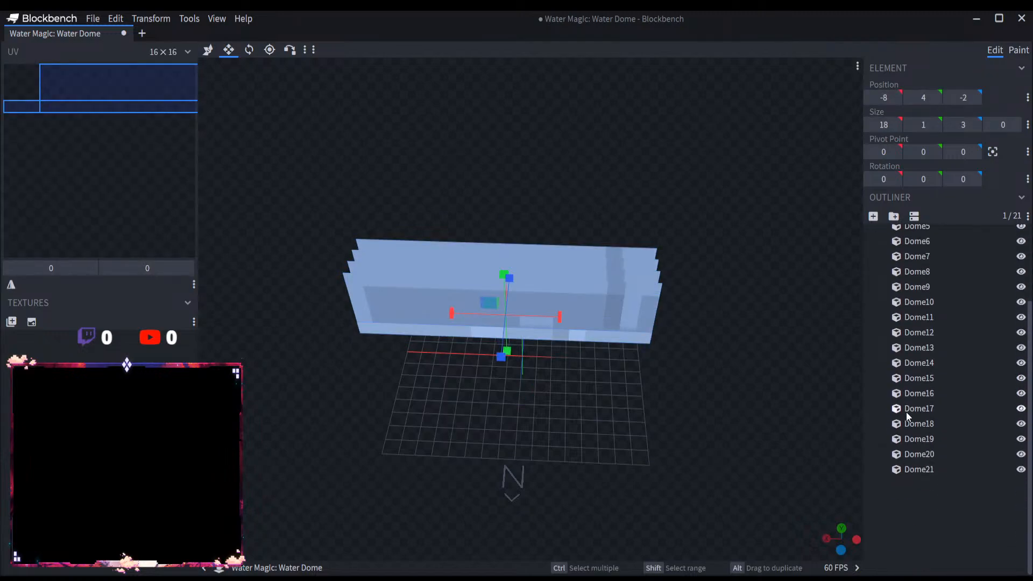
shift+click(923, 469)
scroll(928, 405, up, 3)
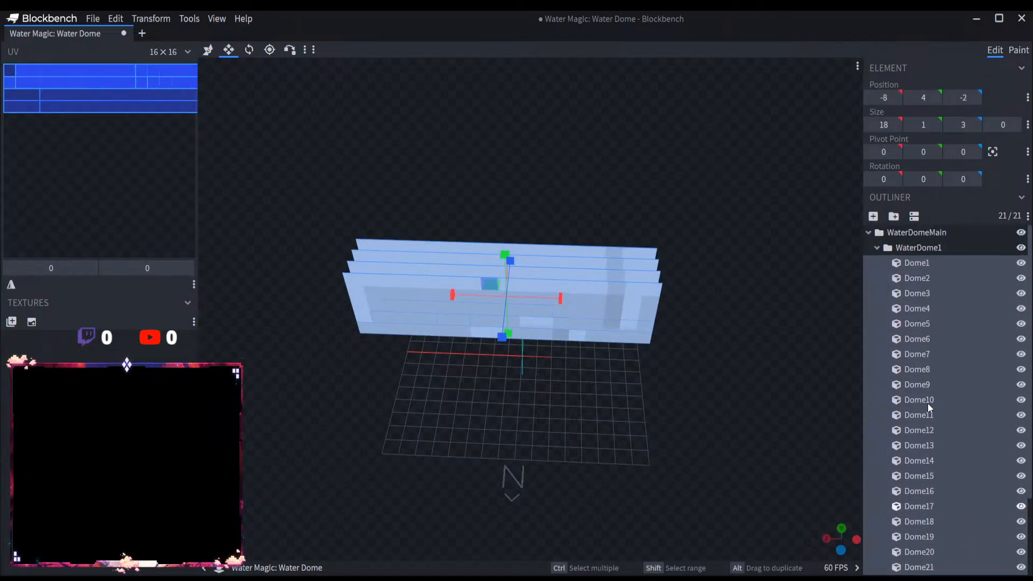
click(877, 248)
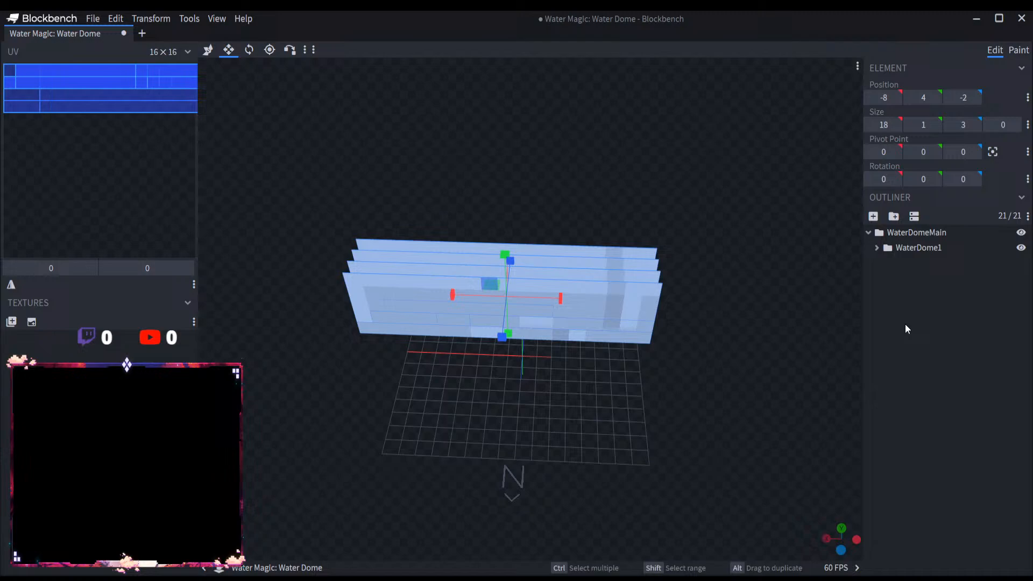
Step: Add a group named WaterDome2 inside WaterDomeMain and paste the copied cubes into it
click(893, 215)
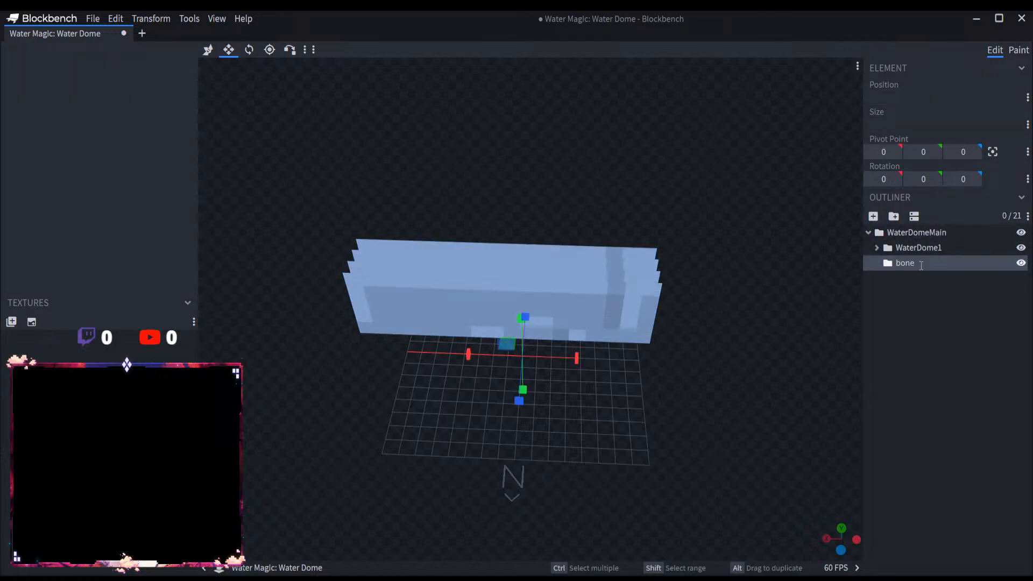
double_click(921, 266)
text(WaterDome2)
key(ctrl+v)
scroll(920, 386, down, 3)
scroll(921, 386, up, 3)
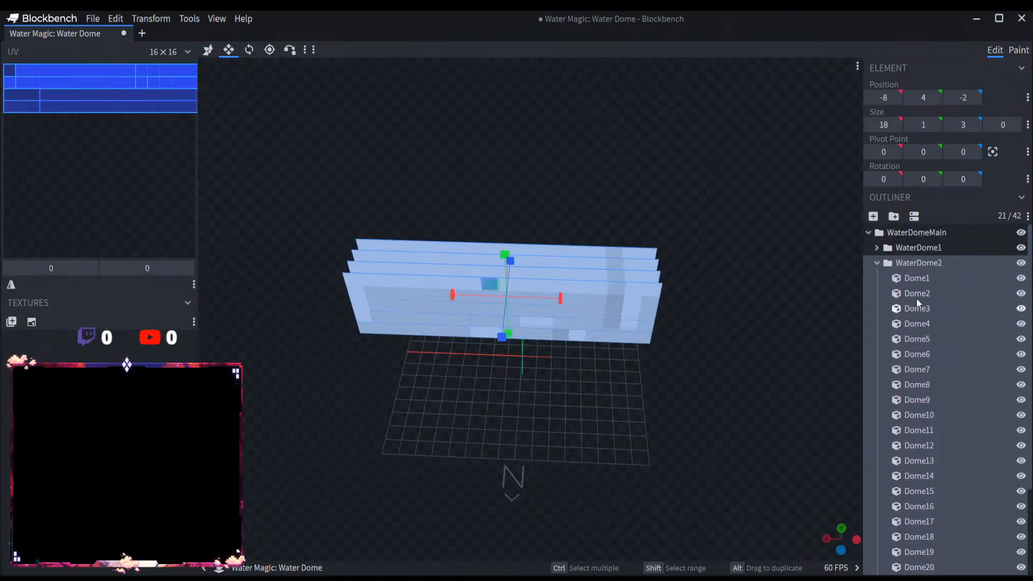
Step: Move the WaterDome2 group 3 units along the positive Z axis so it sits behind WaterDome1
click(916, 261)
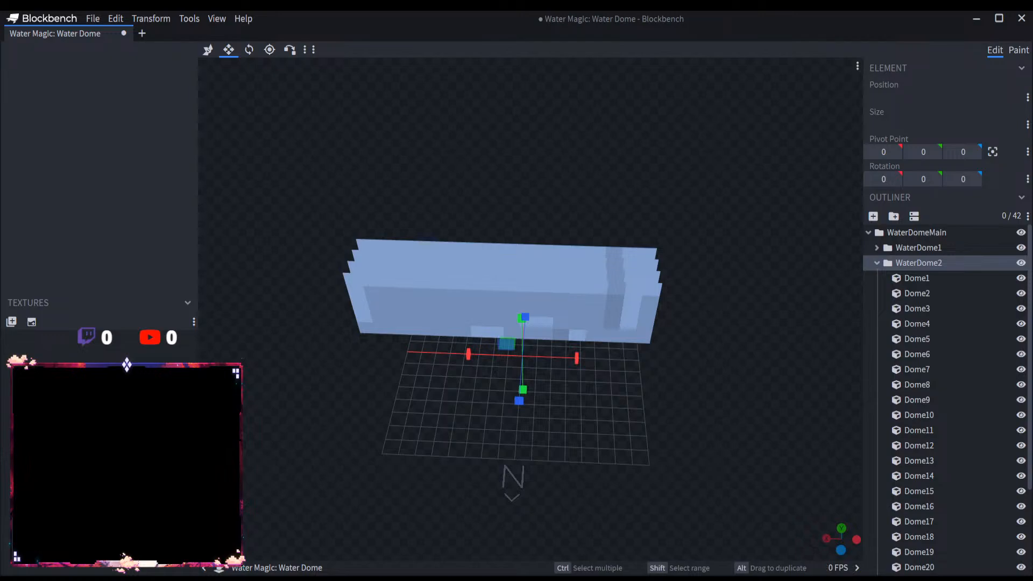
right_drag(635, 441, 595, 476)
scroll(595, 472, up, 3)
drag(595, 471, 573, 446)
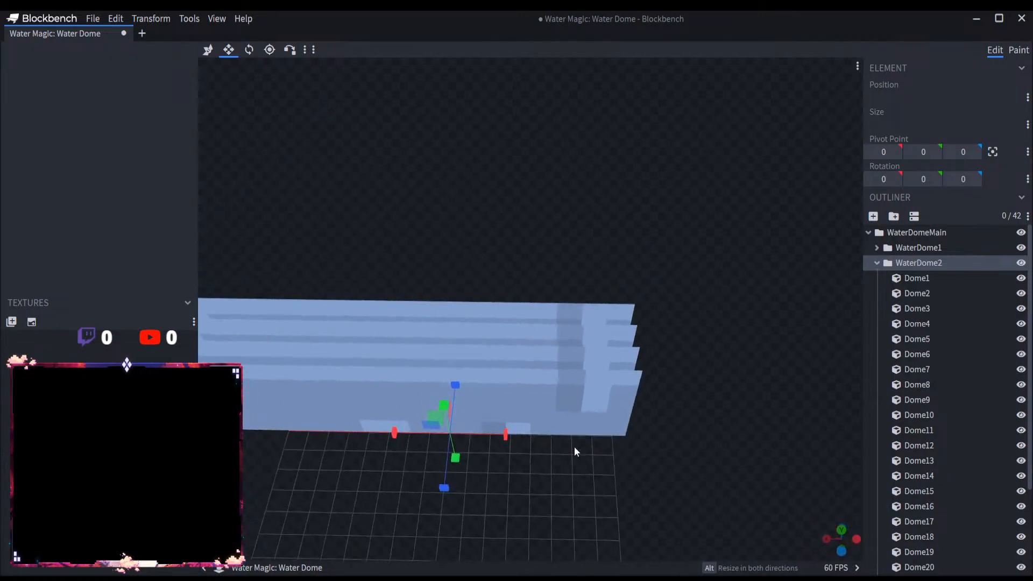
click(208, 50)
drag(438, 201, 532, 289)
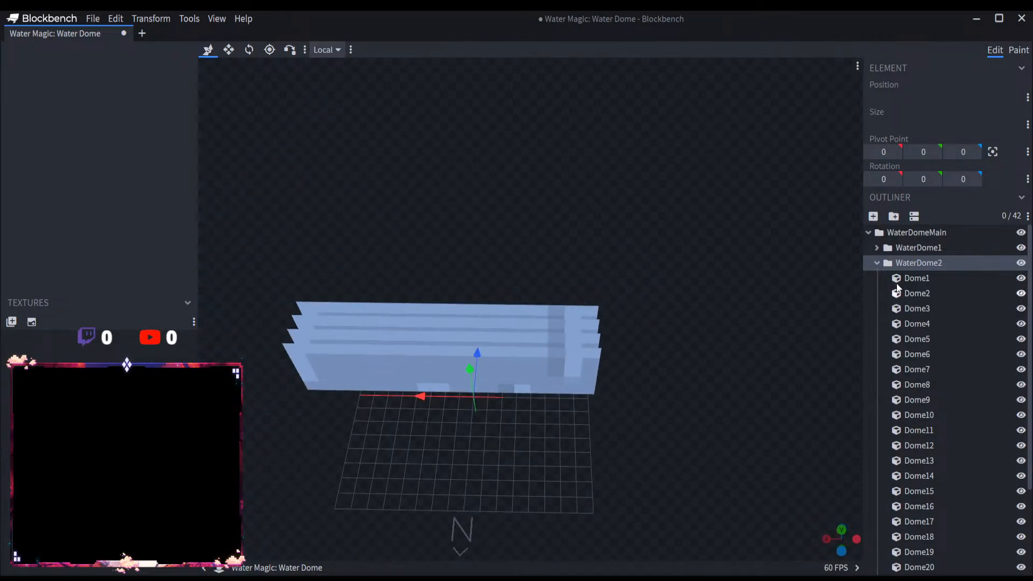
click(876, 263)
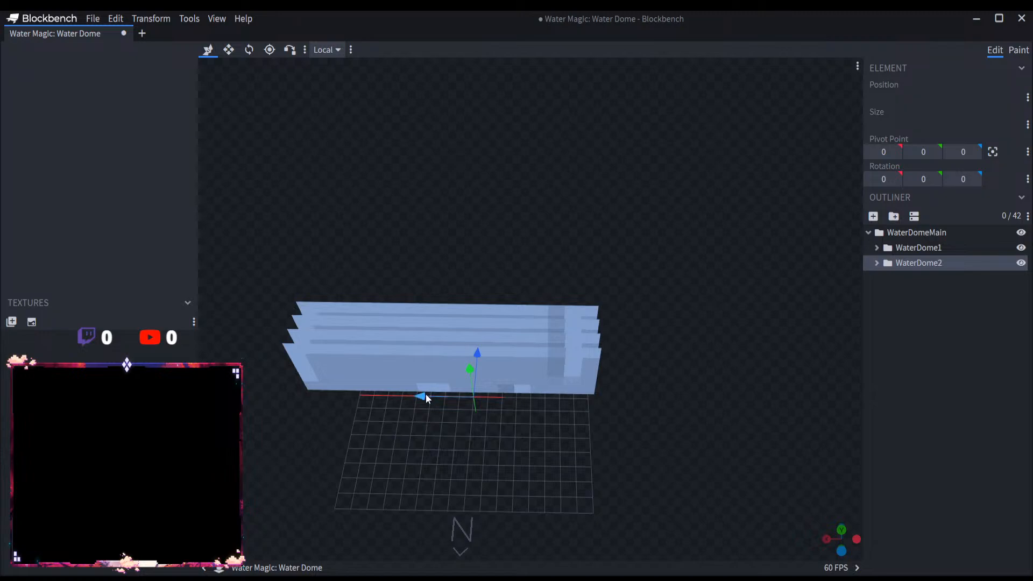
drag(534, 403, 475, 394)
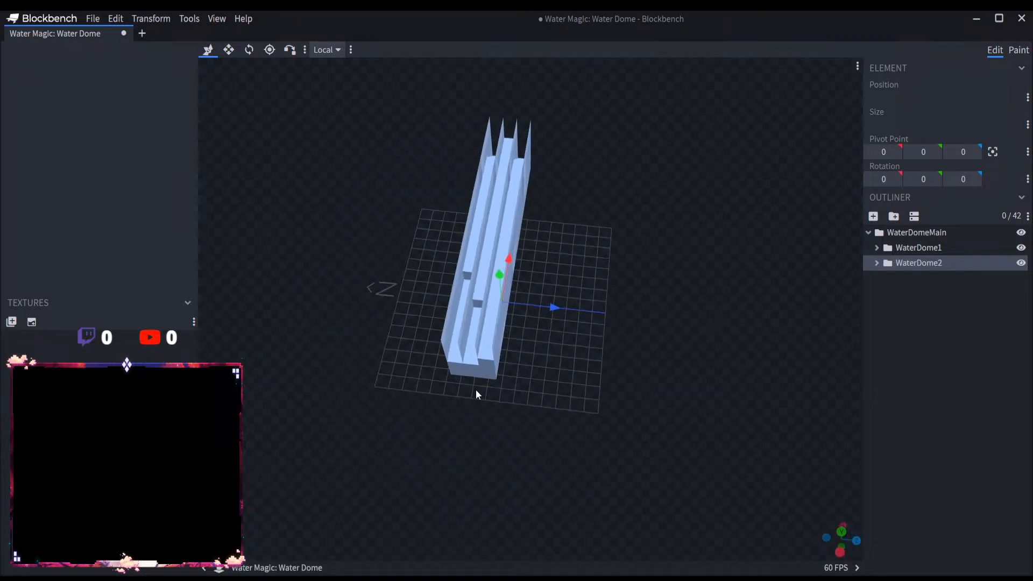
click(911, 262)
drag(543, 252, 698, 274)
drag(710, 431, 503, 313)
drag(584, 419, 711, 455)
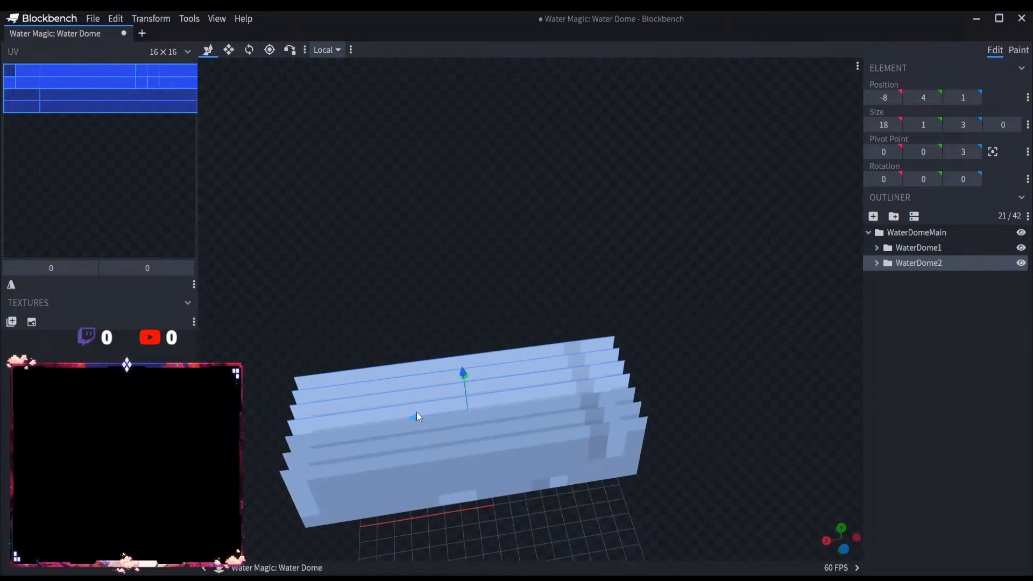
Step: Move the WaterDome2 group 15 units along the negative X axis, beside WaterDome1
drag(411, 415, 727, 402)
drag(702, 467, 611, 479)
scroll(570, 476, down, 5)
scroll(607, 479, up, 6)
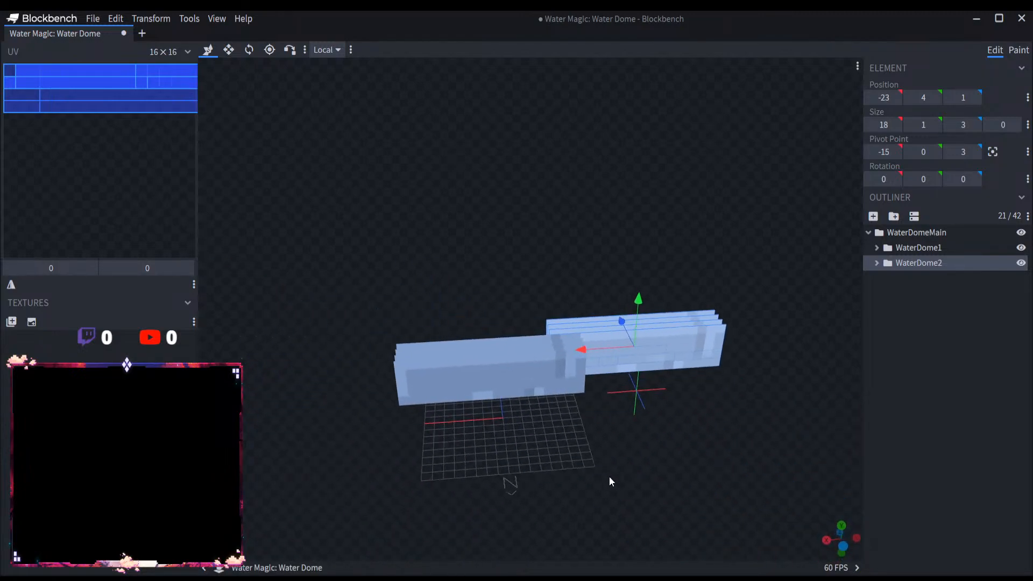
Step: Shorten all WaterDome2 cubes together along the X axis until the base slab is 11 long
click(229, 52)
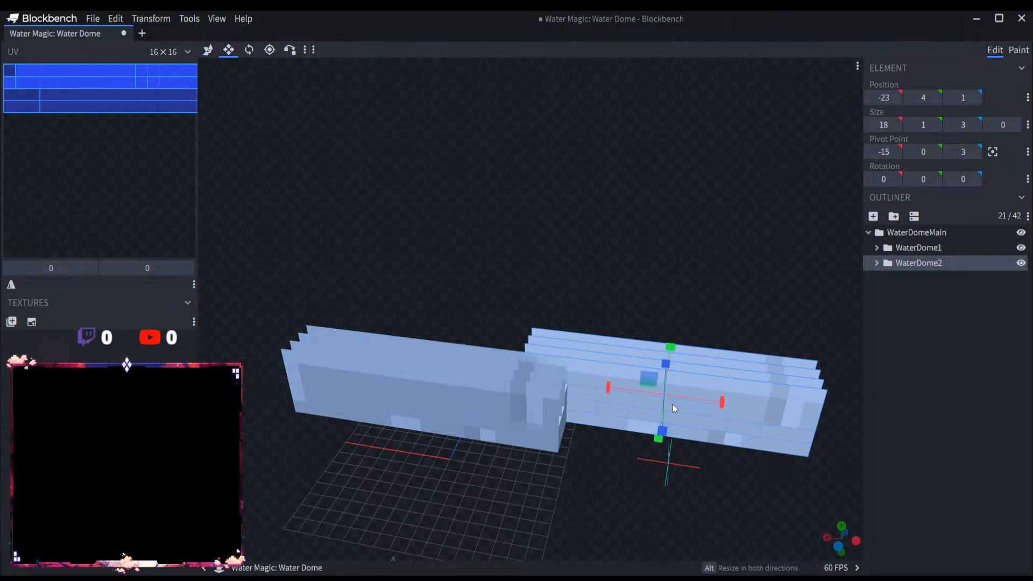
drag(717, 404, 644, 396)
key(ctrl+d)
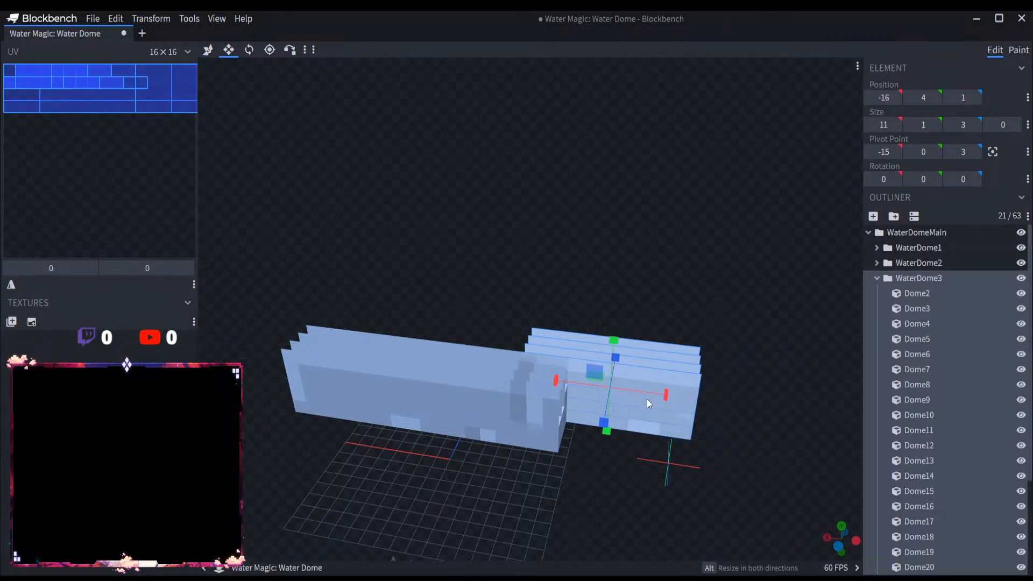
key(ctrl+z)
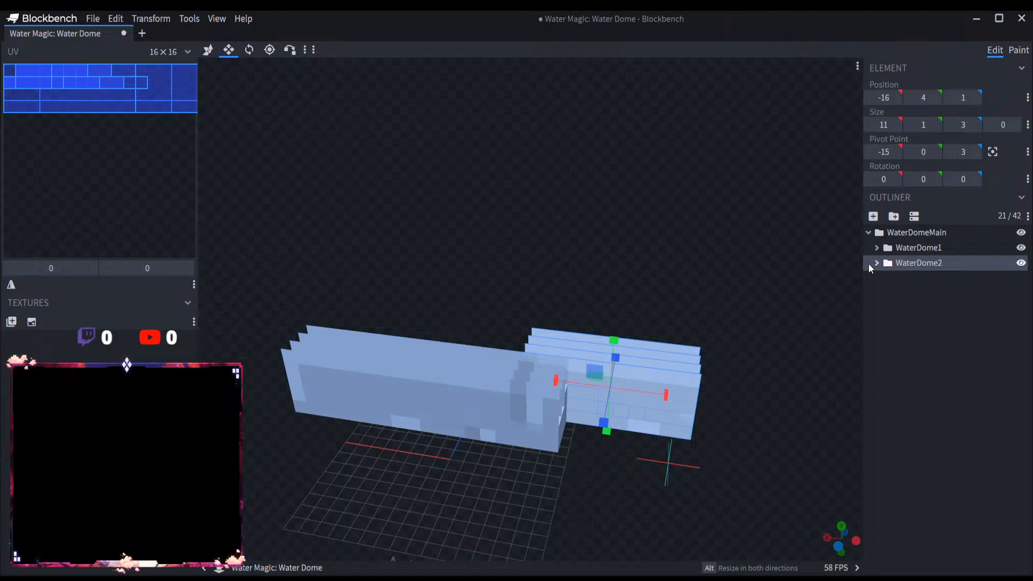
Step: Copy all cubes of the shortened WaterDome2 group and select WaterDomeMain as the parent for a new group
click(875, 263)
click(913, 280)
scroll(911, 403, down, 3)
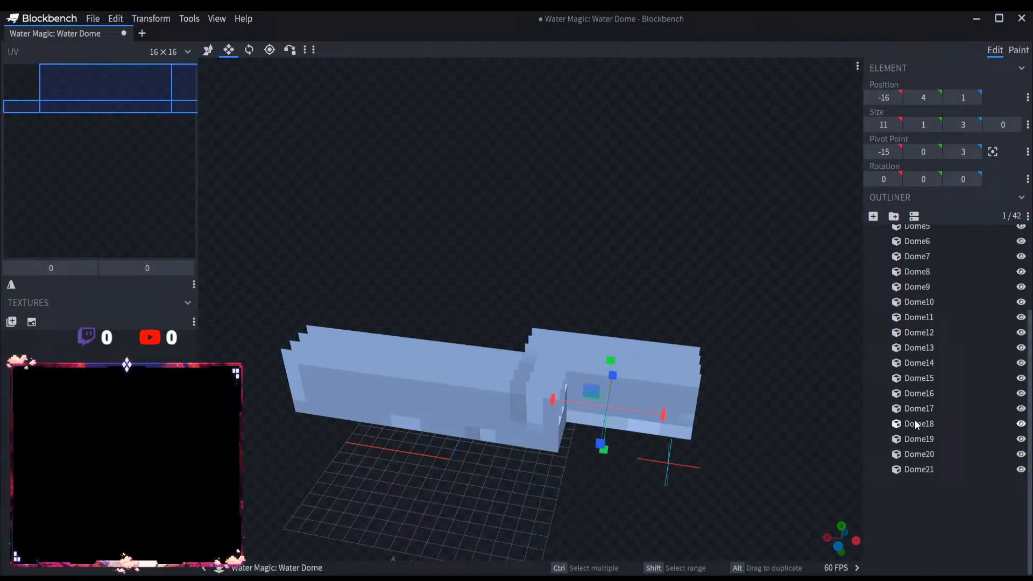
shift+click(919, 470)
scroll(914, 398, up, 3)
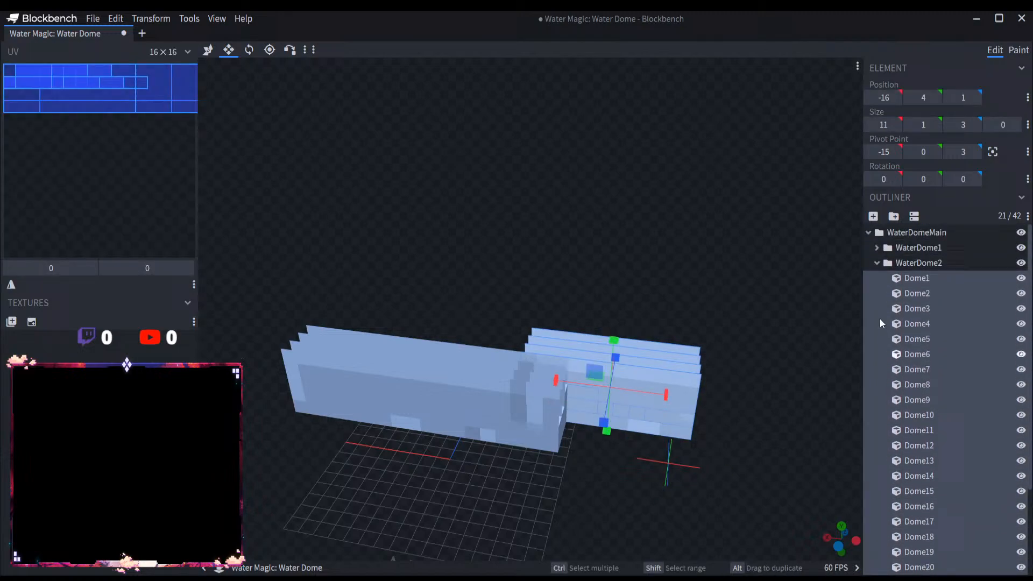
click(876, 263)
click(914, 231)
Step: Add a group named WaterDome3 inside WaterDomeMain and paste the shortened cubes into it
click(894, 216)
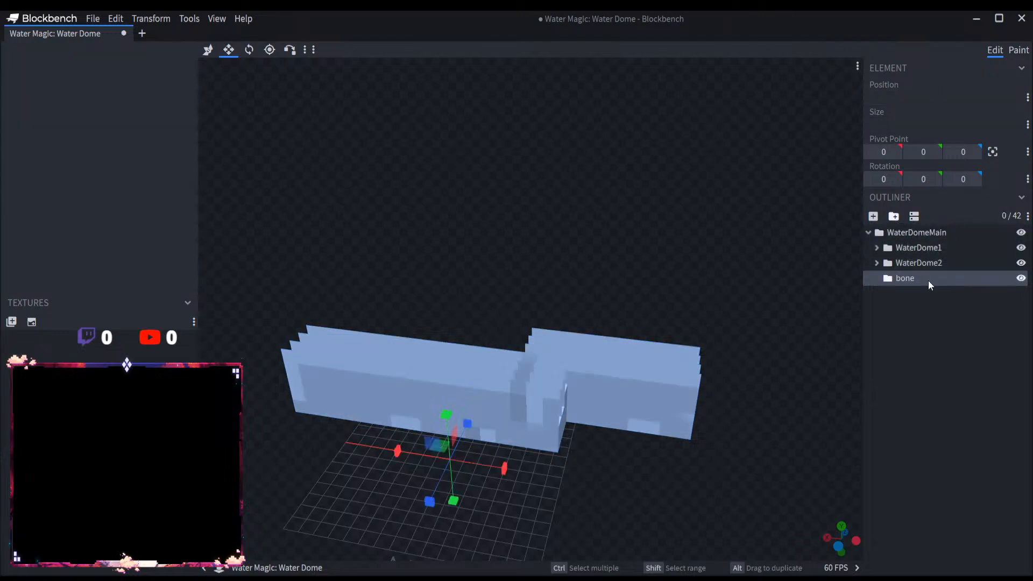
double_click(927, 280)
text(WaterDome3)
key(ctrl+v)
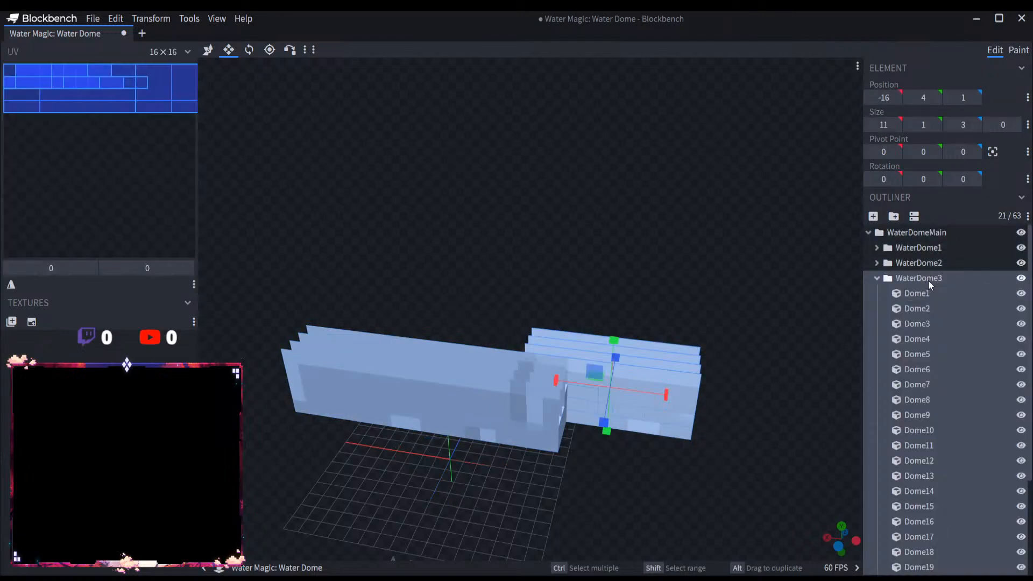
click(876, 278)
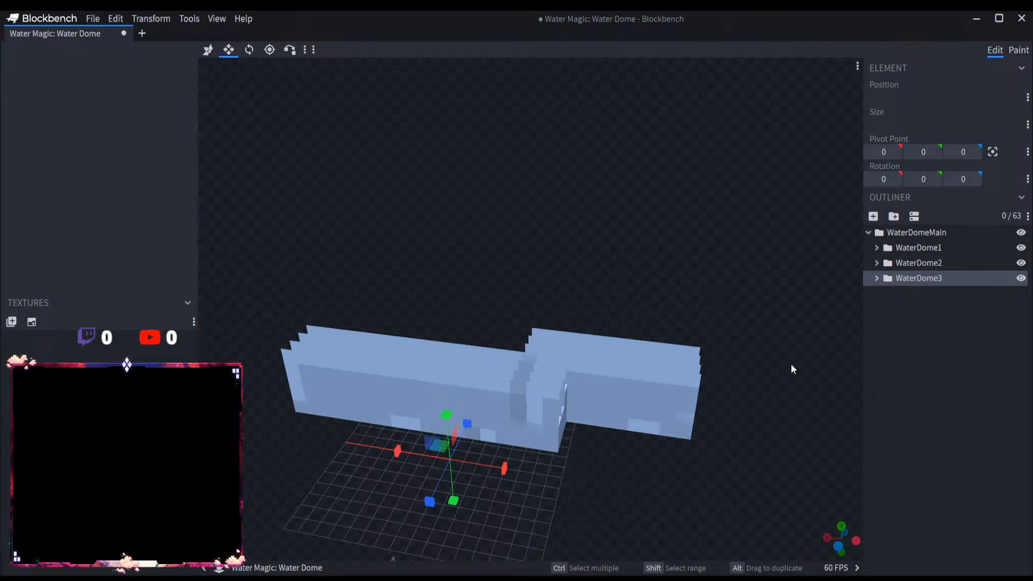
Step: Move the WaterDome3 group 23 units along the positive X axis to the opposite end of WaterDome1
click(207, 49)
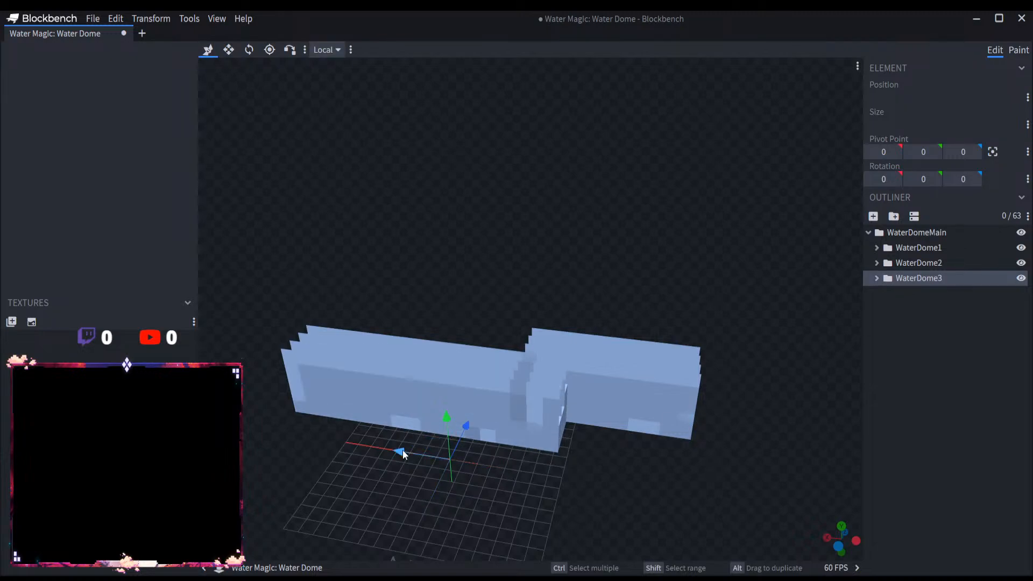
click(914, 278)
drag(550, 411, 356, 362)
right_drag(550, 466, 715, 401)
scroll(670, 425, up, 4)
drag(670, 425, 667, 482)
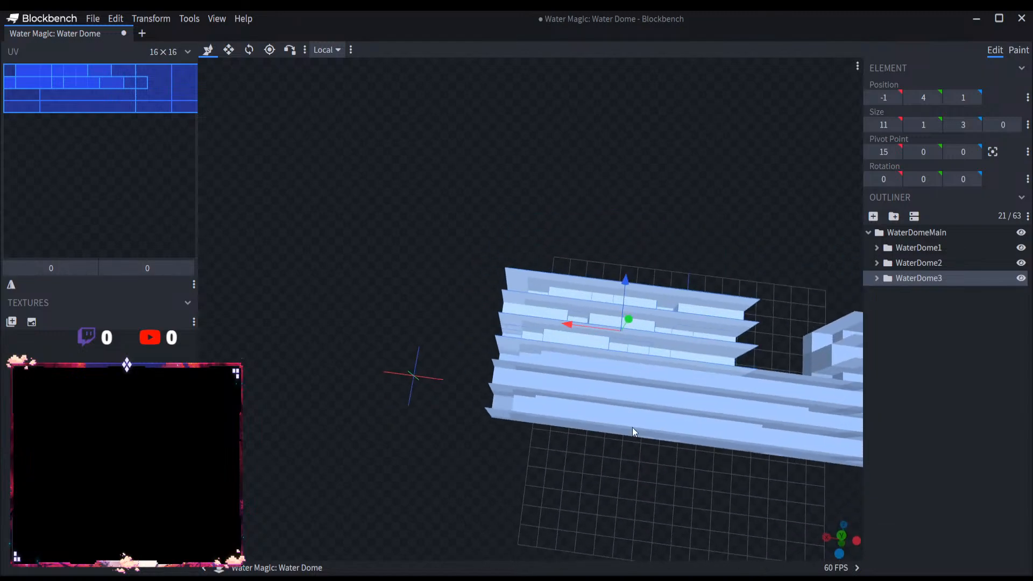
drag(572, 333, 396, 316)
drag(701, 398, 398, 349)
Step: Compare the placement of the WaterDome2 and WaterDome3 groups at both ends of WaterDome1
click(918, 264)
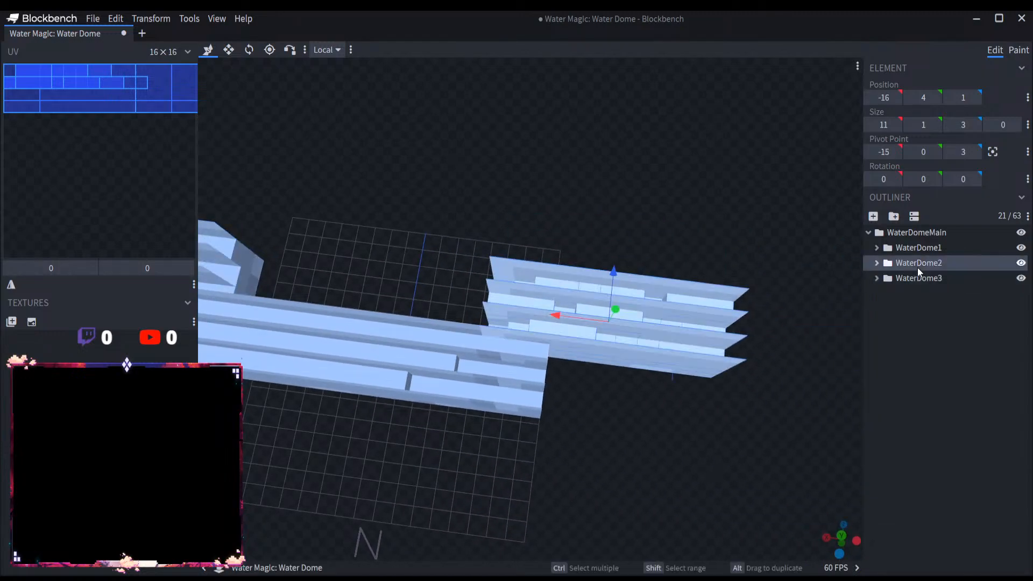
drag(648, 425, 655, 405)
drag(518, 460, 835, 458)
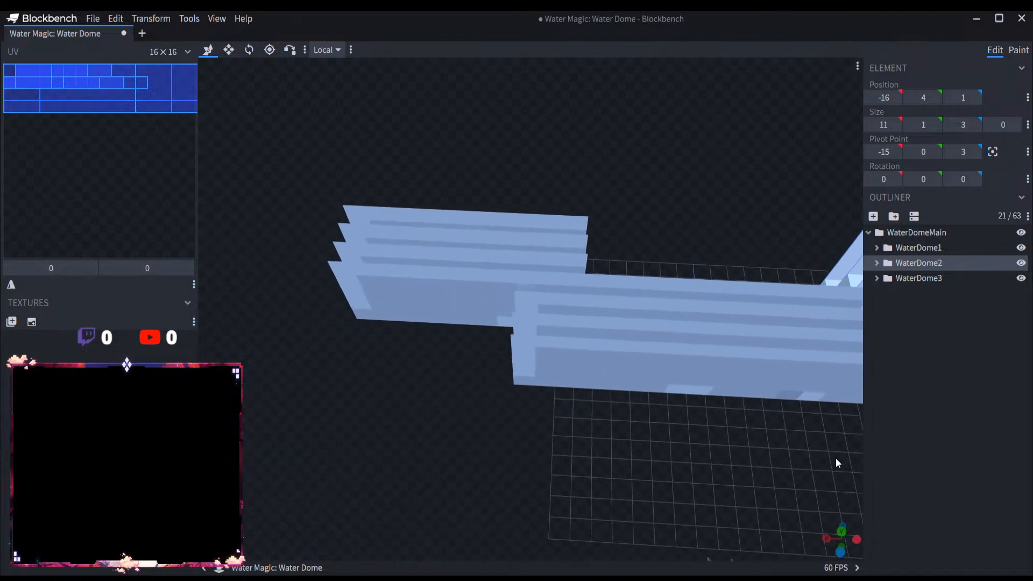
click(931, 277)
click(931, 278)
scroll(757, 428, down, 5)
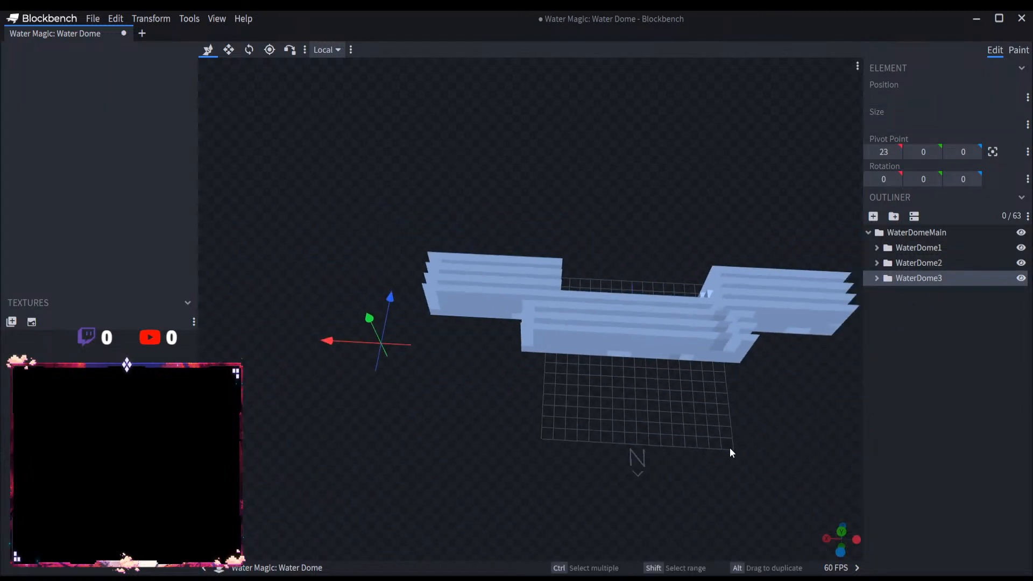
drag(730, 447, 607, 490)
Step: Select all cubes from Dome1 to Dome21 in the WaterDome1 group, and collapse the group
double_click(887, 247)
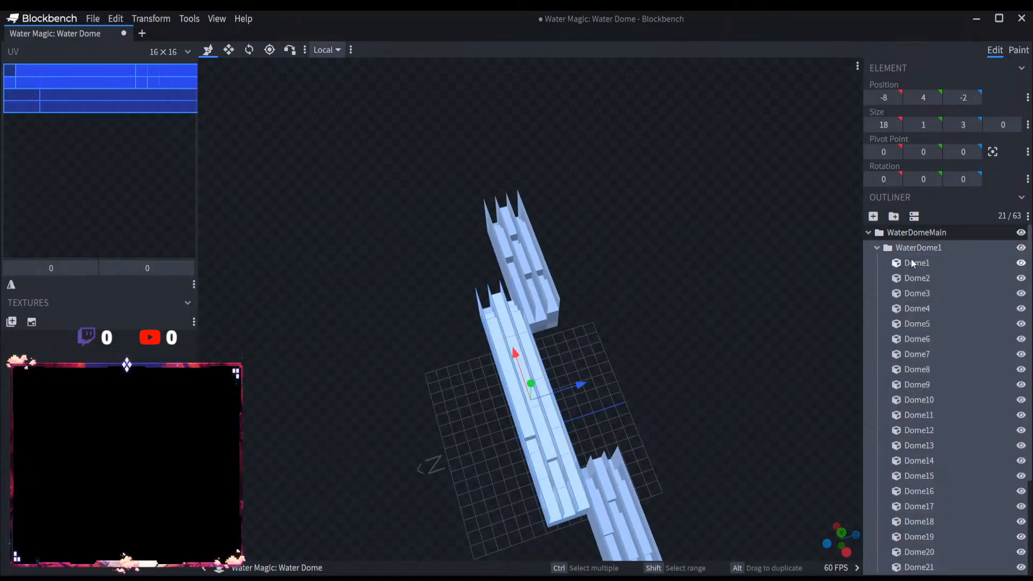
click(912, 261)
scroll(933, 376, down, 3)
shift+click(931, 441)
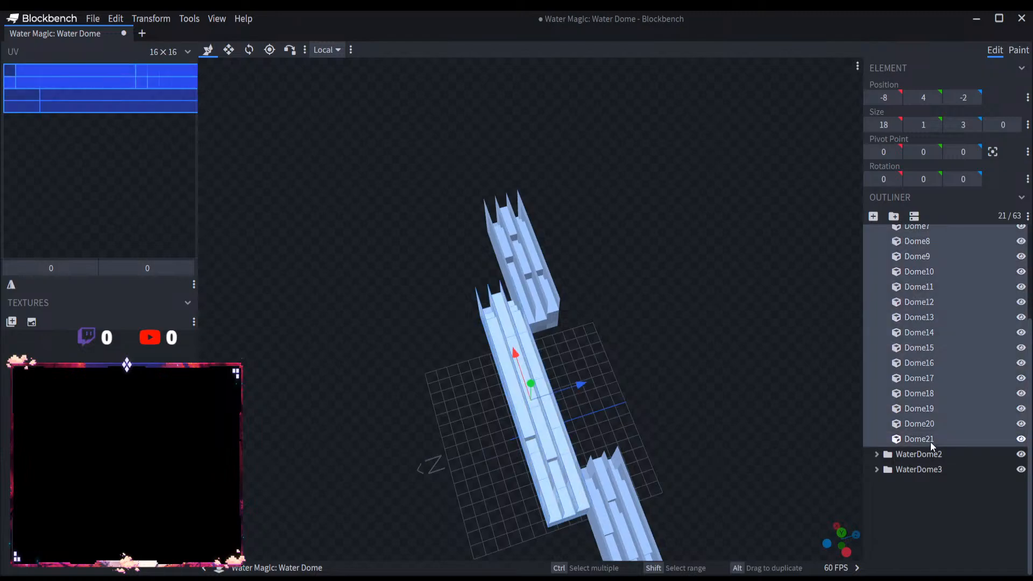
scroll(915, 403, up, 3)
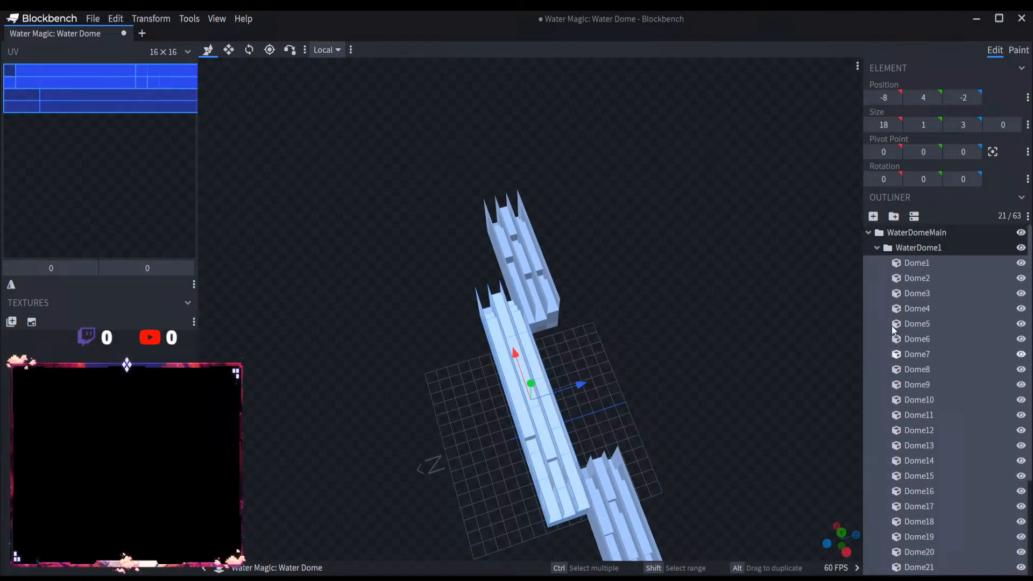
click(879, 248)
Step: Select the WaterDome3 group and examine the arrangement of all three wall sections from several sides
click(916, 300)
click(934, 282)
right_drag(727, 463, 708, 317)
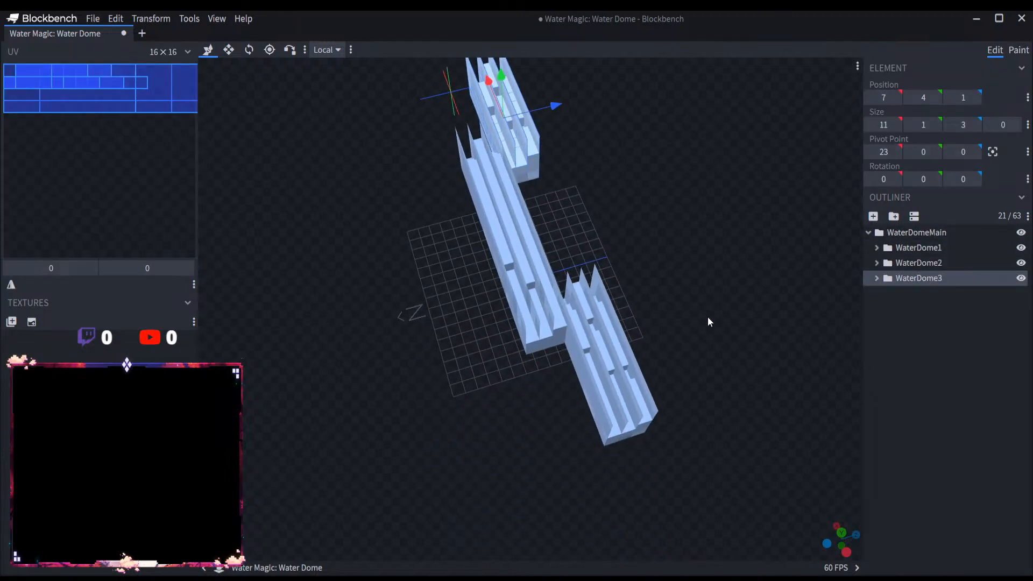
drag(708, 316, 675, 449)
scroll(720, 430, up, 5)
scroll(663, 448, down, 3)
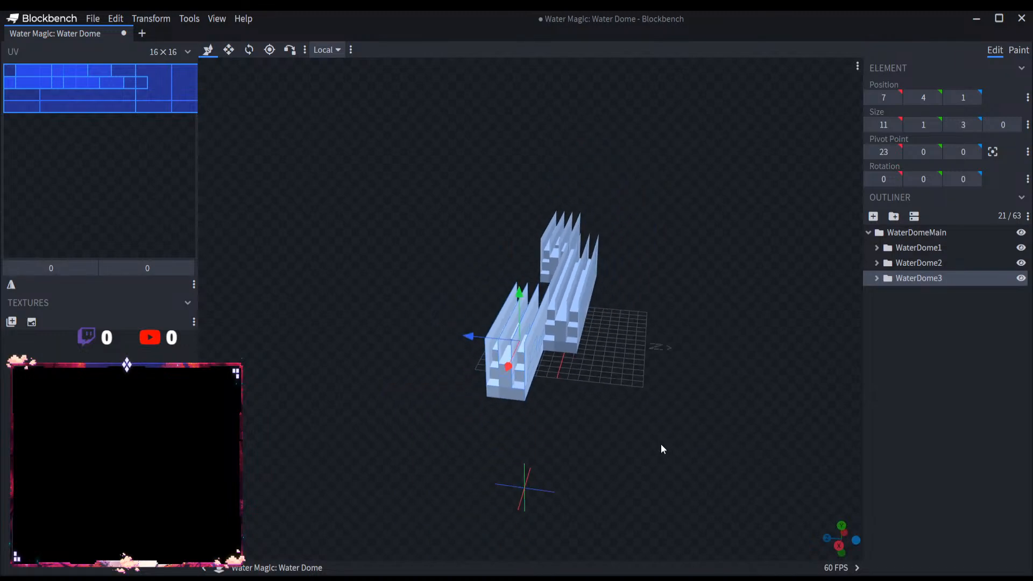
scroll(616, 404, down, 1)
scroll(614, 402, up, 6)
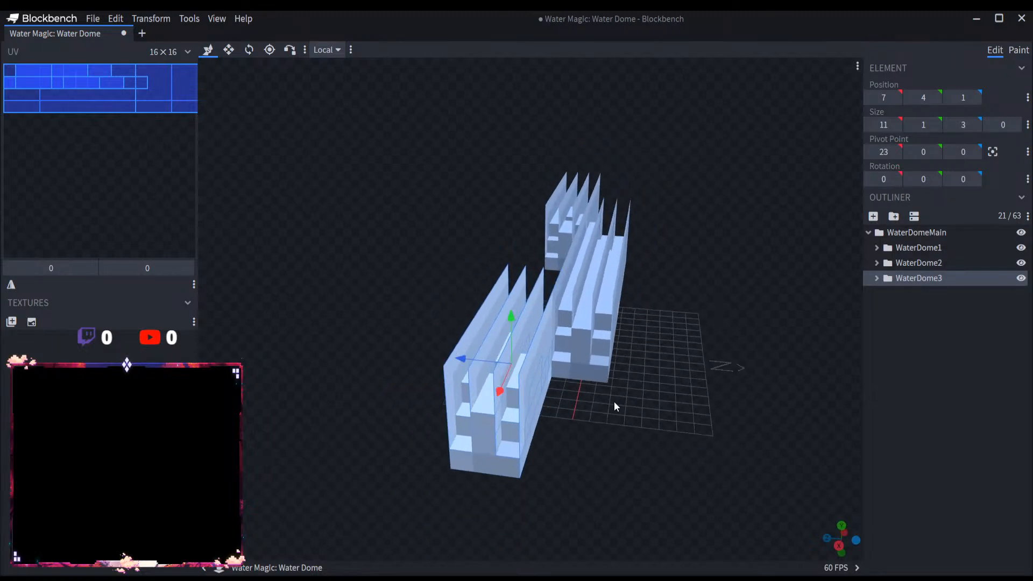
scroll(614, 401, down, 8)
scroll(609, 392, down, 3)
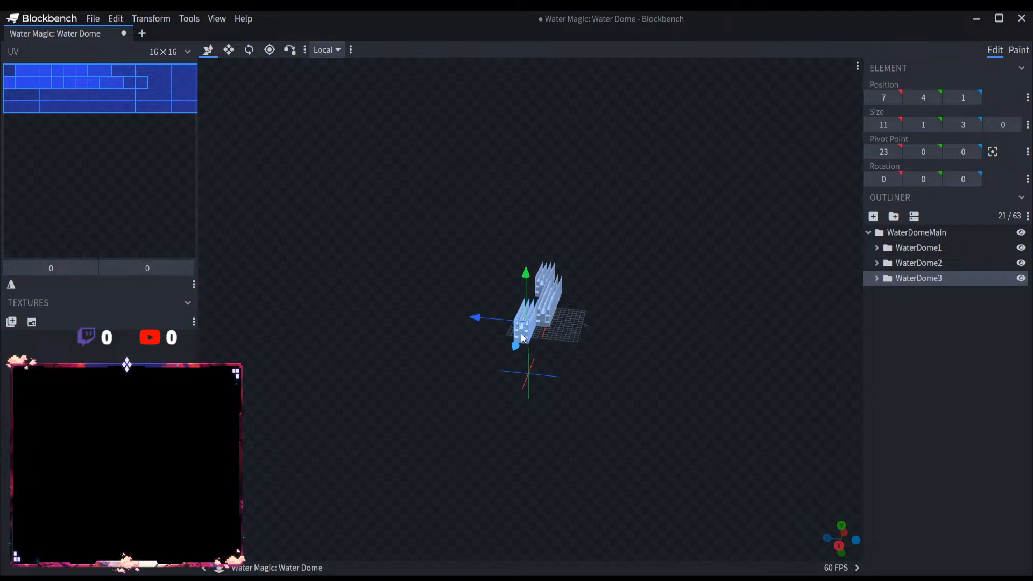
Step: Shorten the cubes of the WaterDome3 group to 8 units along the X axis from their outer end
scroll(521, 335, up, 9)
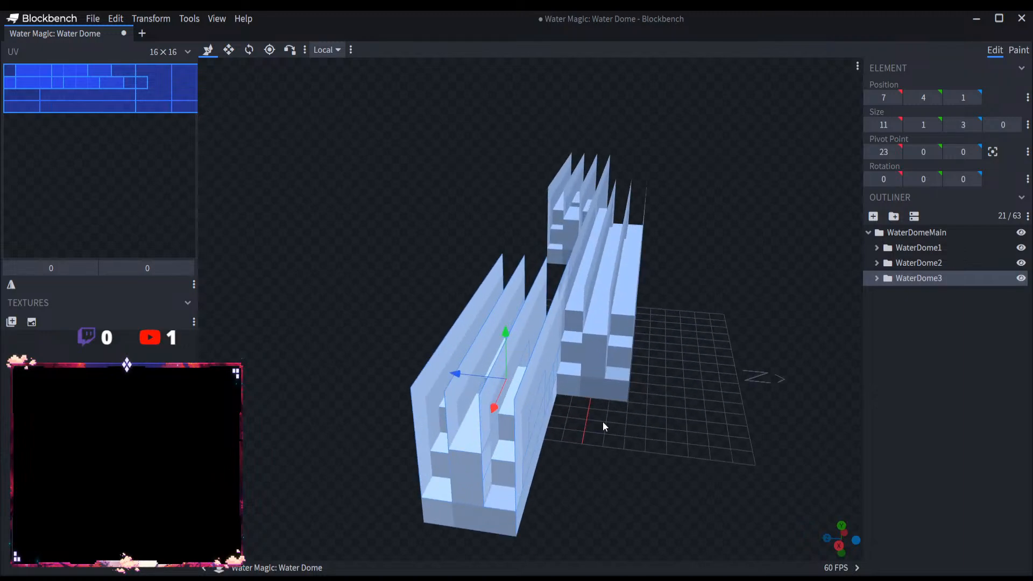
drag(602, 421, 691, 412)
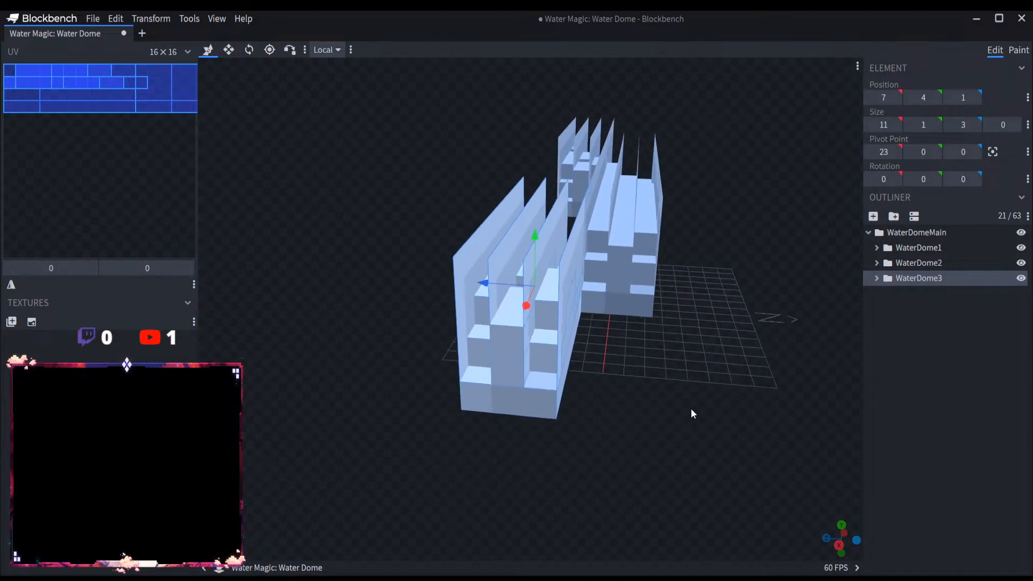
scroll(645, 430, up, 5)
drag(619, 443, 528, 457)
scroll(528, 456, down, 5)
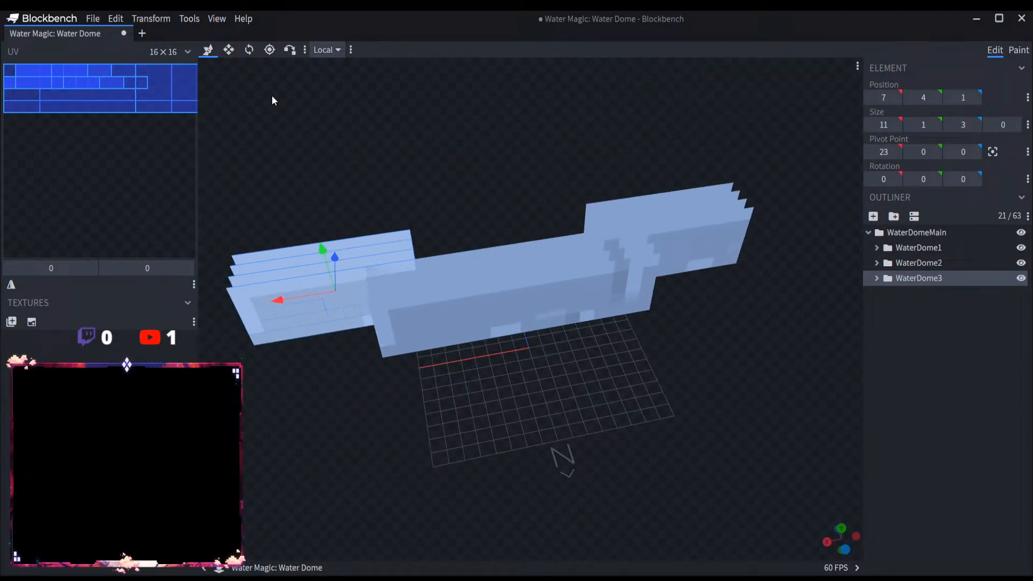
click(226, 54)
right_drag(405, 141, 548, 192)
drag(418, 352, 500, 340)
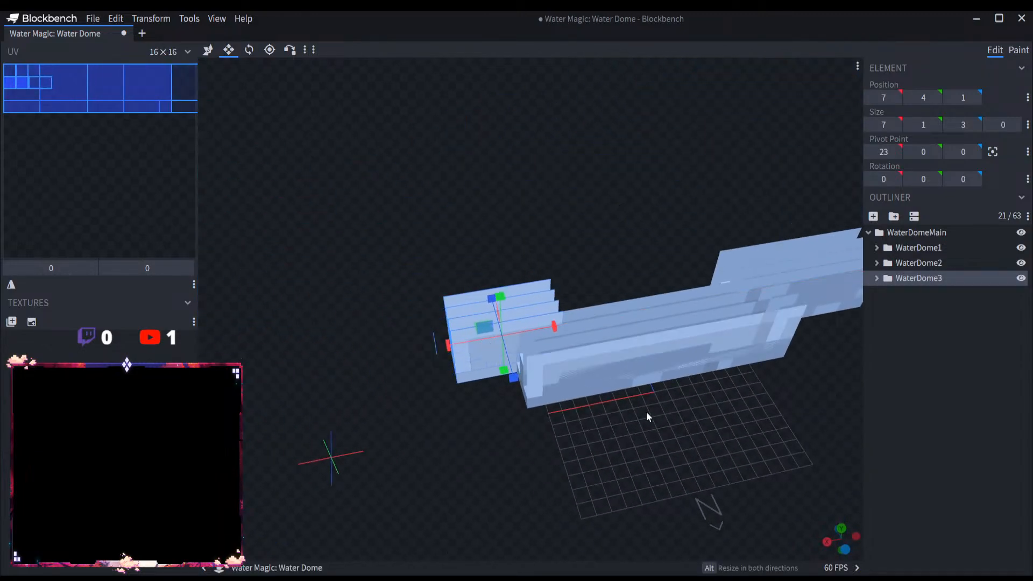
drag(646, 413, 542, 435)
key(ctrl+z)
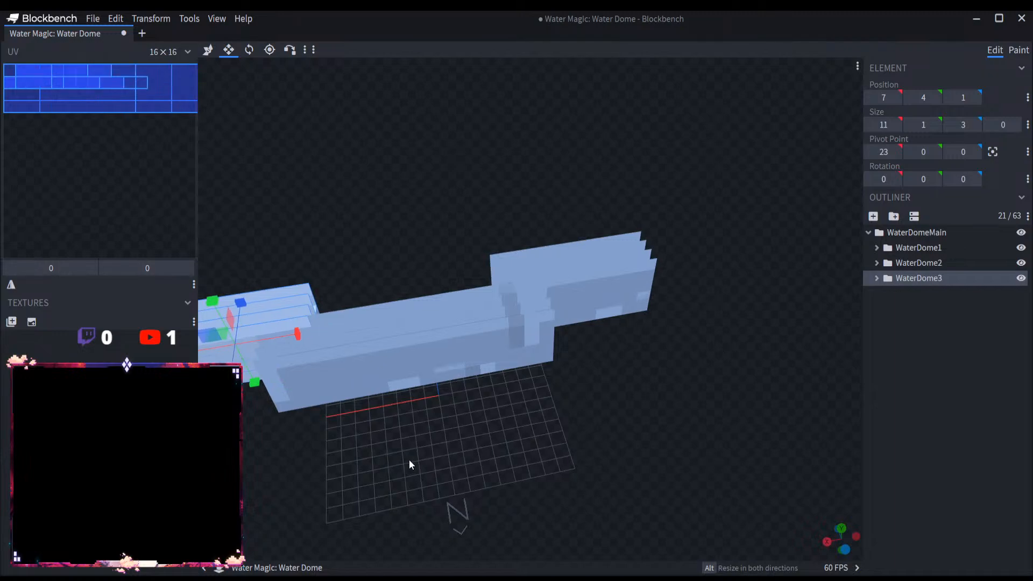
right_drag(408, 462, 638, 463)
drag(411, 357, 473, 351)
Step: Shorten the cubes of the WaterDome2 group to 8 units along the X axis from their outer end
click(959, 263)
right_drag(740, 449, 602, 464)
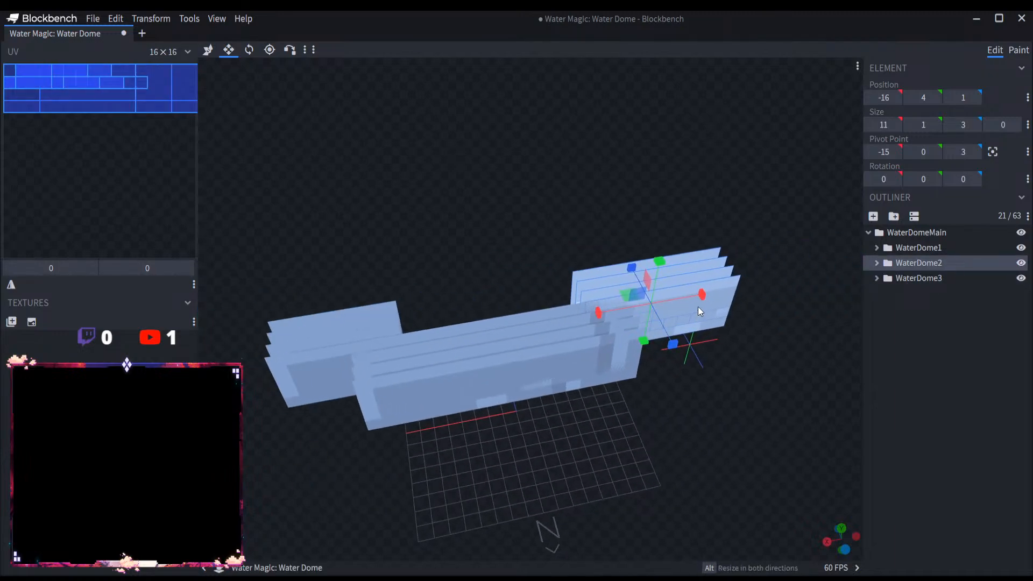
drag(700, 299, 658, 306)
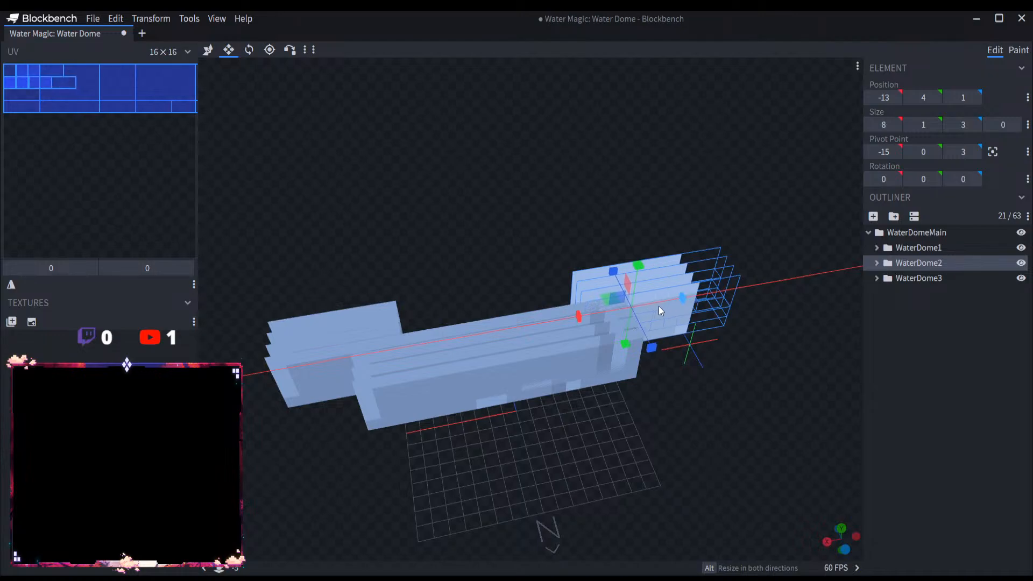
drag(741, 384, 686, 362)
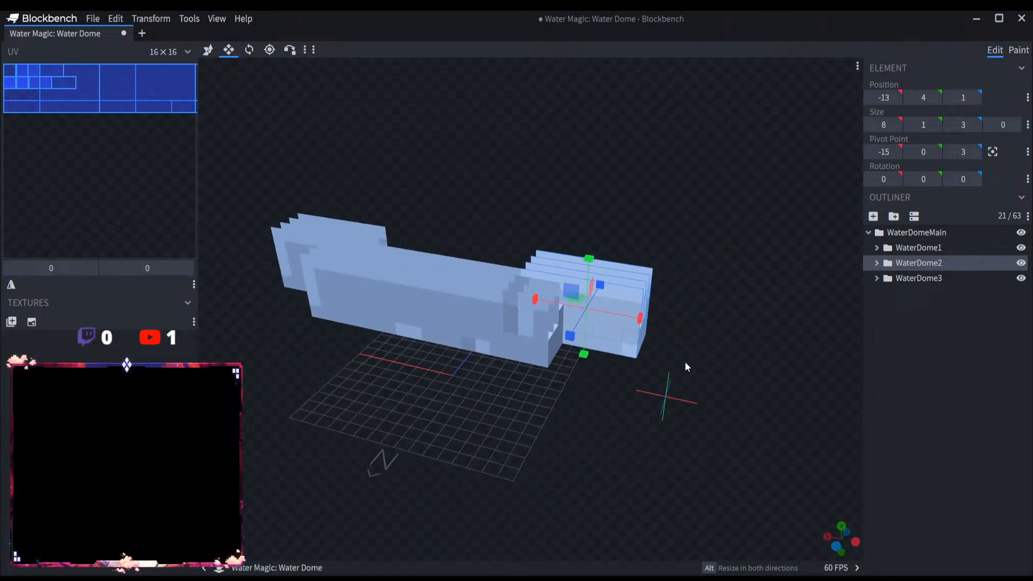
Step: Select and copy all cubes from Dome1 to Dome21 in the WaterDome3 group, and collapse the group
click(883, 280)
click(876, 278)
click(896, 295)
scroll(928, 383, down, 3)
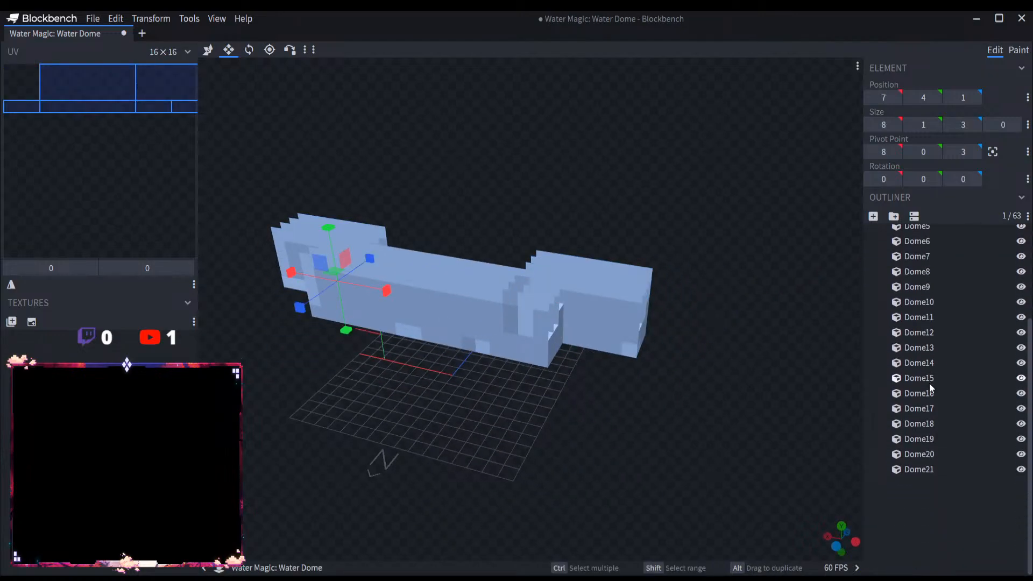
shift+click(929, 469)
scroll(935, 393, up, 3)
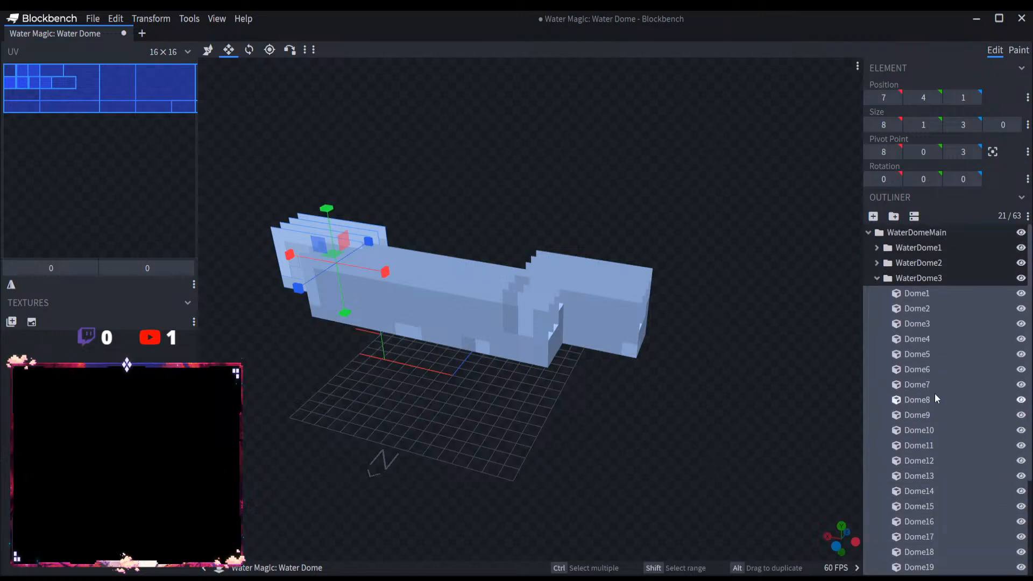
click(876, 279)
Step: Add a group named WaterDome4 inside WaterDomeMain and paste the copied WaterDome3 cubes into it
click(916, 232)
click(893, 216)
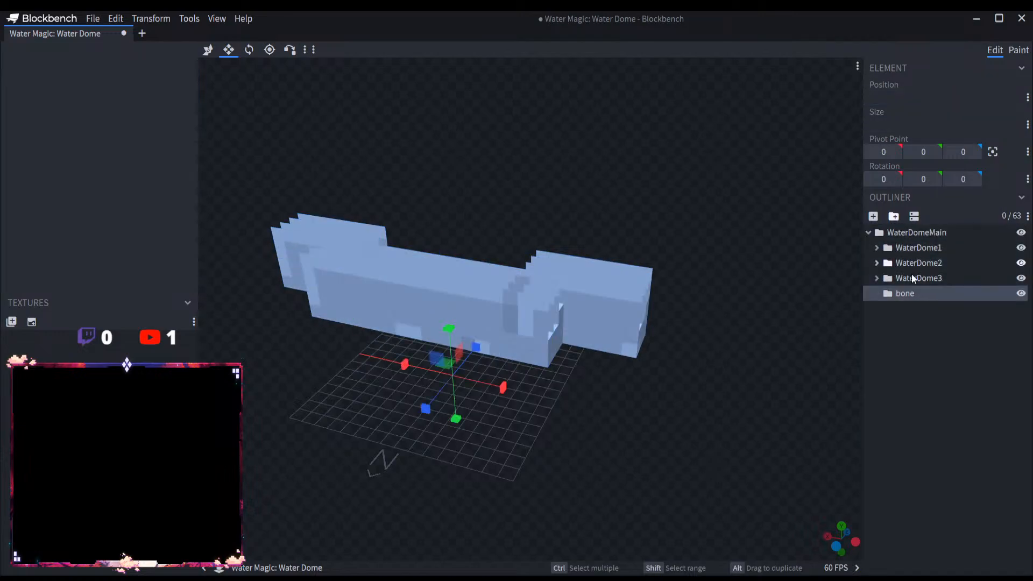
click(918, 303)
double_click(909, 294)
text(WaterDome4)
key(Return)
key(ctrl+v)
Step: Move the WaterDome4 group 4 units along the positive Z axis, away from WaterDome3
right_drag(431, 184, 530, 244)
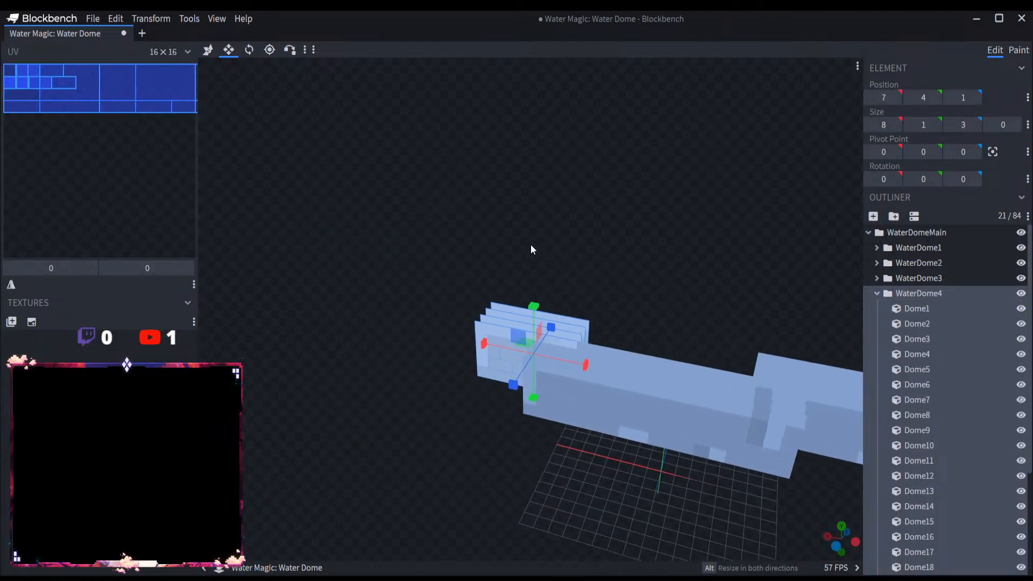
click(210, 50)
drag(420, 182, 496, 292)
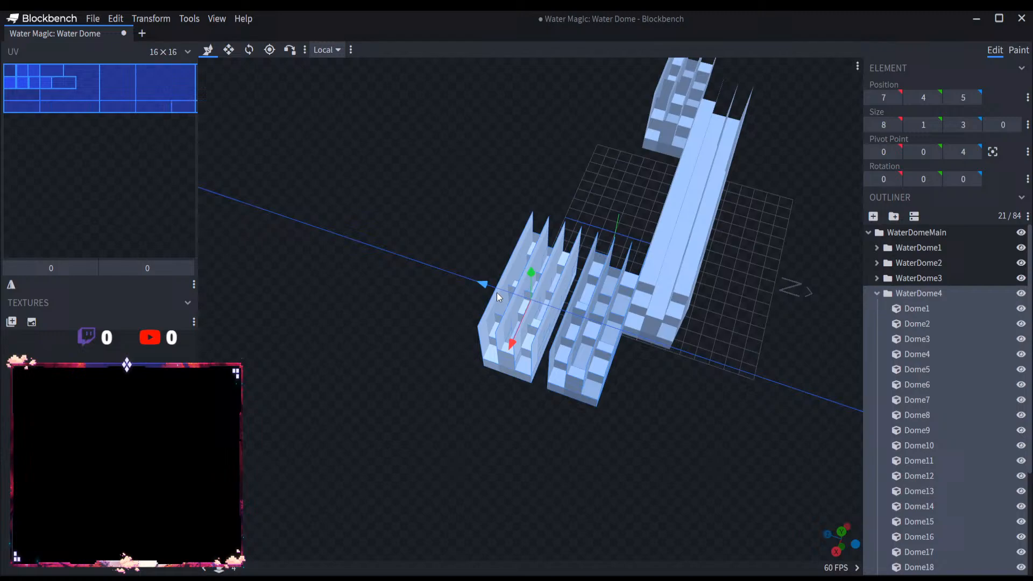
Step: Rotate the WaterDome4 group 90° about the Y axis and move it to pivot 14, 0, 19 at WaterDome3's outer end
click(249, 49)
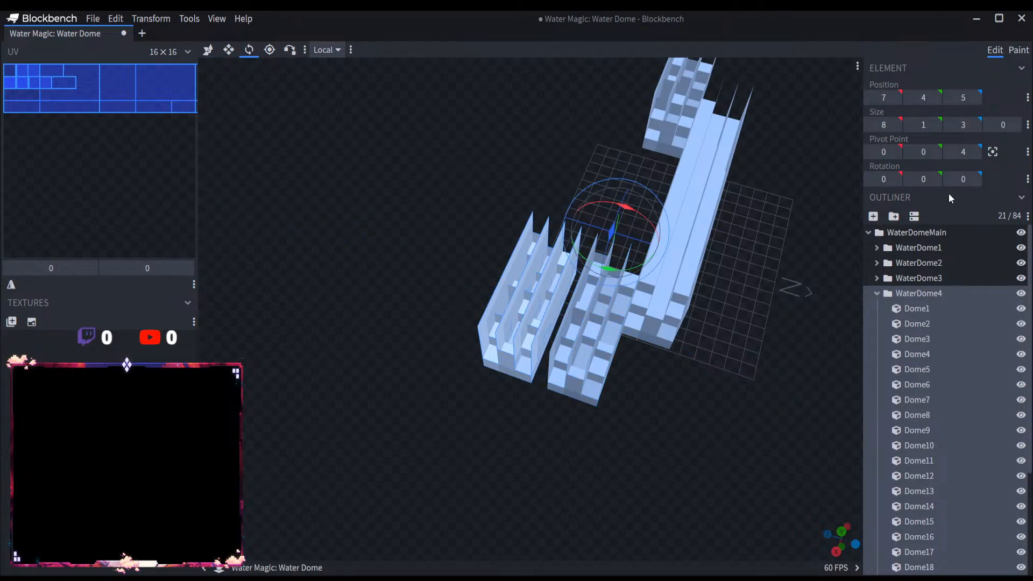
drag(618, 266, 379, 410)
click(207, 50)
drag(378, 345, 426, 361)
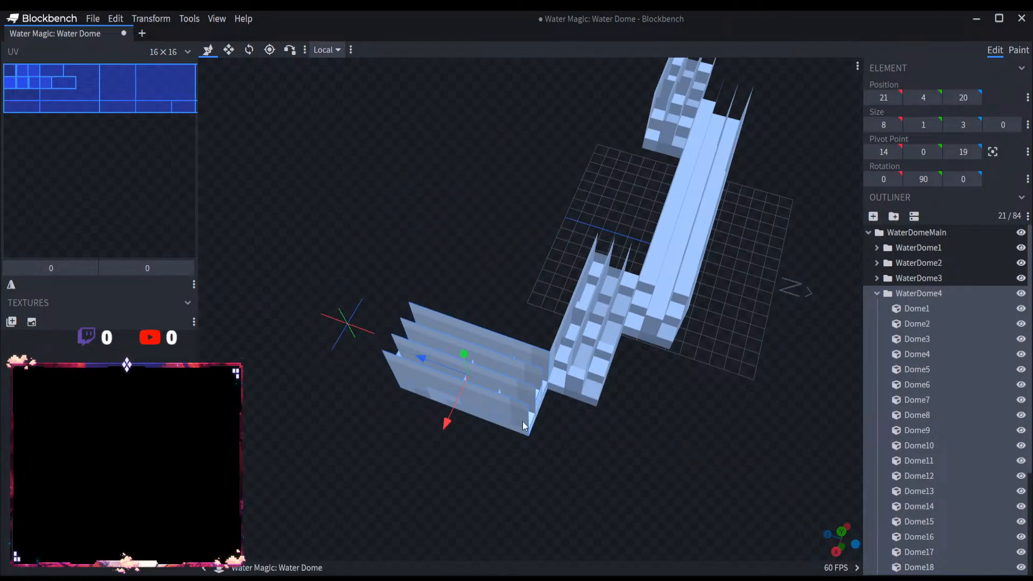
drag(558, 433, 464, 397)
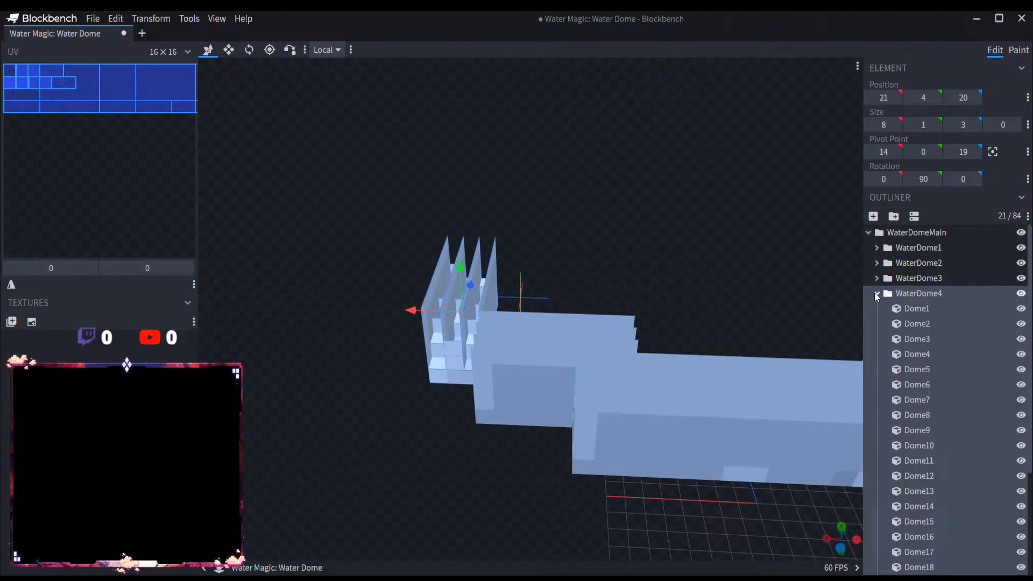
Step: Select and copy all cubes from Dome1 to Dome21 in the WaterDome4 group, and collapse the group
click(876, 294)
click(877, 294)
click(923, 308)
scroll(927, 381, down, 3)
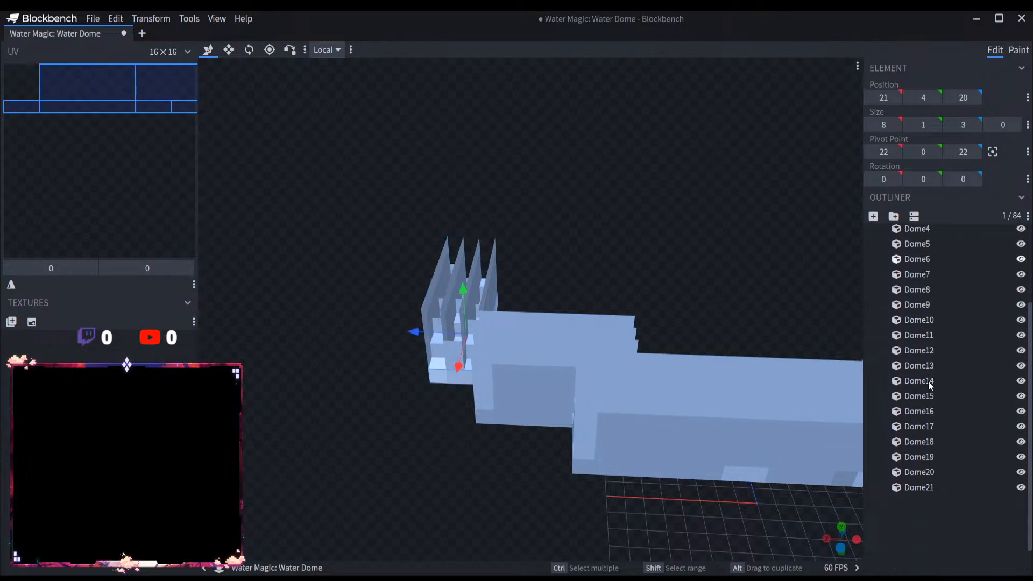
shift+click(939, 472)
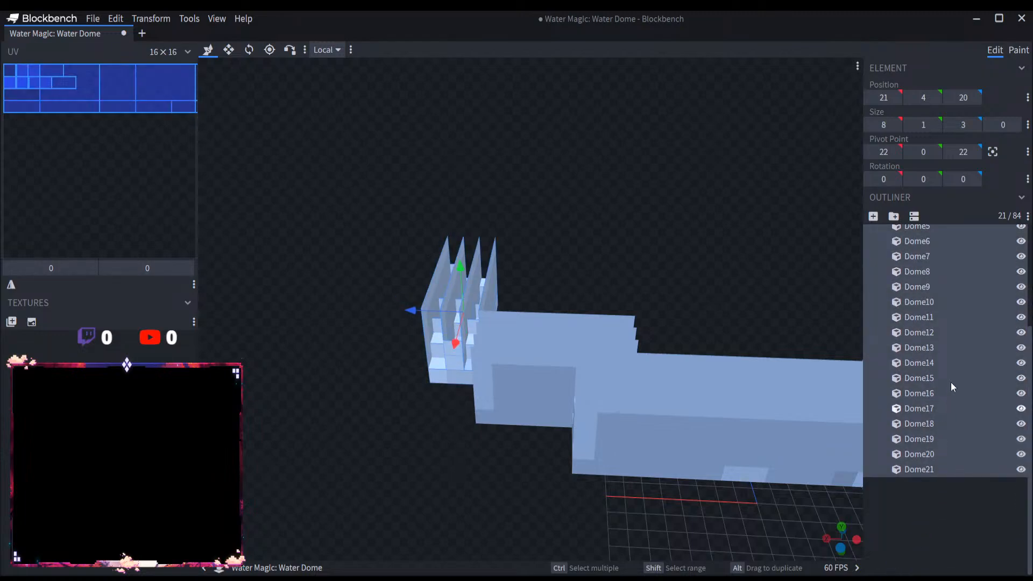
scroll(938, 376, up, 3)
click(875, 295)
Step: Add a group named WaterDome5 inside WaterDomeMain and paste the copied WaterDome4 cubes into it
click(904, 231)
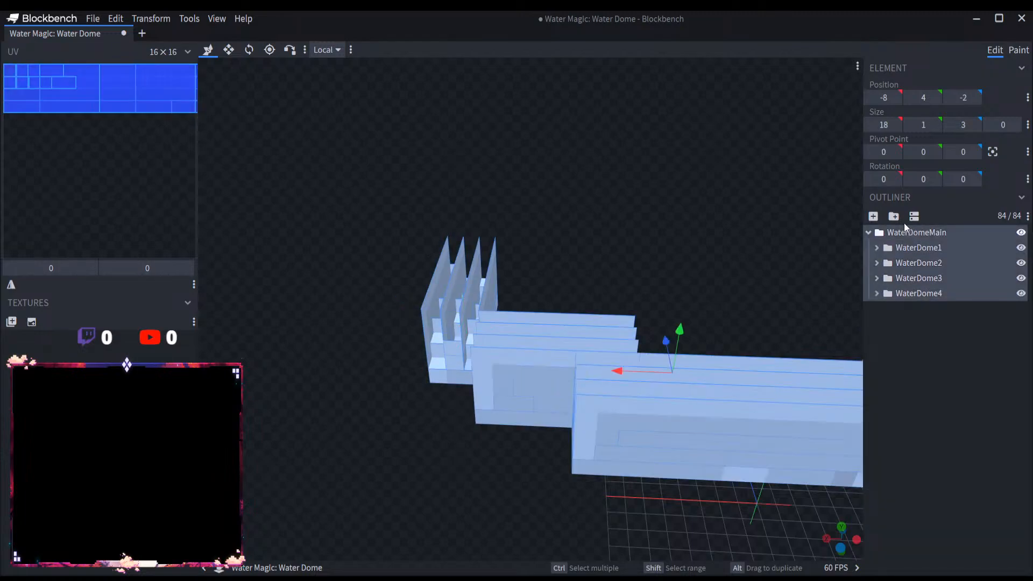
click(895, 218)
key(ctrl+v)
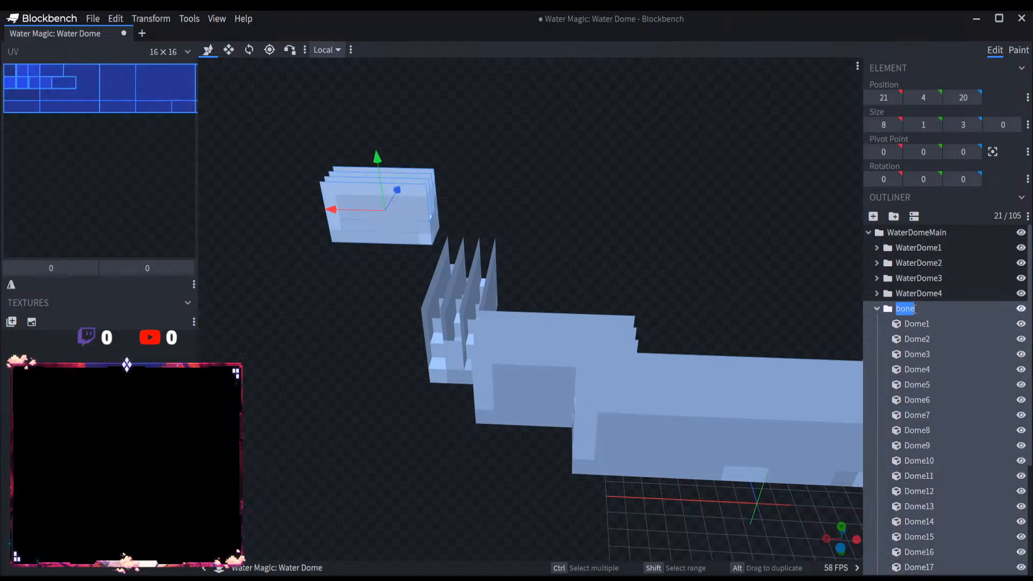
text(WaterDome5)
Step: Rotate the WaterDome5 group -90° about the Y axis
click(250, 50)
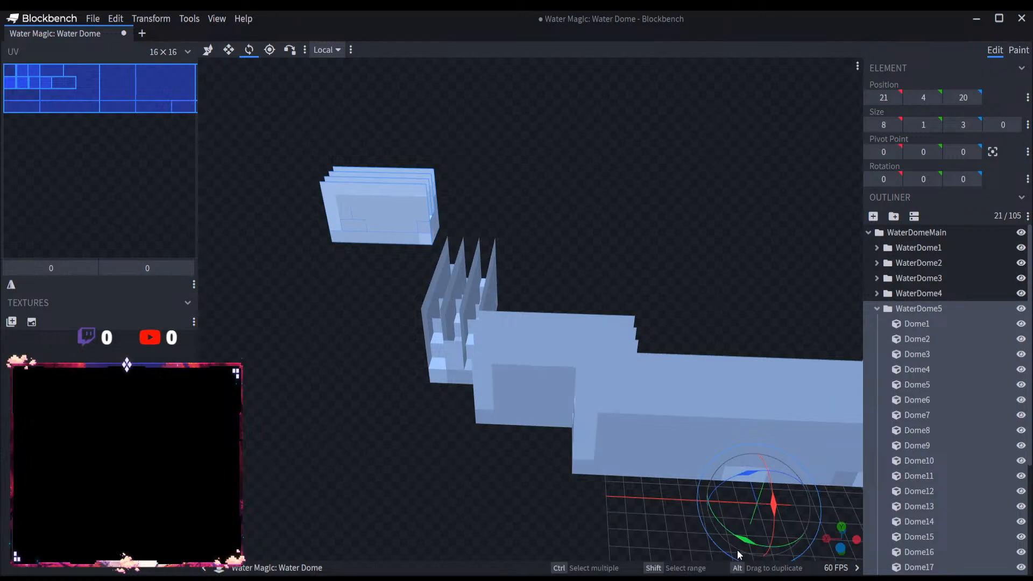
drag(737, 550, 315, 455)
scroll(448, 497, down, 4)
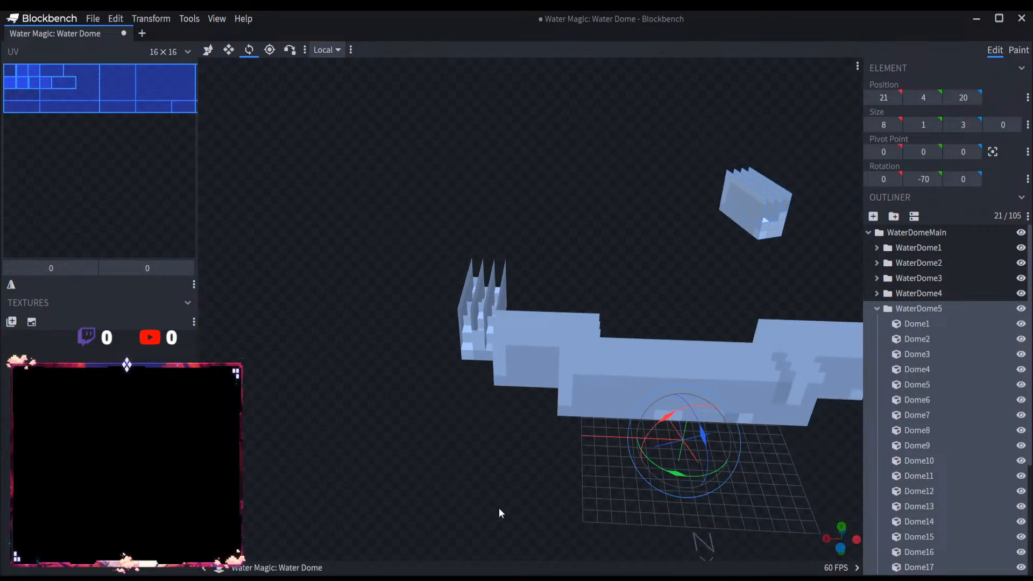
right_drag(500, 509, 378, 499)
drag(537, 455, 651, 466)
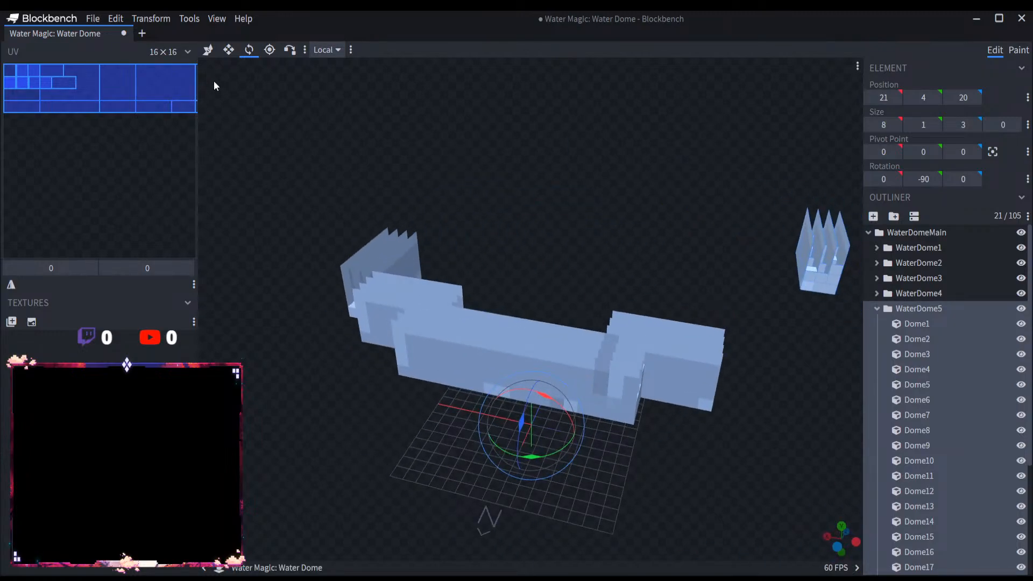
Step: Move the WaterDome5 group to pivot 7, 0, -17 so it adjoins the outer end of WaterDome2
click(207, 50)
drag(667, 247, 623, 337)
drag(540, 347, 566, 364)
drag(613, 445, 676, 418)
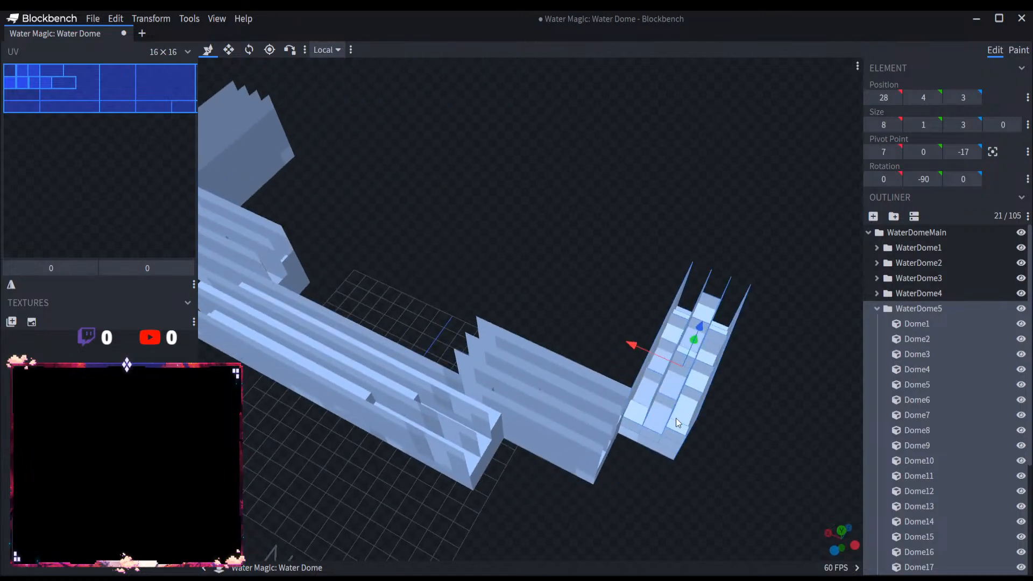
Step: Select and copy all cubes from Dome1 to Dome21 in the WaterDome5 group, and collapse the group
click(876, 309)
click(876, 308)
click(918, 325)
scroll(914, 412, down, 3)
shift+click(926, 471)
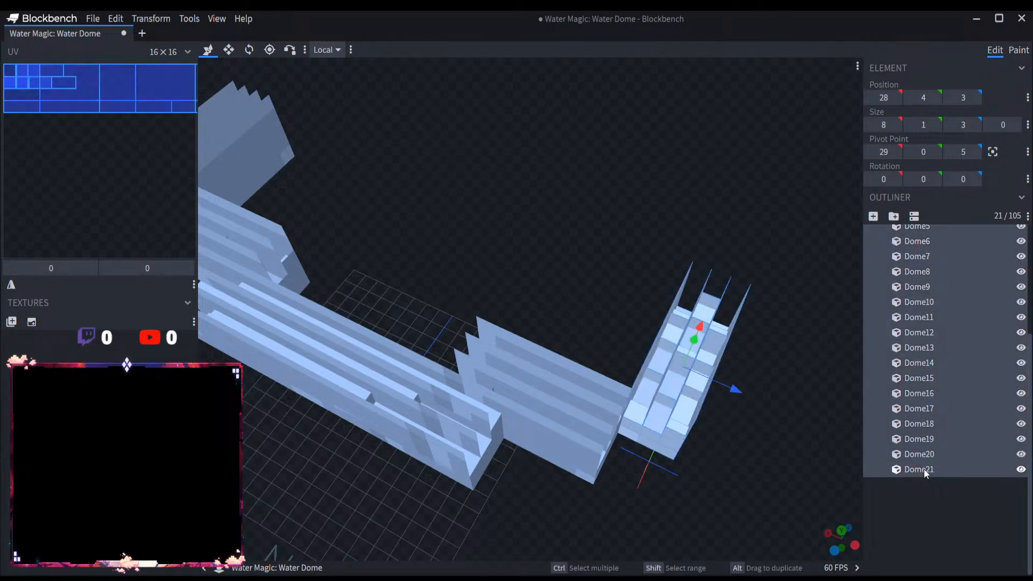
scroll(939, 398, up, 3)
click(877, 308)
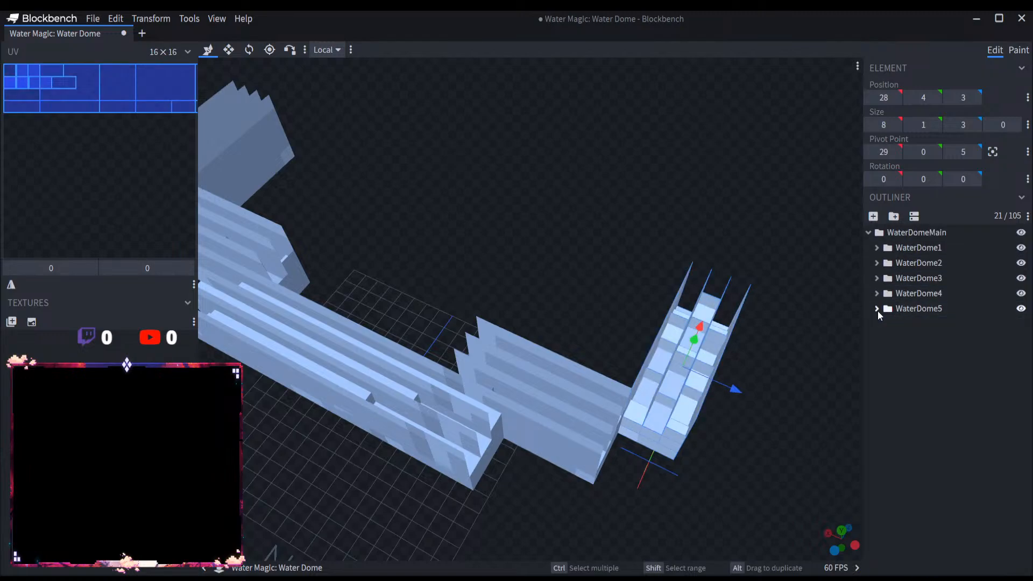
Step: Add a group named WaterDome6, paste the copied WaterDome5 cubes into it, and select the collapsed group
click(893, 216)
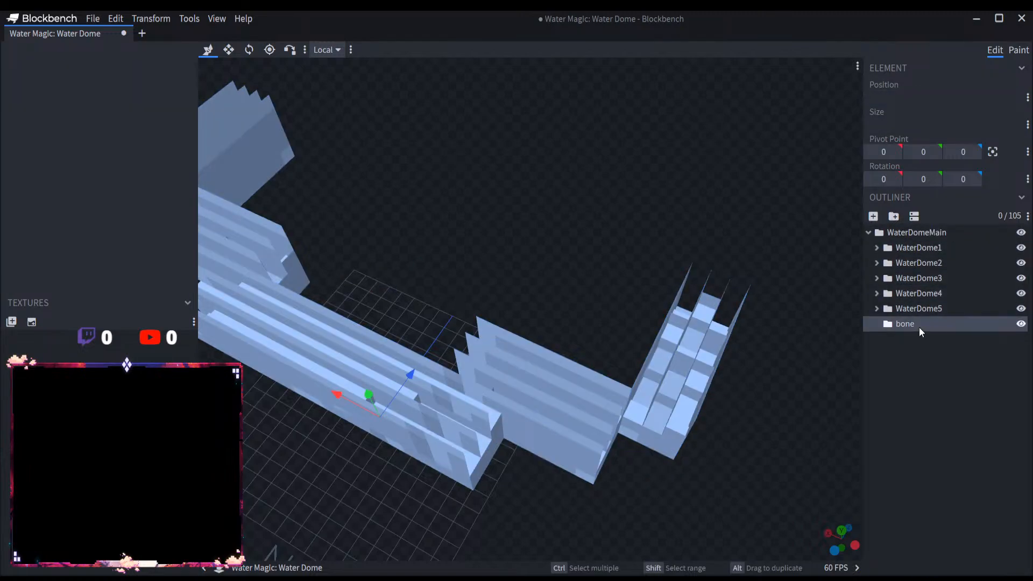
text(WaterDome6)
key(Return)
key(ctrl+v)
click(940, 340)
scroll(931, 360, down, 2)
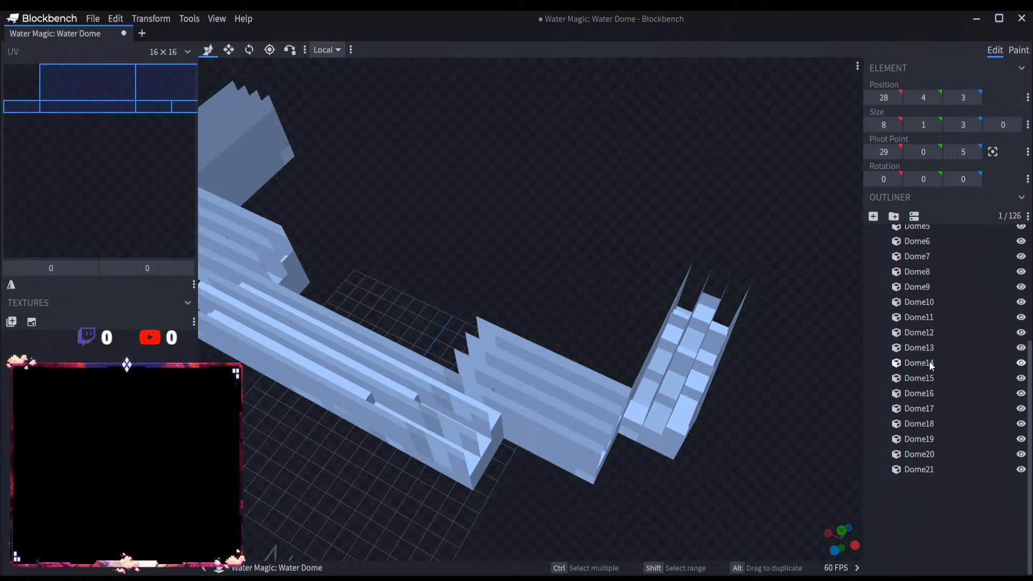
scroll(928, 360, up, 2)
click(877, 323)
click(908, 326)
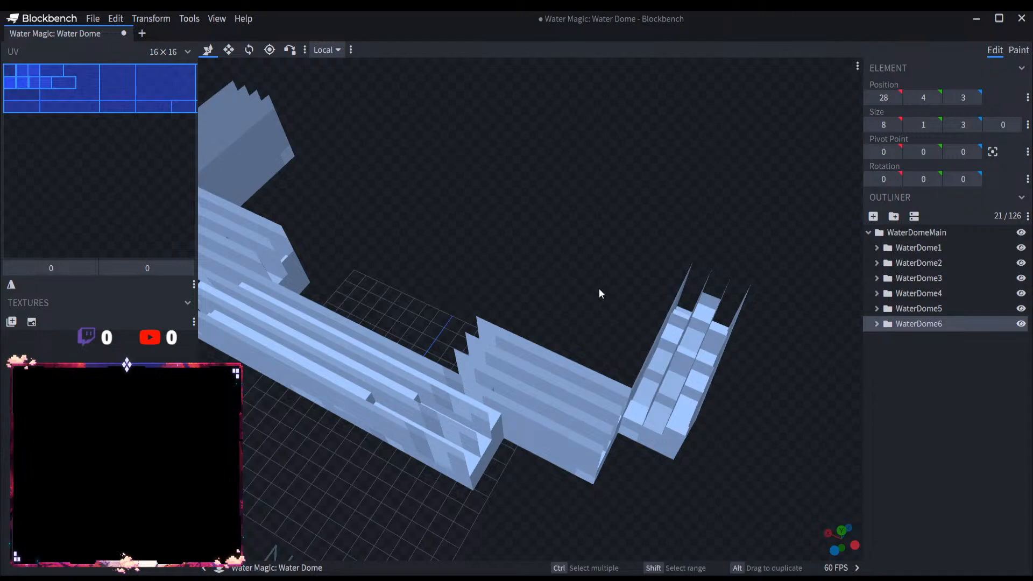
Step: Check the placement of the WaterDome6 copy against the other wall sections, and delete the WaterDome6 group
scroll(592, 284, down, 7)
drag(560, 264, 531, 247)
right_drag(530, 247, 541, 255)
scroll(540, 255, up, 5)
drag(501, 285, 463, 293)
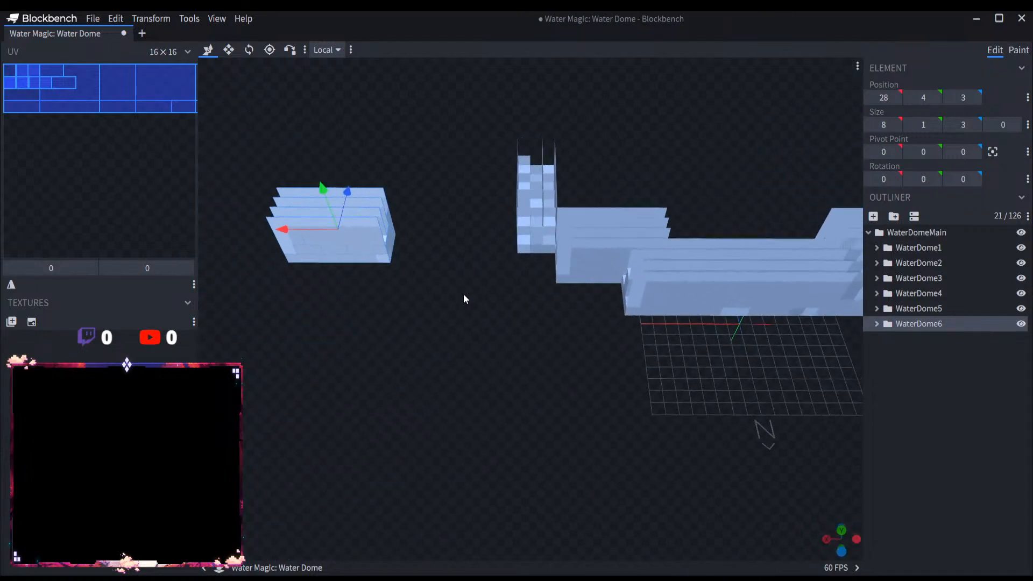
right_drag(463, 294, 476, 356)
scroll(474, 358, up, 3)
drag(260, 299, 431, 308)
drag(514, 392, 667, 412)
key(Delete)
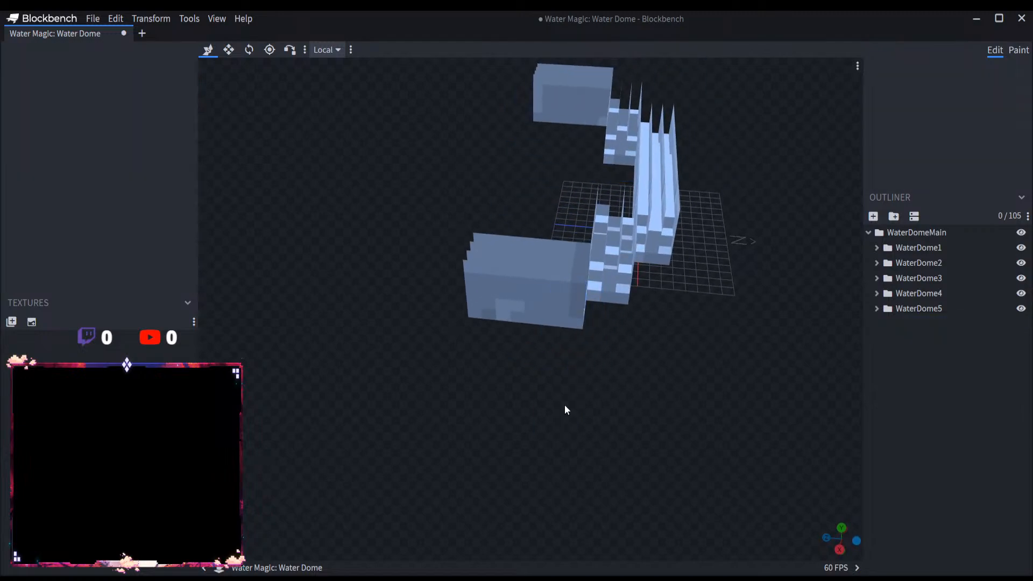
Step: Select the five groups from WaterDome1 to WaterDome5 together
click(943, 306)
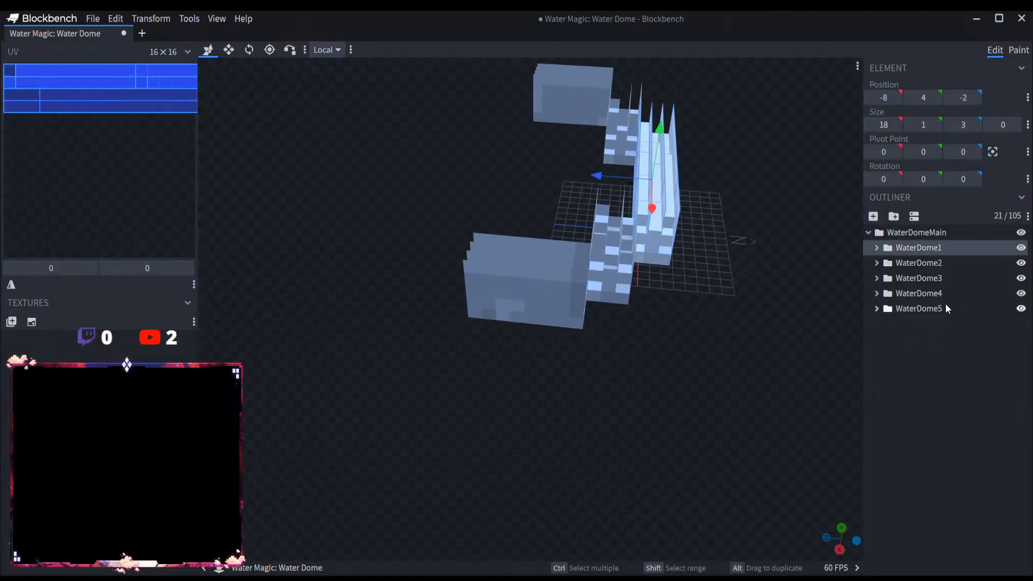
click(934, 278)
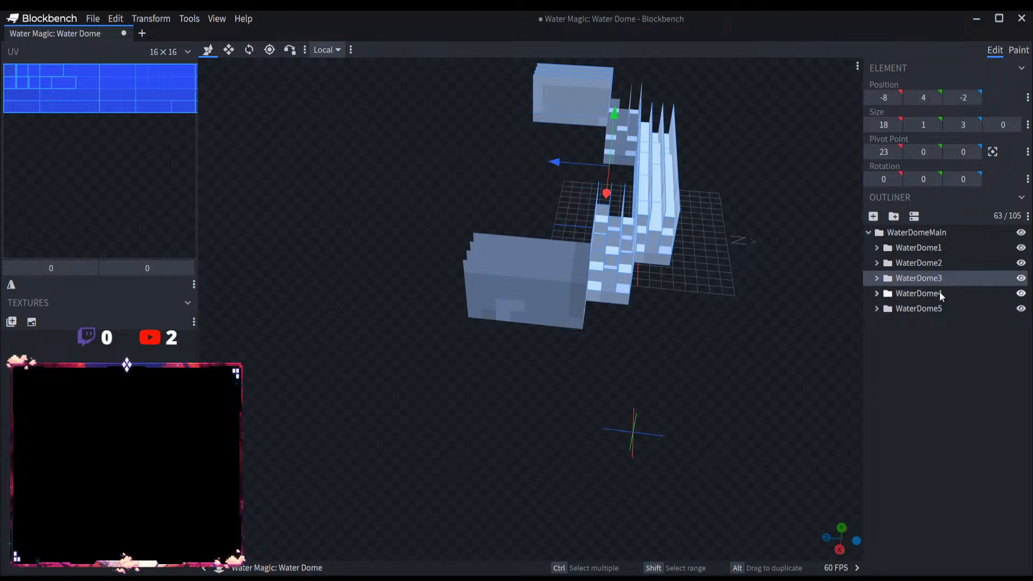
click(939, 292)
click(939, 264)
drag(847, 301, 515, 375)
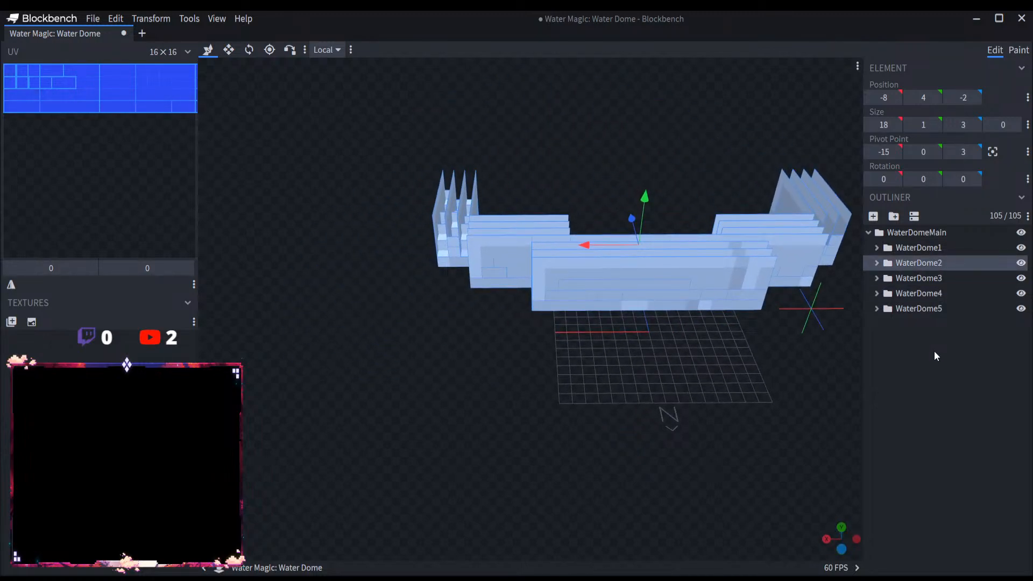
click(877, 263)
click(877, 263)
Step: Select the parent WaterDomeMain group together with all of its wall sections
click(925, 334)
drag(741, 351, 902, 237)
click(914, 232)
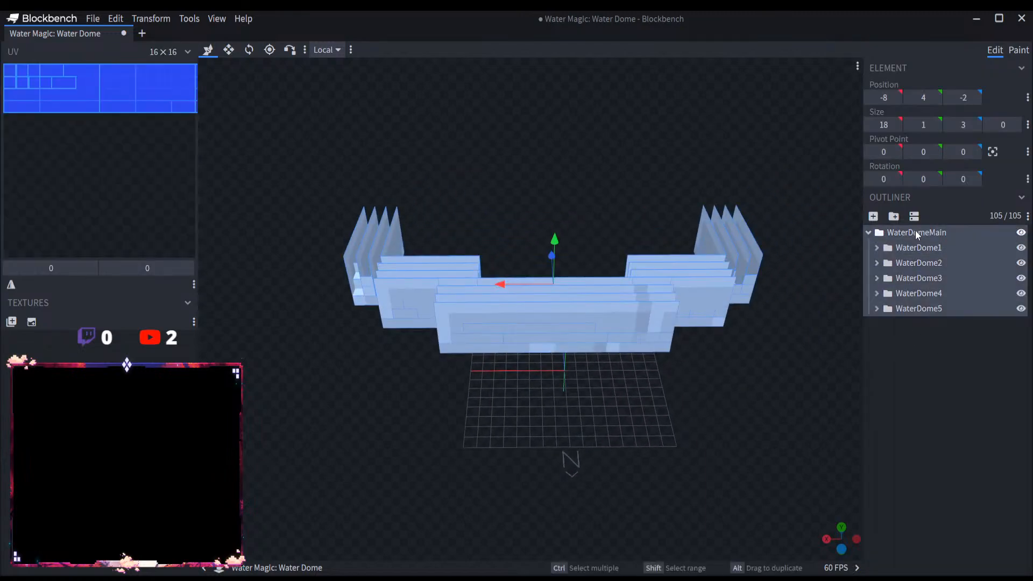
Step: Collapse the WaterDomeMain group, paste a copy of it with all its wall sections, and expand the copy
click(961, 347)
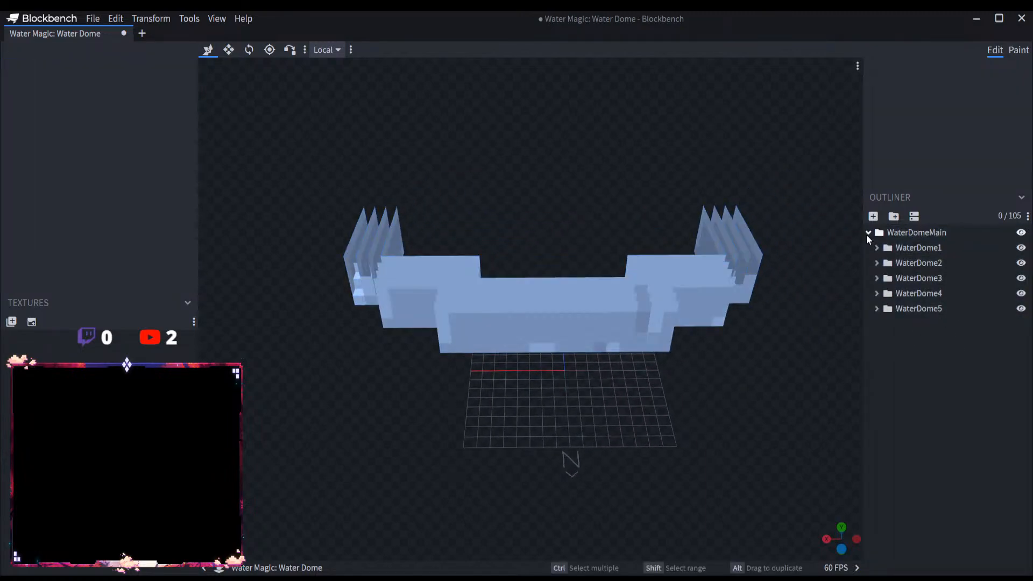
click(867, 233)
key(ctrl+v)
click(868, 248)
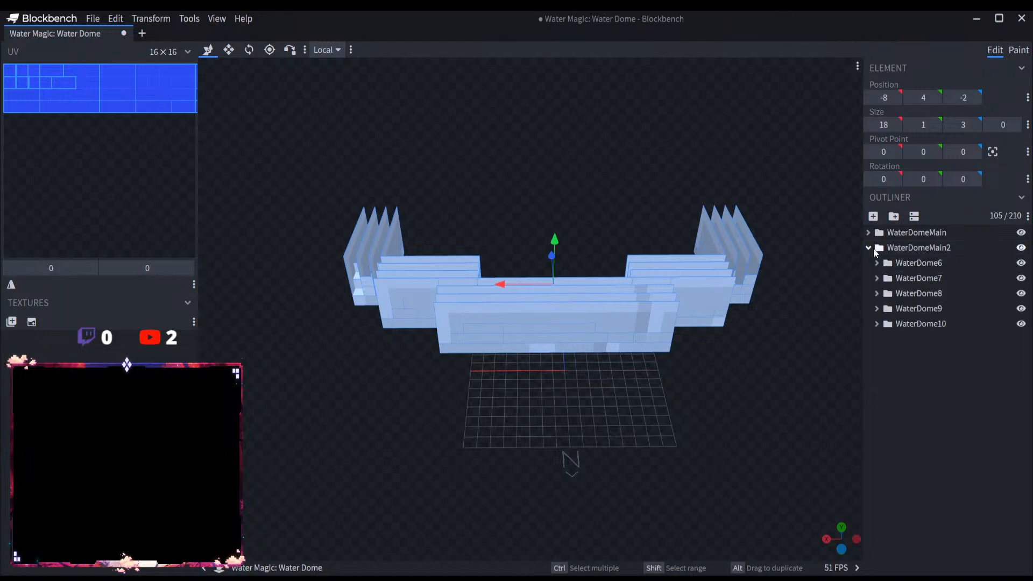
Step: Examine the wall section groups WaterDome6 to WaterDome10 and their cubes inside the WaterDomeMain2 copy
click(932, 263)
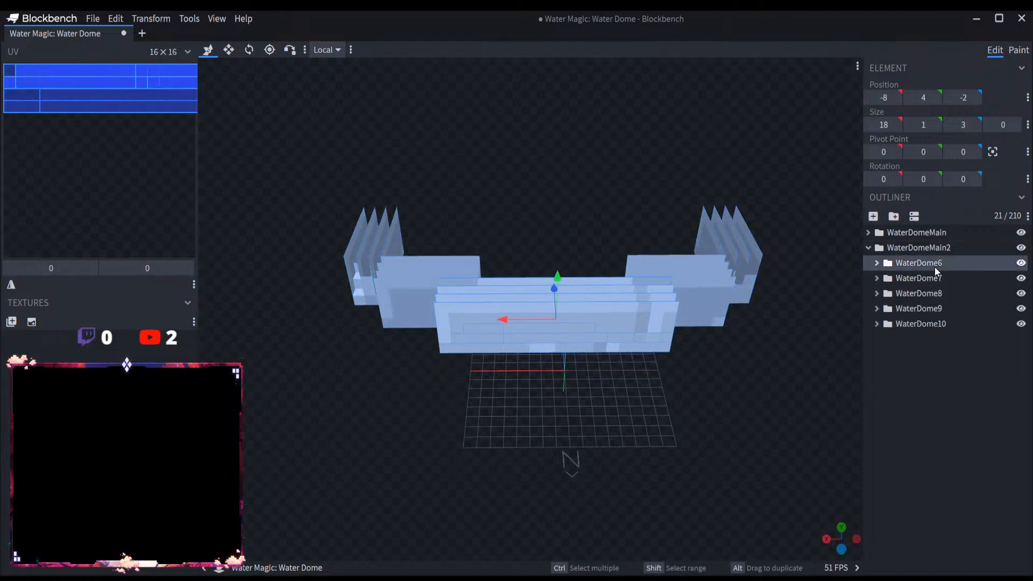
click(876, 263)
click(877, 263)
click(877, 278)
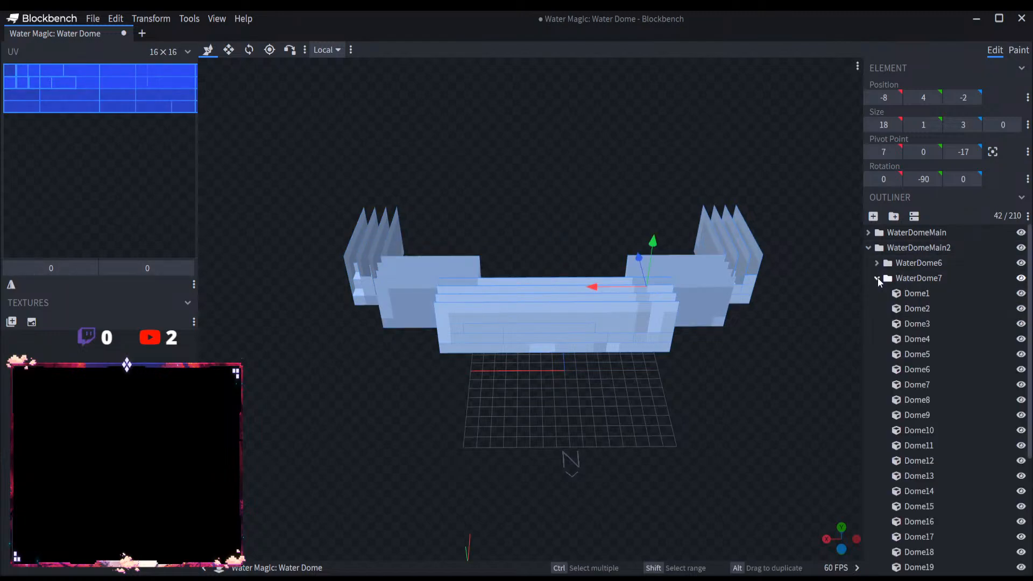
click(877, 278)
click(877, 278)
click(877, 277)
click(876, 292)
click(876, 293)
click(908, 263)
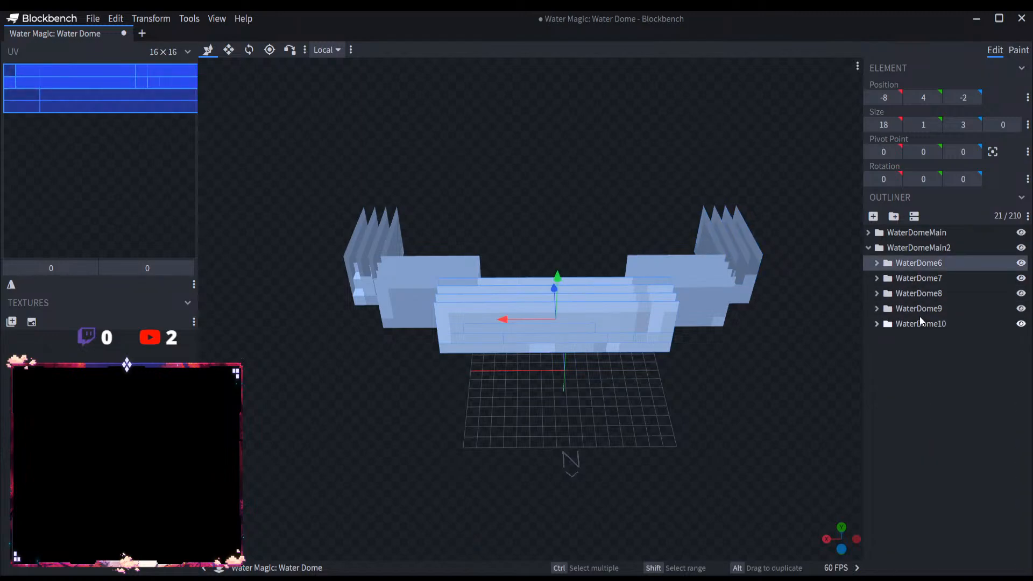
click(920, 323)
click(922, 264)
Step: Try to move the WaterDome6 group out of WaterDomeMain2, and undo each regrouping
drag(915, 262, 932, 227)
key(ctrl+z)
drag(930, 263, 942, 233)
key(ctrl+z)
key(ctrl+z)
key(ctrl+z)
key(ctrl+z)
key(ctrl+z)
Step: Try flipping the whole WaterDomeMain2 group along the X axis, and undo the flip
click(947, 247)
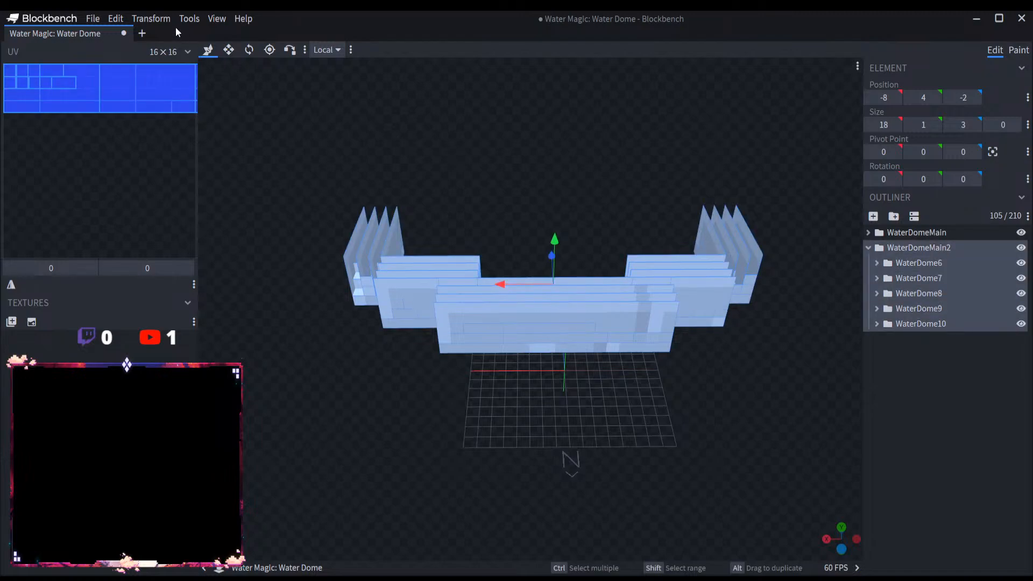
click(189, 18)
mouse_move(188, 35)
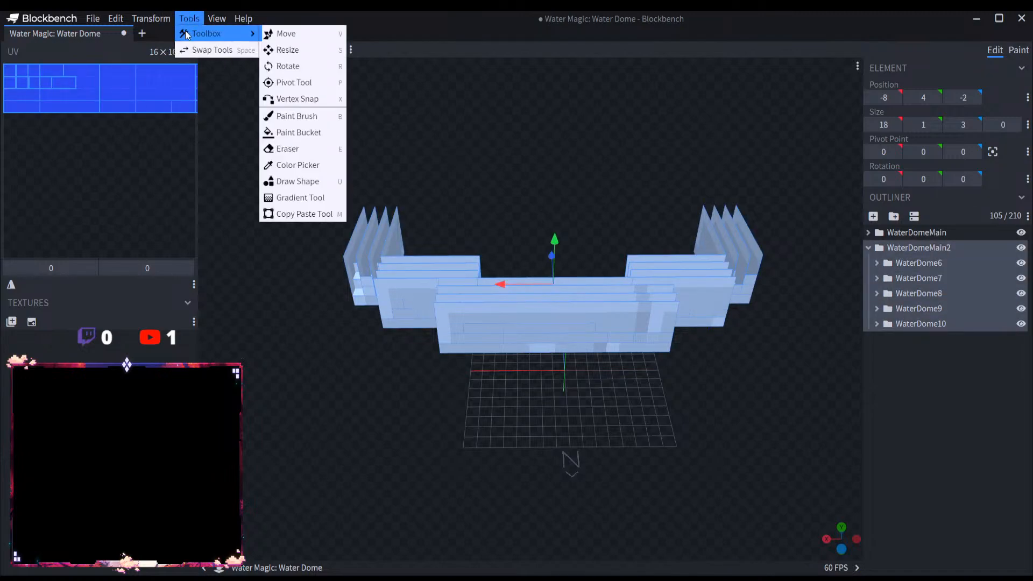
mouse_move(151, 19)
mouse_move(154, 65)
click(244, 66)
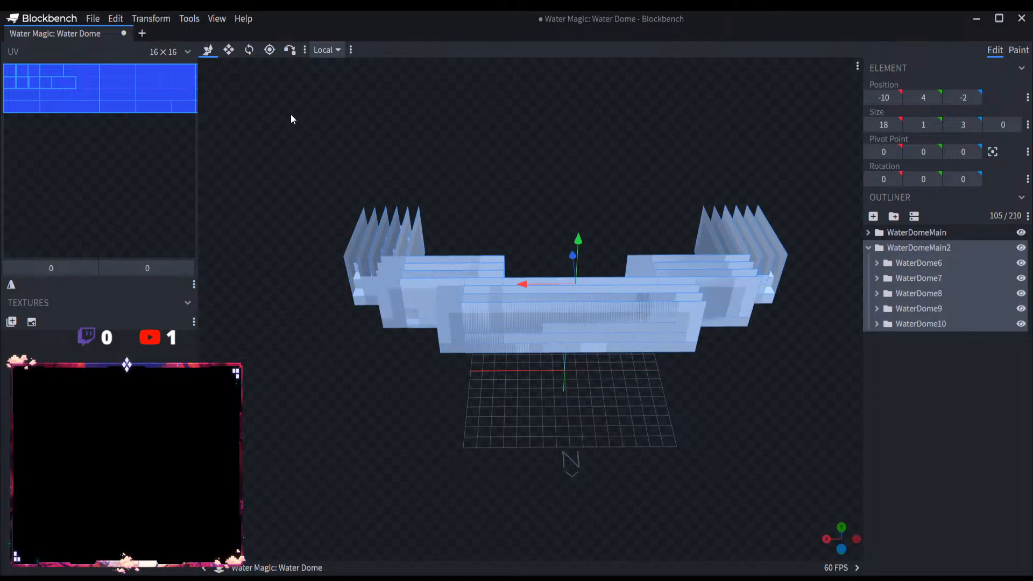
key(ctrl+z)
Step: Try further 90-degree or mirror transforms on the WaterDomeMain2 group, starting with Flip Y, and undo each one
click(151, 18)
mouse_move(162, 67)
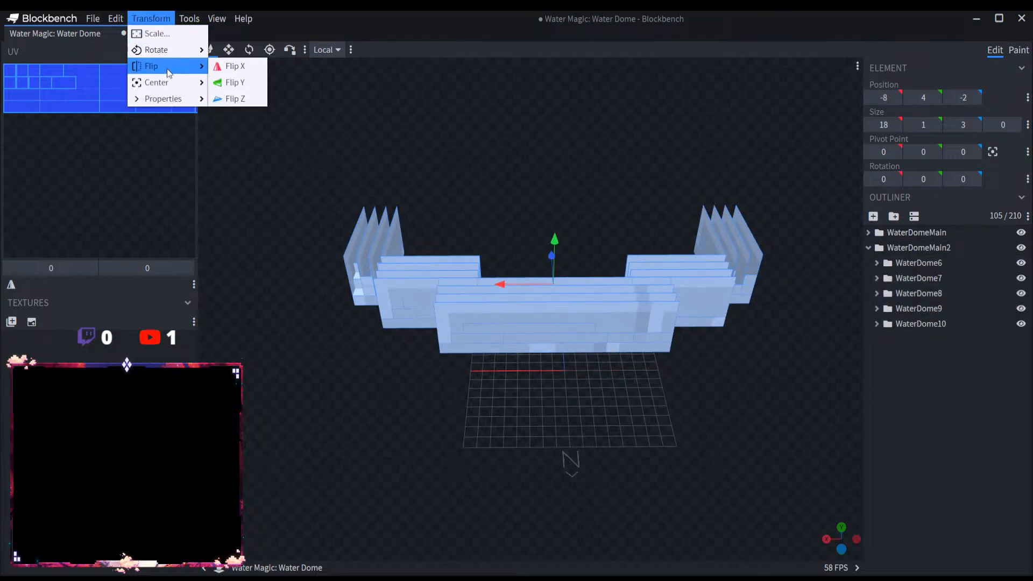
click(245, 83)
key(ctrl+z)
click(150, 19)
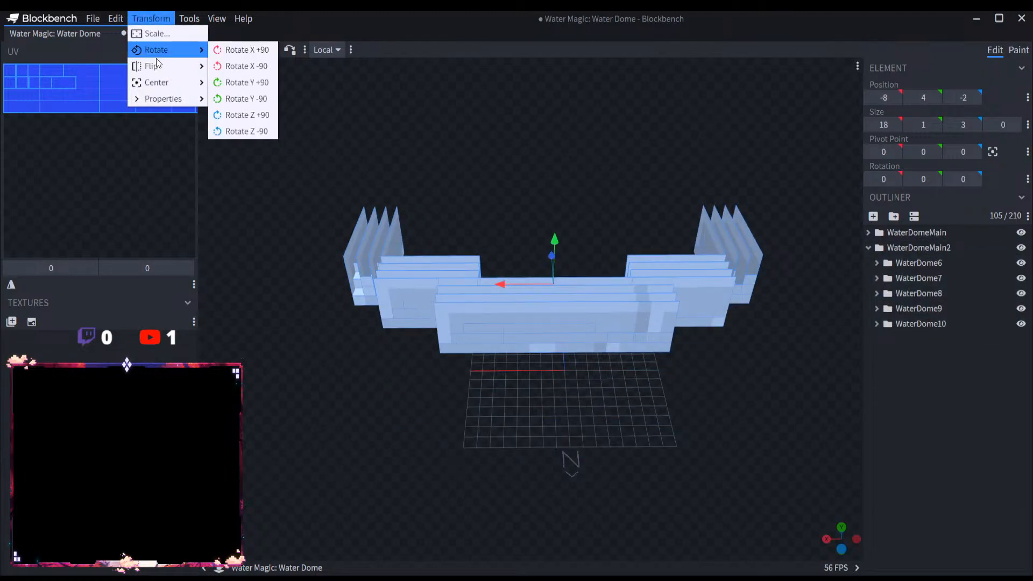
click(226, 82)
drag(382, 304, 459, 292)
key(ctrl+z)
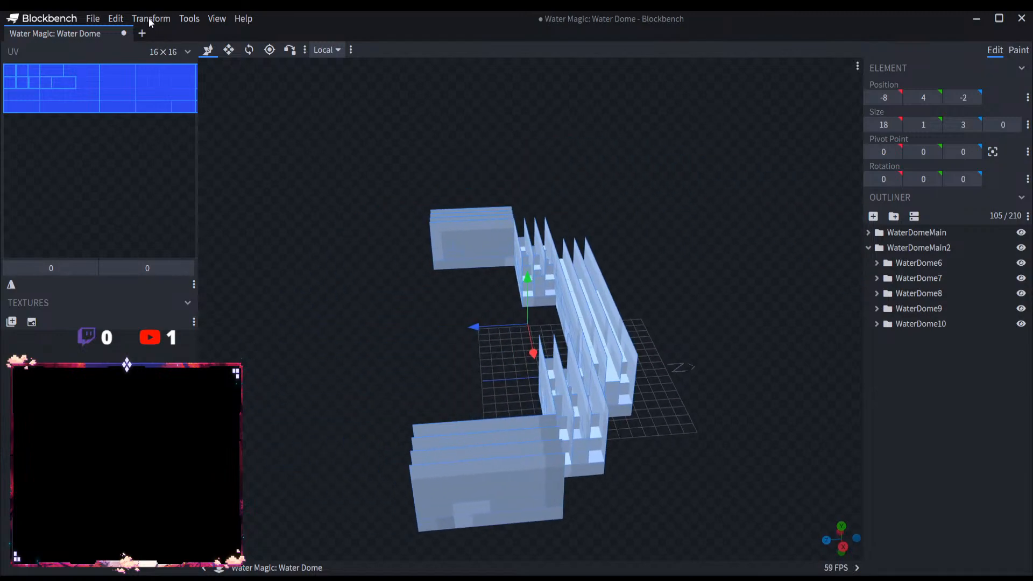
Step: Try turning the WaterDomeMain2 group with the Rotate tool, first to about -62.5 degrees on X, and undo the rotations
click(151, 20)
mouse_move(163, 66)
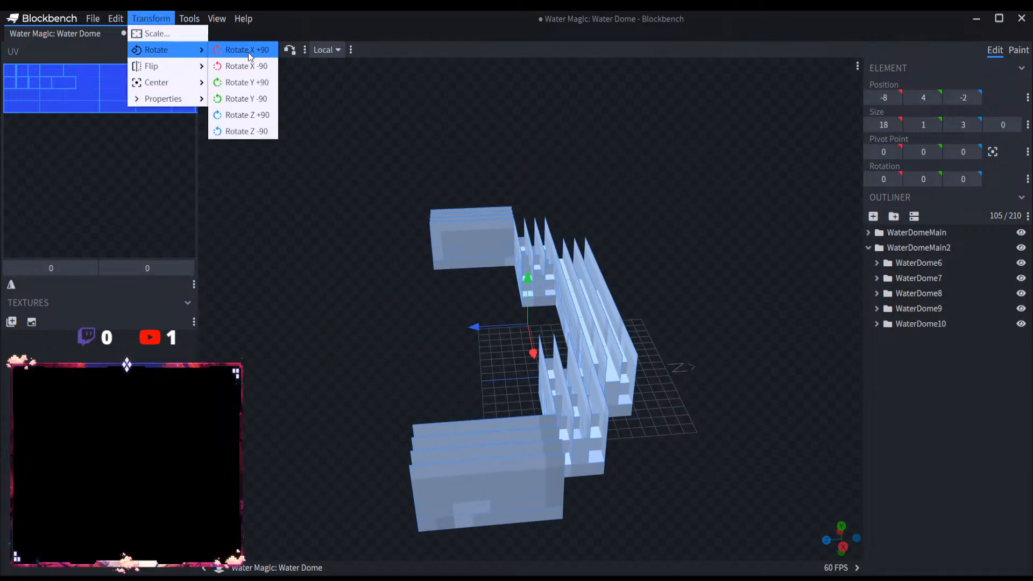
mouse_move(163, 99)
click(249, 49)
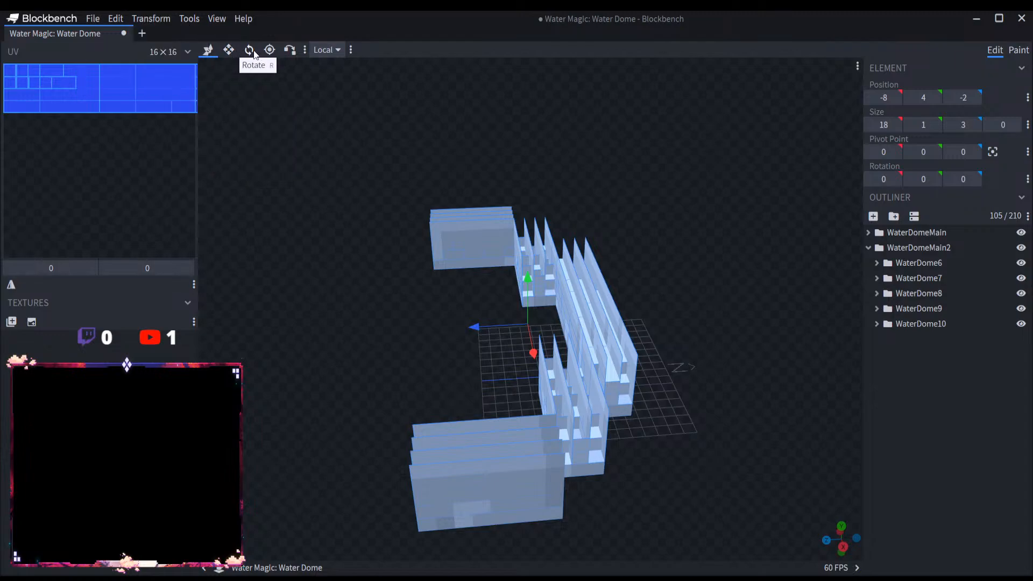
scroll(375, 205, down, 3)
drag(556, 374, 616, 334)
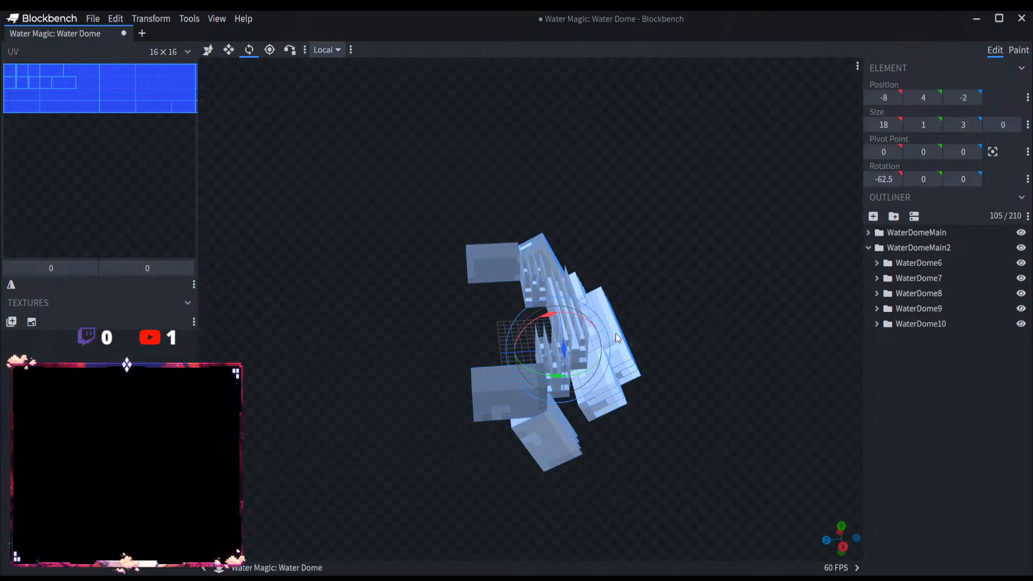
key(ctrl+z)
drag(525, 367, 587, 243)
key(ctrl+z)
click(922, 262)
key(ctrl+z)
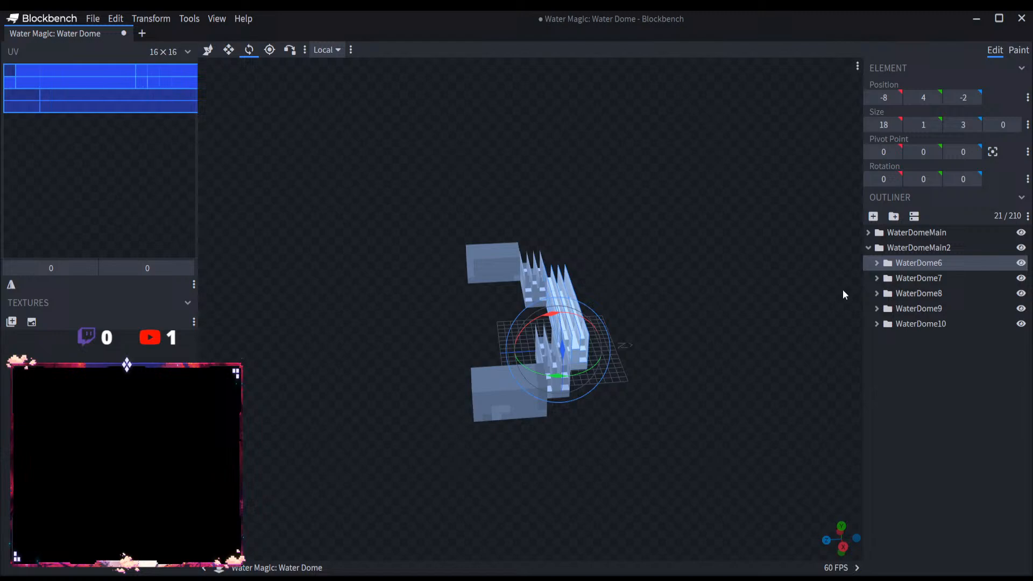
Step: Move WaterDome7 along Z to position -5, and shift WaterDome8 to the same outer side of the central wall
click(925, 278)
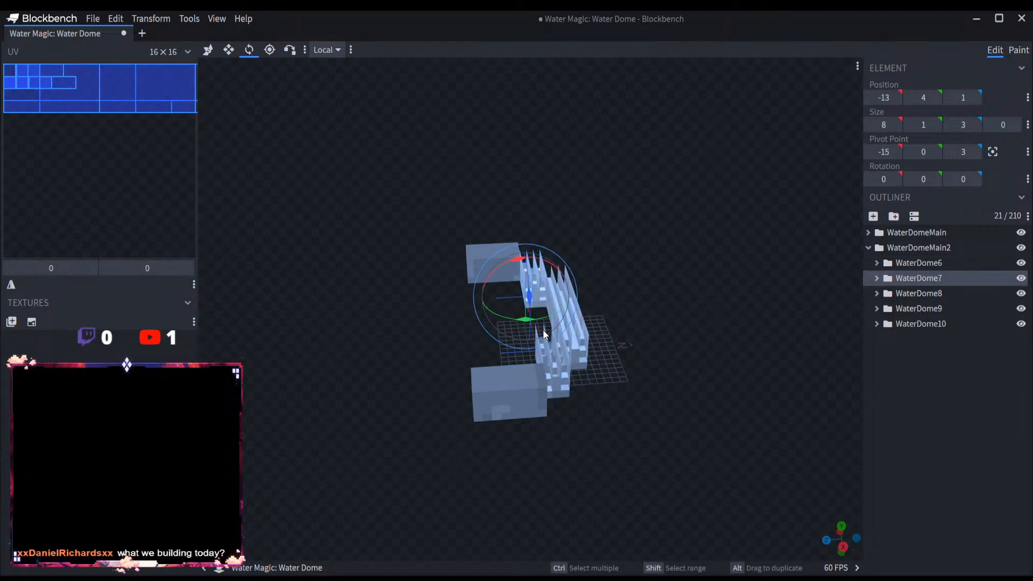
click(208, 51)
right_drag(607, 149, 570, 158)
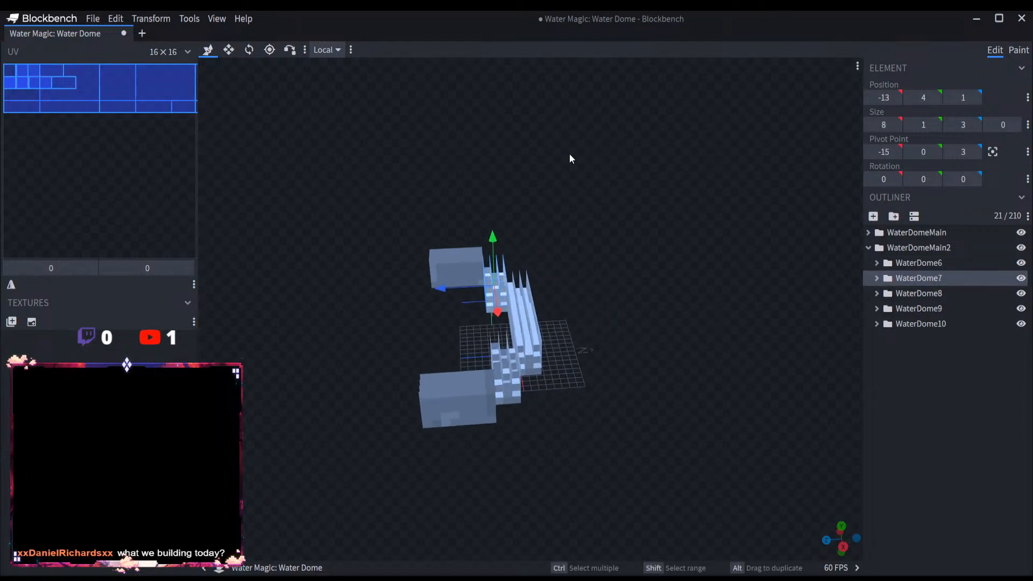
scroll(629, 283, up, 4)
drag(657, 324, 650, 339)
drag(441, 251, 501, 252)
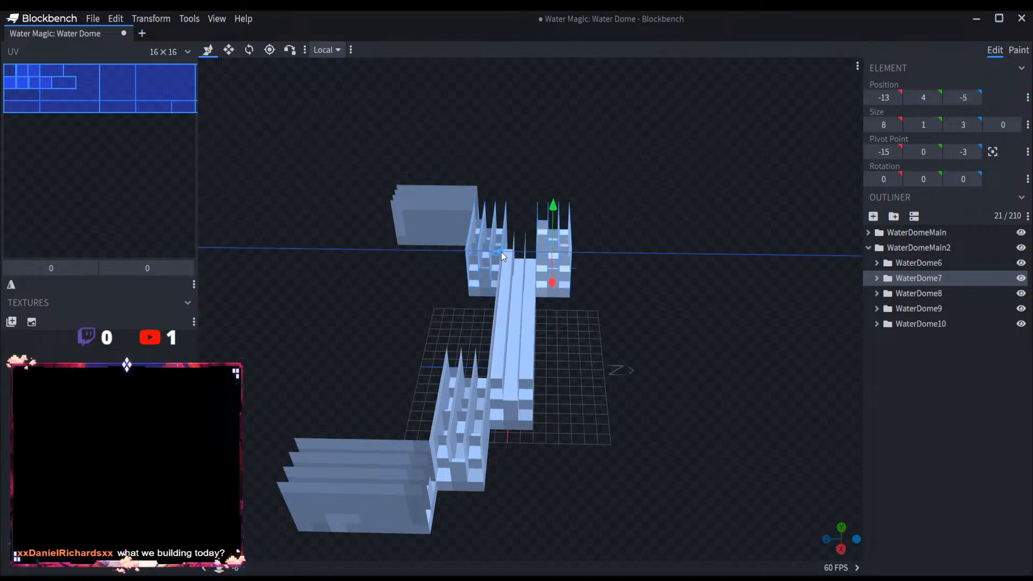
click(936, 299)
drag(411, 420, 499, 421)
Step: Move the WaterDome9 section along Z to position 3 and the WaterDome10 section to position -14, mirroring the original end walls
click(918, 309)
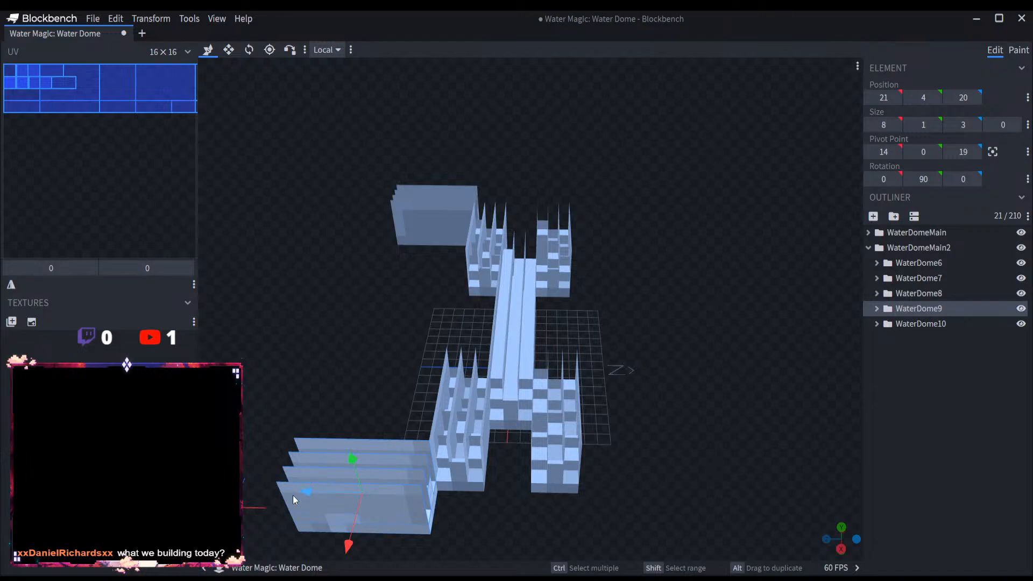
drag(293, 495, 598, 492)
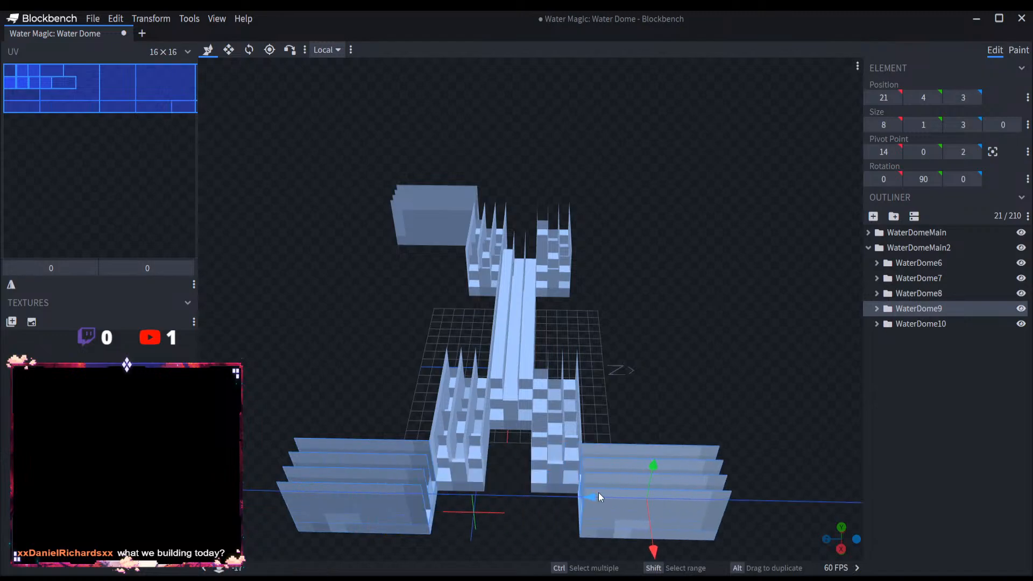
click(920, 323)
drag(370, 217, 565, 220)
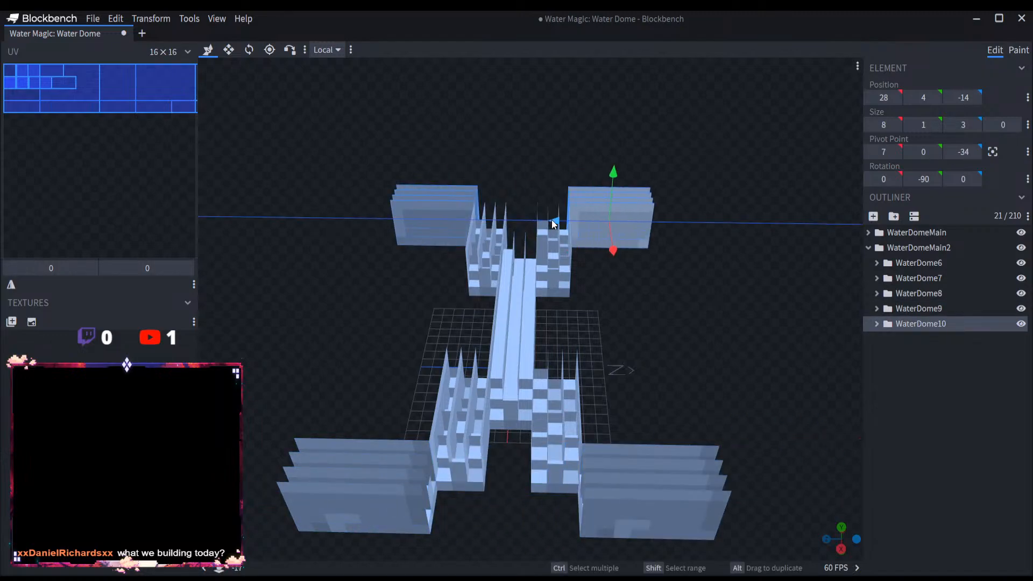
Step: Move the whole WaterDomeMain2 group along Z until its central wall is at Z 31, facing the original half
click(926, 249)
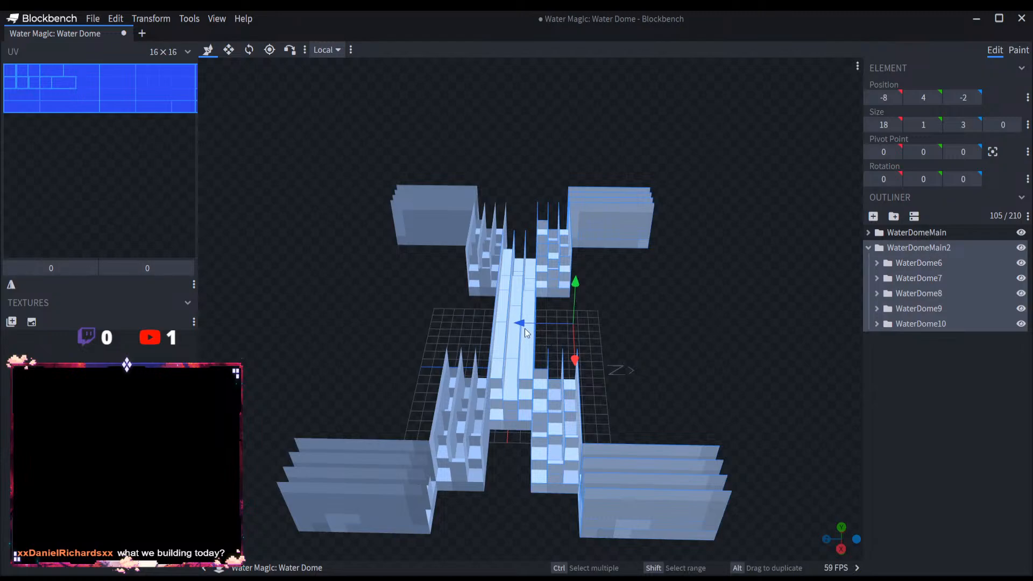
drag(484, 323, 526, 421)
drag(428, 267, 355, 261)
drag(497, 273, 500, 226)
Step: Try to lengthen the WaterDome9 and WaterDome10 sections together with the Resize tool, and undo the resize
click(455, 174)
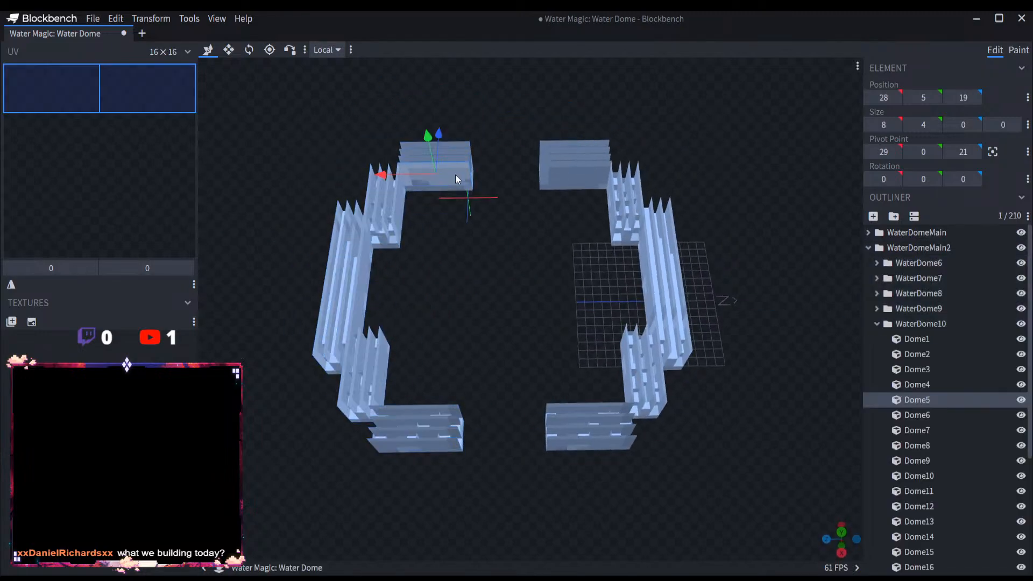
click(875, 324)
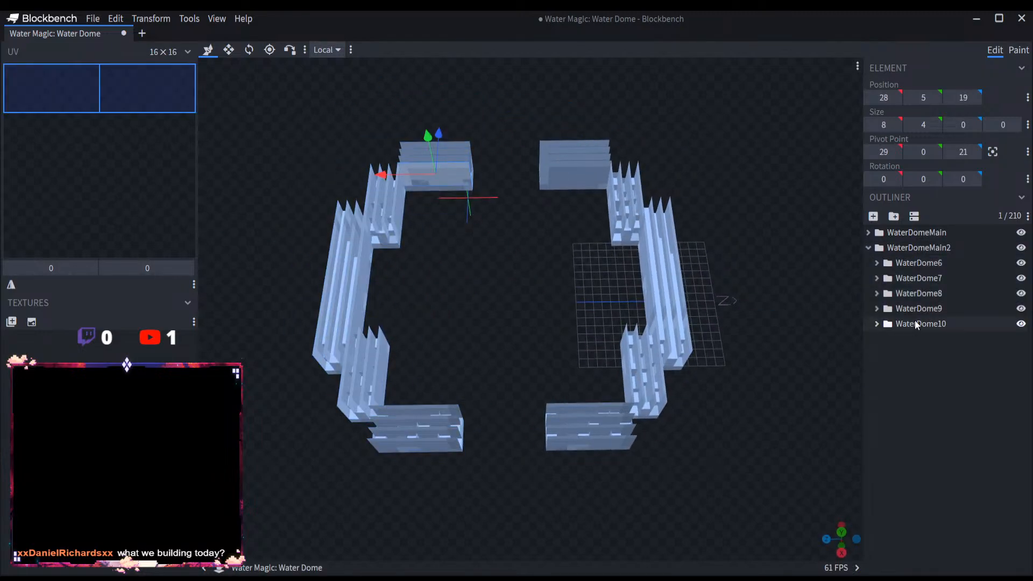
click(914, 320)
click(915, 310)
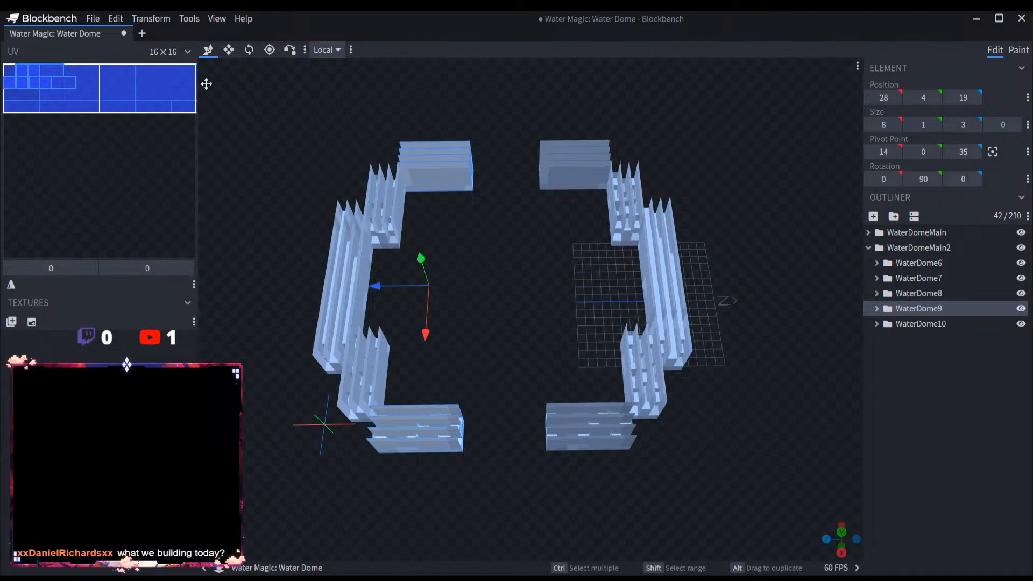
click(230, 56)
drag(478, 285, 499, 284)
key(ctrl+z)
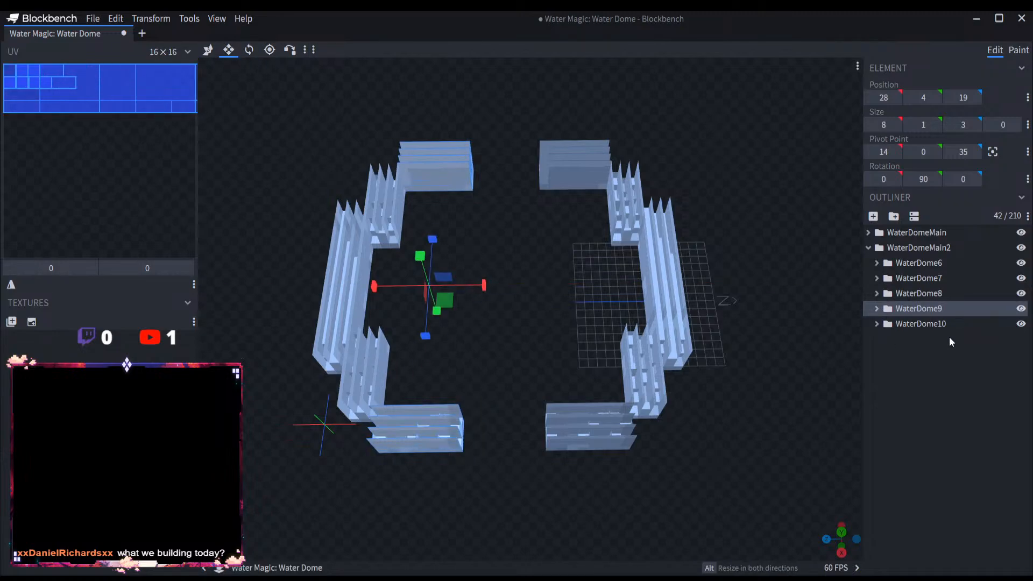
Step: Lengthen the WaterDome10 and WaterDome9 sections one at a time to an X size of 11, toward the gap
click(953, 324)
drag(503, 169, 522, 172)
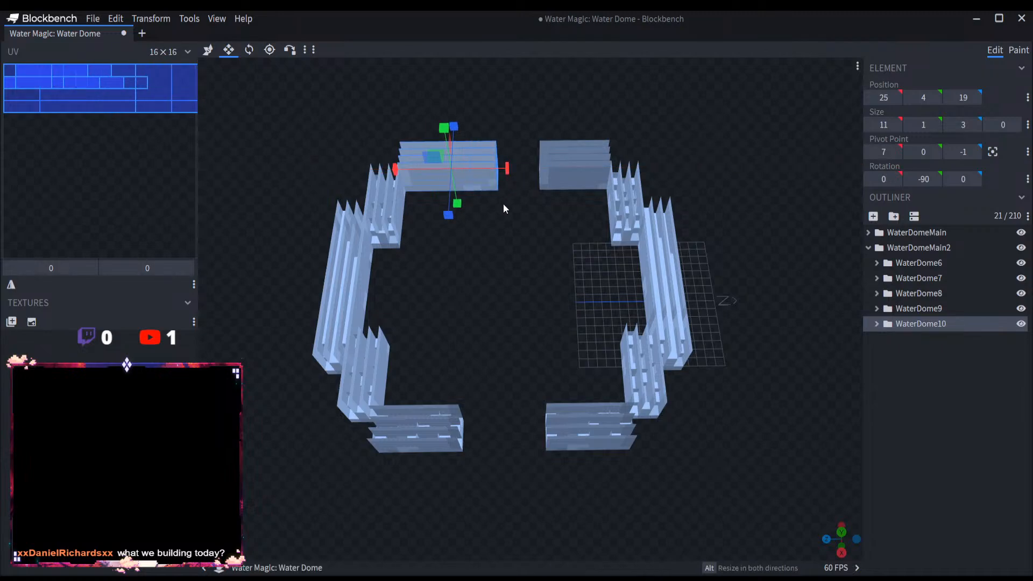
click(922, 308)
drag(472, 428, 492, 428)
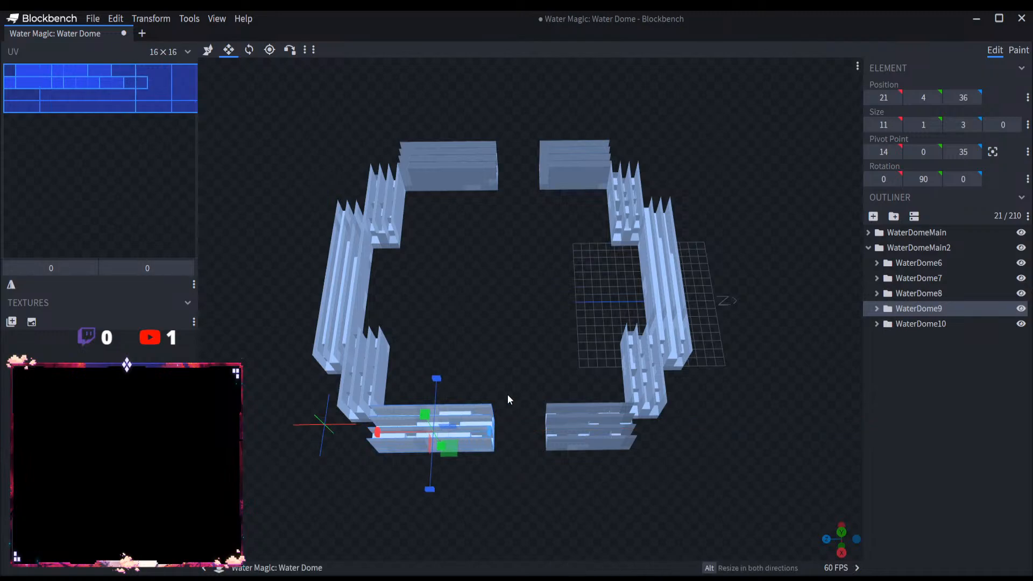
Step: Expand WaterDomeMain and lengthen its WaterDome5 and WaterDome4 sections toward the matching walls of the other half
click(867, 233)
click(918, 308)
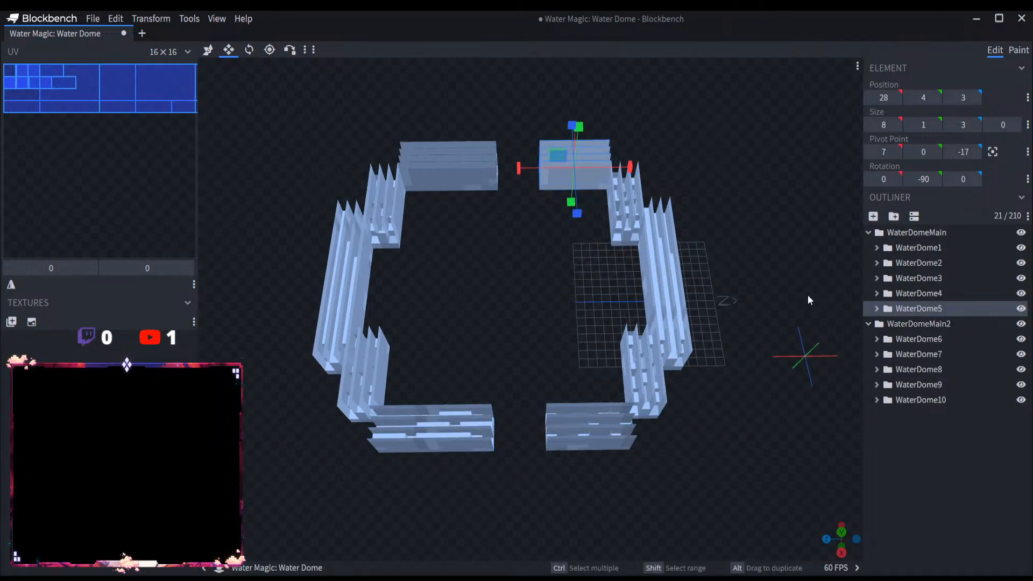
drag(518, 168, 500, 169)
click(931, 294)
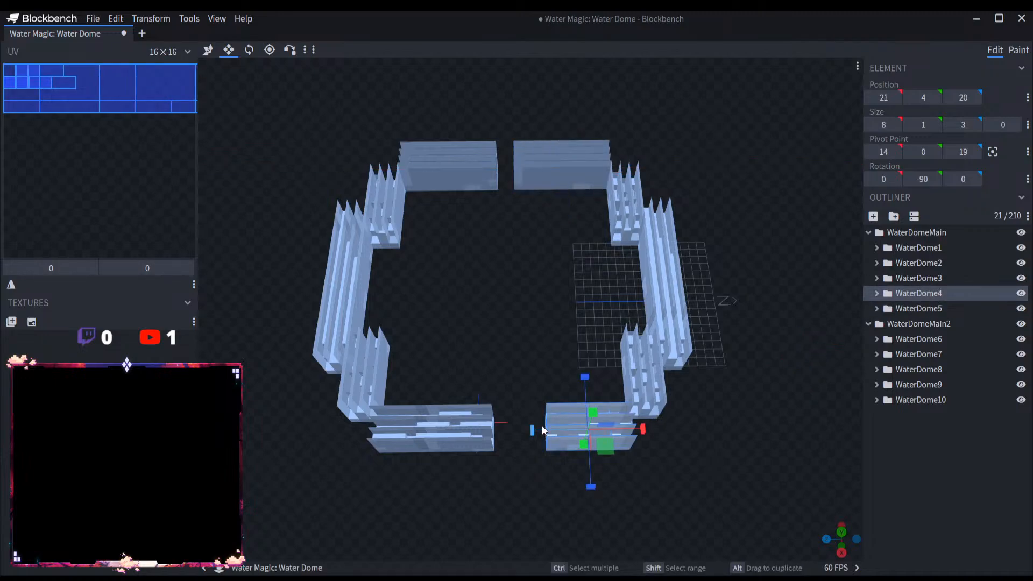
drag(531, 430, 504, 429)
Step: Close the remaining gaps by lengthening WaterDome5 and WaterDome10 until they meet, and WaterDome9 to an X size of 12
click(942, 306)
drag(506, 168, 501, 170)
click(941, 399)
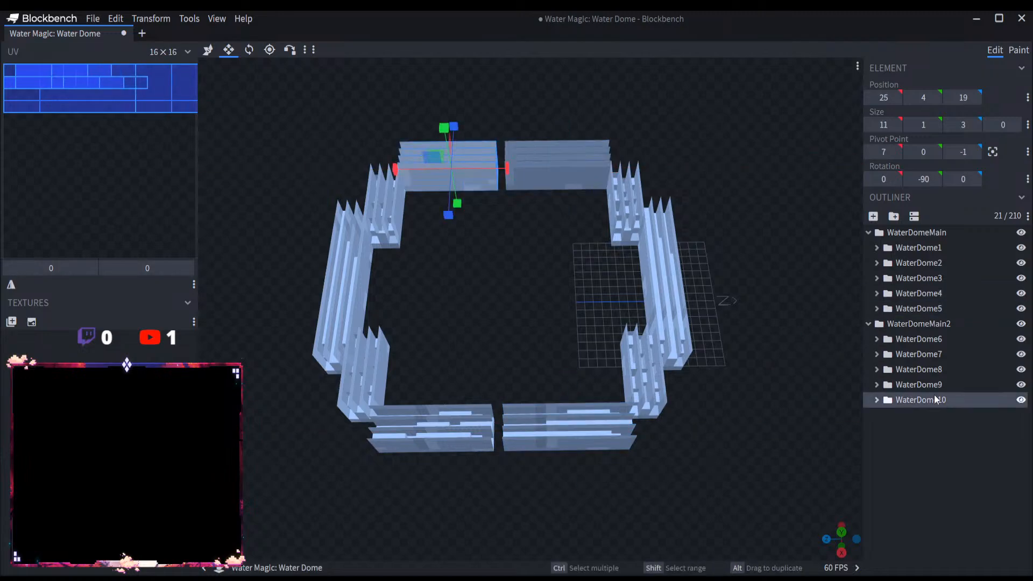
click(941, 387)
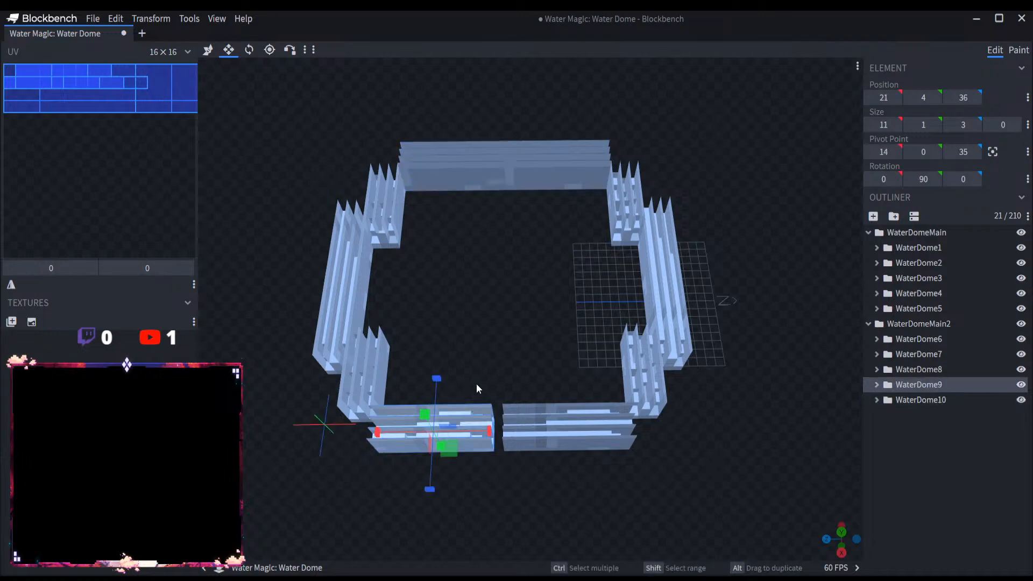
drag(476, 431, 487, 434)
Step: Move WaterDome6 through WaterDome10 from WaterDomeMain2 into WaterDomeMain, and delete the emptied WaterDomeMain2 group
drag(618, 479, 473, 484)
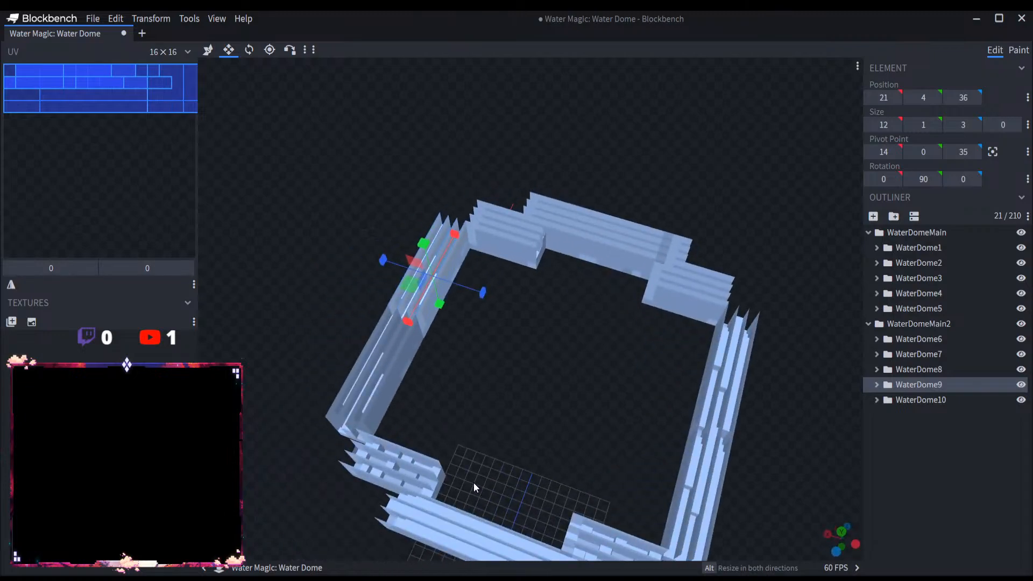
drag(910, 340, 886, 242)
key(ctrl+z)
drag(929, 353, 892, 235)
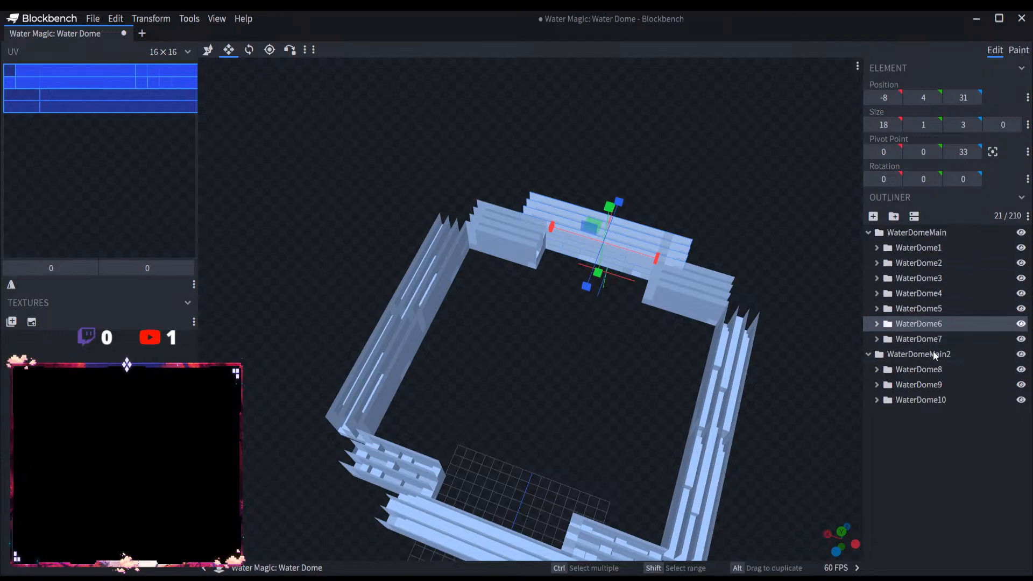
drag(938, 372, 912, 233)
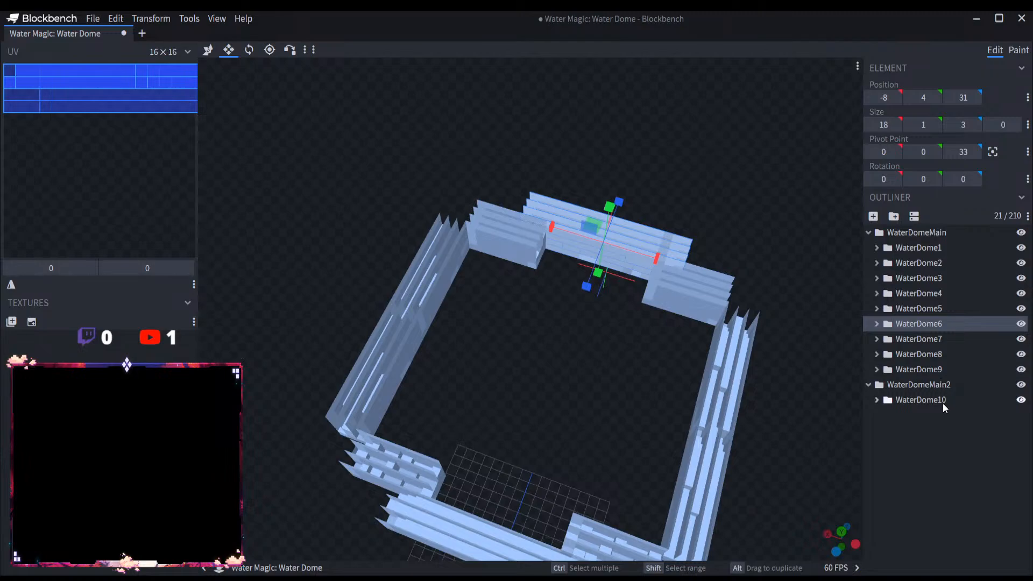
drag(942, 402, 918, 233)
click(938, 403)
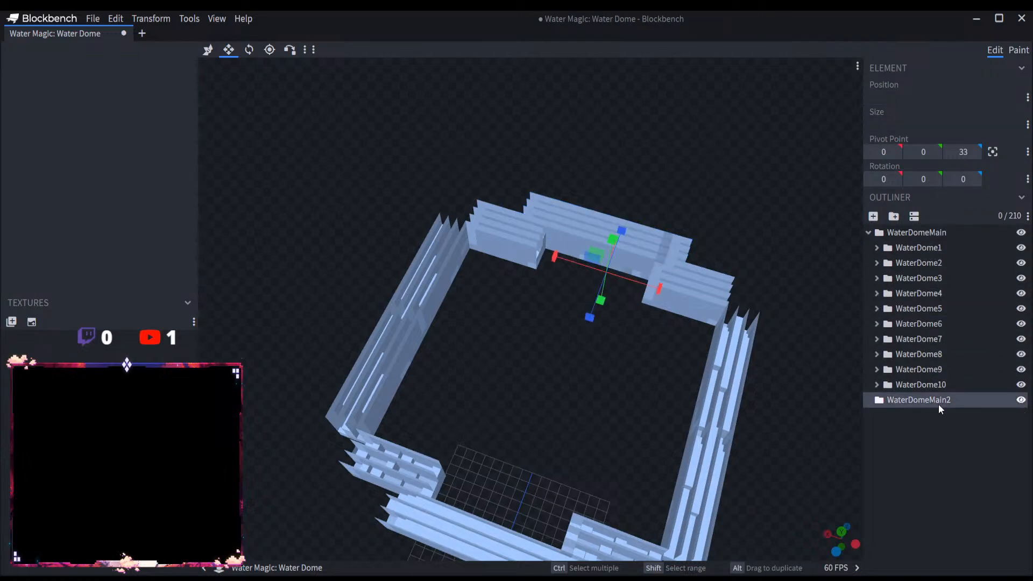
key(Delete)
Step: Collapse the WaterDome1 and WaterDomeMain groups in the outliner and clear the selection
scroll(599, 412, down, 3)
click(564, 398)
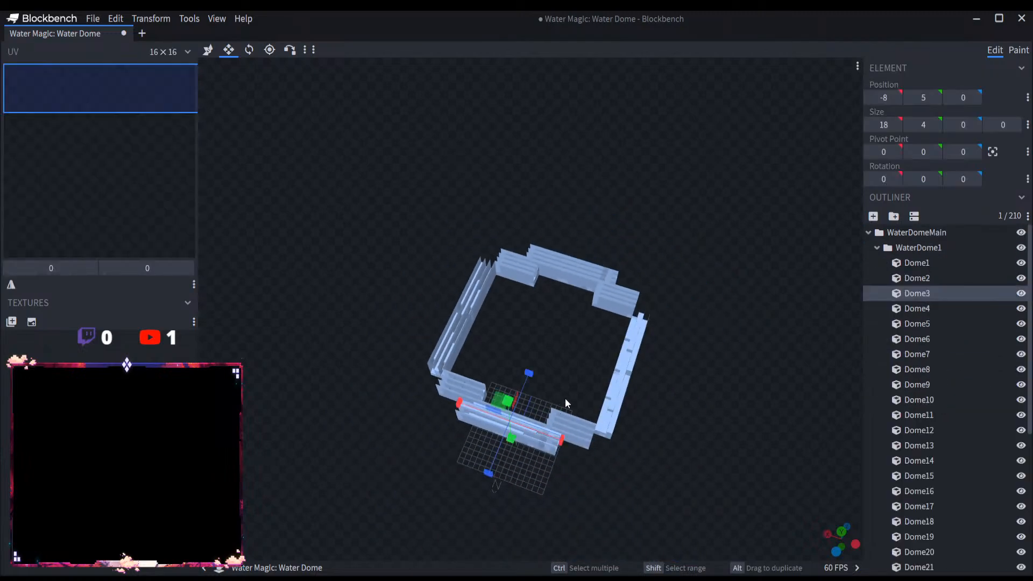
click(877, 248)
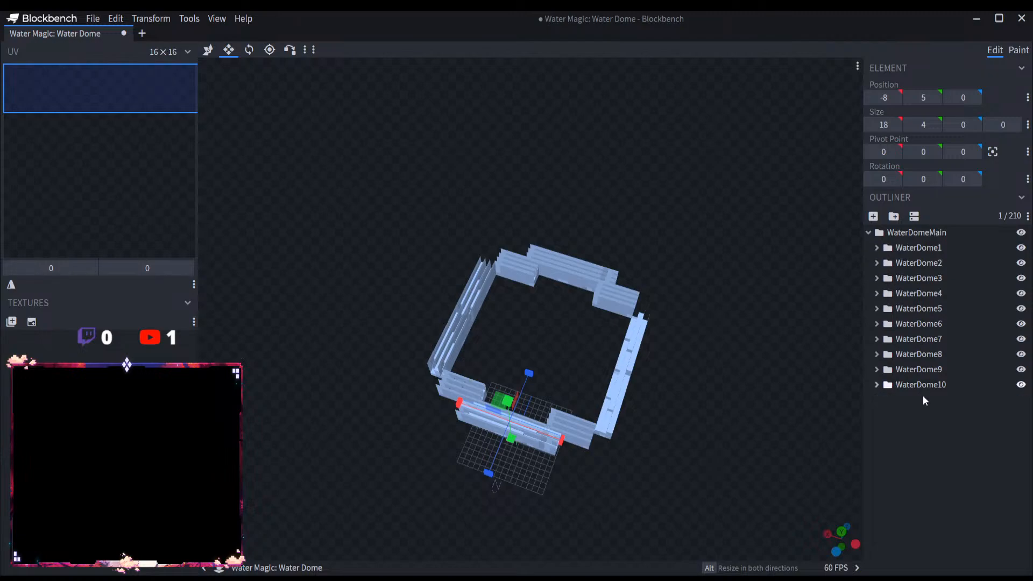
click(878, 235)
click(732, 276)
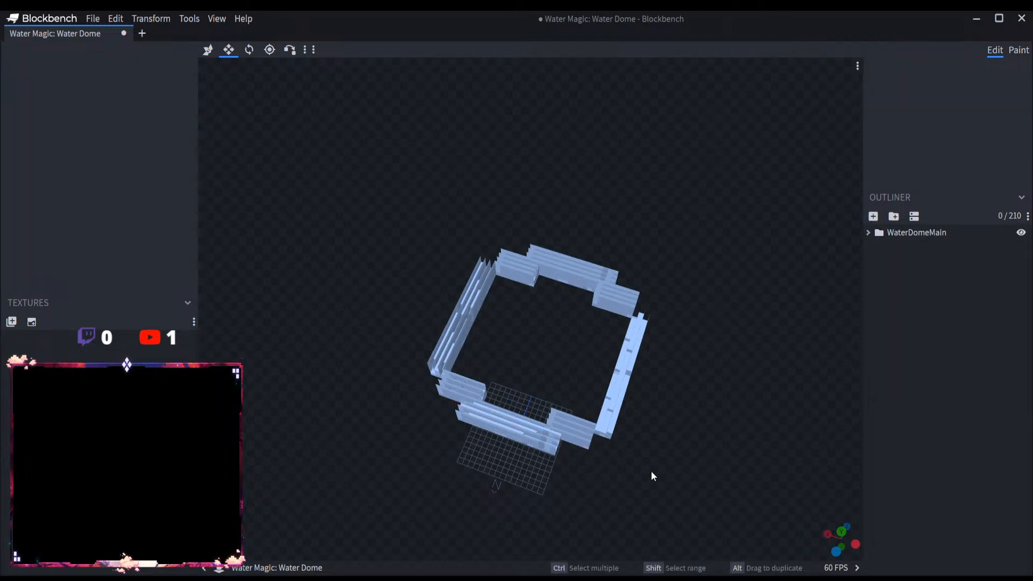
Step: Save the finished ring model as the project file Water Dome.bbmodel and check it from several sides
drag(359, 405, 266, 141)
scroll(519, 404, up, 3)
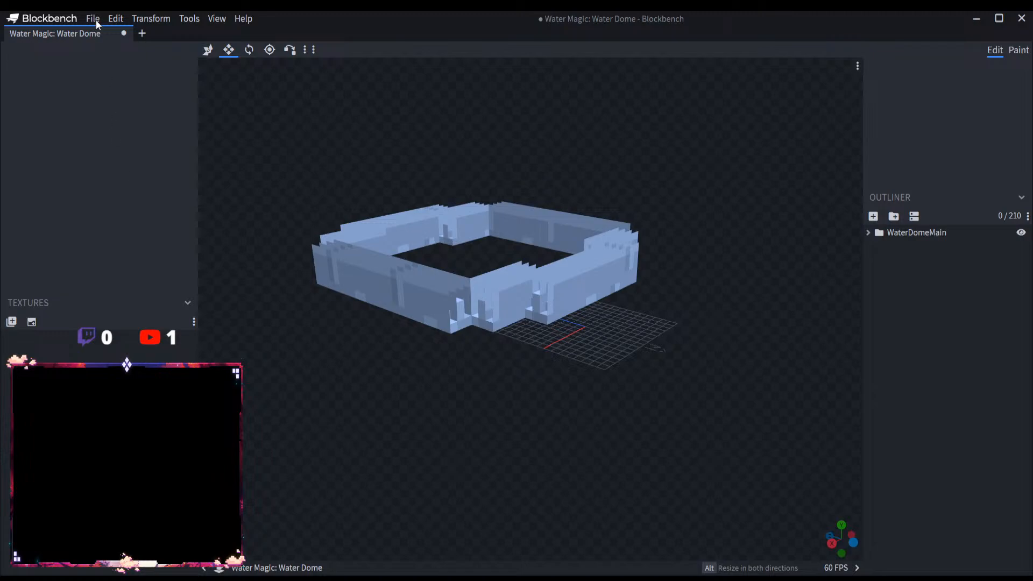
click(95, 19)
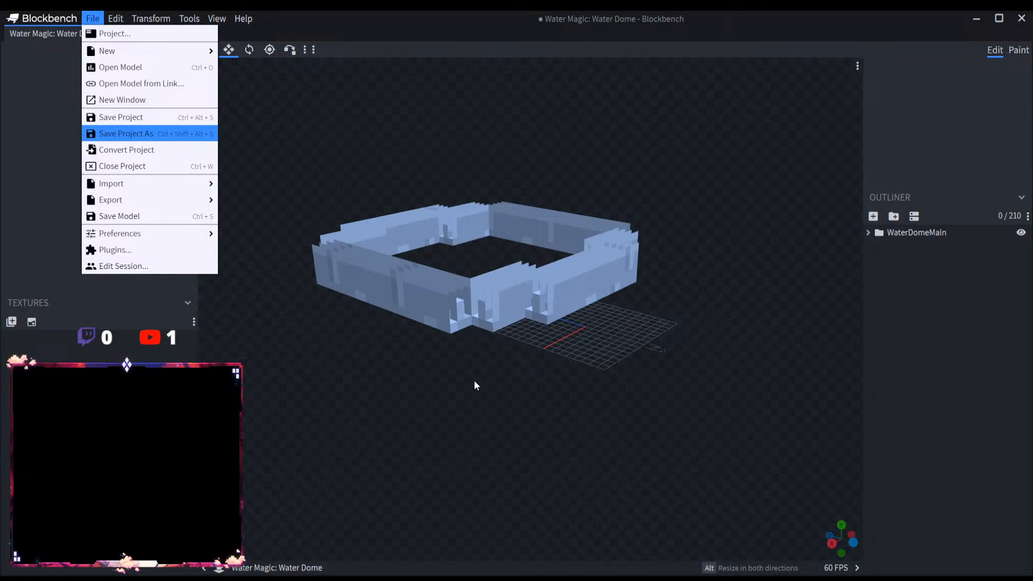
click(778, 438)
right_drag(574, 395, 559, 436)
scroll(559, 435, up, 2)
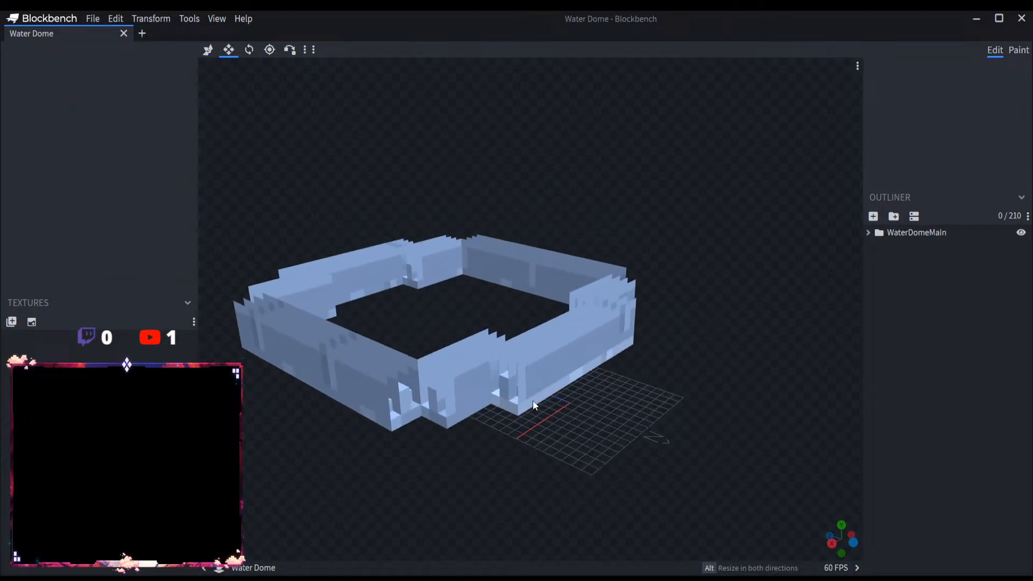
drag(628, 406, 432, 368)
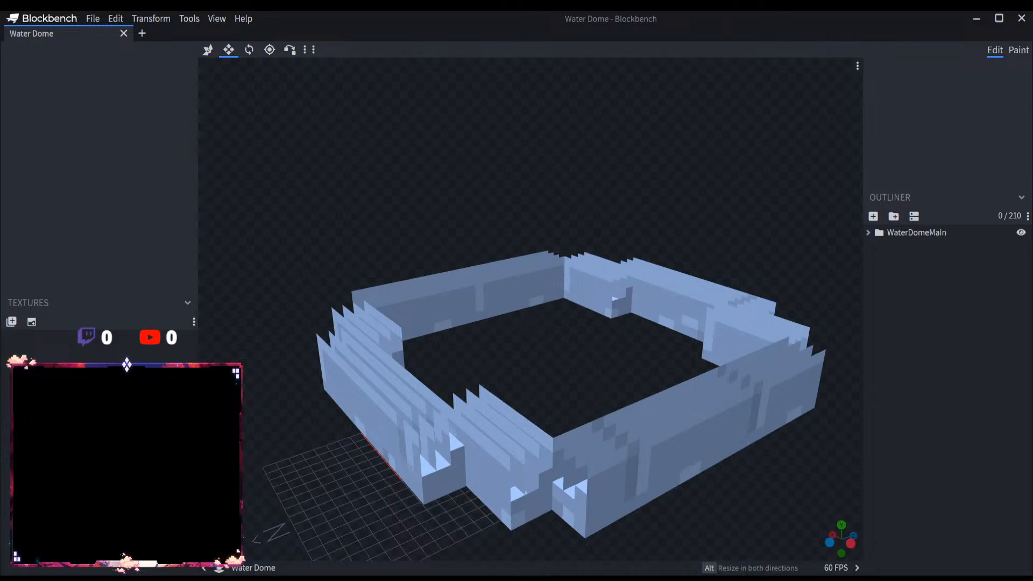
Step: Close the Water Dome model and create a Modded Entity project with the file name Water Spear
click(142, 33)
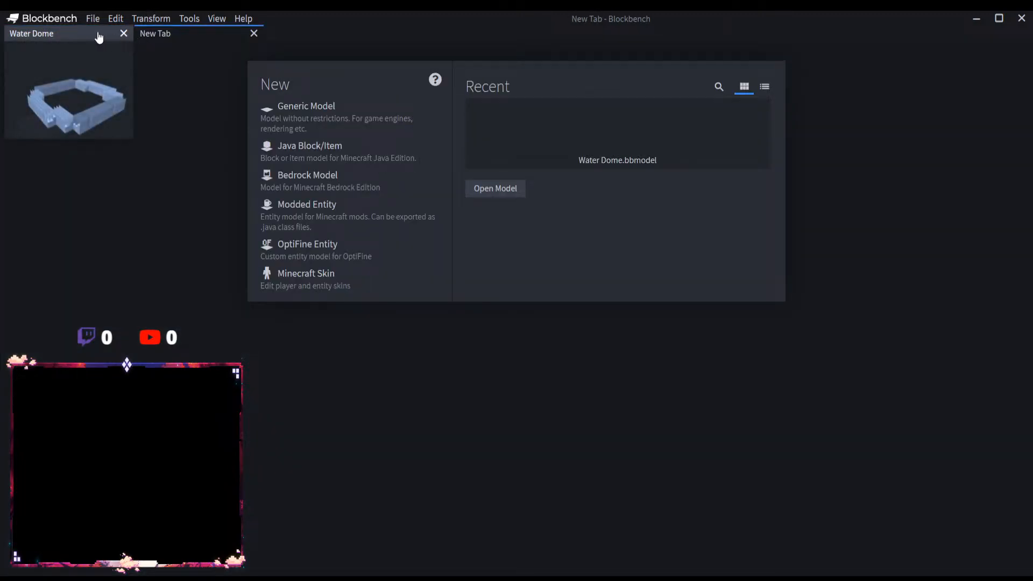
click(100, 34)
click(123, 34)
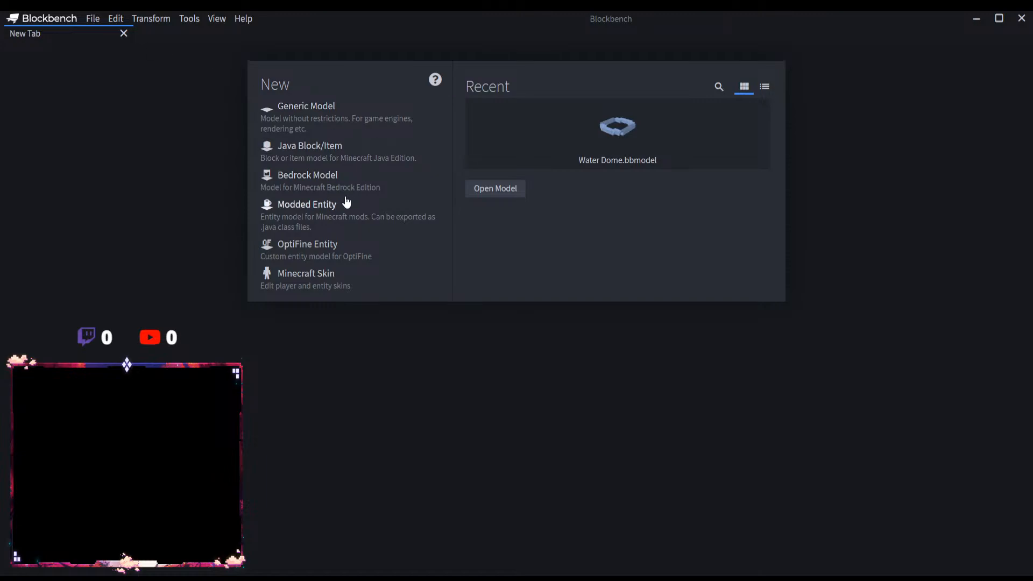
click(322, 219)
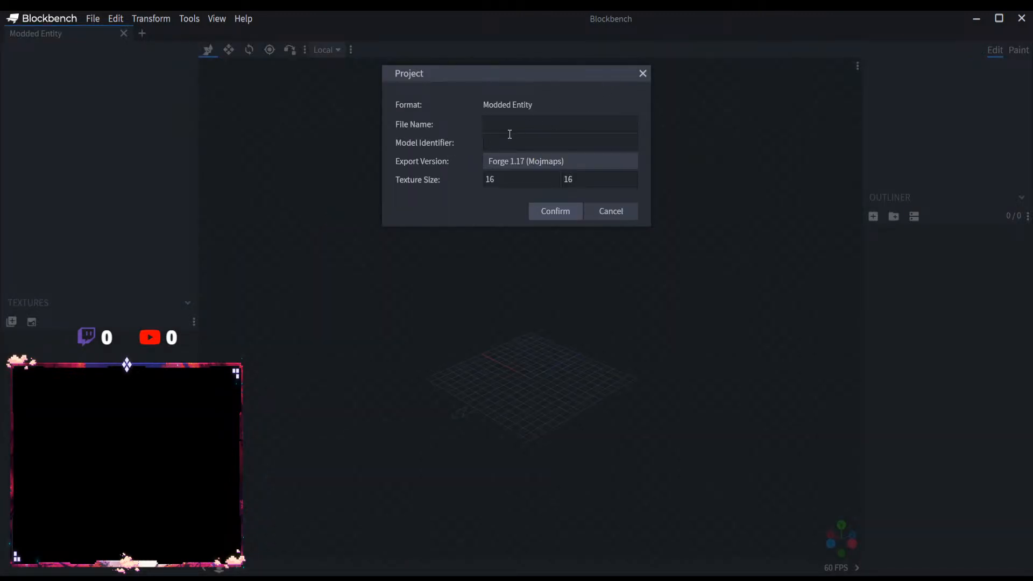
text(Water Spear)
click(552, 211)
Step: Add a root group to the outliner and name it WaterSpearMain
click(894, 216)
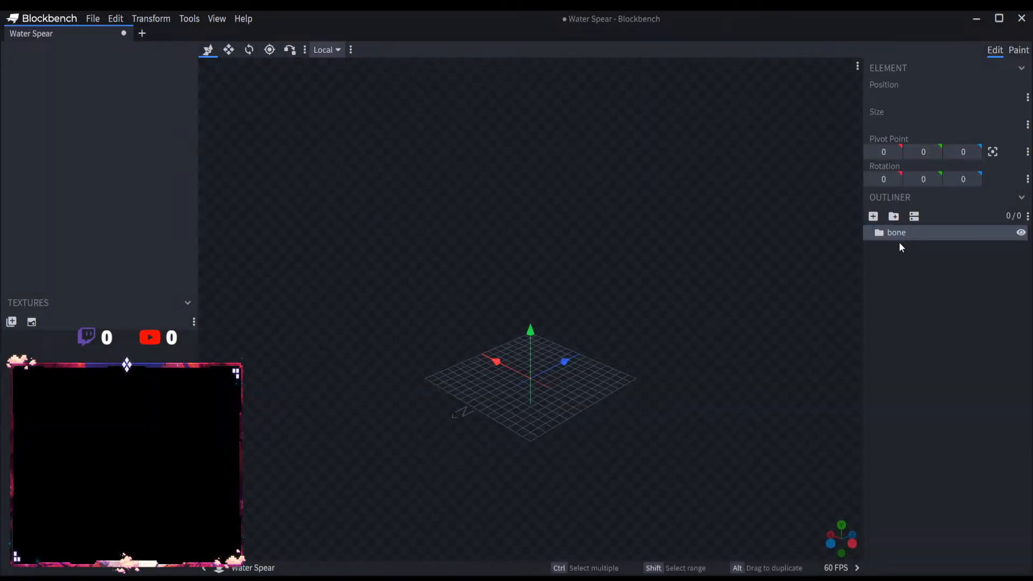
double_click(897, 233)
text(WaterSpearMan)
key(BackSpace)
text(in)
Step: Add a group inside WaterSpearMain and name it WaterSpear, reusing the copied first part of the parent's name
drag(929, 232, 854, 231)
key(ctrl+c)
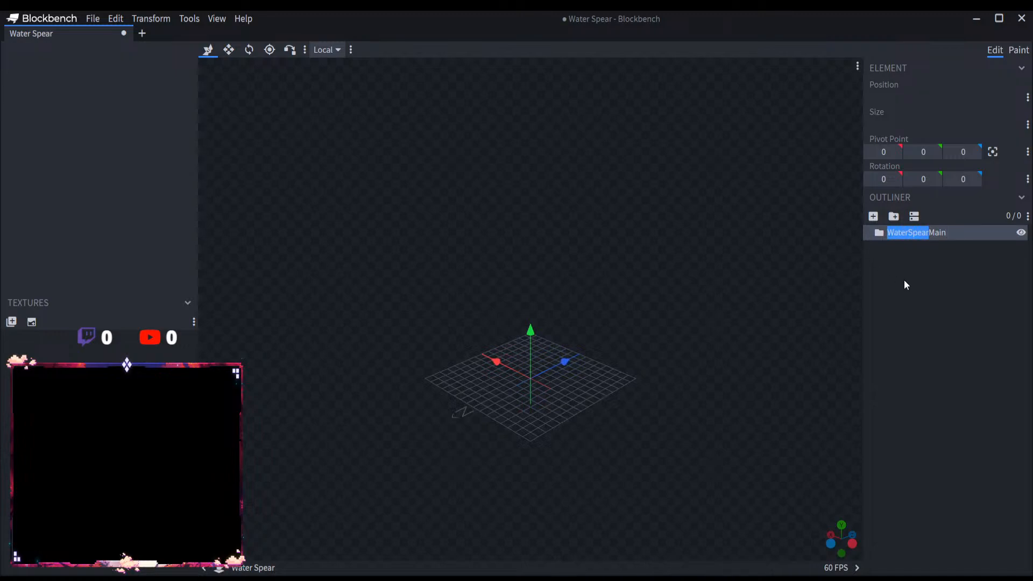
click(977, 286)
click(921, 277)
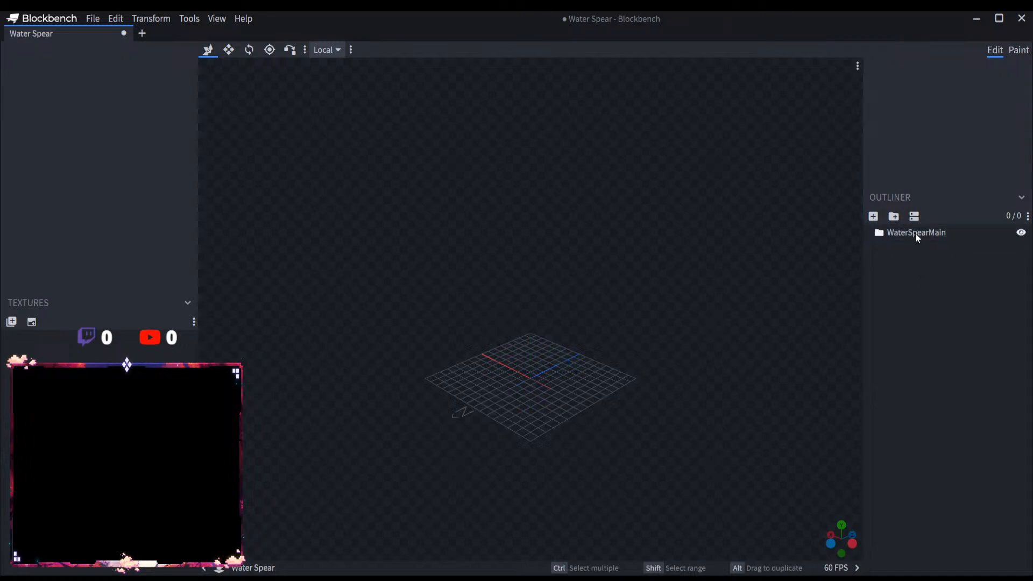
click(915, 233)
click(897, 213)
double_click(912, 244)
key(ctrl+v)
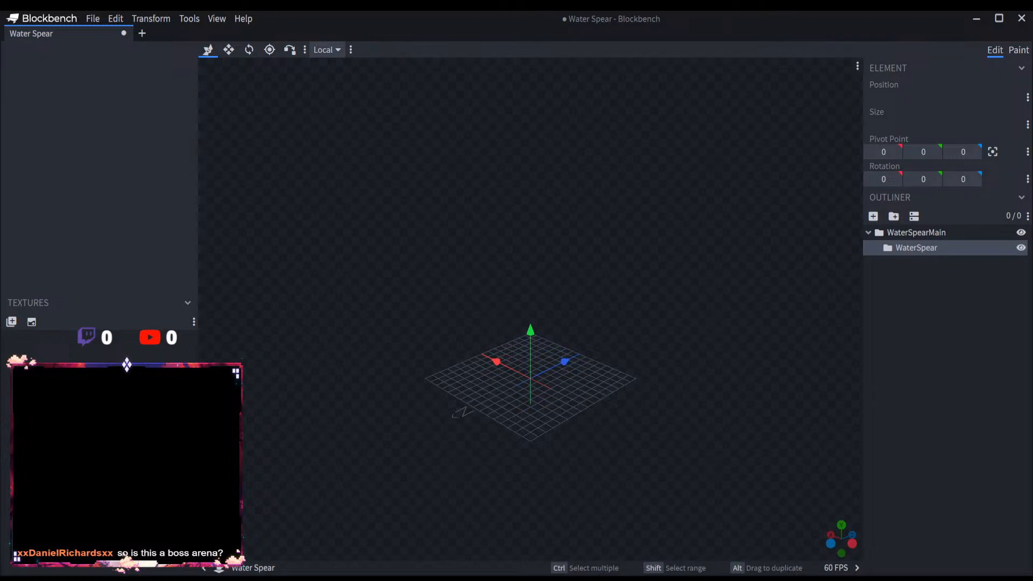
click(92, 18)
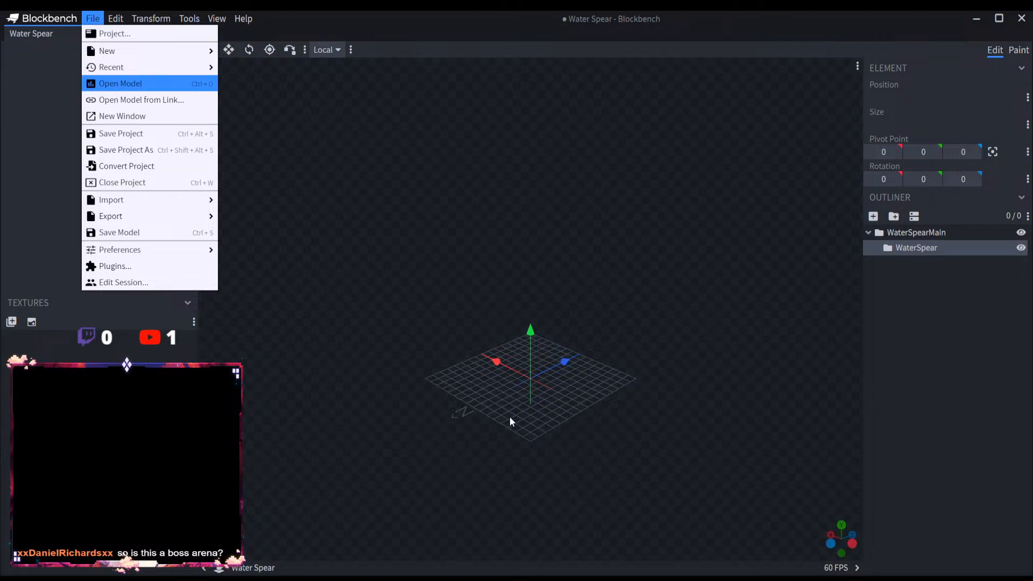
click(598, 269)
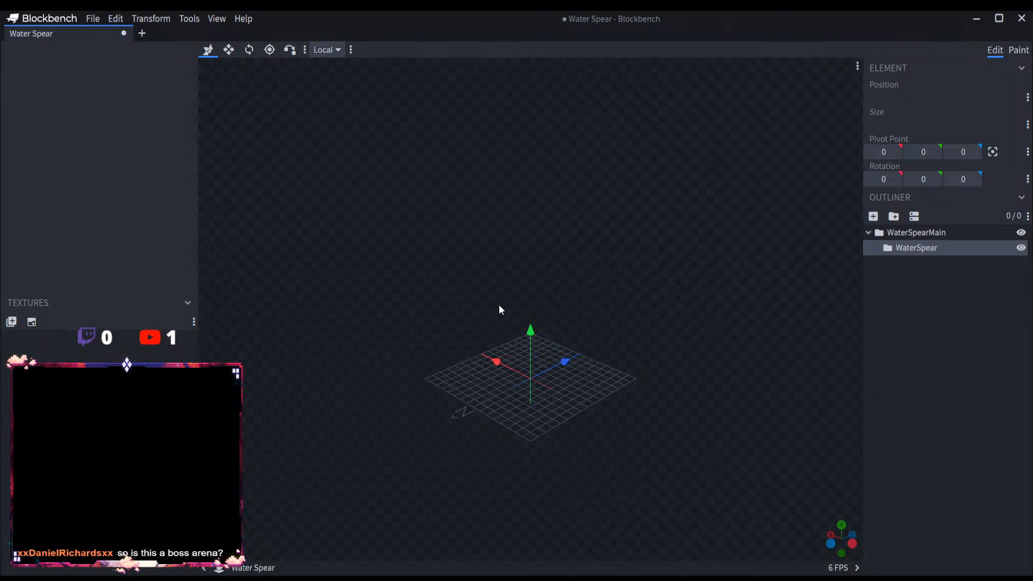
Step: Add a cube named Spear1 to the WaterSpear group and raise it to a Y position of 14
click(872, 215)
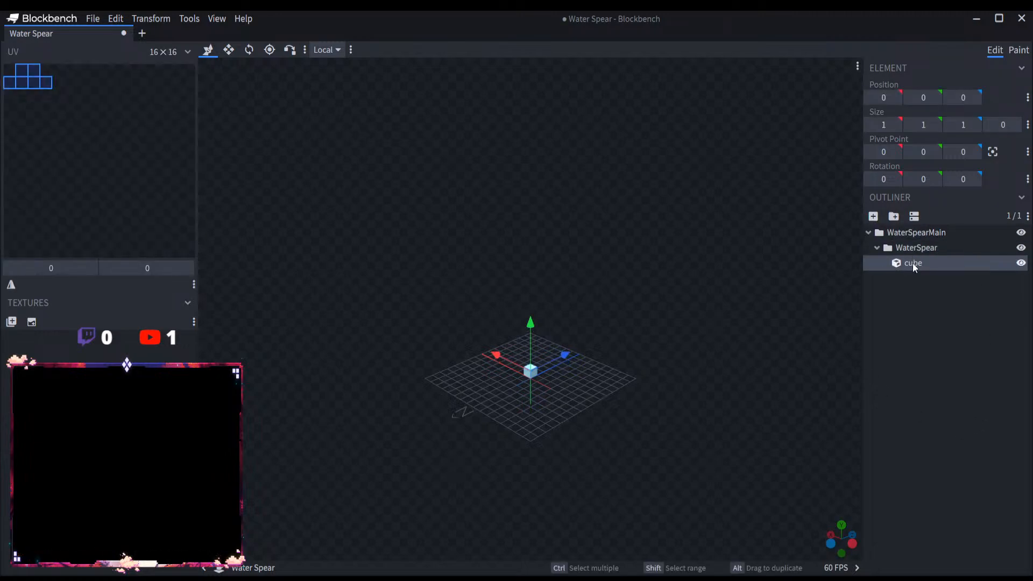
double_click(912, 263)
text(Spear1)
key(Return)
drag(530, 324, 531, 195)
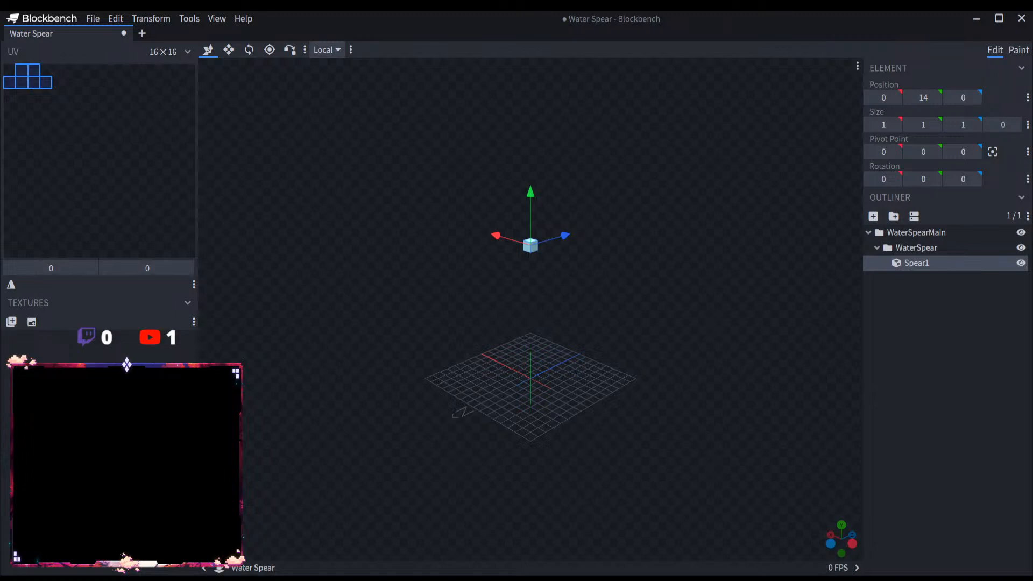
Step: Lengthen Spear1 with the Resize tool toward negative Z, to a Z size of 48
drag(618, 291, 490, 305)
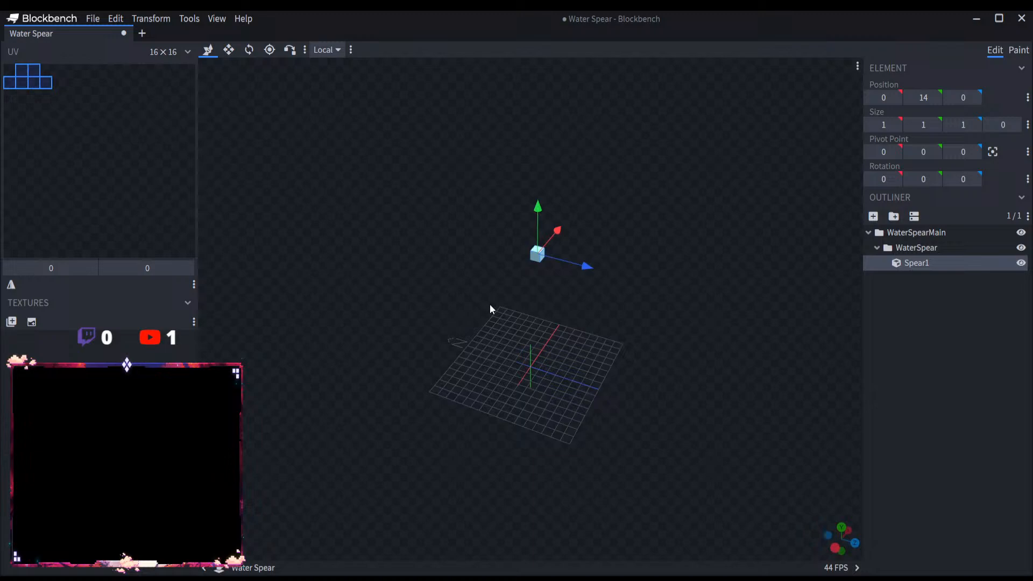
click(229, 50)
drag(493, 243, 500, 281)
mouse_move(591, 307)
mouse_down()
mouse_move(497, 294)
mouse_move(590, 325)
mouse_up()
Step: Duplicate Spear1 as Spear2 and move the copy along the shaft to a Z position of -92
key(ctrl+d)
right_drag(541, 329, 679, 372)
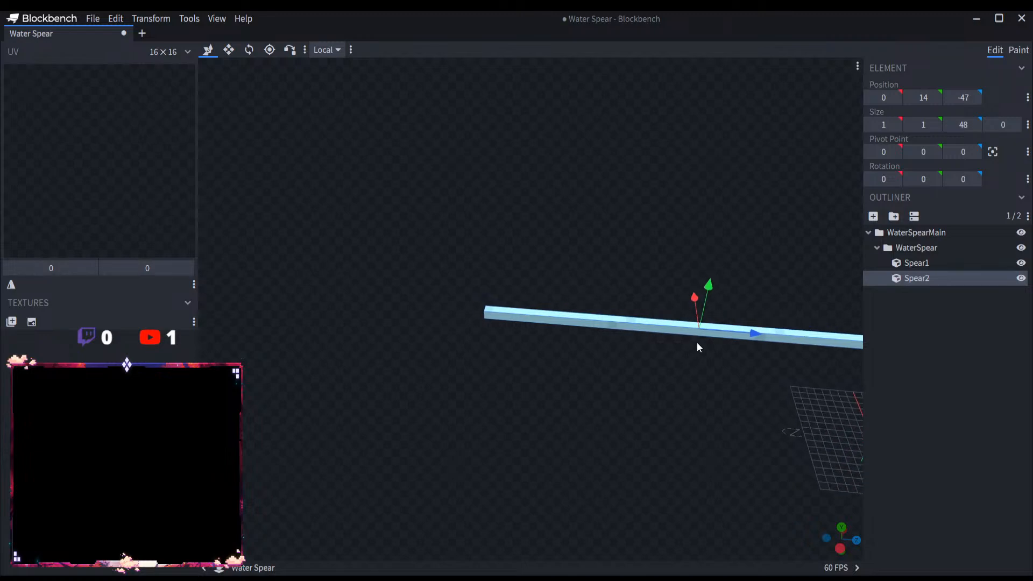
drag(745, 332, 351, 299)
scroll(534, 409, down, 5)
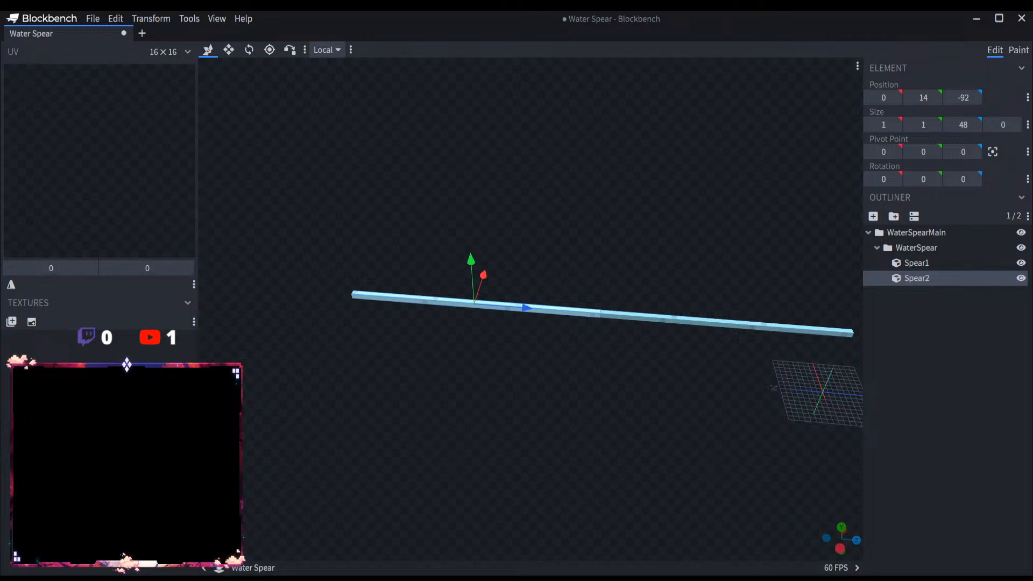
right_drag(516, 395, 569, 400)
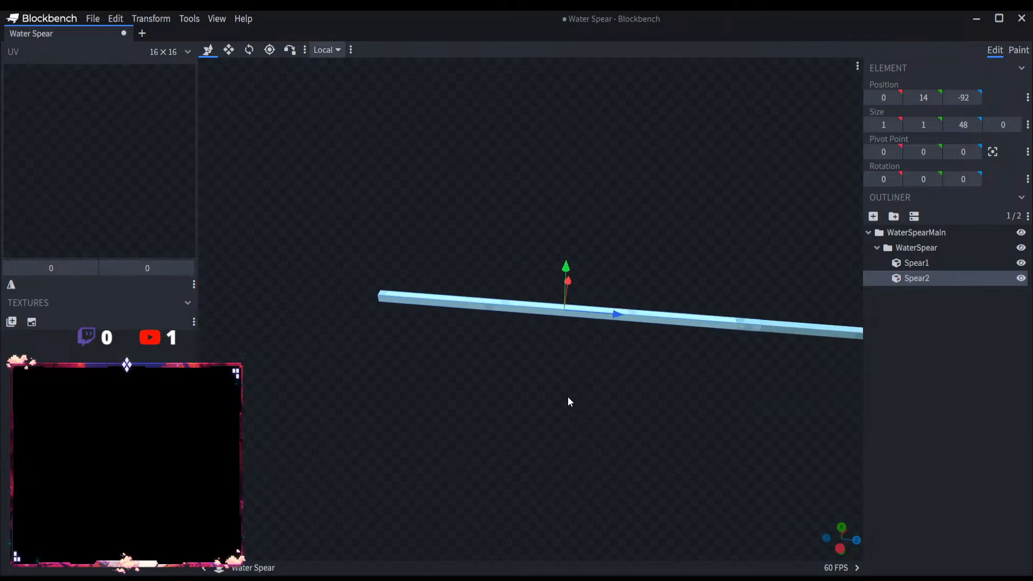
Step: Resize Spear2 into a spear-head block at the shaft's end, 2 wide, 2 high and 12 long
click(228, 50)
scroll(496, 297, up, 3)
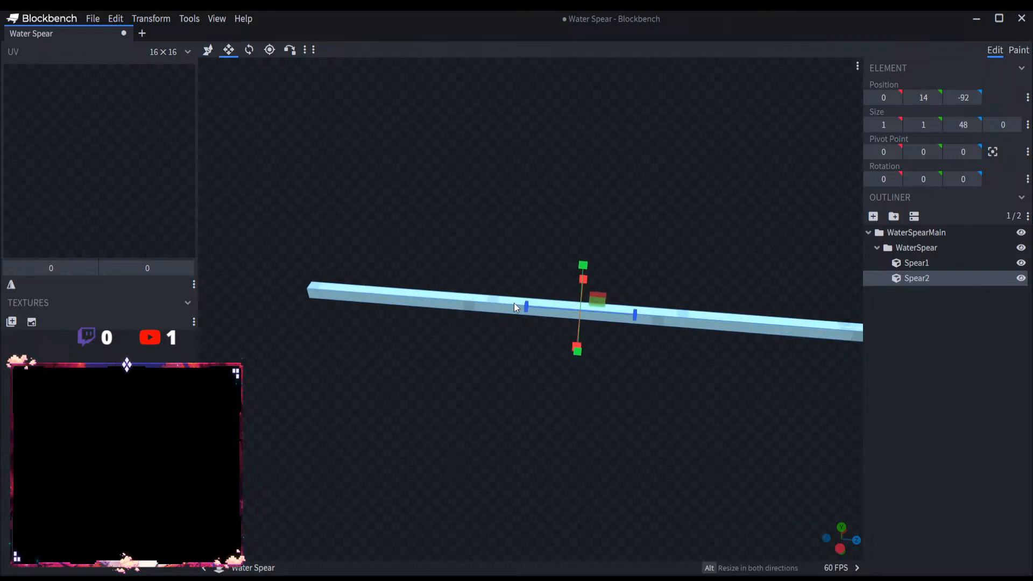
drag(514, 302, 986, 368)
right_drag(586, 442, 297, 426)
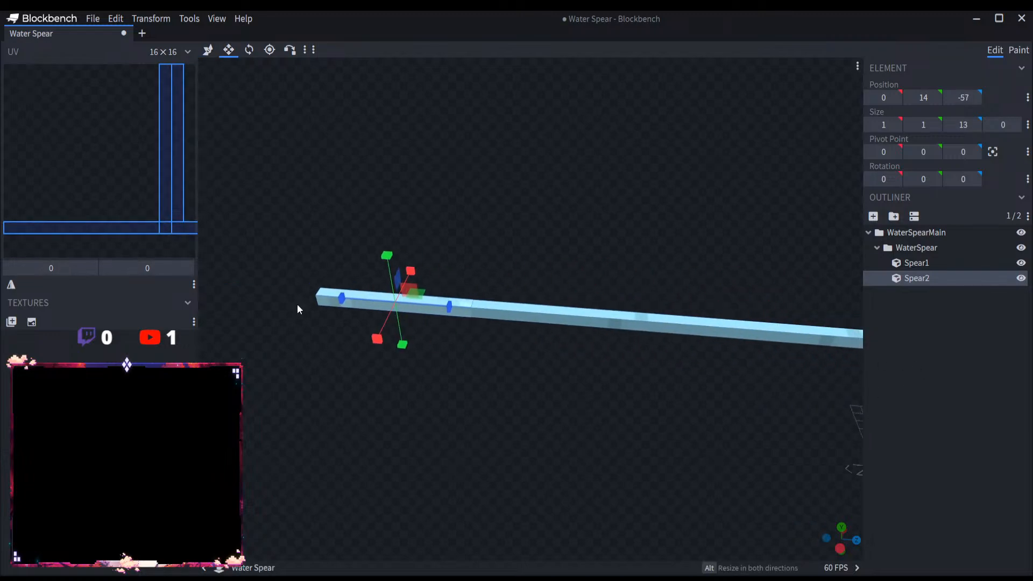
drag(342, 298, 796, 358)
drag(431, 325, 285, 304)
drag(391, 272, 389, 258)
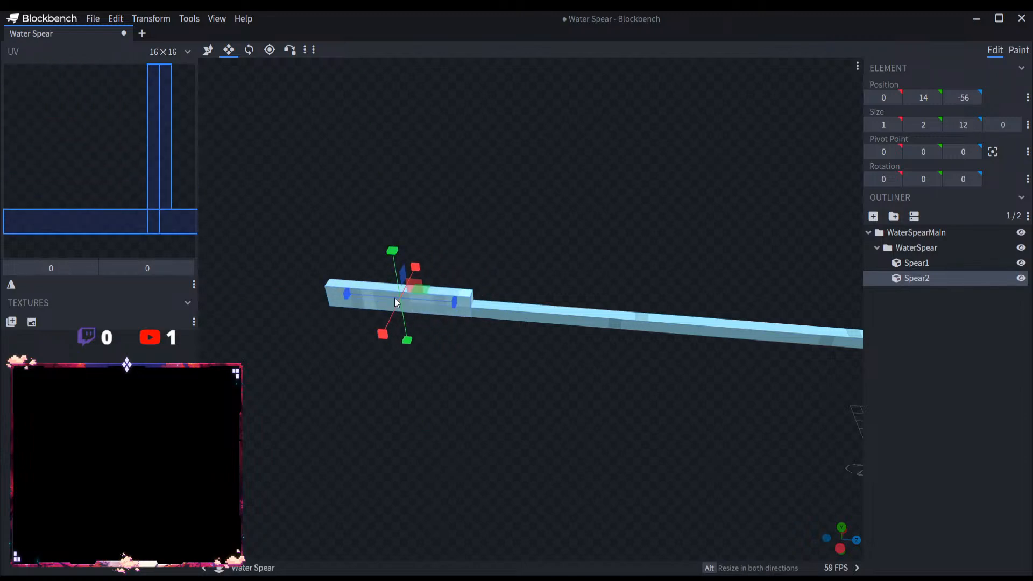
drag(384, 334, 381, 345)
Step: Shift Spear2 relative to the shaft, to an X position of -0.5 and a Y position of 14.5
drag(509, 369, 372, 350)
scroll(430, 353, up, 8)
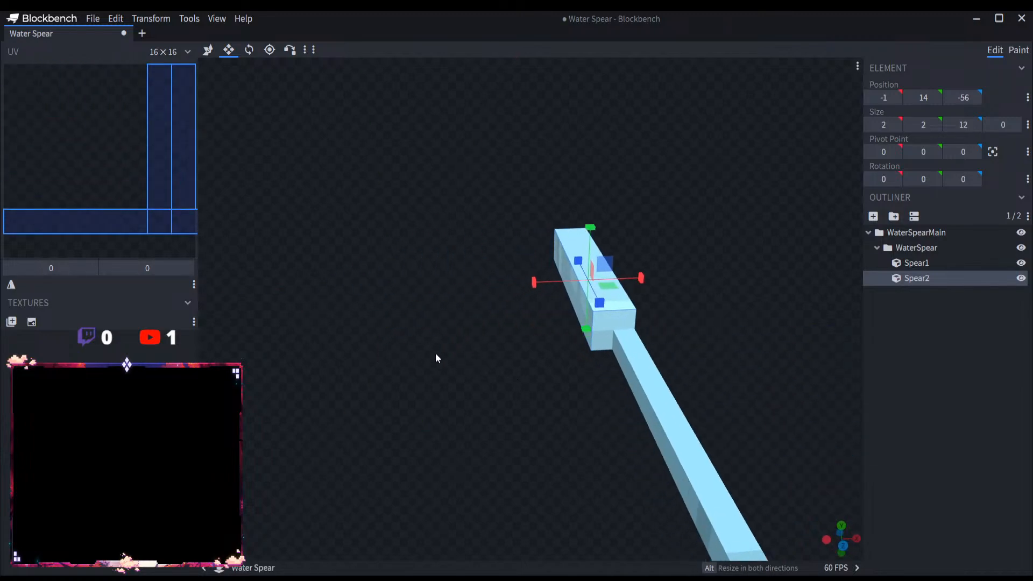
right_drag(506, 343, 411, 339)
scroll(411, 338, up, 3)
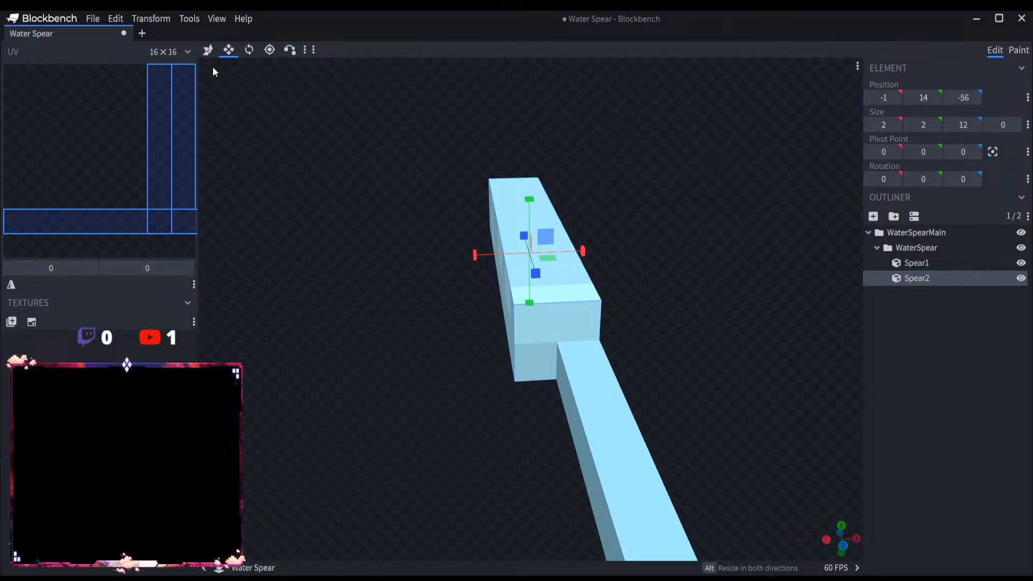
click(208, 49)
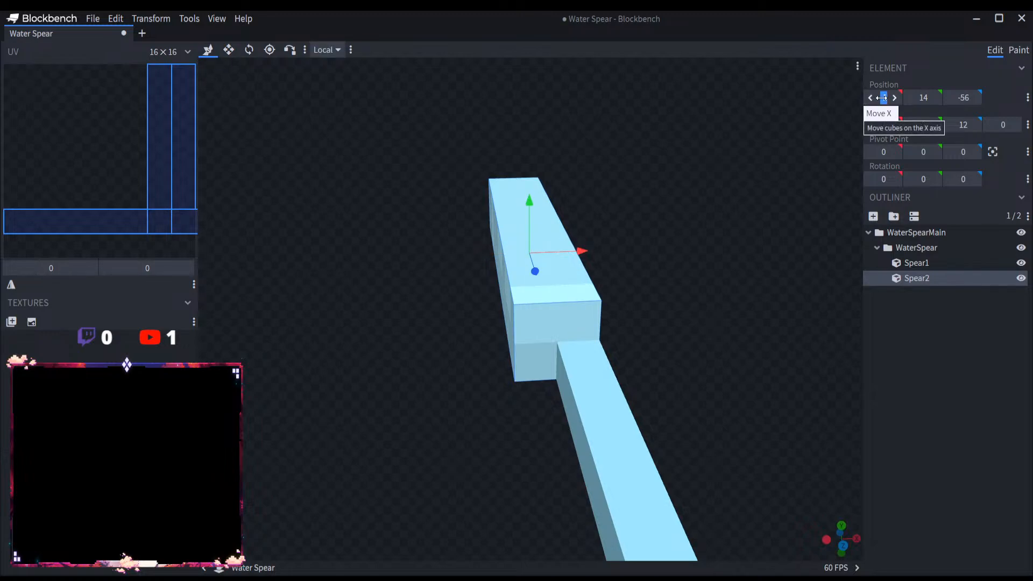
drag(883, 98, 878, 98)
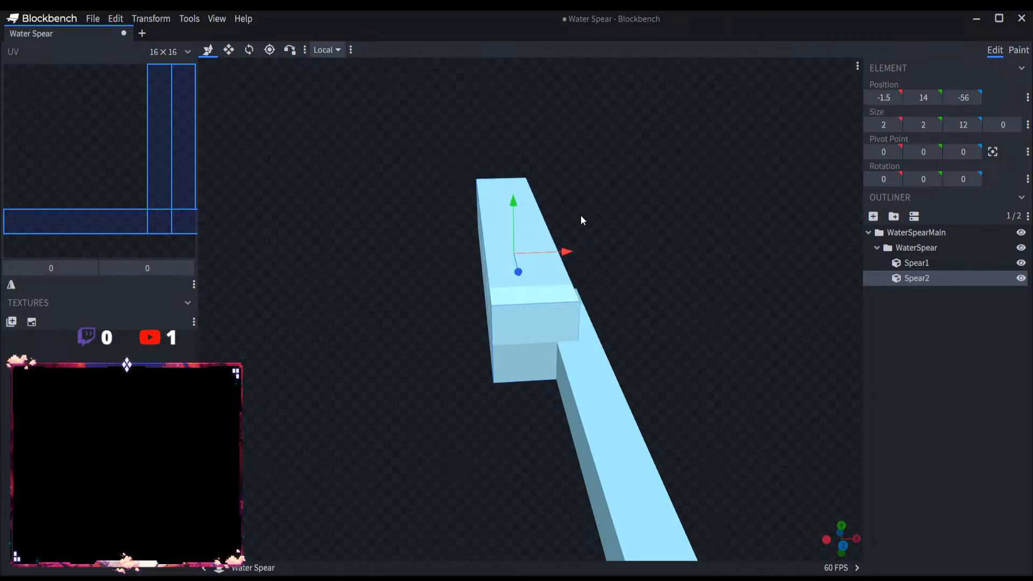
drag(566, 251, 597, 250)
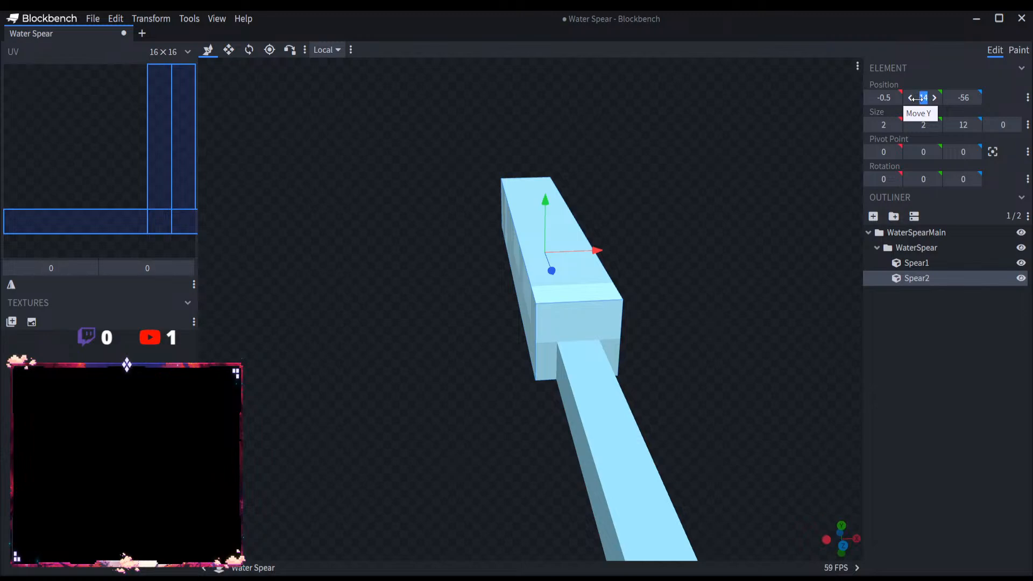
key(BackSpace)
text(14.5)
key(Return)
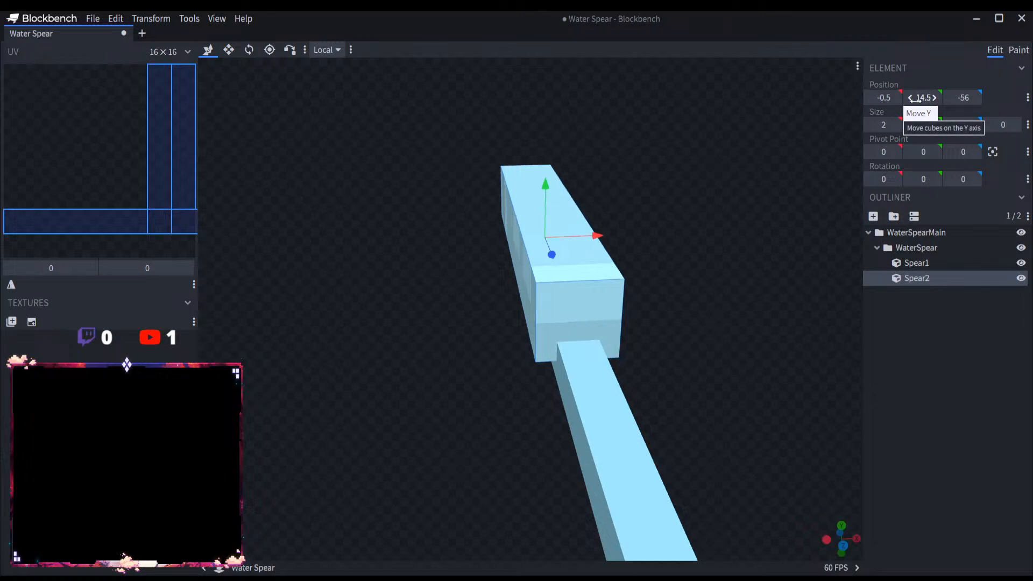
Step: Lower Spear2 to a Y position of 13.5 so it is centred on the shaft
drag(545, 202, 545, 211)
scroll(453, 323, down, 5)
drag(421, 331, 624, 334)
scroll(597, 330, down, 3)
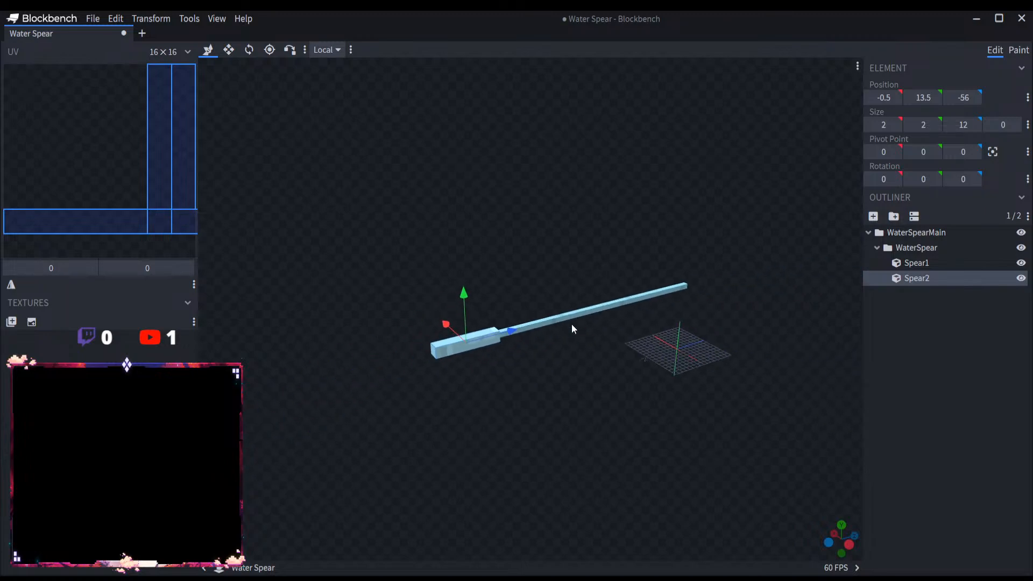
Step: Duplicate Spear2 as Spear3 and move the copy toward the spear's tip to a Z position of -59
scroll(569, 326, up, 2)
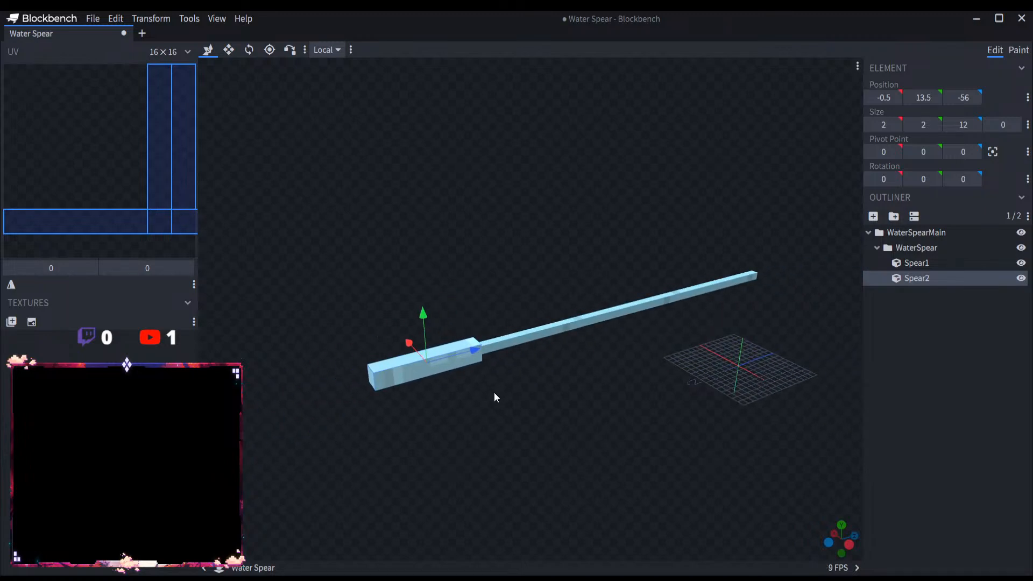
scroll(498, 394, up, 6)
key(ctrl+d)
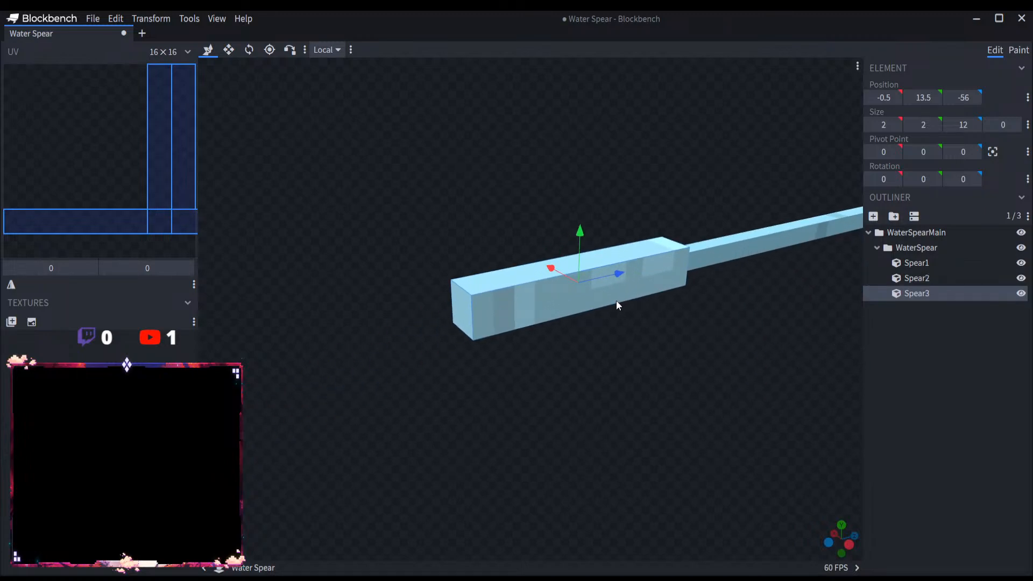
drag(598, 276, 535, 294)
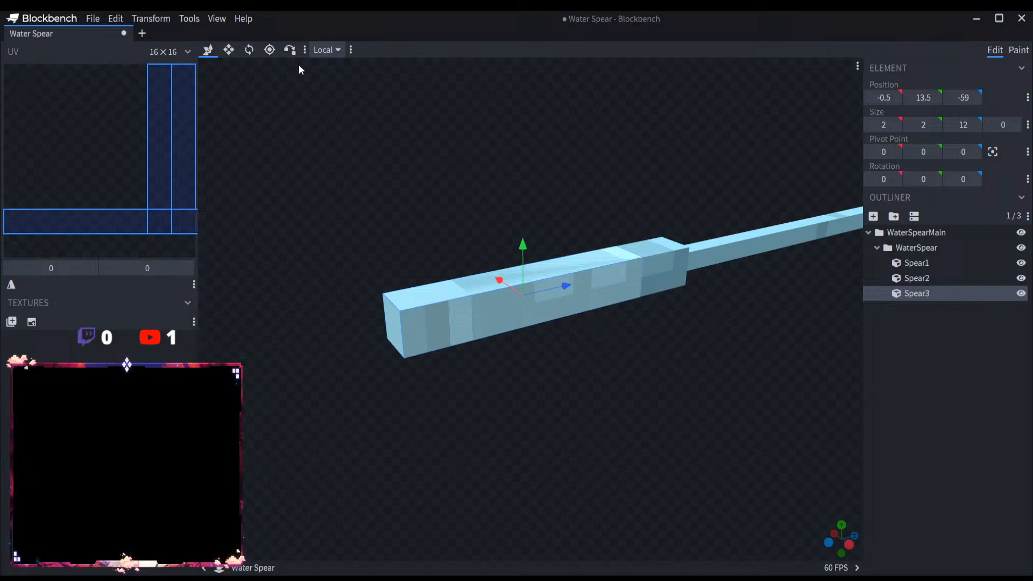
Step: Enlarge Spear3 with the Resize tool to 3 wide and 3 high
click(228, 49)
drag(520, 242, 509, 227)
drag(422, 234, 490, 245)
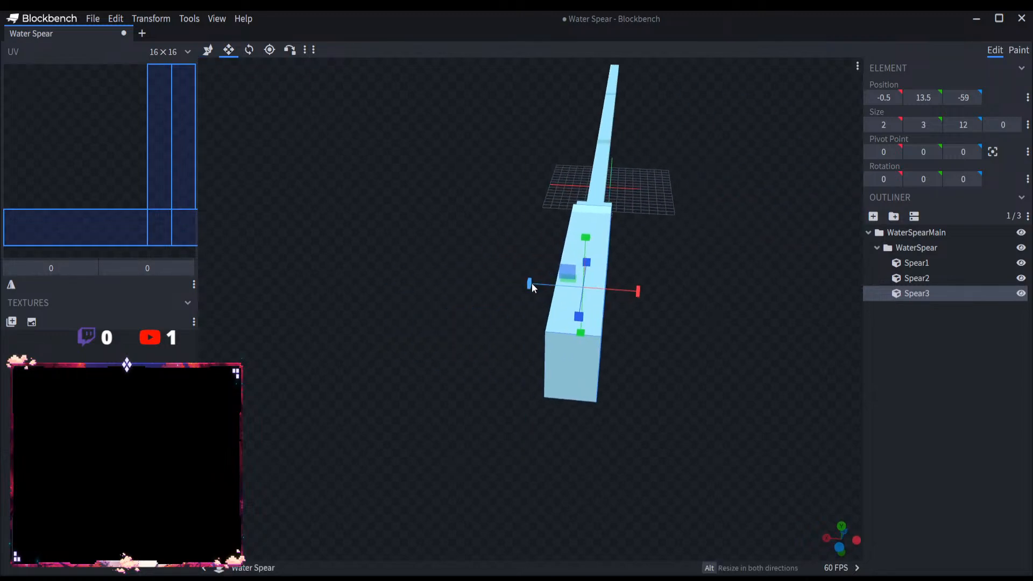
drag(532, 284, 511, 280)
Step: Centre Spear3 on the shaft by setting its X position to -1 and Y position to 13
click(208, 50)
drag(742, 230, 636, 213)
scroll(592, 256, up, 5)
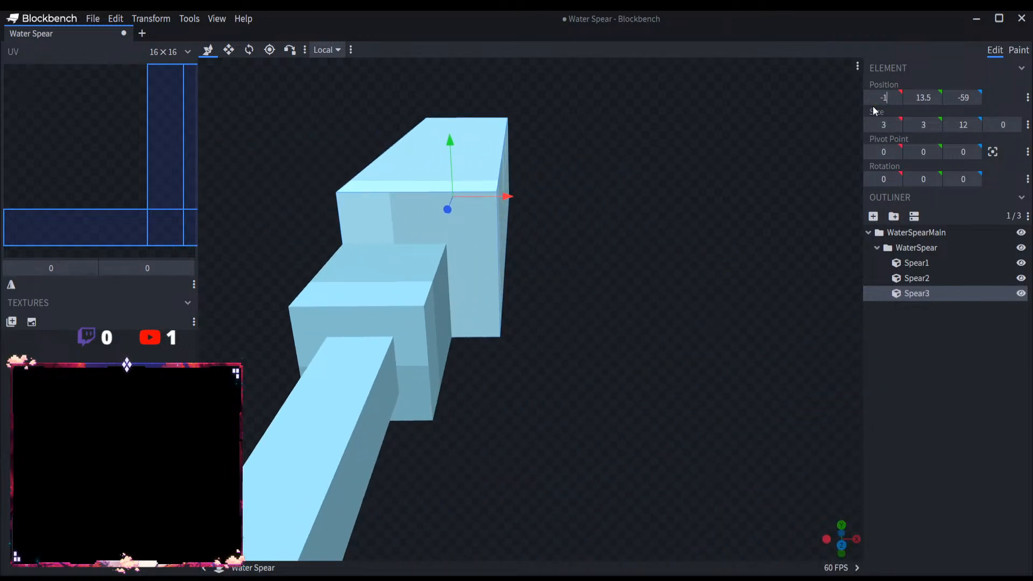
key(Return)
click(921, 98)
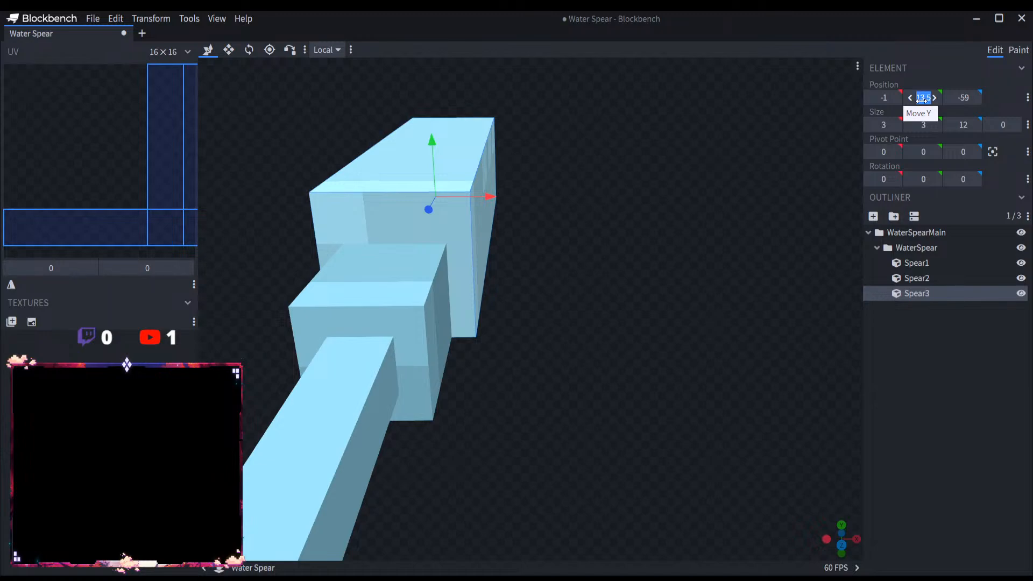
text(13)
key(Return)
Step: Move Spear3 farther along the shaft's axis to a Z position of -61
drag(644, 289, 494, 359)
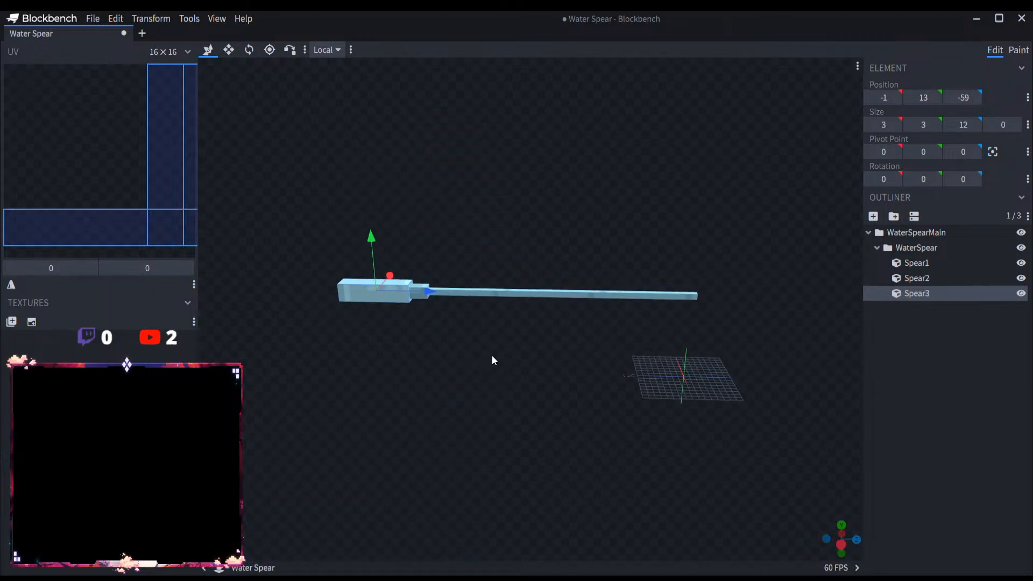
right_drag(492, 355, 525, 343)
scroll(532, 296, up, 4)
drag(524, 280, 501, 280)
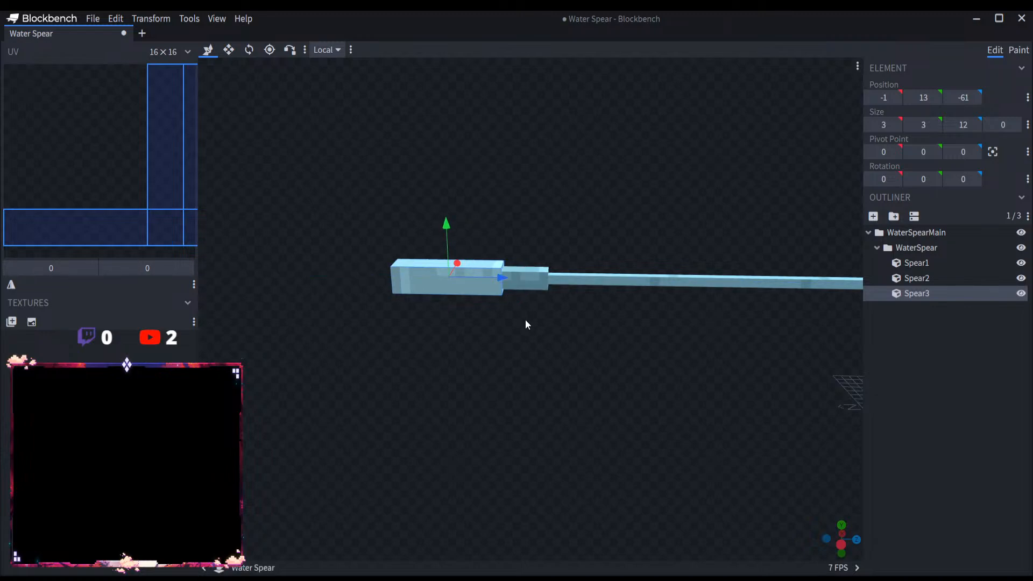
scroll(631, 350, up, 5)
key(ctrl+d)
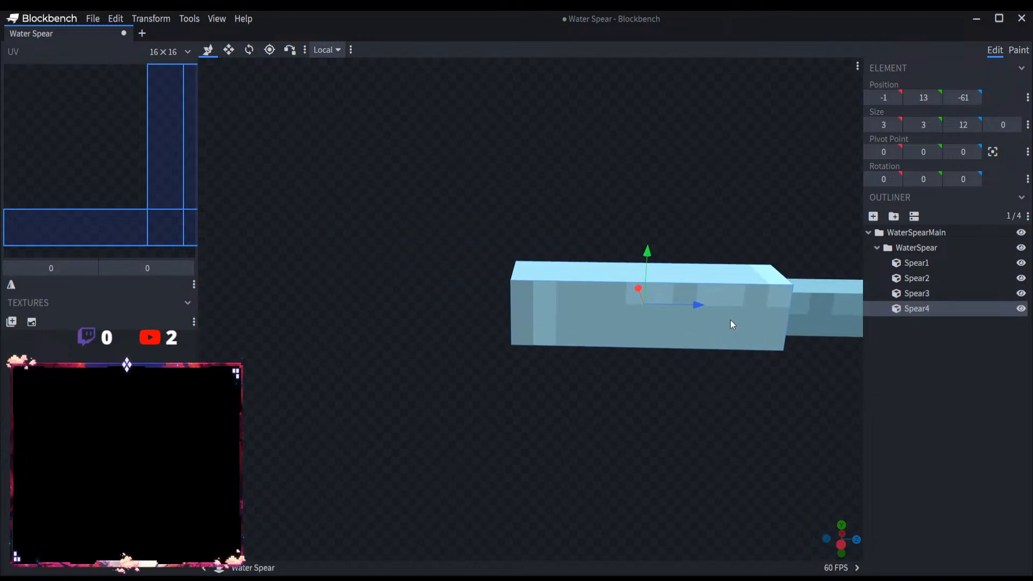
drag(667, 305, 508, 301)
click(229, 50)
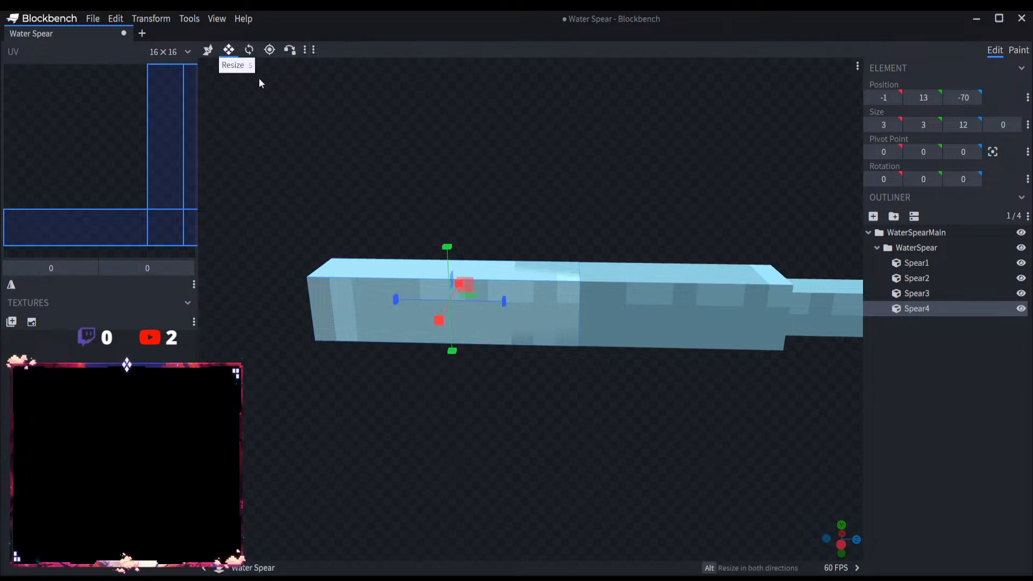
drag(446, 246, 448, 324)
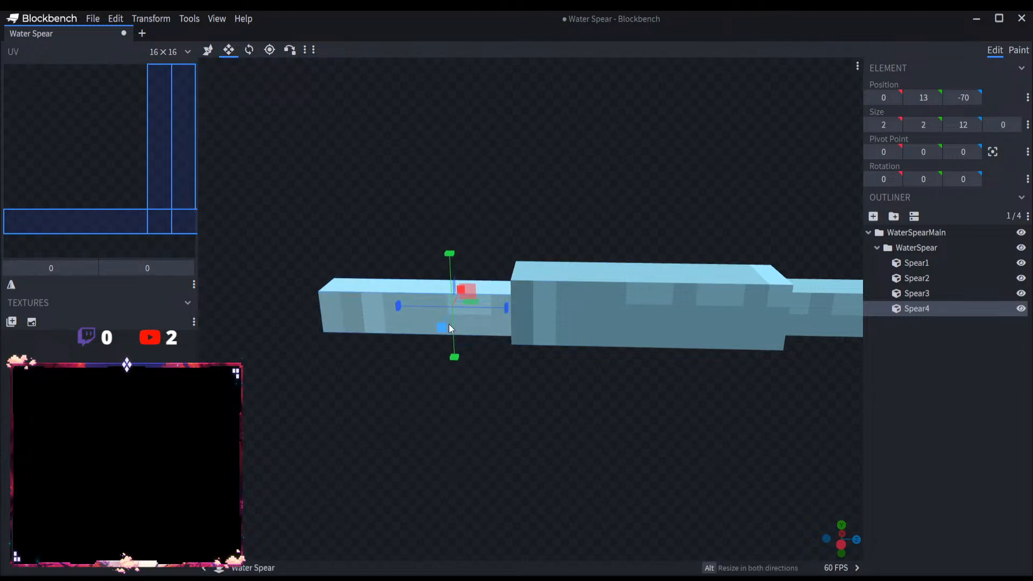
drag(473, 380, 604, 375)
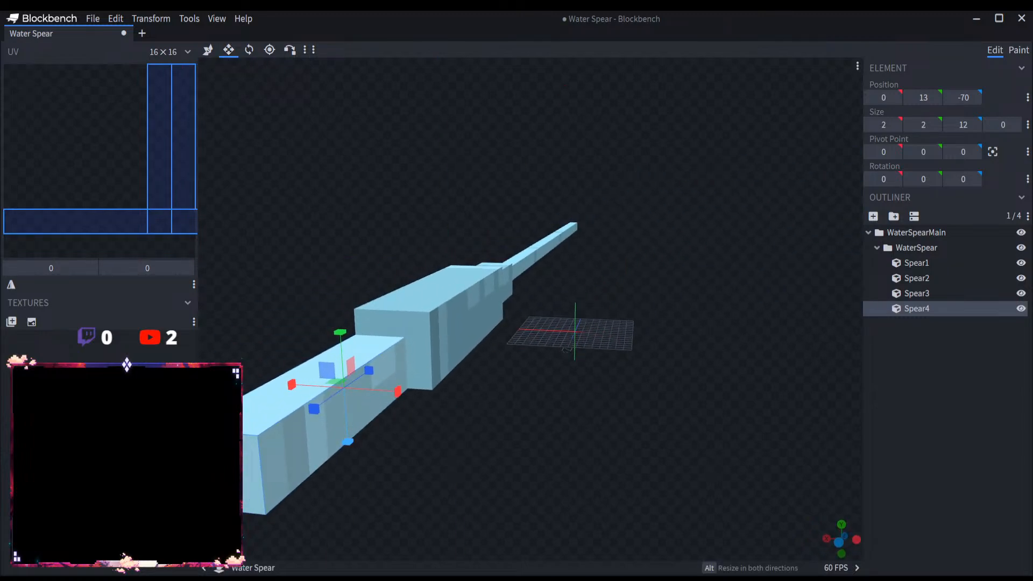
drag(511, 451, 394, 454)
right_drag(394, 454, 577, 434)
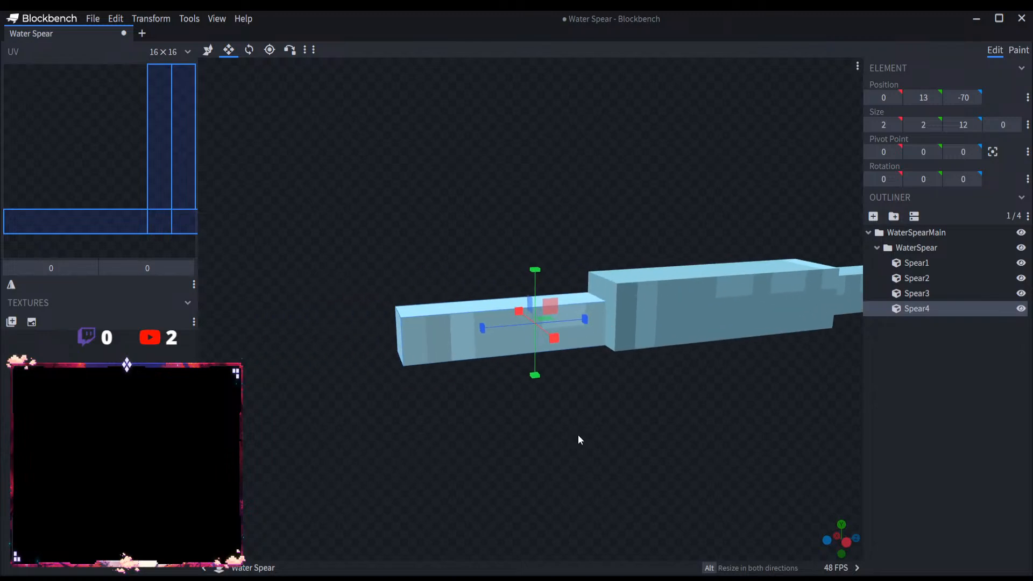
scroll(546, 371, up, 4)
click(208, 50)
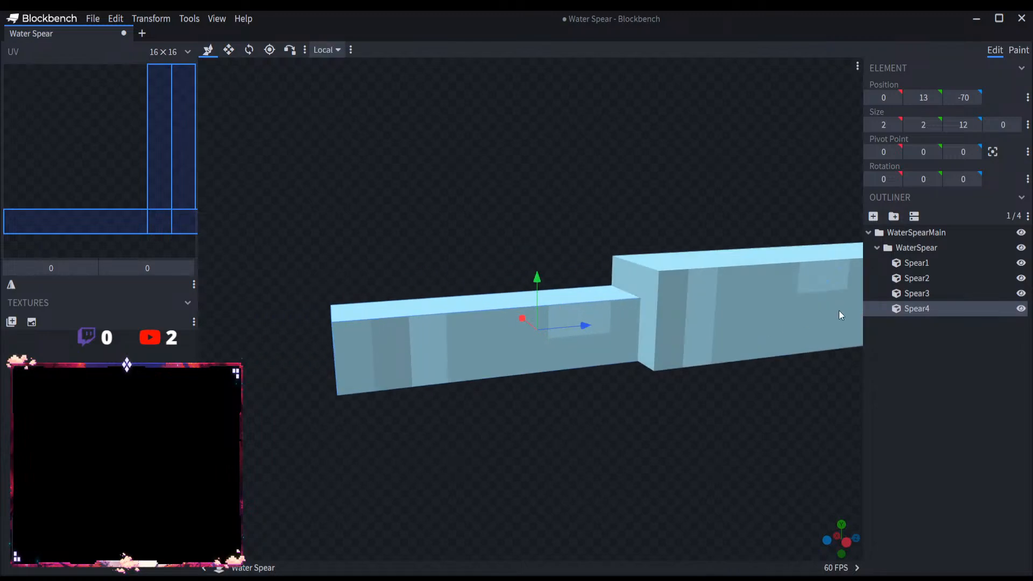
key(Delete)
Step: Duplicate Spear2 as a cube named Spear4 below Spear3 and move it toward the tip to a Z position of -64
click(924, 281)
key(ctrl+d)
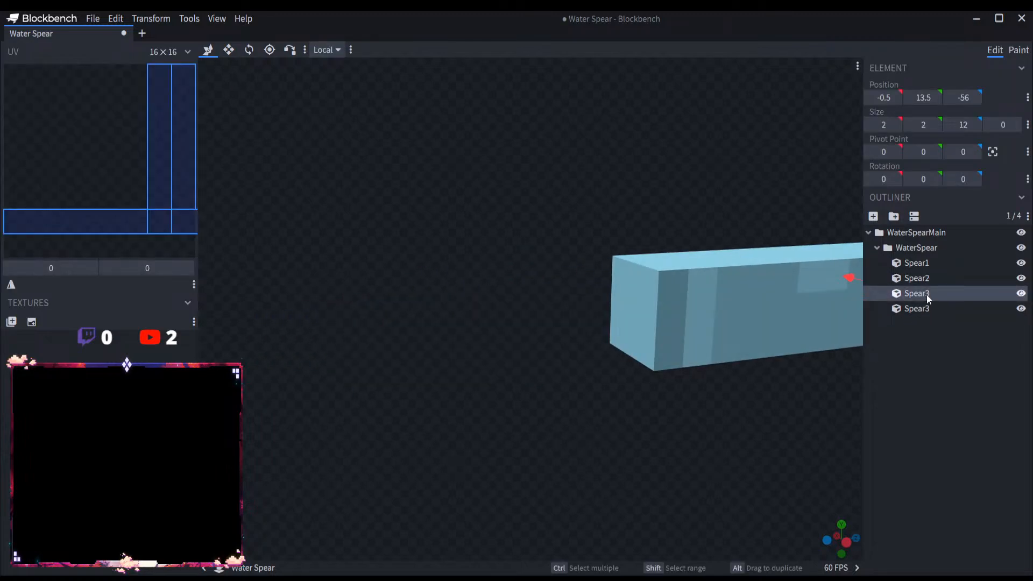
drag(926, 295, 932, 309)
double_click(933, 309)
key(BackSpace)
text(4)
key(Return)
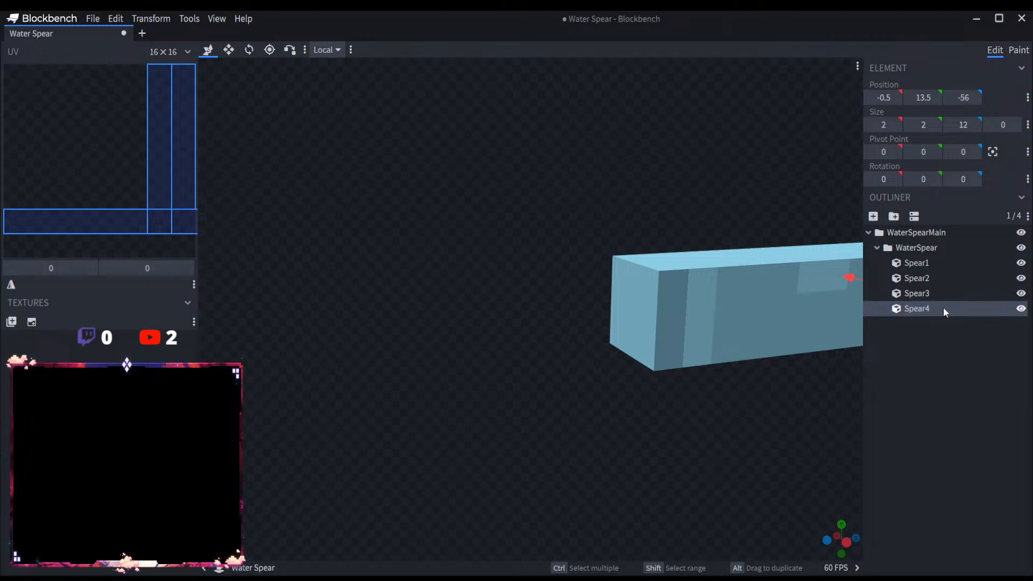
scroll(806, 339, down, 3)
drag(735, 311, 562, 325)
key(ctrl+d)
key(ctrl+z)
key(Delete)
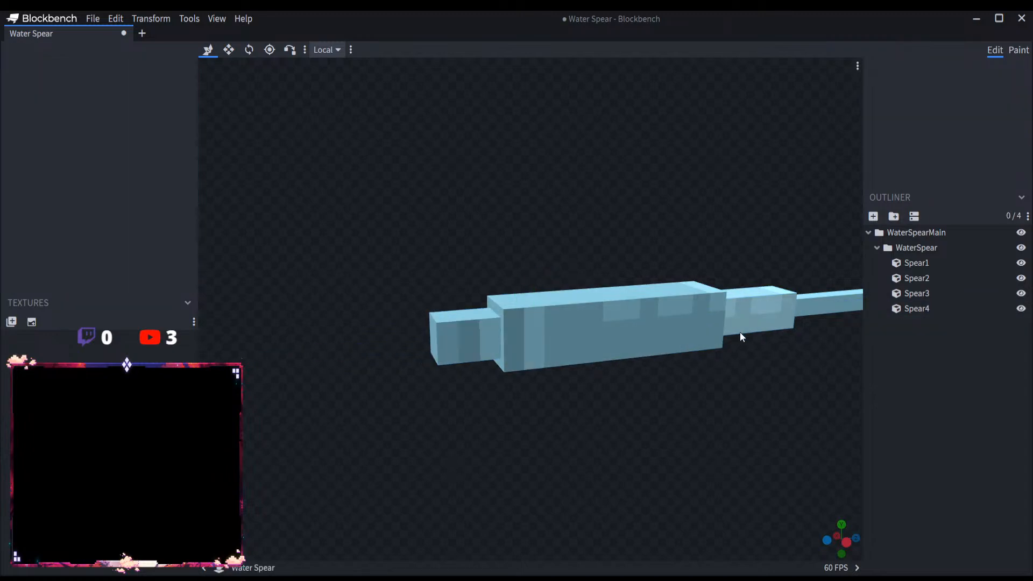
Step: Copy the shaft cube Spear1 into the WaterSpear group and rename the copy Spear5
click(930, 262)
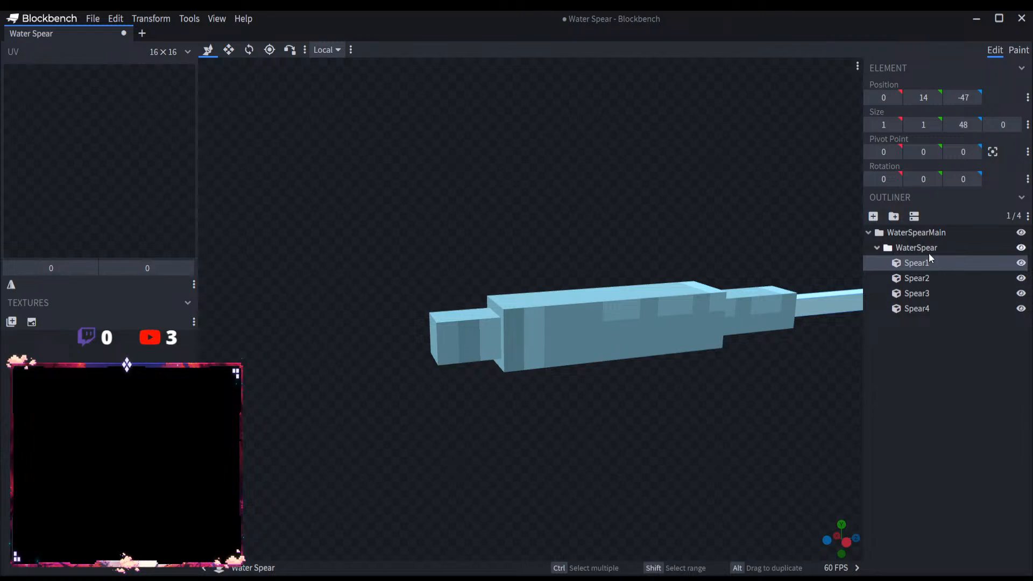
click(928, 253)
key(ctrl+v)
double_click(942, 324)
click(942, 324)
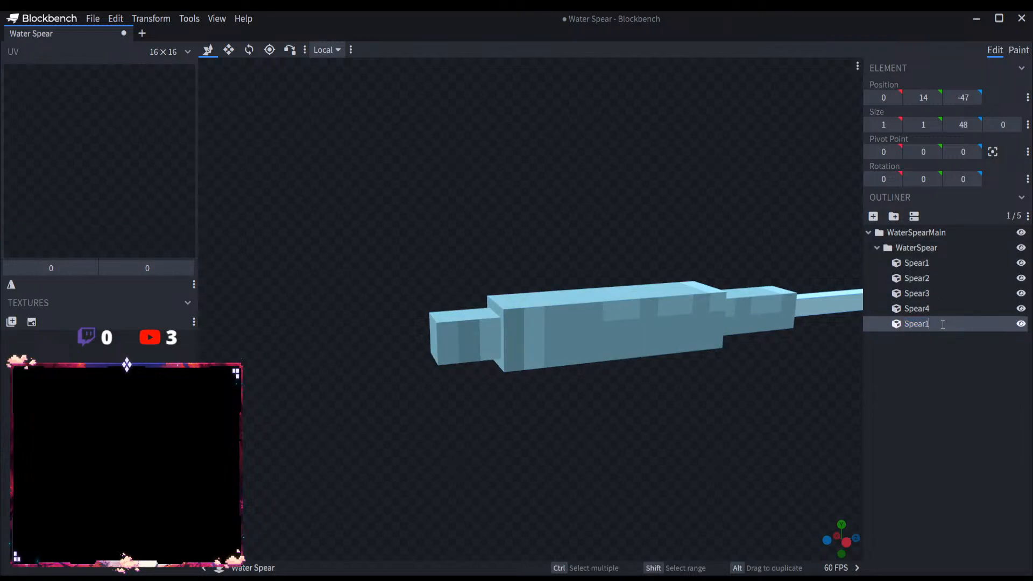
text(5)
key(Return)
Step: Move Spear5 to the front of the spear head and shorten it into a tip with a Z size of 4
scroll(578, 370, down, 5)
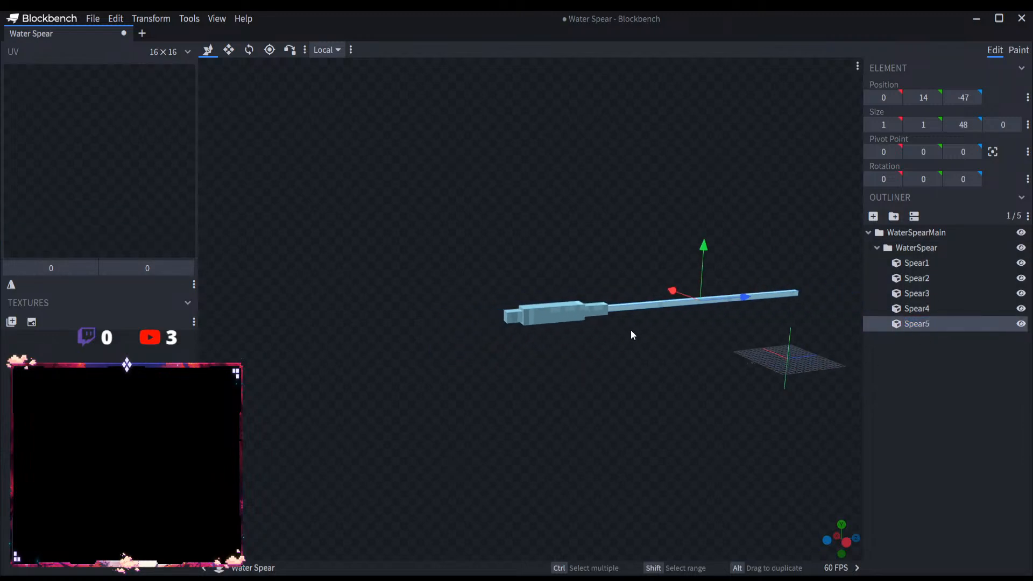
drag(730, 299, 454, 321)
scroll(631, 315, up, 3)
click(228, 49)
scroll(615, 307, down, 3)
scroll(508, 345, up, 5)
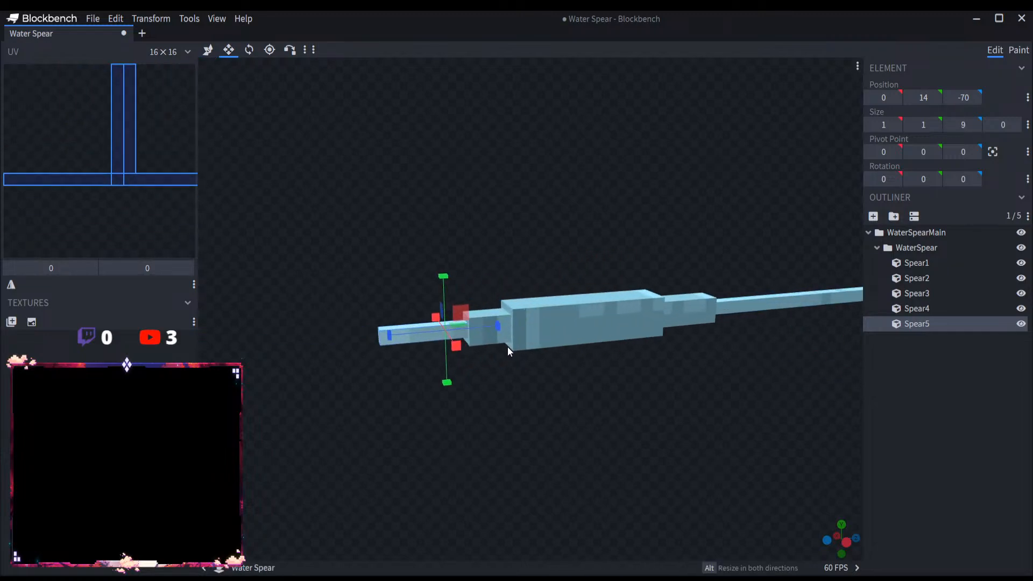
drag(335, 352, 444, 331)
scroll(419, 347, down, 2)
Step: Lengthen the tip Spear5 toward negative Z to a Z size of 8
click(505, 318)
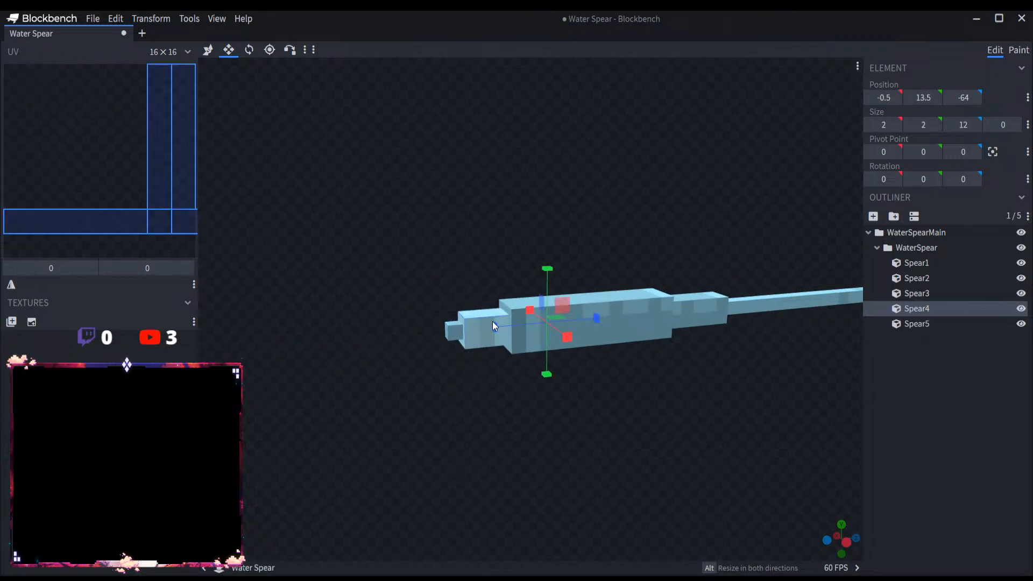
drag(489, 353, 634, 382)
click(968, 323)
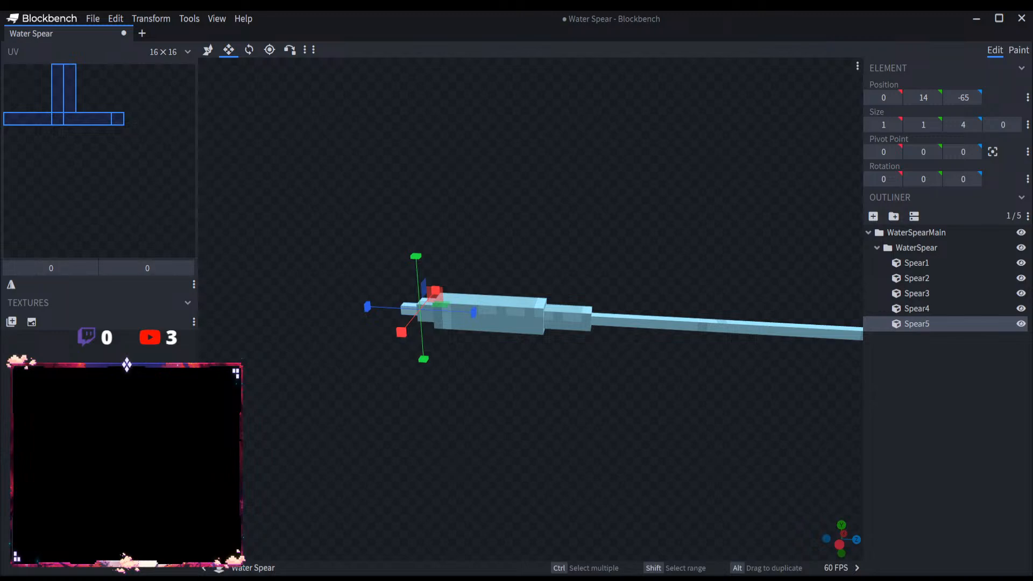
scroll(566, 388, up, 5)
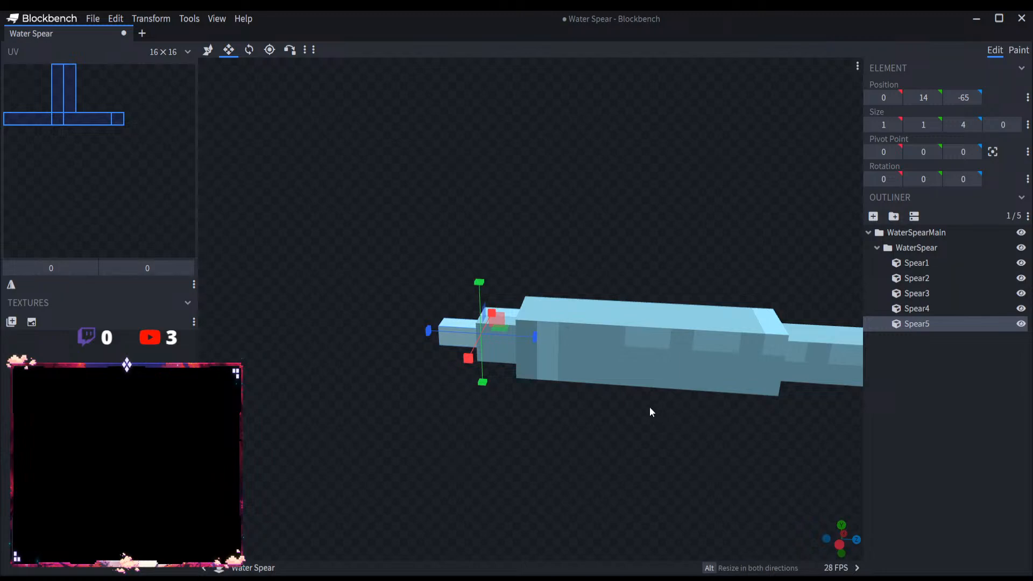
drag(429, 330, 352, 327)
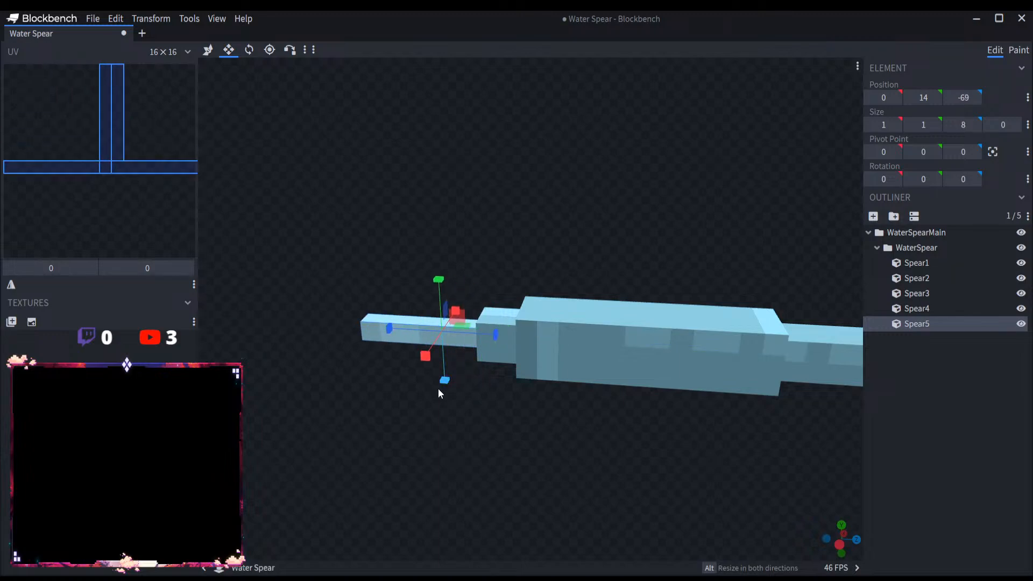
scroll(484, 381, down, 2)
click(506, 340)
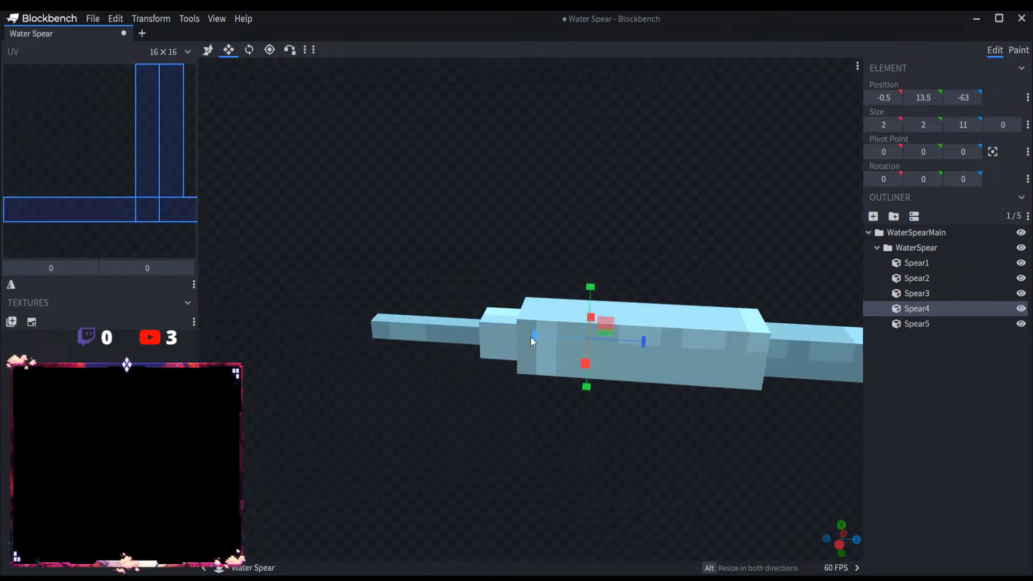
scroll(527, 379, down, 5)
right_drag(647, 389, 581, 392)
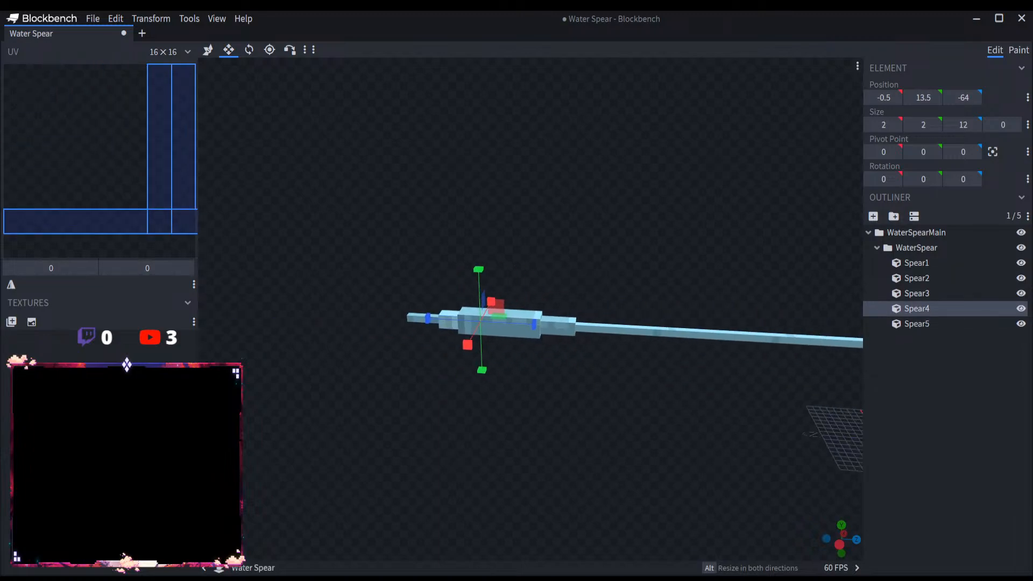
Step: Duplicate Spear3 and resize the copy with the Resize tool to 4 wide, 4 high and 9 long
scroll(498, 379, up, 8)
click(527, 366)
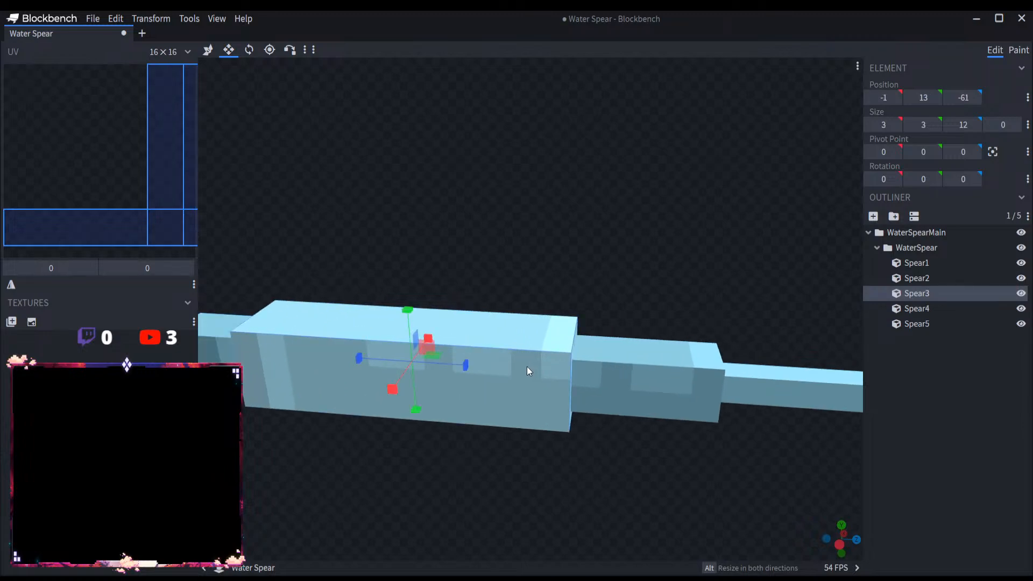
key(ctrl+d)
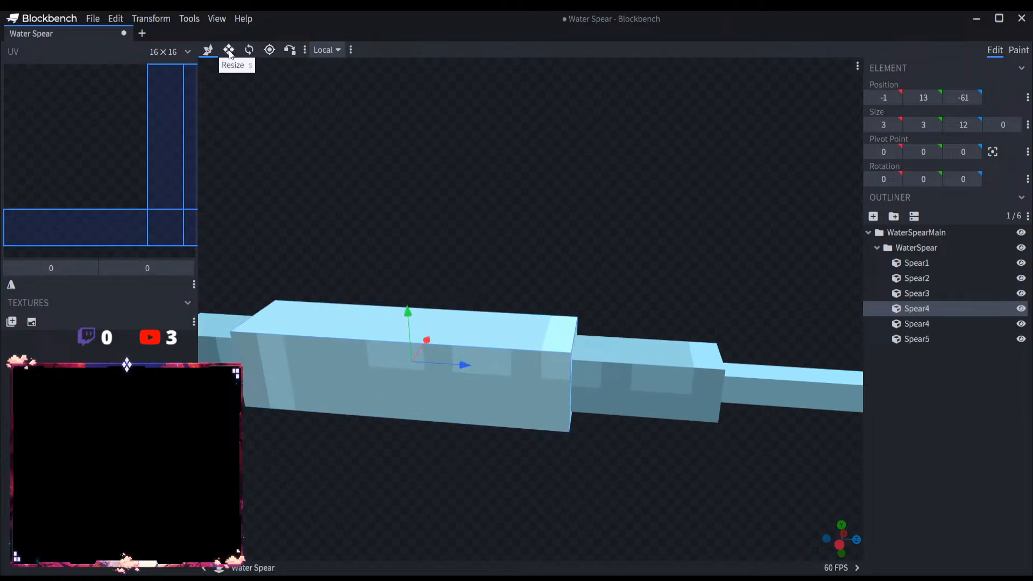
drag(370, 359, 409, 360)
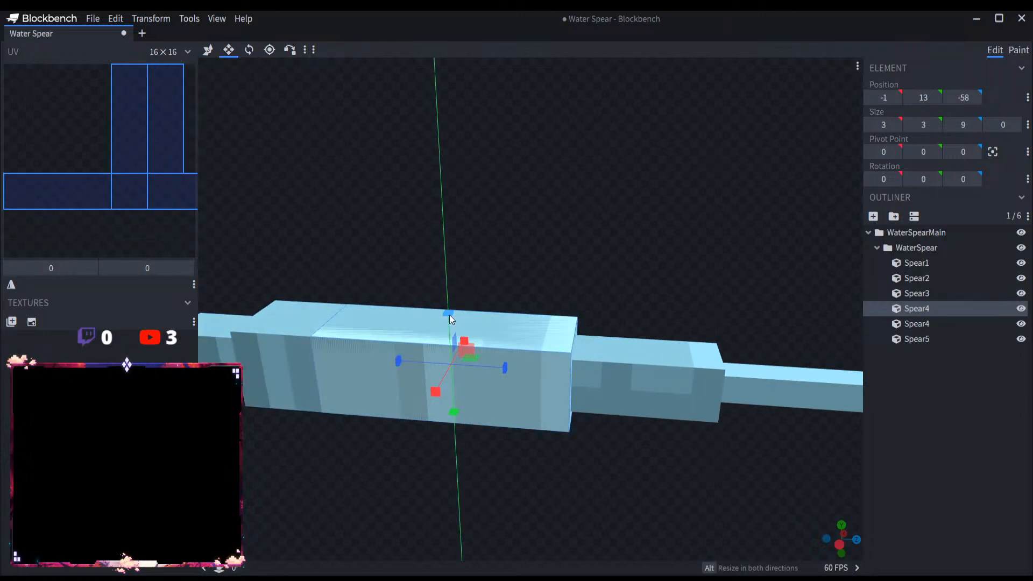
drag(448, 314, 447, 295)
drag(434, 378, 425, 393)
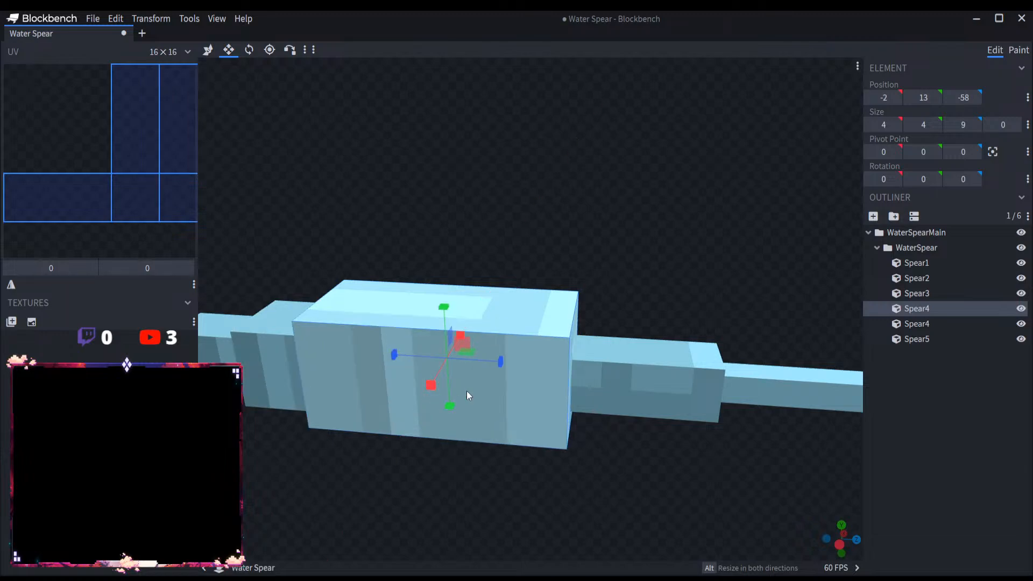
Step: Centre the 4-wide copy around the spear head at an X position of -1.5 and a Y position of 12.5
drag(614, 264, 634, 221)
click(877, 101)
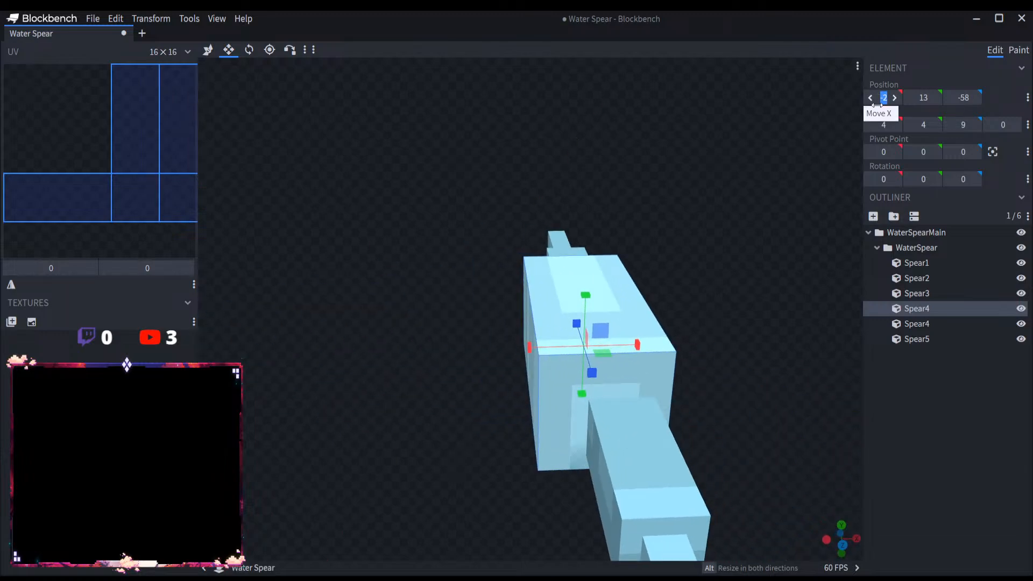
text(.5)
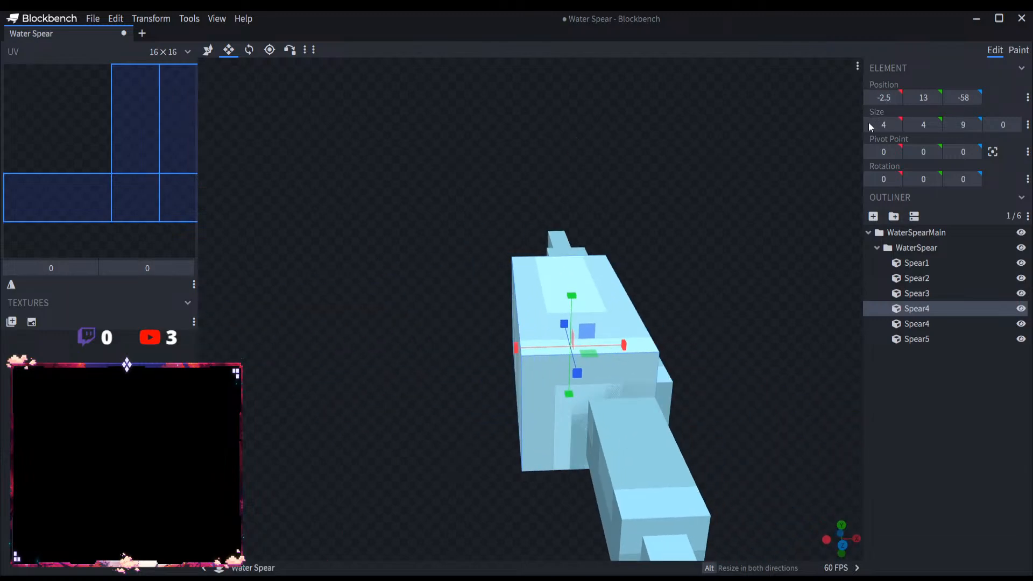
click(923, 97)
text(13.5)
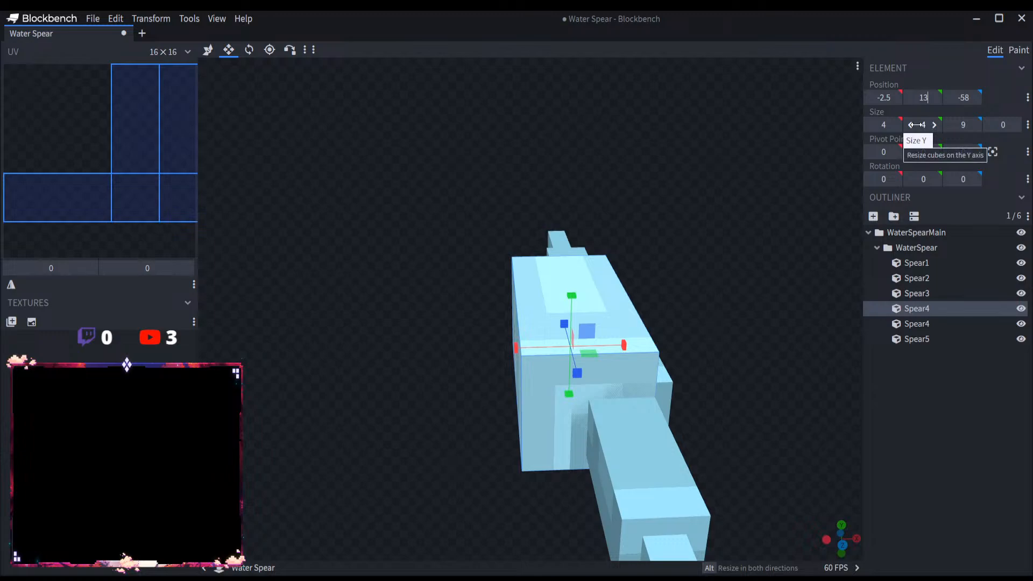
key(Return)
click(207, 50)
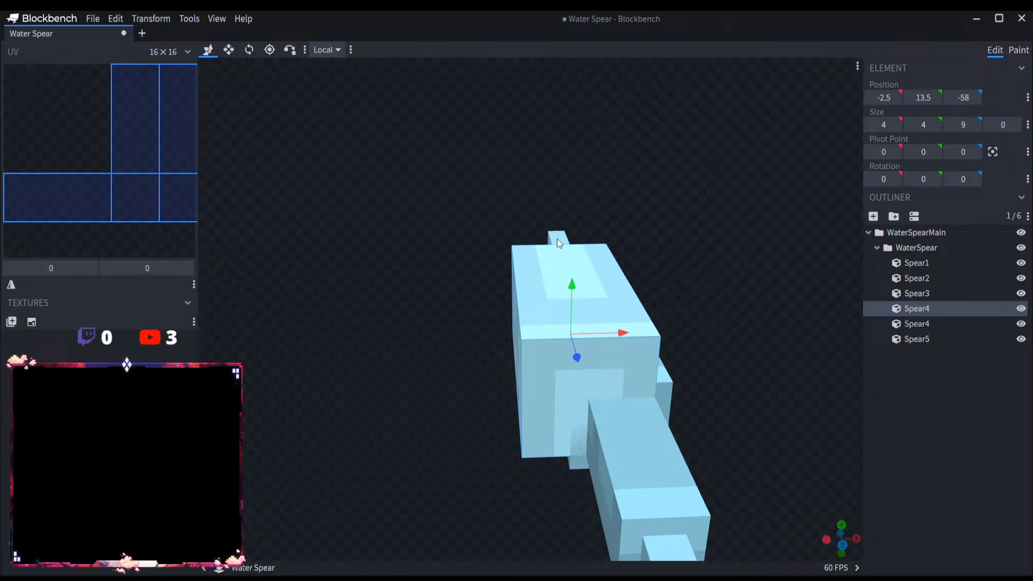
drag(567, 278, 566, 299)
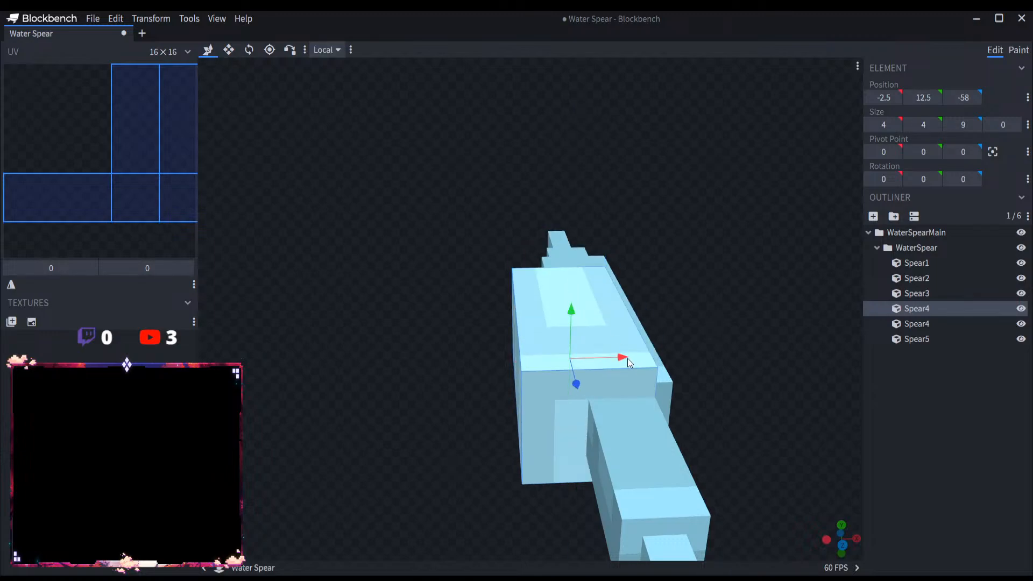
drag(627, 358, 644, 357)
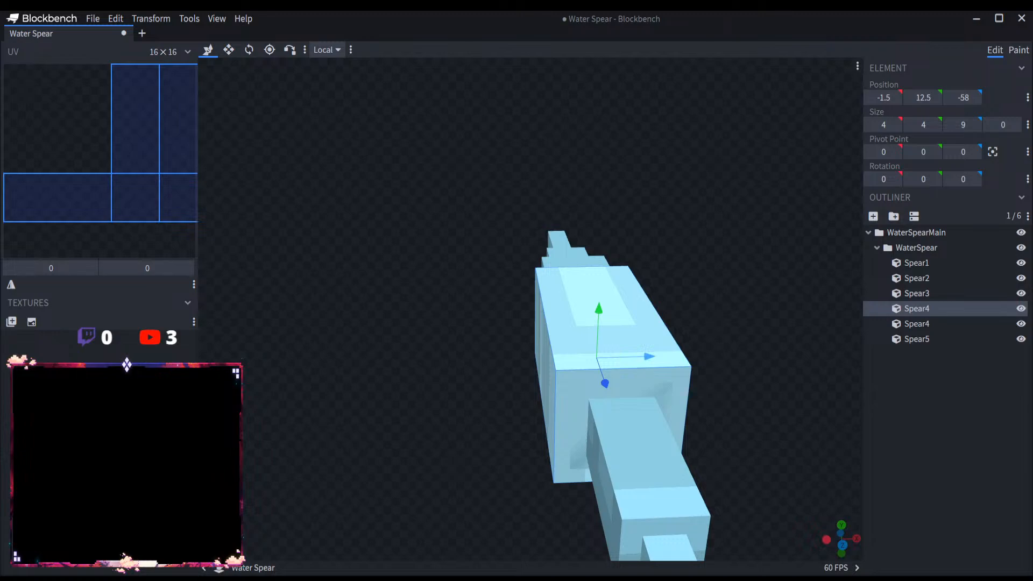
Step: Shorten the 4-wide spear head block with the Resize tool to a Z size of 6, at a Z position of -55
drag(475, 460, 637, 451)
scroll(574, 456, up, 4)
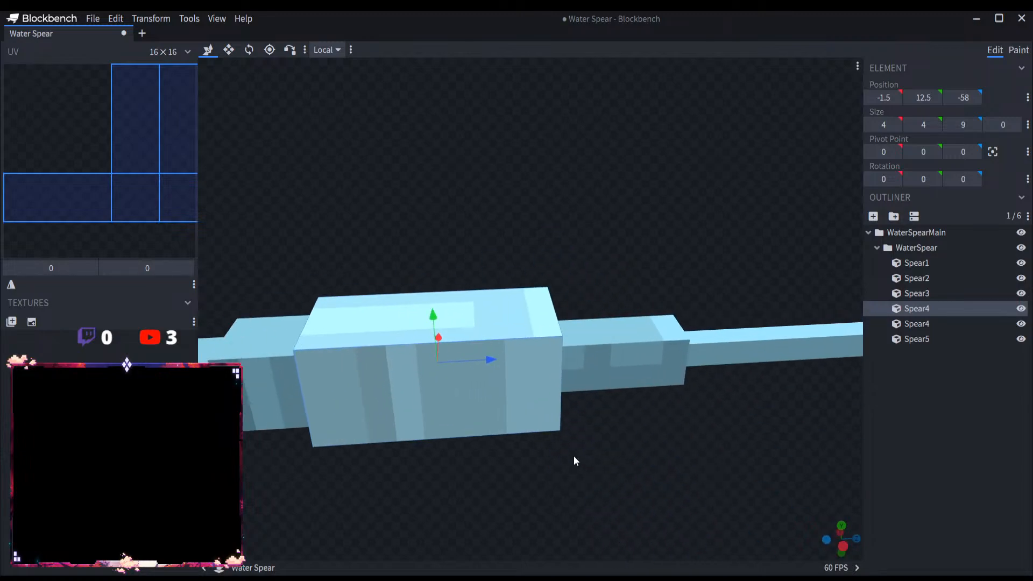
click(229, 50)
drag(366, 353, 498, 361)
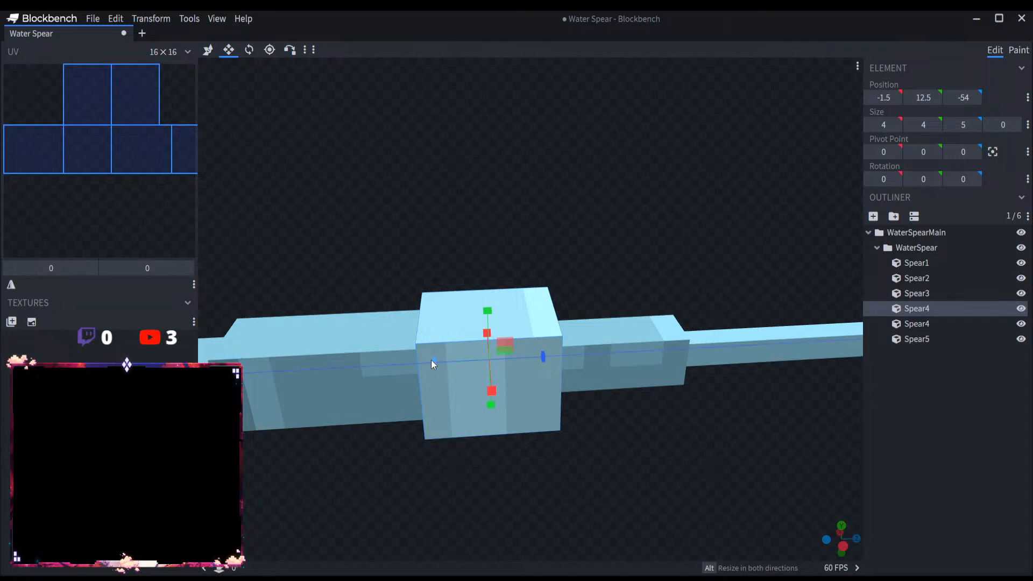
drag(431, 359, 419, 360)
key(ctrl+d)
key(v)
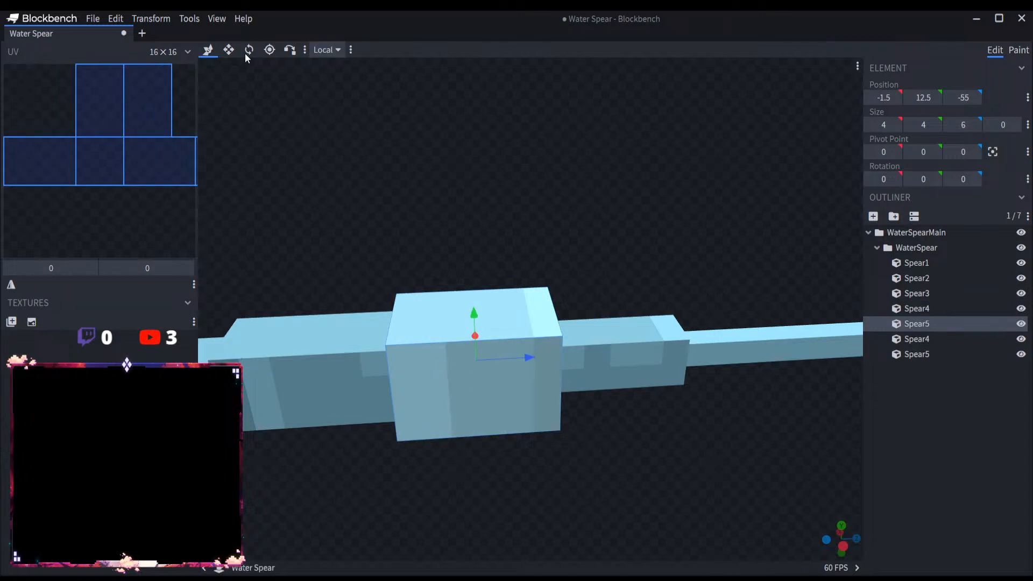
click(229, 50)
drag(423, 360, 468, 357)
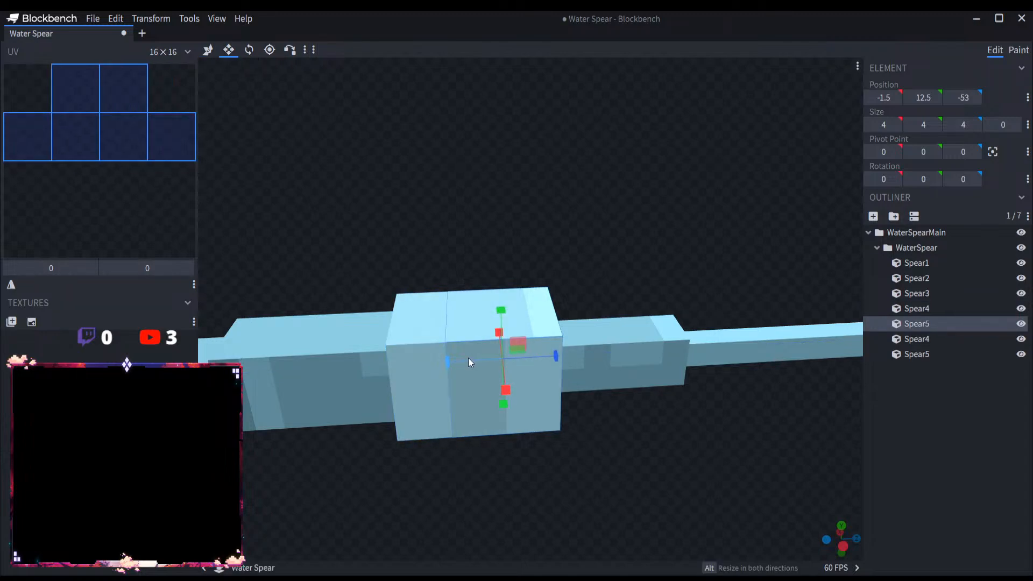
key(ctrl+z)
key(ctrl+z)
Step: Duplicate the 3-wide spear head block and resize the copy into a collar 5 wide, 5 high and 3 long at position -2, 12, -52
click(373, 357)
key(ctrl+d)
key(v)
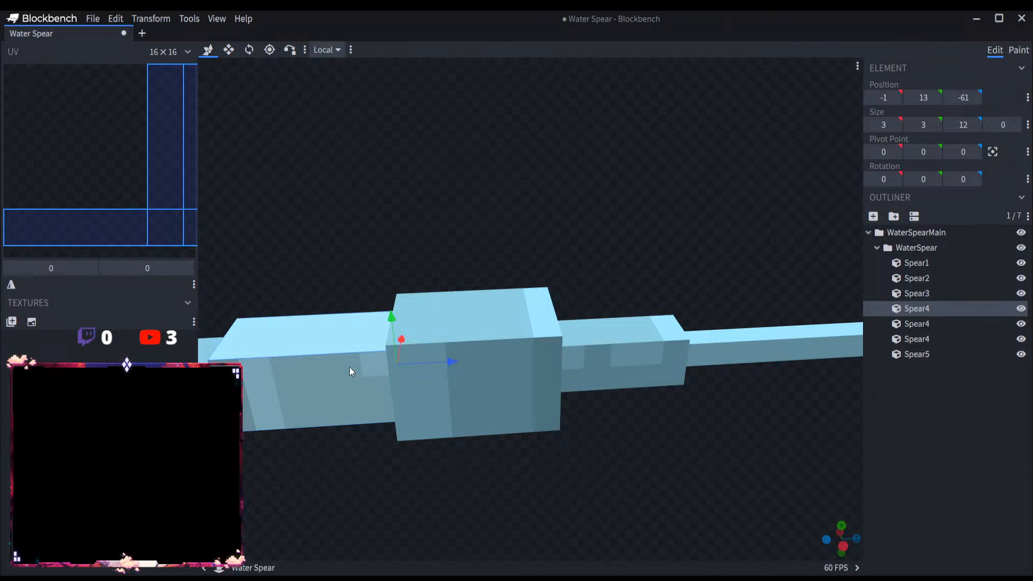
click(228, 50)
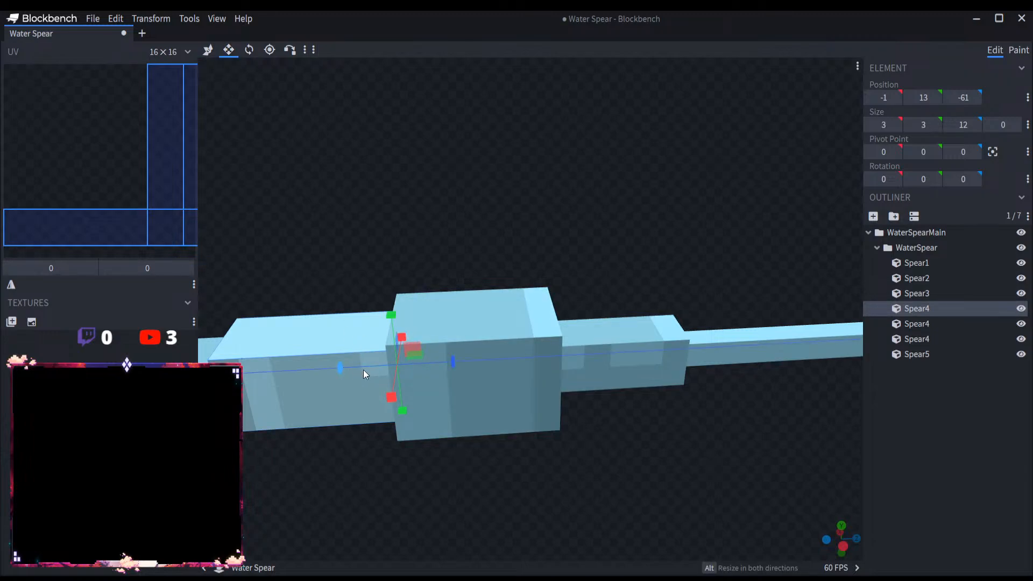
drag(363, 370, 512, 270)
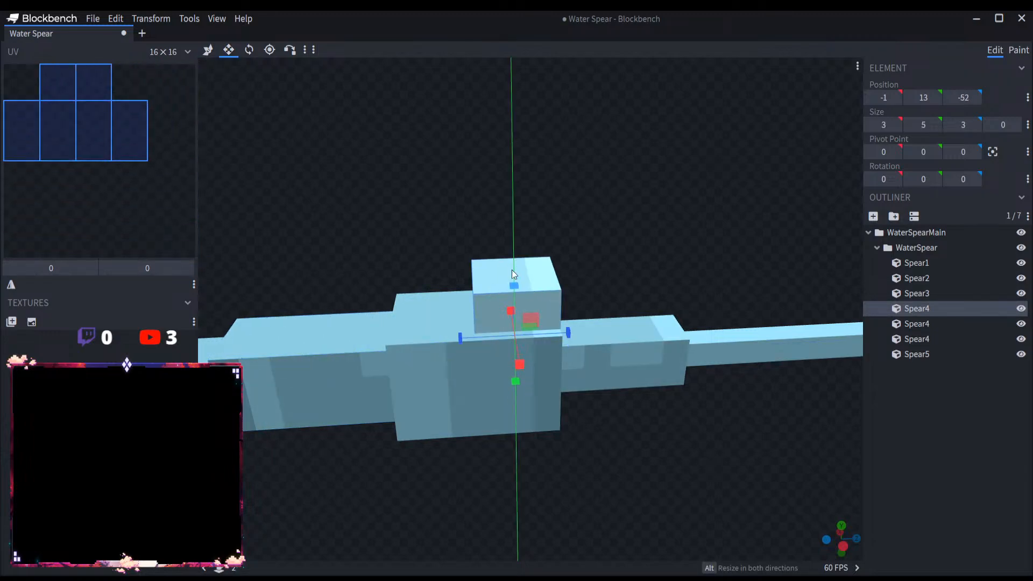
drag(604, 281, 478, 283)
alt+drag(548, 377, 520, 380)
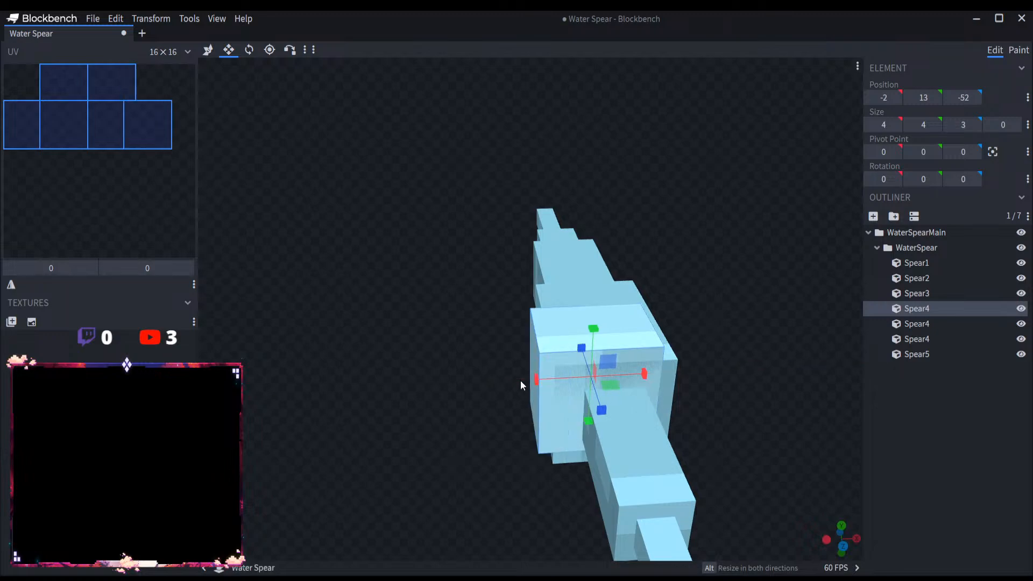
drag(617, 411, 667, 454)
Step: Lengthen the 4-wide block through the back of the collar to a Z size of 7
click(430, 415)
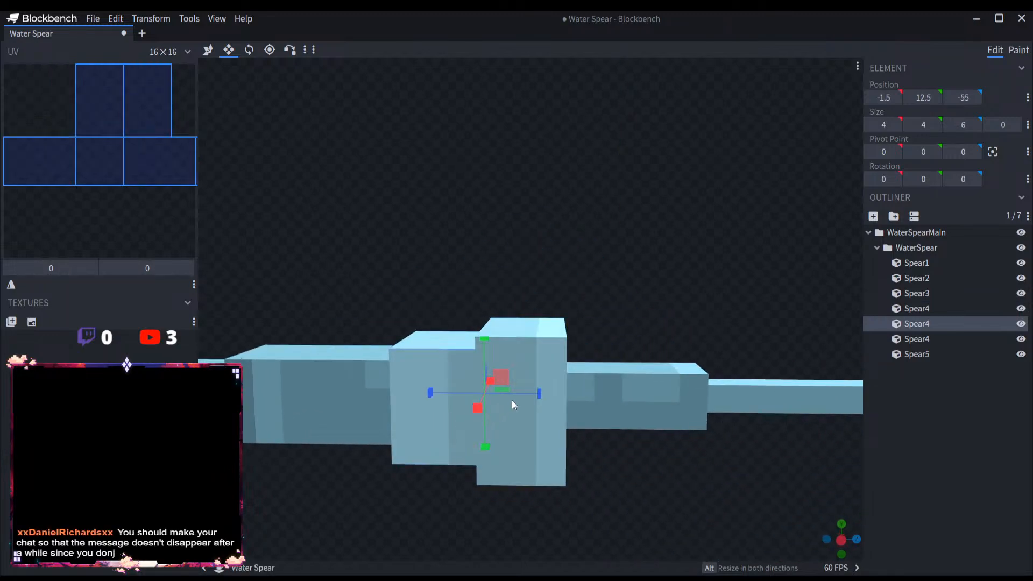
click(555, 344)
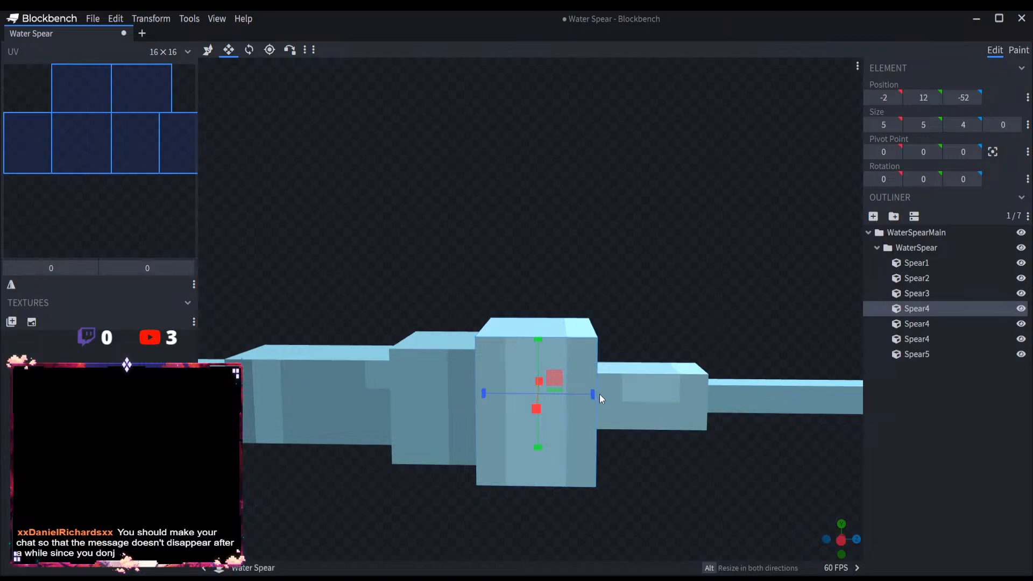
click(450, 405)
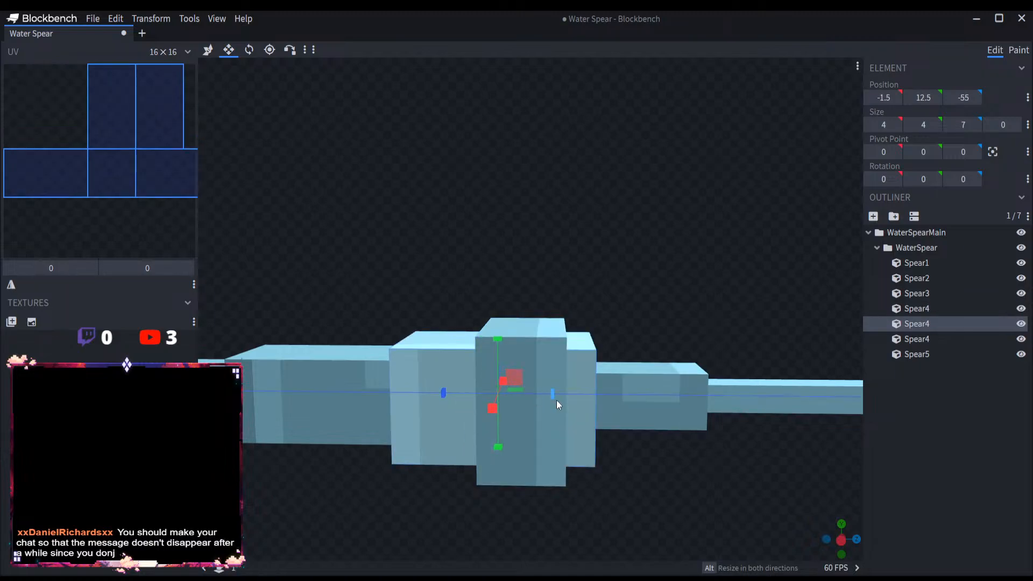
scroll(591, 442, down, 5)
click(903, 433)
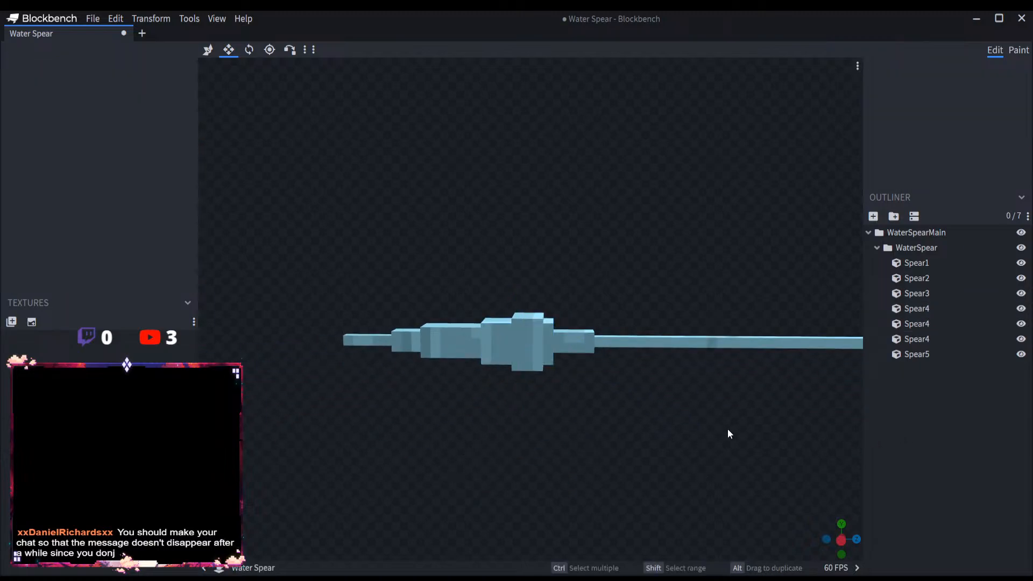
Step: Rename the 4-wide block, the 2-wide block and the 1-wide tip as Spear5, Spear6 and Spear7
right_drag(637, 411, 559, 423)
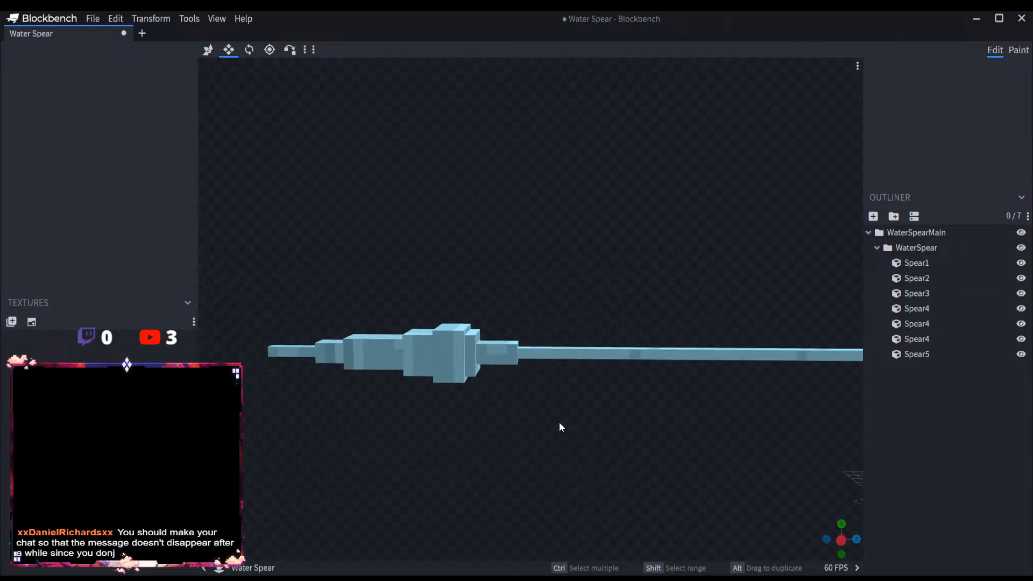
click(927, 309)
double_click(937, 323)
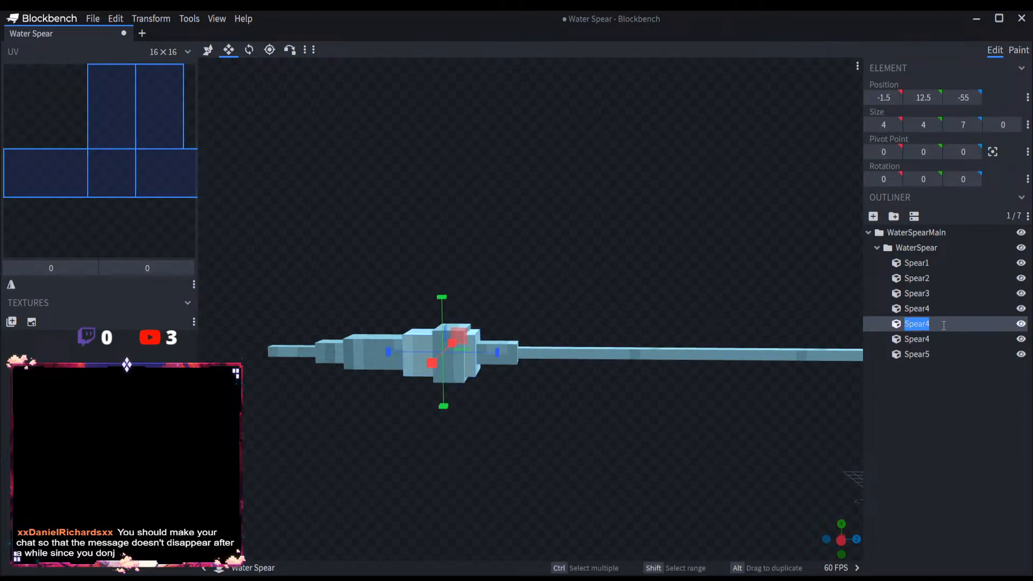
text(Spear5)
key(Return)
click(921, 339)
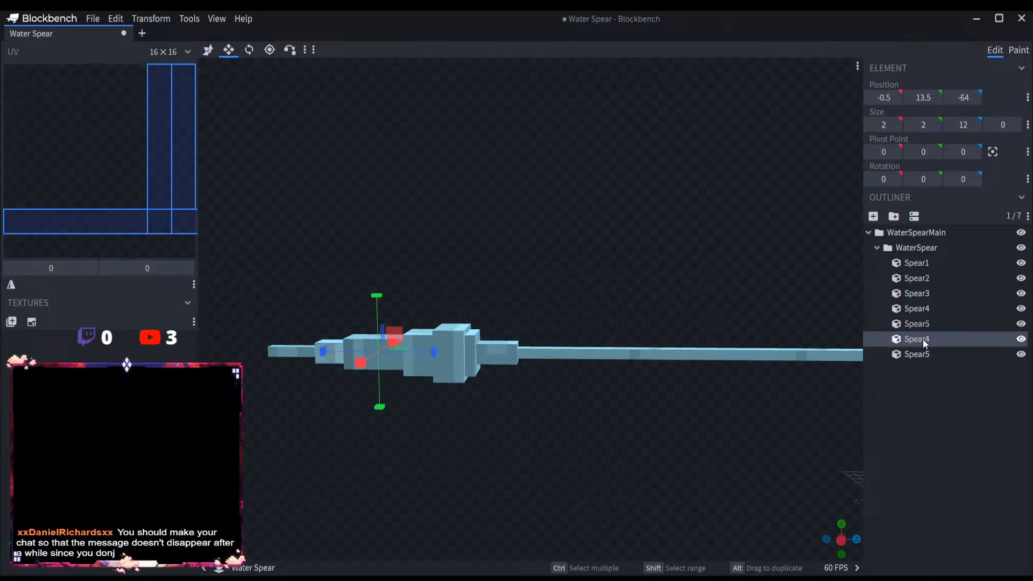
double_click(922, 339)
text(Spear6)
double_click(938, 356)
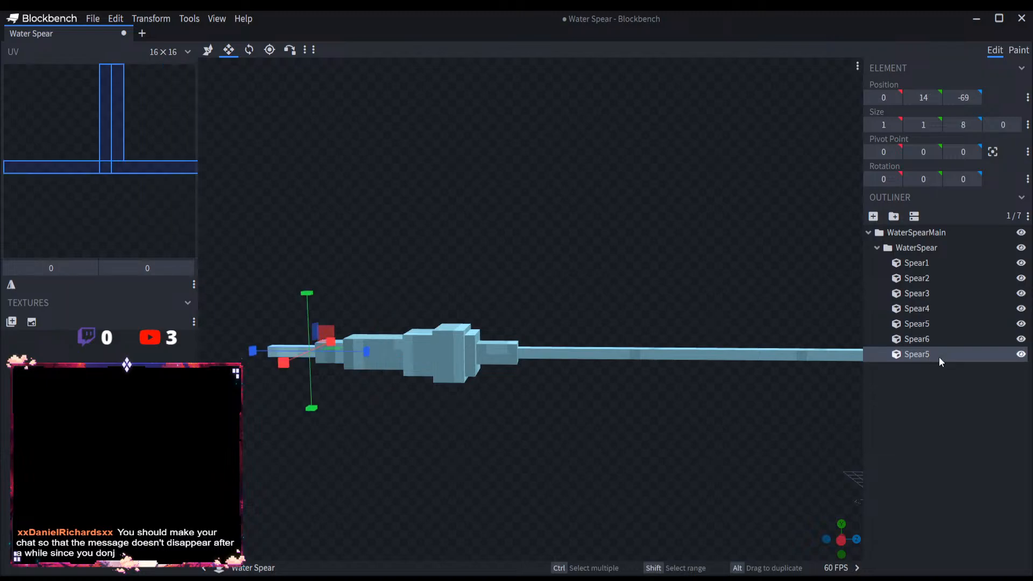
click(960, 356)
key(BackSpace)
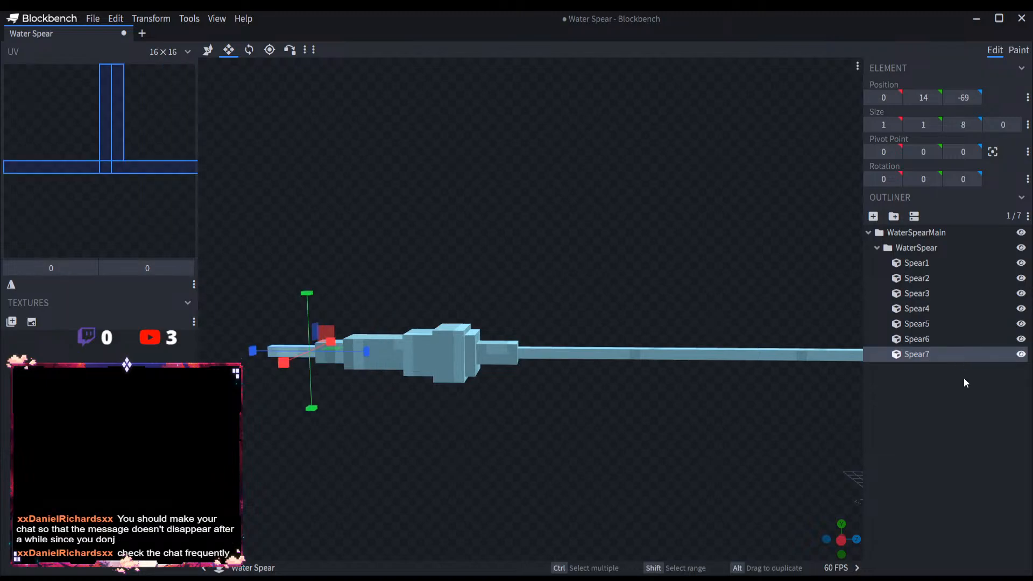
click(963, 378)
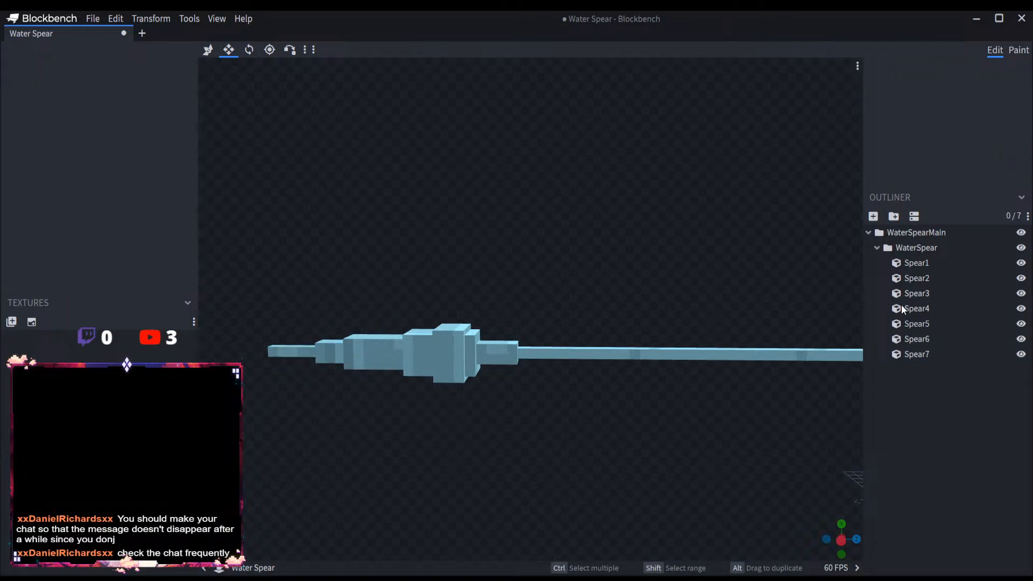
Step: Add a group inside WaterSpear and name it WaterSpearDetails
click(924, 250)
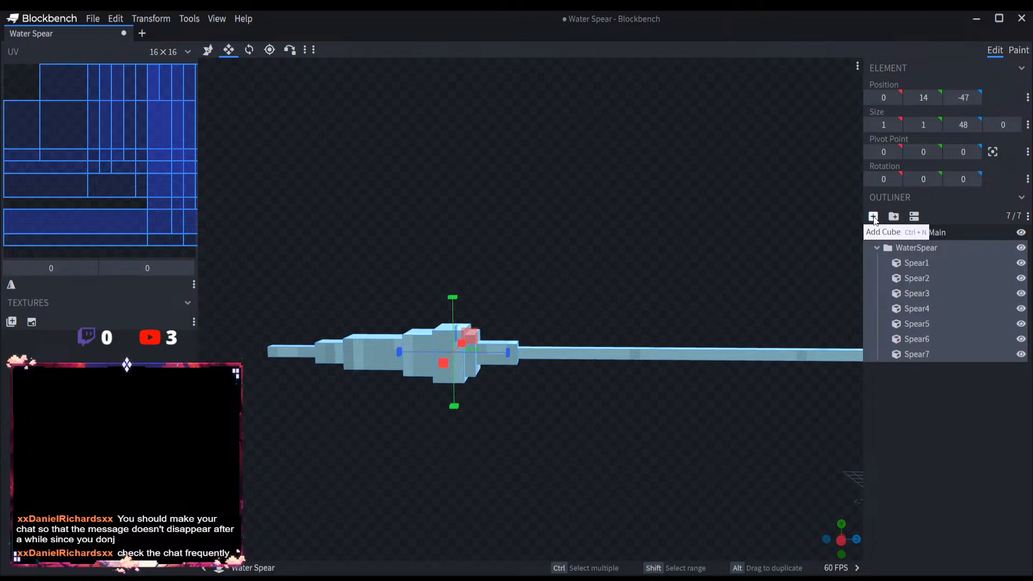
click(894, 216)
double_click(931, 366)
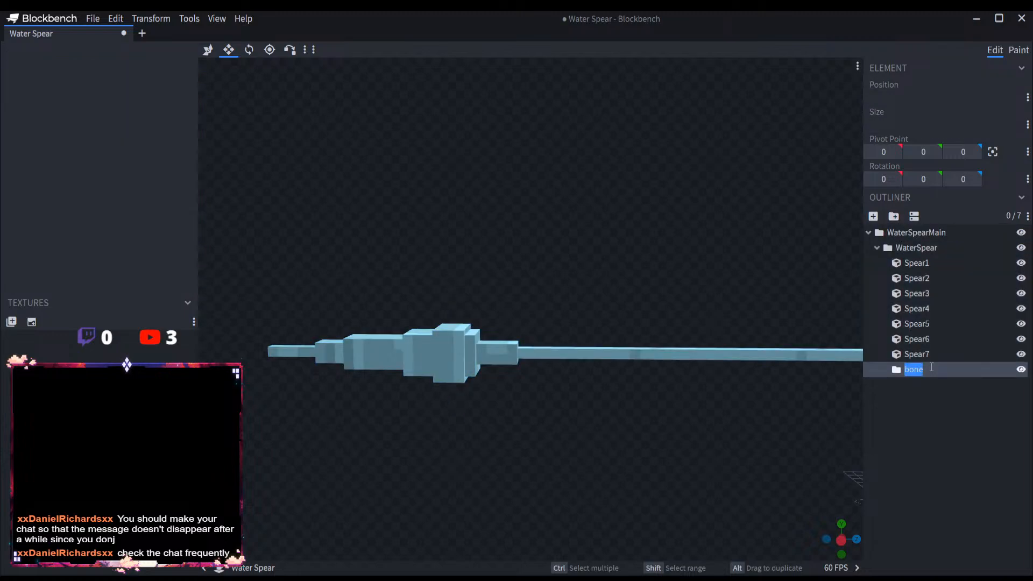
text(WaterSpearDetails)
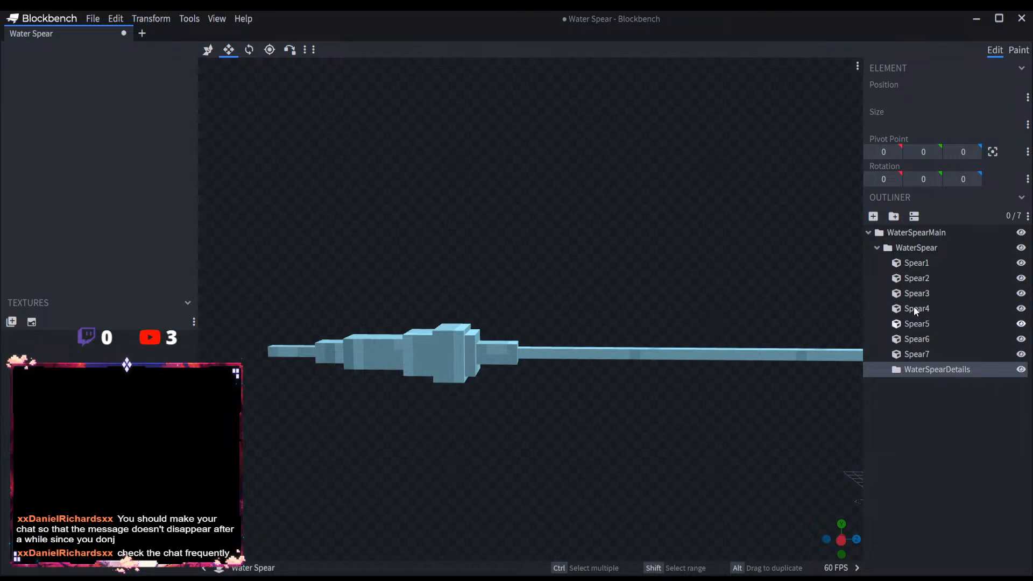
Step: Copy Spear5 into the WaterSpearDetails group and rename the copy SpearD1
click(469, 351)
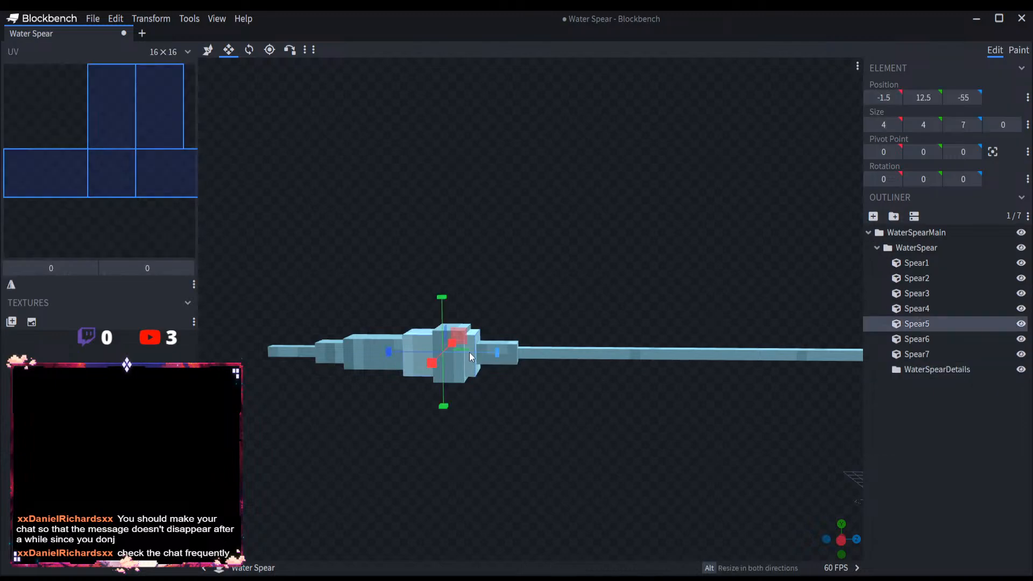
key(ctrl+c)
click(955, 373)
key(ctrl+v)
click(929, 383)
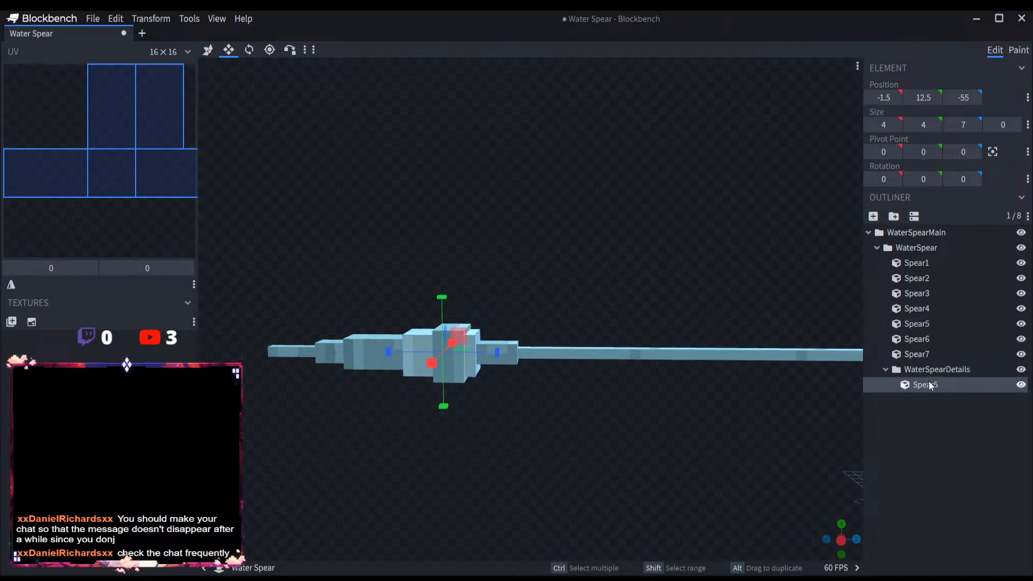
double_click(945, 384)
key(Return)
Step: Flatten SpearD1 to an X size of 0 and lengthen it to a Z size of 12
scroll(578, 312, up, 5)
right_drag(586, 312, 744, 308)
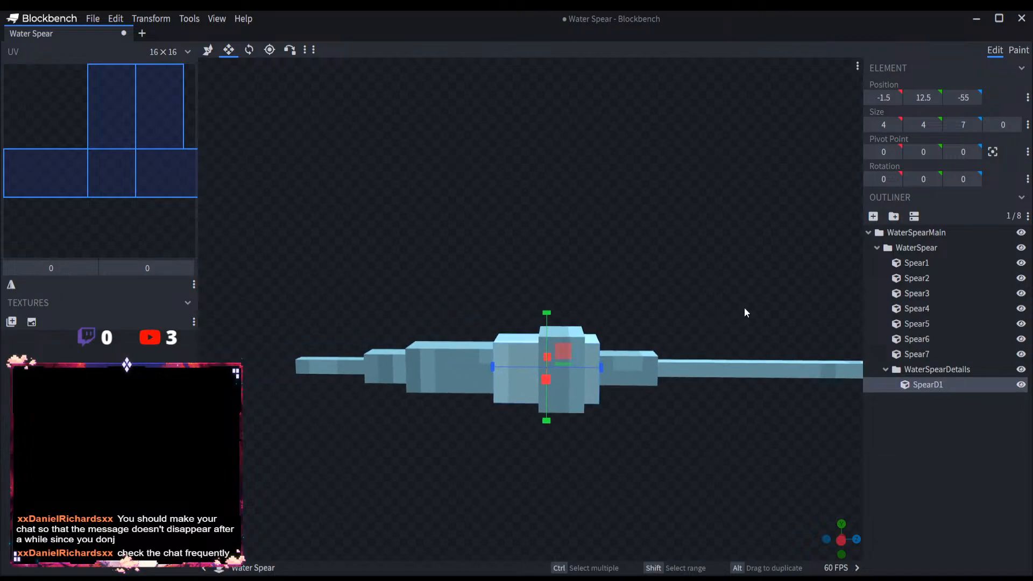
scroll(519, 379, up, 5)
drag(705, 293, 569, 398)
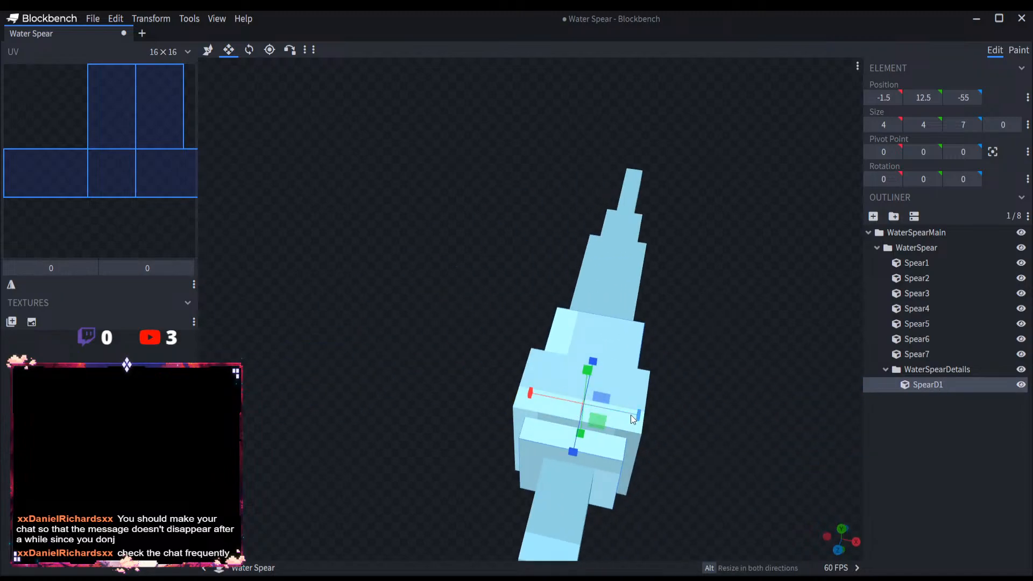
drag(631, 415, 597, 395)
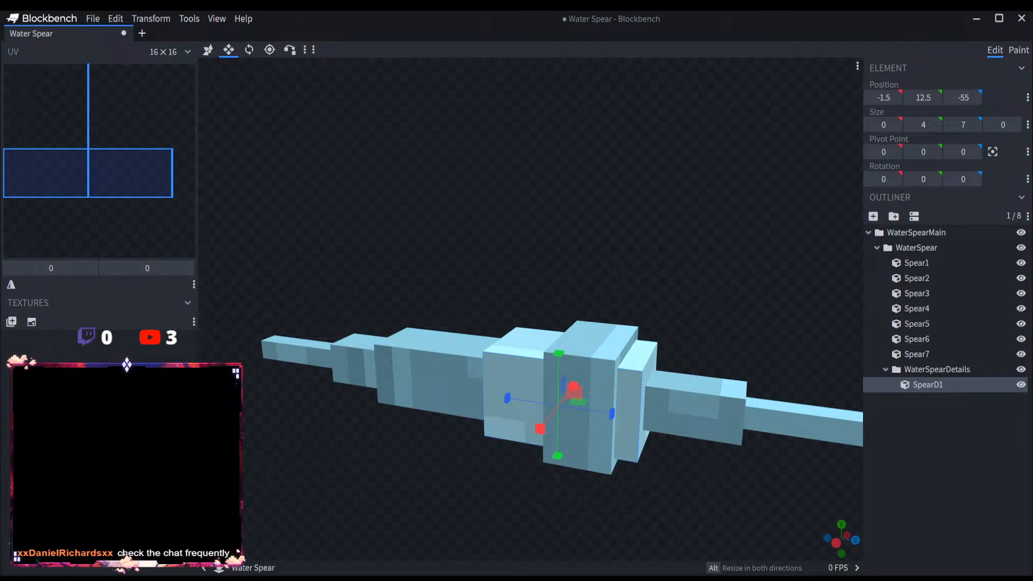
drag(619, 414, 720, 438)
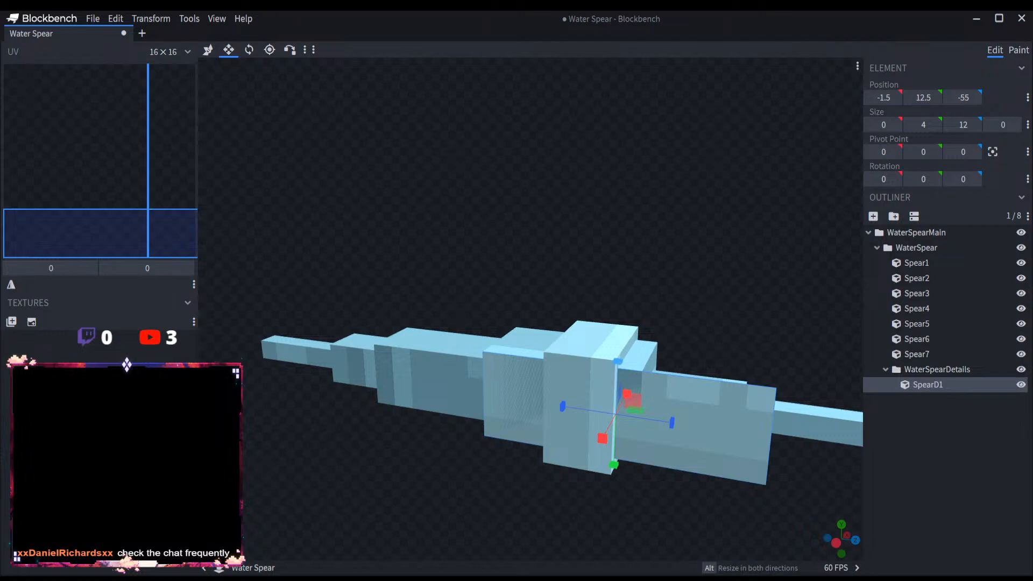
Step: Offset the SpearD1 panel outward to an X position of -2.5 and enlarge it to a Y size of 6 from Y position 11.5
right_drag(724, 338, 544, 286)
scroll(417, 369, up, 4)
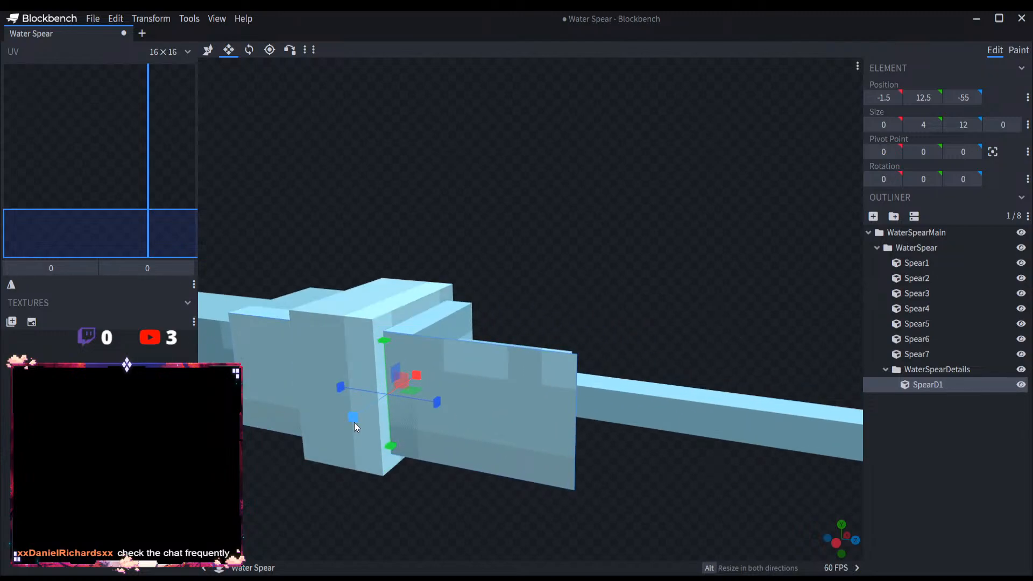
drag(354, 421, 330, 437)
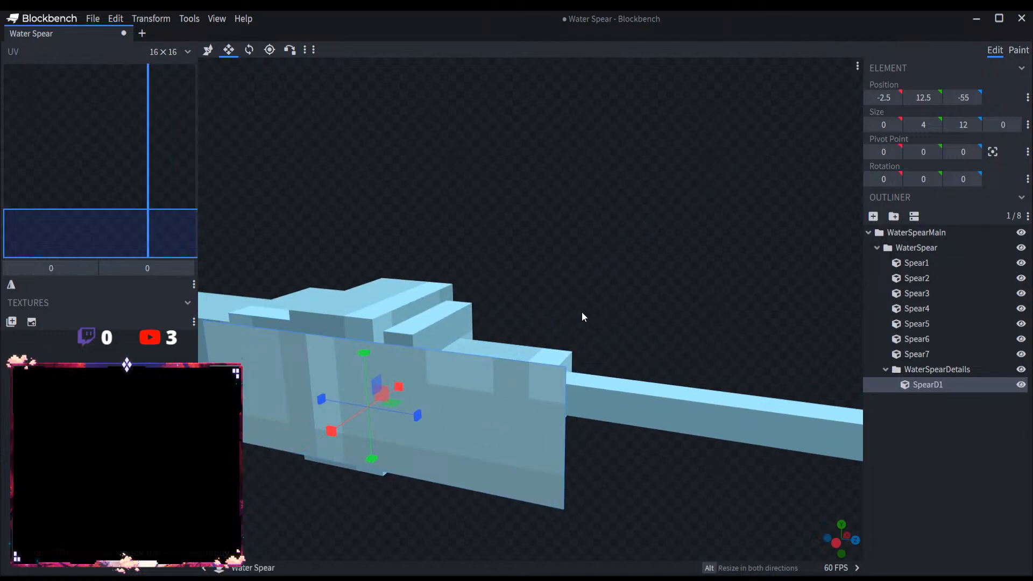
drag(581, 312, 464, 333)
drag(433, 264, 431, 241)
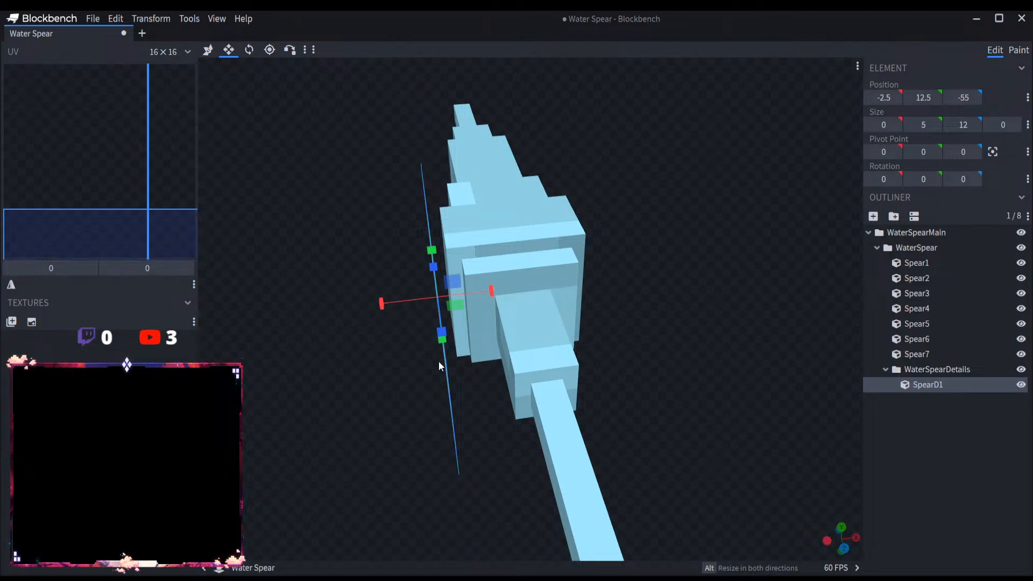
drag(434, 377, 506, 321)
drag(349, 426, 348, 463)
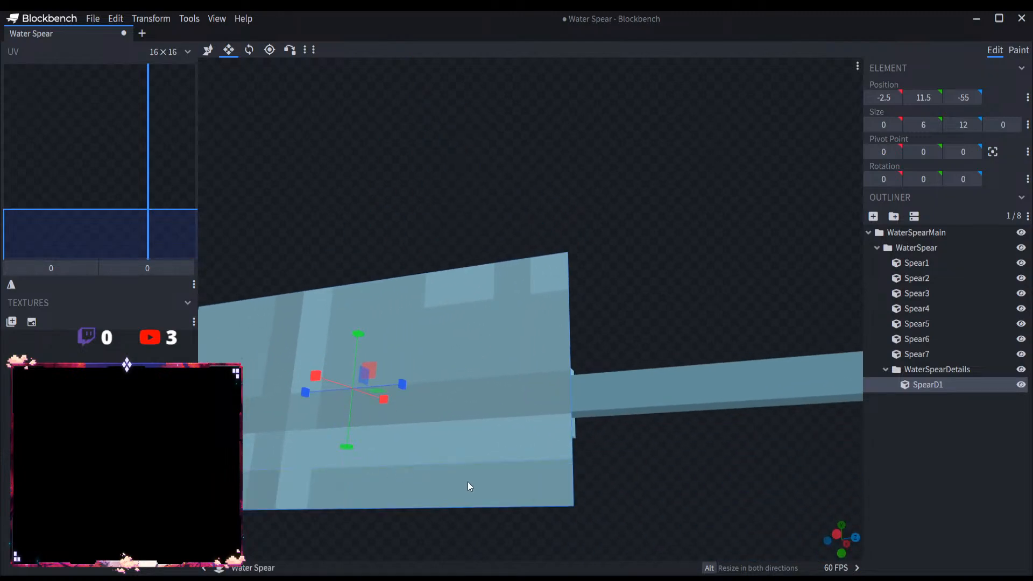
Step: Duplicate SpearD1 and move the copy to the opposite side of the spear head at an X position of 3.5
drag(467, 482, 476, 530)
key(ctrl+d)
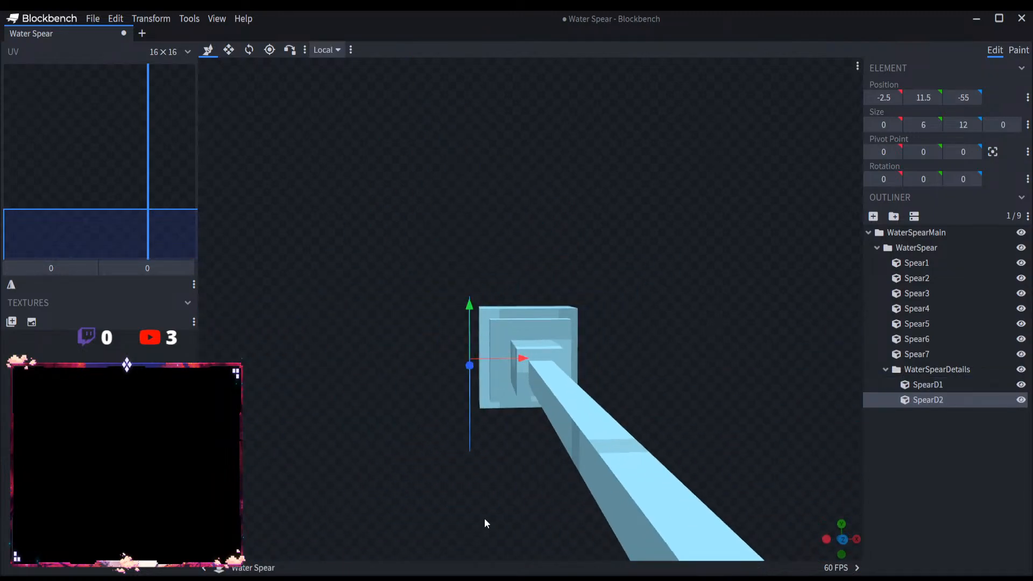
drag(519, 358, 644, 396)
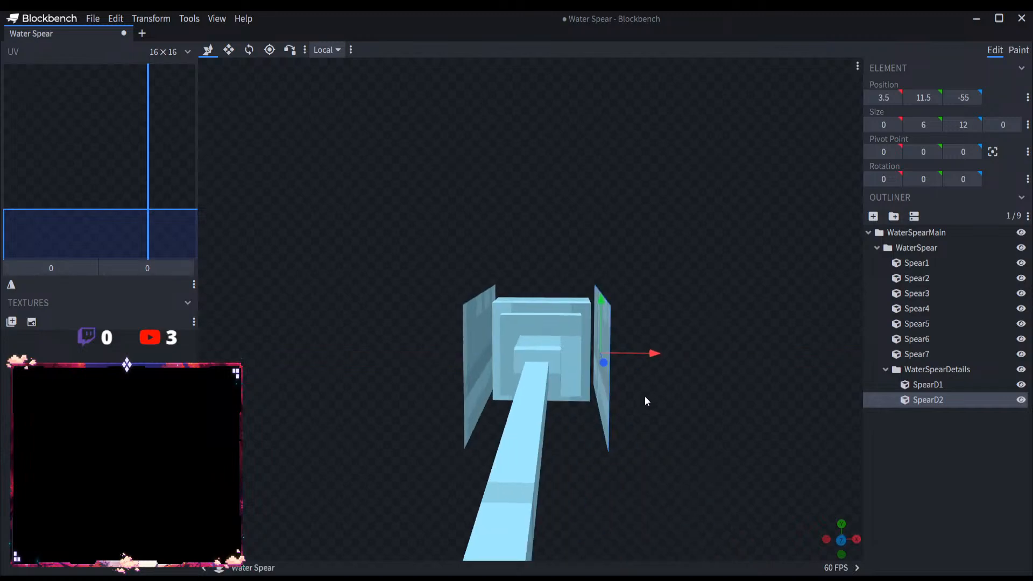
Step: Duplicate SpearD2 and resize the copy into a flat panel above the head, 6 wide and 0 high, at X -2.5 and Y 17.5
key(ctrl+d)
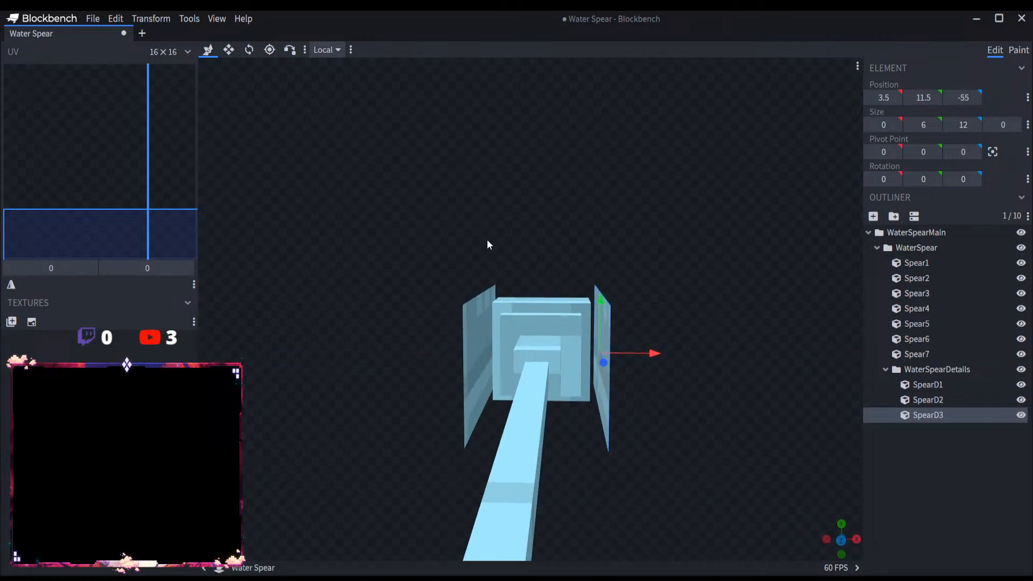
click(229, 49)
drag(602, 428, 418, 370)
key(v)
Step: Duplicate SpearD3 and move the copy below the spear head to a Y position of 11.5
key(ctrl+d)
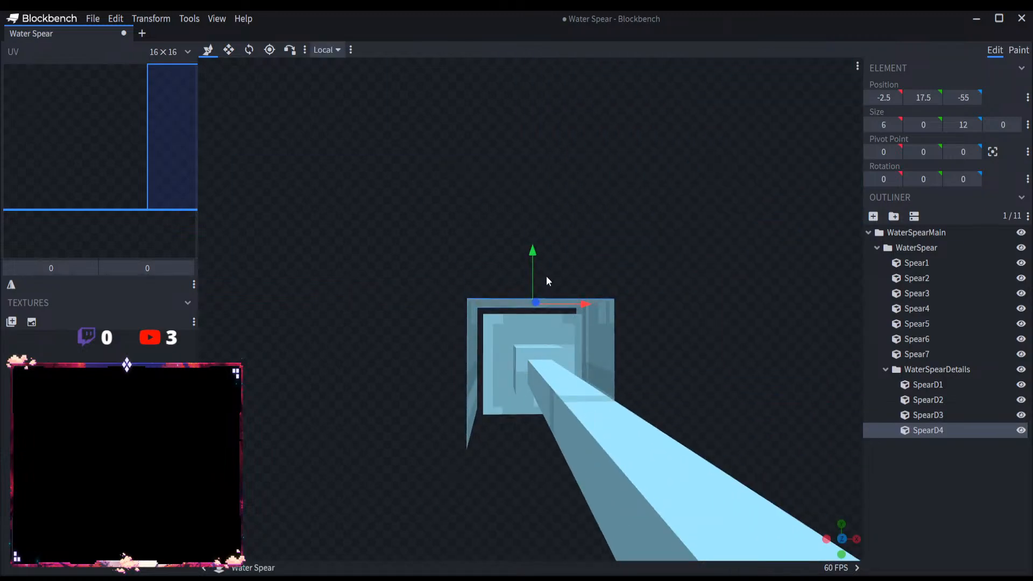
drag(546, 280, 617, 494)
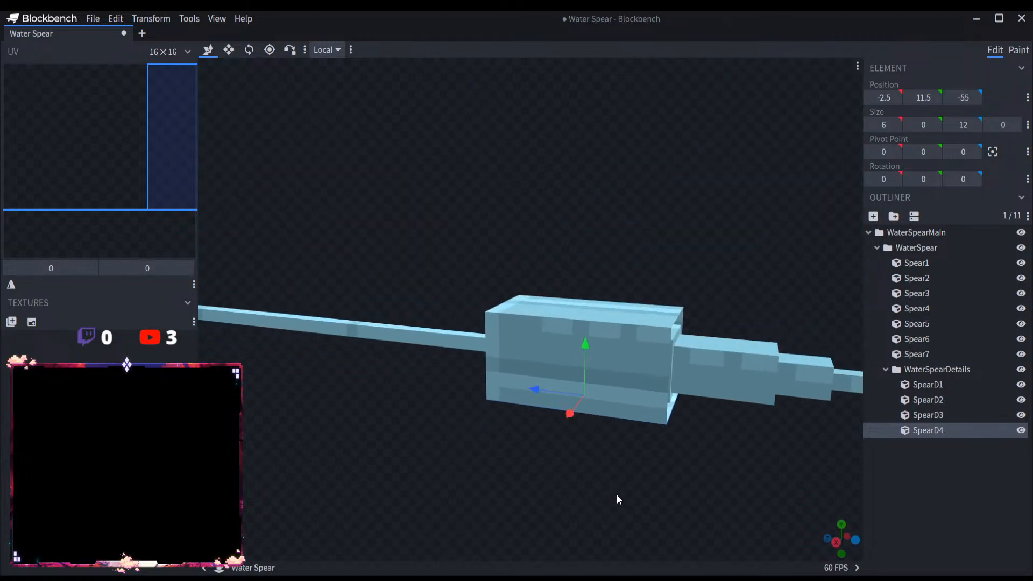
drag(725, 473, 824, 455)
Step: Group the four panels SpearD1 to SpearD4 into a new group named Tier1
click(932, 388)
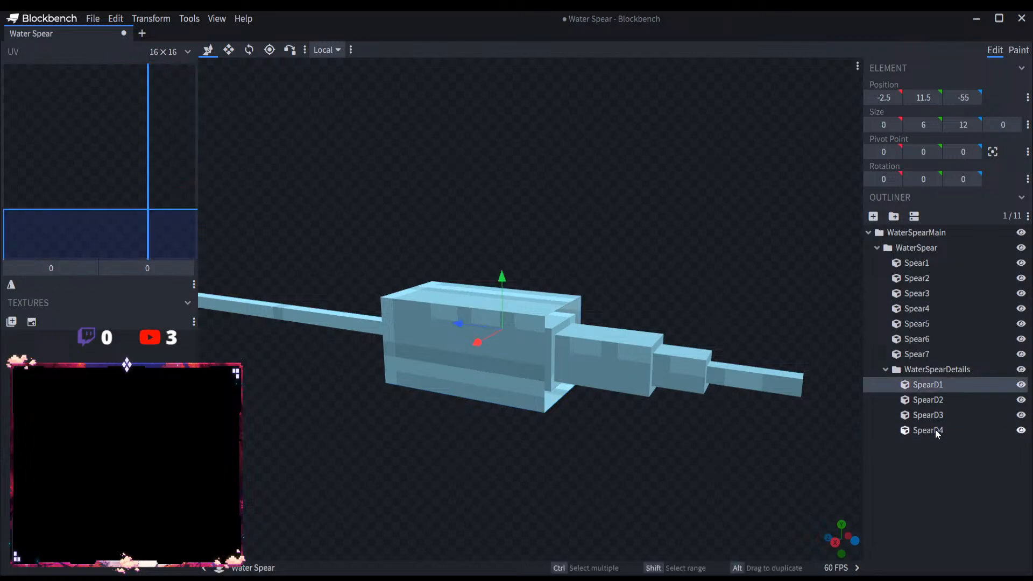
shift+click(934, 431)
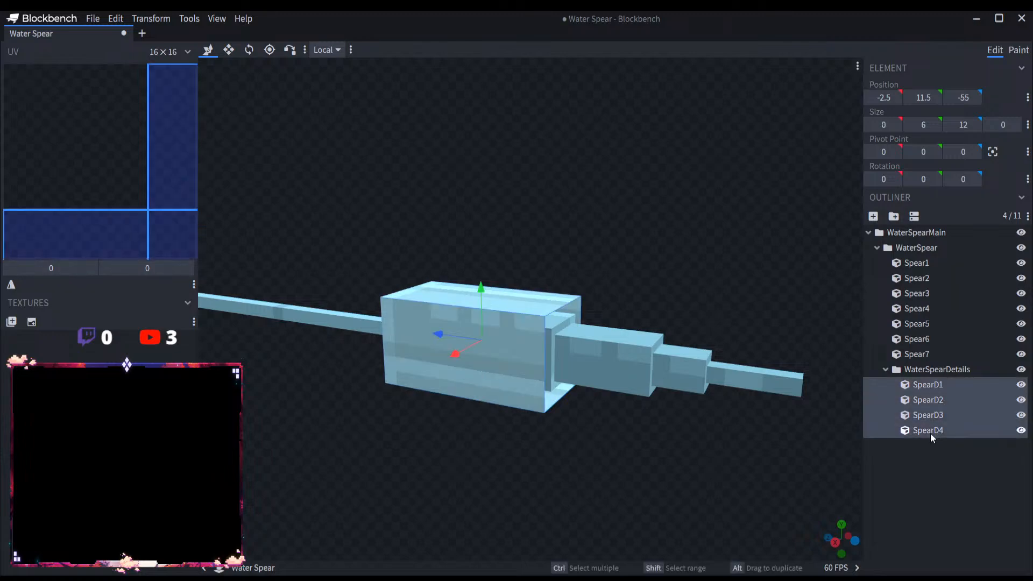
click(893, 215)
double_click(938, 386)
text(Tier1)
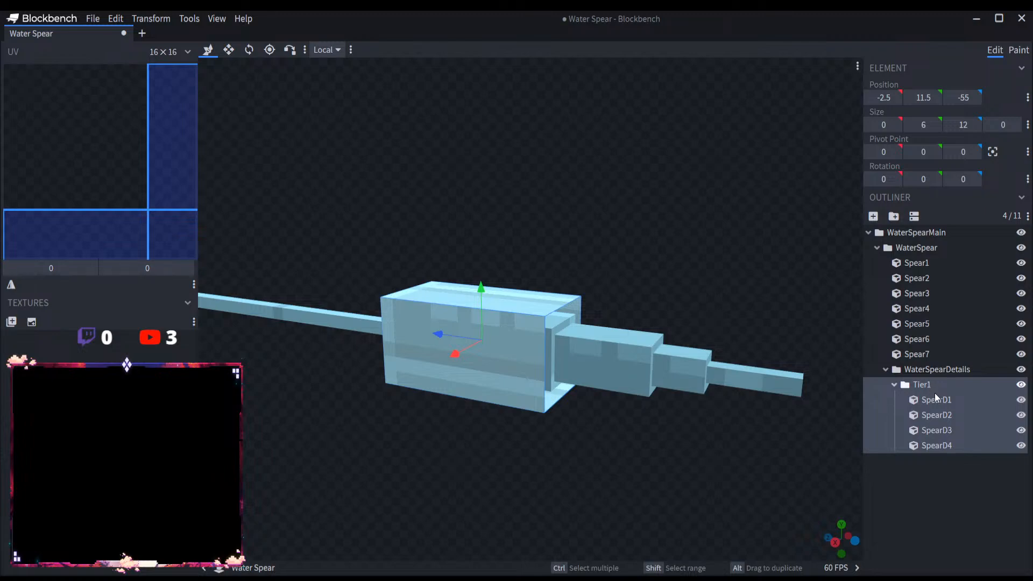
Step: Paste a copy of Tier1 into WaterSpearDetails as Tier2 and shift it toward the spear tip to a Z position of -68
click(894, 386)
click(915, 372)
key(ctrl+v)
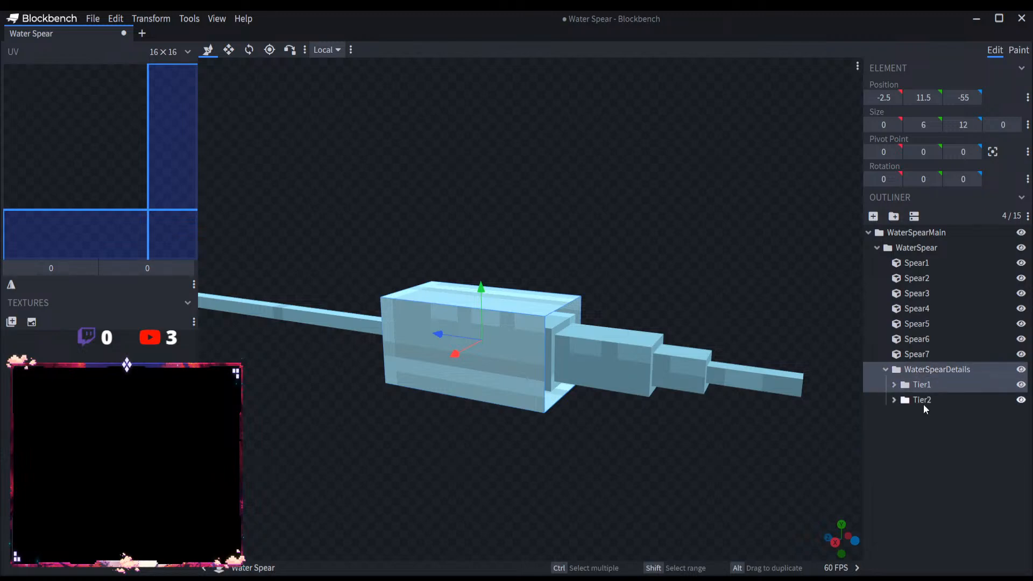
click(892, 401)
click(933, 401)
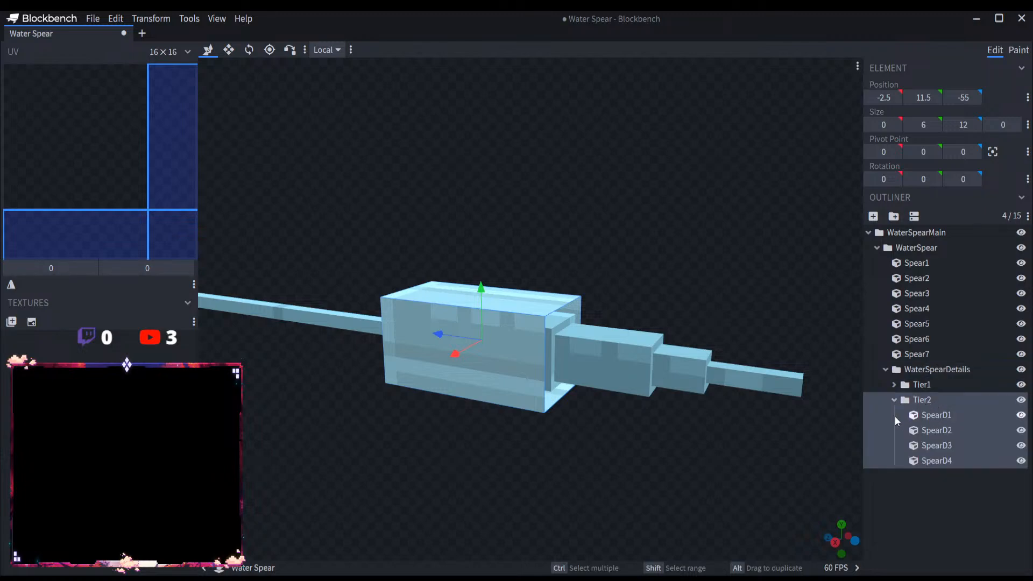
drag(444, 341, 466, 473)
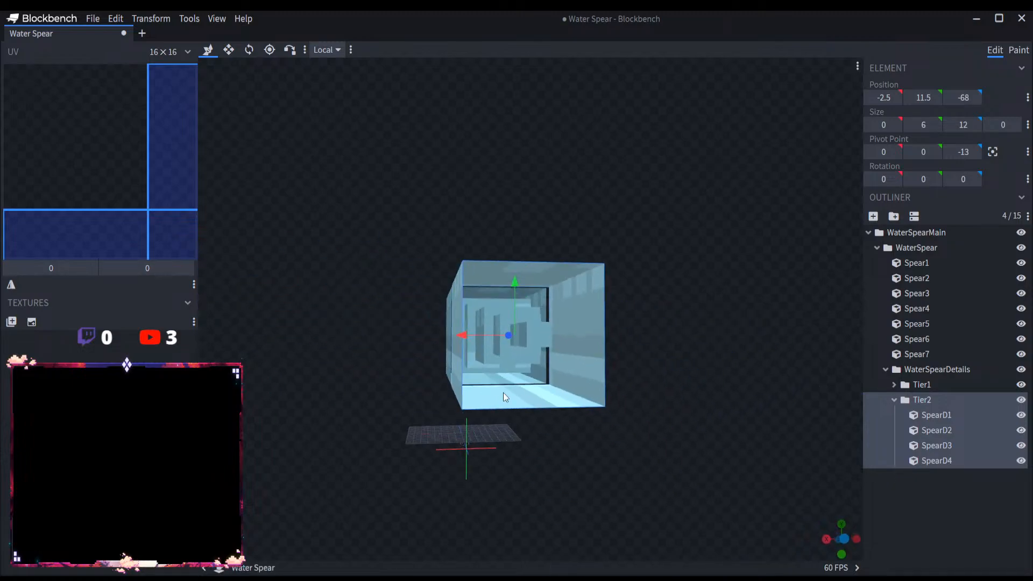
Step: Move Tier2's four panels inward by one unit: upper to Y 16.5, lower to Y 12.5, sides to X -1.5 and 2.5
click(554, 275)
drag(519, 251, 516, 274)
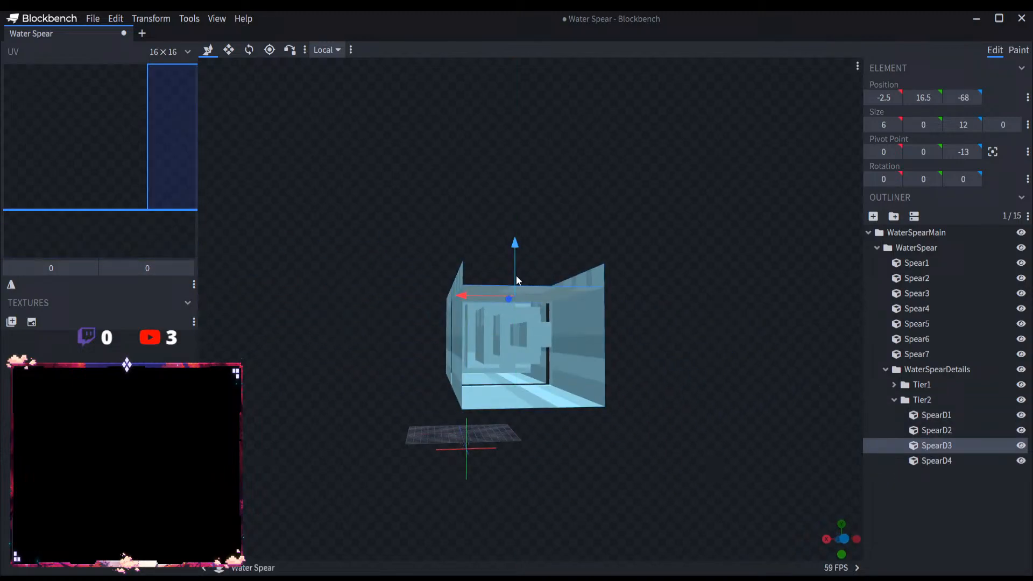
click(530, 398)
drag(517, 359, 489, 340)
click(573, 341)
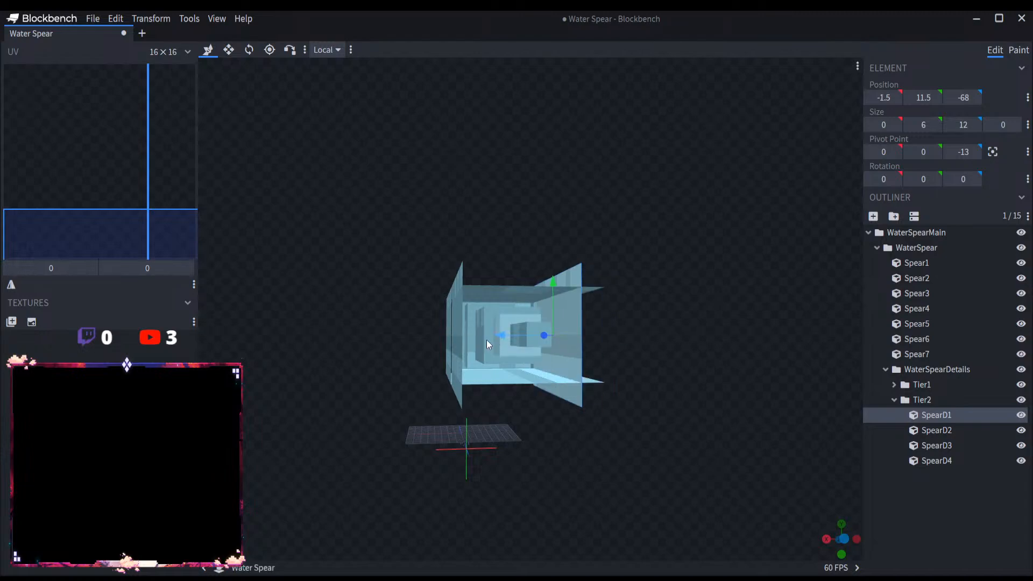
click(449, 338)
drag(422, 336, 445, 337)
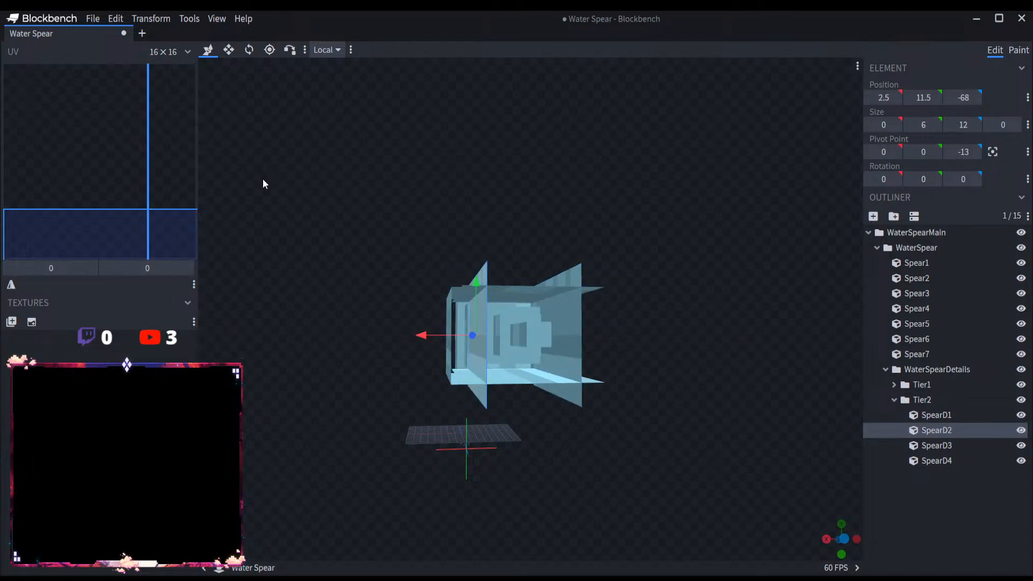
Step: Shrink Tier2's side panels to 4 high from Y 12.5 and its upper and lower panels to 4 wide from X -1.5
click(229, 50)
drag(476, 284, 476, 296)
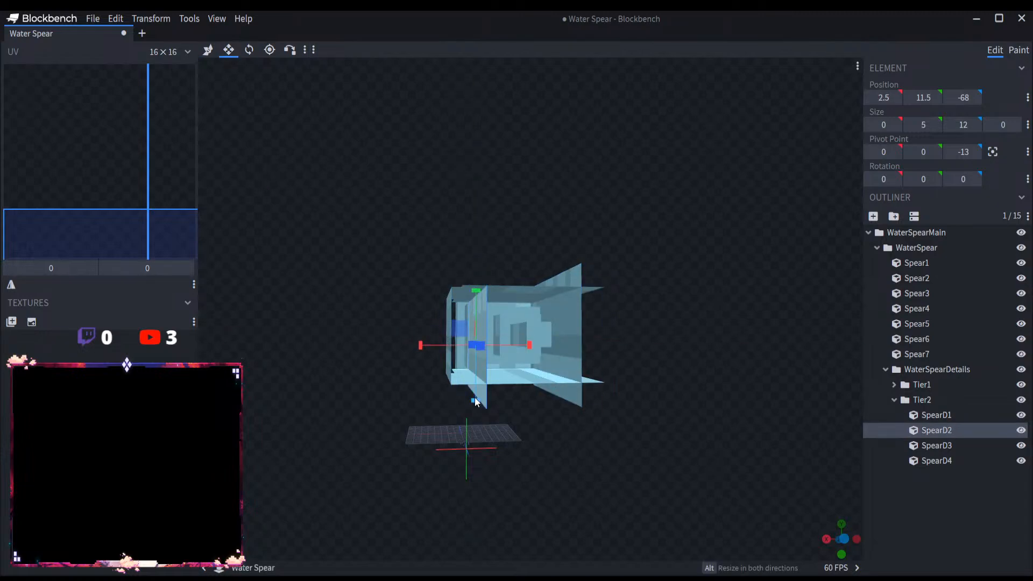
click(576, 347)
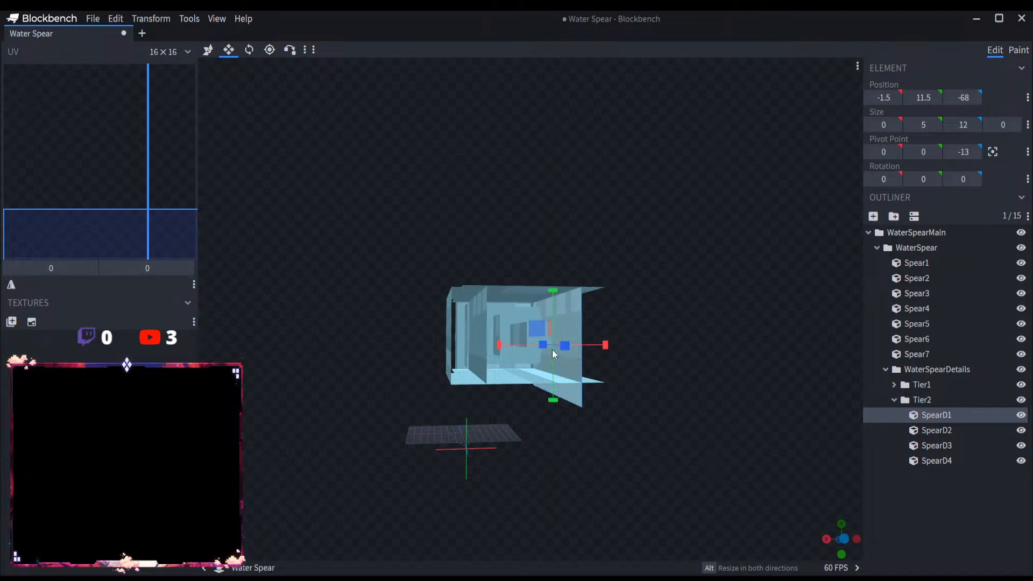
click(480, 370)
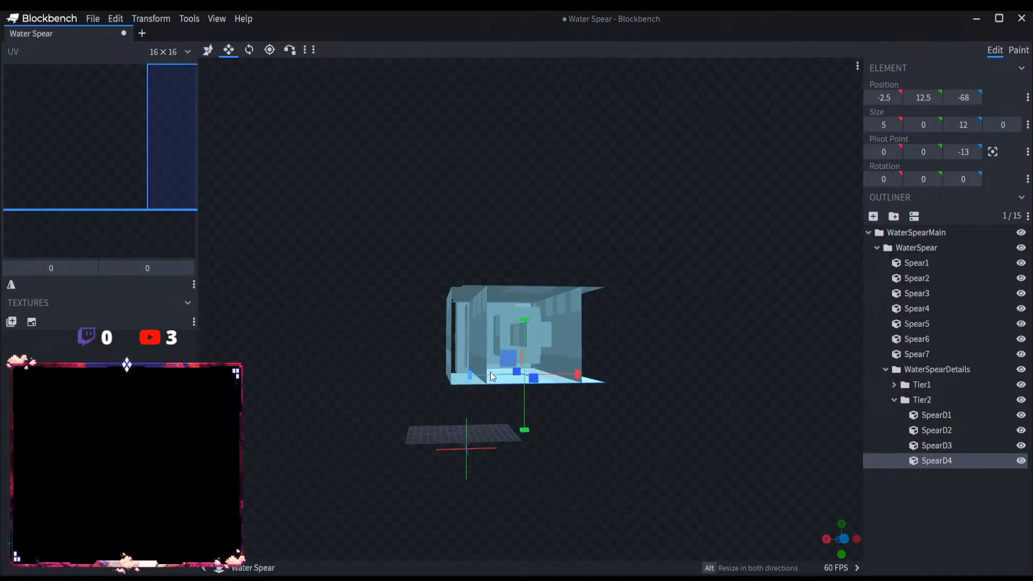
click(503, 292)
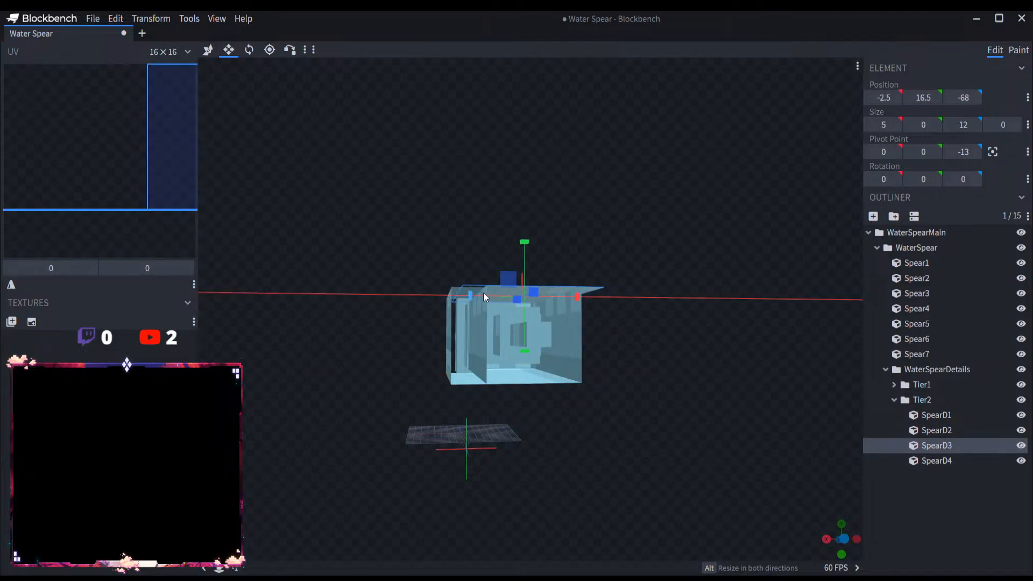
drag(483, 292, 484, 293)
drag(577, 296, 557, 297)
Step: Shorten all Tier2 panels together to a Z size of 7 at a Z position of -63
drag(483, 424, 695, 422)
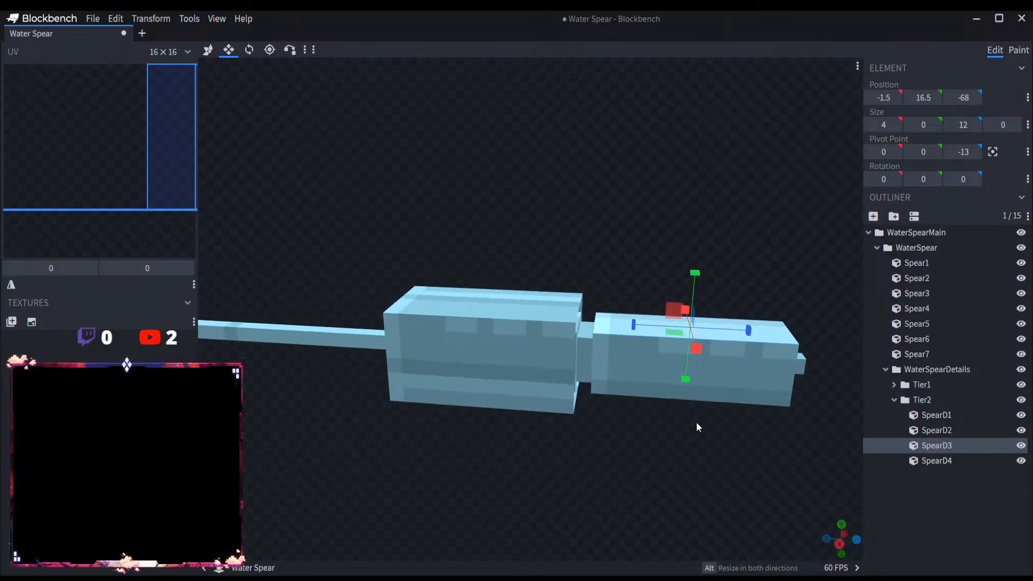
click(947, 399)
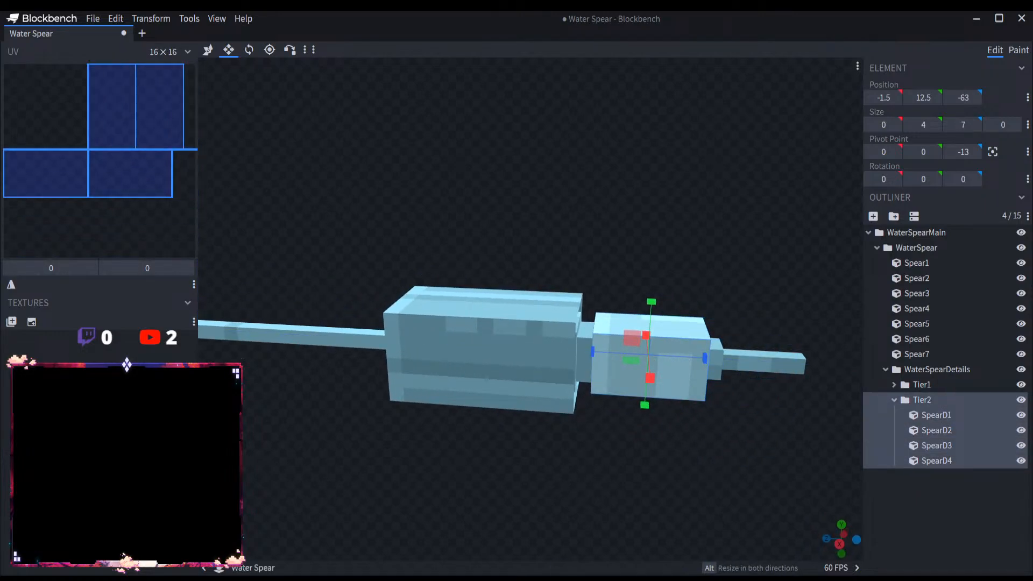
Step: Try to shift the Tier2 panels slightly along the spear's length, and undo the move
click(209, 52)
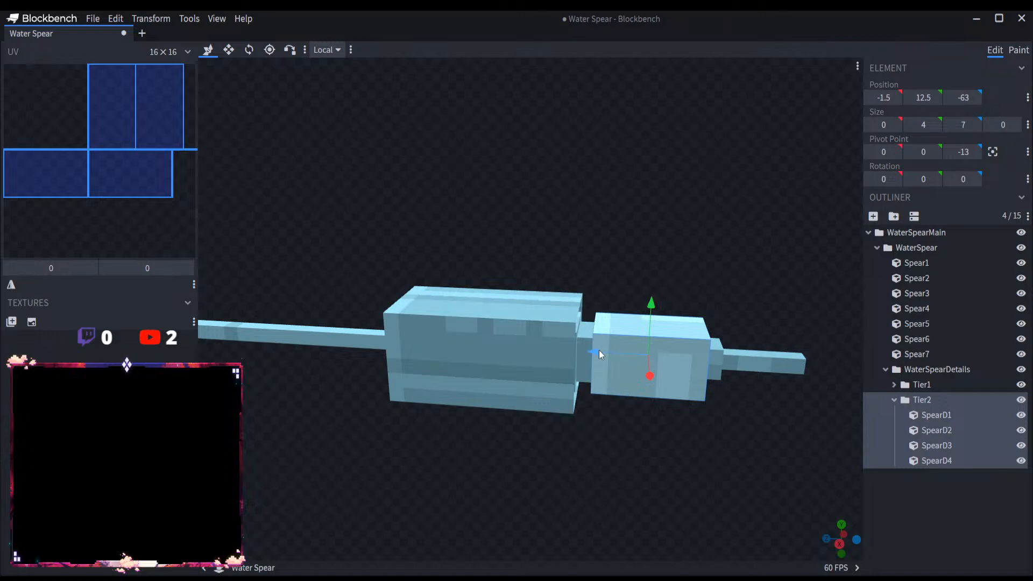
drag(598, 350, 590, 348)
mouse_move(602, 444)
mouse_down()
mouse_move(483, 459)
mouse_move(559, 425)
mouse_move(594, 427)
mouse_up()
key(ctrl+z)
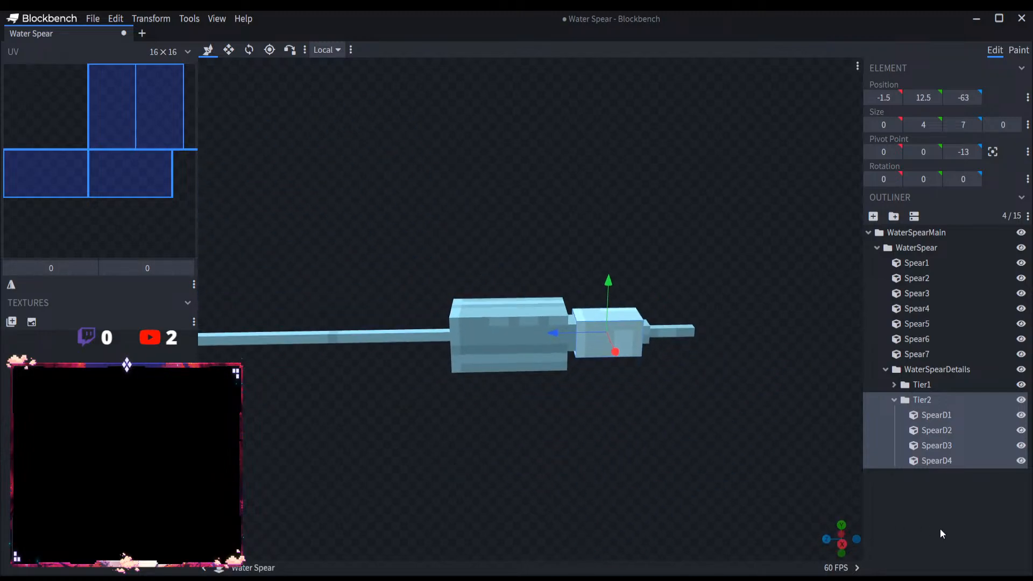
Step: Lengthen all Tier1 panels together along the spear's length
click(956, 522)
drag(662, 477, 603, 474)
click(935, 386)
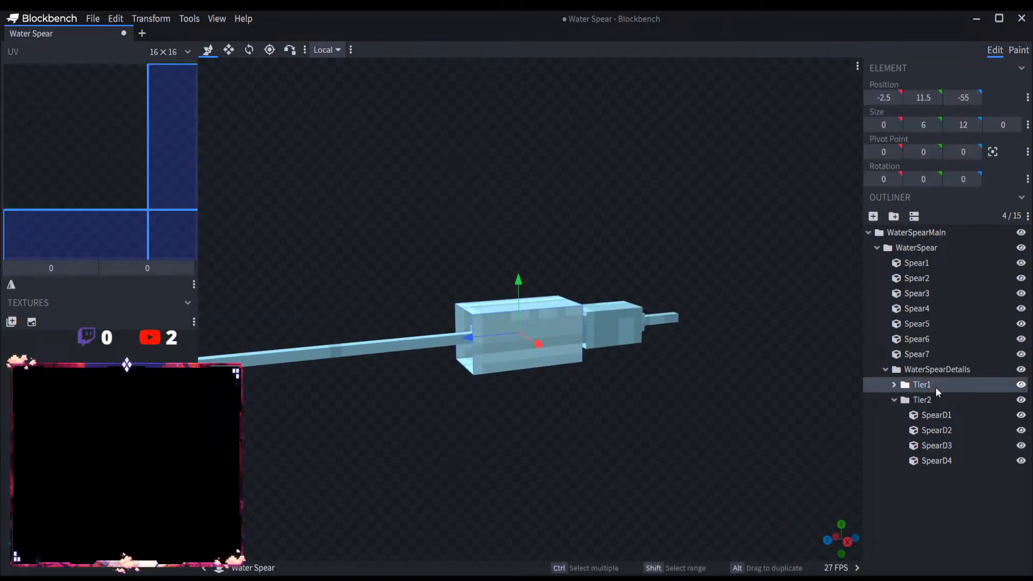
click(893, 399)
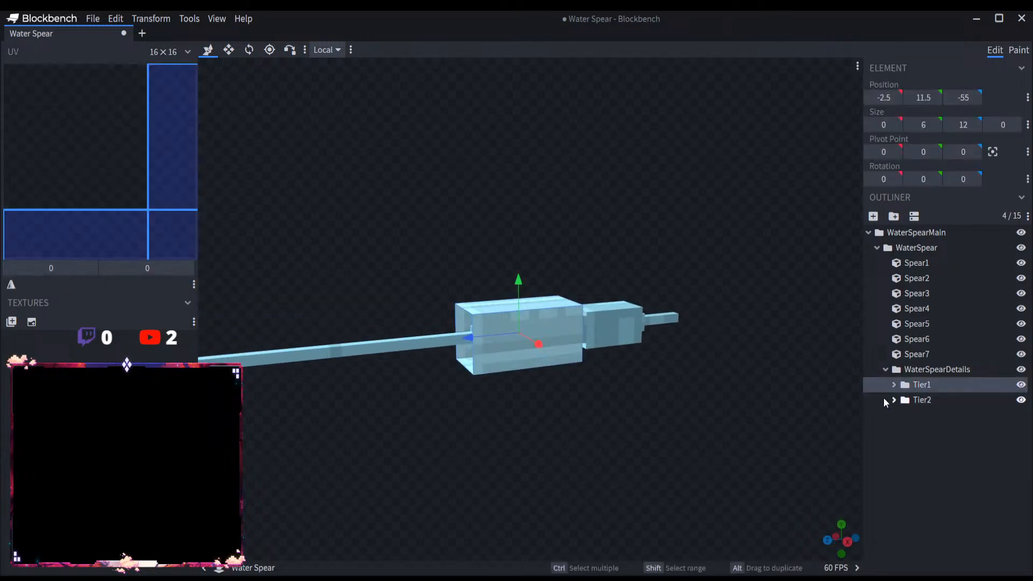
click(229, 50)
drag(447, 334, 607, 456)
click(826, 483)
Step: Collapse the WaterSpear groups and add a group named WaterSpearSwirls inside WaterSpearMain
scroll(643, 441, up, 3)
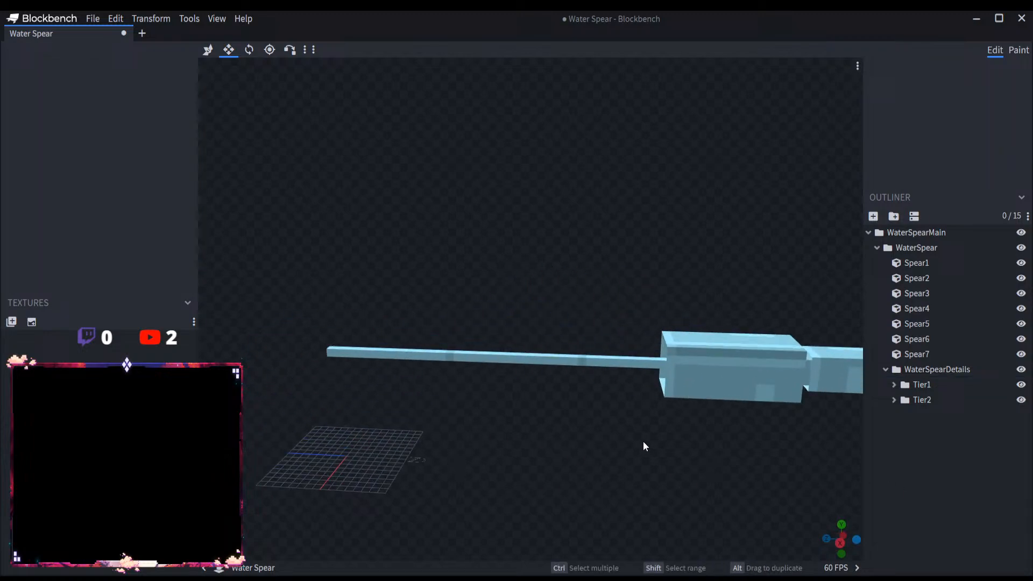
click(885, 369)
click(877, 247)
click(903, 233)
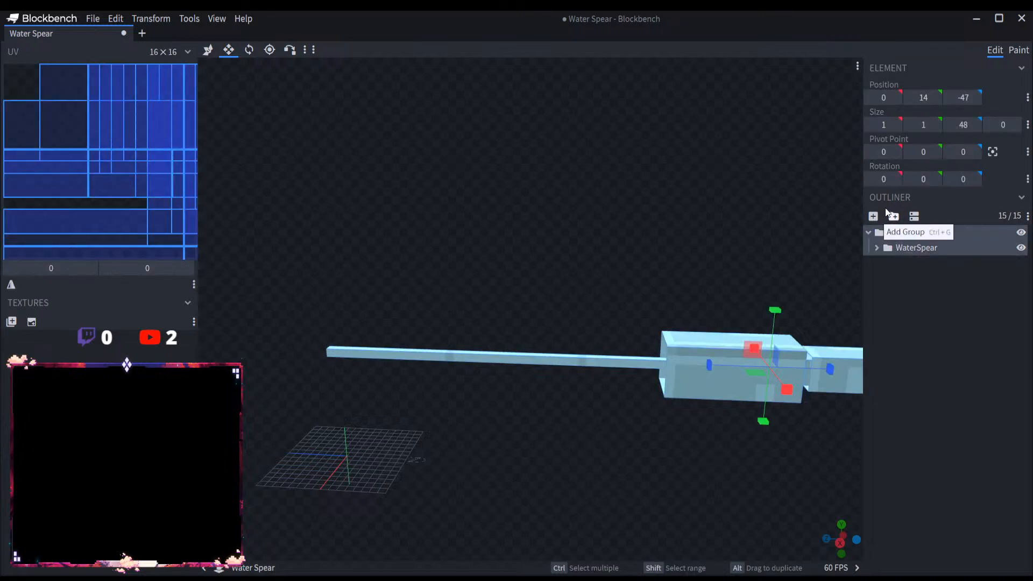
click(893, 216)
double_click(909, 263)
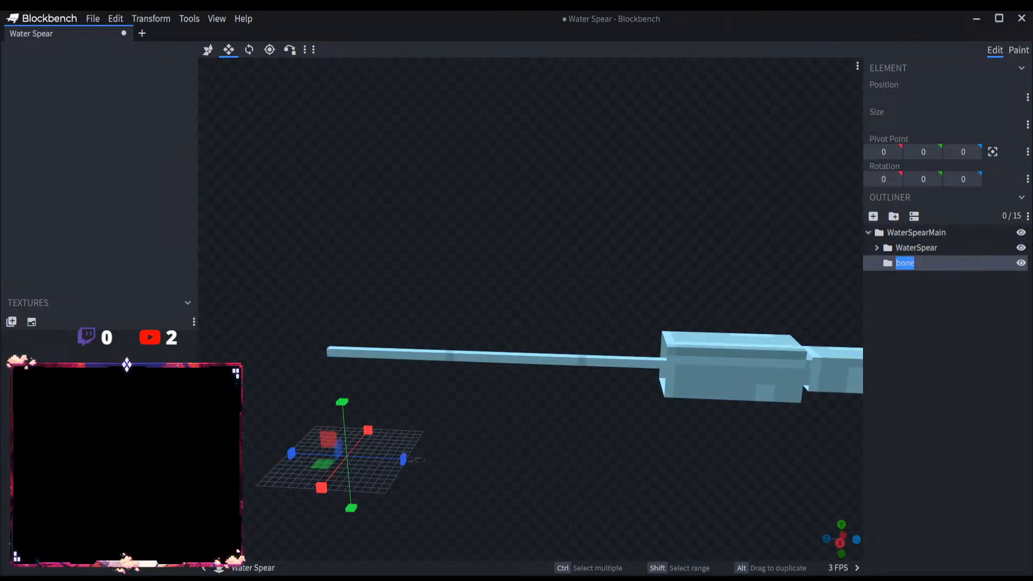
text(Water)
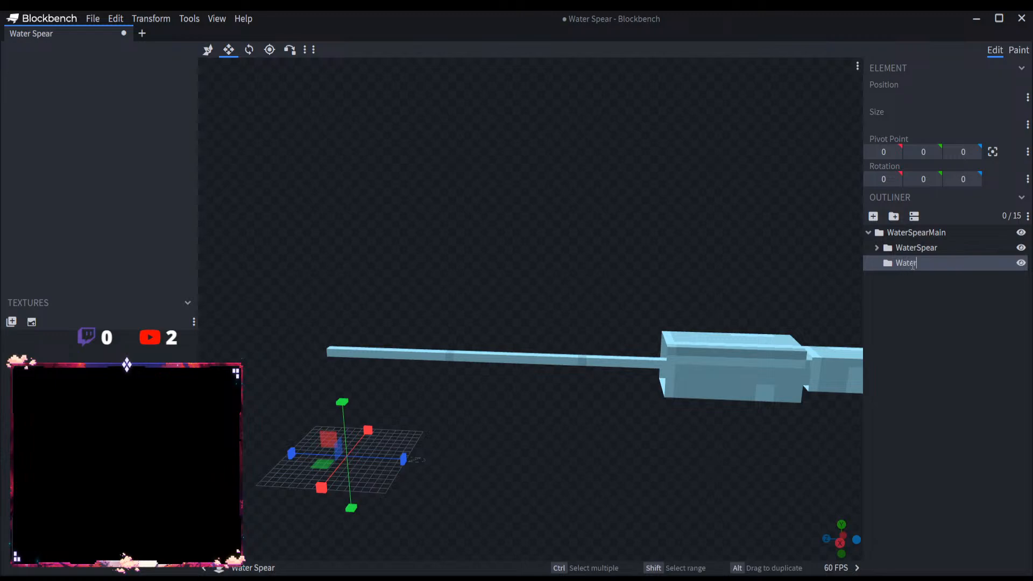
text(SpearSwirls)
Step: Add a cube named Swirl1 to the WaterSpearSwirls group
click(877, 249)
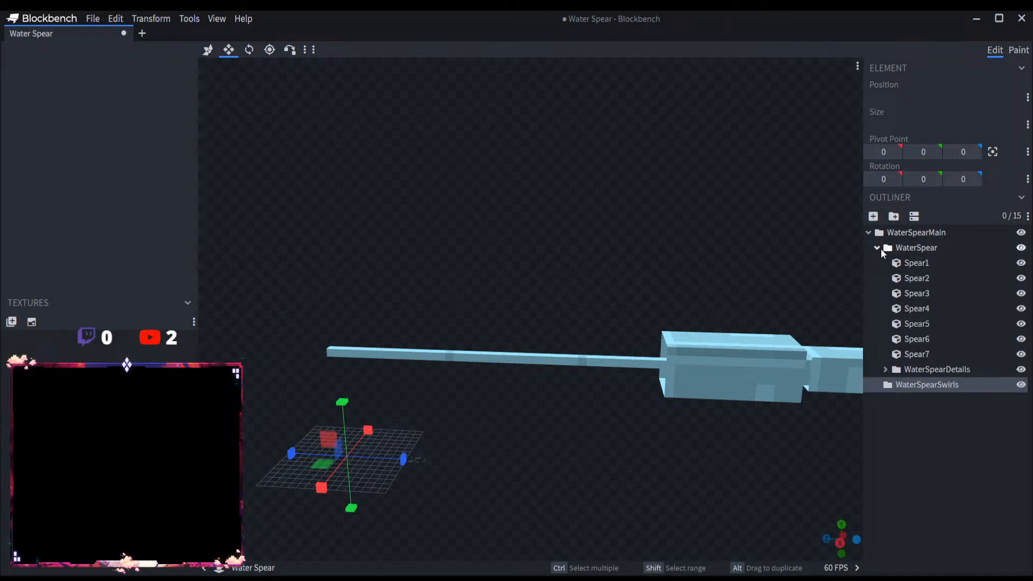
click(876, 247)
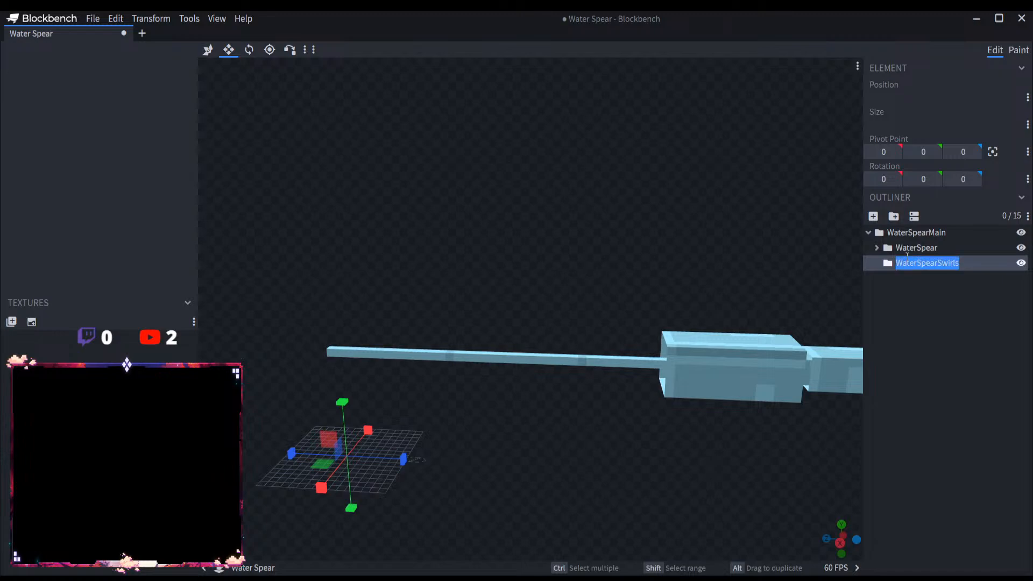
click(873, 216)
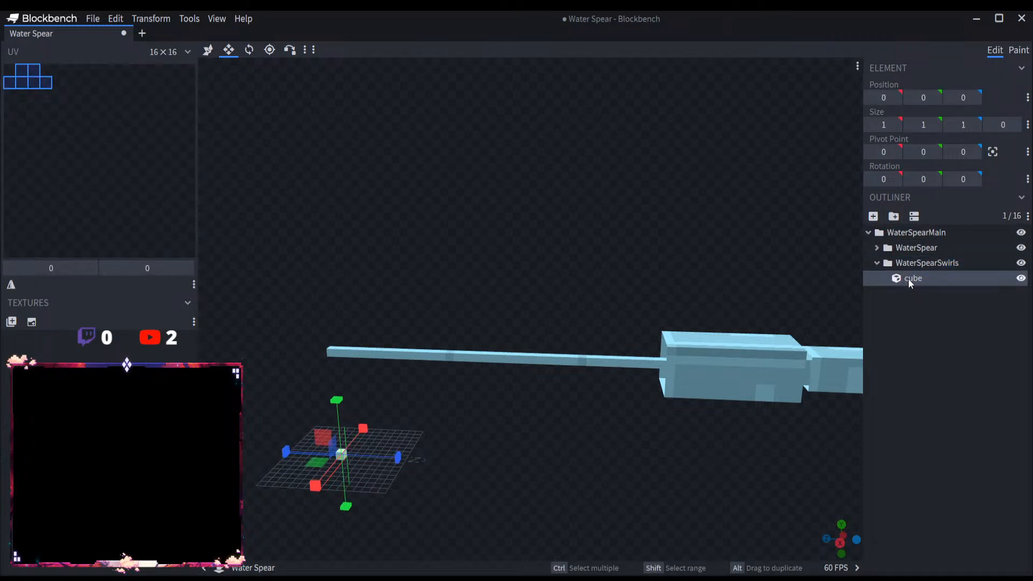
text(Swirl1)
Step: Lengthen the Spear1 shaft backward, away from the head, to a Z size of 72
click(595, 361)
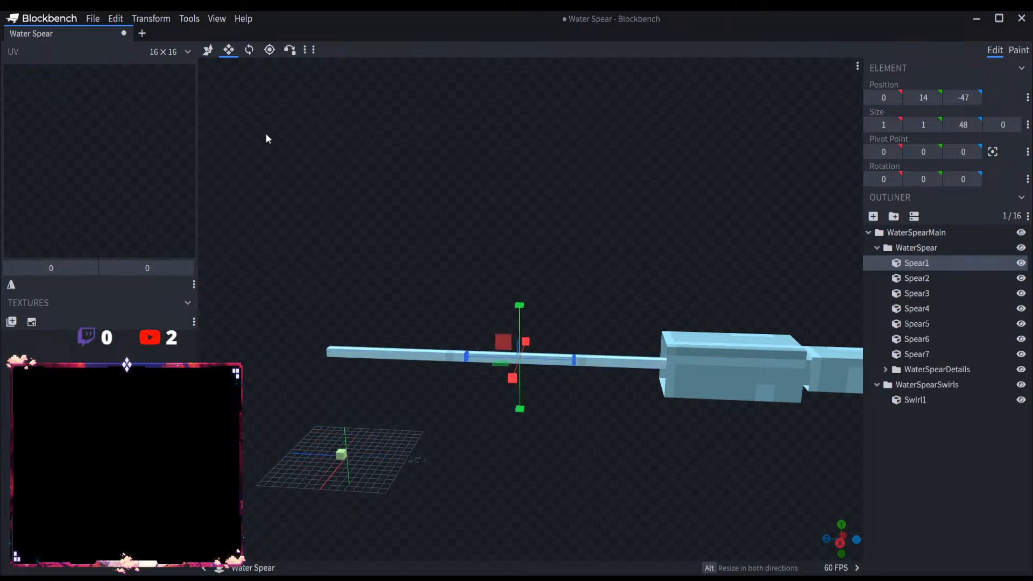
drag(476, 348, 350, 344)
scroll(398, 370, down, 3)
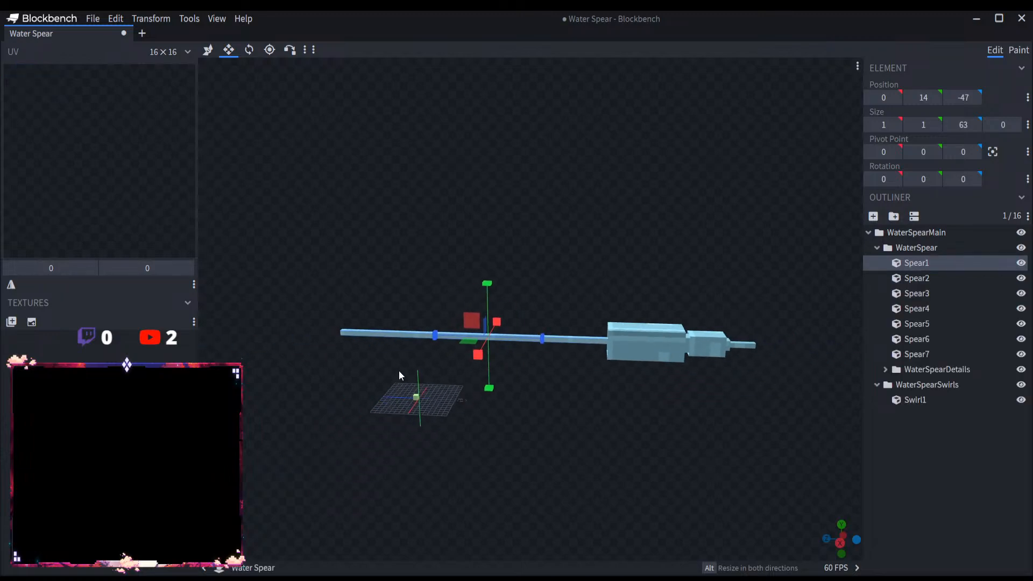
drag(420, 336, 395, 334)
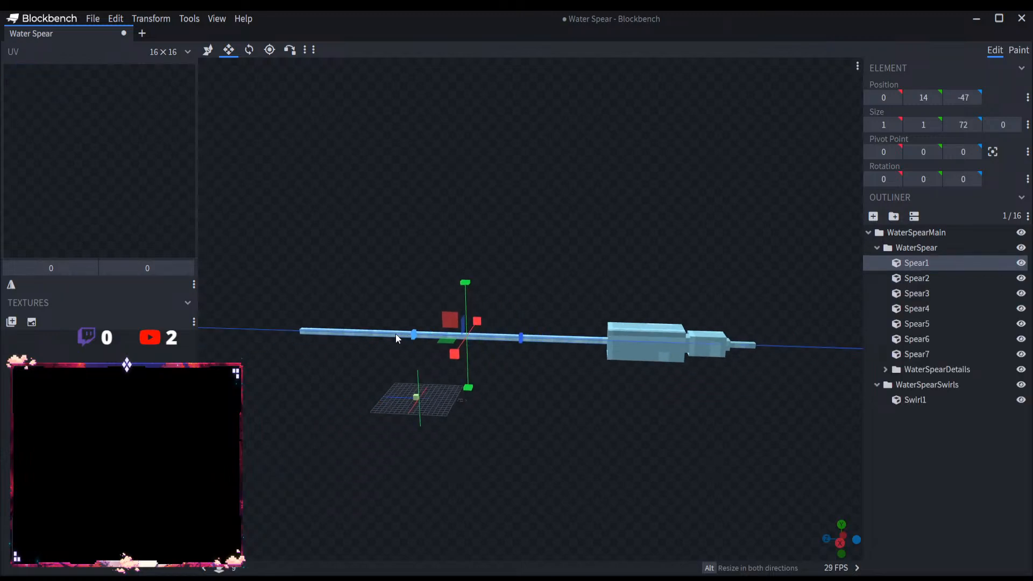
Step: Raise Swirl1 above the spear shaft to Y position 21 and lengthen it to a Z size of 5
click(937, 400)
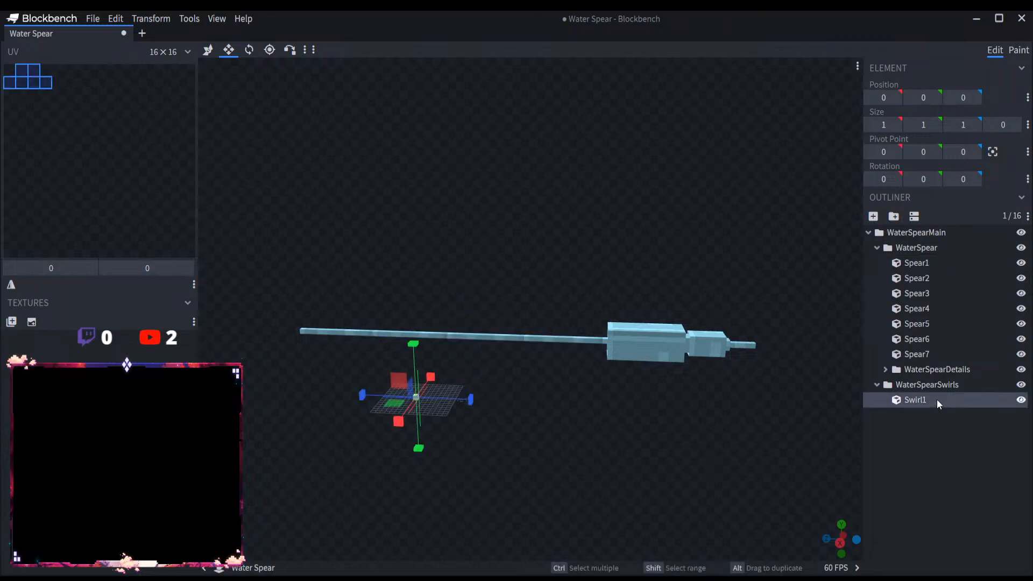
click(876, 248)
scroll(485, 474, up, 2)
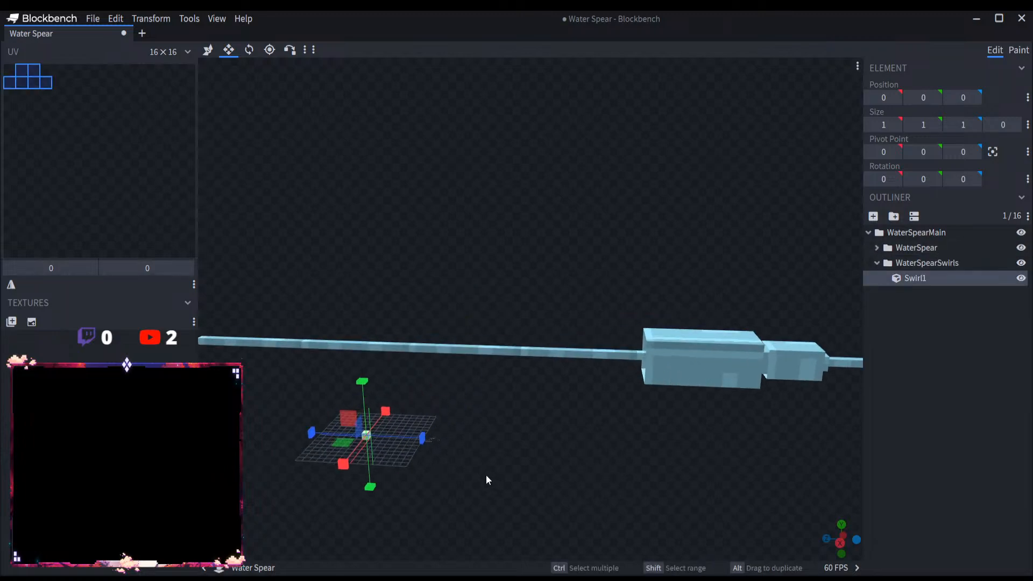
right_drag(485, 474, 565, 467)
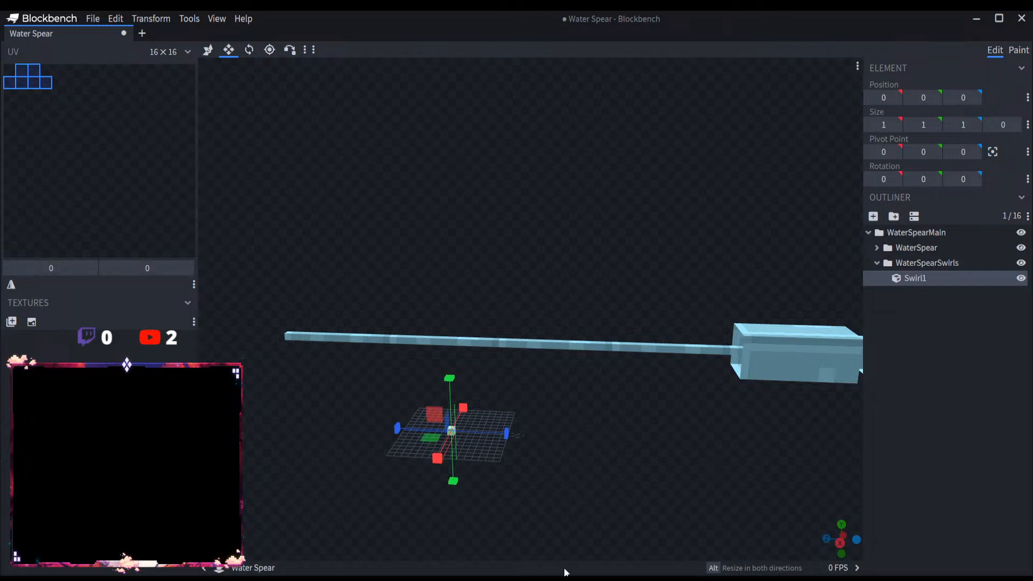
right_drag(482, 454, 638, 375)
scroll(625, 476, up, 2)
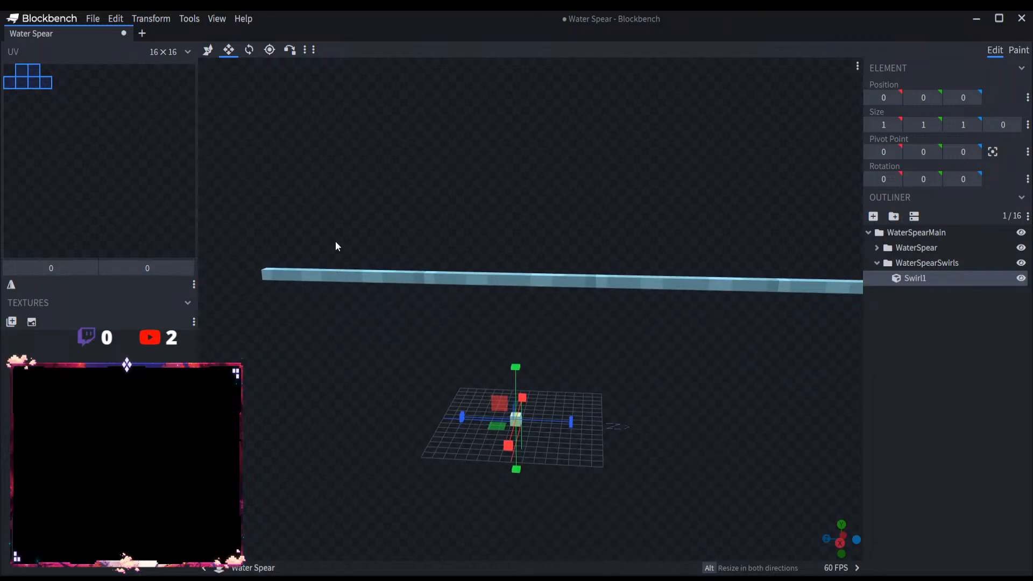
click(208, 50)
drag(518, 373, 502, 215)
drag(553, 397, 590, 406)
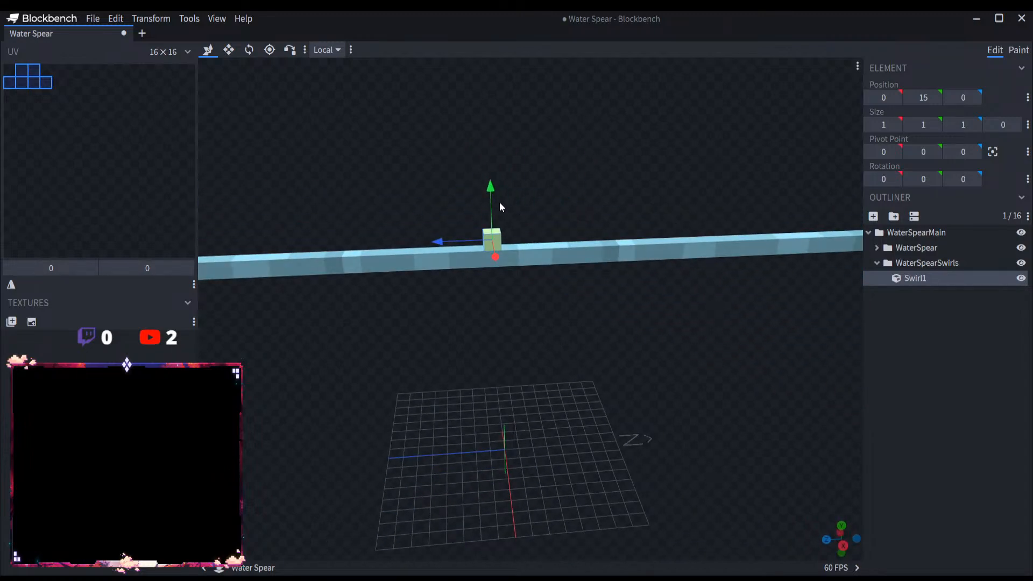
drag(499, 206, 467, 98)
key(s)
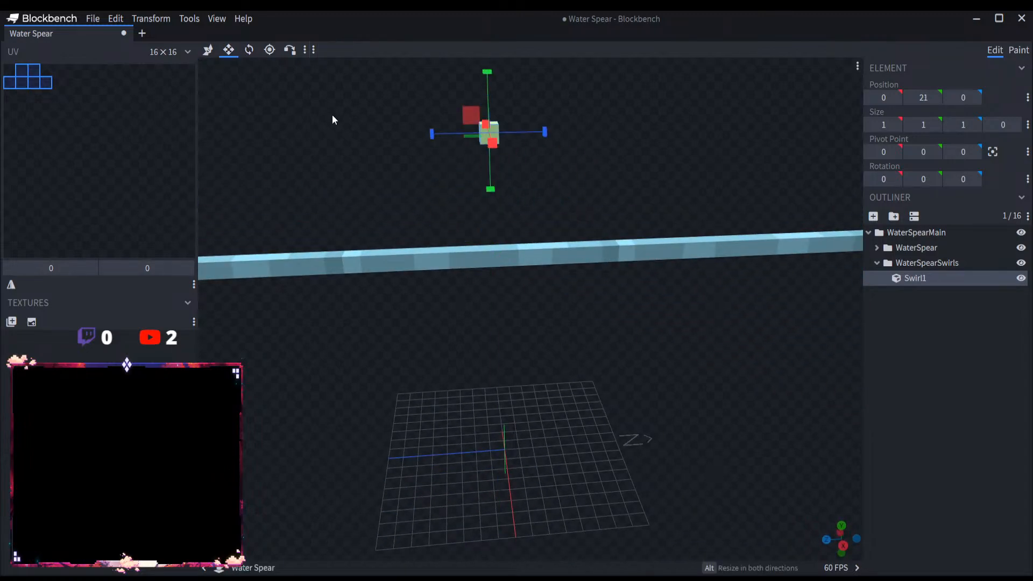
drag(428, 134, 256, 62)
click(249, 49)
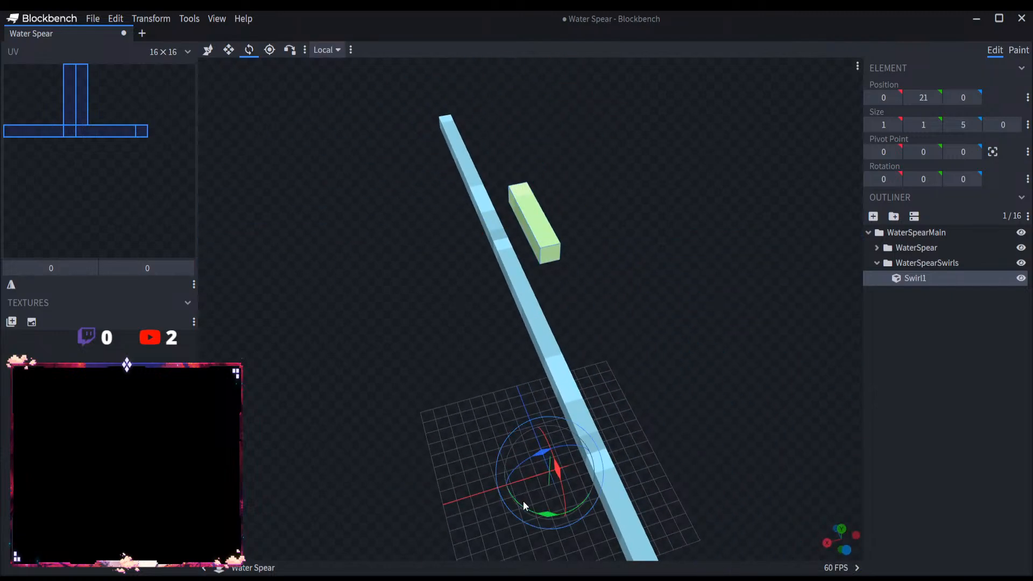
drag(523, 503, 554, 510)
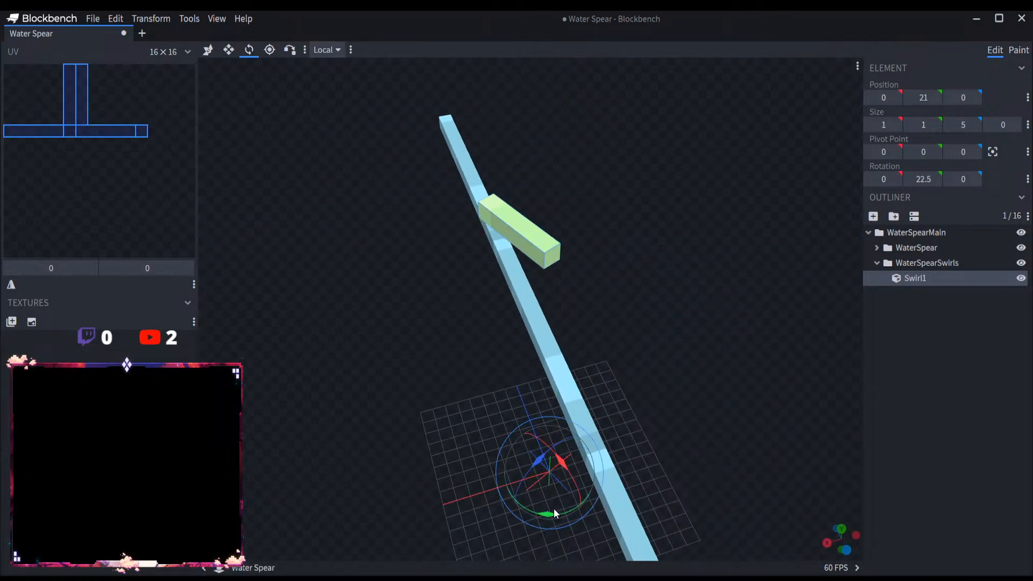
key(ctrl+z)
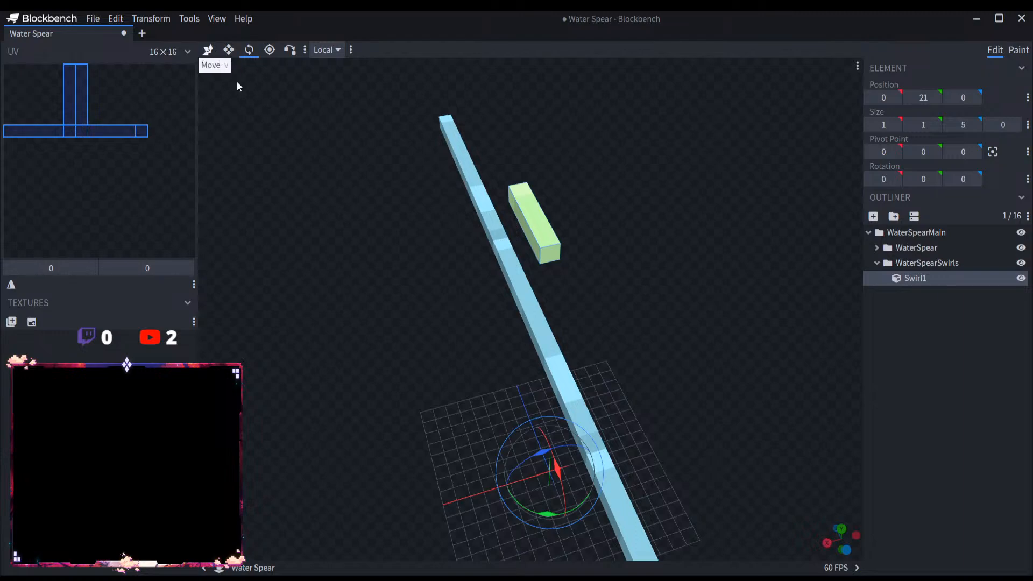
Step: Duplicate Swirl1 twice and line the copies up end to end with it, at Z positions 5 and 10
key(v)
key(ctrl+d)
drag(398, 176, 384, 222)
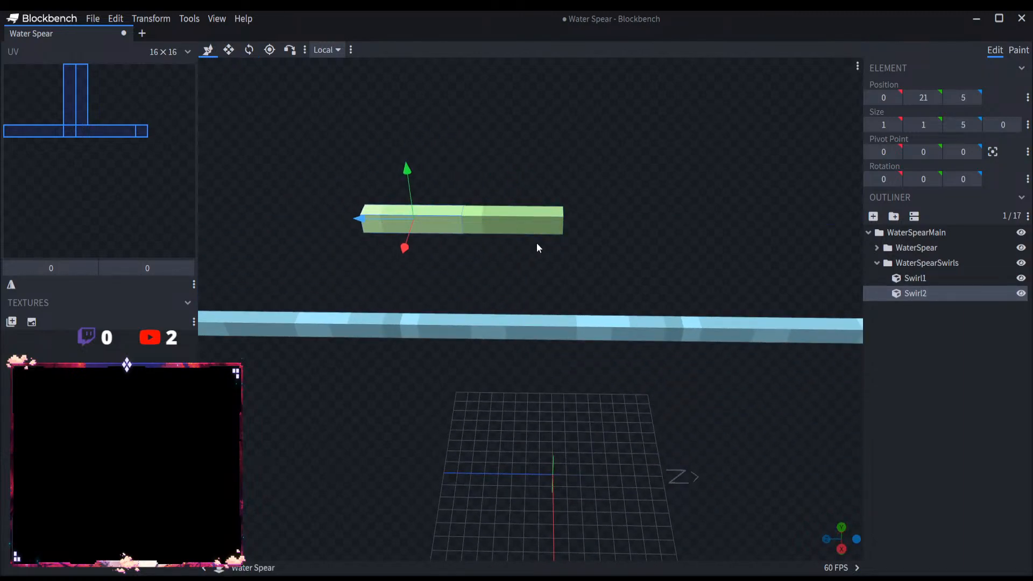
key(ctrl+d)
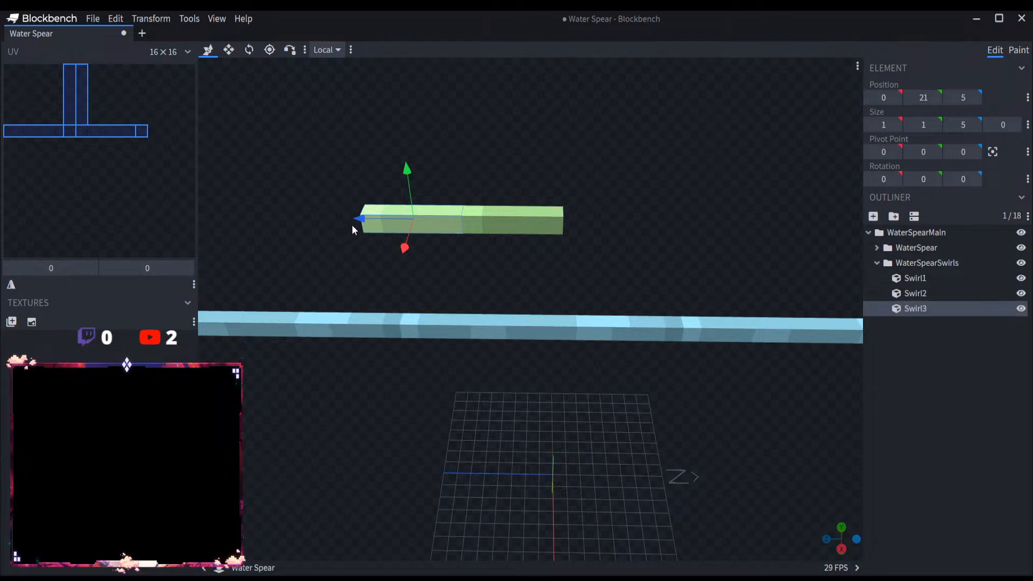
drag(352, 220, 278, 220)
Step: Save the project as Water Spear.bbmodel
click(93, 18)
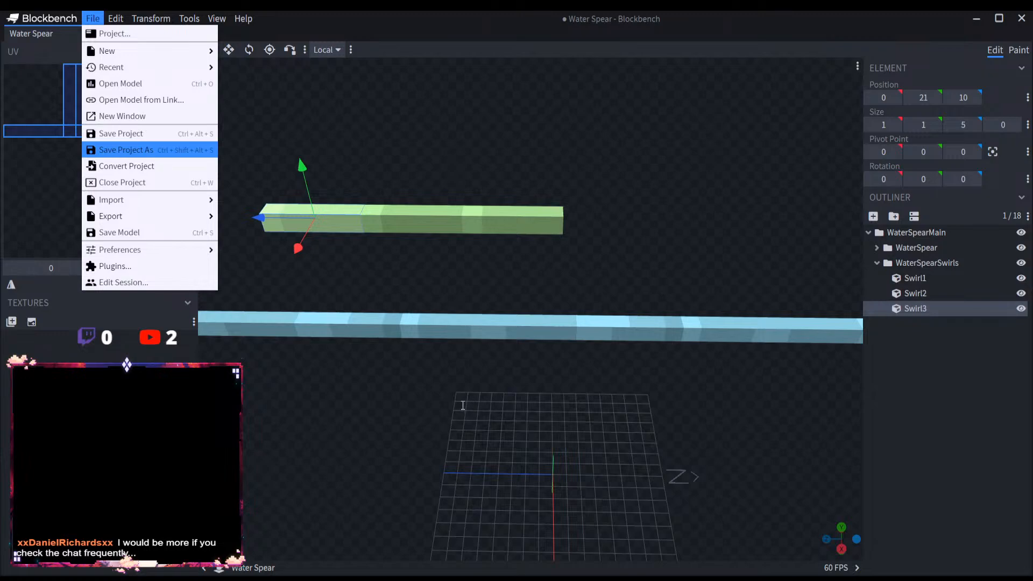
click(776, 437)
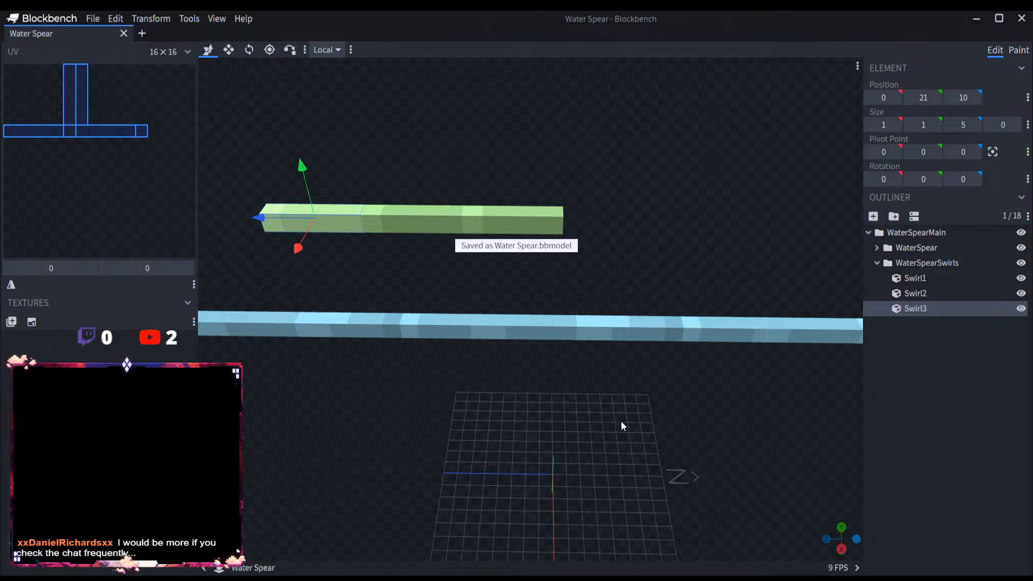
drag(421, 254, 544, 332)
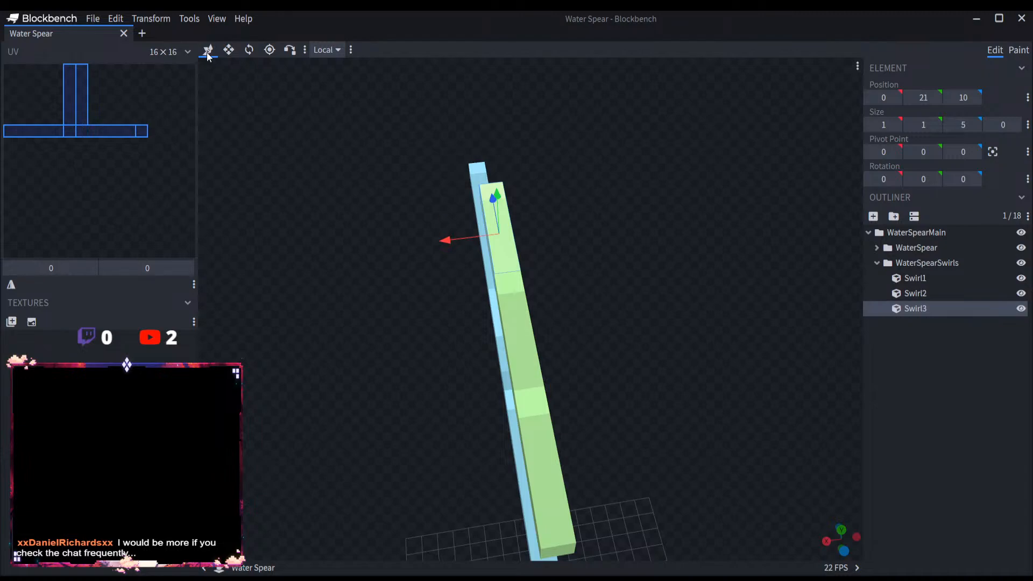
click(181, 18)
mouse_move(197, 33)
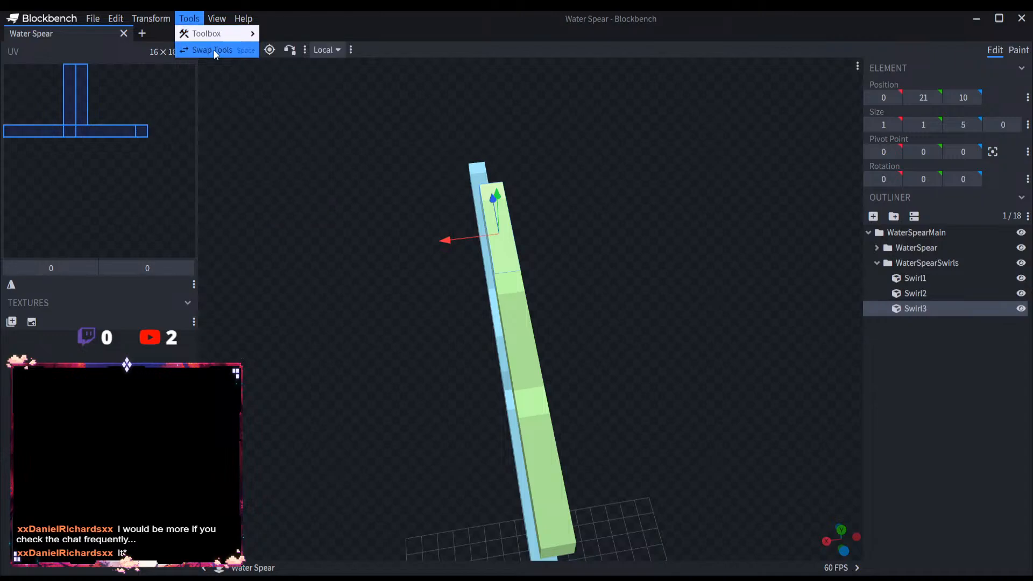
mouse_move(214, 16)
mouse_move(252, 16)
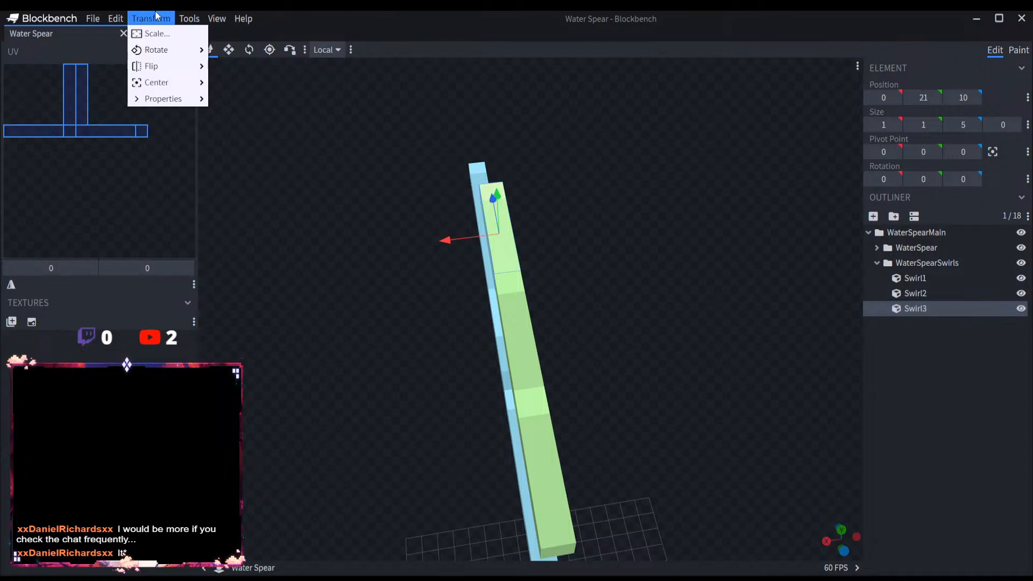
mouse_move(107, 15)
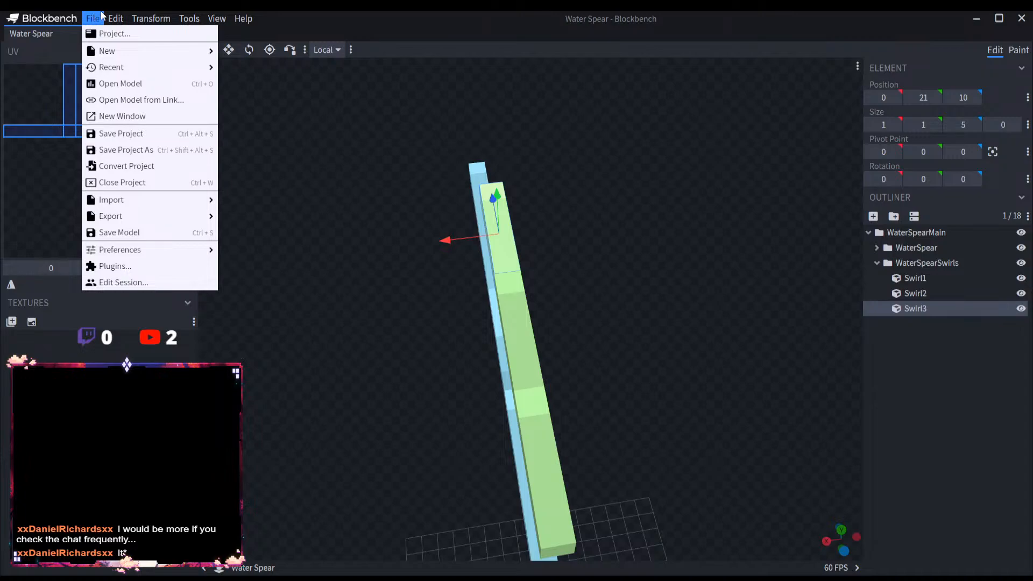
mouse_move(239, 16)
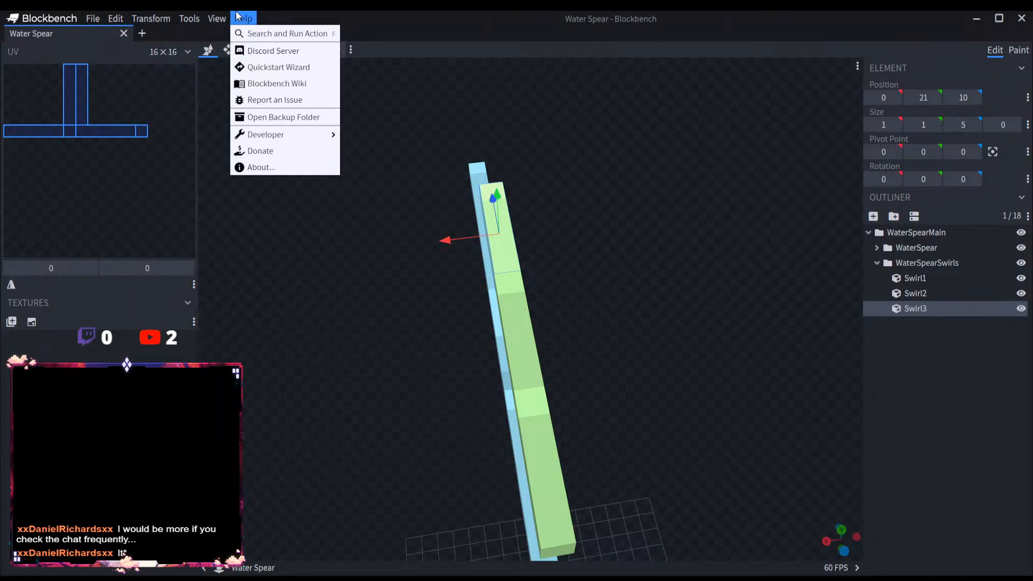
click(377, 315)
drag(378, 315, 357, 236)
click(249, 50)
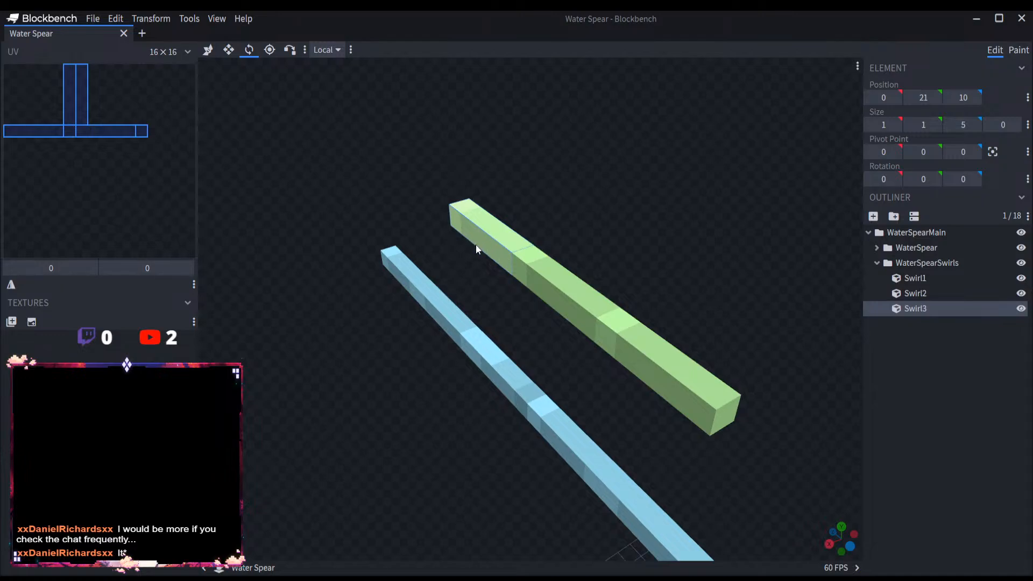
scroll(474, 251, down, 5)
drag(580, 509, 584, 507)
scroll(521, 341, up, 3)
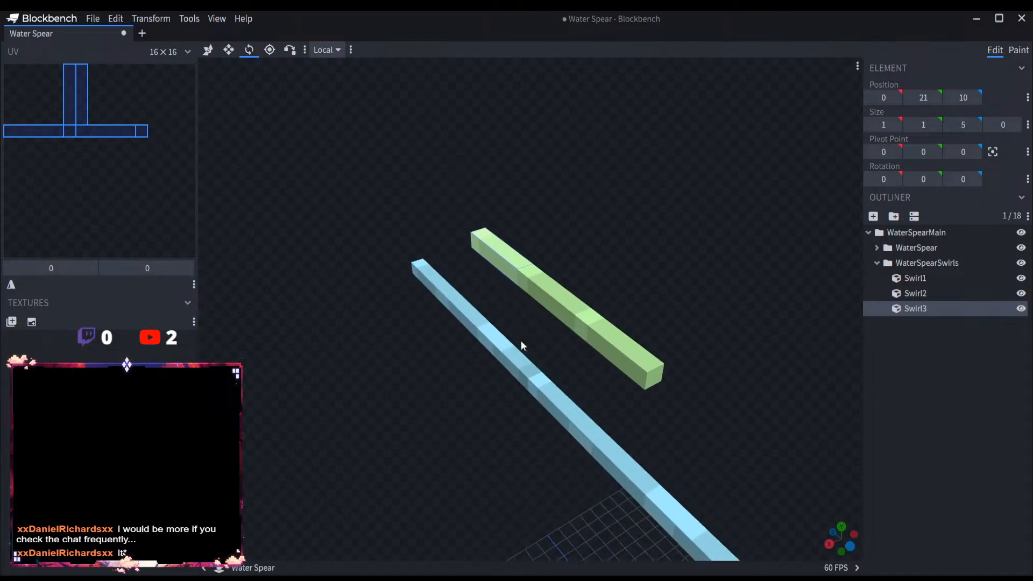
Step: Move the pivot points of Swirl3, Swirl2 and Swirl1 to Y 22, at Z 10, 5 and 0 respectively
click(269, 50)
scroll(350, 369, down, 3)
drag(350, 369, 494, 261)
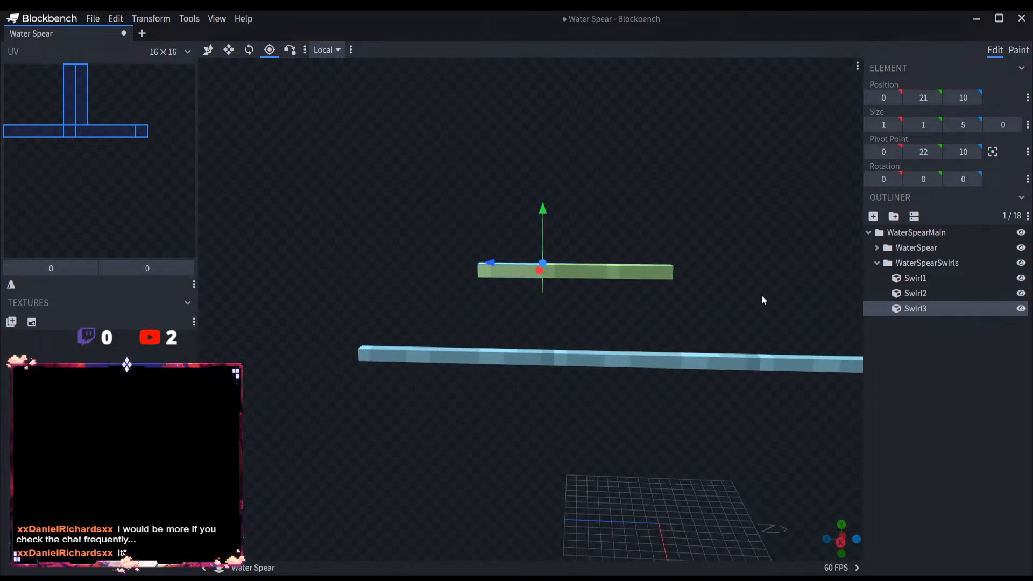
click(915, 293)
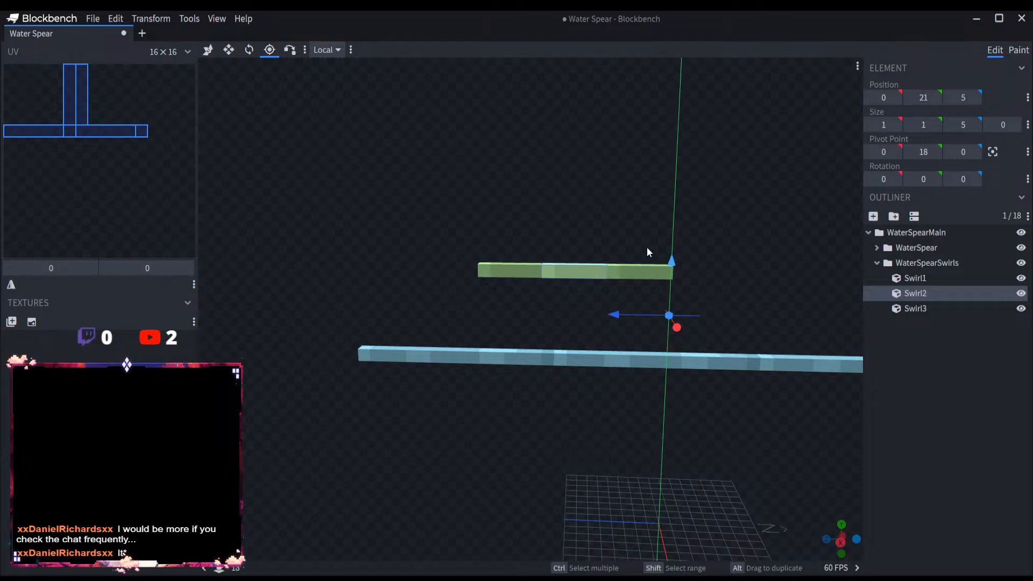
drag(623, 263, 562, 261)
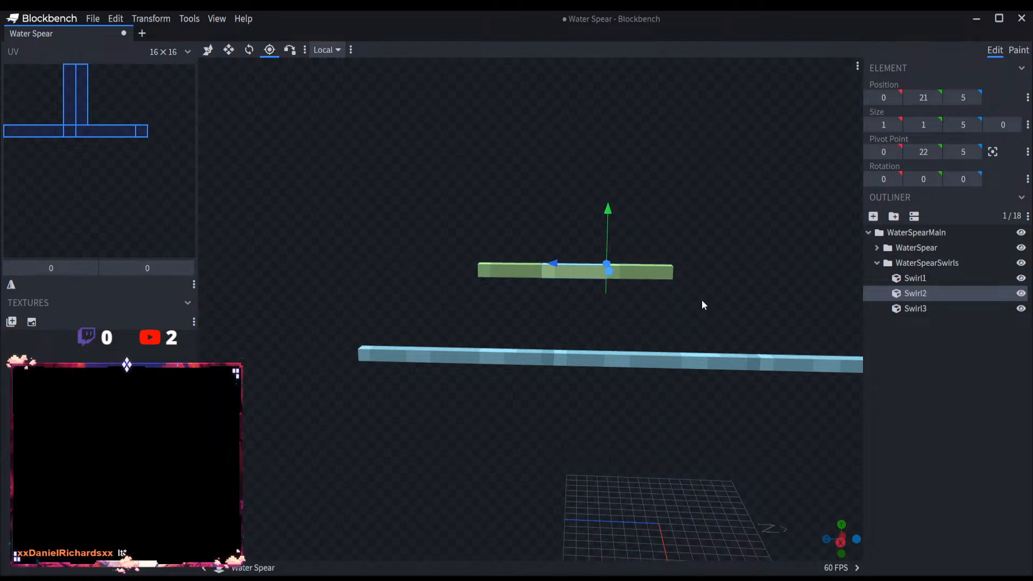
click(913, 279)
drag(660, 472, 683, 195)
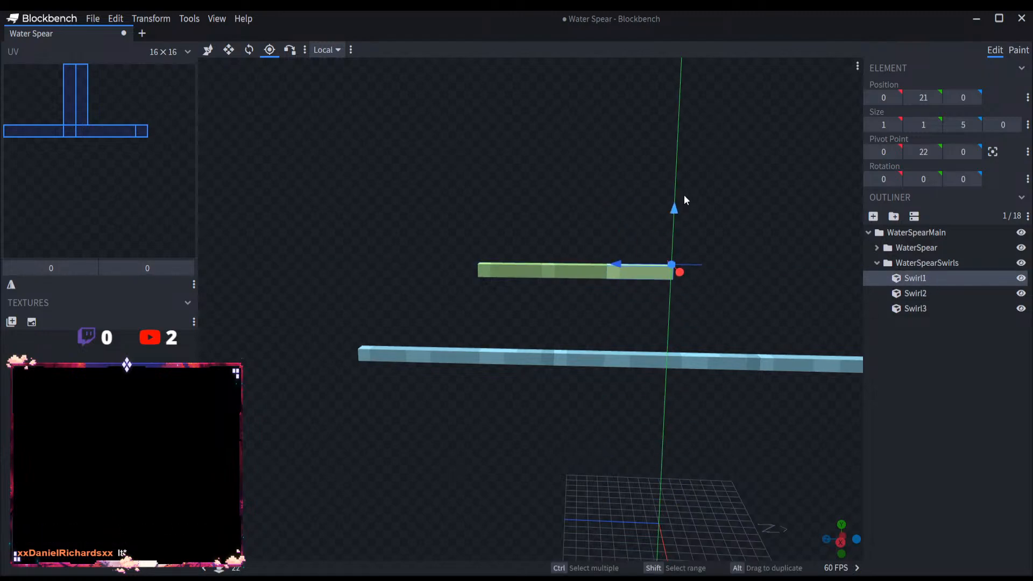
Step: Rotate Swirl3 by 15 degrees about the Y axis so it bends away from Swirl2
right_drag(711, 258, 666, 352)
scroll(600, 287, up, 4)
drag(665, 352, 548, 369)
click(934, 292)
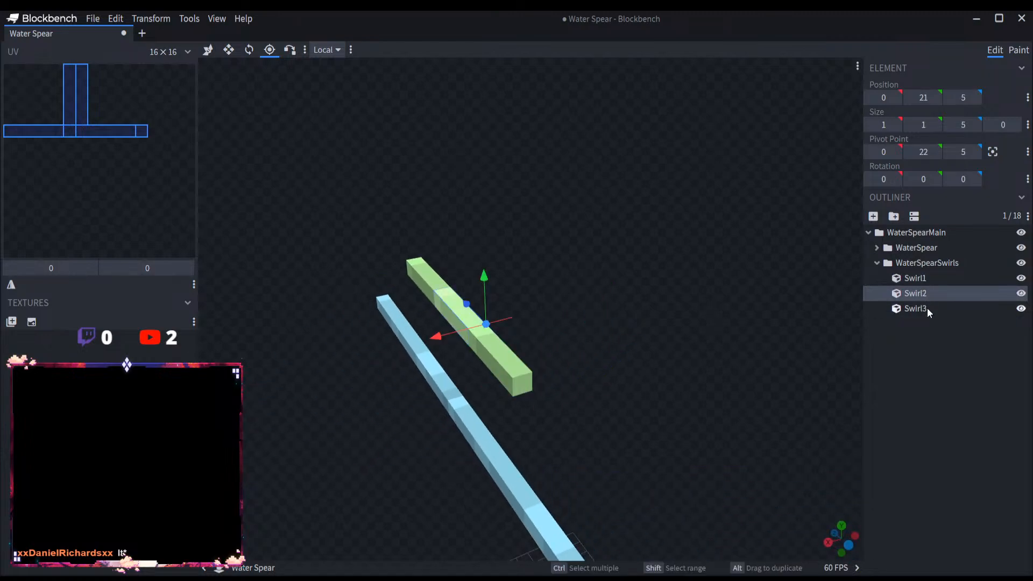
click(924, 309)
drag(628, 299, 583, 294)
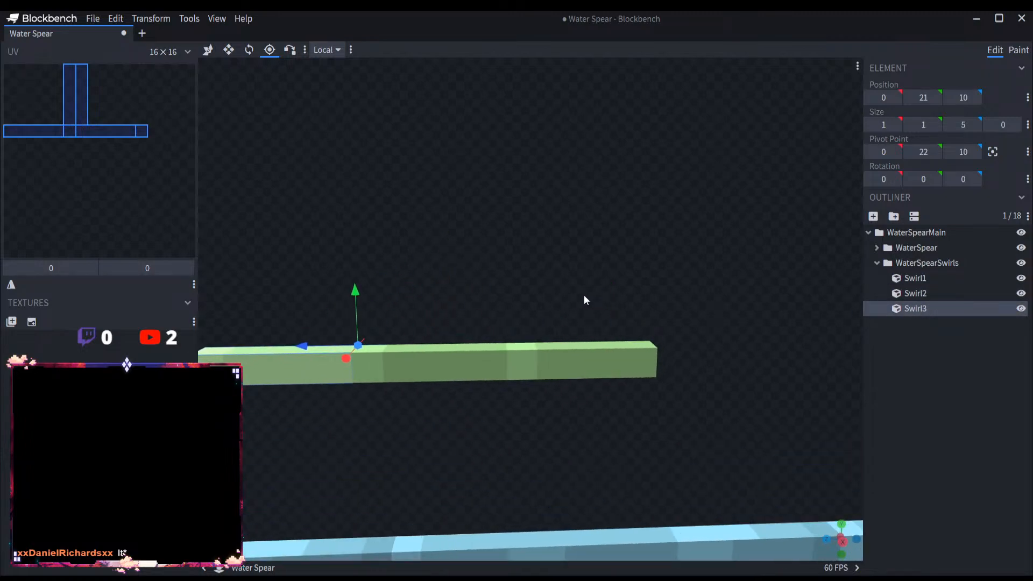
click(249, 49)
drag(279, 104, 390, 259)
scroll(389, 258, up, 3)
drag(366, 320, 389, 316)
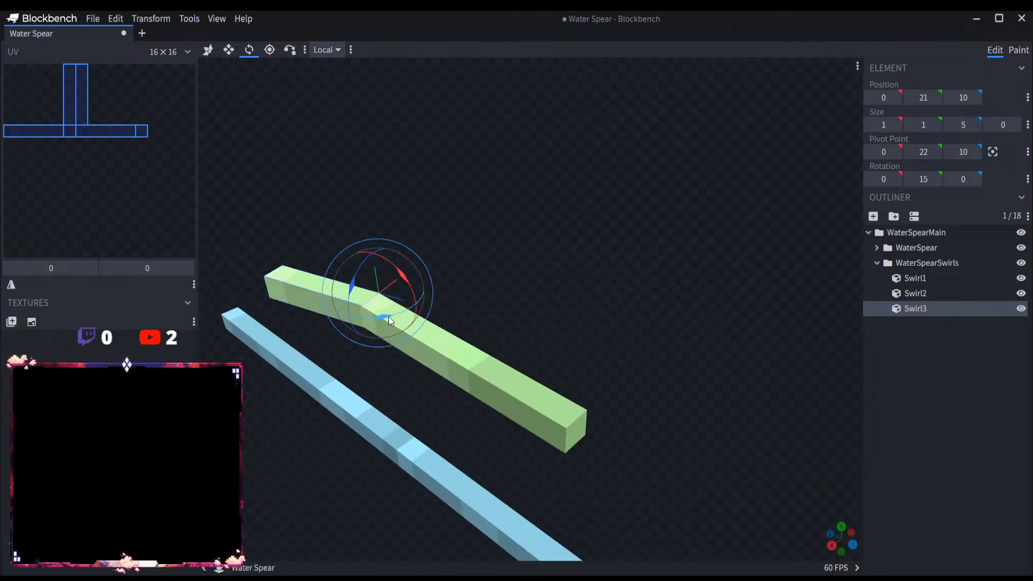
Step: Set Swirl1's Y rotation to -15 degrees, opposite to the bend of Swirl3
click(904, 279)
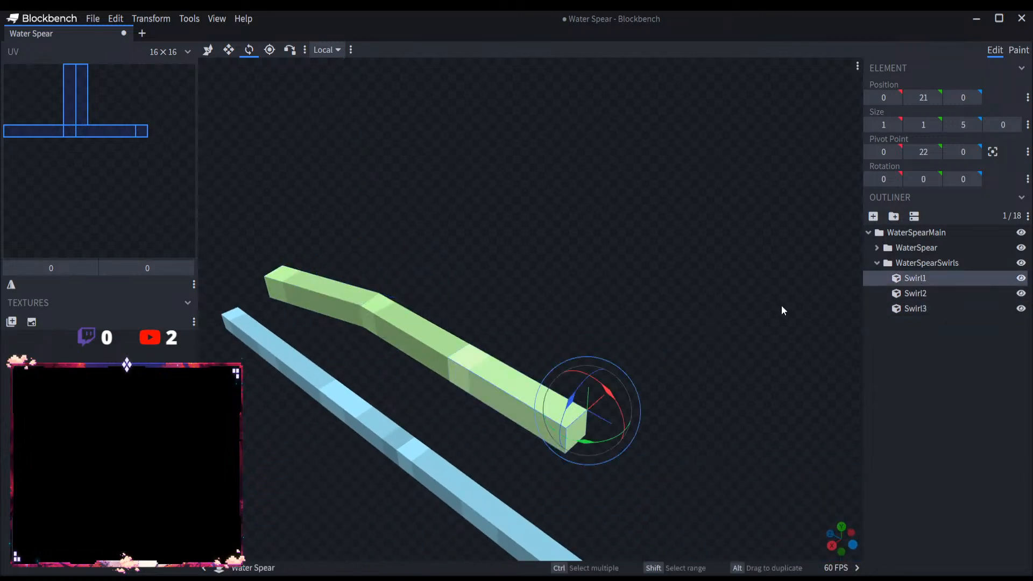
click(347, 300)
click(536, 403)
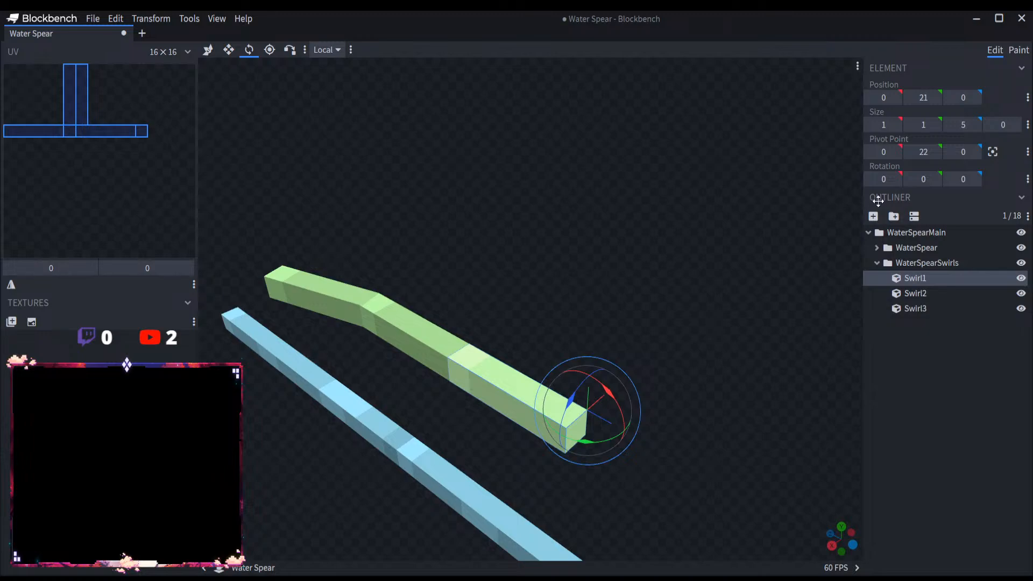
text(-15)
key(Return)
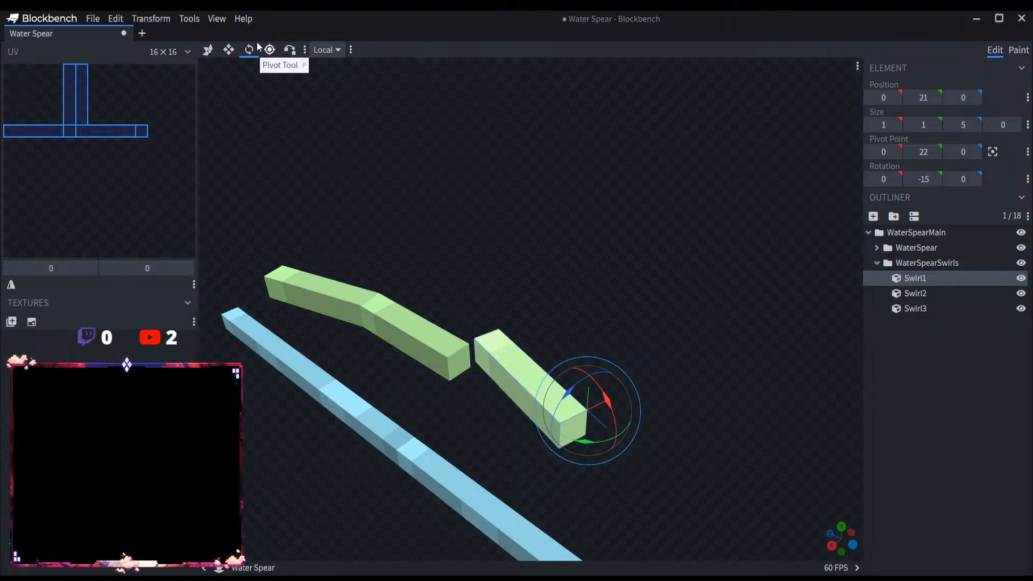
Step: Vertex-snap the inner end corner of Swirl1 onto the matching corner of Swirl2 to close the gap
click(290, 50)
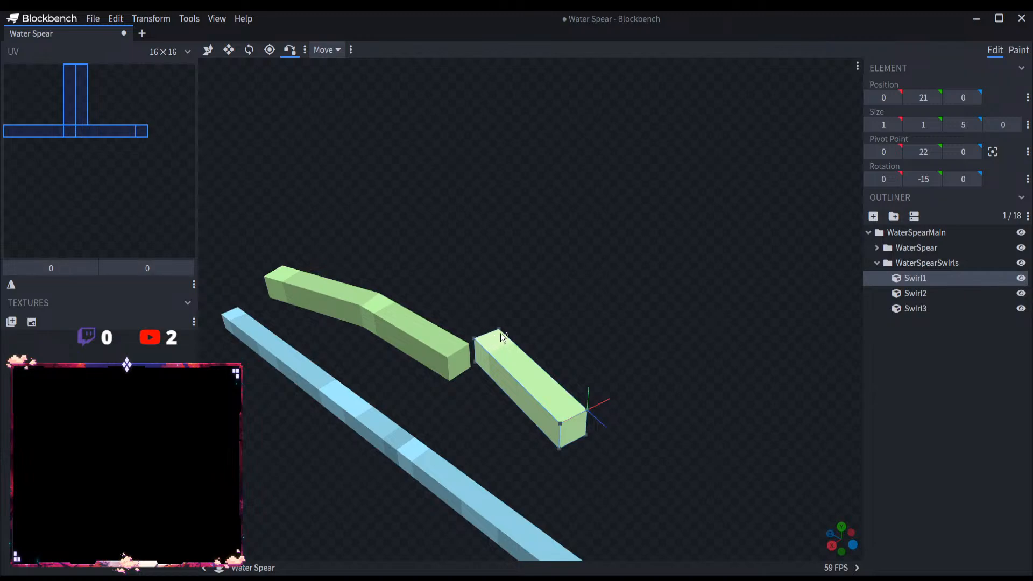
click(469, 344)
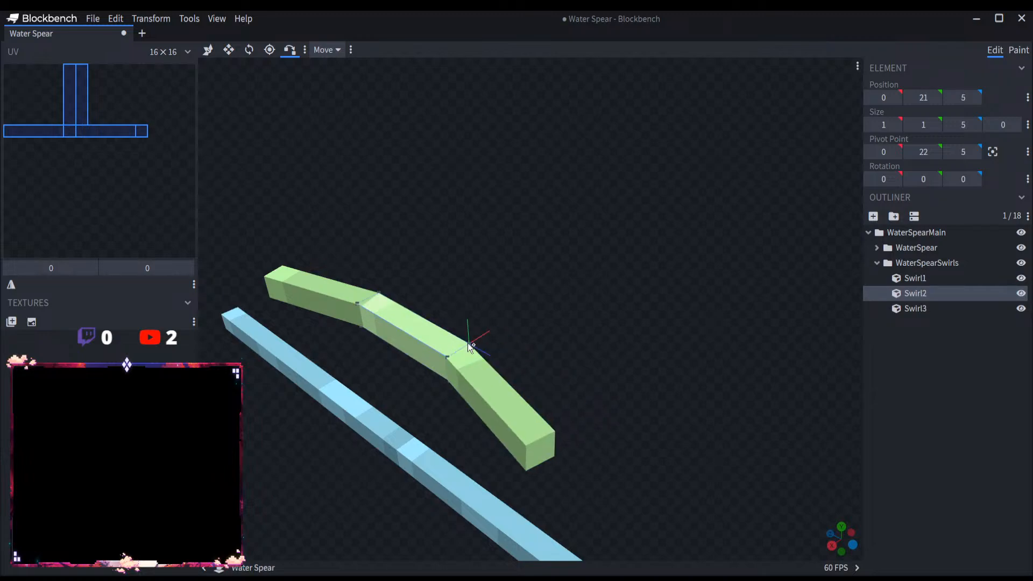
drag(469, 344, 539, 294)
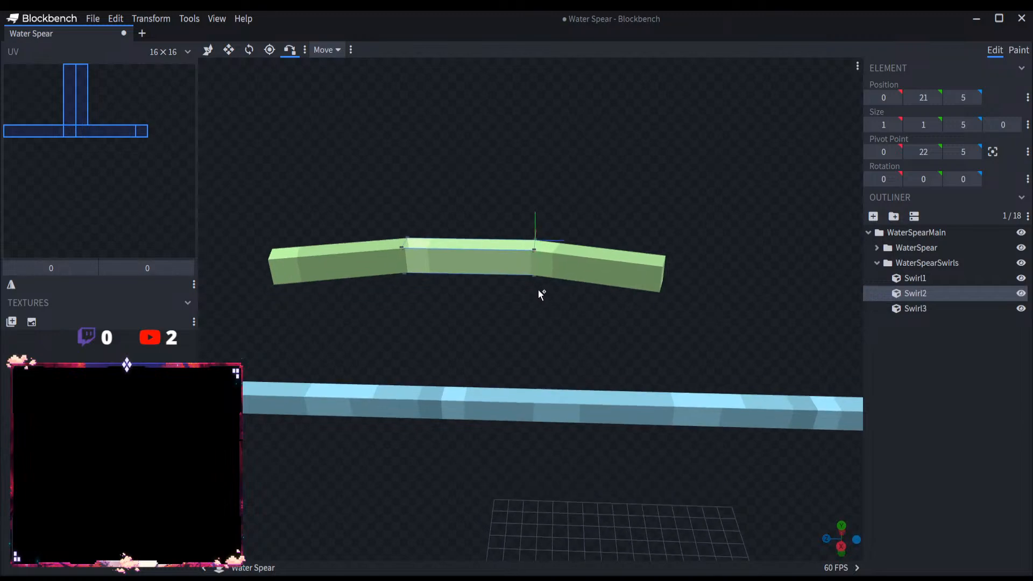
scroll(538, 289, up, 3)
click(249, 49)
scroll(498, 270, down, 4)
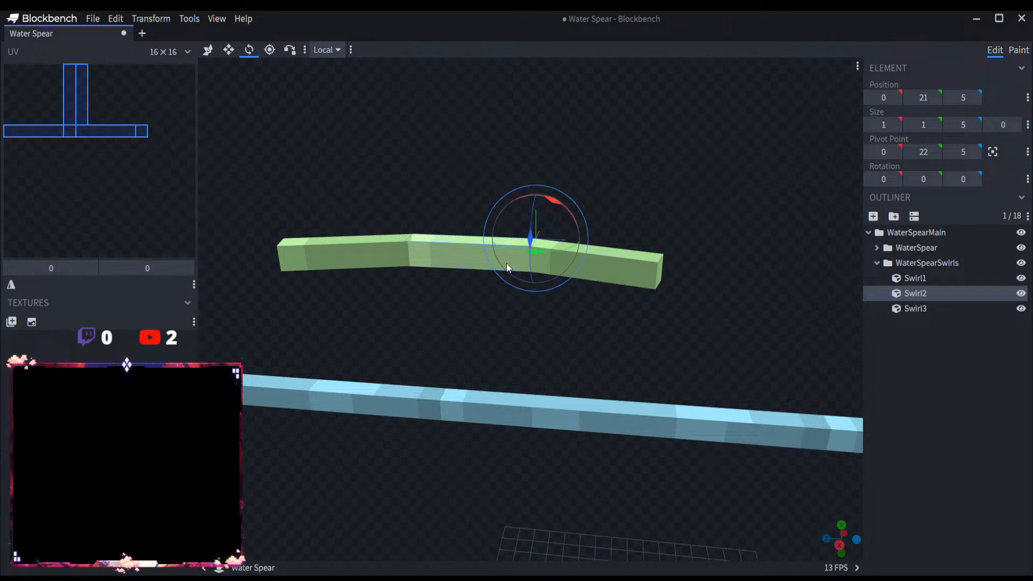
drag(506, 263, 502, 330)
drag(550, 236, 536, 237)
key(ctrl+z)
Step: Set the Y rotation of Swirl1 to -25 degrees and of Swirl3 to 25 degrees
click(673, 263)
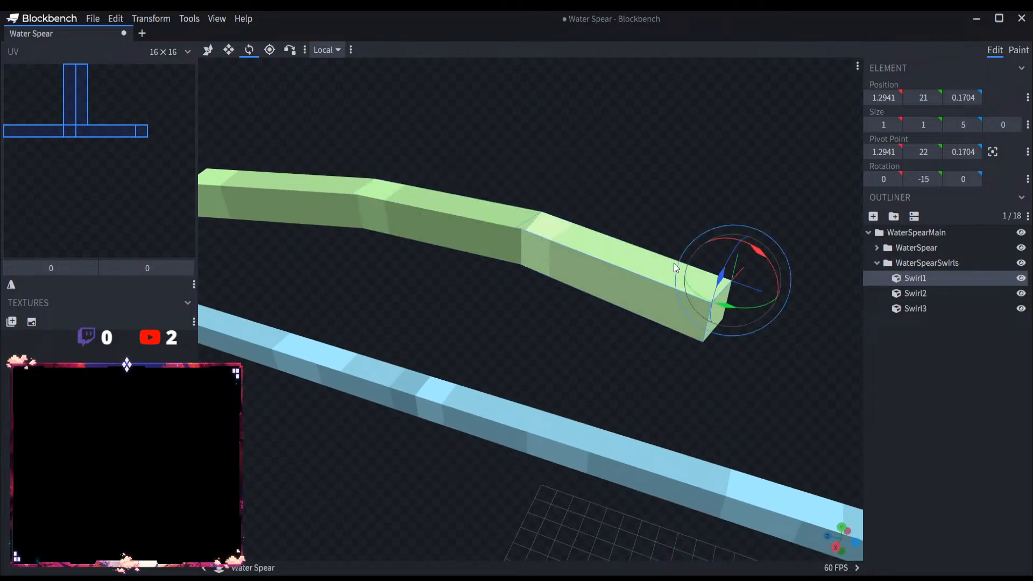
click(932, 182)
text(-2)
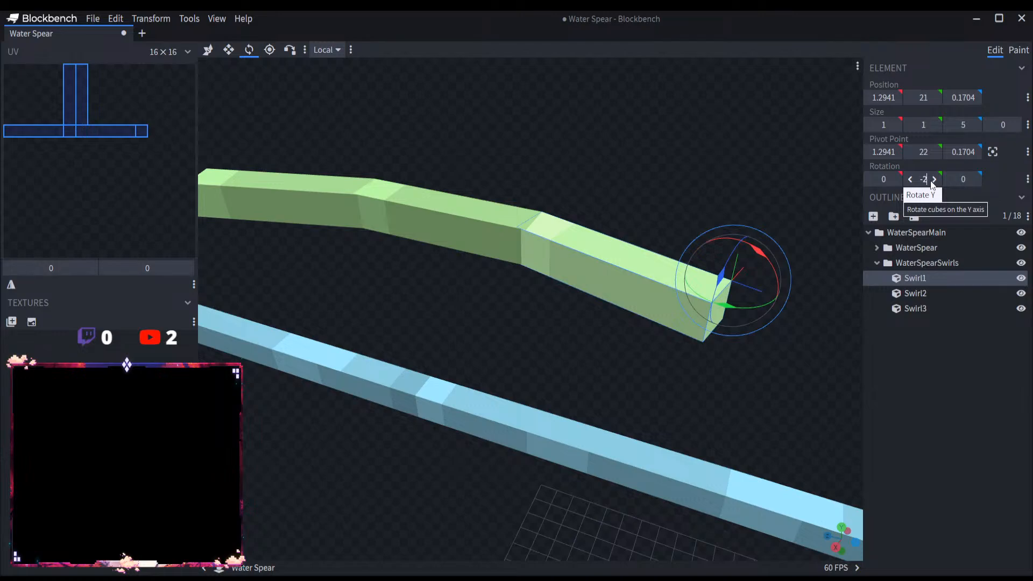
text(5)
click(253, 194)
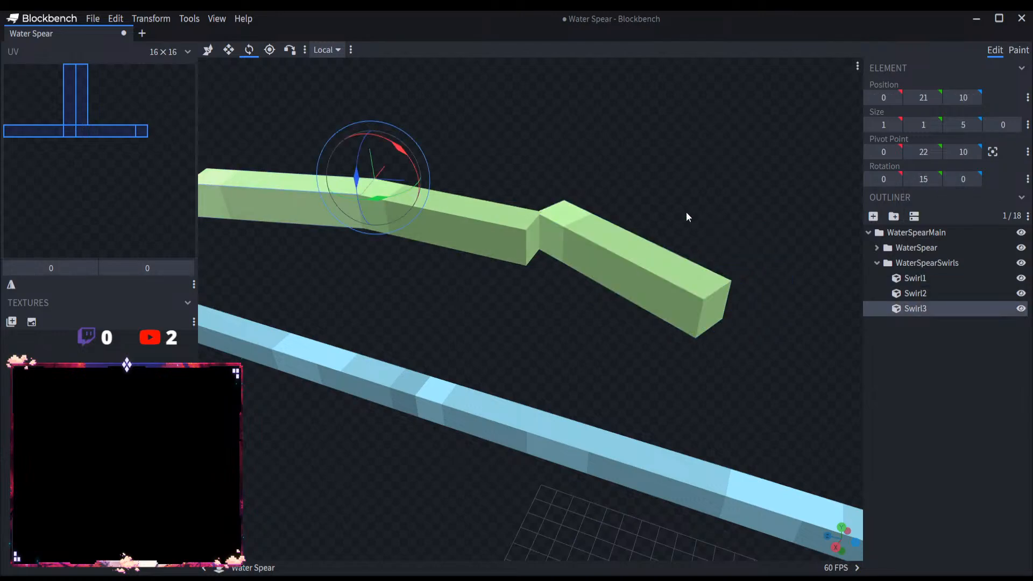
click(921, 181)
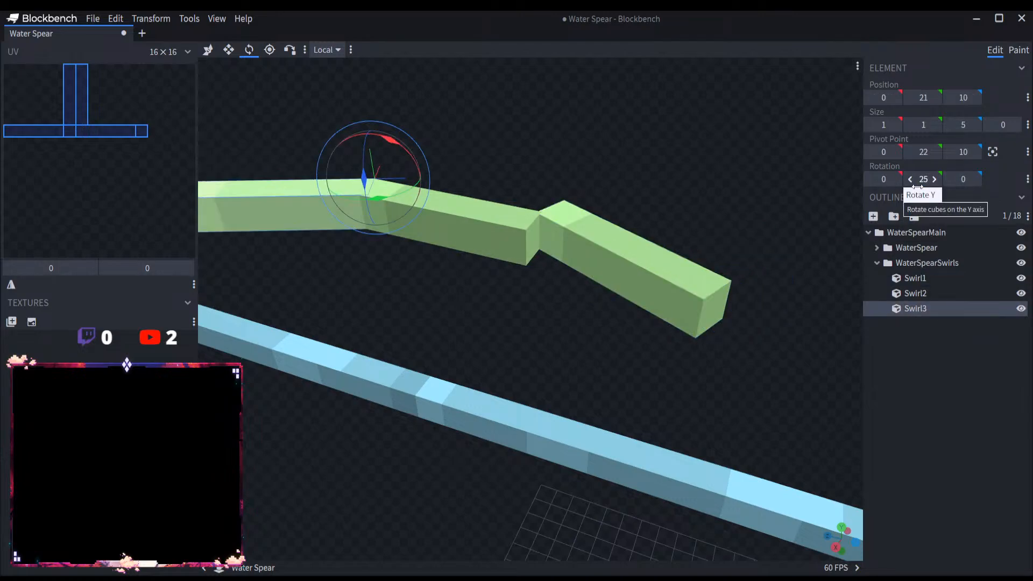
Step: Sharpen the bend of the chain by setting the Y rotation of Swirl3 to 30 degrees and of Swirl1 to -30 degrees
scroll(535, 383, down, 3)
click(538, 384)
click(407, 247)
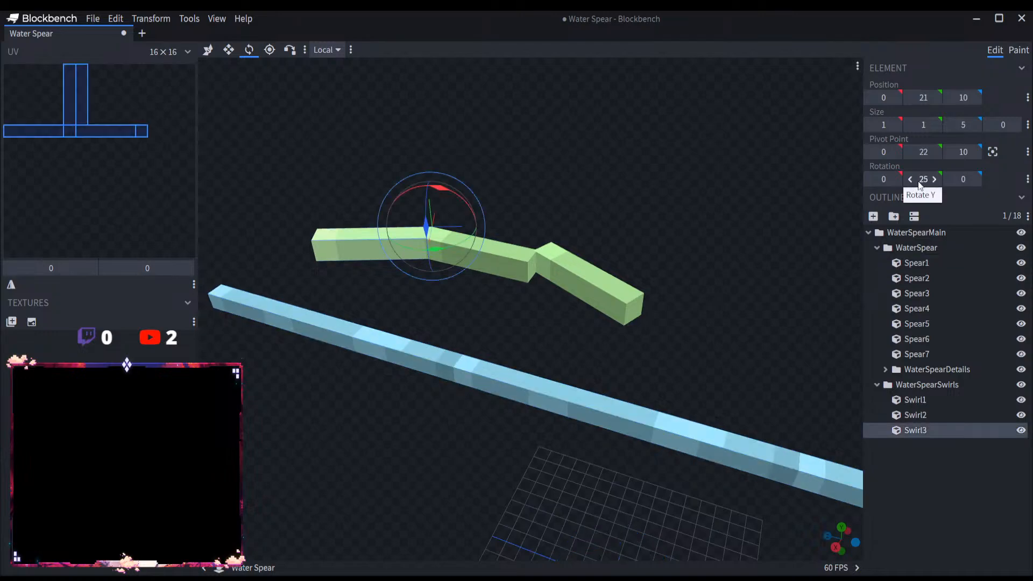
click(920, 180)
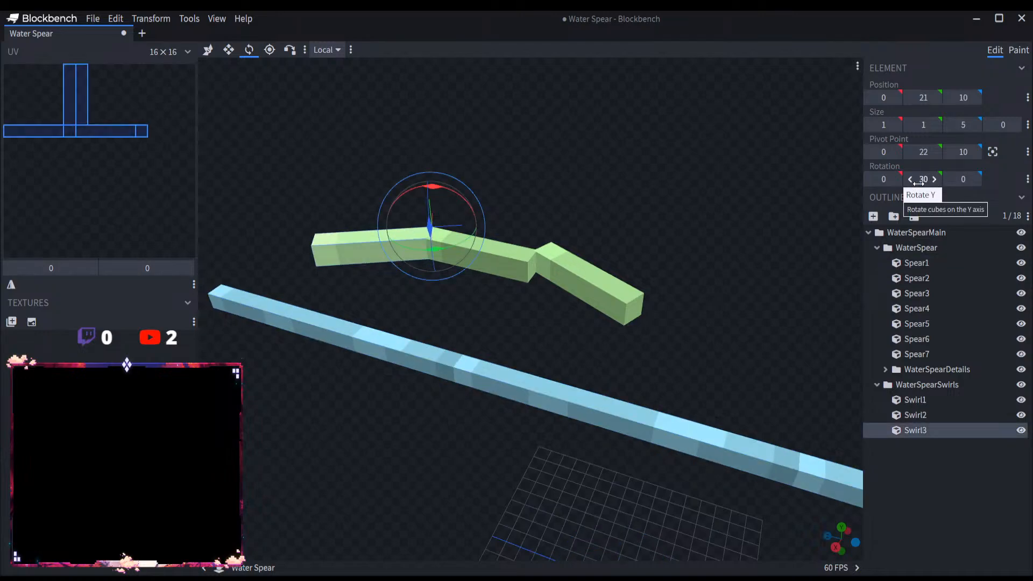
click(583, 292)
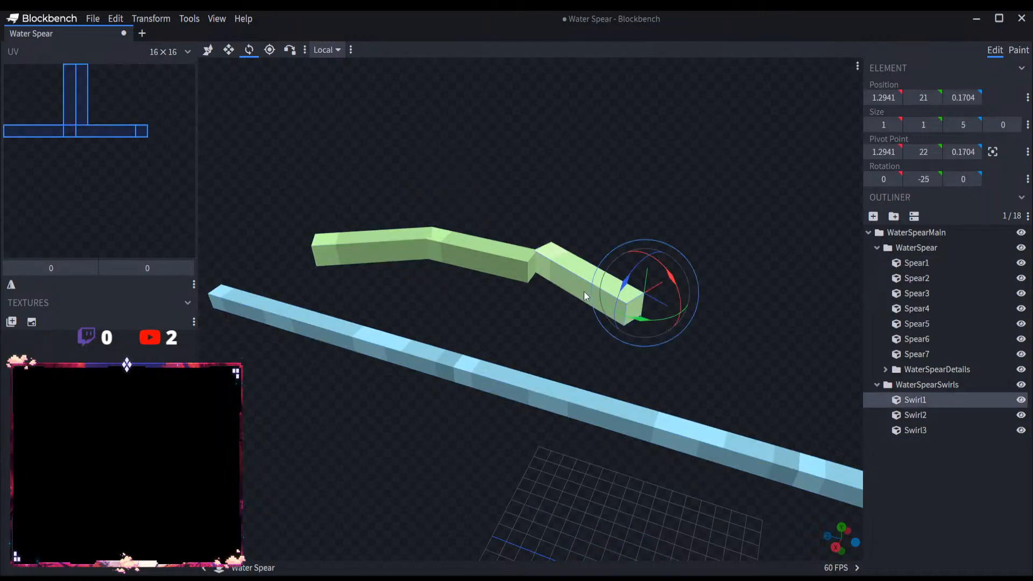
click(923, 185)
text(-3)
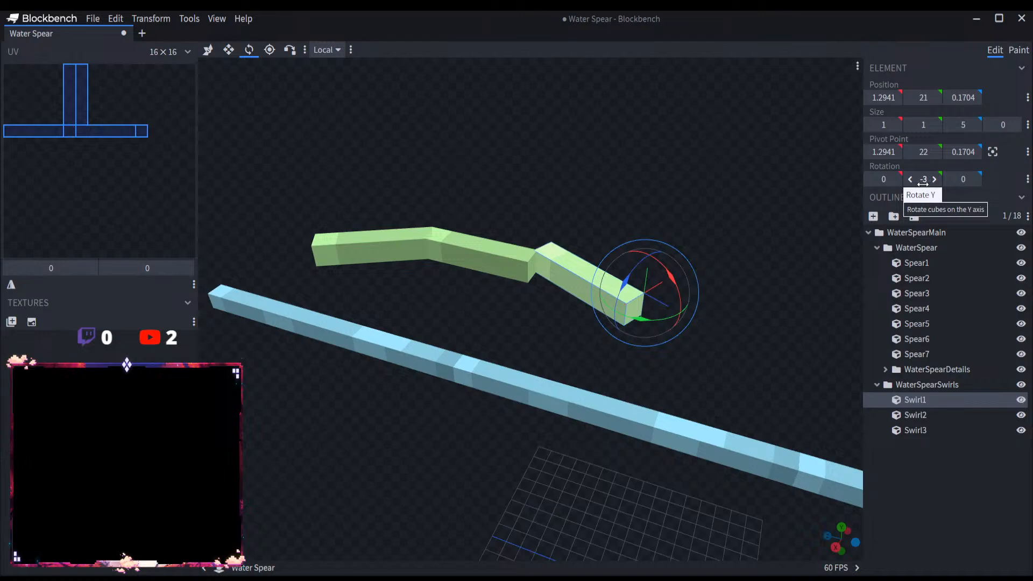
text(0)
key(Return)
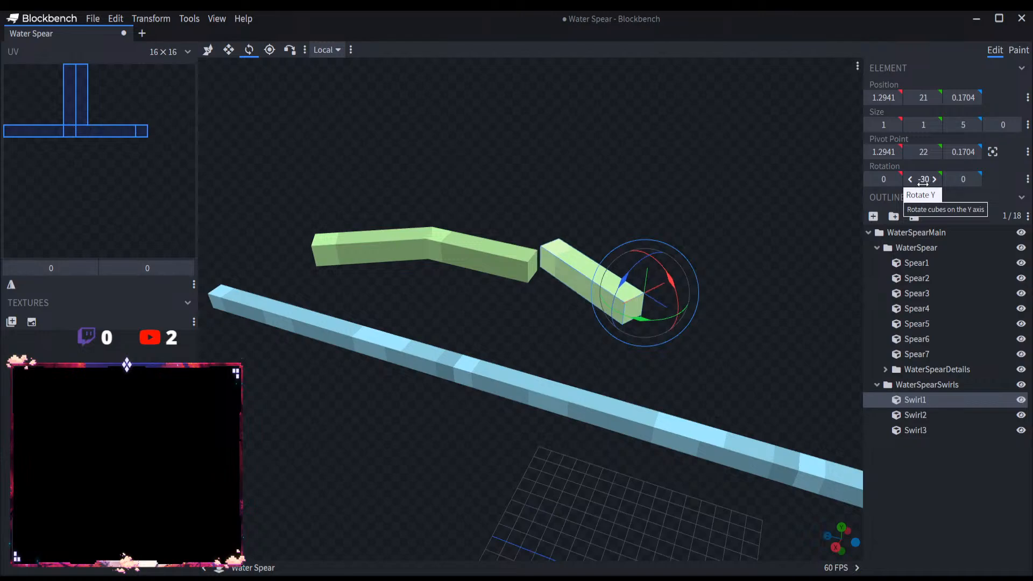
Step: Vertex-snap Swirl1's inner corner onto the facing end corner of Swirl2 to close the gap between them
click(286, 50)
click(538, 254)
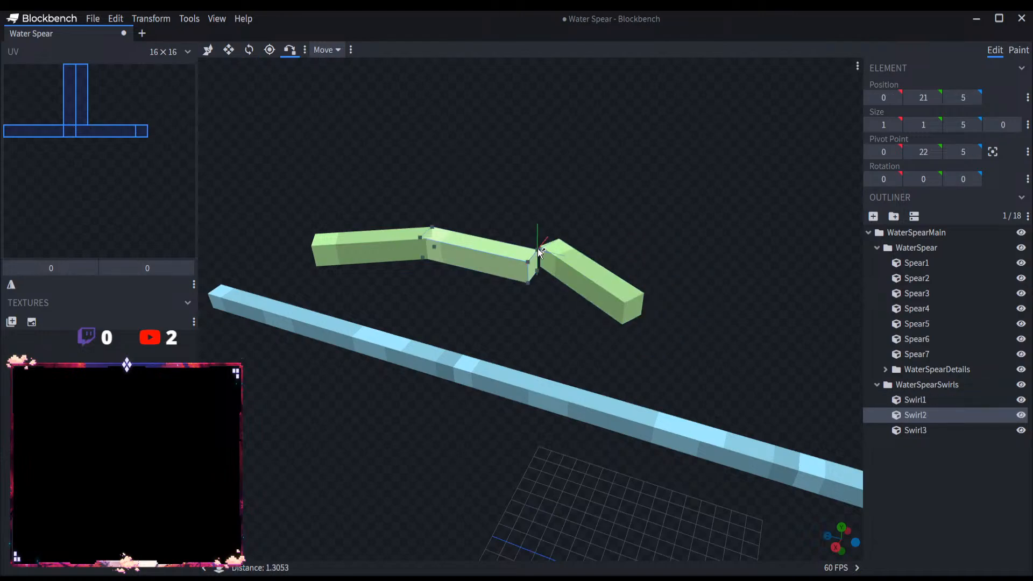
scroll(538, 254, up, 5)
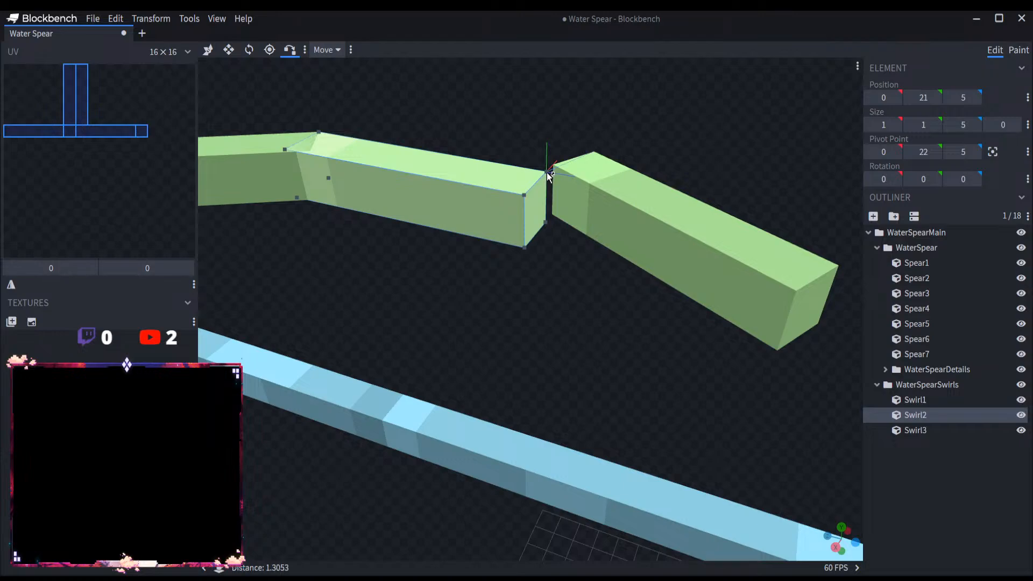
click(207, 49)
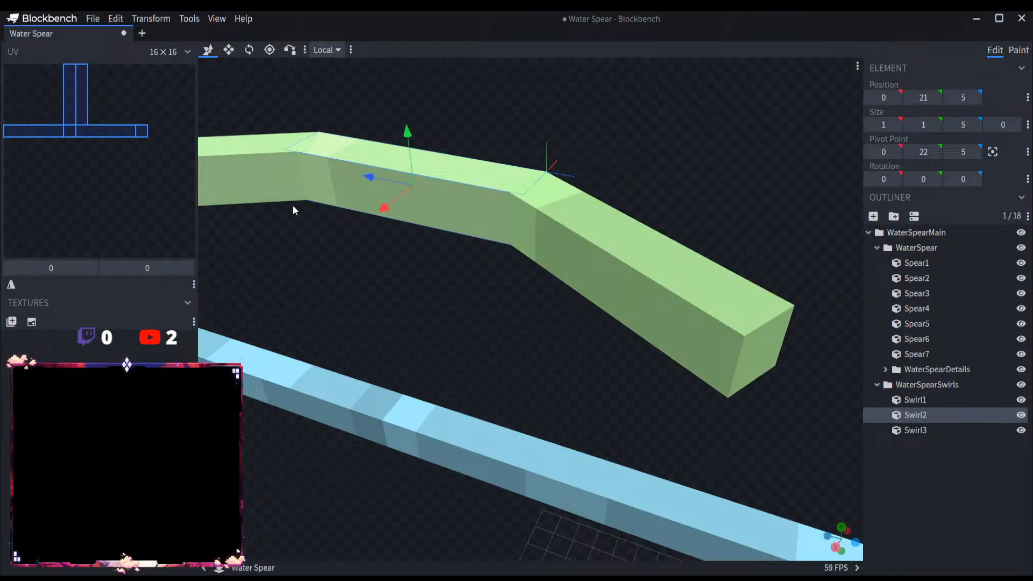
Step: Rotate the whole WaterSpearSwirls group by -90 degrees about the Z axis
scroll(295, 207, down, 3)
click(961, 387)
scroll(702, 416, down, 5)
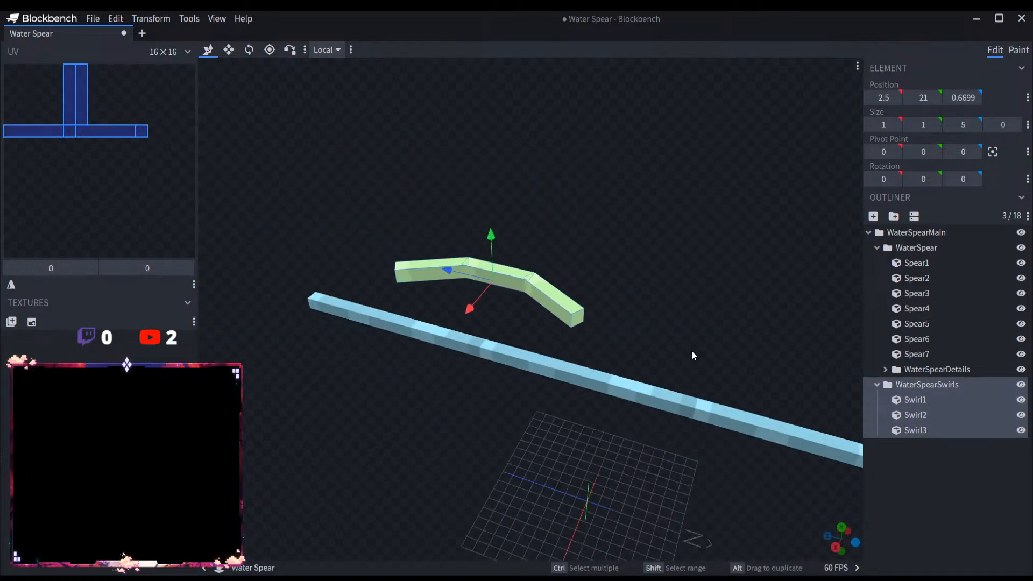
drag(691, 351, 728, 298)
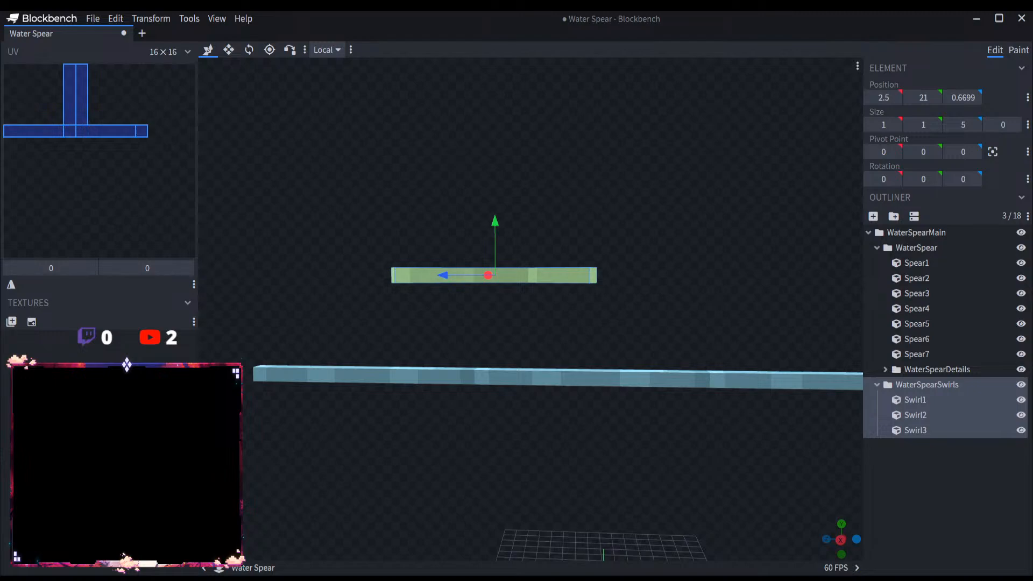
drag(589, 312, 622, 322)
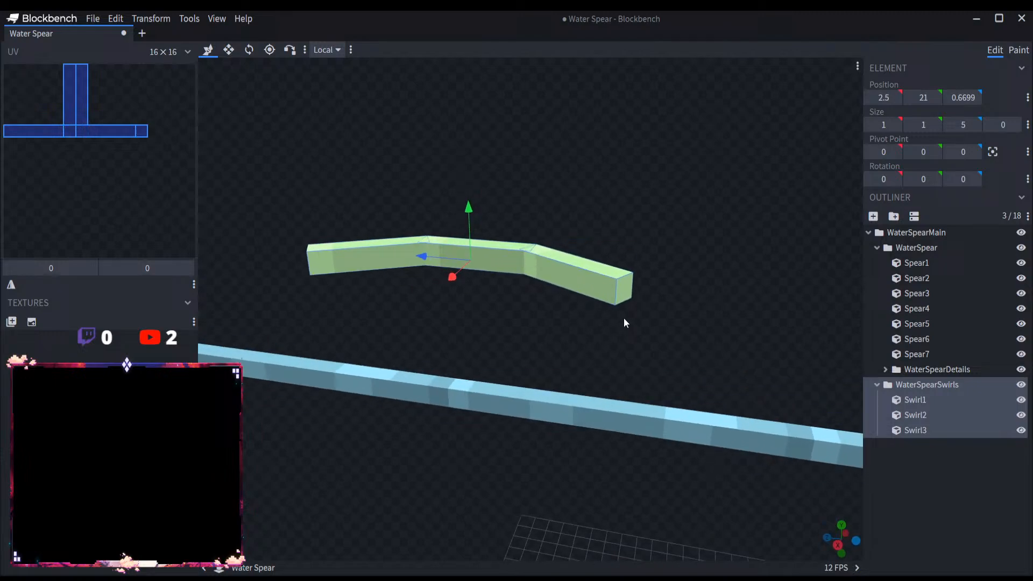
click(249, 49)
scroll(475, 249, down, 5)
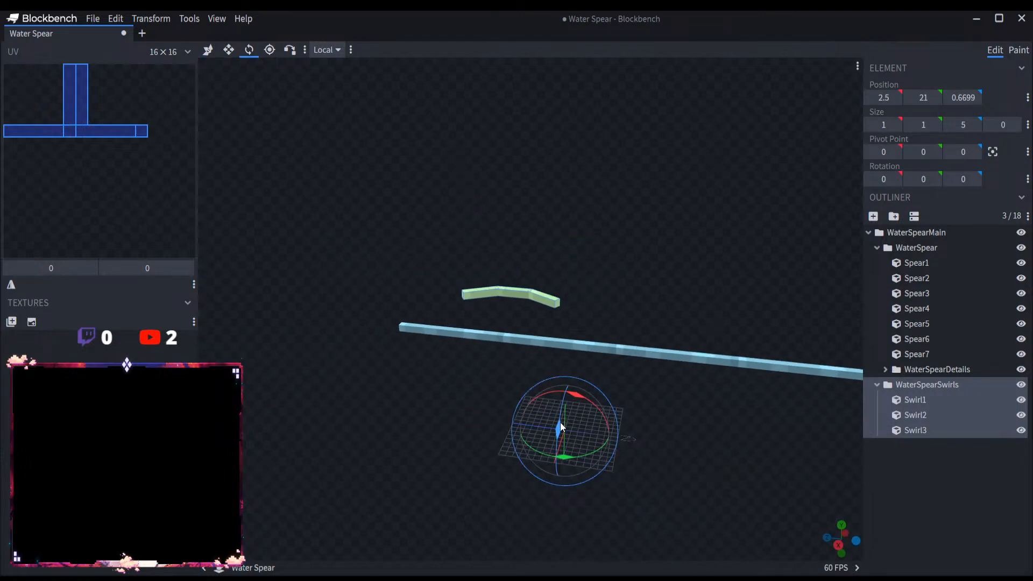
drag(560, 421, 551, 528)
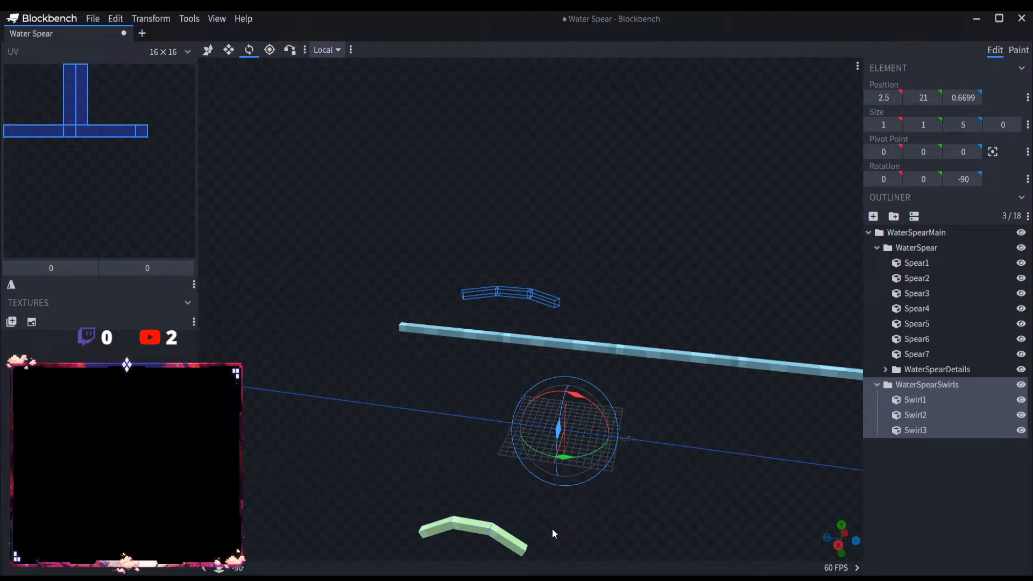
Step: Move the WaterSpearSwirls group up beside the spear shaft, bringing its pivot to X -31 and Y 18
click(207, 49)
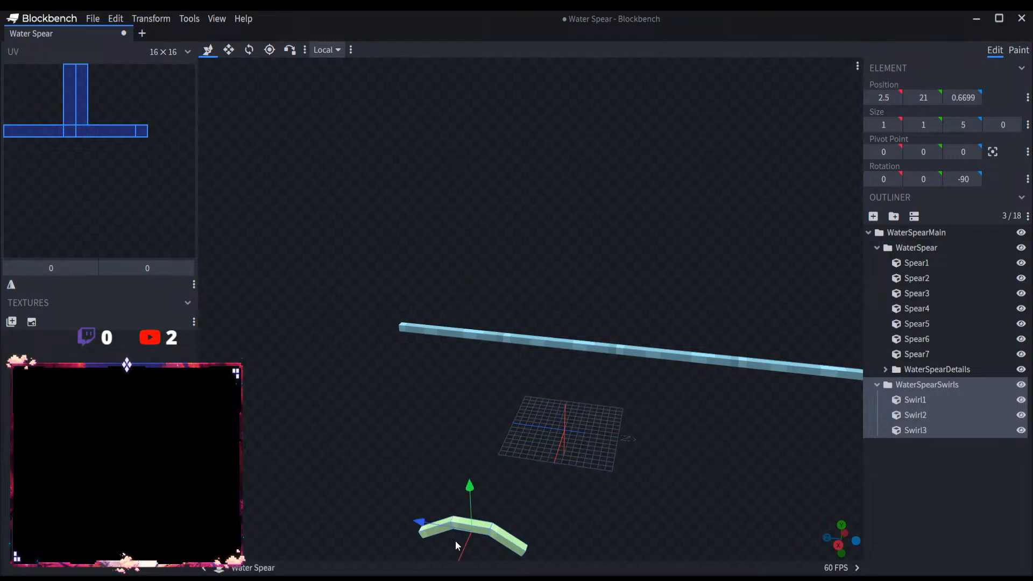
drag(455, 541, 575, 340)
scroll(654, 334, up, 3)
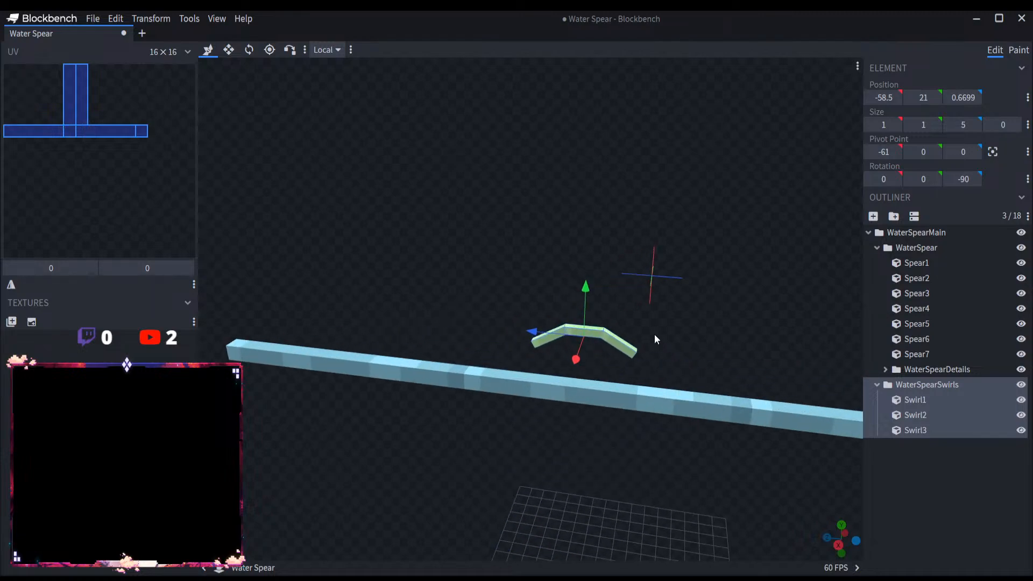
drag(654, 334, 685, 376)
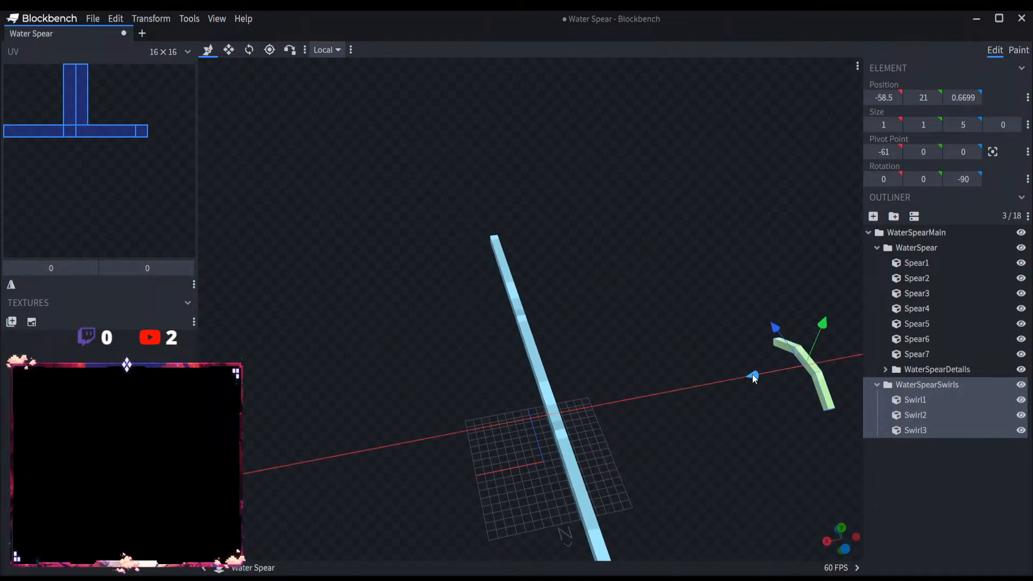
drag(752, 375, 561, 399)
drag(604, 371, 608, 259)
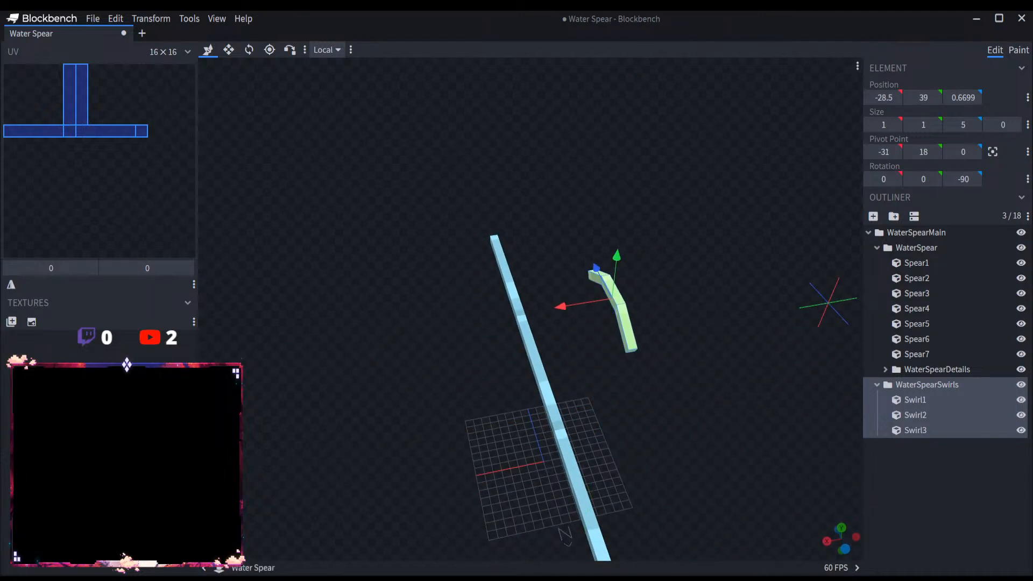
Step: Rotate the WaterSpearSwirls group to -22.5 degrees about the X axis so the arc slants relative to the shaft
scroll(608, 259, up, 3)
click(249, 50)
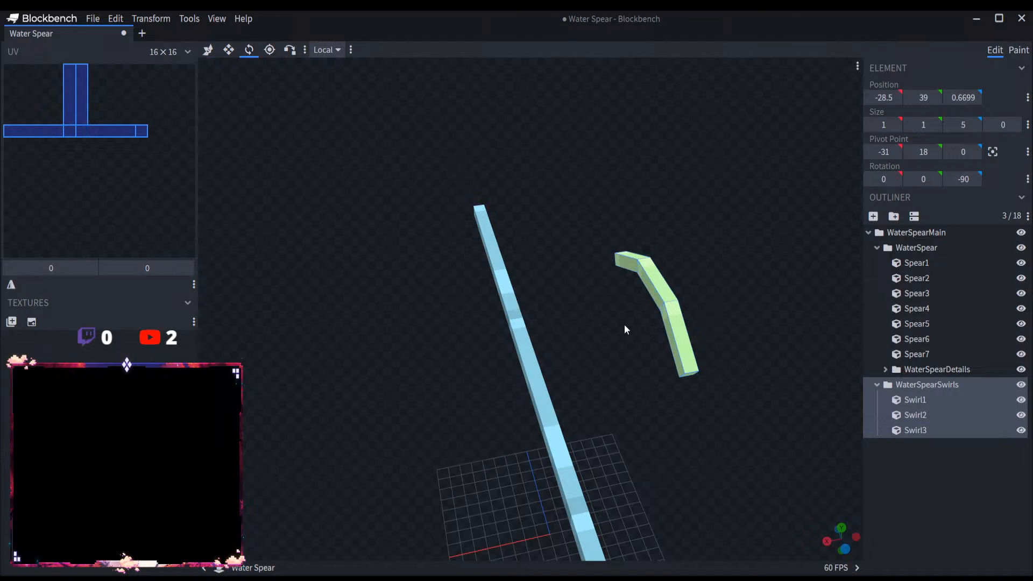
scroll(624, 325, down, 3)
drag(589, 338, 683, 338)
scroll(679, 387, up, 3)
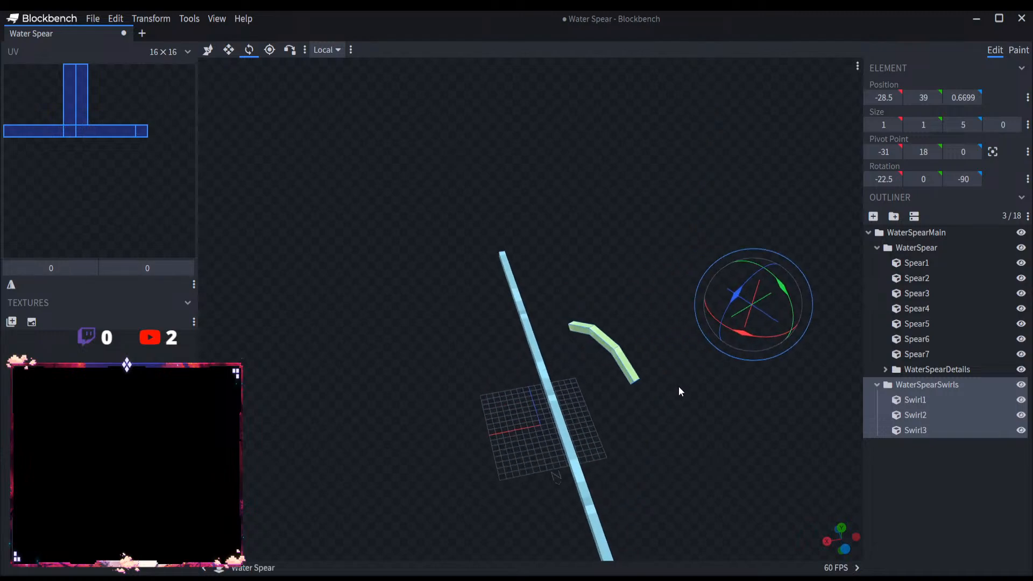
Step: Move the slanted WaterSpearSwirls group along X until it crosses over the shaft, with its pivot at X -22
scroll(606, 367, up, 5)
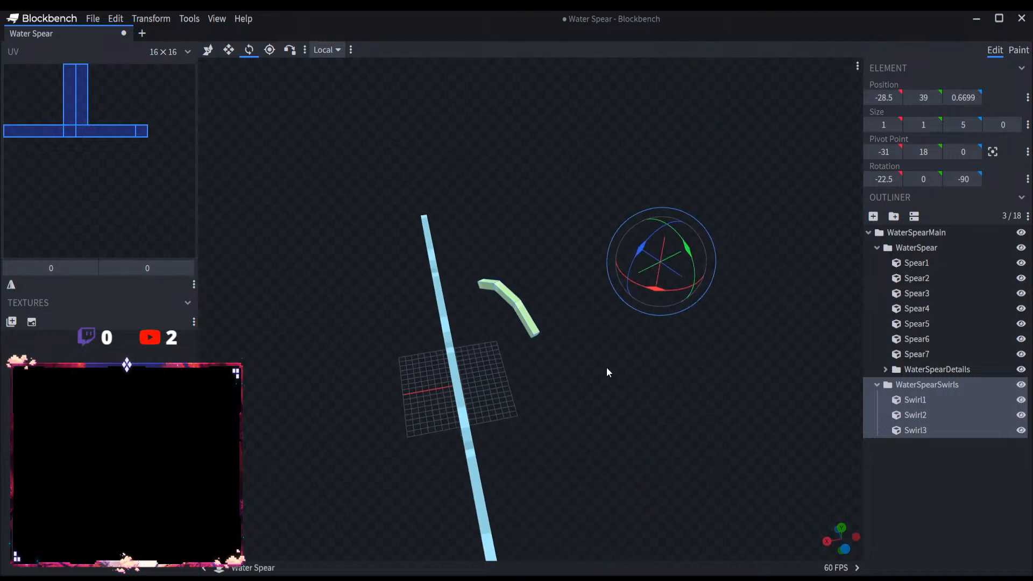
click(211, 52)
drag(415, 280, 225, 300)
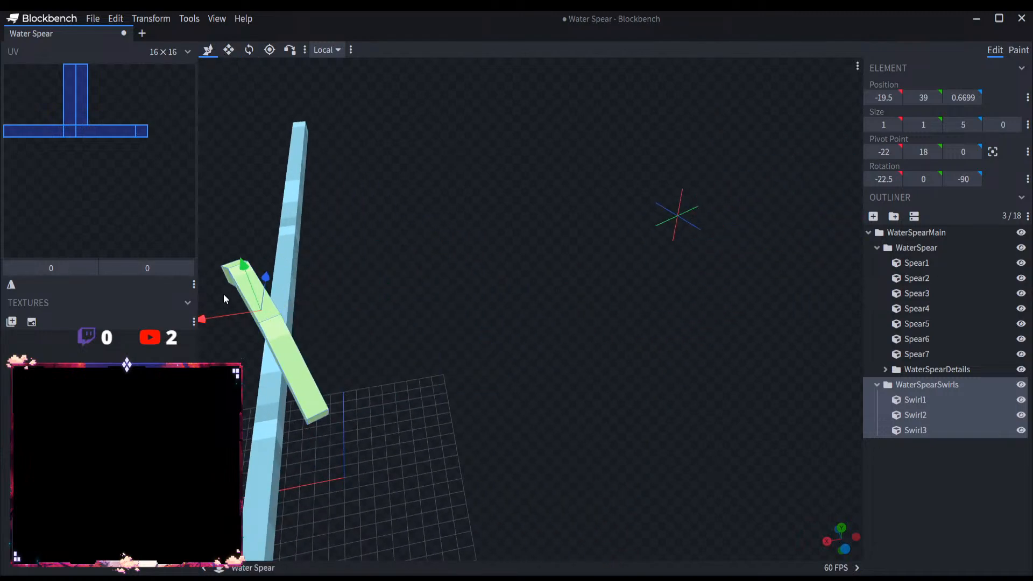
drag(353, 314, 462, 332)
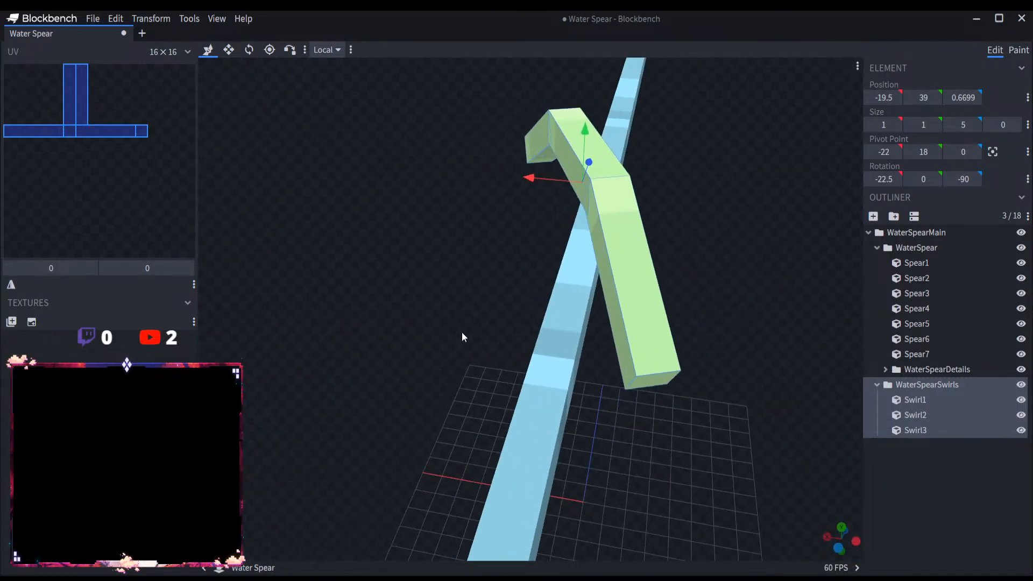
drag(544, 178, 554, 179)
drag(486, 247, 497, 243)
drag(562, 179, 538, 179)
Step: Try to fine-tune the WaterSpearSwirls group's placement by setting its X position to -20
click(885, 97)
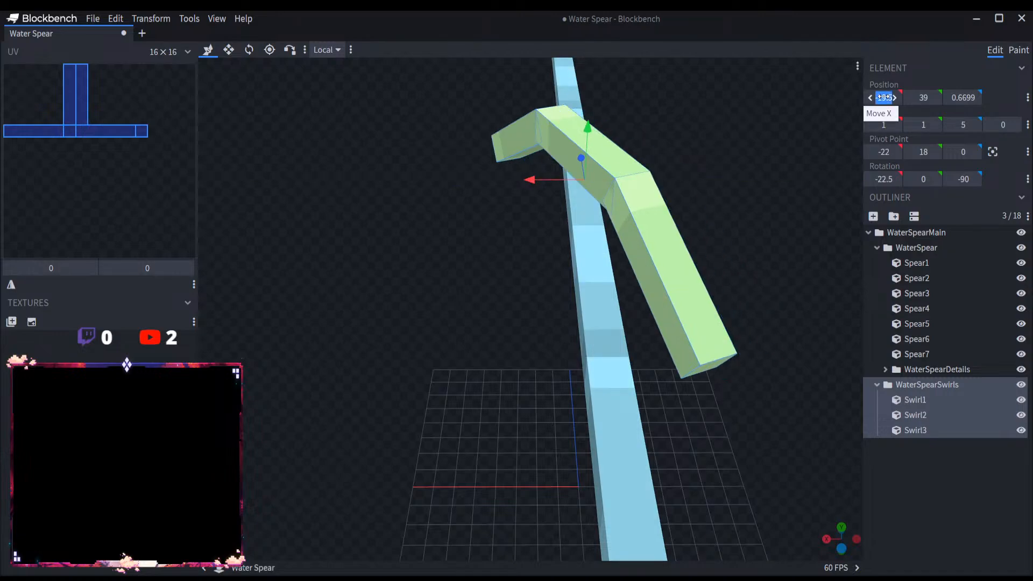
text(-20)
key(Return)
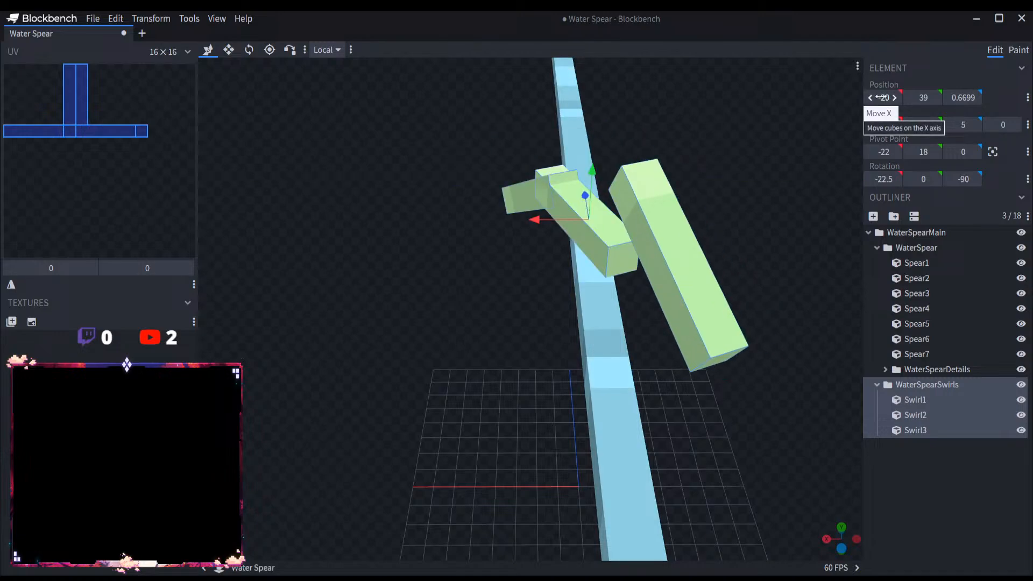
Step: Vertex-snap the inner corners of Swirl3 and Swirl1 onto the matching end corners of Swirl2 to rejoin the chain
click(589, 222)
drag(636, 273, 582, 194)
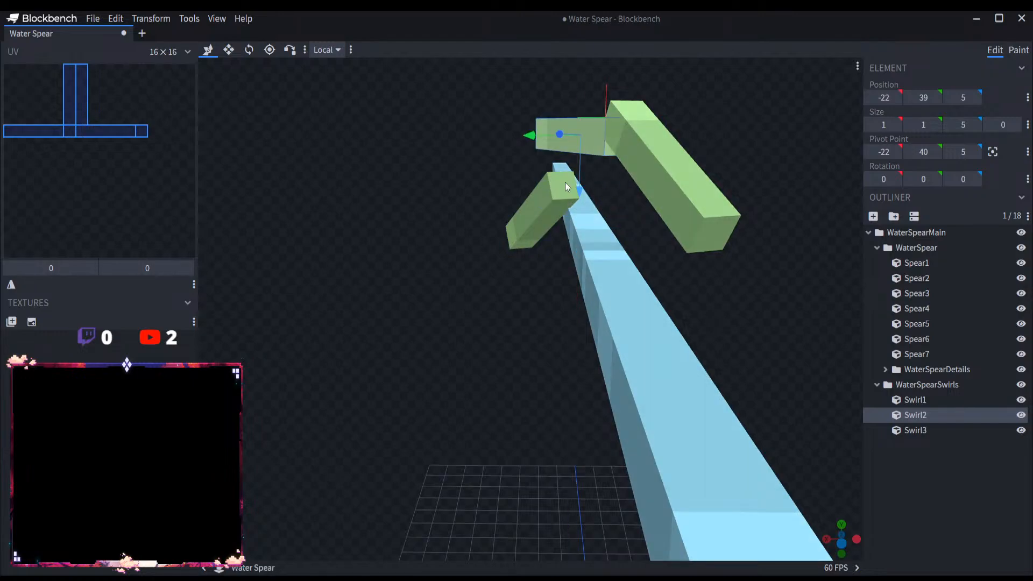
click(565, 183)
drag(529, 273, 637, 325)
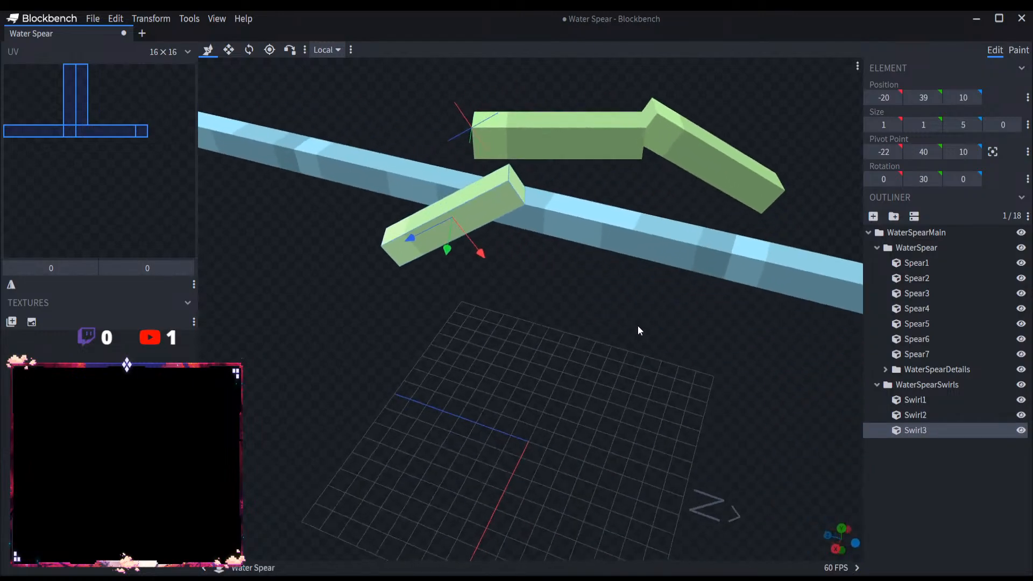
click(290, 49)
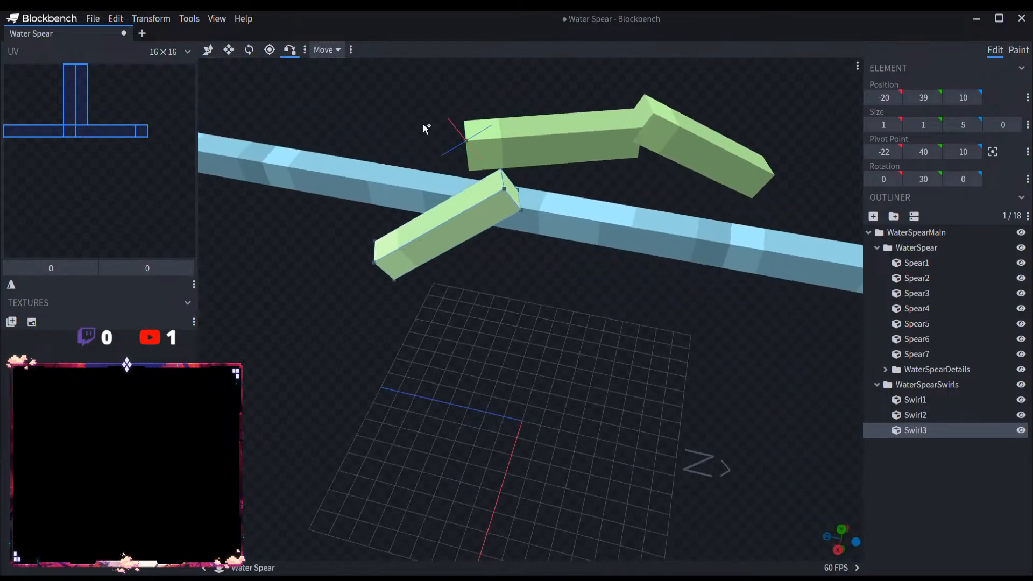
click(496, 166)
click(466, 140)
click(667, 121)
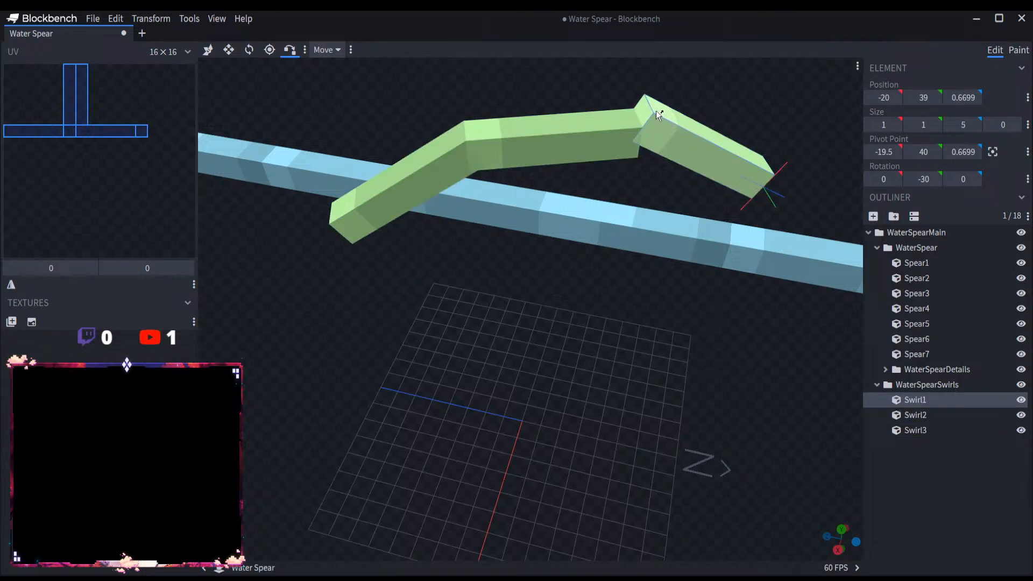
click(639, 125)
click(209, 50)
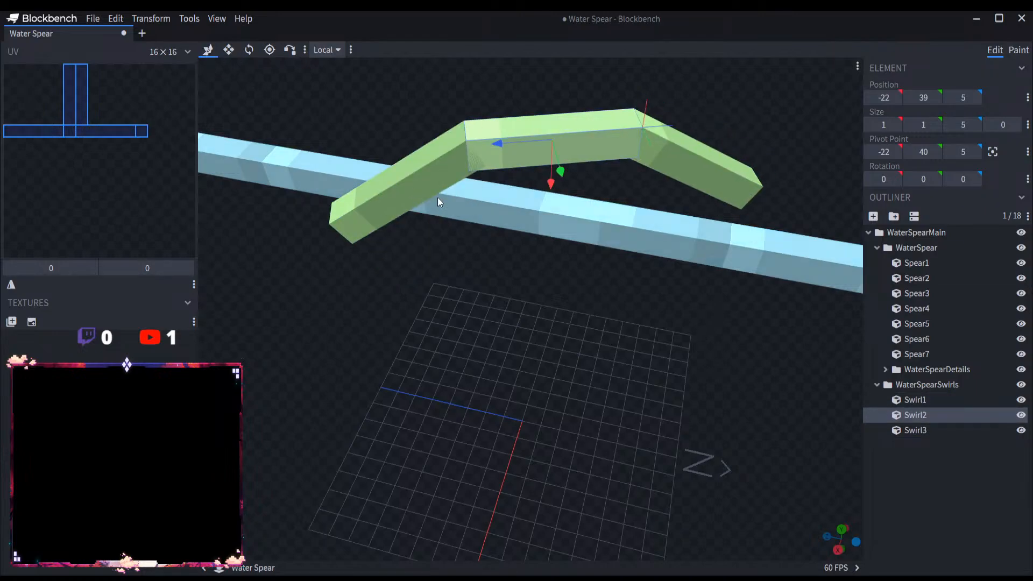
Step: Shorten all three pieces in the WaterSpearSwirls group to a length of 4 along Z
click(438, 198)
scroll(377, 252, down, 2)
click(892, 387)
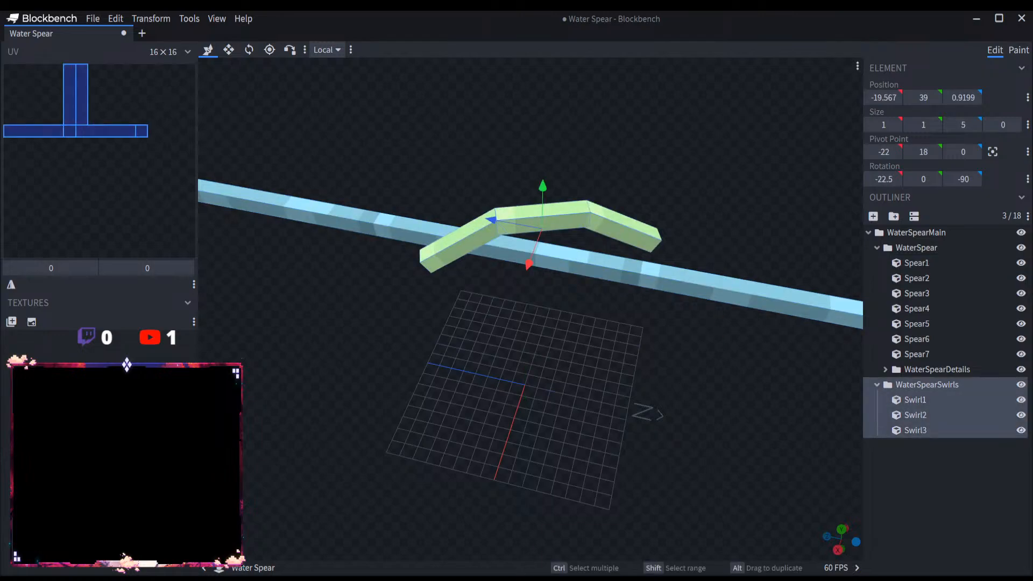
drag(585, 476, 541, 315)
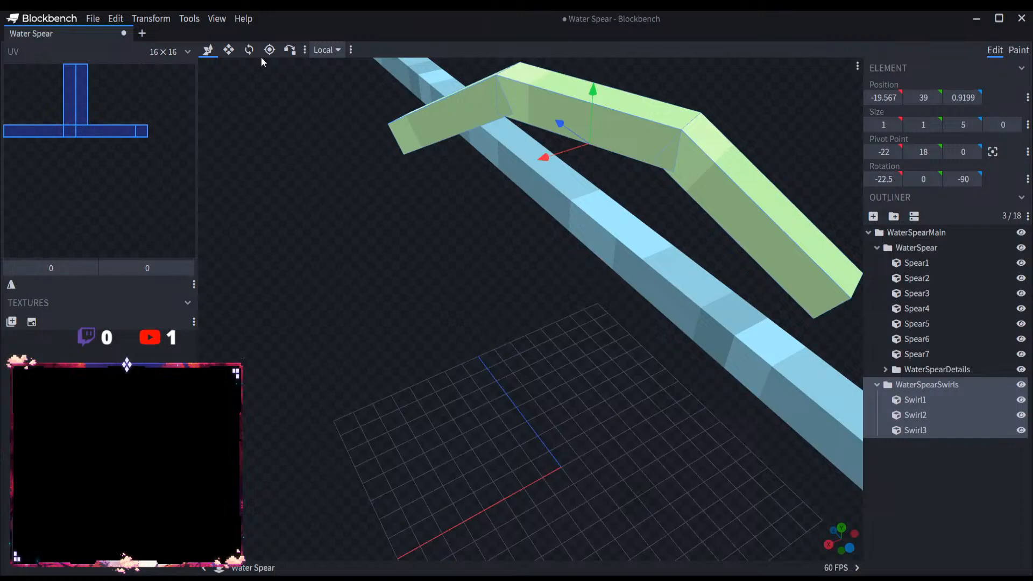
click(229, 49)
drag(564, 133, 481, 94)
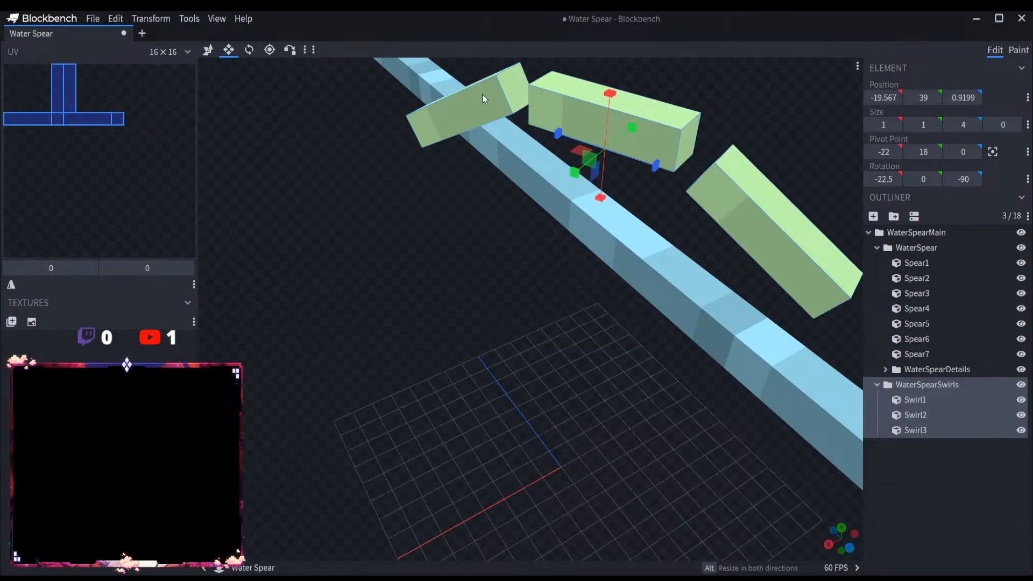
Step: Vertex-snap the shortened Swirl3 and Swirl1 back onto the end corners of Swirl2 to close the gaps in the arc
click(481, 94)
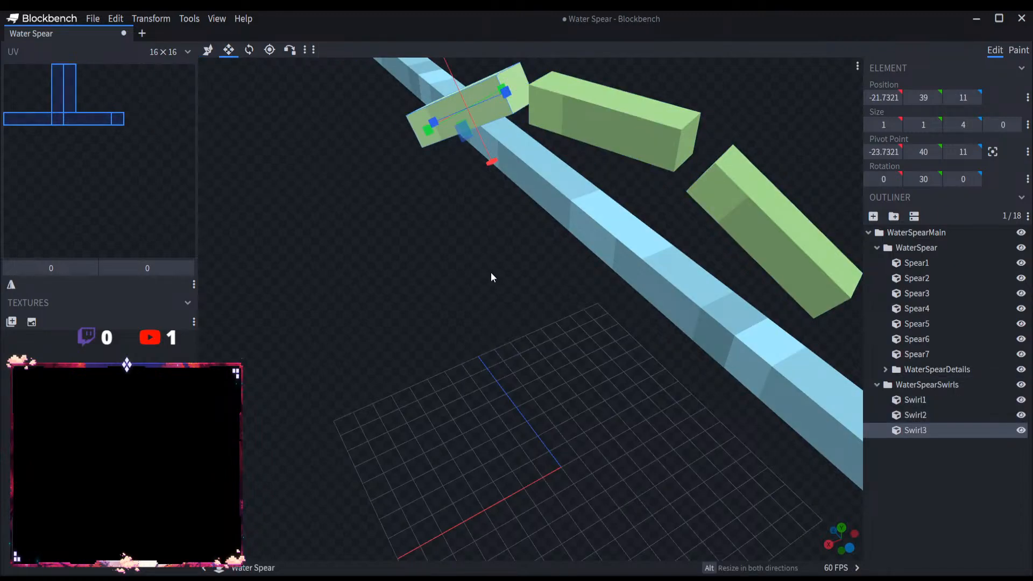
drag(490, 277, 368, 198)
click(290, 49)
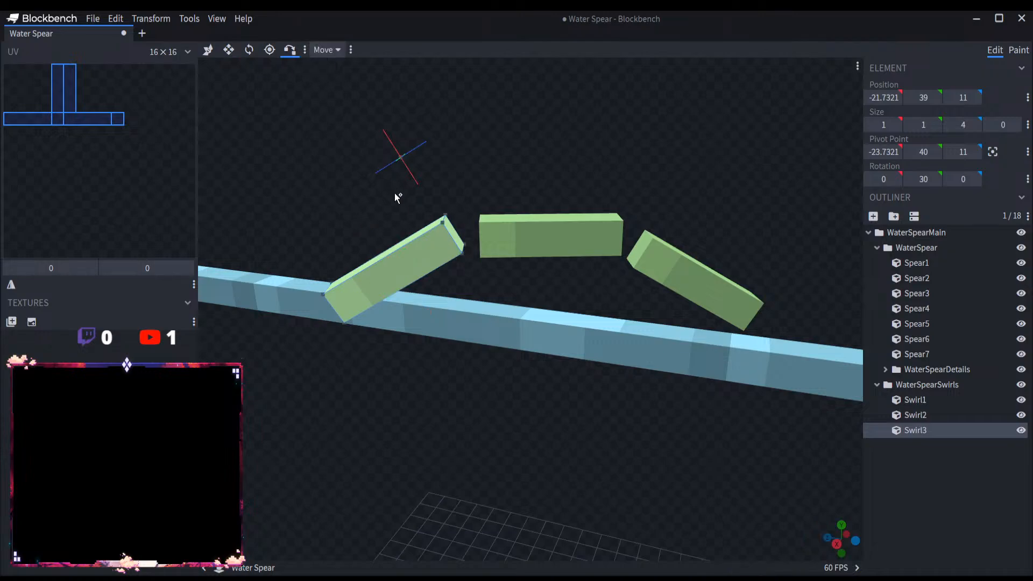
click(442, 221)
click(485, 221)
click(480, 222)
click(660, 250)
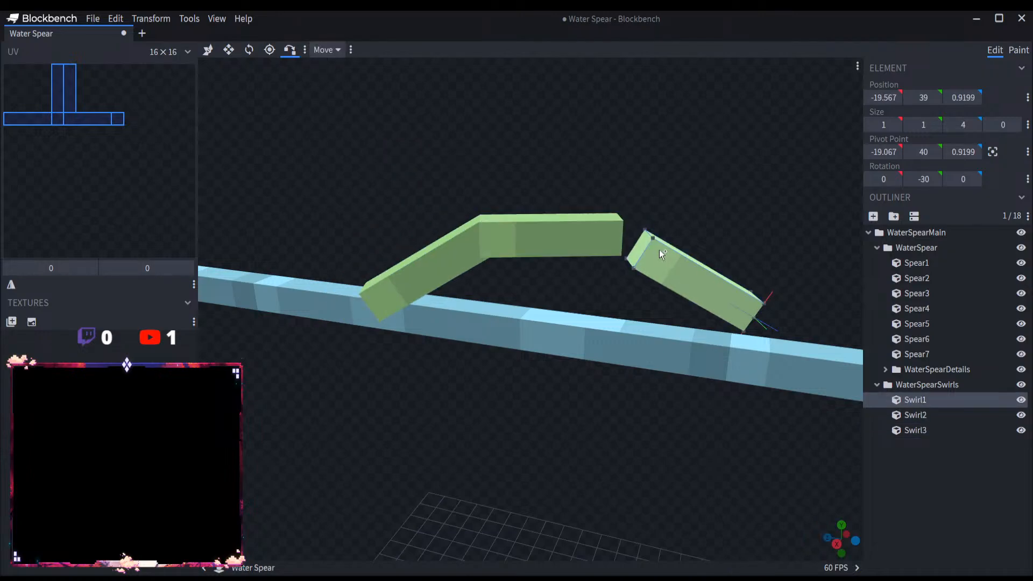
click(653, 235)
click(620, 221)
click(623, 222)
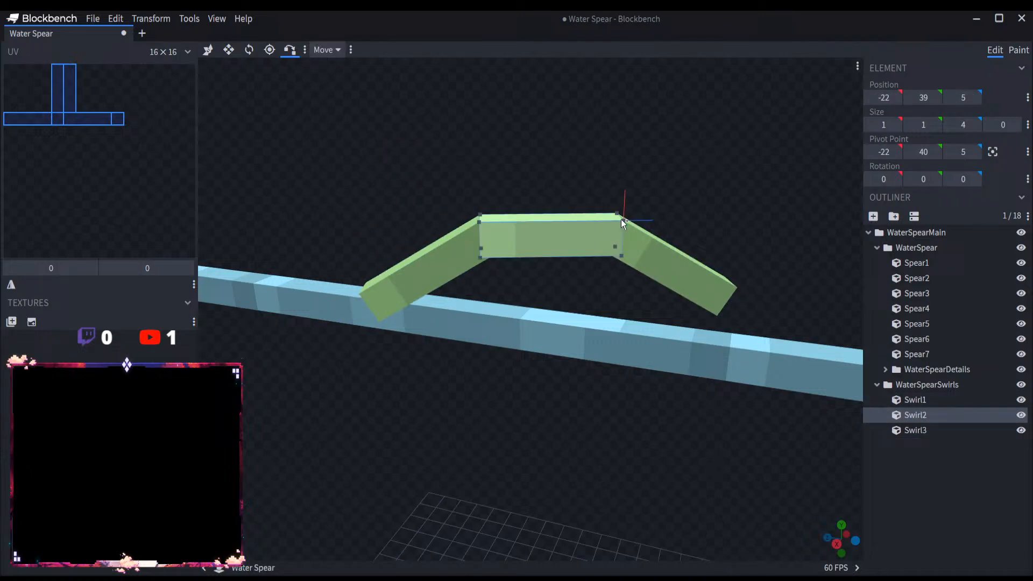
Step: Examine the shortened WaterSpearSwirls arc against the spear's shaft from several angles and distances
click(208, 50)
drag(320, 233, 771, 353)
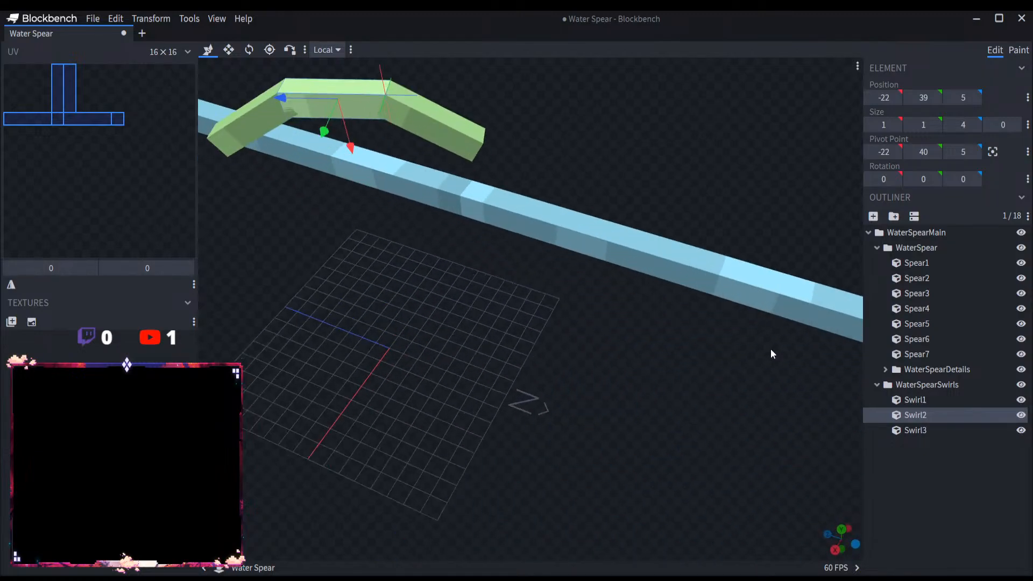
click(921, 387)
right_drag(395, 315, 508, 369)
scroll(507, 368, up, 5)
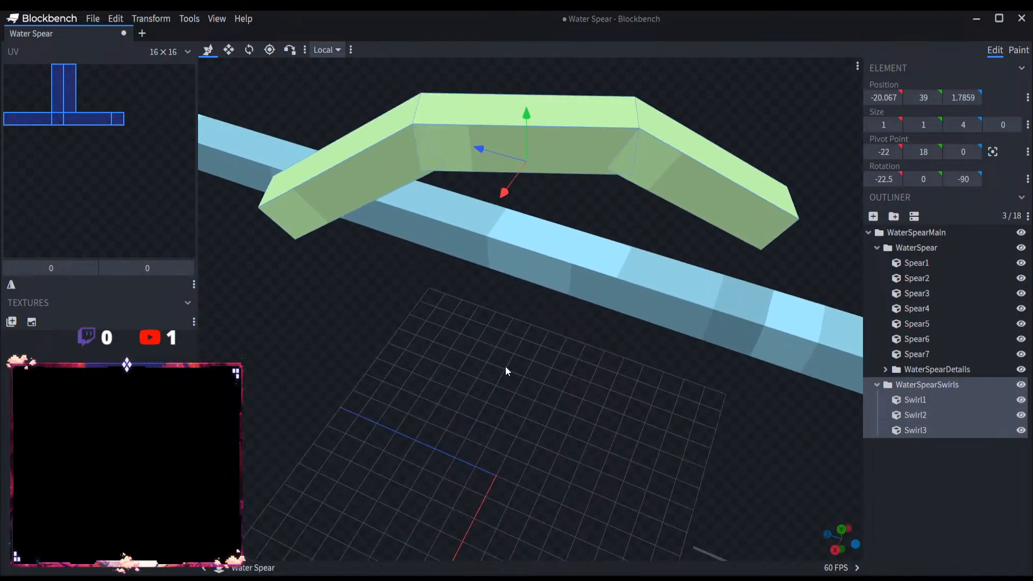
scroll(484, 343, down, 4)
scroll(484, 345, down, 2)
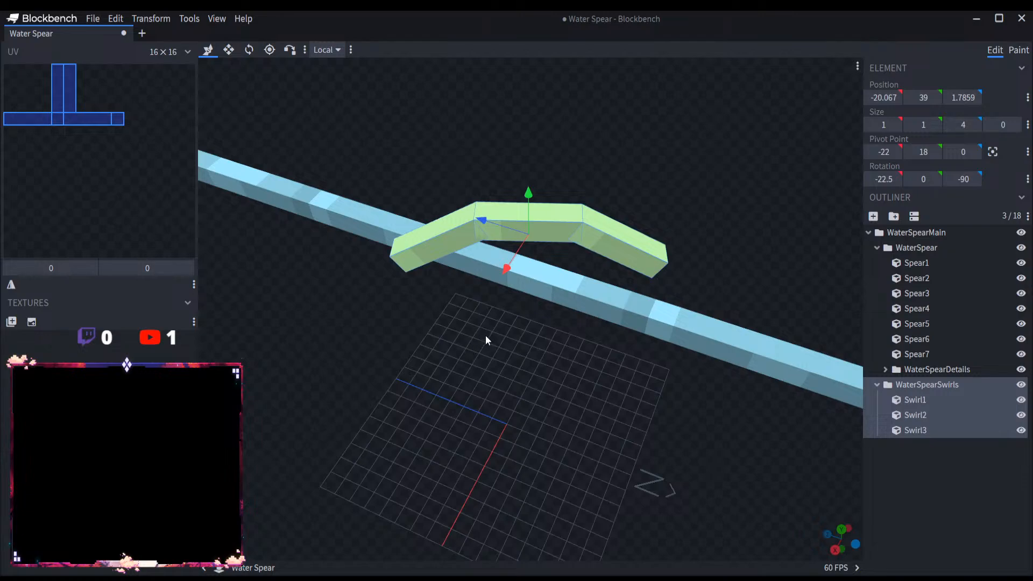
scroll(485, 335, up, 5)
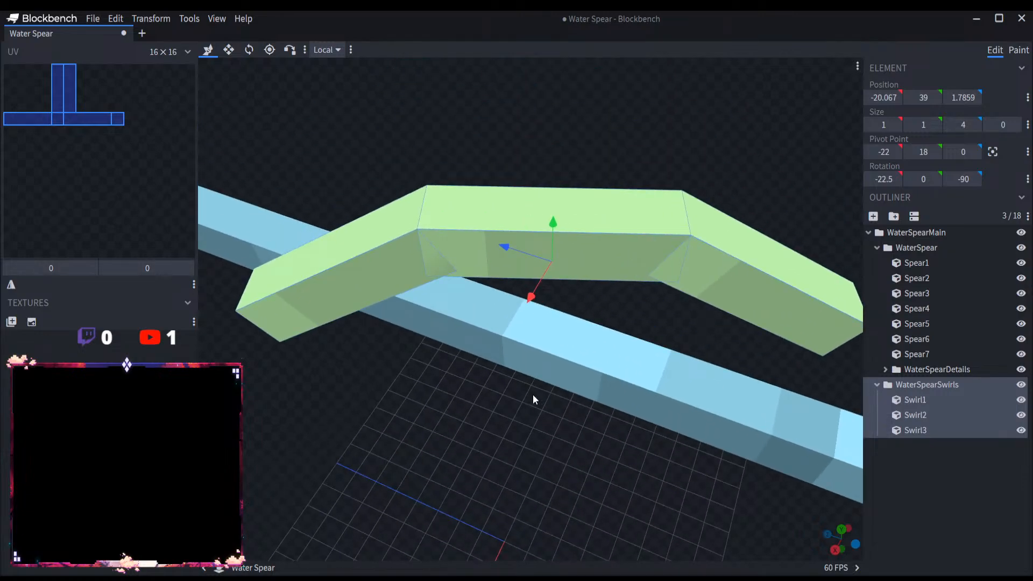
scroll(532, 395, down, 5)
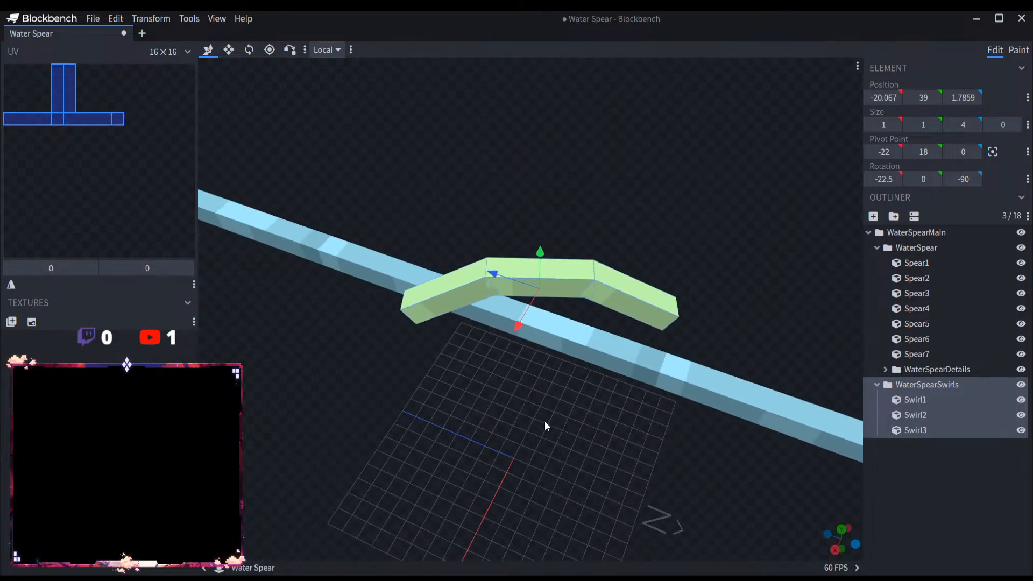
drag(546, 425, 487, 408)
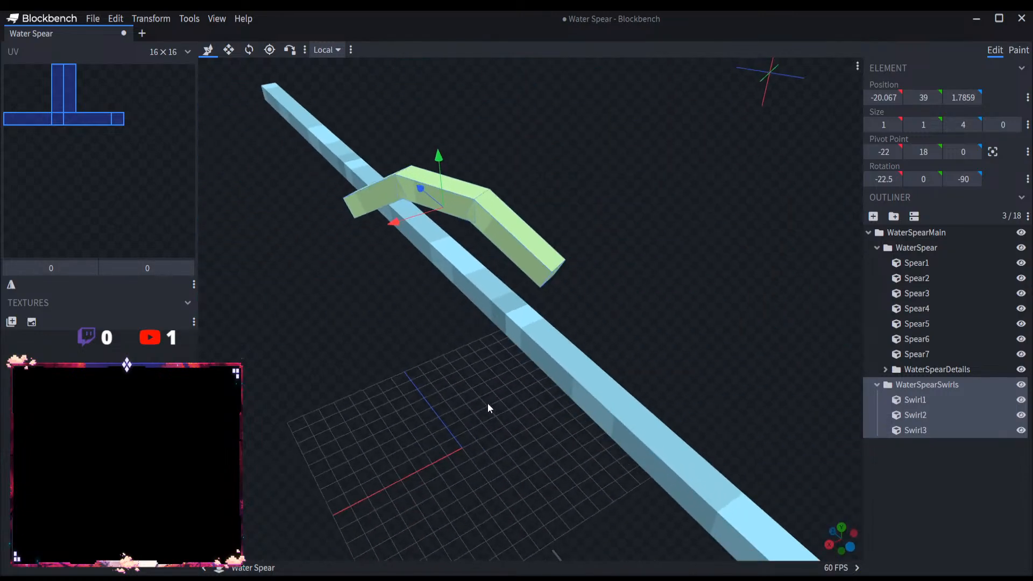
Step: Paste a copy of Swirl1, Swirl2 and Swirl3 into the WaterSpearSwirls group
click(932, 403)
shift+click(936, 429)
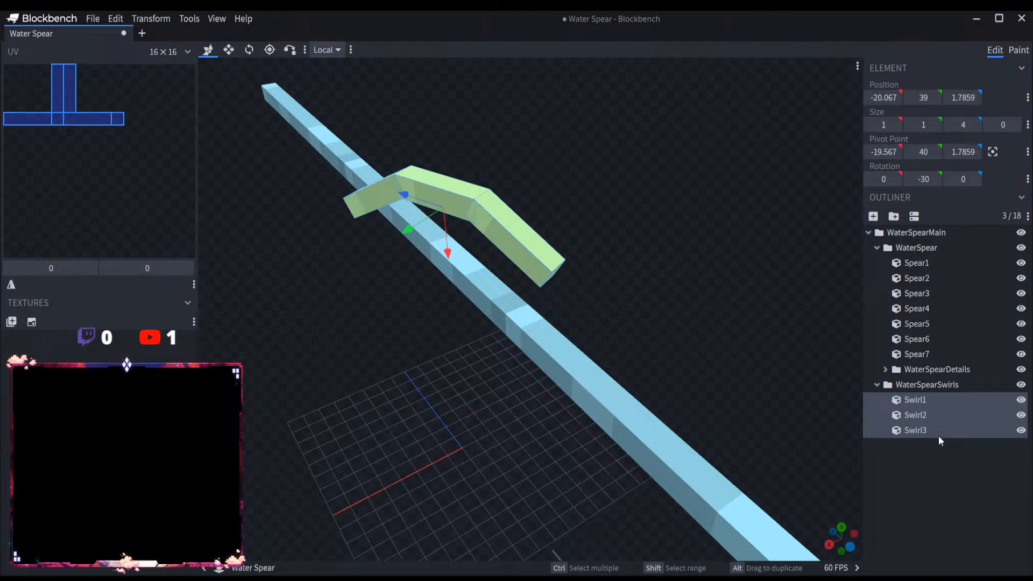
click(935, 384)
key(ctrl+v)
Step: Group the first set of Swirl1, Swirl2 and Swirl3 inside WaterSpearSwirls and name the group SwirlG1
click(938, 445)
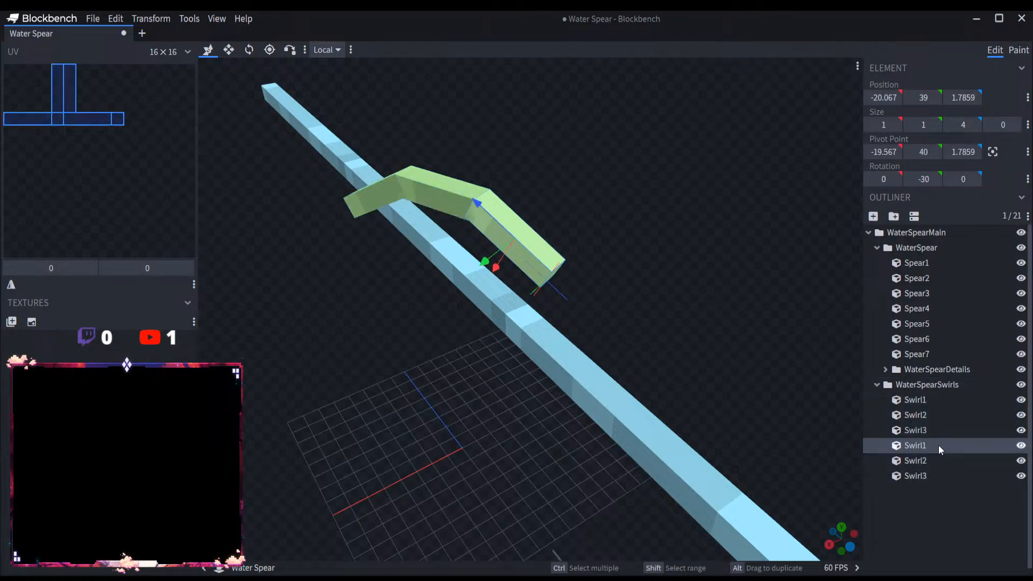
click(932, 405)
shift+click(932, 430)
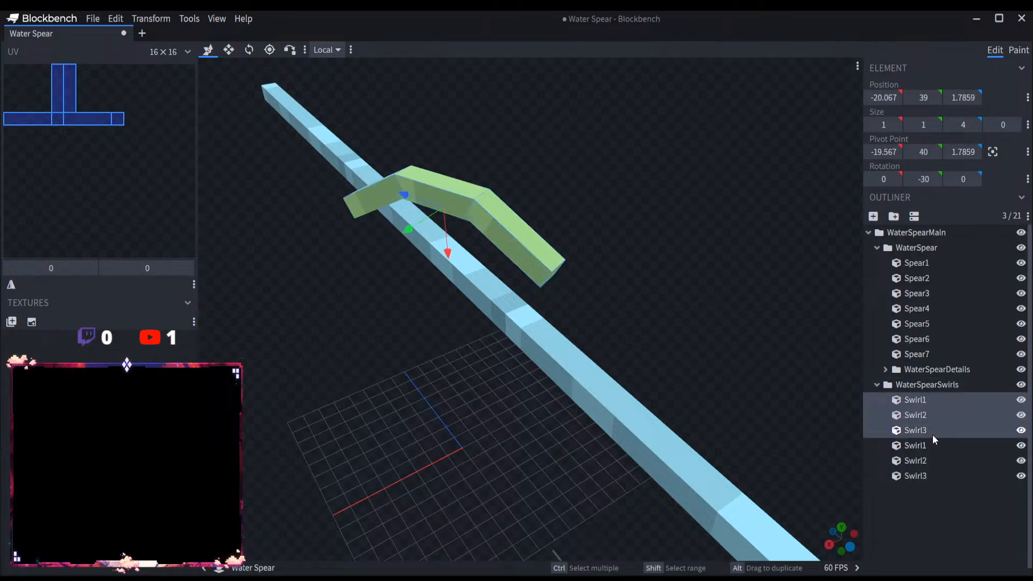
click(893, 216)
double_click(933, 399)
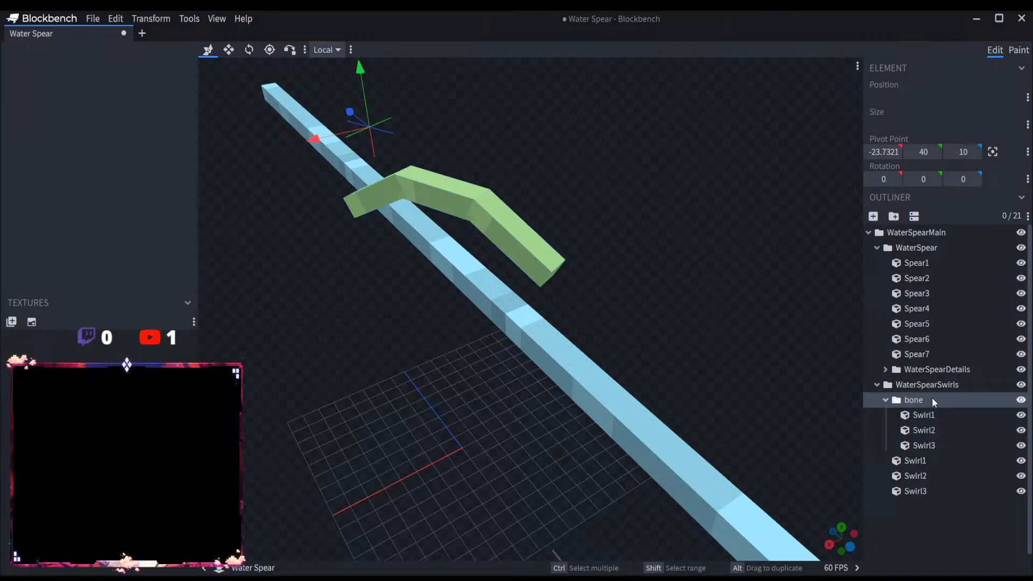
text(SwirlG1)
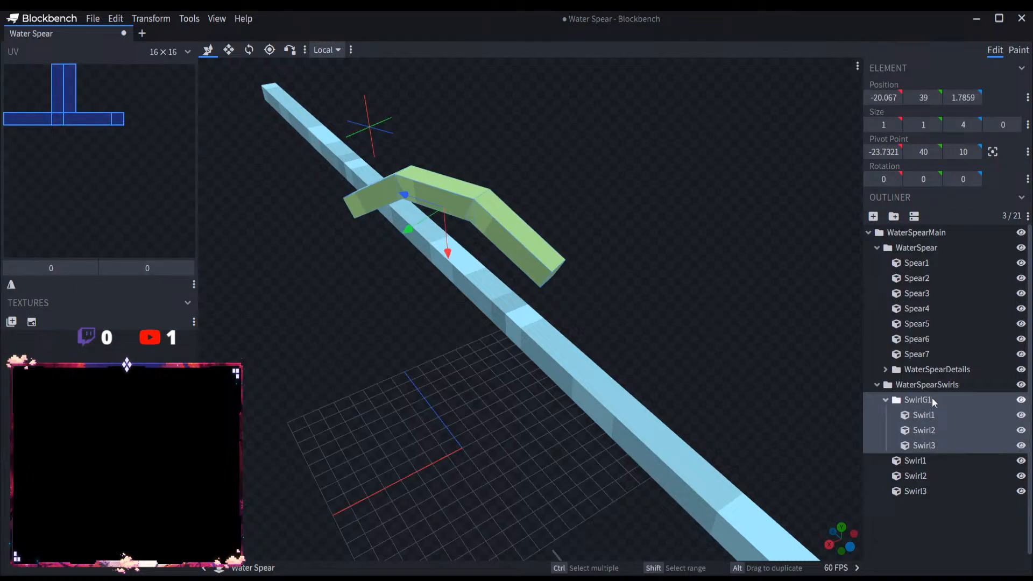
Step: Group the second set of three swirl pieces inside WaterSpearSwirls and name the group SwirlG2
double_click(946, 461)
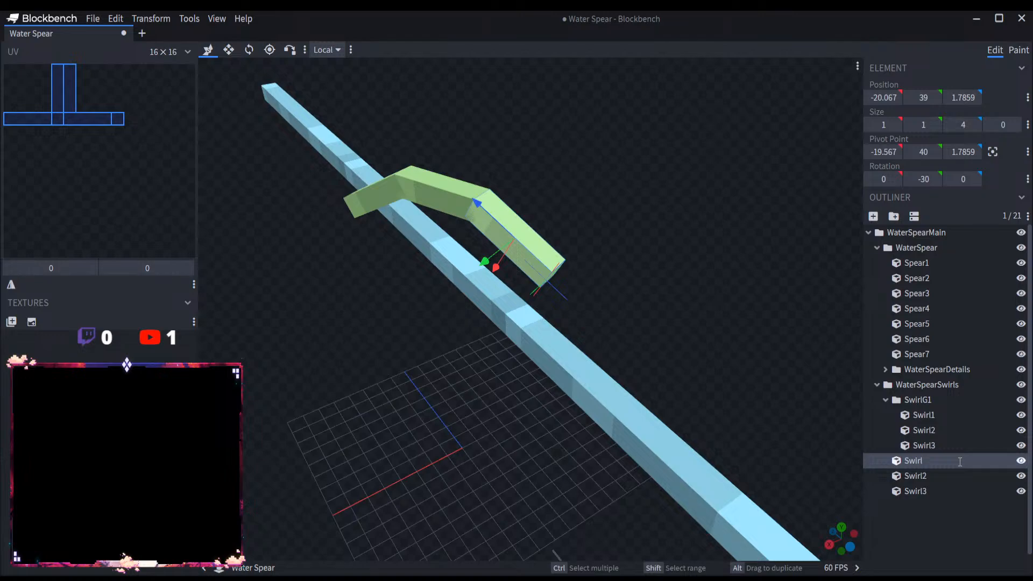
click(944, 490)
shift+click(937, 459)
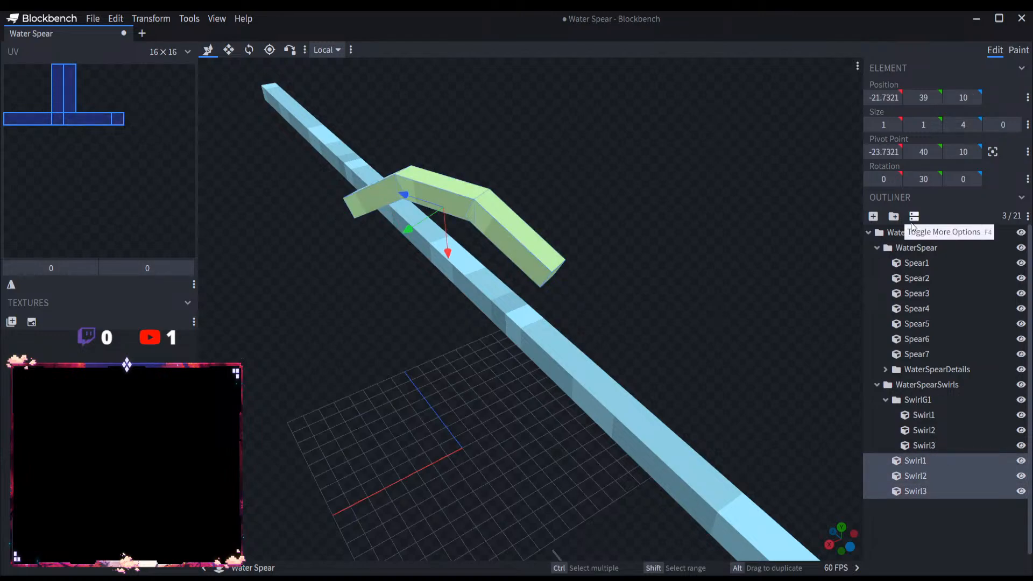
click(893, 215)
double_click(931, 460)
text(SwirlG2)
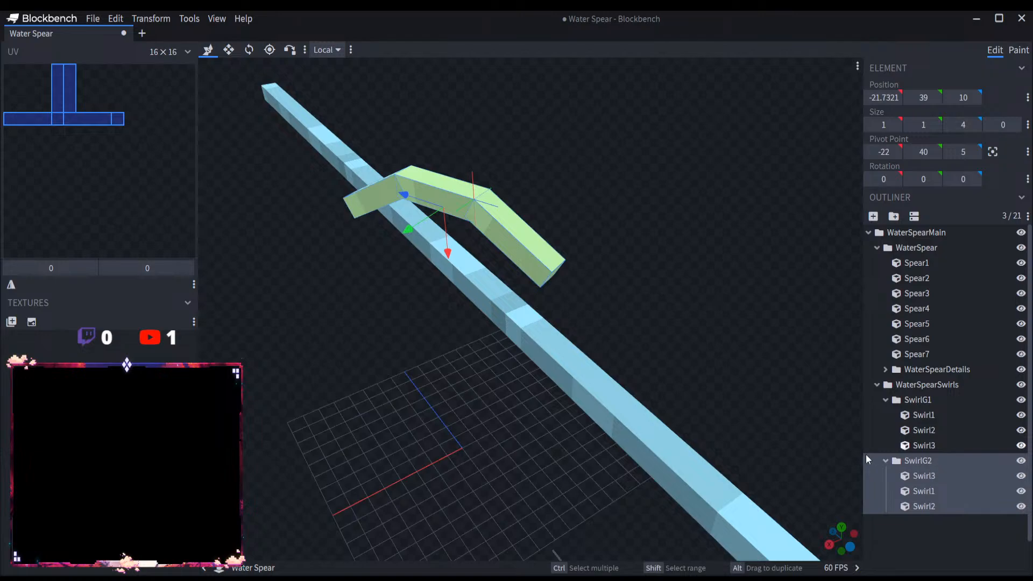
Step: Move the SwirlG2 group along X to the opposite side of the shaft from SwirlG1, with its pivot at X -15
click(885, 400)
click(886, 399)
click(886, 399)
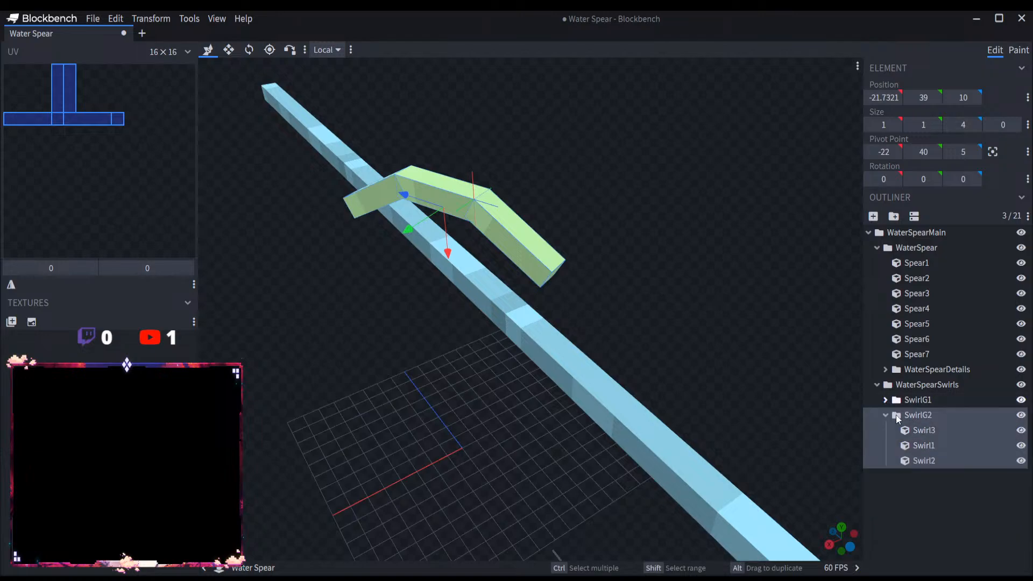
click(906, 416)
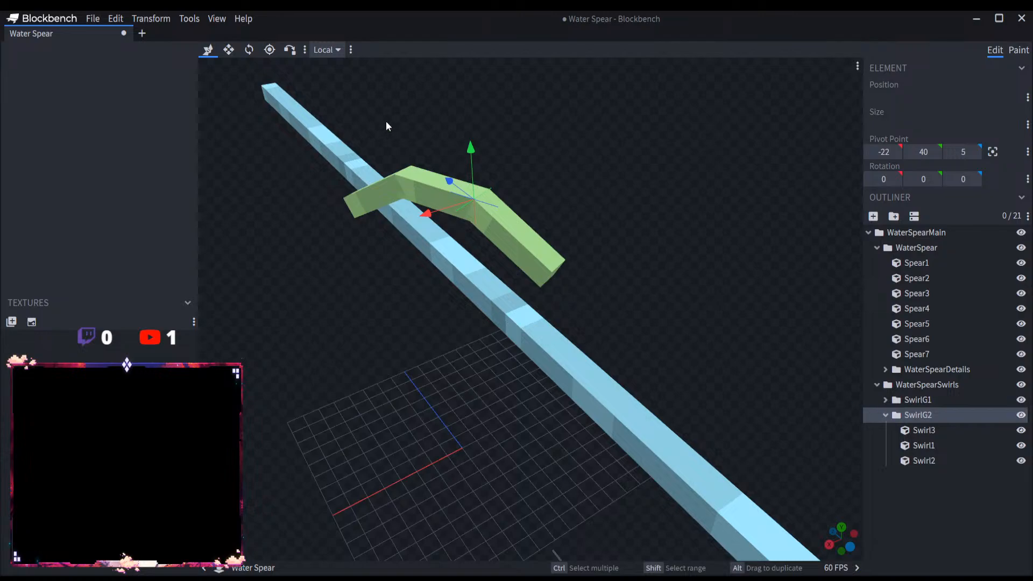
click(957, 413)
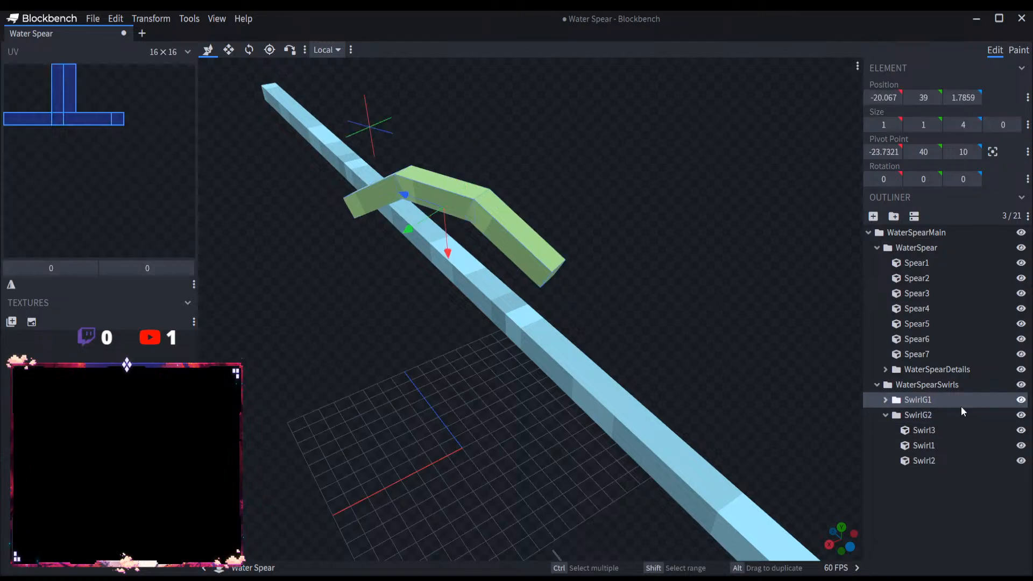
drag(453, 252, 516, 413)
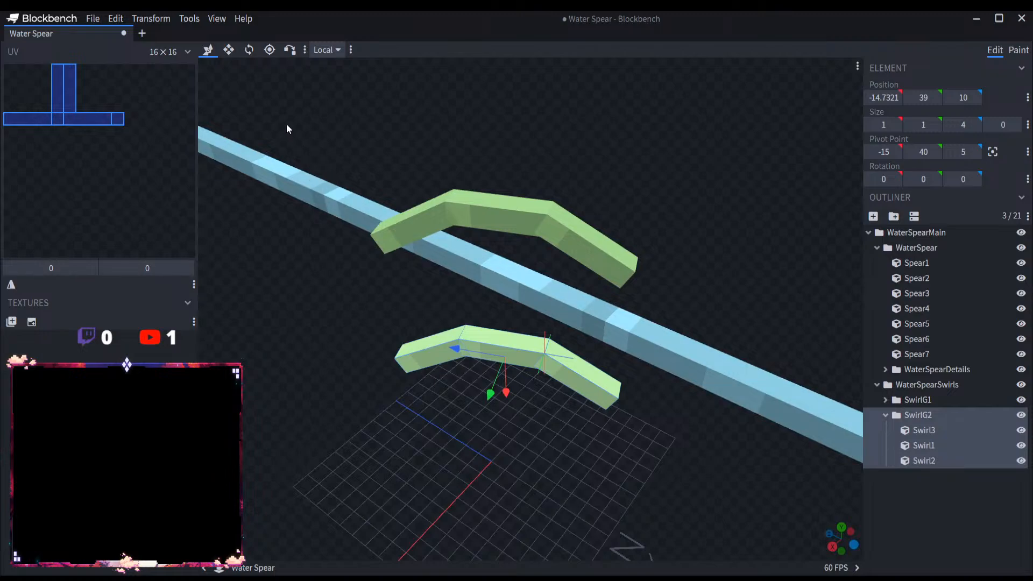
Step: Rotate the SwirlG2 group to -180 degrees about the Z axis so its arc mirrors SwirlG1
click(249, 52)
drag(536, 352, 540, 469)
drag(537, 362, 461, 424)
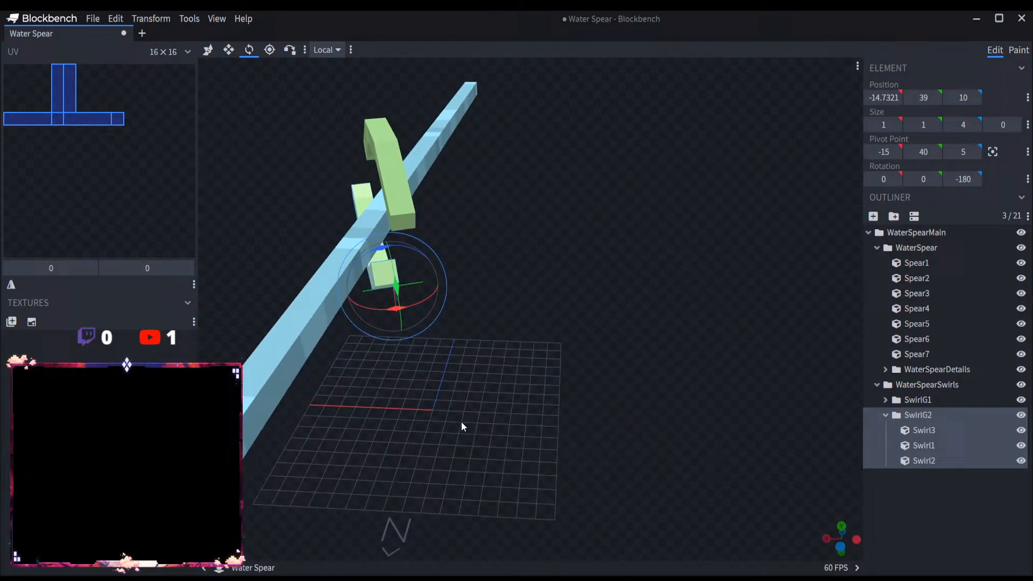
Step: Move the SwirlG2 group along the shaft and sideways against it, to a pivot of Y 45 and Z -10
click(207, 50)
drag(355, 253, 596, 289)
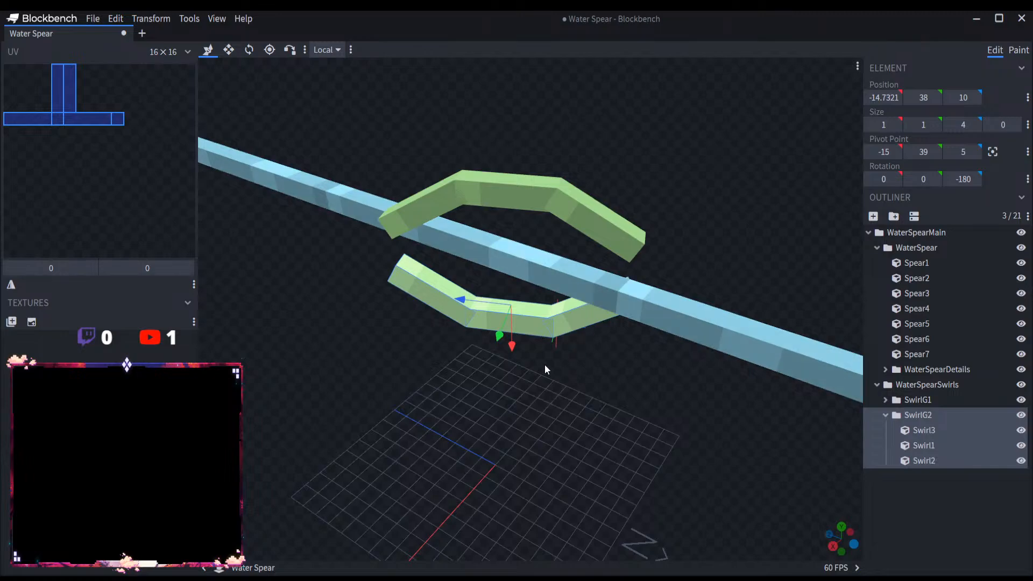
drag(544, 363, 691, 342)
right_drag(688, 397, 471, 385)
drag(489, 349, 580, 408)
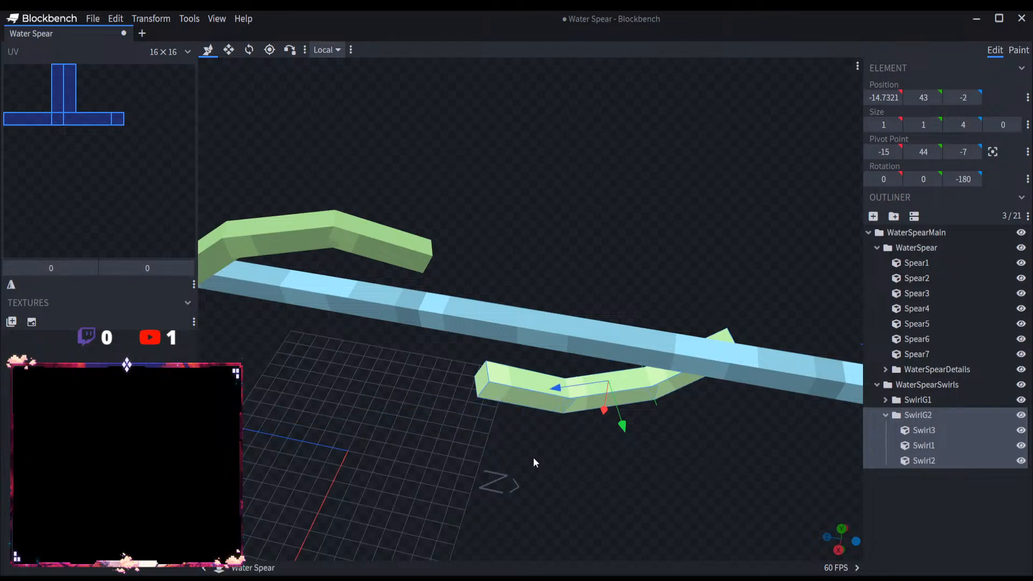
drag(533, 457, 541, 423)
drag(614, 352, 618, 400)
drag(560, 370, 667, 362)
drag(597, 433, 684, 431)
drag(705, 375, 746, 409)
drag(845, 428, 767, 414)
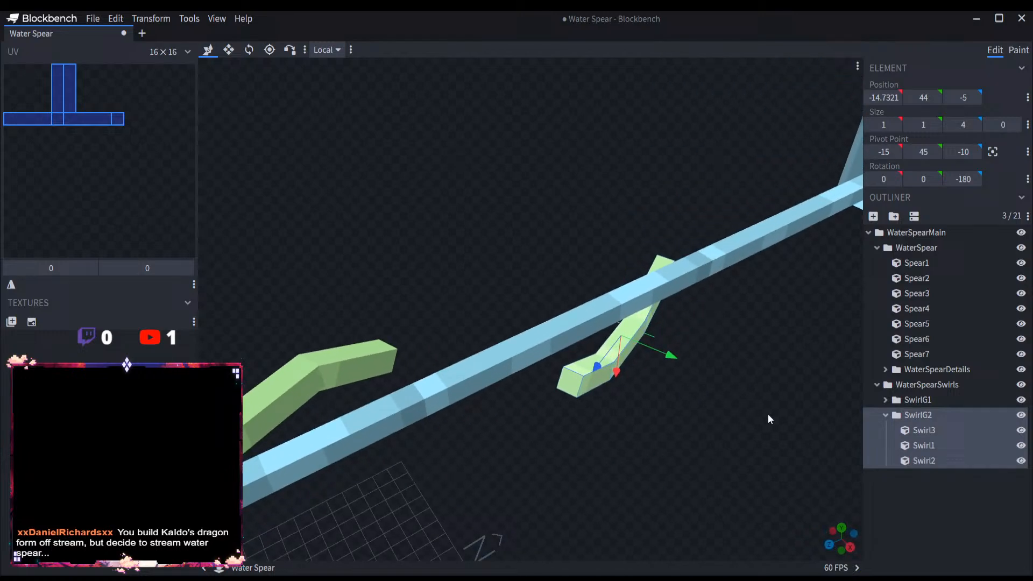
Step: Duplicate the SwirlG2 group within WaterSpearSwirls
click(885, 415)
click(893, 215)
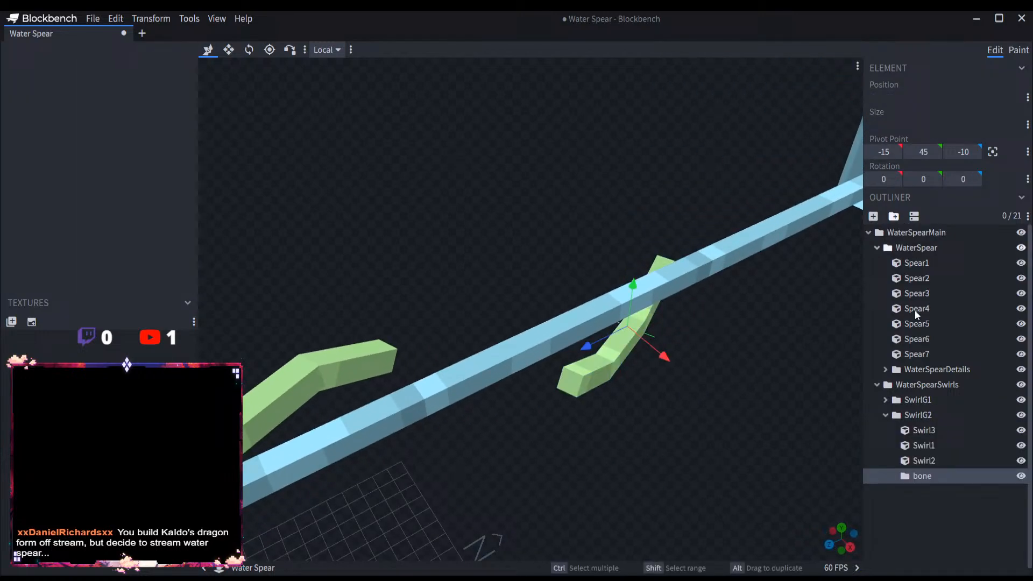
key(ctrl+z)
click(917, 415)
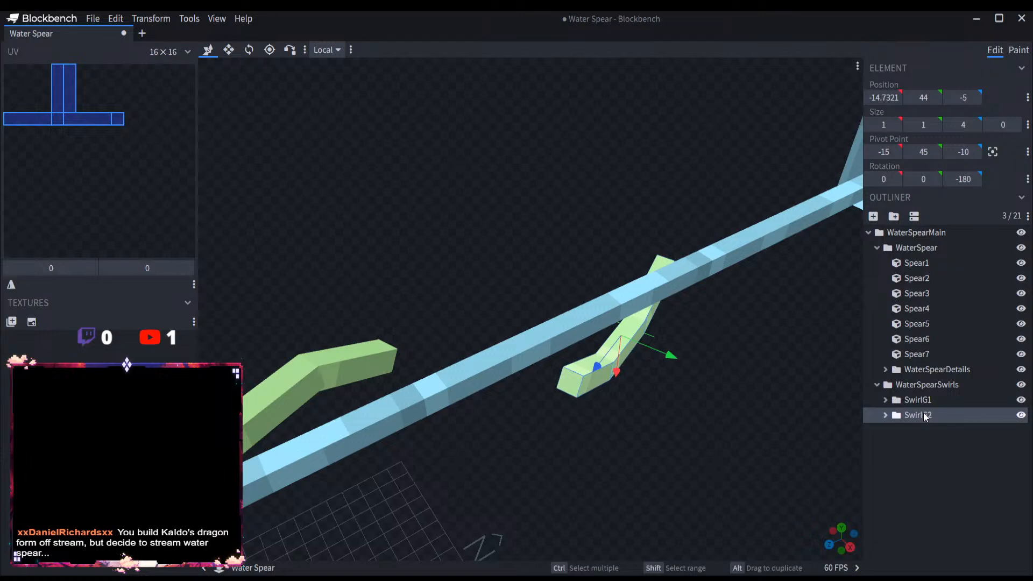
key(ctrl+d)
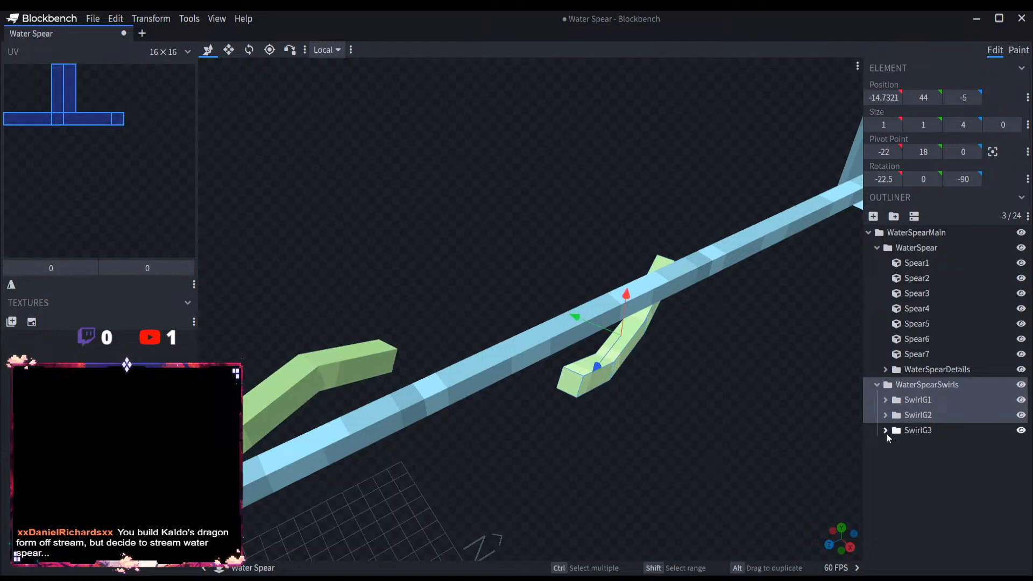
Step: Reorder the pieces in SwirlG3 and SwirlG2 so that each group runs Swirl1, Swirl2, Swirl3
click(885, 431)
click(932, 460)
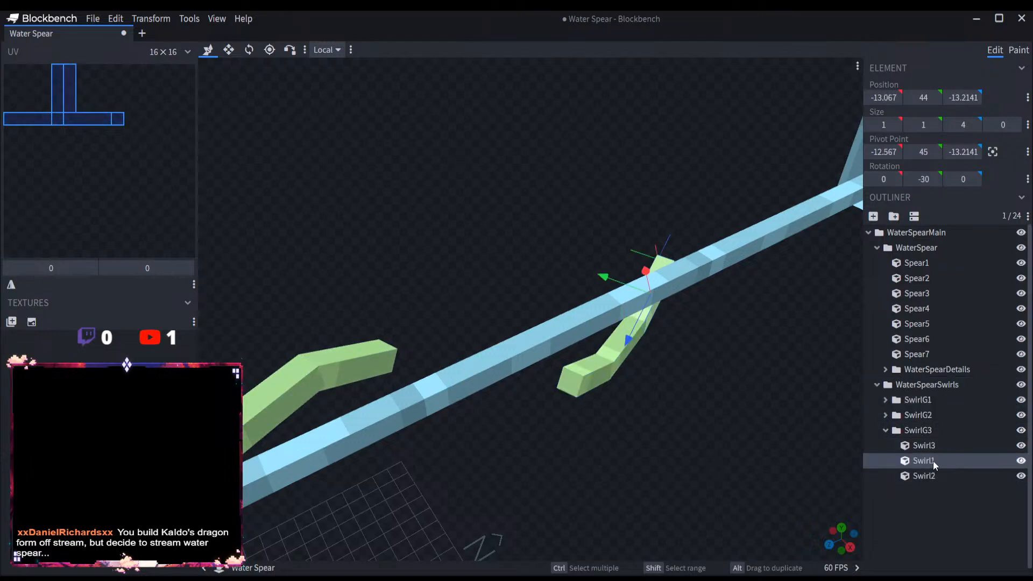
mouse_move(932, 460)
mouse_down()
mouse_move(935, 444)
mouse_move(895, 431)
mouse_move(930, 486)
mouse_move(910, 475)
mouse_move(924, 467)
mouse_up()
click(885, 414)
click(926, 445)
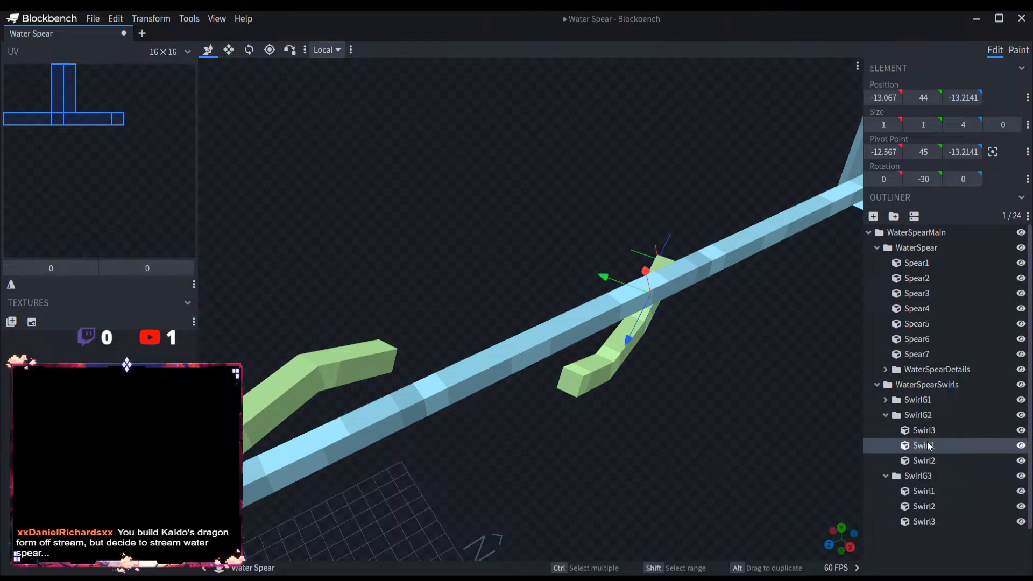
drag(927, 432, 930, 464)
click(919, 415)
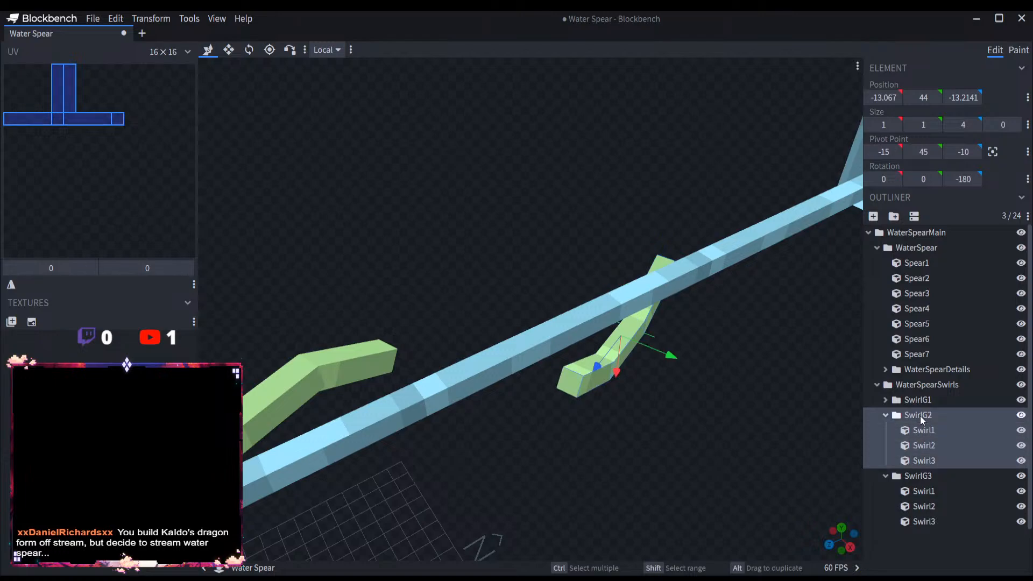
Step: Rotate Swirl1 in the SwirlG3 group to -17.5 degrees about X and 17.5 degrees about Y
click(885, 415)
click(916, 430)
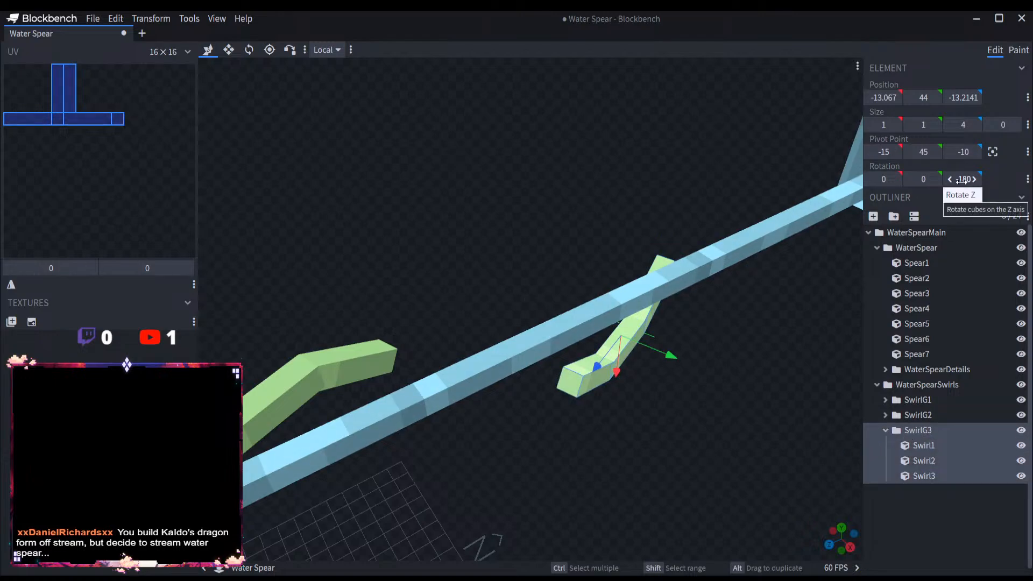
drag(618, 224, 580, 198)
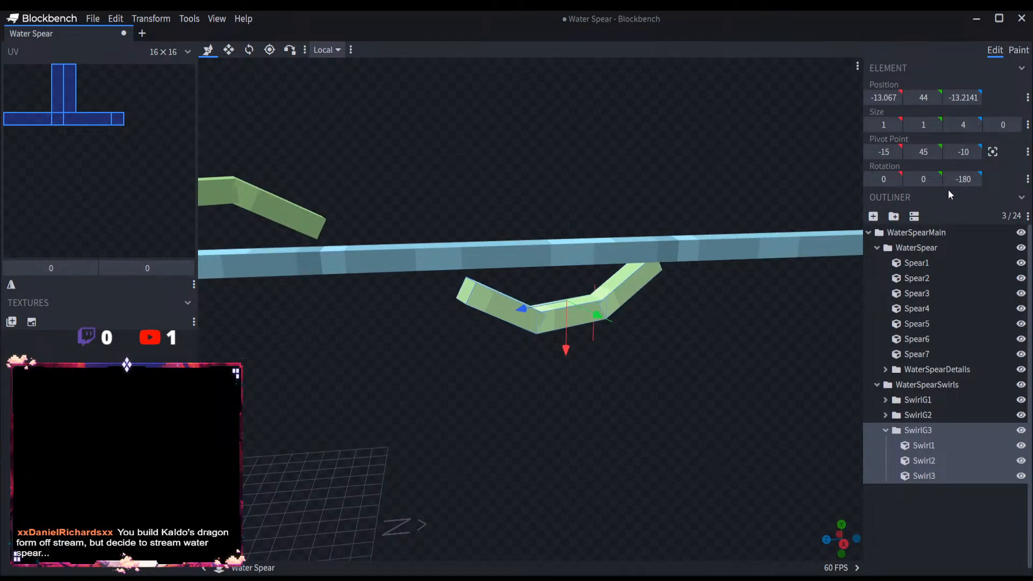
drag(464, 176, 313, 117)
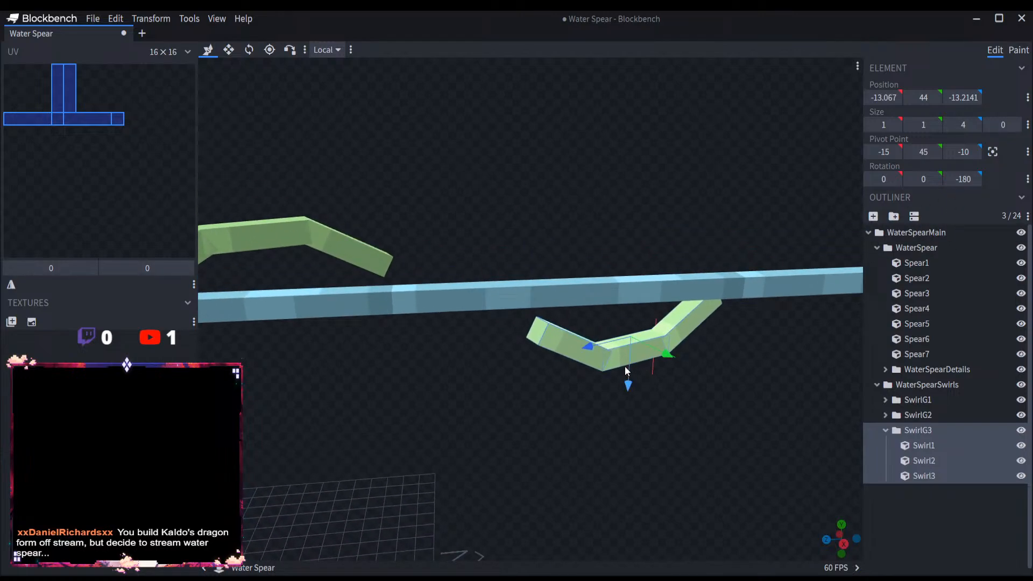
drag(624, 366, 488, 371)
click(620, 381)
scroll(621, 381, up, 5)
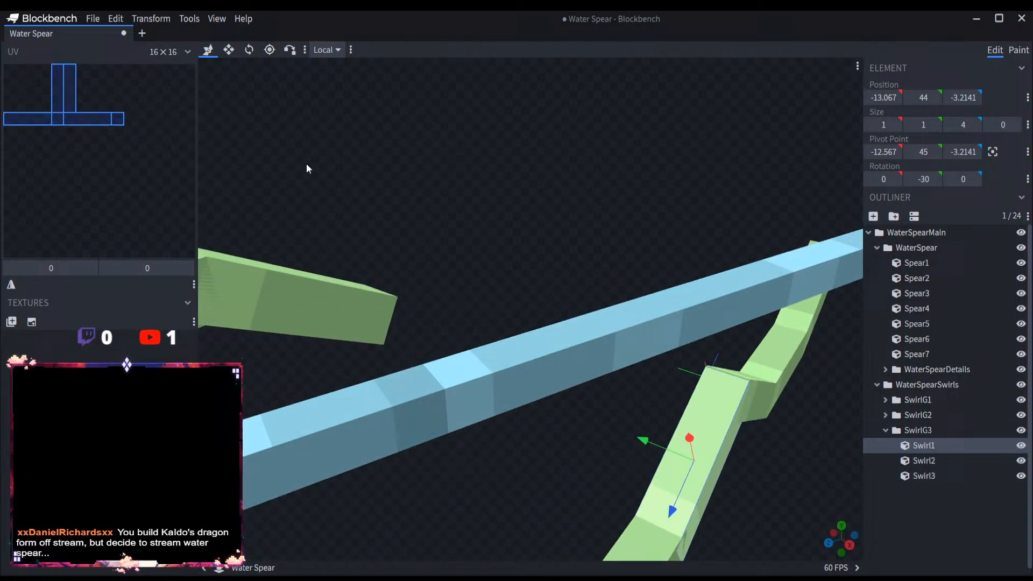
click(249, 50)
drag(698, 377, 381, 395)
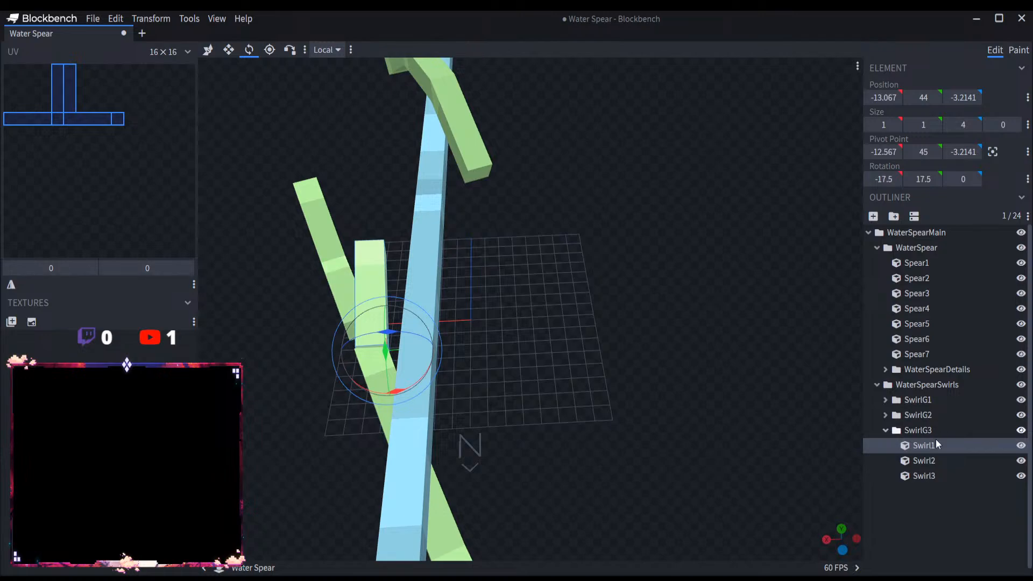
Step: Delete Swirl2 and Swirl3 from the SwirlG3 group
click(940, 461)
key(Delete)
click(944, 462)
key(Delete)
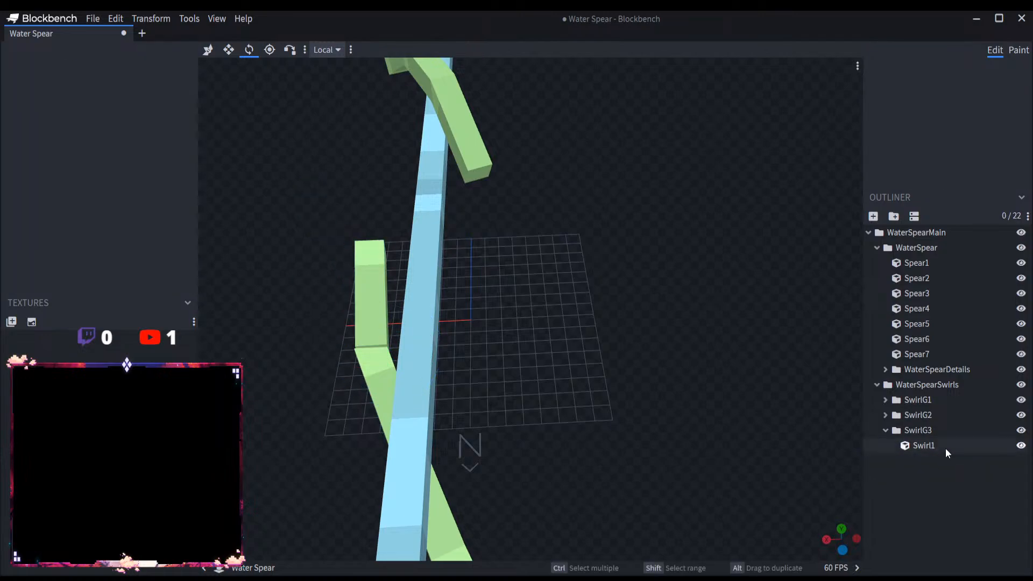
Step: Vertex-snap the corner of SwirlG3's Swirl1 onto the free end corner of SwirlG2's Swirl3
click(945, 448)
drag(635, 355, 723, 321)
scroll(596, 338, up, 5)
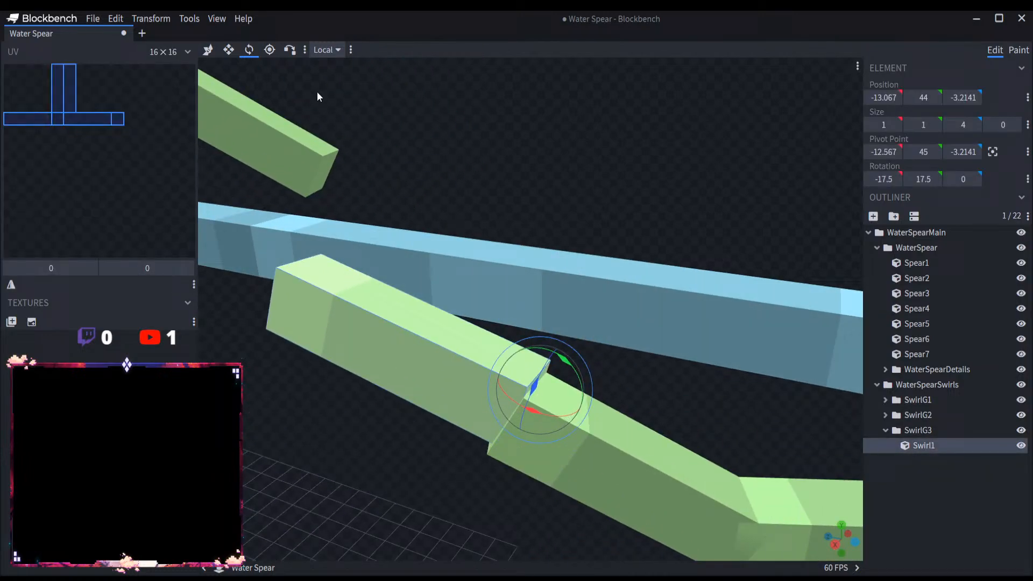
click(293, 51)
click(529, 399)
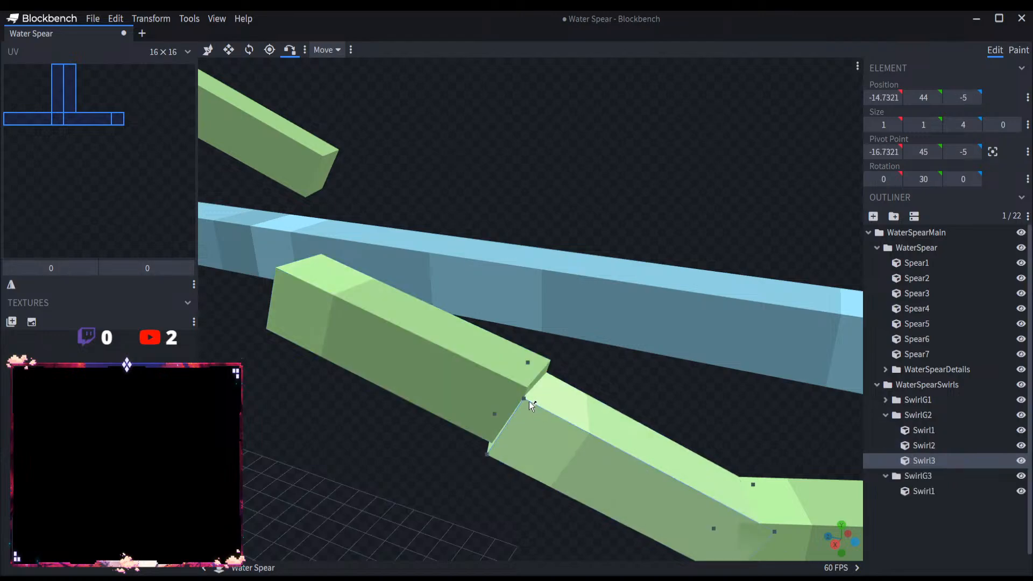
click(524, 397)
drag(708, 210, 643, 218)
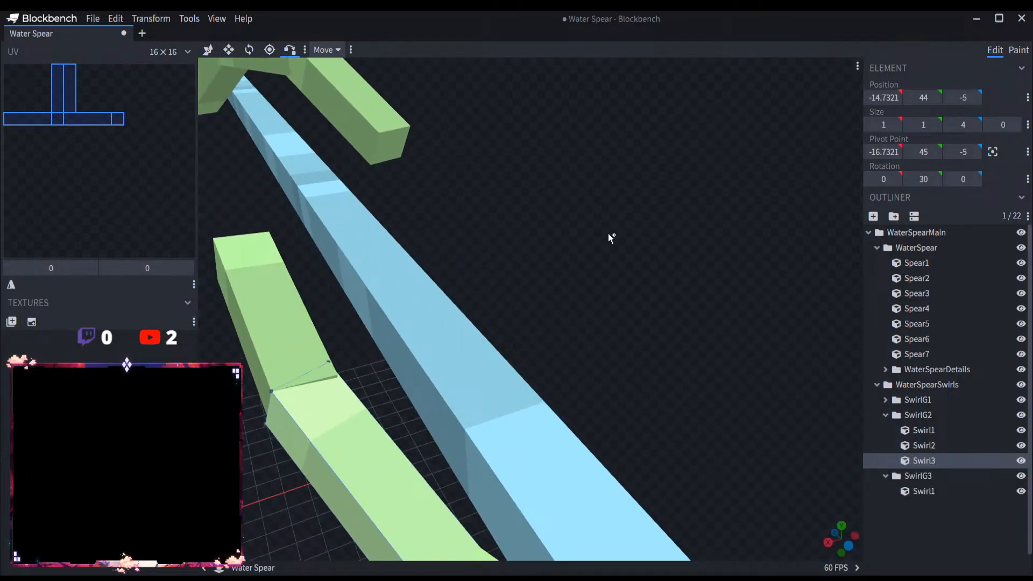
right_drag(699, 238, 847, 259)
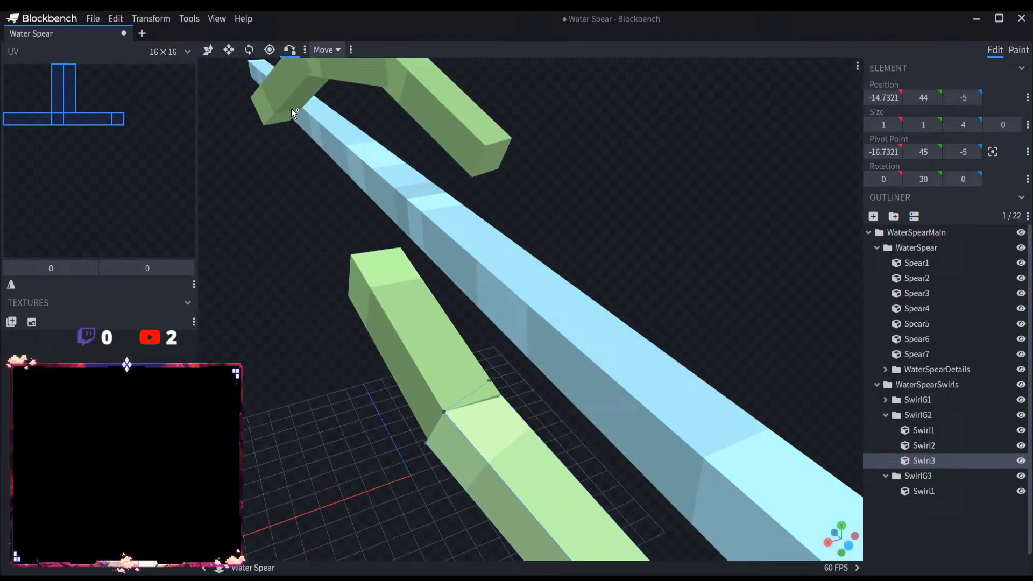
Step: Shorten Swirl1 in the SwirlG3 group to a Z size of 2
click(250, 50)
click(230, 51)
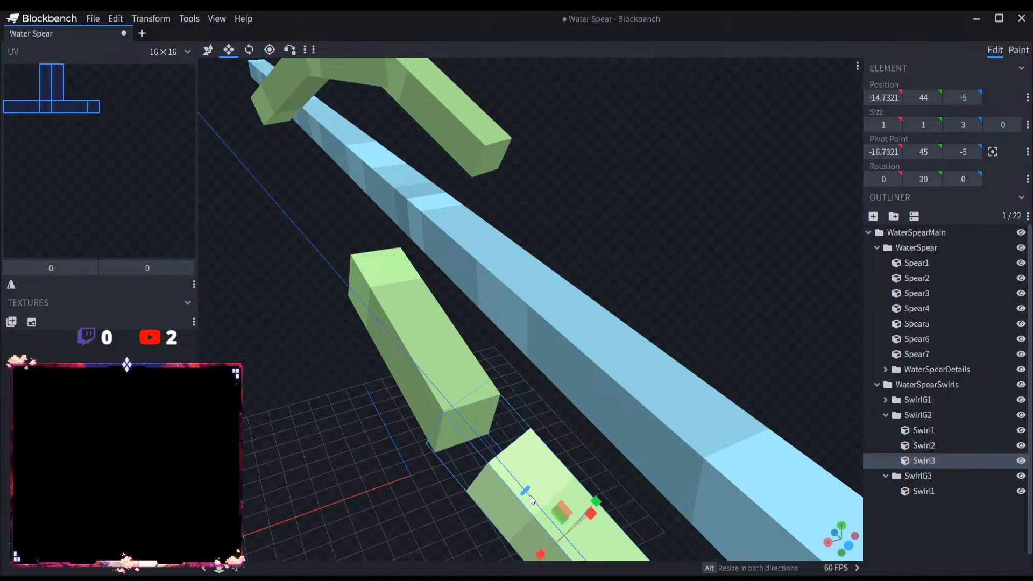
click(435, 374)
drag(395, 305, 375, 273)
Step: Duplicate Swirl1 within SwirlG3 and rotate the copy to -30 degrees about the X axis
key(ctrl+d)
key(v)
click(249, 50)
drag(460, 404, 498, 464)
Step: Duplicate the tilted SwirlG3 piece and move the copy along its length to a Z position of 0.8277
key(ctrl+d)
key(v)
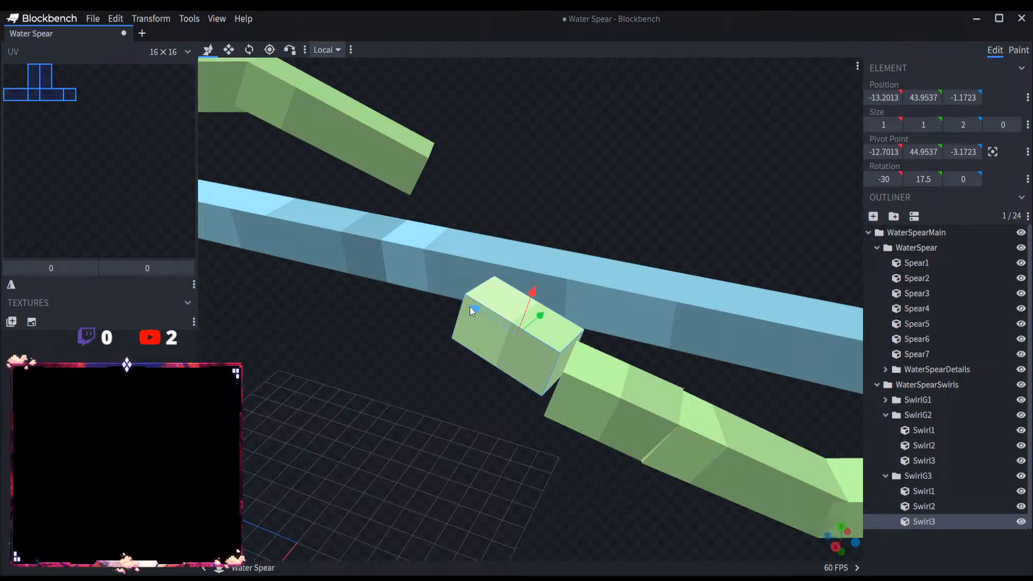
drag(469, 307, 385, 212)
scroll(500, 353, down, 5)
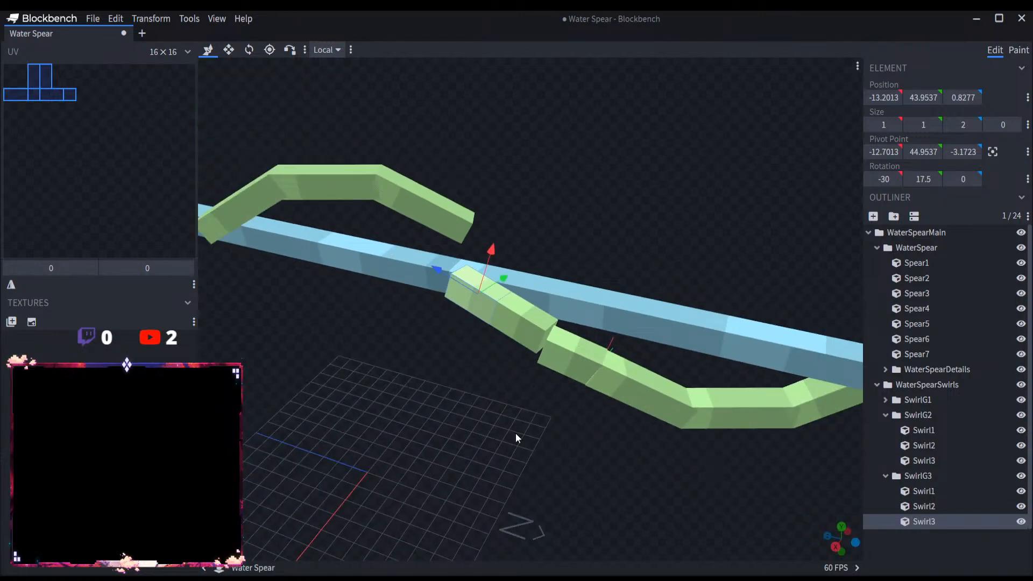
scroll(514, 433, up, 3)
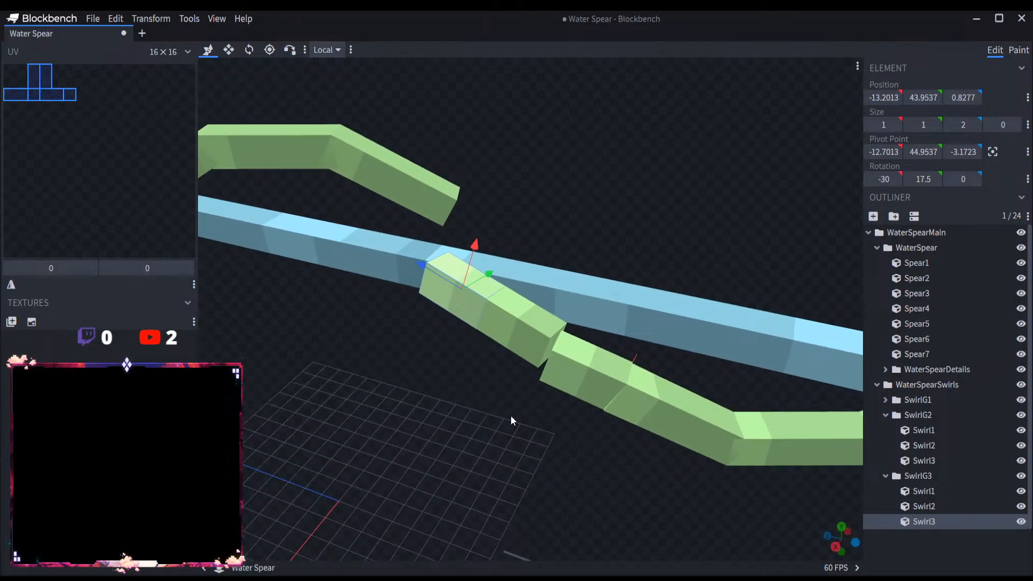
Step: Delete the whole SwirlG3 group and collapse SwirlG2 in the outliner
click(935, 477)
key(Delete)
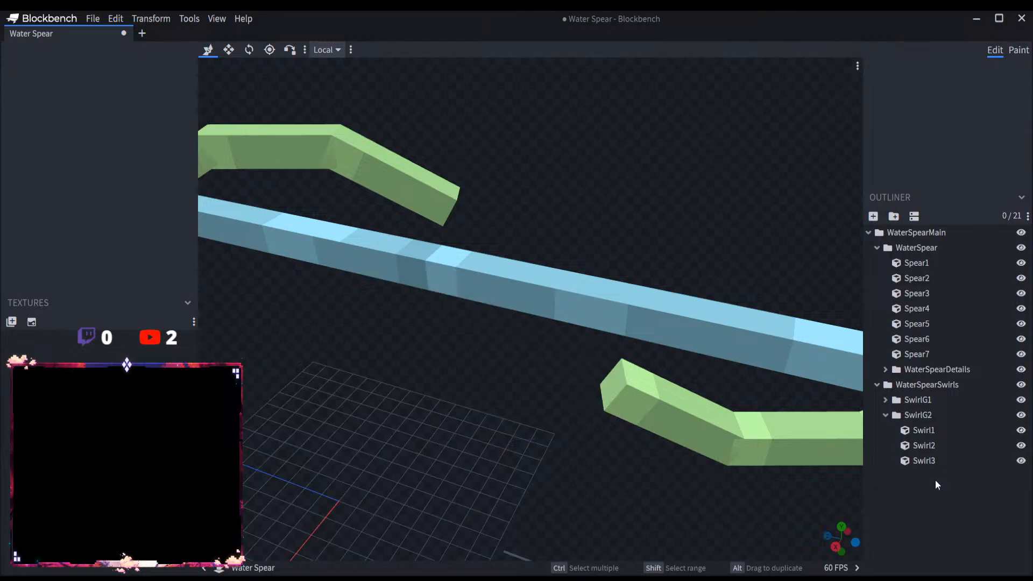
click(894, 415)
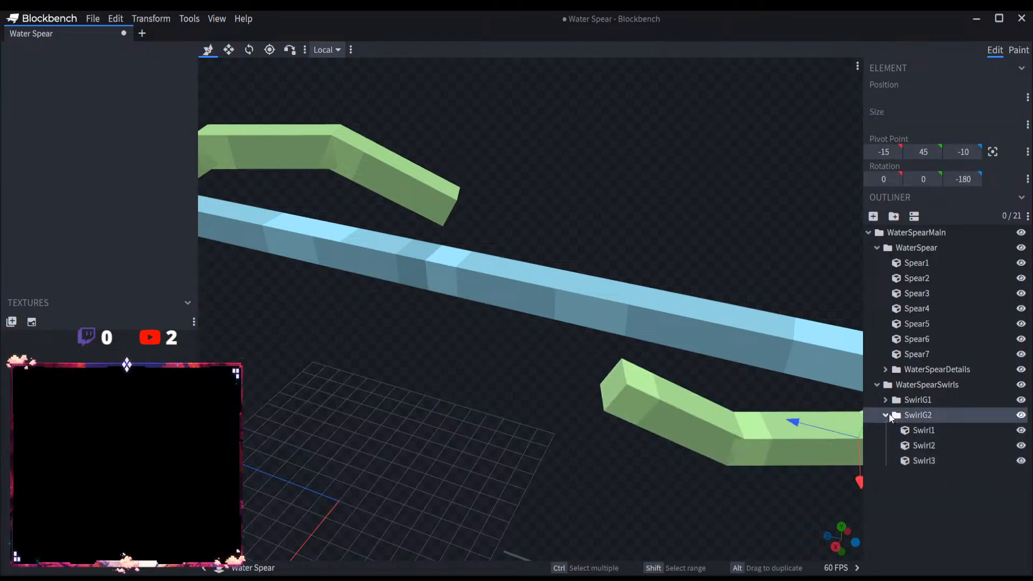
click(888, 415)
Step: Move the SwirlG2 group along the shaft and down, to a pivot of Y 44 and Z -4
scroll(524, 303, down, 4)
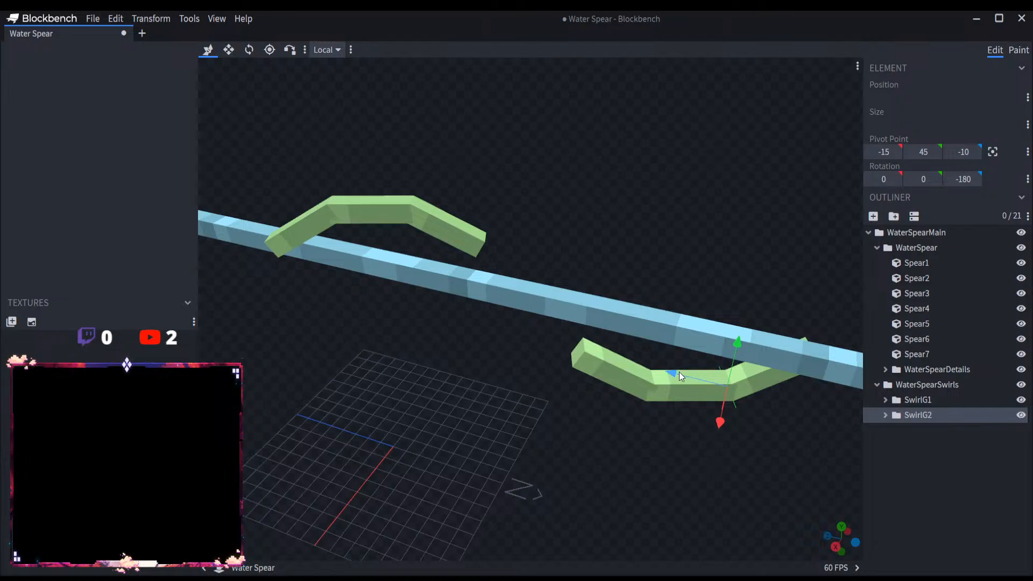
drag(679, 432, 605, 428)
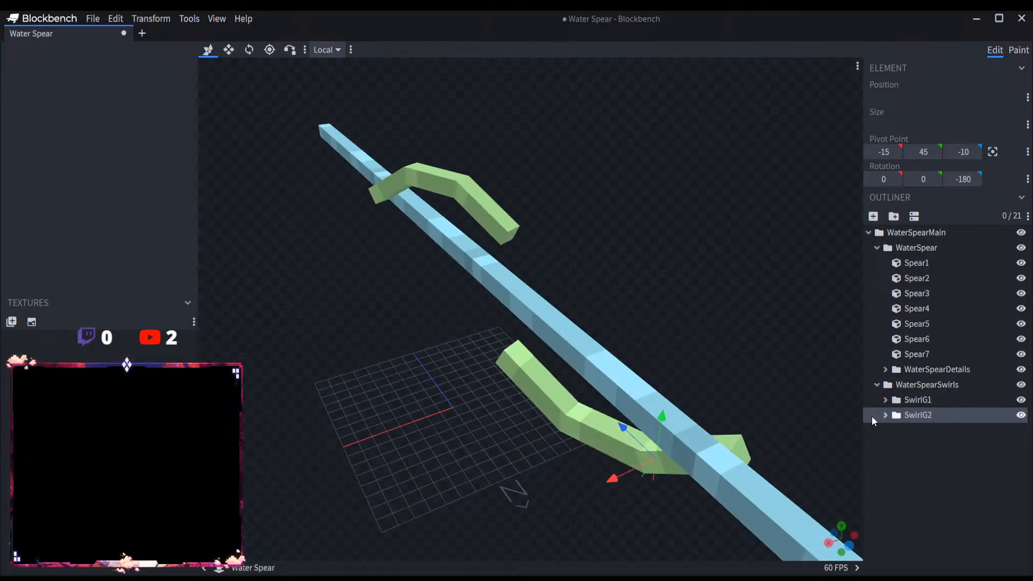
click(909, 414)
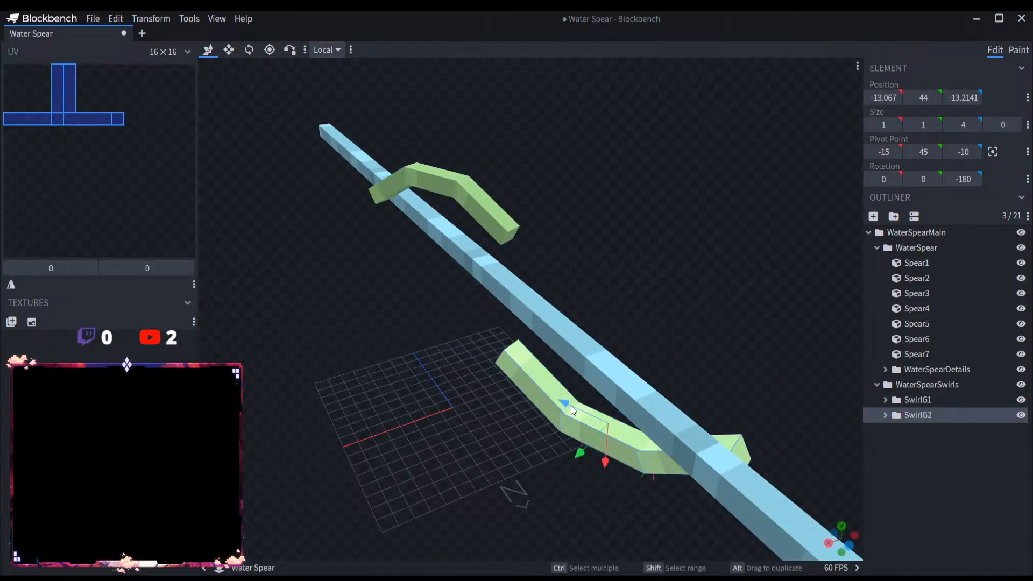
drag(571, 405, 467, 357)
drag(456, 399, 473, 385)
right_drag(502, 414, 468, 422)
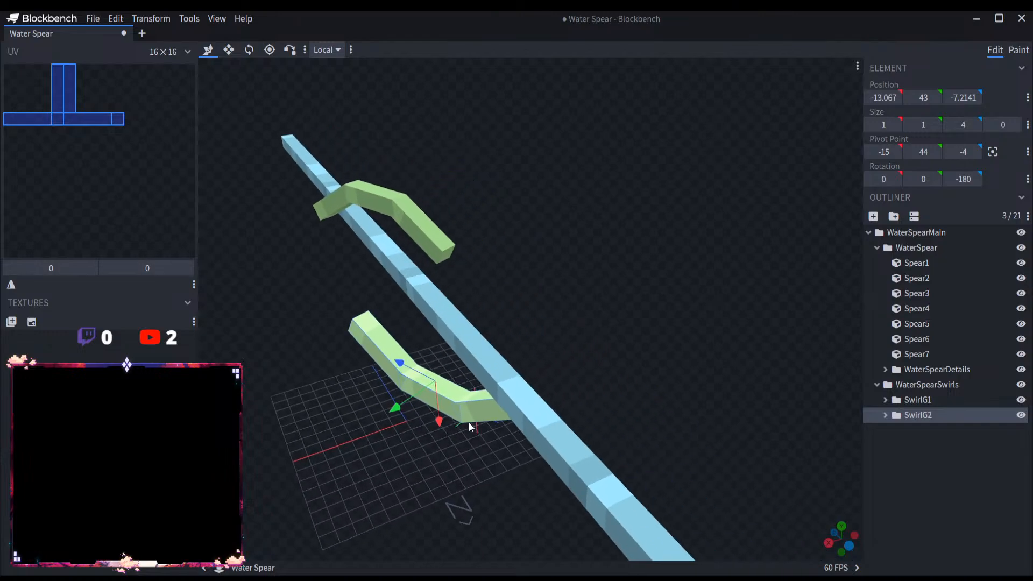
Step: Rotate the SwirlG2 group to -45 degrees about the X axis so it crosses under the shaft
drag(469, 422, 443, 256)
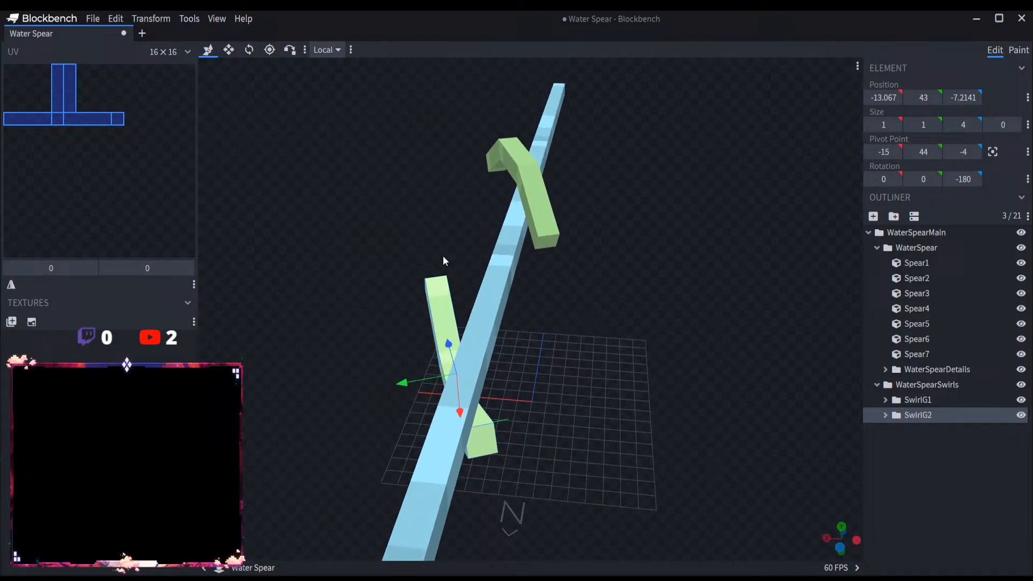
click(248, 50)
drag(494, 454, 470, 447)
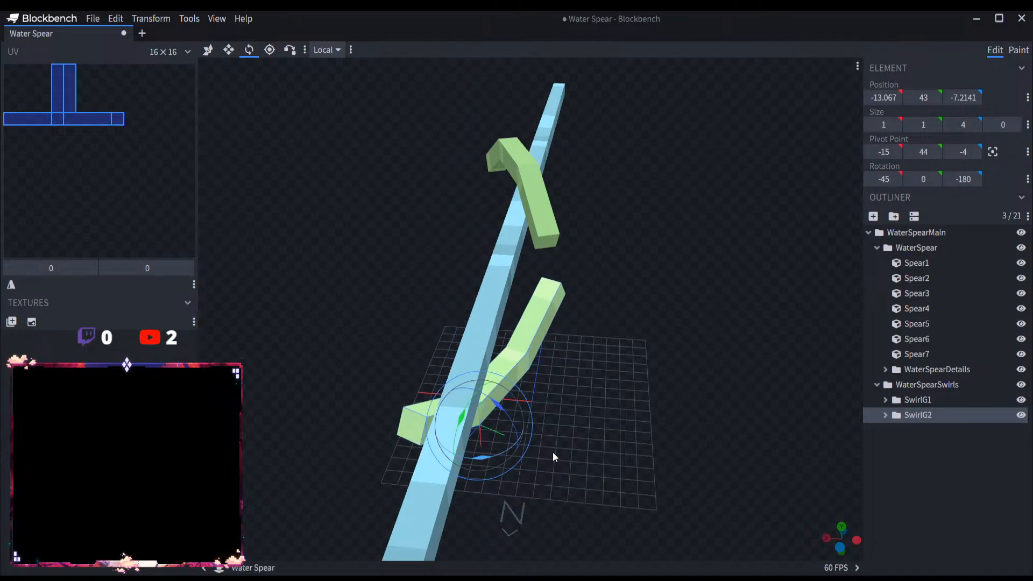
Step: Reposition the tilted SwirlG2 group against the shaft, to a pivot of X -15, Y 45 and Z -6
drag(553, 452, 686, 435)
scroll(687, 436, up, 3)
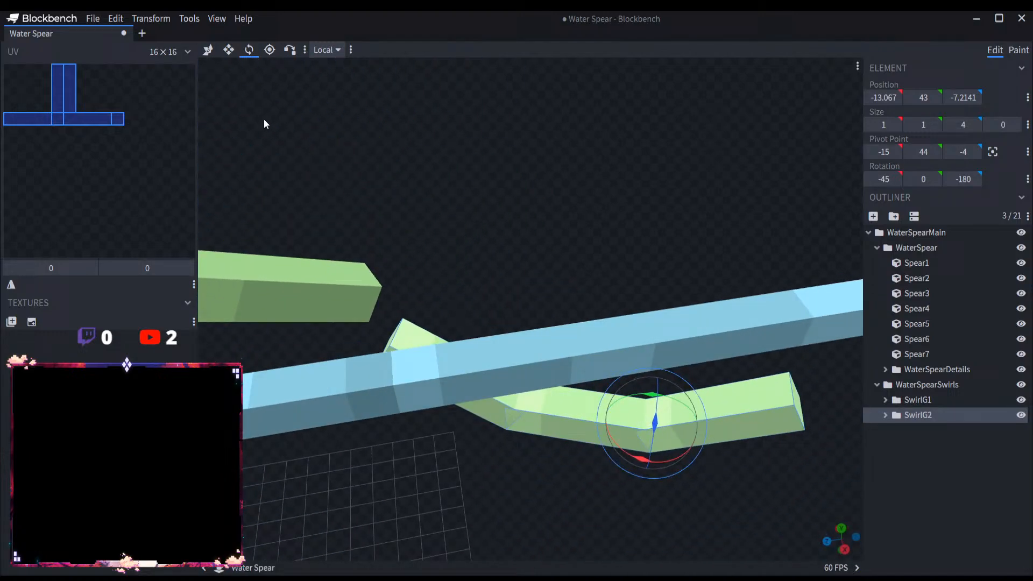
click(208, 50)
drag(572, 444, 540, 383)
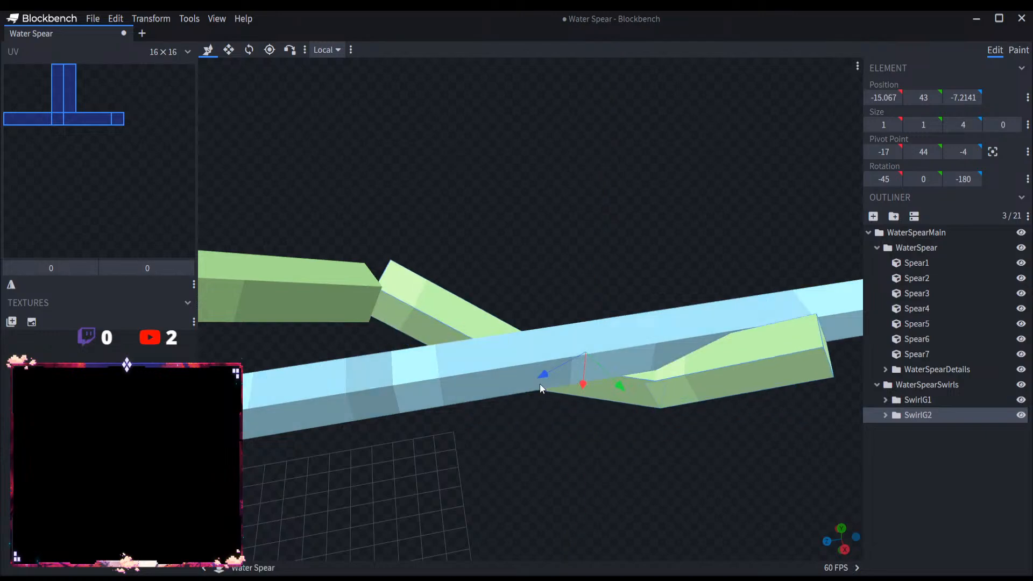
drag(618, 385, 718, 427)
drag(627, 463, 587, 478)
drag(656, 435, 773, 483)
drag(609, 472, 793, 492)
drag(772, 456, 757, 445)
drag(624, 269, 616, 270)
Step: Duplicate Swirl3 in SwirlG2 and move the copy, Swirl4, along its length to a Z position of 2
drag(692, 373, 396, 387)
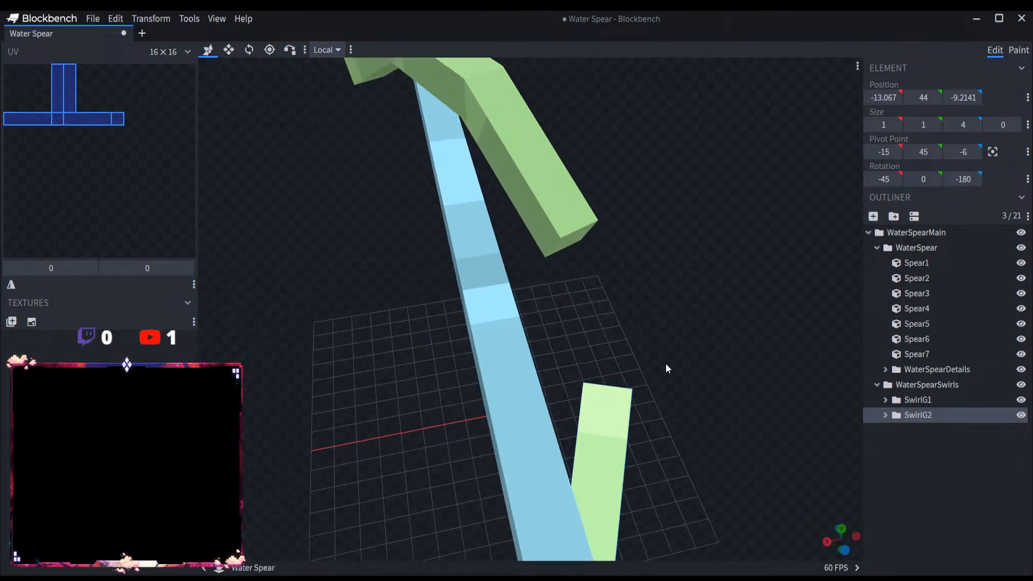
click(886, 415)
click(933, 461)
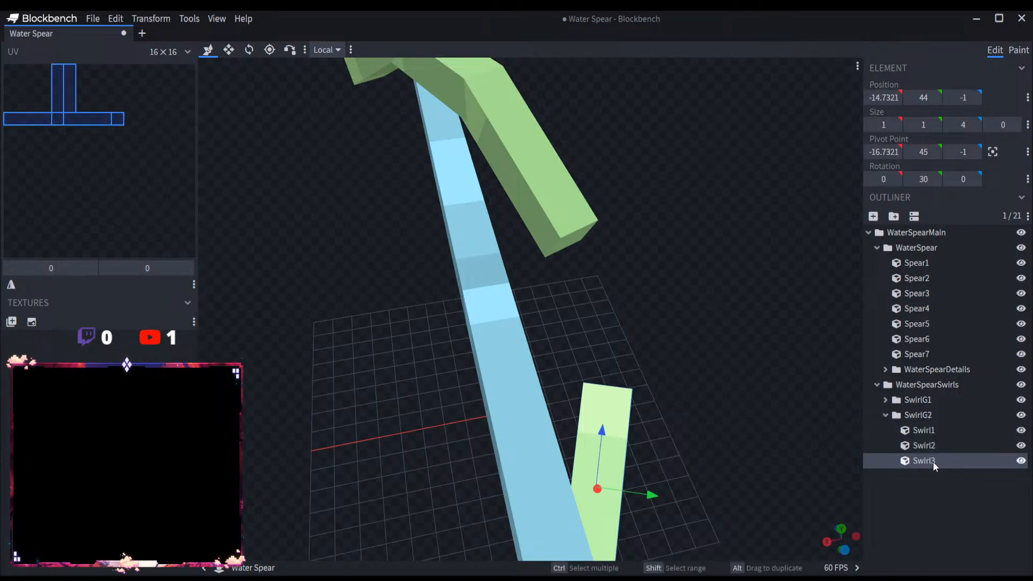
key(ctrl+d)
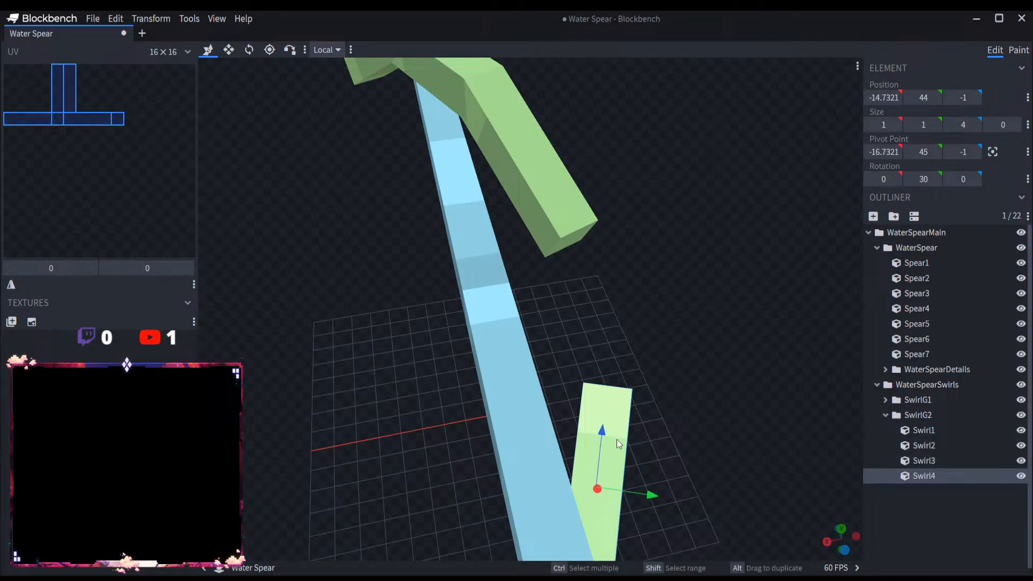
drag(619, 444, 615, 305)
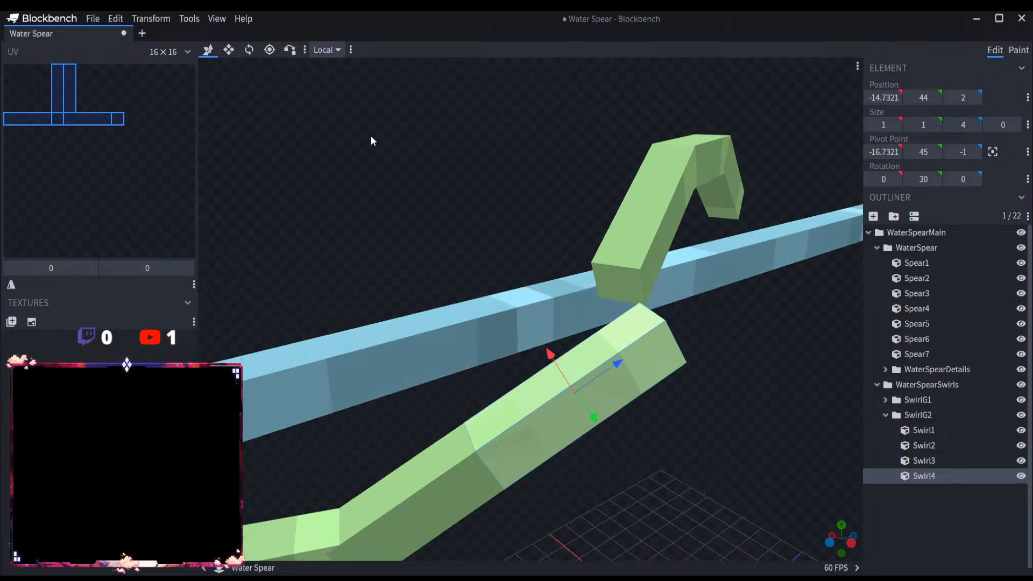
Step: Rotate Swirl4 to 15 degrees about the X axis
click(250, 54)
scroll(570, 403, down, 5)
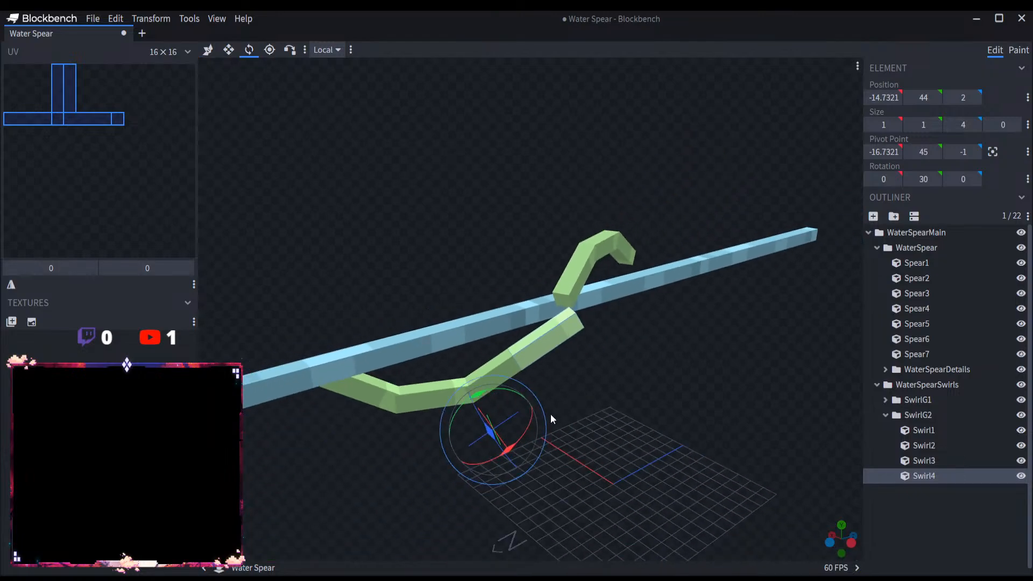
drag(516, 442, 532, 433)
scroll(597, 406, up, 5)
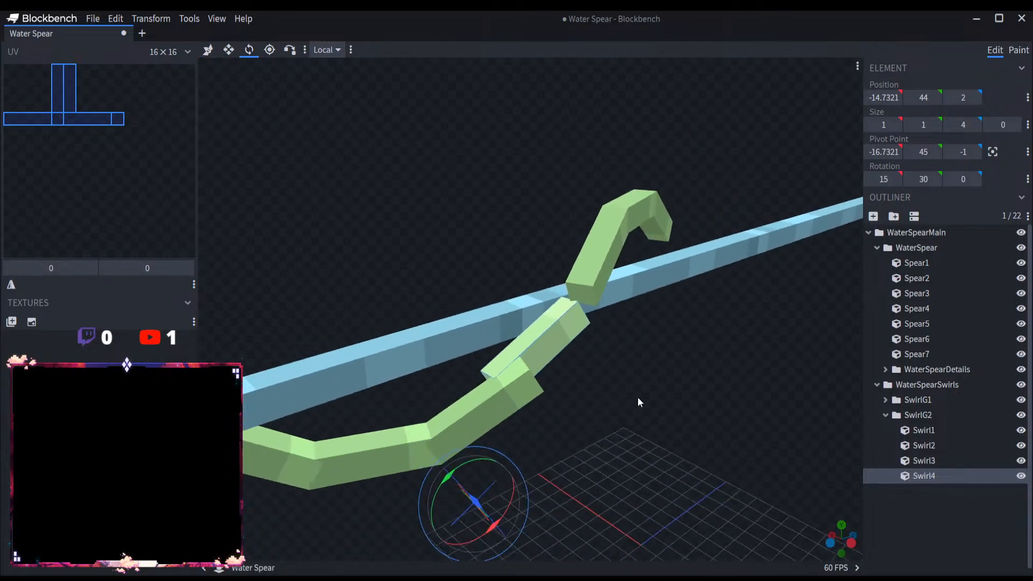
Step: Shorten Swirl4 to a Z size of 2 from its far end
drag(637, 398, 673, 399)
scroll(673, 400, up, 3)
scroll(663, 428, down, 5)
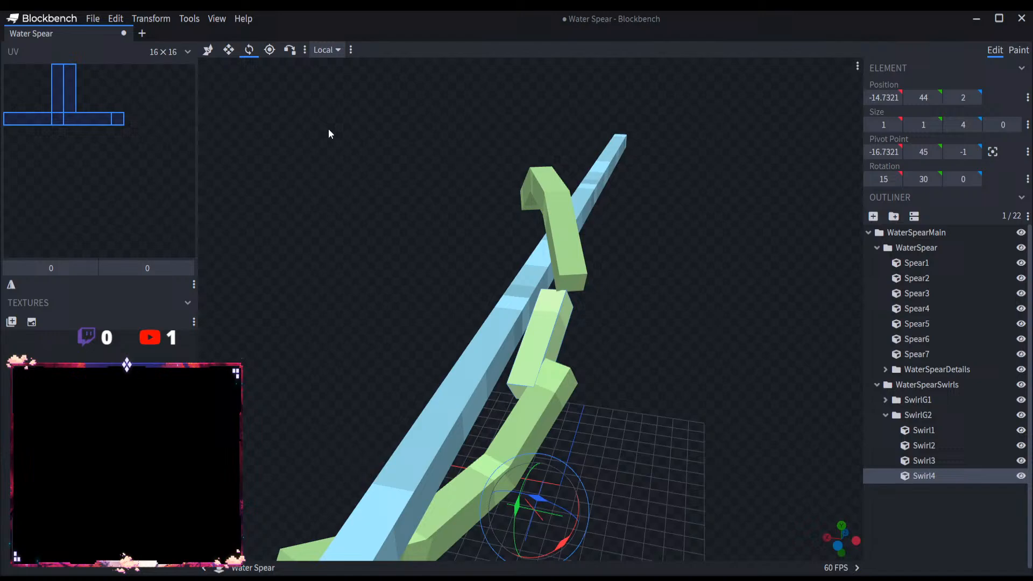
click(228, 51)
drag(556, 299, 593, 345)
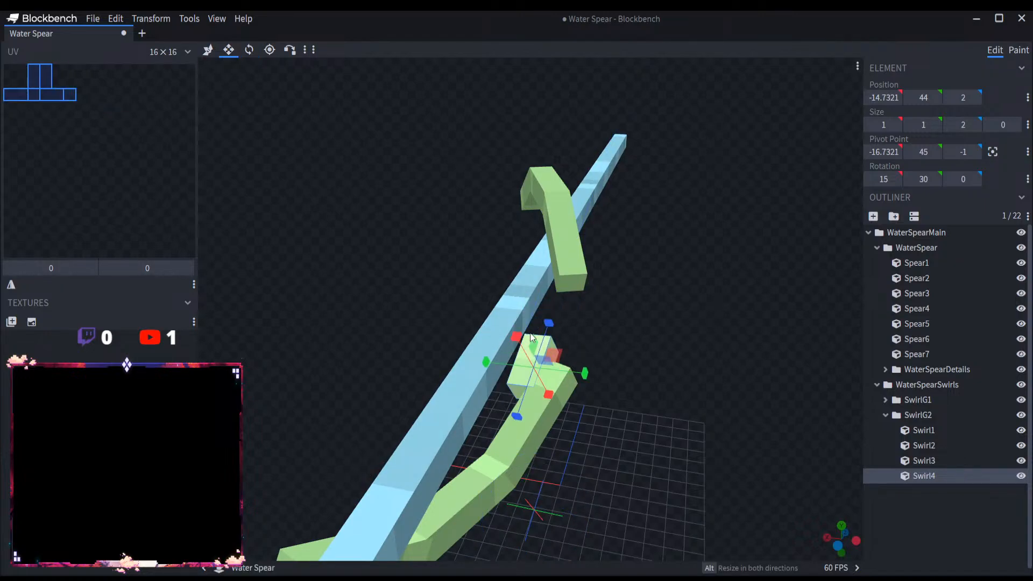
scroll(608, 347, up, 3)
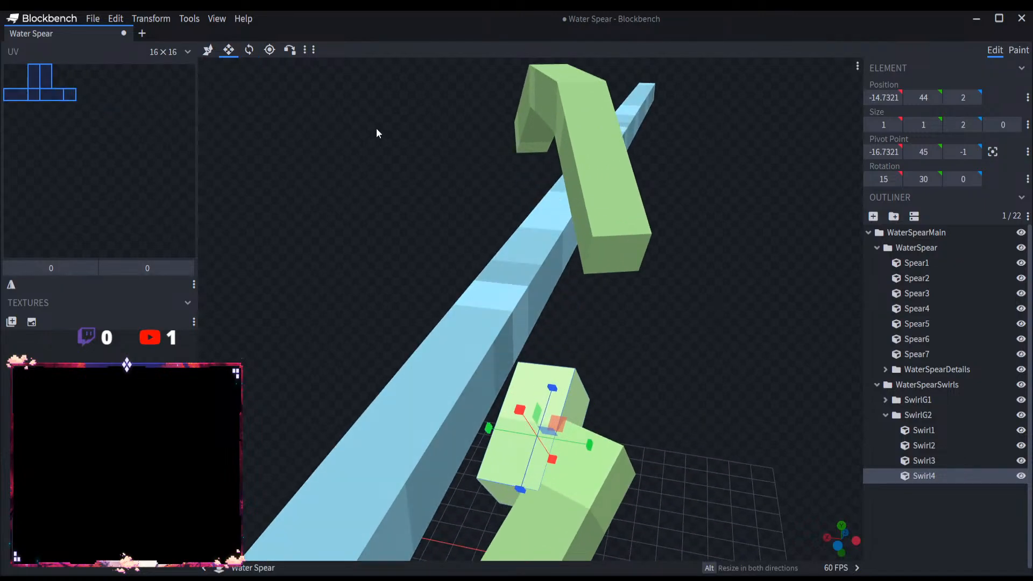
Step: Snap a corner of Swirl4 onto the matching end corner of Swirl3 in SwirlG2
click(290, 49)
scroll(571, 407, up, 2)
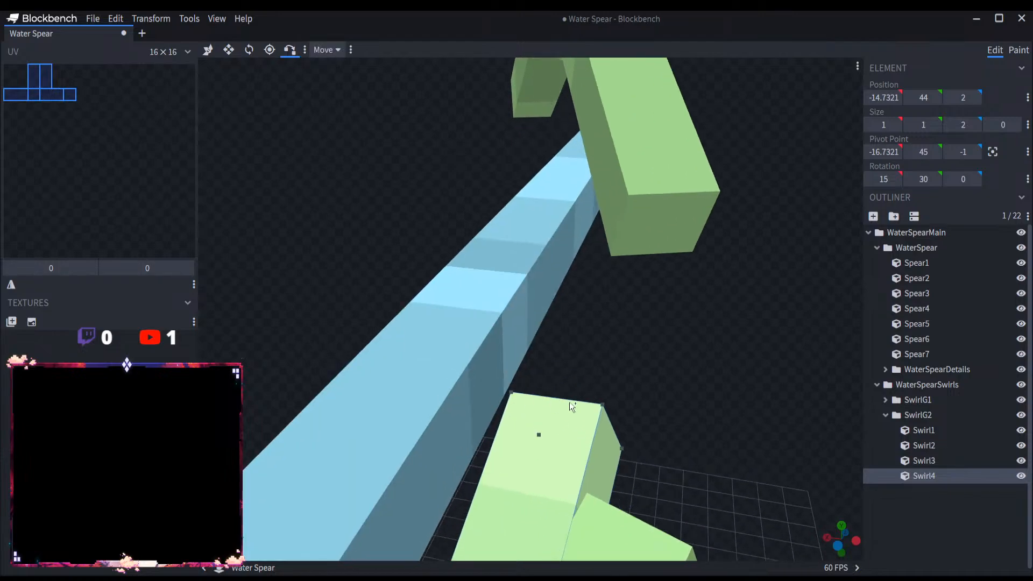
right_drag(705, 384, 664, 161)
click(489, 353)
click(624, 293)
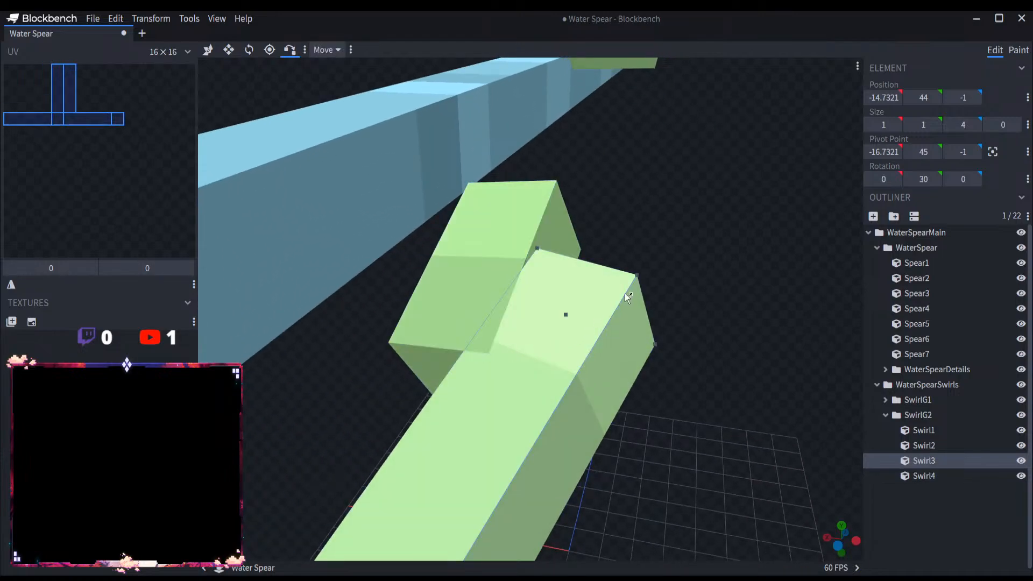
click(637, 274)
drag(715, 269, 728, 396)
Step: Copy Swirl4 from SwirlG2 and paste it into the SwirlG1 group
click(929, 473)
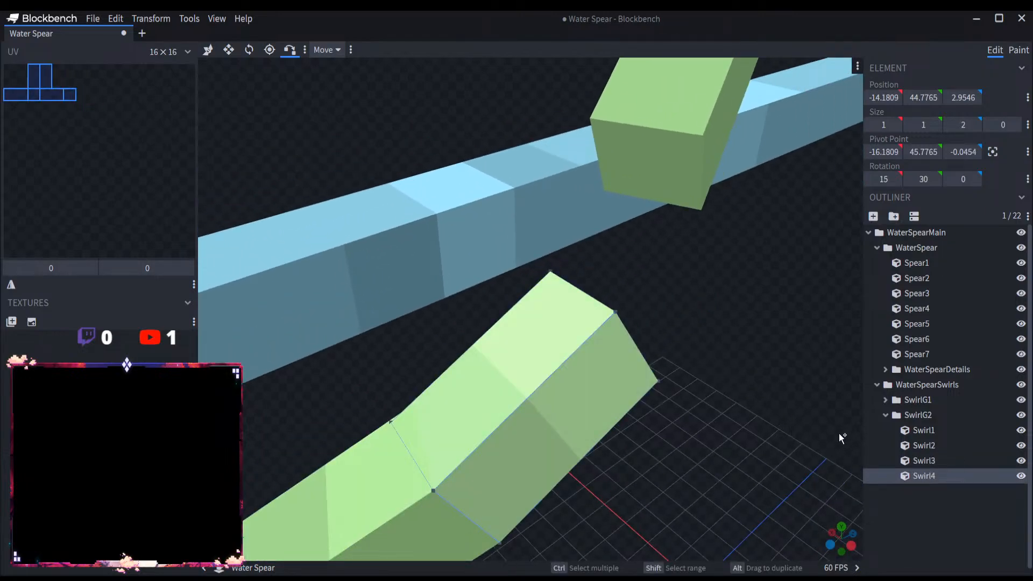
click(893, 402)
click(886, 399)
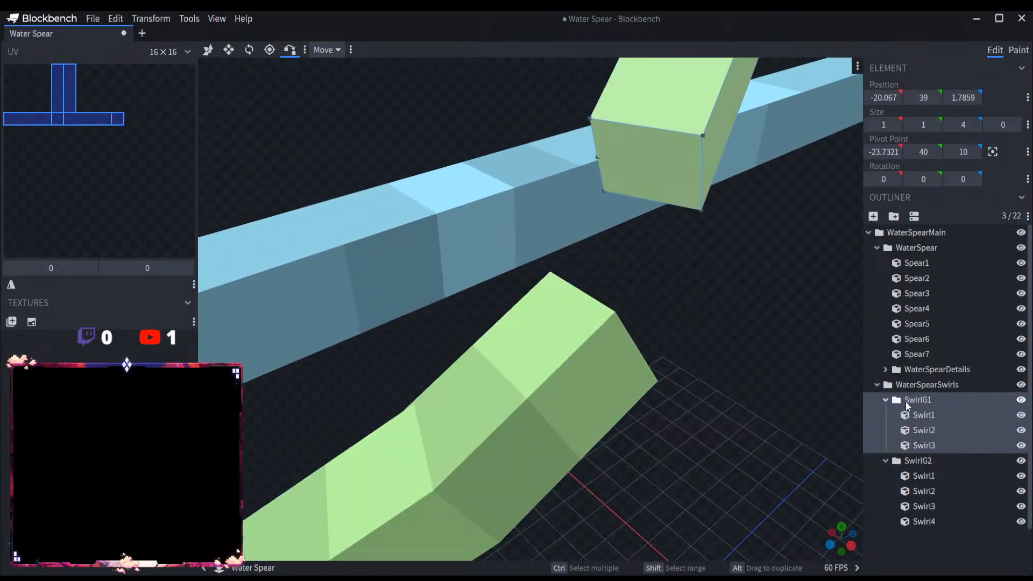
click(911, 406)
key(ctrl+v)
scroll(665, 389, down, 6)
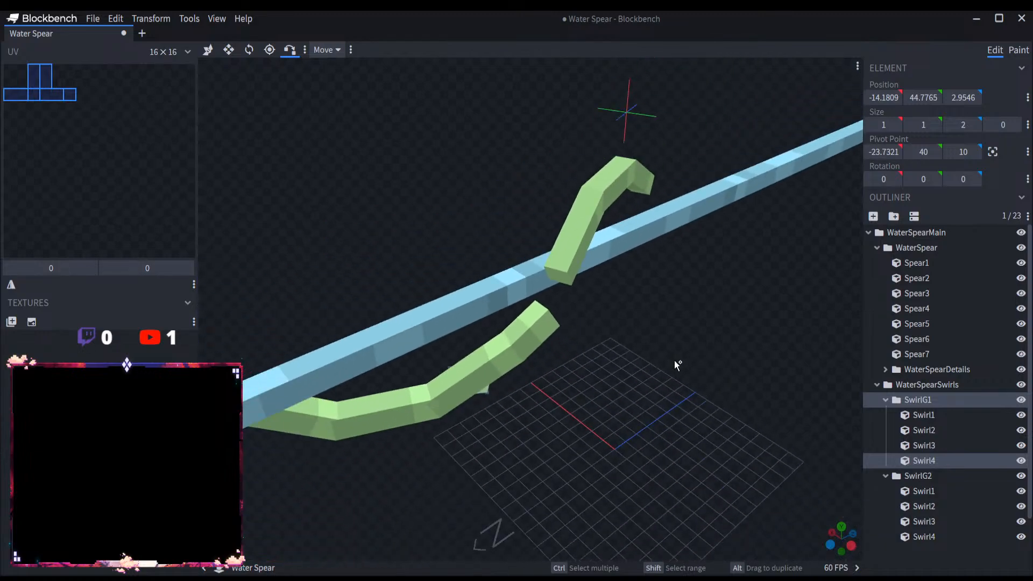
Step: Try to move the pasted Swirl4 to a Y position of 76.7765, save the model, and undo the move
drag(674, 361, 558, 356)
scroll(558, 356, up, 4)
click(209, 51)
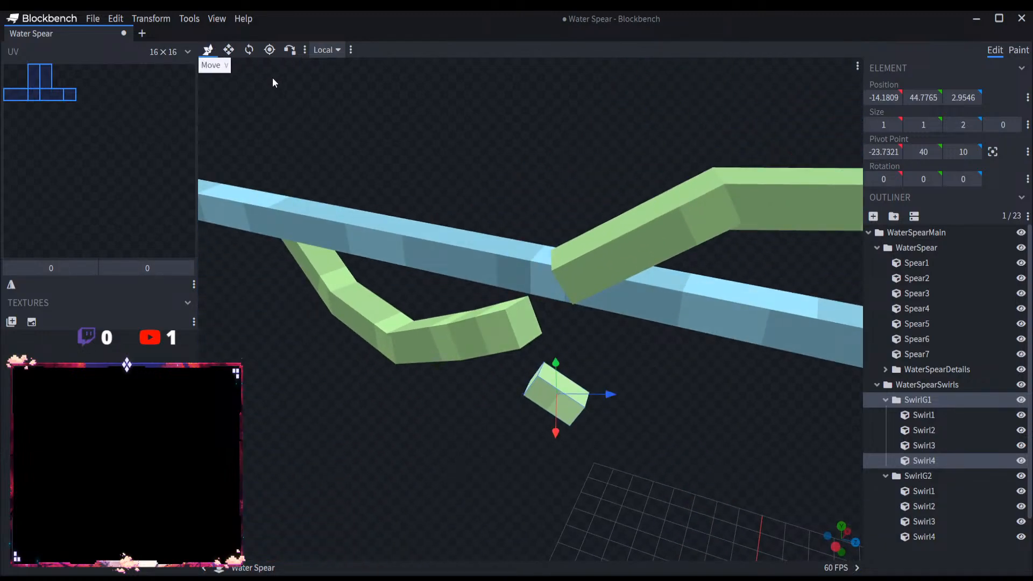
drag(554, 376, 519, 129)
drag(581, 378, 490, 385)
scroll(490, 385, down, 6)
key(ctrl+s)
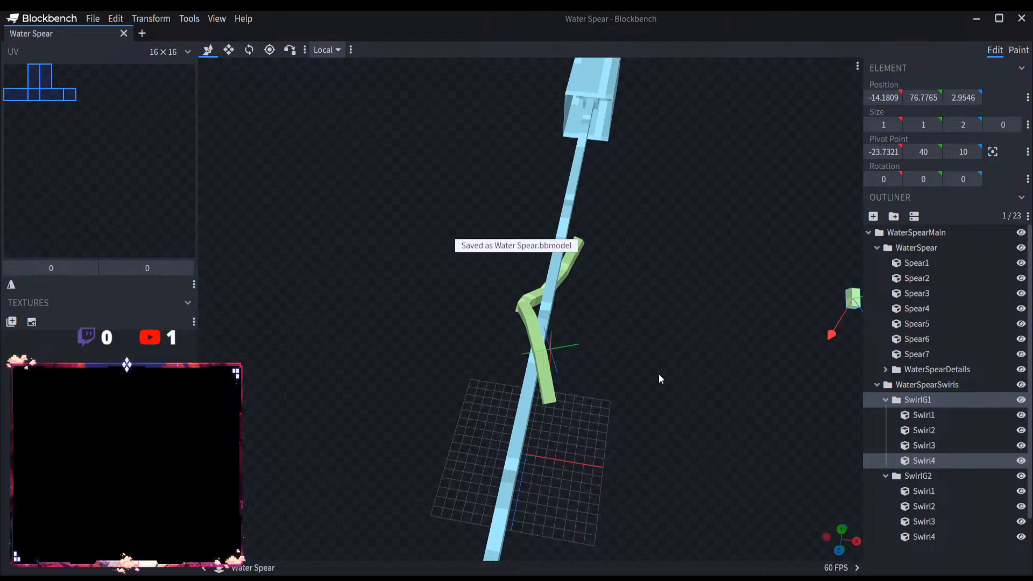
key(ctrl+z)
Step: Move the pasted Swirl4 to X -22.1809 and Y 39.7765, against the open end of SwirlG1's curve
drag(568, 376, 574, 325)
scroll(606, 356, up, 2)
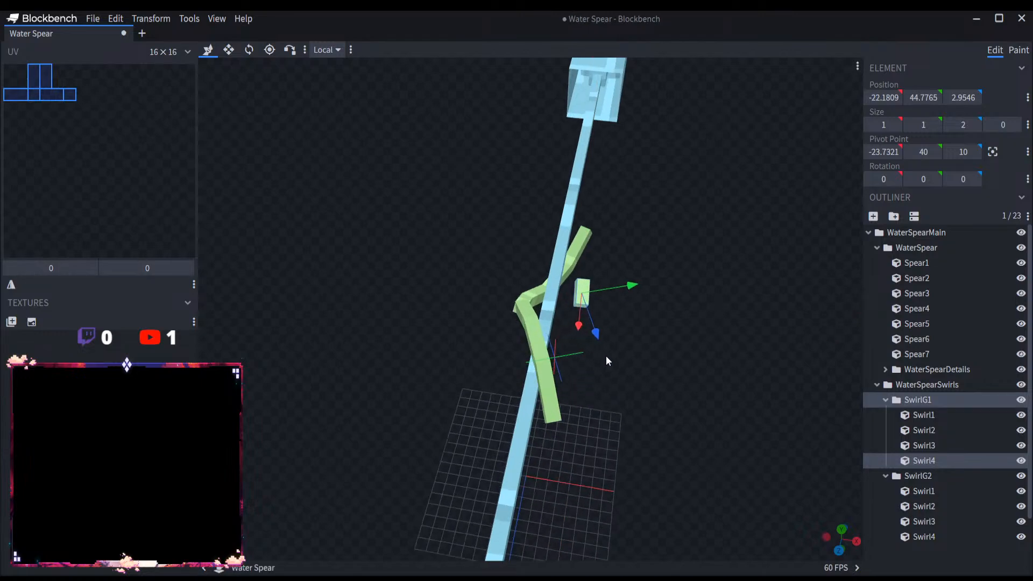
scroll(608, 357, up, 4)
drag(670, 373, 671, 355)
drag(671, 272, 650, 361)
scroll(436, 170, up, 3)
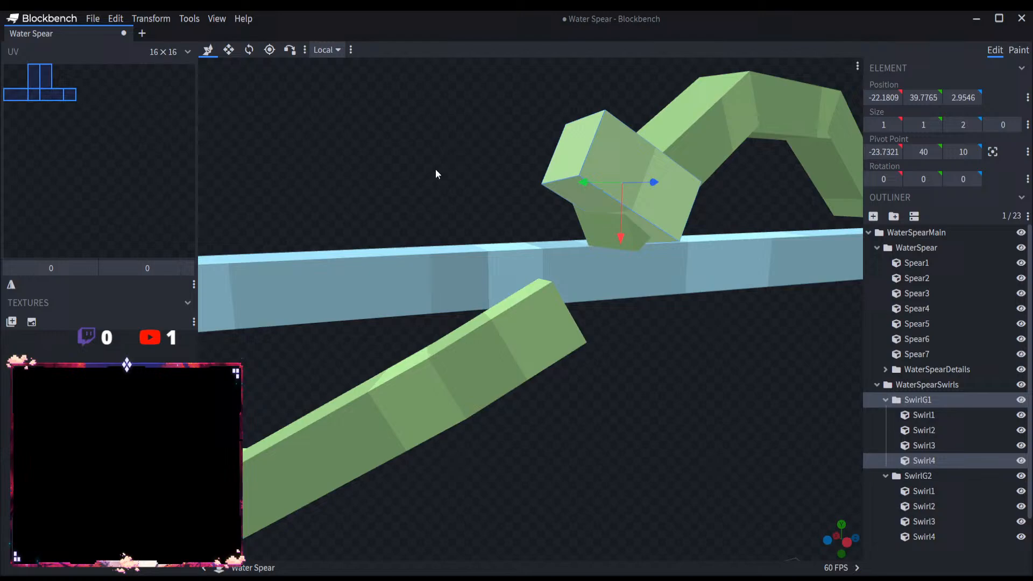
click(249, 51)
scroll(560, 171, down, 3)
drag(698, 119, 695, 144)
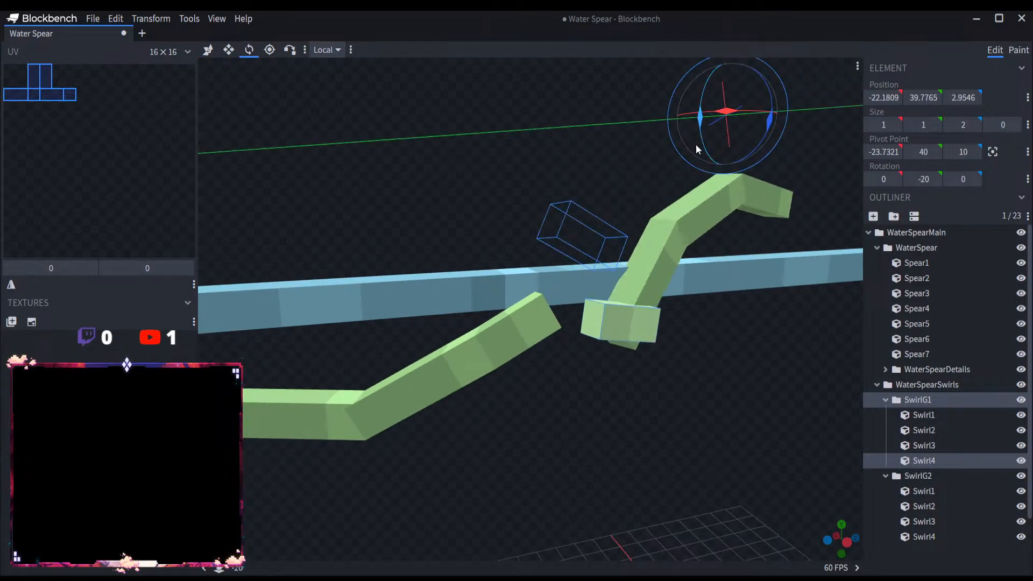
key(ctrl+z)
Step: Rotate SwirlG1's Swirl4 to X 14.4289, Y -25.9038 and Z -14.044 degrees and snap its corner onto the end corner of SwirlG2's Swirl4
click(613, 238)
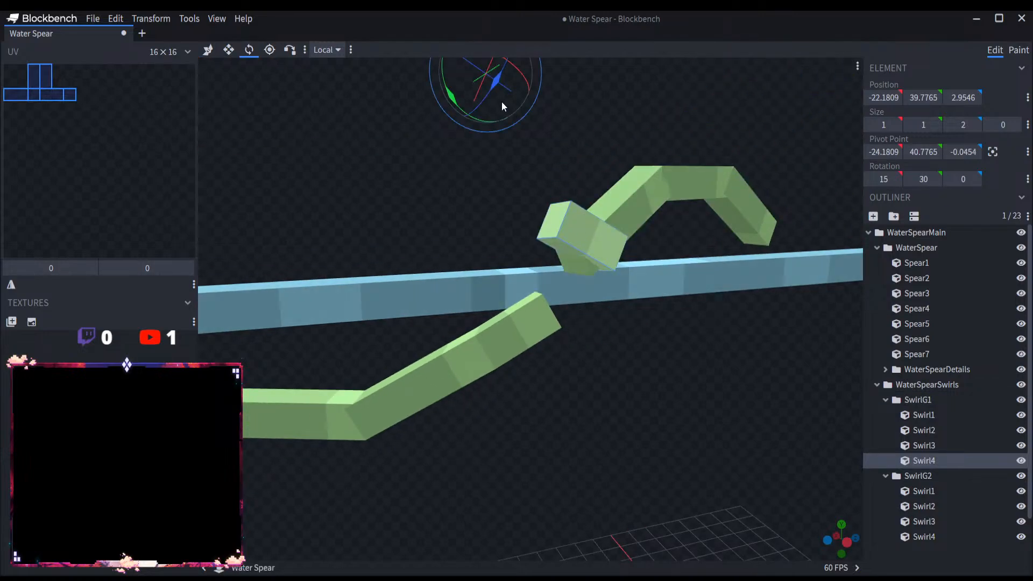
drag(455, 103, 504, 188)
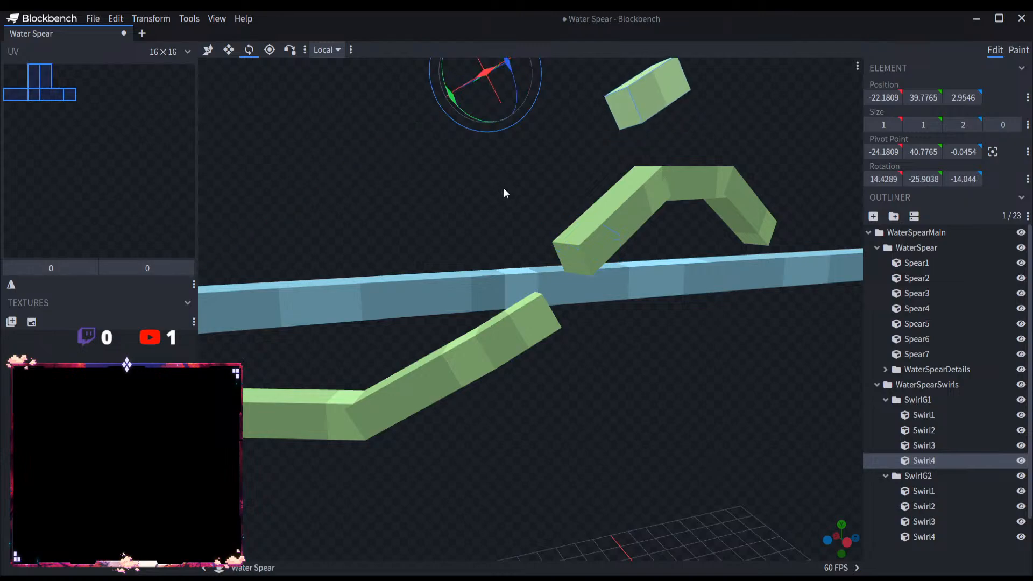
click(289, 50)
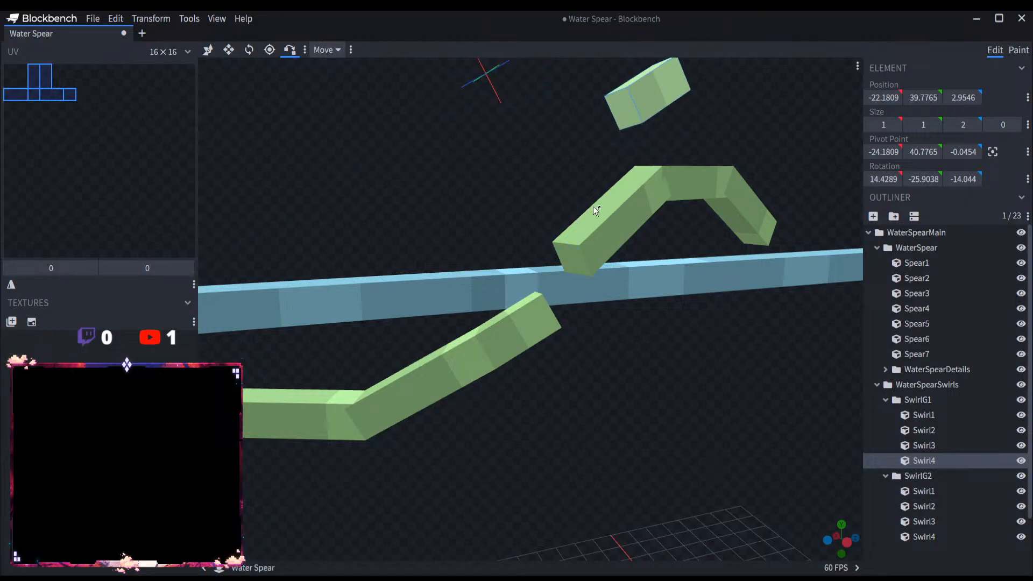
scroll(563, 285, up, 3)
click(551, 286)
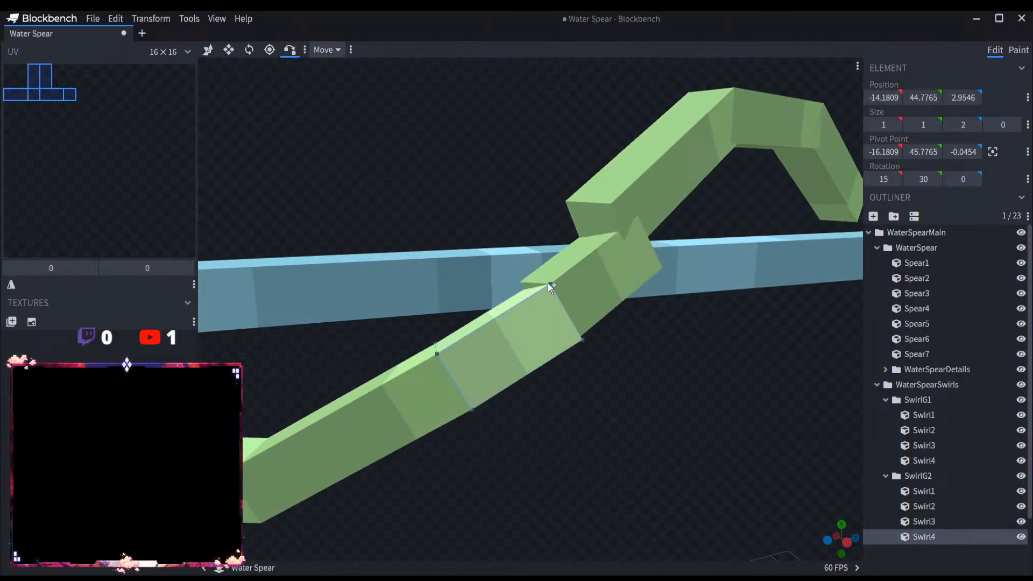
drag(548, 283, 655, 408)
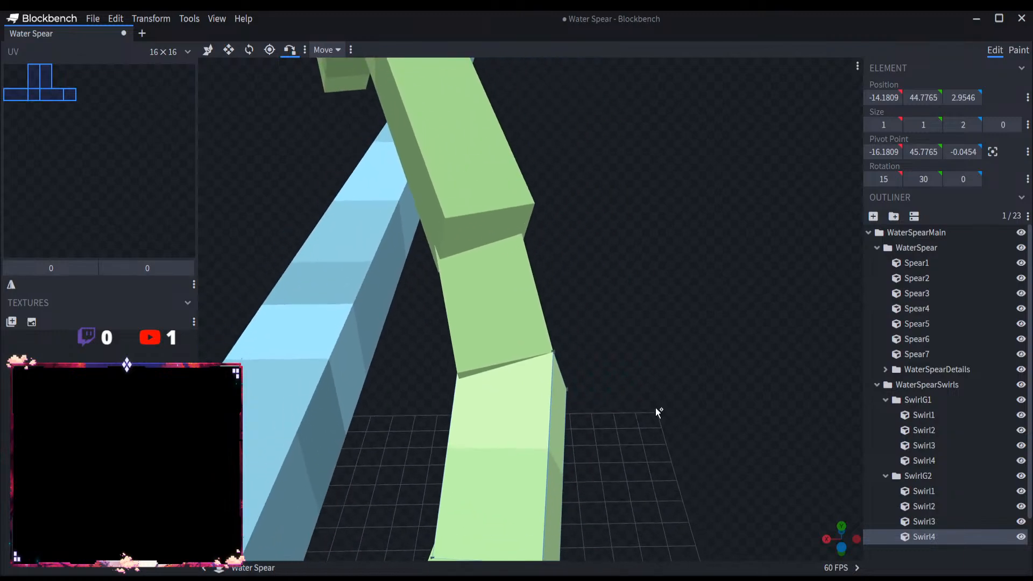
drag(629, 273, 509, 352)
scroll(500, 346, up, 3)
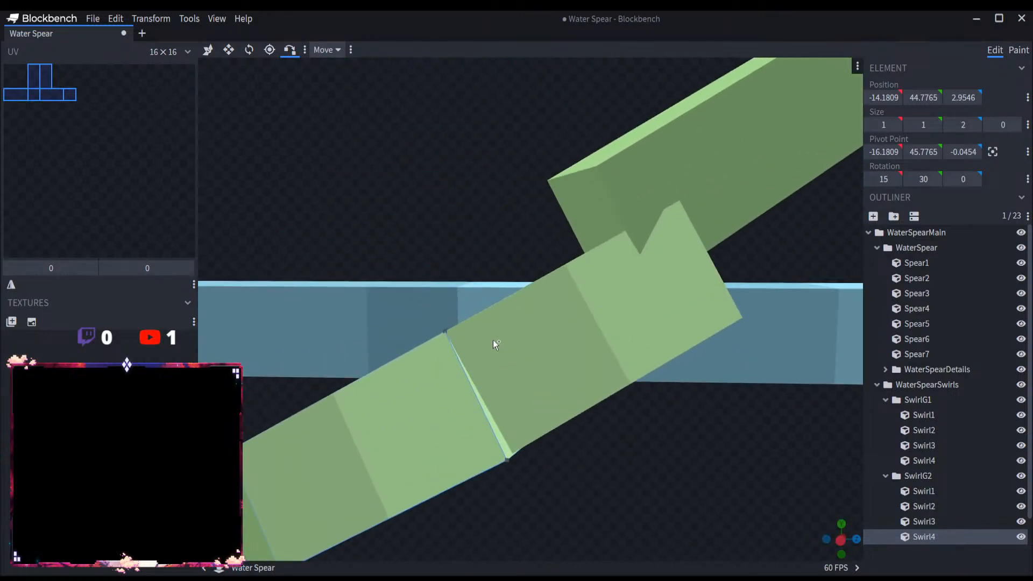
Step: Move the pivot point of SwirlG1's Swirl4 to X -19.0351, Y 38.0783 and Z 3.2104, near the end of Swirl1
click(249, 50)
scroll(513, 288, down, 4)
click(269, 50)
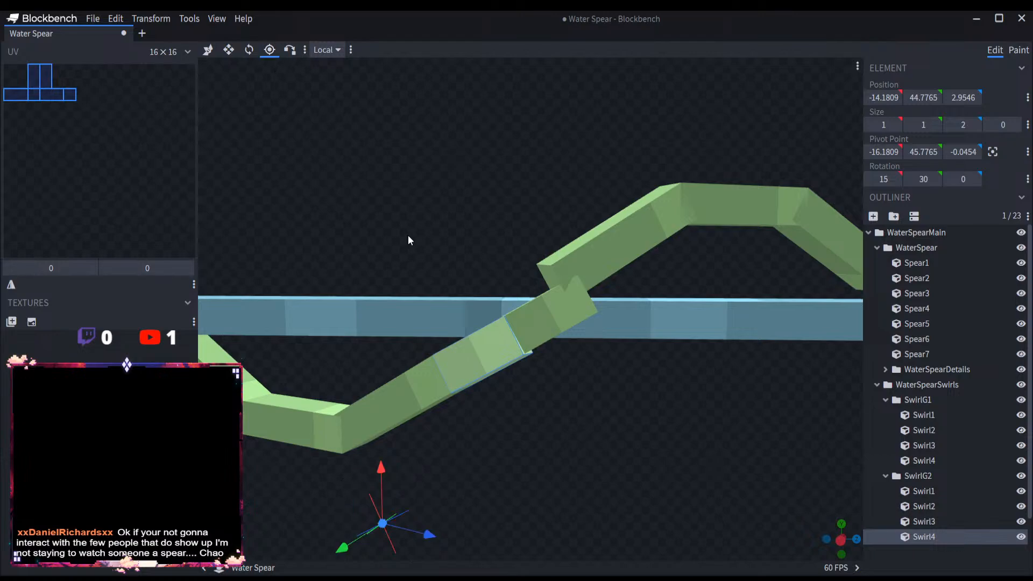
scroll(458, 427, down, 3)
click(925, 461)
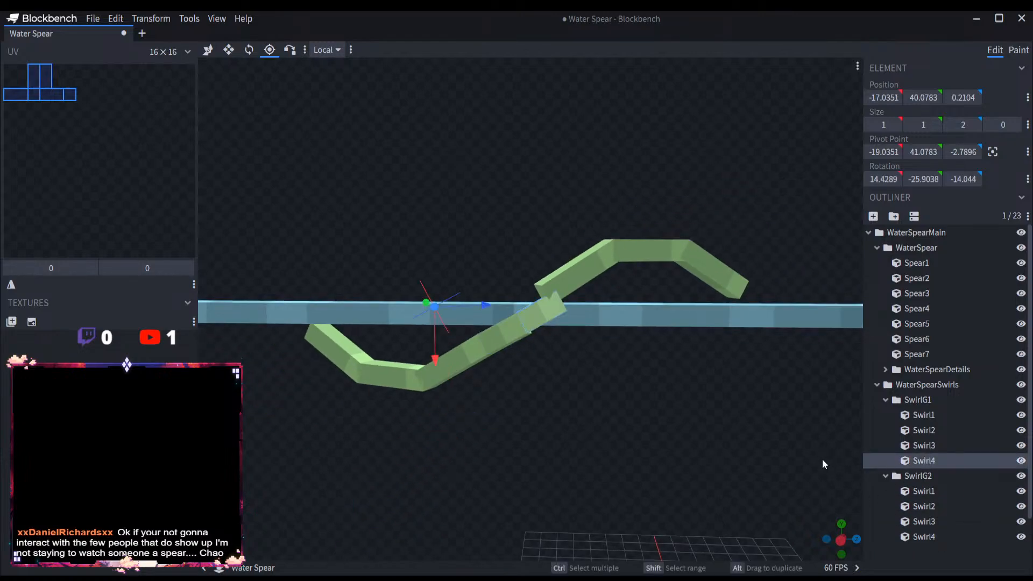
drag(469, 308, 613, 268)
scroll(598, 317, up, 5)
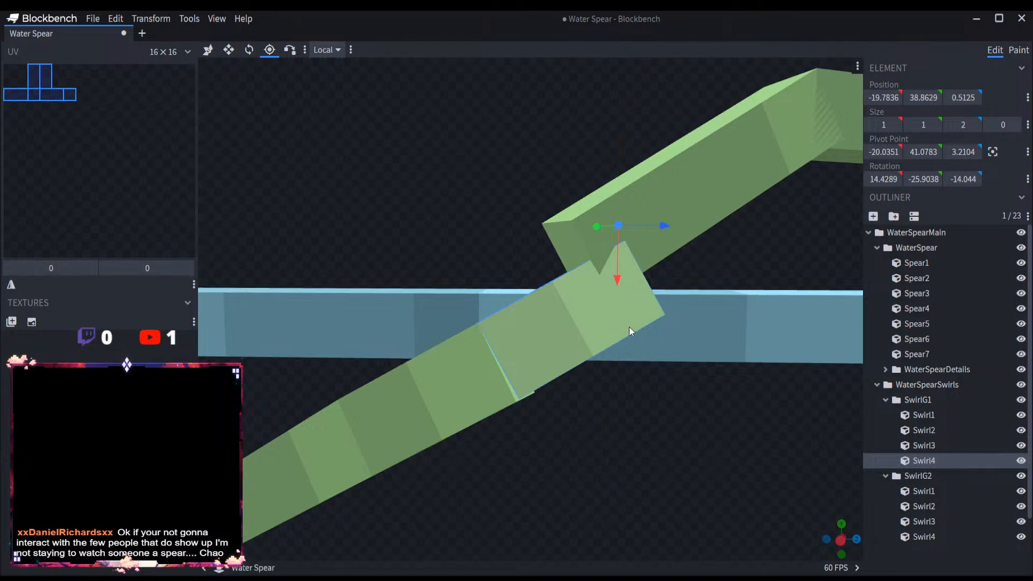
drag(850, 427, 745, 442)
drag(277, 214, 385, 226)
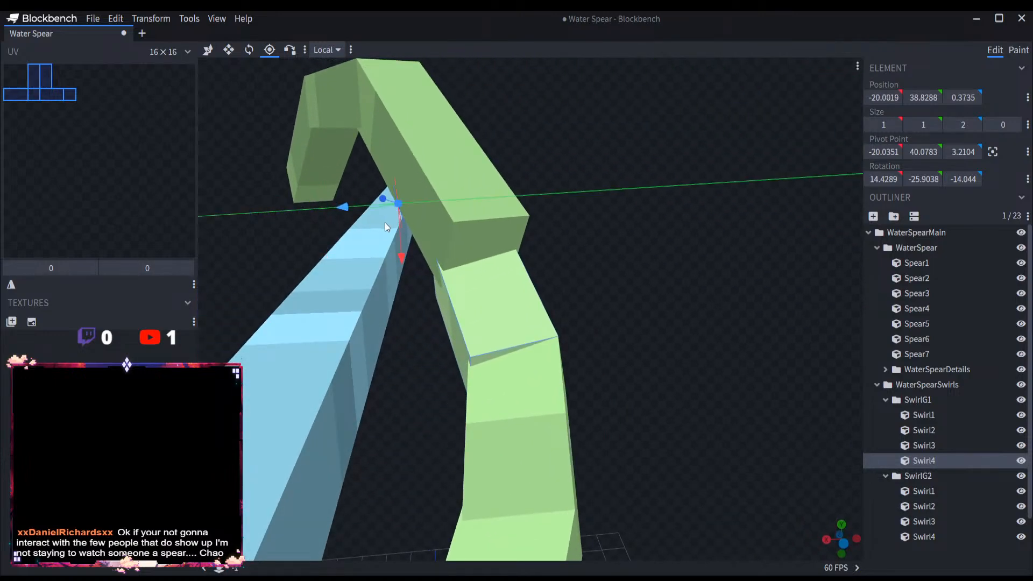
drag(461, 231, 564, 320)
scroll(640, 315, up, 5)
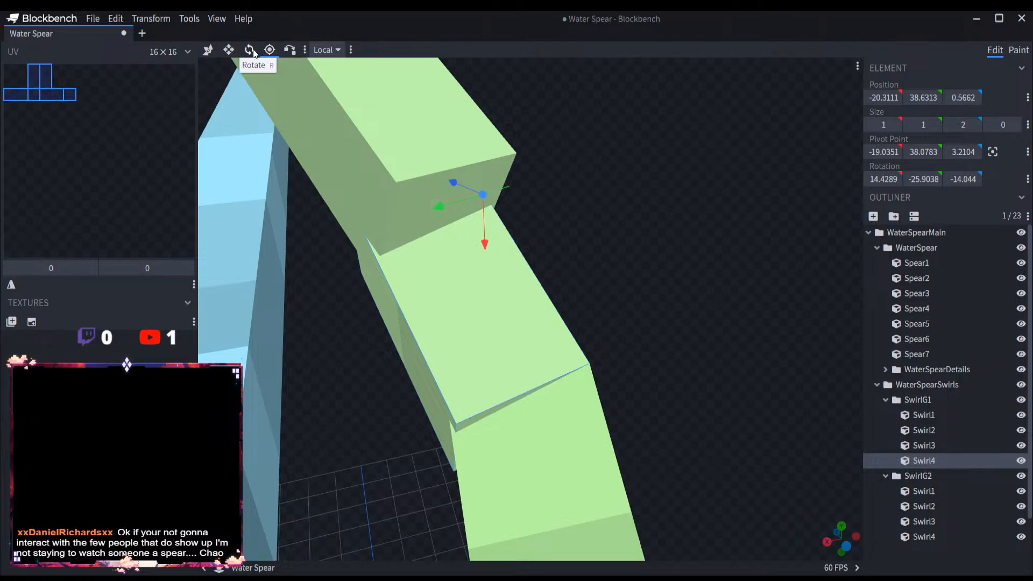
Step: Rotate SwirlG1's Swirl4 to X 19.367, Y -47.4751 and Z -22.1543 degrees and snap its corner onto Swirl1's end corner
click(253, 50)
drag(511, 194, 498, 210)
click(289, 51)
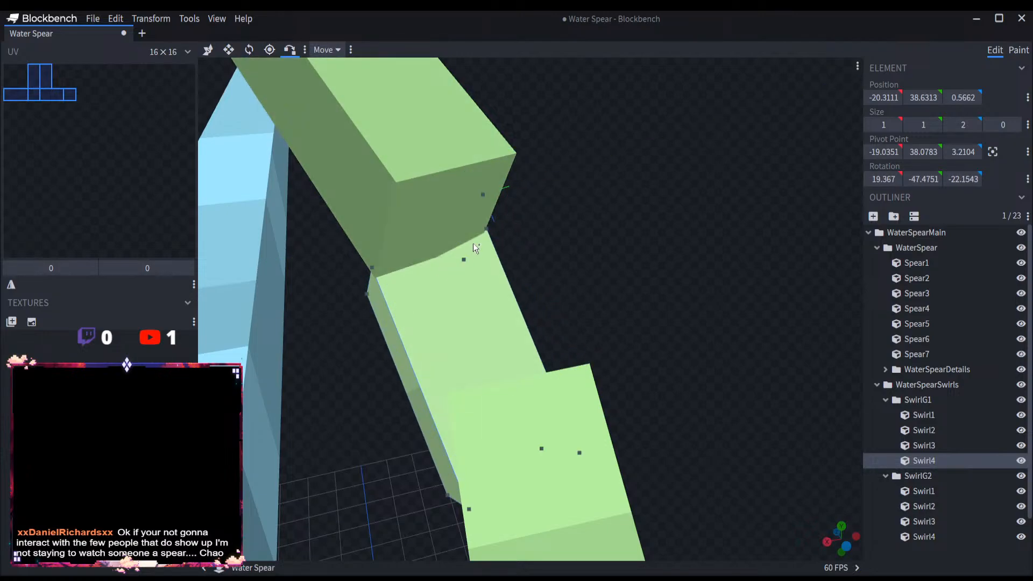
click(488, 232)
click(515, 153)
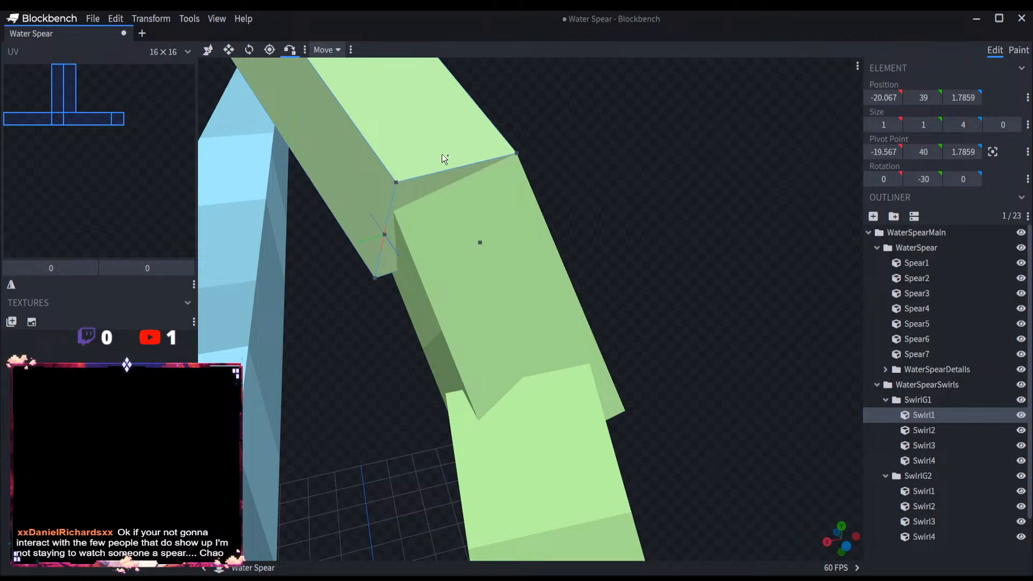
drag(441, 154, 699, 221)
Step: Rotate SwirlG1's Swirl4 to X 5.3146, Y -50.1771 and Z -3.5613 degrees and snap its corner back onto Swirl1's end corner
key(r)
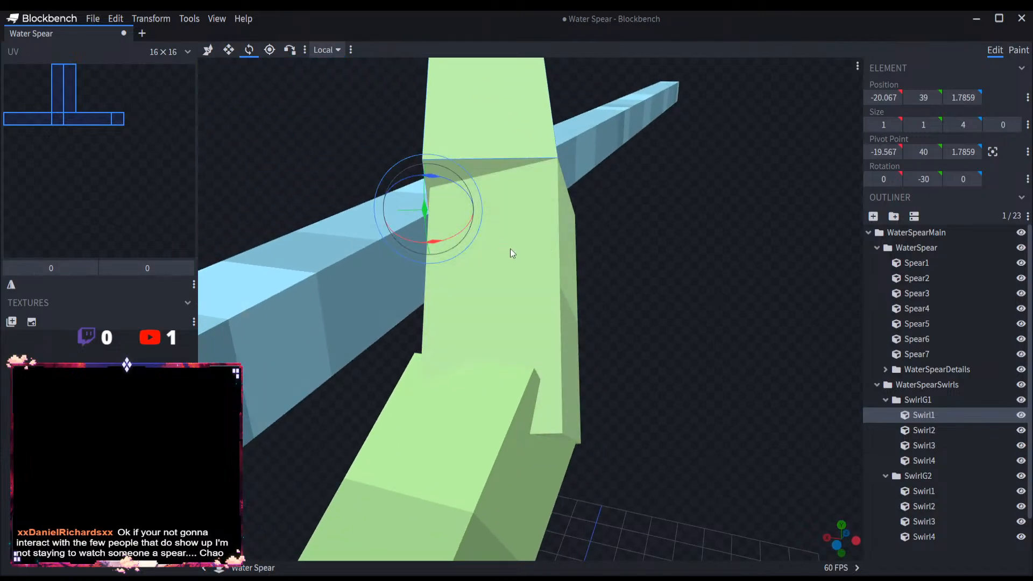
click(484, 233)
drag(654, 142, 663, 134)
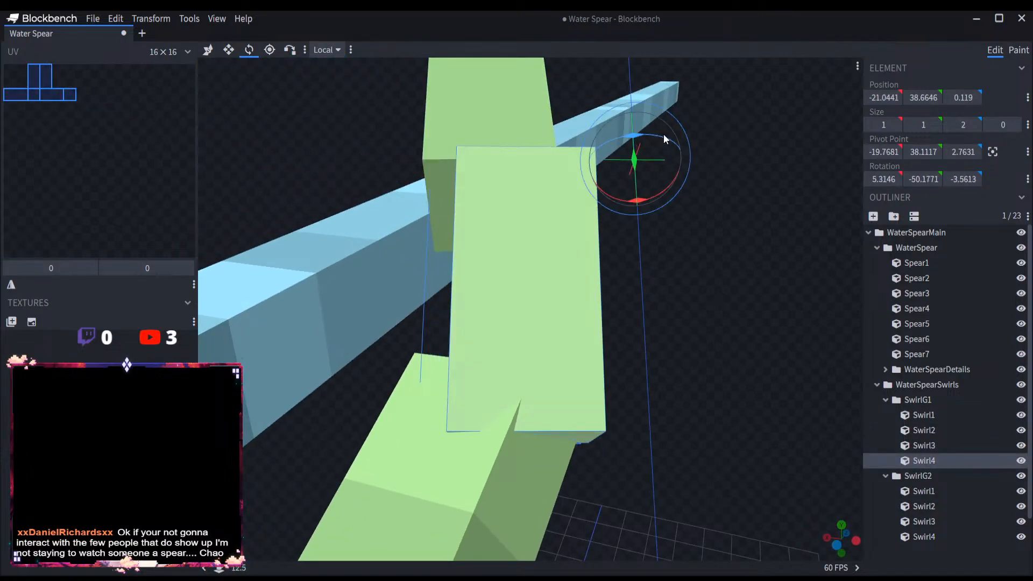
click(289, 50)
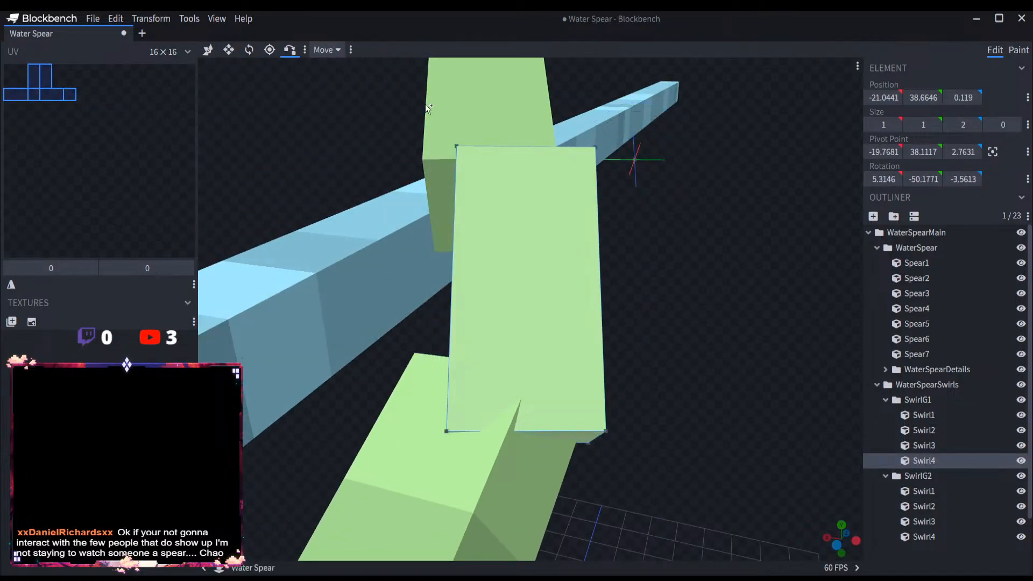
click(593, 148)
click(551, 142)
mouse_move(554, 156)
mouse_down()
mouse_move(583, 184)
mouse_move(685, 216)
mouse_move(754, 217)
mouse_up()
Step: Select Swirl4 in SwirlG1 for rotating
click(249, 50)
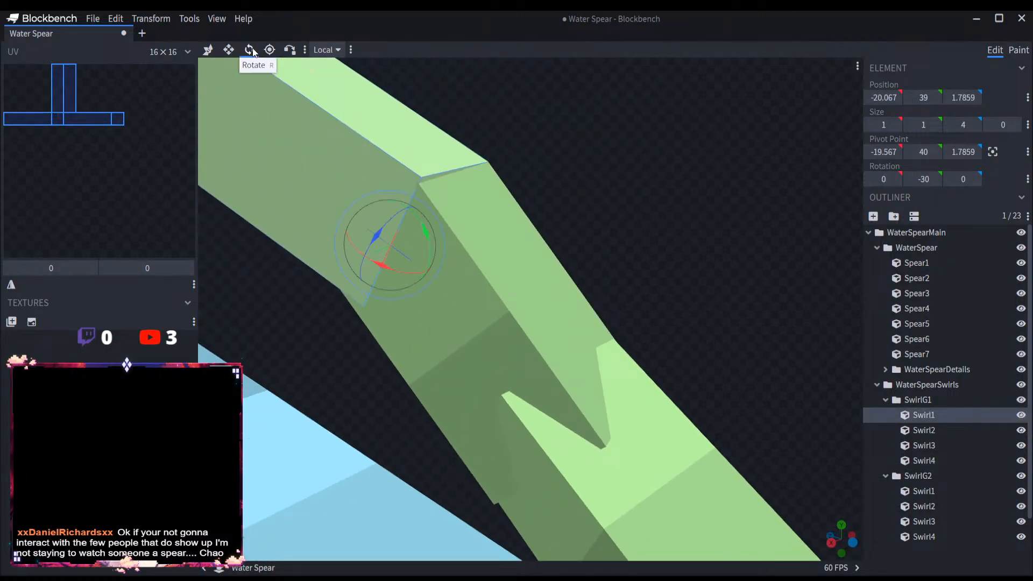
click(472, 216)
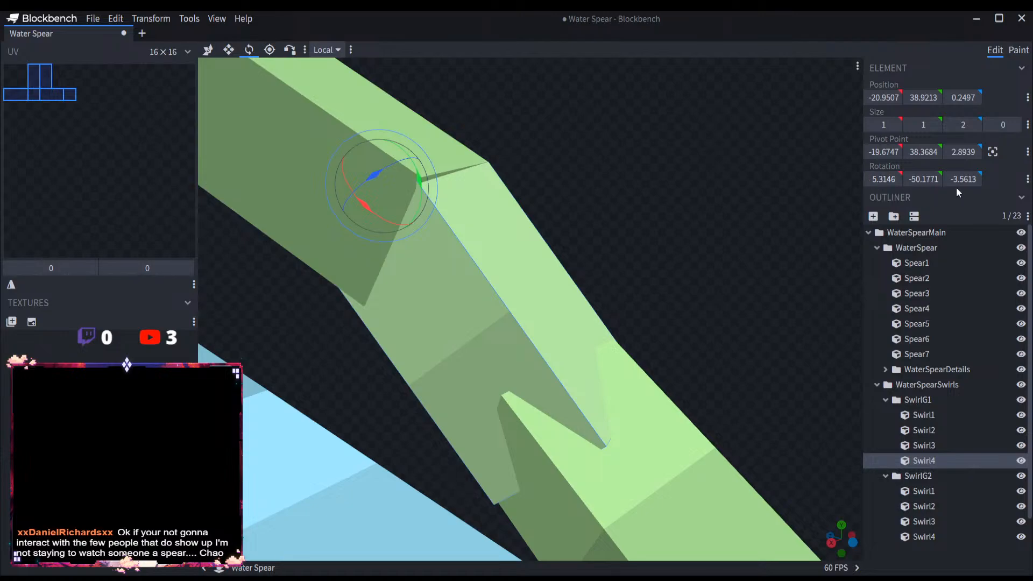
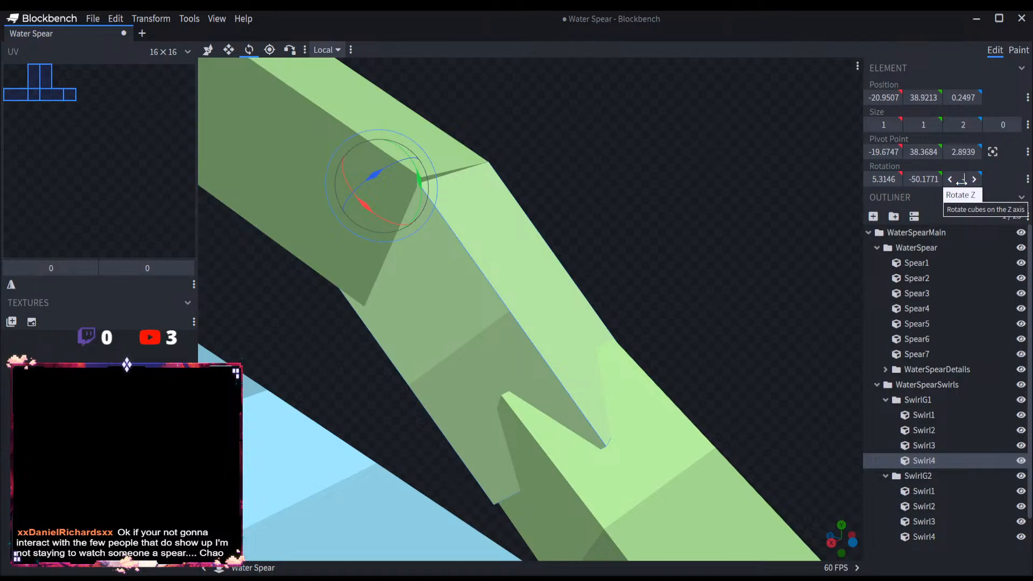
Step: Set the Z rotation of SwirlG1's Swirl4 to 0 degrees and snap its upper corner onto Swirl1's end corner
drag(961, 182, 957, 182)
click(962, 183)
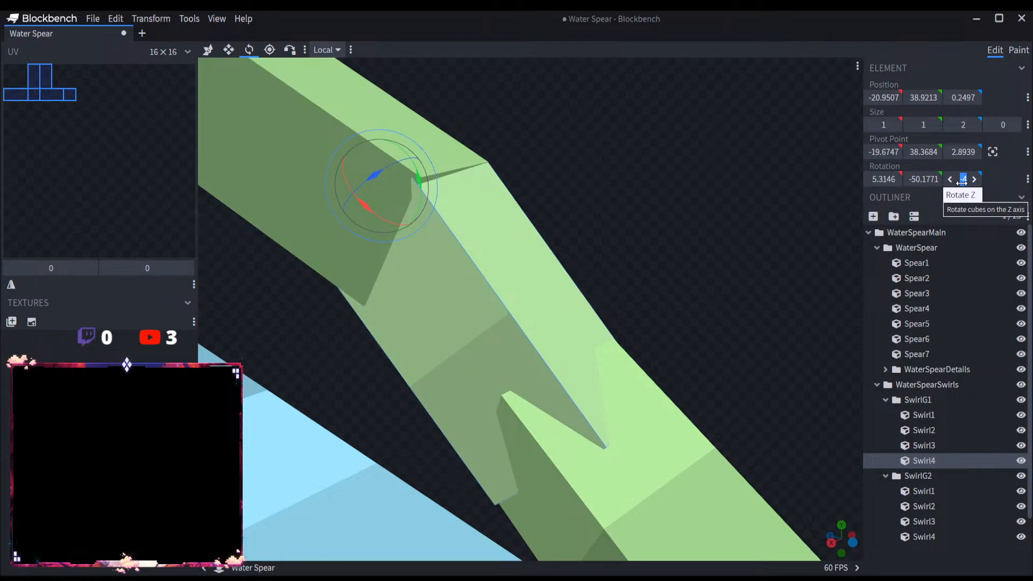
text(0)
key(Return)
drag(779, 174, 351, 47)
click(290, 50)
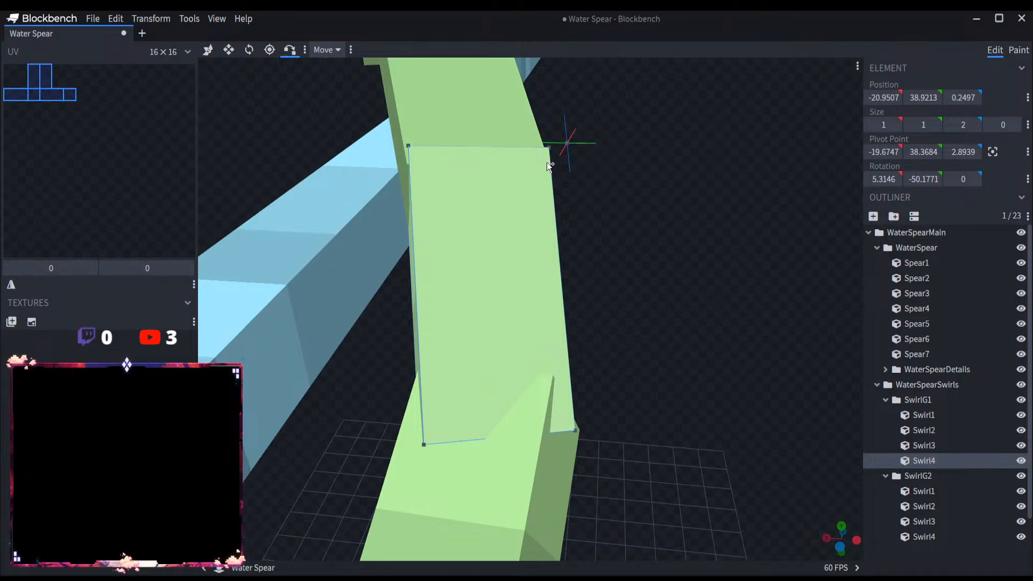
click(547, 152)
click(522, 131)
click(547, 156)
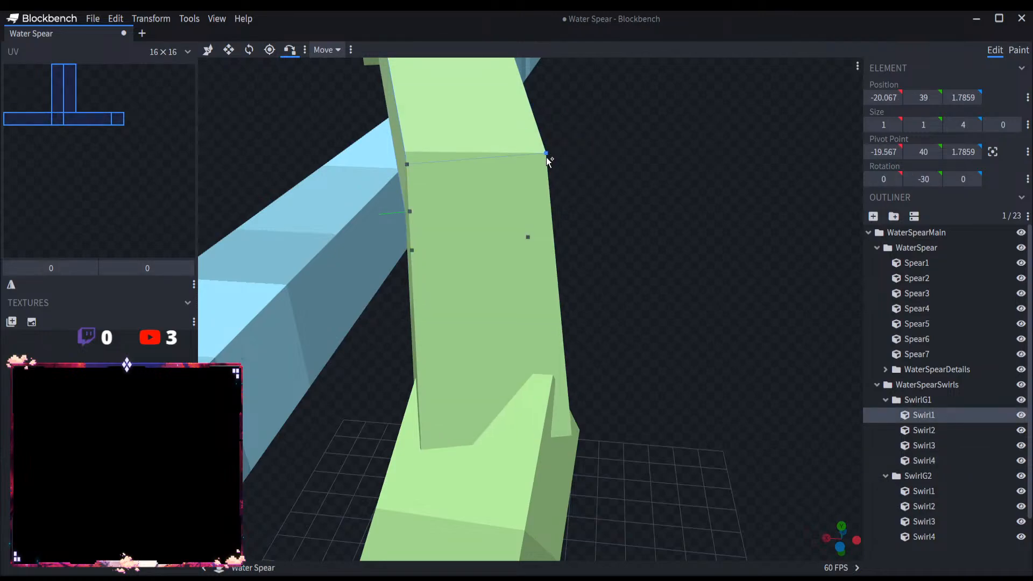
Step: Move the SwirlG2 group up by 1 and back along Z by 1, putting its pivot point at X -15, Y 46, Z -7
drag(643, 188, 542, 210)
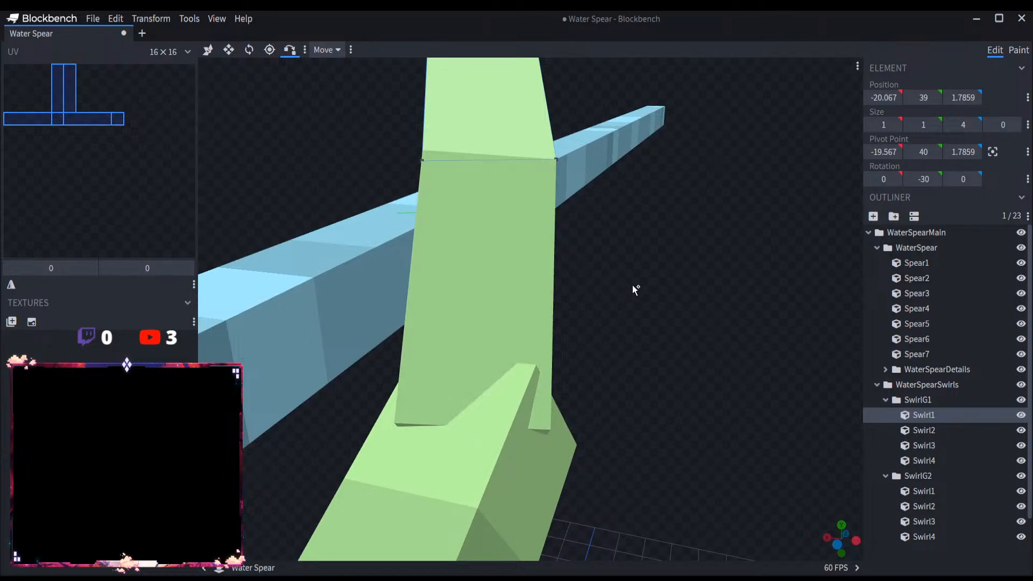
drag(633, 286, 860, 419)
scroll(921, 466, down, 2)
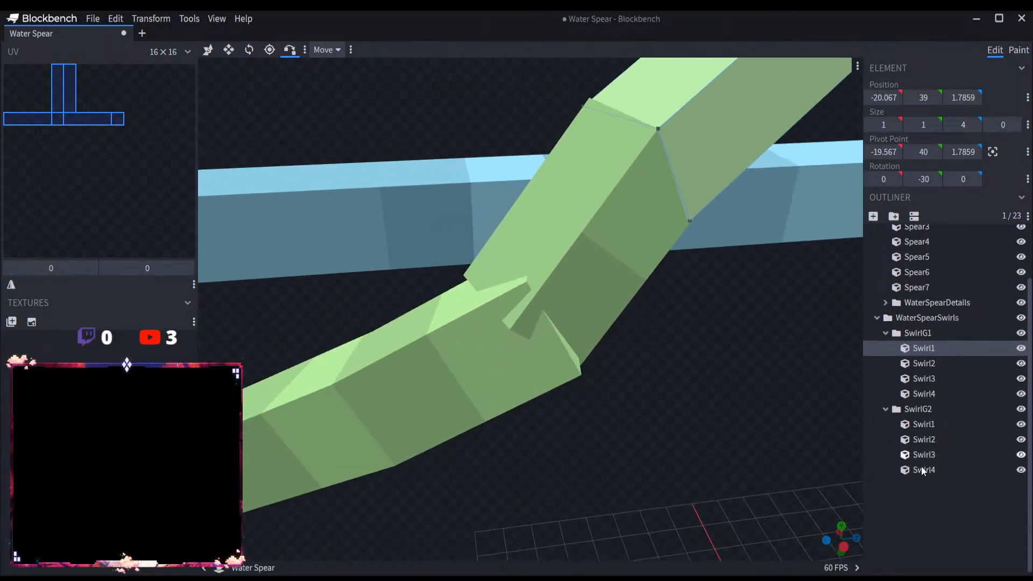
click(918, 408)
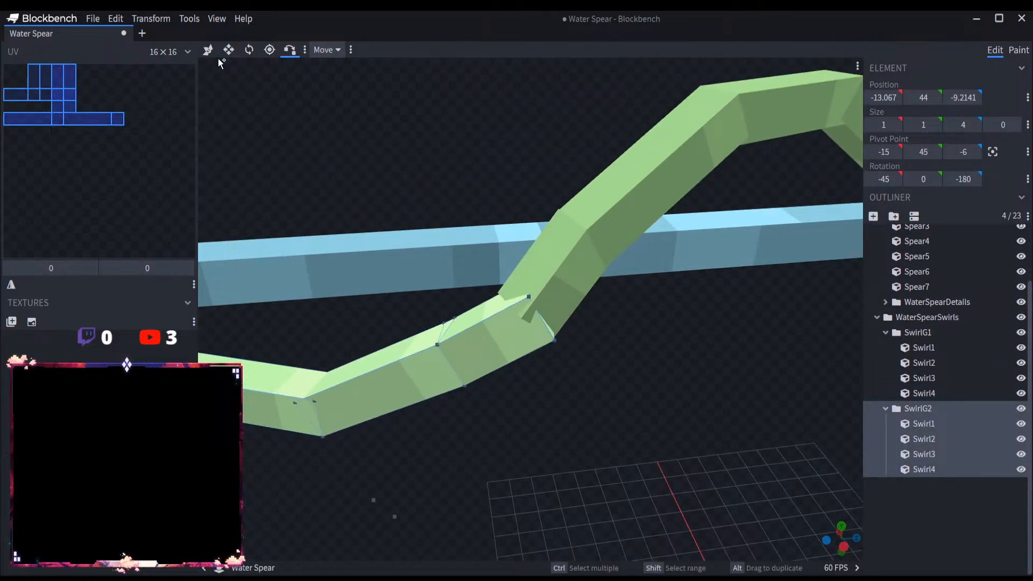
click(207, 49)
drag(348, 360, 252, 373)
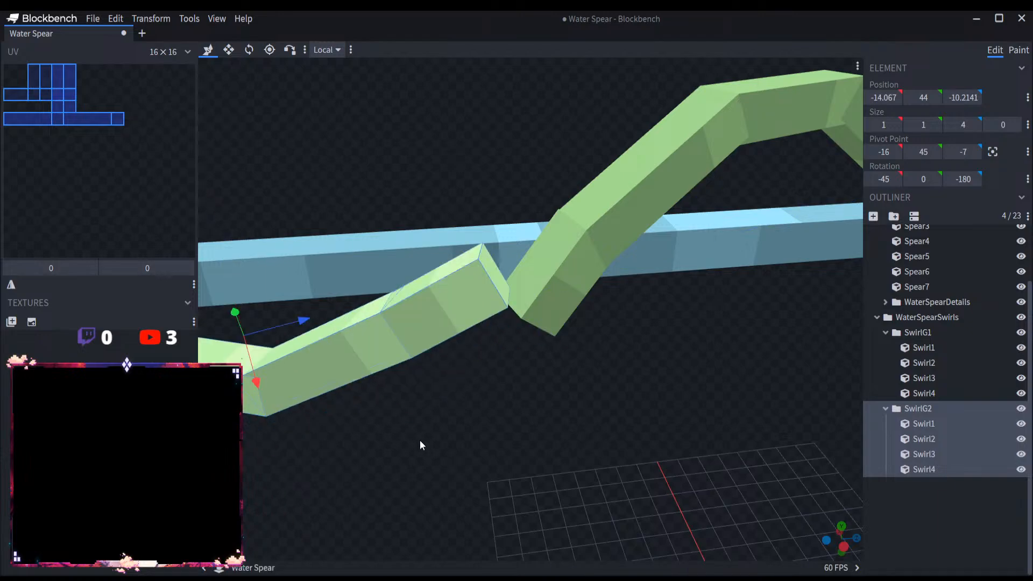
drag(419, 440, 387, 442)
scroll(612, 408, down, 4)
key(ctrl+z)
drag(406, 317, 704, 455)
scroll(702, 451, up, 1)
scroll(690, 404, down, 9)
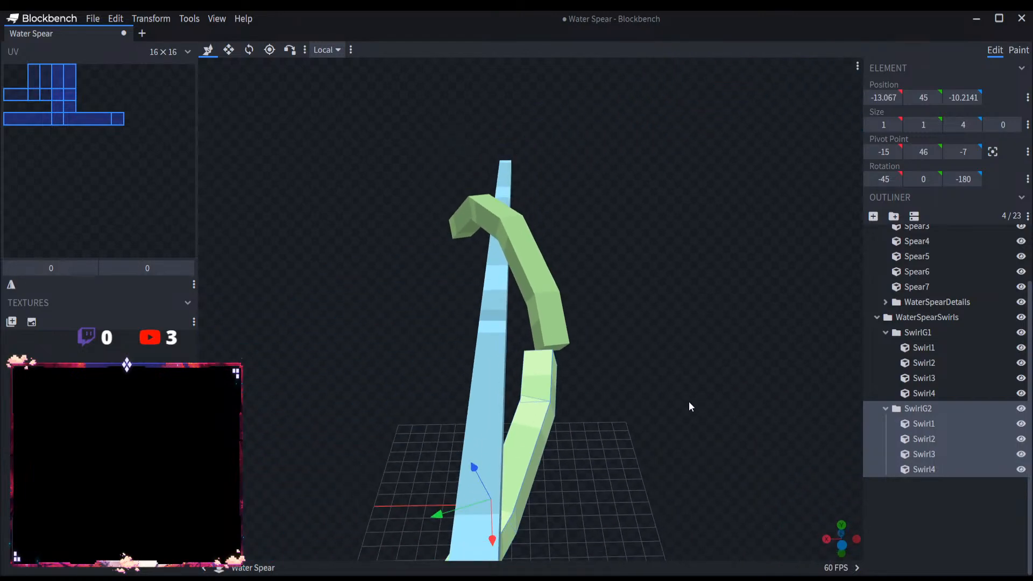
scroll(630, 413, up, 4)
mouse_move(621, 416)
mouse_down()
mouse_move(686, 422)
mouse_move(614, 421)
mouse_up()
scroll(579, 403, up, 10)
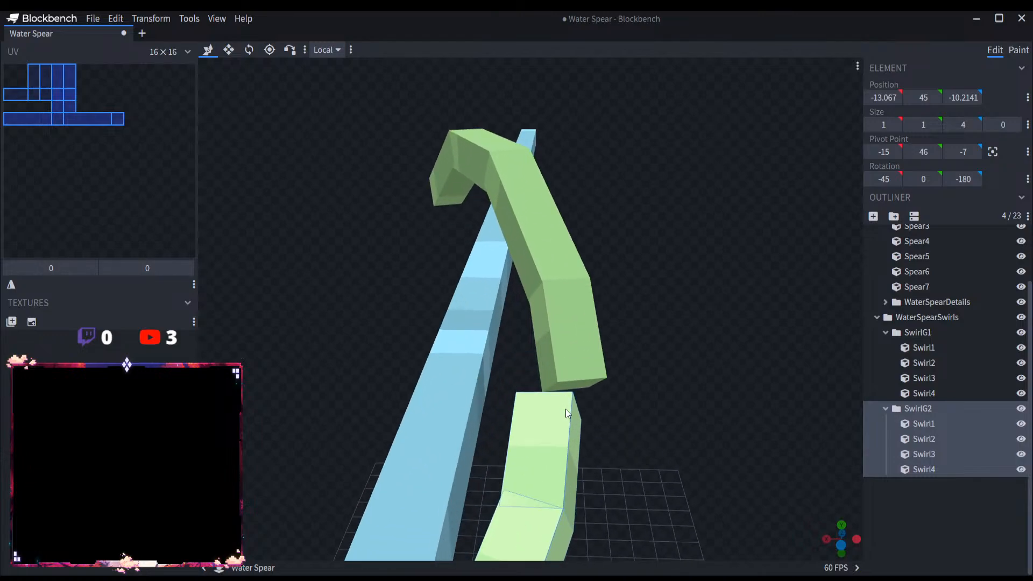
Step: Delete Swirl4 from the SwirlG1 group
click(529, 407)
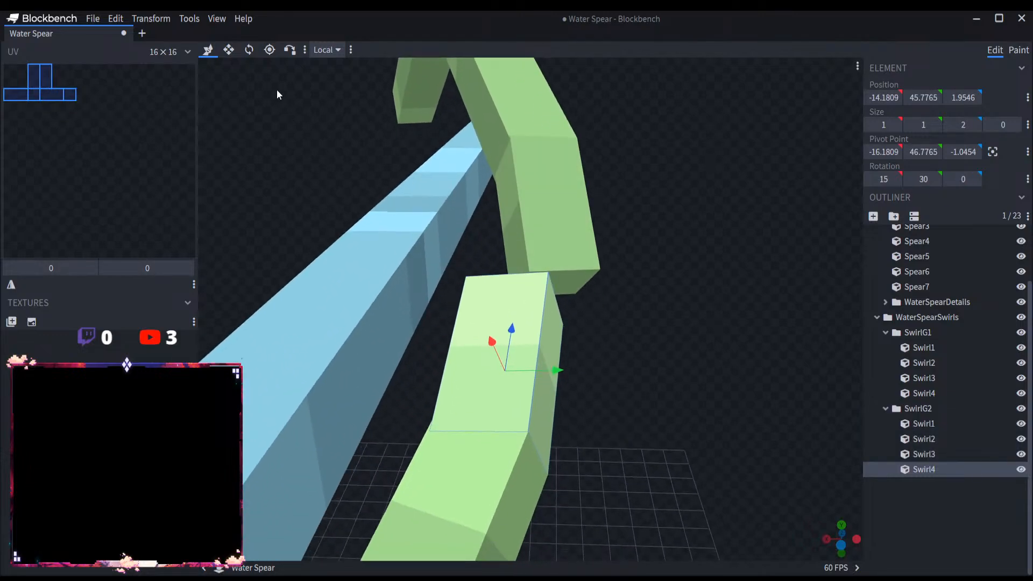
click(255, 52)
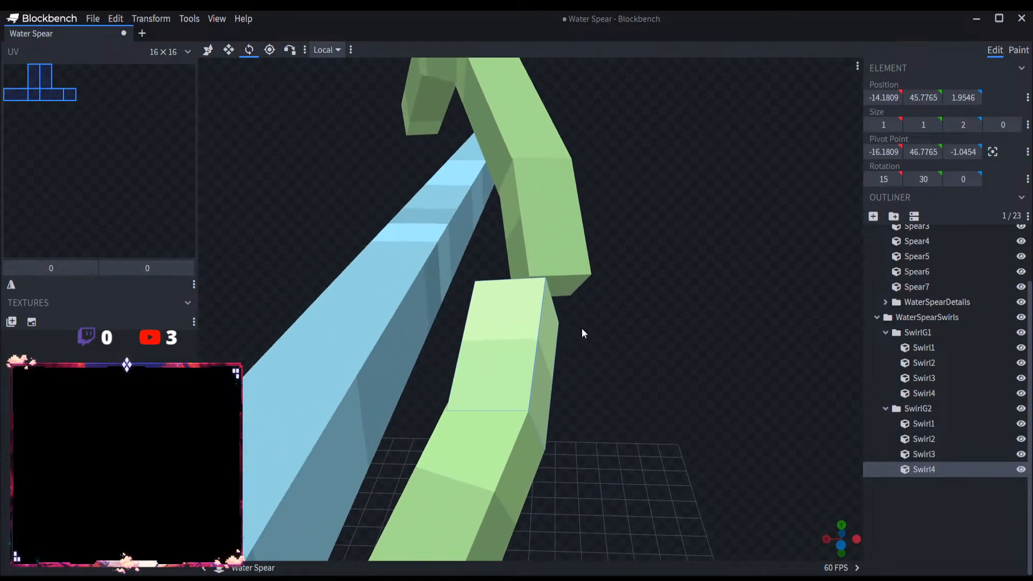
click(927, 334)
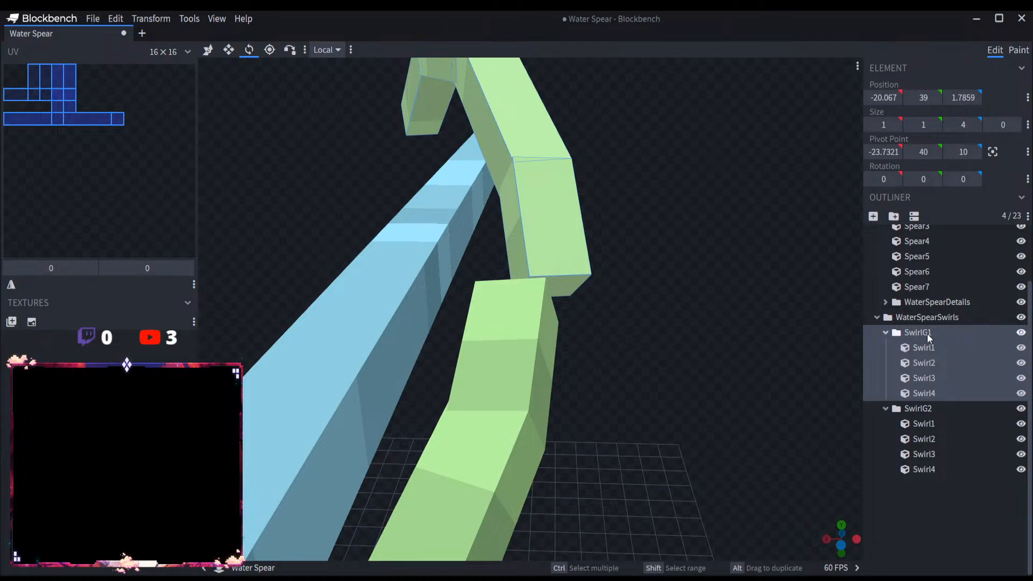
scroll(928, 334, up, 1)
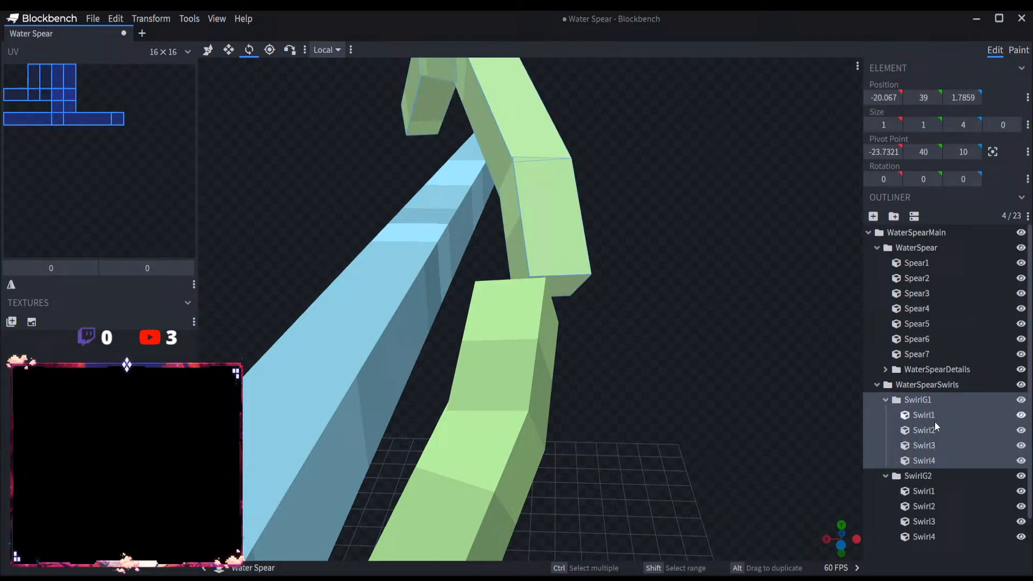
click(937, 457)
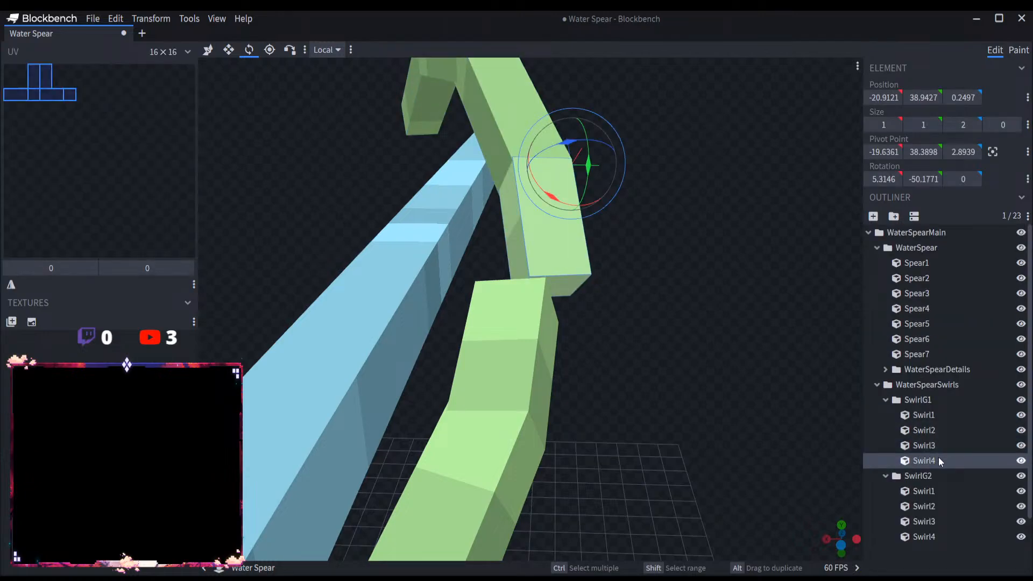
key(Delete)
Step: Duplicate SwirlG2's Swirl4 and move the copy 2 units along its length toward SwirlG1, to Z position 3.9546
drag(848, 446, 527, 171)
click(534, 317)
key(ctrl+d)
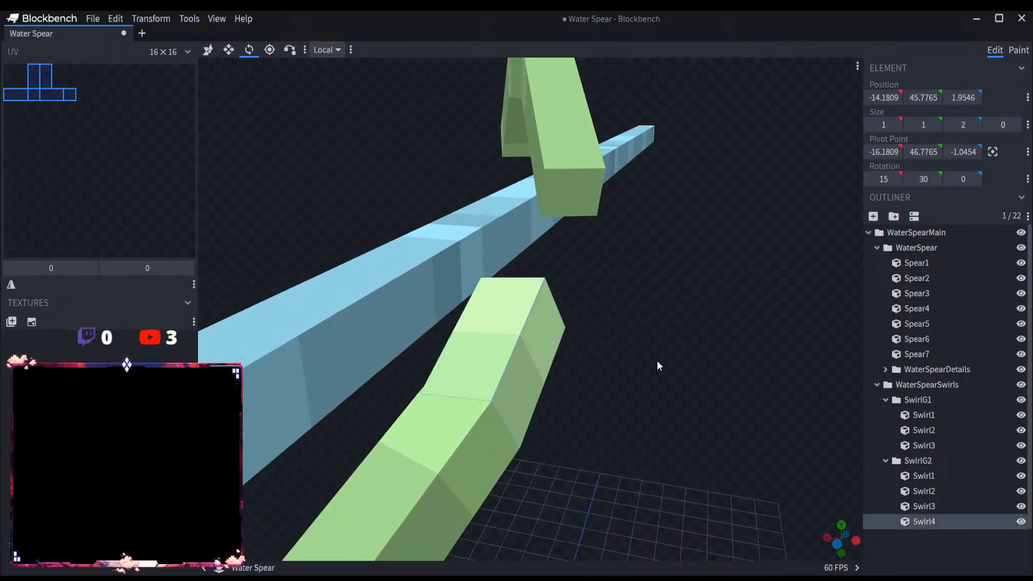
drag(657, 361, 559, 370)
key(v)
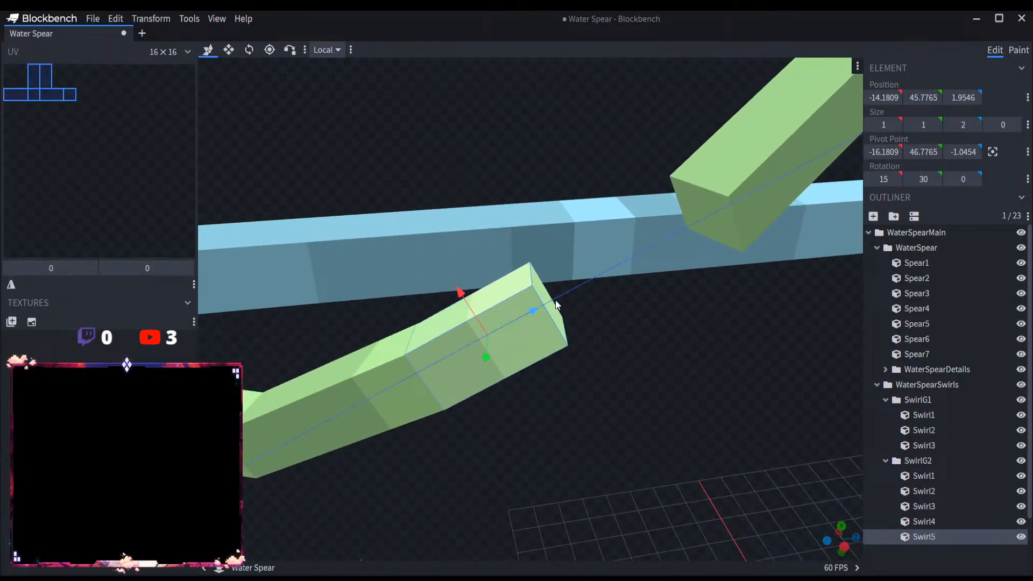
drag(555, 305, 643, 259)
Step: Move Swirl5's pivot point to X -10.1809, Y 43.7765 and Z 2.9546, near the end facing SwirlG1
click(250, 51)
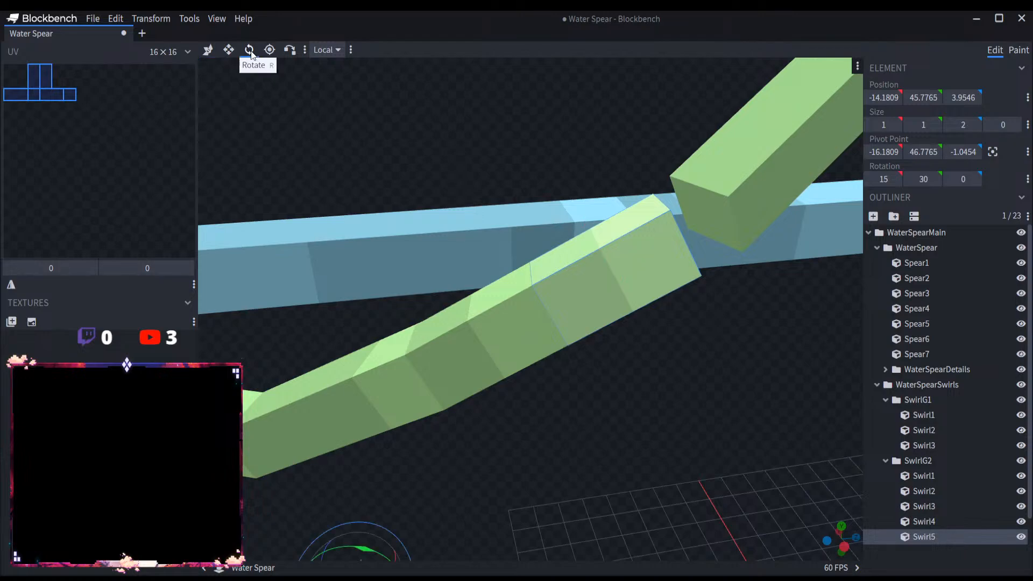
scroll(412, 491, down, 3)
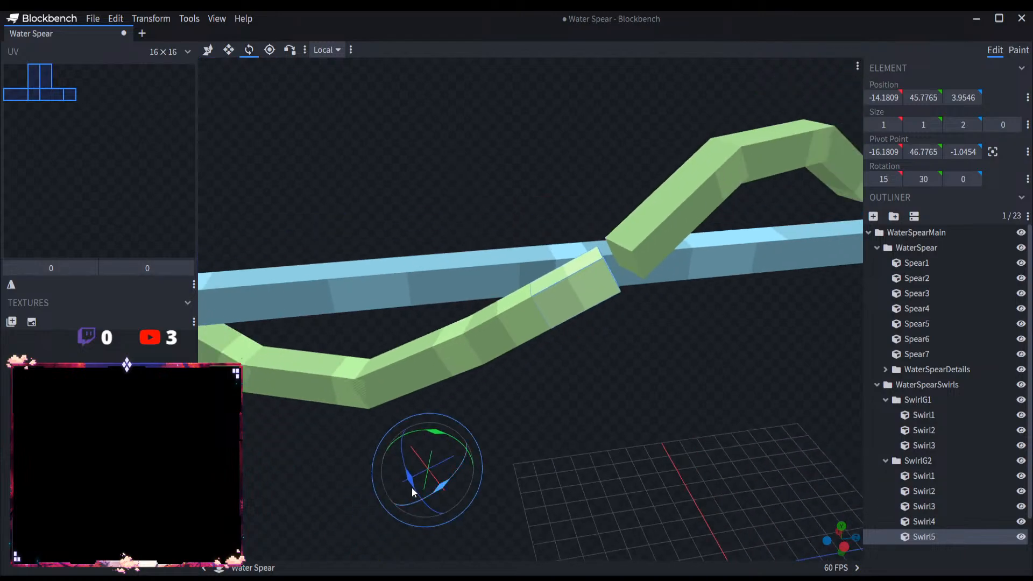
click(269, 50)
drag(425, 431, 425, 170)
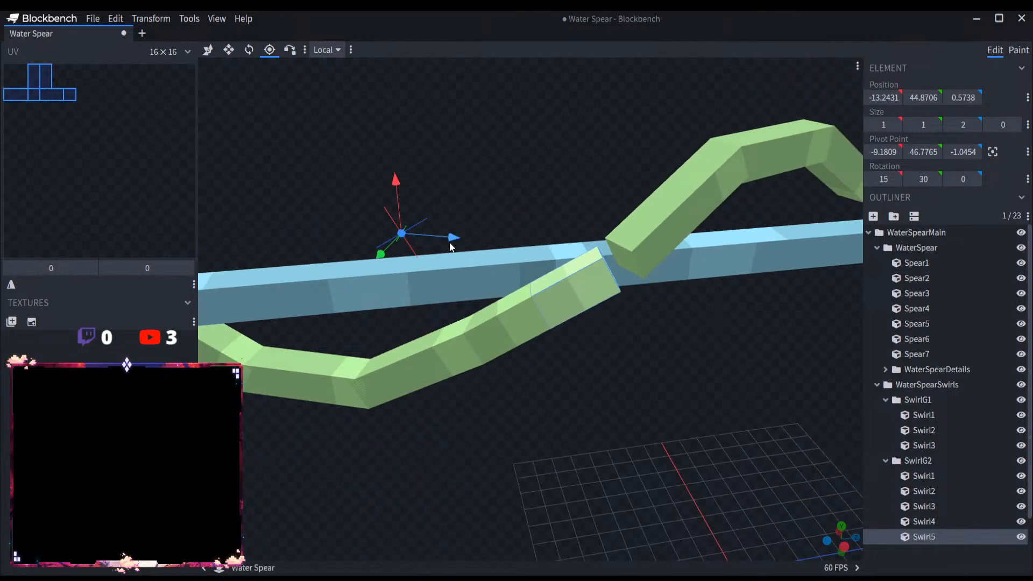
drag(450, 239, 613, 283)
scroll(652, 324, up, 3)
drag(651, 328, 376, 281)
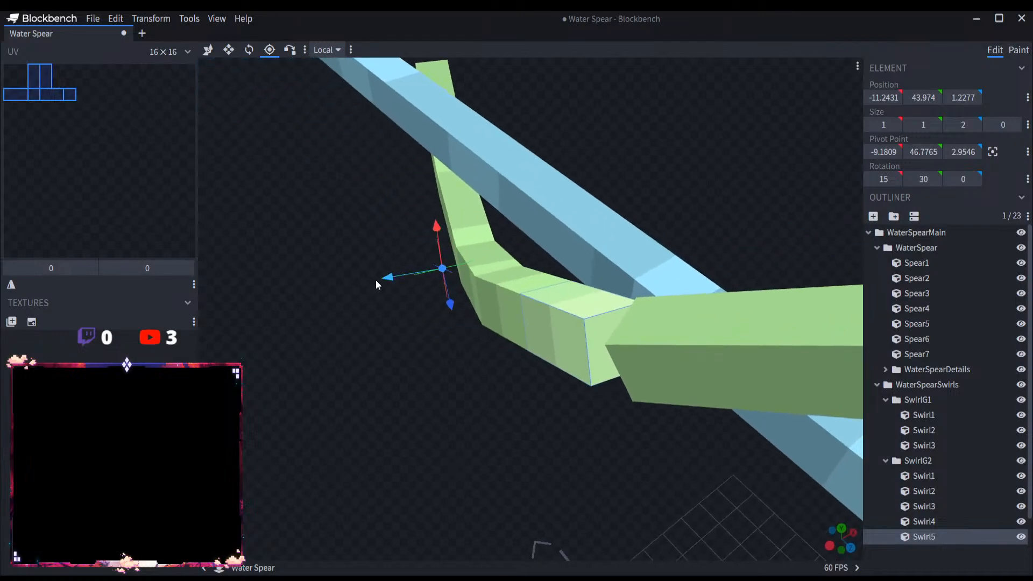
drag(451, 275, 612, 251)
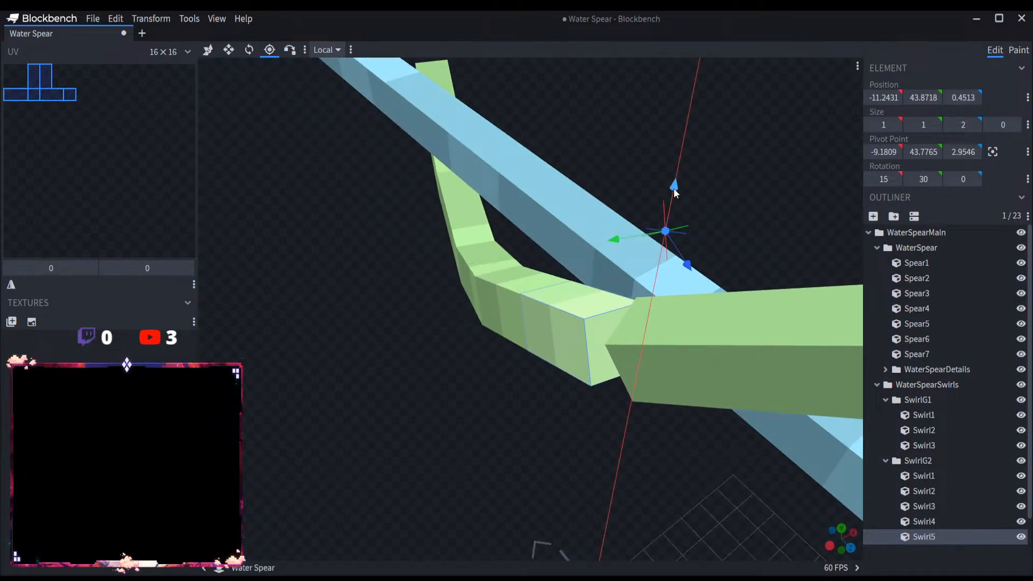
drag(673, 192, 659, 251)
Step: Try rotating Swirl5 to X 13.6225, Y 17.8841 and Z -3.3746 degrees and snapping its corner onto Swirl4's end corner
drag(613, 411, 541, 342)
click(252, 49)
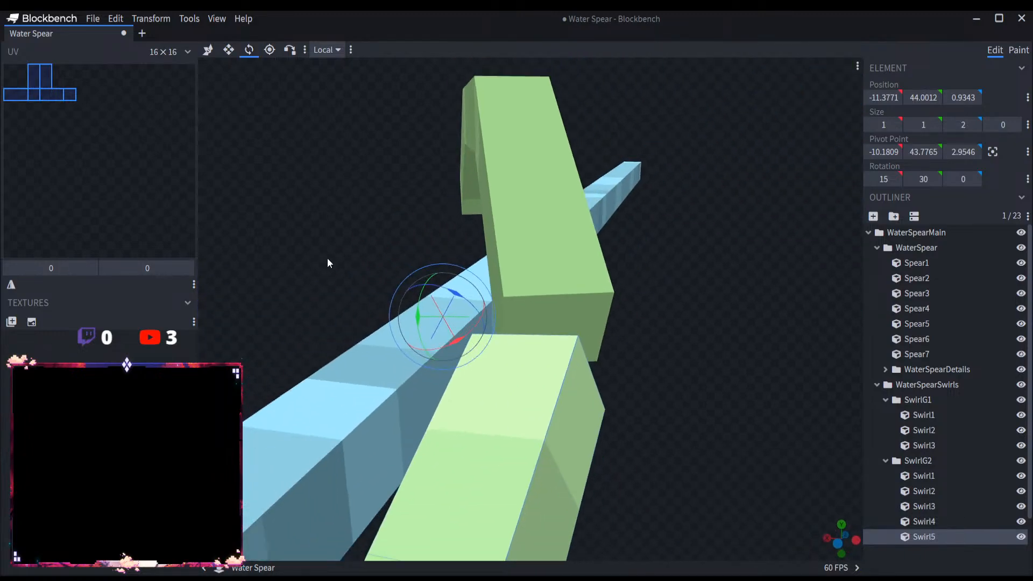
click(437, 305)
click(486, 344)
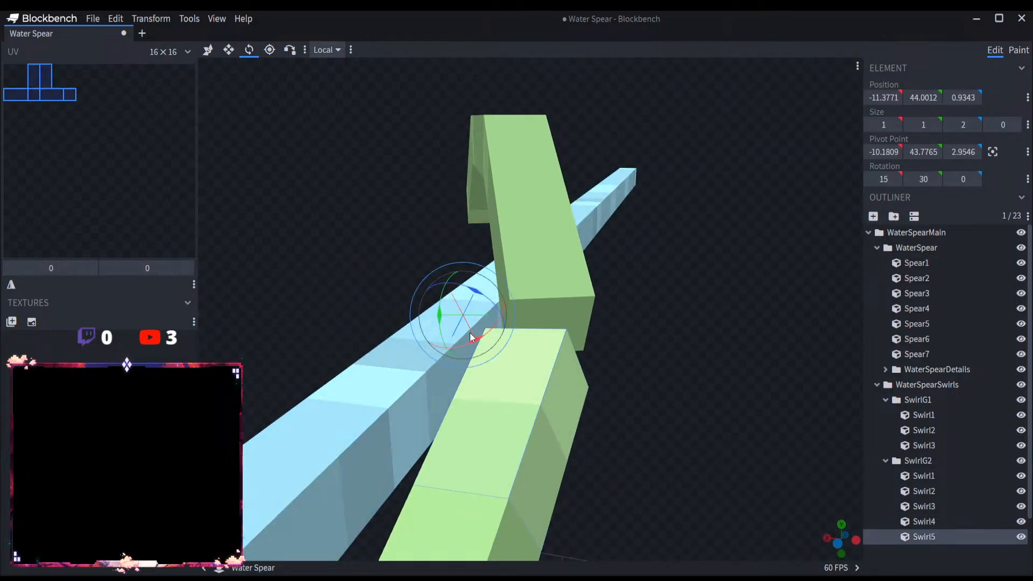
drag(436, 313, 437, 301)
drag(629, 425, 627, 416)
right_drag(628, 416, 615, 362)
scroll(615, 362, up, 4)
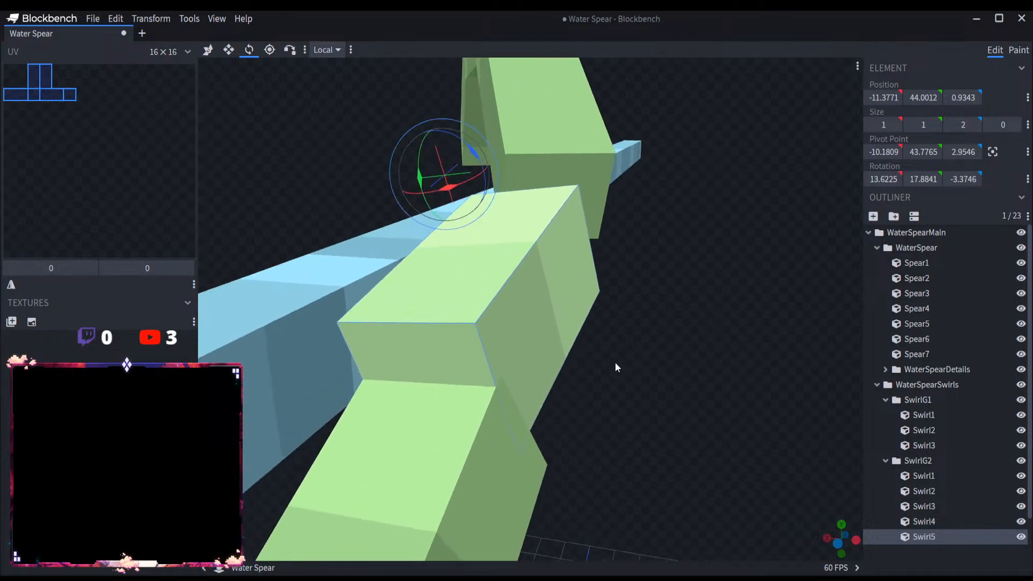
click(289, 50)
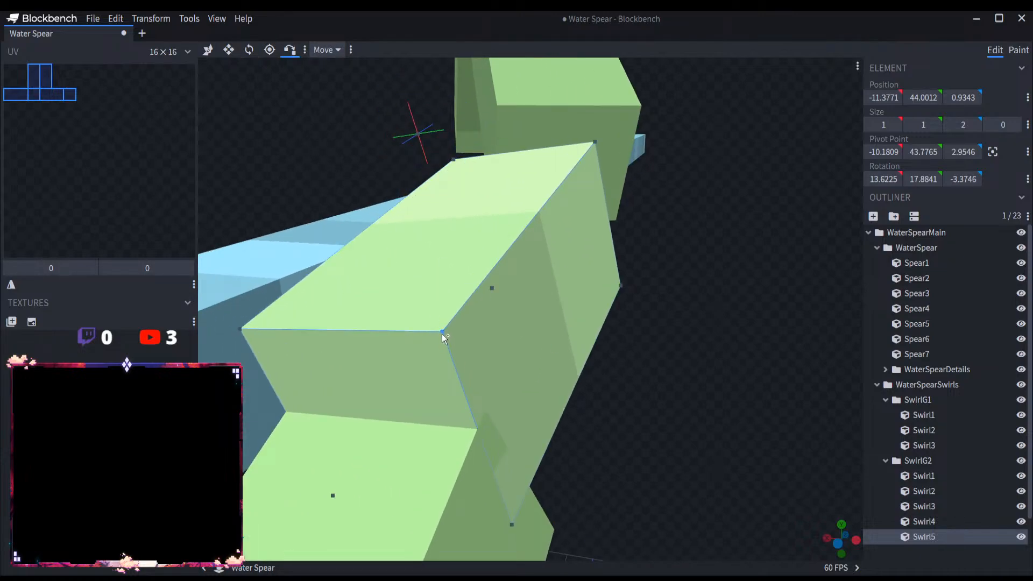
click(457, 427)
click(486, 411)
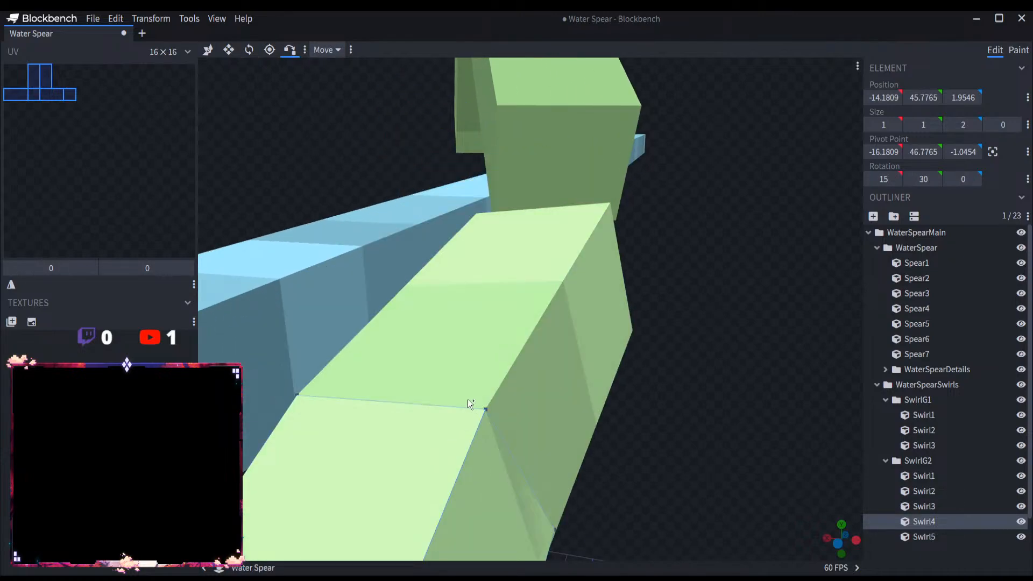
Step: Rotate Swirl5 to X 13.828, Y 20.3127 and Z -2.7469 degrees and snap its near corner onto Swirl4's end corner
drag(640, 439, 573, 431)
scroll(466, 399, up, 3)
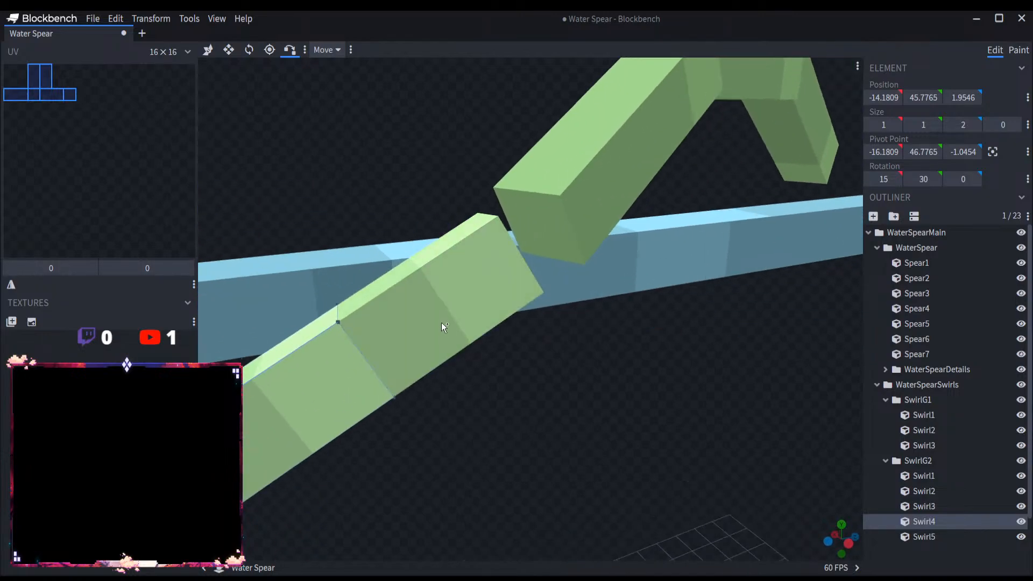
click(459, 231)
click(249, 51)
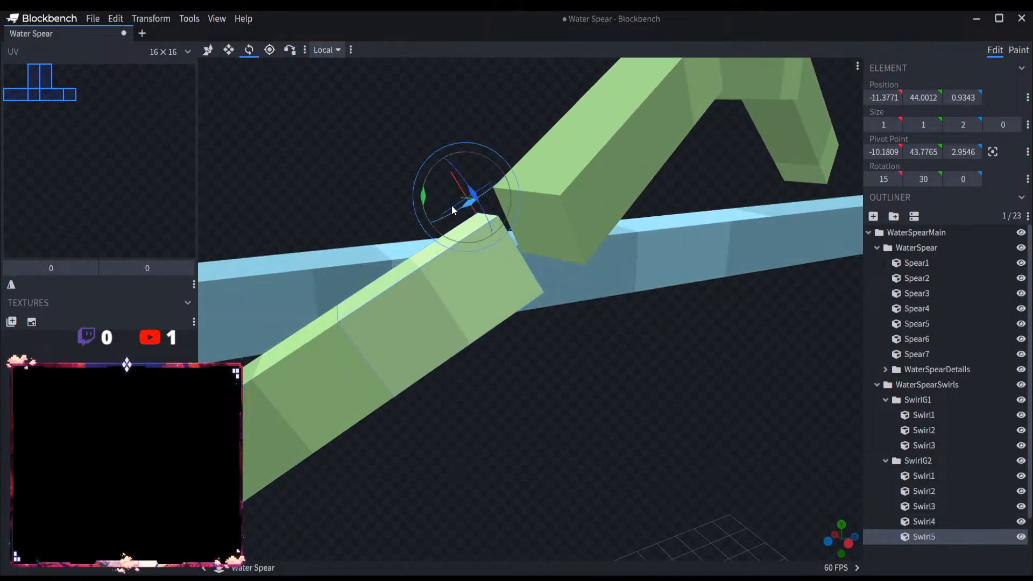
drag(421, 186, 421, 179)
key(p)
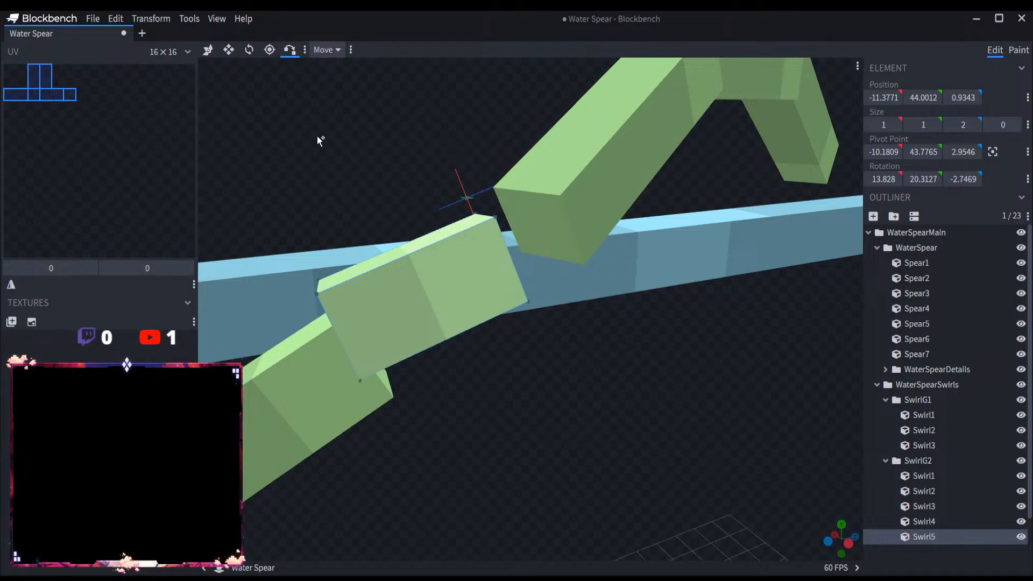
click(318, 293)
click(324, 332)
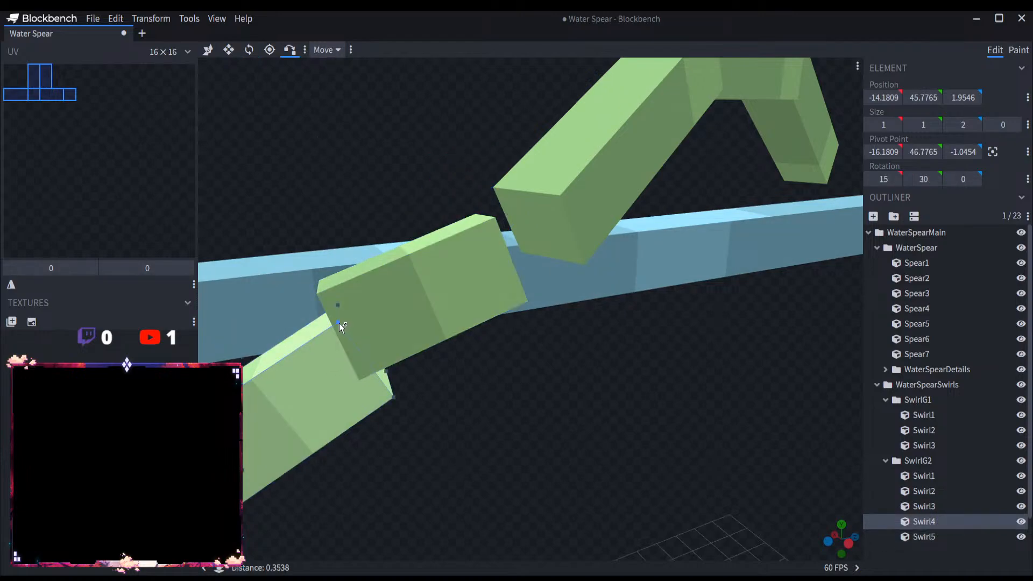
click(339, 322)
Step: Rotate Swirl5 to 23.828 degrees on X and snap its near corner back onto Swirl4's end corner
drag(540, 427, 287, 144)
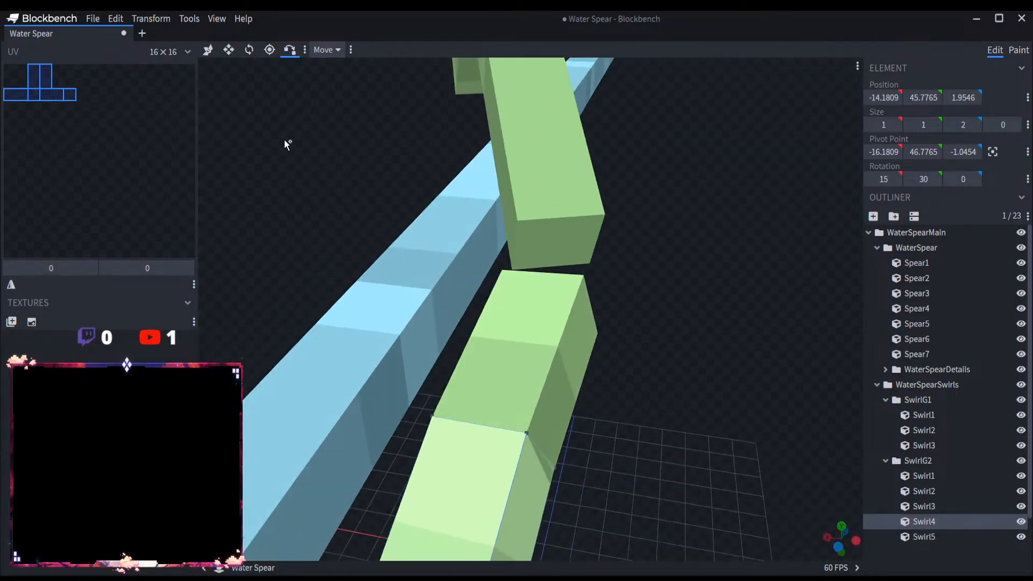
click(249, 50)
drag(670, 328, 611, 360)
click(576, 367)
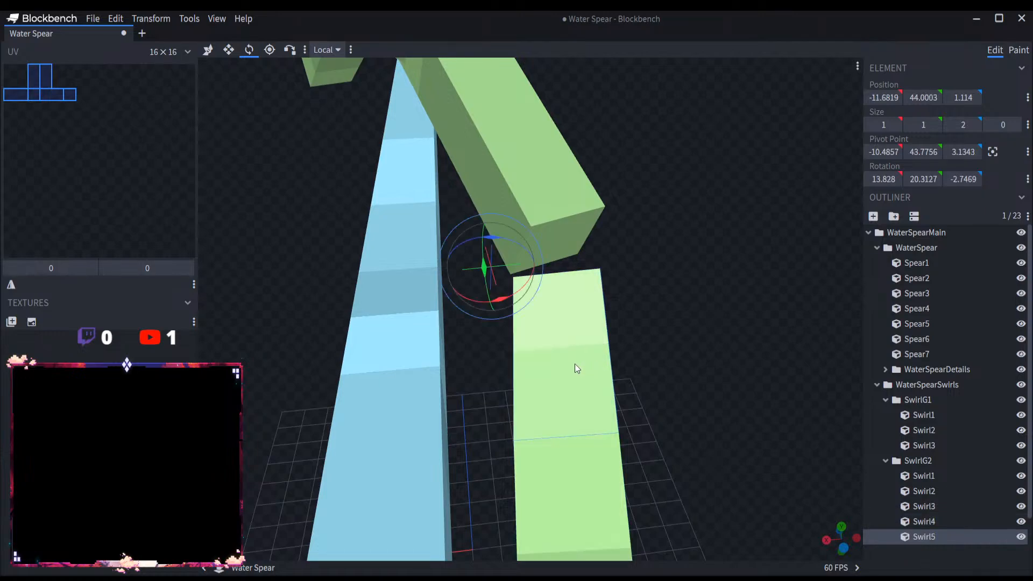
drag(502, 297, 500, 289)
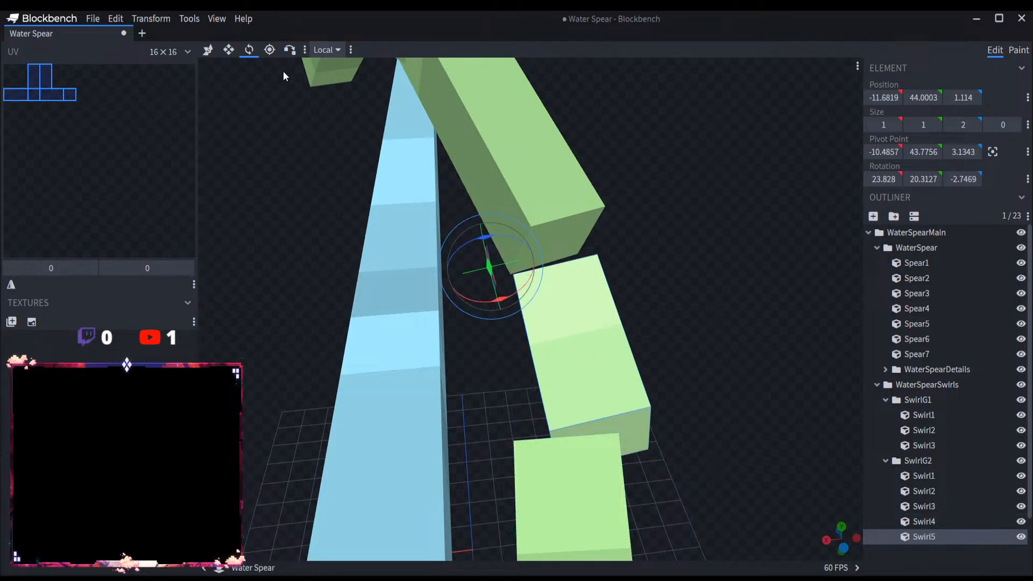
click(290, 49)
click(646, 407)
click(617, 435)
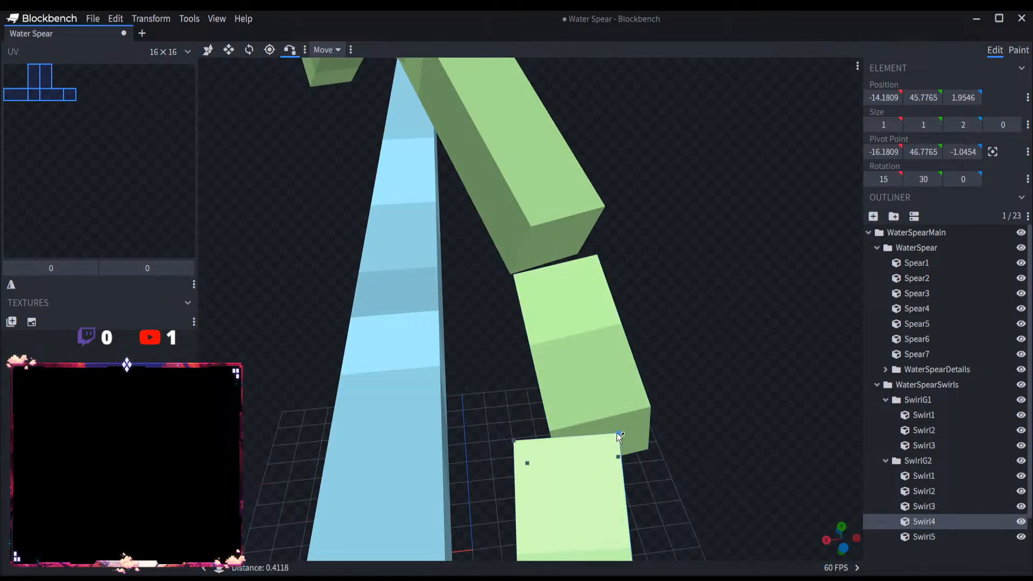
click(618, 434)
drag(640, 441, 684, 422)
scroll(659, 432, down, 2)
scroll(594, 387, up, 3)
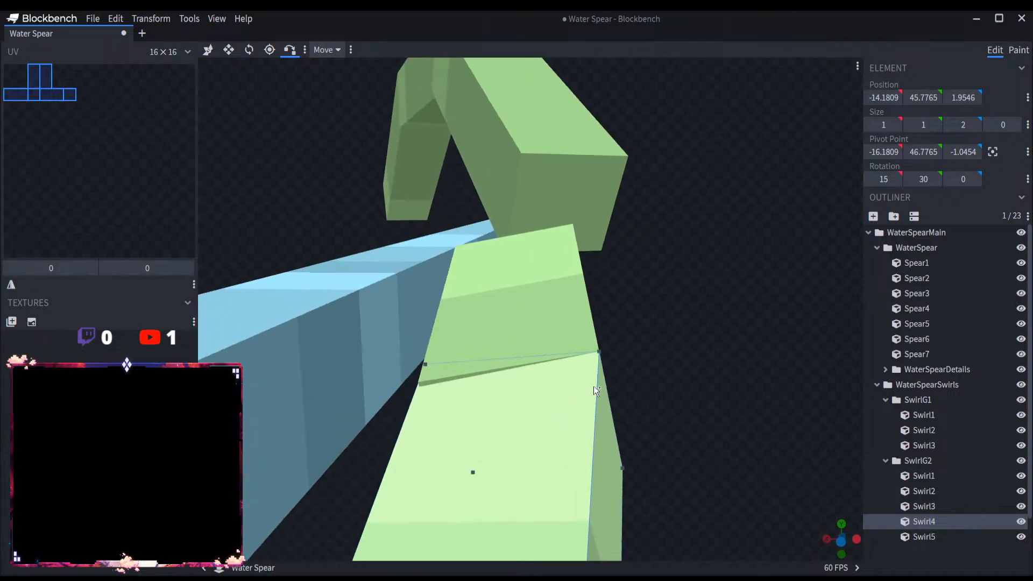
Step: Rotate Swirl5 to X 22.9558, Y 21.3055 and Z -5.2015 degrees and snap its near corner onto Swirl4's end corner
click(249, 52)
click(512, 279)
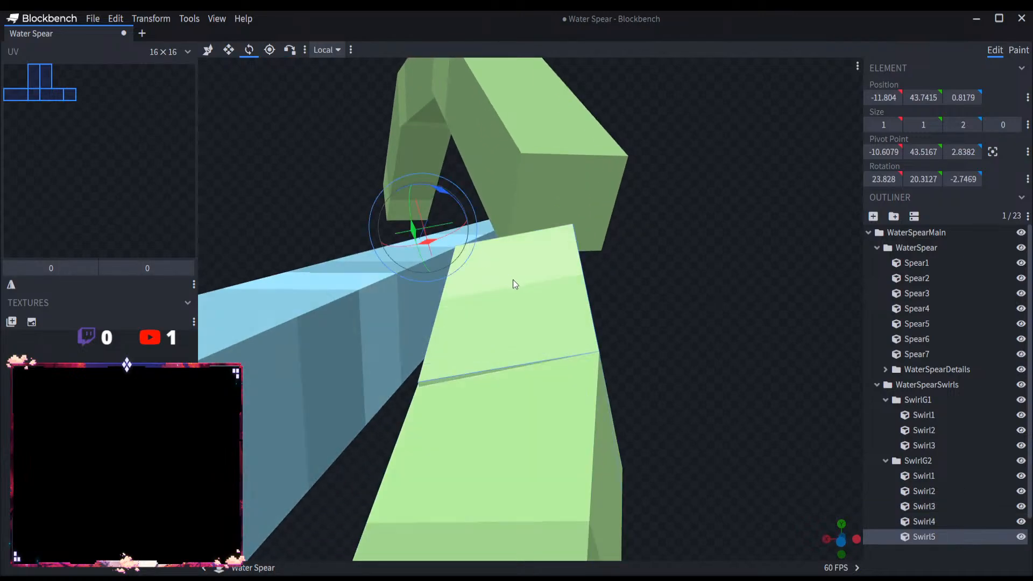
drag(441, 189, 439, 188)
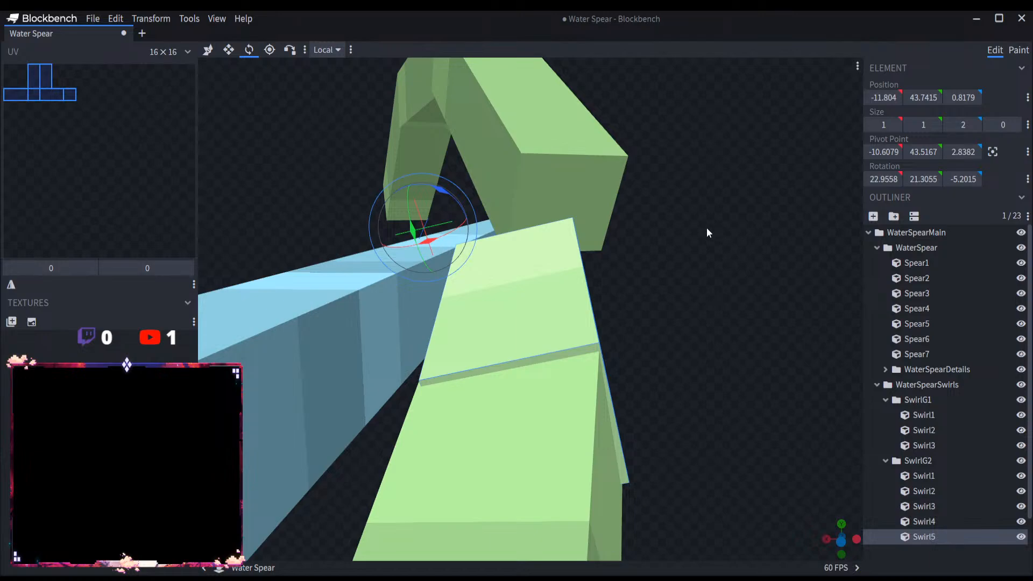
click(290, 50)
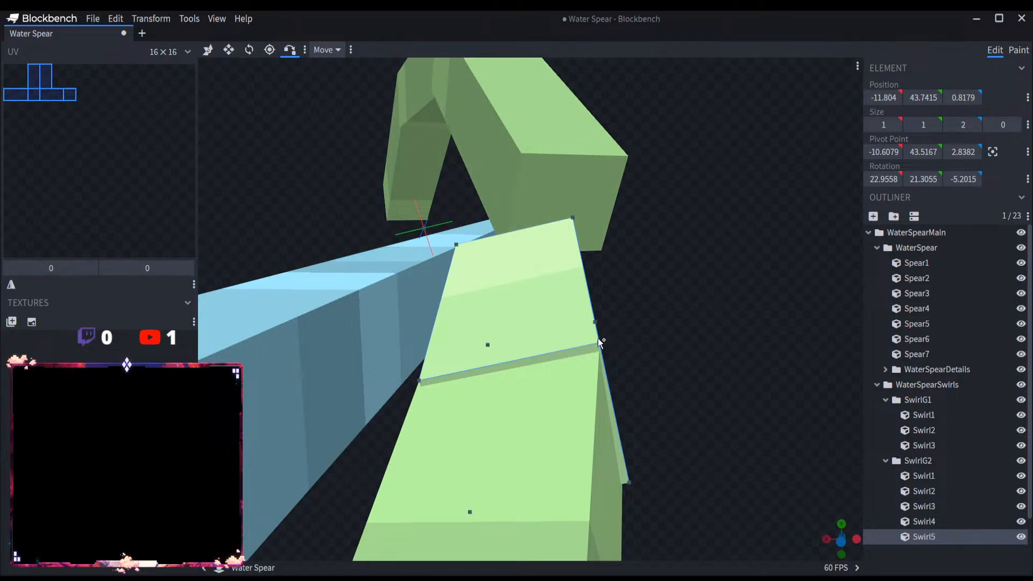
click(590, 361)
click(600, 352)
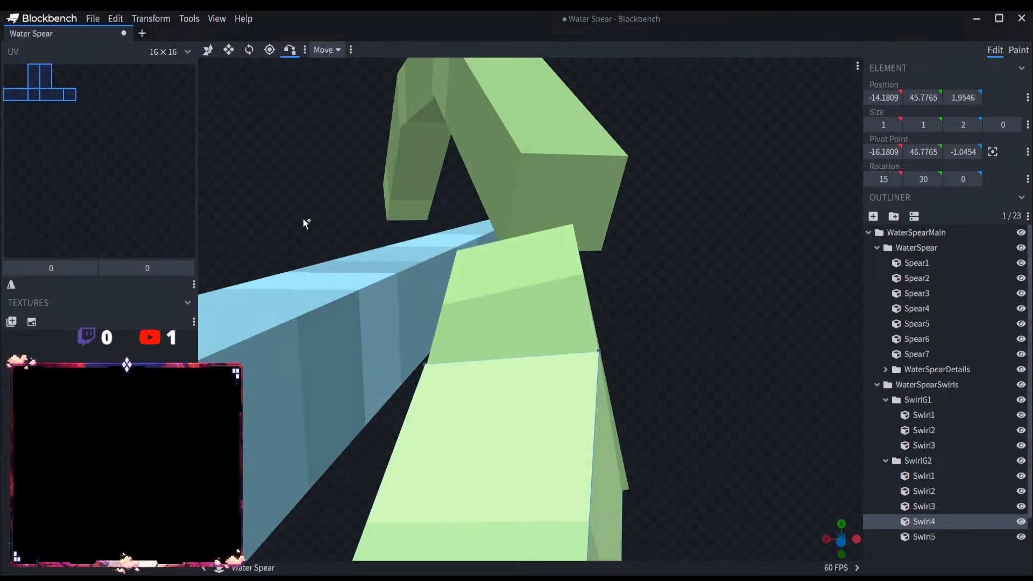
Step: Set Swirl5's Z rotation to -5 degrees
mouse_move(672, 315)
mouse_down()
mouse_move(745, 312)
mouse_move(679, 322)
mouse_up()
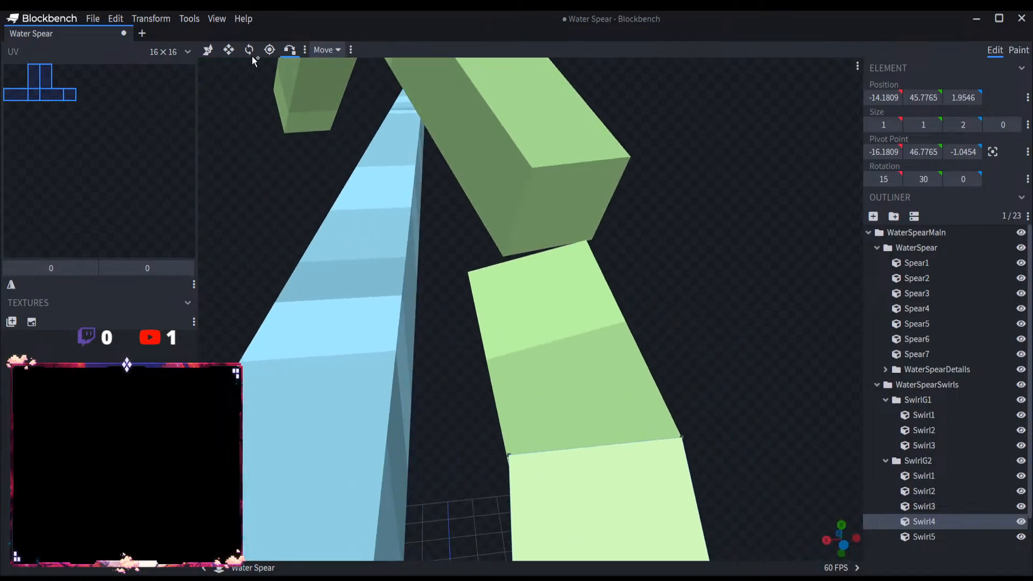
click(228, 50)
click(249, 50)
click(597, 359)
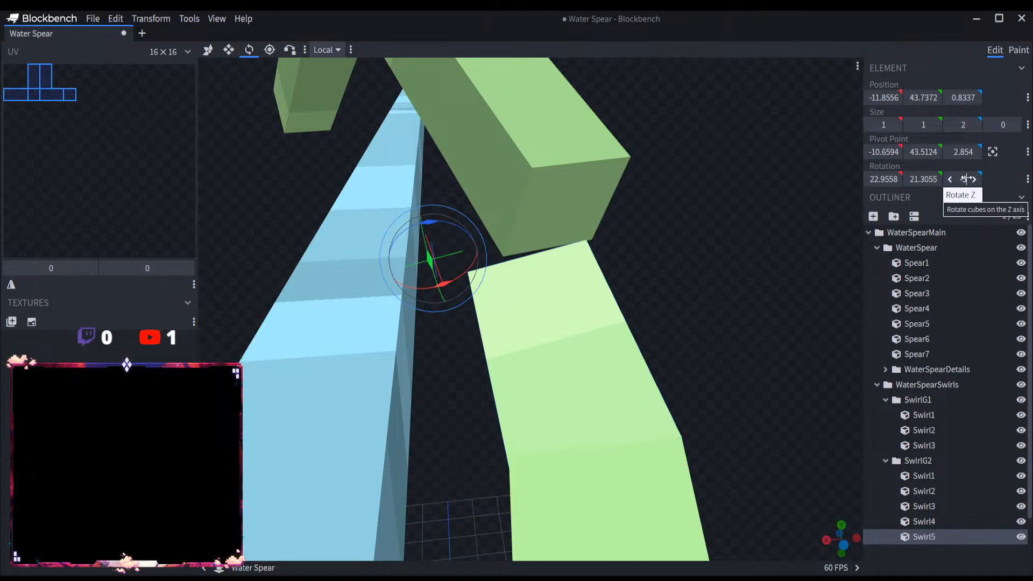
drag(966, 179, 962, 179)
Step: Snap Swirl5's near-end corners onto Swirl4's matching upper and lower end corners to close the joint
drag(727, 305, 290, 204)
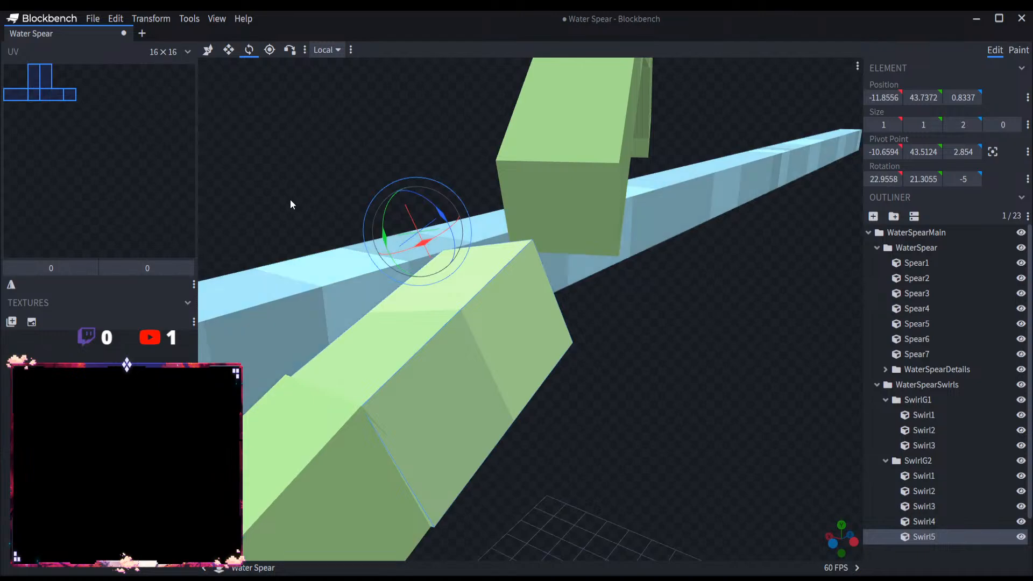
click(288, 52)
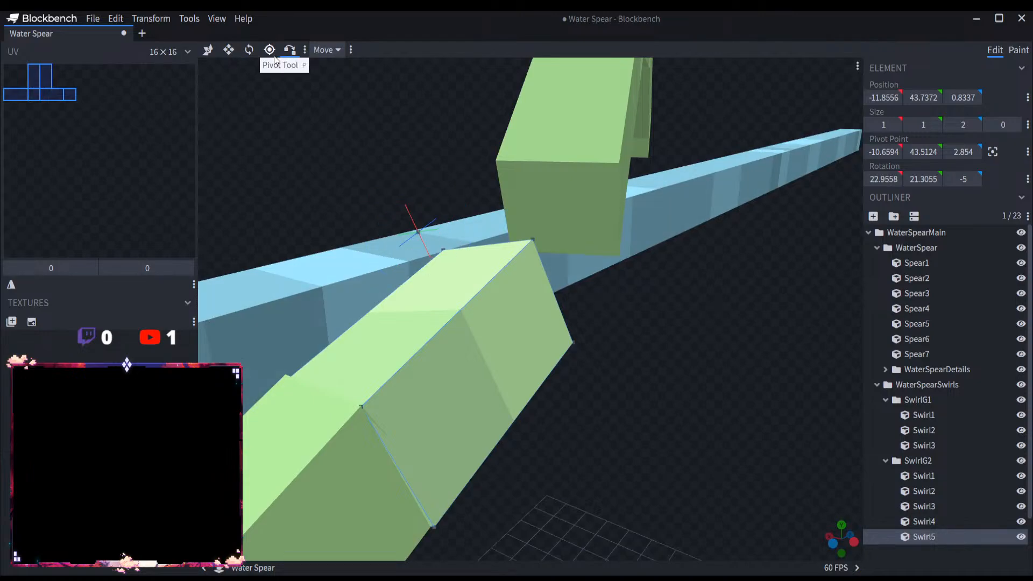
drag(418, 422, 459, 441)
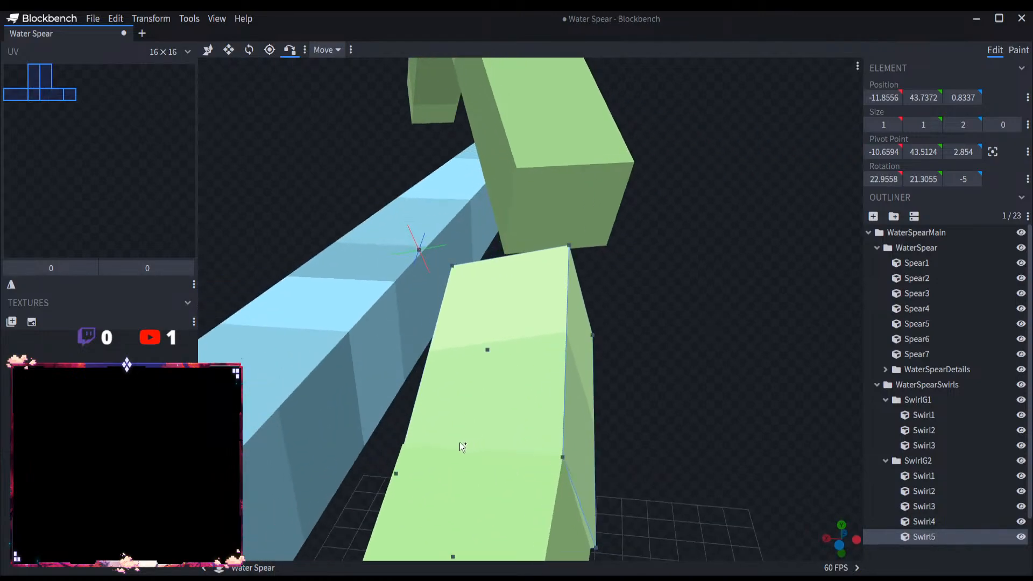
click(414, 477)
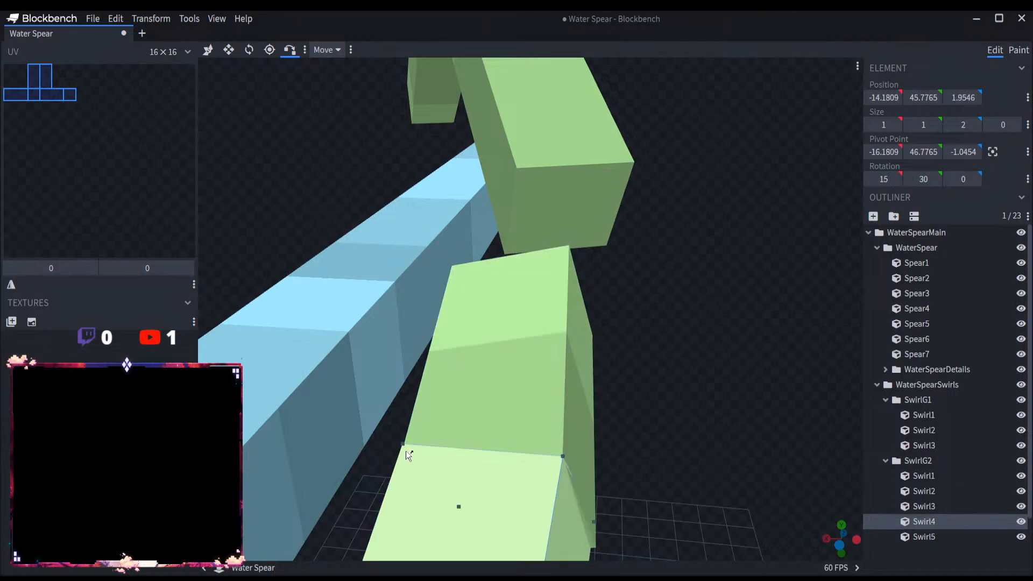
drag(631, 443, 596, 415)
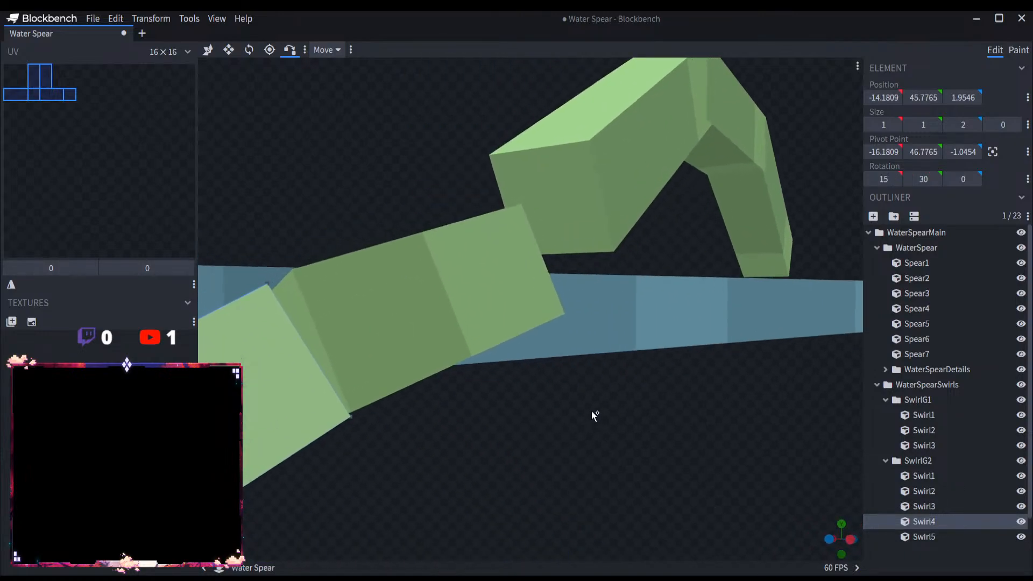
click(347, 398)
click(350, 418)
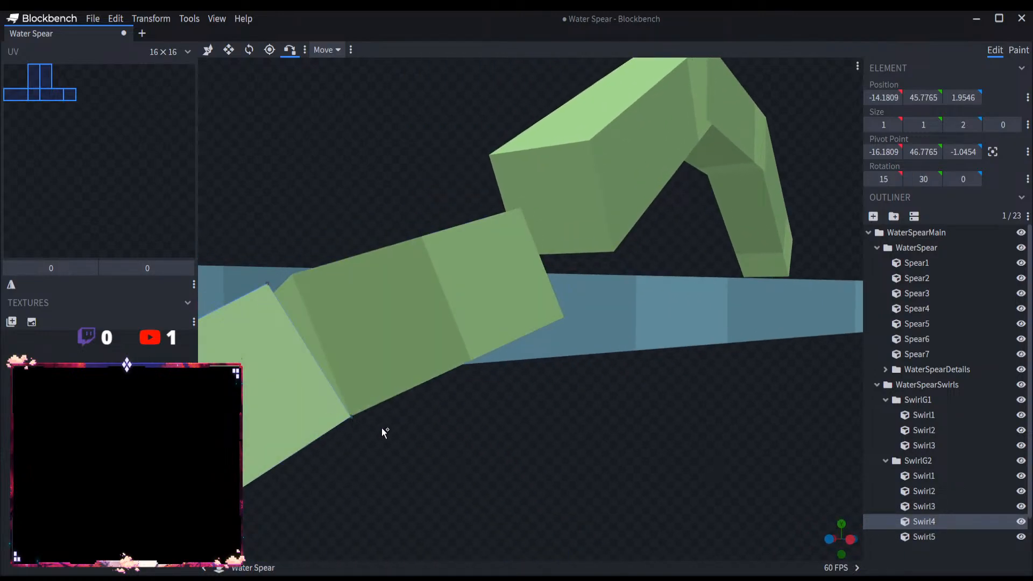
drag(382, 427, 780, 380)
click(623, 375)
click(642, 399)
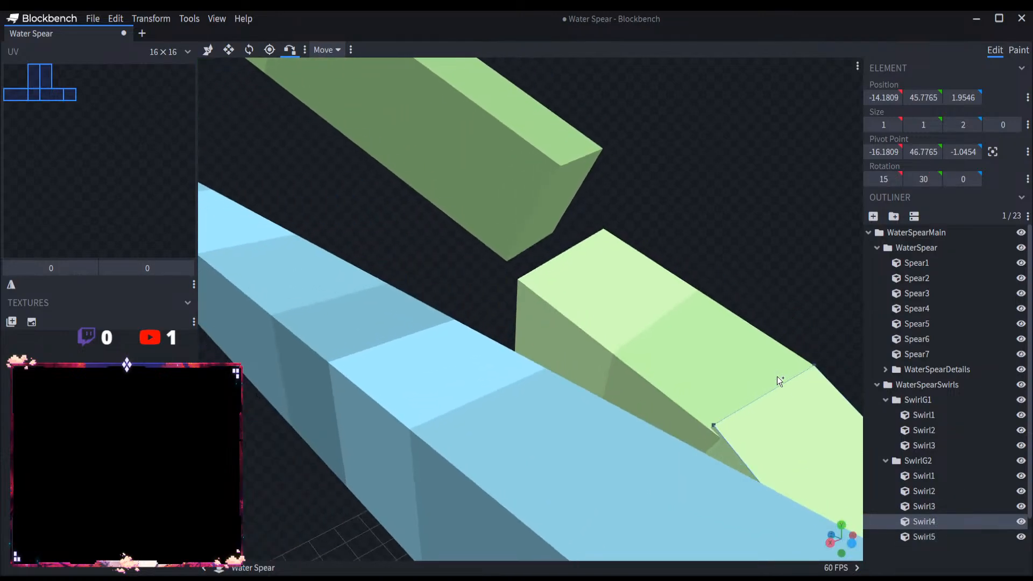
Step: Rotate Swirl5 to X 24.3092, Y 17.0109 and Z -1.2126 degrees and snap its outer near corner onto Swirl4's end corner
click(249, 49)
click(653, 343)
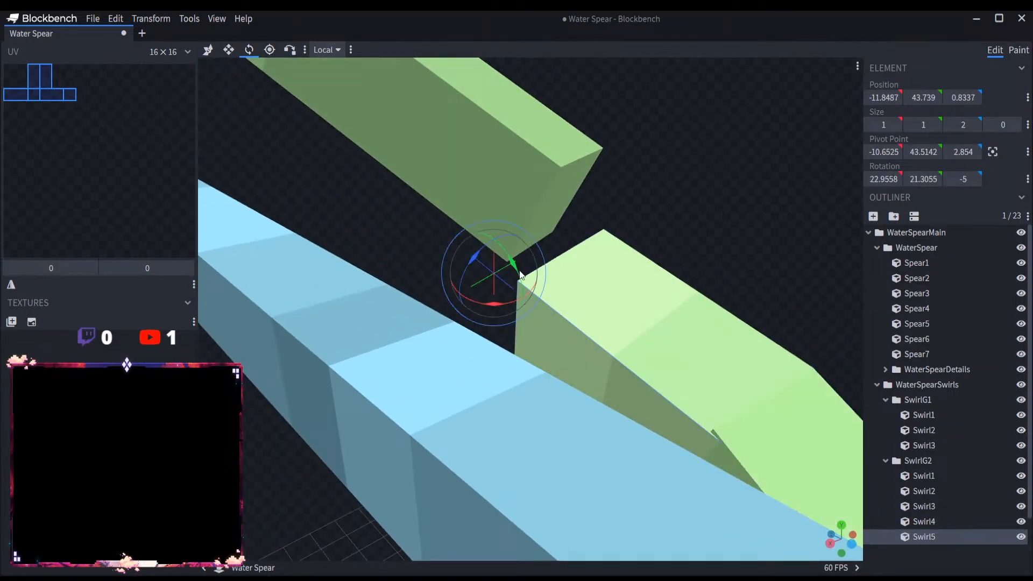
mouse_move(520, 275)
mouse_down()
mouse_move(471, 256)
mouse_move(511, 260)
mouse_up()
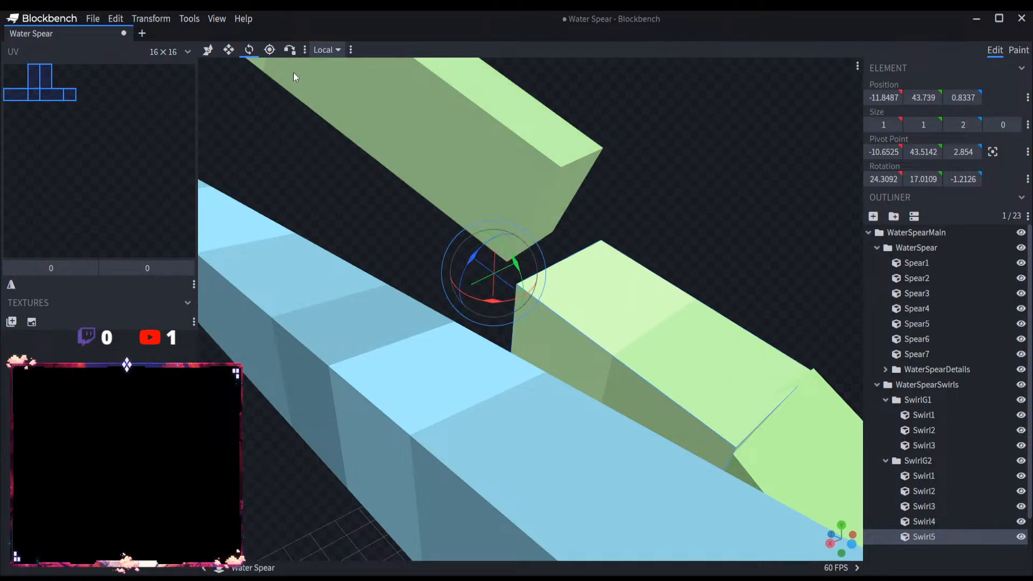
click(289, 50)
drag(720, 231, 634, 242)
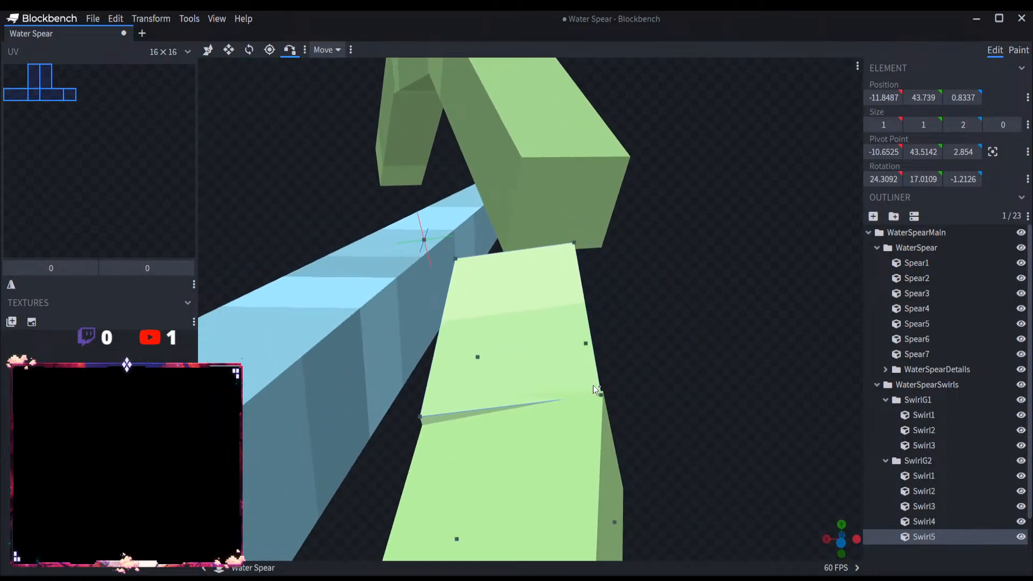
click(601, 402)
drag(633, 392, 685, 366)
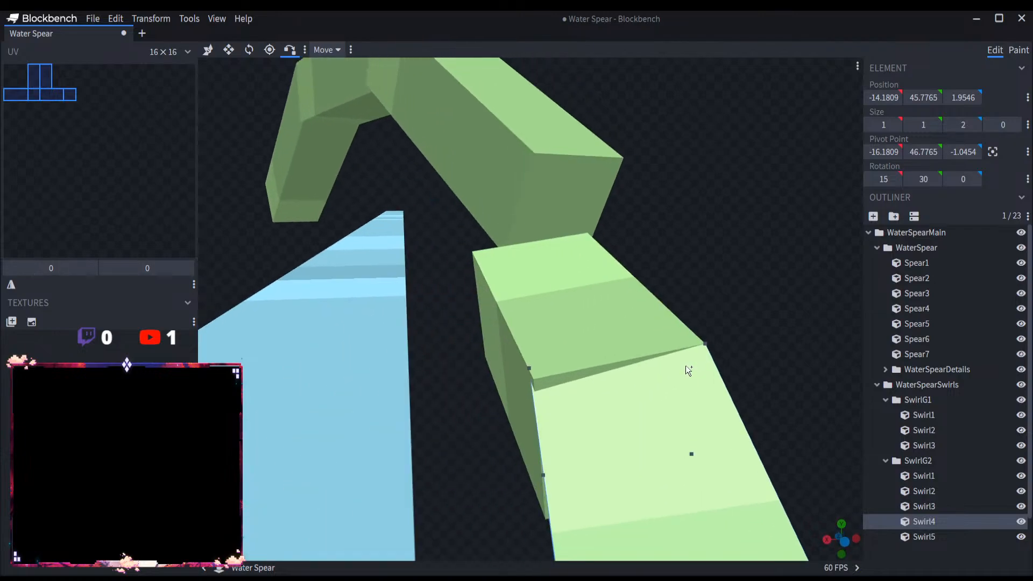
Step: Rotate Swirl5 to X 22.8181, Y 19.011 and Z -6.0317 degrees and snap its outer near corner back onto Swirl4
click(249, 50)
drag(579, 324, 564, 318)
click(564, 318)
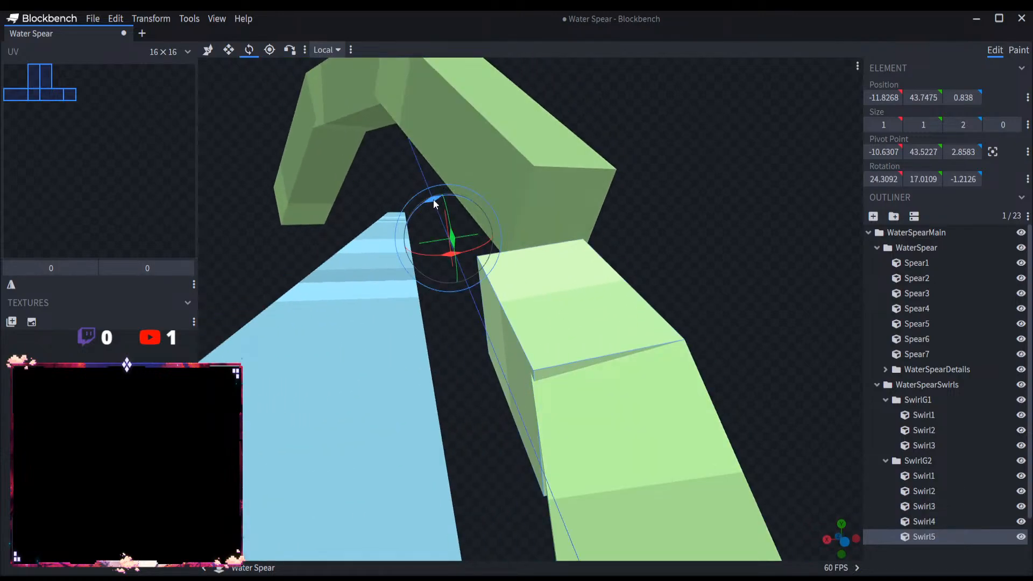
drag(433, 199, 431, 199)
click(289, 50)
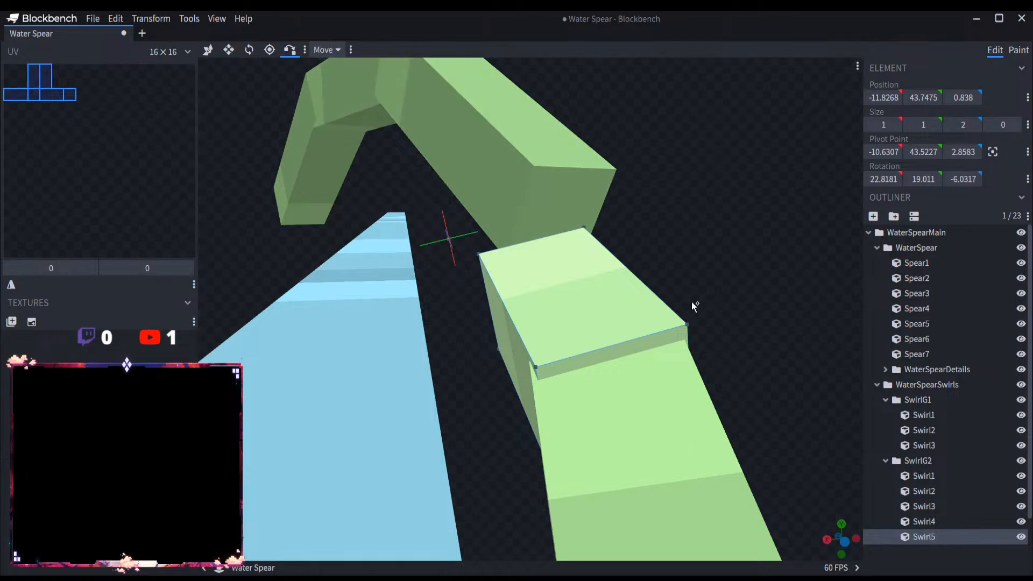
click(691, 330)
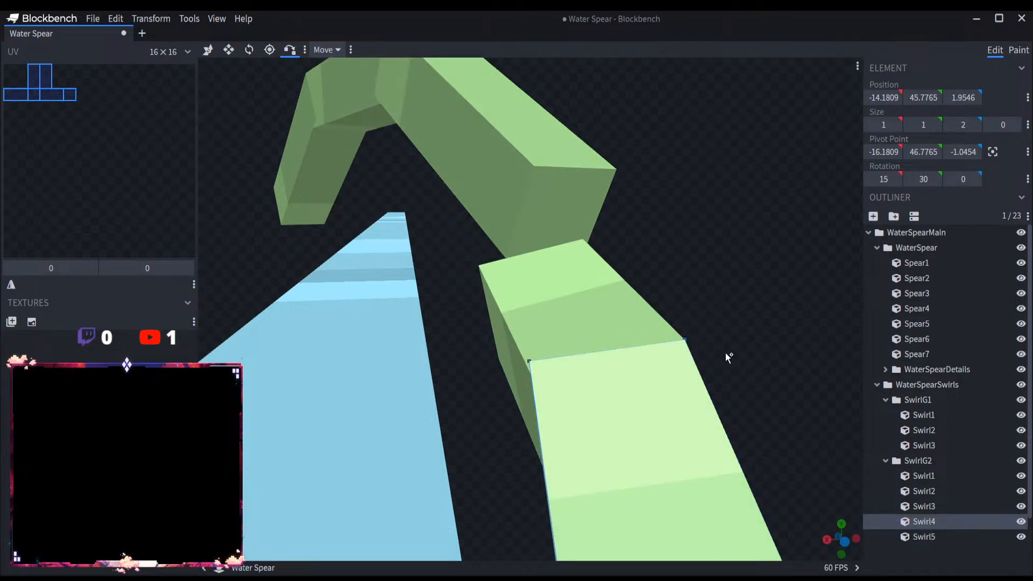
Step: Examine Swirl5's joint with Swirl4 and its alignment with the end of SwirlG1 from several angles
drag(725, 353, 647, 354)
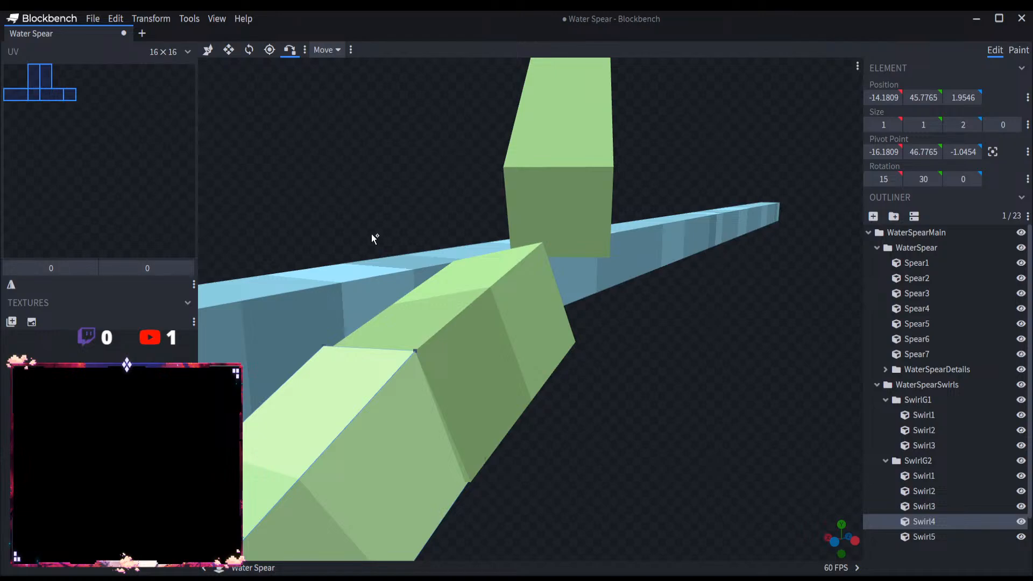
drag(626, 348, 721, 302)
scroll(670, 290, up, 5)
scroll(666, 271, down, 6)
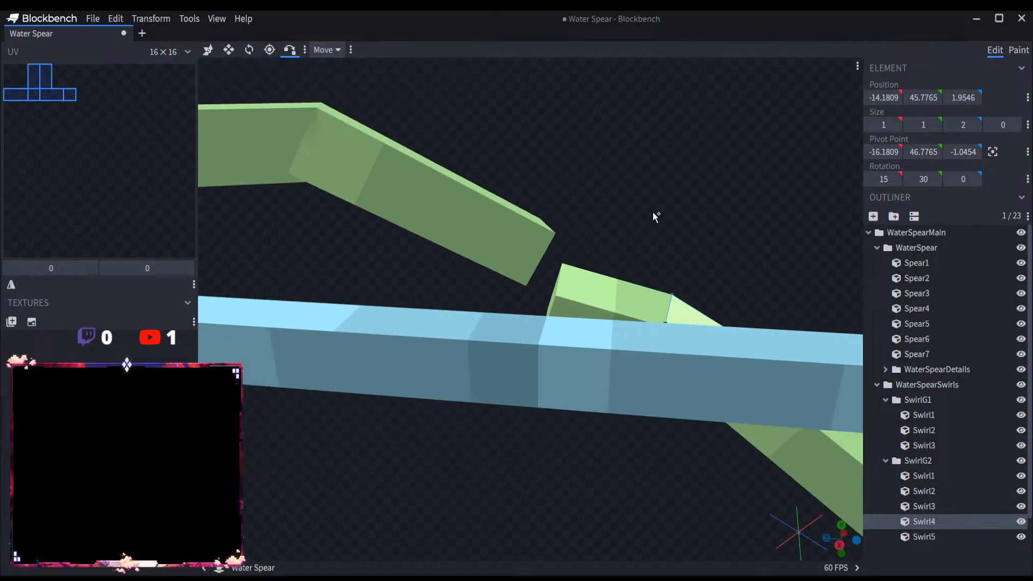
drag(689, 239, 546, 213)
drag(459, 212, 588, 240)
click(925, 537)
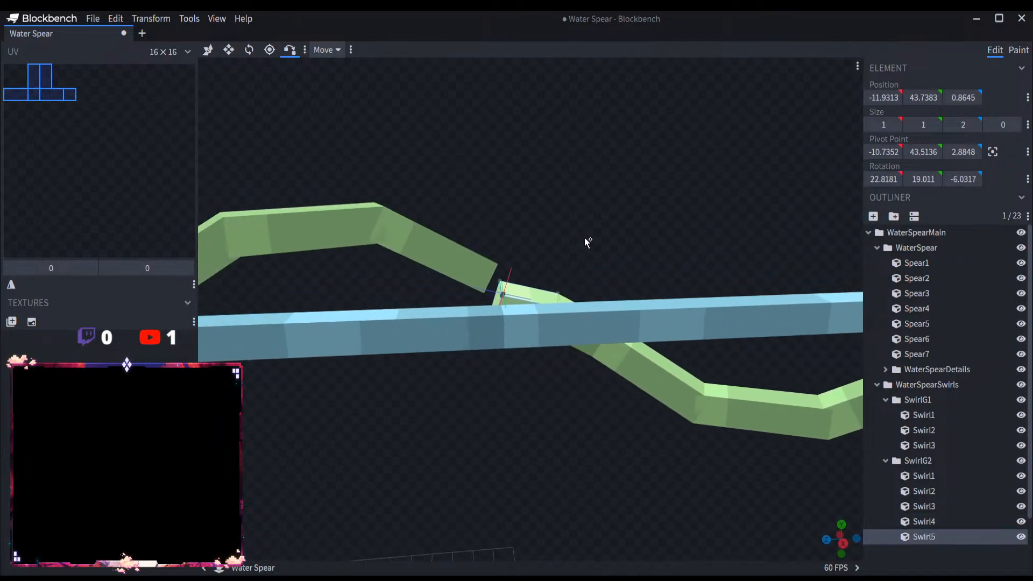
scroll(589, 257, up, 5)
scroll(581, 255, down, 2)
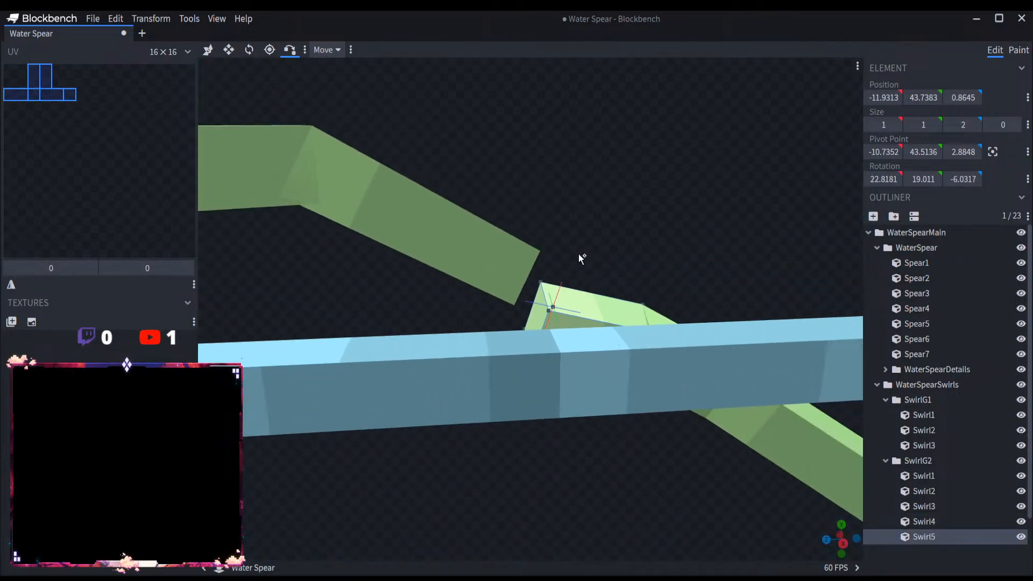
Step: Install the Shape Generator plugin and close the plugin manager
click(120, 20)
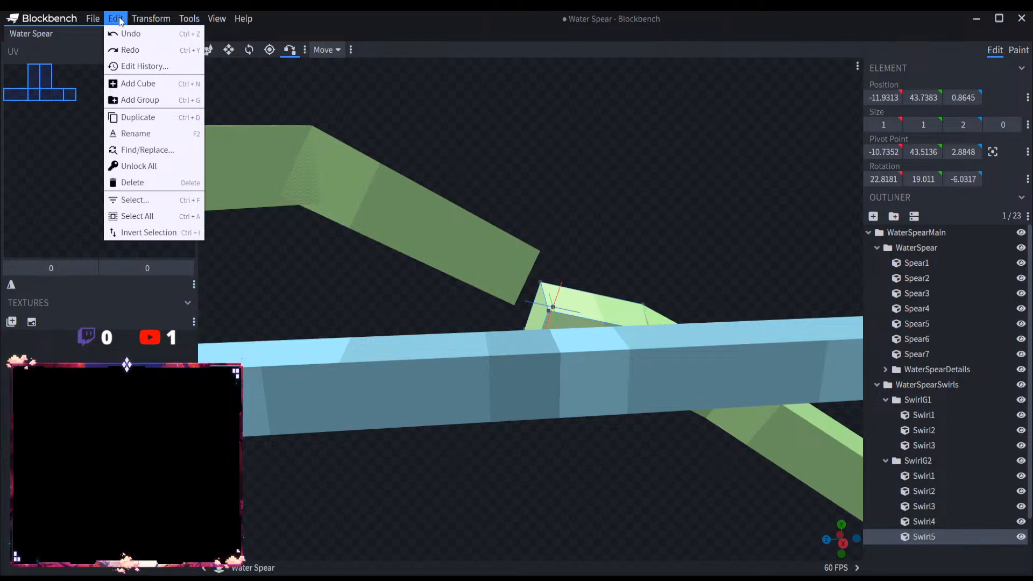
mouse_move(101, 17)
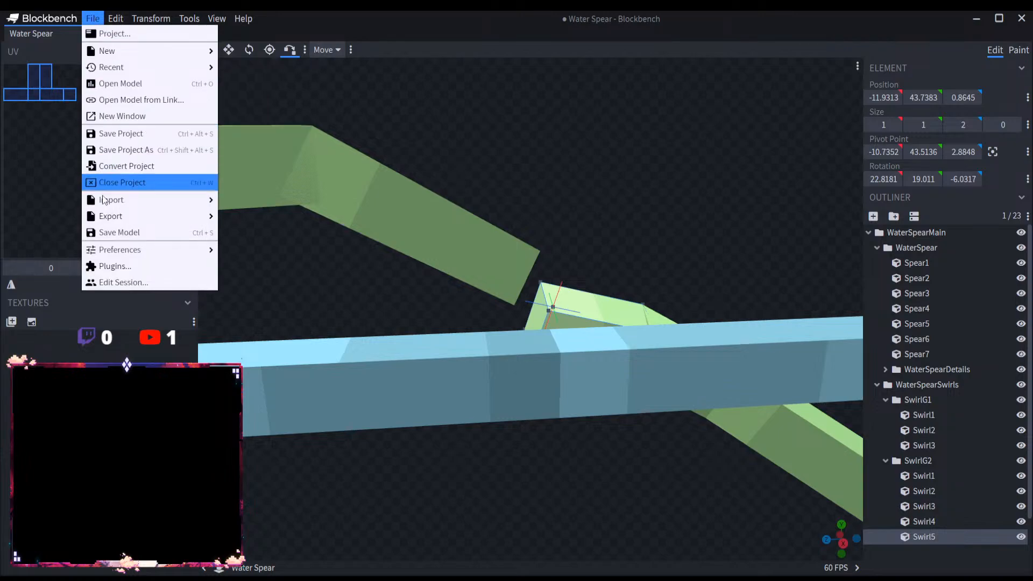
click(115, 266)
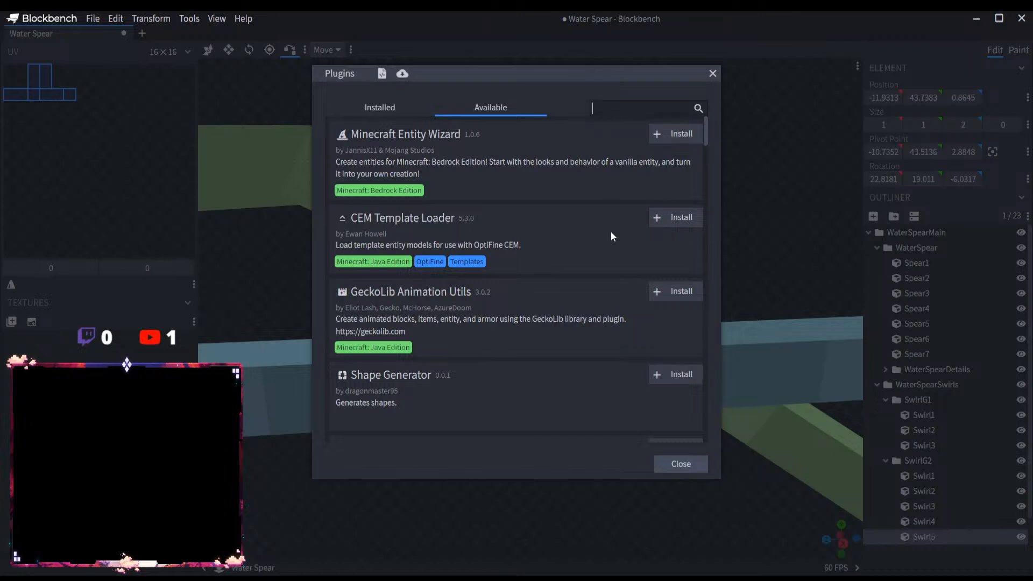
click(678, 375)
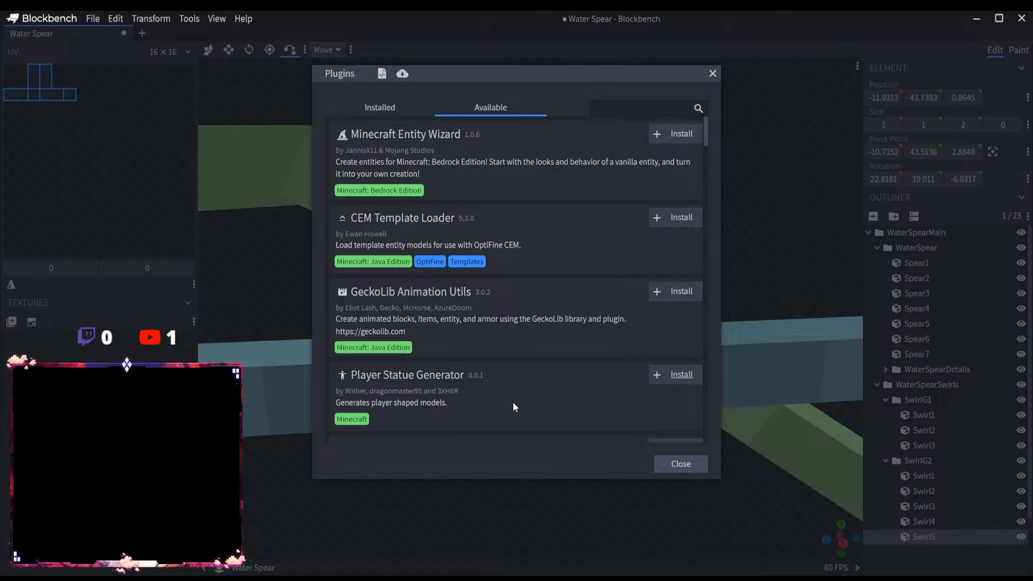
click(680, 464)
click(187, 19)
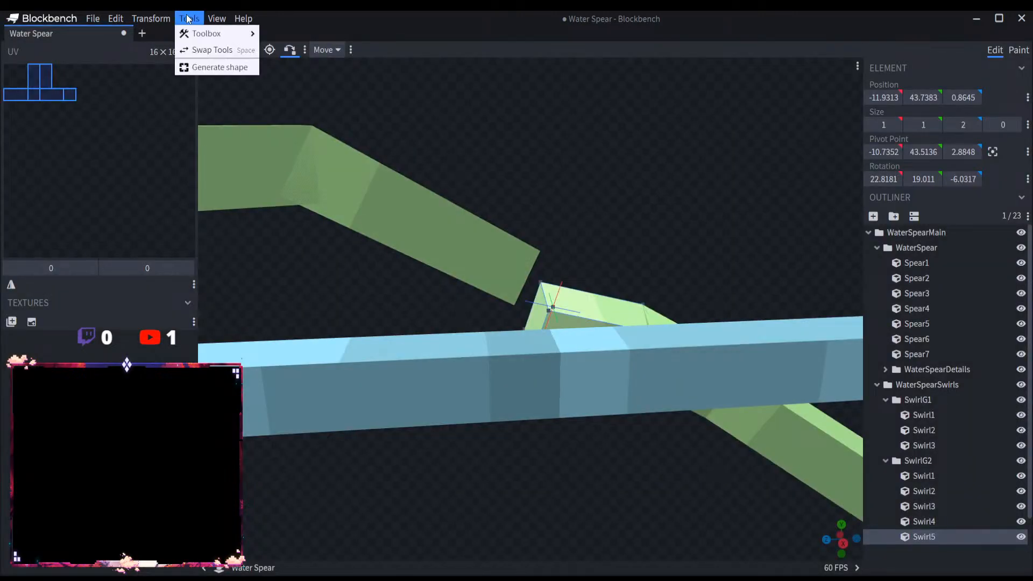
mouse_move(161, 16)
mouse_move(114, 16)
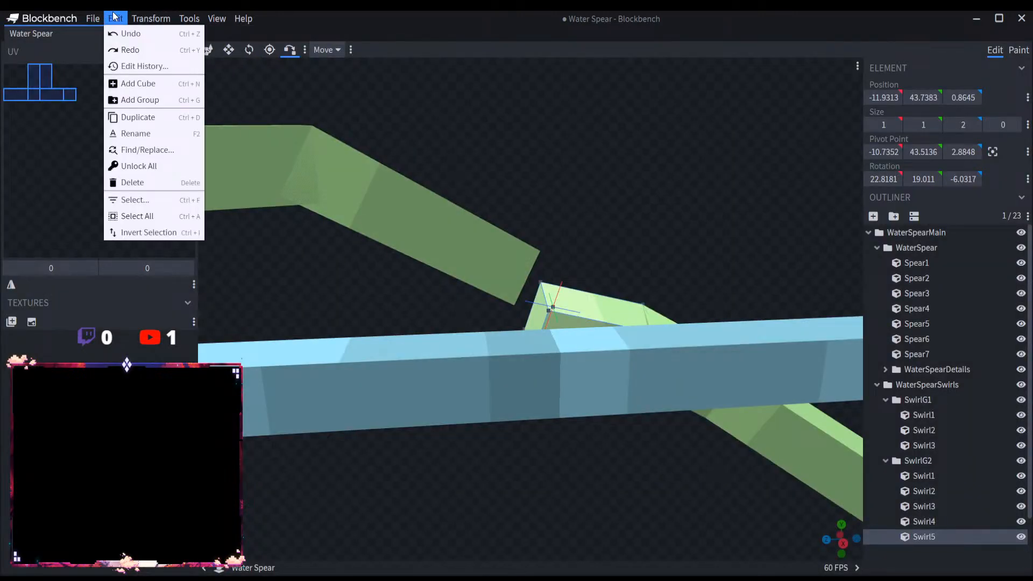
mouse_move(217, 17)
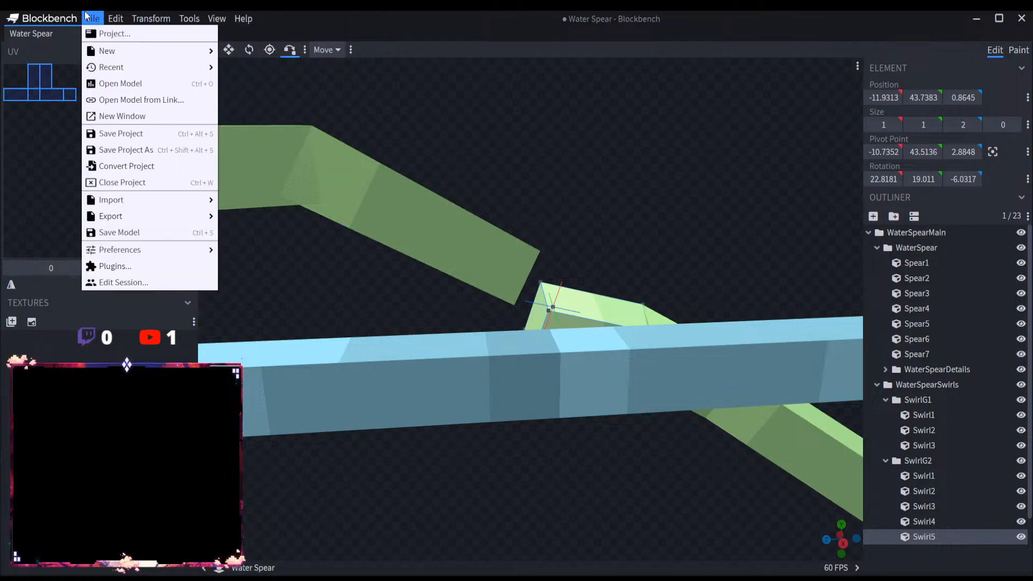
mouse_move(138, 255)
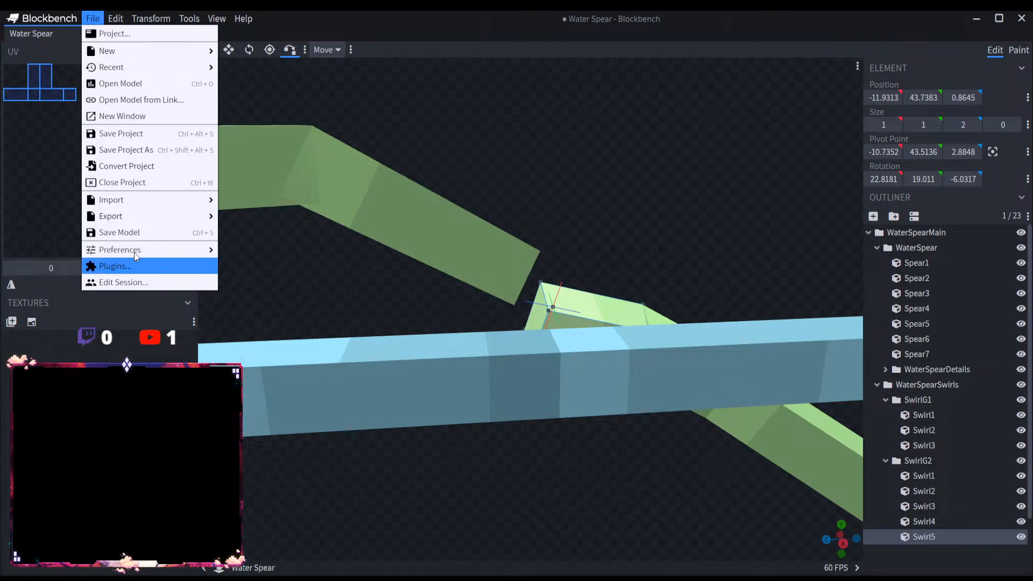
click(334, 103)
click(147, 31)
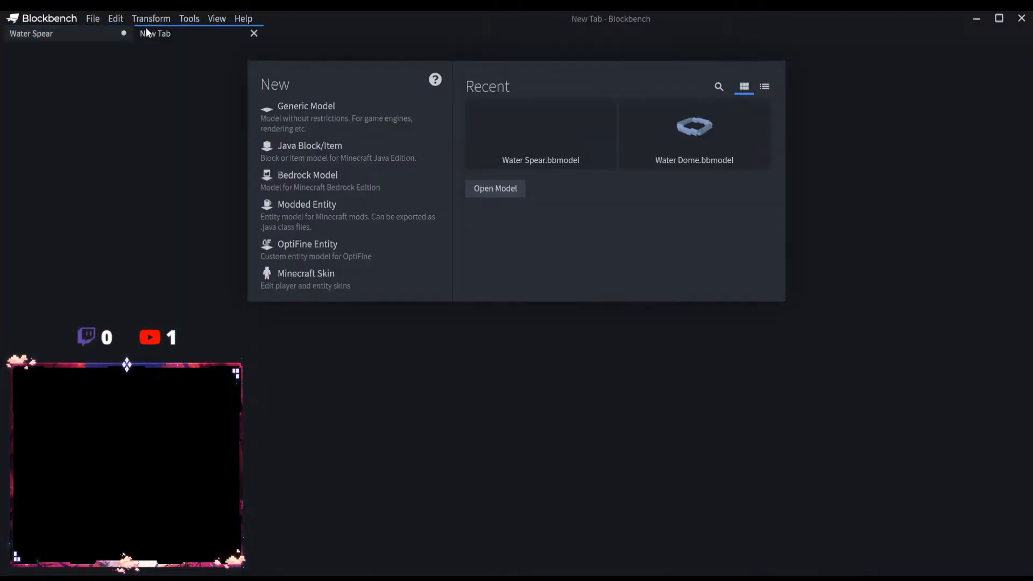
click(87, 33)
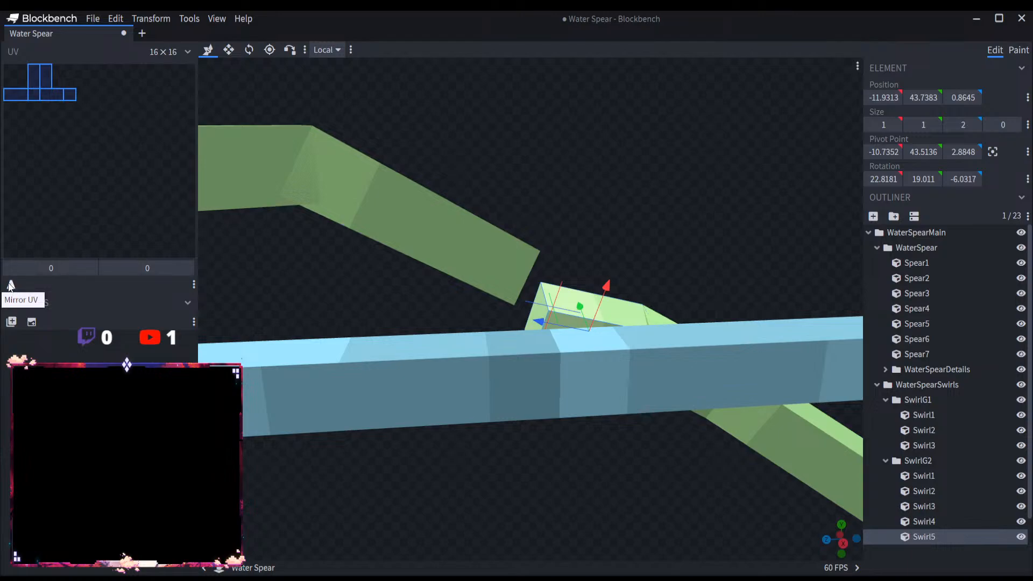
click(92, 19)
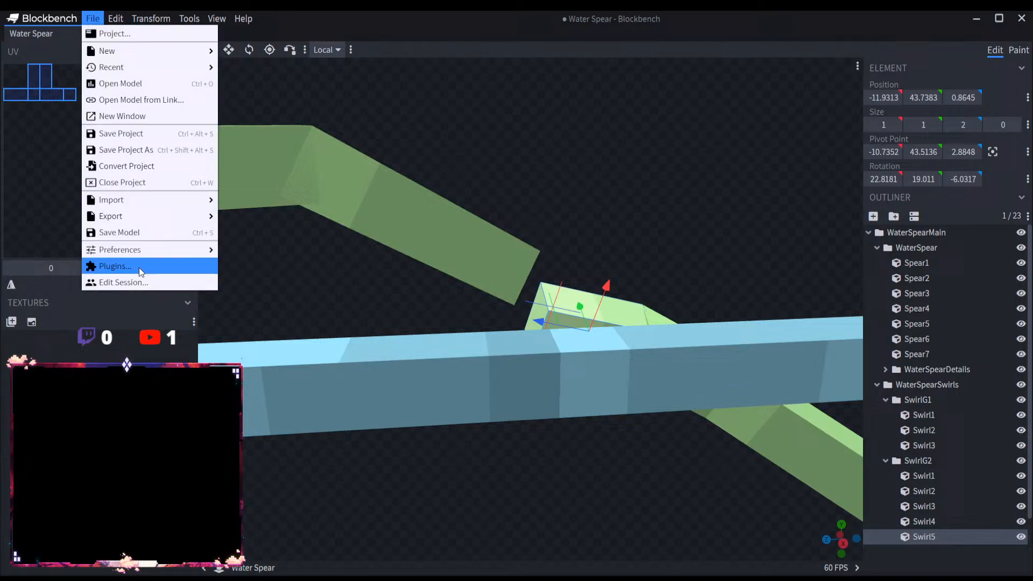
Step: Check the installed plugins and the option to load a plugin from a URL, cancelling the URL prompt
click(175, 267)
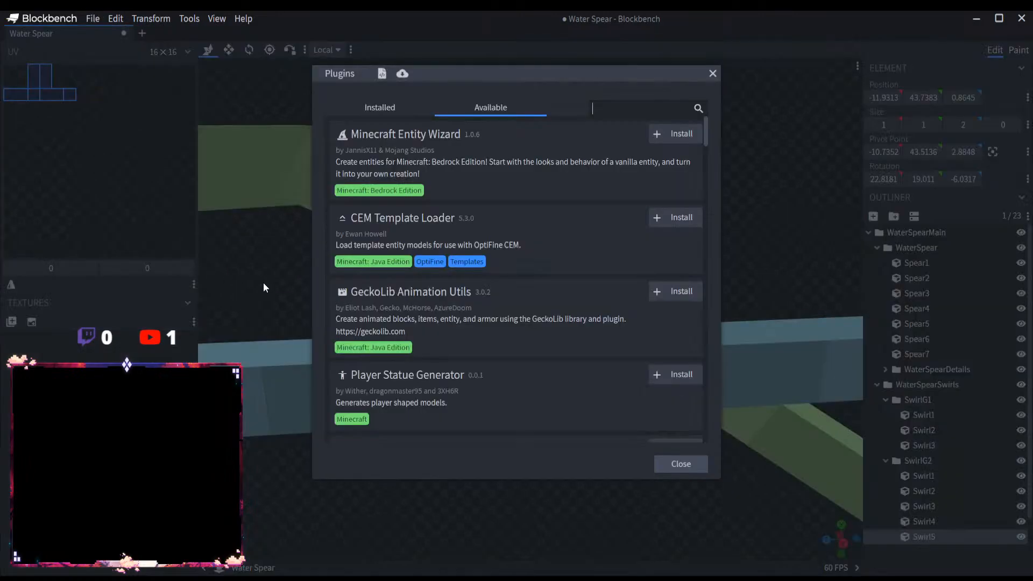
click(383, 107)
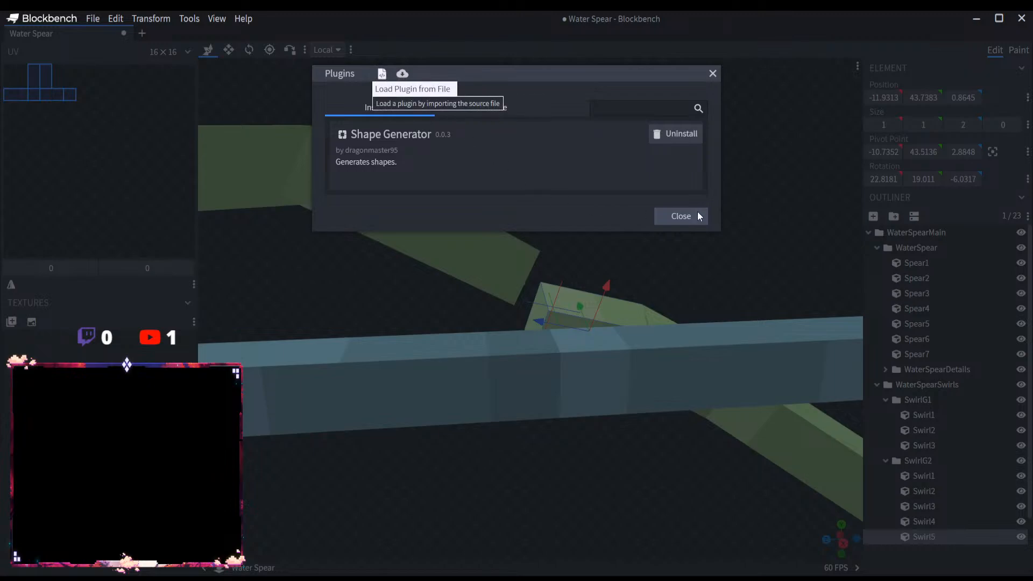
click(403, 73)
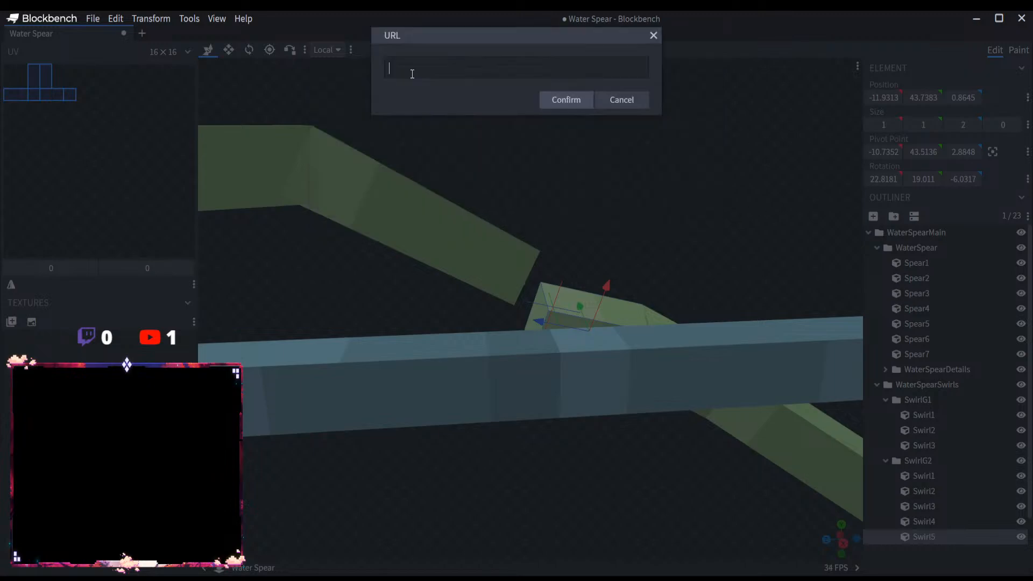
click(626, 102)
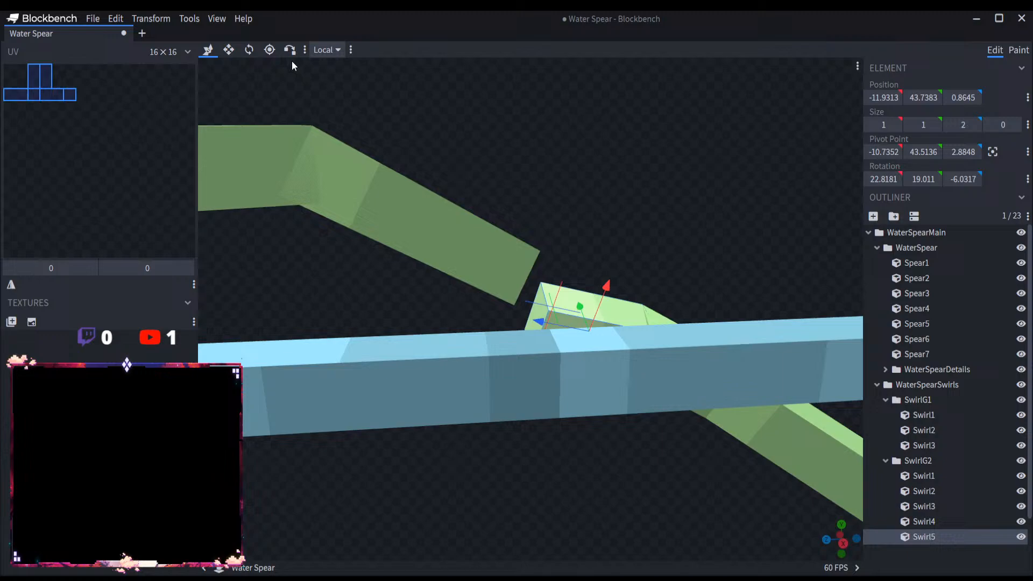
click(100, 18)
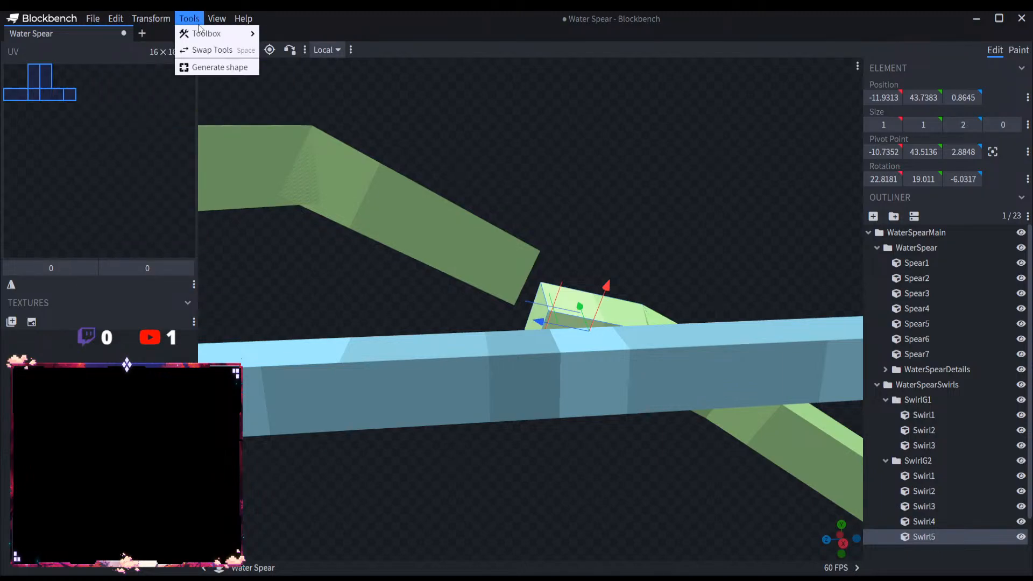
Step: Try the Draw Shape tool near the gap between the swirls and return to the Move tool
mouse_move(212, 40)
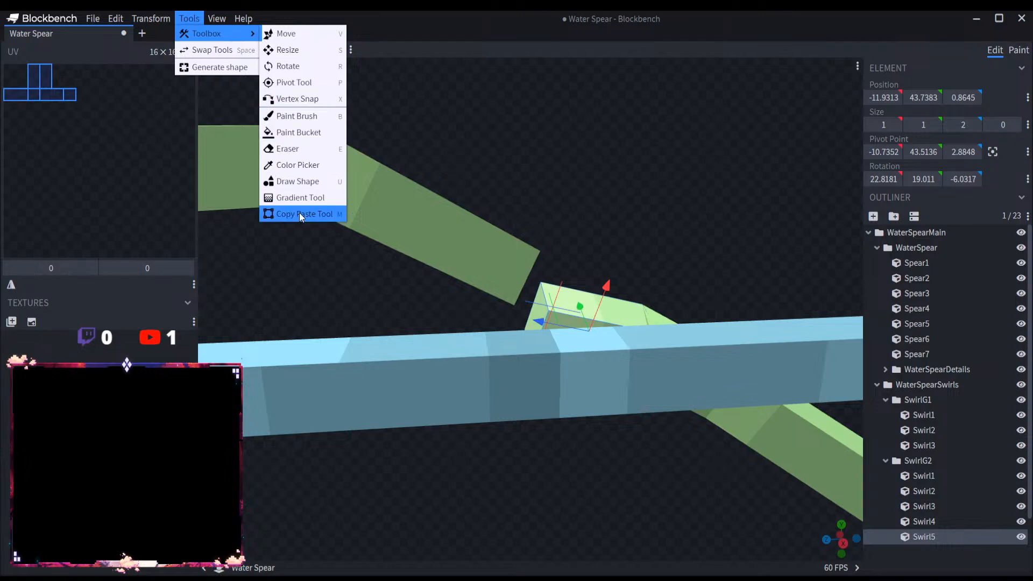
click(305, 183)
scroll(575, 245, down, 5)
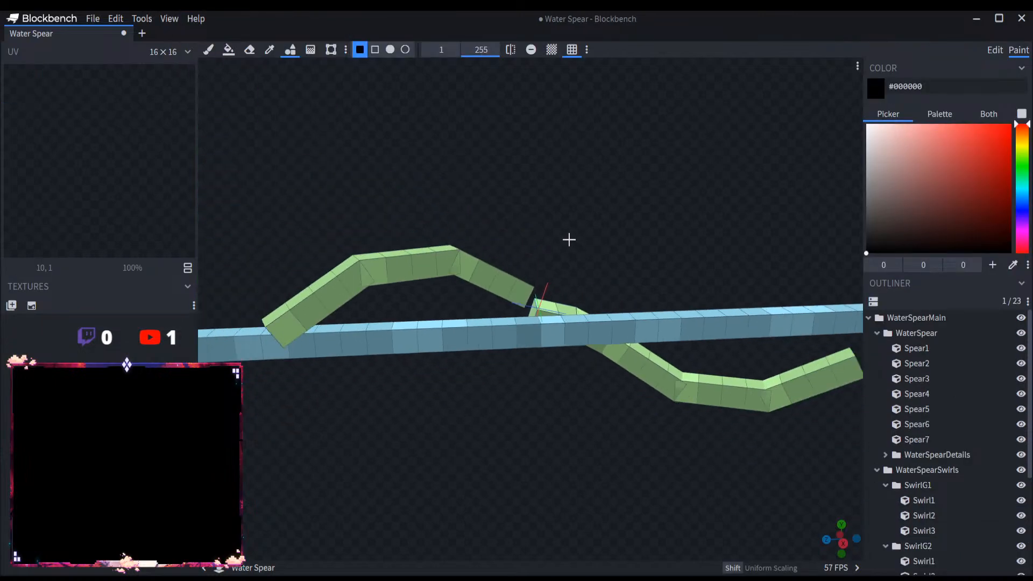
drag(482, 175, 468, 195)
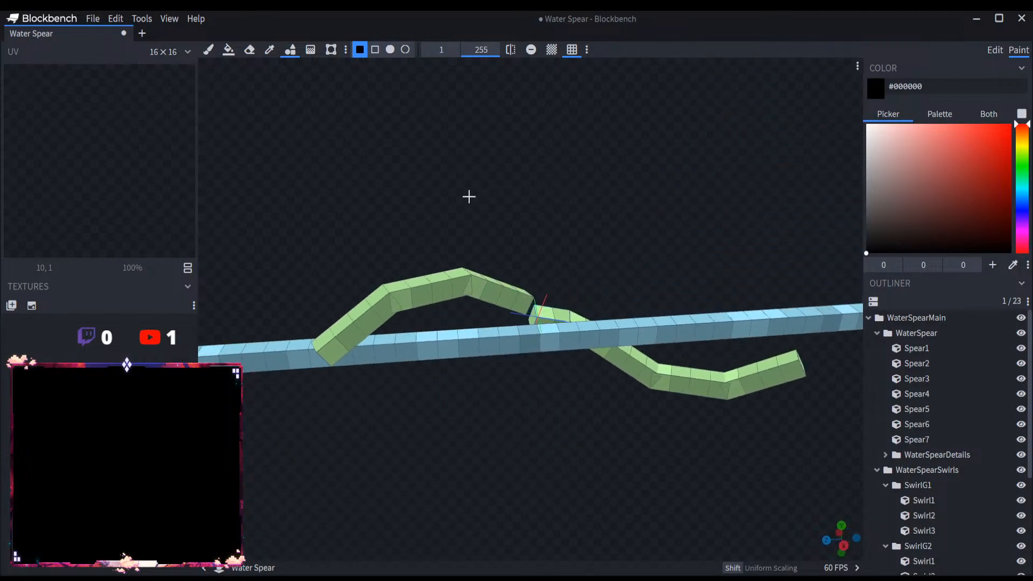
scroll(550, 301, up, 5)
scroll(551, 302, up, 2)
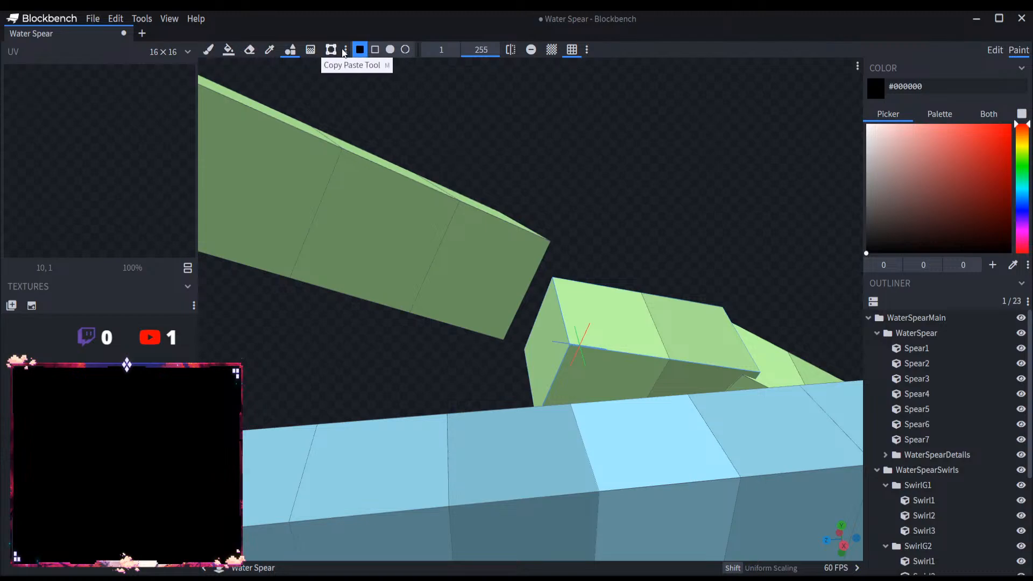
click(141, 18)
mouse_move(156, 34)
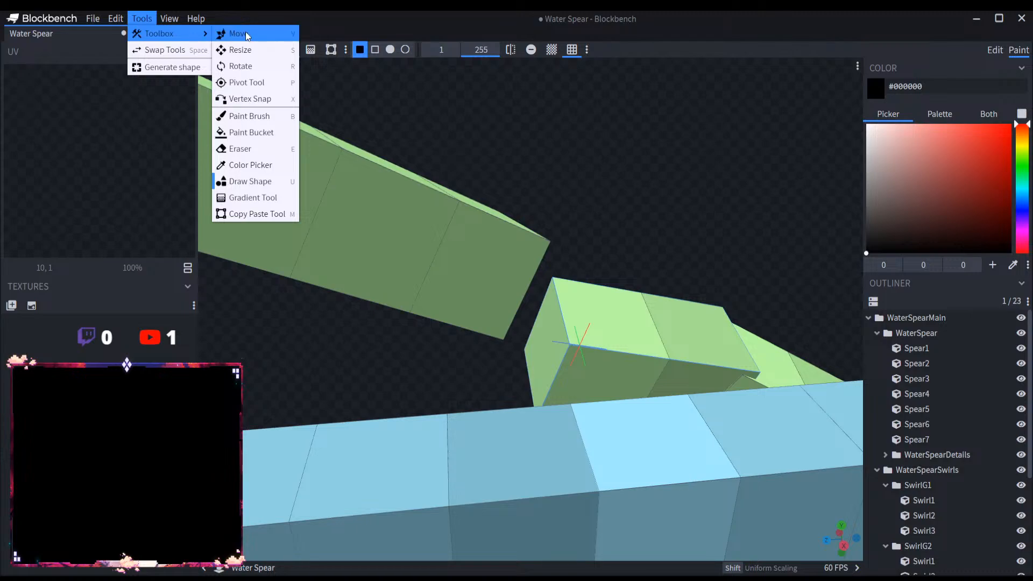
click(225, 32)
click(189, 19)
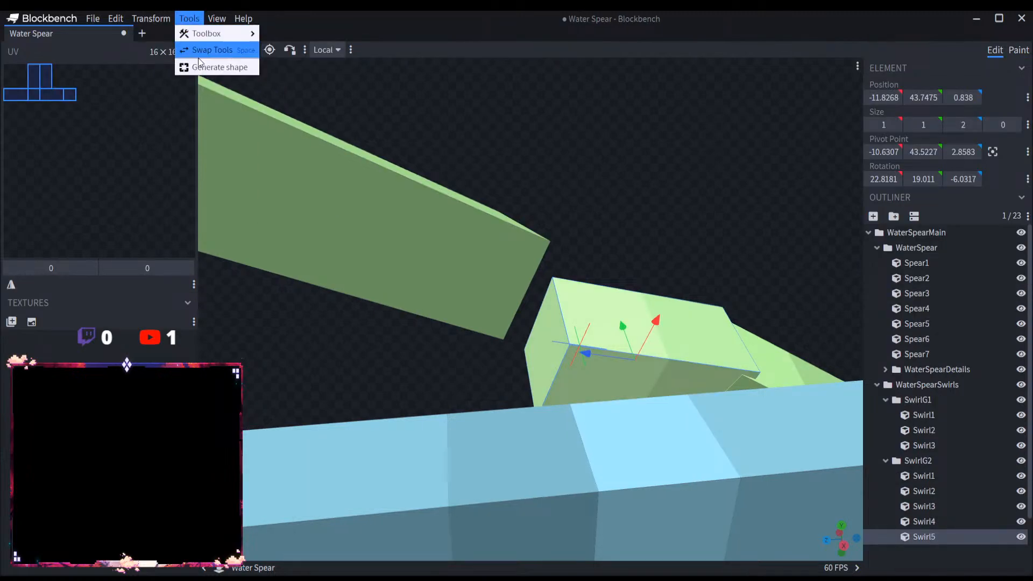
click(224, 50)
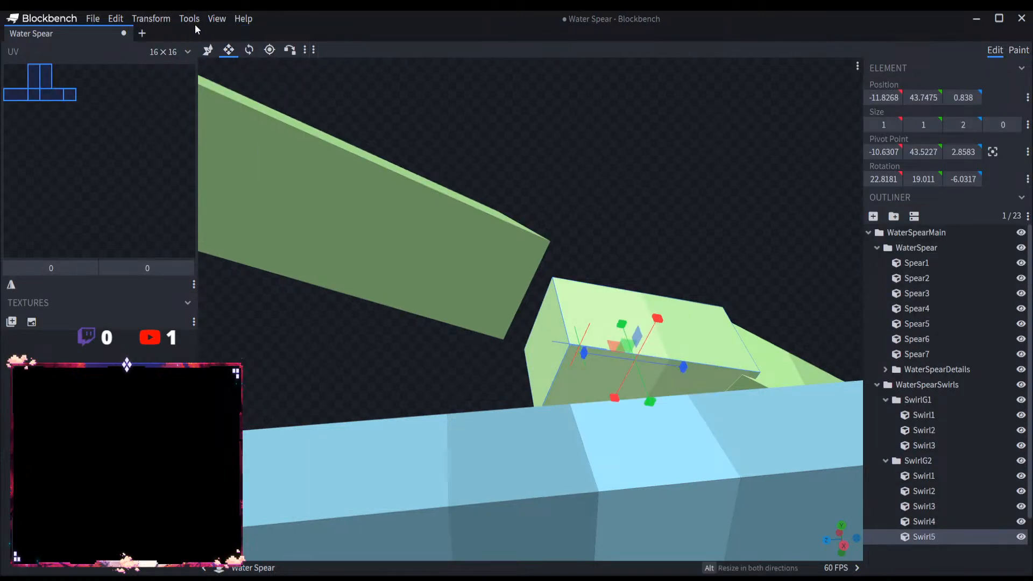
click(188, 18)
click(215, 50)
click(189, 18)
mouse_move(221, 33)
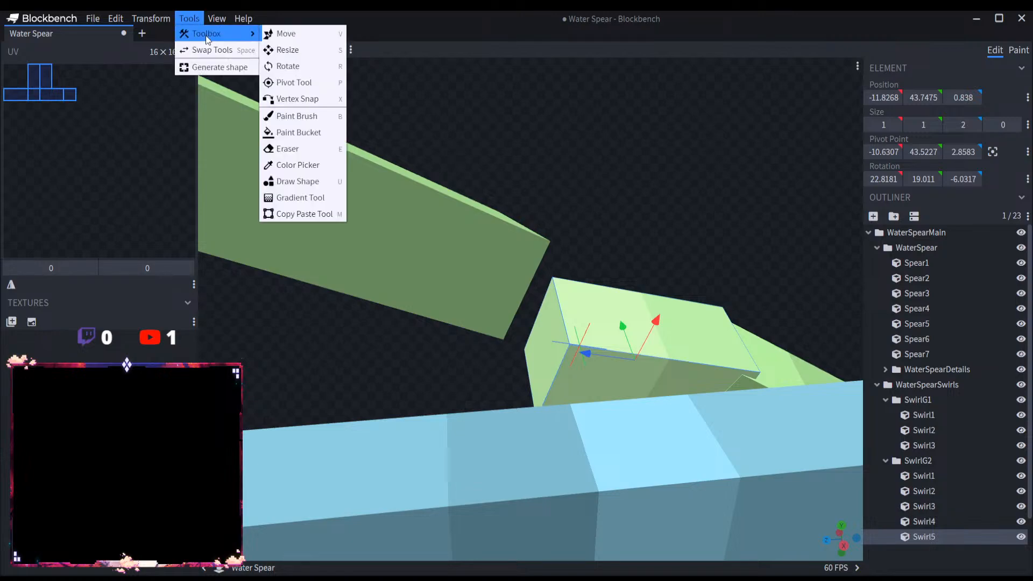
Step: Search the available actions for "plugin", review the installed plugins and close the plugin manager
click(242, 18)
click(260, 31)
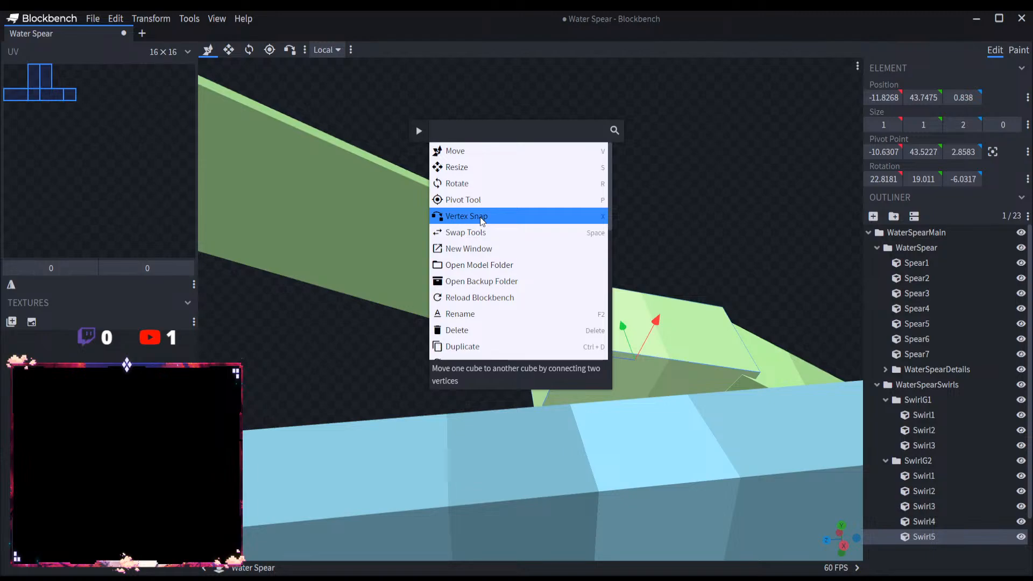
text(plugin)
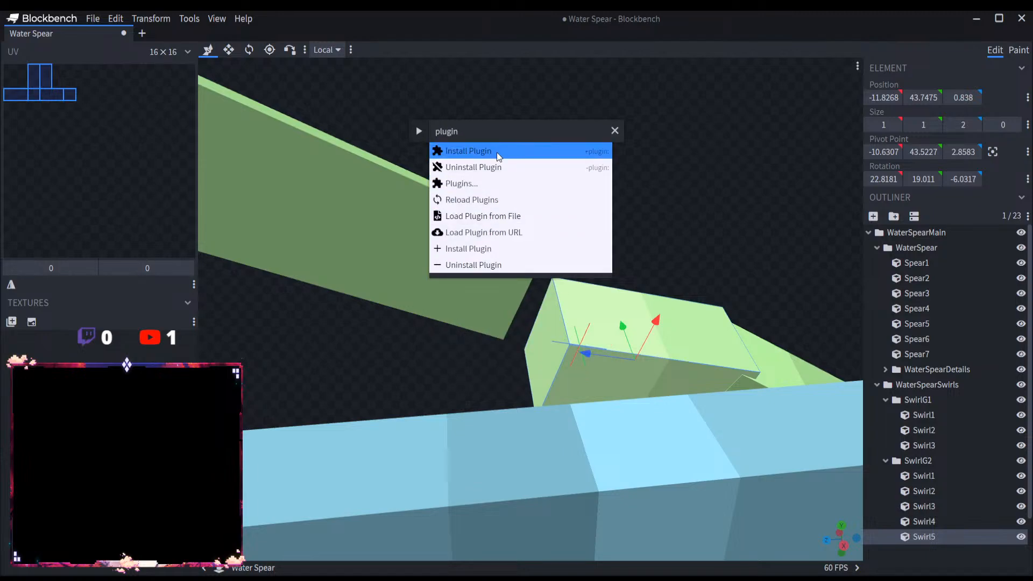
click(498, 187)
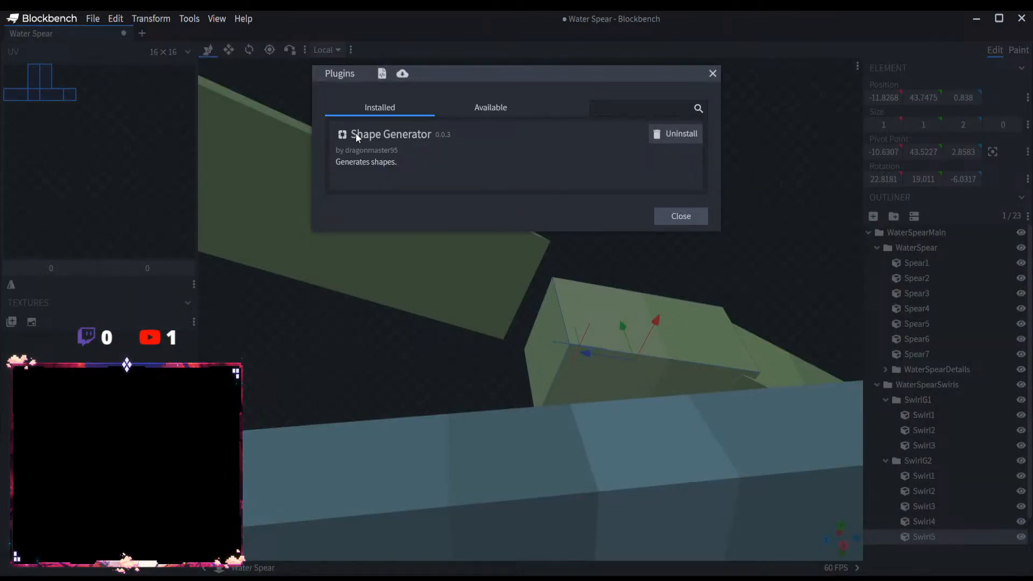
click(712, 73)
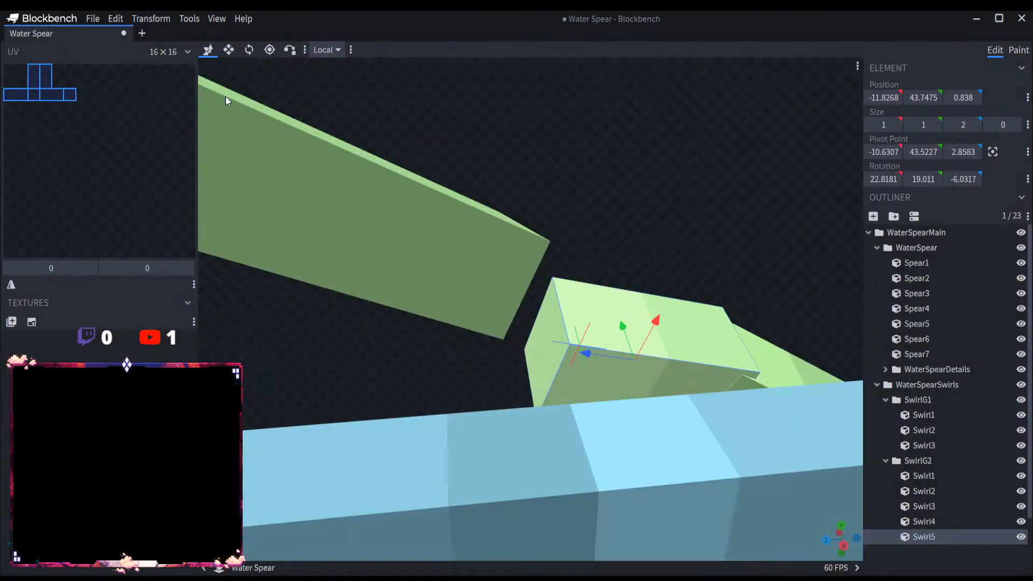
click(91, 18)
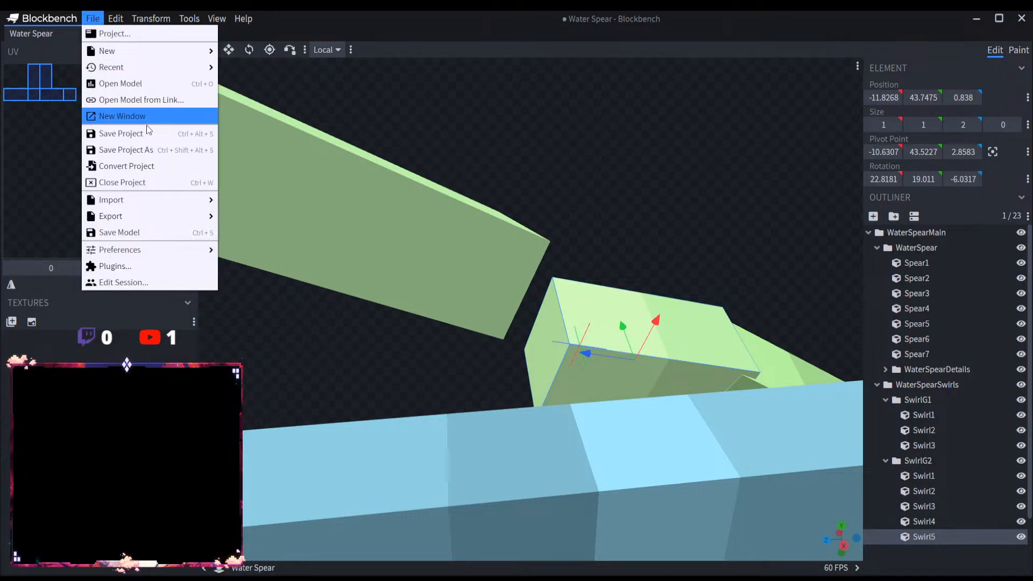
mouse_move(164, 206)
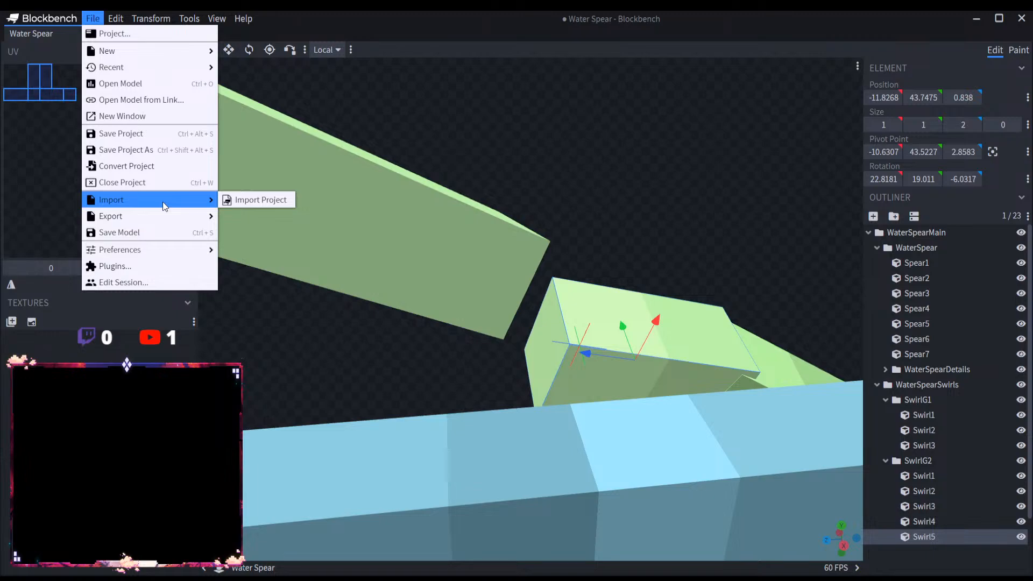
click(372, 122)
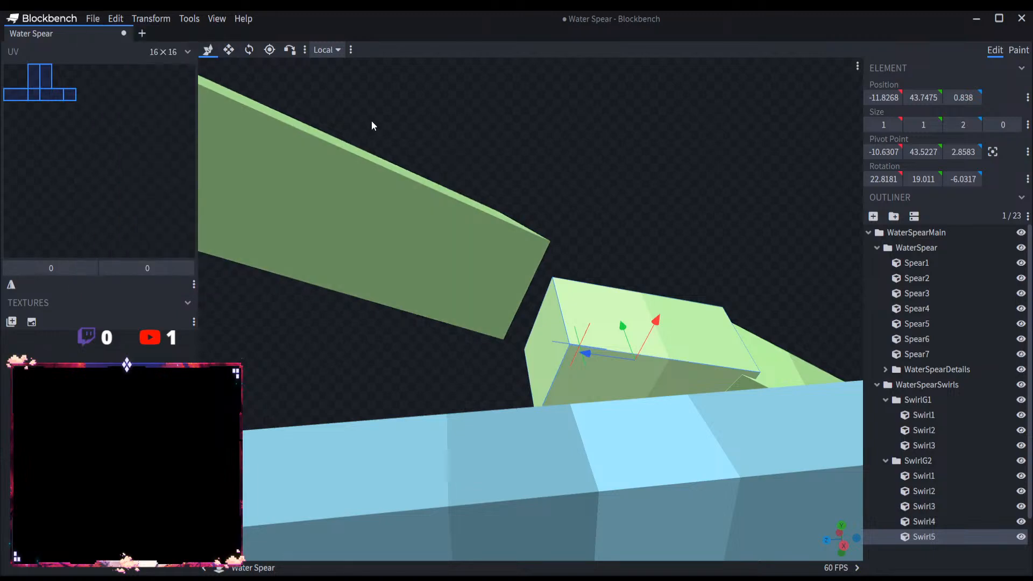
Step: Undo the last positional shift of Swirl5
drag(371, 125, 436, 227)
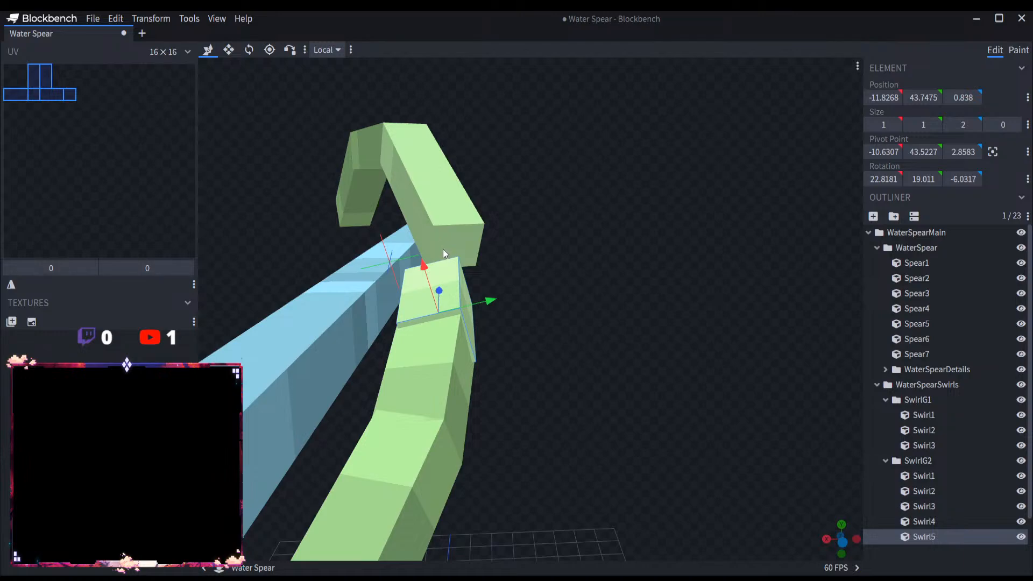
key(ctrl+z)
drag(589, 356, 692, 233)
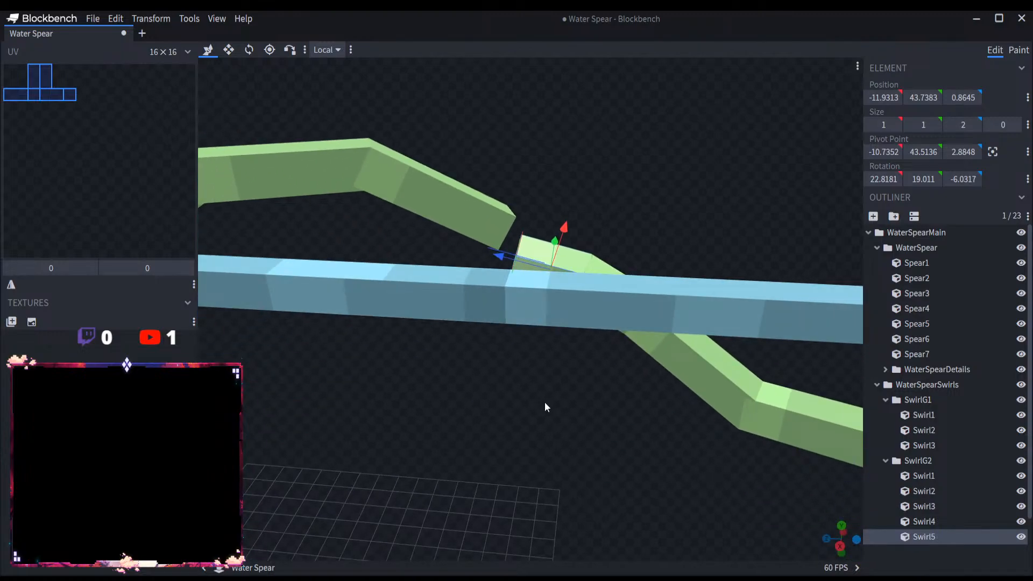
Step: Browse the main toolbar's customization categories for a tool that helps shape or join the swirl pieces
click(351, 49)
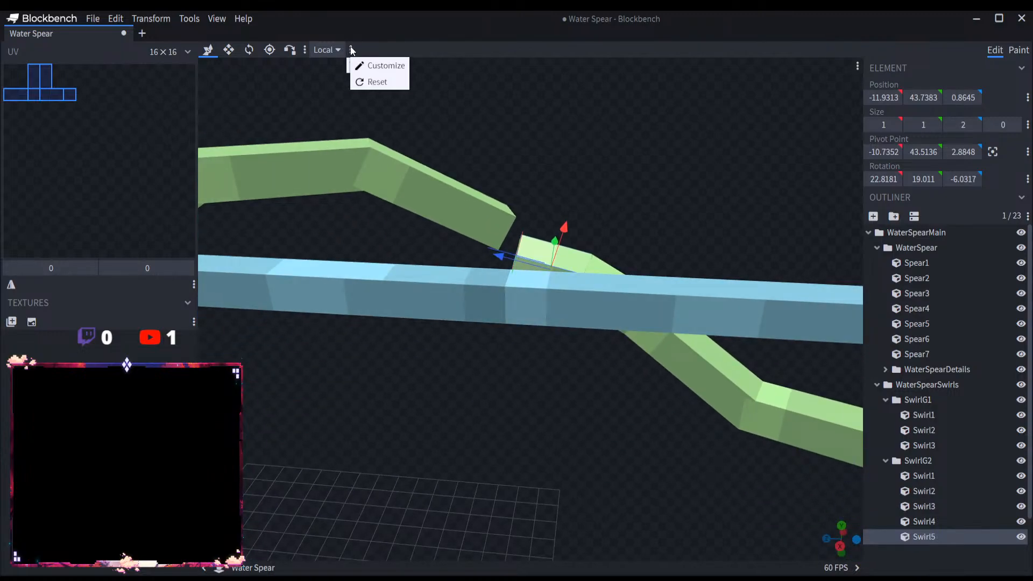
click(372, 65)
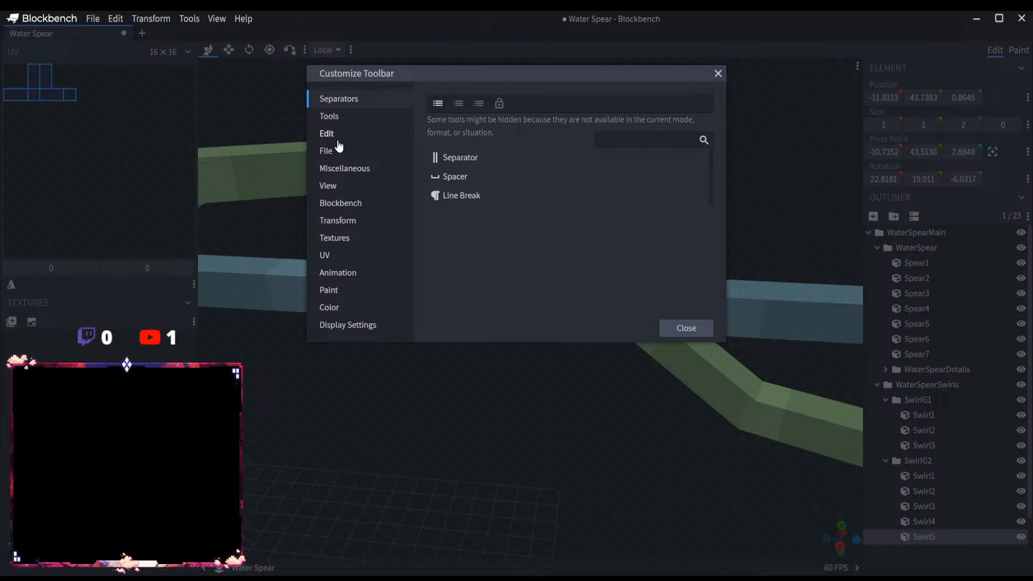
click(356, 168)
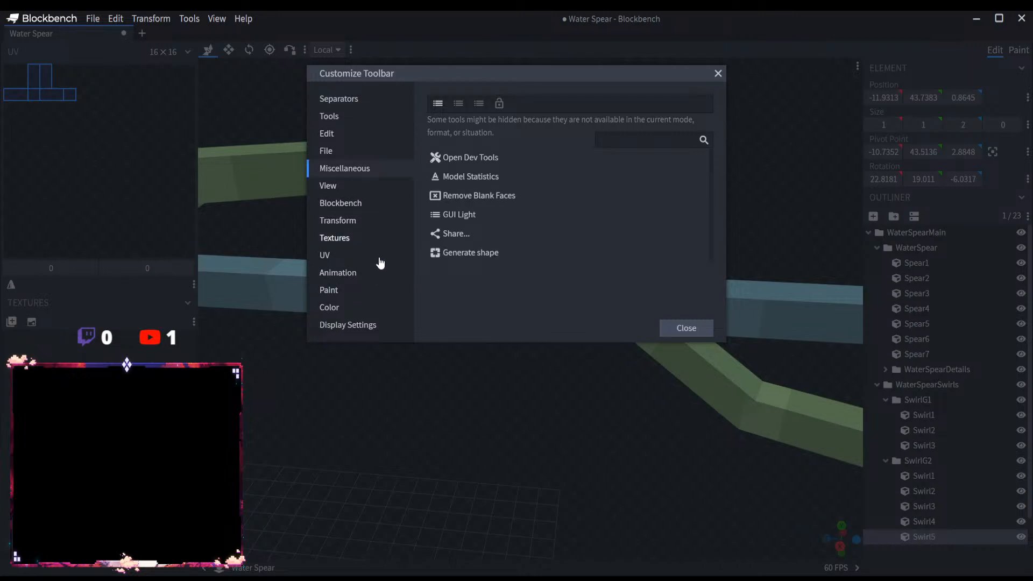
click(345, 274)
click(336, 254)
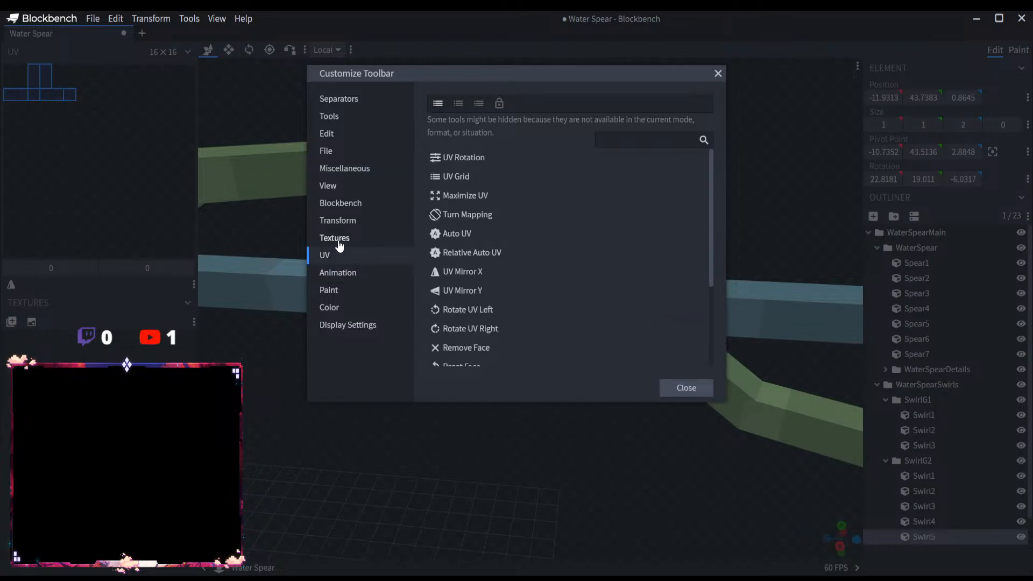
click(337, 238)
click(344, 207)
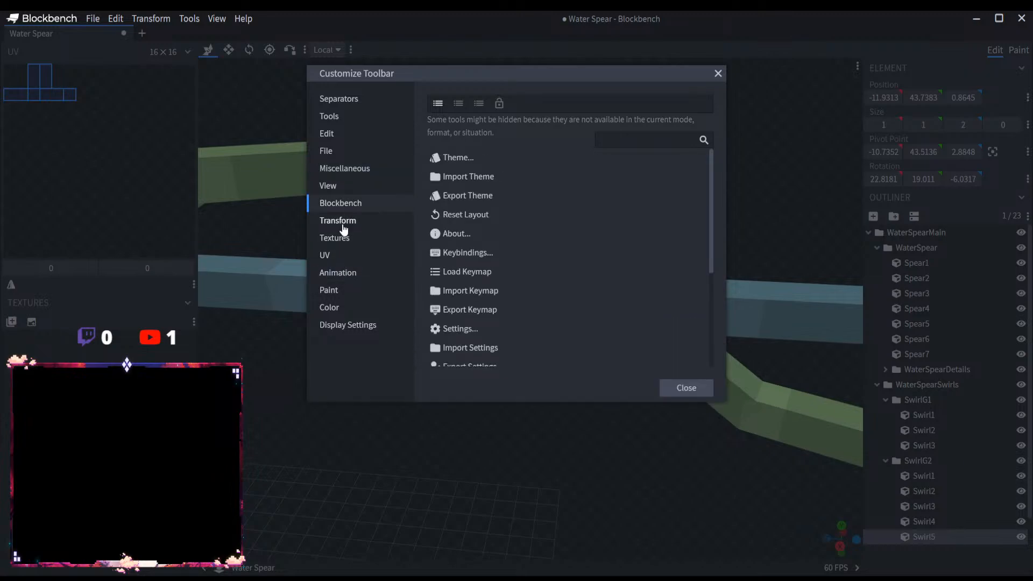
scroll(506, 263, down, 3)
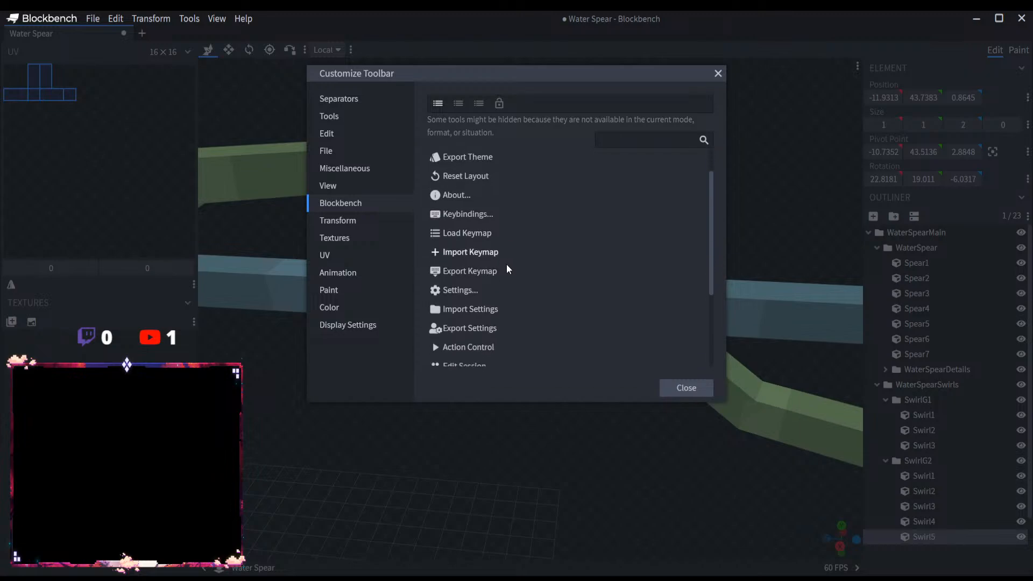
click(337, 117)
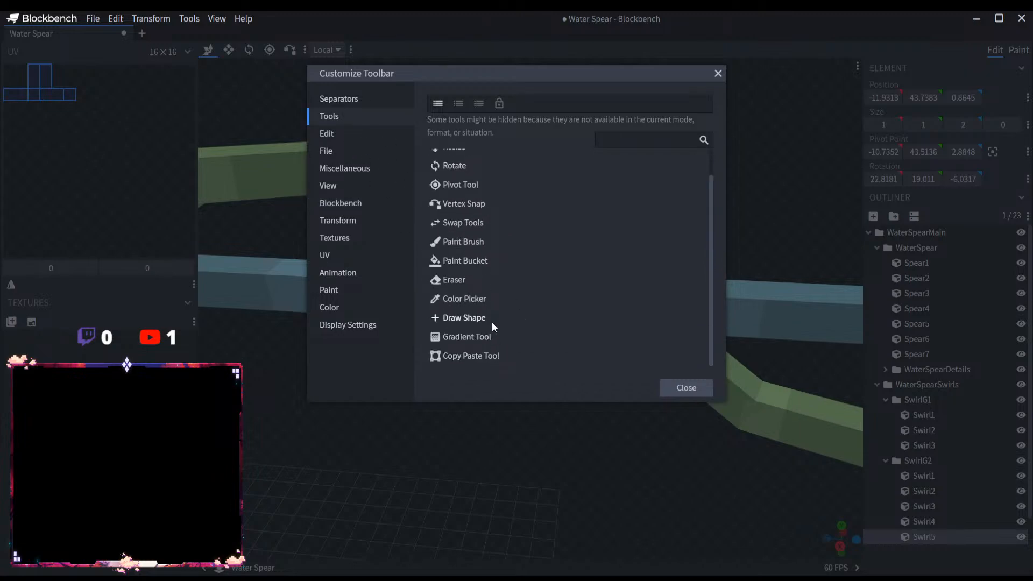
scroll(492, 322, up, 2)
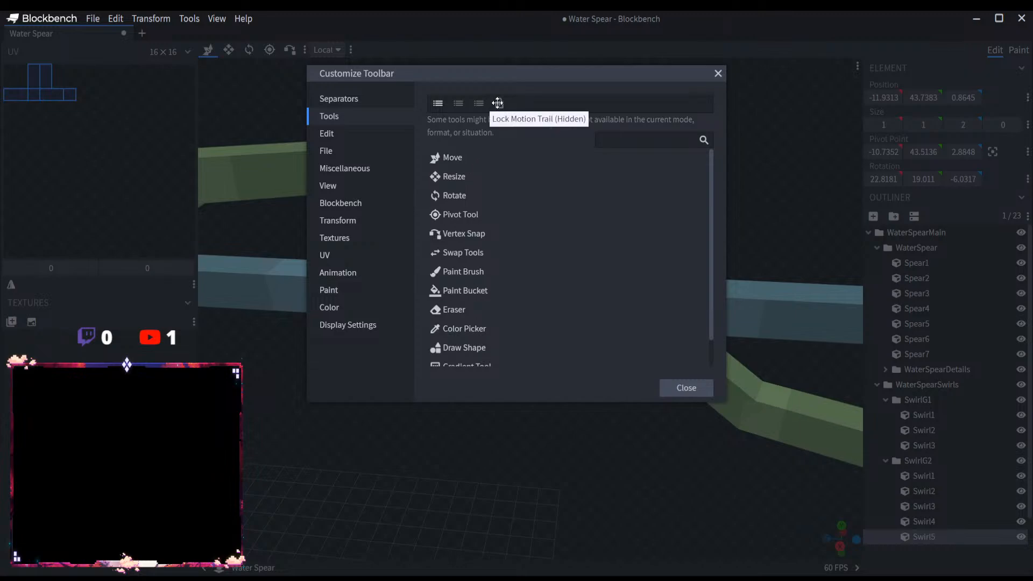
click(342, 101)
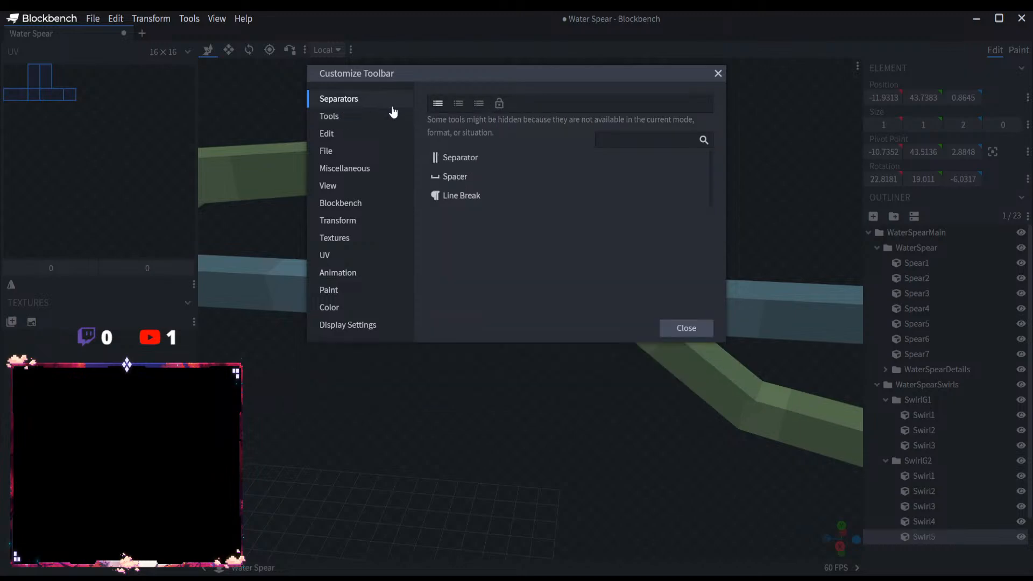
click(344, 138)
click(345, 157)
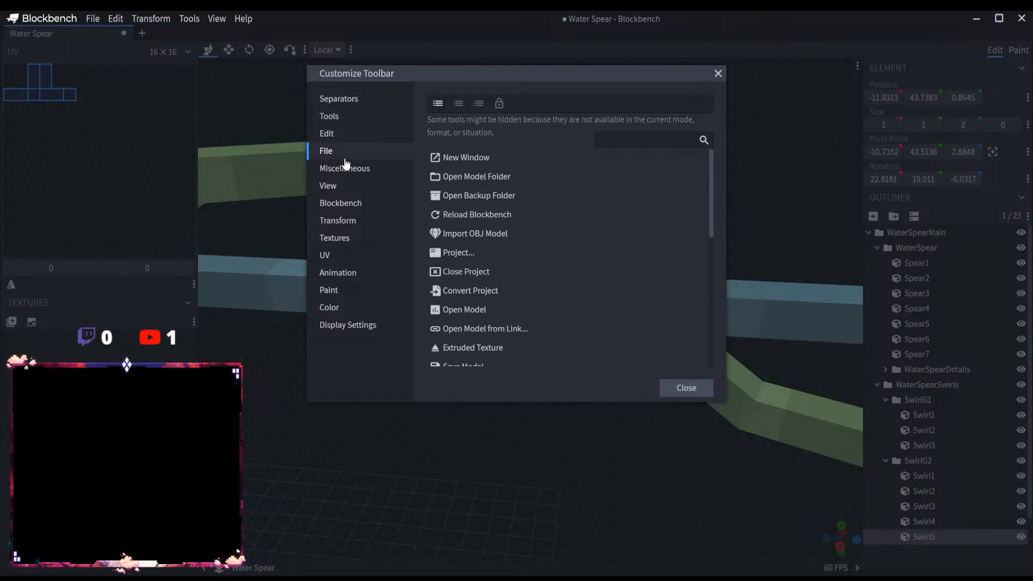
Step: Add the Move mode selector from the Edit category to the main toolbar, close the customization and check the selector
click(344, 135)
click(476, 159)
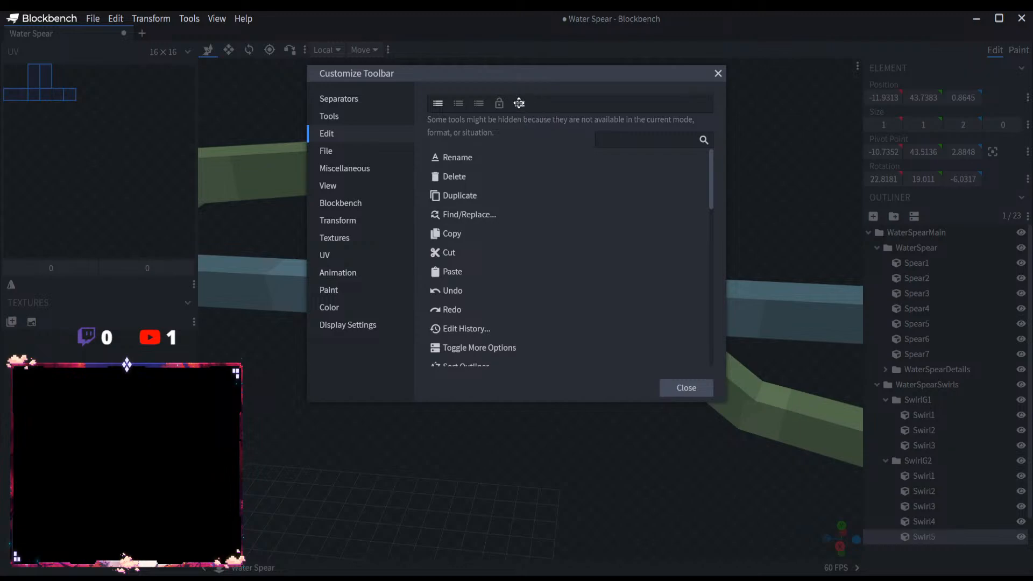
drag(519, 103, 436, 106)
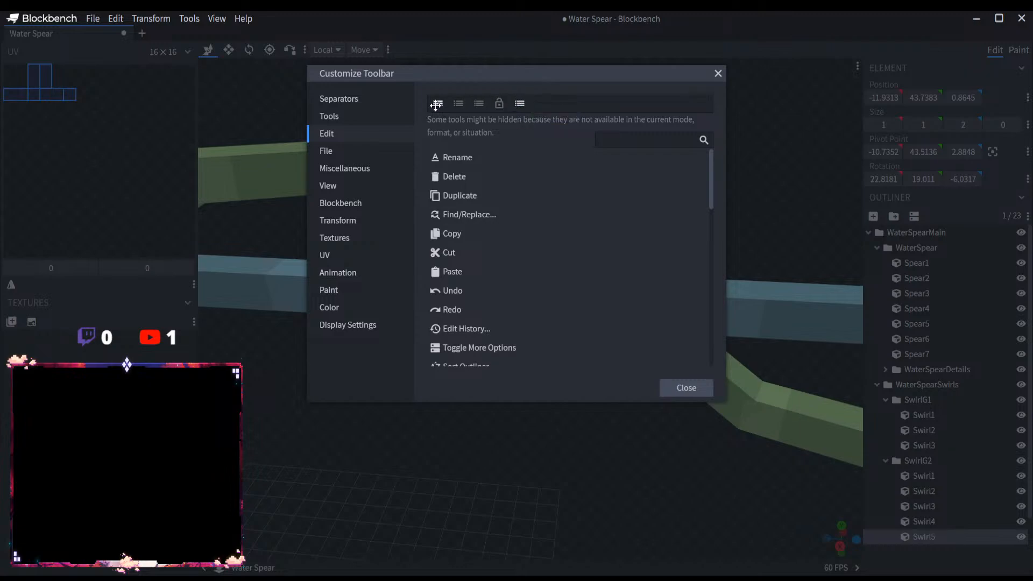
click(348, 117)
click(379, 136)
click(685, 387)
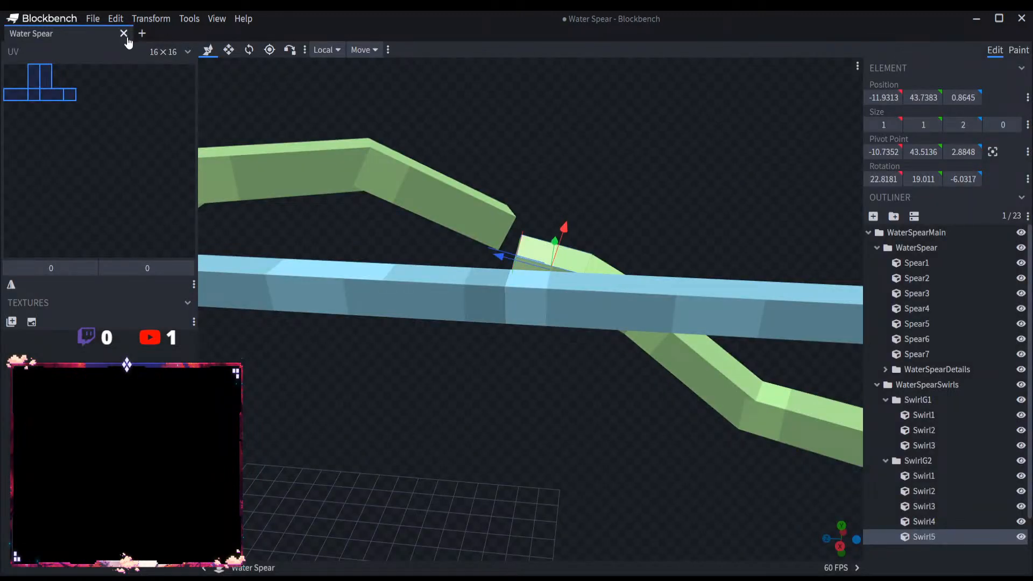
click(362, 50)
click(409, 49)
Step: Examine the gap between Swirl5 and the end of SwirlG1, looking along the spear's shaft
mouse_move(525, 263)
mouse_down()
mouse_move(551, 266)
mouse_move(476, 251)
mouse_move(507, 255)
mouse_up()
drag(647, 230, 511, 254)
scroll(593, 271, up, 5)
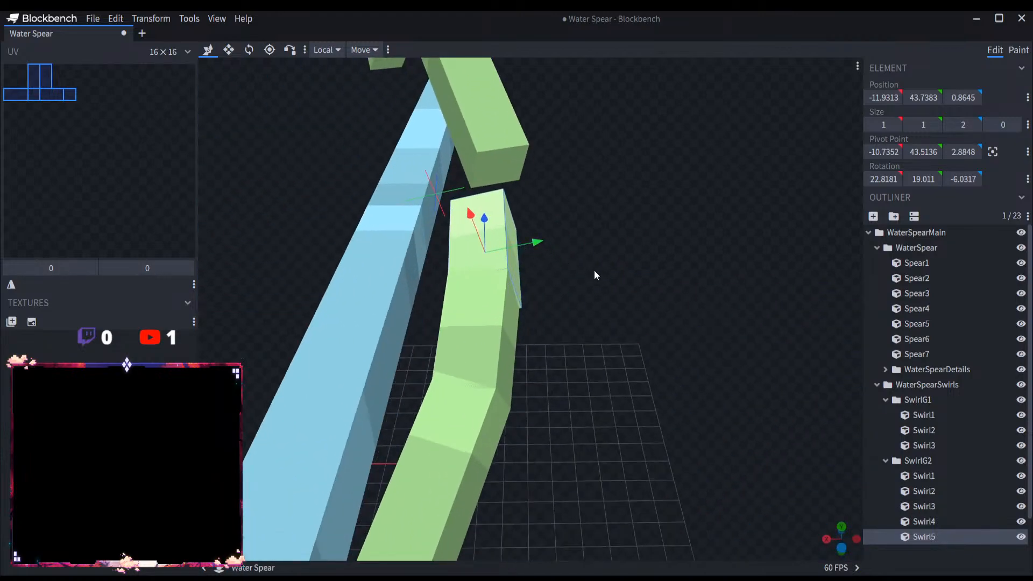
Step: Set Swirl5's transform space to Bone and check the options of the snap mode selector
drag(594, 270, 811, 295)
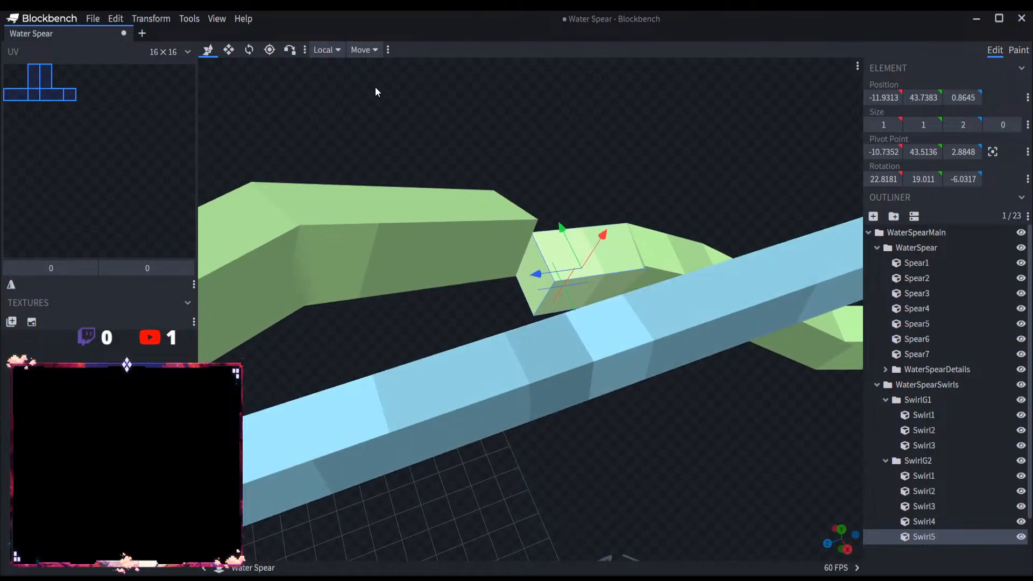
click(338, 51)
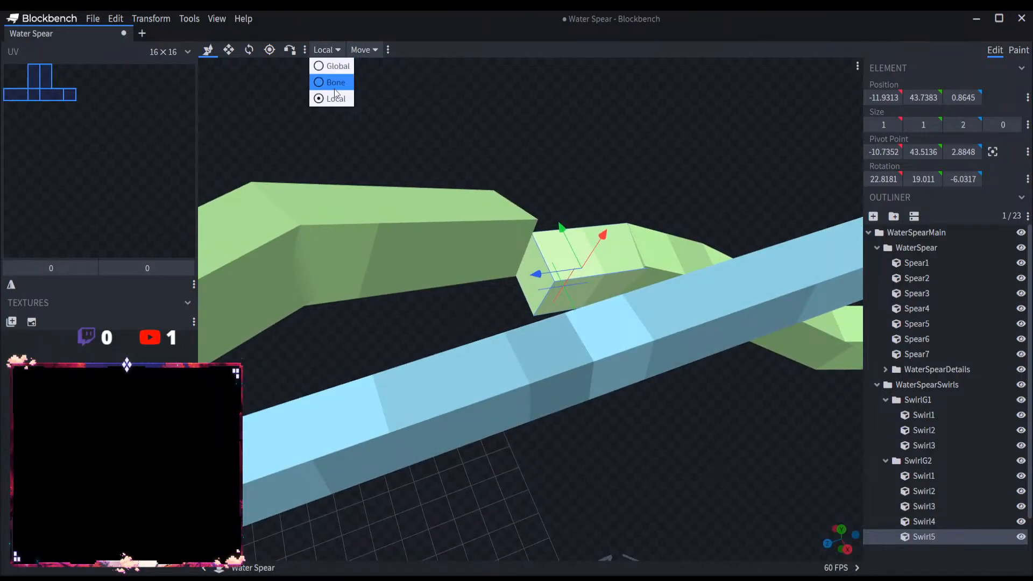
click(333, 82)
mouse_move(586, 245)
mouse_down()
mouse_move(586, 222)
mouse_move(586, 232)
mouse_up()
click(325, 49)
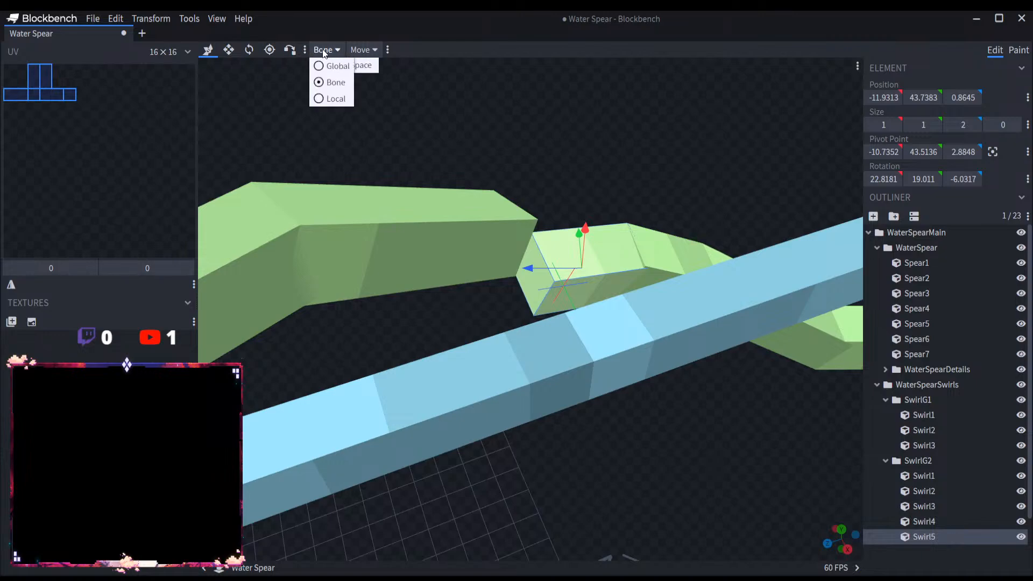
click(387, 50)
click(354, 51)
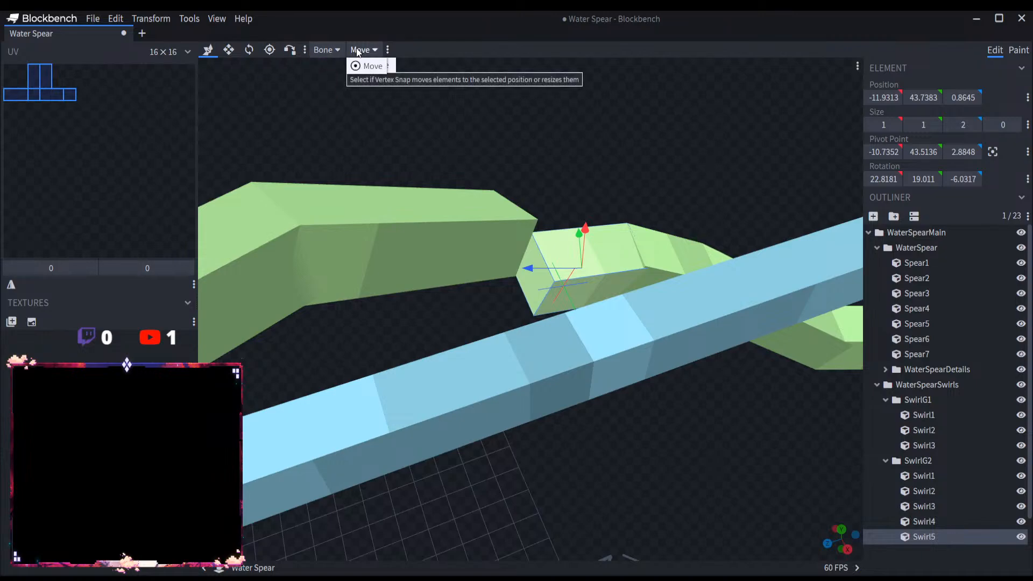
click(355, 67)
Step: Add Merge Meshes, Split Mesh and Merge Vertices from the Edit category to the toolbar that holds the snap mode selector
click(388, 49)
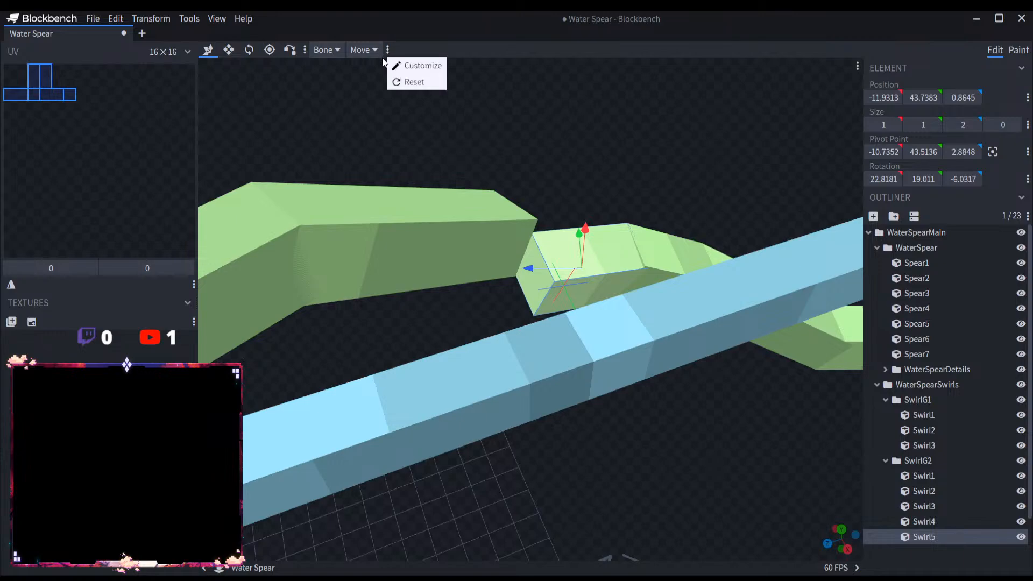
click(400, 68)
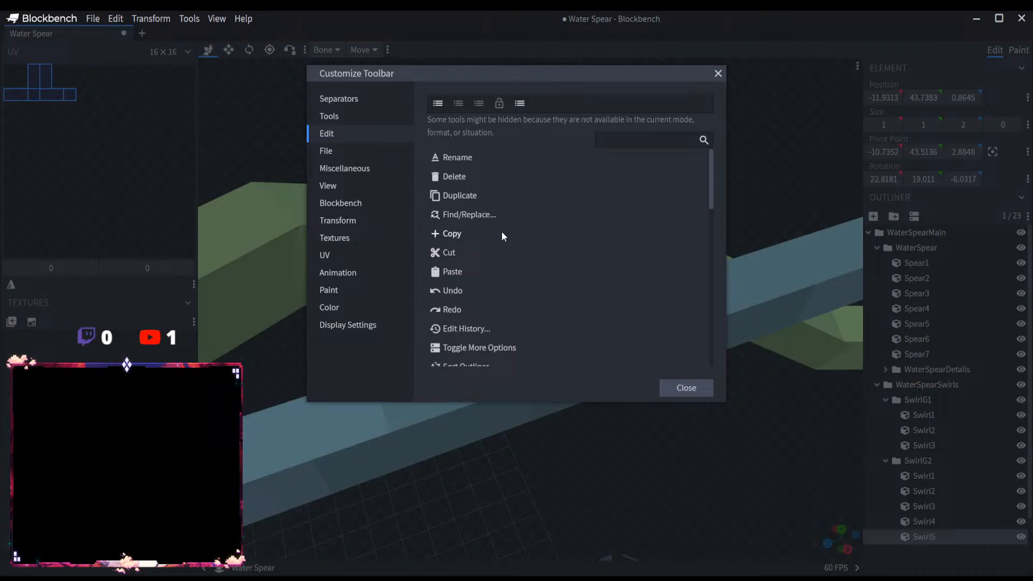
scroll(502, 235, down, 5)
scroll(503, 235, up, 5)
scroll(469, 275, down, 3)
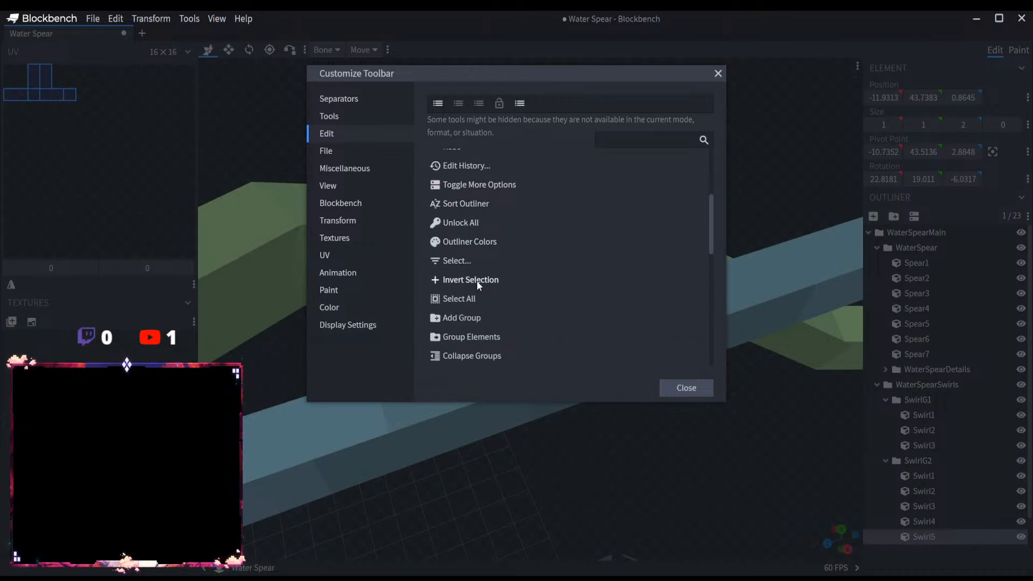
scroll(498, 298, down, 4)
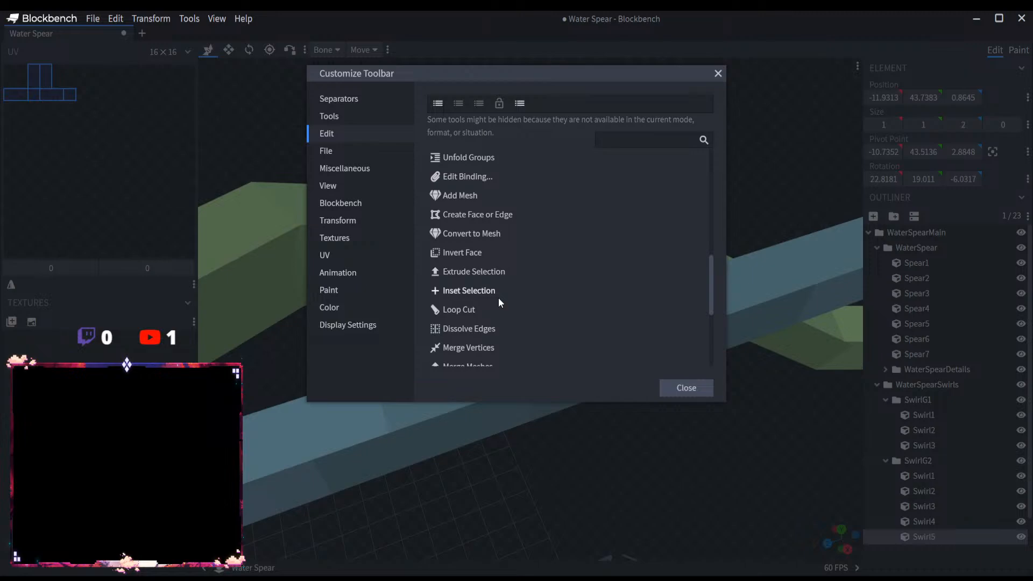
scroll(494, 301, down, 1)
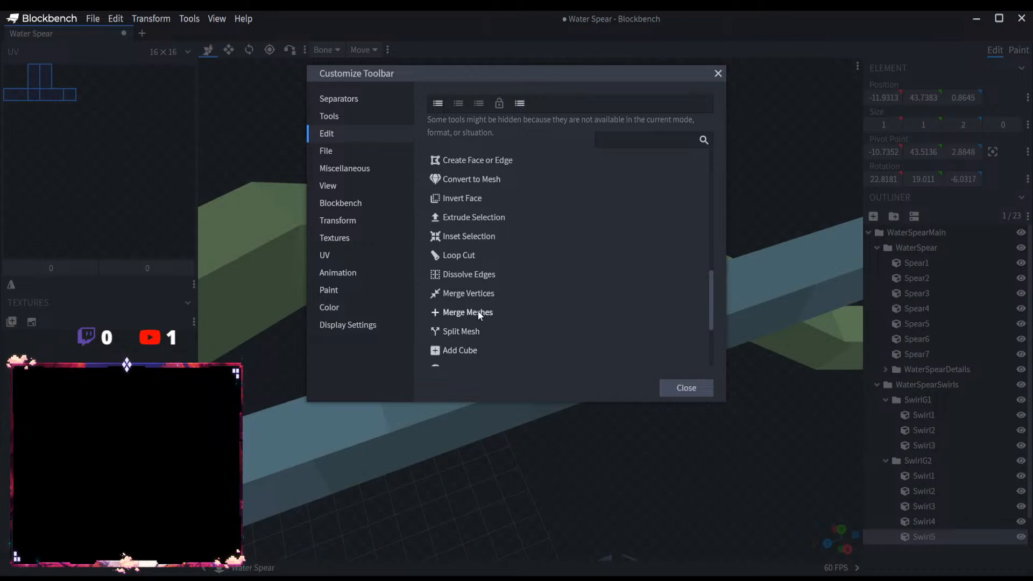
scroll(481, 317, down, 1)
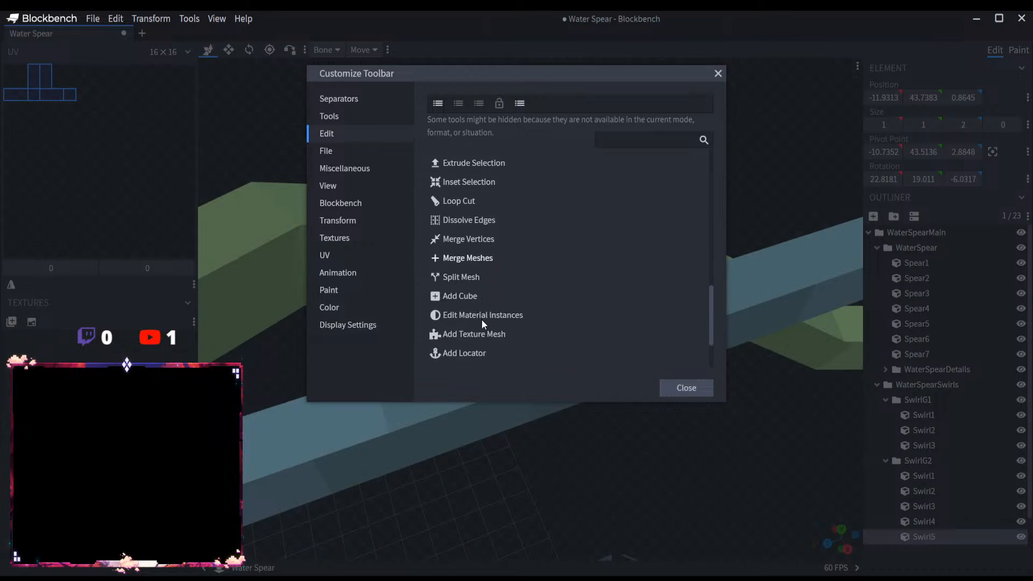
click(476, 259)
click(477, 259)
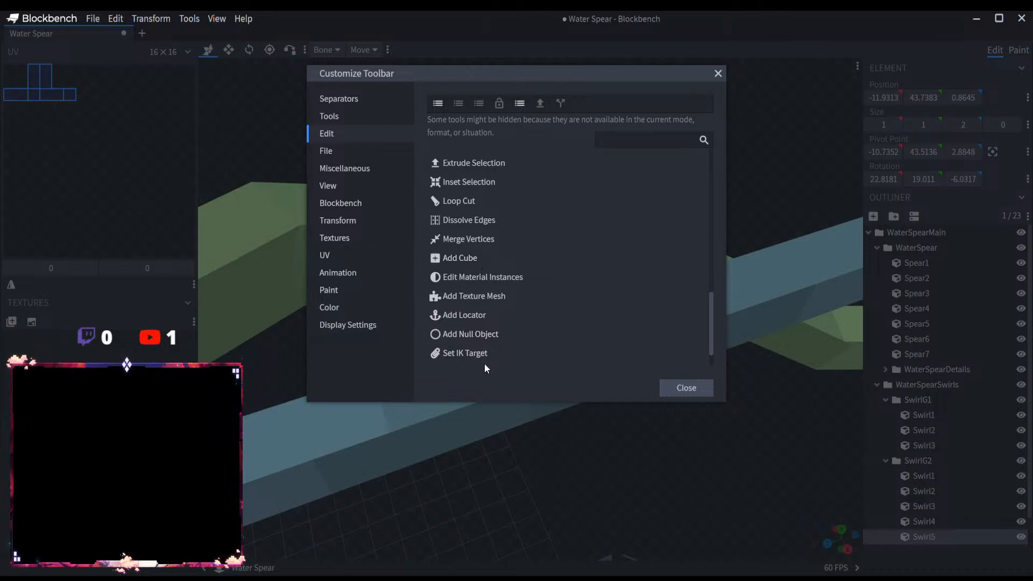
click(489, 239)
scroll(491, 344, down, 1)
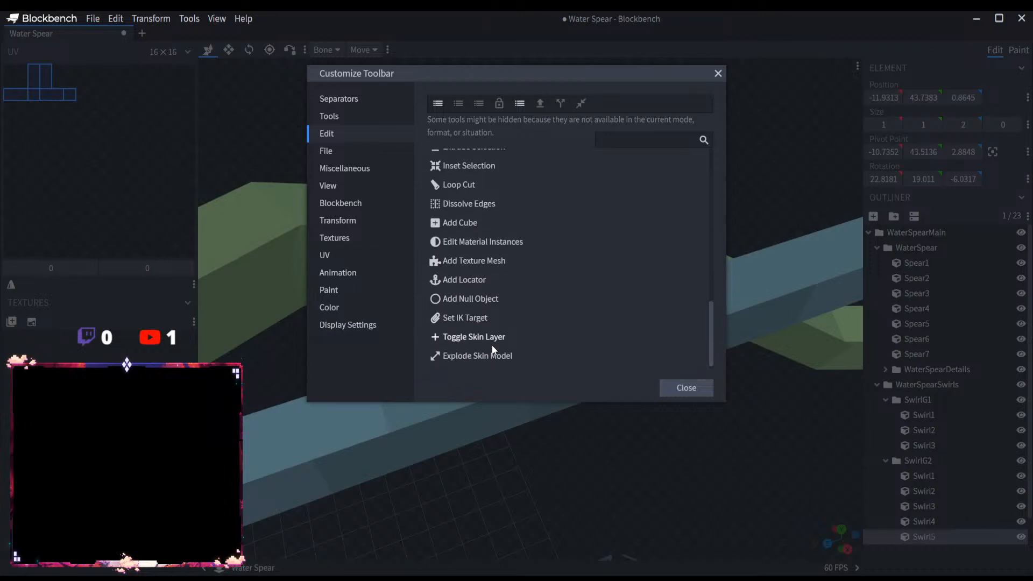
click(684, 388)
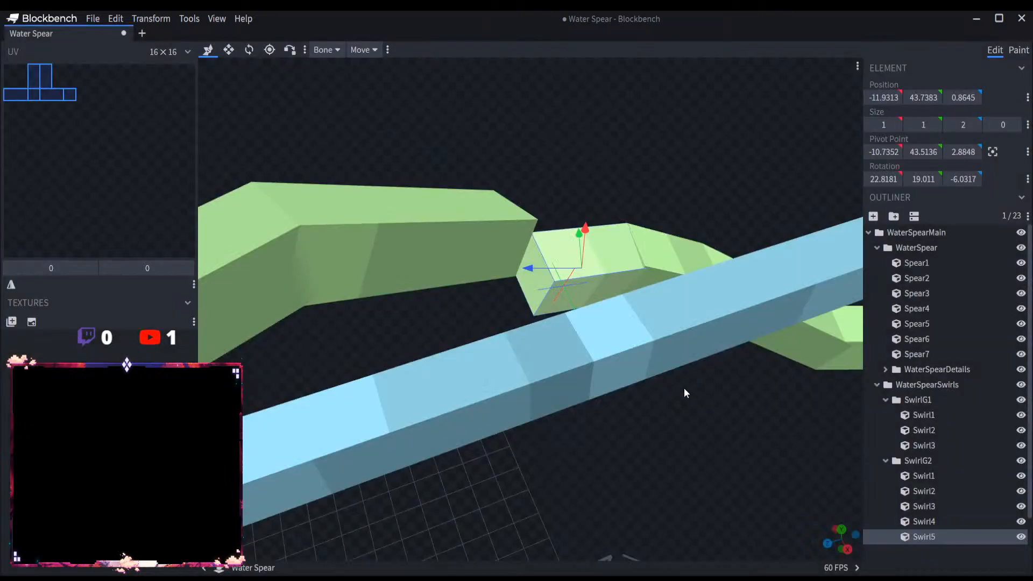
Step: Check the customization of the toolbar containing Vertex Snap and the available transform spaces
click(305, 50)
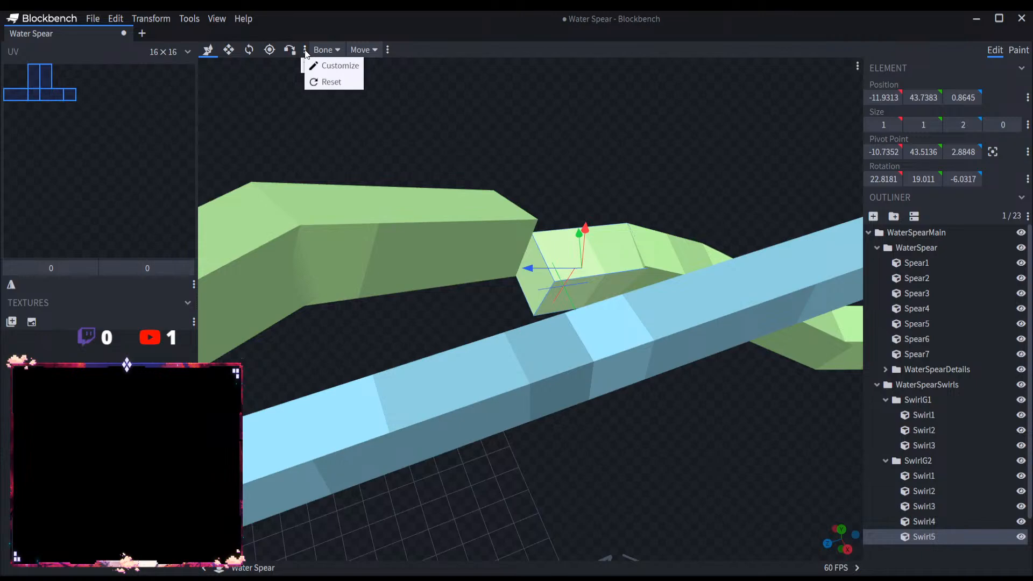
click(327, 65)
click(717, 73)
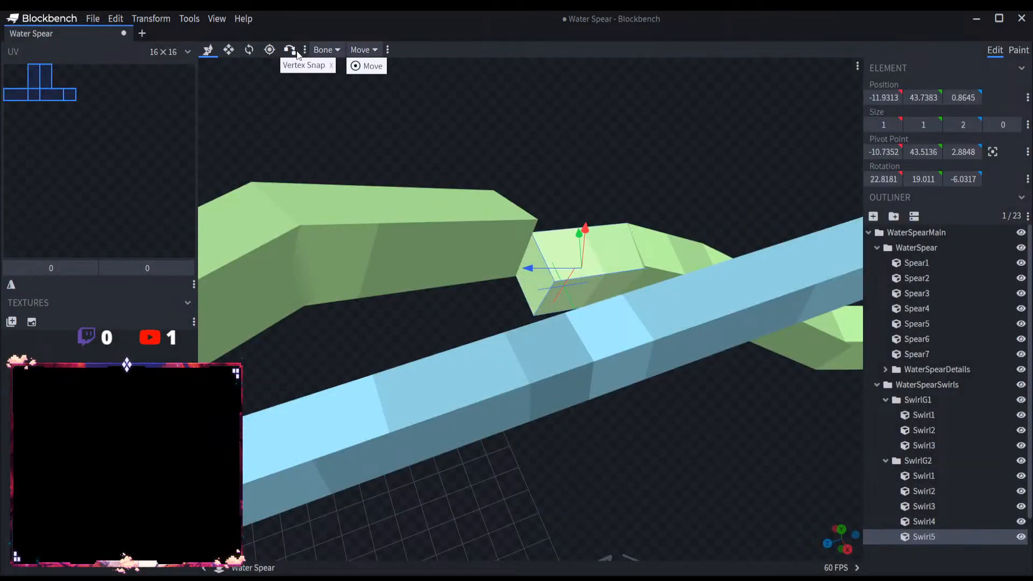
click(324, 50)
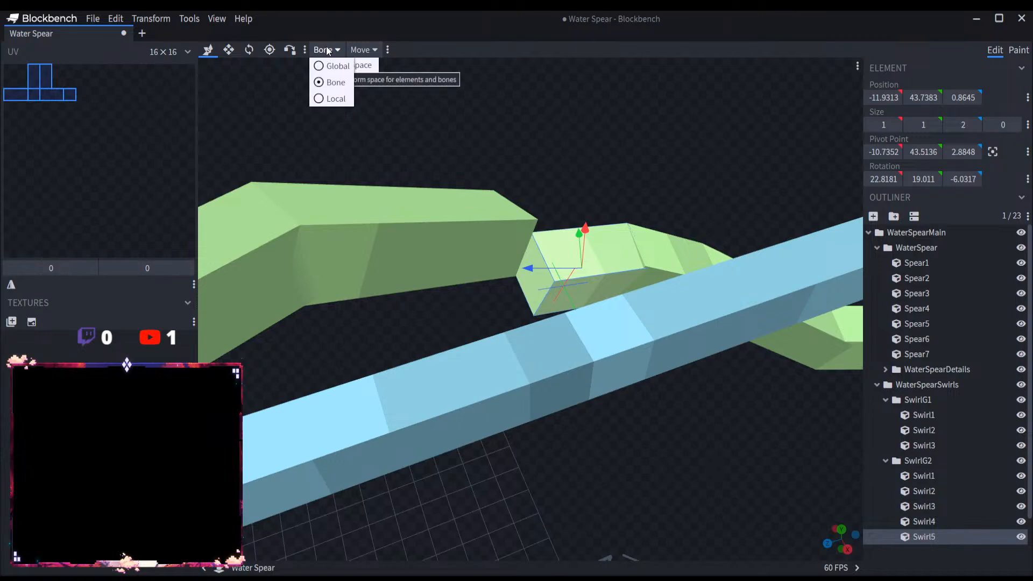
click(325, 48)
Step: Try adding Snap Mode from the Edit category to the toolbar containing Vertex Snap
click(304, 49)
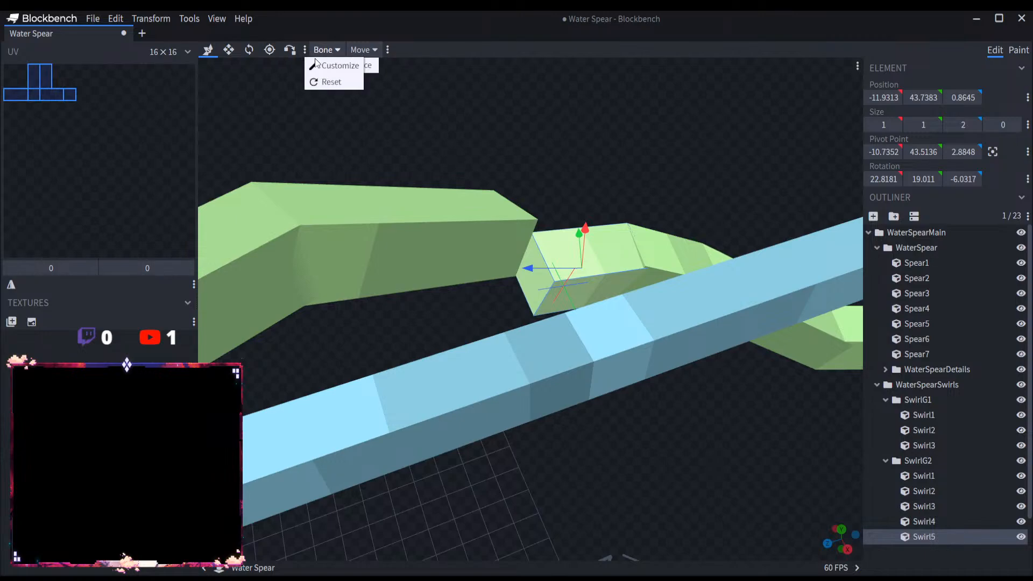
click(333, 65)
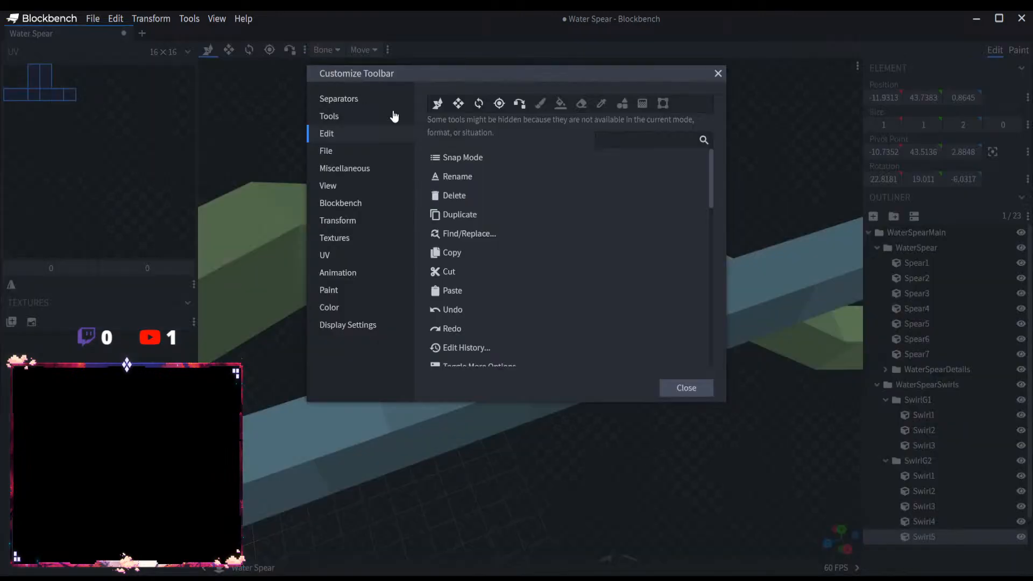
click(455, 156)
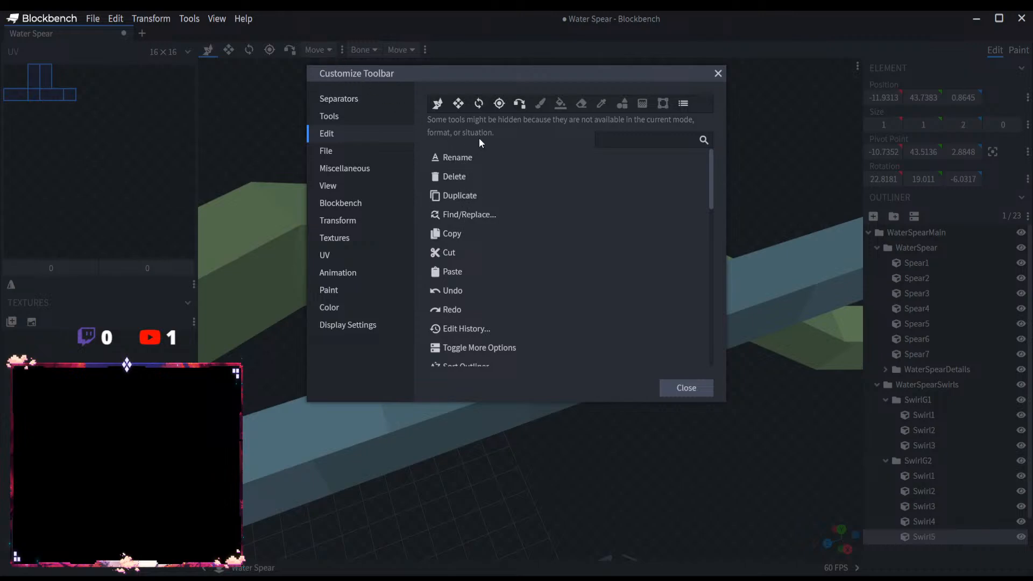
click(682, 102)
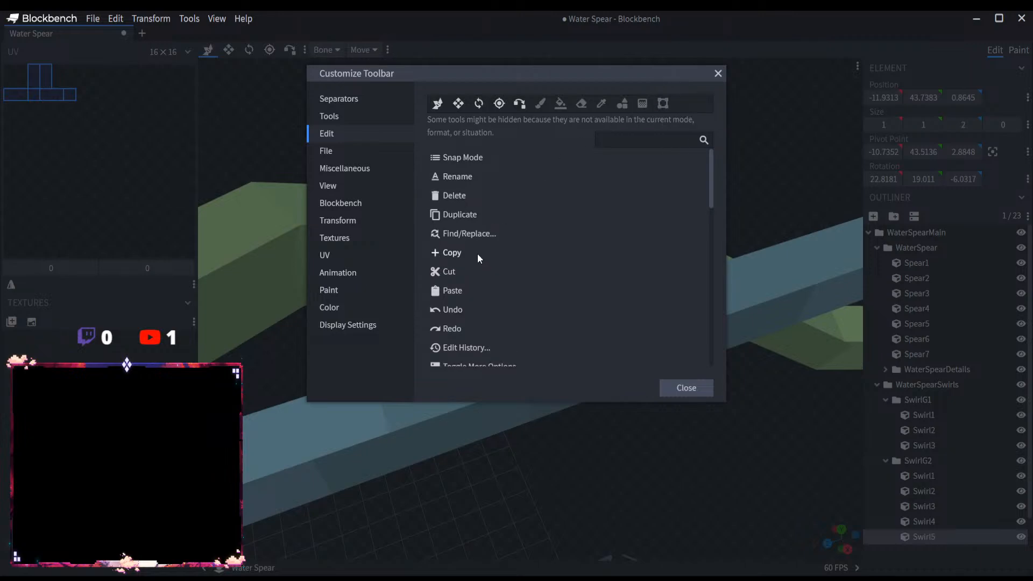
Step: Try placing Add Mesh directly after Vertex Snap in the toolbar being customized
scroll(465, 273, down, 5)
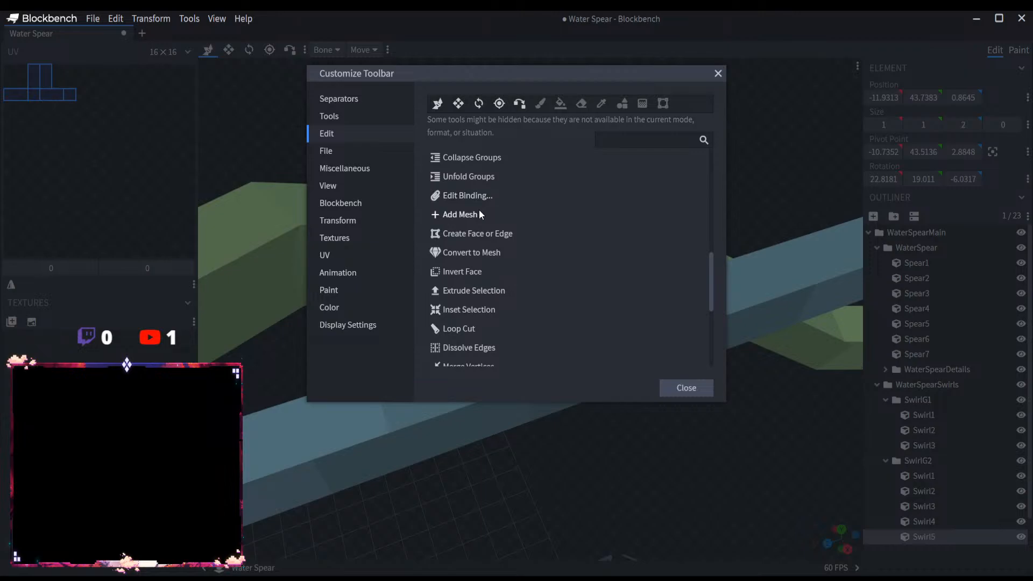
click(466, 215)
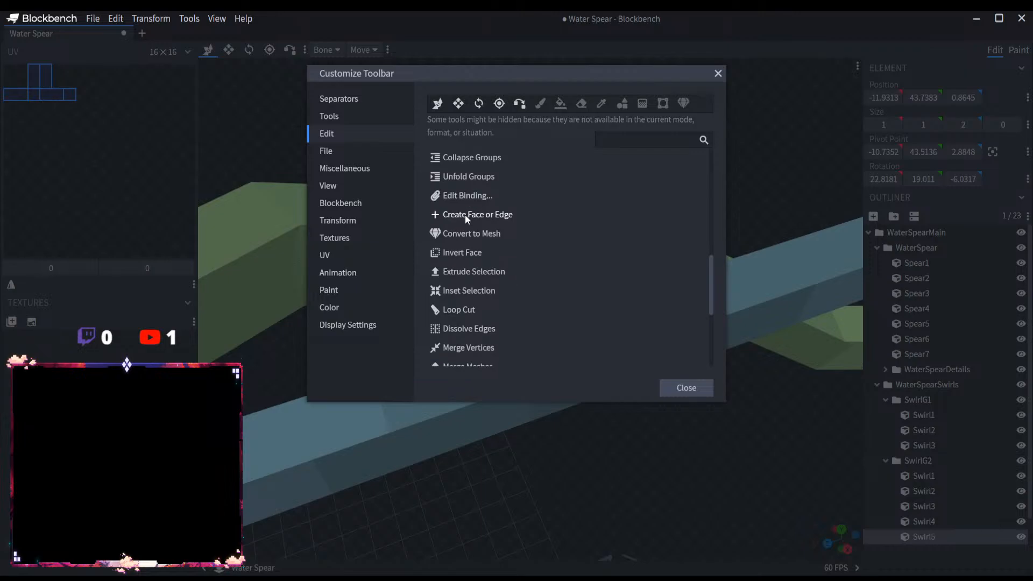
drag(683, 103, 540, 102)
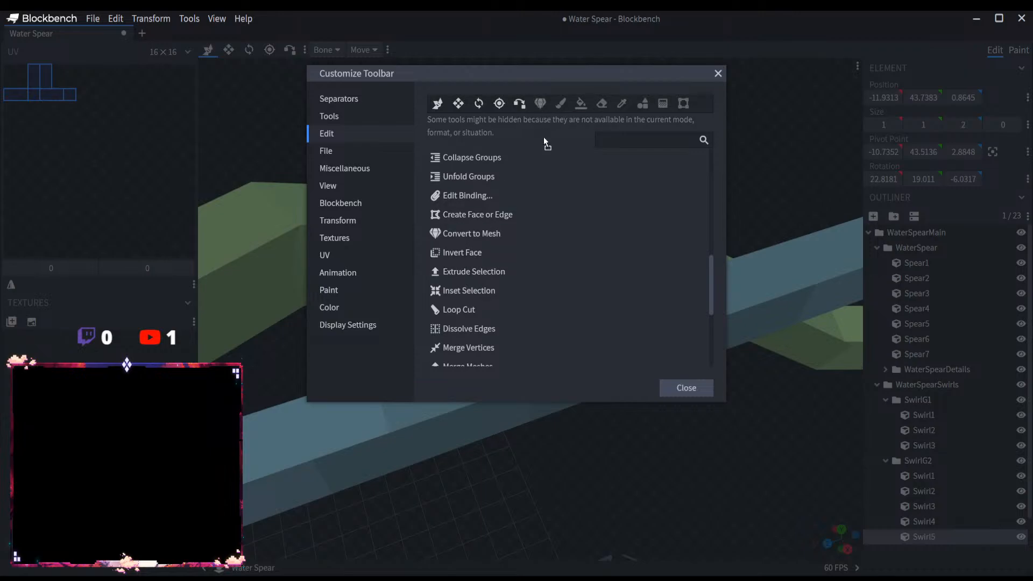
click(540, 102)
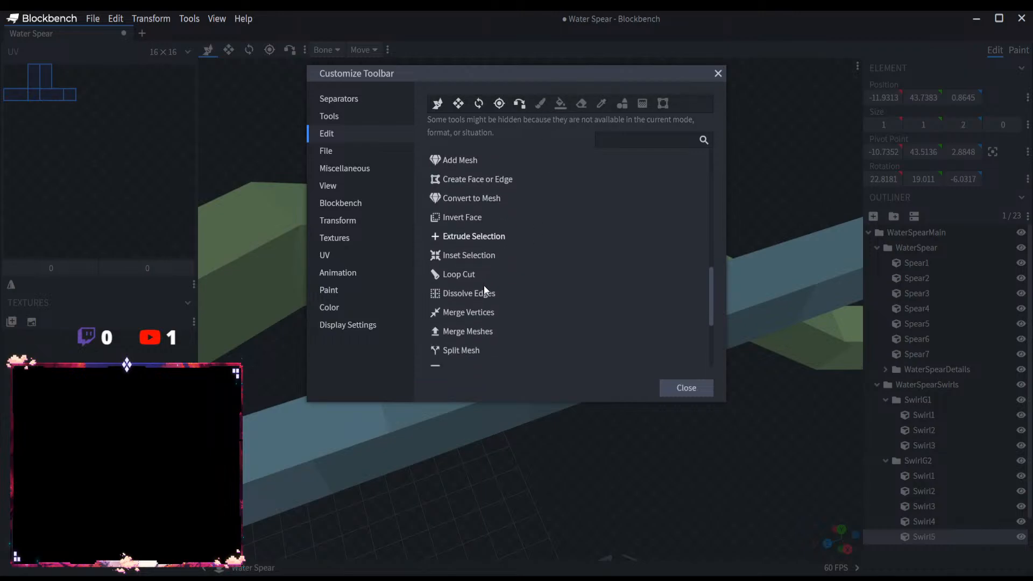
Step: Add Add Mesh, Merge Meshes, Merge Vertices and Split Mesh to the toolbar containing Vertex Snap and close the customization
scroll(483, 285, down, 1)
scroll(478, 285, down, 1)
scroll(476, 288, up, 1)
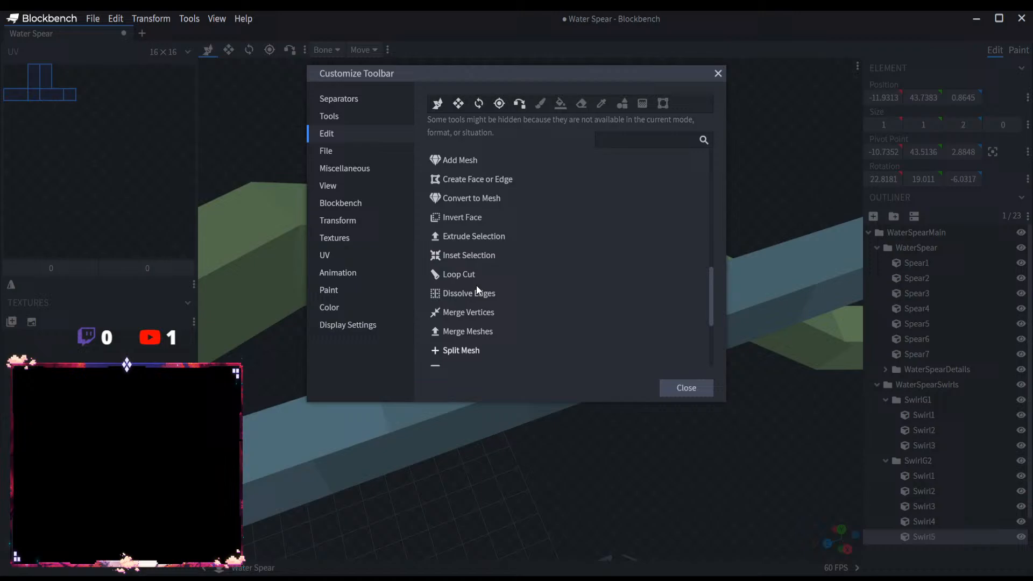
click(471, 162)
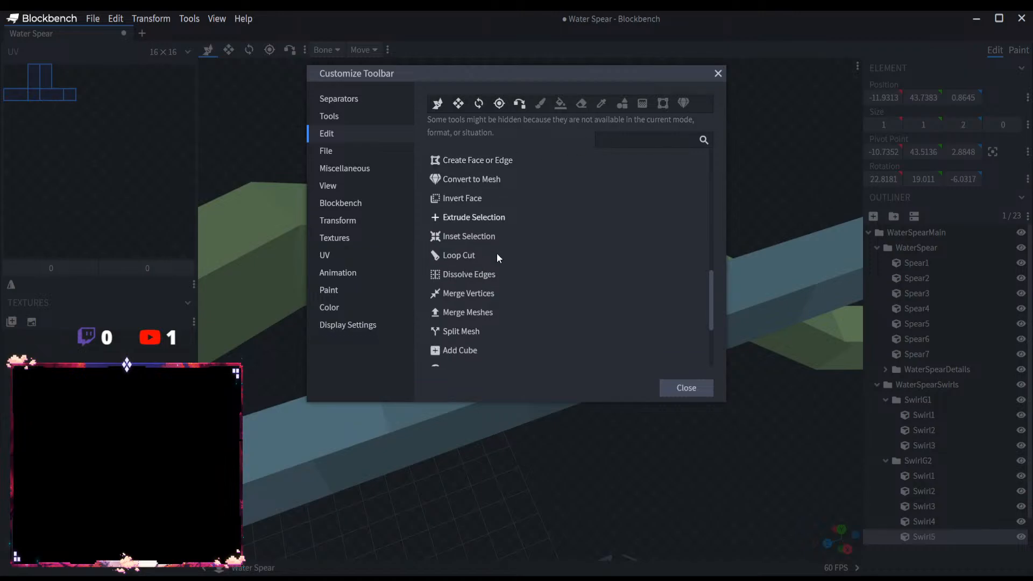
scroll(511, 295, down, 1)
scroll(511, 296, up, 2)
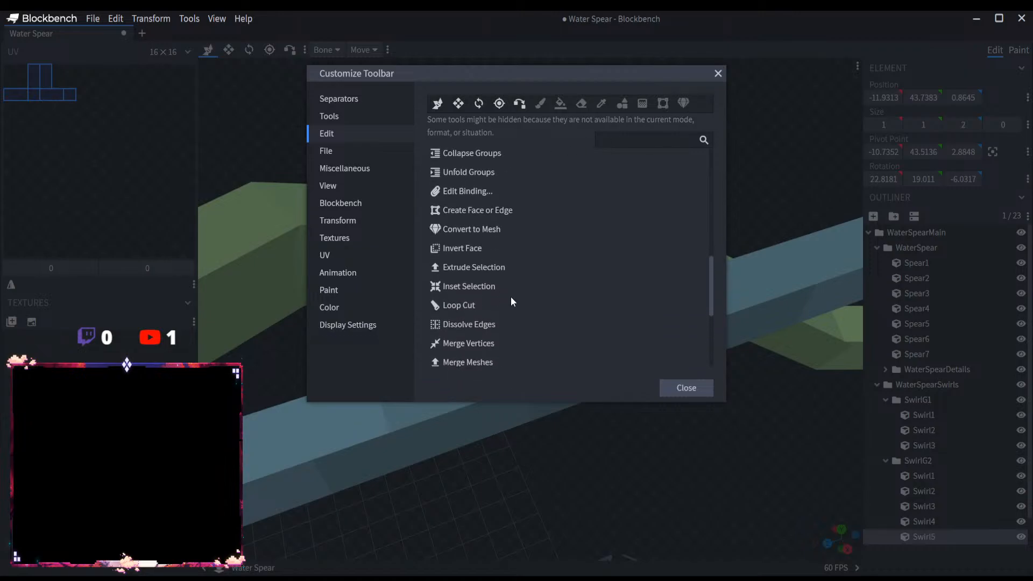
scroll(511, 295, down, 2)
click(472, 262)
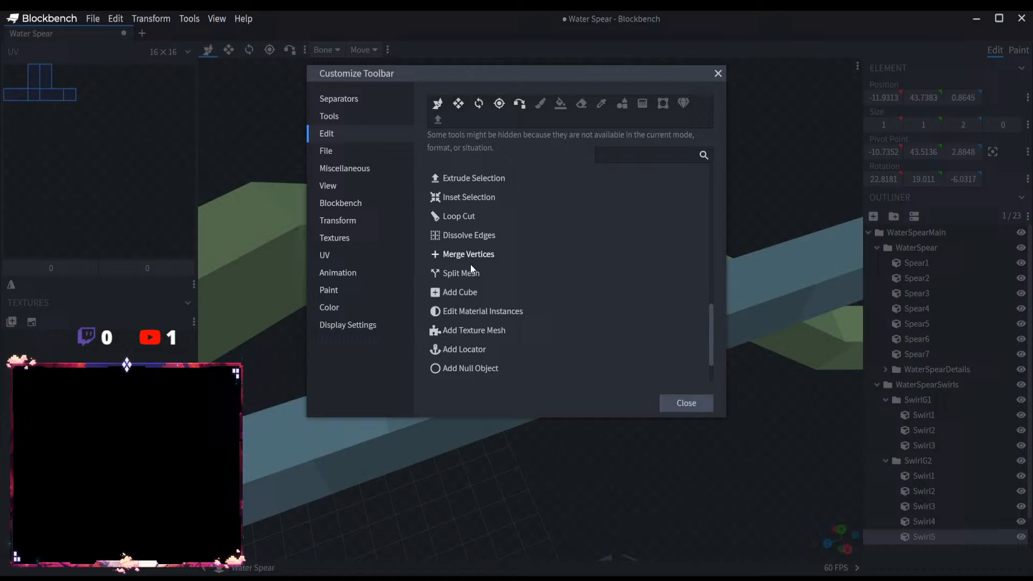
click(439, 254)
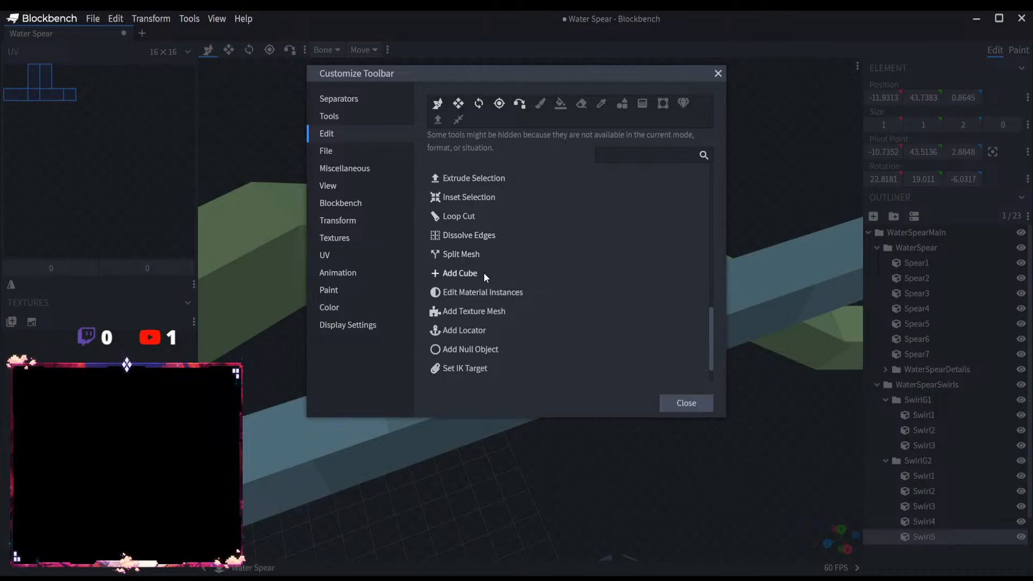
click(434, 256)
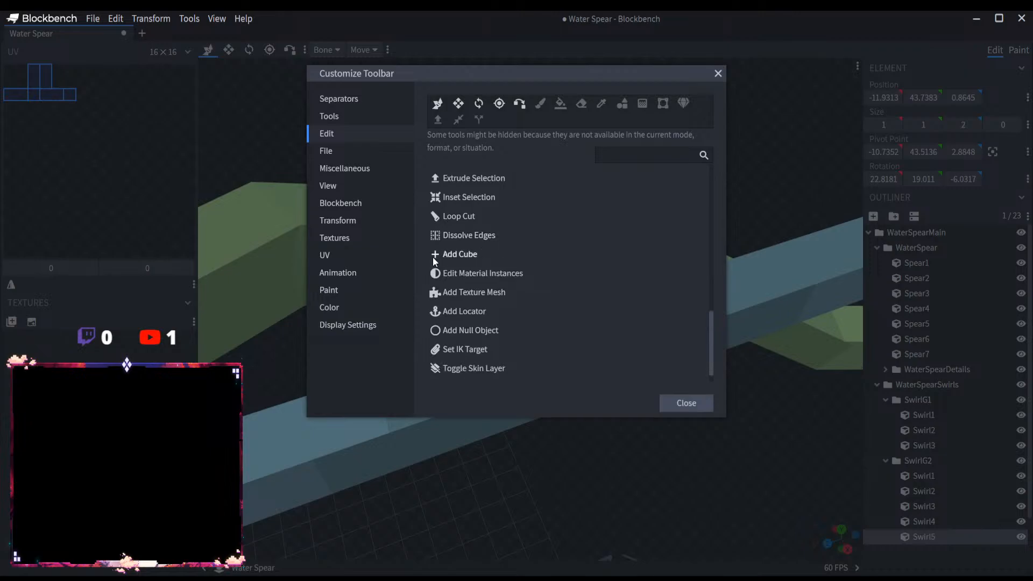
click(717, 73)
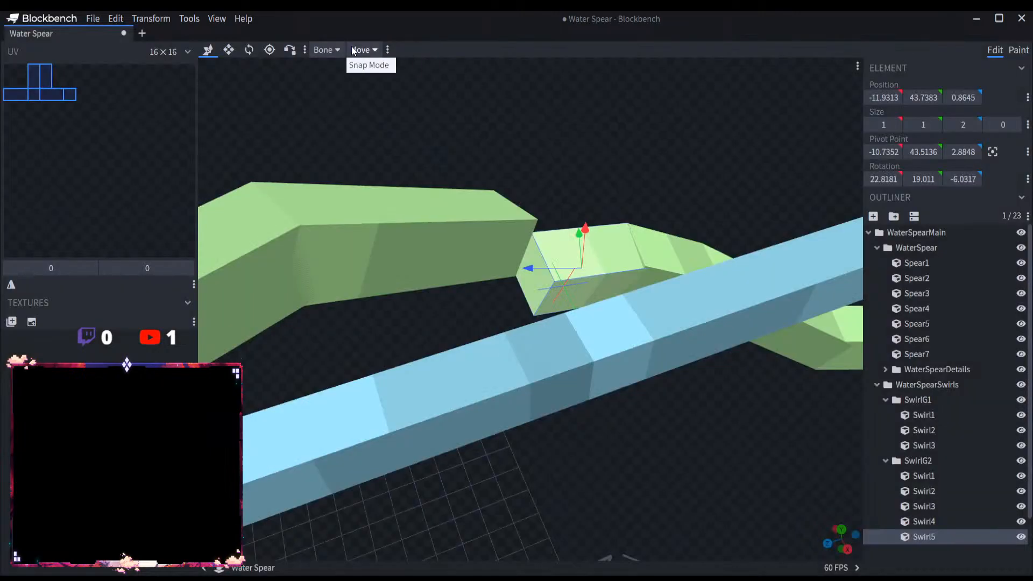
Step: Check the options of the transform space and snap mode selectors
click(324, 50)
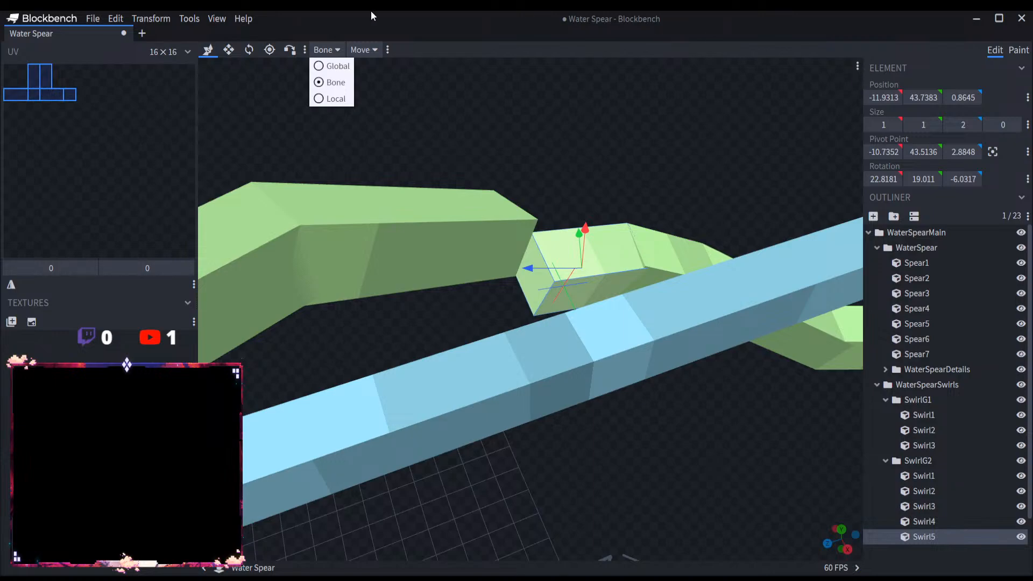
click(360, 49)
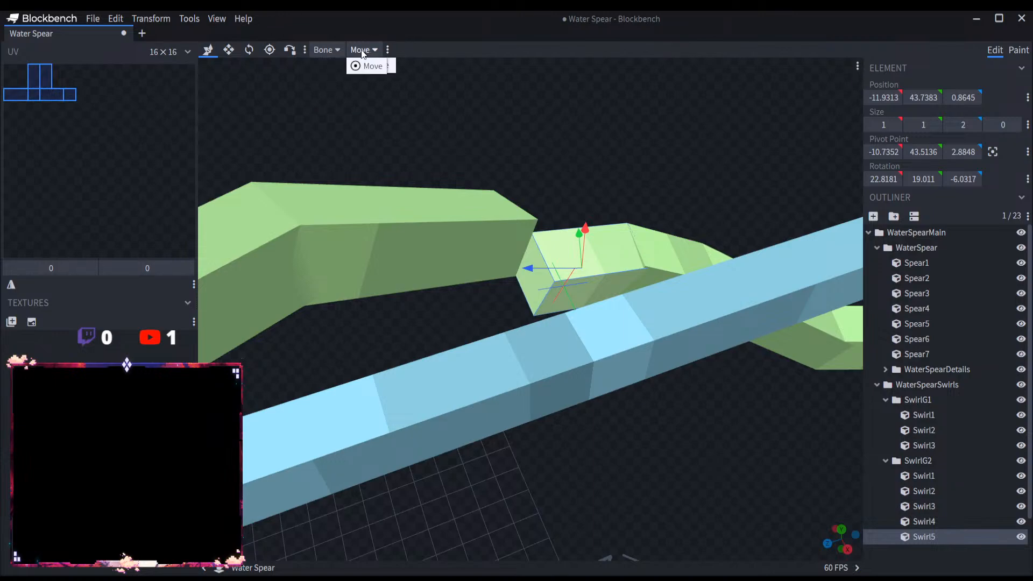
click(329, 54)
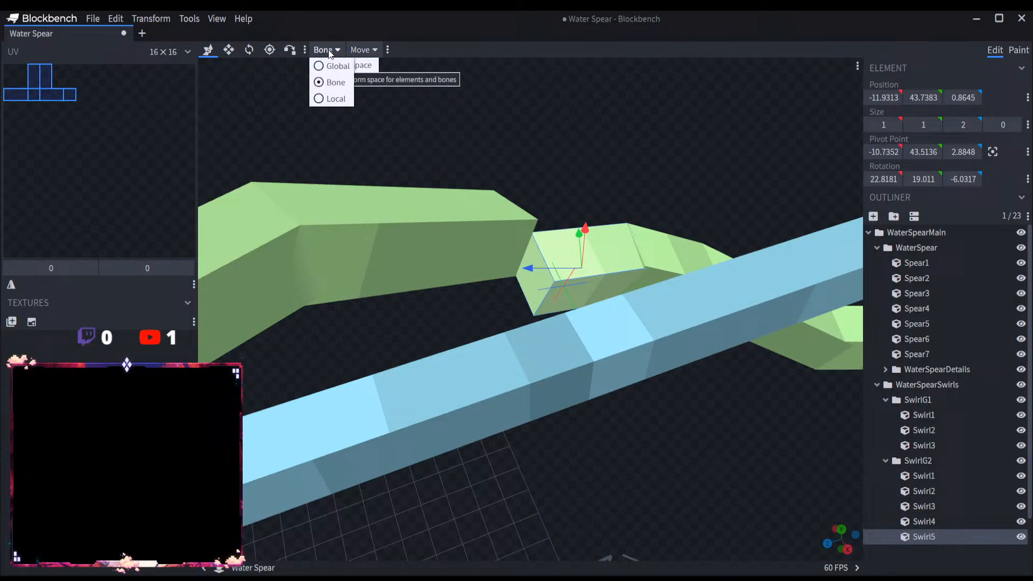
click(453, 54)
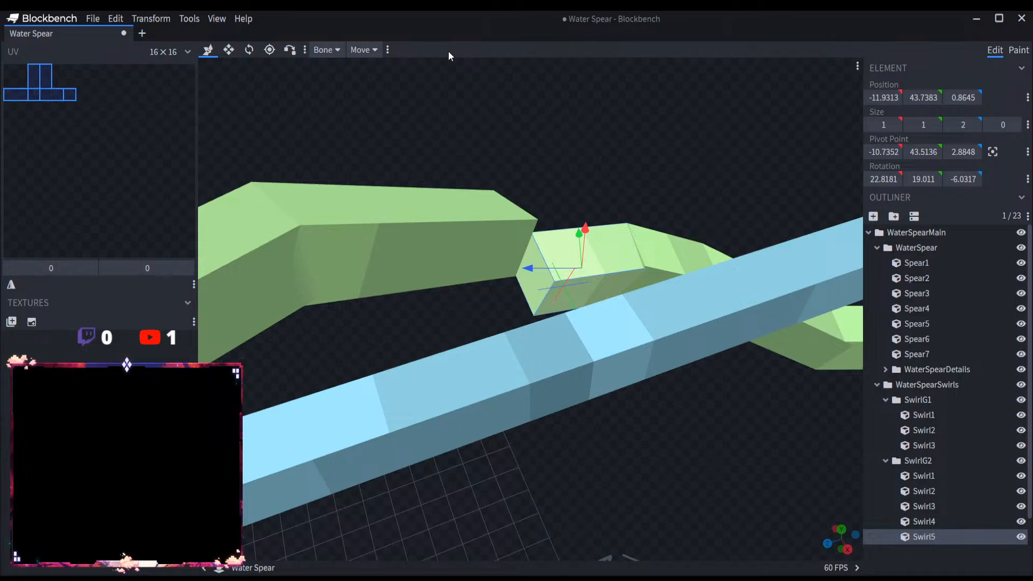
Step: Check the transform tools, the Toolbox list and the Swap Tools command for a way to join the swirl pieces
click(234, 49)
click(271, 49)
click(229, 50)
click(209, 50)
click(189, 19)
mouse_move(200, 40)
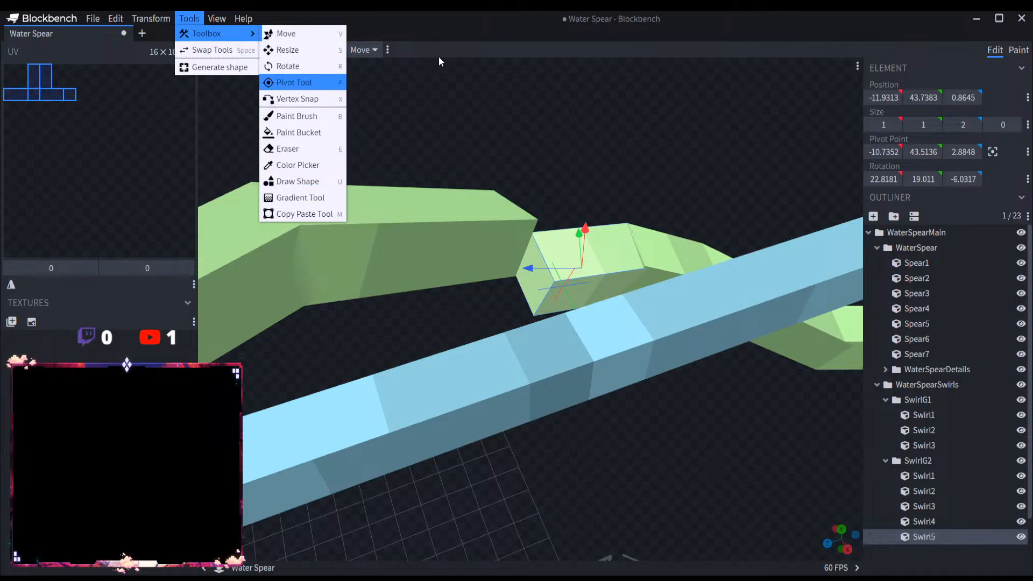
click(451, 46)
click(191, 16)
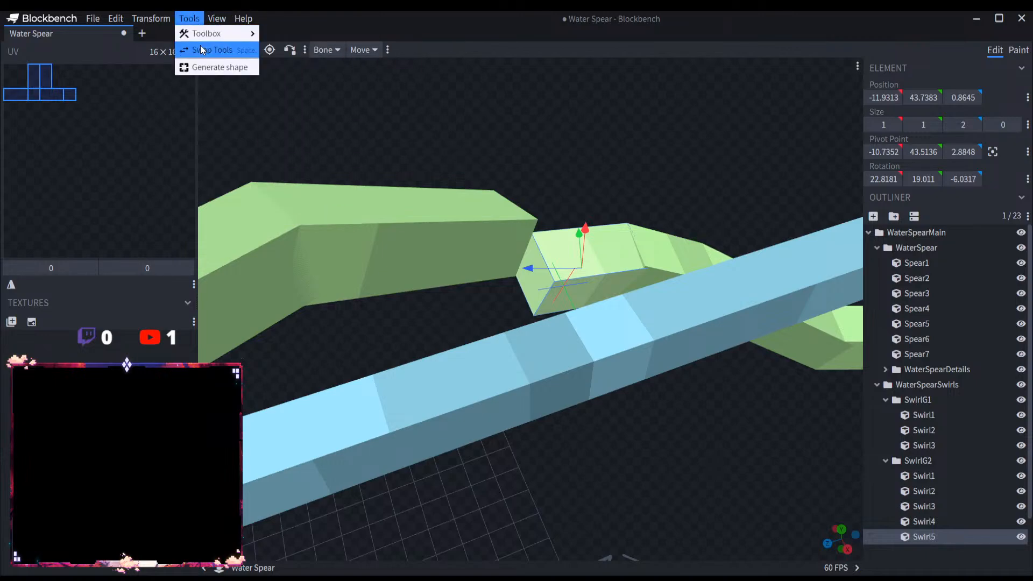
click(202, 49)
click(190, 18)
click(200, 50)
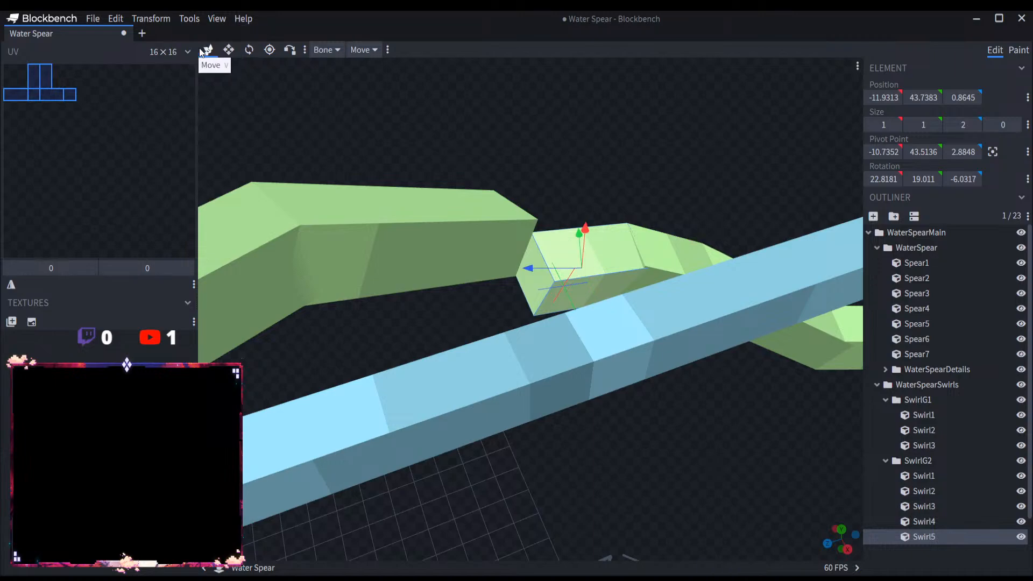
Step: Centre the pivot of SwirlG2's Swirl5 and try shifting the piece along its length
drag(562, 131, 516, 127)
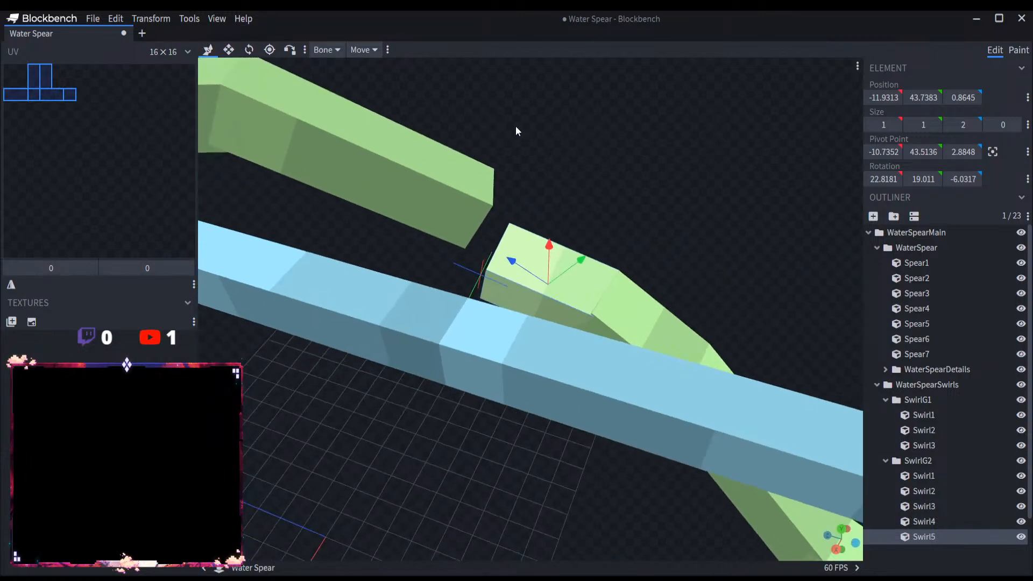
drag(575, 155, 570, 170)
scroll(571, 169, up, 5)
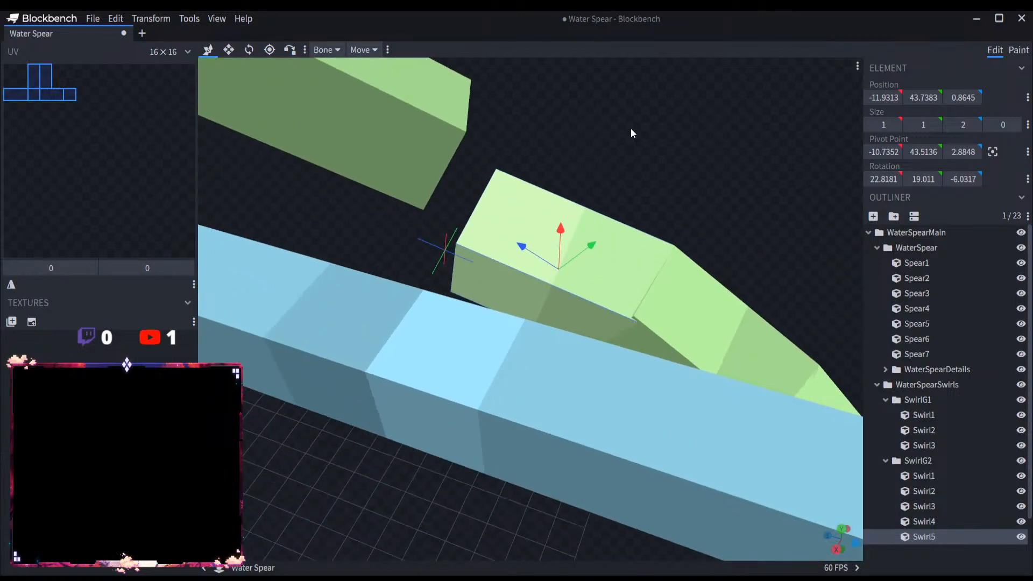
right_drag(631, 128, 604, 222)
click(993, 152)
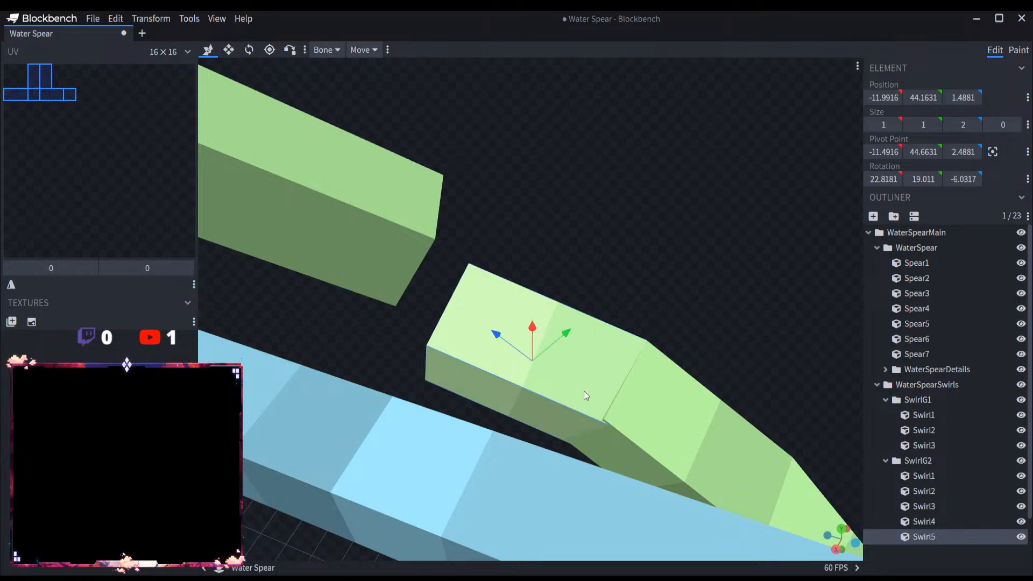
drag(504, 338, 534, 331)
drag(713, 317, 672, 290)
Step: Centre the pivot point of Swirl4 in SwirlG2
click(568, 372)
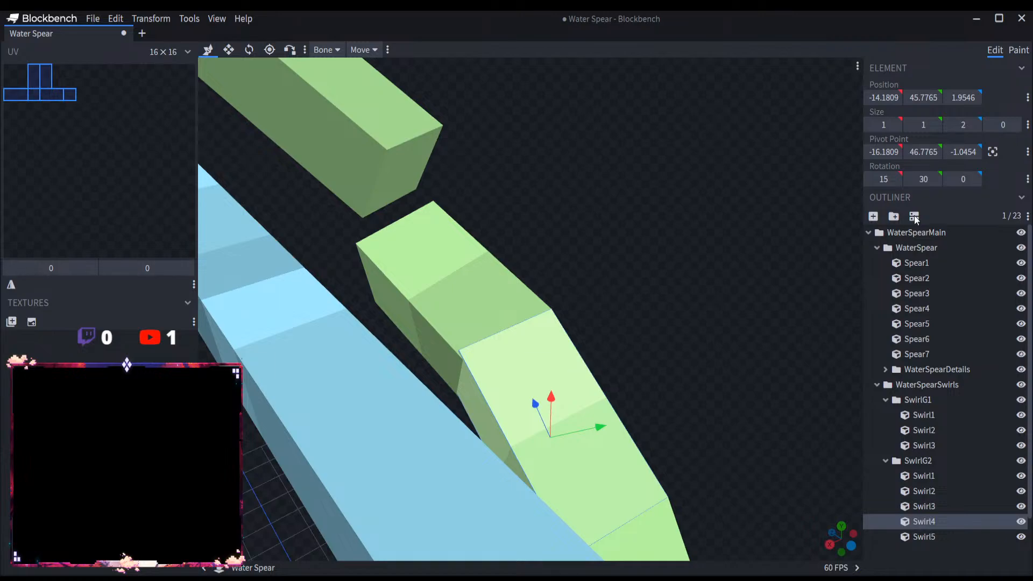
click(992, 151)
mouse_move(534, 401)
mouse_down()
mouse_move(474, 305)
mouse_move(546, 411)
mouse_up()
drag(688, 407, 601, 358)
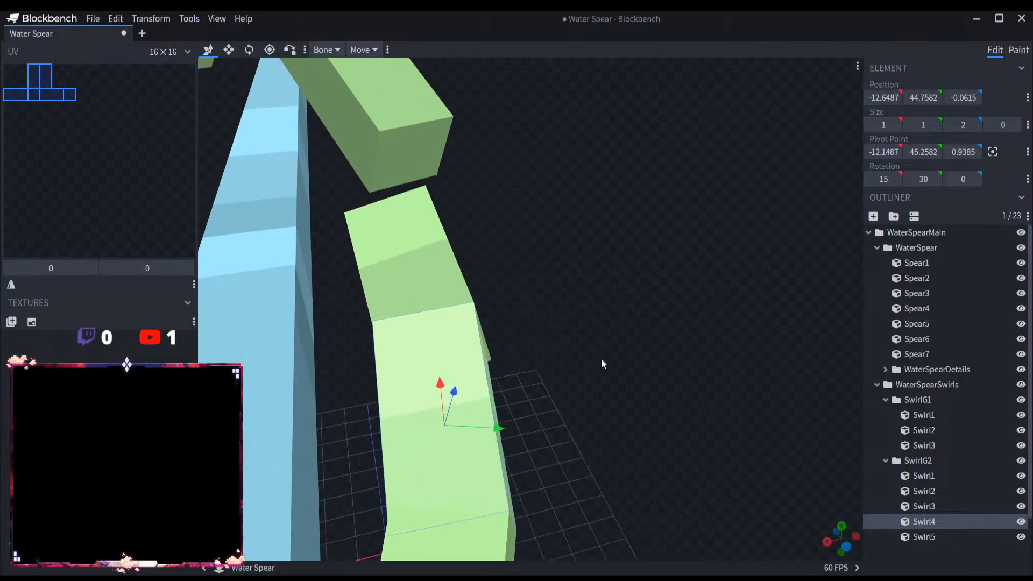
Step: Delete Swirl5 from SwirlG2 and replace it with a duplicate of Swirl4
click(439, 281)
key(Delete)
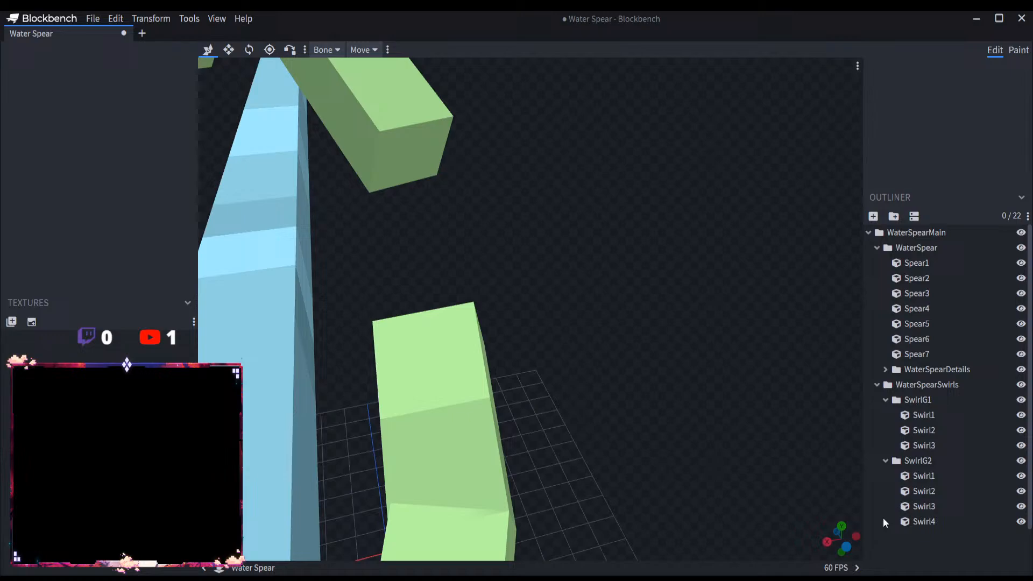
click(943, 526)
key(ctrl+d)
drag(586, 428, 510, 296)
click(955, 523)
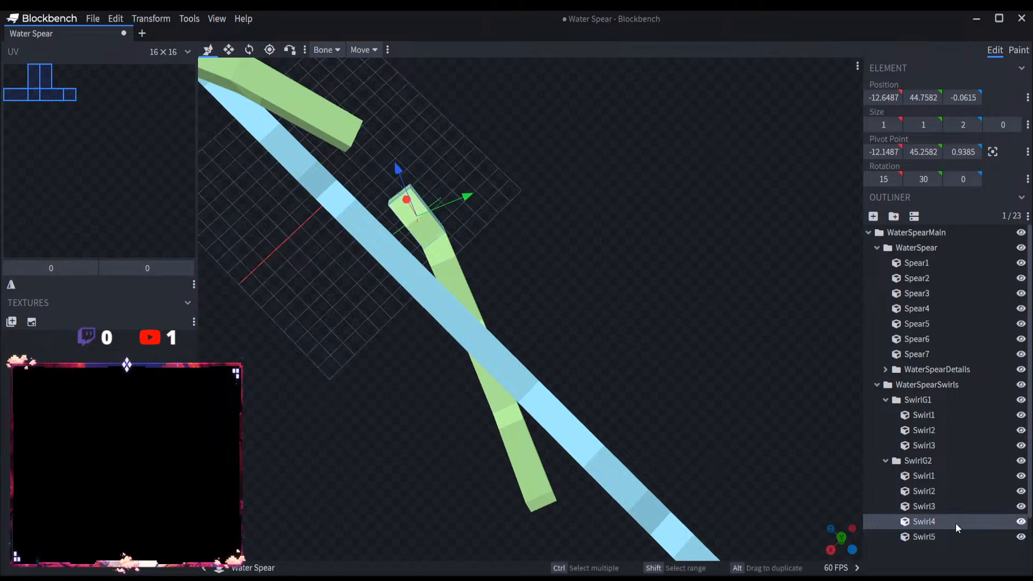
click(961, 538)
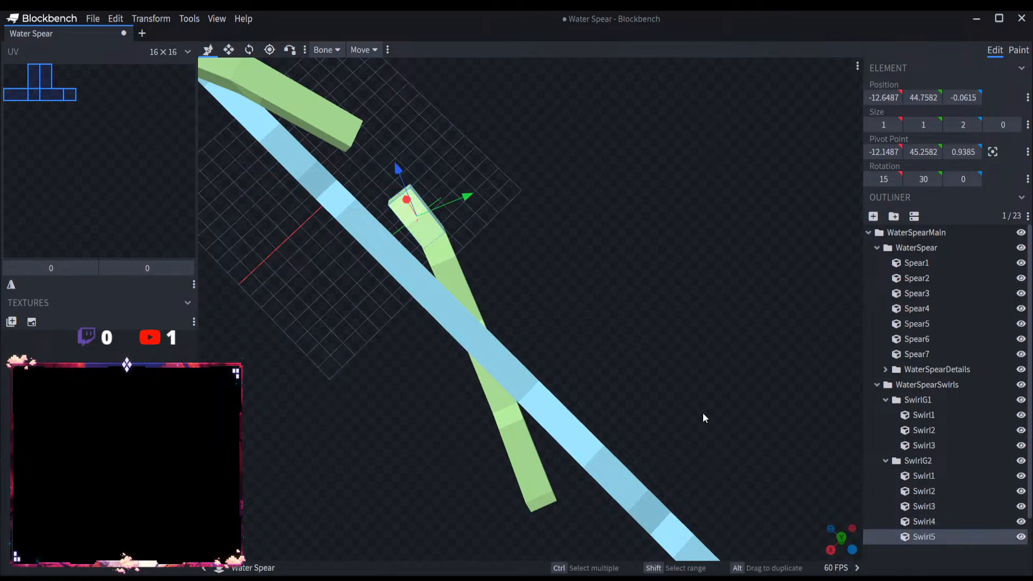
Step: Move the duplicated Swirl5 to position -11.6487, 44.7582, 1.9385, in the gap between Swirl4 and SwirlG1
scroll(753, 441, up, 5)
drag(704, 426, 618, 363)
scroll(618, 361, up, 4)
right_drag(618, 354, 682, 423)
scroll(608, 349, down, 5)
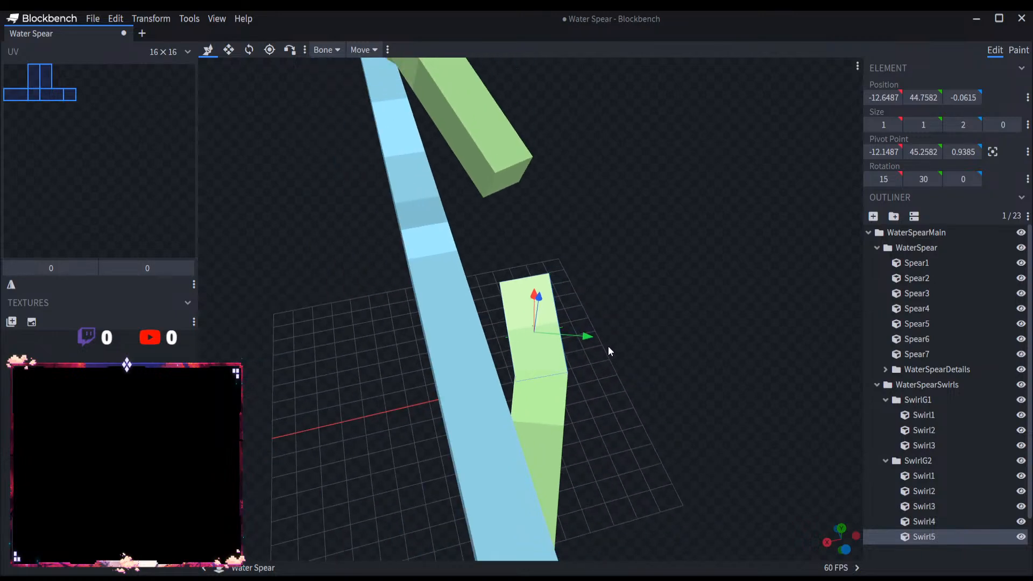
drag(608, 350, 754, 369)
drag(566, 275, 478, 256)
drag(552, 247, 617, 284)
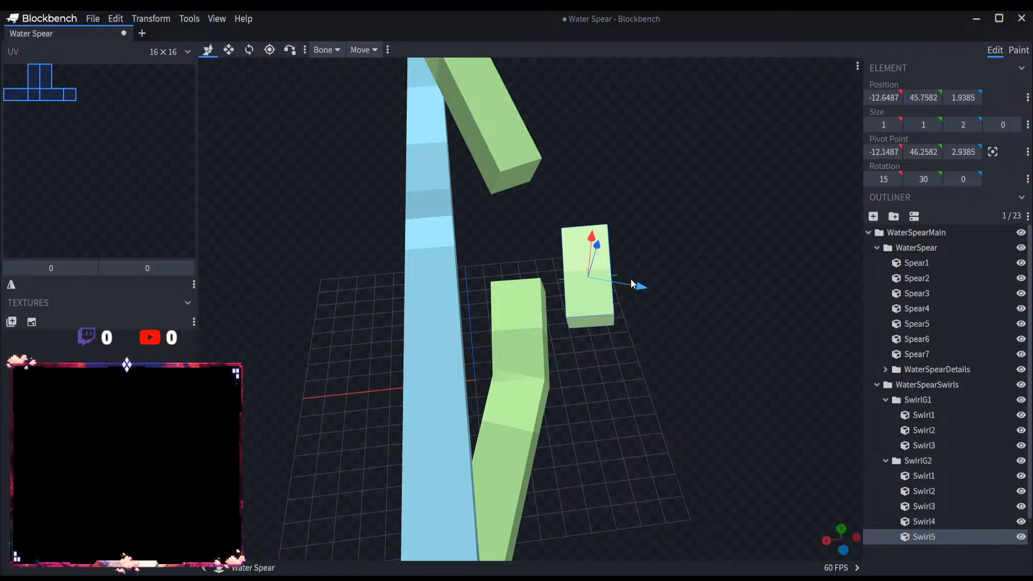
drag(693, 281, 798, 217)
drag(724, 262, 489, 339)
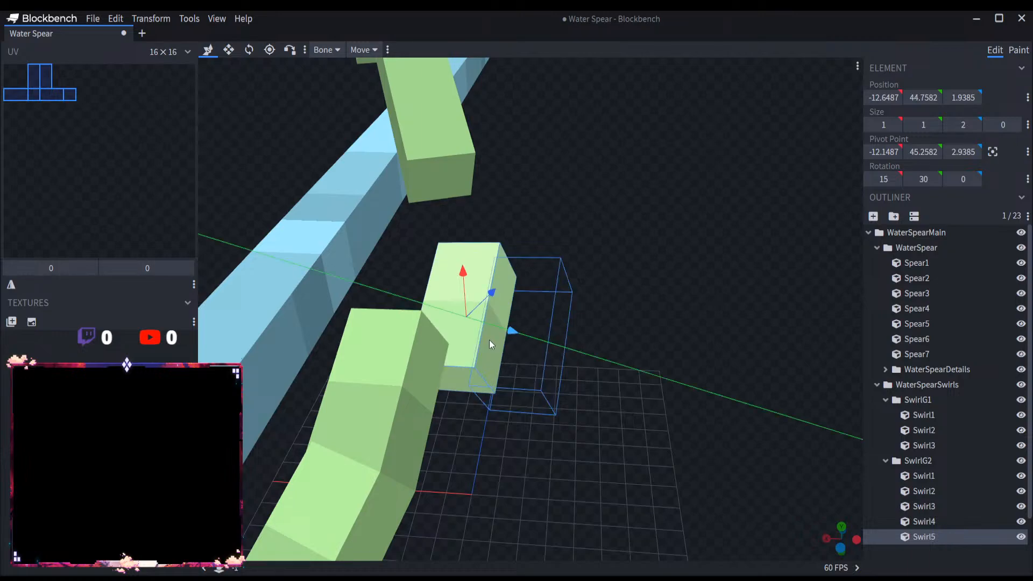
drag(576, 354, 467, 198)
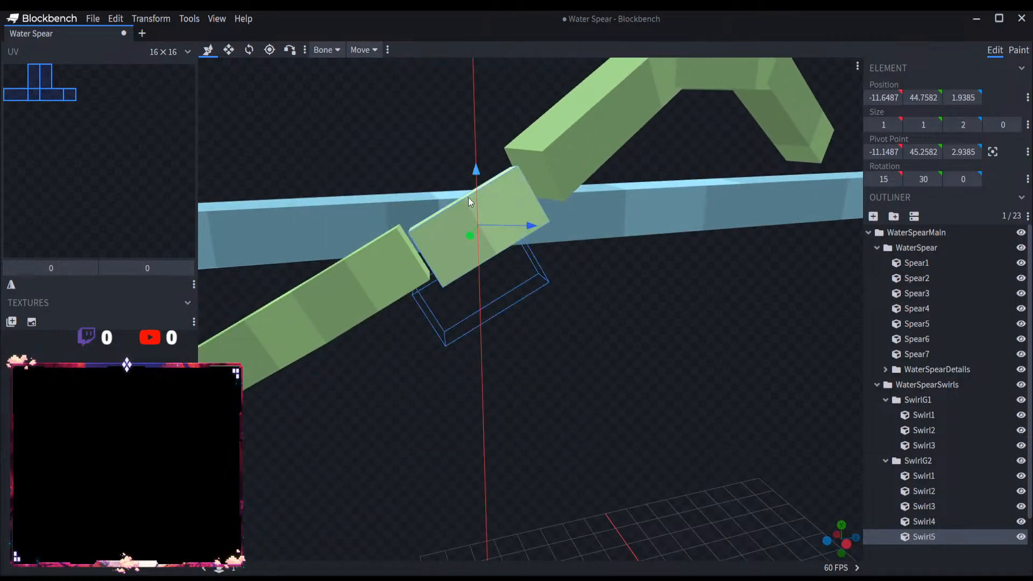
mouse_move(515, 224)
mouse_down()
mouse_move(487, 223)
mouse_move(502, 227)
mouse_up()
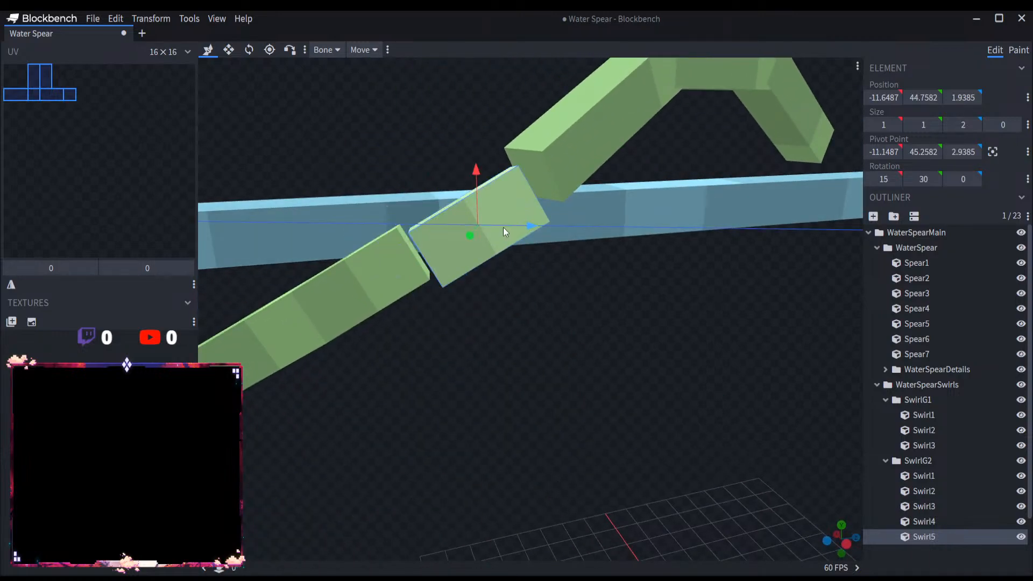
drag(570, 272, 695, 305)
Step: Vertex-snap a near-end corner of Swirl5 onto the matching end corner of Swirl4
scroll(695, 305, up, 5)
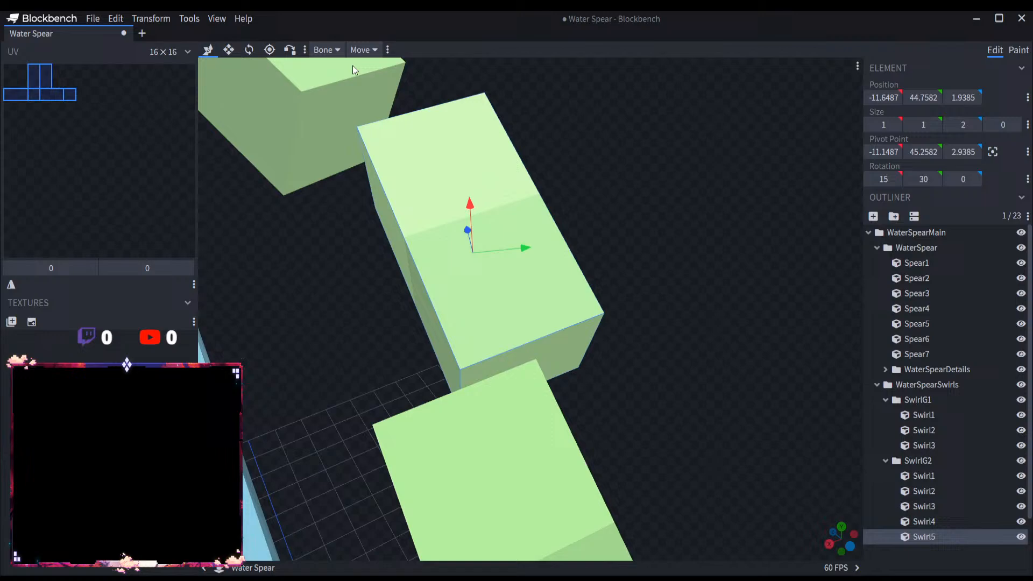
click(289, 49)
click(528, 390)
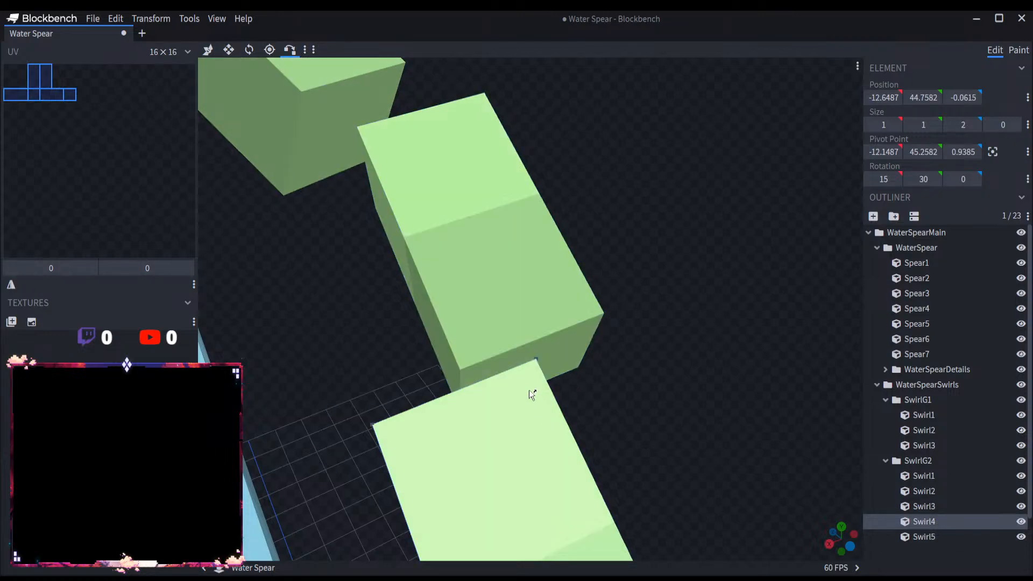
click(534, 358)
drag(568, 362, 674, 345)
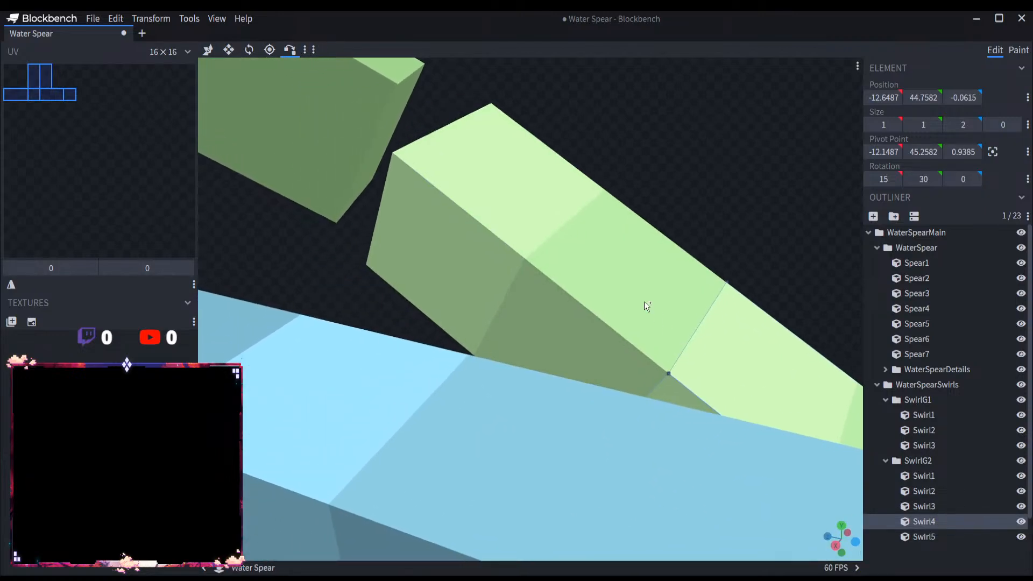
Step: Rotate Swirl5 to 13.1809, 10.5877, -5.1667 and vertex-snap it back onto Swirl4's end corner
click(643, 302)
click(249, 49)
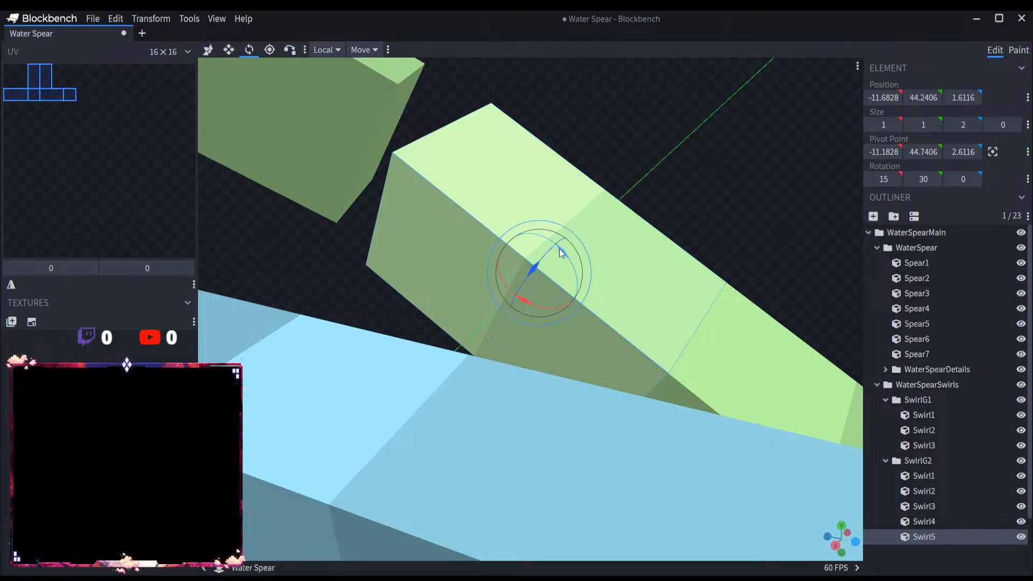
drag(544, 230, 551, 244)
click(284, 54)
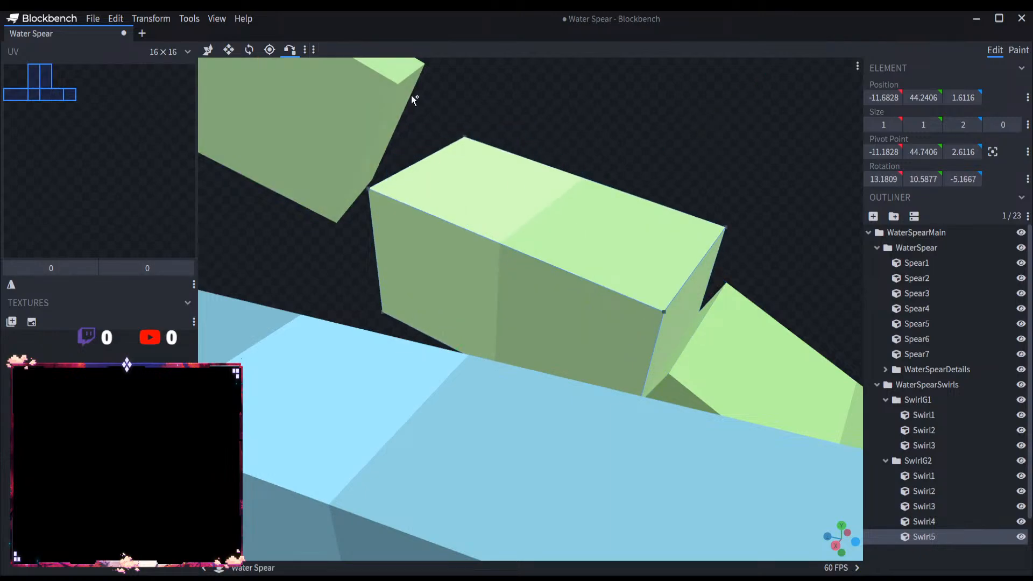
click(728, 280)
drag(728, 280, 304, 226)
Step: Try rotating Swirl5 to 23.1809 on the X axis and snapping its corner back onto Swirl4
key(r)
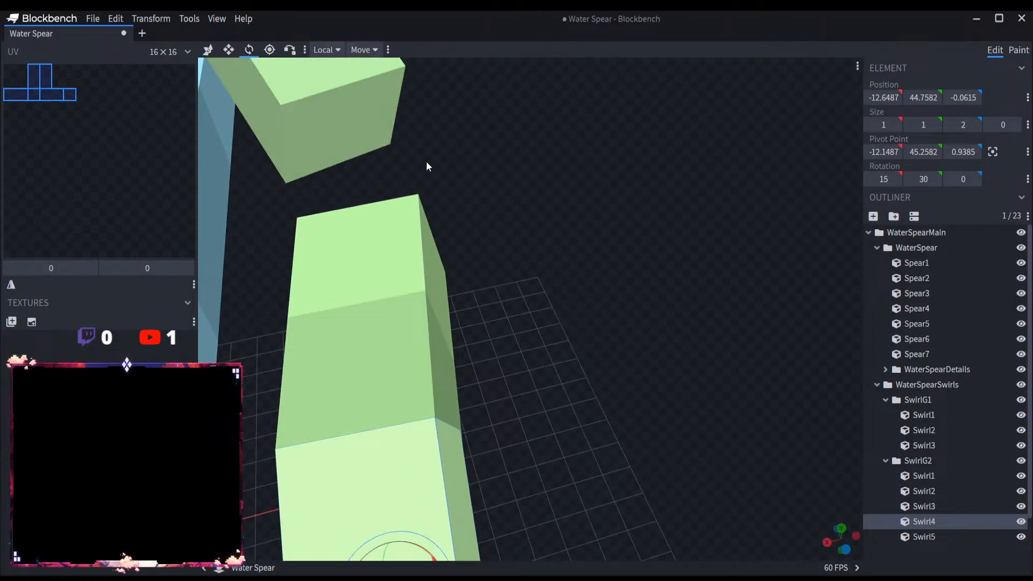
drag(426, 161, 608, 264)
click(542, 360)
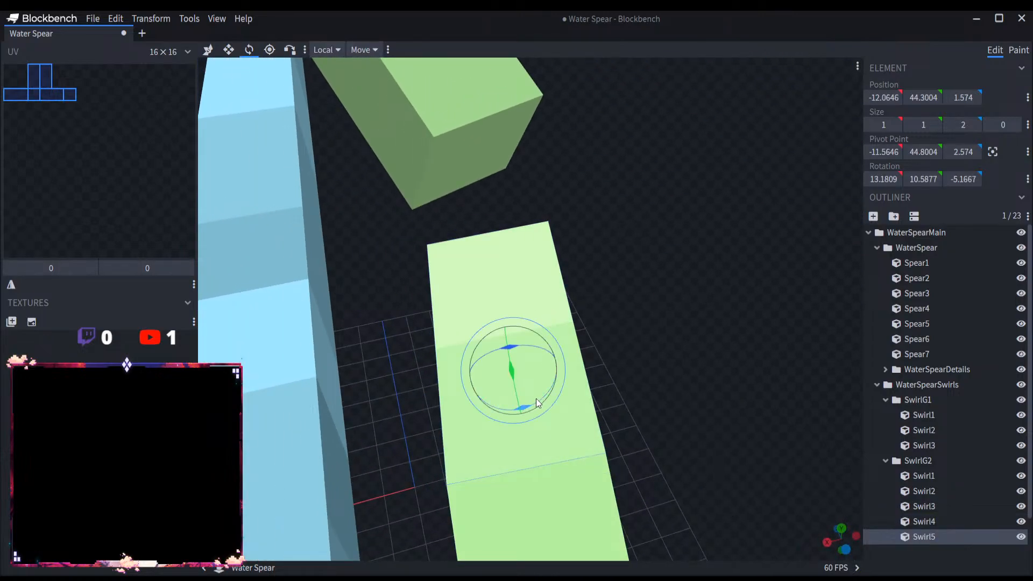
drag(536, 398, 537, 396)
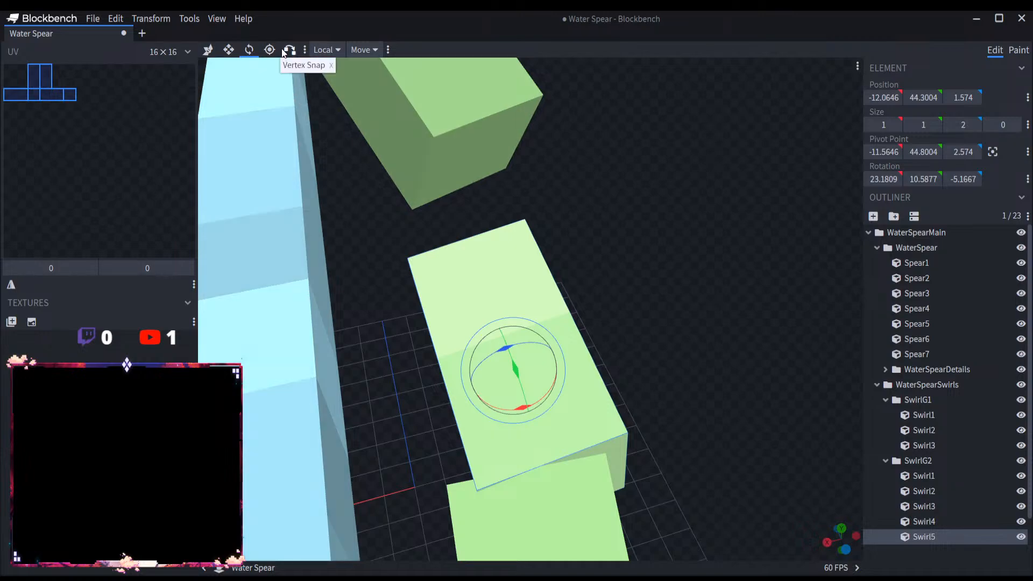
click(289, 50)
click(599, 464)
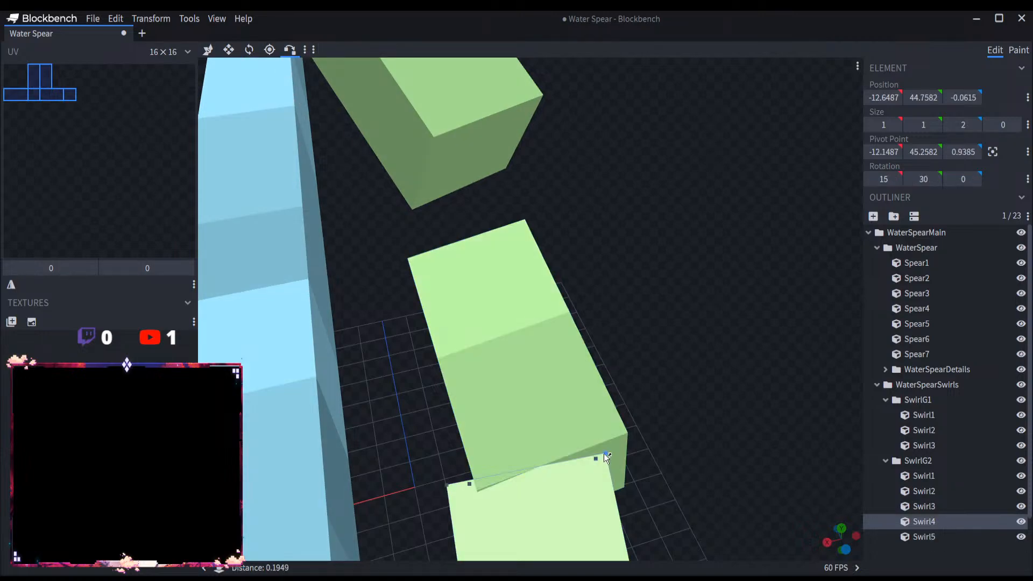
click(607, 454)
drag(697, 461, 705, 433)
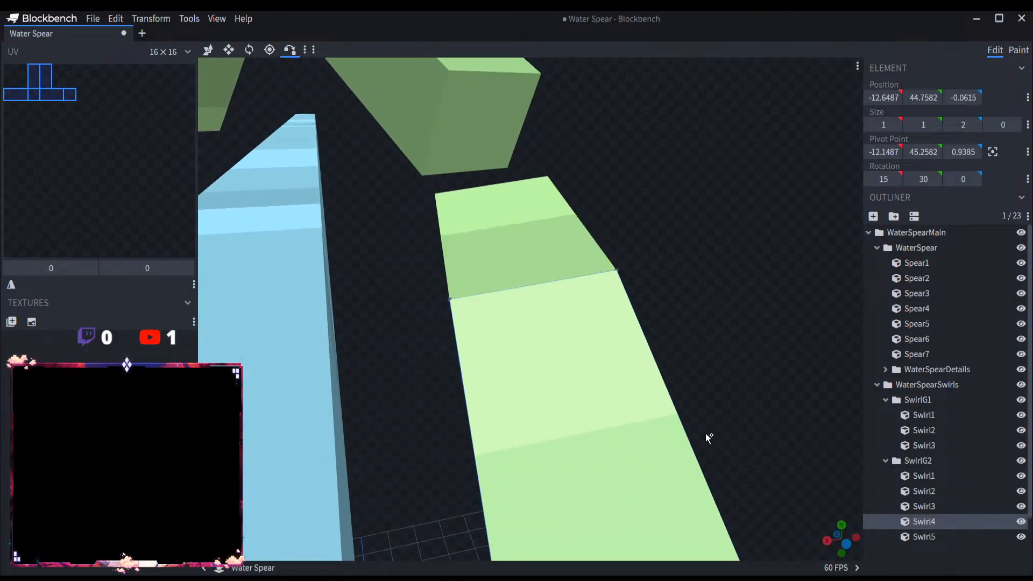
drag(754, 373, 727, 383)
scroll(600, 376, down, 8)
scroll(582, 371, up, 7)
Step: Rotate Swirl5 to 13.6225, 17.8841, -3.3746 and vertex-snap its corner onto Swirl4's end
click(499, 273)
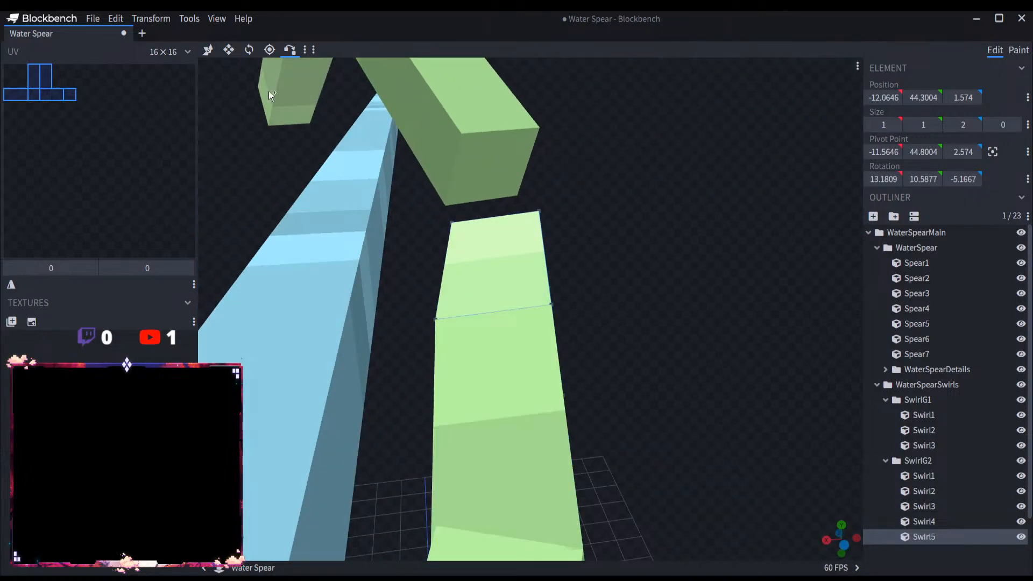
click(249, 49)
drag(500, 306, 502, 309)
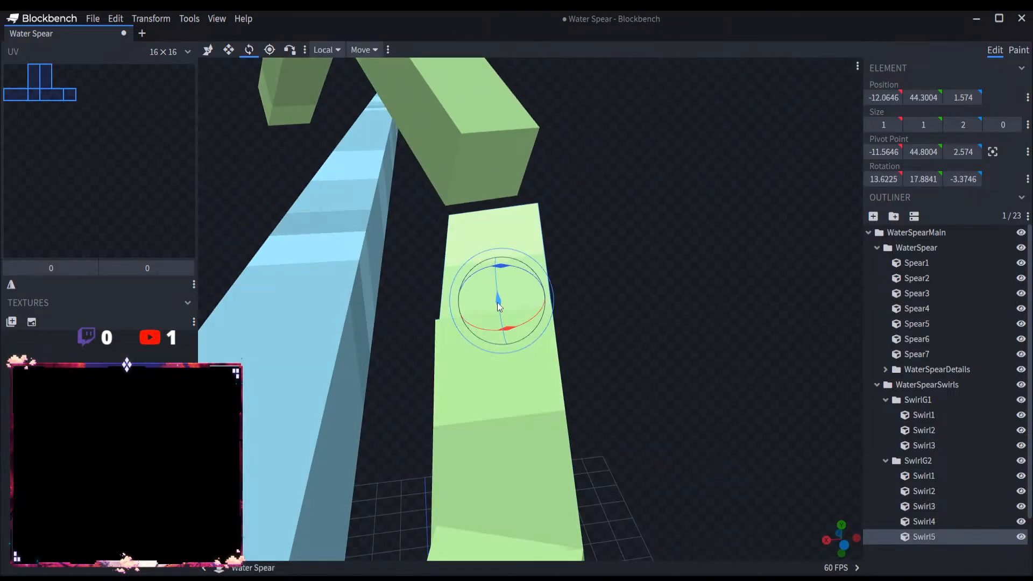
click(289, 49)
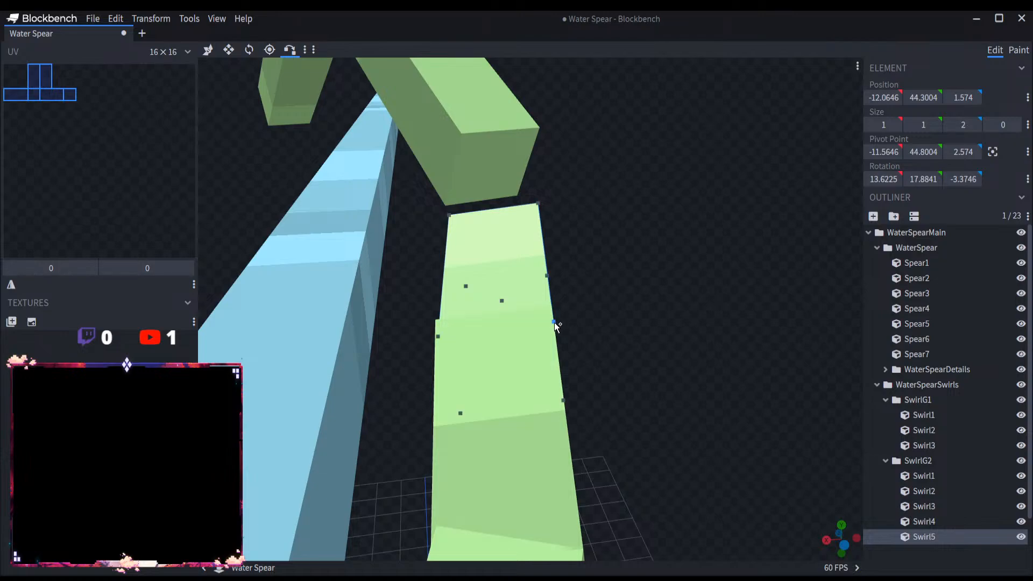
click(553, 322)
click(547, 311)
Step: Duplicate Swirl4 and Swirl5 together and move the copies along Z to SwirlG2's far end, Swirl4's copy at Z -13.0615
drag(614, 336, 649, 347)
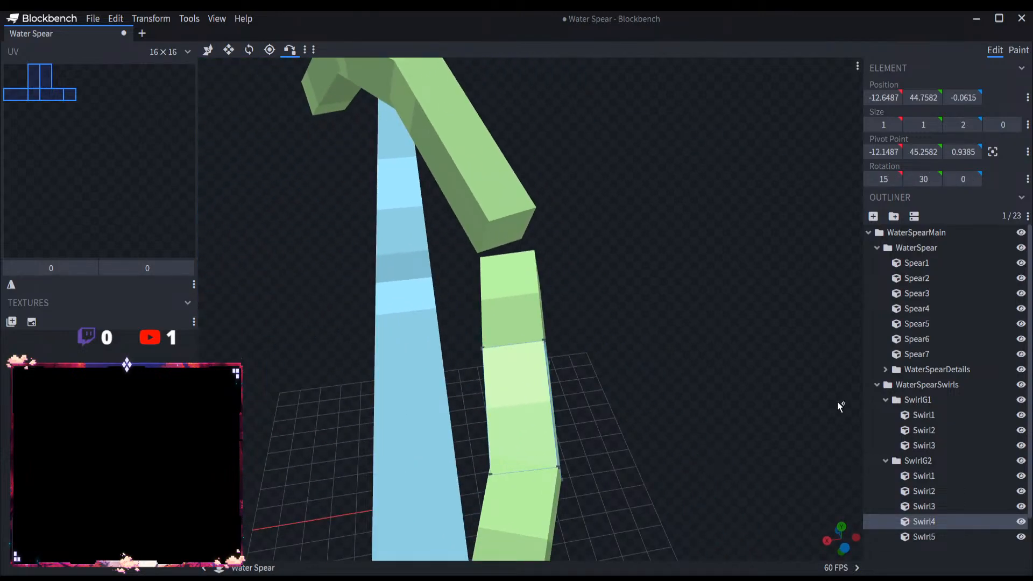
drag(743, 441, 839, 463)
ctrl+click(940, 535)
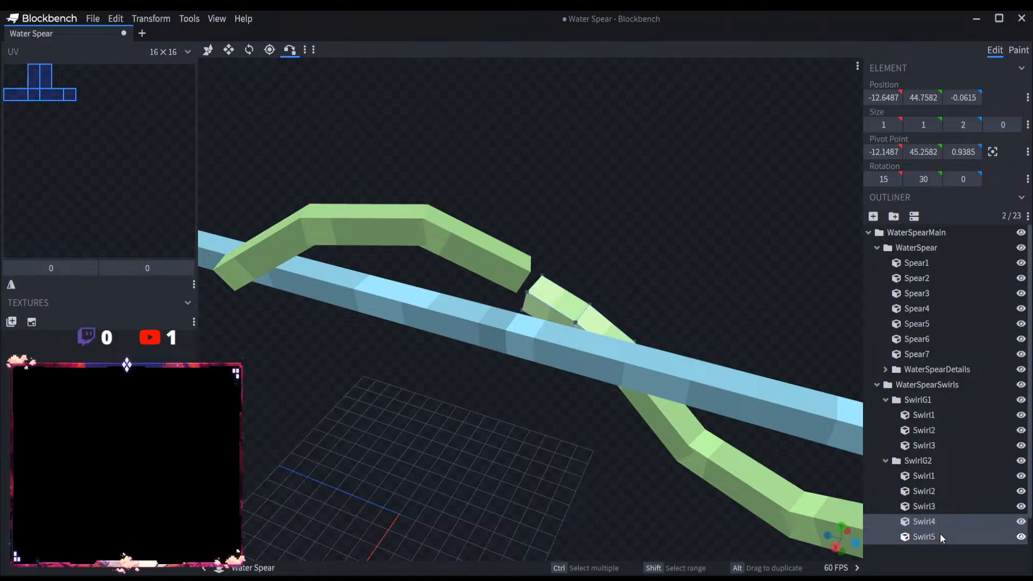
right_drag(743, 296, 515, 210)
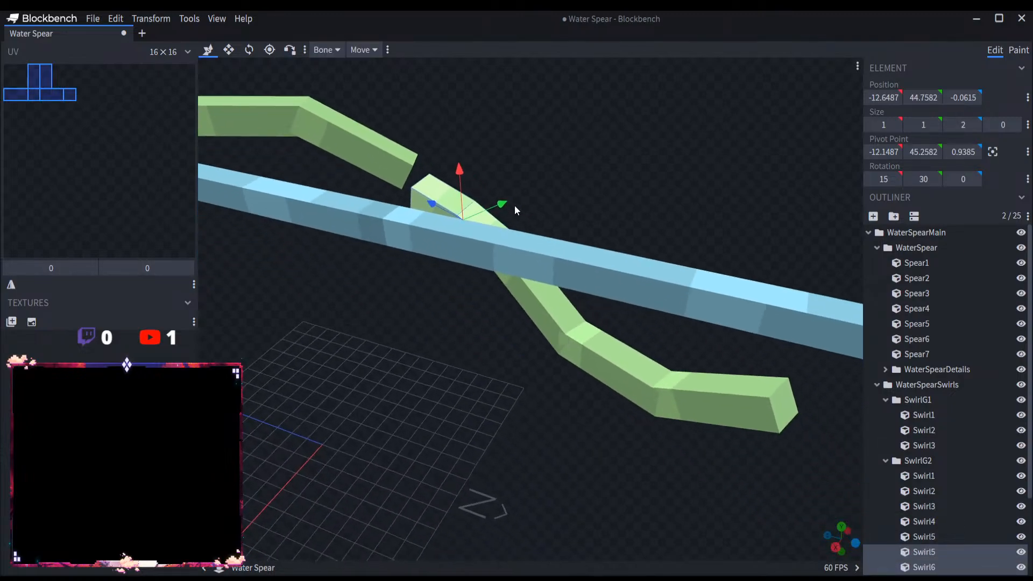
drag(428, 208, 740, 357)
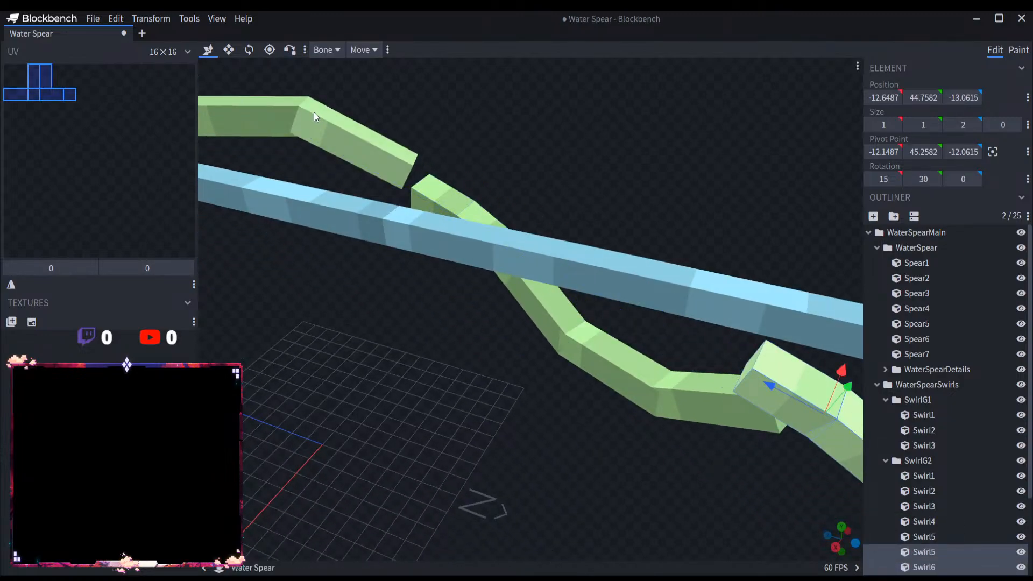
Step: Try rotating the duplicated pair at SwirlG2's far end, and undo the rotation
click(248, 53)
scroll(496, 413, down, 8)
drag(688, 401, 702, 301)
key(ctrl+z)
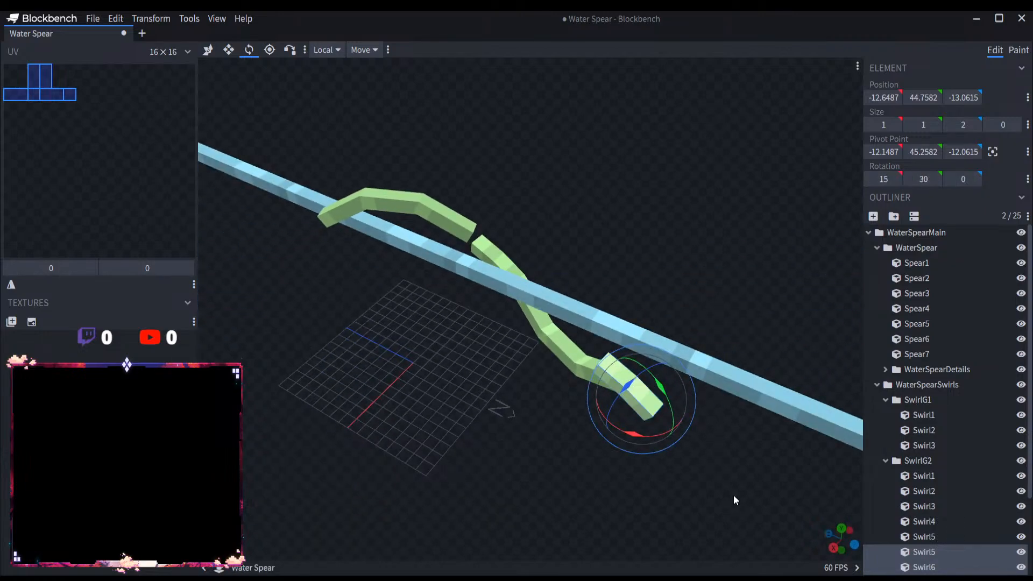
Step: Try rotating the duplicated Swirl5 and Swirl6 together, bringing Swirl5's copy to -179.3588, -29.2189, 7.1228
scroll(699, 462, up, 5)
click(892, 551)
scroll(891, 551, down, 3)
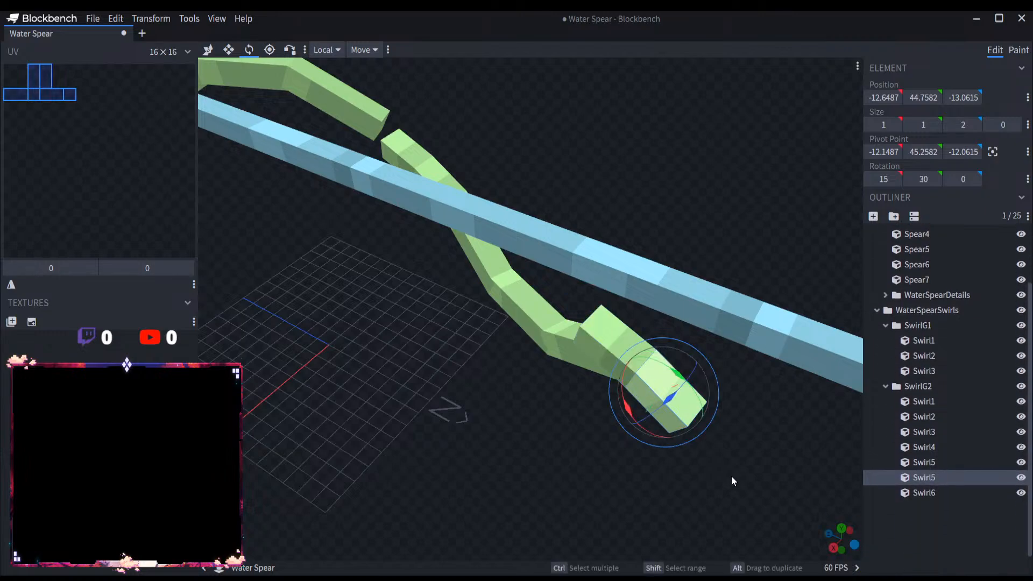
ctrl+click(925, 492)
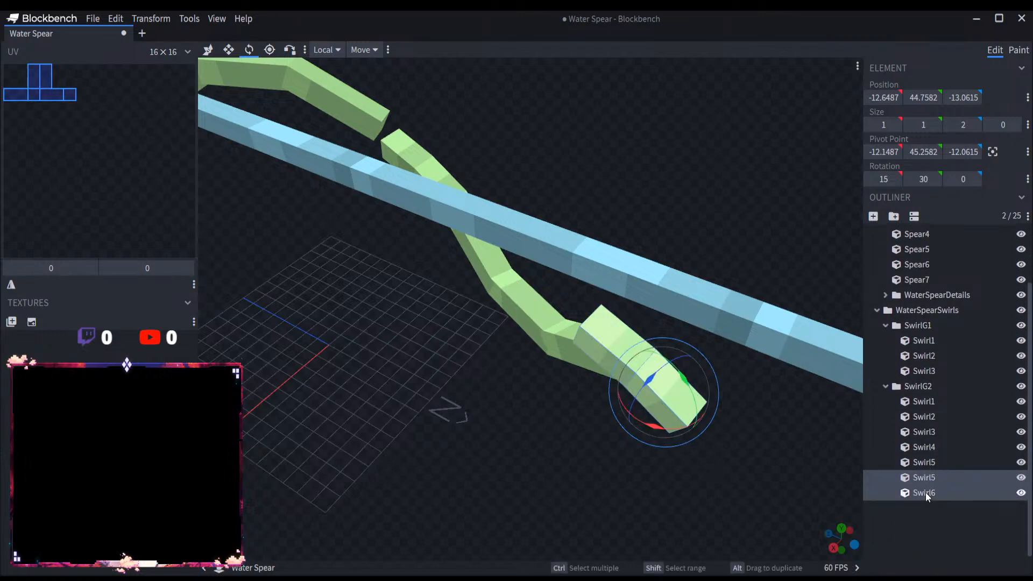
drag(751, 491, 693, 473)
scroll(692, 474, up, 3)
drag(715, 357, 723, 254)
drag(688, 391, 708, 435)
right_drag(708, 434, 686, 377)
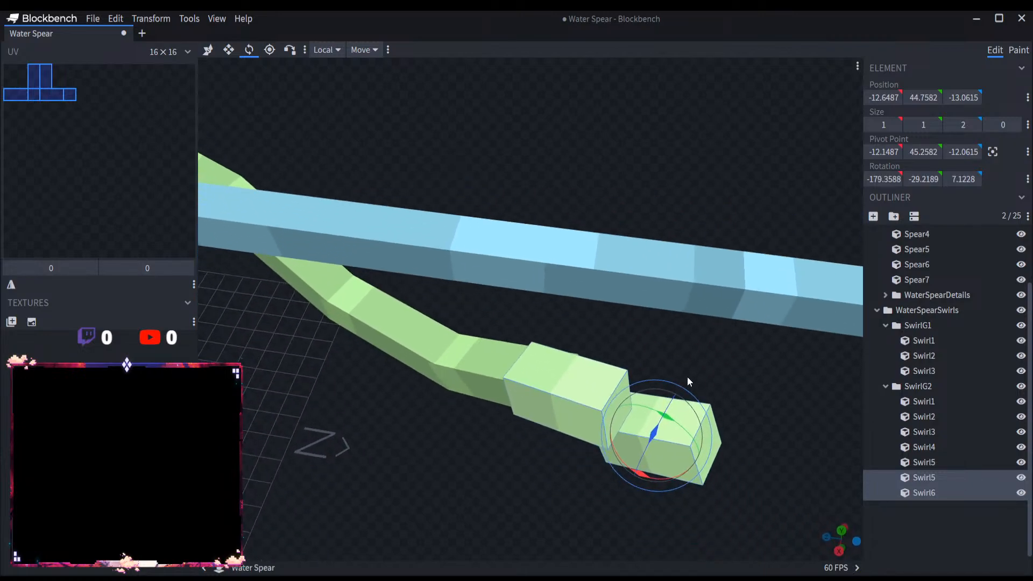
Step: Try vertex-snapping the duplicated Swirl5 and Swirl6 pair against the far end of SwirlG2's Swirl1
scroll(686, 377, up, 5)
click(291, 49)
scroll(584, 329, down, 5)
drag(584, 328, 608, 393)
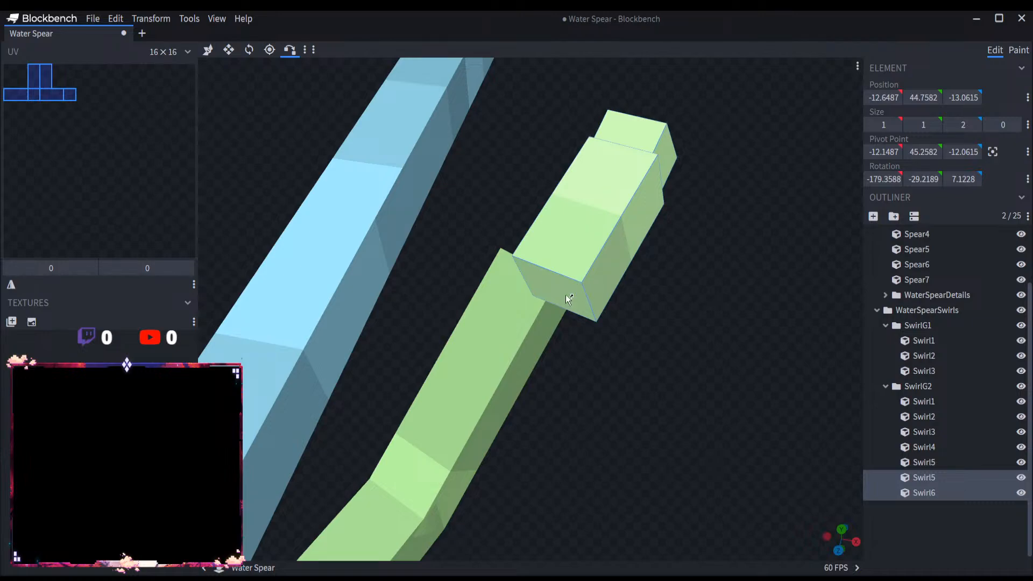
click(566, 295)
drag(540, 283, 635, 369)
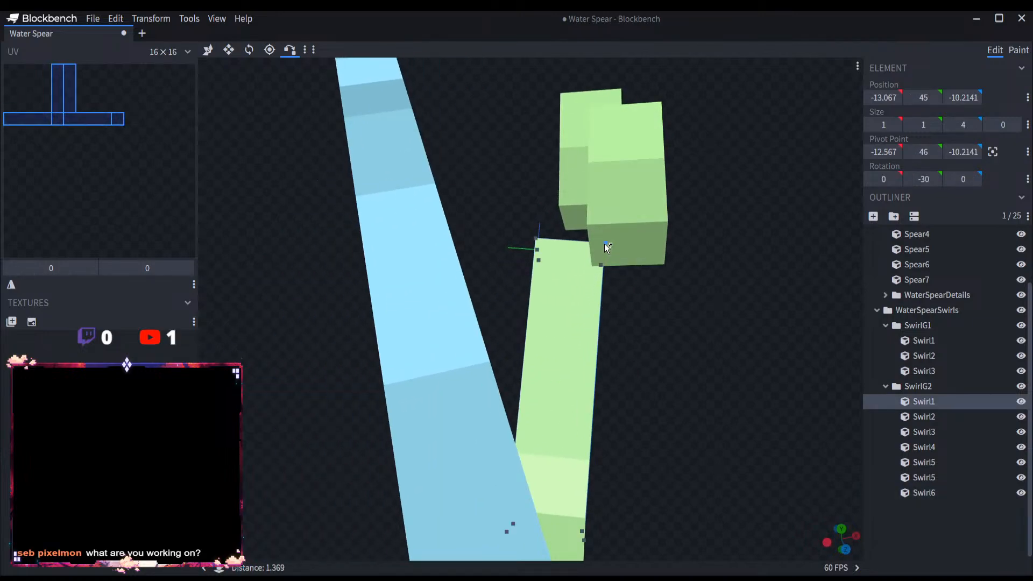
drag(605, 244, 517, 224)
click(530, 218)
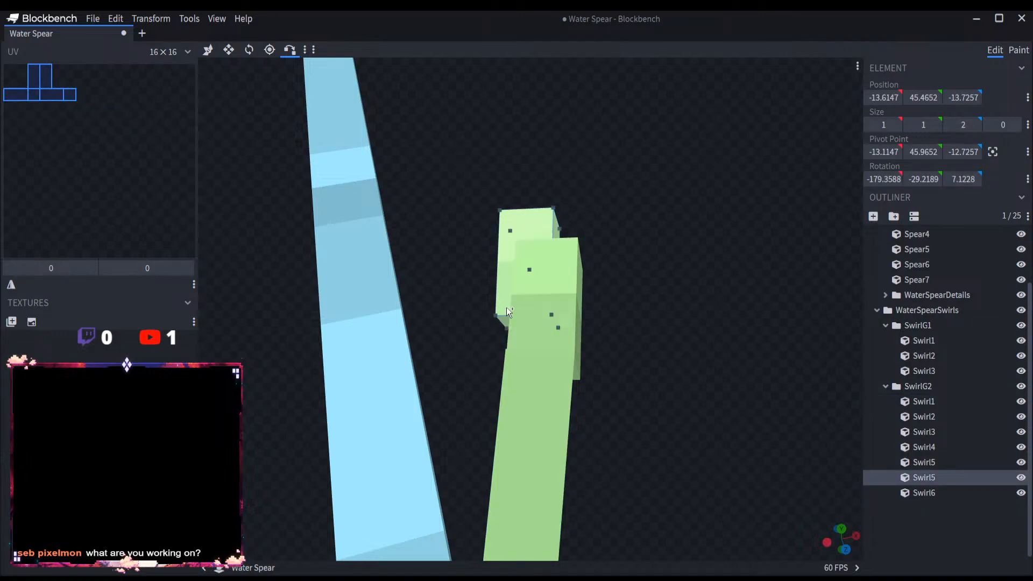
click(569, 352)
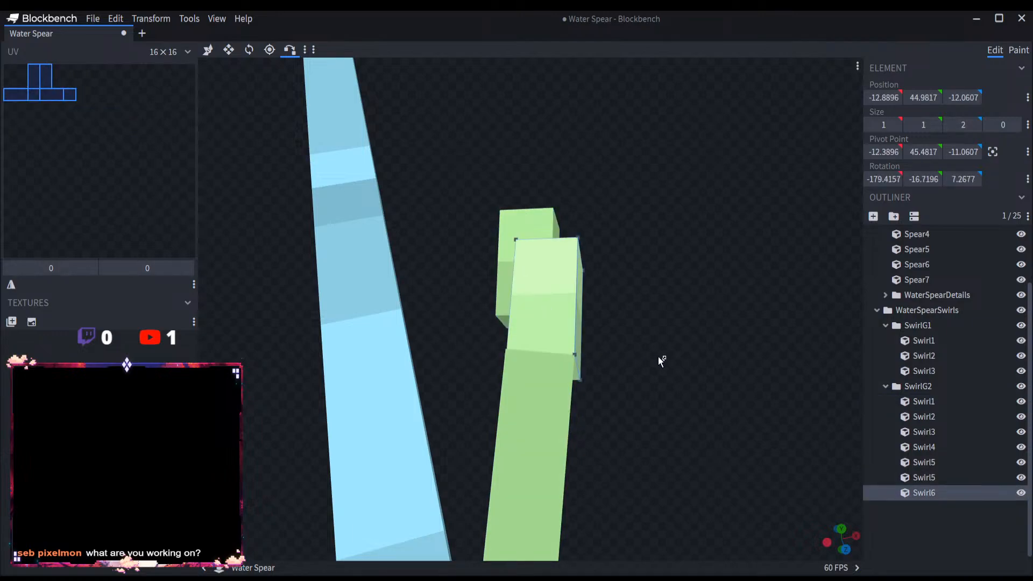
Step: Vertex-snap a corner of Swirl5's copy onto the free end of Swirl6
drag(662, 360, 586, 325)
drag(569, 243, 569, 331)
right_drag(566, 327, 617, 402)
scroll(615, 328, up, 4)
scroll(617, 402, up, 4)
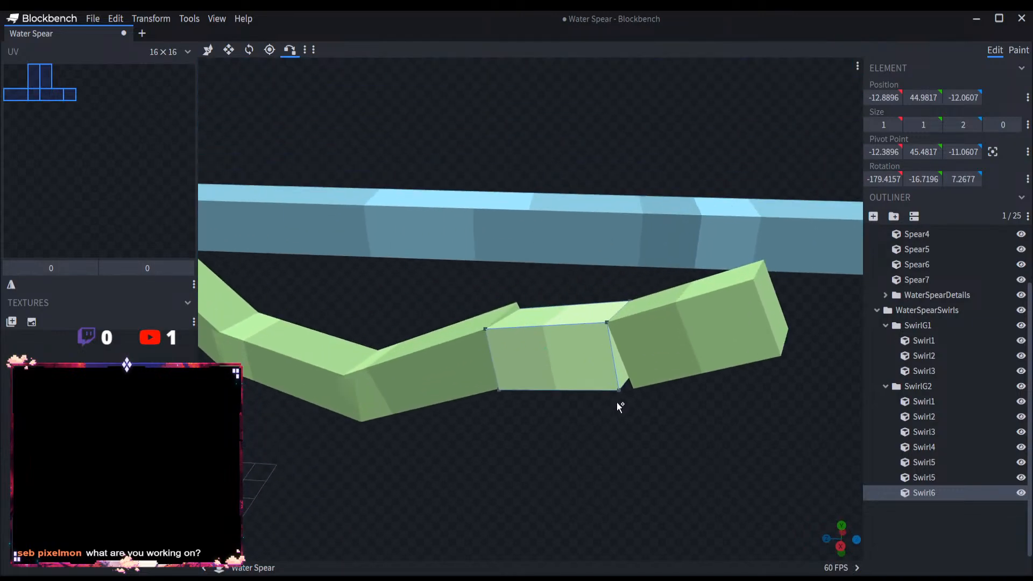
Step: Try vertex-snapping Swirl6's far corner onto Swirl1's end, and undo the move
click(607, 324)
click(470, 356)
click(486, 329)
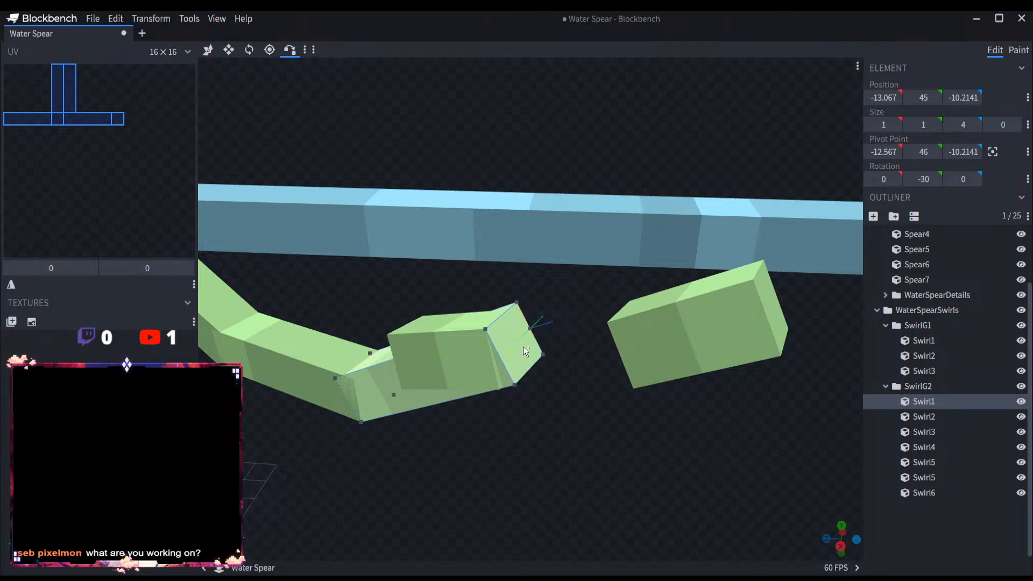
key(ctrl+z)
Step: Vertex-snap the near corner of Swirl5's copy onto the end corner of Swirl1
click(615, 328)
click(605, 322)
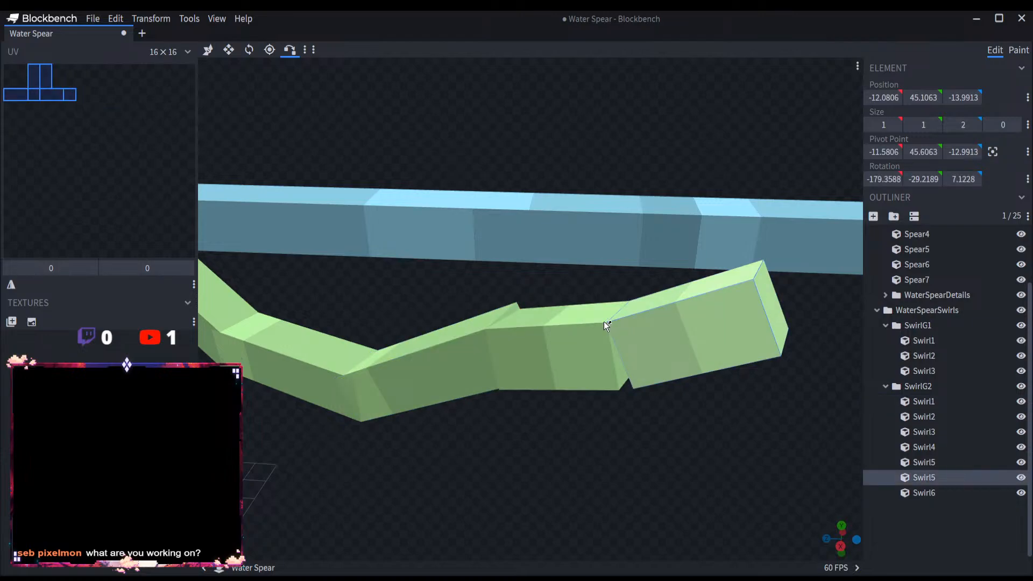
click(466, 351)
click(485, 328)
Step: Vertex-snap Swirl6's near corner onto the far end of Swirl5's copy to continue the chain
click(575, 375)
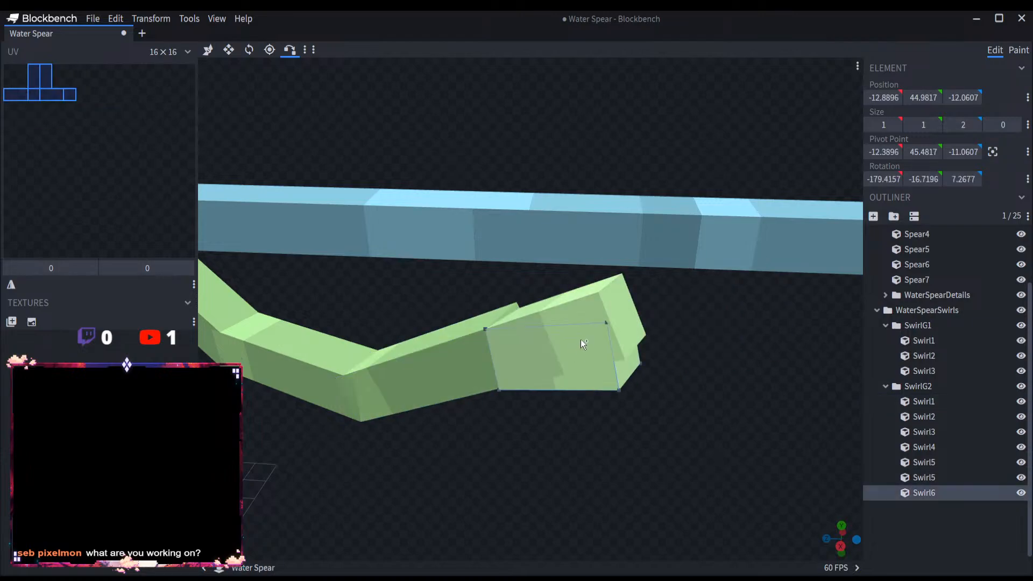
click(485, 328)
click(567, 315)
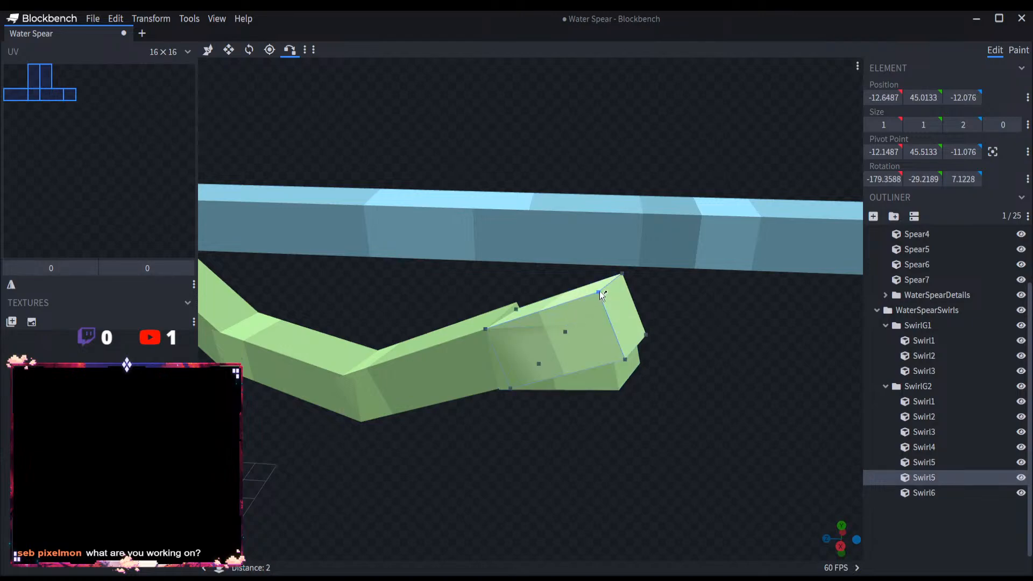
click(599, 293)
scroll(554, 392, down, 4)
drag(554, 392, 330, 150)
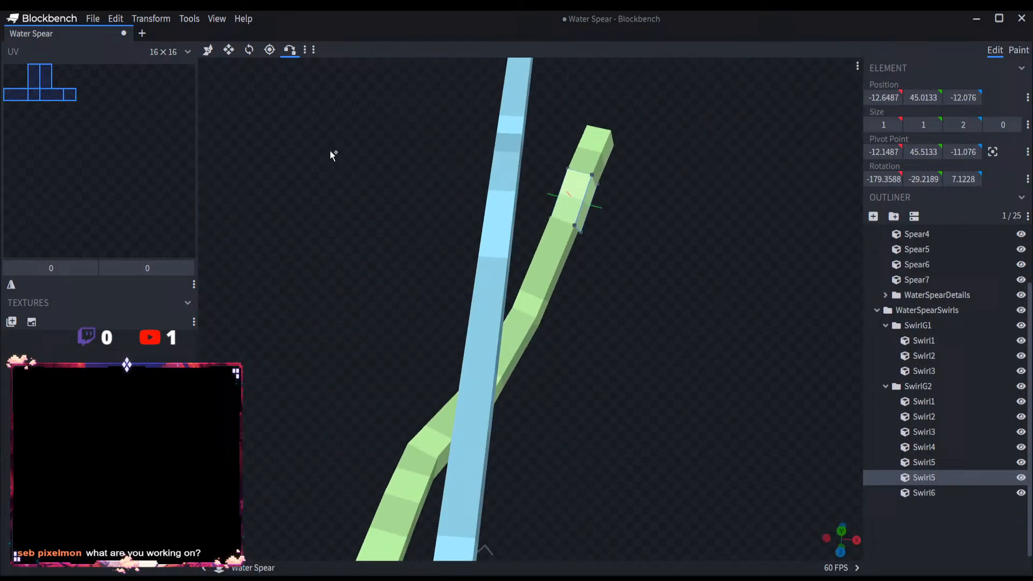
Step: Try rotating the snapped pair together, bringing Swirl5's copy to -162.1139, -29.9685, -1.4426
click(249, 49)
ctrl+click(923, 493)
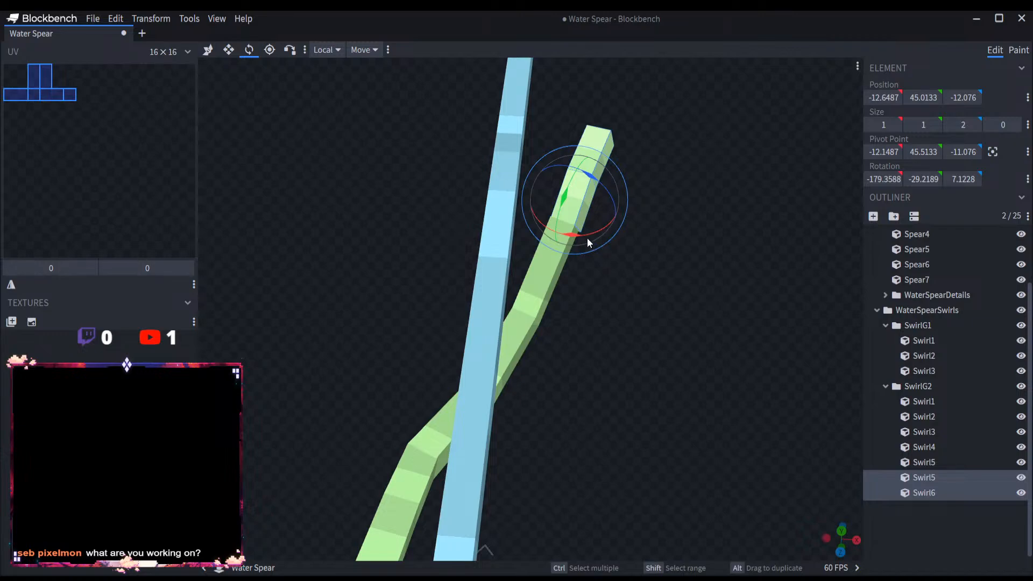
drag(586, 238, 582, 237)
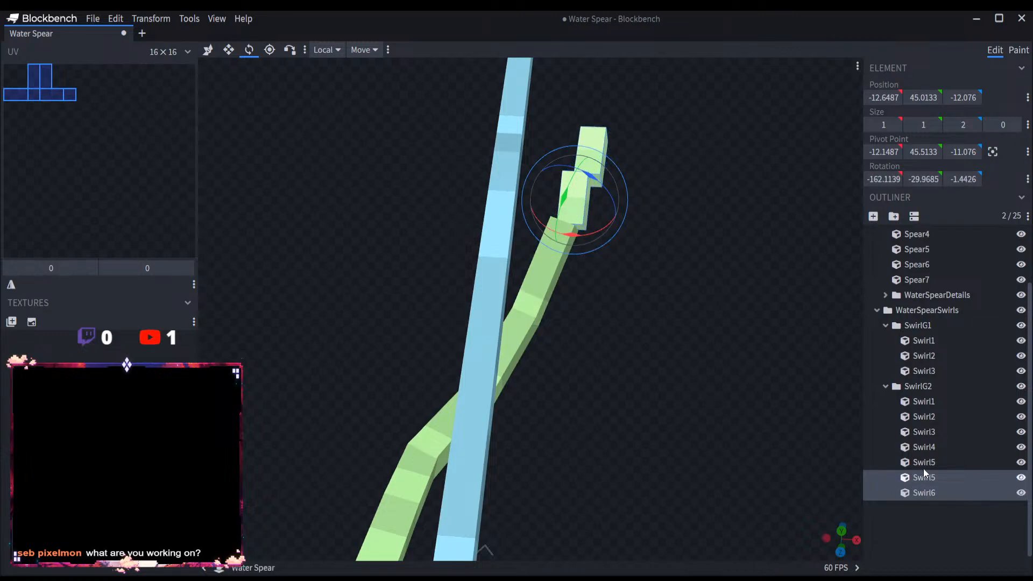
Step: Delete the duplicated Swirl5 and Swirl6 from SwirlG2
key(Delete)
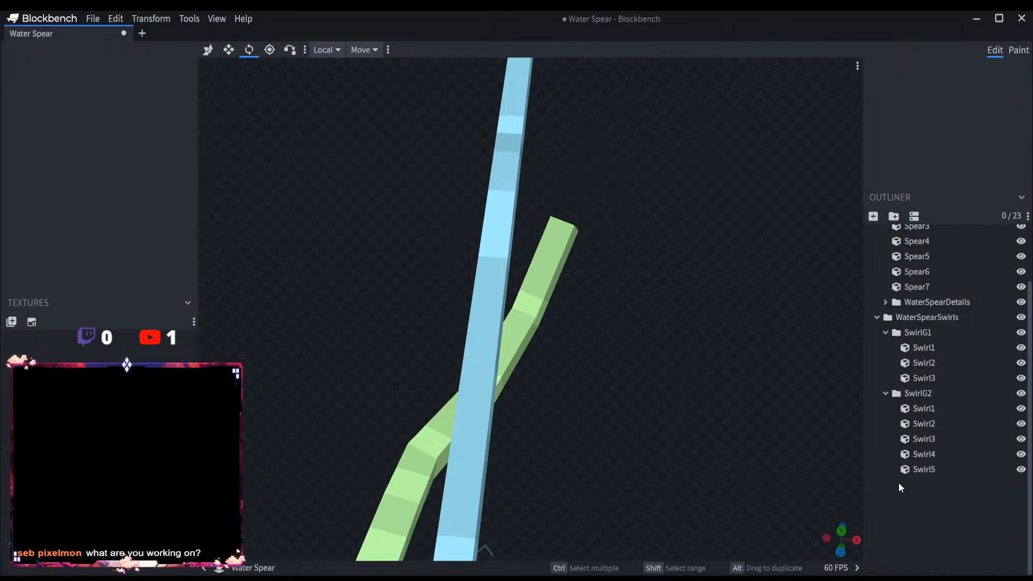
drag(839, 466, 628, 488)
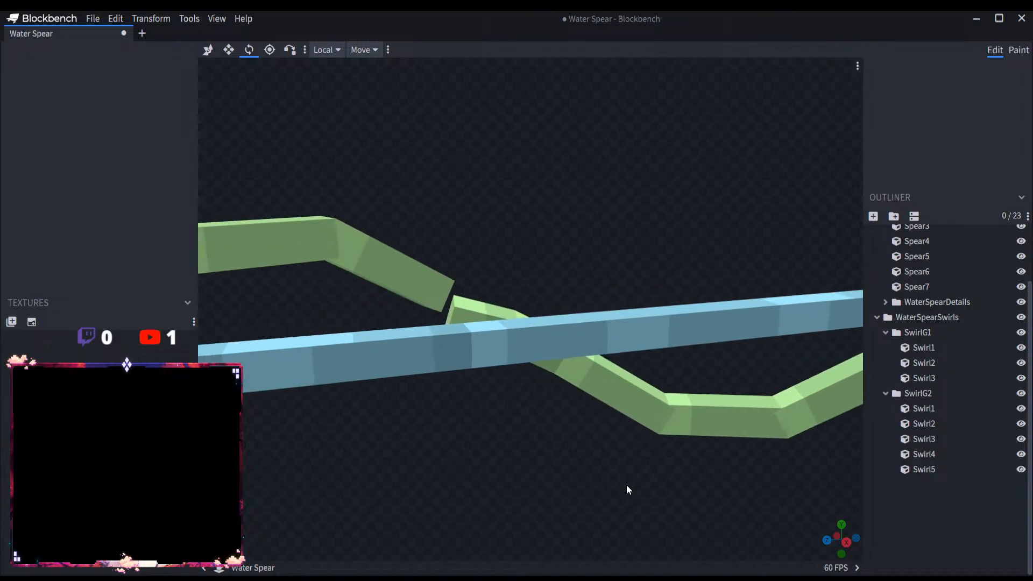
scroll(624, 482, down, 3)
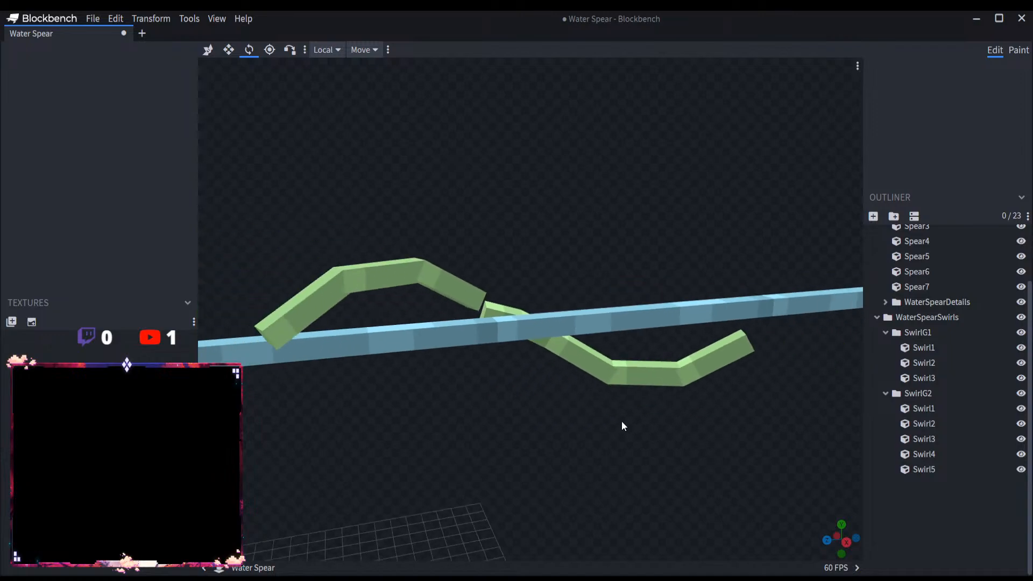
click(935, 413)
shift+click(935, 469)
right_click(932, 433)
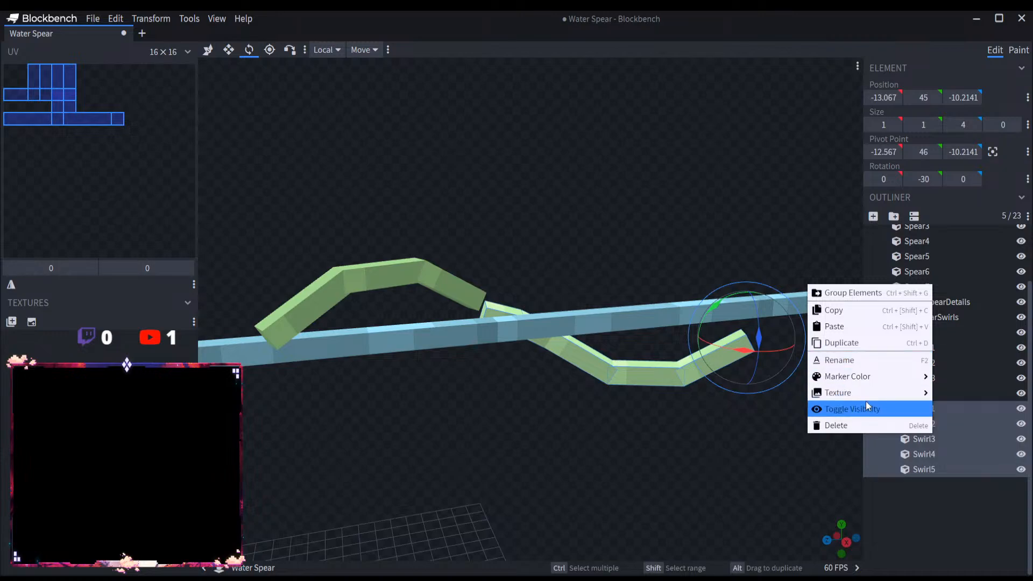
click(930, 514)
scroll(688, 425, down, 5)
drag(670, 422, 631, 408)
scroll(631, 408, up, 1)
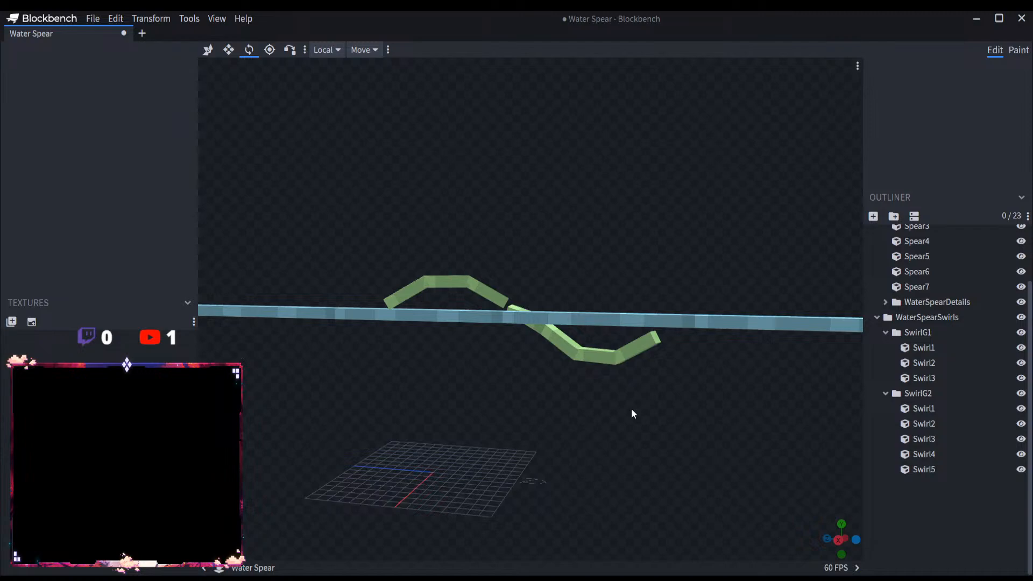
scroll(631, 409, up, 1)
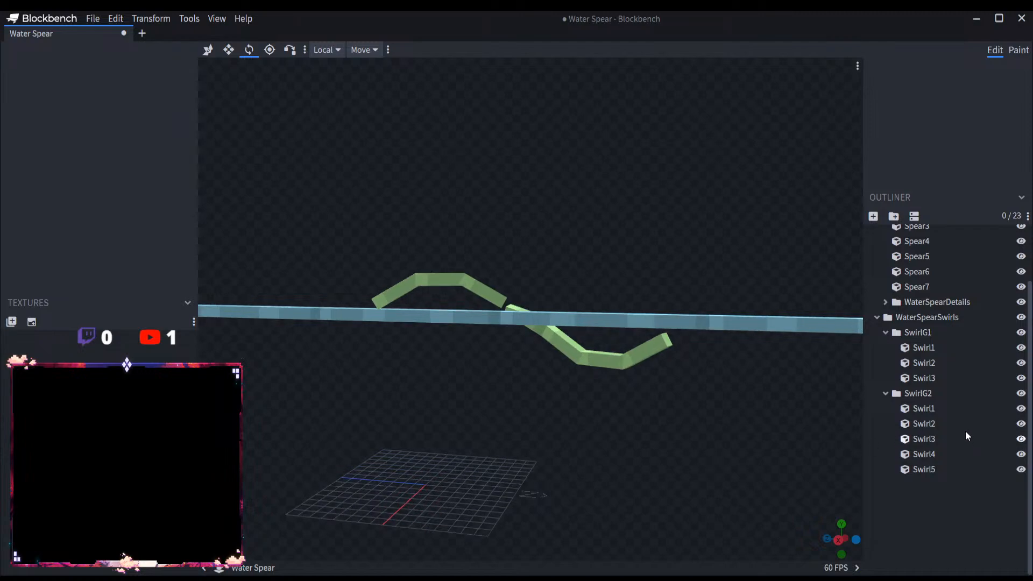
Step: Delete SwirlG2's Swirl1 through Swirl5 together with the SwirlG2 group
click(936, 424)
click(934, 408)
shift+click(932, 466)
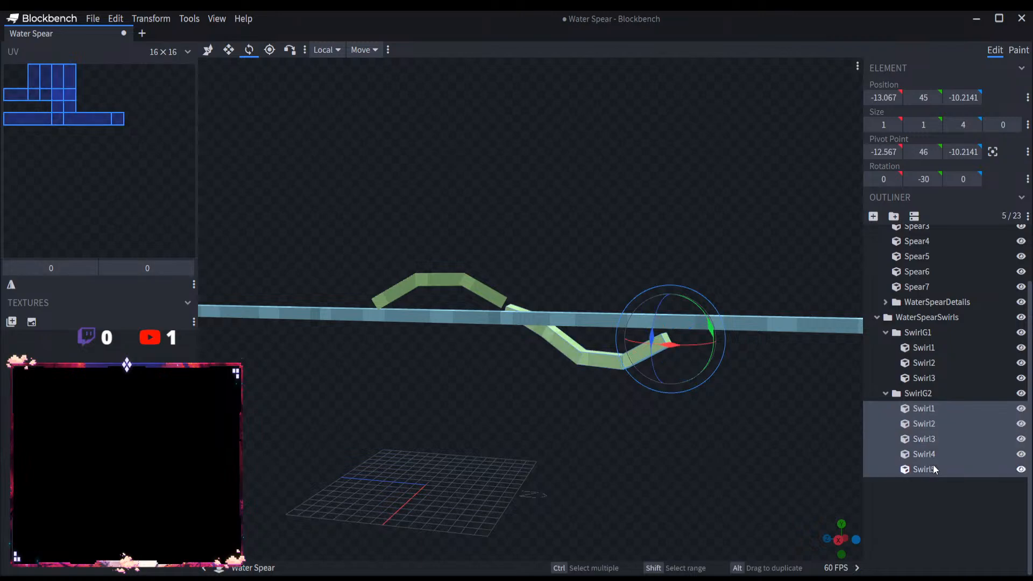
key(Delete)
click(931, 462)
key(Delete)
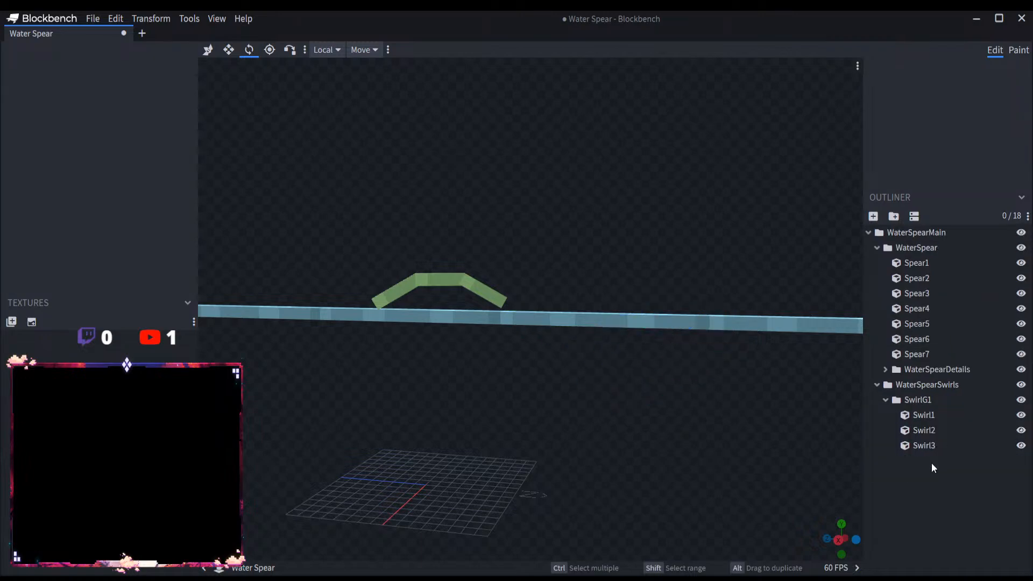
Step: Delete Swirl1, Swirl2 and Swirl3 from SwirlG1, keeping the group
click(928, 416)
shift+click(936, 449)
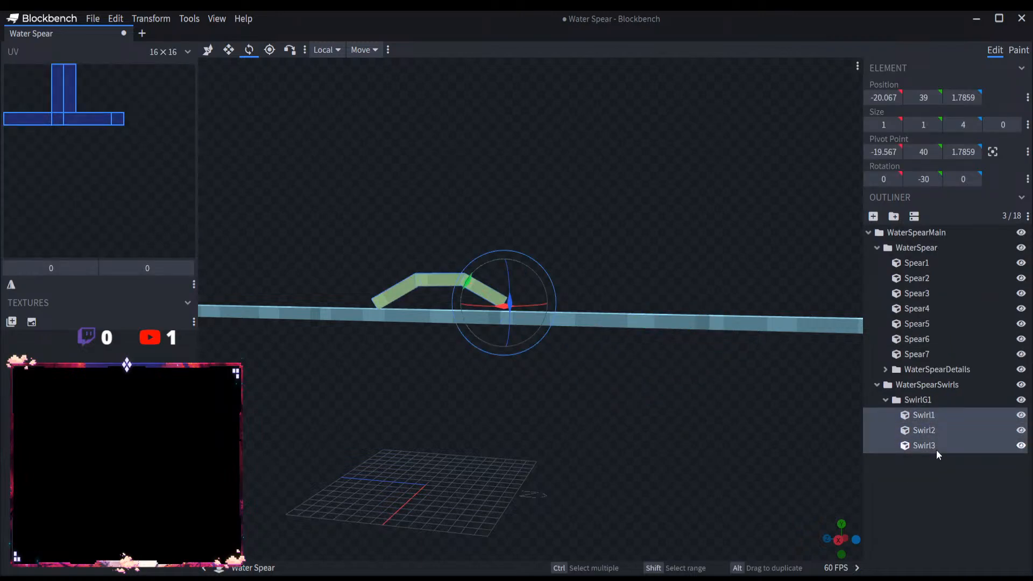
key(Delete)
Step: Add a new cube to SwirlG1 and rename the group Swirl
click(922, 402)
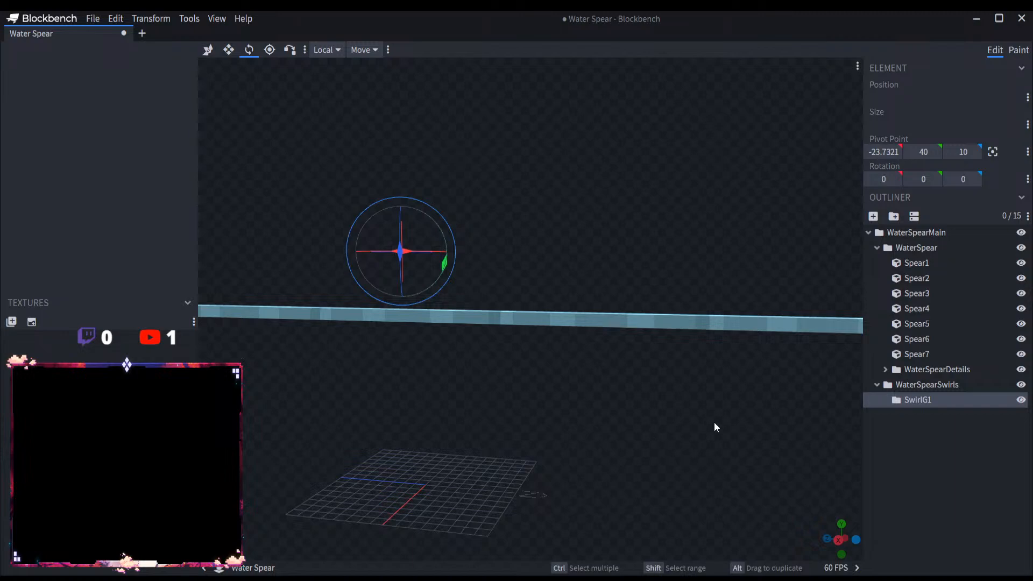
click(873, 217)
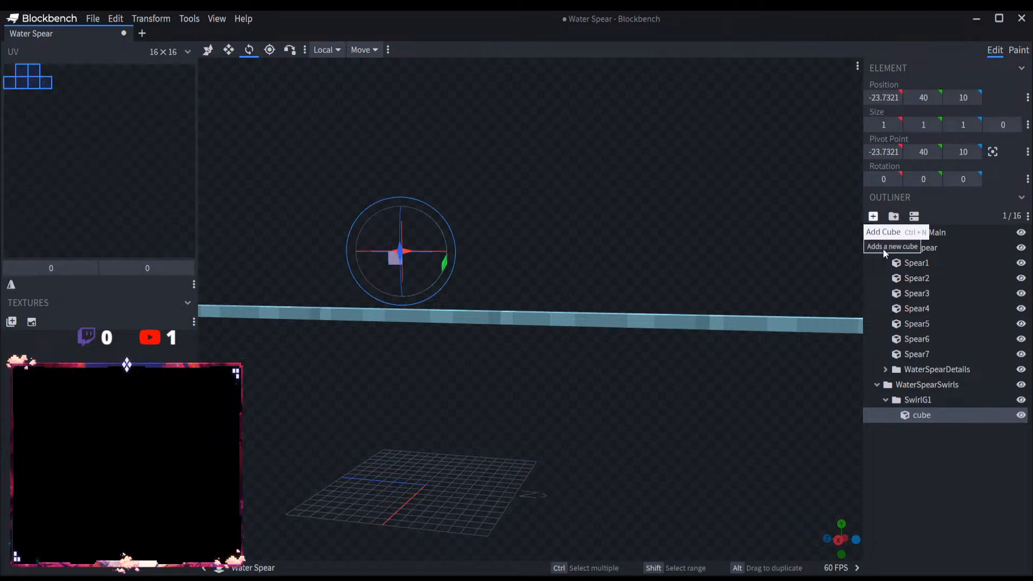
double_click(929, 402)
text(Swirl)
key(Return)
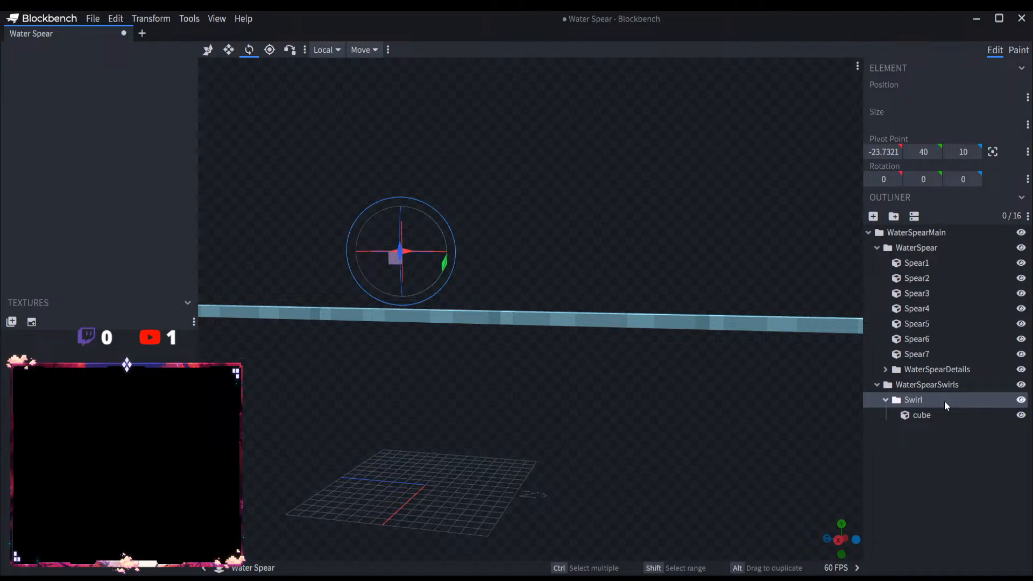
Step: Rename the new cube Swirl1 and make it ready for moving beside the spear shaft
double_click(957, 419)
text(Swirl1)
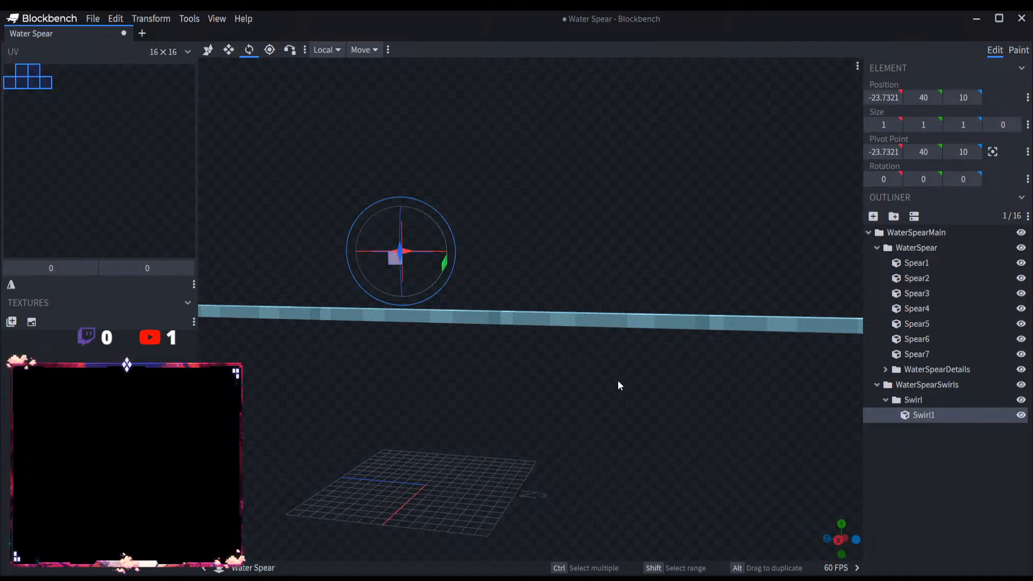
drag(618, 384, 716, 390)
scroll(680, 383, up, 3)
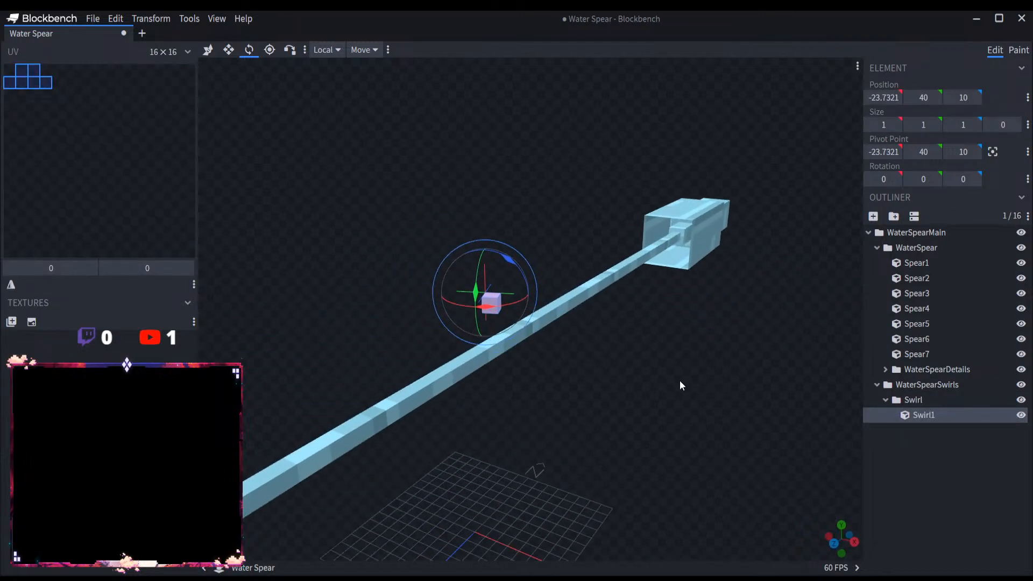
click(208, 49)
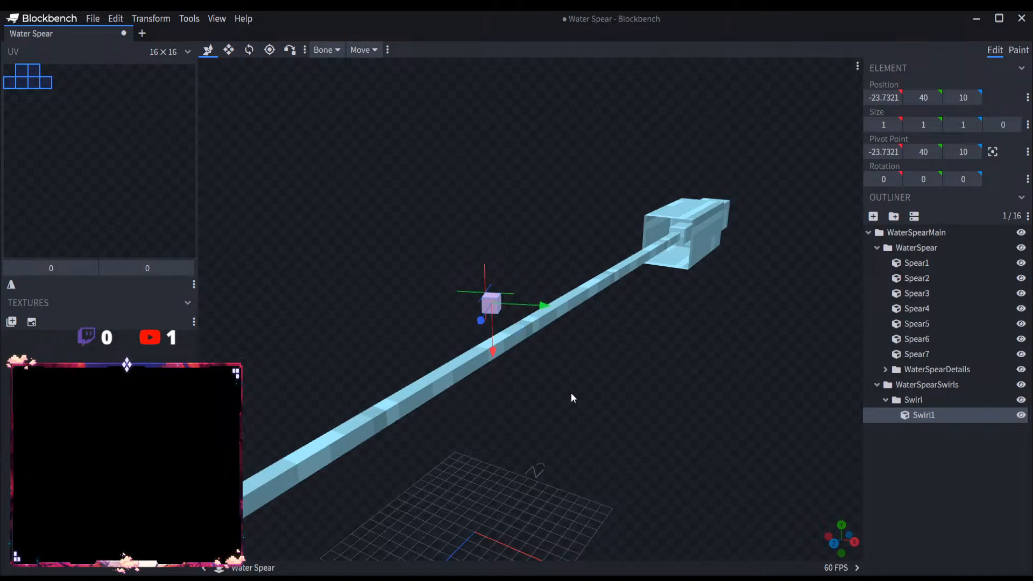
drag(570, 393, 621, 399)
Step: Replace Swirl1 in the Swirl group with a new cube, also named Swirl1
click(924, 404)
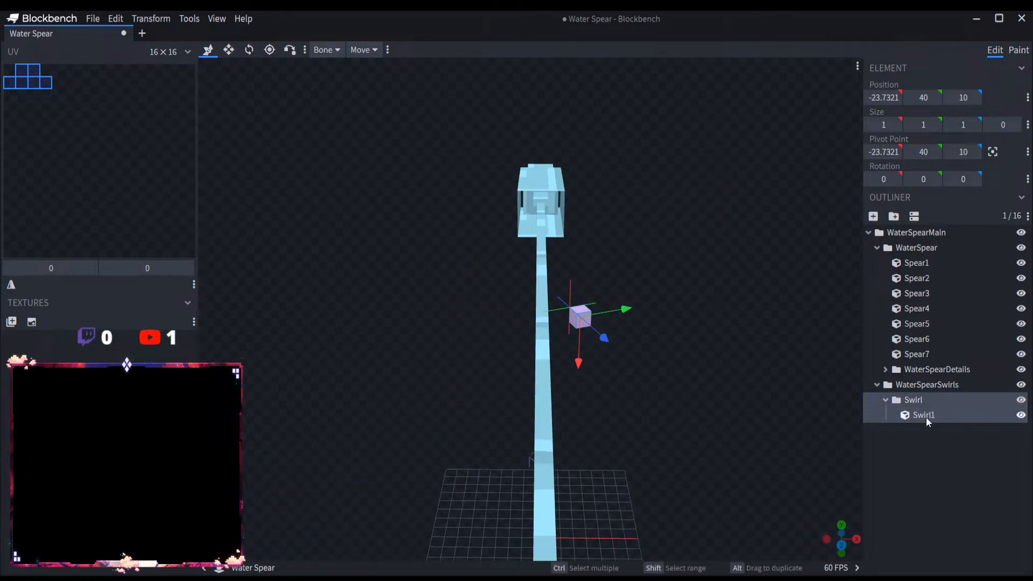
click(926, 418)
key(Delete)
click(922, 398)
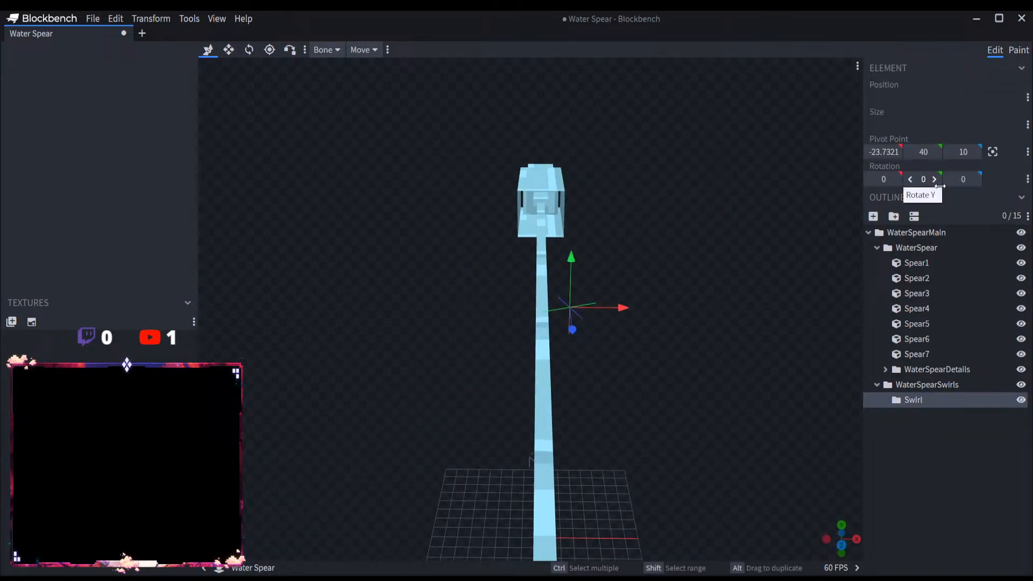
click(873, 216)
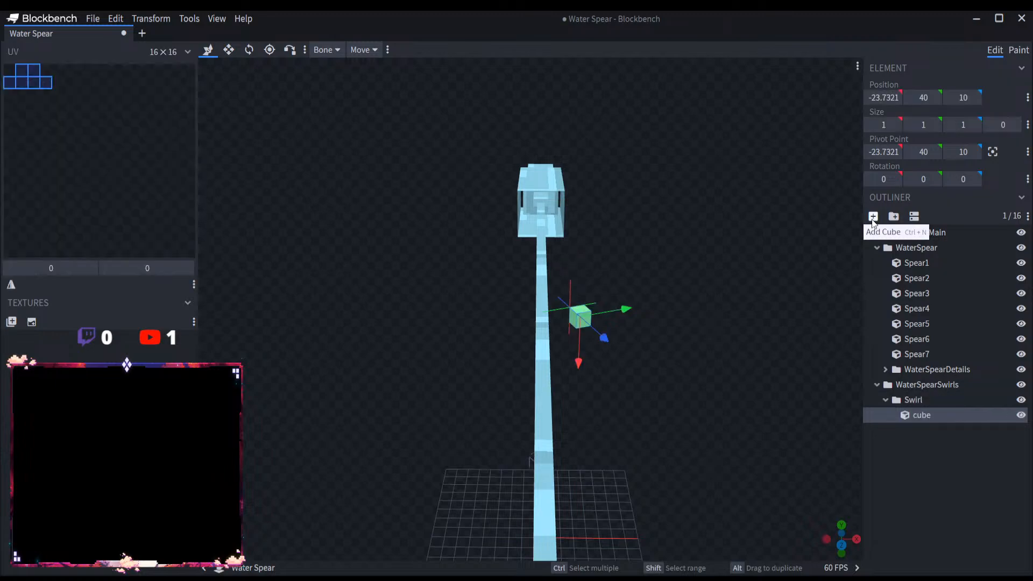
Step: Set the Swirl group's X pivot to 0
click(919, 399)
click(882, 153)
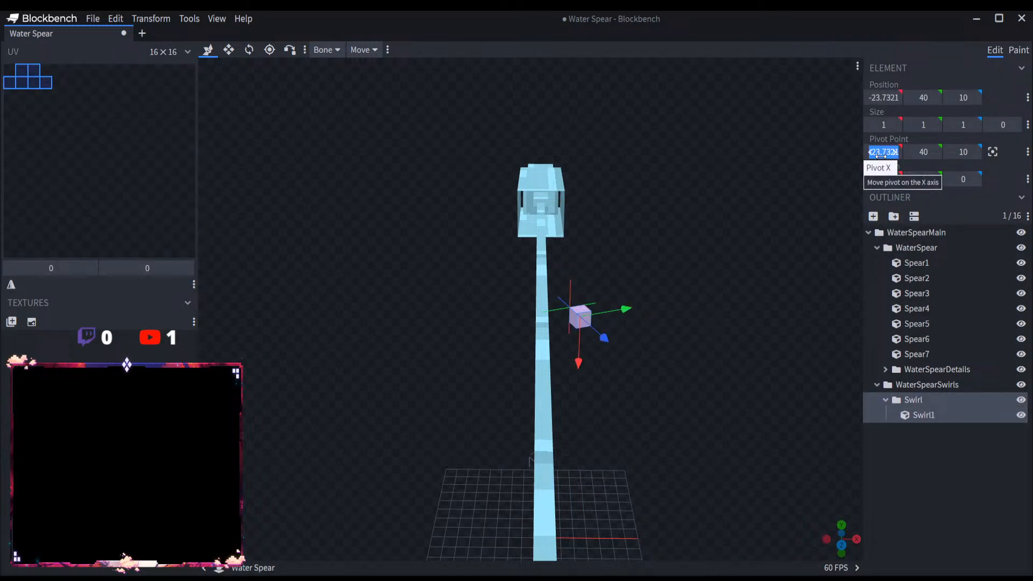
text(0)
key(Return)
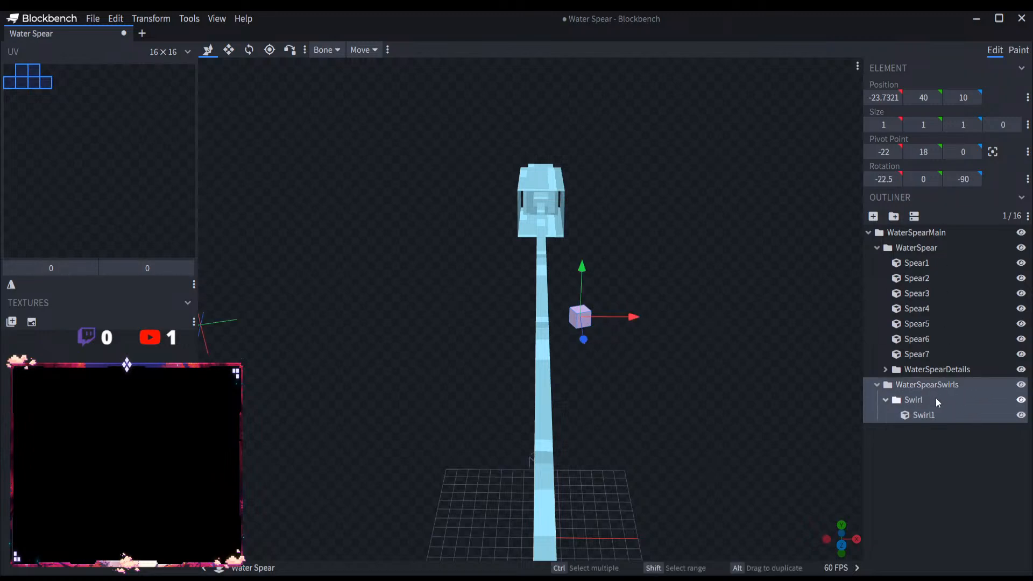
Step: Try rotating the Swirl1 cube to 20 degrees about its X axis
click(943, 414)
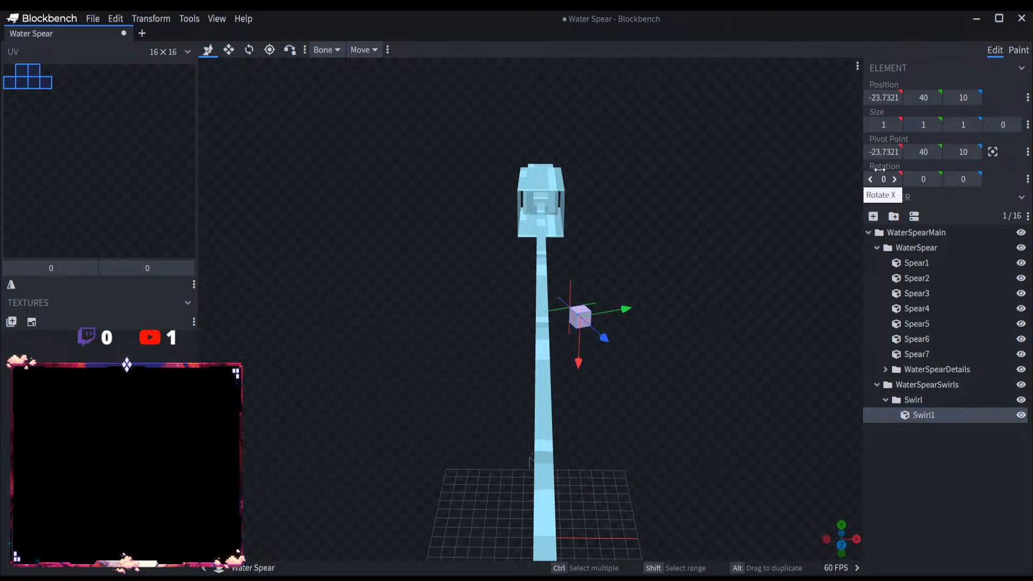
click(247, 54)
click(910, 399)
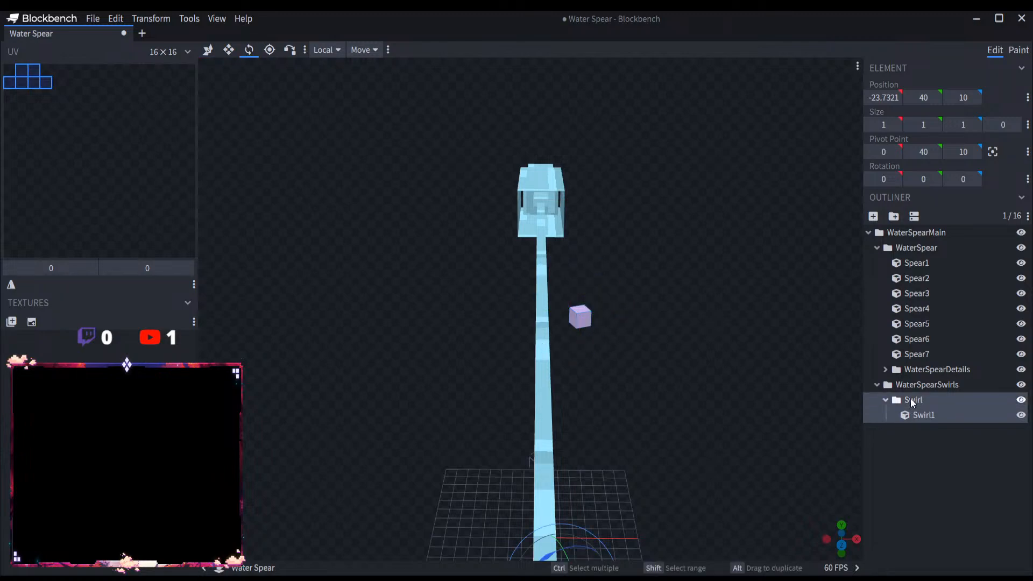
click(931, 415)
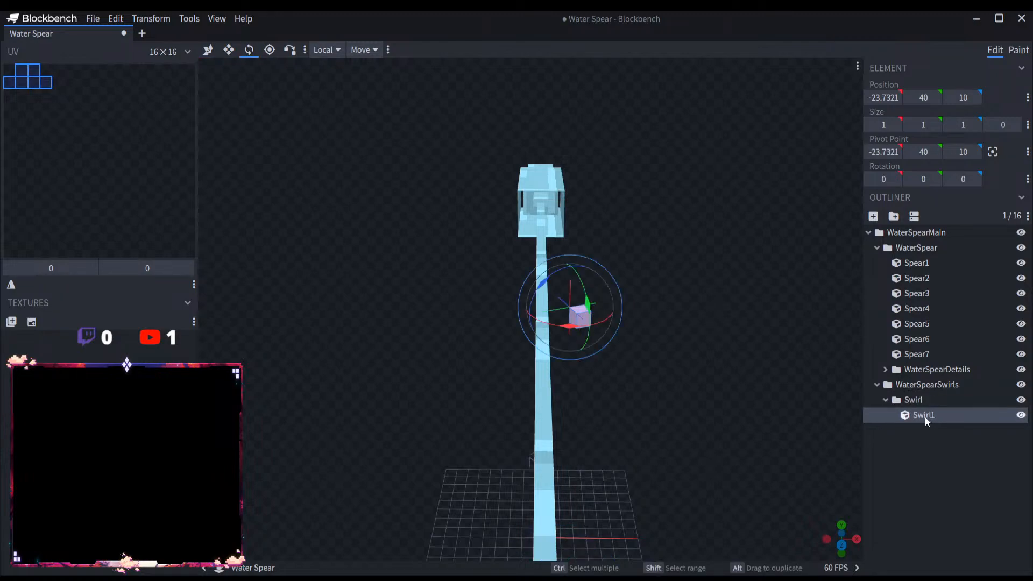
drag(585, 321, 580, 322)
right_drag(673, 379, 642, 340)
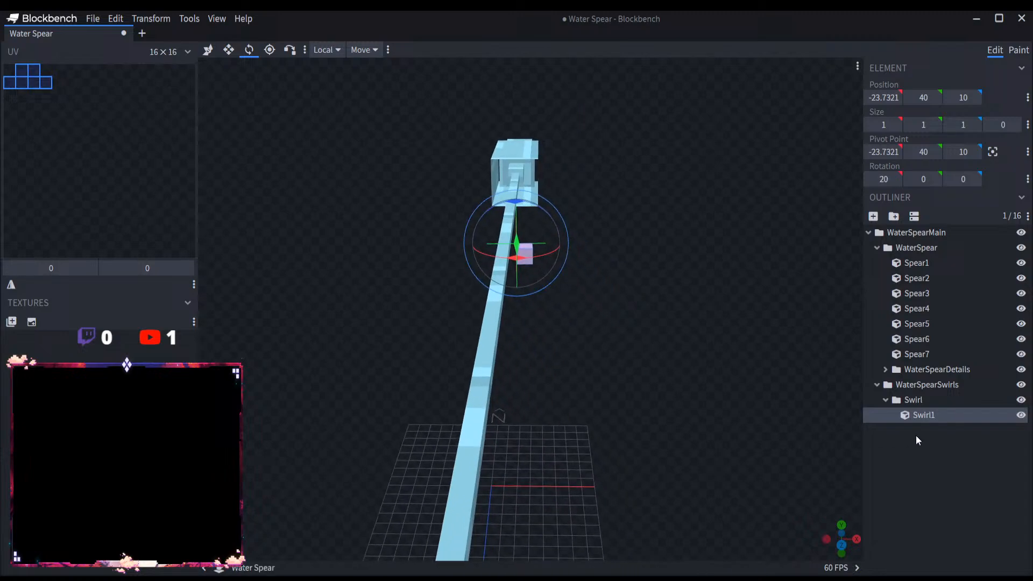
Step: Try removing the Swirl group with its cube, and undo both the deletion and Swirl1's last rotation
click(928, 397)
key(Delete)
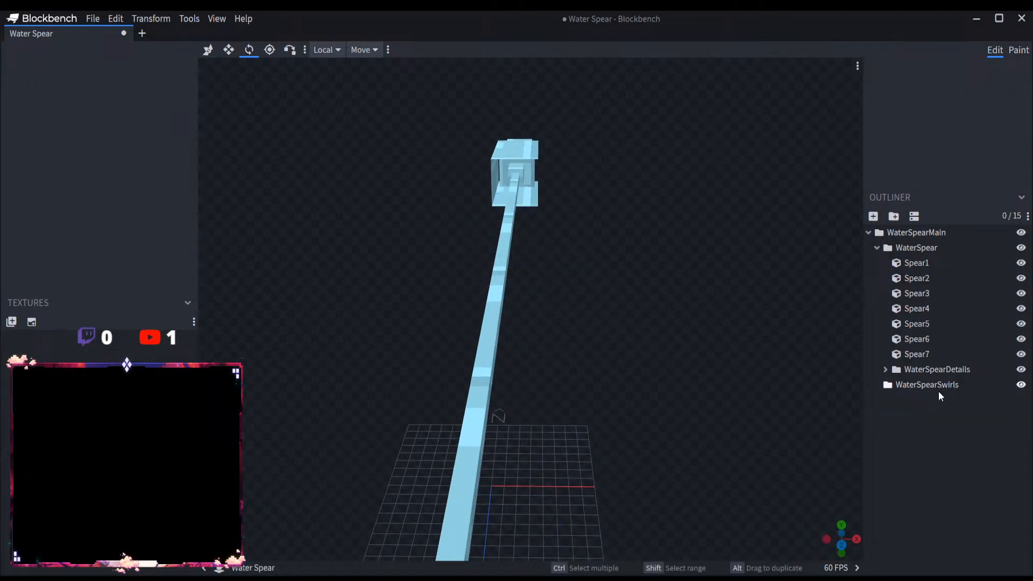
click(938, 391)
click(888, 179)
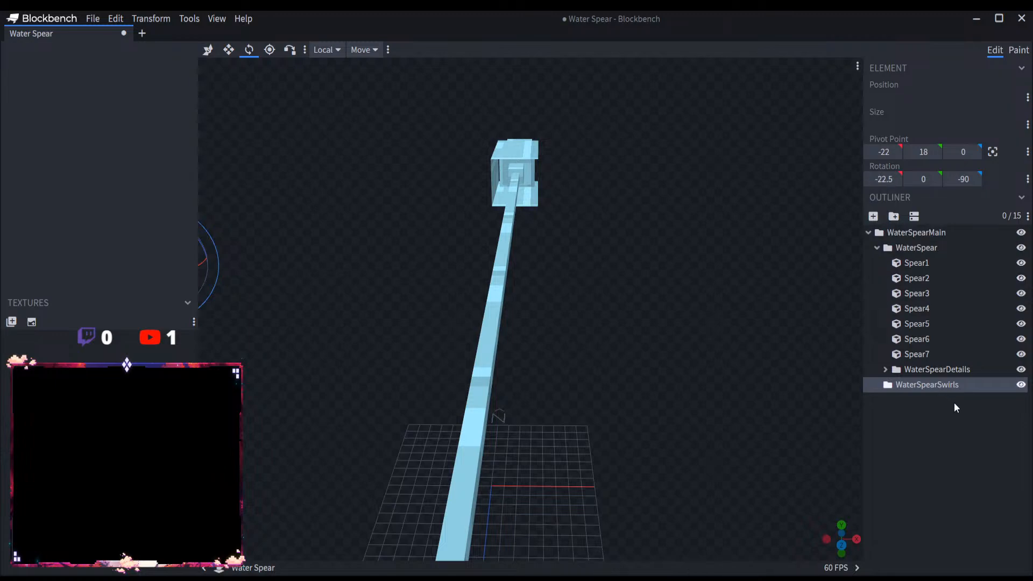
key(ctrl+z)
Step: Set the WaterSpearSwirls group's X rotation to 0
click(924, 385)
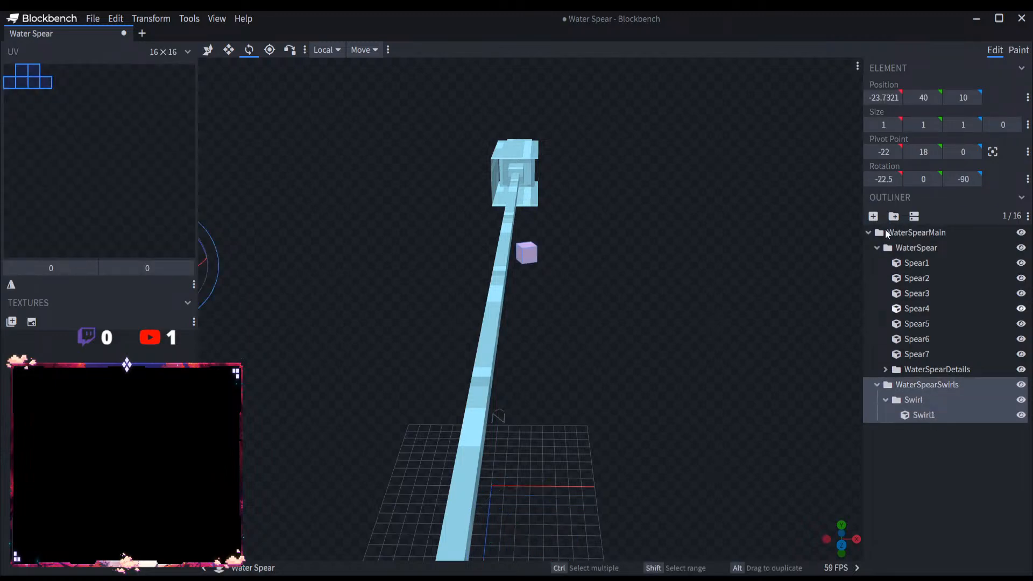
drag(885, 179, 886, 179)
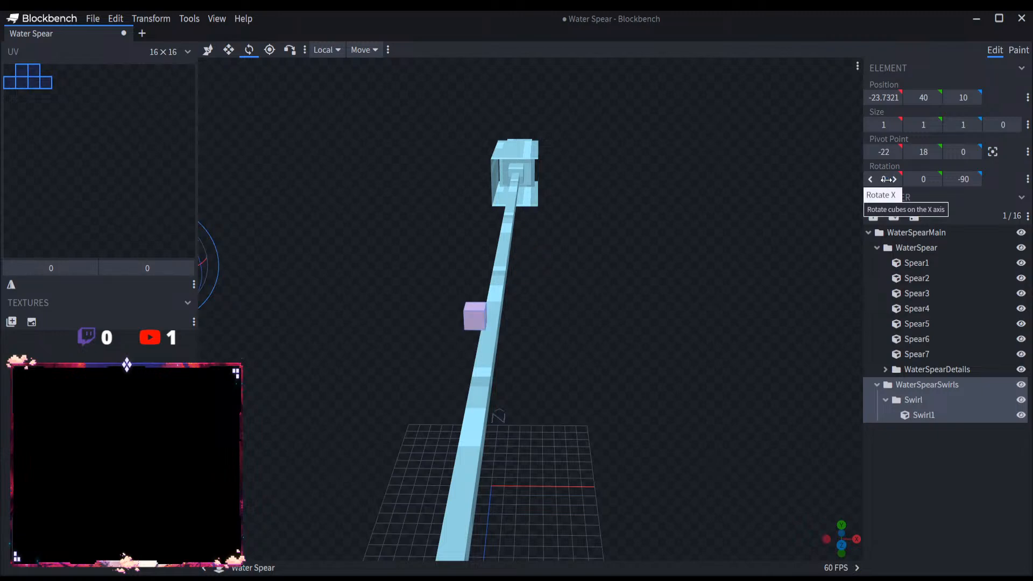
Step: Try setting the WaterSpearSwirls group's Z rotation to 0, and undo that change
click(966, 182)
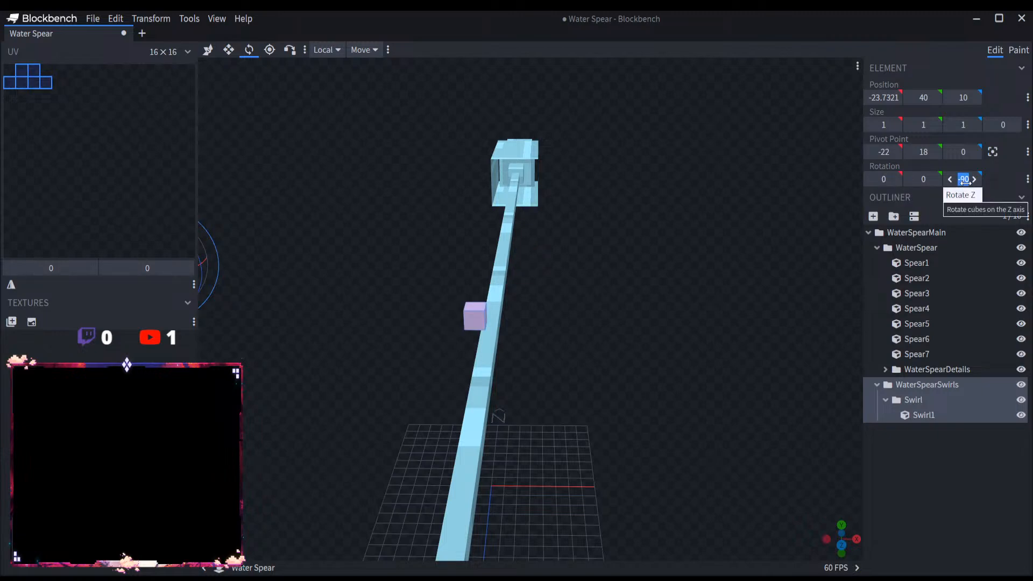
text(0)
key(Return)
key(ctrl+z)
scroll(664, 278, down, 5)
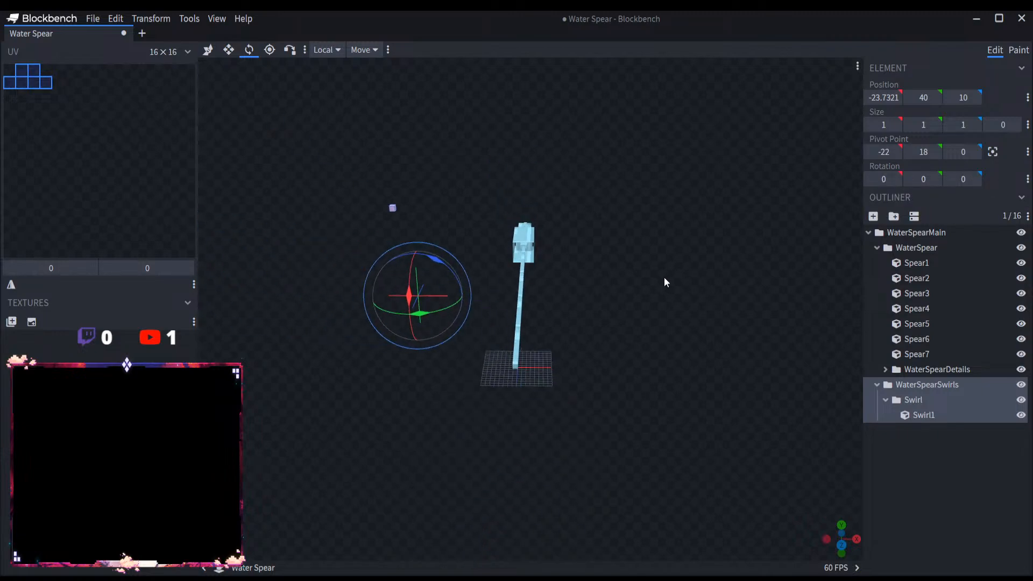
scroll(618, 283, up, 5)
Step: Resize Swirl1 into a flat strip along the spear shaft, 0 × 5 × 66, positioned at -22.7321, 38, -41
click(888, 415)
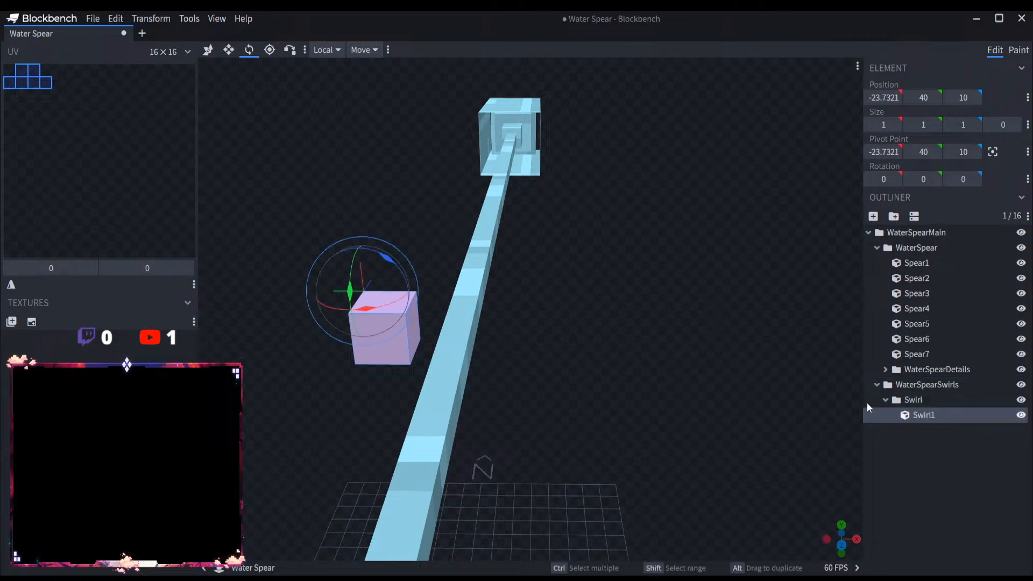
drag(486, 262, 399, 237)
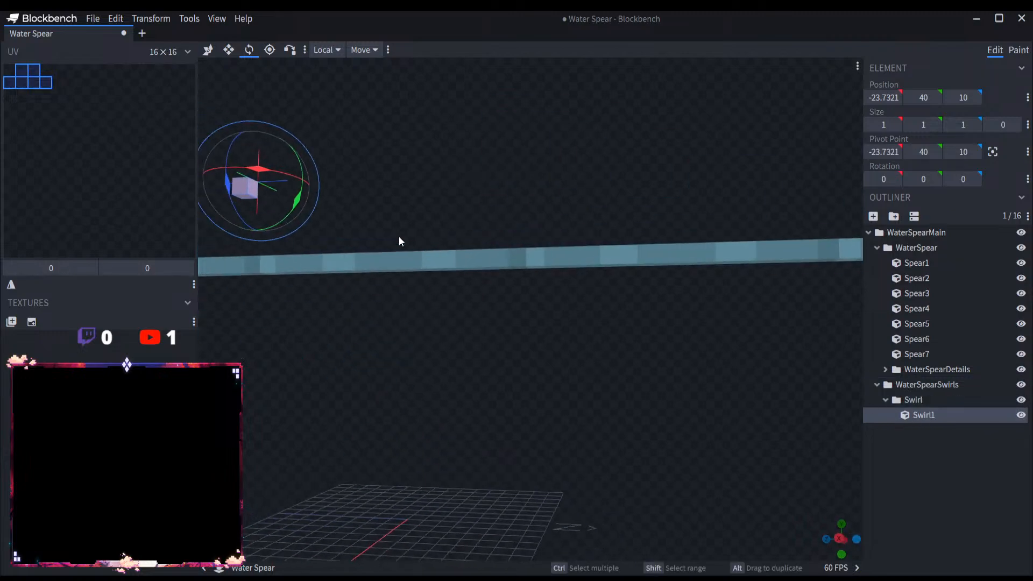
click(207, 50)
drag(377, 120, 589, 288)
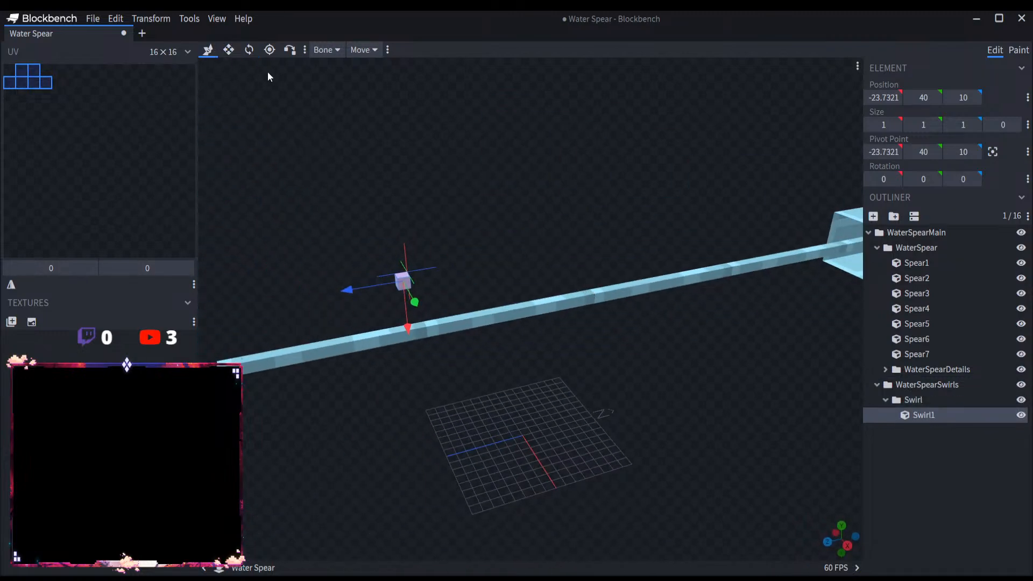
drag(311, 120, 473, 145)
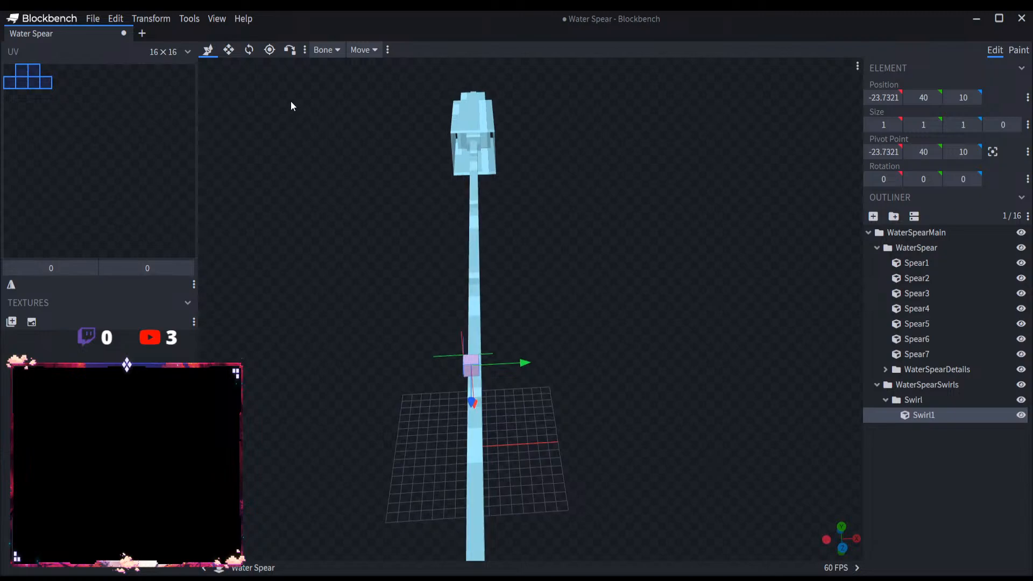
click(228, 50)
drag(648, 312, 817, 299)
drag(543, 270, 398, 258)
drag(428, 359, 579, 372)
drag(456, 246, 490, 438)
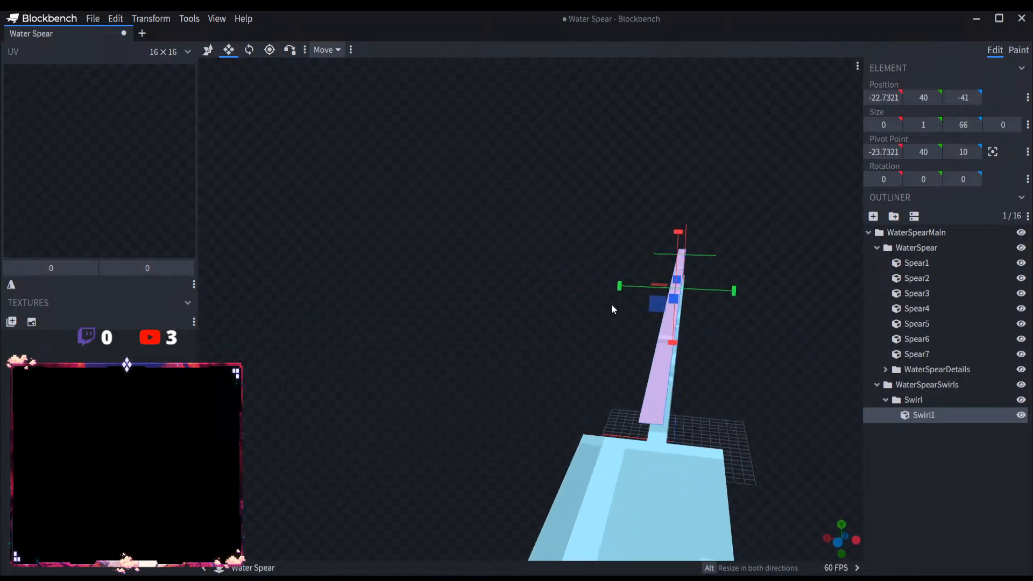
mouse_move(613, 290)
mouse_down()
mouse_move(586, 288)
mouse_move(598, 290)
mouse_up()
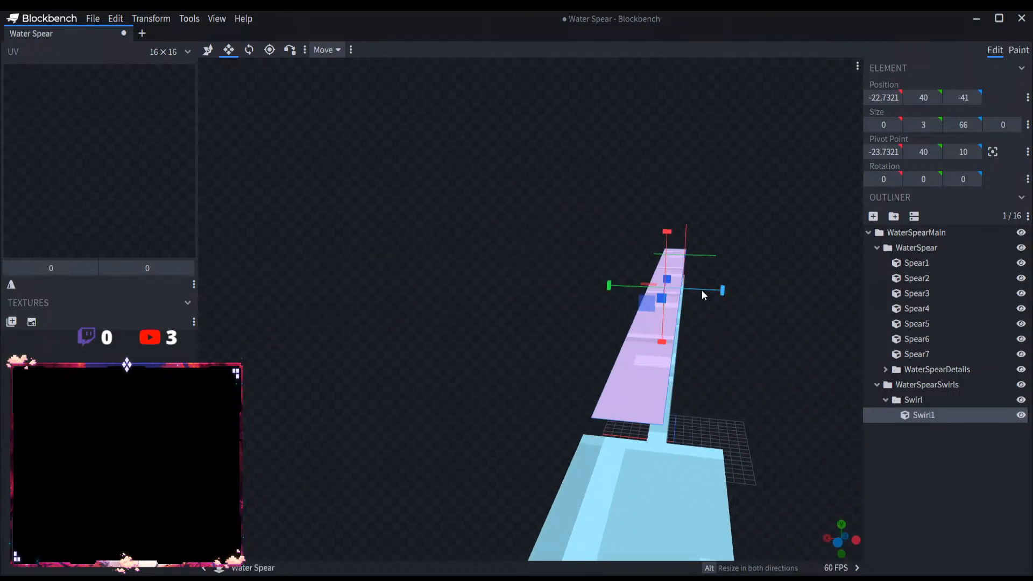
drag(722, 290, 737, 295)
Step: Bring the flat Swirl1 strip closer to the spear shaft, at X position -19.7321
drag(732, 340, 634, 221)
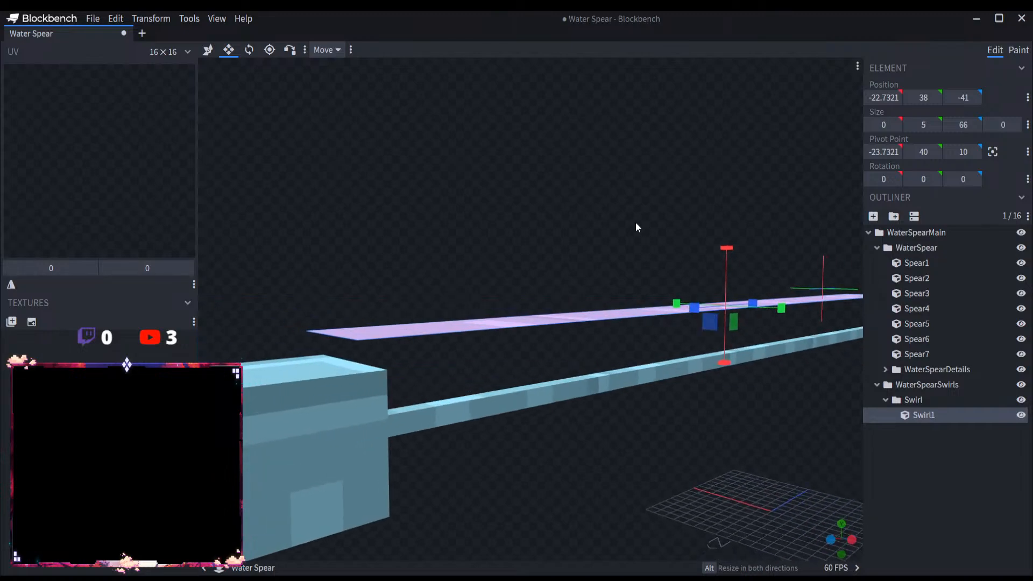
mouse_move(730, 359)
mouse_down()
mouse_move(720, 404)
mouse_move(742, 418)
mouse_move(729, 288)
mouse_move(742, 375)
mouse_up()
key(ctrl+z)
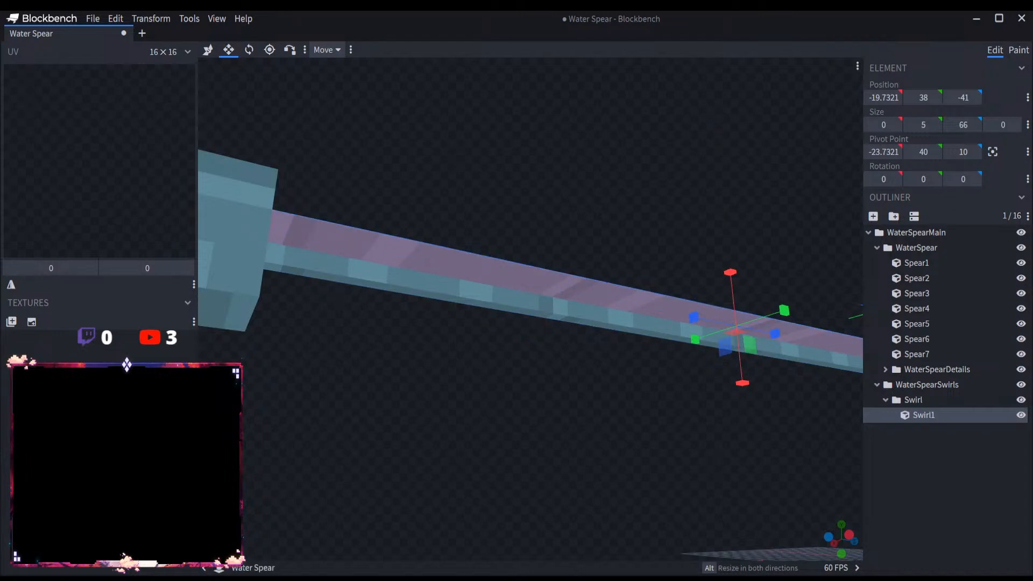
drag(622, 428, 581, 449)
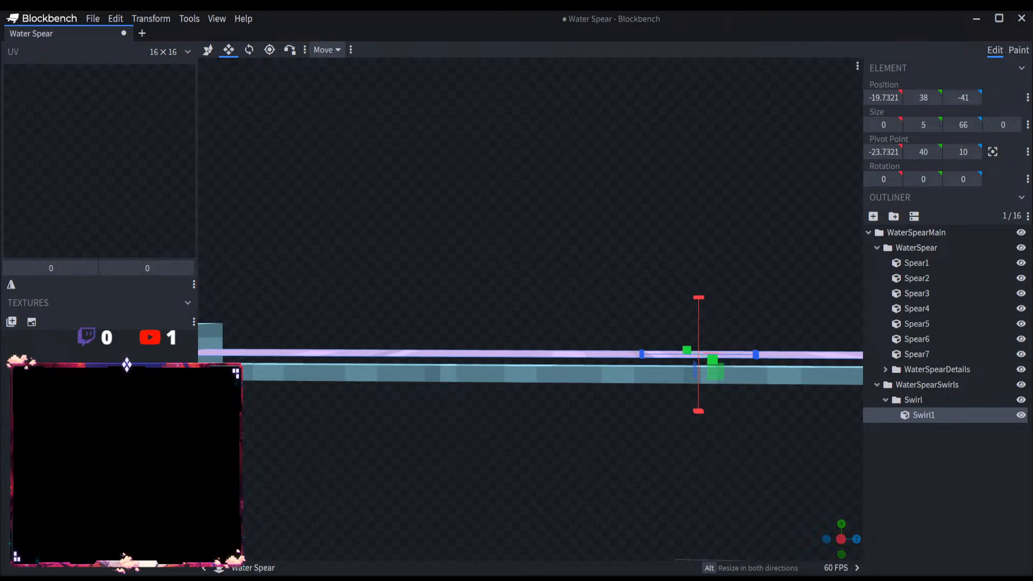
Step: Shorten the flat Swirl1 strip to a length of 65, starting at Z position -40
scroll(581, 471, up, 6)
scroll(587, 473, down, 6)
drag(604, 492, 767, 353)
drag(764, 315, 584, 384)
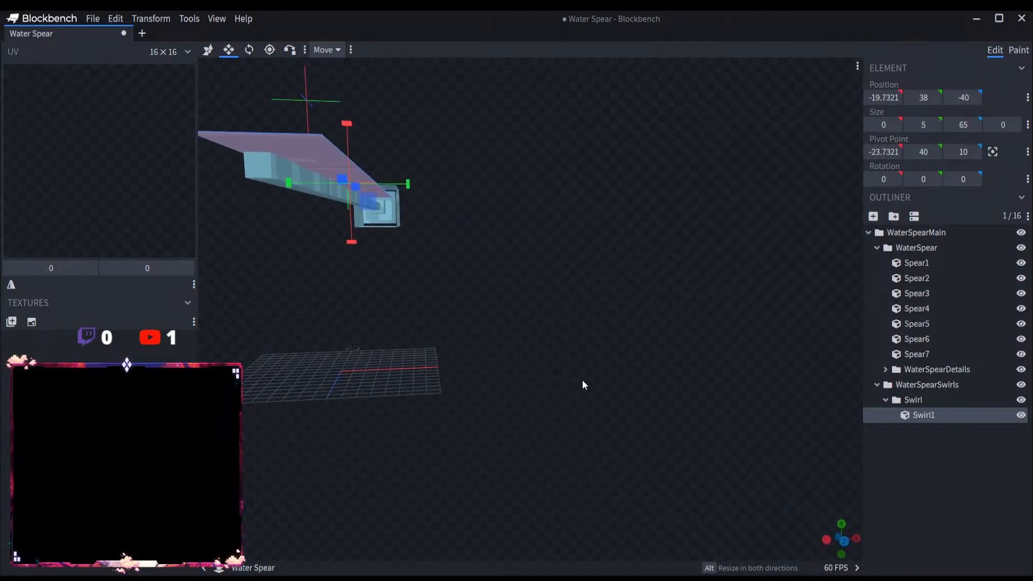
right_drag(582, 381, 582, 383)
Step: Duplicate the Swirl1 strip and move the copy to the opposite side of the spear shaft, at X position -16.7321
key(ctrl+d)
key(v)
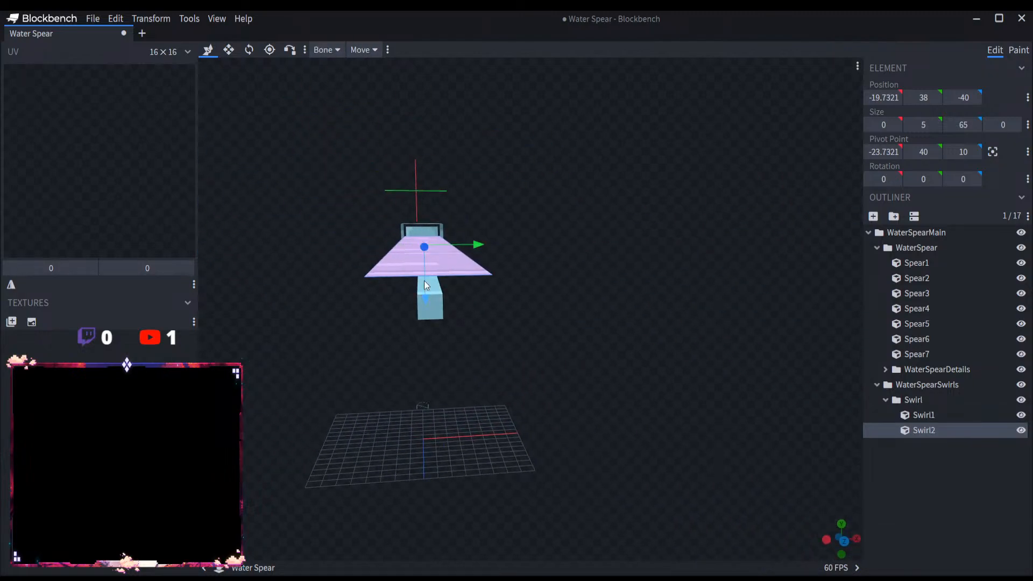
drag(426, 293, 431, 325)
mouse_move(579, 372)
mouse_down()
mouse_move(554, 339)
mouse_move(586, 366)
mouse_up()
right_drag(586, 365, 585, 372)
scroll(585, 373, up, 2)
scroll(612, 375, up, 3)
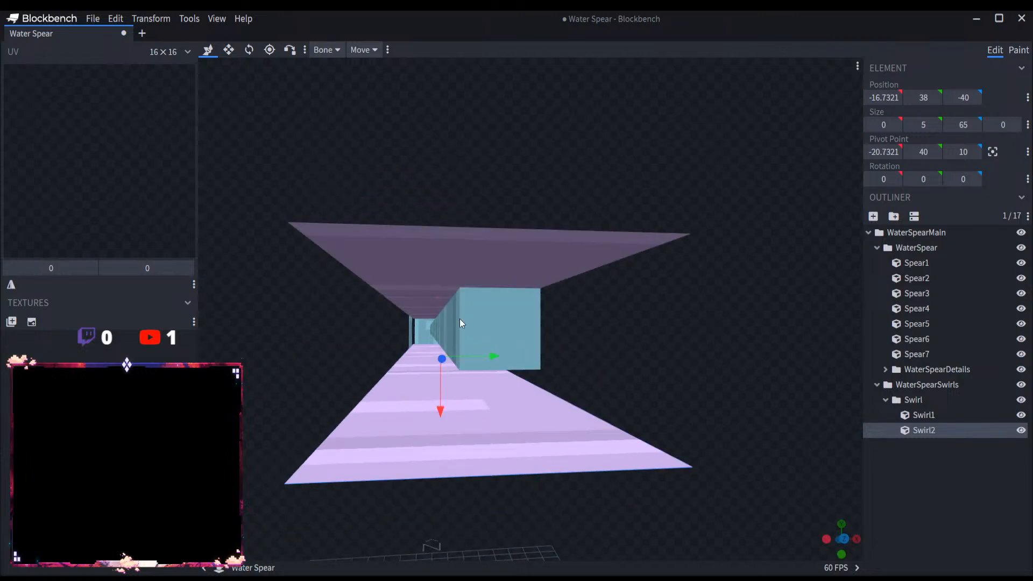
Step: Duplicate the Swirl2 strip and rotate the copy to -90 on the Z axis
key(ctrl+d)
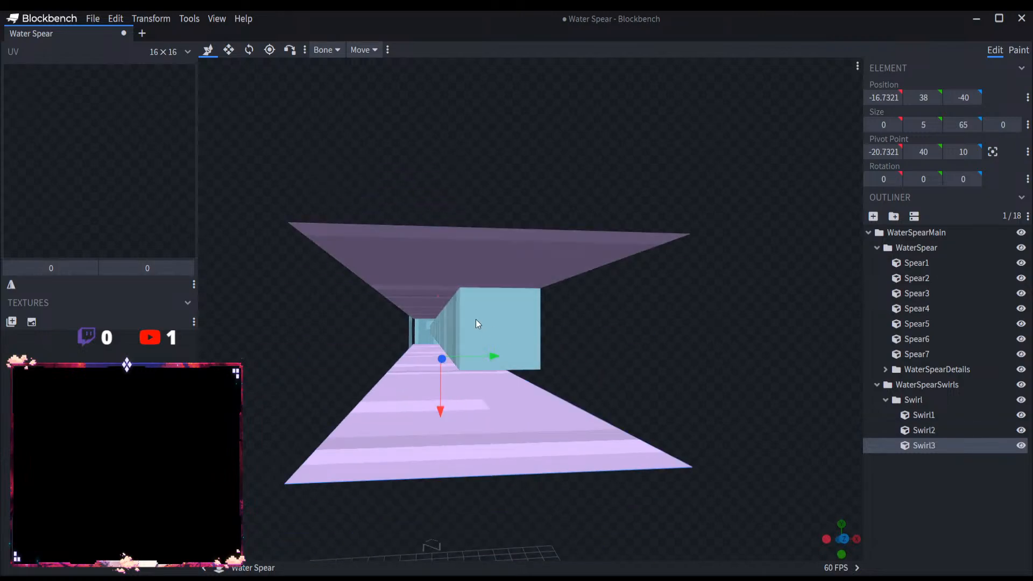
click(251, 56)
scroll(425, 280, down, 5)
drag(457, 319, 417, 217)
click(208, 51)
Step: Place Swirl3 as a wall beside the shaft at X position -15.7321, and narrow it to 3 at Y position 43
scroll(492, 247, up, 5)
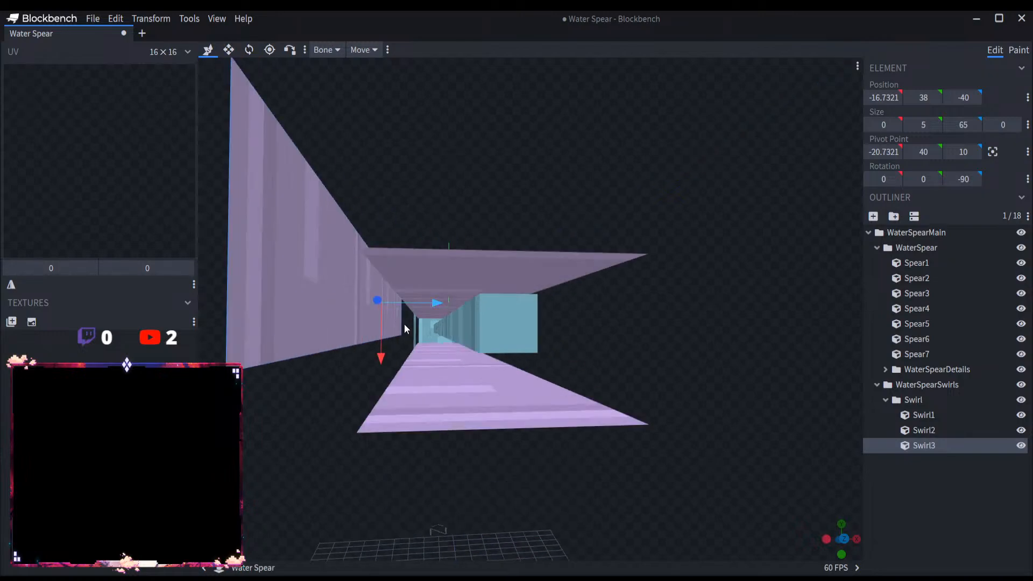
drag(382, 357, 381, 368)
drag(434, 318, 473, 324)
click(229, 49)
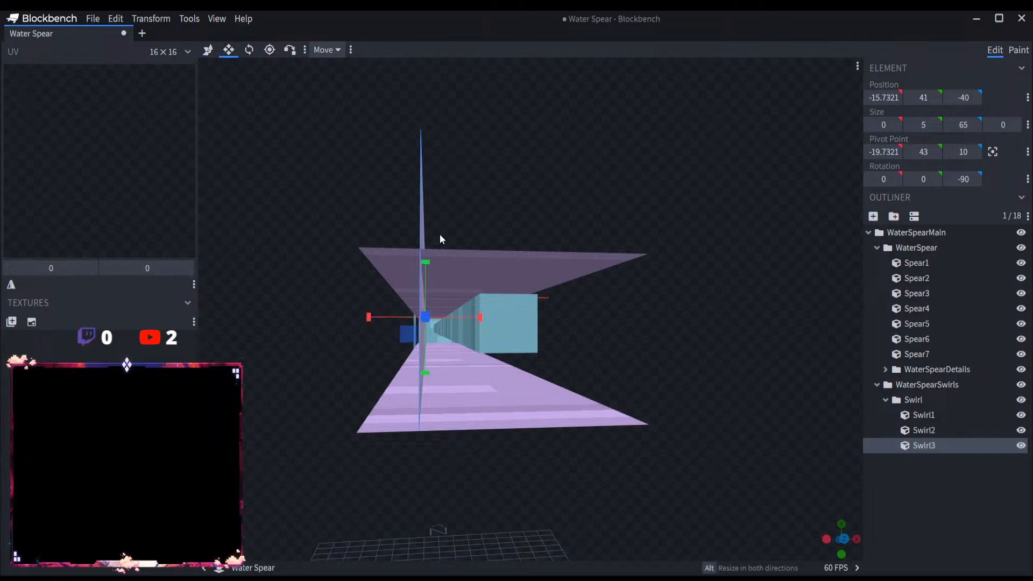
drag(425, 272, 502, 212)
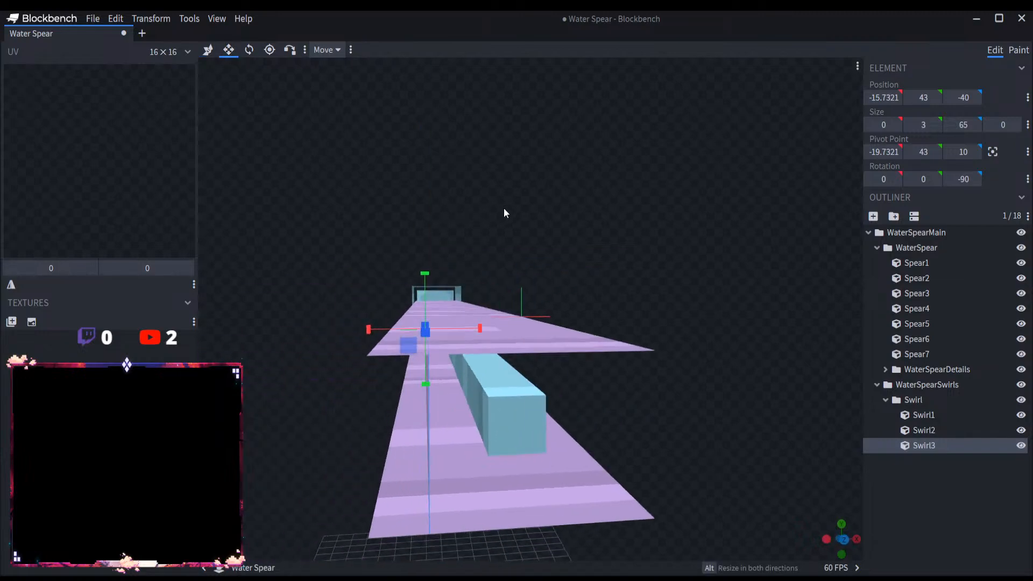
Step: Trim the Swirl1 and Swirl2 strips to a width of 4, starting at Y position 39, so they meet the Swirl3 wall
click(486, 338)
drag(398, 308, 418, 312)
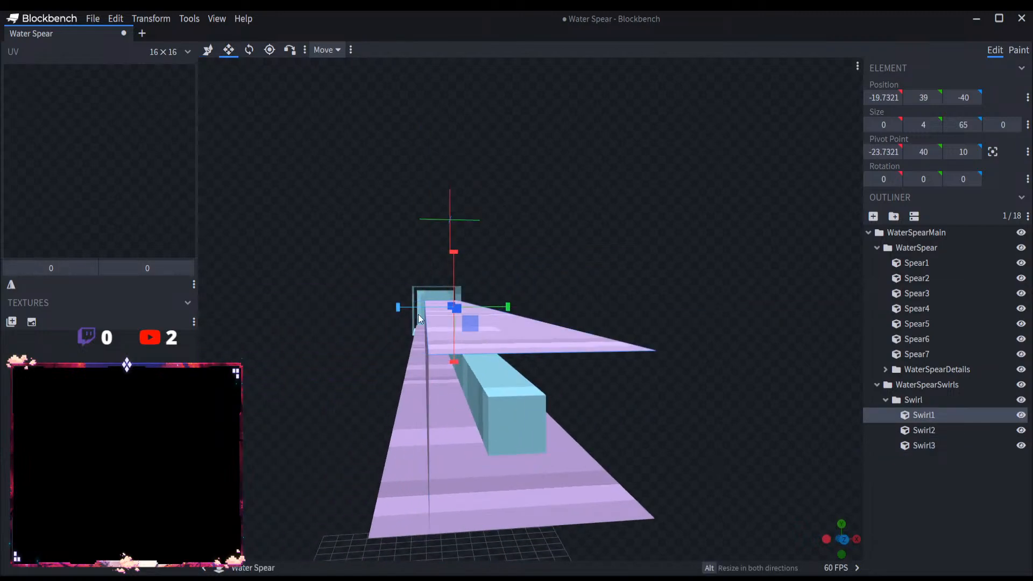
click(460, 491)
drag(411, 357, 409, 353)
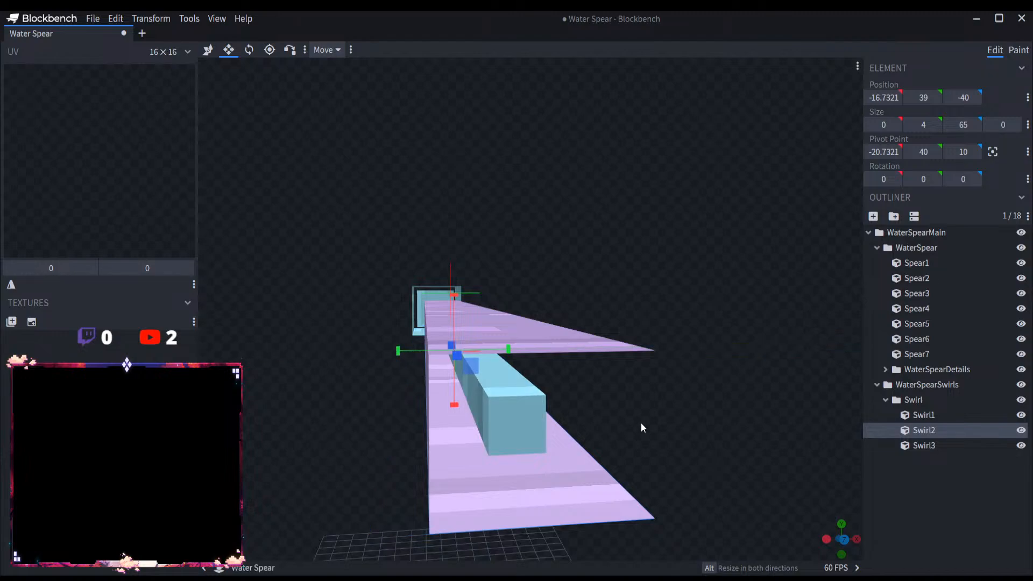
Step: Duplicate the Swirl3 wall and move the copy to the other side of the shaft, at Y position 46
click(914, 445)
key(ctrl+d)
key(v)
drag(474, 329, 532, 331)
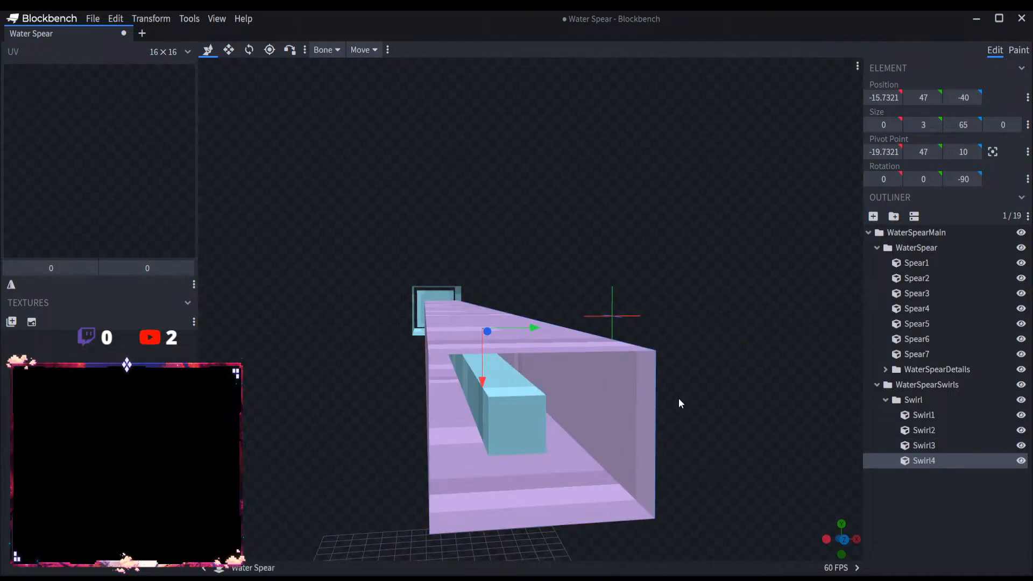
mouse_move(711, 407)
mouse_down()
mouse_move(685, 393)
mouse_move(706, 403)
mouse_up()
scroll(705, 403, down, 5)
mouse_move(603, 415)
mouse_down()
mouse_move(614, 419)
mouse_move(601, 418)
mouse_up()
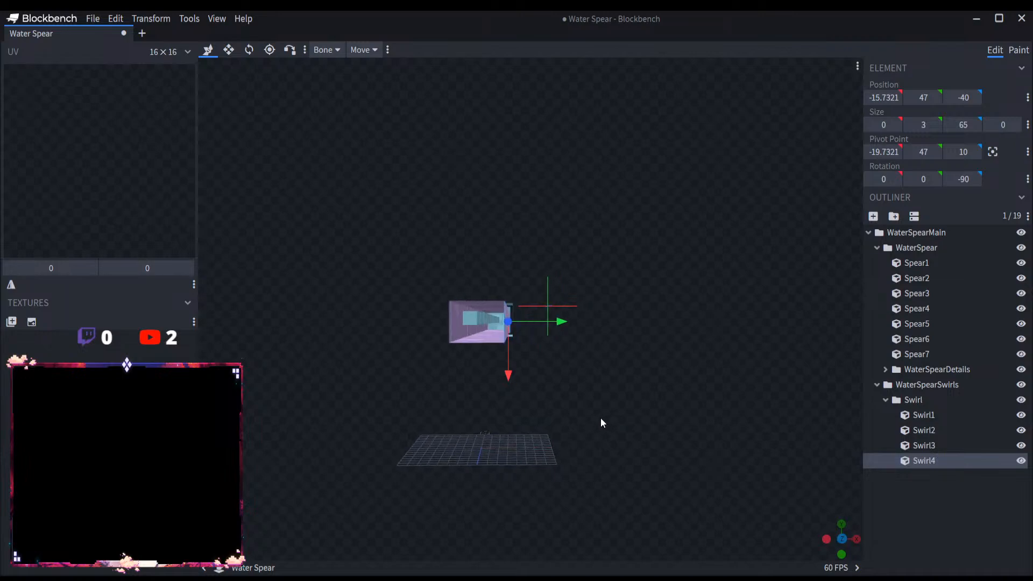
scroll(600, 417, up, 4)
drag(547, 329, 529, 331)
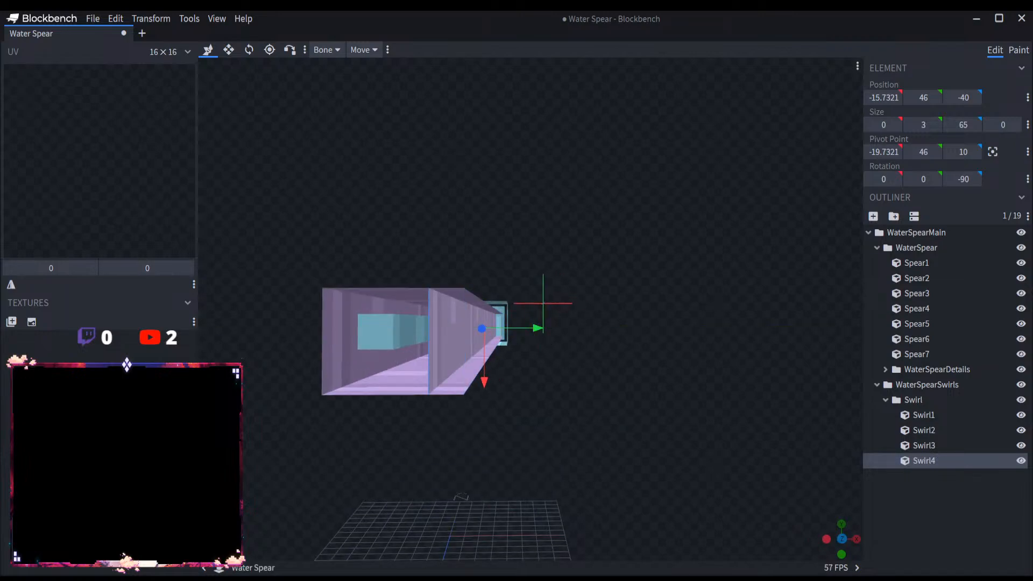
right_drag(572, 381, 661, 371)
scroll(656, 376, up, 4)
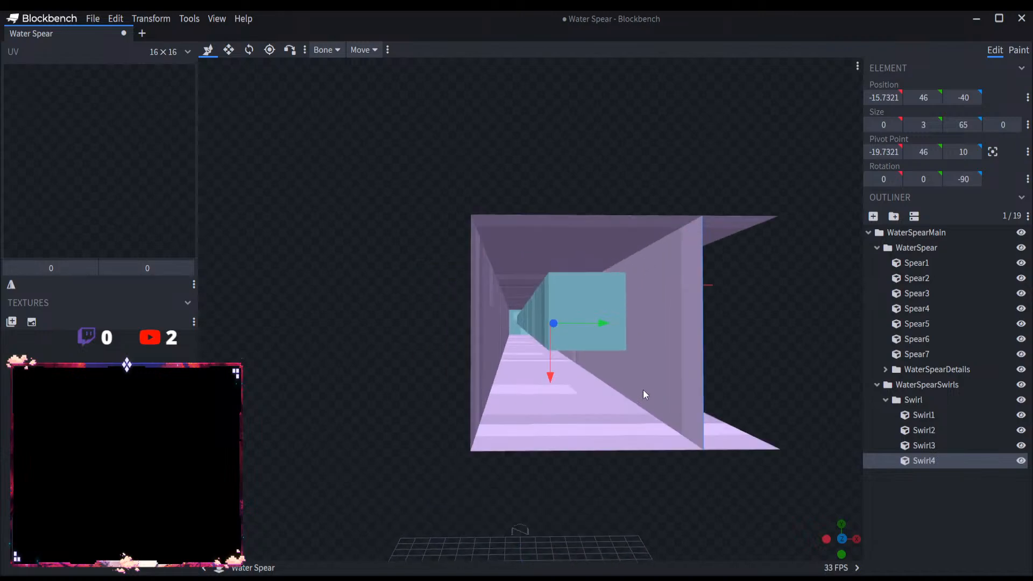
Step: Narrow the Swirl2 and Swirl1 strips to a width of 3 so they end at the Swirl4 wall
click(727, 431)
click(229, 50)
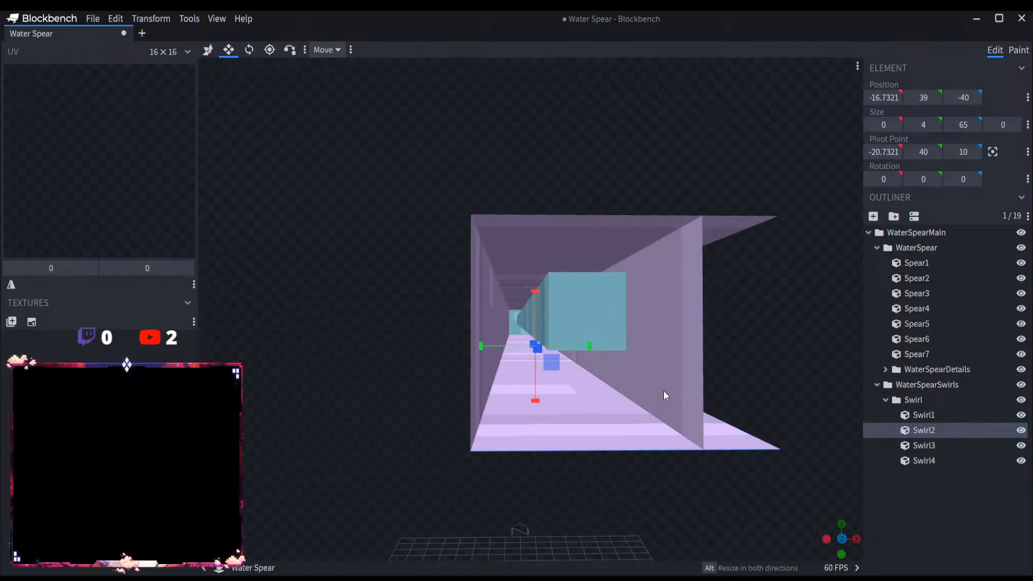
drag(593, 344, 578, 342)
click(670, 251)
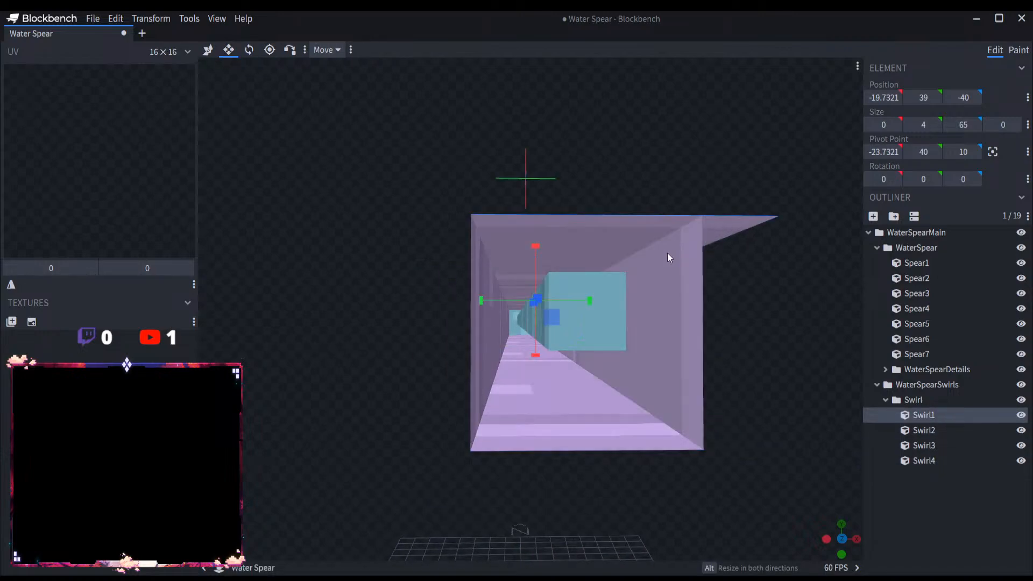
click(903, 495)
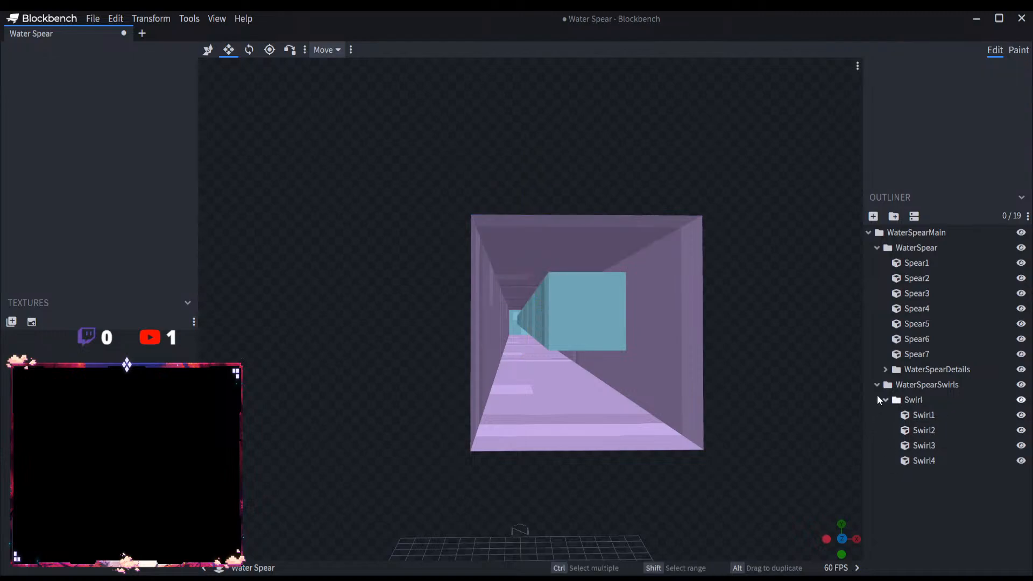
Step: Group the four strips Swirl1 to Swirl4 inside the Swirl group and name the new group SwirlG1
click(885, 400)
click(908, 399)
click(885, 400)
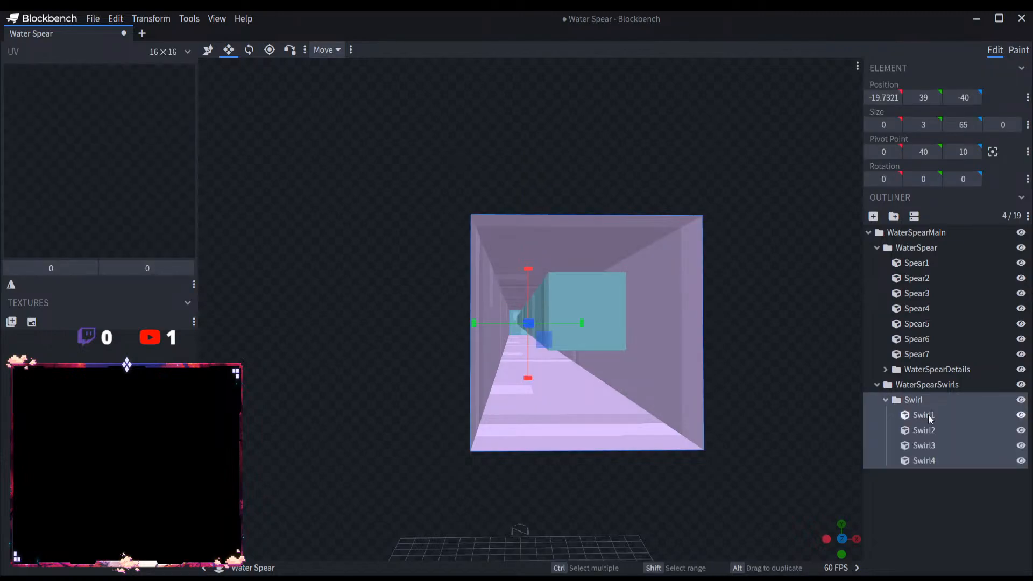
click(927, 414)
shift+click(937, 459)
click(904, 217)
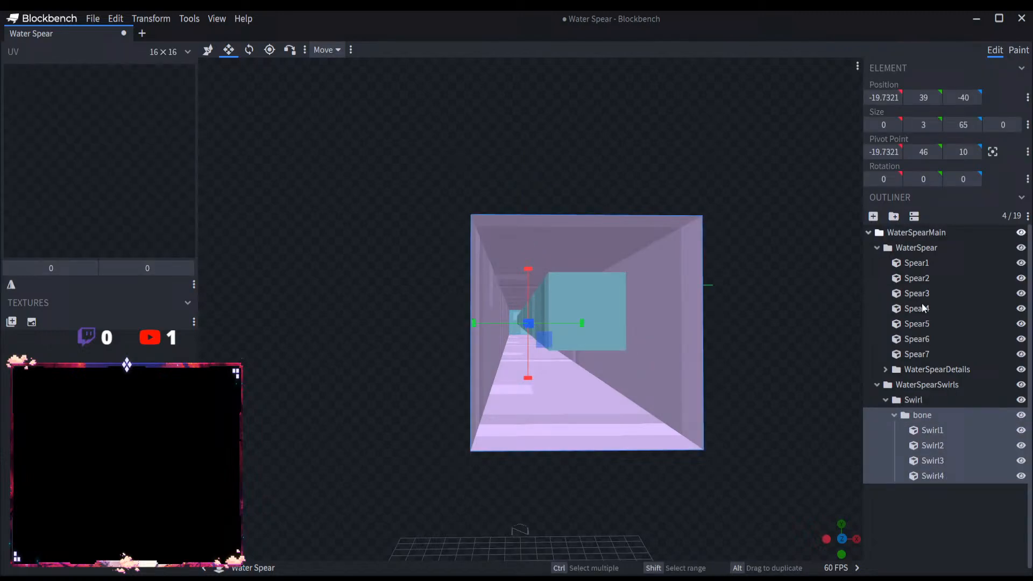
double_click(934, 415)
text(SwirlG1)
key(Return)
click(894, 415)
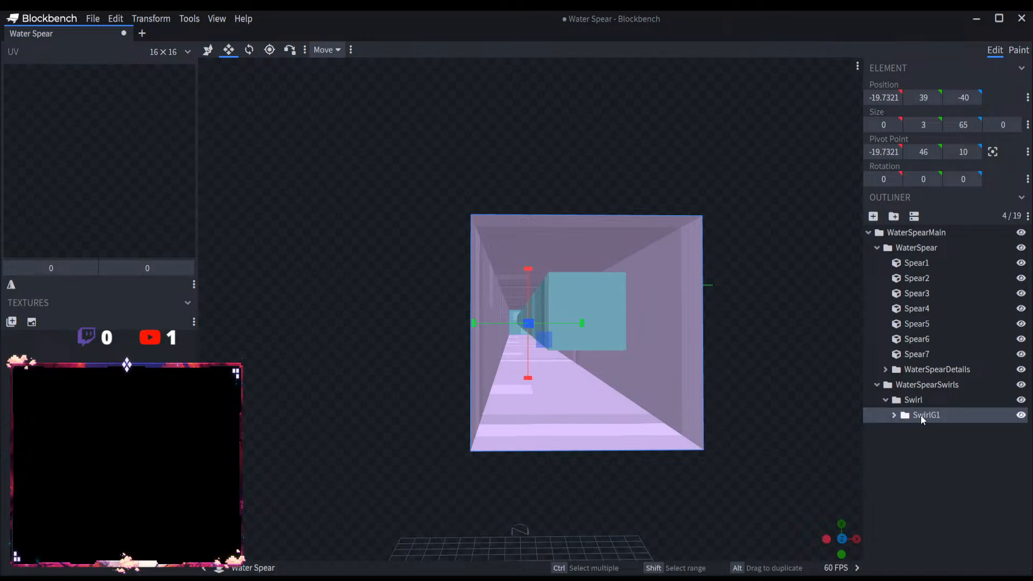
Step: Duplicate the SwirlG1 group and expand the copy to show its strips
key(ctrl+d)
click(901, 430)
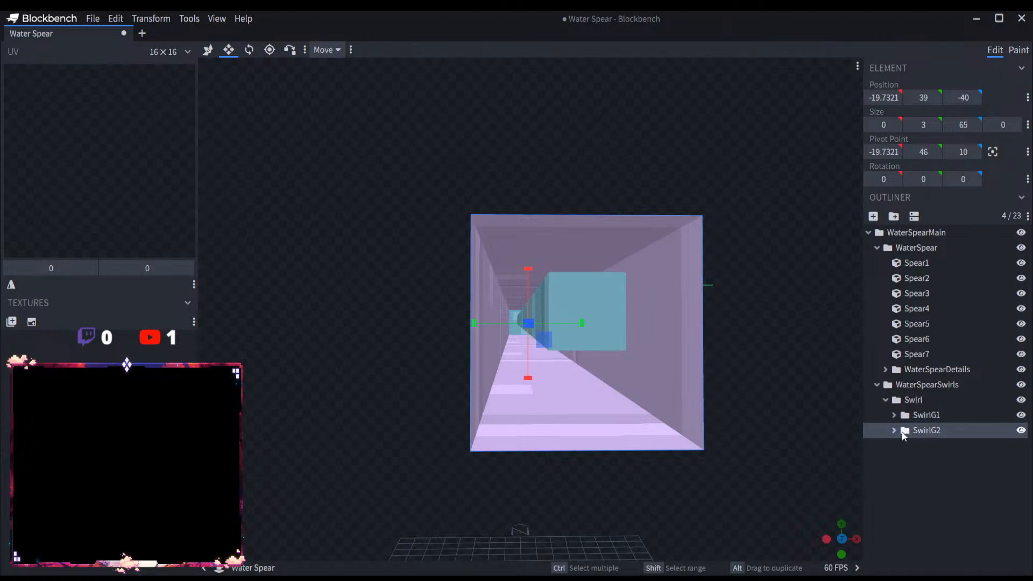
click(895, 431)
click(895, 431)
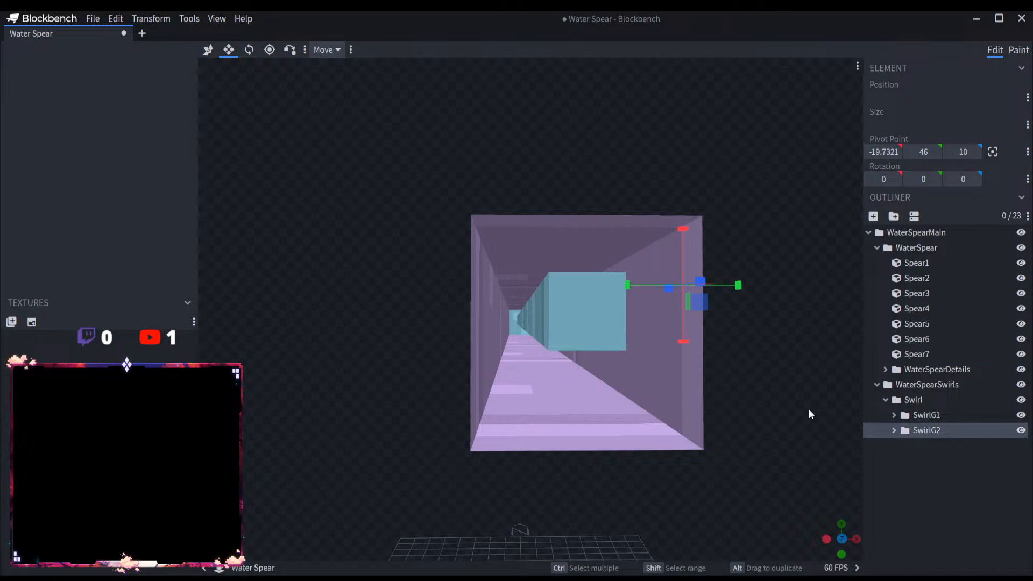
click(893, 430)
Step: Move SwirlG2's Swirl1 and Swirl2 strips one unit outward, to X positions -20.7321 and -15.7321
click(914, 445)
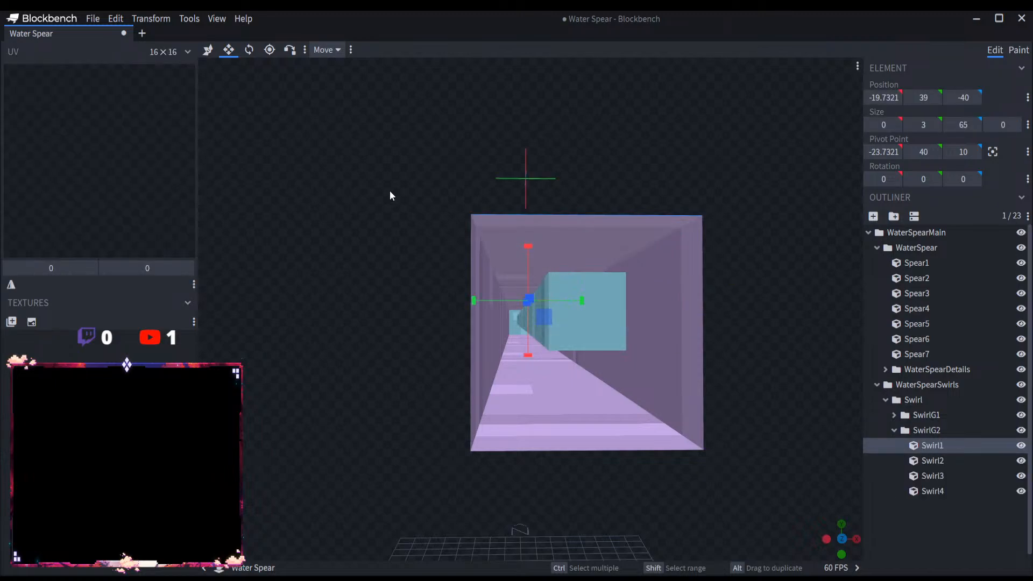
click(210, 50)
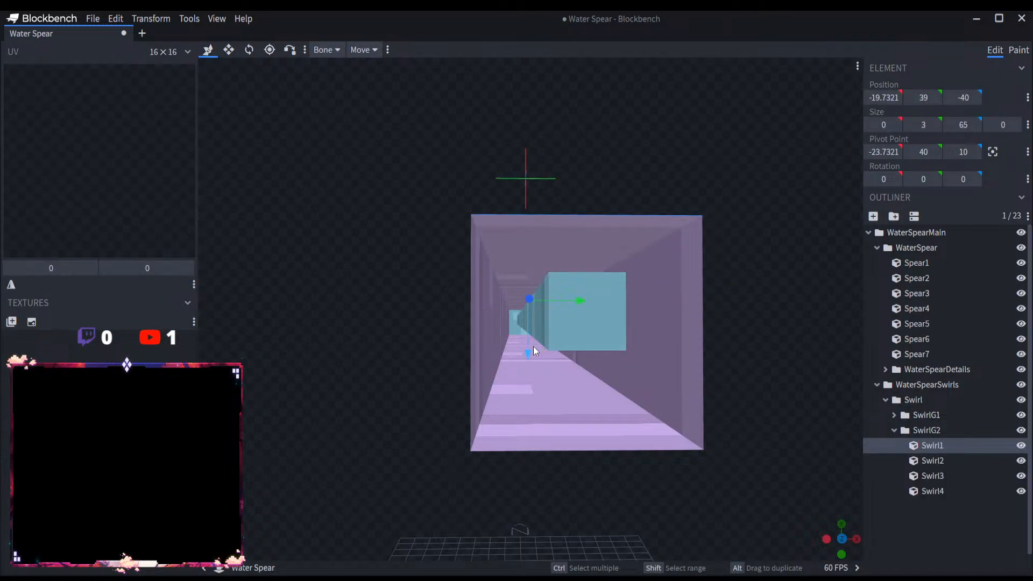
drag(534, 346, 535, 325)
drag(473, 367, 529, 401)
click(528, 400)
click(932, 521)
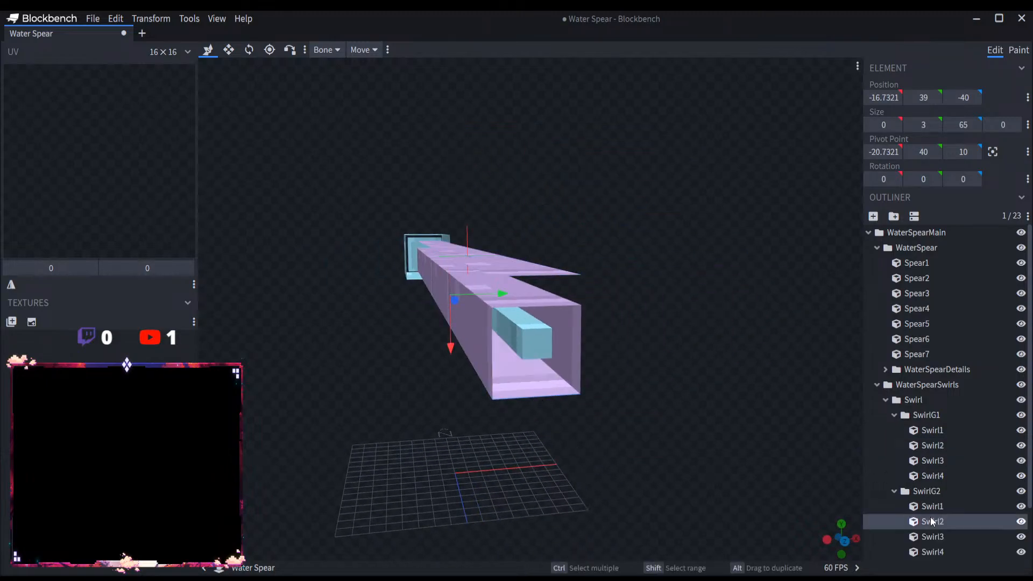
drag(455, 358, 449, 361)
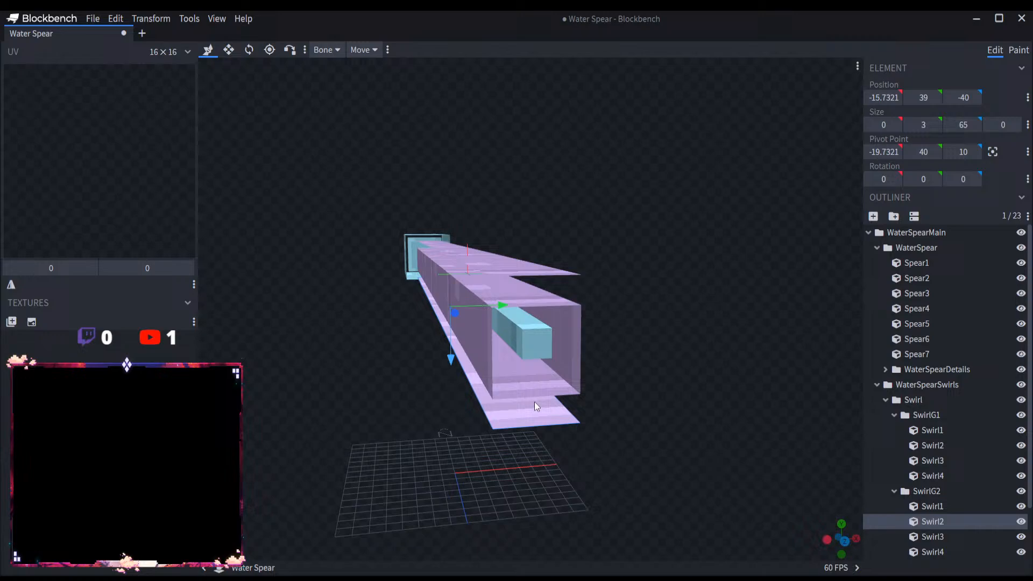
Step: Move SwirlG2's Swirl3 and Swirl4 walls one unit outward, to Y positions 42 and 47
click(932, 536)
drag(479, 278, 521, 282)
click(932, 552)
drag(692, 376, 627, 357)
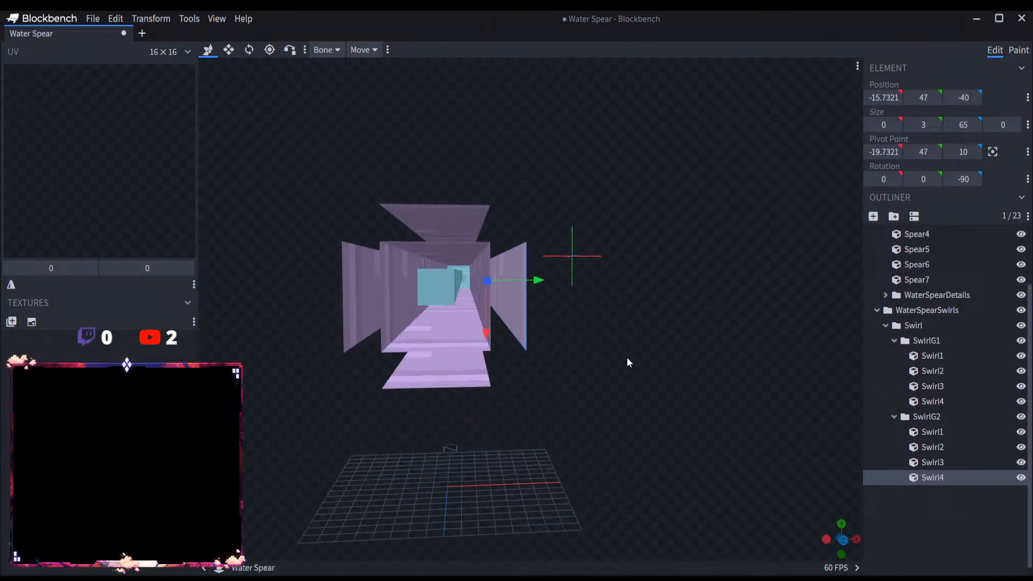
Step: Widen SwirlG2's Swirl4 and Swirl3 walls at both edges so they reach the level of the outer strips
click(230, 51)
drag(482, 225, 481, 221)
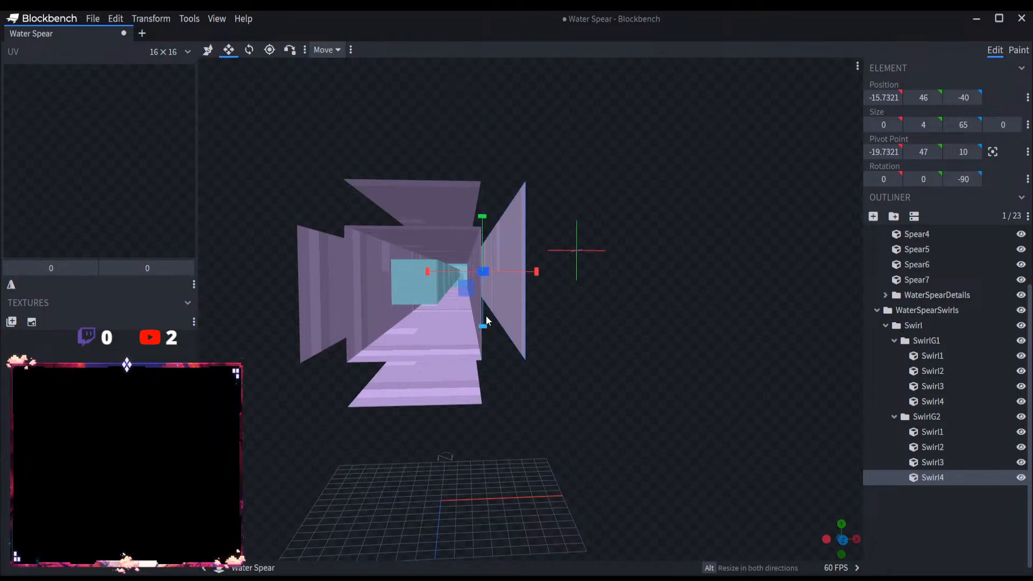
drag(483, 332, 465, 338)
click(350, 330)
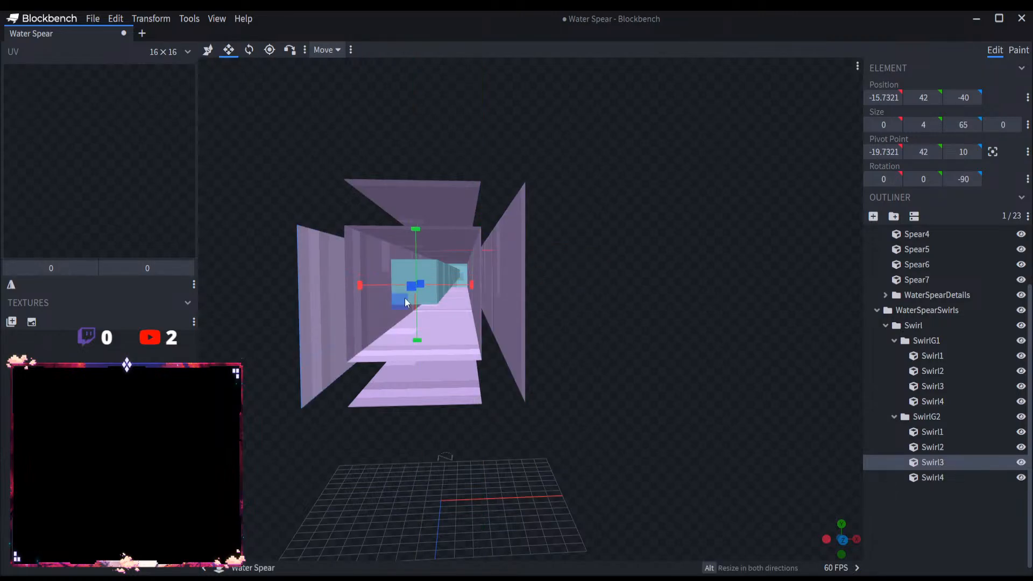
Step: Widen SwirlG2's Swirl1 and Swirl2 strips at both edges to a width of 5 from Y position 38, closing the outer tube
click(408, 231)
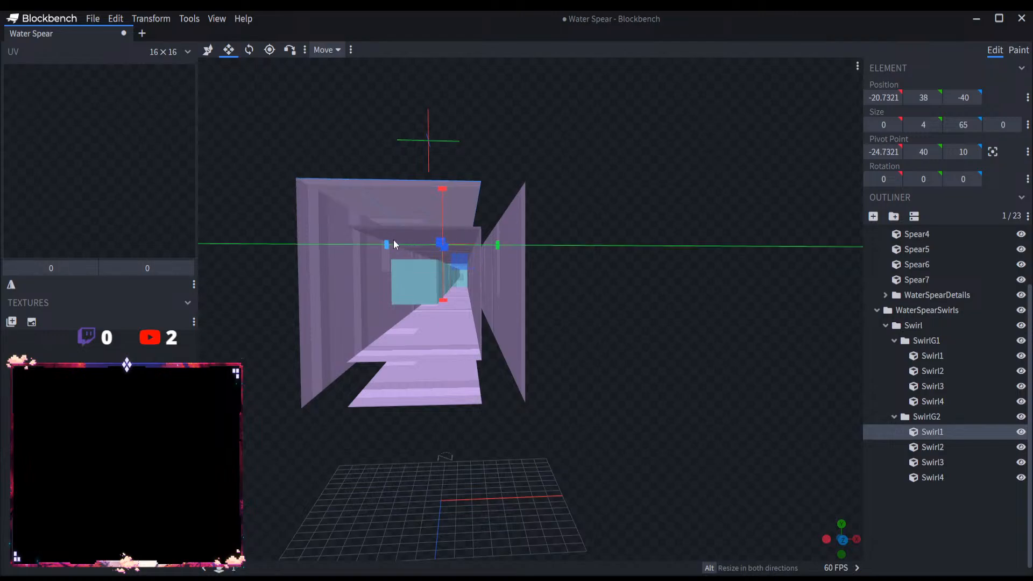
drag(482, 244, 499, 247)
click(421, 380)
drag(411, 315, 394, 316)
drag(500, 314, 513, 311)
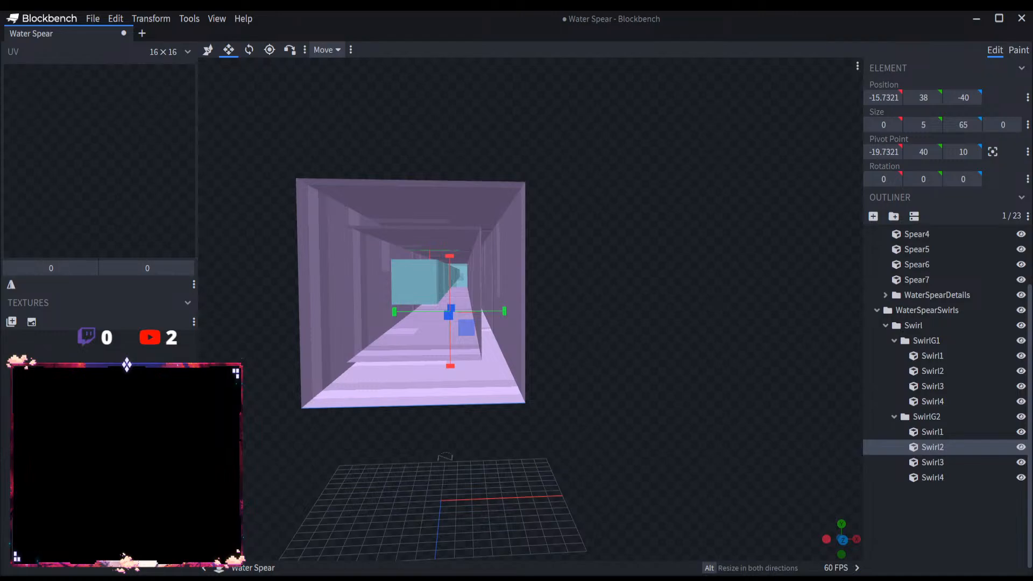
Step: Collapse all swirl and spear groups under WaterSpearMain and clear the selection
drag(553, 402, 755, 447)
scroll(563, 437, down, 8)
click(894, 416)
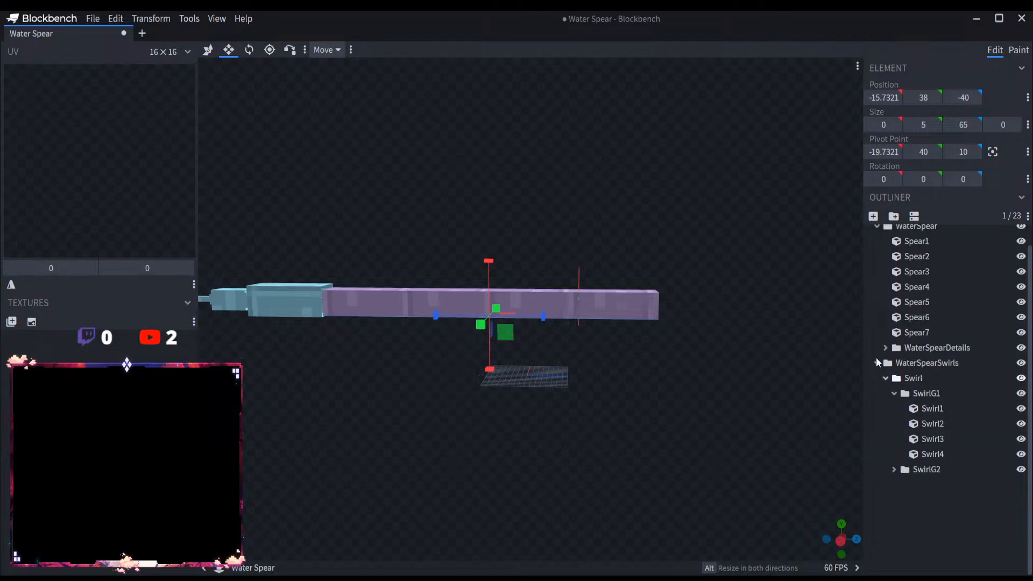
click(894, 395)
click(885, 400)
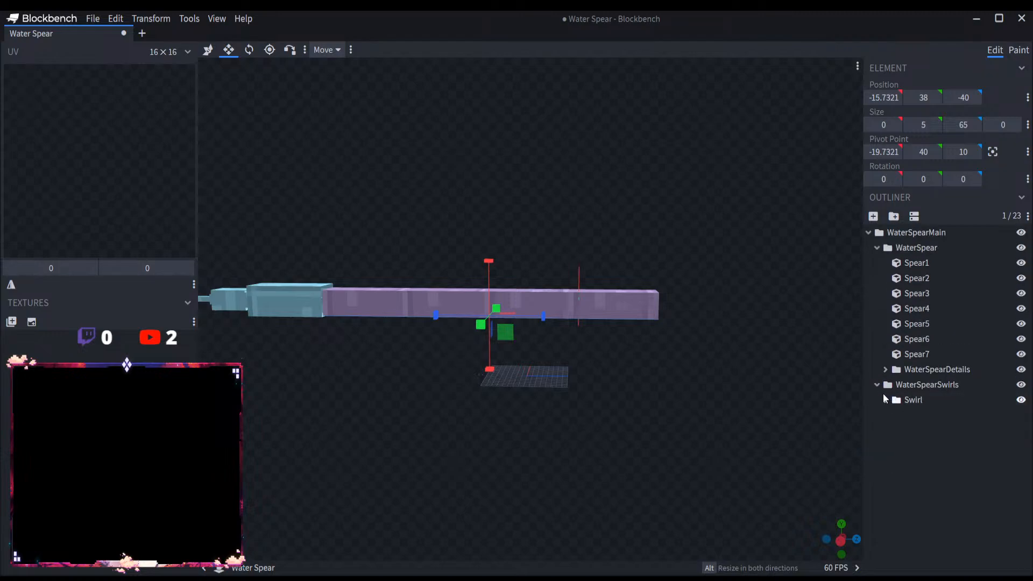
click(877, 384)
click(873, 253)
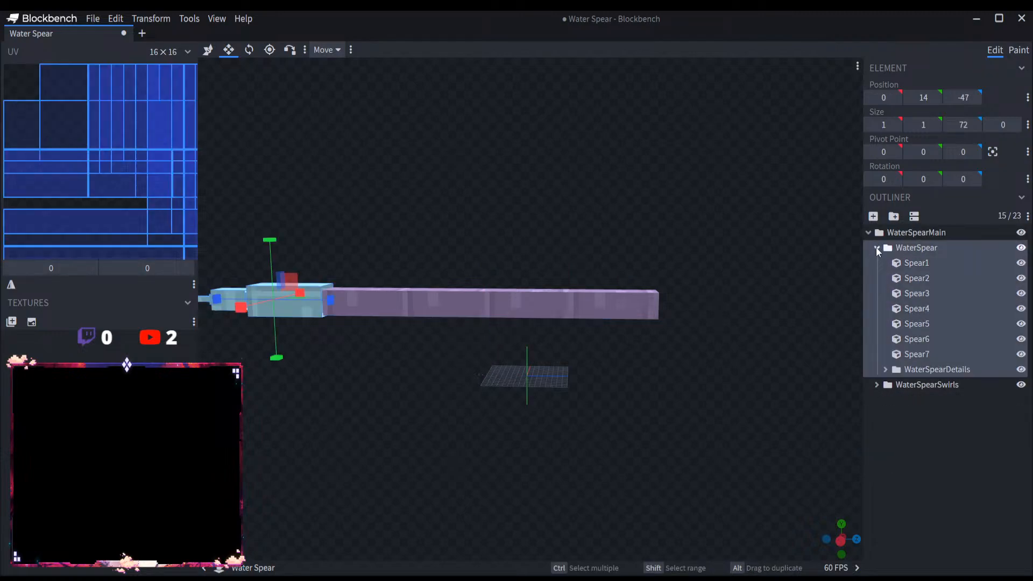
click(876, 247)
click(868, 232)
click(908, 294)
drag(462, 430, 579, 439)
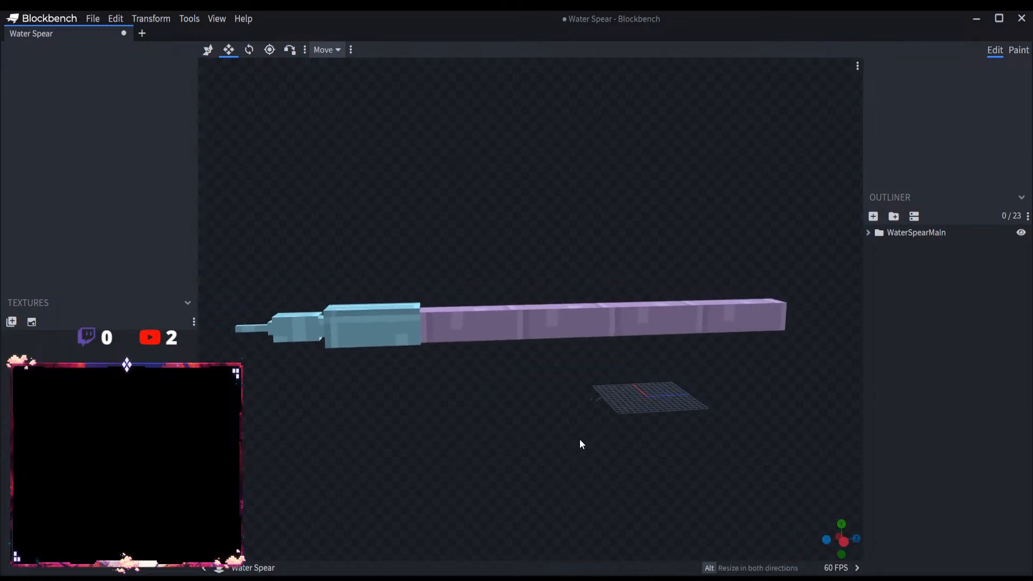
Step: Save the Water Spear project and check the finished spear from its side and tip
click(94, 18)
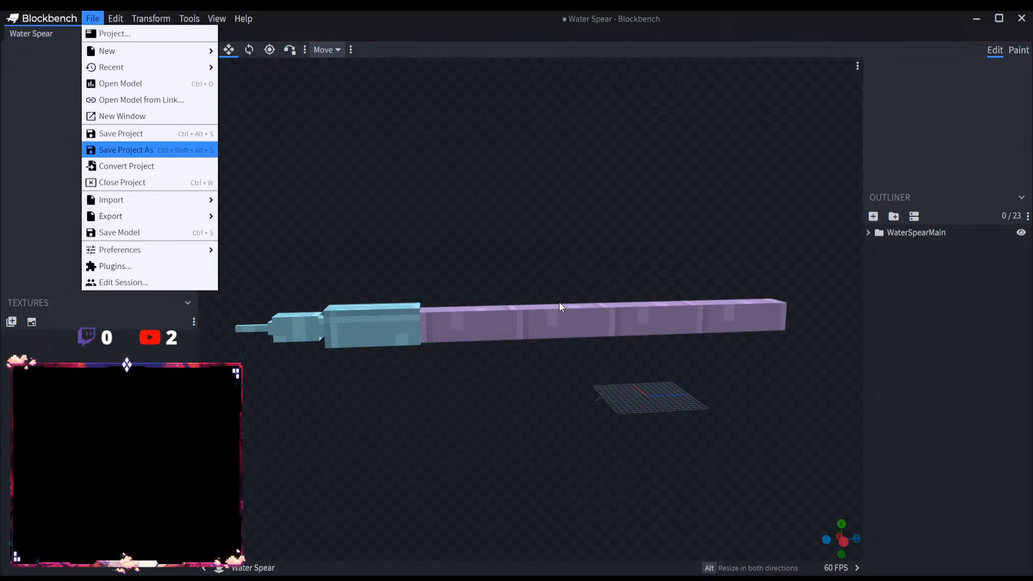
key(ctrl+s)
drag(596, 395, 576, 420)
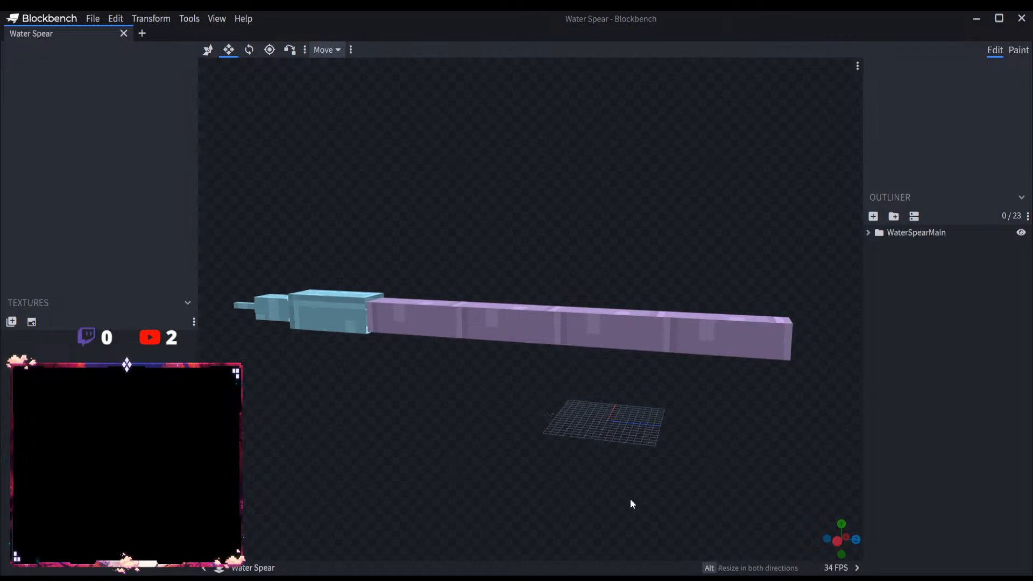
drag(630, 501, 562, 474)
scroll(609, 456, up, 5)
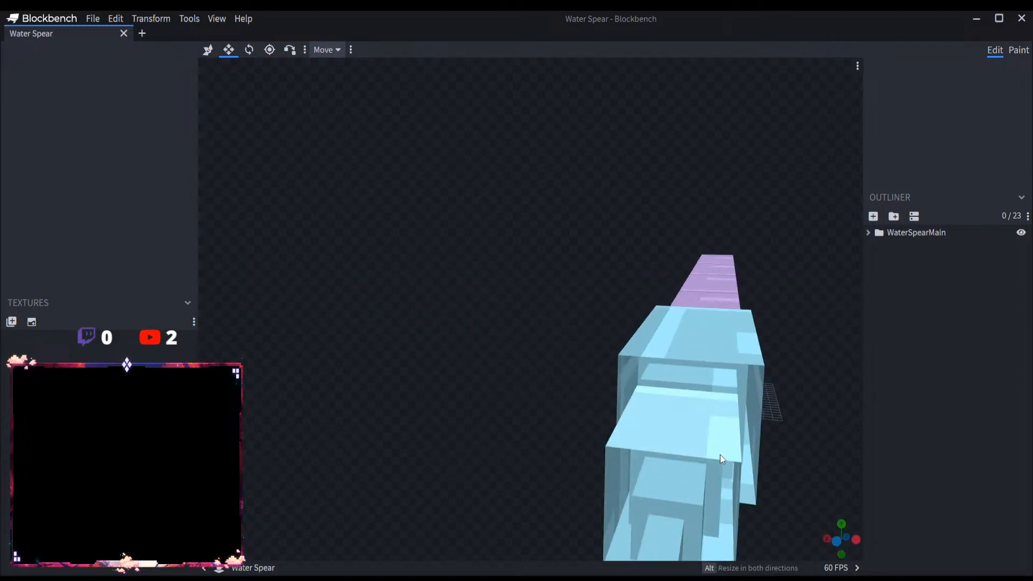
right_drag(830, 425, 795, 383)
drag(803, 400, 693, 414)
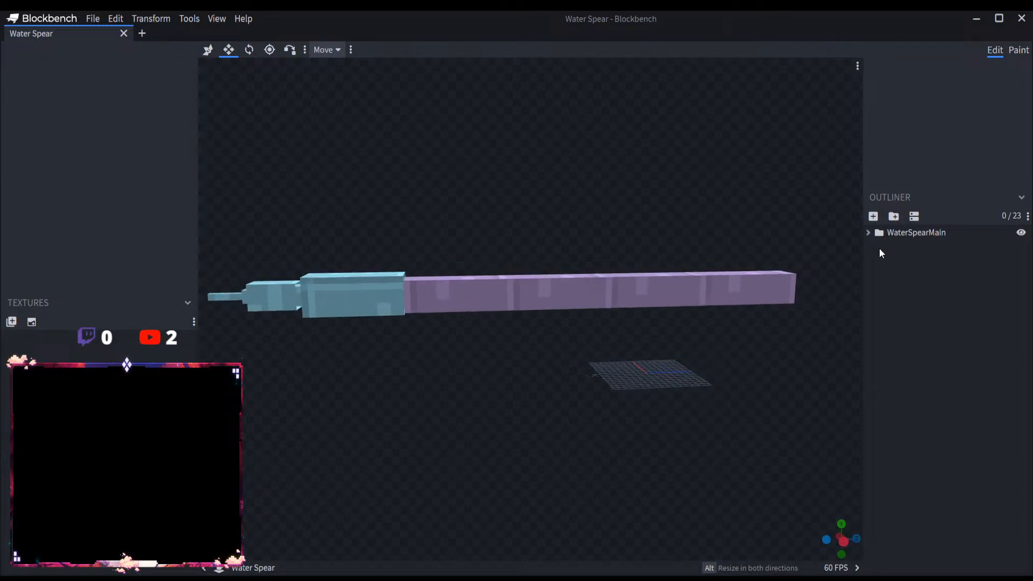
Step: Examine the spear with the WaterSpearDetails and WaterSpearSwirls groups hidden and shown in turn
click(867, 232)
click(1021, 264)
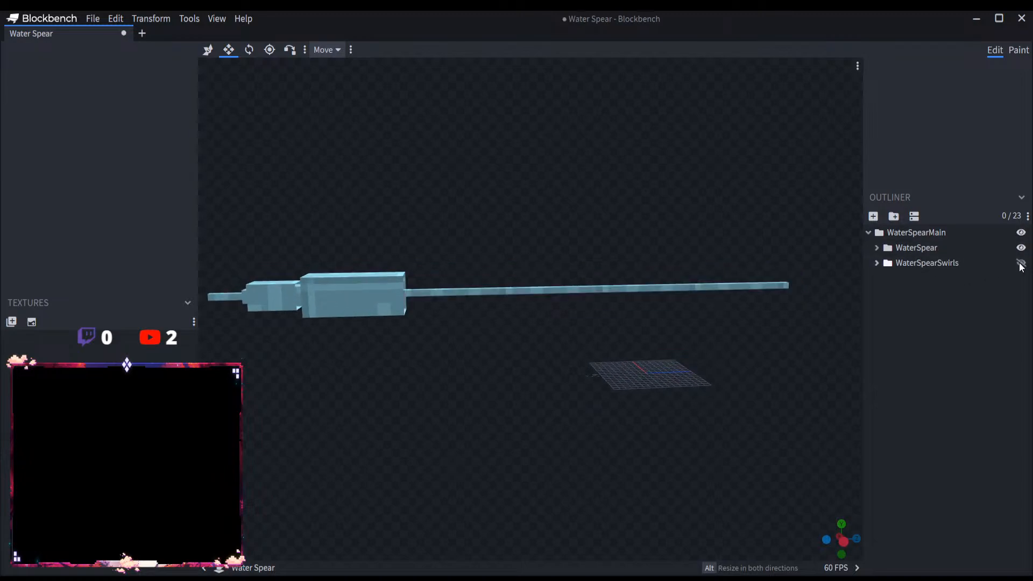
click(1021, 263)
click(876, 248)
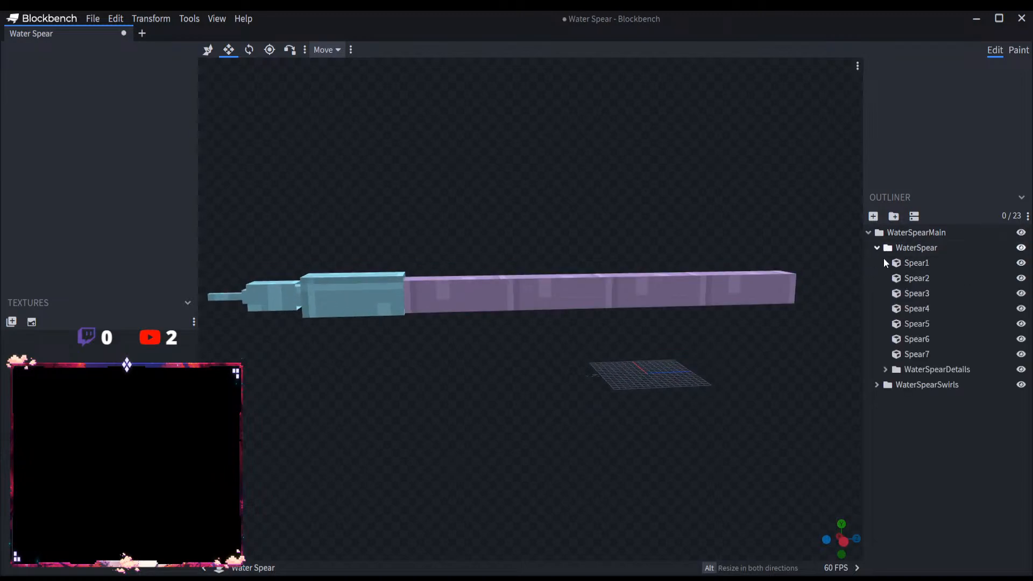
click(1021, 369)
click(1021, 384)
right_drag(608, 400, 649, 403)
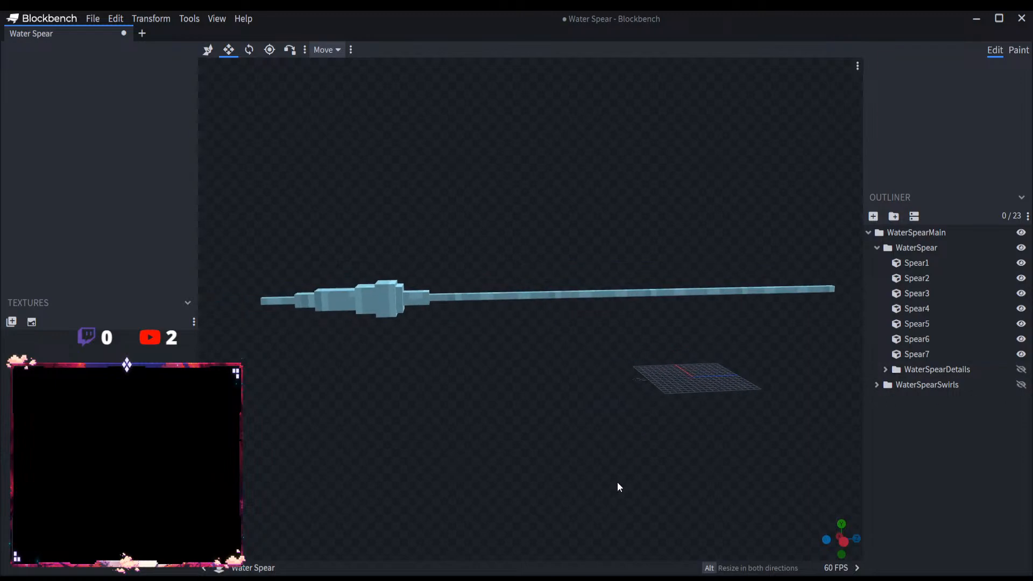
click(1020, 369)
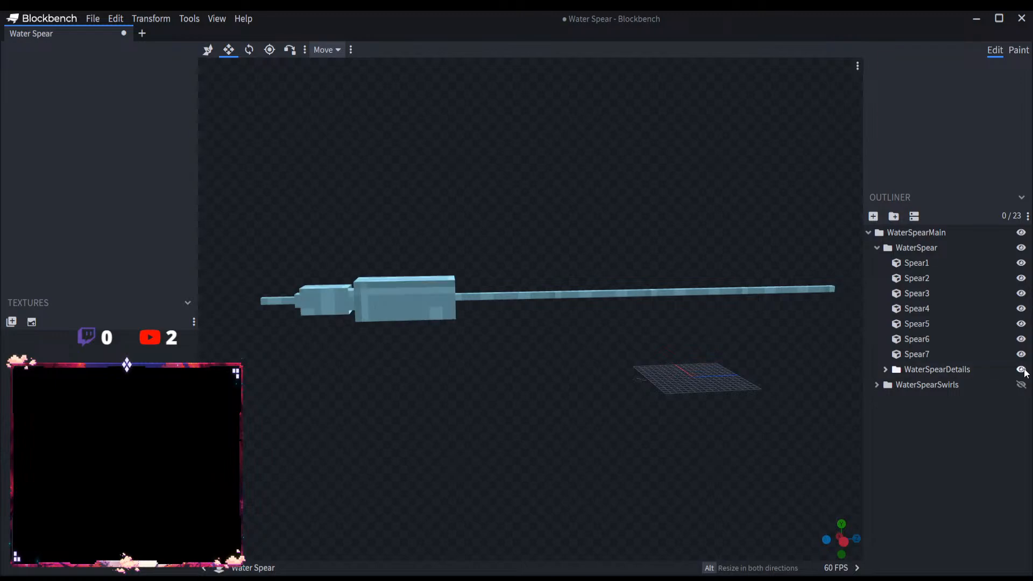
click(1020, 384)
Step: Review the whole spear from both ends and save the Water Spear project again with WaterSpearMain collapsed
drag(716, 411, 540, 414)
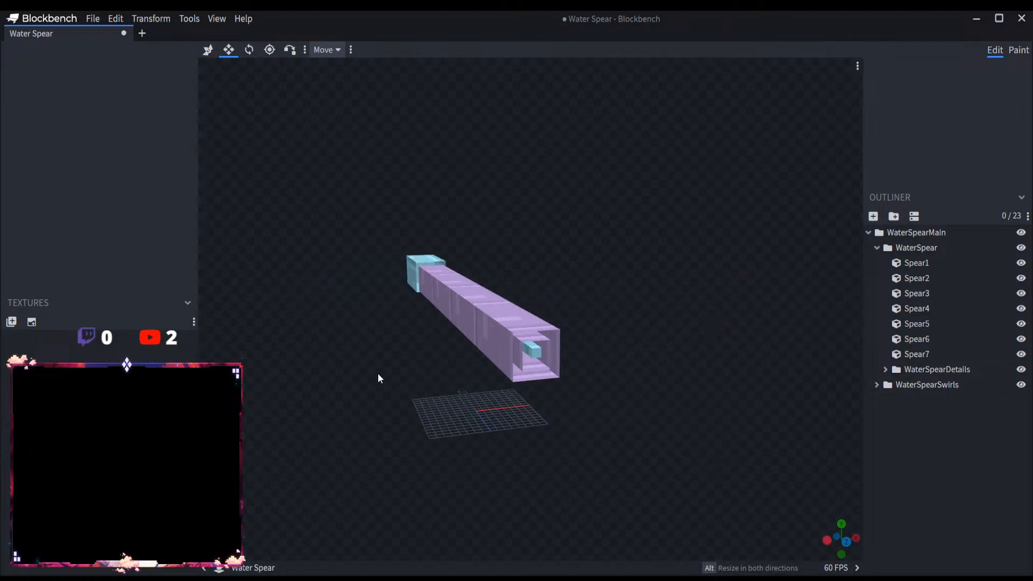
drag(377, 373, 507, 389)
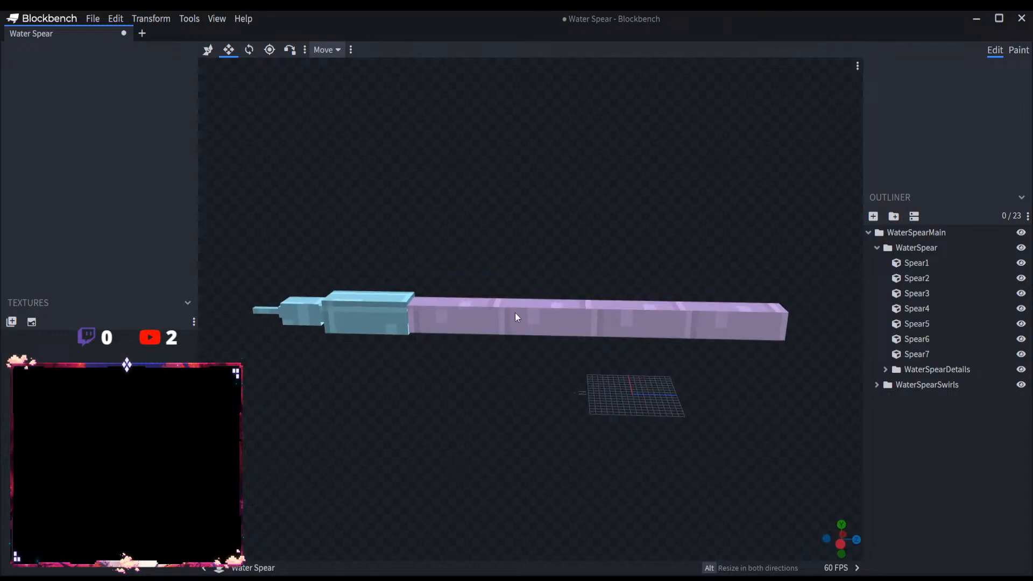
drag(384, 395, 506, 395)
scroll(538, 385, down, 4)
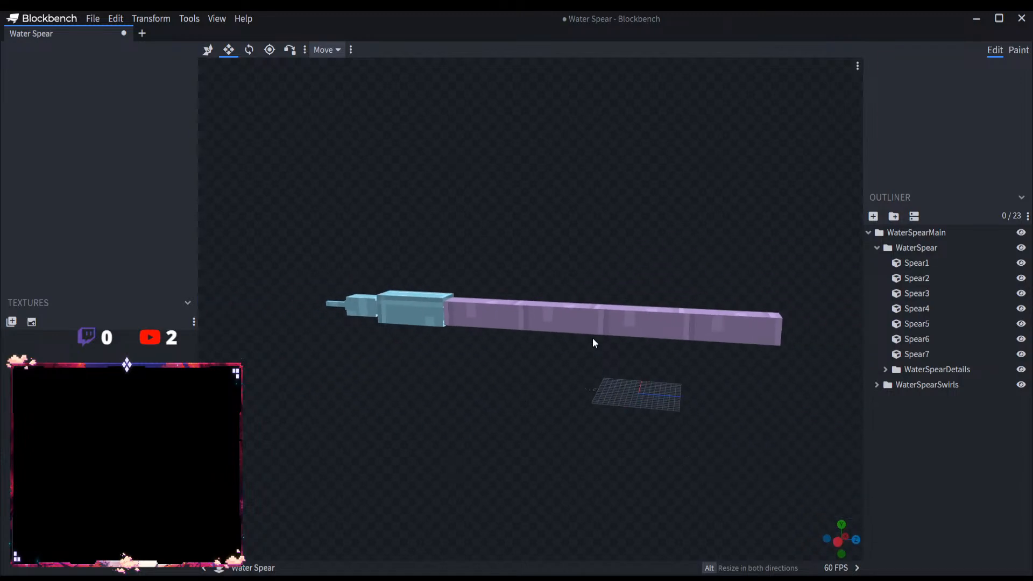
drag(656, 388, 595, 537)
drag(597, 491, 607, 413)
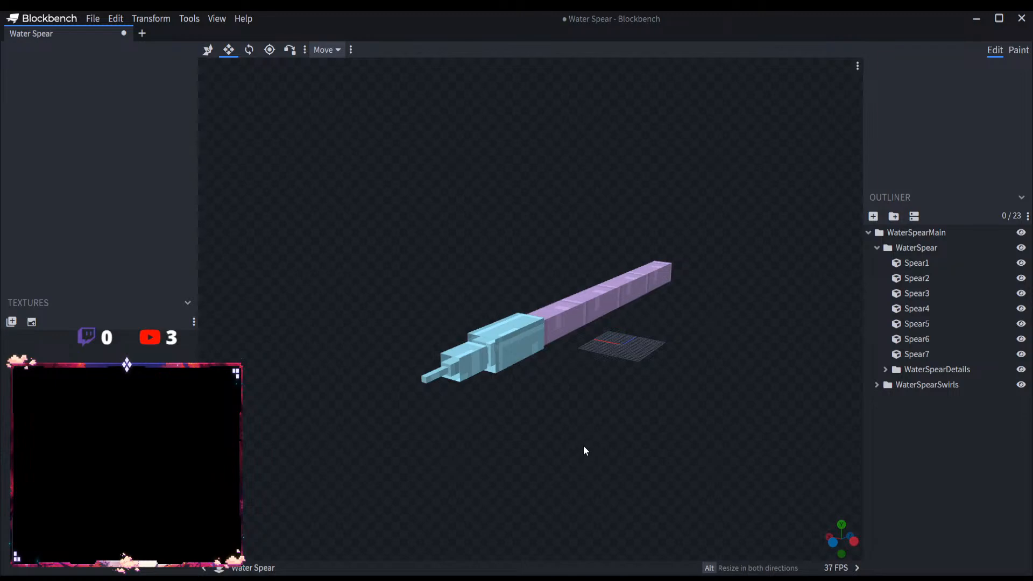
scroll(583, 446, up, 3)
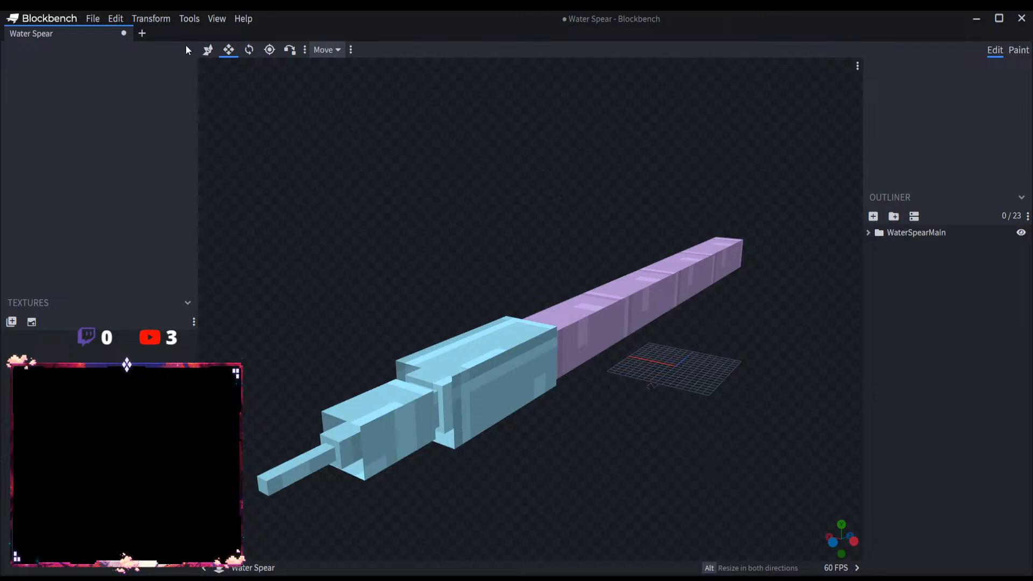
click(93, 18)
click(106, 132)
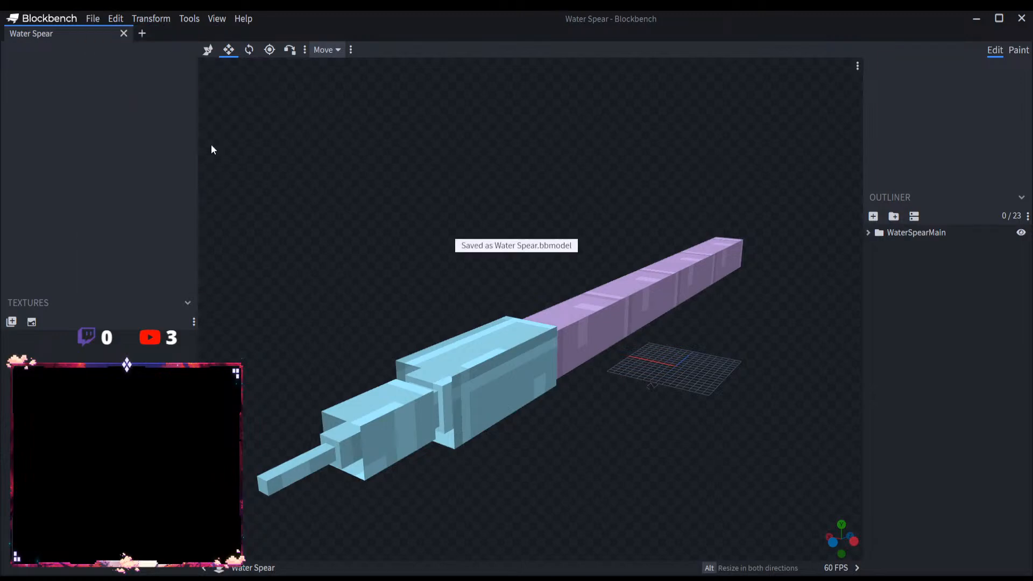
Step: Open a new tab and close the saved Water Spear project
drag(614, 195, 539, 202)
scroll(539, 202, down, 4)
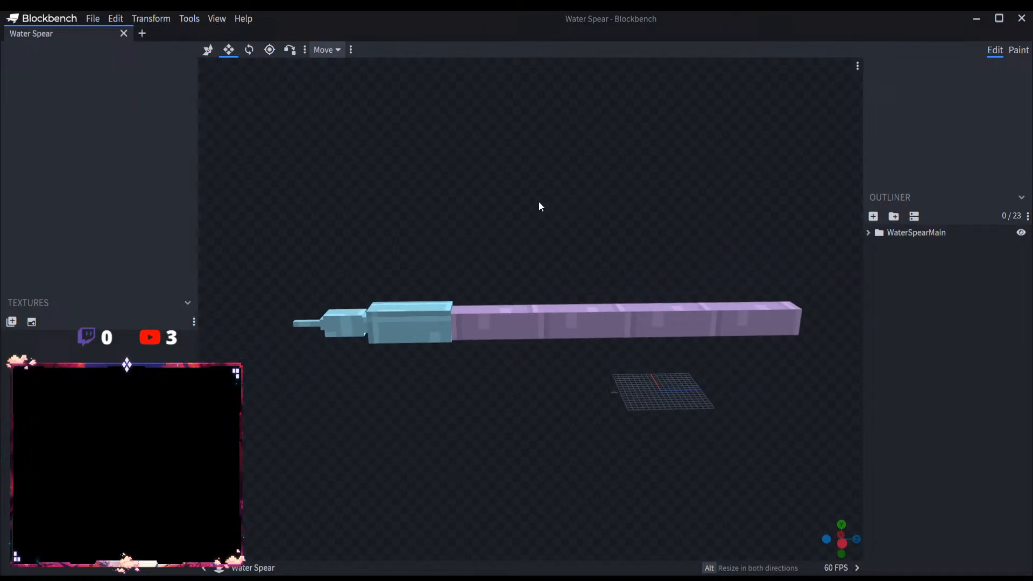
click(142, 34)
click(123, 33)
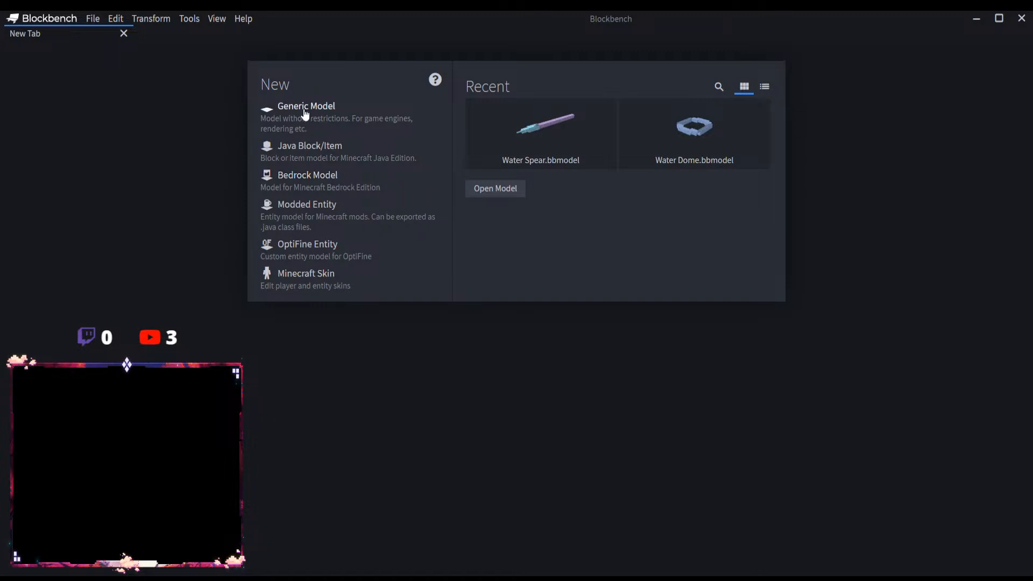
Step: Create a new Modded Entity project with the file name Water Dragon
click(318, 206)
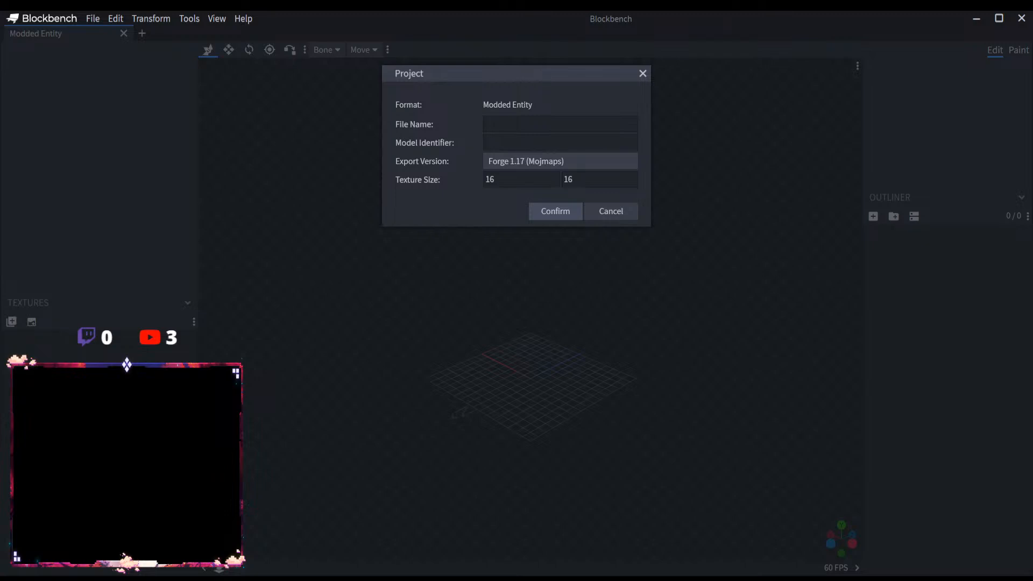
click(533, 125)
text(Water Dragon)
click(573, 212)
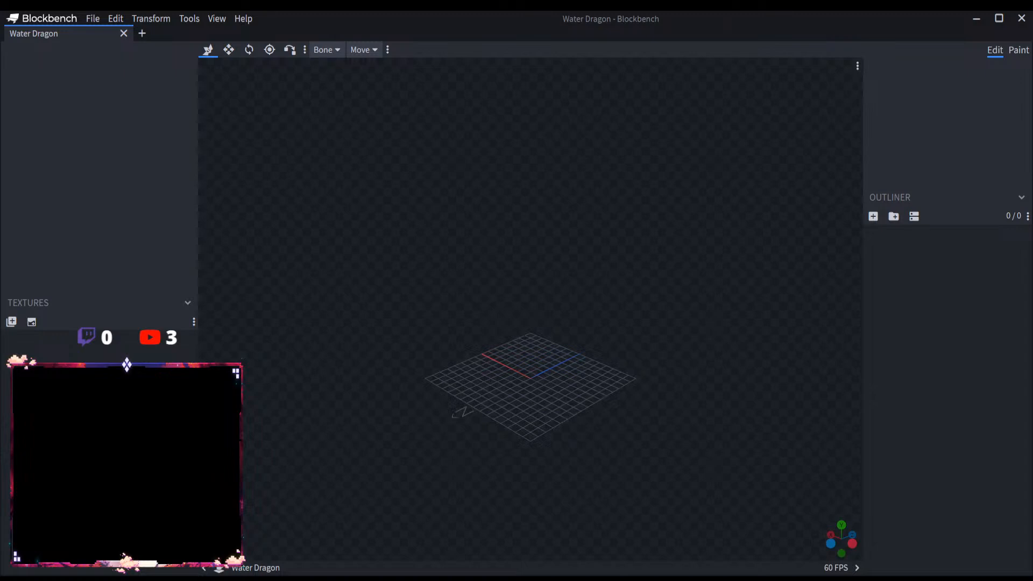
Step: Open the Uo Uo no Mi Seiryu Full Model and bring the dragon's head into view
click(93, 18)
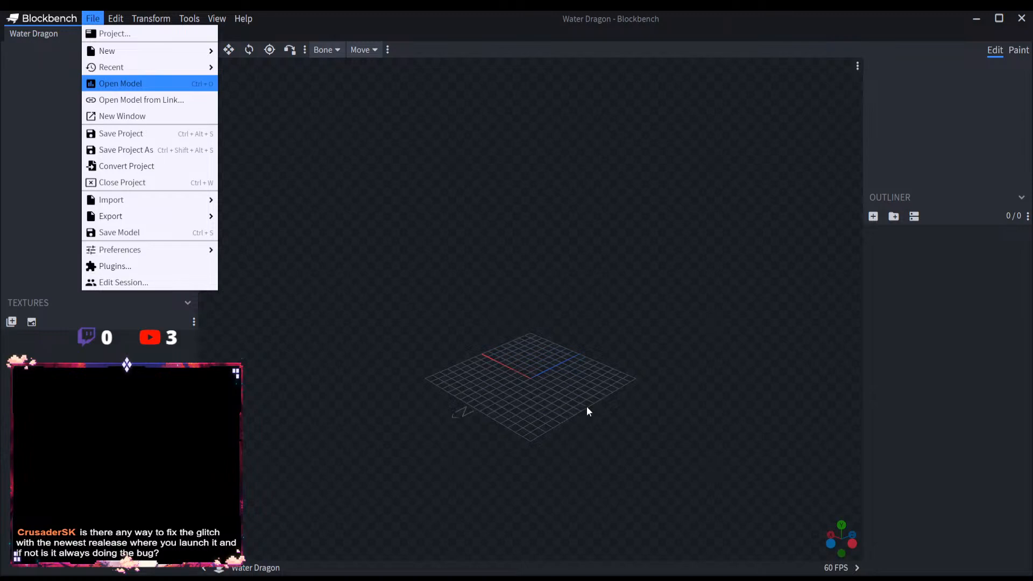
scroll(535, 324, down, 12)
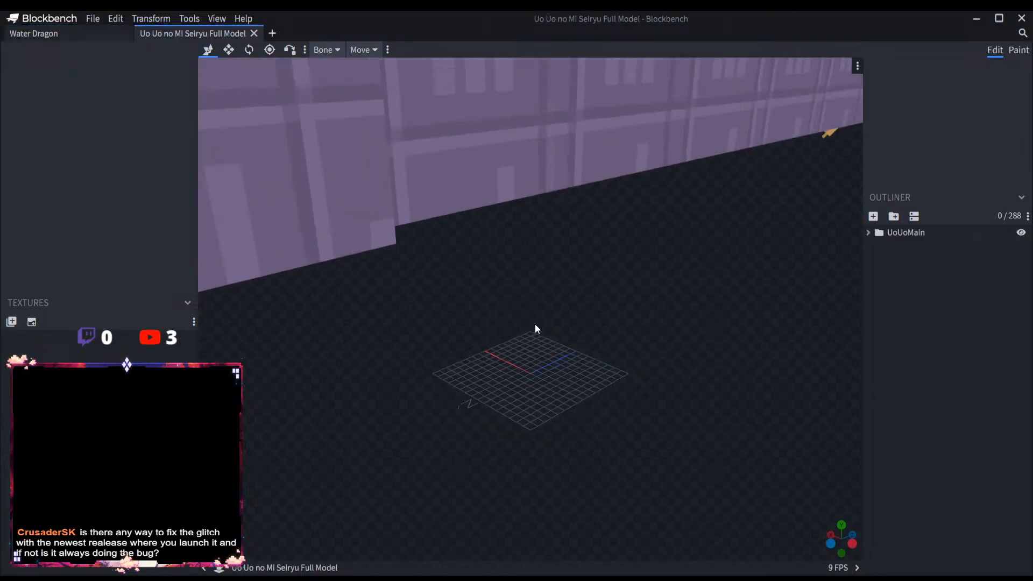
right_drag(534, 327, 914, 156)
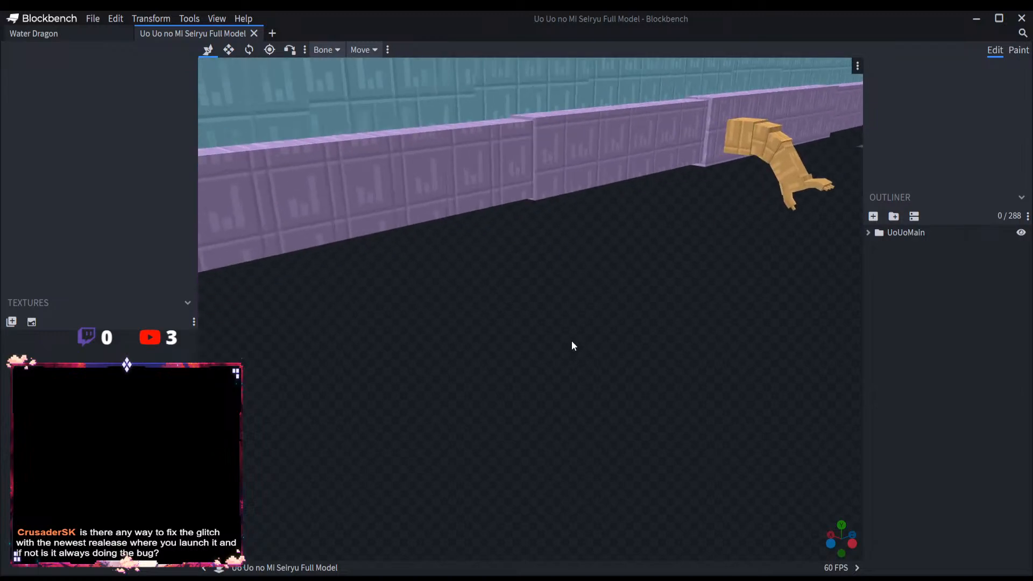
scroll(609, 338, down, 8)
right_drag(572, 341, 680, 321)
scroll(609, 337, up, 4)
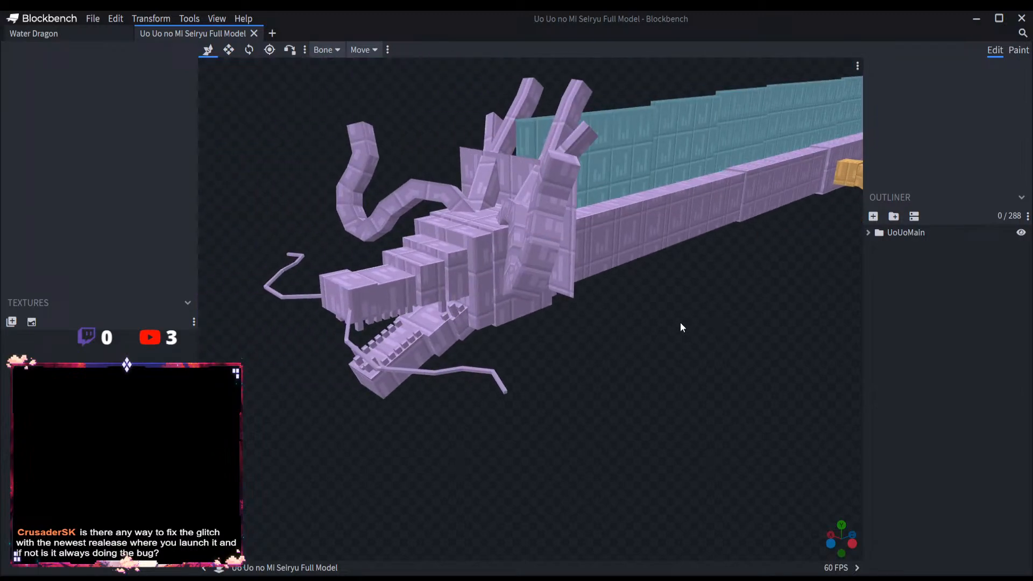
Step: Copy the UoUoHead group from the Seiryu model into the Water Dragon project
click(868, 232)
click(918, 279)
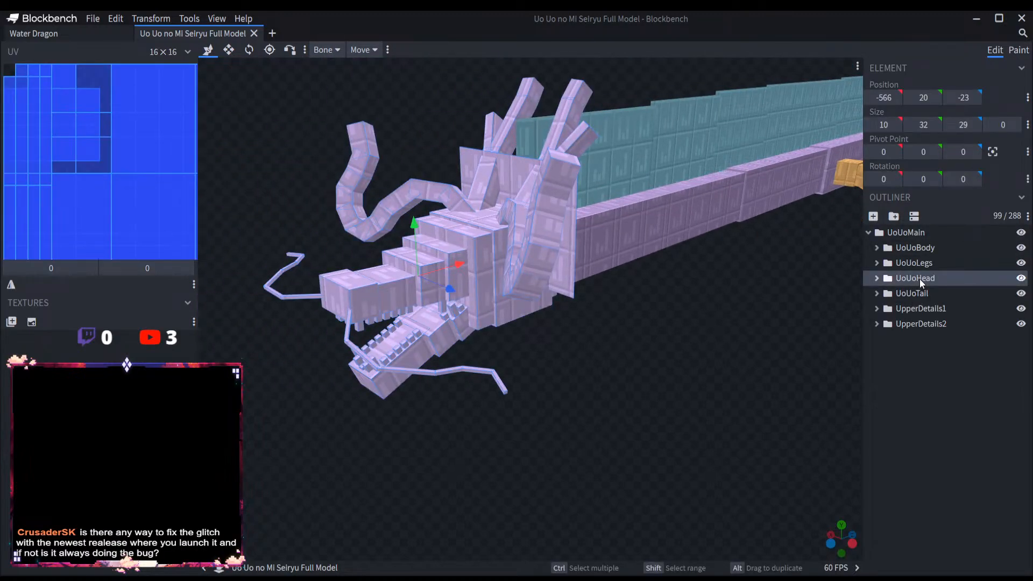
click(877, 263)
click(877, 263)
click(33, 33)
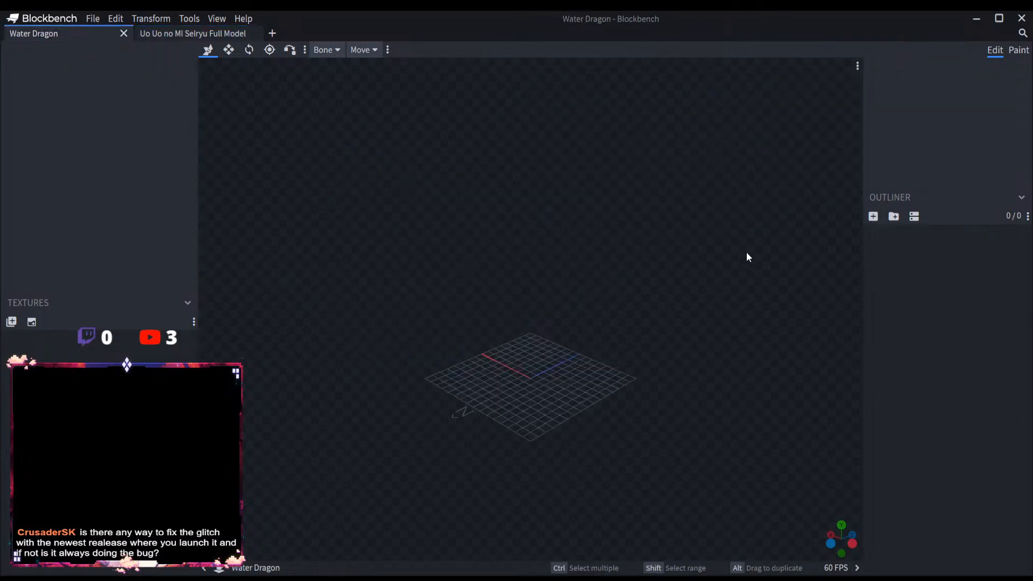
key(ctrl+v)
Step: Copy the UoUoBody group from the Seiryu model into the Water Dragon project at the same level as UoUoHead
click(193, 34)
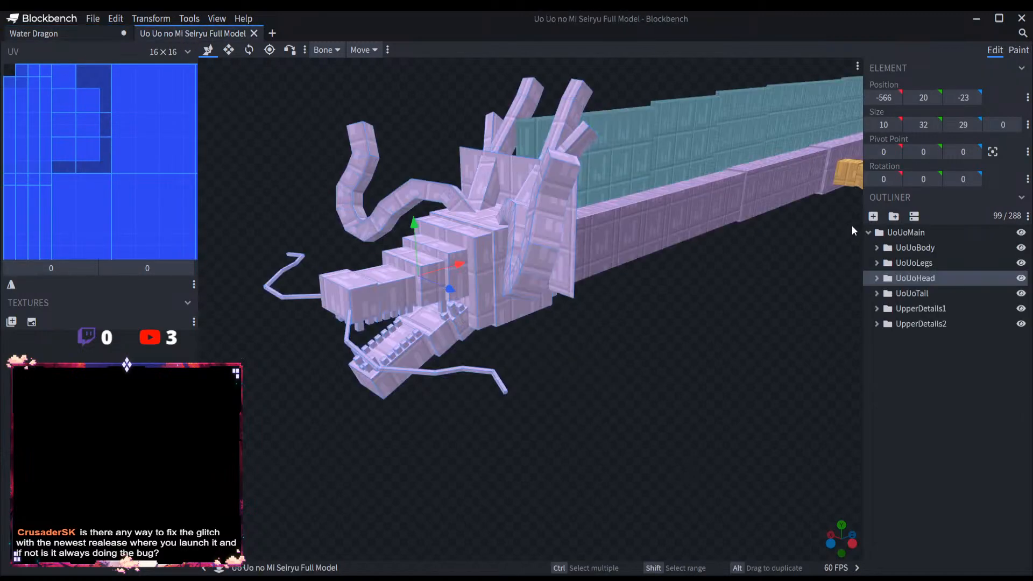
click(915, 247)
click(33, 33)
key(ctrl+v)
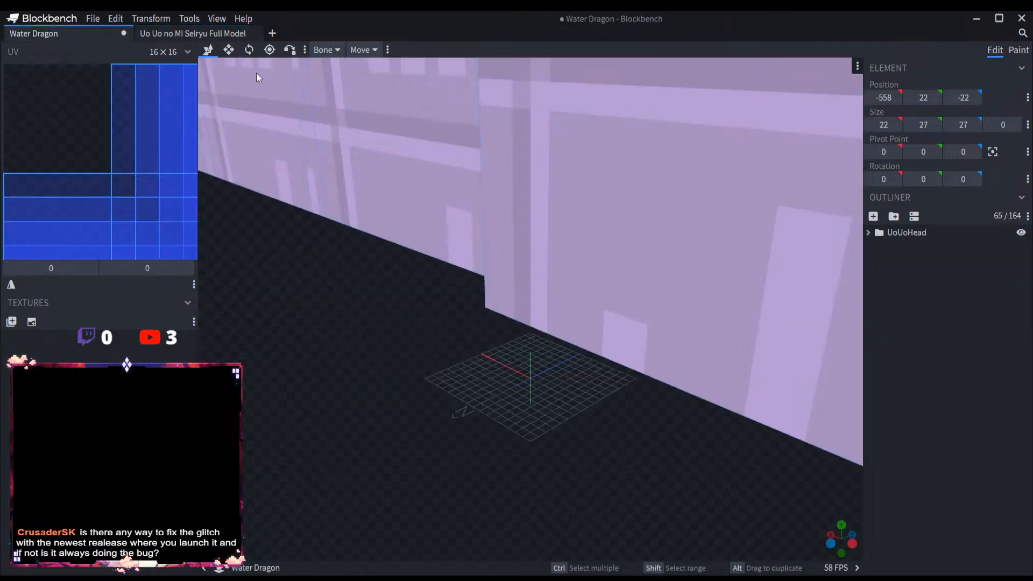
scroll(505, 288, down, 15)
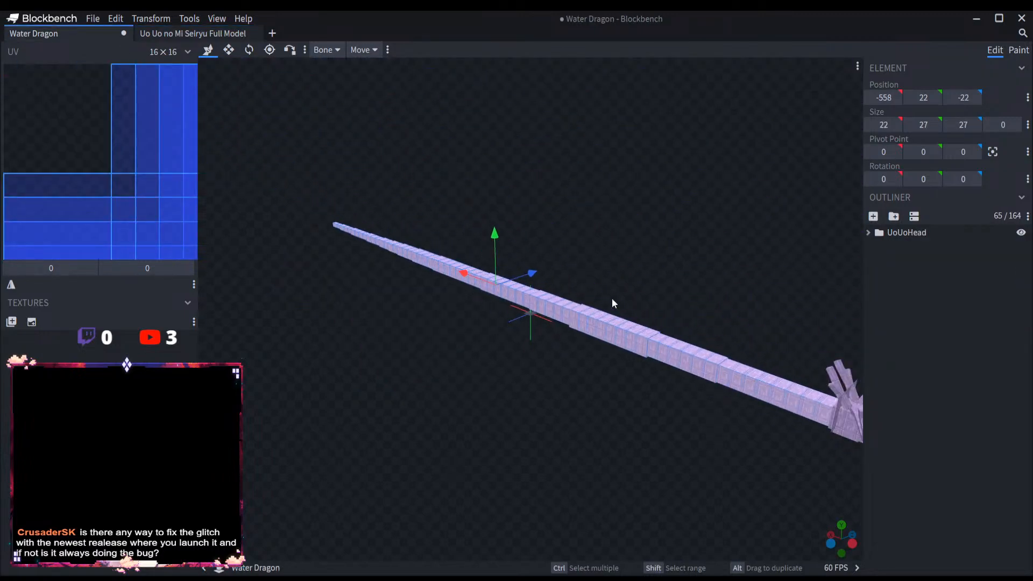
click(904, 232)
click(929, 339)
key(ctrl+v)
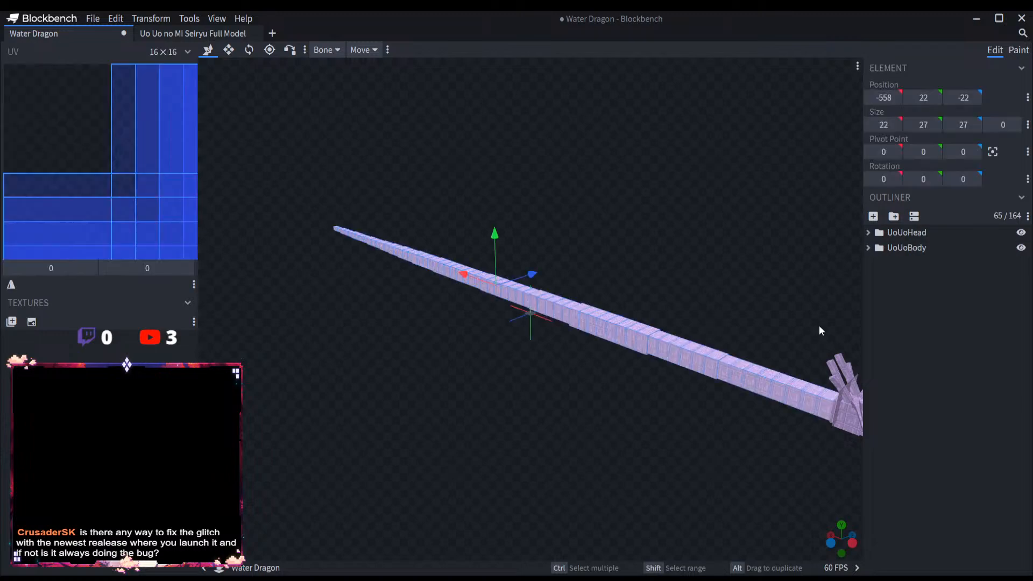
right_drag(788, 275, 669, 269)
click(914, 231)
ctrl+click(912, 244)
click(893, 217)
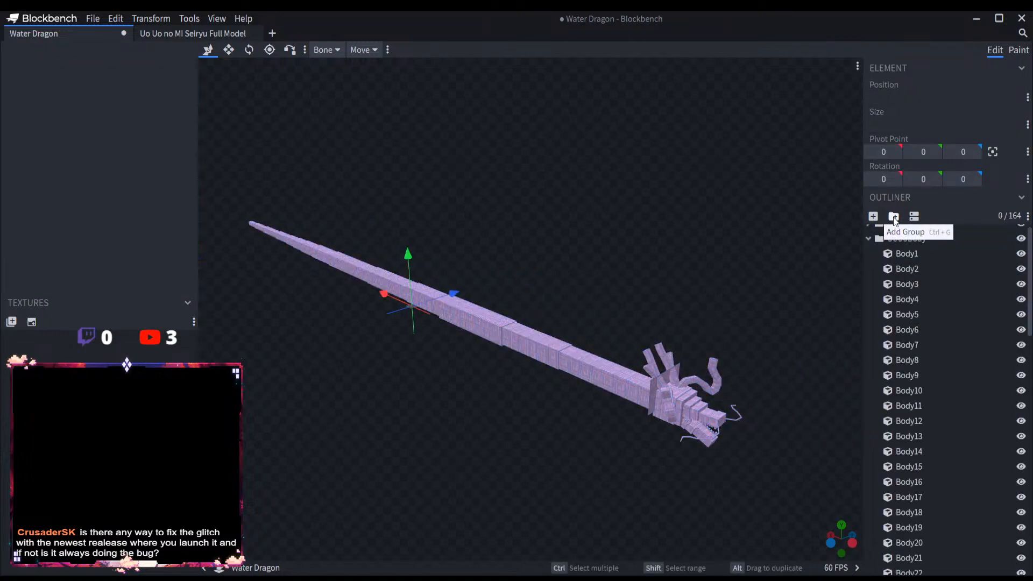
click(893, 217)
key(ctrl+z)
key(ctrl+z)
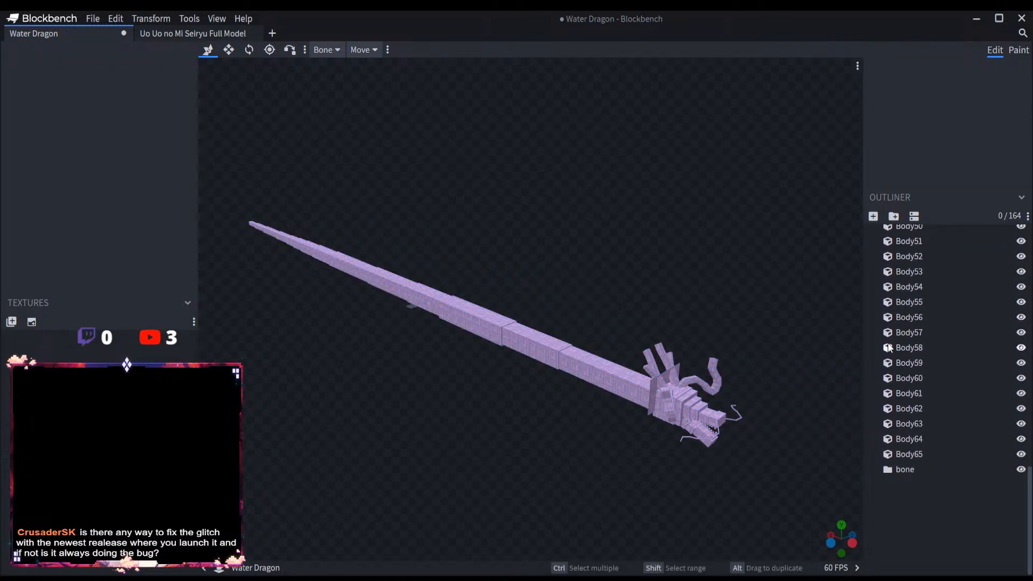
click(896, 234)
ctrl+click(900, 244)
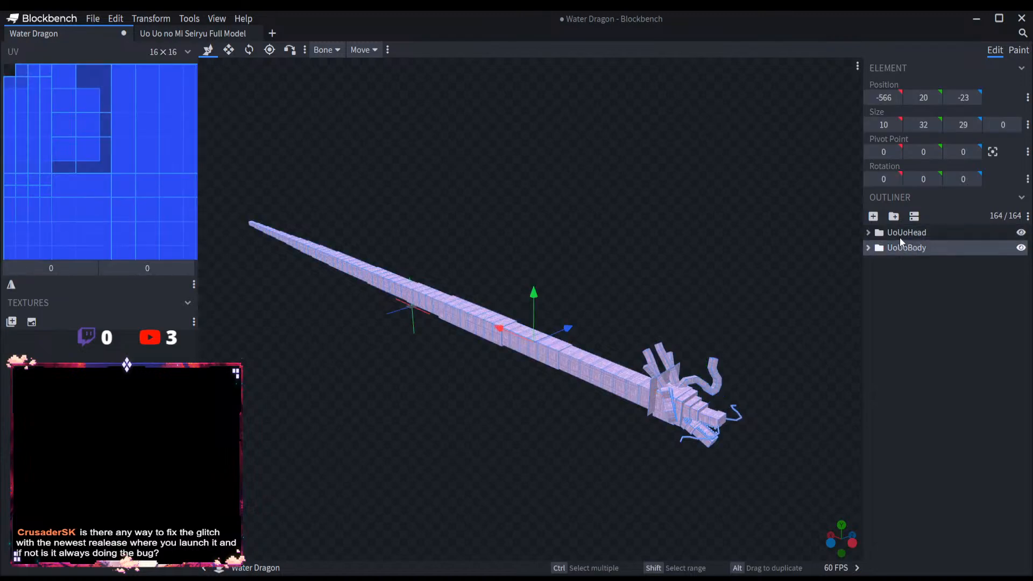
Step: Add a top-level group named WaterDragonMain and nest the UoUoHead and UoUoBody groups inside it
click(913, 300)
click(893, 216)
click(907, 245)
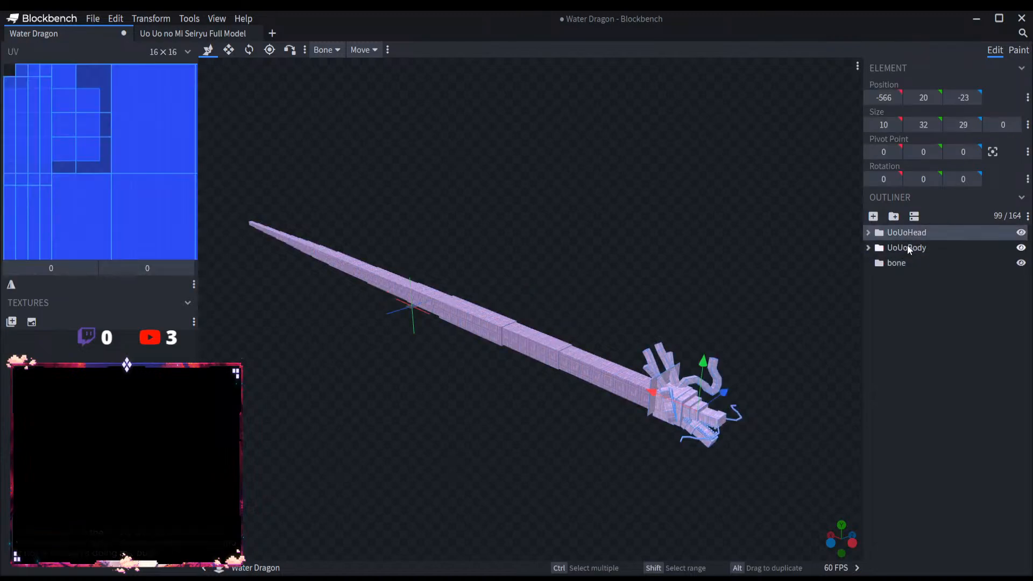
mouse_move(907, 232)
mouse_down()
mouse_move(909, 267)
mouse_move(911, 246)
mouse_up()
double_click(908, 233)
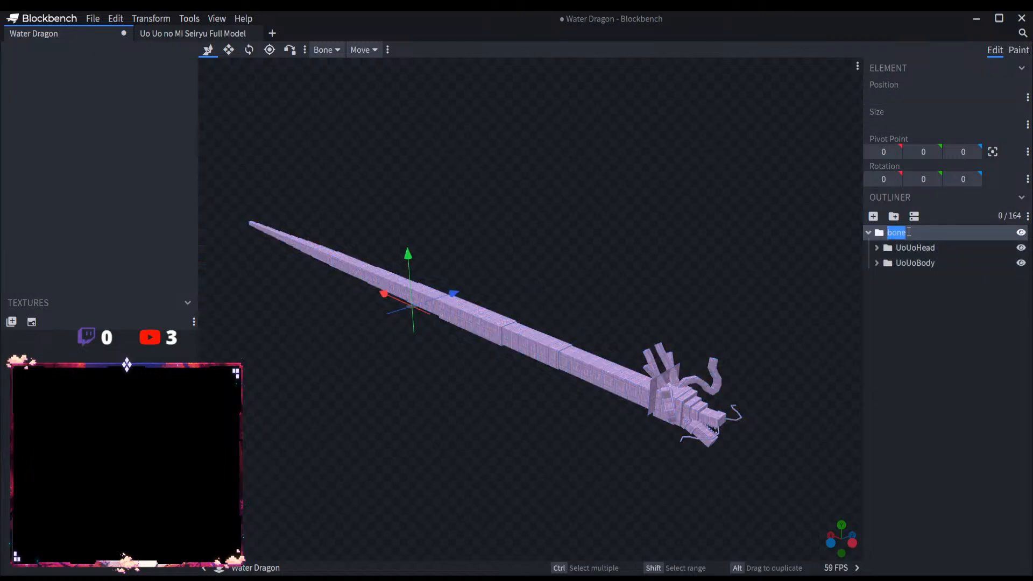
text(Water DragonMain)
Step: Rename the UoUoHead group inside WaterDragonMain to WaterDragonHead, reusing the WaterDragon part of the parent group's name
drag(934, 232, 851, 233)
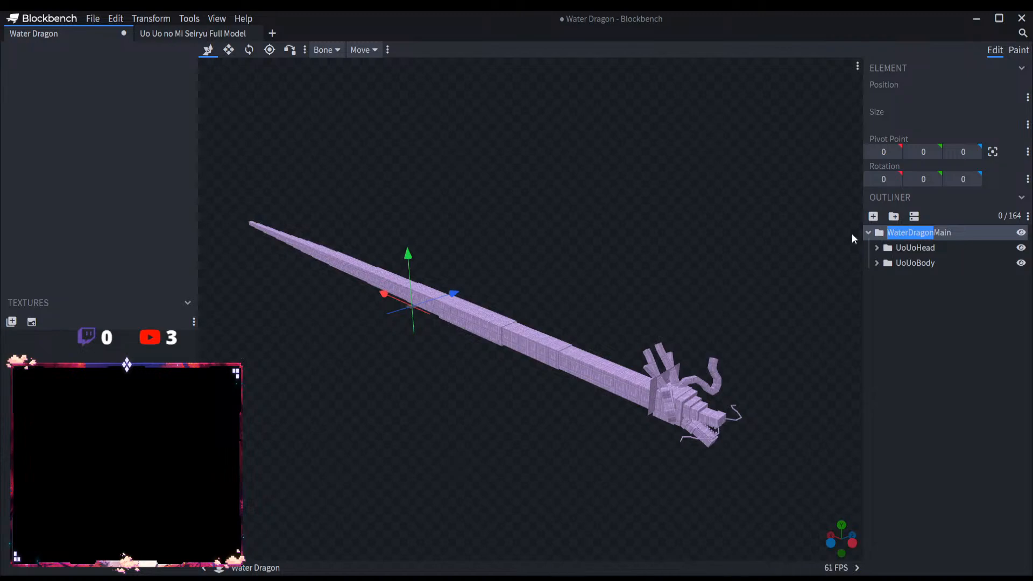
right_click(929, 248)
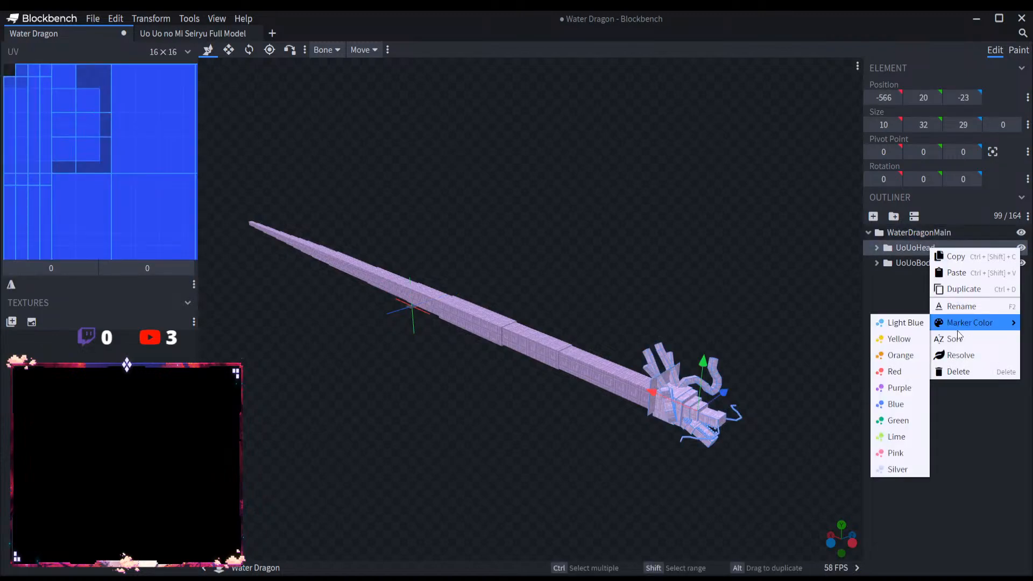
click(959, 357)
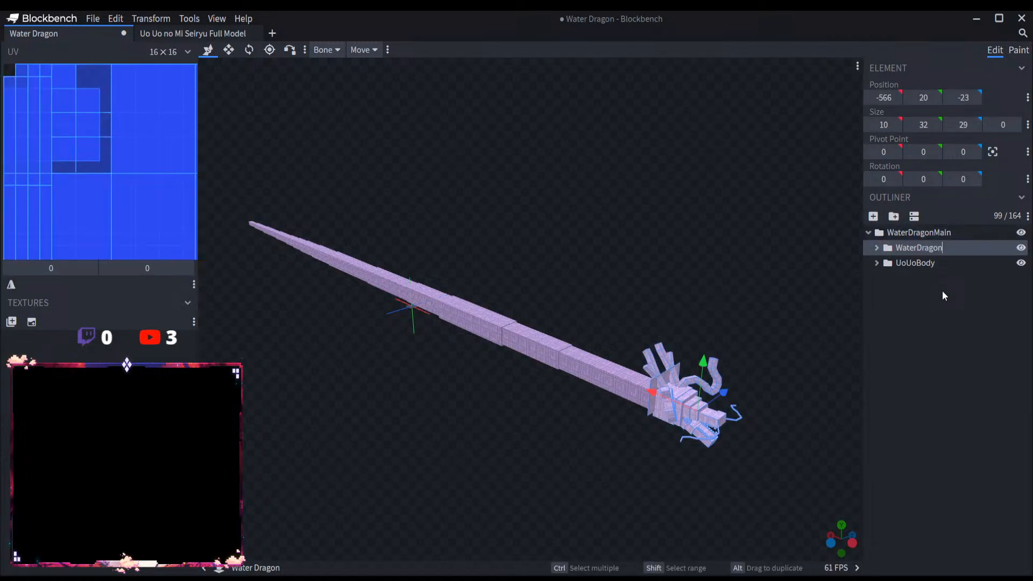
right_click(921, 263)
mouse_move(954, 340)
click(909, 299)
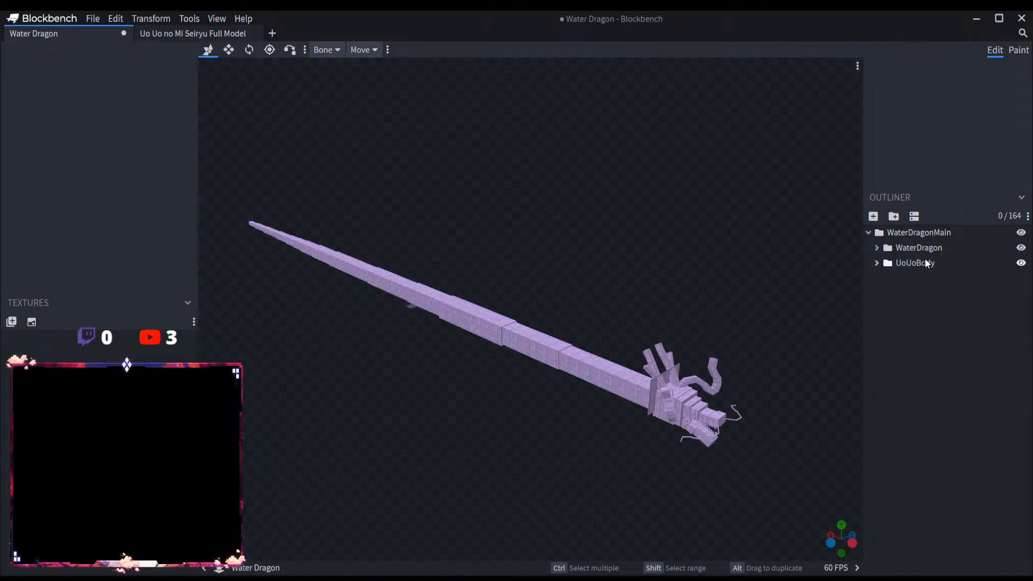
right_click(930, 246)
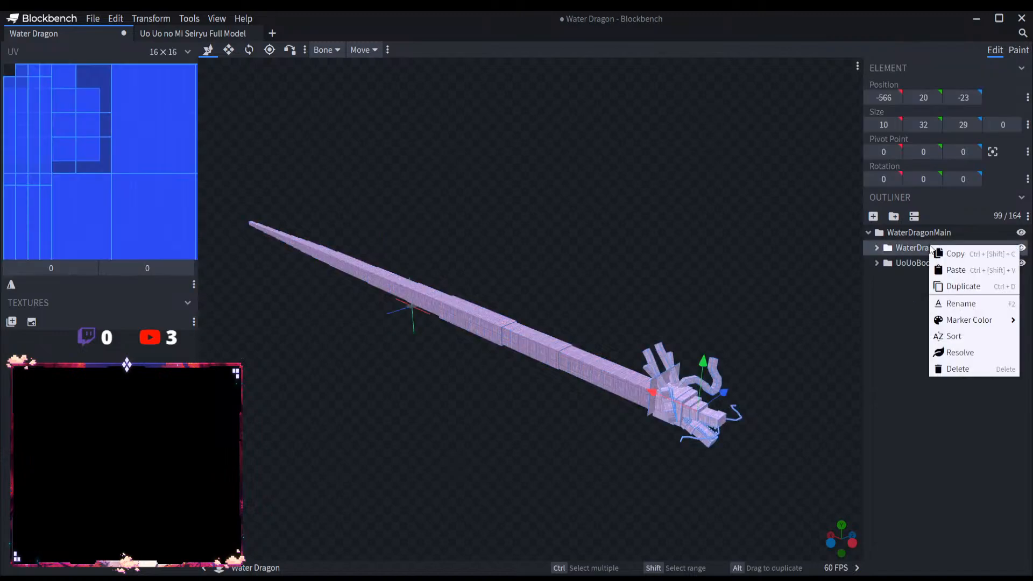
click(961, 303)
click(960, 247)
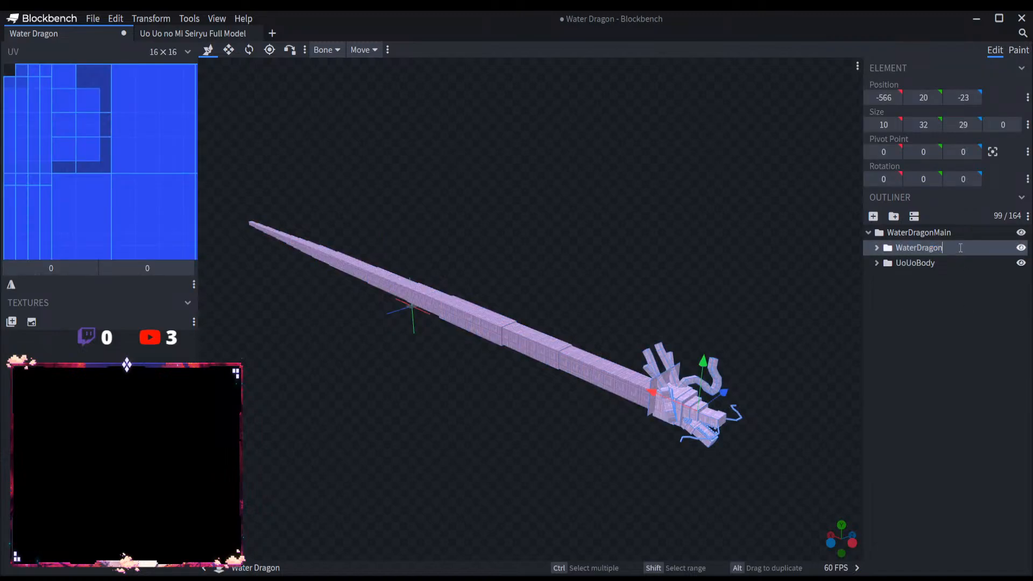
text(Head)
Step: Rename the UoUoBody group to WaterDragonBody
right_click(950, 263)
click(911, 323)
text(WaterDragon)
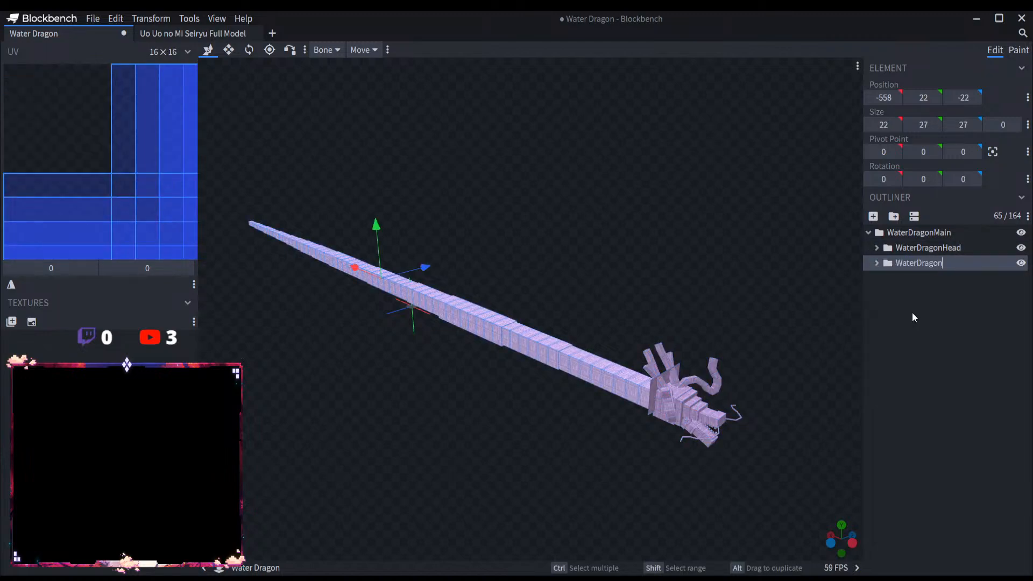
text(Body)
key(Return)
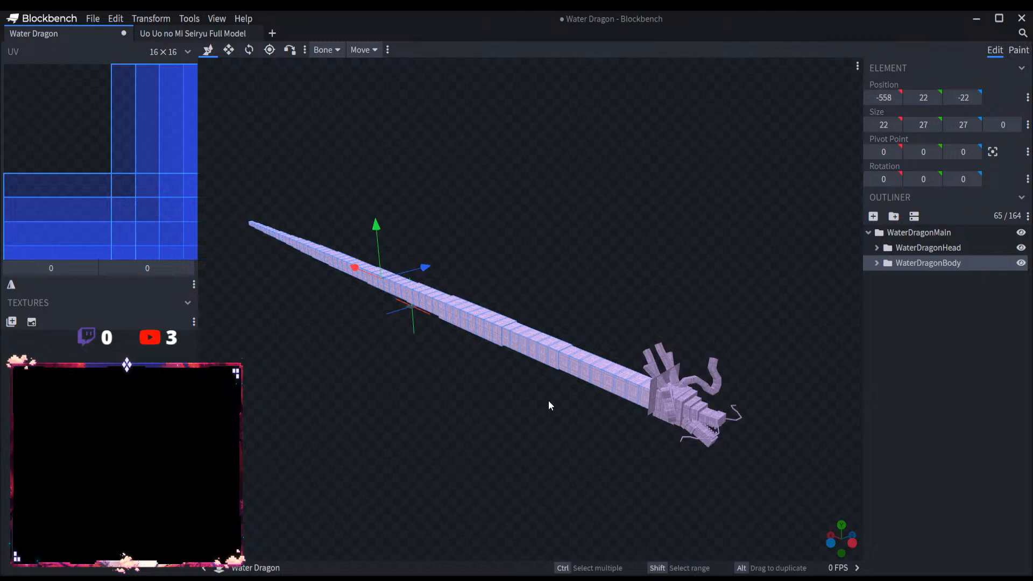
Step: Close the Uo Uo no Mi Seiryu Full Model project and bring the Water Dragon's head into view
scroll(437, 282, up, 5)
click(253, 33)
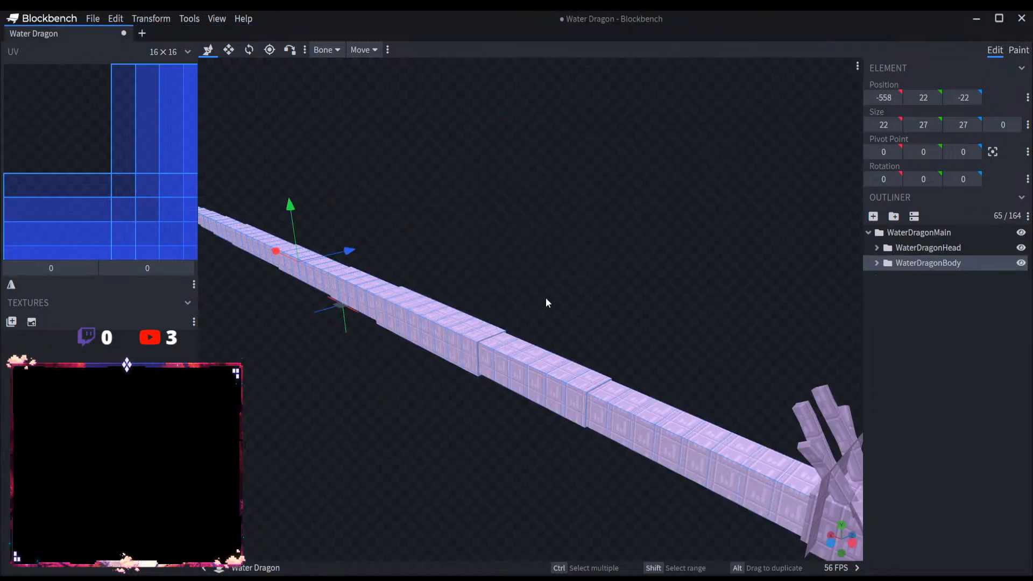
scroll(537, 299, down, 6)
scroll(504, 415, up, 5)
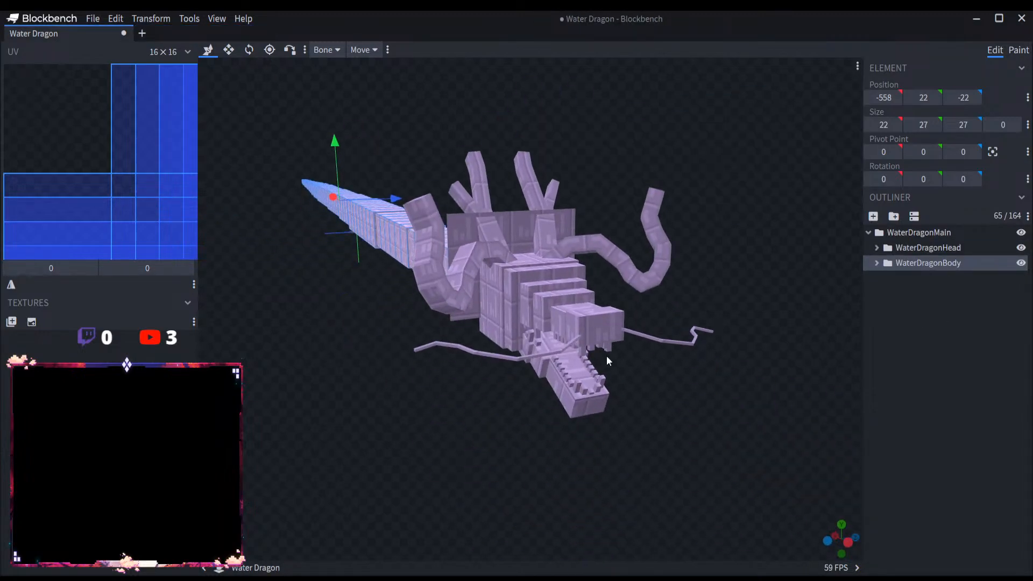
scroll(605, 356, up, 3)
scroll(648, 361, down, 6)
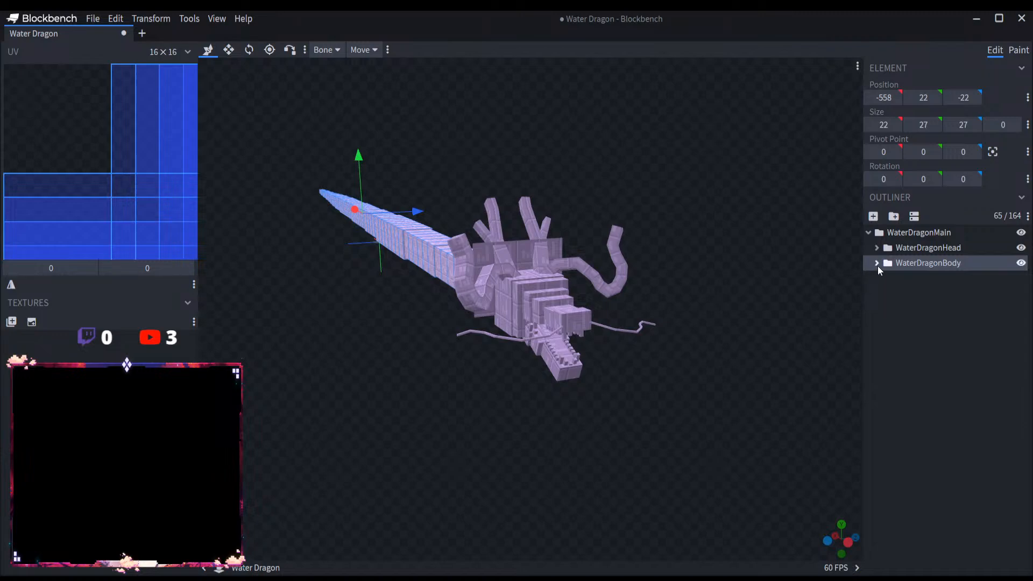
Step: Delete the HeadDetails group with the horns and whiskers from WaterDragonHead
click(877, 264)
click(894, 279)
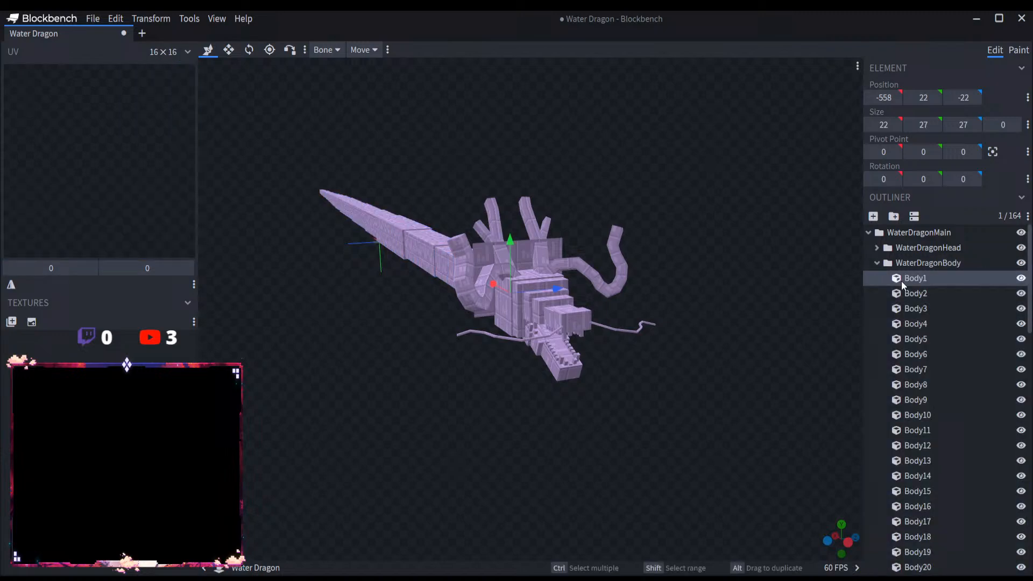
click(876, 263)
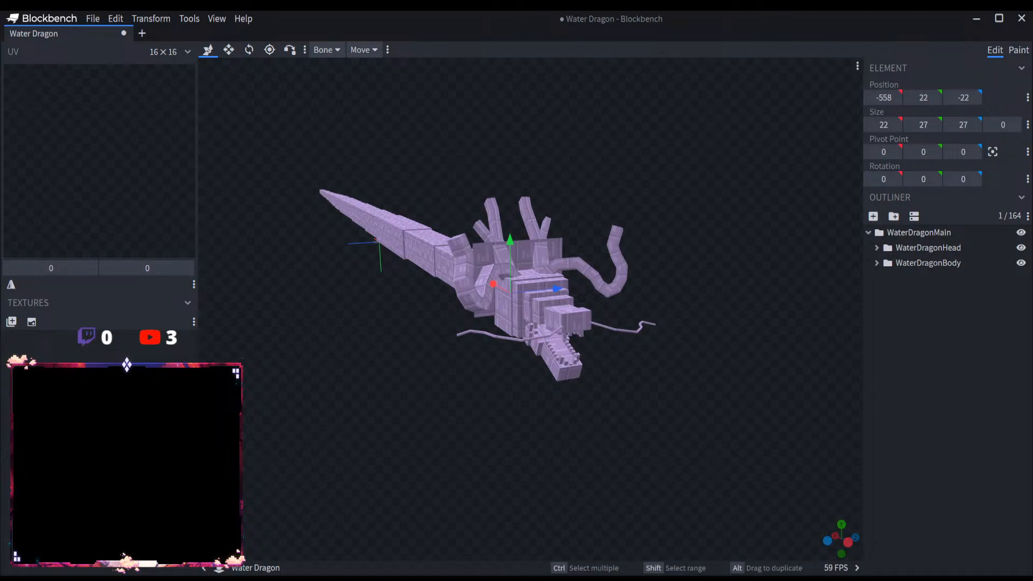
scroll(618, 471, up, 5)
scroll(660, 429, down, 4)
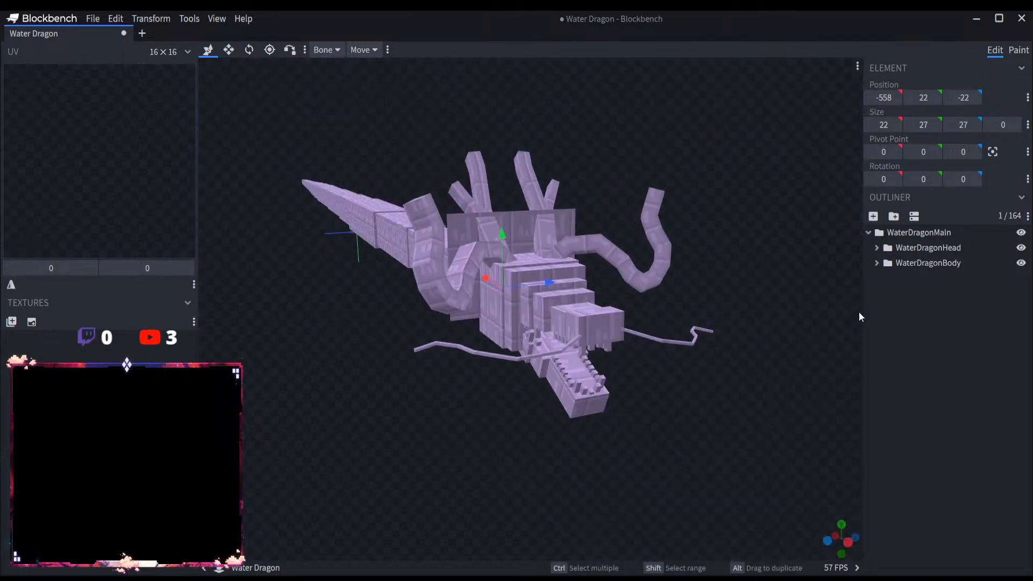
click(877, 248)
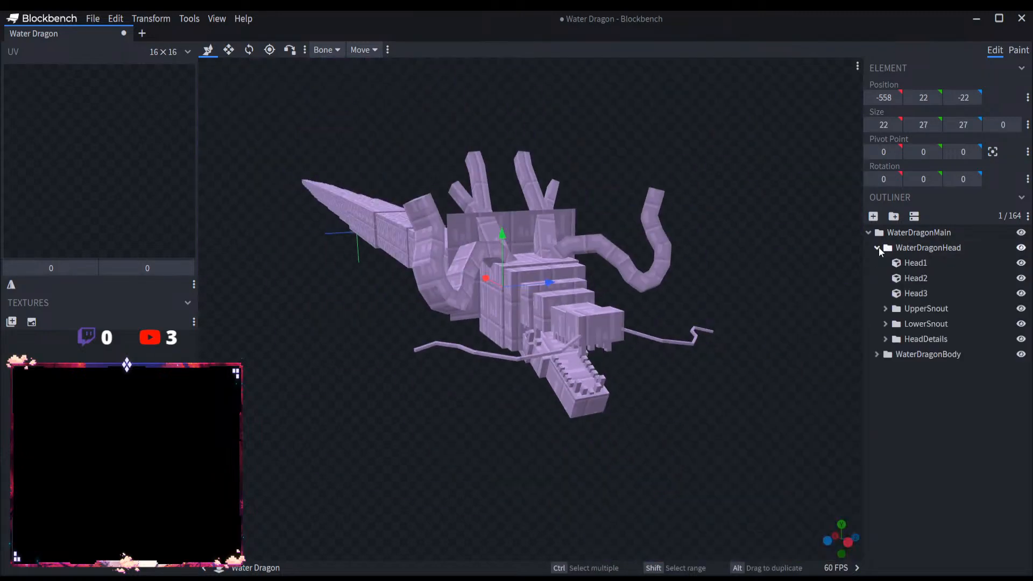
click(941, 338)
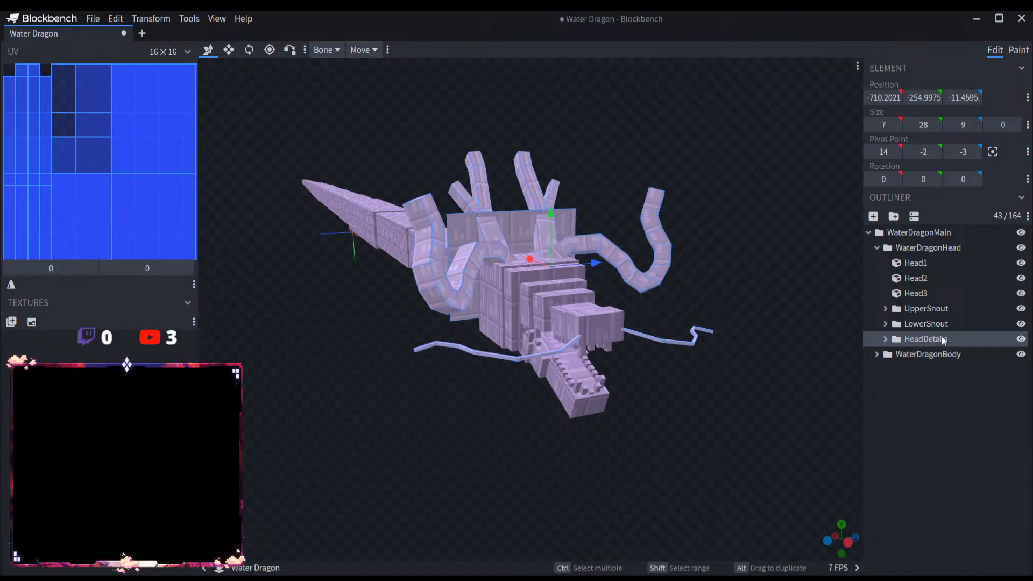
key(Delete)
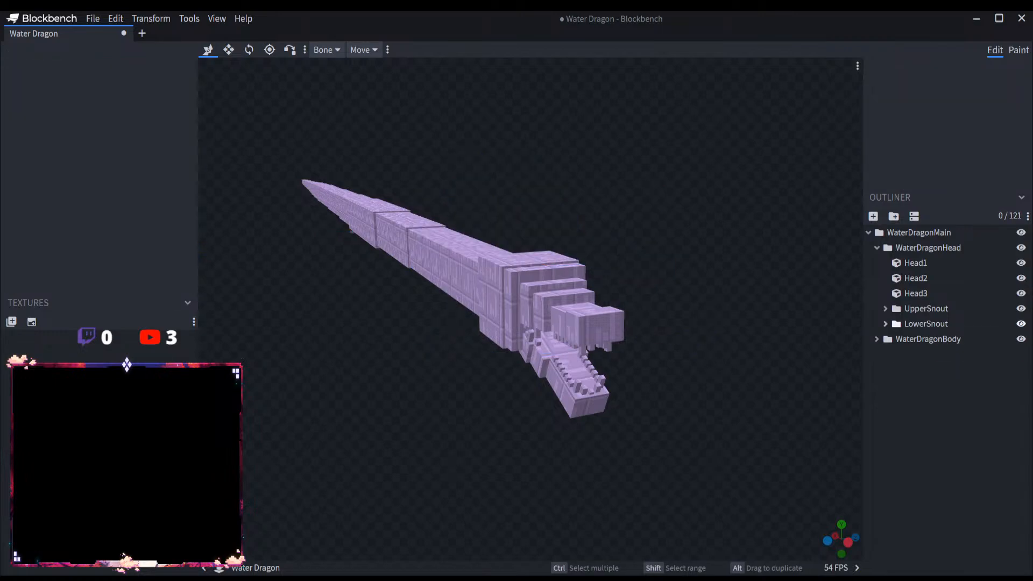
Step: Examine the WaterDragonBody segments along the dragon's full length from head to tail
click(935, 337)
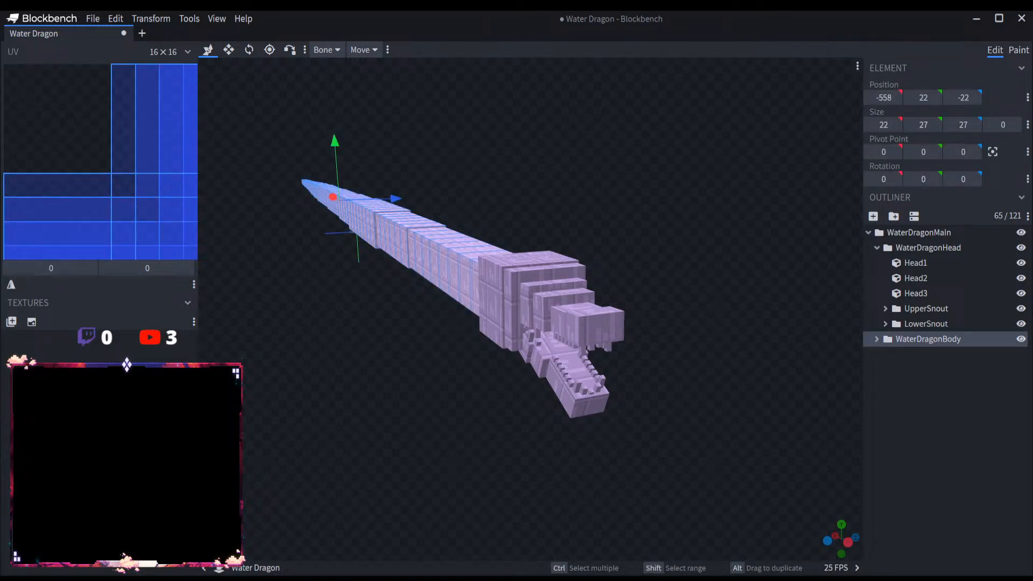
drag(414, 406, 477, 406)
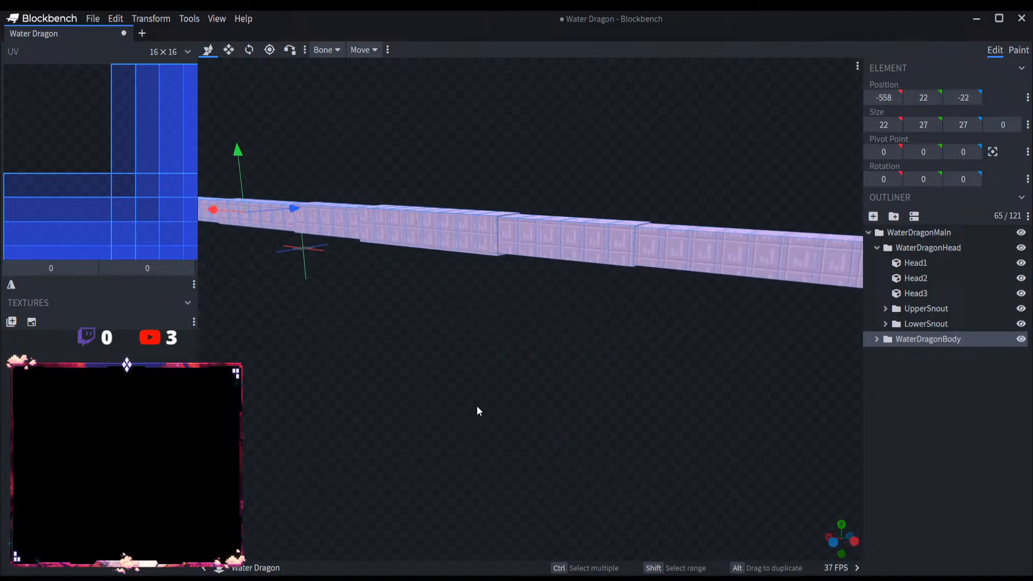
scroll(479, 406, down, 7)
scroll(511, 388, up, 8)
drag(608, 370, 578, 374)
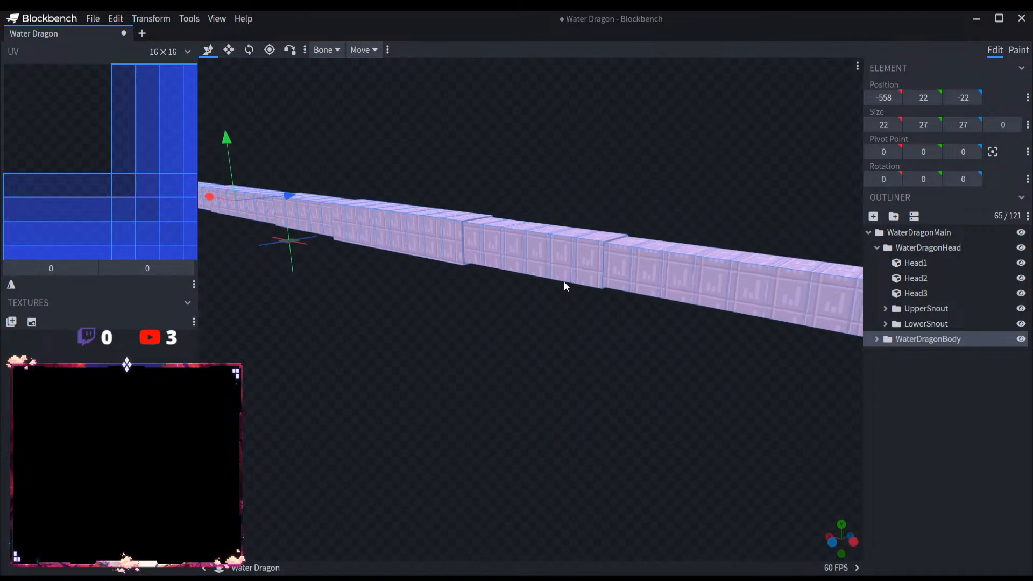
click(564, 279)
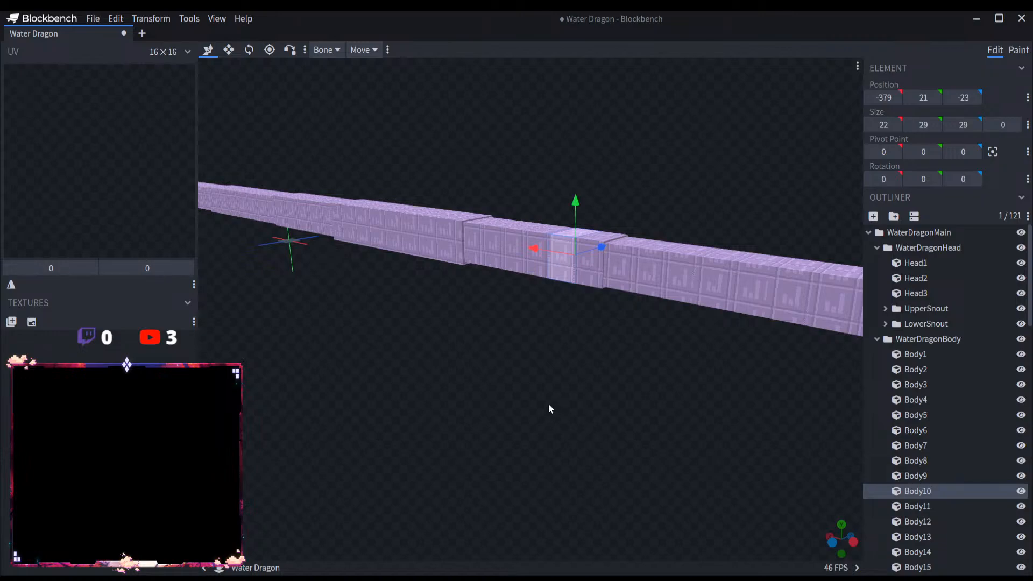
drag(547, 403, 522, 388)
scroll(513, 383, down, 5)
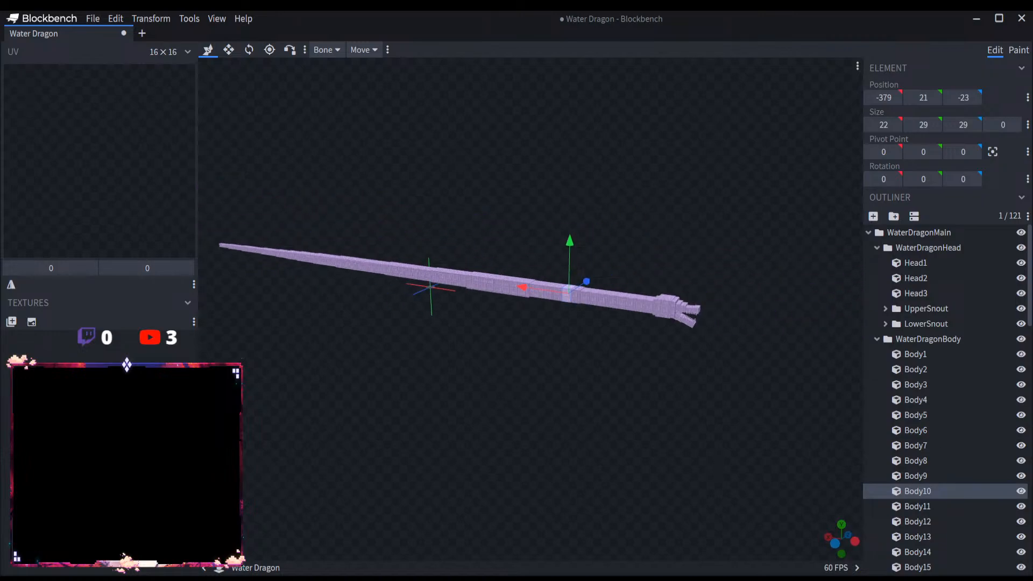
scroll(513, 383, up, 5)
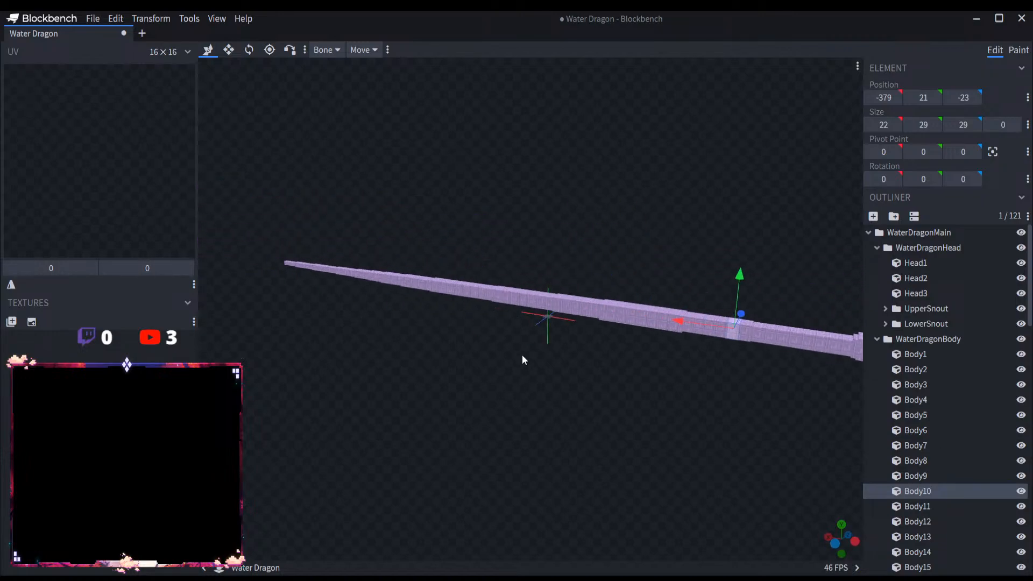
Step: Shorten the dragon by deleting the tail segments Body43 through Body65 from WaterDragonBody
click(467, 292)
click(473, 298)
drag(530, 366, 557, 368)
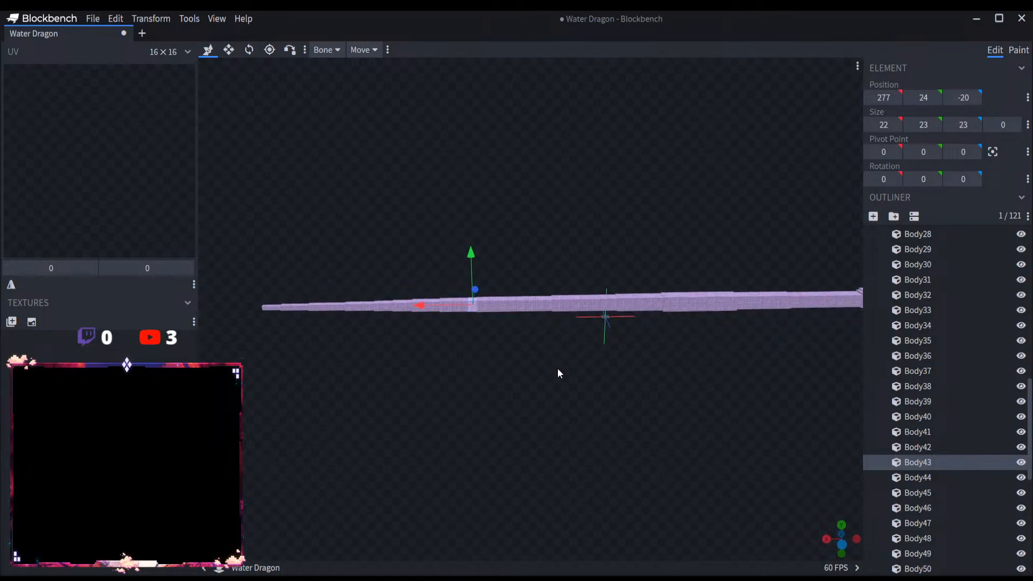
scroll(482, 357, up, 3)
scroll(995, 495, down, 5)
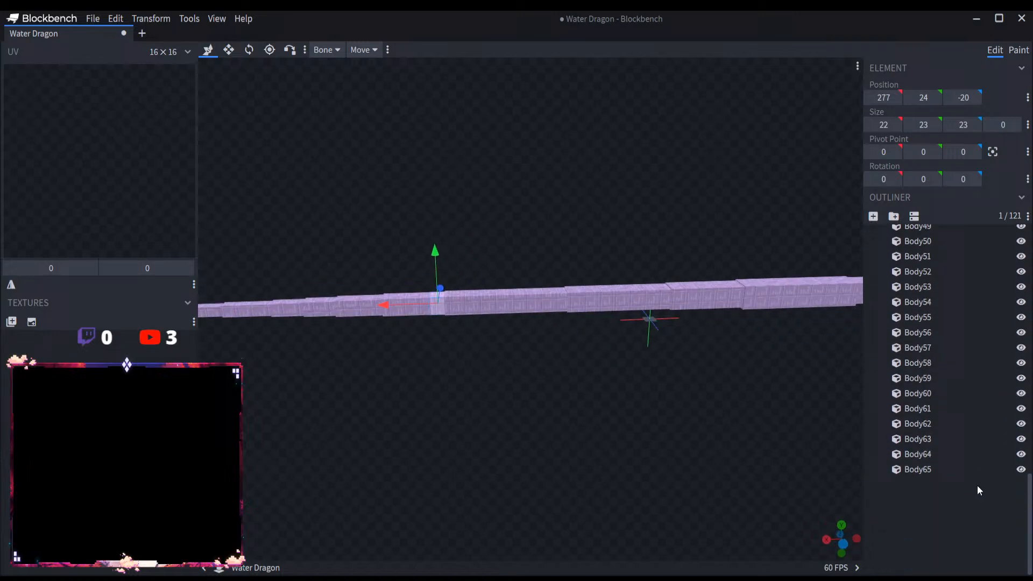
shift+click(957, 464)
key(Delete)
scroll(618, 399, down, 5)
right_drag(607, 392, 513, 384)
scroll(599, 383, up, 4)
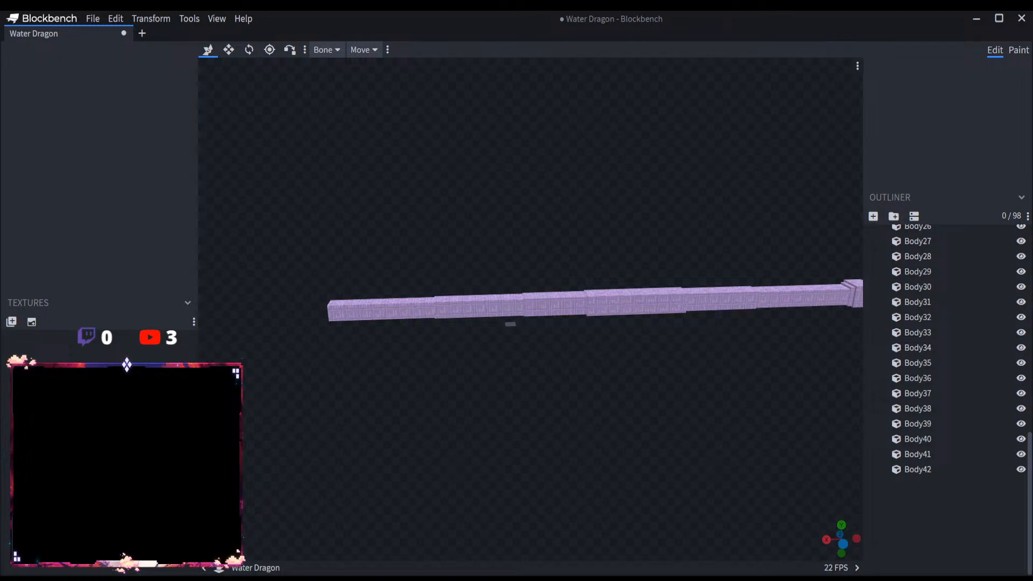
Step: Add a group named WaterDragonBodyDetails inside the WaterDragonBody group
scroll(914, 383, up, 10)
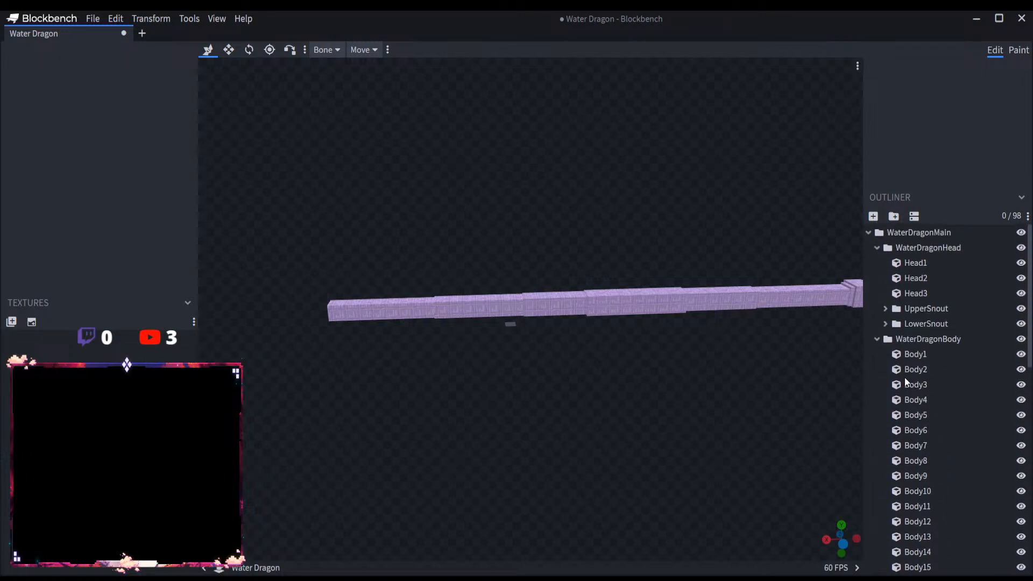
click(877, 339)
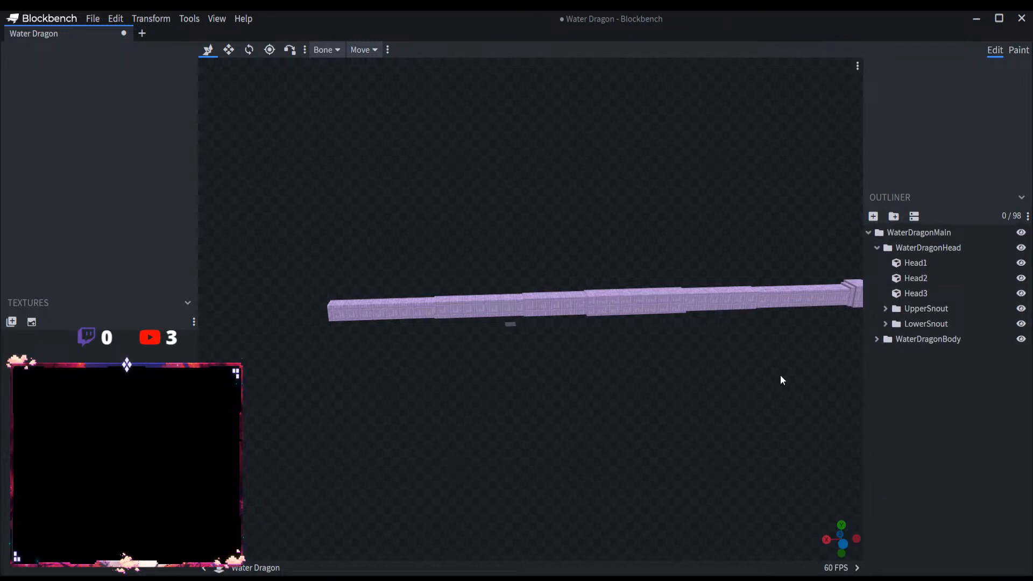
right_drag(780, 377, 599, 371)
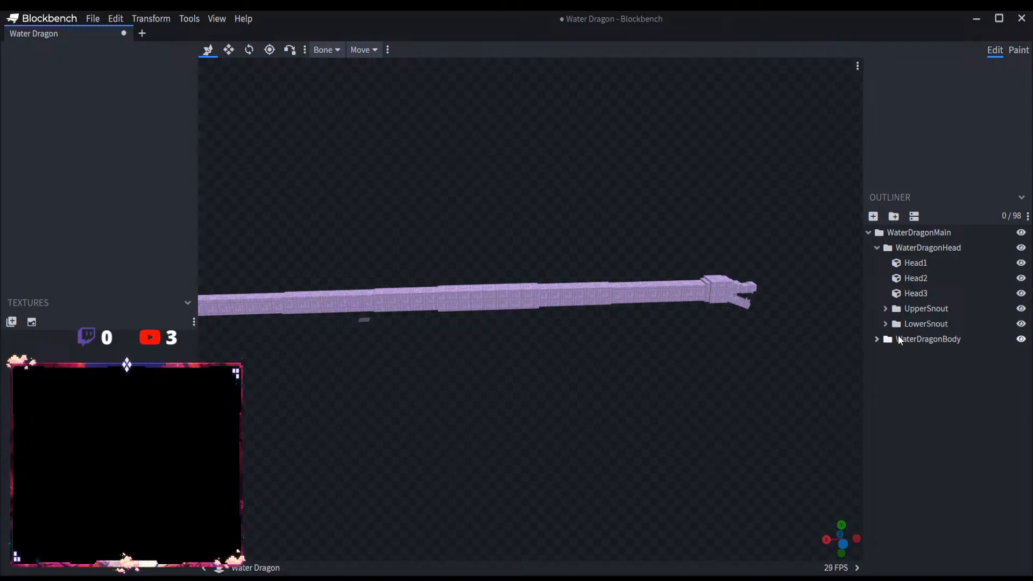
click(906, 337)
click(893, 216)
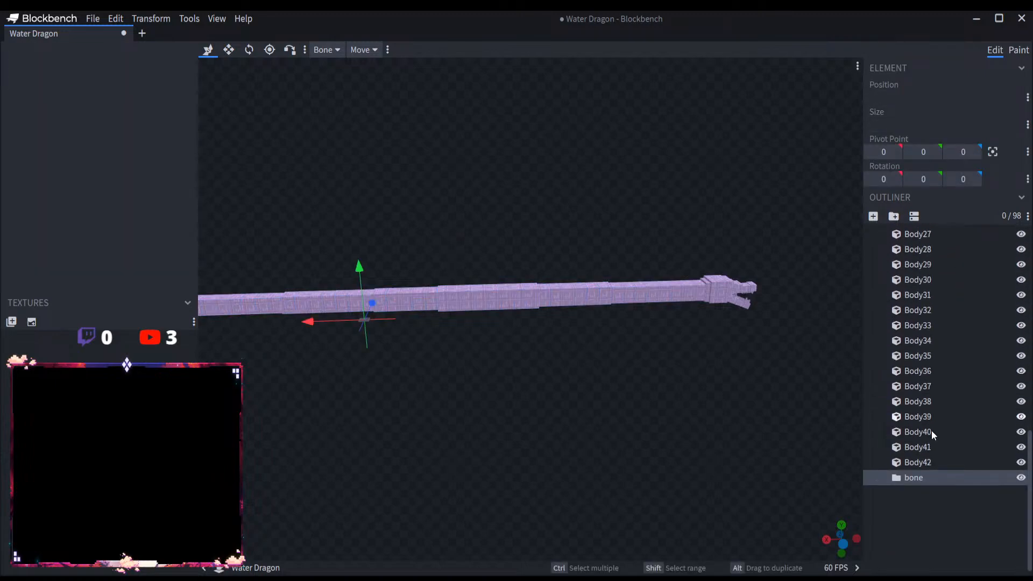
text(WaterDragonDetails)
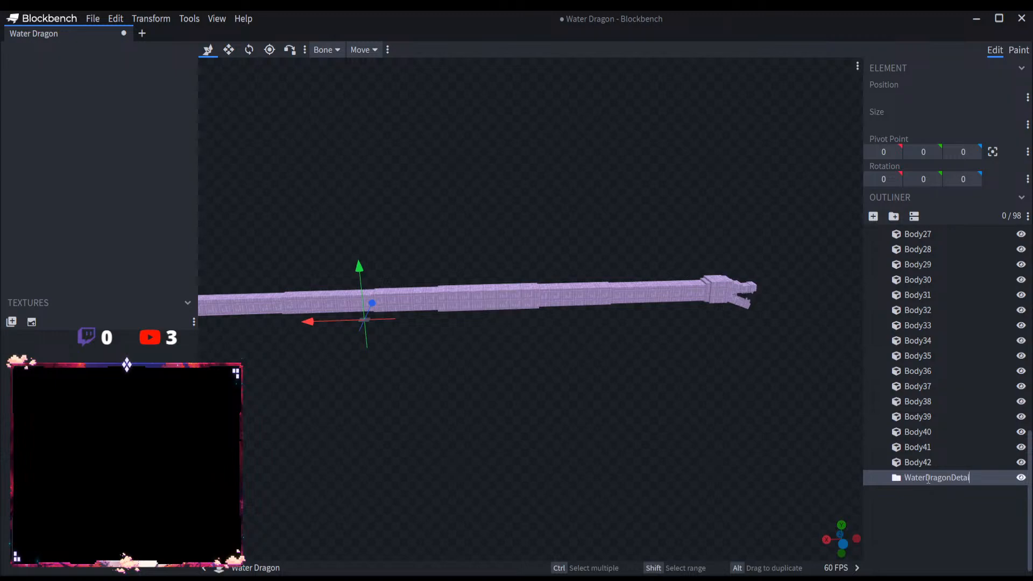
key(Return)
click(948, 478)
text(Body)
key(Return)
Step: Copy the last body segment, Body42, into the WaterDragonBodyDetails group
drag(656, 384, 557, 399)
scroll(557, 399, up, 3)
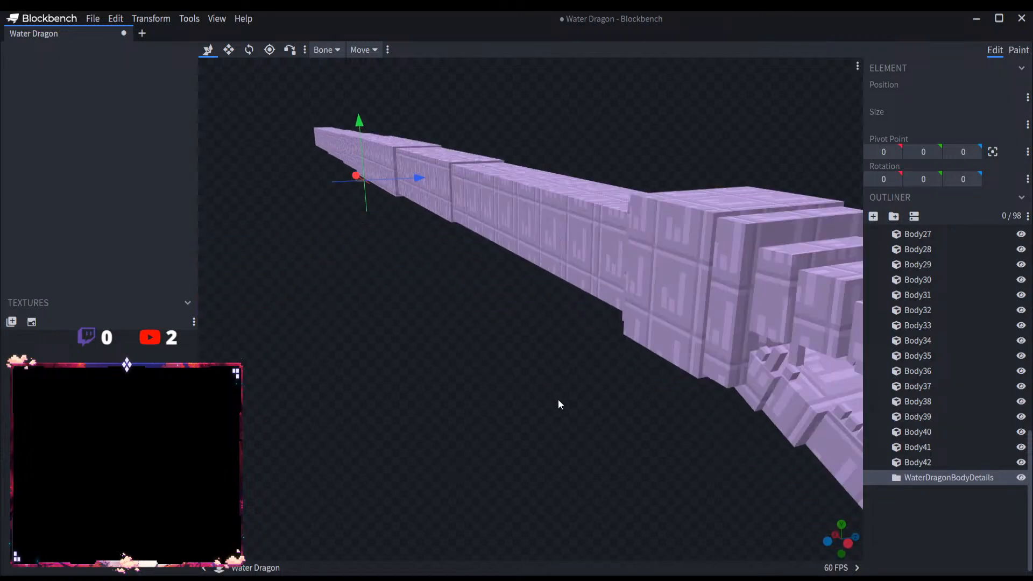
scroll(558, 399, down, 3)
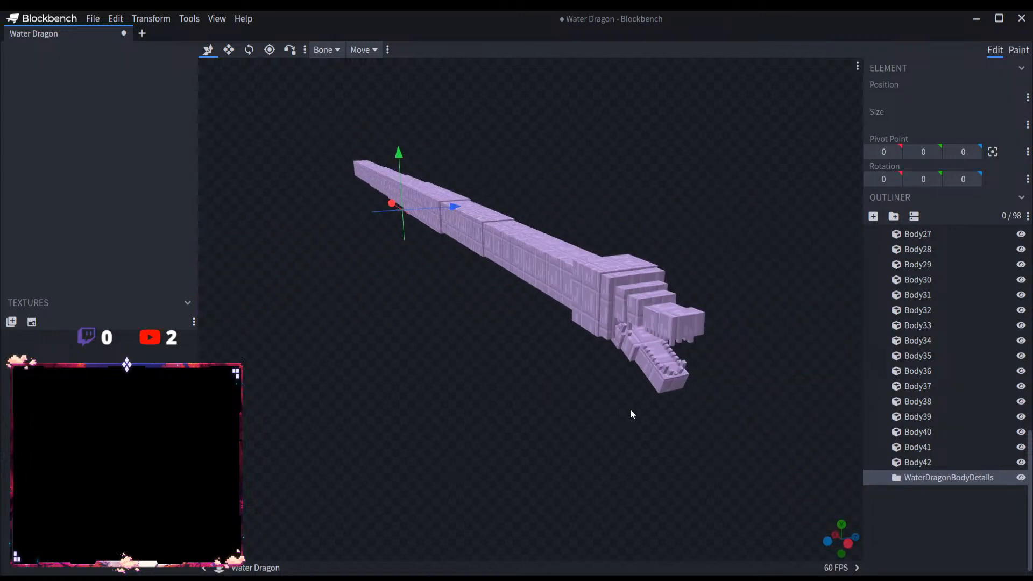
click(922, 463)
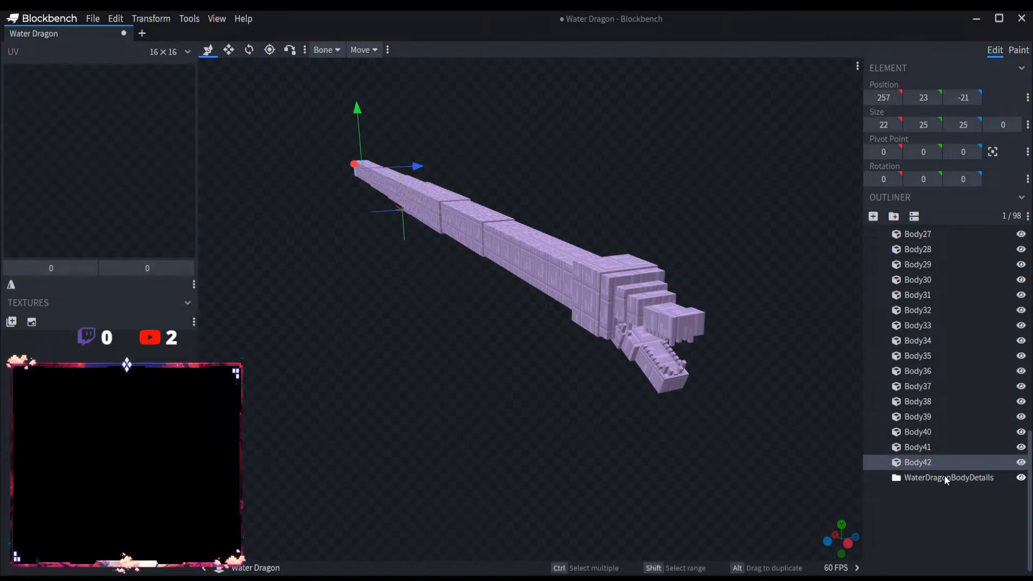
click(944, 477)
key(ctrl+v)
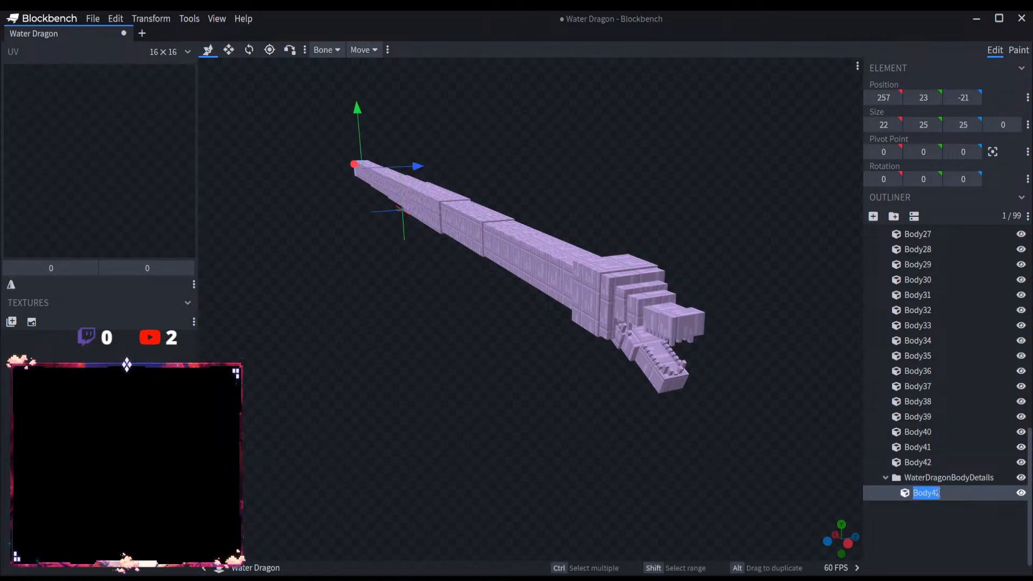
Step: Rename the copied body segment in the WaterDragonBodyDetails group as BodyD1
text(Bod)
Step: Try to flatten BodyD1 into an upright panel of zero depth beside the dragon's last body segment
drag(419, 166, 199, 74)
click(228, 54)
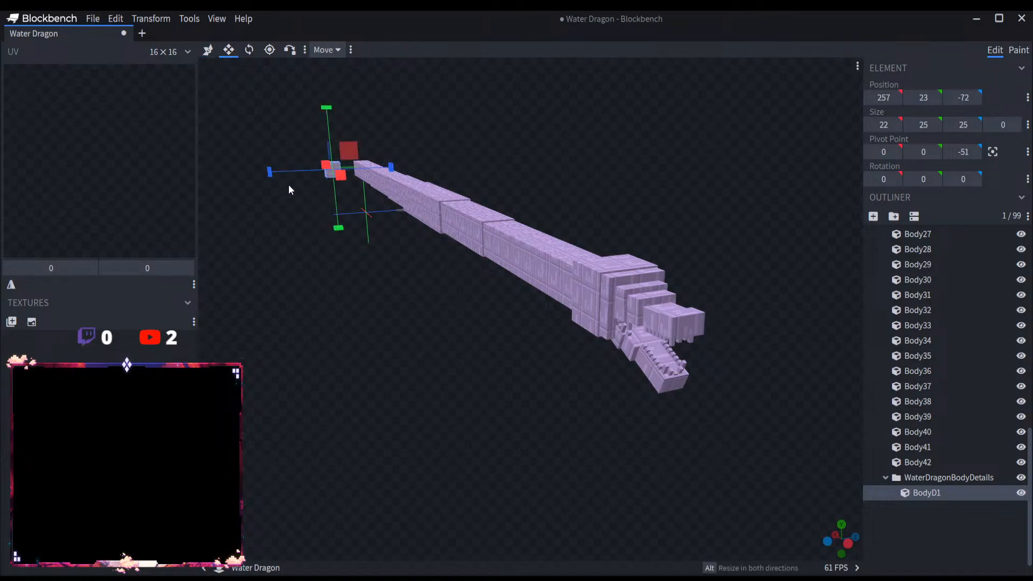
drag(271, 172, 321, 172)
drag(318, 252, 594, 285)
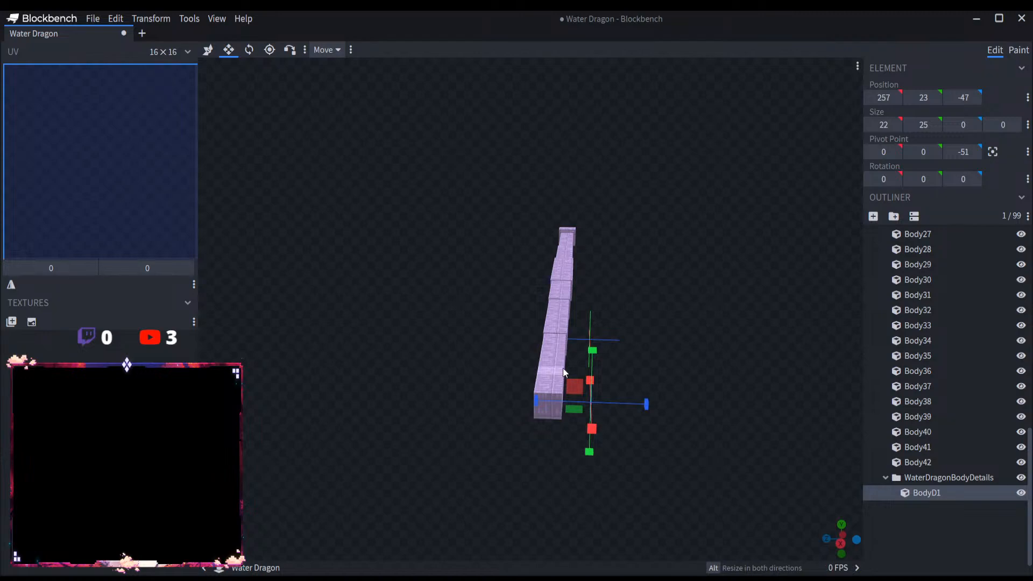
scroll(687, 384, up, 8)
scroll(544, 336, down, 3)
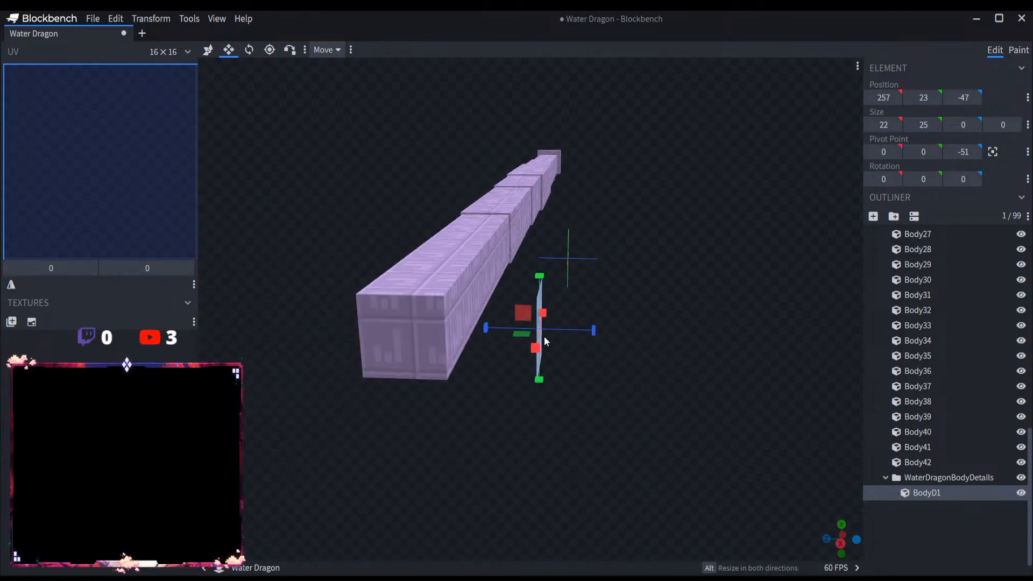
drag(495, 334, 449, 329)
mouse_move(573, 336)
mouse_down()
mouse_move(506, 335)
mouse_move(588, 342)
mouse_move(574, 333)
mouse_move(632, 328)
mouse_move(568, 325)
mouse_up()
drag(570, 279, 677, 330)
scroll(696, 332, up, 3)
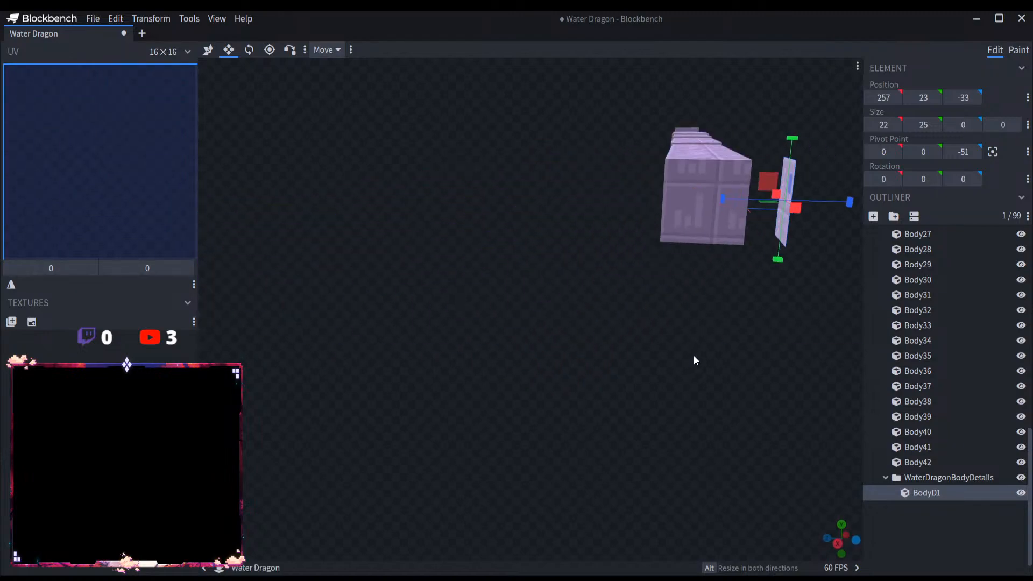
Step: Try to stretch the flat BodyD1 panel to about 46 high and bring it close to the body's side
right_drag(692, 355, 634, 387)
drag(634, 386, 673, 228)
drag(656, 188, 657, 155)
drag(652, 266, 657, 340)
drag(575, 241, 560, 241)
drag(660, 243, 642, 242)
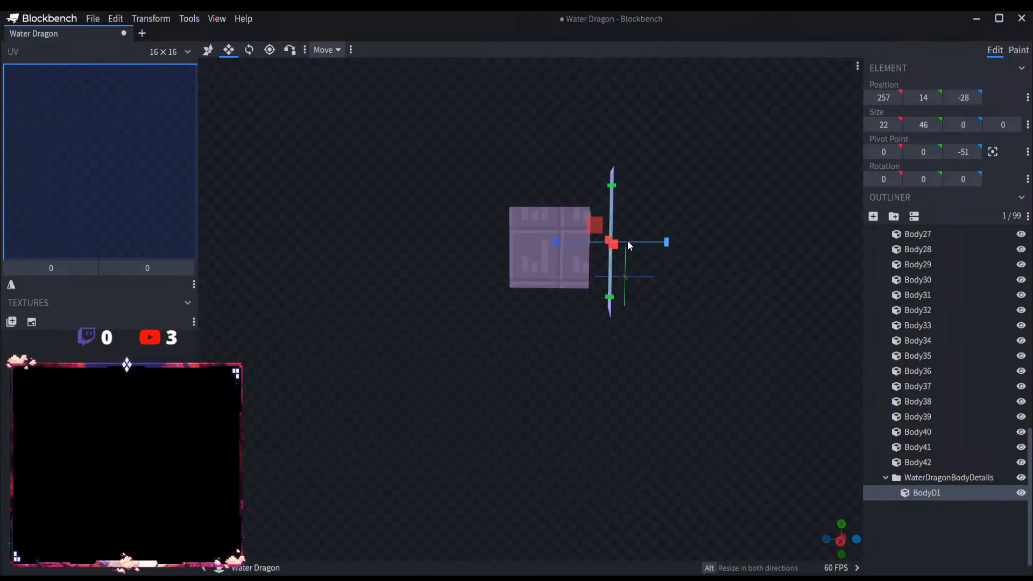
Step: Delete BodyD1, then undo the deletion and all of its moving and resizing
key(Delete)
click(564, 250)
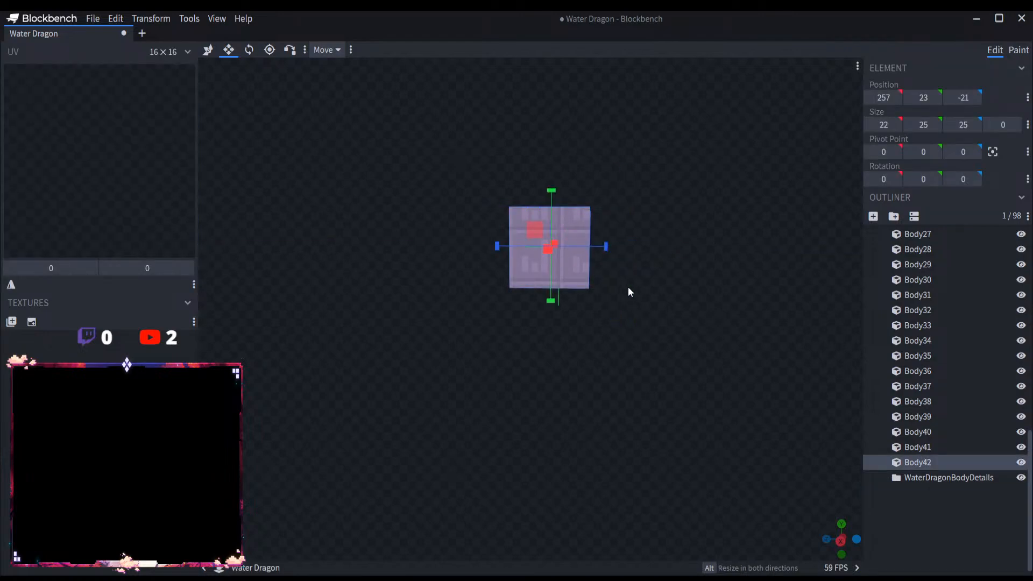
key(ctrl+z)
key(ctrl+z)
key(ctrl+z)
key(ctrl+z)
key(ctrl+z)
key(ctrl+z)
key(ctrl+z)
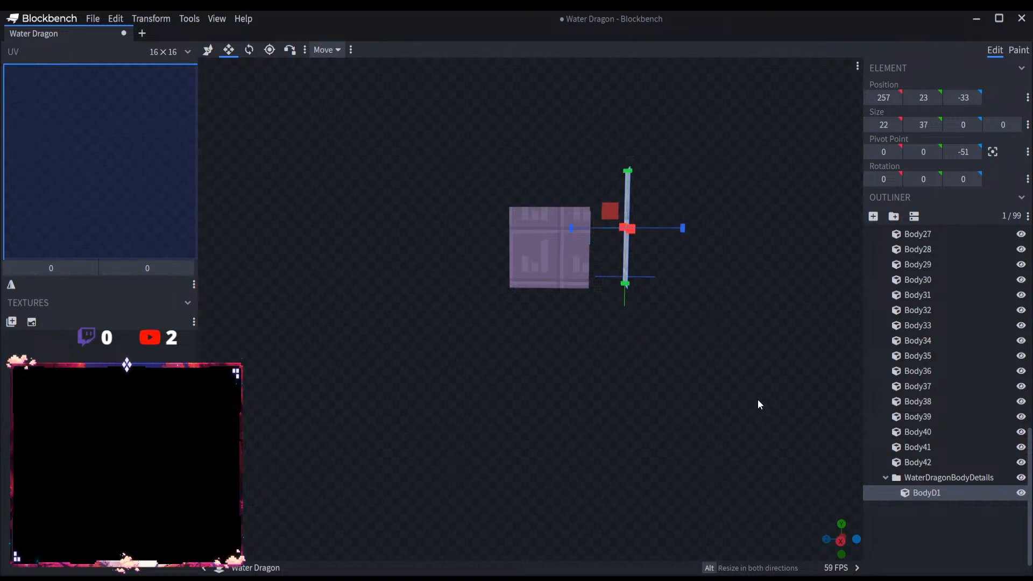
key(ctrl+z)
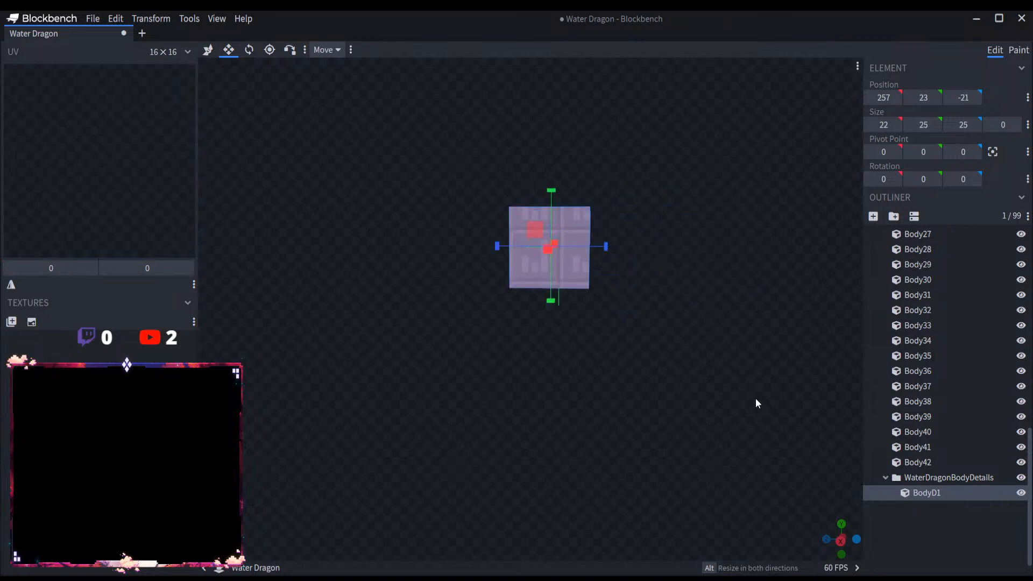
Step: Flatten BodyD1 into a horizontal panel above the last body segment at Y 51, sized 22 × 0 × 31
drag(551, 287, 551, 165)
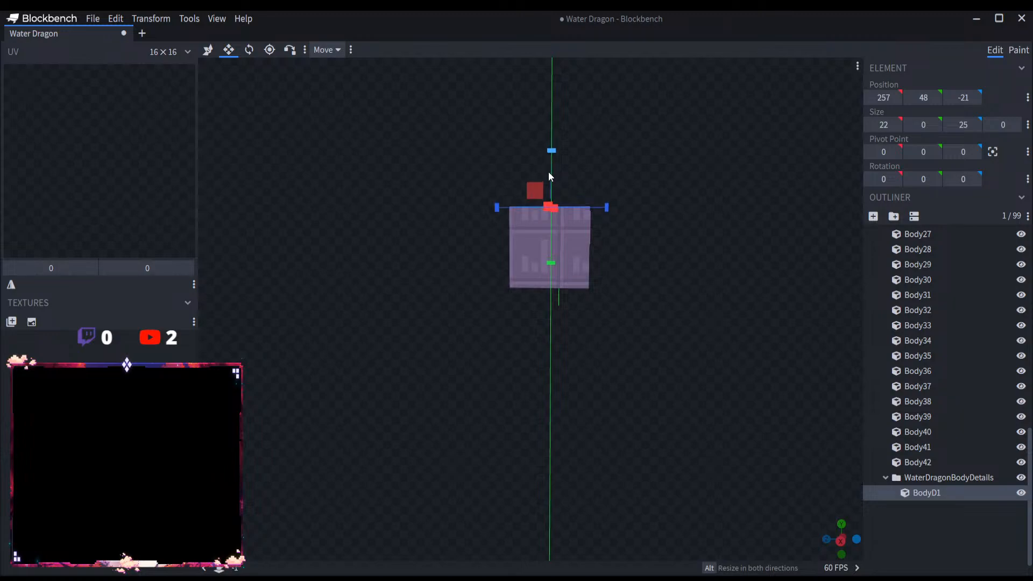
drag(548, 164, 549, 160)
drag(550, 255, 549, 242)
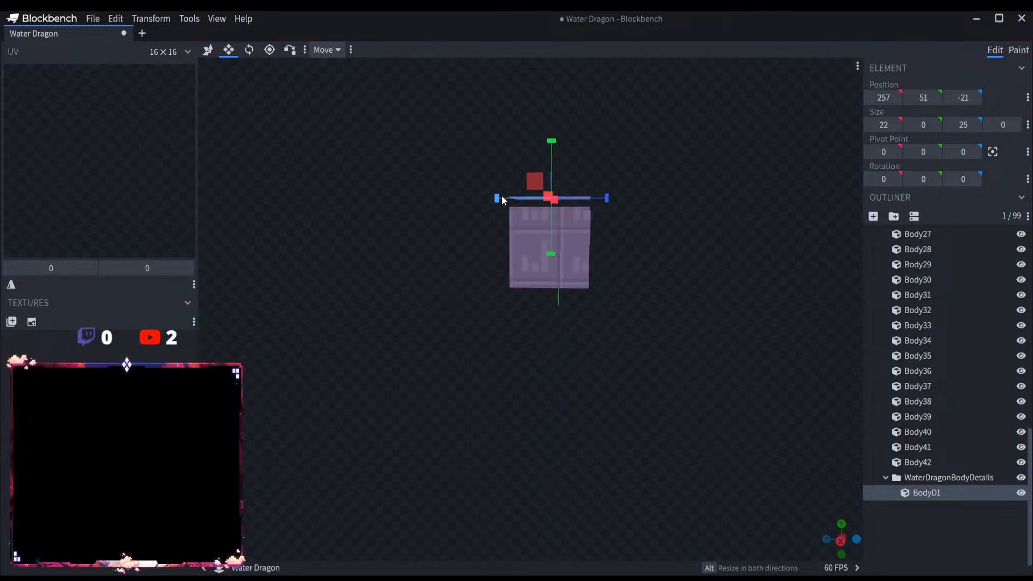
drag(503, 200, 493, 199)
drag(599, 198, 605, 201)
Step: Duplicate the top panel and move the copy below the body segment to Y 20
key(ctrl+d)
key(v)
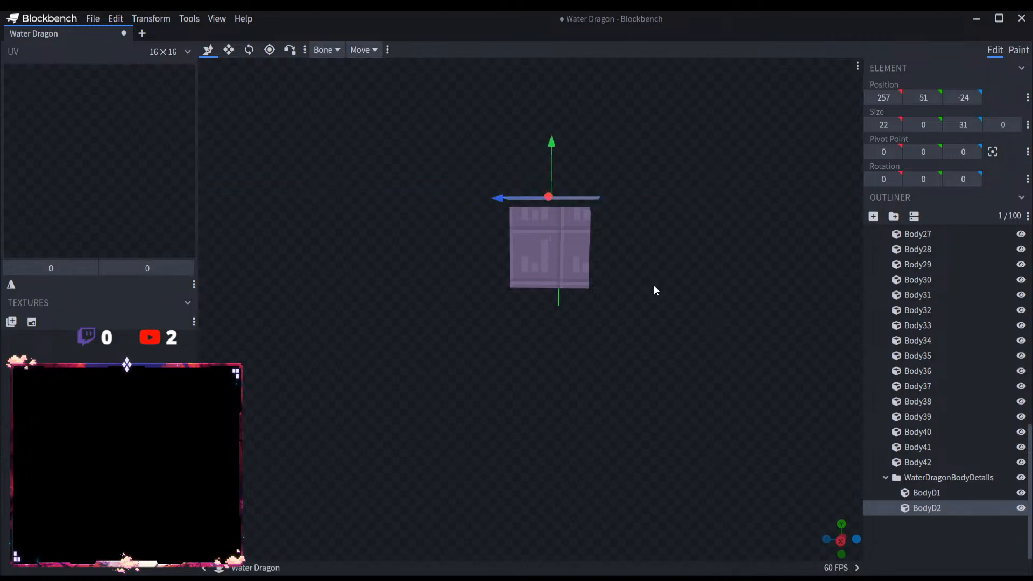
drag(546, 170, 551, 262)
drag(670, 291, 670, 292)
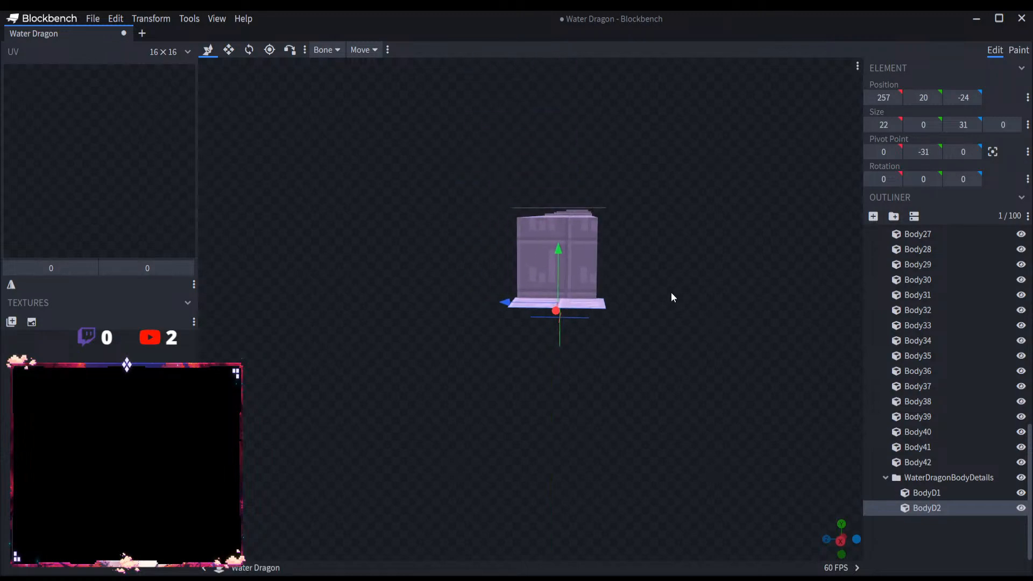
Step: Duplicate the bottom panel, rotate the copy -90 degrees about X, and place it along one side of the body segment, joining the horizontal panels
key(ctrl+d)
click(249, 50)
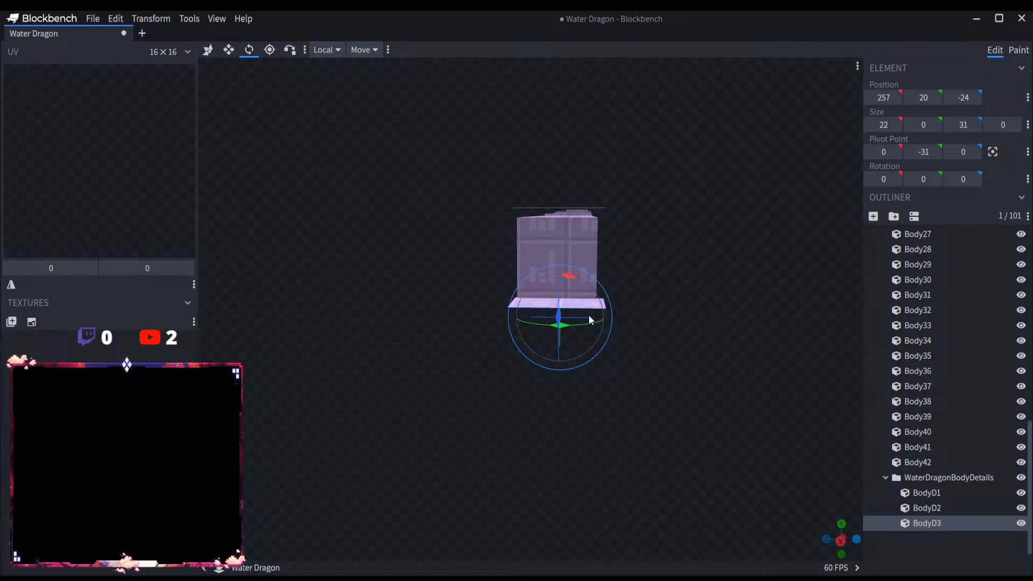
drag(569, 276, 588, 262)
click(208, 49)
drag(640, 282, 624, 286)
scroll(644, 315, up, 5)
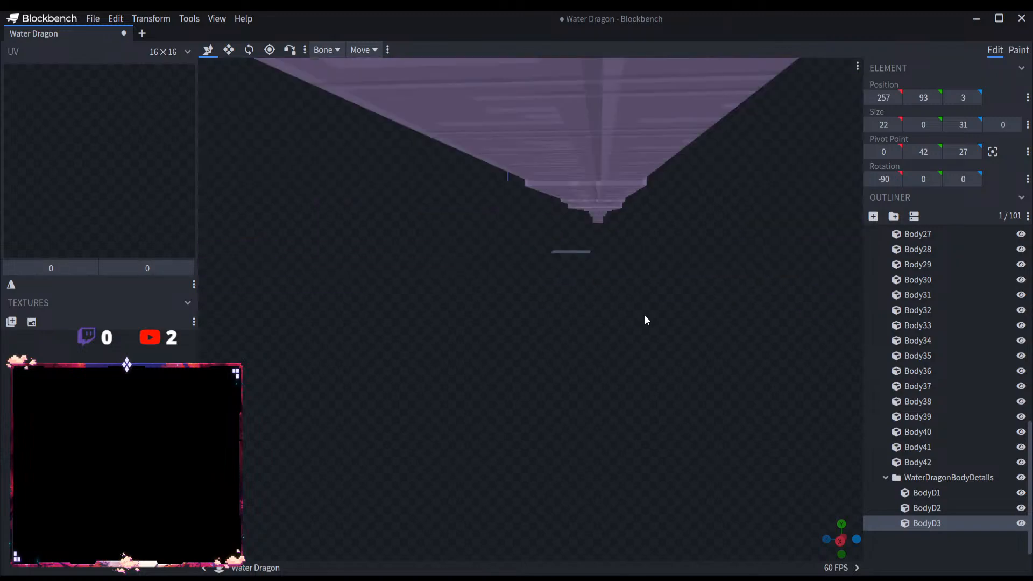
scroll(635, 332, down, 5)
drag(637, 134, 638, 110)
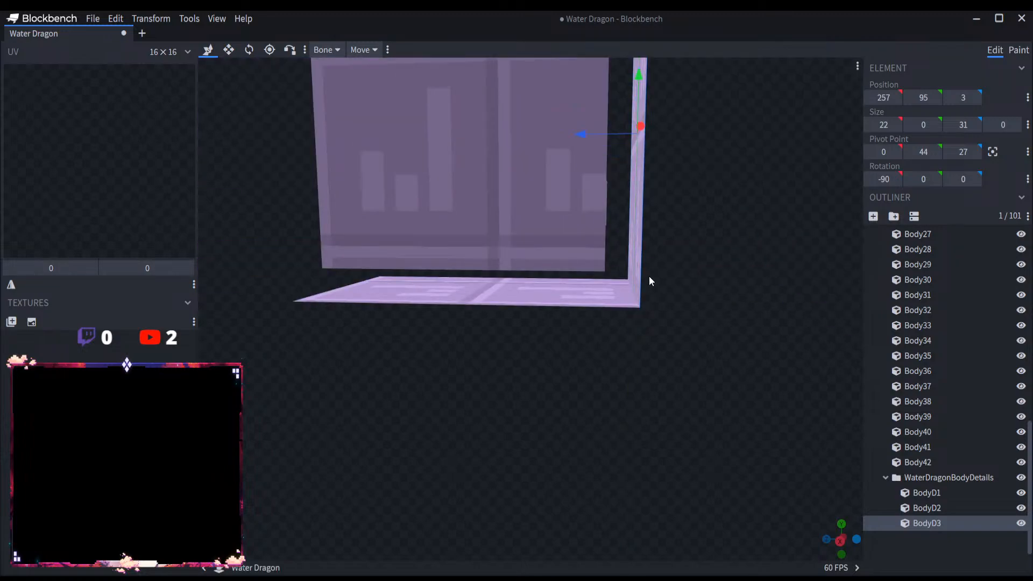
click(635, 305)
drag(707, 275, 711, 298)
Step: Duplicate the upright side panel and move the copy to the opposite side of the body segment at Z 34
click(659, 312)
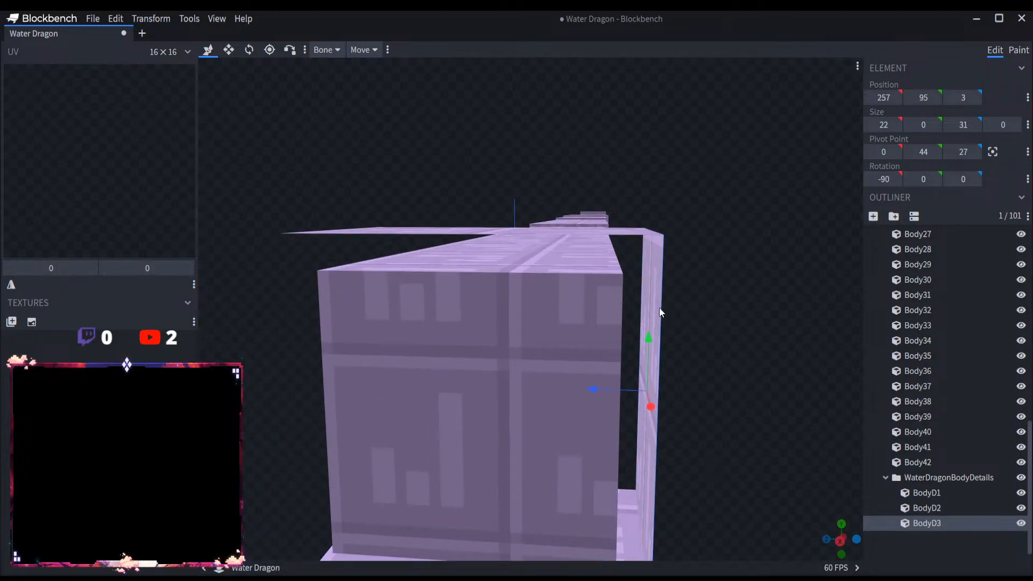
key(ctrl+d)
drag(591, 389, 322, 360)
mouse_move(231, 403)
mouse_down()
mouse_move(240, 384)
mouse_move(231, 383)
mouse_up()
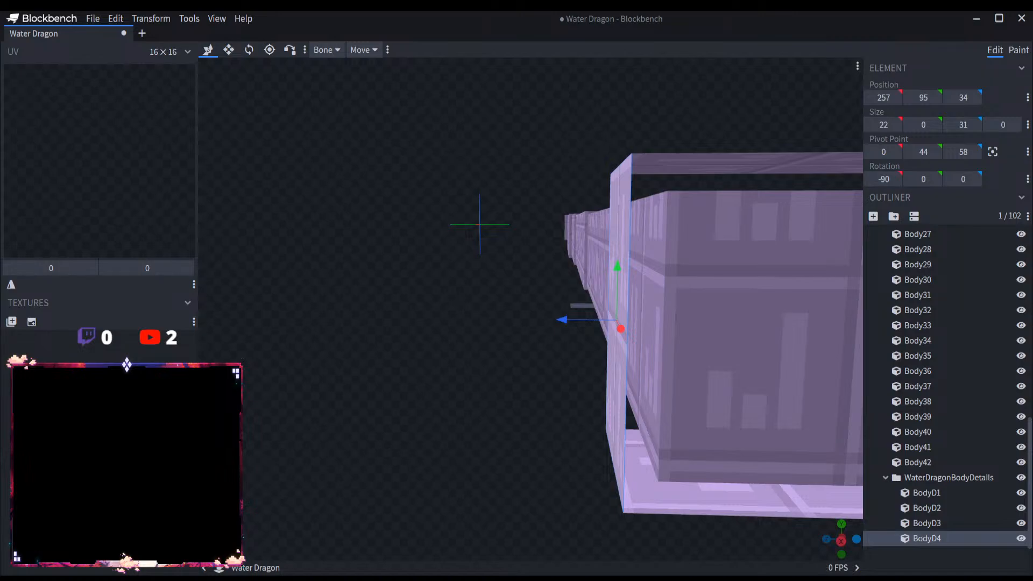
scroll(473, 316, down, 5)
drag(489, 307, 592, 387)
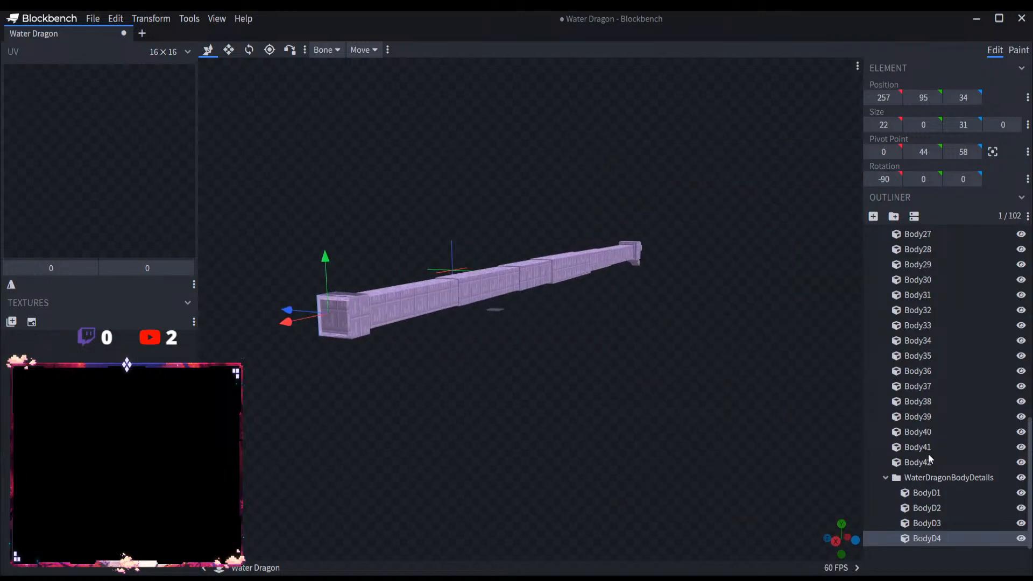
Step: Try to stretch all four WaterDragonBodyDetails panels along the dragon's body, and undo the stretch
click(949, 478)
drag(783, 418, 492, 366)
right_drag(492, 366, 531, 380)
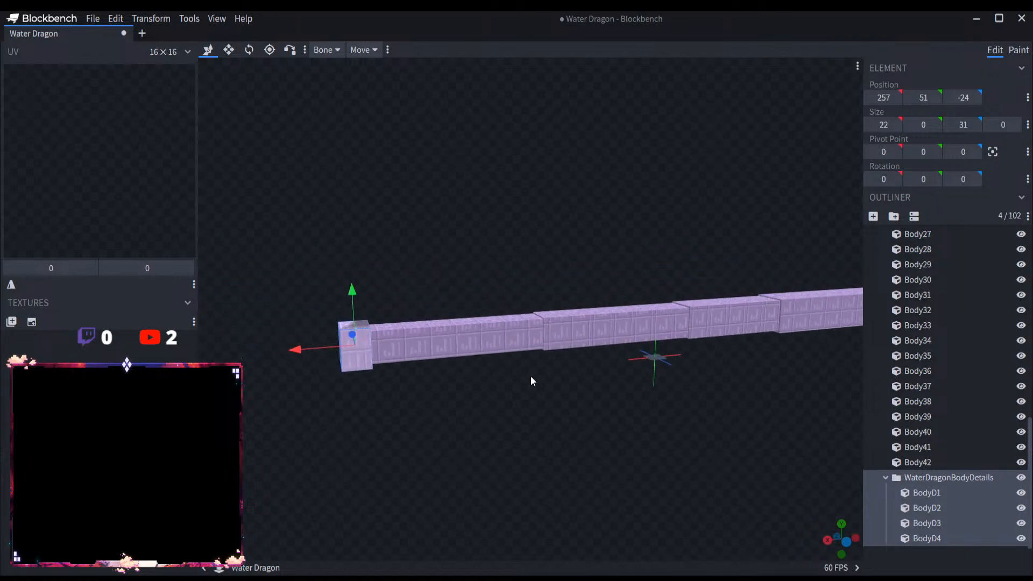
scroll(525, 387, up, 2)
click(229, 50)
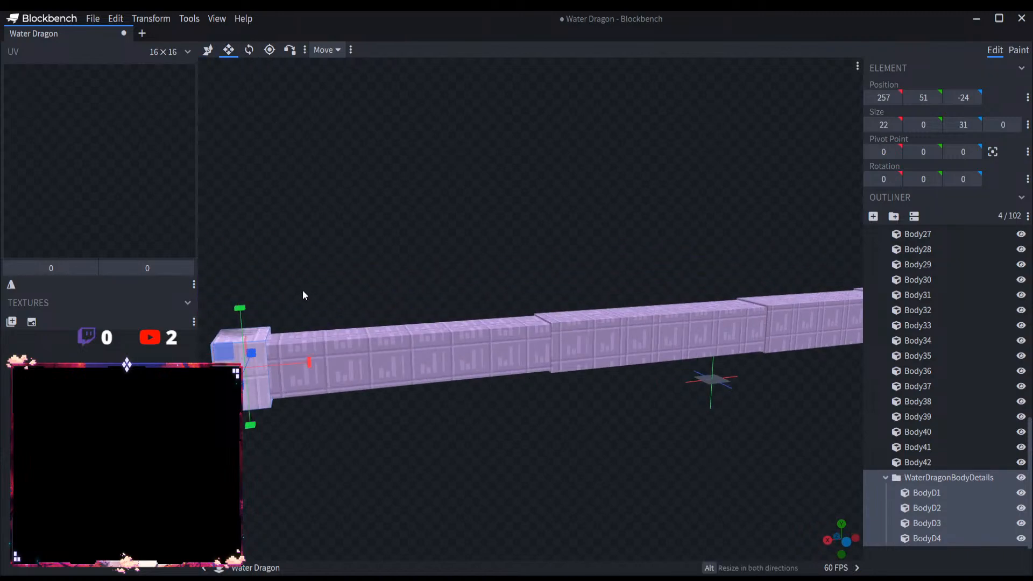
drag(349, 292, 463, 279)
scroll(464, 280, up, 3)
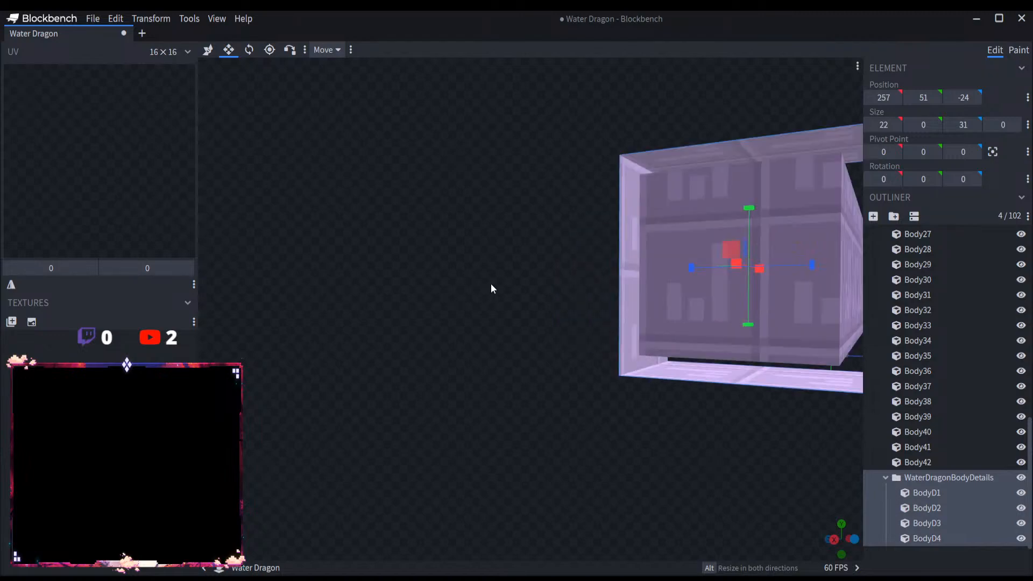
right_drag(490, 283, 460, 312)
scroll(764, 400, down, 3)
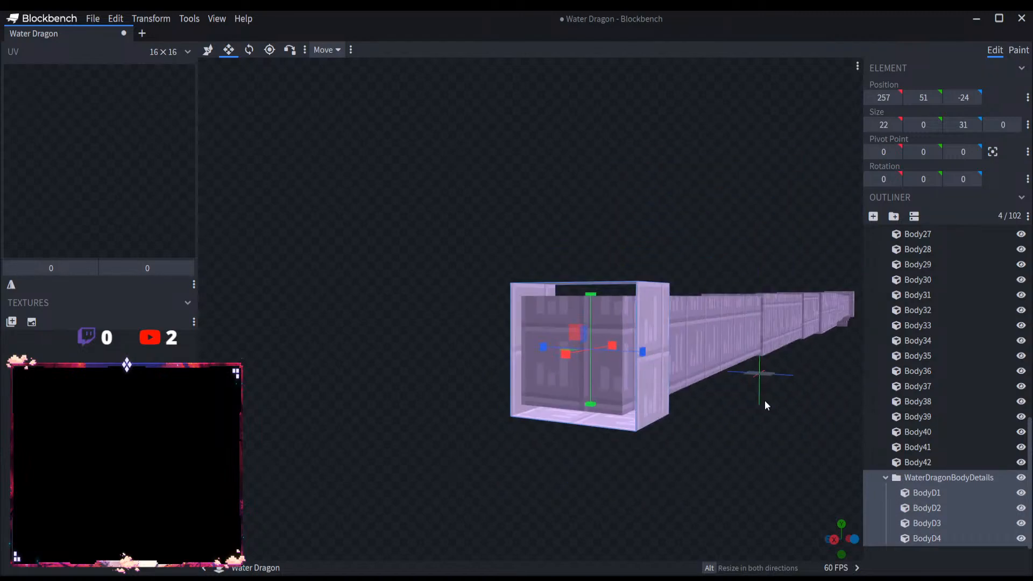
drag(807, 425, 766, 452)
scroll(767, 420, down, 4)
right_drag(704, 425, 643, 431)
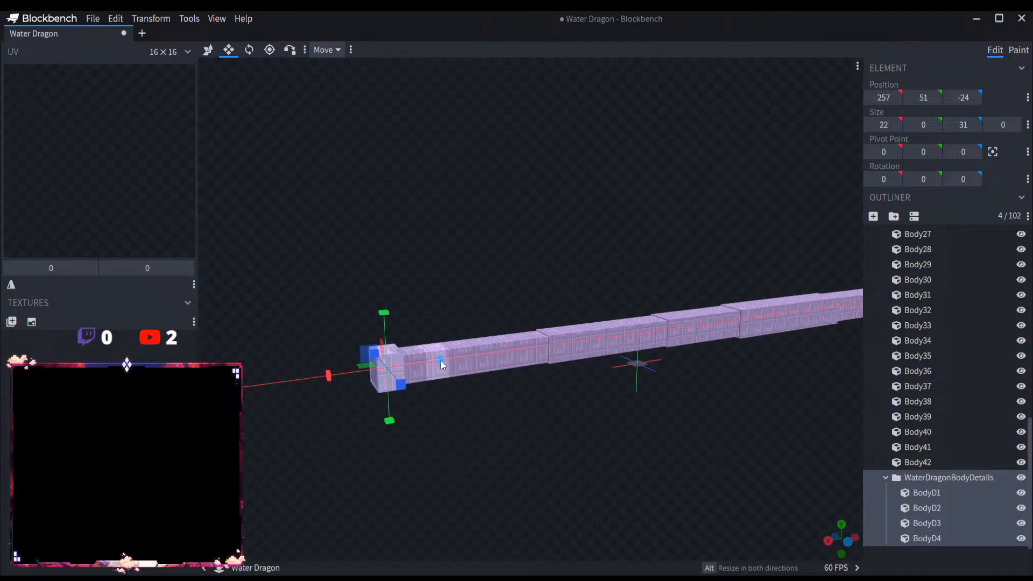
drag(441, 360, 725, 340)
key(ctrl+z)
Step: Widen the top panel BodyD1 at both ends to a Z size of 35 so it overhangs the side panels
drag(625, 422, 694, 414)
scroll(695, 413, up, 3)
right_drag(696, 414, 645, 416)
drag(645, 417, 651, 288)
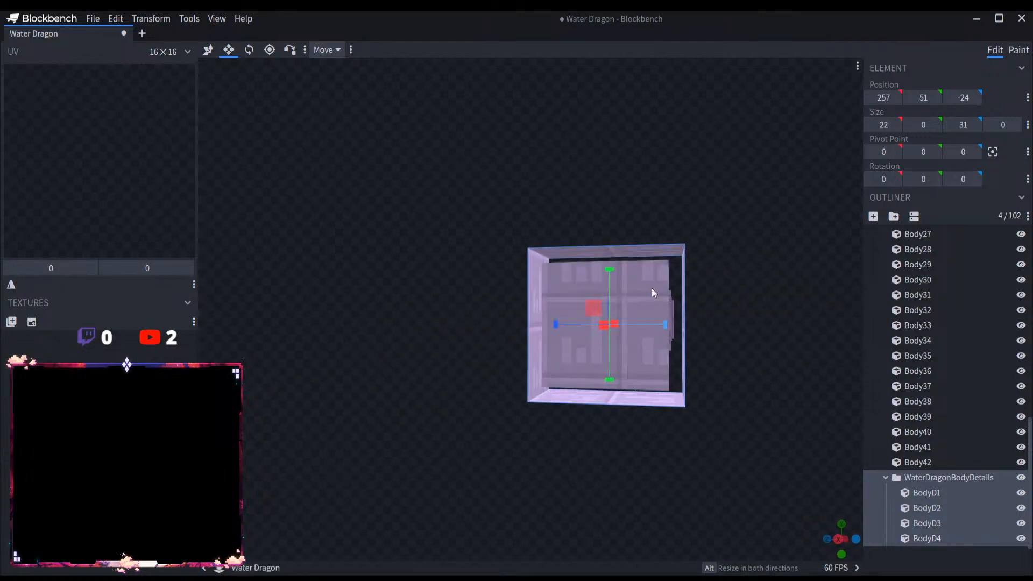
click(654, 248)
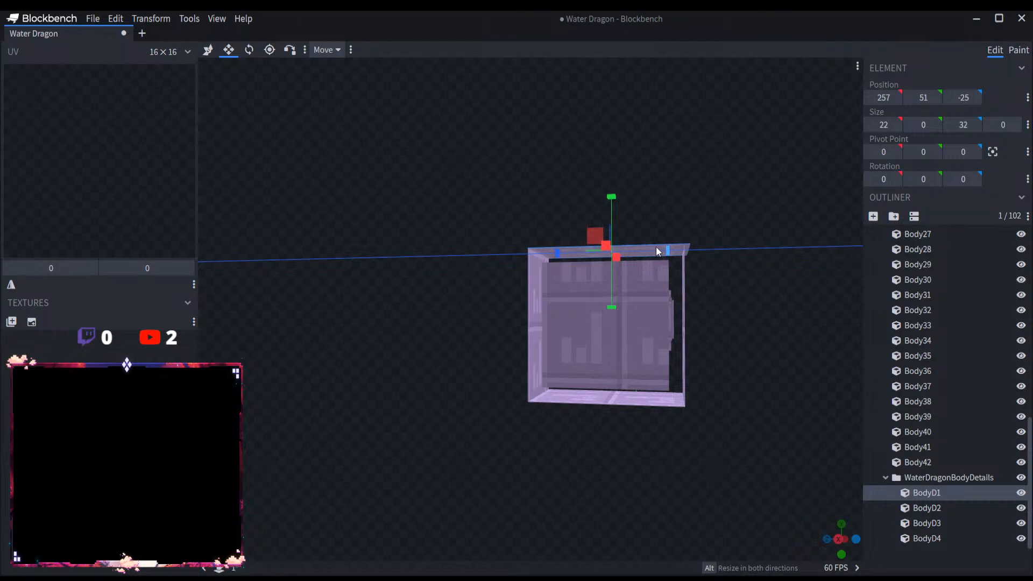
alt+drag(656, 248, 553, 255)
alt+drag(652, 254, 656, 253)
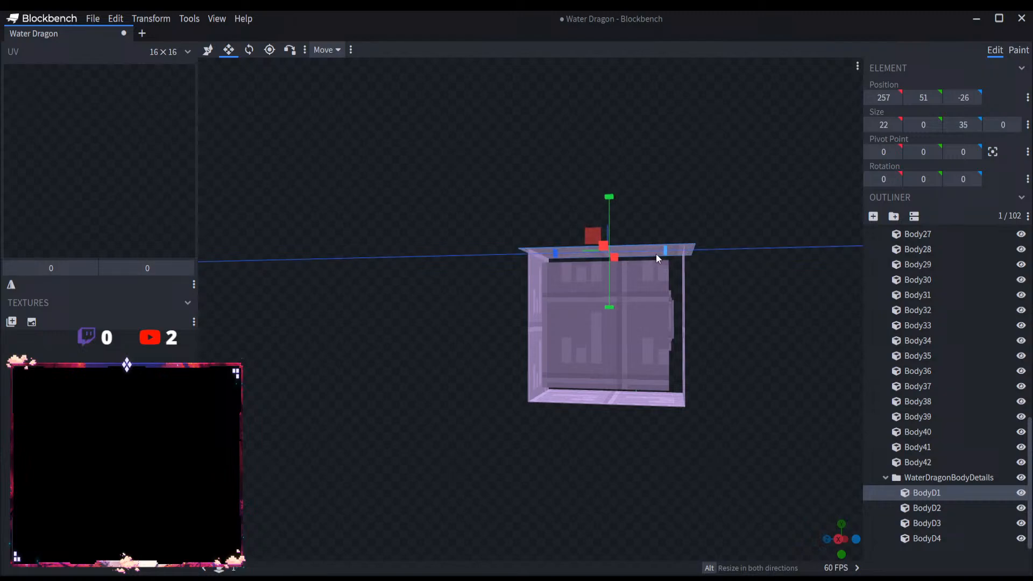
Step: Extend the bottom panel BodyD2 and the side panels BodyD3 and BodyD4 at both ends to a Z size of 35
click(641, 404)
alt+drag(556, 393, 553, 392)
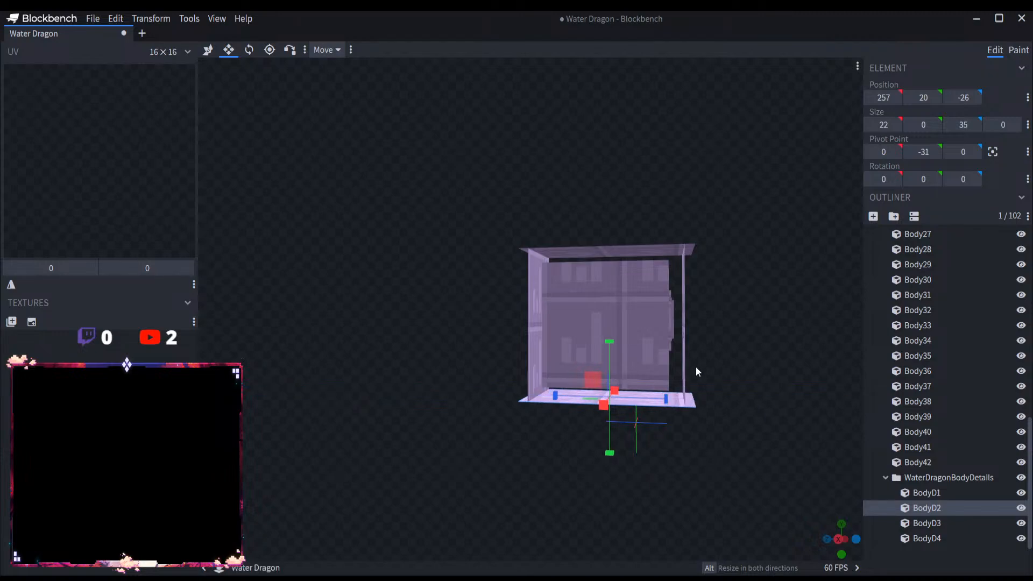
click(684, 346)
drag(684, 383, 684, 388)
drag(683, 274, 684, 267)
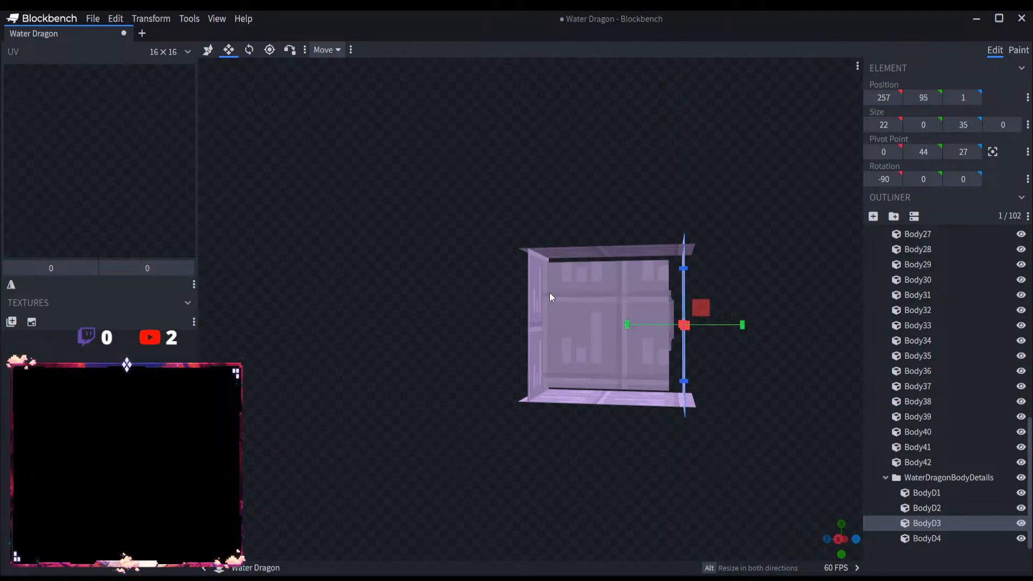
click(531, 290)
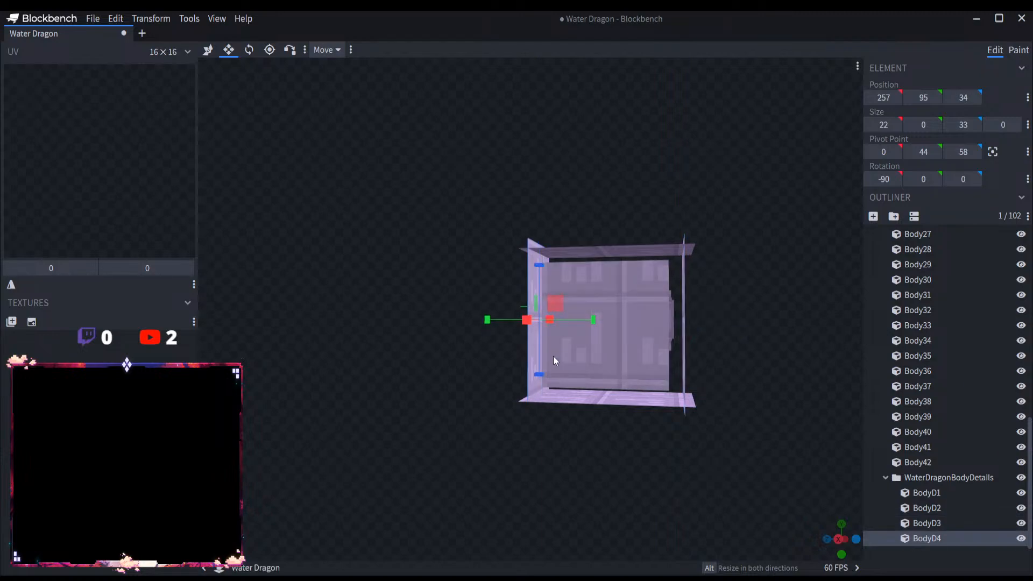
drag(538, 376, 538, 379)
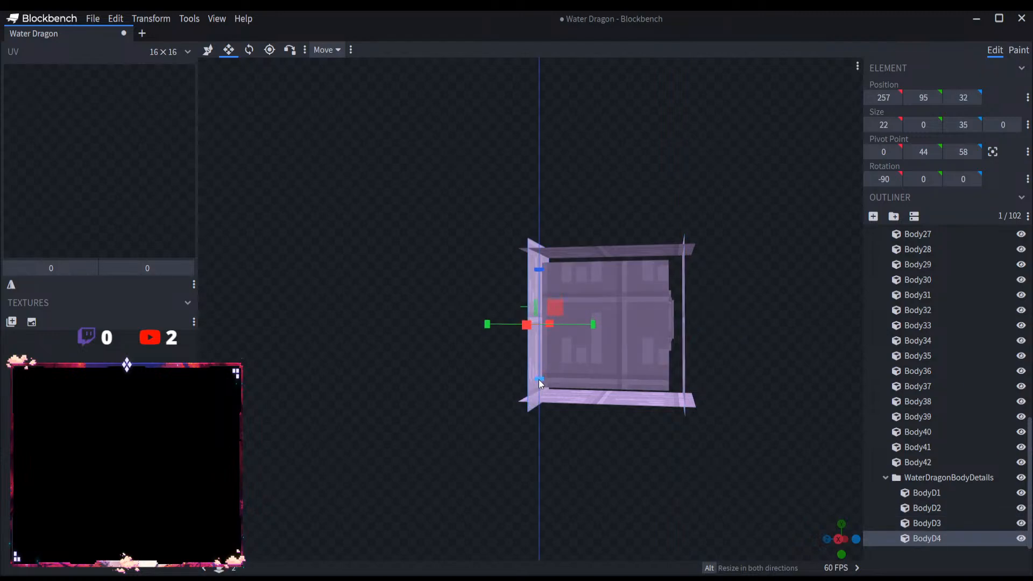
Step: Move the top panel BodyD1 slightly up and the bottom panel BodyD2 slightly down, away from the body segment
click(207, 50)
drag(618, 240, 620, 244)
click(625, 254)
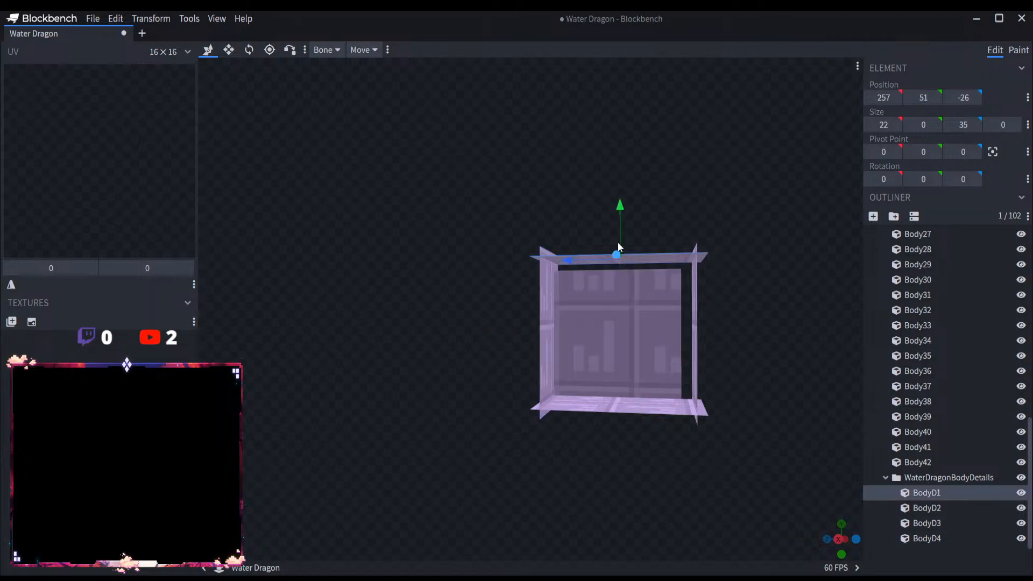
click(620, 403)
drag(619, 381, 619, 385)
Step: Move the side panels BodyD3 and BodyD4 outward along Z until they line up with the ends of the top and bottom panels
key(s)
click(694, 369)
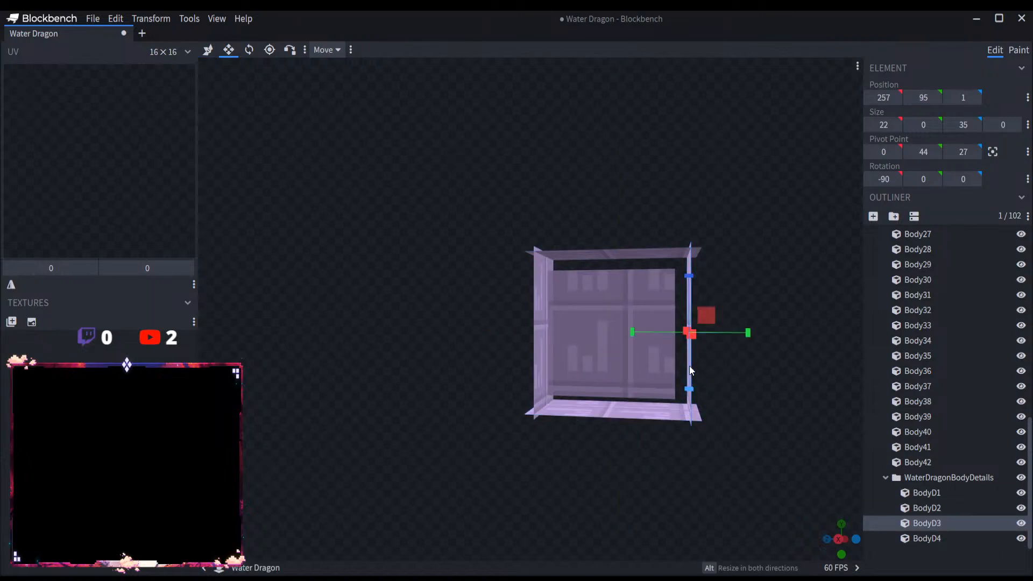
click(207, 50)
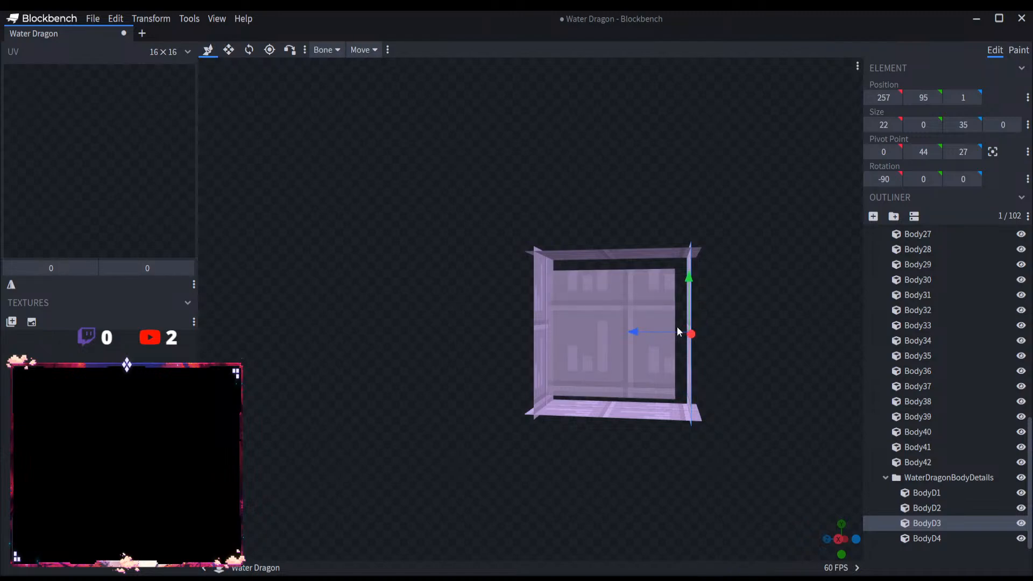
drag(661, 330, 617, 324)
click(537, 309)
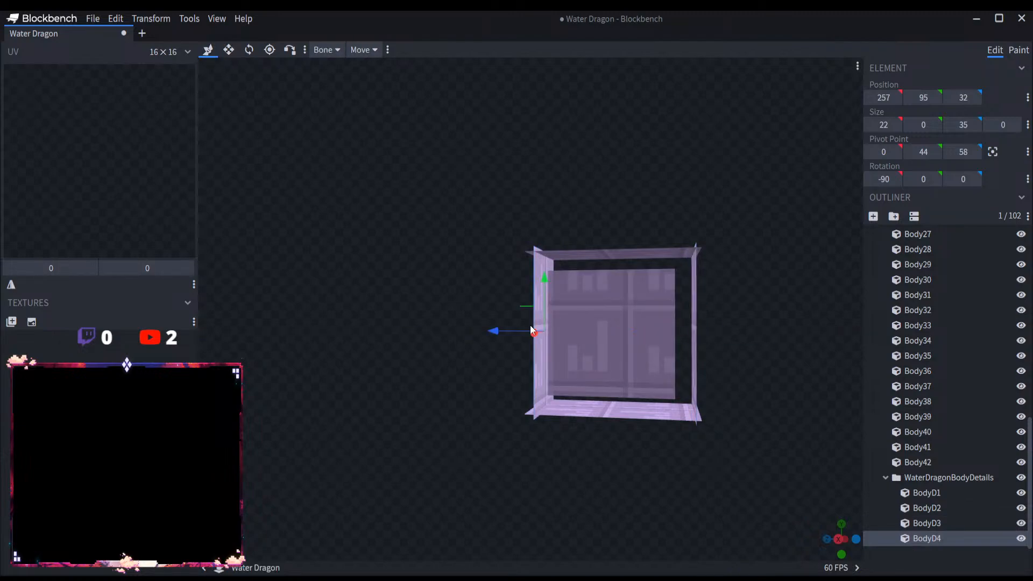
drag(498, 331, 495, 330)
click(697, 329)
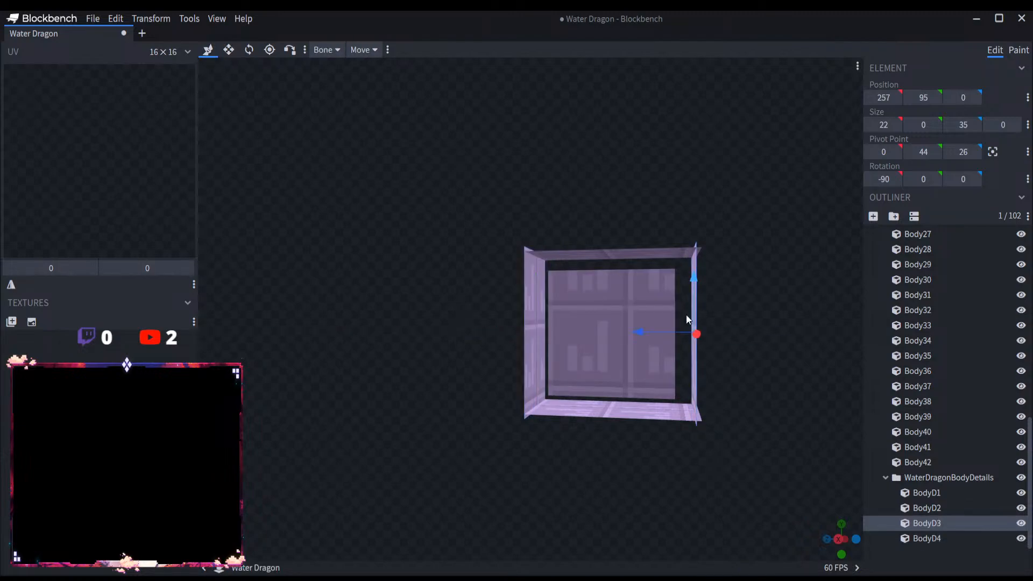
drag(656, 328, 660, 328)
Step: Move the top panel BodyD1 up to Y 53 and the bottom panel BodyD2 down to Y 18 to close the frame's corners
click(676, 248)
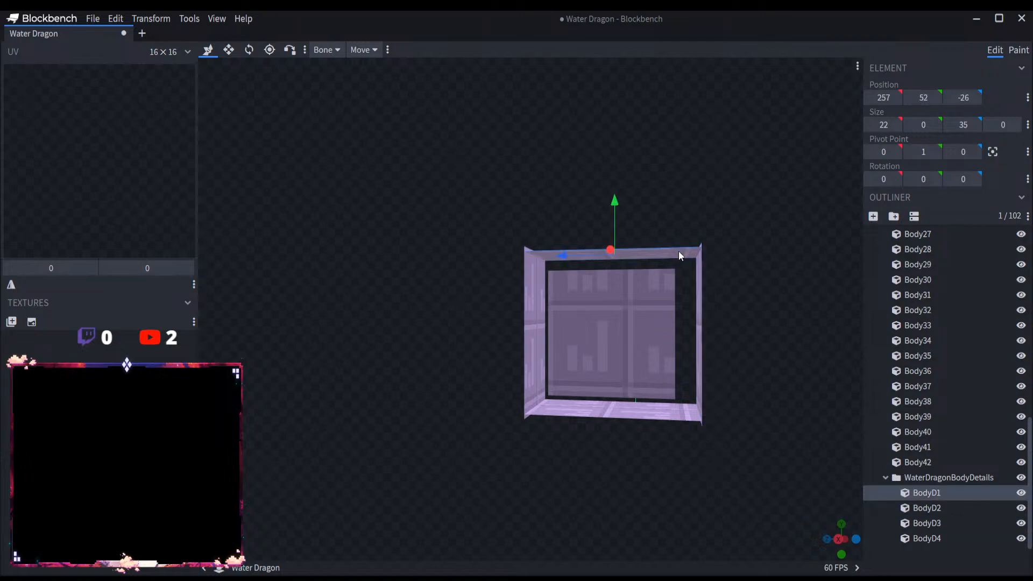
drag(617, 228, 615, 221)
click(661, 402)
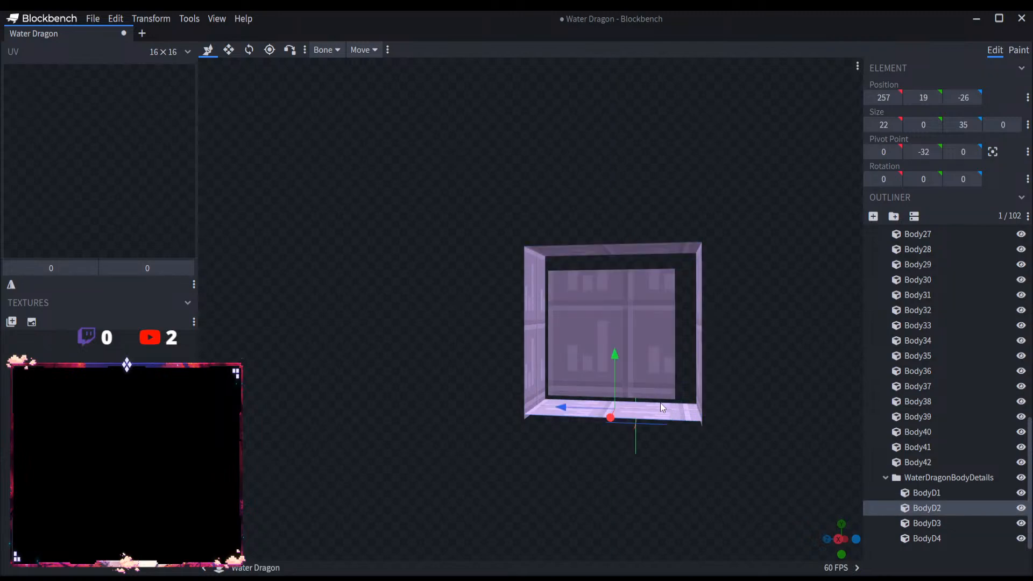
drag(615, 366, 620, 369)
drag(692, 454, 694, 454)
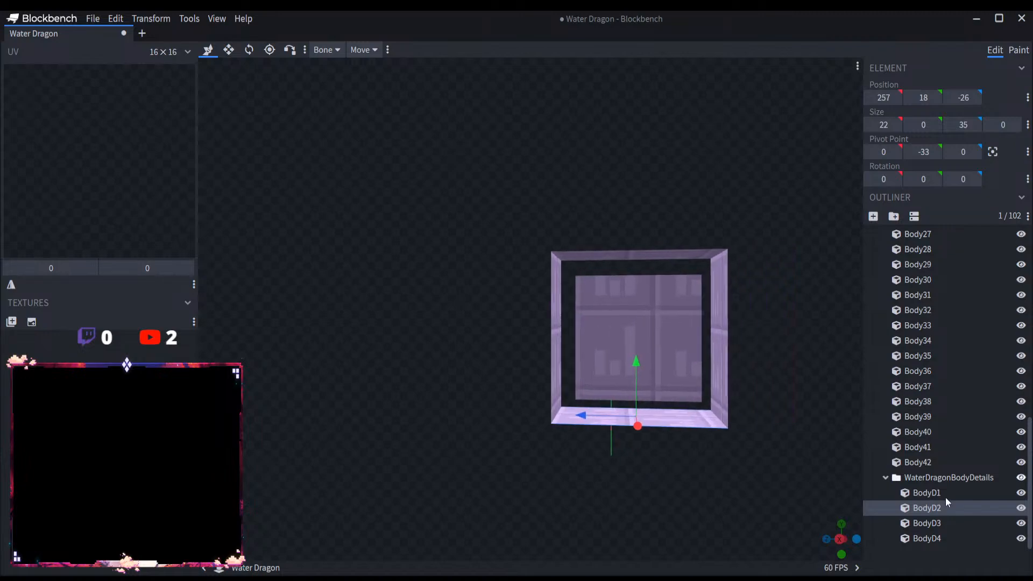
Step: Stretch all four WaterDragonBodyDetails panels together along the dragon's body to an X size of 405
click(982, 477)
scroll(764, 457, down, 6)
drag(757, 456, 605, 445)
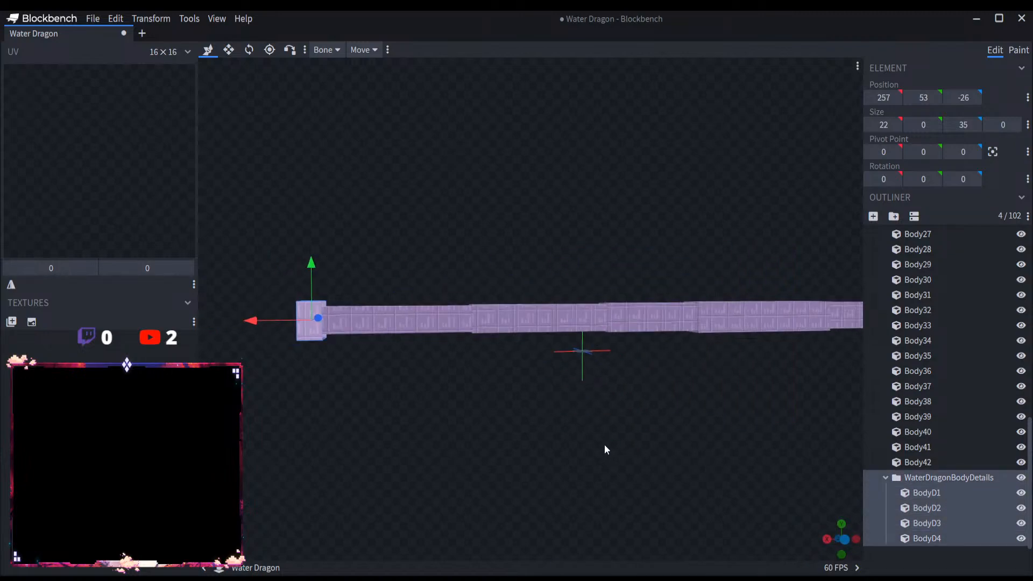
click(230, 51)
drag(360, 300, 711, 447)
key(ctrl+z)
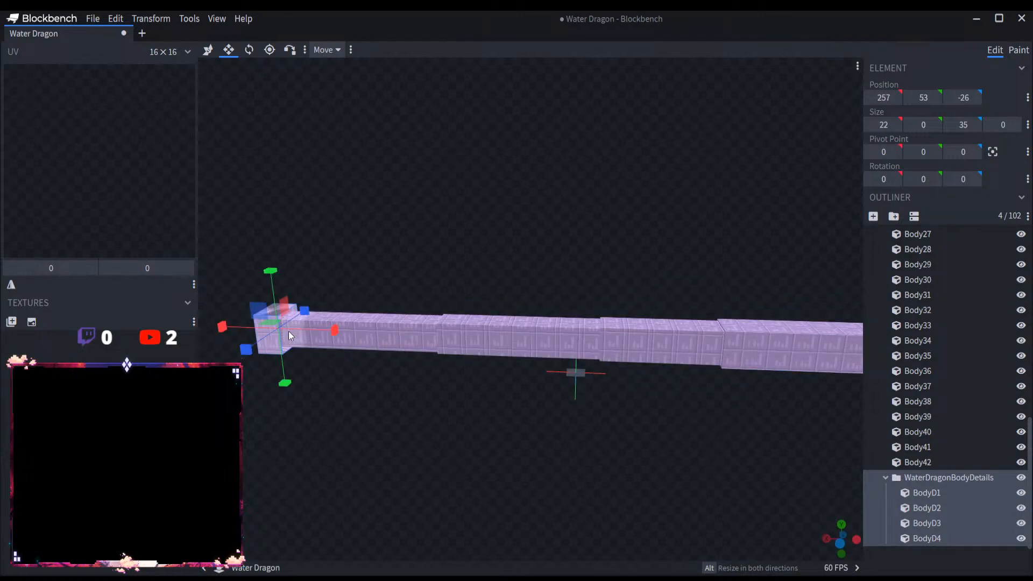
drag(288, 330, 700, 362)
drag(647, 418, 528, 405)
scroll(528, 405, up, 5)
drag(374, 422, 425, 440)
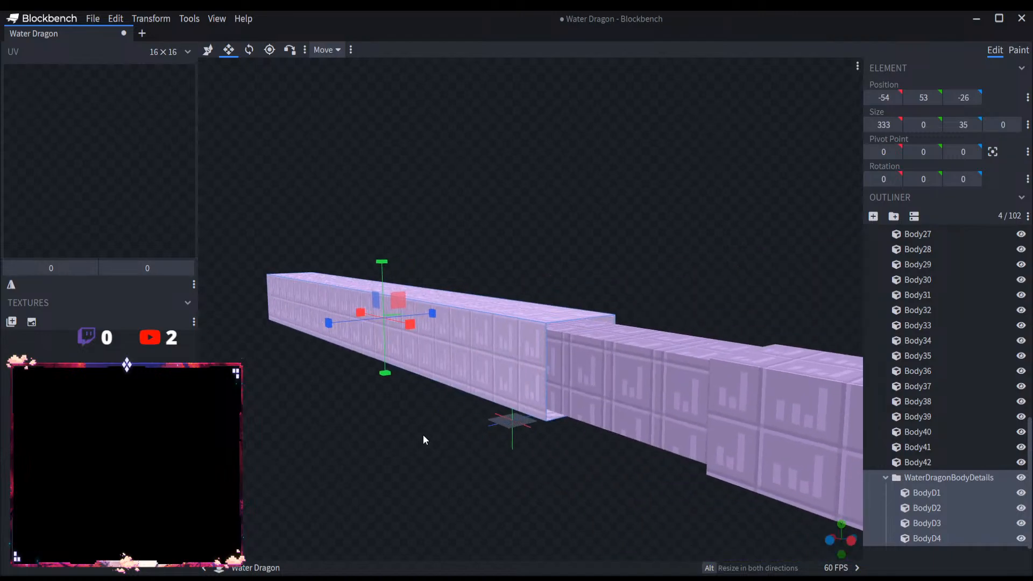
drag(415, 333, 478, 364)
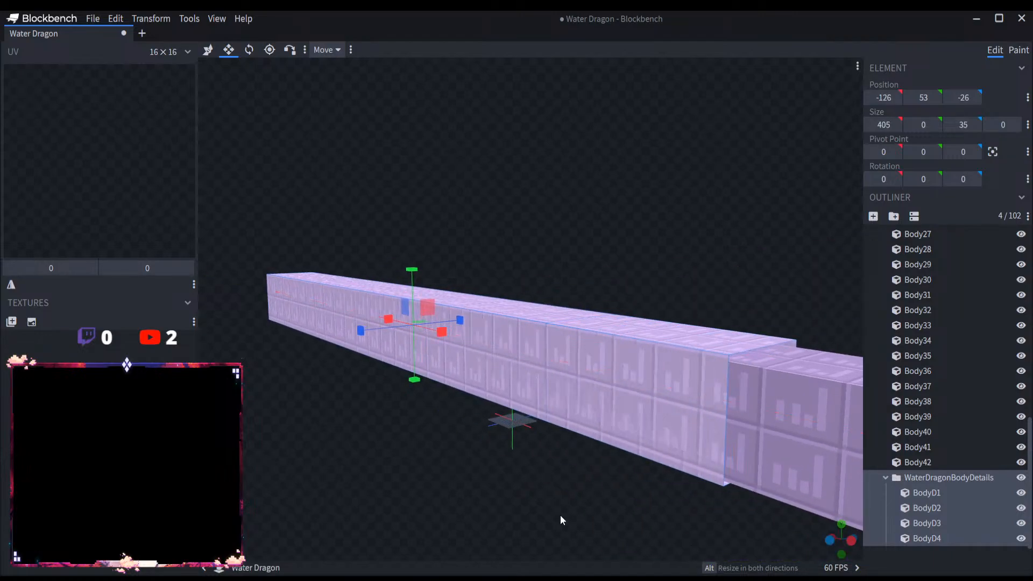
Step: Extend the four body detail panels further toward the head to an X size of 828, ending just behind it
drag(560, 515, 518, 506)
drag(532, 507, 583, 510)
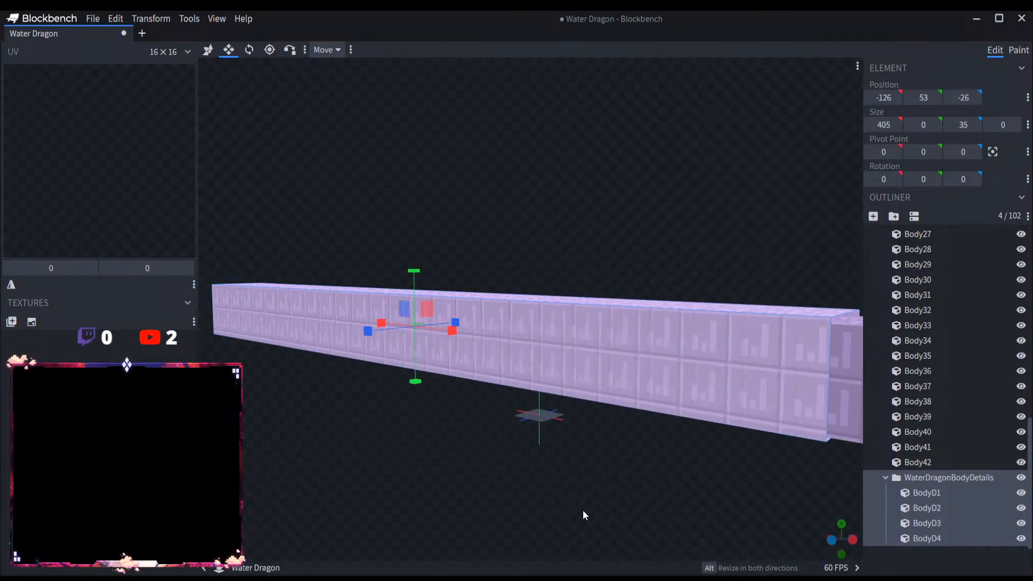
scroll(569, 467, down, 8)
drag(539, 321, 674, 368)
right_drag(654, 400, 489, 391)
drag(406, 314, 509, 344)
scroll(663, 406, up, 3)
right_drag(693, 423, 635, 425)
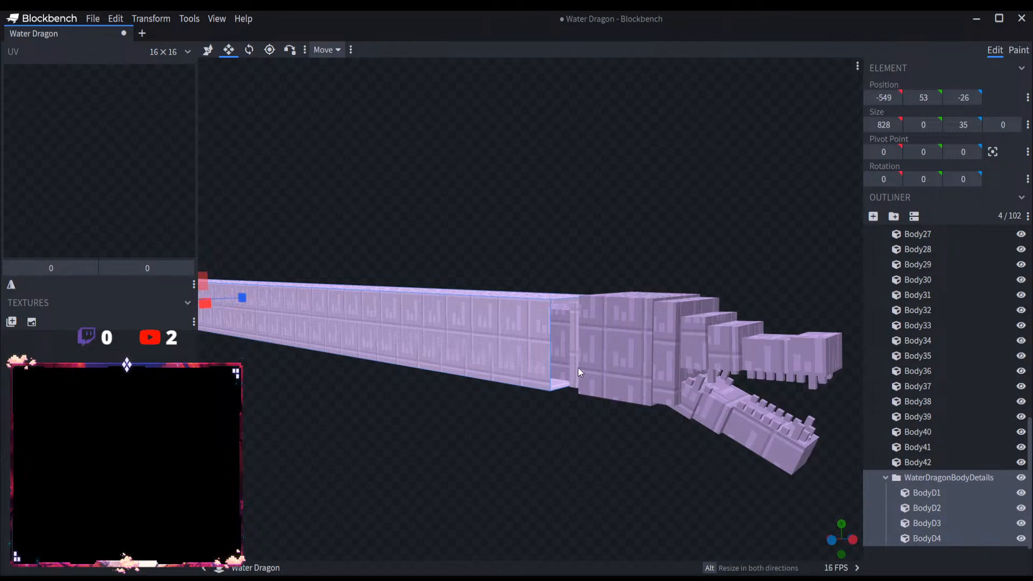
right_drag(712, 258, 583, 227)
Step: Collapse the body groups and add a new group named WaterDragonHeadDetails inside WaterDragonHead
click(885, 476)
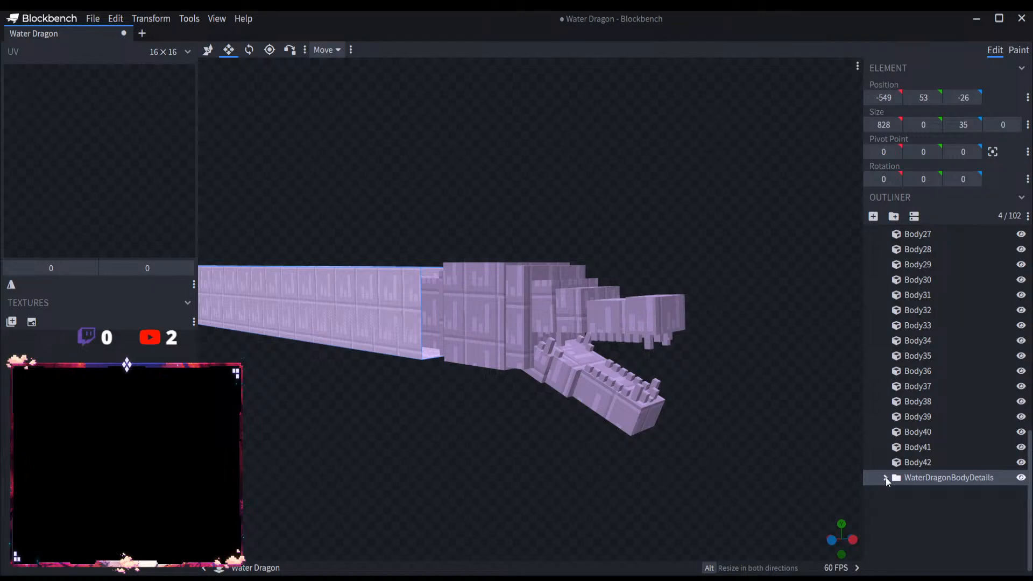
scroll(904, 451, up, 10)
scroll(893, 357, up, 3)
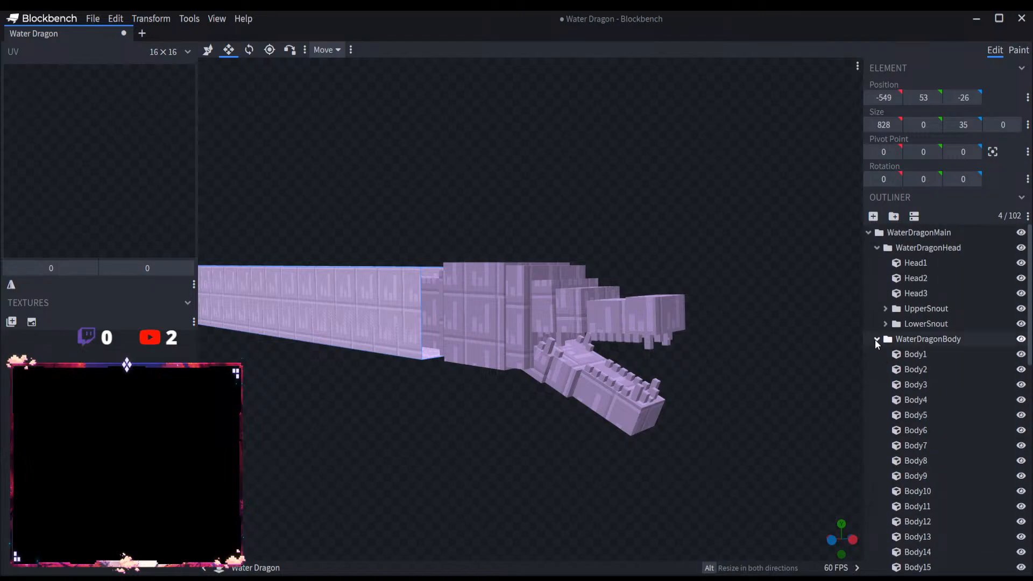
click(876, 339)
click(927, 247)
click(893, 215)
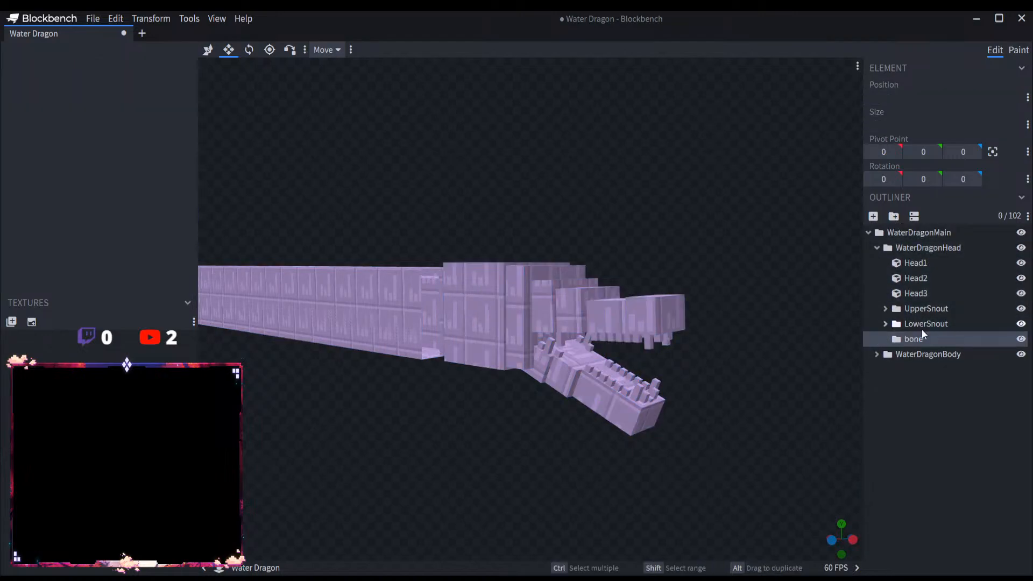
text(Wate)
text(rDragpm)
key(BackSpace)
key(BackSpace)
text(onHeadDet)
key(Return)
Step: Duplicate Head3 into the WaterDragonHeadDetails group and rename the copy HeadD1
alt+drag(922, 293, 940, 338)
double_click(924, 353)
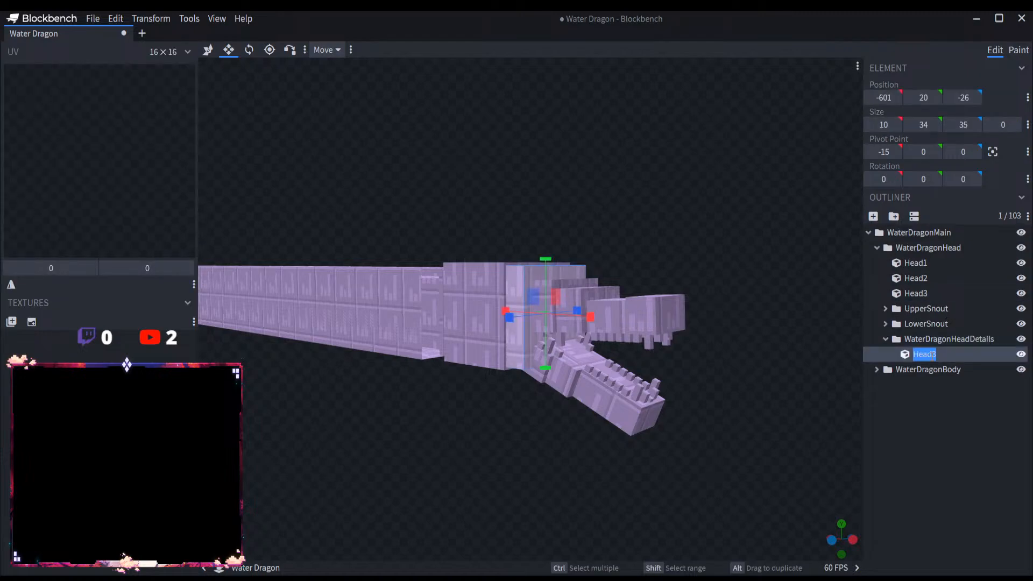
text(Head)
key(Return)
Step: Flatten HeadD1 to zero height at the top of the head and stretch it backward to an X size of 60
drag(511, 450, 589, 468)
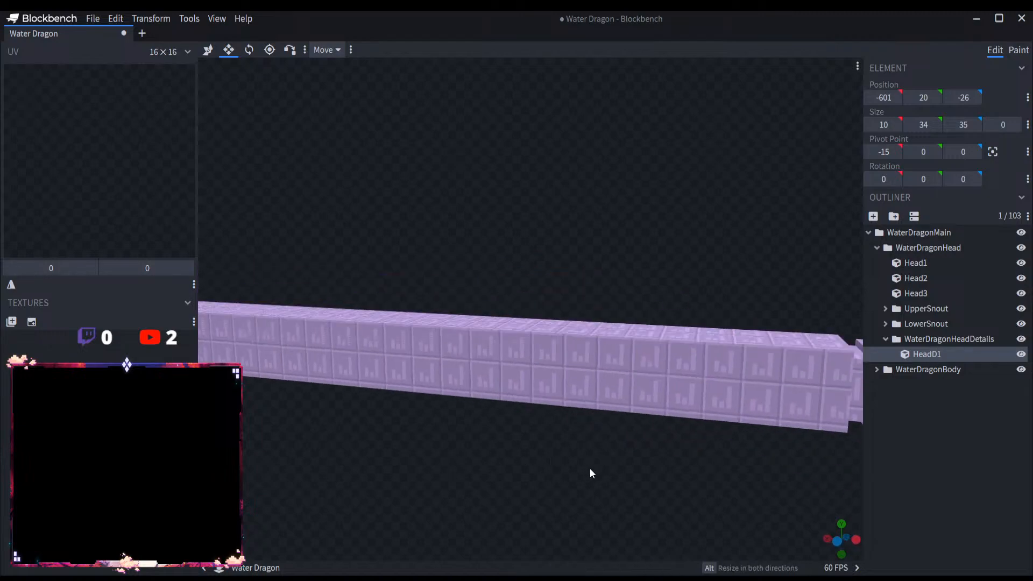
right_drag(589, 468, 512, 447)
scroll(511, 447, up, 5)
drag(777, 329, 775, 120)
drag(606, 167, 489, 166)
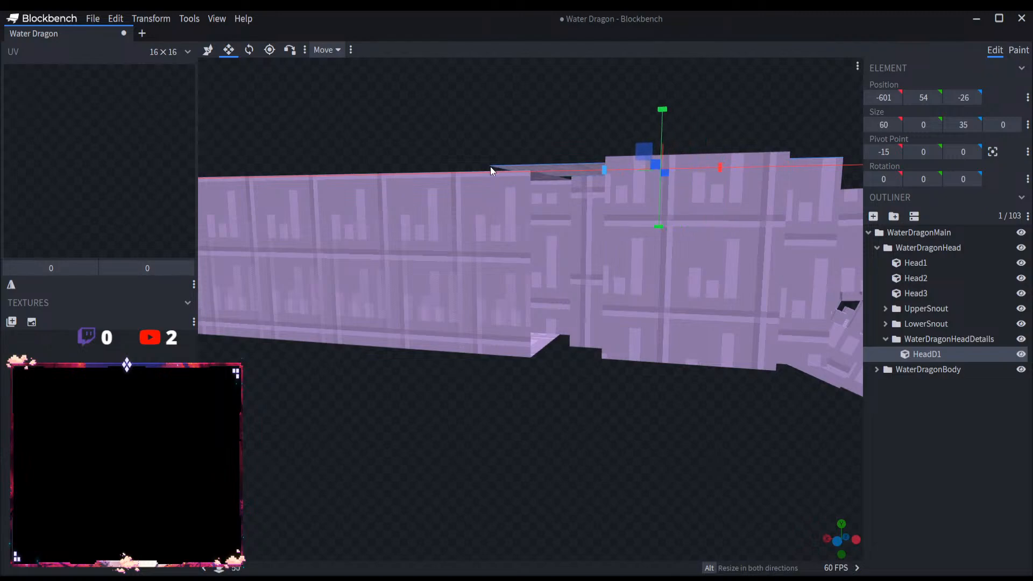
drag(518, 205, 341, 113)
Step: Center HeadD1's pivot point and rotate the panel 20 degrees about Z so its rear end tilts upward
click(249, 51)
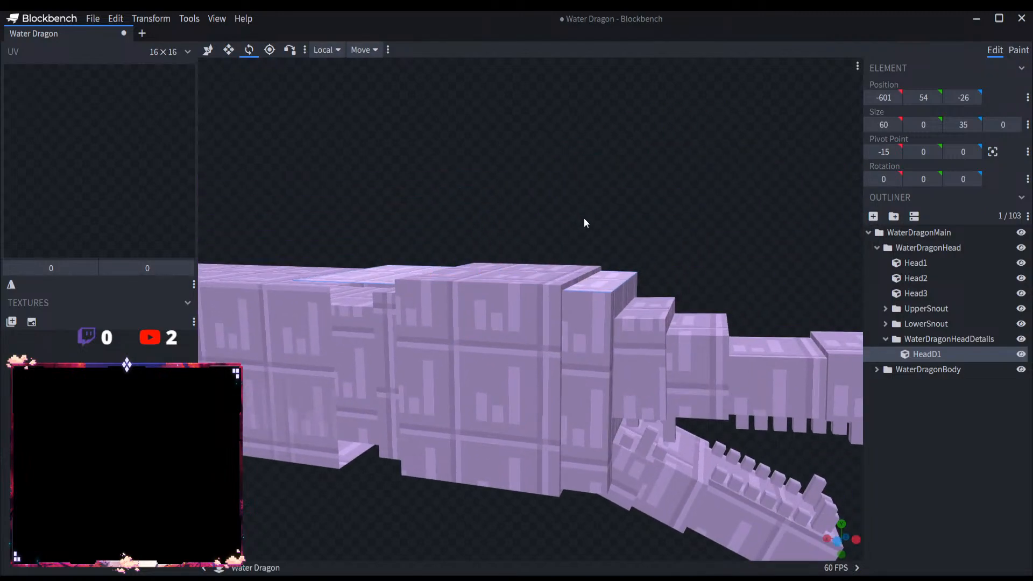
scroll(561, 248, down, 5)
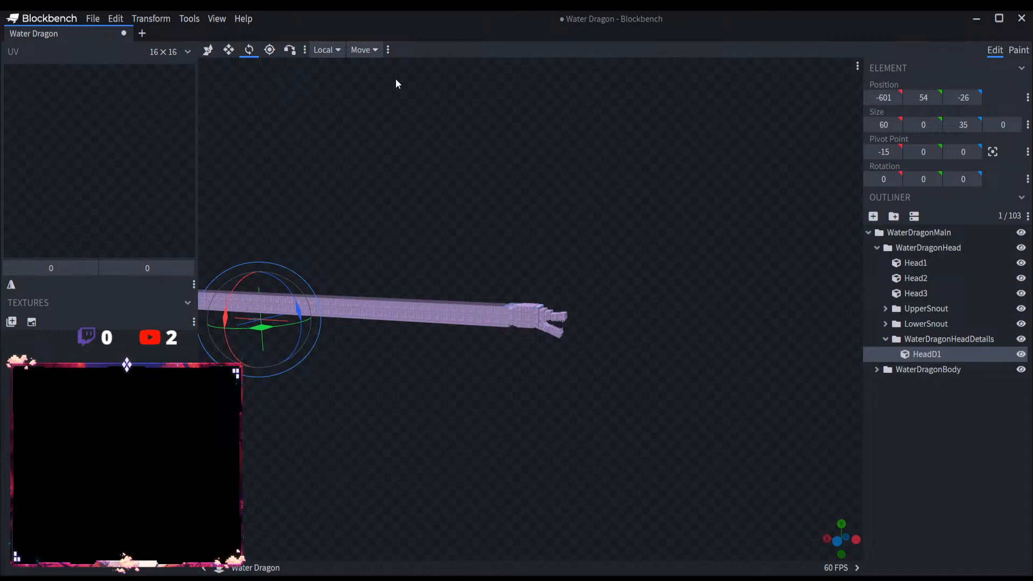
click(993, 152)
scroll(540, 250, up, 10)
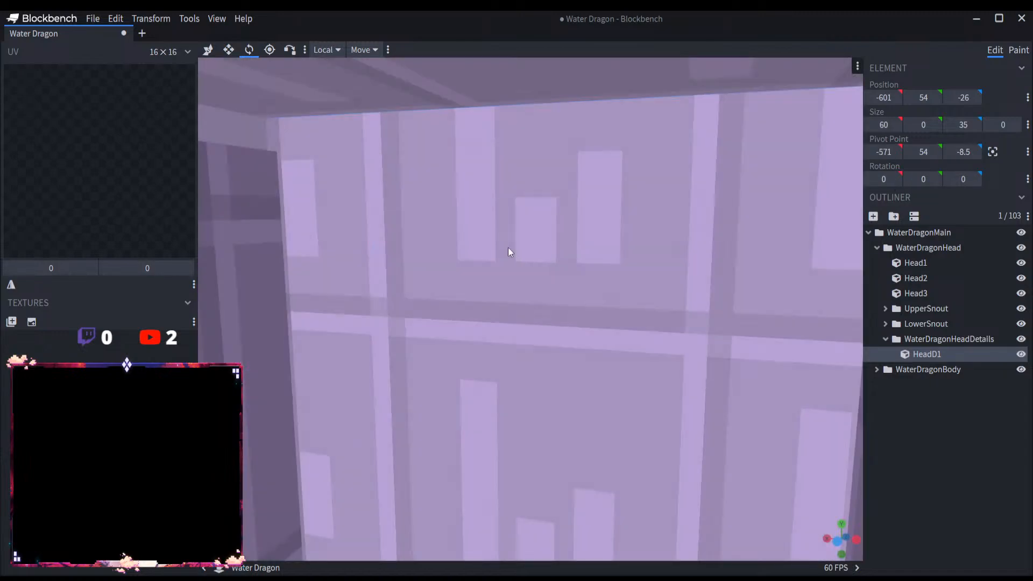
scroll(508, 252, down, 8)
drag(534, 273, 484, 285)
Step: Move the tilted panel HeadD1 to X -592, Y 62 so its front edge rests on top of the head
click(207, 50)
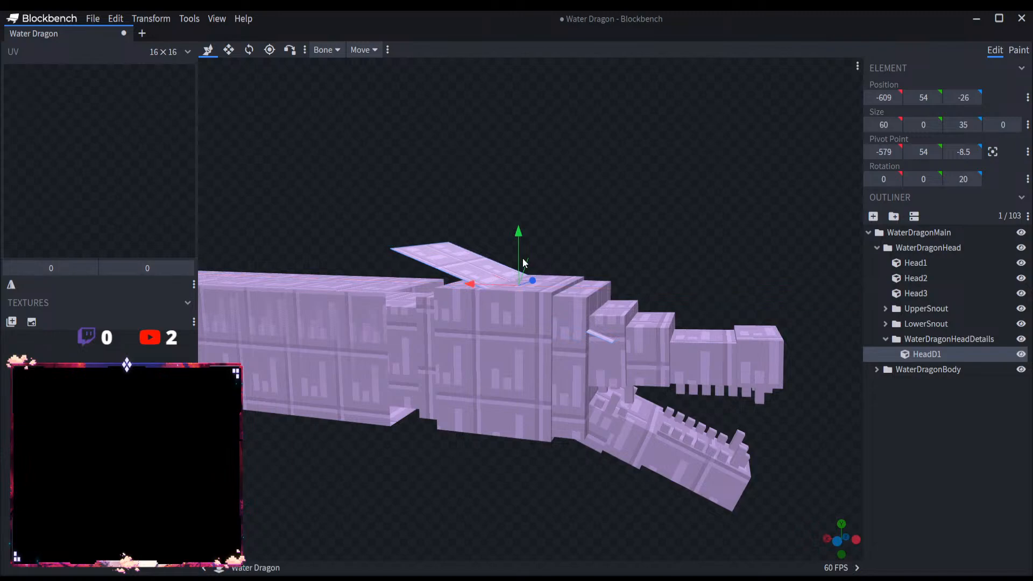
scroll(517, 242, up, 5)
scroll(522, 256, down, 3)
drag(657, 296, 644, 265)
drag(596, 316, 547, 316)
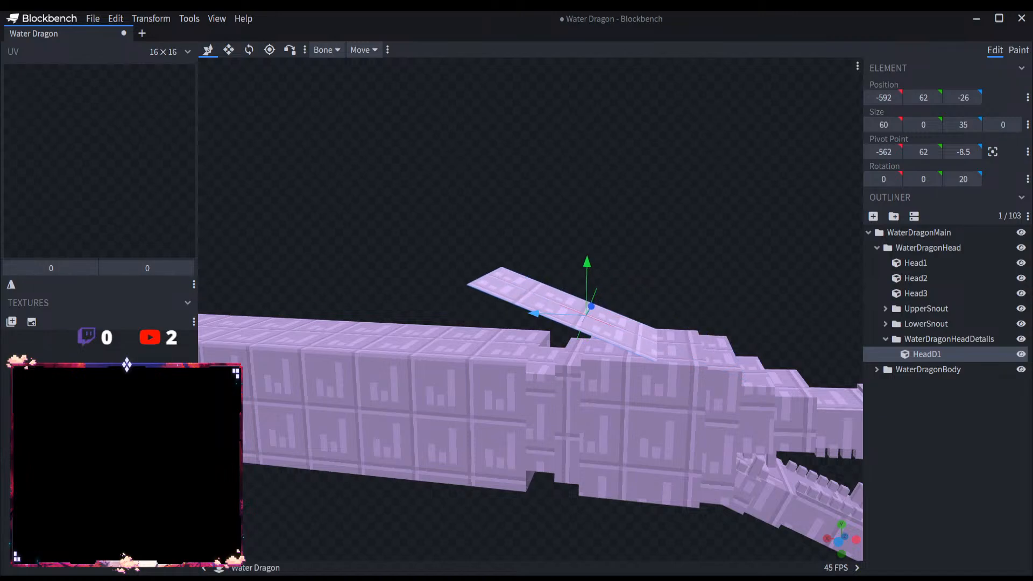
drag(742, 299, 608, 312)
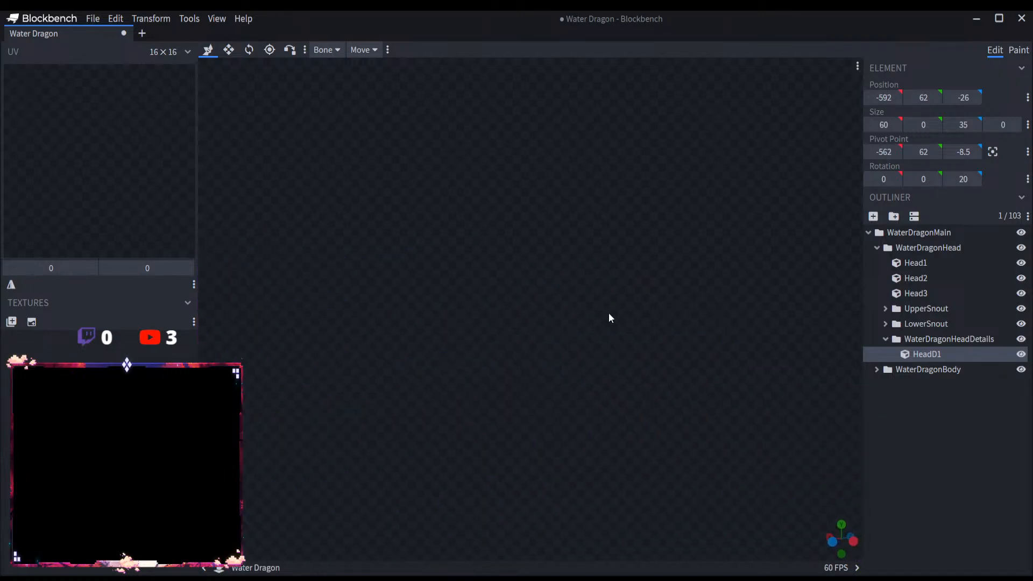
right_drag(608, 312, 714, 299)
scroll(684, 302, up, 4)
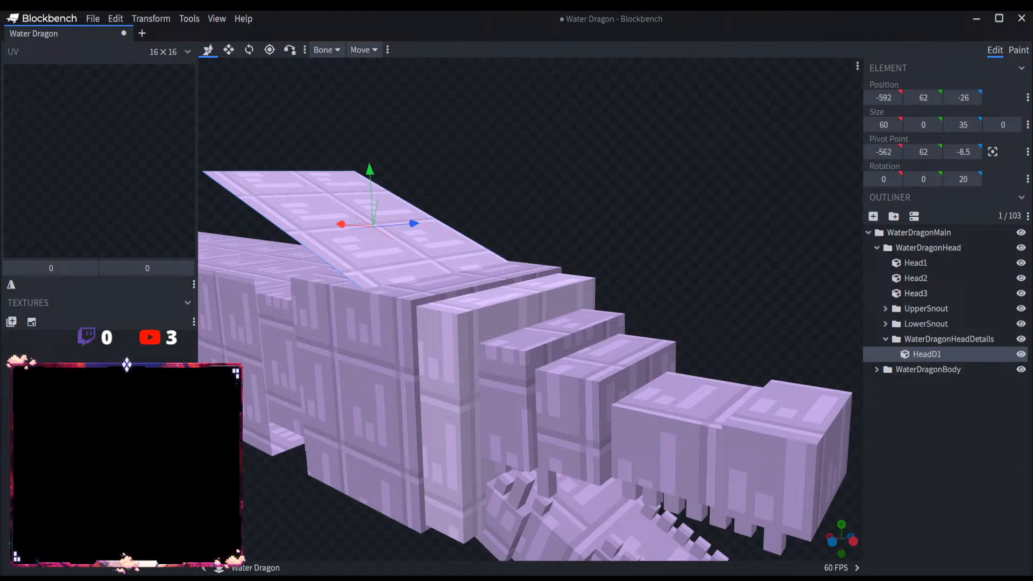
Step: Try to widen HeadD1 along Z on both sides, and undo the widening
click(228, 49)
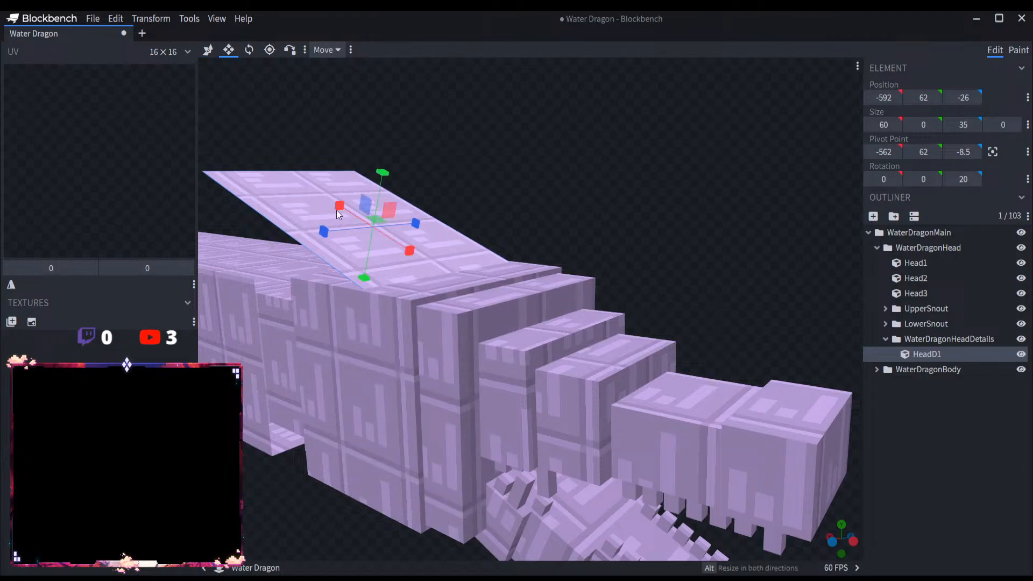
drag(334, 233, 307, 240)
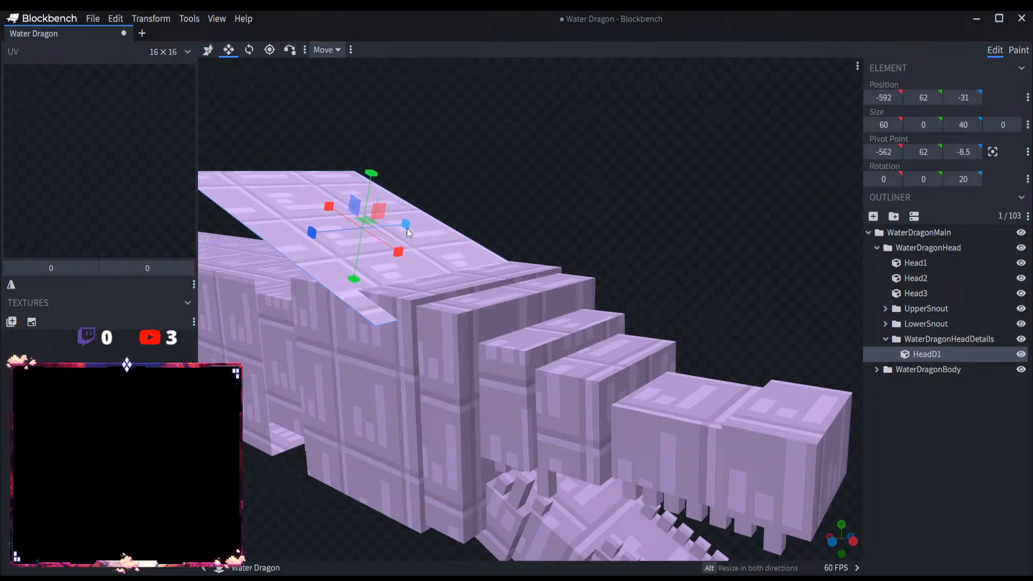
drag(411, 223, 420, 223)
drag(645, 215, 548, 301)
key(ctrl+z)
key(ctrl+z)
Step: Widen HeadD1 at both sides to a Z size of 41 so it slightly overhangs the head
scroll(540, 299, up, 4)
drag(326, 268, 348, 268)
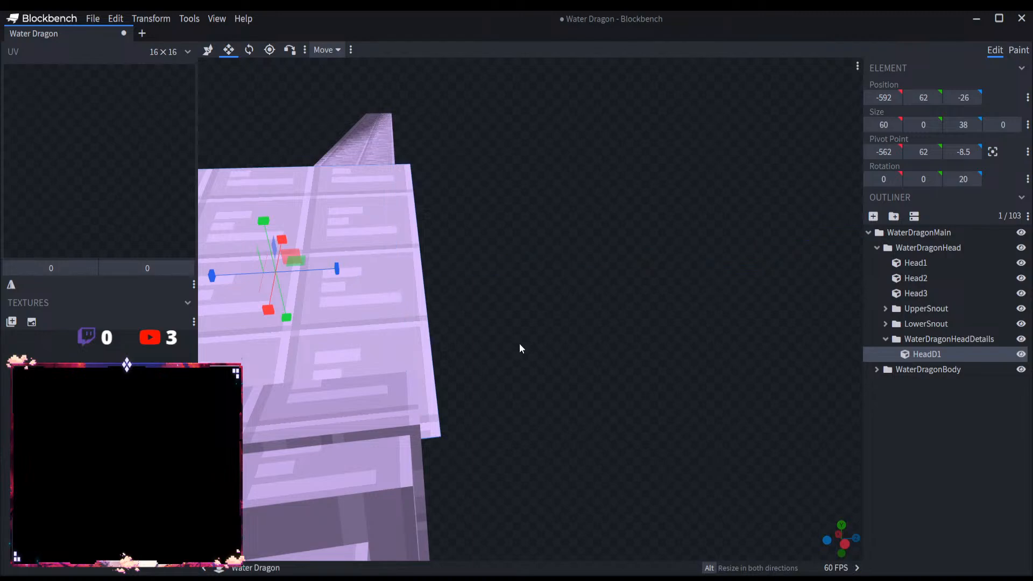
drag(519, 344, 523, 240)
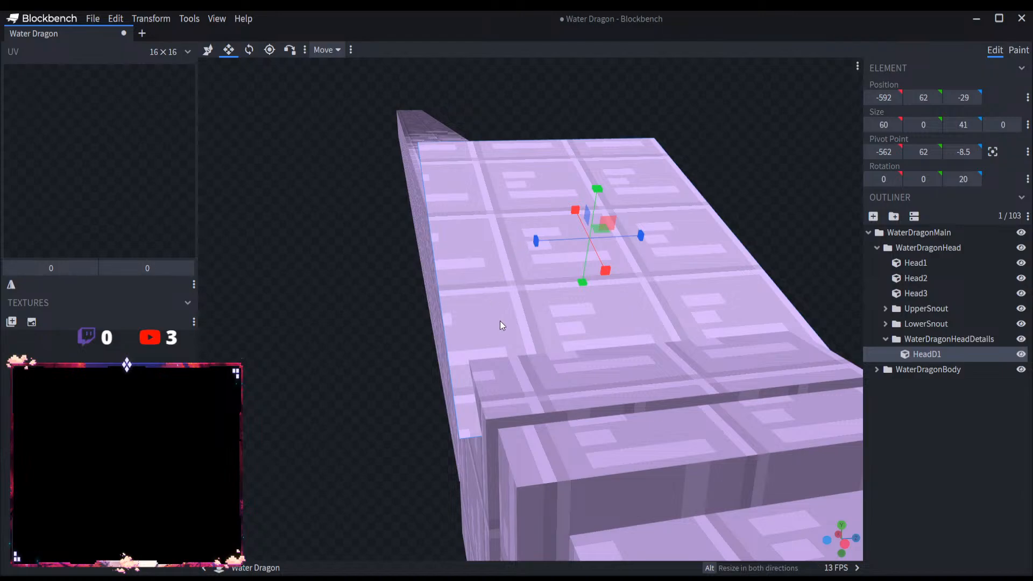
Step: Try to duplicate HeadD1 within the head details group, and undo the duplication
scroll(570, 321, down, 5)
key(ctrl+d)
key(v)
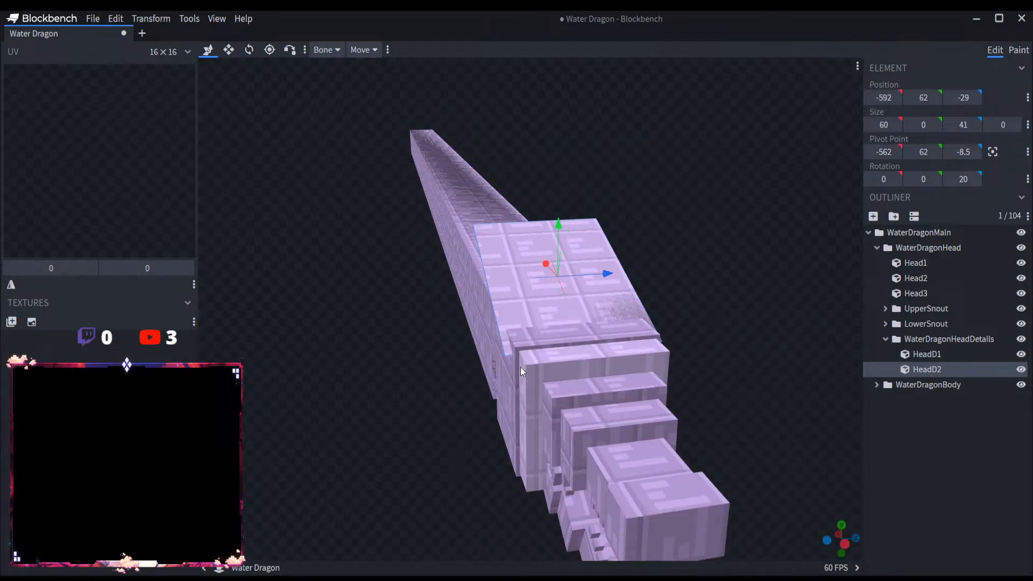
scroll(531, 314, up, 5)
scroll(531, 315, down, 5)
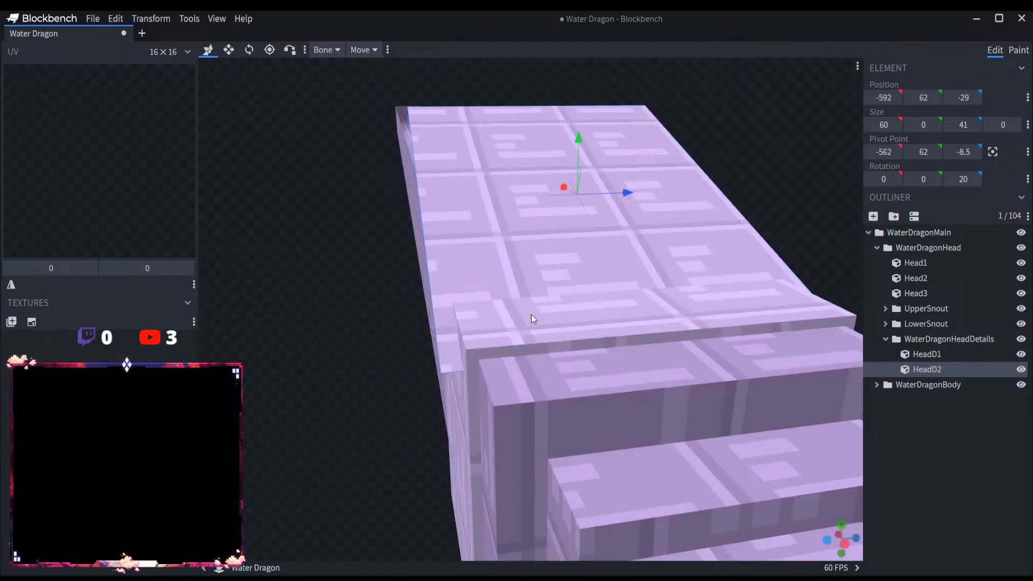
key(ctrl+z)
scroll(531, 314, down, 1)
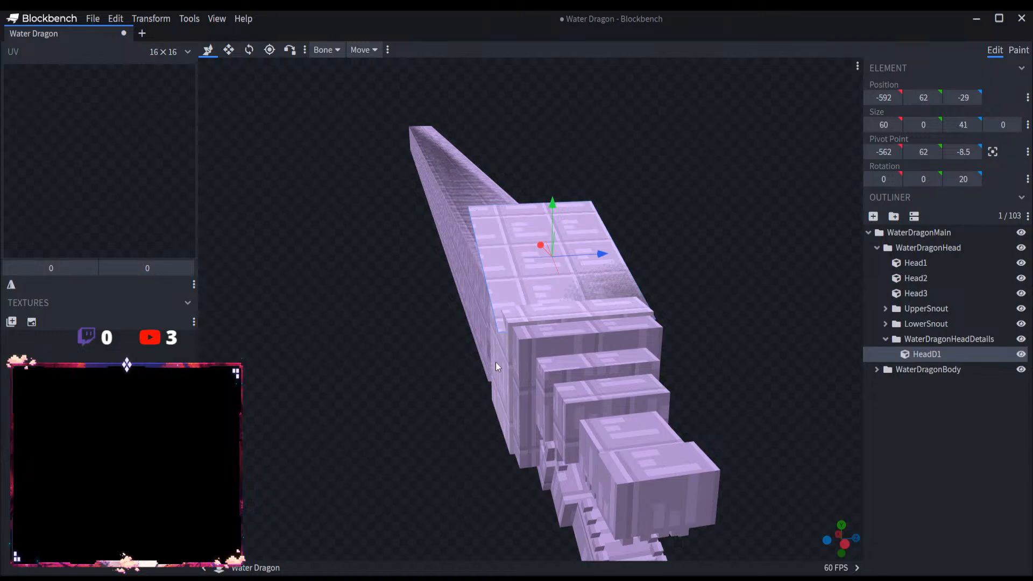
Step: Copy the large head cube beneath HeadD1 into the WaterDragonHeadDetails group and rename the copy HeadD2
click(509, 360)
key(ctrl+c)
click(932, 340)
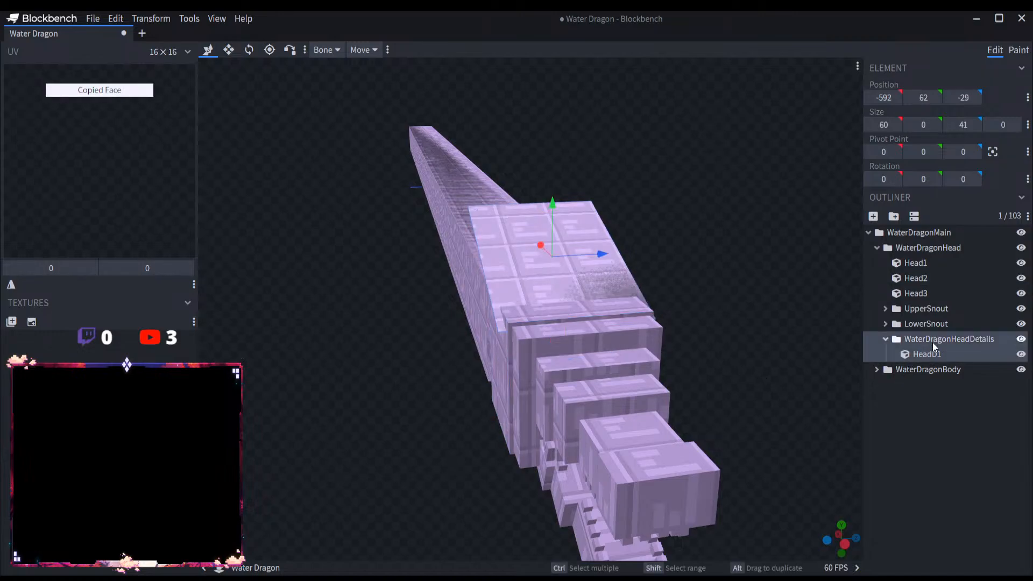
key(ctrl+v)
double_click(937, 369)
click(945, 369)
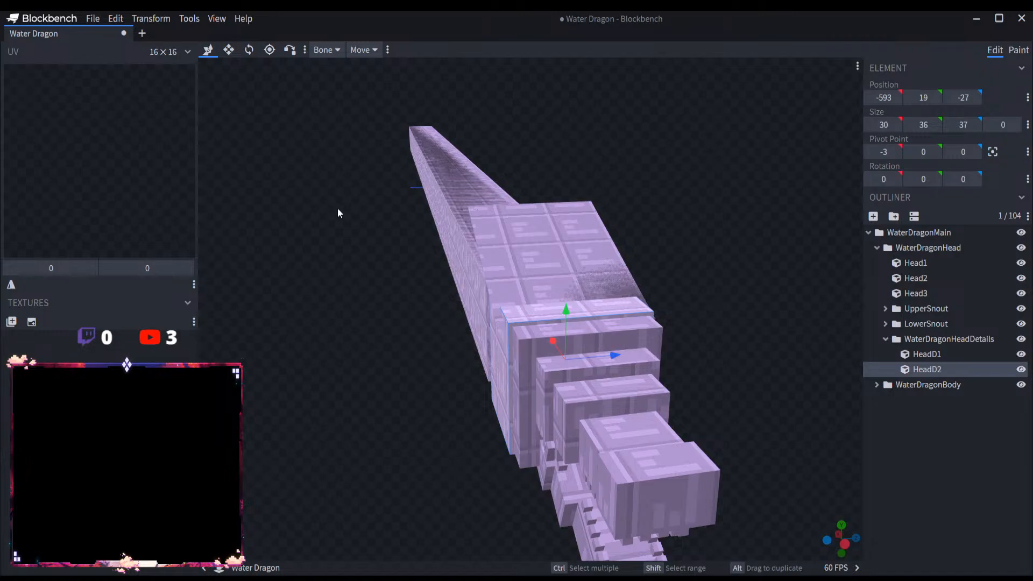
Step: Flatten HeadD2 into a thin side panel by reducing its Z size to 0
click(229, 49)
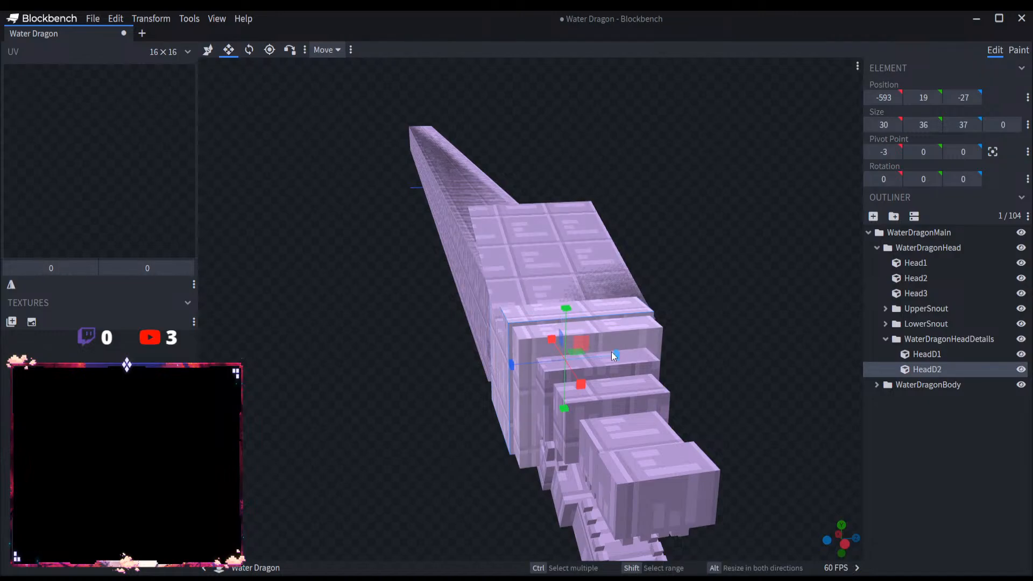
drag(614, 354, 444, 370)
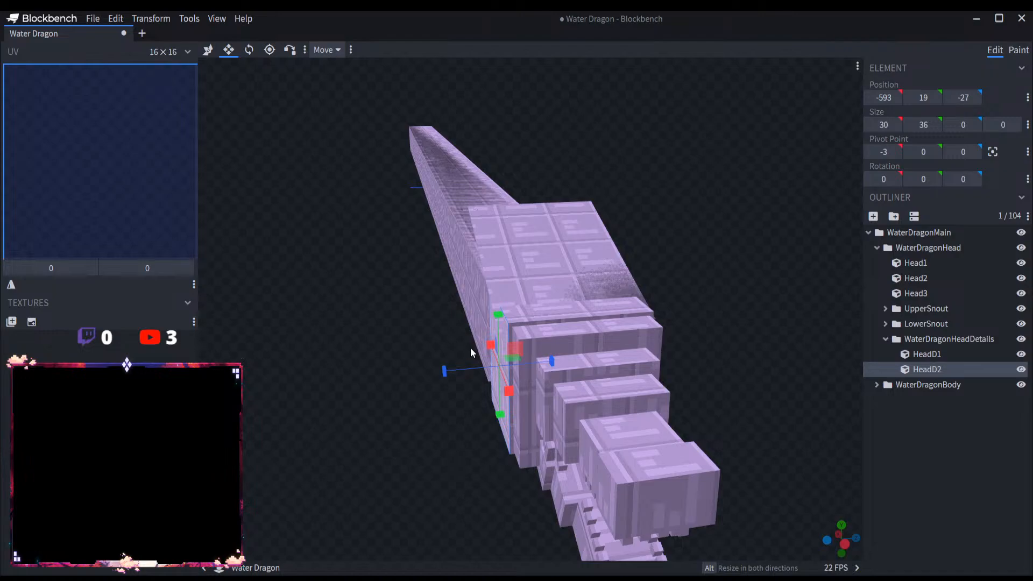
scroll(462, 353, up, 5)
scroll(461, 353, down, 3)
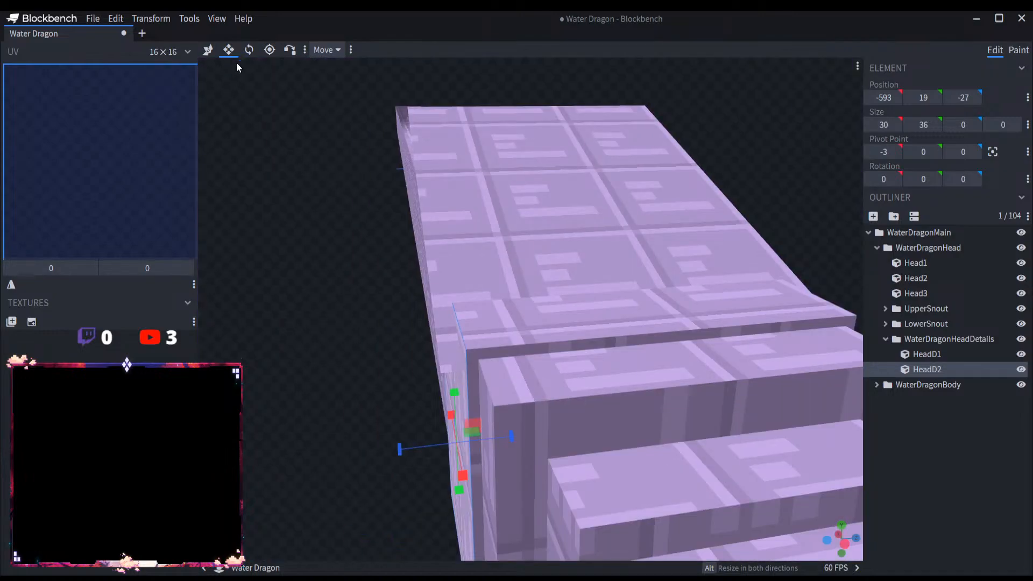
Step: Center HeadD2's pivot point on the panel and rotate it 15 degrees about the Y axis
click(249, 49)
scroll(384, 318, down, 3)
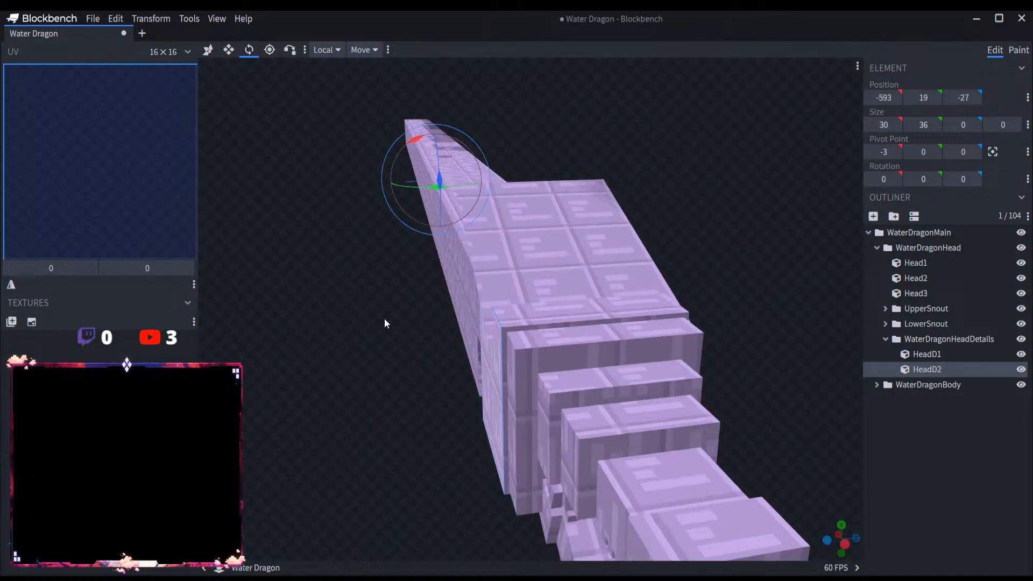
click(992, 152)
drag(487, 402, 524, 379)
Step: Move HeadD2 against the side of the head at X position -582 and Z position -31
click(207, 49)
drag(410, 455, 455, 410)
drag(560, 328, 507, 315)
drag(552, 455, 523, 454)
click(523, 454)
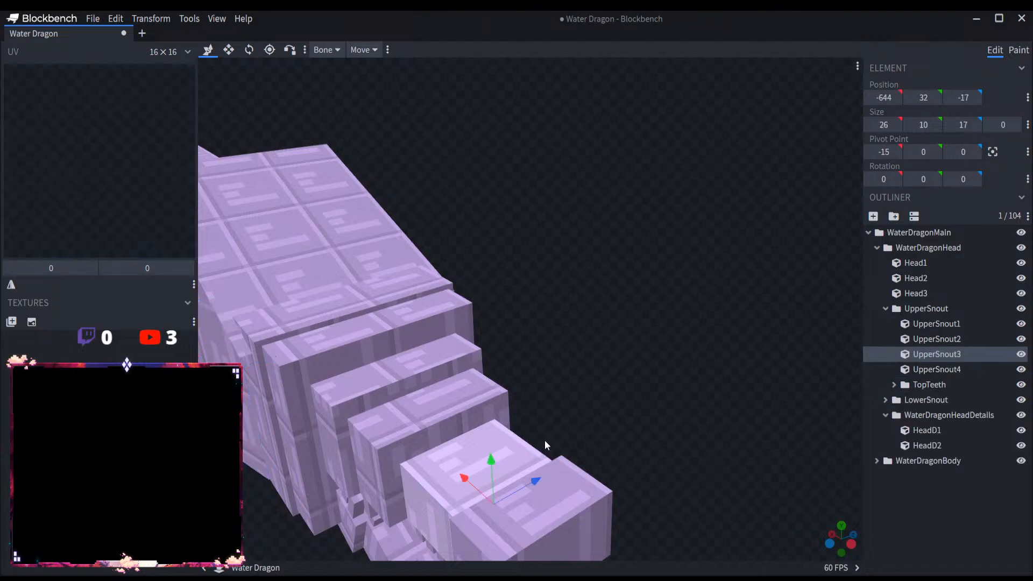
click(925, 445)
drag(839, 423, 585, 412)
scroll(585, 412, up, 5)
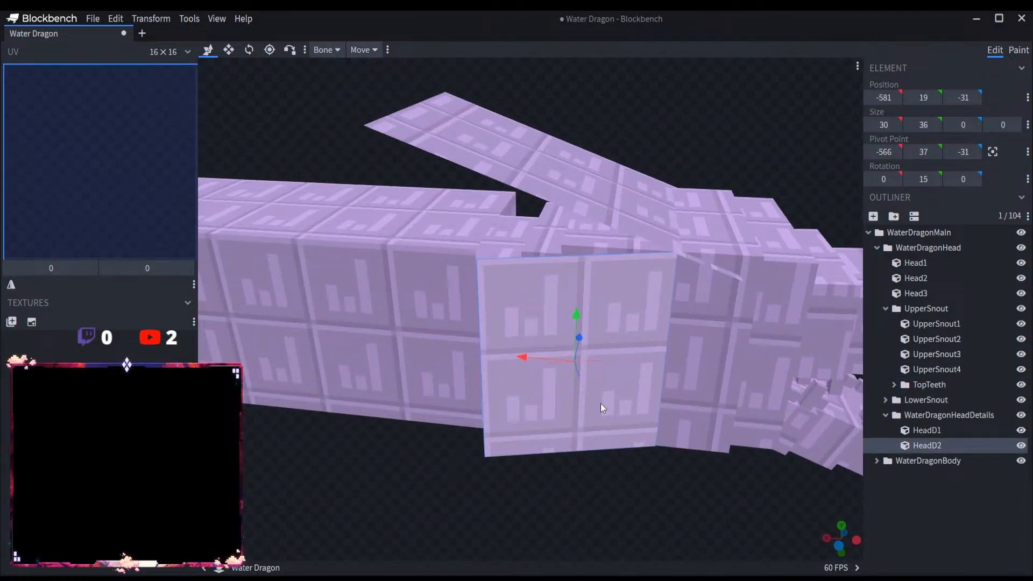
drag(537, 353, 533, 358)
drag(602, 457, 483, 227)
Step: Enlarge the HeadD2 side panel to an X size of 52 and a Y size of 61
click(354, 190)
click(230, 50)
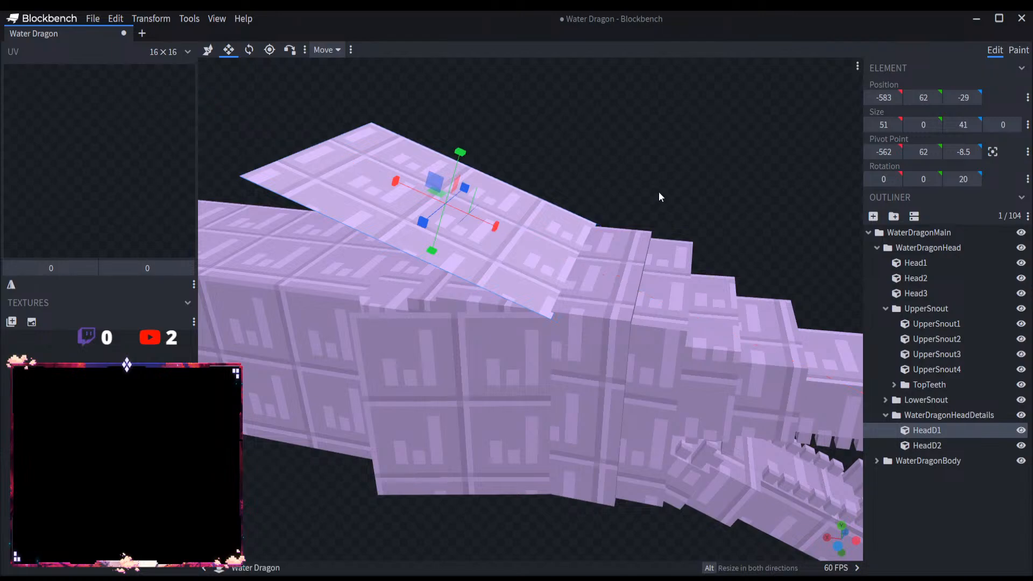
scroll(658, 192, up, 4)
drag(629, 408, 661, 512)
scroll(640, 516, up, 5)
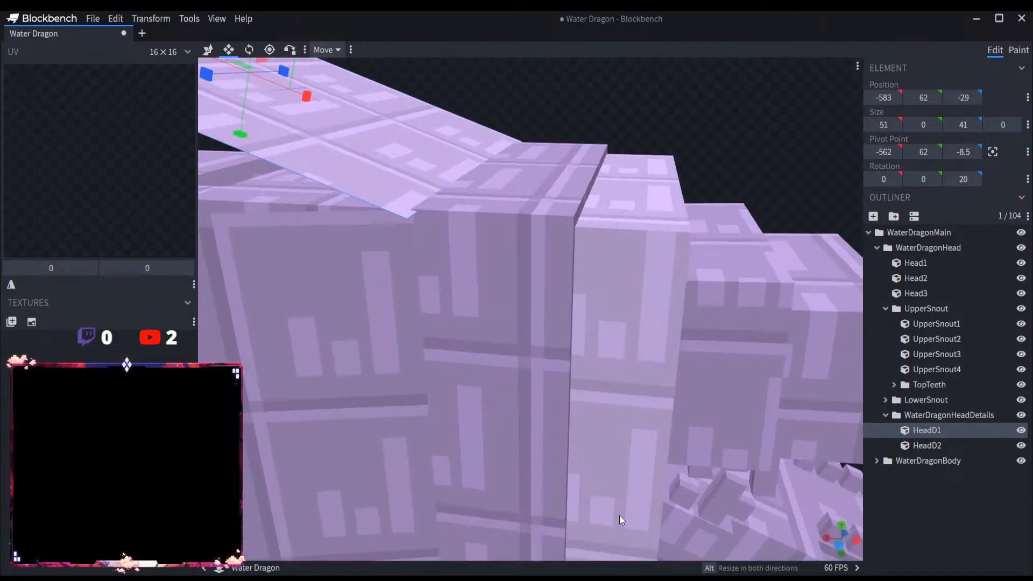
click(383, 381)
scroll(403, 388, down, 5)
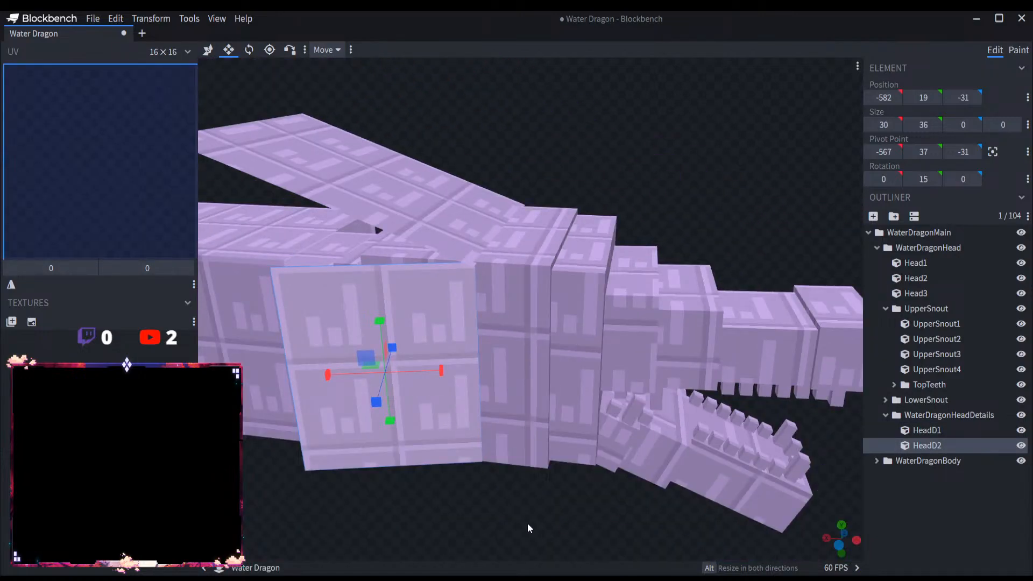
mouse_move(527, 523)
mouse_down()
mouse_move(530, 500)
mouse_move(528, 511)
mouse_move(542, 515)
mouse_up()
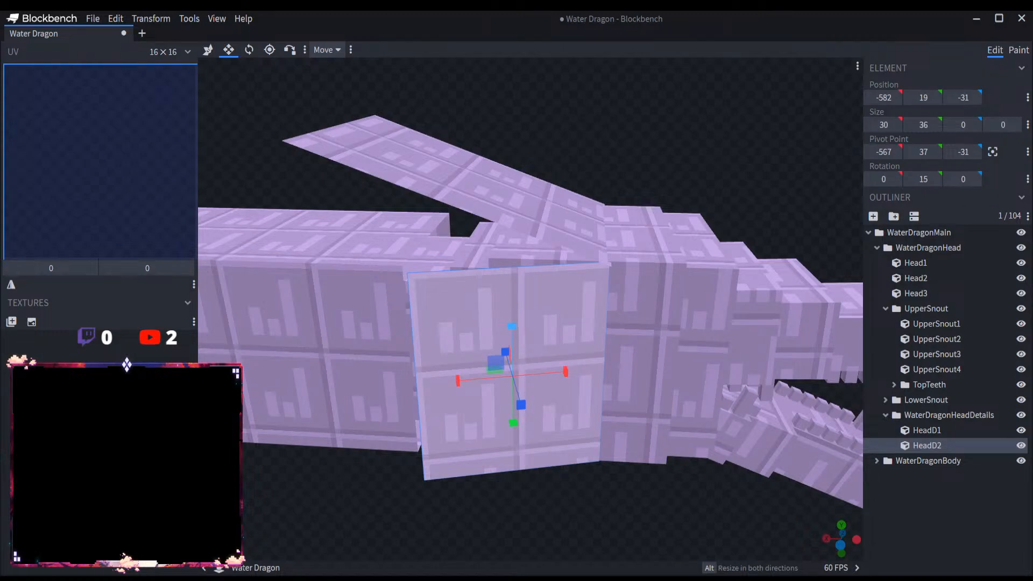
drag(511, 326, 504, 204)
drag(508, 360, 519, 426)
drag(463, 347, 341, 367)
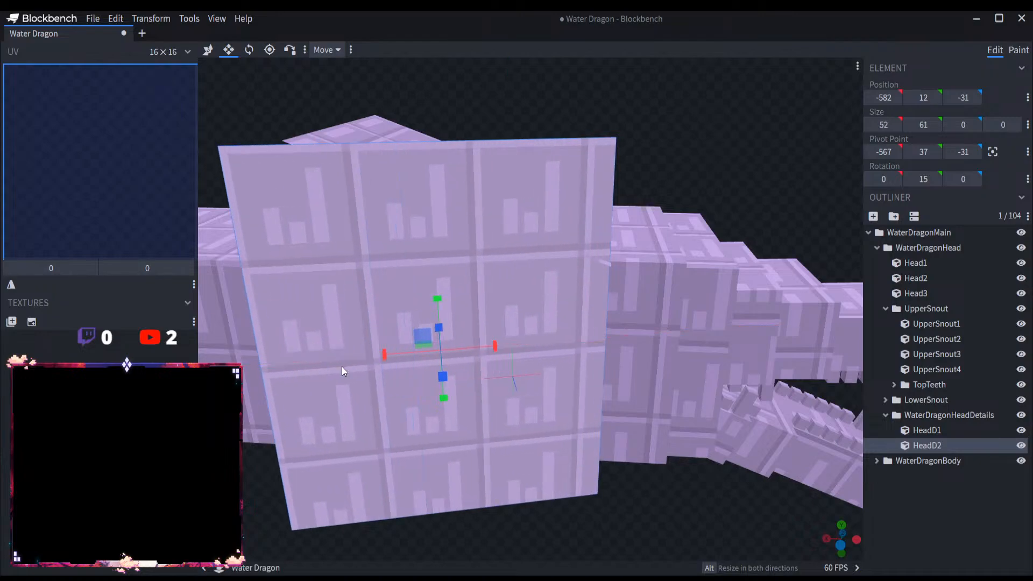
scroll(458, 458, down, 5)
drag(459, 458, 514, 485)
scroll(514, 485, up, 5)
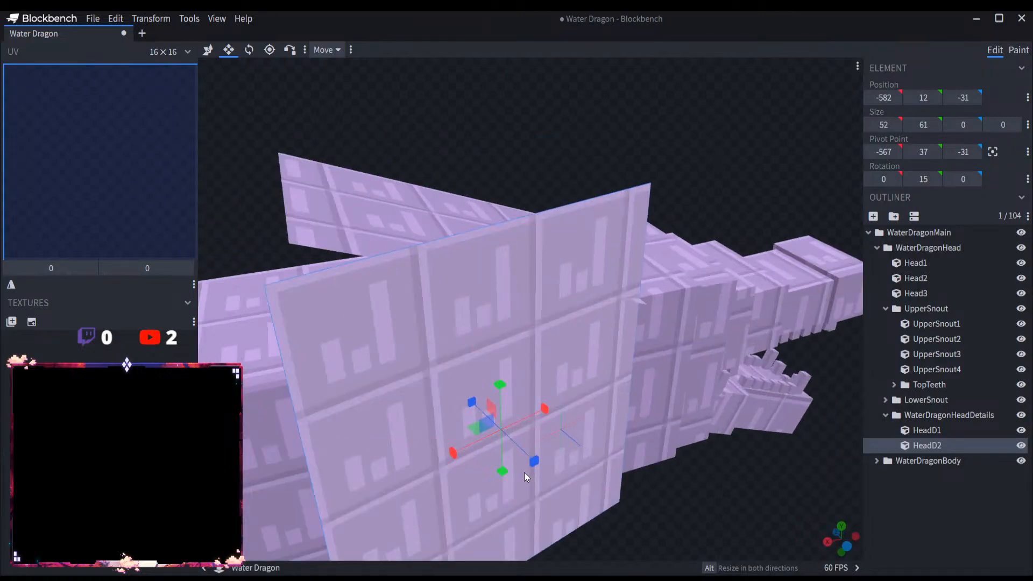
Step: Shrink HeadD2 to a Y size of 36 and an X size of 50, matching the head's height
scroll(602, 460, down, 2)
mouse_move(373, 228)
mouse_down()
mouse_move(430, 241)
mouse_move(360, 221)
mouse_up()
scroll(446, 310, up, 3)
drag(457, 248, 470, 320)
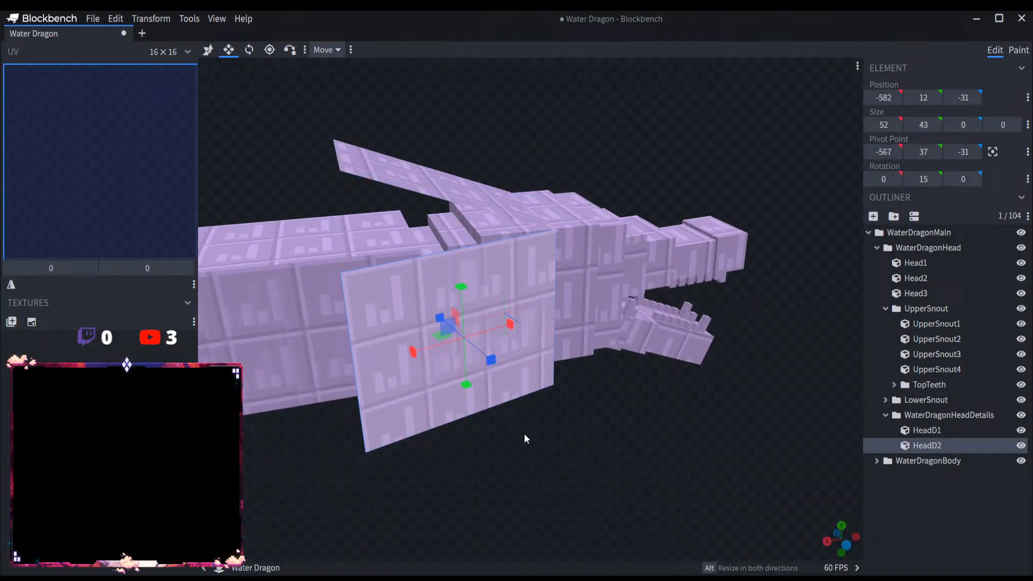
drag(526, 434, 506, 435)
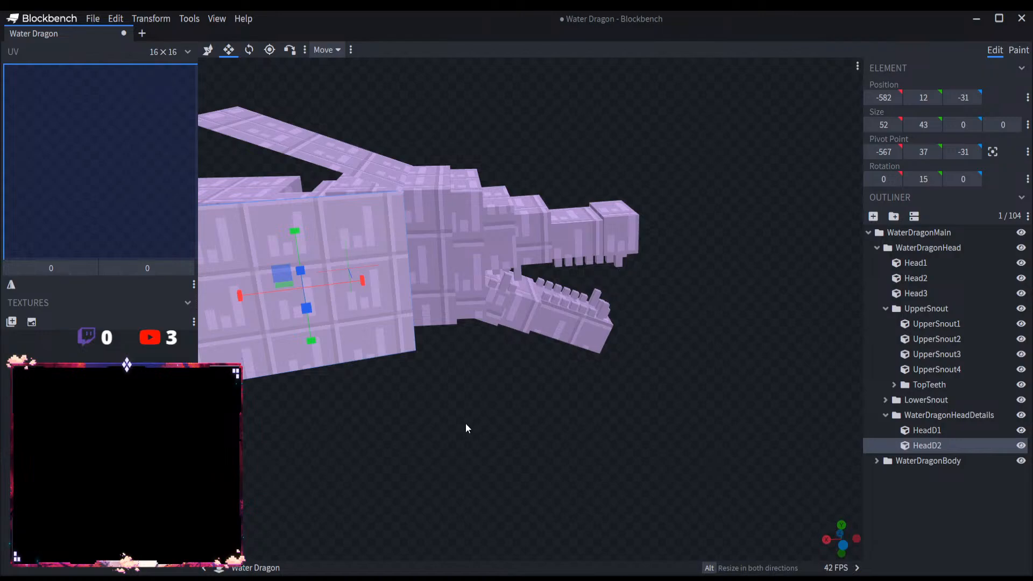
drag(318, 341, 302, 311)
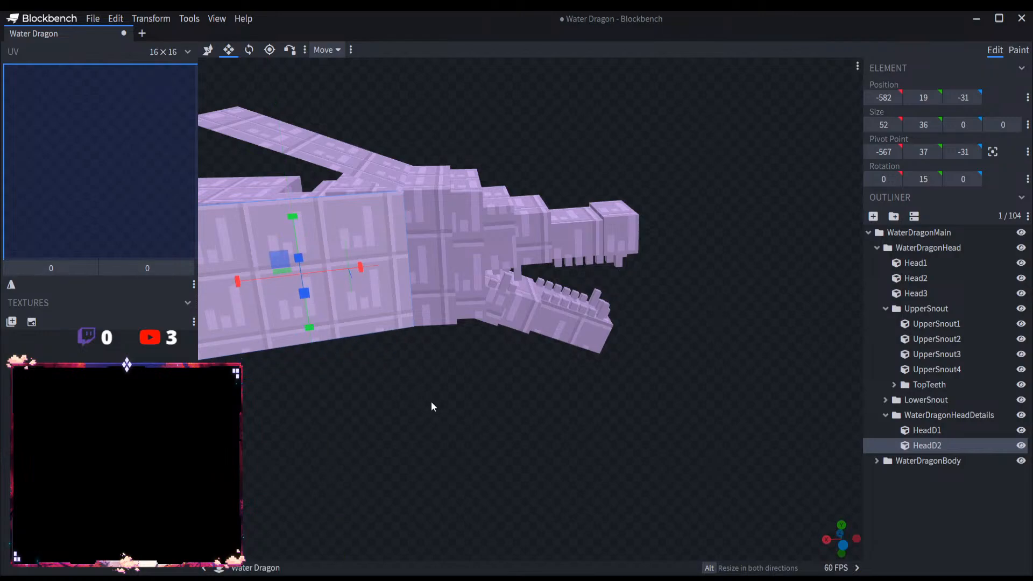
drag(431, 401, 559, 449)
drag(485, 359, 491, 361)
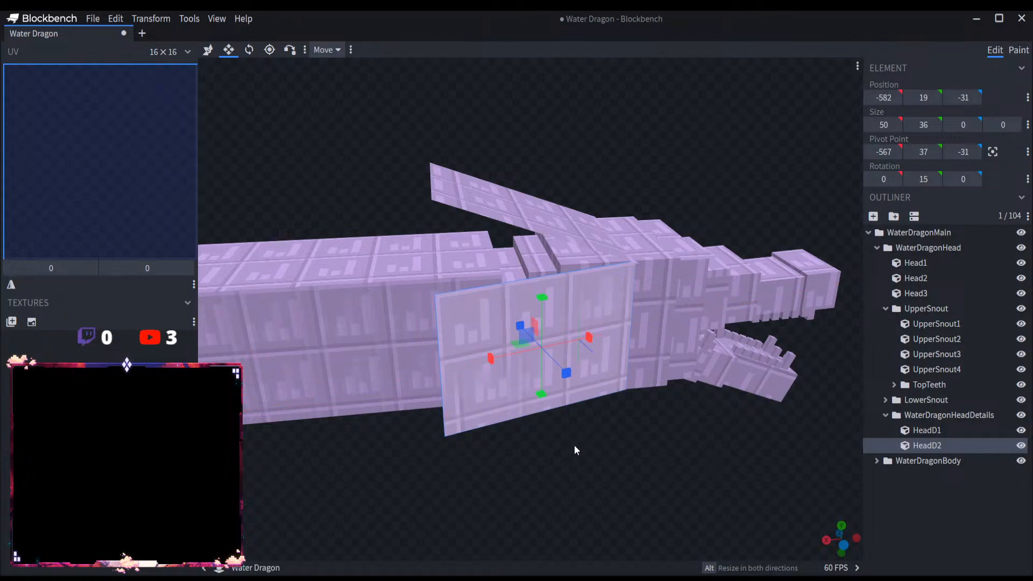
Step: Duplicate HeadD2 and move the copy across the head to Z position 6
key(ctrl+d)
scroll(612, 436, down, 5)
drag(612, 434, 817, 447)
scroll(618, 470, up, 4)
drag(760, 321, 667, 325)
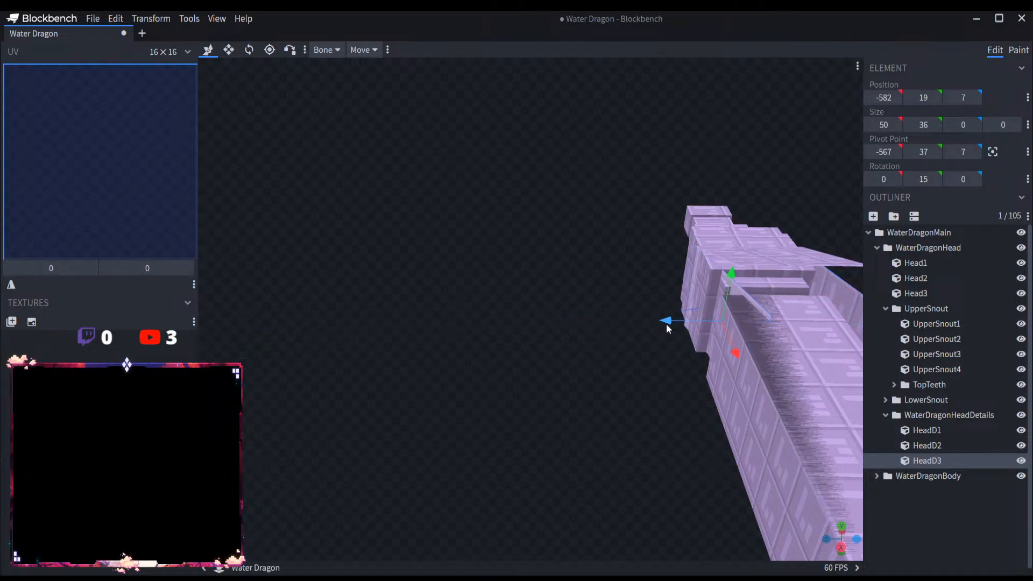
drag(648, 376, 566, 403)
scroll(568, 401, up, 5)
scroll(571, 399, up, 3)
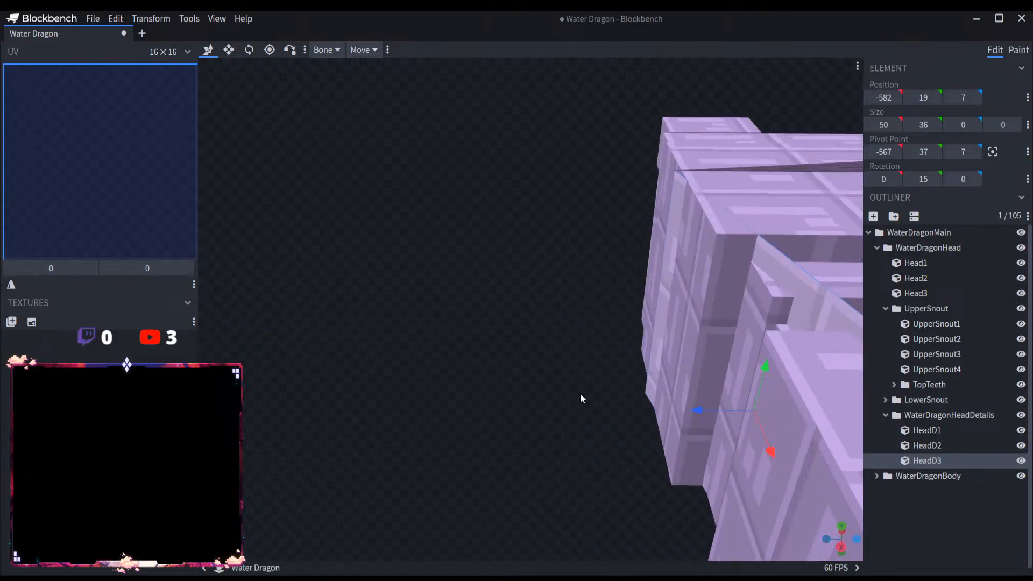
drag(694, 409, 696, 409)
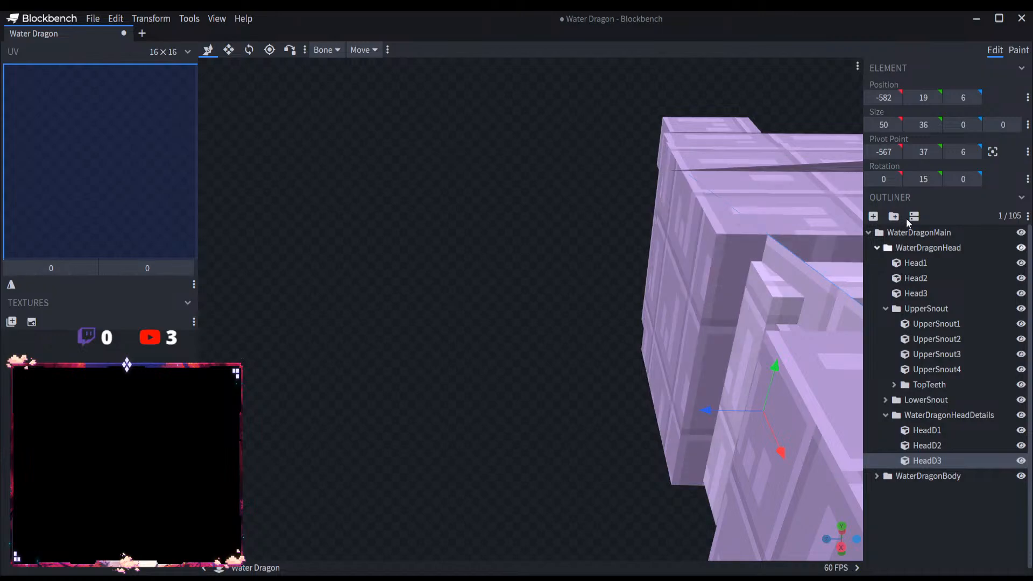
Step: Set the duplicated side panel's Y rotation to -15 degrees to mirror the original
click(916, 179)
text(-15)
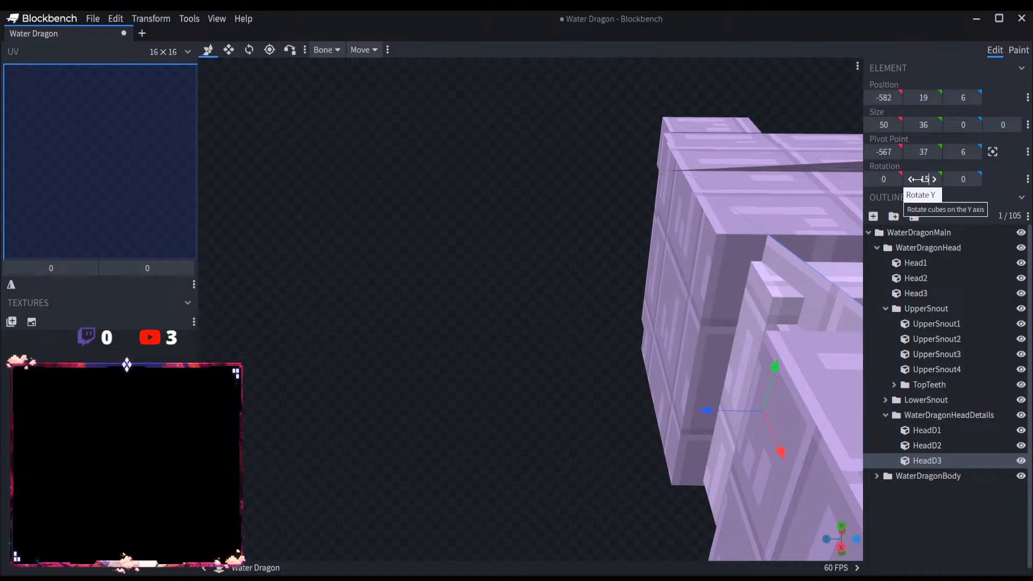
key(Return)
Step: Move HeadD3 outward along Z to position 14 so it meets the opposite side of the head
drag(679, 415, 807, 397)
right_drag(807, 397, 807, 548)
scroll(665, 474, up, 10)
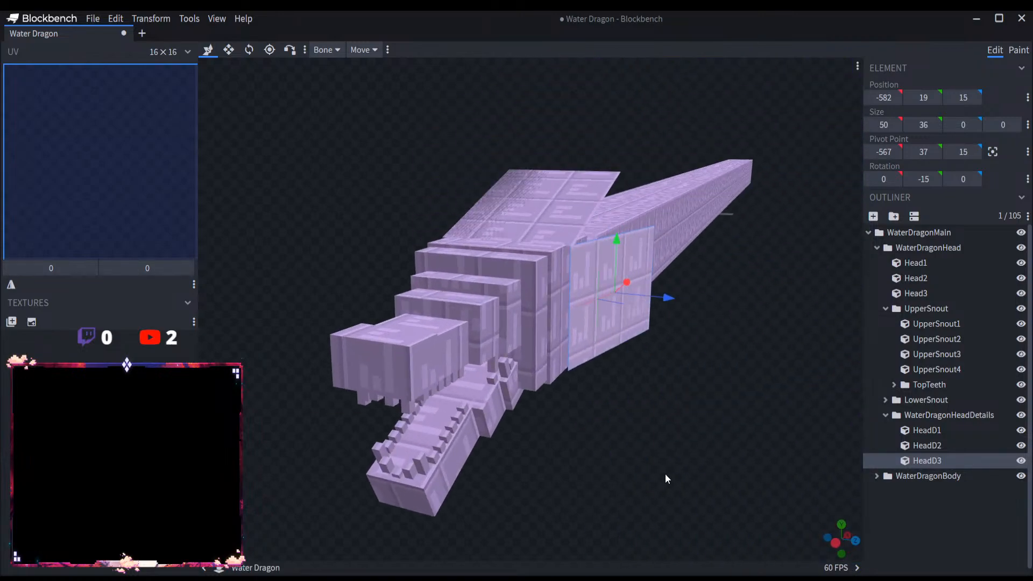
scroll(674, 373, up, 3)
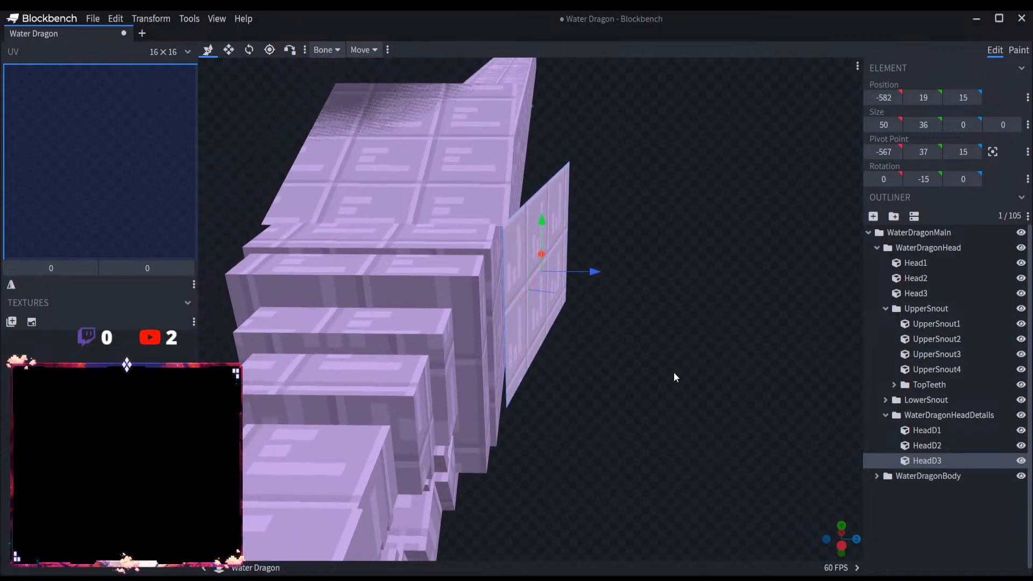
drag(591, 270, 666, 371)
drag(618, 375, 379, 181)
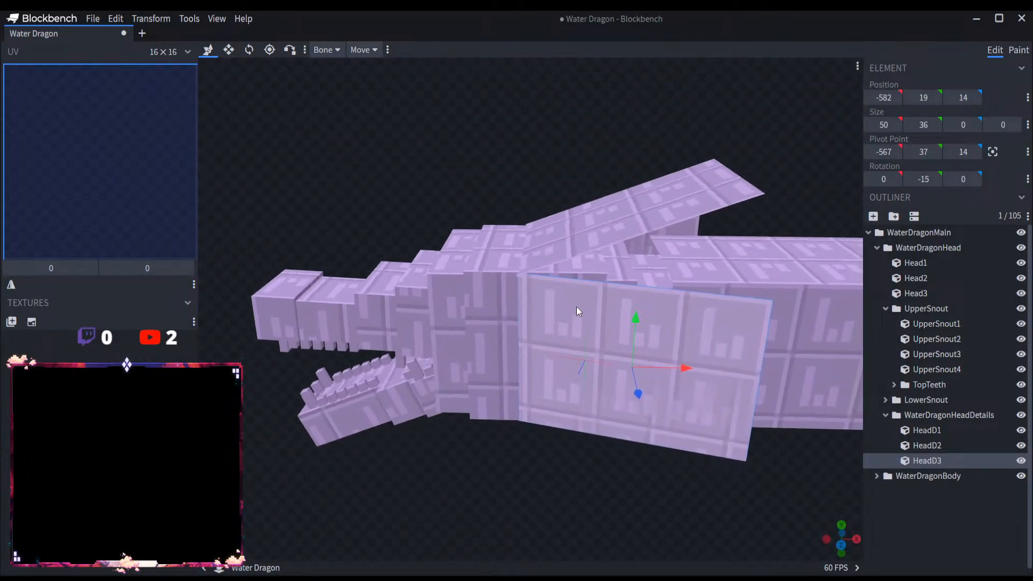
scroll(653, 389, up, 3)
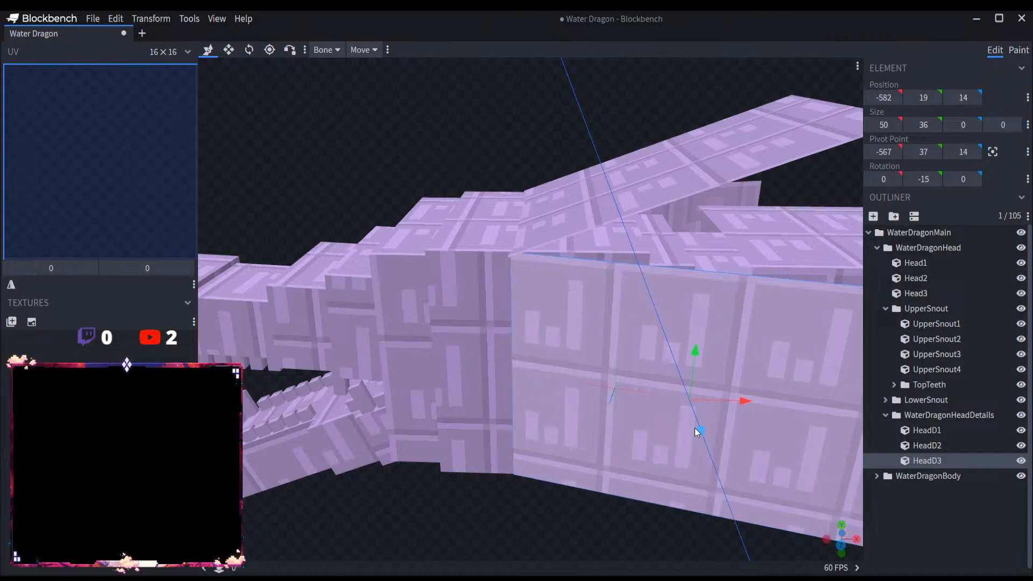
scroll(657, 434, down, 3)
Step: Deselect the panel and collapse the detail, snout, head and WaterDragonMain groups in the outliner
click(928, 504)
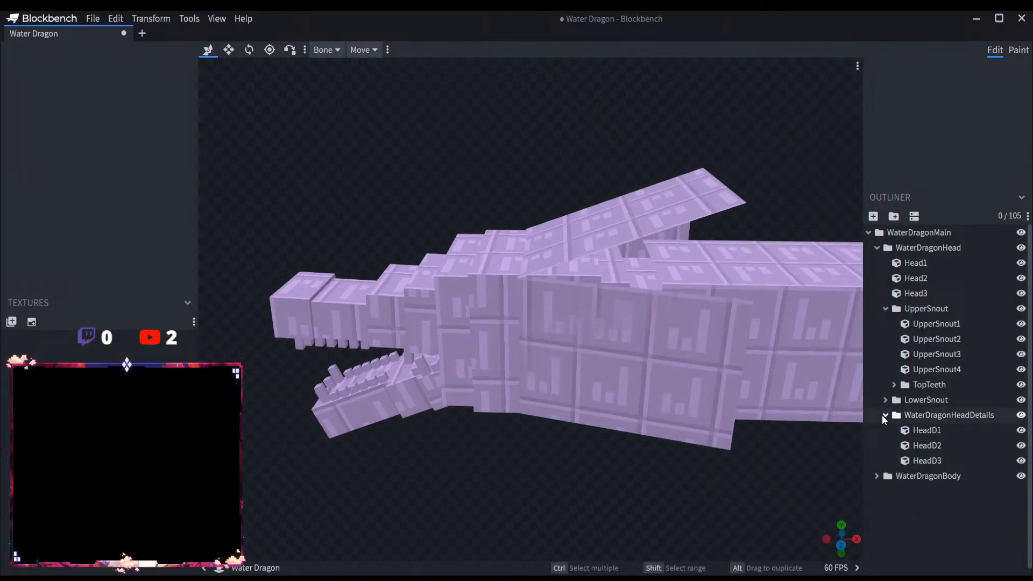
click(884, 414)
click(886, 308)
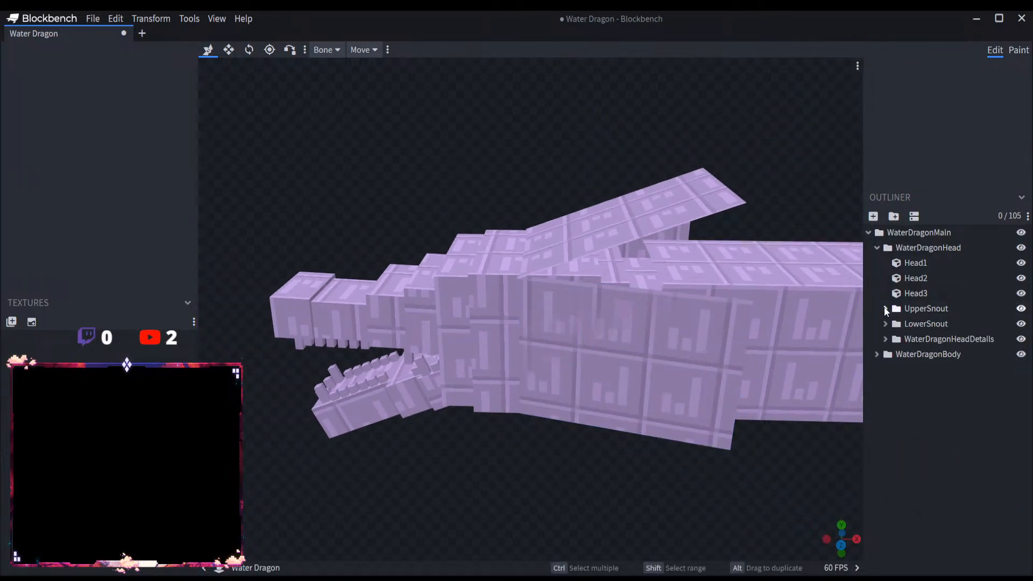
click(877, 247)
click(867, 233)
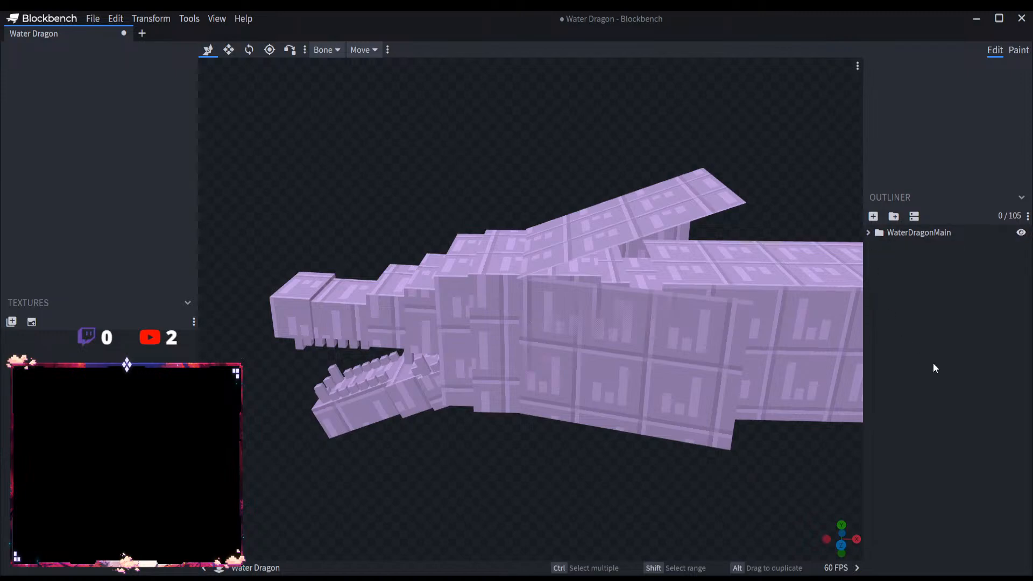
Step: Examine the whole dragon model from several angles to check the head panels against the long body
scroll(554, 488, down, 3)
drag(520, 493, 846, 484)
drag(495, 352, 654, 291)
scroll(657, 486, down, 5)
drag(648, 471, 564, 463)
right_drag(563, 417, 594, 447)
drag(594, 448, 579, 428)
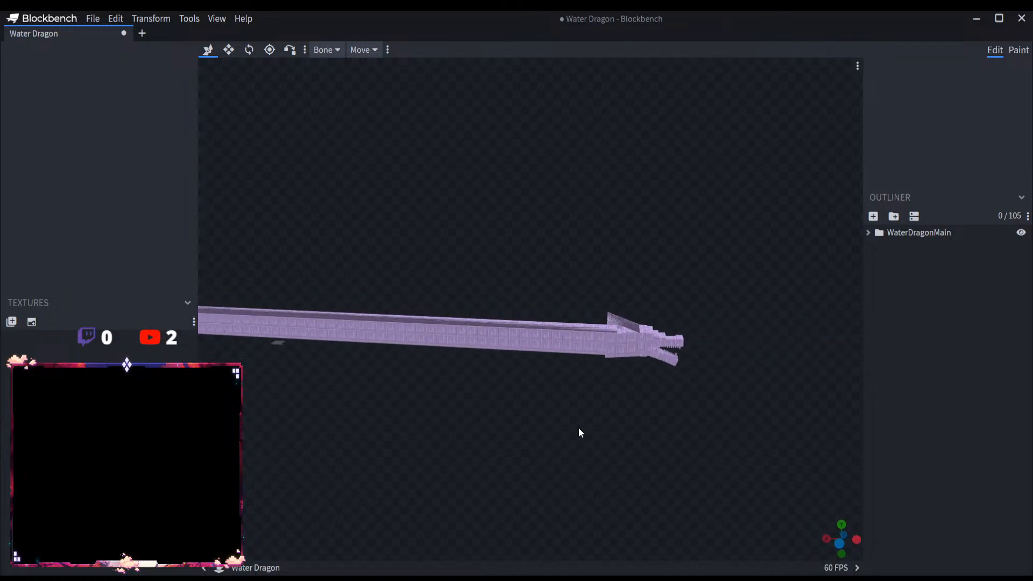
scroll(753, 420, up, 3)
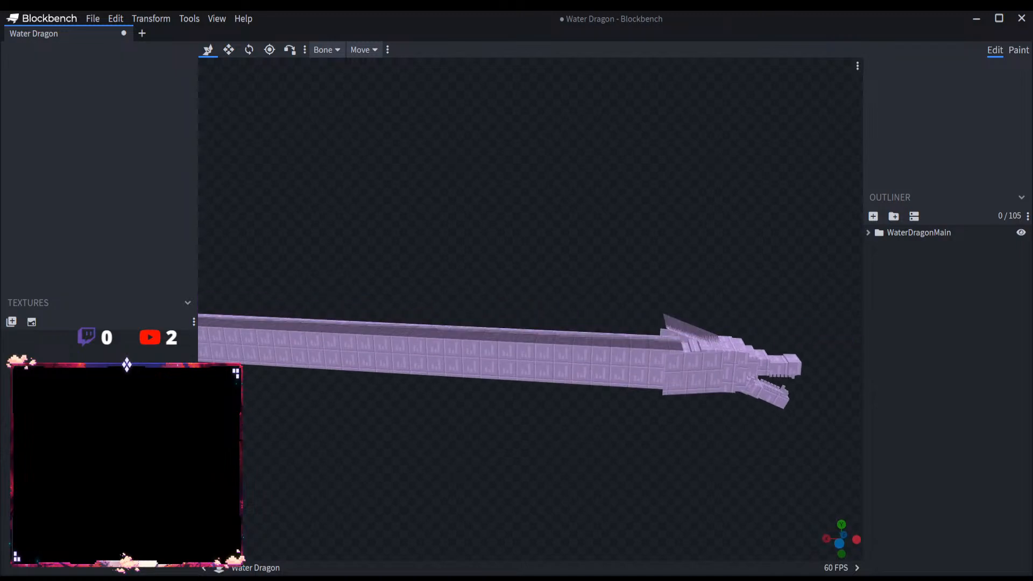
scroll(669, 419, up, 4)
right_drag(657, 422, 304, 350)
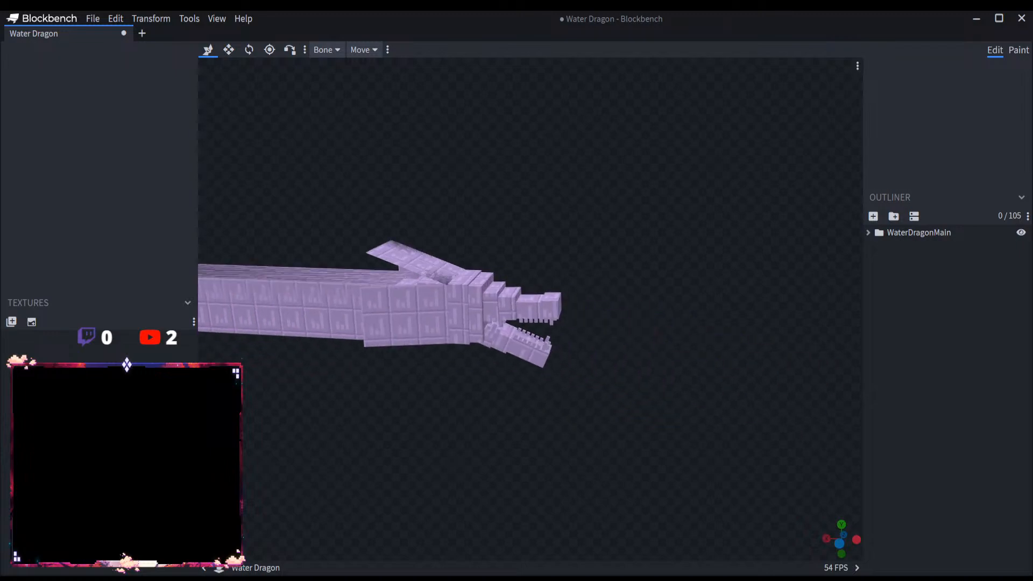
Step: Delete the two tall teeth, Tooth1 and Tooth2, near the front of the lower jaw
scroll(475, 399, up, 5)
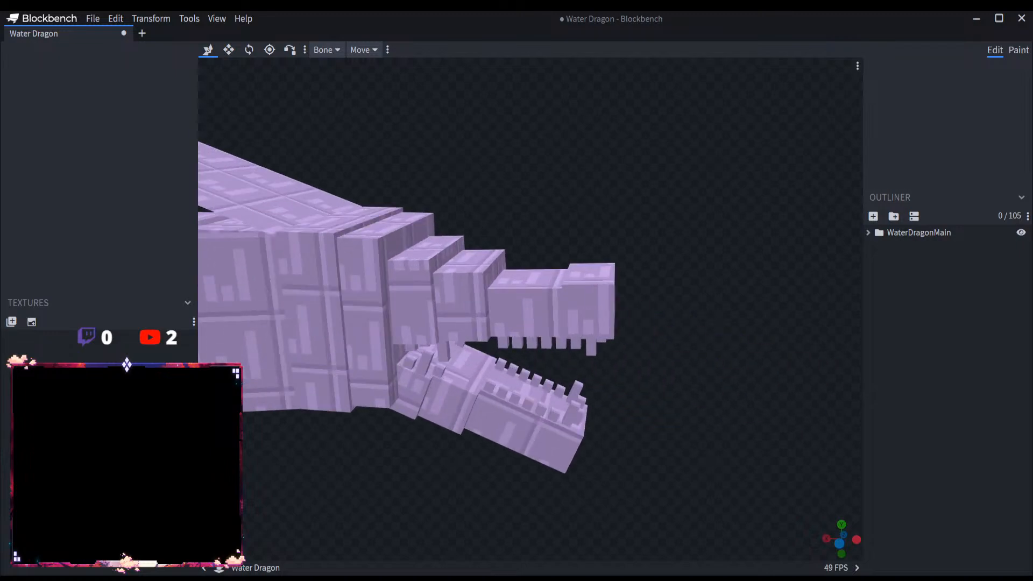
scroll(624, 393, up, 2)
scroll(629, 395, down, 3)
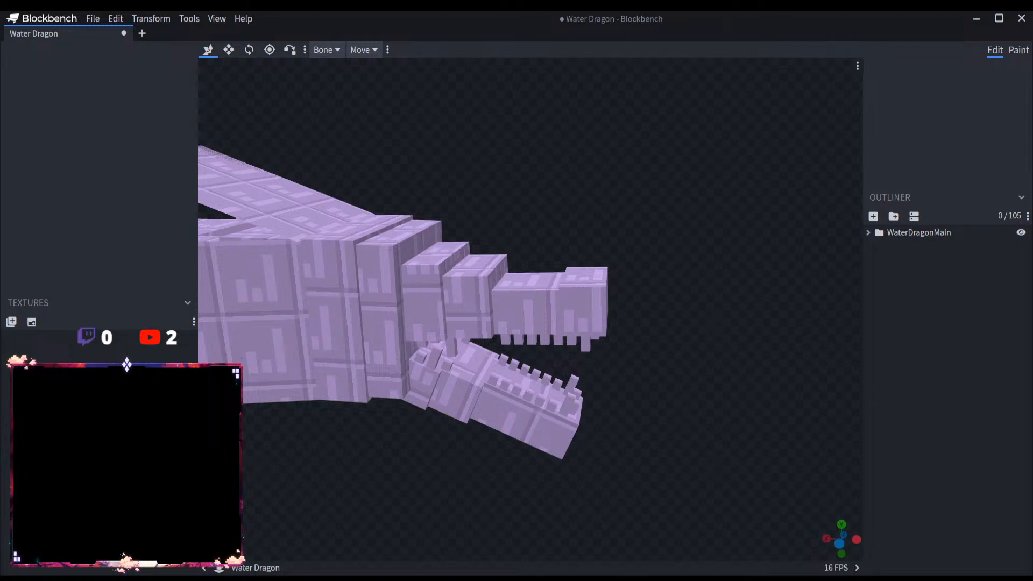
scroll(674, 405, up, 3)
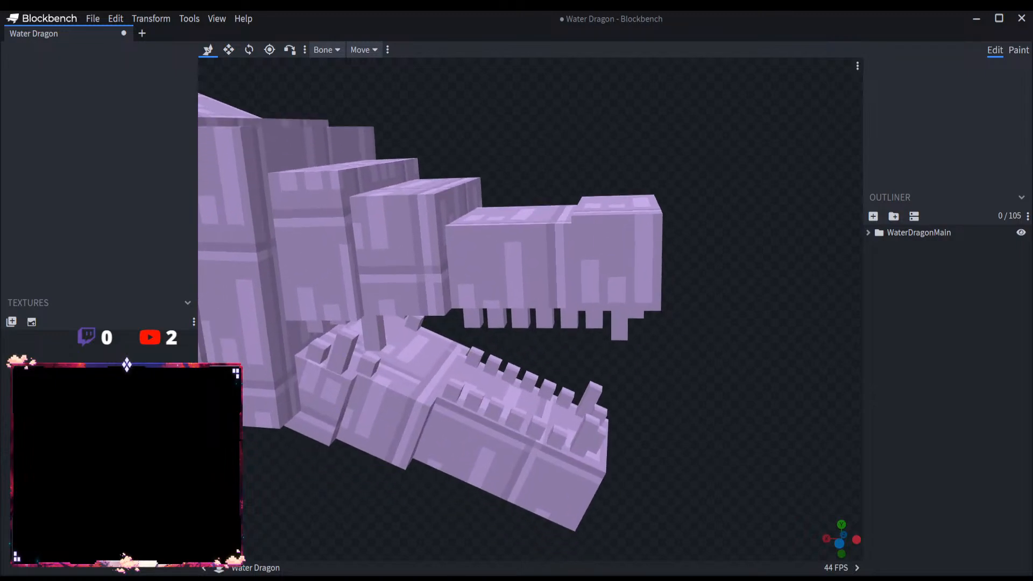
scroll(663, 350, up, 4)
click(582, 351)
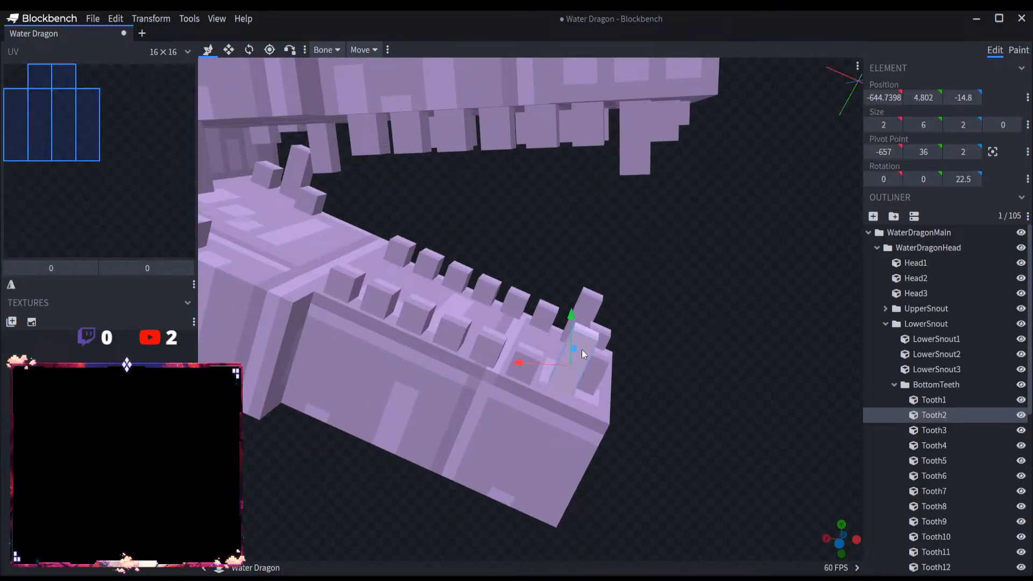
key(Delete)
click(589, 307)
key(Delete)
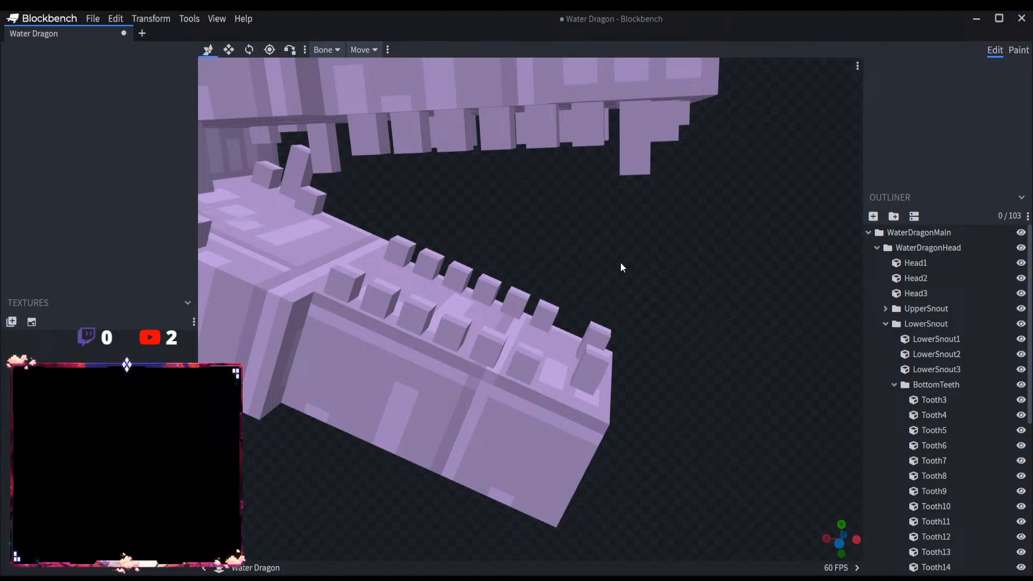
Step: Restore the two deleted front teeth of the lower jaw and shorten both, Tooth1 and Tooth2, to a height of 4
key(ctrl+z)
key(ctrl+z)
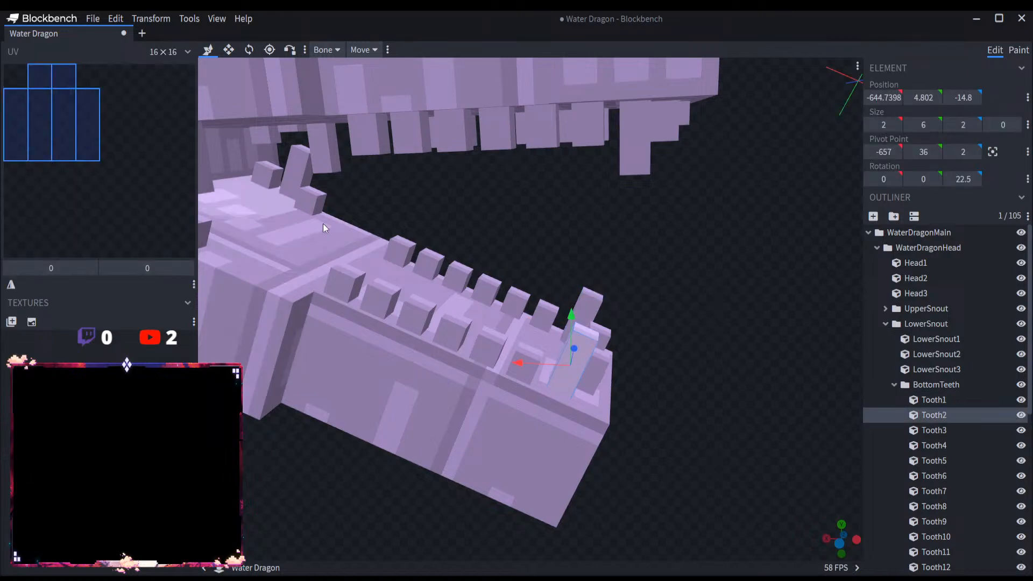
click(229, 49)
drag(595, 327, 576, 356)
click(590, 299)
drag(599, 274, 592, 303)
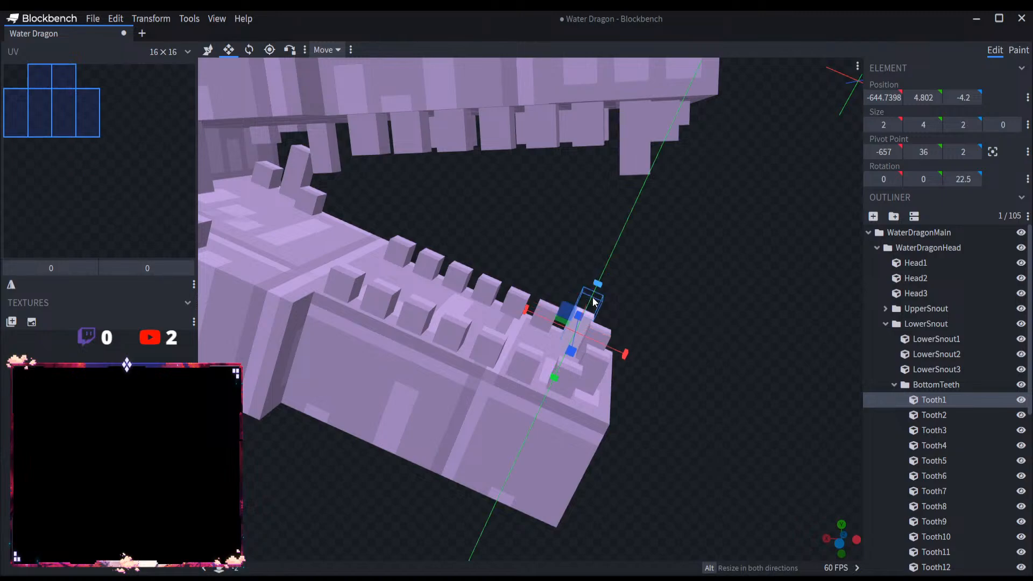
mouse_move(693, 310)
mouse_down()
mouse_move(663, 314)
mouse_move(699, 303)
mouse_up()
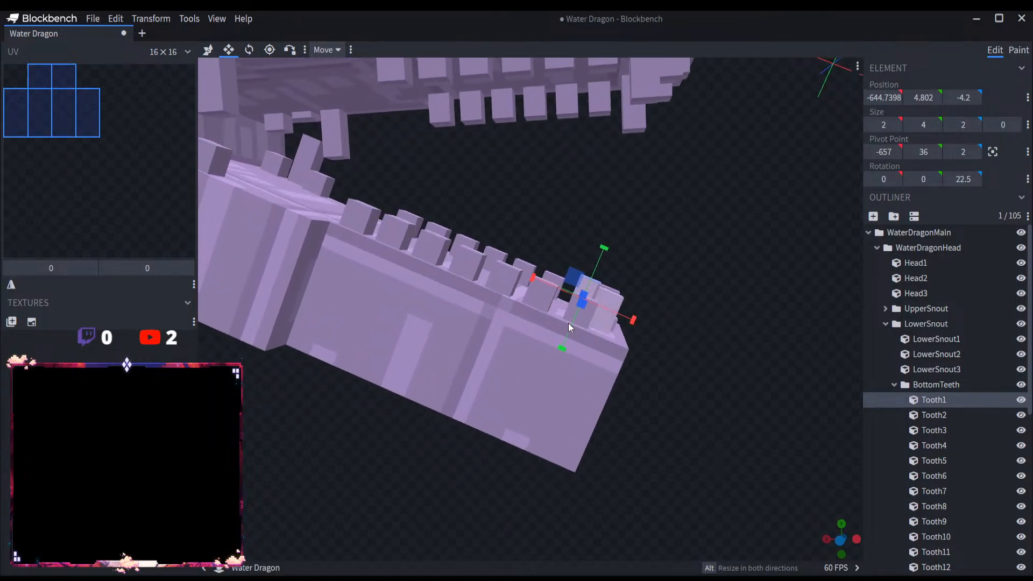
click(587, 318)
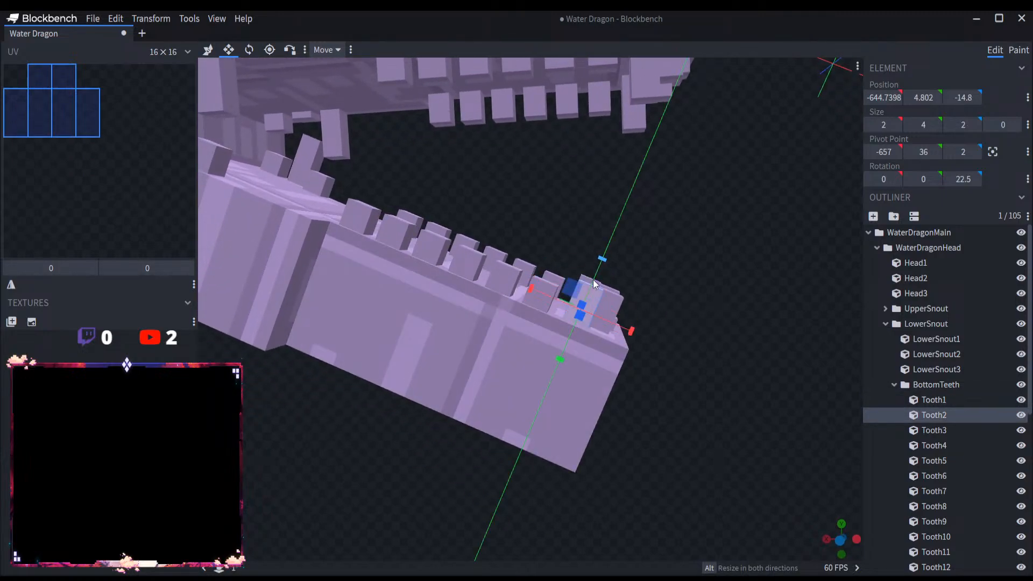
Step: Shorten the two tall front teeth of the upper jaw, Tooth2 and Tooth1, to a height of 4
drag(594, 284, 636, 300)
click(628, 171)
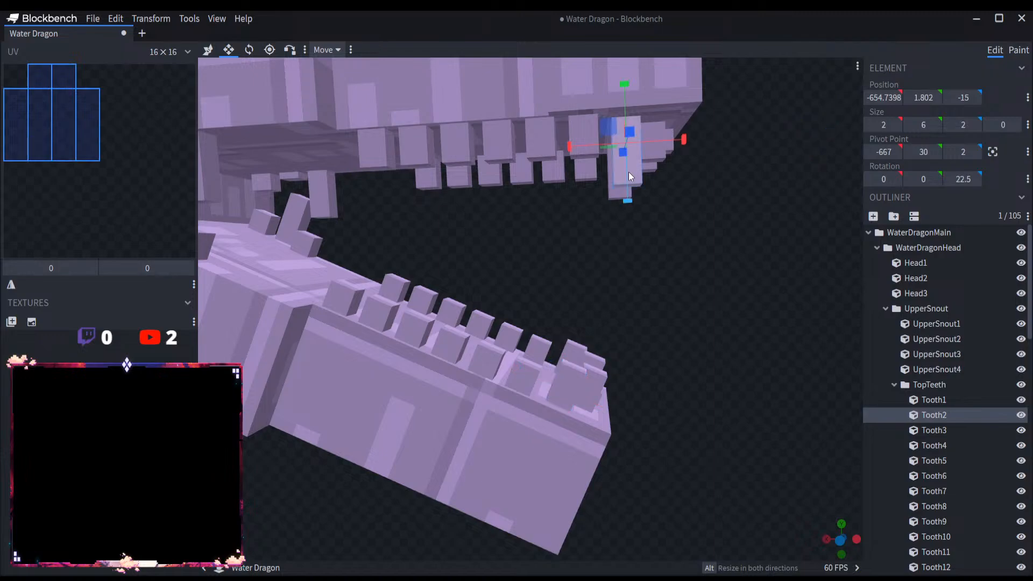
drag(627, 201, 623, 180)
click(615, 193)
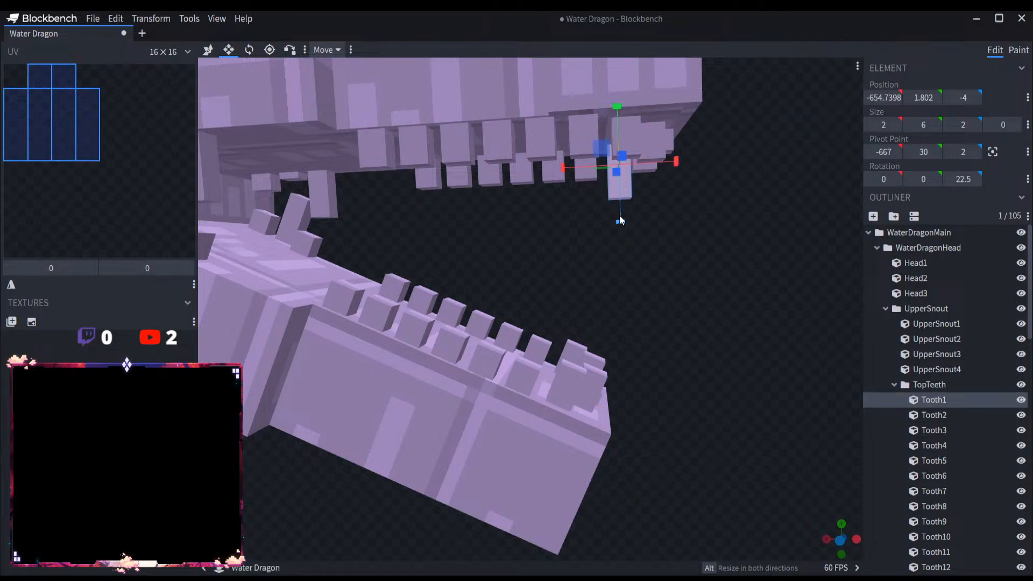
mouse_move(619, 220)
mouse_down()
mouse_move(621, 191)
mouse_move(610, 237)
mouse_up()
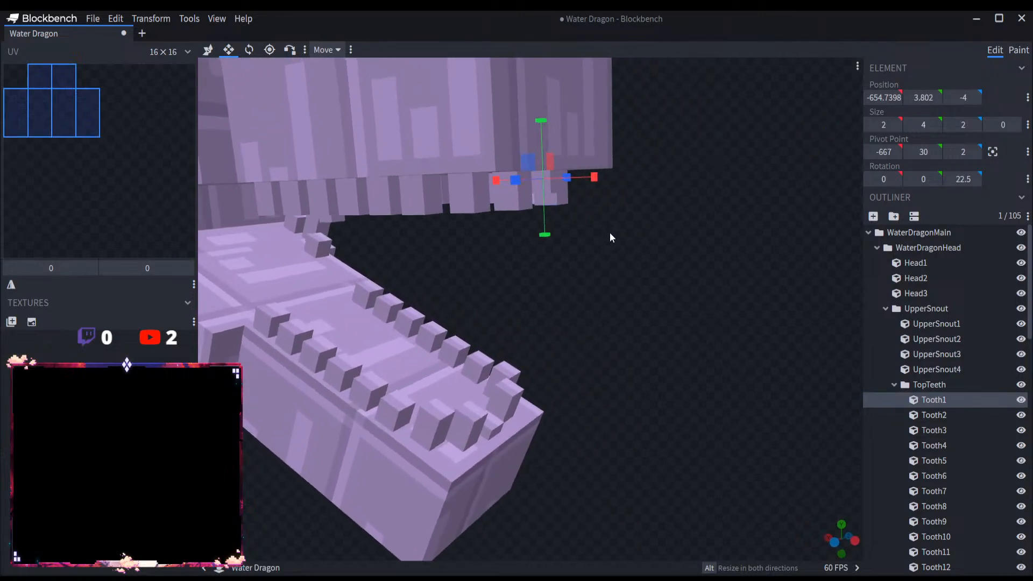
Step: Shorten the tall rear tooth on each side of the lower jaw, and upper-jaw Tooth20 to a height of 4
scroll(609, 234, down, 8)
drag(605, 303, 644, 295)
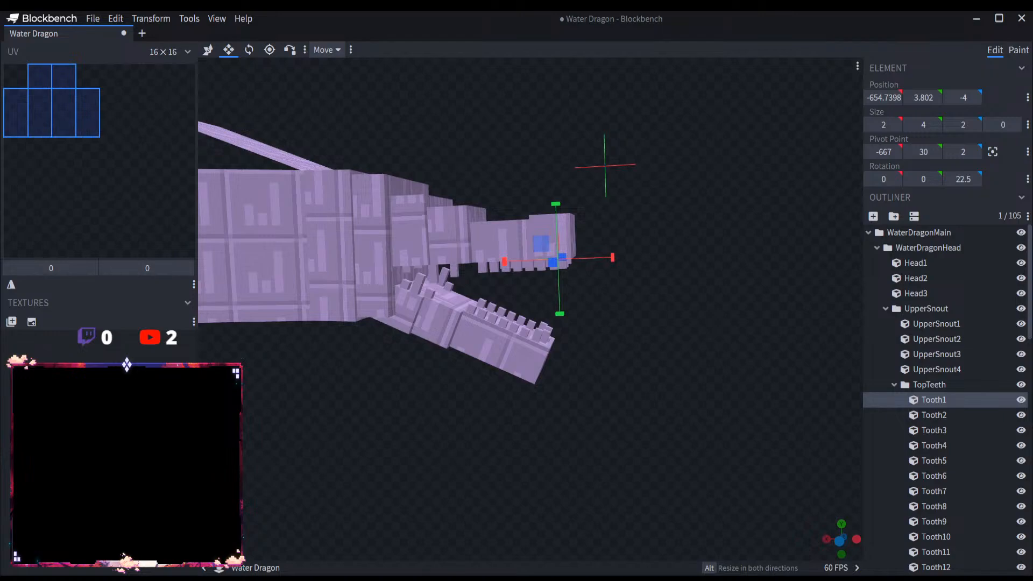
scroll(425, 351, up, 5)
click(311, 251)
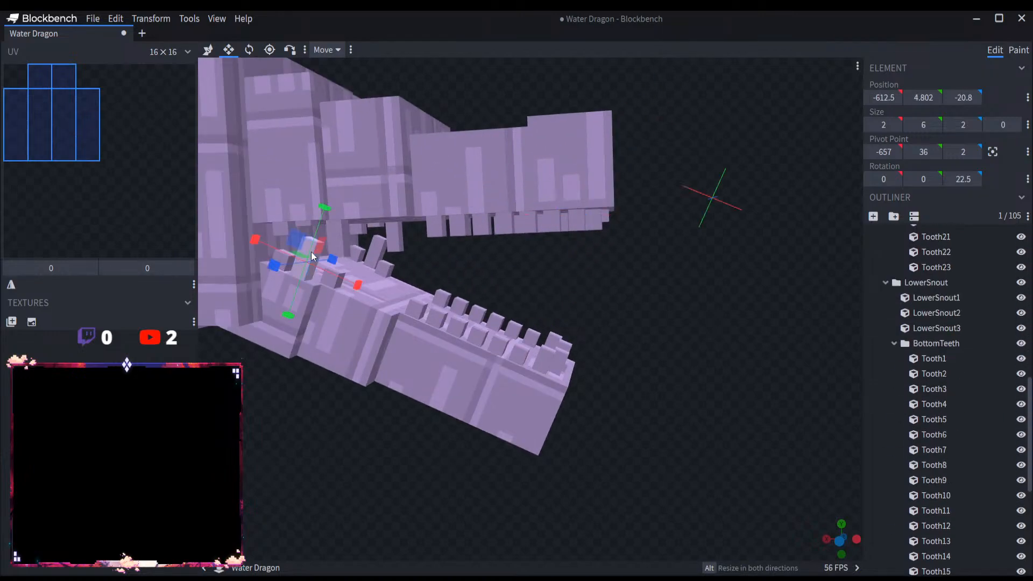
click(323, 236)
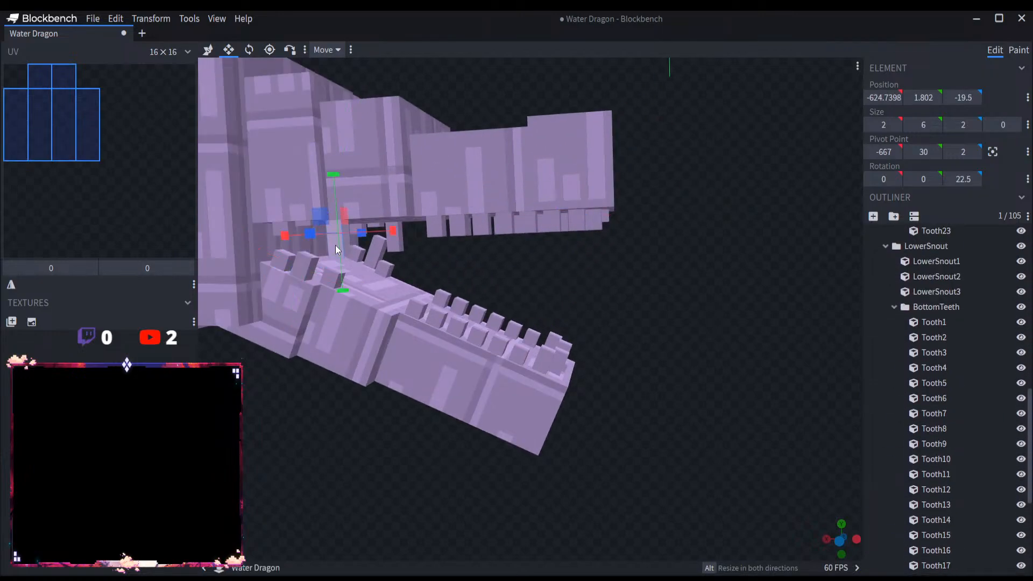
click(385, 235)
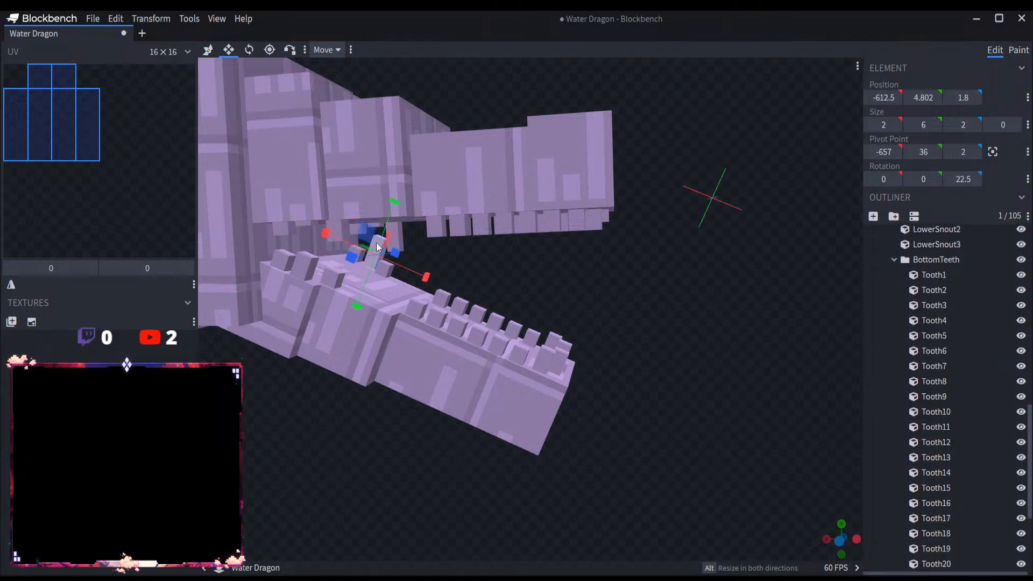
Step: Shorten Tooth21, the remaining tall rear tooth of the upper jaw, to a height of 4
click(394, 241)
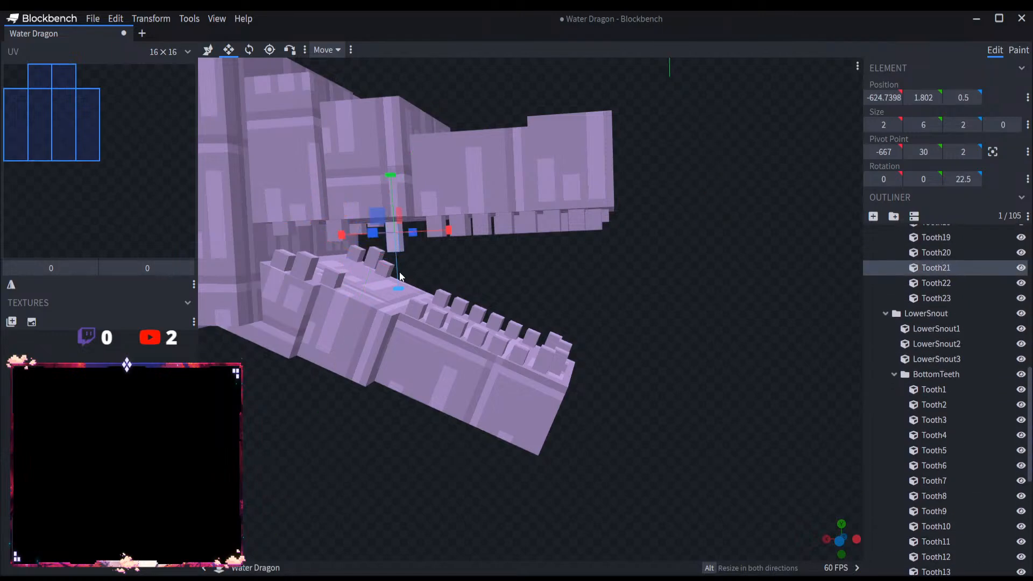
drag(397, 263, 395, 254)
drag(489, 269, 435, 254)
click(424, 241)
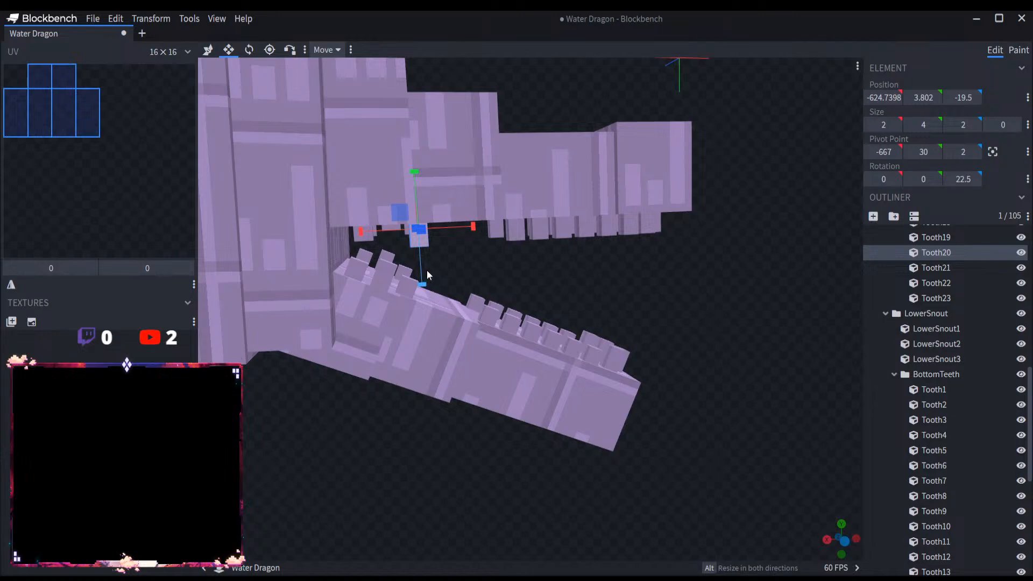
click(418, 239)
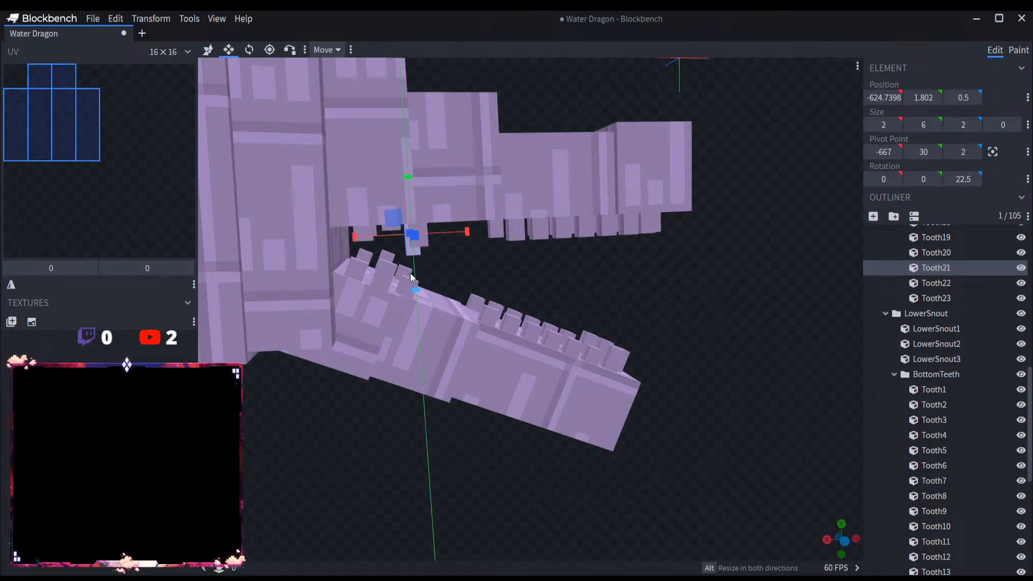
mouse_move(444, 257)
mouse_down()
mouse_move(408, 251)
mouse_move(435, 258)
mouse_up()
scroll(466, 279, down, 3)
scroll(892, 339, up, 8)
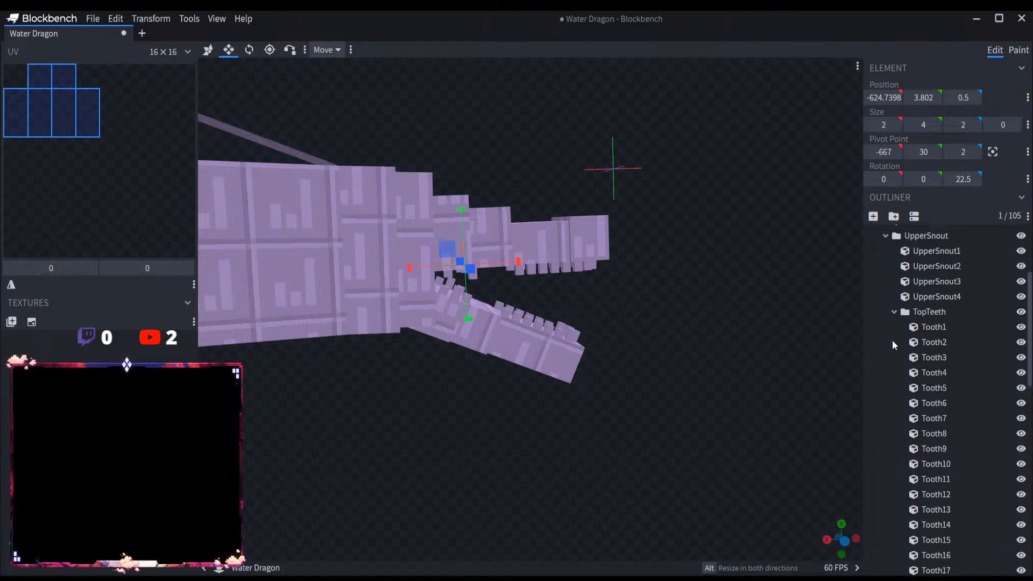
Step: Collapse the UpperSnout, LowerSnout, WaterDragonHead and WaterDragonMain groups in the outliner and deselect the tooth
click(885, 307)
click(886, 323)
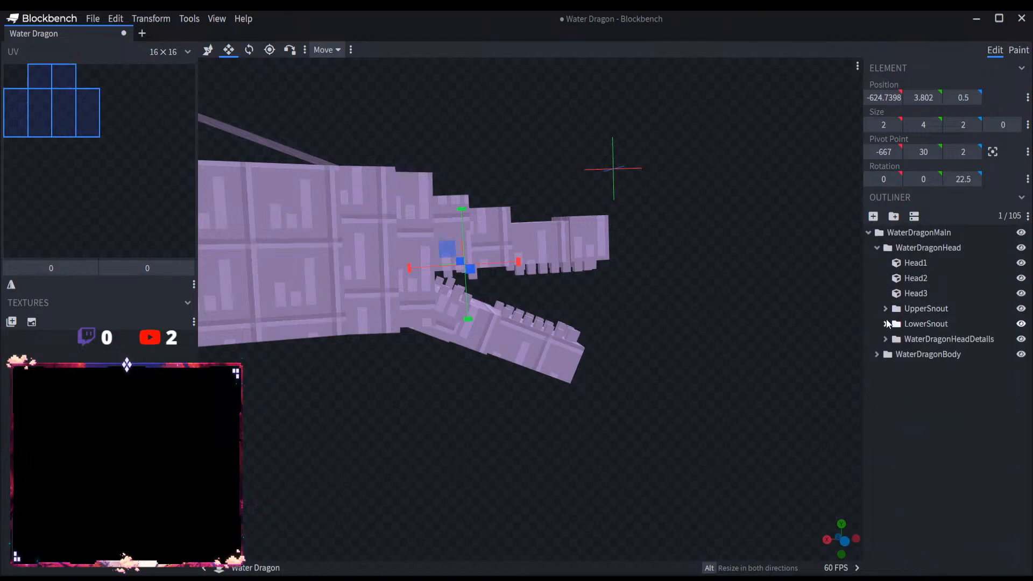
click(877, 248)
click(867, 232)
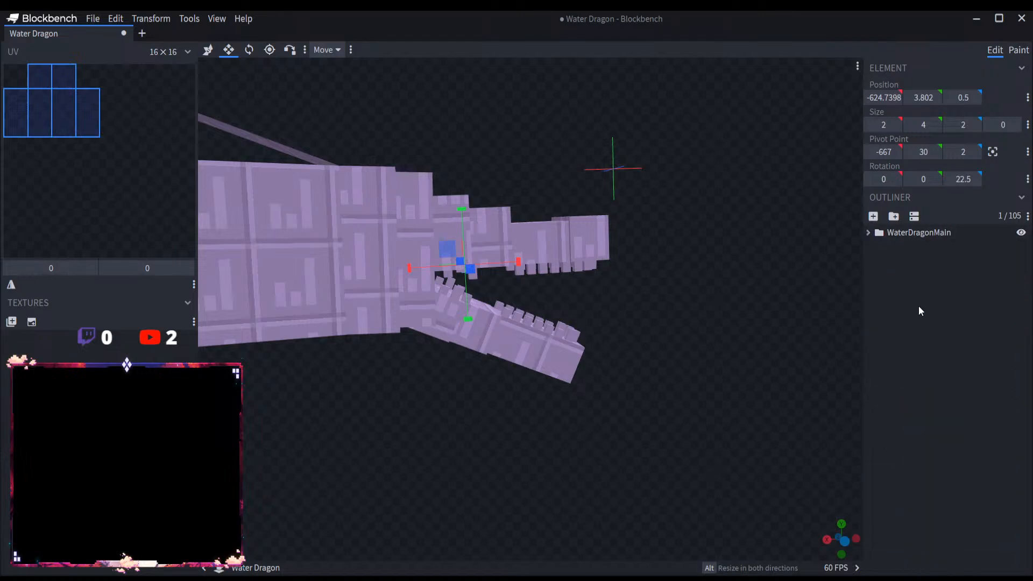
click(632, 396)
Step: View the whole dragon and save the project as a Water Dragon model file
scroll(635, 397, down, 5)
drag(643, 397, 542, 411)
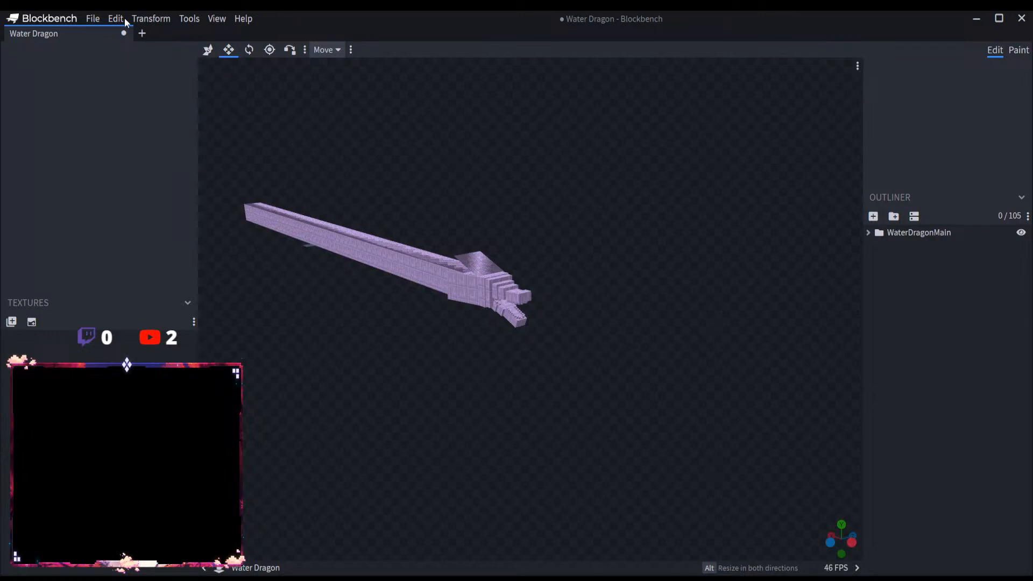
click(94, 19)
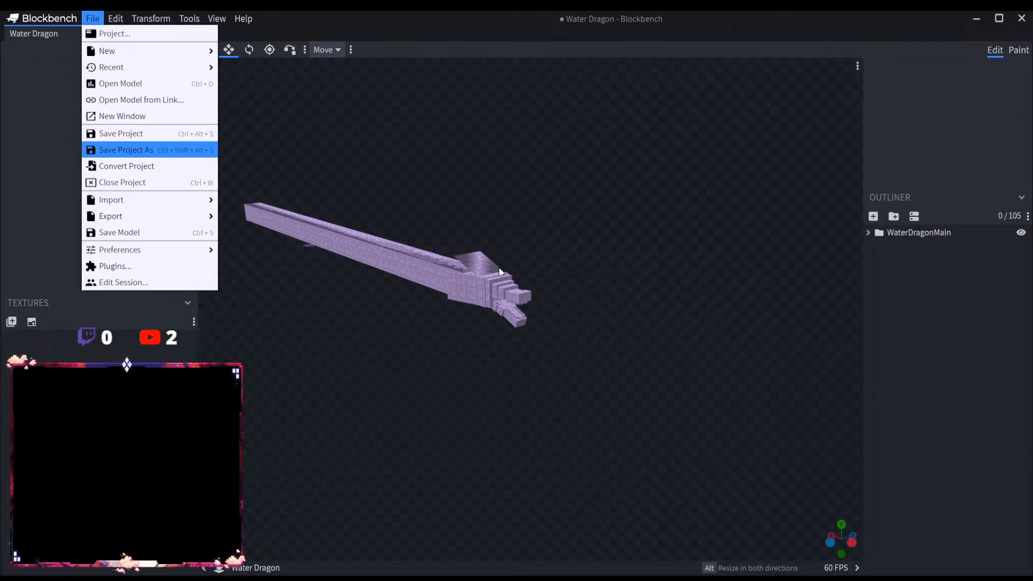
click(789, 441)
scroll(318, 338, up, 4)
scroll(316, 338, down, 4)
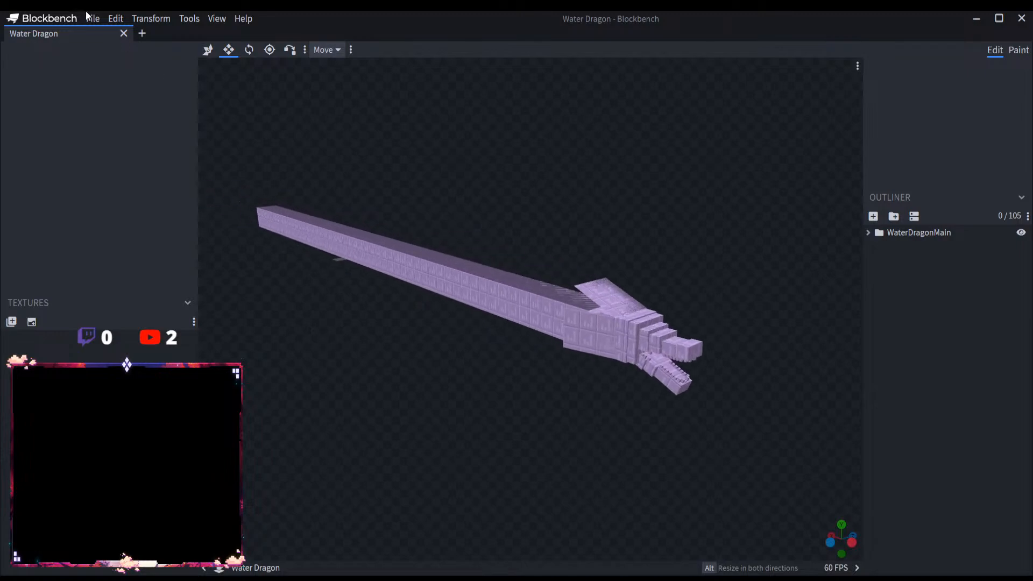
Step: Close the Water Dragon project and create a new Modded Entity project with the file name Valkyrie Armor
click(142, 33)
click(124, 33)
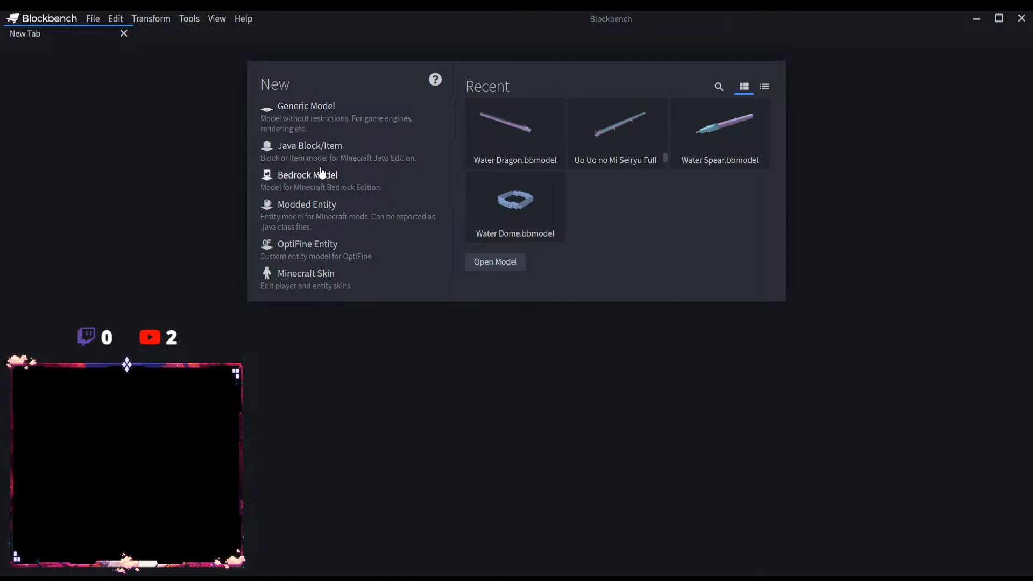
click(318, 207)
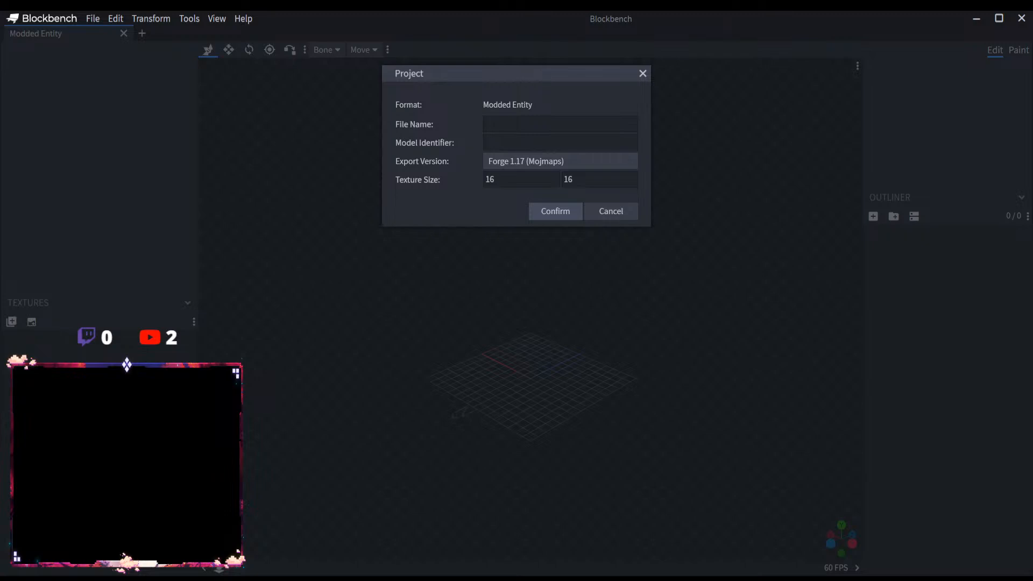
text(Valkyrie Armor)
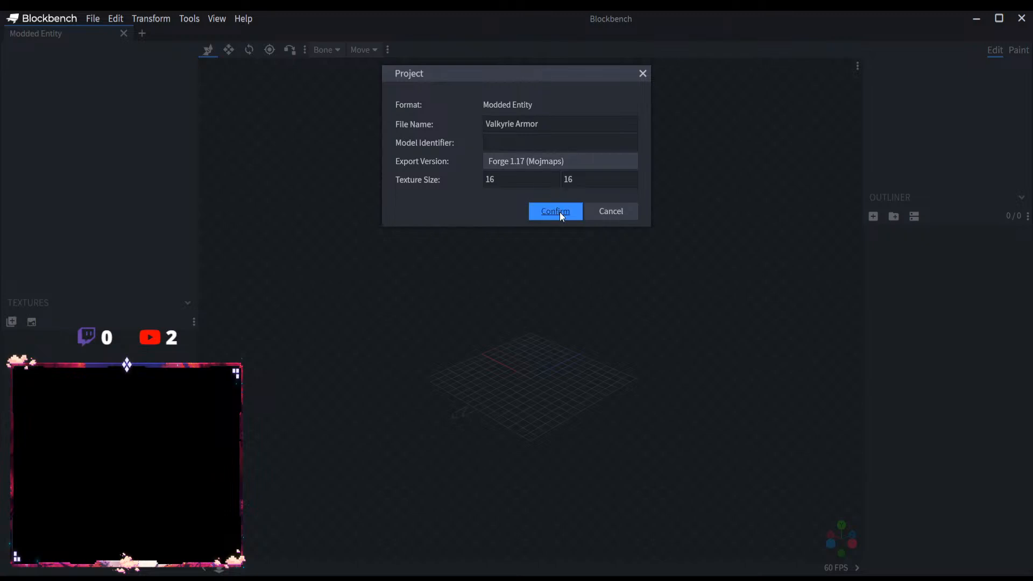
click(559, 212)
Step: Add a root group to the outliner and name it ValkyrieArmorMain
click(893, 216)
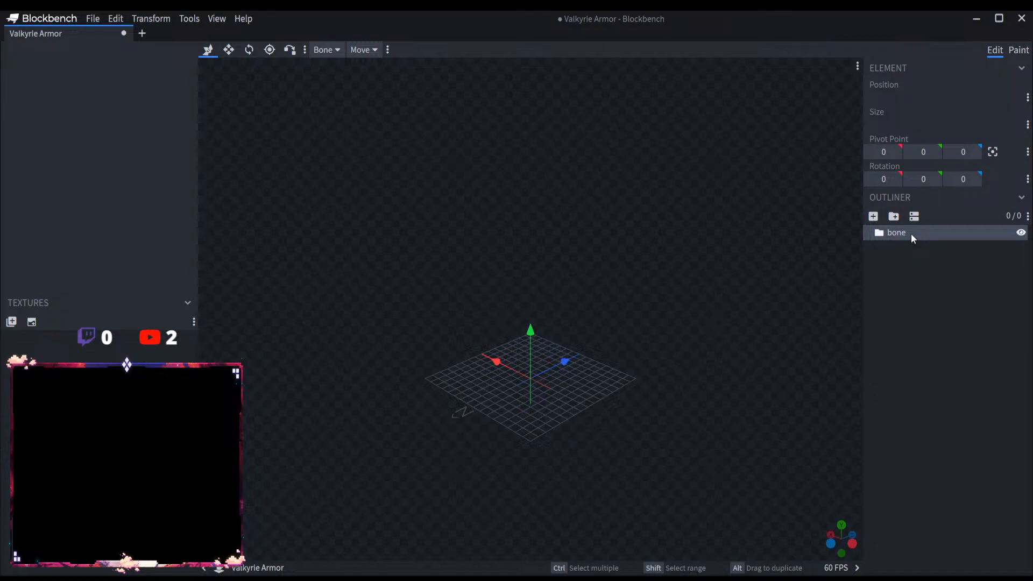
double_click(911, 233)
text(Valkyrie Armor)
click(918, 233)
key(BackSpace)
text(Root)
key(Return)
Step: Add a subgroup inside ValkyrieArmorMain and name it ValkyrieArmorChestPlate
click(893, 215)
double_click(917, 248)
text(Valkyrie Armor)
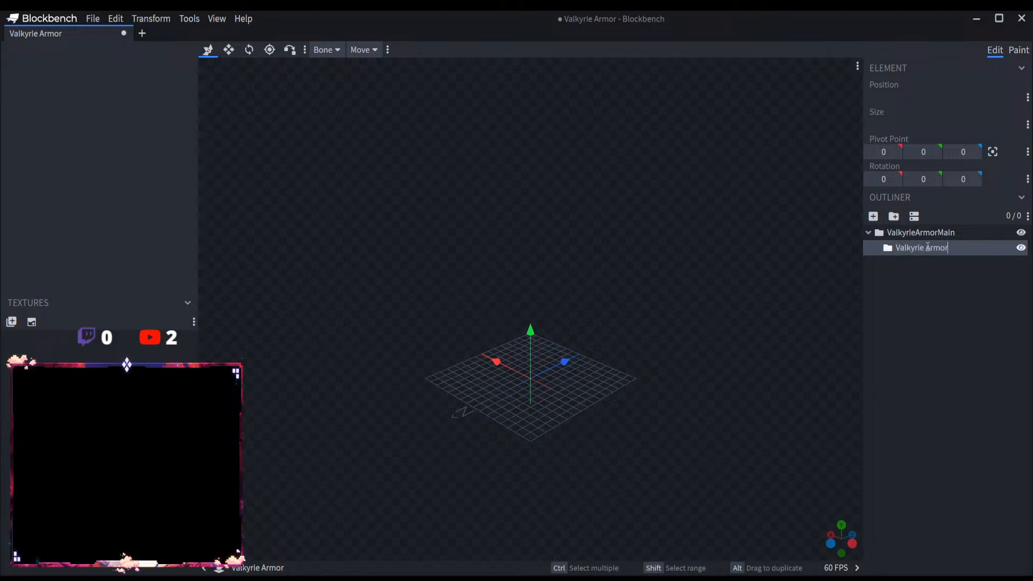
key(BackSpace)
key(BackSpace)
key(BackSpace)
key(BackSpace)
key(BackSpace)
key(BackSpace)
text(ArmorChestPlate)
key(Return)
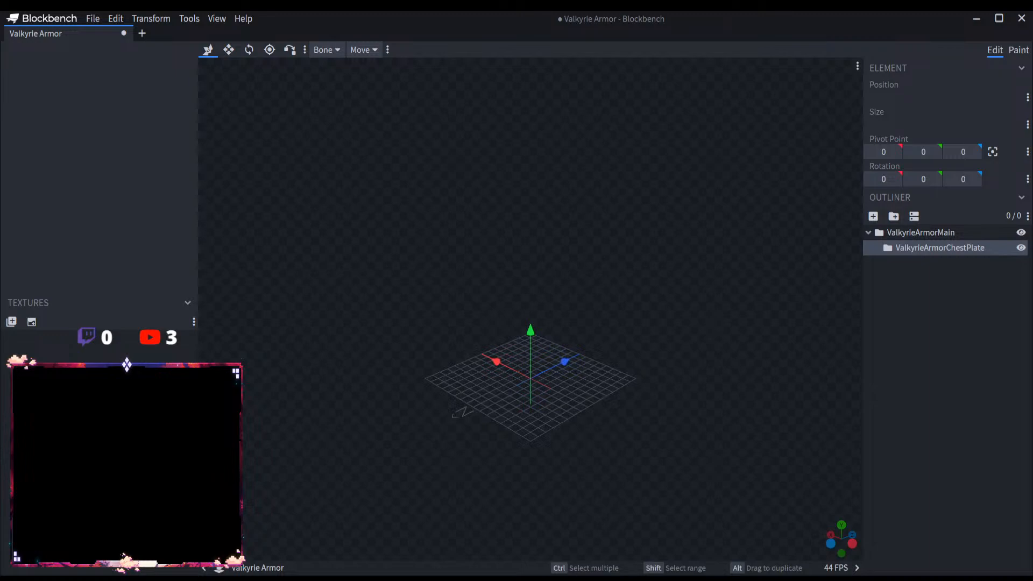
Step: Add a cube named ChestPlate1 to the ValkyrieArmorChestPlate group and raise it to a Y position of 6
scroll(613, 478, up, 3)
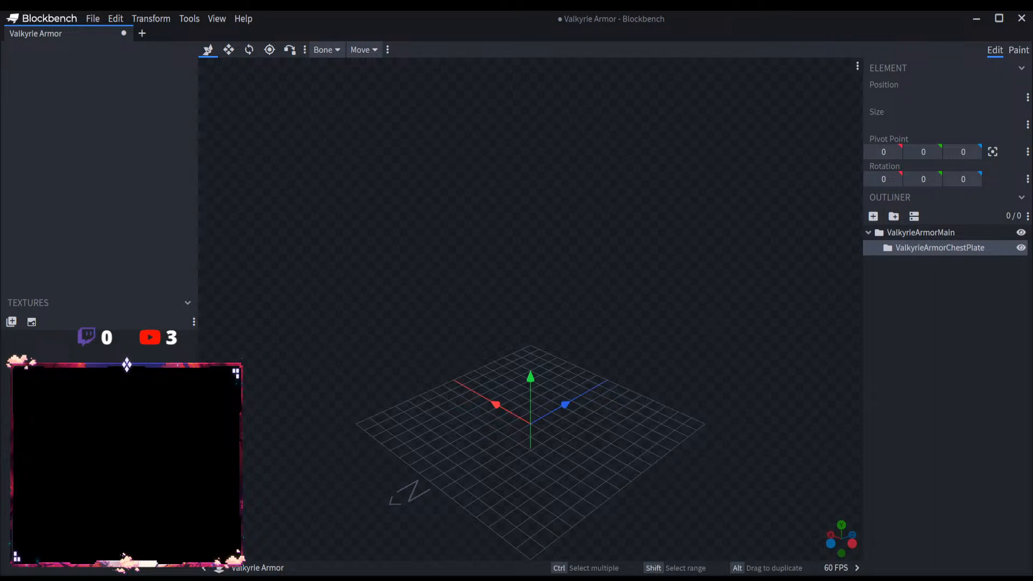
scroll(648, 464, up, 3)
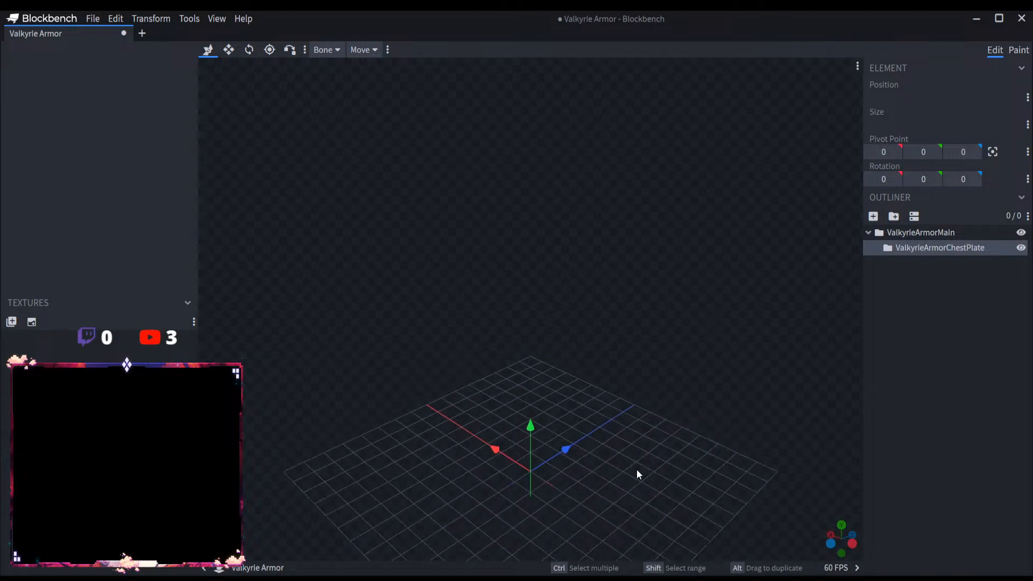
drag(637, 469, 724, 460)
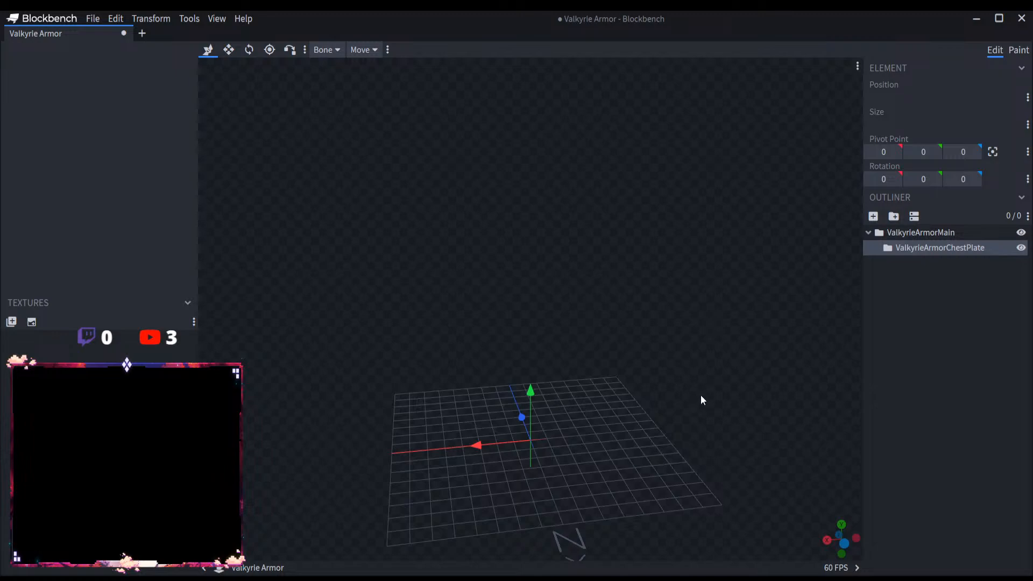
click(873, 216)
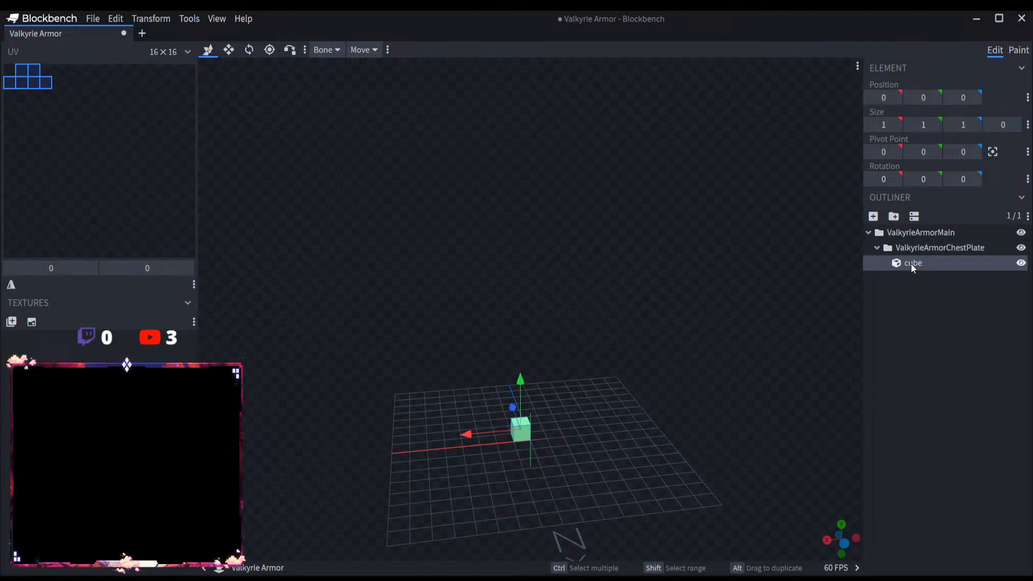
text(ChestPlate)
key(Return)
text(1)
mouse_move(522, 384)
mouse_down()
mouse_move(522, 283)
mouse_move(544, 332)
mouse_move(518, 354)
mouse_move(520, 370)
mouse_up()
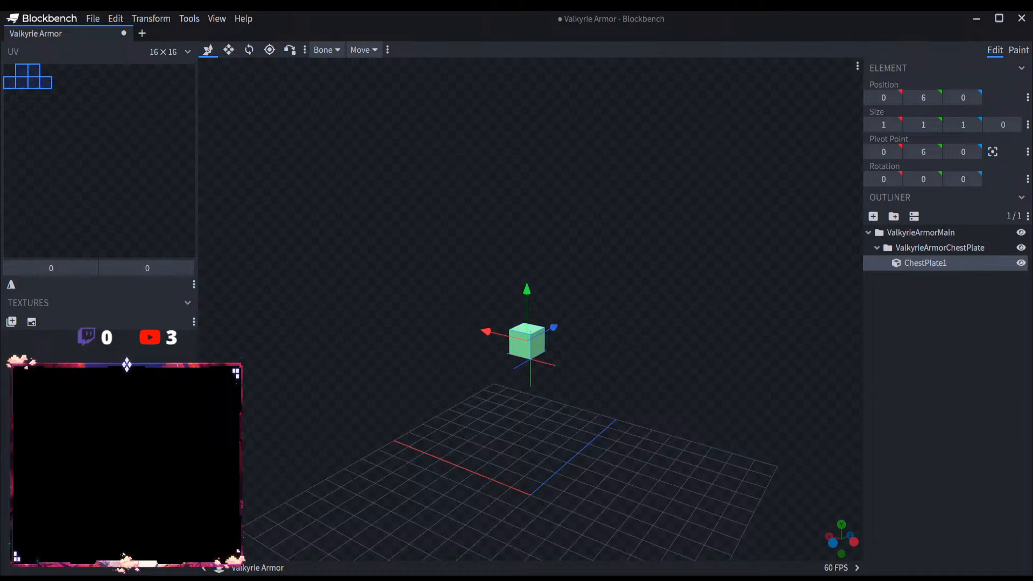
Step: Rename the ChestPlate1 cube as Weapon1
double_click(941, 263)
key(ctrl+a)
key(BackSpace)
text(Weapon)
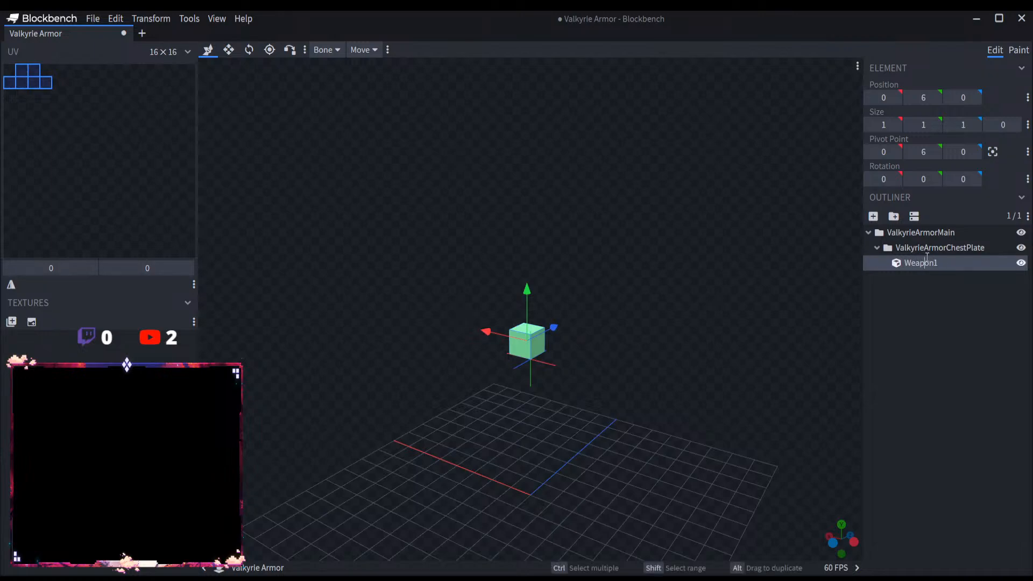
Step: Rename the ValkyrieArmorChestPlate group as ValkyrieArmorwSpear
double_click(945, 248)
drag(985, 248, 946, 247)
text(weapon)
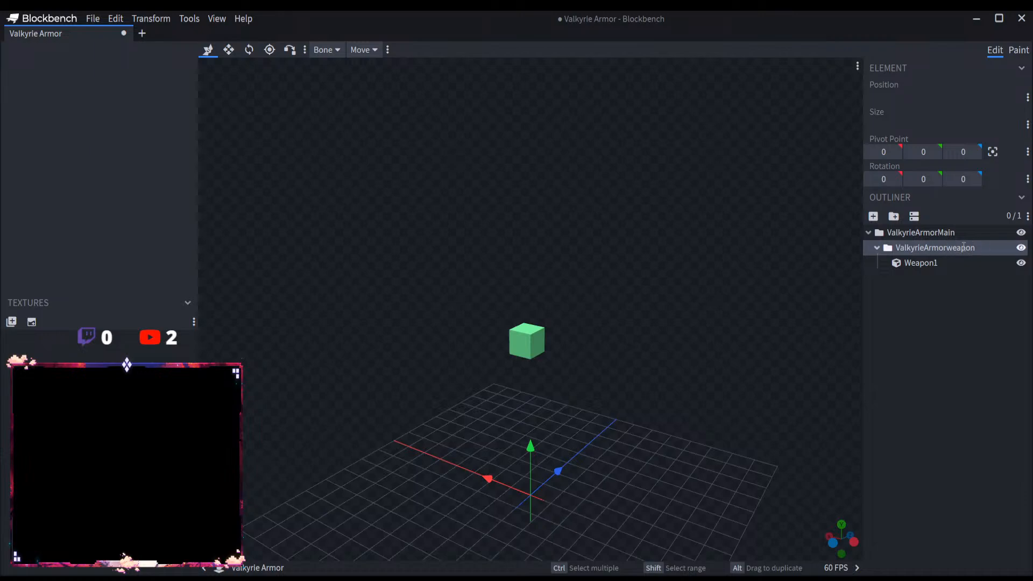
drag(974, 248, 951, 246)
text(Spear)
Step: Rename the Weapon1 cube as Spear1 to match its group
click(940, 266)
double_click(939, 264)
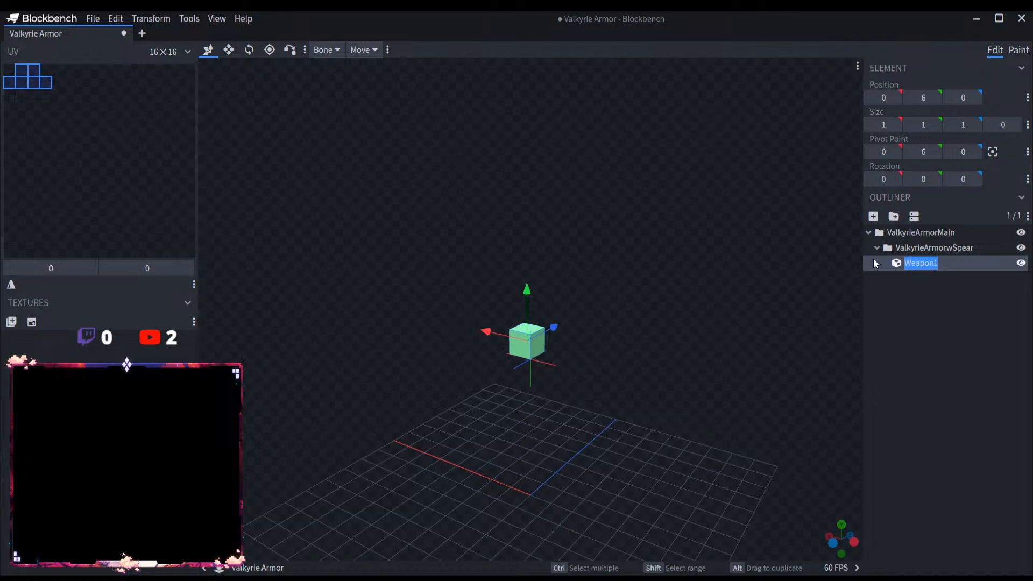
text(Spear1)
Step: Rename the Spear1 cube as Sword1
scroll(566, 340, down, 4)
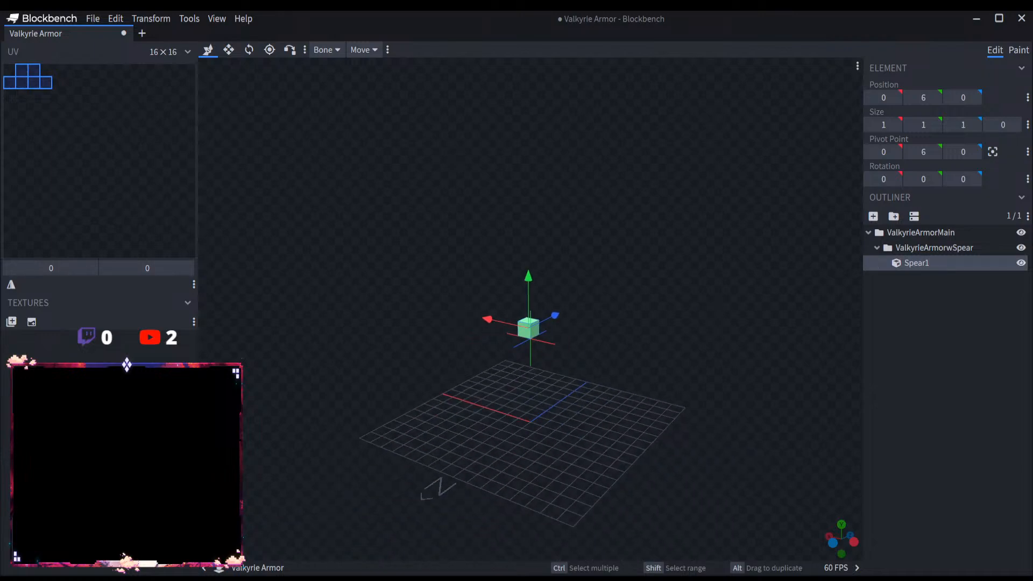
drag(598, 353, 565, 371)
click(236, 51)
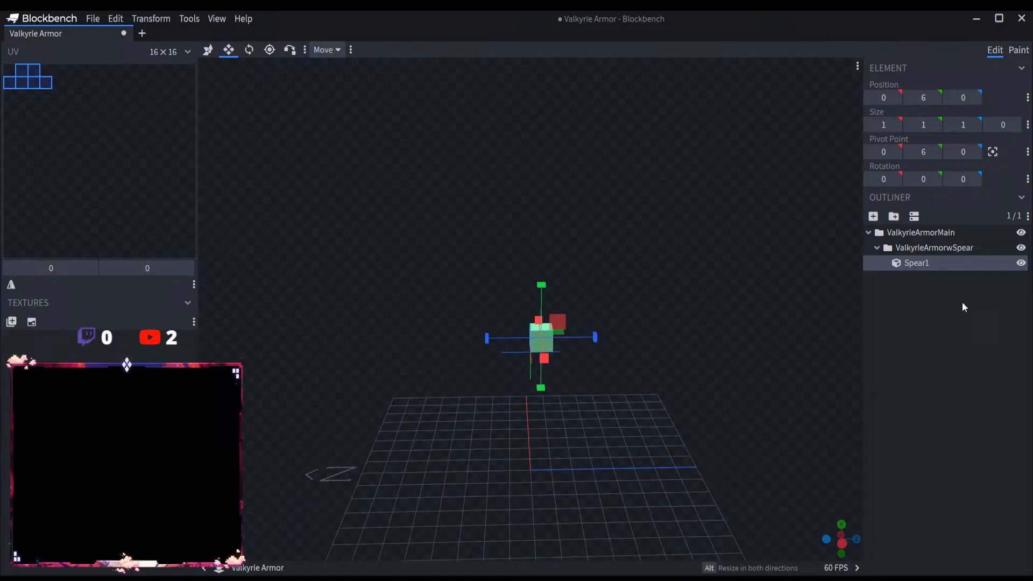
double_click(924, 262)
text(Sword1)
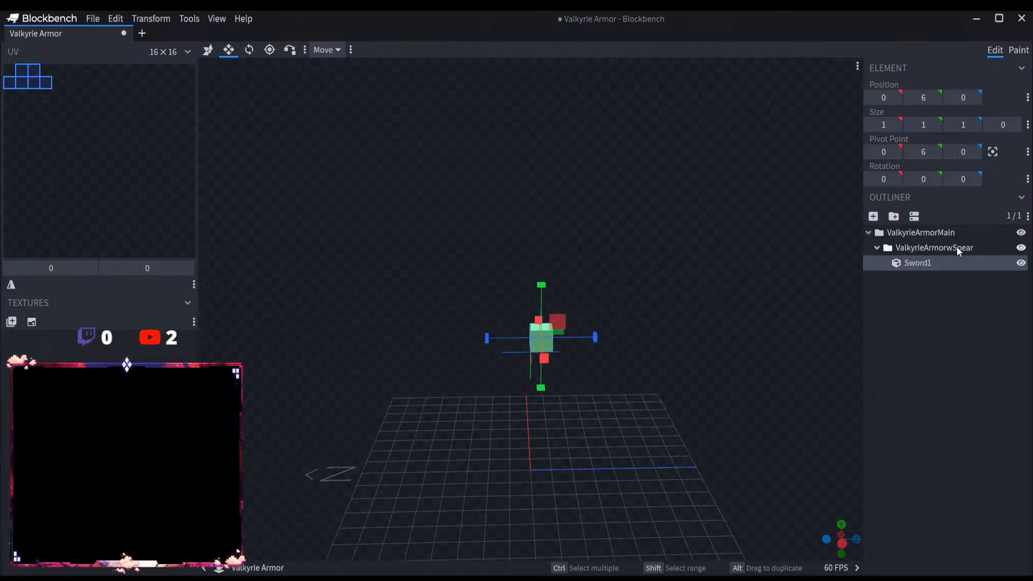
Step: Rename the group containing the Sword1 cube as ValkyrieArmorwSword
double_click(970, 247)
click(986, 248)
key(BackSpace)
key(BackSpace)
key(BackSpace)
key(BackSpace)
key(BackSpace)
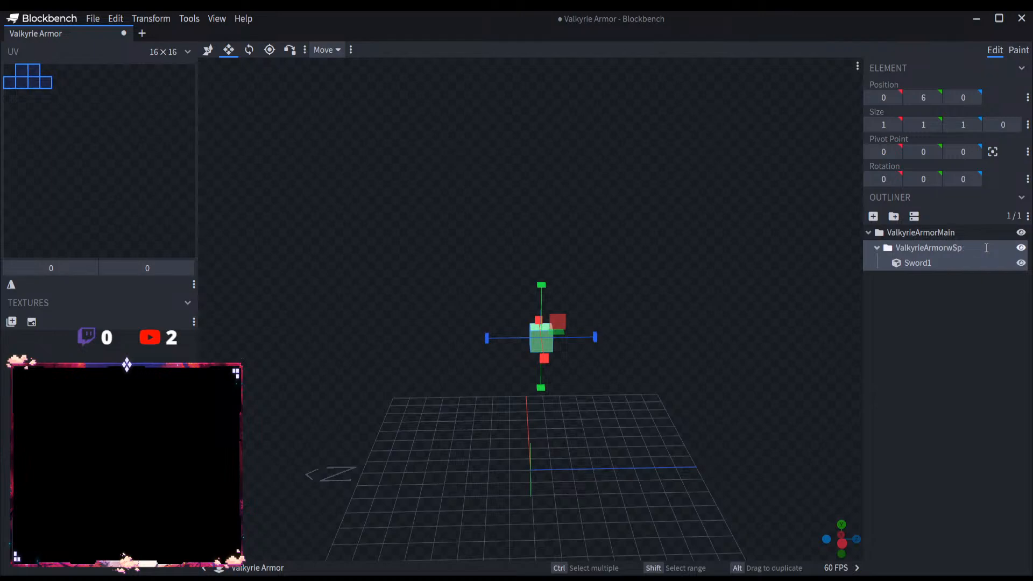
text(Sword)
key(Return)
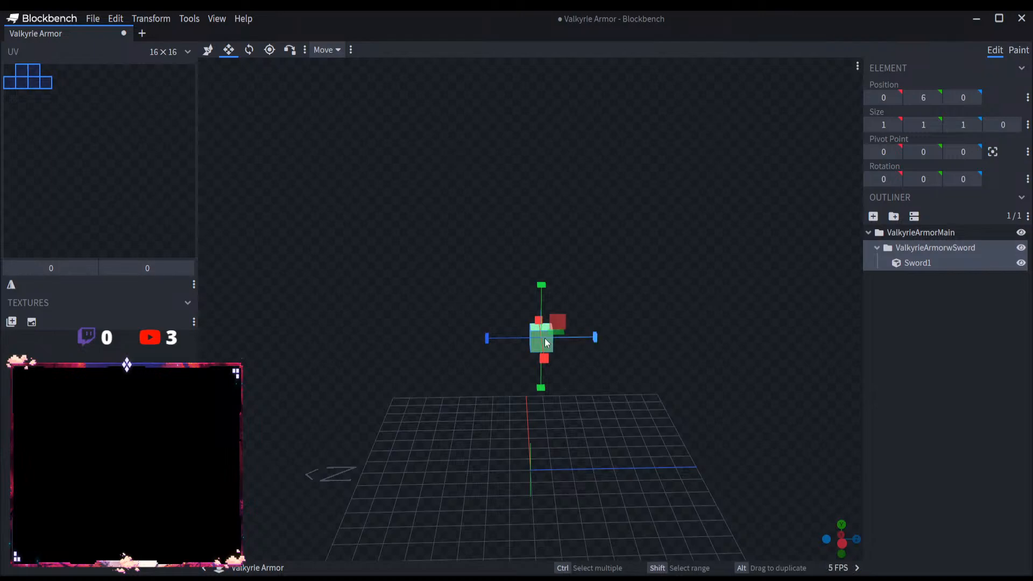
Step: Stretch the Sword1 cube in the negative Z direction to a length of 22
click(924, 262)
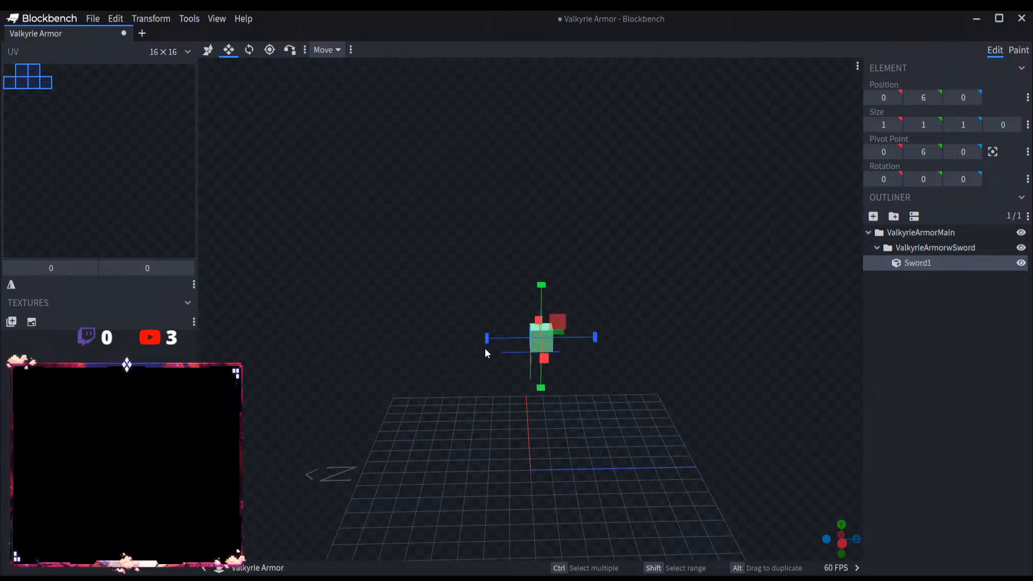
drag(486, 338, 192, 331)
scroll(312, 364, down, 2)
scroll(312, 364, down, 3)
drag(399, 326, 299, 326)
right_drag(454, 437, 539, 449)
Step: Open the Water Spear model and copy its WaterSpear group
click(94, 18)
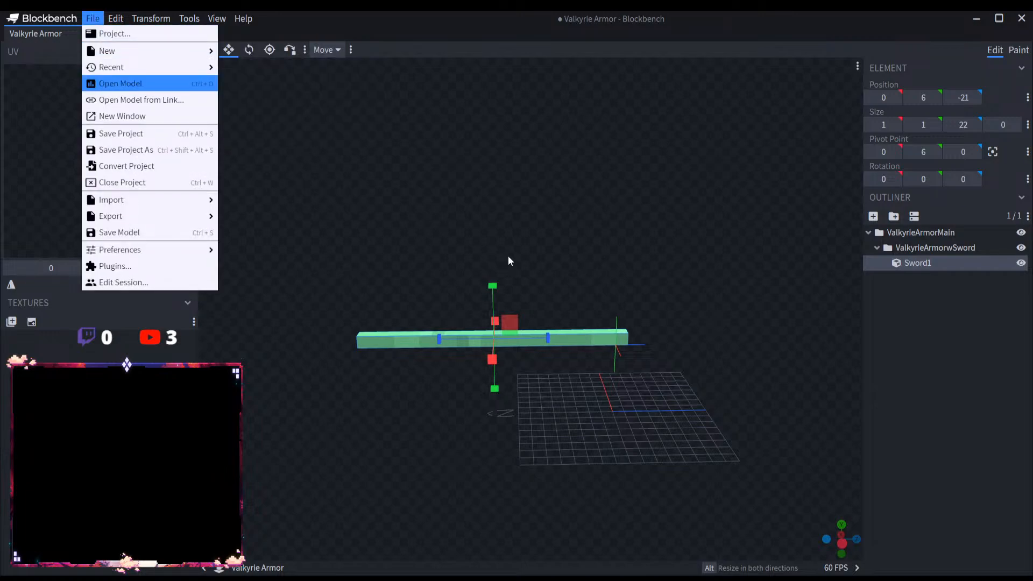
click(779, 438)
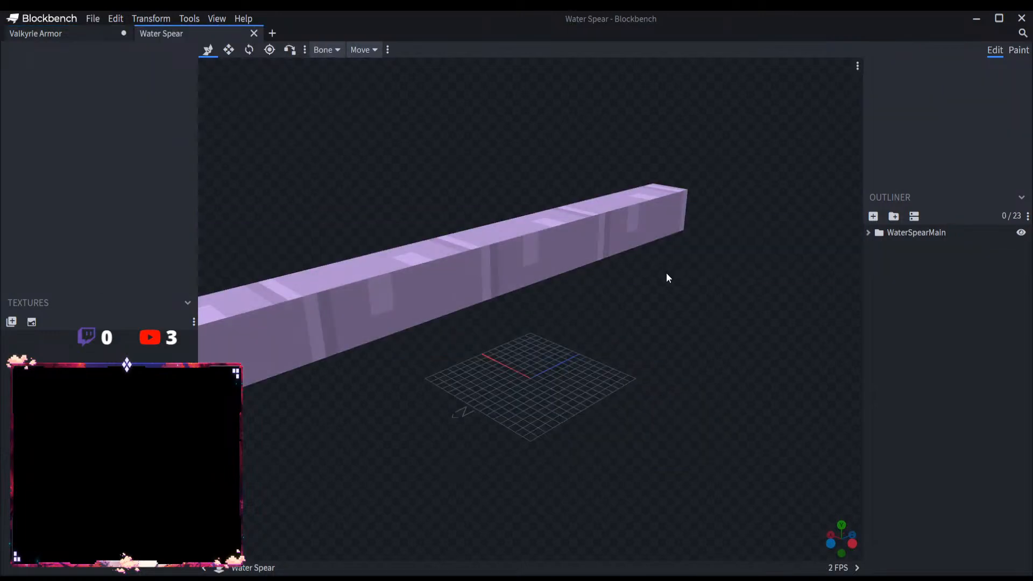
scroll(667, 273, down, 3)
click(867, 233)
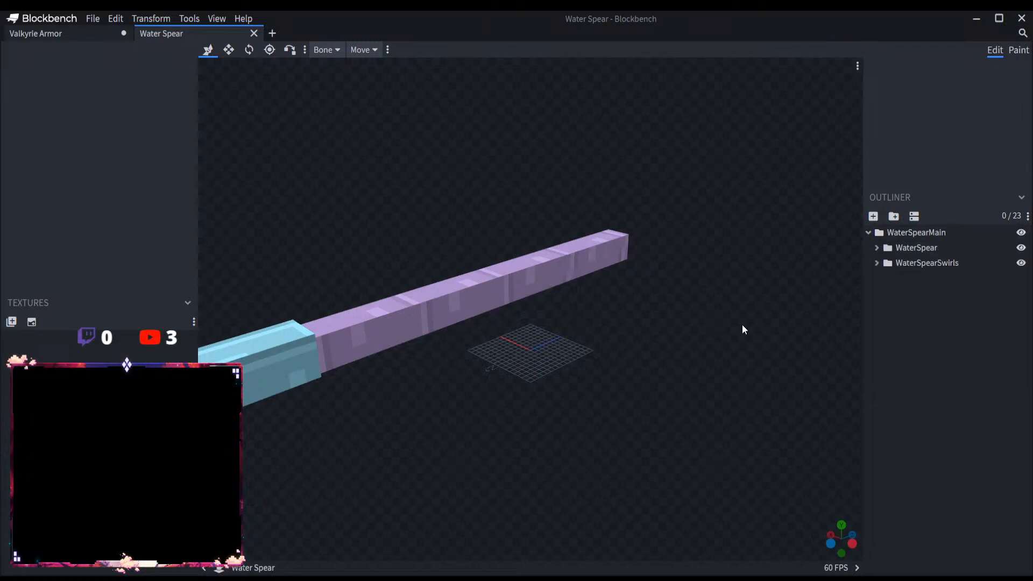
scroll(741, 324, down, 3)
click(918, 246)
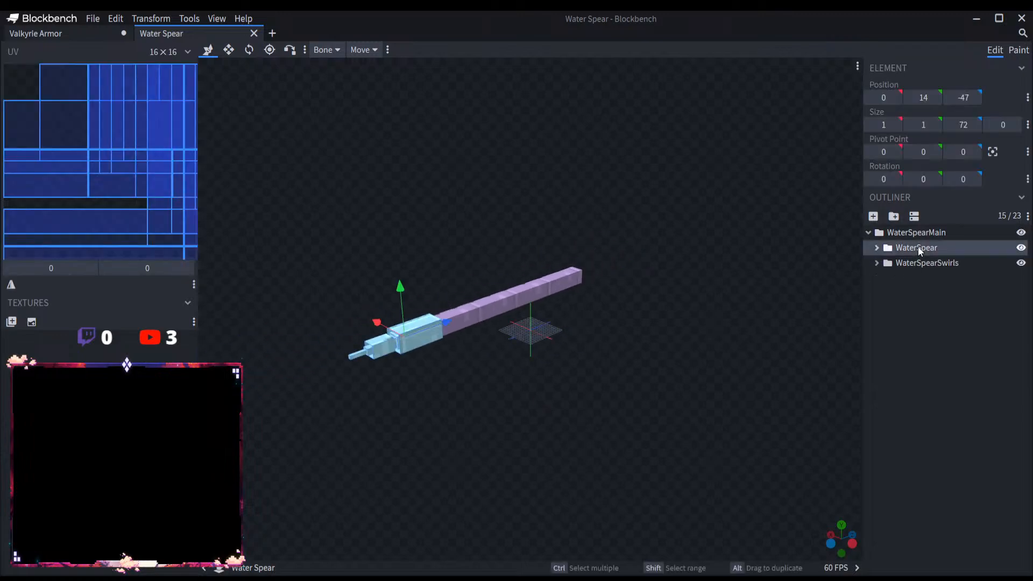
click(866, 232)
Step: Close the Water Spear model and paste the copied group into ValkyrieArmorwSword in the Valkyrie Armor project
click(119, 35)
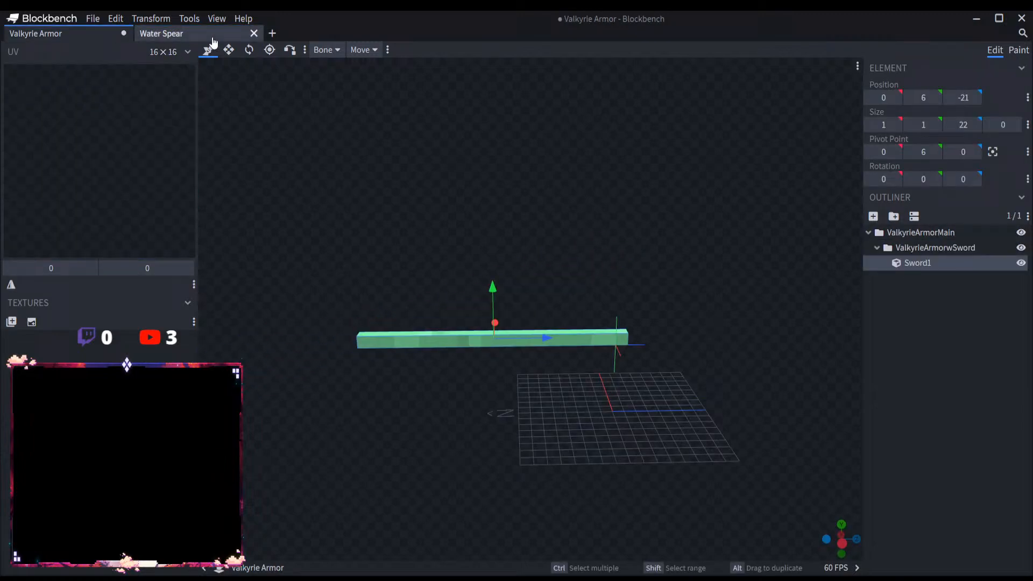
click(254, 34)
click(931, 246)
key(ctrl+v)
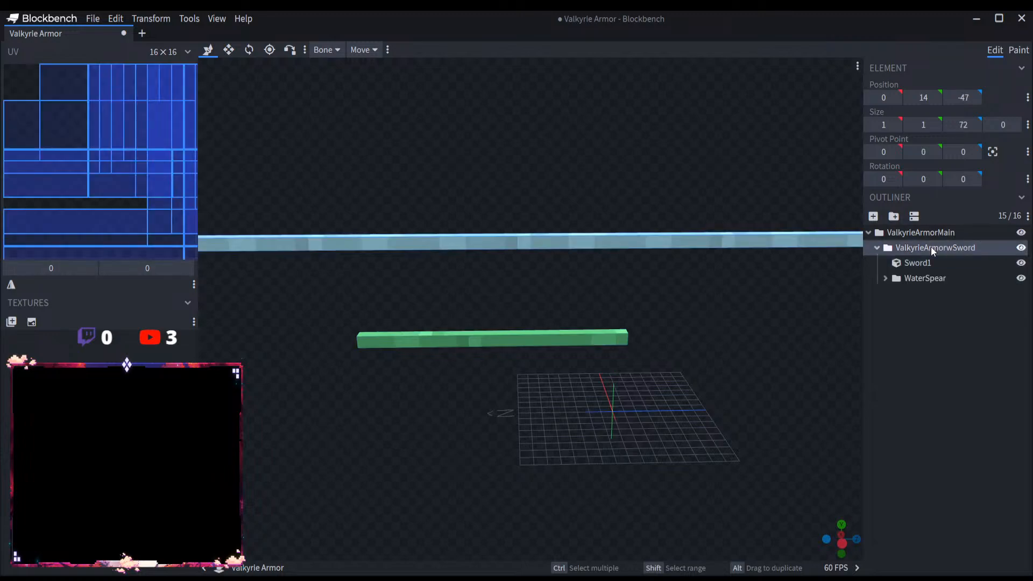
Step: Shorten the long Spear1 shaft of the pasted spear to a Z size of 15, keeping the end at the spearhead
click(928, 278)
scroll(563, 333, down, 5)
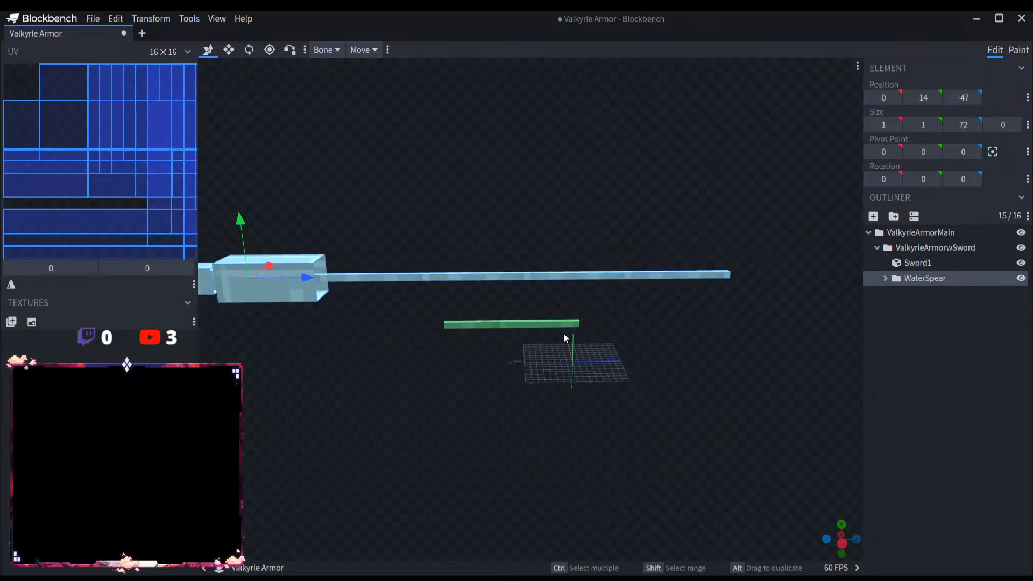
scroll(491, 370, up, 2)
right_drag(491, 370, 635, 375)
scroll(508, 369, up, 3)
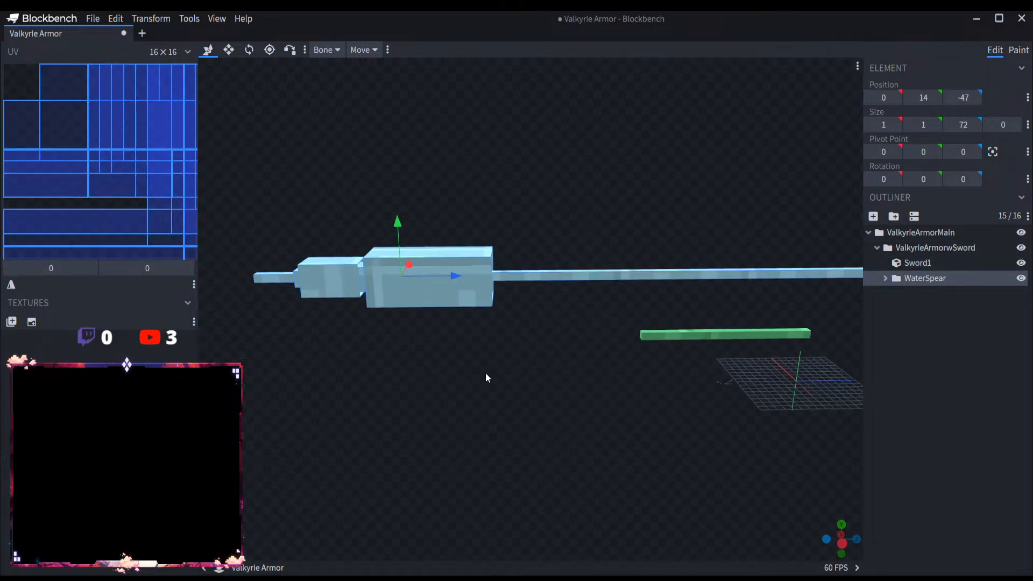
scroll(548, 329, down, 6)
click(228, 49)
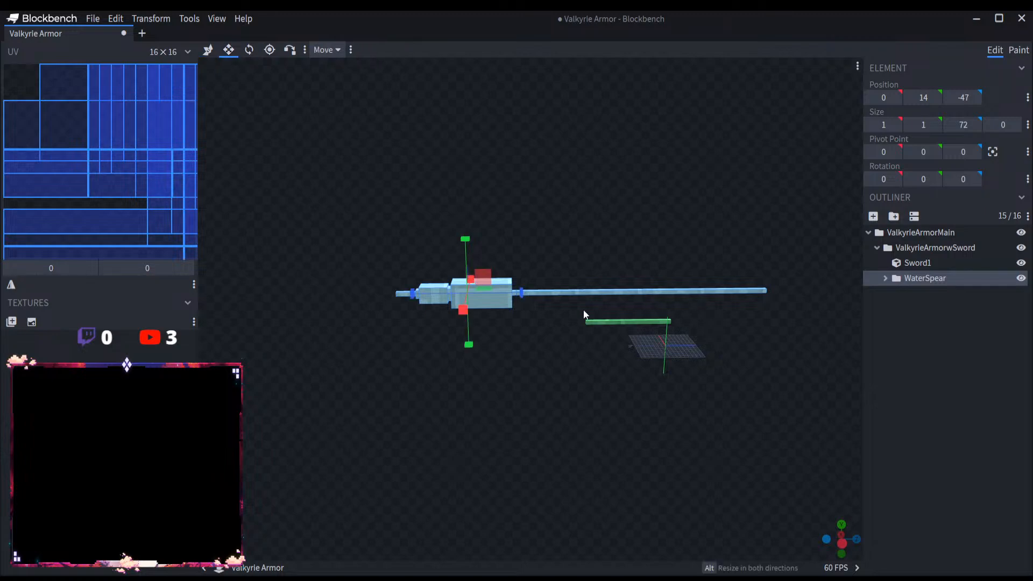
click(625, 292)
drag(625, 292, 453, 306)
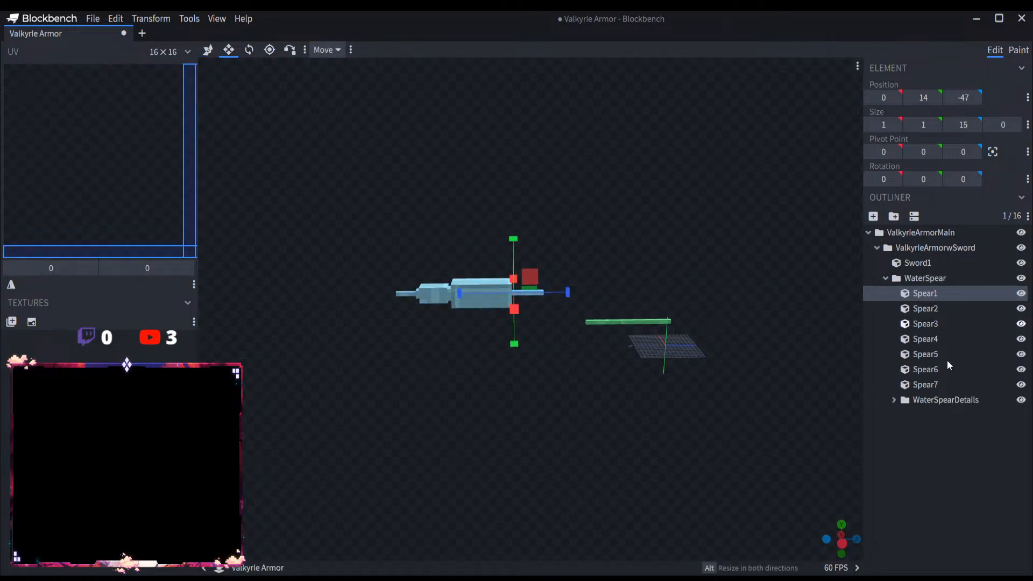
Step: Delete the Sword1 cube from the ValkyrieArmorwSword group
click(956, 399)
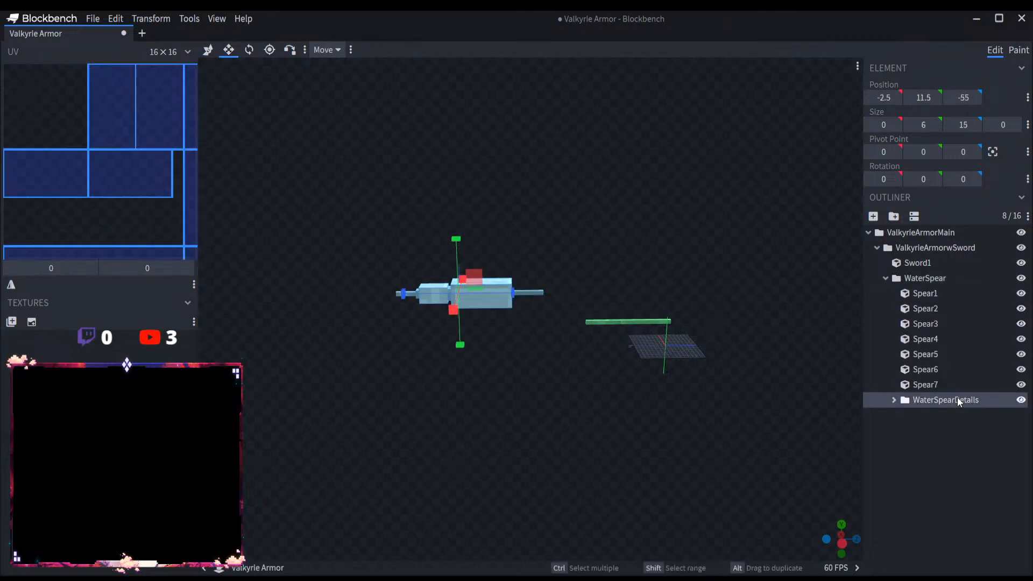
click(934, 266)
key(Delete)
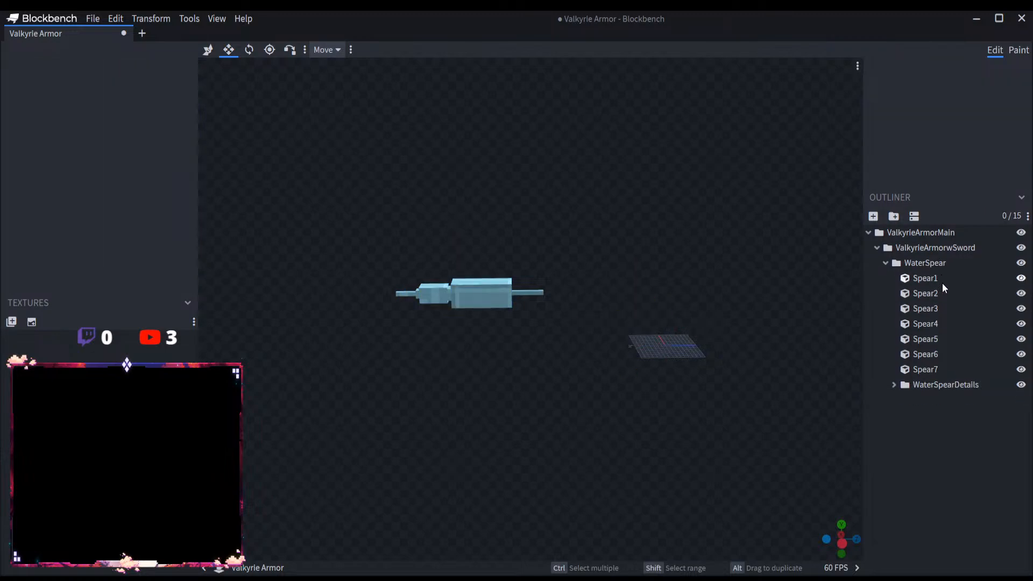
Step: Move the cubes Spear1 through Spear7 out of the WaterSpear group directly into ValkyrieArmorwSword
click(941, 279)
ctrl+click(960, 385)
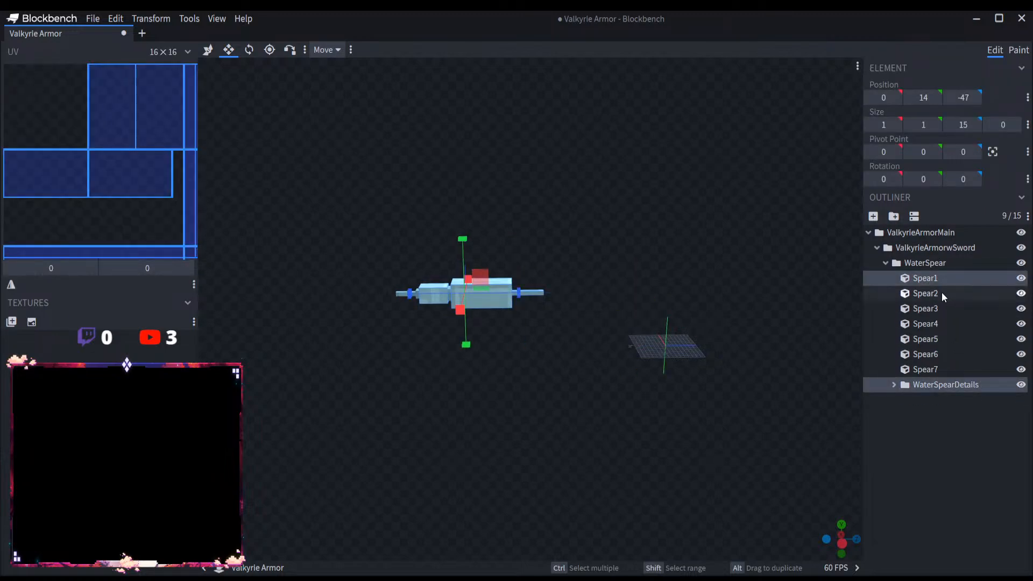
click(941, 292)
click(940, 284)
shift+click(944, 370)
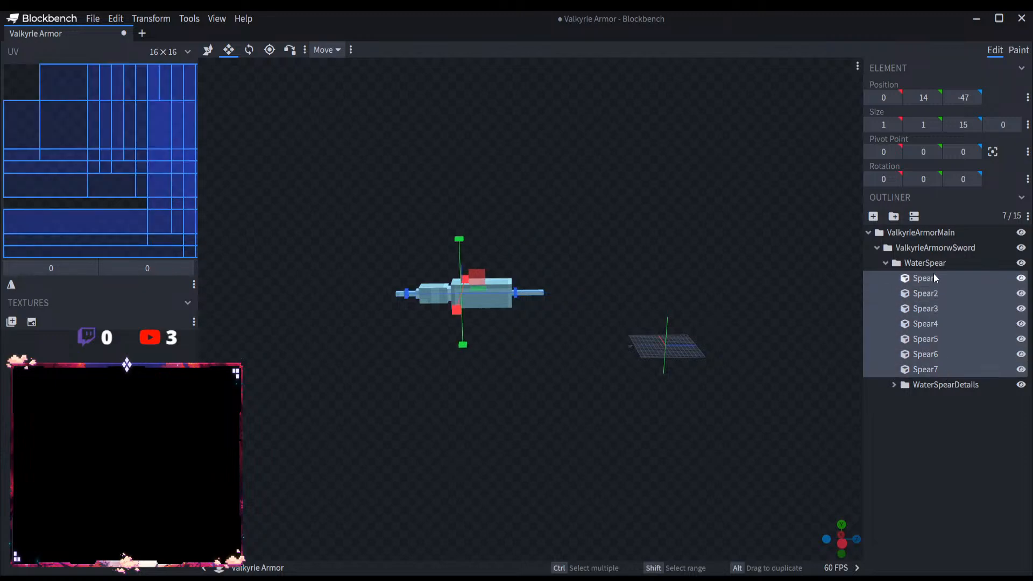
drag(933, 273, 934, 256)
Step: Move the WaterSpearDetails group directly into ValkyrieArmorwSword and delete the emptied WaterSpear group
click(950, 384)
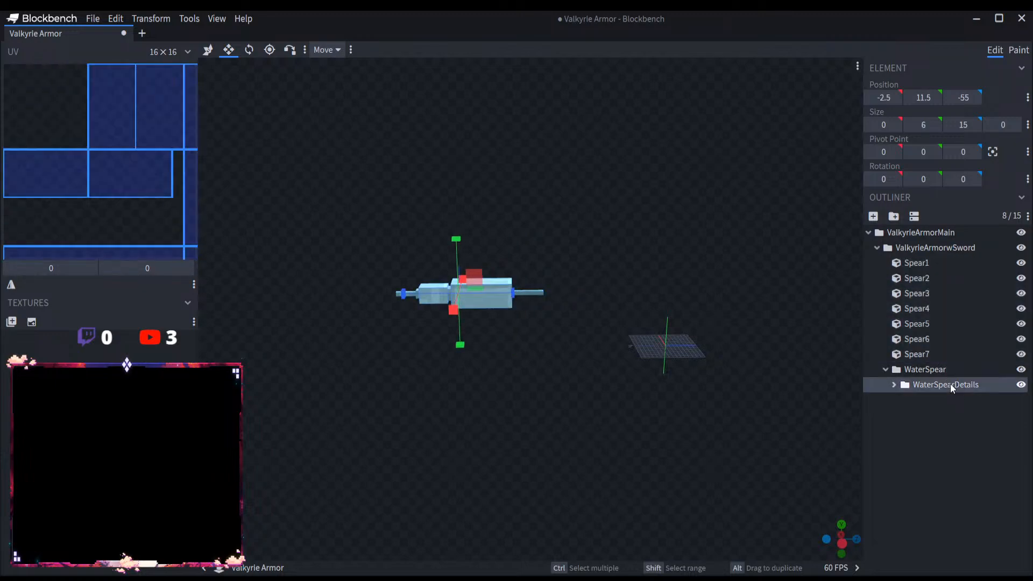
drag(949, 384, 953, 360)
click(941, 383)
key(Delete)
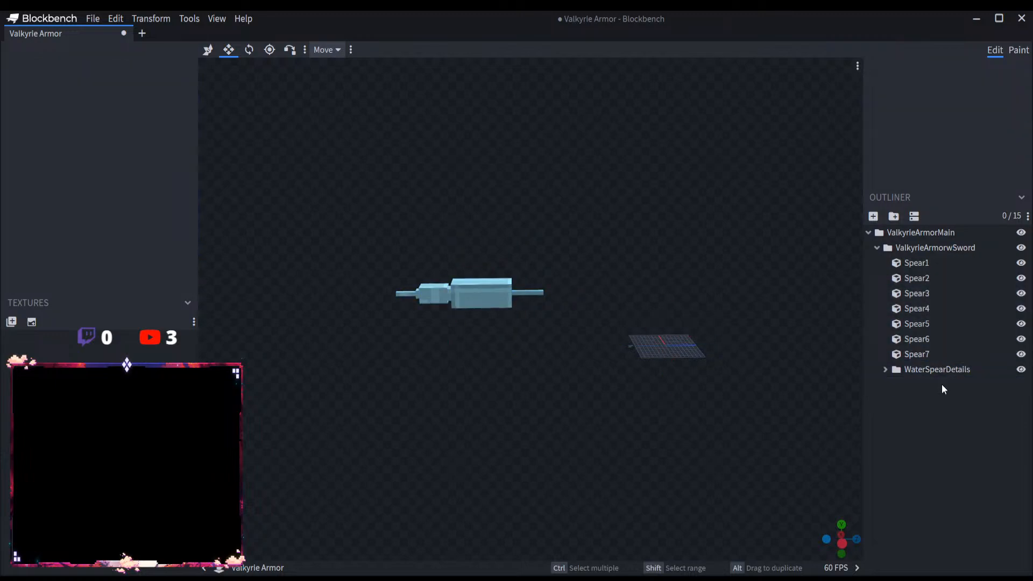
Step: Rename the WaterSpearDetails group as WaterSwordDetails
double_click(948, 369)
click(946, 369)
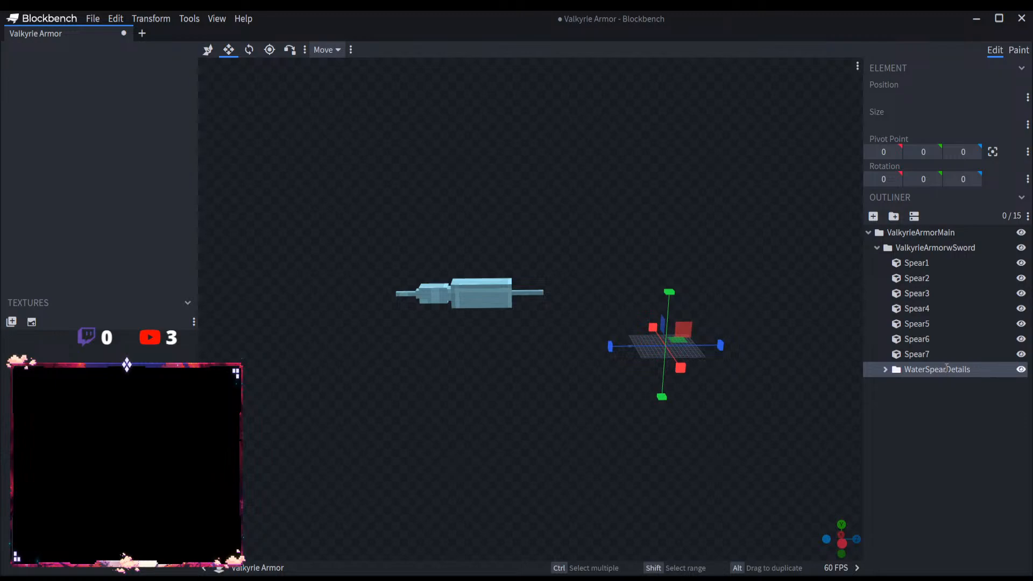
key(BackSpace)
key(BackSpace)
key(BackSpace)
key(BackSpace)
text(word)
key(Return)
Step: Rename all the cubes from Spear1 through Spear7 together as Sword
click(934, 263)
shift+click(922, 353)
right_click(925, 328)
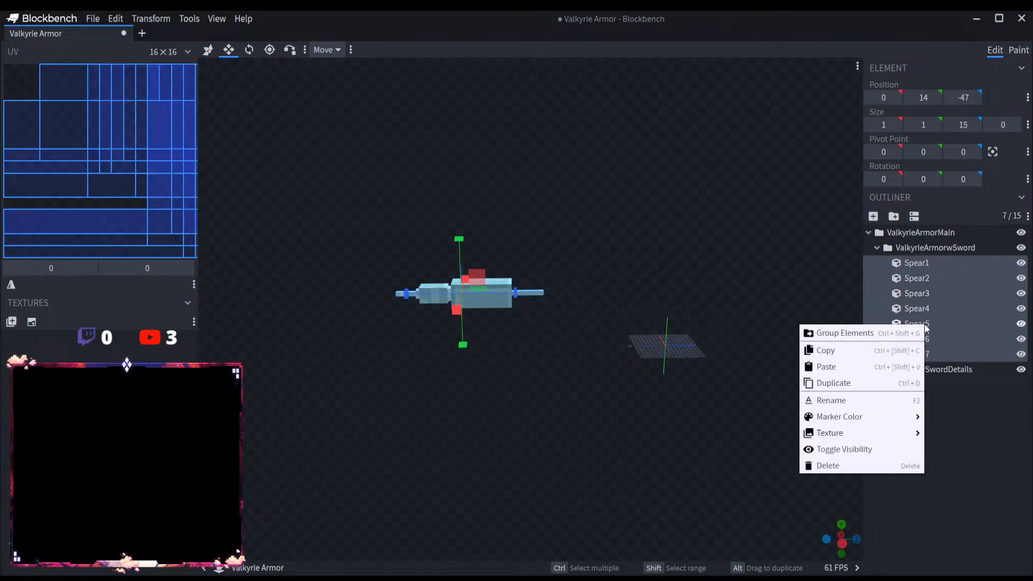
click(871, 400)
key(BackSpace)
text(Sword)
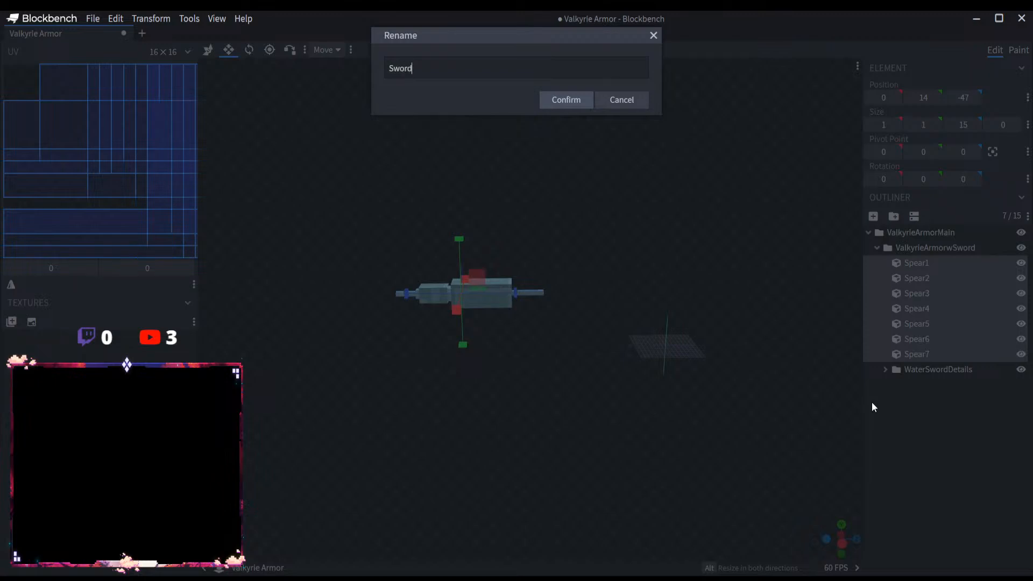
key(Return)
Step: Rename the first three Sword cubes in ValkyrieArmorwSword as Sword1, Sword2 and Sword3
click(931, 274)
double_click(938, 264)
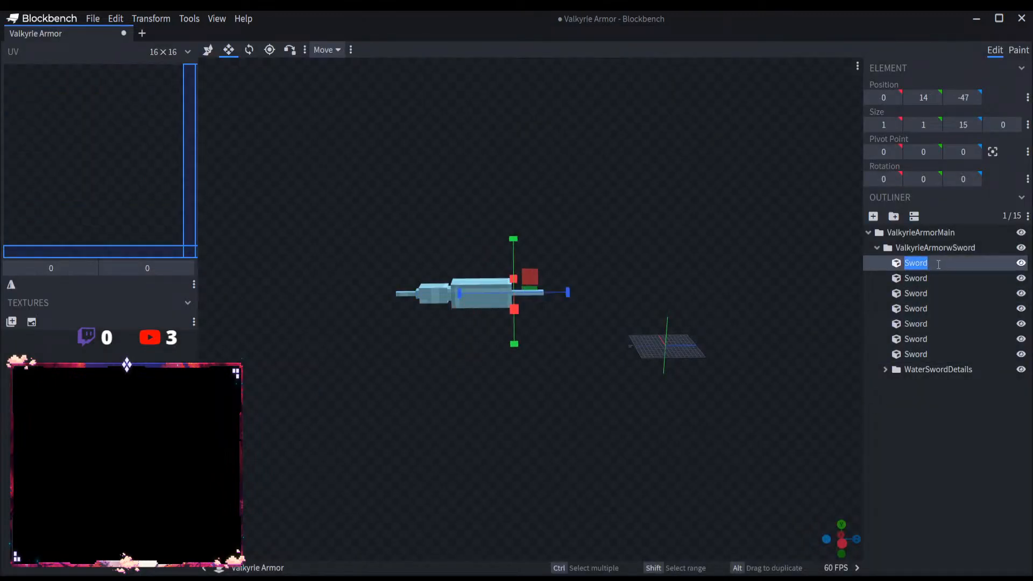
click(938, 264)
text(1)
double_click(940, 278)
click(941, 278)
text(2)
double_click(945, 292)
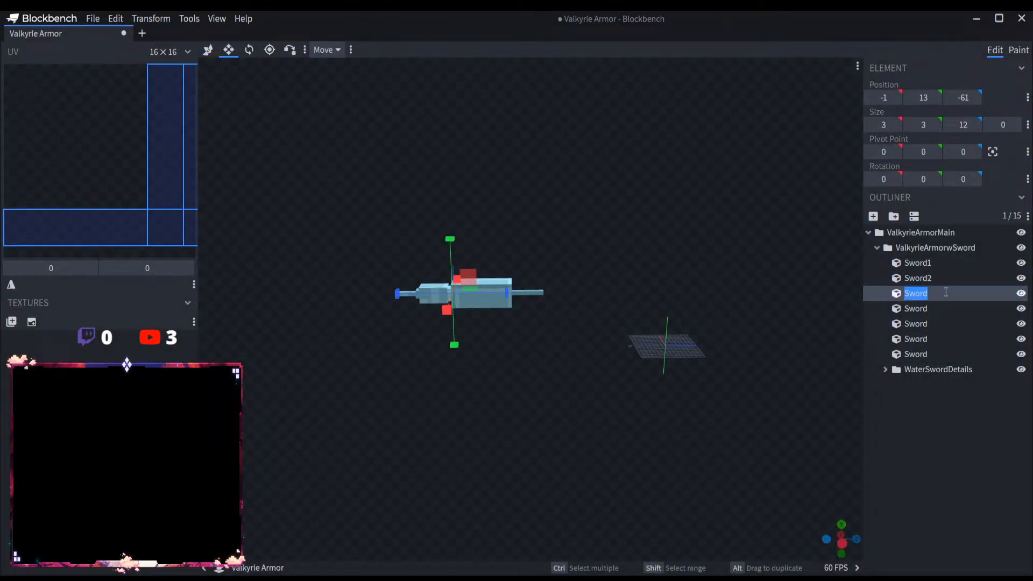
key(BackSpace)
text(Sword3)
Step: Rename the remaining four Sword cubes in order as Sword4, Sword5, Sword6 and Sword7
double_click(944, 308)
click(956, 308)
text(4)
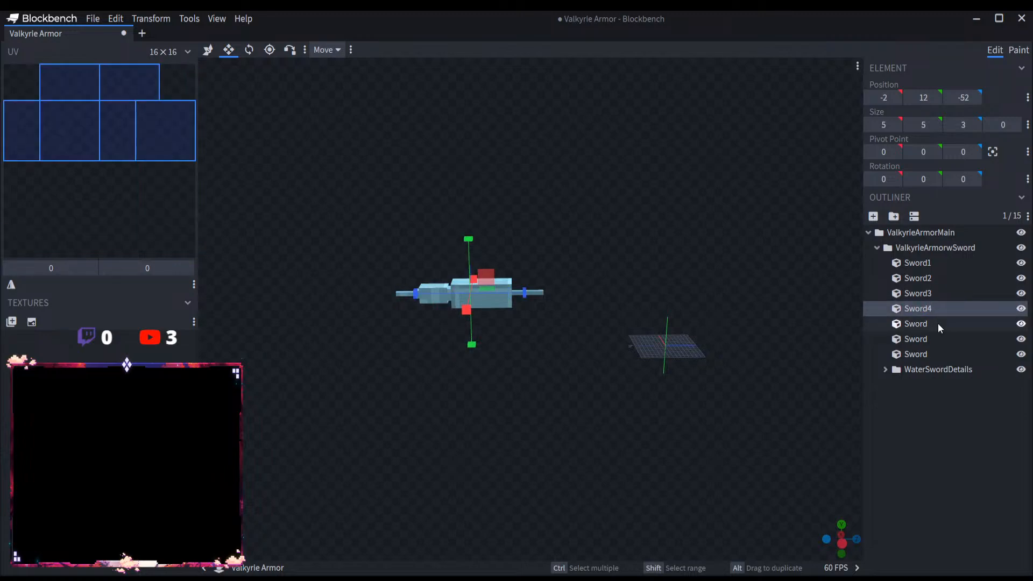
double_click(937, 324)
click(938, 324)
text(5)
double_click(941, 338)
click(940, 339)
text(6)
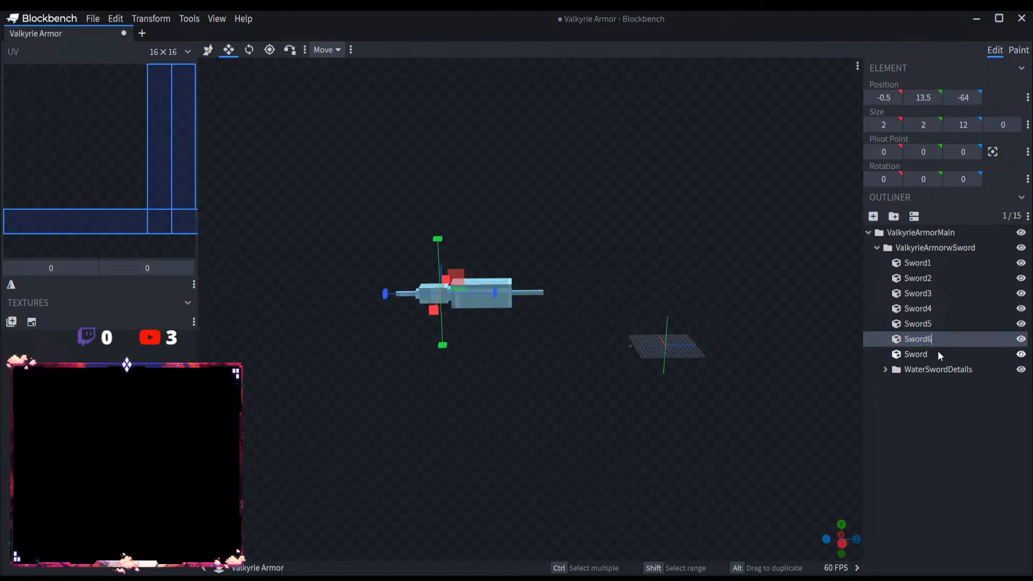
double_click(937, 353)
click(937, 353)
text(7)
key(Return)
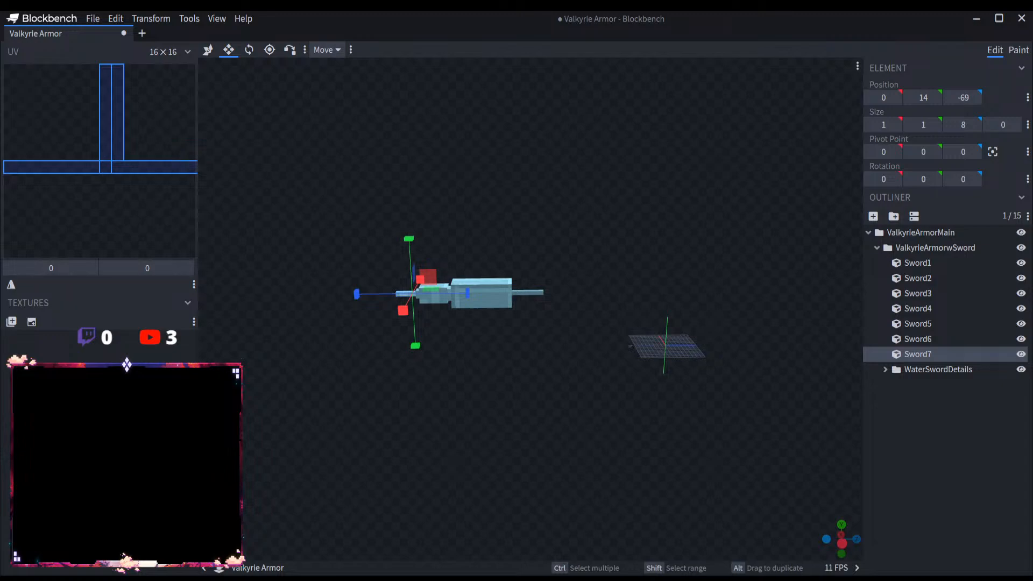
Step: Extend Sword7 to a length of 18 and Sword6 to a length of 23 along the Z axis, away from the handle
scroll(546, 326, up, 2)
scroll(466, 330, up, 3)
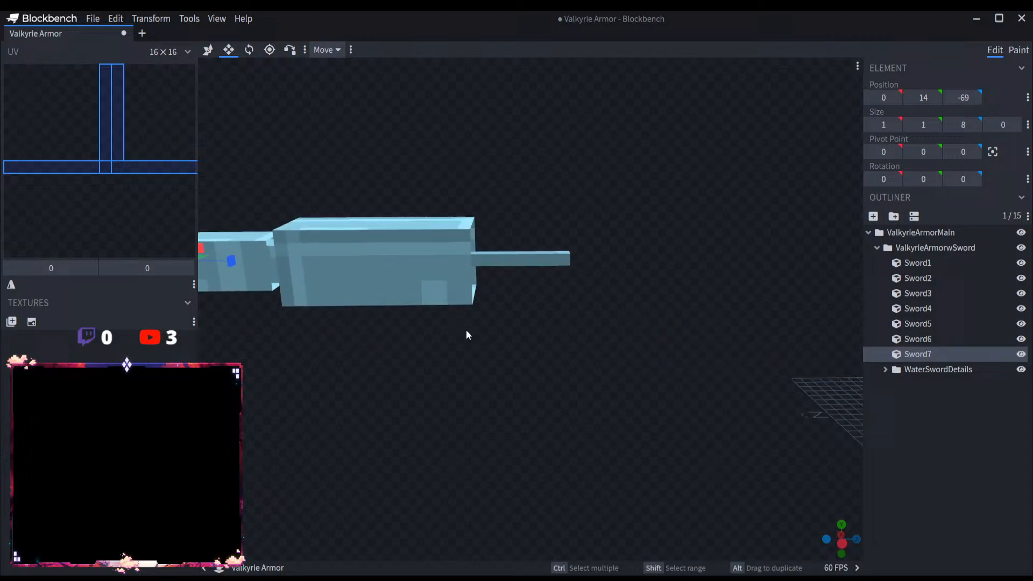
click(939, 263)
right_drag(561, 296, 624, 343)
mouse_move(624, 339)
mouse_down()
mouse_move(518, 347)
mouse_move(609, 353)
mouse_up()
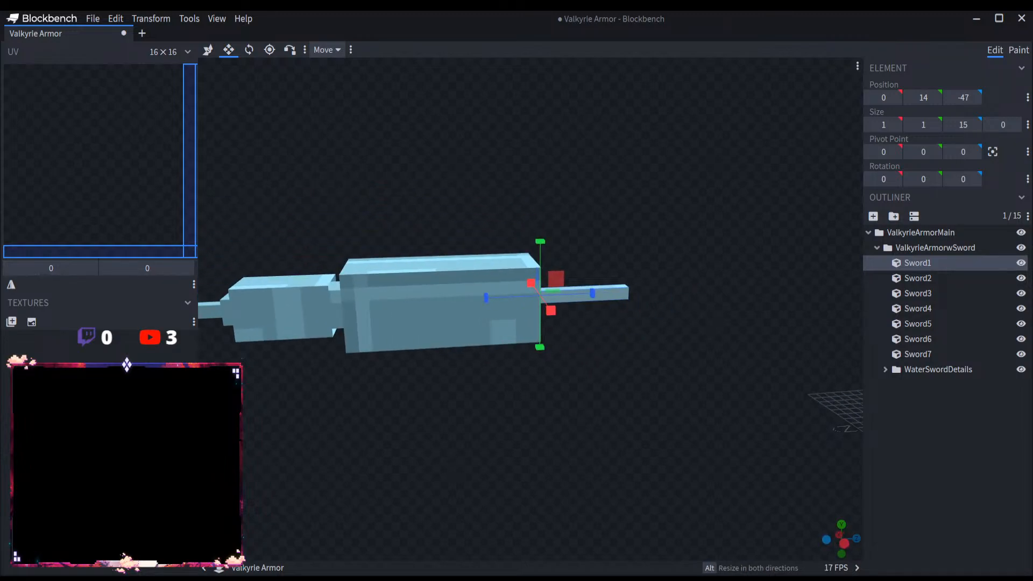
scroll(495, 391, up, 4)
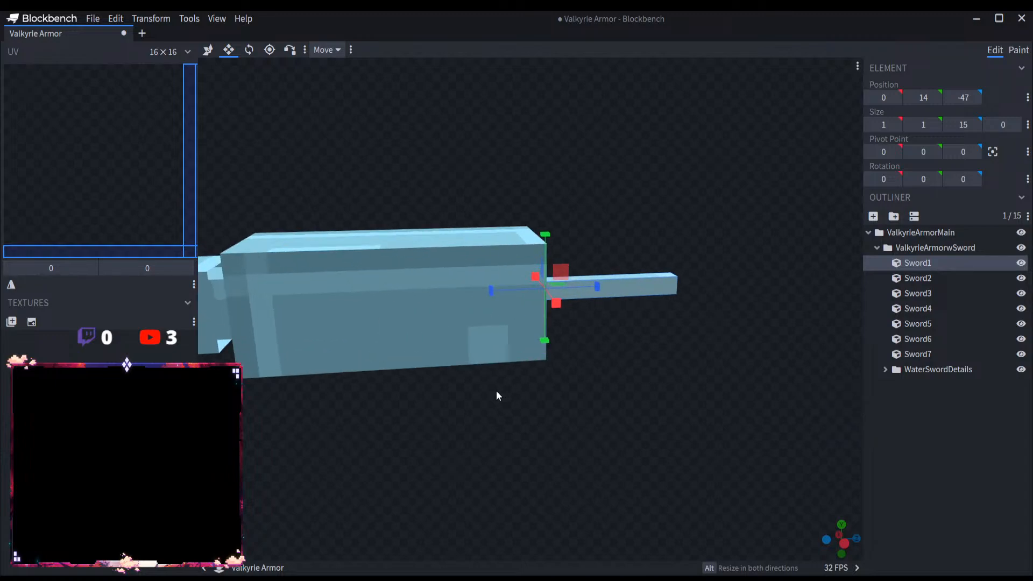
right_drag(496, 395, 729, 408)
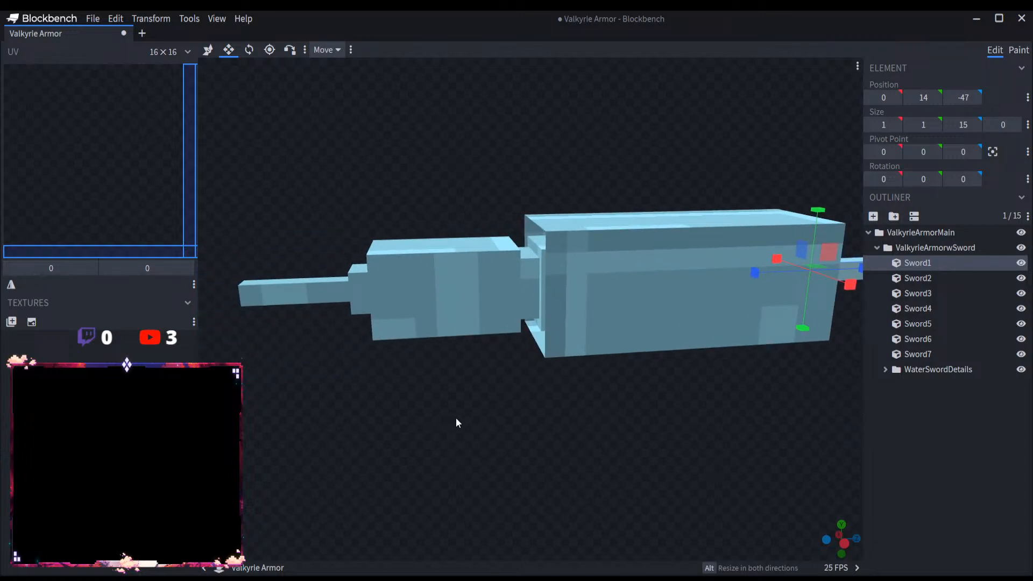
right_drag(456, 417, 631, 419)
click(484, 298)
drag(446, 294, 215, 302)
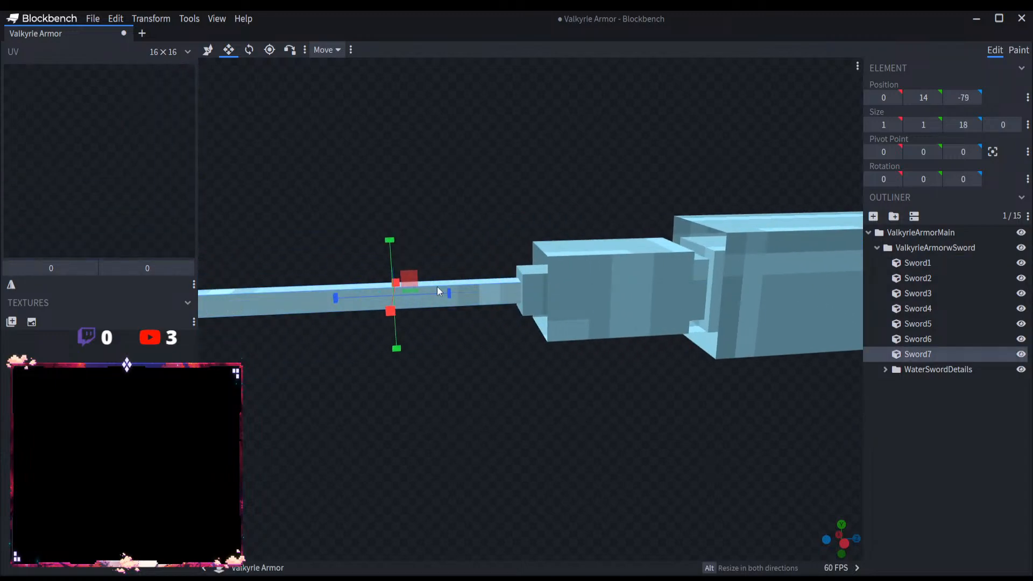
click(534, 274)
drag(580, 288, 356, 304)
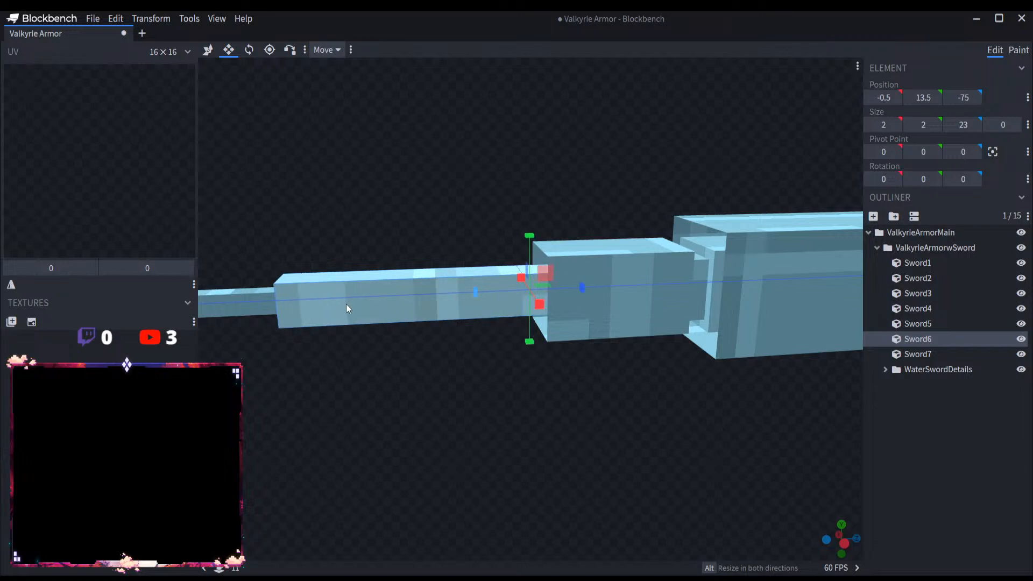
Step: Hide the WaterSwordDetails group and lengthen Sword3 along the Z axis toward the blade tip
click(1021, 369)
scroll(744, 375, down, 4)
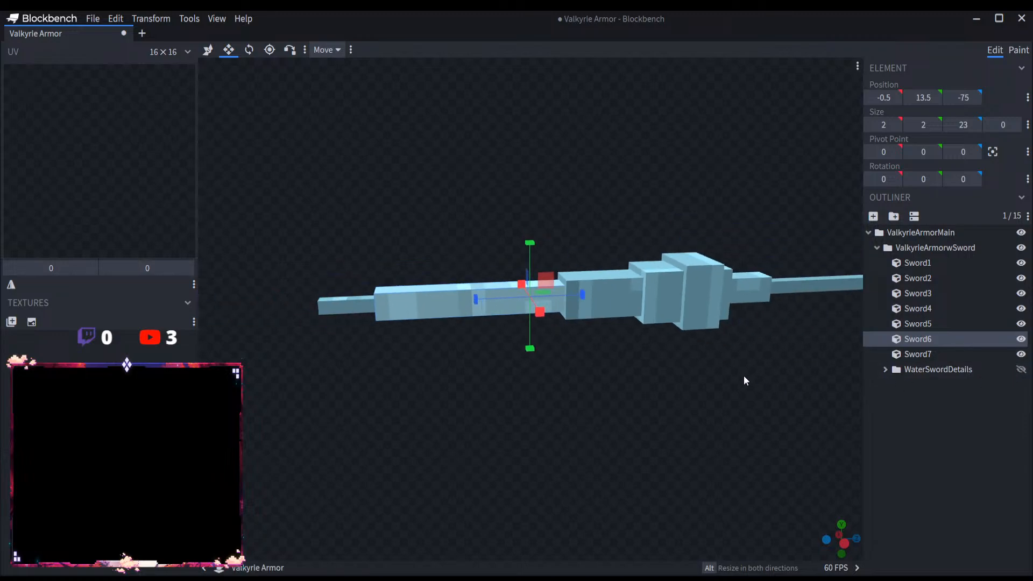
click(594, 308)
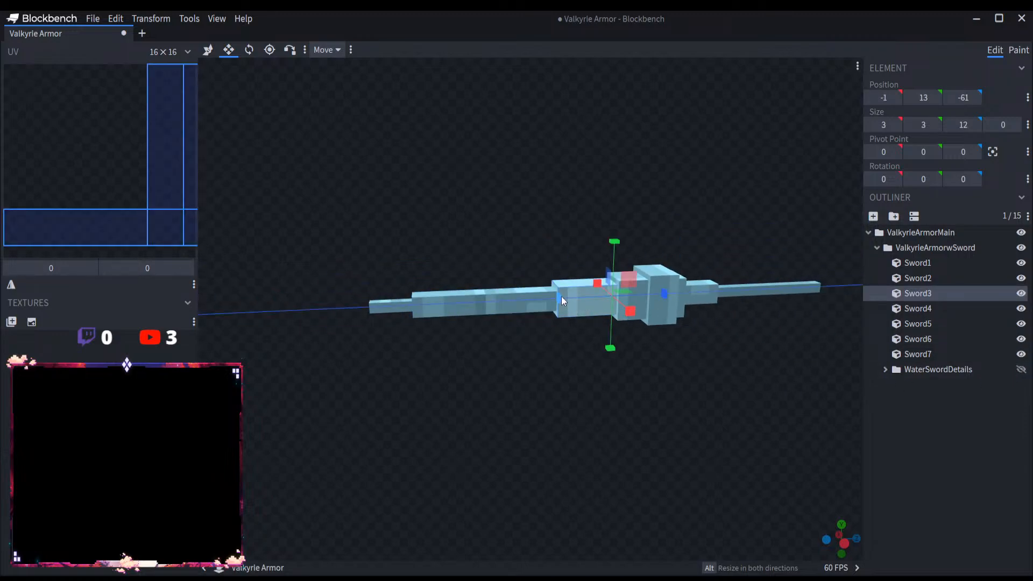
drag(560, 296, 515, 300)
Step: Extend Sword5 to a length of 16 and Sword4 to a length of 5 along Z, toward the blade tip
click(642, 291)
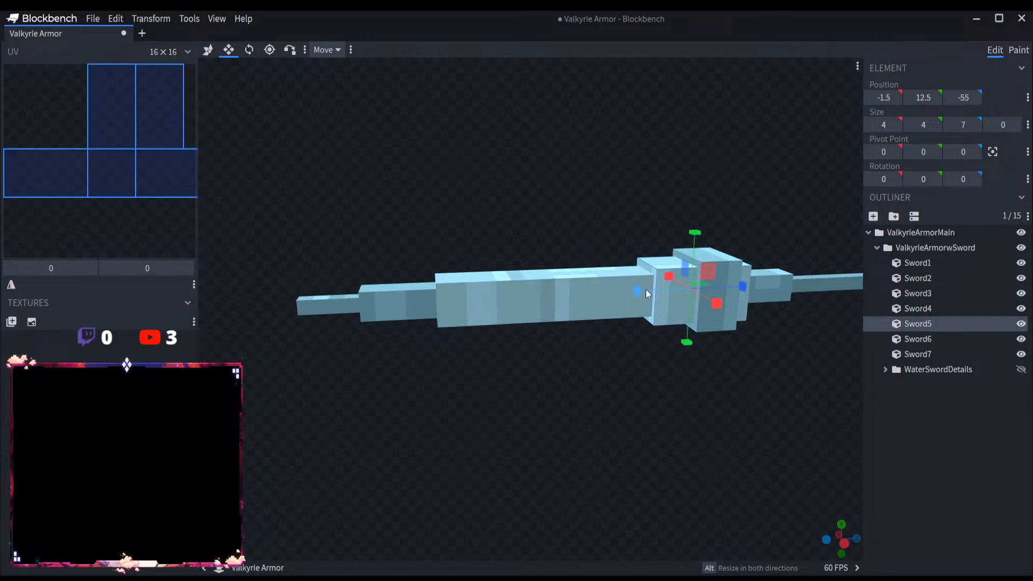
scroll(518, 302, up, 3)
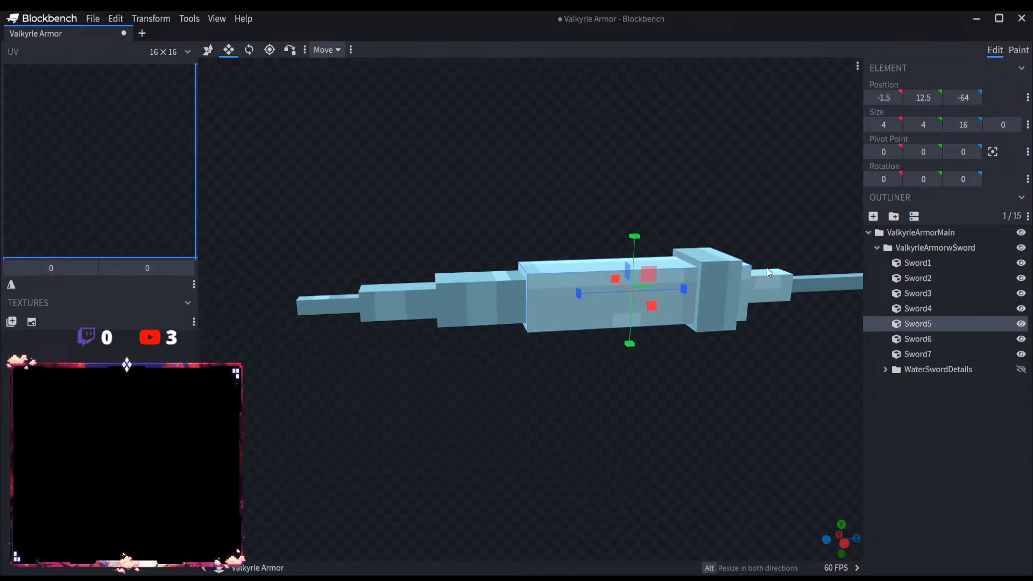
click(706, 265)
drag(663, 288, 635, 289)
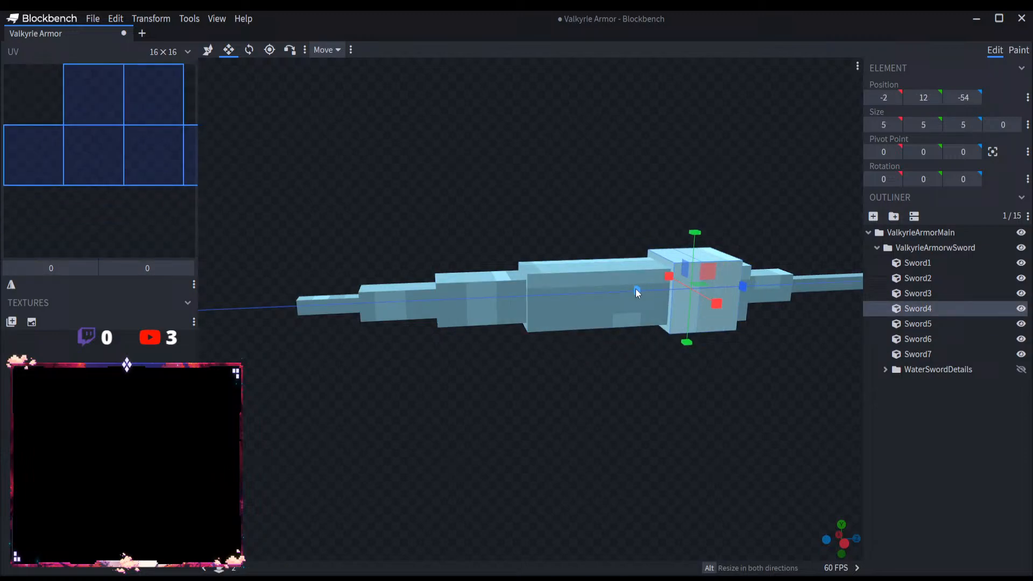
click(895, 421)
Step: Extend the back end of Sword5 slightly toward the handle, and lengthen Sword4 in the same direction to 6
drag(745, 410, 692, 407)
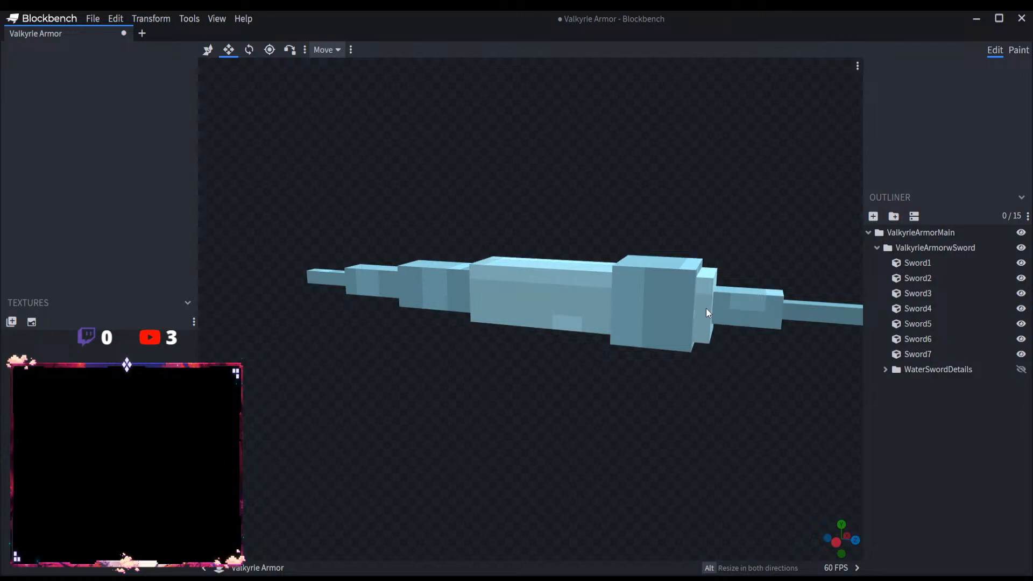
click(684, 308)
drag(644, 303, 650, 304)
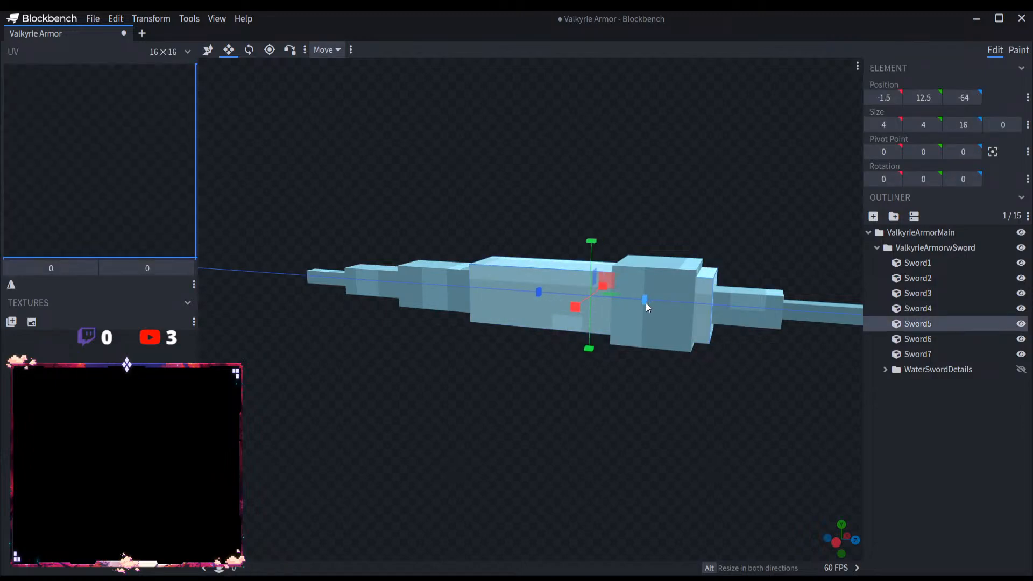
click(912, 408)
click(675, 295)
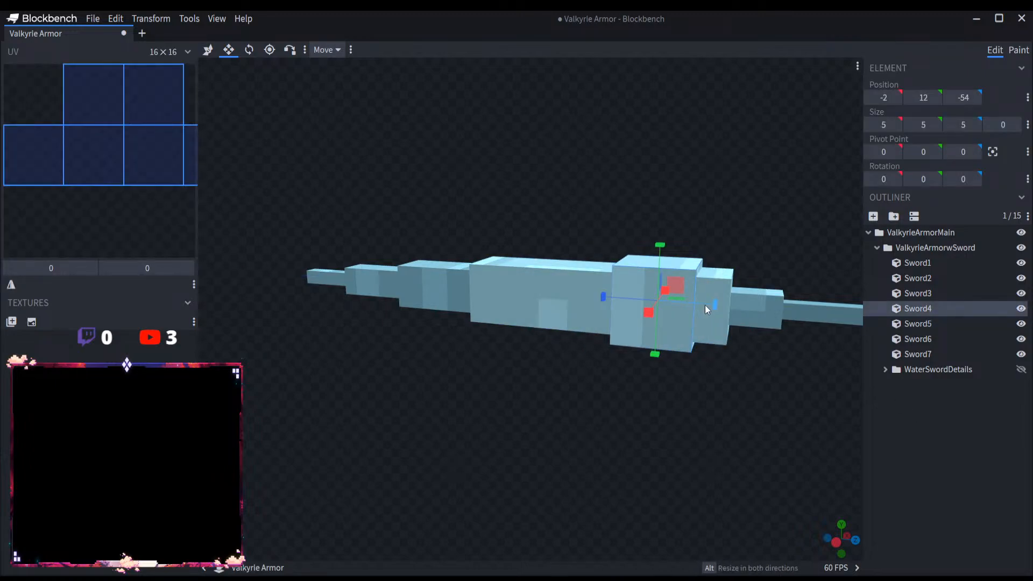
drag(718, 305, 731, 312)
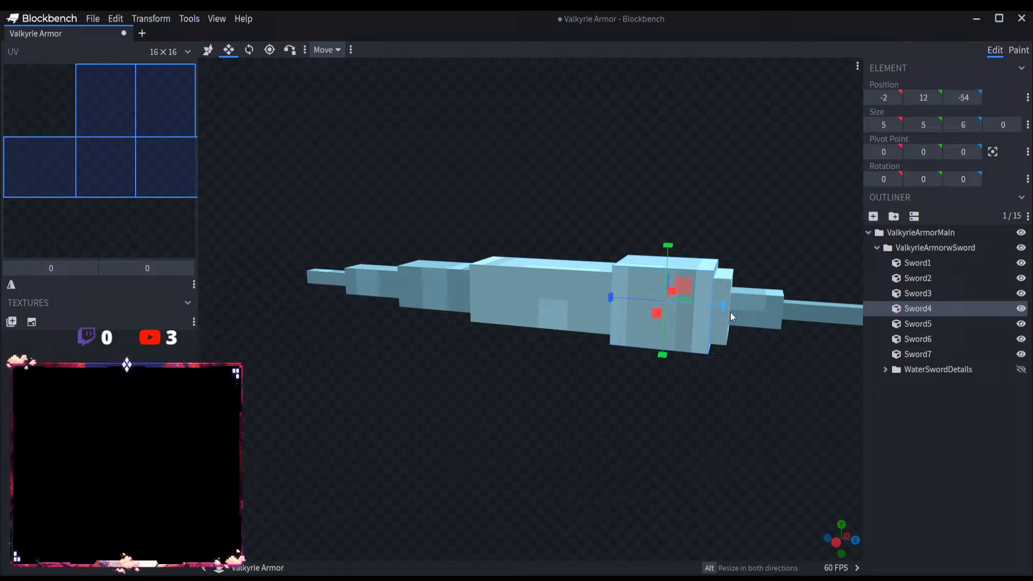
click(963, 431)
Step: Shorten the handle cube Sword1 to a length of 13 from its free end
scroll(725, 402, down, 5)
drag(725, 402, 749, 402)
scroll(751, 407, up, 3)
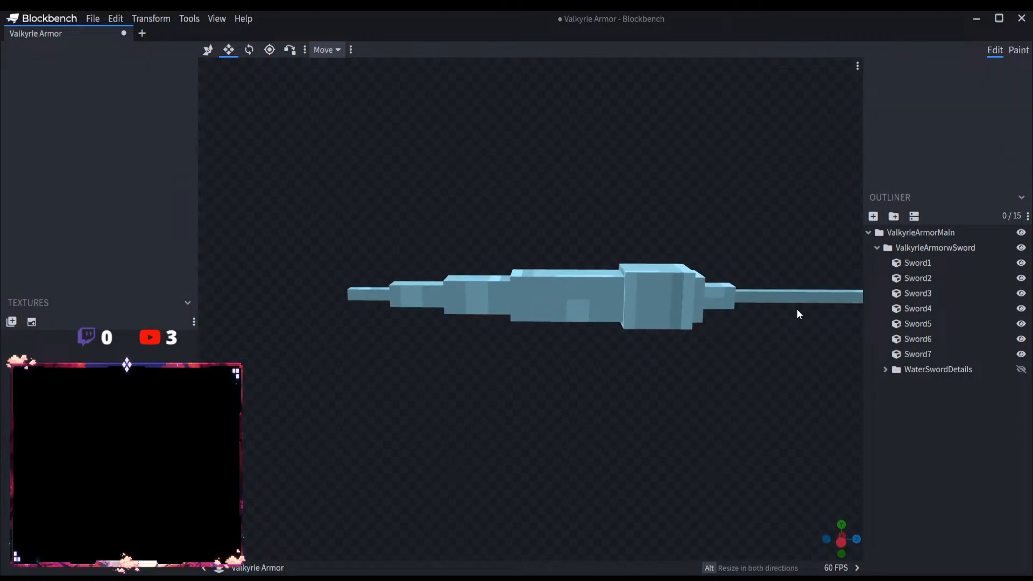
click(815, 301)
drag(828, 295, 815, 295)
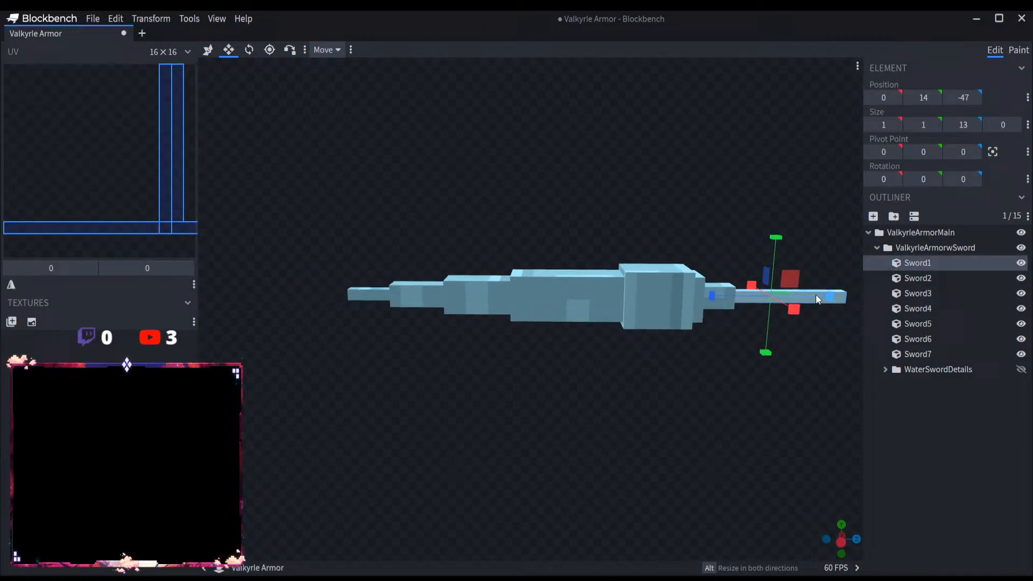
Step: Show the WaterSwordDetails group again and expand it, keeping only its Tier2 subgroup visible with Tier1 hidden
click(1021, 369)
click(885, 369)
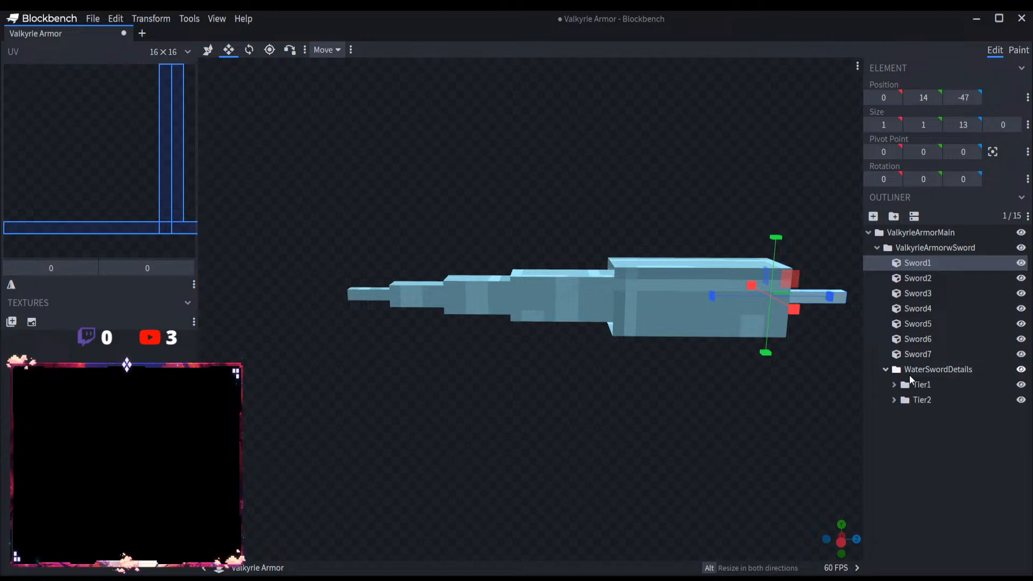
click(1020, 400)
click(1020, 384)
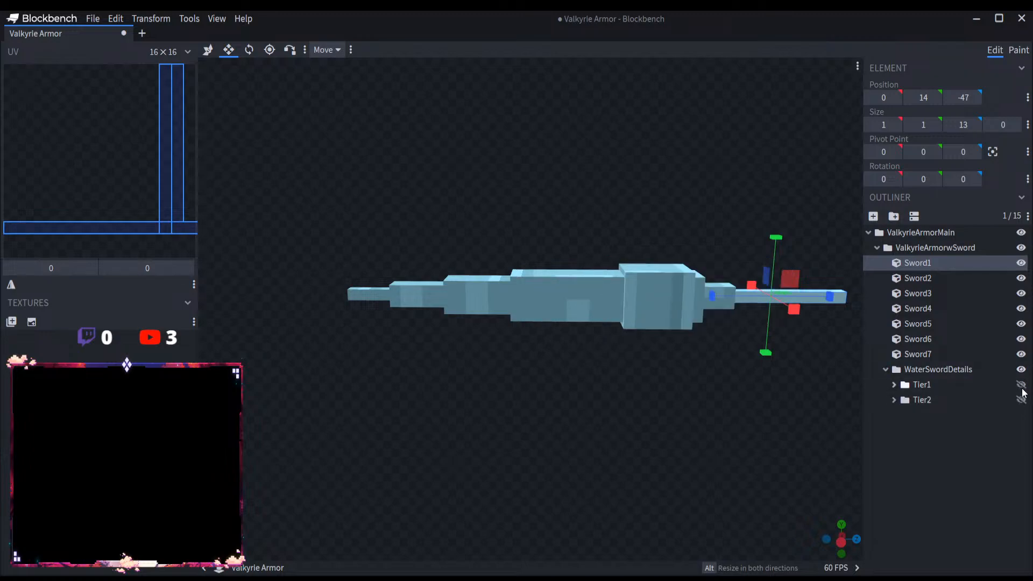
click(1020, 399)
scroll(710, 386, up, 2)
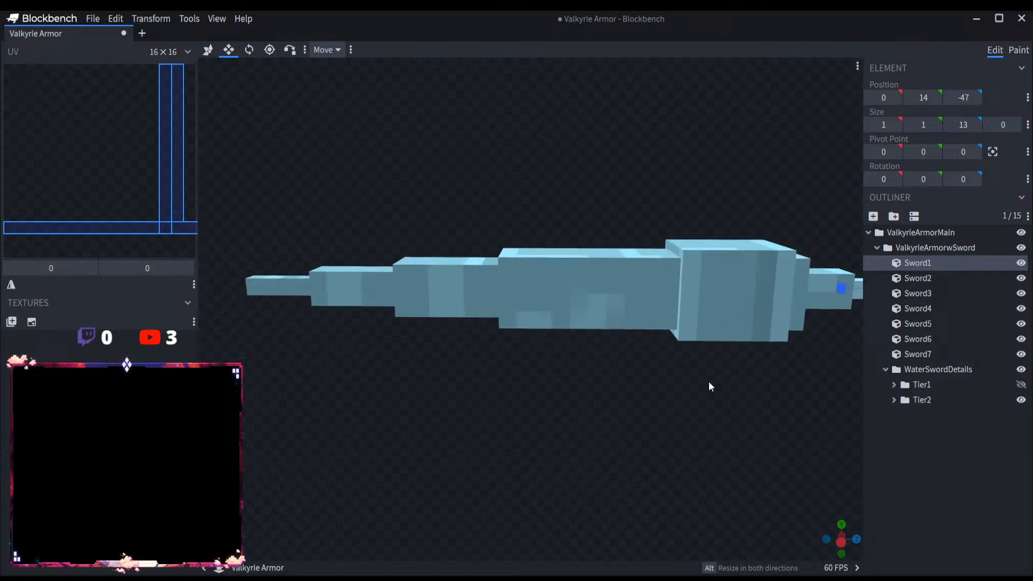
Step: Move the Tier2 details along the blade toward the tip to Z position -72
click(946, 402)
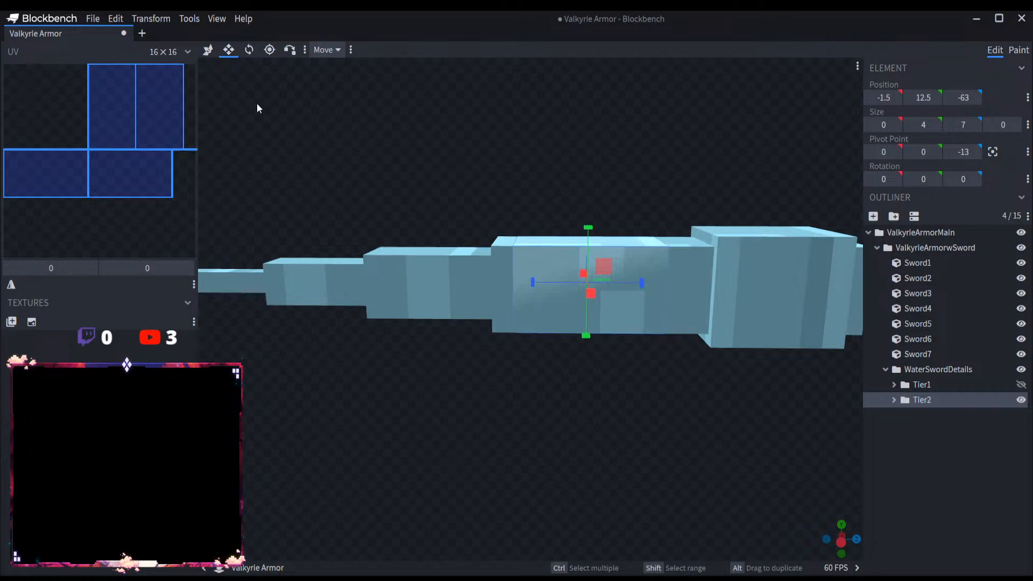
click(208, 50)
drag(637, 283, 458, 277)
right_drag(501, 404, 702, 457)
Step: Extend the Tier2 detail cubes toward the blade tip to a length of 11
click(229, 50)
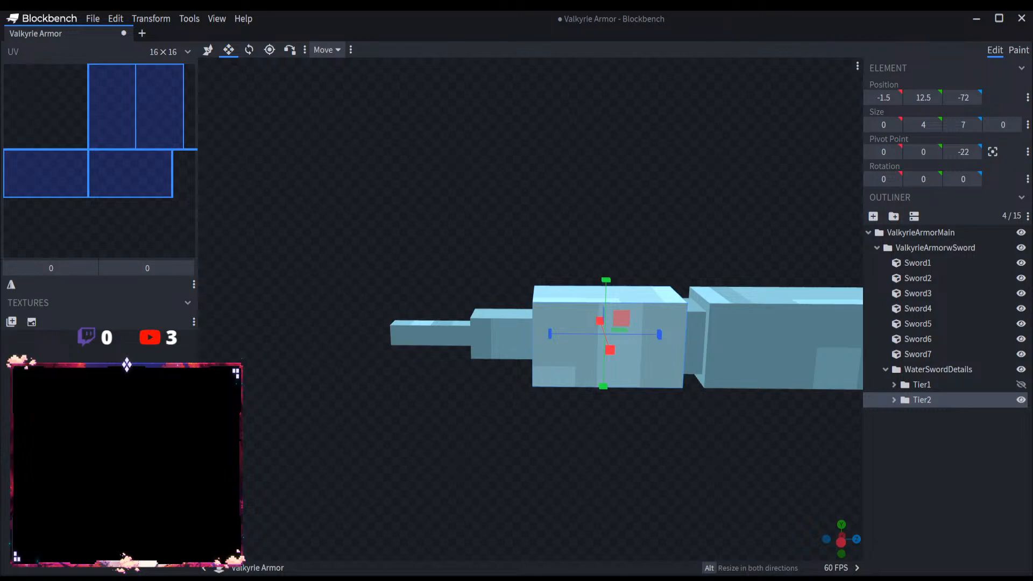
drag(550, 334, 496, 333)
scroll(630, 410, down, 5)
right_drag(646, 415, 586, 409)
scroll(586, 408, up, 2)
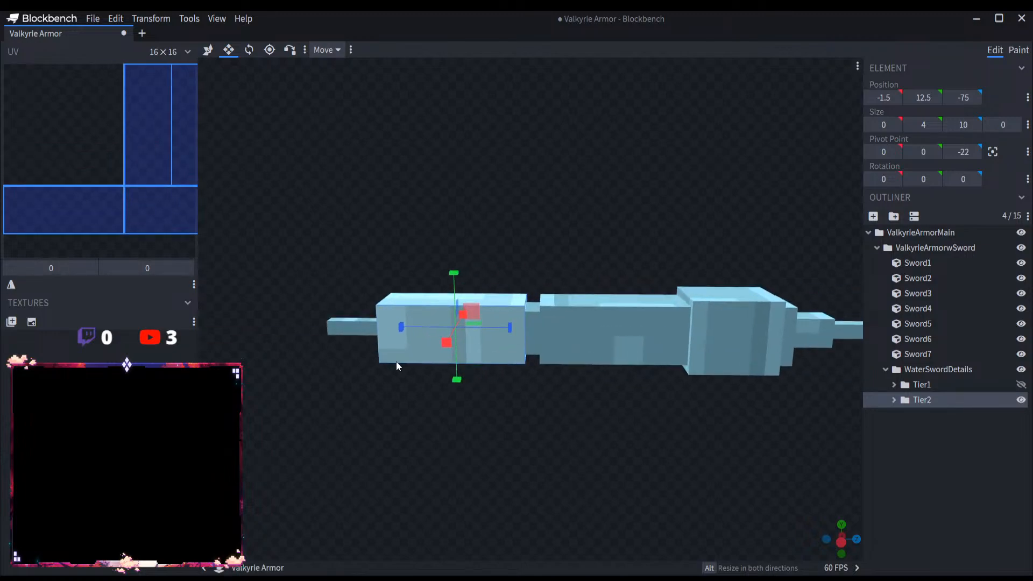
drag(396, 326, 390, 325)
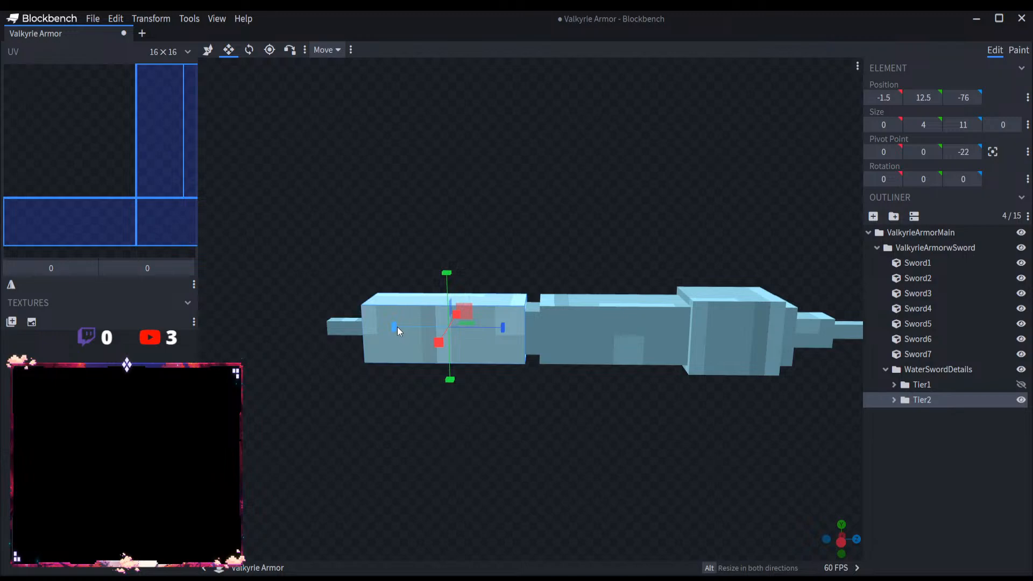
Step: Show the Tier1 details and resize them along Z to start at -65 with a length of 17
click(1020, 384)
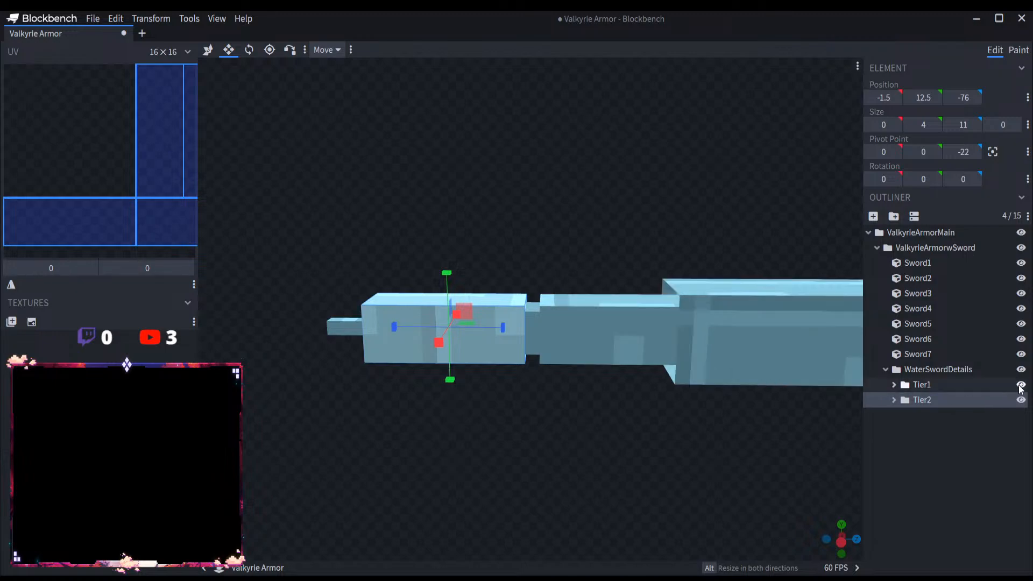
scroll(706, 403, down, 3)
click(921, 386)
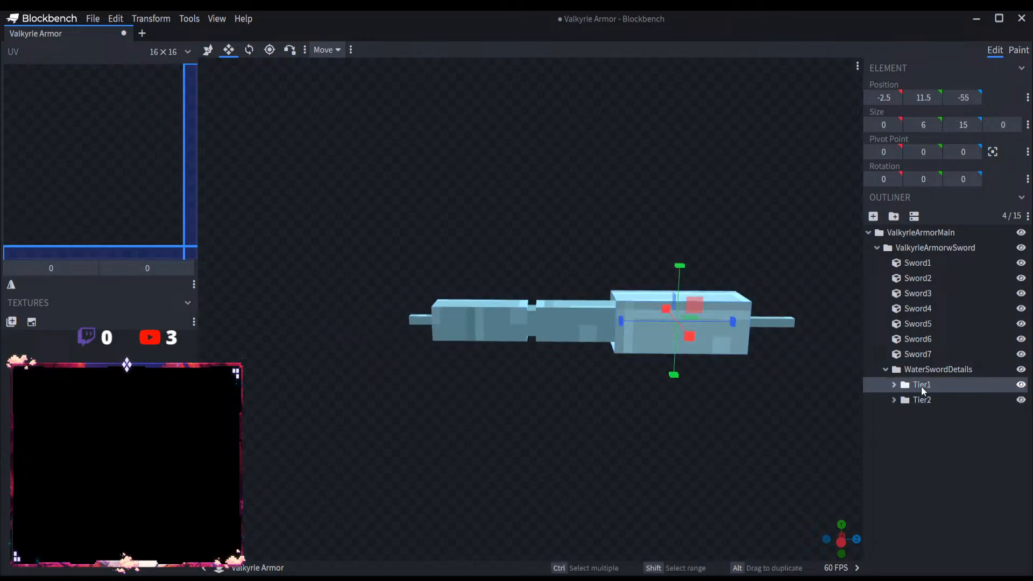
scroll(706, 351, up, 3)
drag(697, 328, 573, 329)
right_drag(705, 418, 574, 419)
mouse_move(616, 329)
mouse_down()
mouse_move(404, 334)
mouse_move(688, 328)
mouse_move(546, 330)
mouse_move(615, 330)
mouse_up()
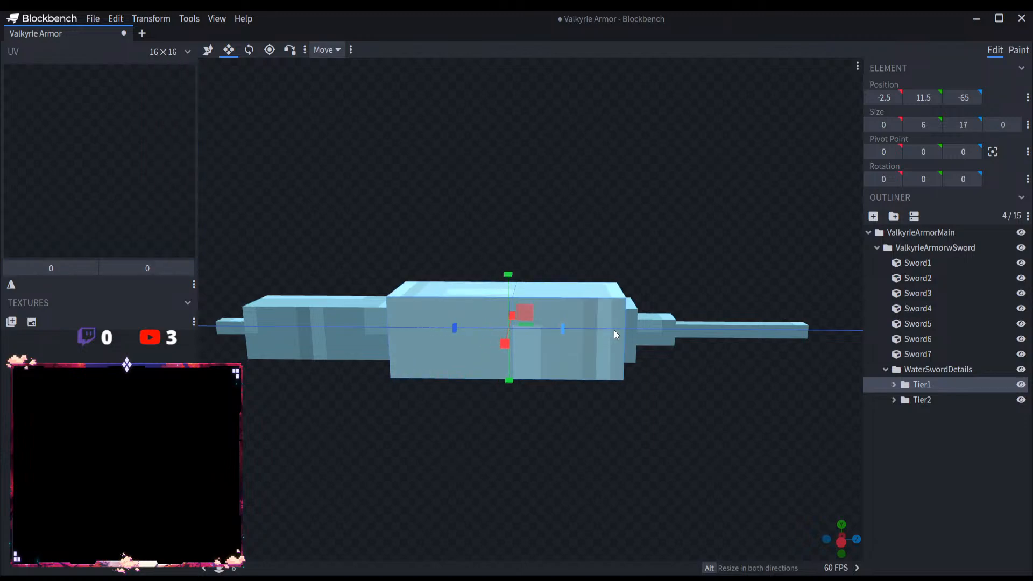
click(893, 385)
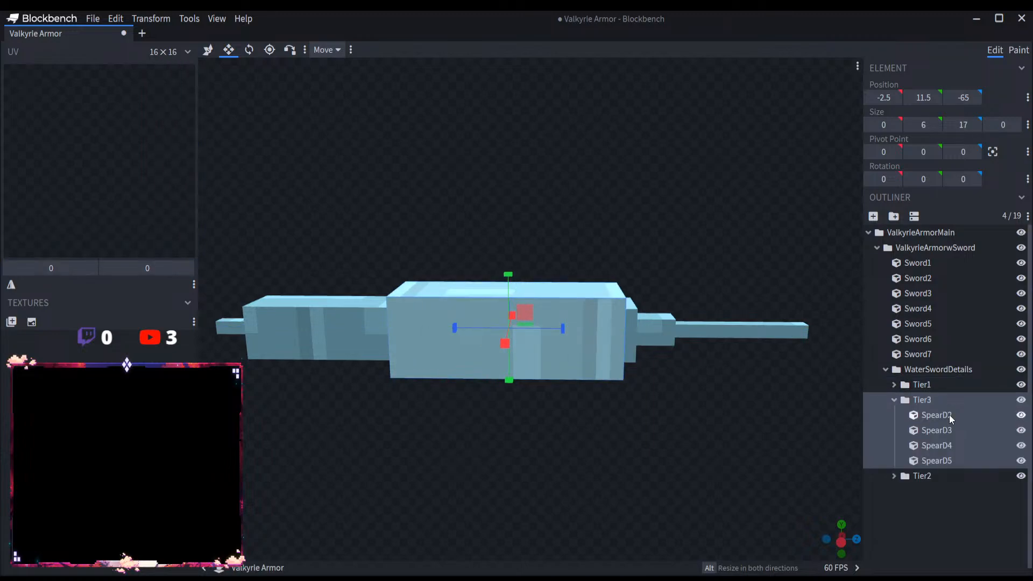
click(893, 384)
click(930, 398)
click(932, 386)
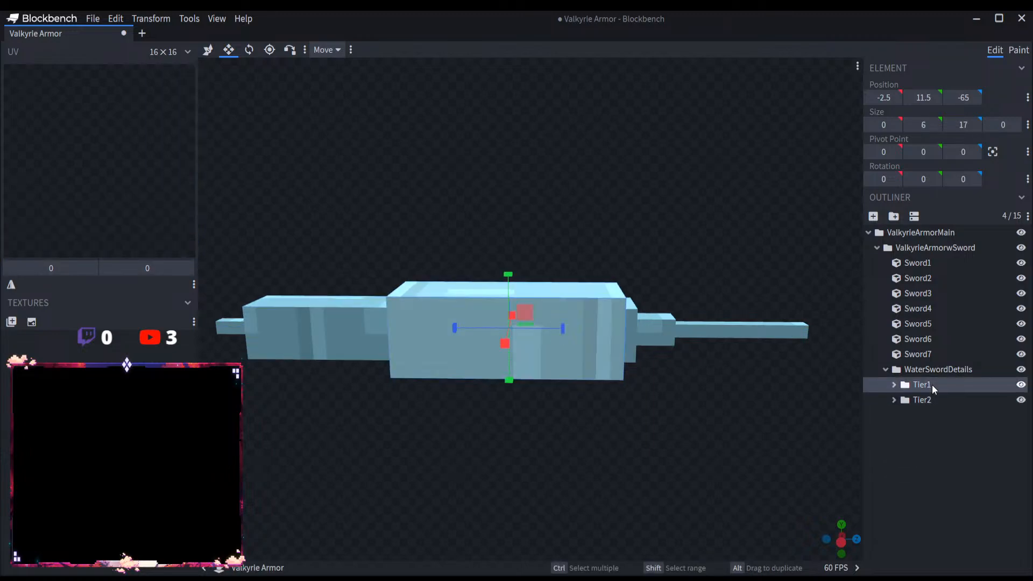
Step: Duplicate the Tier1 details group and place the copy after Tier2 in WaterSwordDetails
key(Delete)
key(ctrl+z)
key(ctrl+d)
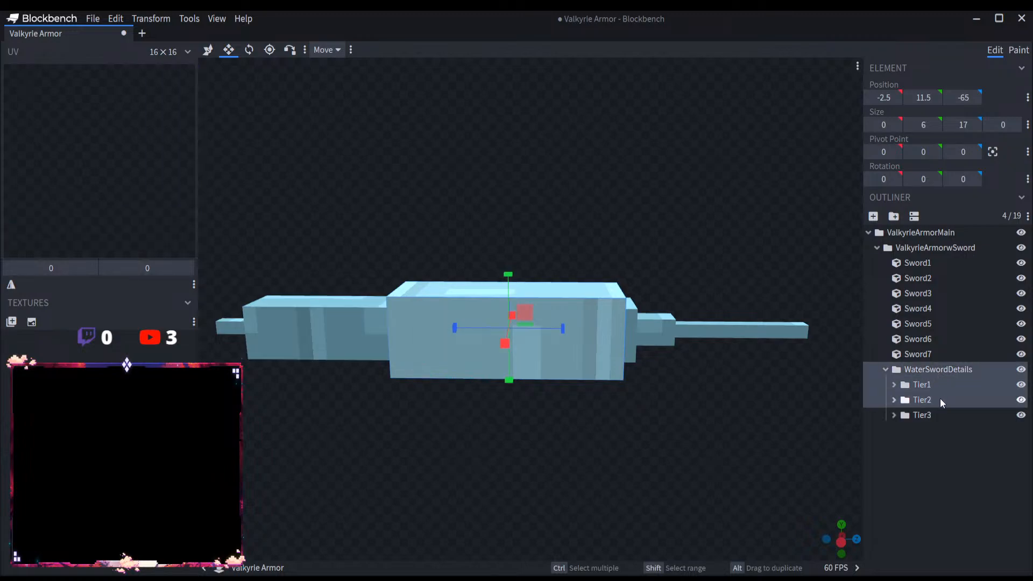
Step: Move the duplicated details group to the head of WaterSwordDetails and name it Tier1
click(932, 417)
drag(930, 414, 935, 382)
double_click(934, 384)
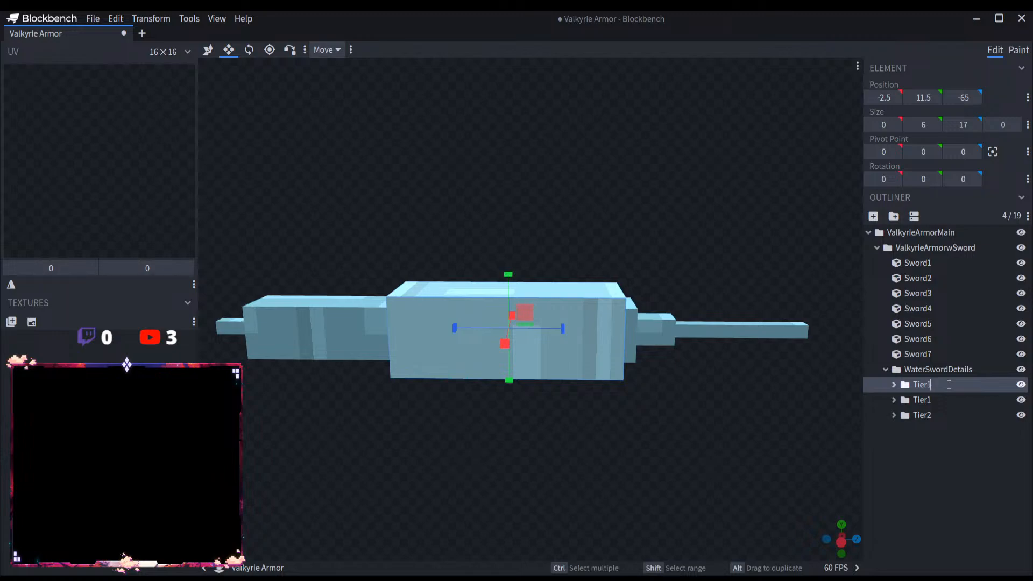
click(944, 398)
double_click(953, 398)
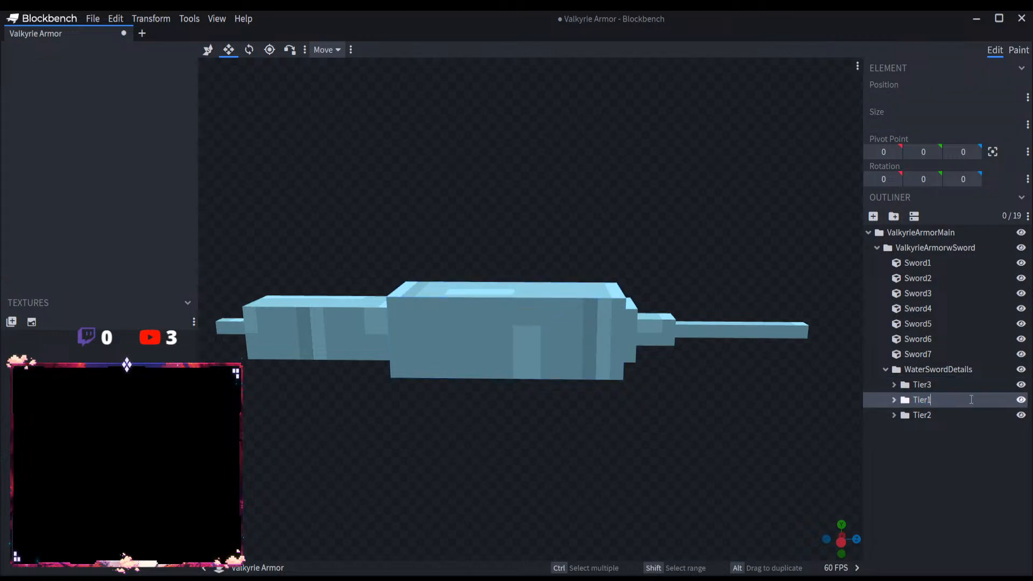
key(BackSpace)
click(948, 386)
double_click(957, 385)
key(BackSpace)
text(1)
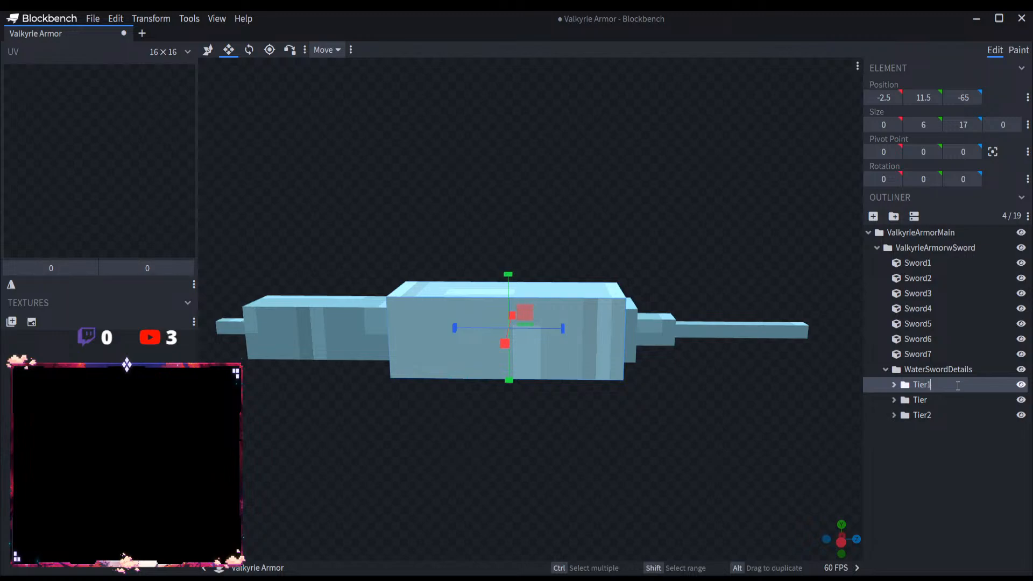
Step: Name the second details group Tier3 and the last details group Tier2
double_click(944, 398)
click(944, 398)
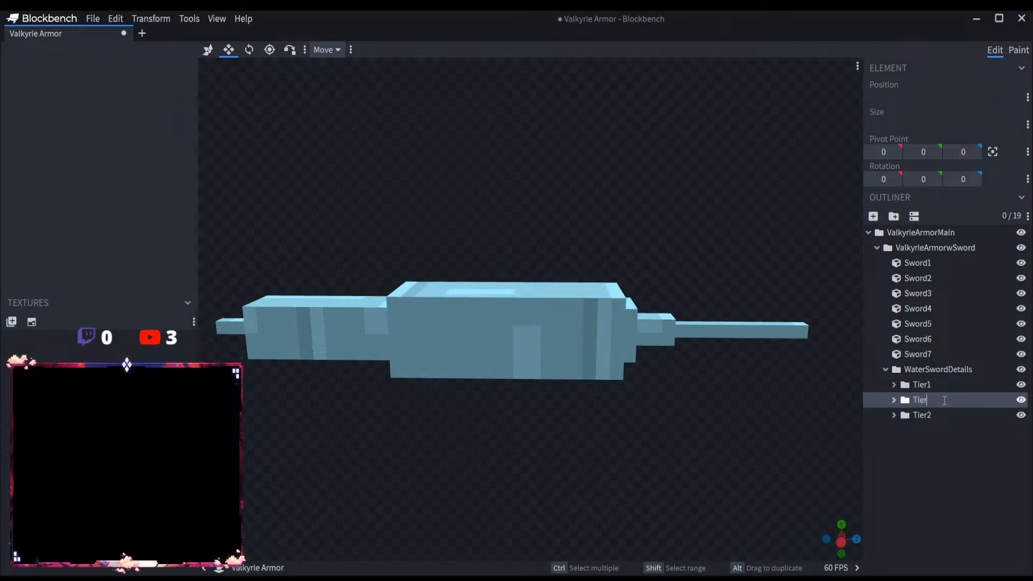
text(3)
double_click(947, 414)
click(953, 412)
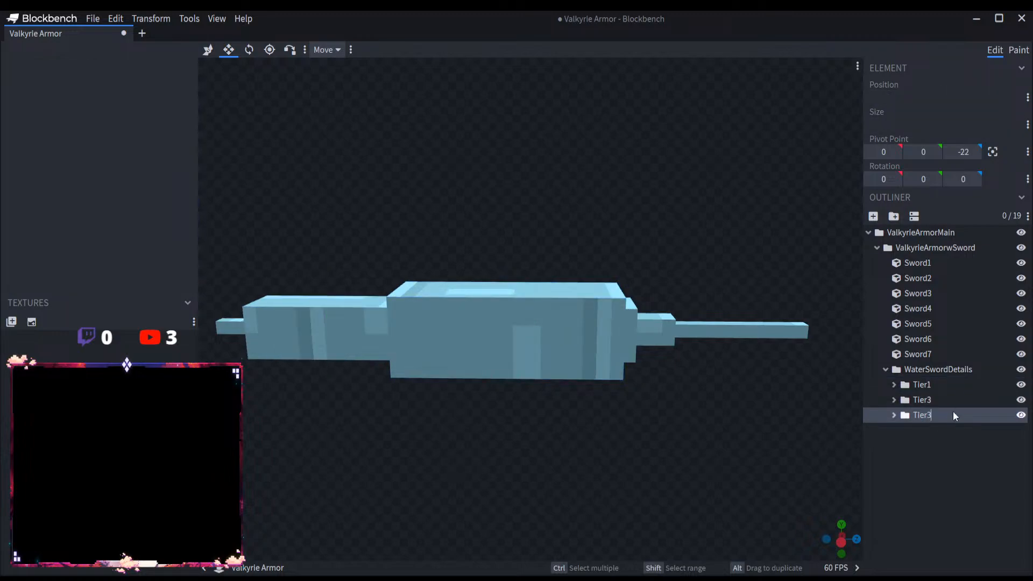
key(BackSpace)
text(2)
click(941, 383)
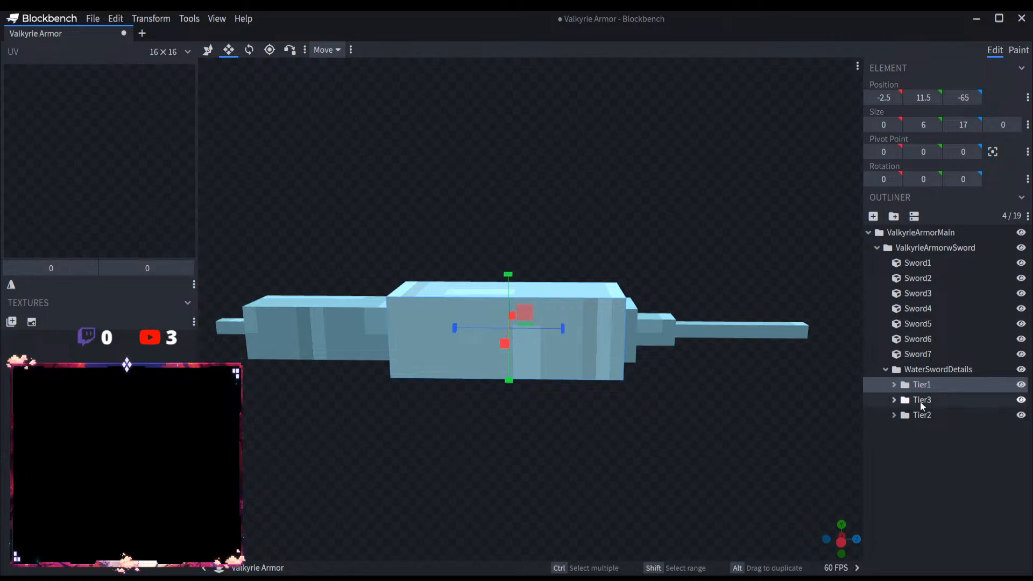
click(920, 402)
click(929, 414)
click(943, 416)
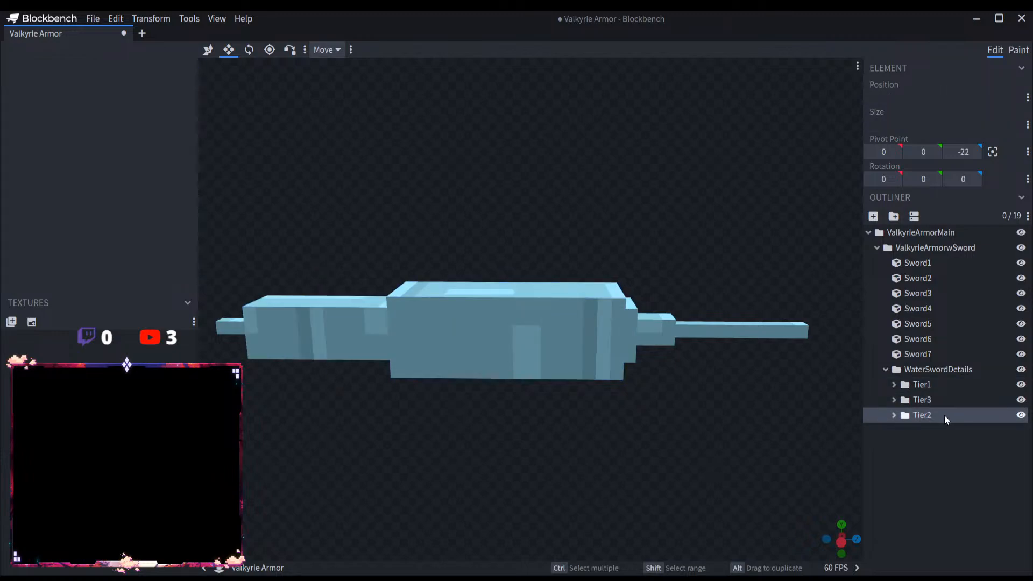
Step: Rename the middle details group in WaterSwordDetails as Tier2 and the last one as Tier3
double_click(945, 415)
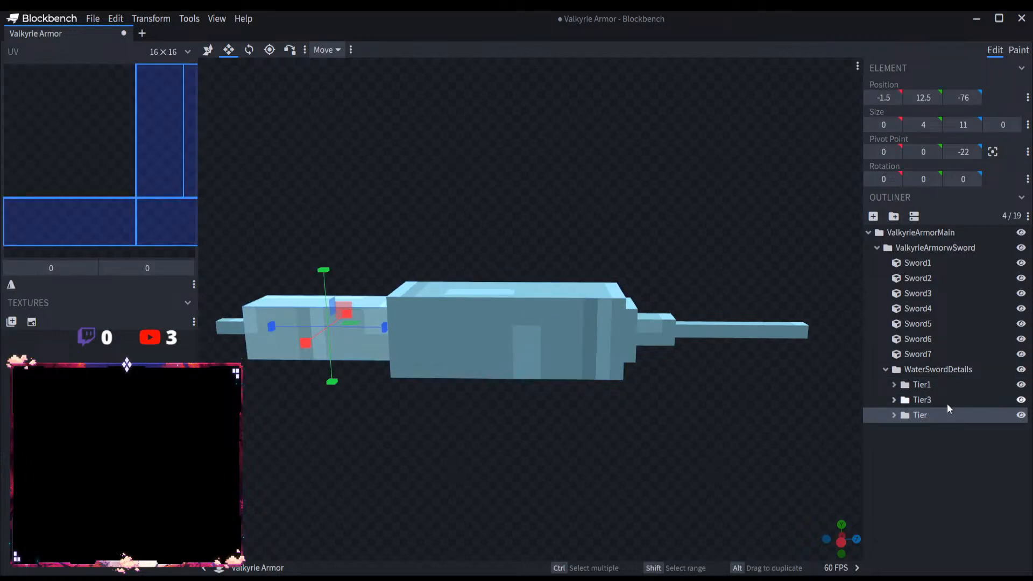
click(935, 399)
double_click(938, 399)
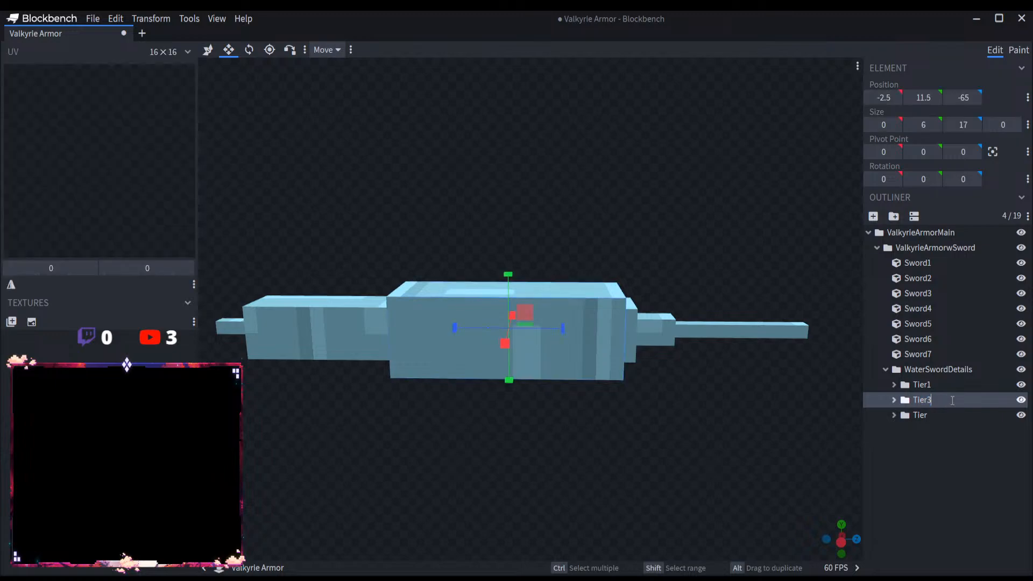
key(BackSpace)
text(2)
click(925, 414)
double_click(960, 413)
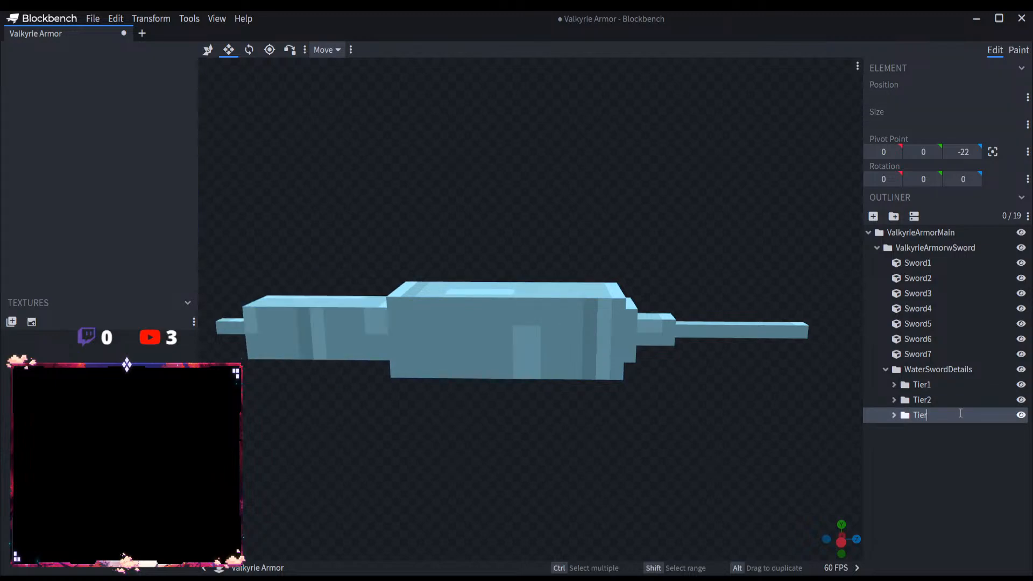
text(3)
key(Return)
click(922, 400)
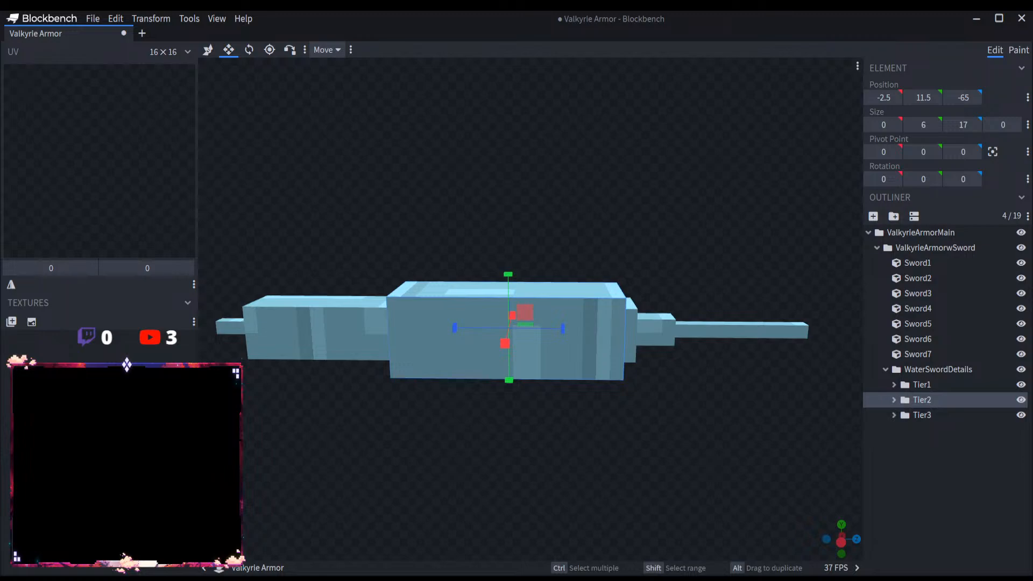
Step: Compare the sword with and without the WaterSwordDetails group by toggling its visibility while viewing it from several angles
right_drag(633, 443, 628, 461)
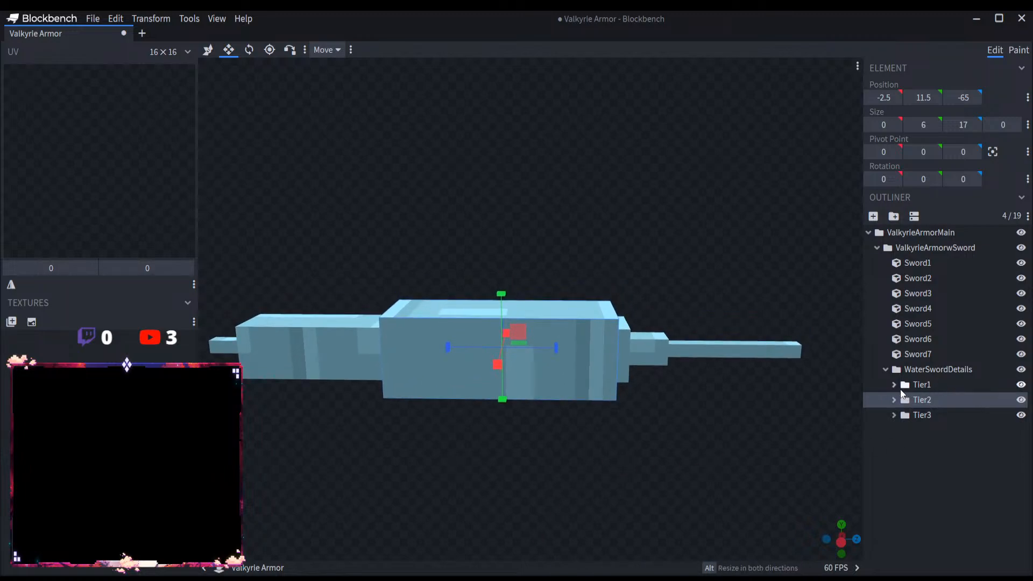
click(885, 369)
scroll(700, 407, down, 3)
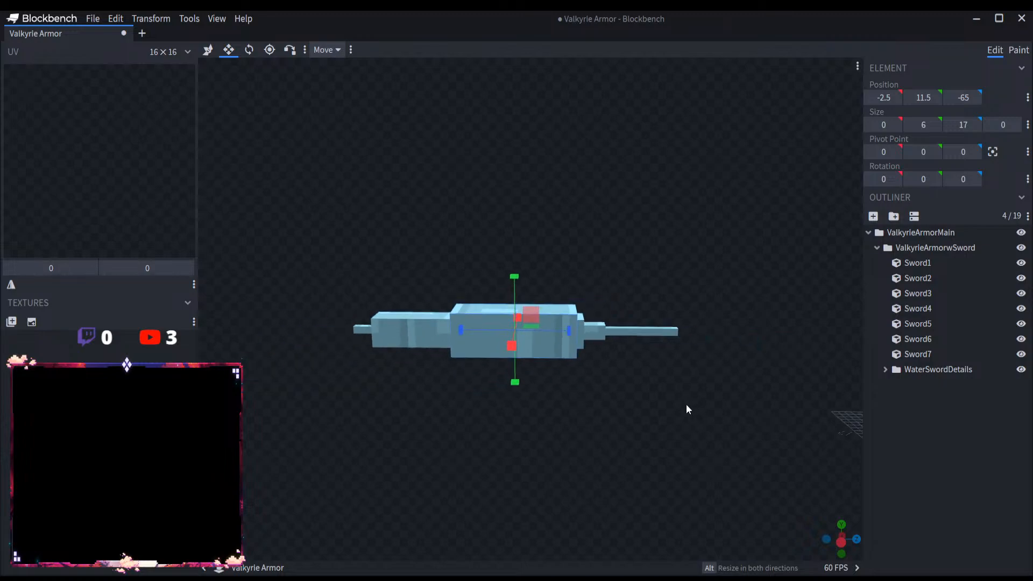
scroll(675, 414, up, 3)
scroll(673, 416, down, 3)
right_drag(672, 417, 738, 418)
scroll(736, 420, up, 2)
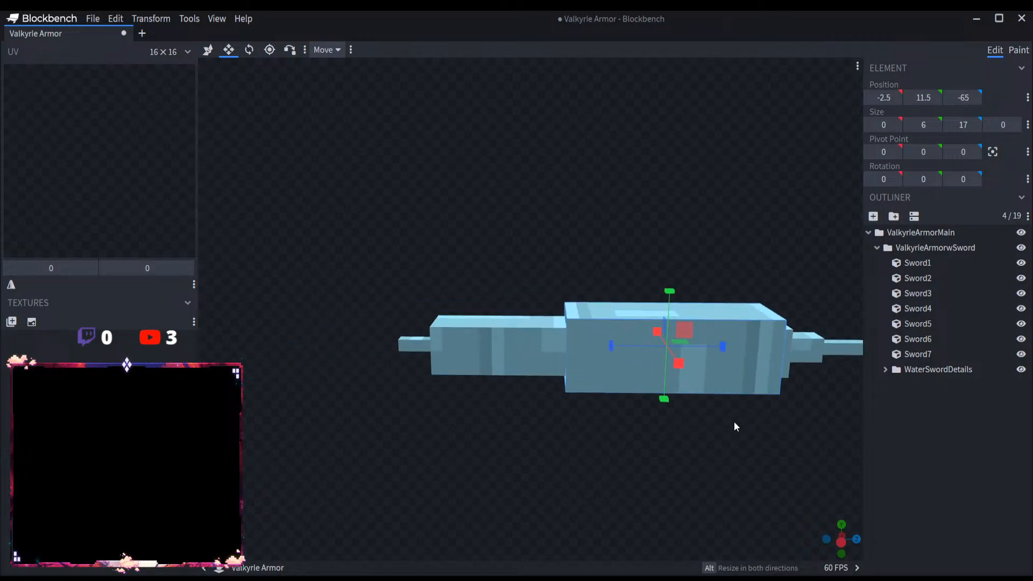
click(1020, 369)
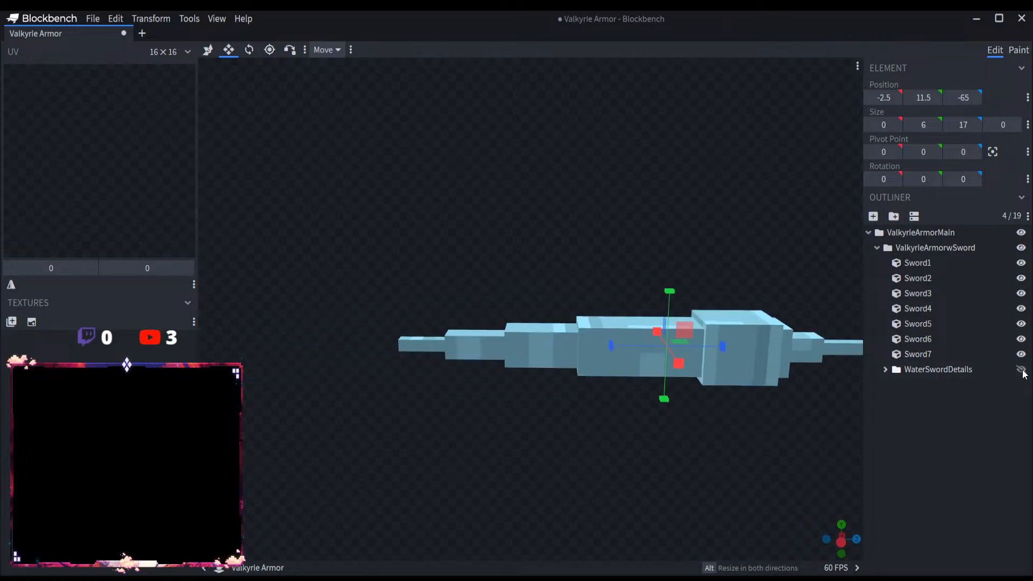
right_drag(697, 447, 566, 438)
scroll(565, 437, down, 2)
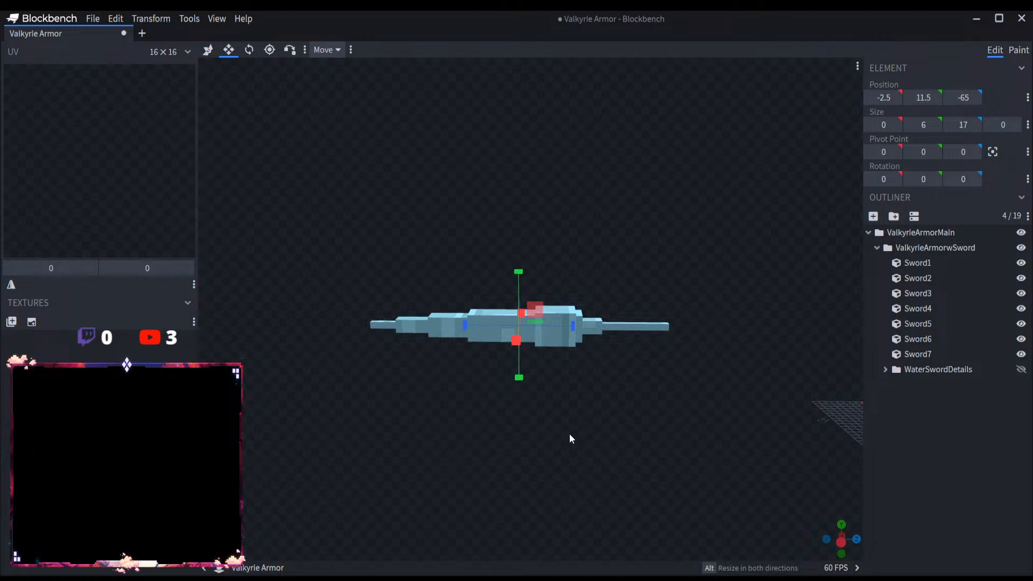
scroll(569, 434, up, 2)
scroll(570, 436, down, 3)
scroll(569, 434, up, 4)
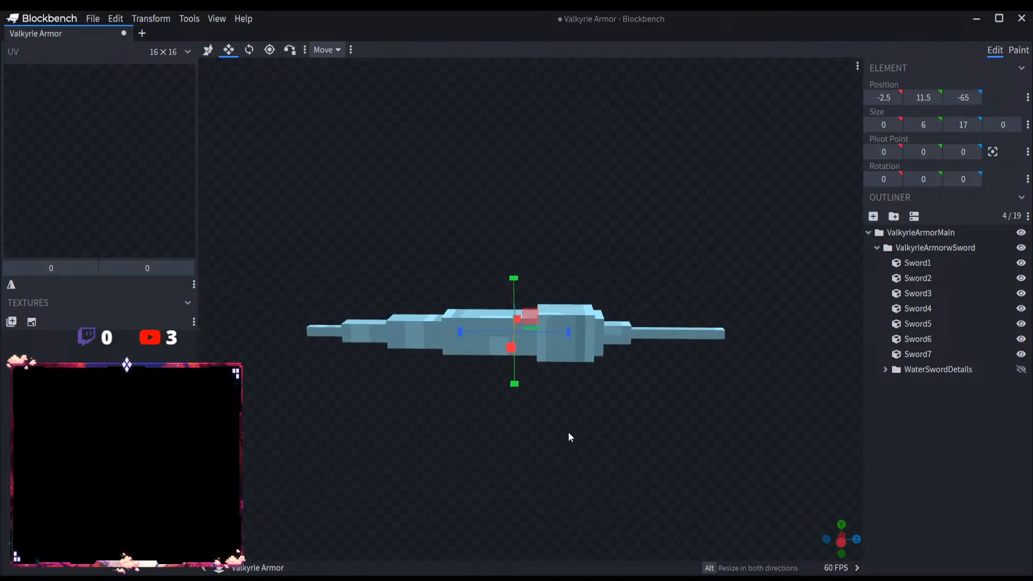
scroll(580, 436, down, 1)
click(1020, 370)
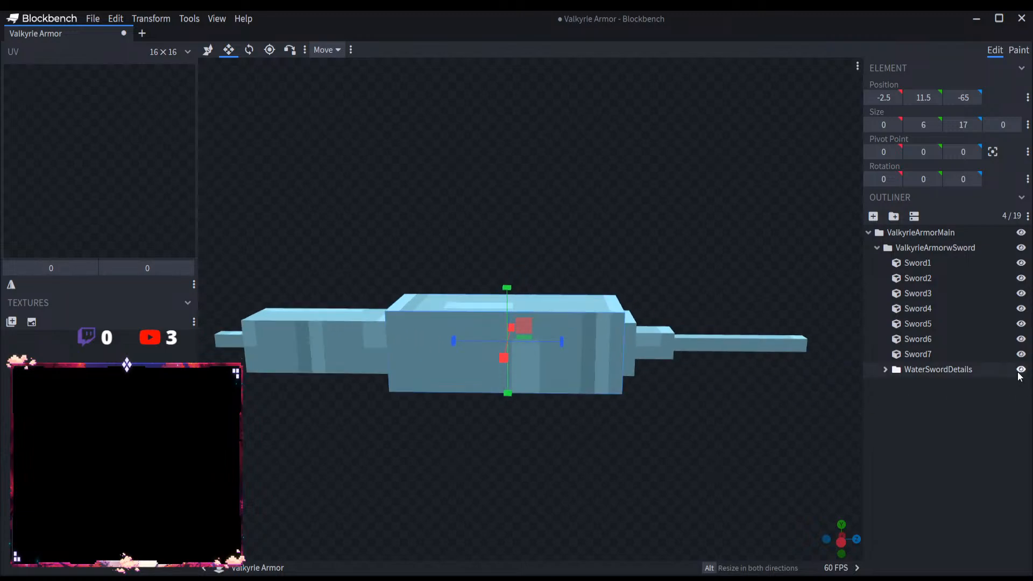
click(1021, 370)
click(1021, 370)
click(1021, 370)
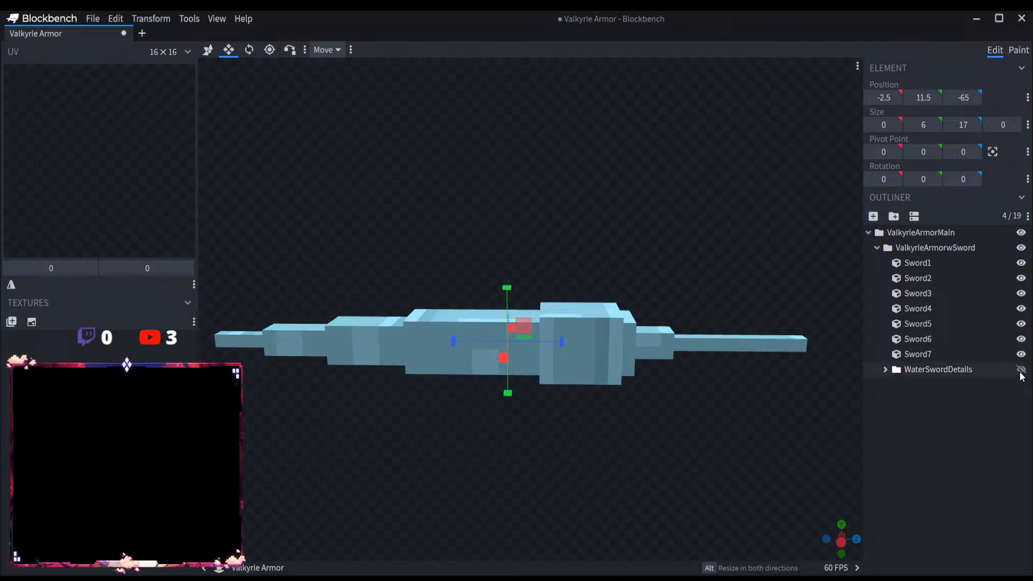
Step: Show the sword details and move the Tier1 group along the blade to Z position -48
click(884, 370)
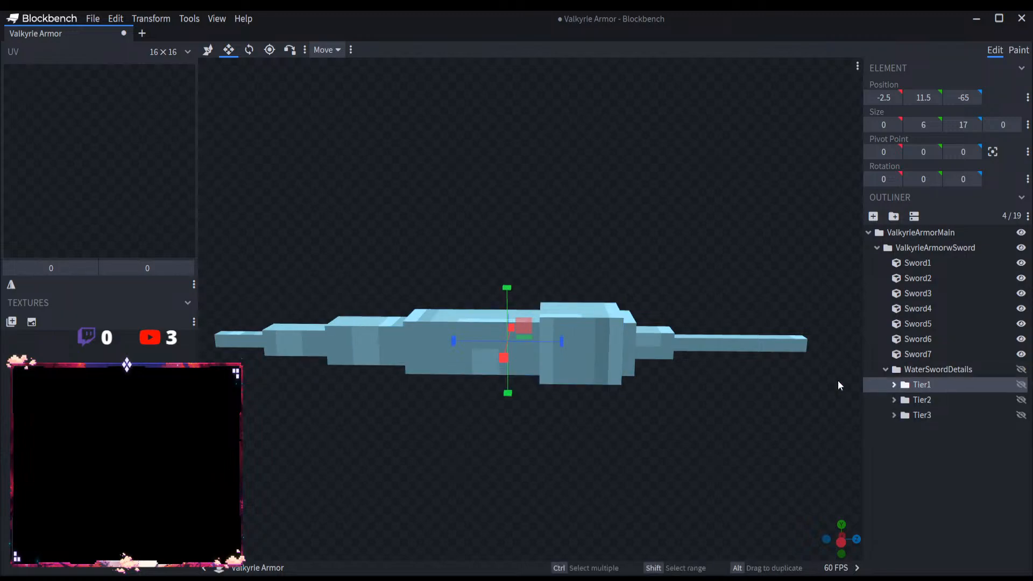
click(1021, 384)
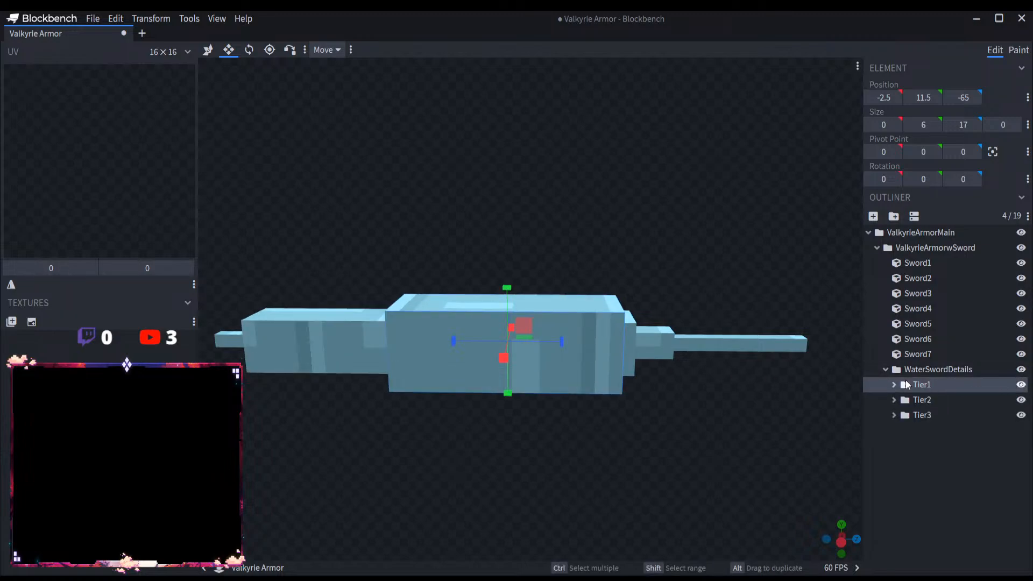
click(209, 51)
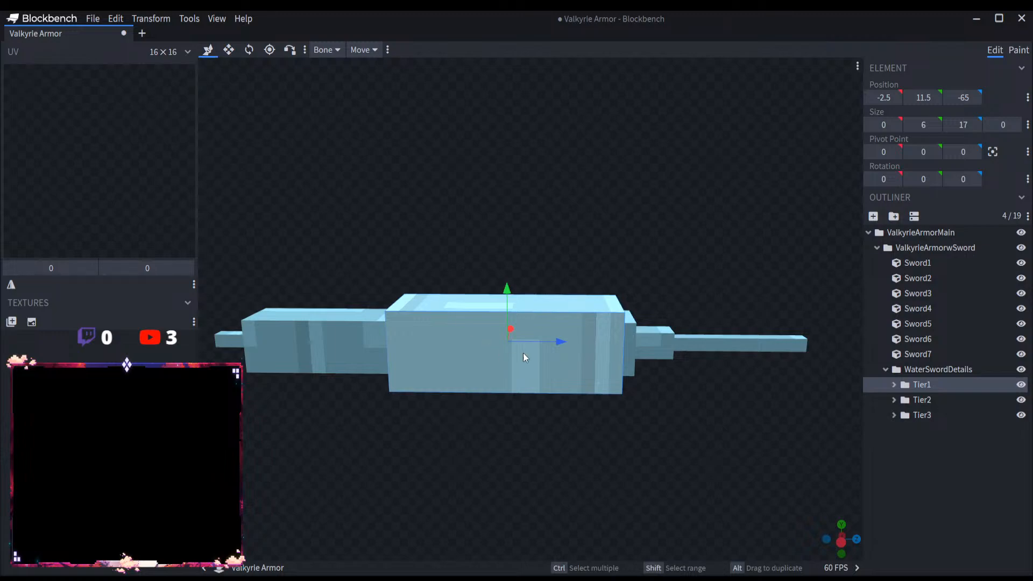
drag(522, 353, 781, 379)
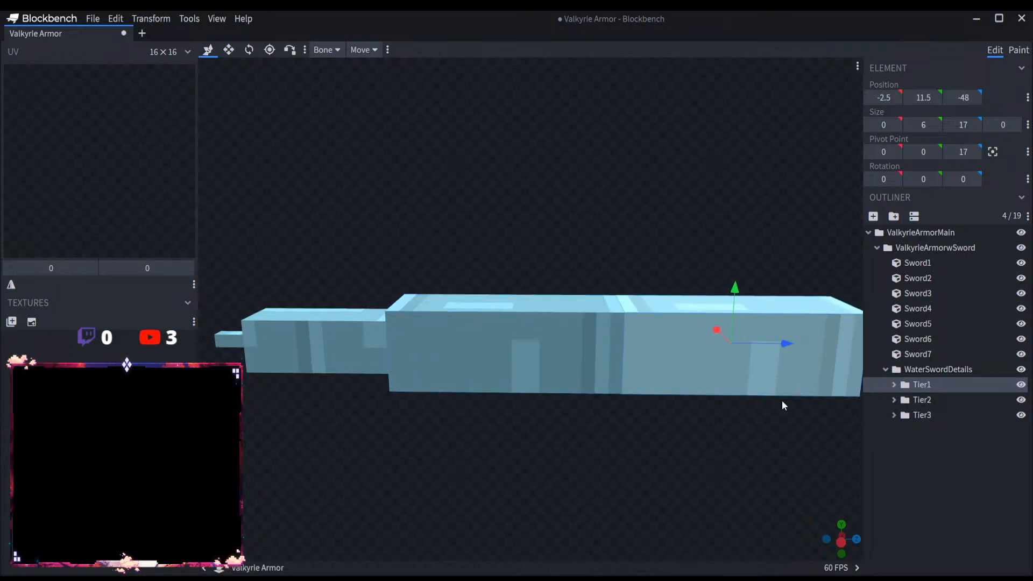
Step: Move Tier1's upper plane SpearD3 up to Y position 18.5 and its lower plane SpearD4 down, away from the blade
right_drag(782, 400, 650, 412)
click(592, 301)
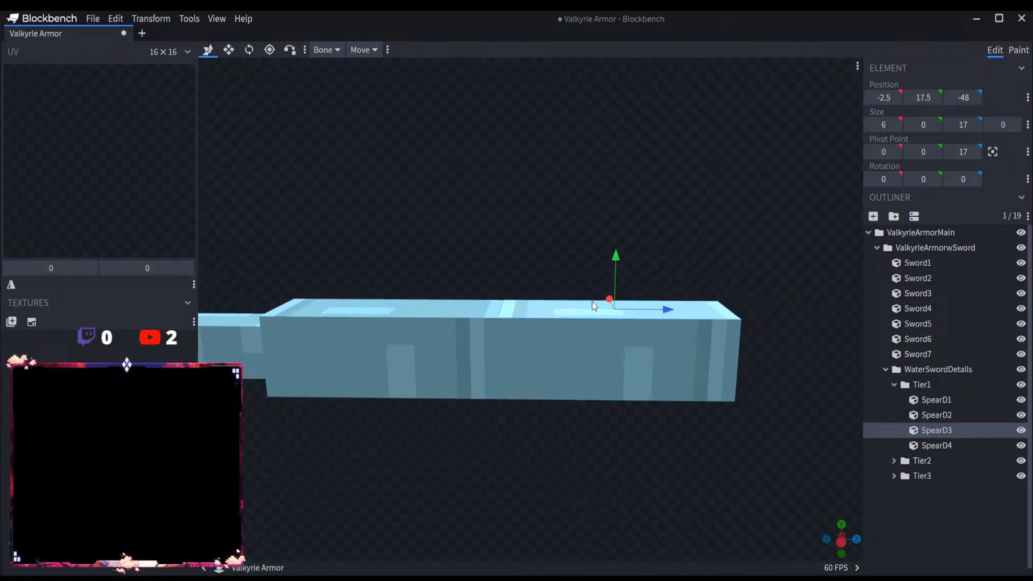
drag(613, 291, 614, 271)
drag(629, 366, 617, 386)
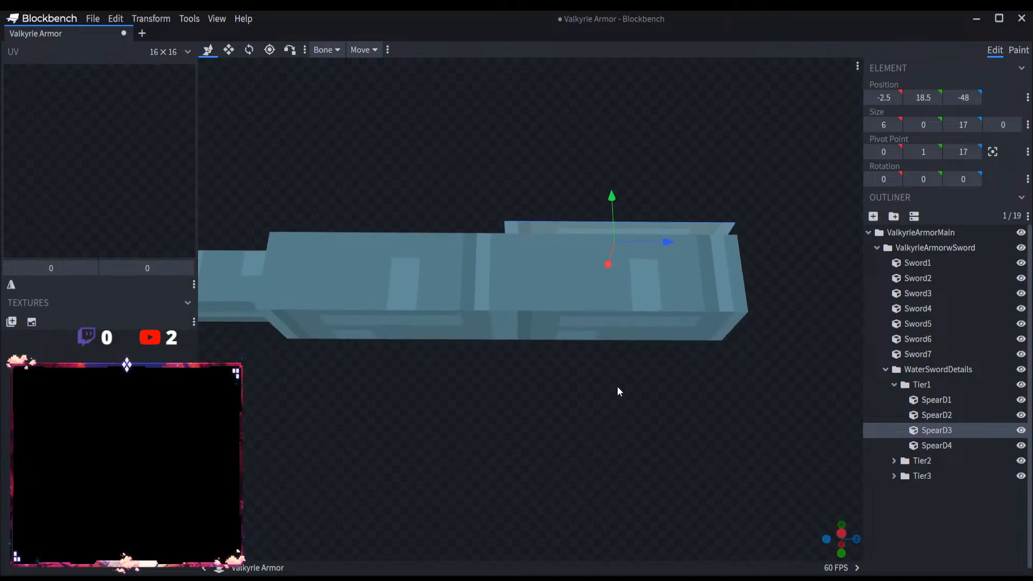
click(615, 317)
Step: Move Tier1's side planes SpearD1 and SpearD2 outward to X positions -3.5 and 4.5
click(585, 284)
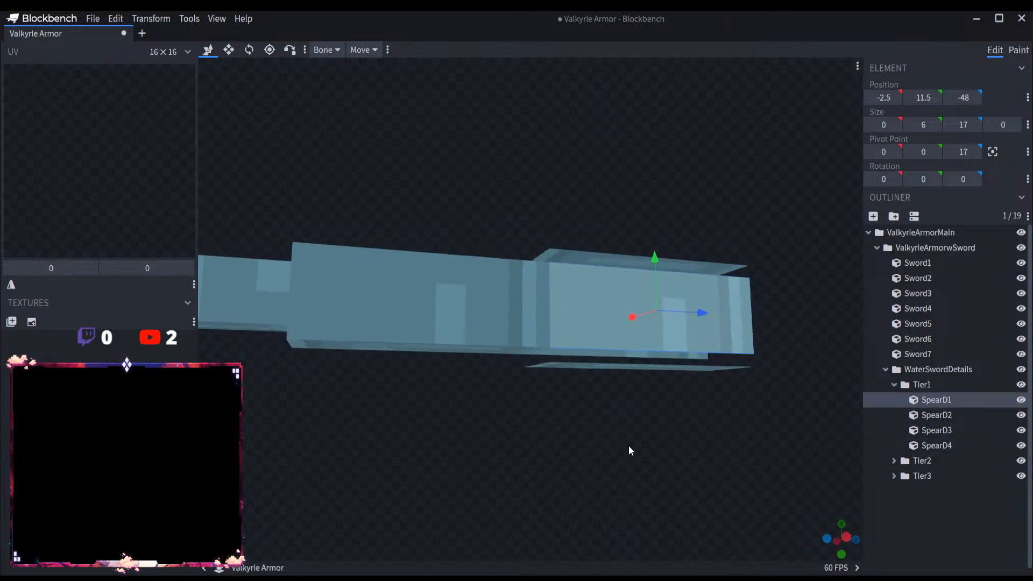
drag(629, 445, 699, 370)
drag(623, 311, 636, 314)
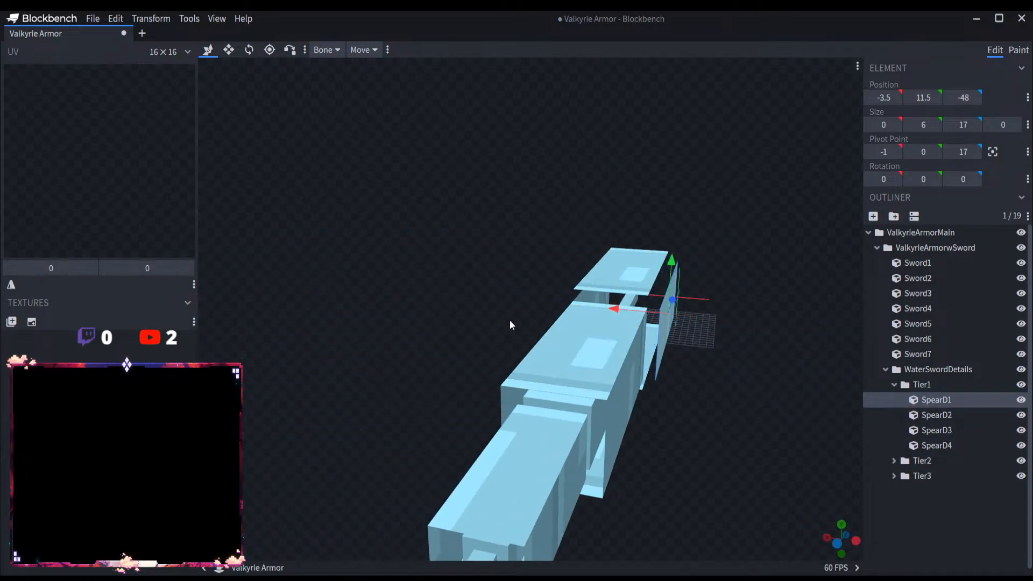
drag(508, 321, 530, 301)
click(566, 294)
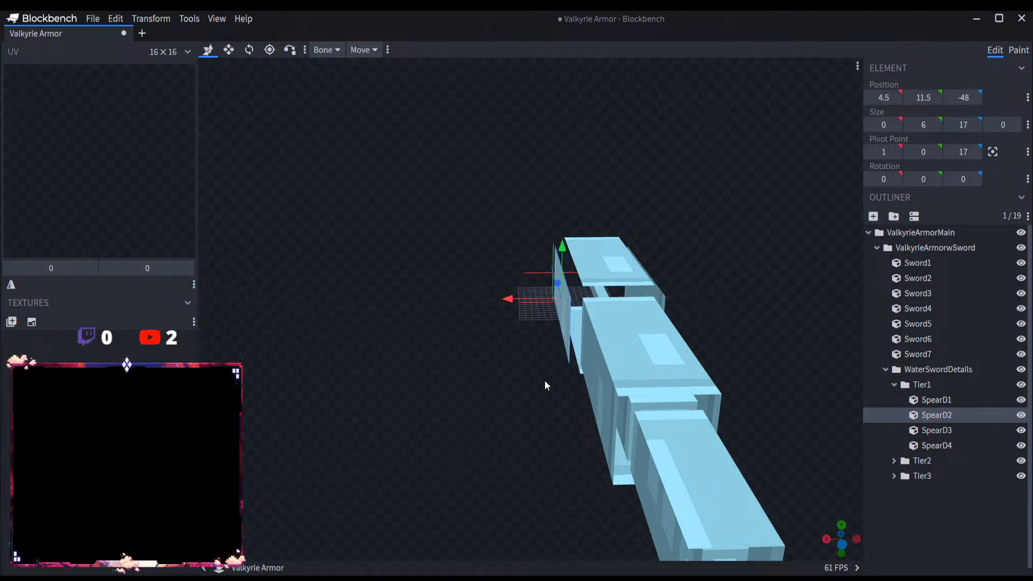
Step: Widen SpearD3 along X to meet both side planes, and stretch SpearD1 to a height of 8 from Y 10.5
scroll(484, 393, up, 4)
key(v)
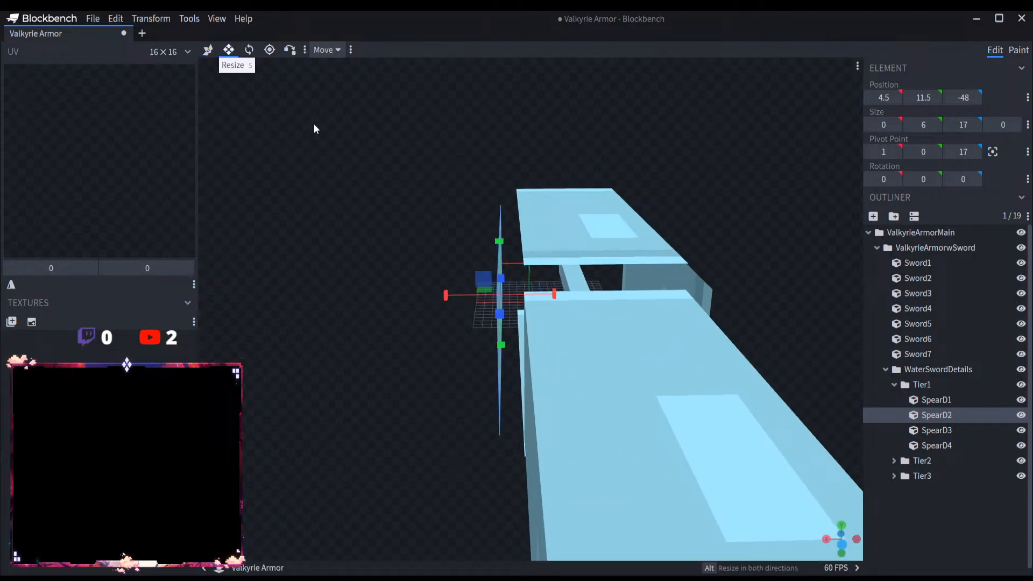
click(564, 243)
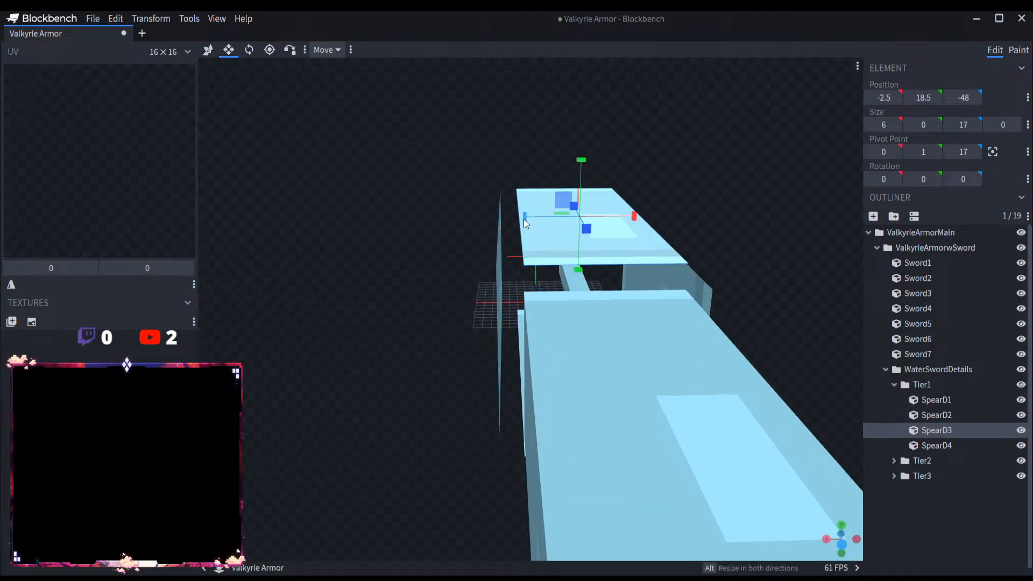
drag(524, 219, 504, 217)
drag(606, 215, 774, 360)
click(693, 313)
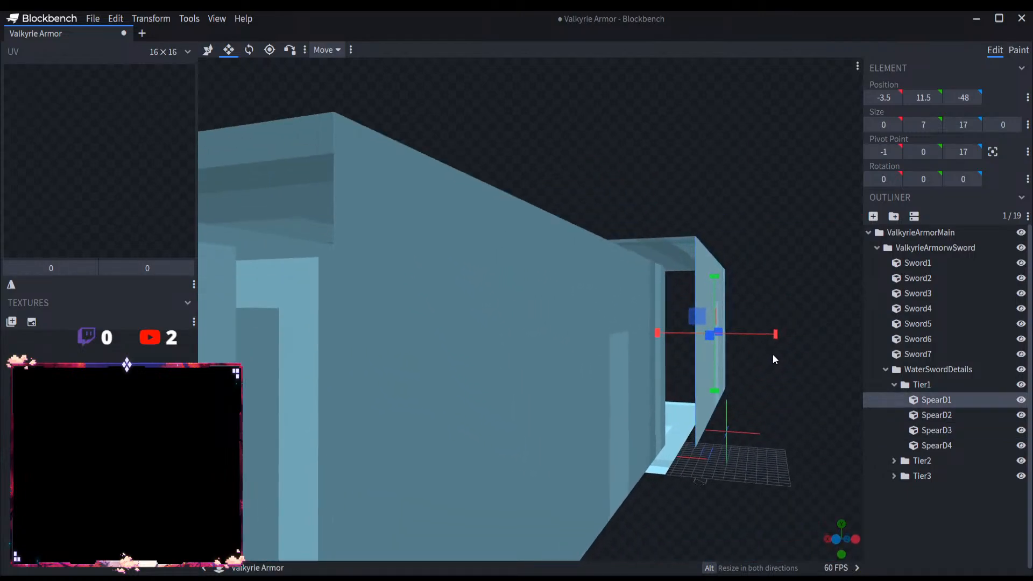
drag(757, 432, 746, 315)
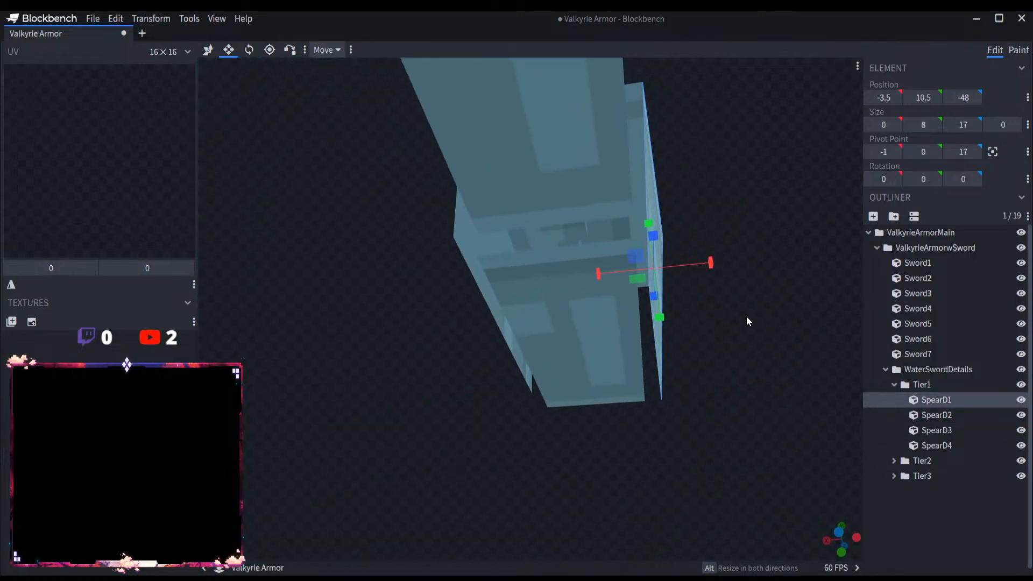
Step: Widen the lower plane SpearD4 to meet both side planes, and stretch SpearD2 to a height of 8 from Y 10.5
click(608, 334)
drag(619, 341, 629, 342)
drag(529, 353, 513, 350)
drag(473, 402, 509, 274)
click(437, 266)
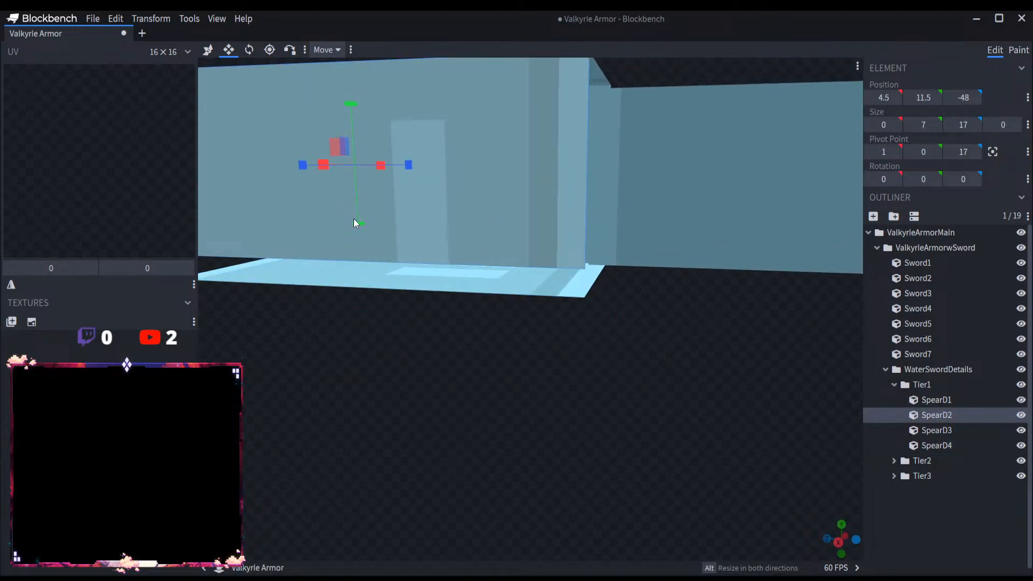
drag(355, 222, 360, 245)
scroll(525, 386, down, 6)
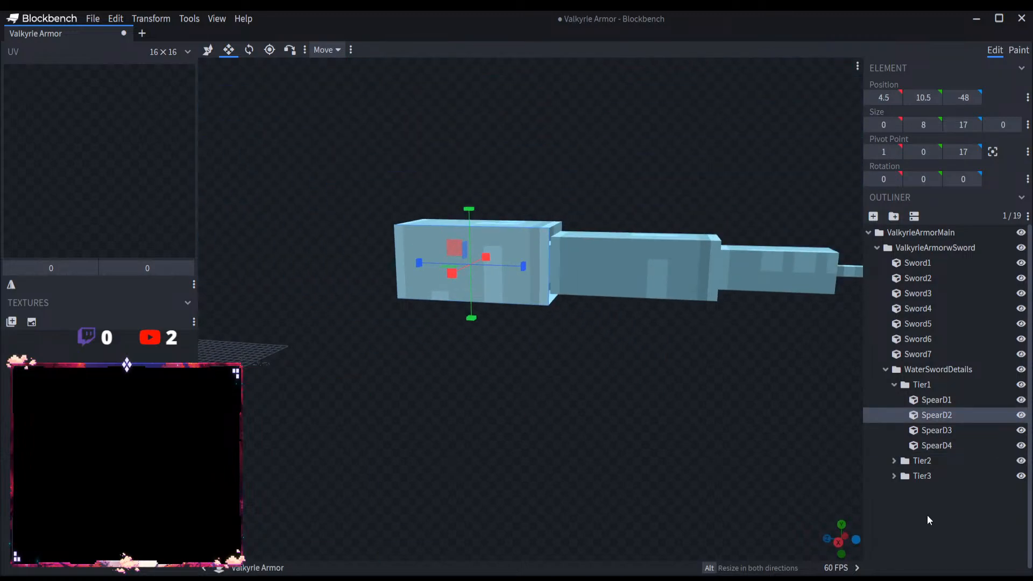
Step: Rename all seven sword cubes, Sword1 through Sword7, as Lance1 in one batch
click(927, 515)
drag(500, 412, 791, 356)
double_click(919, 264)
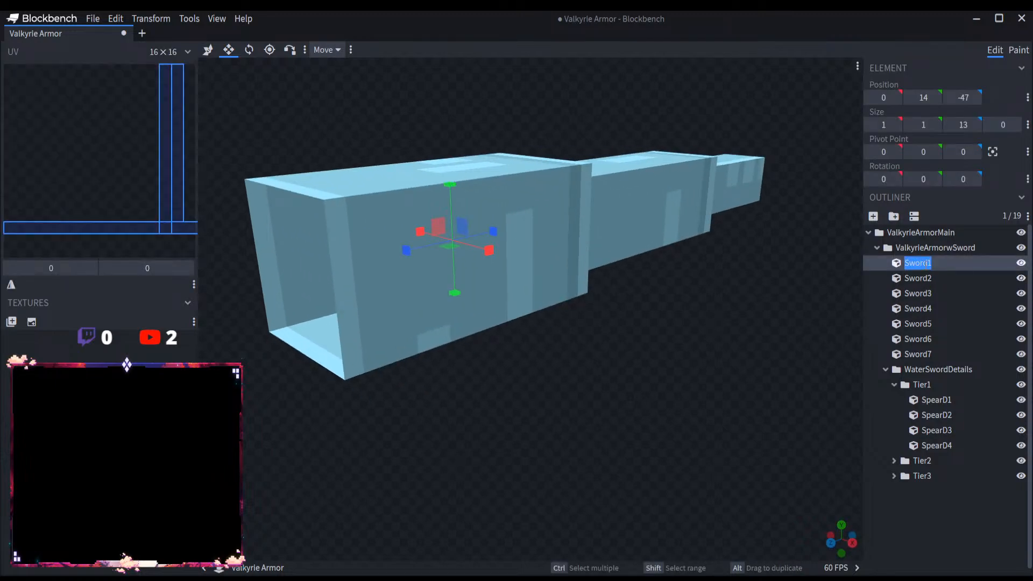
click(923, 264)
click(930, 252)
click(932, 274)
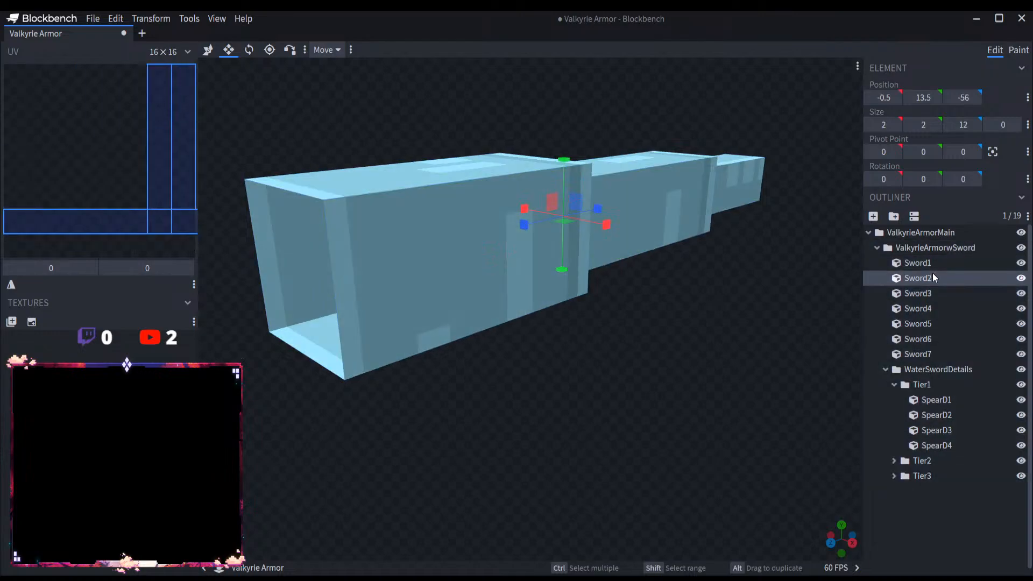
click(932, 264)
shift+click(933, 352)
right_click(926, 329)
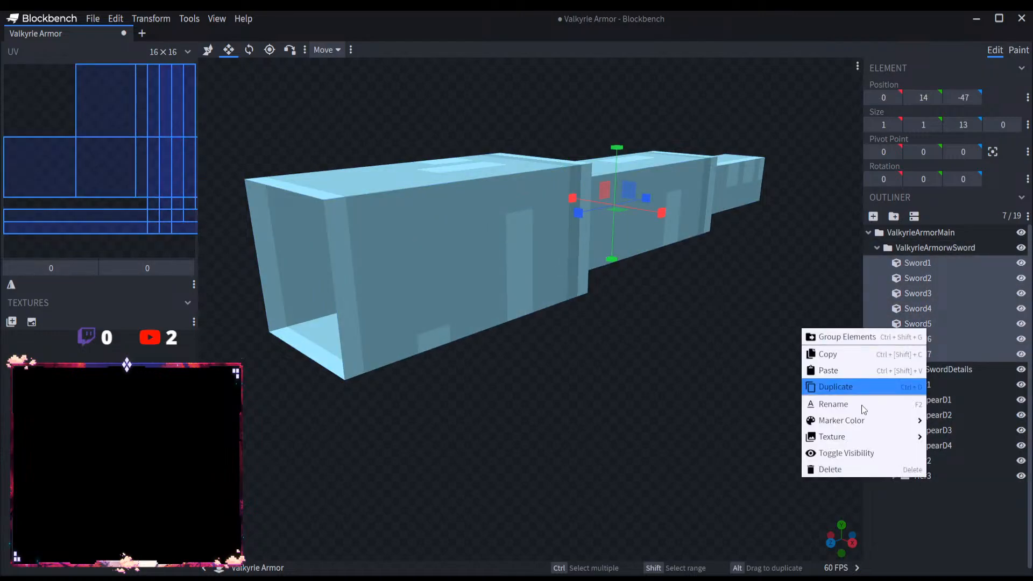
click(851, 406)
text(Lance1)
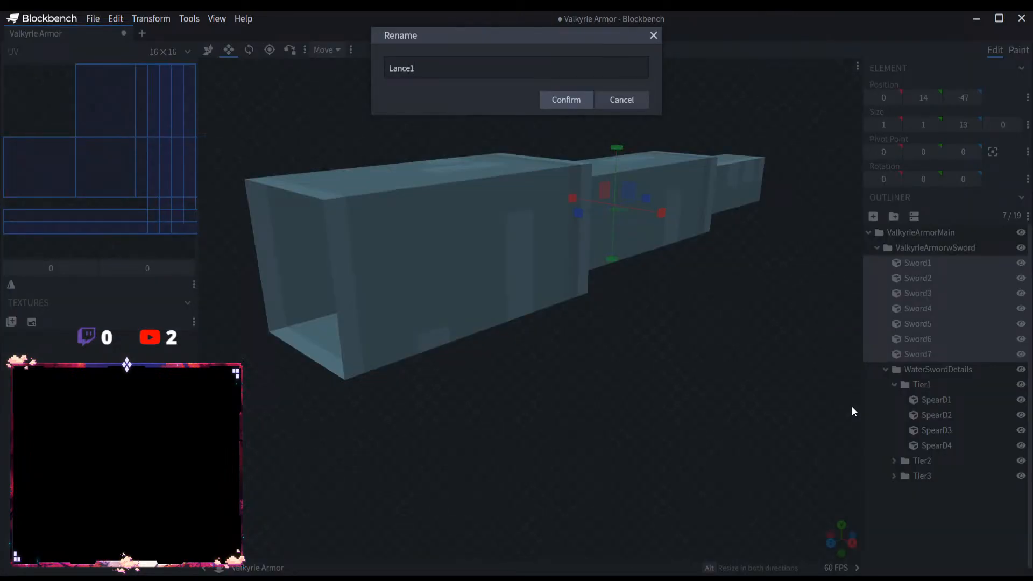
key(Return)
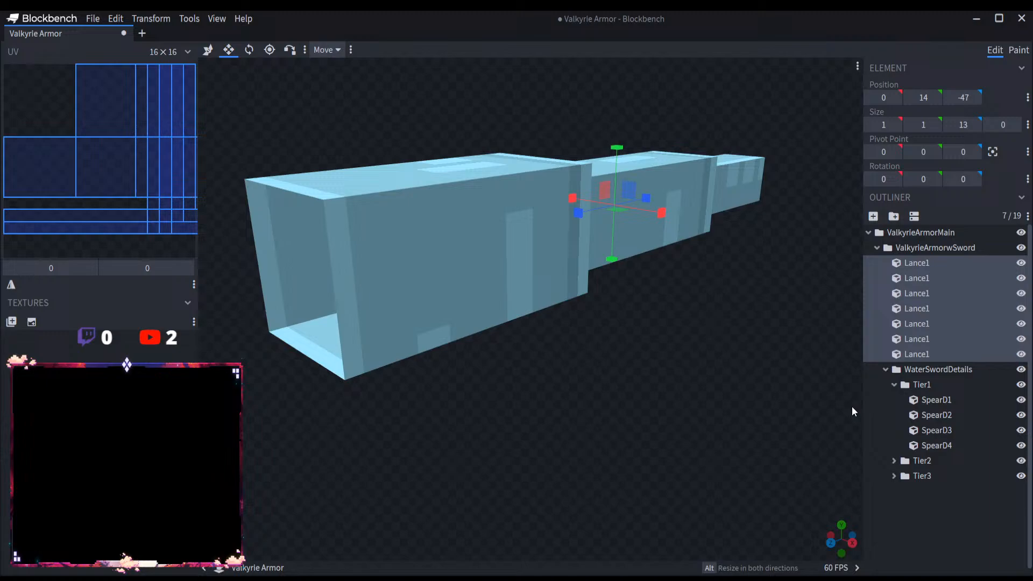
Step: Rename the second and third Lance1 cubes as Lance2 and Lance3
double_click(949, 279)
key(End)
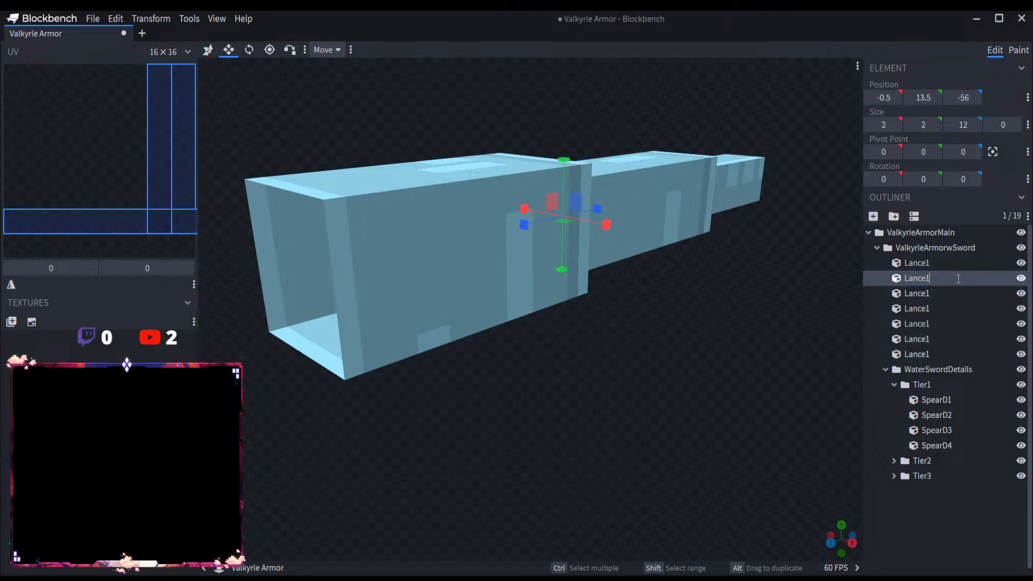
key(BackSpace)
text(2)
double_click(951, 292)
key(End)
key(BackSpace)
text(3)
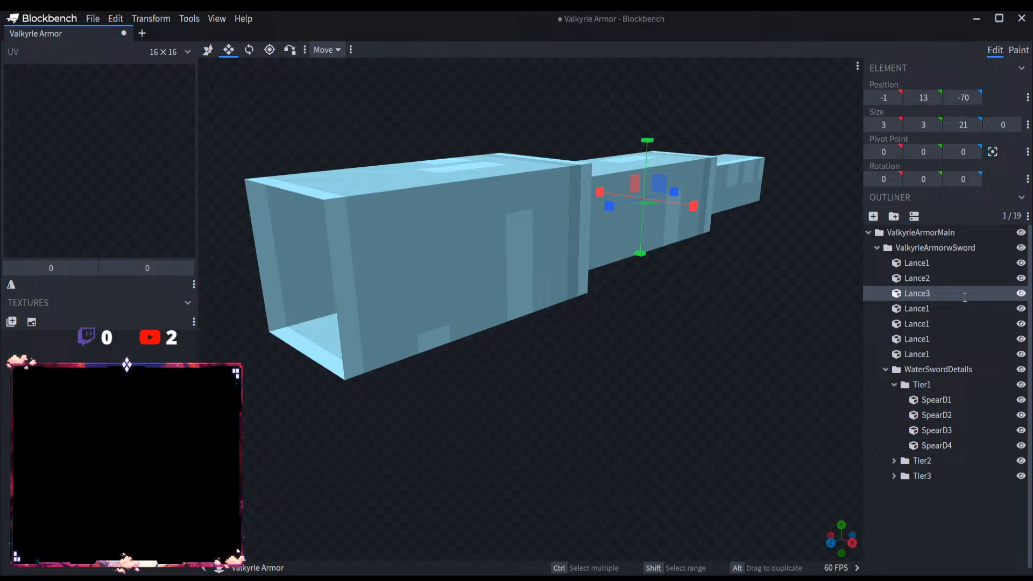
Step: Rename the fourth and fifth cubes of the lance group as Lance4 and Lance5
double_click(941, 310)
key(End)
key(BackSpace)
text(4)
double_click(944, 323)
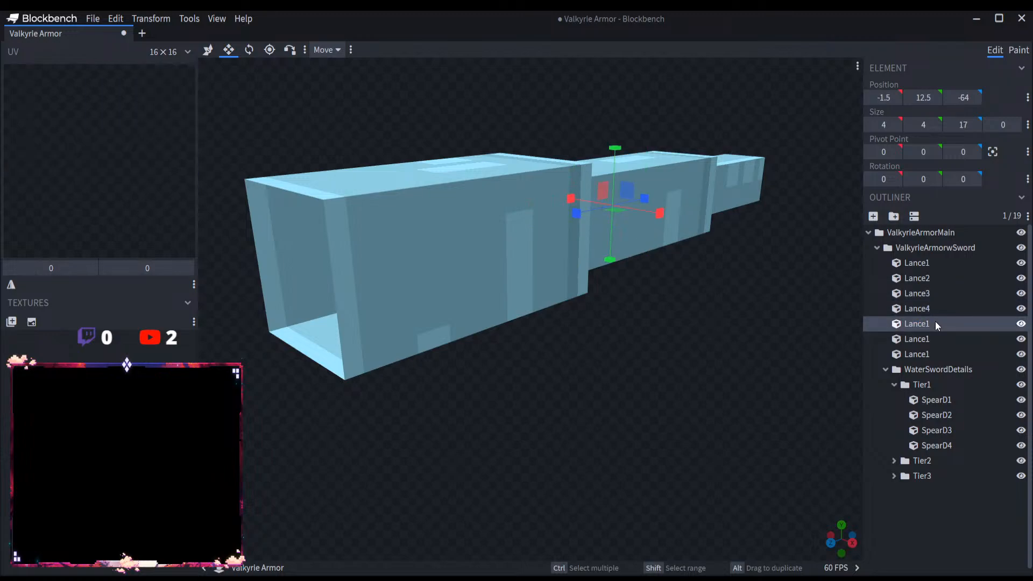
key(End)
key(BackSpace)
text(5)
Step: Rename the last two cubes of the lance group as Lance6 and Lance7
double_click(949, 339)
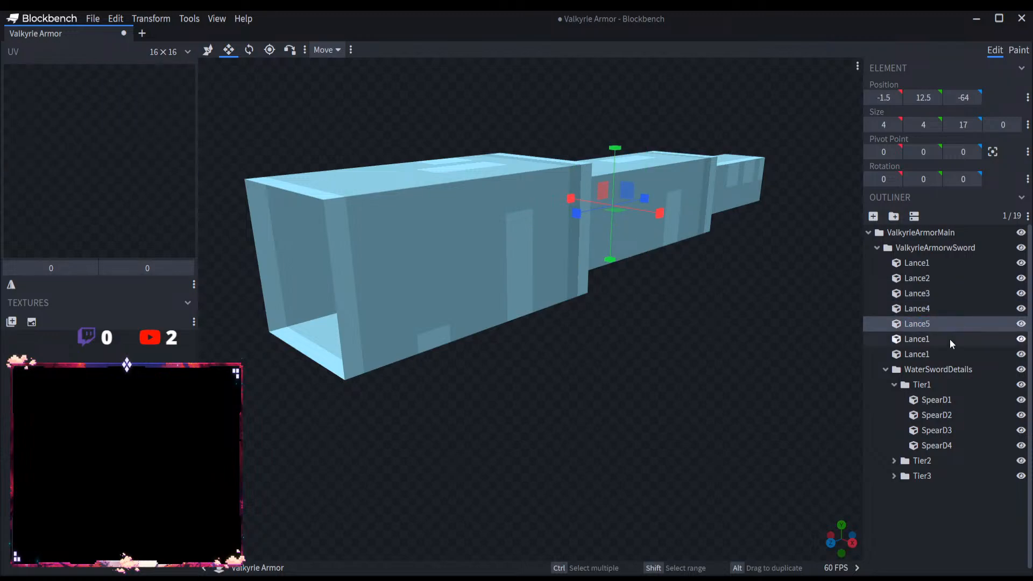
key(End)
key(BackSpace)
text(6)
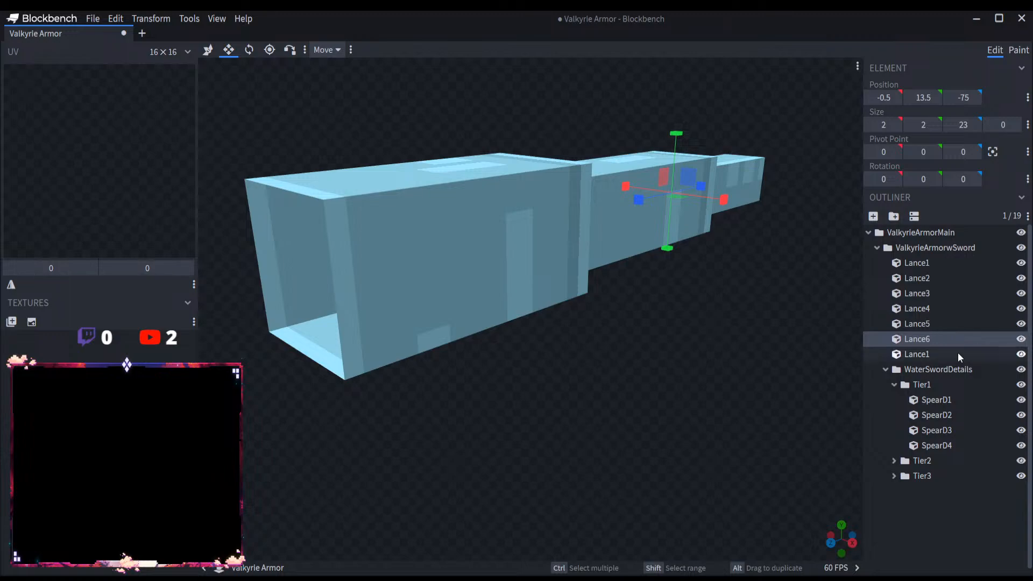
double_click(957, 353)
key(End)
key(BackSpace)
text(7)
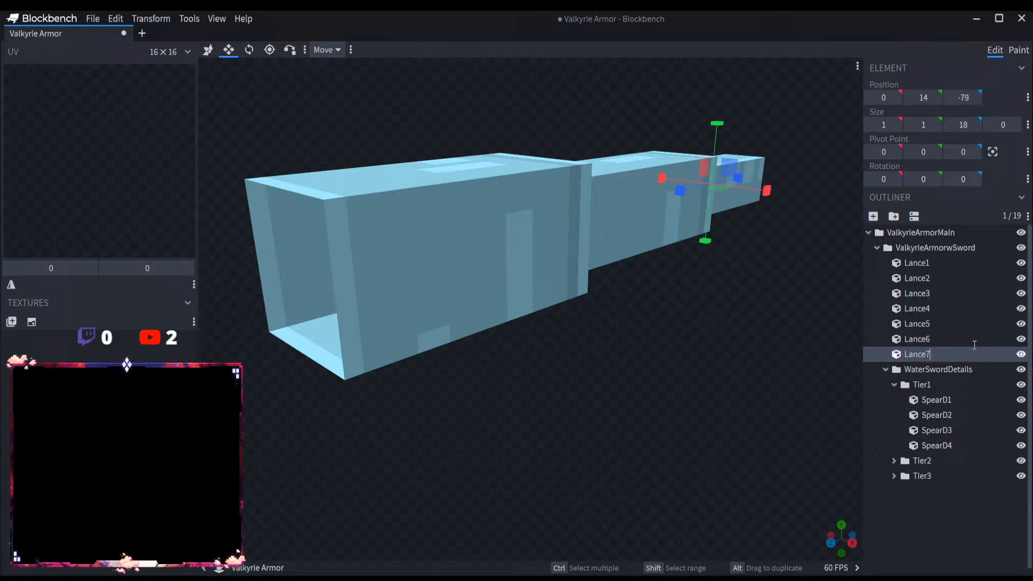
Step: Rename the ValkyrieArmorwSword group as ValkyrieArmorLance
click(972, 247)
key(BackSpace)
key(BackSpace)
key(BackSpace)
key(BackSpace)
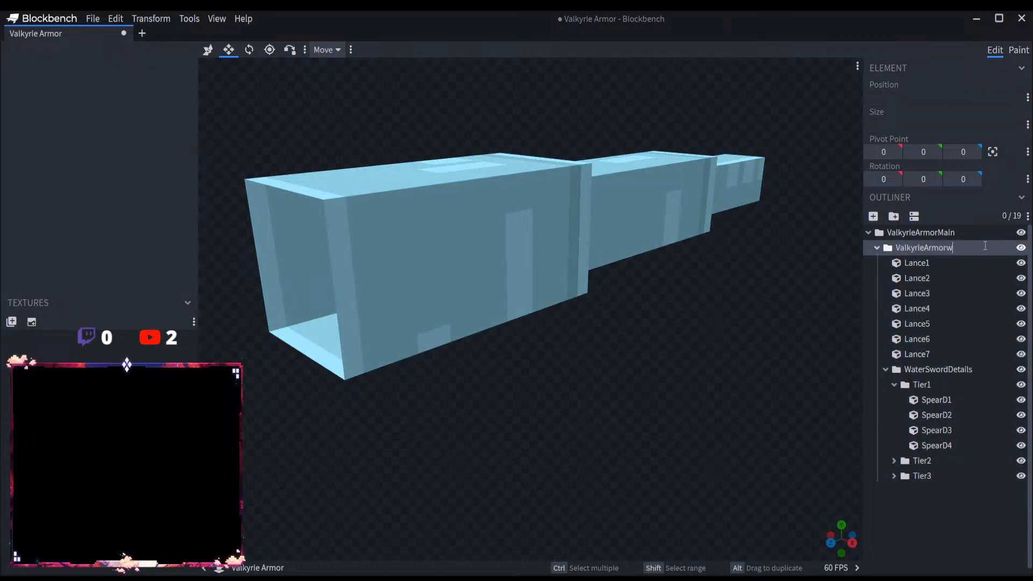
text(Lance)
click(953, 250)
key(BackSpace)
Step: Rename the WaterSwordDetails group as WaterLanceDetails
double_click(942, 370)
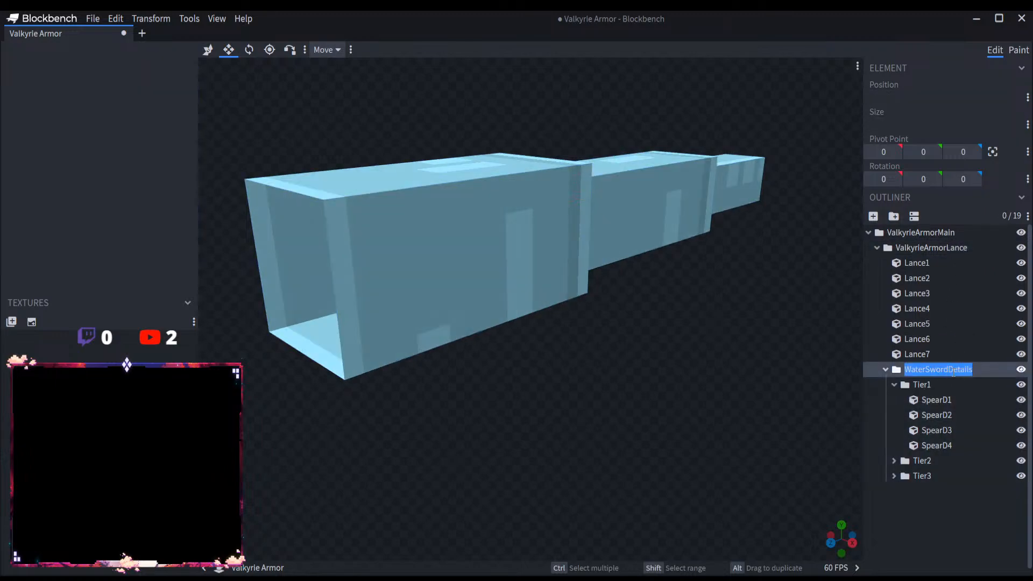
click(946, 370)
key(BackSpace)
key(BackSpace)
key(BackSpace)
key(BackSpace)
key(BackSpace)
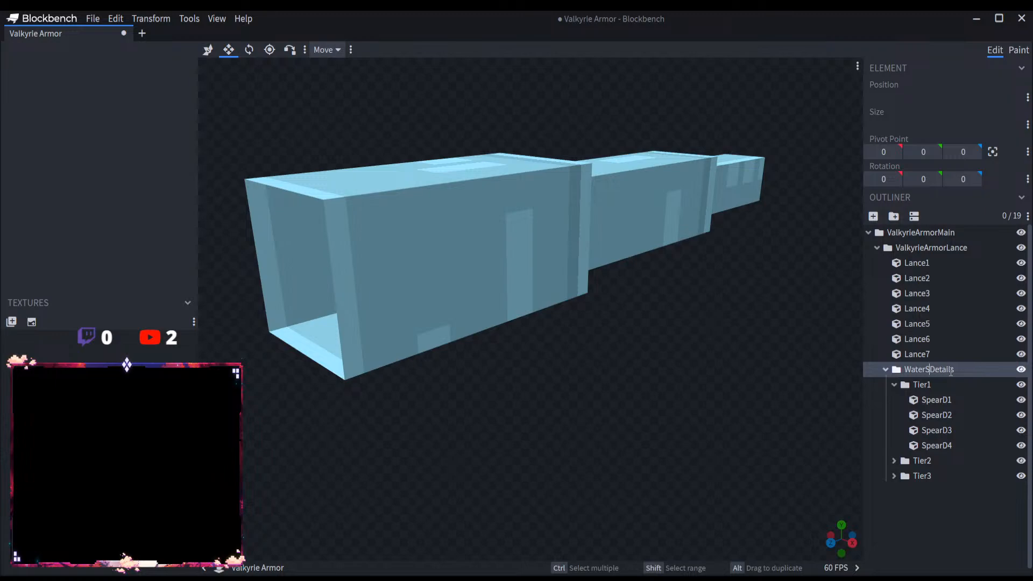
text(Lance)
key(Return)
Step: Rename Tier1's SpearD1 and SpearD2 as LanceD1 and LanceD2
double_click(936, 399)
click(939, 401)
key(BackSpace)
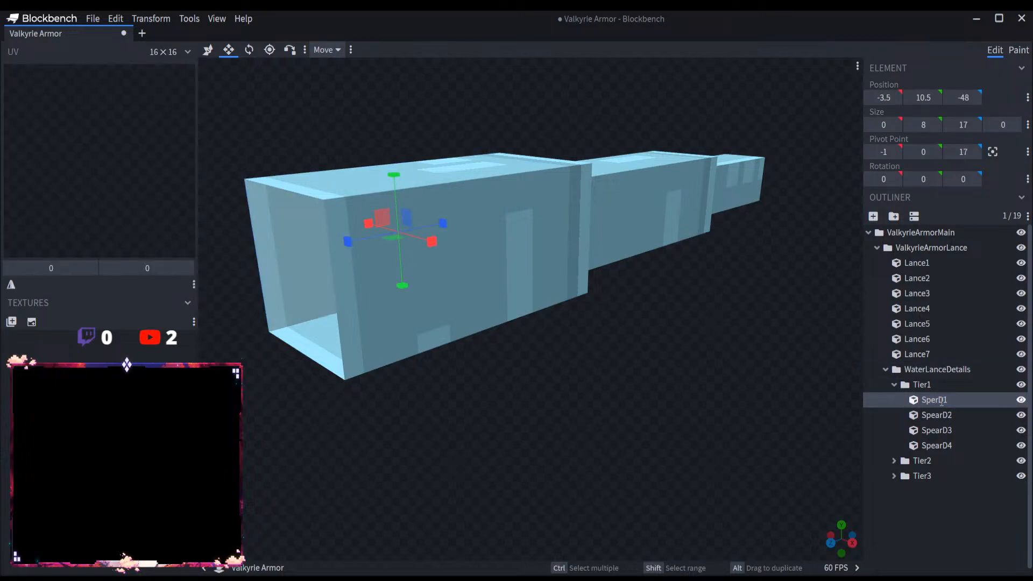
key(BackSpace)
text(Lance)
double_click(945, 415)
click(942, 415)
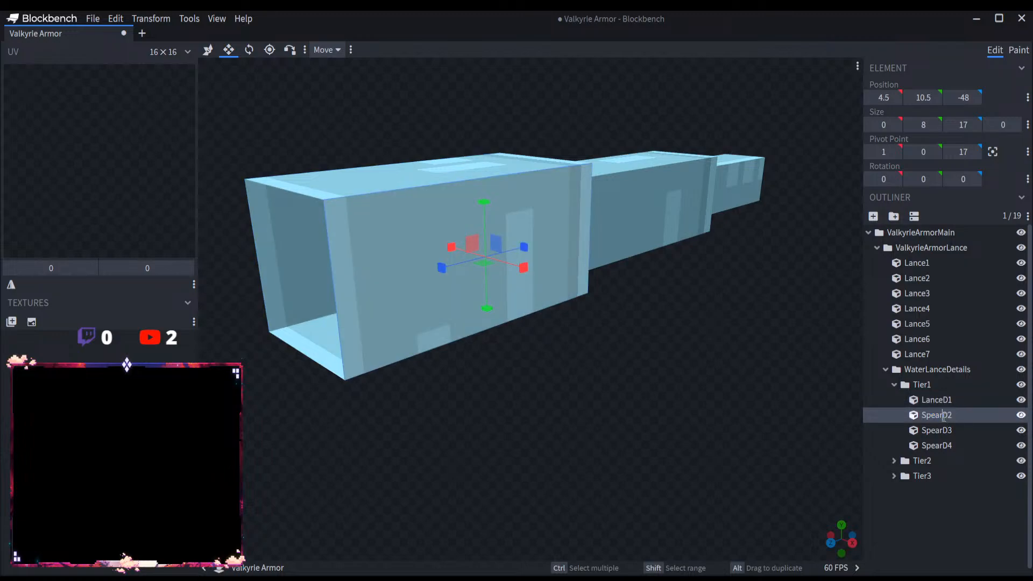
key(BackSpace)
key(BackSpace)
key(BackSpace)
key(BackSpace)
key(BackSpace)
text(Lance)
Step: Rename Tier1's SpearD3 and SpearD4 as LanceD3 and LanceD4
double_click(941, 434)
click(940, 429)
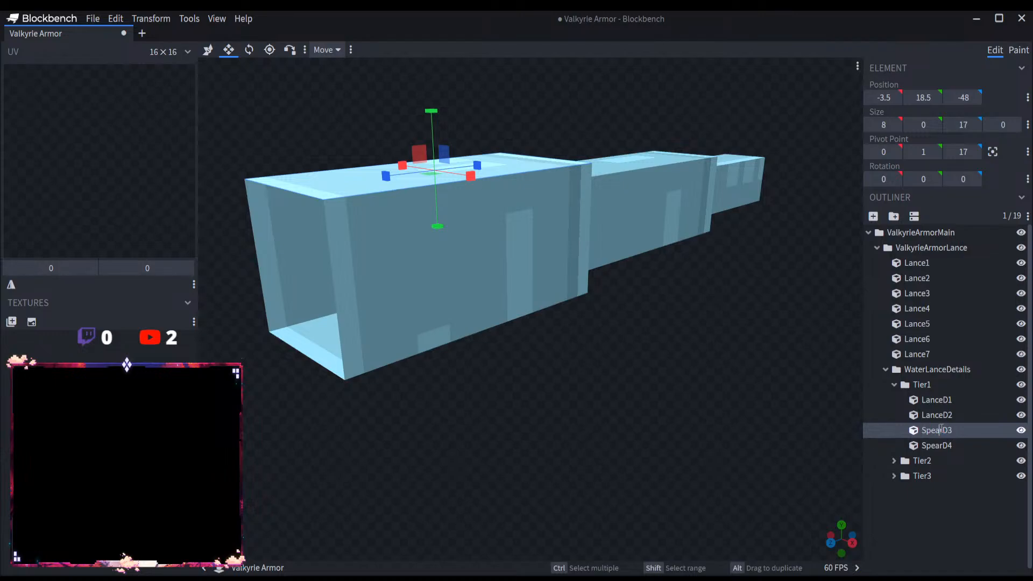
key(BackSpace)
key(BackSpace)
key(BackSpace)
key(BackSpace)
key(BackSpace)
text(Lance)
double_click(942, 445)
click(941, 445)
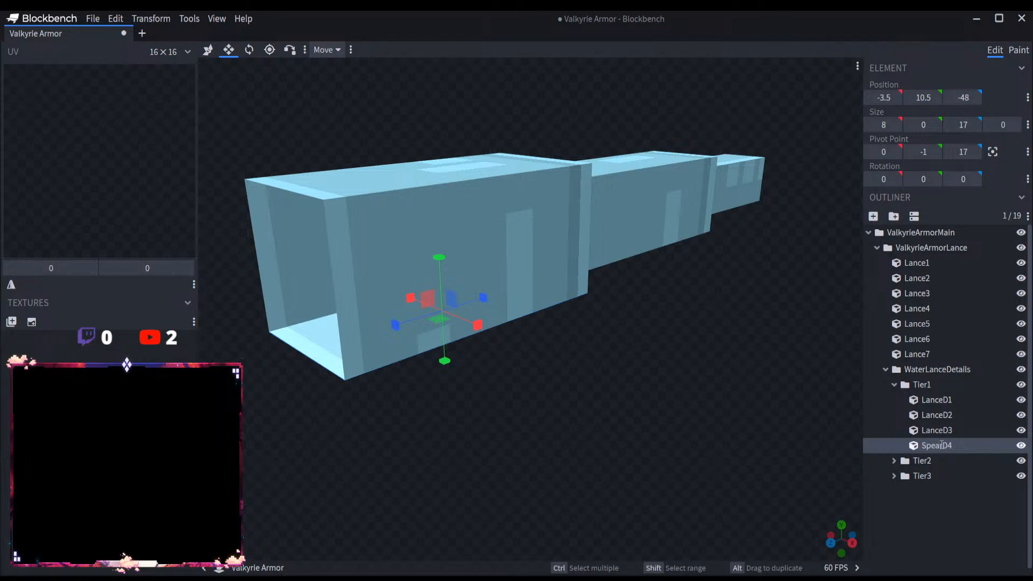
key(BackSpace)
key(BackSpace)
key(BackSpace)
key(BackSpace)
key(BackSpace)
text(Lance)
Step: Expand Tier2 and rename its SpearD1 and SpearD2 as LanceD1 and LanceD2
click(894, 461)
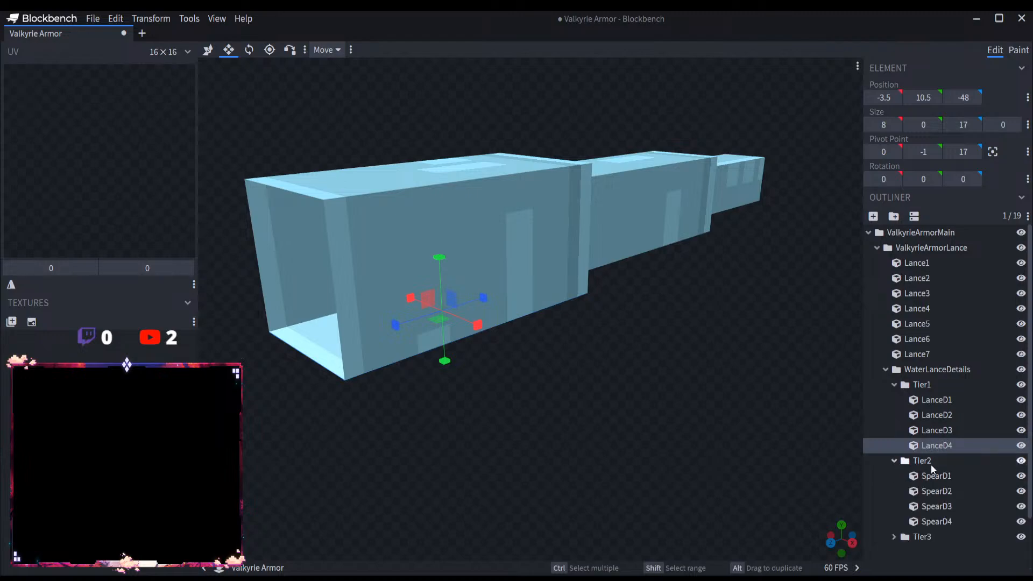
double_click(934, 476)
click(943, 476)
key(BackSpace)
key(BackSpace)
key(BackSpace)
key(BackSpace)
key(BackSpace)
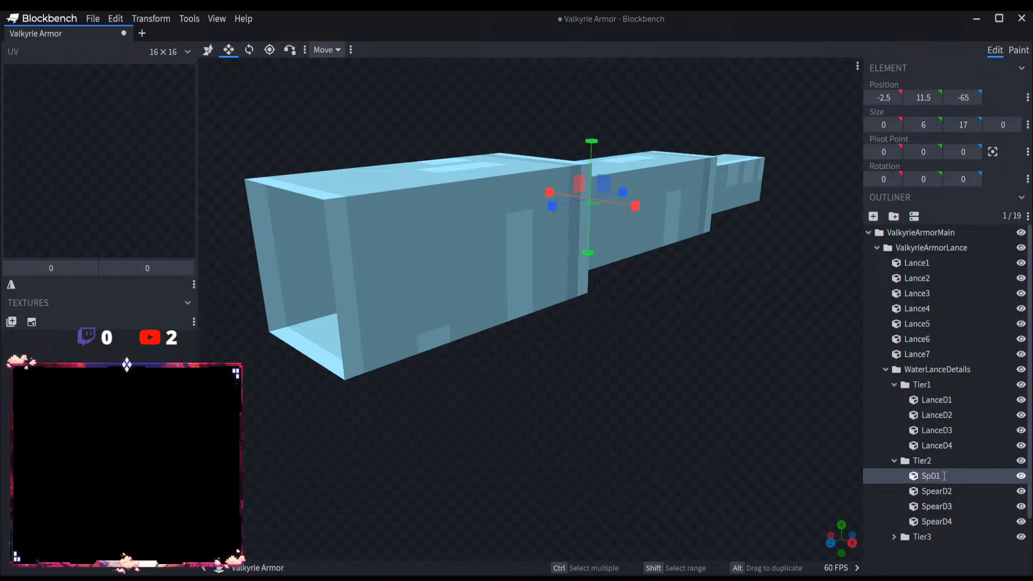
text(Lance)
double_click(940, 491)
click(944, 492)
key(BackSpace)
key(BackSpace)
key(BackSpace)
key(BackSpace)
key(BackSpace)
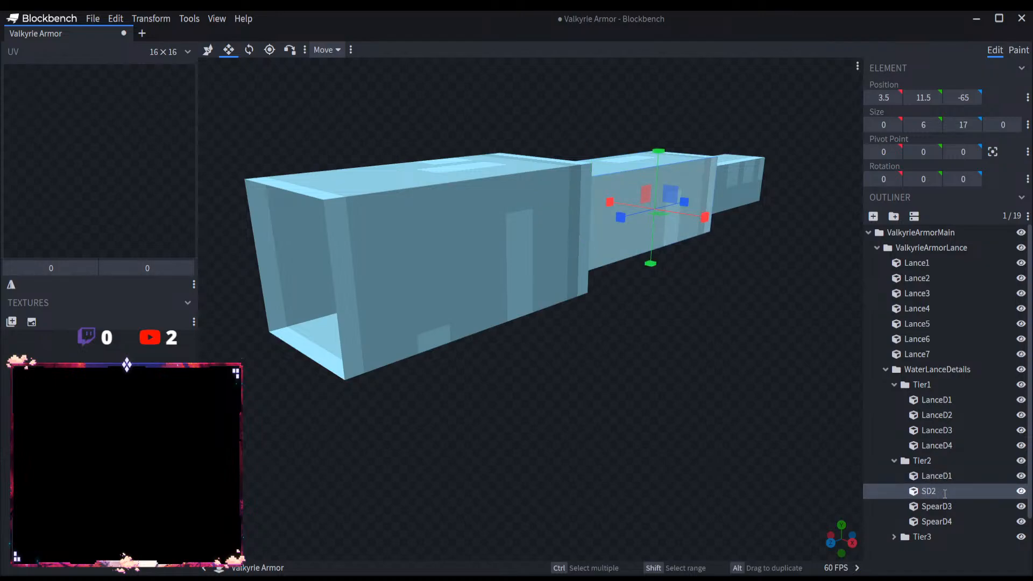
text(Lance)
Step: Rename Tier2's SpearD3 and SpearD4 as LanceD3 and LanceD4
double_click(945, 507)
click(944, 506)
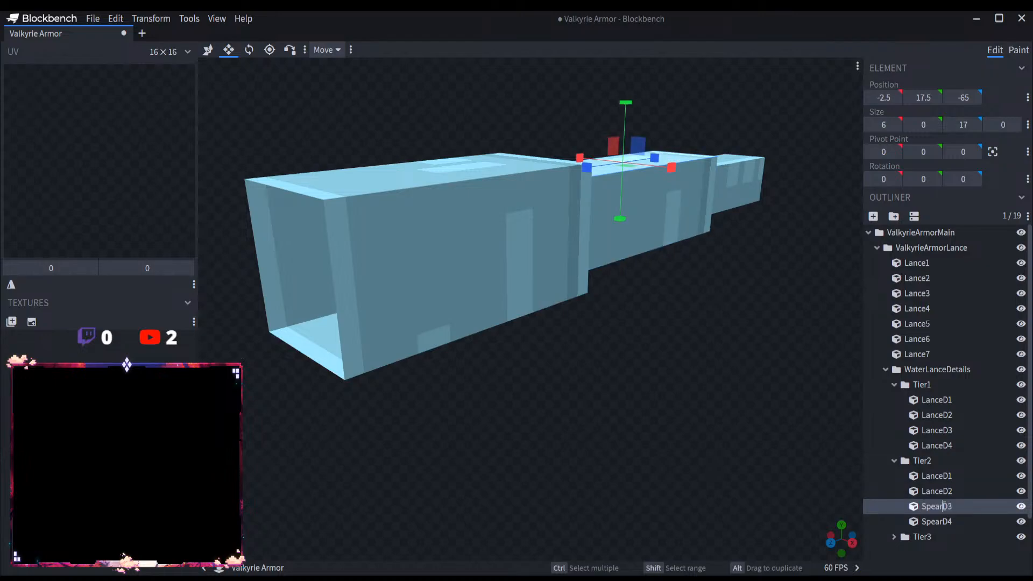
key(BackSpace)
key(BackSpace)
key(BackSpace)
key(BackSpace)
key(BackSpace)
text(:an)
key(BackSpace)
key(BackSpace)
key(BackSpace)
text(Lance)
double_click(935, 521)
click(943, 521)
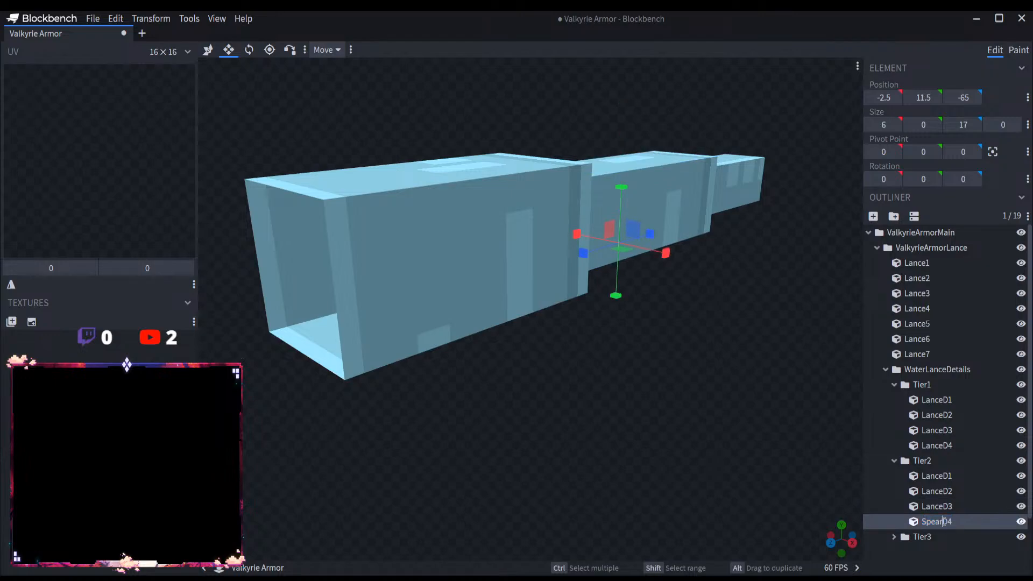
key(BackSpace)
key(BackSpace)
key(BackSpace)
key(BackSpace)
key(BackSpace)
text(Lance)
Step: Expand Tier3 and rename its SpearD1 and SpearD2 as LanceD1 and LanceD2
click(905, 537)
scroll(937, 483, down, 3)
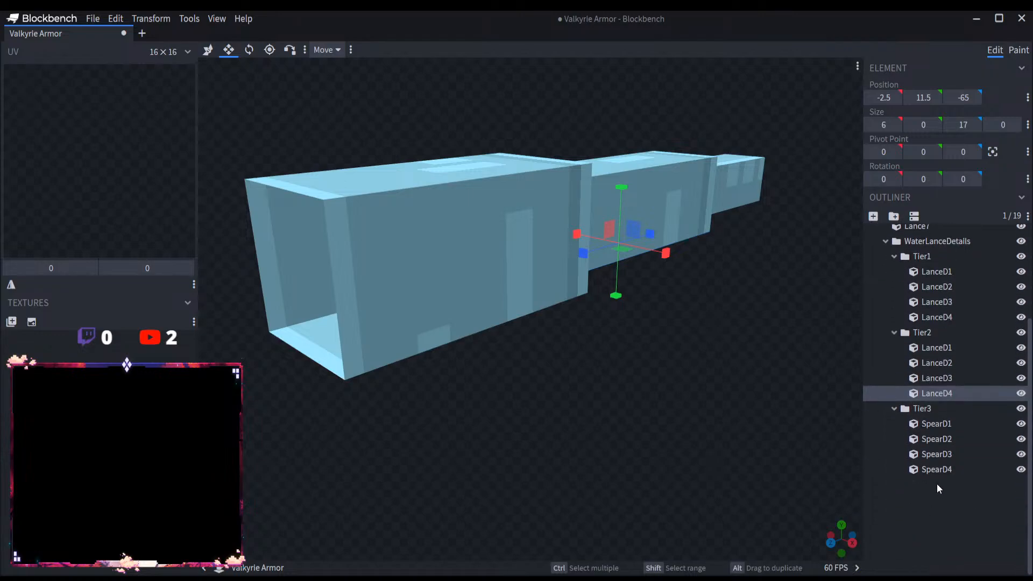
click(939, 422)
double_click(944, 423)
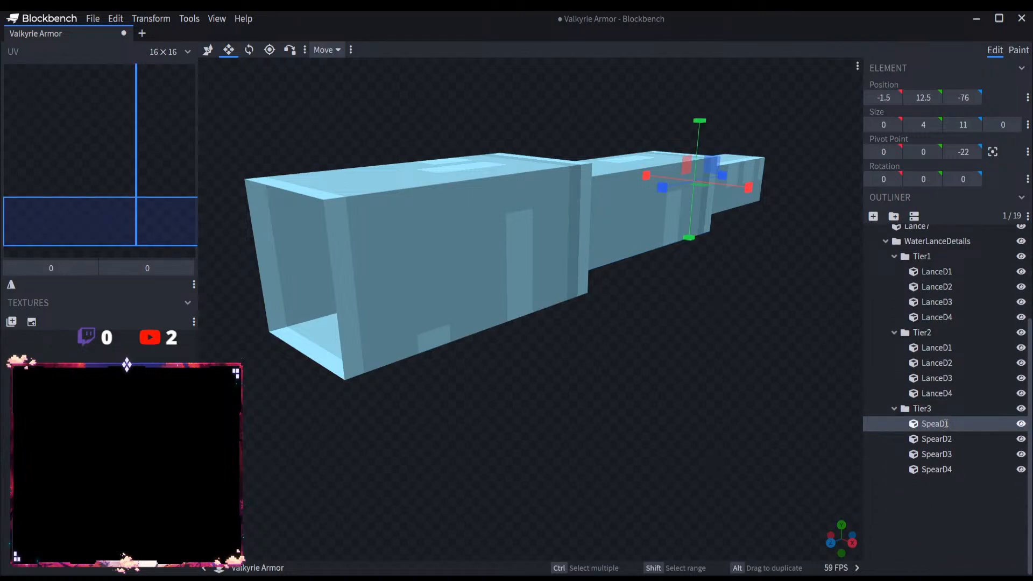
key(BackSpace)
key(BackSpace)
key(BackSpace)
key(BackSpace)
key(BackSpace)
text(Lance)
click(941, 440)
click(942, 440)
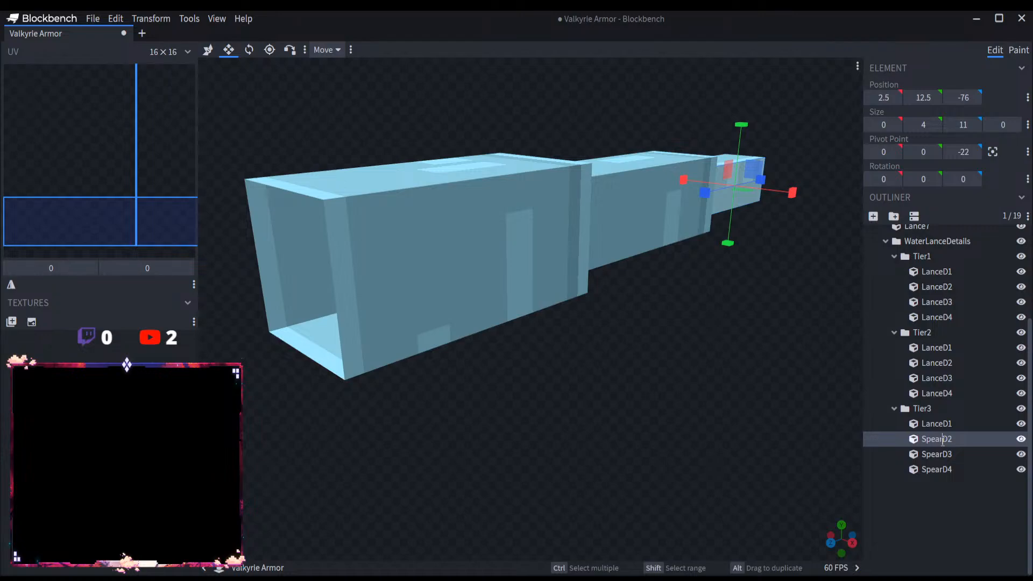
key(BackSpace)
key(BackSpace)
key(BackSpace)
key(BackSpace)
key(BackSpace)
text(Lance)
Step: Rename Tier3's SpearD3 and SpearD4 as LanceD3 and LanceD4
double_click(944, 456)
click(941, 456)
key(BackSpace)
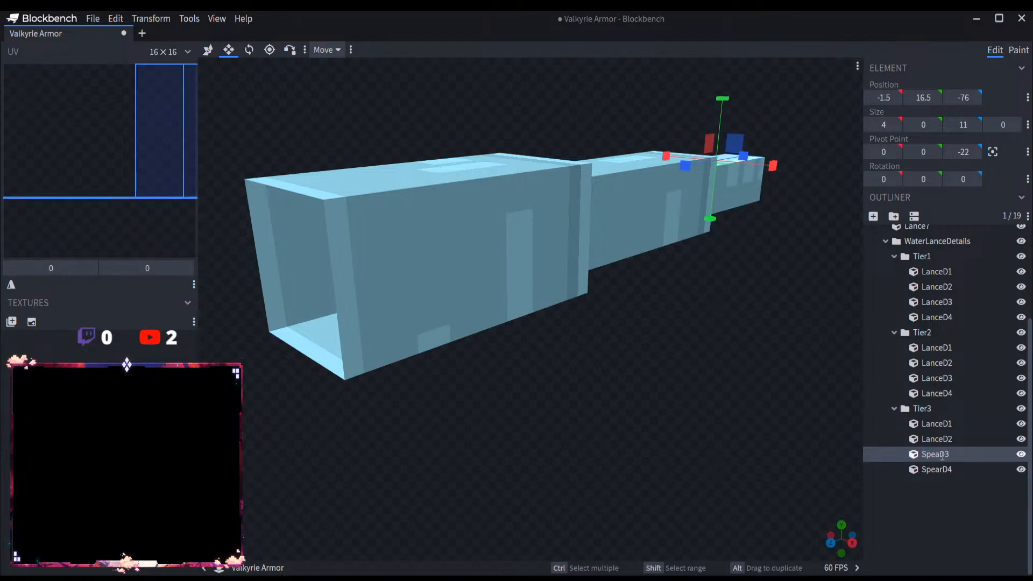
key(BackSpace)
key(BackSpace)
key(BackSpace)
key(BackSpace)
text(Lance)
double_click(944, 470)
click(942, 471)
key(BackSpace)
key(BackSpace)
key(BackSpace)
key(BackSpace)
key(BackSpace)
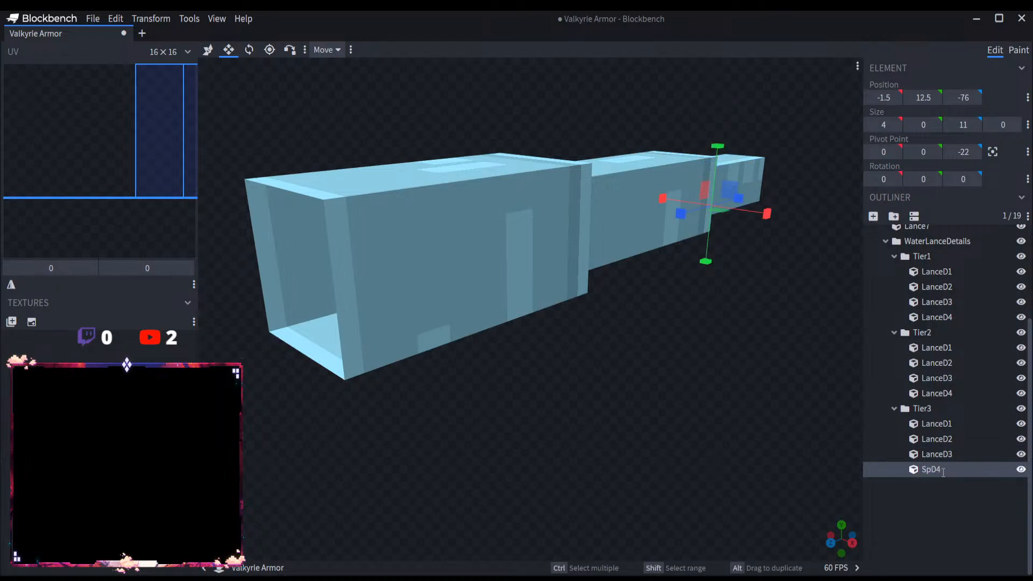
text(Lance)
Step: Collapse the three tier groups, WaterLanceDetails and ValkyrieArmorLance in the outliner
click(945, 402)
click(894, 408)
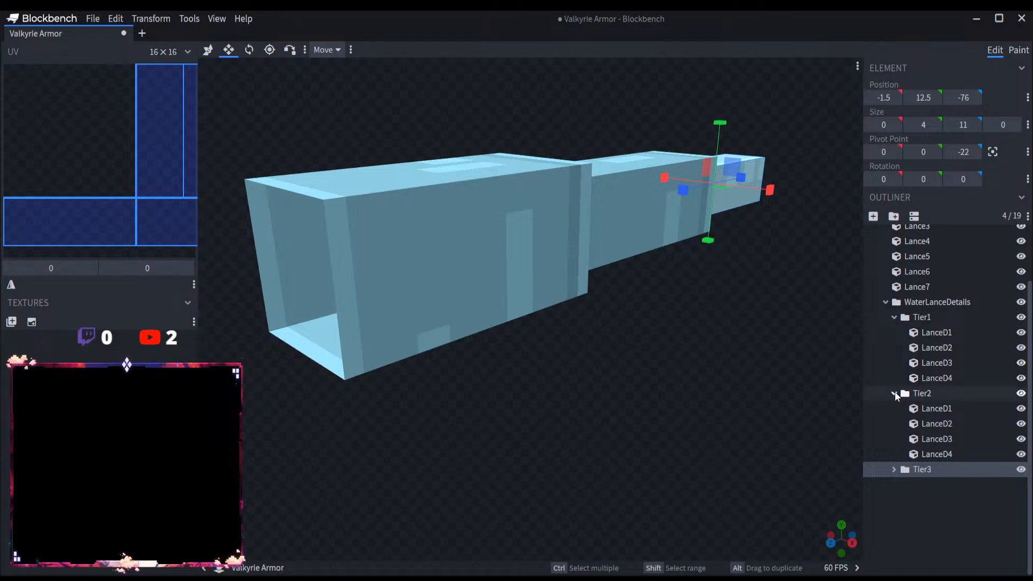
click(894, 393)
click(894, 385)
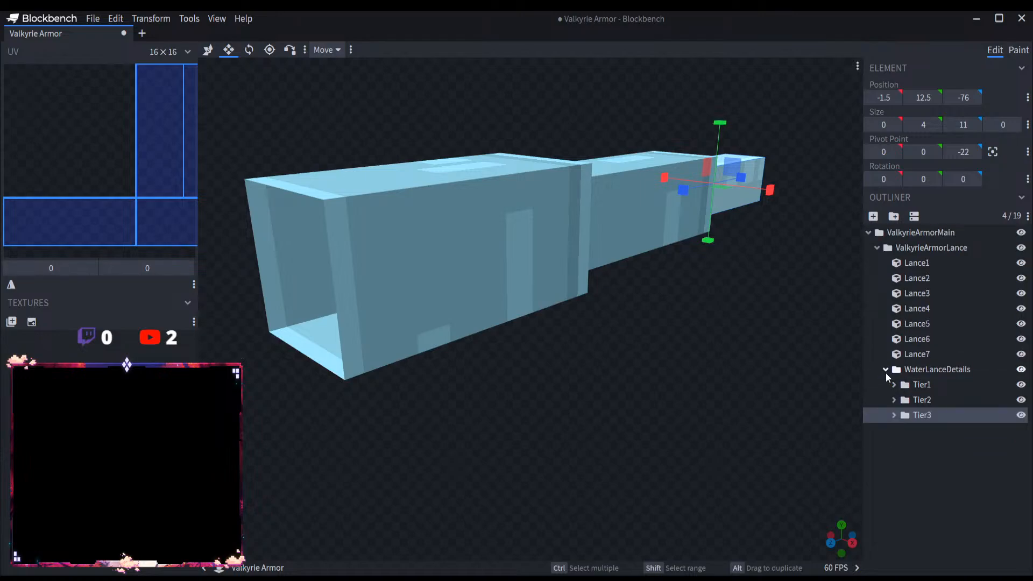
click(885, 370)
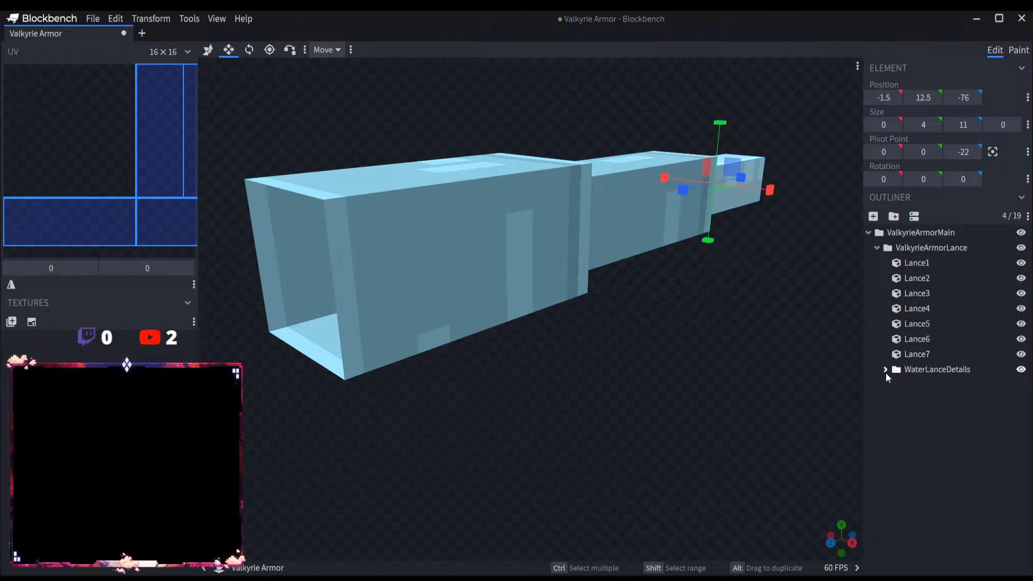
click(877, 248)
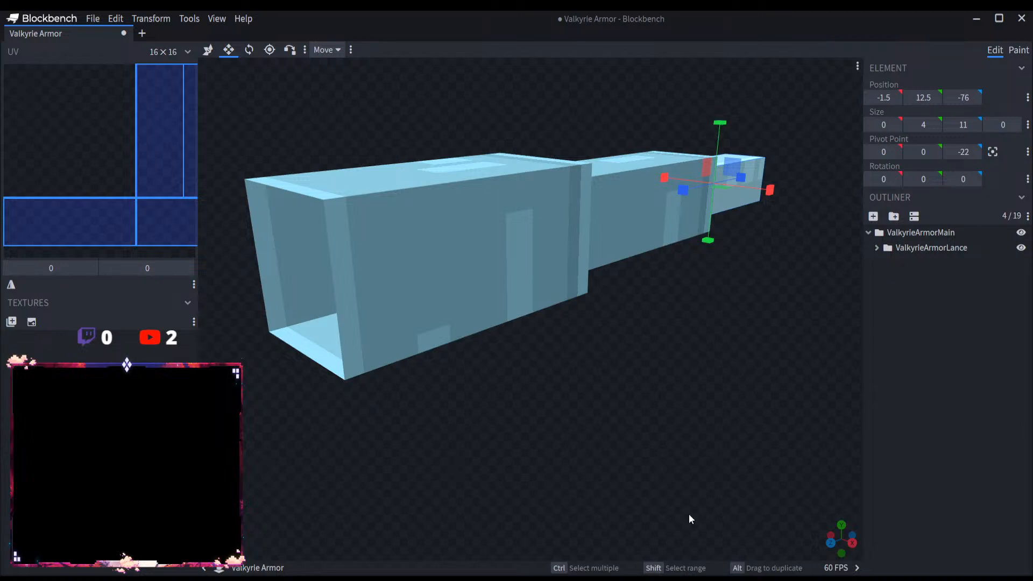
Step: Rename the root group ValkyrieArmorMain as ValkyrieLanceMain
double_click(940, 233)
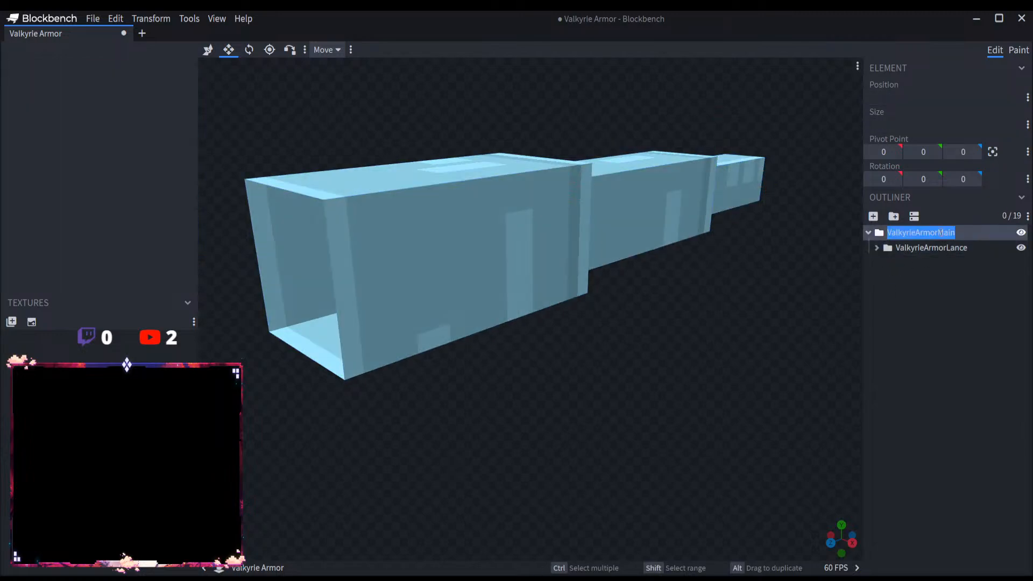
click(938, 233)
drag(938, 232, 915, 232)
text(Lance)
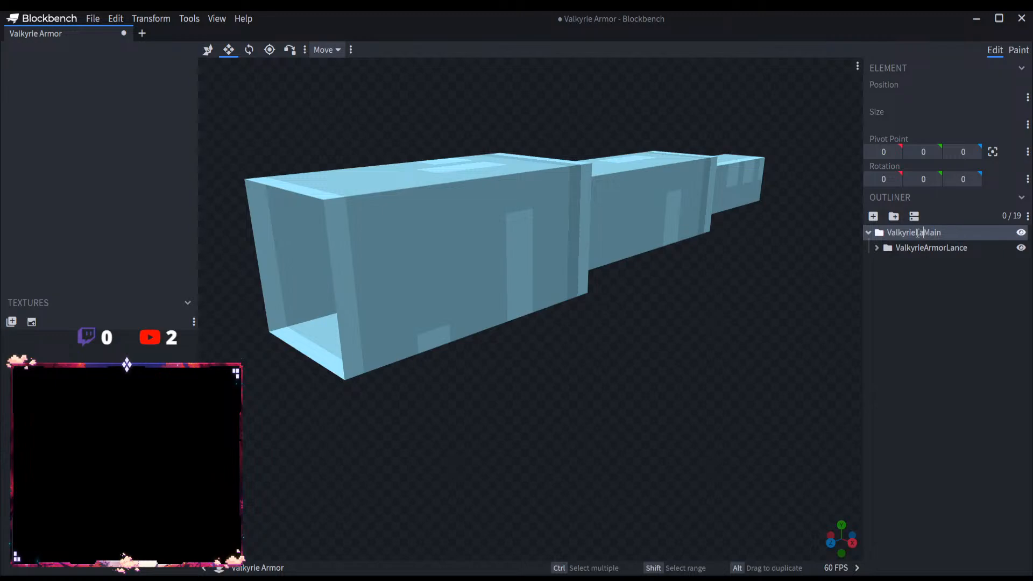
Step: Rename the ValkyrieArmorLance group as ValkyrieLance
click(945, 248)
double_click(944, 247)
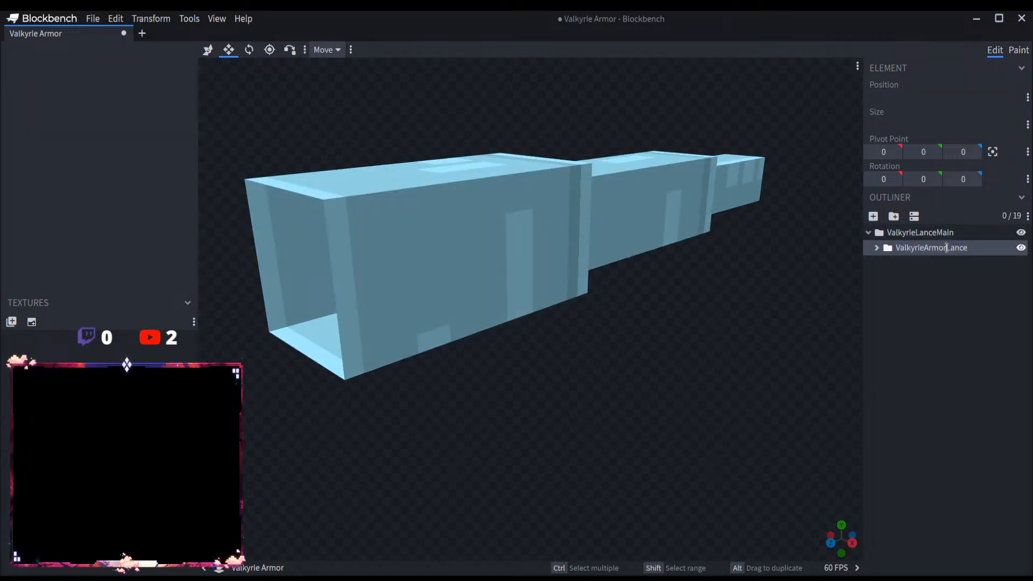
double_click(944, 247)
click(925, 248)
drag(924, 247, 948, 248)
text(Lance)
key(Return)
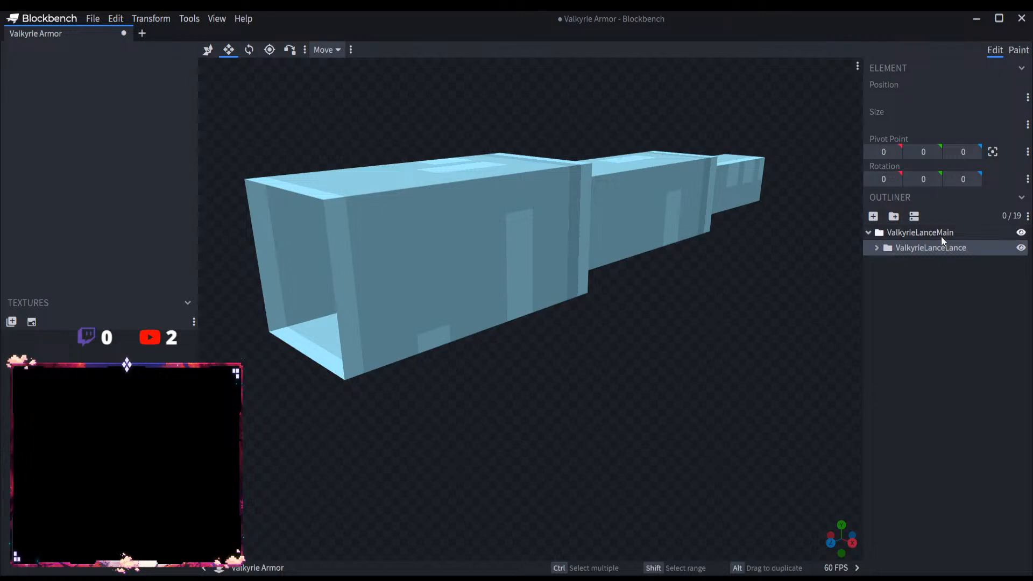
click(945, 248)
double_click(944, 249)
drag(966, 248, 946, 249)
key(BackSpace)
key(Return)
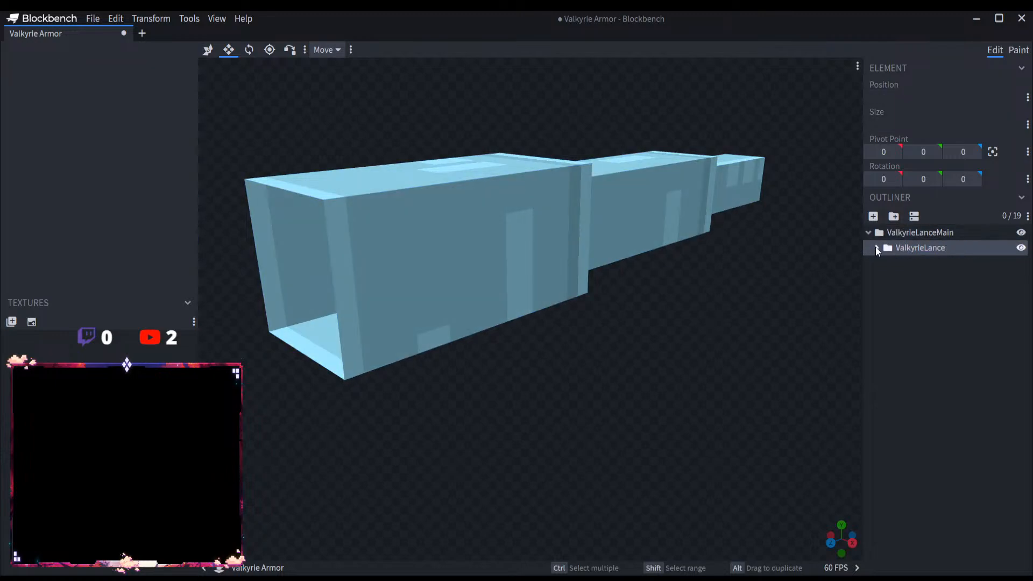
Step: Expand the ValkyrieLance group and rename its WaterLanceDetails subgroup as ValkyrieLanceDetails
click(876, 247)
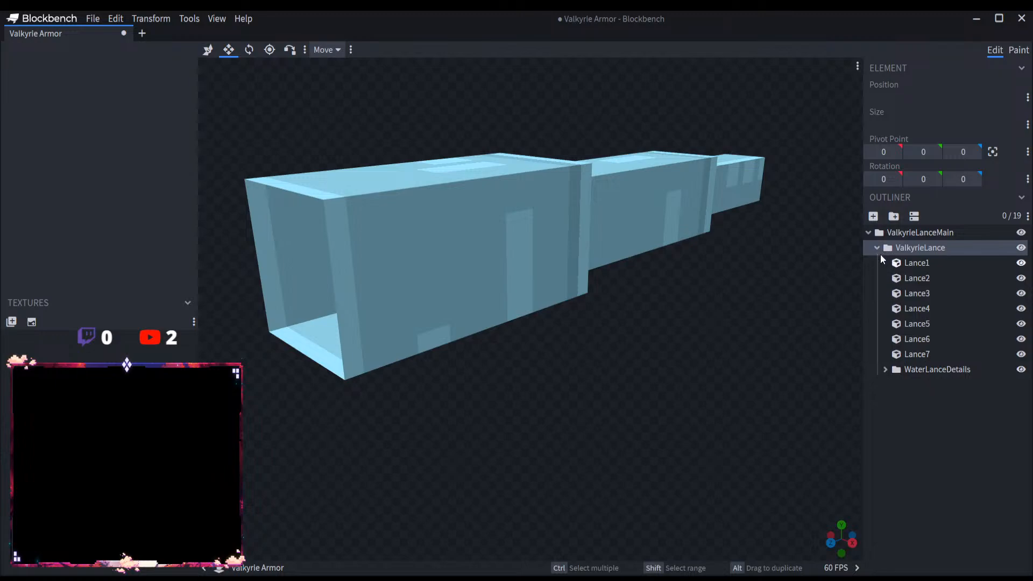
double_click(925, 369)
click(925, 370)
double_click(926, 370)
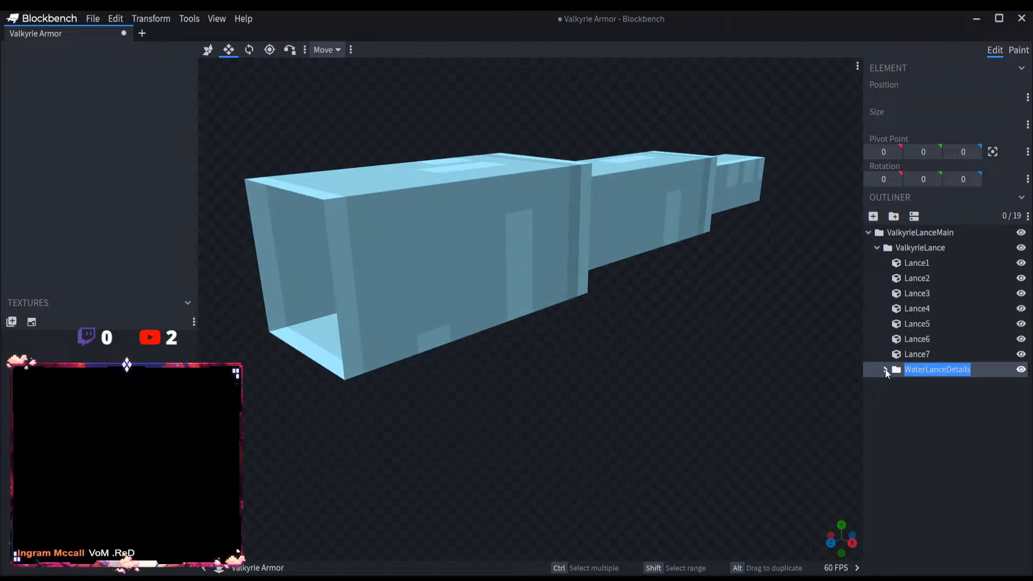
click(925, 370)
drag(925, 370, 902, 371)
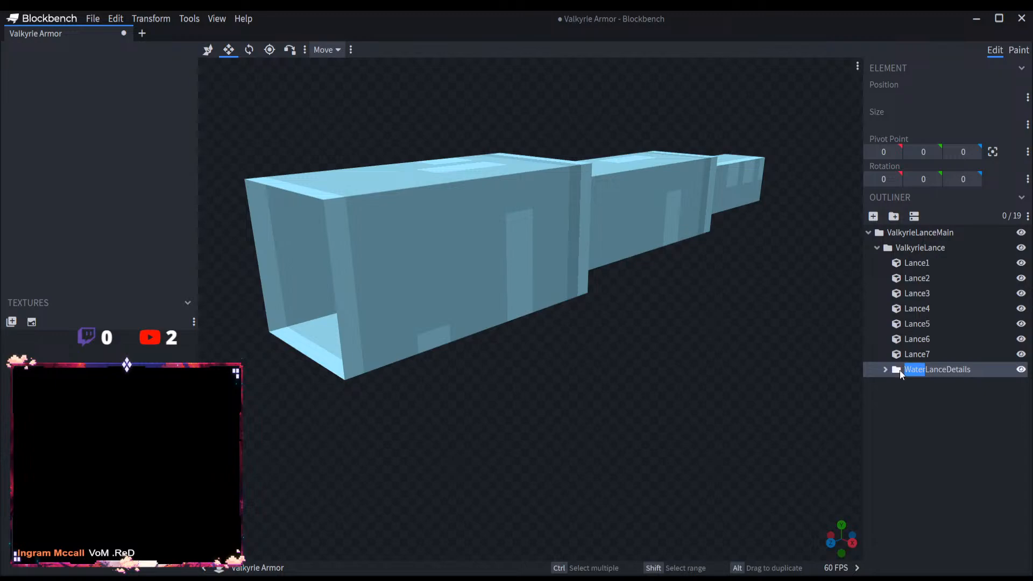
text(Valkyrie)
Step: Collapse ValkyrieLance and ValkyrieLanceMain in the outliner
click(885, 369)
click(885, 368)
click(876, 248)
click(868, 232)
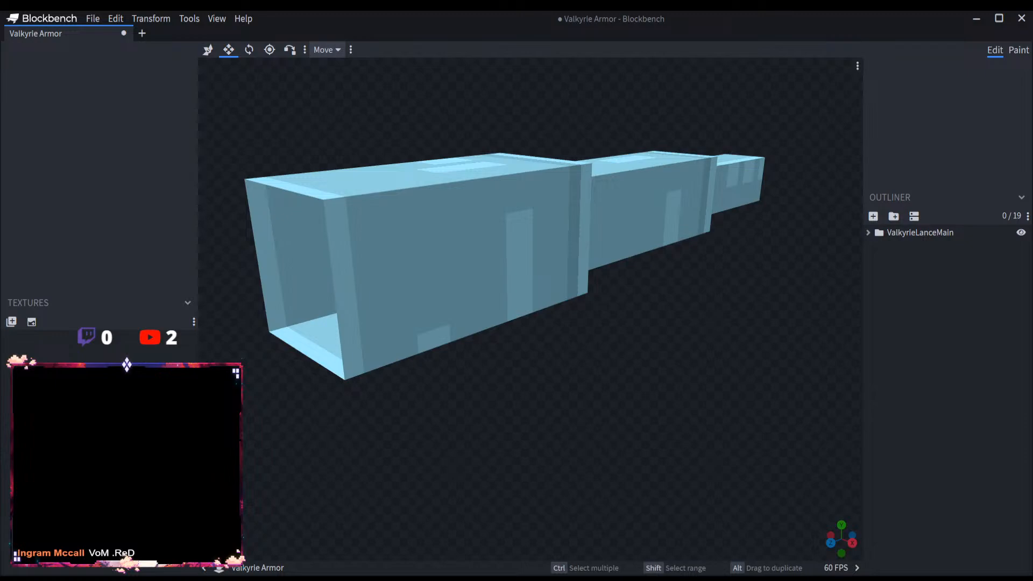
Step: Expand the lance groups down to the detail tiers and shorten the Tier1 parts to a length of 11 along the Z axis
drag(541, 532, 773, 471)
click(867, 232)
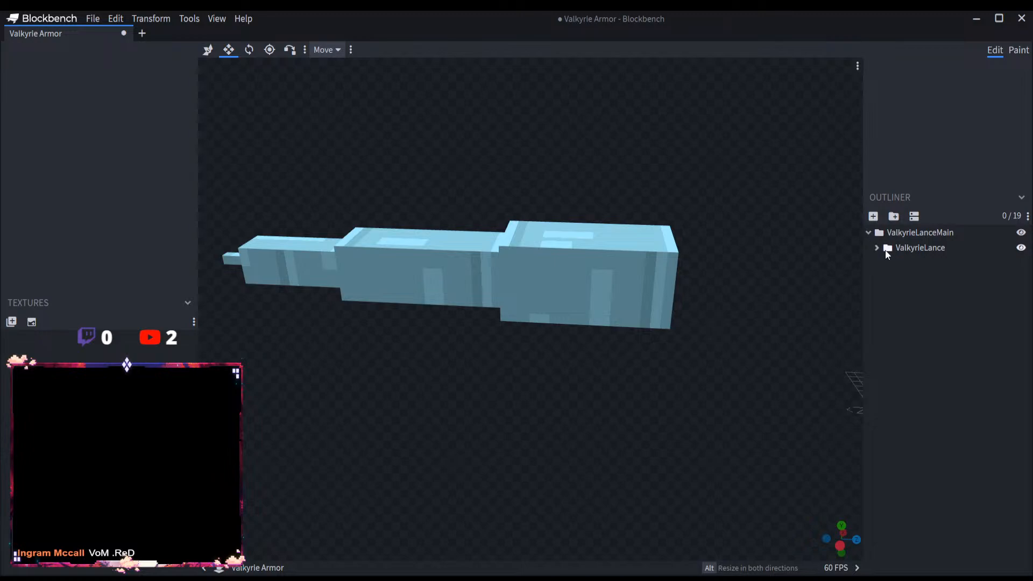
click(877, 247)
click(884, 370)
click(918, 383)
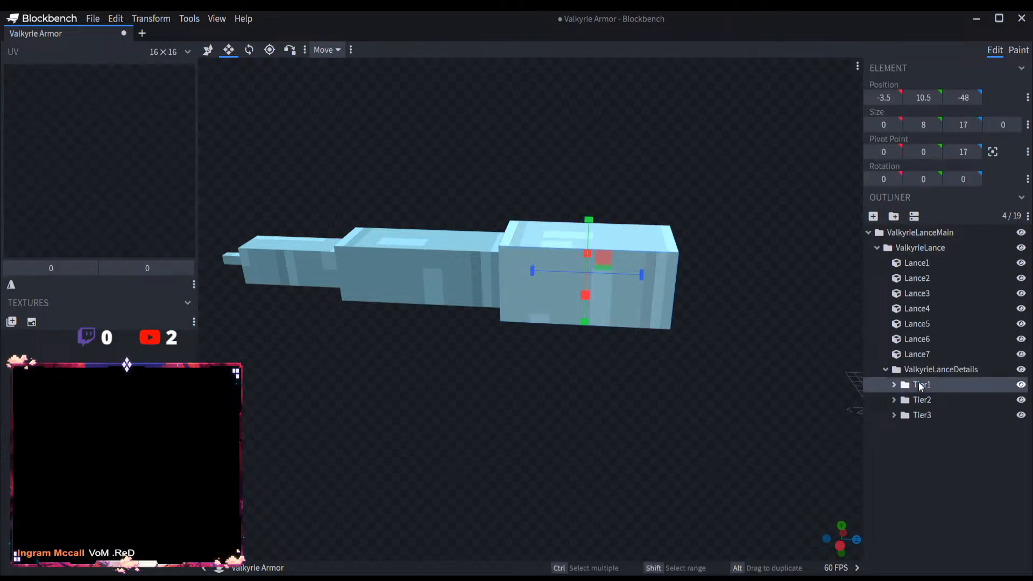
drag(638, 276, 595, 272)
drag(685, 360, 679, 372)
drag(618, 285, 607, 283)
drag(648, 322, 709, 336)
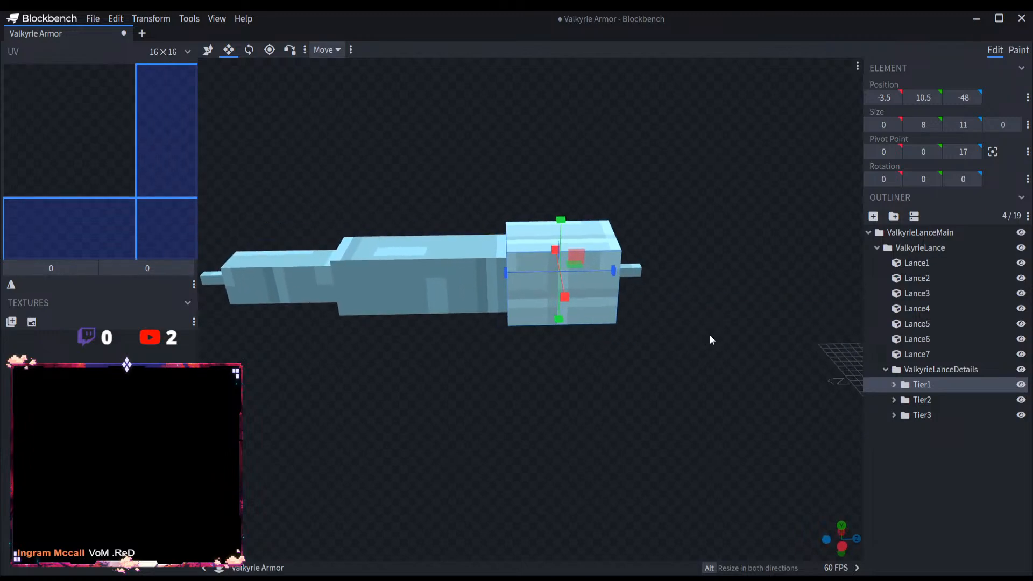
Step: Collapse the ValkyrieLanceDetails, ValkyrieLance and ValkyrieLanceMain groups and look over the whole lance
click(884, 369)
click(876, 247)
click(867, 233)
click(682, 408)
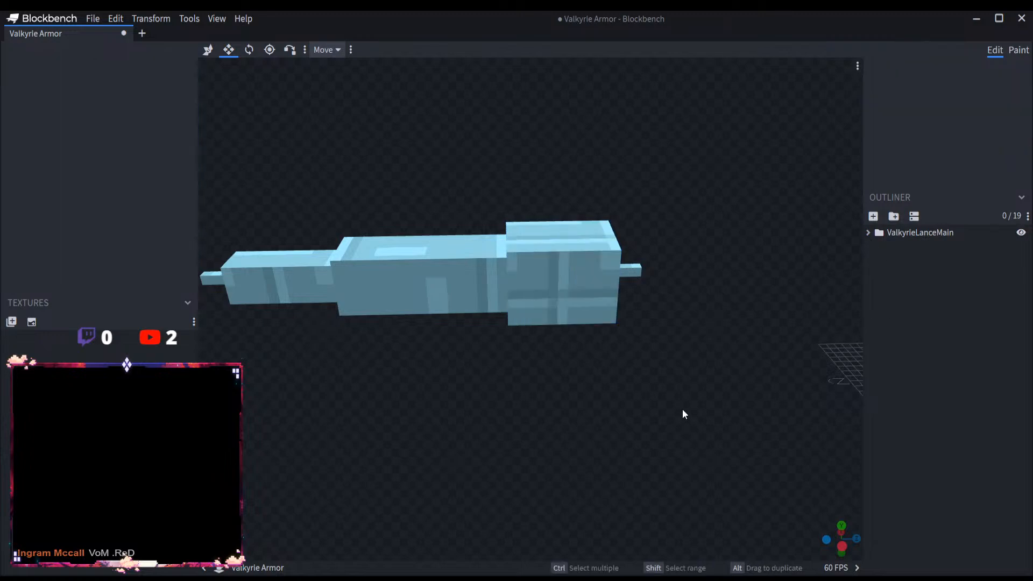
drag(682, 408, 699, 363)
click(92, 19)
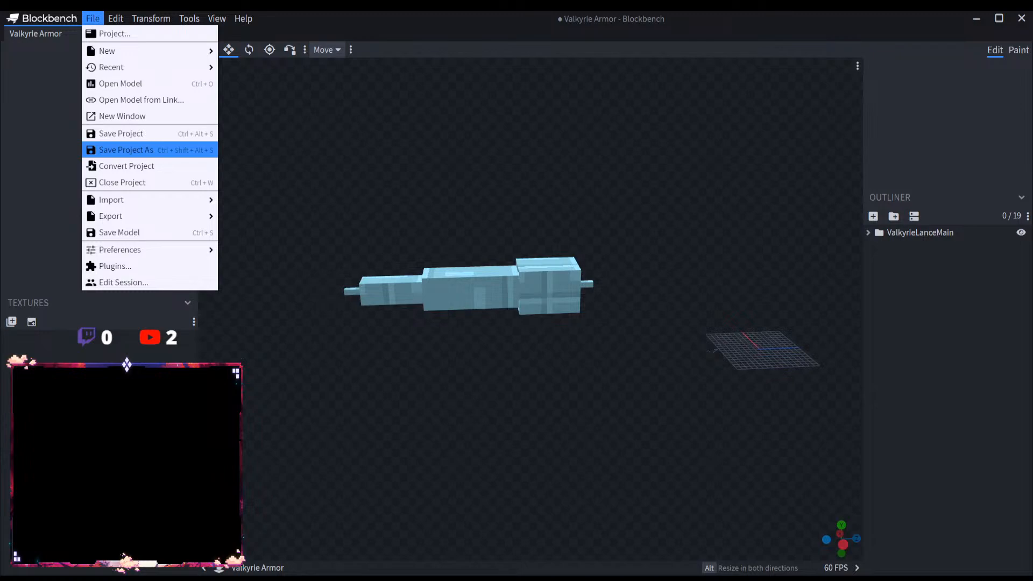
click(792, 440)
scroll(572, 379, up, 3)
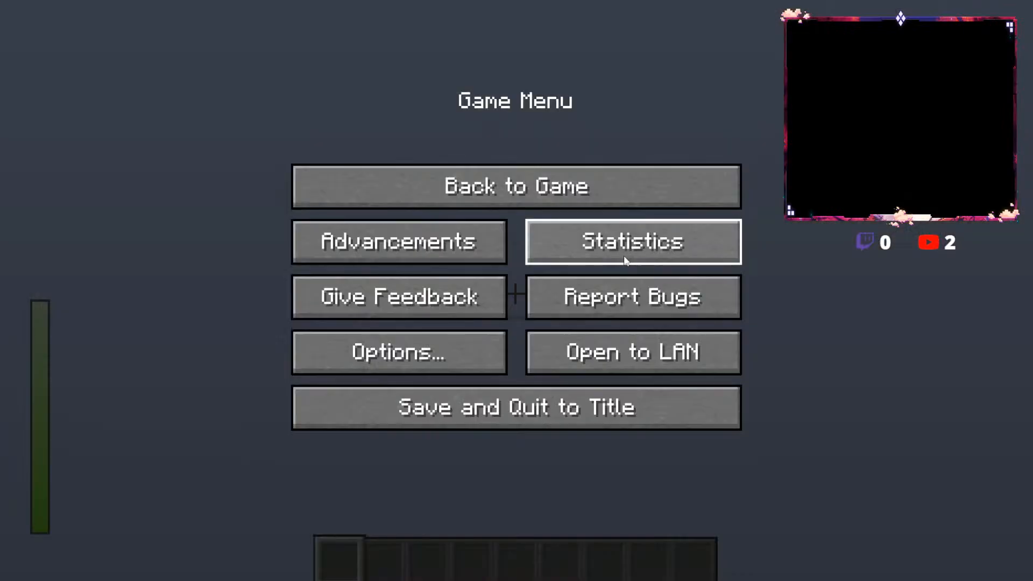
Step: Switch to Minecraft, set the video settings' graphics quality to Fancy, and return to the game world
key(Escape)
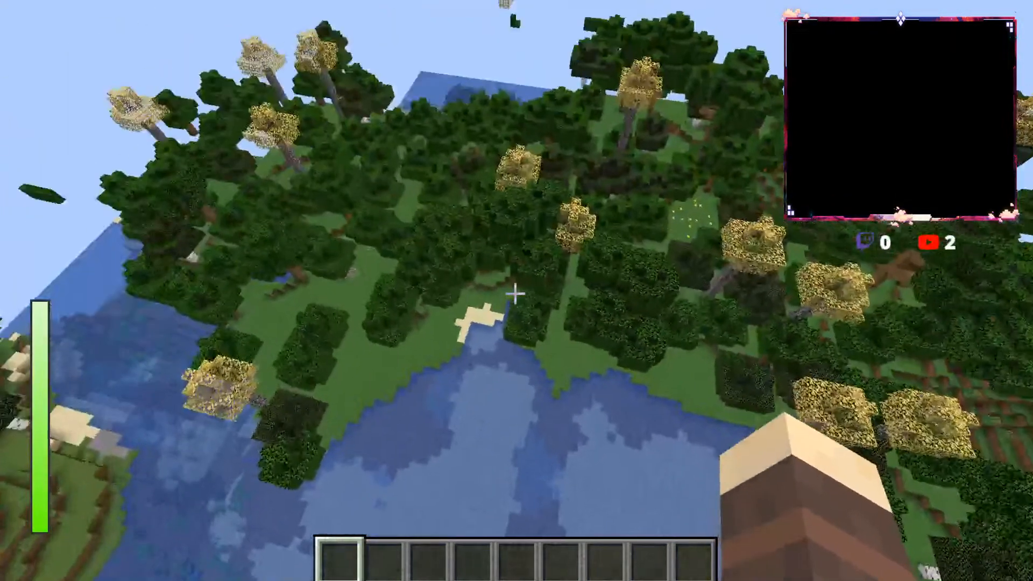
key(w)
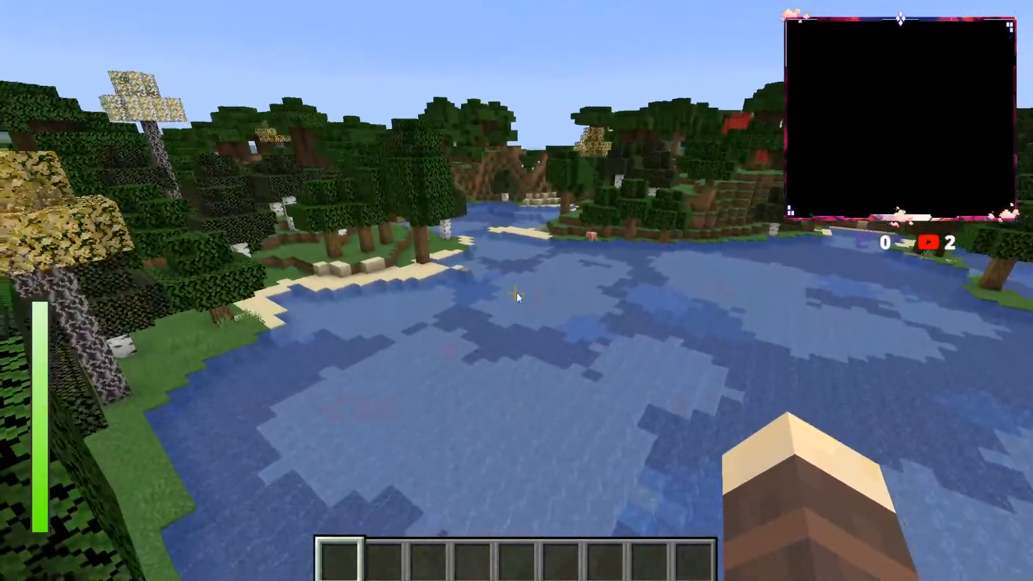
key(Escape)
click(476, 335)
click(473, 272)
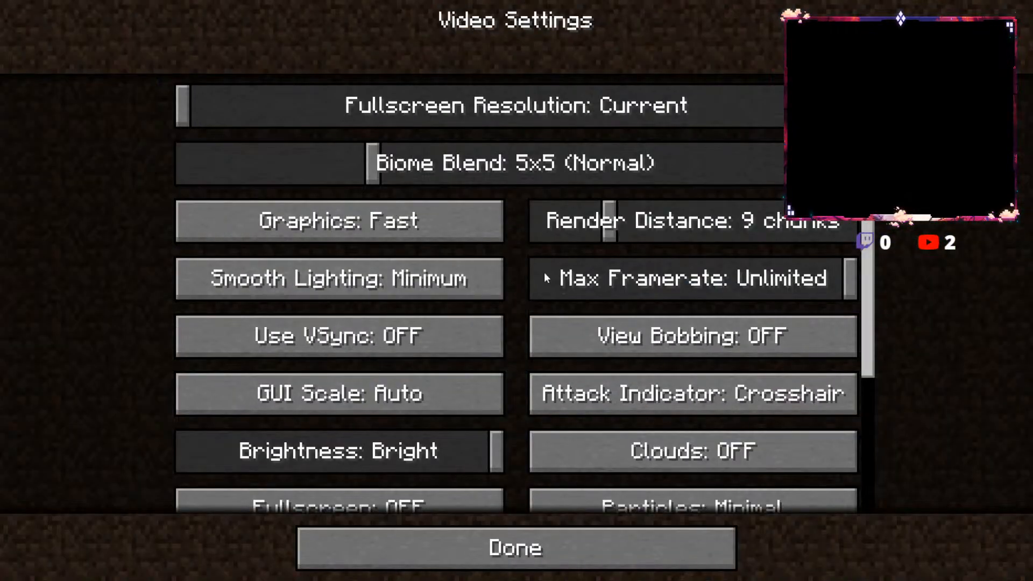
click(421, 224)
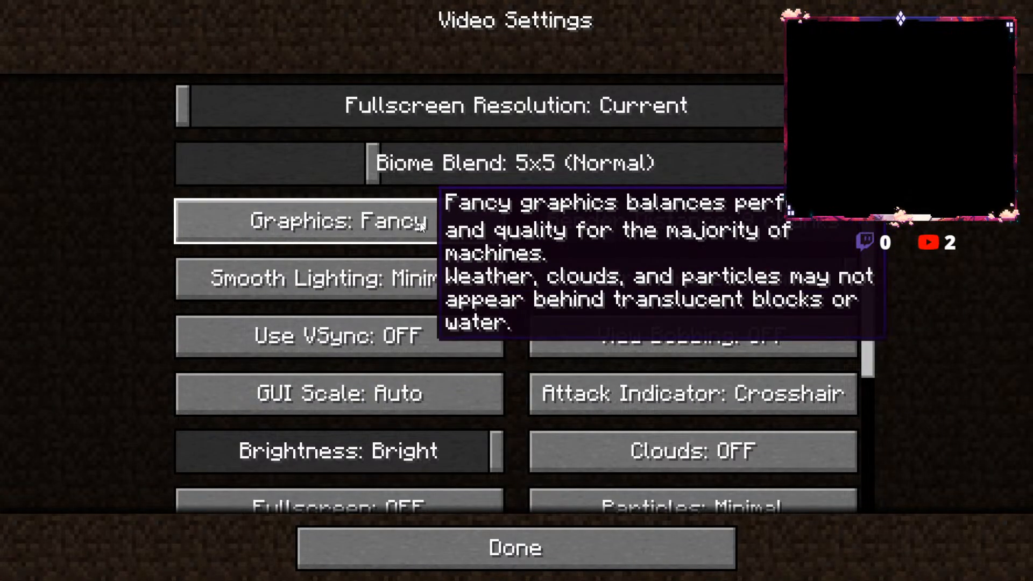
click(420, 224)
scroll(546, 425, down, 1)
scroll(546, 425, down, 3)
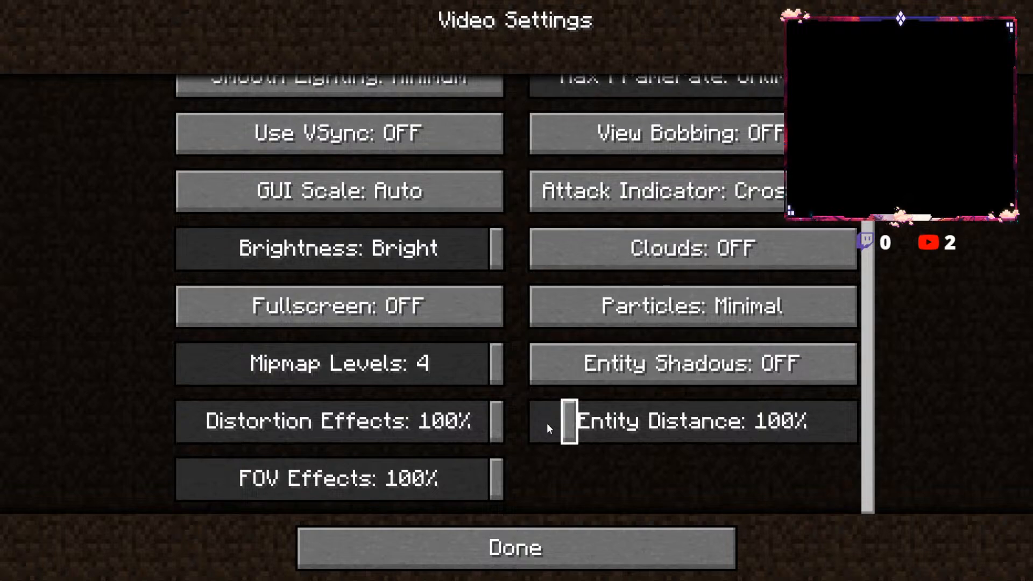
key(Escape)
key(Escape)
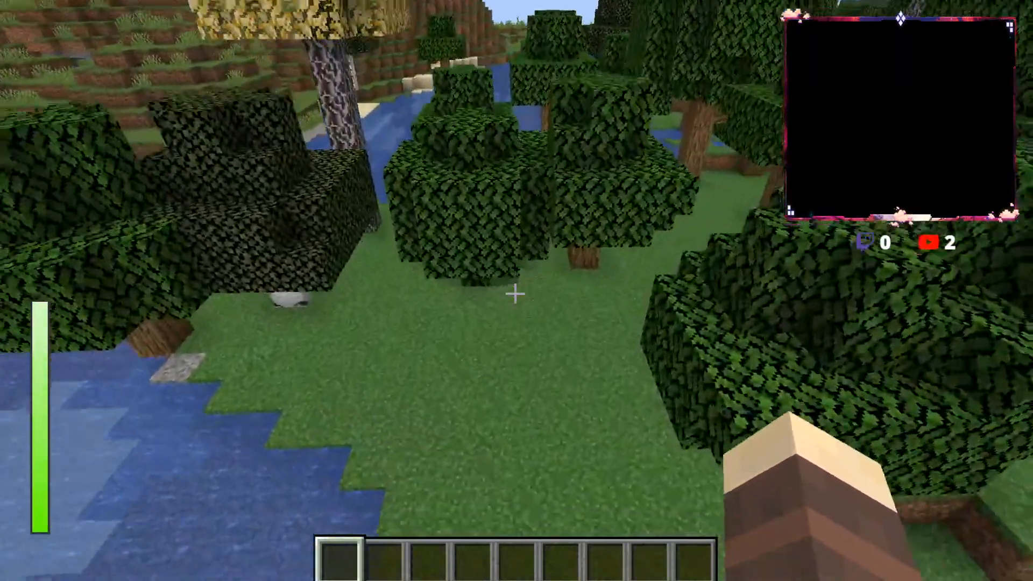
Step: View the Black Clover Equipment items on the second page of the creative inventory
key(e)
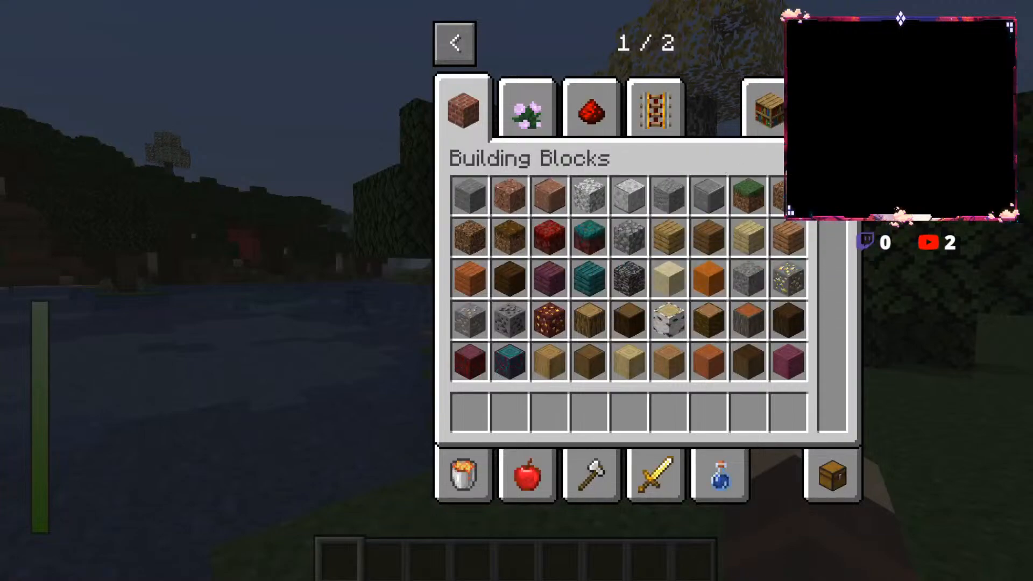
click(837, 43)
click(462, 108)
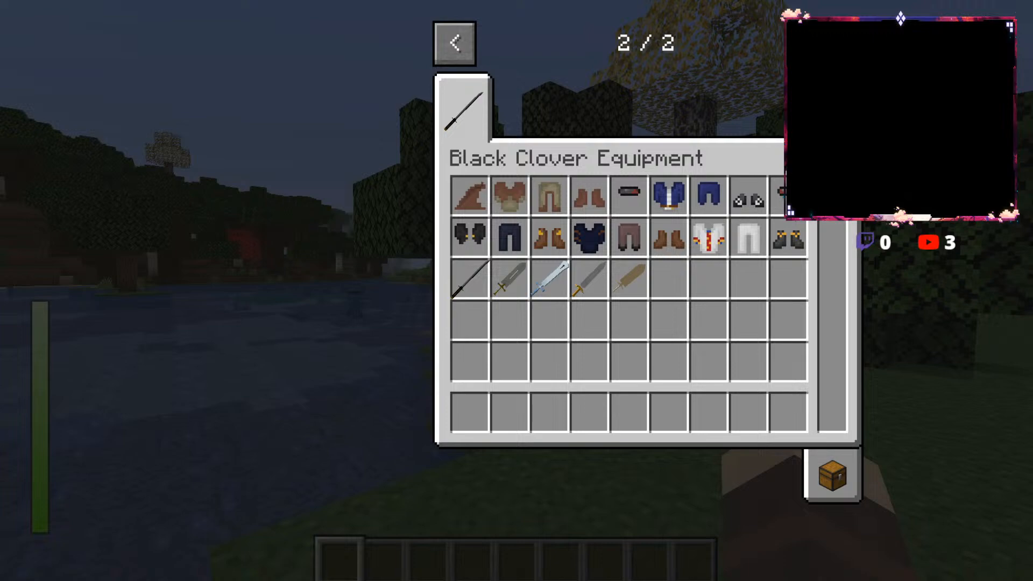
key(Escape)
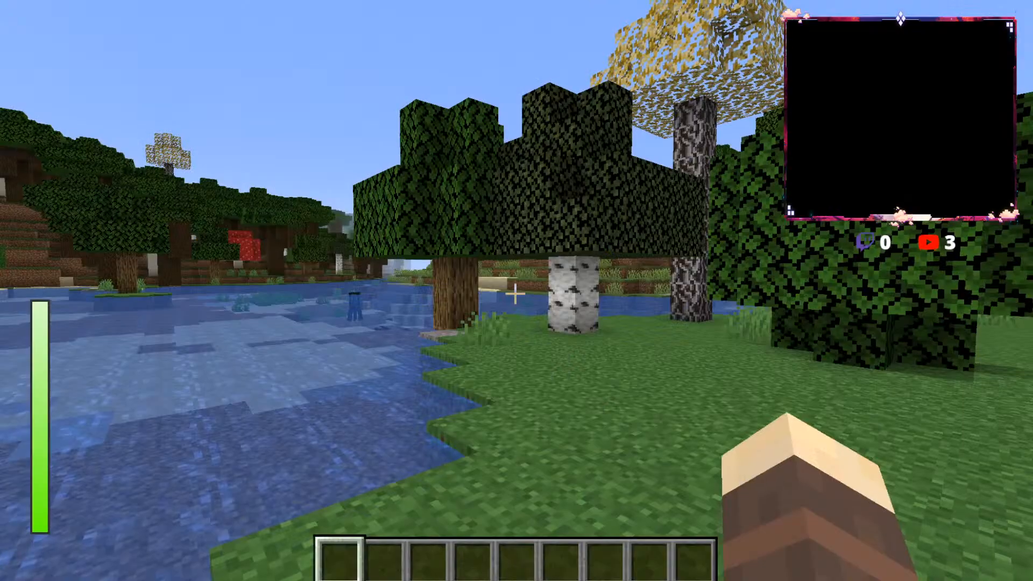
Step: Run the /help command and read through the listed commands to find the magic-related ones
key(slash)
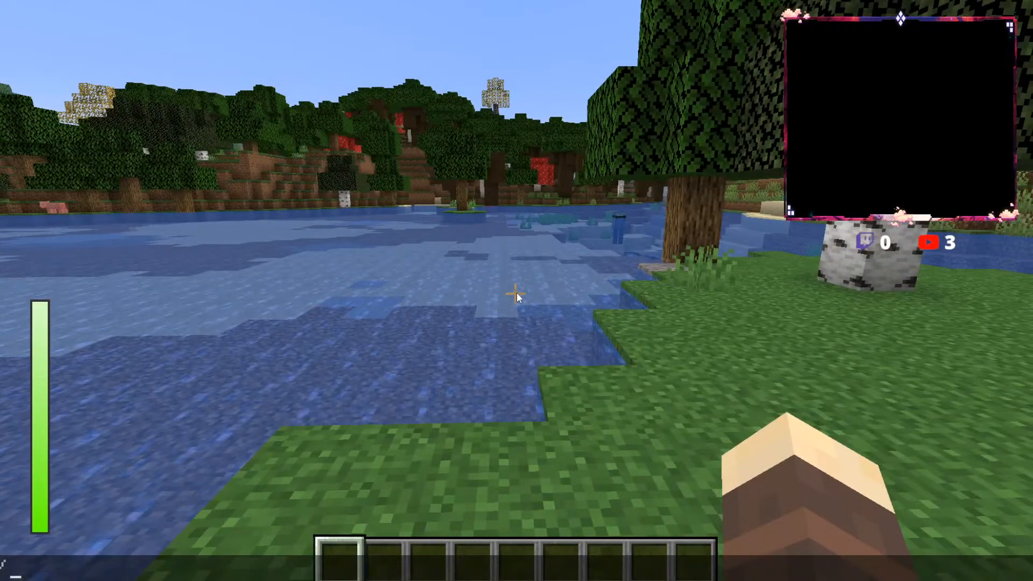
text(help)
key(Return)
key(slash)
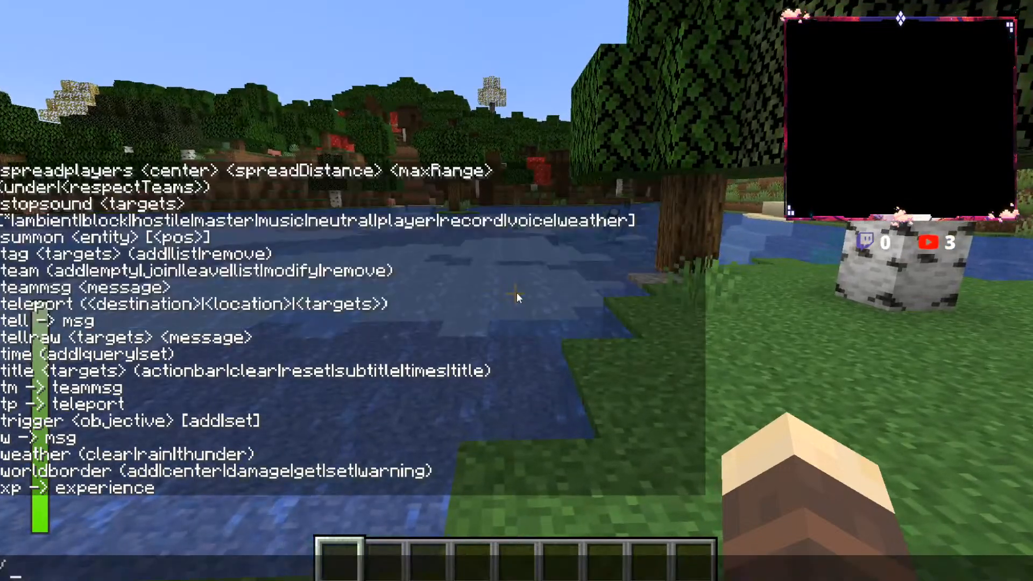
scroll(498, 289, up, 5)
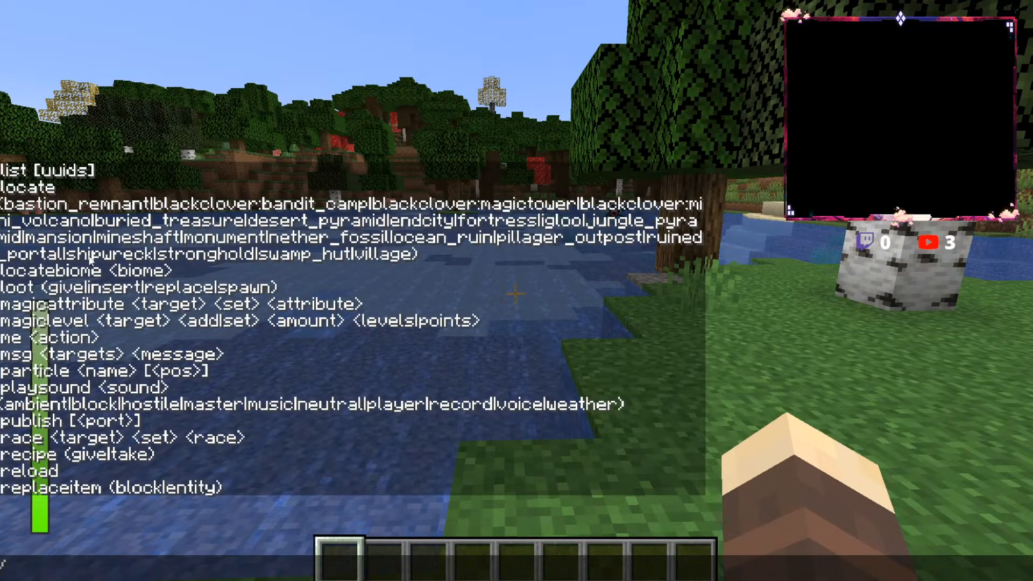
scroll(75, 341, up, 4)
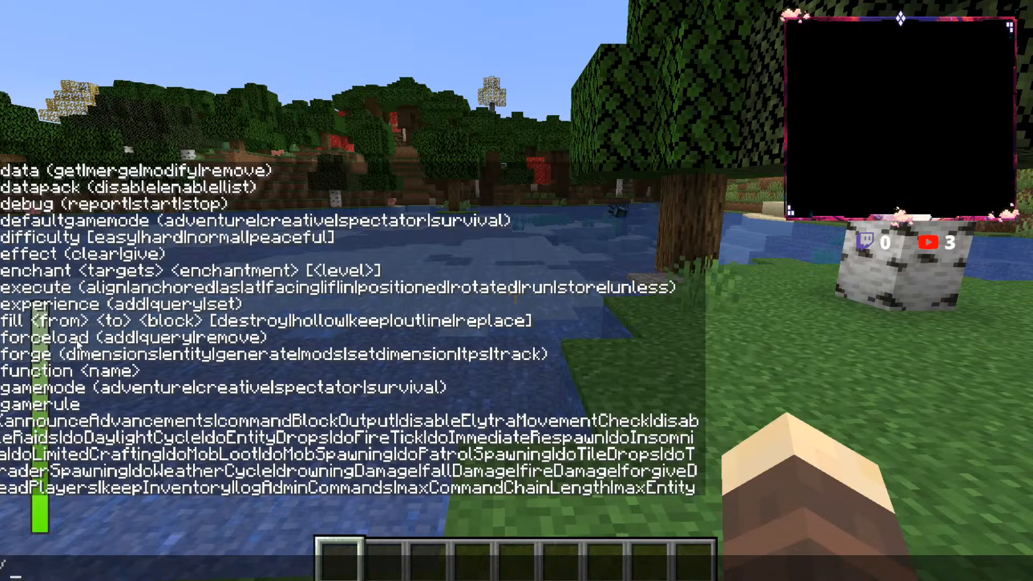
Step: Run the magicattribute command to set the player's magic attribute to lightning
text(magi)
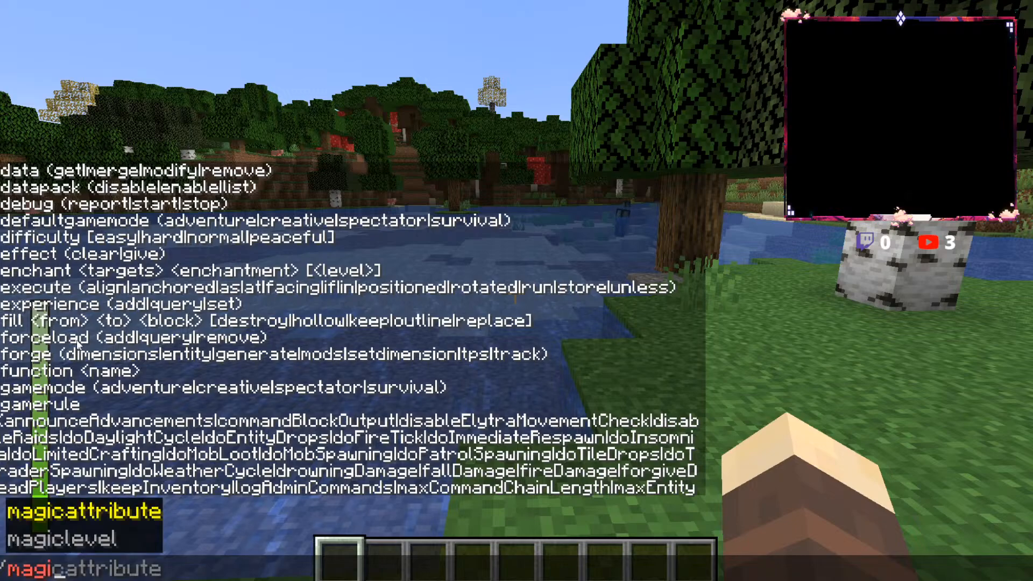
text(cattribute Kaio101)
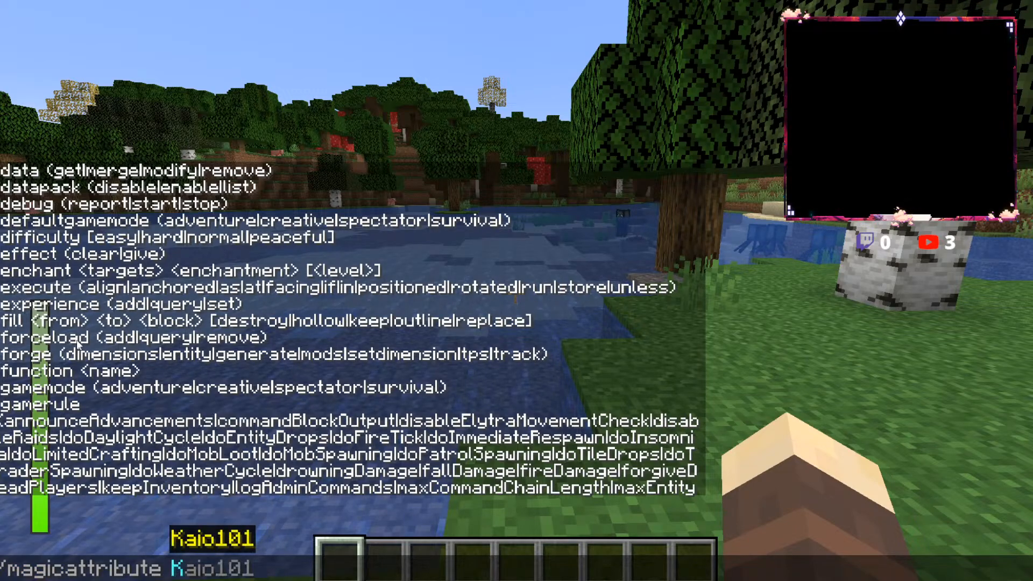
text( set )
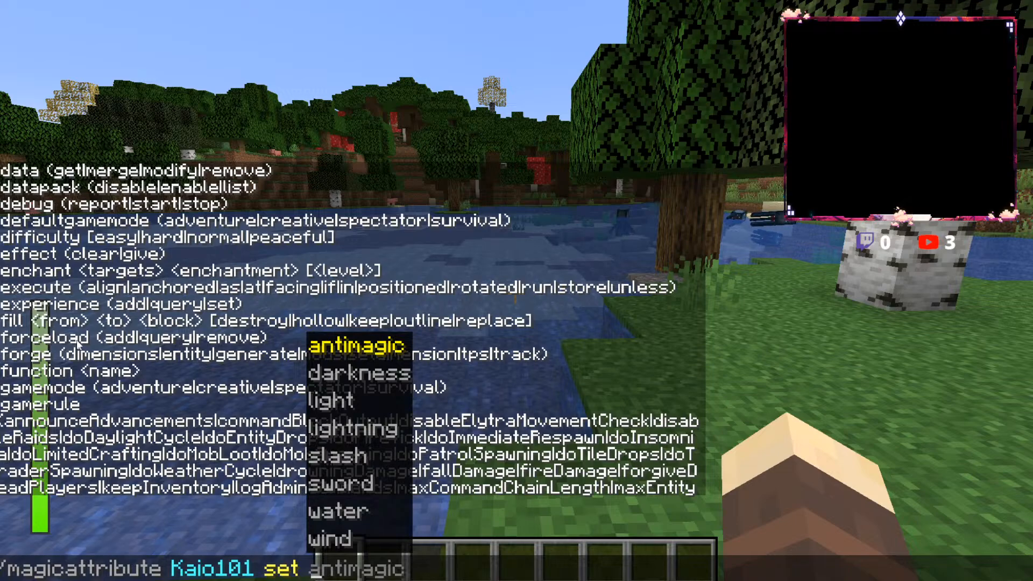
text(light)
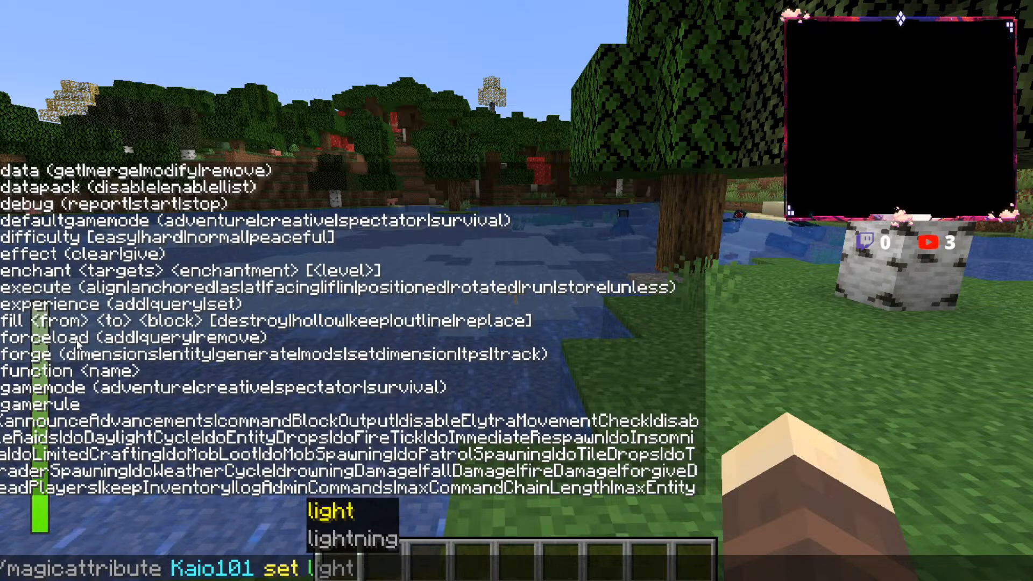
text(ning)
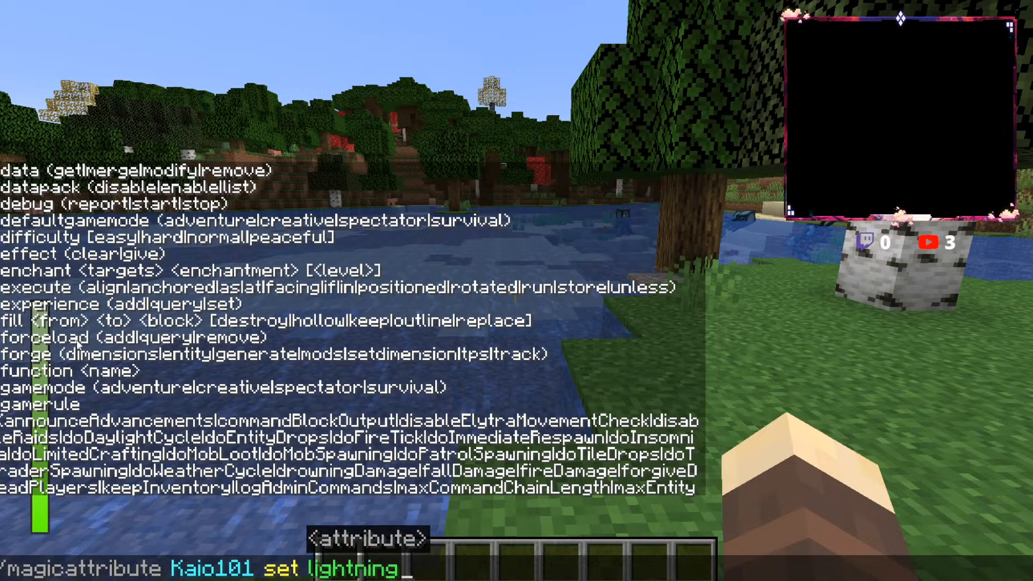
key(Return)
key(e)
key(e)
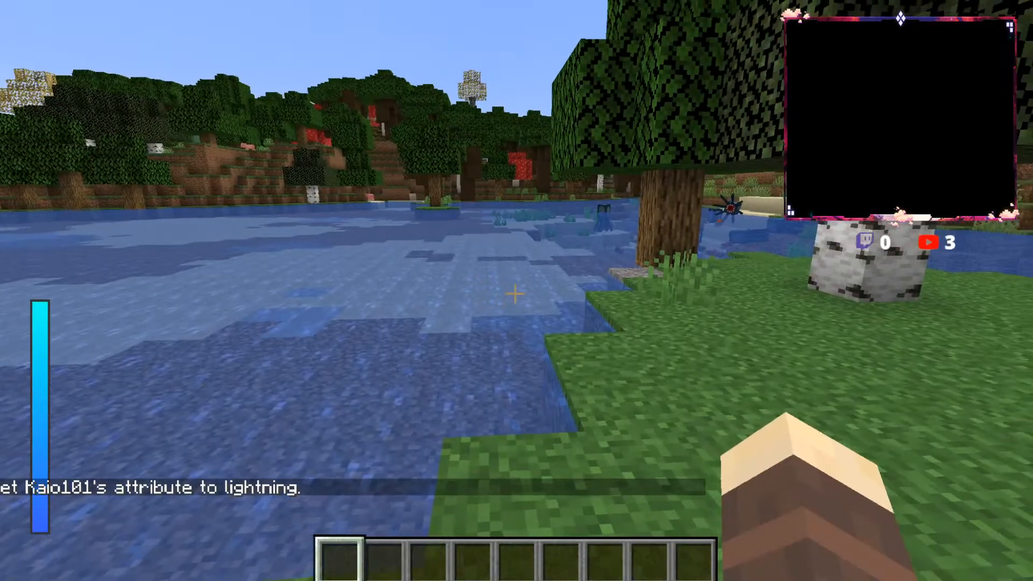
Step: Put the boot-shaped spell from the Lightning Magic Spells into the first spell slot and view the character from the front in third person
key(alt)
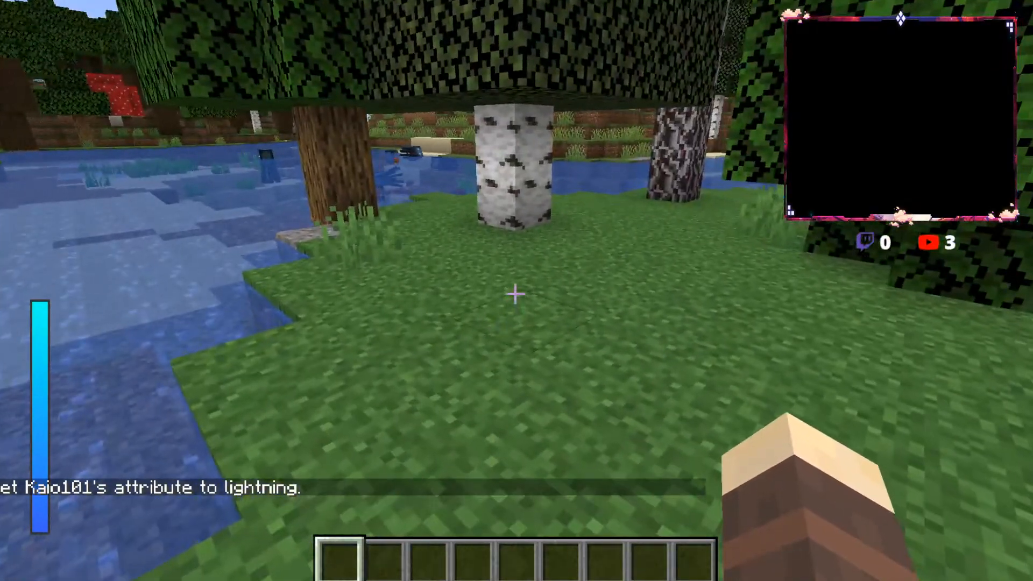
key(r)
click(244, 460)
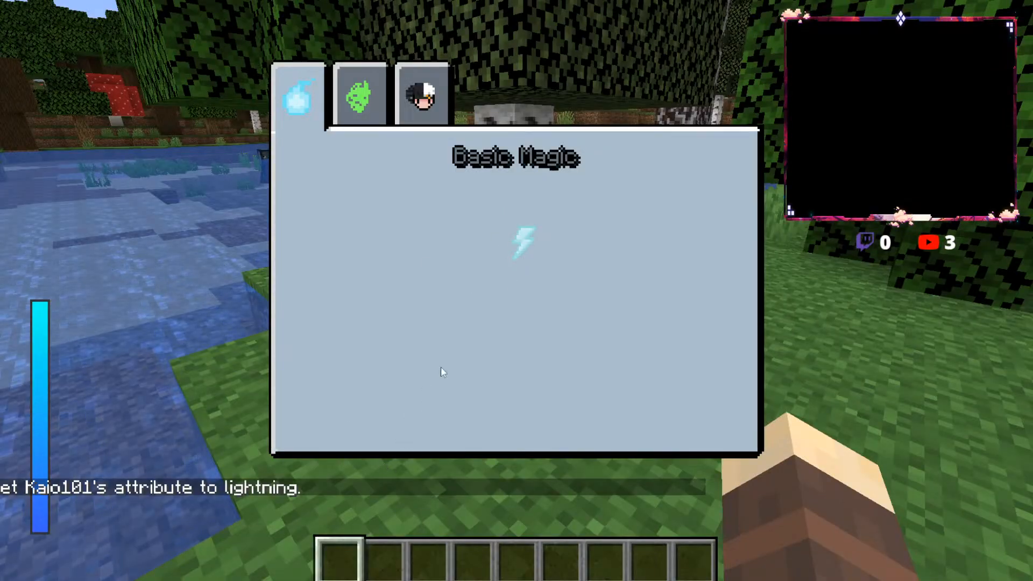
click(521, 241)
click(334, 102)
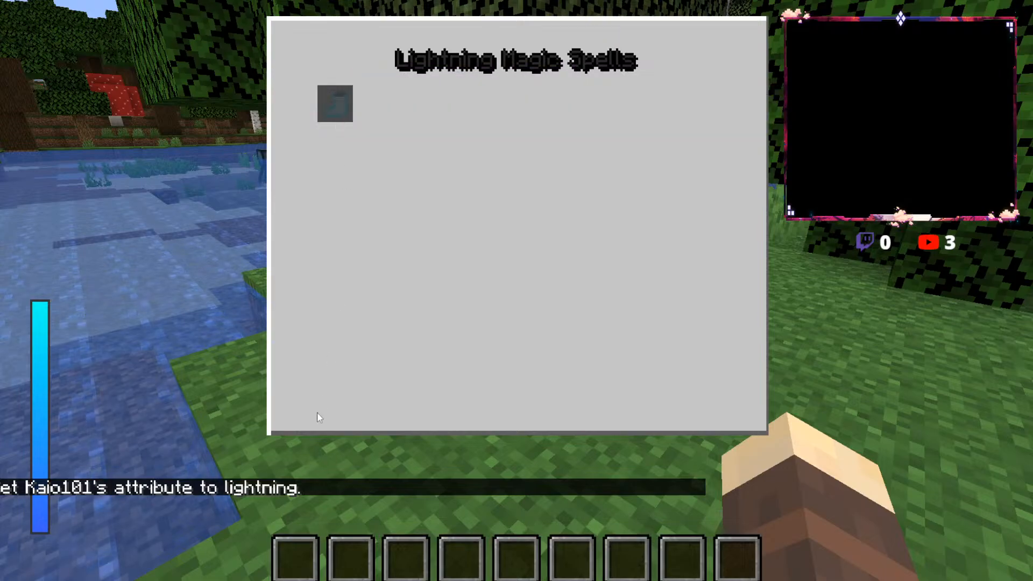
key(Escape)
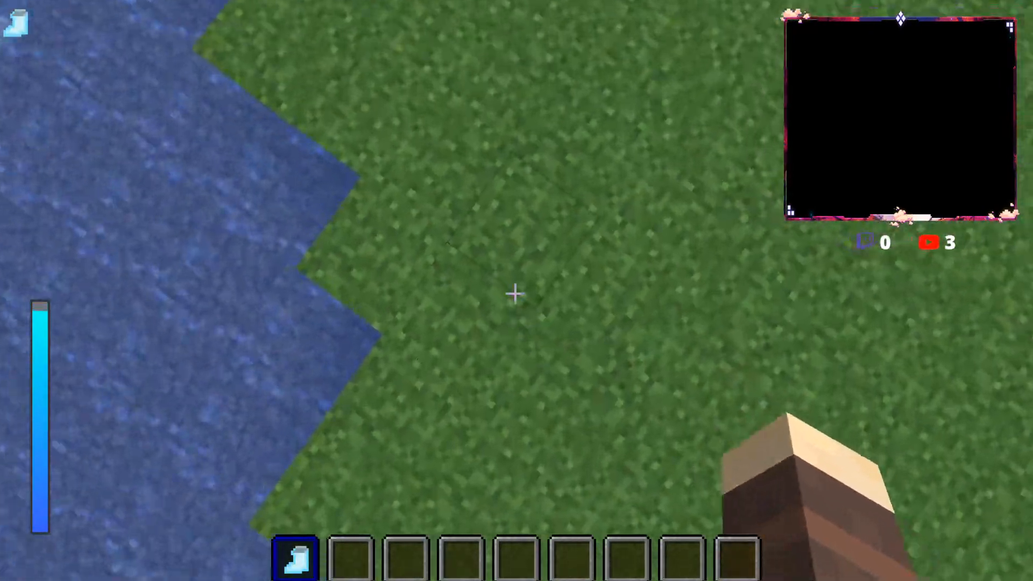
key(F5)
key(F5)
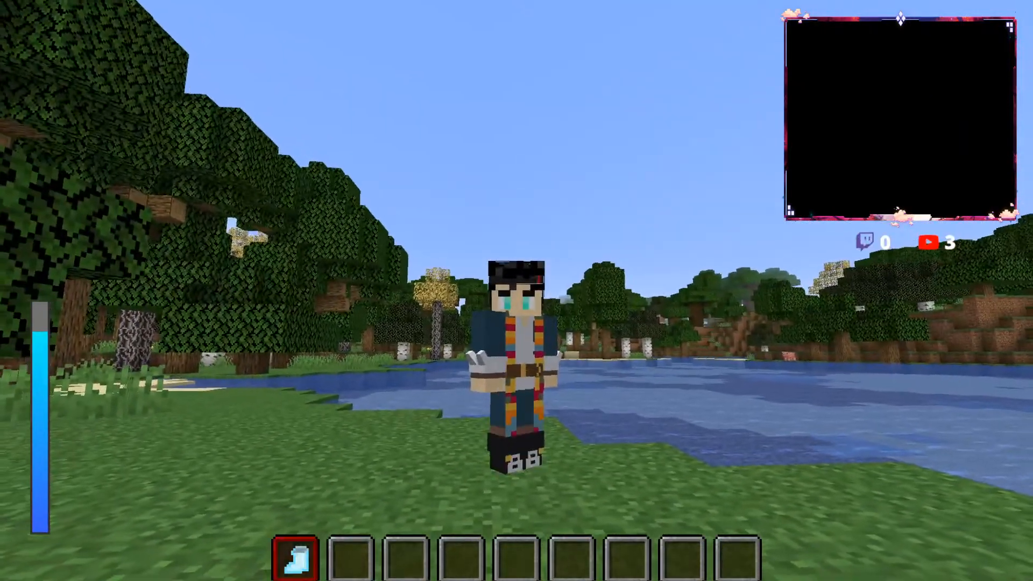
key(t)
key(Up)
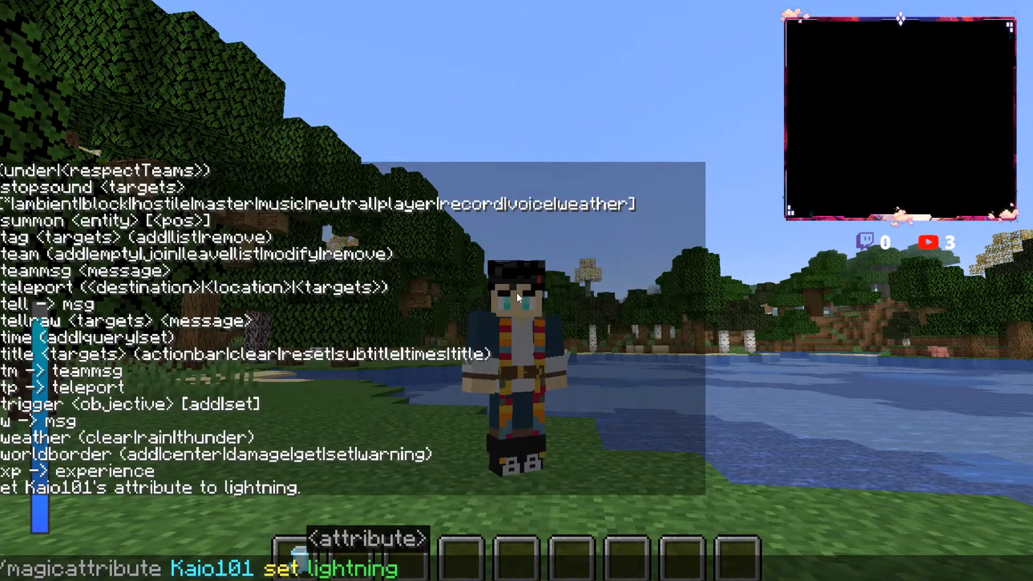
key(Escape)
Step: Try to add 100000000 levels to the player with the magiclevel command
key(slash)
text(mag)
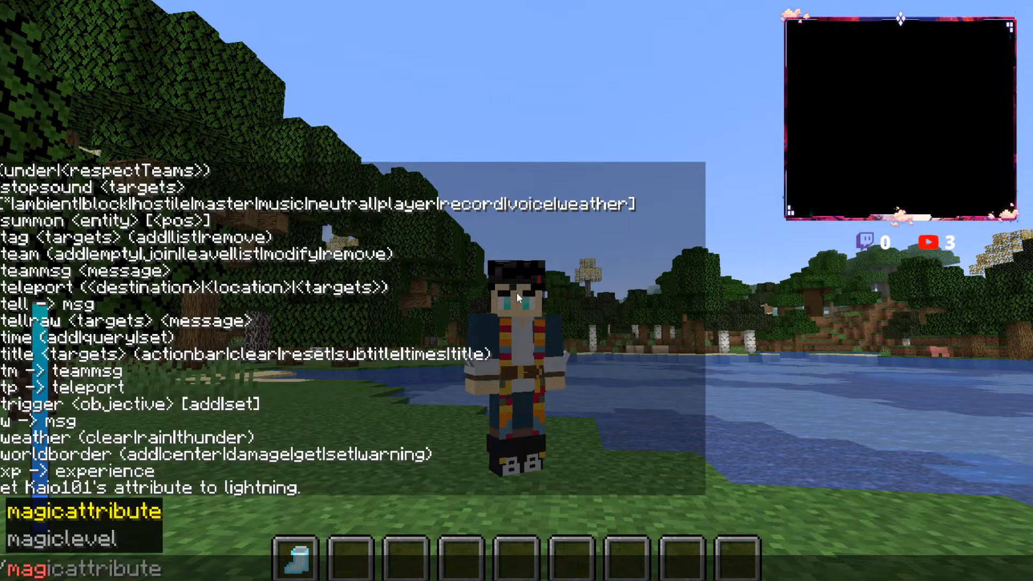
key(Tab)
key(Tab)
text(k)
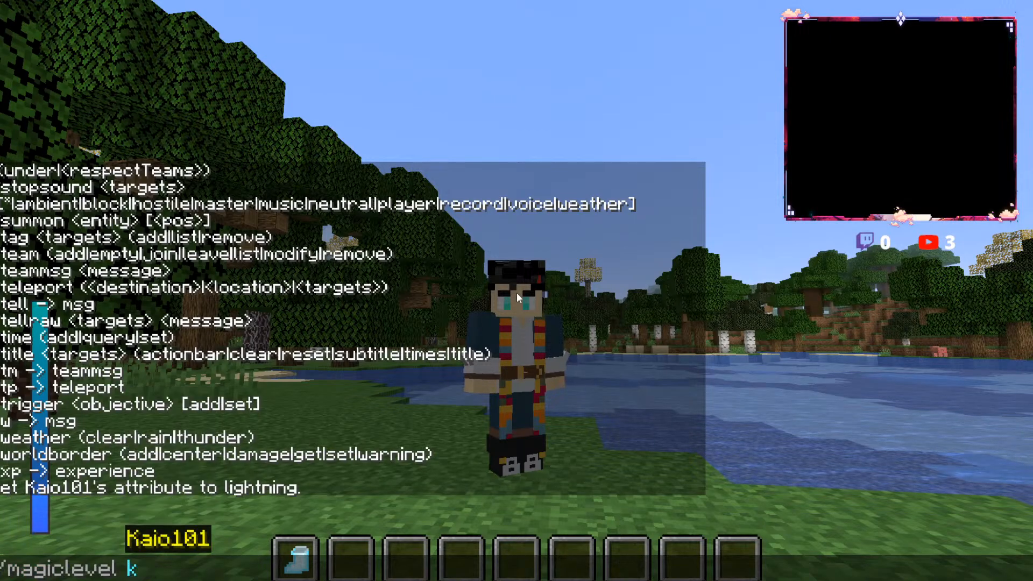
key(Tab)
key(Down)
key(Up)
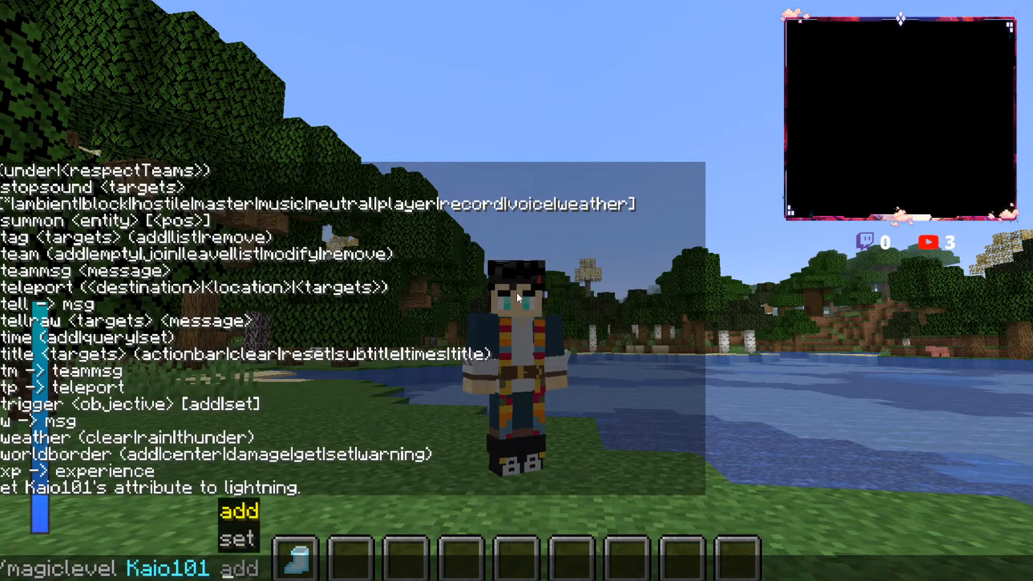
text(add)
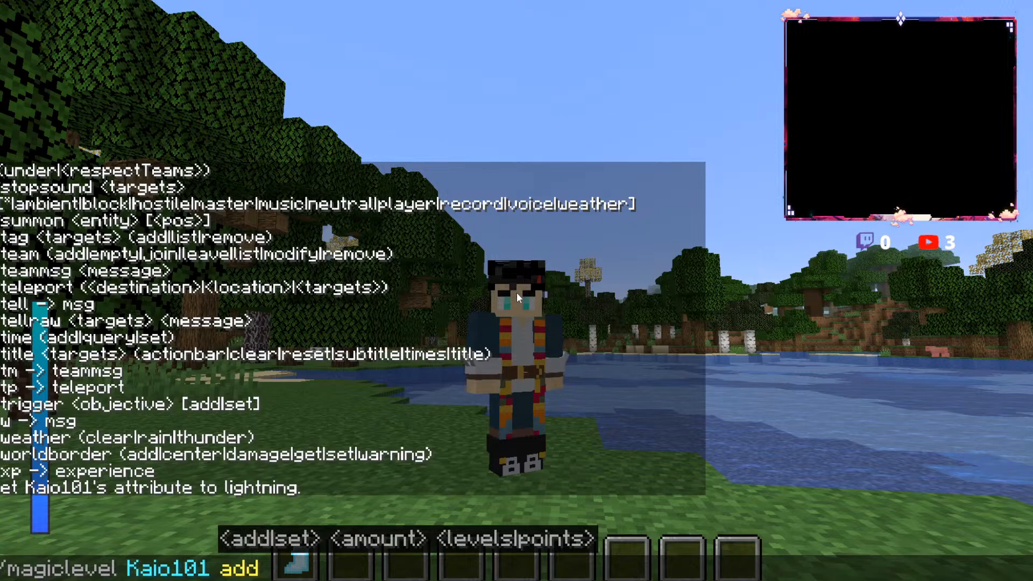
text( 100000)
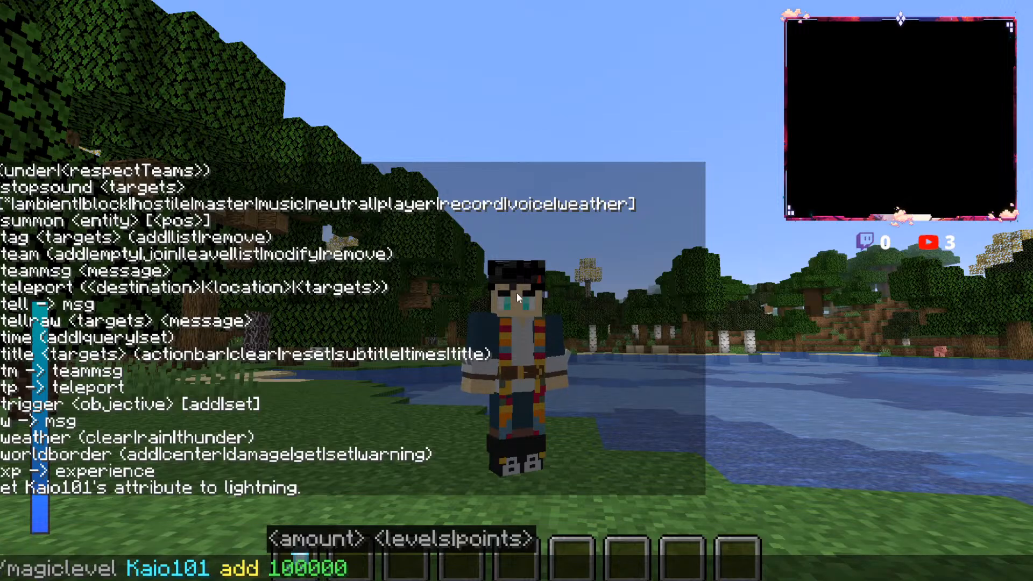
text(000)
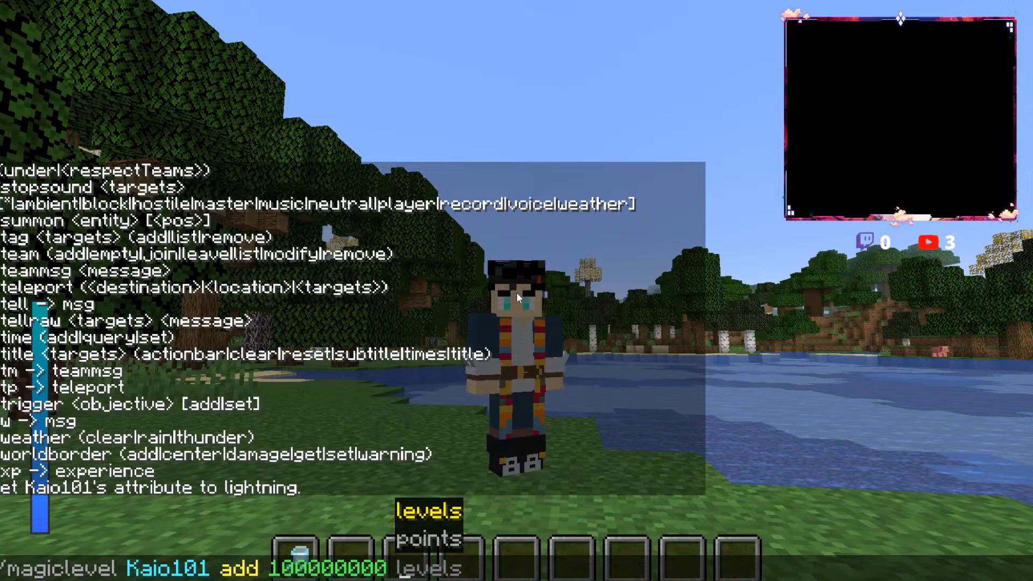
key(Return)
Step: Try the magiclevel command again with 100000000 points instead of levels
key(t)
key(Up)
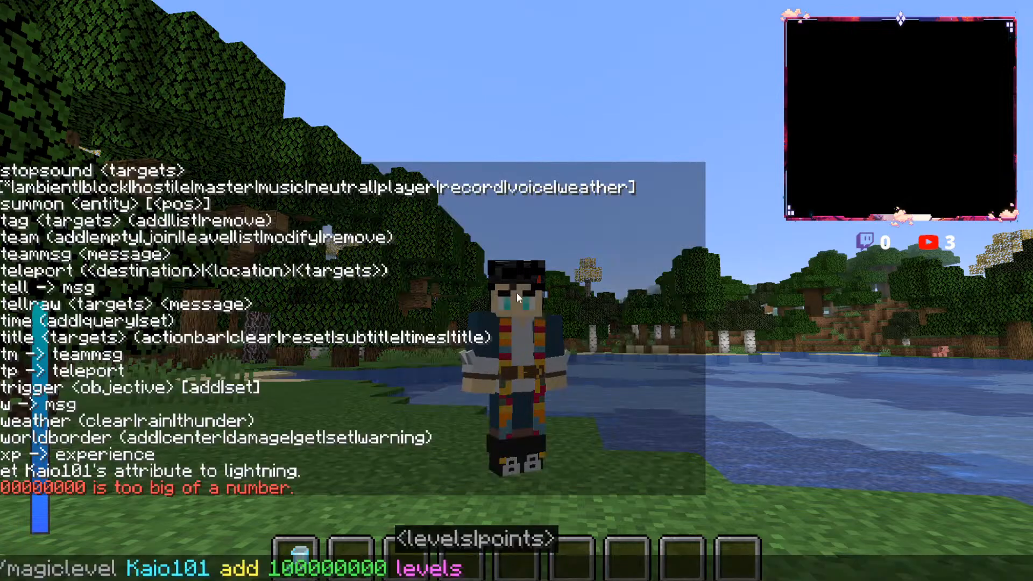
key(Tab)
key(Tab)
key(Return)
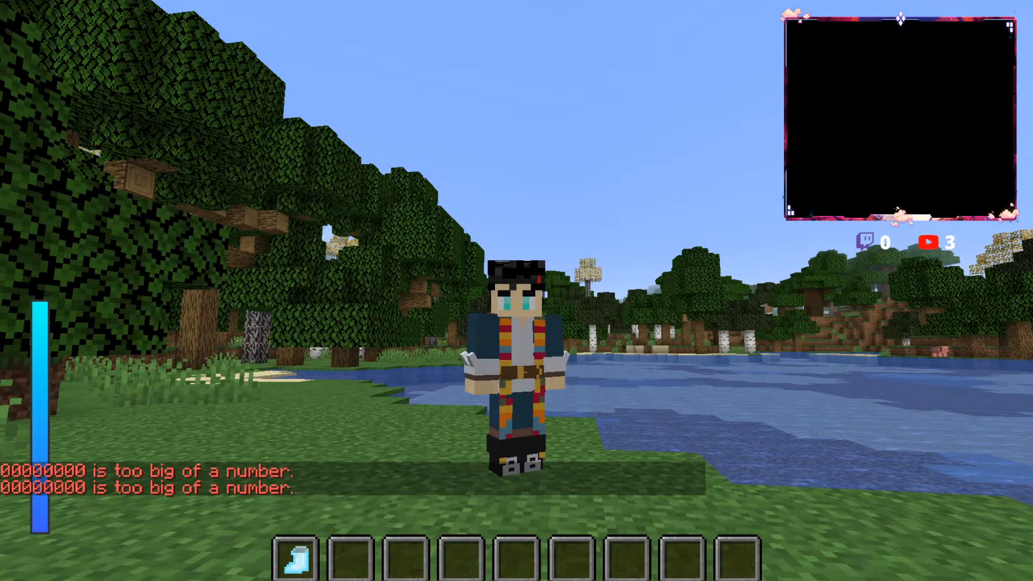
Step: Shorten the amount in the last magiclevel command and run it to add 10000 points to the player
text(/)
key(Up)
click(394, 571)
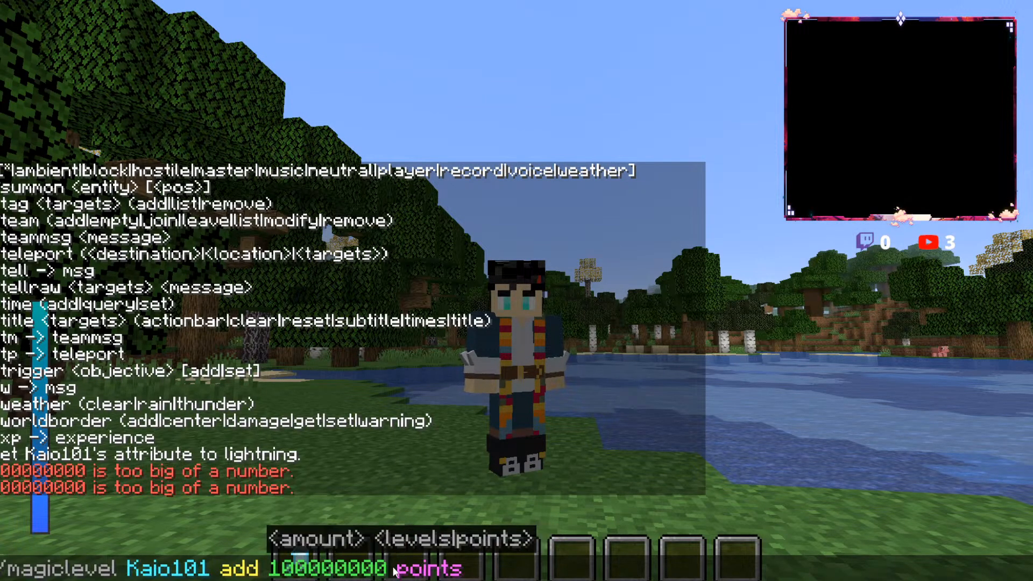
key(BackSpace)
key(BackSpace)
key(BackSpace)
key(BackSpace)
key(Return)
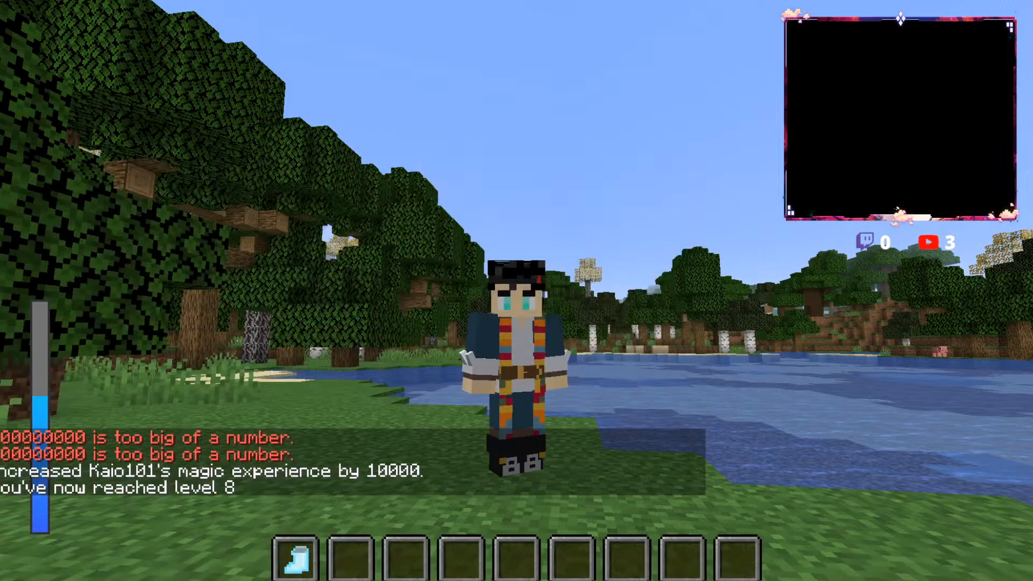
Step: Recall the 100000000-point magiclevel command, cut its amount to 10000 and run it to add those points again
key(slash)
key(Up)
key(Up)
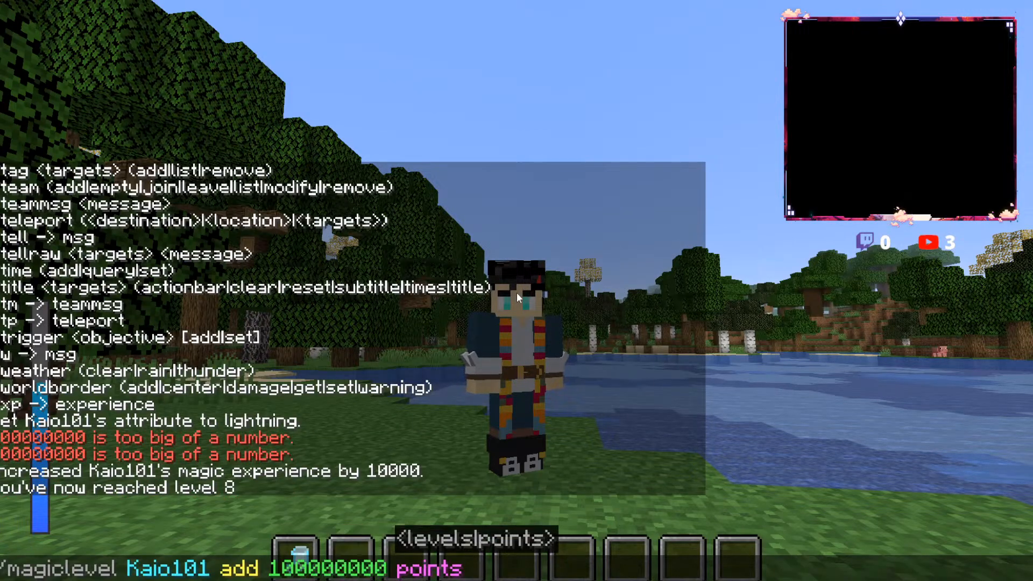
click(371, 569)
key(BackSpace)
key(BackSpace)
key(BackSpace)
key(BackSpace)
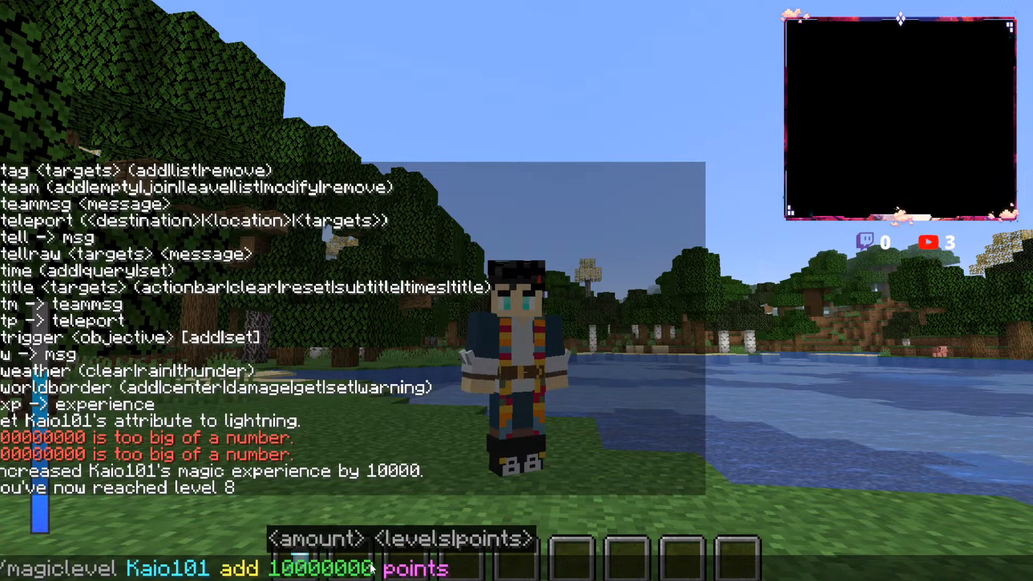
key(Return)
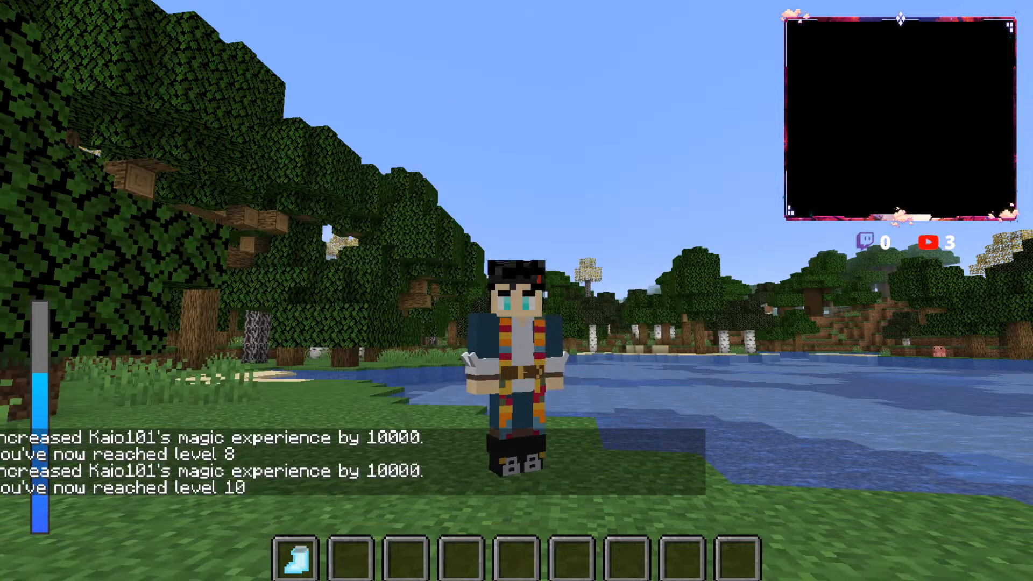
Step: Repeat the 10000-point magiclevel command until the player reaches magic level 25
key(slash)
key(Up)
key(Return)
key(slash)
key(Up)
key(Return)
key(slash)
key(Up)
key(Return)
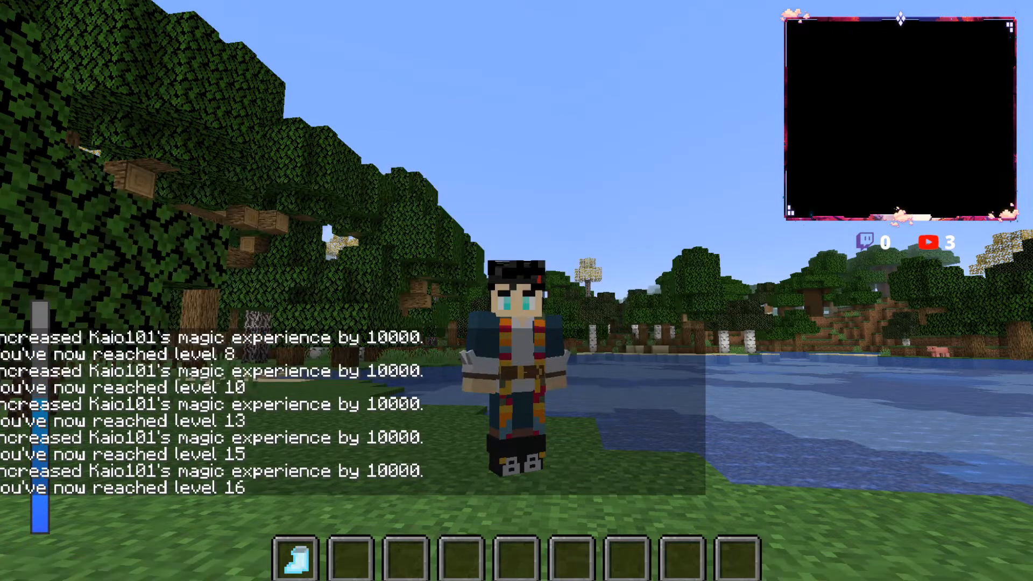
key(slash)
key(Up)
key(Return)
key(slash)
key(Up)
key(Return)
key(slash)
key(Up)
key(Return)
key(slash)
key(Return)
key(slash)
key(Return)
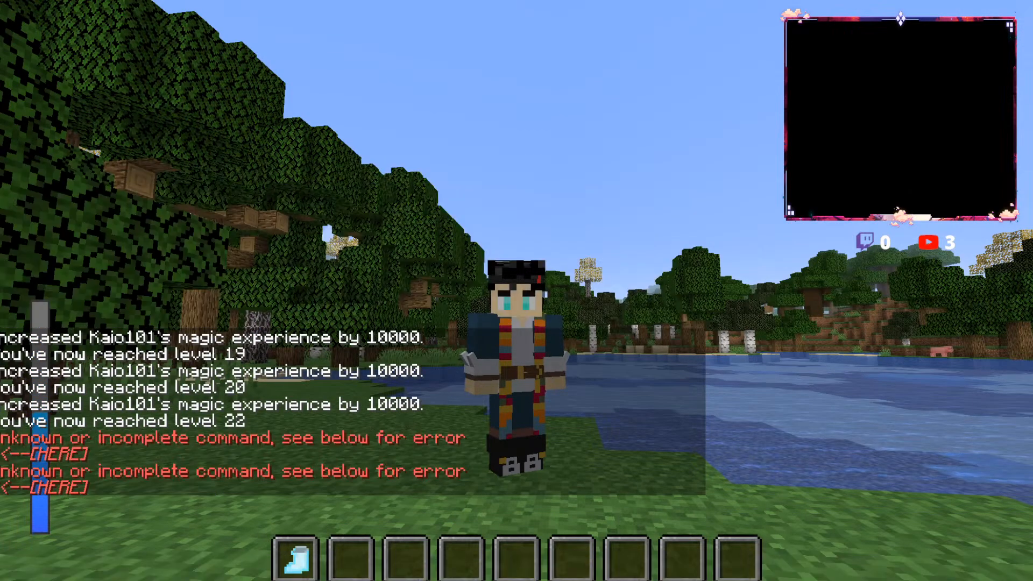
key(slash)
key(Return)
key(slash)
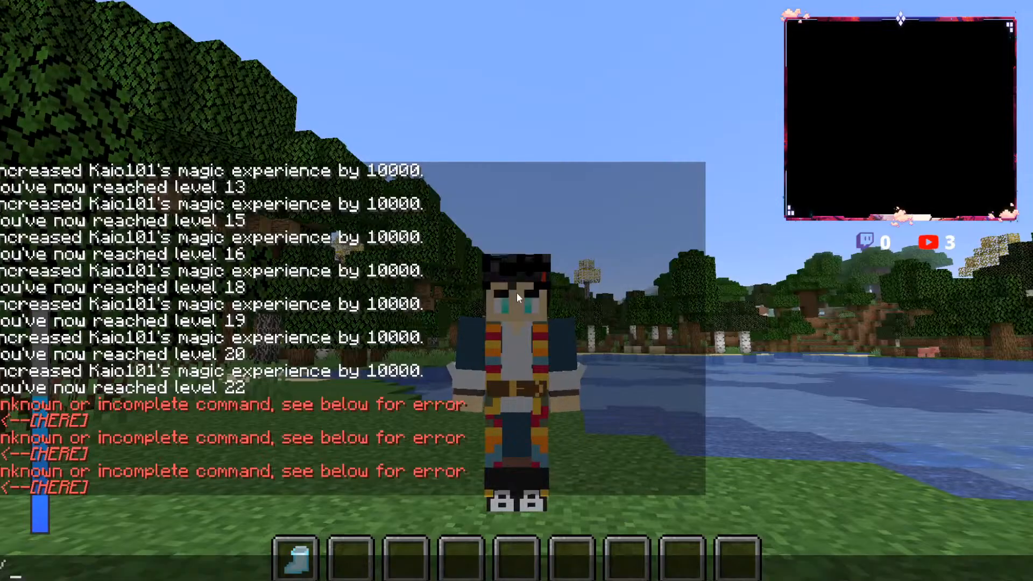
key(Up)
key(Return)
key(slash)
key(Up)
key(Return)
key(slash)
key(Up)
key(Return)
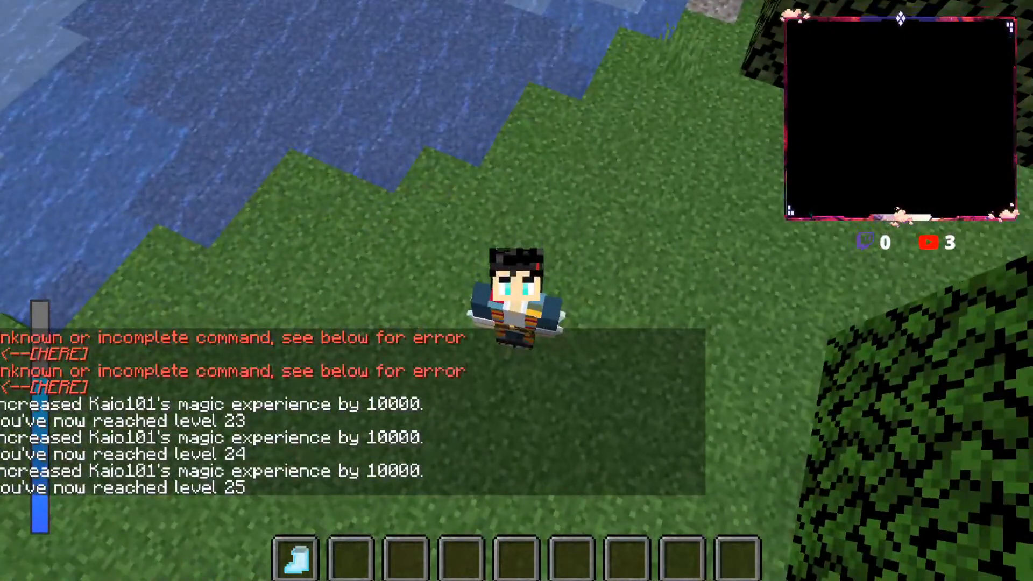
Step: Check the player's magic stats and the Lightning Magic Spells list, choose the boot-shaped spell, and return to the front third-person view
key(alt)
key(r)
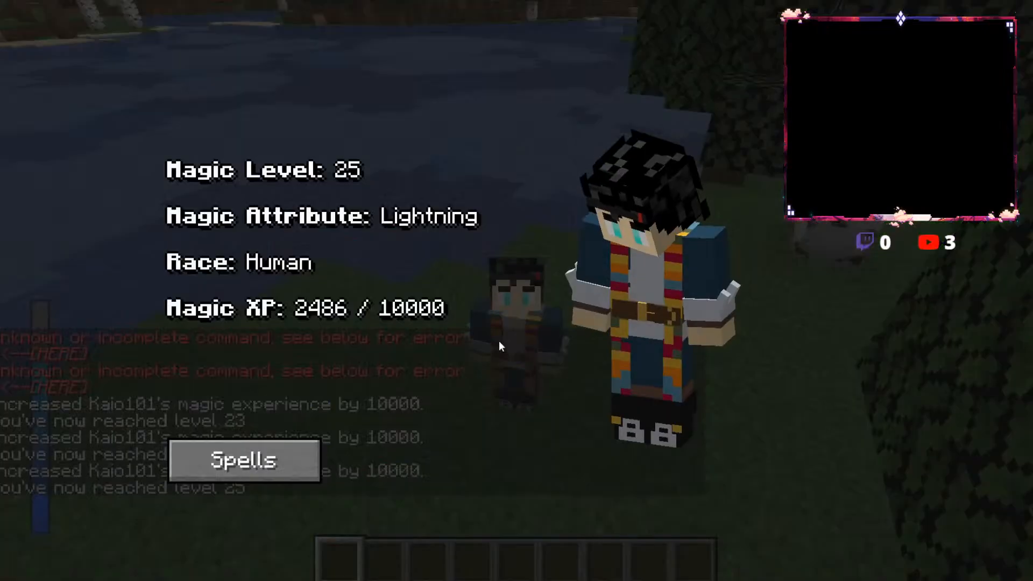
click(311, 469)
click(521, 242)
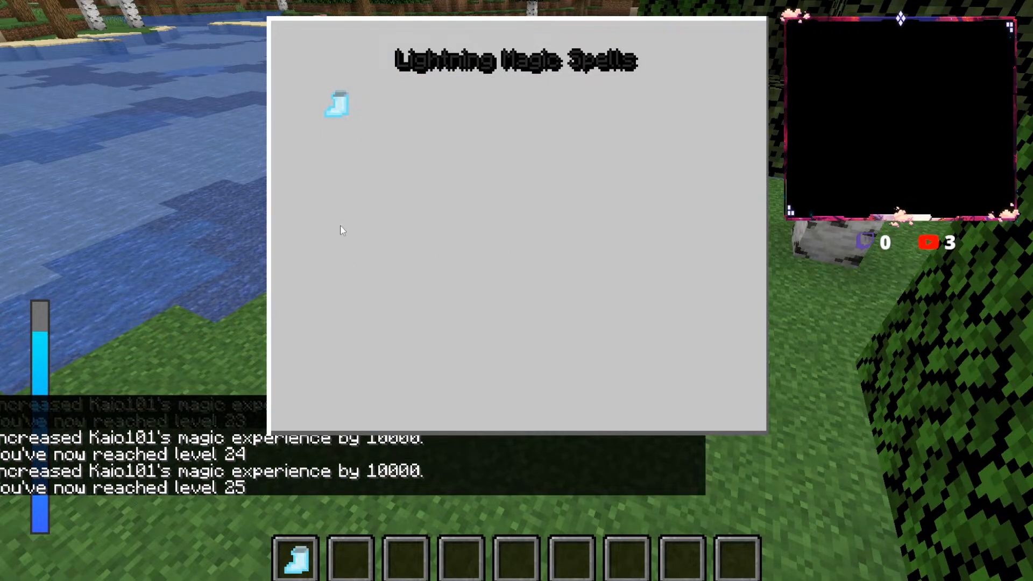
click(336, 110)
key(Escape)
key(F5)
key(F5)
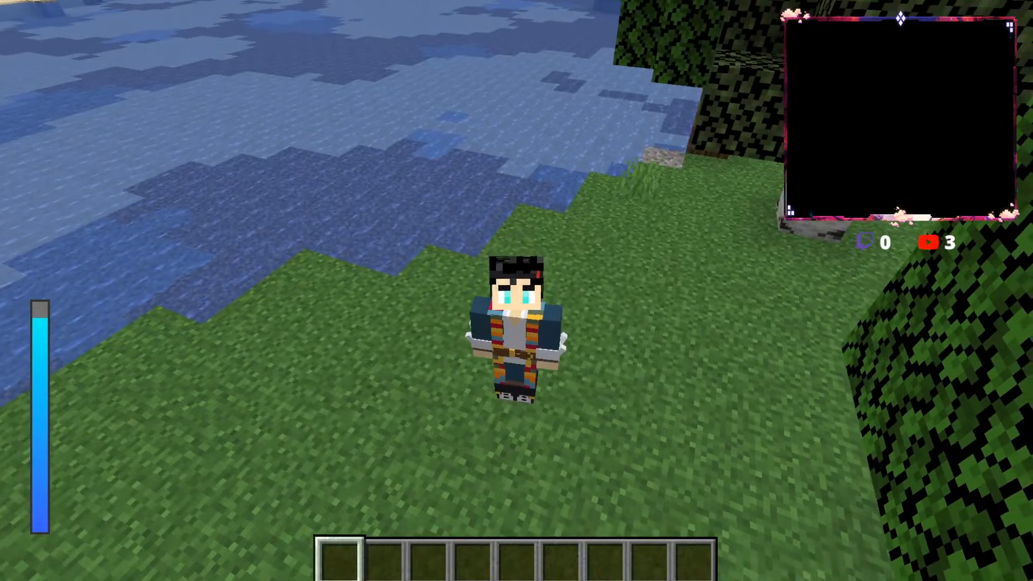
Step: Look through the Spirit, Devil and Basic Magic spell categories and the Lightning Magic Spells list for available spells
key(r)
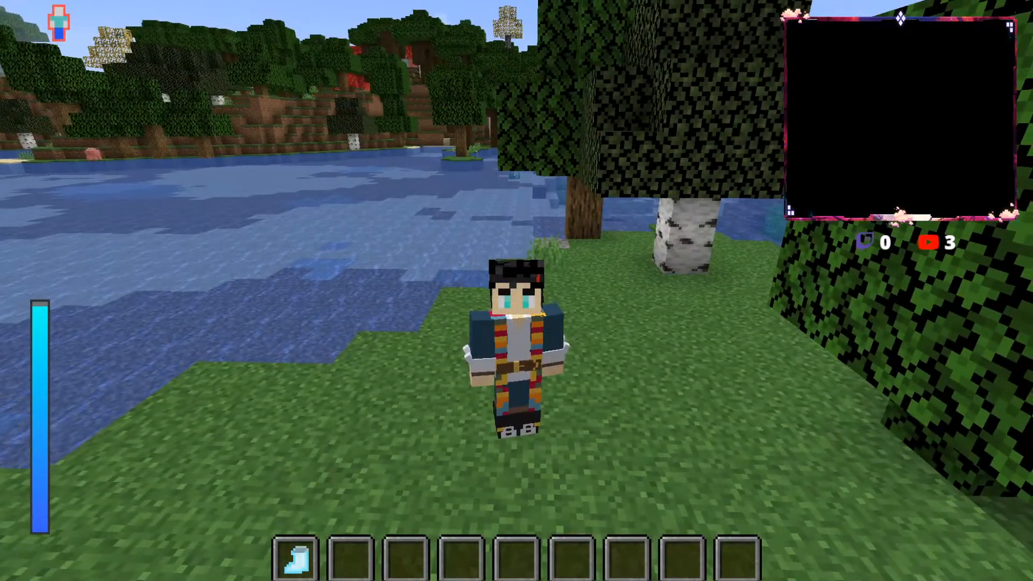
key(r)
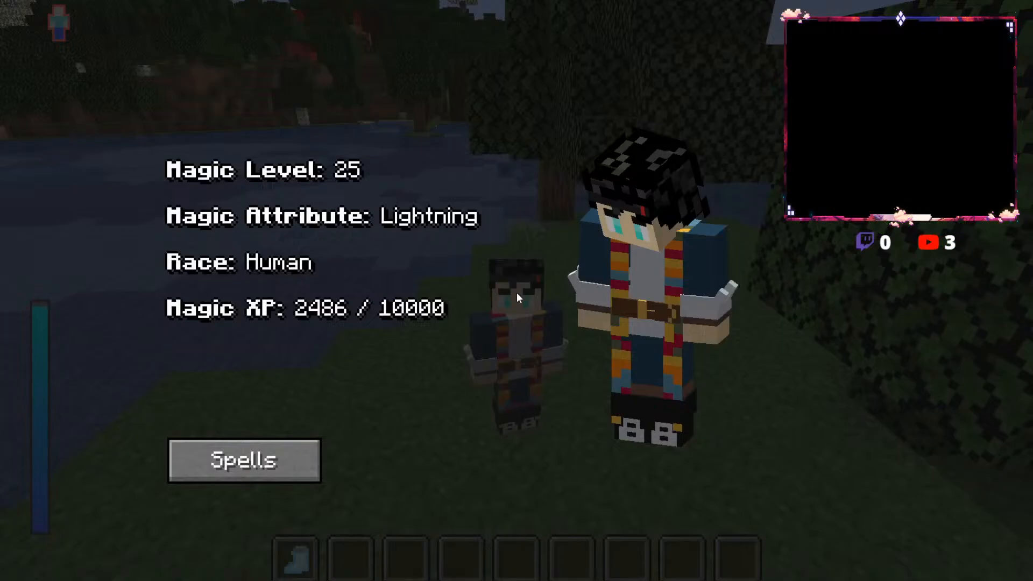
click(299, 465)
click(359, 114)
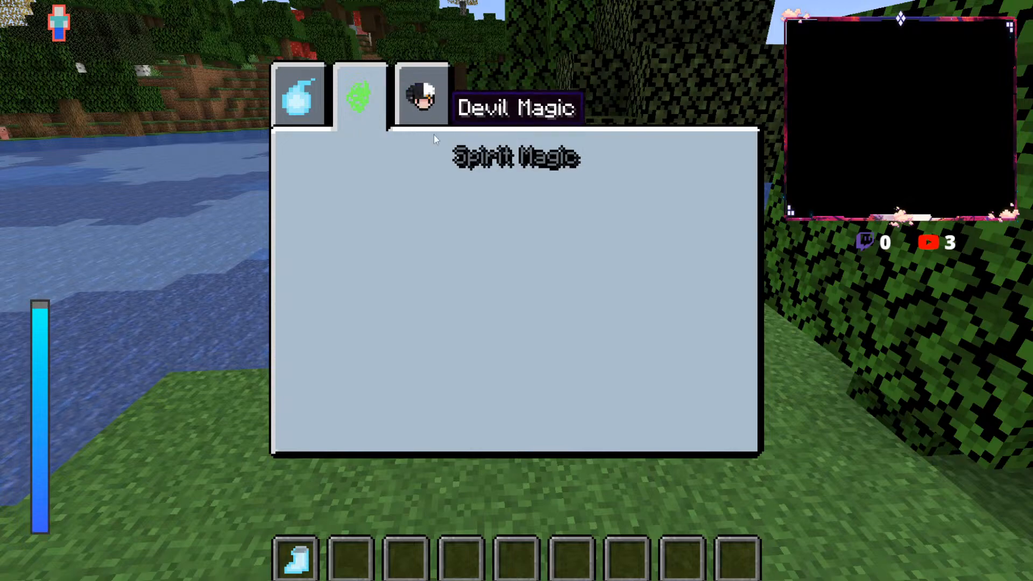
click(425, 105)
click(298, 96)
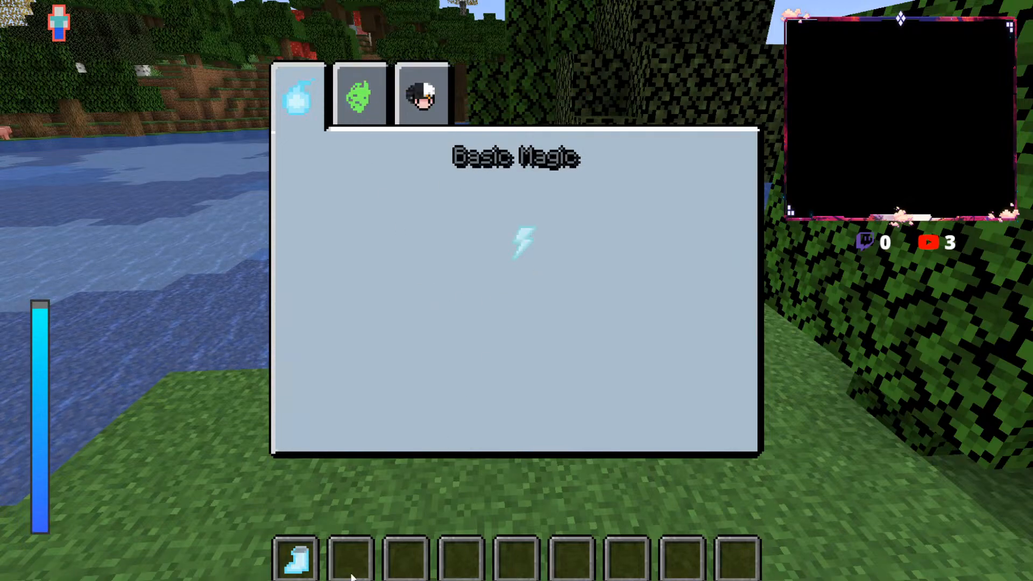
click(505, 257)
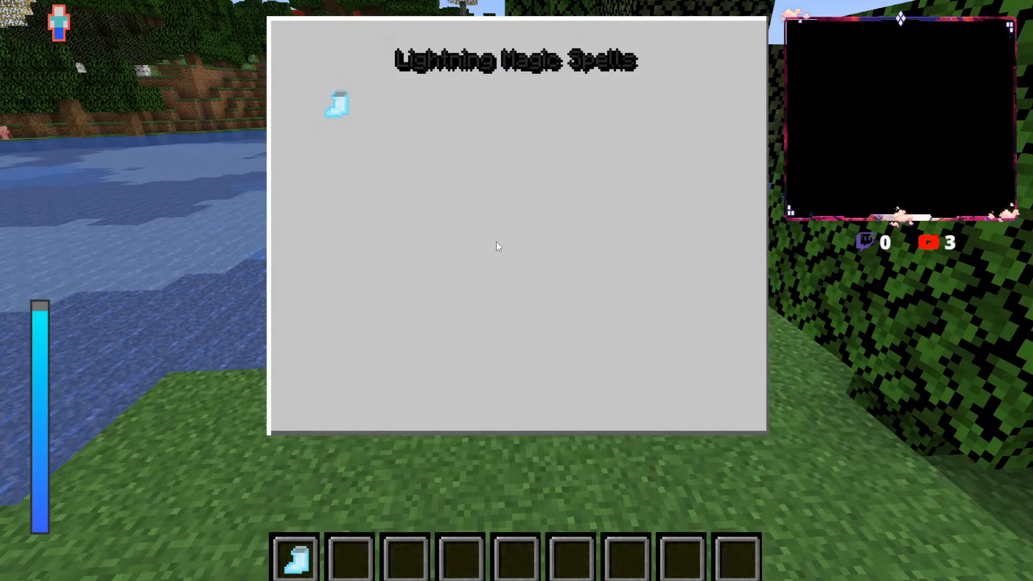
click(344, 105)
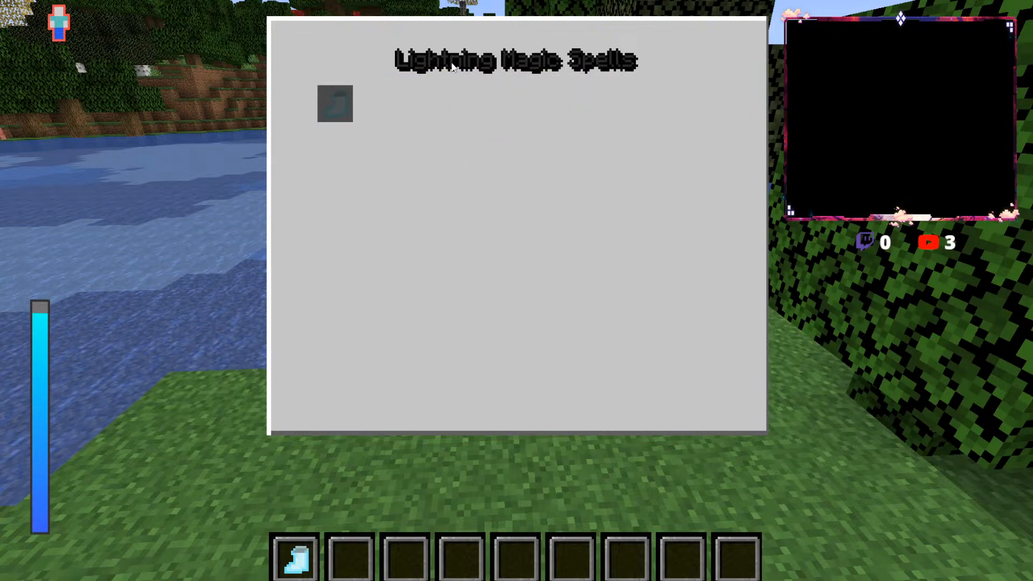
key(Escape)
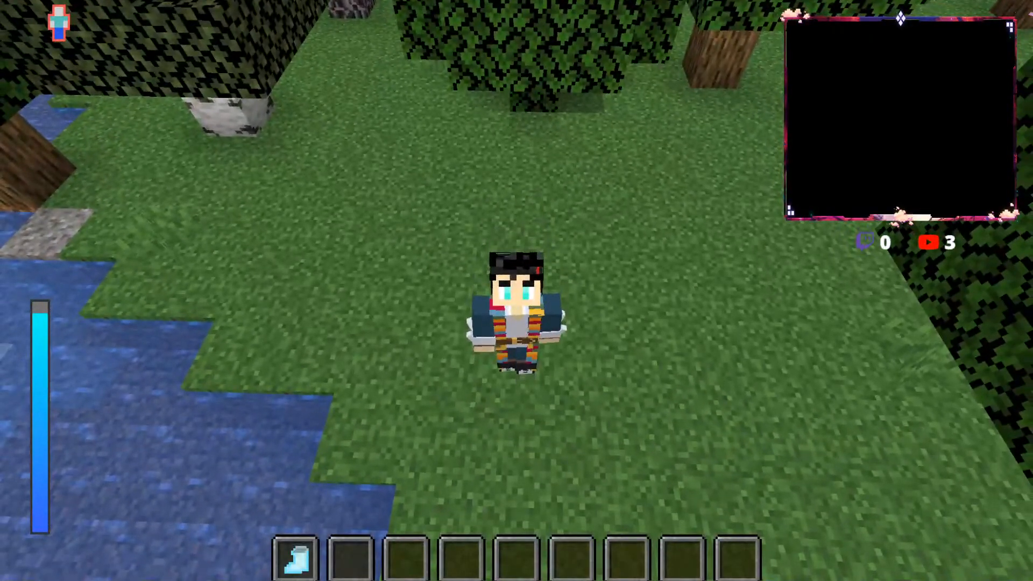
Step: Switch from the spell slots back to the regular item hotbar
key(m)
key(Escape)
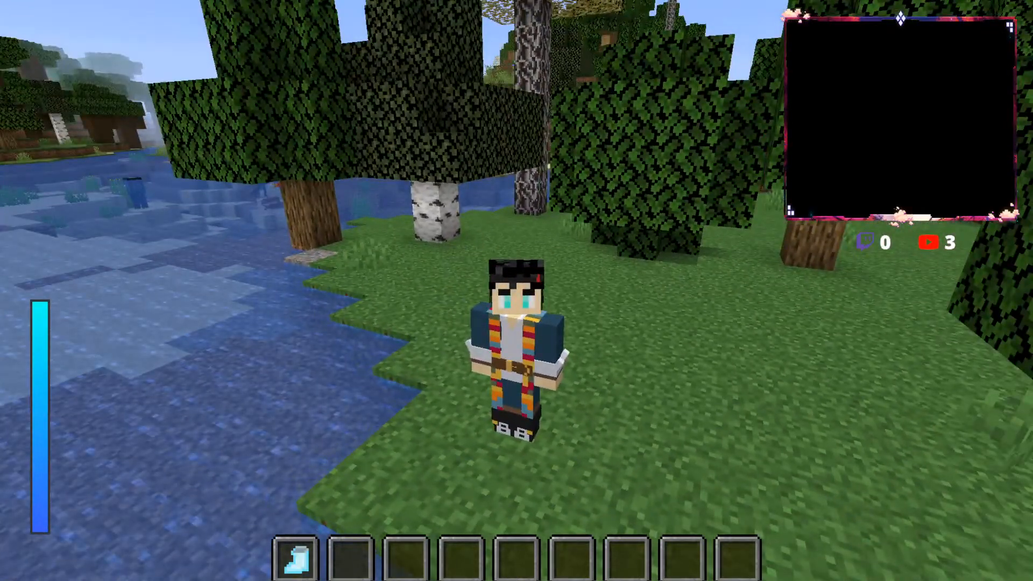
key(alt)
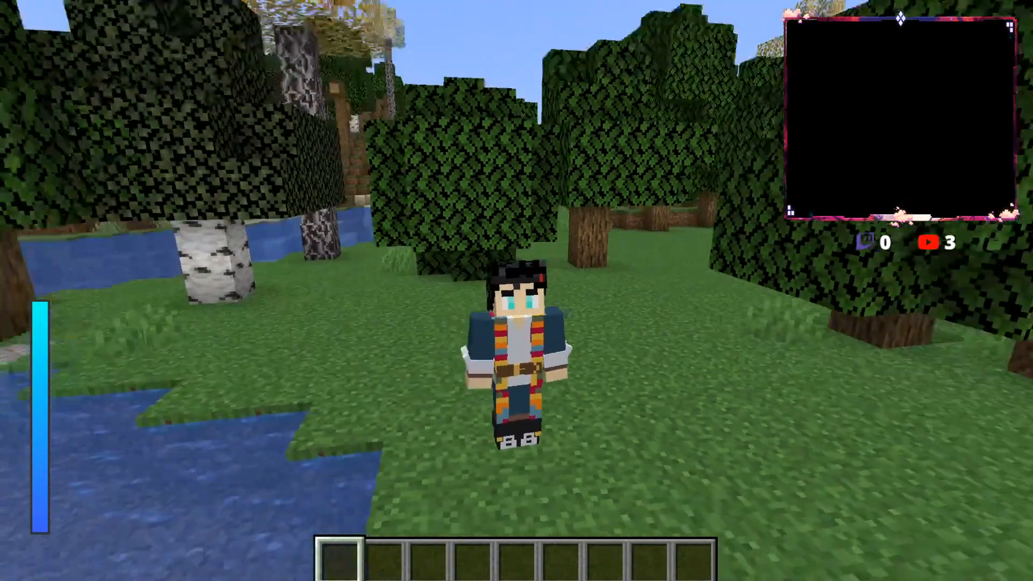
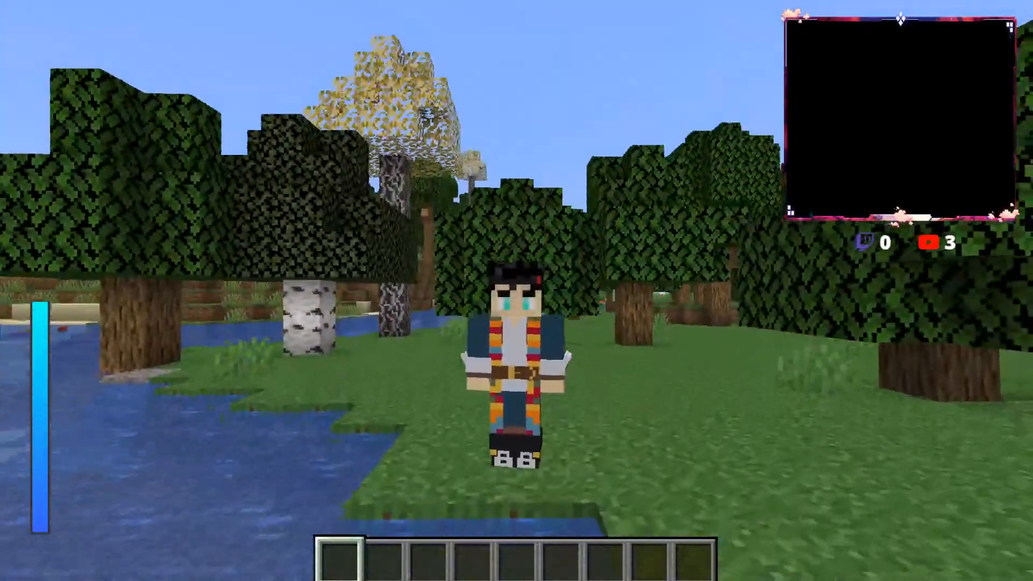
Step: Switch to the spell slots and check the player's magic level, attribute, race and XP
key(e)
key(e)
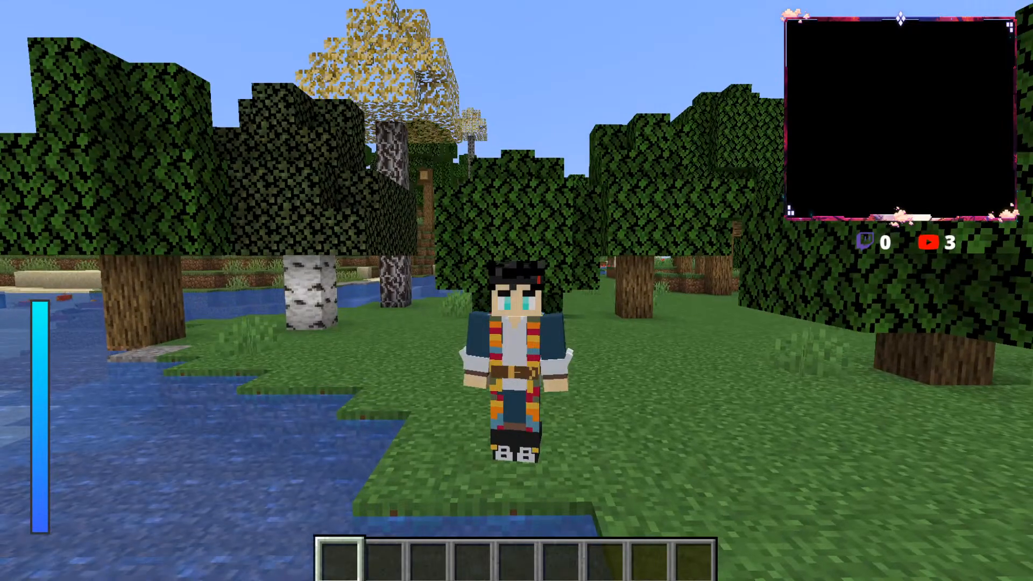
key(alt)
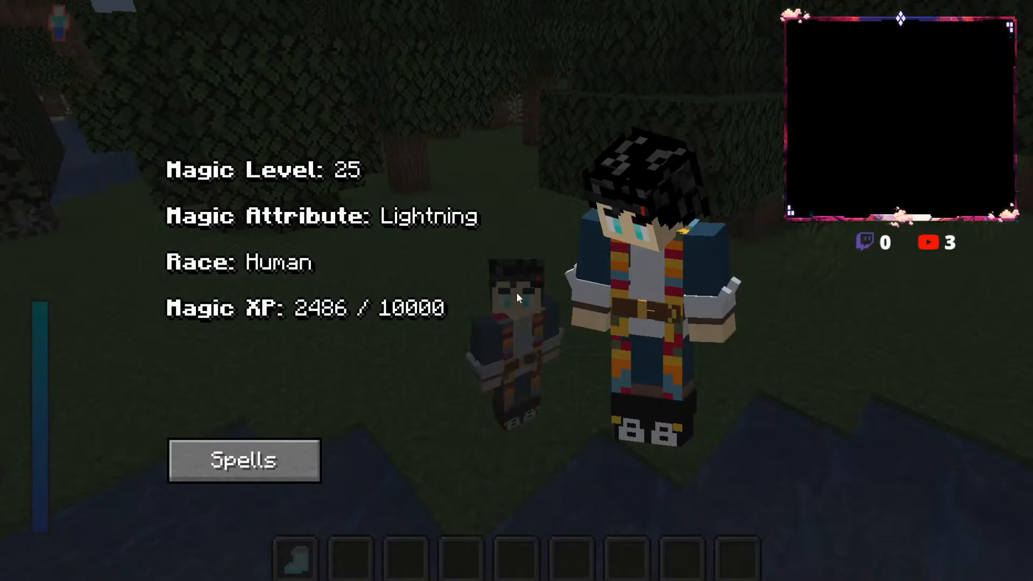
key(m)
key(m)
key(m)
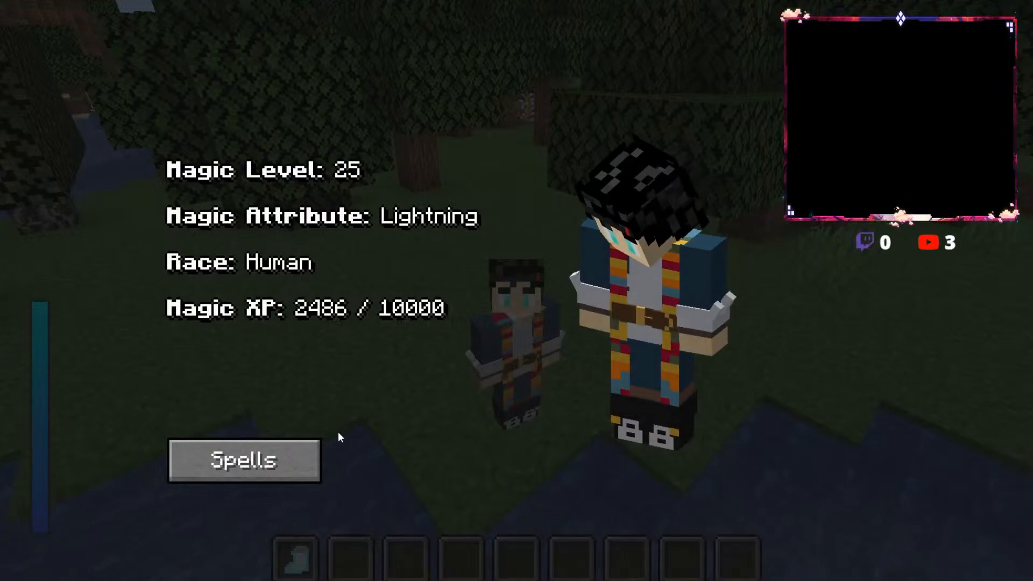
key(m)
Step: Recall the earlier magiclevel command, shorten its amount to 1000000 levels and try to run it
key(slash)
key(Up)
key(Up)
key(Up)
key(Up)
key(Up)
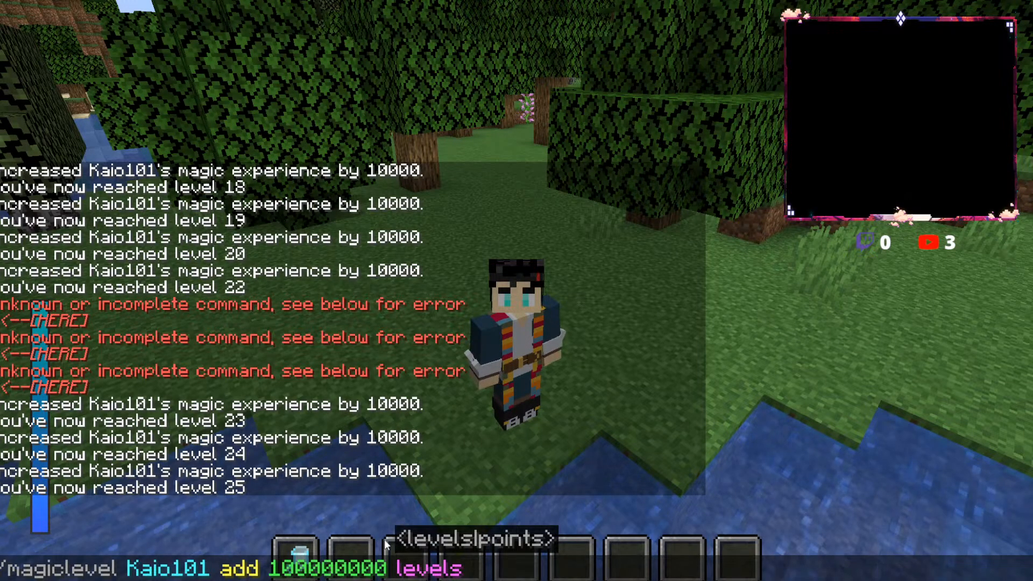
key(Left)
key(Left)
key(Left)
key(Left)
key(Left)
key(Left)
key(Left)
key(BackSpace)
key(BackSpace)
key(Return)
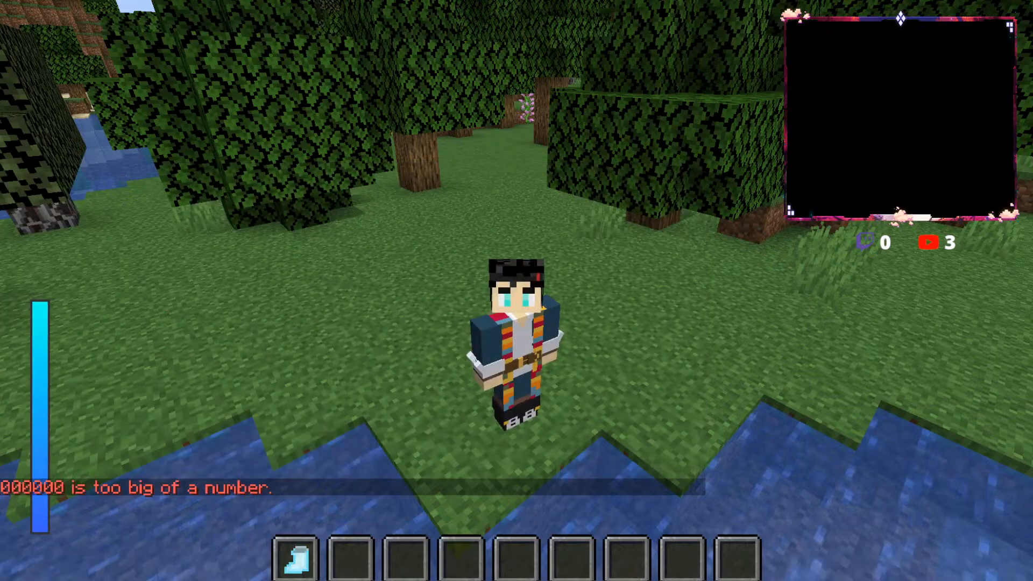
Step: Try to add 100000 levels to the player with the magiclevel command, repeating the attempt once
key(slash)
key(Up)
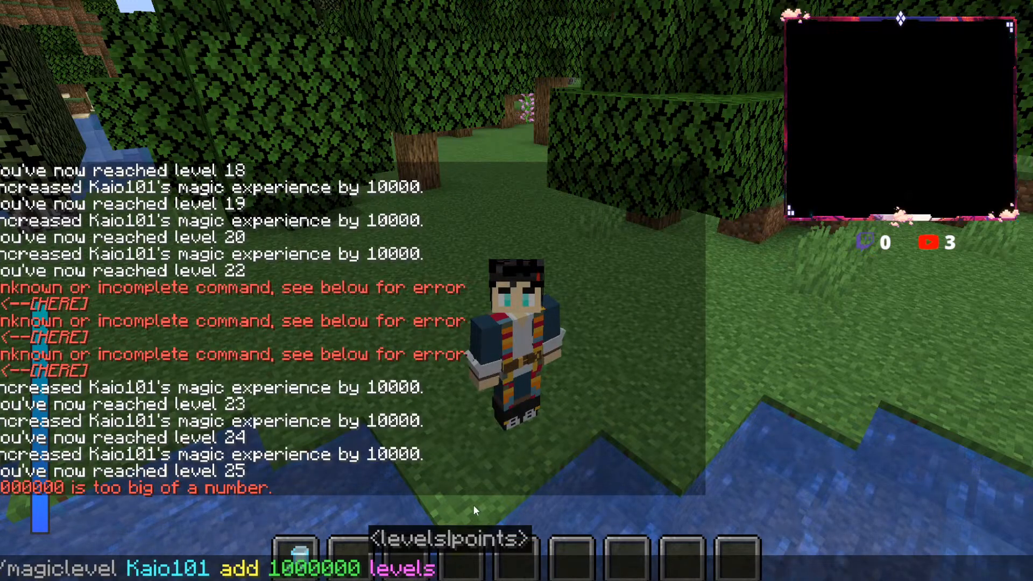
click(347, 569)
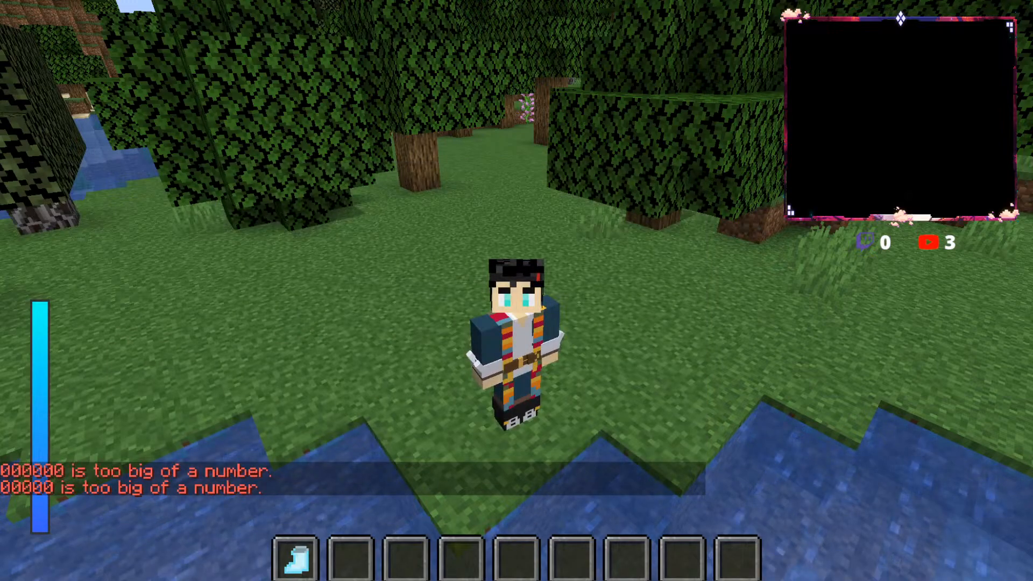
key(t)
key(Up)
key(Return)
Step: Rework the recalled magiclevel command to a five-digit amount and try to add 90000 levels
key(t)
key(Up)
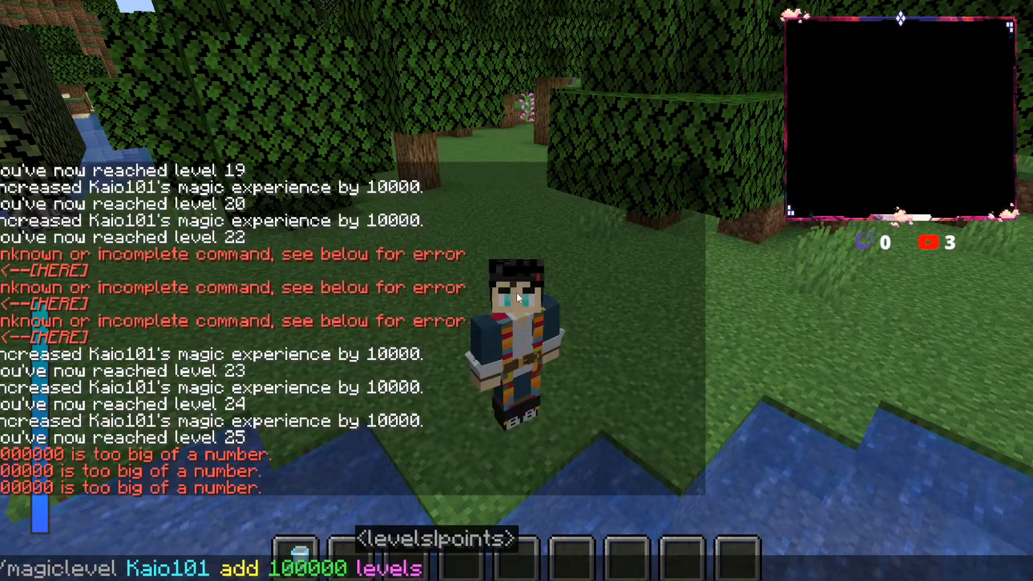
click(338, 557)
key(BackSpace)
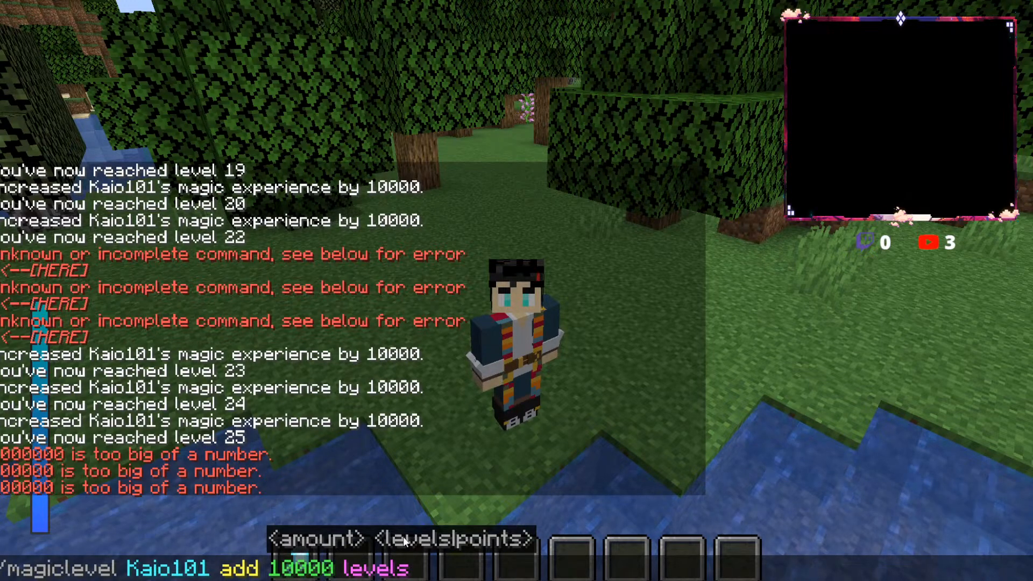
key(Return)
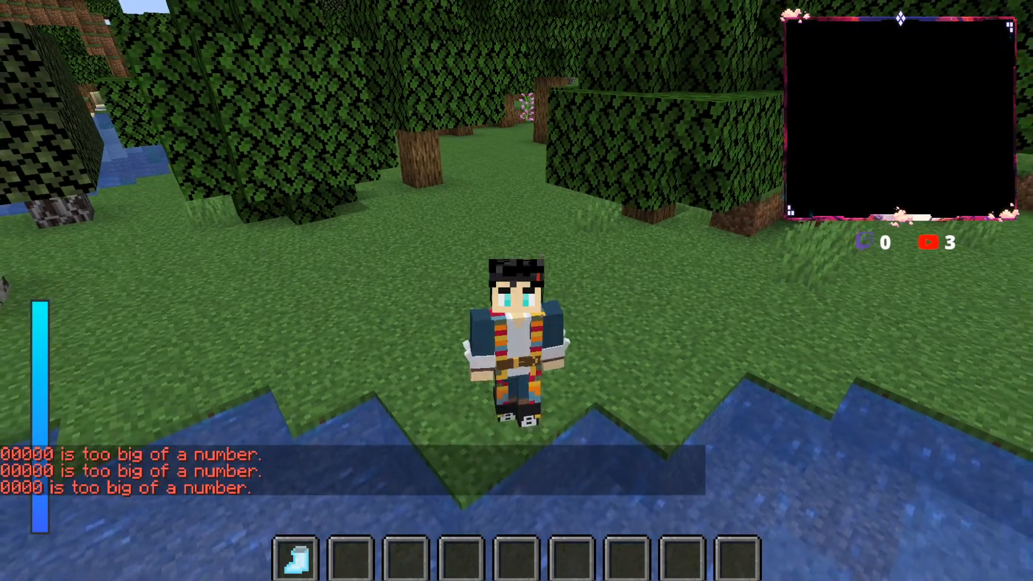
Step: Change the recalled magiclevel command to 30000 levels and try to run it
key(t)
key(Up)
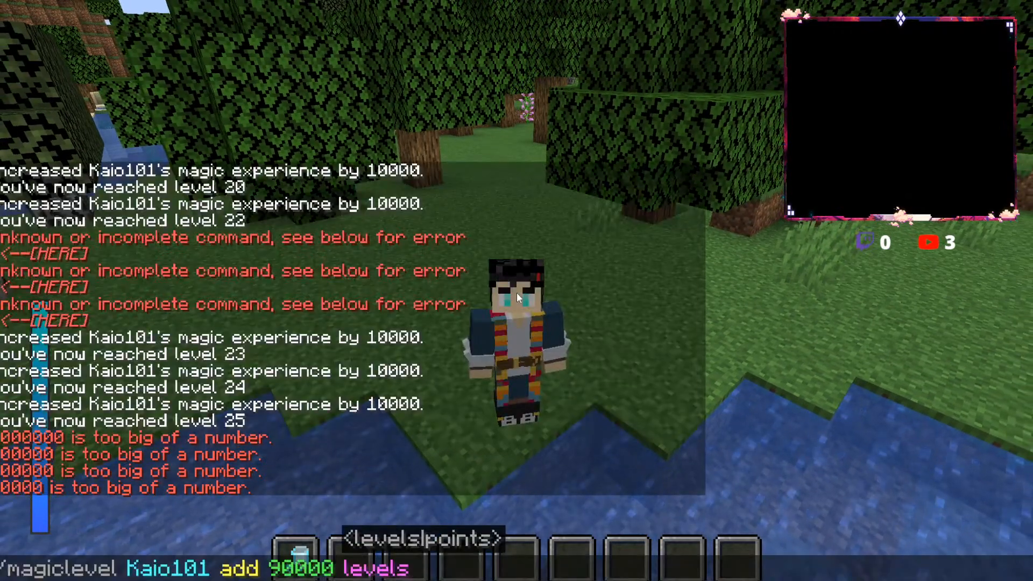
click(289, 561)
key(BackSpace)
text(3)
key(Return)
Step: Lower the magiclevel amount to 20000 levels and try the command
key(t)
key(Up)
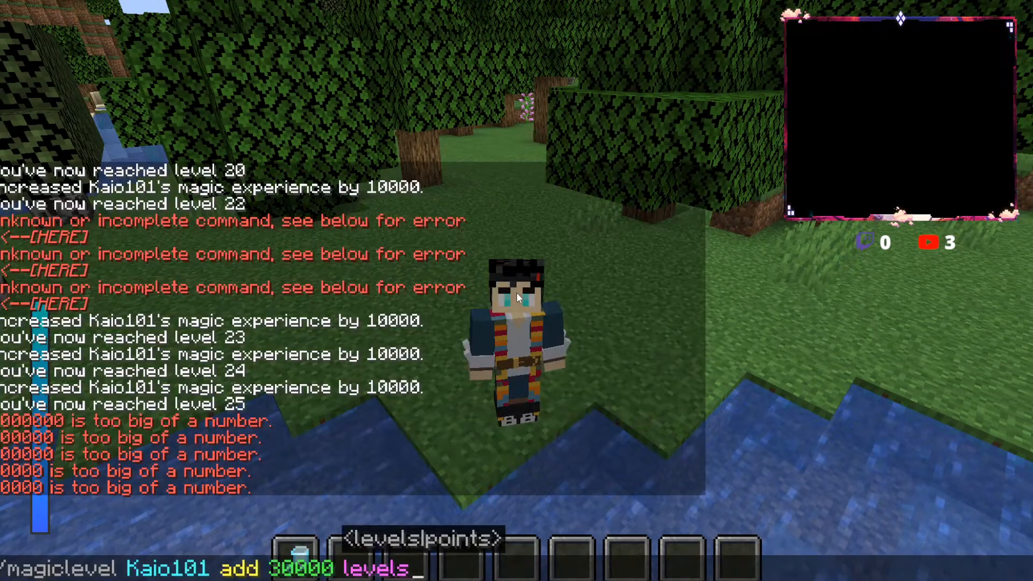
click(298, 569)
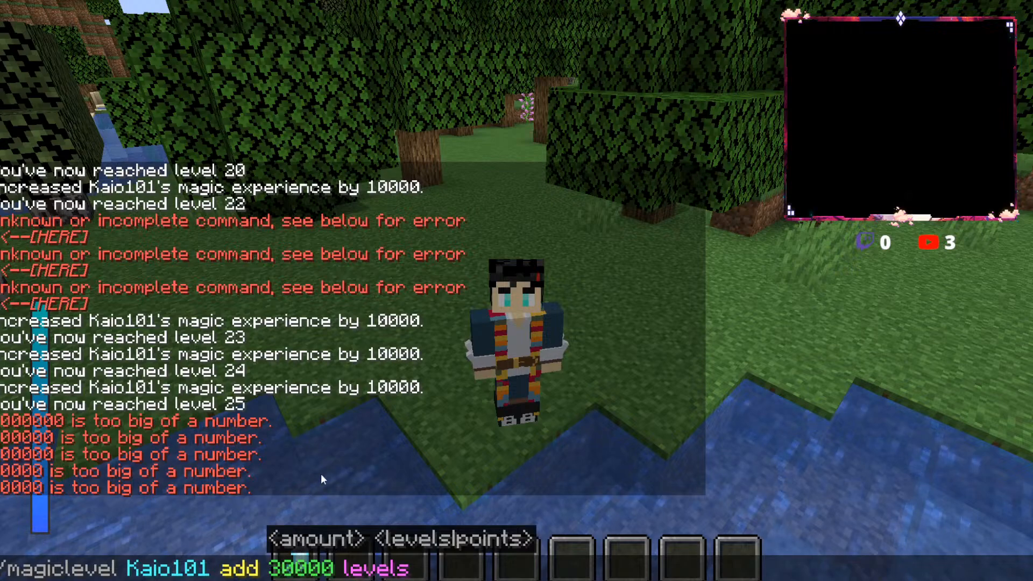
key(BackSpace)
text(2)
key(Return)
Step: Edit the magiclevel amount to 19000 levels and try to add them to the player
key(t)
key(Up)
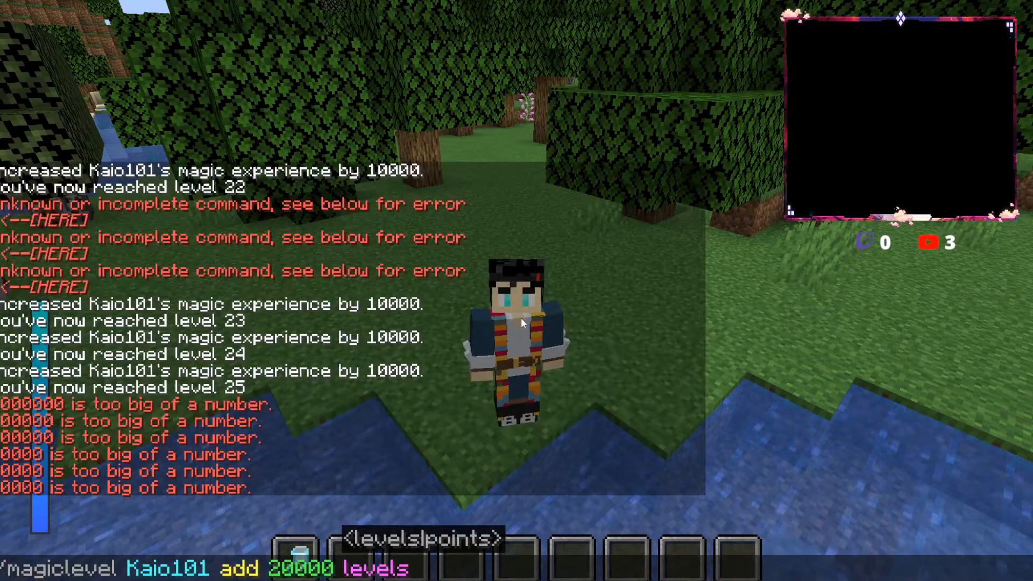
click(294, 574)
key(BackSpace)
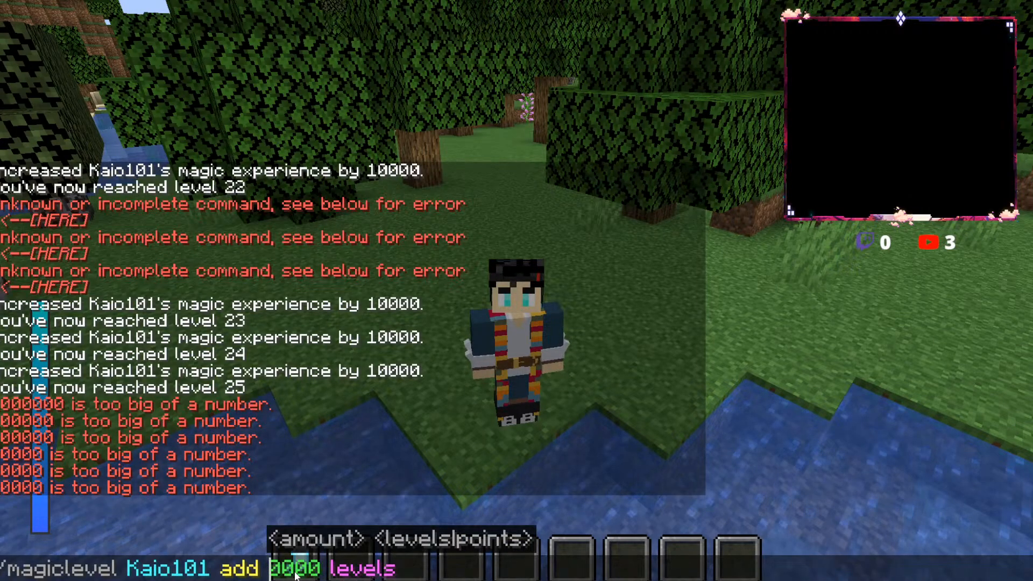
text(1)
key(Delete)
text(9)
key(Return)
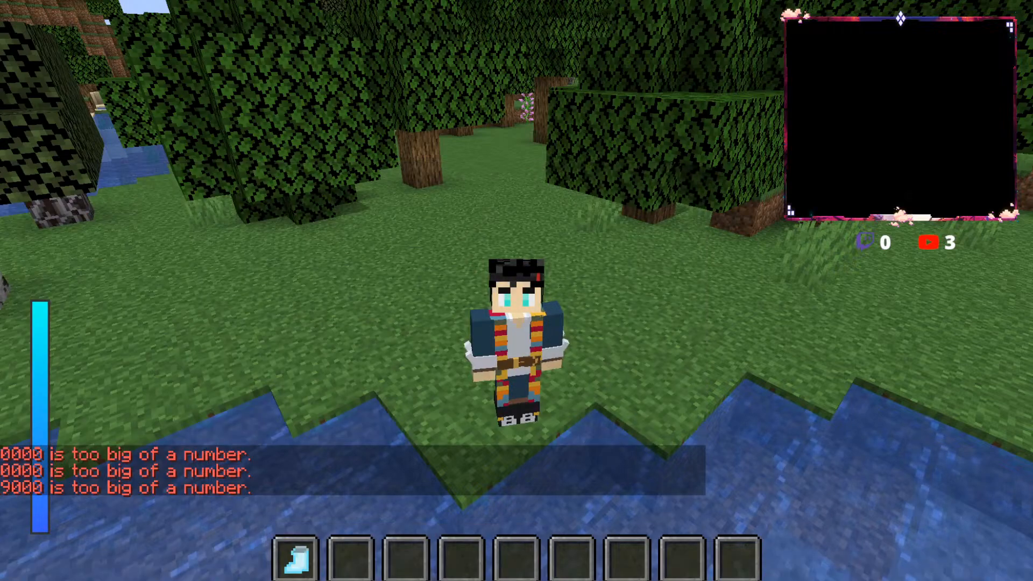
Step: Go back to the magiclevel command that adds 10000 points and run it repeatedly until the player passes magic level 36
key(t)
key(Up)
key(Up)
key(Up)
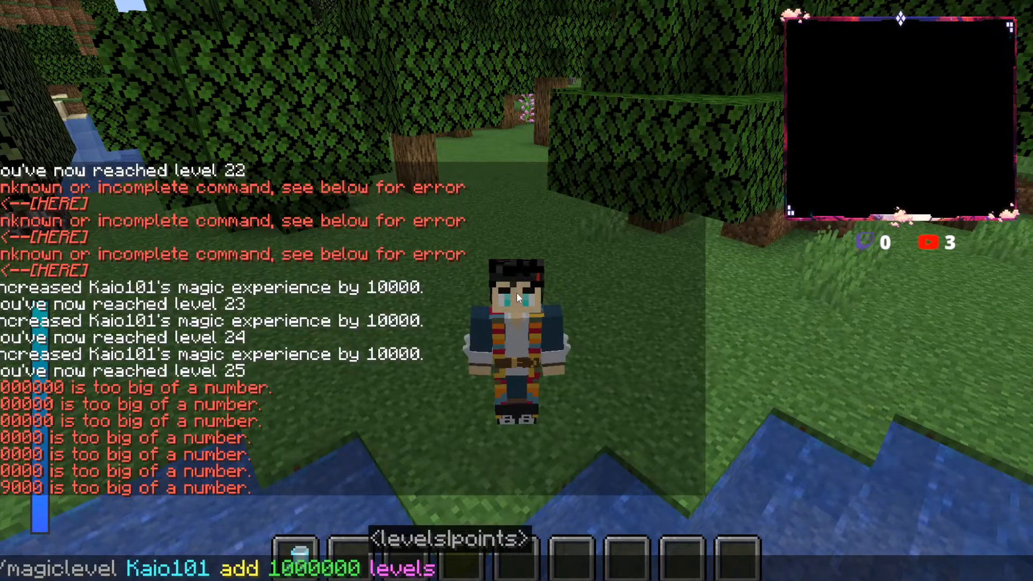
key(Return)
key(t)
key(Up)
key(Return)
key(t)
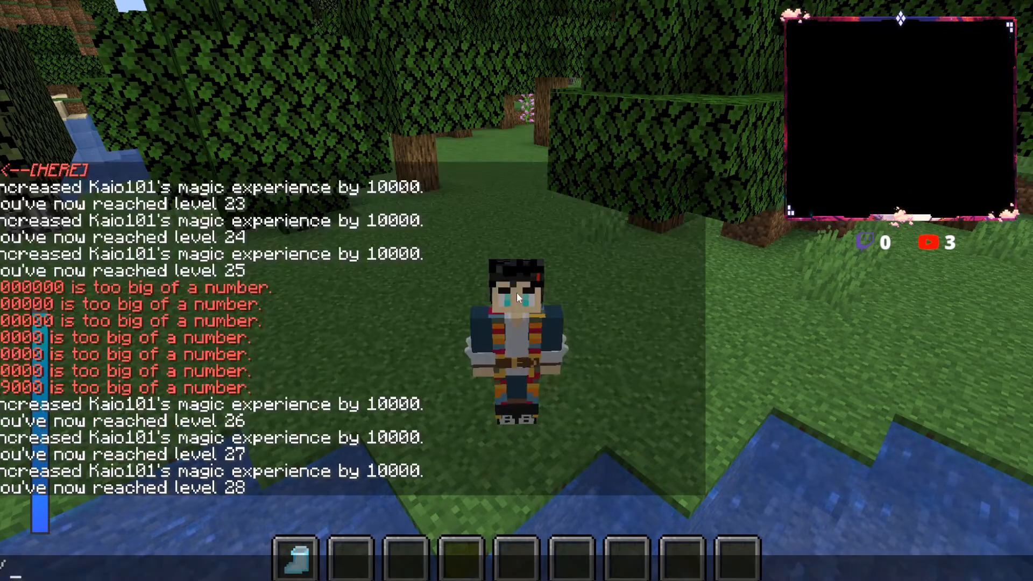
key(Up)
key(Return)
key(t)
key(Up)
key(Return)
key(t)
key(Up)
key(Return)
key(t)
key(Up)
key(Return)
key(t)
key(Up)
key(Return)
key(t)
key(Up)
key(Return)
key(t)
key(Up)
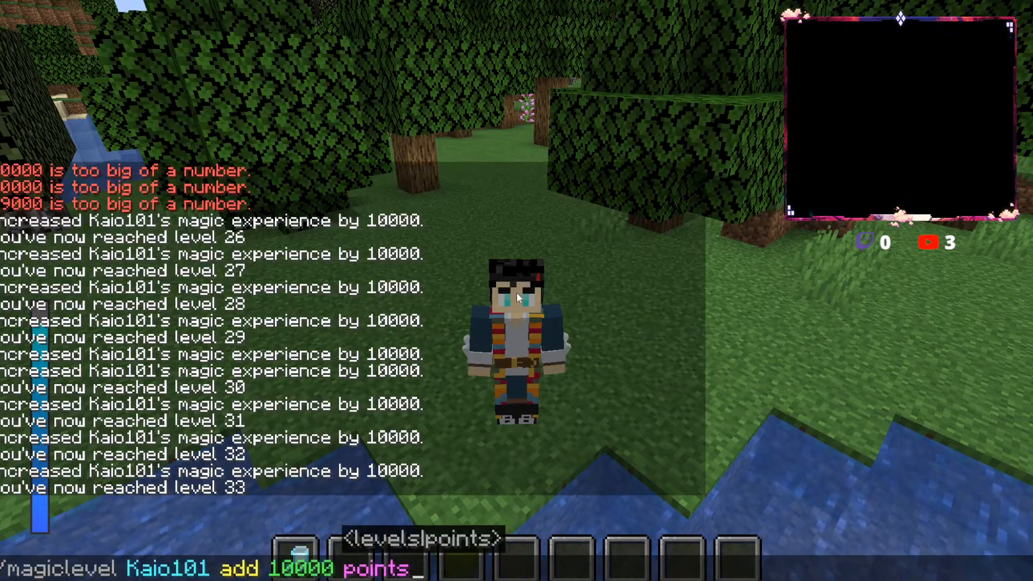
key(Return)
key(t)
key(Up)
key(Return)
key(t)
key(Up)
key(Return)
Step: Replace points with levels in the recalled command and try to add 10000 levels
key(t)
key(Up)
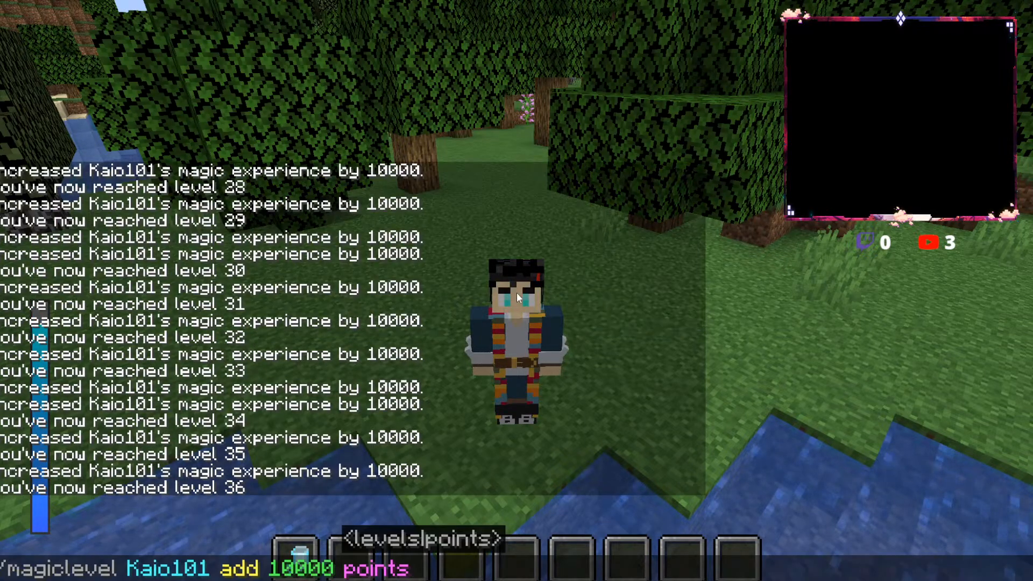
key(Return)
key(t)
key(Up)
key(BackSpace)
key(BackSpace)
key(BackSpace)
key(BackSpace)
key(BackSpace)
key(BackSpace)
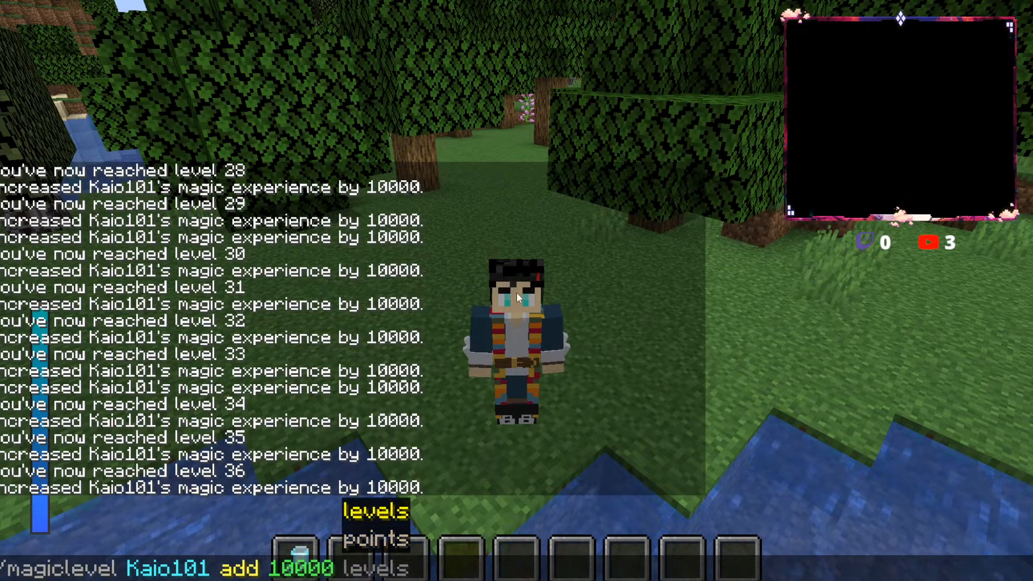
text(levels)
key(Return)
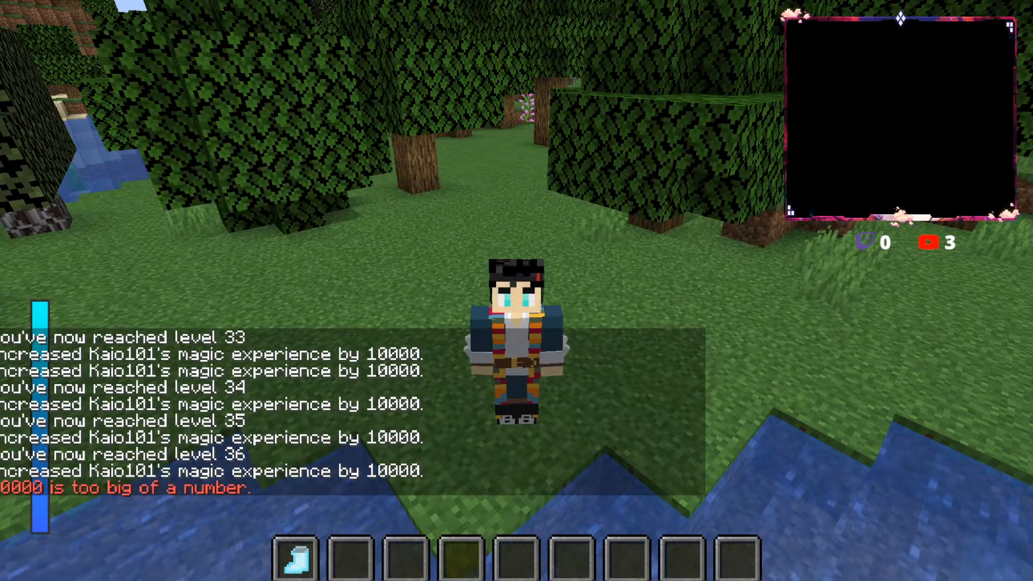
Step: Shorten the magiclevel amount to 100 and try to add that many levels
key(t)
key(Up)
click(324, 569)
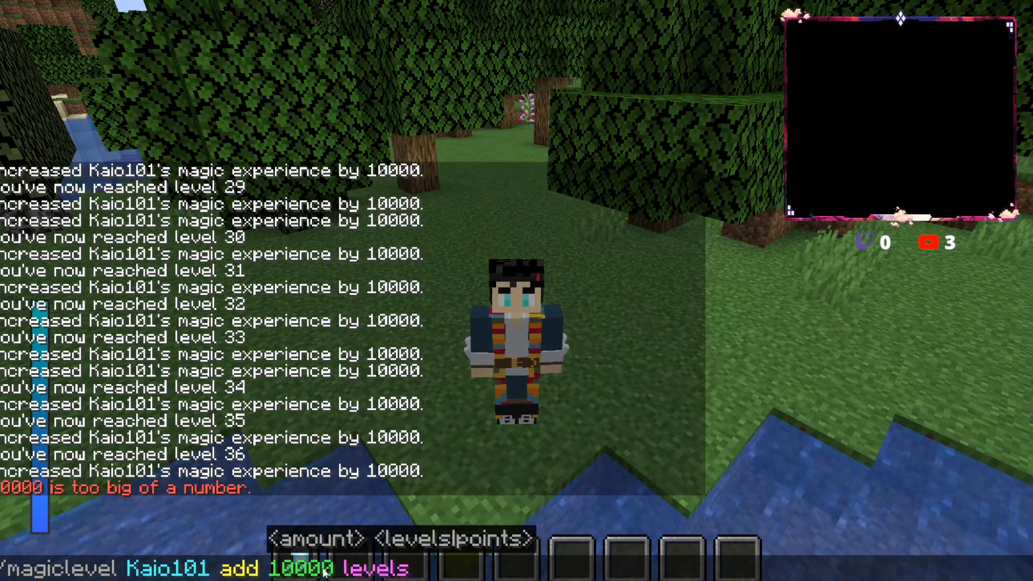
key(BackSpace)
key(Return)
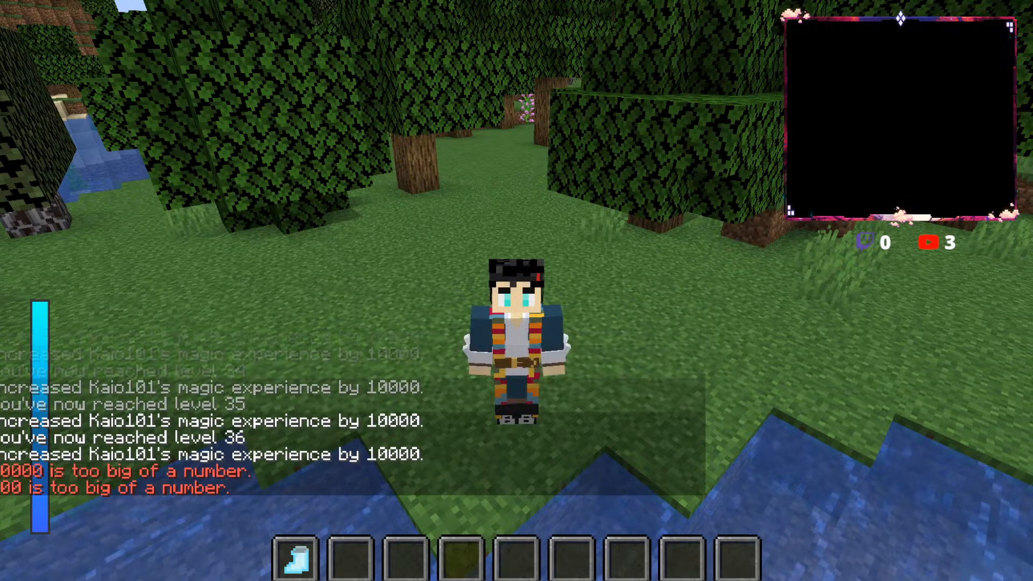
Step: Change the magiclevel command from add to set and set the player's magic level to 100
key(t)
key(Up)
click(260, 568)
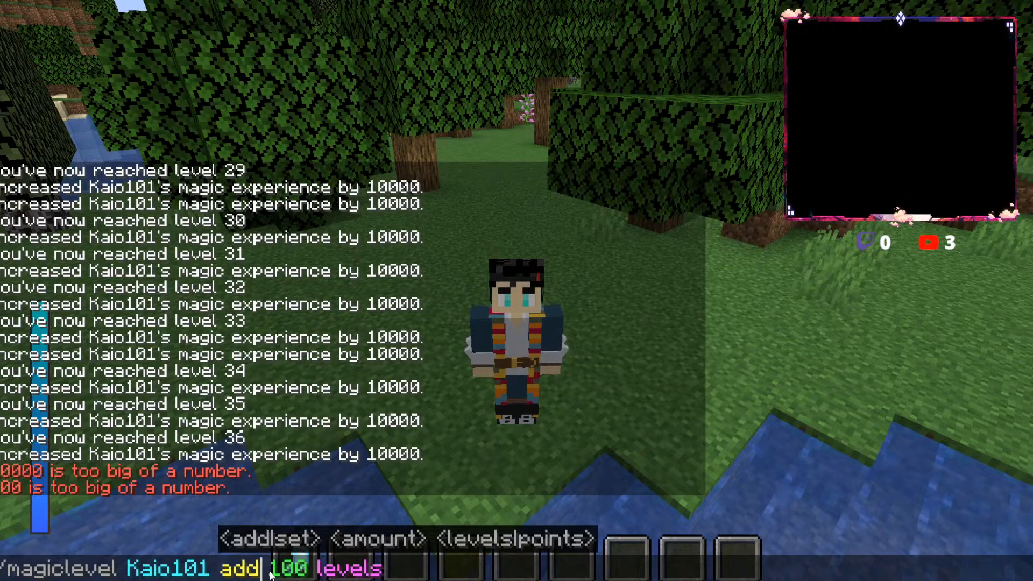
key(BackSpace)
key(BackSpace)
key(BackSpace)
text(set)
key(Return)
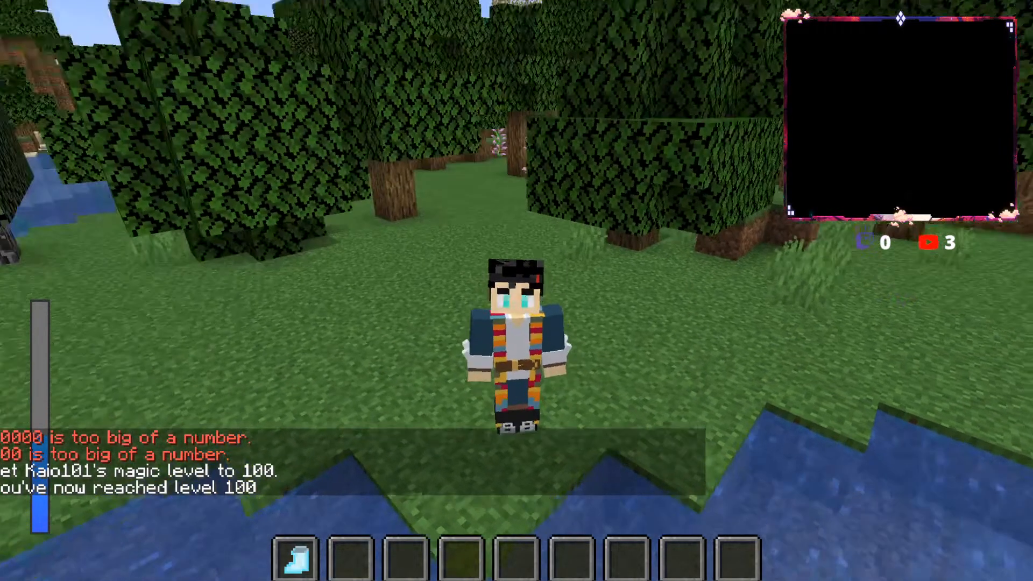
Step: Look through the Lightning Magic Spells list for spells available at the new level, choosing the boot-shaped spell before closing it
key(r)
key(alt)
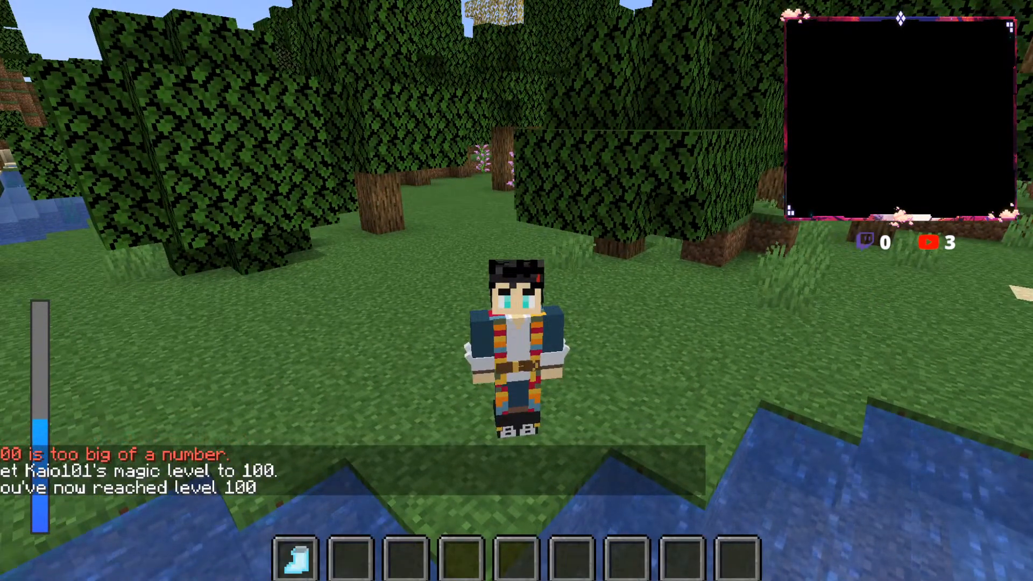
key(r)
click(309, 475)
click(511, 248)
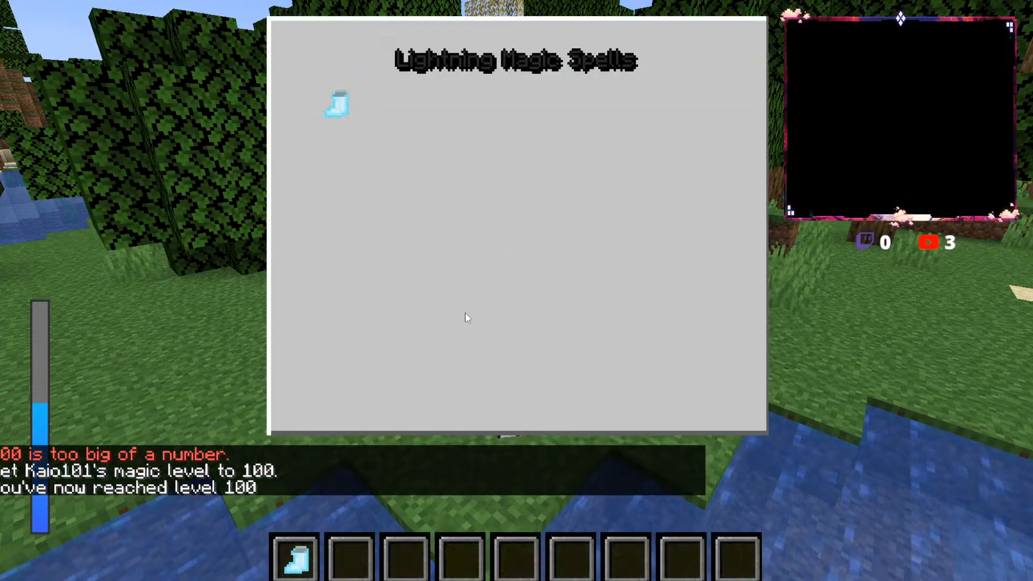
click(333, 108)
key(Escape)
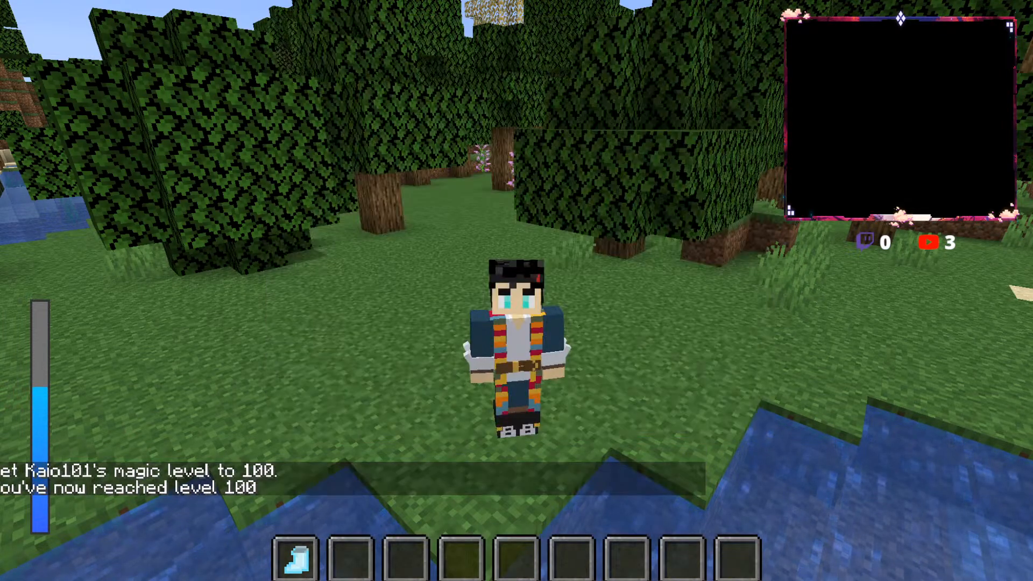
Step: Try a magiclevel command that adds 100 points instead of levels, and check the player's magic stats
key(t)
key(Up)
key(Up)
key(Up)
key(Down)
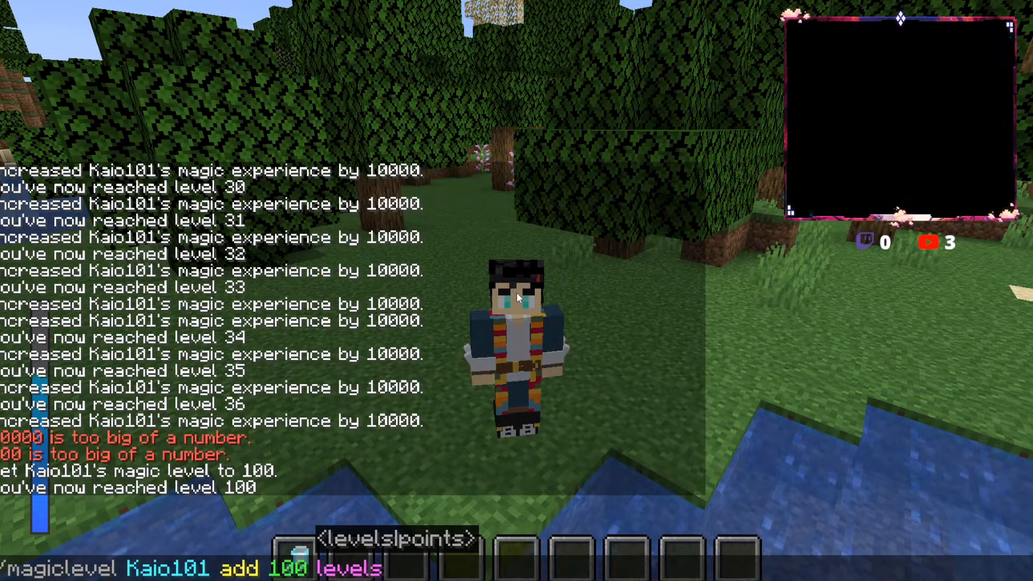
key(BackSpace)
text(point)
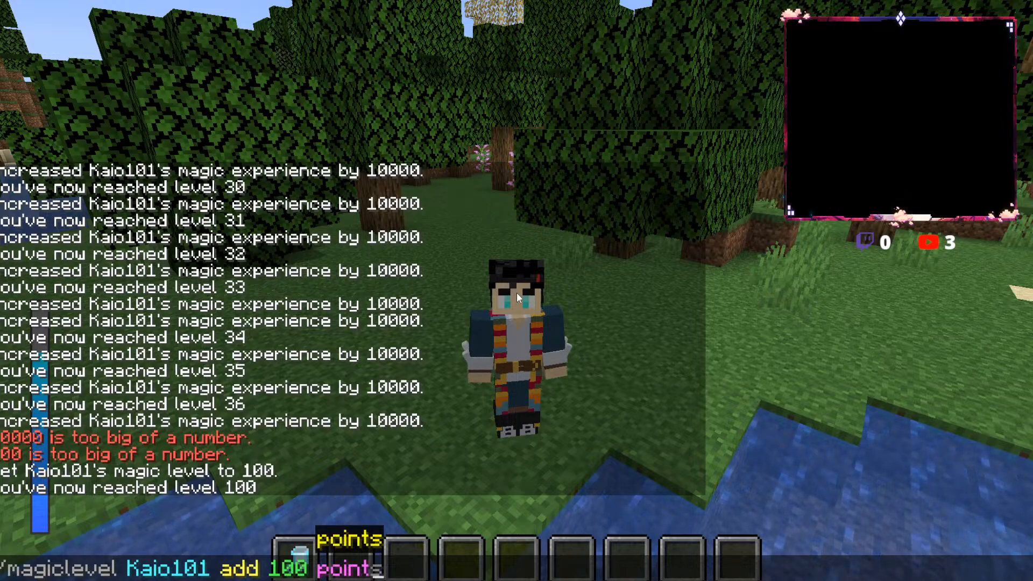
key(Return)
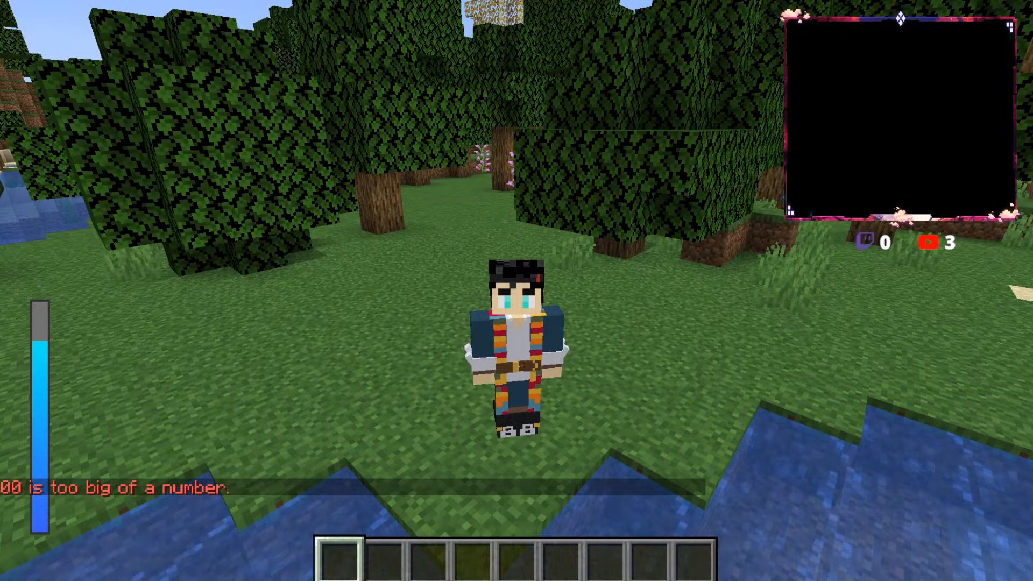
key(r)
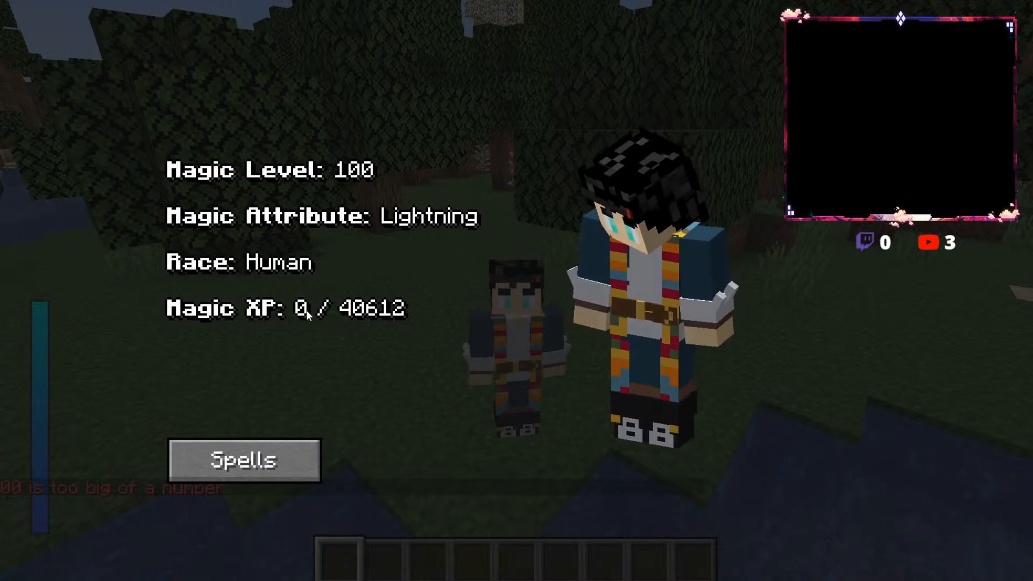
key(Escape)
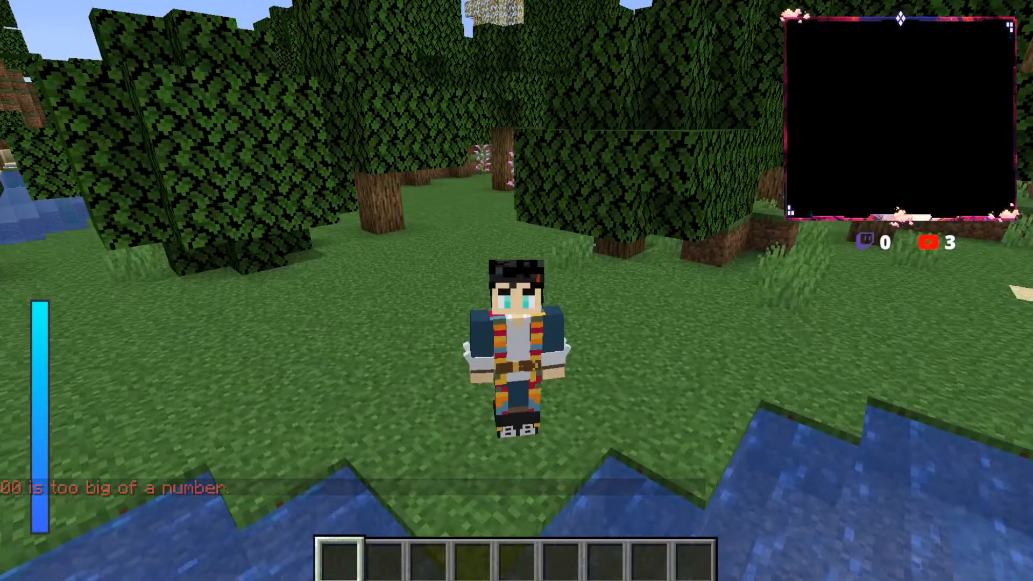
key(slash)
text(magi)
key(Tab)
key(Tab)
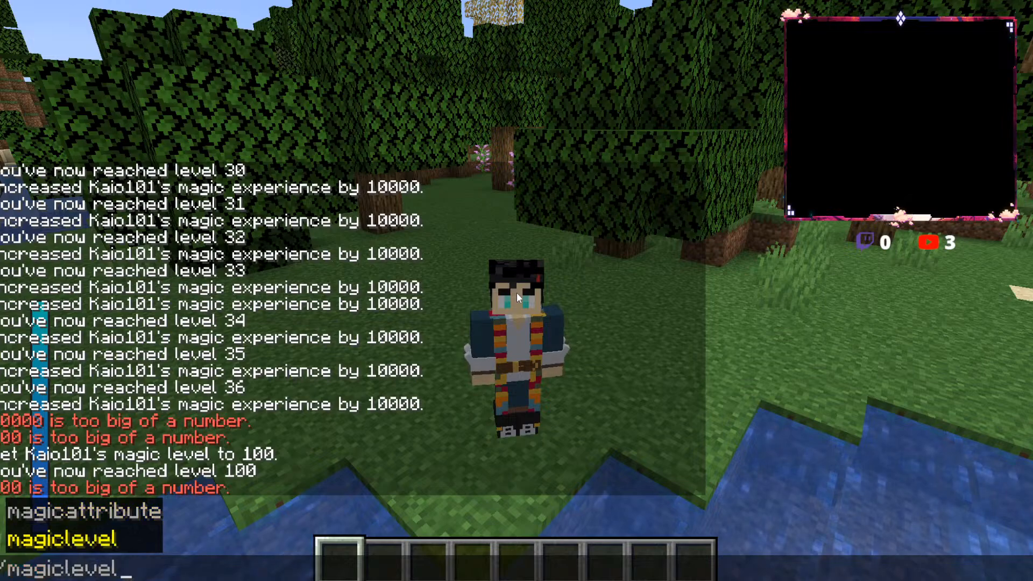
text(K)
key(Tab)
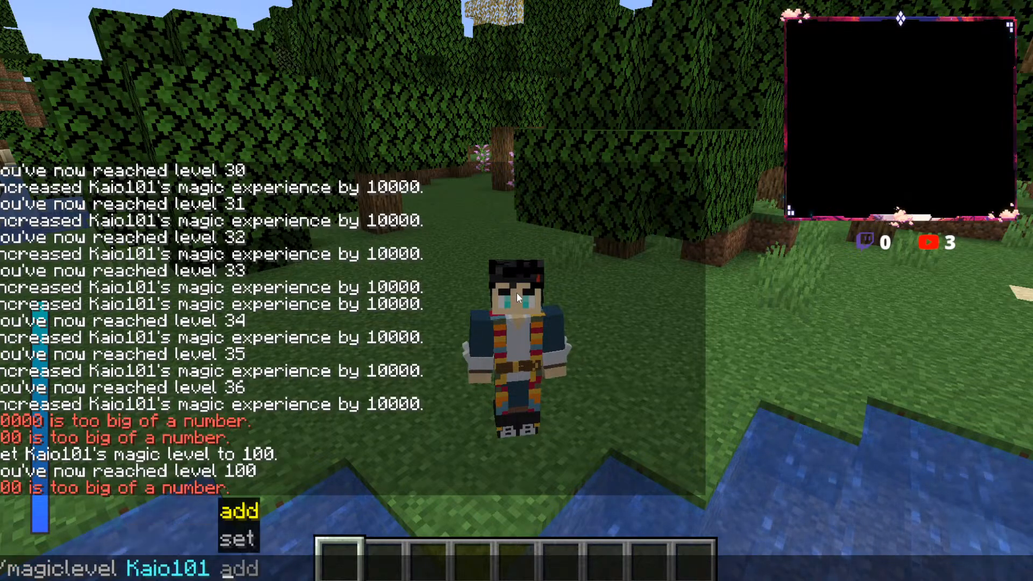
key(Tab)
key(Tab)
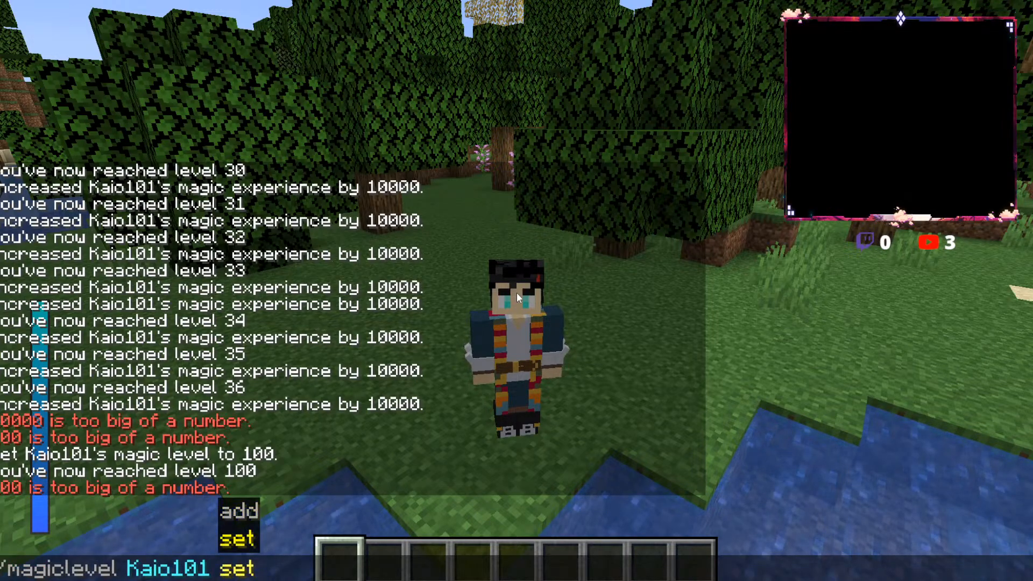
key(Escape)
key(Escape)
Step: Check the player's magic stats and look through the Lightning Magic Spells list, choosing the boot-shaped spell before closing it
key(r)
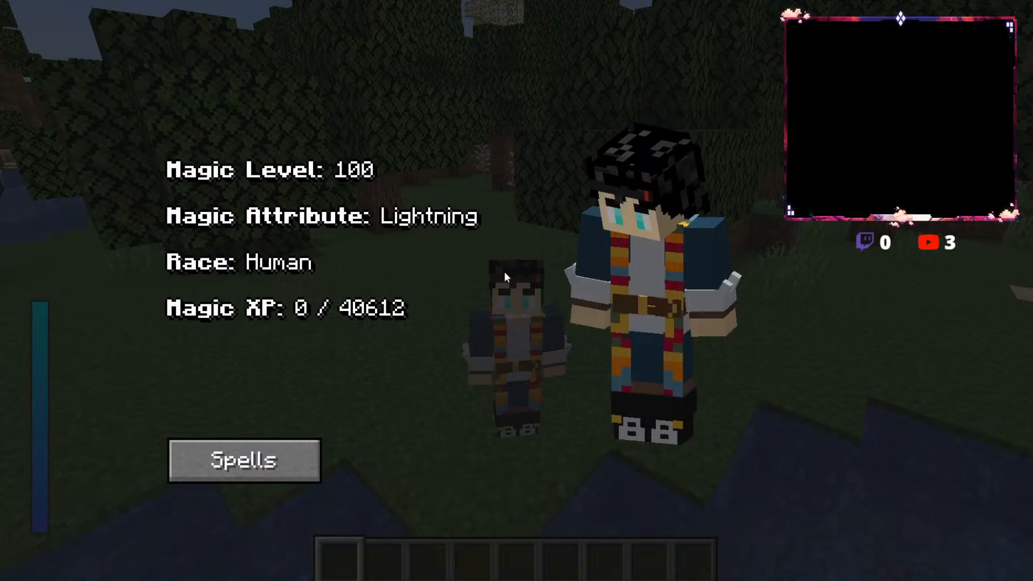
click(285, 476)
click(523, 242)
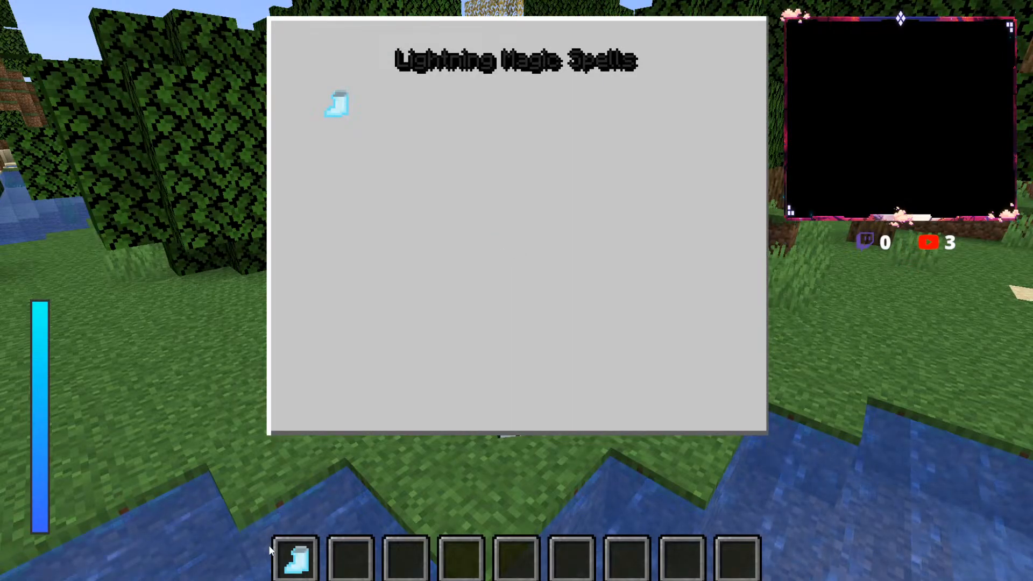
click(330, 105)
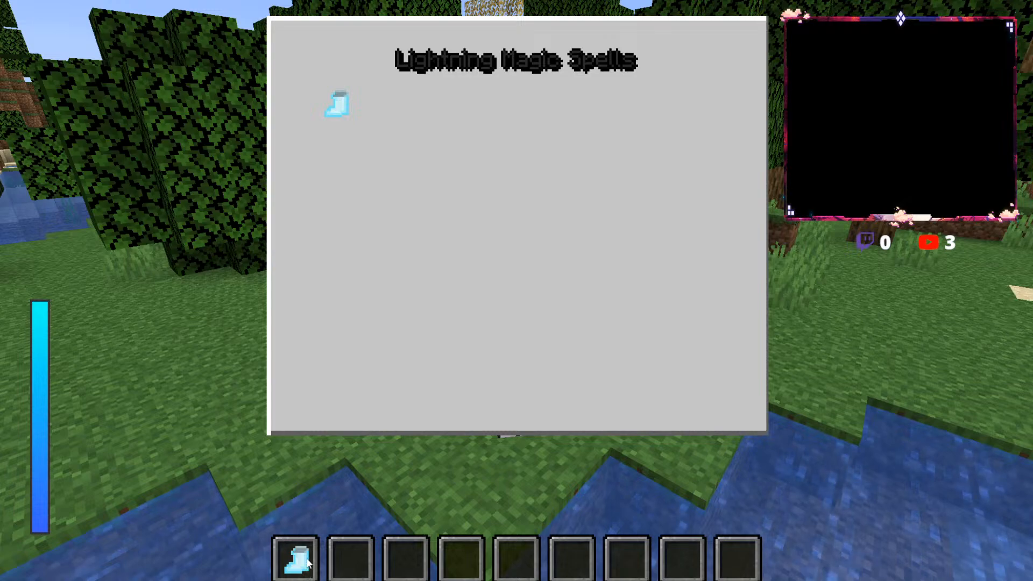
key(Escape)
Step: Run the magiclevel command with set to put the player's magic level at 100 levels
key(slash)
text(magicattribute)
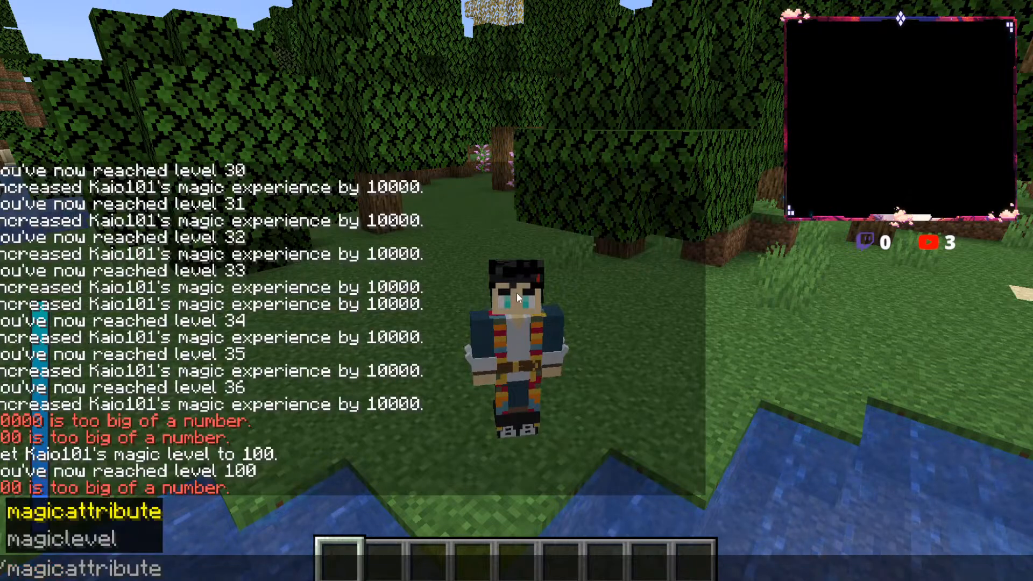
key(Tab)
text(Kaio101 set)
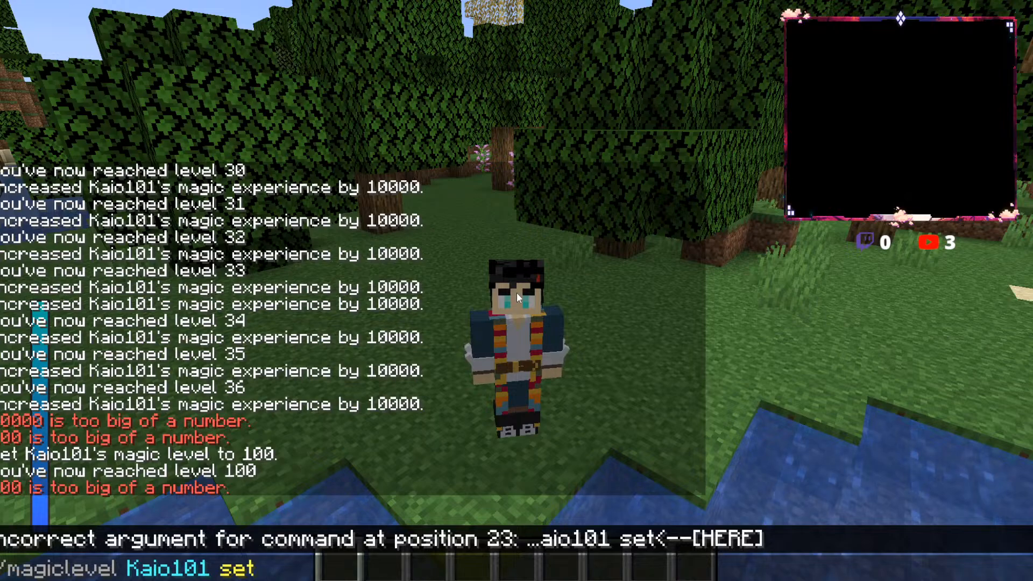
text( 100)
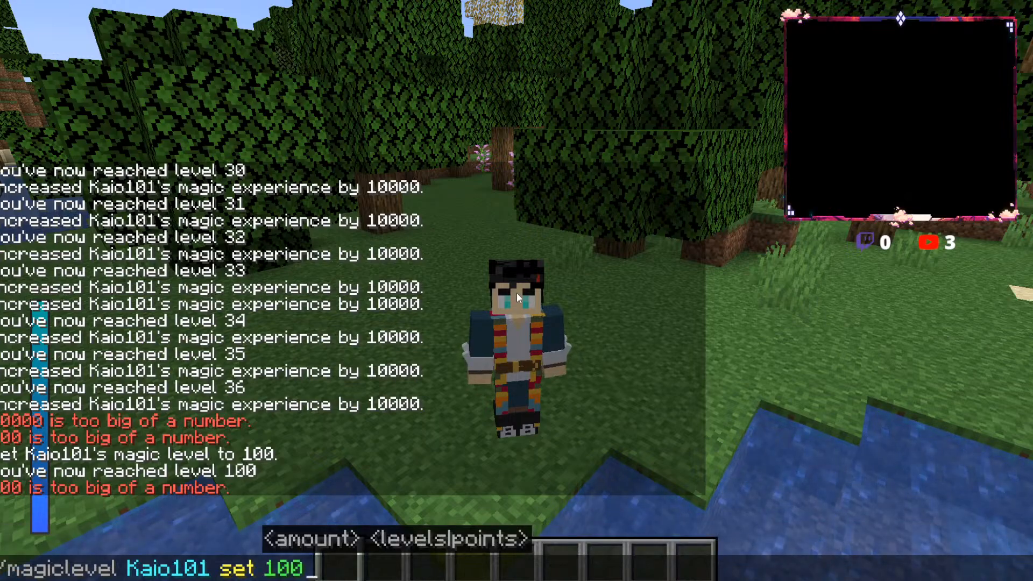
key(Tab)
key(Return)
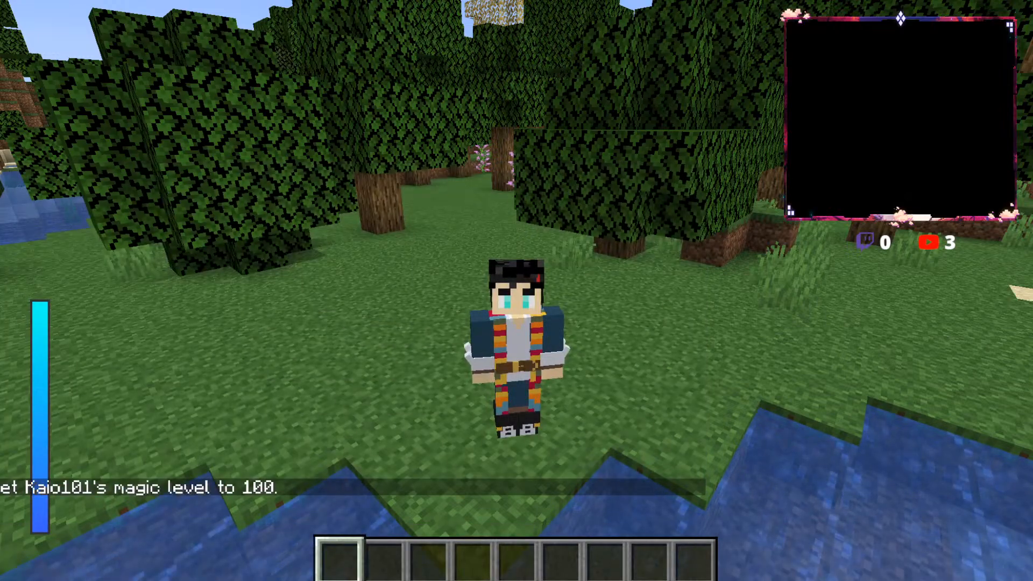
Step: Rerun the magiclevel set command with points instead of levels, setting the player's magic experience to 100 points
key(t)
key(Up)
key(BackSpace)
text(points)
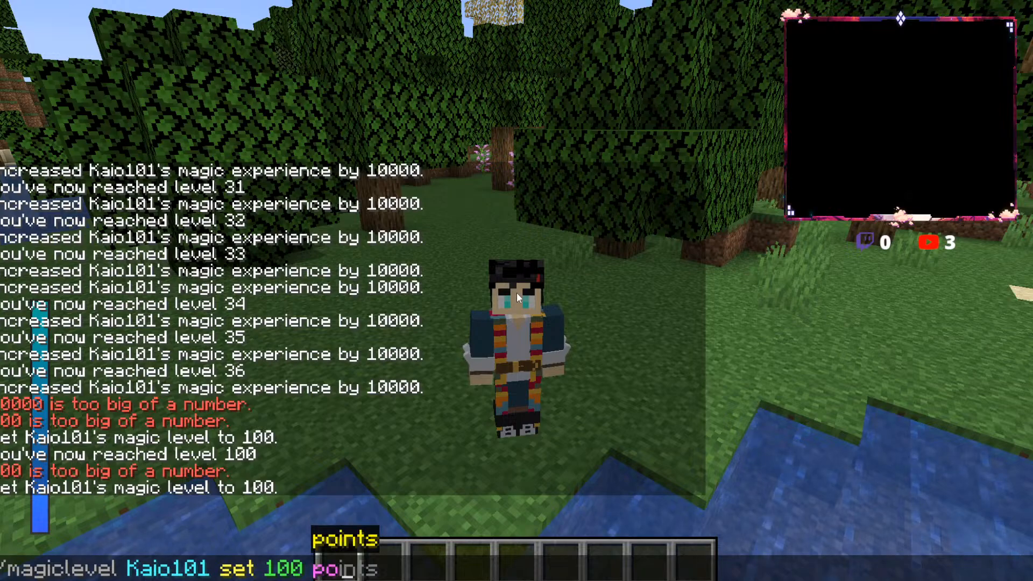
key(Return)
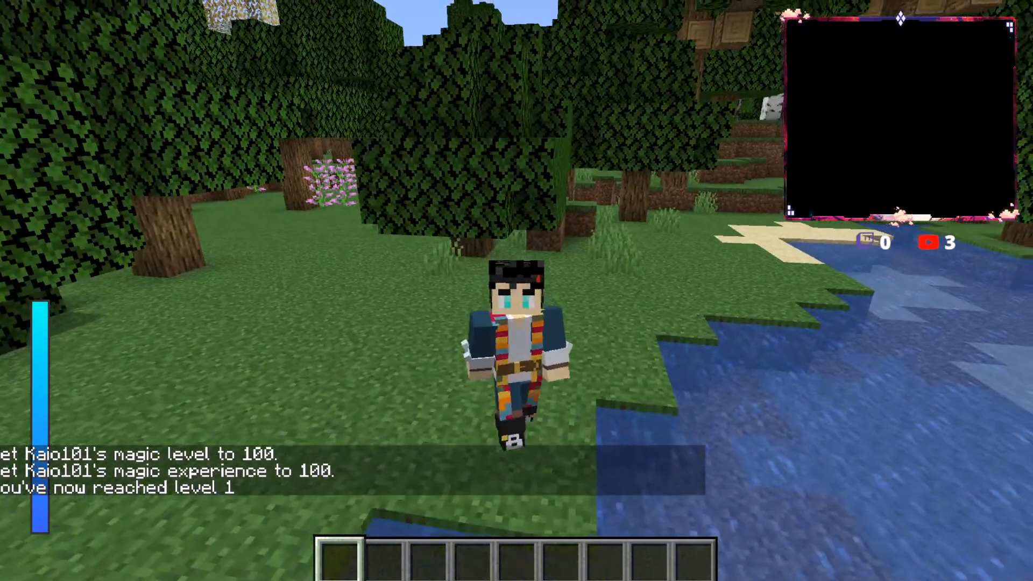
Step: Raise the amount in the magiclevel command and set the player's magic experience to 1000 points
key(t)
key(Up)
key(BackSpace)
key(BackSpace)
key(BackSpace)
key(BackSpace)
key(BackSpace)
key(BackSpace)
key(BackSpace)
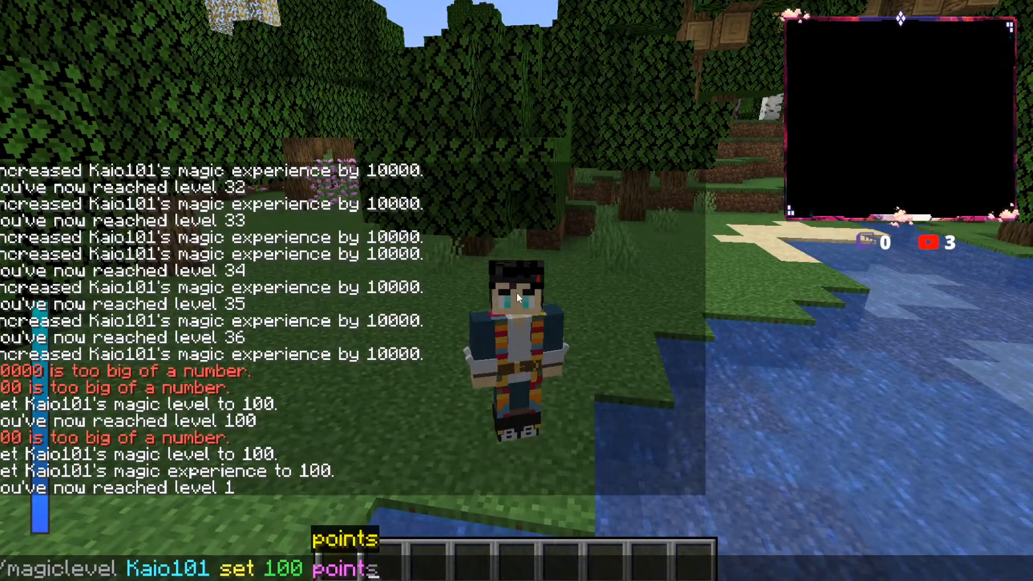
text(0 po)
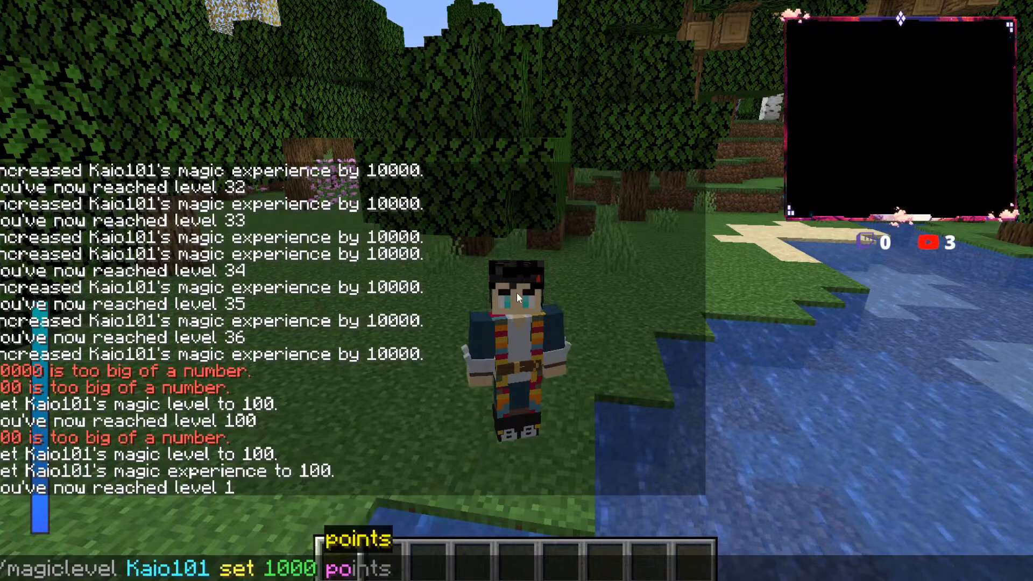
text(ints)
key(Return)
Step: Set the player's magic experience to 10000 points with the magiclevel command and check the magic stats
key(t)
key(Up)
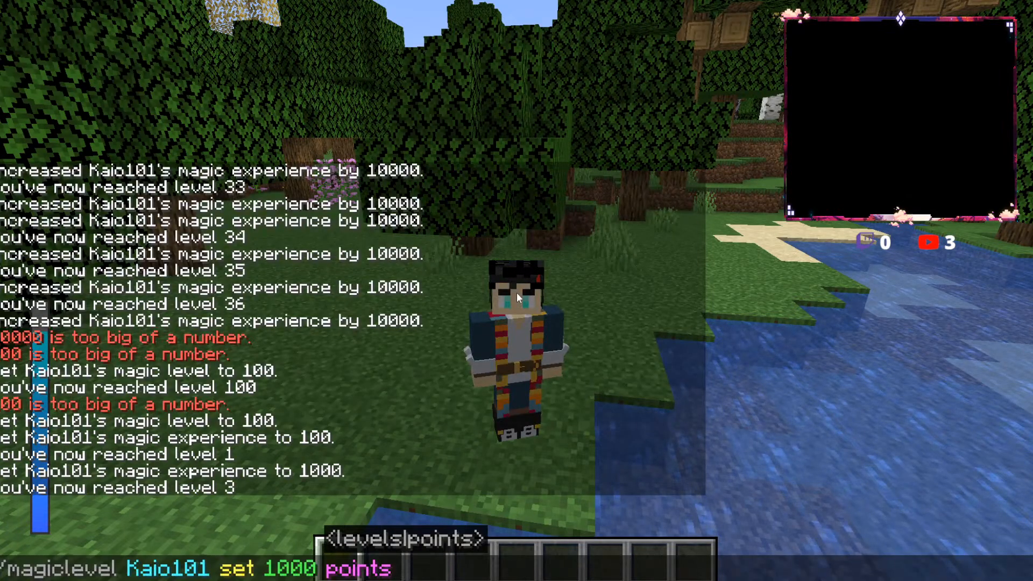
key(BackSpace)
key(BackSpace)
key(BackSpace)
key(BackSpace)
key(BackSpace)
key(BackSpace)
key(BackSpace)
key(BackSpace)
key(BackSpace)
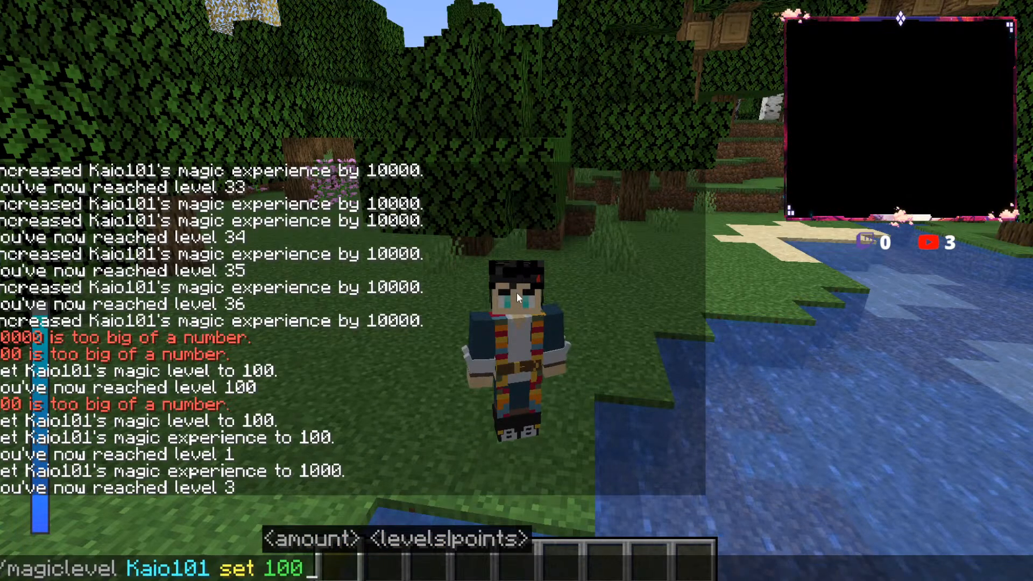
text(000 poin)
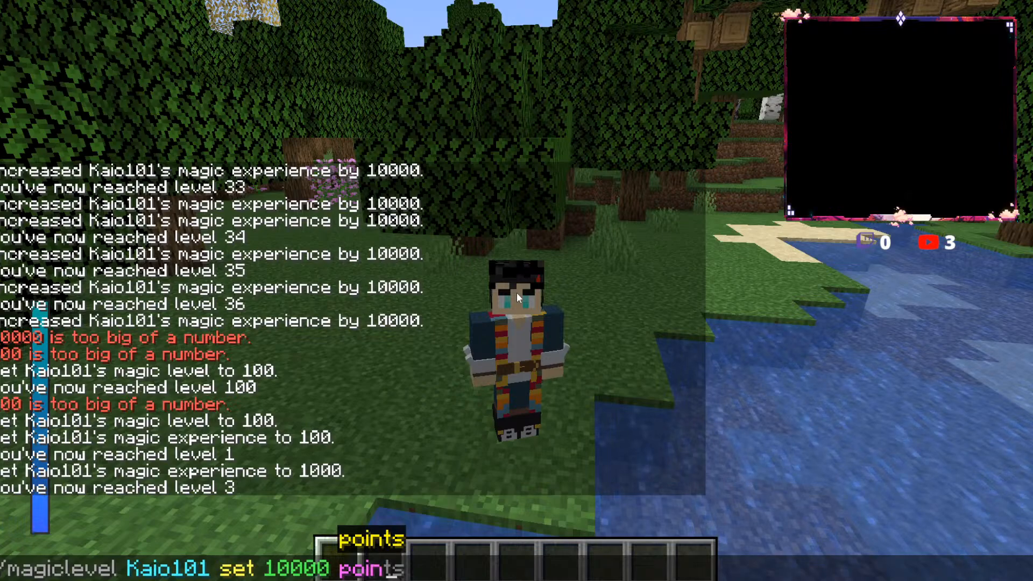
text(ts)
key(Return)
key(m)
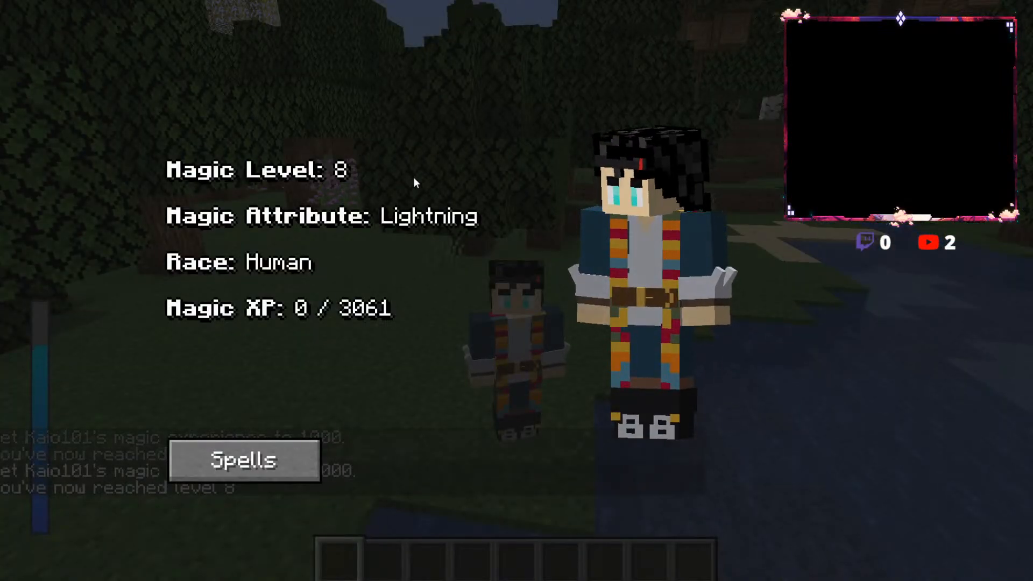
key(Escape)
Step: Reuse the earlier magiclevel command to set the player's magic level to 100 levels
key(t)
key(Up)
key(Up)
key(Up)
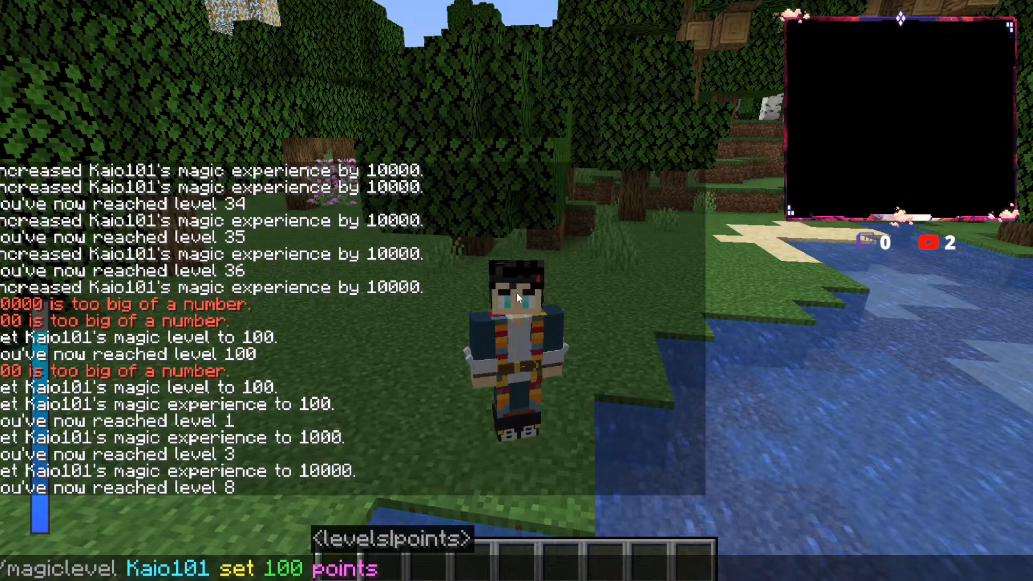
key(Return)
Step: Check the player's magic stats and examine the Lightning Magic Spells list again for additional spells
key(m)
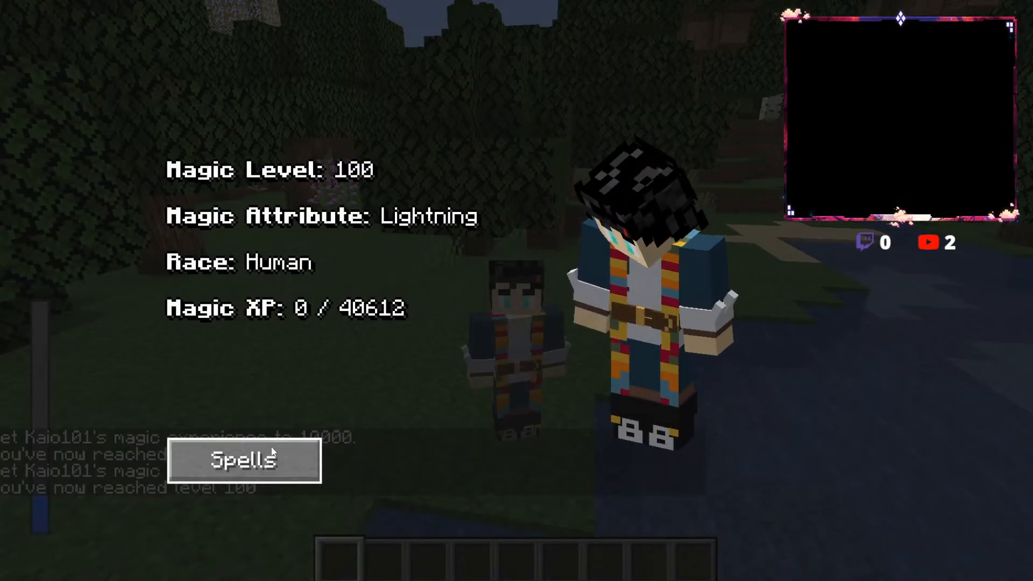
click(271, 456)
click(517, 243)
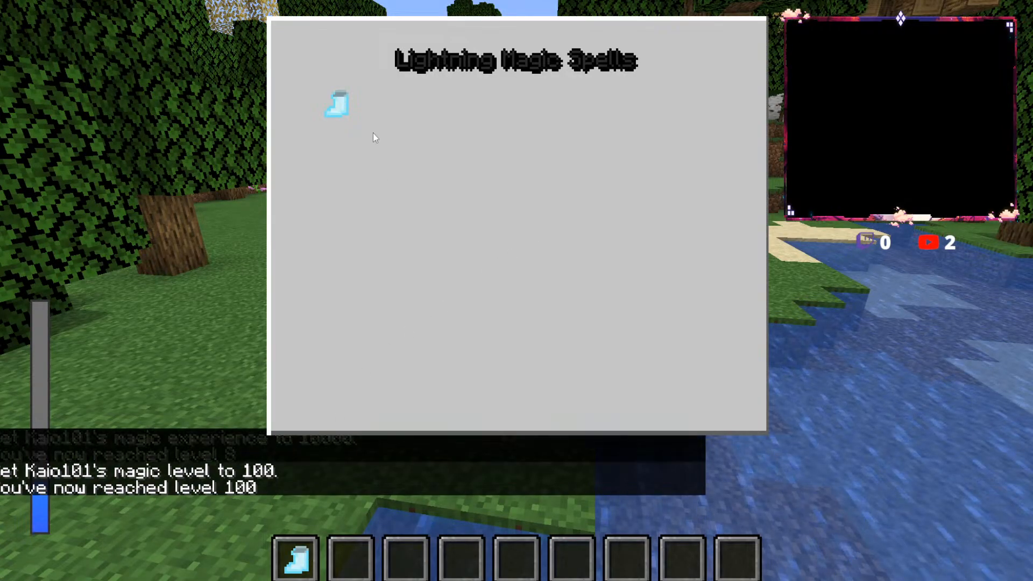
key(Escape)
key(m)
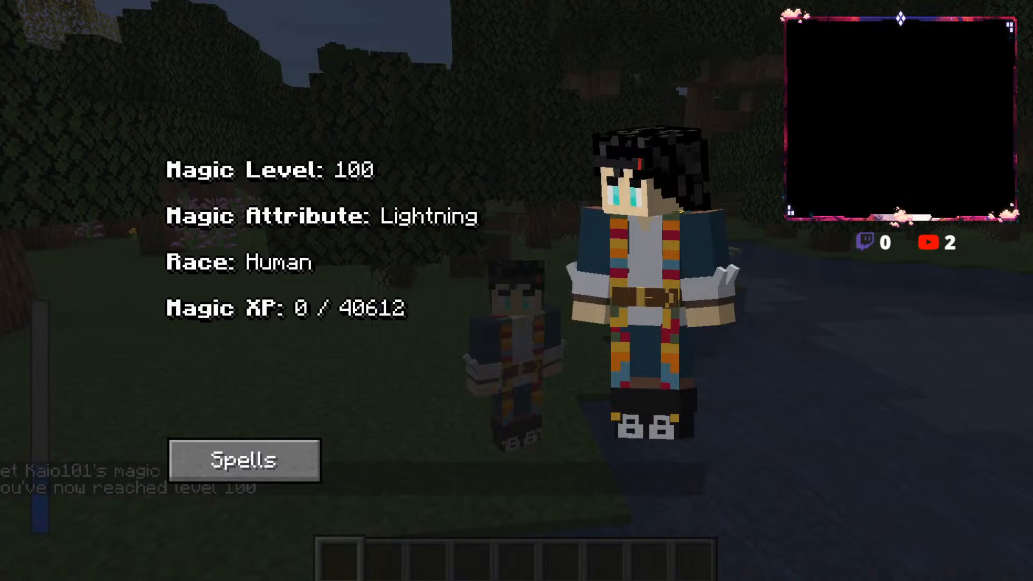
key(Escape)
key(m)
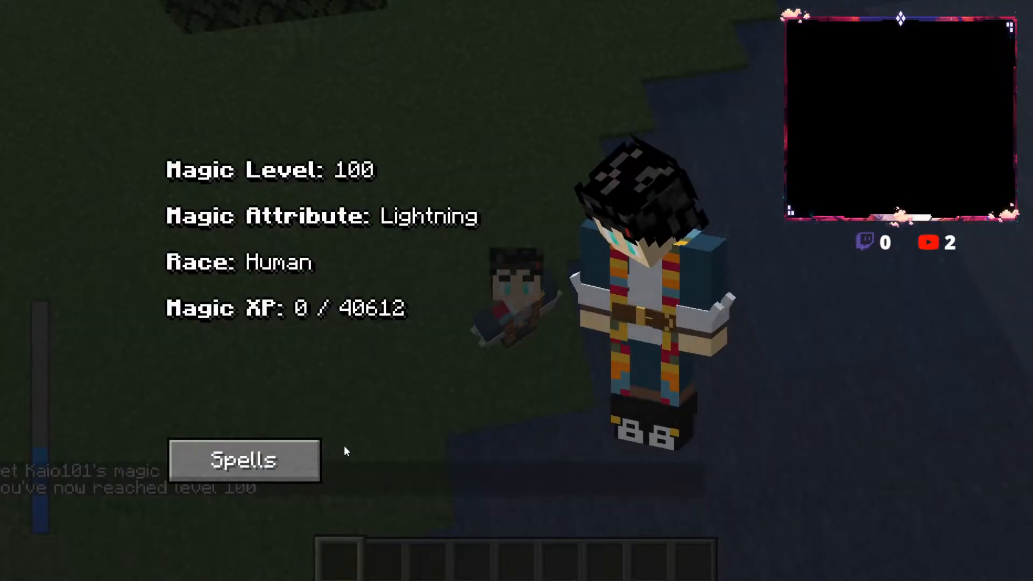
click(312, 459)
click(523, 240)
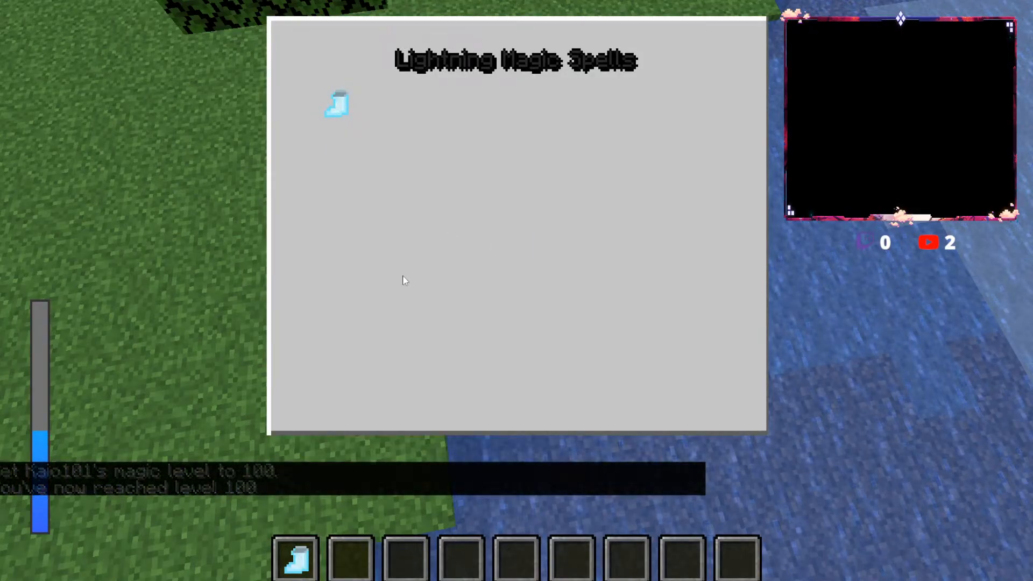
key(Escape)
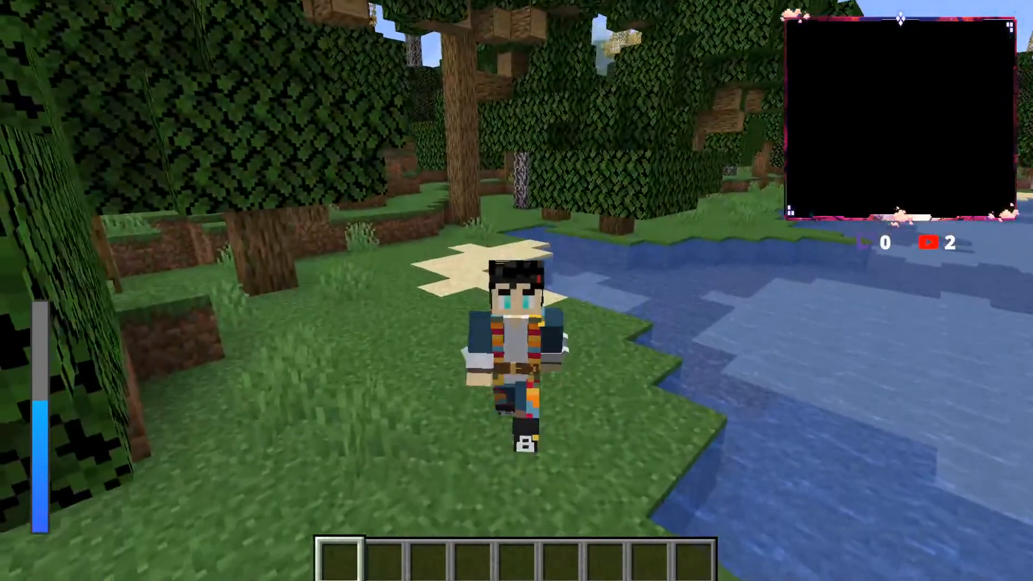
key(t)
key(Up)
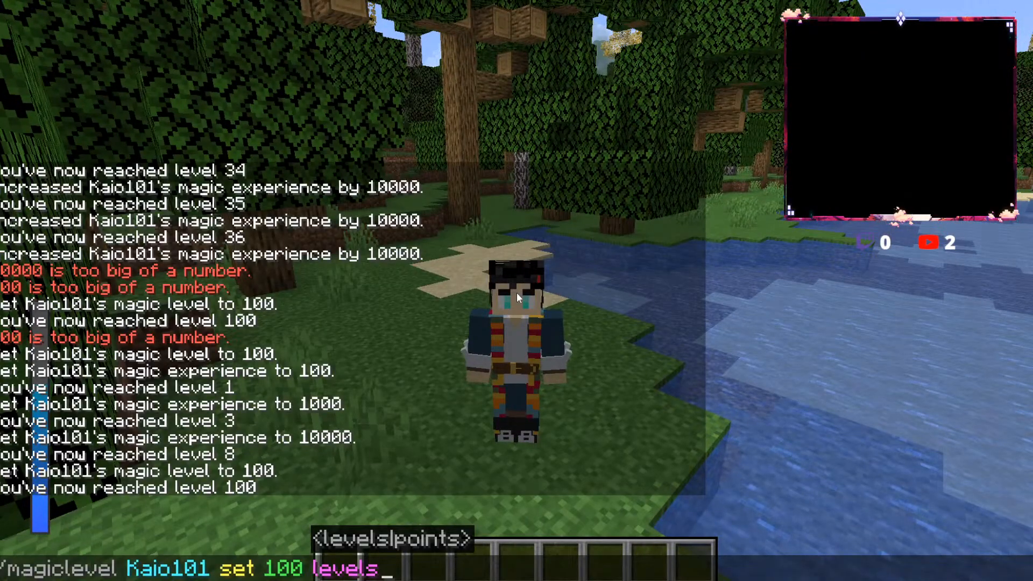
key(BackSpace)
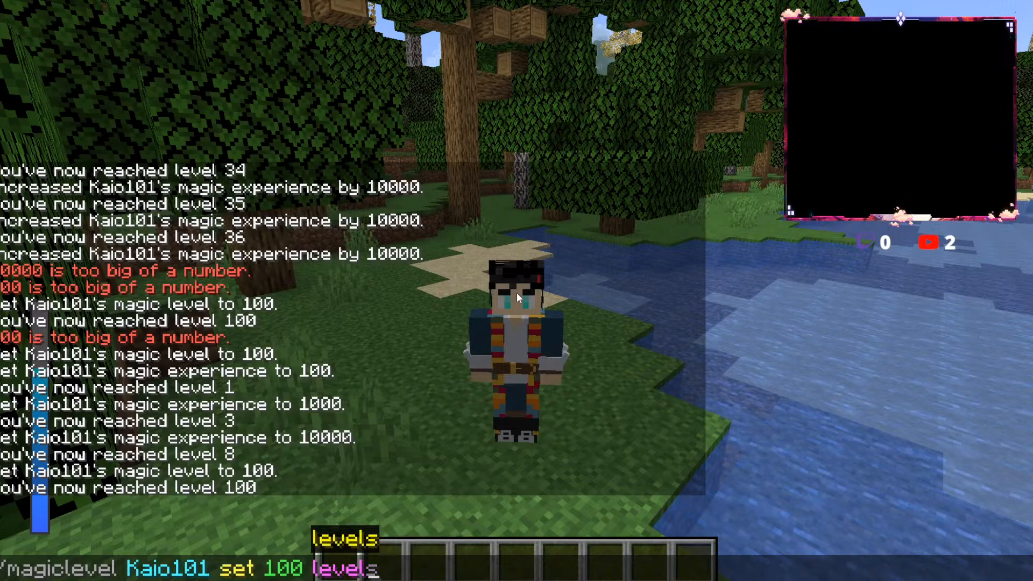
key(BackSpace)
key(BackSpace)
key(BackSpace)
key(BackSpace)
key(BackSpace)
key(BackSpace)
key(BackSpace)
key(BackSpace)
key(BackSpace)
text(le)
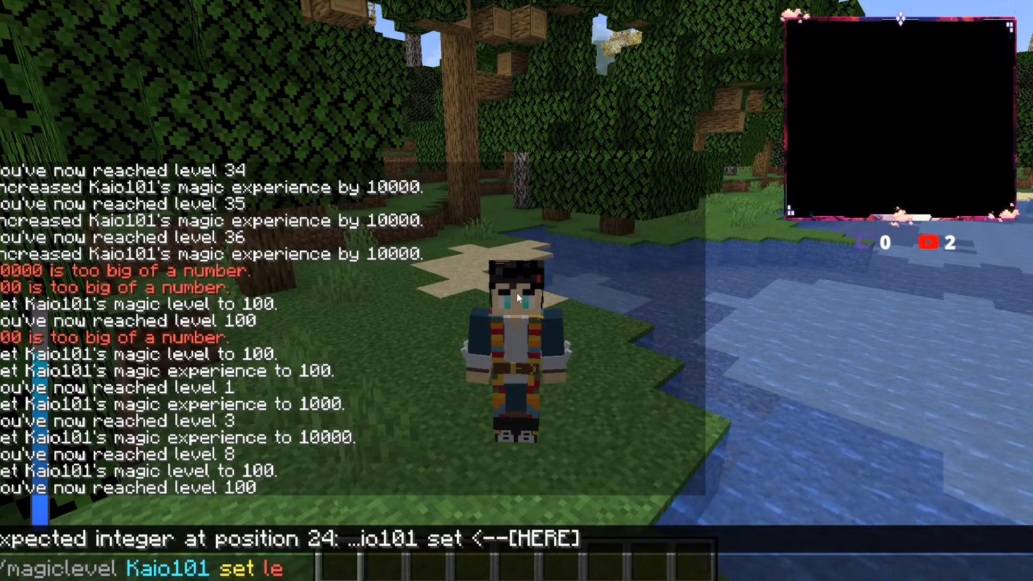
key(BackSpace)
key(BackSpace)
key(BackSpace)
key(Up)
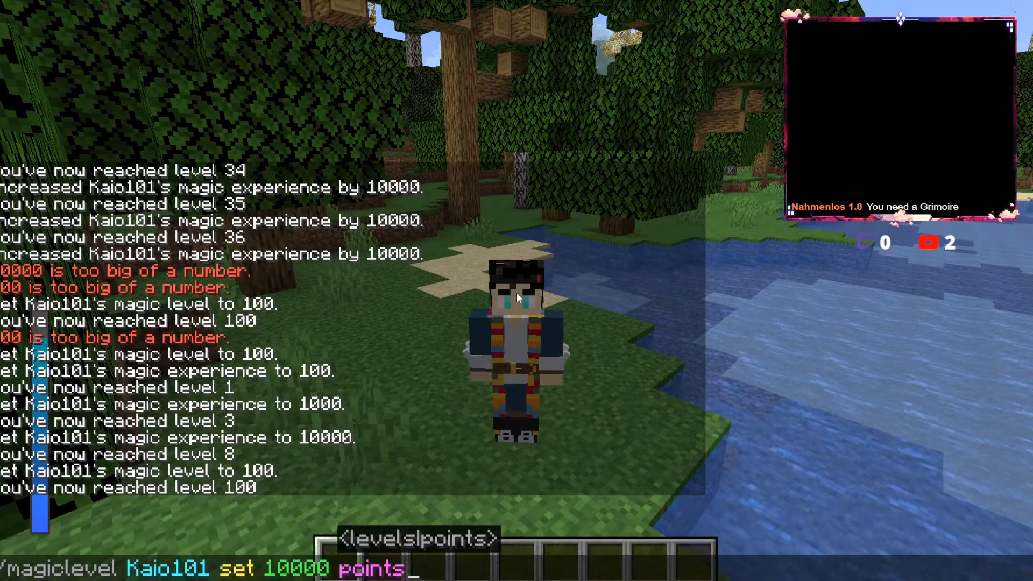
key(Up)
key(Up)
key(Escape)
Step: Review the player's magic stats and read the Thunder God Boots description in the Lightning Magic Spells list
key(m)
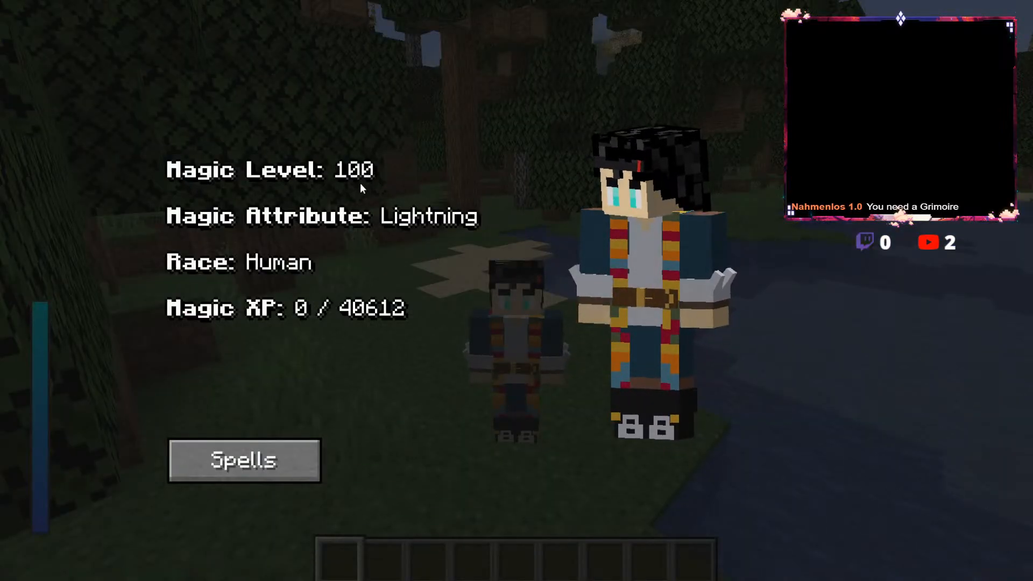
key(m)
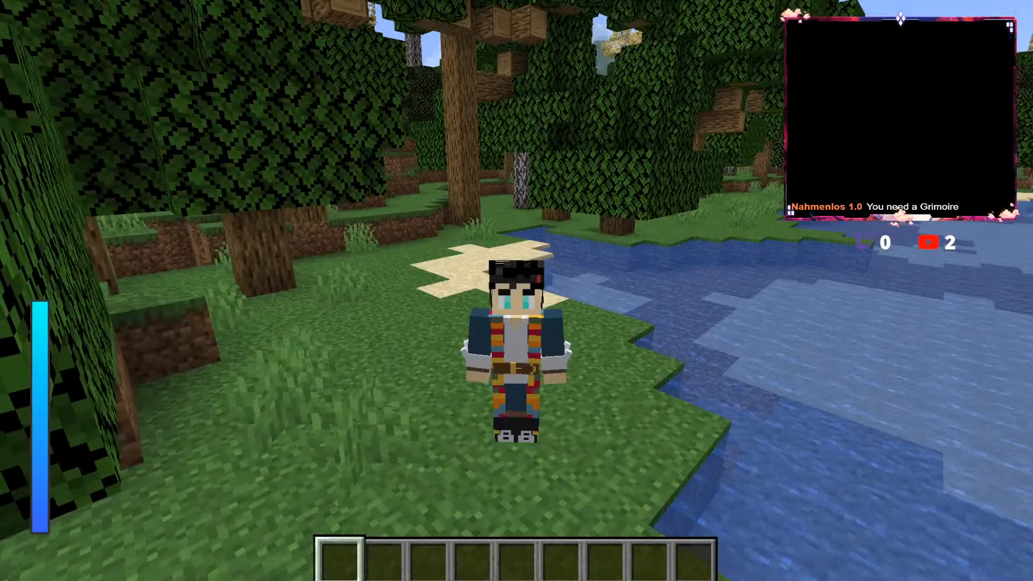
key(m)
key(m)
key(m)
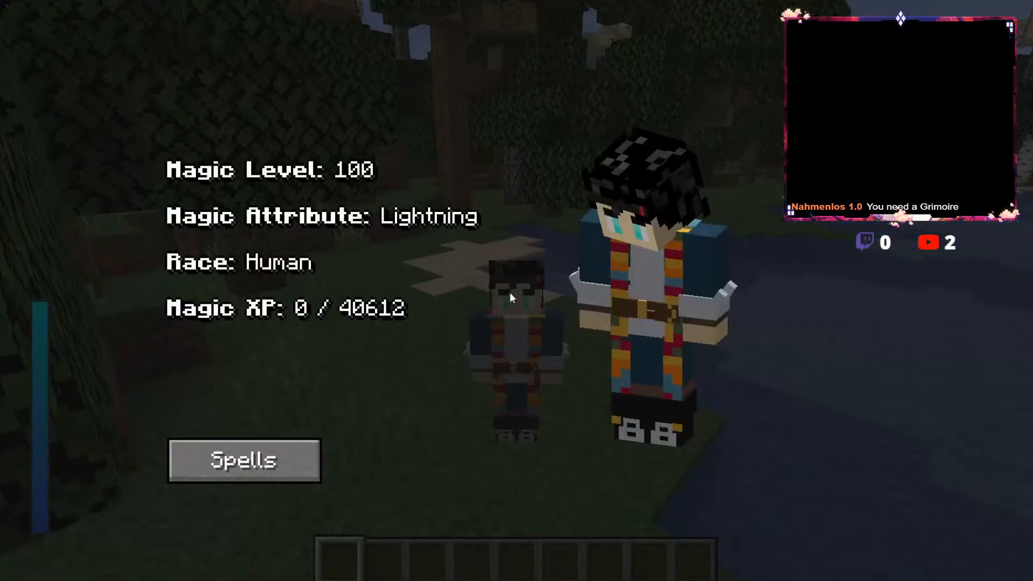
click(302, 458)
click(527, 239)
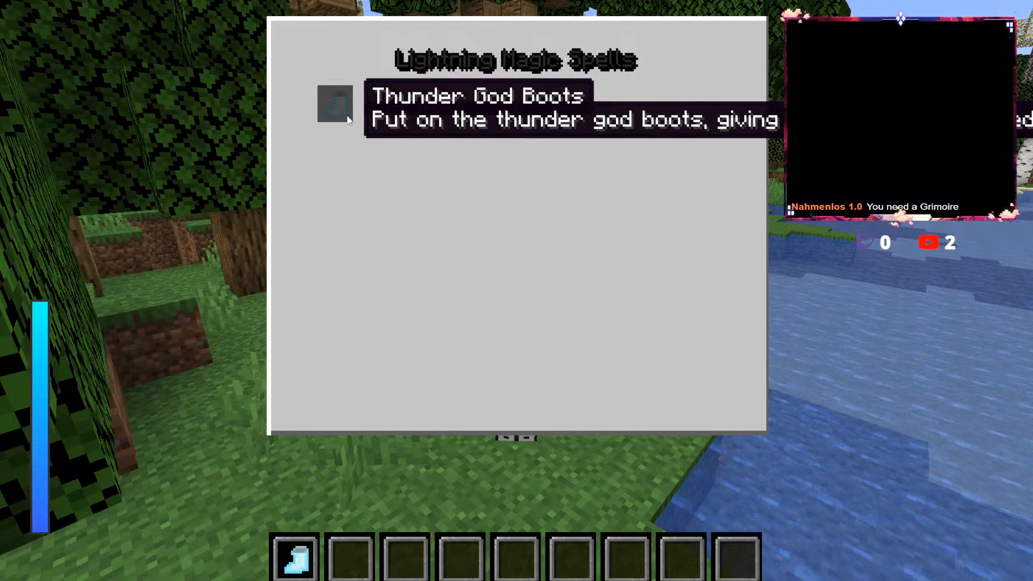
Step: Choose the Thunder God Boots spell, leave the spell list and try the boots on the character
click(334, 104)
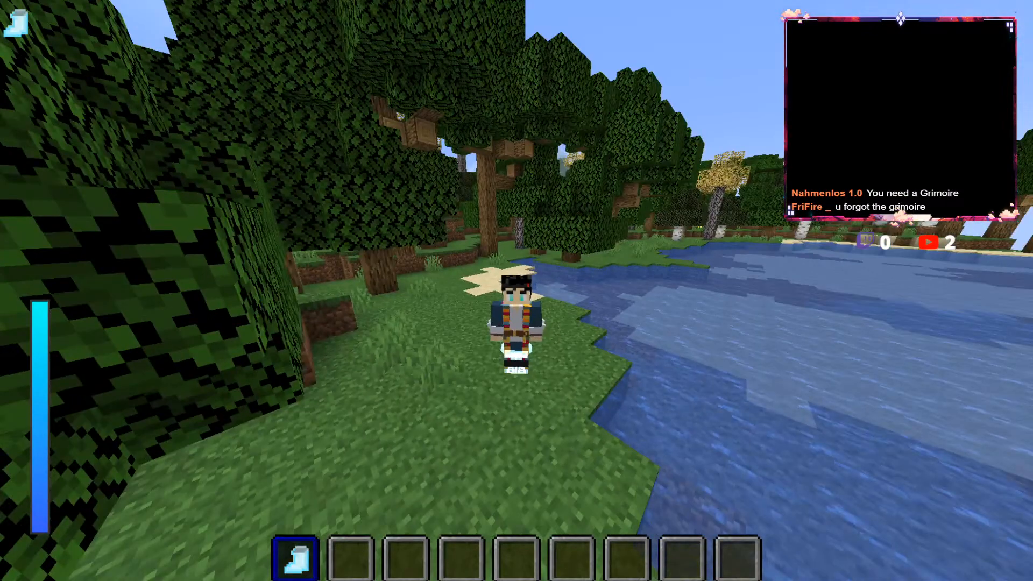
key(e)
key(e)
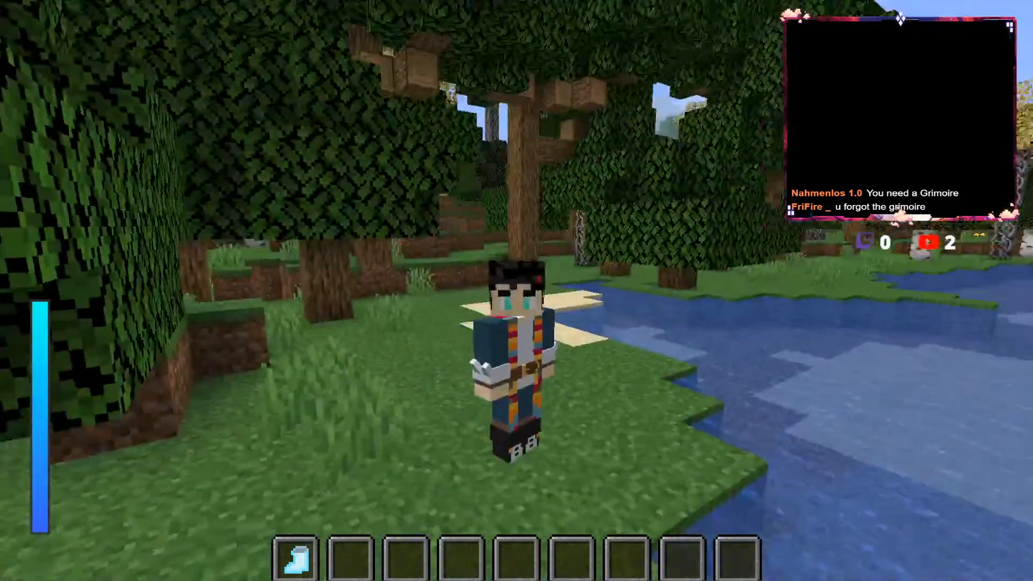
Step: Locate the nearest blackclover:magictower with the locate command and teleport the player to it
key(F5)
key(w)
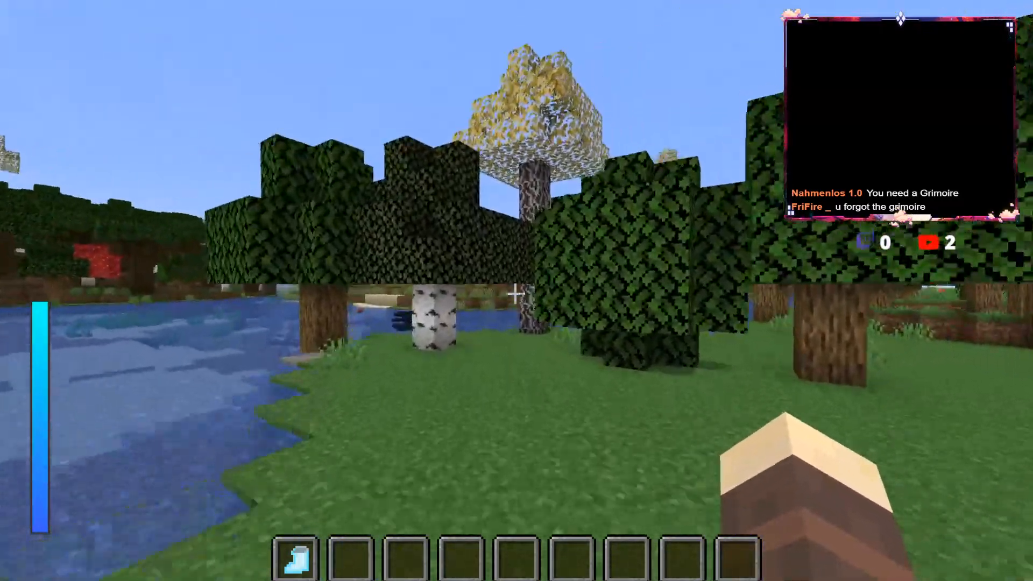
key(slash)
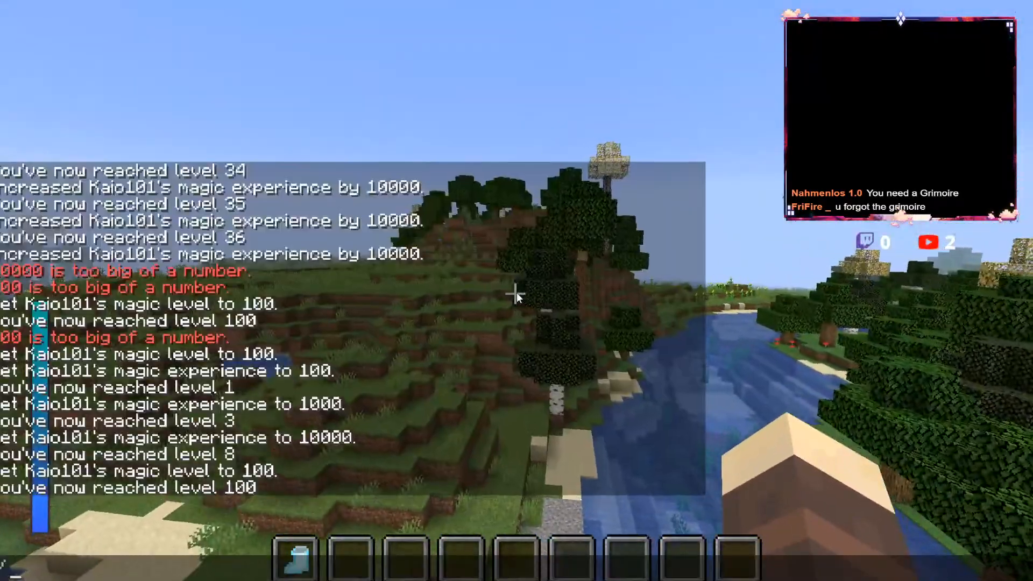
text(locate)
key(Return)
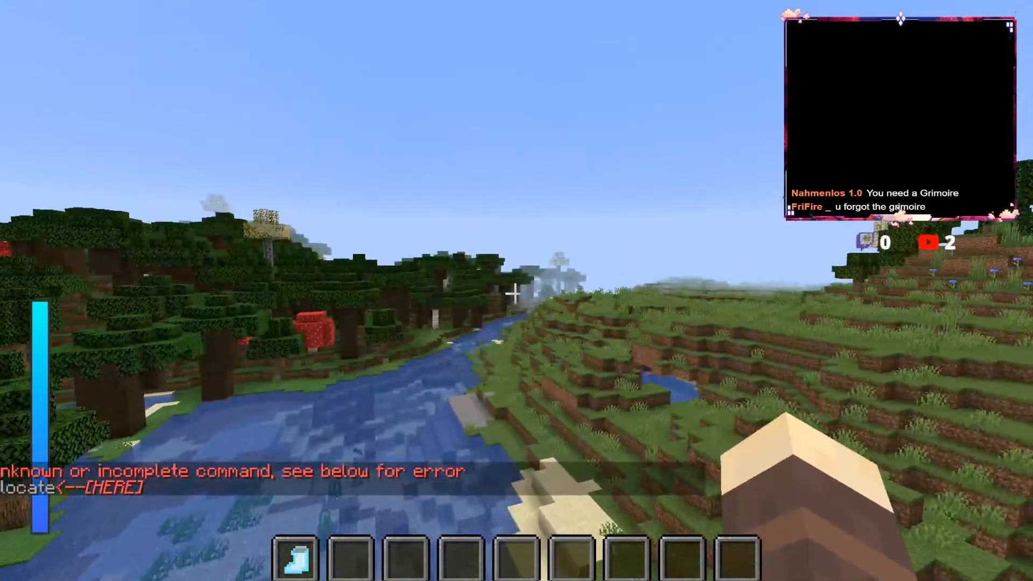
key(w)
key(slash)
key(Up)
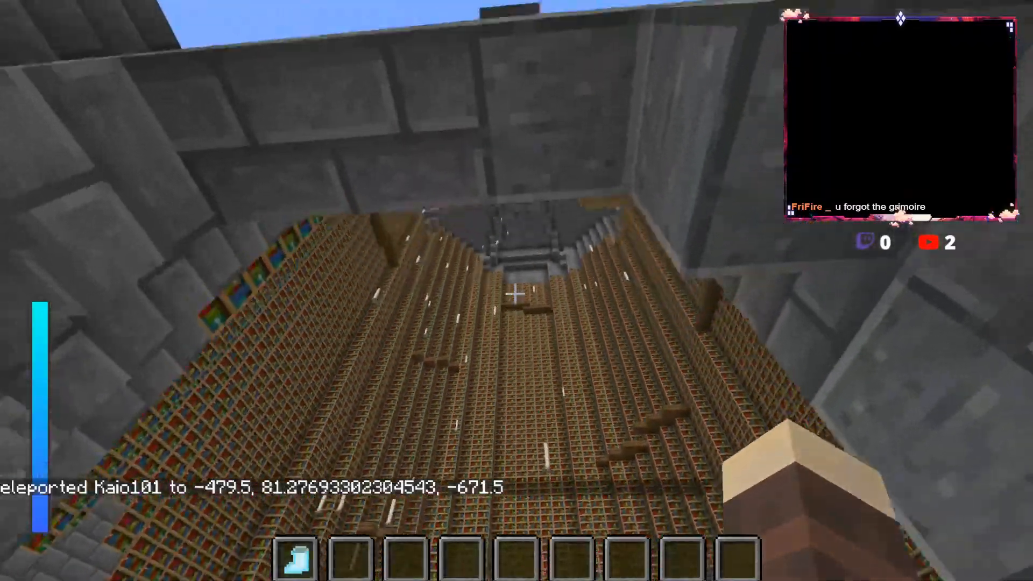
Step: Enter the magic tower, get a grimoire from the bearded wizard on the raised platform and check the inventory for it
key(w)
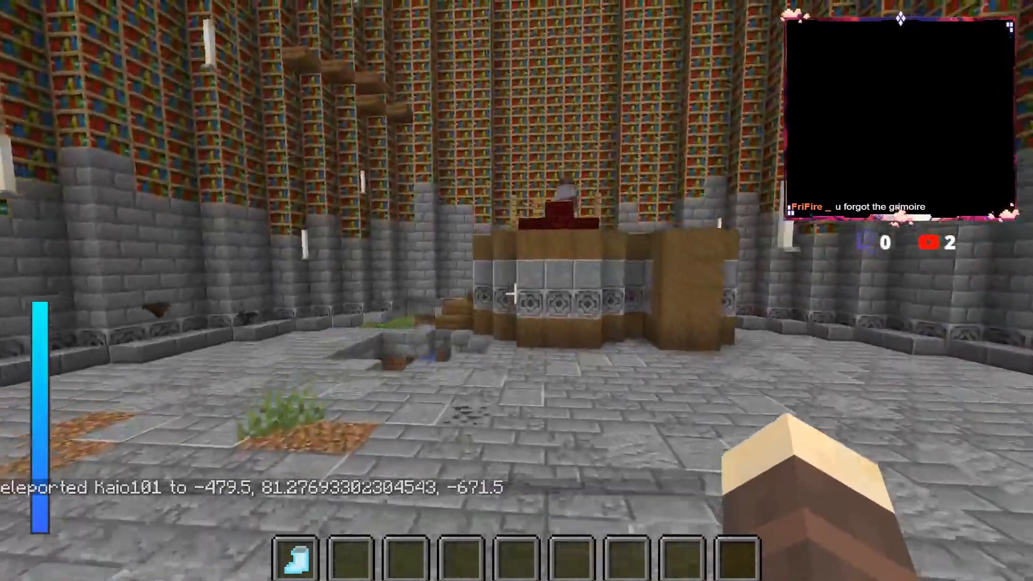
key(space)
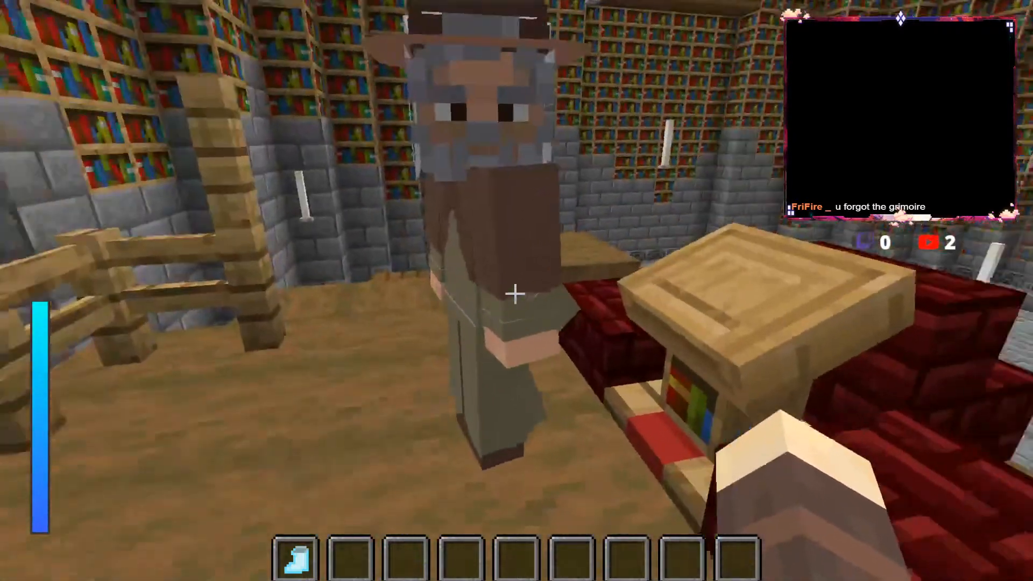
right_click(515, 294)
right_click(515, 293)
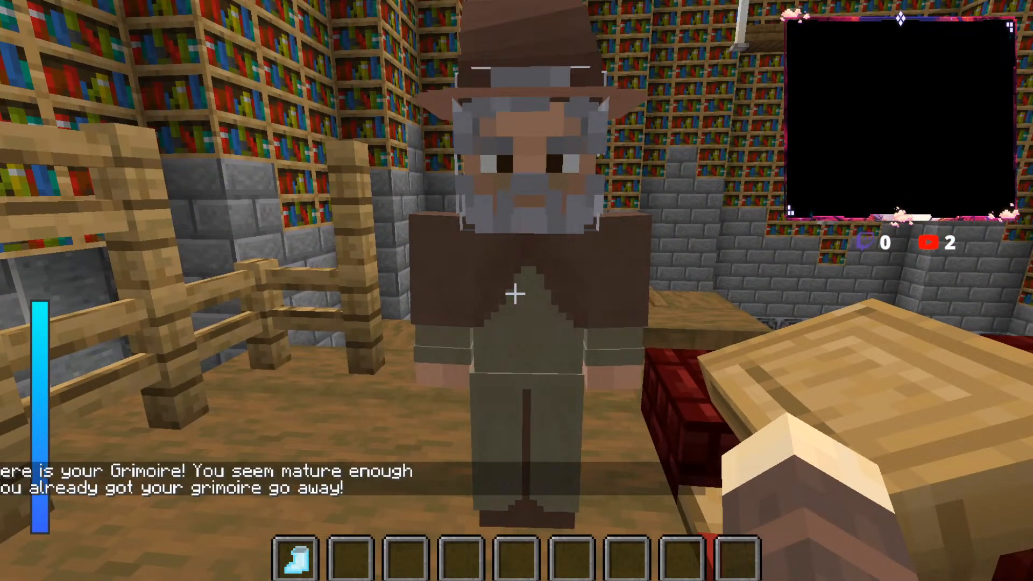
right_click(514, 294)
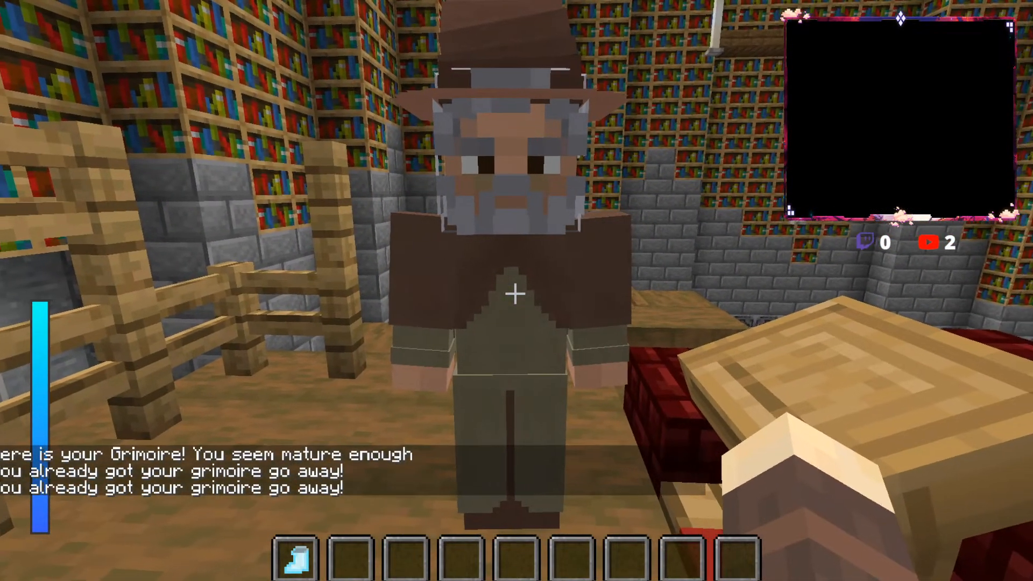
key(e)
key(e)
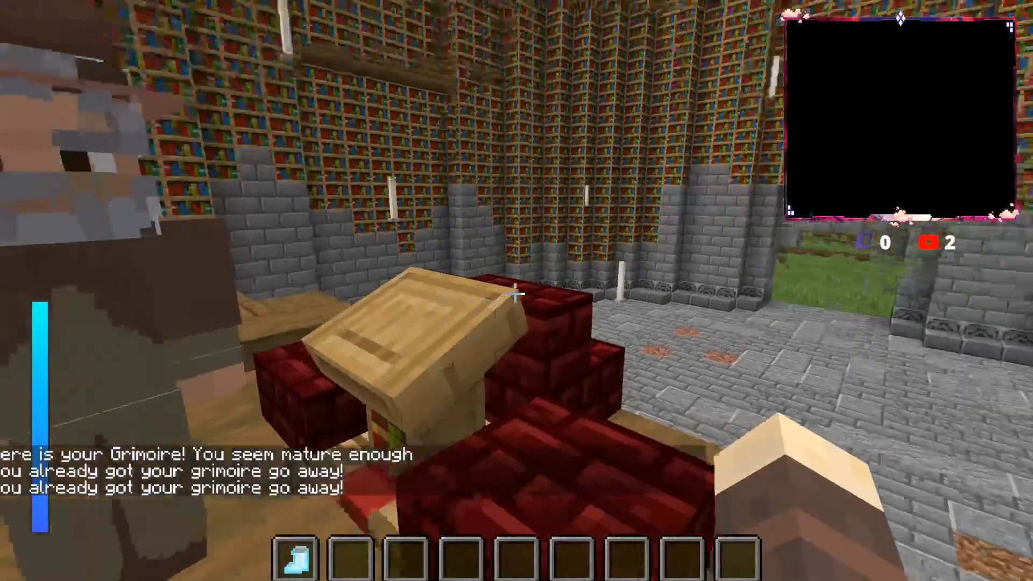
key(e)
click(832, 475)
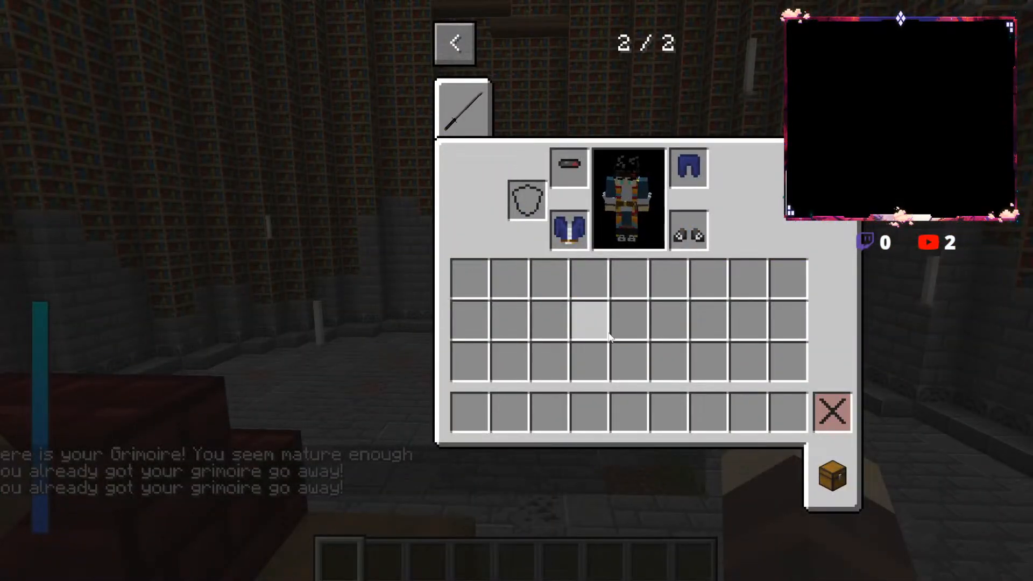
key(e)
Step: Assign the arrow-shaped lightning spell to slot 4, Thunder Crumbling Orb to slot 3 and Thunder God Gloves to slot 2
key(r)
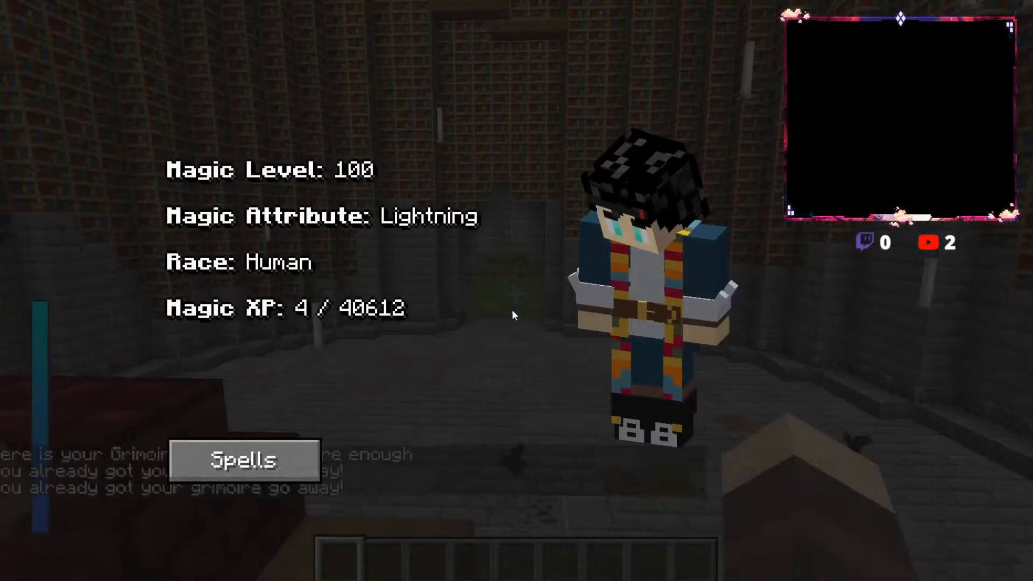
click(308, 454)
click(521, 244)
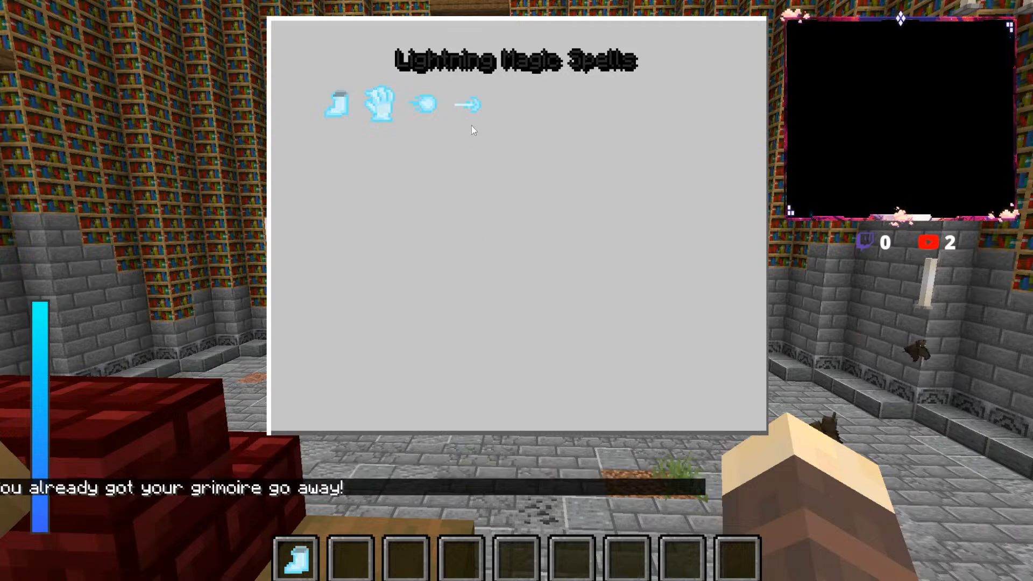
click(466, 104)
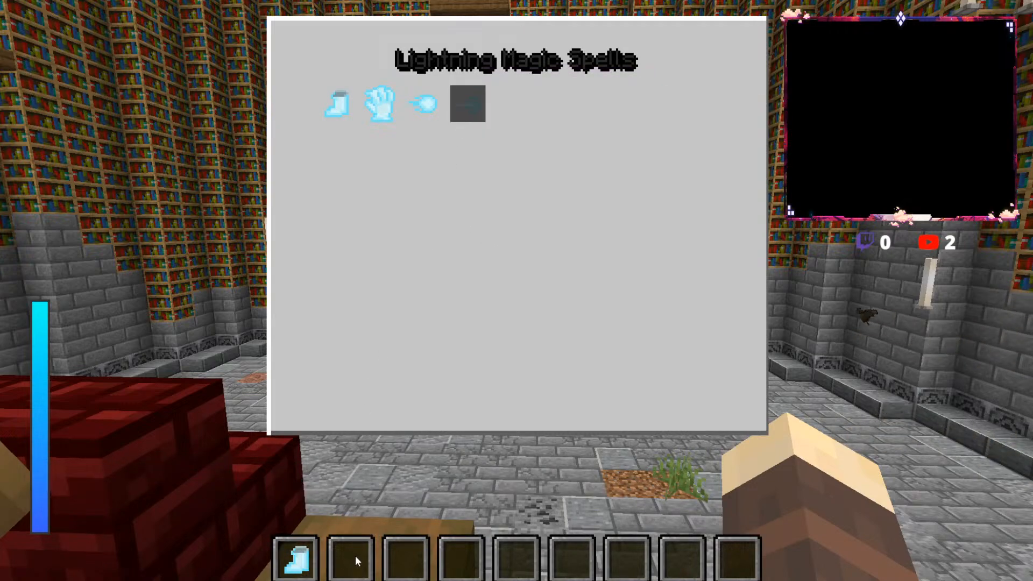
key(4)
click(424, 104)
key(3)
click(379, 104)
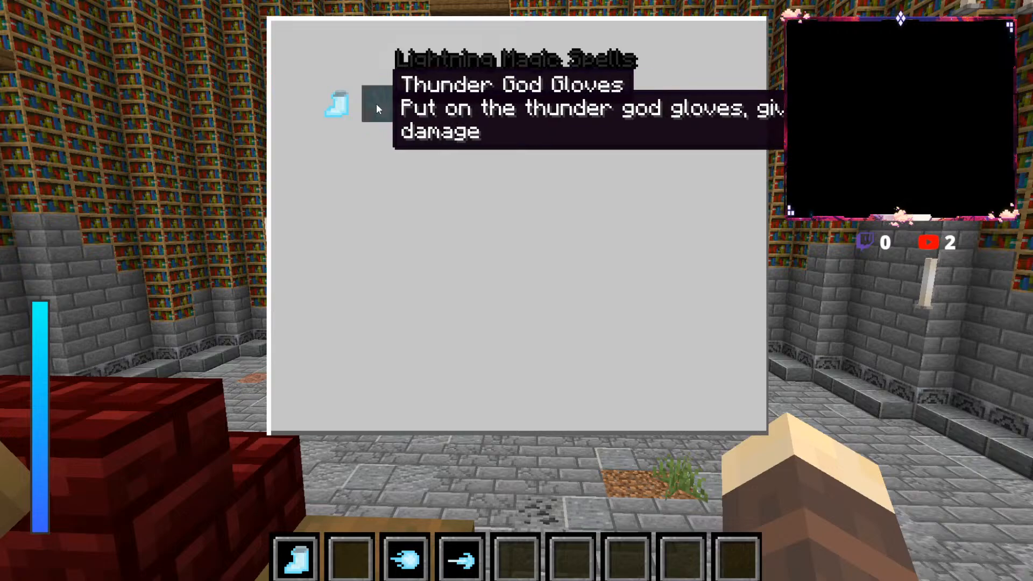
key(2)
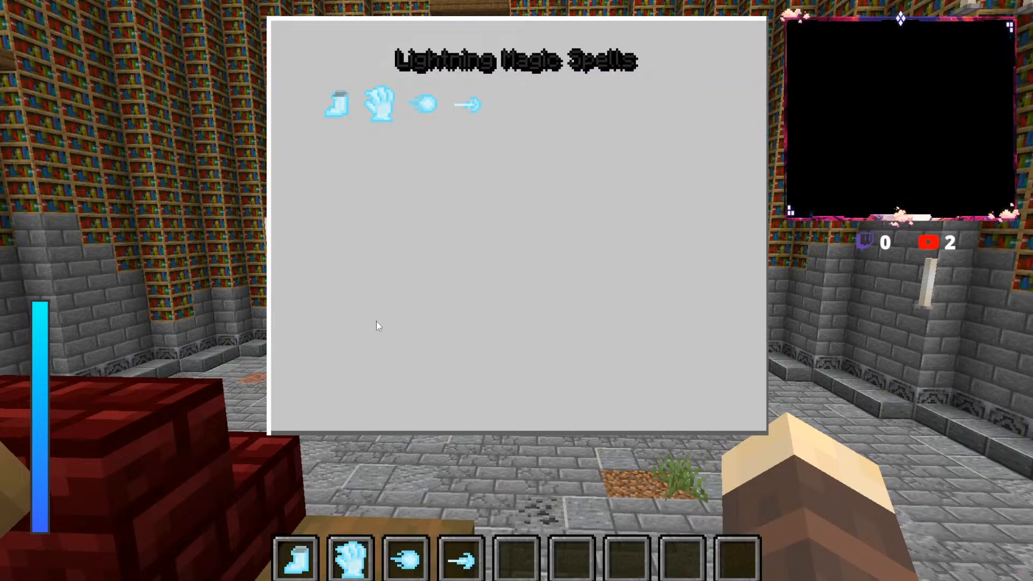
click(434, 103)
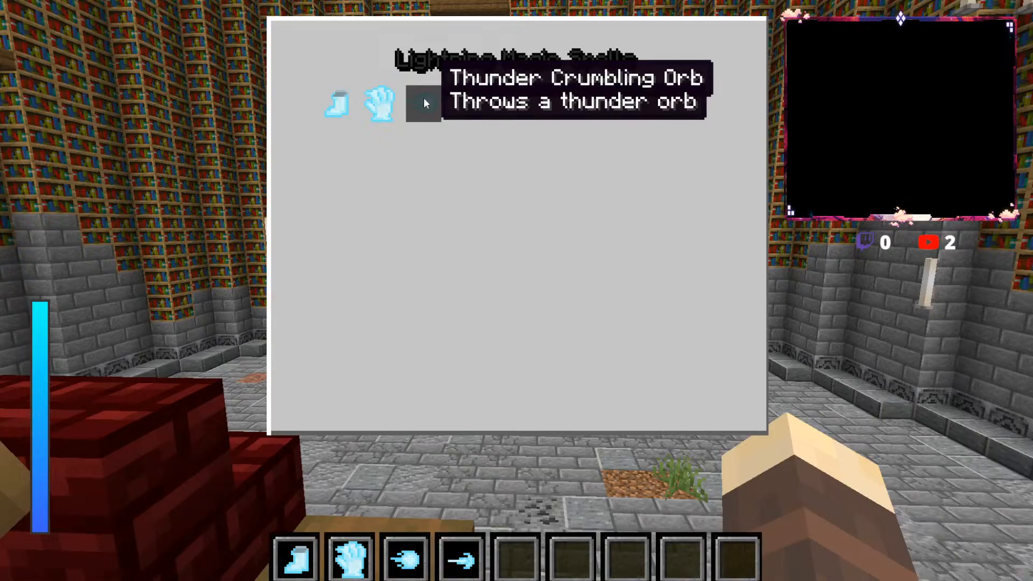
key(Escape)
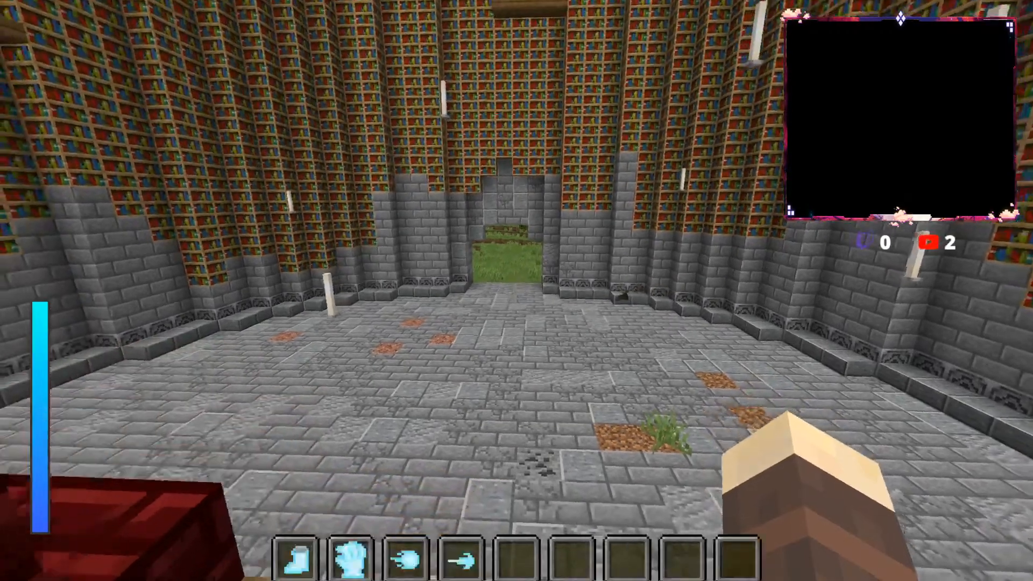
Step: Leave the tower and try the Thunder God Boots and Thunder God Gloves spells on the grassland outside
key(w)
key(1)
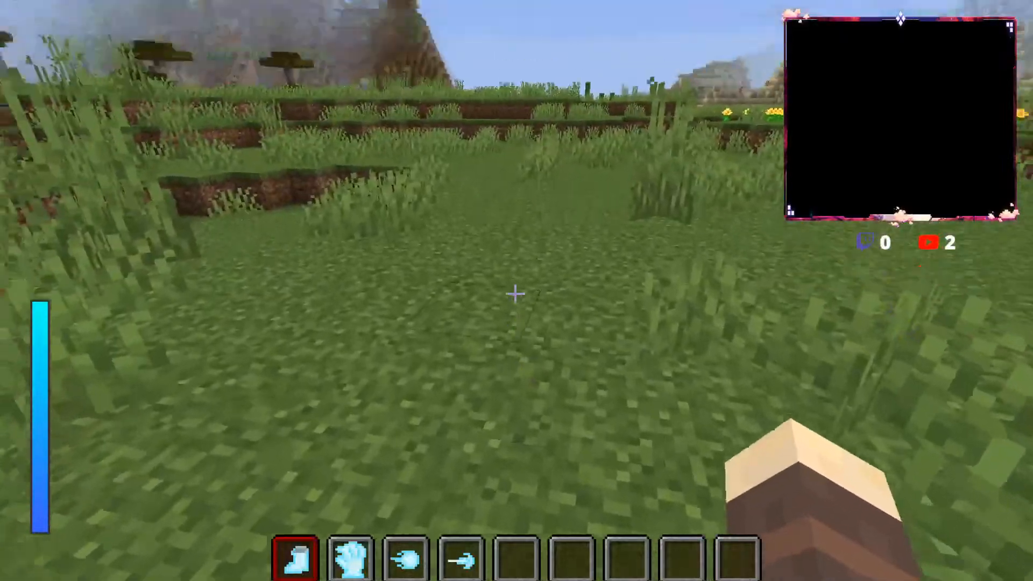
key(2)
key(w)
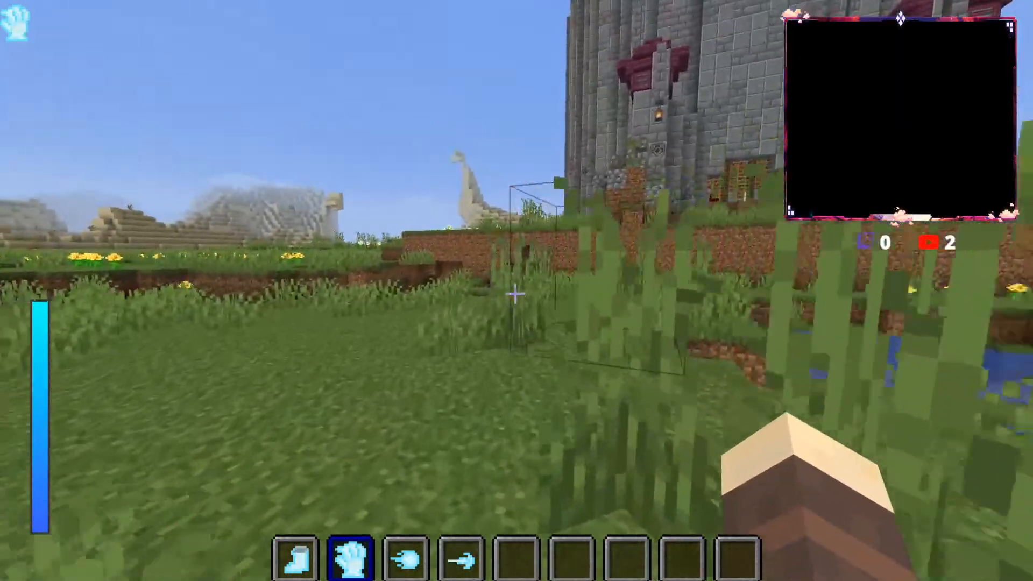
key(w)
key(2)
Step: Activate the Thunder God Gloves, cast the Thunder Crumbling Orb and try the spell in slot 4
key(3)
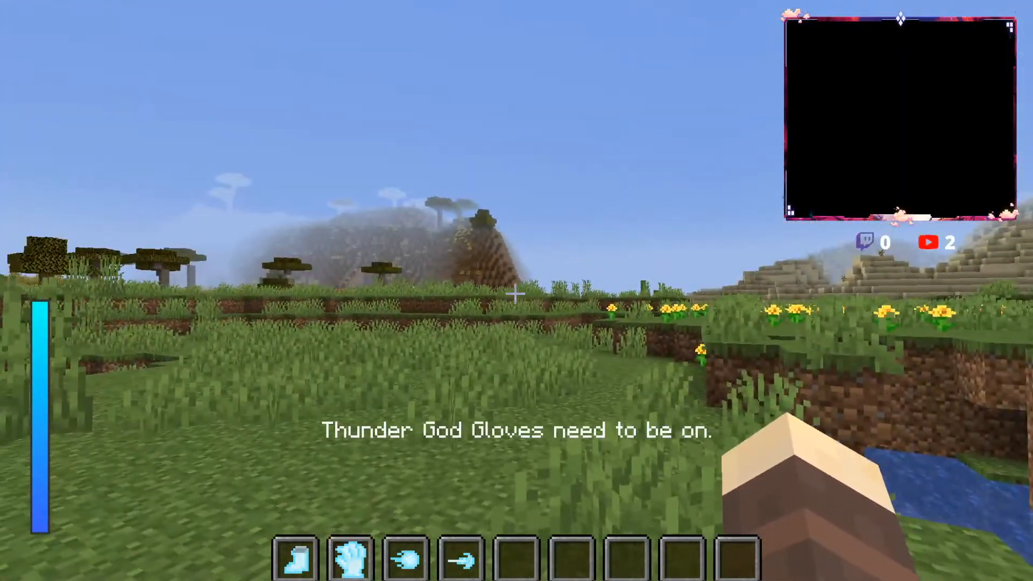
key(2)
key(3)
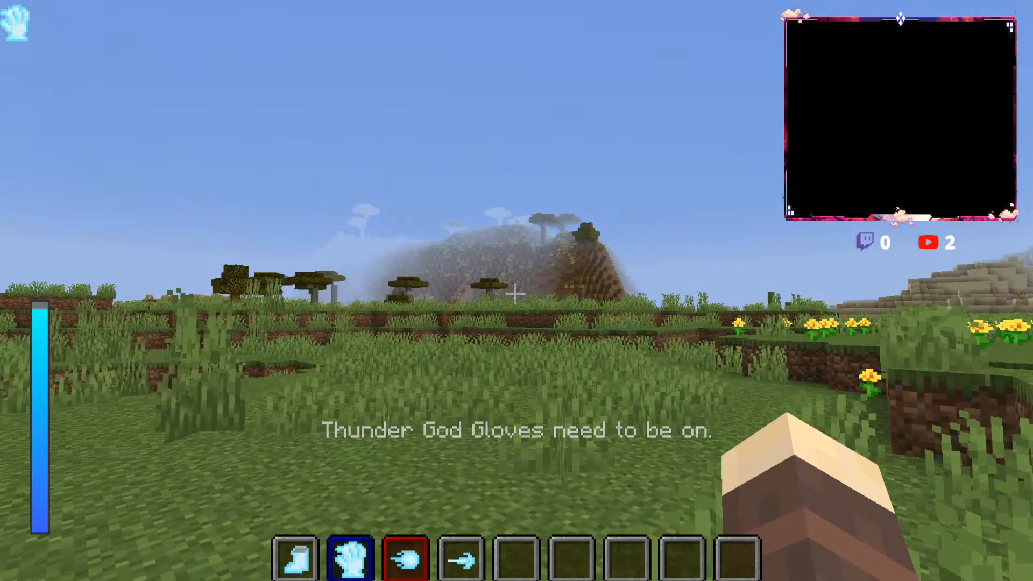
key(4)
key(w)
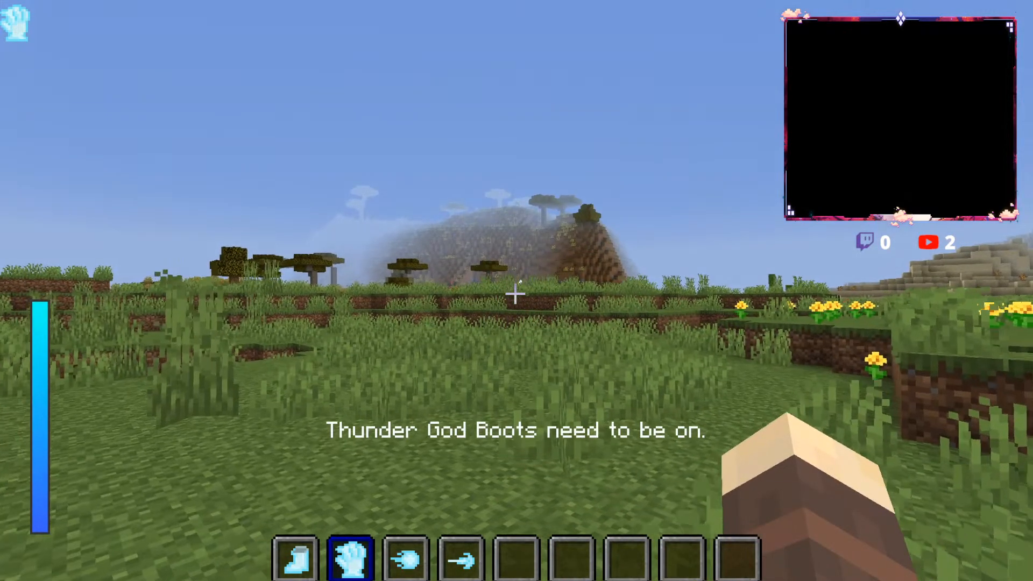
Step: Swap the Thunder God Gloves for the Thunder God Boots and cast the slot 4 spell while moving
key(2)
key(1)
key(4)
key(w)
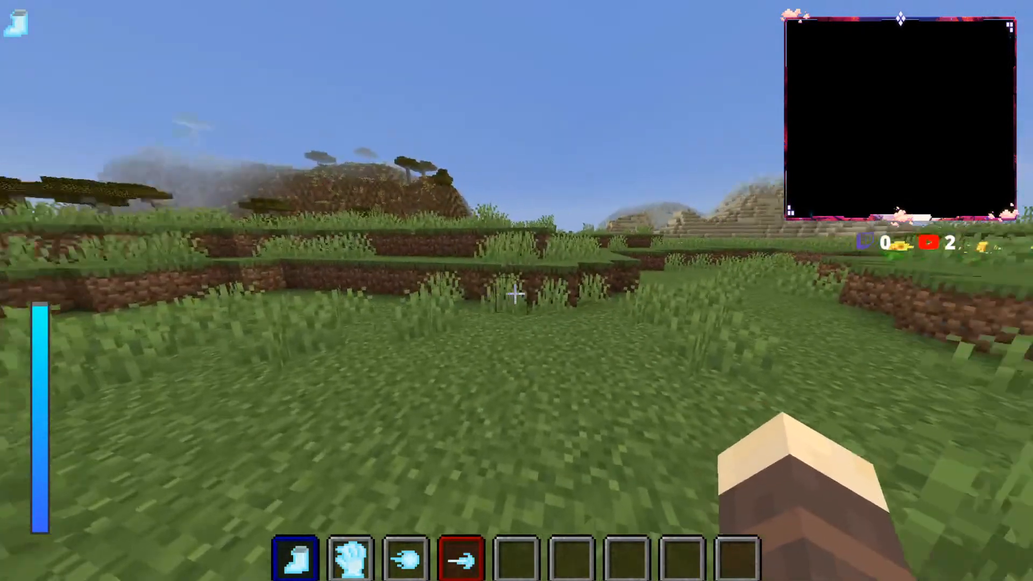
Step: Check the player's magic stats and look through the Lightning Magic Spells list for further spells
key(r)
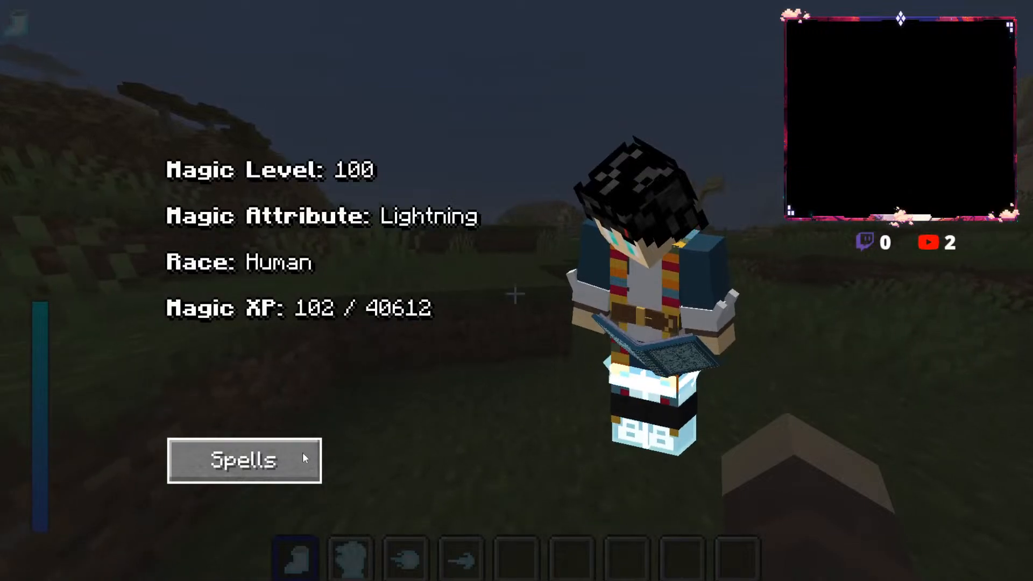
click(300, 460)
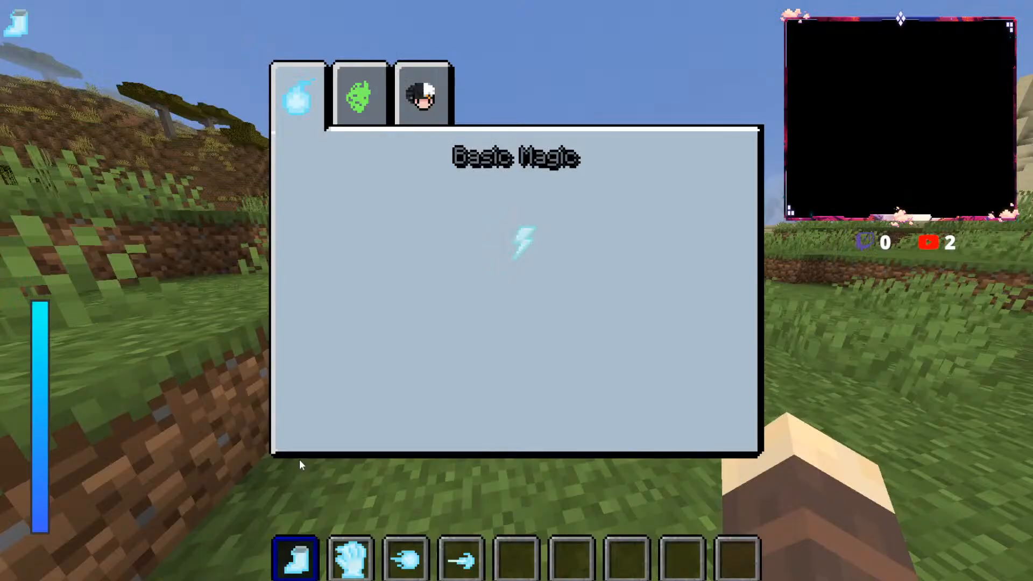
click(515, 266)
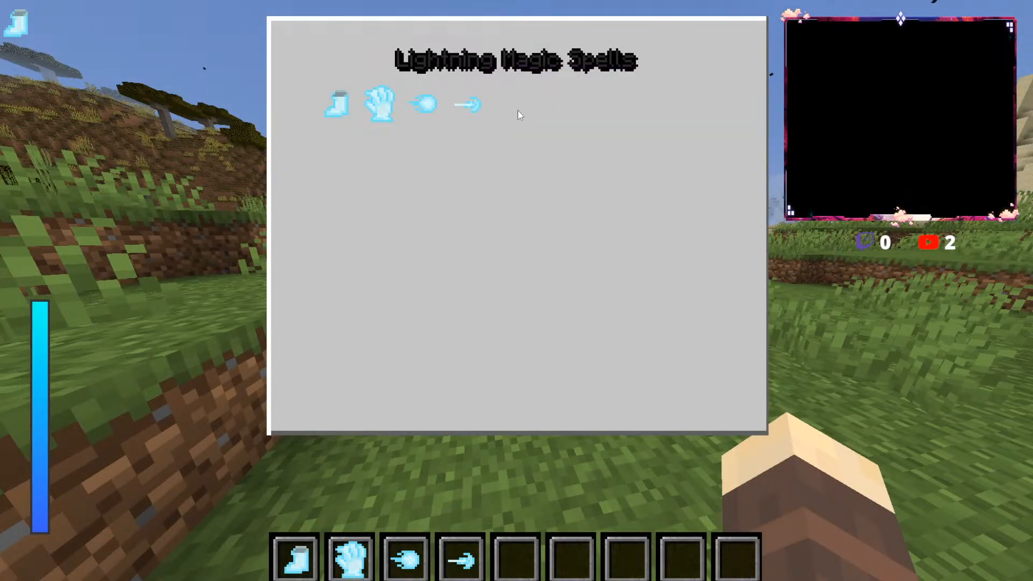
key(Escape)
Step: Bring up the attribute options of the magicattribute set command for the player without running it
key(slash)
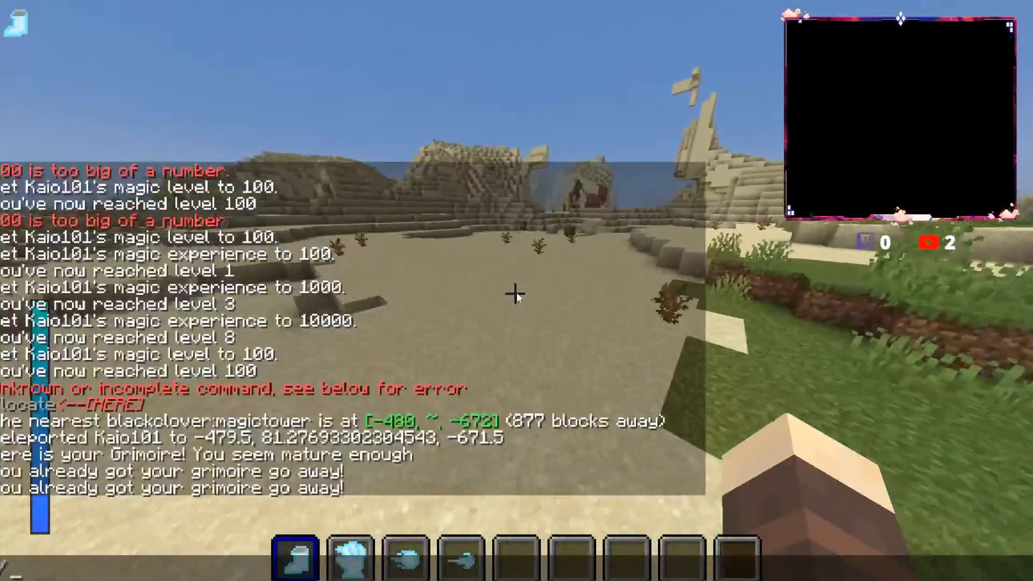
text(agicattribute)
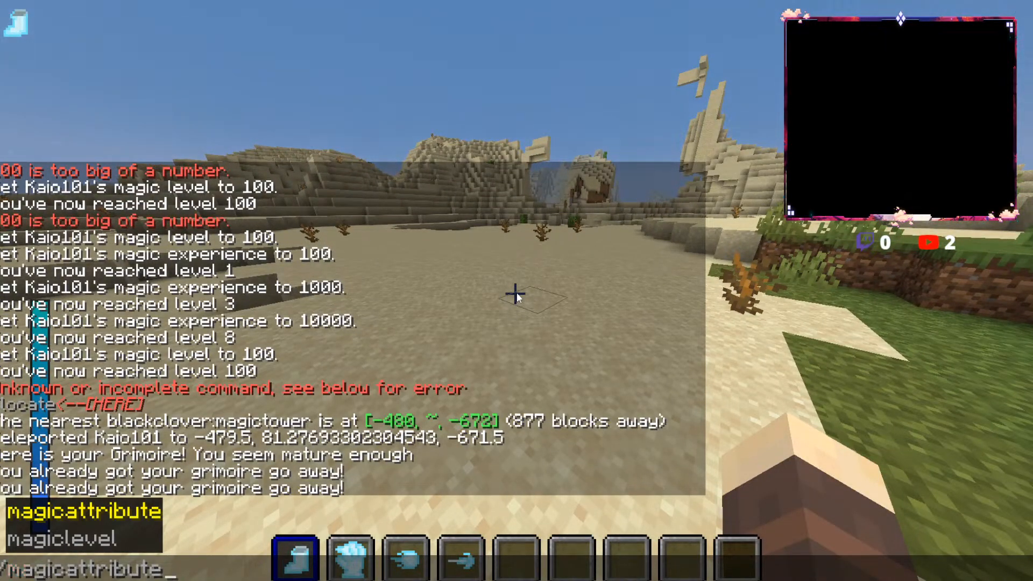
key(Tab)
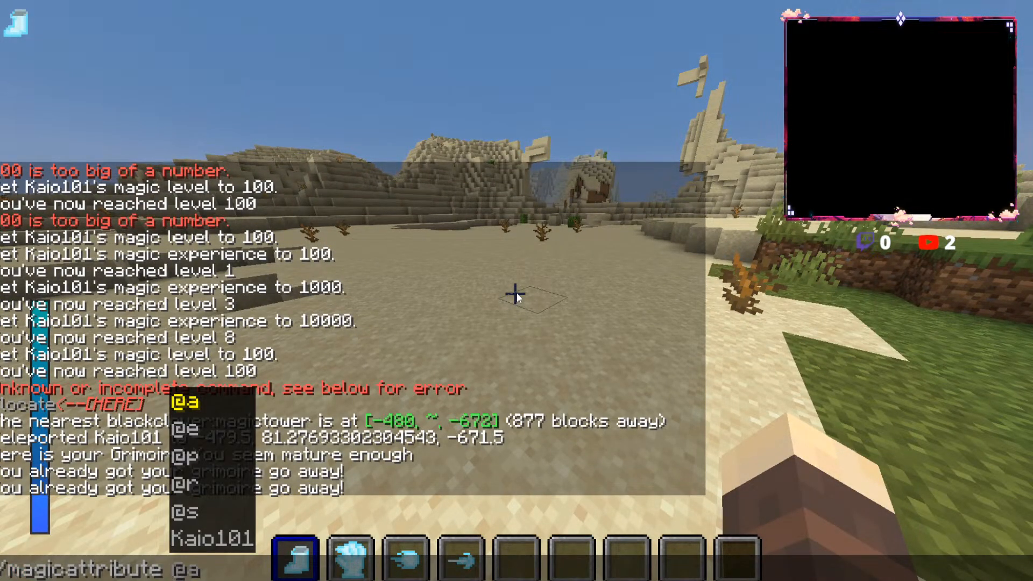
text(Kaio101 set)
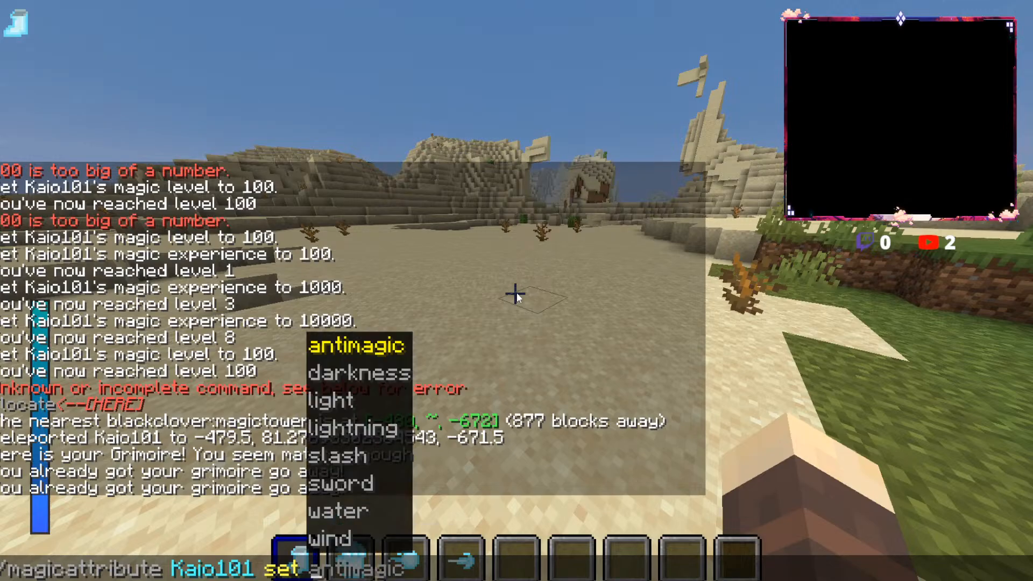
key(Escape)
key(Escape)
Step: Move across the desert, view the character from the front and put on the Thunder God Gloves along with the boots
key(w)
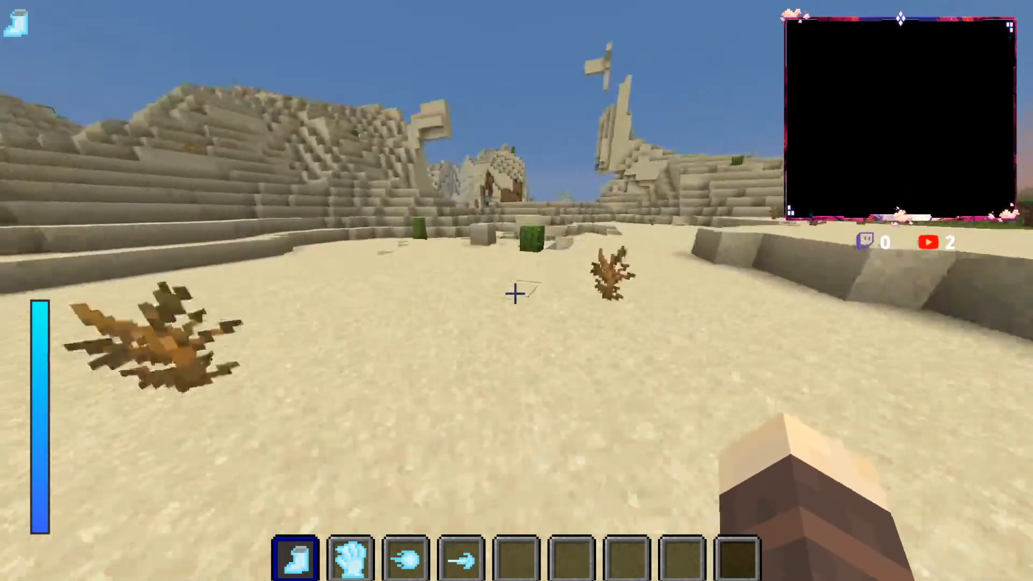
key(space)
key(F5)
key(F5)
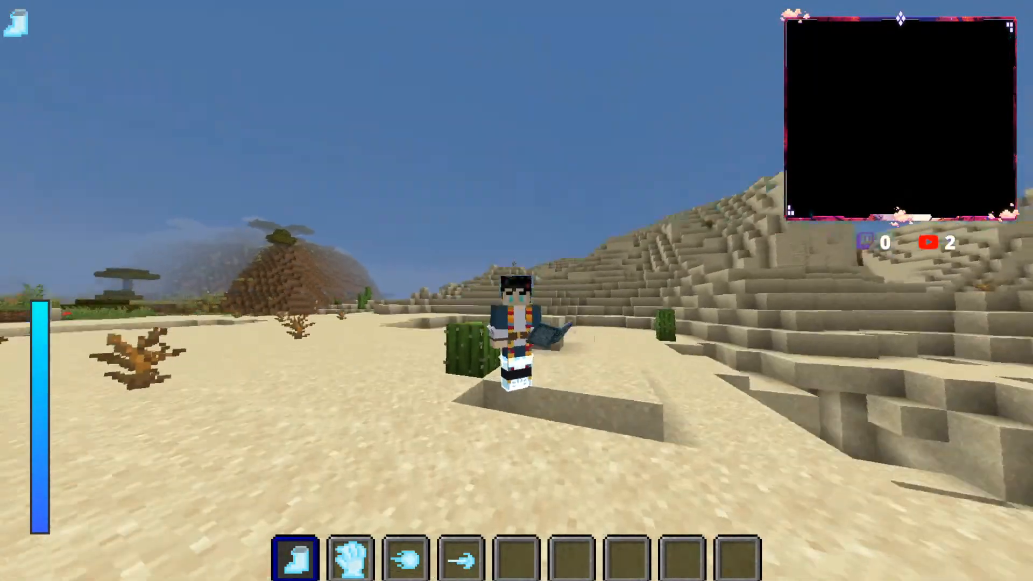
key(2)
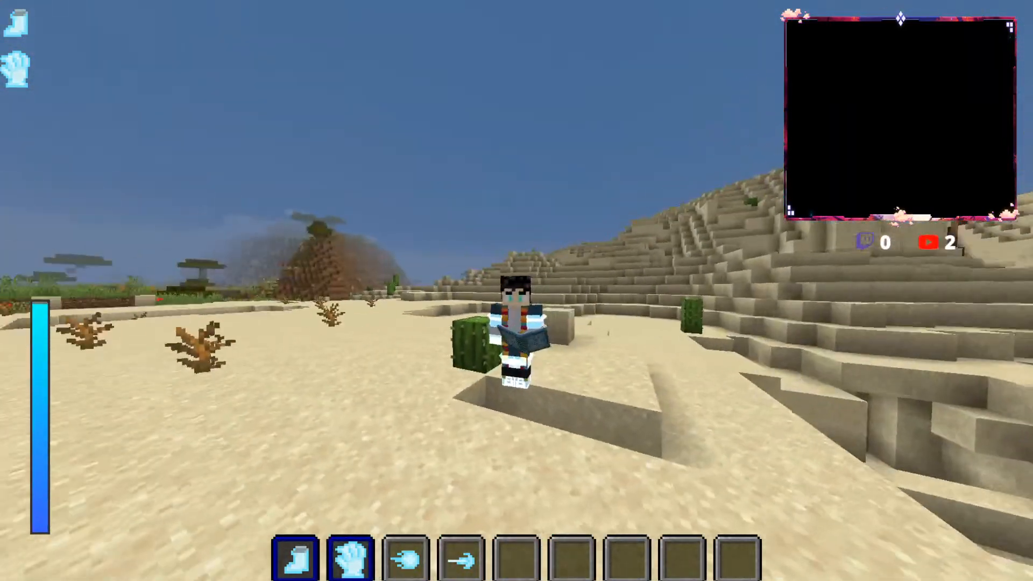
key(w)
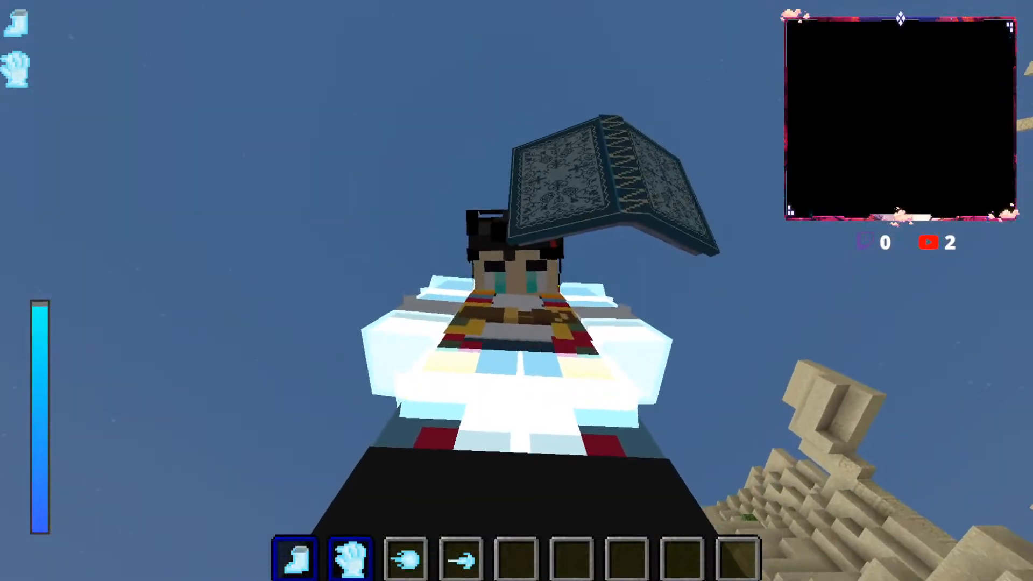
Step: Cycle the camera perspectives back to the character's front view and take off the Thunder God Boots
key(F5)
key(F5)
key(F5)
key(1)
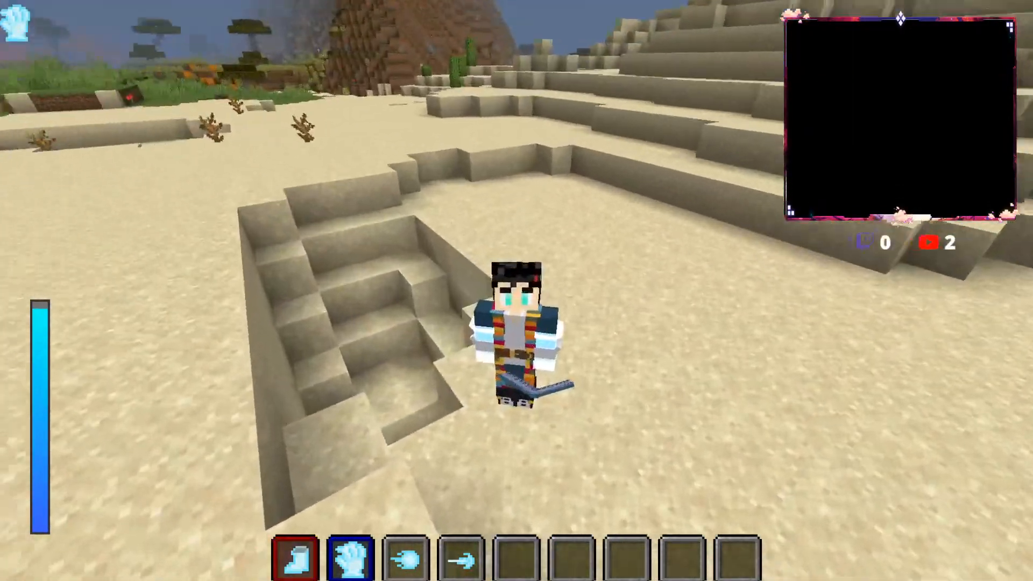
Step: Take off the Thunder God Gloves and cycle through the camera perspectives to inspect the character without the lightning gear
key(2)
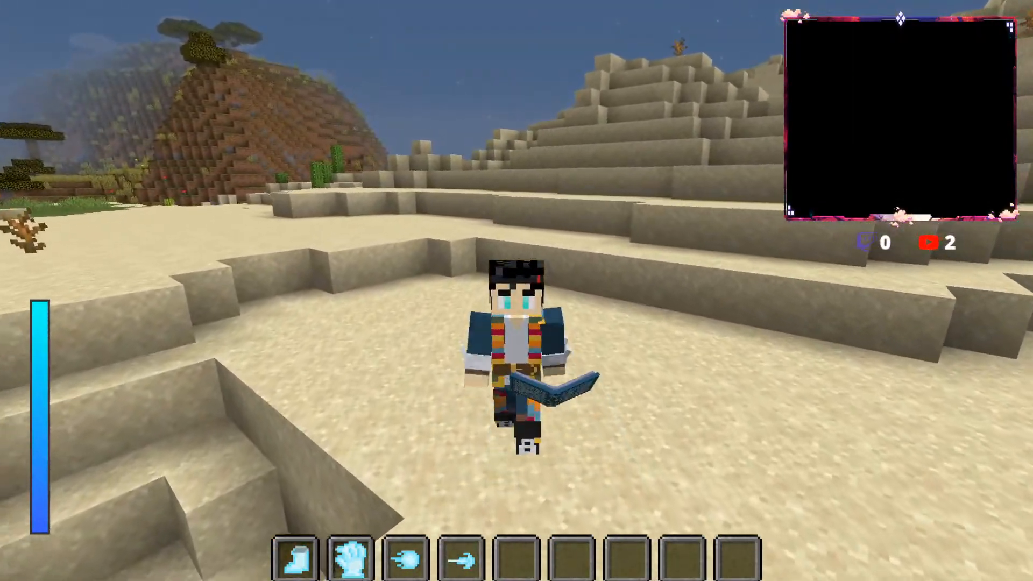
key(e)
key(e)
key(F5)
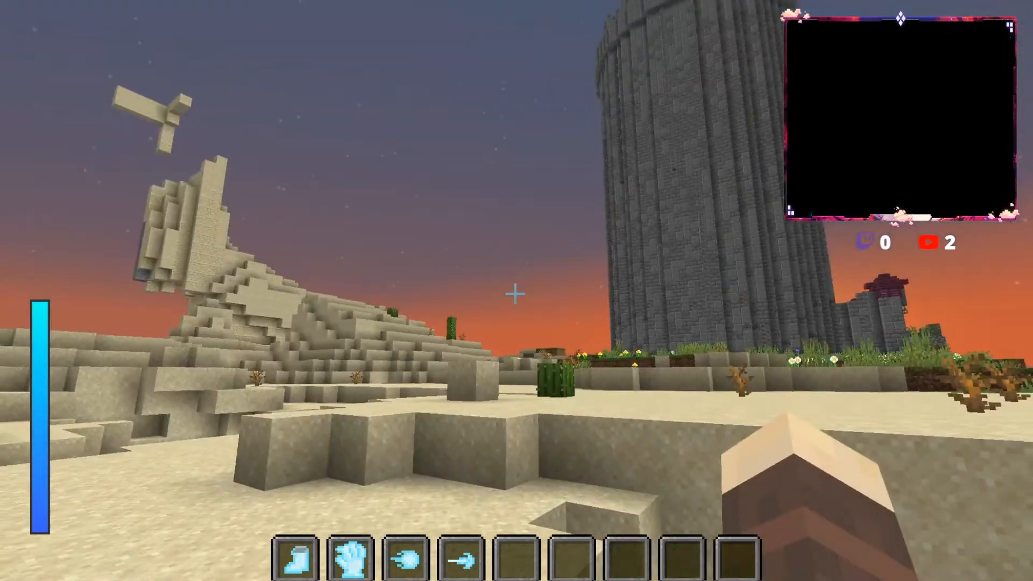
key(F5)
key(w)
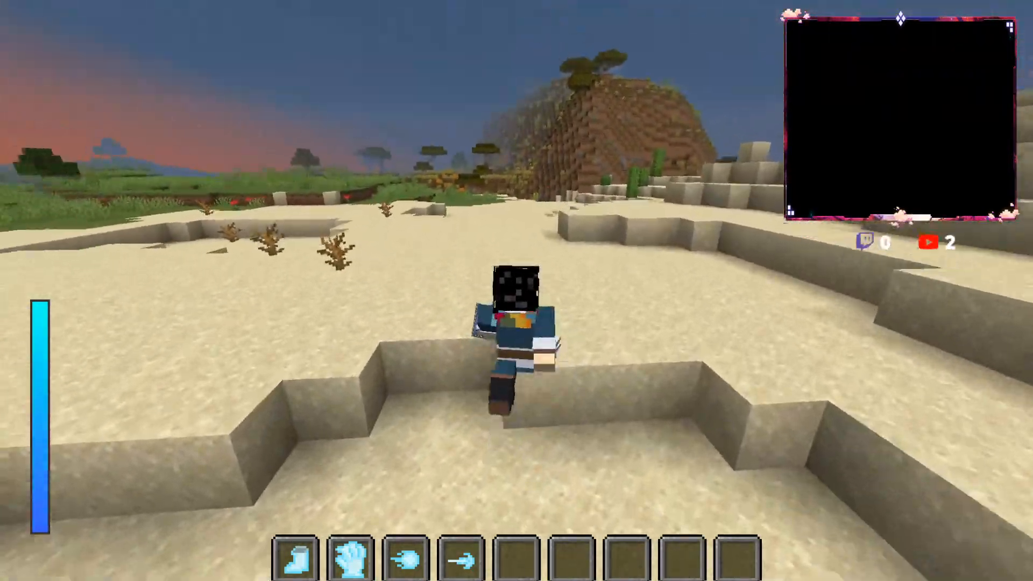
key(w)
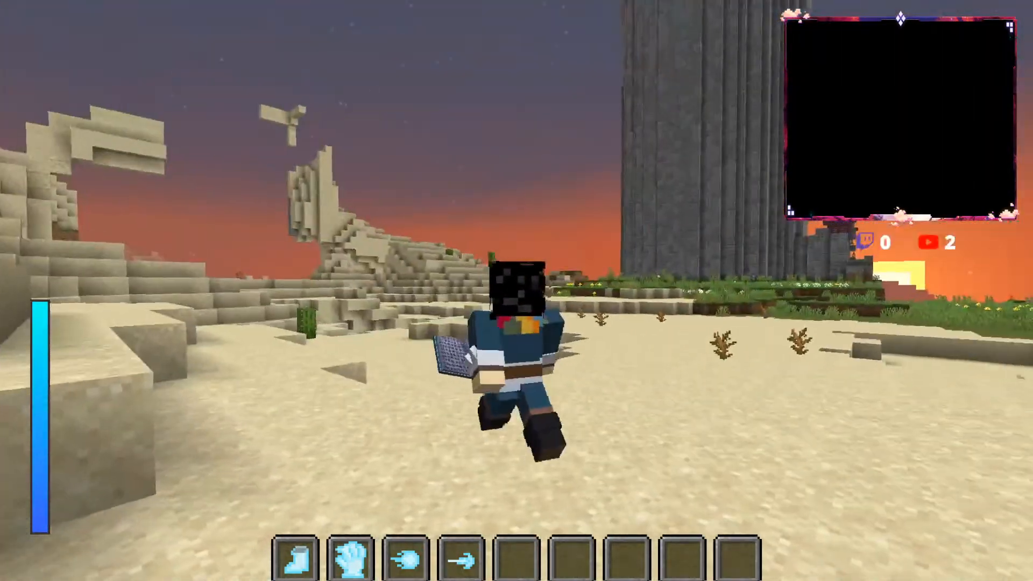
key(F5)
key(F5)
key(F5)
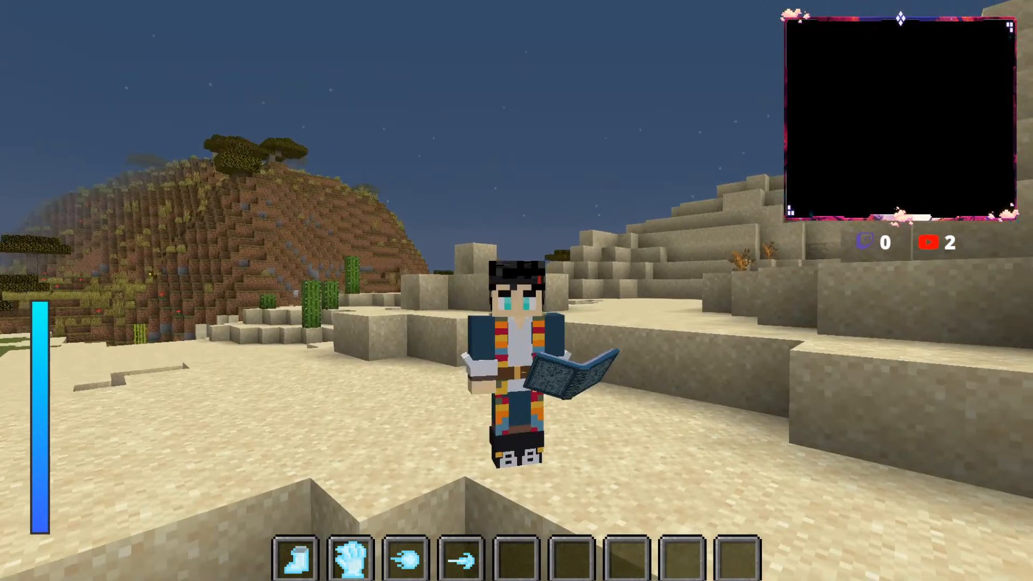
Step: Walk the character over the desert dunes in front view, looking at it holding the open grimoire from several angles
key(w)
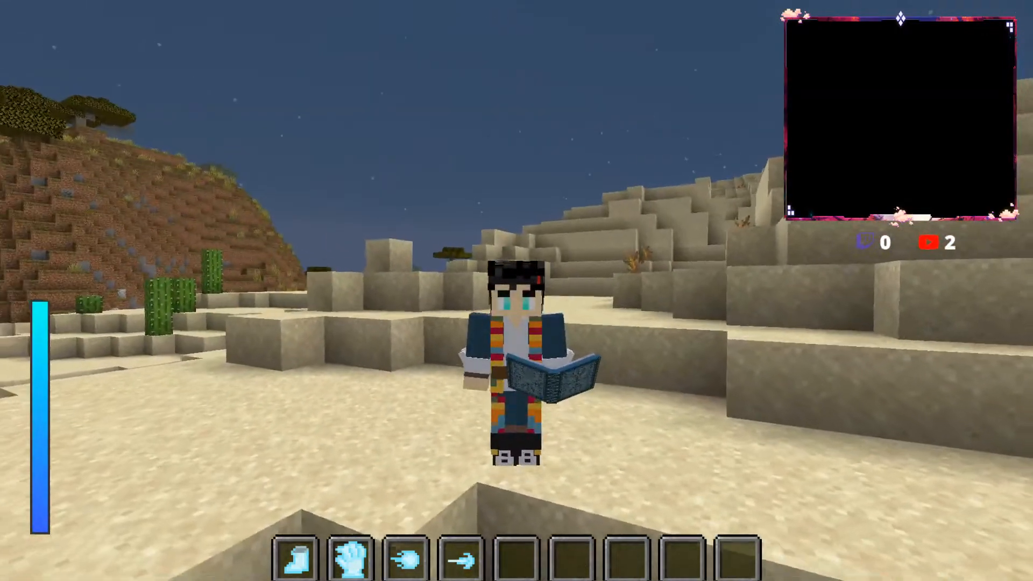
key(s)
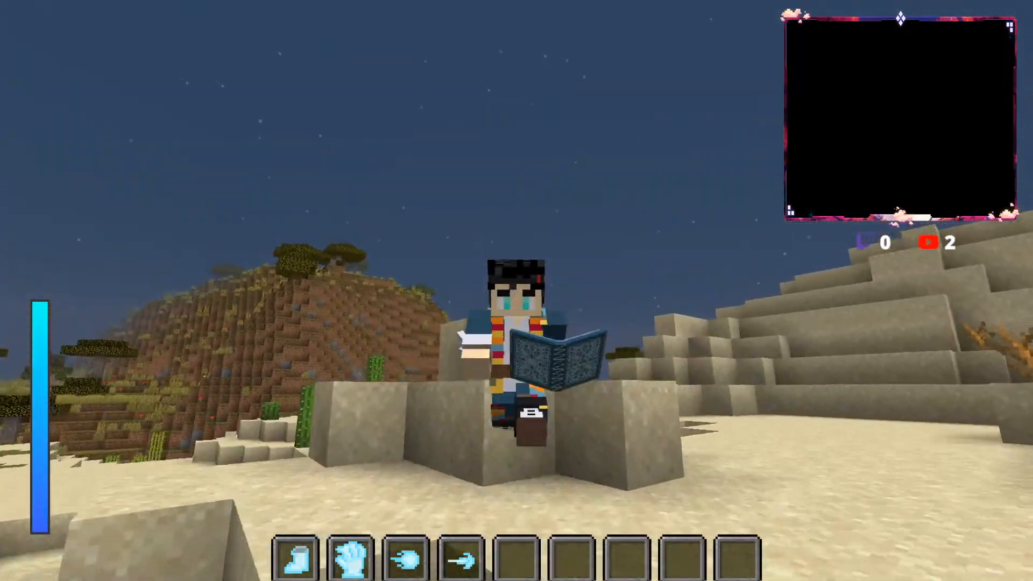
key(space)
key(s)
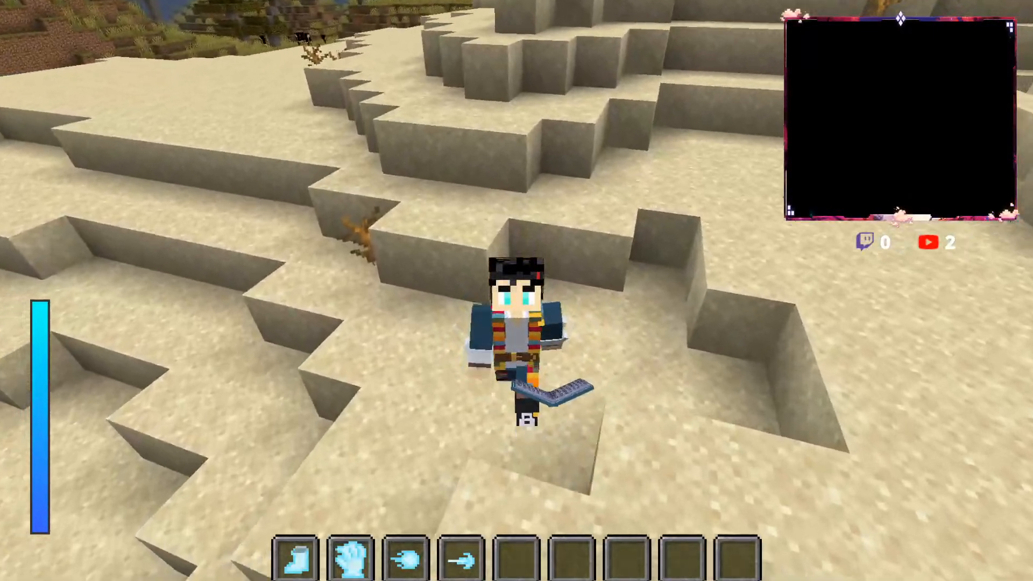
key(s)
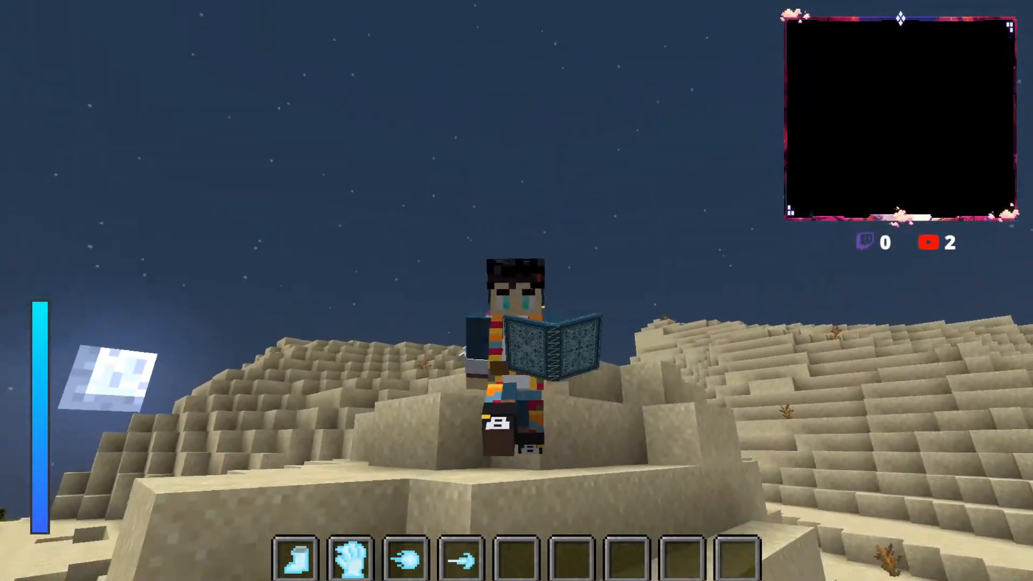
key(s)
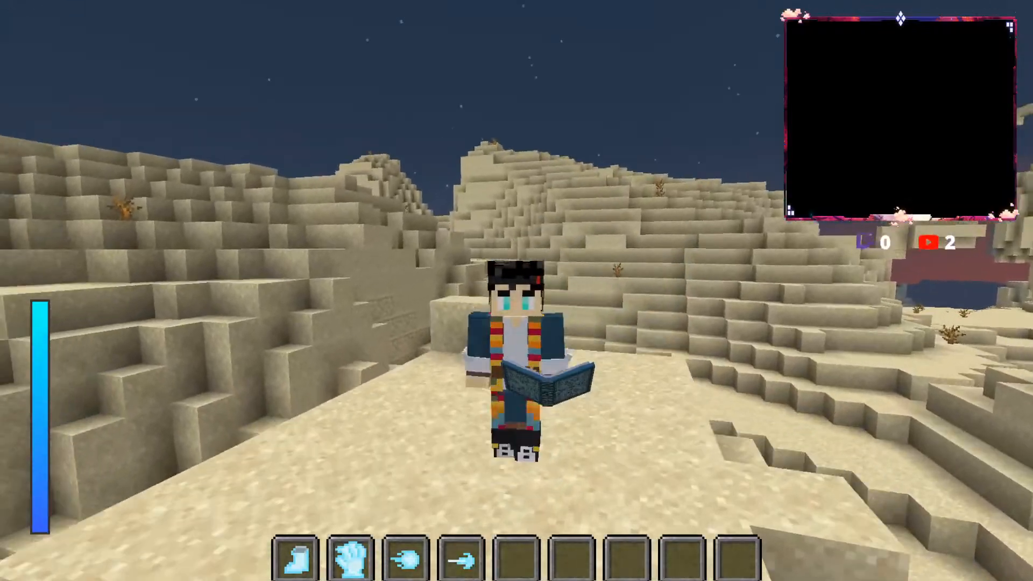
key(s)
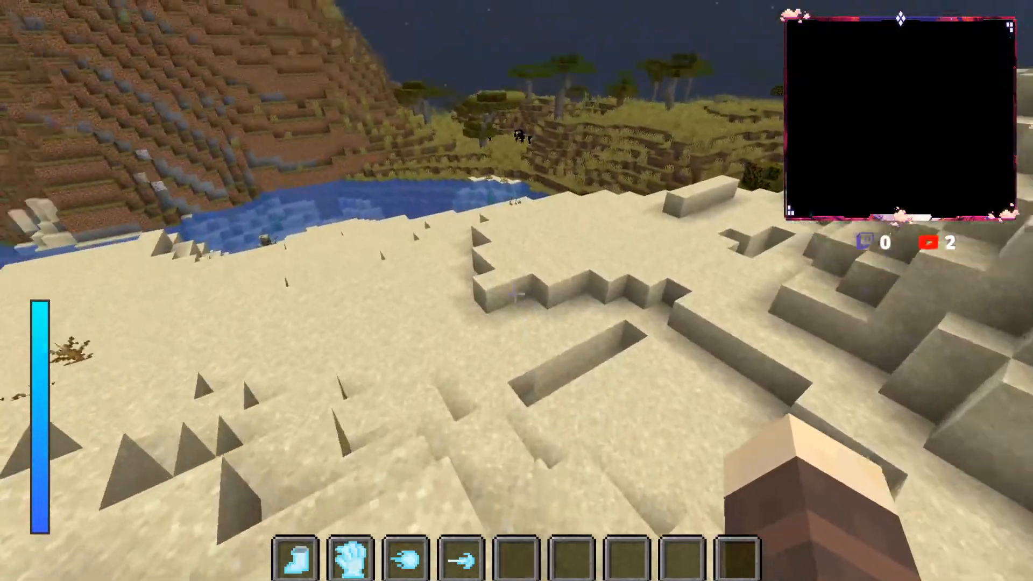
Step: Travel in first-person view from the desert along the sandy cliff and across the river into the savanna
key(w)
key(space)
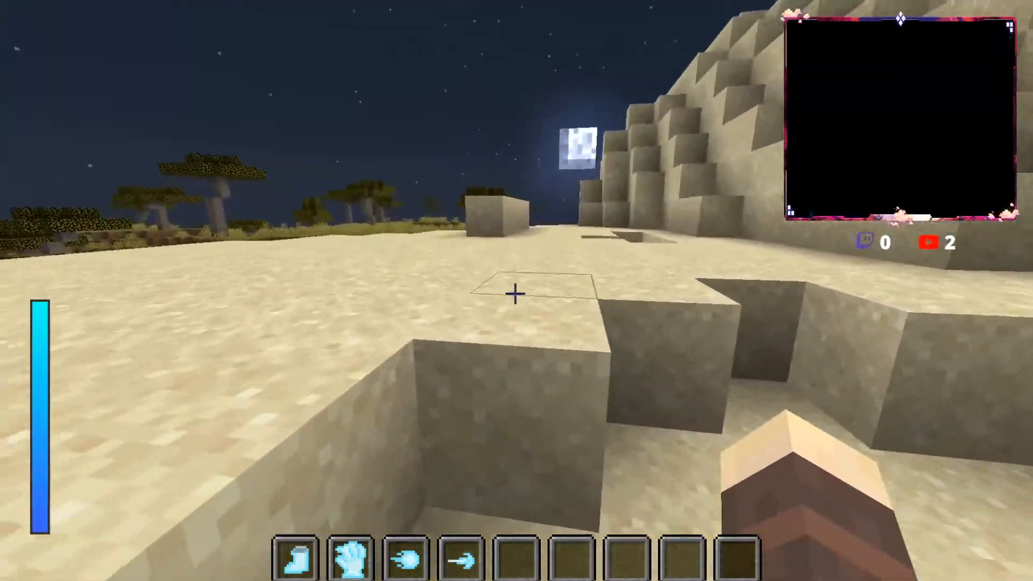
key(w)
key(space)
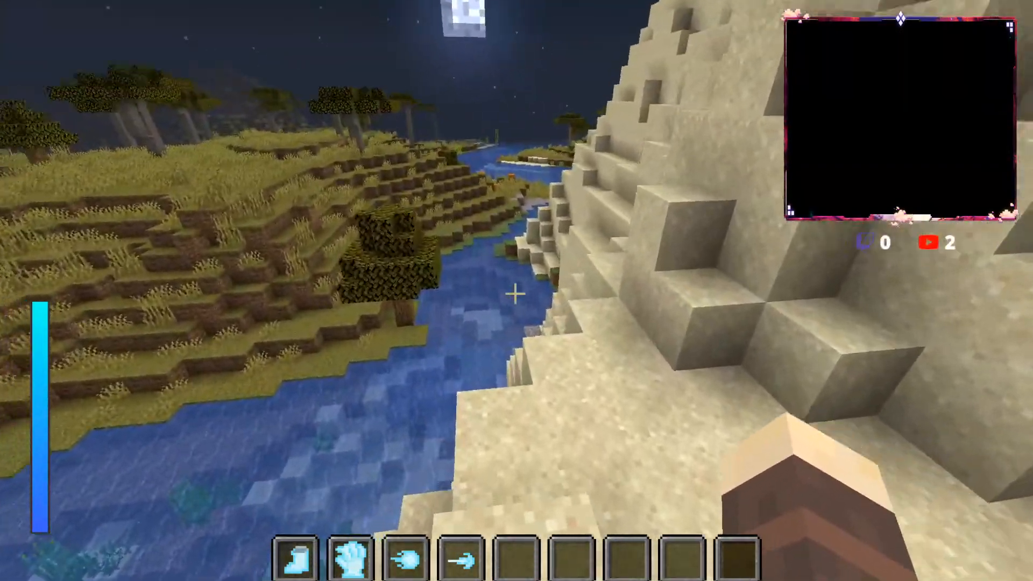
key(w)
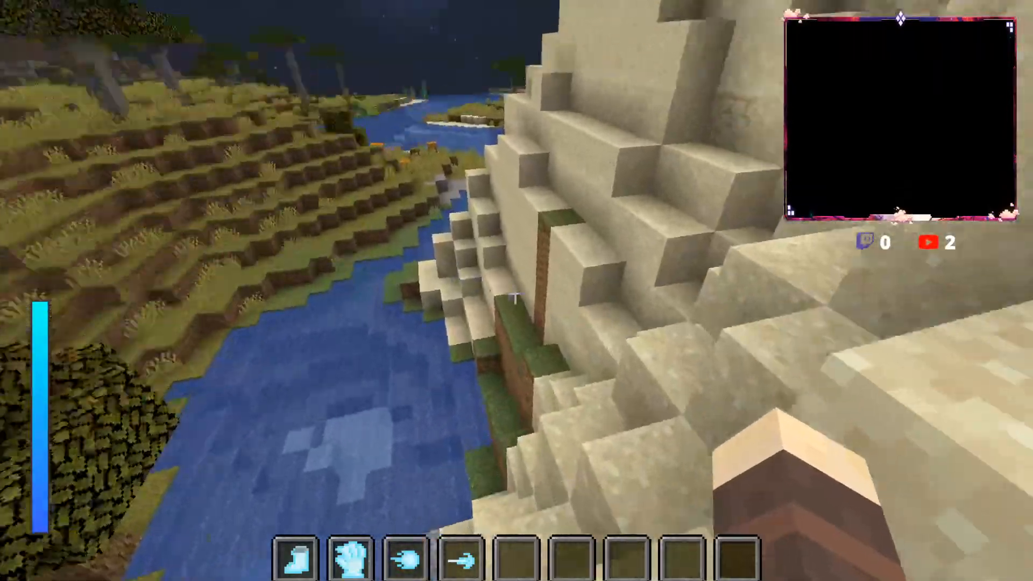
key(w)
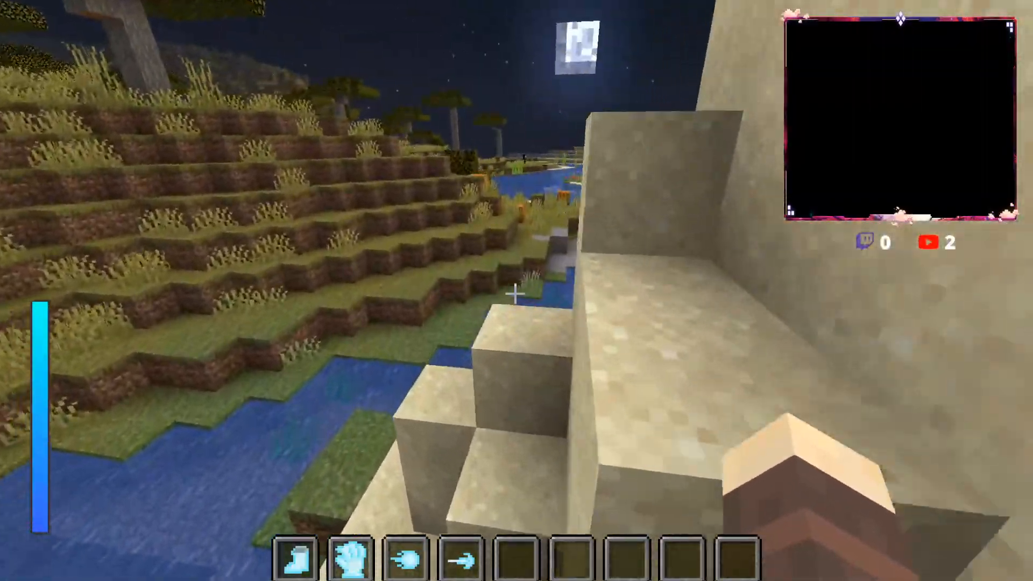
key(w)
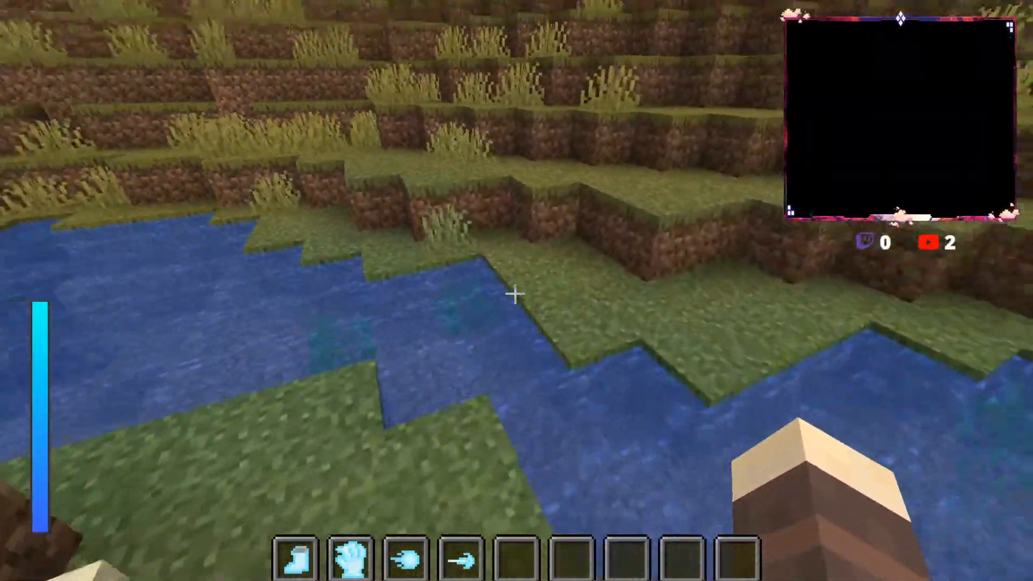
key(w)
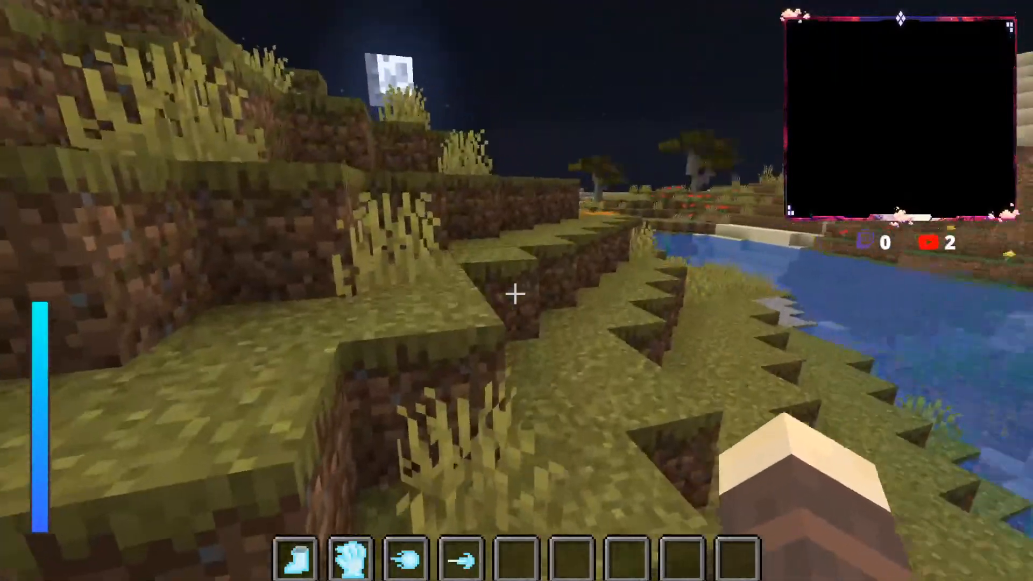
key(w)
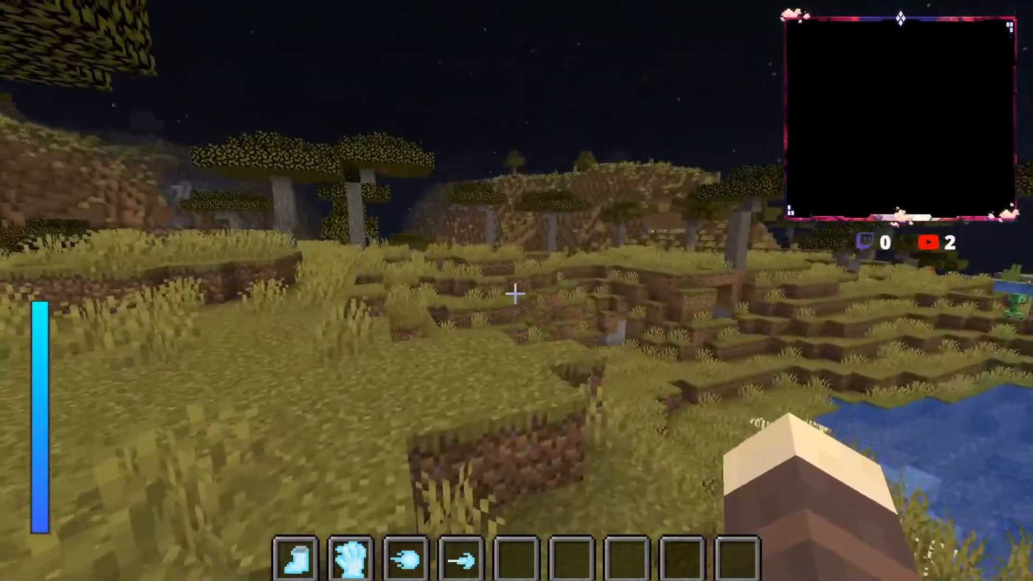
key(e)
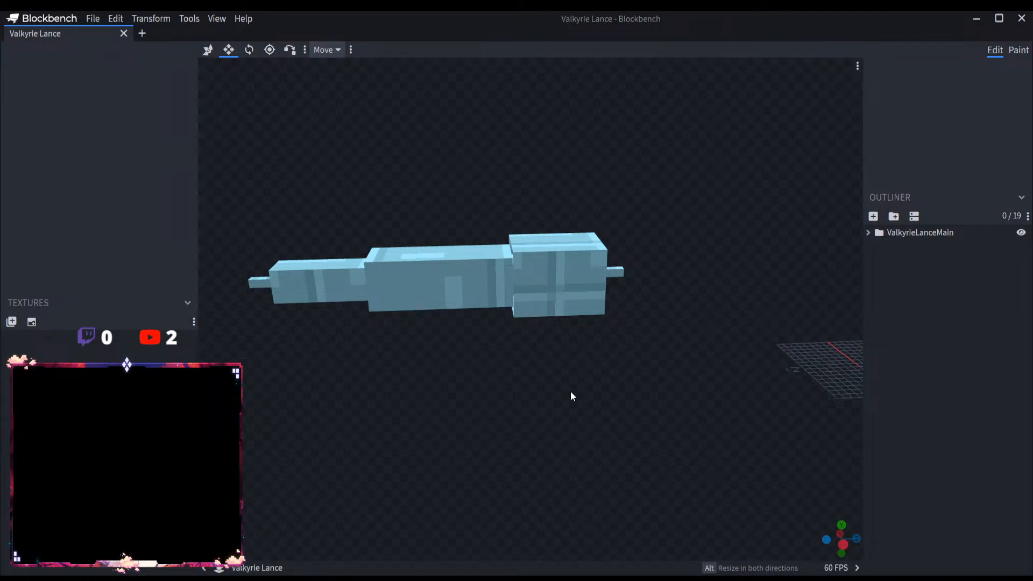
Step: Switch to Blockbench and move the whole ValkyrieLanceMain group to position 0, 8, 10, centring the lance low over the grid
drag(571, 395, 633, 433)
scroll(632, 432, down, 5)
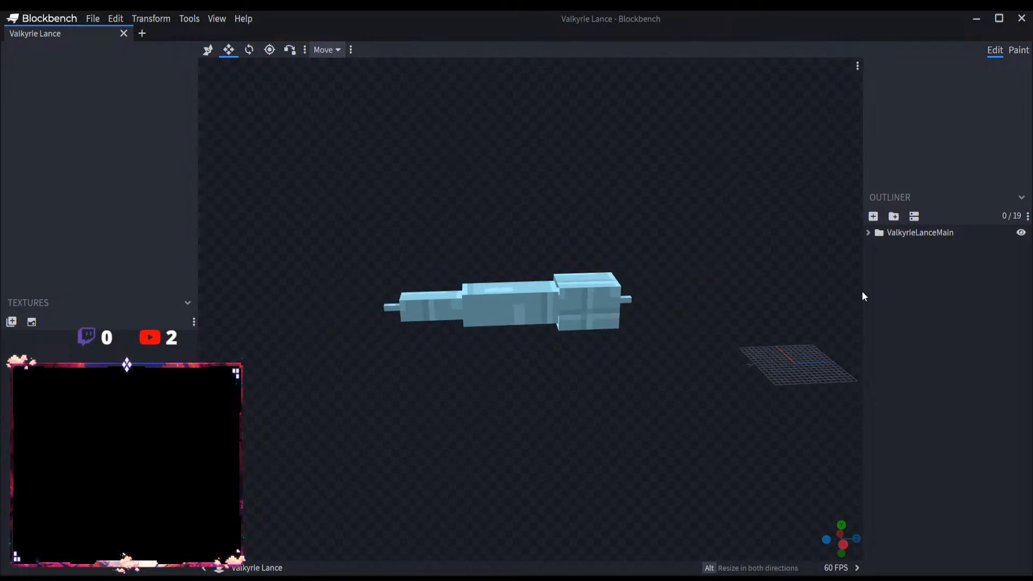
click(943, 232)
click(207, 49)
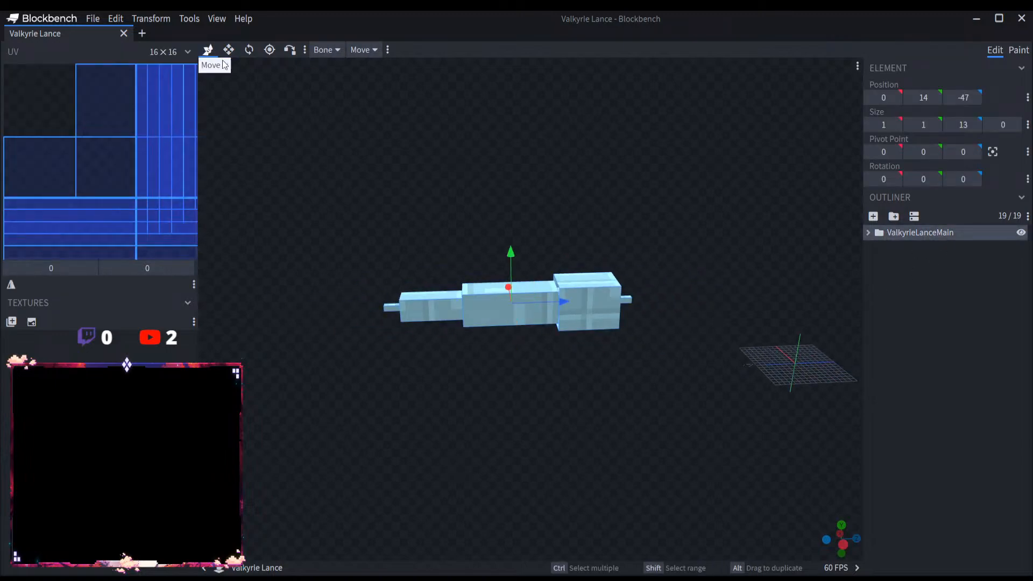
drag(562, 301, 766, 415)
right_drag(766, 415, 418, 436)
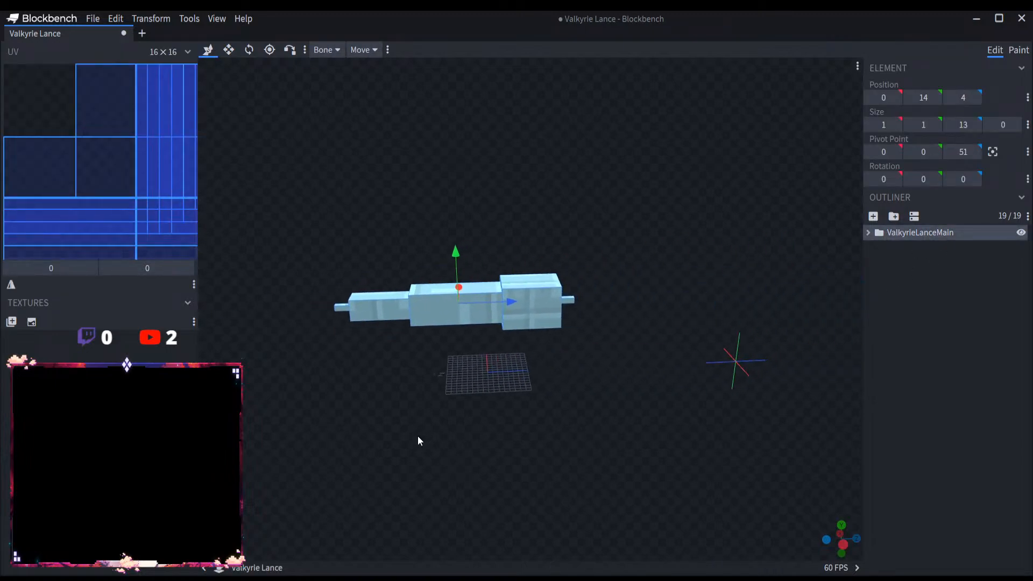
scroll(419, 434, up, 4)
drag(467, 300, 522, 300)
drag(461, 250, 463, 297)
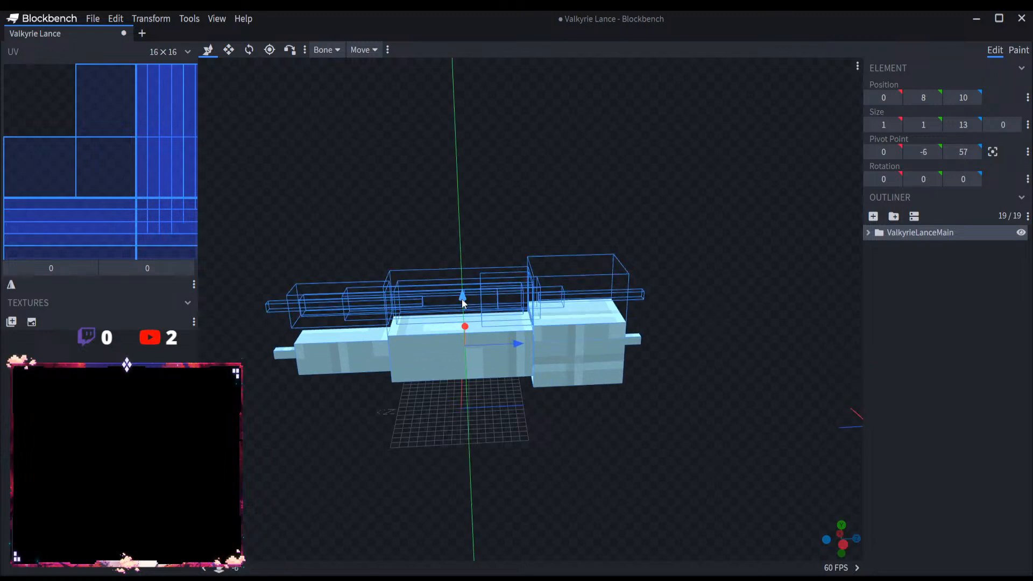
scroll(515, 448, up, 4)
scroll(527, 464, down, 3)
mouse_move(527, 463)
mouse_down()
mouse_move(655, 452)
mouse_move(692, 423)
mouse_move(648, 446)
mouse_move(540, 473)
mouse_up()
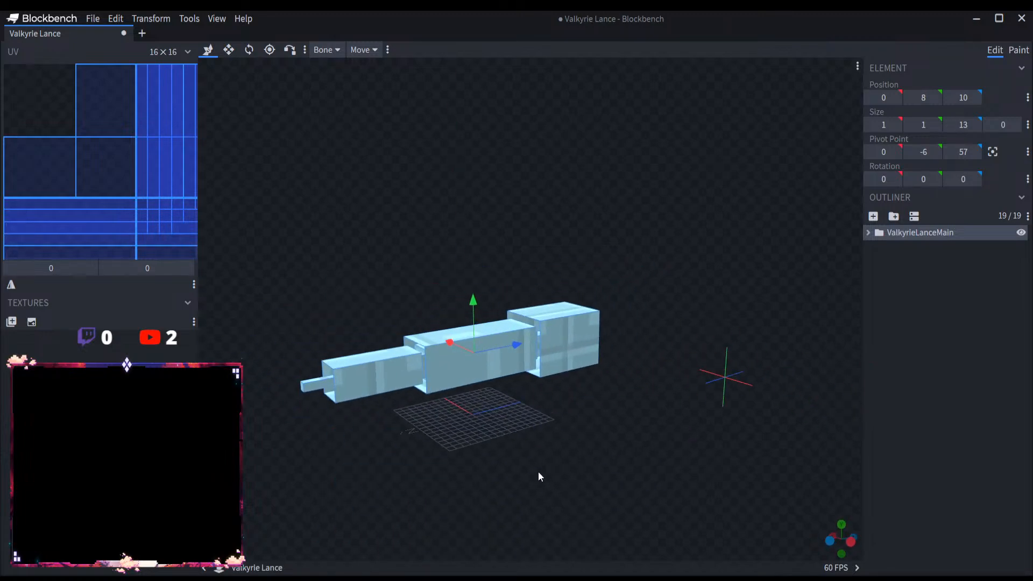
Step: Save the repositioned lance model to its existing project file
scroll(539, 473, up, 5)
click(103, 20)
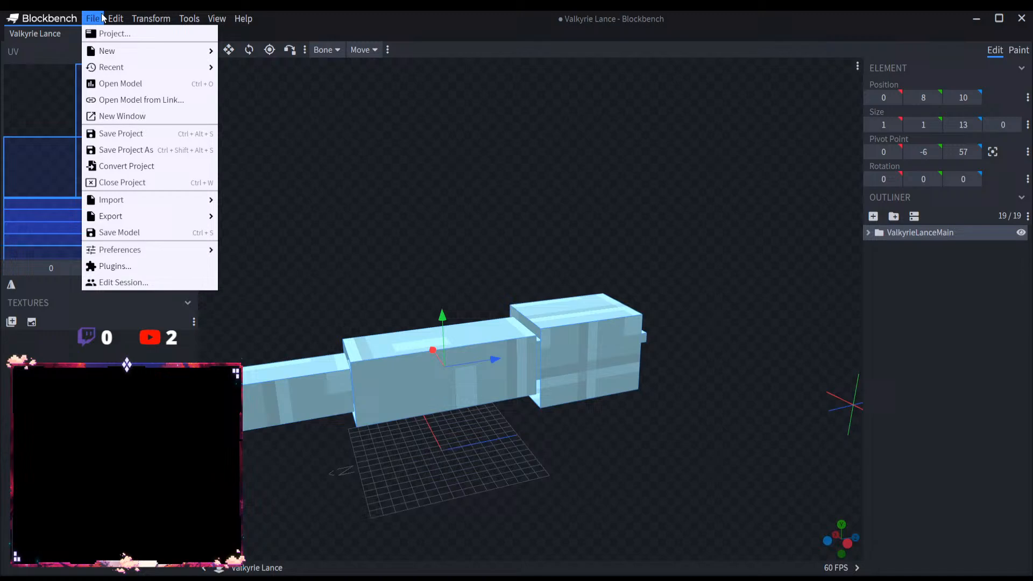
click(115, 133)
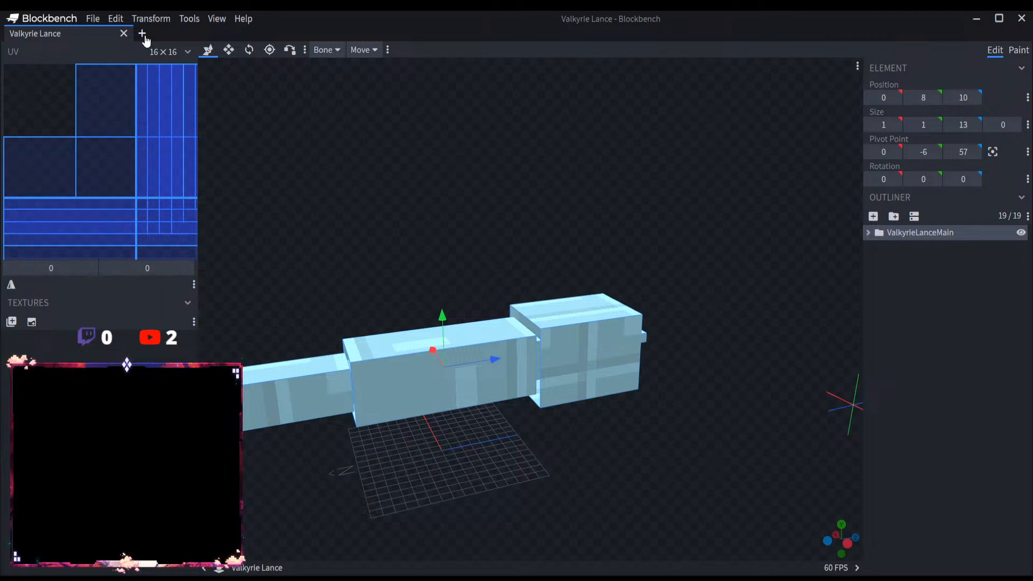
click(94, 19)
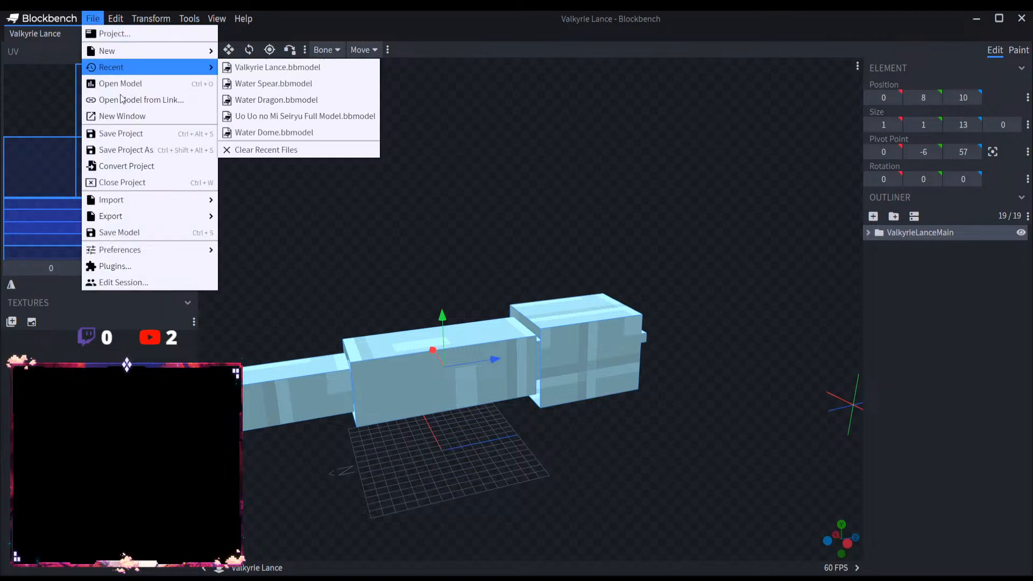
click(115, 131)
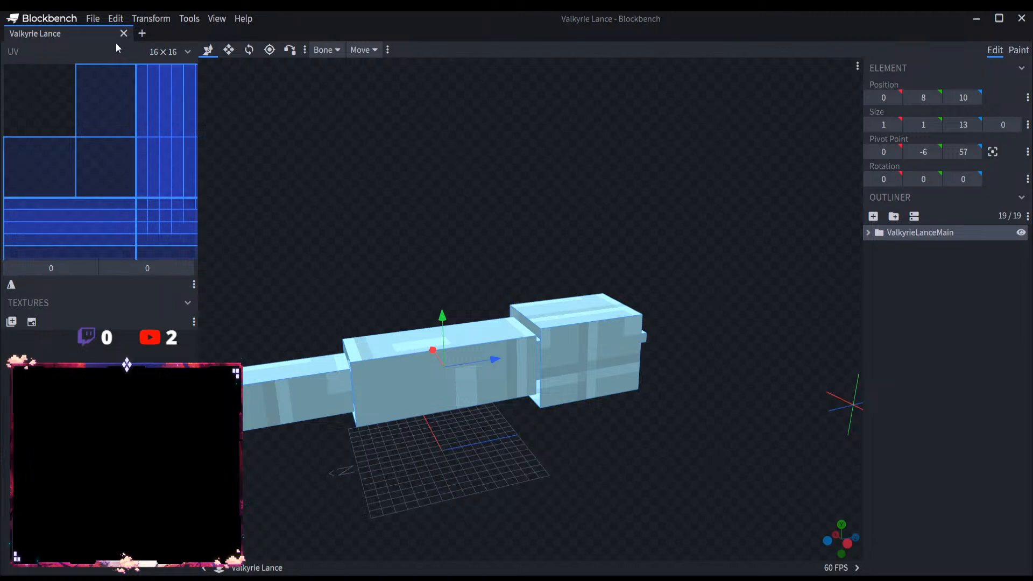
Step: Save the Valkyrie Lance project once more, open a new tab and close the lance's tab
right_drag(414, 207, 502, 194)
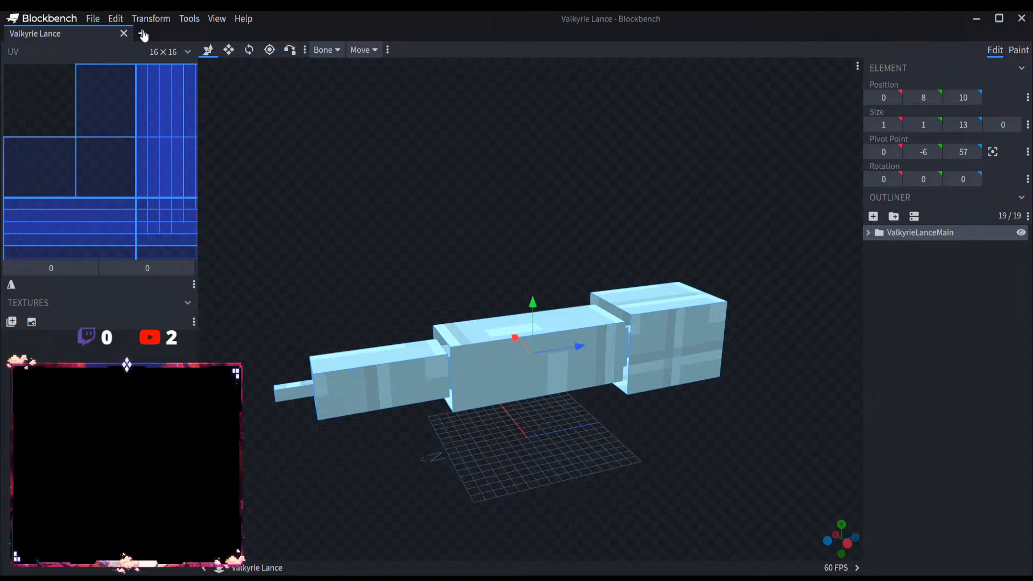
mouse_move(279, 179)
mouse_down()
mouse_move(370, 160)
mouse_move(253, 157)
mouse_move(392, 161)
mouse_up()
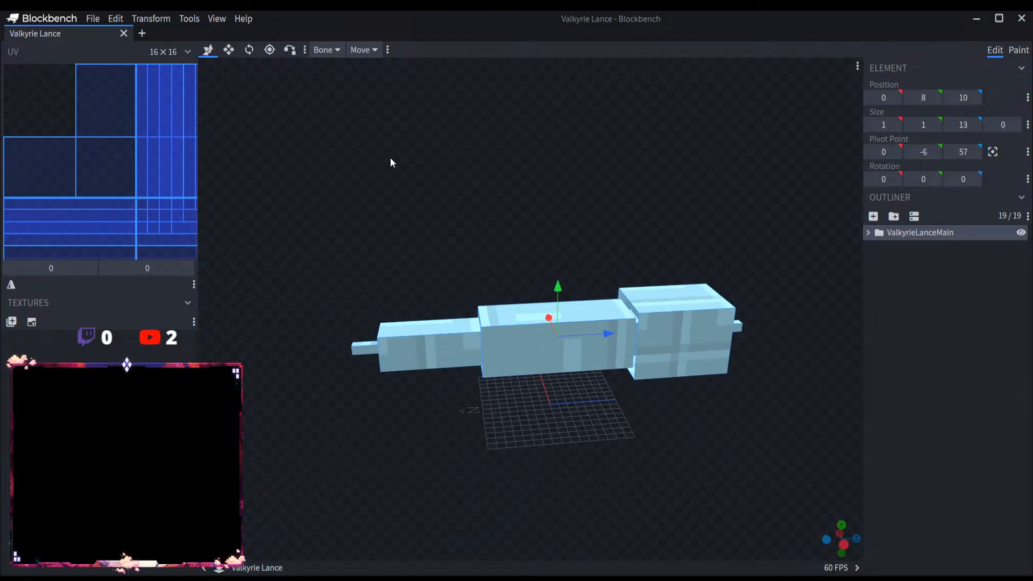
click(143, 34)
click(35, 34)
click(93, 18)
mouse_move(134, 70)
click(141, 134)
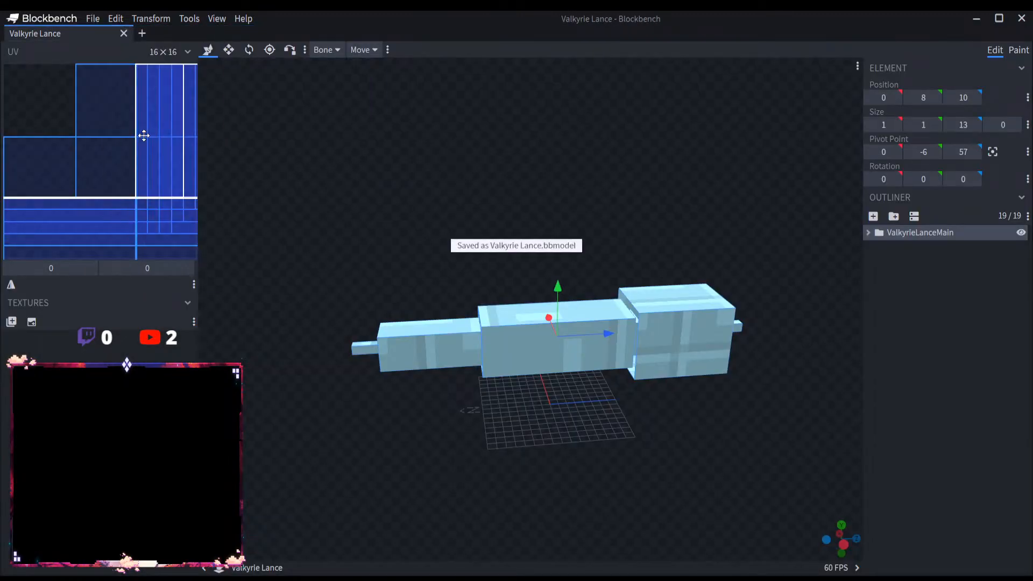
click(93, 18)
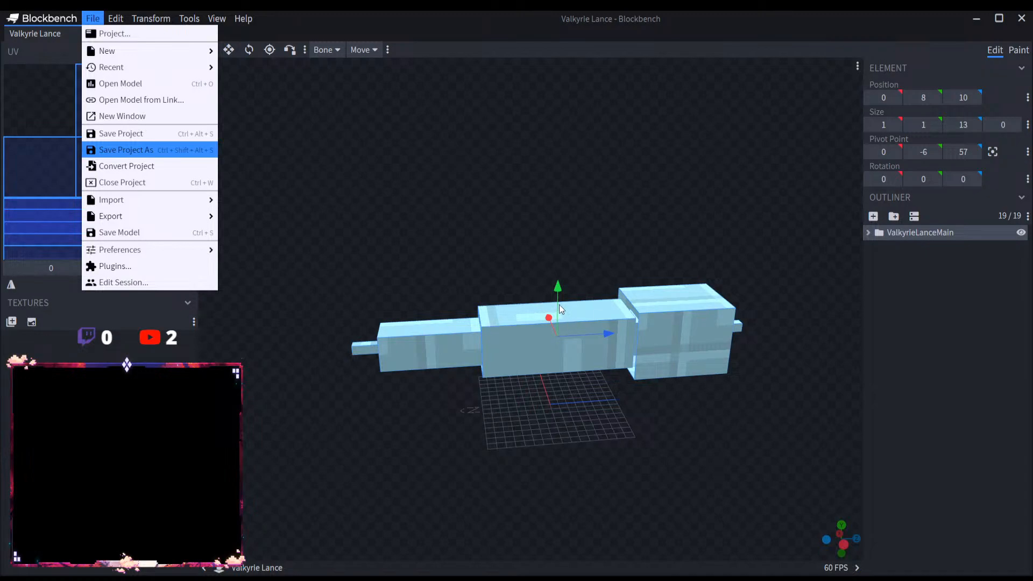
key(ctrl+s)
click(135, 34)
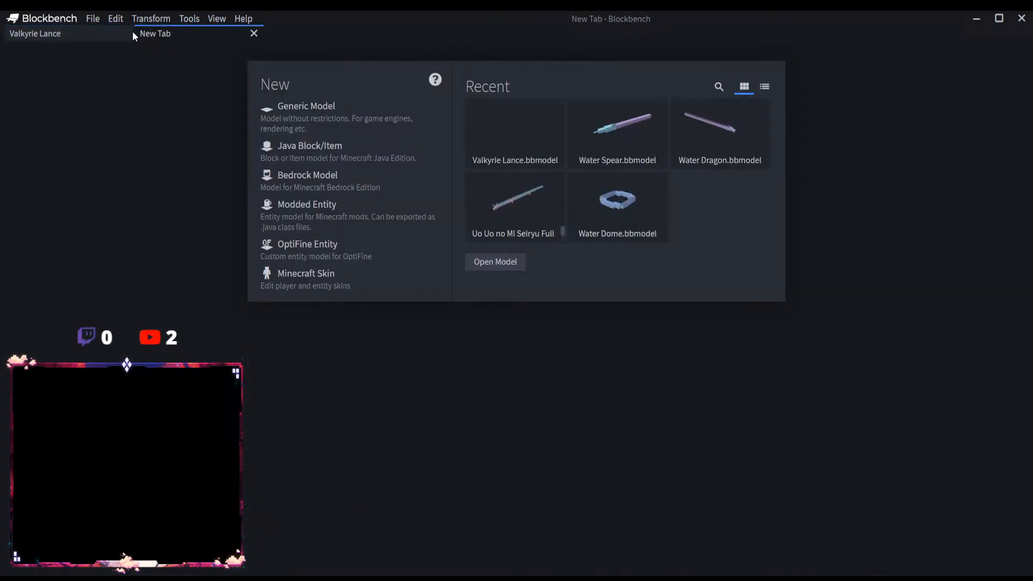
click(124, 33)
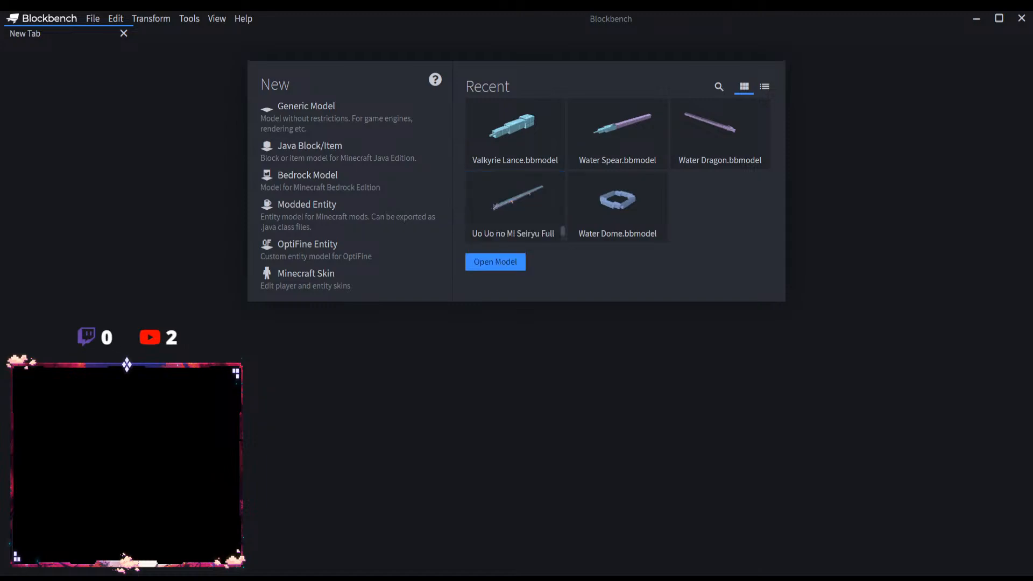
Step: Create a Modded Entity project with the file name Water Shield
click(325, 216)
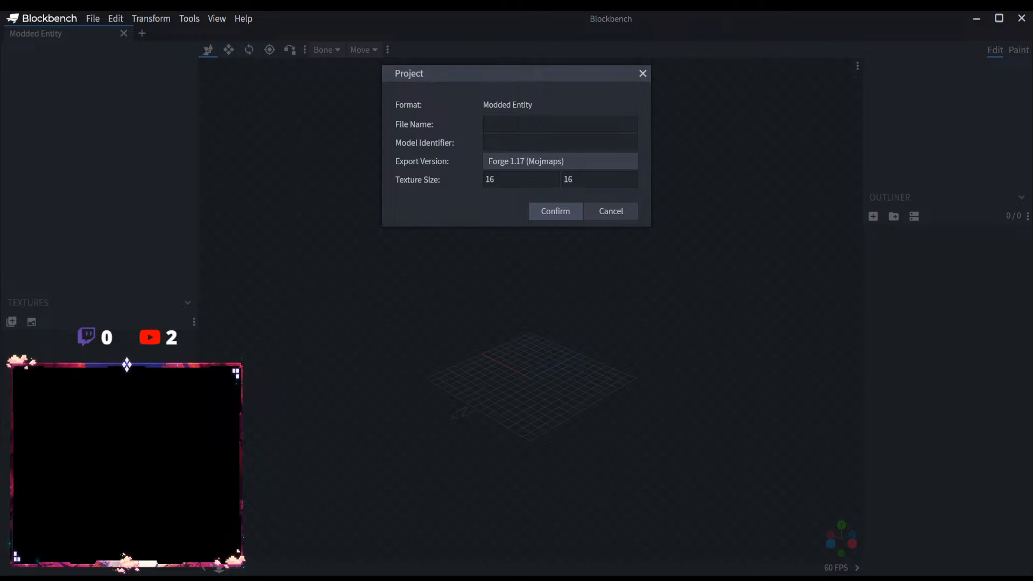
text(Water Shield)
click(563, 215)
Step: Add a root group named WaterShieldMain and nest a group named WaterShield inside it
click(893, 216)
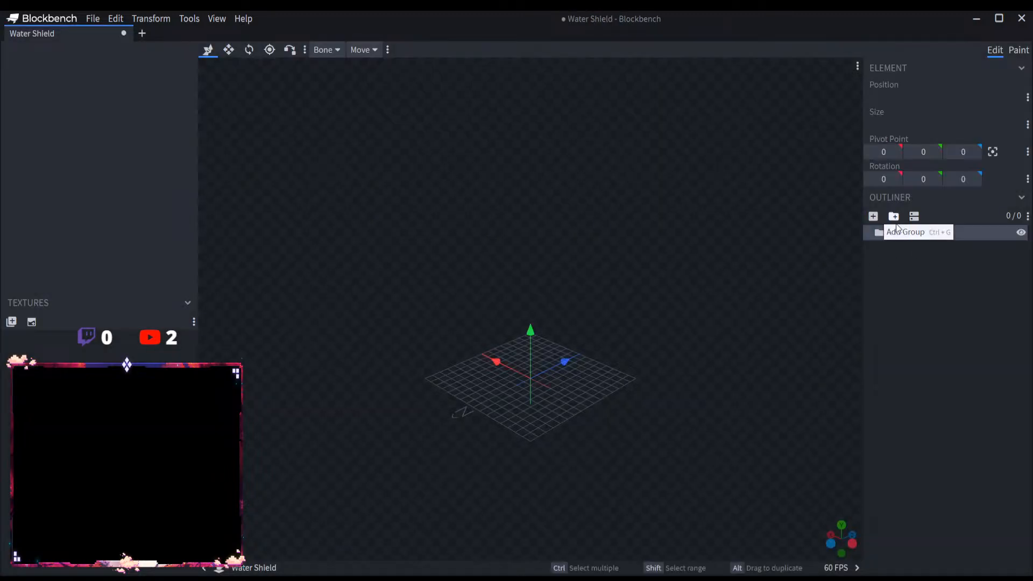
double_click(901, 232)
text(WaterShield)
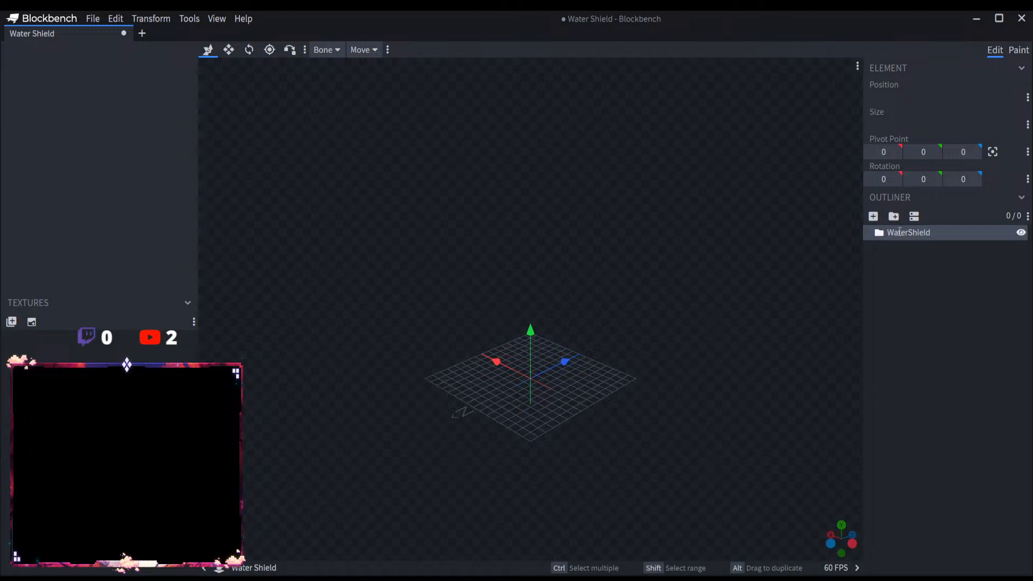
text(<)
text(ain)
key(Return)
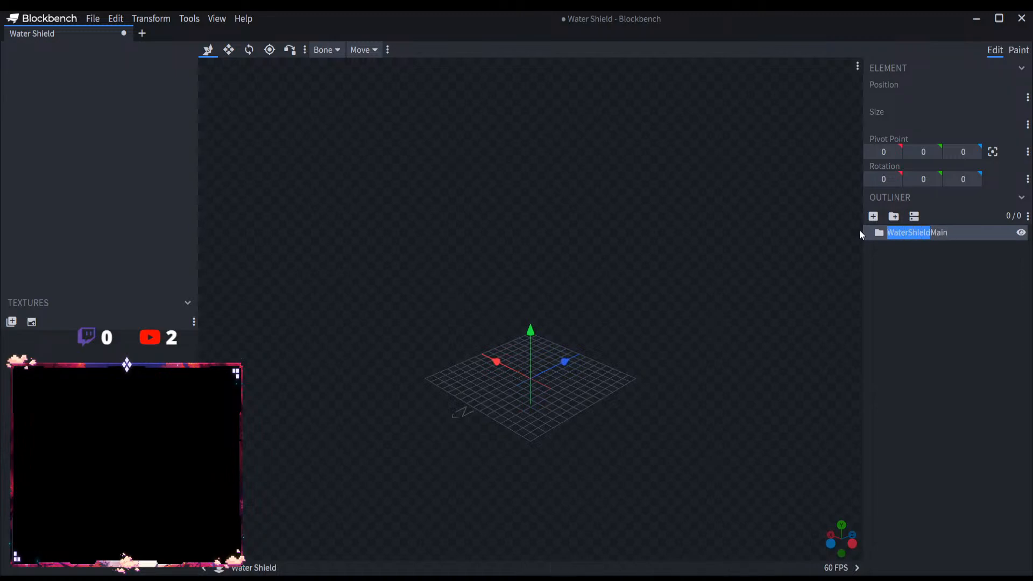
click(893, 216)
double_click(905, 247)
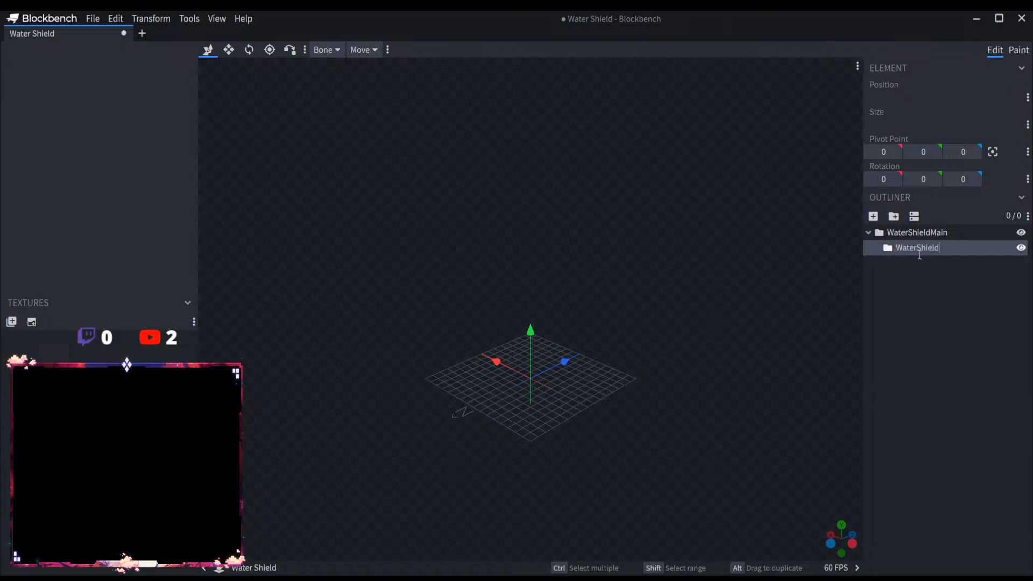
text(WaterShield)
key(Return)
Step: Add a cube named Shield1 inside the WaterShield group and raise it to a Y position of 13
click(873, 216)
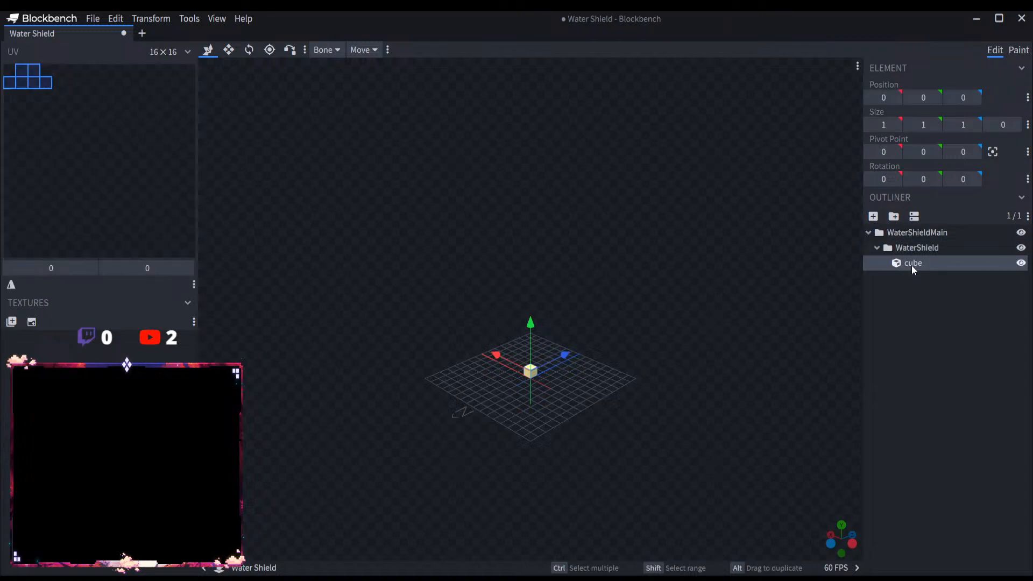
text(Shield1)
drag(527, 329, 529, 214)
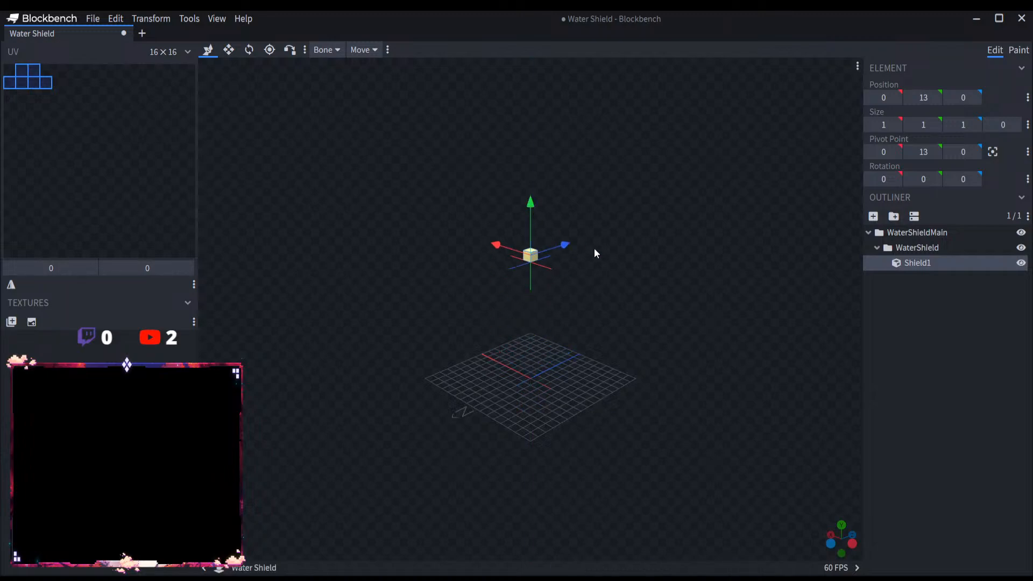
Step: Resize the Shield1 cube to zero thickness along X, with its X position at -1
drag(619, 293, 562, 301)
click(236, 50)
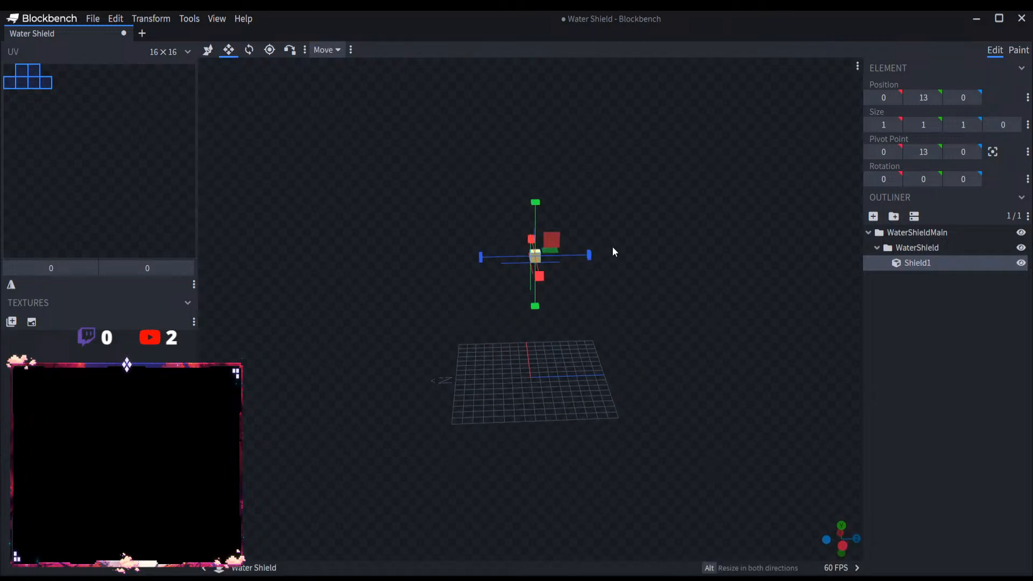
drag(585, 255, 566, 334)
scroll(566, 365, up, 3)
drag(556, 400, 674, 405)
drag(513, 329, 529, 330)
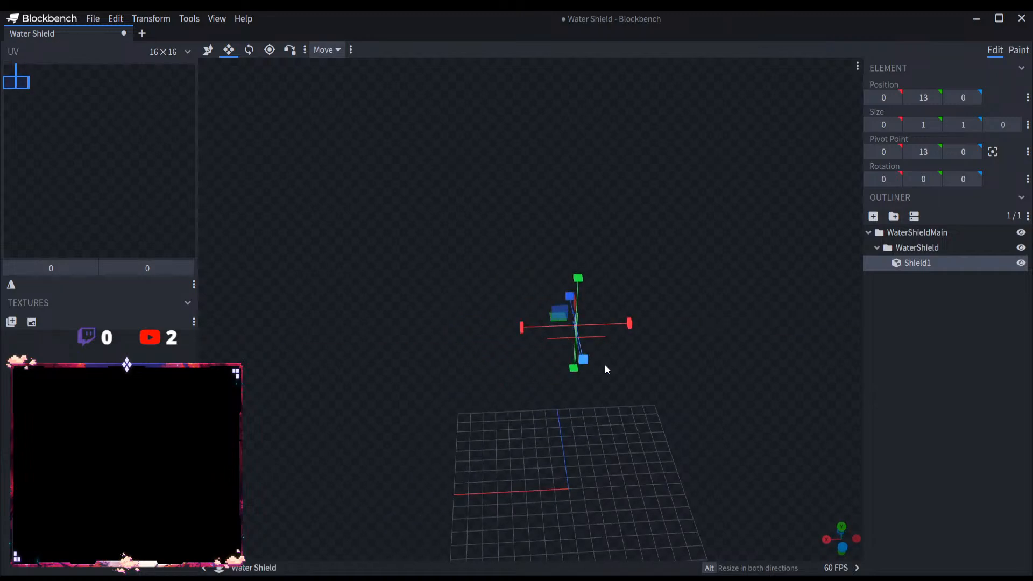
drag(653, 399, 574, 405)
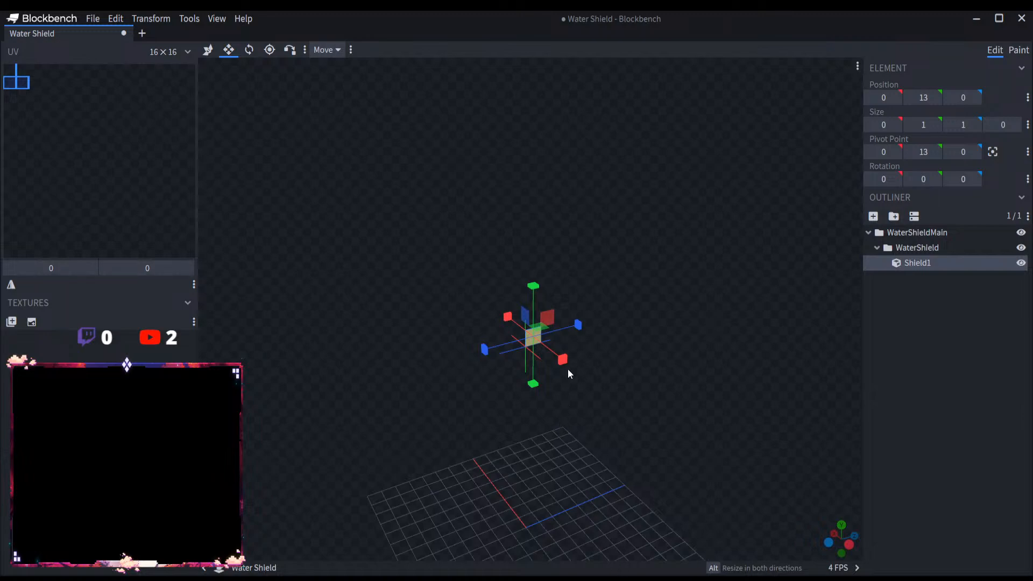
drag(565, 360, 578, 371)
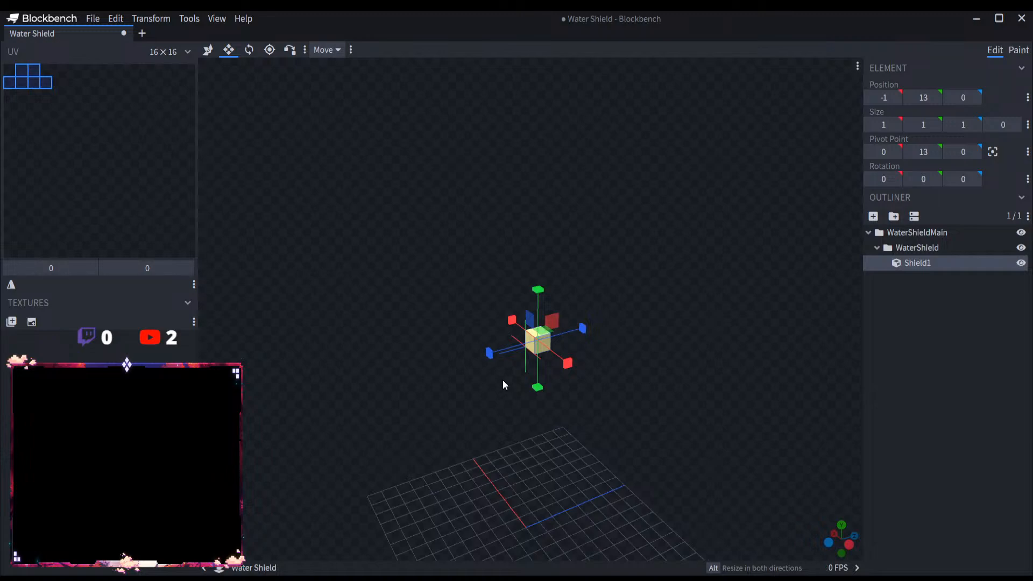
drag(513, 322, 526, 328)
Step: Stretch Shield1 into a flat plate 46 units high and 46 units wide, with its Z position at -36
scroll(560, 385, down, 6)
drag(539, 284, 548, 30)
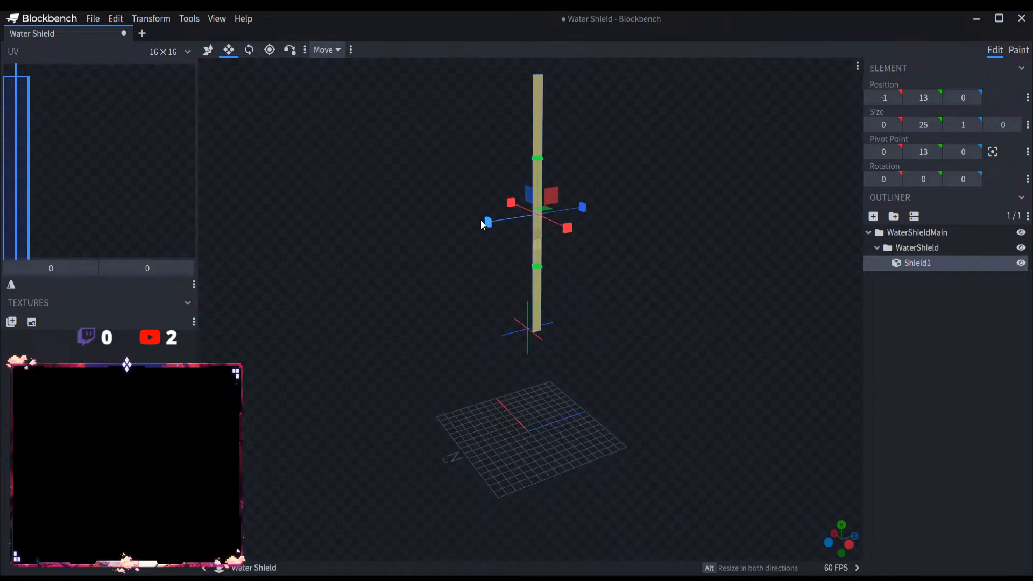
drag(482, 221, 302, 261)
drag(492, 227, 581, 201)
drag(605, 294, 548, 287)
right_drag(614, 283, 691, 430)
drag(554, 315, 565, 165)
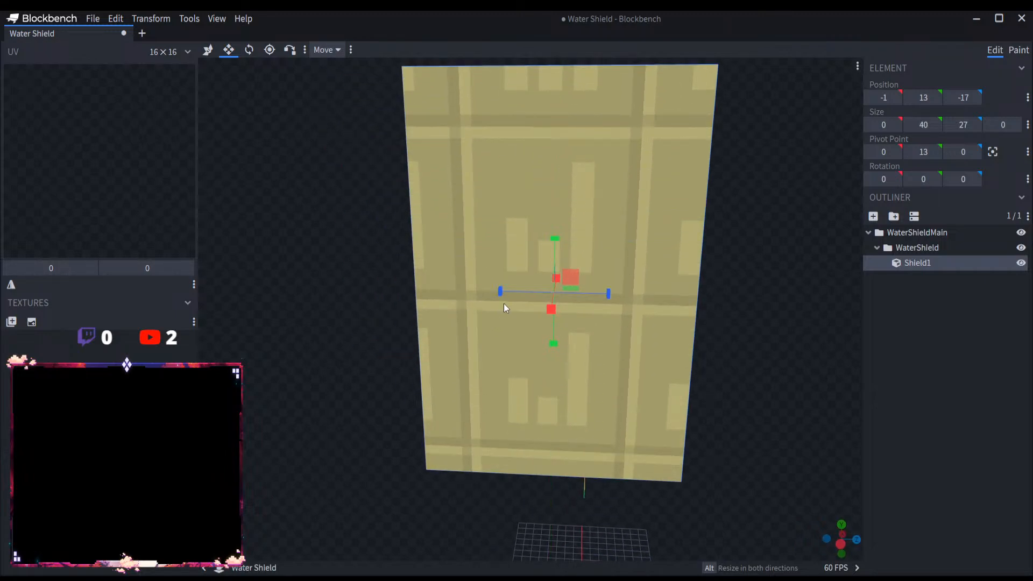
drag(450, 291, 320, 294)
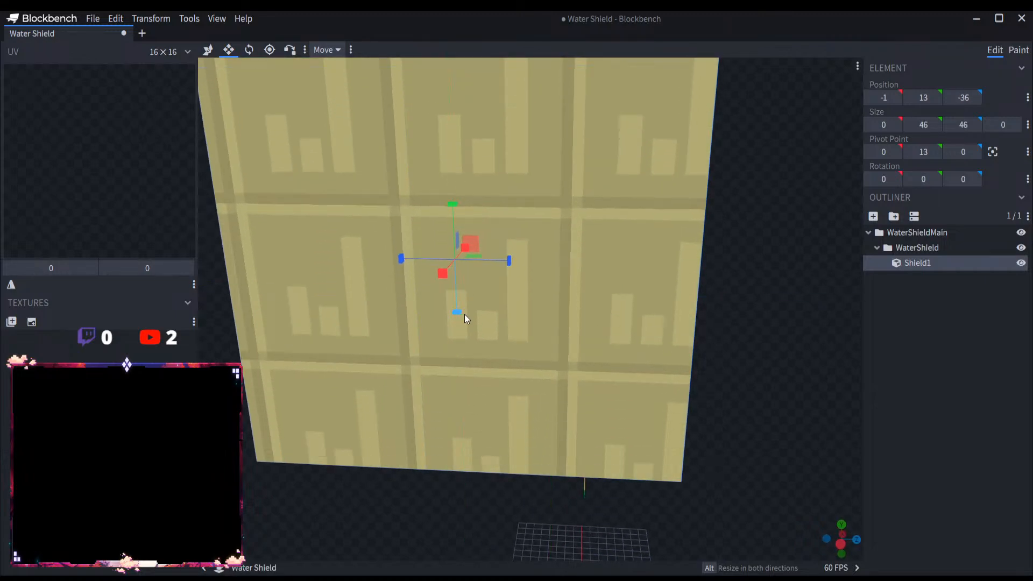
Step: Adjust the Shield1 plate to 49 units high and 48 wide, positioned at -1, 17, -37
scroll(484, 317, down, 4)
drag(488, 231, 487, 206)
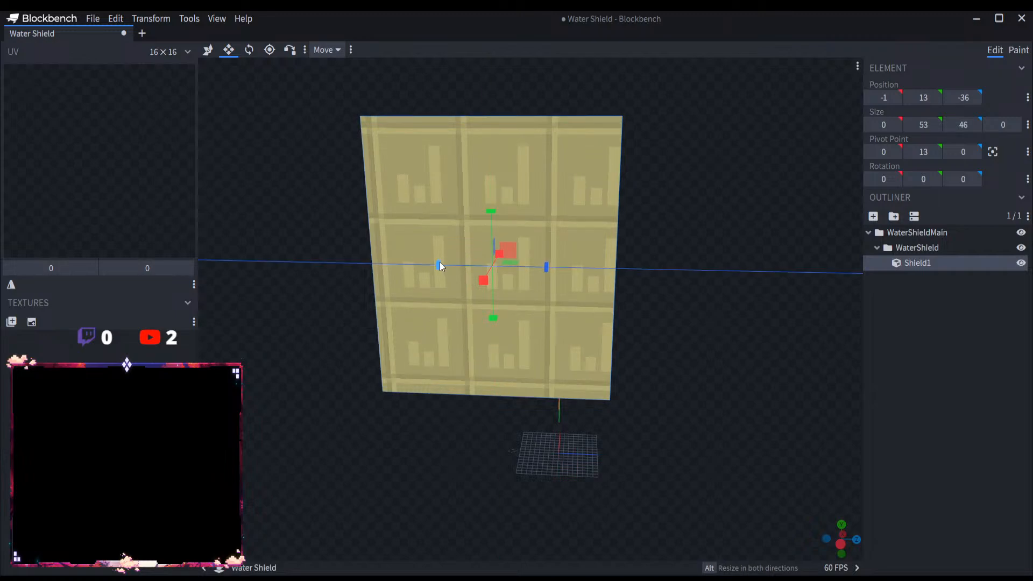
drag(441, 267, 431, 261)
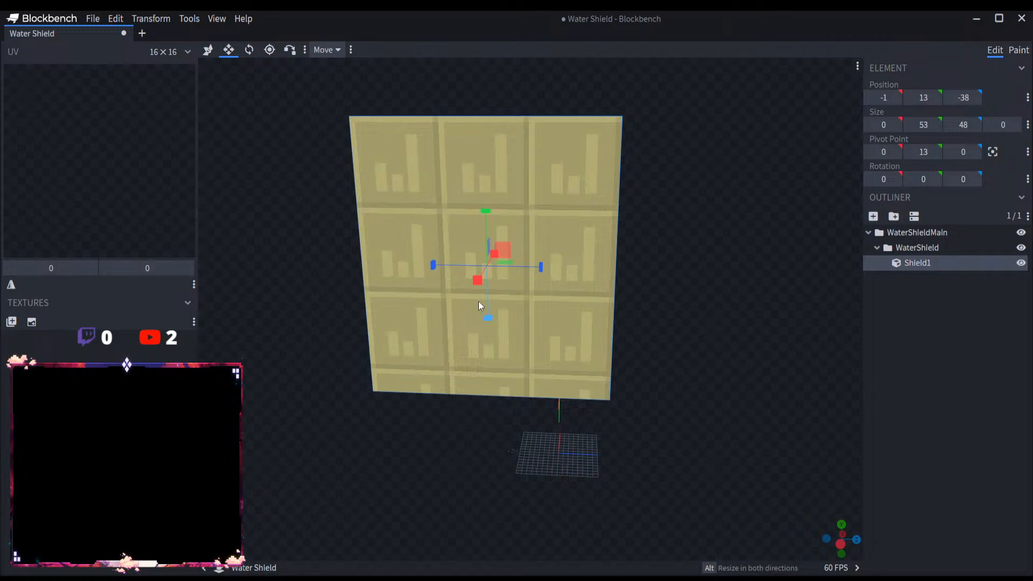
key(ctrl+z)
drag(491, 316, 495, 296)
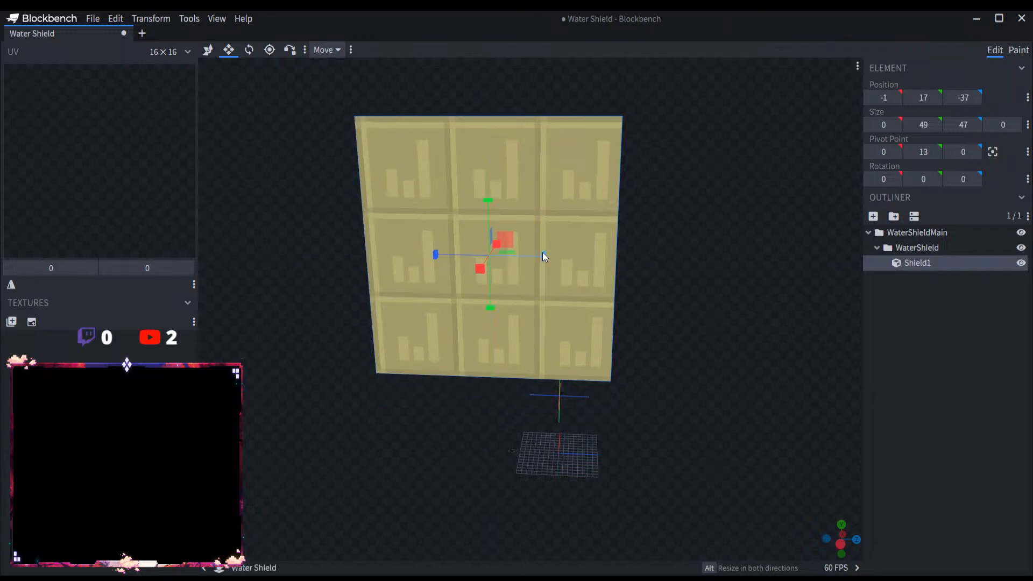
drag(542, 254, 548, 255)
drag(713, 343, 780, 374)
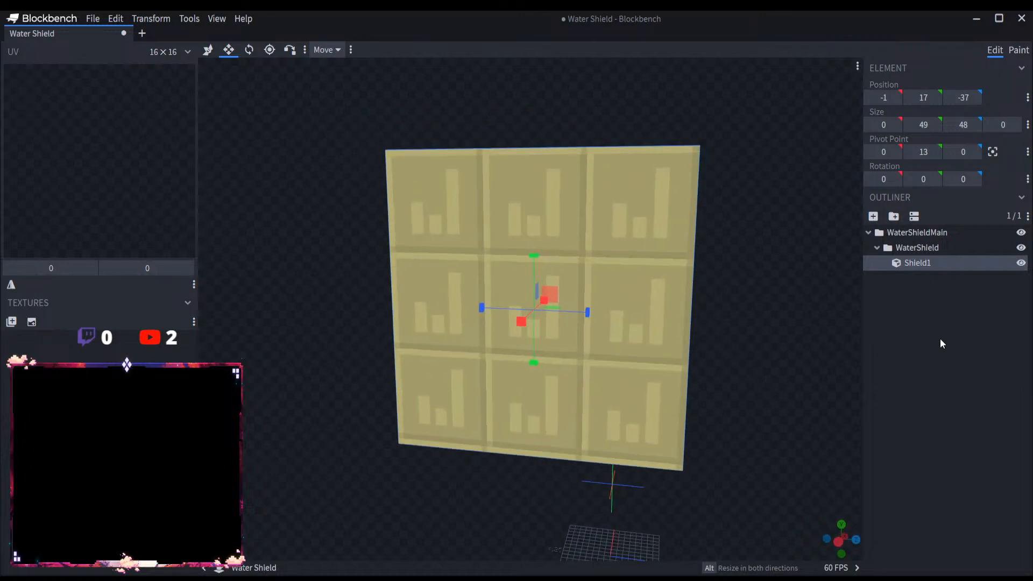
Step: Duplicate the Shield1 plate, shift the copy one unit along negative X, and thicken it to 2 units with its X position at -3
click(938, 301)
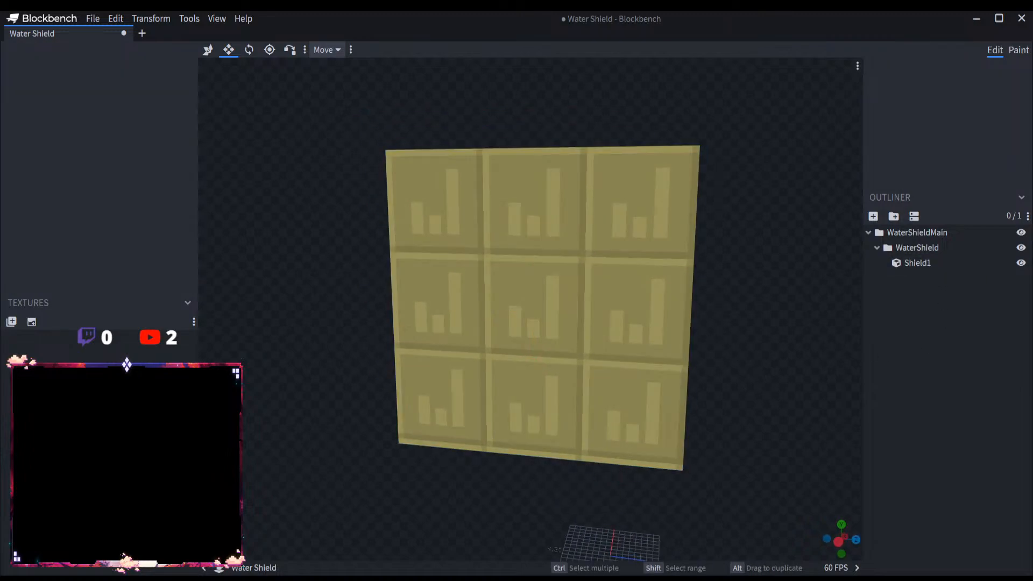
drag(782, 369, 593, 366)
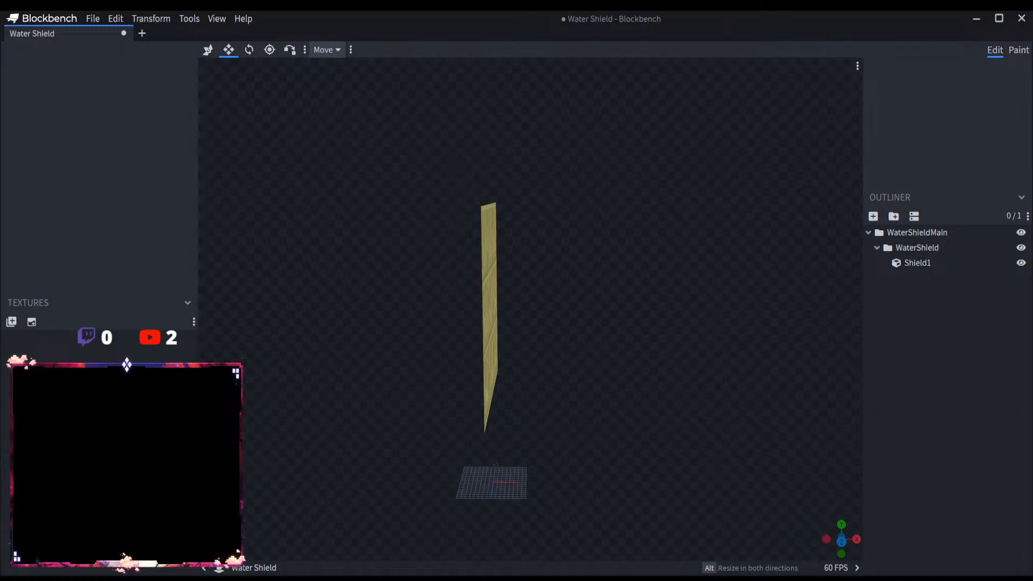
drag(633, 366, 685, 362)
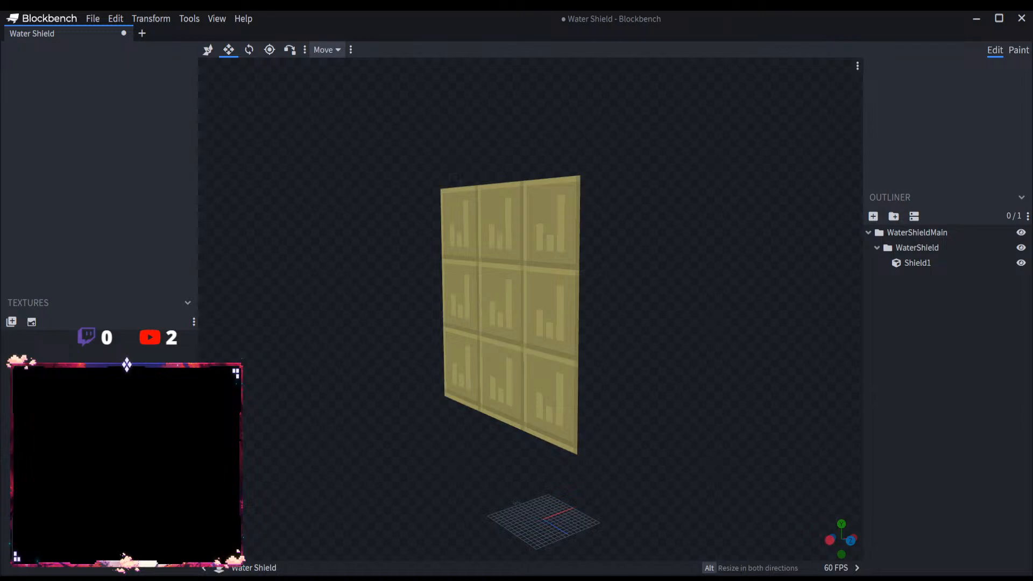
drag(604, 394, 627, 404)
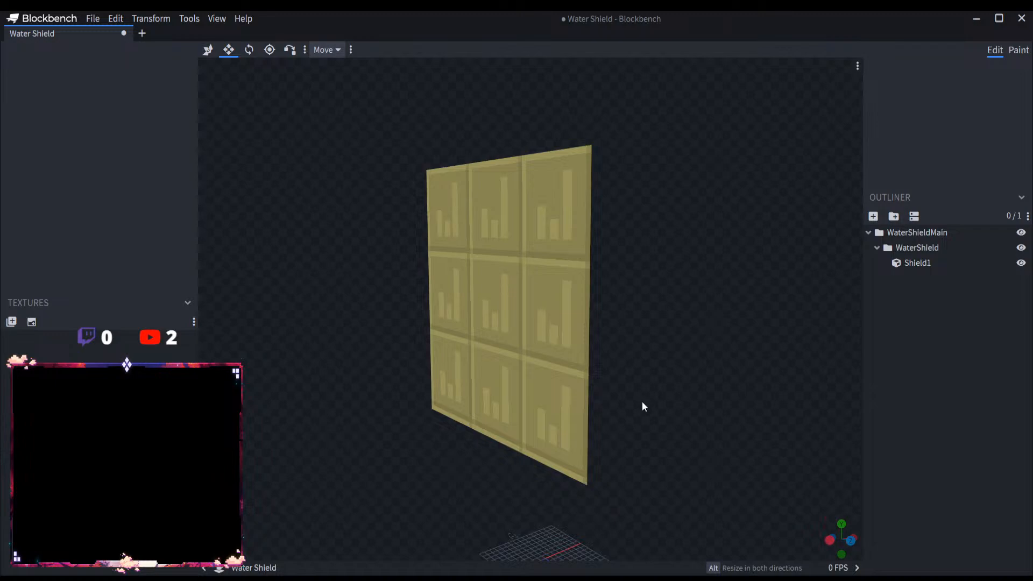
drag(640, 406, 620, 396)
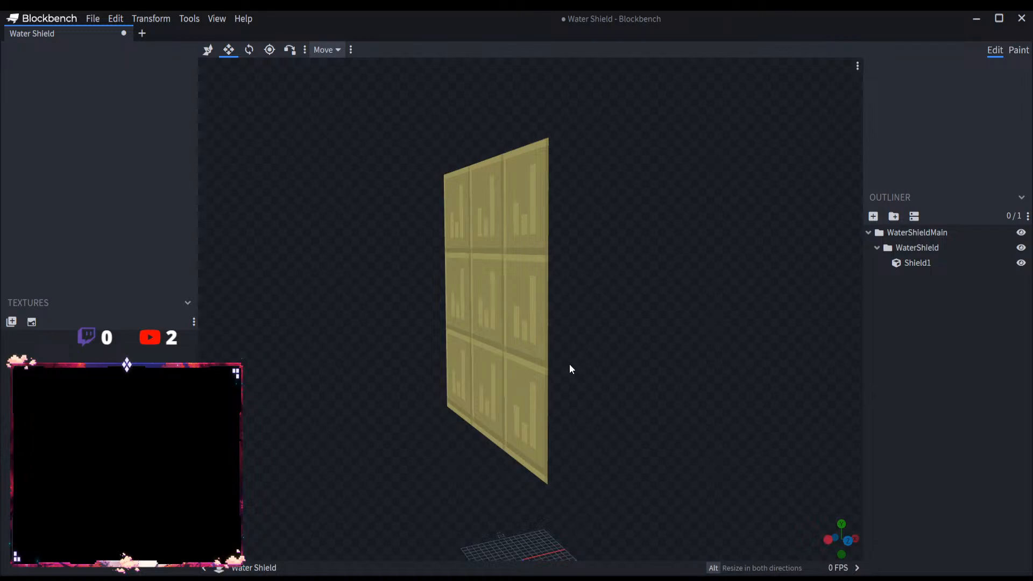
scroll(569, 366, up, 2)
click(945, 263)
key(ctrl+d)
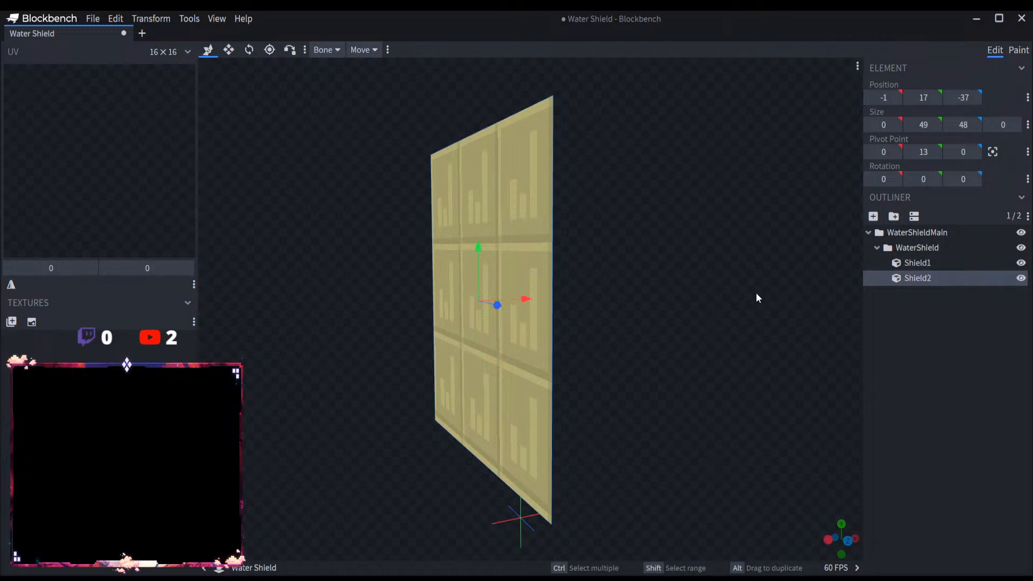
drag(756, 292, 678, 300)
drag(521, 300, 520, 300)
click(228, 49)
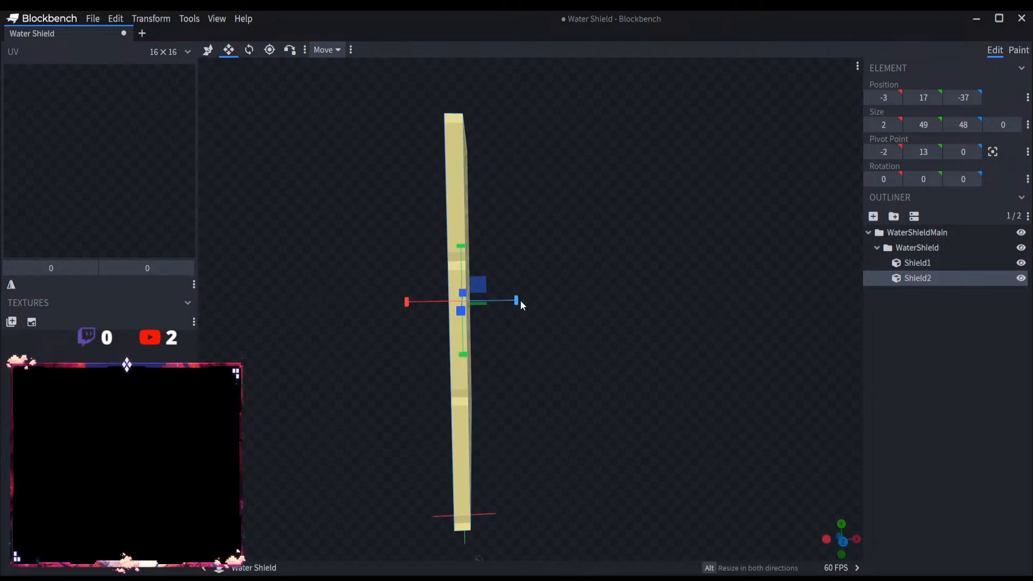
Step: Shrink Shield2 to 1 unit thick, 45 high and 44 wide at position -2, 19, -35, inset from the edges of Shield1
drag(565, 337, 605, 359)
drag(463, 275, 458, 284)
drag(394, 278, 514, 287)
drag(496, 330, 506, 331)
drag(605, 332, 598, 332)
drag(549, 374, 553, 365)
drag(758, 374, 742, 350)
drag(587, 296, 581, 298)
drag(534, 349, 533, 333)
drag(482, 292, 494, 293)
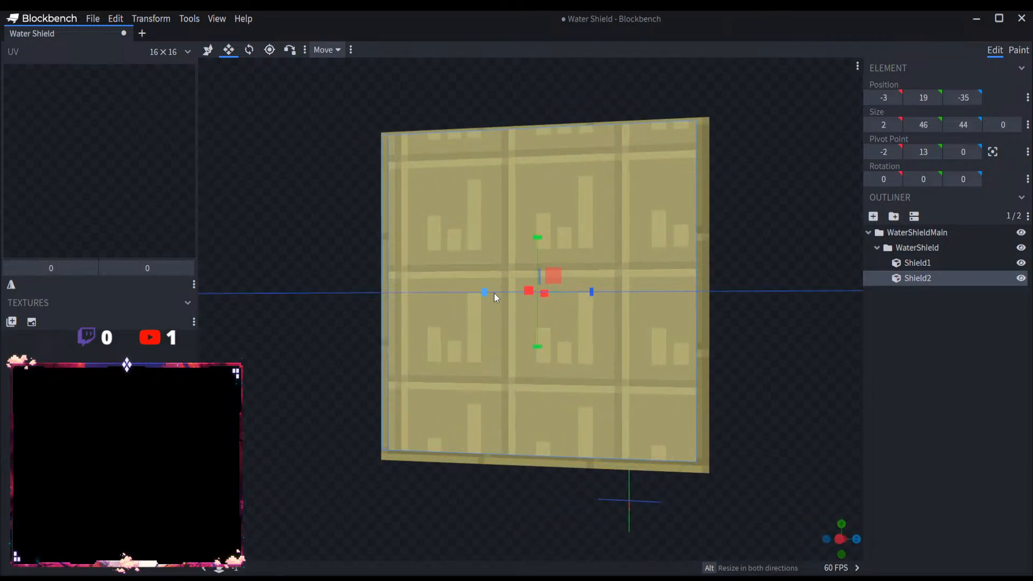
drag(535, 238, 534, 251)
drag(733, 298, 531, 325)
drag(414, 312, 422, 306)
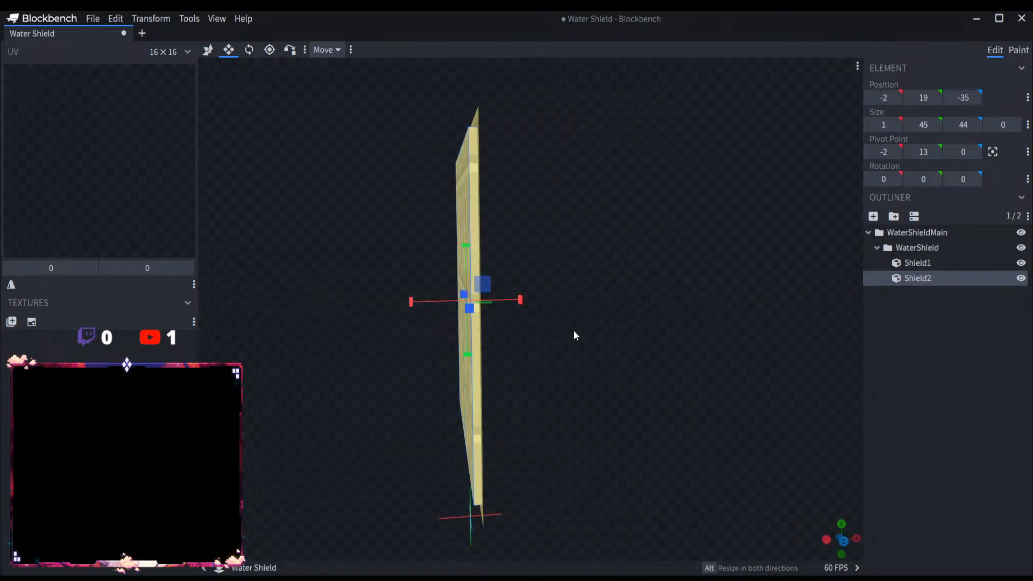
Step: Duplicate Shield2 and move the copy one unit outward along X to an X position of -3
key(ctrl+d)
key(v)
drag(497, 307, 498, 302)
drag(537, 323, 698, 362)
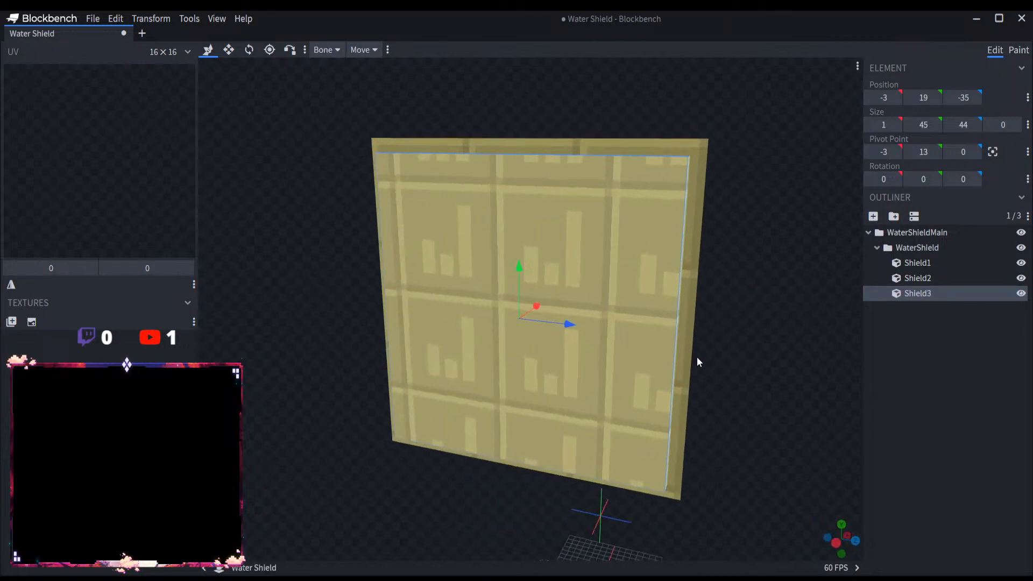
Step: Shorten Shield3 to 39 units high from both its upper and lower edges, with its Y position at 22
key(s)
drag(518, 265, 515, 290)
drag(309, 312, 321, 298)
key(ctrl+z)
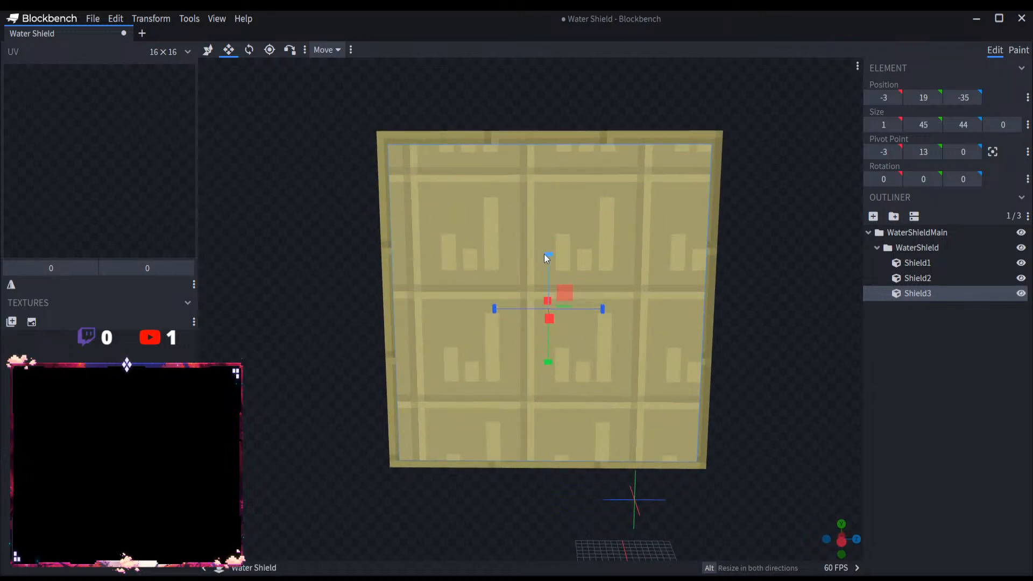
drag(543, 254, 543, 312)
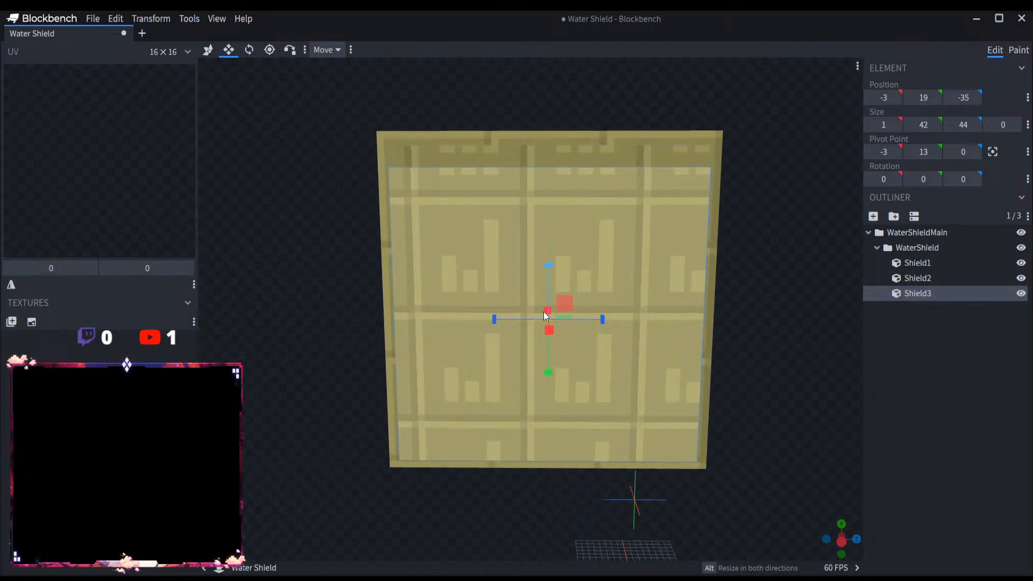
drag(547, 371, 548, 350)
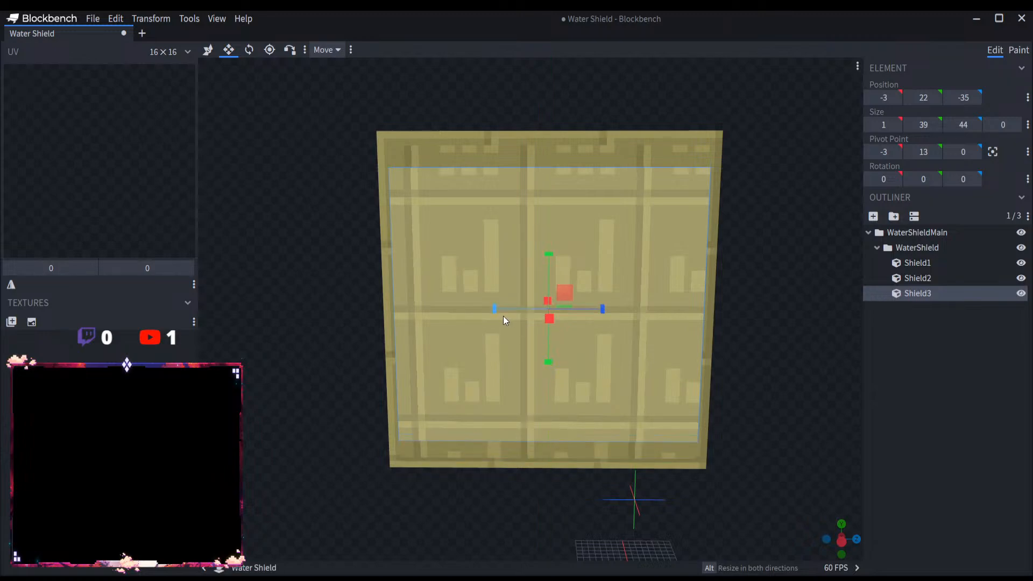
Step: Narrow Shield3 to 36 units wide and trim it to 37 high, positioned at -3, 23, -31
drag(503, 316, 504, 314)
drag(508, 312, 519, 311)
drag(612, 312, 585, 307)
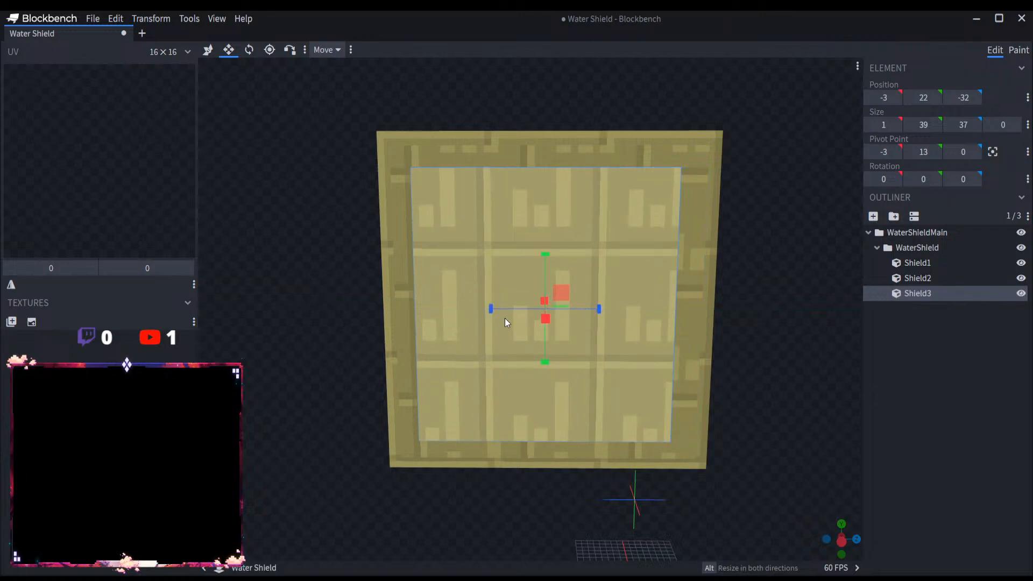
drag(495, 309, 496, 312)
drag(548, 253, 544, 263)
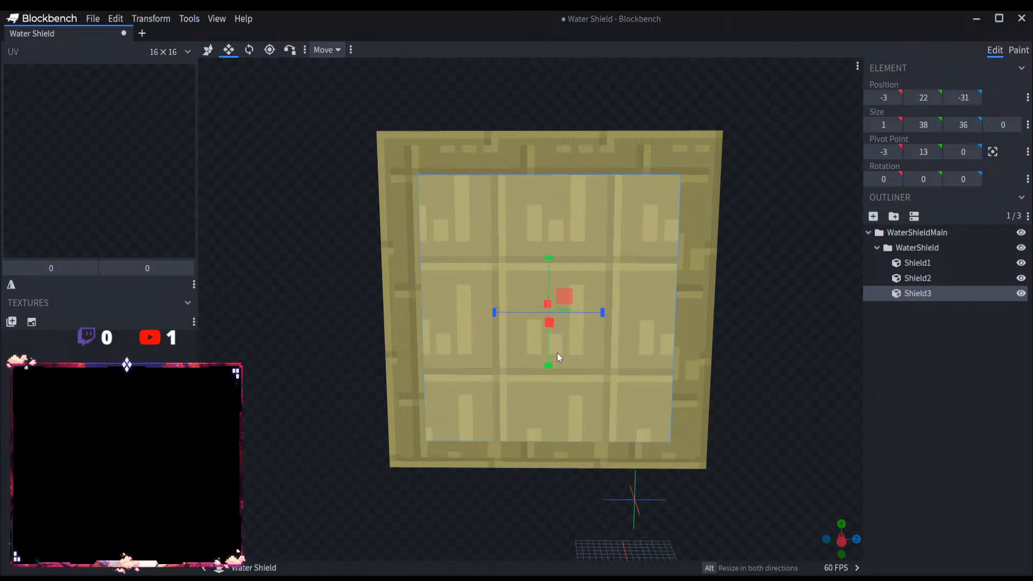
mouse_move(549, 361)
mouse_down()
mouse_move(550, 348)
mouse_move(549, 366)
mouse_up()
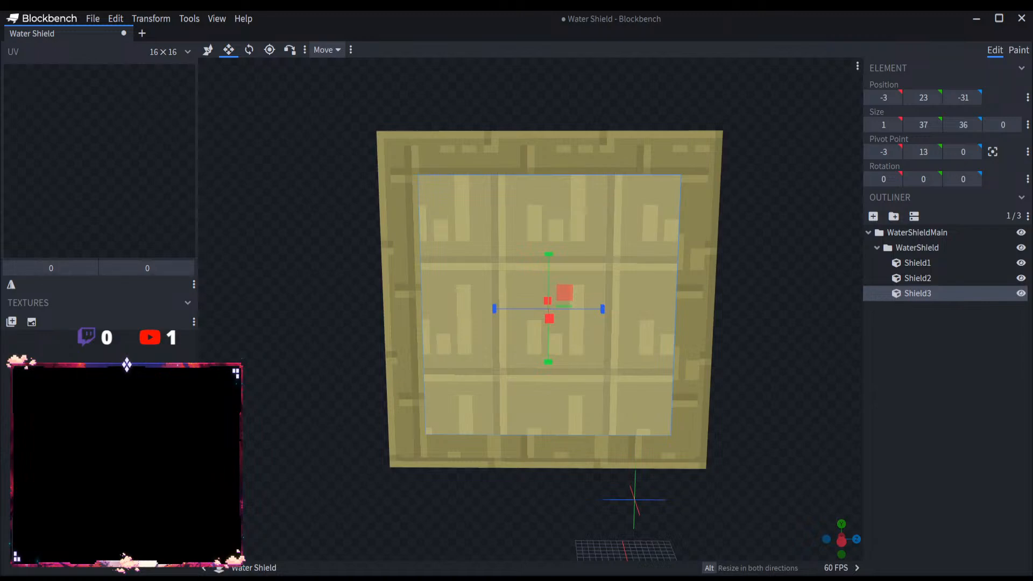
scroll(628, 486, up, 2)
scroll(667, 491, down, 4)
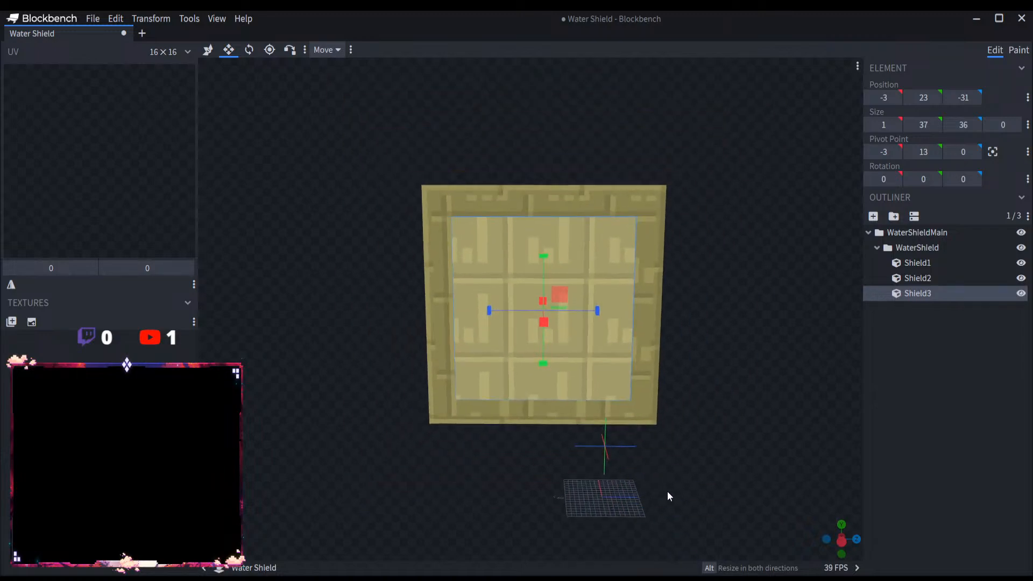
Step: Duplicate Shield3 and move the copy along X through Shield1 to an X position of -1
drag(667, 492, 535, 484)
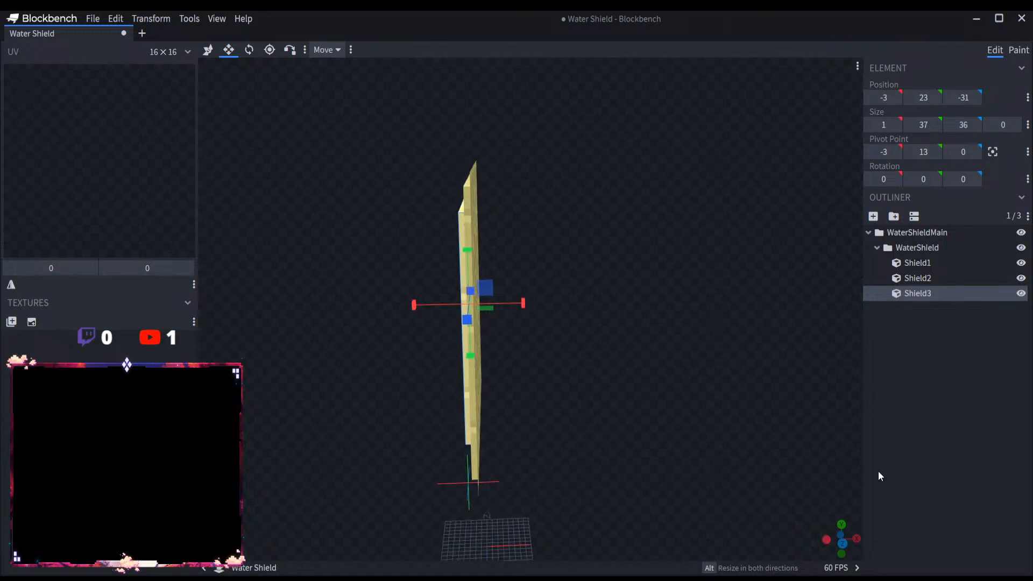
click(873, 466)
mouse_move(638, 453)
mouse_down()
mouse_move(461, 437)
mouse_move(643, 446)
mouse_up()
click(953, 296)
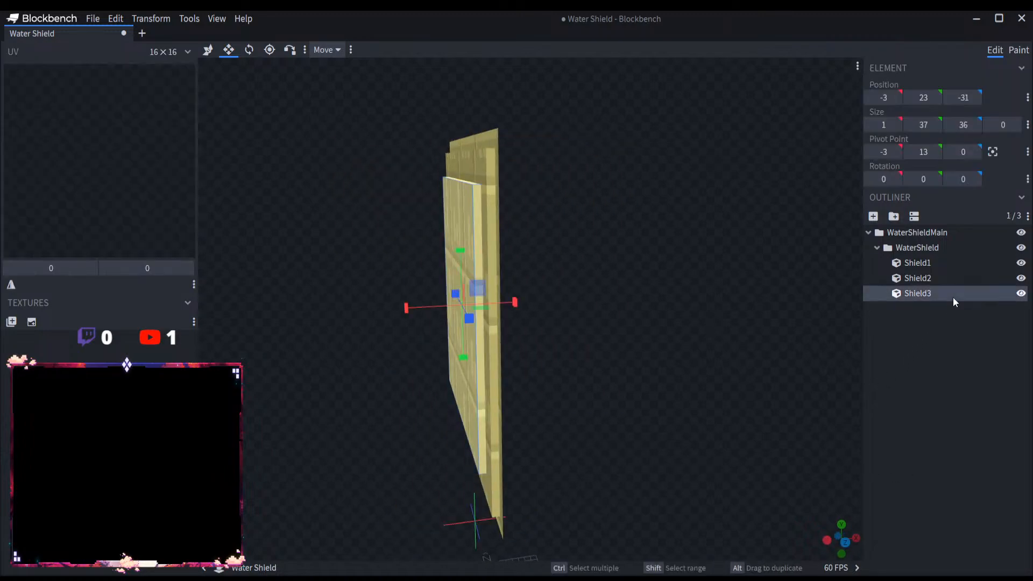
drag(807, 315, 770, 286)
key(ctrl+d)
key(v)
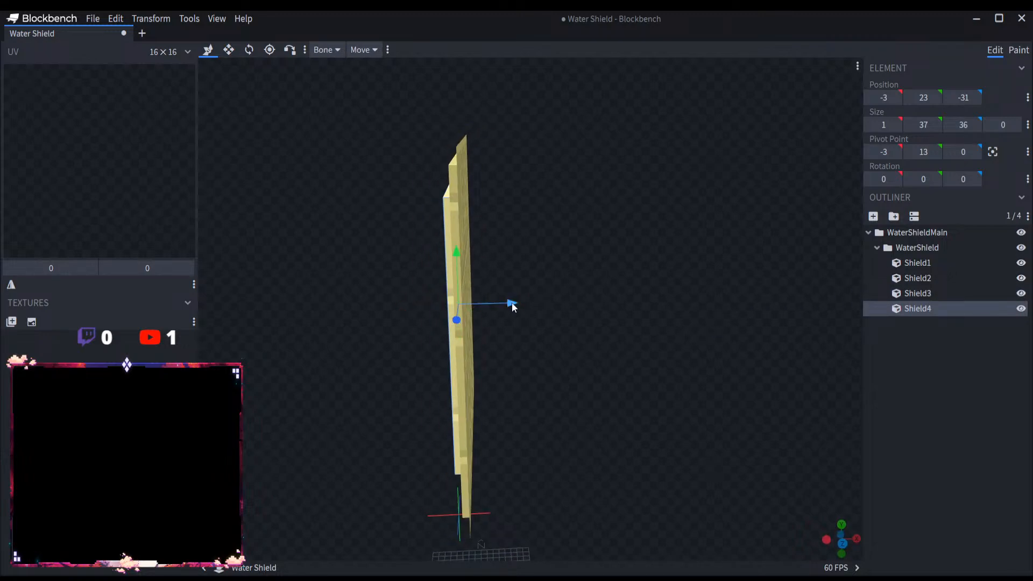
drag(512, 303, 525, 303)
Step: Narrow Shield4 to a strip 7 units wide along Z and move it to the shield's edge at Z -37
drag(566, 330, 500, 338)
scroll(302, 159, up, 5)
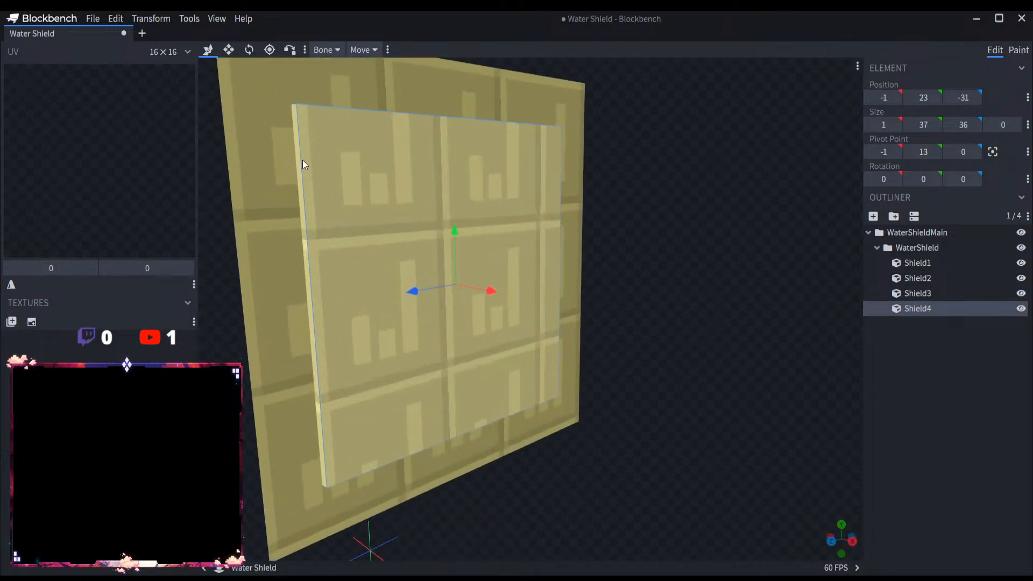
click(228, 49)
drag(428, 282, 582, 276)
drag(694, 292, 661, 298)
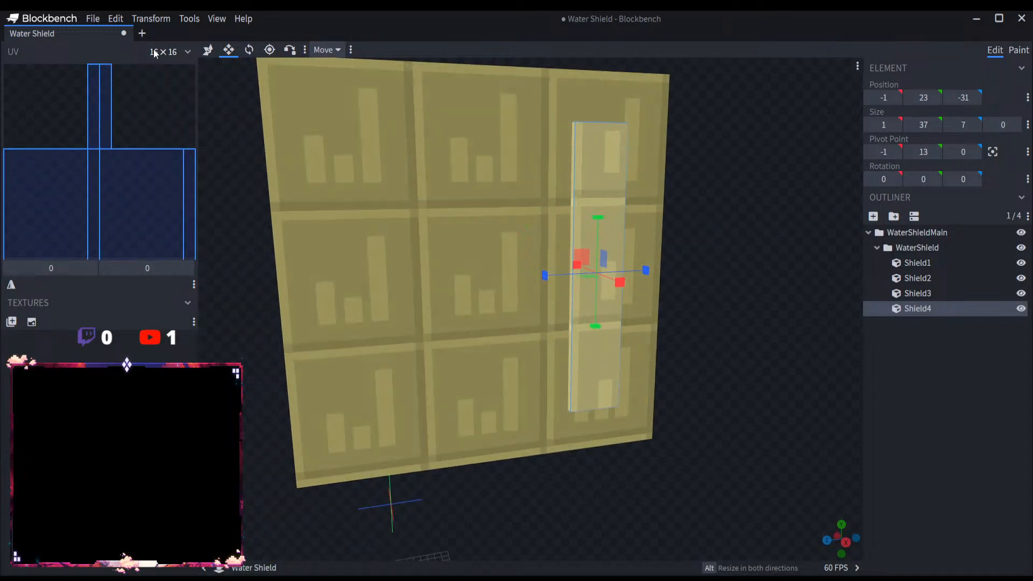
click(208, 49)
drag(576, 283, 601, 275)
drag(743, 277, 769, 277)
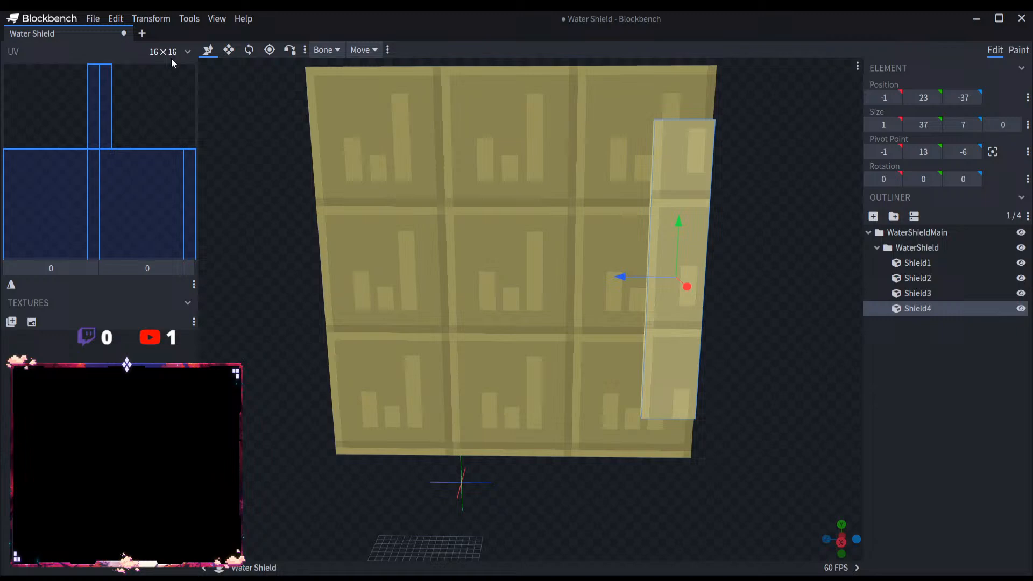
Step: Extend the Shield4 strip upward and downward to 49 units high, with its Y position at 17
click(229, 50)
drag(679, 215, 683, 170)
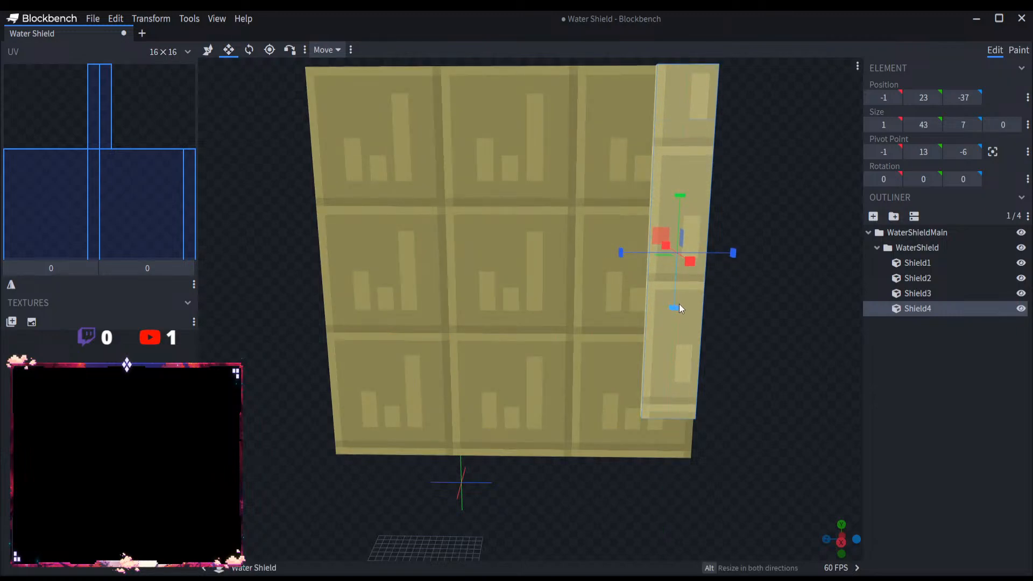
drag(678, 308, 901, 358)
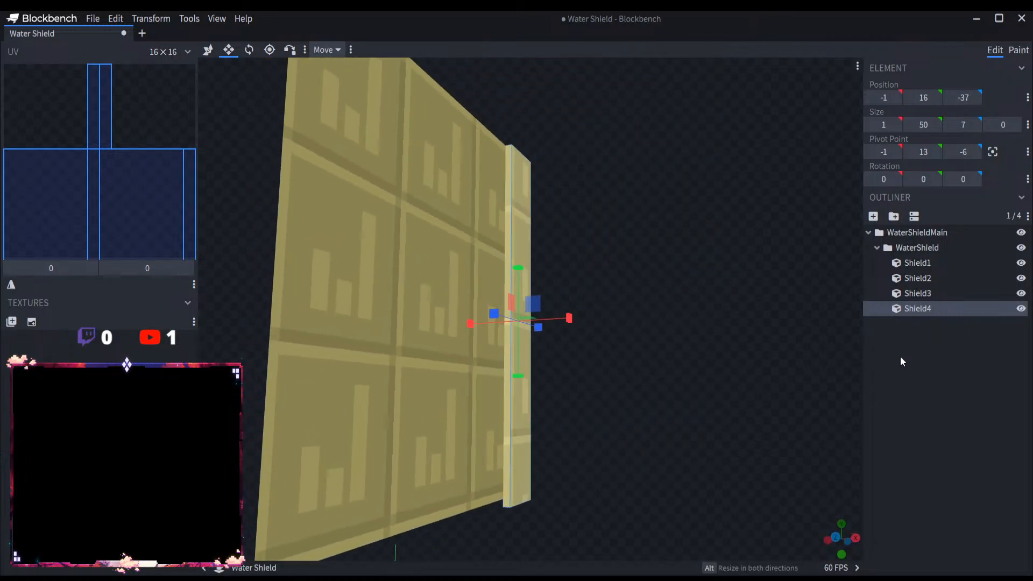
drag(510, 374, 512, 367)
drag(578, 396, 508, 409)
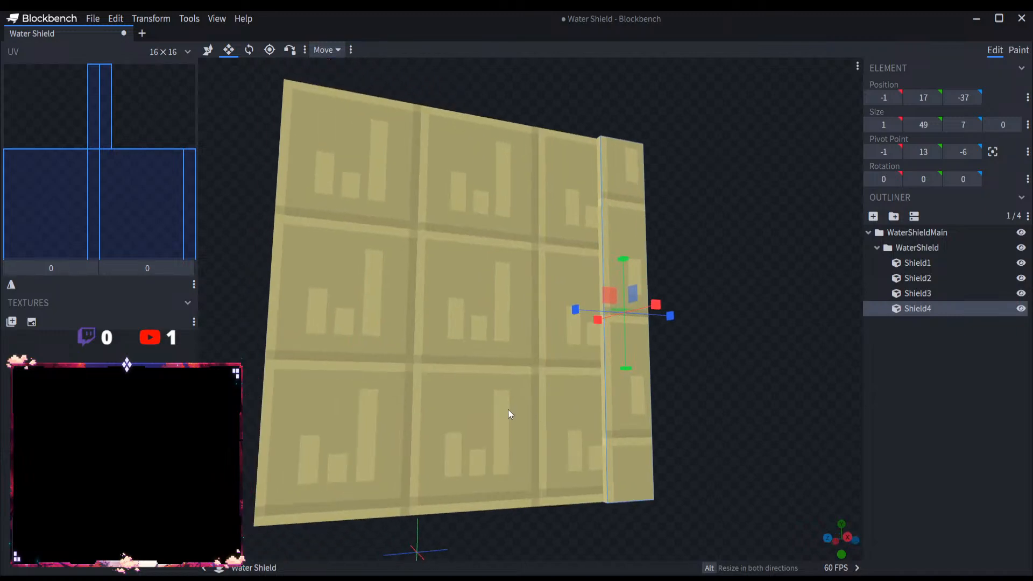
Step: Duplicate Shield4 onto the opposite vertical edge, and duplicate that copy to a Z position of -3 beside it
key(ctrl+d)
drag(578, 310, 321, 292)
key(ctrl+d)
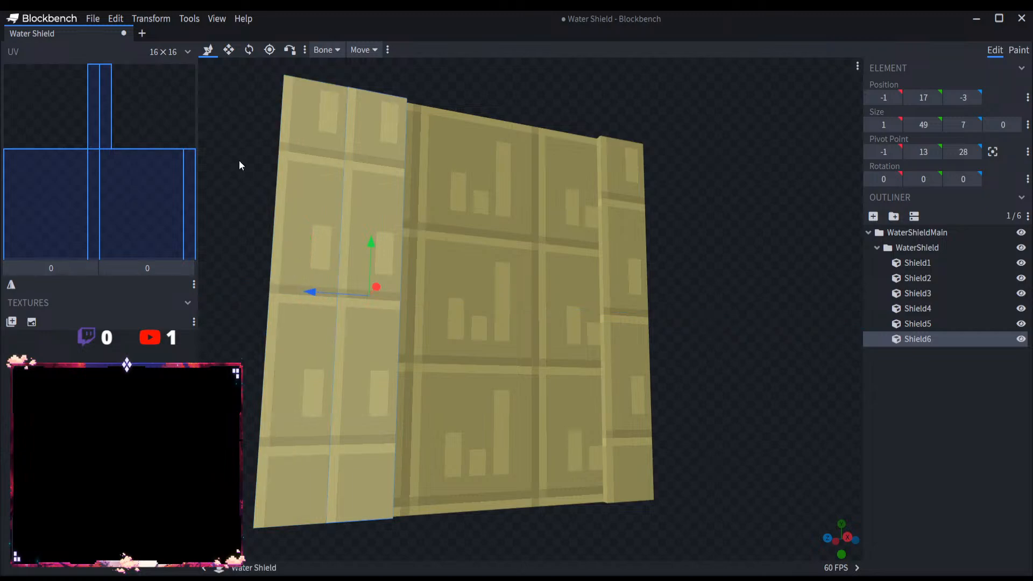
Step: Shorten Shield6 to 7 units high at Y 59 and stretch it along Z across the gap between the side strips
click(229, 50)
drag(368, 351, 388, 12)
drag(511, 80, 487, 74)
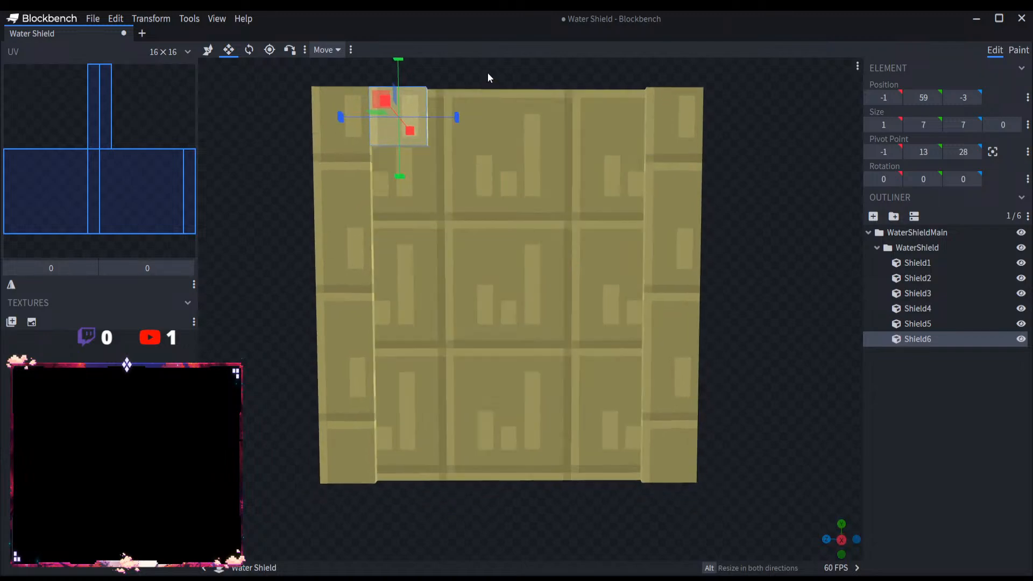
drag(456, 115, 672, 128)
Step: Duplicate the upper strip Shield6 and move the copy down to the shield's lower edge to complete the frame
key(ctrl+d)
key(v)
drag(509, 75, 508, 411)
drag(698, 480, 525, 498)
click(982, 483)
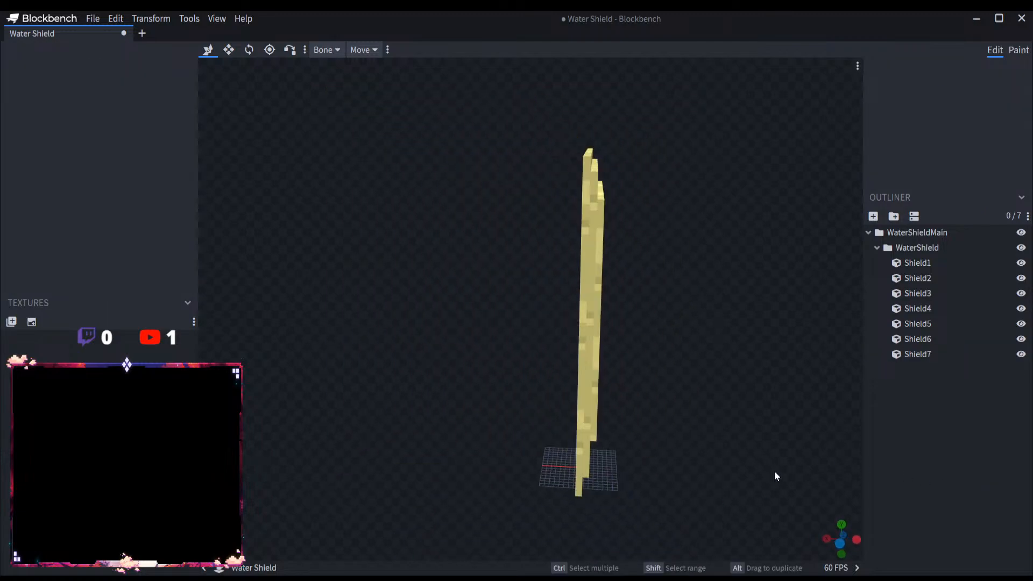
drag(773, 470, 492, 442)
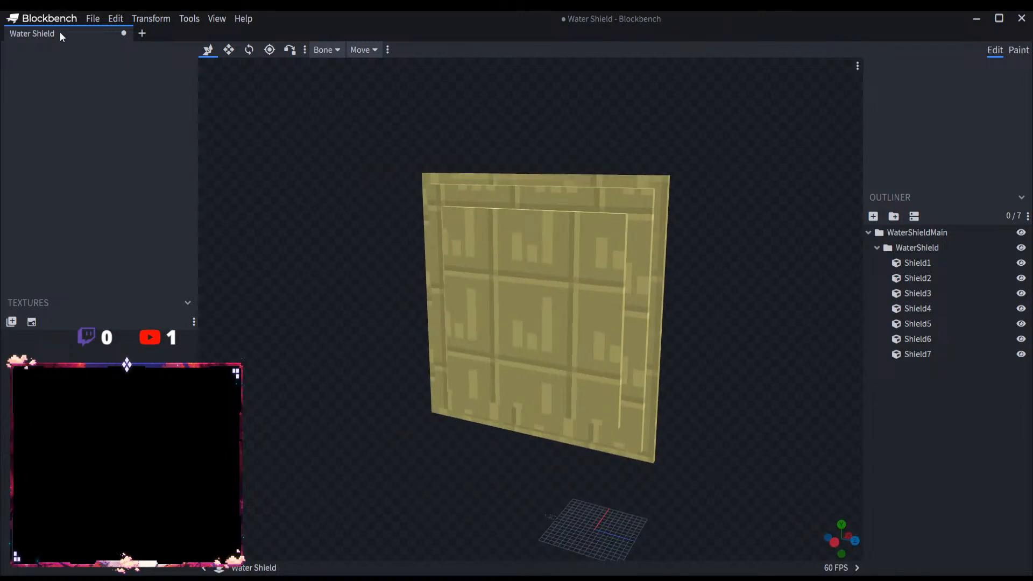
click(92, 18)
click(135, 162)
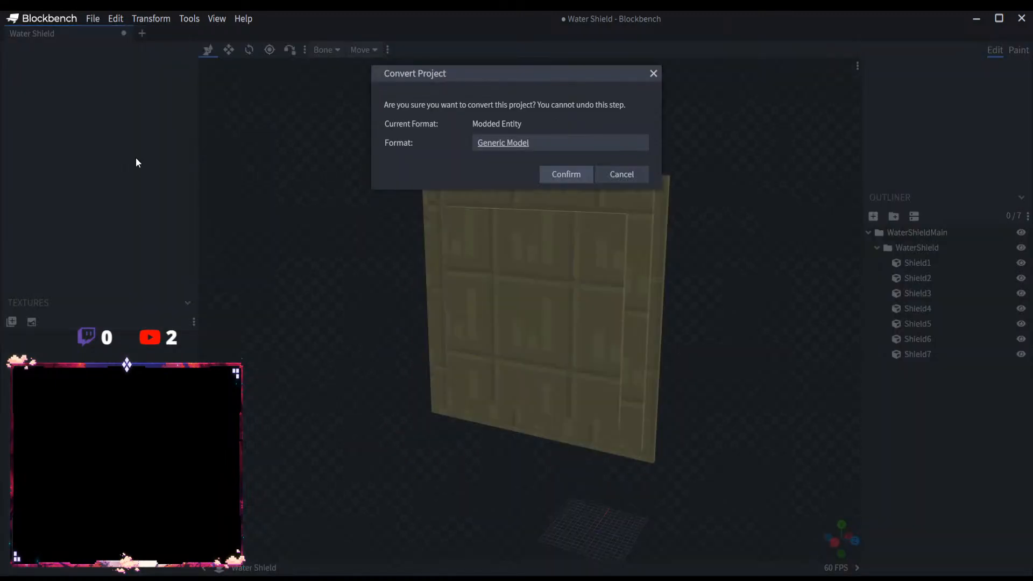
click(616, 173)
Step: Save the Water Shield project, open a new tab and close the Water Shield tab
click(86, 20)
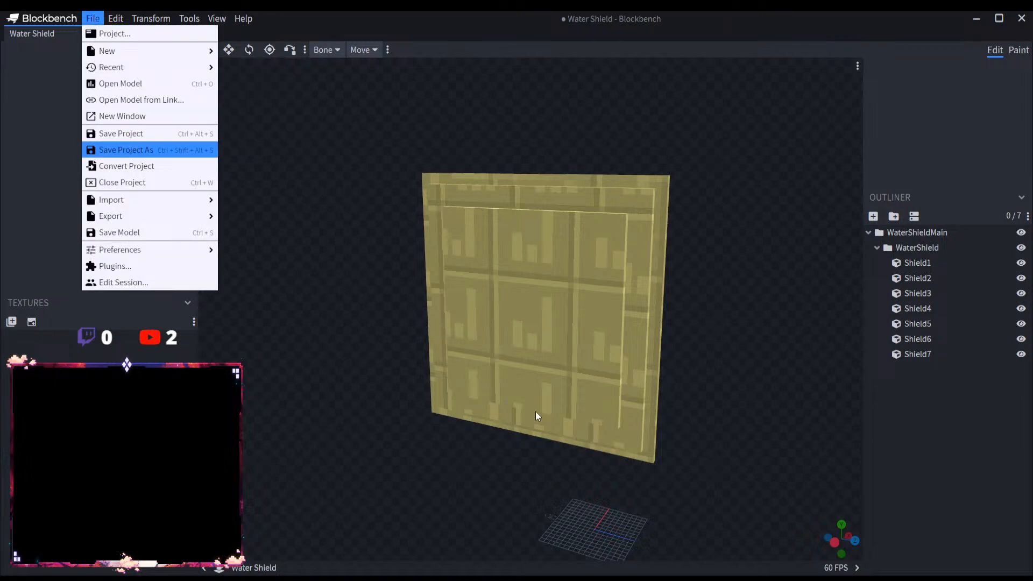
key(ctrl+s)
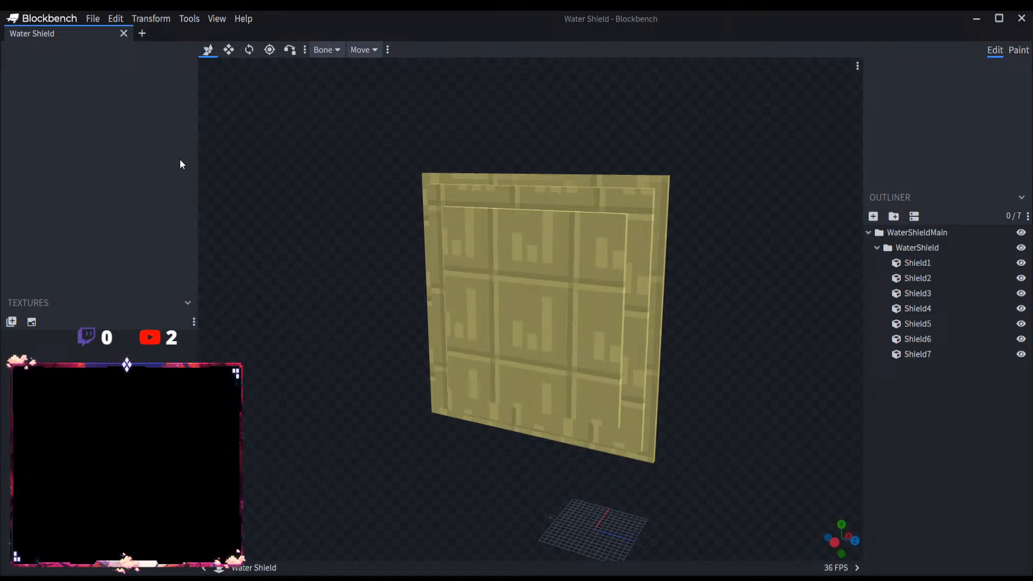
click(141, 33)
click(124, 34)
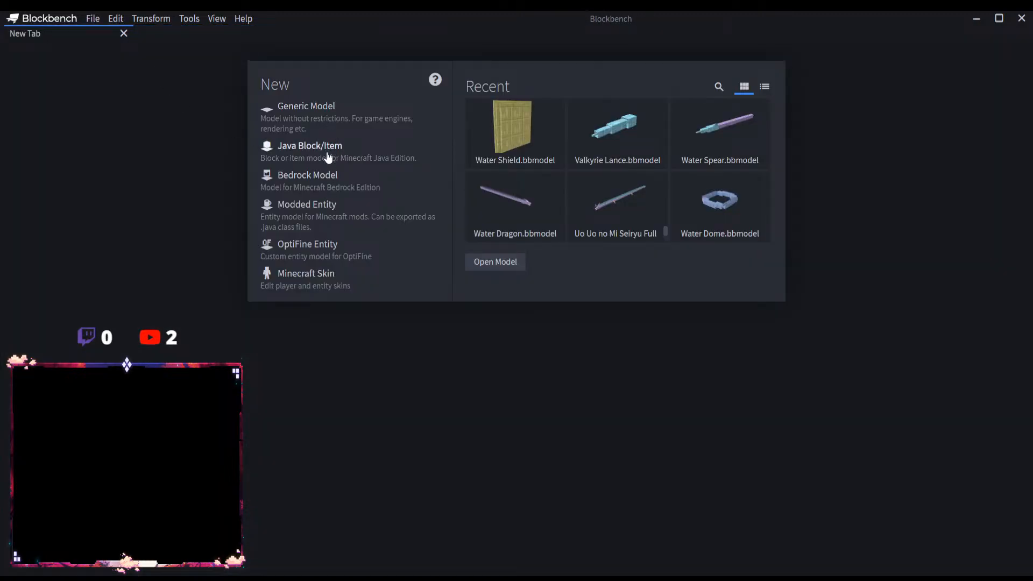
Step: Create a Modded Entity project with the file name Point Blank Sea Dragon
click(333, 222)
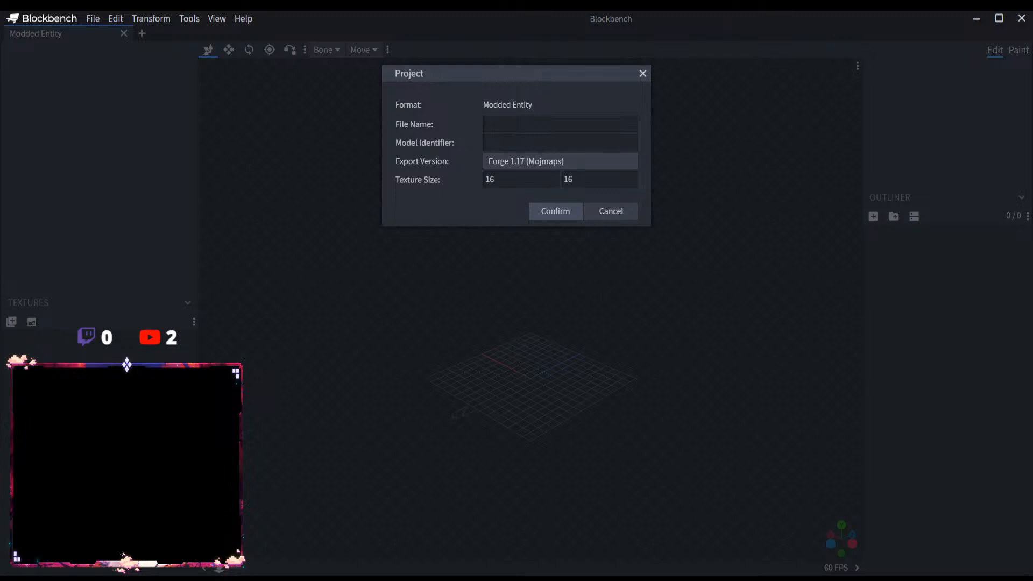
click(507, 124)
text(Point Blank Sea Dragon)
click(555, 210)
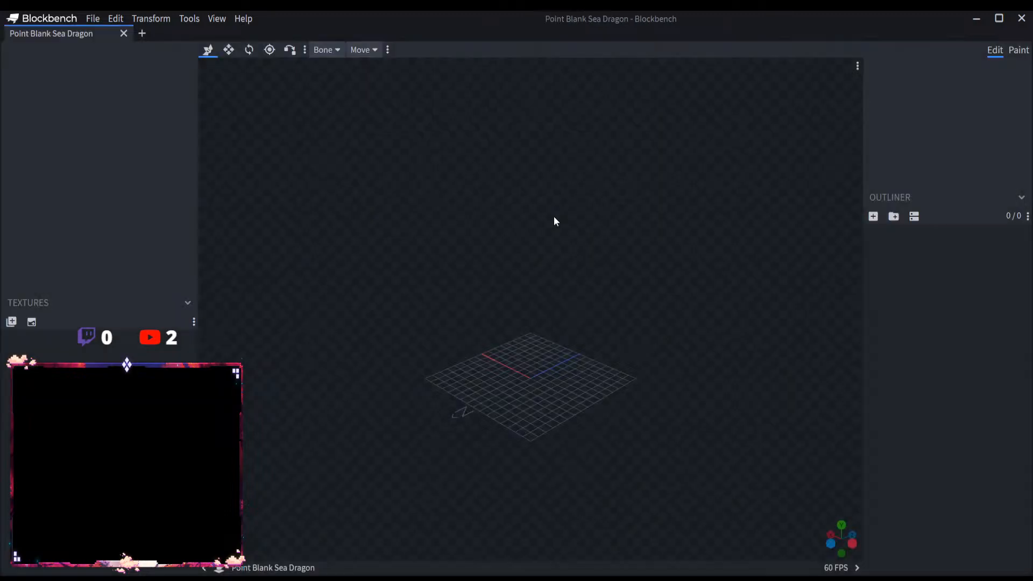
Step: Open the Water Dragon model and copy its entire WaterDragonMain group
click(93, 18)
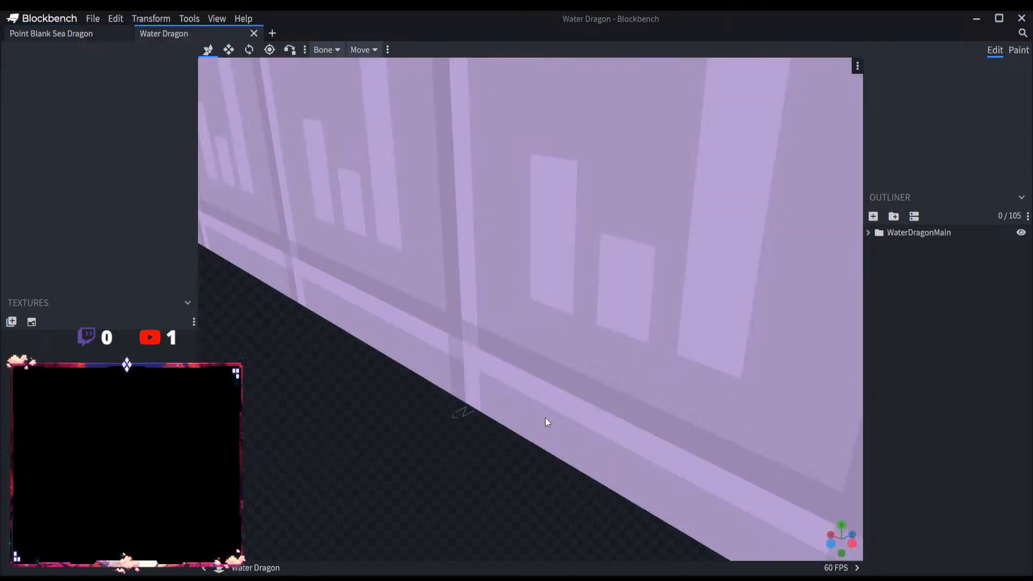
scroll(545, 418, down, 10)
click(867, 233)
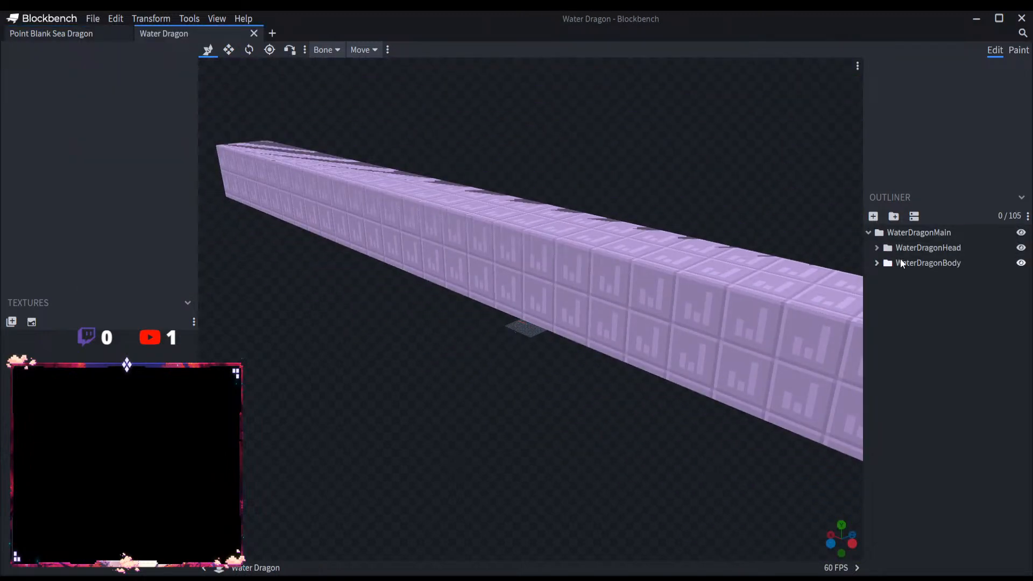
click(921, 247)
scroll(550, 455, down, 3)
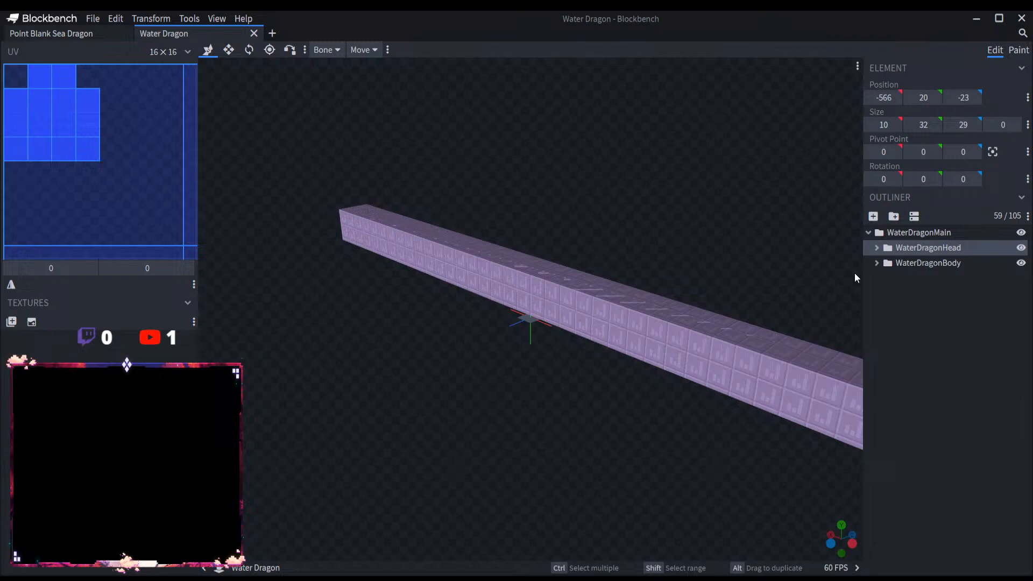
click(934, 233)
Step: Paste the copied WaterDragonMain group into the Point Blank Sea Dragon project
click(100, 32)
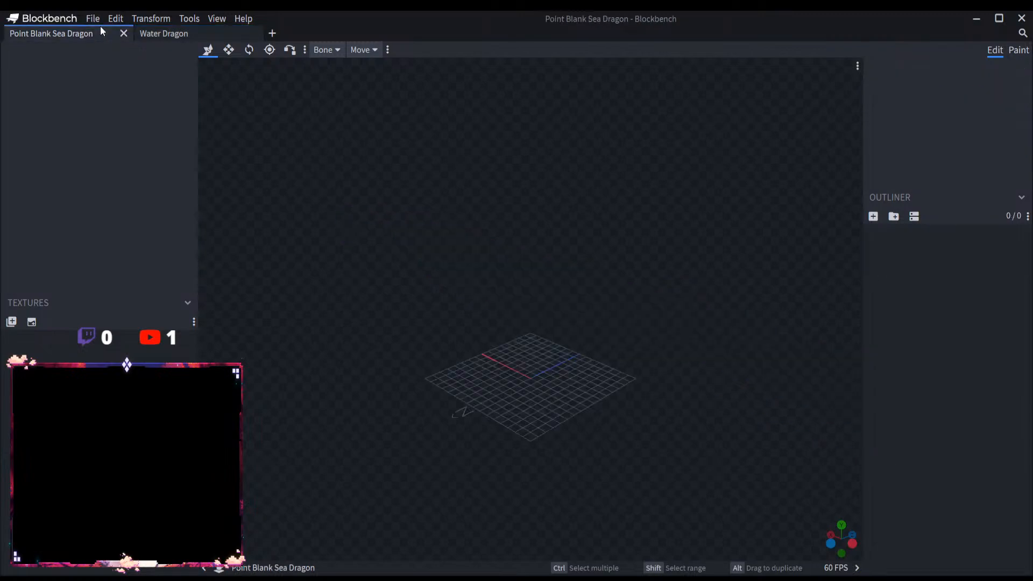
key(ctrl+v)
scroll(722, 308, down, 5)
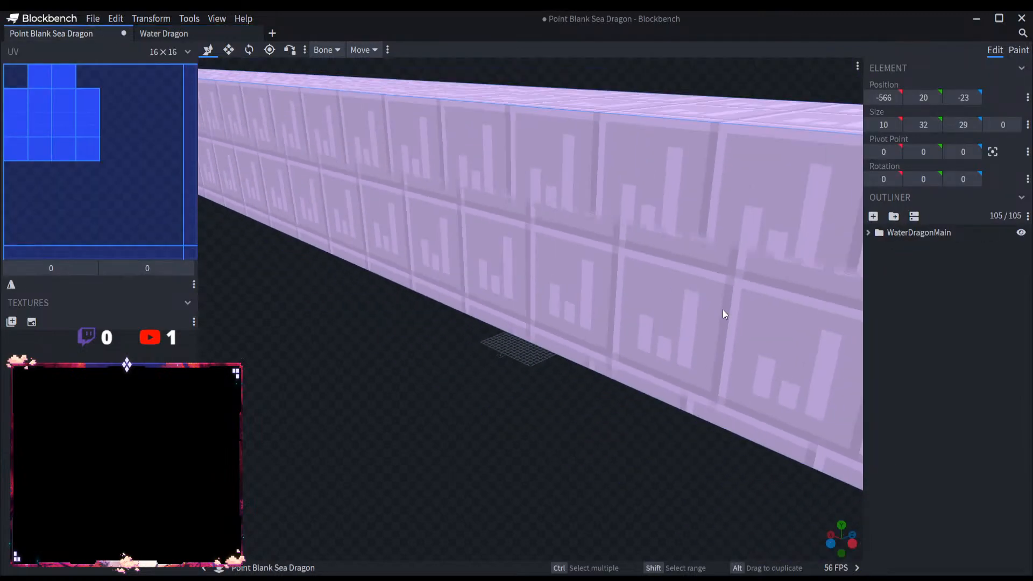
scroll(485, 390, up, 2)
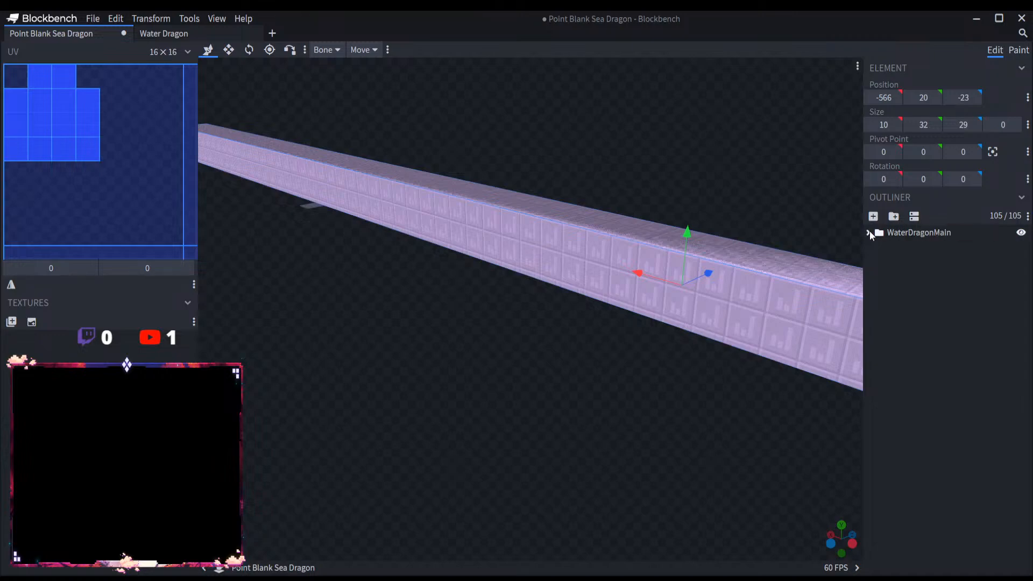
Step: Expand the WaterDragonBody group and examine where its numbered body segments sit relative to the head
click(868, 233)
click(933, 264)
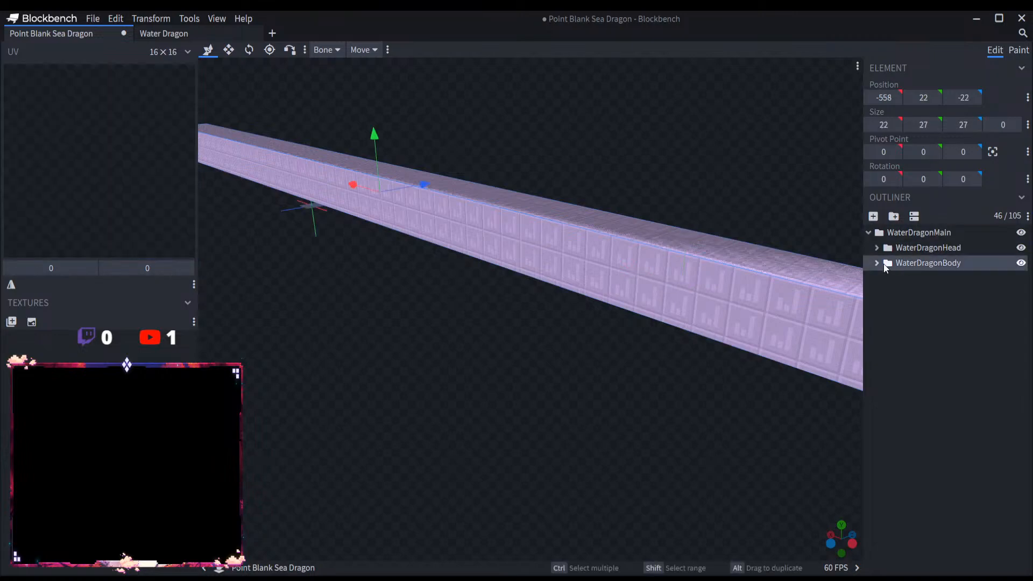
click(877, 263)
click(915, 324)
scroll(916, 365, down, 5)
scroll(738, 405, down, 4)
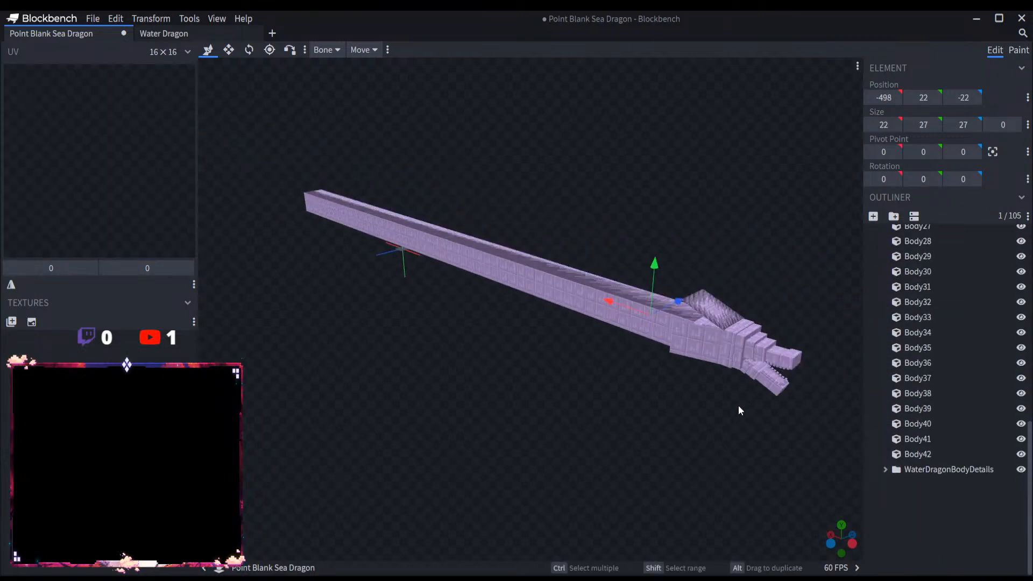
scroll(676, 420, up, 6)
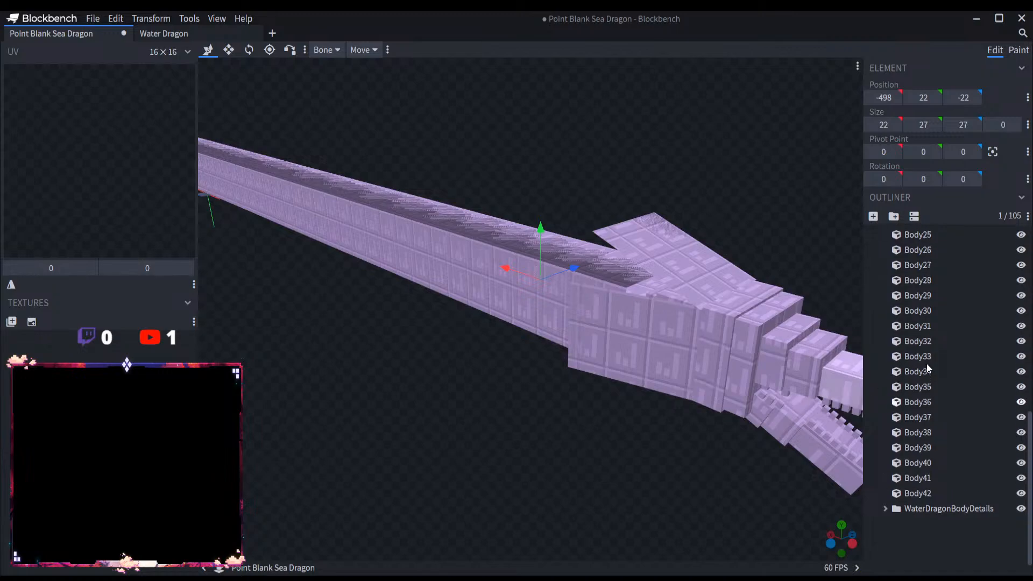
scroll(926, 363, up, 10)
click(928, 384)
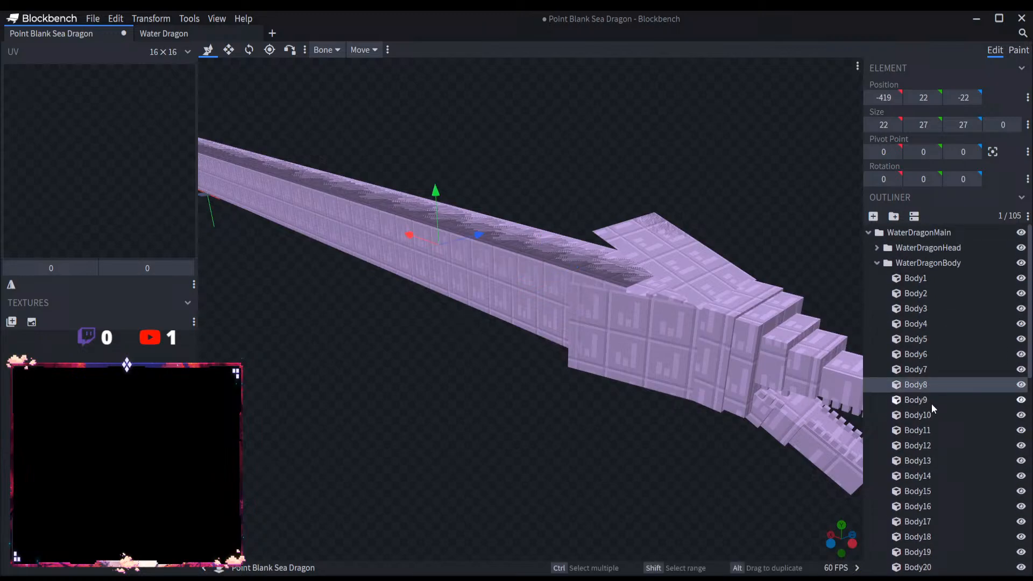
click(932, 366)
Step: Delete the segments Body8 through Body42 from the WaterDragonBody group
scroll(930, 393, down, 5)
scroll(927, 387, up, 5)
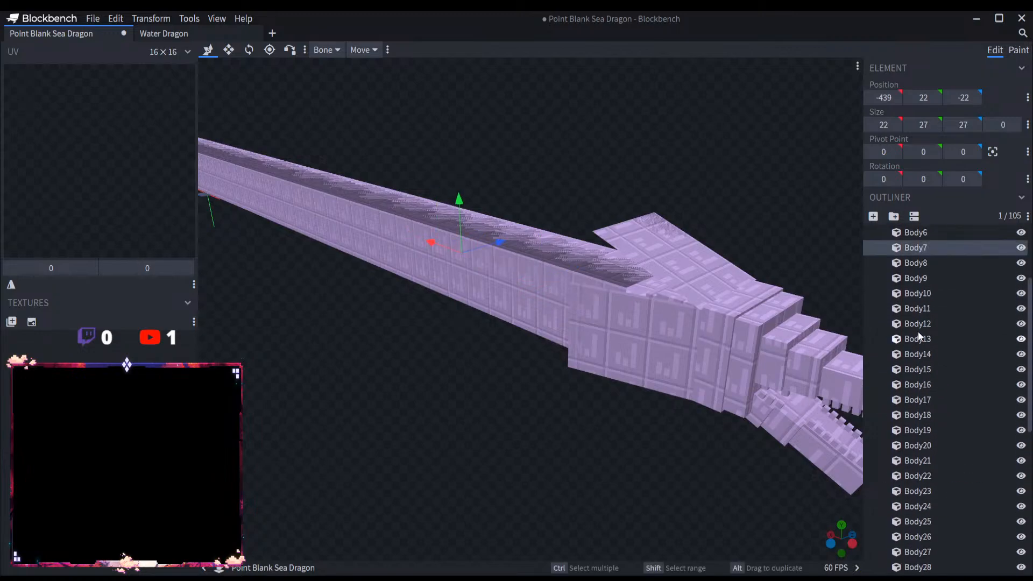
click(928, 263)
scroll(934, 386, down, 5)
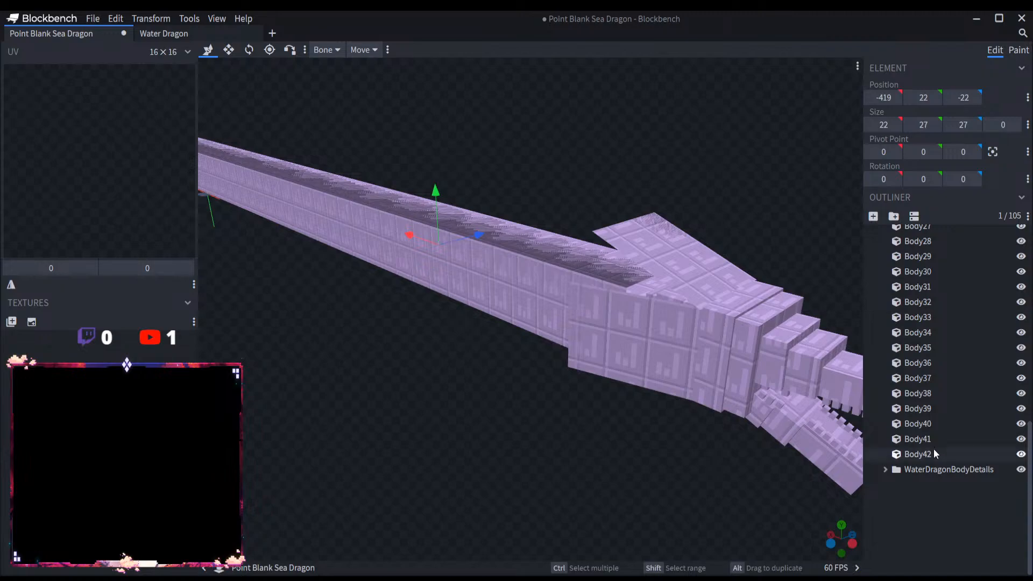
shift+click(934, 448)
key(Delete)
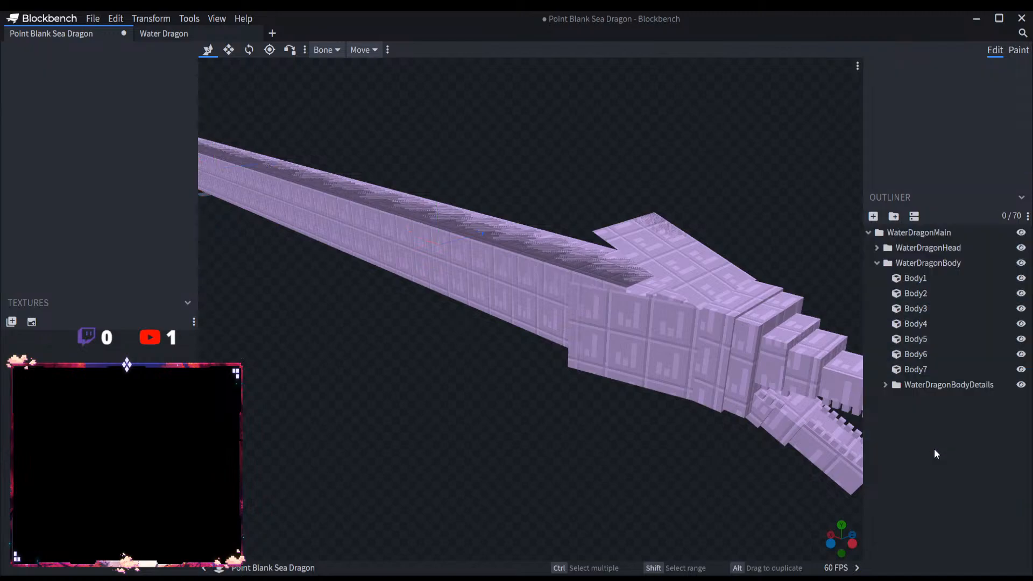
Step: Shorten all four WaterDragonBodyDetails cubes to 138 units along X, keeping the end at the dragon's head
click(884, 385)
click(940, 385)
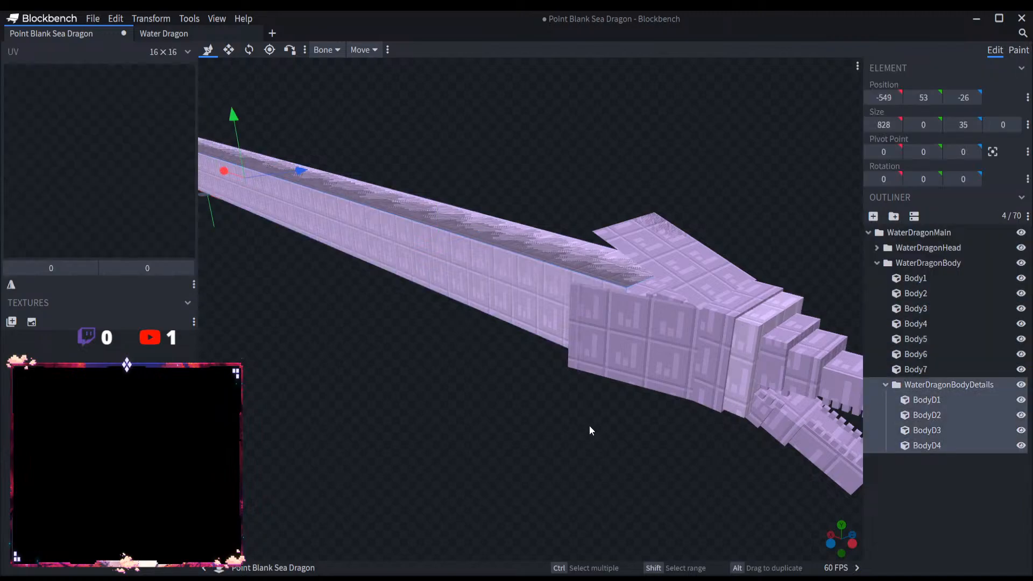
scroll(580, 422, down, 6)
drag(438, 373, 516, 381)
click(228, 51)
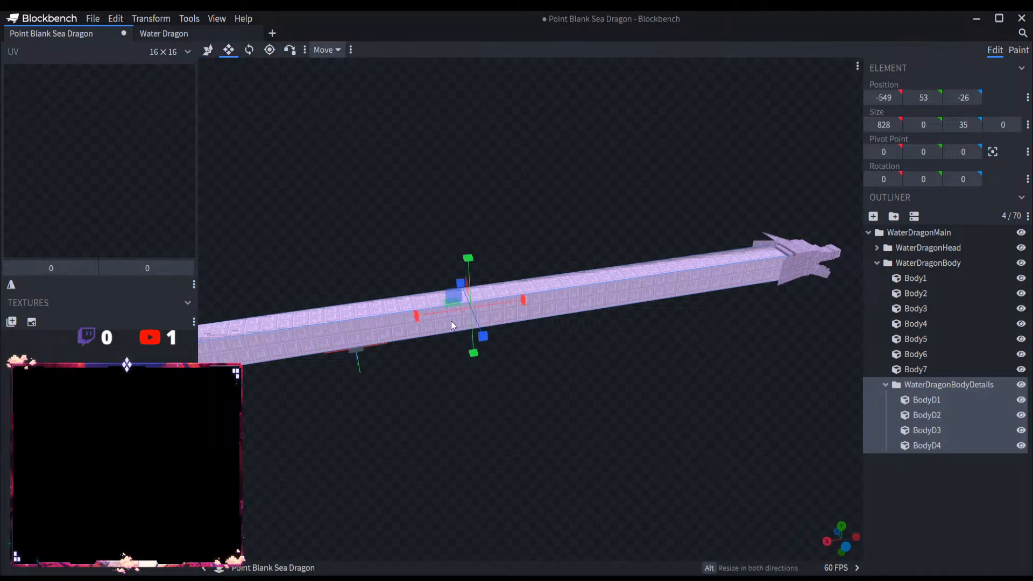
drag(451, 320, 901, 260)
drag(626, 403, 558, 386)
scroll(557, 388, up, 10)
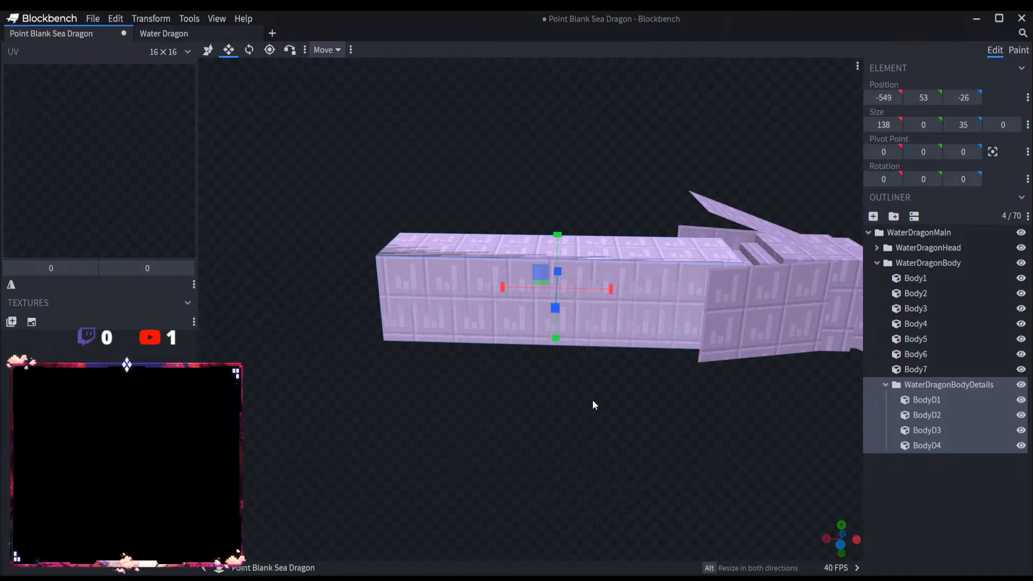
Step: Lengthen the three WaterDragonHeadDetails planes along X toward the tail, making HeadD2 115 units long
drag(659, 391, 544, 397)
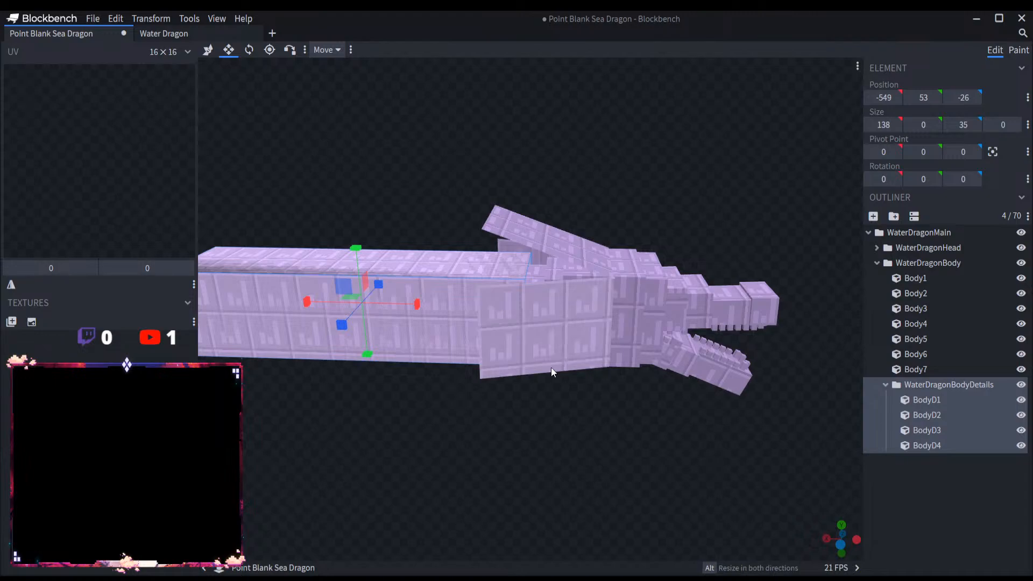
click(545, 344)
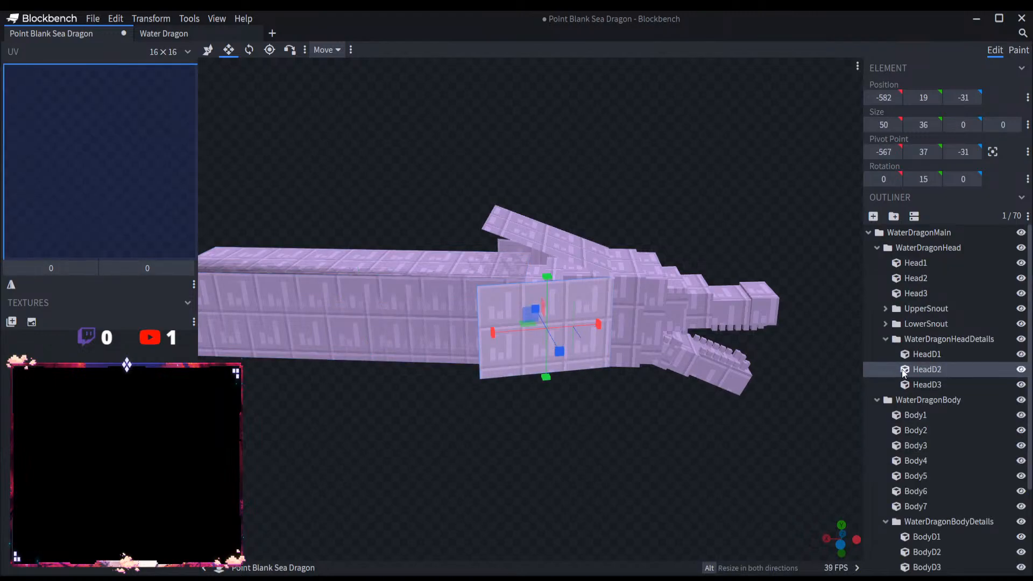
click(934, 339)
drag(518, 290, 347, 264)
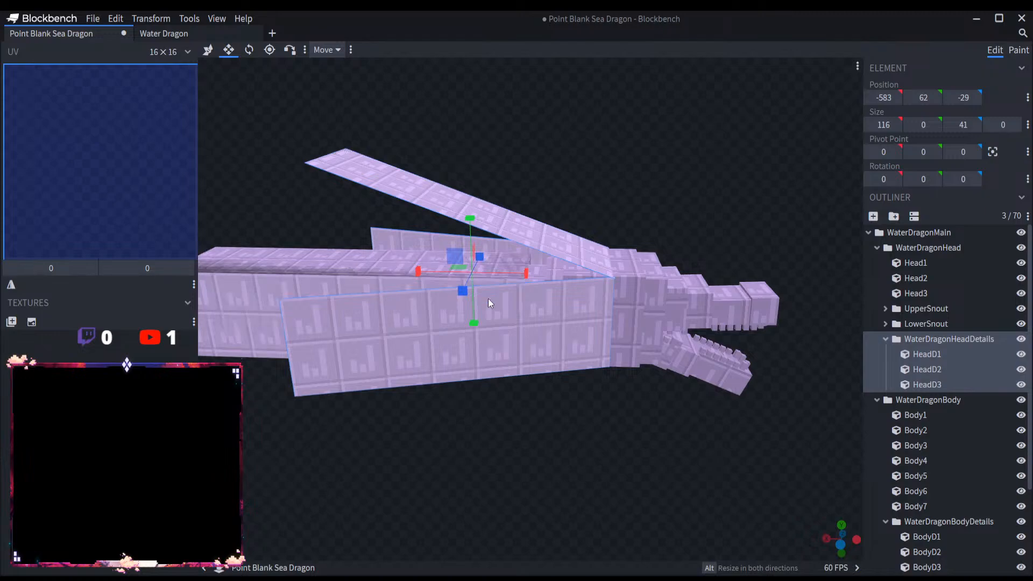
Step: Try raising the upper edges of HeadD2 and HeadD3 to make the side planes 43 units tall
click(534, 340)
key(ctrl+z)
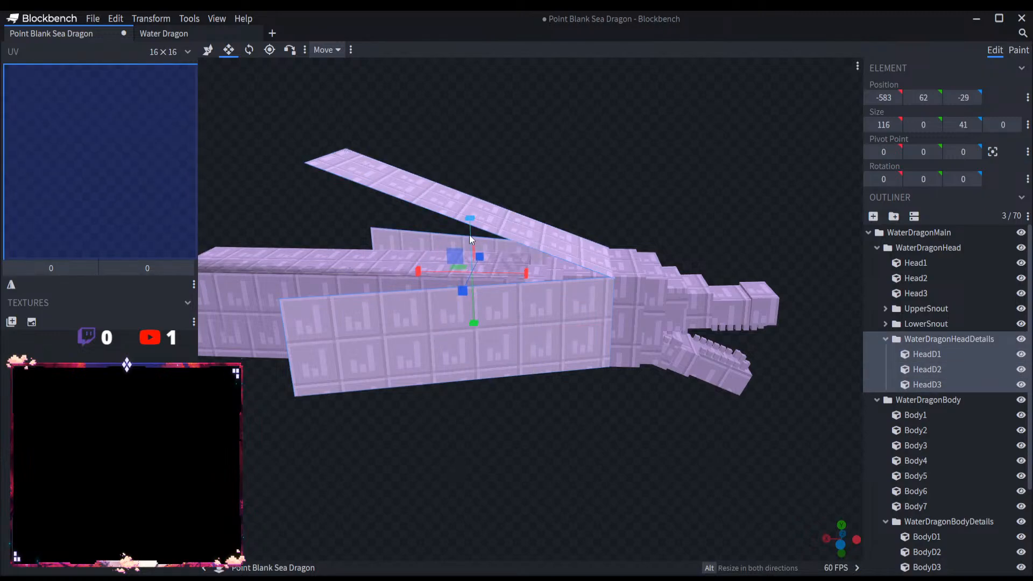
click(947, 369)
ctrl+click(955, 384)
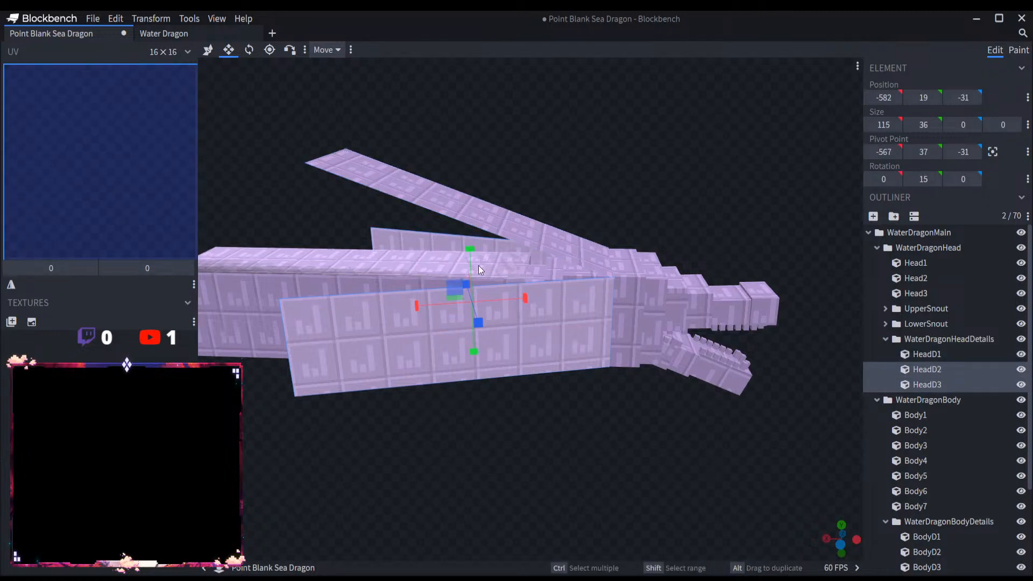
mouse_move(470, 249)
mouse_down()
mouse_move(469, 240)
mouse_move(469, 259)
mouse_up()
key(ctrl+z)
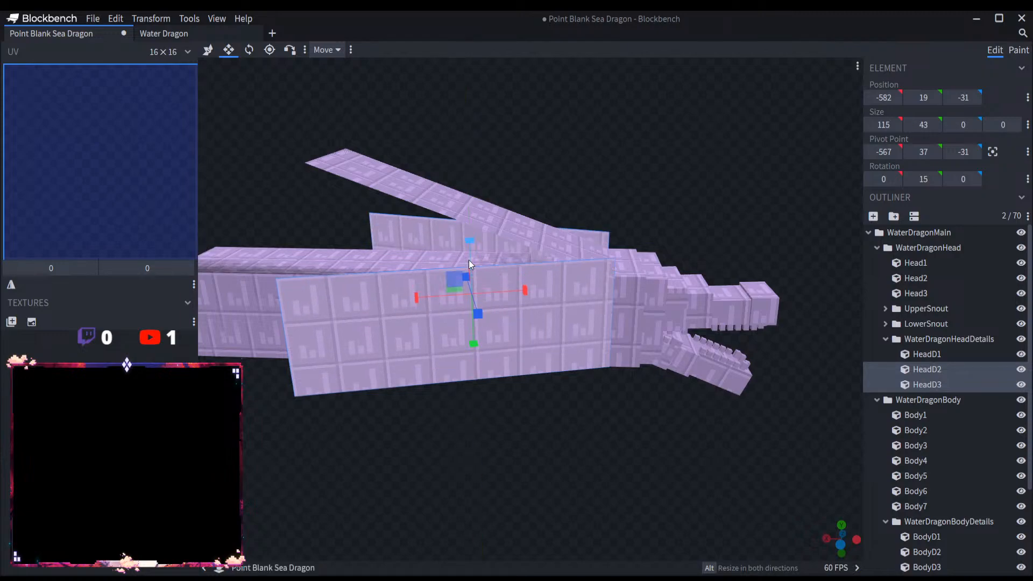
key(ctrl+z)
Step: Try shortening the WaterDragonBody group and its WaterDragonBodyDetails cubes along X from the tail end
scroll(553, 452, down, 5)
drag(553, 452, 583, 411)
scroll(527, 381, up, 5)
click(375, 316)
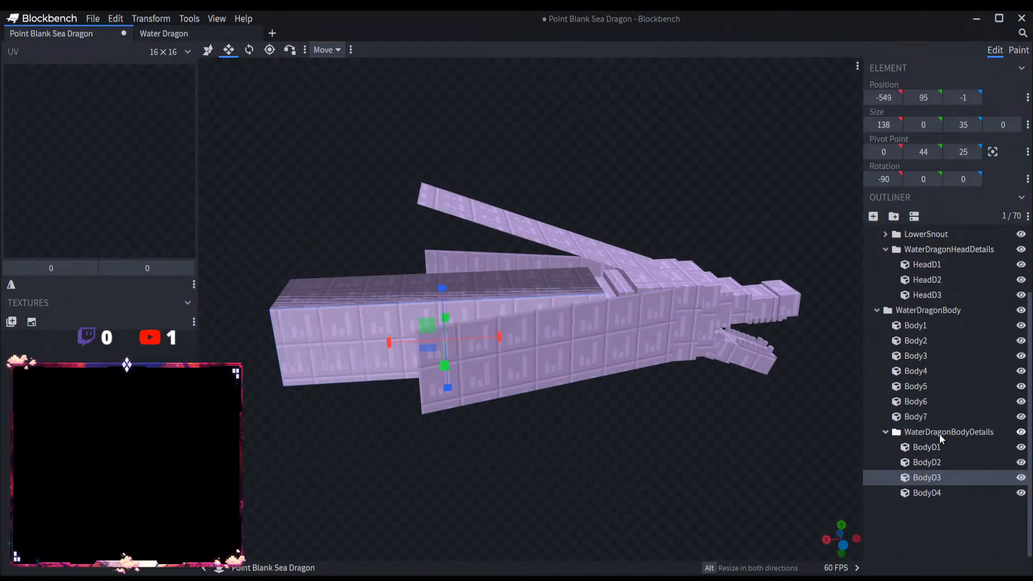
click(946, 311)
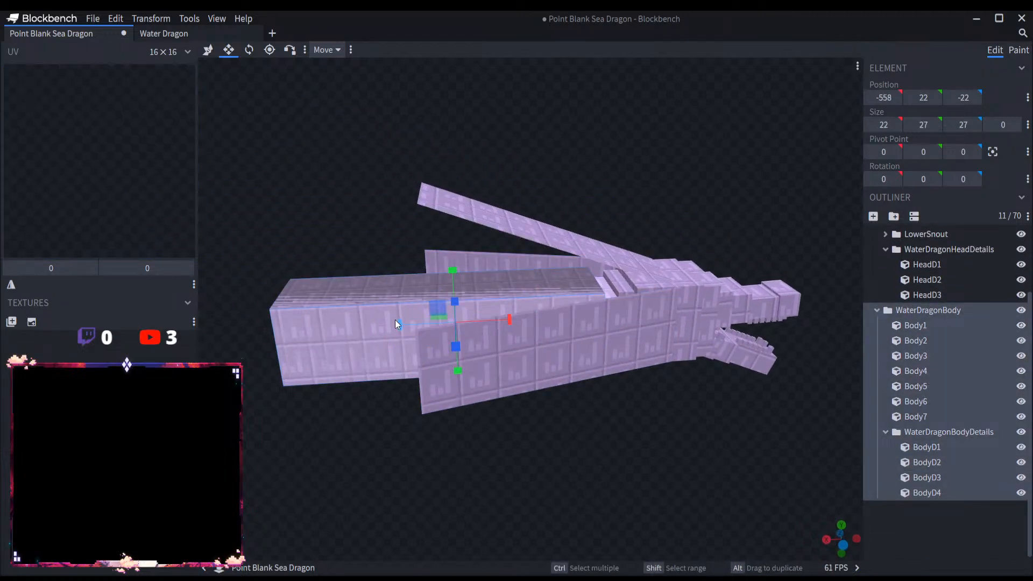
drag(402, 325, 591, 340)
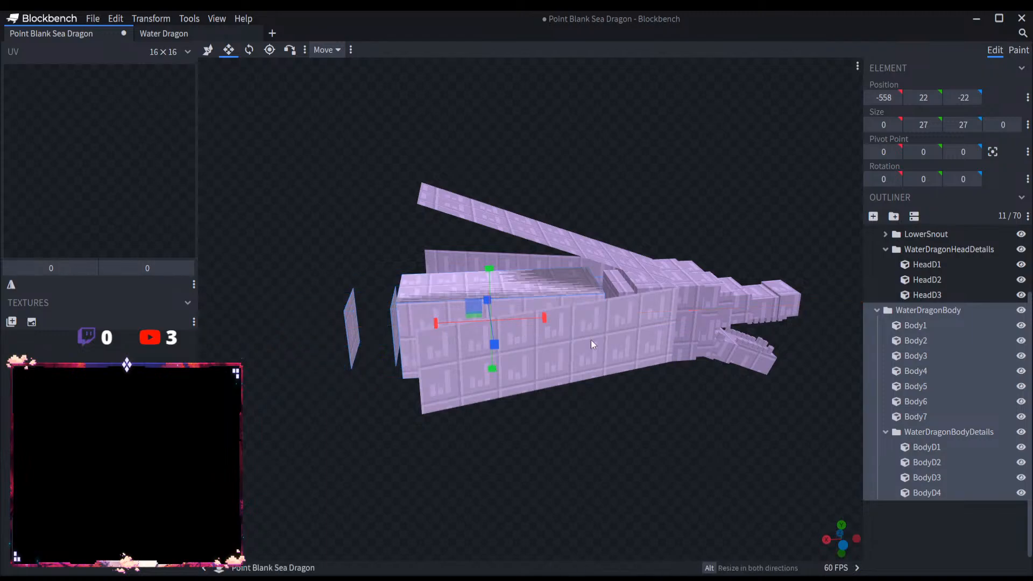
click(933, 325)
click(944, 432)
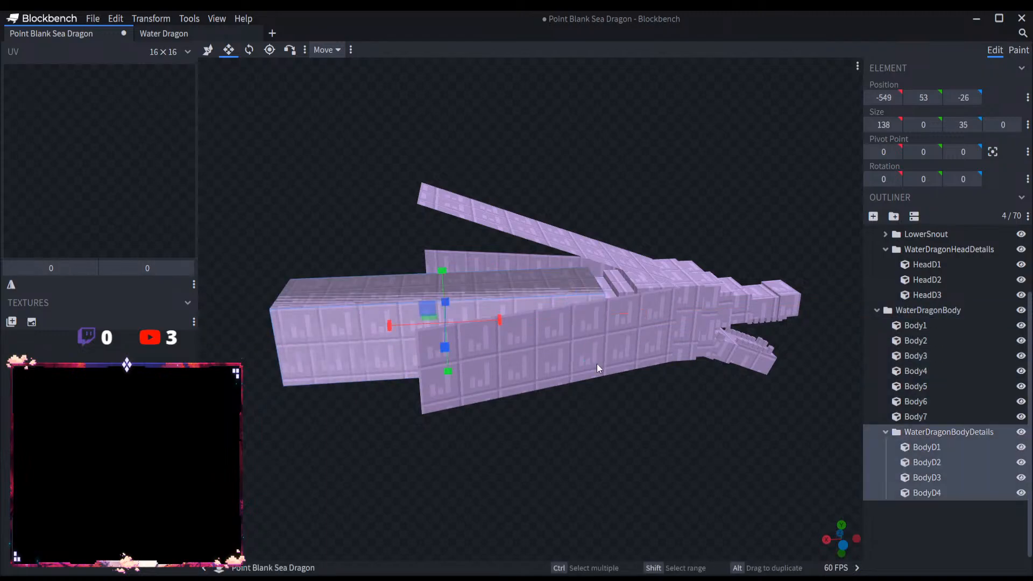
drag(388, 326, 502, 319)
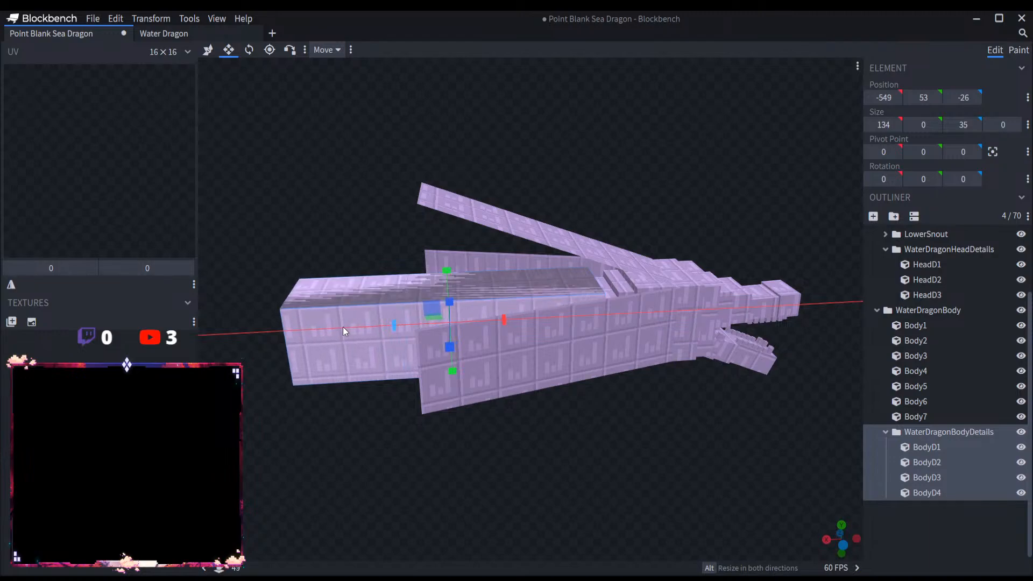
Step: Clear the selection and collapse the WaterDragonMain hierarchy, including its head and body groups
scroll(363, 350, down, 5)
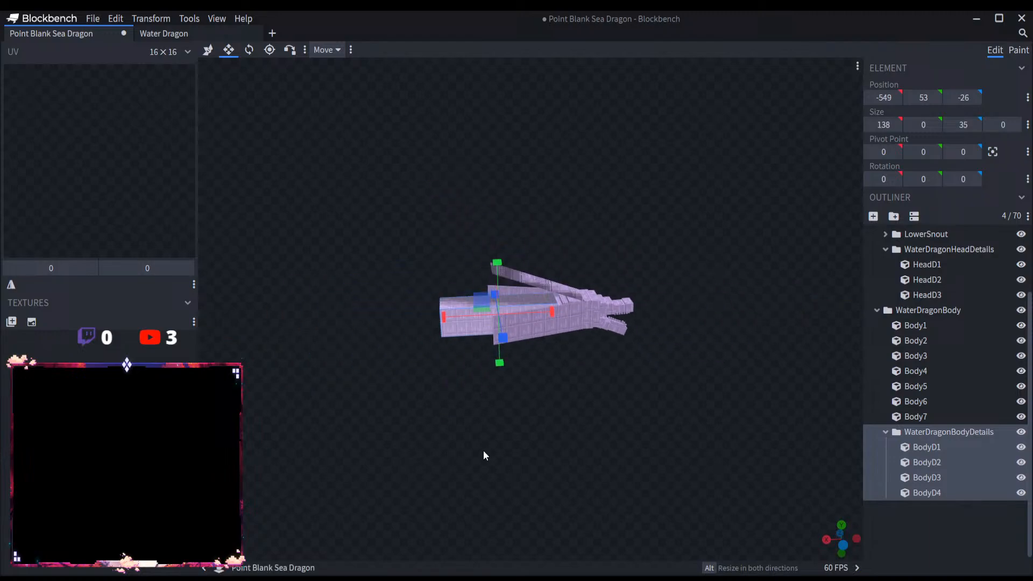
click(923, 536)
click(885, 432)
click(877, 341)
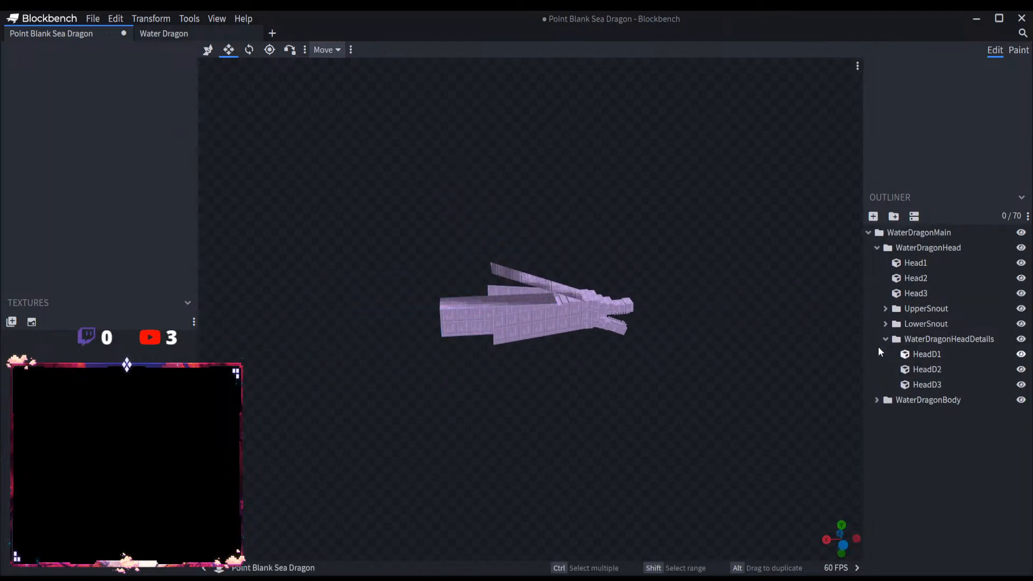
click(885, 339)
click(877, 248)
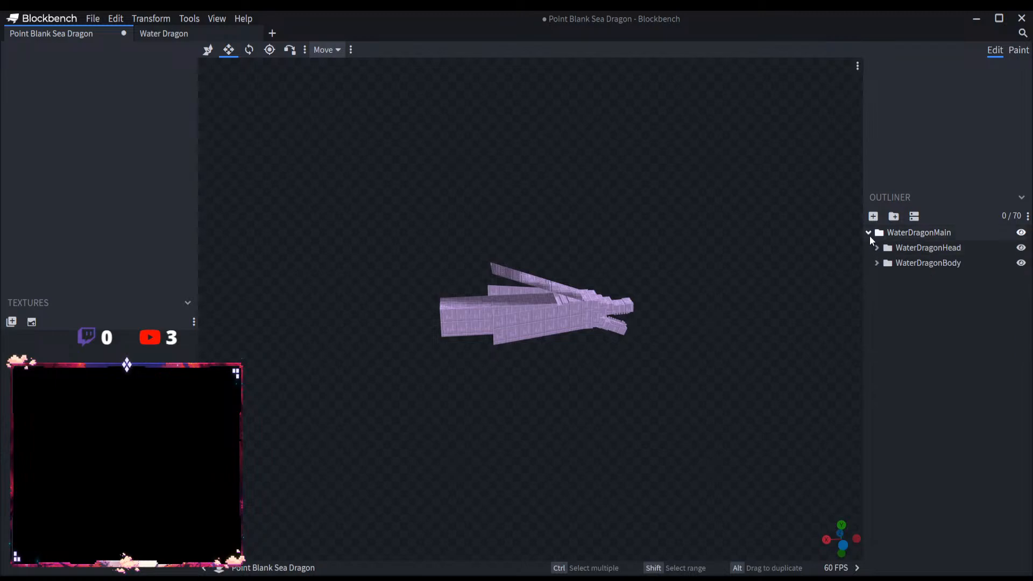
click(868, 232)
Step: Close the Water Dragon project and return to Point Blank Sea Dragon
scroll(700, 414, up, 6)
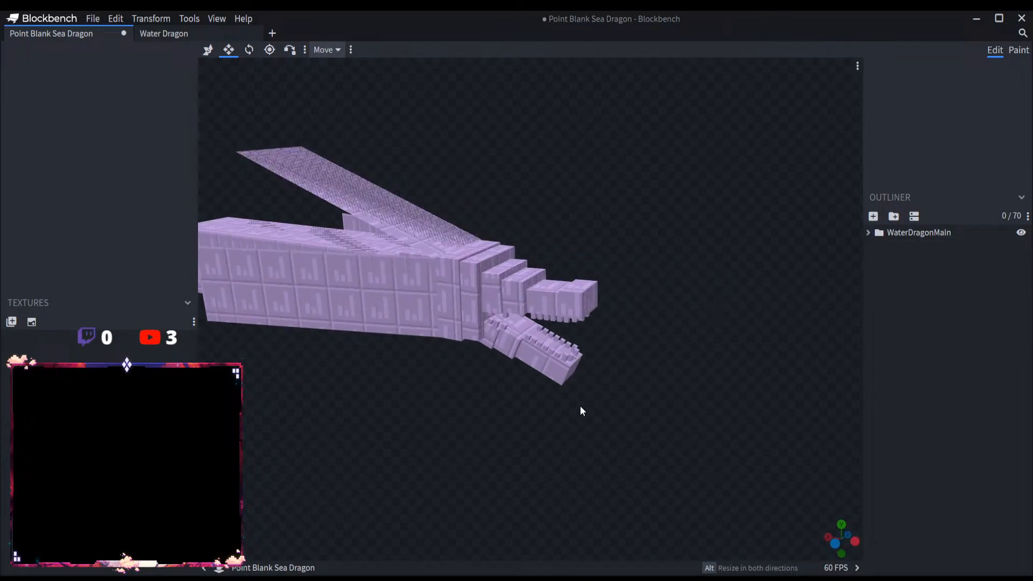
click(163, 33)
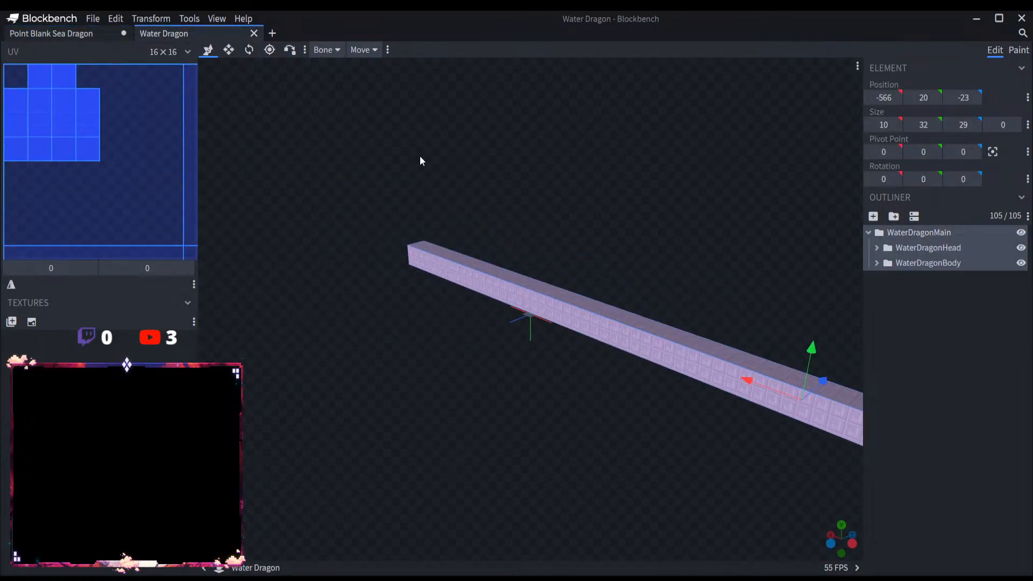
click(254, 34)
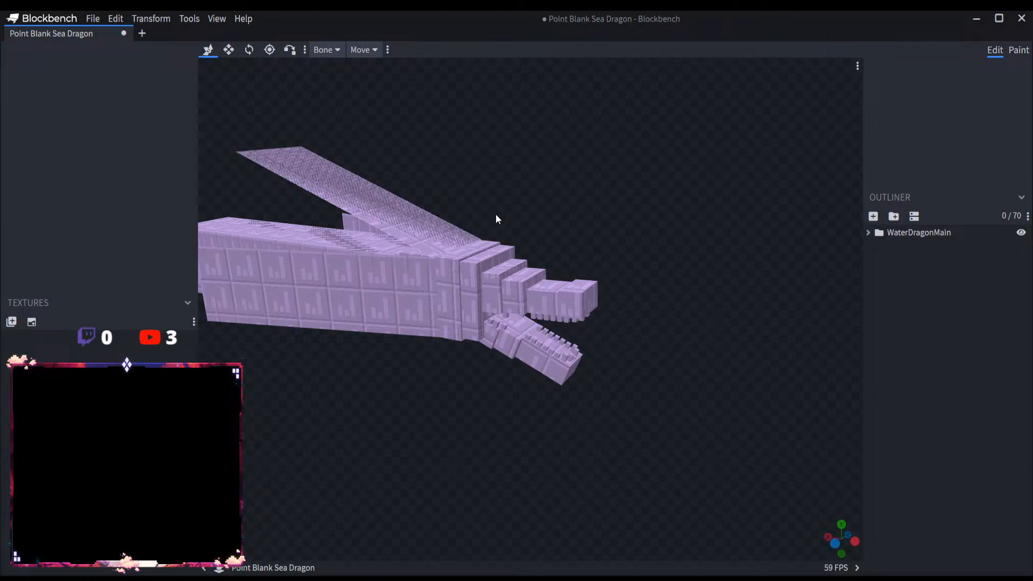
scroll(548, 202, down, 5)
scroll(545, 201, up, 5)
click(921, 236)
scroll(691, 329, down, 6)
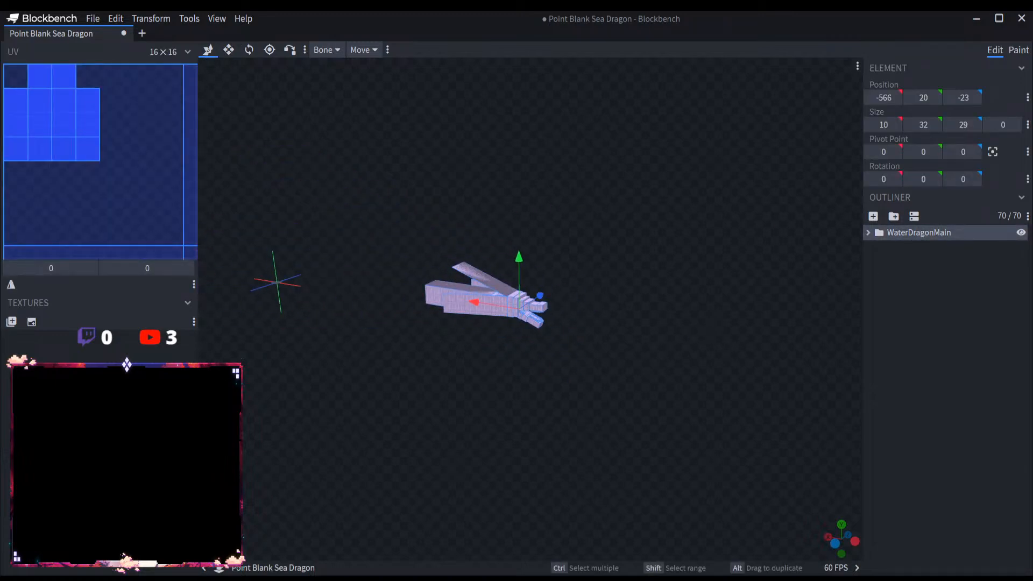
scroll(648, 356, up, 6)
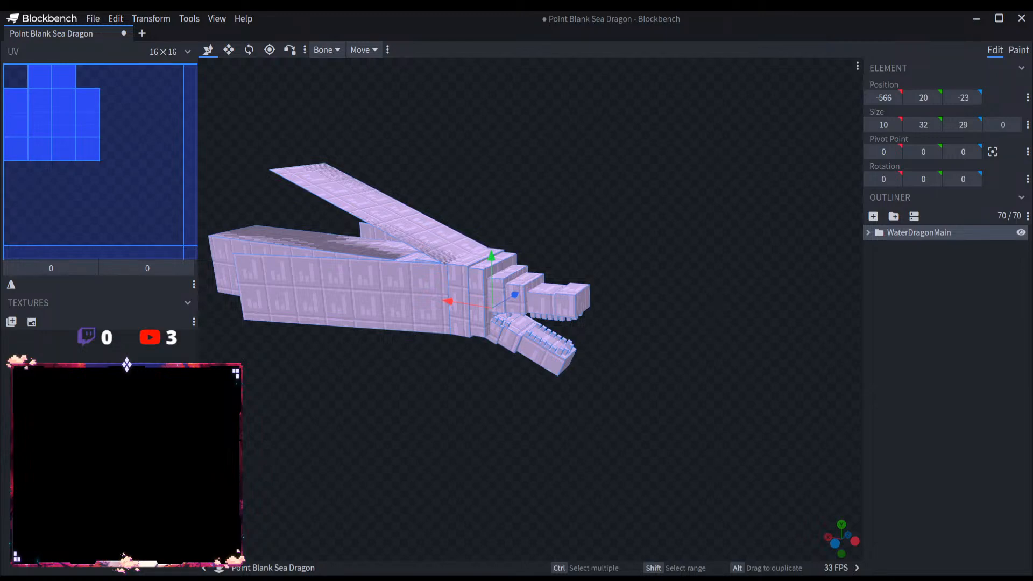
scroll(618, 357, up, 5)
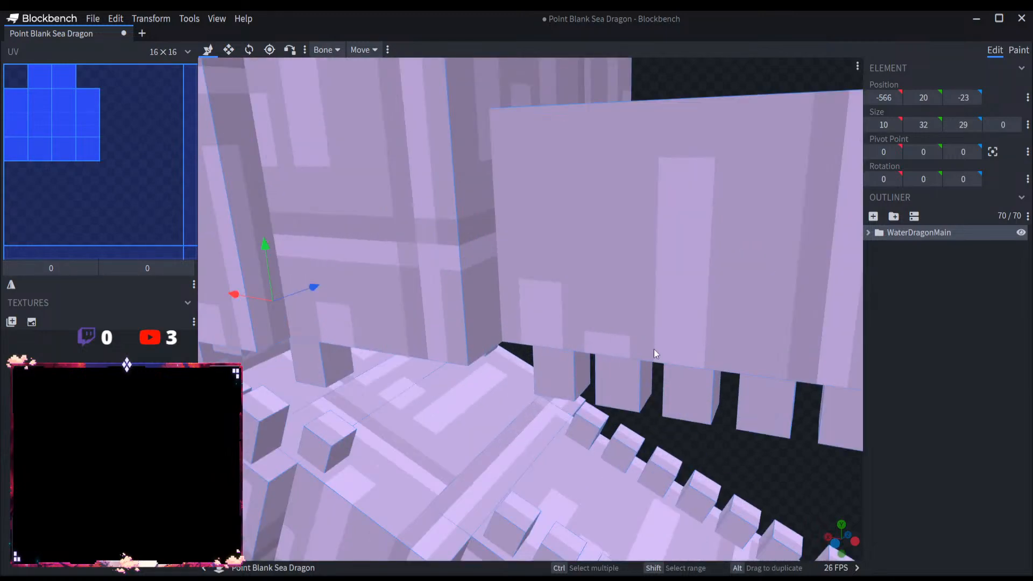
scroll(654, 349, down, 4)
Step: Move the LowerSnout group in WaterDragonHead down 21 units, bringing its Y position to -2
click(867, 233)
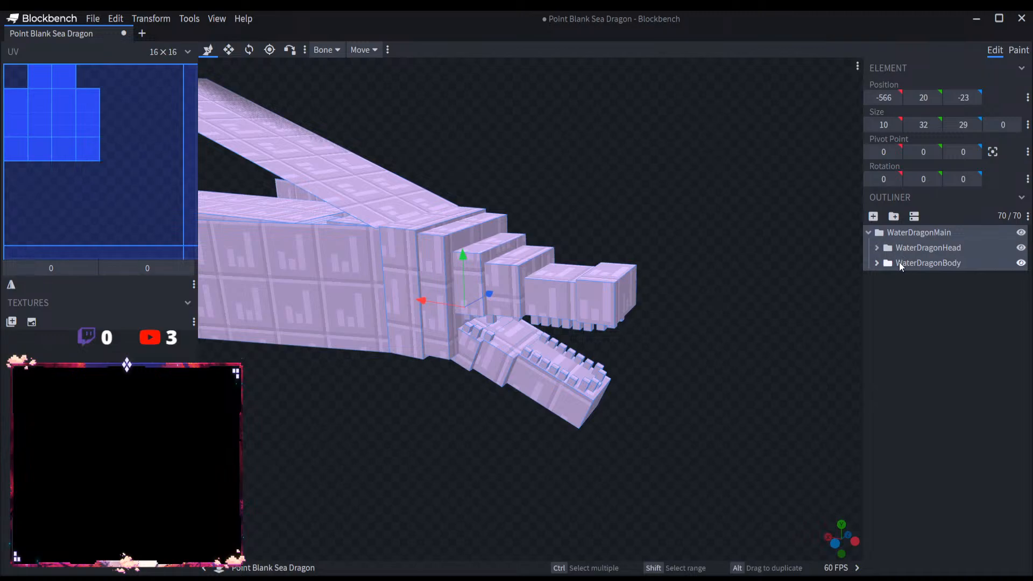
click(876, 247)
click(935, 296)
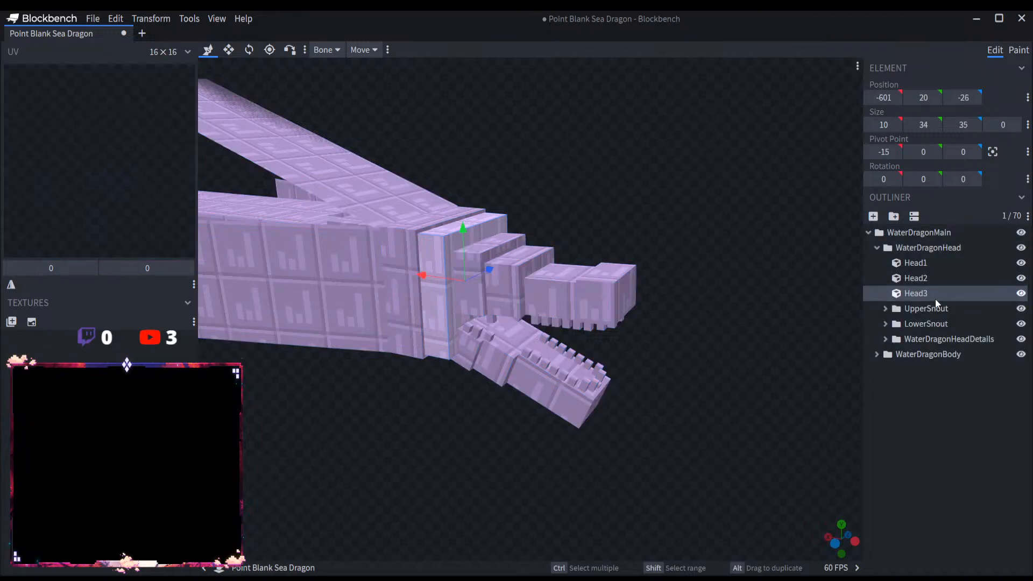
click(938, 306)
click(938, 323)
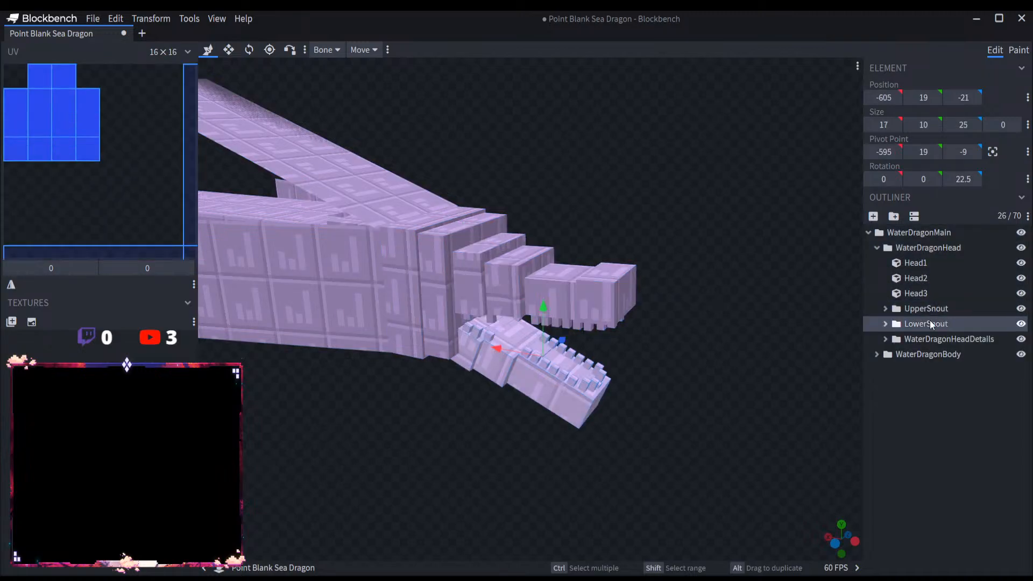
scroll(750, 324, up, 5)
drag(651, 274, 650, 374)
scroll(701, 350, down, 6)
drag(702, 350, 701, 324)
Step: Extend Head1, Head2 and Head3 downward by 15 units toward the lower snout, giving Head1 a height of 47
scroll(655, 357, up, 8)
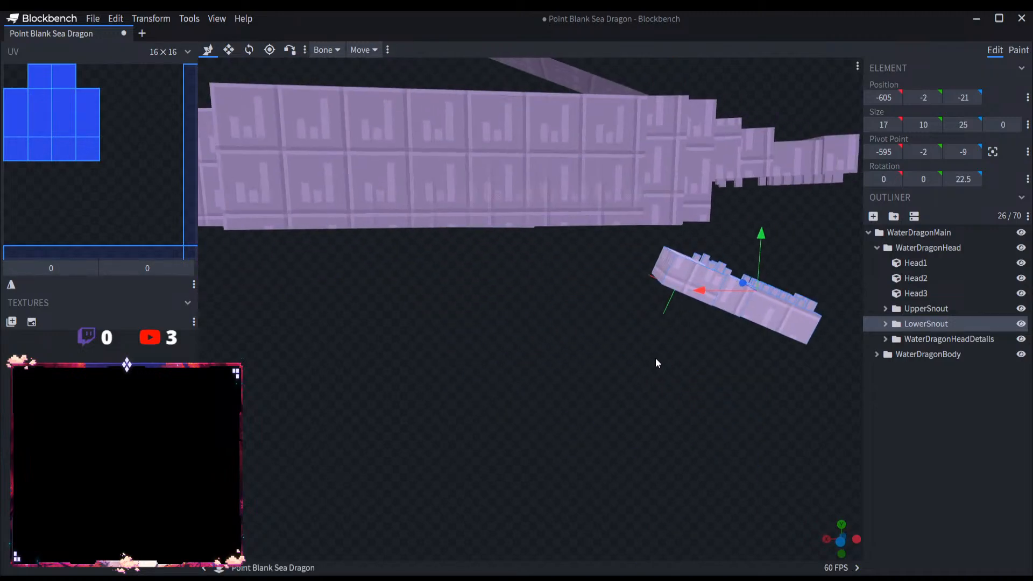
click(577, 199)
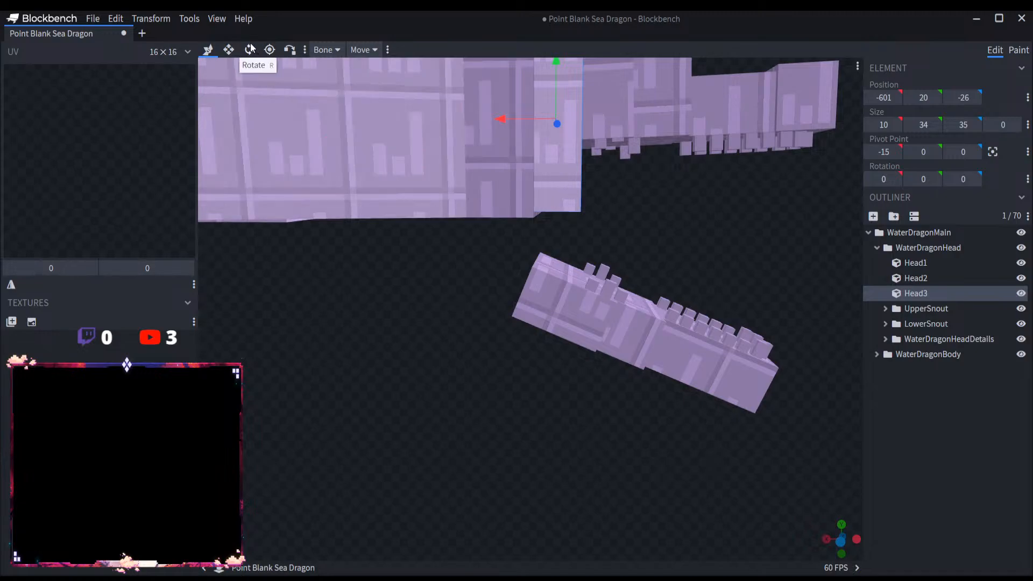
click(228, 49)
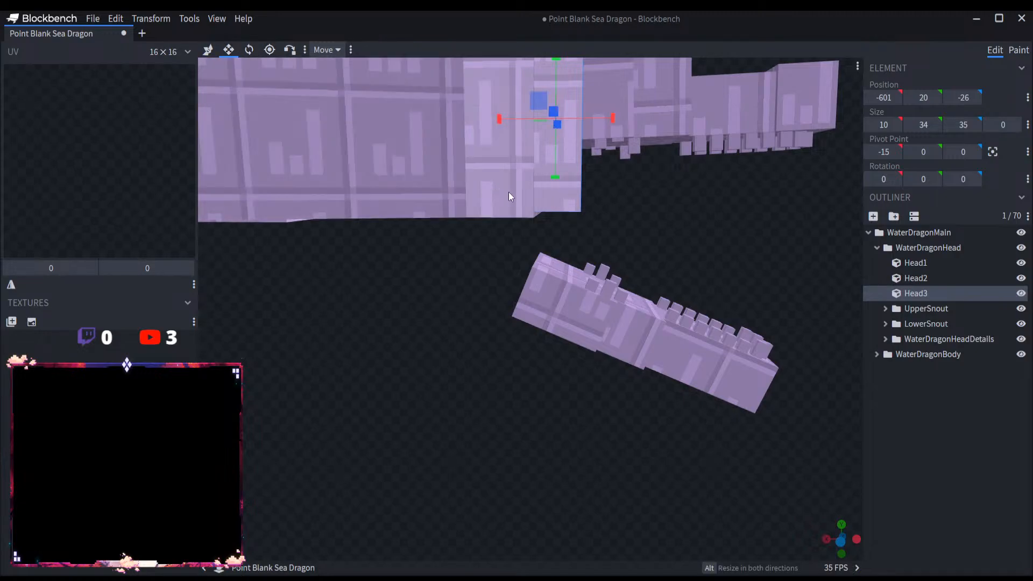
click(533, 177)
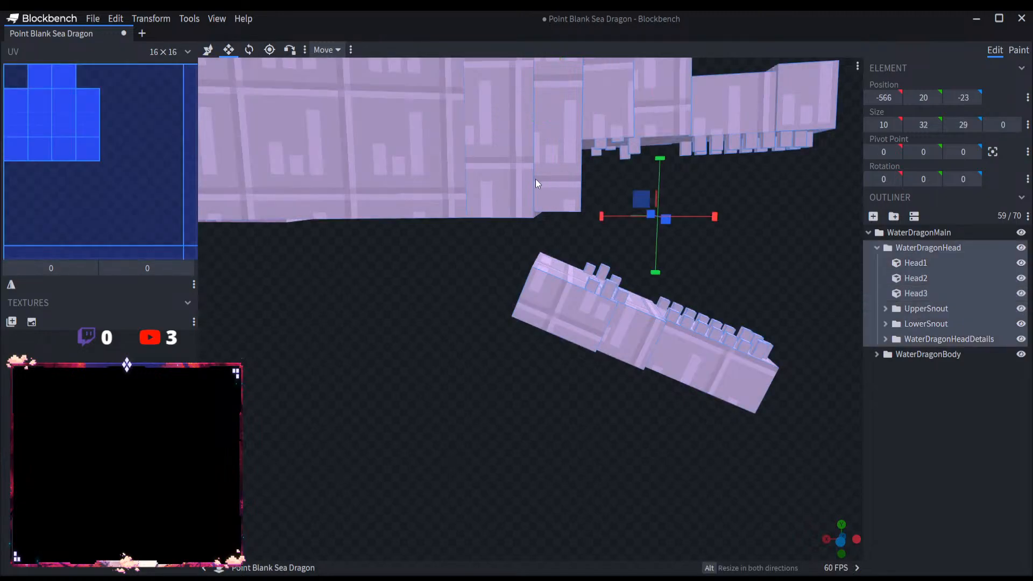
click(903, 263)
shift+click(923, 291)
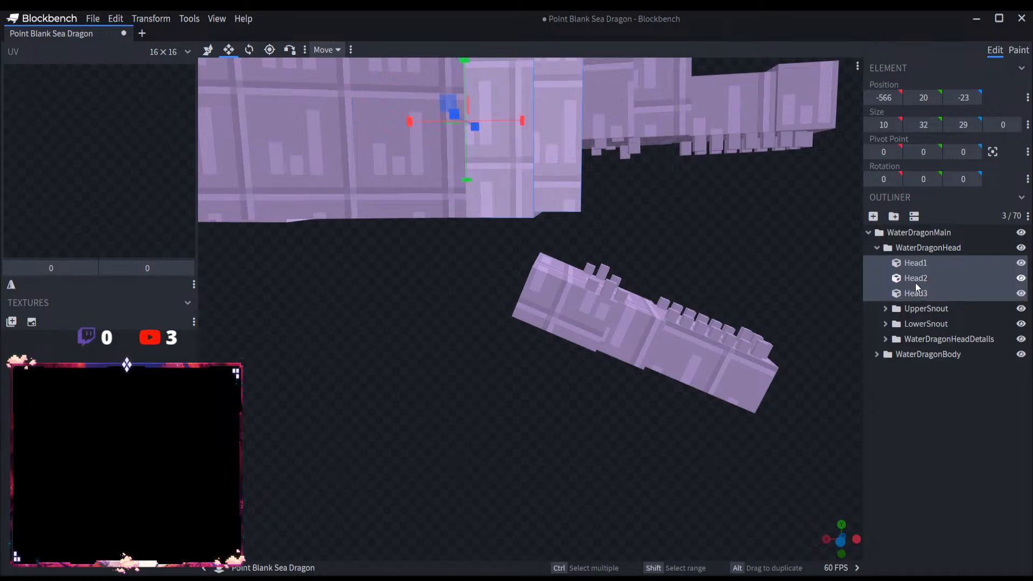
drag(465, 179, 464, 250)
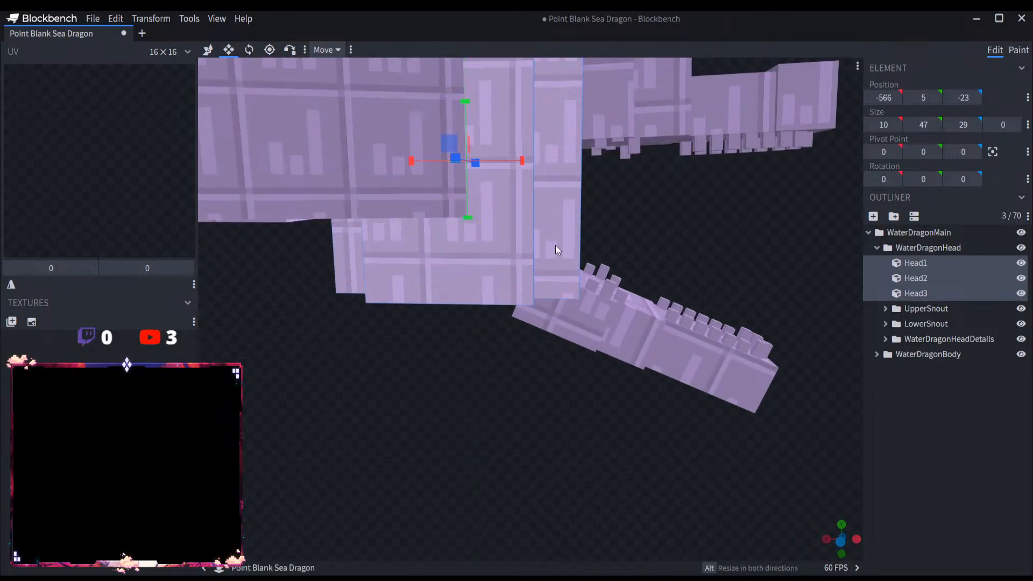
drag(555, 244, 700, 230)
Step: Try stretching the whole WaterDragonBody group downward to a body segment height of 43 units
click(914, 353)
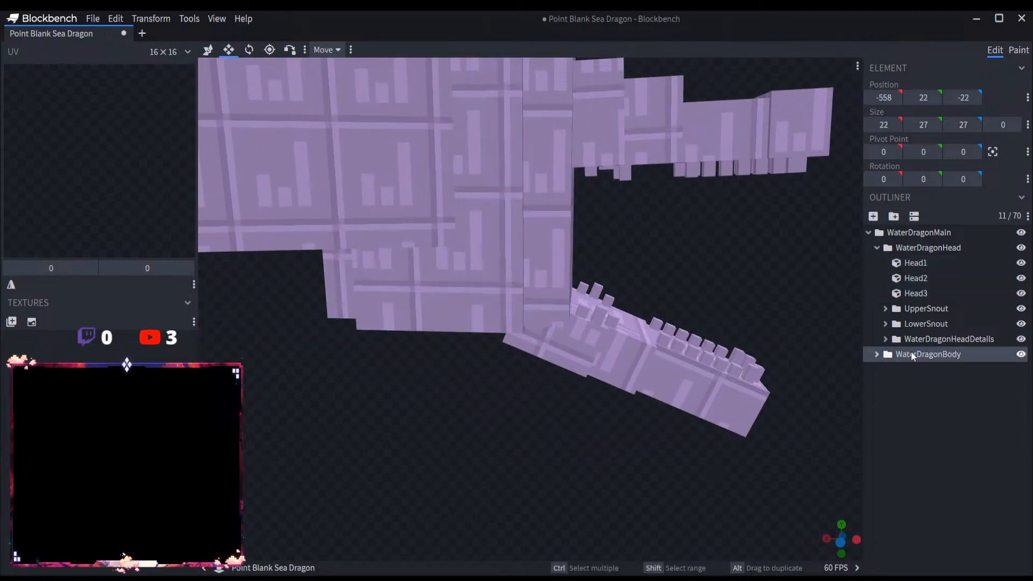
scroll(551, 288, down, 5)
scroll(515, 283, up, 3)
right_drag(291, 333, 479, 362)
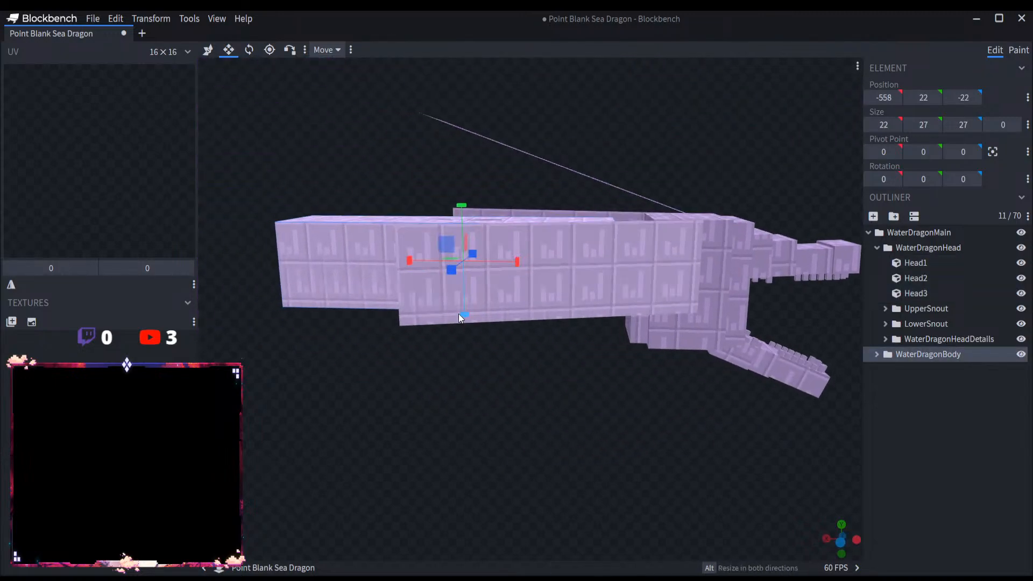
drag(459, 316, 521, 246)
drag(457, 242, 614, 321)
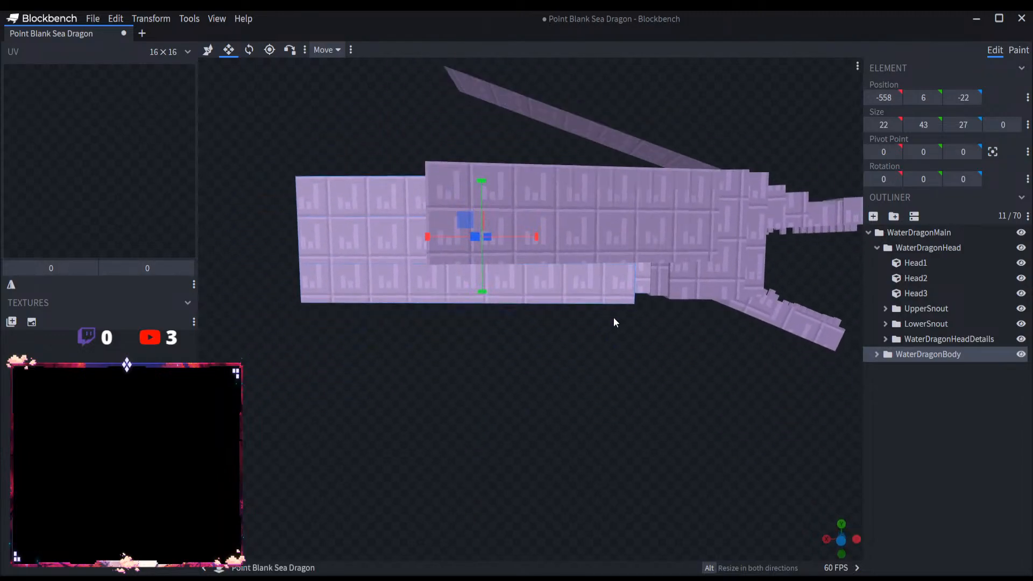
drag(486, 290, 485, 284)
click(941, 411)
drag(710, 393, 923, 382)
click(928, 354)
Step: Move the WaterDragonBody group down 4 units, bringing its Y position to 18, and check its fit behind the head
scroll(560, 311, down, 5)
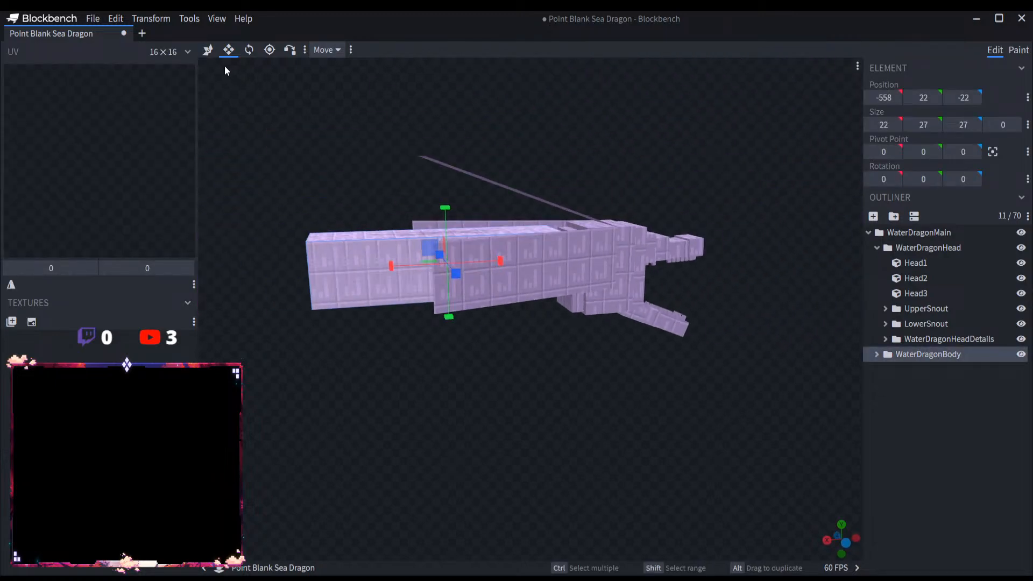
key(p)
drag(443, 209, 672, 369)
right_drag(673, 369, 672, 381)
scroll(672, 380, up, 6)
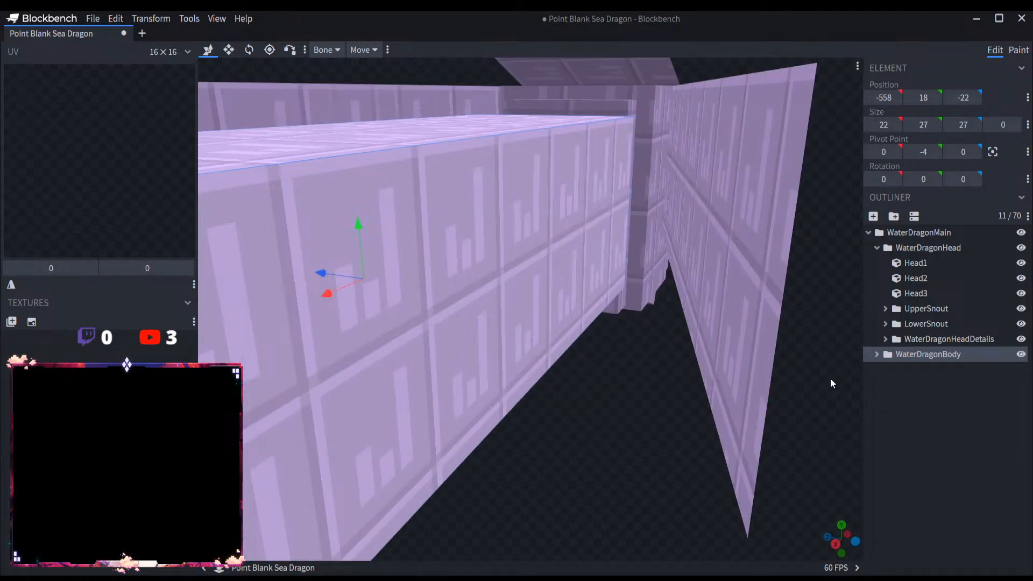
scroll(828, 376, down, 5)
drag(818, 360, 760, 334)
scroll(743, 411, up, 3)
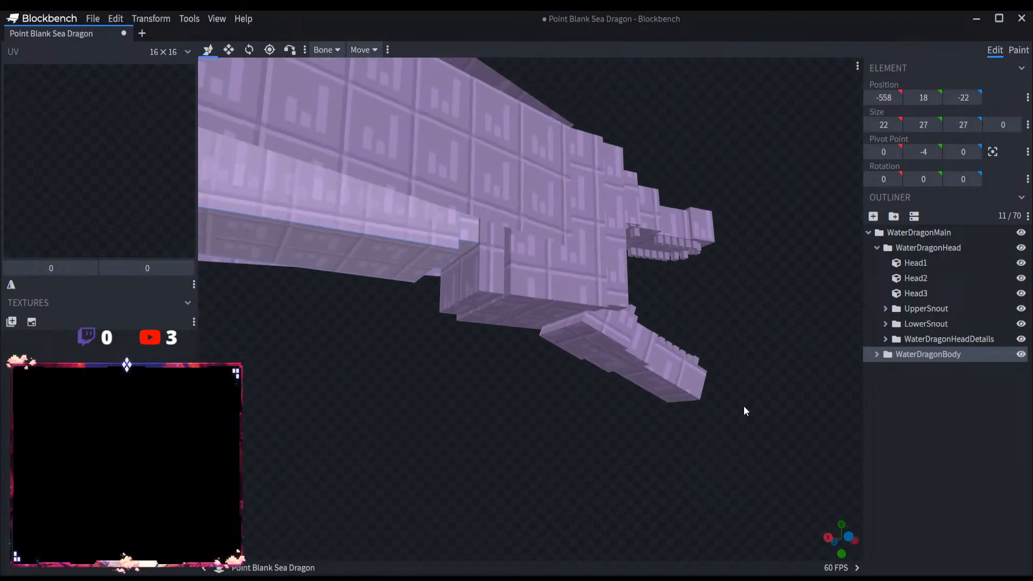
Step: Move the WaterDragonBody group down 4 more units, bringing its Y position to 14
drag(744, 410, 666, 355)
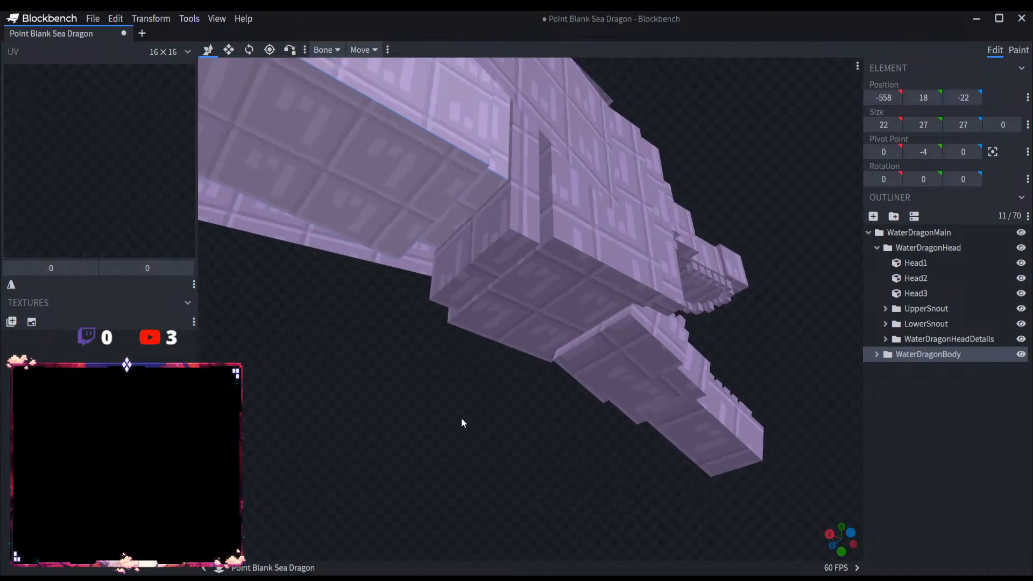
mouse_move(461, 418)
mouse_down()
mouse_move(471, 405)
mouse_move(434, 403)
mouse_move(455, 425)
mouse_up()
scroll(432, 393, down, 6)
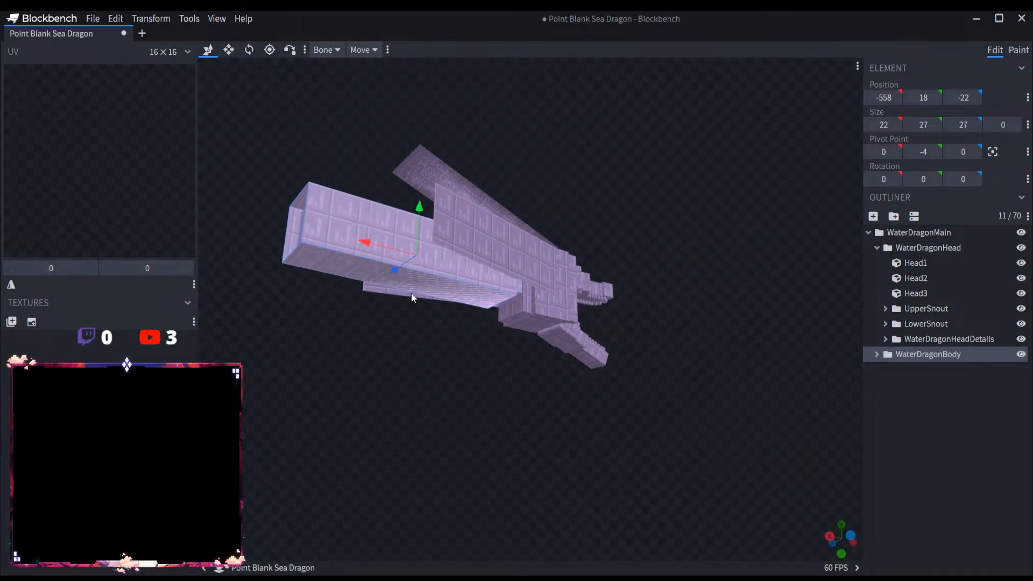
drag(419, 210, 683, 432)
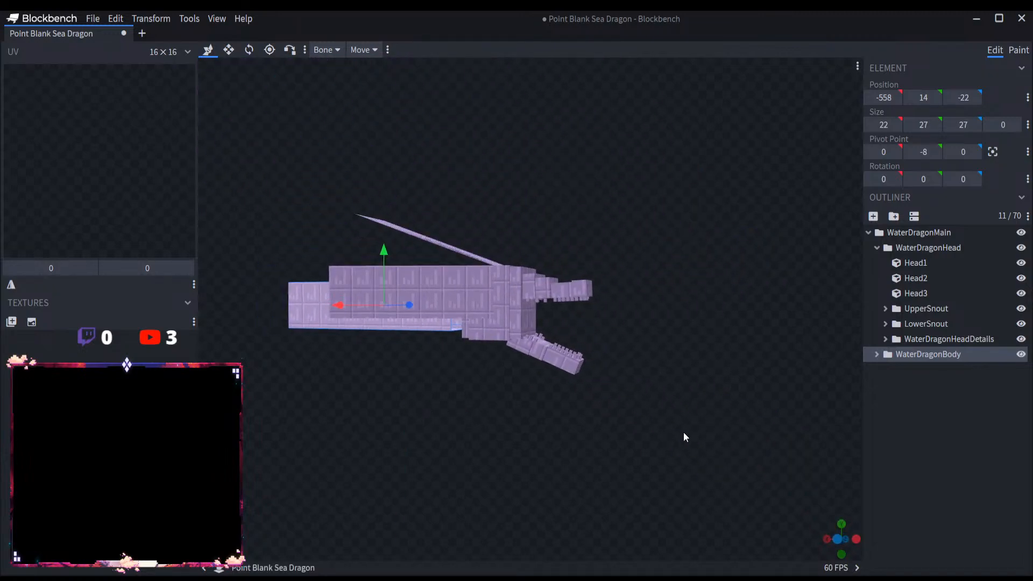
Step: Raise the LowerSnout group 3 units, bringing its Y position to 1
click(945, 324)
scroll(585, 362, up, 4)
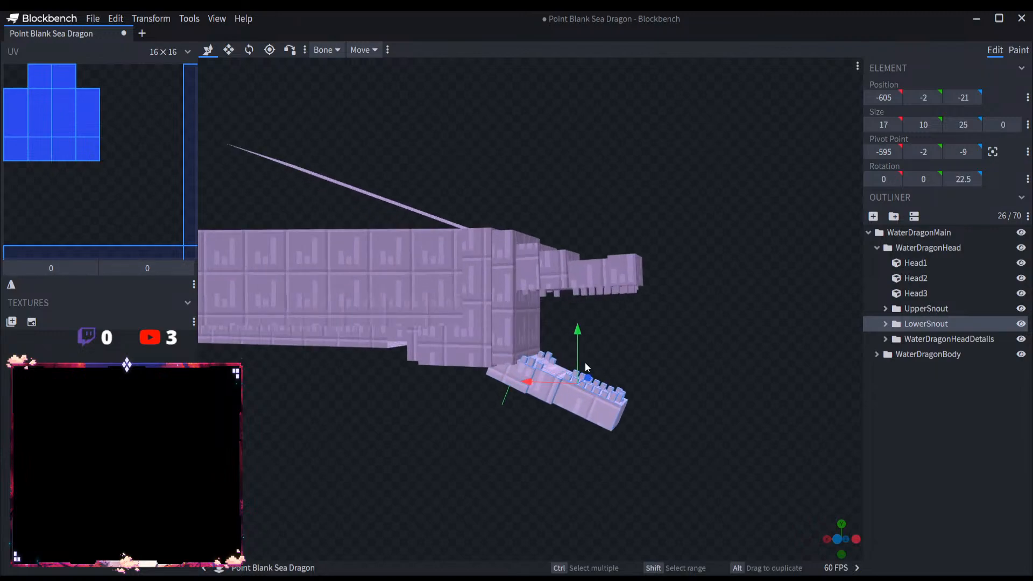
drag(599, 376, 594, 365)
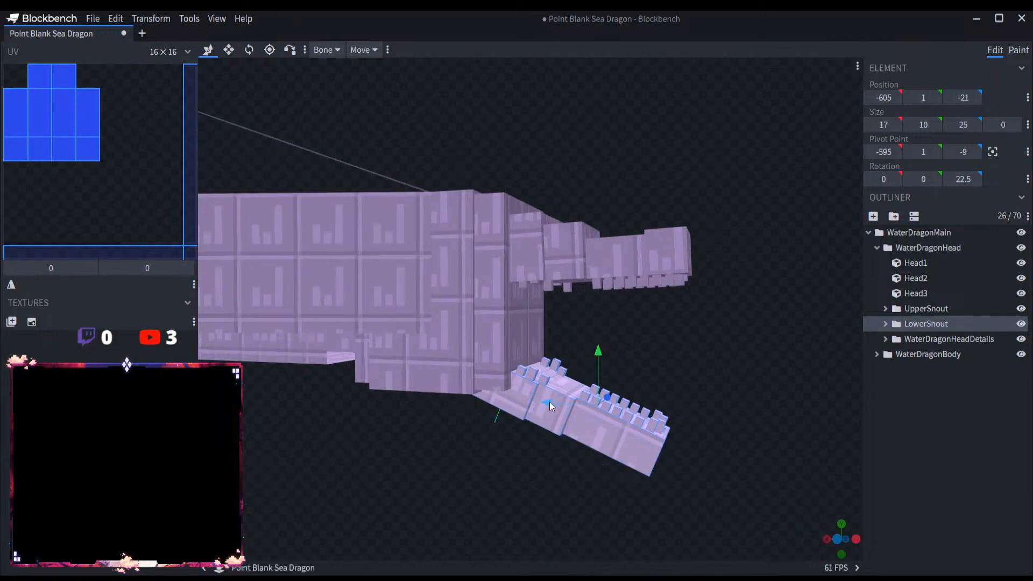
Step: Try shifting the LowerSnout group forward 2 units to X -607, and undo the shift
mouse_move(550, 403)
mouse_down()
mouse_move(578, 404)
mouse_move(556, 405)
mouse_up()
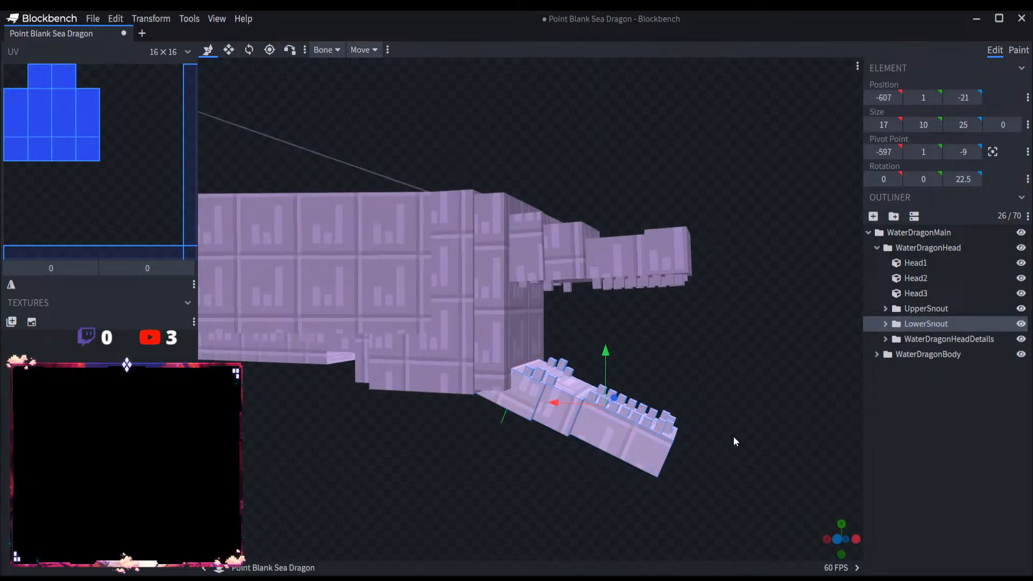
drag(733, 437, 742, 398)
key(ctrl+z)
drag(649, 355, 664, 359)
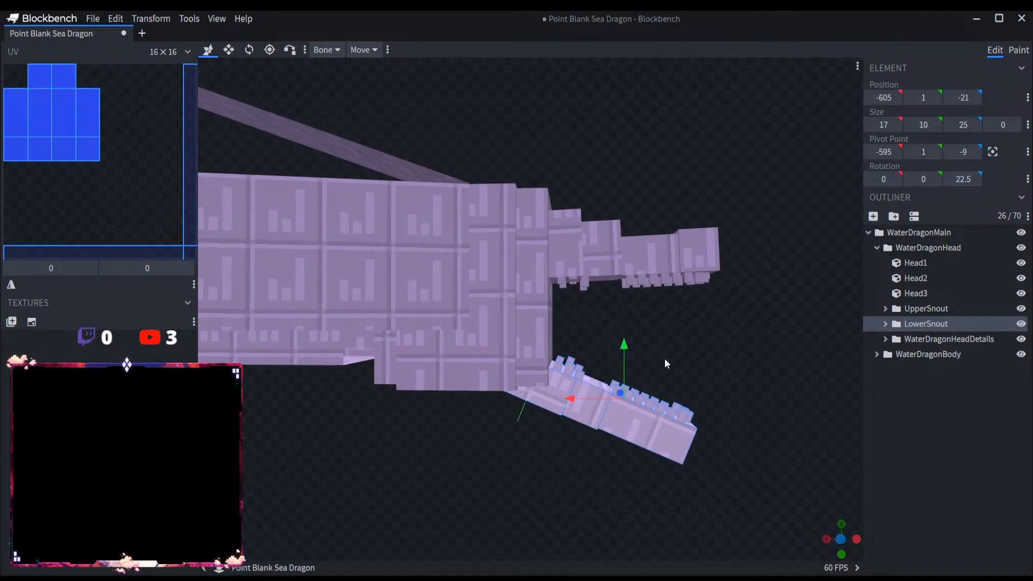
Step: Examine the Head3 and Head2 cubes from the side and how they line up with the two snouts
click(544, 332)
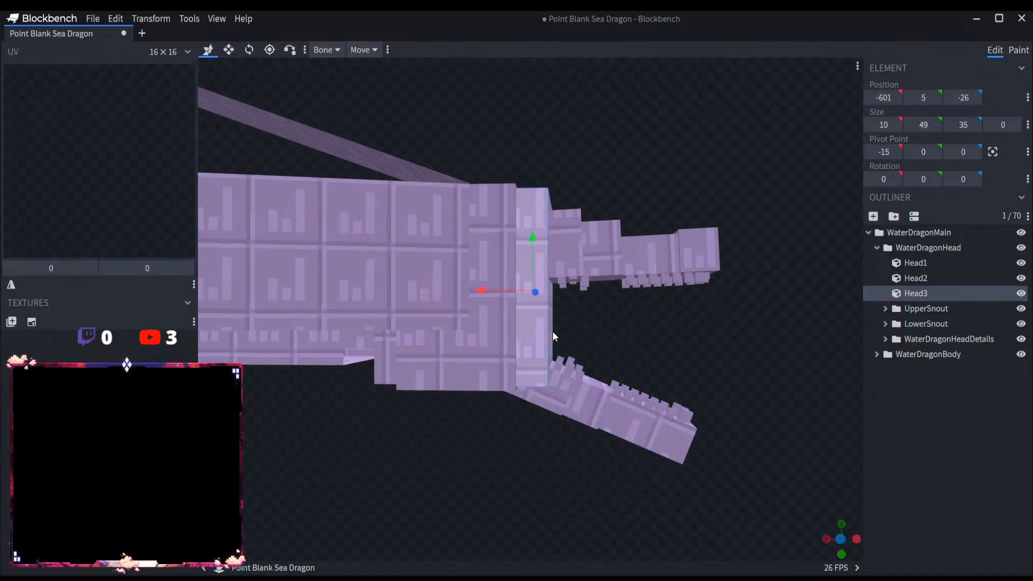
scroll(535, 278, up, 5)
scroll(482, 283, down, 5)
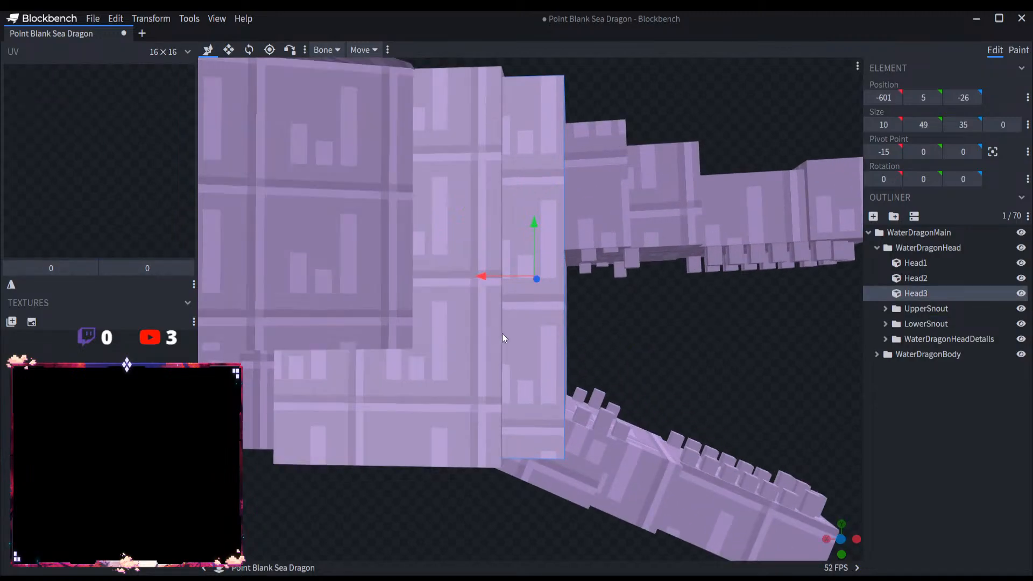
scroll(514, 336, up, 3)
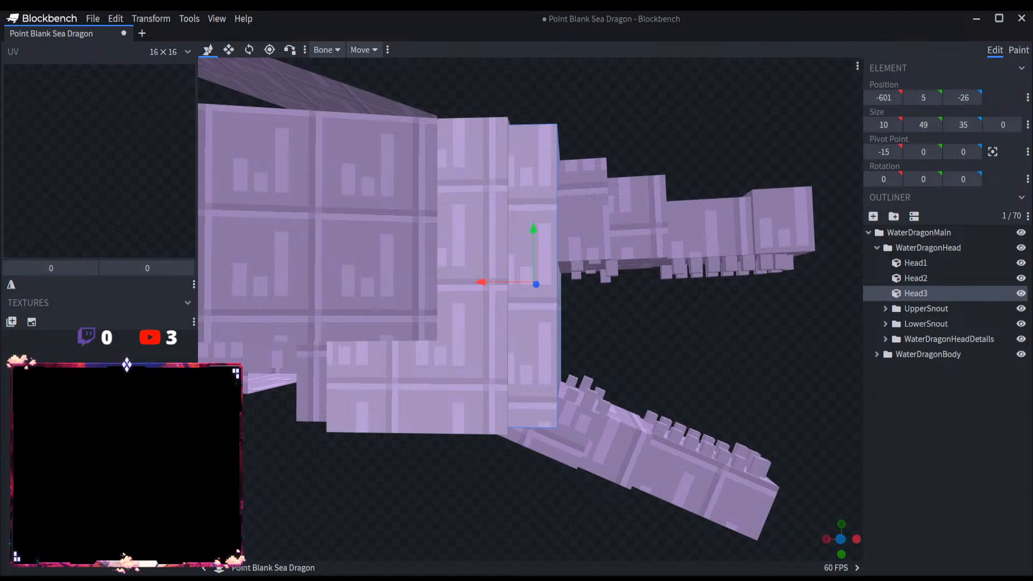
scroll(561, 343, up, 2)
scroll(562, 344, down, 4)
click(470, 321)
right_drag(667, 346, 725, 354)
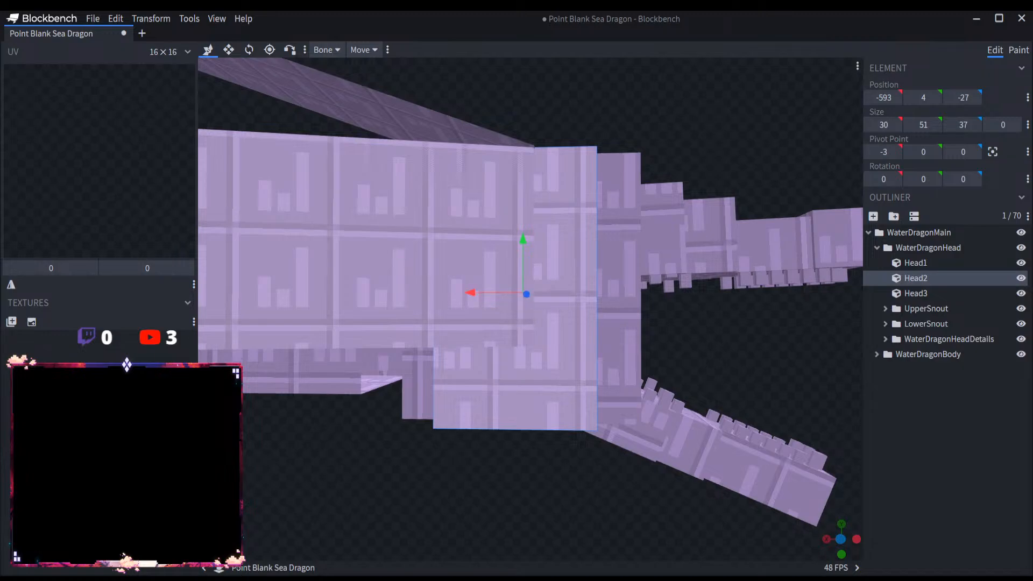
Step: Move the WaterDragonHeadDetails group back along X, away from the snout
click(941, 339)
scroll(613, 328, down, 5)
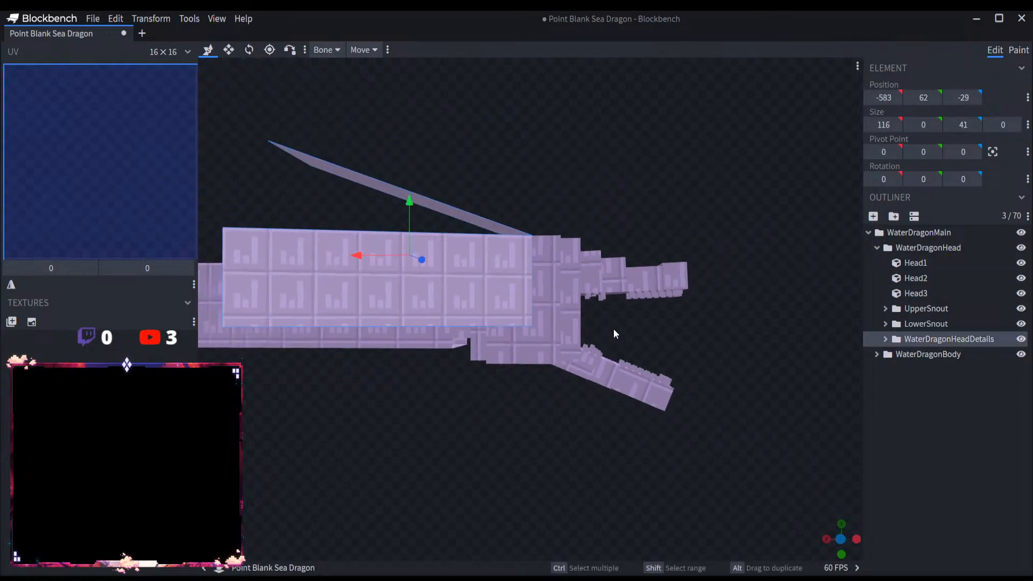
drag(613, 328, 682, 344)
drag(361, 272, 334, 270)
Step: Shorten Head2 from its front side to a length of 9 units, opening a gap behind the frontmost head cube
drag(572, 214, 553, 282)
scroll(554, 285, up, 3)
click(553, 300)
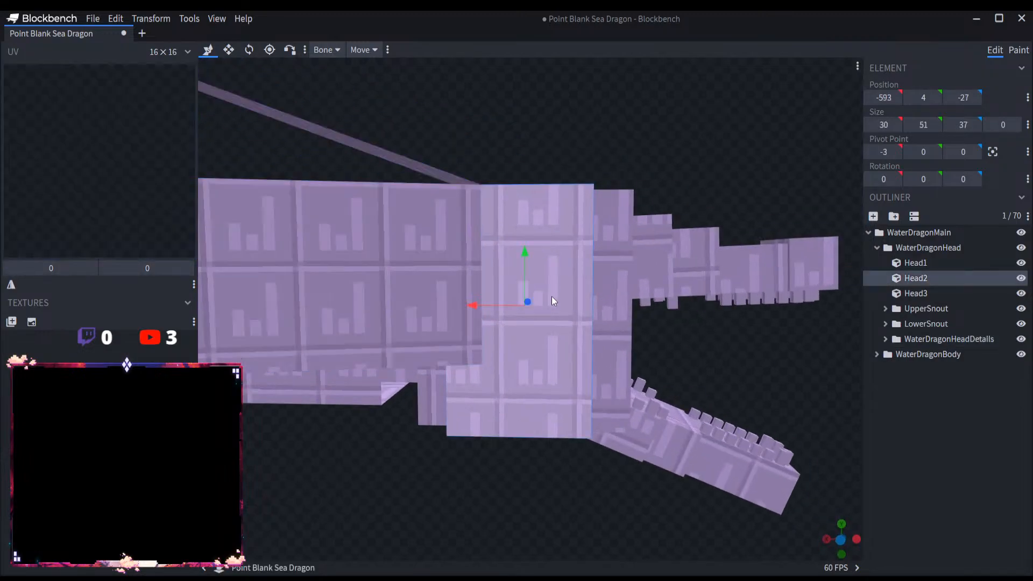
click(229, 50)
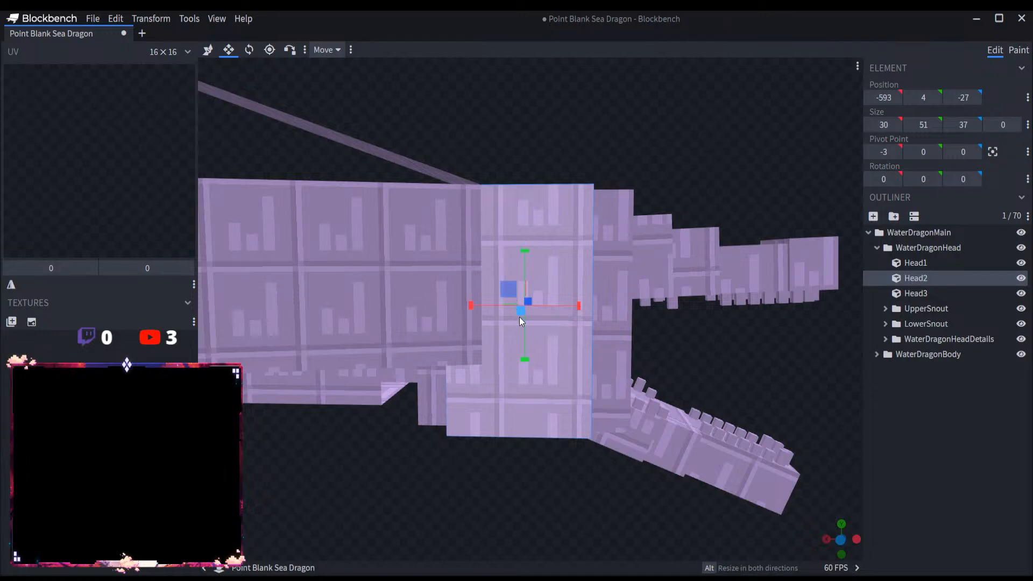
drag(578, 305, 486, 307)
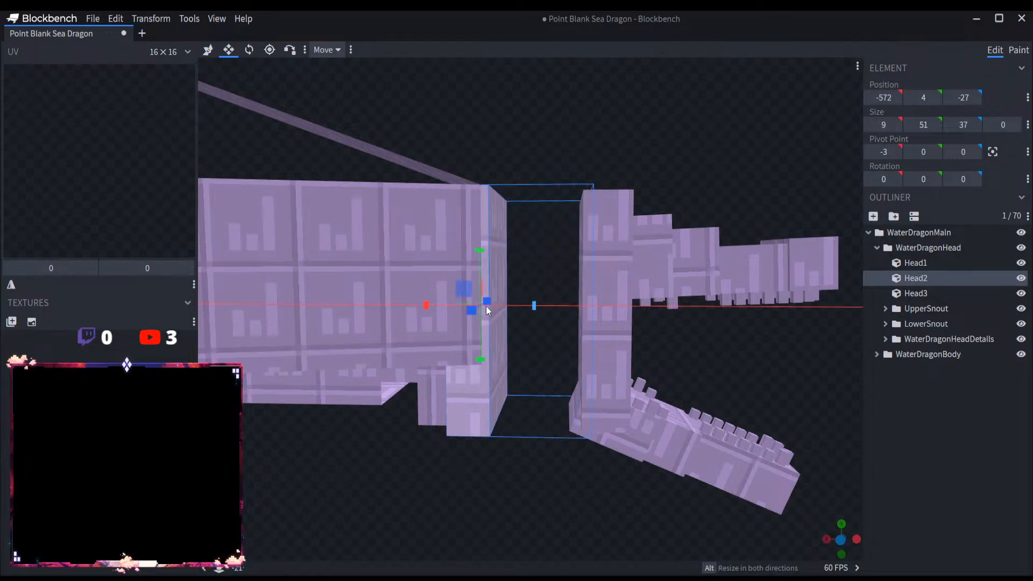
Step: Duplicate Head2, move the copy forward to X -581, and stretch it forward to a length of 20 units
key(v)
key(ctrl+d)
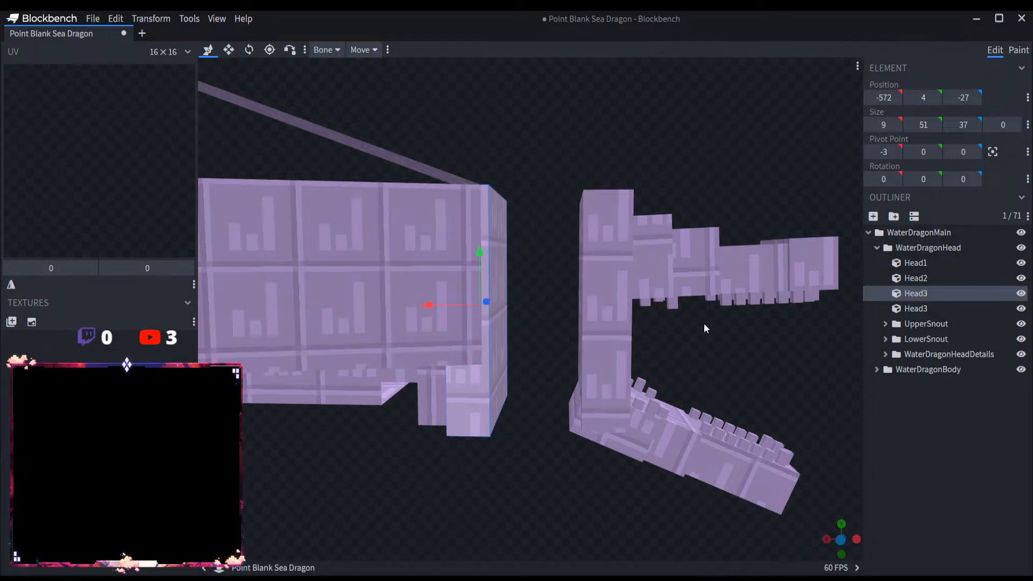
drag(432, 305, 467, 304)
key(s)
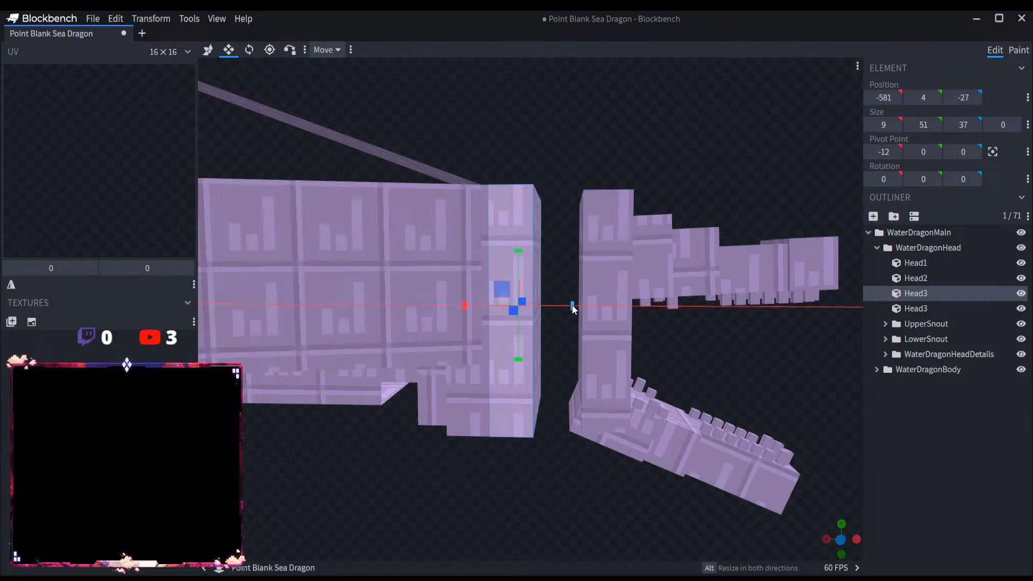
drag(572, 305, 618, 307)
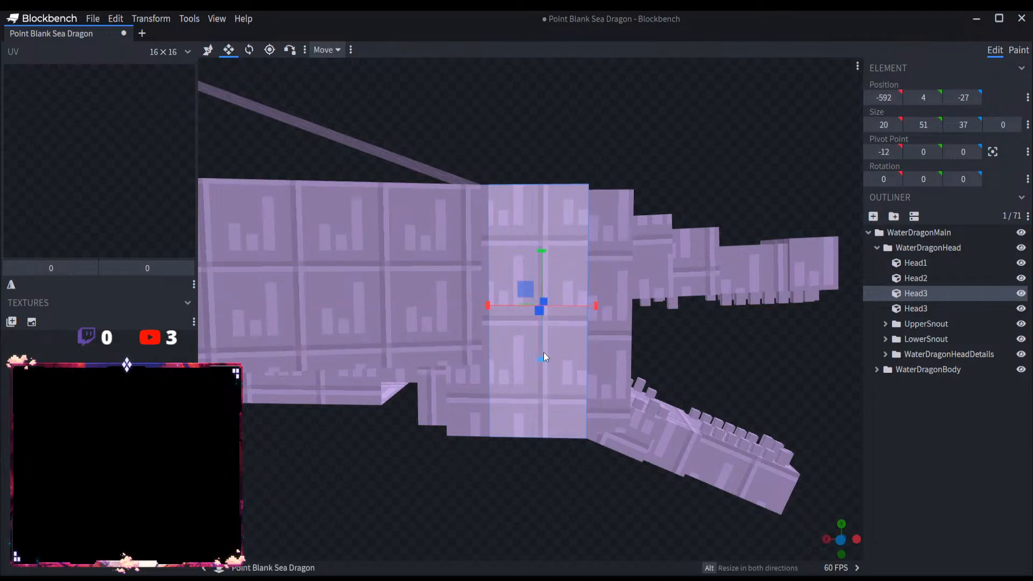
Step: Reduce the copied cube to a top strip 11 units high, and place a duplicate 41 units lower at Y 3 as the gap's lower edge
mouse_move(543, 352)
mouse_down()
mouse_move(544, 182)
mouse_move(537, 358)
mouse_up()
key(v)
key(ctrl+d)
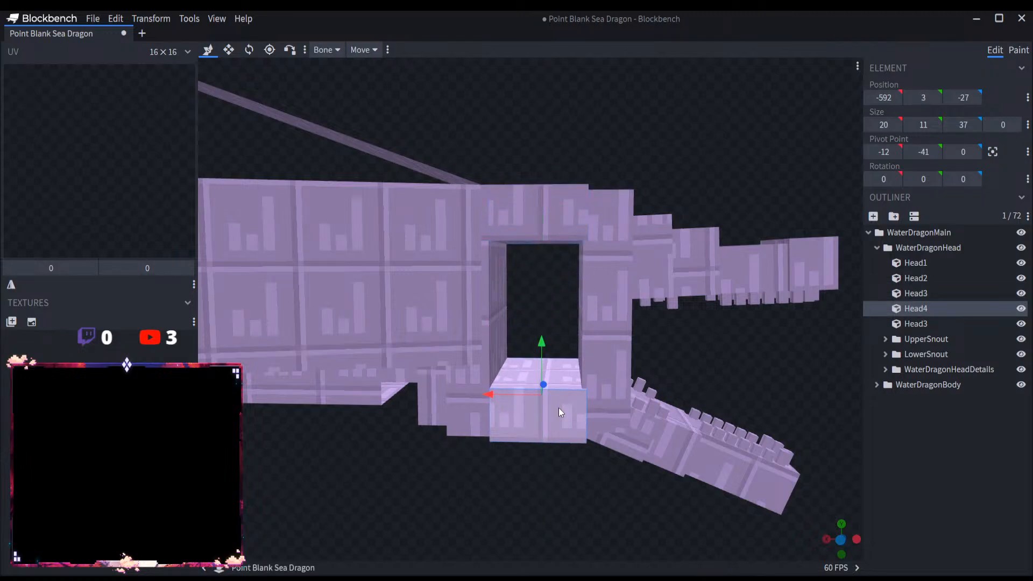
drag(558, 408, 585, 151)
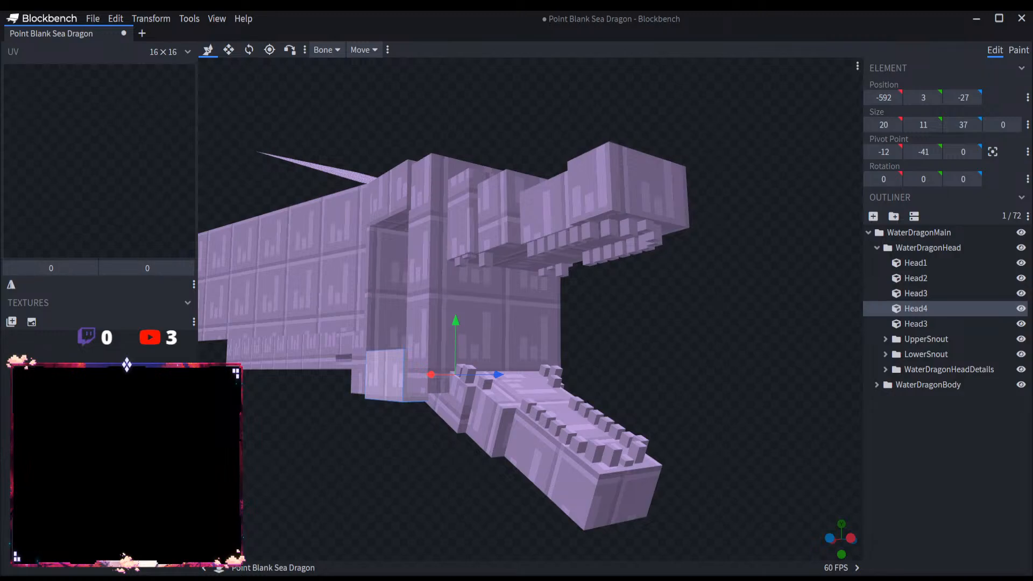
Step: Rename the second Head3 cube, the upright piece at the front of the head, as Head5
scroll(580, 507, up, 2)
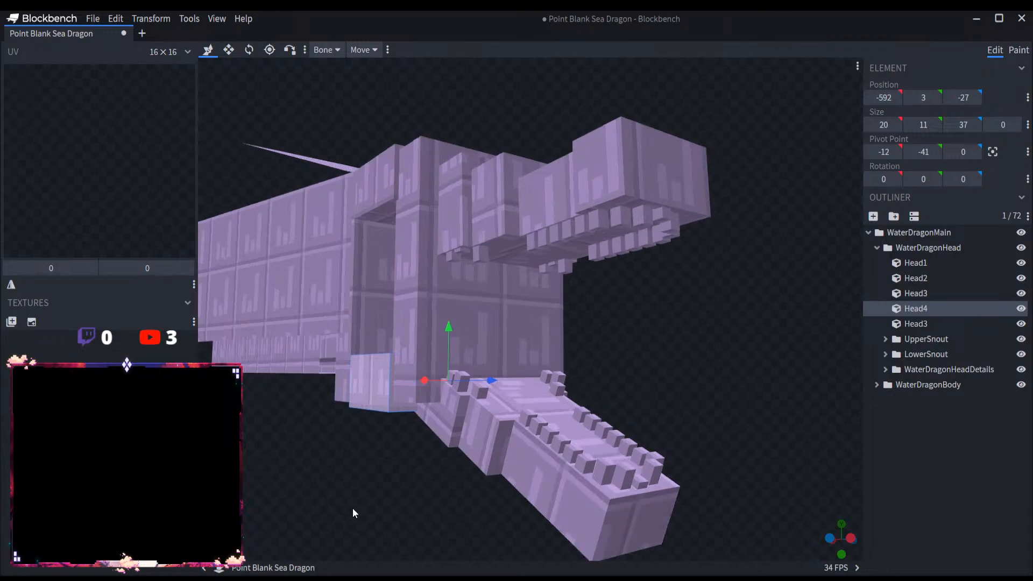
drag(352, 509, 728, 301)
scroll(669, 338, up, 3)
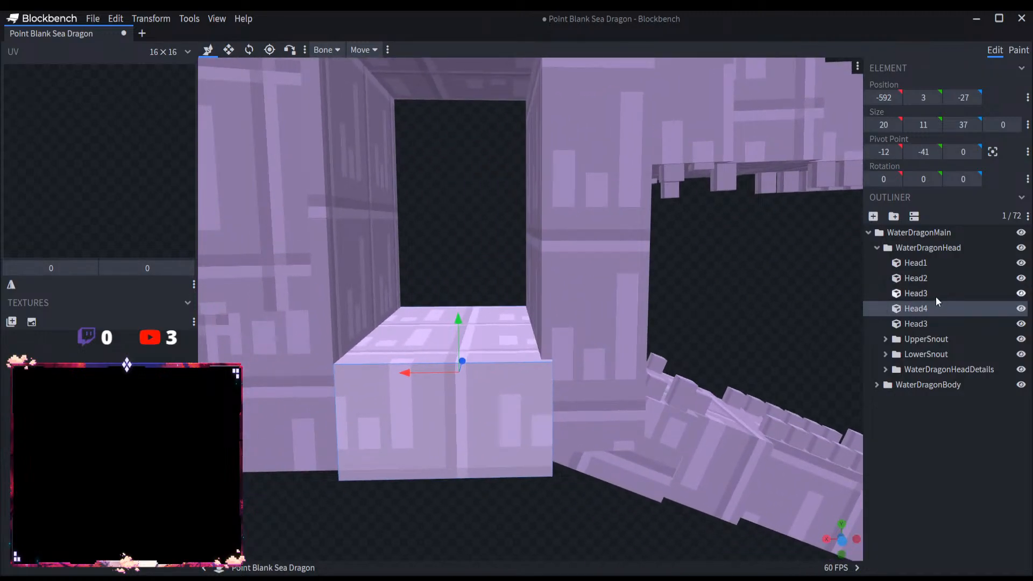
click(935, 321)
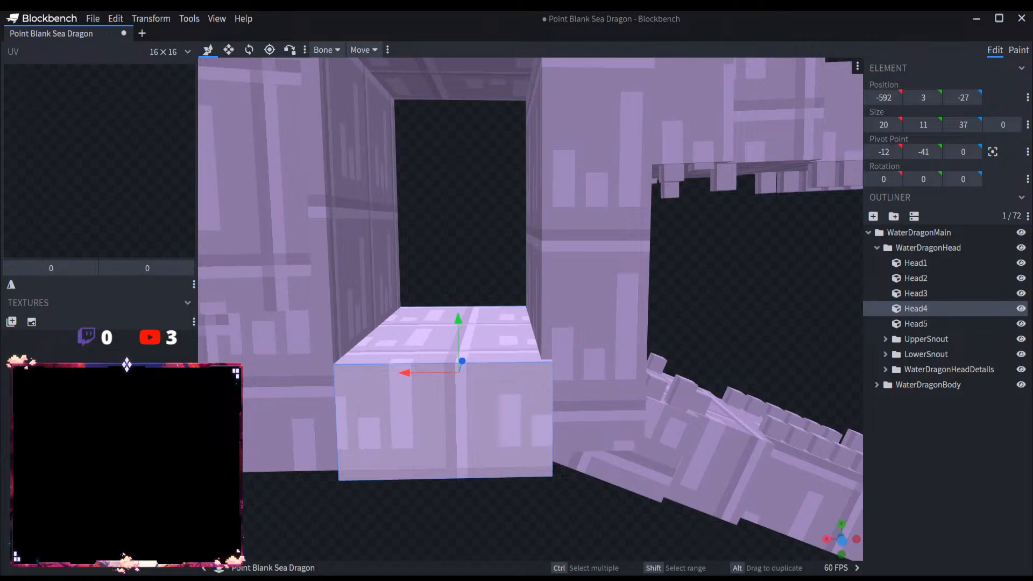
key(Tab)
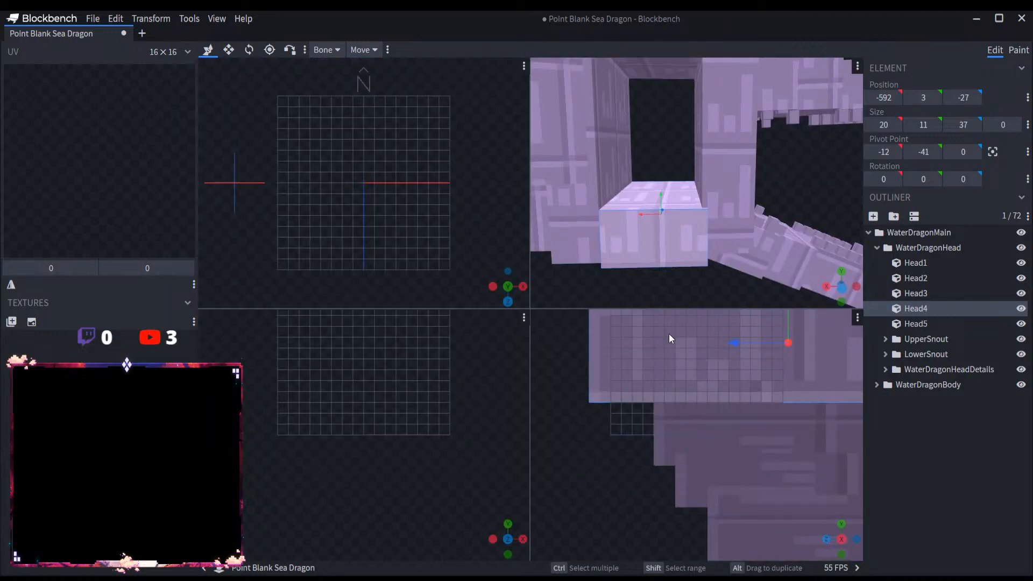
key(Tab)
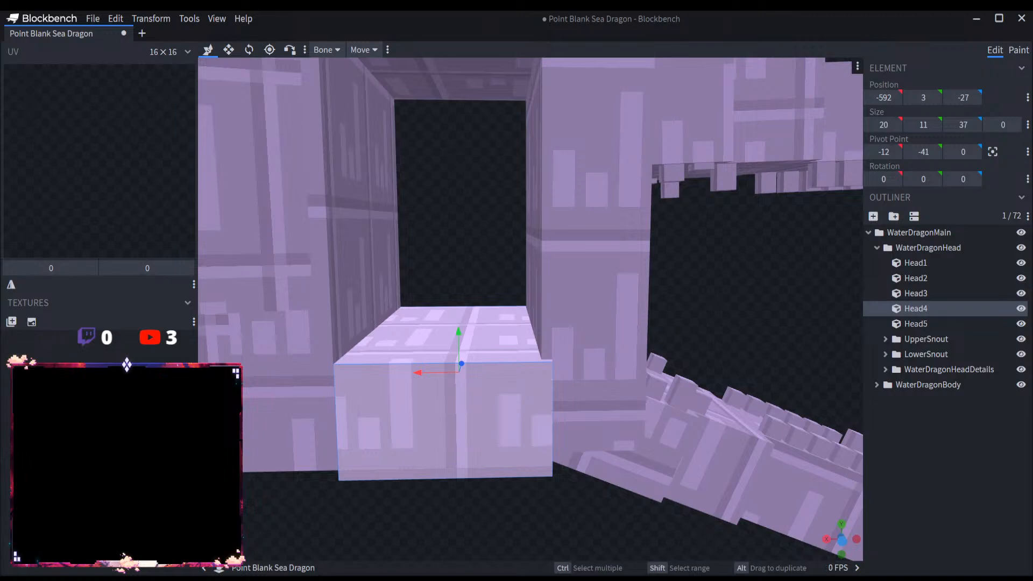
scroll(651, 318, down, 8)
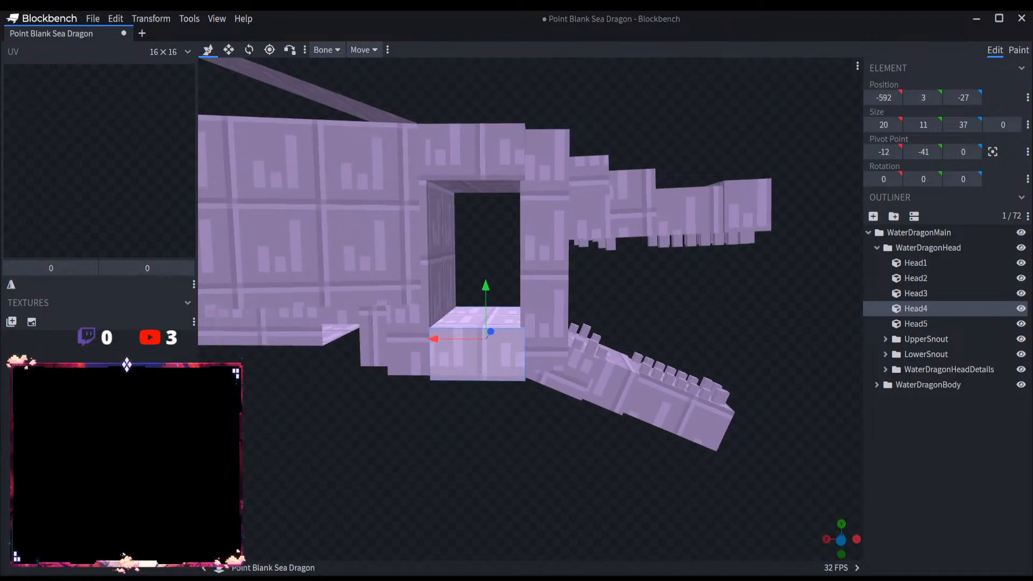
scroll(636, 312, up, 3)
Step: Duplicate Head5, move the copy back into the gap, and reduce it to a strip 11 units long and 7 units high along the gap's upper edge
click(547, 234)
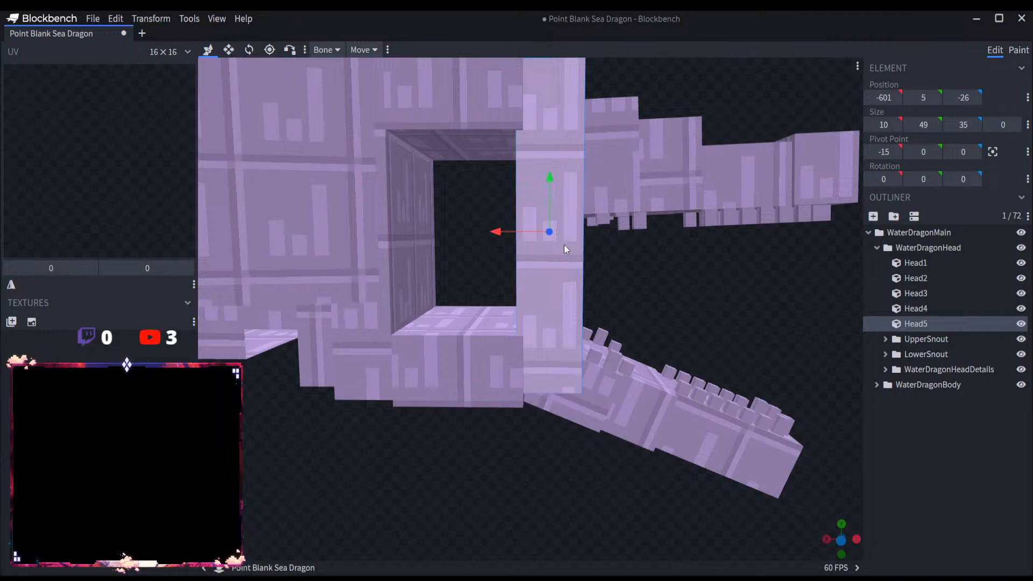
key(ctrl+d)
drag(510, 230, 465, 231)
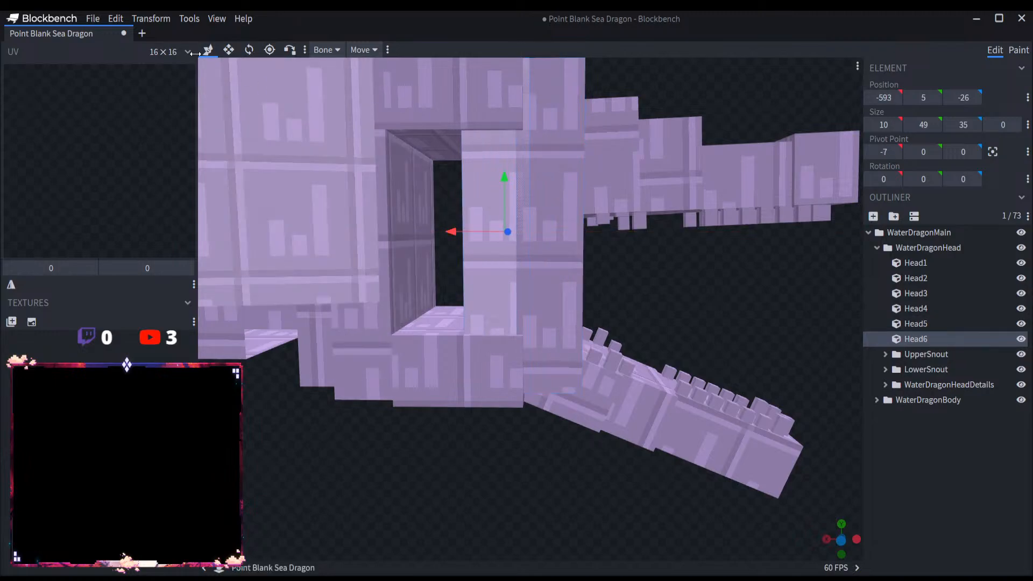
click(228, 50)
drag(501, 289, 432, 131)
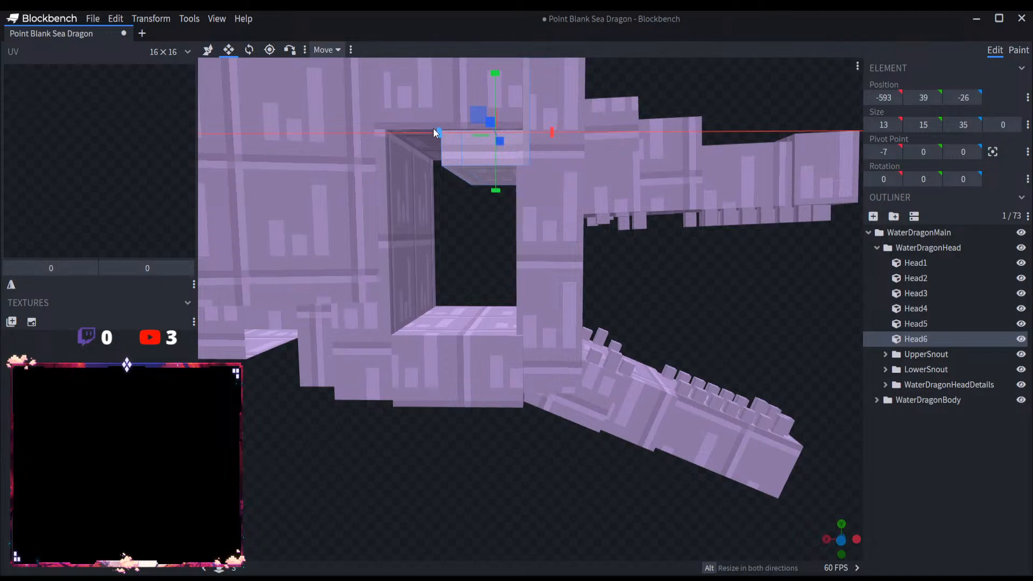
drag(660, 64, 673, 180)
mouse_move(510, 237)
mouse_down()
mouse_move(502, 298)
mouse_move(508, 259)
mouse_up()
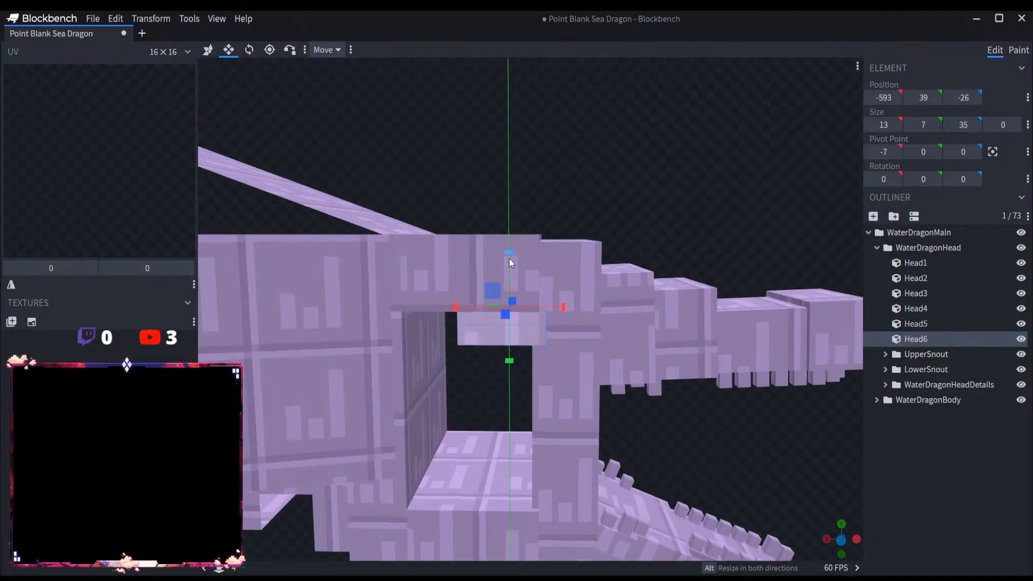
drag(561, 311, 671, 218)
Step: Duplicate the small upper strip and move the copy 27 units down to Y 12, above the gap's lower edge
key(ctrl+d)
drag(504, 250, 502, 407)
scroll(680, 437, down, 5)
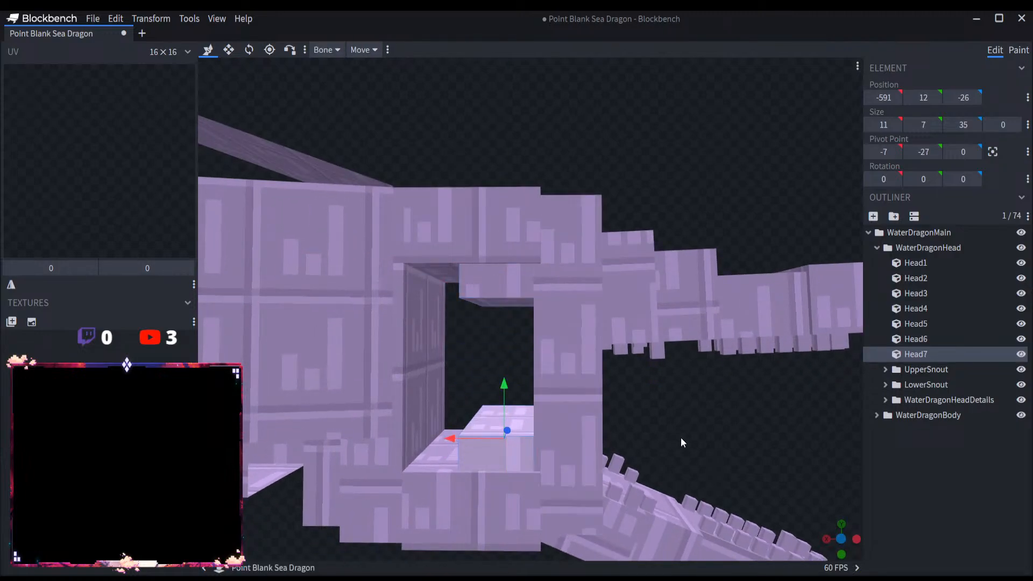
scroll(592, 414, up, 3)
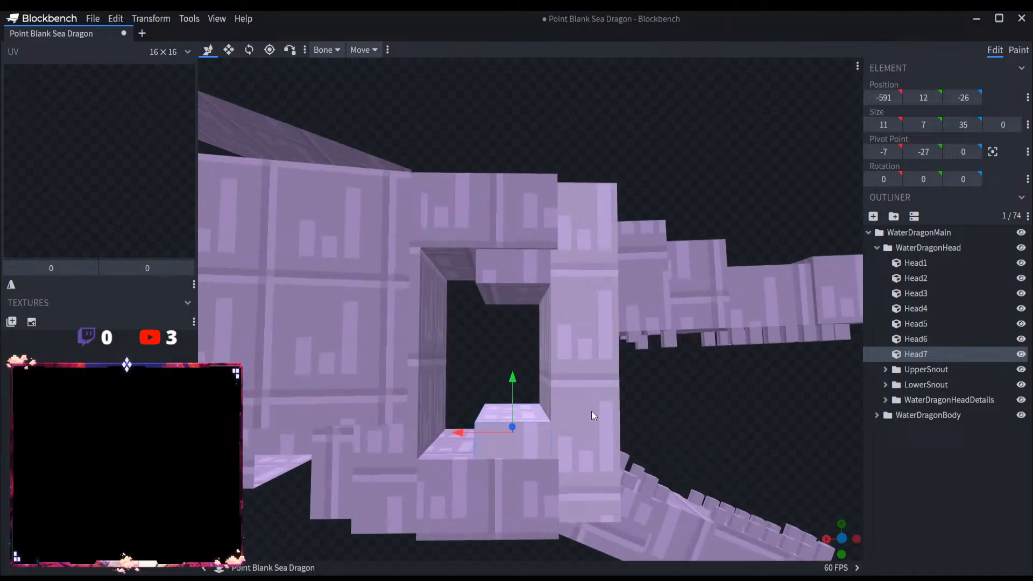
Step: Lower the bottom strip Head7 to Y 10 and set the top strip Head6 to Y 41
scroll(518, 395, up, 2)
drag(518, 391, 512, 229)
click(518, 280)
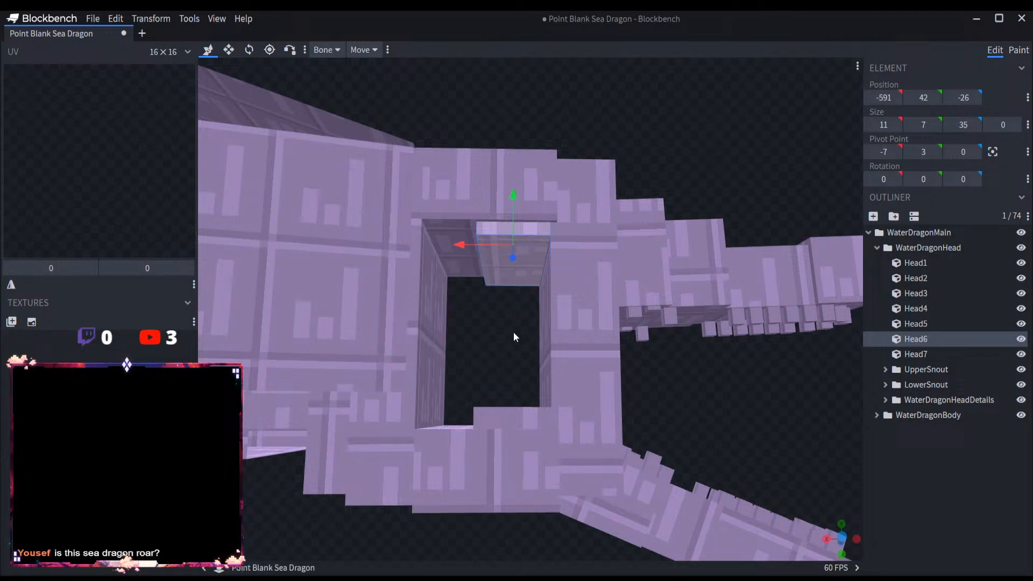
drag(513, 331, 513, 343)
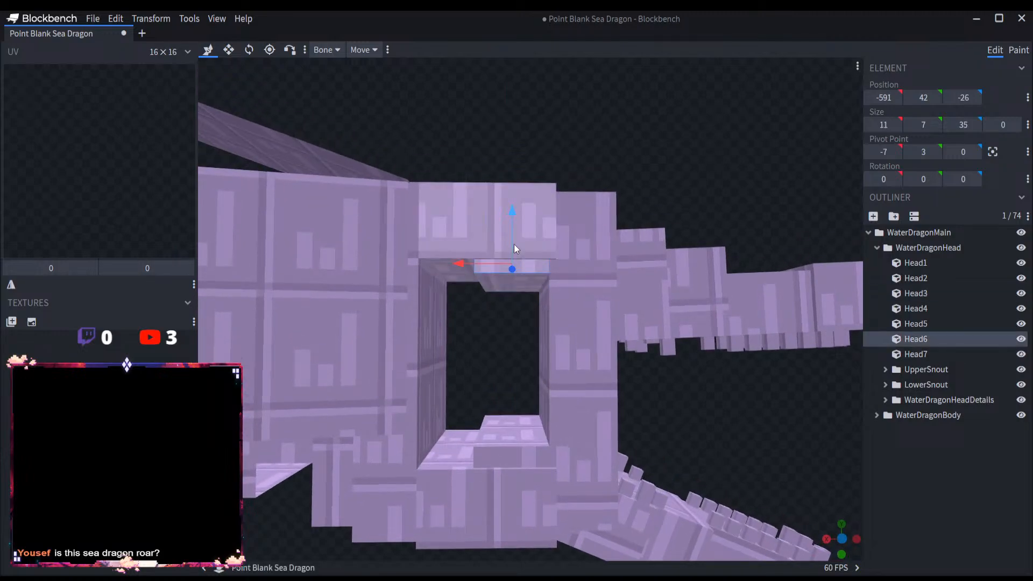
drag(514, 244, 527, 252)
Step: Move Head2 back along X, away from the snout, to widen the opening in the head
click(915, 486)
scroll(760, 447, down, 6)
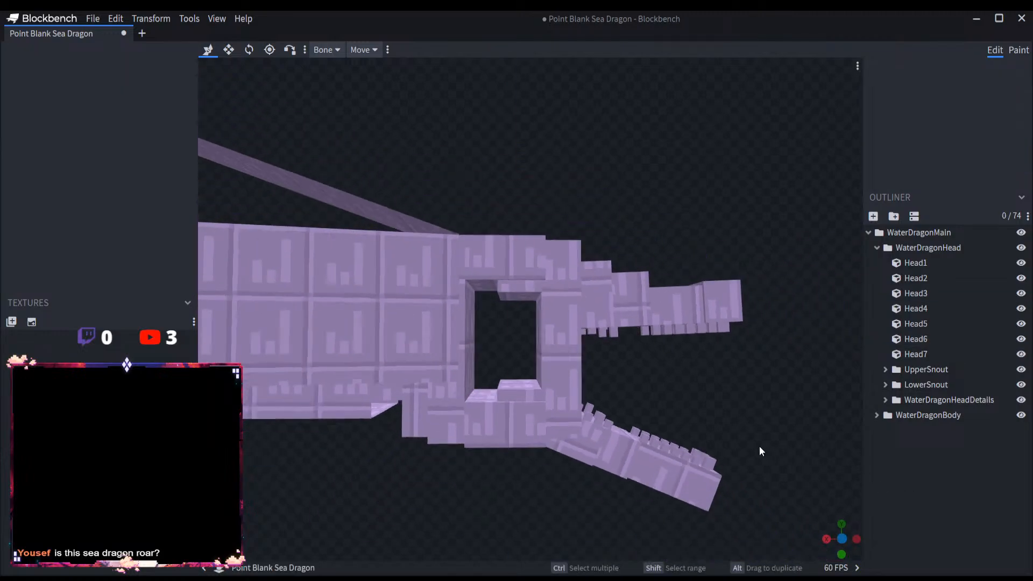
right_drag(670, 379, 666, 359)
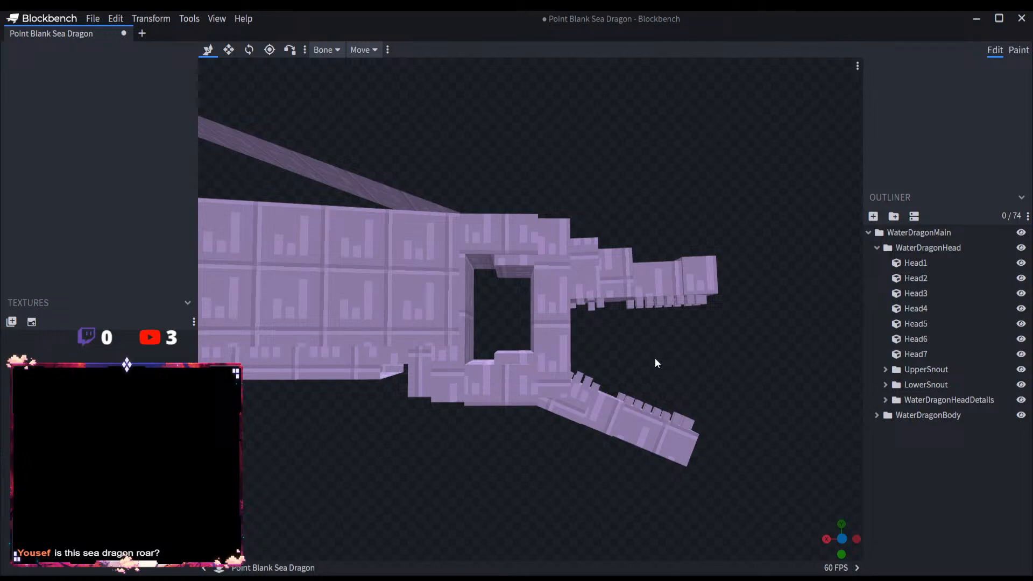
scroll(516, 371, up, 4)
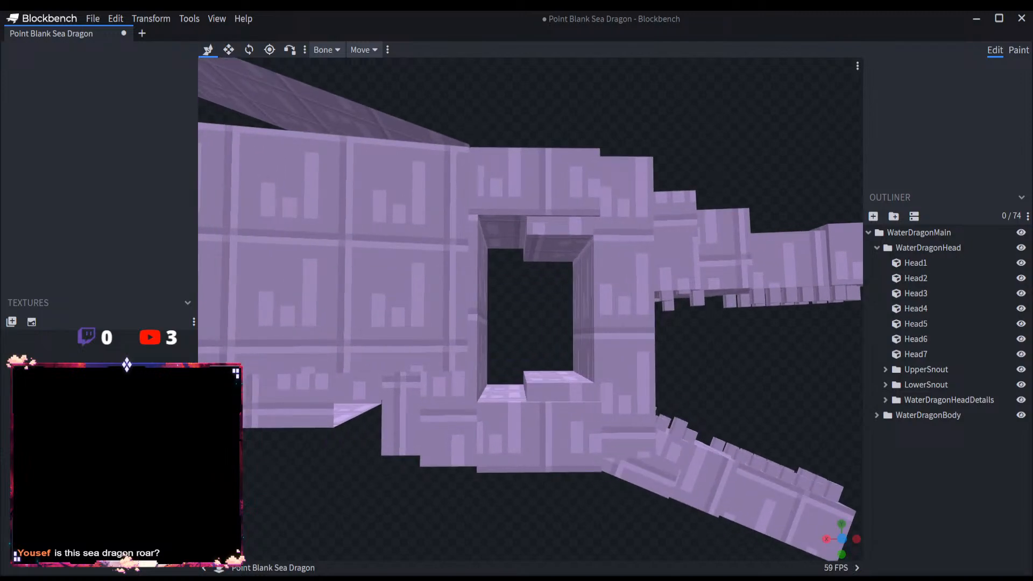
scroll(535, 341, up, 2)
click(450, 314)
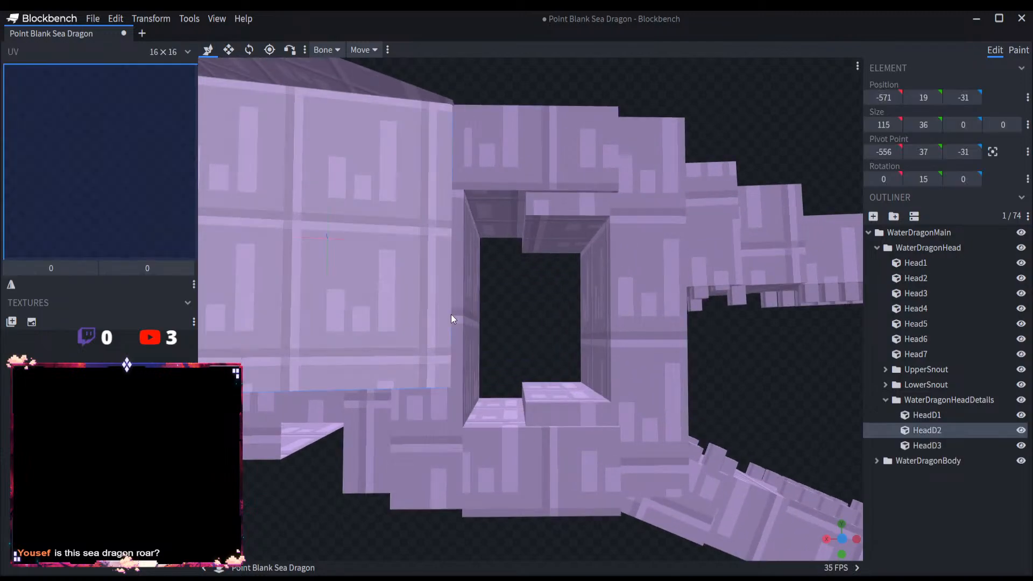
scroll(554, 331, down, 4)
right_drag(534, 313, 579, 271)
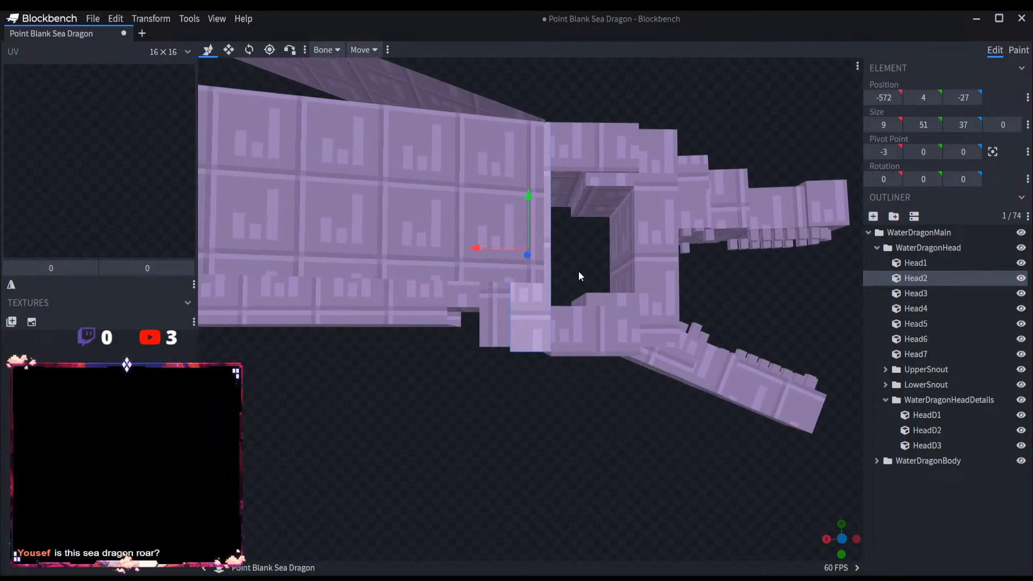
scroll(576, 267, up, 4)
mouse_move(611, 240)
mouse_down()
mouse_move(573, 263)
mouse_move(605, 299)
mouse_move(596, 273)
mouse_move(609, 253)
mouse_up()
drag(485, 234, 450, 234)
Step: Stretch Head3 and Head4 together toward the back until they reach the moved Head2
click(559, 376)
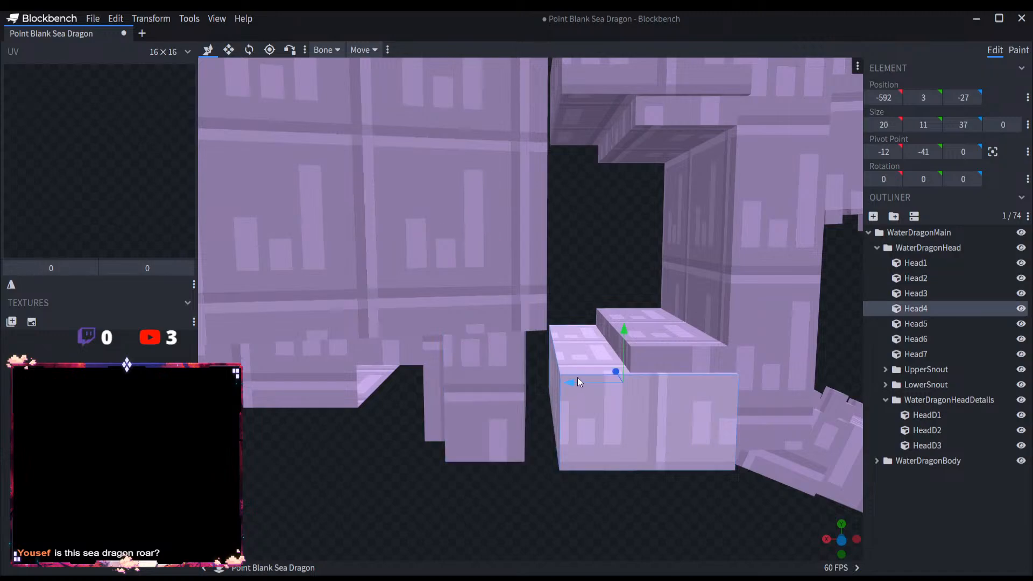
key(s)
shift+click(583, 108)
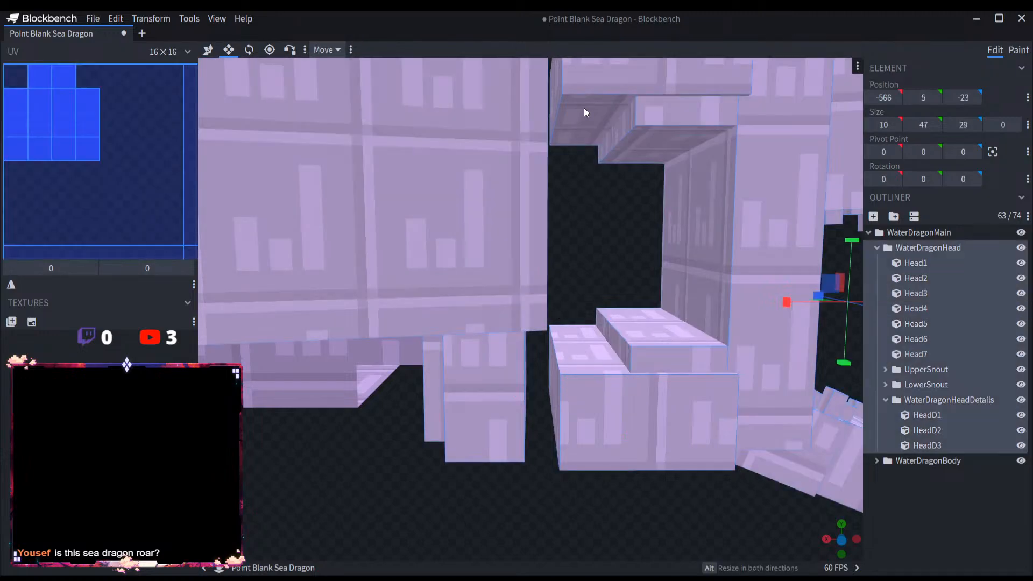
scroll(568, 323, down, 3)
click(564, 330)
shift+click(562, 147)
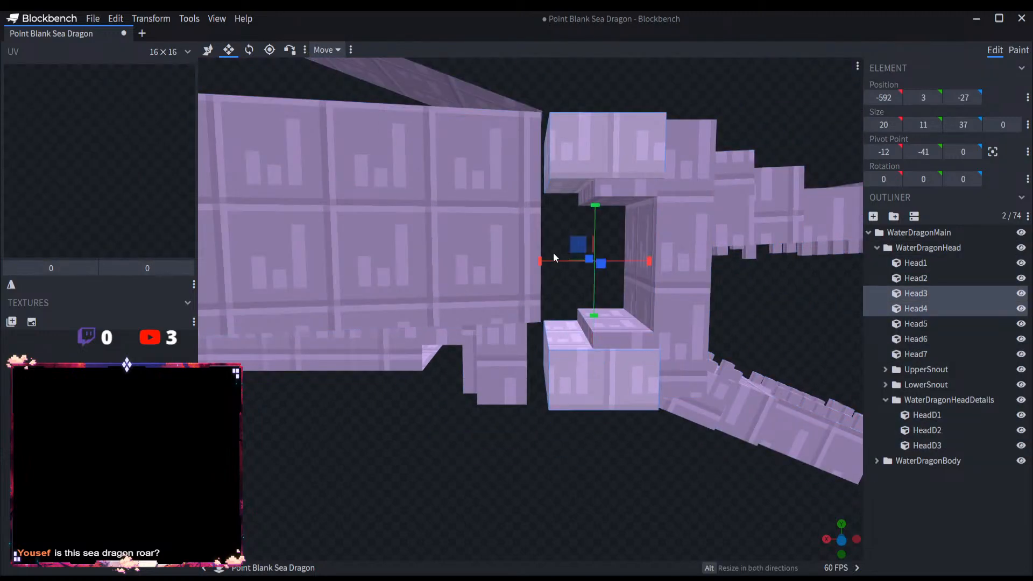
drag(551, 263, 533, 264)
Step: Shorten the inner strips Head6 and Head7 together from their rear side to a length of 7 units
click(599, 310)
shift+click(620, 197)
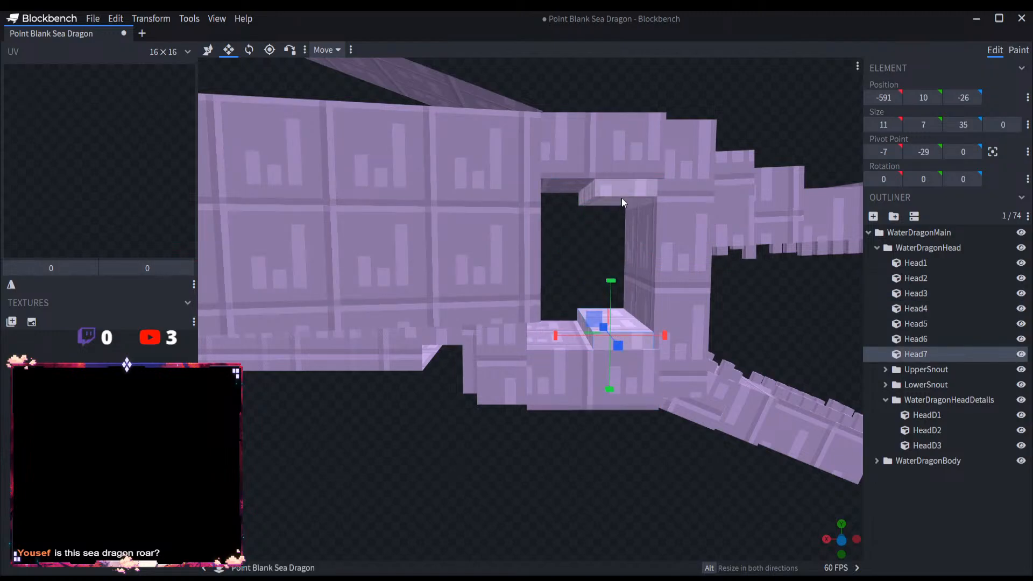
drag(563, 259, 584, 260)
right_drag(570, 322, 528, 310)
Step: Duplicate both inner strips and move the copies back to X -575, at the rear corners of the opening
key(ctrl+d)
key(v)
scroll(538, 301, up, 3)
drag(559, 205, 465, 225)
scroll(526, 281, down, 5)
scroll(500, 273, up, 4)
drag(548, 236, 561, 263)
key(ctrl+z)
scroll(547, 245, down, 6)
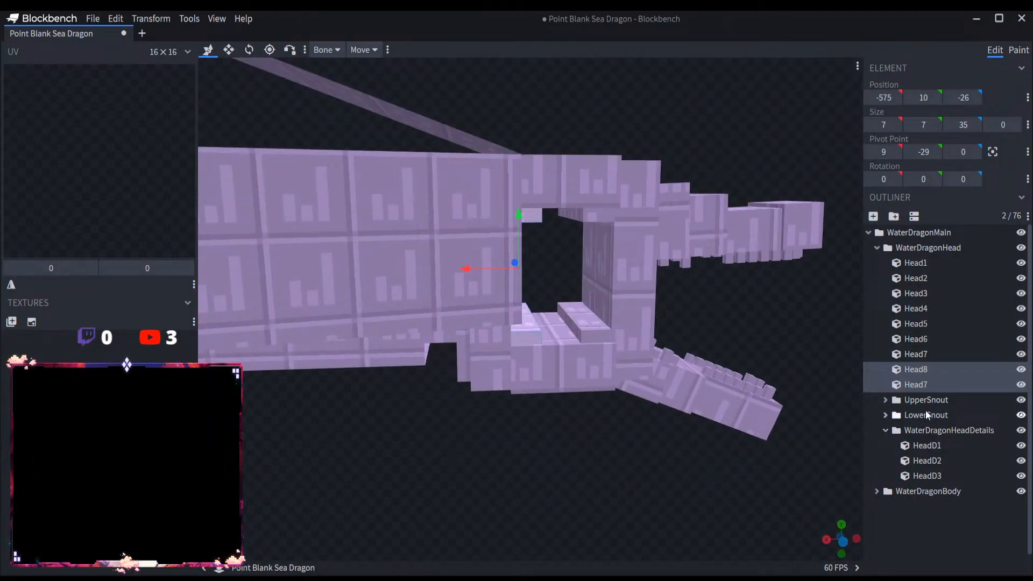
Step: Rename the duplicated upper rear strip as Head9, and collapse the WaterDragonMain hierarchy
click(935, 383)
double_click(937, 383)
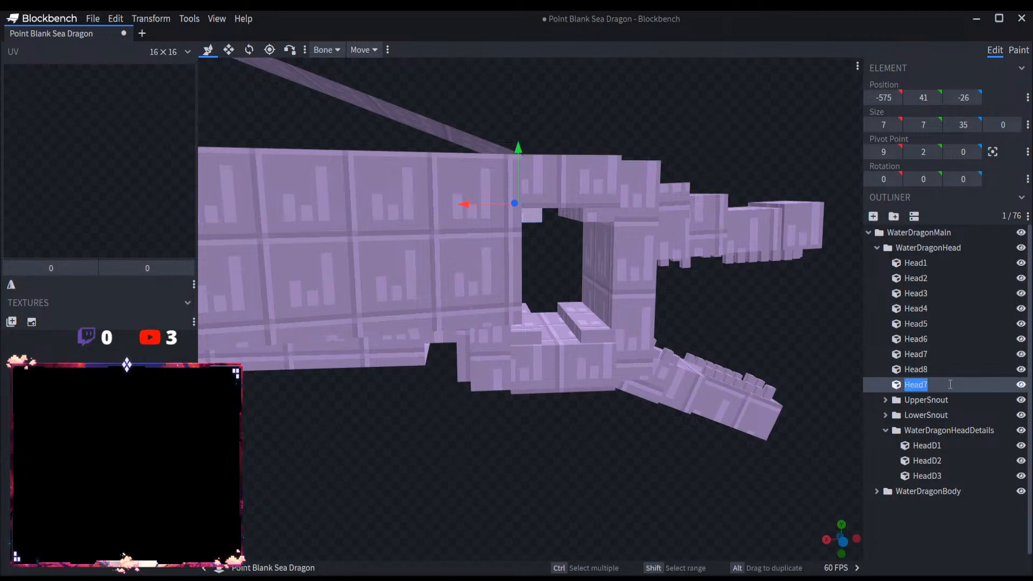
click(950, 384)
text(9)
key(Return)
click(885, 430)
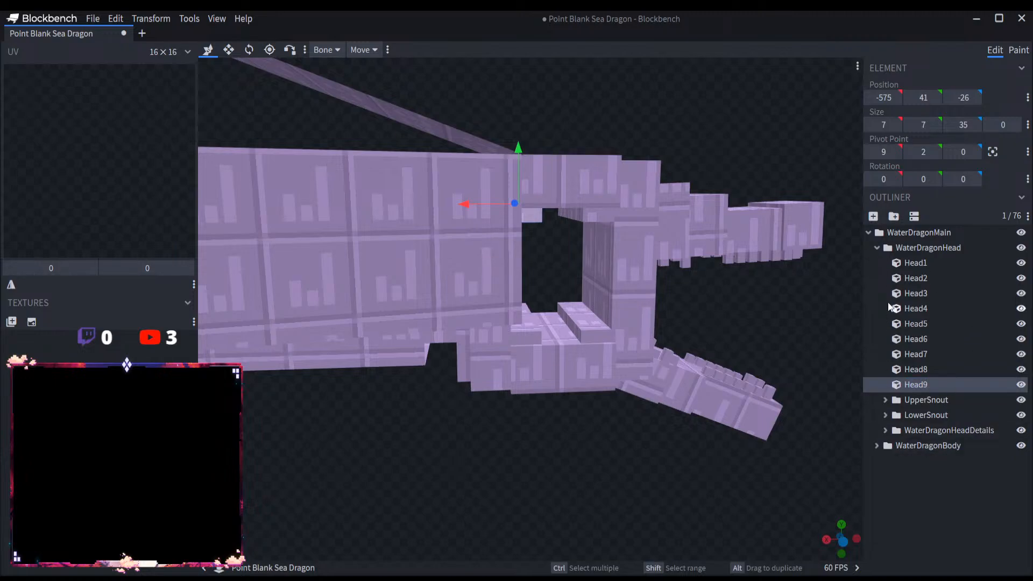
click(877, 248)
click(868, 233)
click(892, 318)
Step: Examine the dragon's side profile and the proportions of the opening in its head from several angles
scroll(789, 379, down, 4)
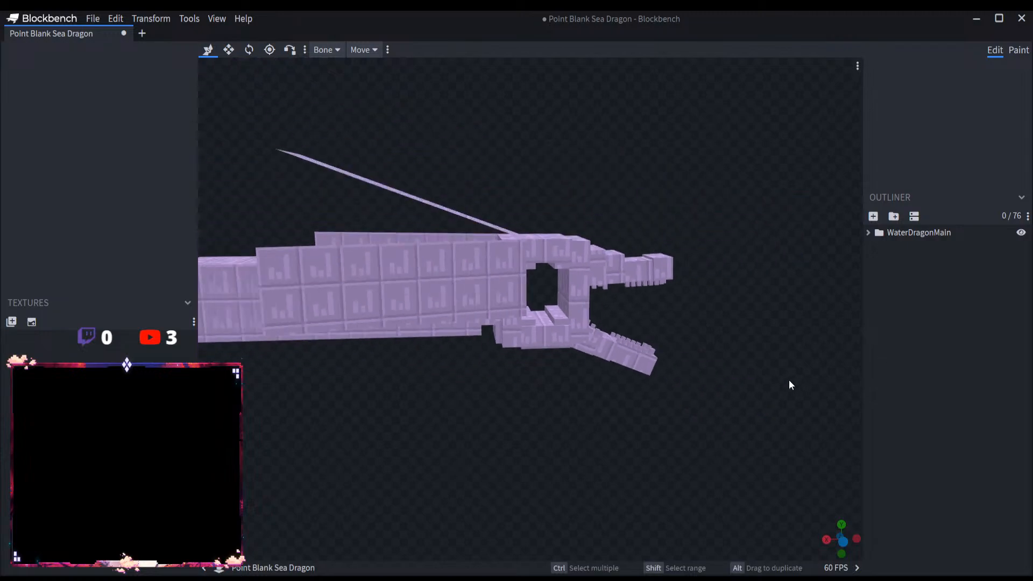
drag(788, 379, 747, 375)
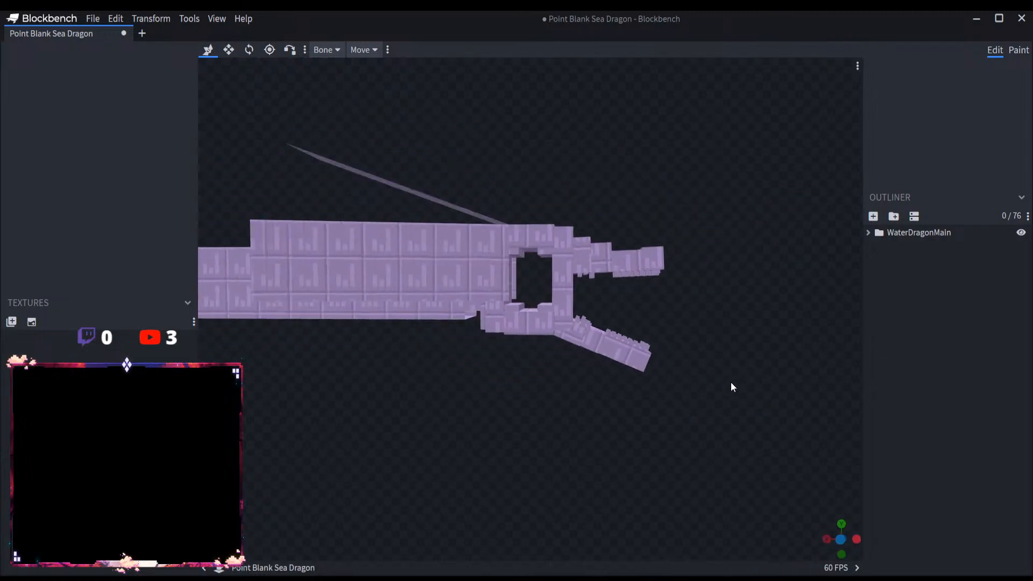
scroll(730, 384, up, 3)
scroll(698, 396, down, 3)
right_drag(553, 422, 654, 450)
drag(652, 446, 635, 447)
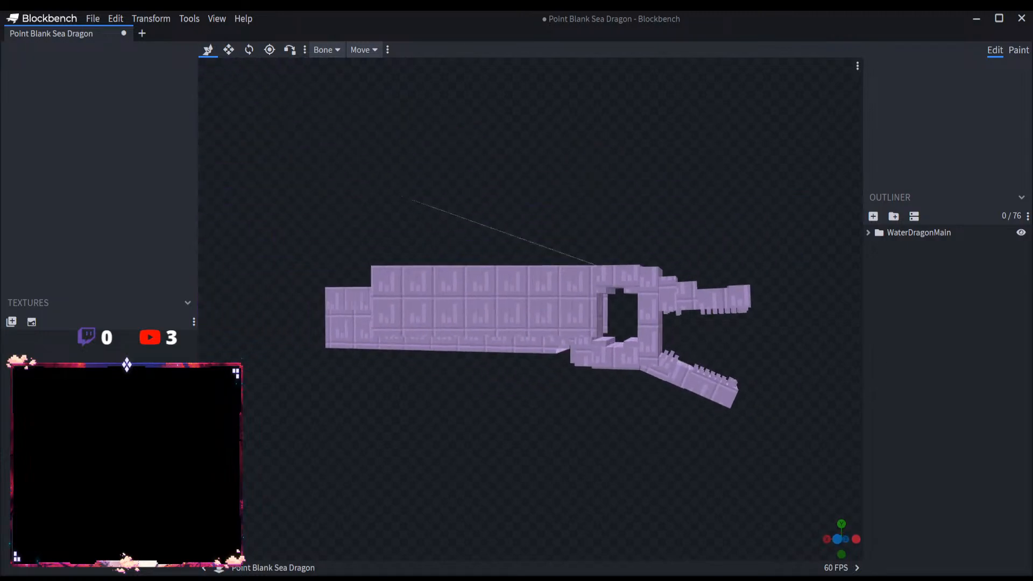
drag(598, 403, 641, 434)
scroll(573, 401, up, 4)
right_drag(640, 434, 577, 431)
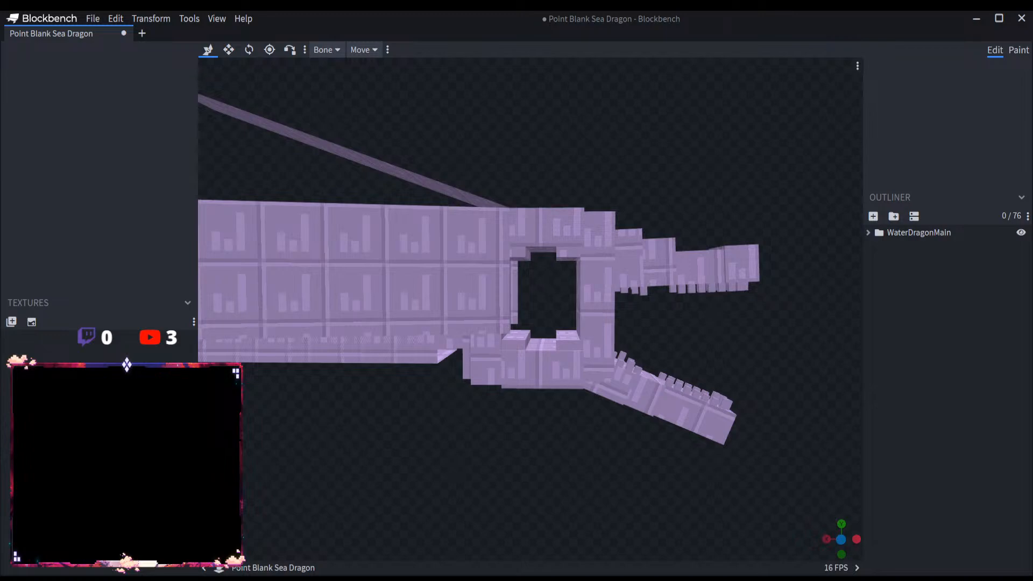
scroll(568, 311, up, 4)
drag(567, 307, 640, 310)
Step: Move the WaterDragonHeadDetails group 5 units back along X, away from the snout, and clear the selection
click(881, 231)
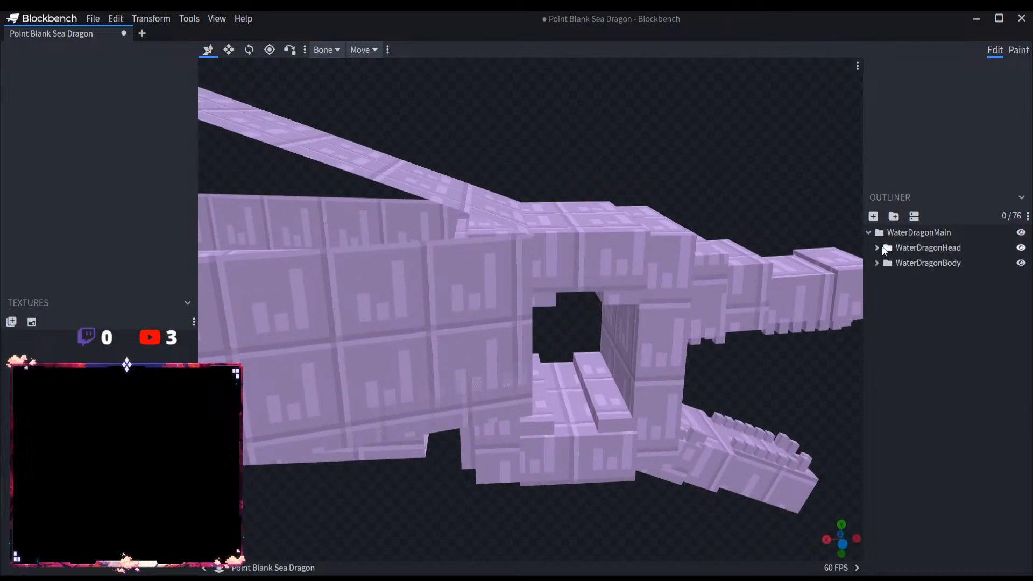
click(887, 246)
click(938, 431)
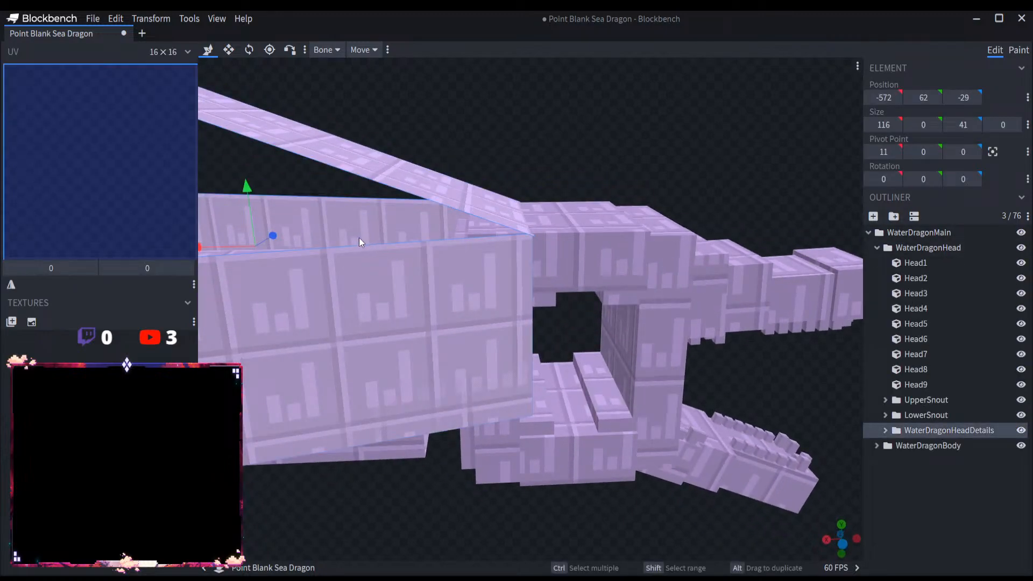
drag(223, 245, 200, 244)
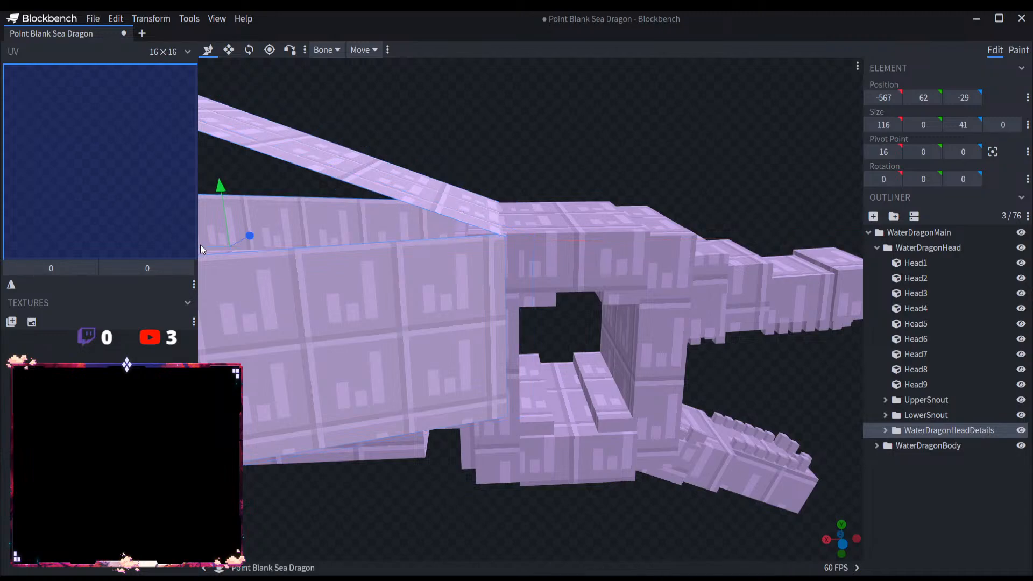
scroll(556, 338, down, 2)
drag(556, 338, 738, 353)
scroll(749, 344, down, 3)
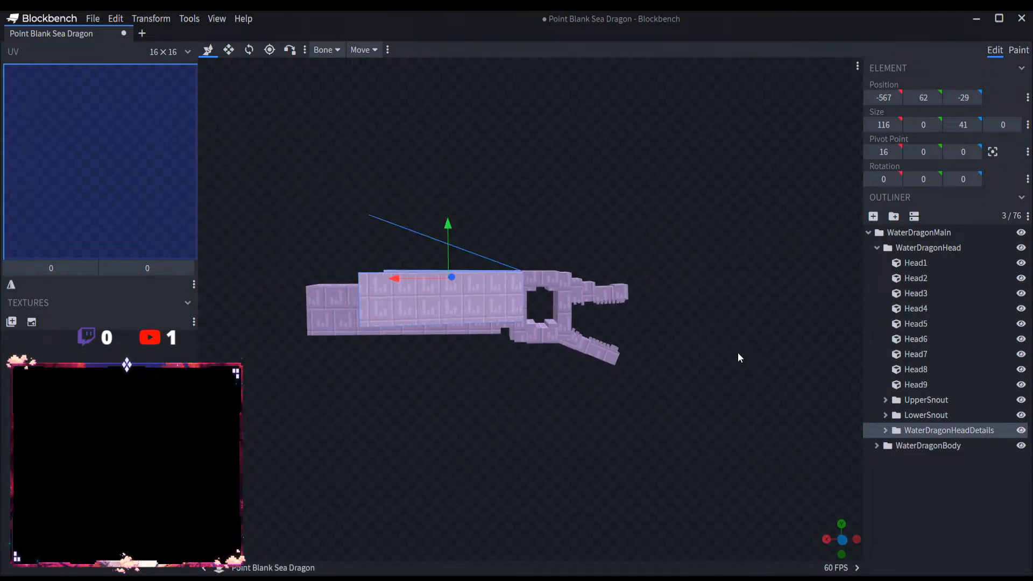
scroll(735, 353, up, 2)
click(921, 504)
scroll(719, 446, up, 5)
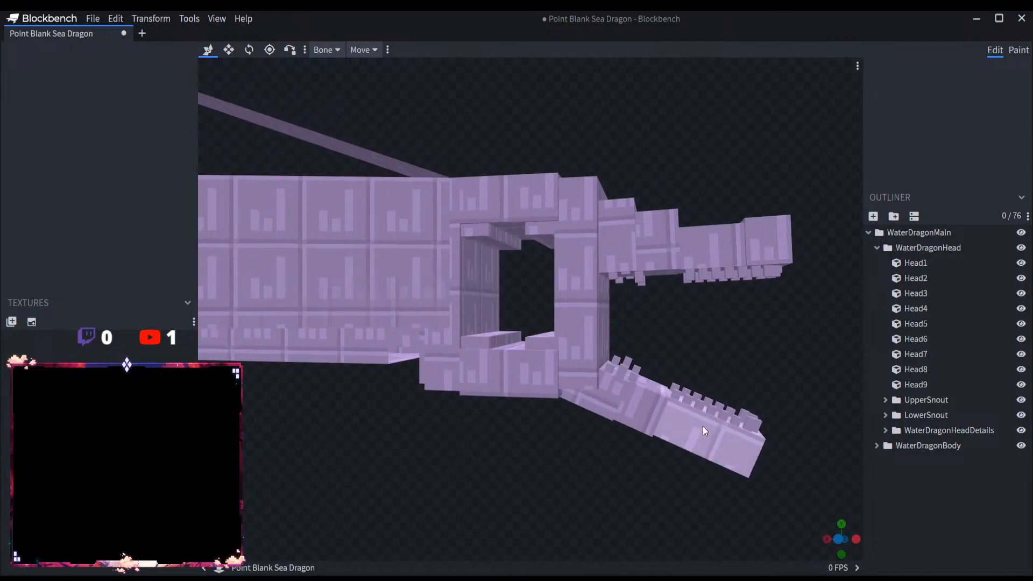
Step: Rotate the LowerSnout group to 37.5 degrees about Z so the lower jaw opens wider
scroll(660, 350, down, 1)
mouse_move(660, 350)
mouse_down()
mouse_move(685, 354)
mouse_move(666, 354)
mouse_up()
scroll(670, 351, up, 2)
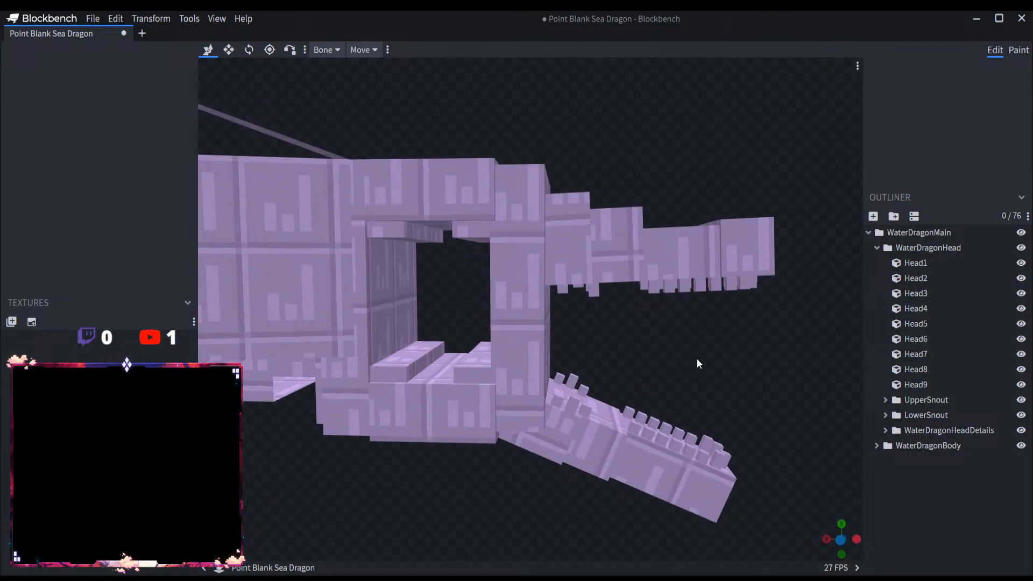
scroll(696, 358, up, 1)
click(950, 415)
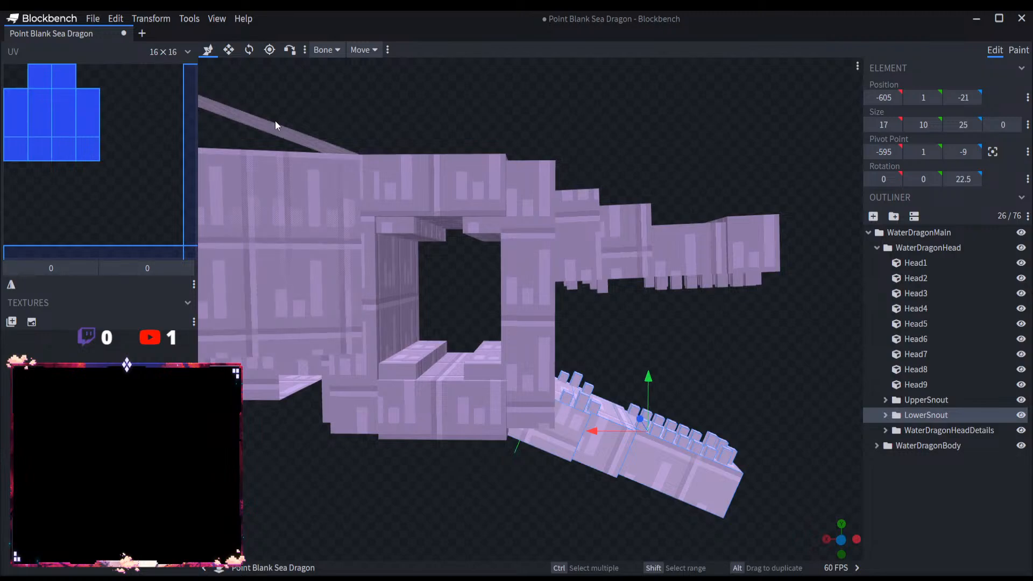
click(249, 49)
drag(537, 383, 539, 392)
click(208, 51)
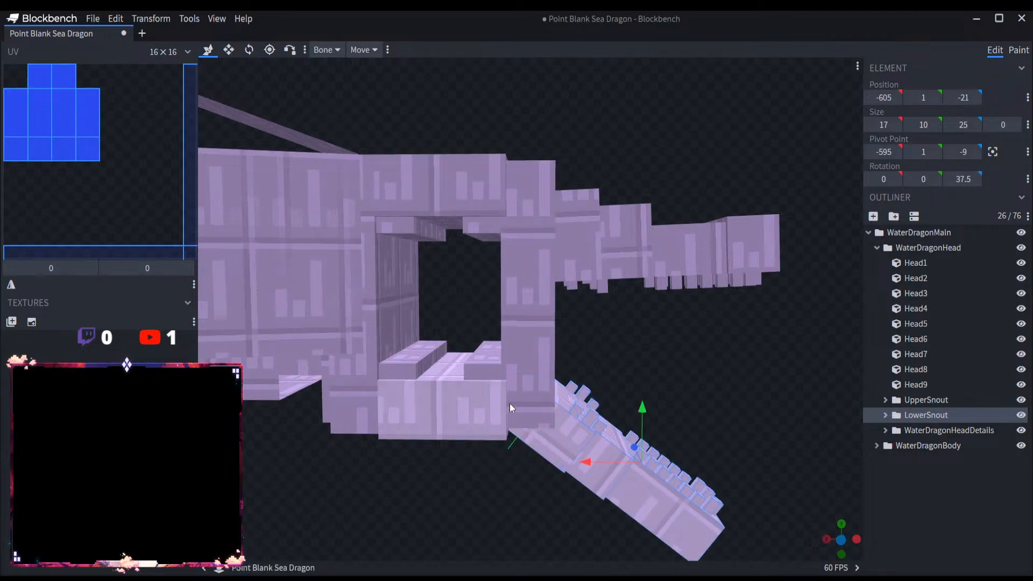
Step: Raise the LowerSnout group 4 units to Y 5, closer to the head's front frame
drag(589, 453, 720, 379)
scroll(640, 367, down, 5)
scroll(654, 353, up, 5)
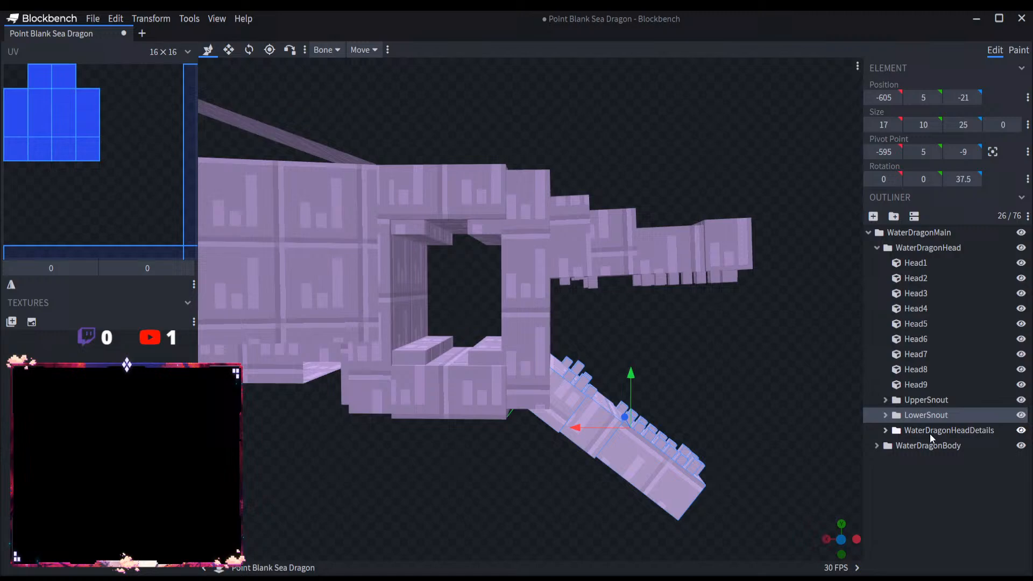
Step: Rotate the UpperSnout group to -12.5 degrees about Z so the upper jaw tilts upward
click(926, 400)
click(249, 50)
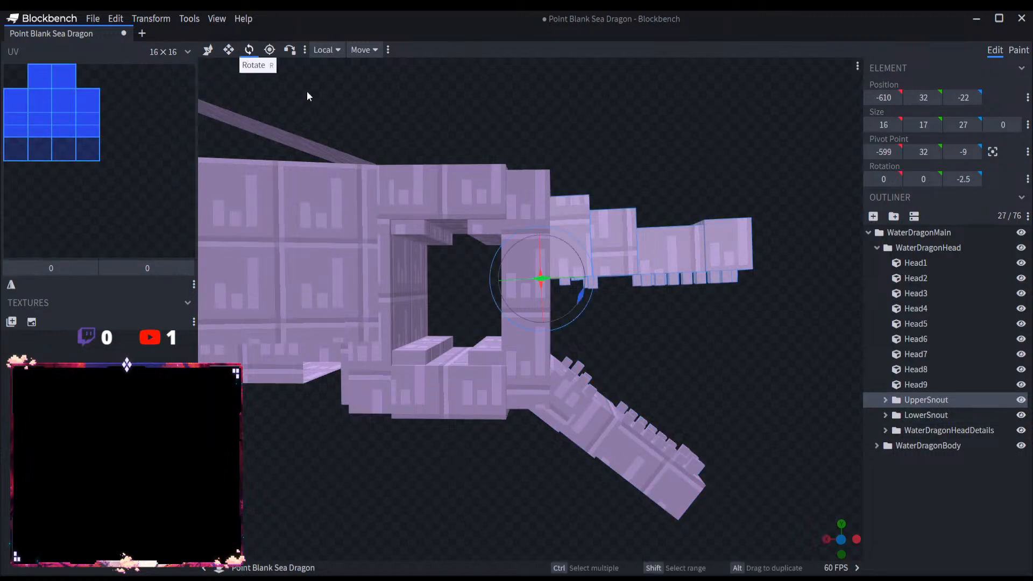
drag(580, 298, 587, 280)
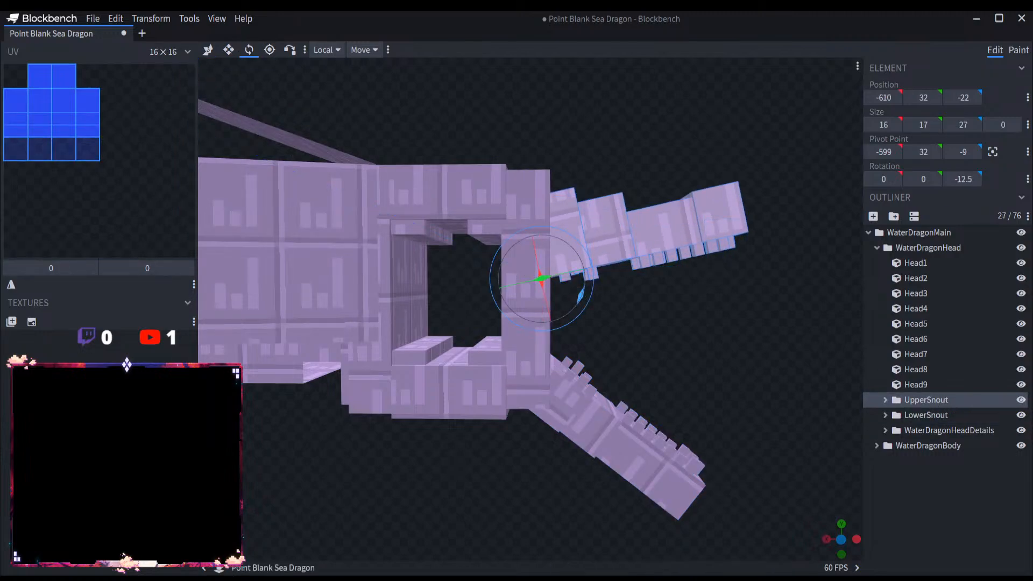
drag(666, 354, 712, 337)
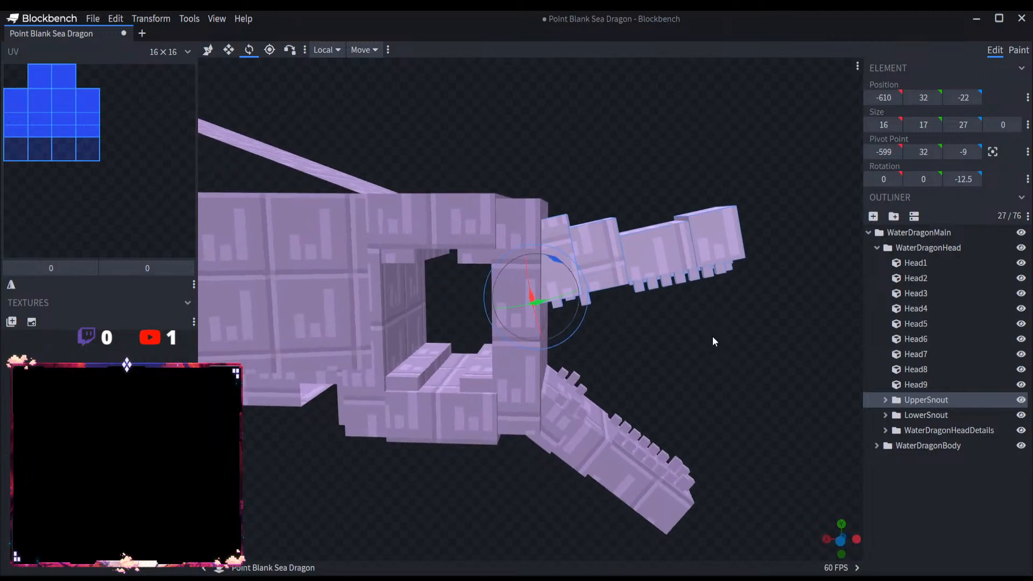
click(208, 49)
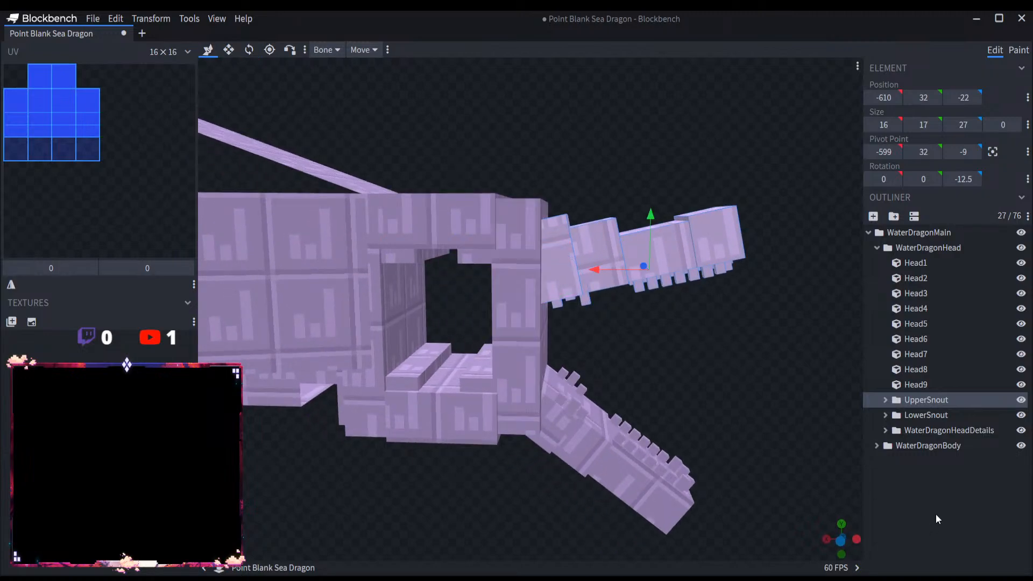
drag(764, 425, 715, 368)
Step: Shift the LowerSnout group to X -604 and Y 7, and clear the selection
click(926, 414)
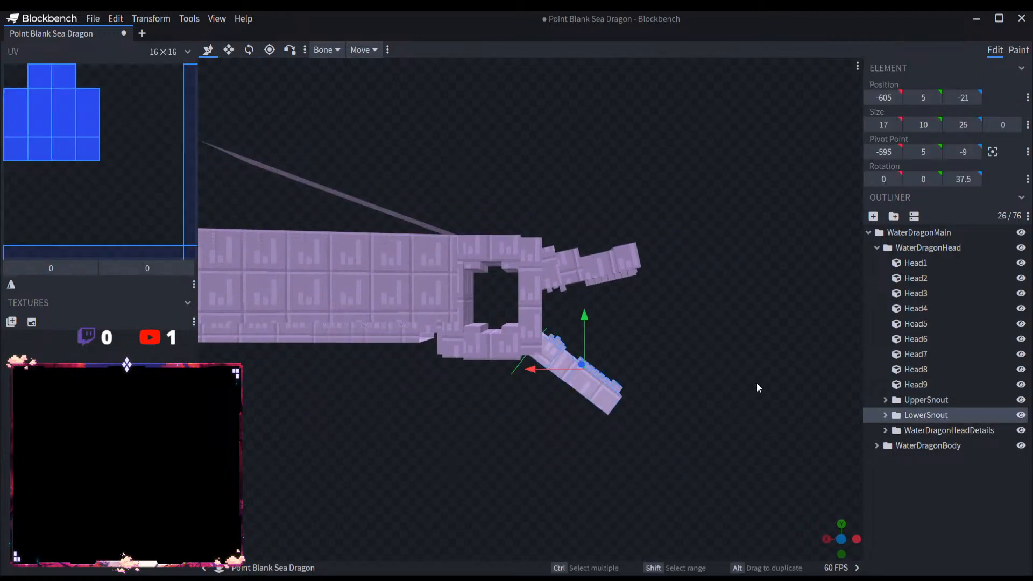
scroll(673, 383, up, 3)
drag(556, 384, 549, 385)
drag(593, 355, 593, 349)
drag(555, 379, 550, 381)
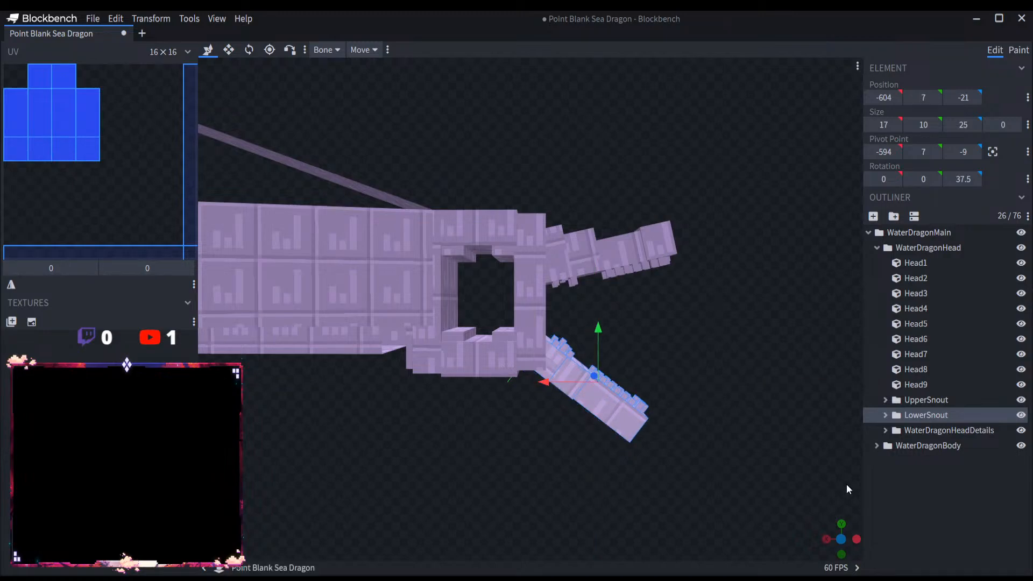
click(754, 447)
drag(582, 453, 575, 444)
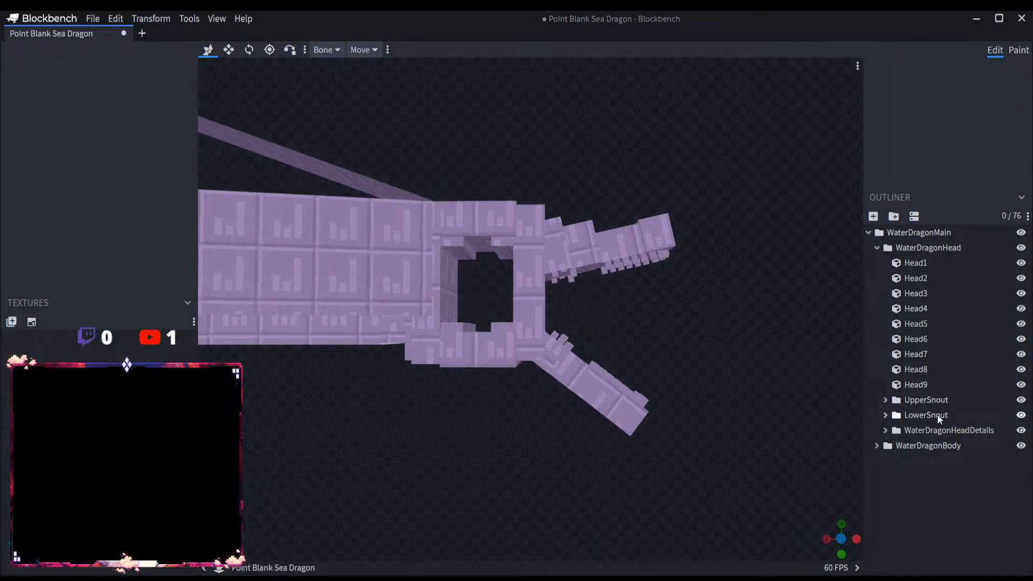
Step: Fine-tune the LowerSnout group's X and Y position against the front of the head, and deselect it
click(937, 414)
drag(544, 380, 535, 382)
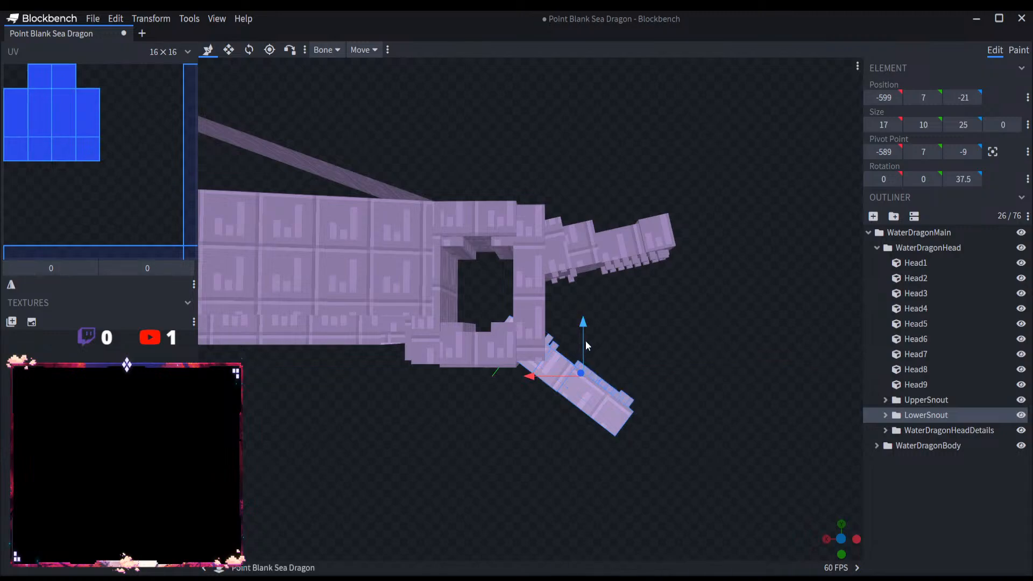
drag(585, 344, 583, 353)
drag(543, 386, 782, 469)
click(707, 469)
Step: Examine the widened mouth, the head opening and the body's proportions from several side angles and distances
drag(706, 470, 550, 452)
scroll(527, 463, down, 5)
right_drag(549, 452, 575, 459)
scroll(562, 458, up, 4)
drag(550, 457, 524, 453)
right_drag(453, 419, 534, 426)
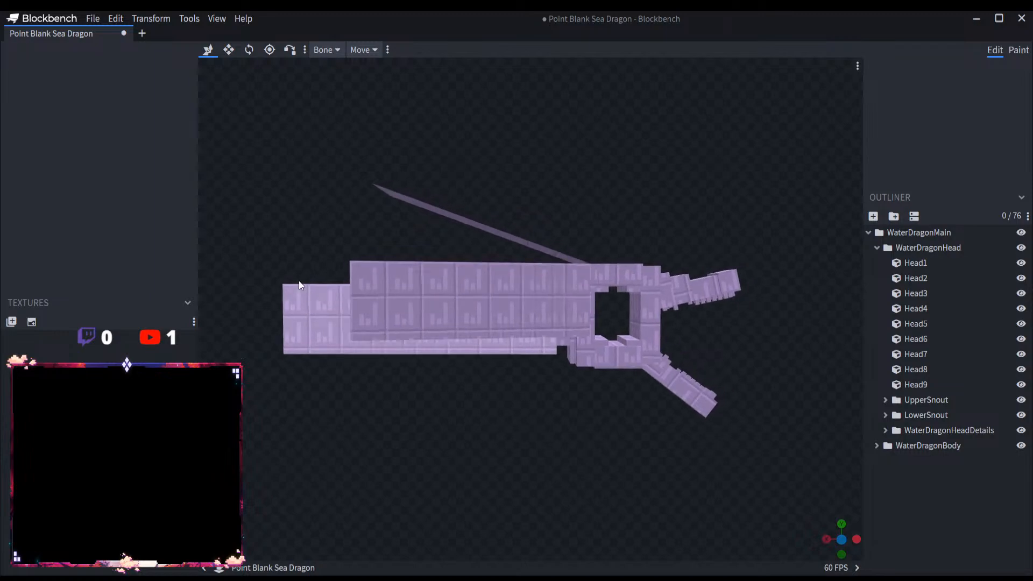
mouse_move(536, 464)
mouse_down()
mouse_move(457, 479)
mouse_move(482, 500)
mouse_move(519, 457)
mouse_up()
scroll(604, 461, up, 3)
right_drag(605, 462, 516, 461)
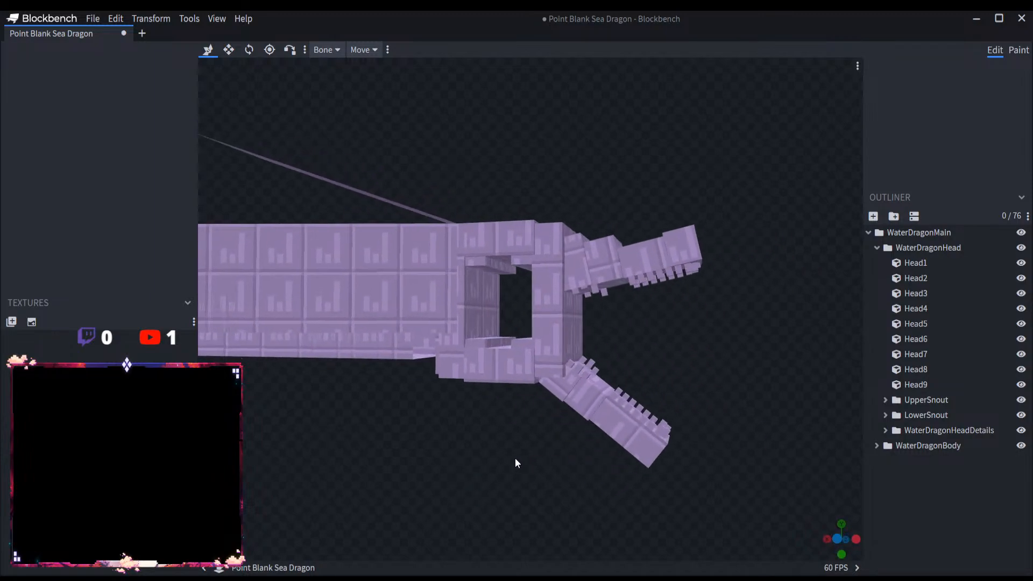
scroll(540, 463, up, 2)
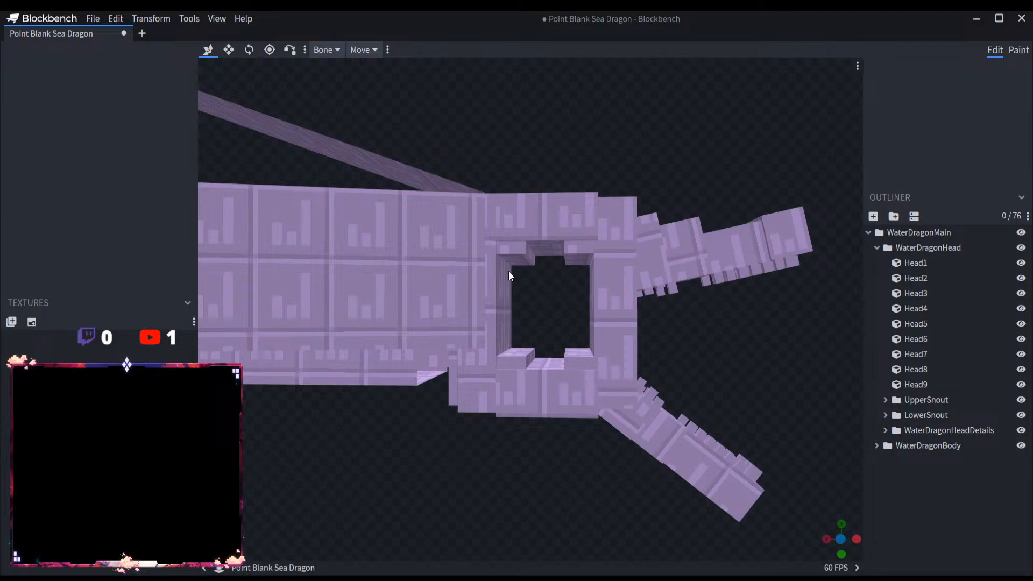
scroll(511, 306, down, 4)
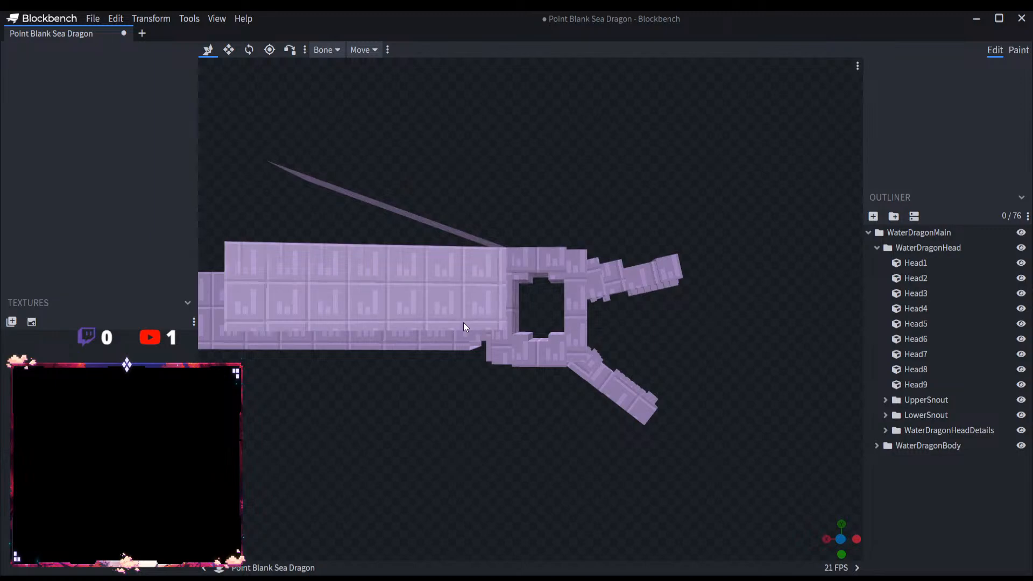
scroll(537, 350, up, 3)
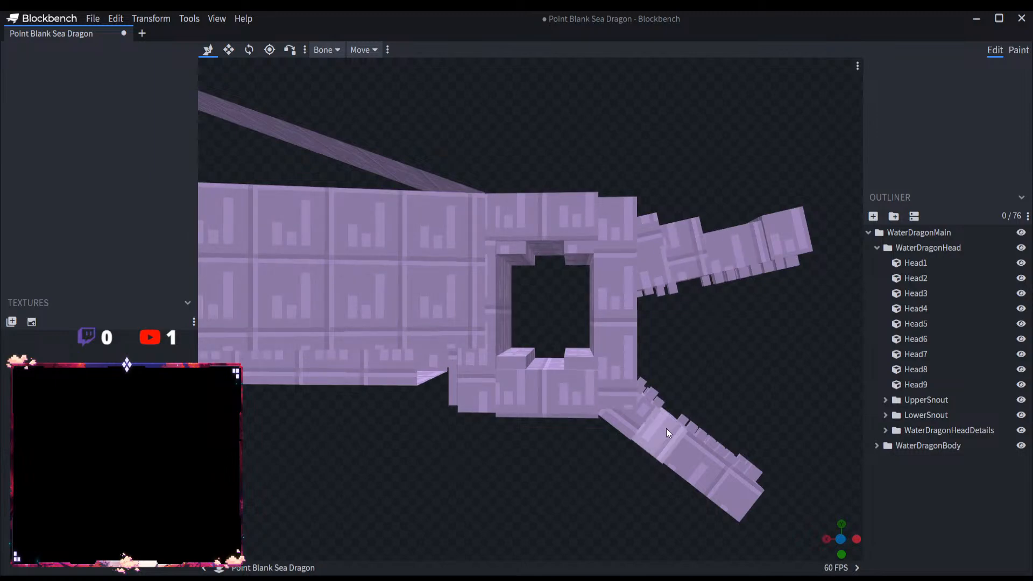
scroll(707, 416, down, 3)
drag(650, 418, 731, 406)
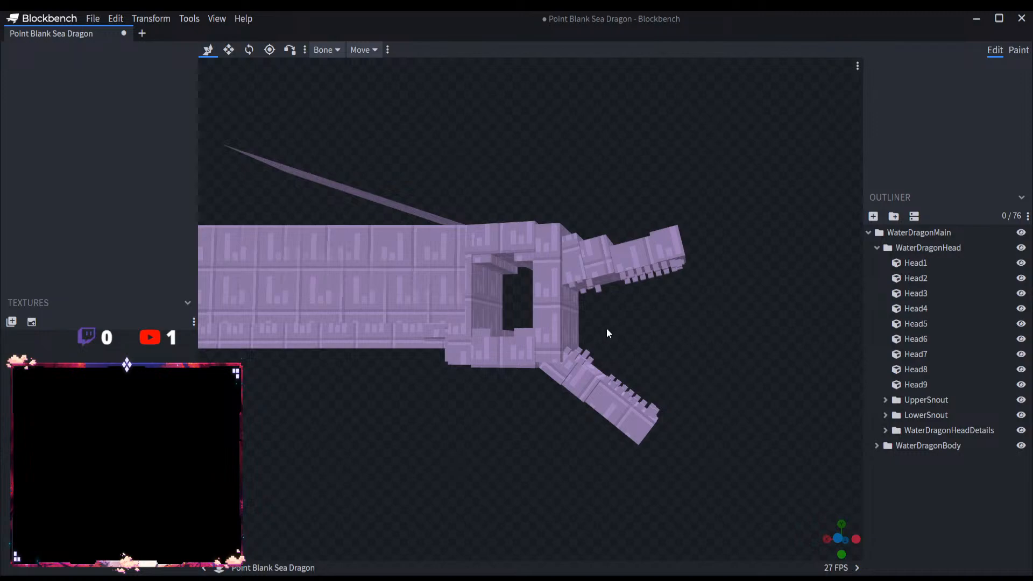
scroll(650, 339, up, 4)
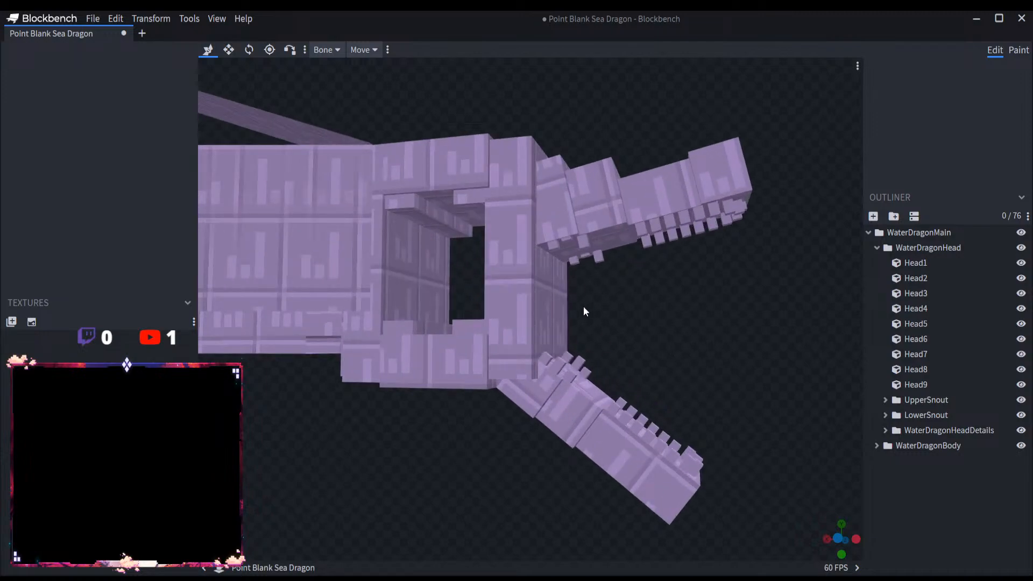
scroll(694, 332, up, 2)
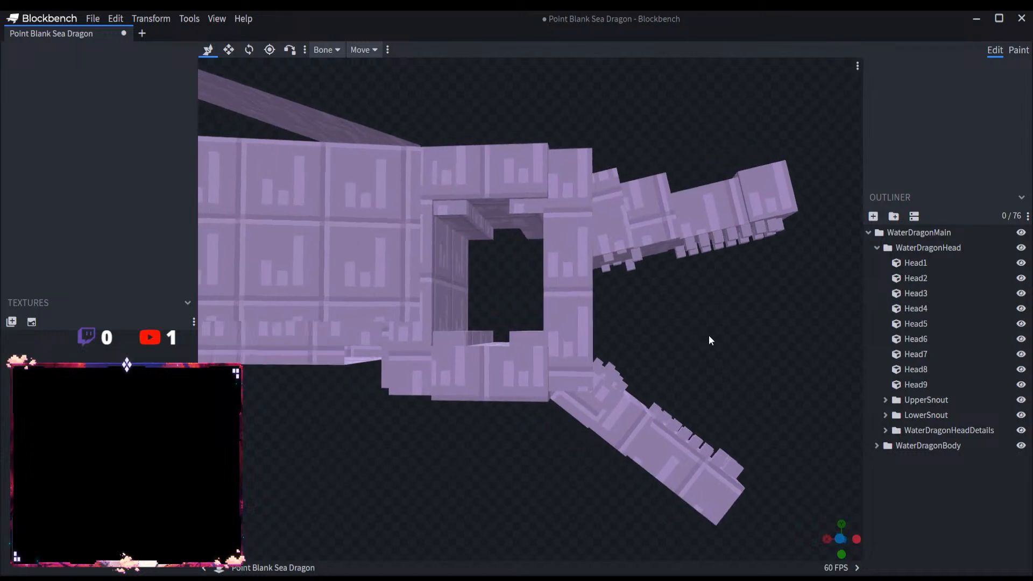
Step: Collapse the WaterDragonHead and WaterDragonMain groups, and save the Point Blank Sea Dragon project
click(877, 249)
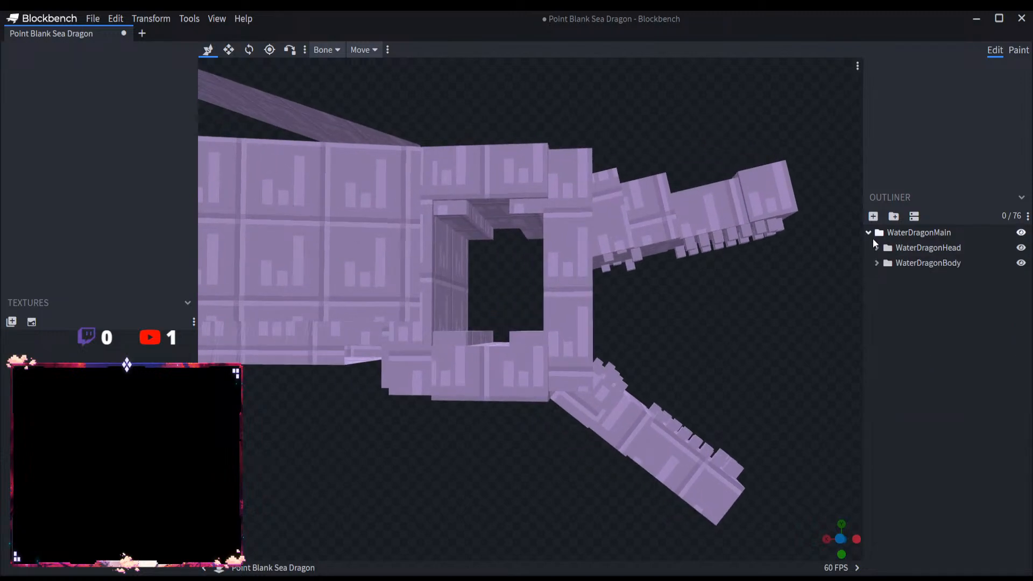
click(868, 232)
scroll(805, 337, down, 6)
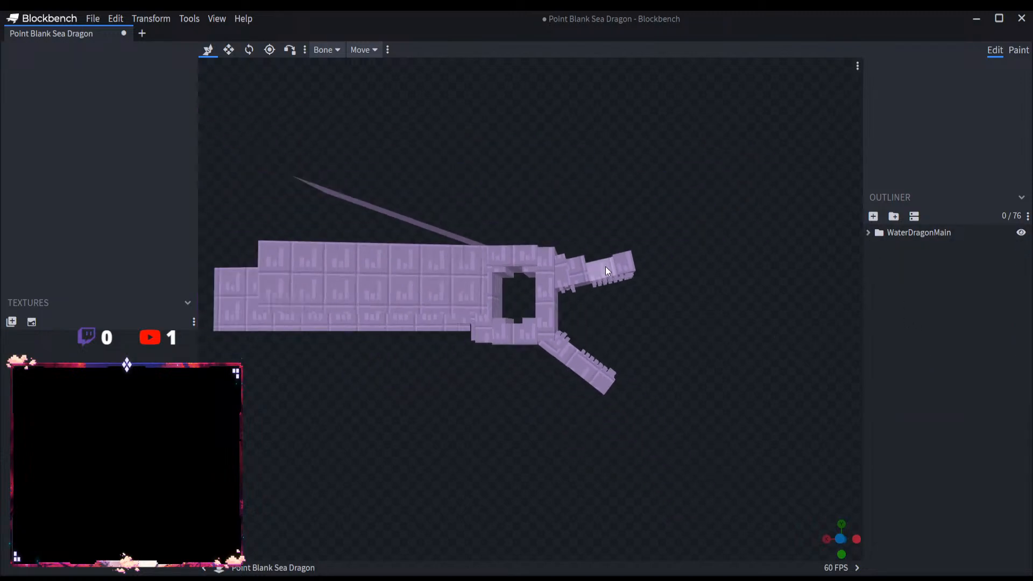
scroll(627, 216, up, 2)
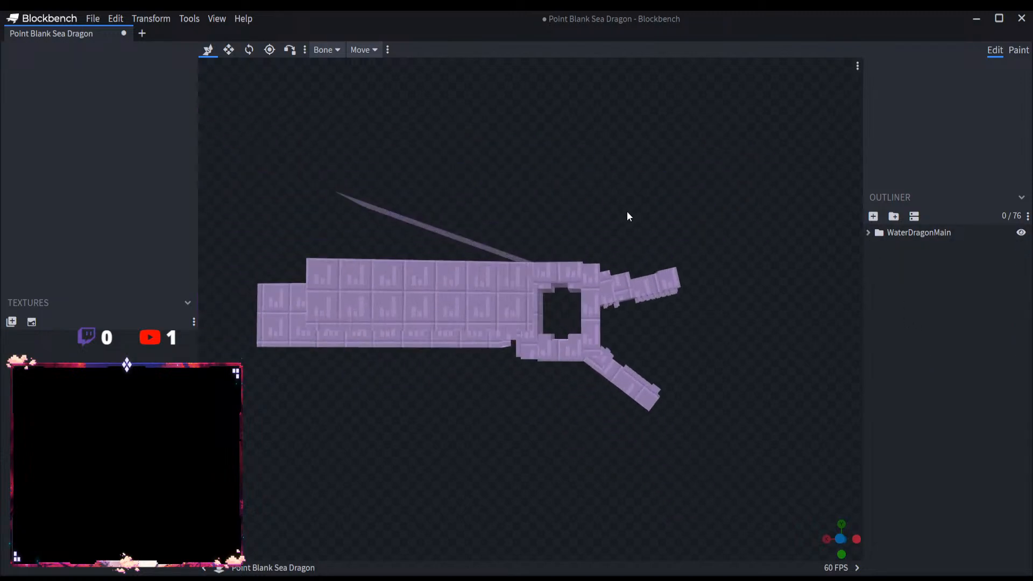
click(93, 19)
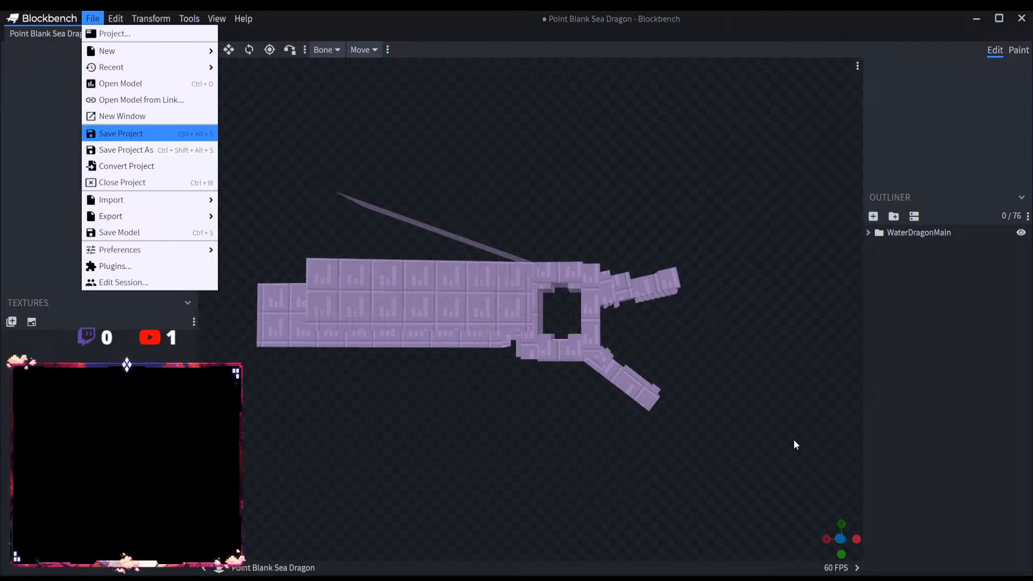
key(Return)
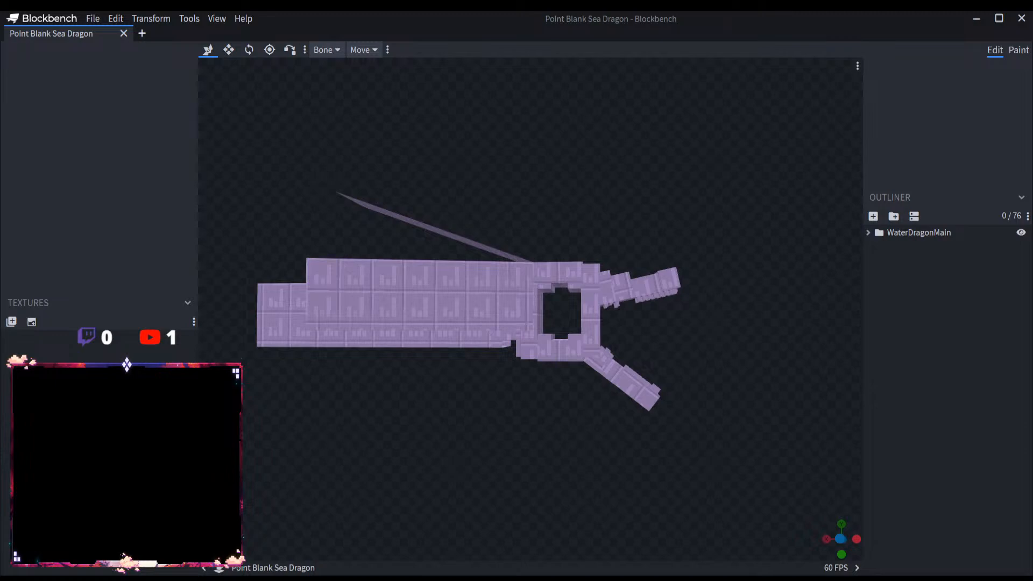
Step: Close the Point Blank Sea Dragon project and create a Modded Entity project named Exploding Fireball
click(142, 34)
click(123, 33)
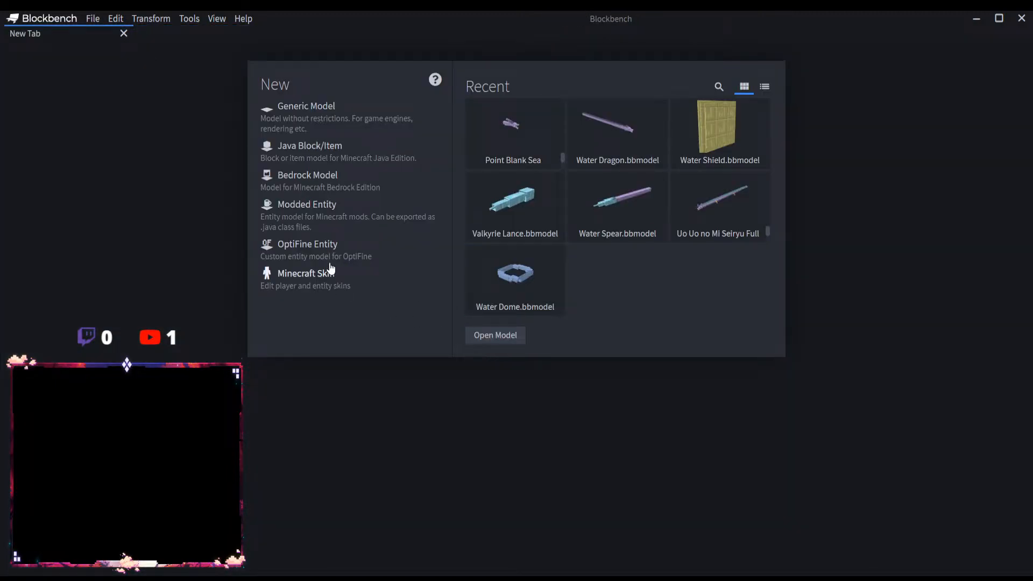
click(315, 204)
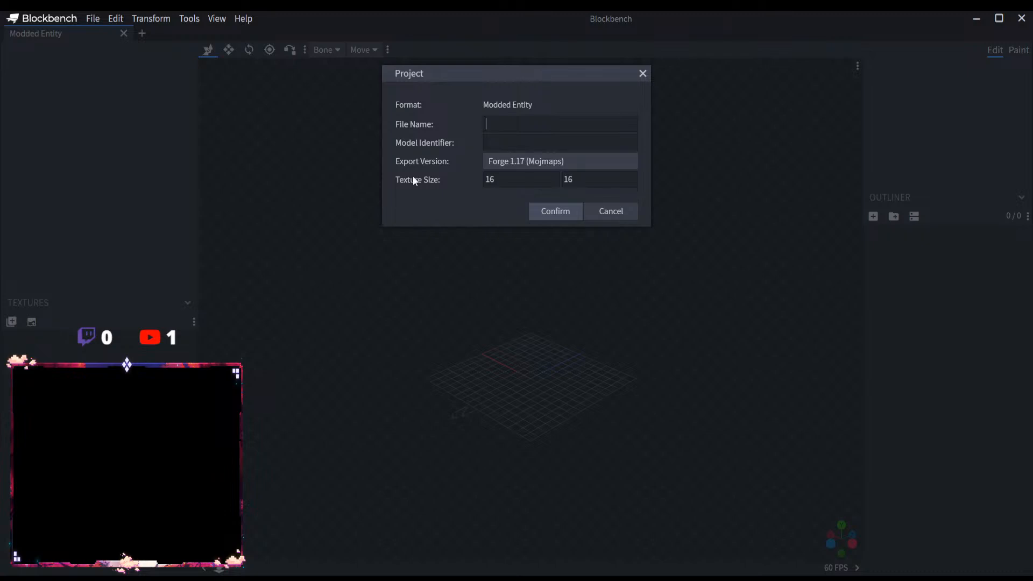
text(Exploding Fireball)
click(571, 213)
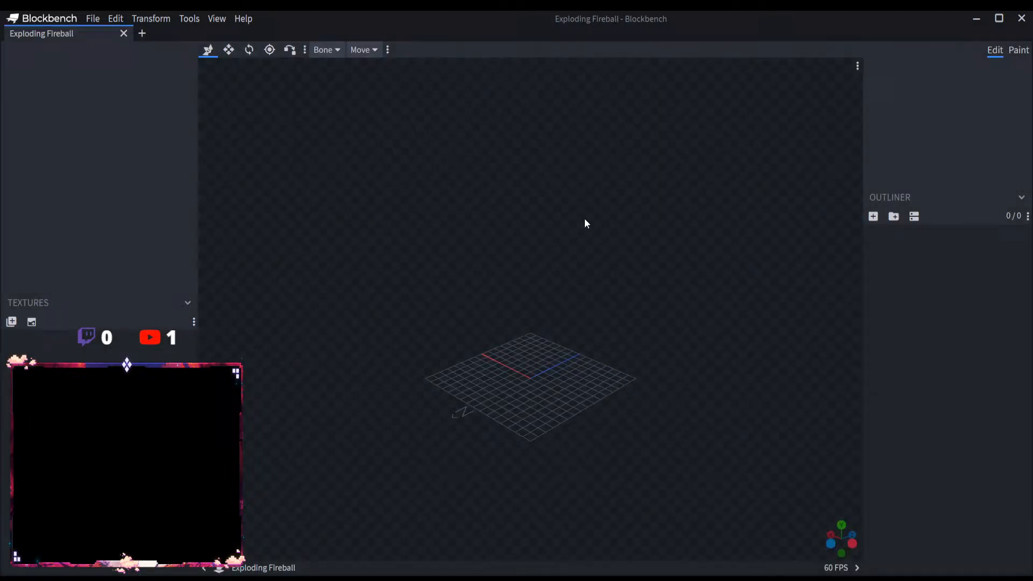
Step: Add a root group named ExplodingFireBall to the empty project
click(893, 216)
double_click(906, 233)
text(E)
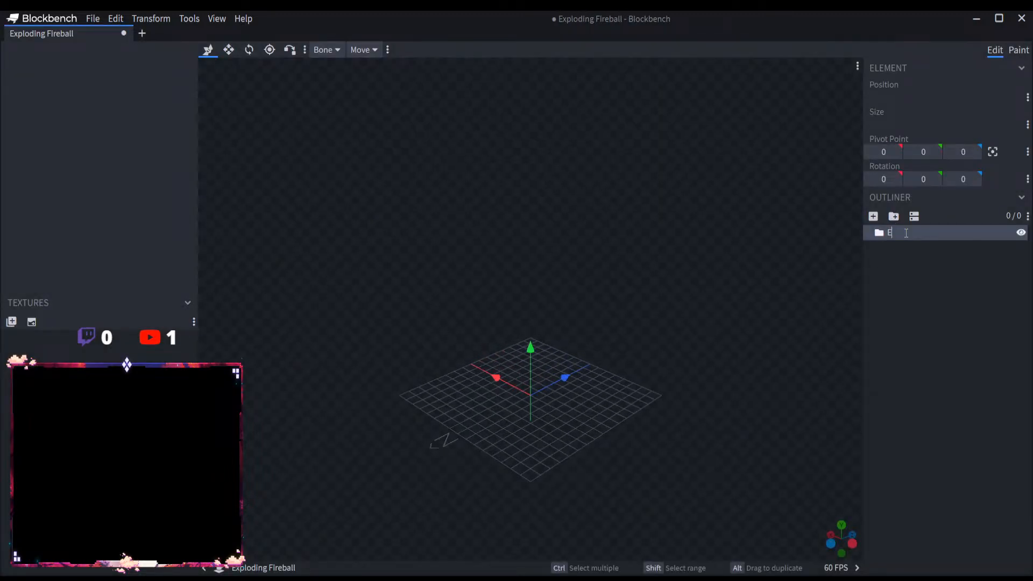
text(xplodingFireBall)
key(Return)
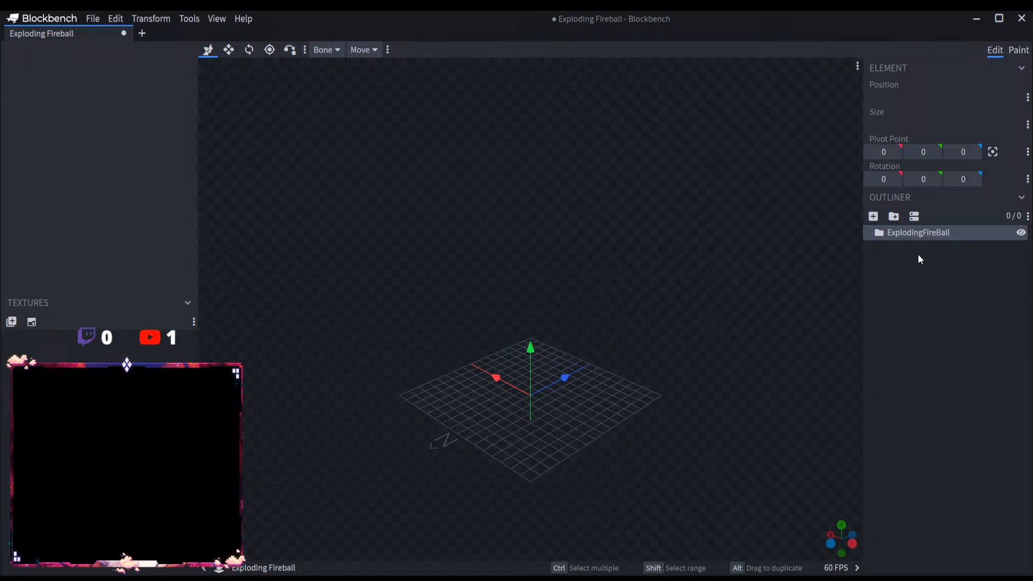
Step: Add a nested group inside the root group and name it ExplodingFireBall
click(894, 216)
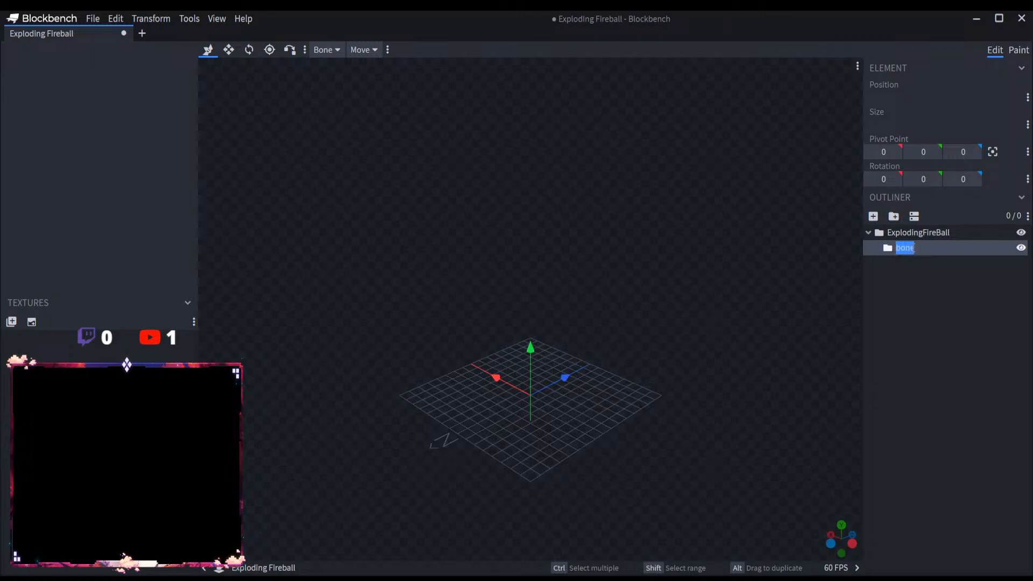
text(Fire)
key(BackSpace)
key(BackSpace)
key(BackSpace)
key(BackSpace)
text(ExplodingFireBall)
key(Return)
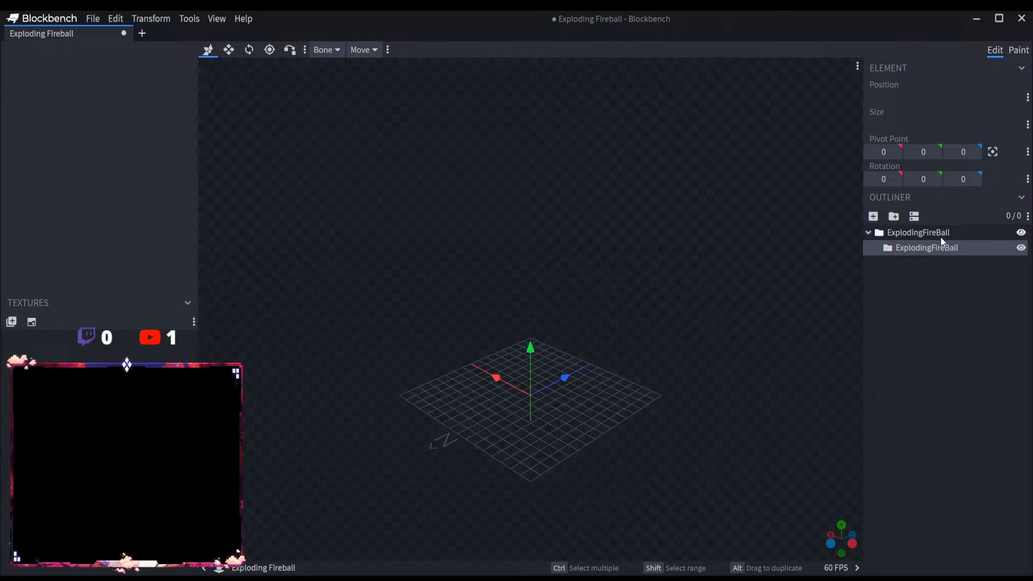
Step: Rename the outer group ExplodingFireBallMain and restore the inner group's name to ExplodingFireBall
double_click(943, 236)
click(959, 233)
text(Main)
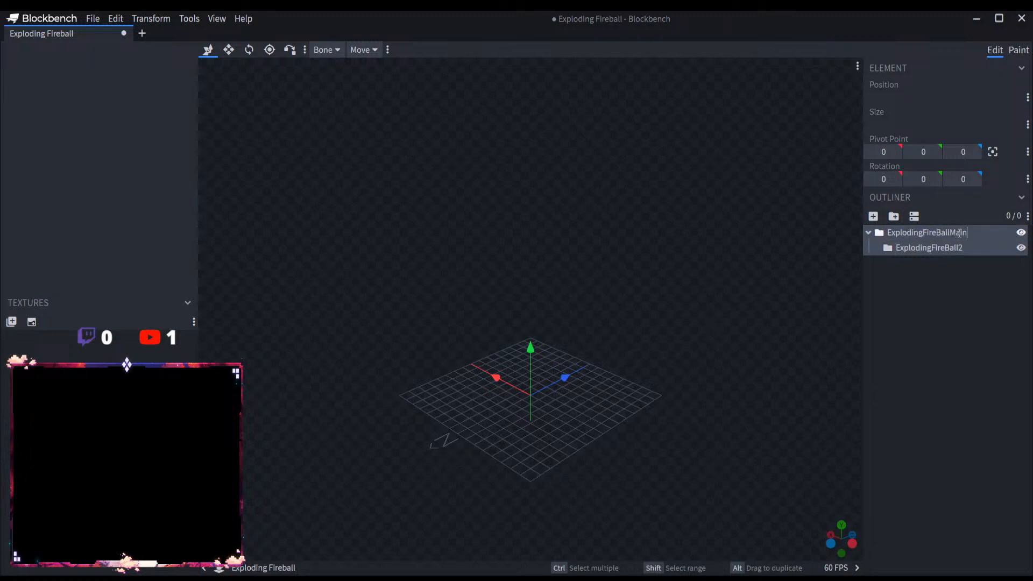
key(Return)
click(956, 249)
double_click(956, 249)
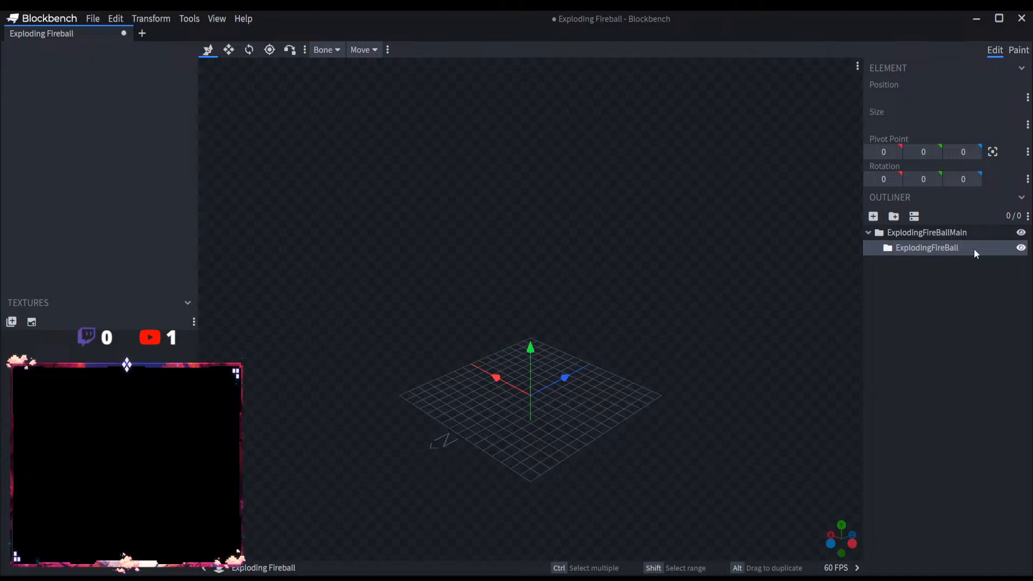
Step: Add a cube to the inner ExplodingFireBall group and name it Fireball1
click(873, 216)
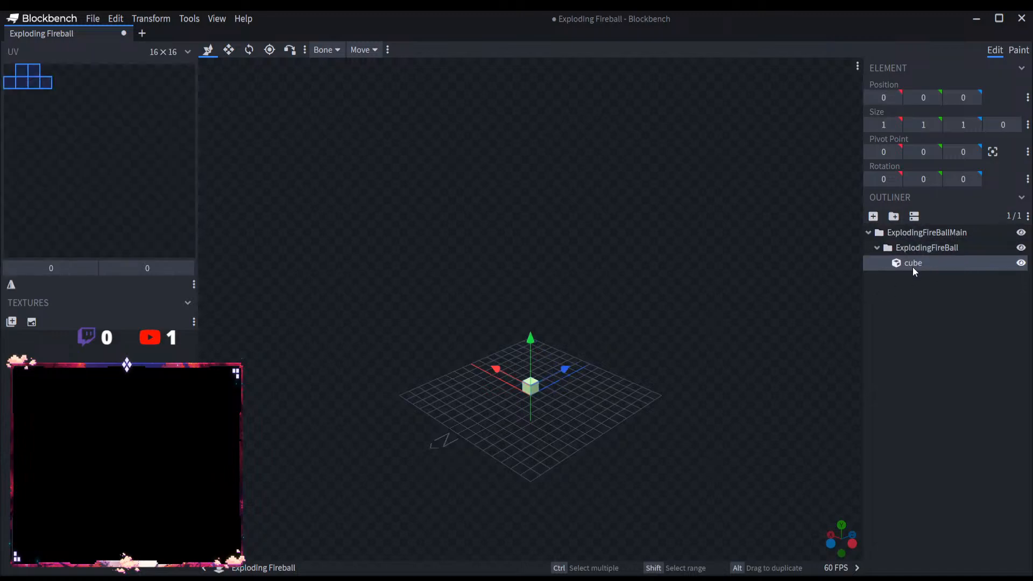
text(Fireball1)
key(Return)
Step: Place Fireball1 above the grid at position 0, 13, -3 and resize it to 4 × 4 × 4
drag(531, 342, 415, 188)
click(229, 50)
drag(468, 240, 615, 276)
Step: Duplicate Fireball1, raise the copy to Y 14 and resize it to 3 × 4 × 3
key(ctrl+d)
scroll(546, 313, up, 5)
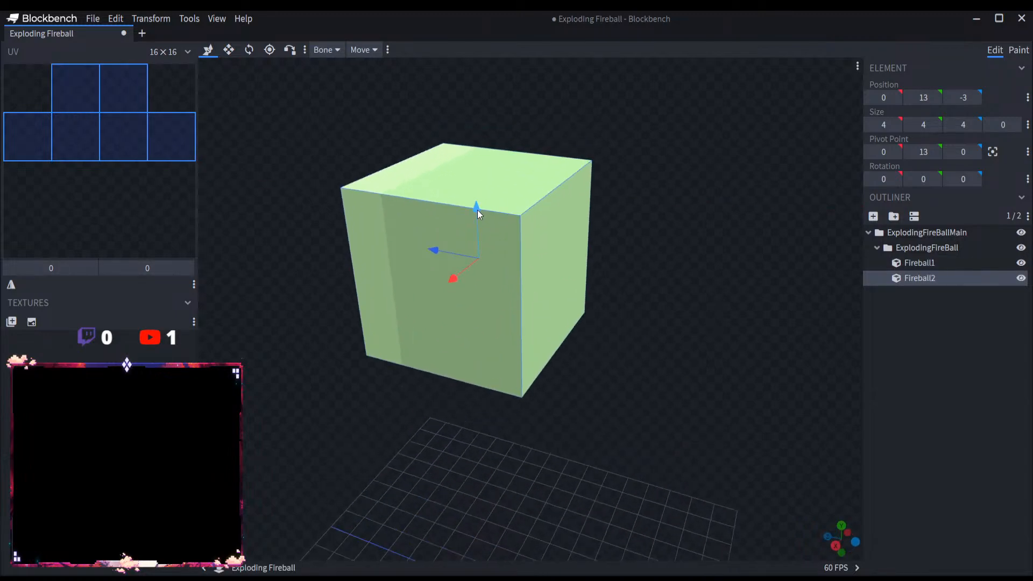
mouse_move(476, 210)
mouse_down()
mouse_move(476, 195)
mouse_move(440, 180)
mouse_move(439, 214)
mouse_move(480, 227)
mouse_move(470, 237)
mouse_move(486, 224)
mouse_up()
key(s)
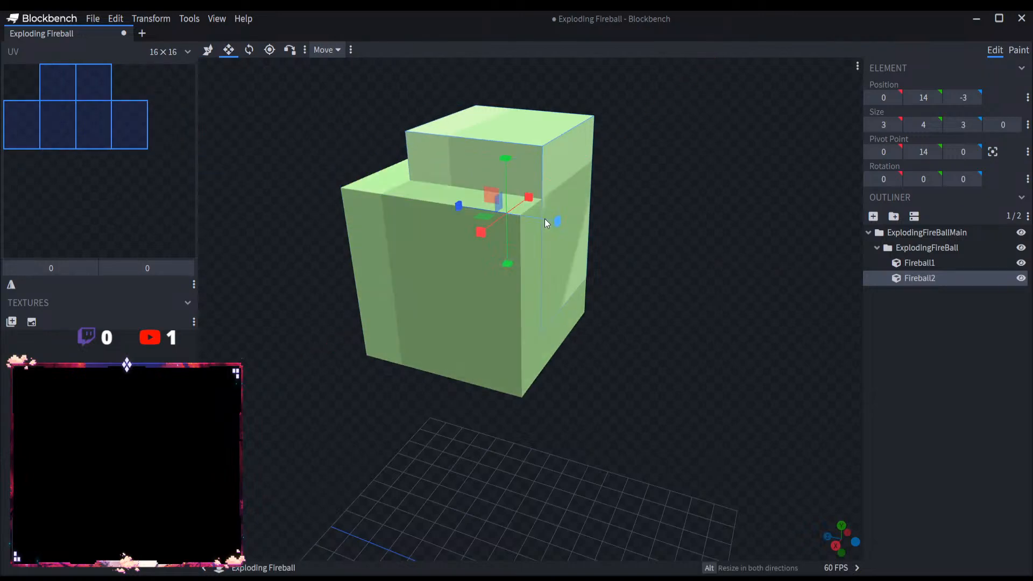
Step: Center Fireball2 over the main cube by moving it to X 0.5 and Z -2.5
drag(688, 219, 729, 274)
scroll(730, 279, up, 2)
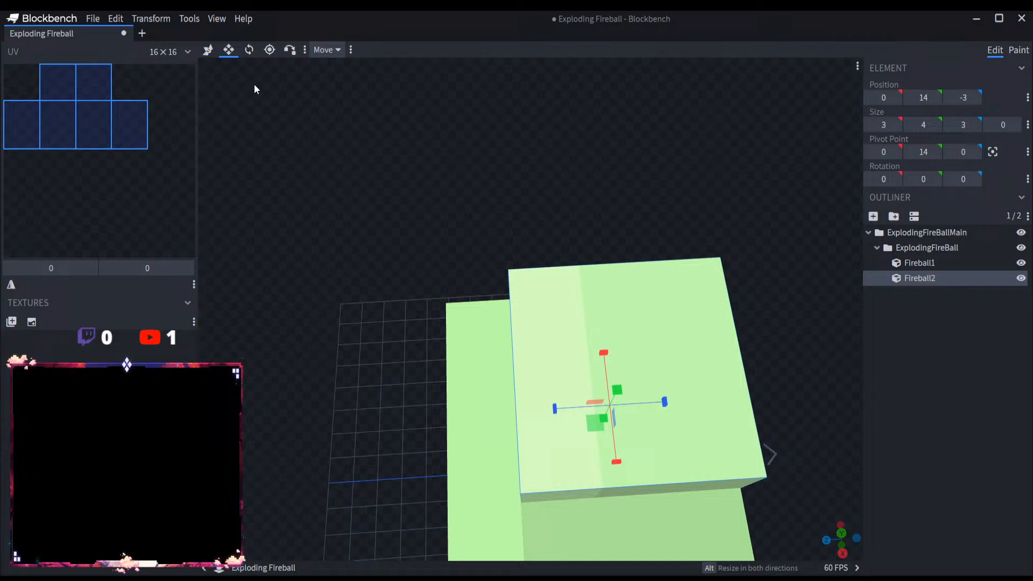
click(207, 49)
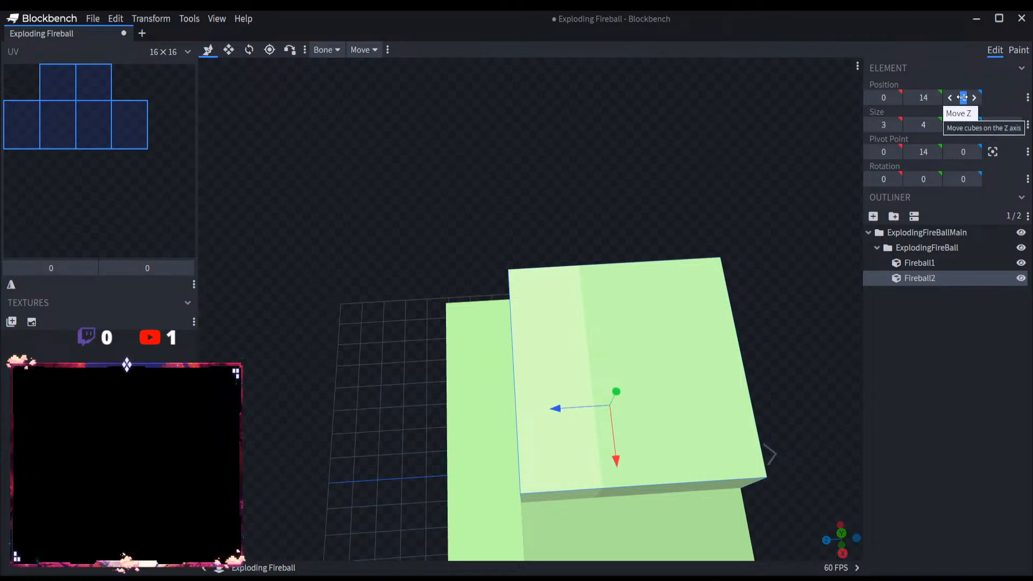
drag(962, 97, 894, 97)
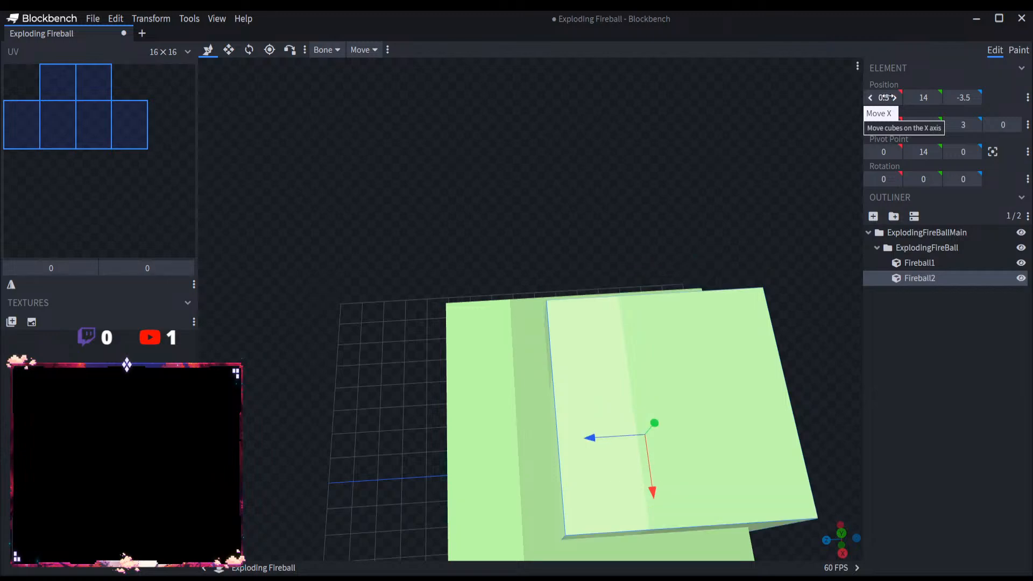
drag(567, 439, 553, 441)
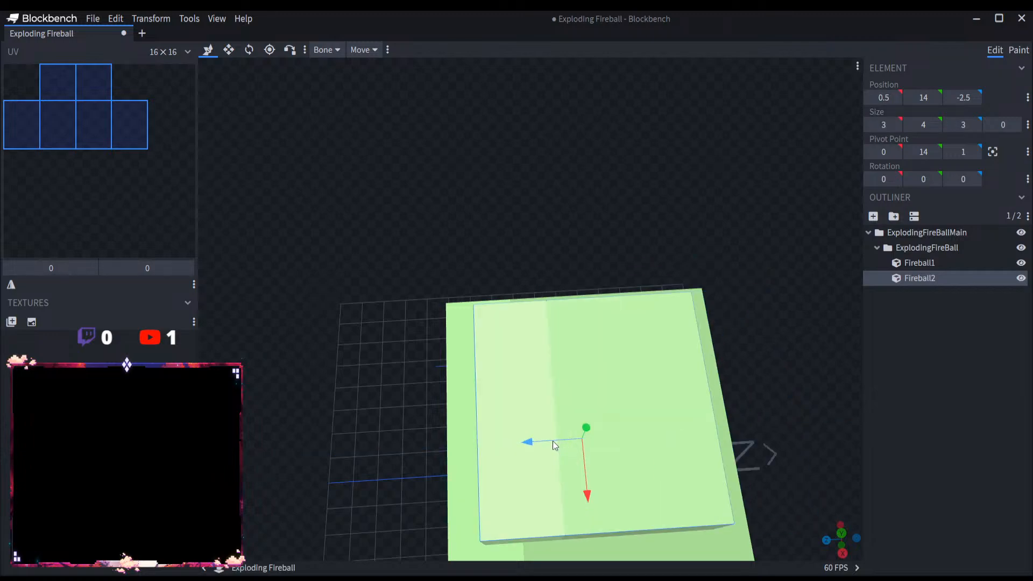
Step: Duplicate Fireball2 and lower the copy to Y 12.5 so it protrudes beneath the main cube
key(ctrl+d)
scroll(683, 306, down, 5)
drag(683, 305, 687, 253)
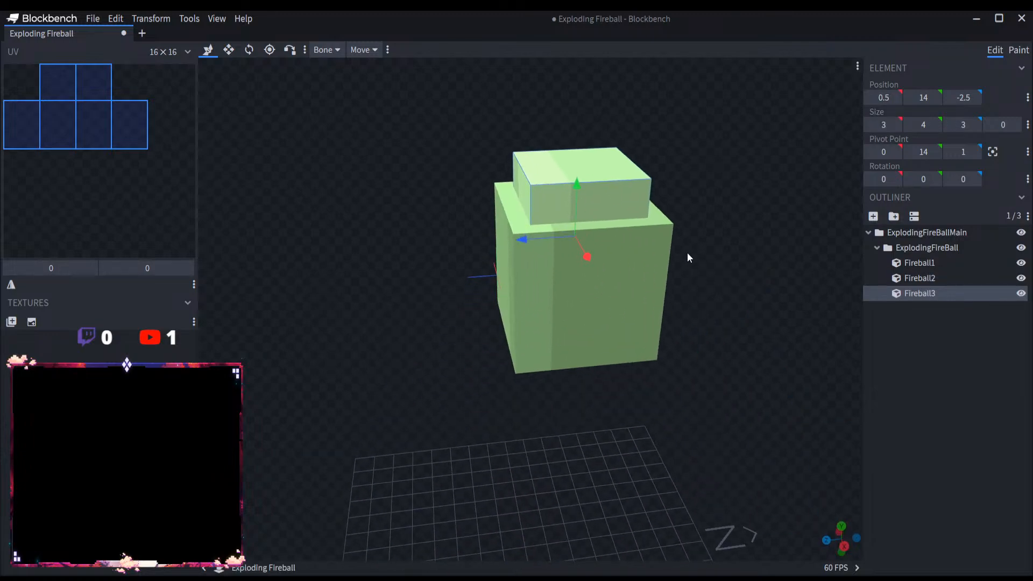
click(573, 210)
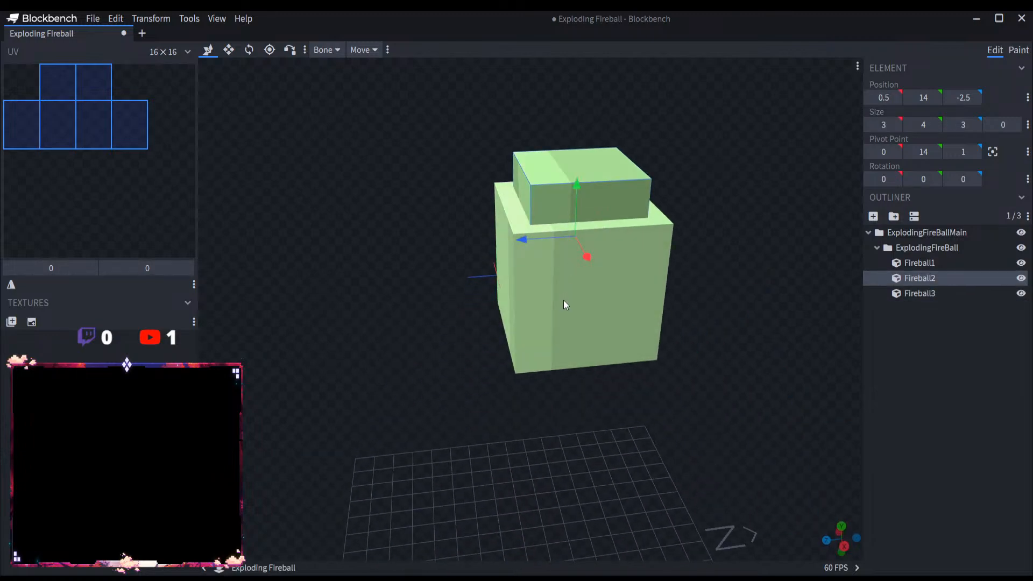
click(927, 293)
drag(573, 210, 568, 283)
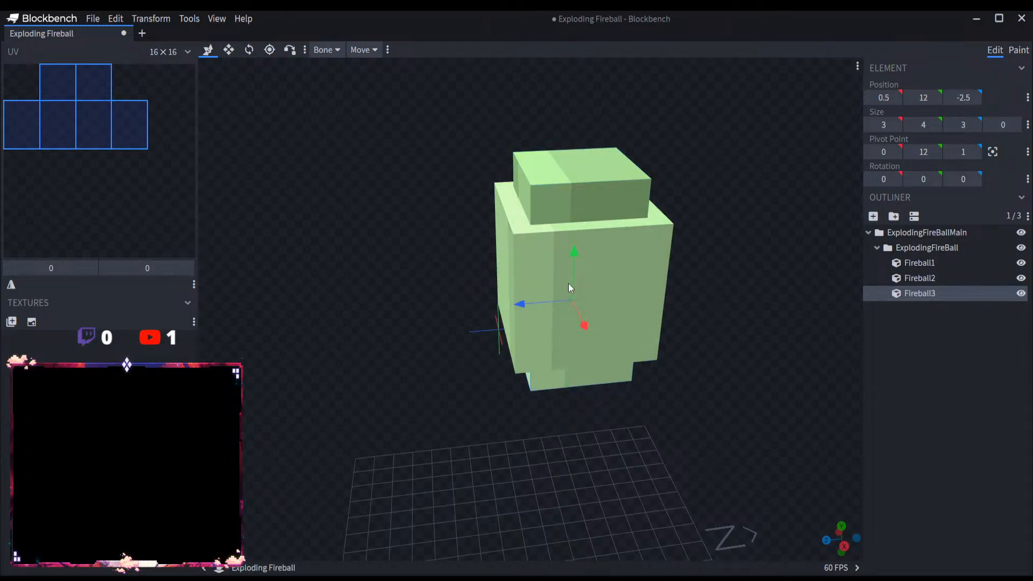
drag(693, 383, 673, 342)
scroll(676, 320, up, 3)
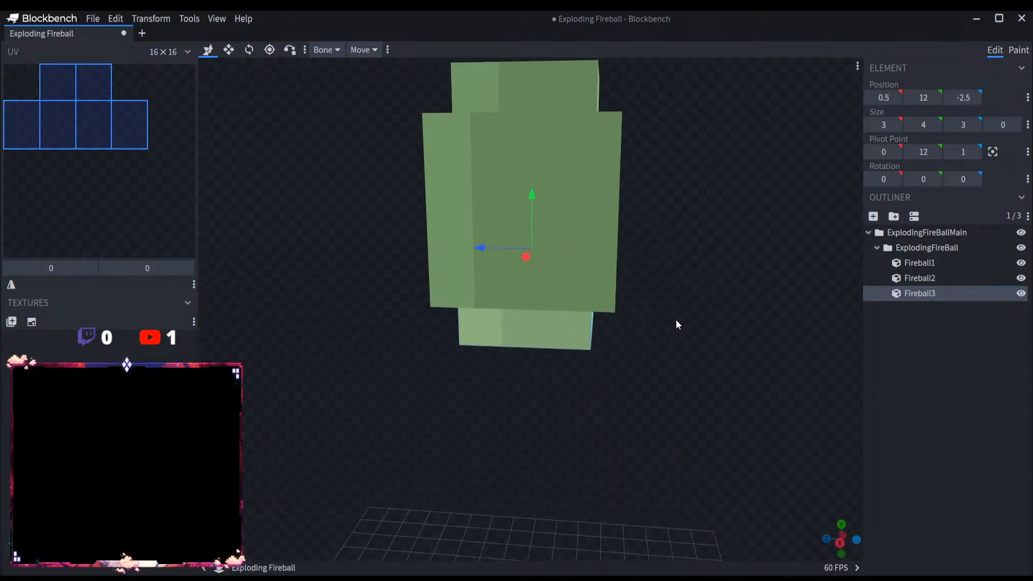
click(919, 103)
text(12.5)
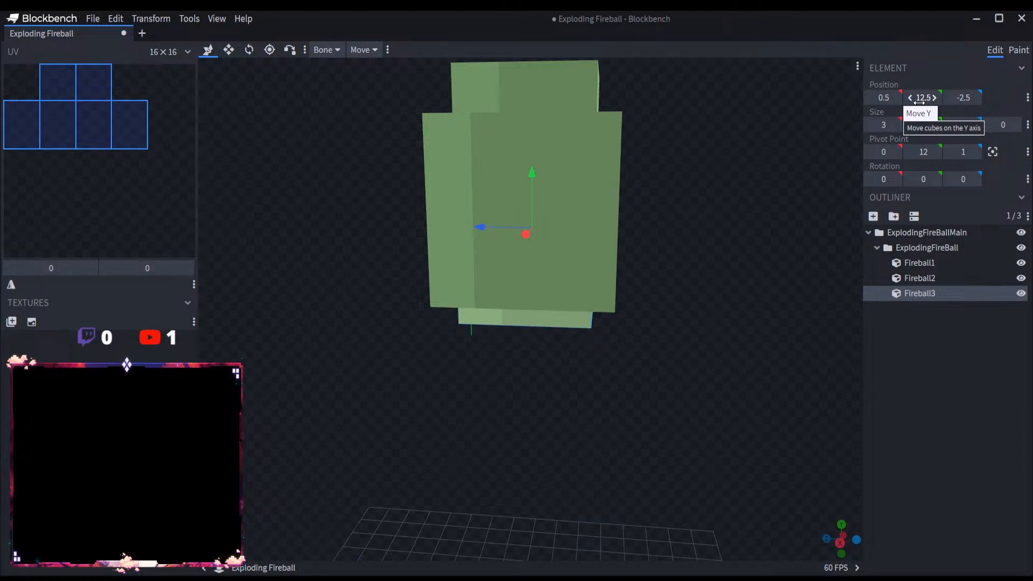
Step: Set the Y position of the top cube, Fireball2, to 13.5
click(917, 274)
right_drag(844, 135, 833, 204)
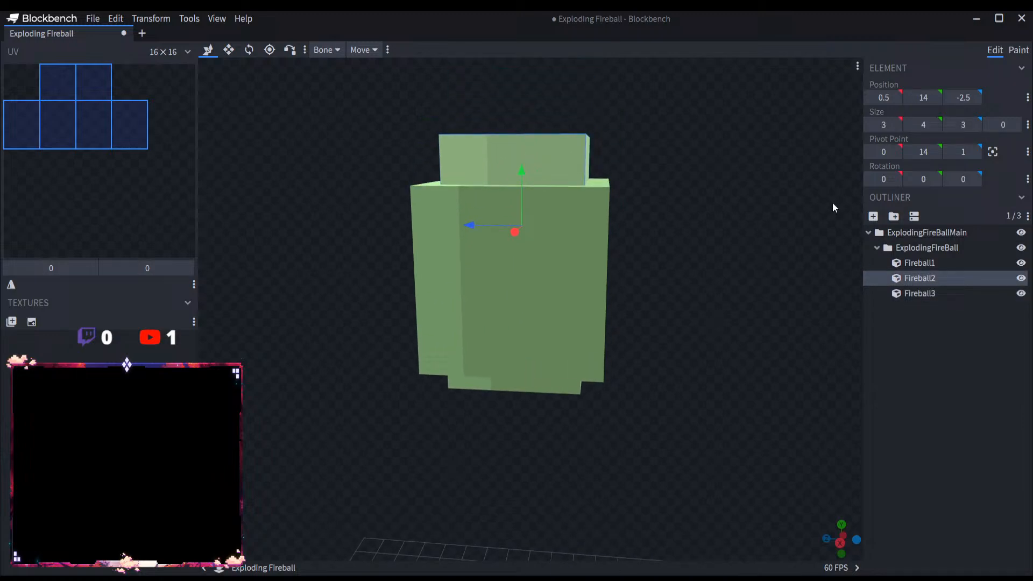
click(921, 97)
text(13.5)
key(Return)
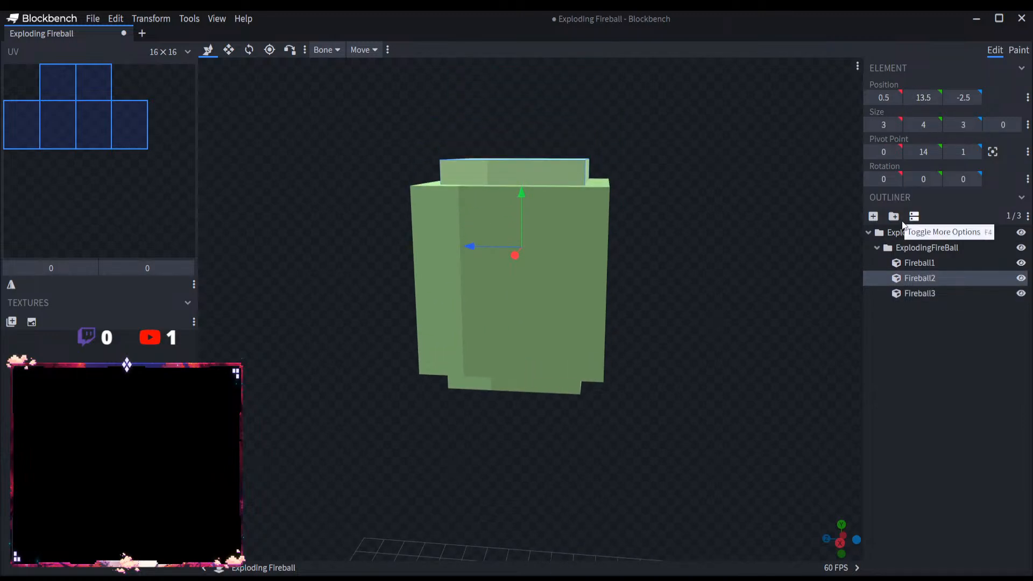
Step: Duplicate Fireball3 and move the copy to Y 13 and Z -1.5, protruding from one side of the main cube
click(941, 294)
key(ctrl+d)
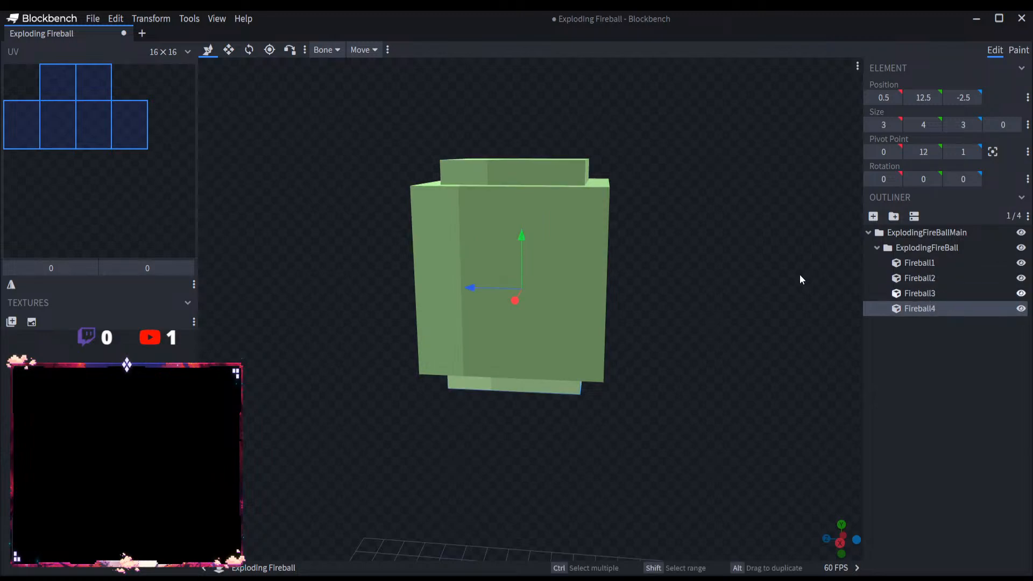
drag(485, 288, 482, 231)
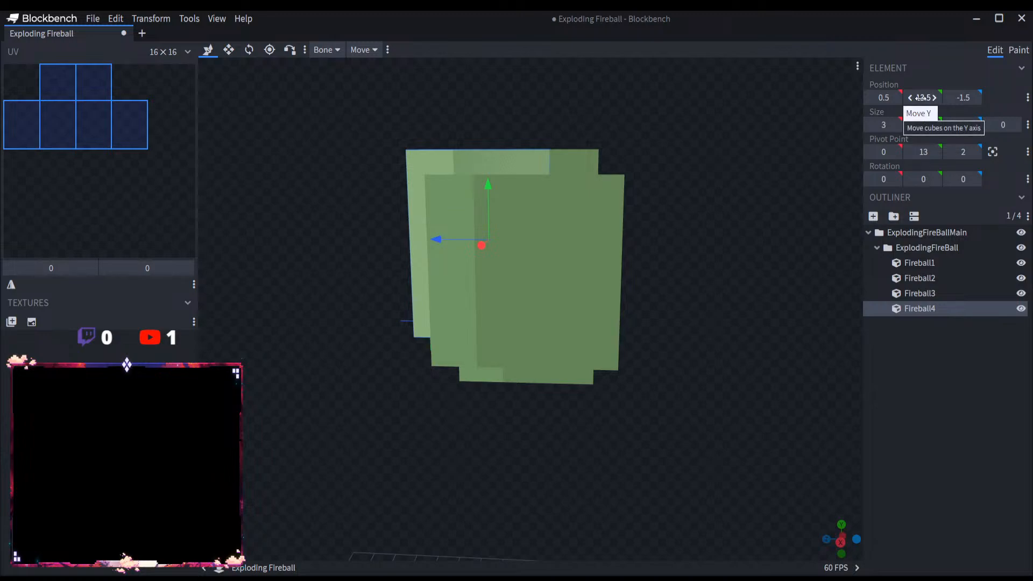
click(919, 98)
text(14)
key(Return)
drag(484, 183, 486, 204)
Step: Reduce Fireball4's height to 3 and center it vertically on the main cube at Y 13.5
scroll(340, 225, up, 2)
key(s)
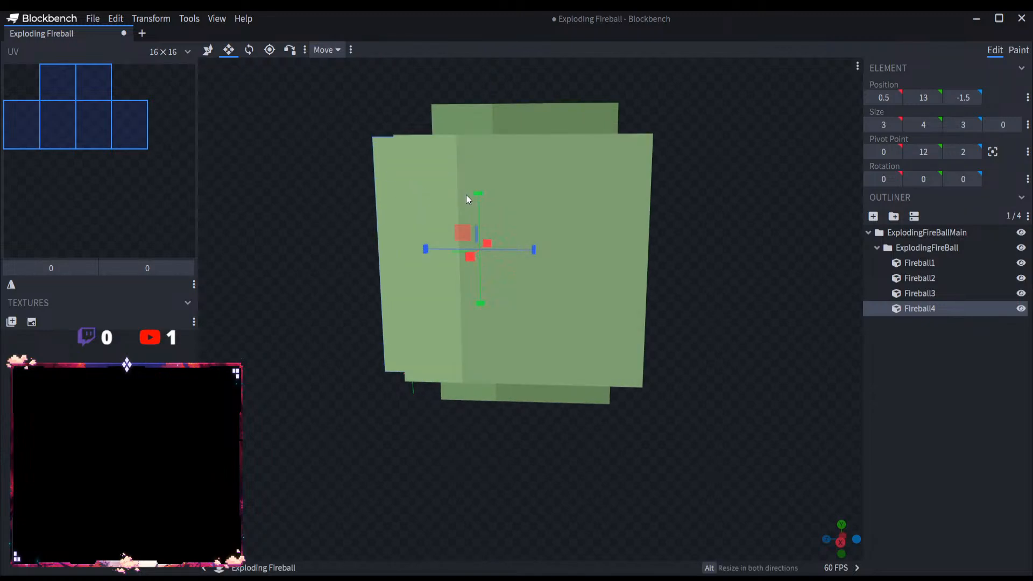
drag(463, 221, 460, 242)
drag(346, 242, 379, 240)
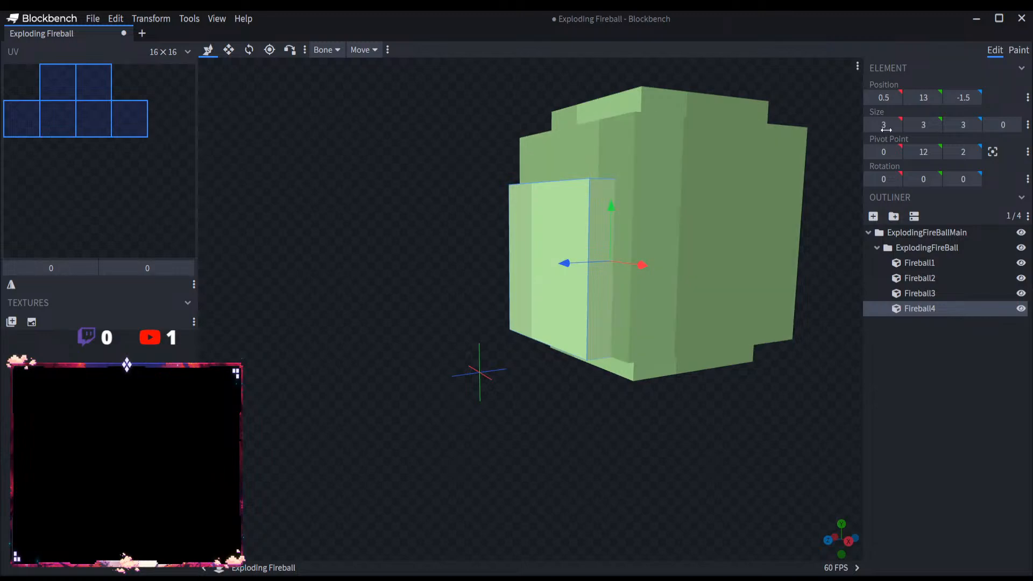
drag(920, 99, 911, 99)
drag(608, 237, 603, 205)
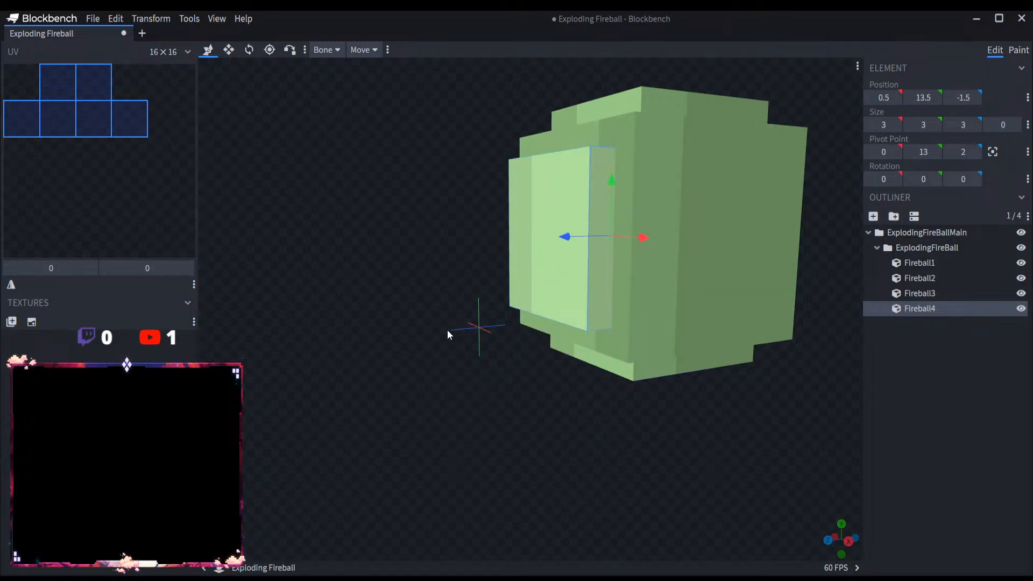
drag(446, 330, 380, 304)
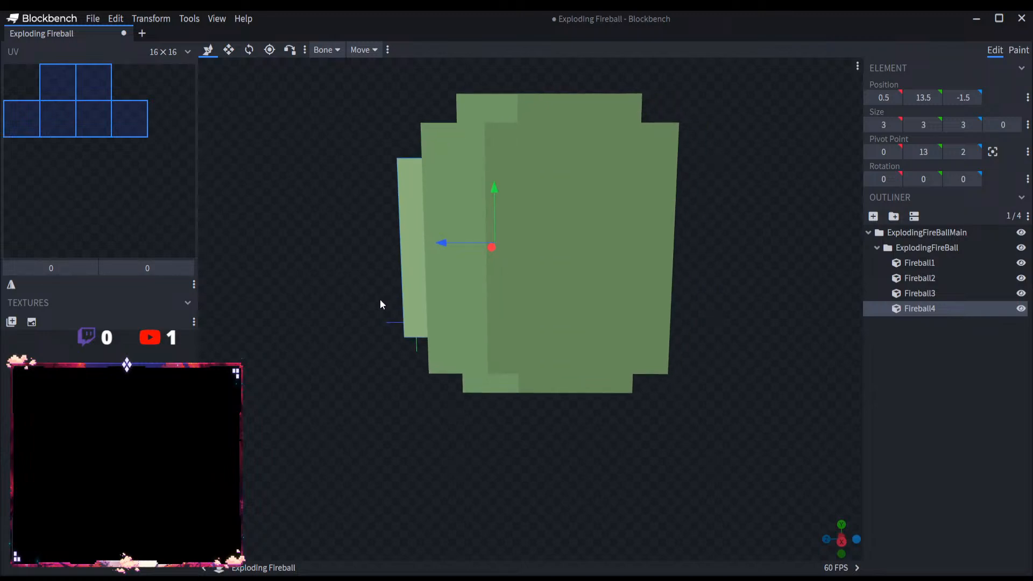
Step: Duplicate Fireball4 and move the copy to Z -3.5 on the opposite side of the main cube
key(ctrl+d)
drag(440, 243, 563, 246)
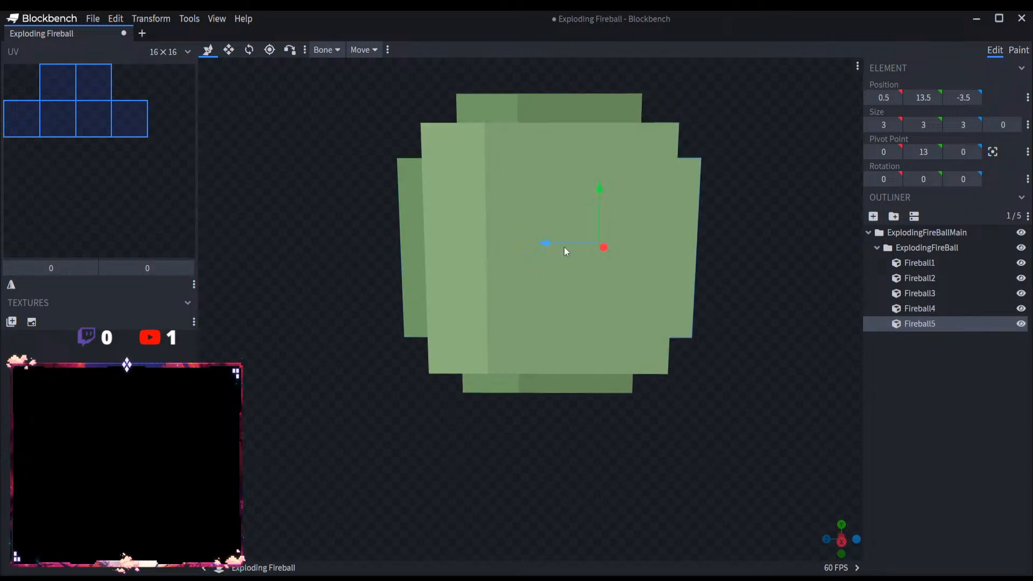
mouse_move(734, 295)
mouse_down()
mouse_move(682, 303)
mouse_move(722, 299)
mouse_up()
click(953, 427)
scroll(700, 358, down, 5)
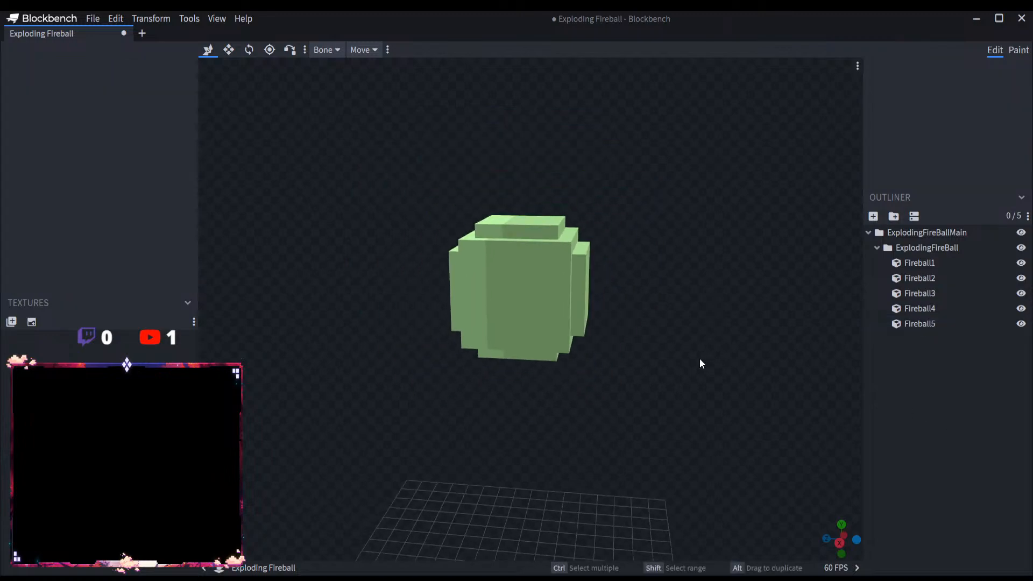
drag(700, 358, 670, 362)
Step: Duplicate Fireball5 twice and place the copies on the two remaining sides, the last at X -0.5, Z -2.5
click(568, 295)
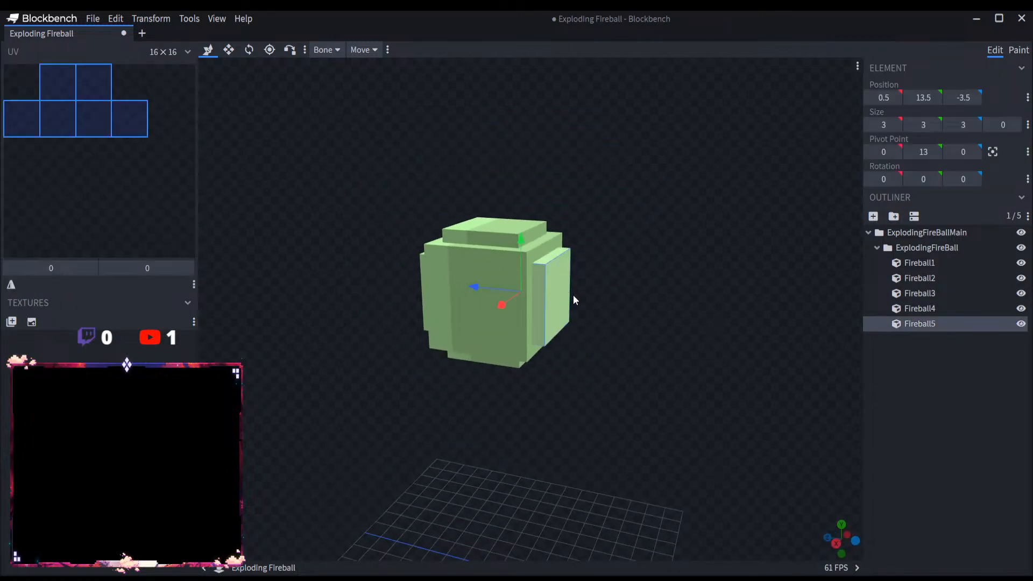
key(ctrl+d)
scroll(573, 305, up, 4)
drag(490, 285, 395, 275)
drag(261, 330, 433, 334)
key(ctrl+d)
drag(795, 245, 719, 247)
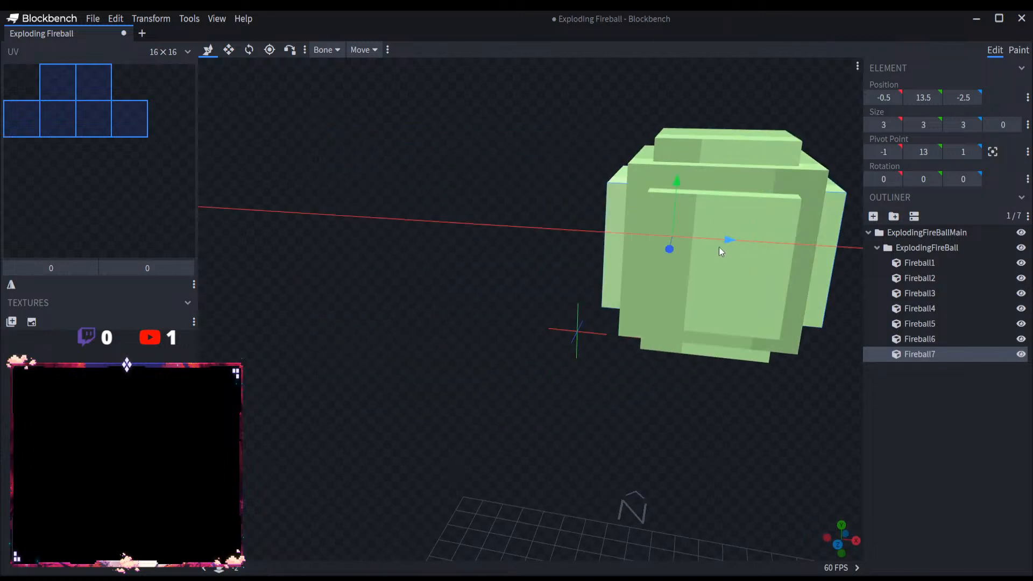
click(934, 425)
Step: Collapse both outliner groups and save the Exploding Fireball project
click(877, 247)
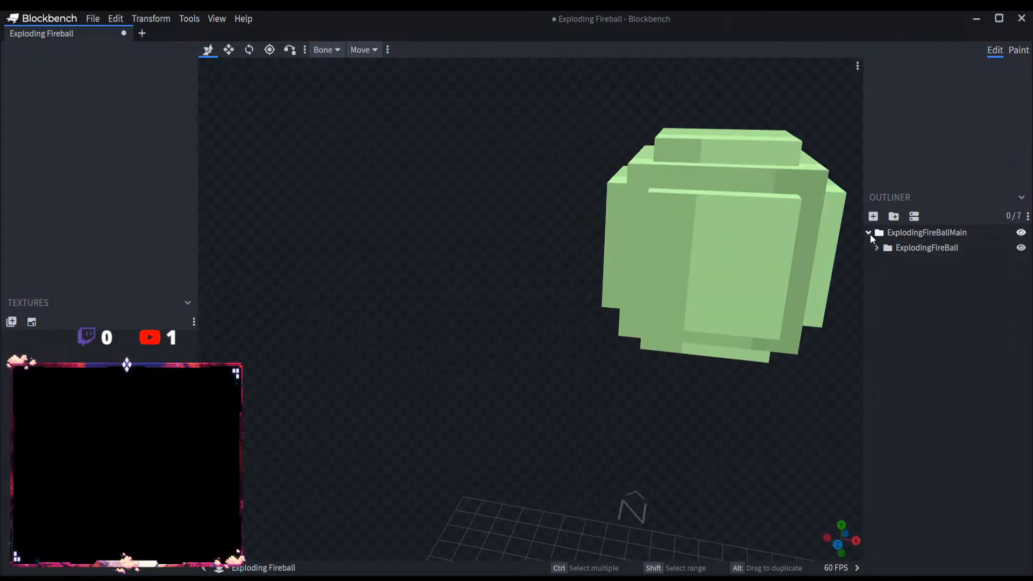
click(868, 233)
scroll(710, 387, down, 5)
drag(710, 387, 582, 382)
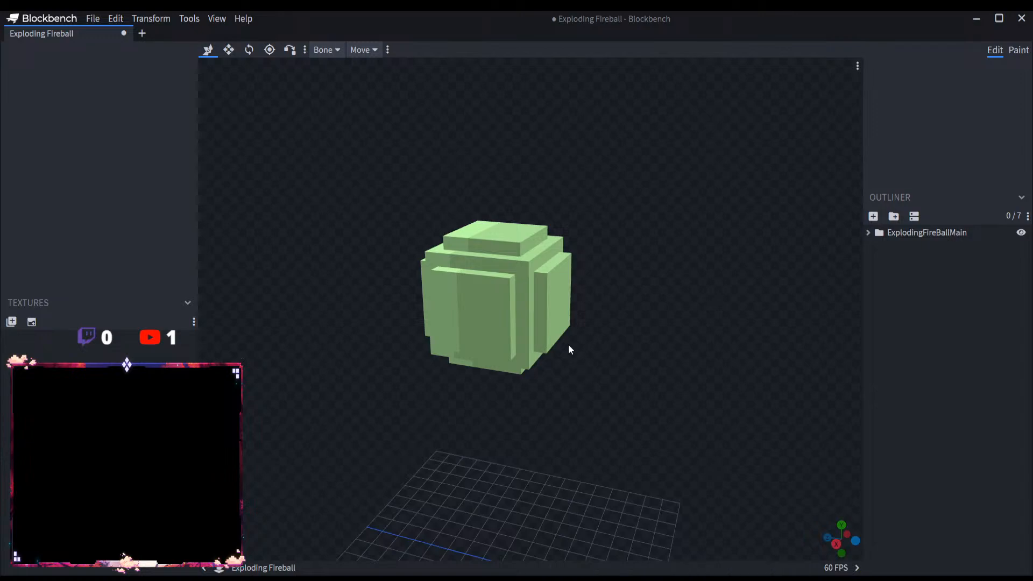
click(92, 18)
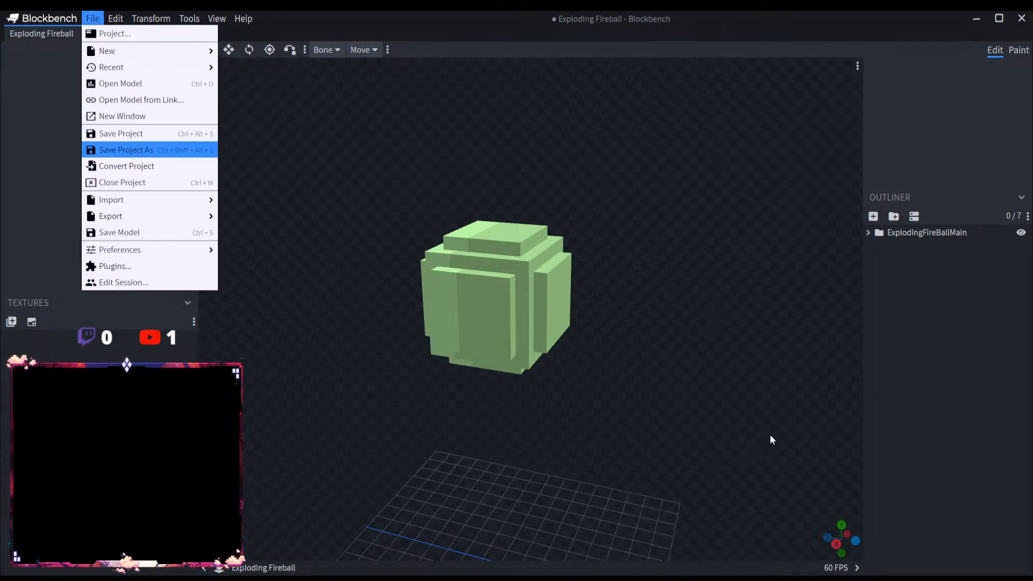
key(ctrl+s)
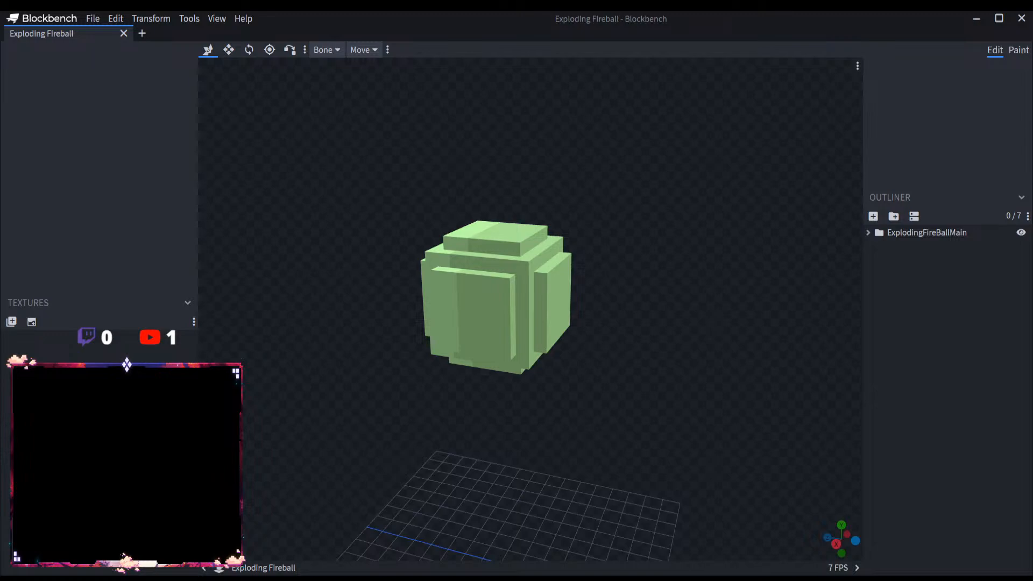
Step: Add a second nested group inside ExplodingFireBallMain and name it ExplodingFireBallTextures
scroll(618, 400, up, 3)
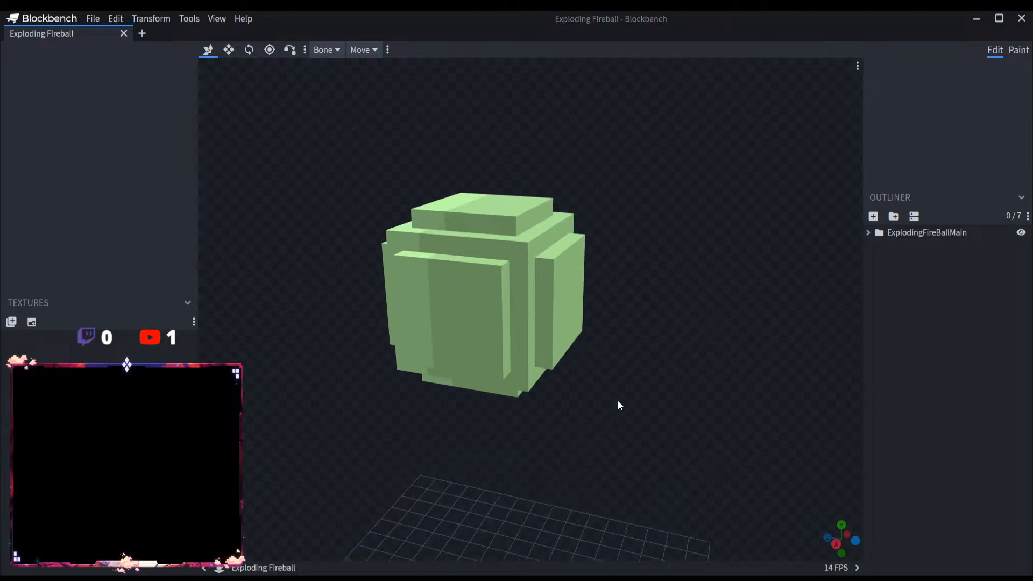
drag(618, 401, 578, 413)
click(868, 233)
click(896, 233)
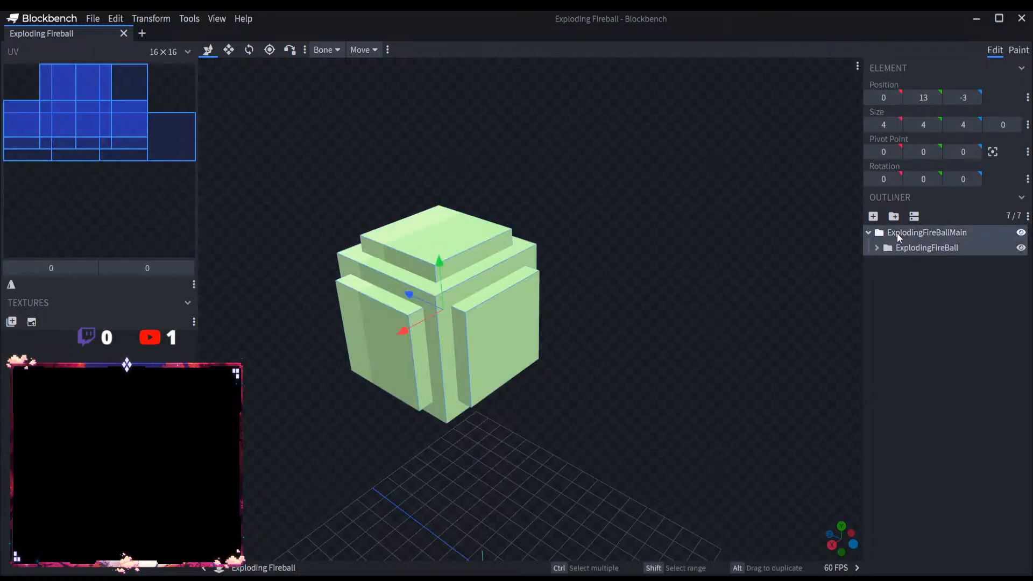
click(893, 215)
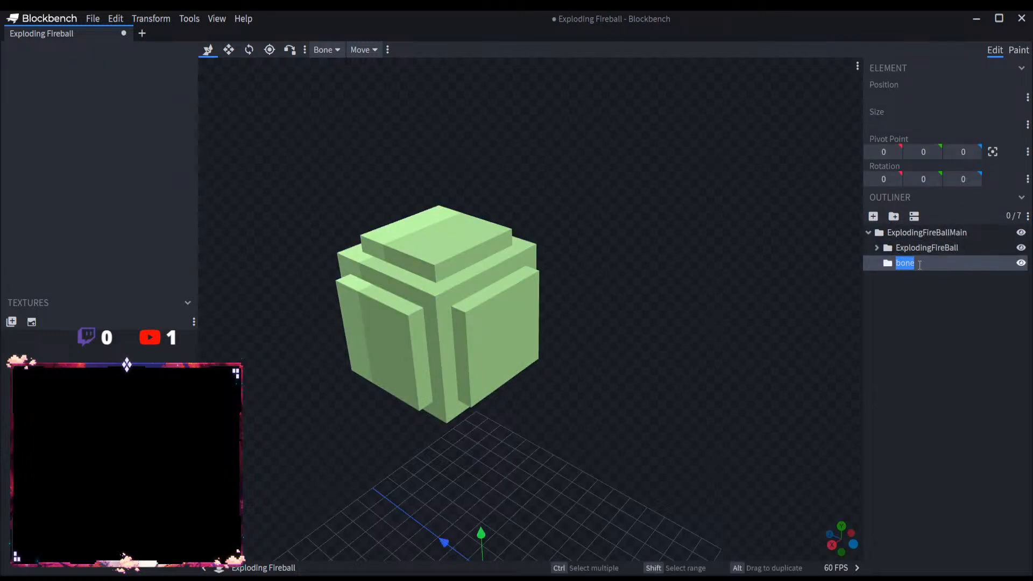
key(BackSpace)
text(Explodi)
key(BackSpace)
key(BackSpace)
text(dingFireBallTexture)
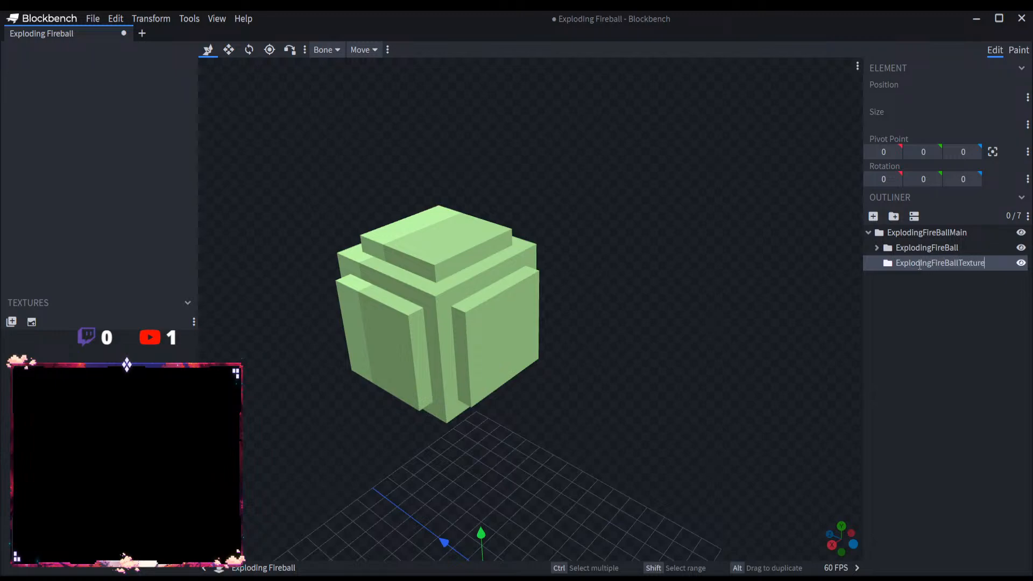
text(s)
key(Return)
Step: Add a cube named FireballT1 to the ExplodingFireBallTextures group and raise it to Y 17
click(873, 216)
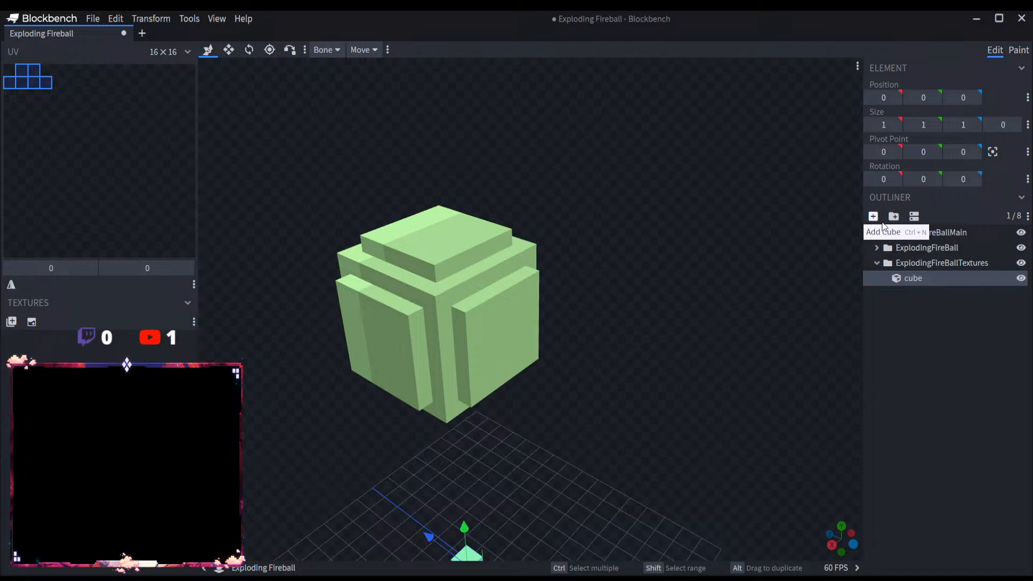
double_click(910, 279)
text(Fireba)
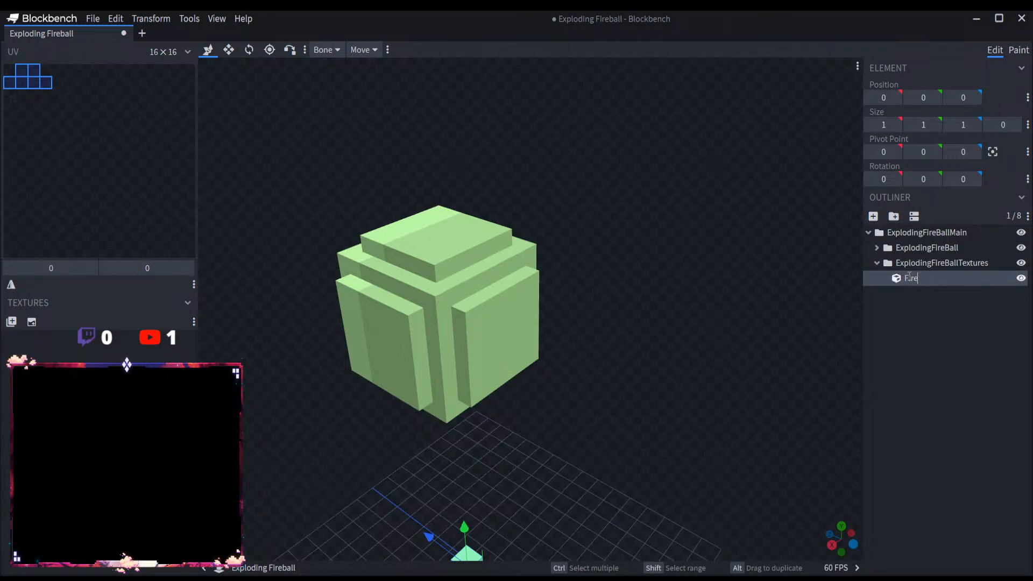
text(llT1)
key(Return)
scroll(663, 368, down, 2)
scroll(663, 368, down, 2)
drag(488, 441, 483, 204)
Step: Rename the FireballT1 cube to FireballD1
double_click(967, 278)
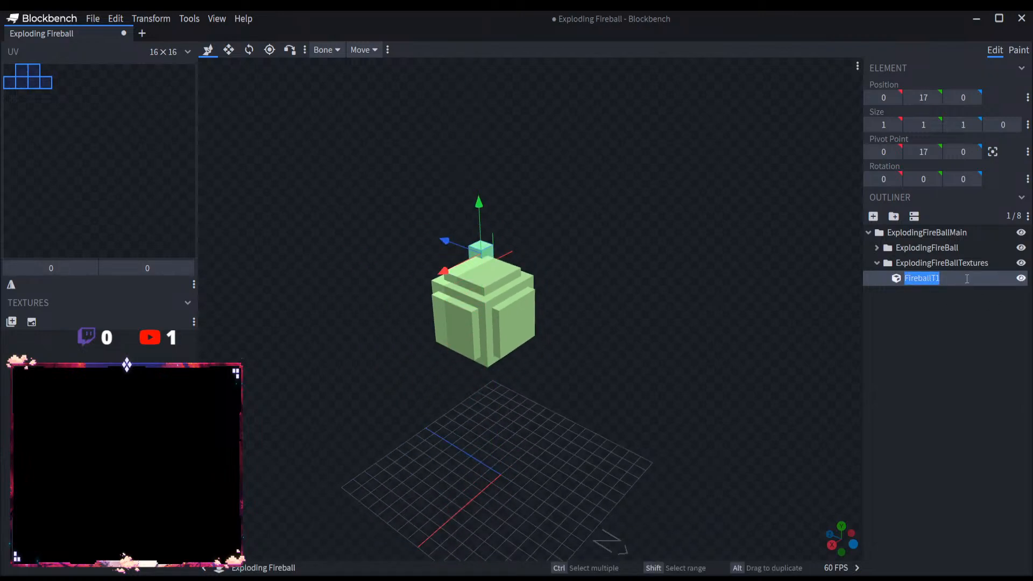
click(966, 279)
key(BackSpace)
key(BackSpace)
text(D1)
Step: Rename the ExplodingFireBallTextures group to ExplodingFireBallDetails
click(974, 264)
double_click(975, 263)
click(993, 263)
key(BackSpace)
key(BackSpace)
key(BackSpace)
key(BackSpace)
key(BackSpace)
key(BackSpace)
key(BackSpace)
key(BackSpace)
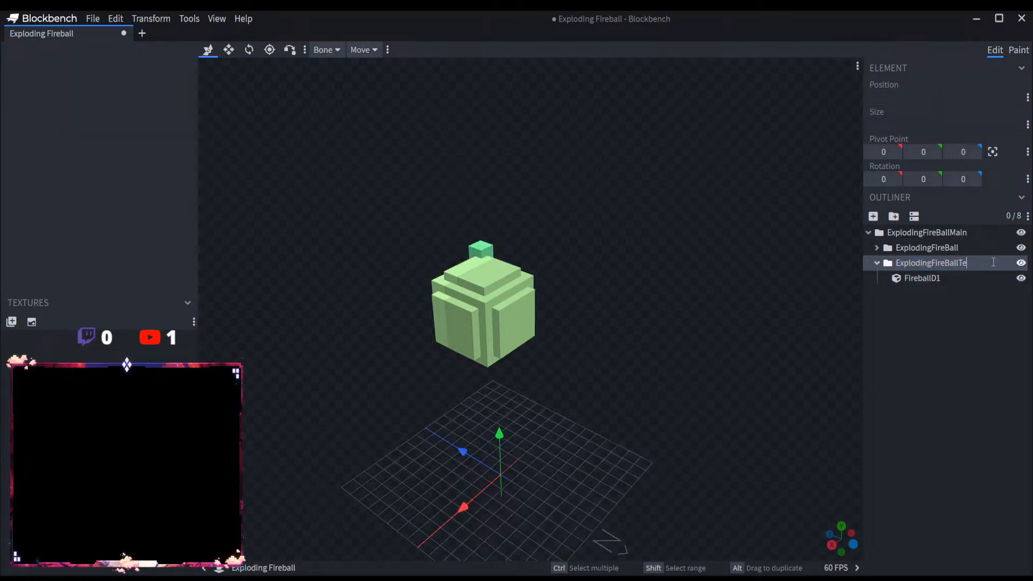
text(Details)
Step: Move the FireballD1 cube to X 2 and Z -1.5 on top of the fireball
click(945, 278)
scroll(578, 247, up, 5)
drag(578, 247, 523, 231)
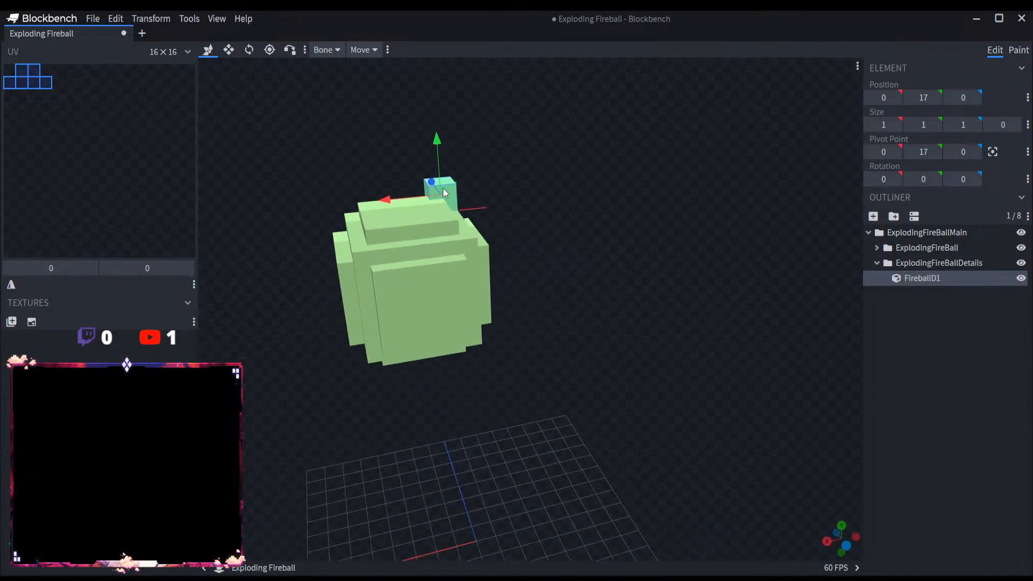
drag(396, 201, 647, 185)
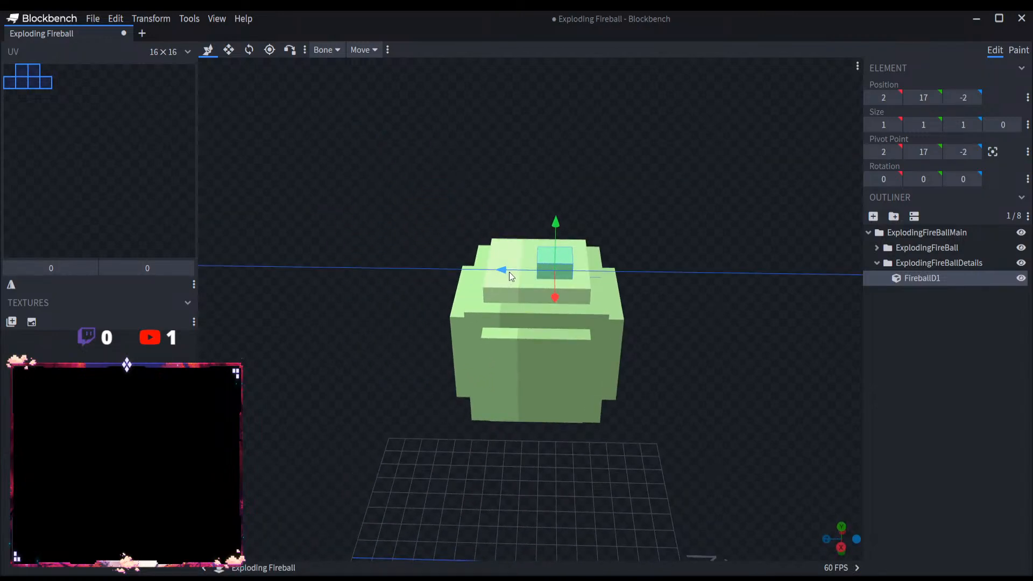
drag(526, 267, 495, 268)
click(963, 98)
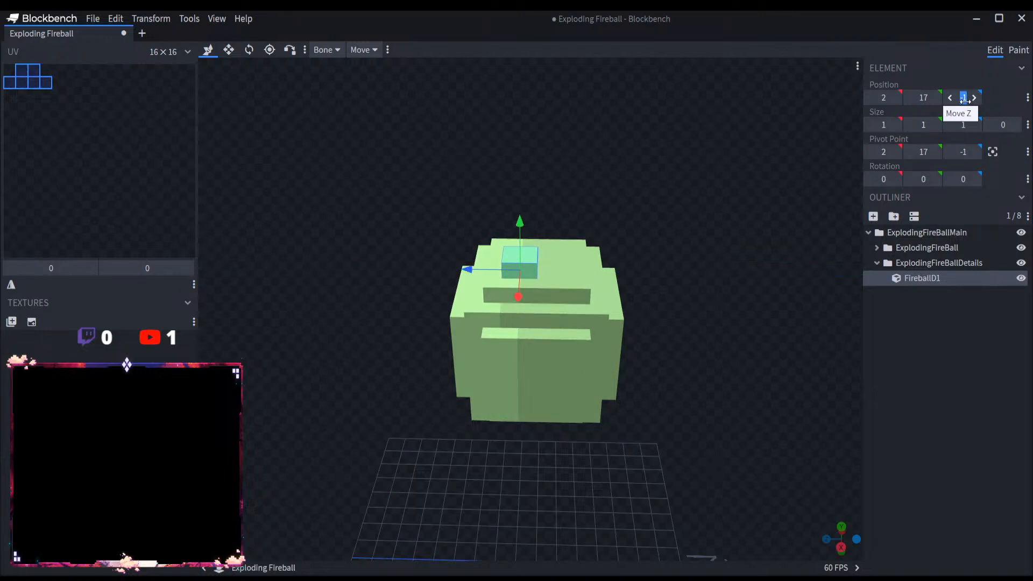
text(-1.5)
key(Return)
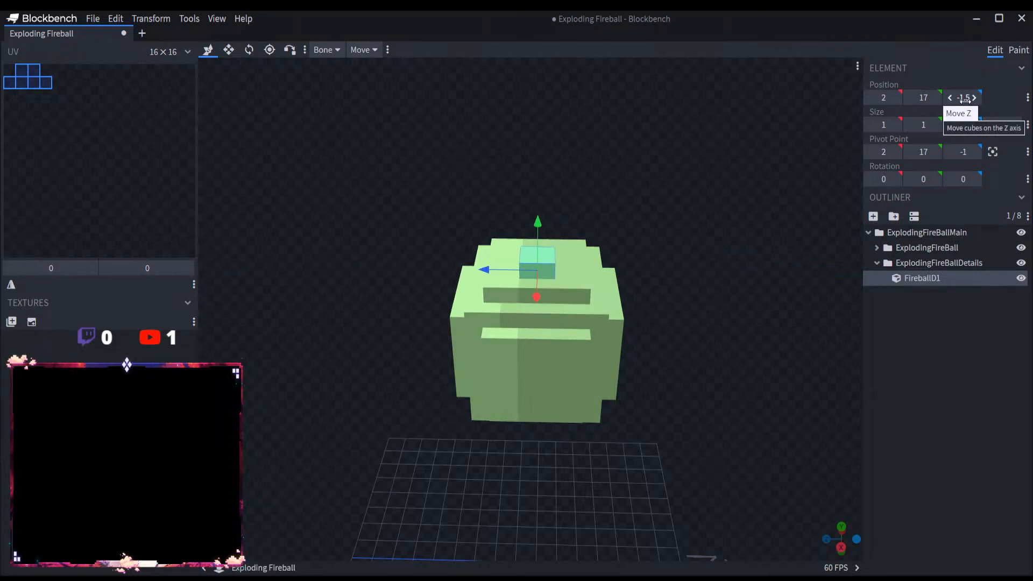
Step: Resize FireballD1 into a flat plane of 8 × 0 × 3 trailing behind the ball, positioned at Y 18 and Z -2.5
click(228, 49)
scroll(564, 154, down, 2)
drag(564, 154, 469, 179)
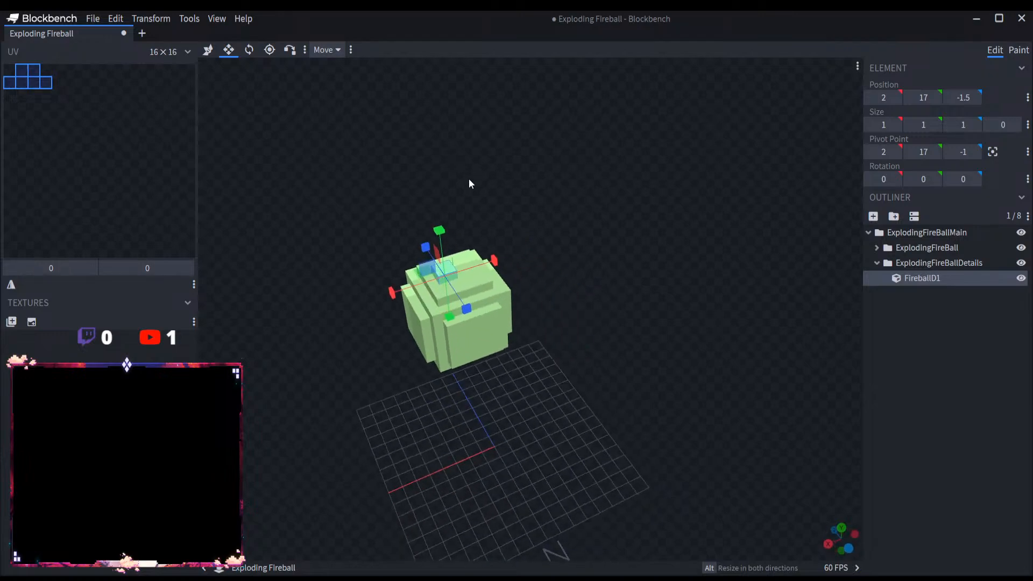
drag(393, 291, 259, 317)
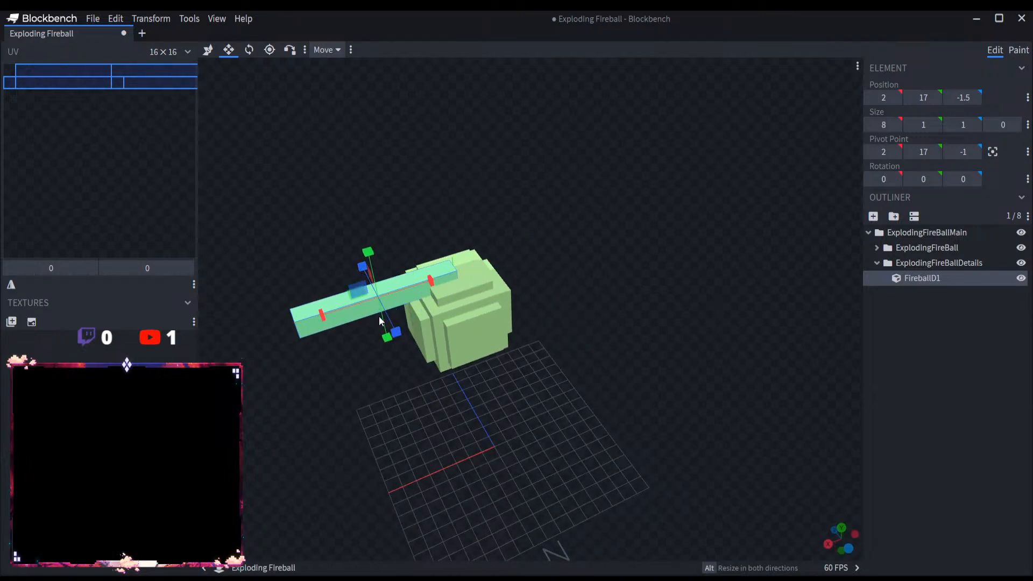
drag(386, 346, 521, 267)
drag(642, 276, 644, 275)
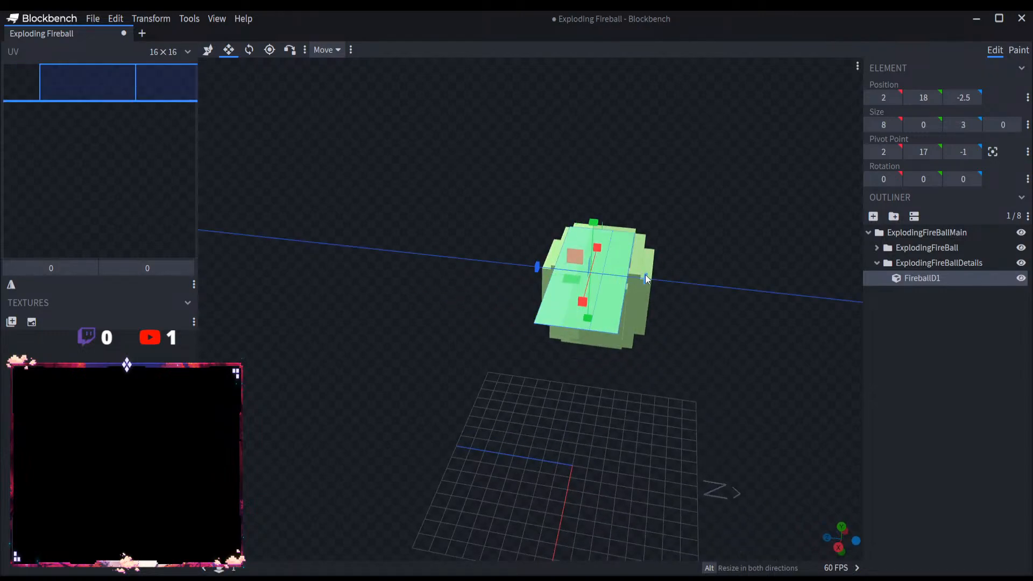
Step: Duplicate the FireballD1 plane and lower the copy beneath the ball to Y 12
key(ctrl+d)
key(v)
drag(595, 230, 596, 350)
Step: Duplicate the lower plane, rotate the copy 90° on X and place it beside the ball at Y 16, Z -6.5
key(ctrl+d)
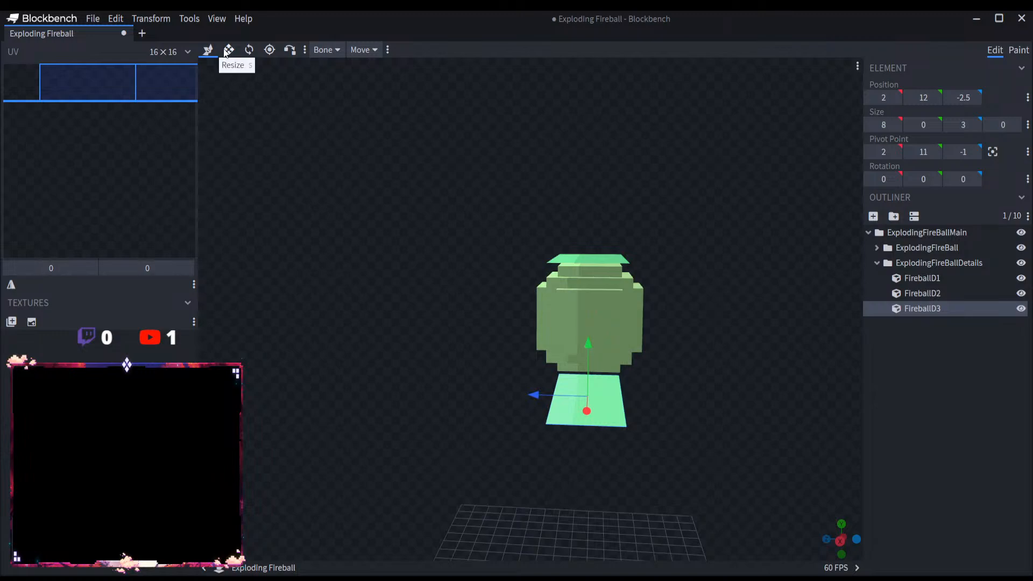
click(257, 56)
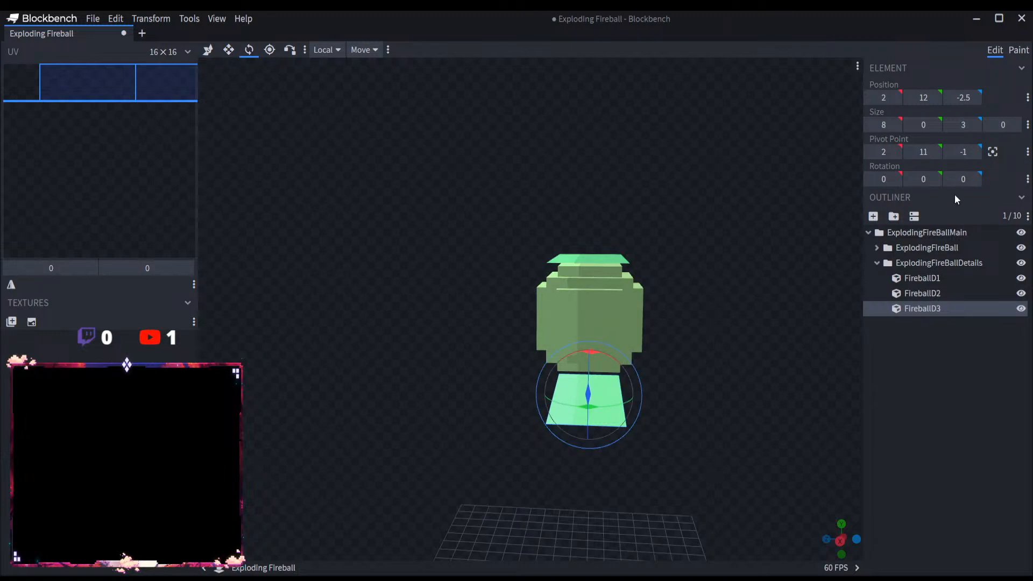
click(882, 177)
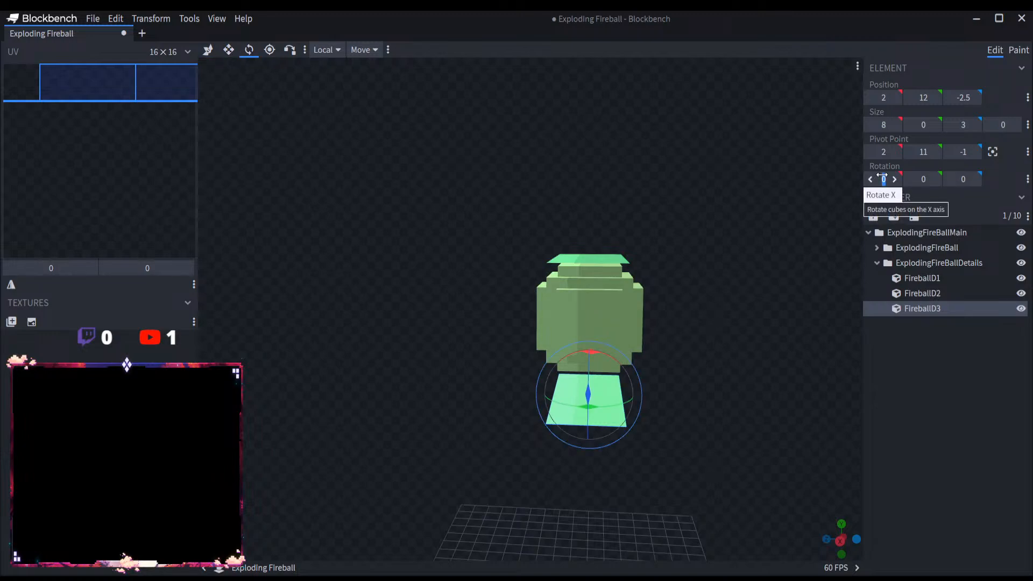
text(90)
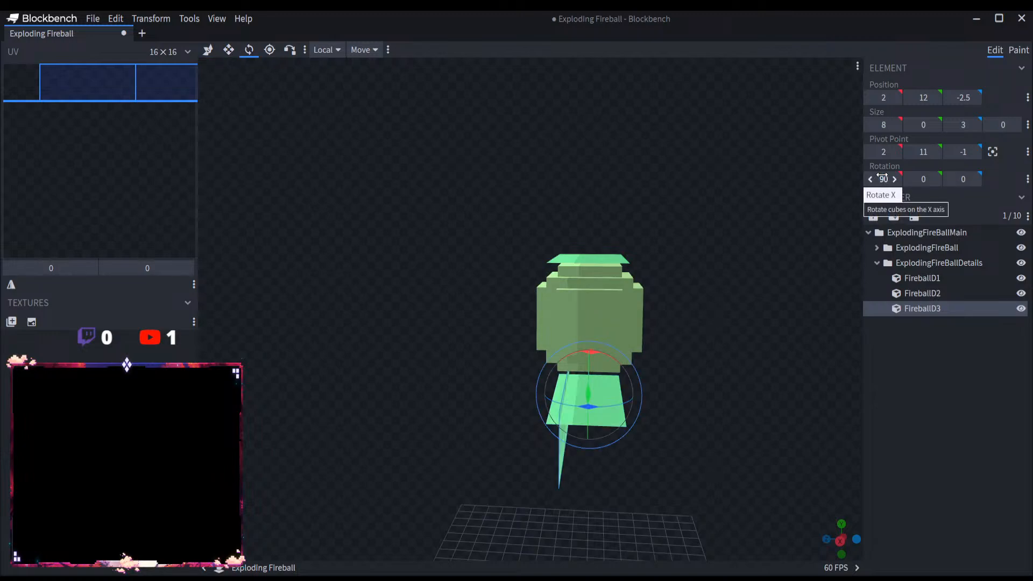
click(208, 50)
drag(511, 416, 590, 415)
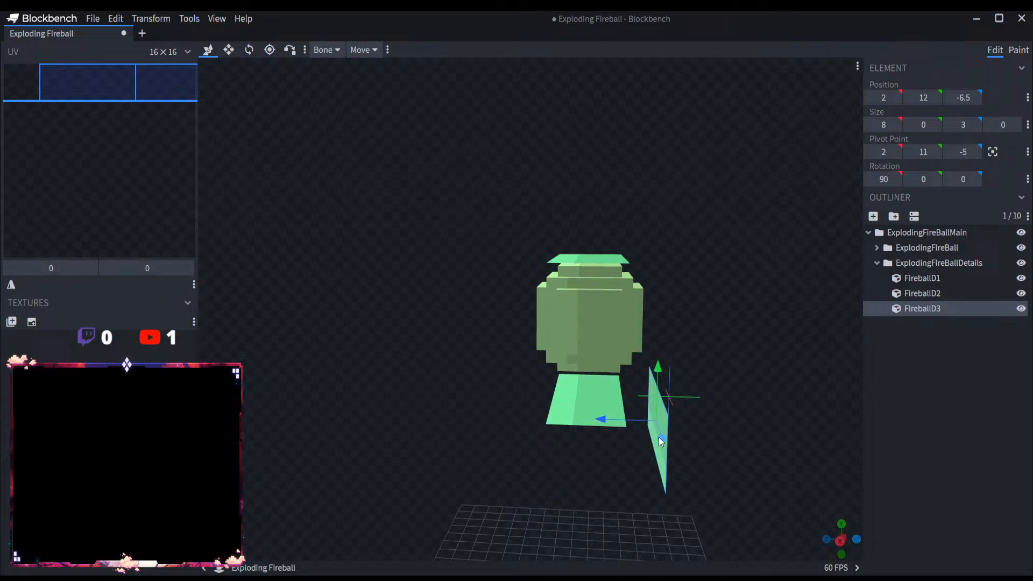
drag(661, 399, 606, 411)
Step: Duplicate the upright side plane and place the copy on the opposite side of the ball at Z -0.5
key(ctrl+d)
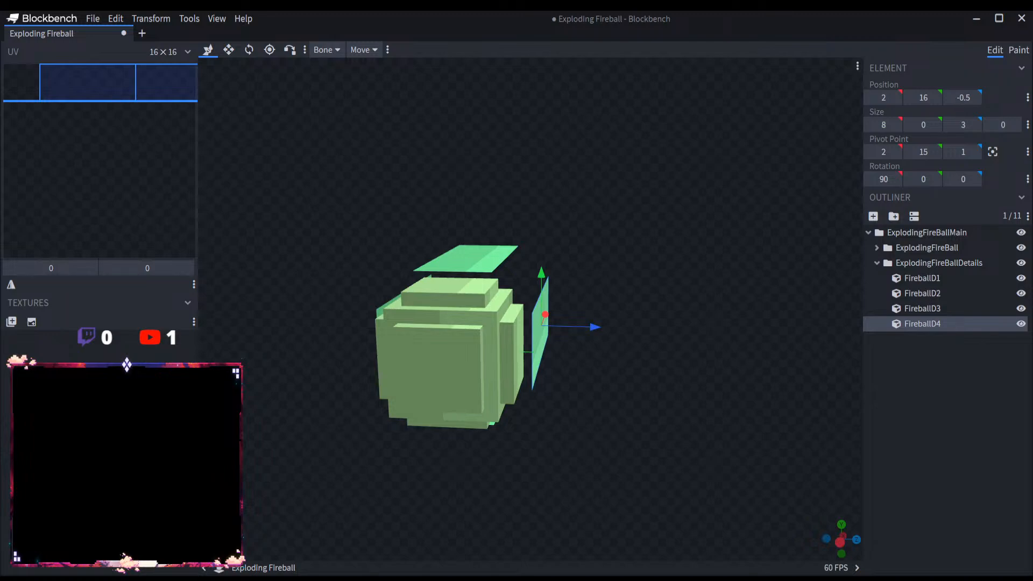
drag(541, 444, 488, 462)
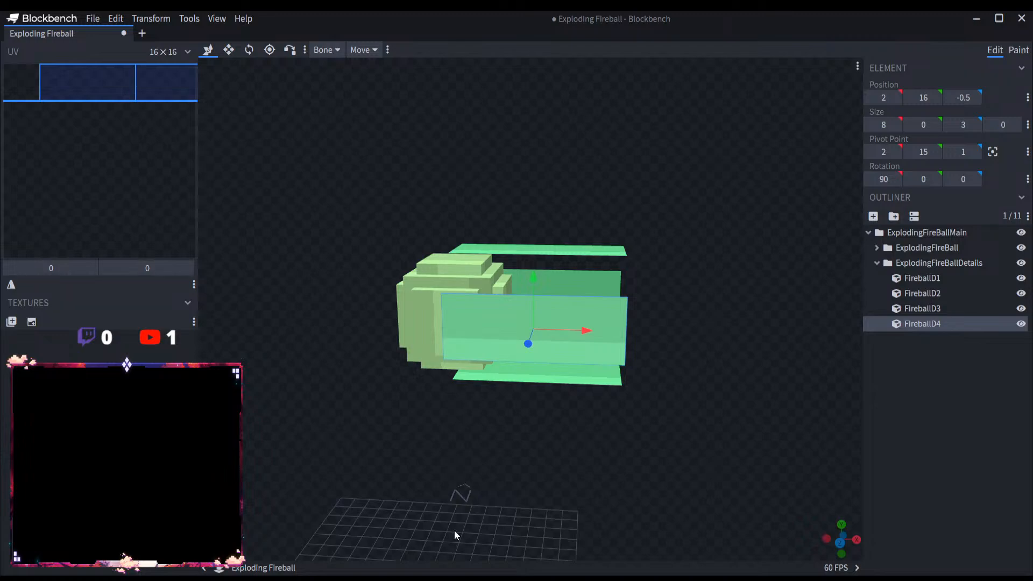
click(964, 409)
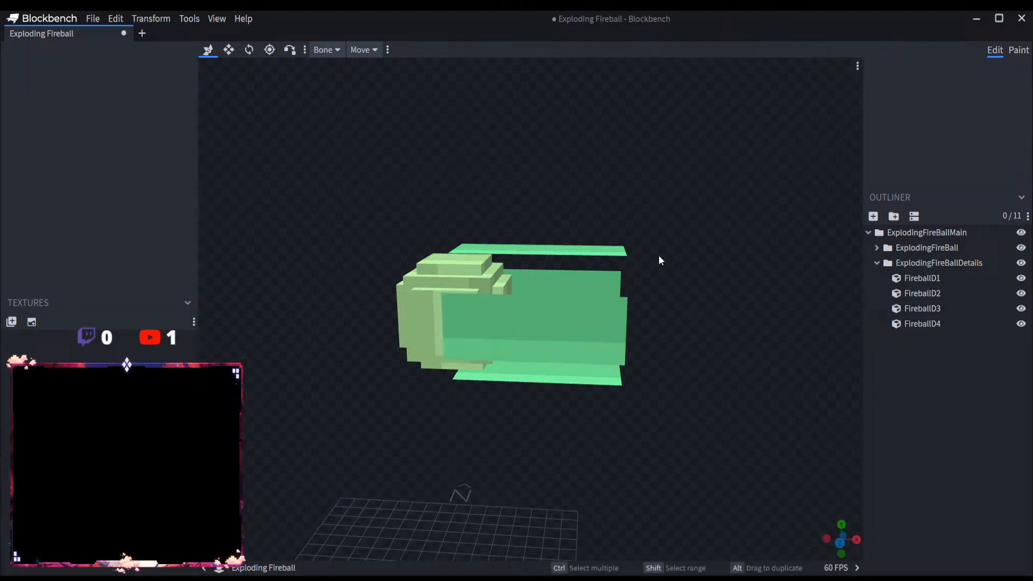
drag(658, 256, 855, 269)
click(101, 19)
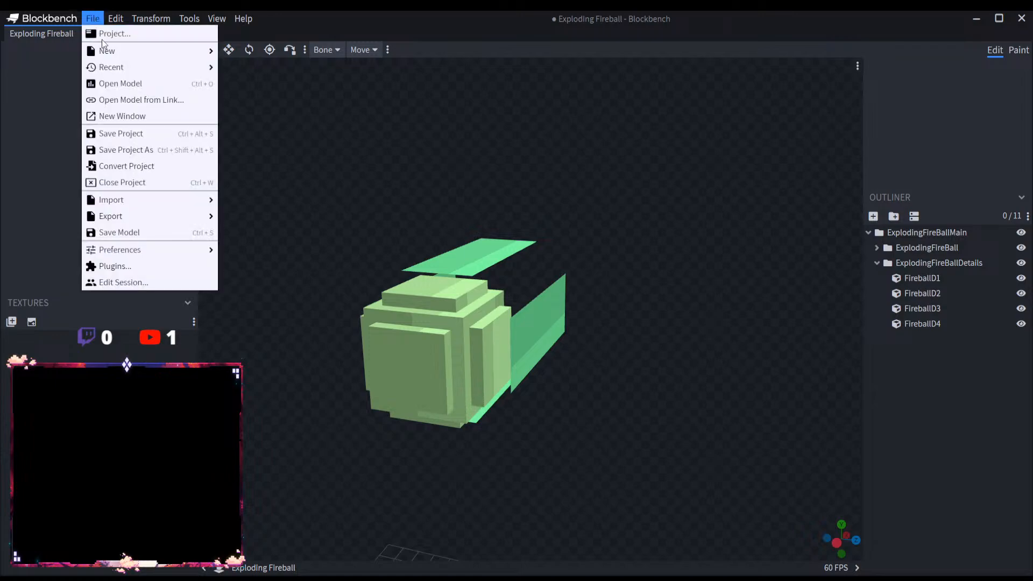
Step: Try moving the FireballD4 plane to Z -1.5 and to Z 1, undoing each move
click(923, 323)
drag(839, 312, 569, 330)
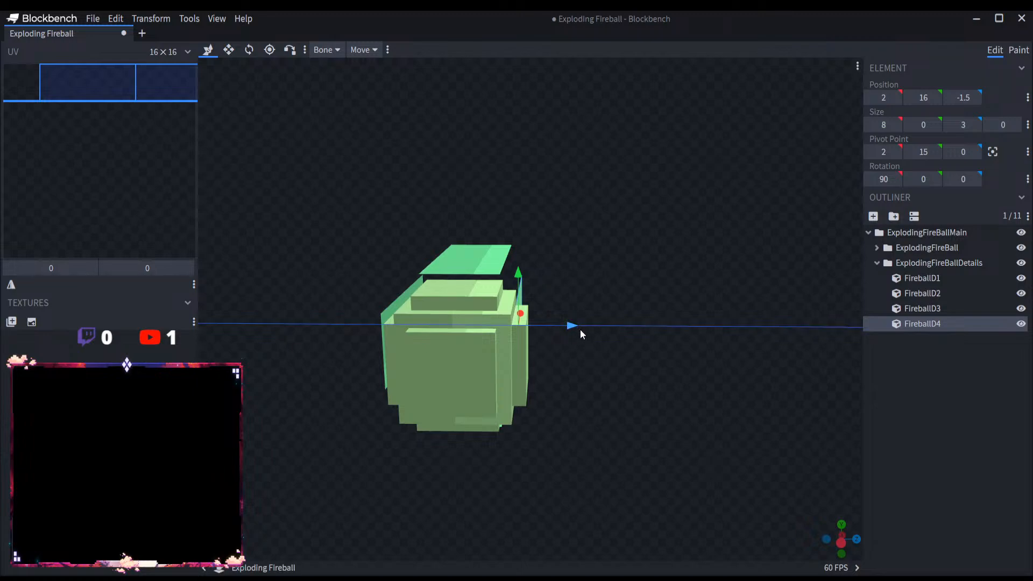
key(ctrl+z)
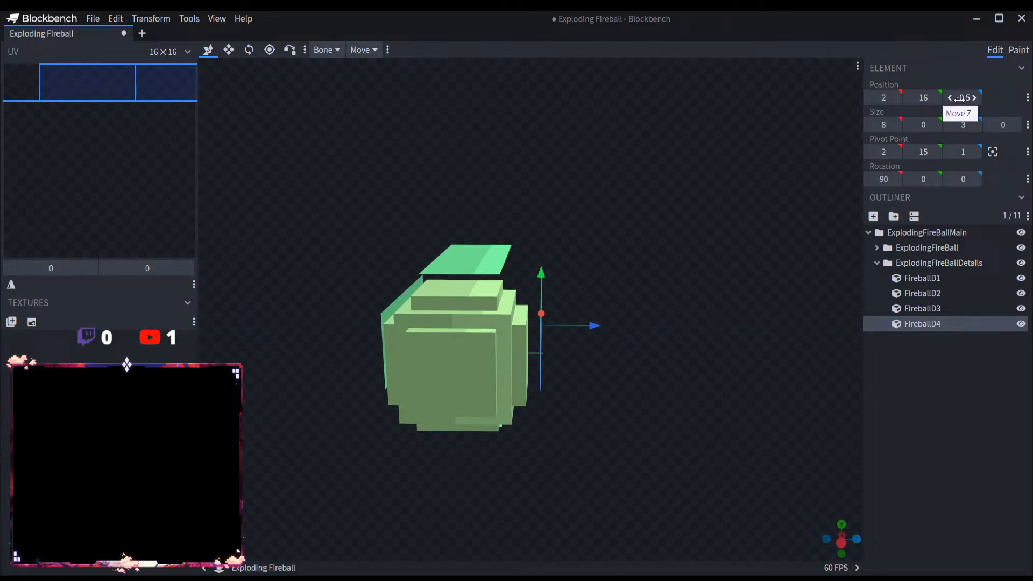
drag(592, 326, 583, 326)
scroll(613, 347, up, 5)
drag(627, 360, 618, 405)
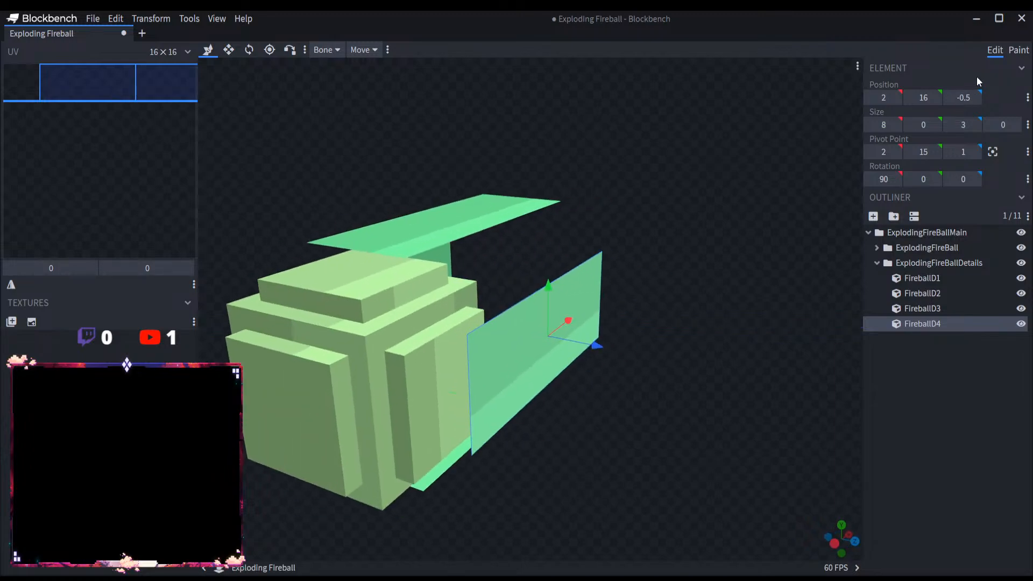
click(964, 94)
text(1)
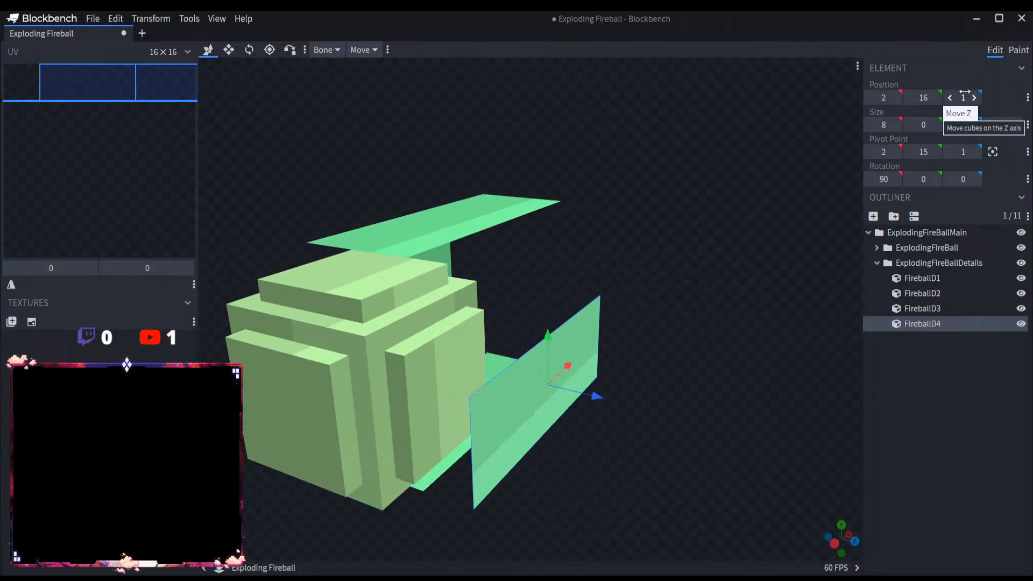
key(ctrl+z)
drag(707, 238, 828, 253)
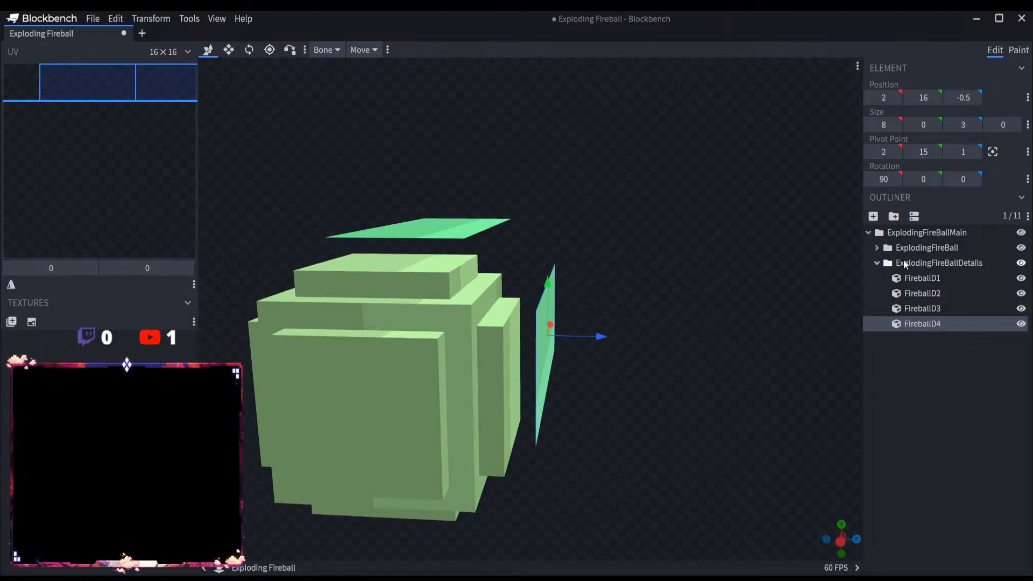
Step: Set the FireballD4 plane's Y position to 15.5 to bring it closer to the ball's side
click(943, 304)
click(942, 324)
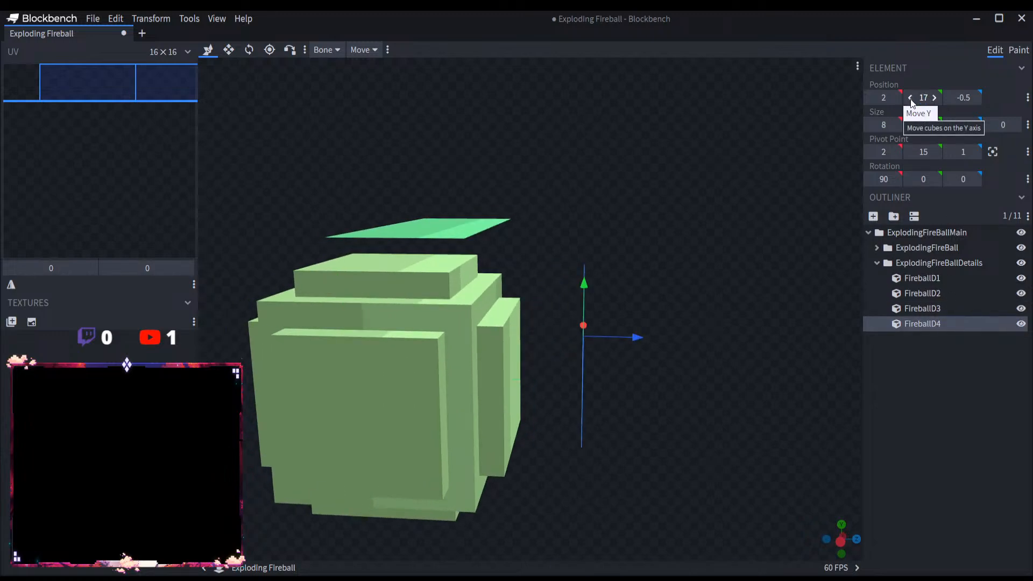
click(909, 99)
click(909, 98)
click(921, 98)
text(15.5)
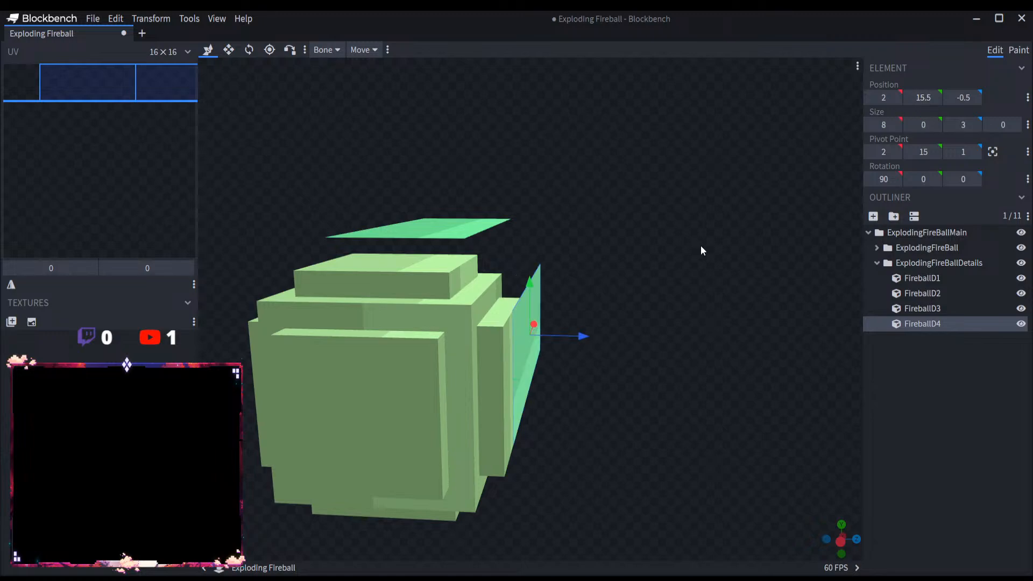
drag(701, 248, 720, 253)
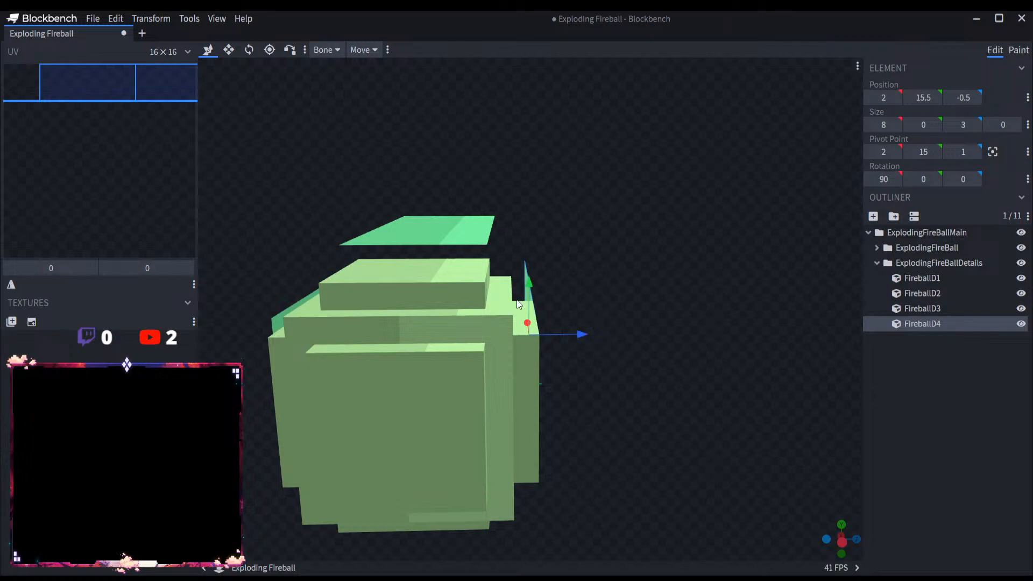
Step: Set the FireballD3 plane's Y position to 16.5 to bring it inward on the opposite side
drag(859, 381, 680, 393)
drag(769, 370, 796, 398)
click(948, 308)
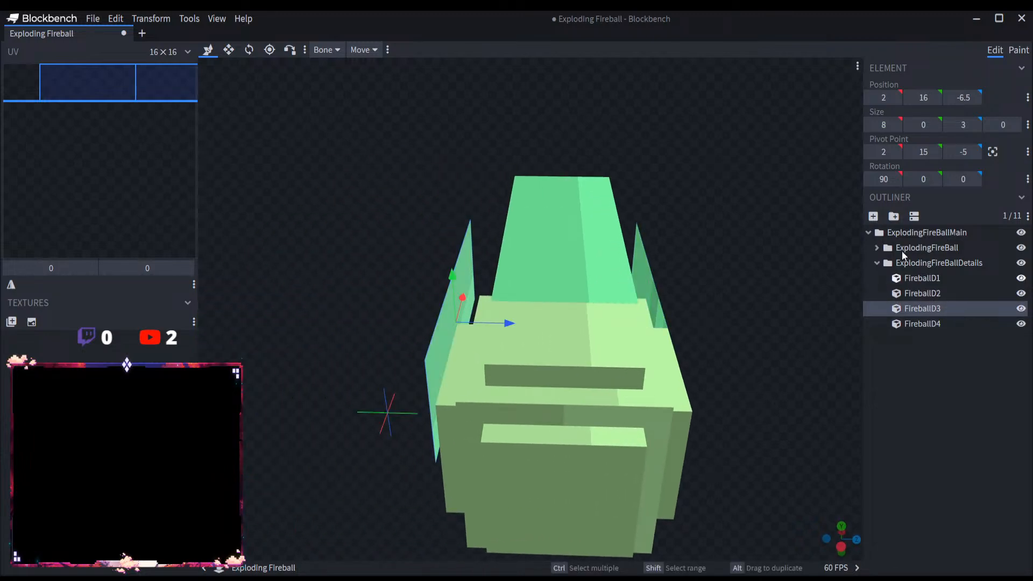
click(923, 96)
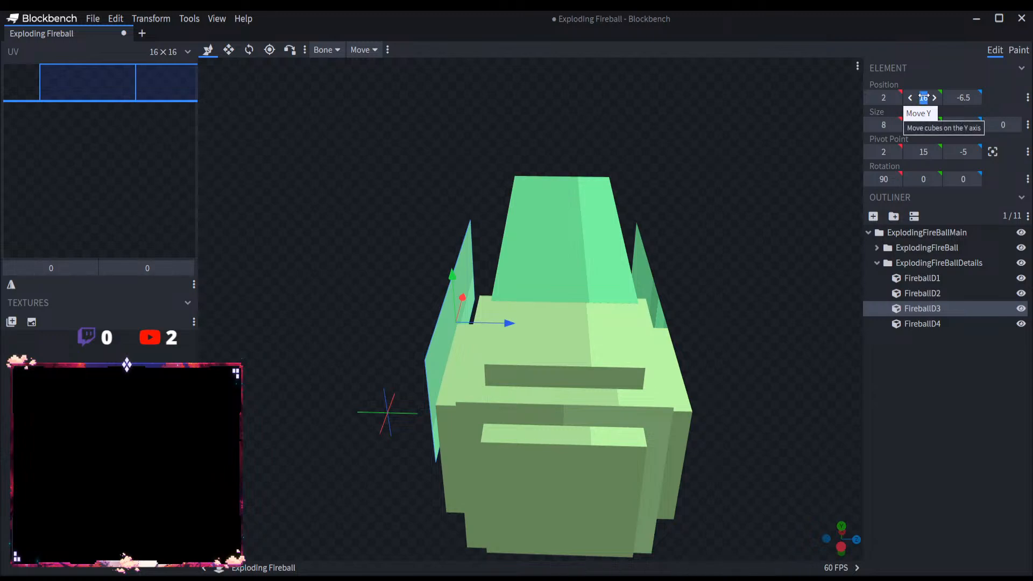
text(16.5)
key(Return)
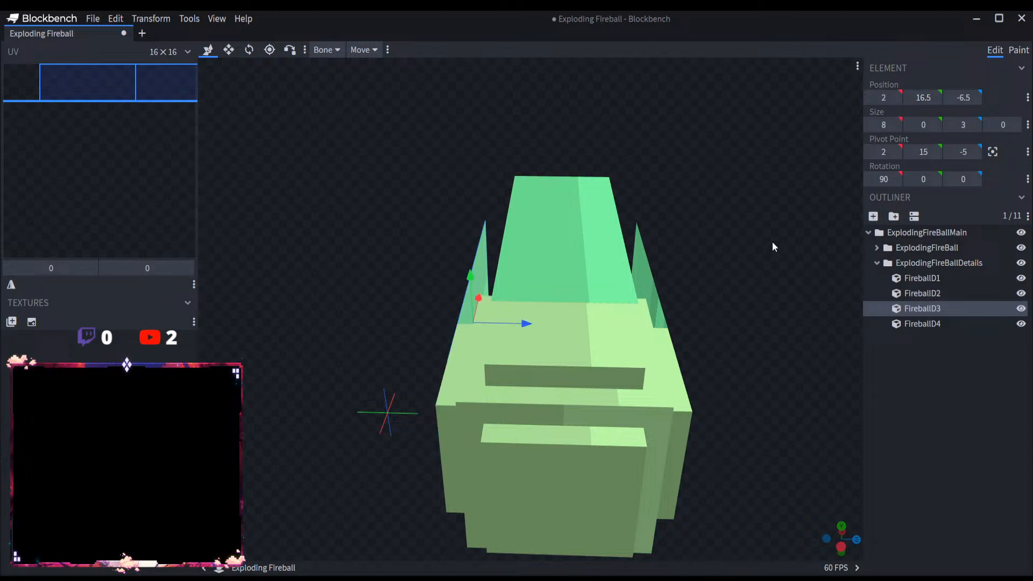
Step: Raise the FireballD2 plane beneath the ball to Y 12.5
drag(773, 241, 862, 298)
click(923, 293)
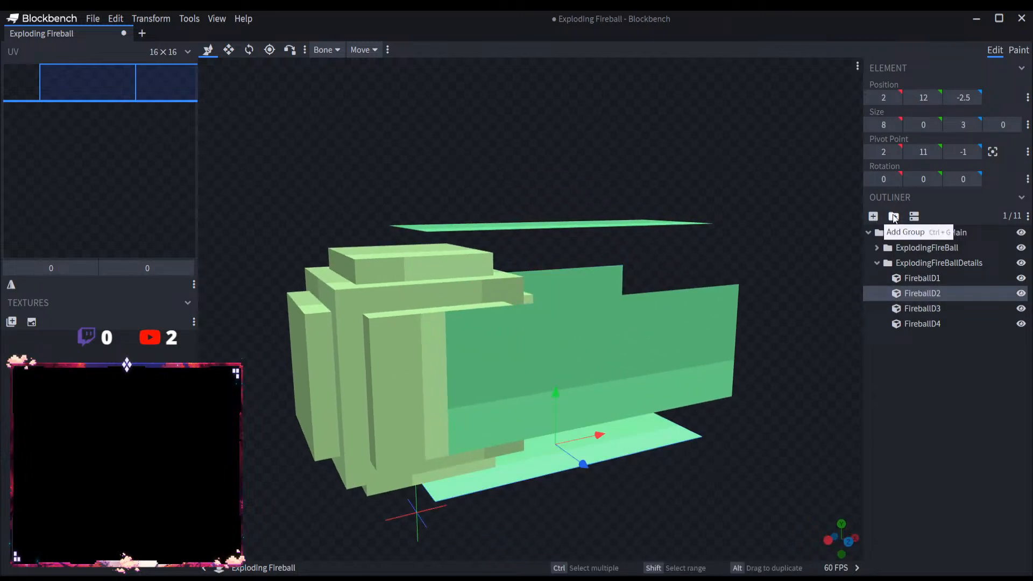
click(923, 97)
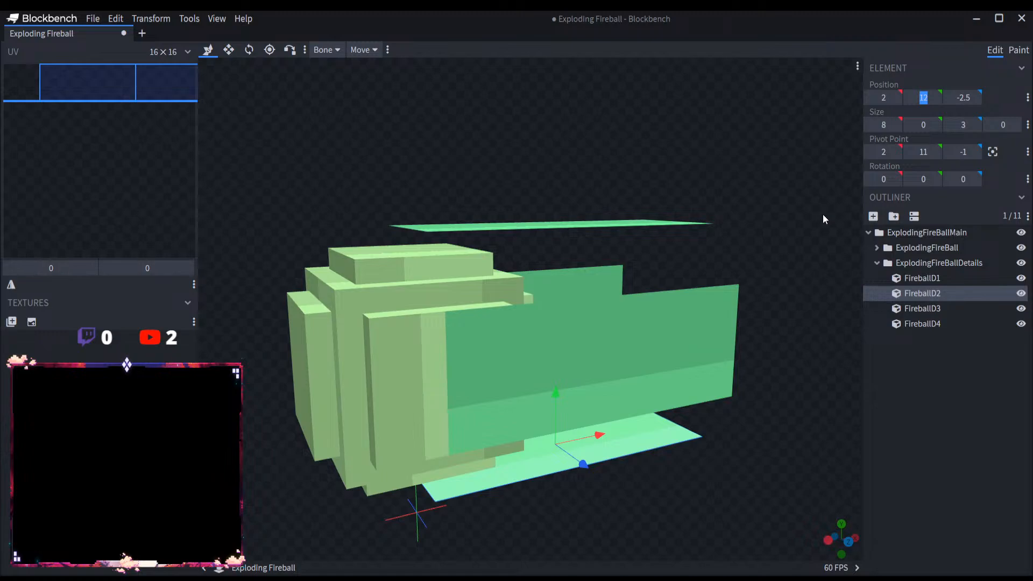
text(12.5)
key(Return)
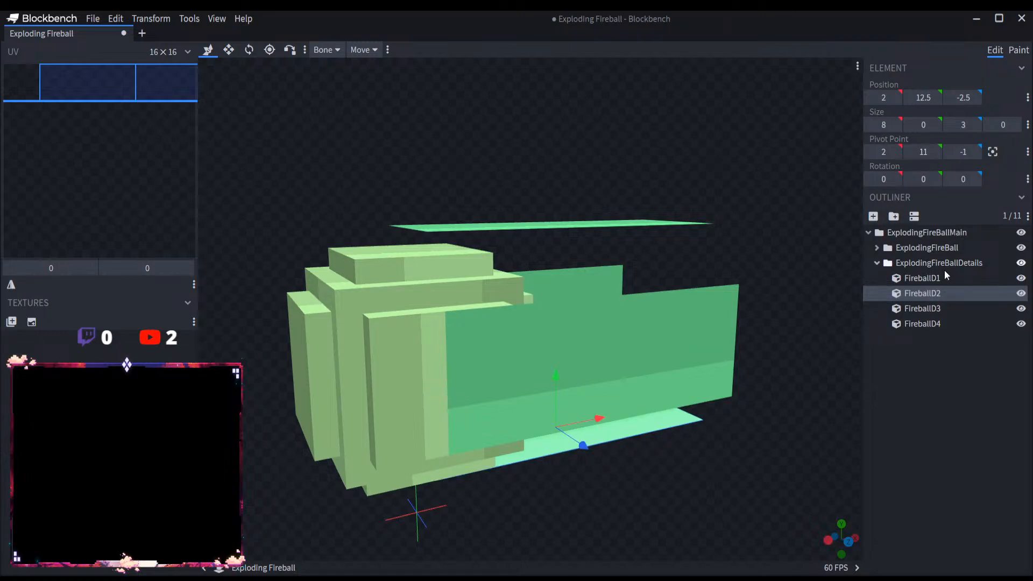
Step: Lower the FireballD1 plane above the ball to Y 17.5 and clear the selection
click(922, 278)
click(921, 97)
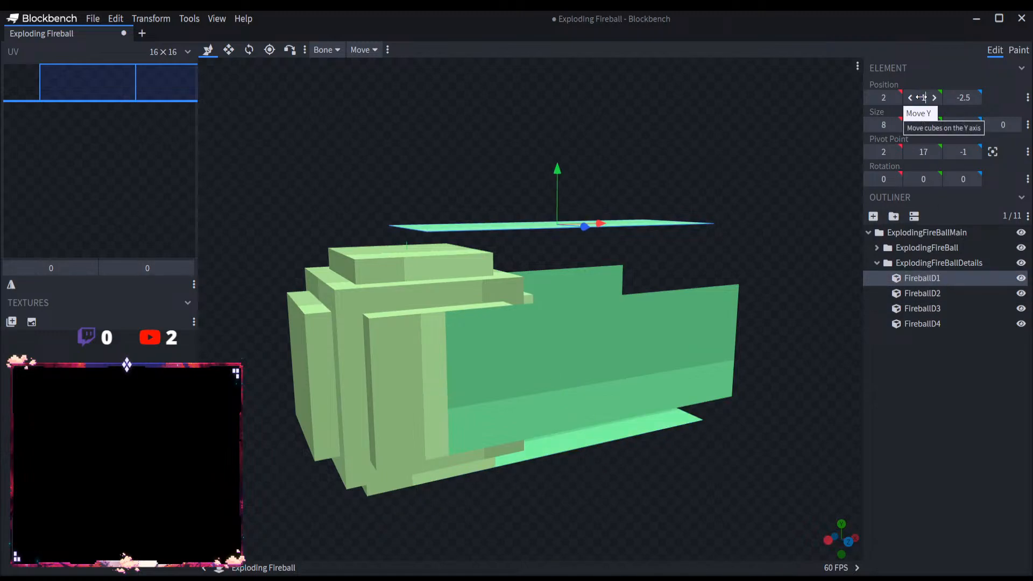
text(17.5)
key(Return)
key(Escape)
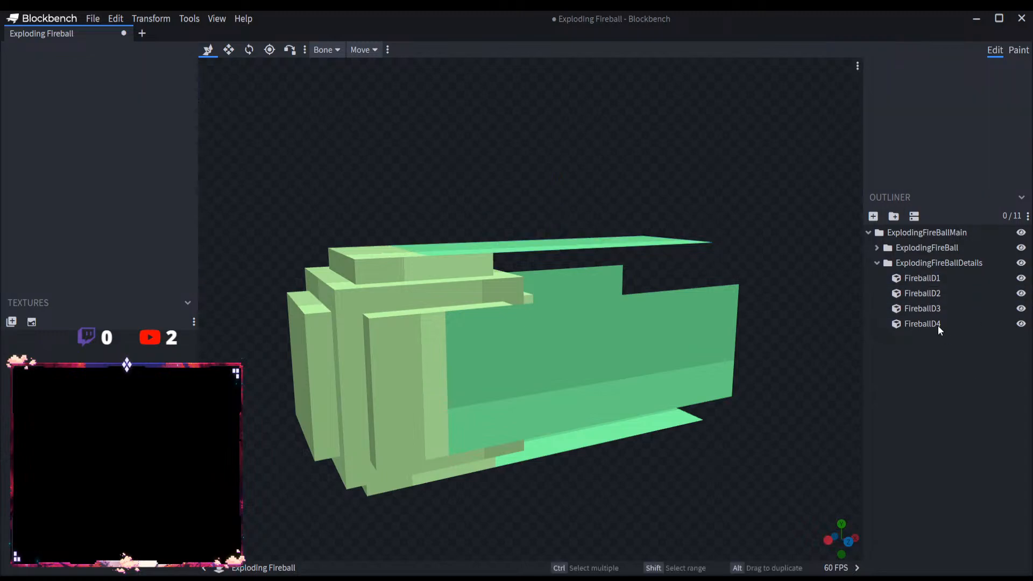
Step: Collapse the ExplodingFireBallMain group and save the Exploding Fireball project with Save Project As
click(877, 263)
click(868, 233)
scroll(485, 101, down, 3)
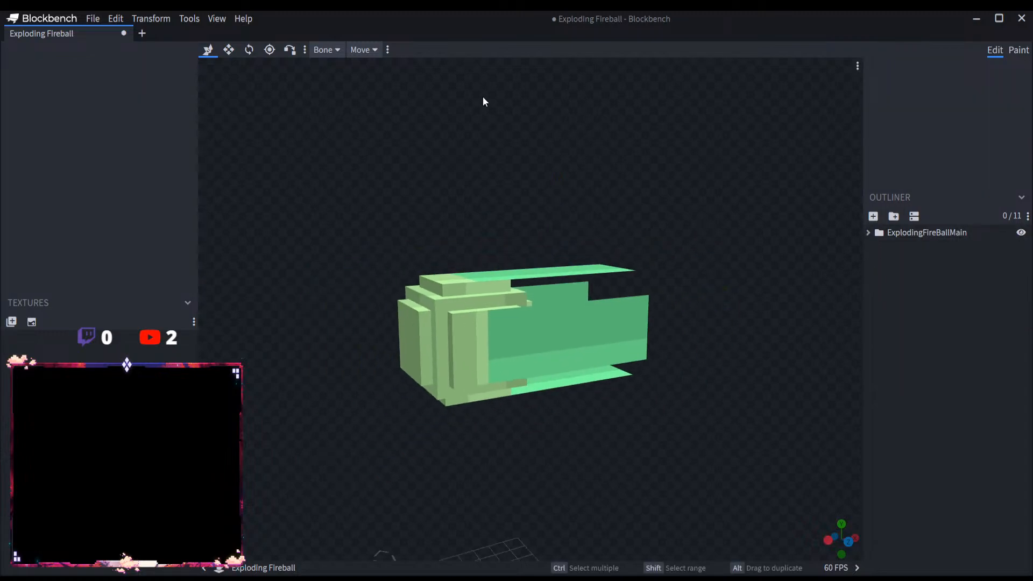
click(93, 19)
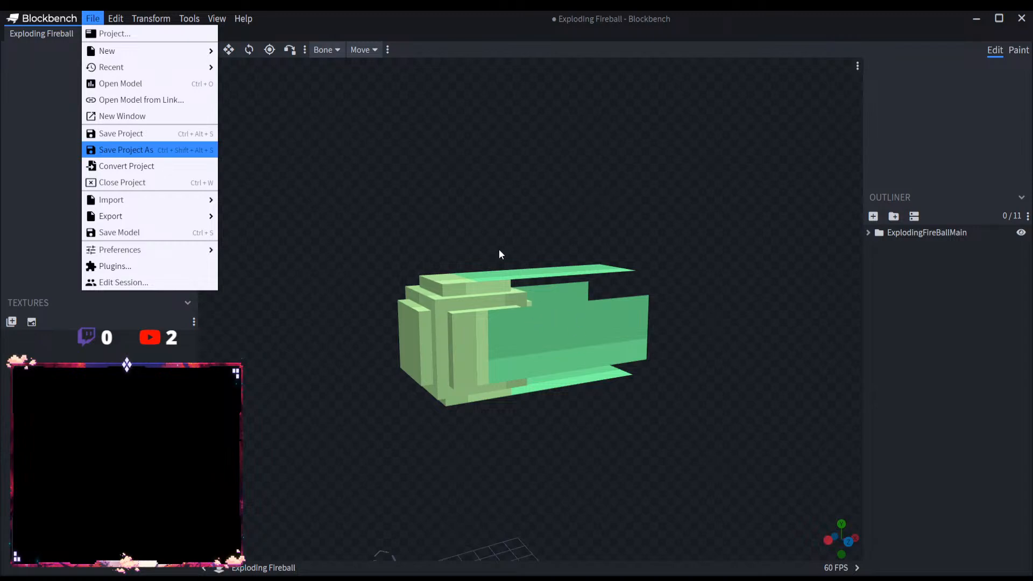
click(783, 441)
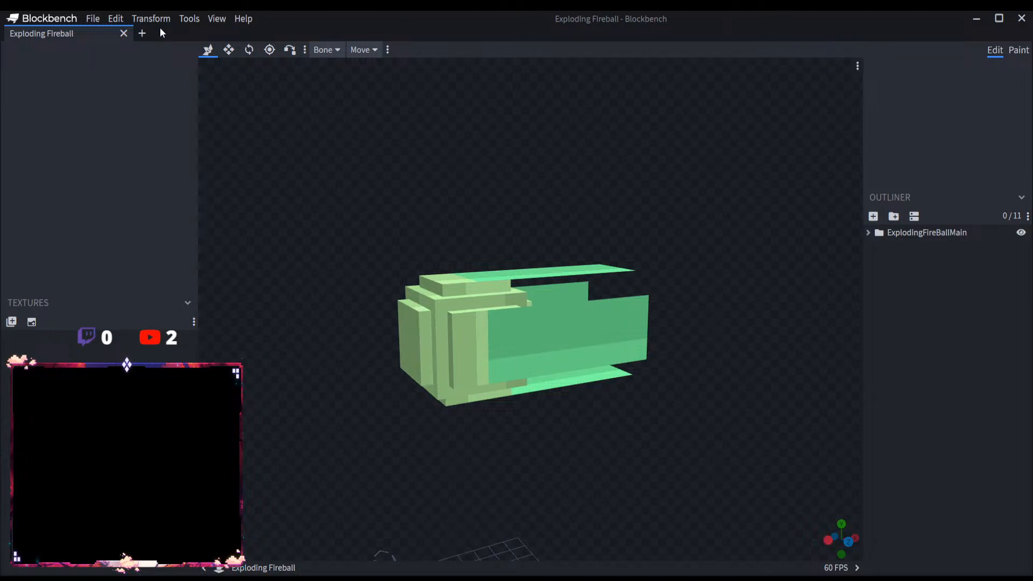
Step: Close the Exploding Fireball project and create a Modded Entity project with the file name Spiral Flame
click(142, 33)
click(124, 33)
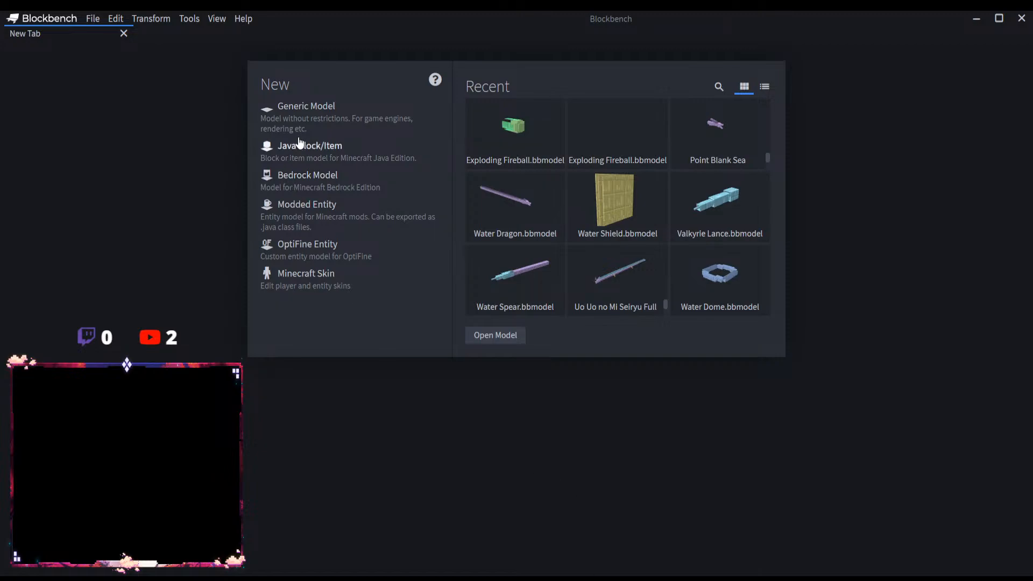
click(303, 207)
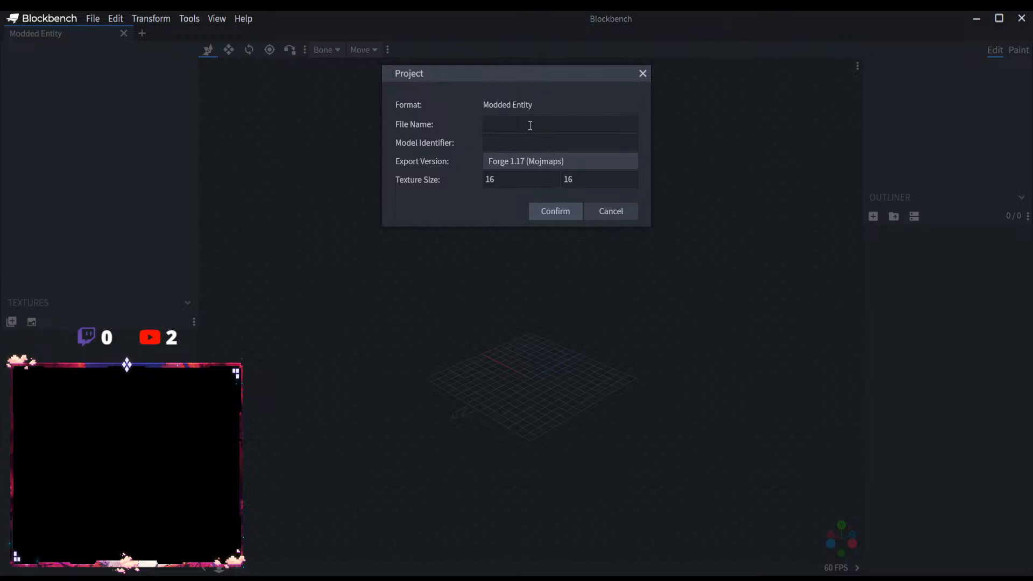
text(Spiral Flame)
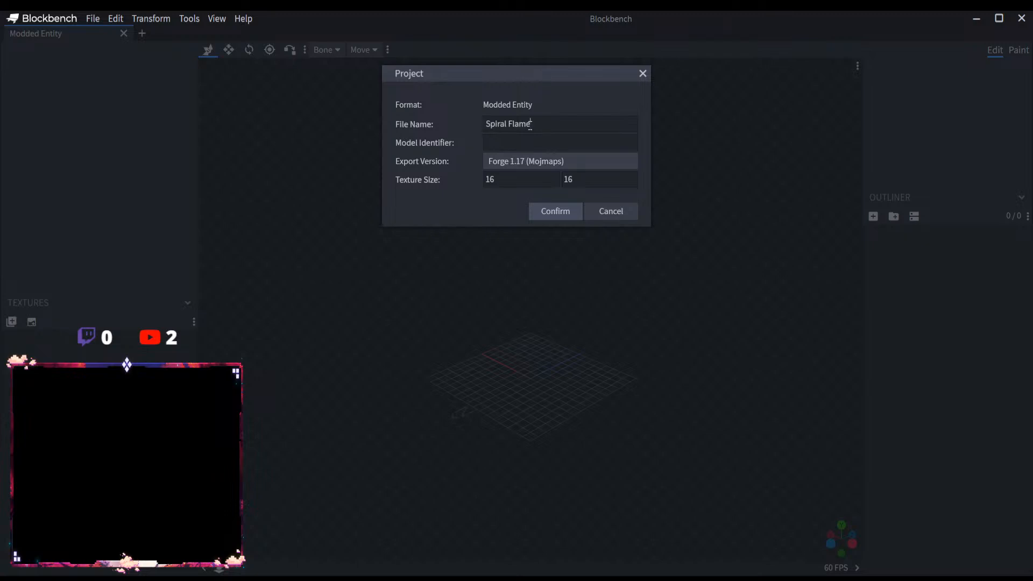
click(564, 216)
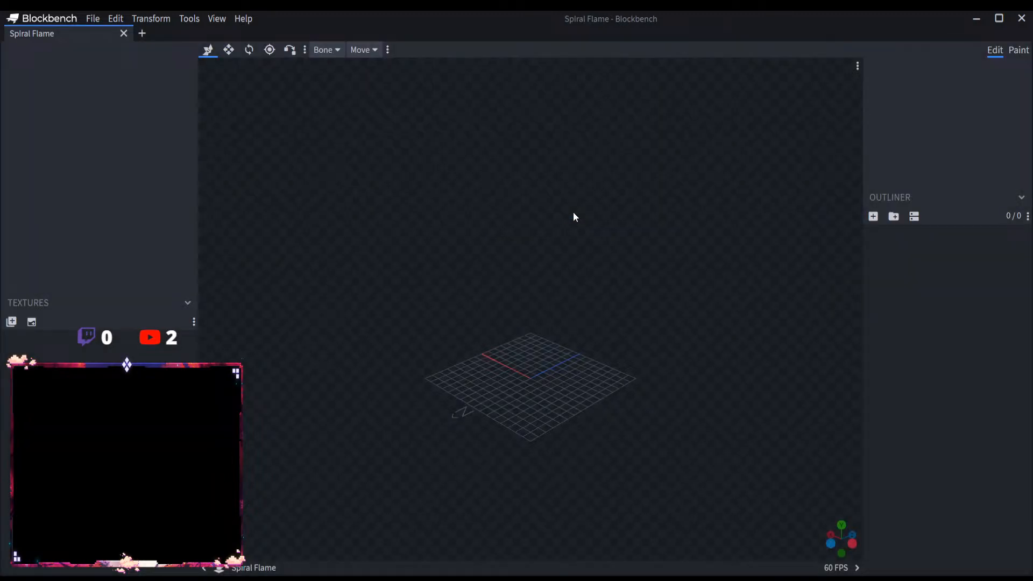
Step: Add a root bone named SpiralFlameMain and create a cube named SpiralFlame inside it
click(894, 217)
double_click(903, 238)
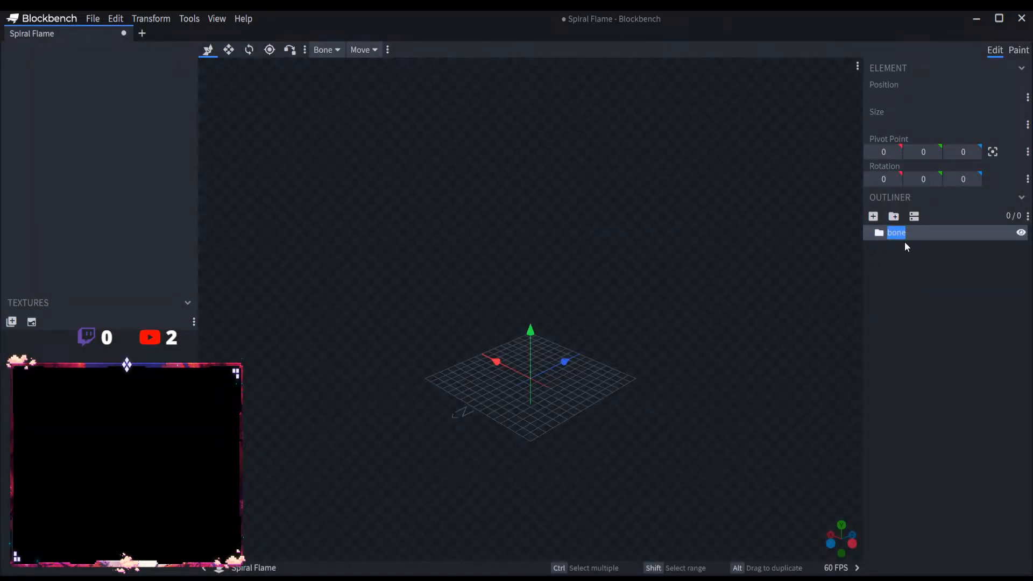
text(Main)
key(Return)
click(872, 219)
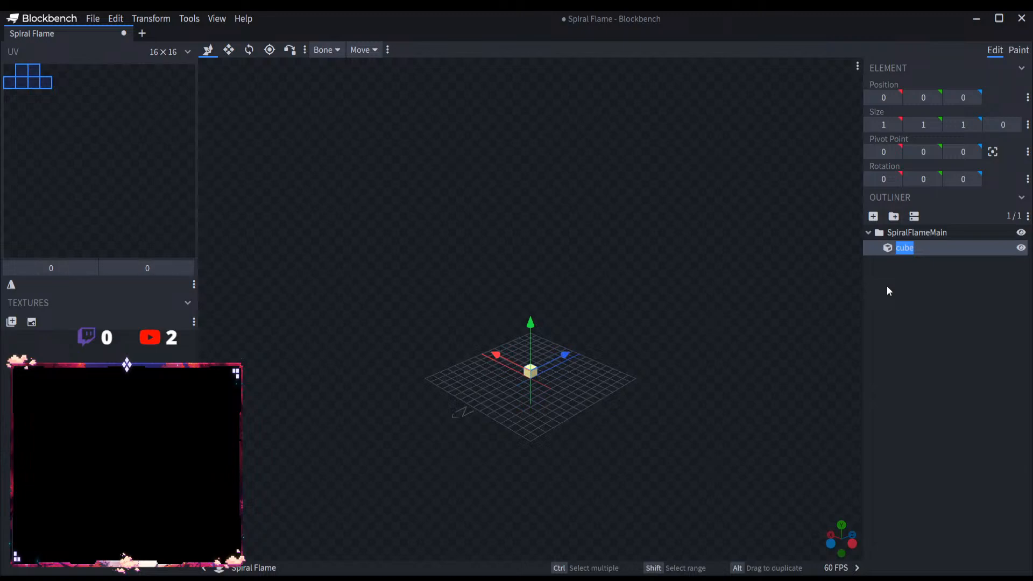
text(Spiral Flame)
key(Return)
key(BackSpace)
Step: Add a bone named SpiralFlame inside SpiralFlameMain and move the cube into it
click(894, 216)
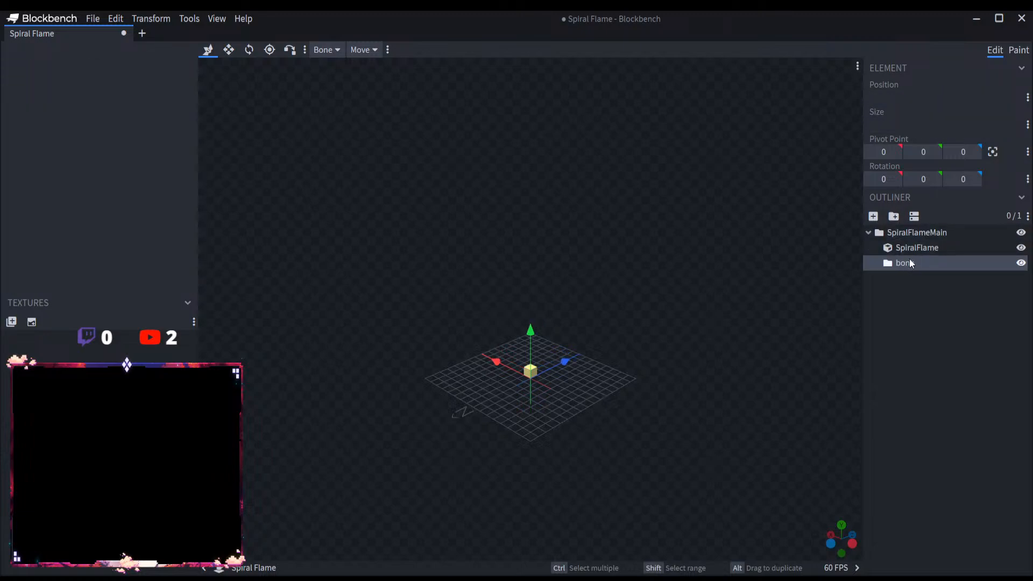
key(Delete)
click(900, 233)
click(893, 216)
double_click(911, 263)
text(Spiral Flame)
key(BackSpace)
drag(917, 248, 922, 264)
Step: Rename the cube inside the SpiralFlame bone to Spiral1
click(925, 264)
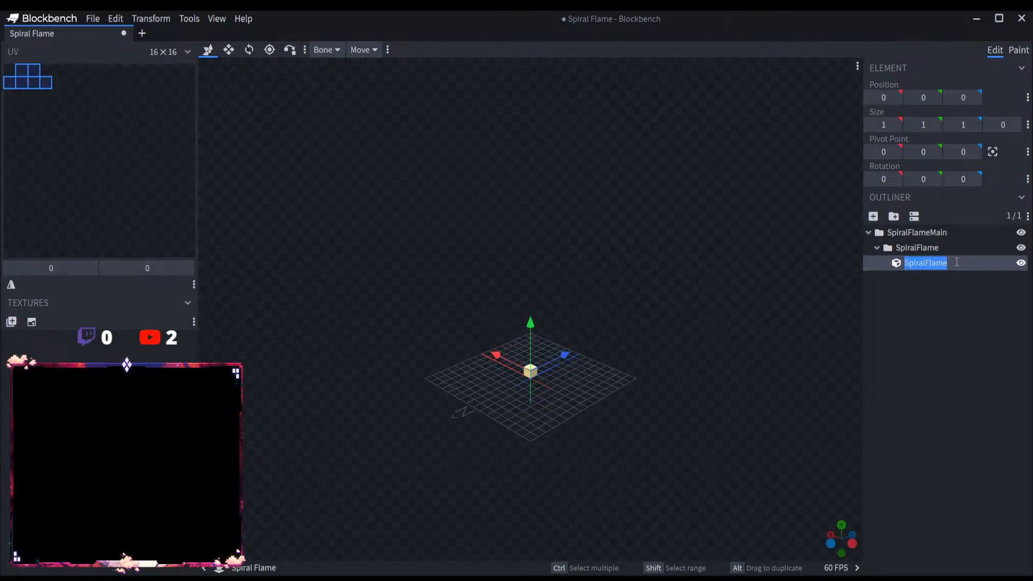
double_click(959, 262)
text(1)
key(Return)
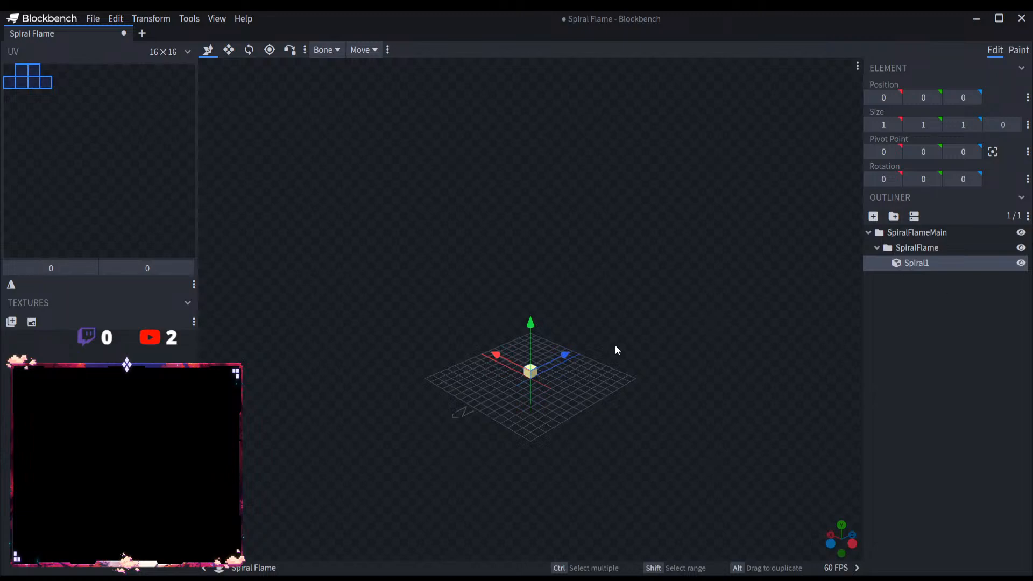
Step: Raise the Spiral1 cube above the grid to Y position 20
drag(526, 331, 527, 213)
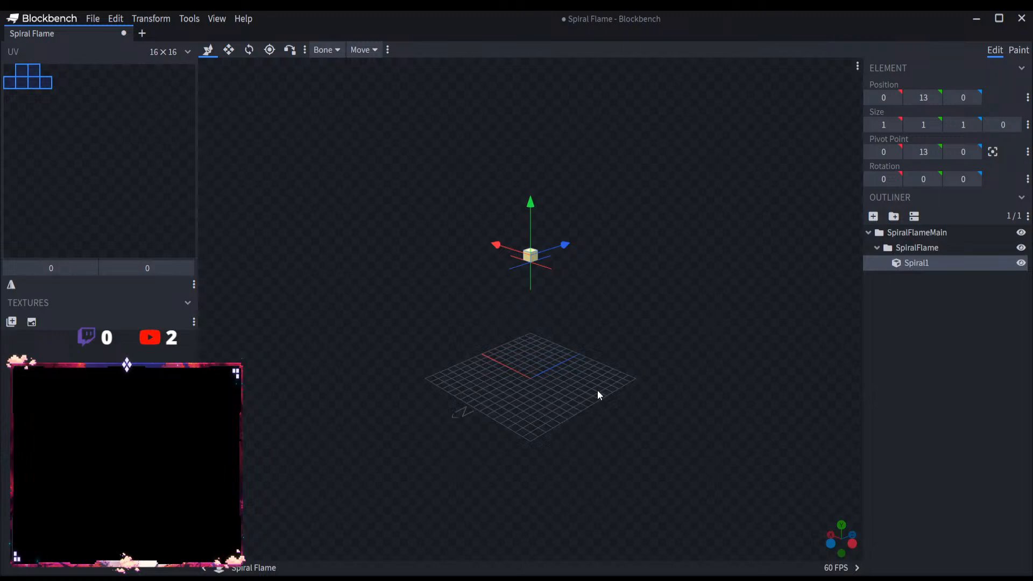
drag(597, 393, 577, 375)
scroll(596, 359, down, 4)
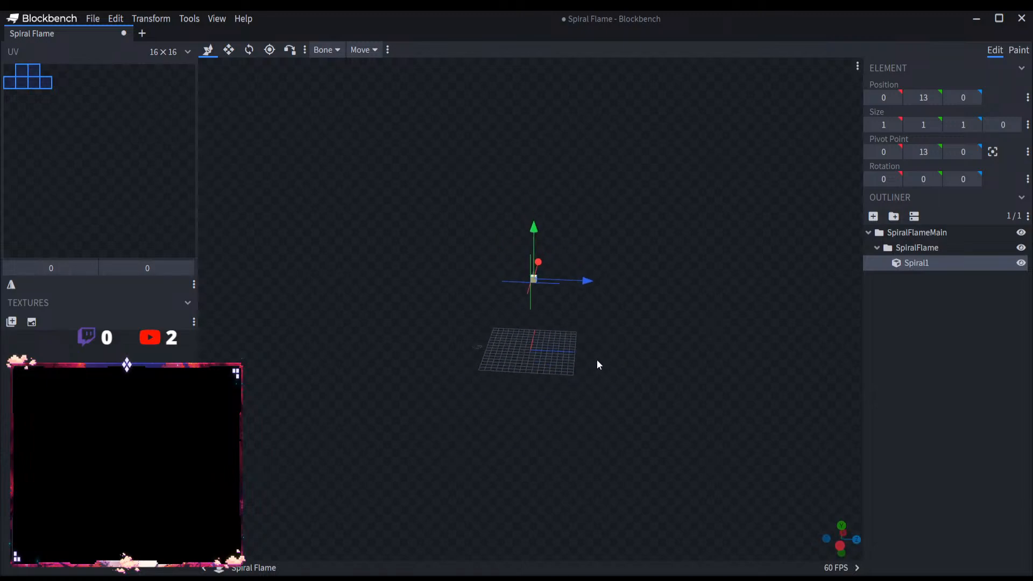
scroll(598, 358, up, 5)
right_drag(670, 298, 627, 398)
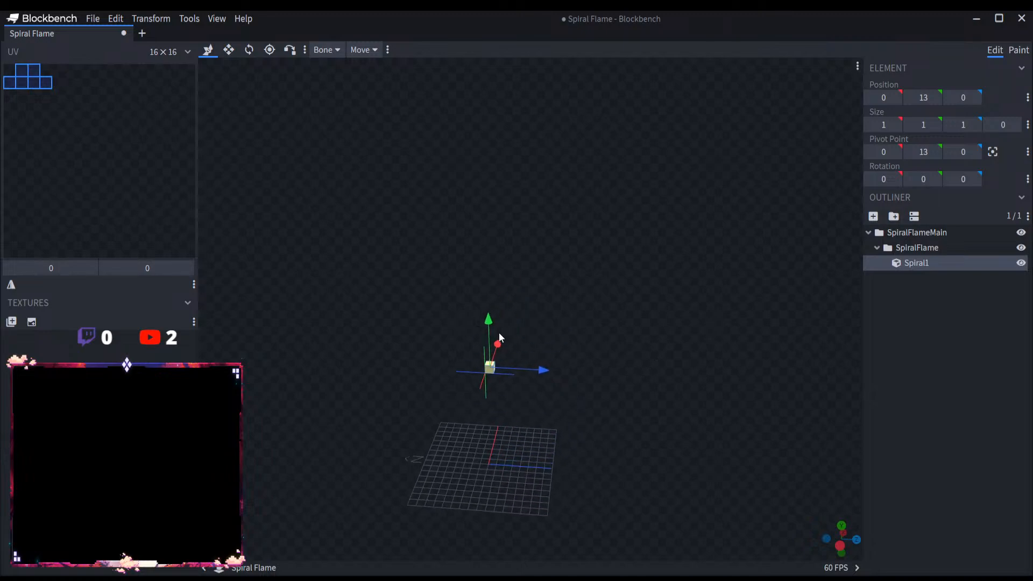
drag(489, 320, 487, 264)
mouse_move(584, 305)
mouse_down()
mouse_move(419, 299)
mouse_move(613, 302)
mouse_move(575, 297)
mouse_up()
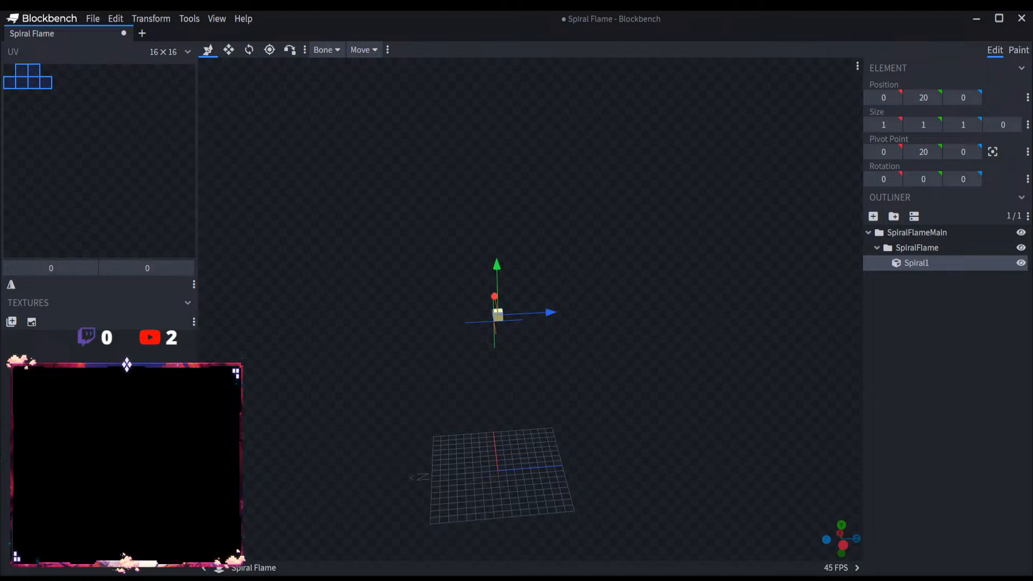
Step: Resize the Spiral1 cube to 4 × 4 × 14, with its start at Z -37
click(228, 49)
drag(551, 312, 846, 311)
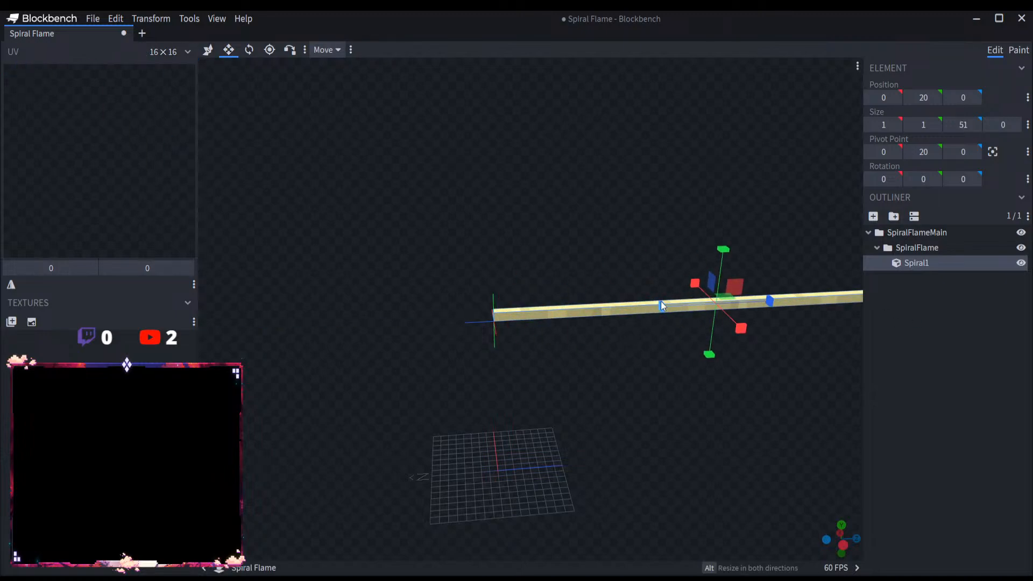
drag(660, 302, 384, 348)
scroll(457, 317, down, 3)
drag(548, 275, 544, 252)
drag(469, 259, 537, 264)
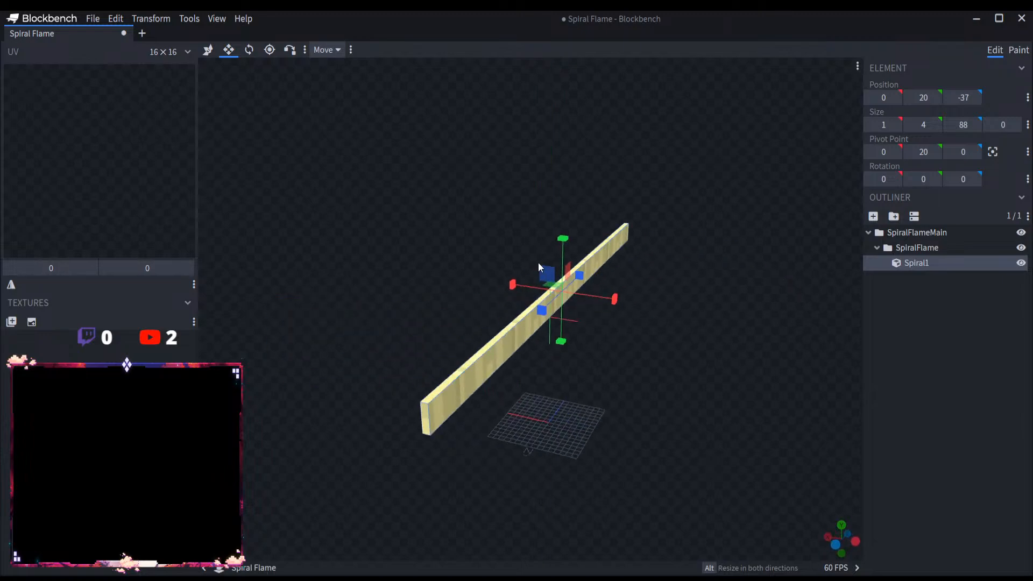
drag(434, 293, 493, 285)
drag(592, 376, 518, 444)
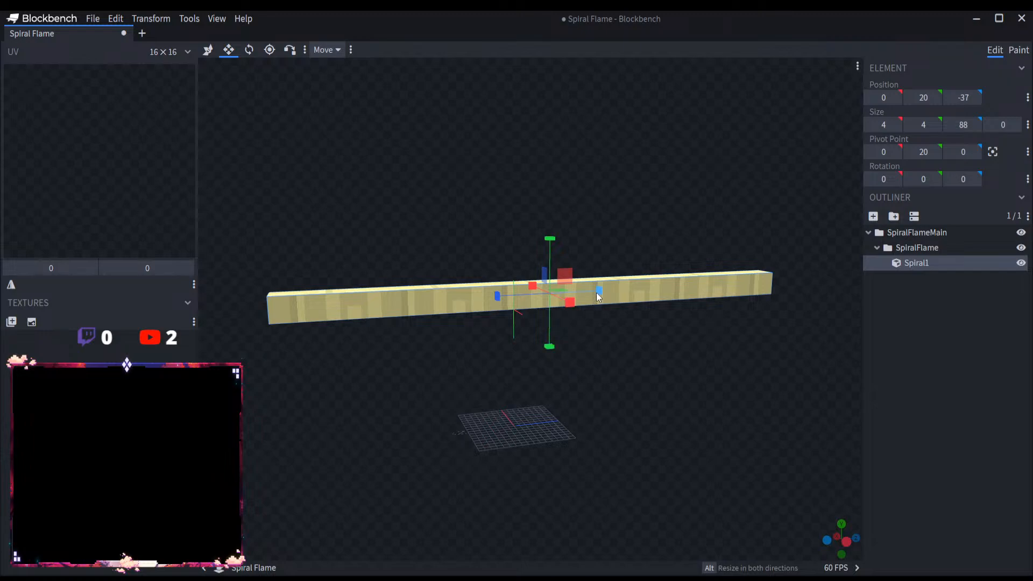
drag(597, 291, 716, 303)
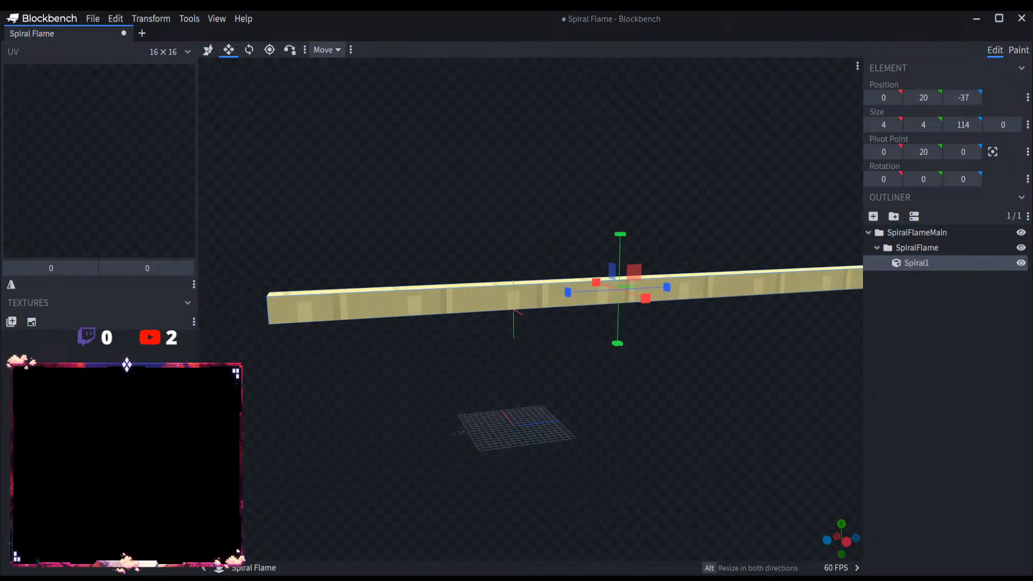
drag(670, 290, 245, 361)
Step: Duplicate the Spiral1 segment five times, laying the copies end to end along Z up to position 33
key(ctrl+d)
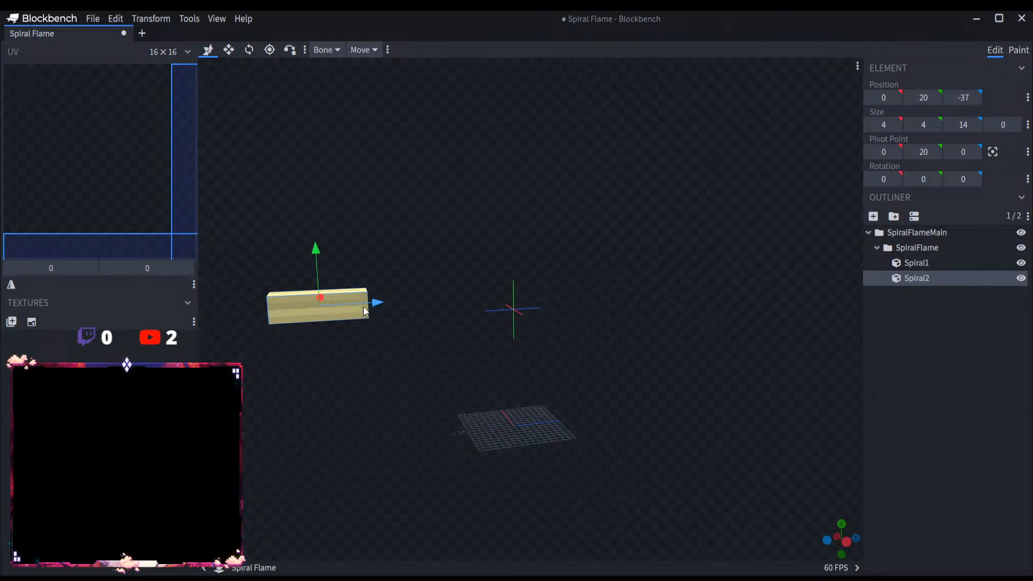
drag(364, 308, 544, 292)
key(ctrl+d)
drag(538, 328, 518, 372)
key(ctrl+d)
drag(547, 301, 794, 299)
key(ctrl+d)
Step: Duplicate the end segment three more times, extending the row along Z to position 75
key(ctrl+d)
right_drag(717, 376, 628, 340)
key(ctrl+d)
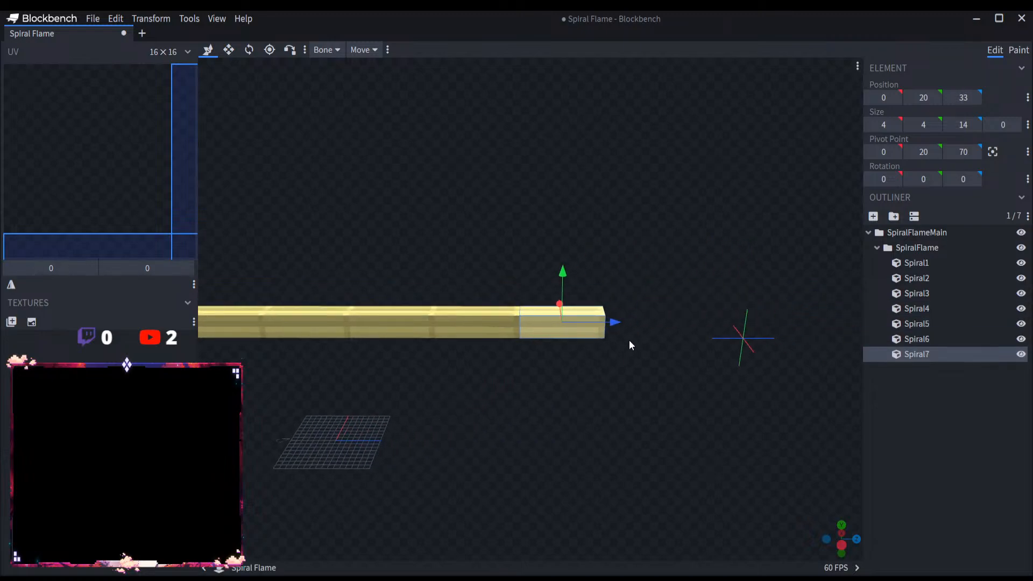
drag(616, 322, 867, 324)
key(ctrl+d)
key(ctrl+d)
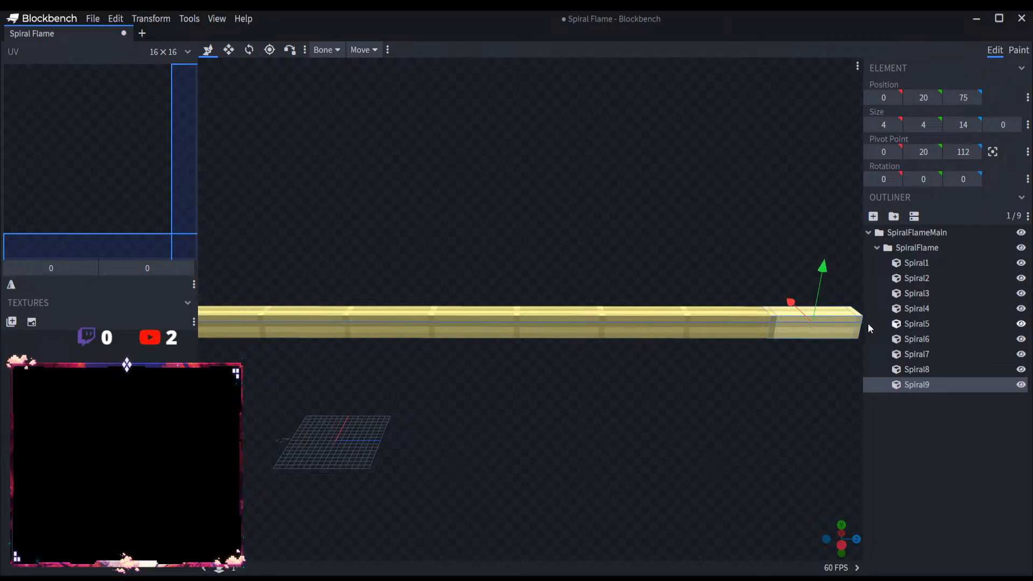
Step: Add two more duplicated segments to the end of the row, reaching Z position 103
right_drag(737, 411, 454, 358)
key(ctrl+d)
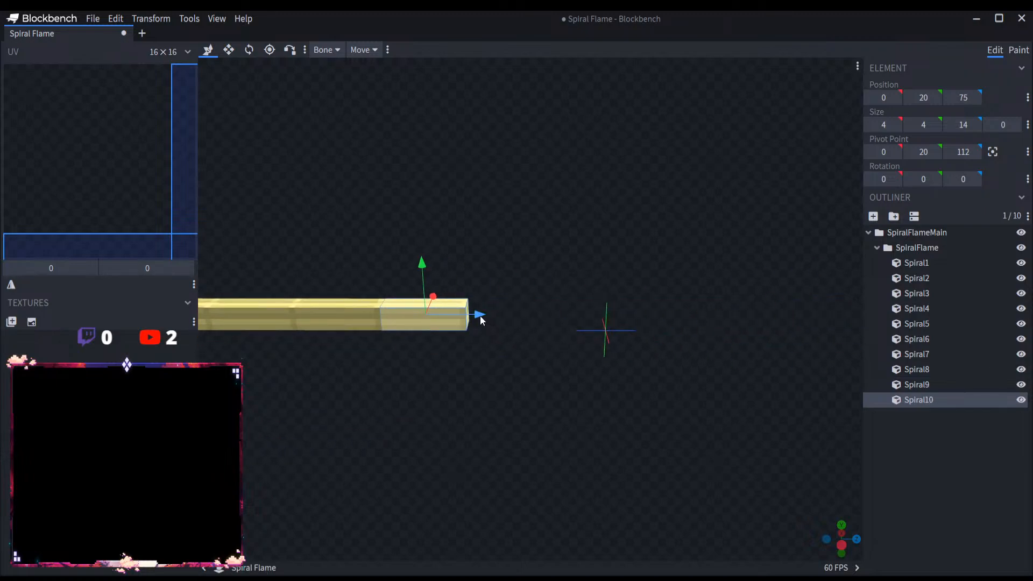
drag(480, 315, 650, 321)
key(ctrl+d)
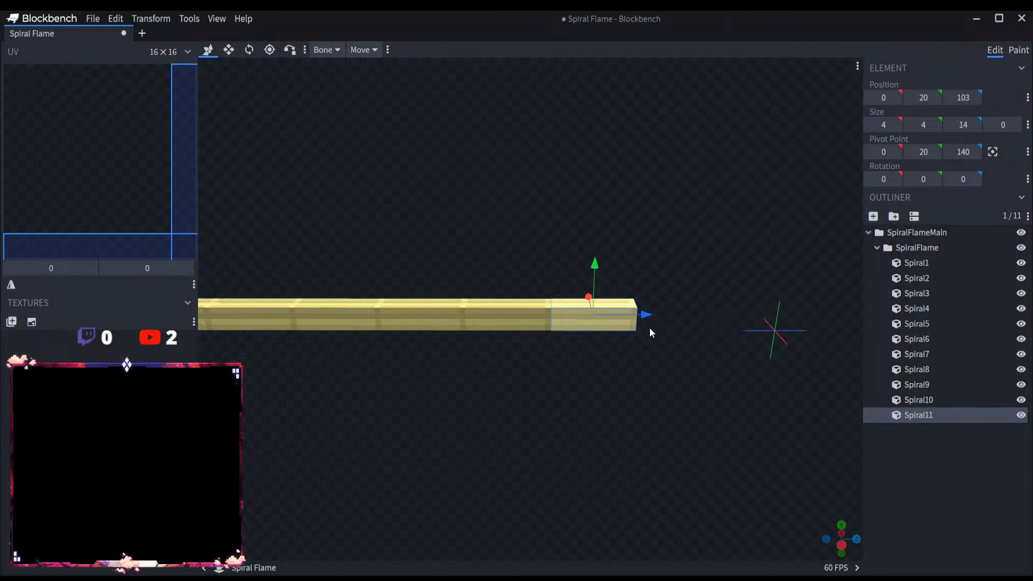
scroll(563, 358, down, 5)
right_drag(515, 347, 580, 351)
scroll(581, 351, up, 5)
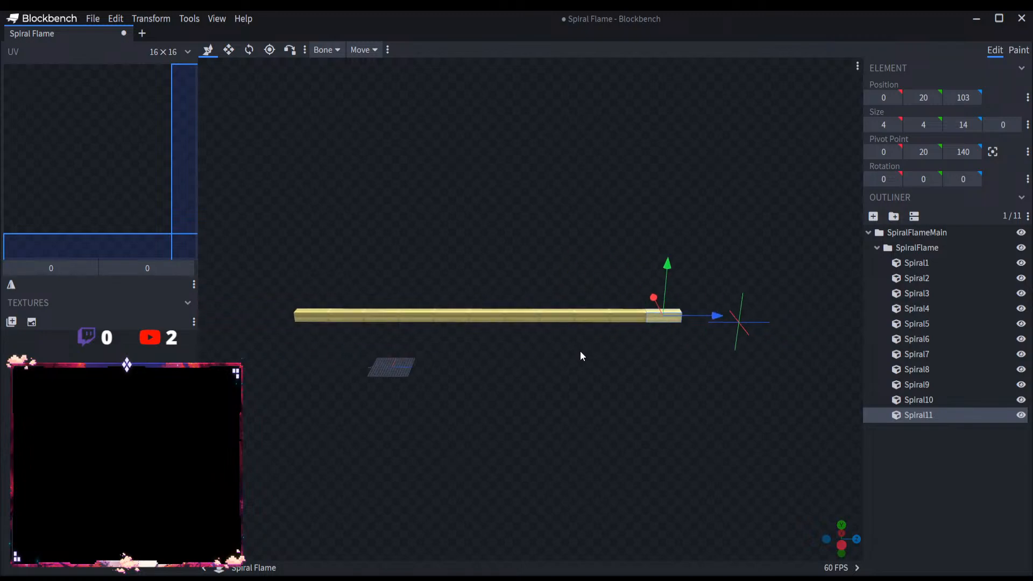
Step: Duplicate the last segment twice more, continuing the row along Z to position 131
right_drag(717, 343, 557, 345)
scroll(558, 345, up, 6)
key(ctrl+d)
drag(562, 326, 691, 327)
key(ctrl+d)
scroll(638, 352, down, 12)
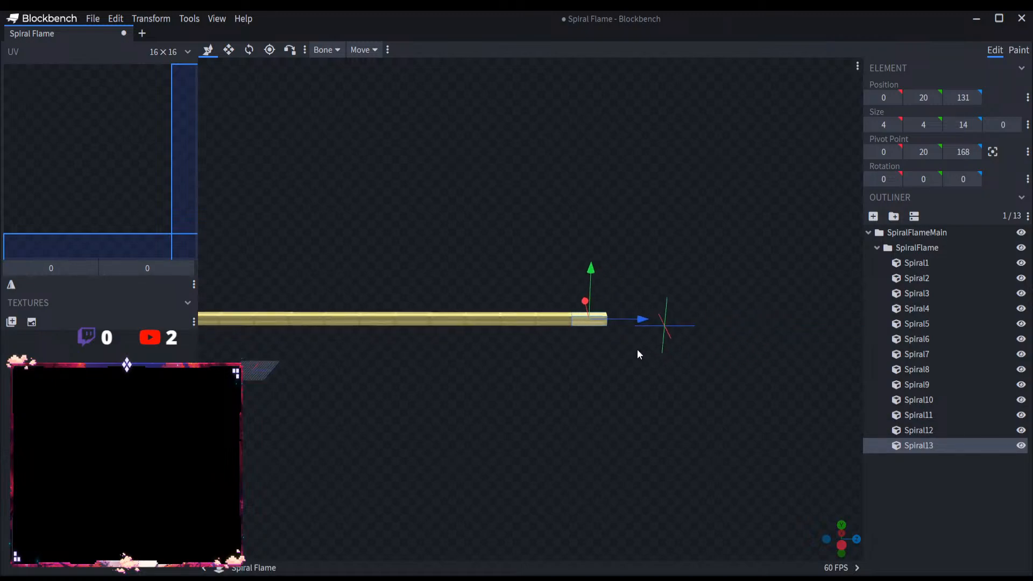
scroll(617, 347, up, 13)
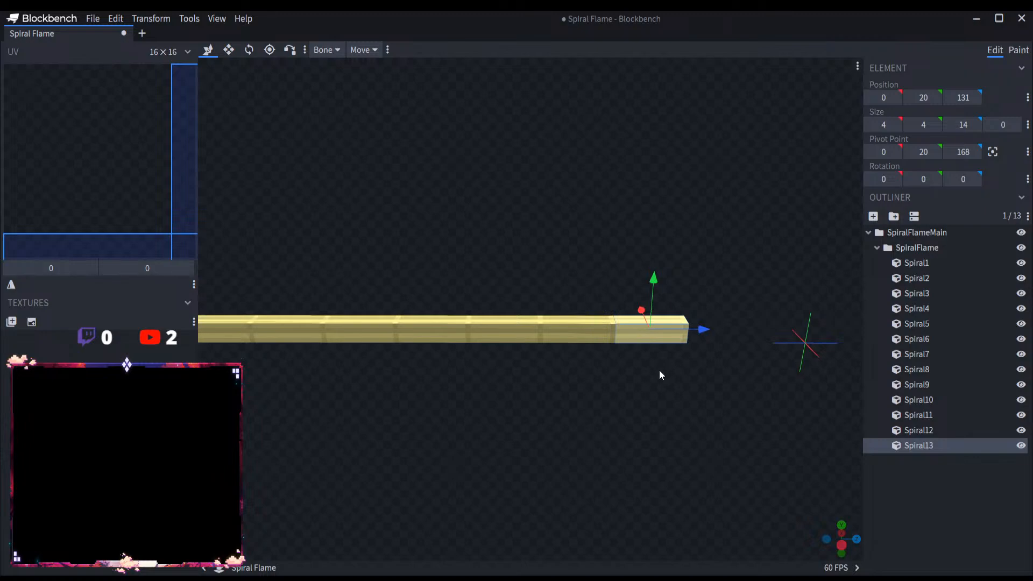
Step: Add a bone named SpiralFlameDetails inside the SpiralFlame bone
click(937, 431)
click(934, 447)
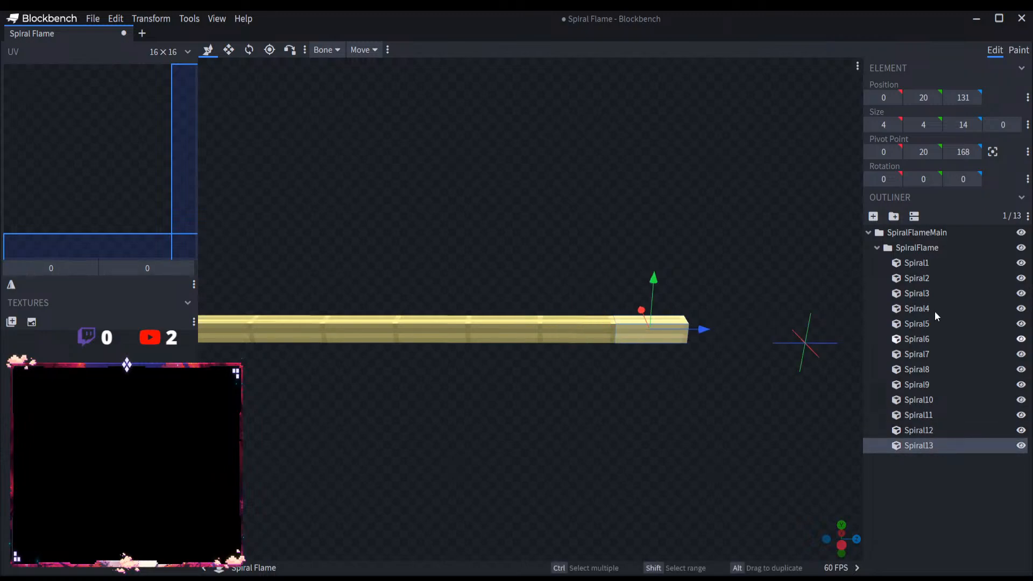
click(924, 248)
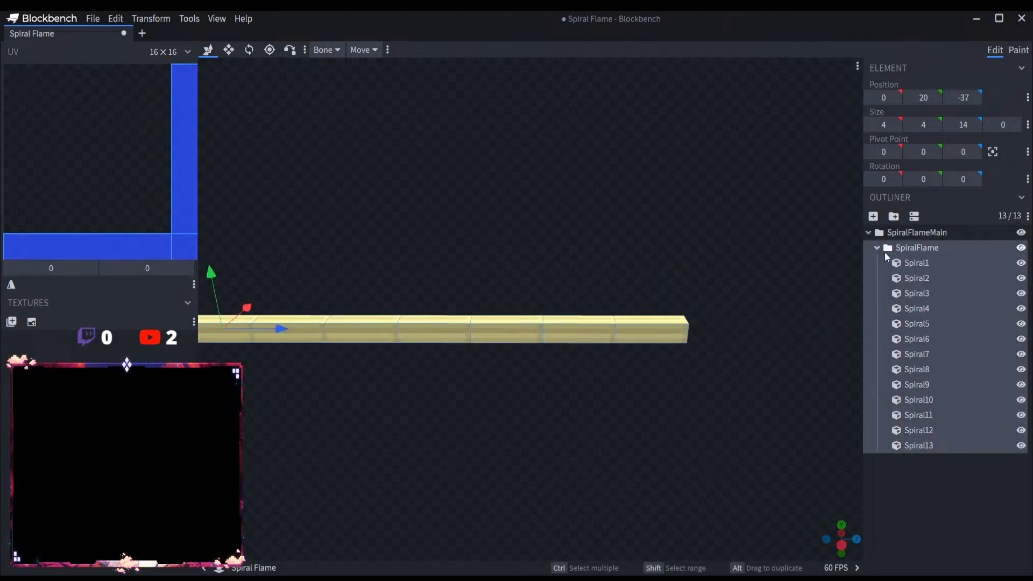
scroll(624, 370, down, 8)
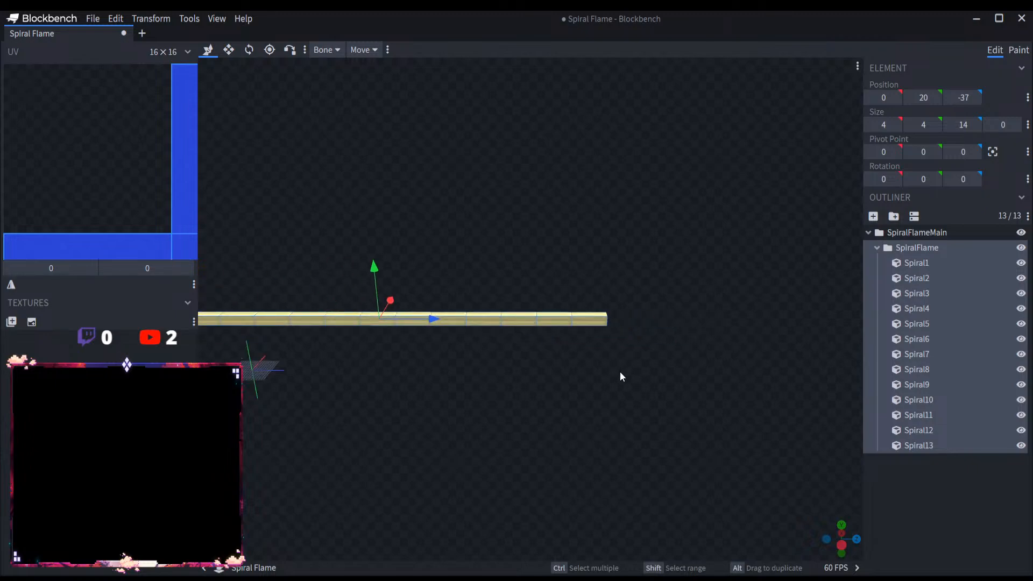
right_drag(619, 371, 904, 337)
click(894, 216)
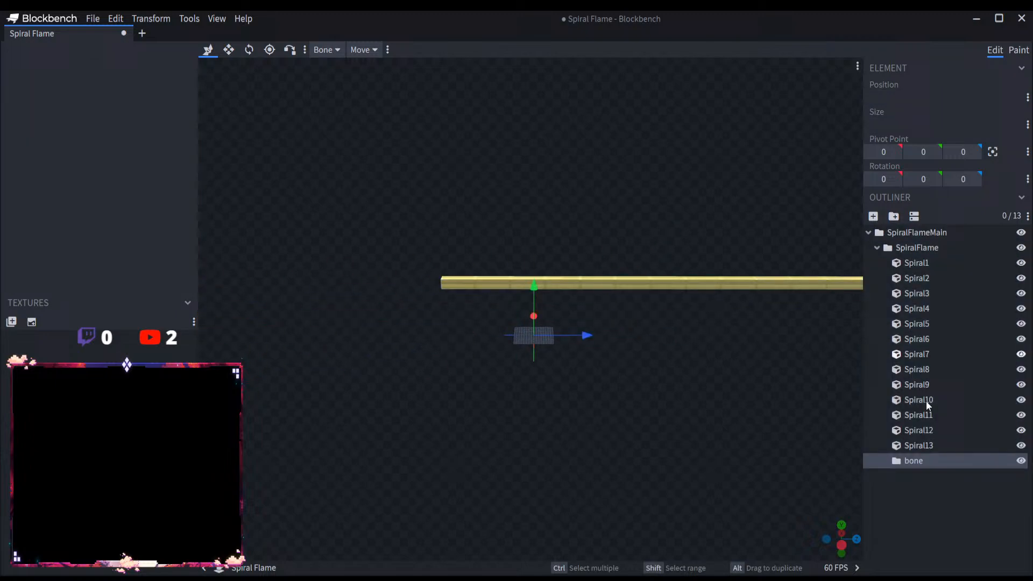
double_click(925, 461)
text(Spiral)
text(Fa)
text(ame)
text(Details)
key(Return)
Step: Place a copy of Spiral1 in the SpiralFlameDetails bone and rename it SpiralD1
alt+drag(905, 262, 939, 464)
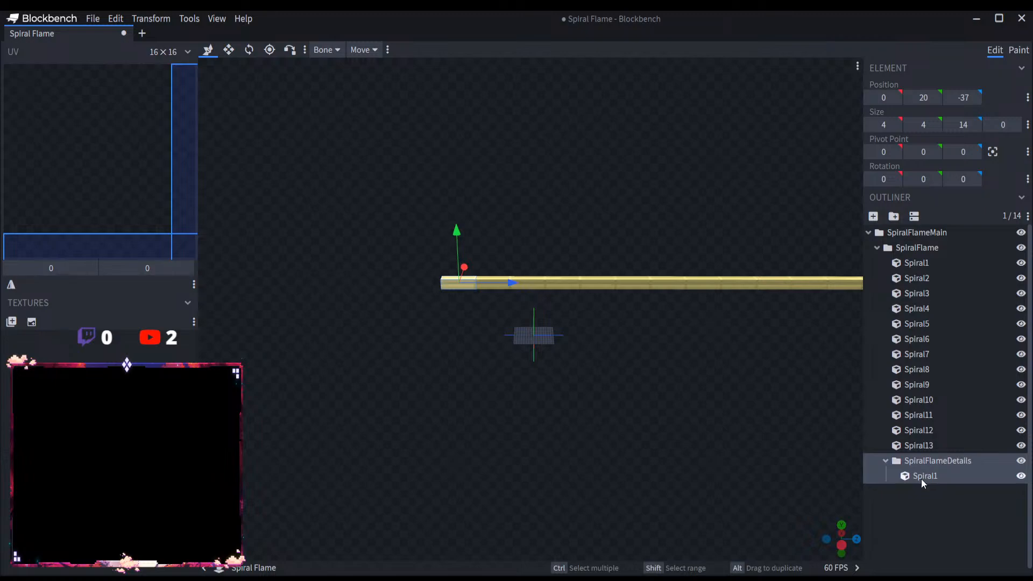
double_click(922, 476)
click(940, 476)
key(BackSpace)
text(D1)
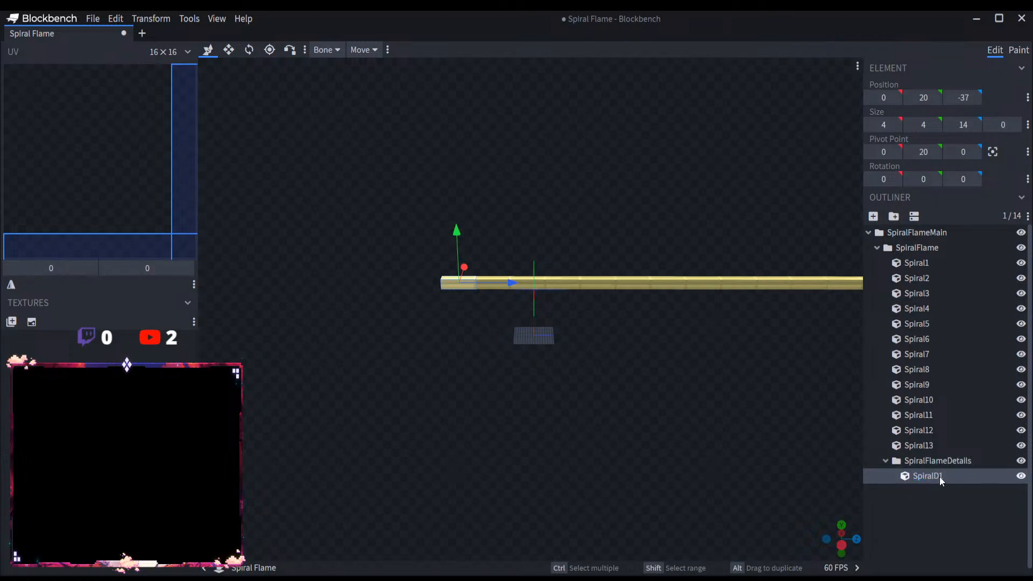
key(Return)
drag(507, 293, 577, 369)
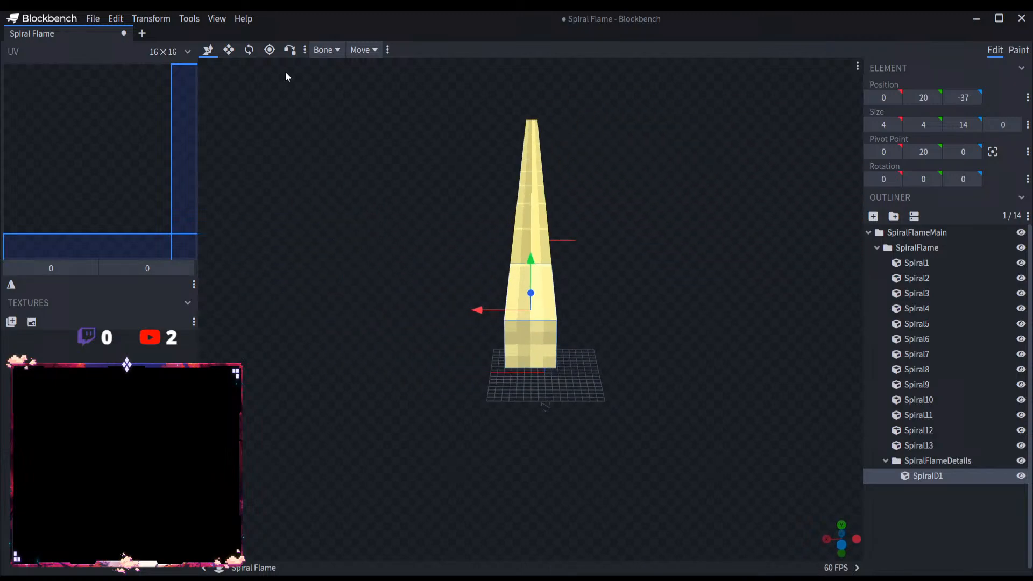
Step: Flatten SpiralD1 to zero width at X -1 beside the first segment, and place a duplicate on its opposite side at X 5
click(230, 52)
drag(477, 312, 530, 305)
click(209, 50)
scroll(530, 305, up, 6)
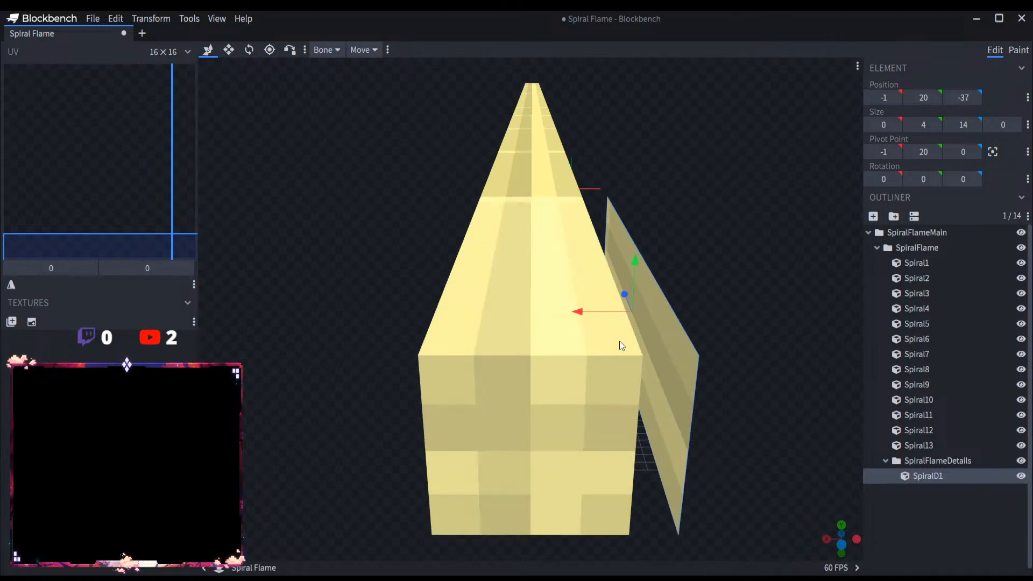
key(ctrl+d)
drag(590, 319, 384, 315)
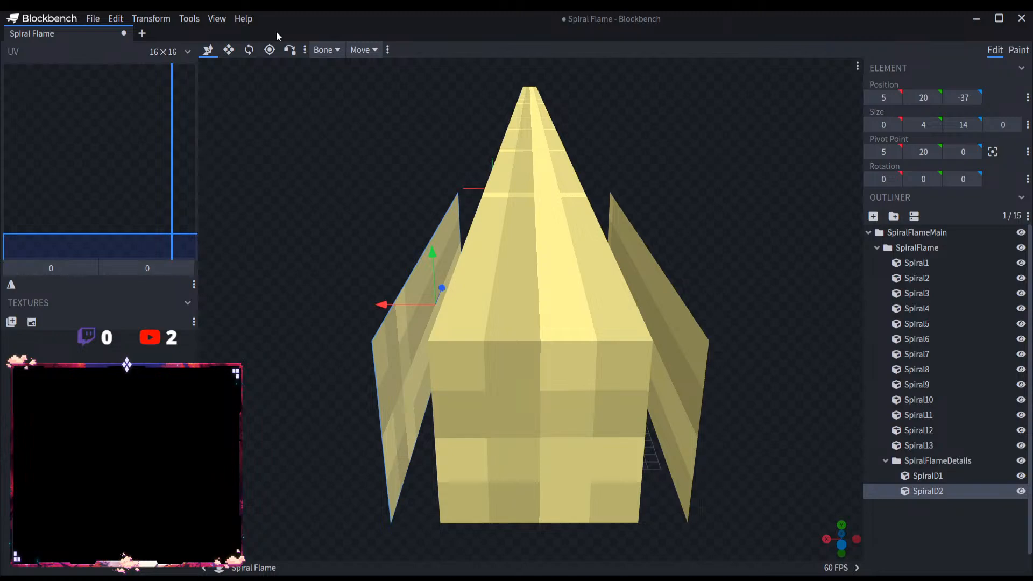
Step: Extend both side panels vertically to a height of 6, starting at Y 19
click(229, 49)
drag(434, 249, 438, 349)
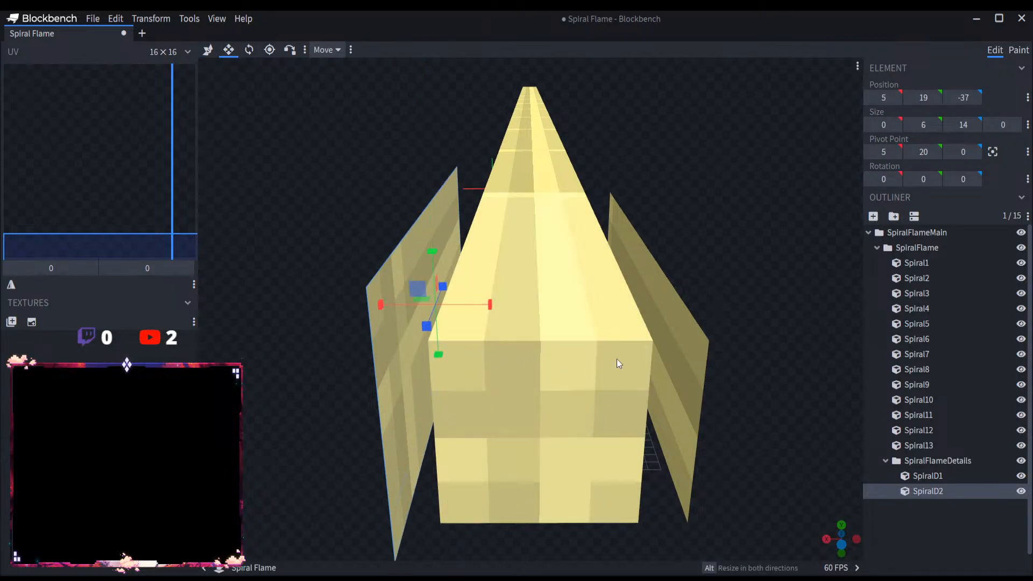
click(666, 339)
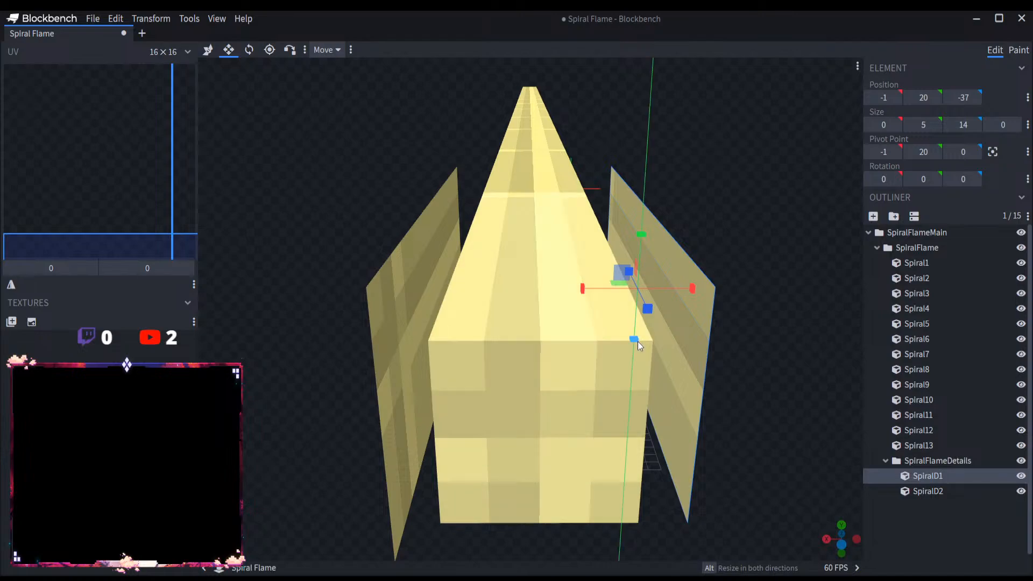
drag(635, 340, 636, 360)
Step: Duplicate SpiralD2 and resize the copy into a flat top panel 6 wide and 0 high at X -1, Y 25
click(926, 489)
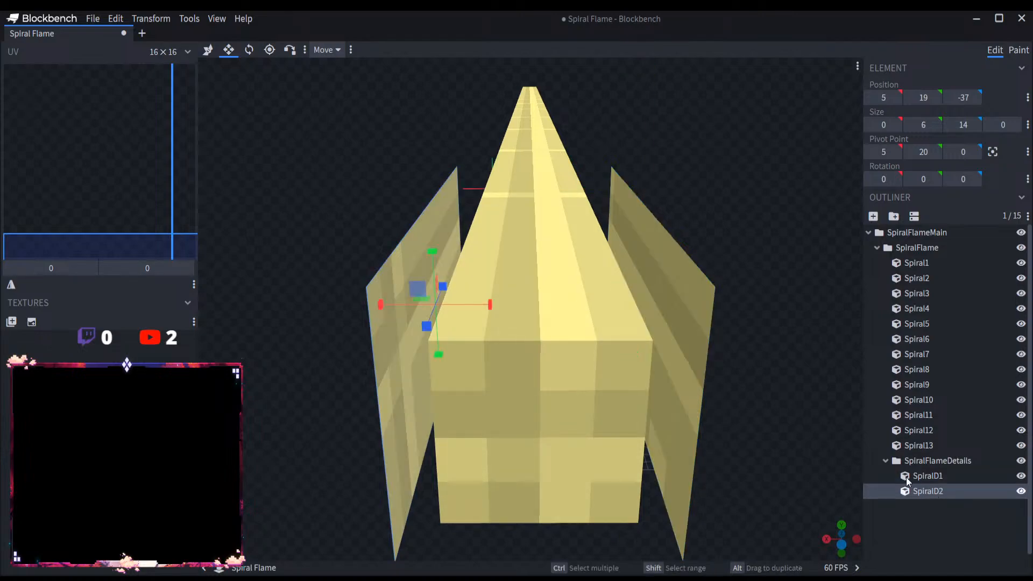
key(ctrl+d)
key(v)
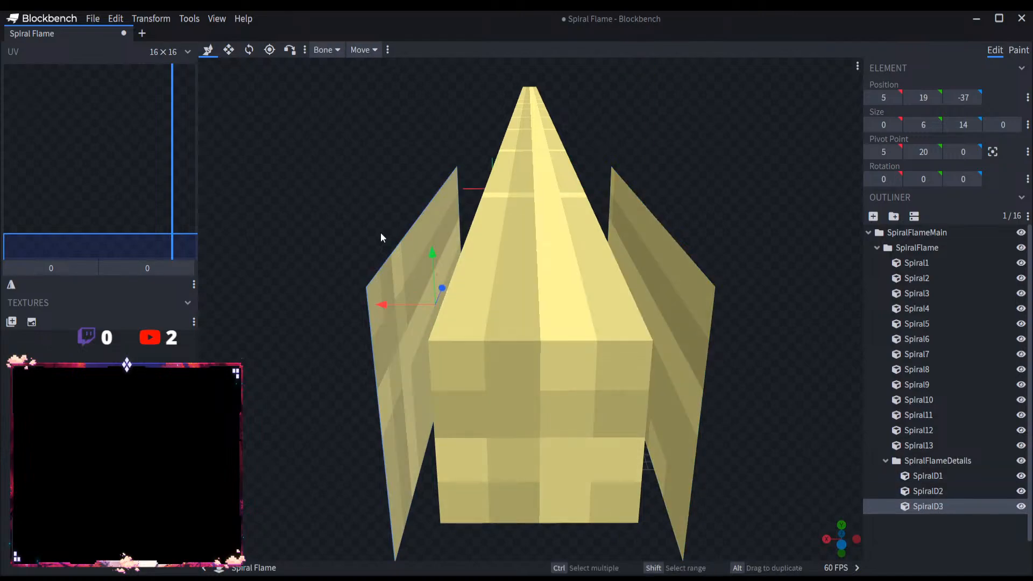
click(228, 50)
drag(438, 356, 431, 231)
drag(476, 204, 694, 224)
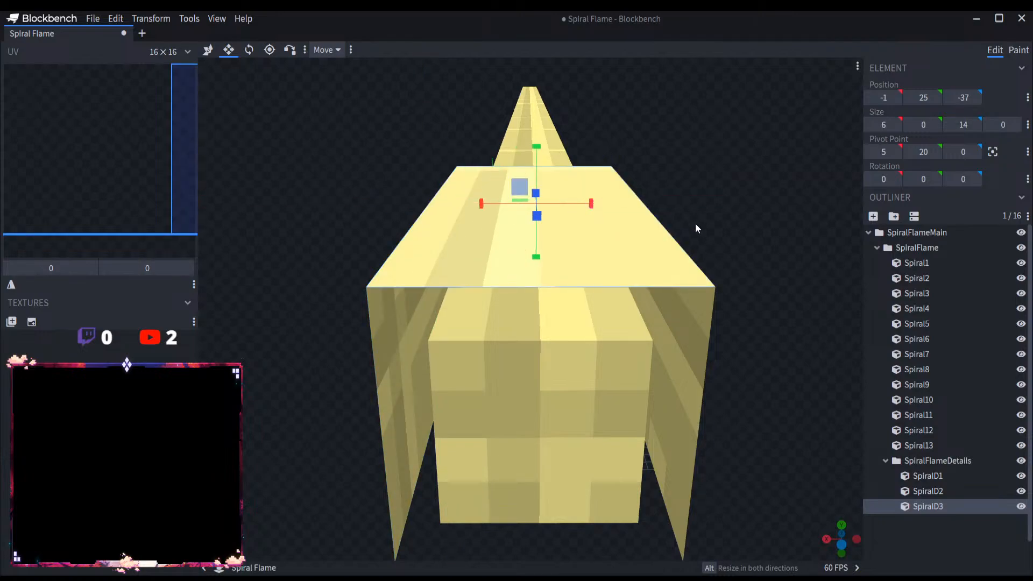
Step: Duplicate the top panel and move the copy down to close the underside of the first segment
key(ctrl+d)
key(v)
drag(542, 162, 553, 349)
drag(751, 443, 696, 435)
Step: Group the panels SpiralD1 to SpiralD4 in a new bone named SpiralG1
click(970, 460)
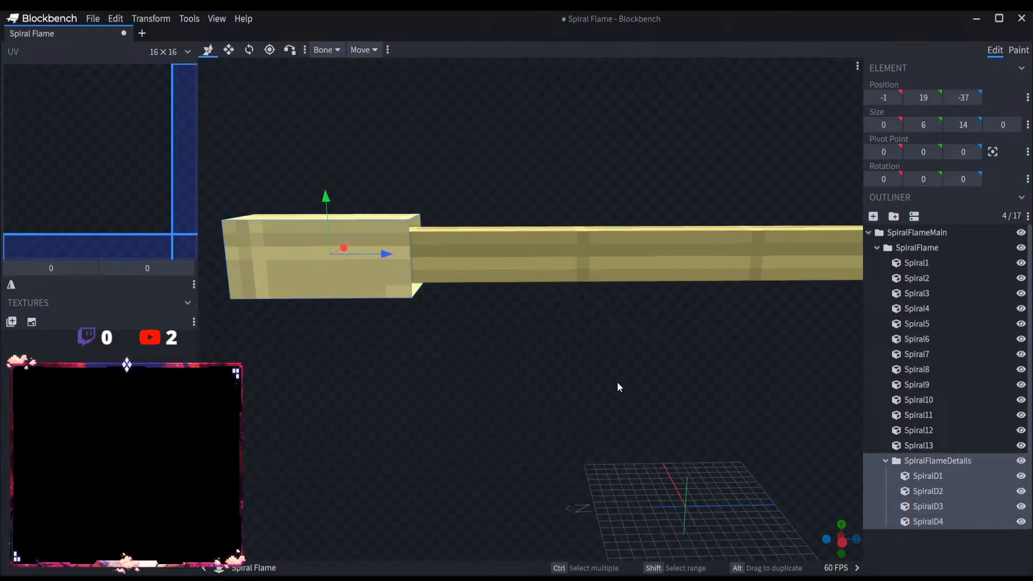
click(942, 478)
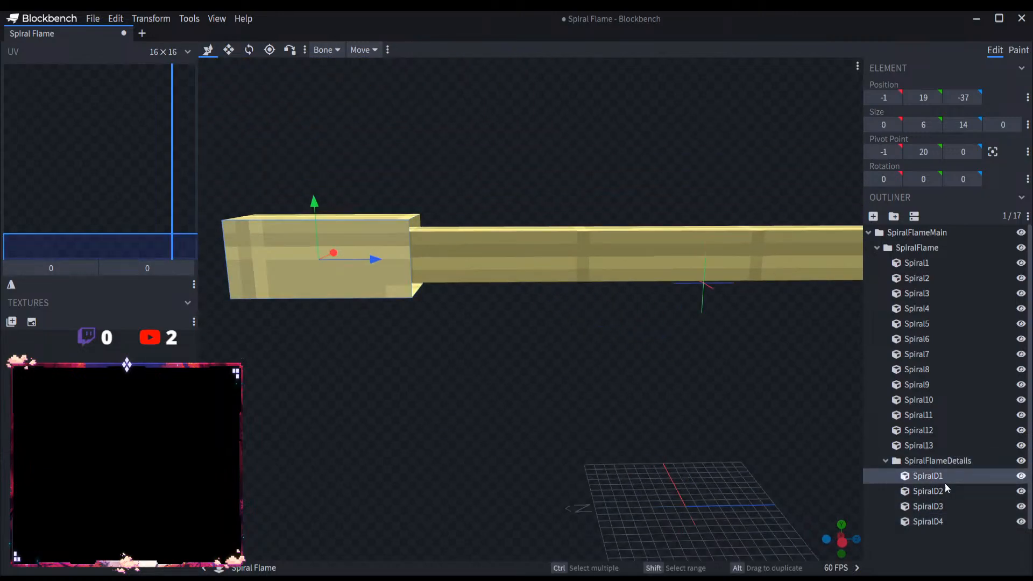
shift+click(949, 520)
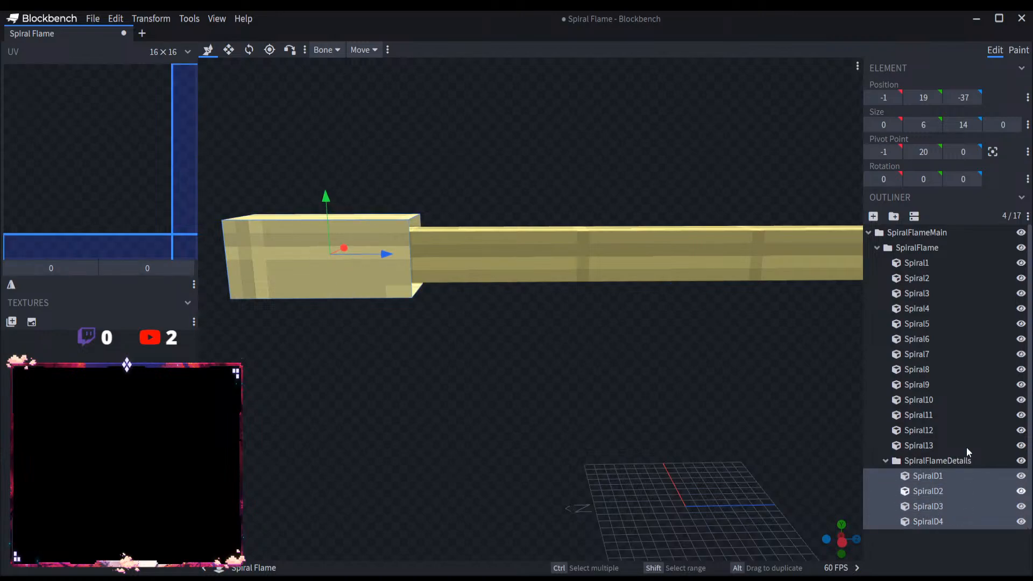
click(894, 216)
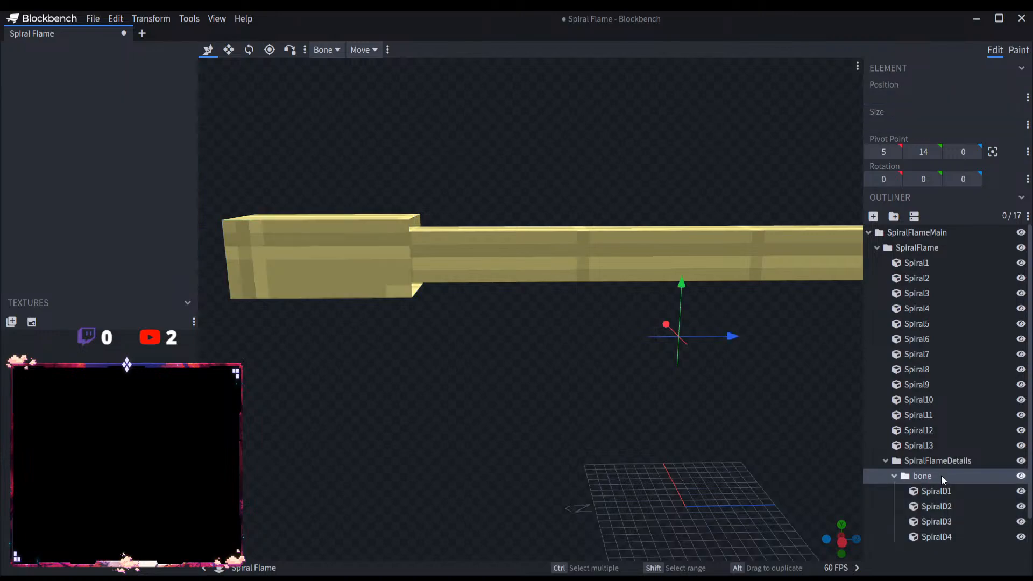
double_click(940, 475)
key(BackSpace)
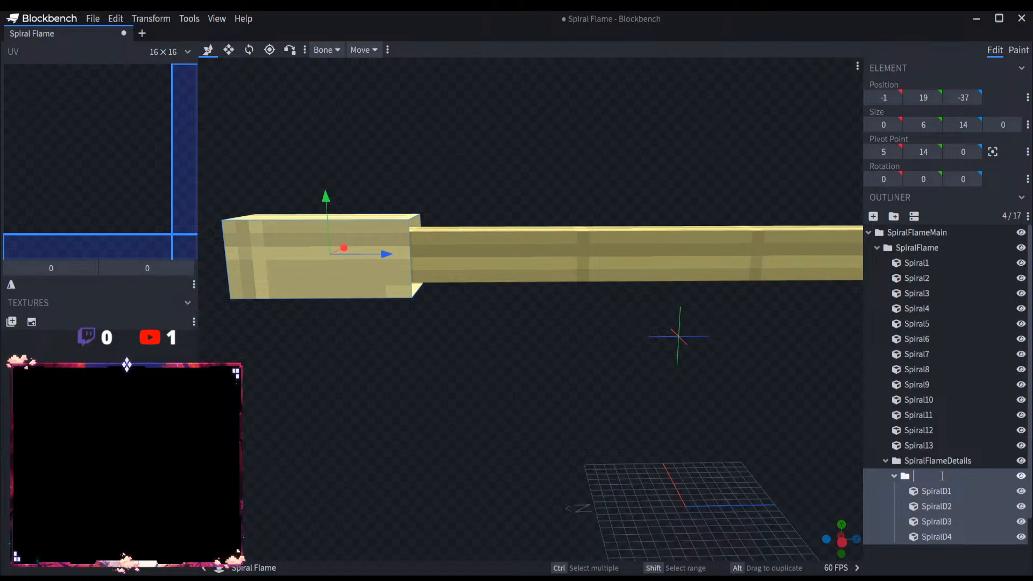
text(SpiralG)
text(1)
key(Return)
click(895, 477)
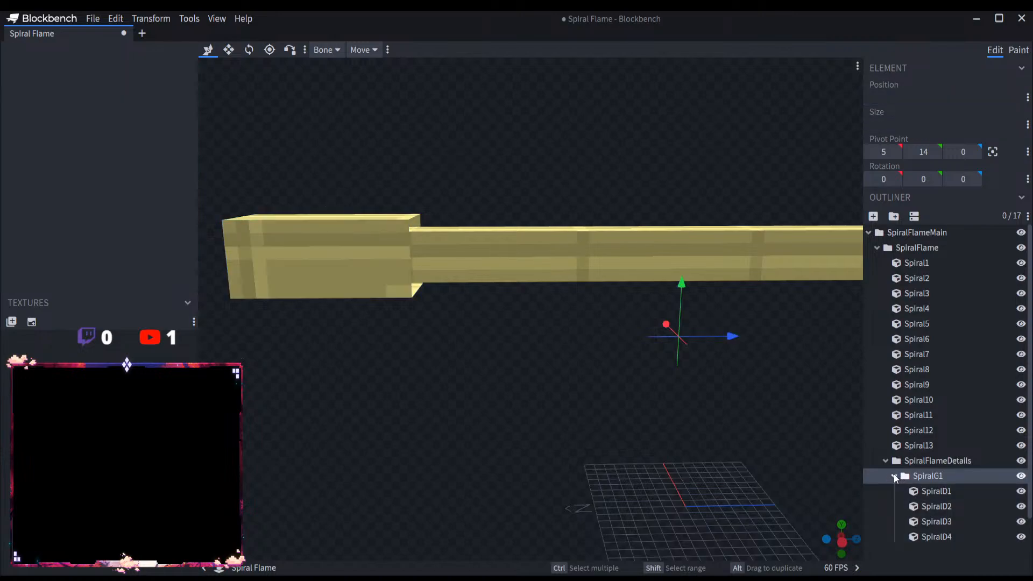
Step: Place a copy of the SpiralG1 bone inside the SpiralFlameDetails bone
scroll(896, 478, down, 3)
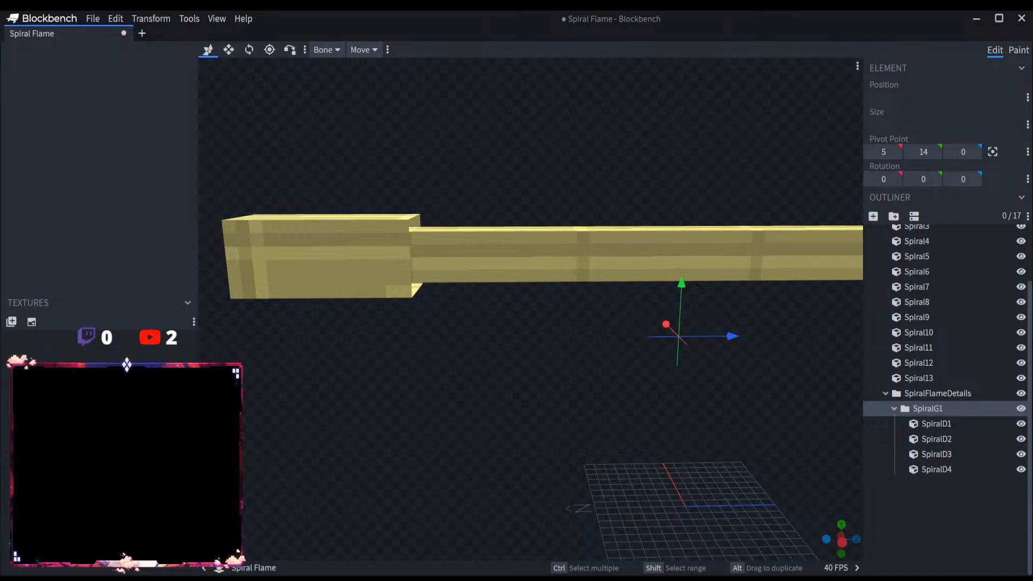
click(939, 425)
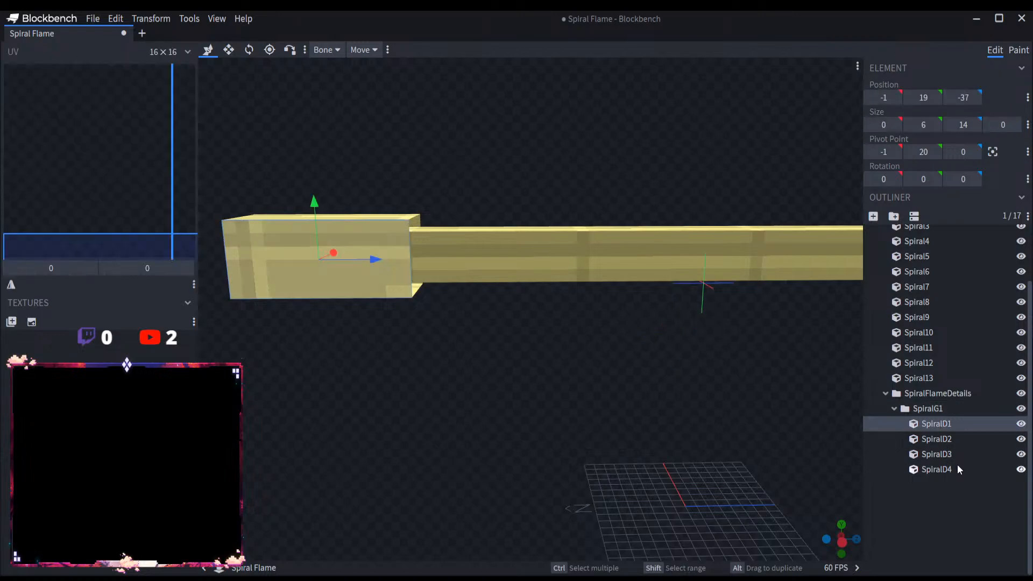
shift+click(957, 468)
click(957, 408)
click(894, 408)
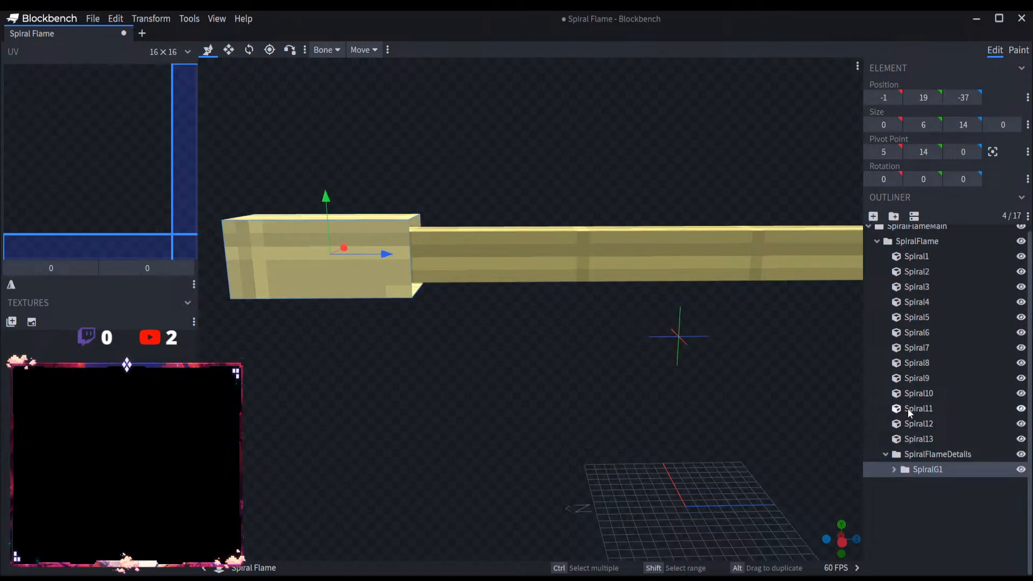
click(957, 454)
key(ctrl+v)
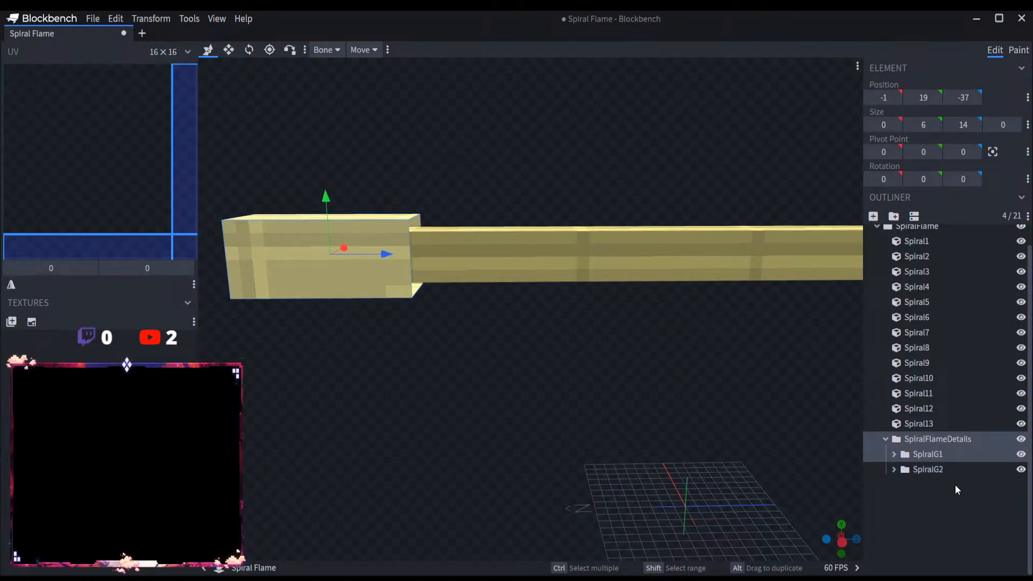
Step: Move the SpiralG2 bone along Z to position -23, around the second segment
click(941, 471)
click(894, 469)
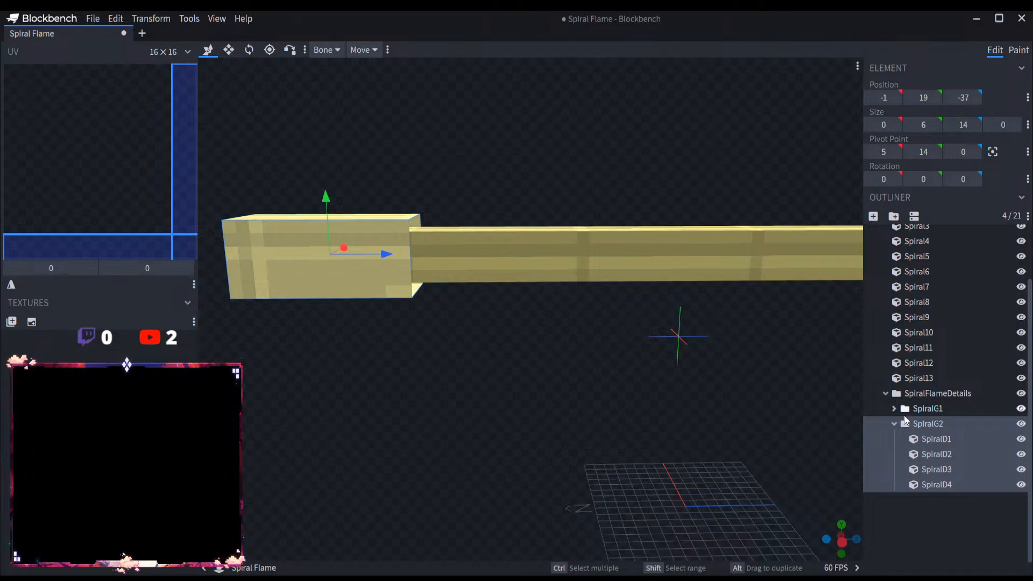
click(892, 425)
drag(381, 262, 724, 264)
Step: Try to continue the panel groups along the row by duplicating and shifting each copy 14 units, up to Z position 47
key(ctrl+d)
right_drag(694, 396, 452, 406)
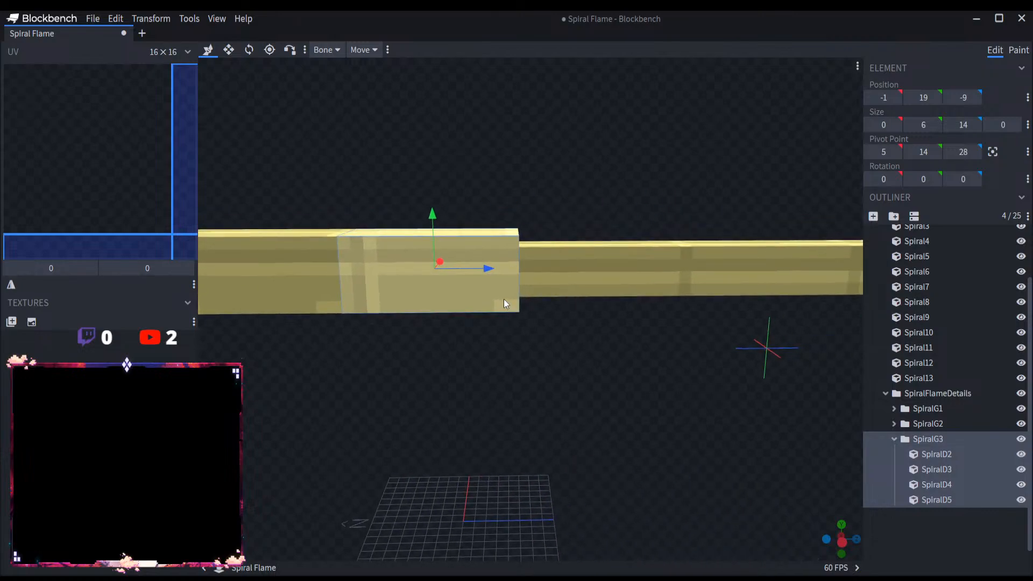
key(ctrl+d)
drag(488, 269, 652, 269)
right_drag(651, 268, 483, 309)
key(ctrl+d)
drag(482, 309, 644, 301)
right_drag(644, 301, 385, 351)
key(ctrl+d)
drag(360, 333, 676, 331)
key(ctrl+d)
right_drag(730, 427, 472, 429)
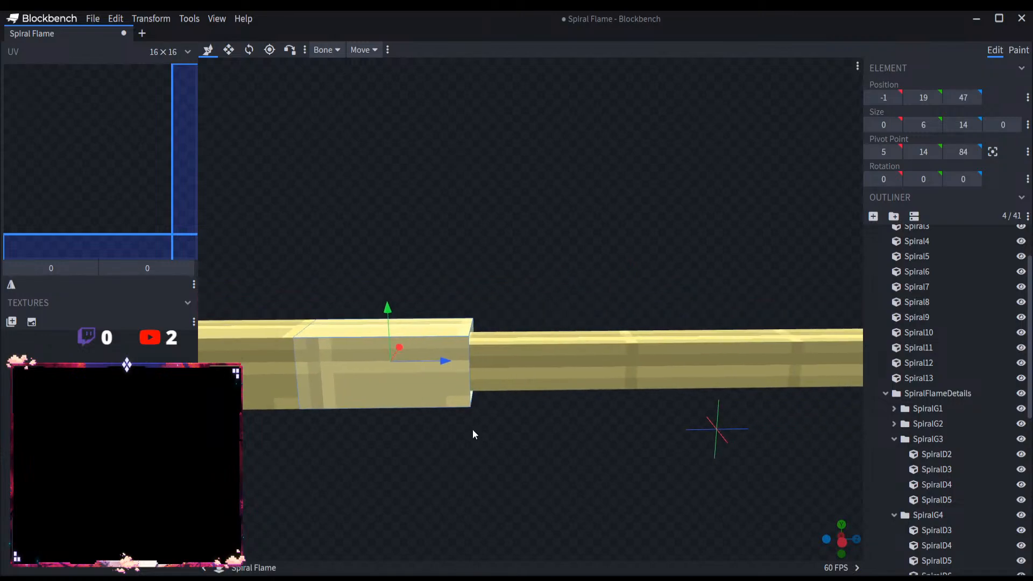
Step: Try to extend the duplicated panel groups further along the row in 14-unit shifts, up to Z position 117
key(ctrl+d)
drag(451, 361, 786, 425)
key(ctrl+d)
right_drag(787, 425, 501, 470)
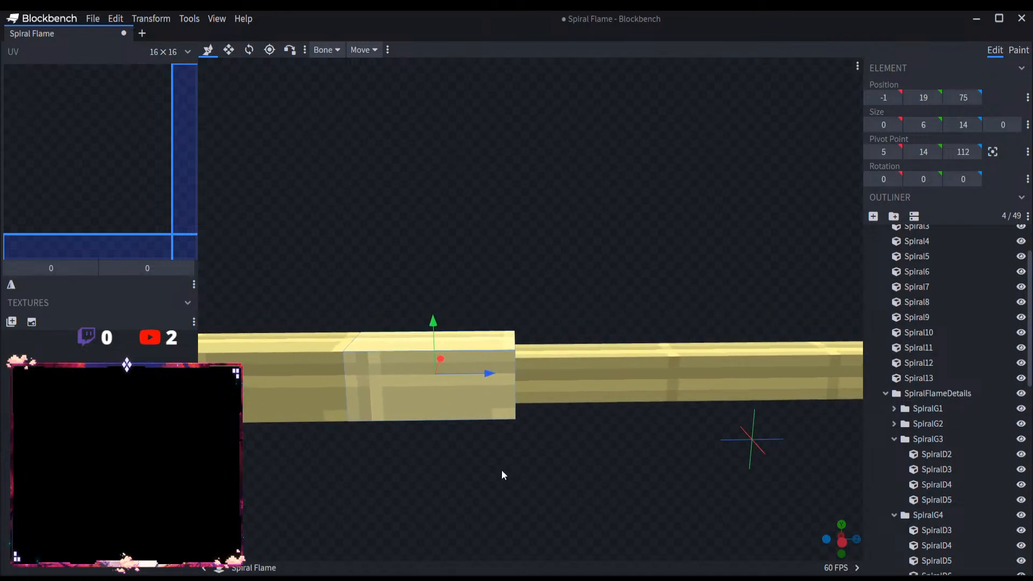
key(ctrl+d)
drag(492, 373, 640, 374)
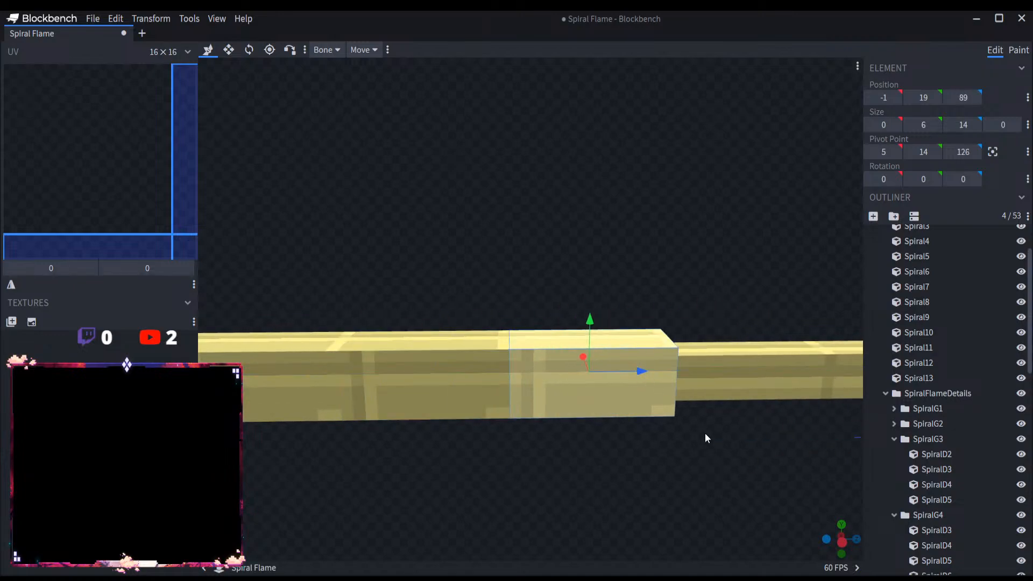
right_drag(704, 434, 486, 460)
key(ctrl+d)
drag(444, 403, 756, 398)
key(ctrl+d)
scroll(955, 466, down, 15)
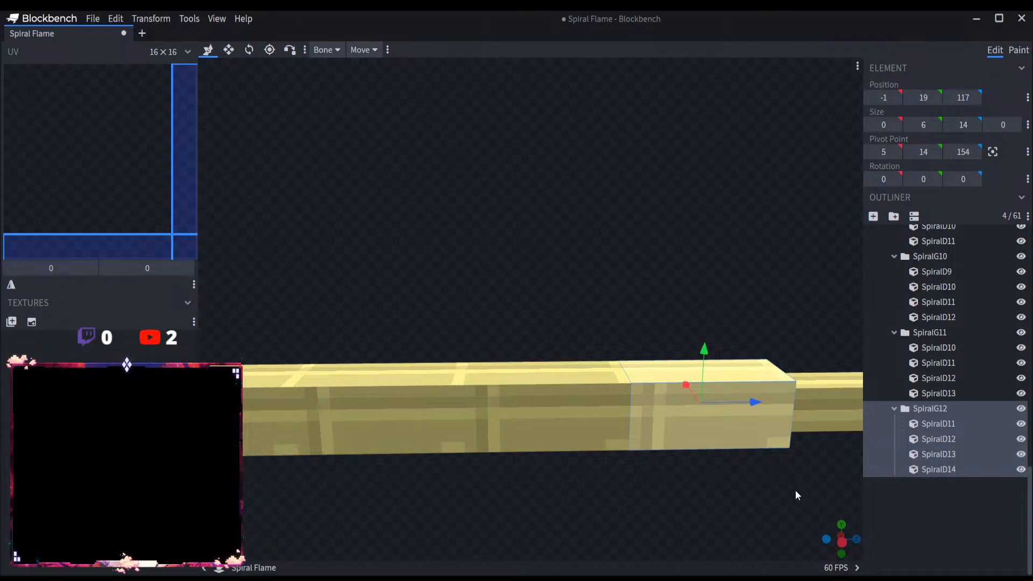
Step: Undo all the panel group duplicates made after SpiralG2 and collapse the SpiralG2 bone
key(ctrl+z)
key(ctrl+z)
key(ctrl+z)
key(ctrl+z)
key(ctrl+z)
key(ctrl+z)
key(ctrl+z)
key(ctrl+z)
key(ctrl+z)
key(ctrl+z)
key(ctrl+z)
key(ctrl+z)
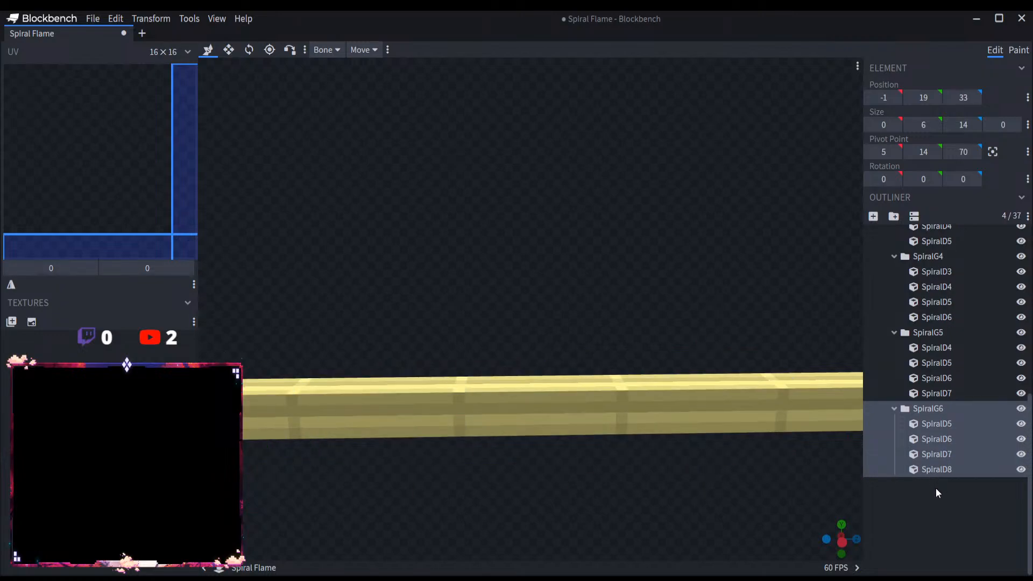
key(ctrl+z)
key(ctrl+z)
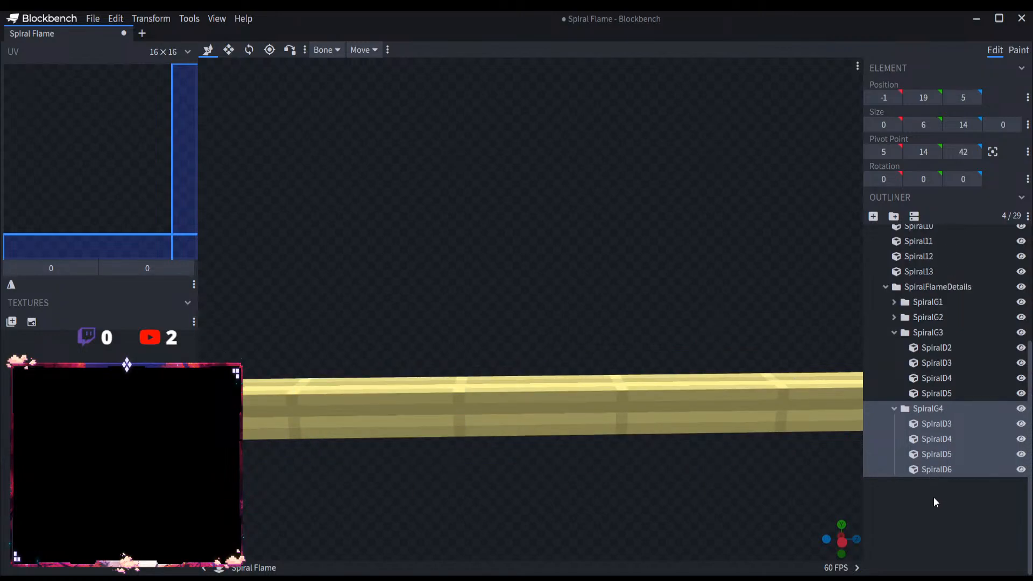
key(ctrl+z)
key(ctrl+z)
key(ctrl+z)
key(ctrl+z)
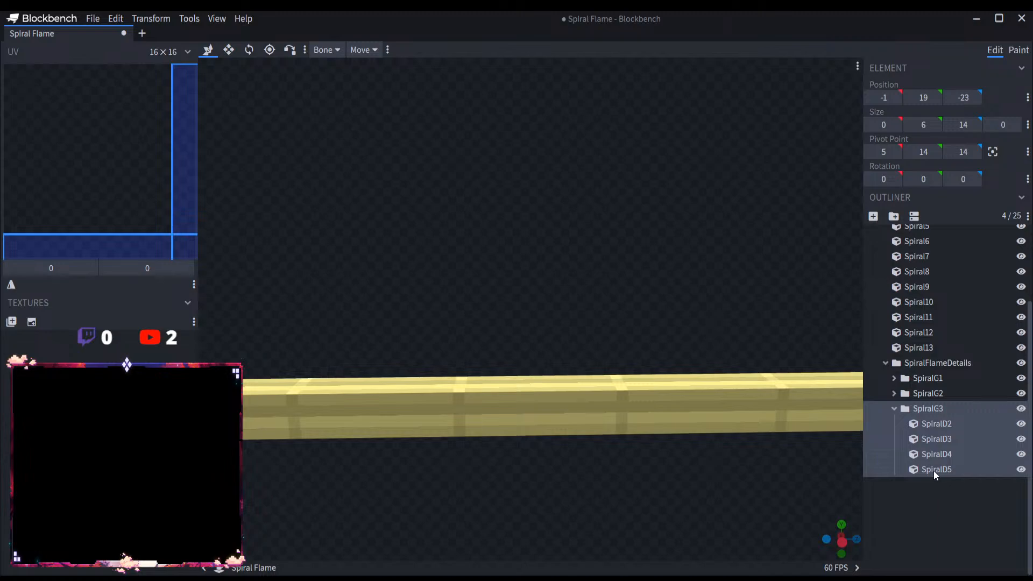
click(895, 469)
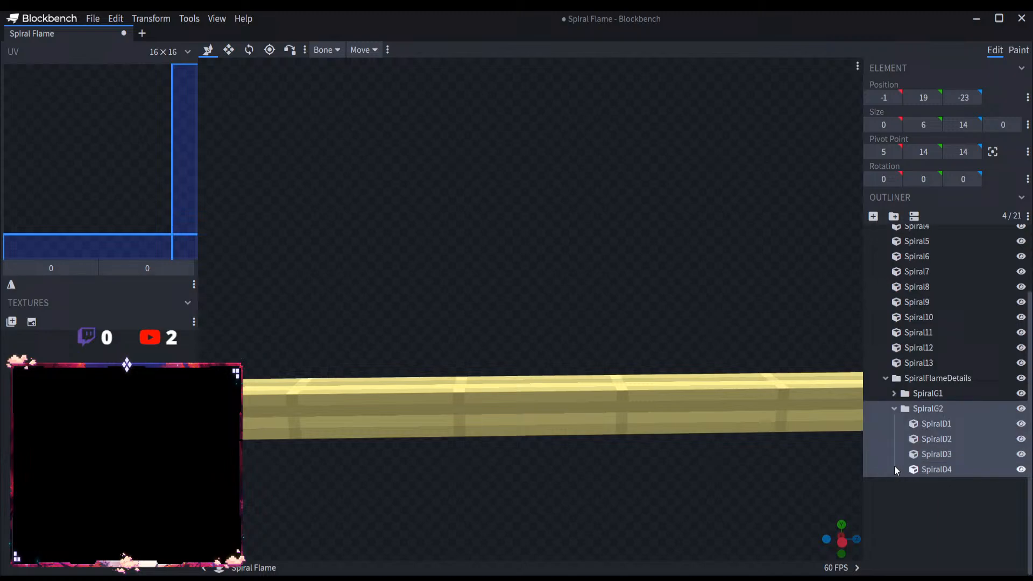
click(892, 410)
click(930, 437)
key(ctrl+d)
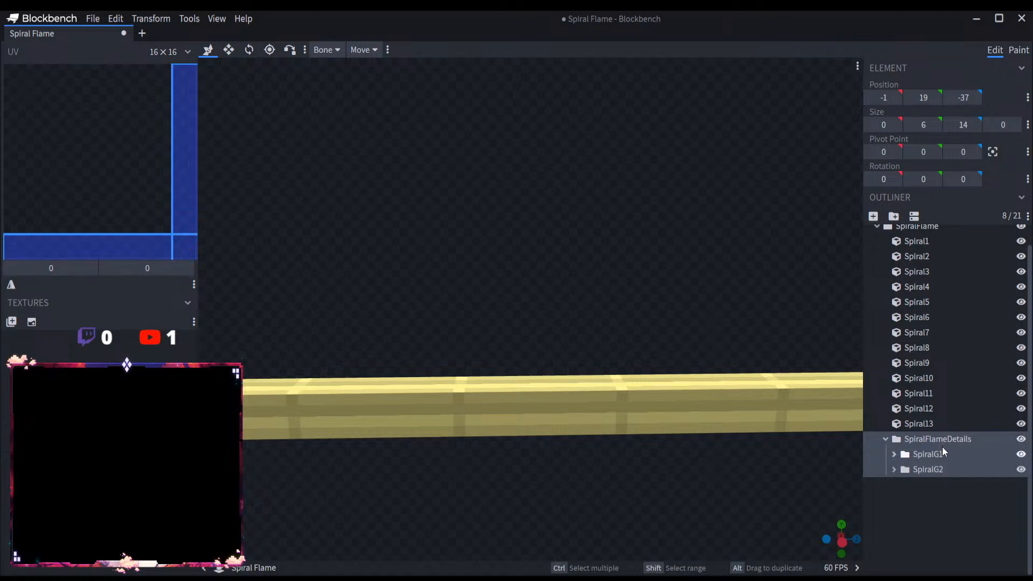
key(ctrl+z)
Step: Copy the SpiralG2 bone and paste six copies into the SpiralFlameDetails bone
click(950, 467)
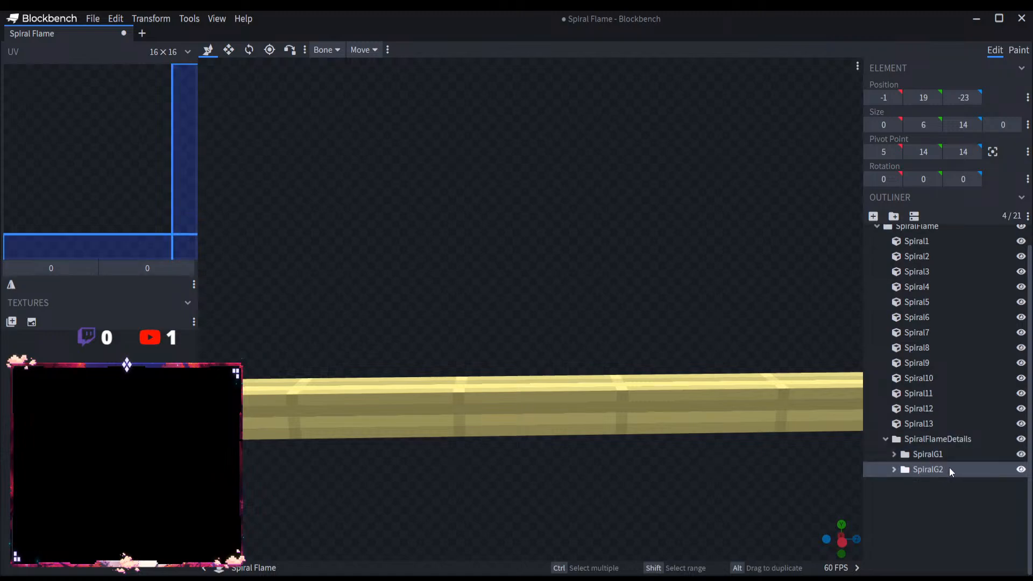
click(948, 437)
key(ctrl+v)
key(ctrl+v)
key(ctrl+v)
key(ctrl+v)
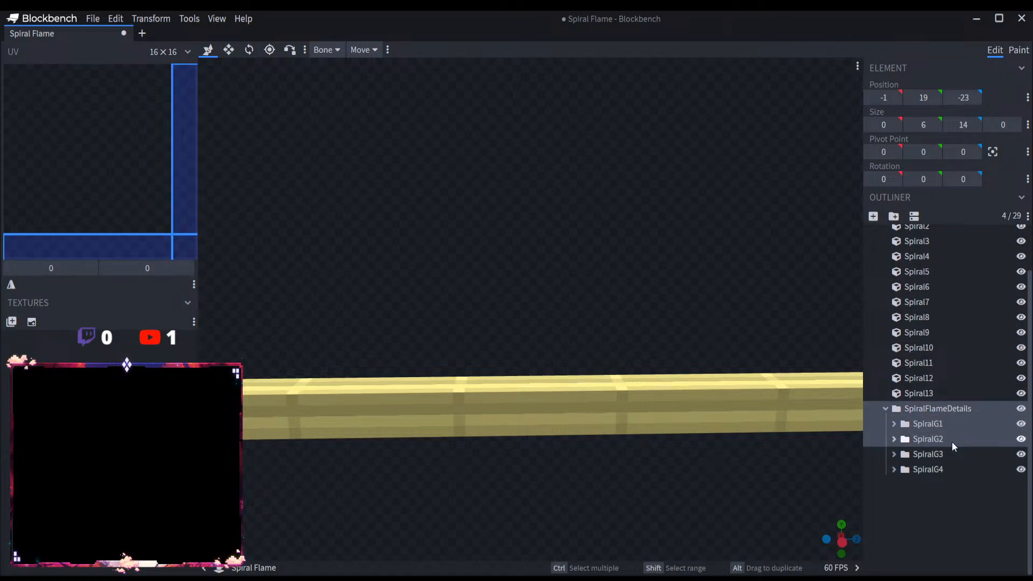
key(ctrl+v)
key(ctrl+v)
Step: Paste five more copies of the SpiralG2 bone into SpiralFlameDetails so that every spiral segment has its own group
click(894, 484)
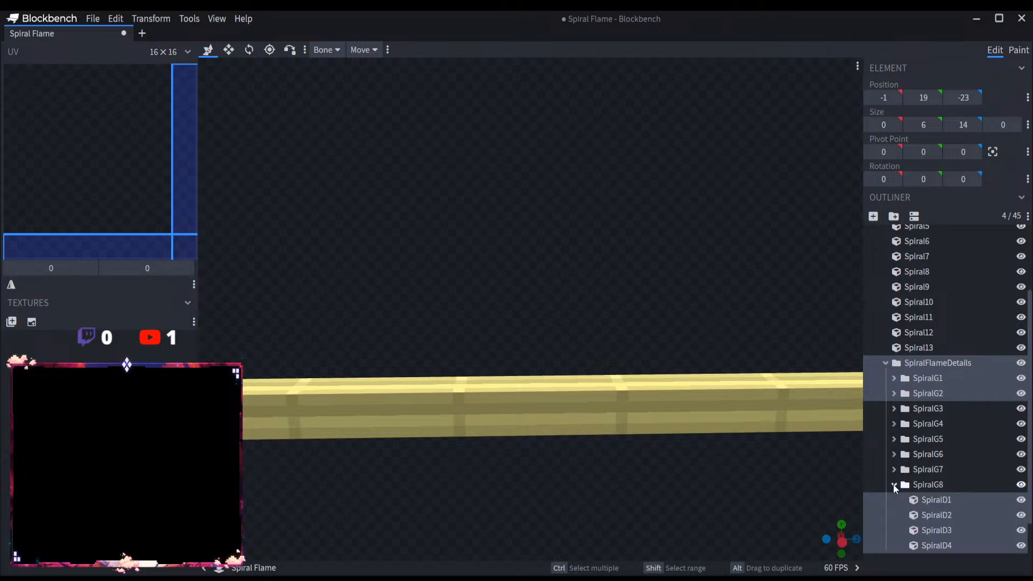
click(894, 484)
right_click(923, 484)
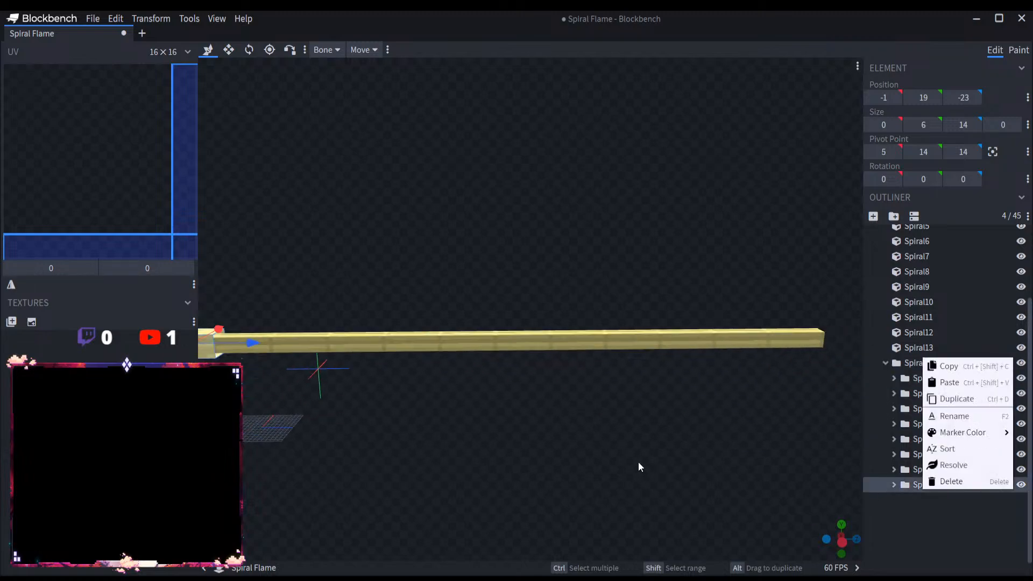
click(889, 515)
click(940, 360)
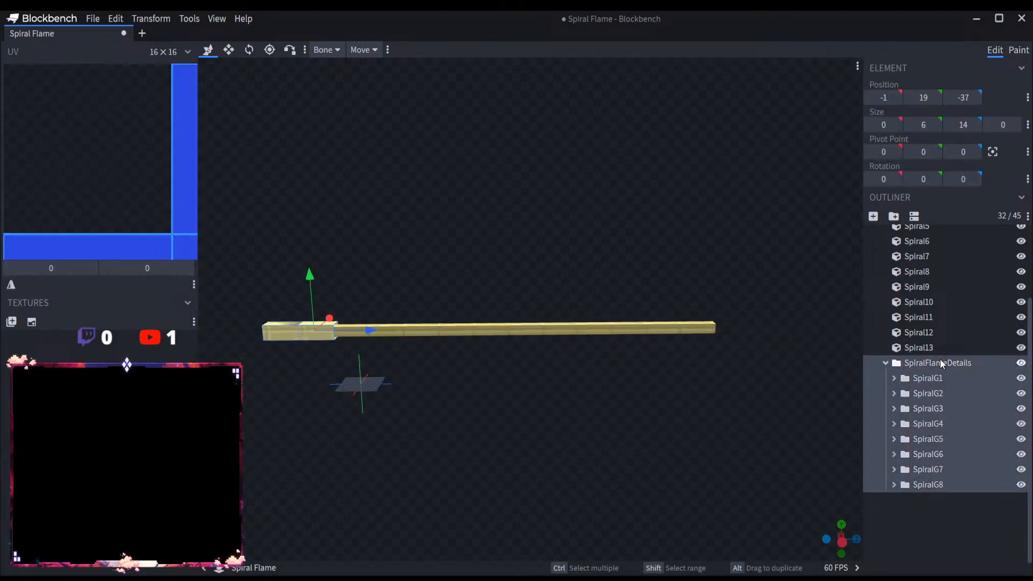
key(ctrl+v)
key(ctrl+v)
key(ctrl+v)
key(ctrl+v)
key(ctrl+v)
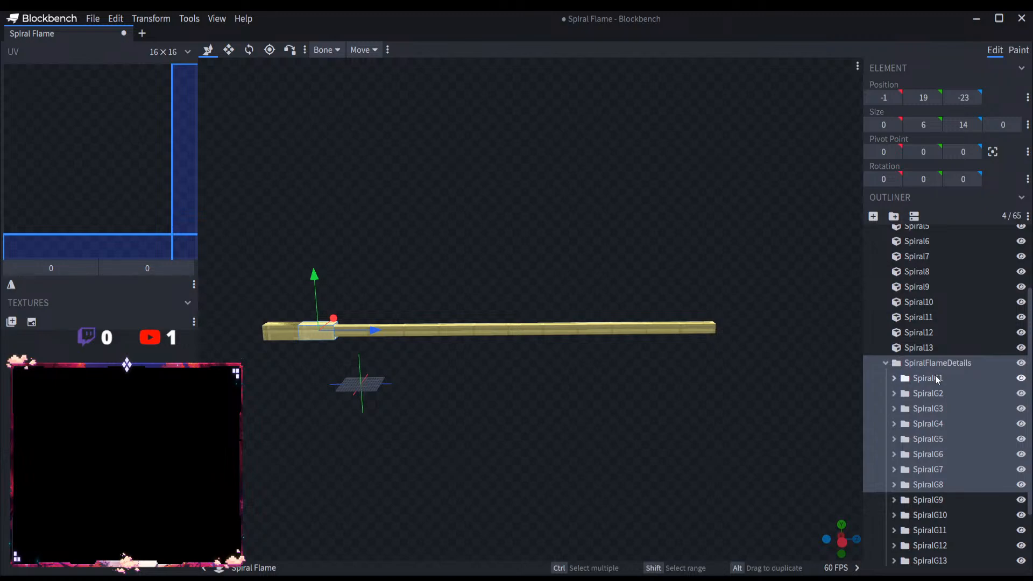
Step: Move the SpiralG3 bone along the Z axis to Z position -9, directly behind the SpiralG2 panels
click(951, 410)
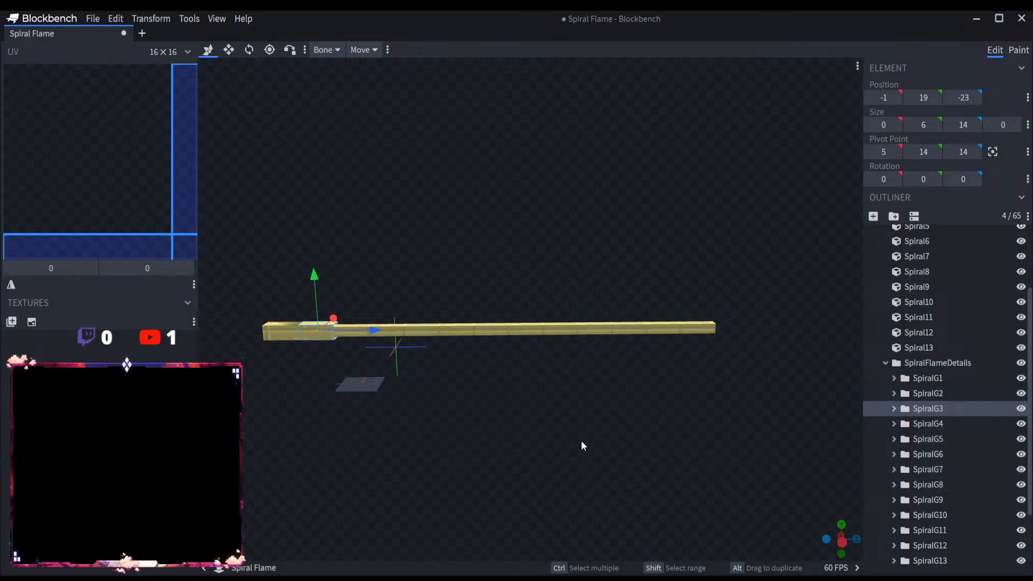
scroll(597, 441, up, 2)
right_drag(615, 443, 517, 384)
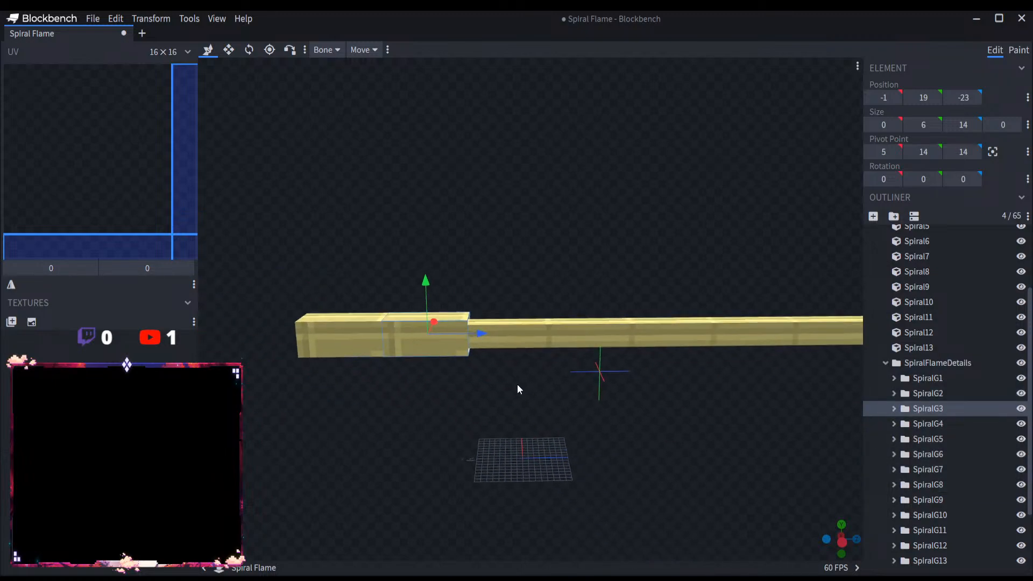
scroll(465, 351, up, 3)
drag(431, 349, 552, 353)
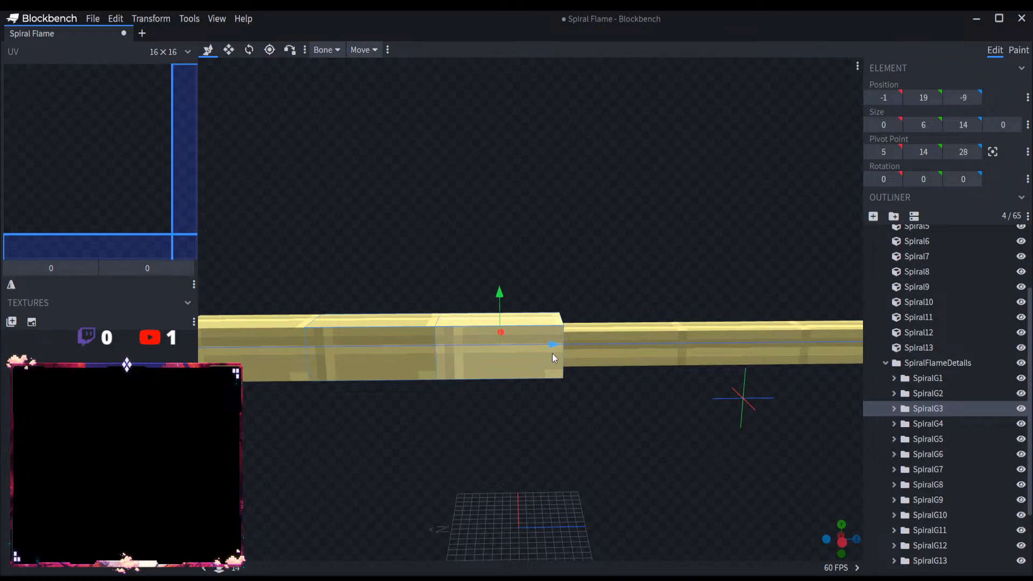
Step: Move SpiralG4 along the Z axis to sit flush after SpiralG3, and SpiralG5 to Z position 19
click(928, 424)
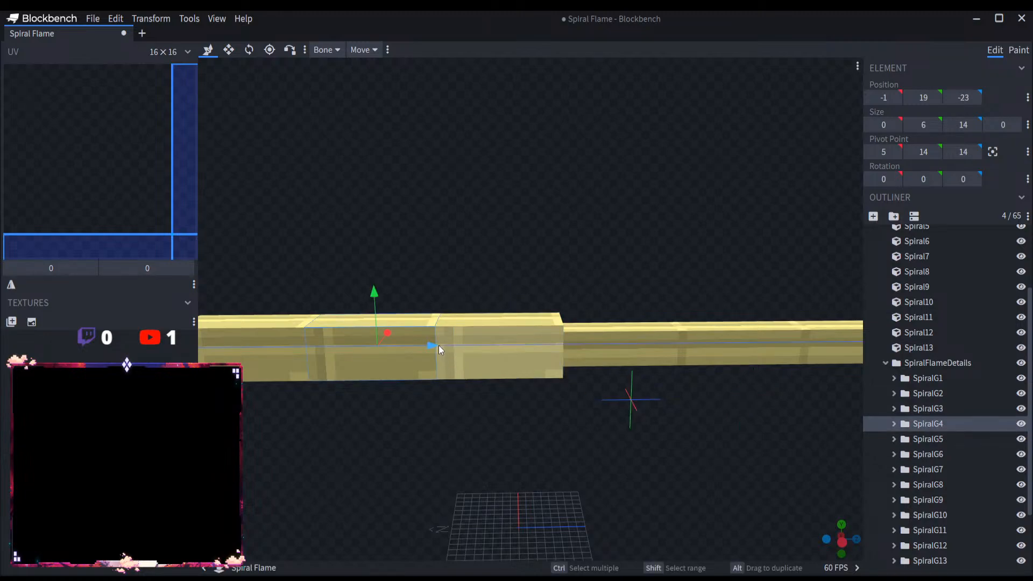
drag(438, 344, 678, 347)
click(925, 439)
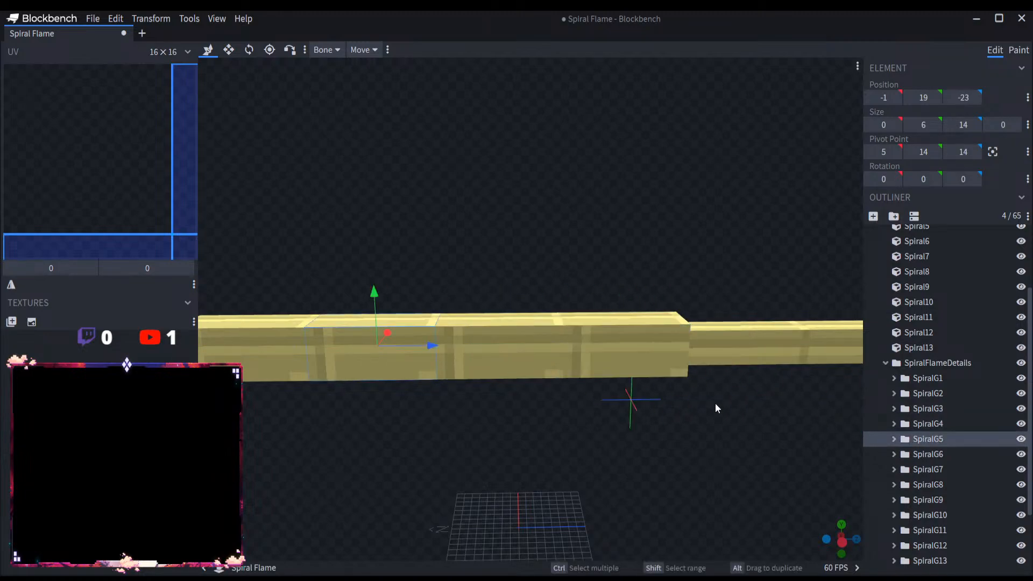
drag(427, 346, 788, 356)
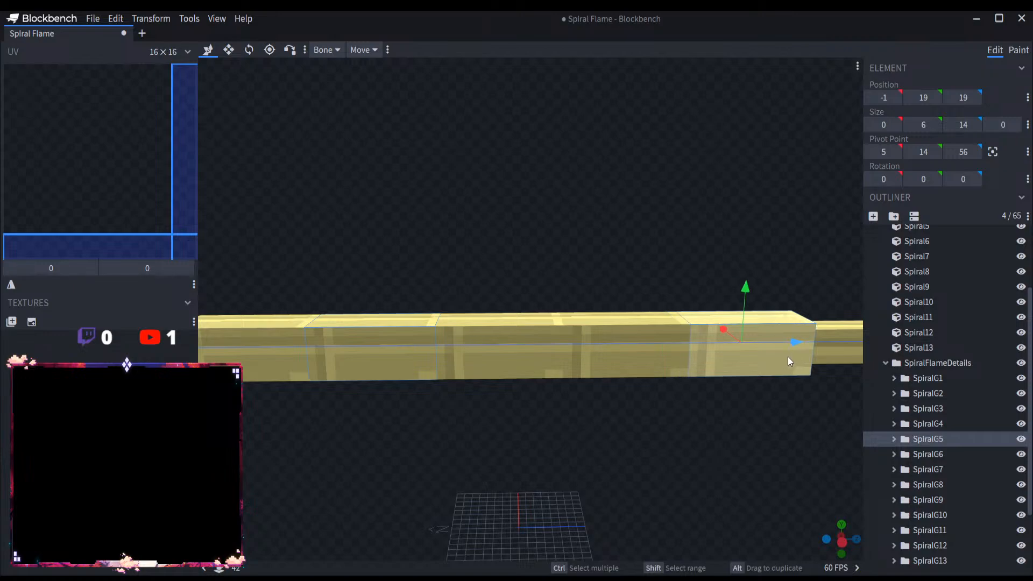
Step: Continue the row of panel groups by moving SpiralG6 to Z position 33 and SpiralG7 to Z position 47
right_drag(708, 457, 516, 459)
click(920, 455)
scroll(473, 386, down, 2)
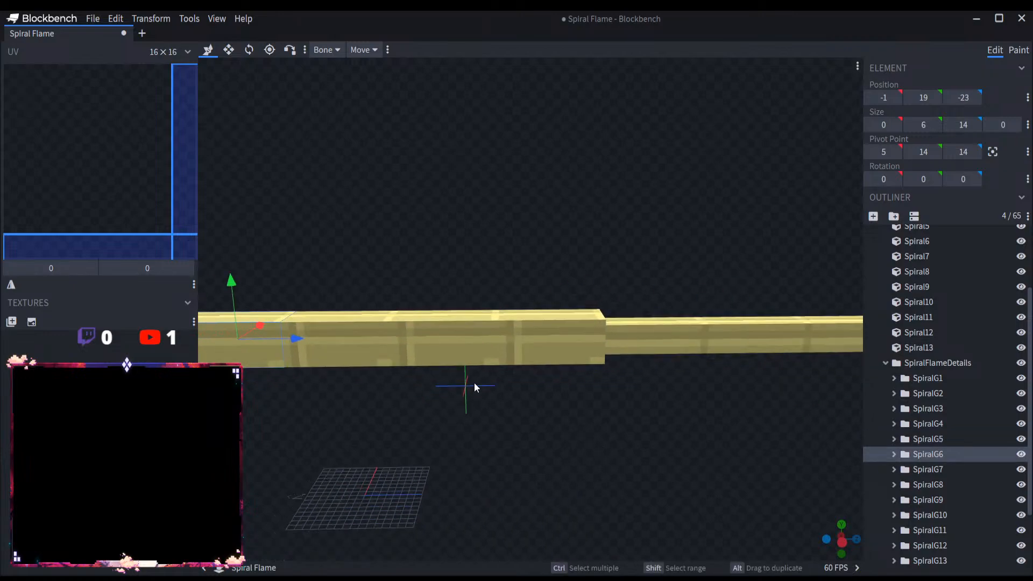
drag(293, 339, 709, 338)
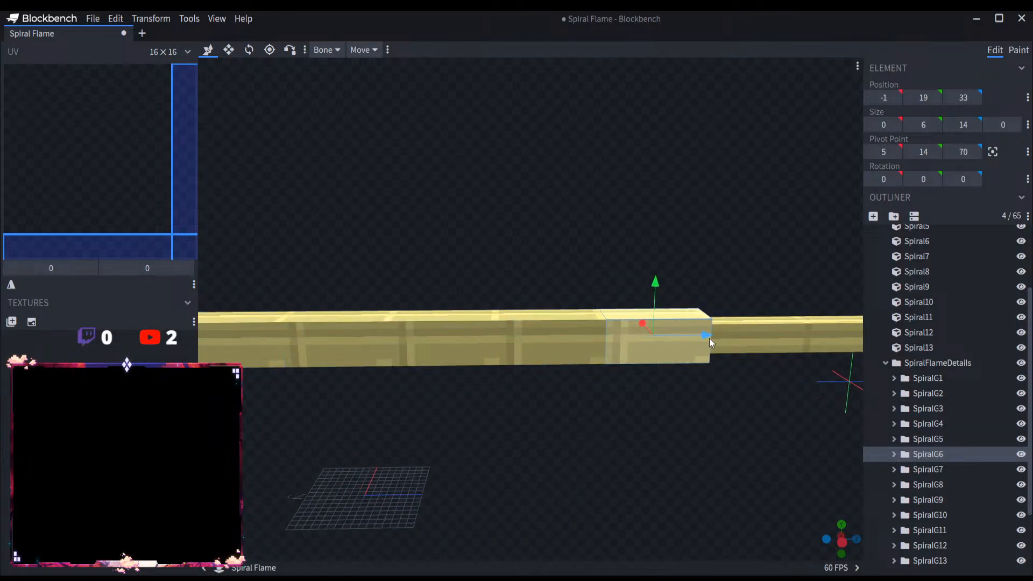
click(930, 470)
drag(297, 339, 811, 335)
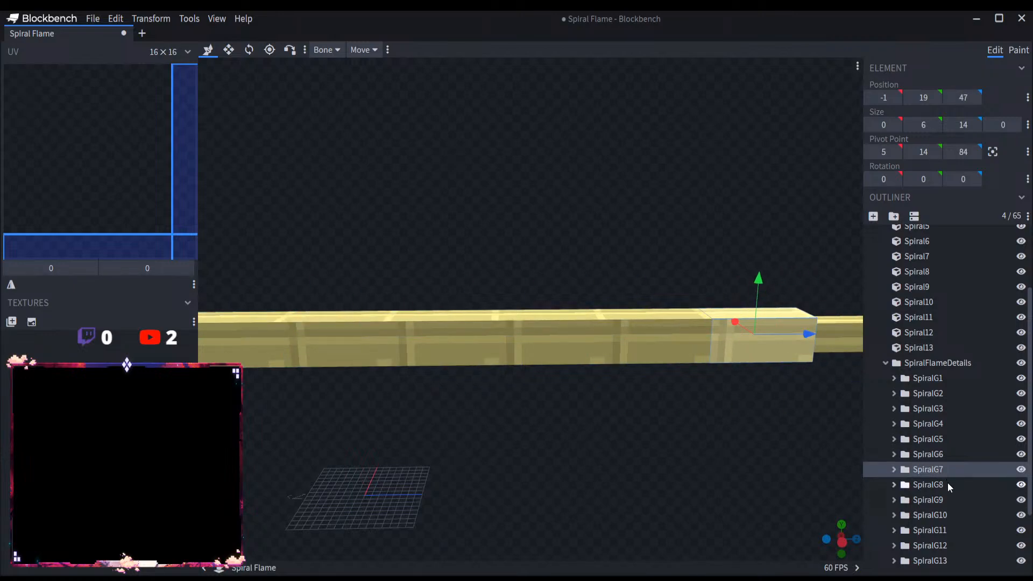
Step: Shift SpiralG8 to Z position 61 and SpiralG9 to Z position 75 along the spiral row
click(929, 484)
drag(289, 337, 900, 330)
right_drag(758, 409, 603, 434)
scroll(603, 433, down, 4)
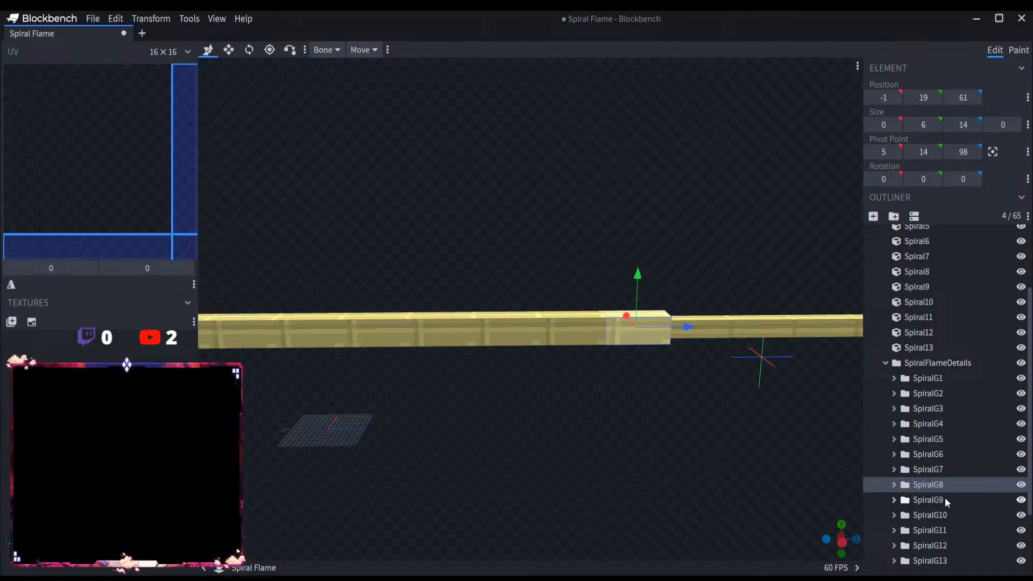
click(937, 498)
drag(362, 323, 760, 319)
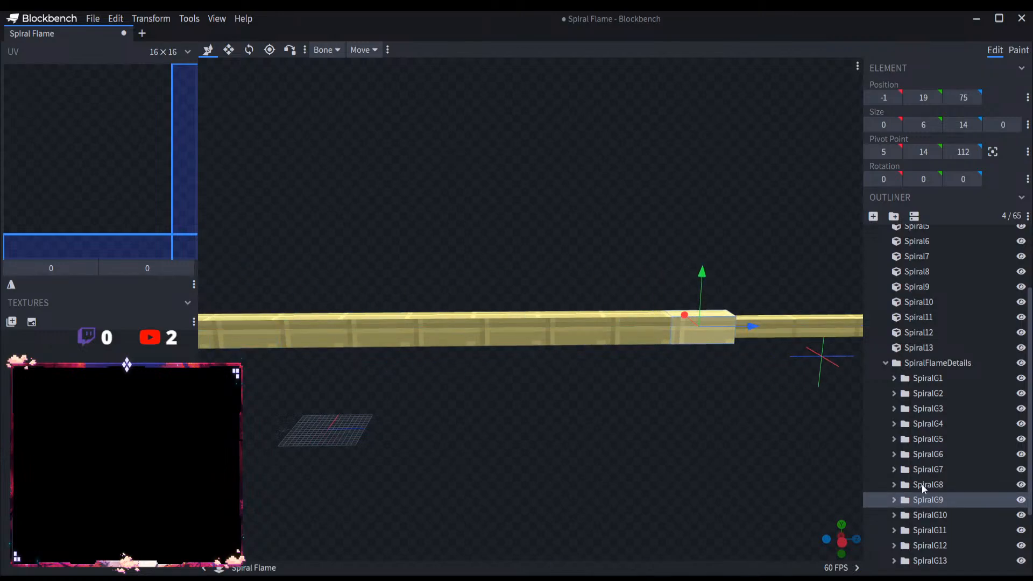
Step: Move SpiralG10 to Z position 89 and place SpiralG11 flush after it on the Z axis
click(968, 515)
drag(301, 334, 815, 341)
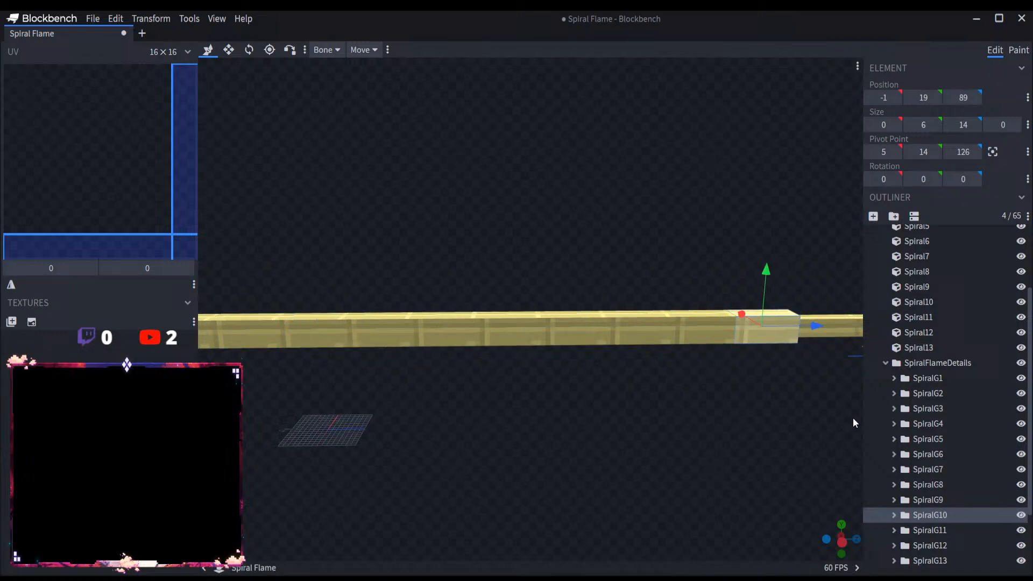
click(929, 530)
drag(300, 326, 874, 327)
Step: Move SpiralG12 along the Z axis around the second-to-last spiral segment, flush against the end of SpiralG11
click(929, 545)
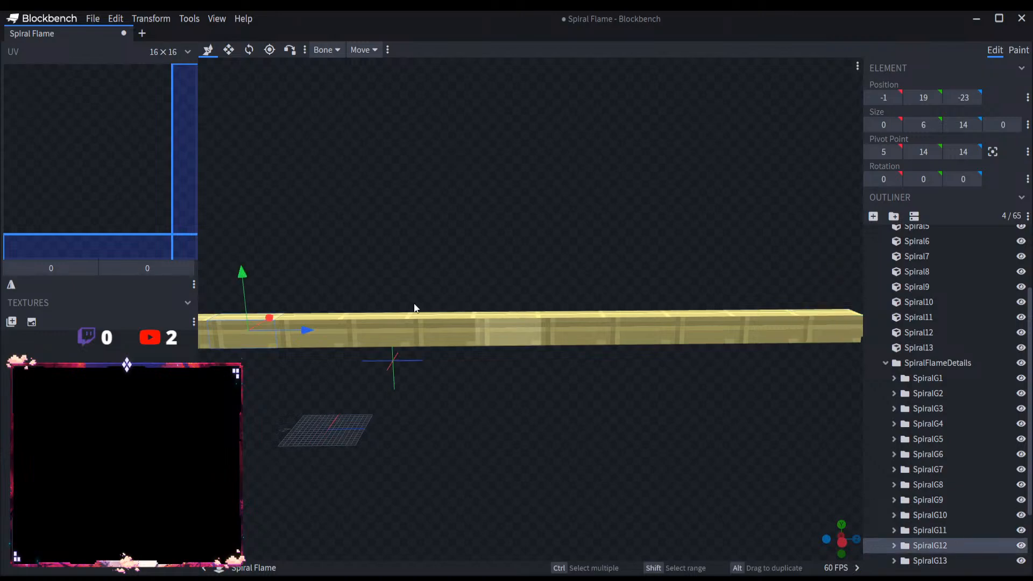
drag(302, 325, 938, 330)
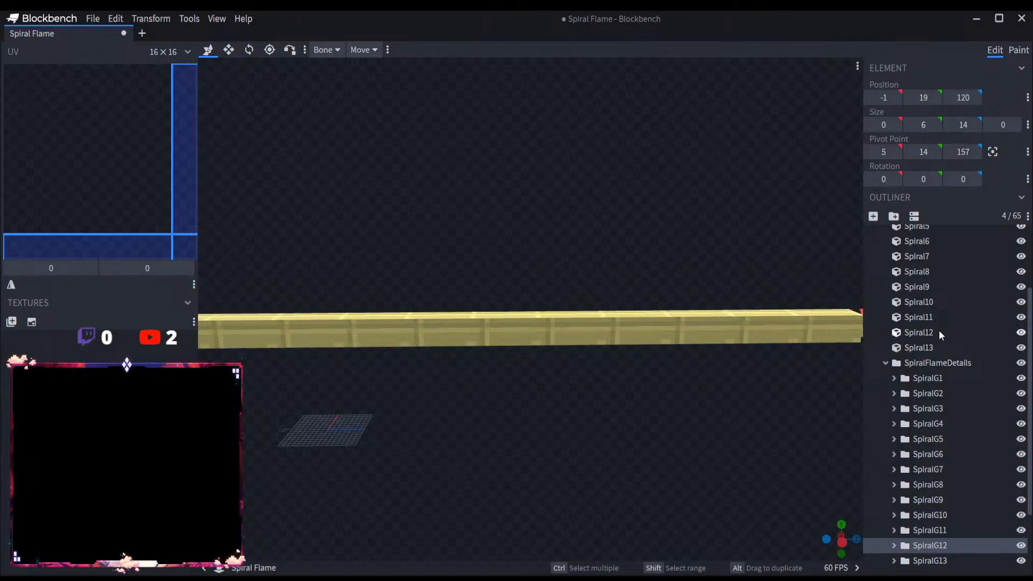
right_drag(609, 407, 309, 409)
scroll(612, 371, up, 6)
right_drag(684, 410, 590, 411)
scroll(590, 411, up, 3)
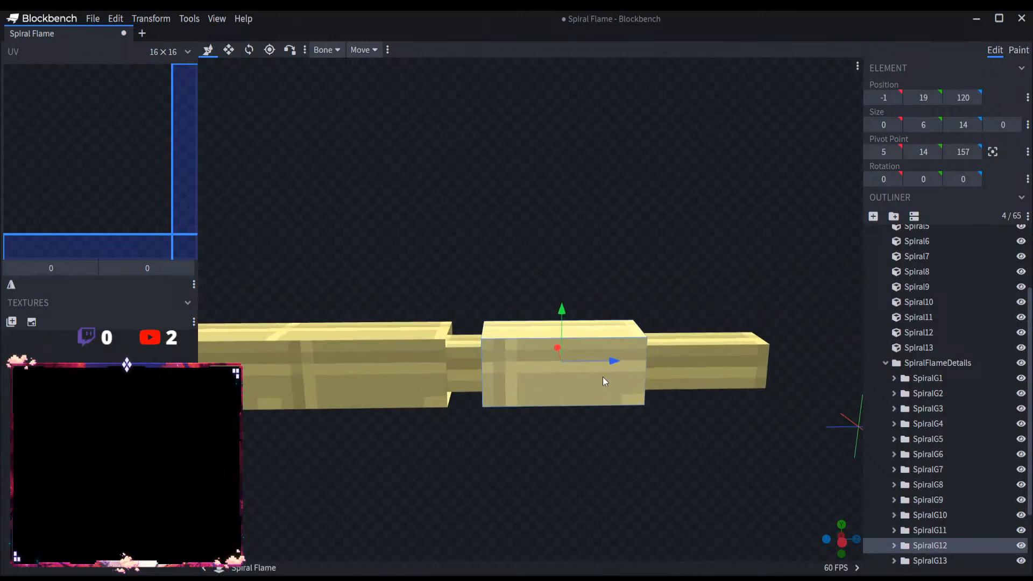
drag(610, 360, 583, 363)
Step: Move SpiralG13 to Z position 131 so that it surrounds the last spiral segment, flush with SpiralG12
click(972, 559)
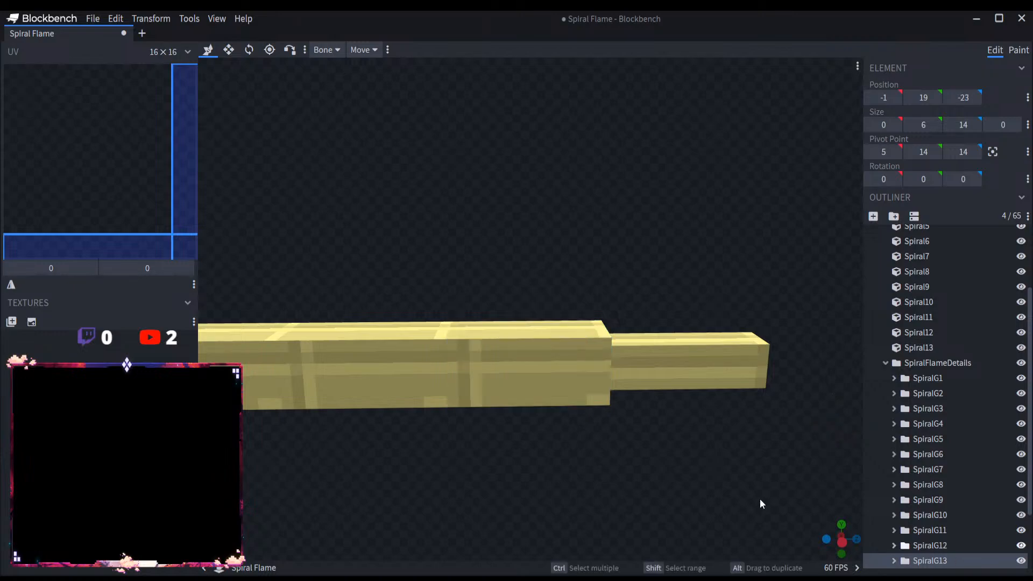
scroll(485, 446, down, 8)
right_drag(513, 441, 726, 450)
scroll(518, 432, down, 7)
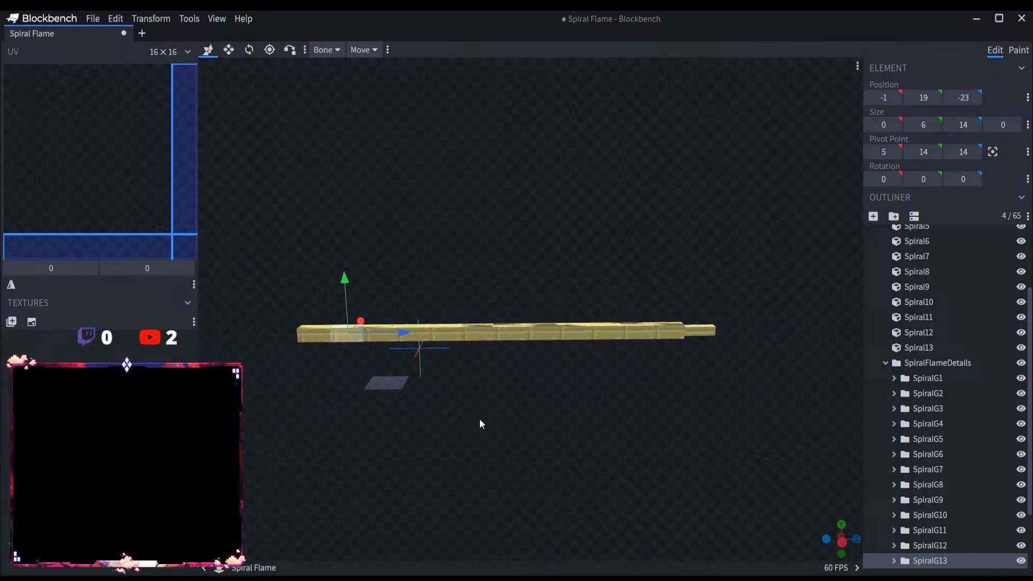
right_drag(476, 428, 586, 397)
scroll(409, 465, up, 6)
drag(354, 365, 906, 387)
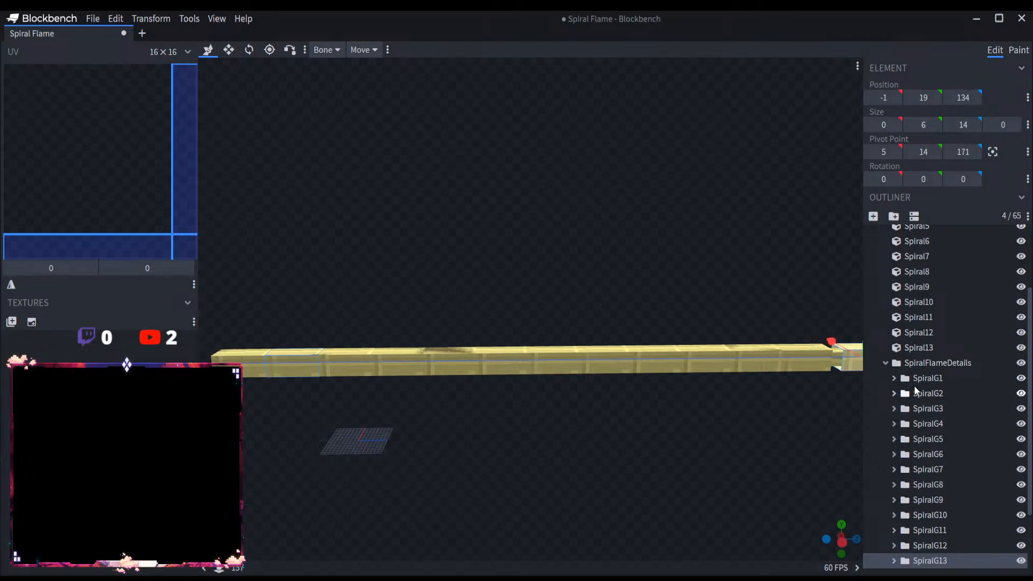
right_drag(755, 437, 392, 423)
scroll(470, 422, up, 5)
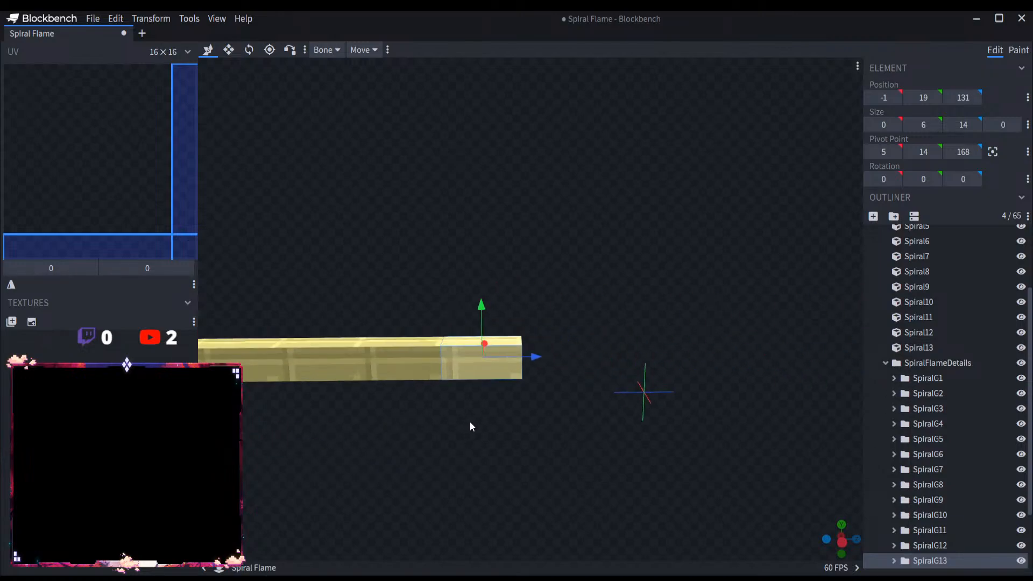
drag(512, 379, 510, 379)
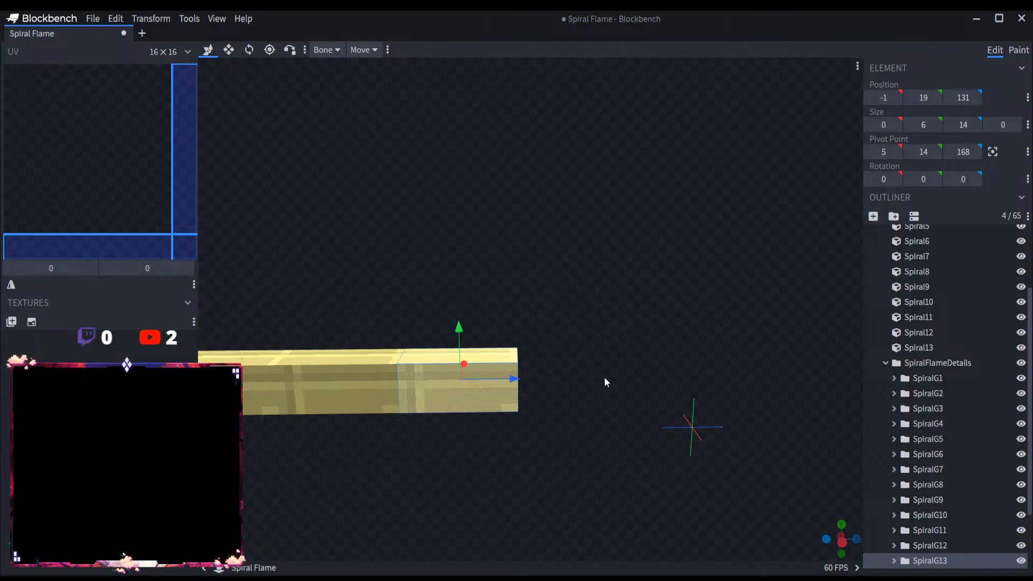
Step: Duplicate the SpiralFlame group within SpiralFlameMain
drag(605, 376, 686, 438)
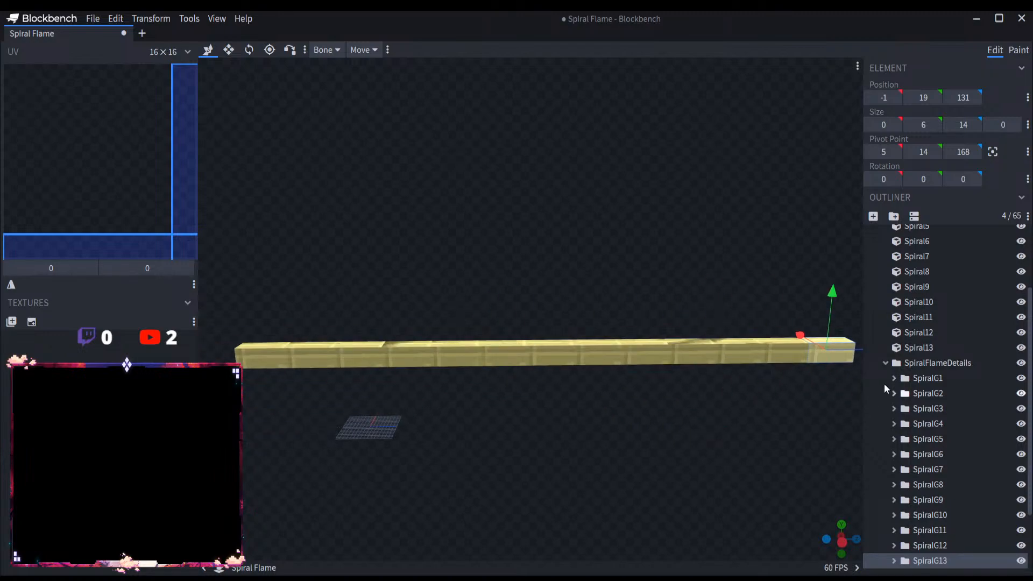
click(885, 363)
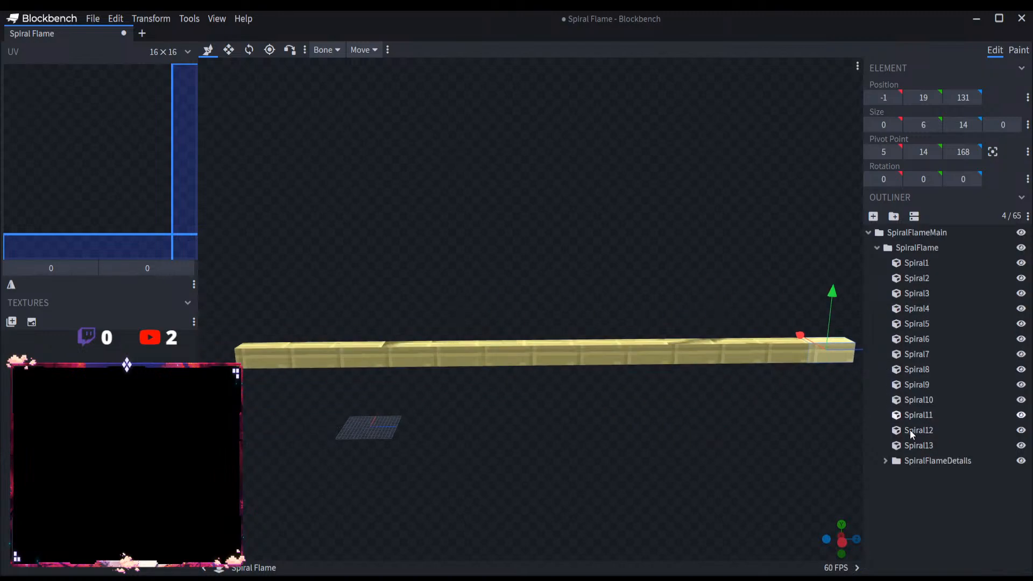
click(876, 248)
click(876, 247)
click(904, 248)
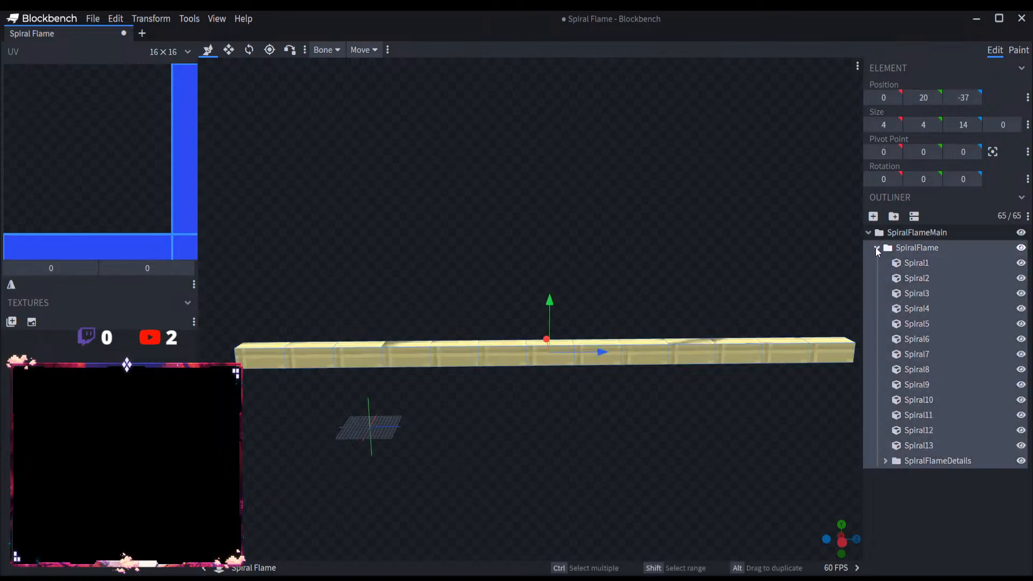
click(876, 248)
right_click(908, 249)
click(879, 276)
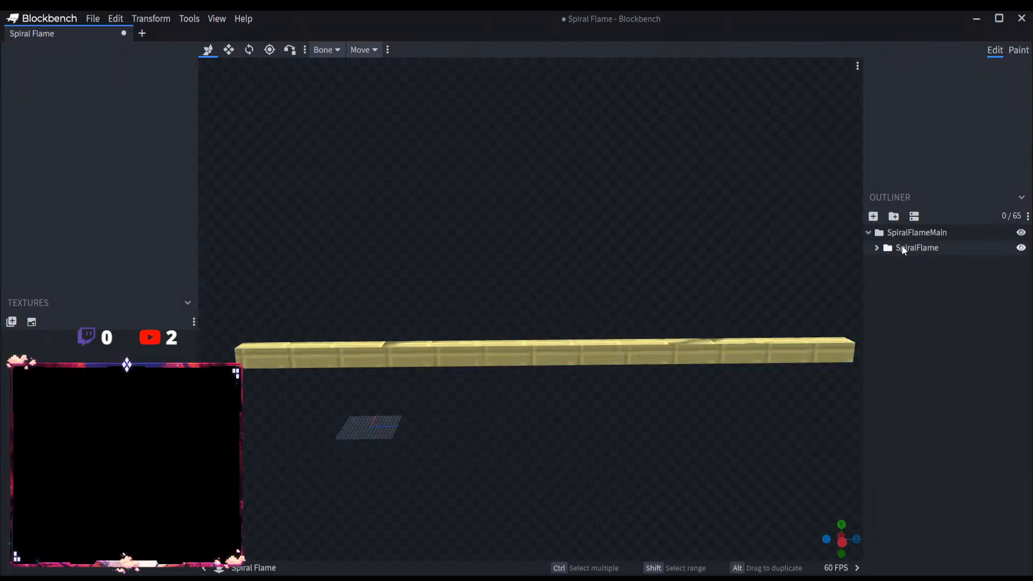
click(898, 248)
right_click(913, 249)
click(885, 270)
click(904, 250)
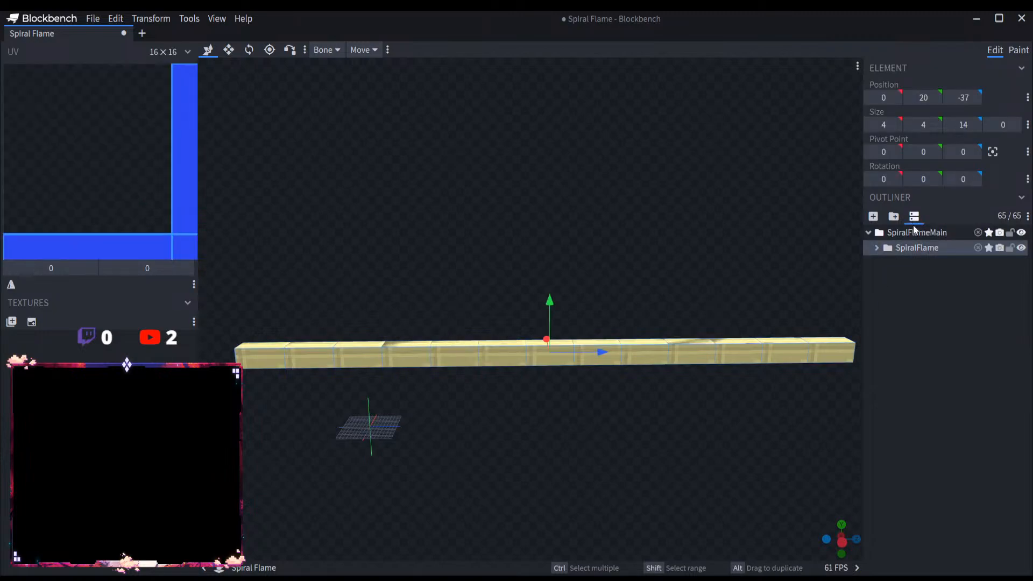
key(ctrl+d)
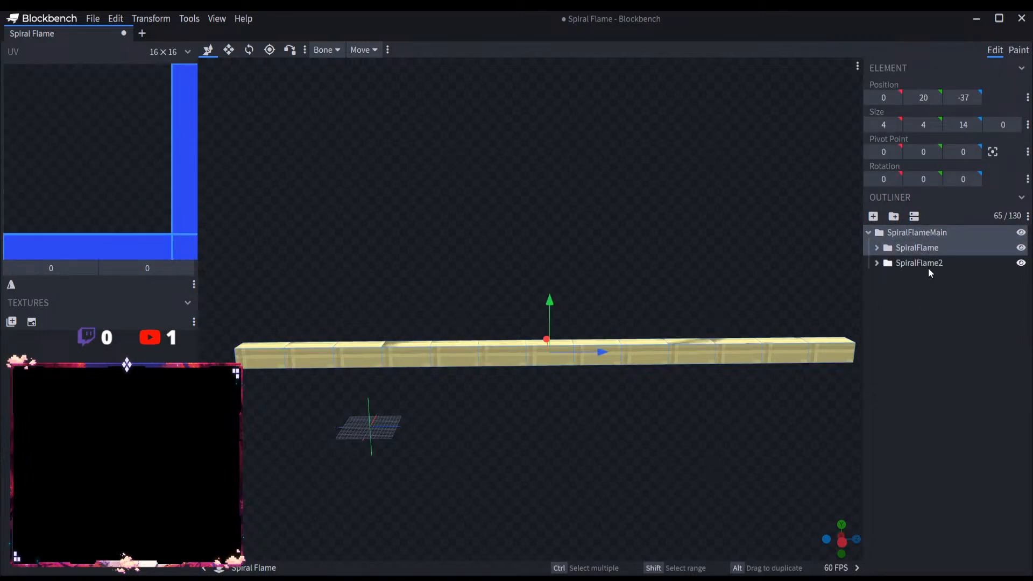
Step: Delete the SpiralFlameDetails2 group from the duplicated SpiralFlame2 group
click(877, 263)
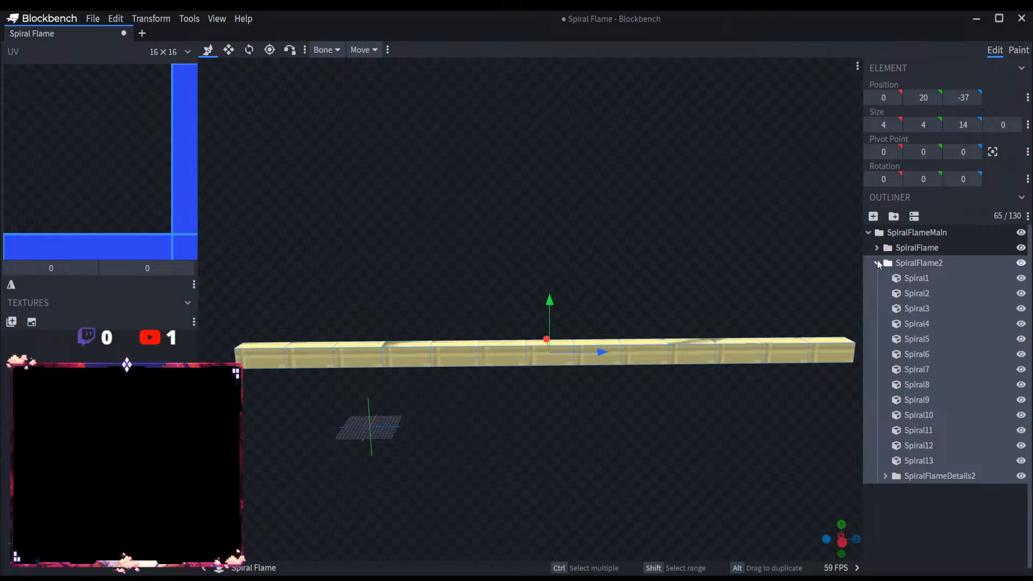
click(877, 263)
click(876, 263)
click(885, 476)
scroll(899, 430, down, 3)
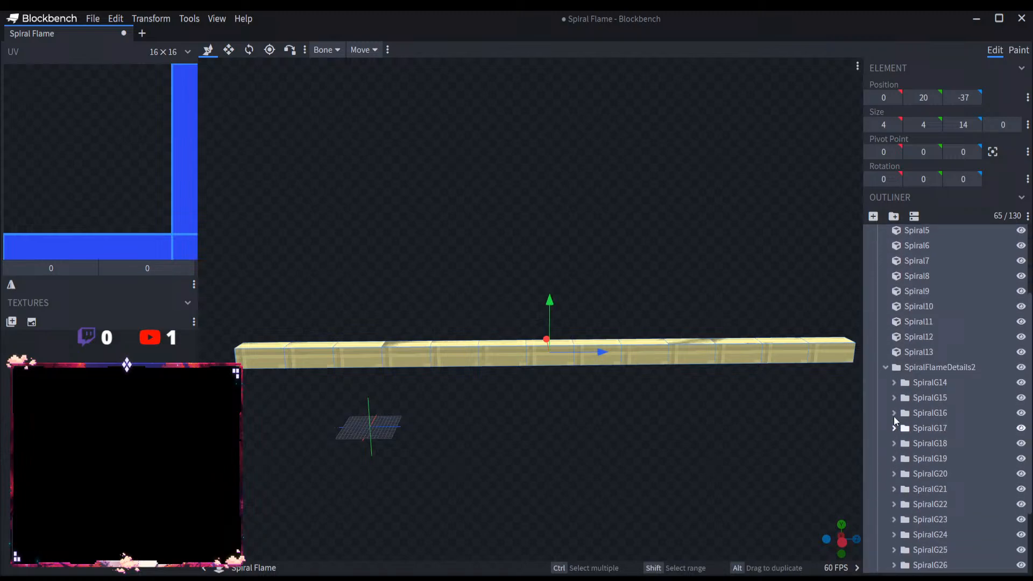
click(895, 384)
click(895, 384)
scroll(890, 368, up, 2)
scroll(920, 398, down, 1)
click(946, 424)
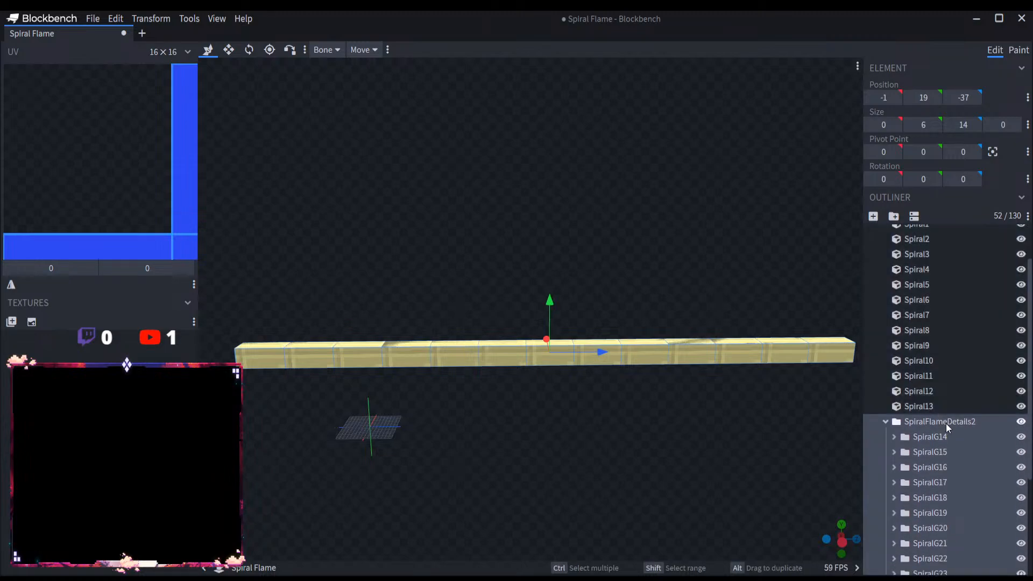
key(Delete)
Step: Copy the SpiralFlameDetails group from SpiralFlame into SpiralFlame2
click(878, 248)
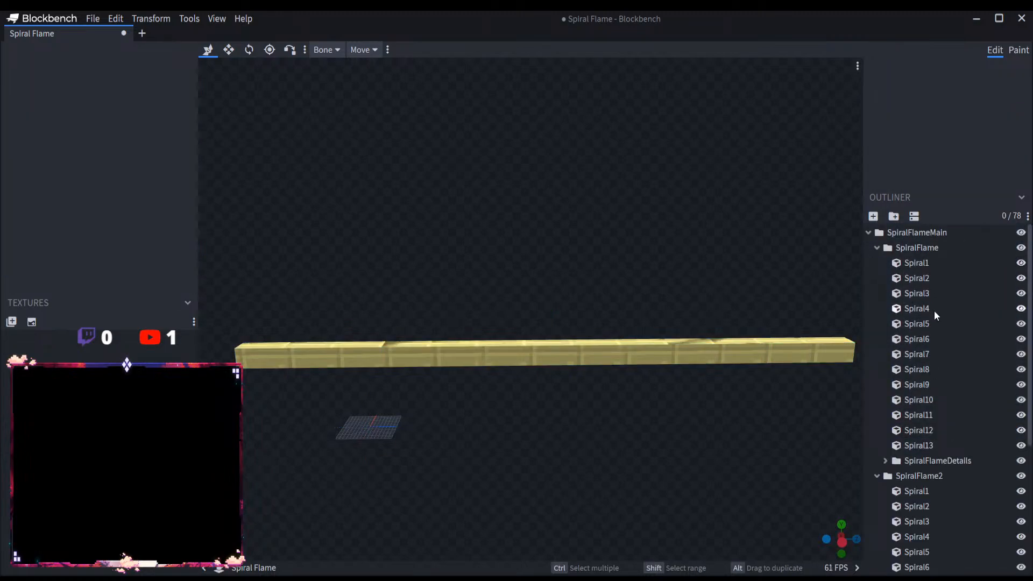
click(949, 462)
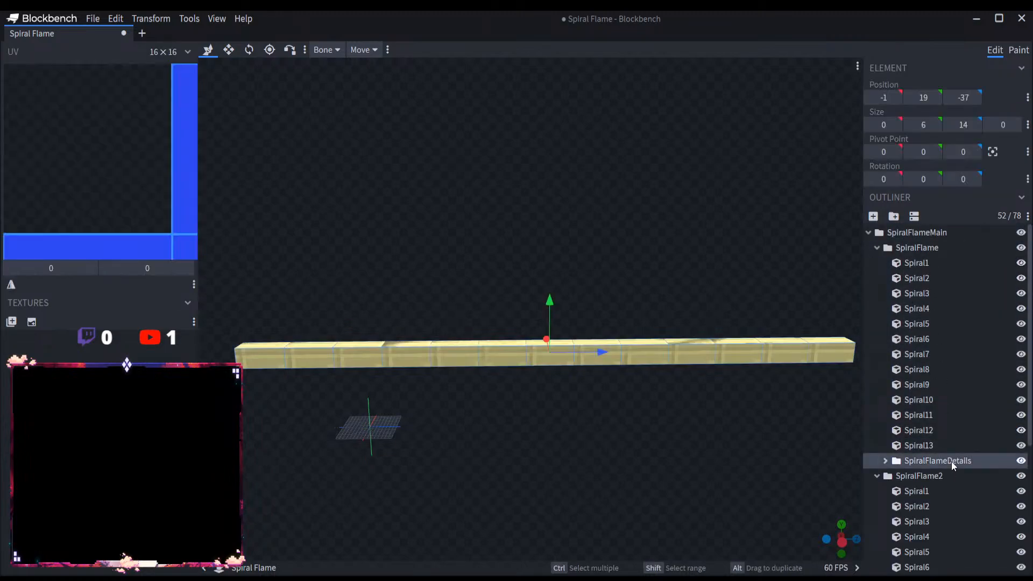
click(877, 248)
click(932, 264)
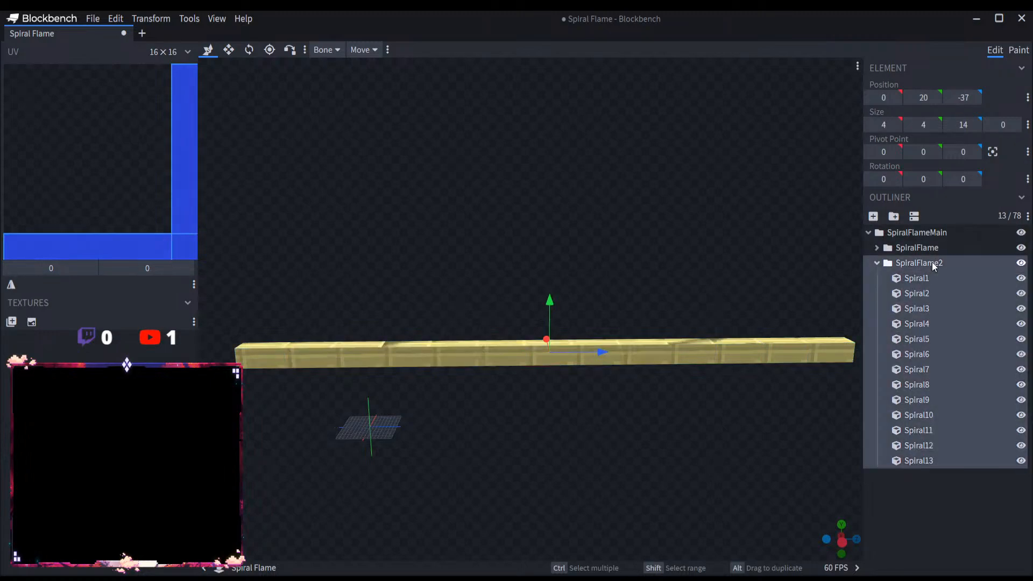
key(ctrl+z)
Step: Check the subgroups of the copied detail group in SpiralFlame2 and delete that copy
scroll(955, 466, down, 1)
click(957, 470)
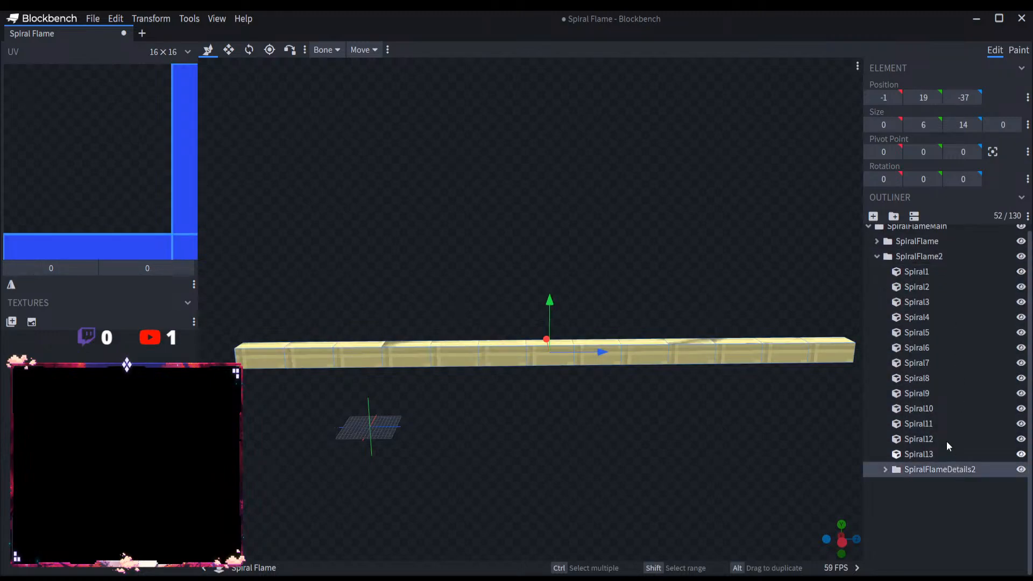
click(885, 470)
scroll(954, 398, down, 4)
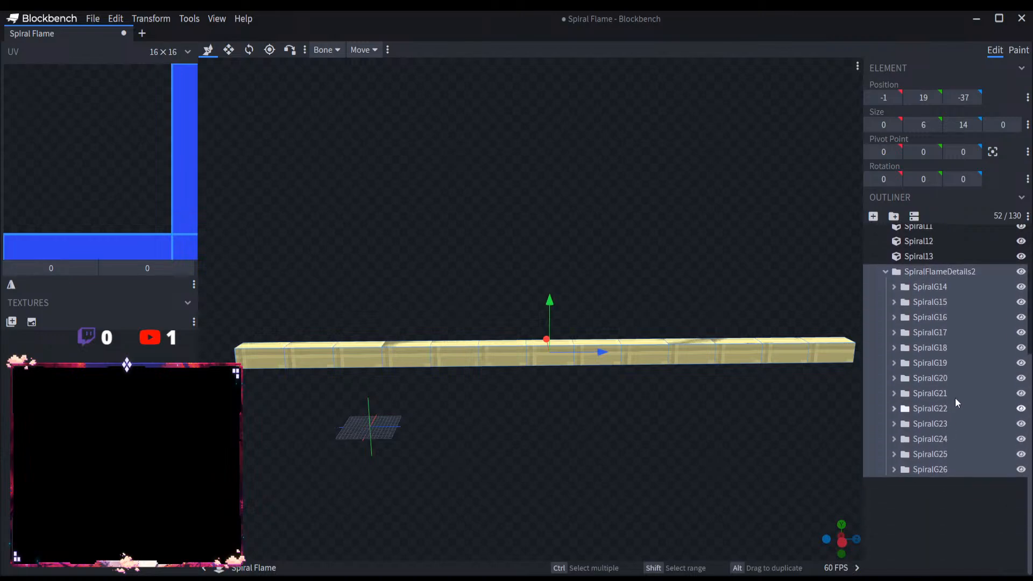
scroll(955, 410, up, 4)
key(Delete)
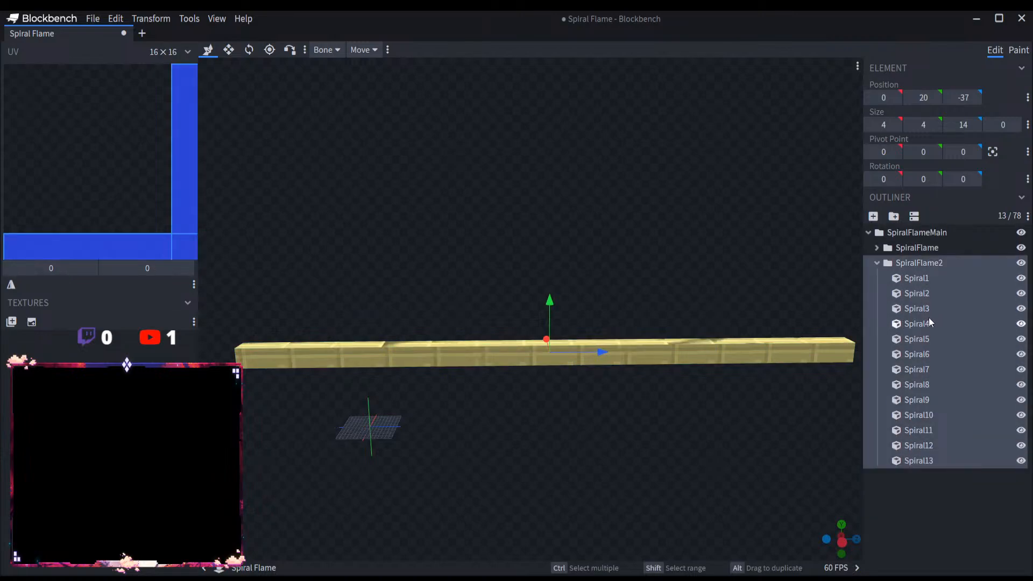
Step: Add an empty group named SpiralFlameDetails2 inside SpiralFlame2
click(894, 220)
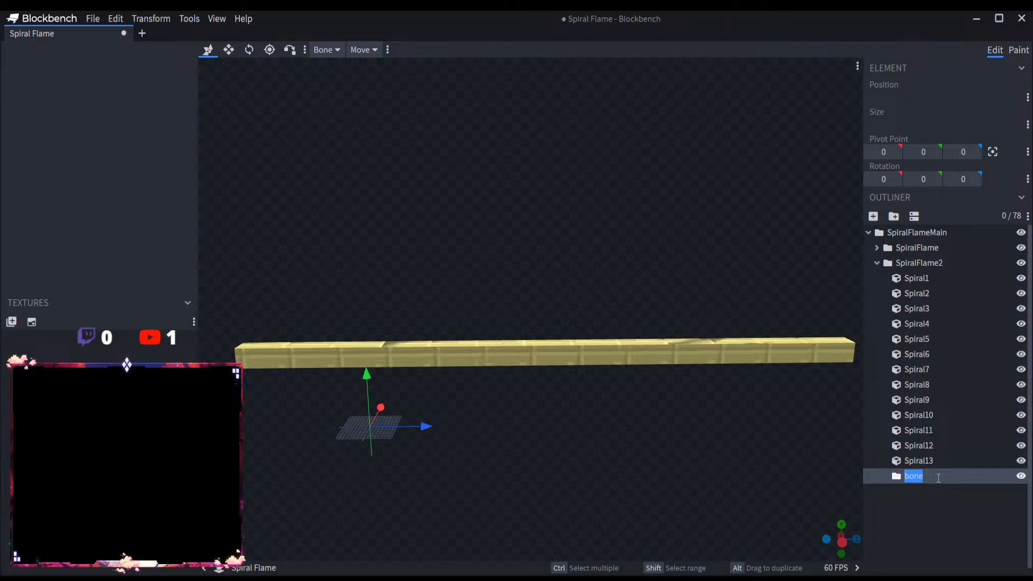
text(SpiralFlame3Details2)
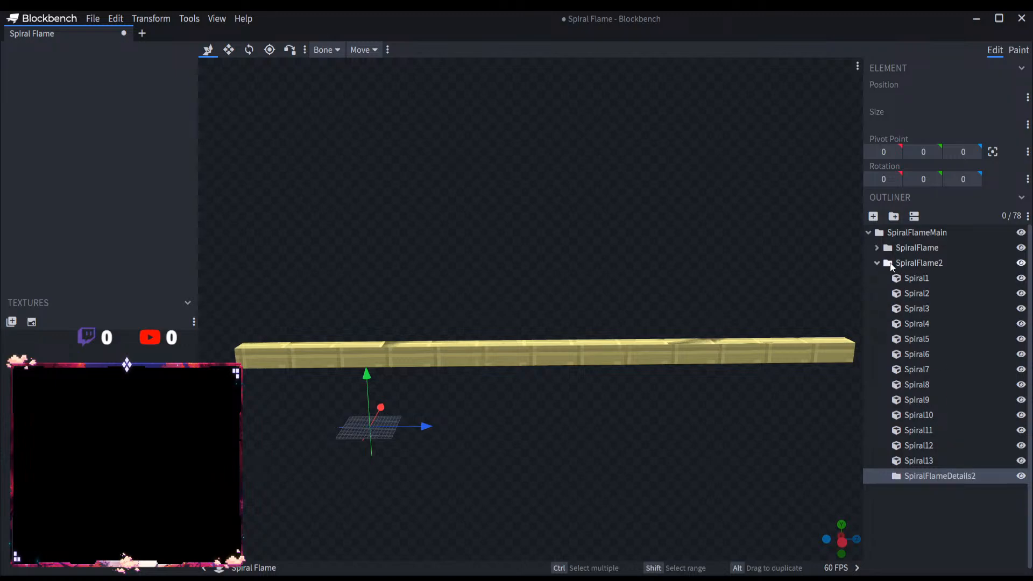
Step: Try to copy the SpiralFlameDetails group with its SpiralG subgroups into the empty SpiralFlameDetails2 group
click(878, 246)
scroll(916, 379, down, 5)
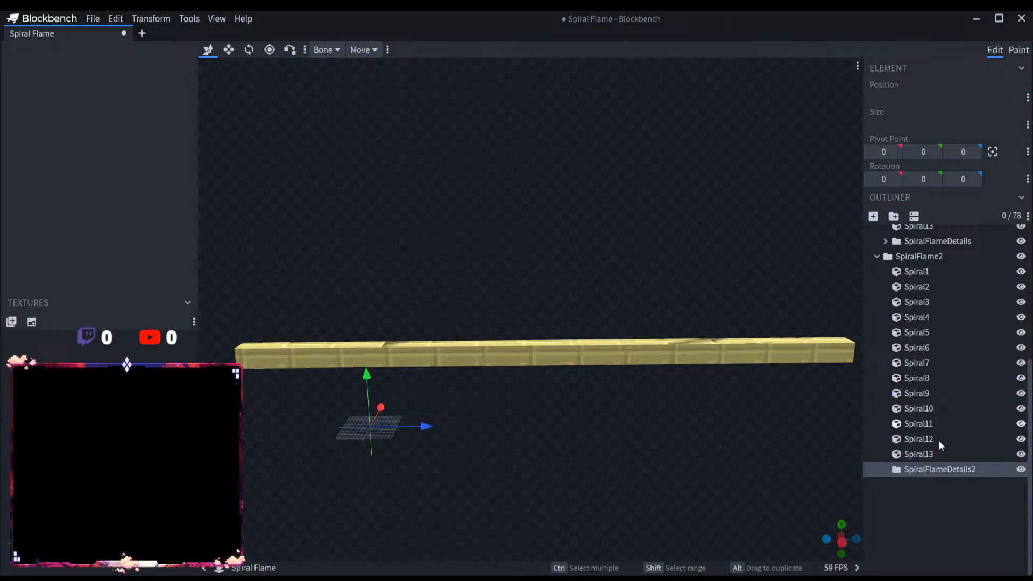
click(885, 241)
click(926, 257)
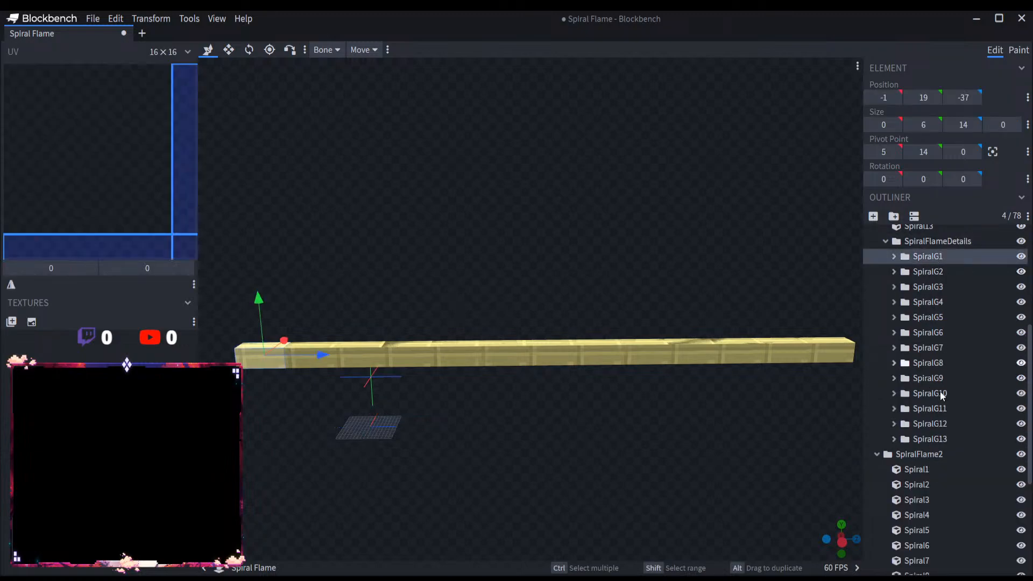
click(943, 438)
click(943, 256)
click(945, 241)
alt+drag(944, 241, 956, 469)
click(892, 471)
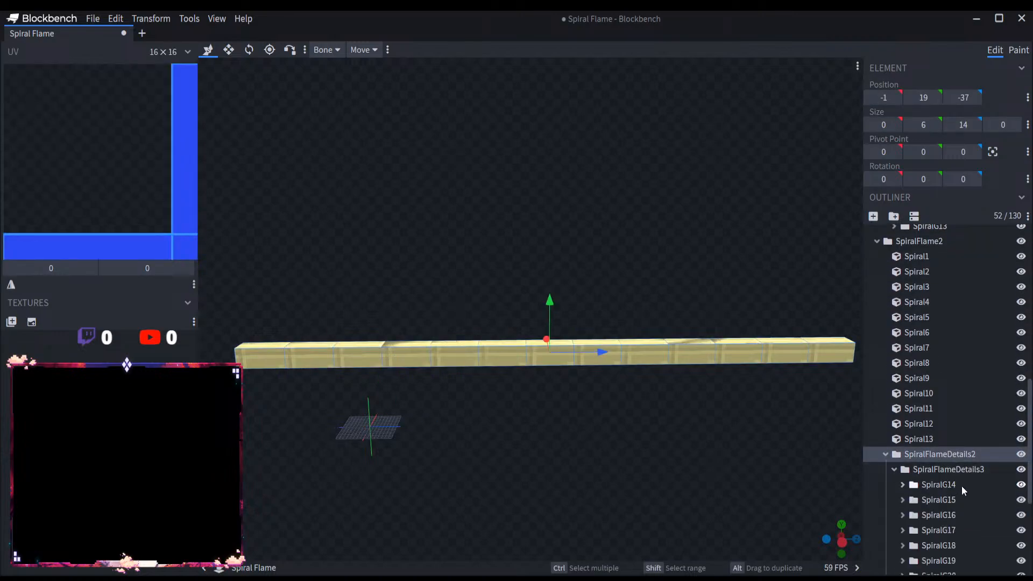
Step: Remove the nested SpiralFlameDetails3 copy and delete the empty SpiralFlameDetails2 group
click(961, 484)
key(Delete)
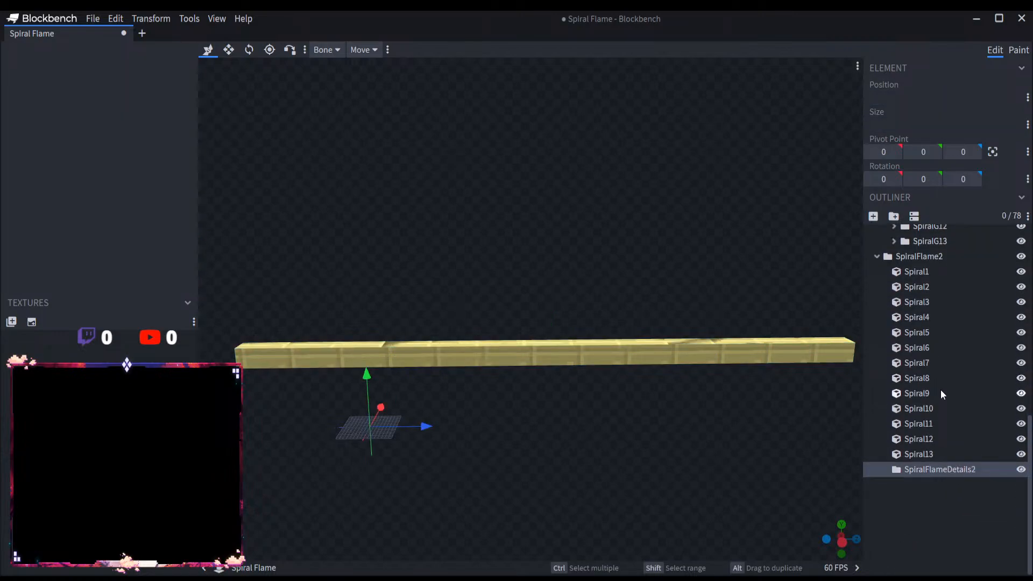
key(Delete)
Step: Paste the copied SpiralFlameDetails group directly into SpiralFlame2 and collapse the outliner groups
click(936, 273)
key(ctrl+v)
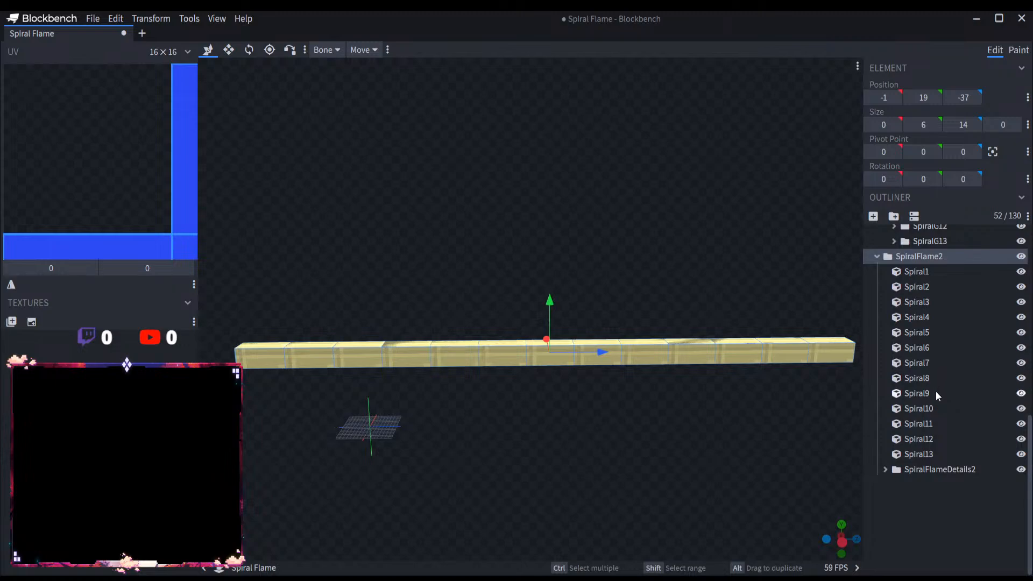
scroll(933, 393, up, 3)
click(876, 419)
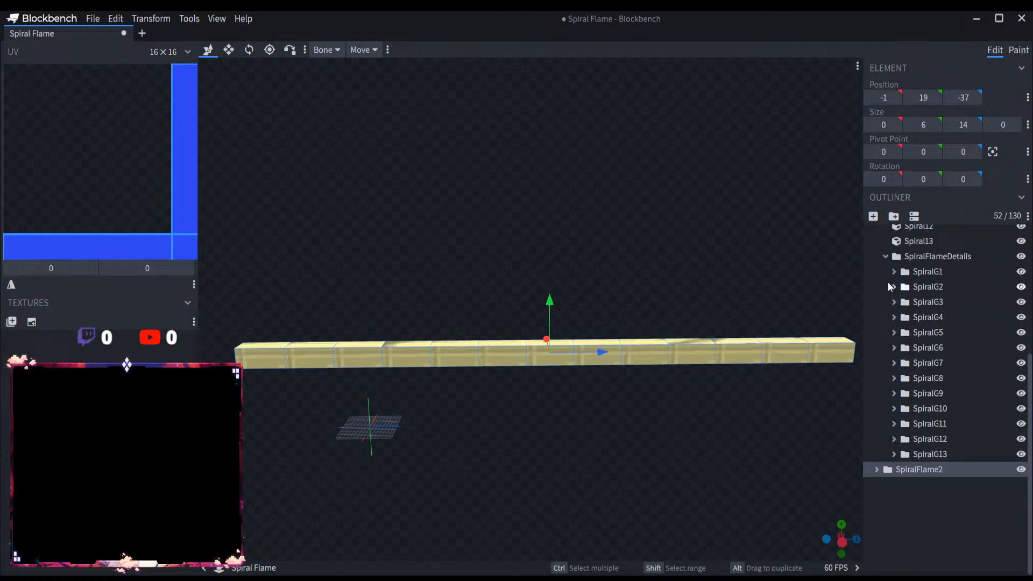
click(888, 258)
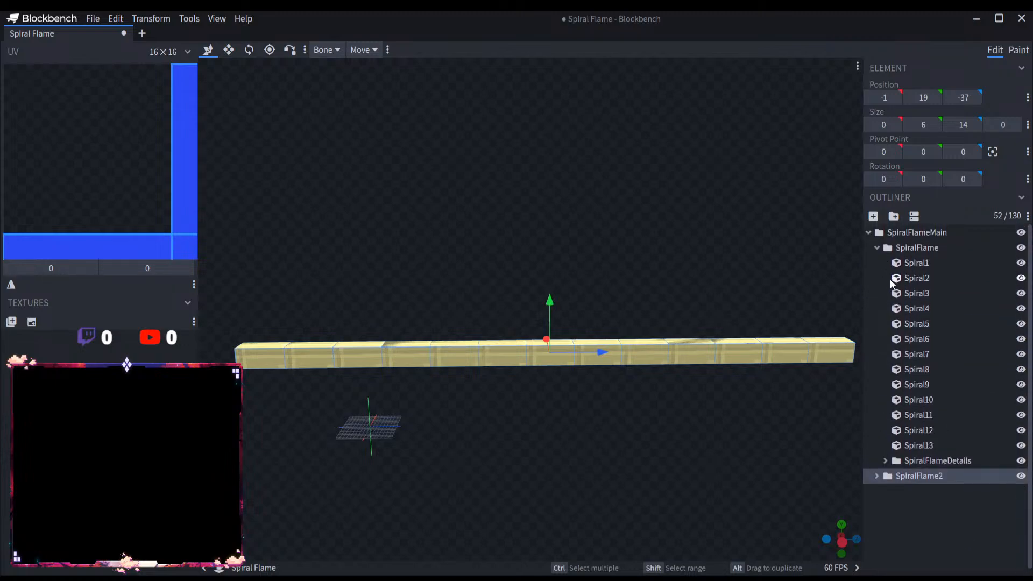
click(876, 247)
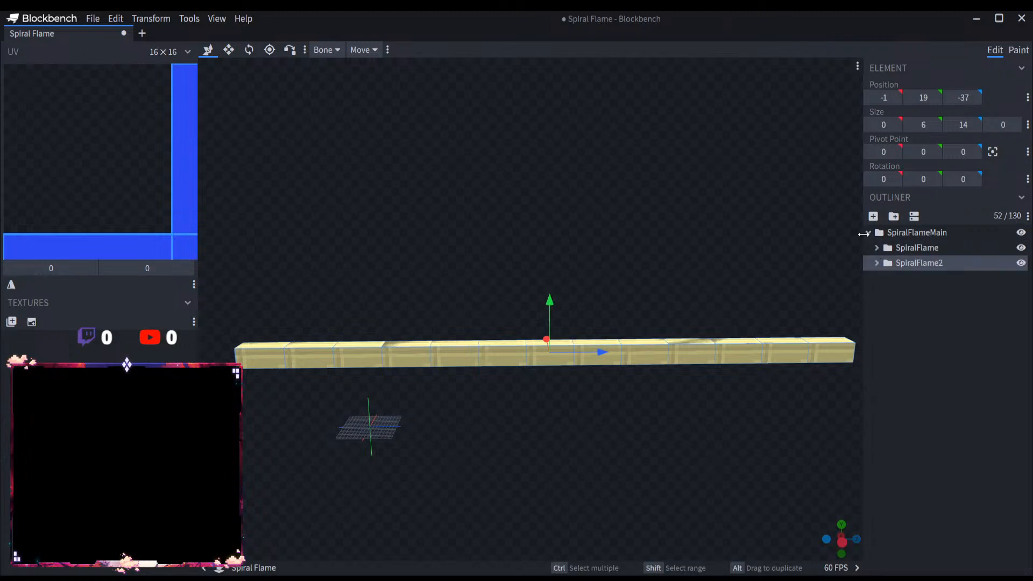
click(866, 232)
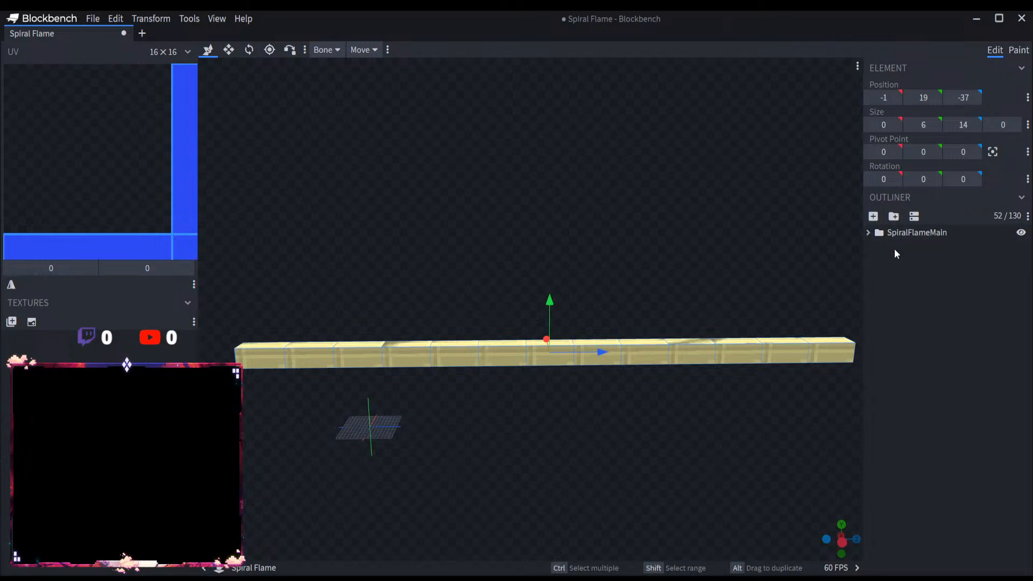
Step: Move the copied detail panels of SpiralFlame2 along positive X so they sit beside the original row
click(868, 232)
scroll(547, 270, down, 6)
drag(540, 270, 589, 264)
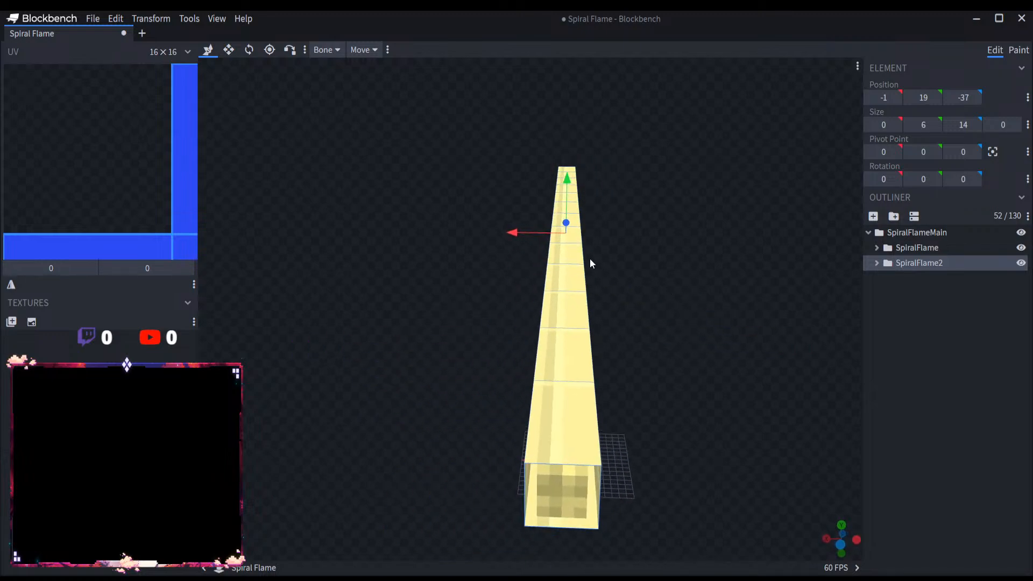
drag(511, 233, 470, 232)
click(922, 378)
scroll(723, 387, down, 5)
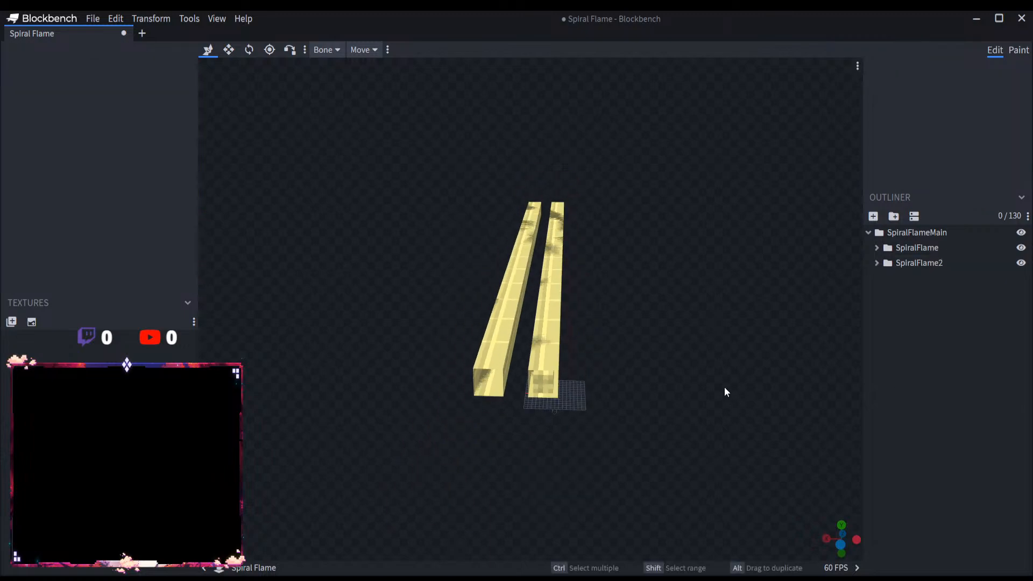
drag(724, 387, 580, 392)
Step: Collapse the SpiralFlameMain group and save the Spiral Flame project
click(867, 232)
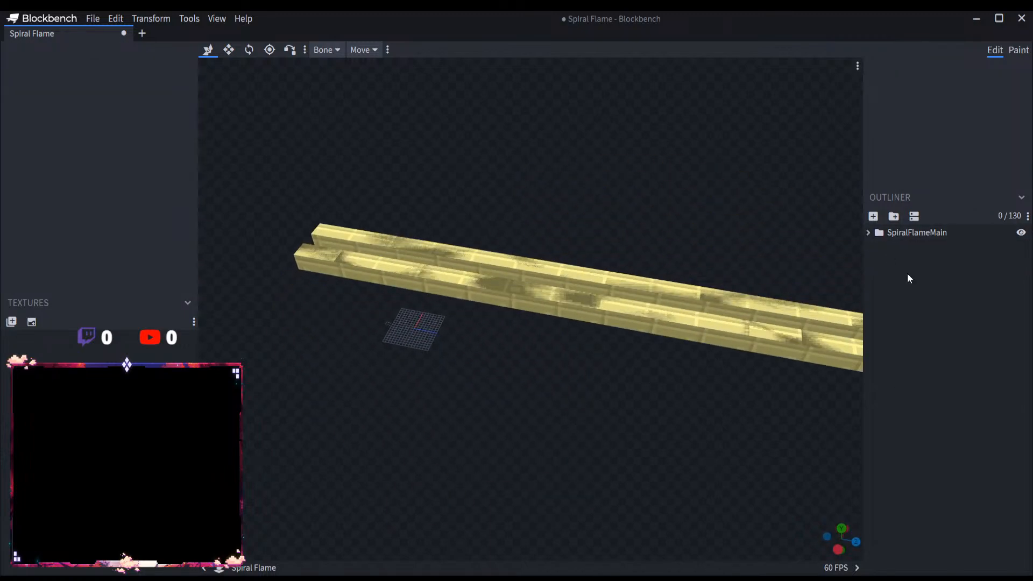
click(93, 18)
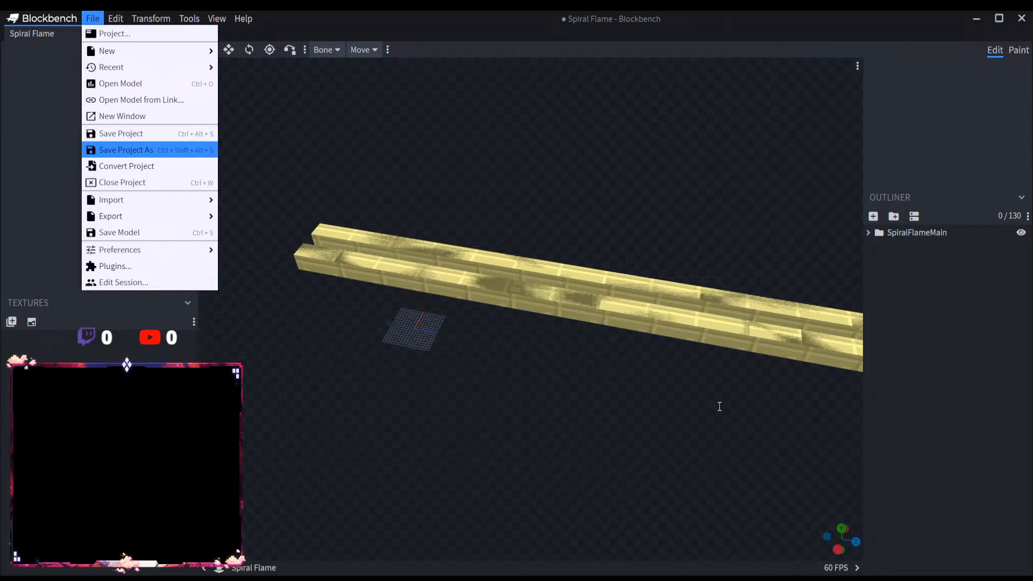
click(787, 441)
Step: Move Spiral1 through Spiral13 of SpiralFlame2 to X position 11, inside the copied detail panels, and collapse the groups
drag(597, 403, 721, 340)
scroll(720, 364, up, 4)
scroll(723, 325, up, 5)
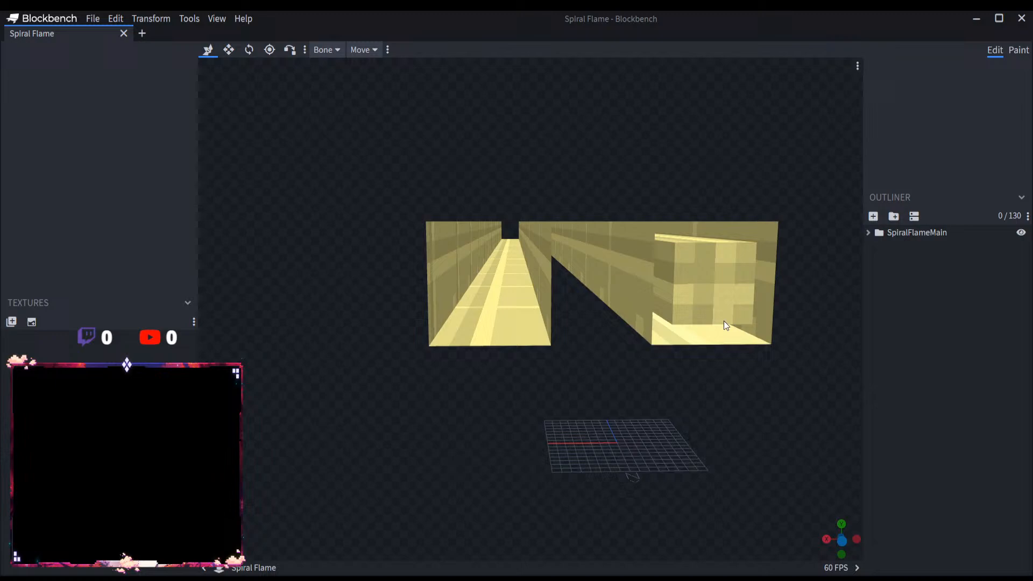
click(868, 232)
click(877, 262)
click(916, 279)
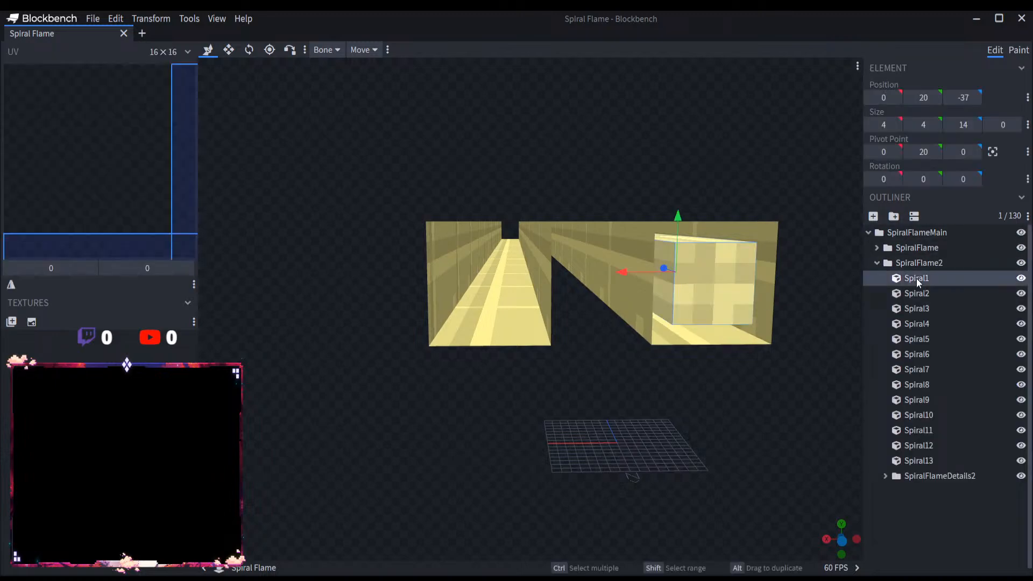
shift+click(944, 460)
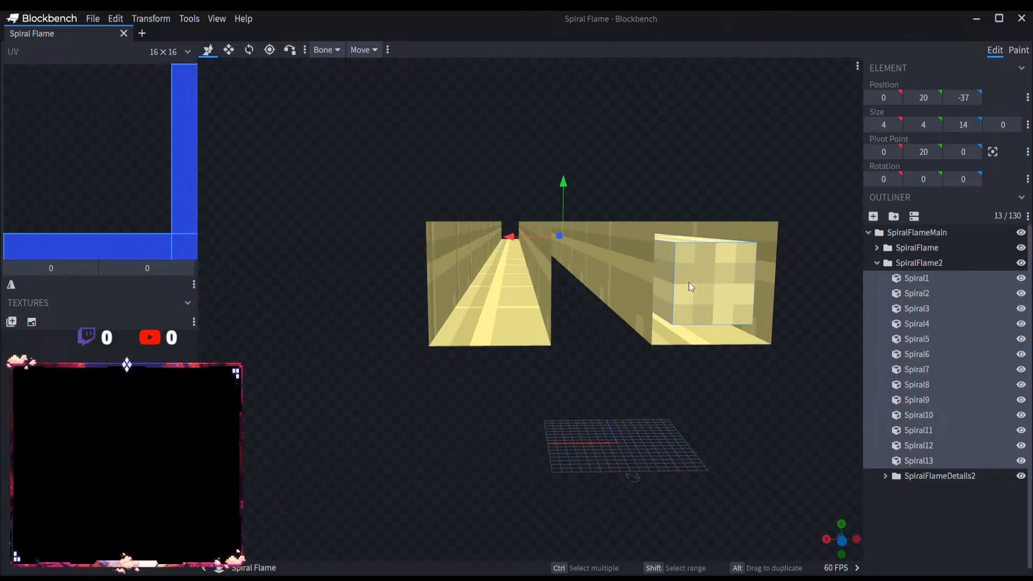
drag(531, 237, 479, 240)
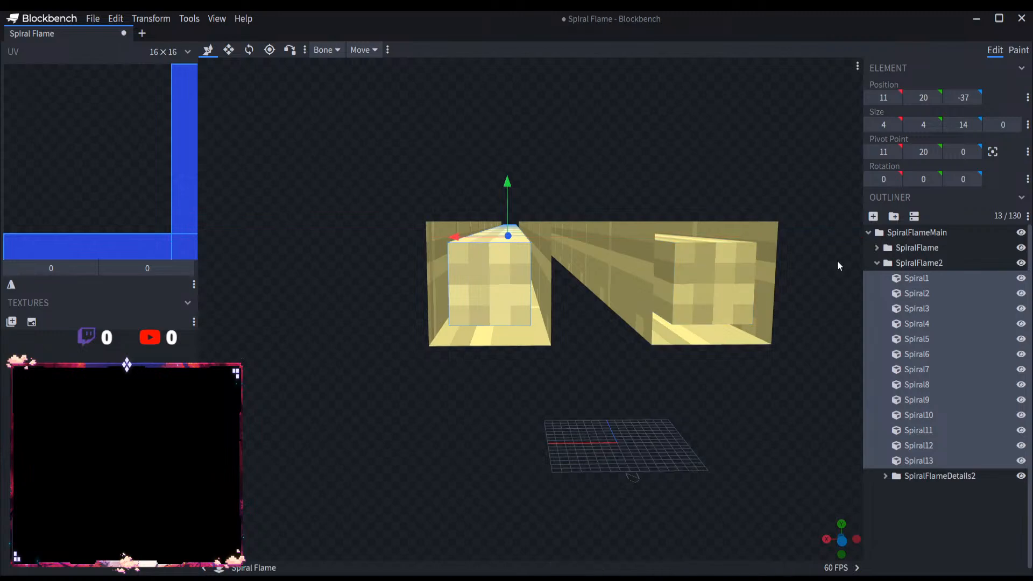
click(877, 263)
click(919, 354)
click(868, 232)
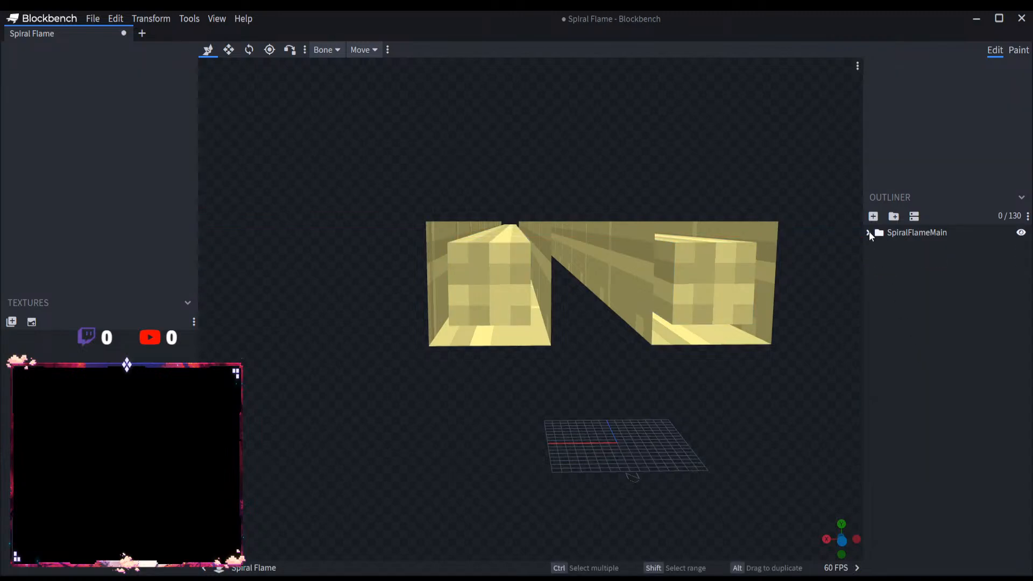
Step: Save the Spiral Flame project with both rows and their detail panels in place
drag(850, 256, 624, 380)
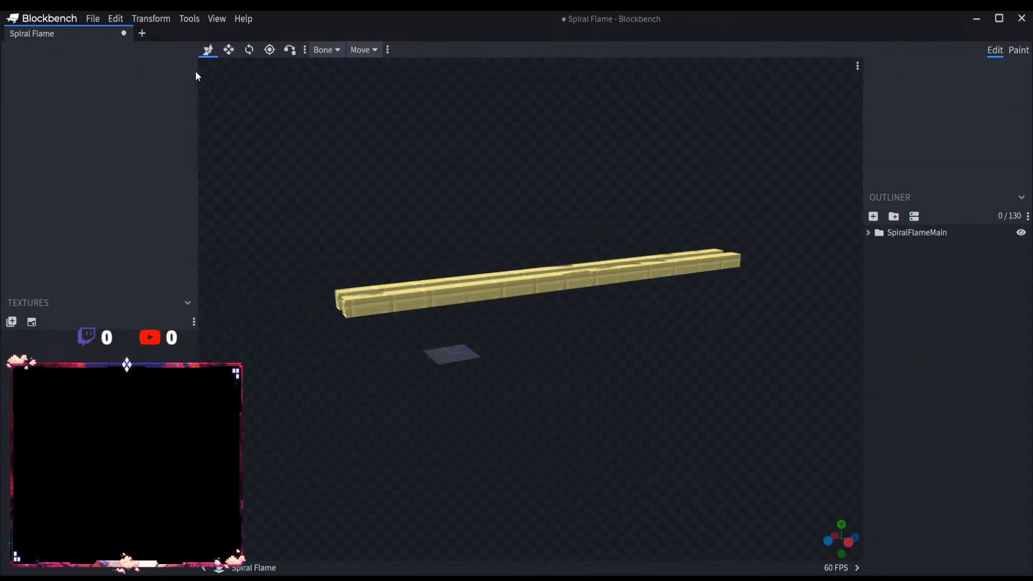
click(101, 17)
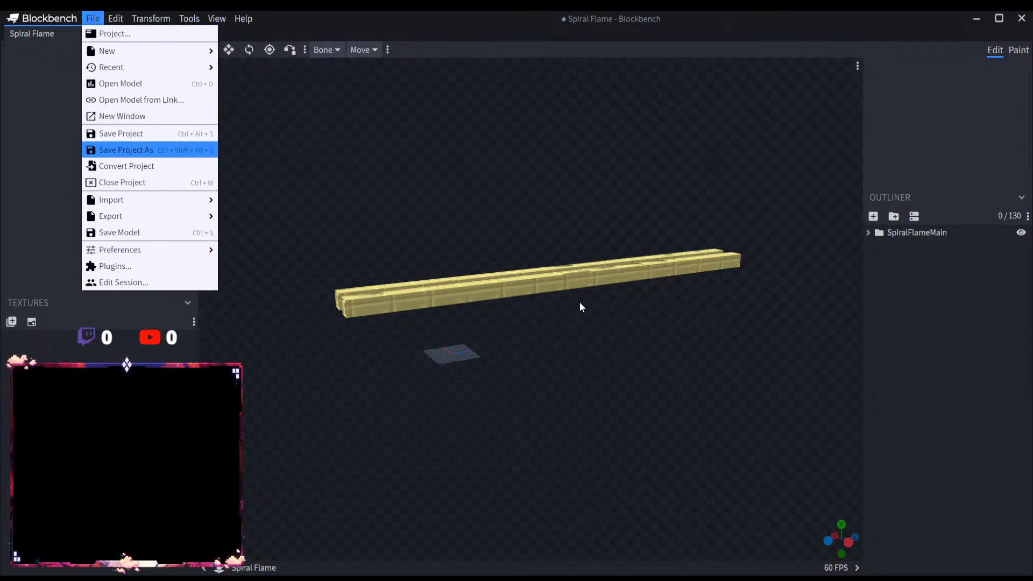
key(ctrl+s)
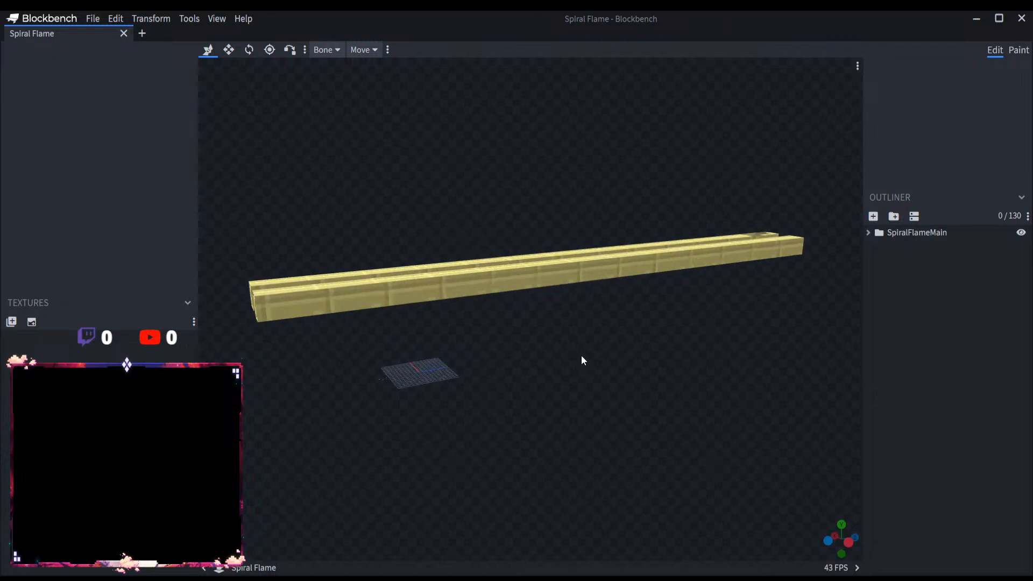
Step: Open a new tab and close the Spiral Flame project
drag(581, 355, 707, 365)
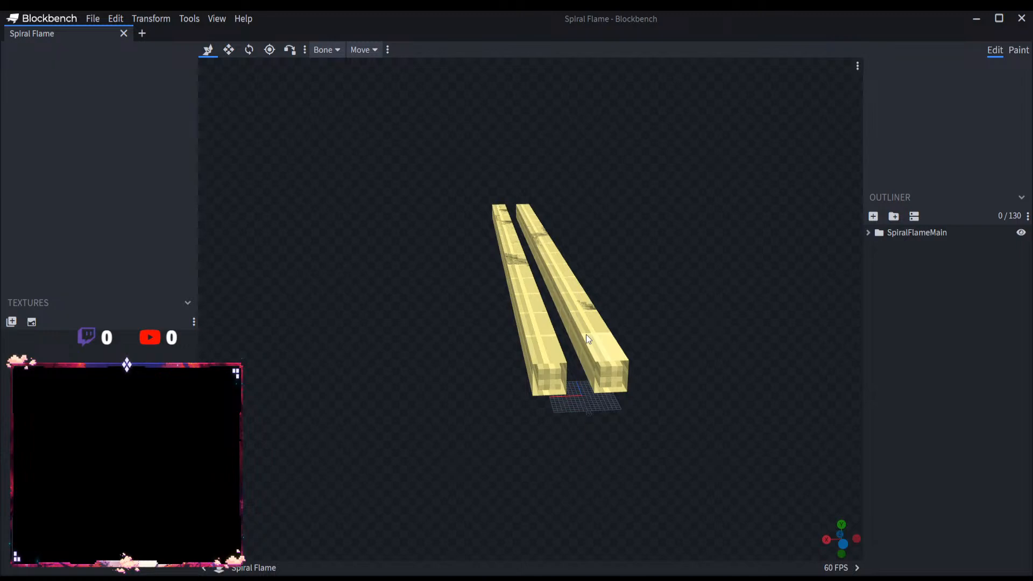
drag(660, 331, 657, 292)
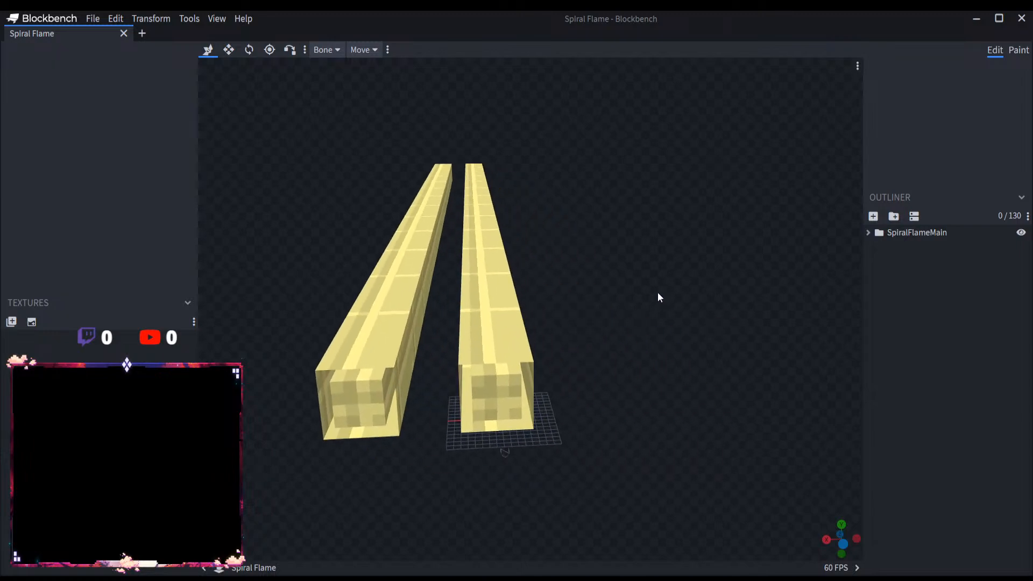
scroll(621, 314, up, 5)
scroll(622, 319, down, 4)
drag(608, 330, 525, 362)
click(142, 35)
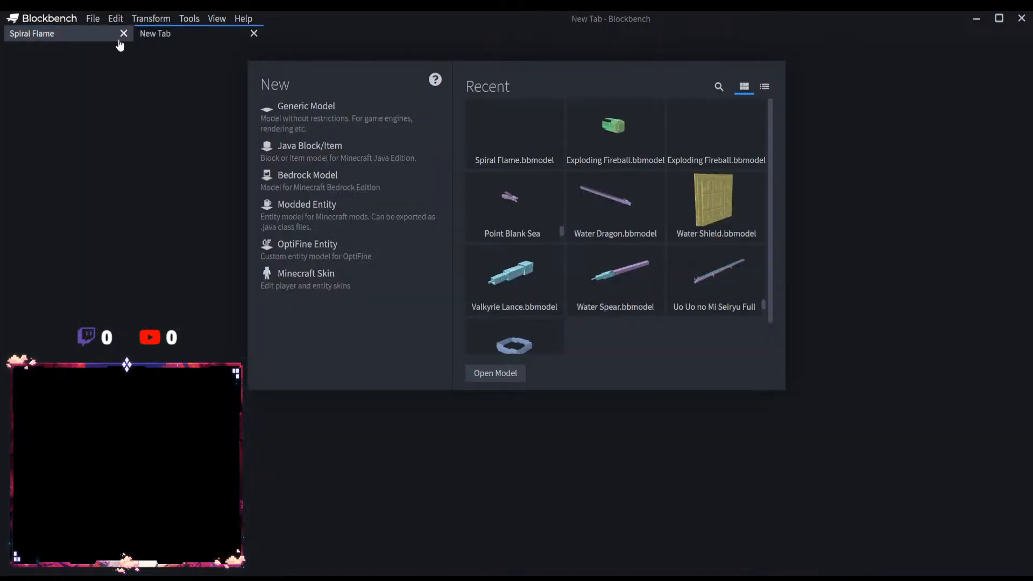
click(123, 33)
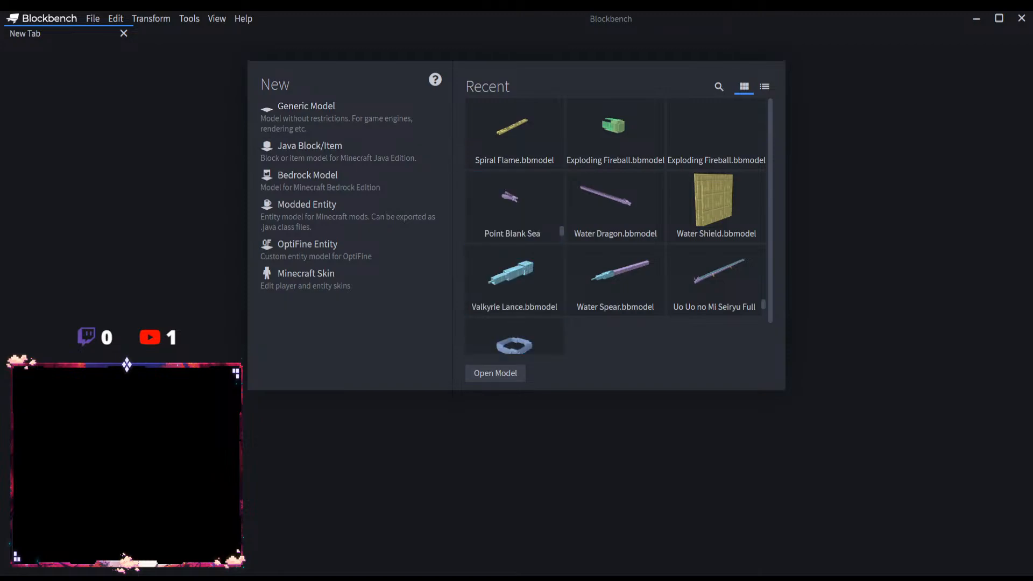
Step: Create a new Modded Entity project with the file name Flame Roar
click(305, 214)
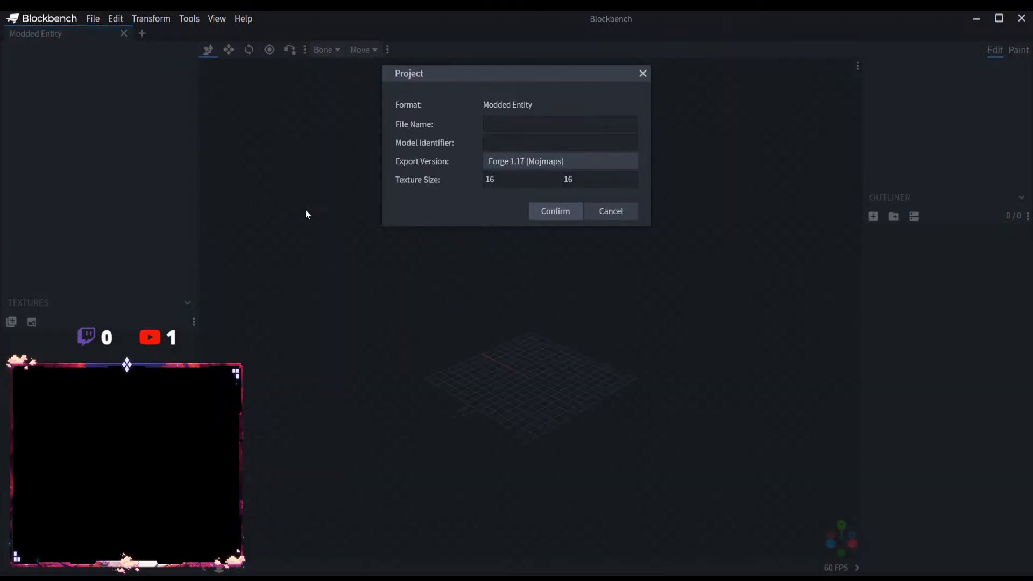
text(Flame Roar)
click(565, 215)
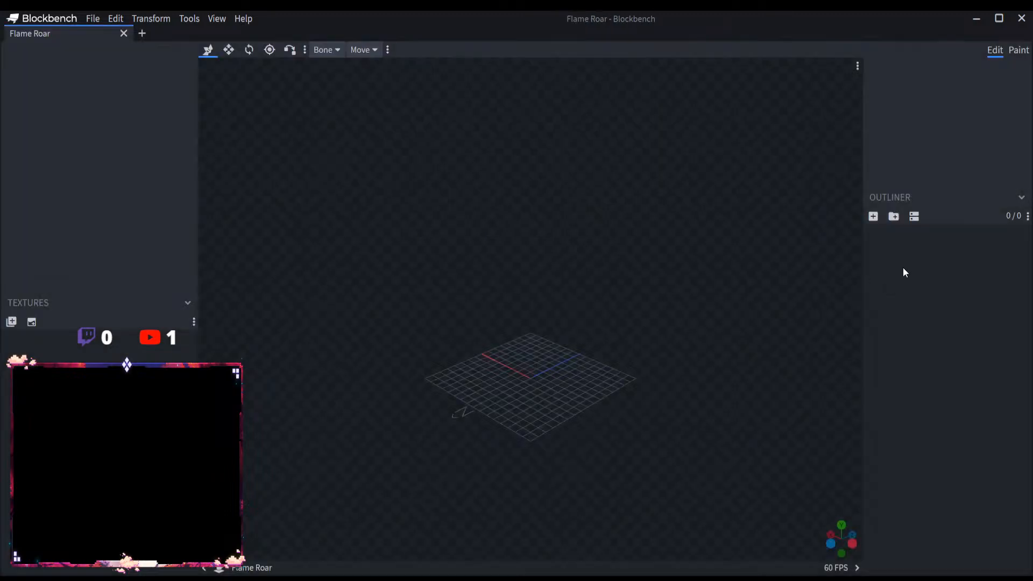
Step: Add a root group named FlameRoarMain and copy the FlameRoar part of its name
click(893, 218)
double_click(901, 233)
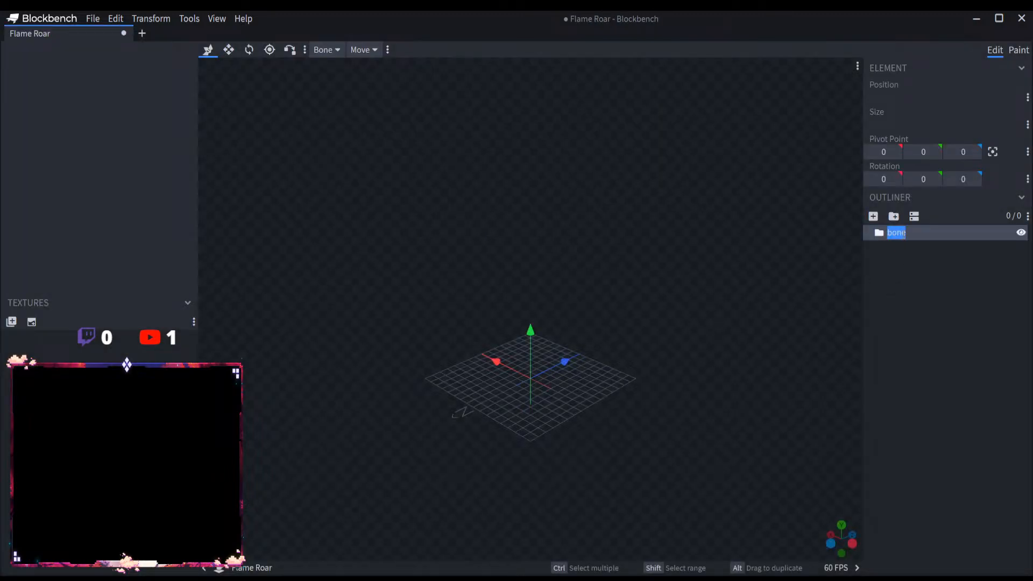
text(FlameRoarMain)
drag(925, 233, 841, 224)
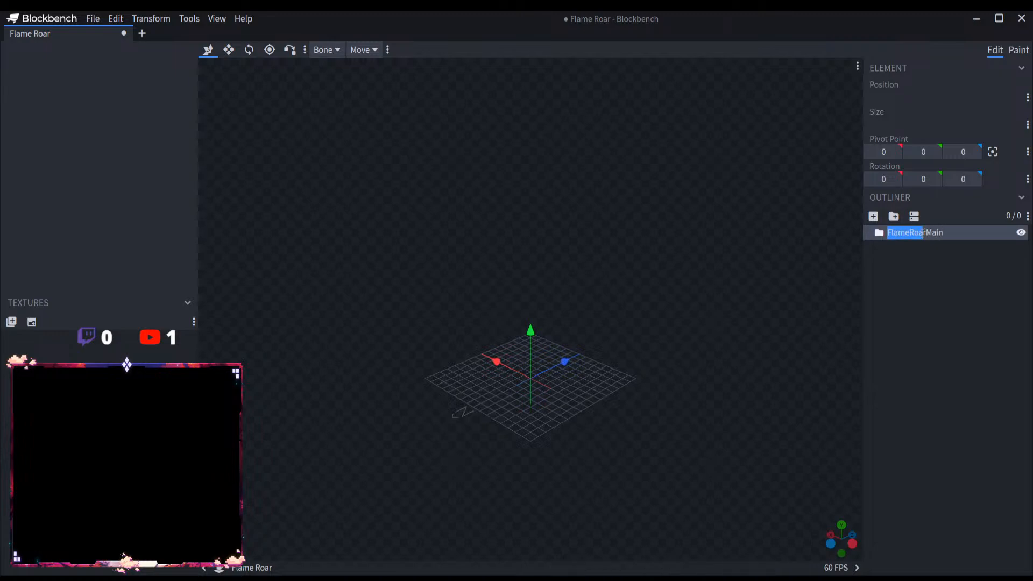
drag(927, 234, 874, 236)
key(ctrl+c)
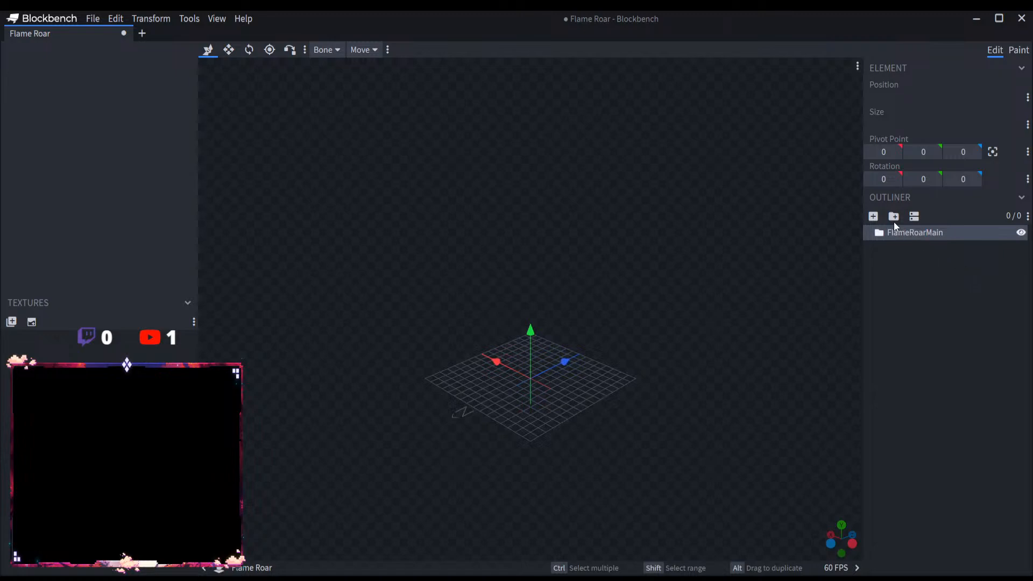
Step: Add a group inside FlameRoarMain and name it FlameRoar using the copied text
click(893, 216)
double_click(903, 248)
key(ctrl+v)
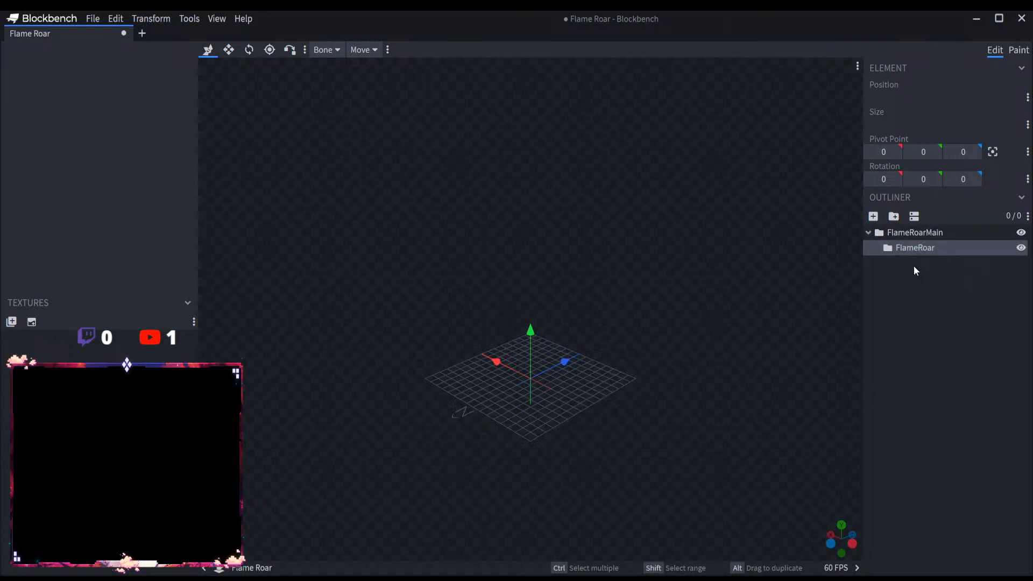
Step: Add a cube named Roar1 inside the FlameRoar group and raise it to Y position 16
click(873, 216)
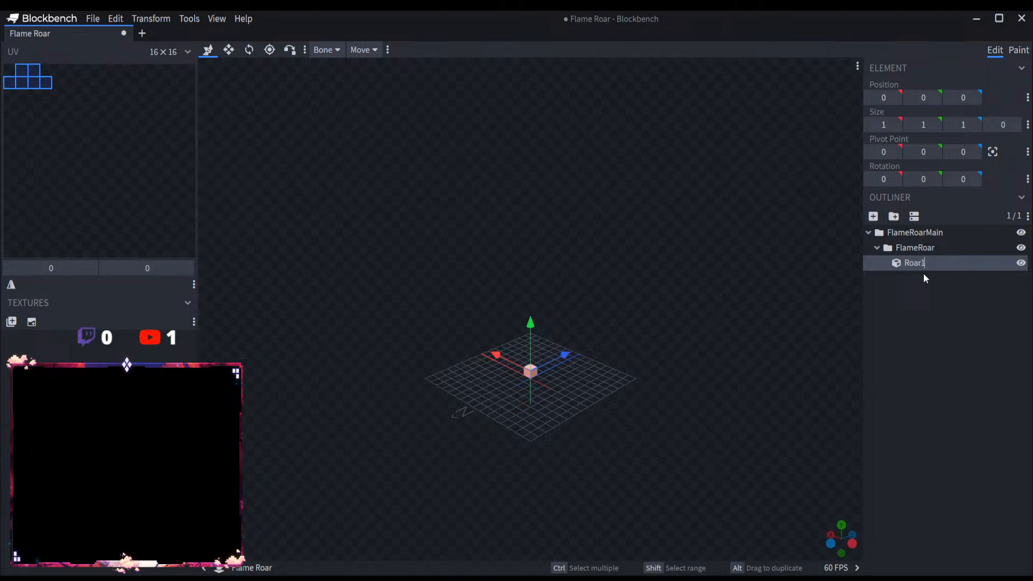
drag(533, 323, 533, 171)
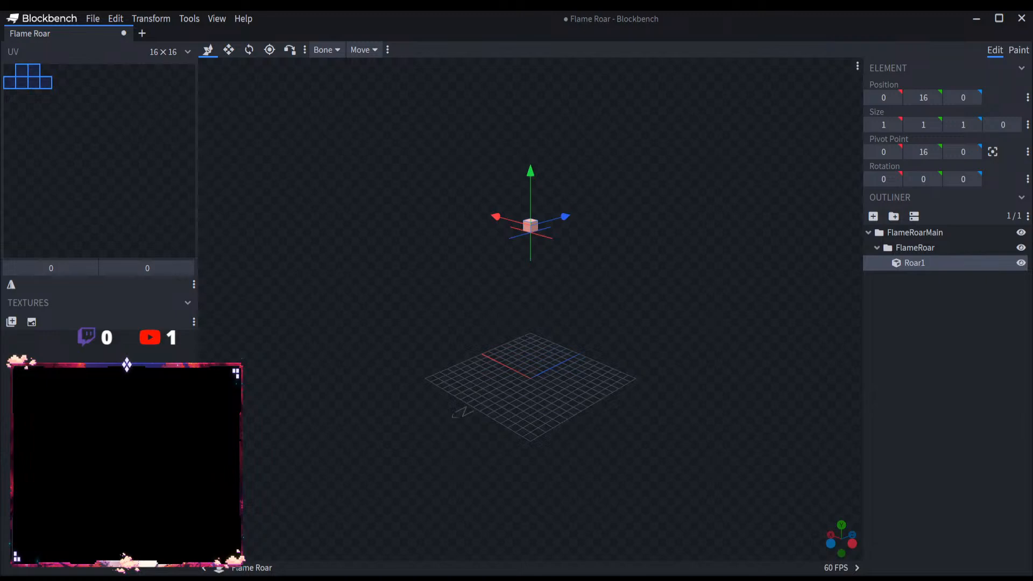
scroll(548, 433, up, 3)
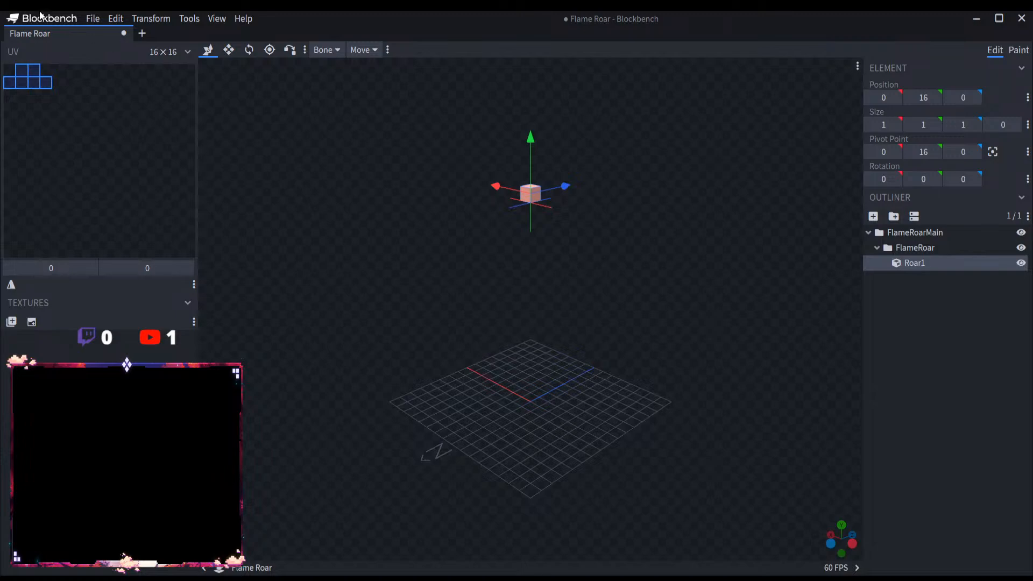
Step: Open the Goro Goro no Mi (Thunder Wolf) model, copy its ThunderWolfHead group and close that model
click(94, 18)
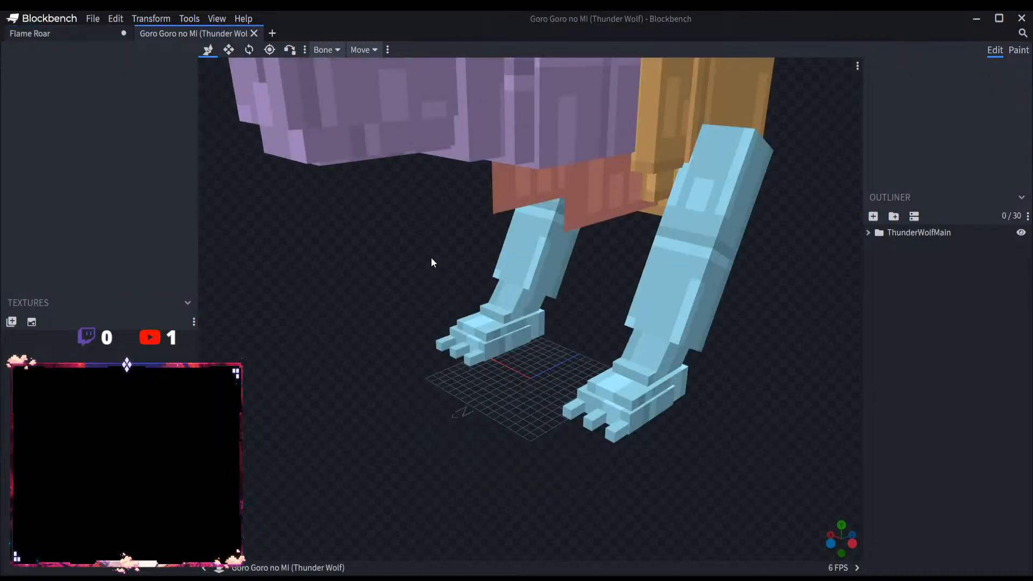
scroll(456, 259, up, 4)
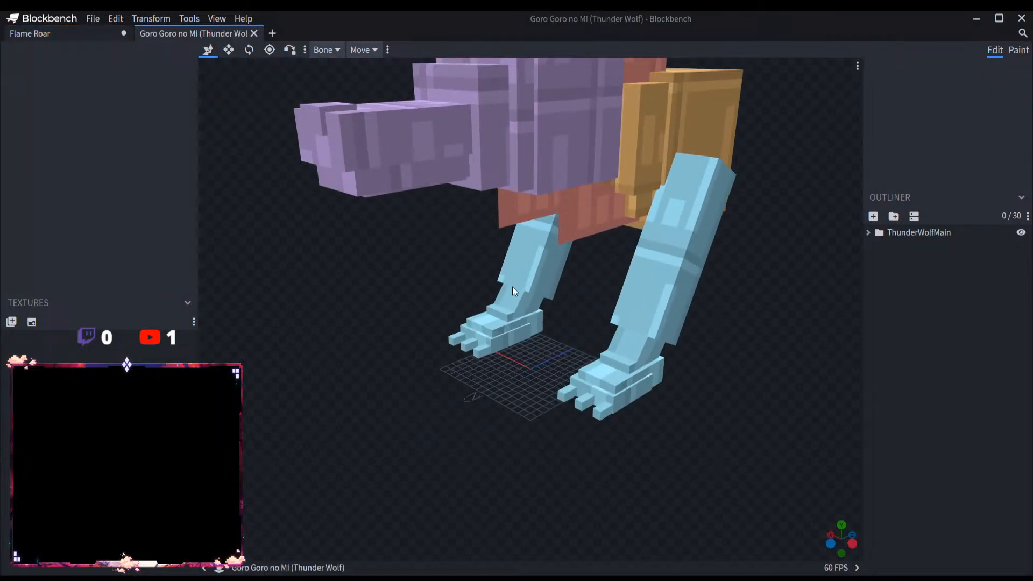
click(868, 232)
click(936, 263)
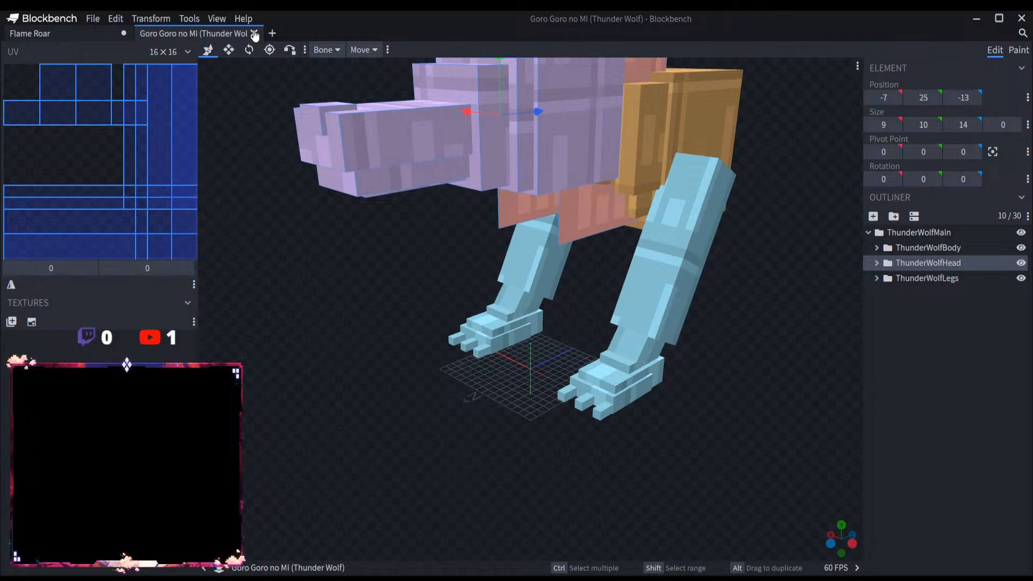
click(254, 33)
Step: Paste the copied ThunderWolfHead group into the FlameRoar group
click(928, 247)
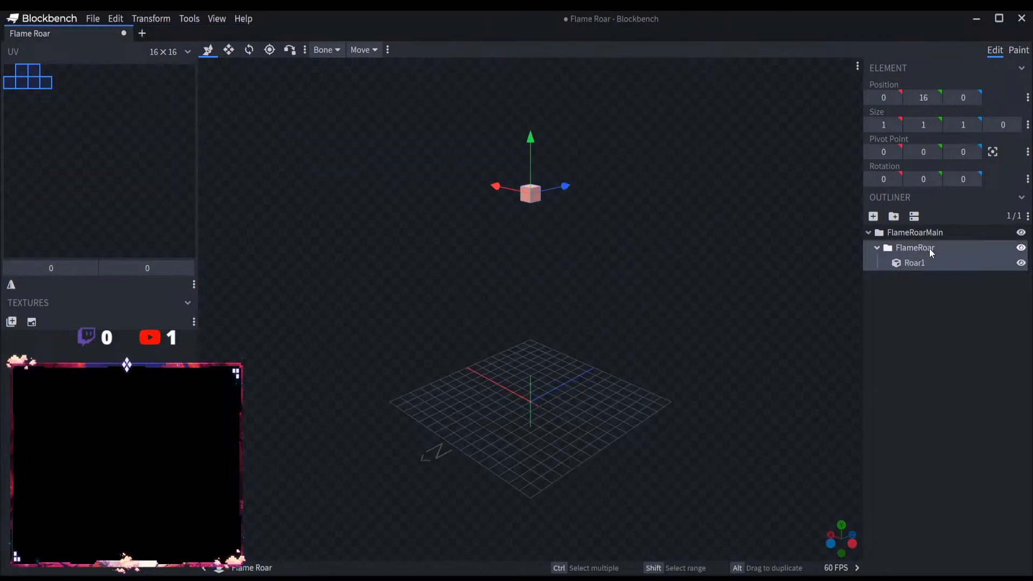
key(ctrl+v)
click(934, 278)
scroll(725, 277, down, 9)
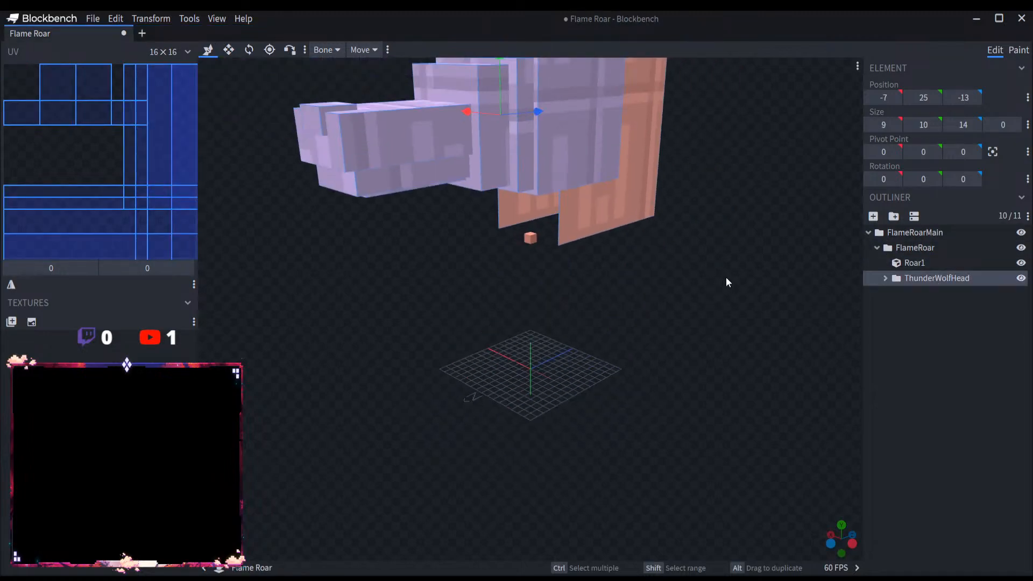
scroll(675, 265, up, 4)
right_drag(672, 262, 652, 336)
Step: Delete the Details group with the flat side panels D1 and D2 from the pasted wolf head
click(607, 165)
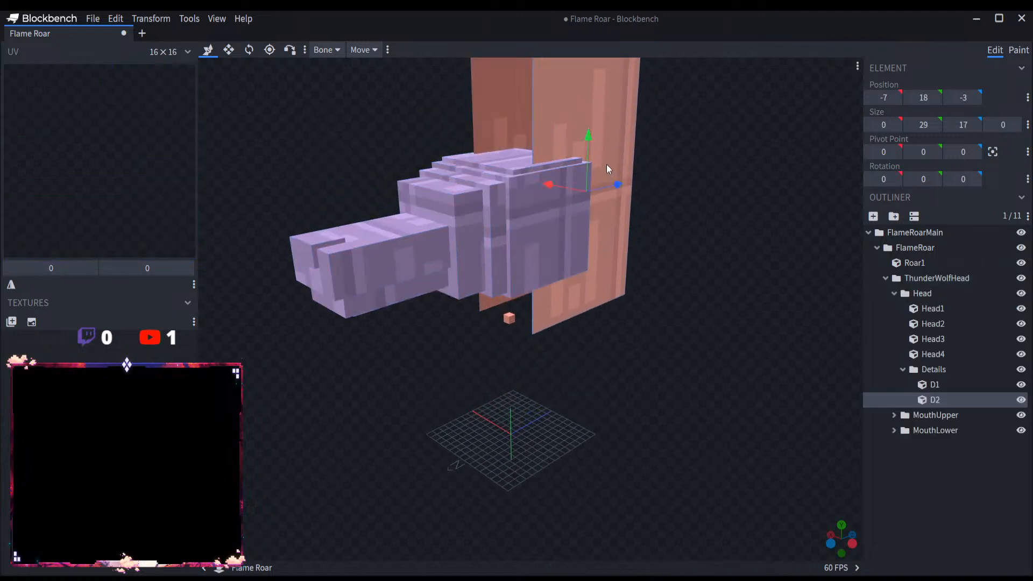
click(928, 371)
key(Delete)
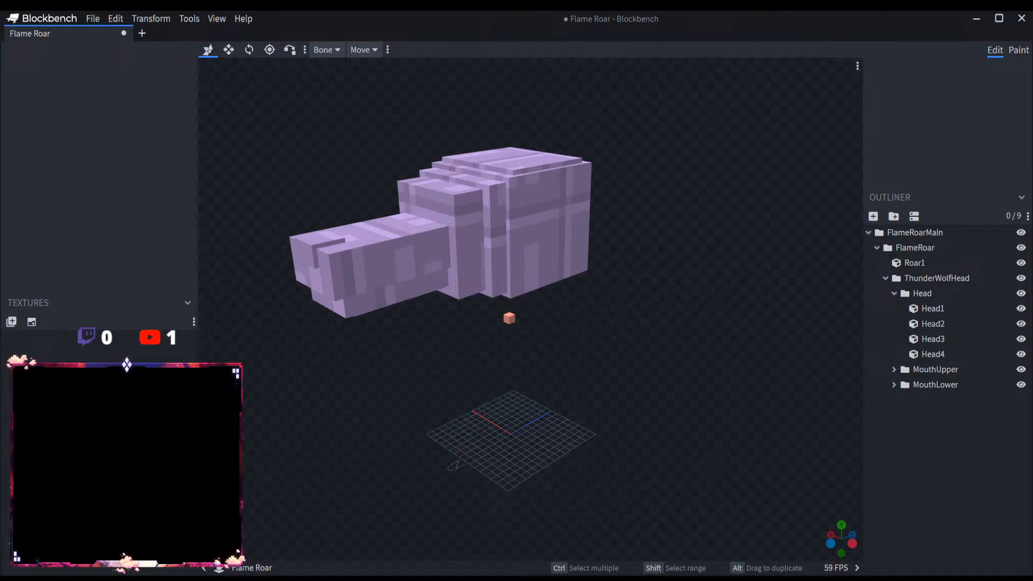
Step: Centre the pivot points of the MouthLower and MouthUpper groups on their own cubes
right_drag(577, 364, 628, 422)
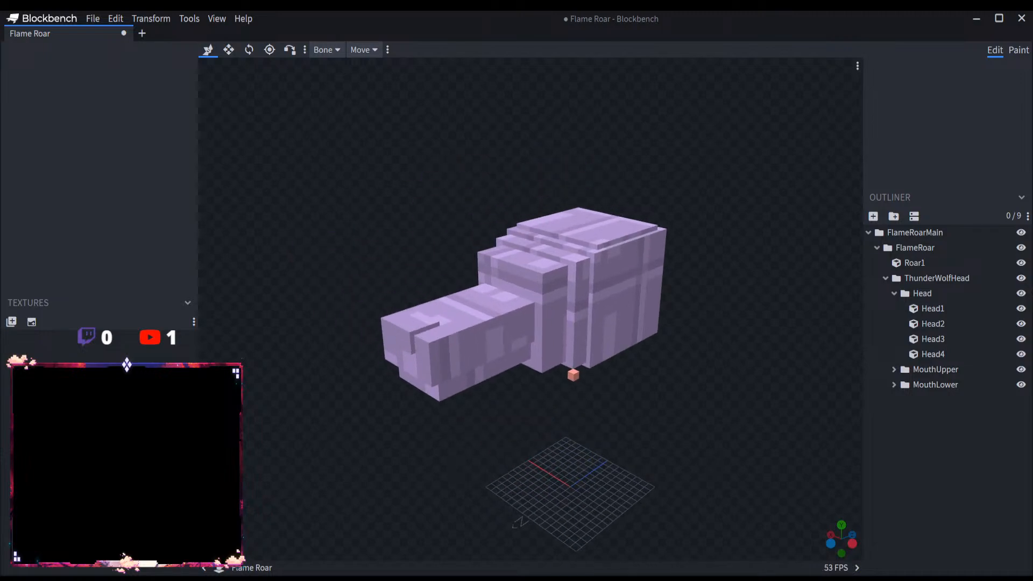
scroll(601, 417, up, 5)
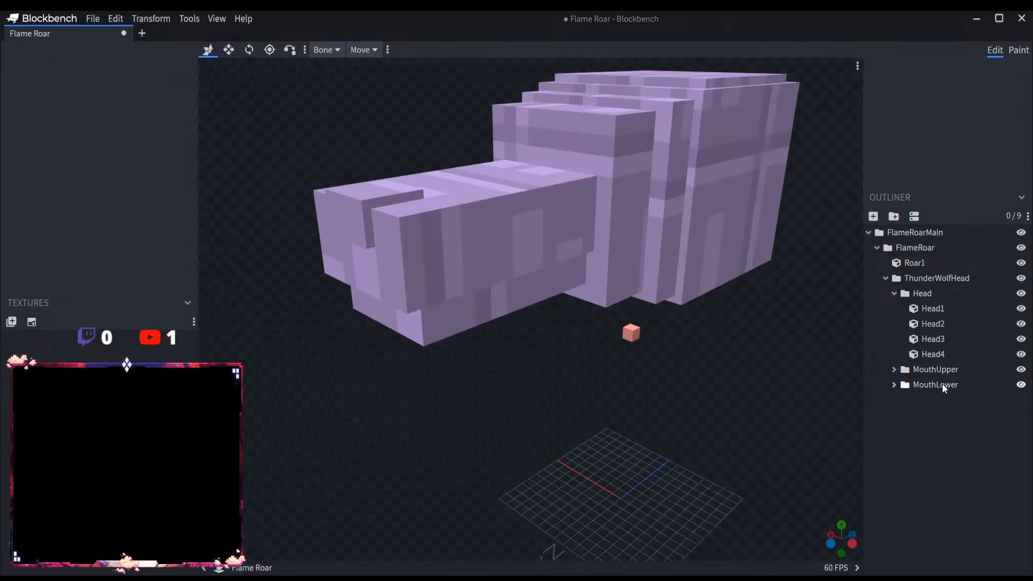
click(935, 384)
click(249, 49)
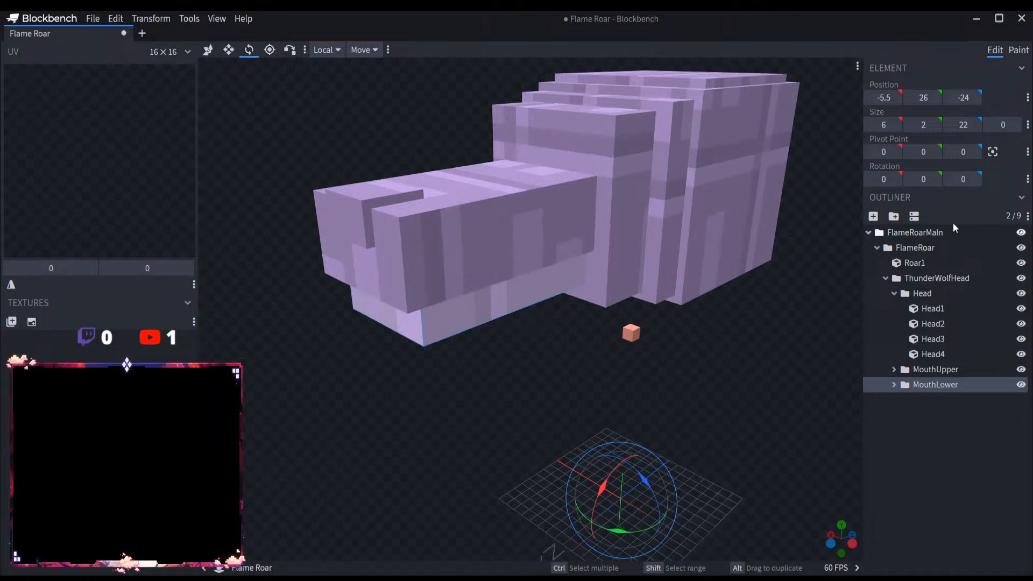
click(992, 152)
click(521, 243)
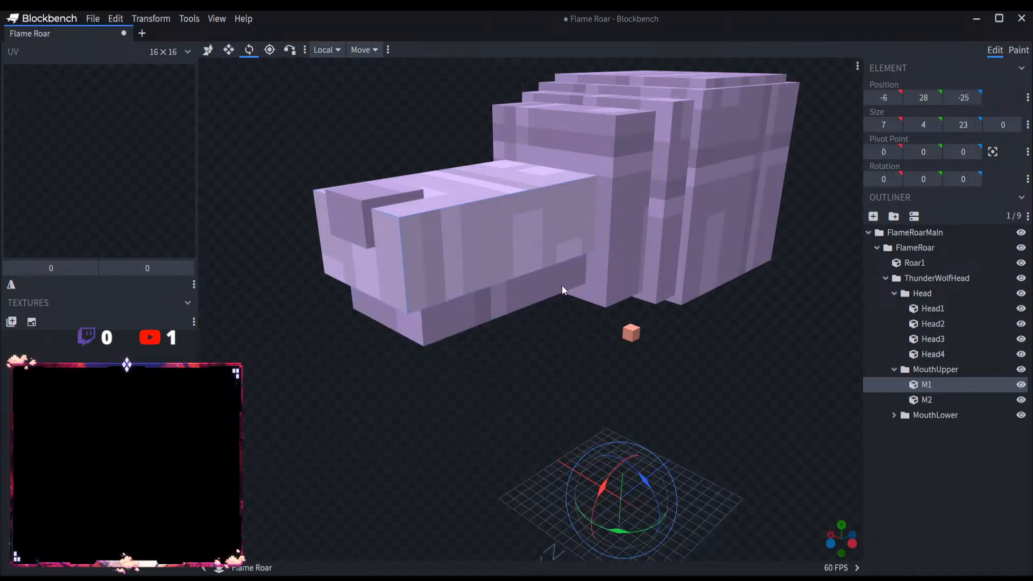
click(936, 369)
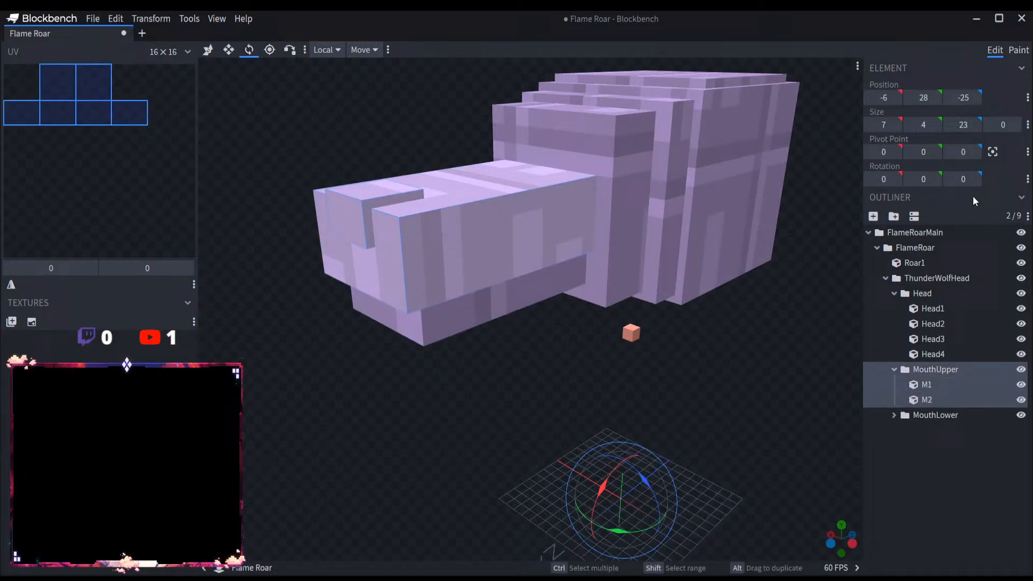
click(993, 153)
Step: Rotate the MouthLower group to -37.5 degrees around X to open the jaw
click(928, 414)
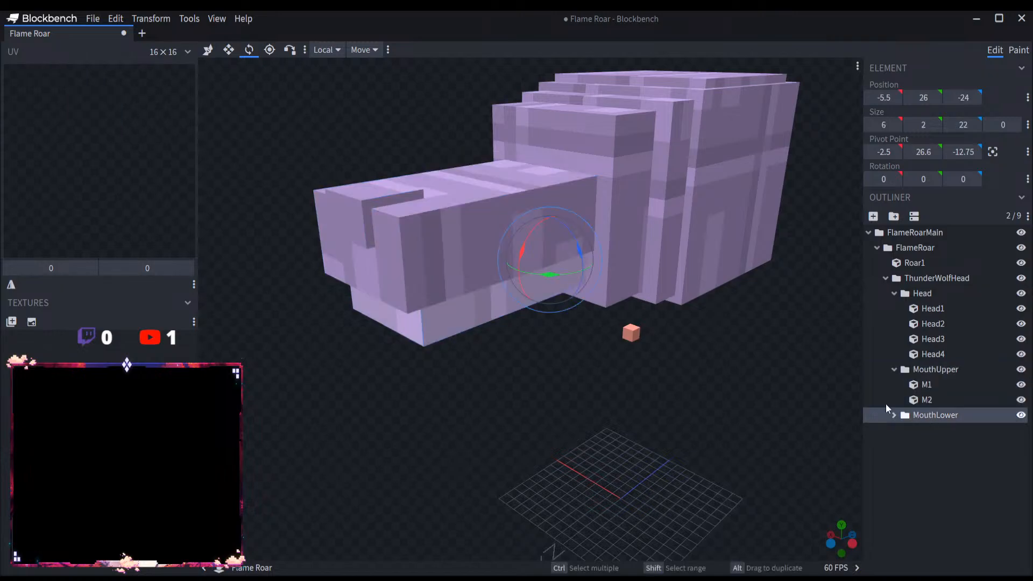
drag(527, 254, 586, 406)
scroll(585, 409, up, 5)
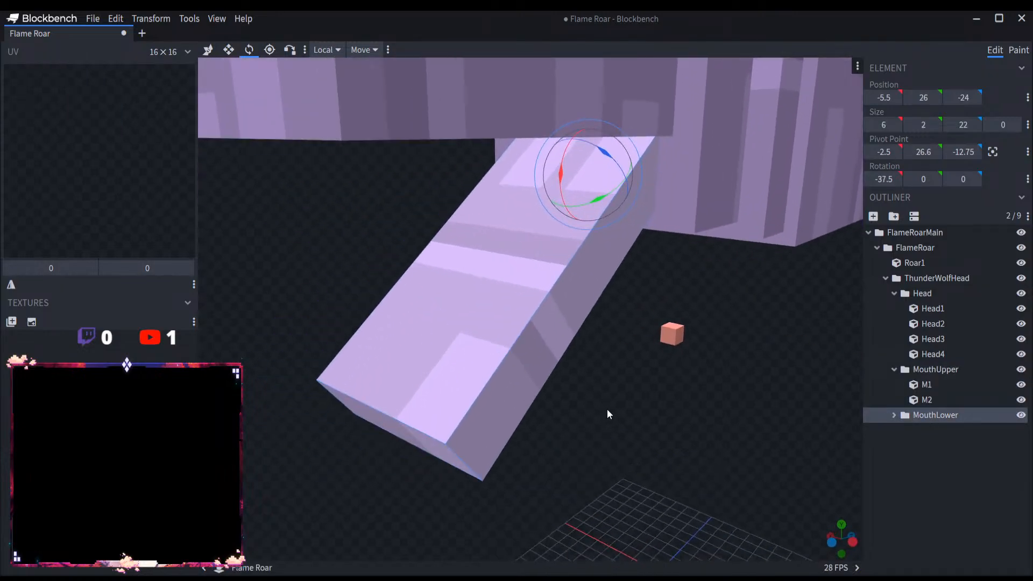
Step: Open the Uo Uo no Mi Seiryu Full Model and expand its UoUoMain group
click(93, 18)
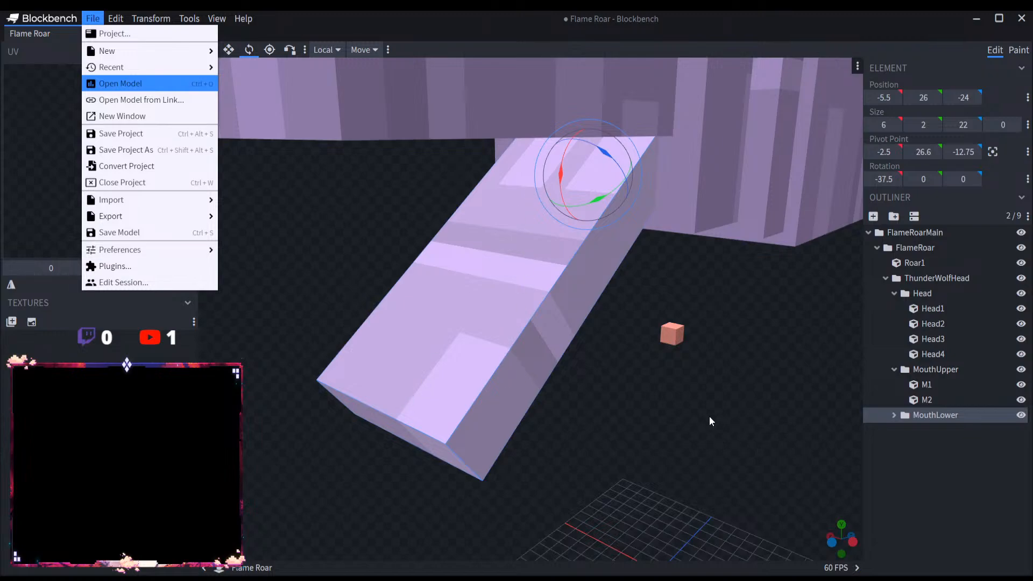
scroll(620, 363, down, 10)
click(867, 233)
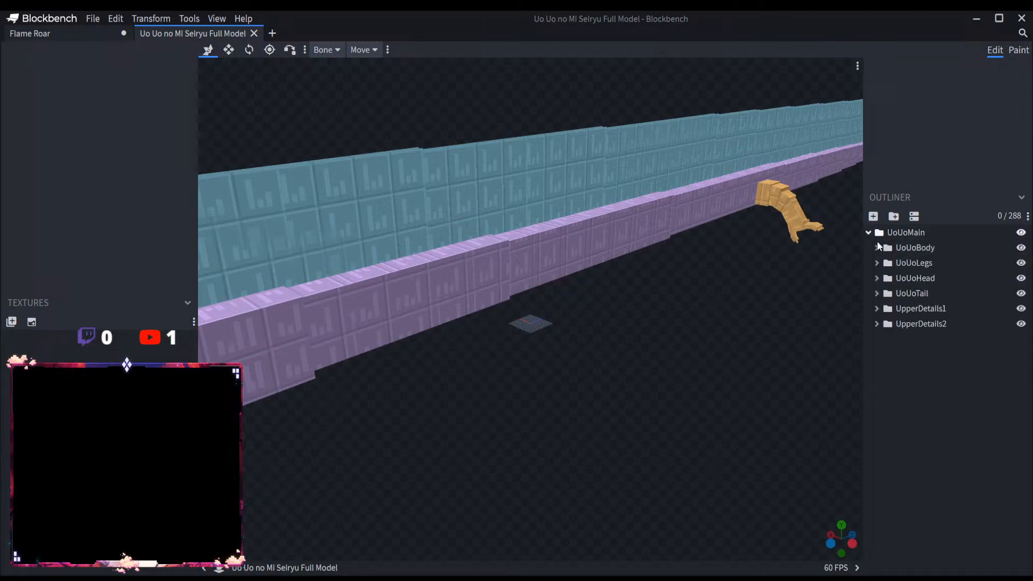
Step: Find the jaw groups inside UoUoHead and copy the UpperSnout group with its TopTeeth
click(877, 278)
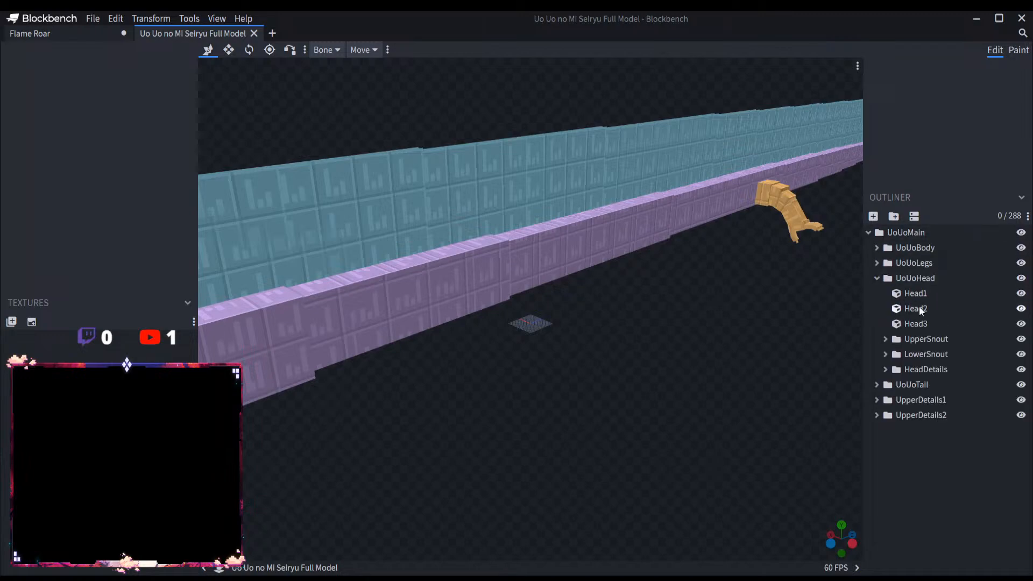
click(886, 339)
click(943, 417)
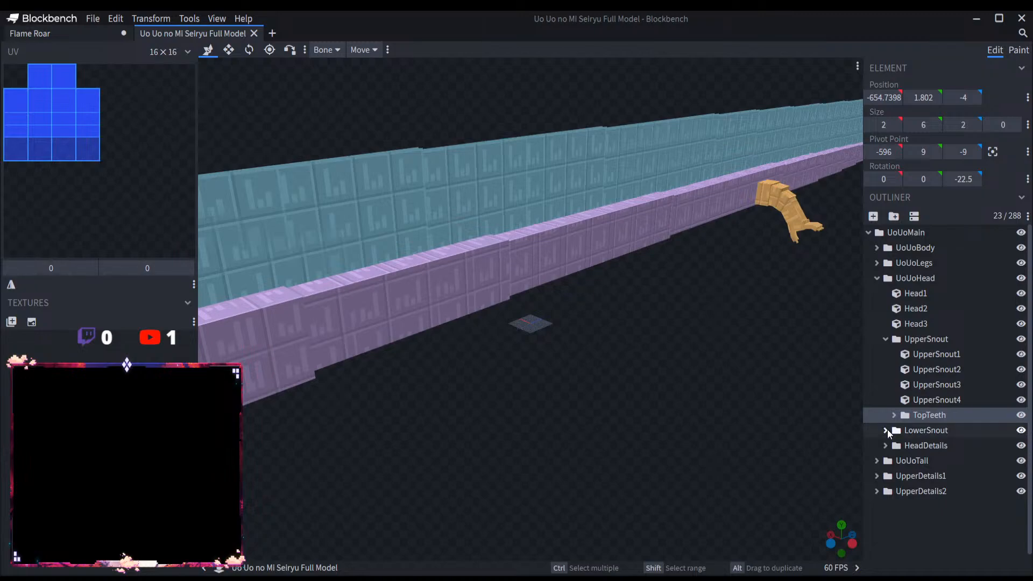
click(885, 430)
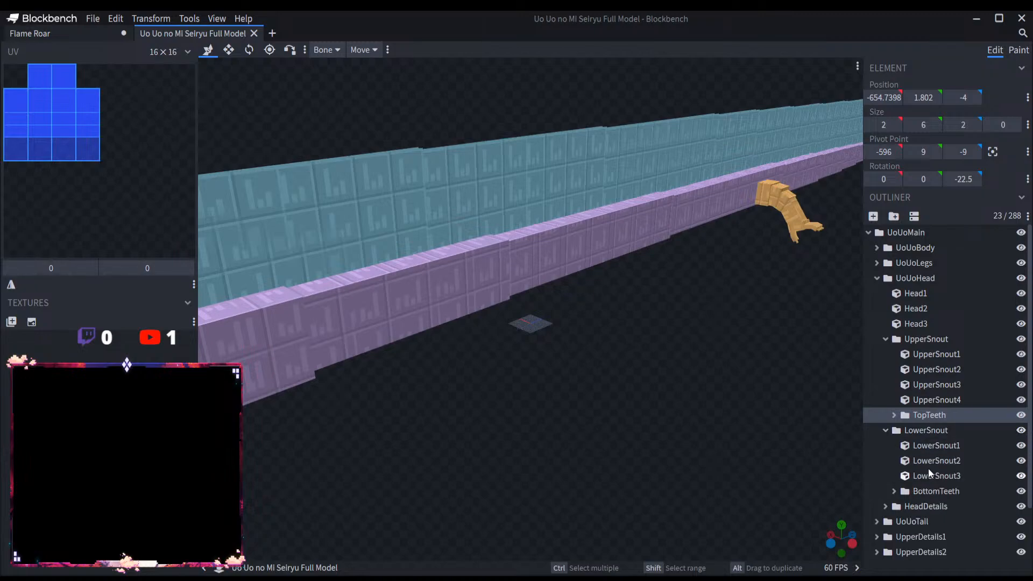
click(935, 341)
click(885, 430)
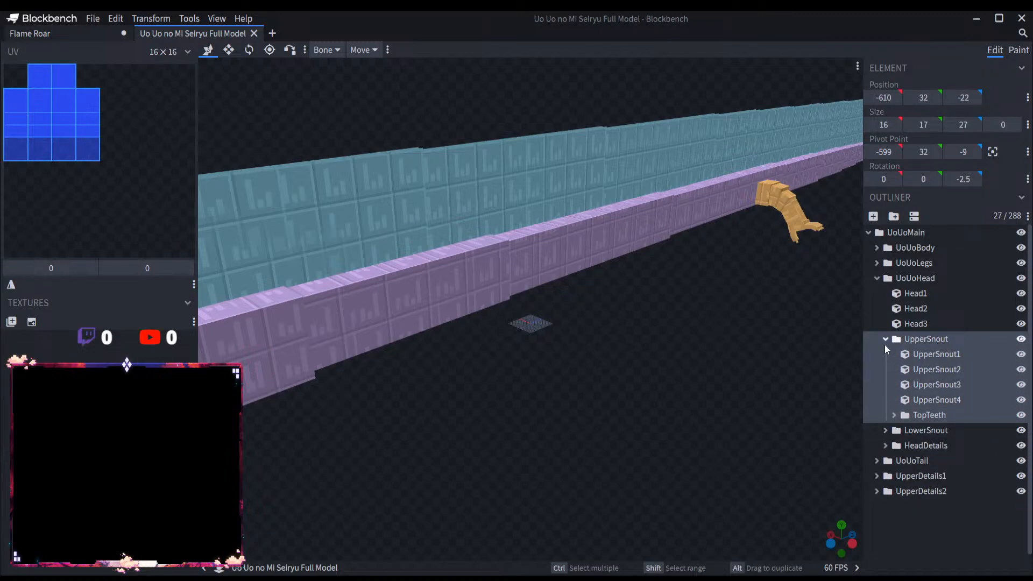
click(884, 343)
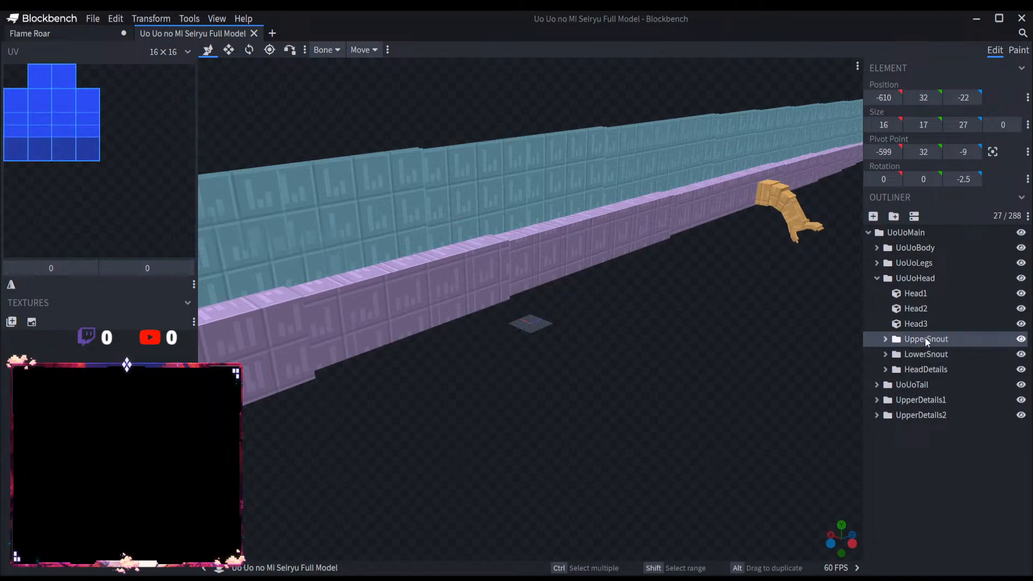
Step: Paste the UpperSnout group into FlameRoarMain of the Flame Roar model
click(48, 33)
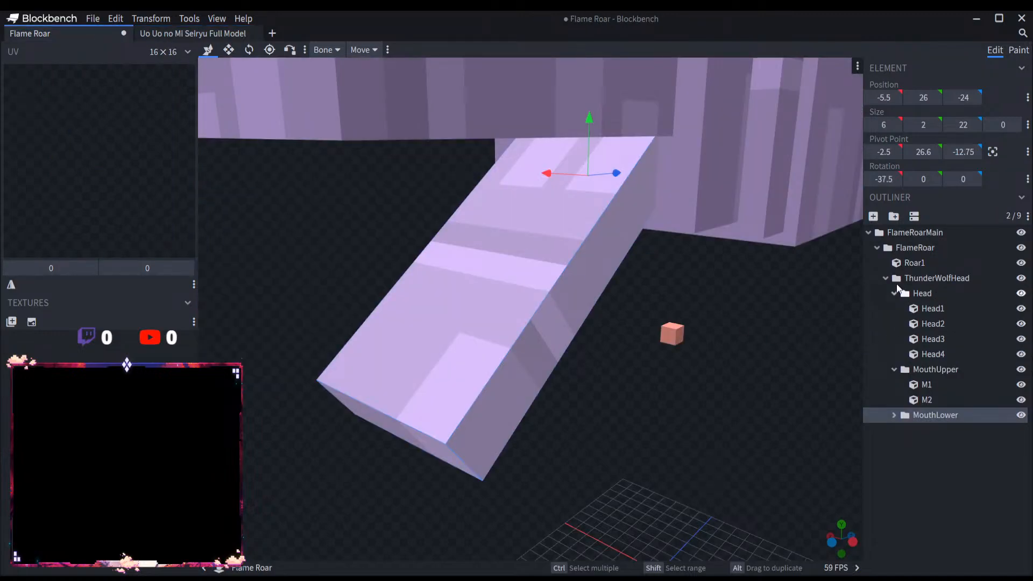
click(876, 247)
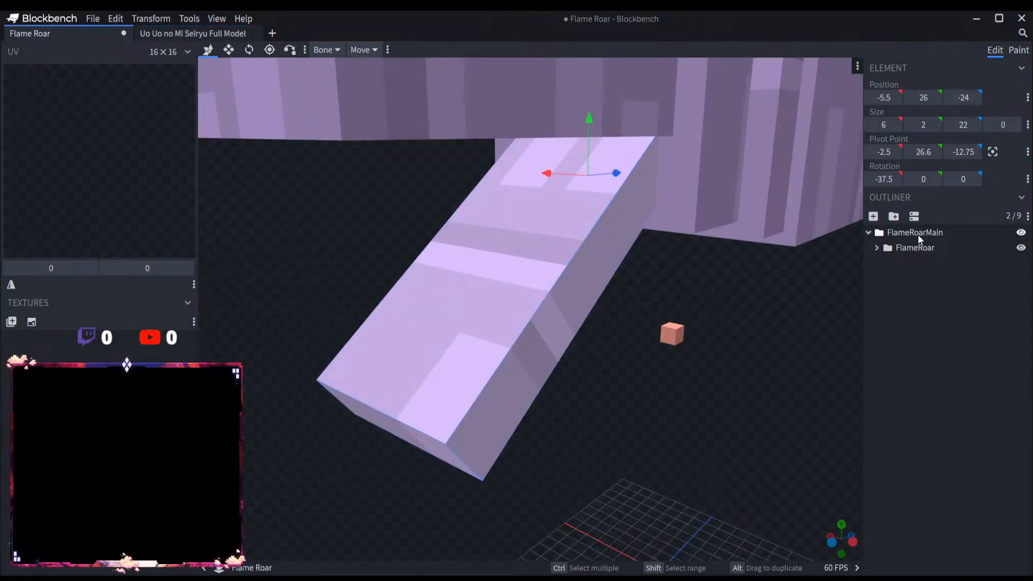
click(919, 234)
click(916, 263)
scroll(676, 452, down, 10)
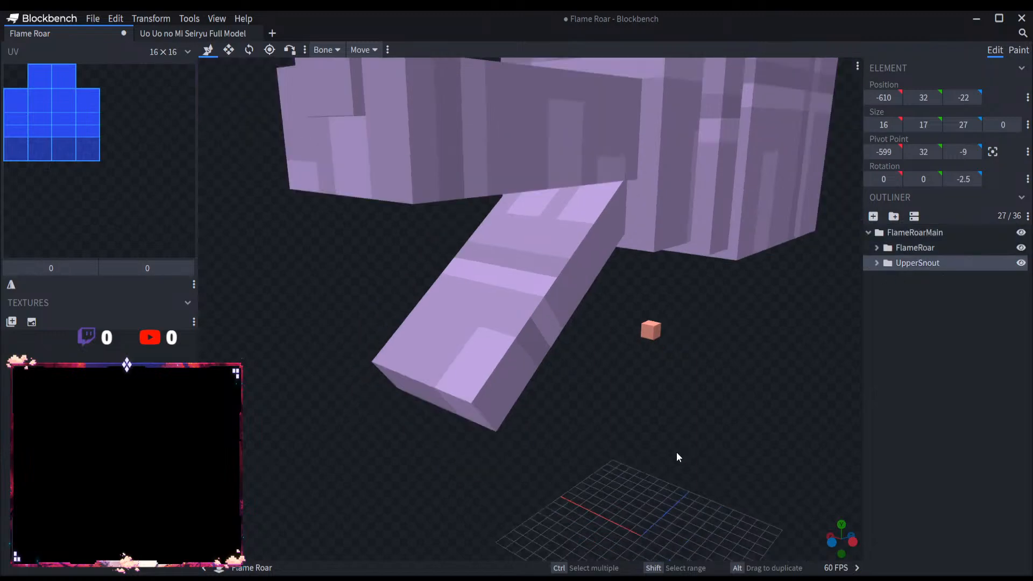
Step: Try to move the pasted UpperSnout group along X to position 195
scroll(592, 410, down, 9)
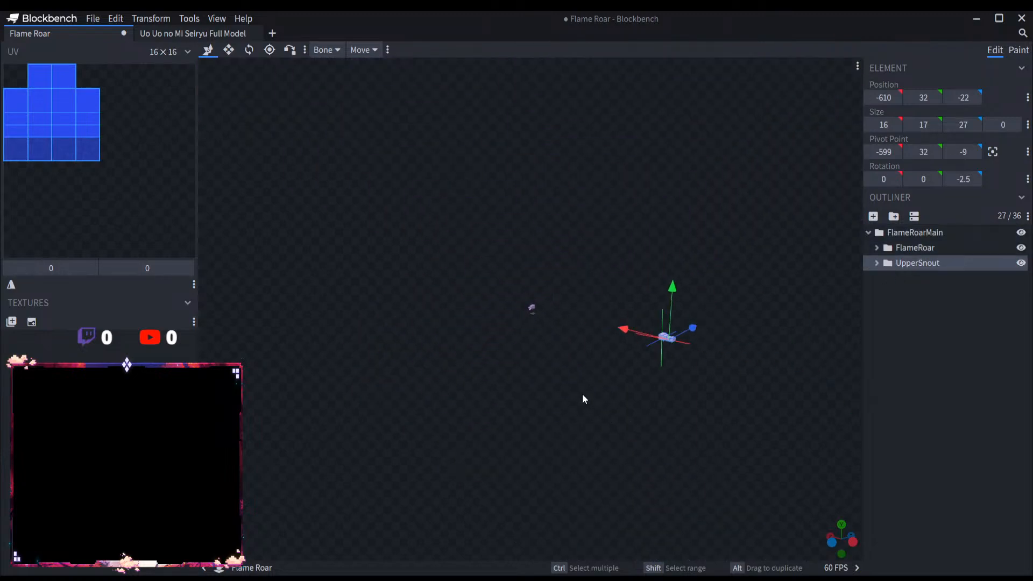
scroll(583, 395, up, 6)
scroll(769, 366, down, 2)
drag(769, 364, 461, 274)
scroll(529, 322, up, 4)
drag(529, 322, 429, 312)
drag(571, 294, 590, 369)
right_drag(589, 366, 721, 355)
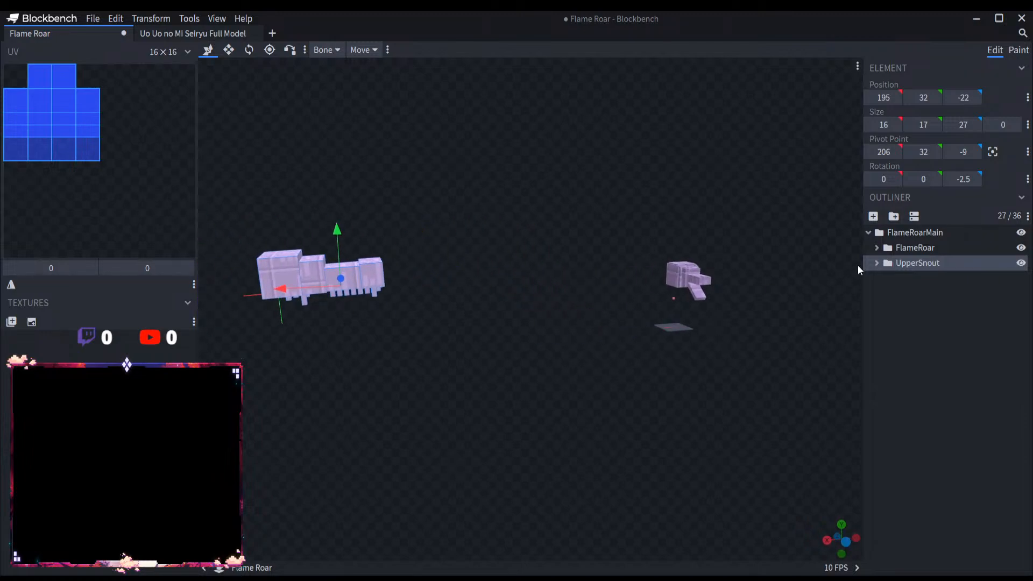
Step: Try removing the FlameRoar group with the wolf head so that only UpperSnout stays
click(915, 249)
key(Delete)
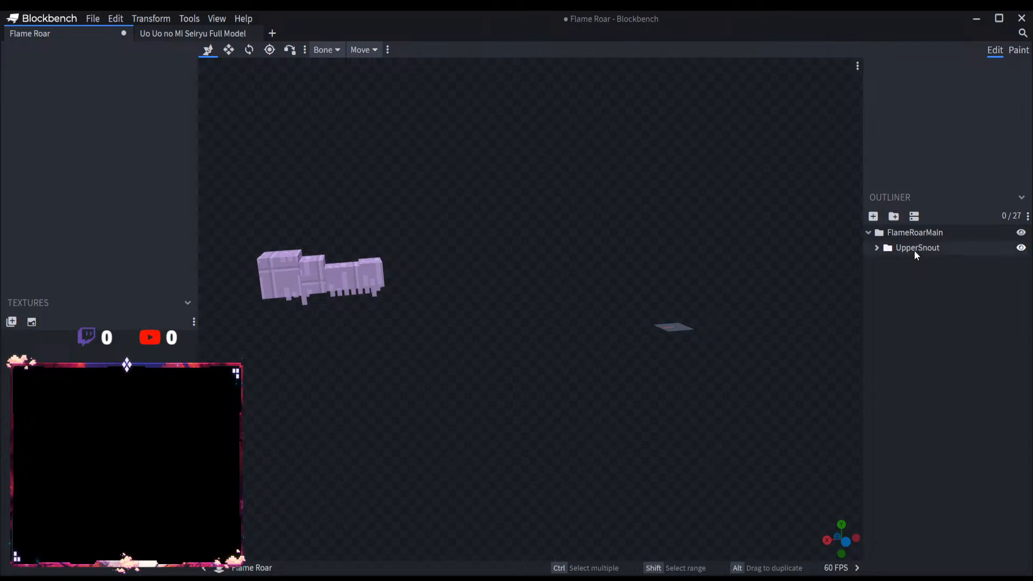
key(ctrl+a)
Step: Copy the LowerSnout group from the Uo Uo no Mi Seiryu Full Model and return to Flame Roar
click(191, 34)
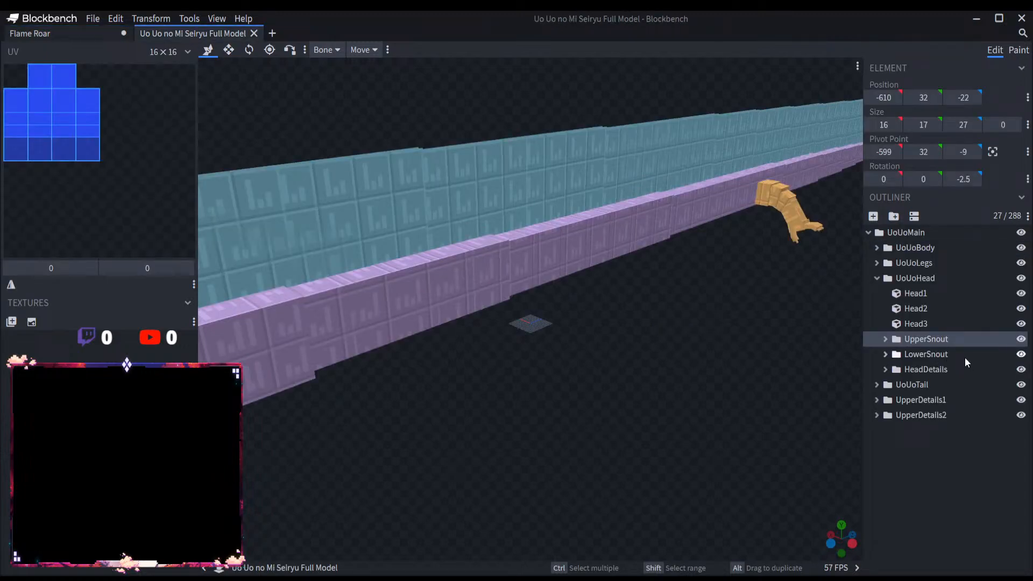
click(923, 354)
click(104, 35)
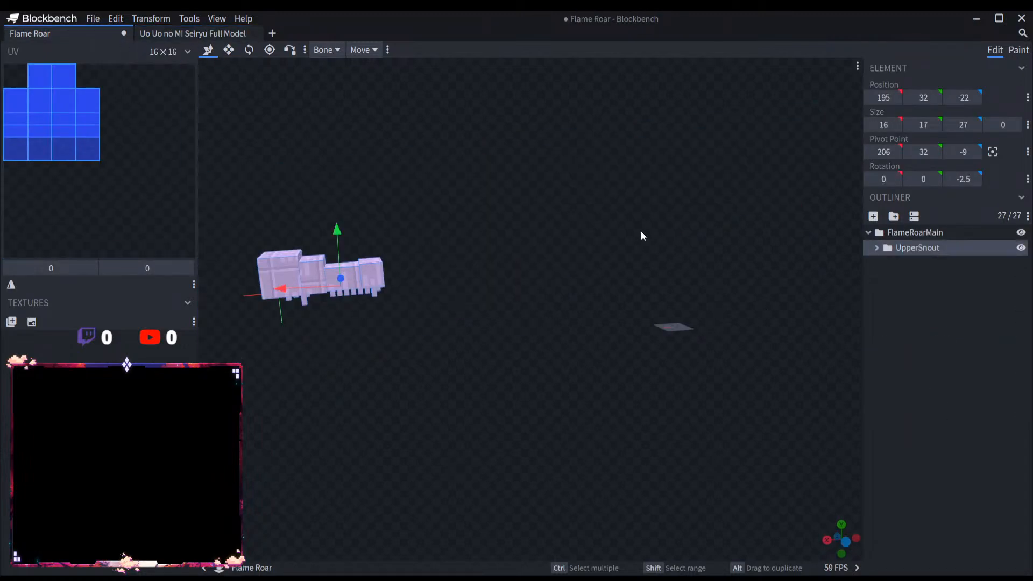
Step: Undo the FlameRoar group deletion and the UpperSnout move and paste
key(ctrl+v)
key(ctrl+z)
key(ctrl+z)
key(ctrl+z)
key(ctrl+z)
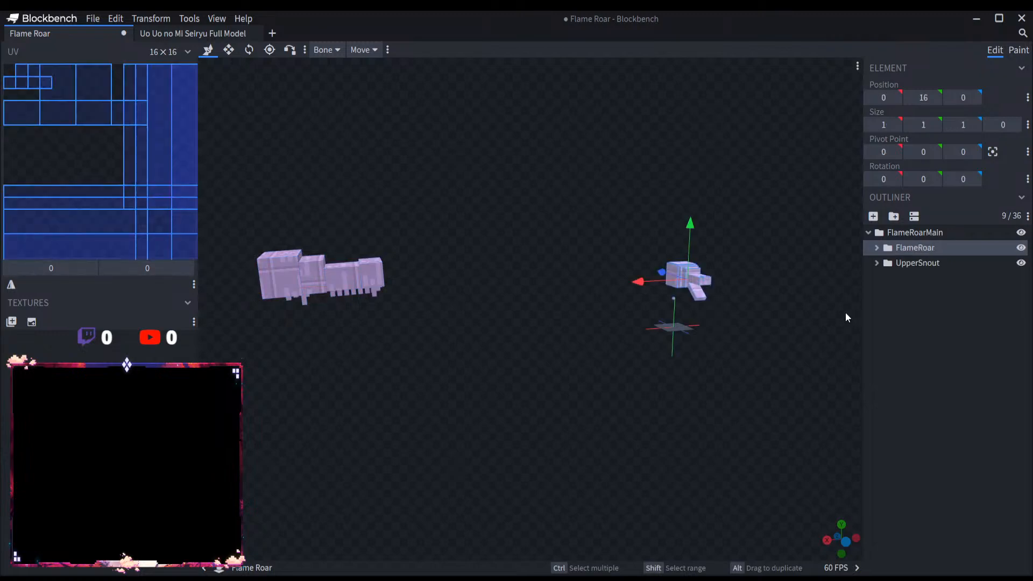
scroll(789, 339, down, 12)
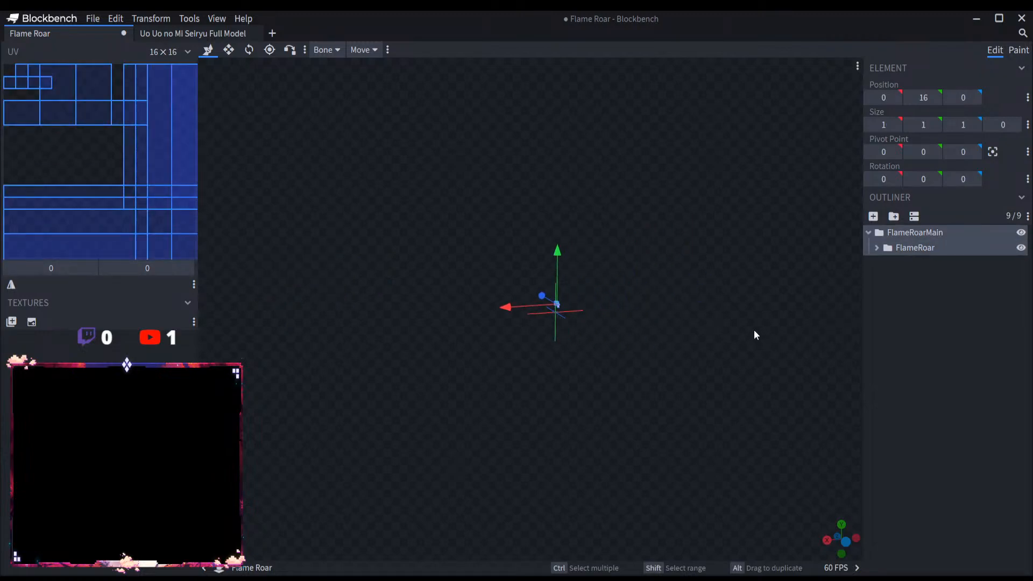
Step: Bring the UpperSnout group back into FlameRoarMain and delete the FlameRoar group
key(ctrl+v)
click(953, 251)
key(Delete)
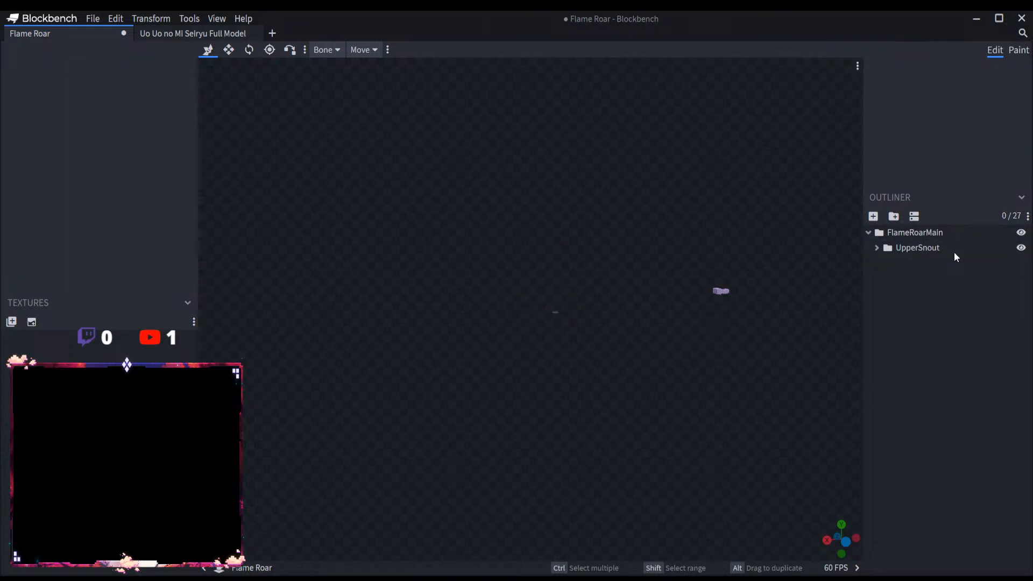
Step: Paste the copied LowerSnout group into FlameRoarMain
click(960, 236)
key(ctrl+v)
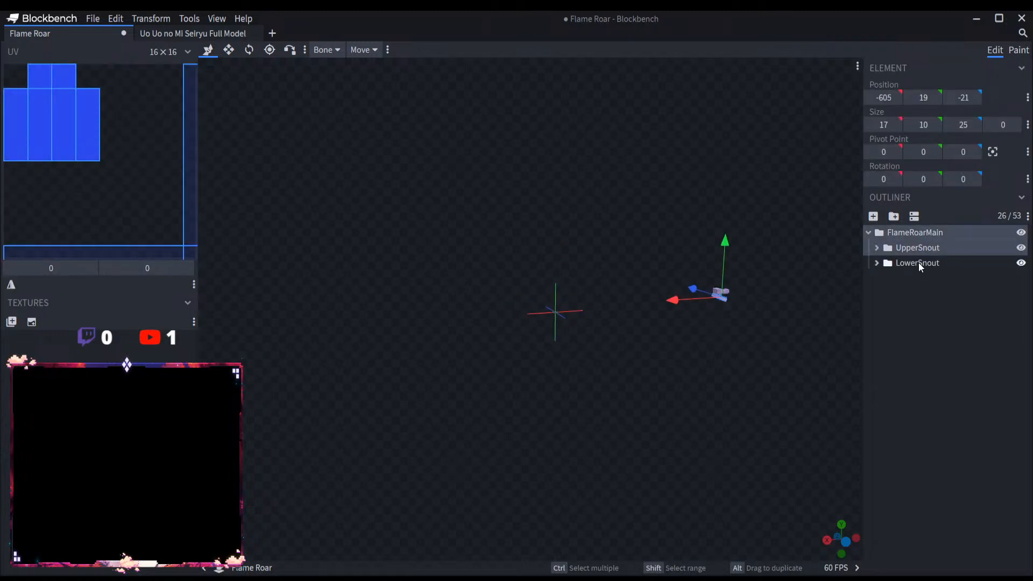
Step: Move the UpperSnout and LowerSnout groups together along X to the grid, at about X position 10.4
click(930, 250)
click(933, 237)
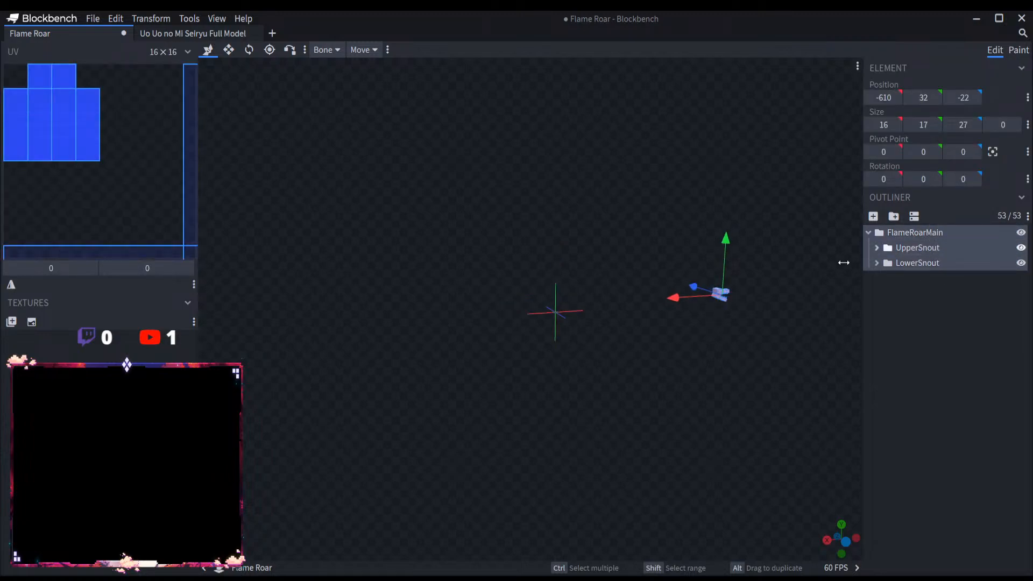
click(904, 247)
click(921, 261)
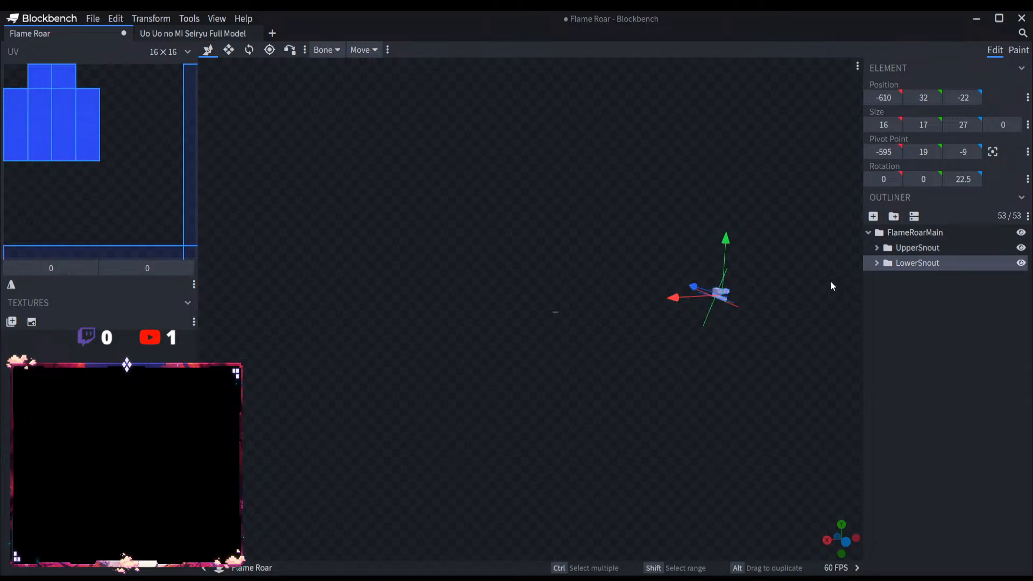
drag(763, 293, 506, 322)
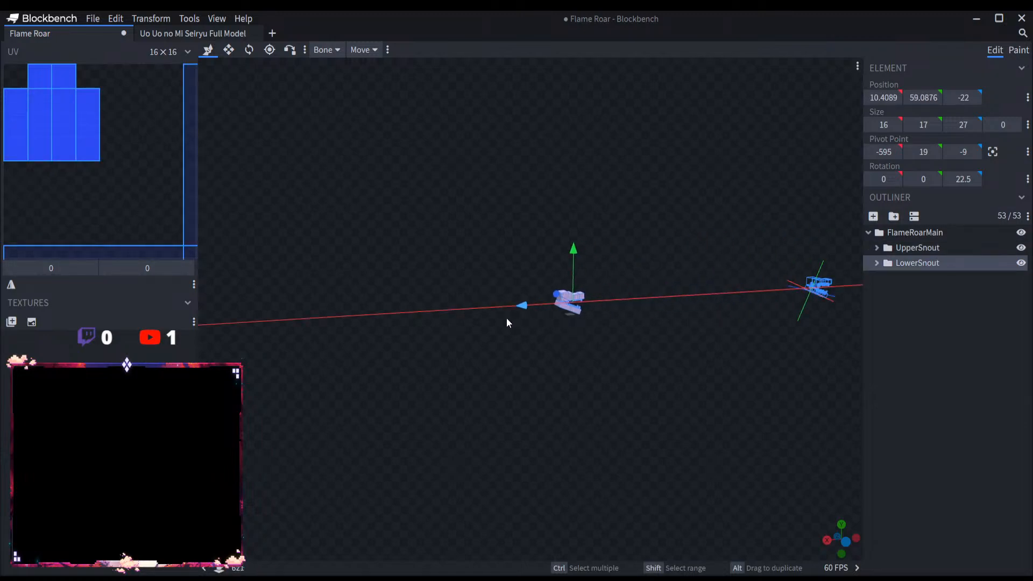
Step: Delete the rear jaw cubes UpperSnout1, UpperSnout2, LowerSnout1 and LowerSnout2
scroll(620, 330, up, 15)
right_drag(693, 347, 406, 380)
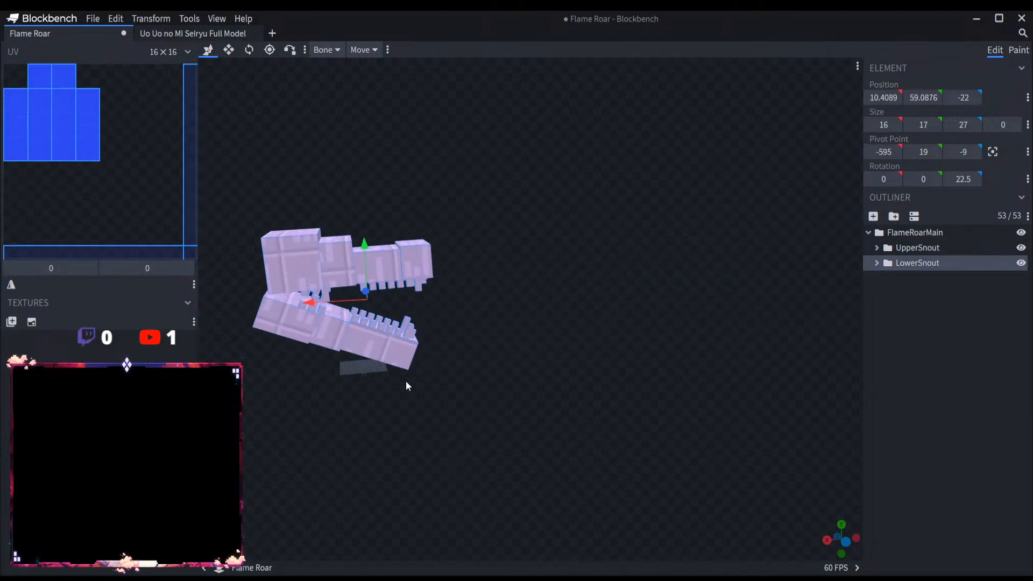
scroll(406, 381, up, 6)
drag(405, 381, 324, 393)
right_drag(324, 393, 551, 462)
scroll(551, 462, up, 5)
drag(551, 462, 695, 385)
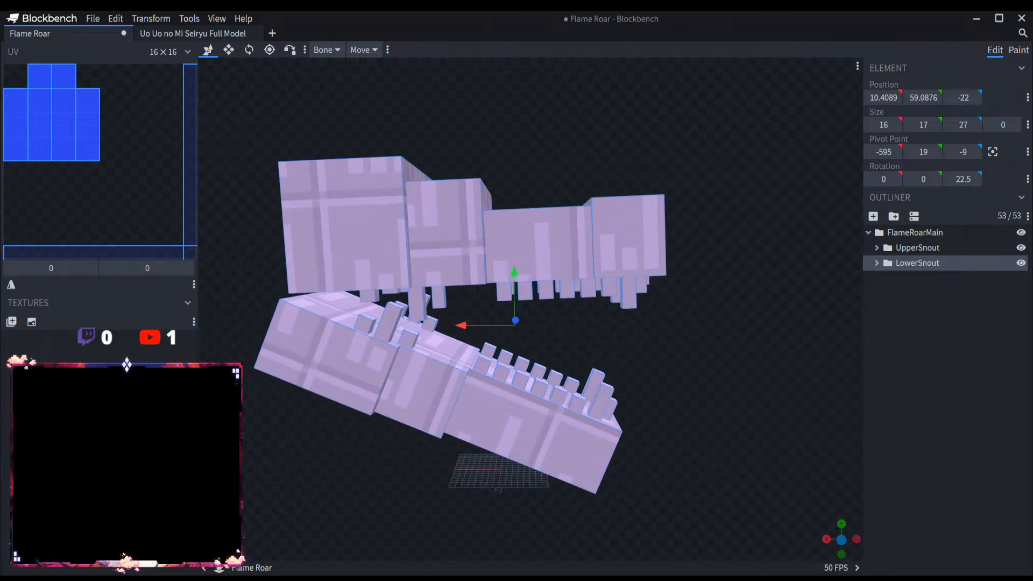
click(451, 251)
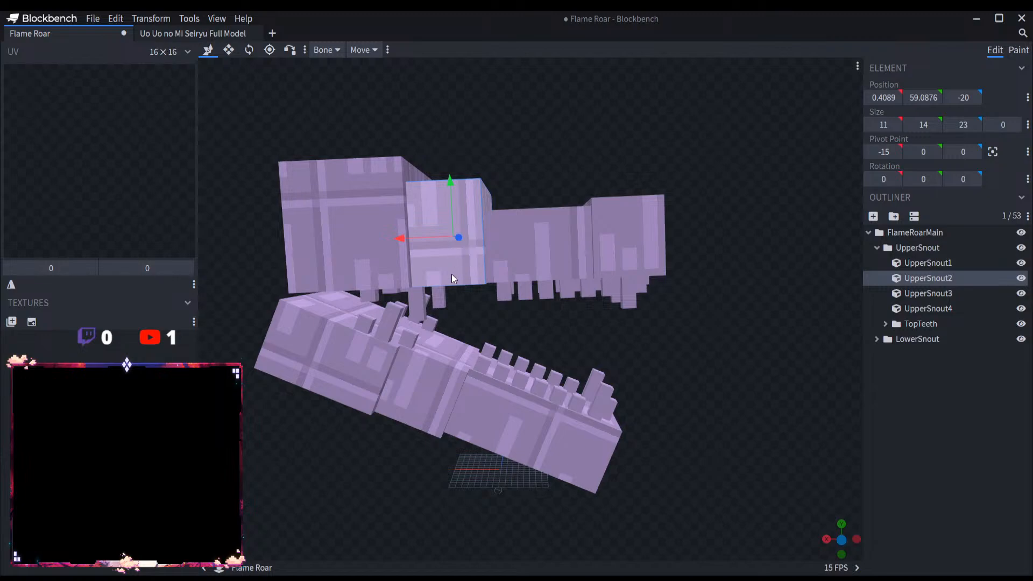
key(Delete)
click(427, 384)
key(Delete)
click(352, 350)
key(Delete)
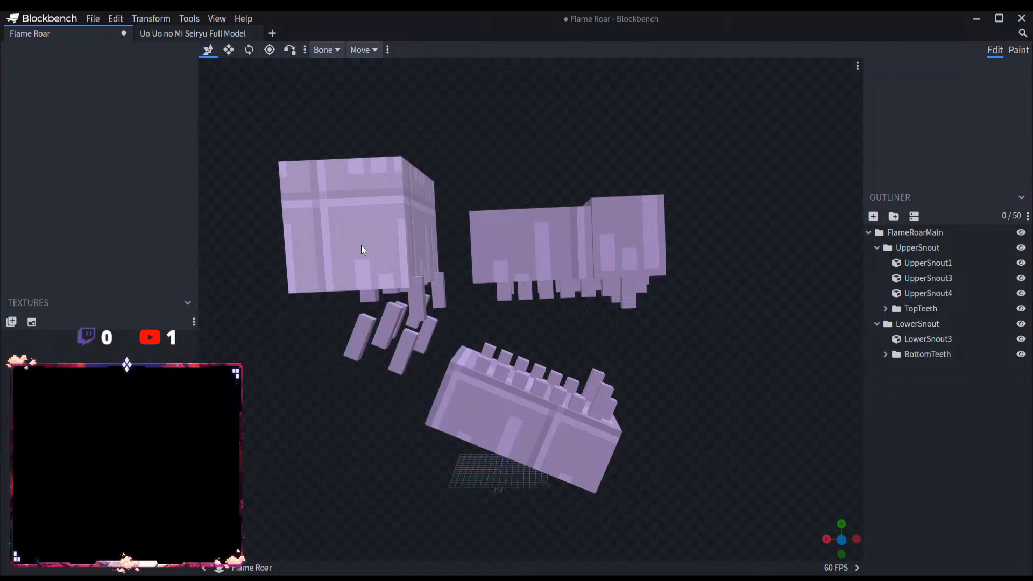
click(361, 247)
Step: Delete the floating rear teeth that no longer sit on a jaw cube from TopTeeth and BottomTeeth
key(Delete)
click(437, 282)
key(Delete)
click(414, 292)
key(Delete)
click(416, 280)
key(Delete)
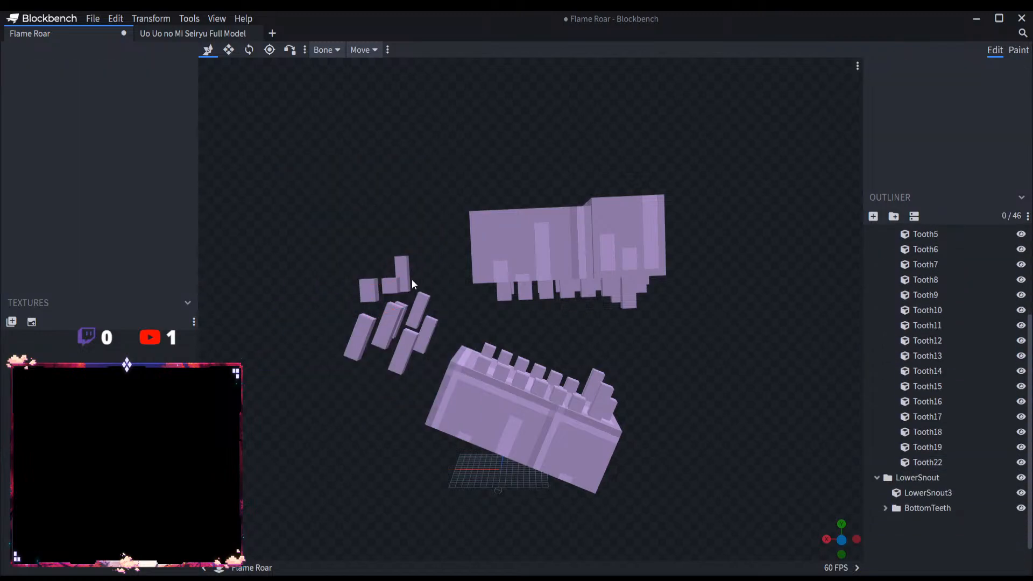
click(405, 281)
key(Delete)
key(Delete)
click(395, 314)
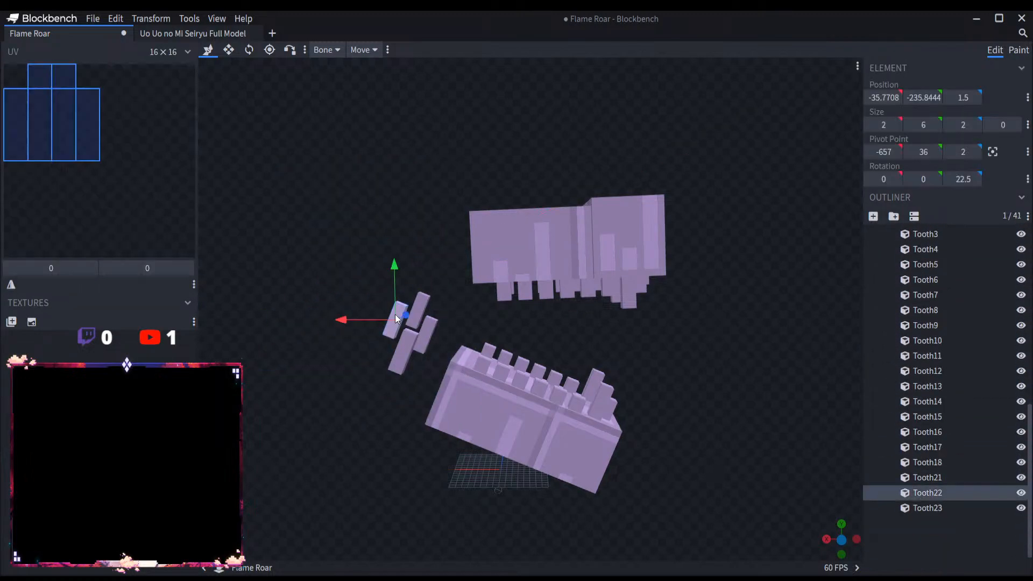
key(Delete)
click(415, 338)
key(Delete)
click(421, 335)
key(Delete)
click(415, 308)
key(Delete)
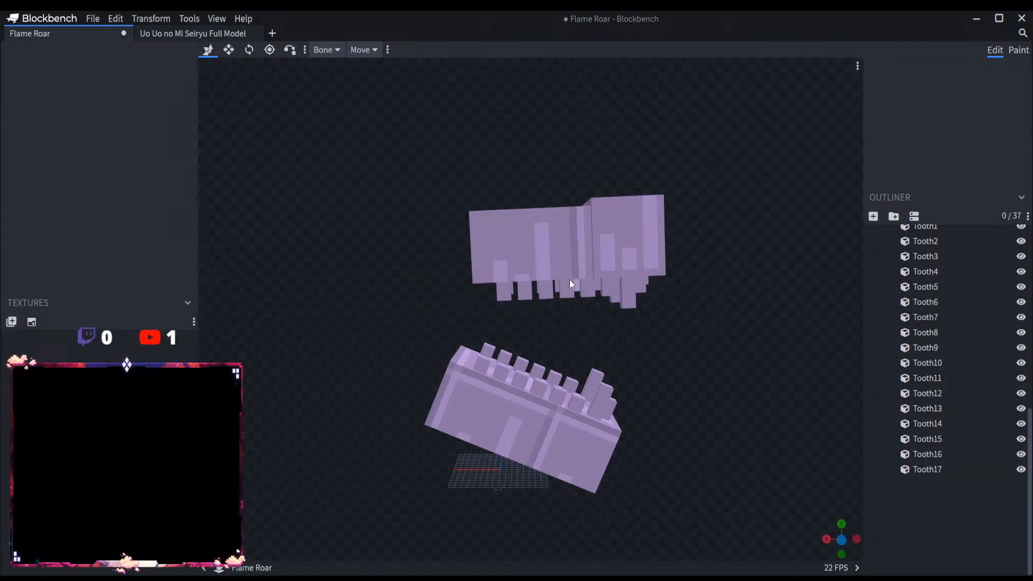
Step: Delete the rearmost pair of teeth on the upper jaw and the two rearmost pairs on the lower jaw
click(501, 295)
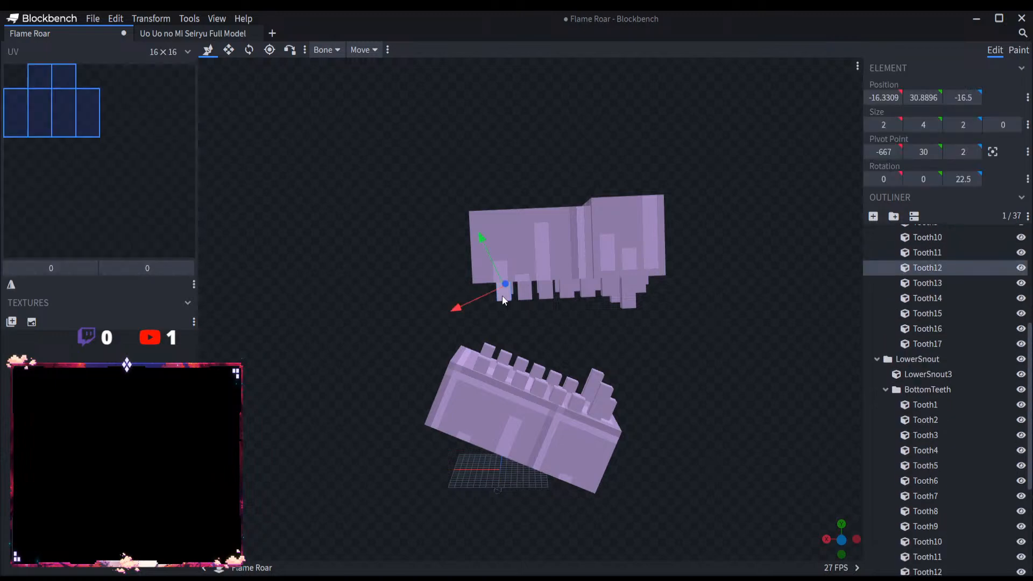
key(Delete)
click(509, 289)
key(Delete)
click(486, 350)
key(Delete)
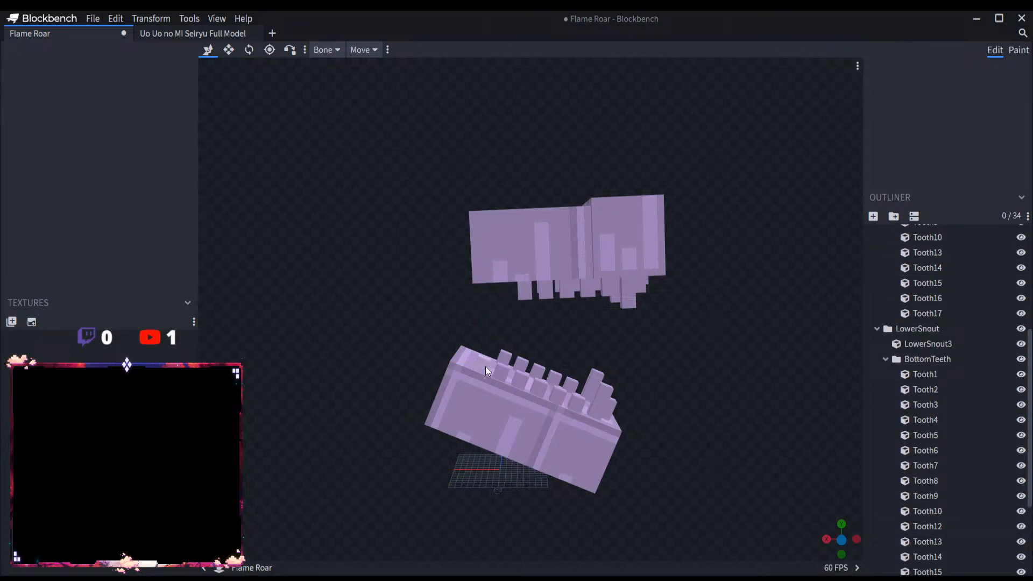
click(485, 367)
key(Delete)
click(501, 369)
key(Delete)
click(505, 356)
key(Delete)
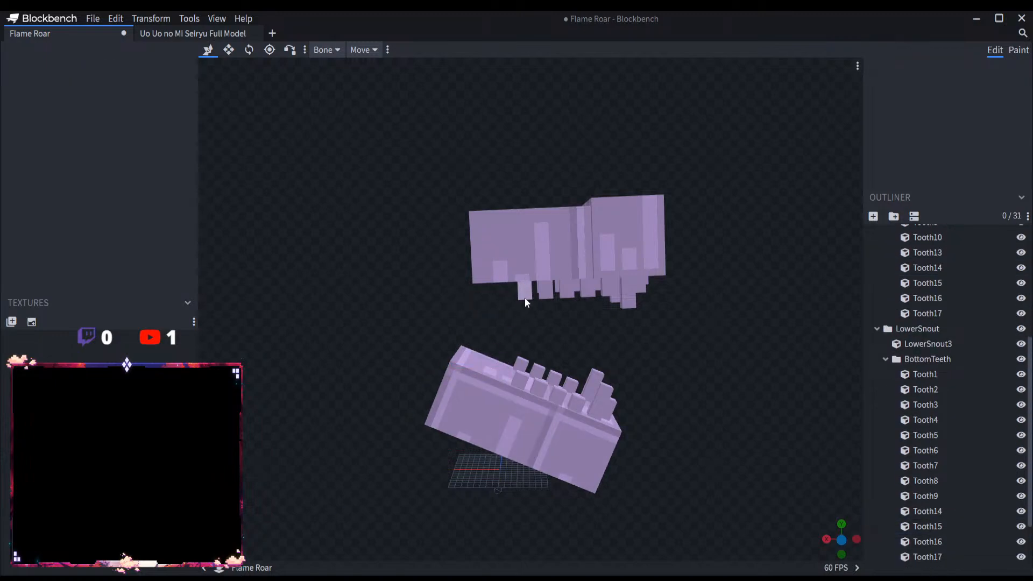
Step: Delete one more rear pair of teeth from each jaw, Tooth10 and Tooth13 above and Tooth9 and Tooth14 below
click(524, 298)
key(Delete)
click(524, 292)
key(Delete)
click(520, 366)
key(Delete)
click(518, 379)
key(Delete)
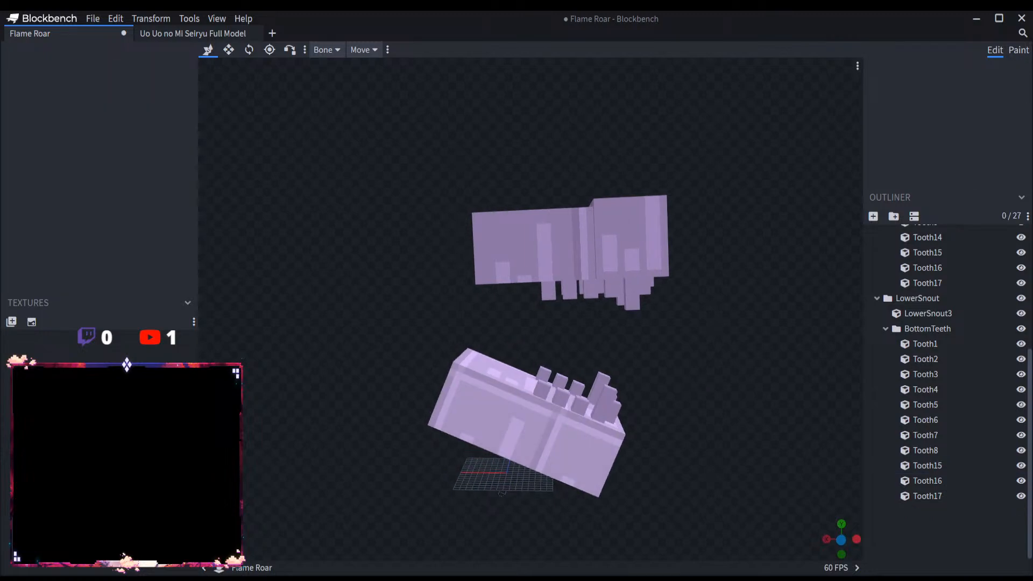
Step: Shorten UpperSnout3 and LowerSnout3 from the back to just behind the remaining teeth, with an X size of 18 for LowerSnout3
click(498, 392)
click(505, 256)
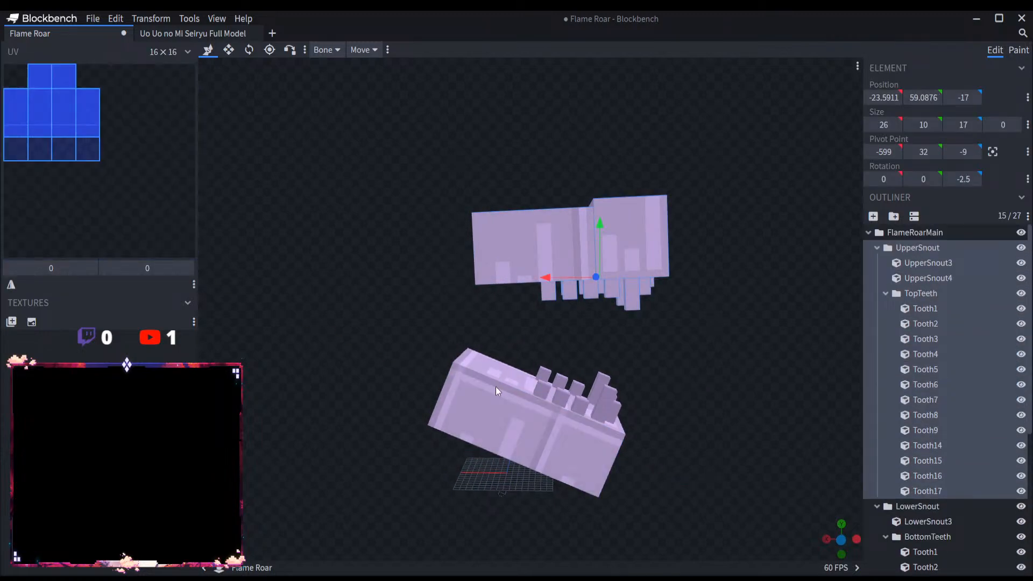
click(495, 386)
click(508, 269)
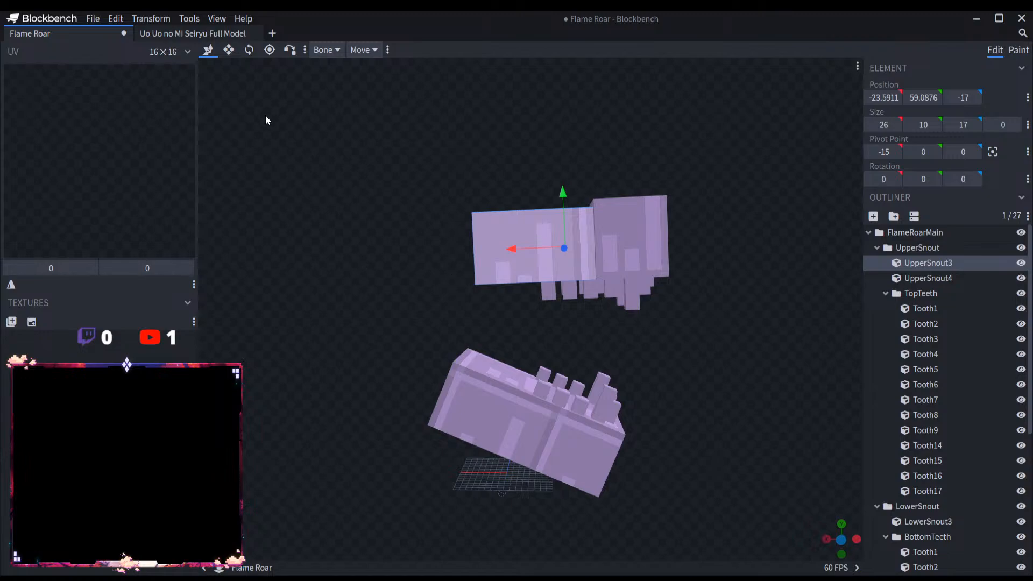
click(228, 49)
drag(519, 255, 553, 247)
click(487, 399)
drag(480, 398, 535, 412)
Step: Move the LowerSnout group 2 units down and 2 units along negative X, to pivot X -597 and Y 17
click(945, 510)
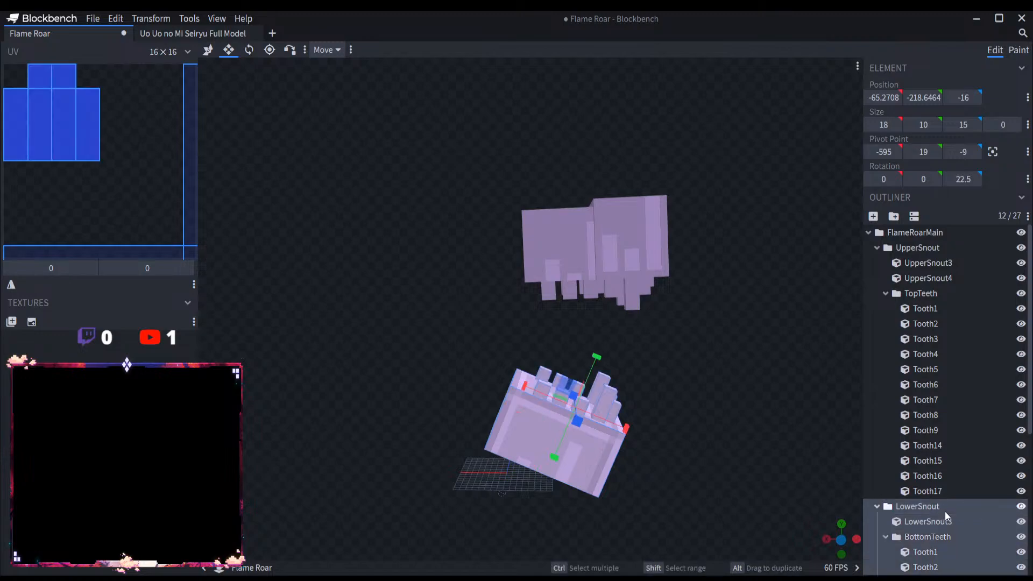
click(208, 51)
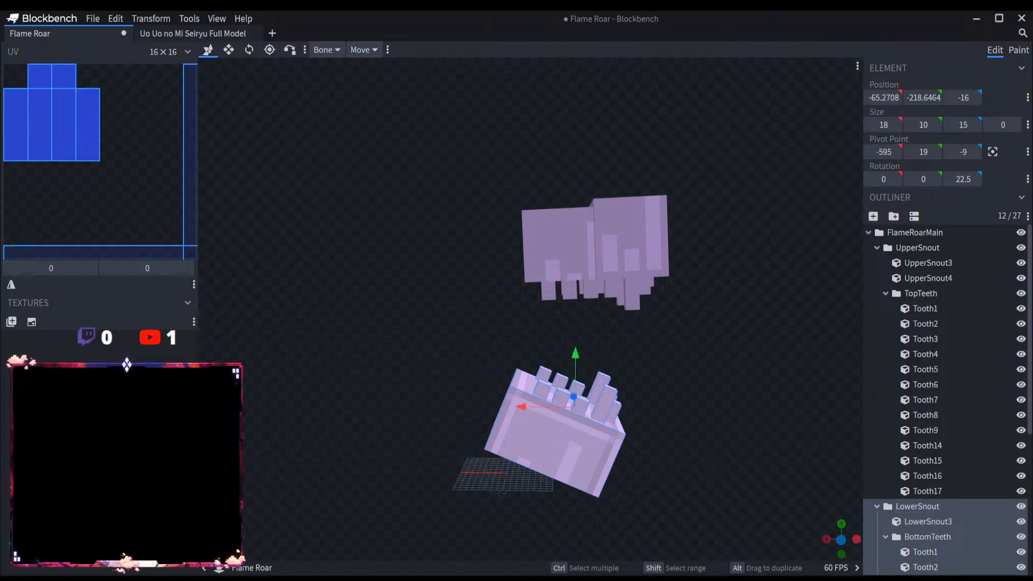
drag(578, 360, 580, 376)
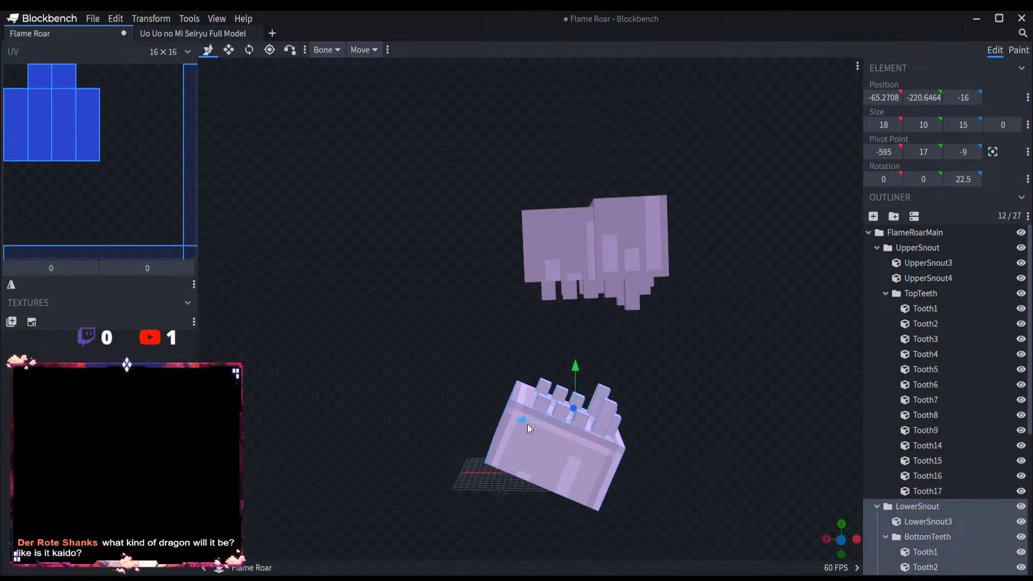
mouse_move(527, 421)
mouse_down()
mouse_move(553, 419)
mouse_move(542, 418)
mouse_up()
drag(680, 394, 702, 402)
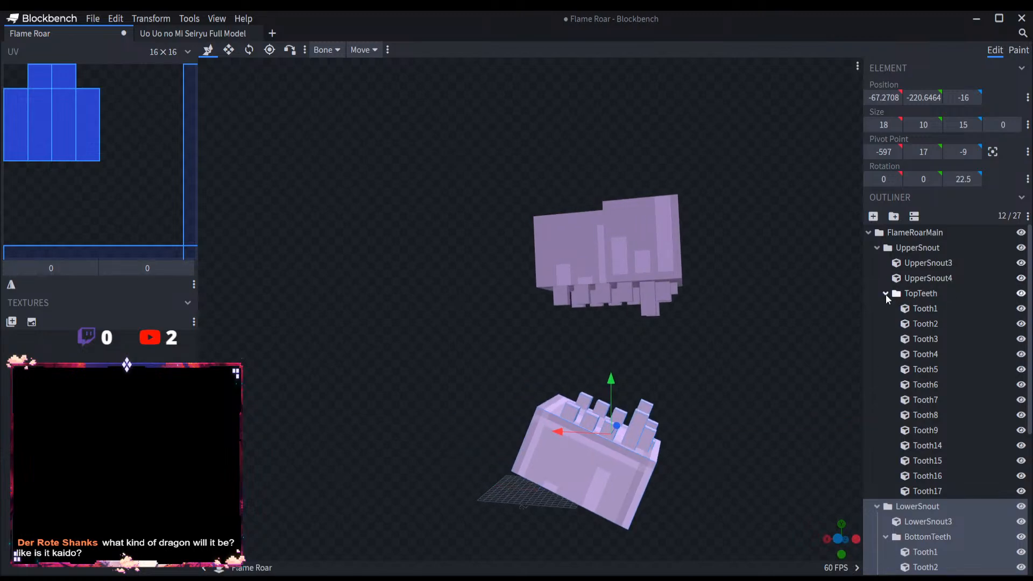
Step: Rename Tooth14 and Tooth15 in the TopTeeth group as Tooth10 and Tooth11
click(963, 447)
double_click(963, 447)
click(969, 448)
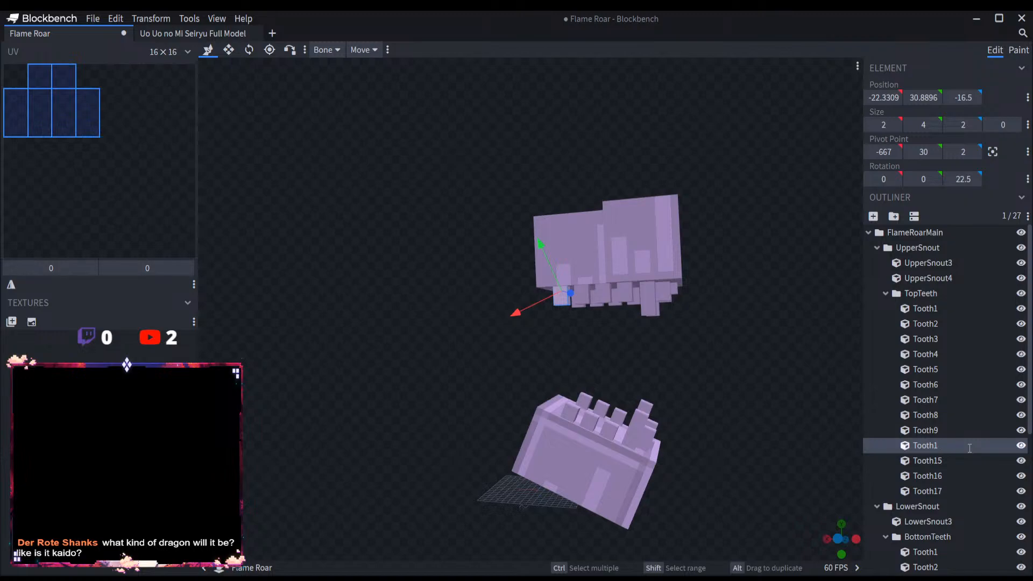
text(0)
double_click(974, 463)
click(978, 462)
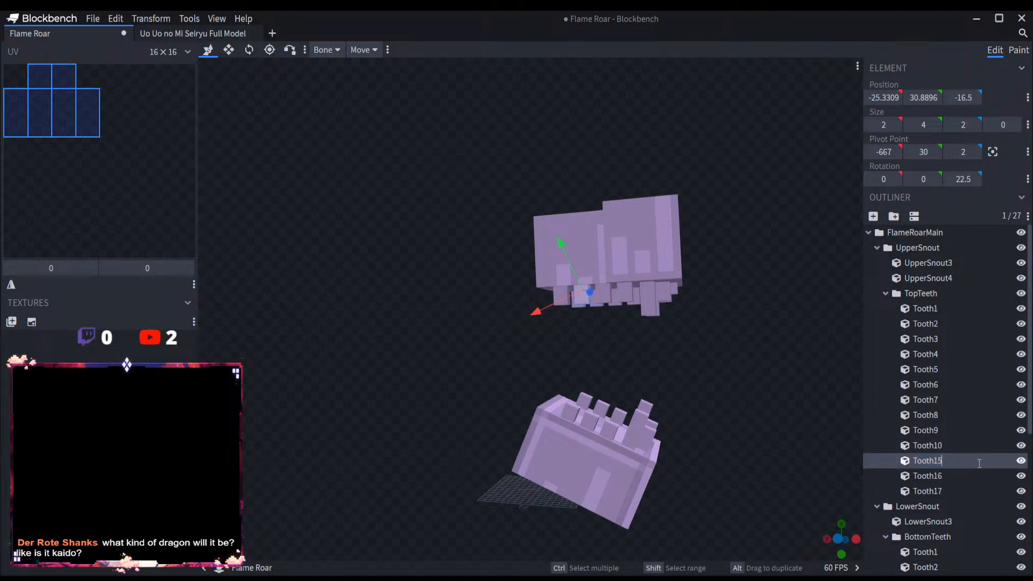
key(BackSpace)
text(1)
Step: Rename Tooth16 and Tooth17 in TopTeeth as Tooth12 and Tooth13, and collapse the group
double_click(970, 473)
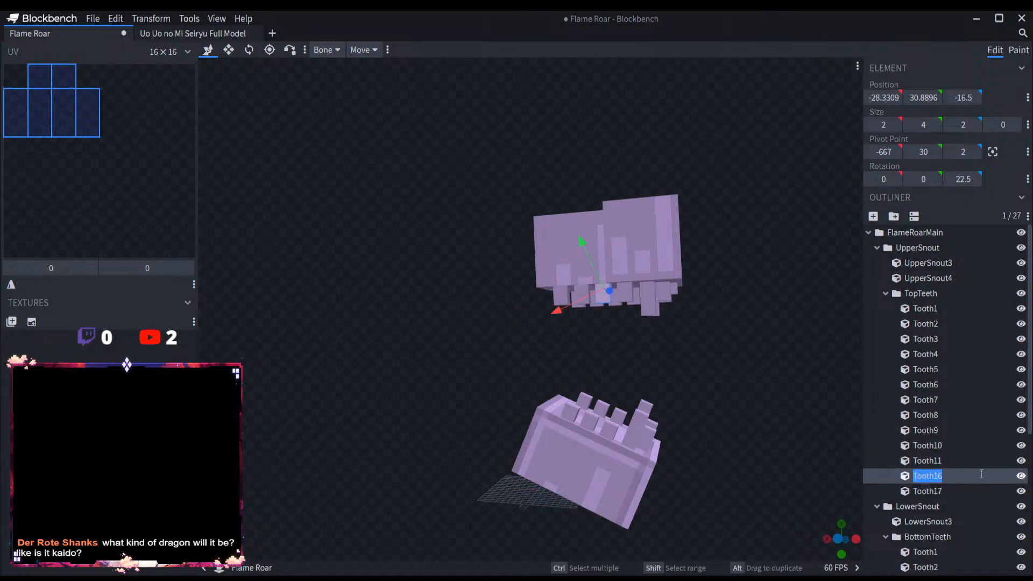
click(981, 474)
key(BackSpace)
text(2)
double_click(960, 492)
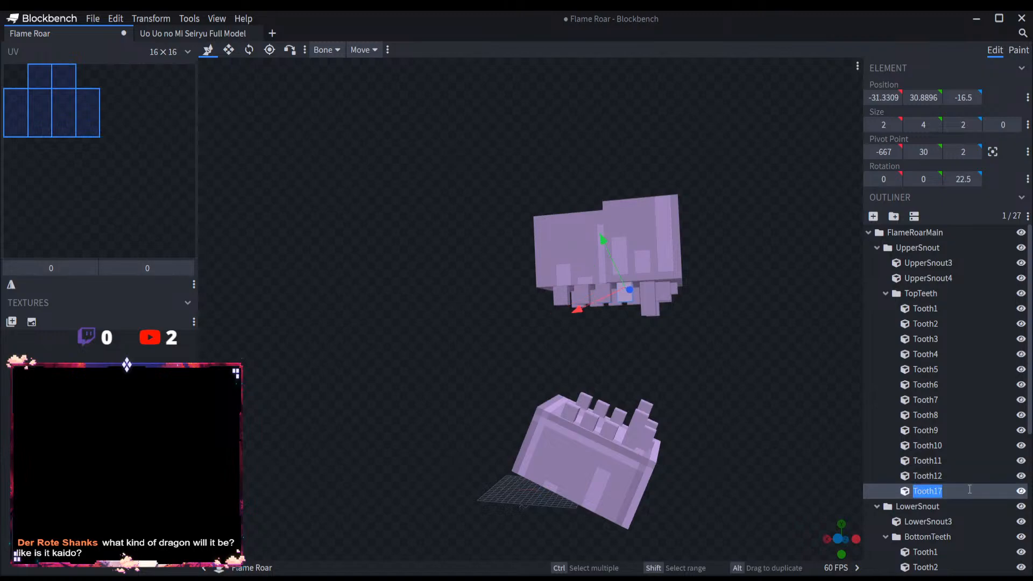
click(971, 489)
text(3)
key(Return)
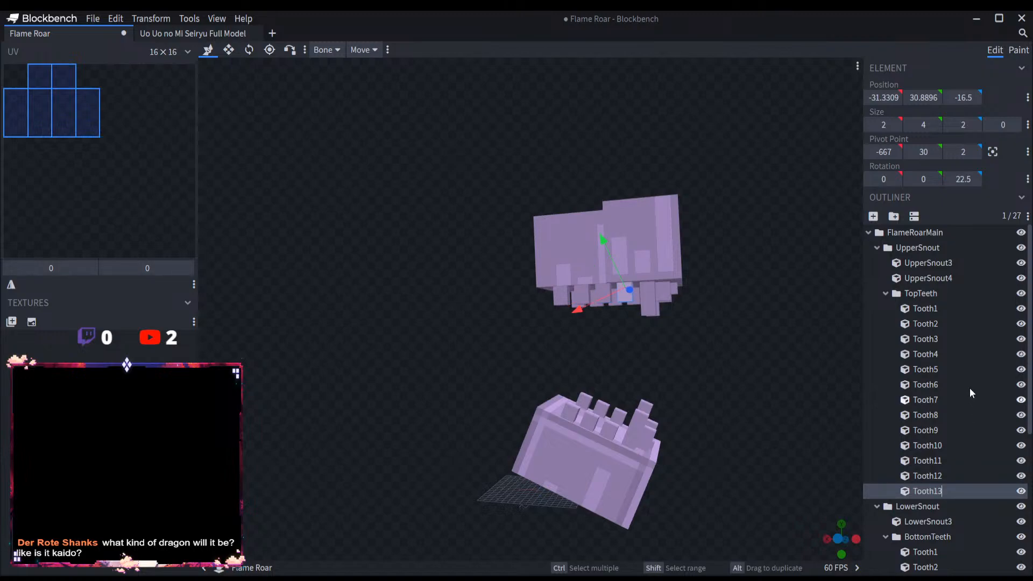
click(885, 293)
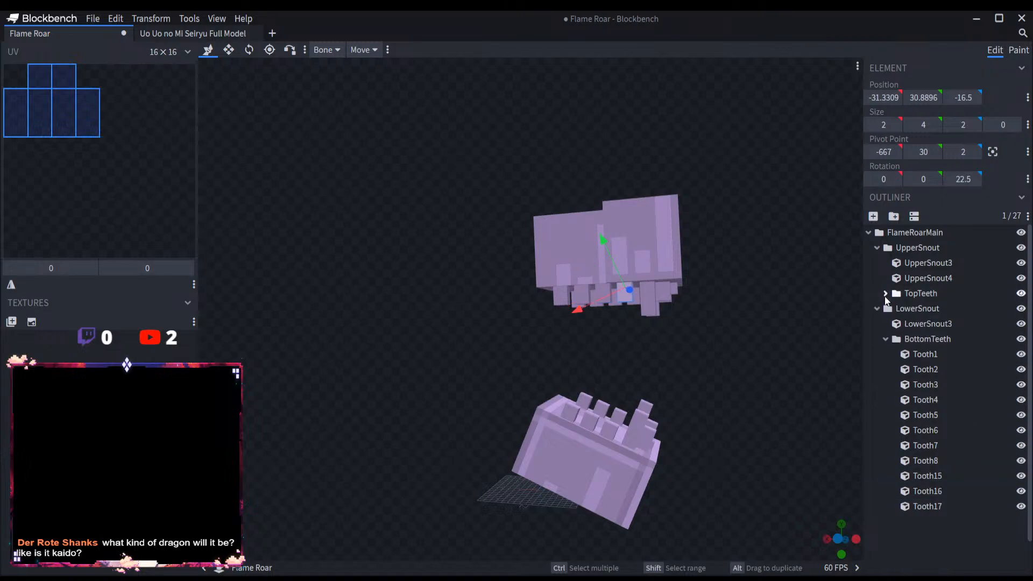
Step: Rename UpperSnout3 as UpperSnout1 and UpperSnout4 as UpperSnout2, and collapse the UpperSnout group
click(935, 266)
double_click(948, 268)
click(958, 267)
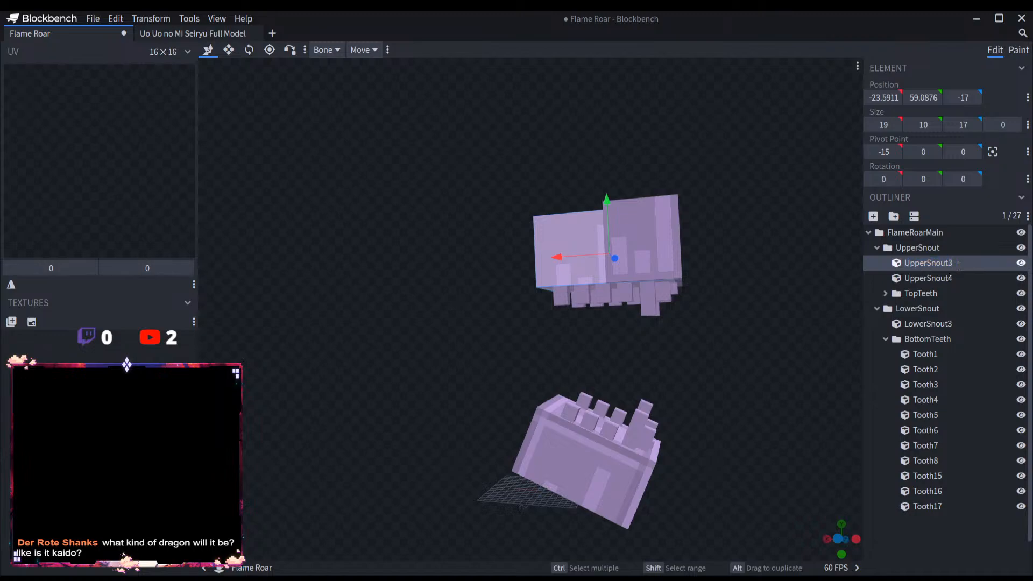
text(1)
key(Return)
click(952, 278)
double_click(952, 279)
click(964, 279)
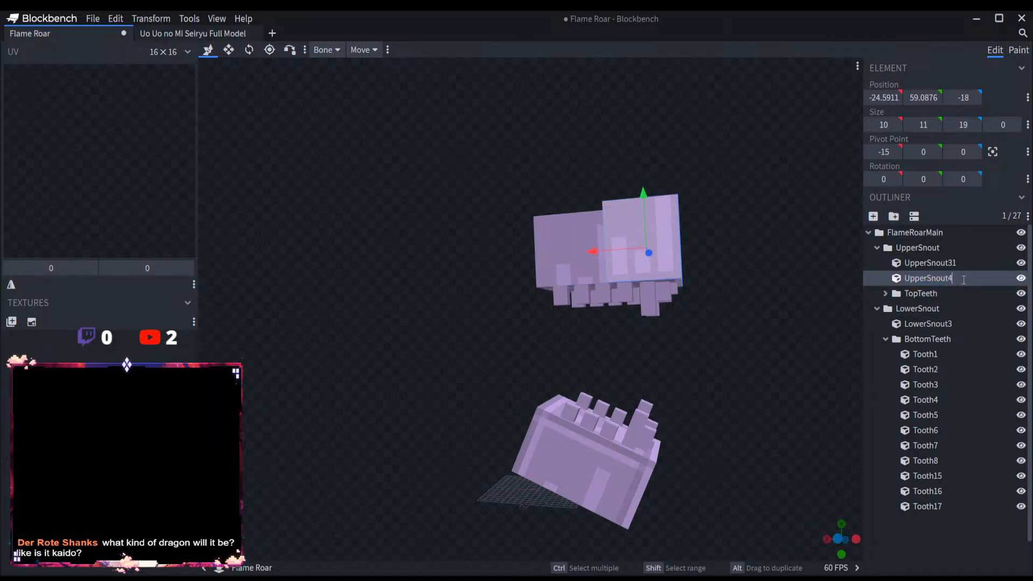
double_click(956, 266)
click(971, 264)
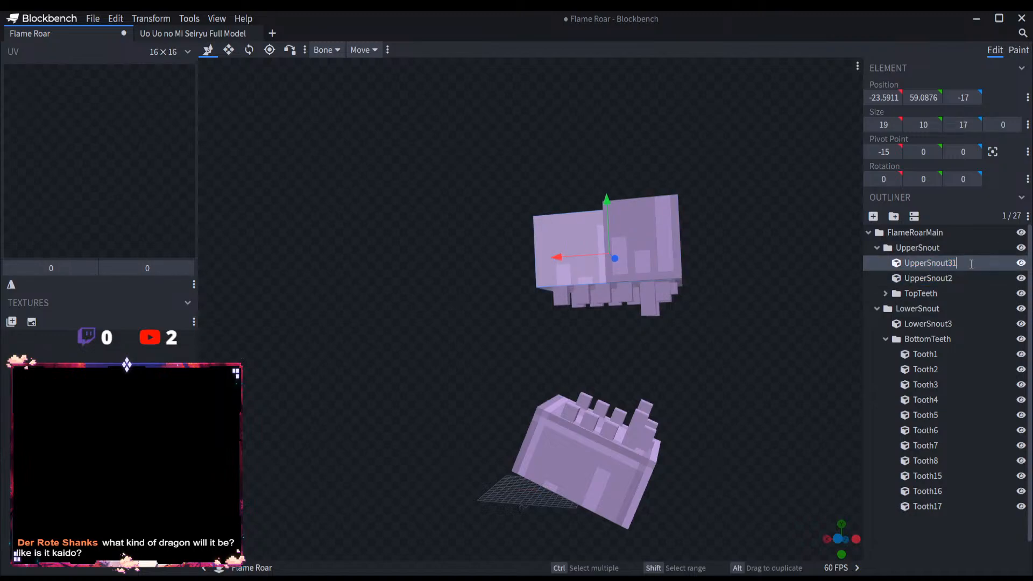
key(Return)
click(877, 248)
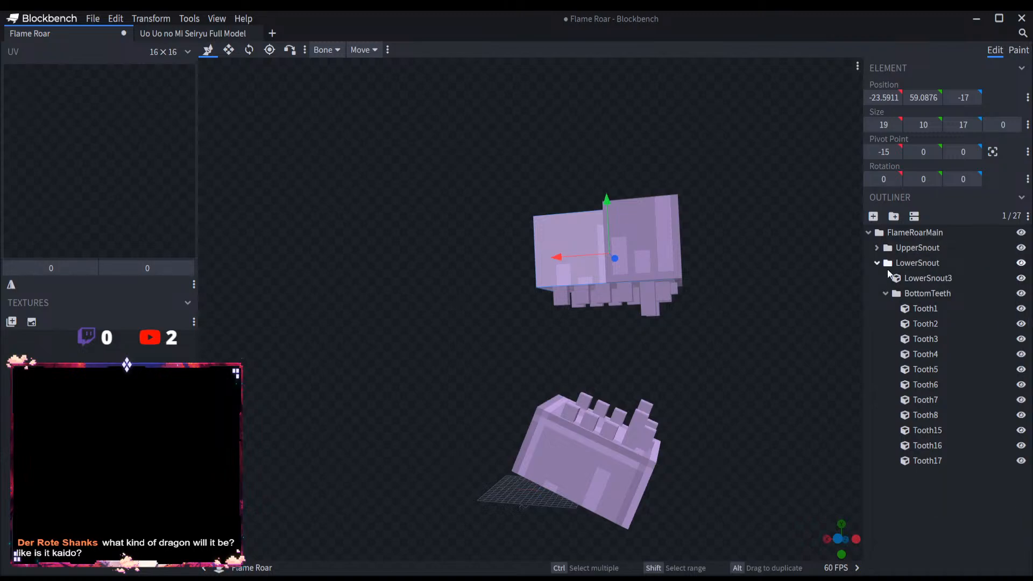
Step: Rename the LowerSnout3 cube as LowerSnout1
click(930, 277)
double_click(932, 278)
click(952, 278)
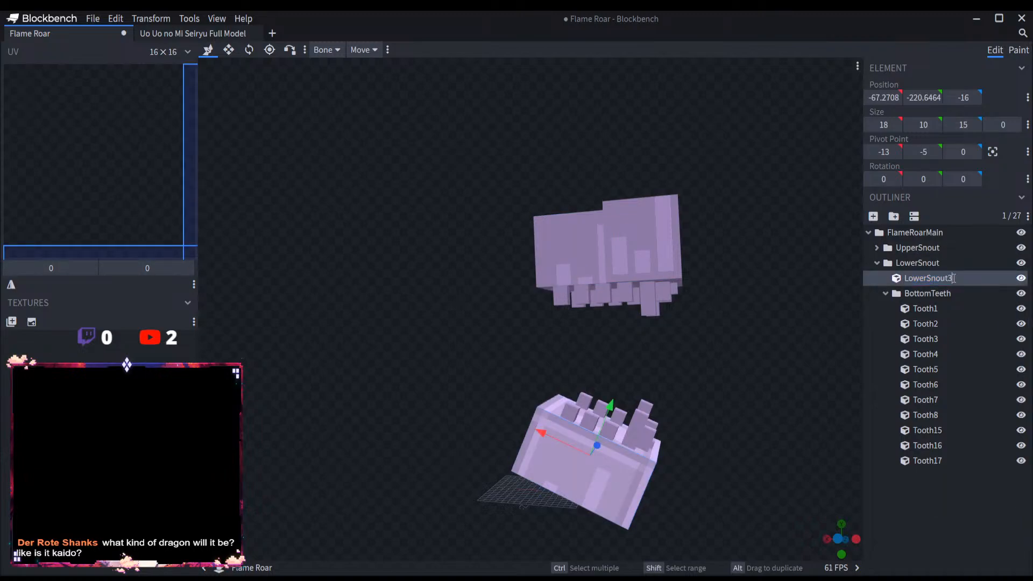
key(Return)
Step: Rename Tooth15, Tooth16 and Tooth17 in BottomTeeth as Tooth9, Tooth10 and Tooth11, and collapse the lower groups
click(960, 429)
double_click(976, 429)
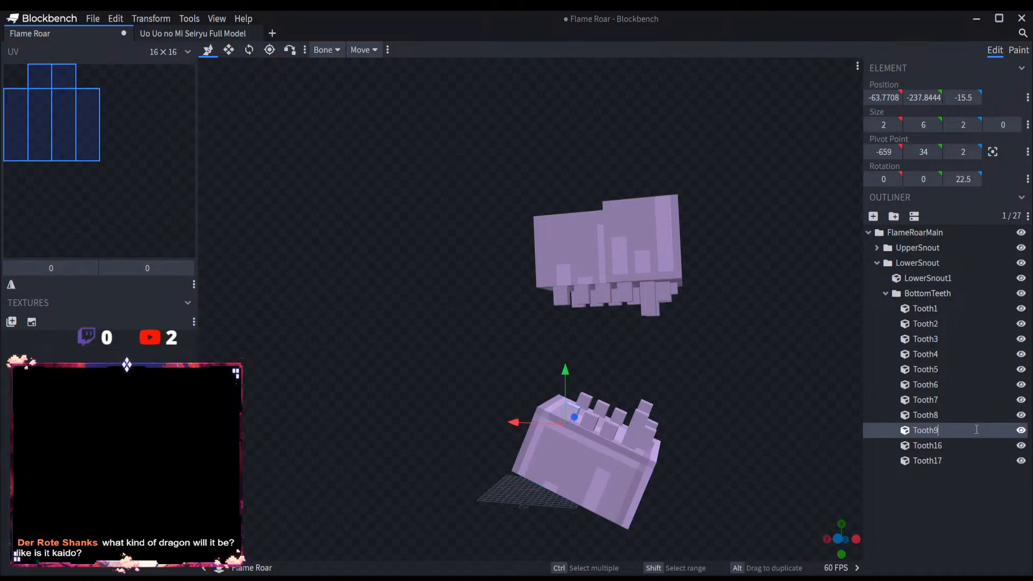
double_click(976, 445)
key(BackSpace)
text(0)
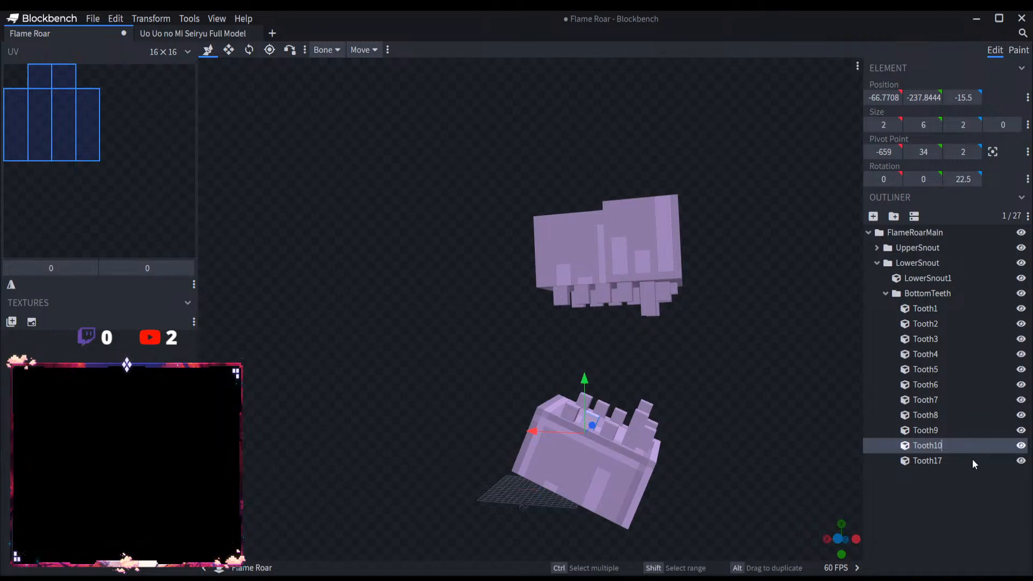
double_click(981, 460)
text(1)
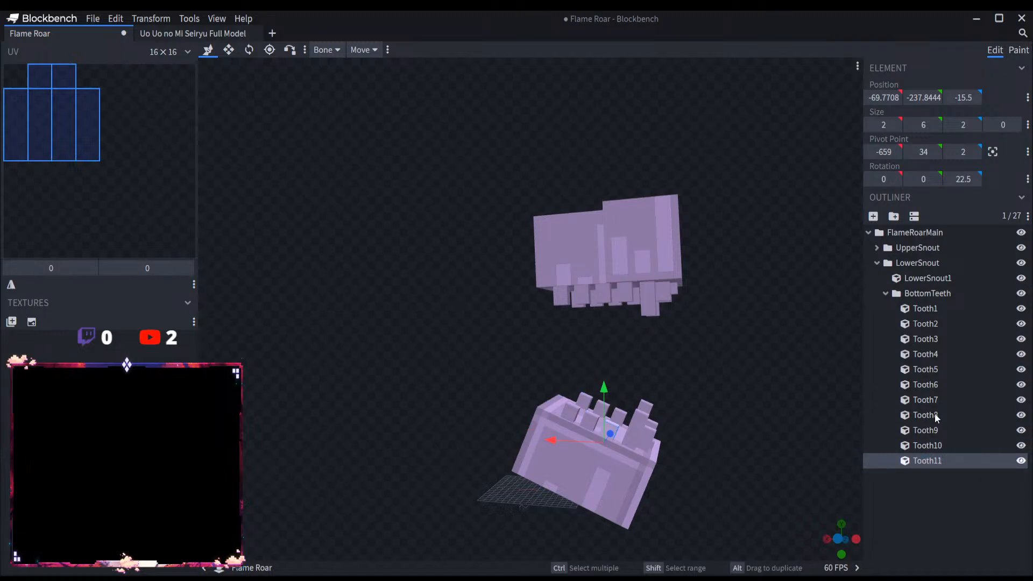
click(885, 293)
click(876, 263)
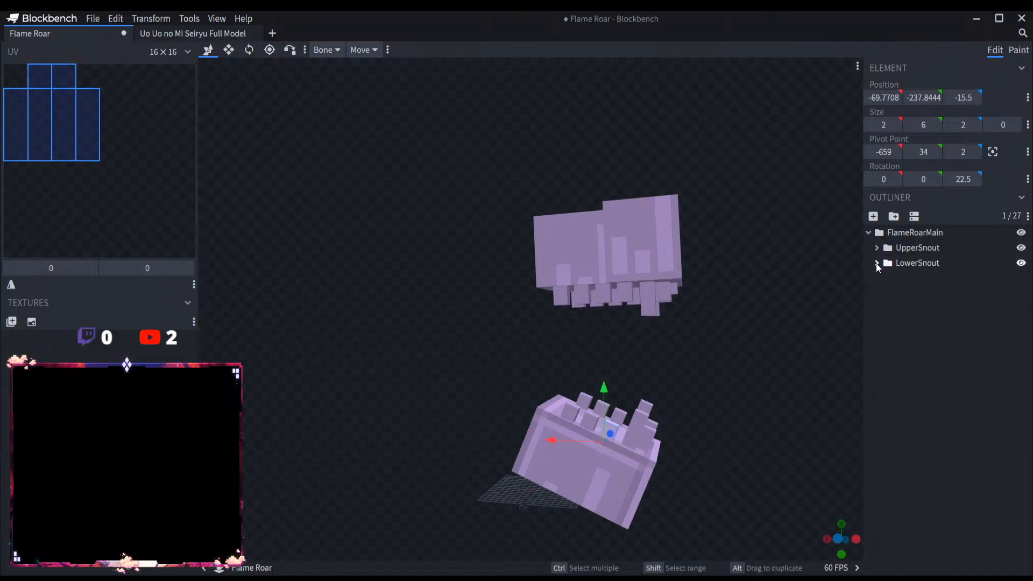
click(908, 233)
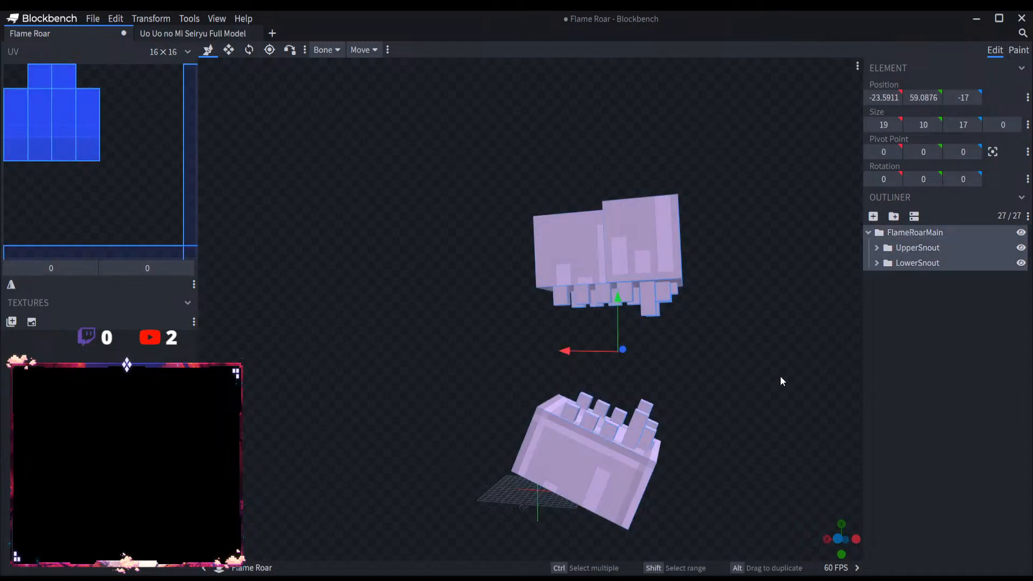
click(893, 216)
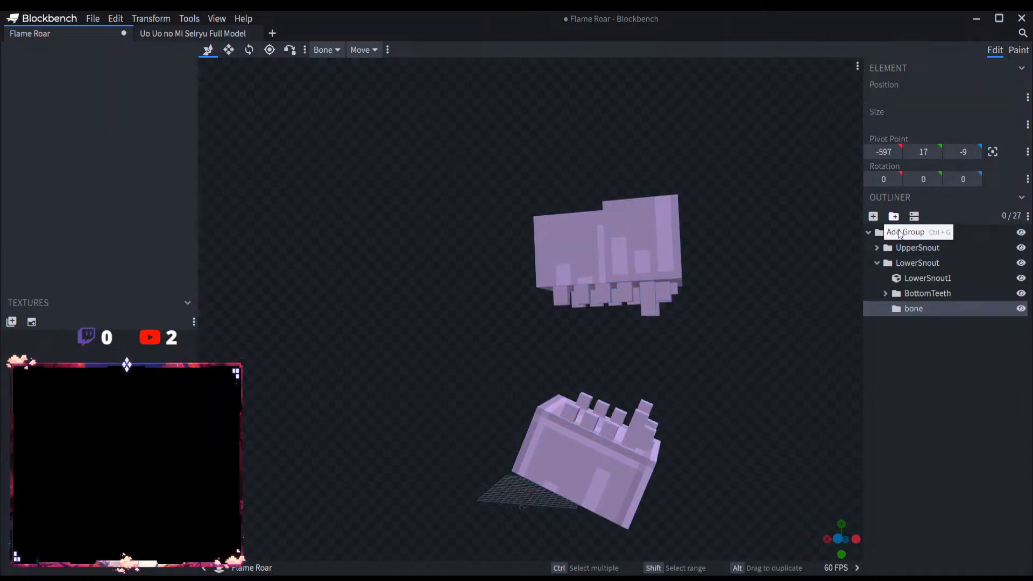
key(ctrl+z)
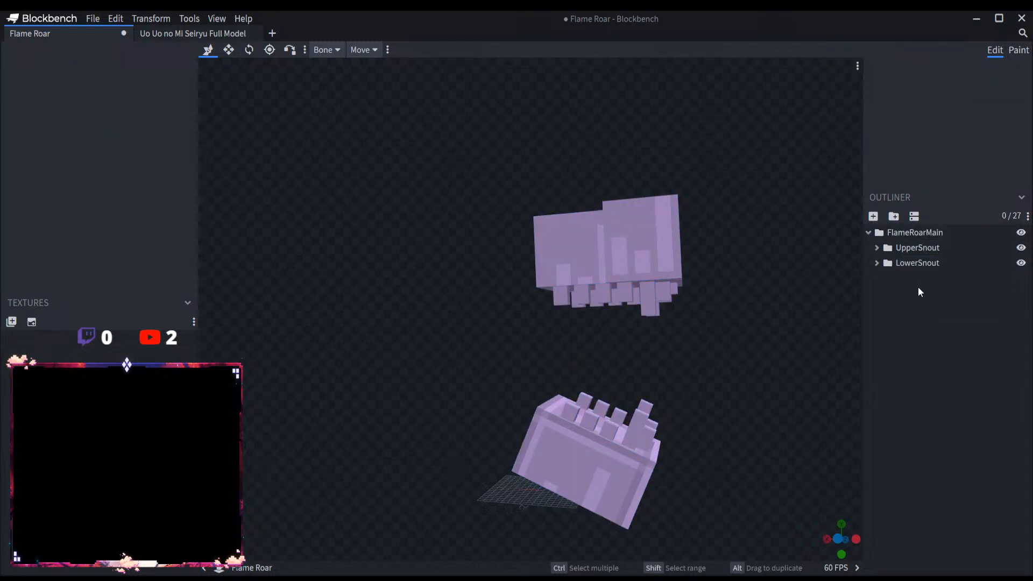
Step: Add a group named FlameRoarHead inside FlameRoarMain and move the UpperSnout and LowerSnout groups into it
click(915, 233)
click(893, 215)
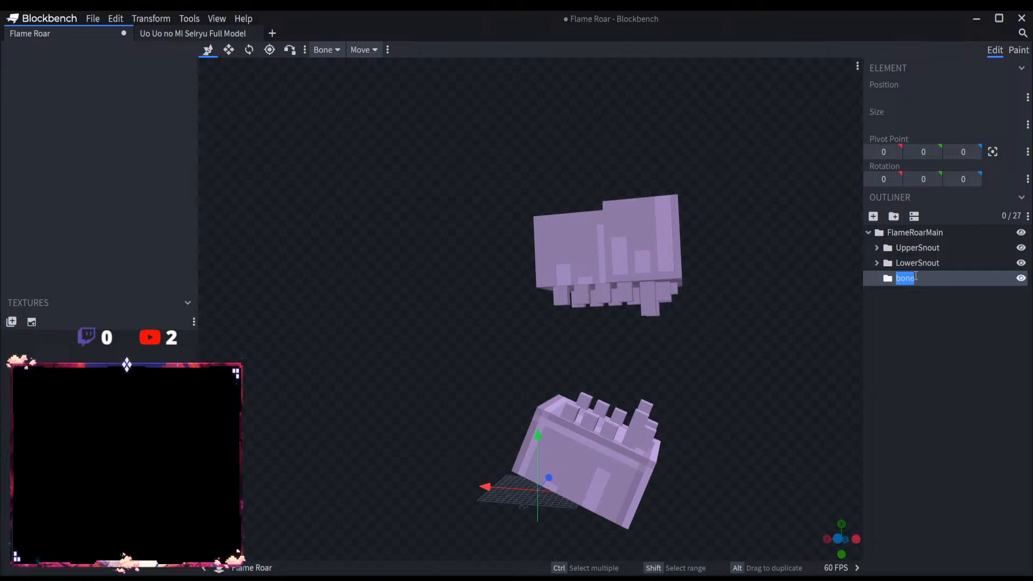
text(FlameRoarHead)
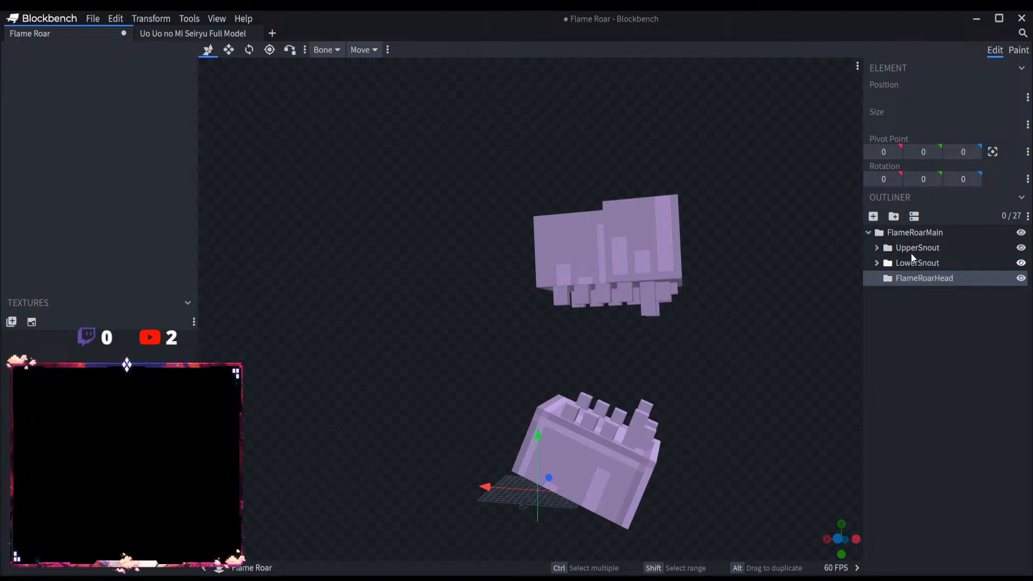
mouse_move(916, 248)
mouse_down()
mouse_move(911, 279)
mouse_move(918, 266)
mouse_up()
click(893, 216)
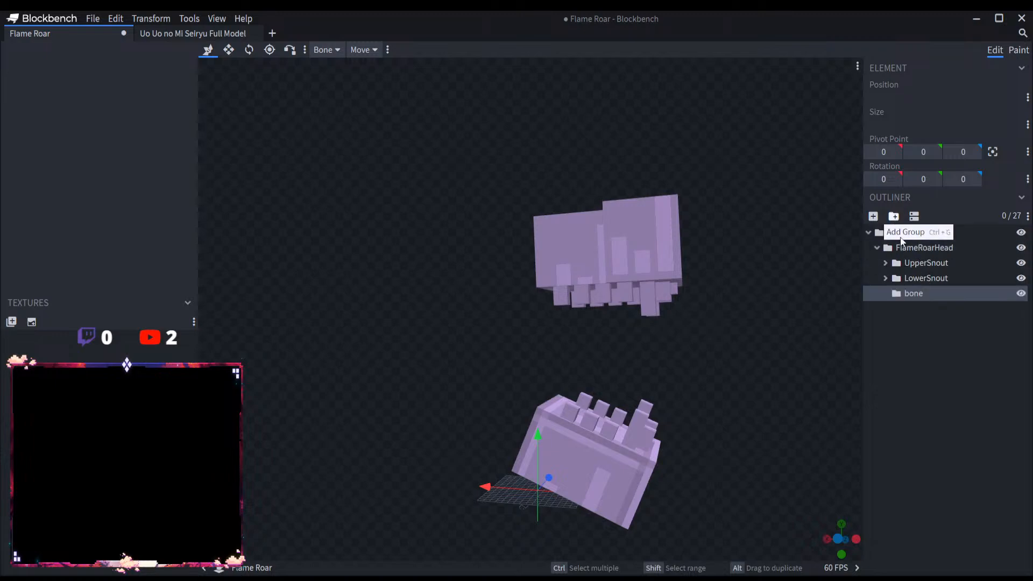
text(Head)
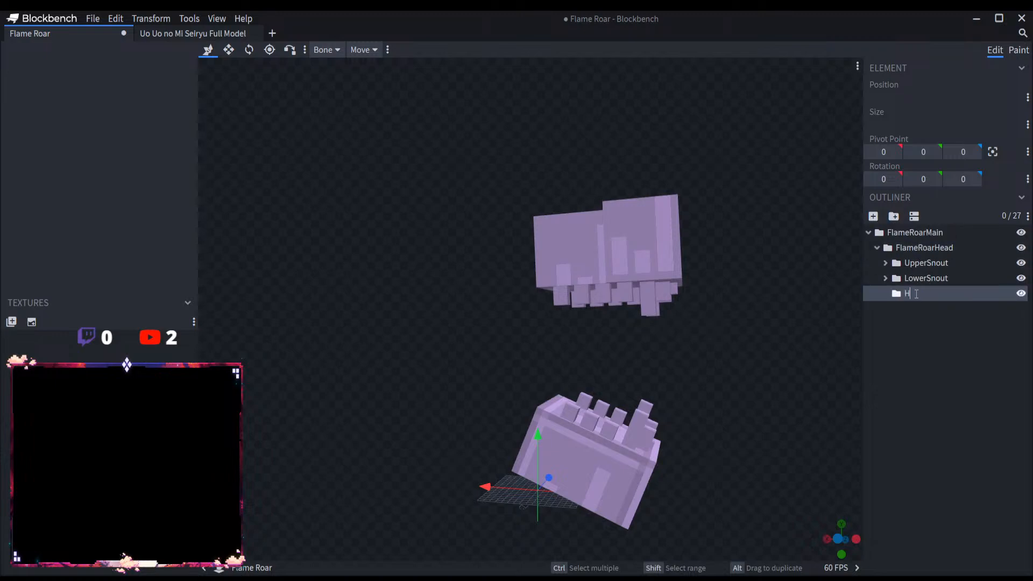
key(BackSpace)
key(BackSpace)
key(BackSpace)
key(BackSpace)
click(931, 280)
click(928, 291)
key(Delete)
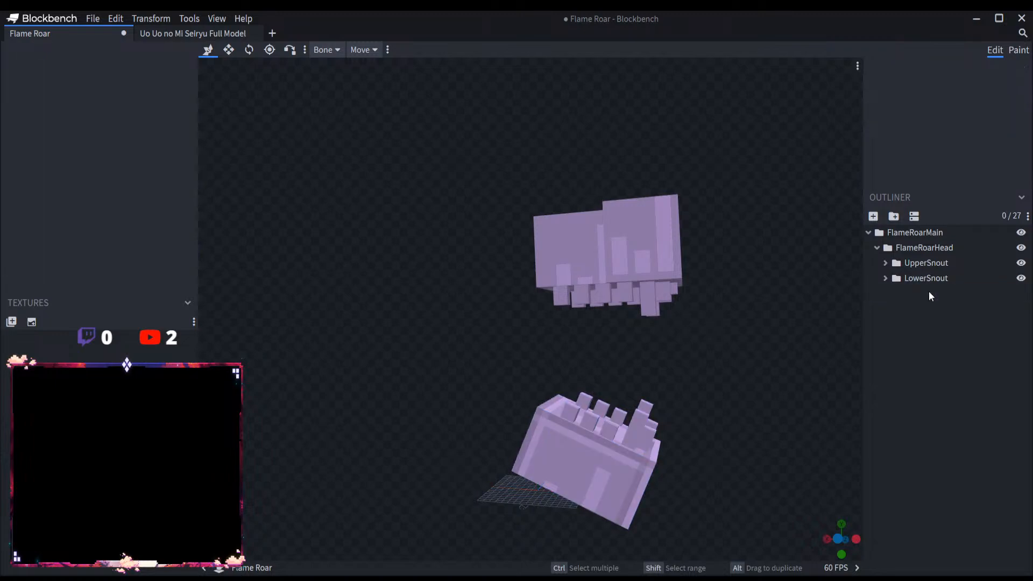
Step: Add a cube named Head1 to FlameRoarHead and place it above the UpperSnout group in the hierarchy
click(915, 246)
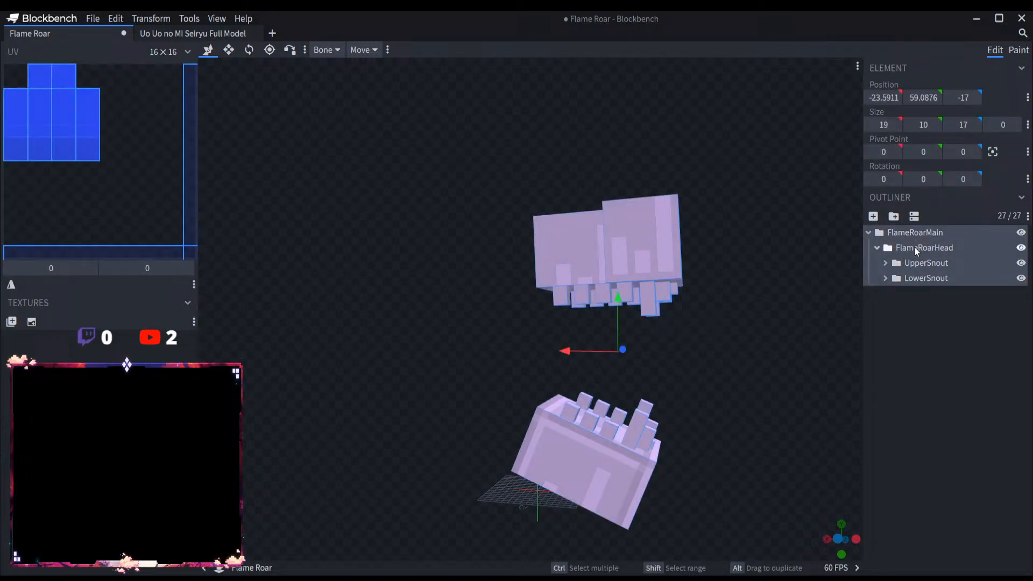
click(873, 216)
drag(925, 284, 930, 258)
text(Head1)
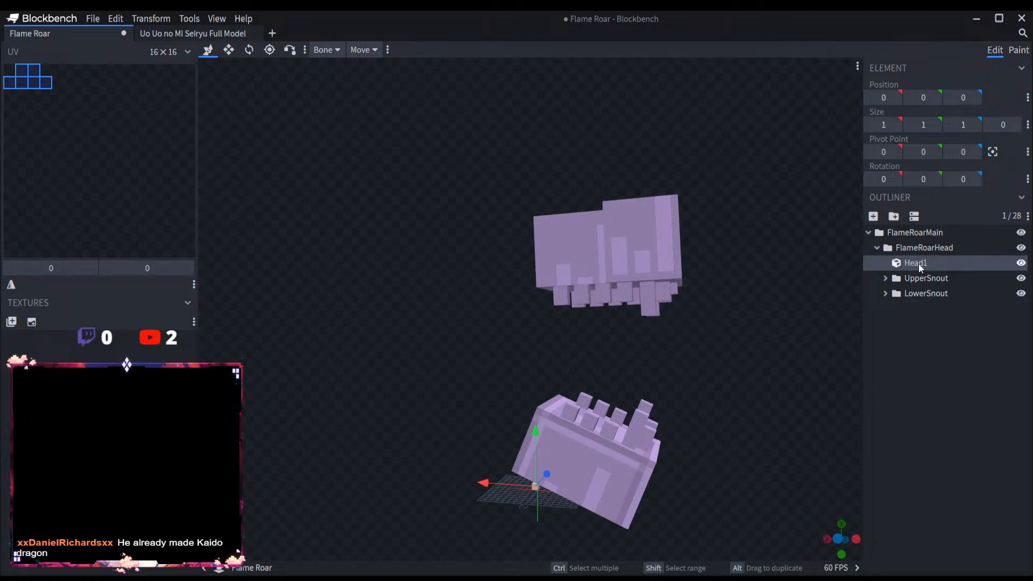
key(Return)
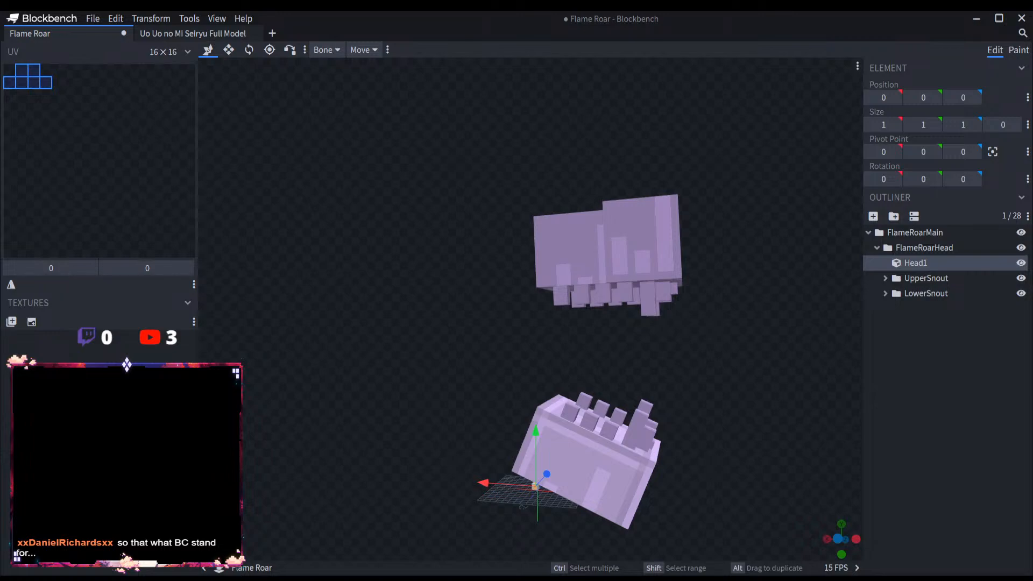
Step: Move the Head1 cube to Y 30 and Z -7, behind the gap between the upper and lower snouts
scroll(688, 380, up, 4)
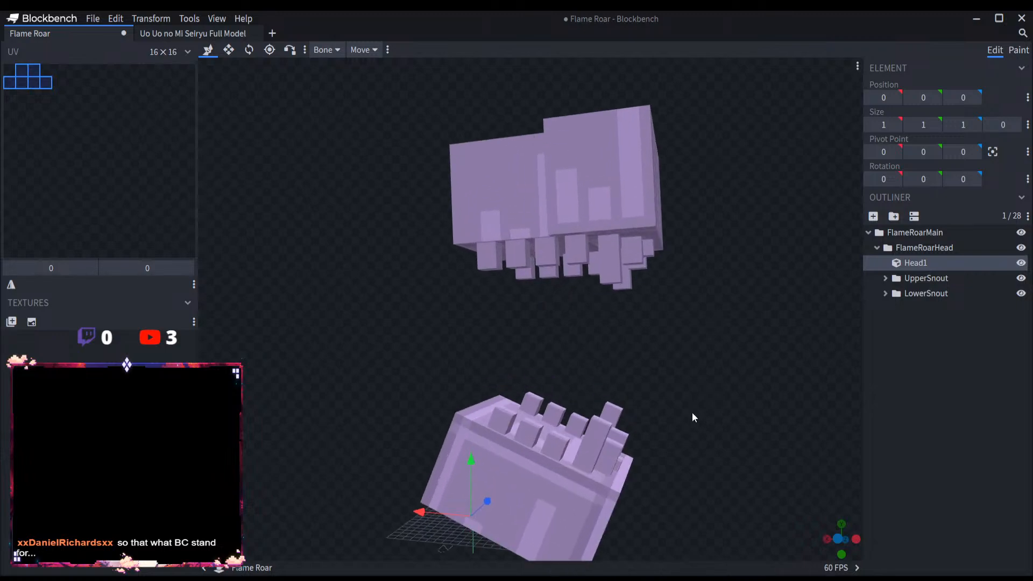
drag(692, 413, 721, 433)
scroll(722, 432, down, 5)
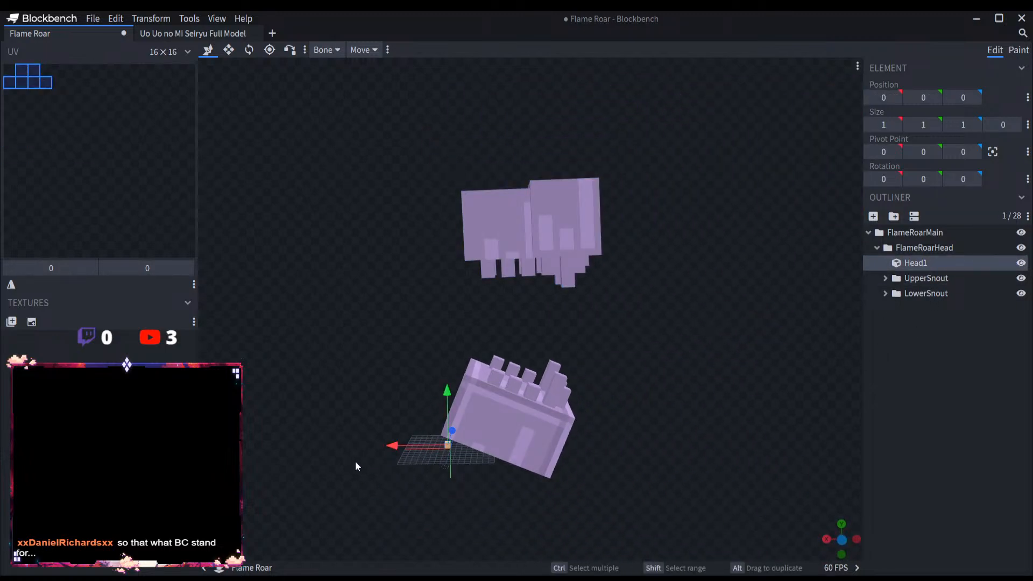
drag(355, 463, 506, 474)
scroll(506, 474, down, 5)
drag(385, 441, 418, 443)
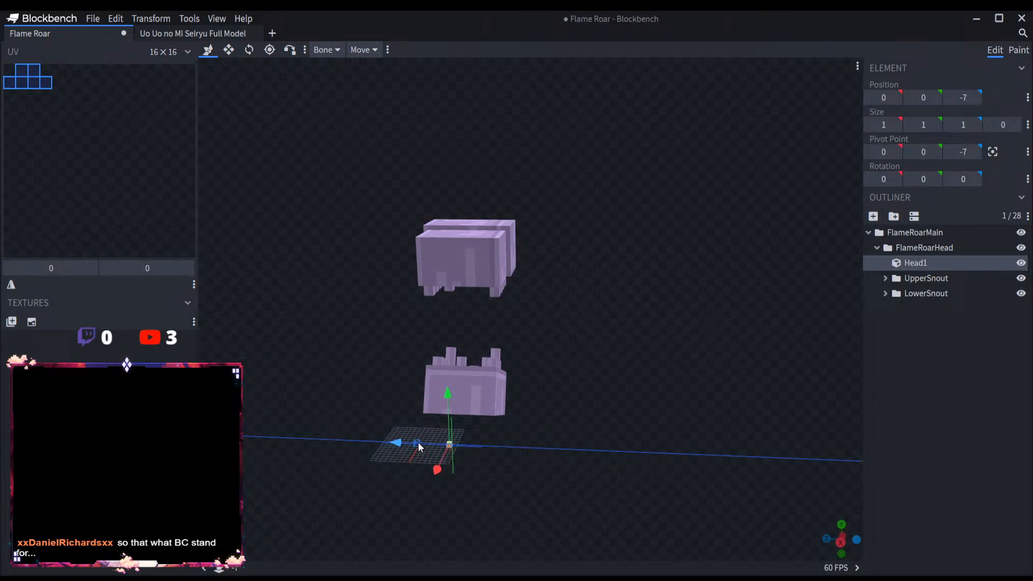
drag(448, 409, 433, 258)
Step: Stretch the Head1 cube in both vertical directions to a height of 51, with its base at Y 3
click(229, 49)
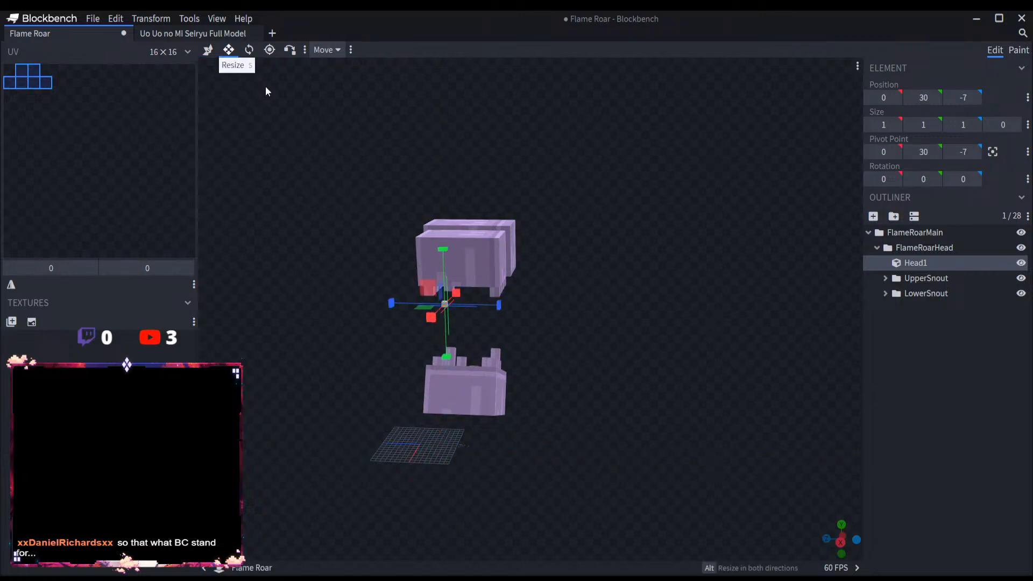
drag(603, 372, 477, 345)
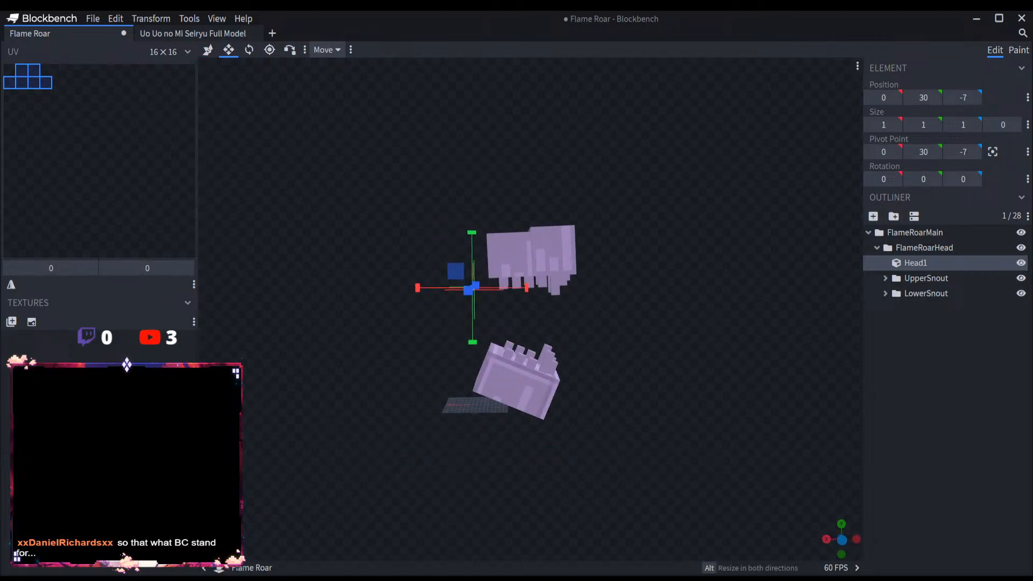
scroll(426, 241, up, 2)
drag(434, 237, 428, 87)
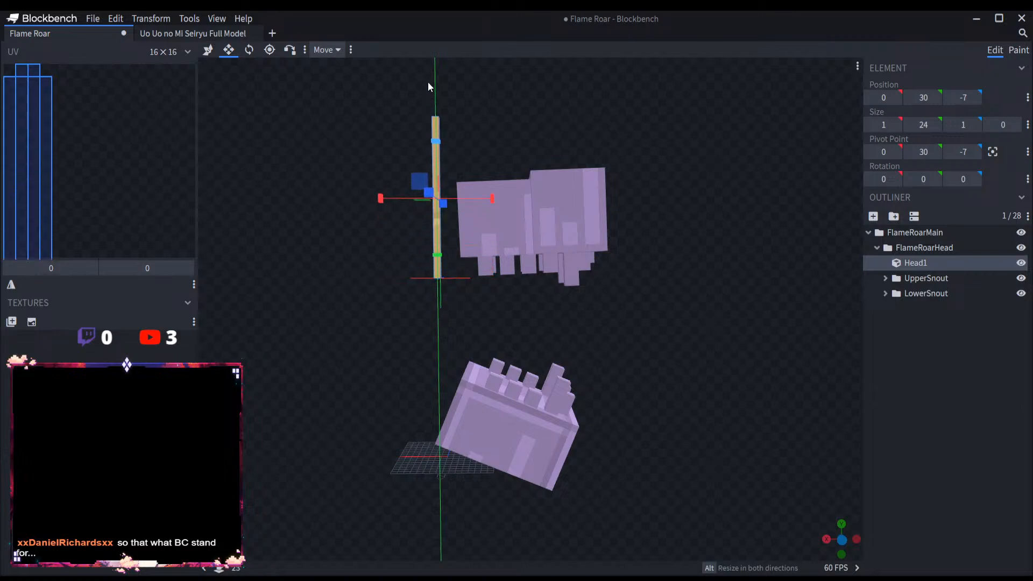
drag(437, 255, 440, 434)
drag(424, 383, 541, 371)
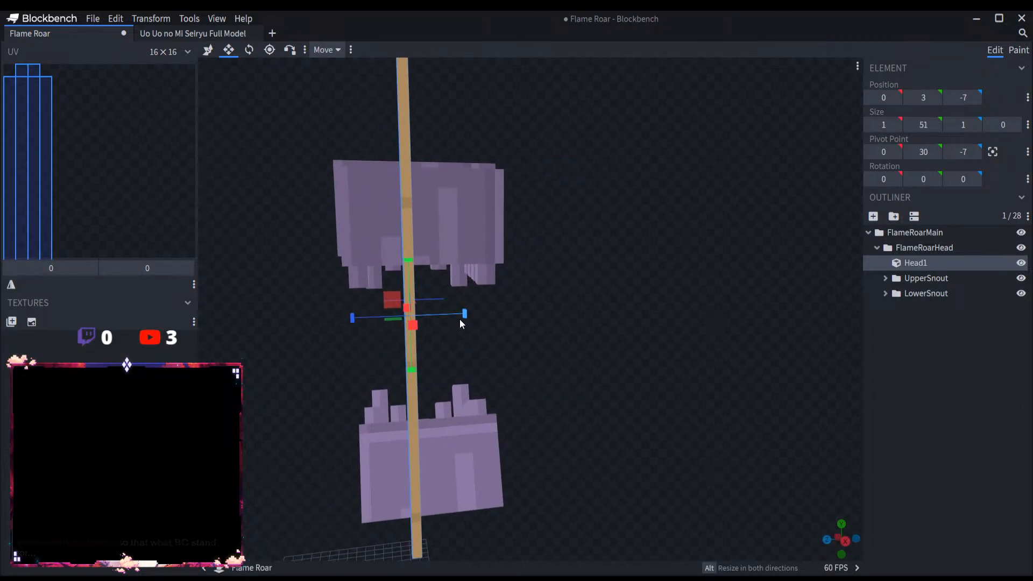
Step: Widen Head1 to 19 along Z starting at Z -18, and thicken it to 6 along X starting at X -5
drag(460, 320, 548, 320)
drag(402, 318, 259, 356)
right_drag(259, 356, 49, 386)
right_drag(194, 421, 314, 549)
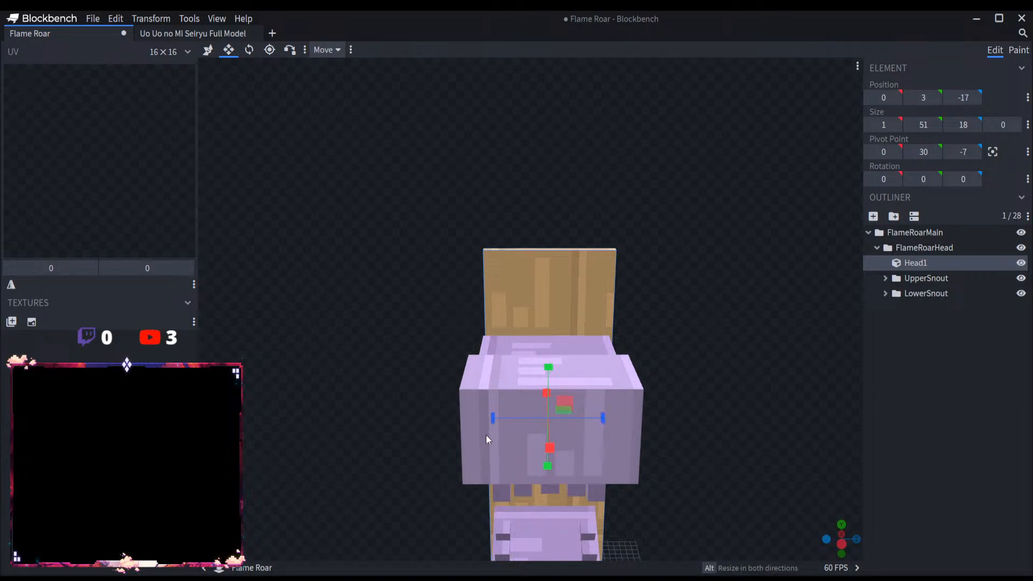
drag(491, 418, 564, 460)
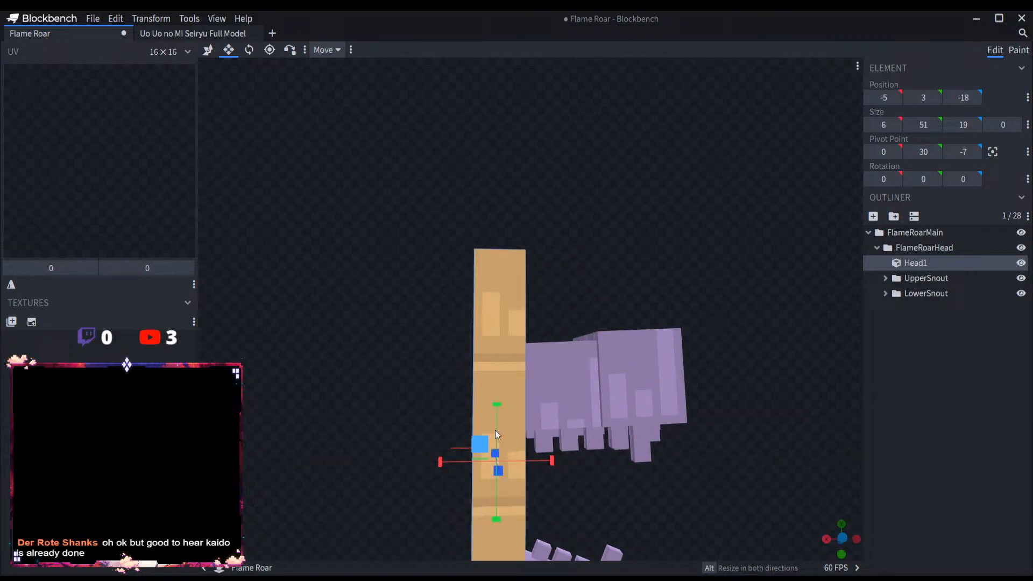
Step: Shorten Head1 to a height of 43 with its base at Y 5, and extend it backwards to 18 along X
drag(495, 434, 494, 458)
drag(724, 508, 589, 393)
drag(407, 382, 527, 387)
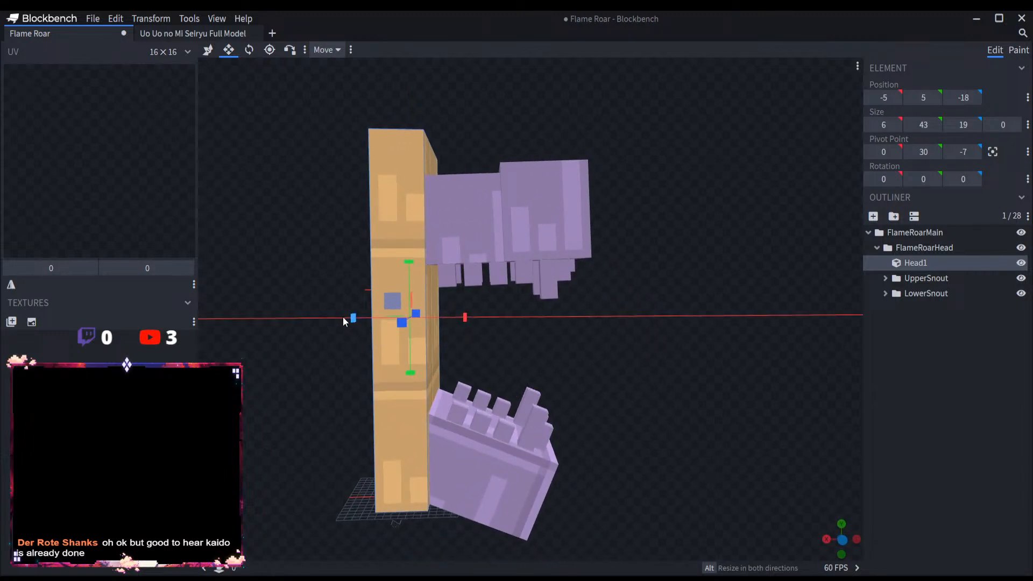
drag(353, 318, 249, 321)
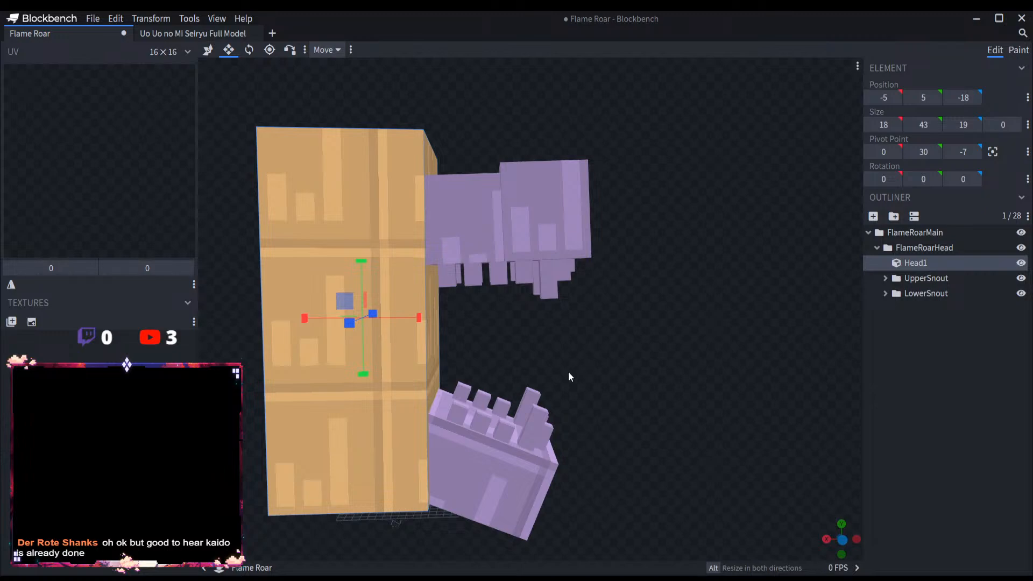
Step: Widen Head1 on both sides to 23 along Z, starting at Z -20
drag(568, 371, 463, 347)
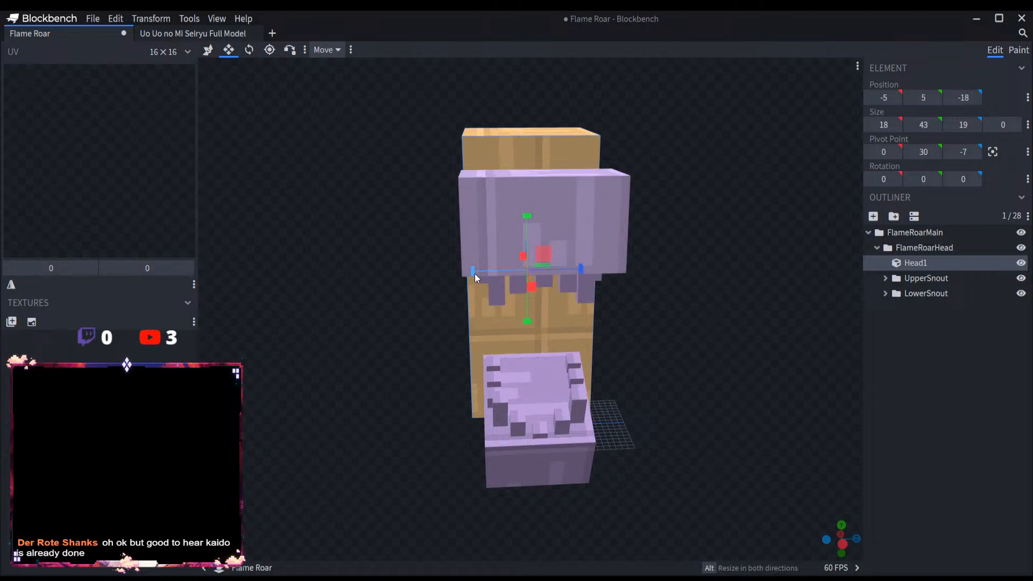
drag(475, 274, 462, 274)
drag(570, 278, 579, 275)
drag(700, 349, 640, 336)
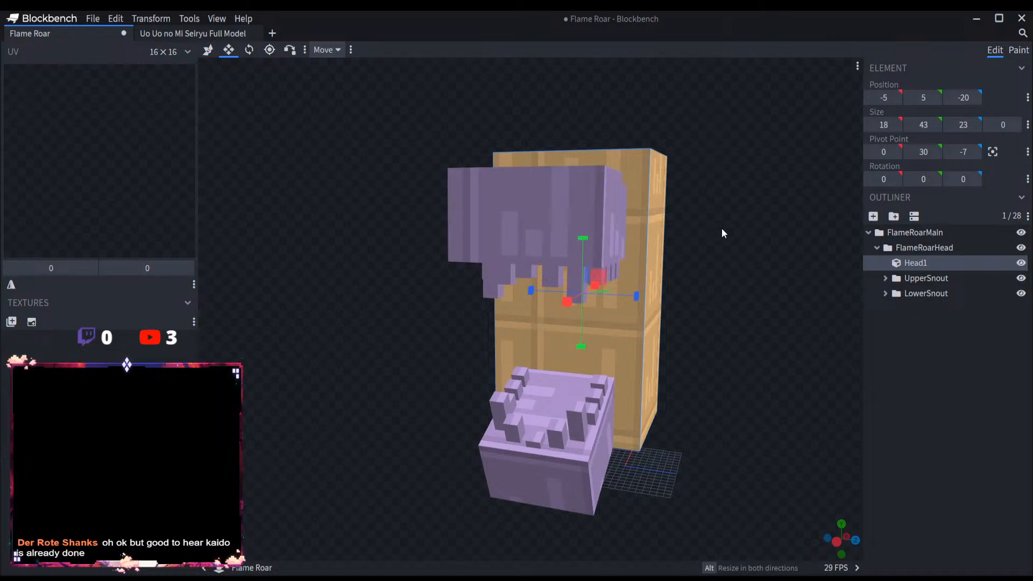
drag(721, 228, 781, 272)
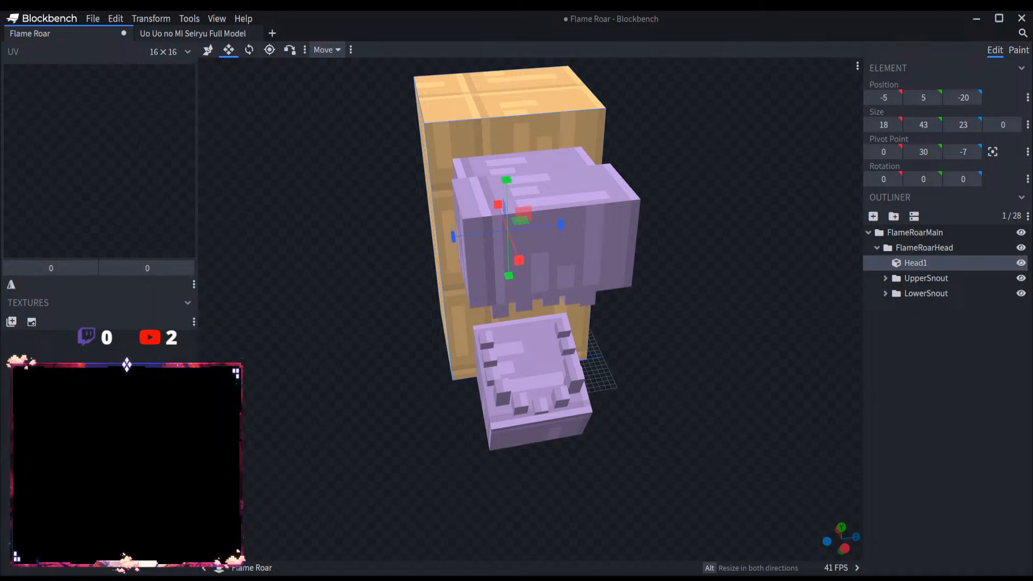
Step: Duplicate Head1 and shift the copy backwards to X -1, behind the original
drag(333, 296, 501, 266)
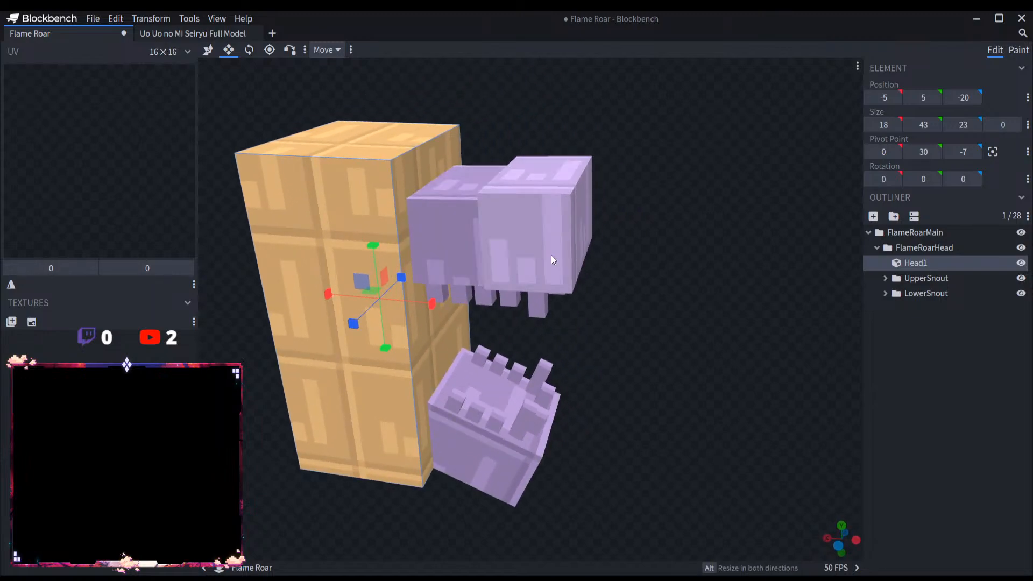
key(ctrl+d)
right_drag(608, 150, 759, 193)
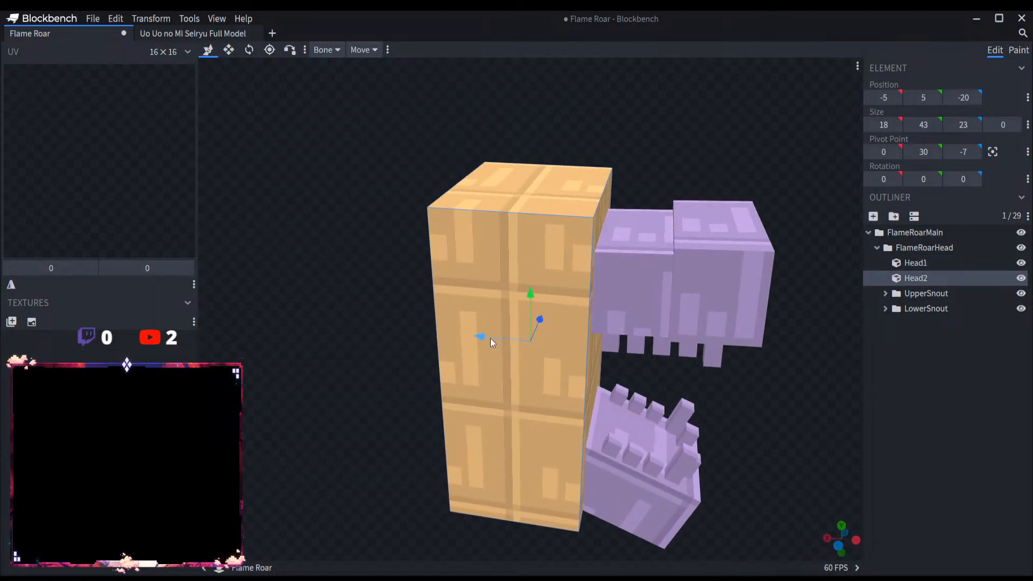
drag(489, 337, 460, 331)
Step: Enlarge Head2 to 46 high and 27 along Z, starting at Y 4 and Z -22, so it overhangs Head1
key(s)
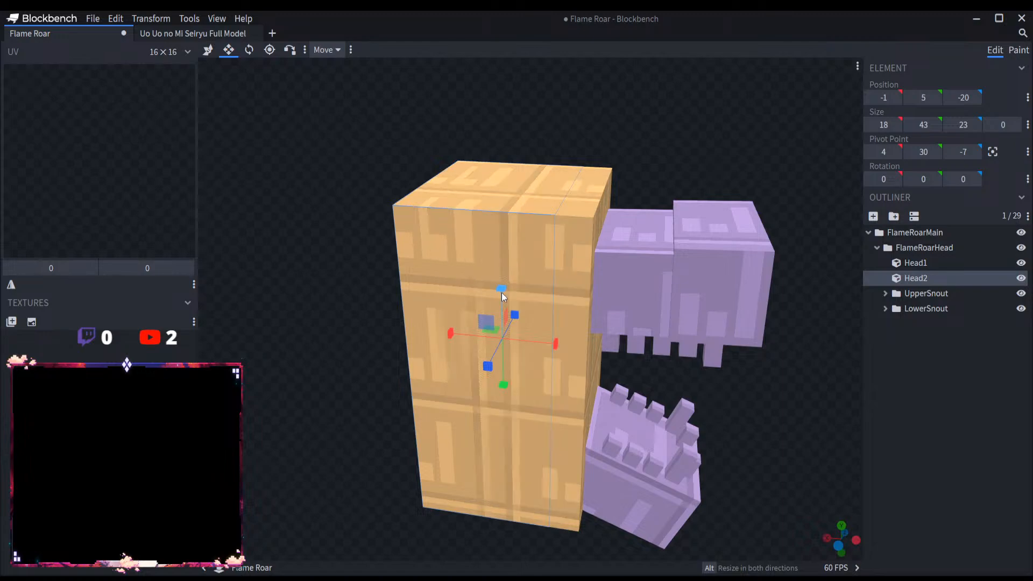
mouse_move(501, 295)
mouse_down()
mouse_move(496, 263)
mouse_move(499, 280)
mouse_up()
drag(492, 356, 485, 366)
drag(749, 147, 606, 163)
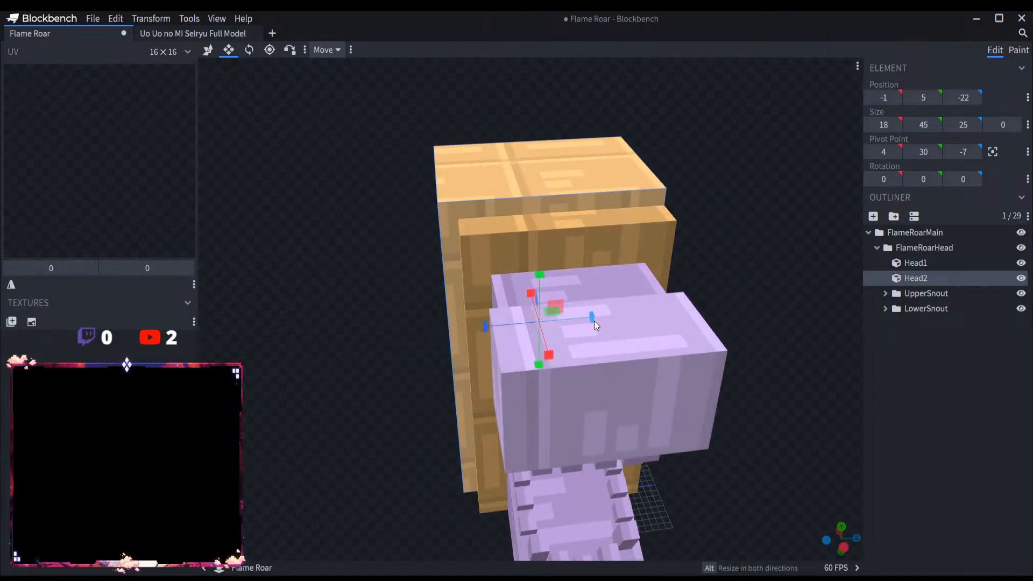
drag(594, 321, 858, 173)
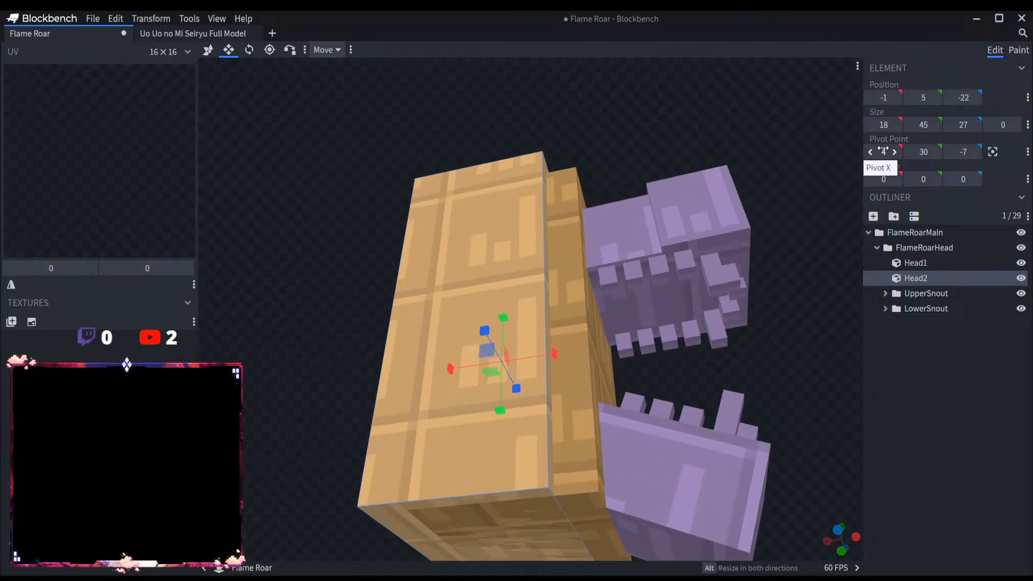
drag(503, 415, 505, 423)
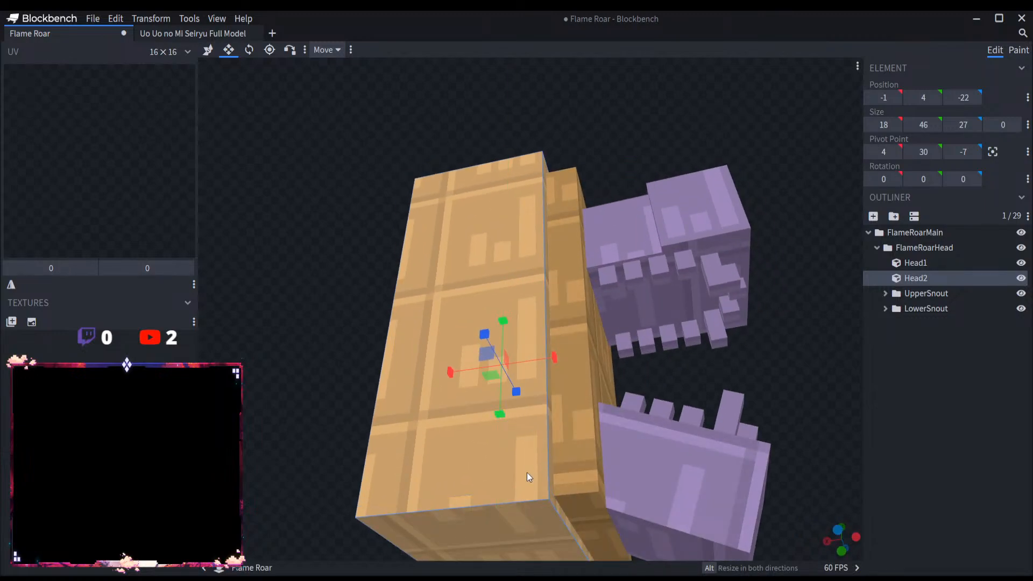
Step: Shorten Head1 from below so its underside sits higher than that of Head2
click(557, 472)
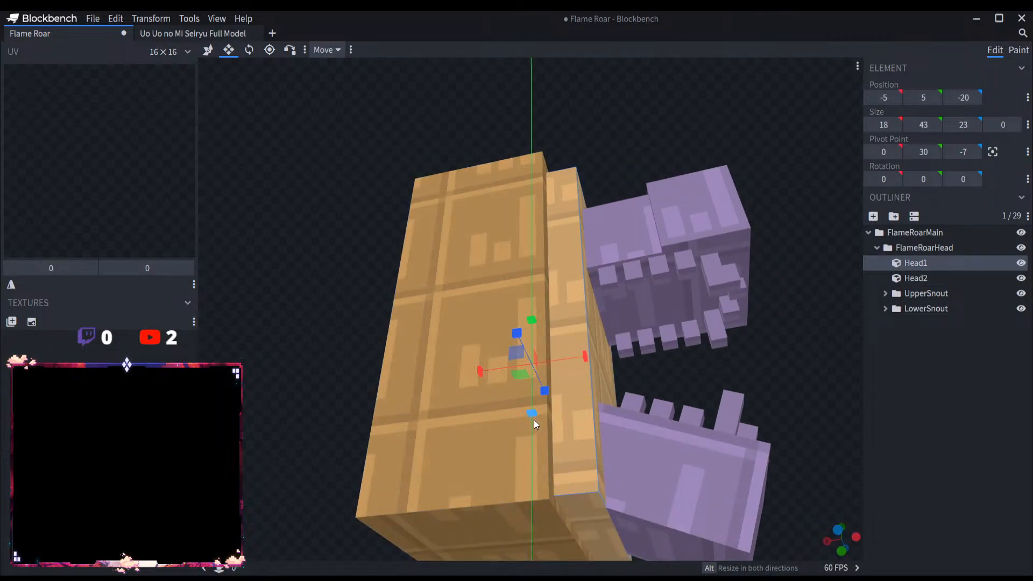
drag(567, 412, 789, 422)
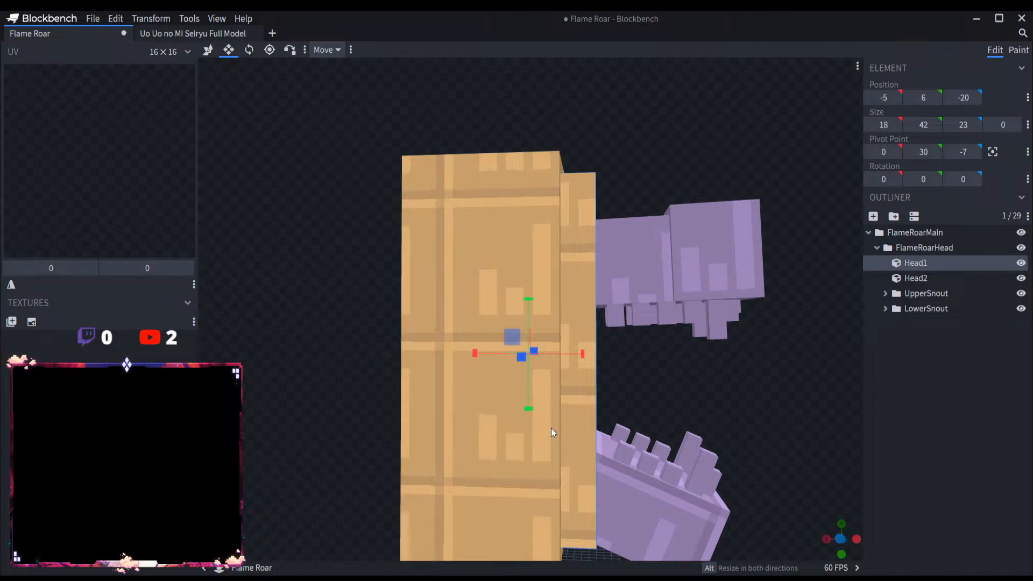
drag(527, 412, 701, 380)
Step: Extend Head2 backwards to 30 along X
click(498, 540)
drag(498, 540, 512, 352)
drag(496, 304, 417, 318)
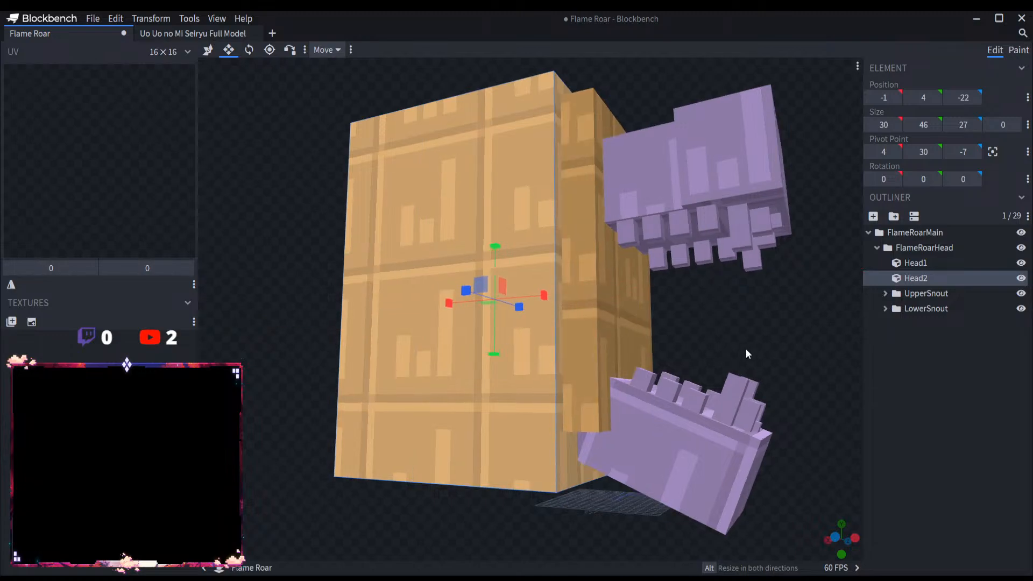
Step: Raise the top of Head2 to make it 47 high, and widen both sides to 29 along Z from Z -23
drag(745, 348, 714, 366)
drag(505, 233, 505, 225)
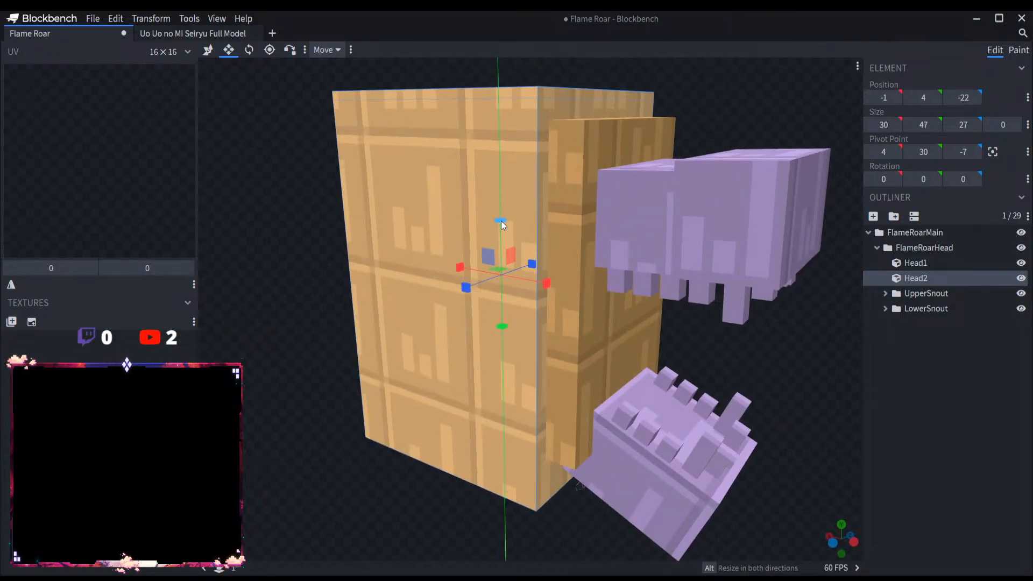
drag(466, 291, 462, 294)
drag(534, 274, 535, 270)
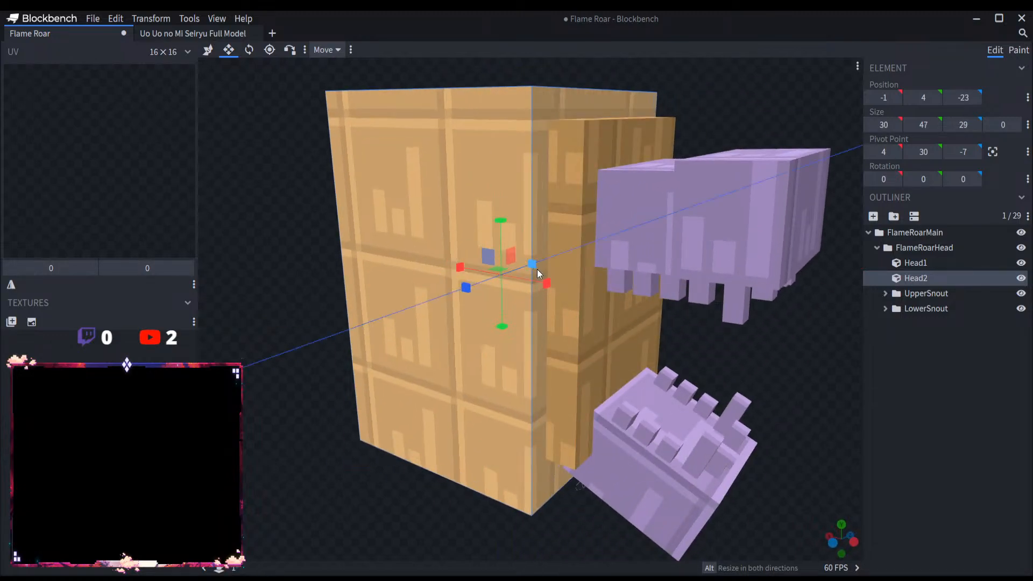
drag(809, 373, 736, 391)
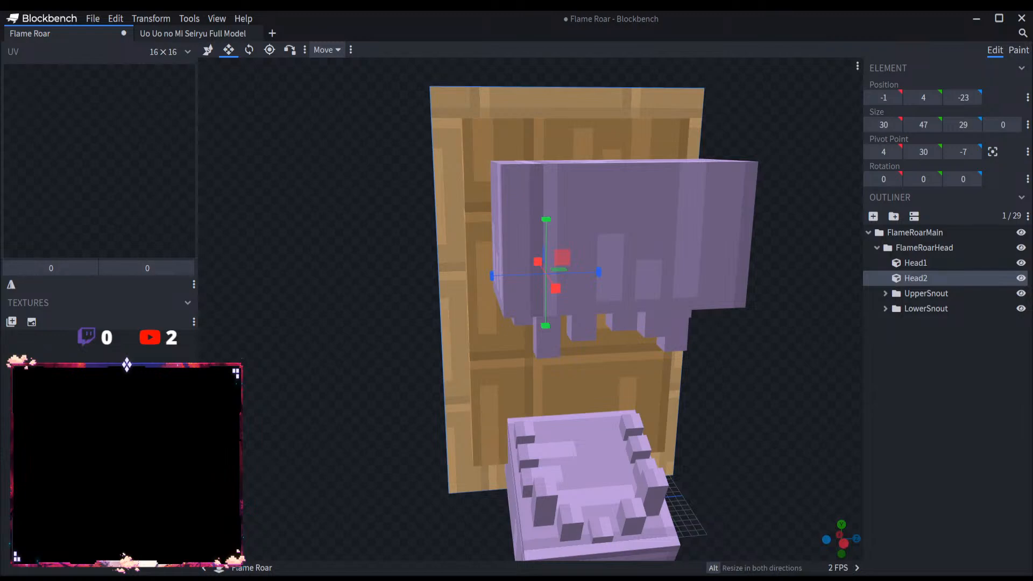
Step: Duplicate Head2 and shift the copy backwards to X 3
scroll(744, 345, down, 6)
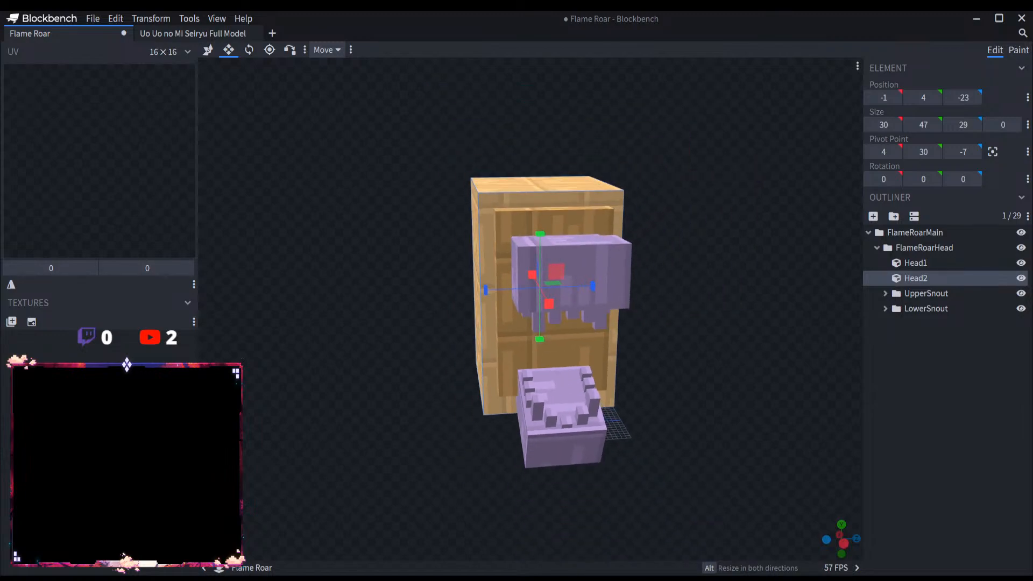
scroll(751, 344, up, 3)
drag(750, 344, 831, 336)
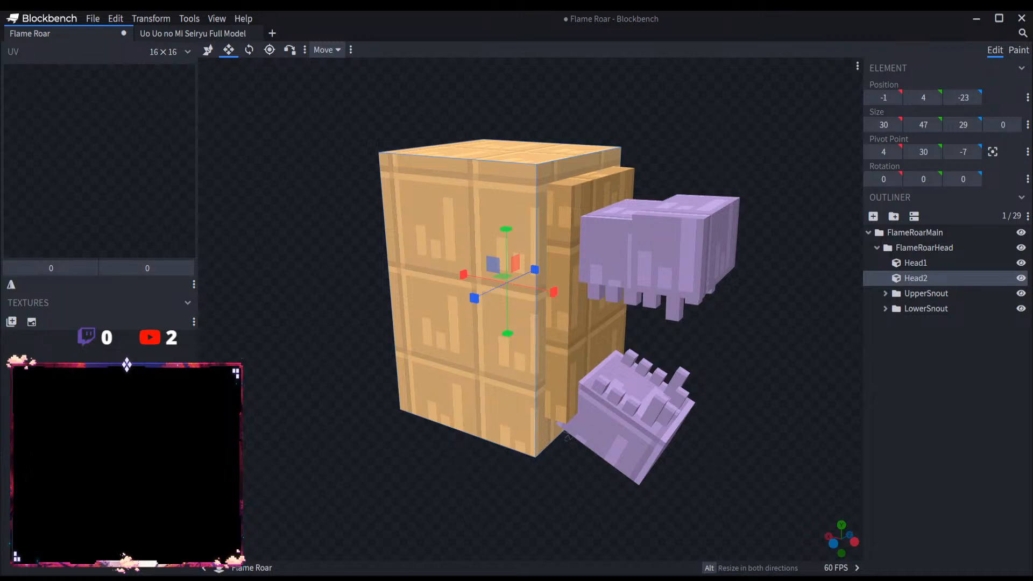
key(ctrl+d)
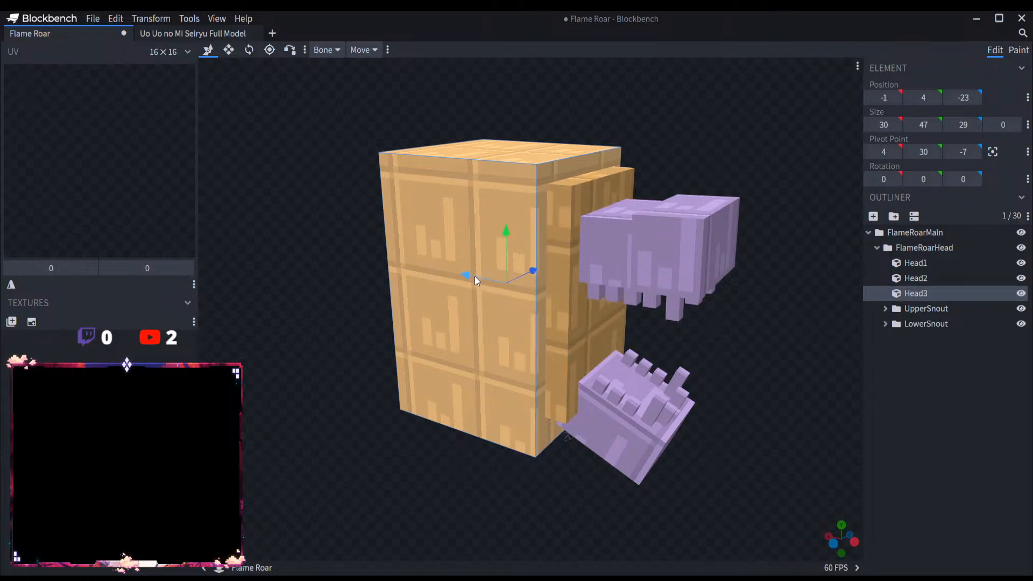
drag(475, 276, 457, 270)
Step: Enlarge Head3 to 48 high and 33 along Z, starting at Z -26
click(228, 50)
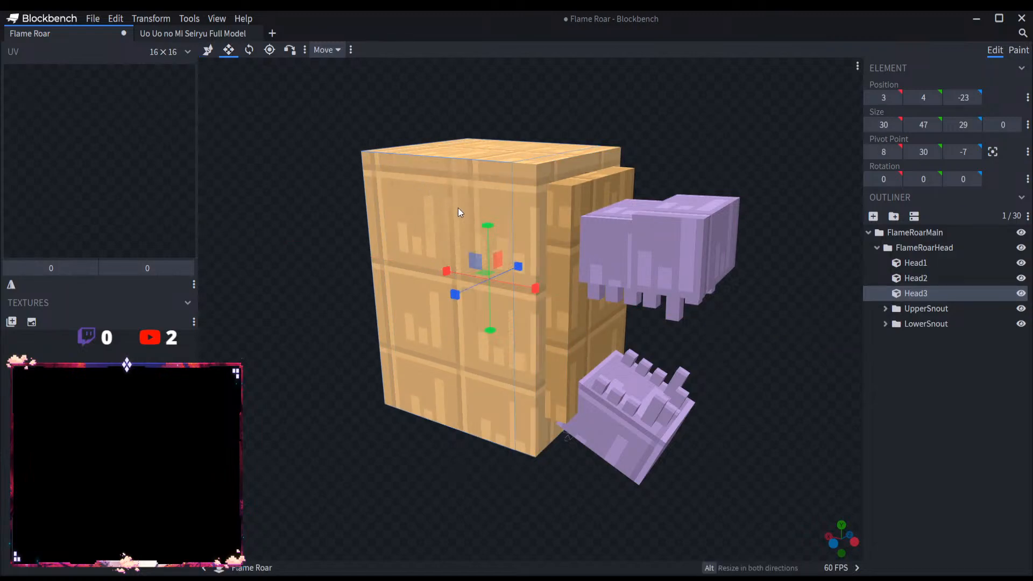
drag(487, 226, 487, 222)
drag(456, 293, 443, 292)
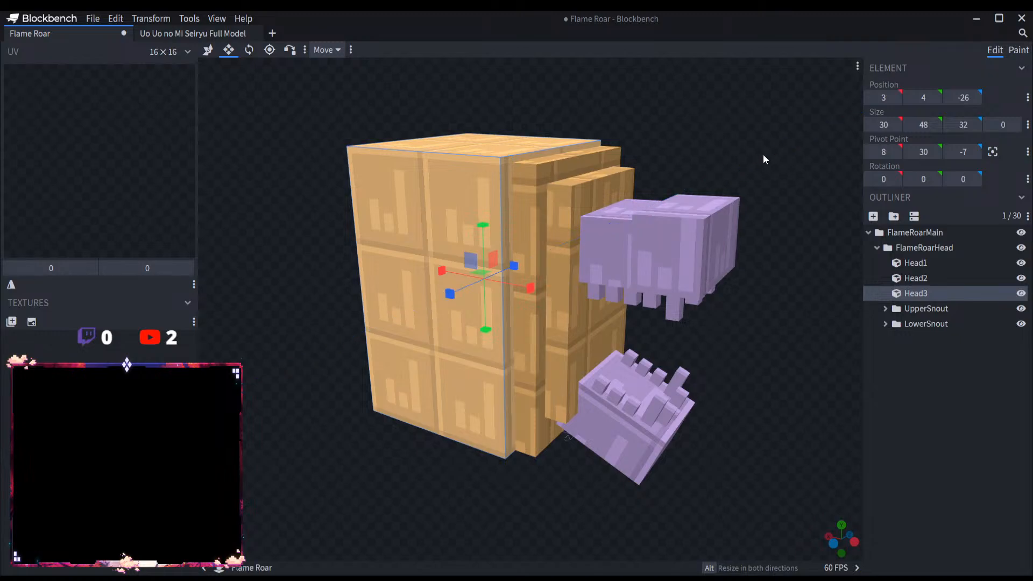
drag(763, 155, 679, 180)
drag(596, 268, 600, 269)
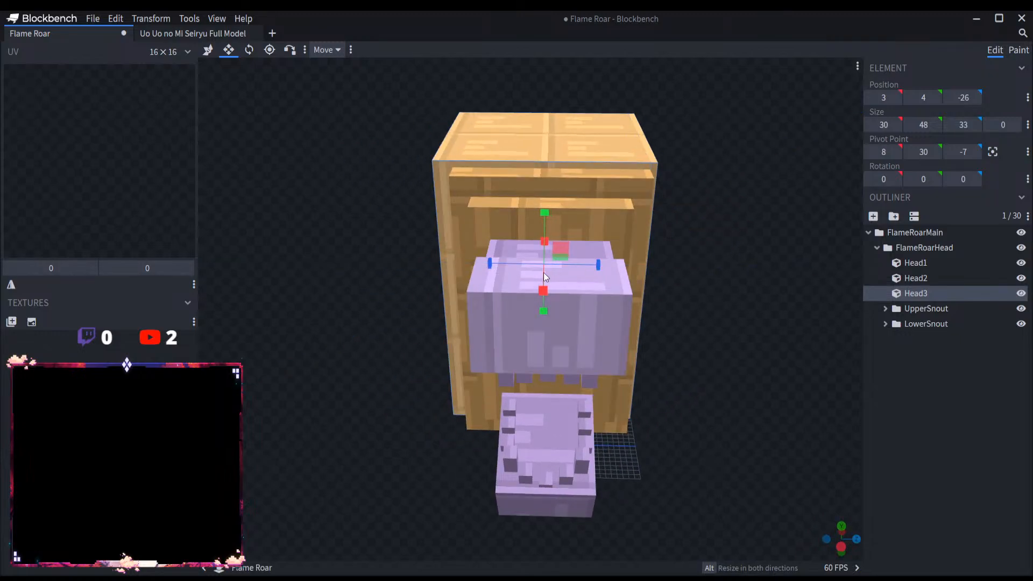
Step: Even out the side overhangs of Head3 around Head2 and extend its underside slightly downwards
drag(495, 263, 501, 264)
drag(584, 267, 593, 268)
drag(779, 334, 706, 283)
drag(582, 351, 581, 356)
drag(671, 355, 931, 380)
scroll(776, 357, up, 4)
Step: Enlarge UpperSnout1 to 21 along Z starting at Z -19, and raise its top to make it 12 high
click(615, 244)
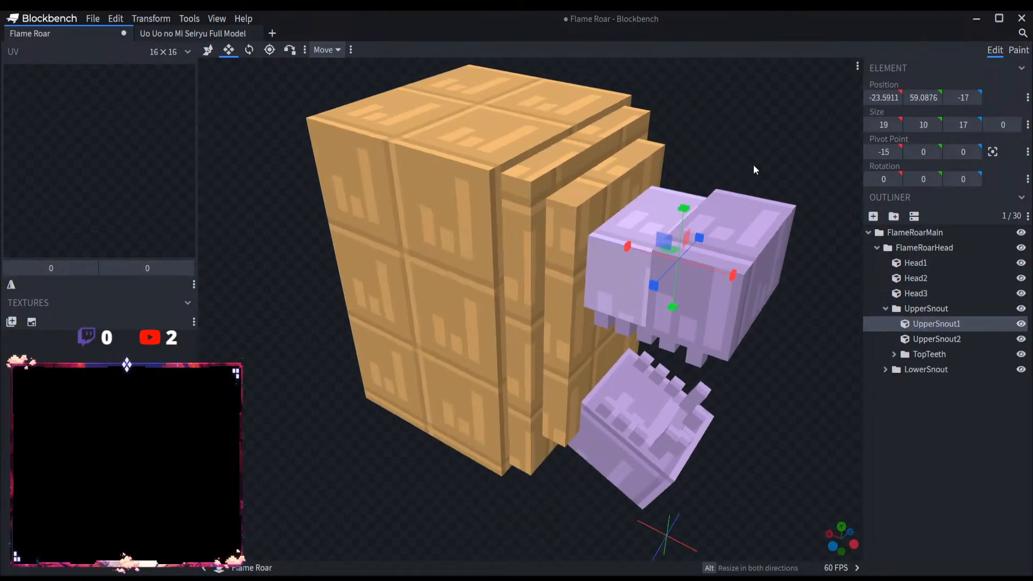
drag(752, 164, 673, 191)
scroll(694, 170, up, 3)
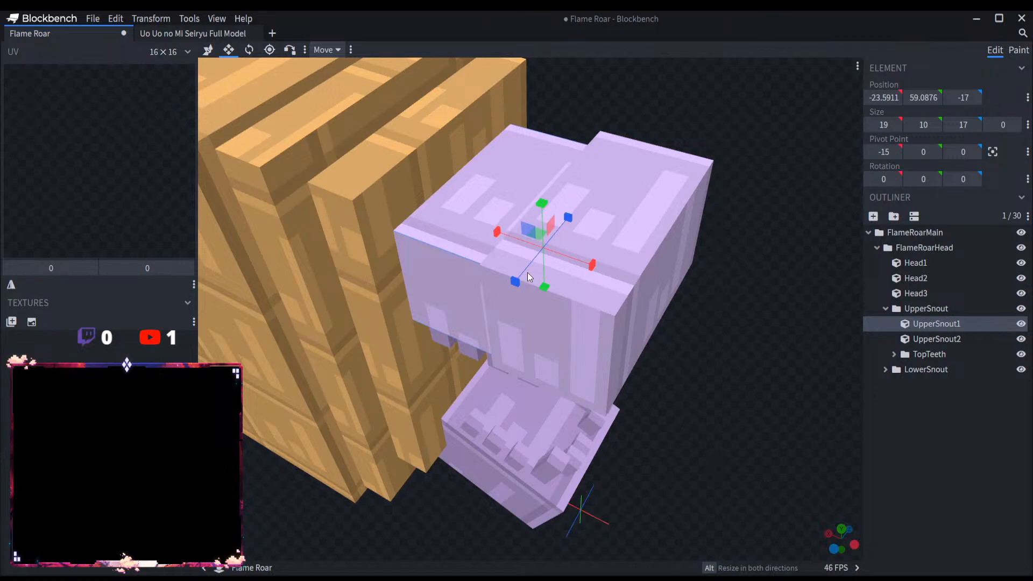
drag(514, 282, 510, 291)
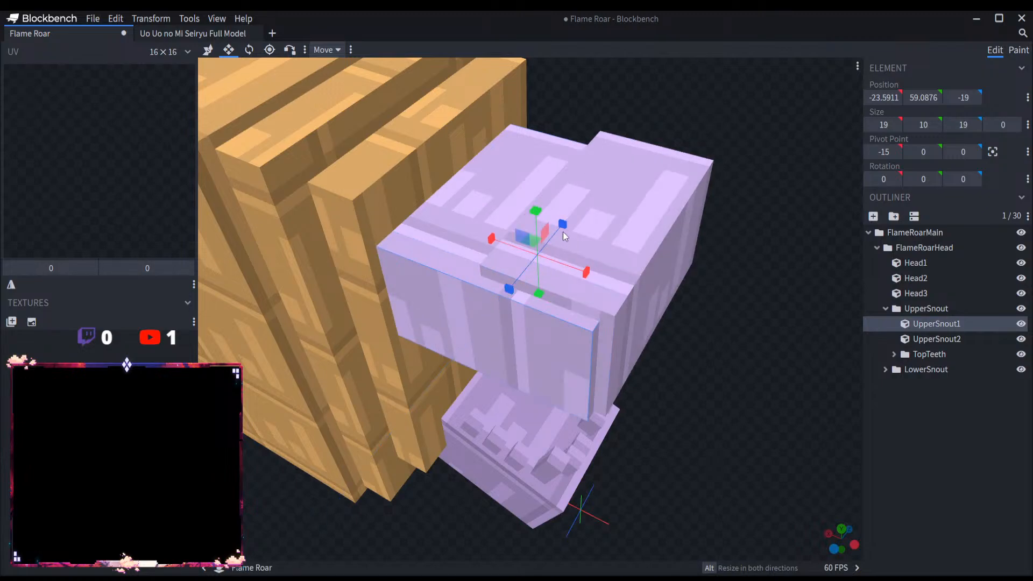
drag(562, 225, 540, 199)
drag(539, 192, 539, 184)
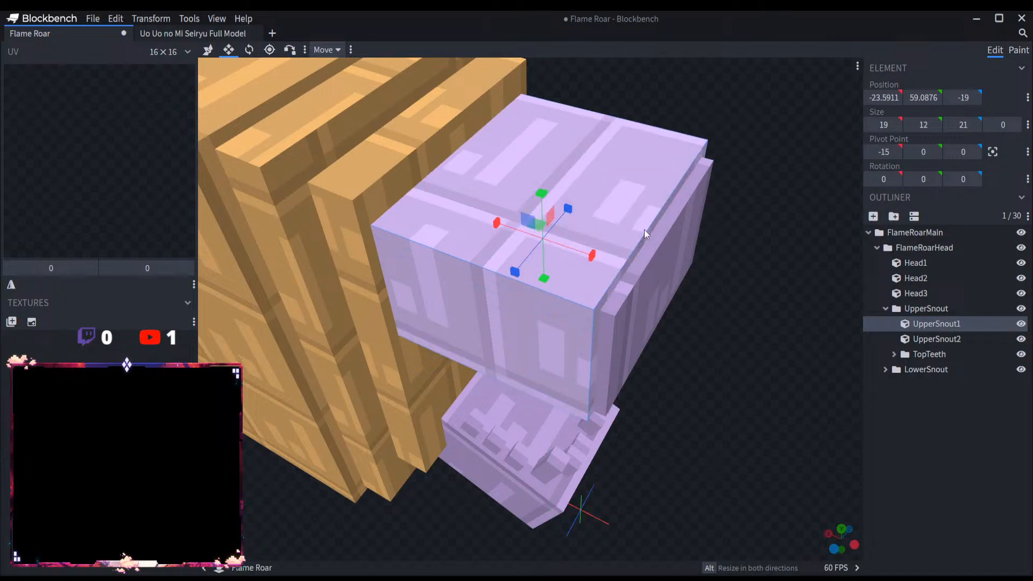
Step: Duplicate LowerSnout1 and raise the copy's underside to make it 8 high
drag(735, 258, 764, 214)
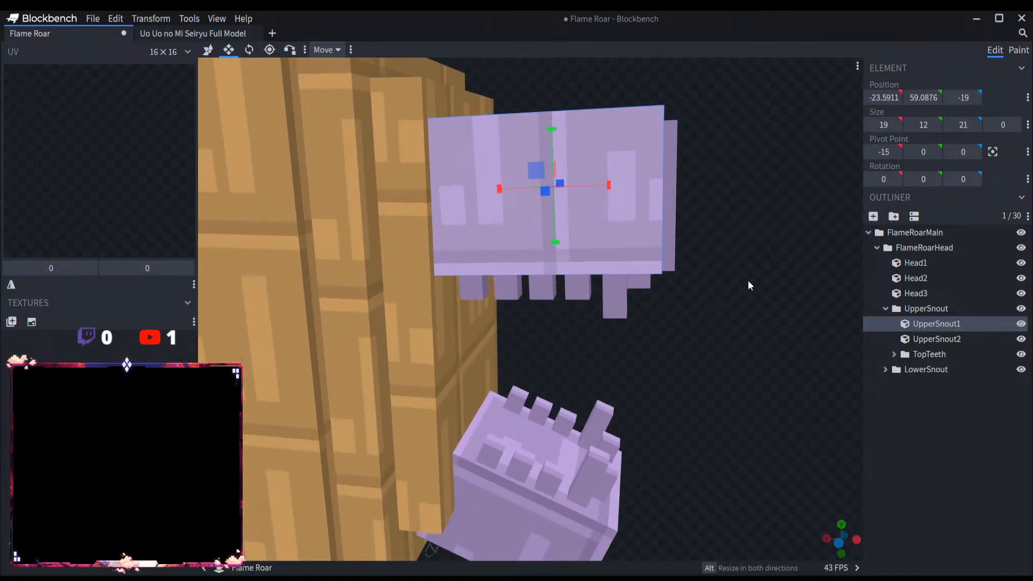
drag(747, 280, 718, 272)
click(561, 364)
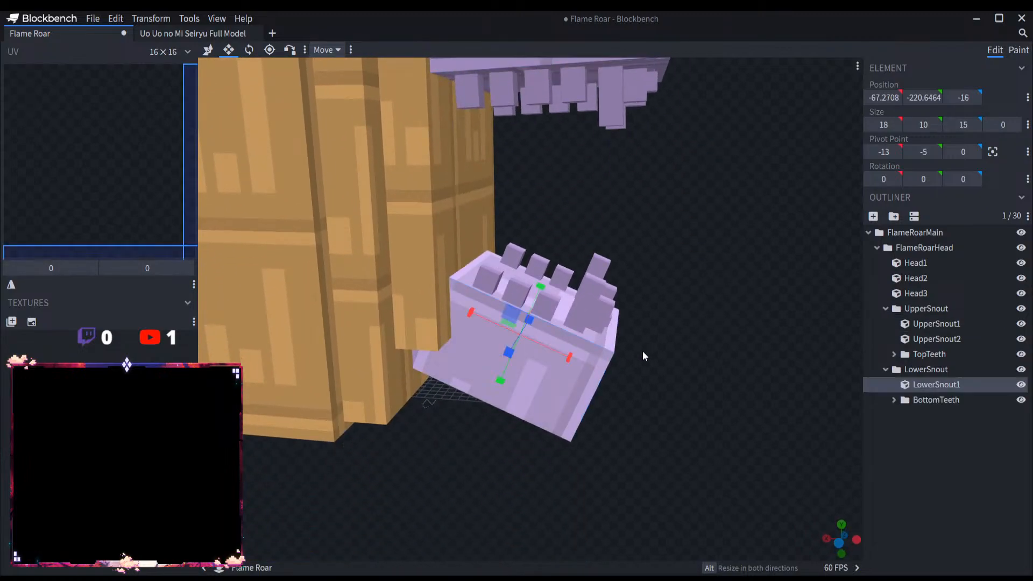
drag(641, 350, 573, 208)
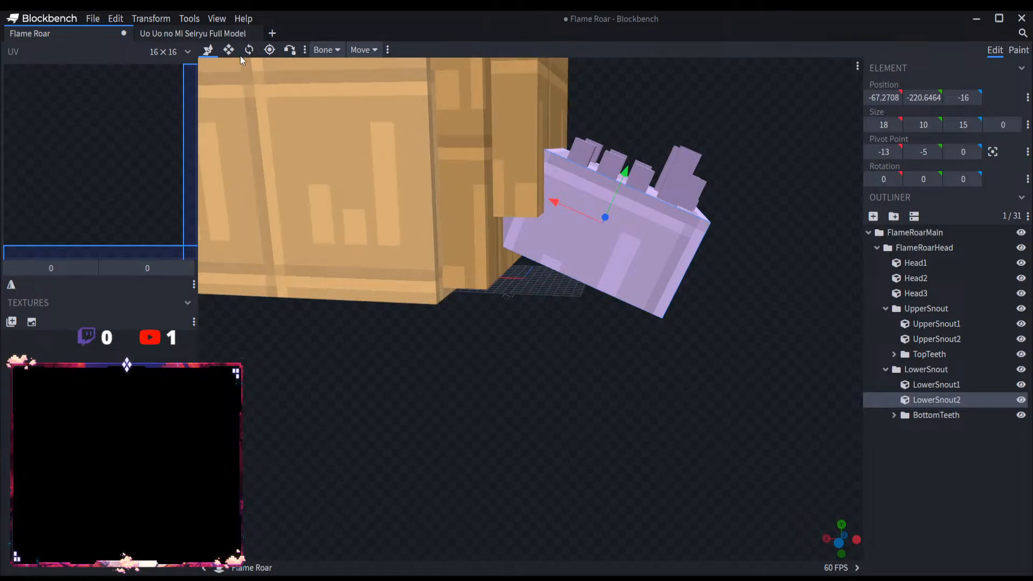
click(228, 49)
drag(577, 274, 589, 257)
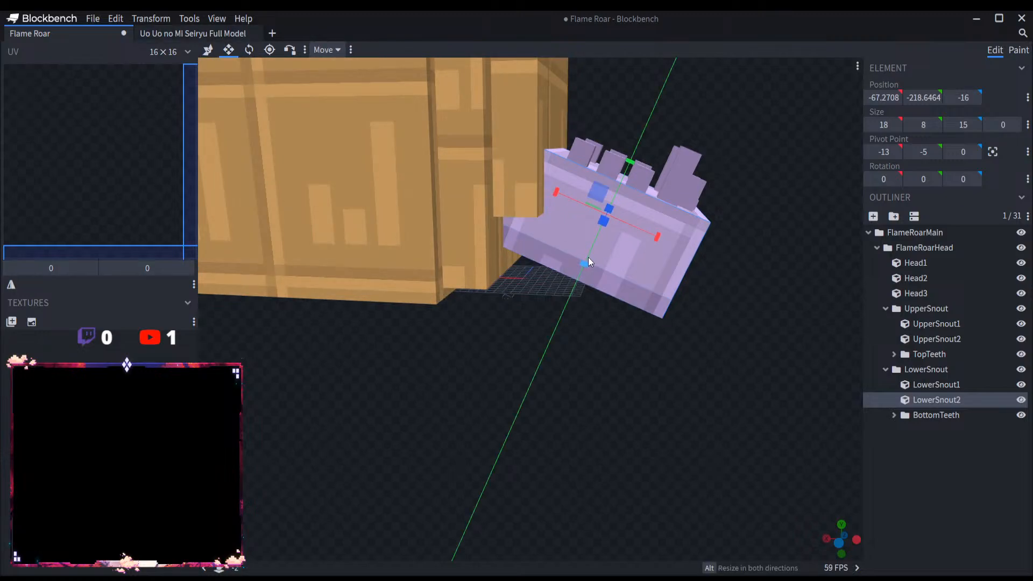
Step: Resize LowerSnout1 to 17 long starting at X -66.2708 and 17 along Z starting at Z -17
click(949, 383)
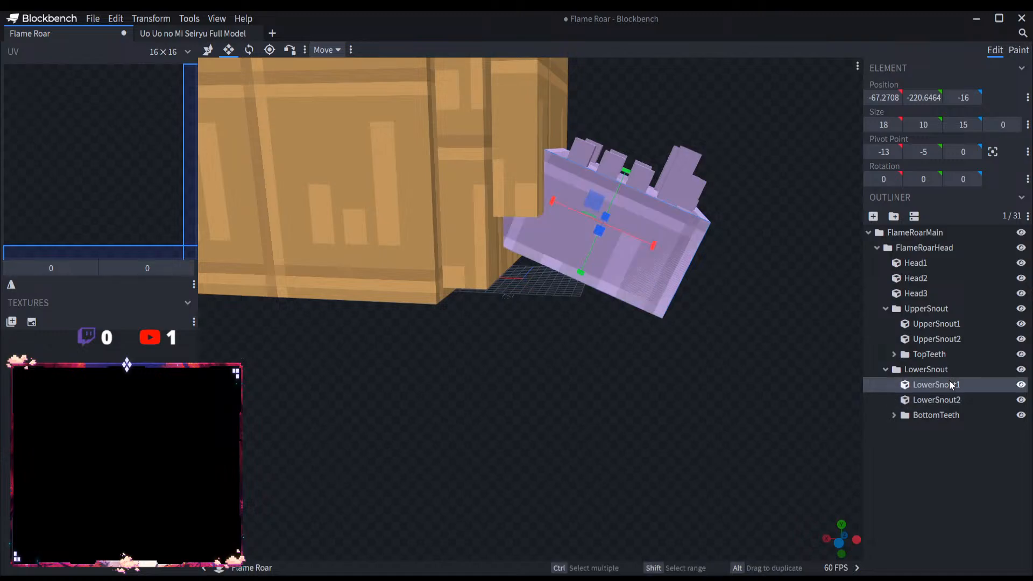
drag(642, 242, 634, 240)
drag(702, 283, 536, 281)
drag(649, 282, 656, 283)
drag(812, 364, 703, 259)
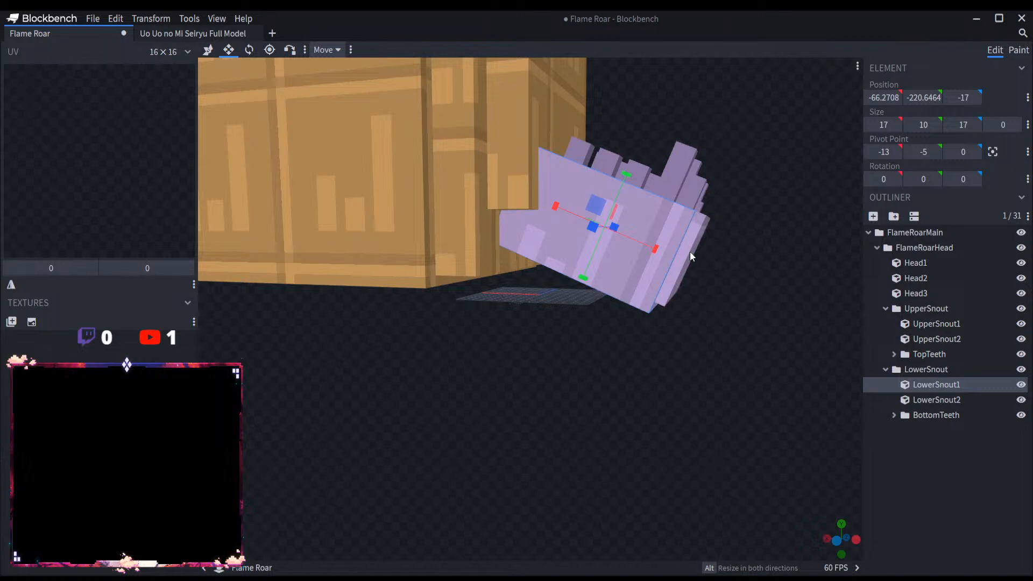
drag(743, 321, 672, 332)
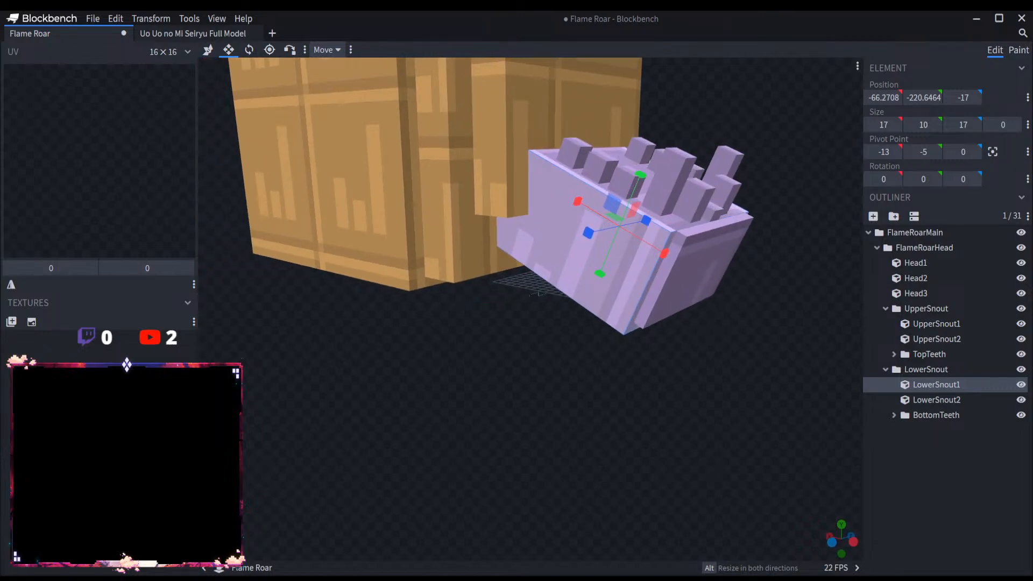
Step: Duplicate UpperSnout2 and move the copy forward to X -26.5911 and up to Y 62.0876
drag(712, 362, 589, 415)
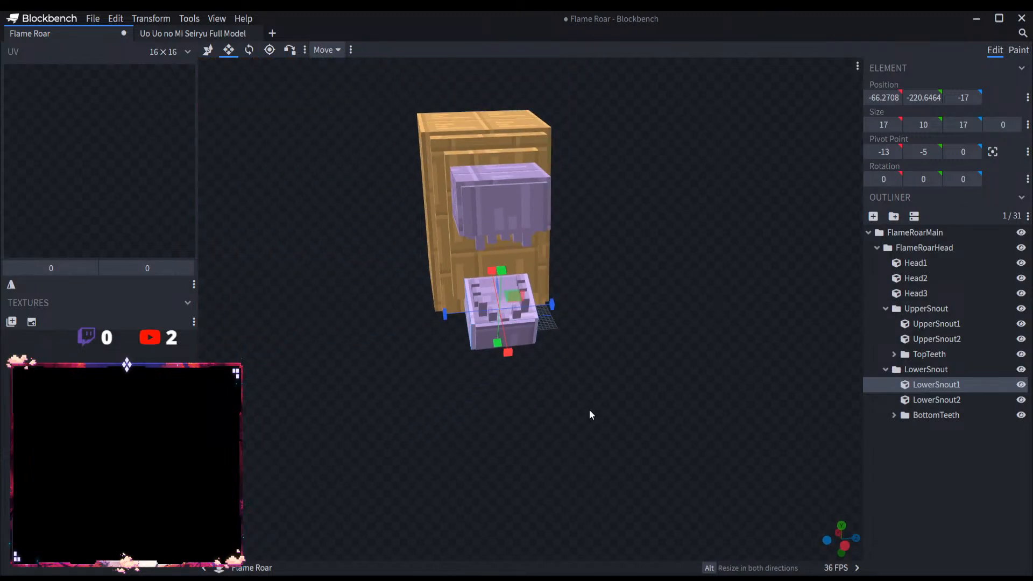
scroll(694, 421, up, 5)
click(668, 354)
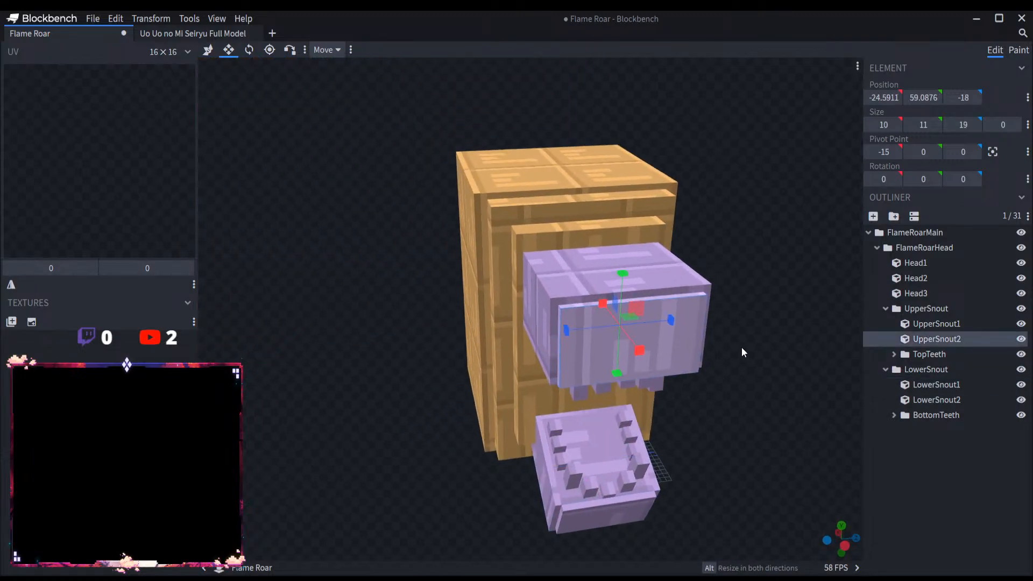
key(ctrl+d)
scroll(725, 333, up, 3)
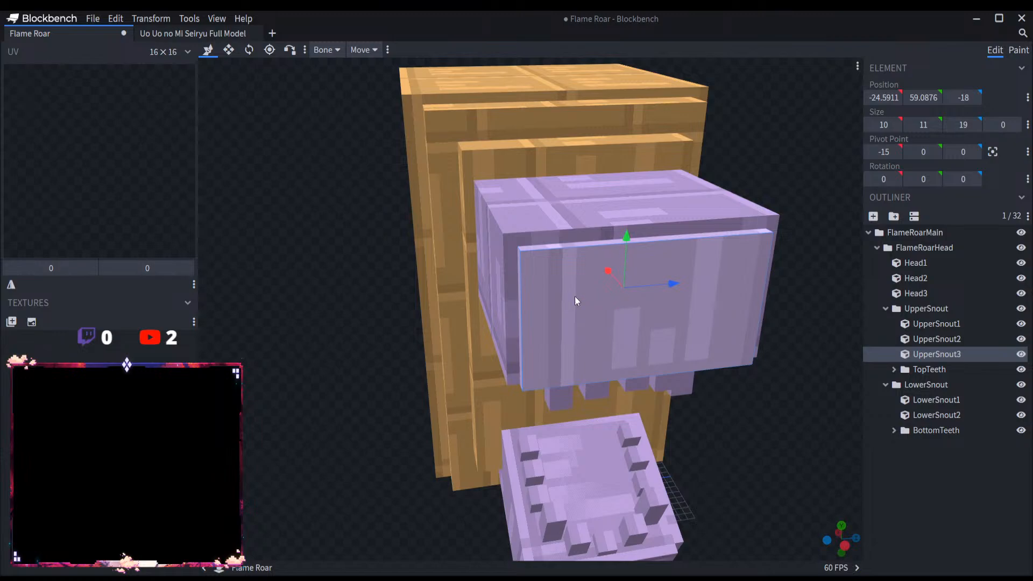
drag(269, 378, 572, 312)
drag(632, 237, 650, 240)
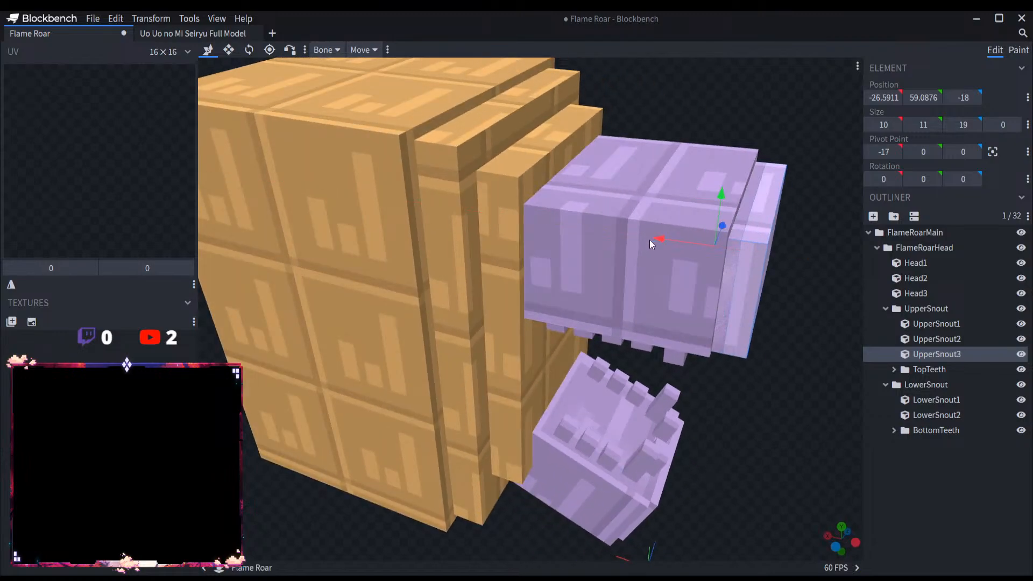
drag(721, 215, 718, 188)
Step: Narrow UpperSnout3 from both sides to 11 along Z, starting at Z -14
click(228, 49)
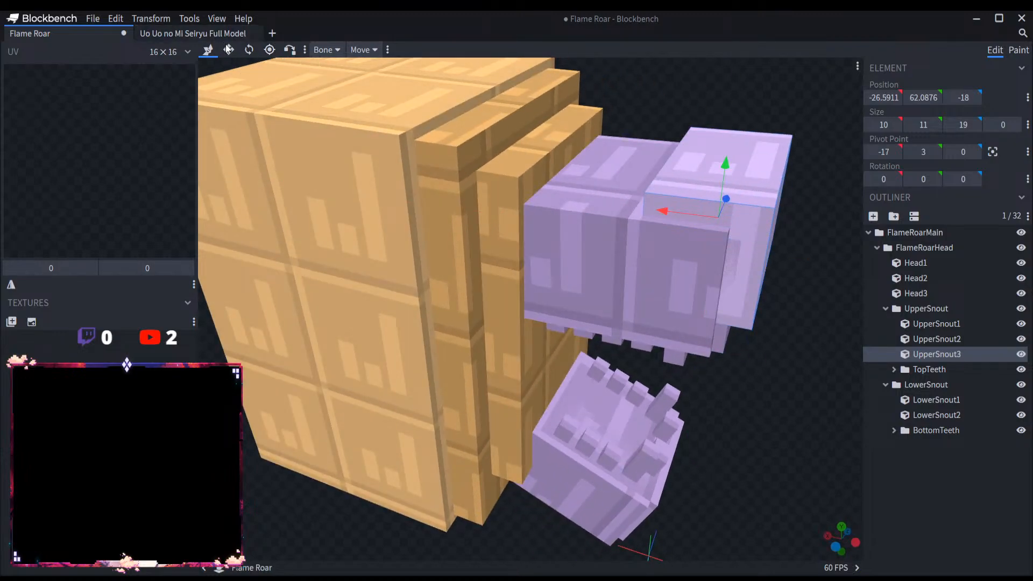
drag(706, 241, 715, 227)
drag(785, 256, 684, 266)
click(684, 267)
click(557, 227)
drag(827, 253, 854, 258)
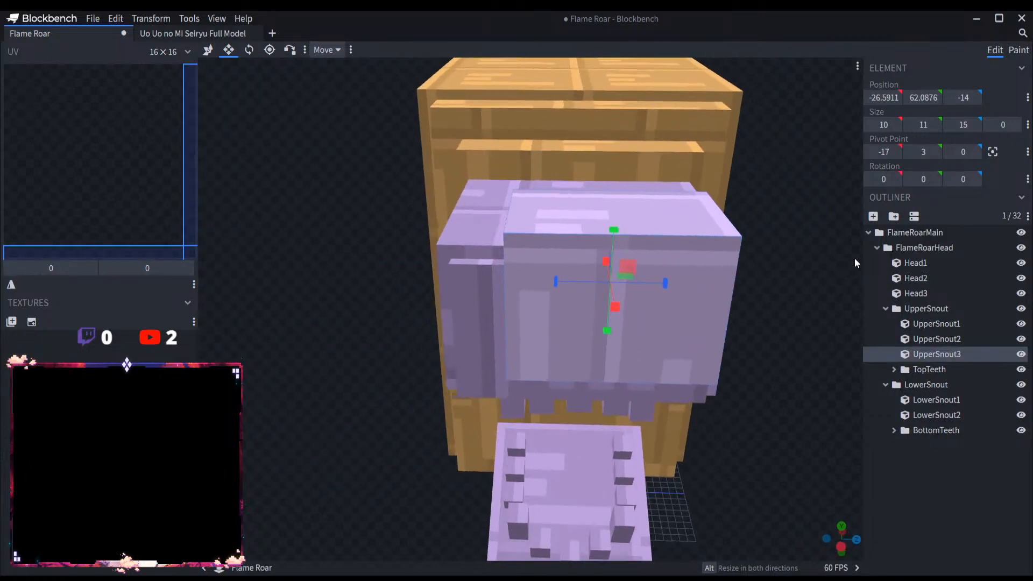
drag(667, 283, 618, 287)
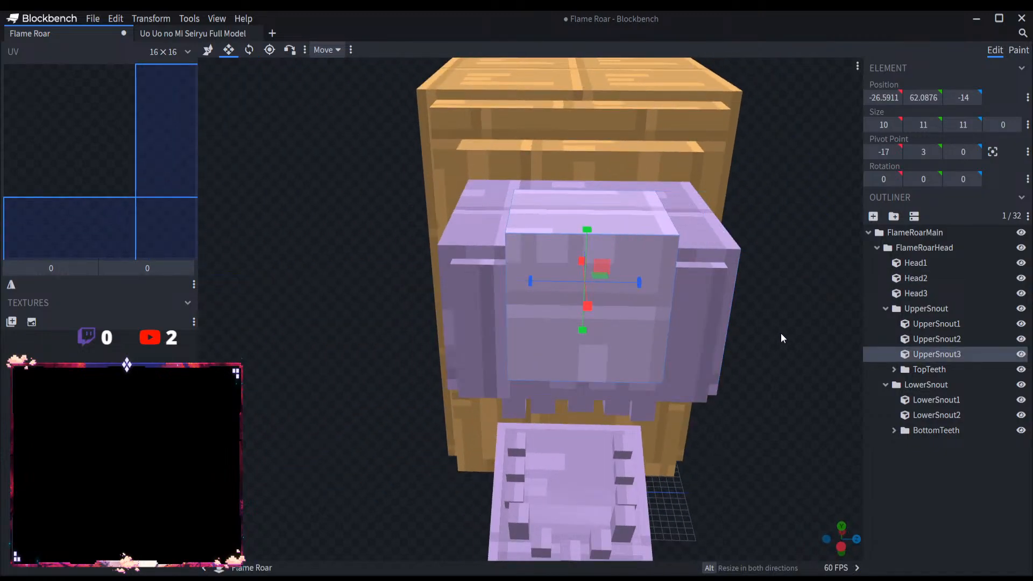
Step: Shrink UpperSnout3 to 6 along X and 6 high, starting at X -25.5911 and Y 66.0876
drag(782, 338, 885, 339)
drag(701, 255, 694, 205)
drag(724, 150, 732, 154)
drag(775, 213, 765, 212)
drag(786, 258, 838, 294)
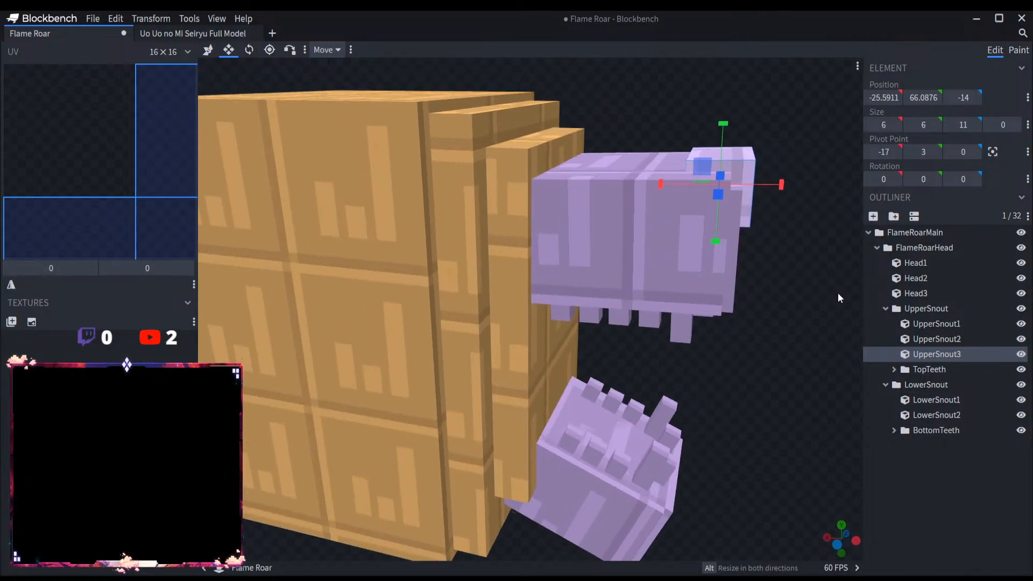
Step: Widen UpperSnout3 to 15 along Z starting at Z -16, and lower its underside to make it 8 high
right_drag(838, 293, 651, 383)
drag(652, 383, 566, 357)
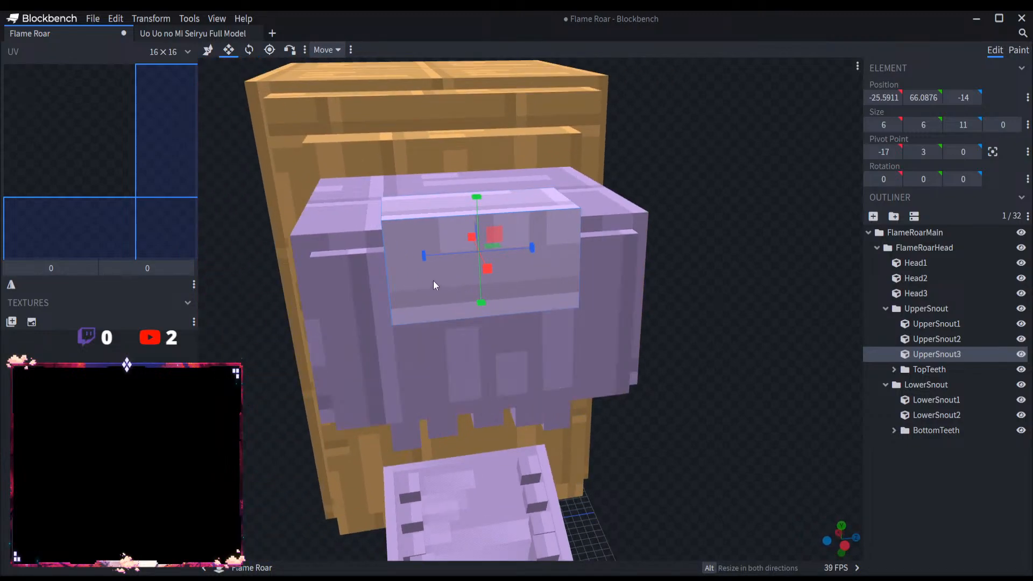
drag(433, 258, 440, 261)
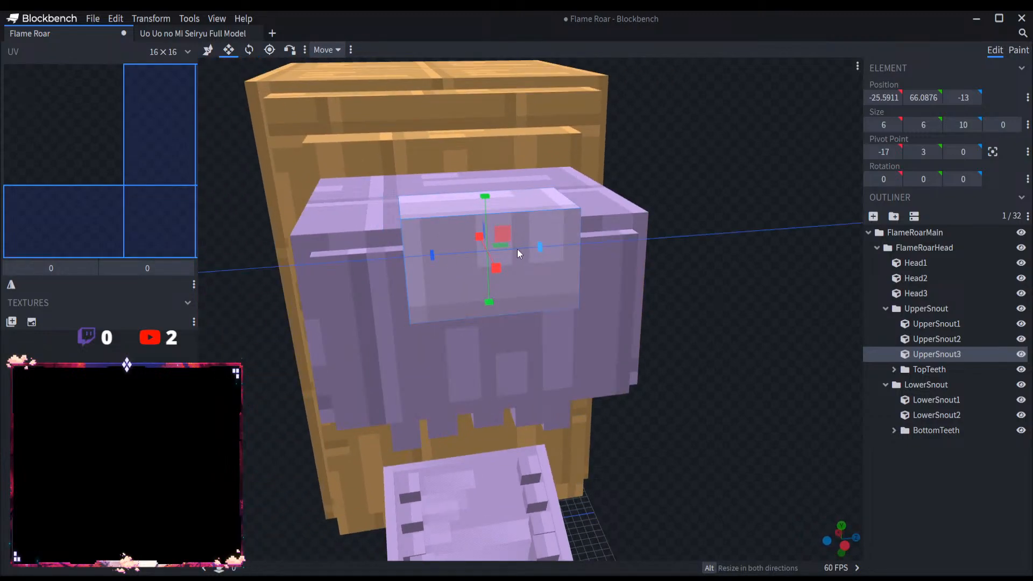
drag(517, 250, 502, 250)
drag(424, 256, 383, 260)
drag(507, 250, 747, 289)
drag(518, 299, 519, 322)
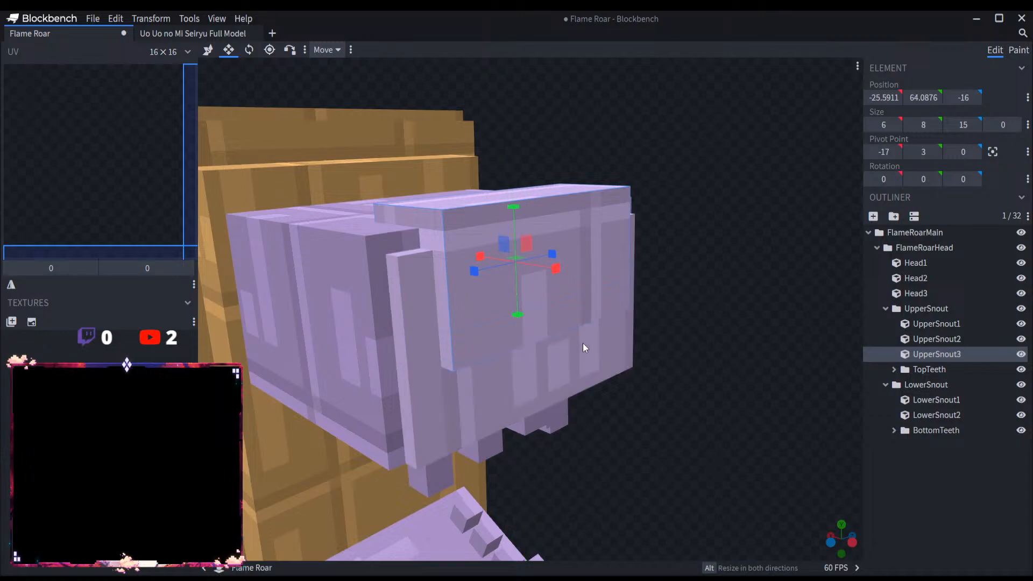
drag(583, 343, 729, 368)
click(941, 476)
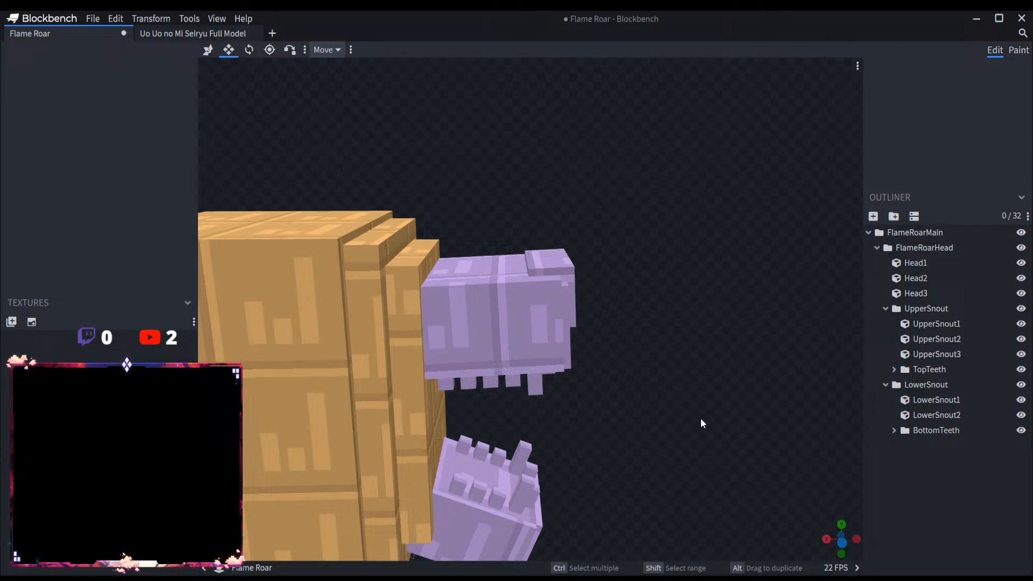
Step: Collapse the LowerSnout and UpperSnout groups in the outliner
scroll(700, 418, down, 6)
drag(694, 419, 543, 418)
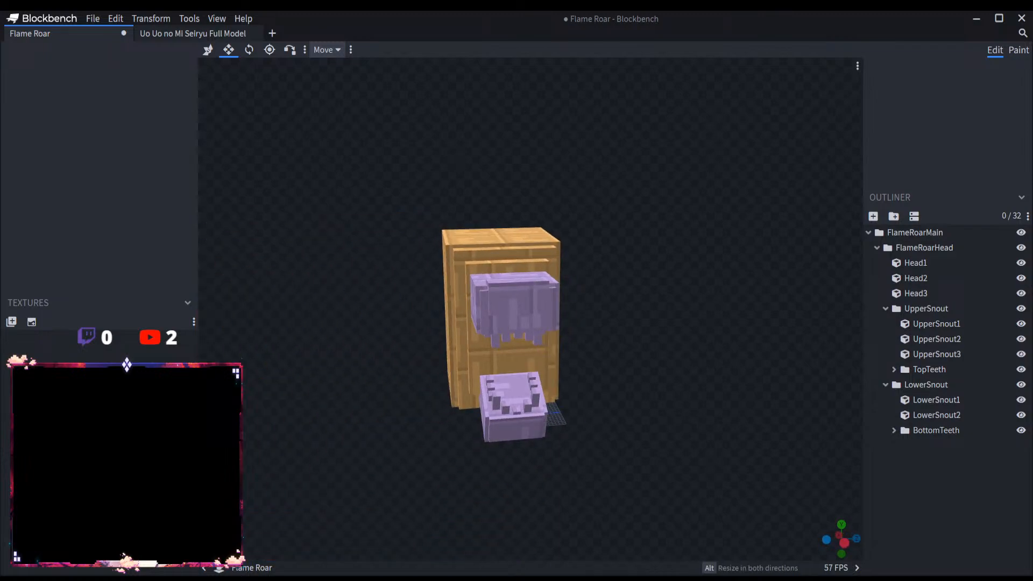
scroll(705, 389, up, 3)
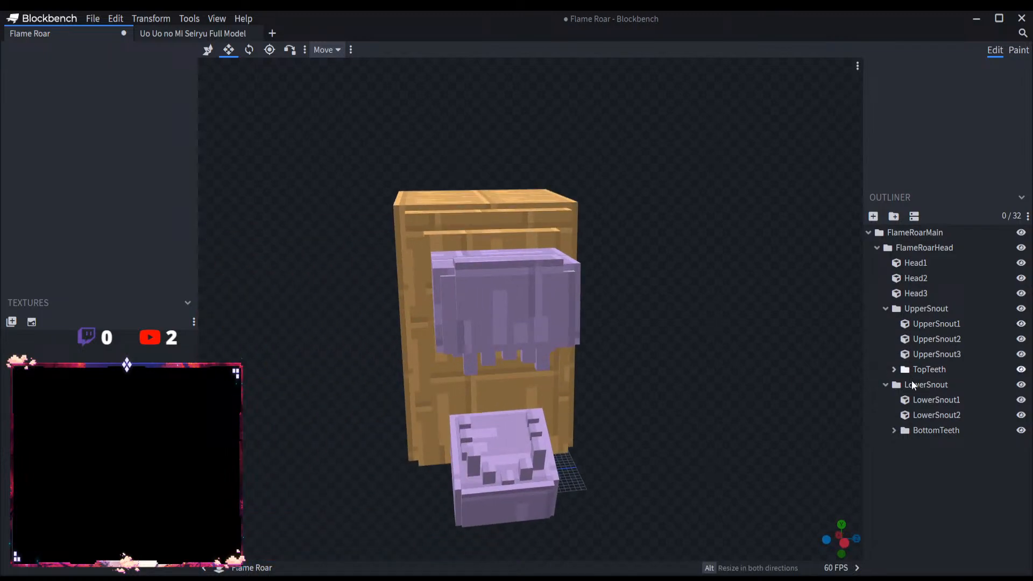
click(885, 384)
click(885, 308)
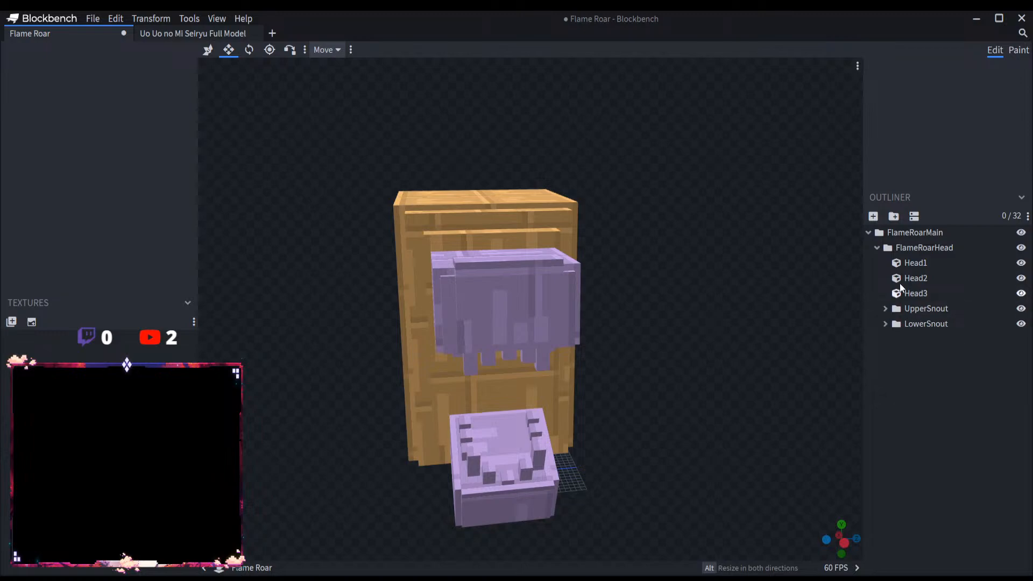
Step: Widen Head2 and Head3 together by 2 on each side, bringing Head2 to 33 along Z from Z -25
click(926, 263)
click(928, 280)
shift+click(925, 291)
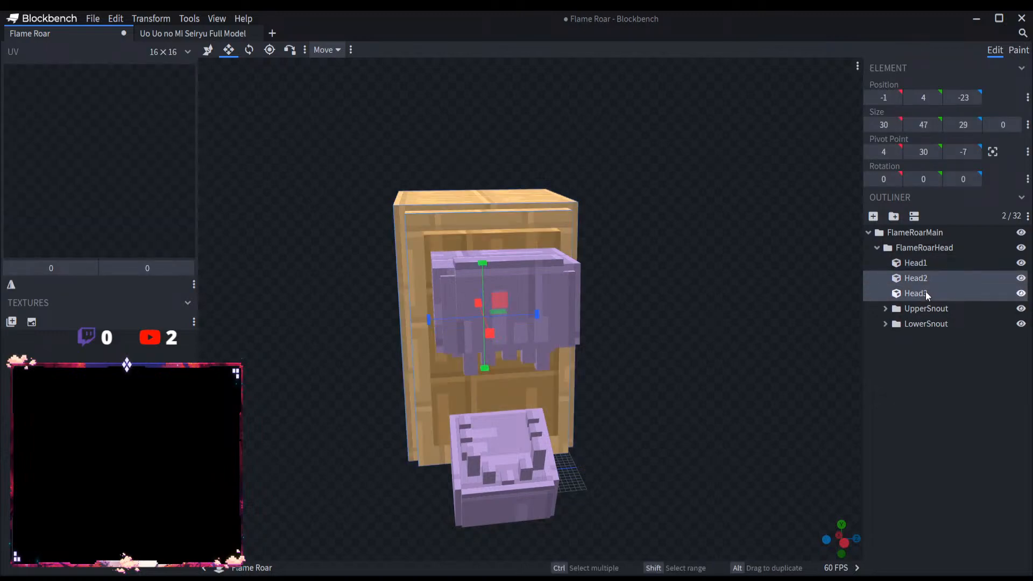
drag(433, 321, 423, 322)
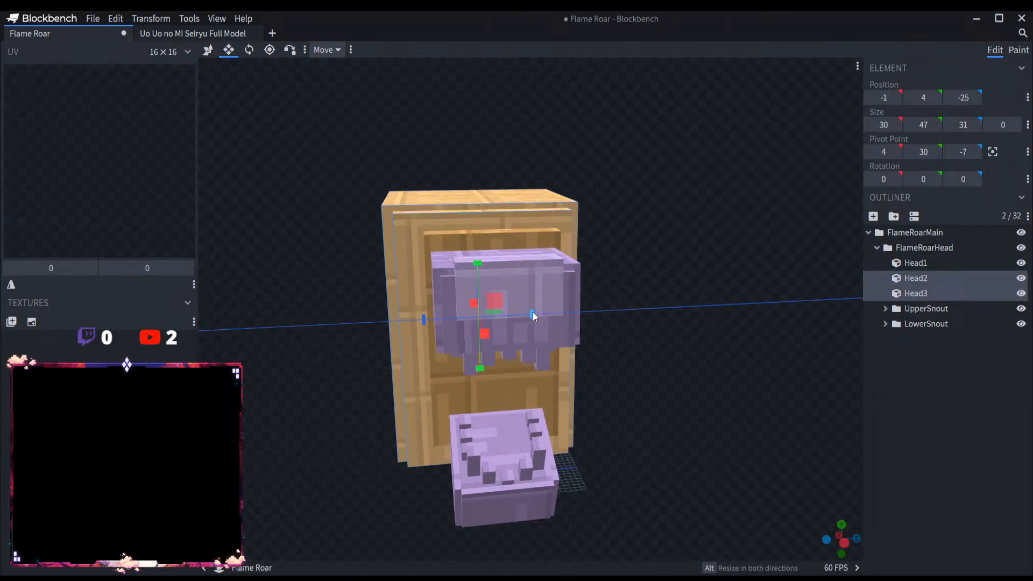
drag(533, 312, 828, 337)
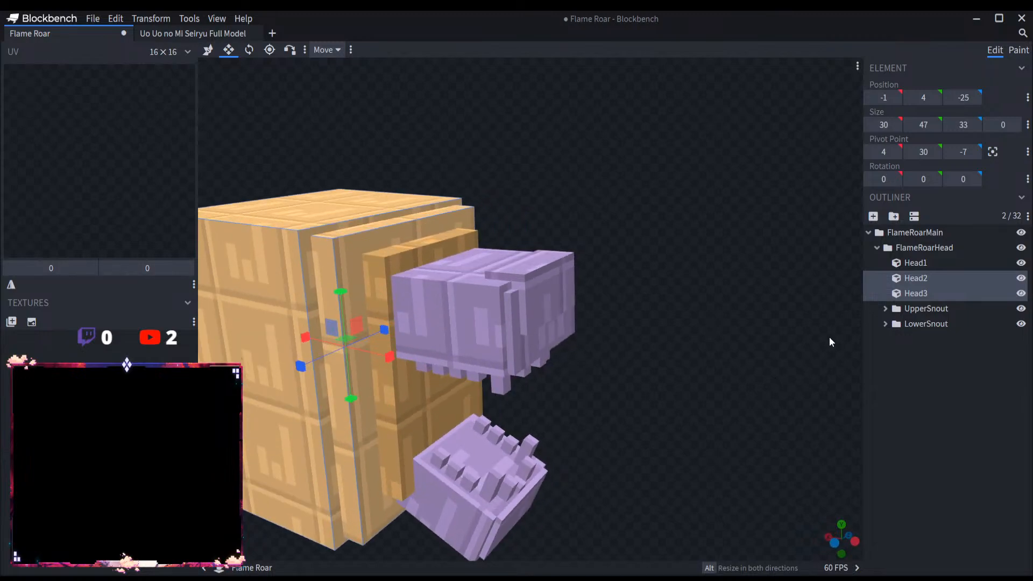
Step: Widen Head1 to 29 along Z, starting at Z -23
click(919, 264)
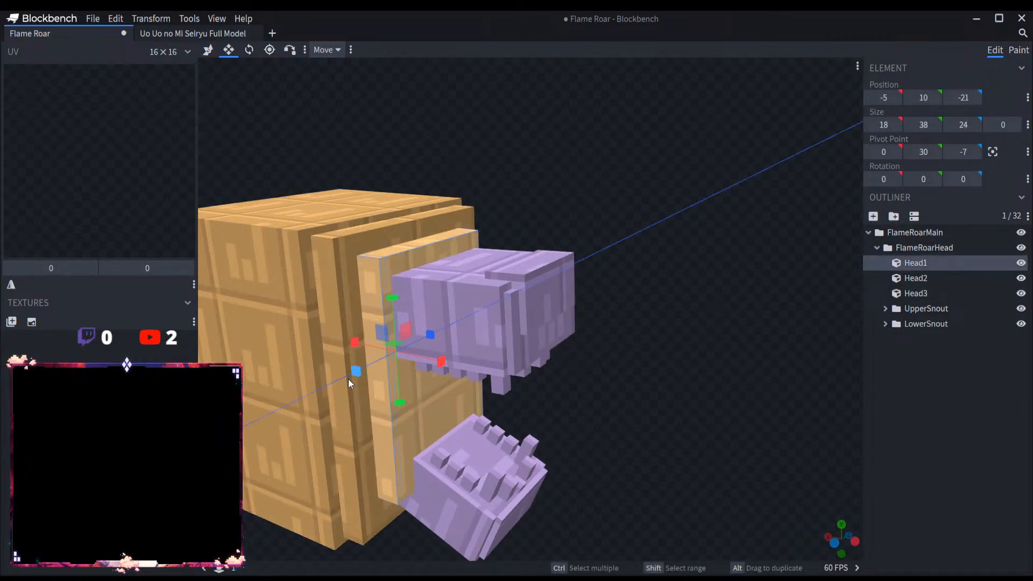
drag(347, 379, 340, 382)
drag(660, 379, 515, 391)
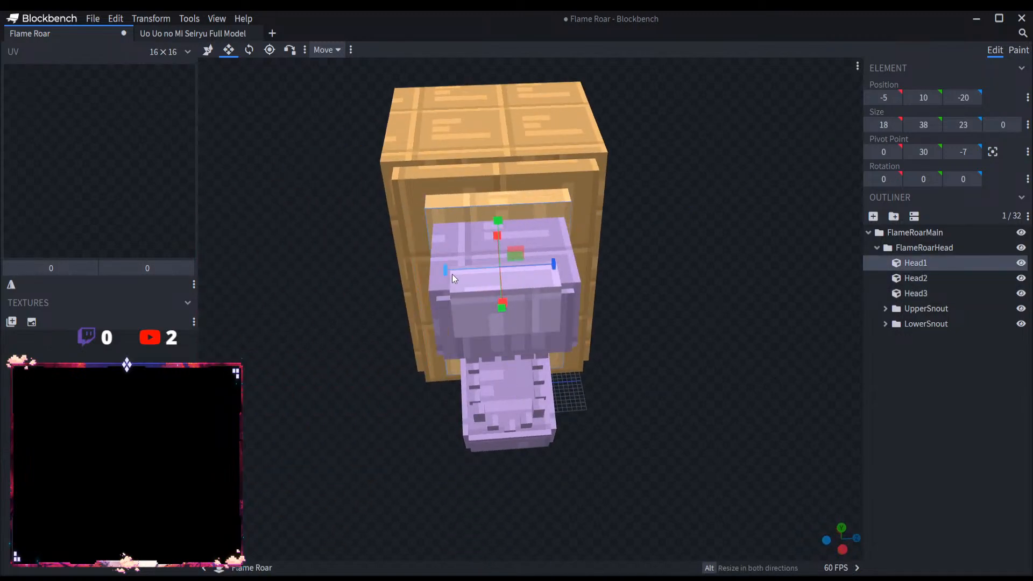
drag(452, 274, 434, 275)
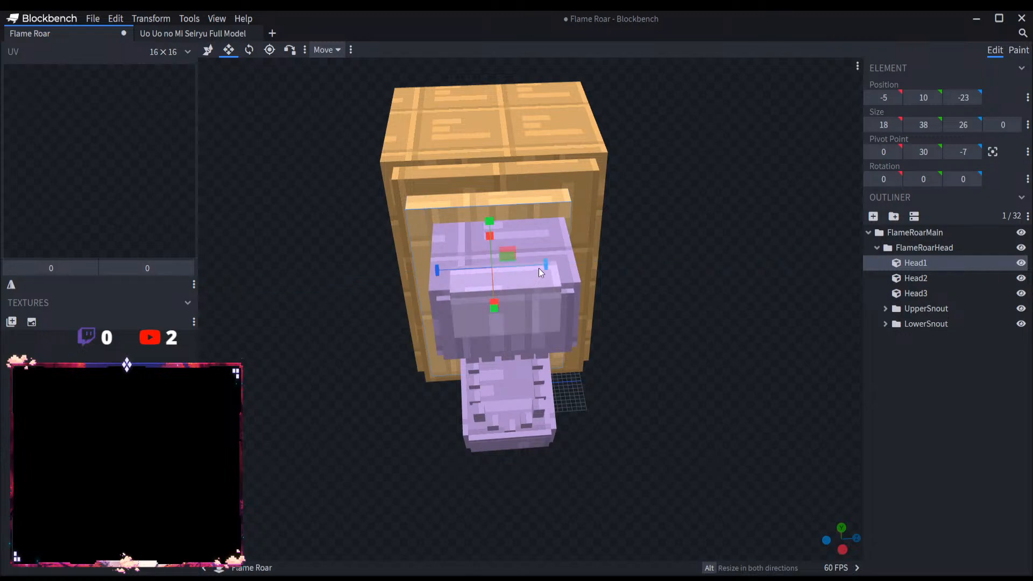
drag(539, 269, 553, 264)
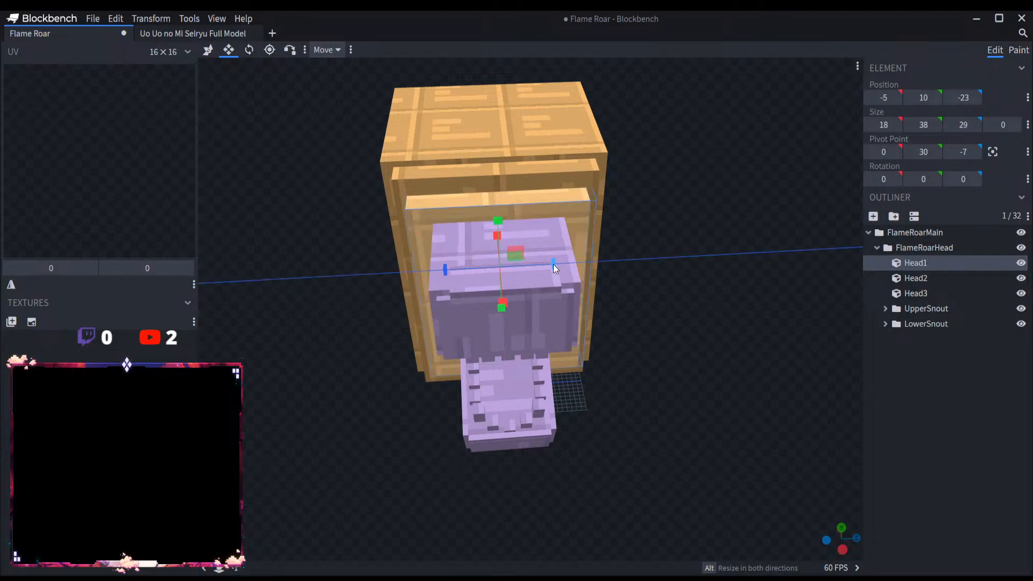
drag(695, 312, 839, 293)
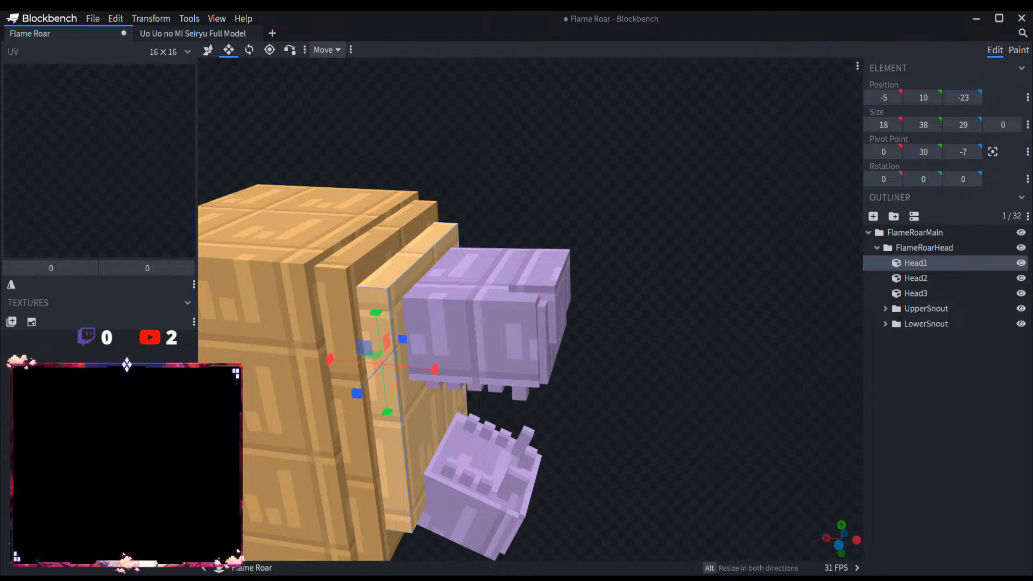
Step: Extend the front face of Head2 slightly towards the snout
scroll(632, 353, up, 5)
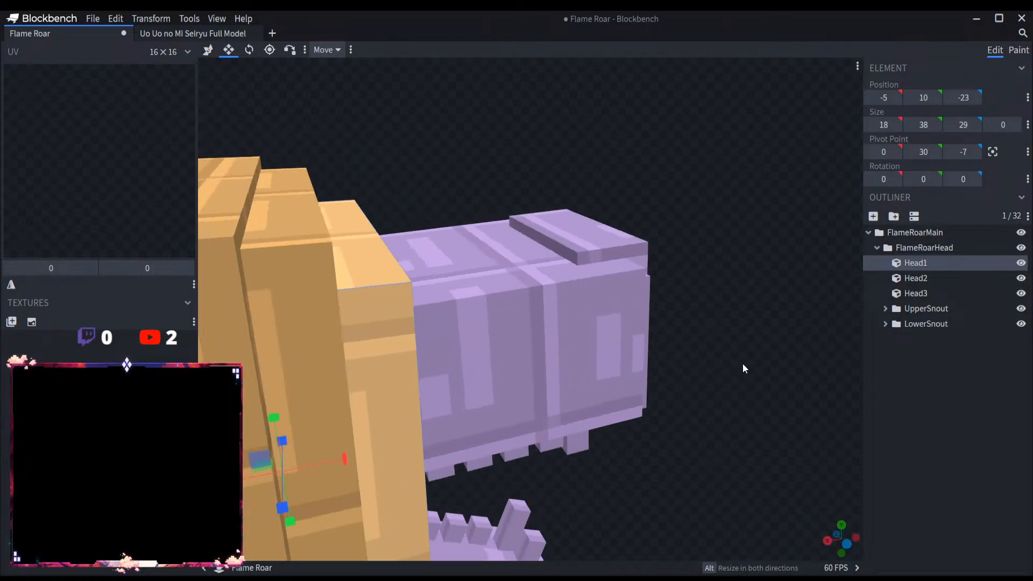
drag(742, 368, 308, 262)
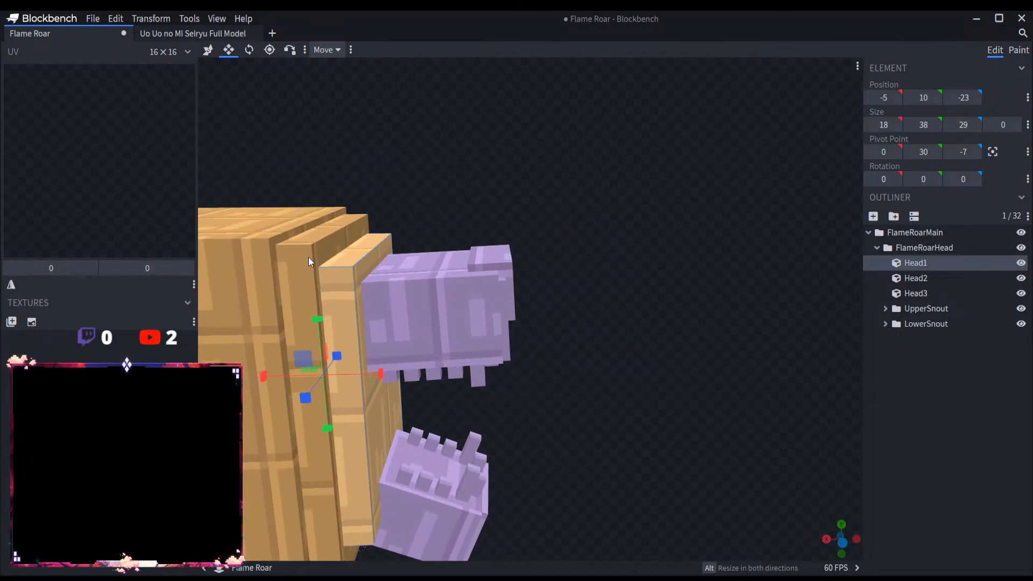
click(301, 276)
drag(308, 382, 532, 397)
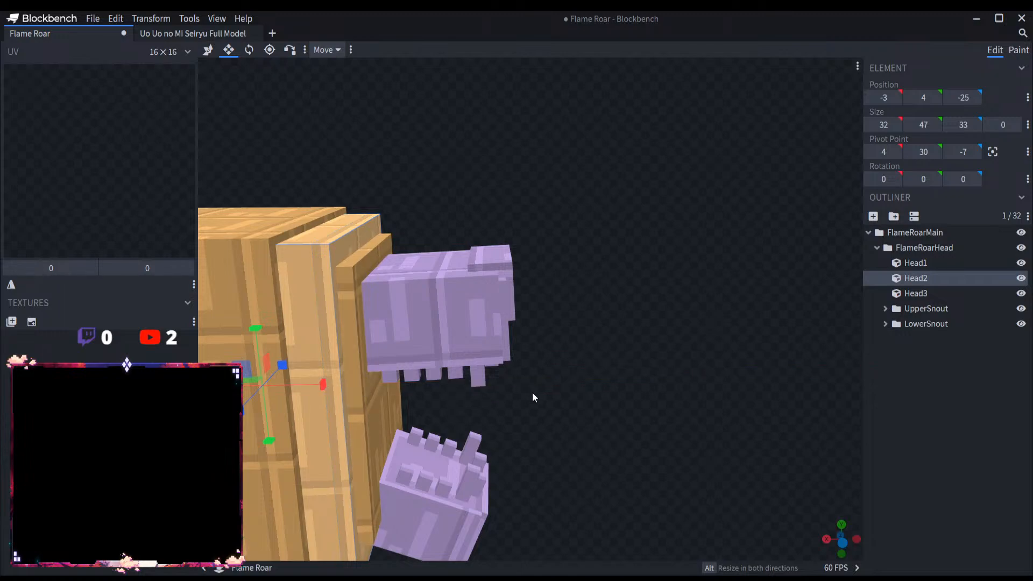
drag(315, 382, 309, 382)
Step: Raise the top of Head1 slightly and clear the selection
click(349, 326)
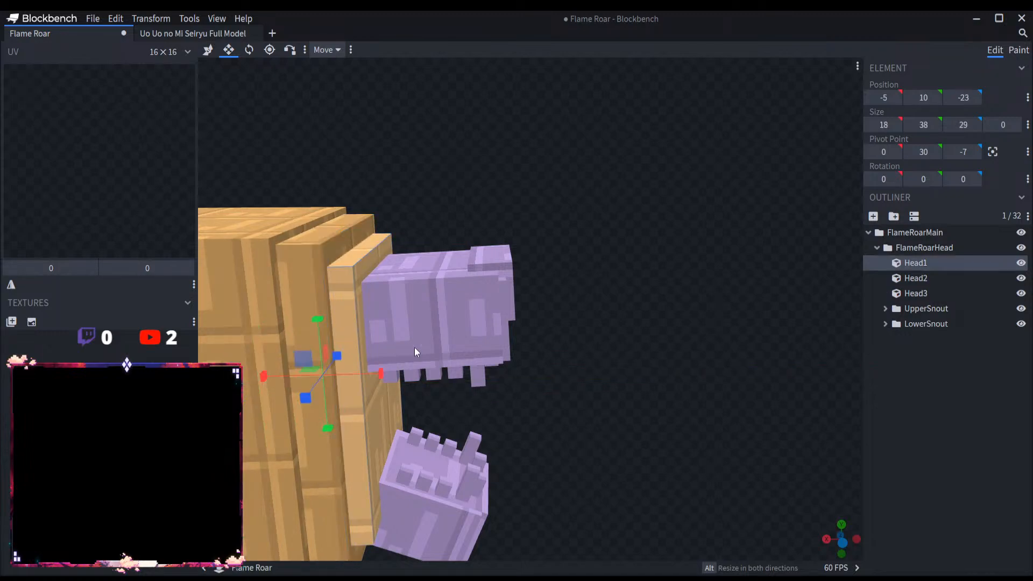
right_drag(548, 379, 670, 288)
drag(435, 230, 437, 221)
drag(483, 252, 447, 354)
click(903, 425)
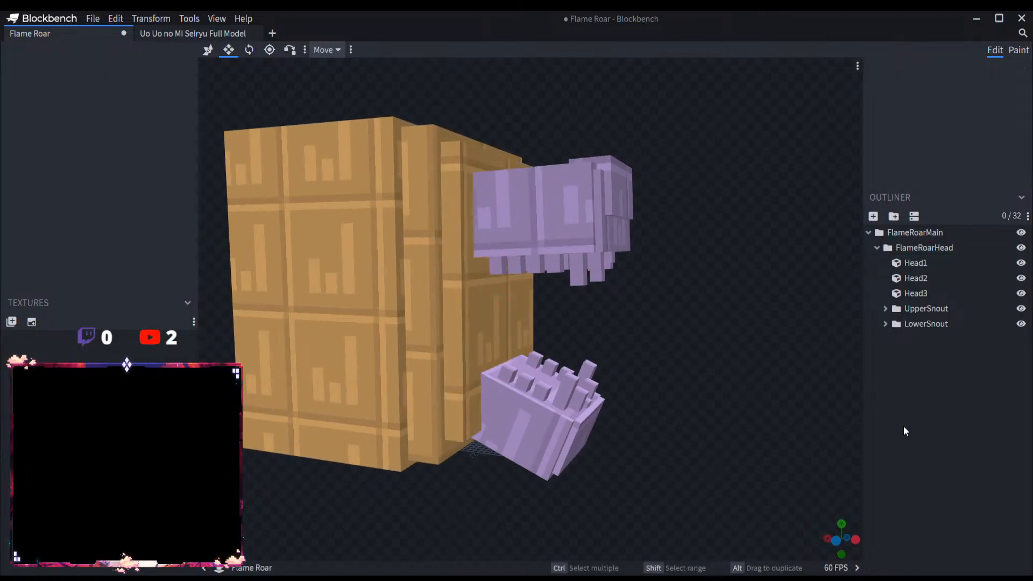
Step: Extend LowerSnout1 to 19 and UpperSnout1 to 22 along X by stretching their rear faces into the head, and clear the selection
scroll(671, 410, down, 5)
drag(671, 409, 536, 391)
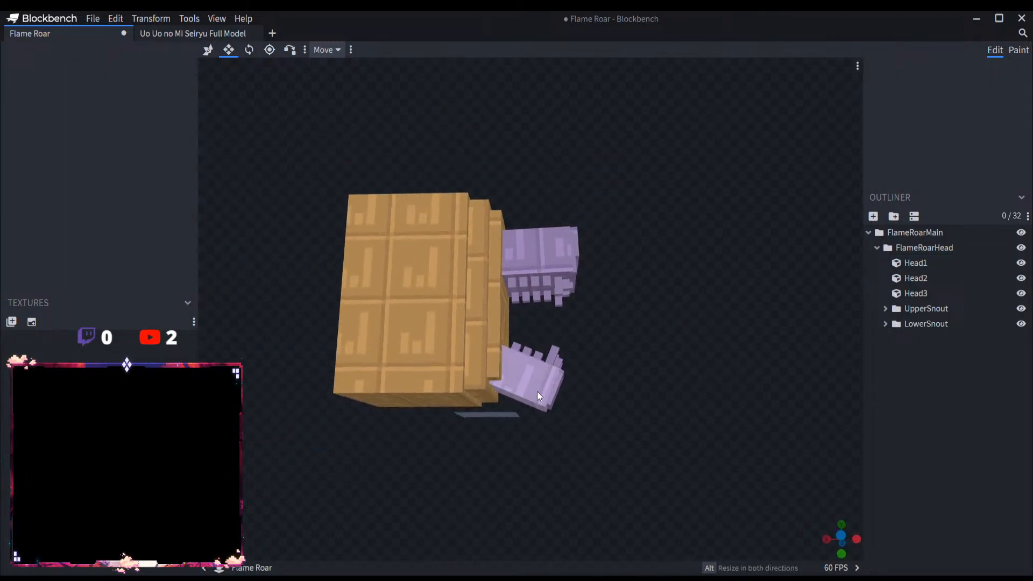
click(517, 383)
drag(486, 369, 479, 367)
drag(656, 376, 553, 329)
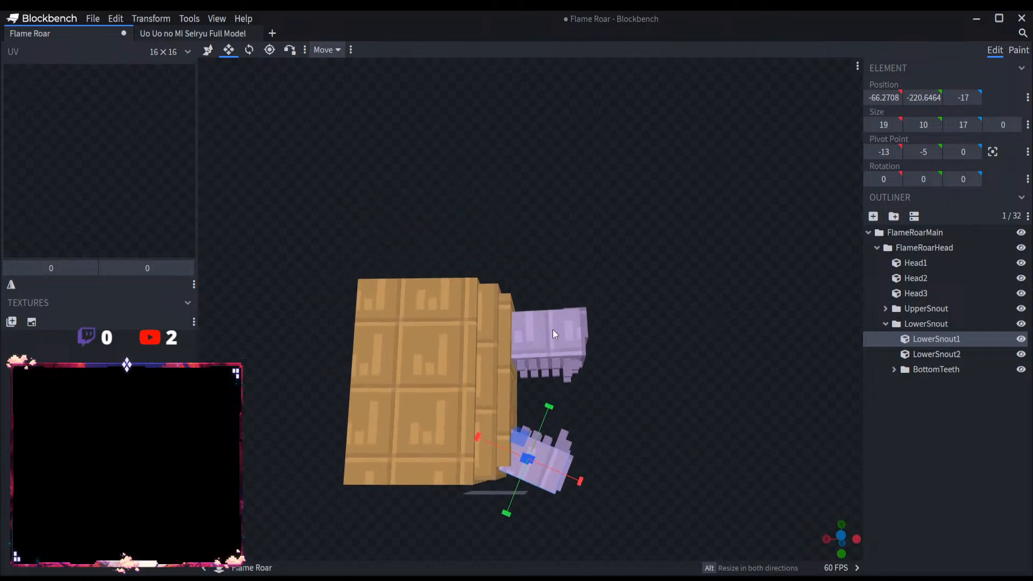
click(520, 335)
drag(499, 345, 488, 345)
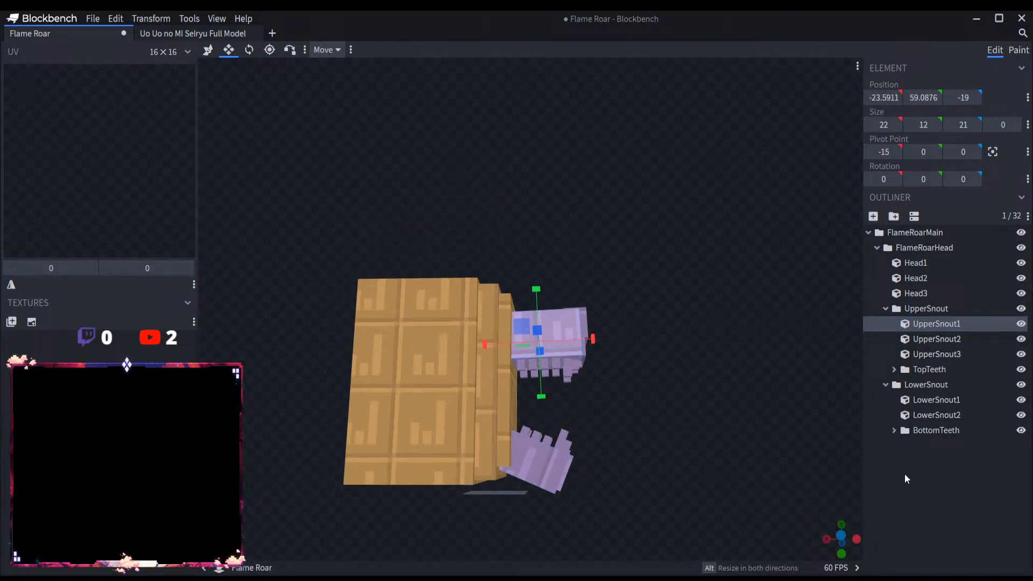
click(905, 473)
Step: Duplicate Head3 and resize the copy to a 30 × 13 × 20 block at the head's upper corner, positioned at 3, 43, -30
scroll(664, 382, down, 4)
drag(663, 381, 478, 442)
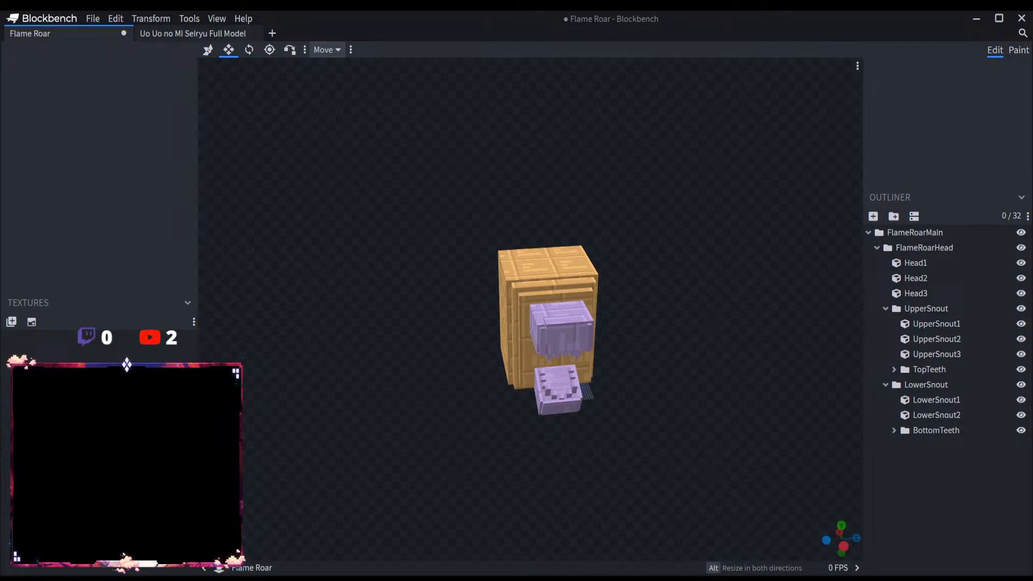
scroll(515, 431, up, 2)
click(556, 269)
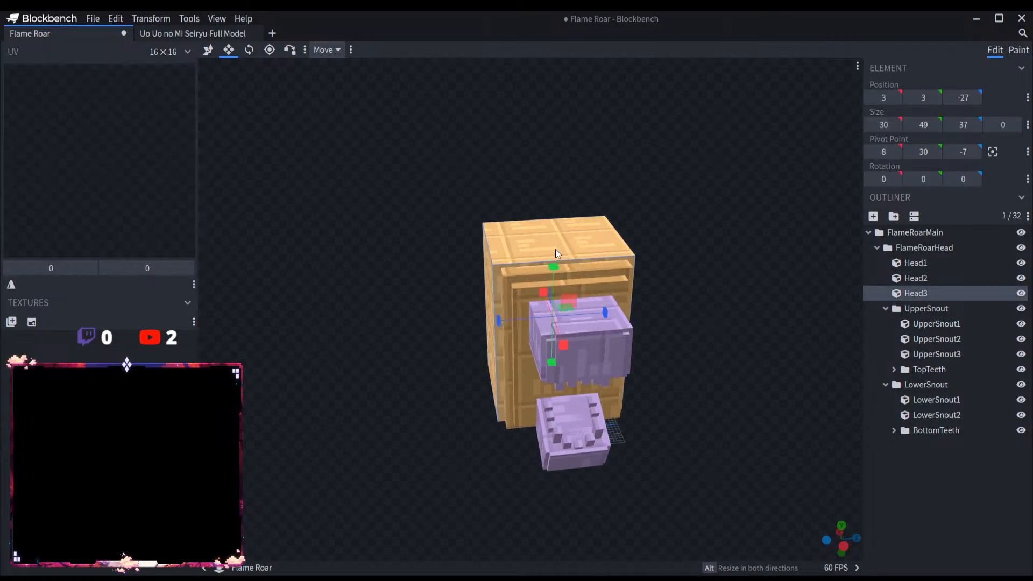
key(ctrl+d)
scroll(591, 239, up, 2)
key(v)
click(230, 52)
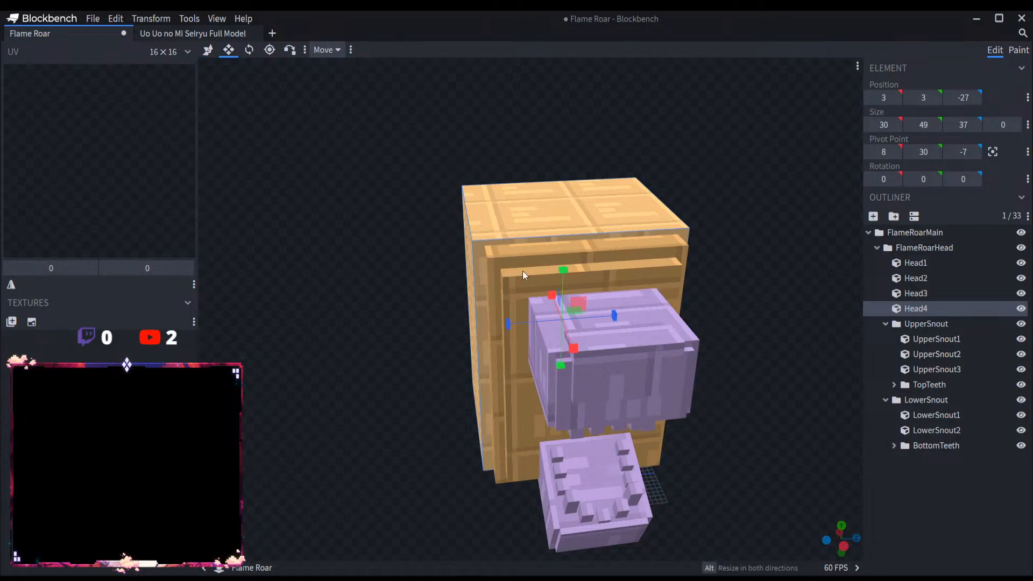
drag(516, 322, 498, 323)
drag(549, 280, 547, 262)
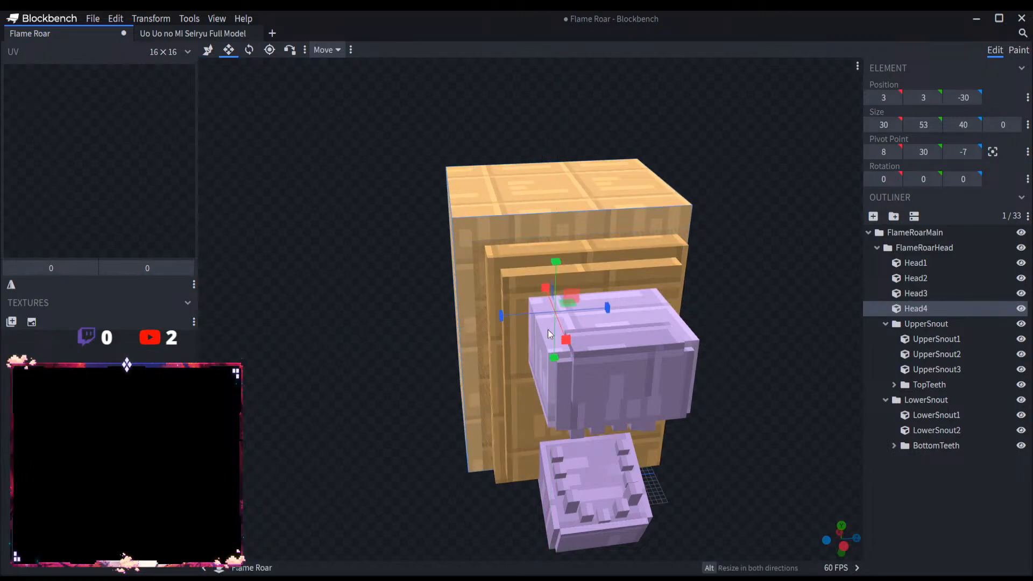
drag(607, 308, 506, 309)
drag(506, 357, 508, 253)
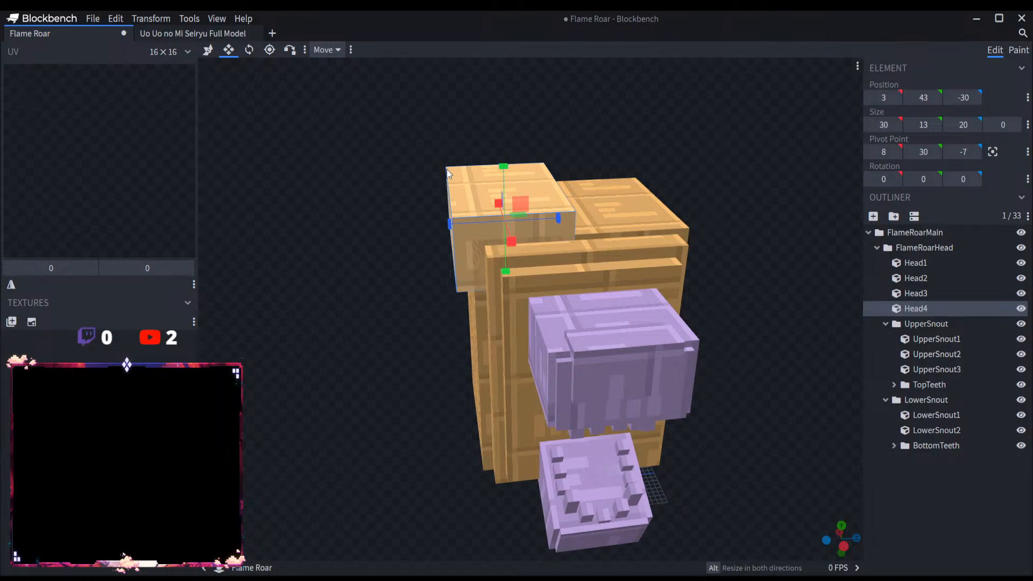
Step: Shrink Head4 to 8 × 13 × 9 and place it on top of the head at 14, 43, -19
scroll(398, 207, up, 5)
drag(382, 219, 376, 197)
drag(460, 228, 605, 169)
right_drag(605, 170, 769, 179)
drag(446, 289, 349, 102)
click(207, 49)
Step: Tilt Head4 to -10° around X and move it to the head's upper side edge at Y 45, Z -25
click(249, 49)
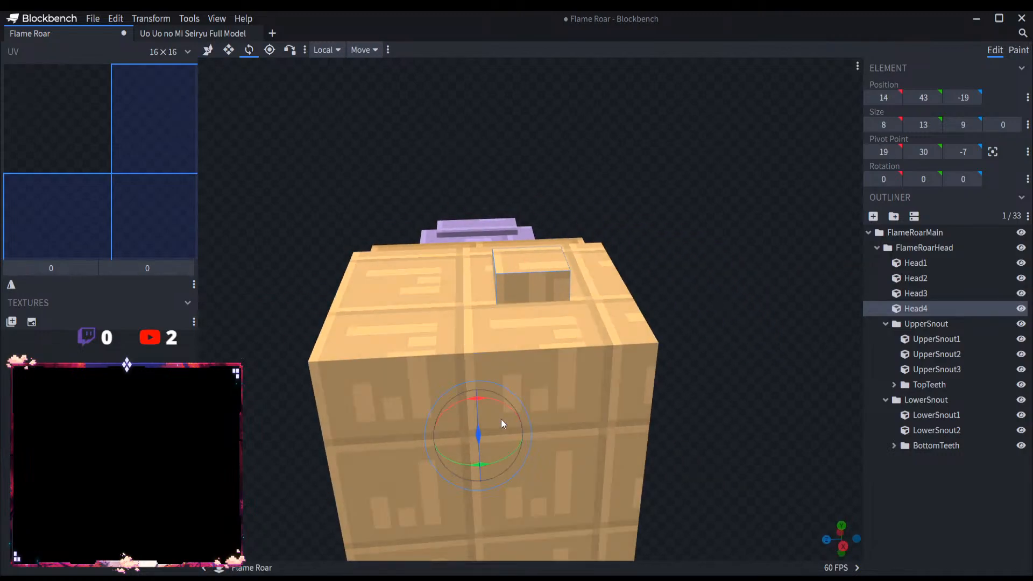
drag(491, 404, 498, 401)
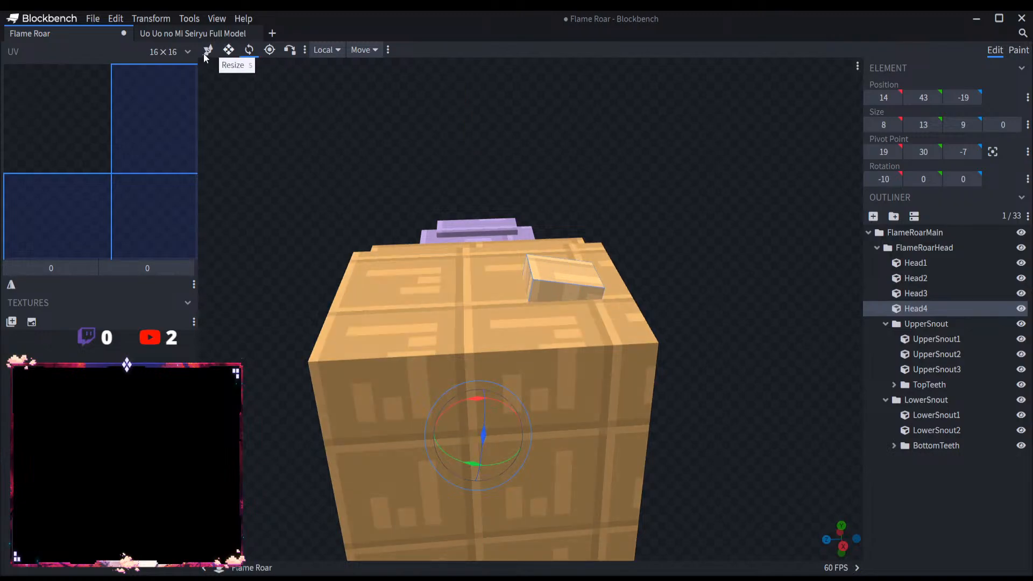
click(207, 49)
drag(503, 320, 555, 320)
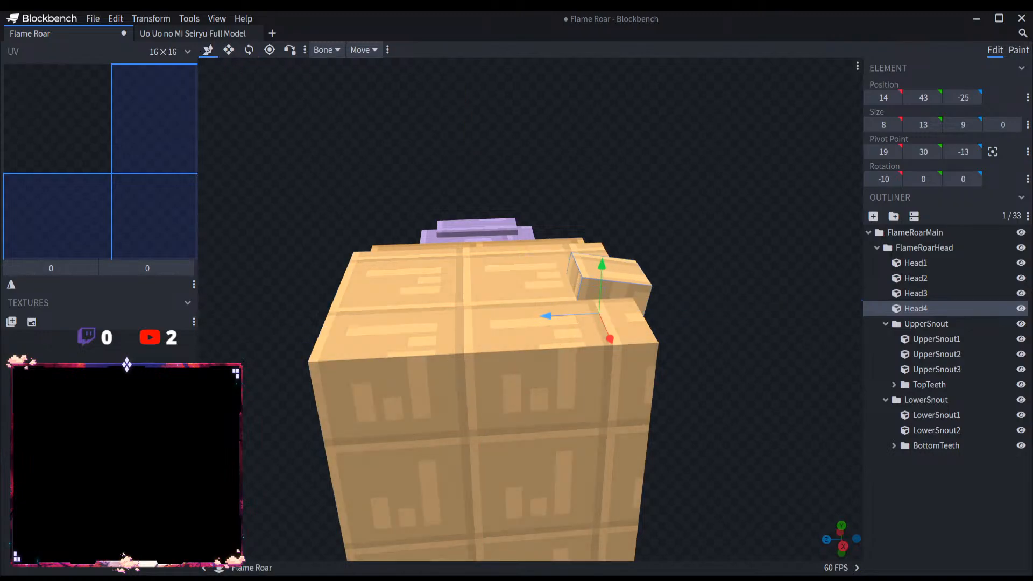
drag(603, 293, 596, 270)
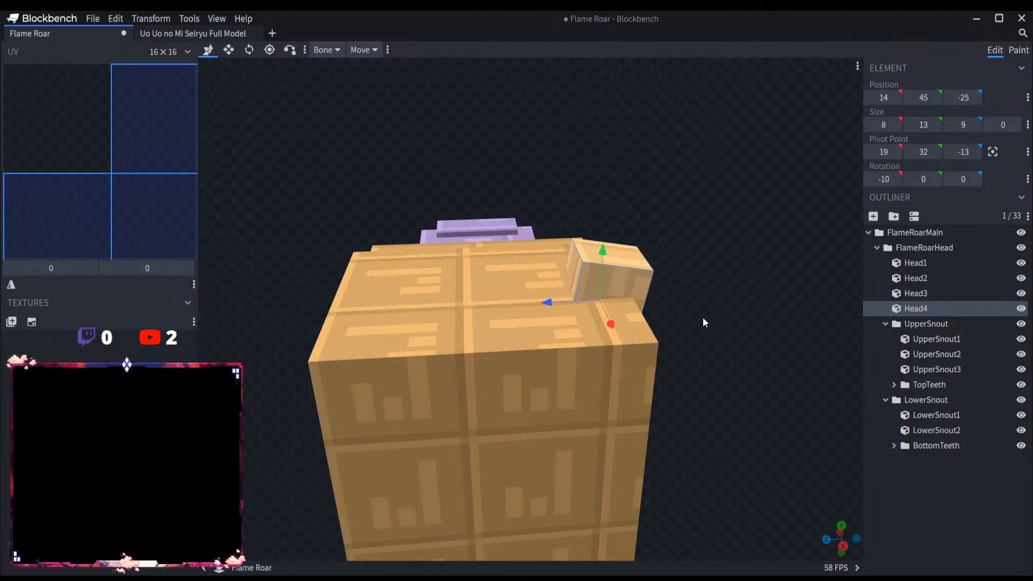
drag(703, 317, 633, 288)
drag(544, 292, 535, 293)
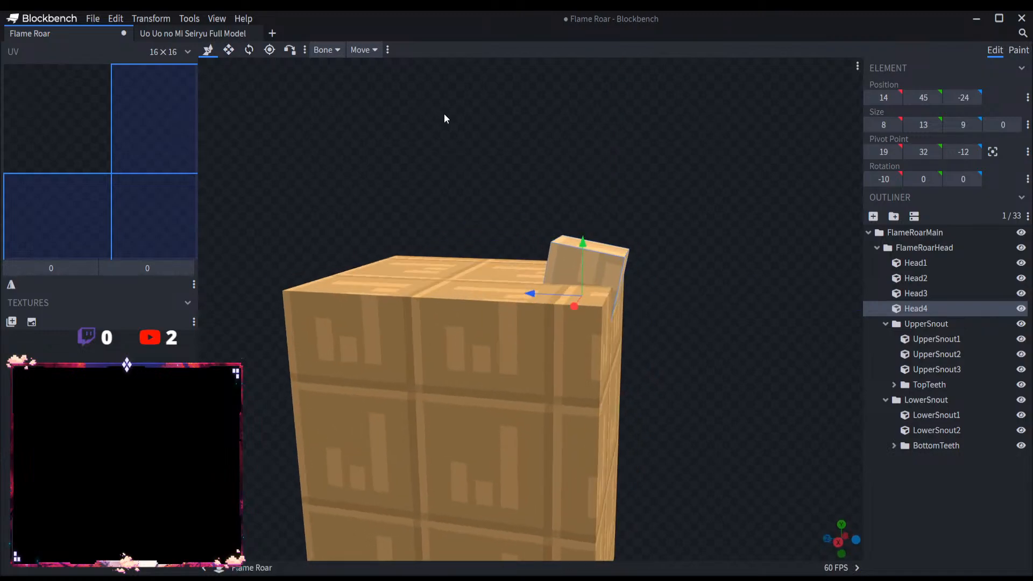
drag(444, 114, 151, 111)
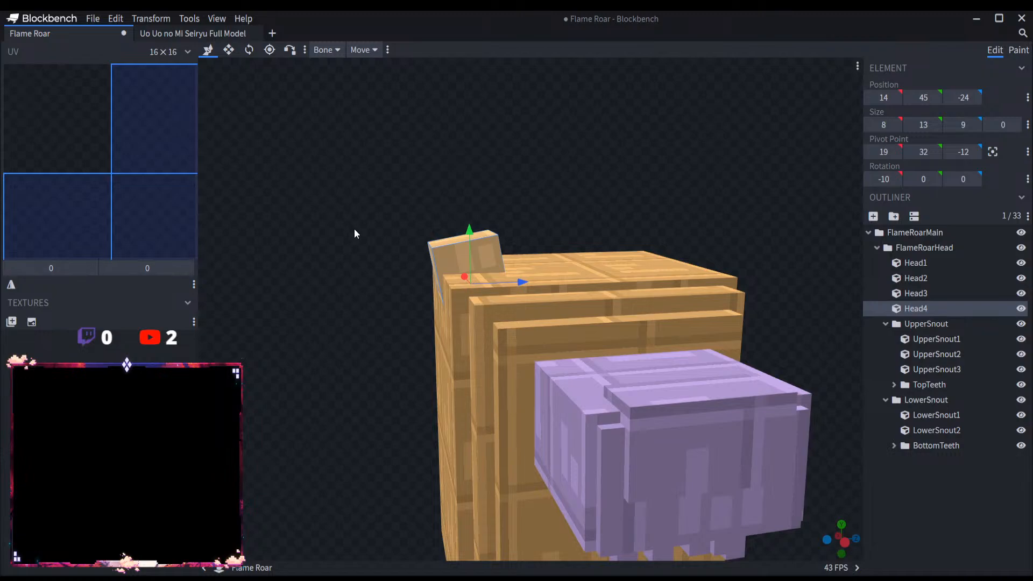
click(497, 277)
click(489, 269)
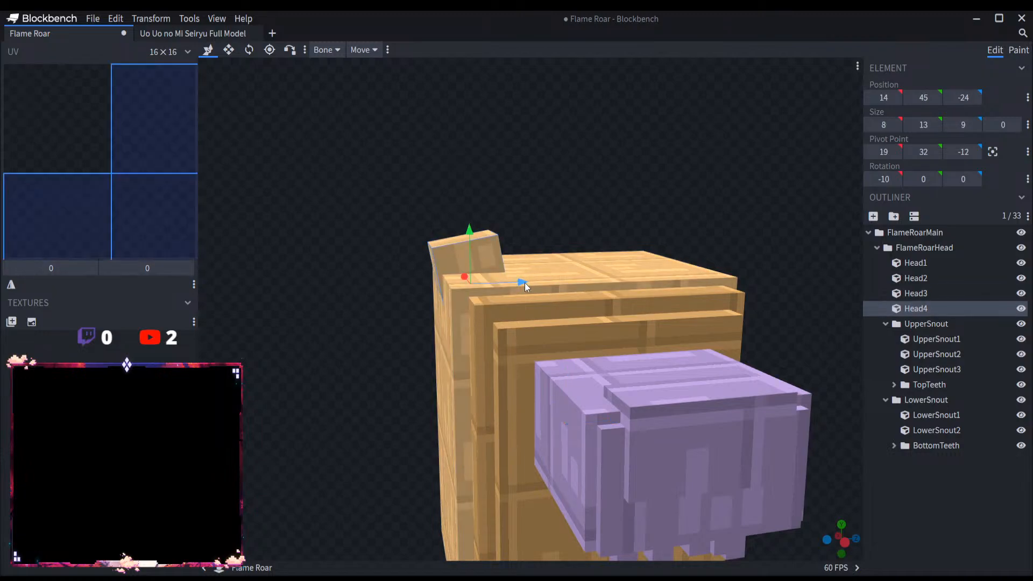
drag(543, 194, 573, 179)
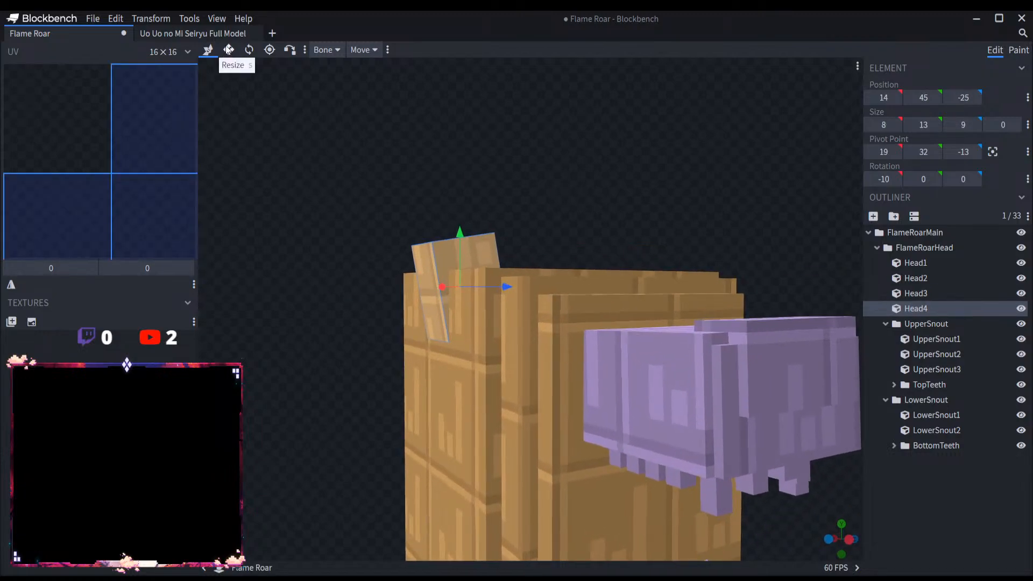
Step: Increase Head4's tilt to -20° around X and reposition it at Y 47, Z -23
click(249, 50)
drag(492, 389, 486, 398)
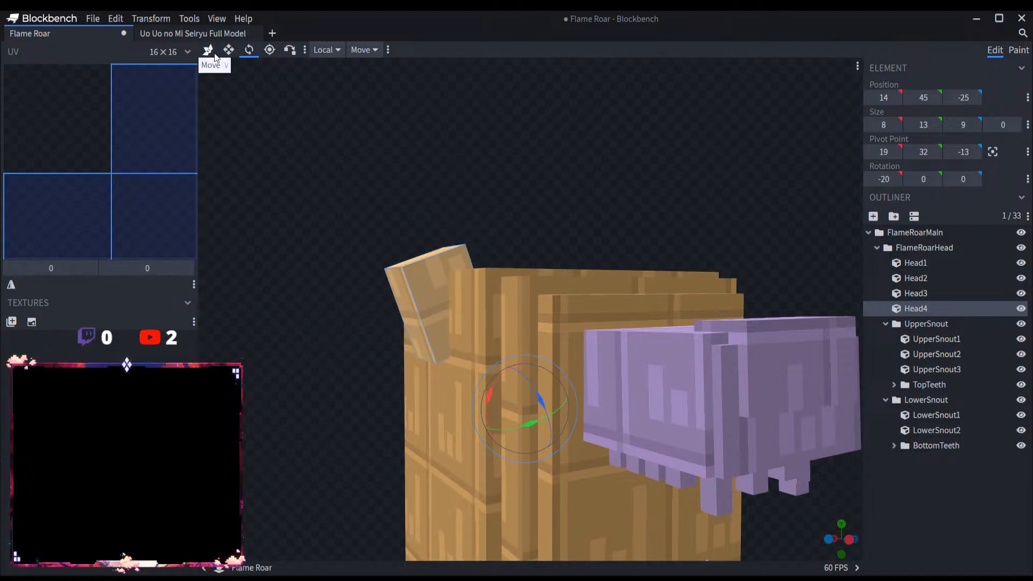
click(208, 49)
drag(240, 74, 469, 188)
drag(480, 296, 487, 295)
drag(447, 255, 447, 240)
drag(491, 283, 473, 162)
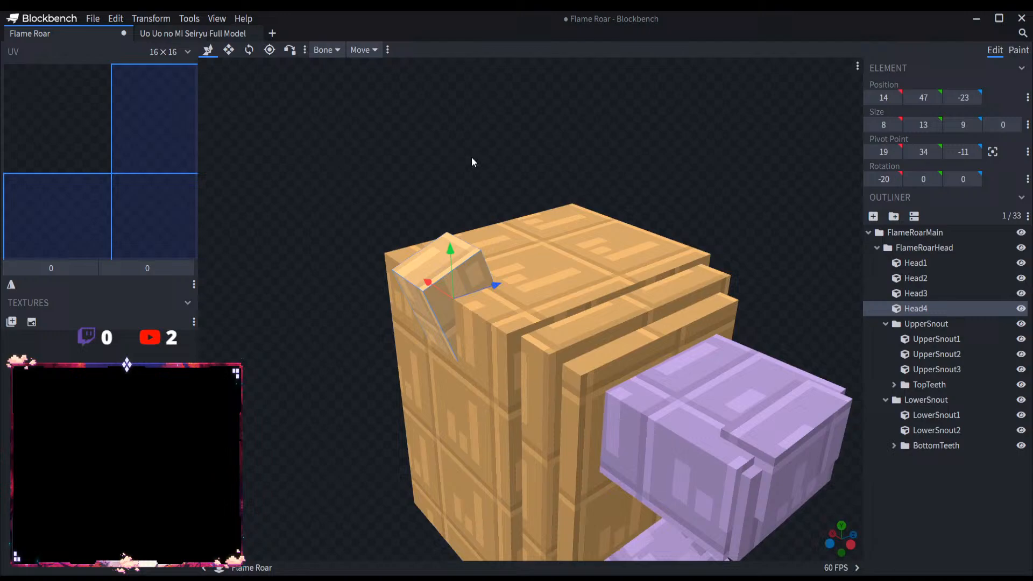
Step: Extend Head4's lower end into the head for a height of 15, and duplicate the cube
click(229, 50)
drag(443, 279, 451, 316)
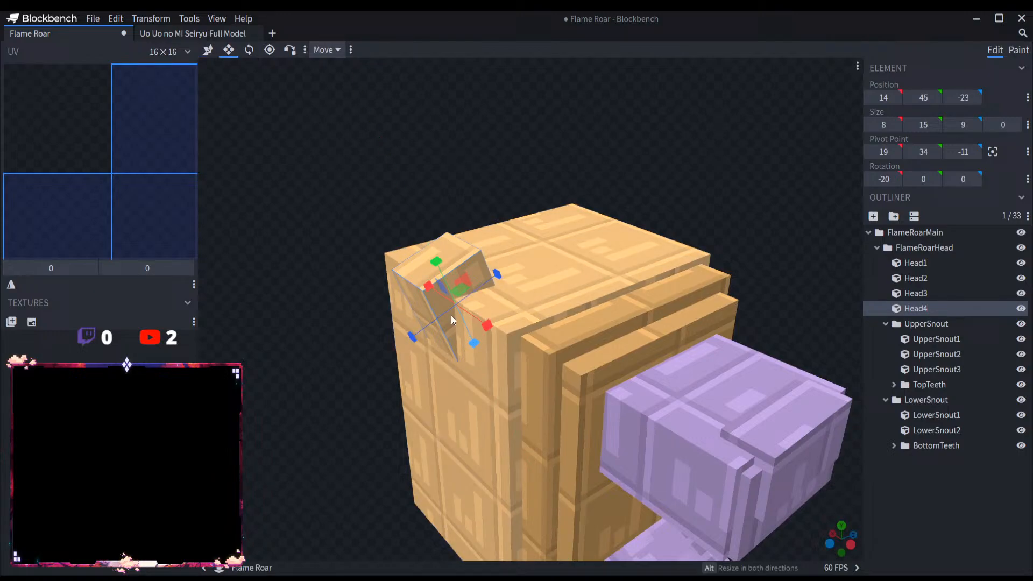
click(208, 50)
drag(269, 72, 538, 130)
key(ctrl+d)
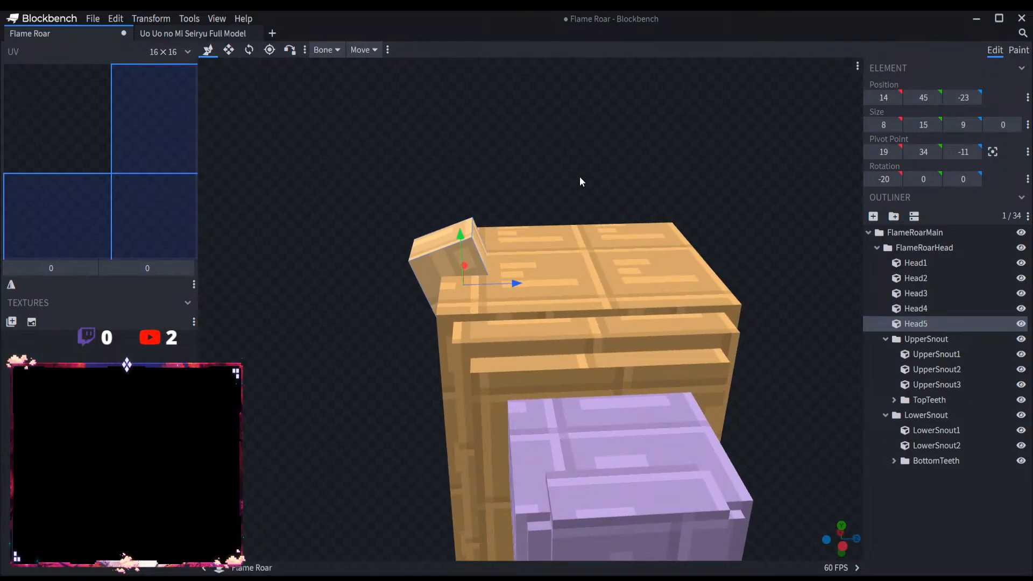
Step: Set Head5's X rotation to 20 and move it to the opposite upper edge of the head at Y 40, Z -4
click(882, 179)
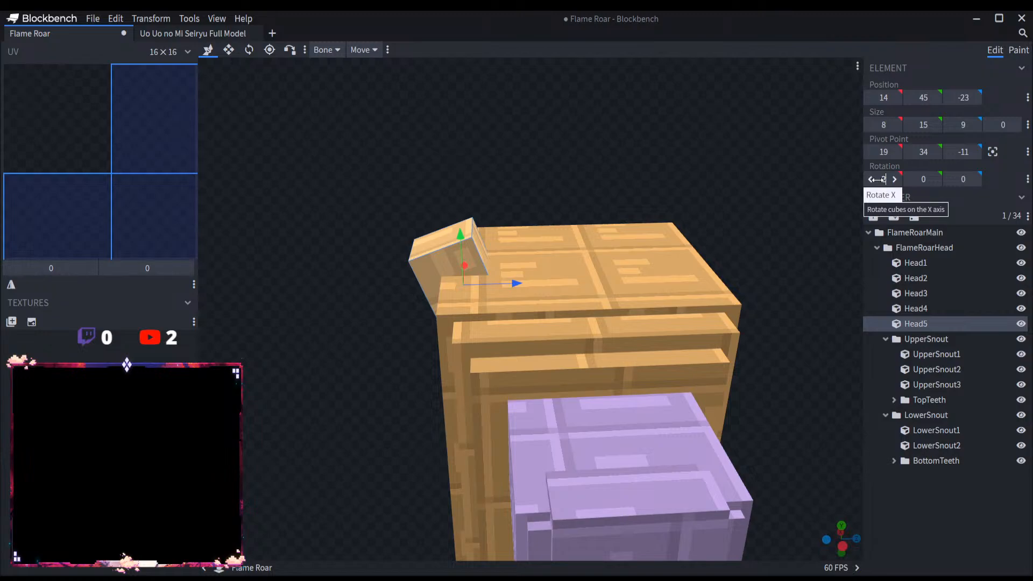
key(Return)
drag(598, 247, 701, 205)
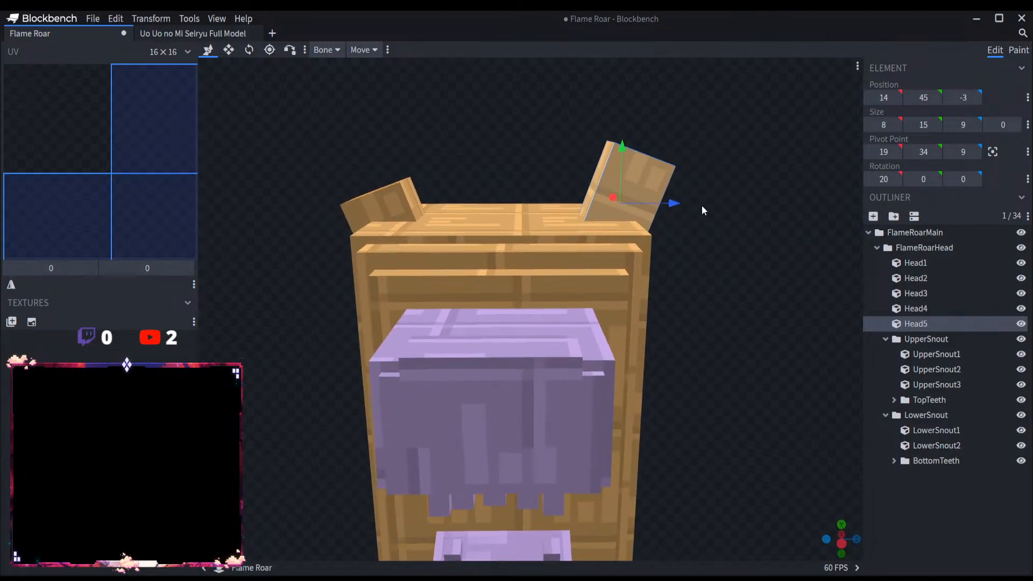
drag(625, 152, 625, 186)
mouse_move(643, 171)
mouse_down()
mouse_move(664, 153)
mouse_move(639, 154)
mouse_move(731, 164)
mouse_move(636, 154)
mouse_up()
drag(683, 245, 739, 280)
scroll(757, 353, down, 5)
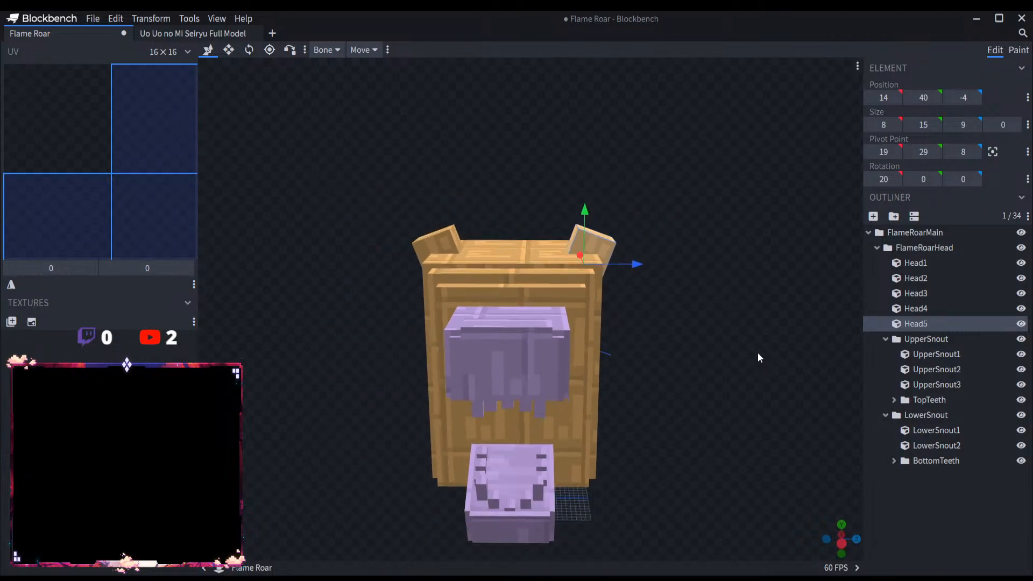
click(917, 523)
Step: Raise the whole LowerSnout group by 5 and shift it 2 along X away from the head
drag(687, 360, 635, 345)
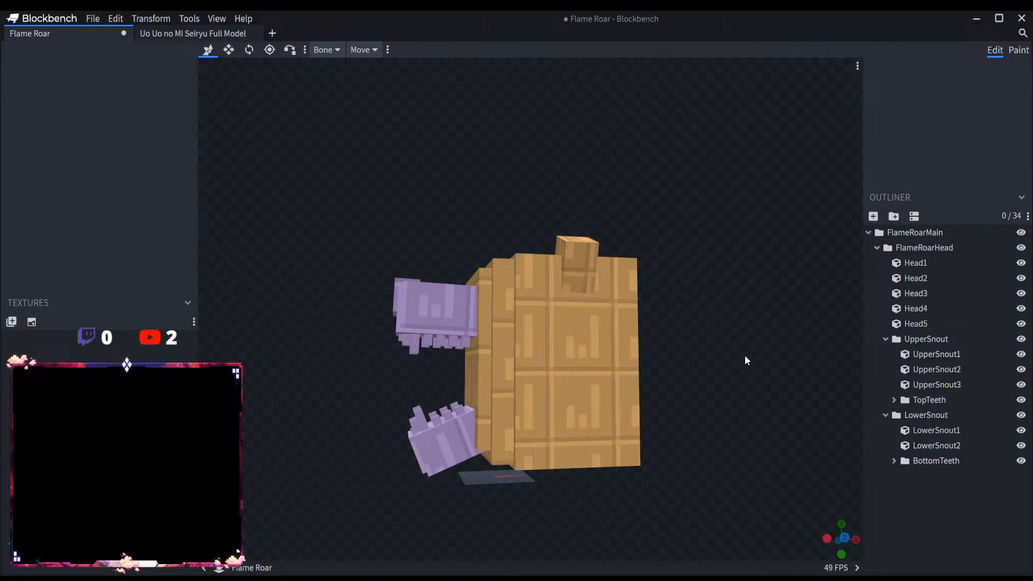
scroll(753, 339, up, 3)
scroll(761, 318, up, 3)
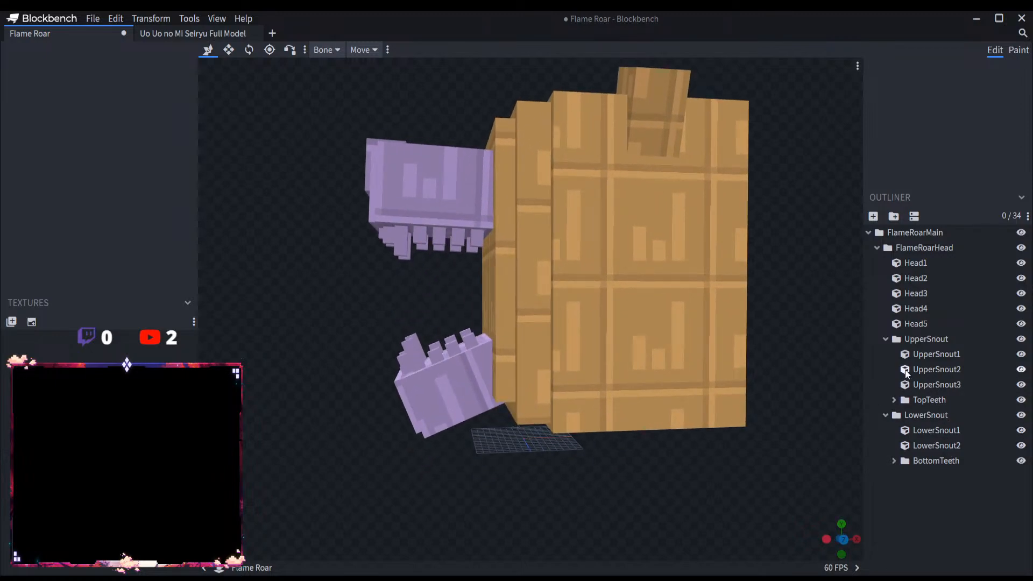
click(885, 339)
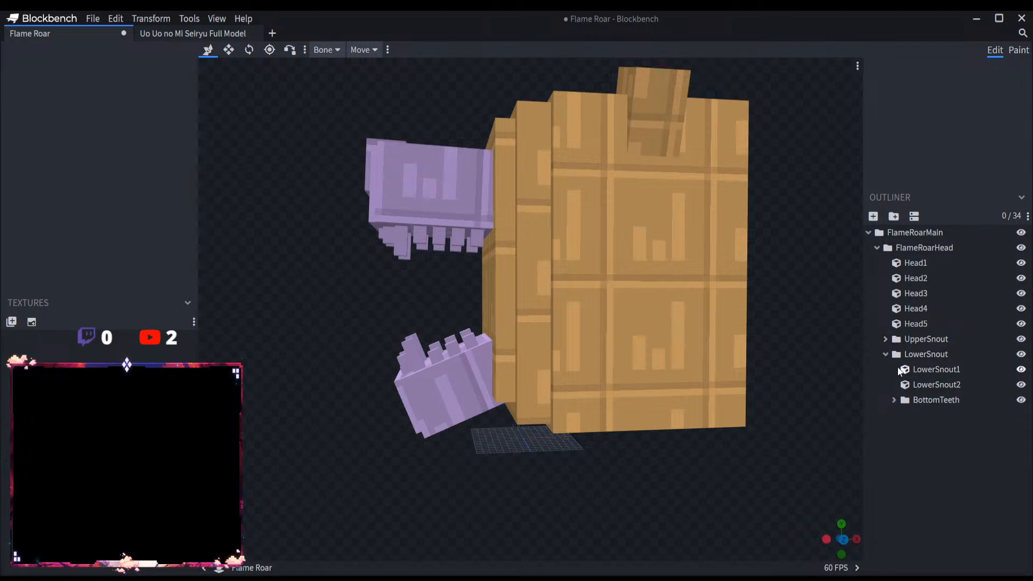
click(911, 355)
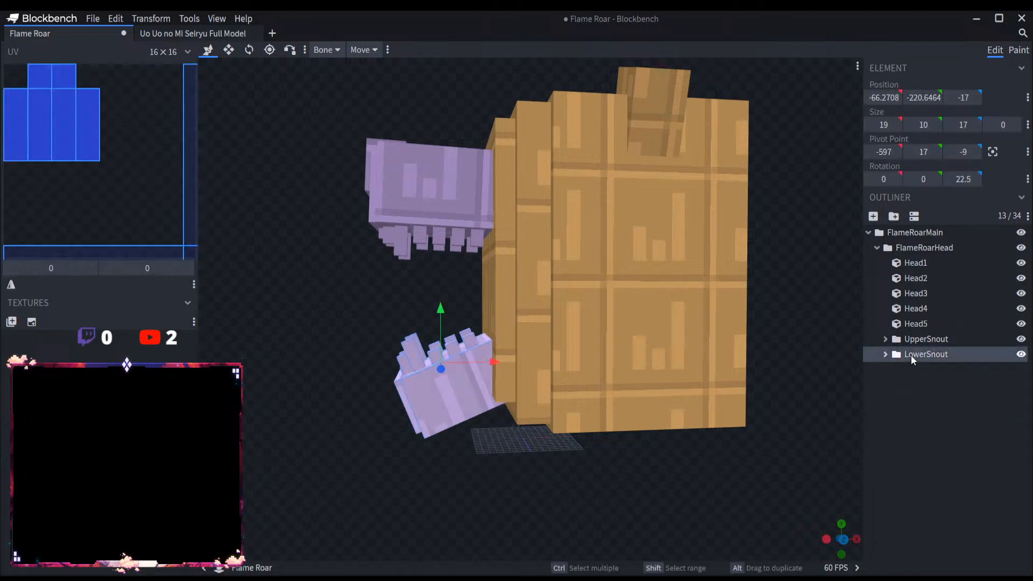
drag(439, 305, 436, 287)
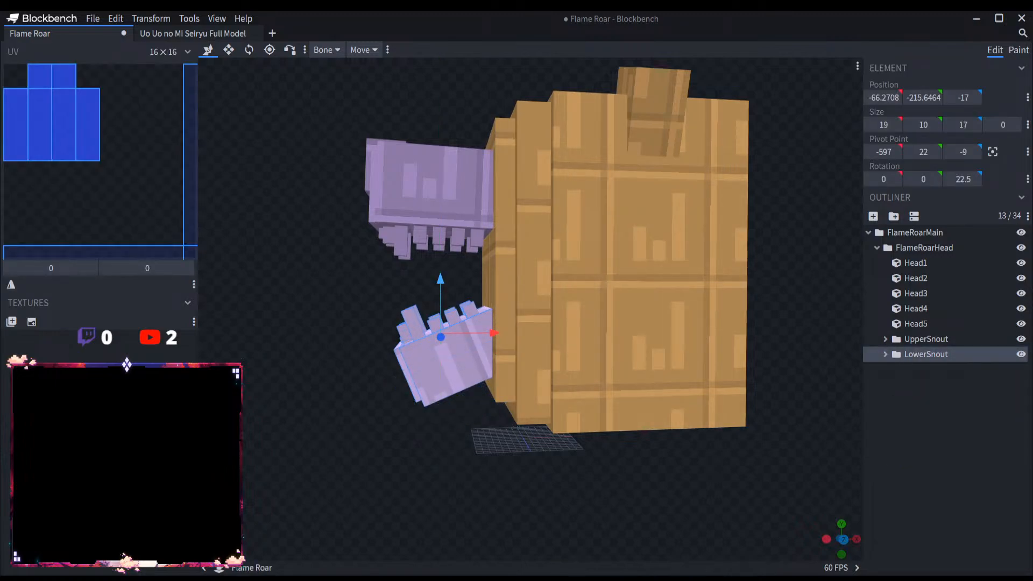
drag(490, 333, 478, 333)
Step: Duplicate the rearmost bottom tooth at Z -15.5 and move the copy 3 along X towards the head
right_drag(466, 283, 500, 269)
scroll(470, 279, up, 5)
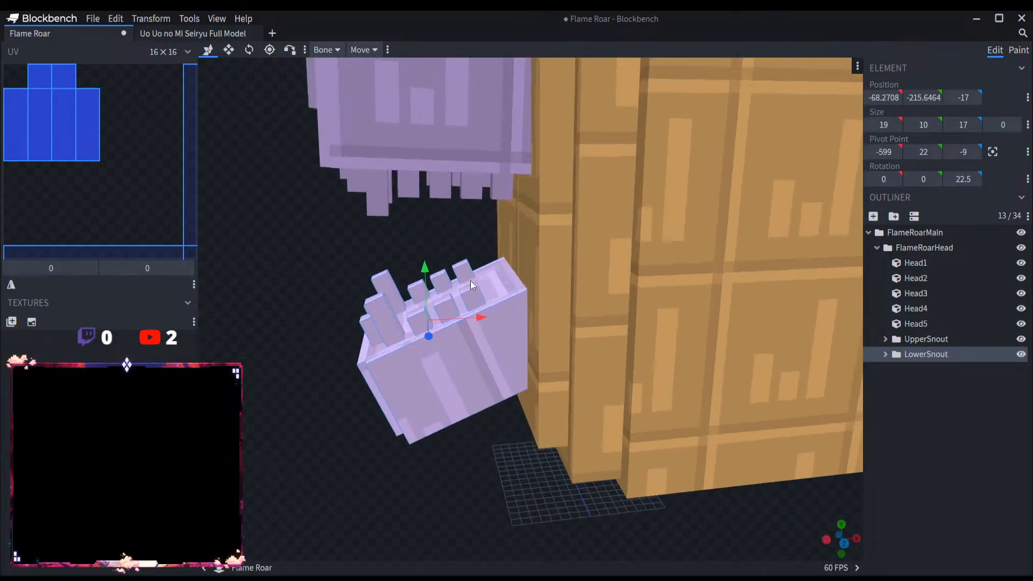
click(456, 272)
scroll(947, 504, down, 2)
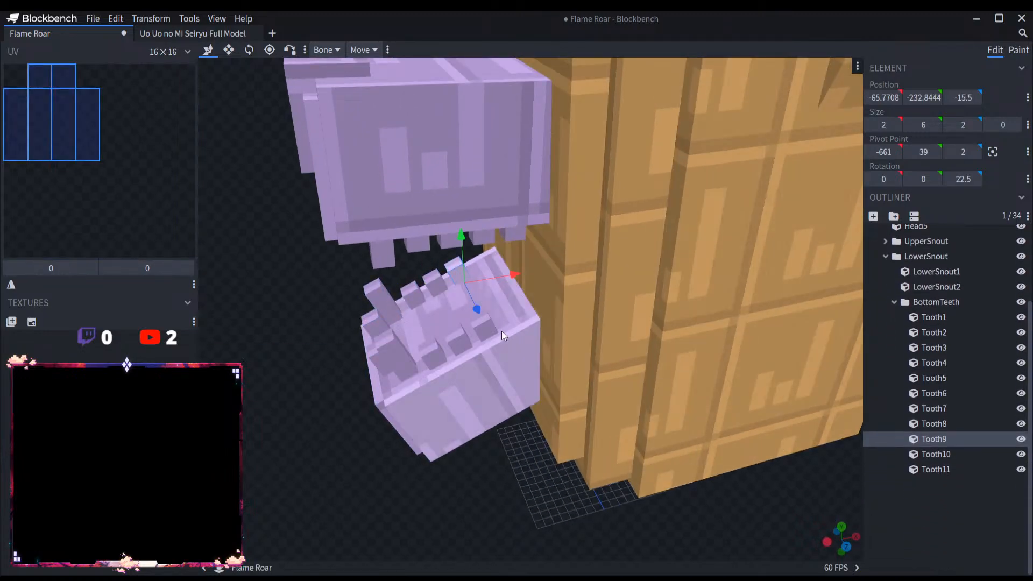
shift+click(486, 327)
click(485, 324)
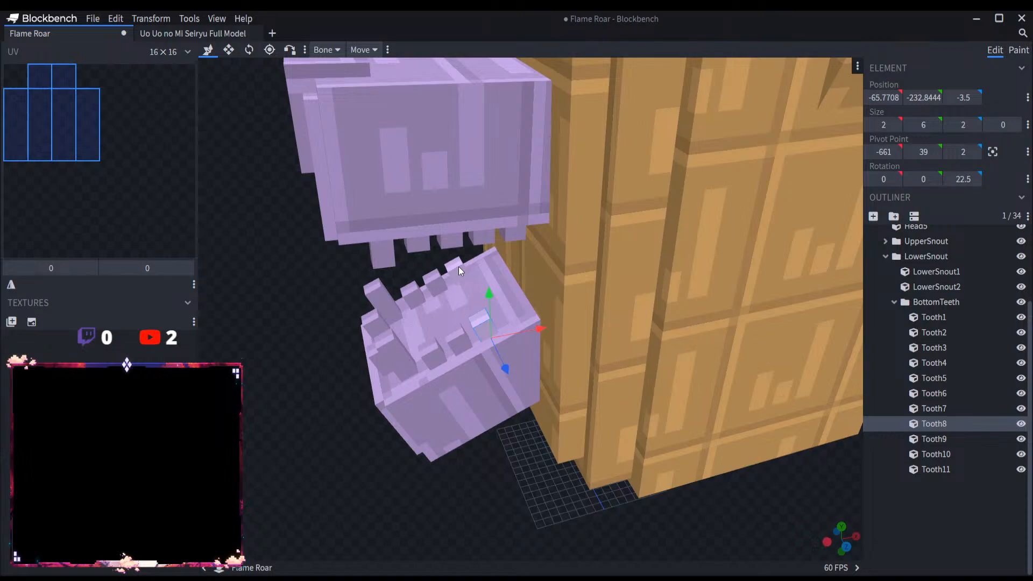
click(458, 266)
key(ctrl+d)
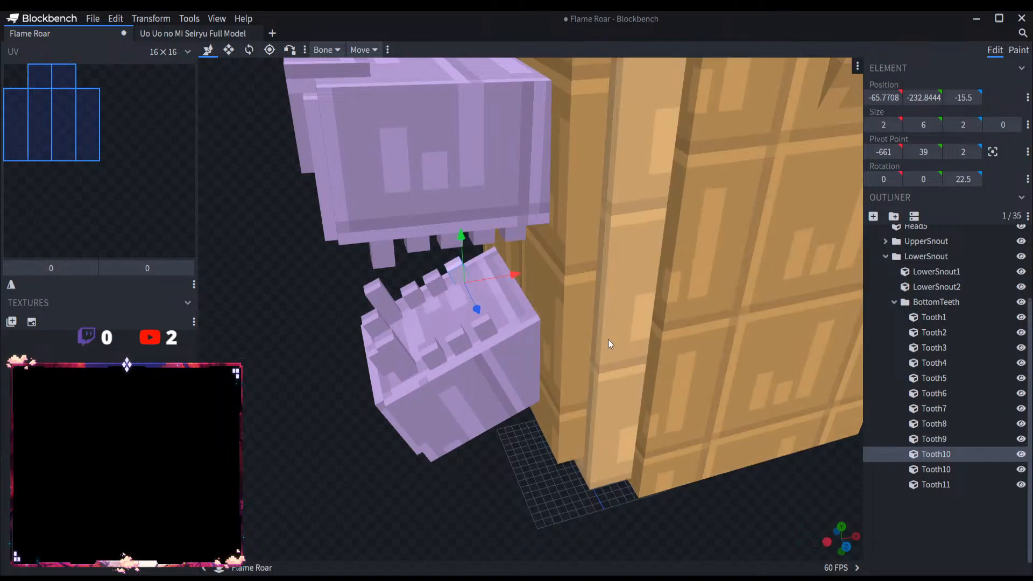
drag(521, 279, 534, 272)
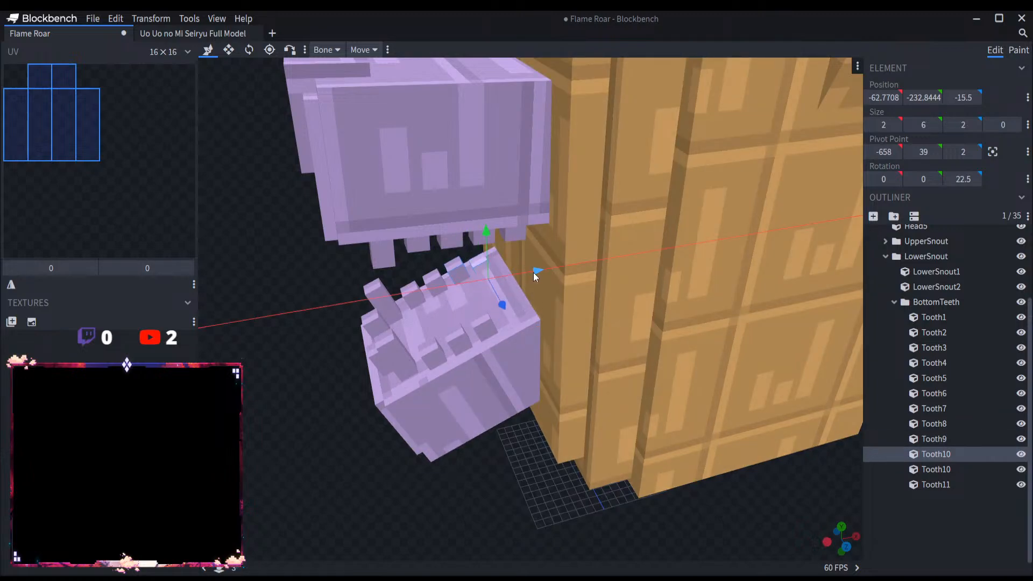
Step: Duplicate the rearmost bottom tooth at Z -3.5 and move the copy 3 along X towards the head
click(484, 323)
key(ctrl+d)
drag(532, 328, 555, 322)
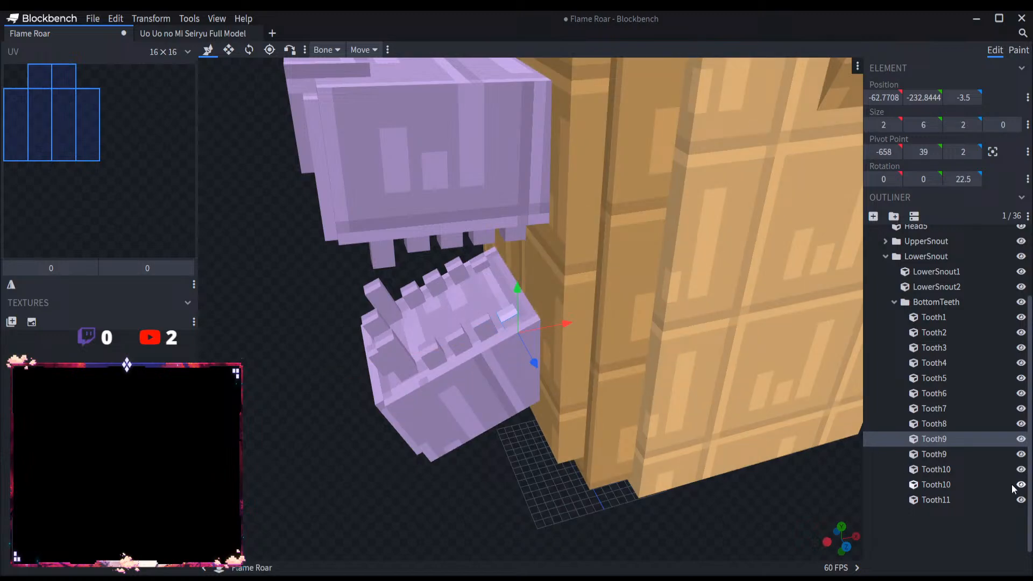
Step: Reorder the duplicate Tooth9 at Z -15.5 to the end of the BottomTeeth group and rename it Tooth12
click(950, 428)
click(953, 437)
click(956, 453)
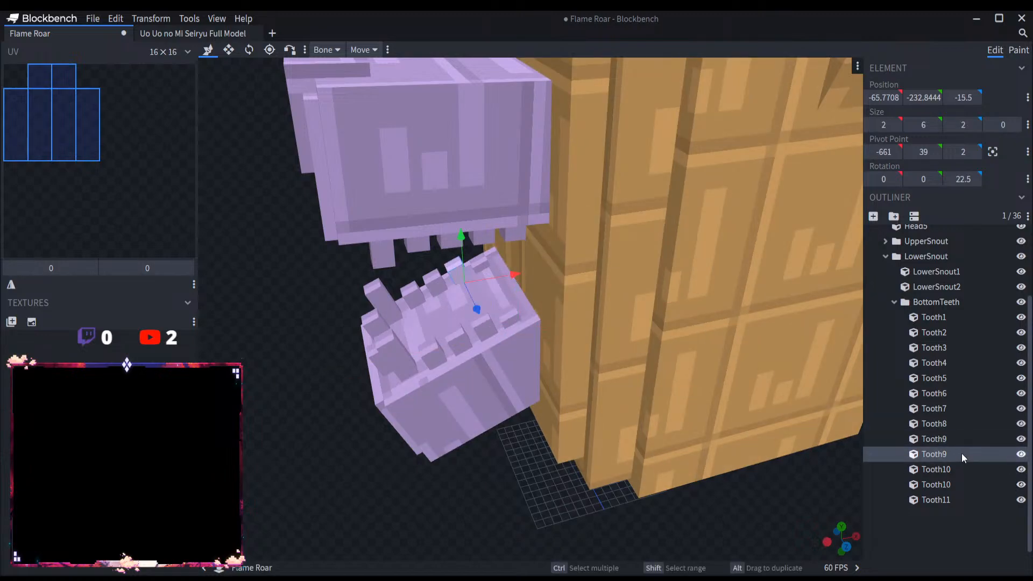
click(950, 443)
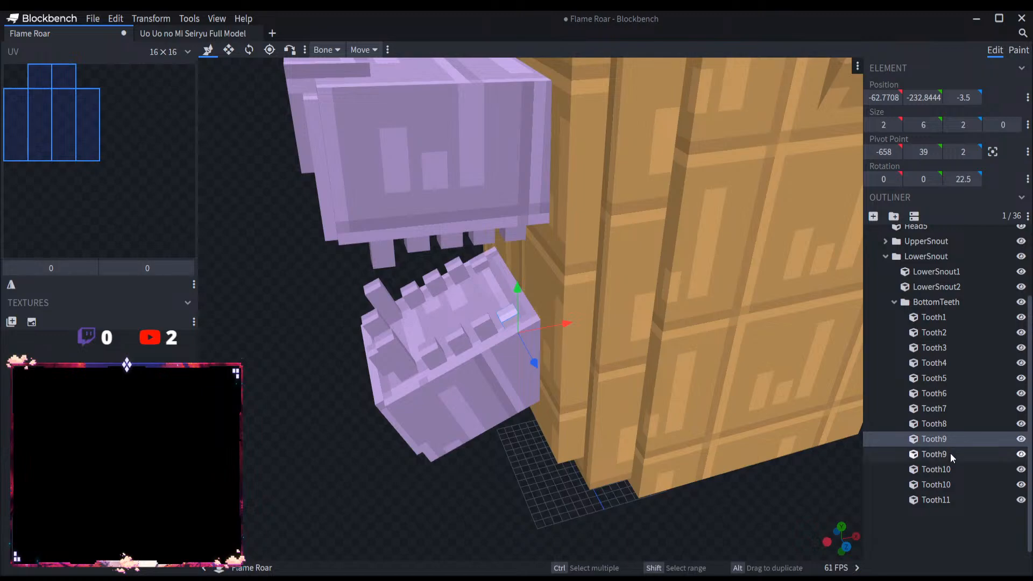
mouse_move(950, 452)
mouse_down()
mouse_move(955, 500)
mouse_move(940, 502)
mouse_move(949, 444)
mouse_up()
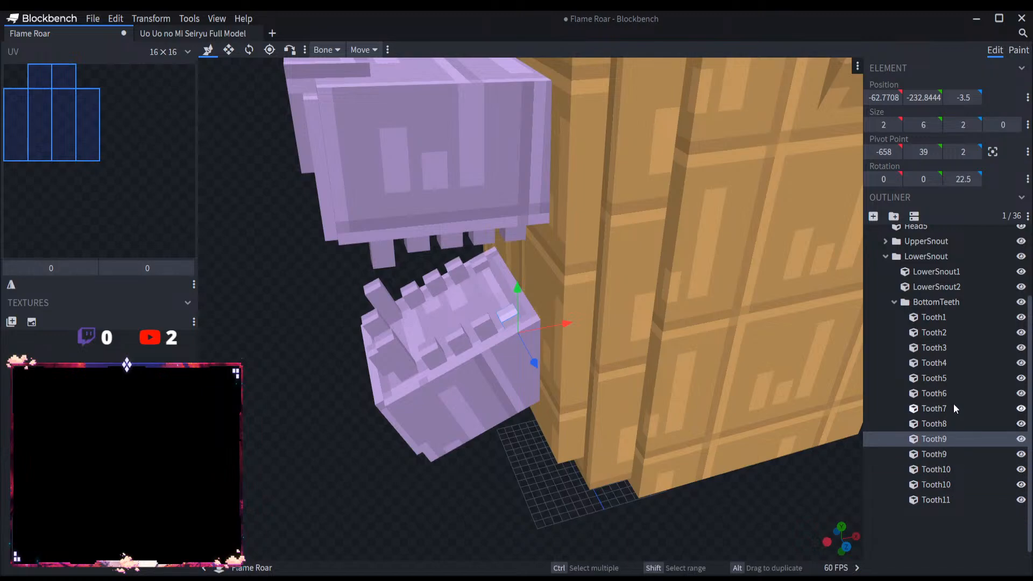
click(952, 454)
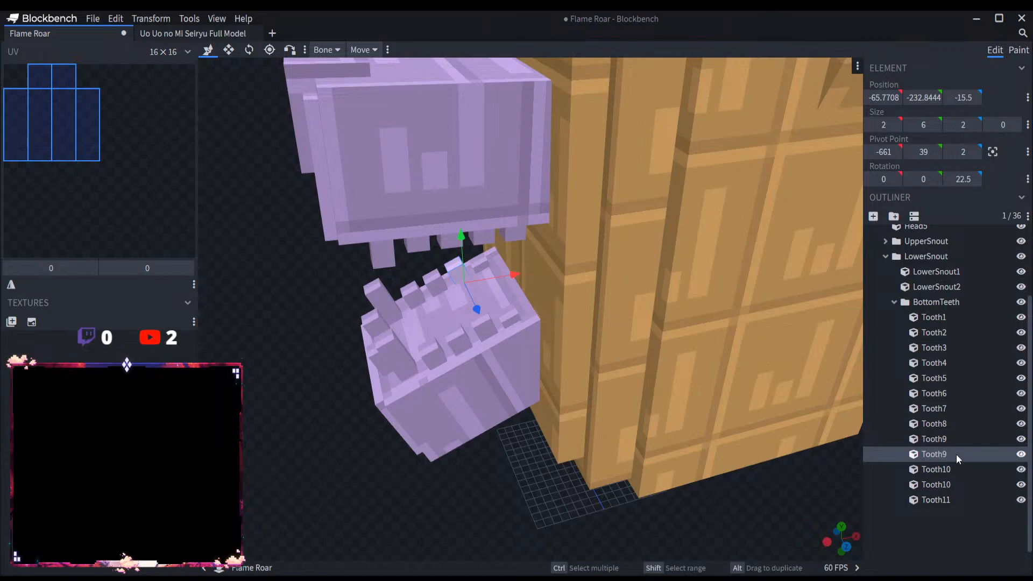
drag(956, 454, 953, 500)
double_click(975, 500)
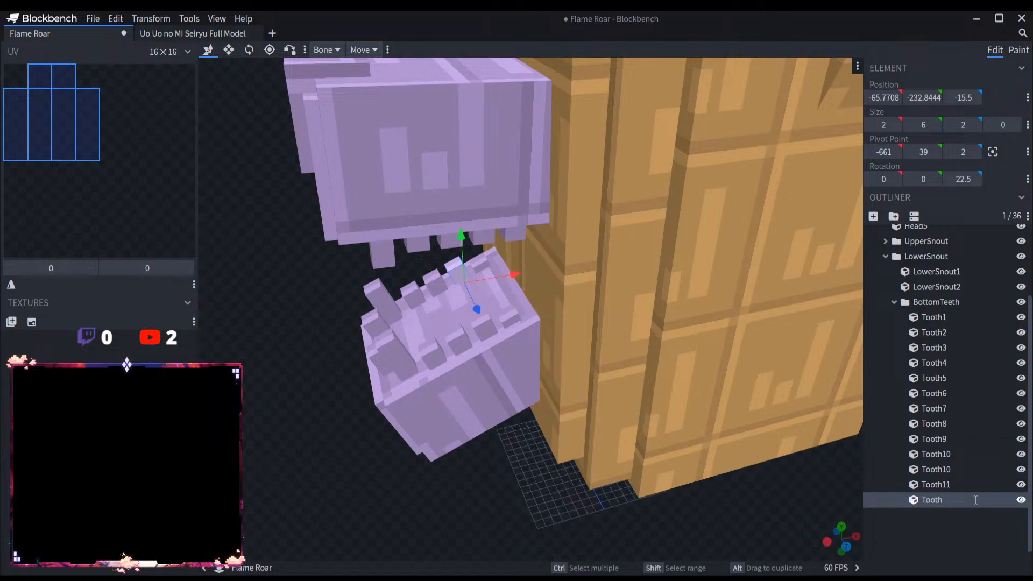
text(12)
Step: Rename the second Tooth10 in the BottomTeeth group as Tooth13 and reorder it to the end of the group
click(951, 468)
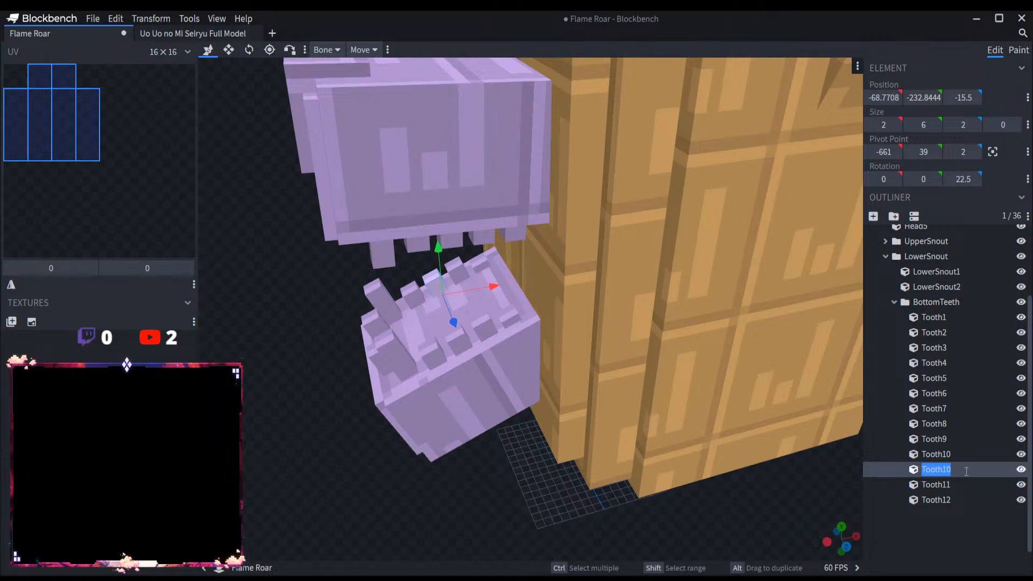
double_click(953, 468)
key(BackSpace)
text(\3)
drag(961, 463, 956, 504)
Step: Collapse the BottomTeeth, LowerSnout, FlameRoarHead and FlameRoarMain groups in the outliner
click(894, 302)
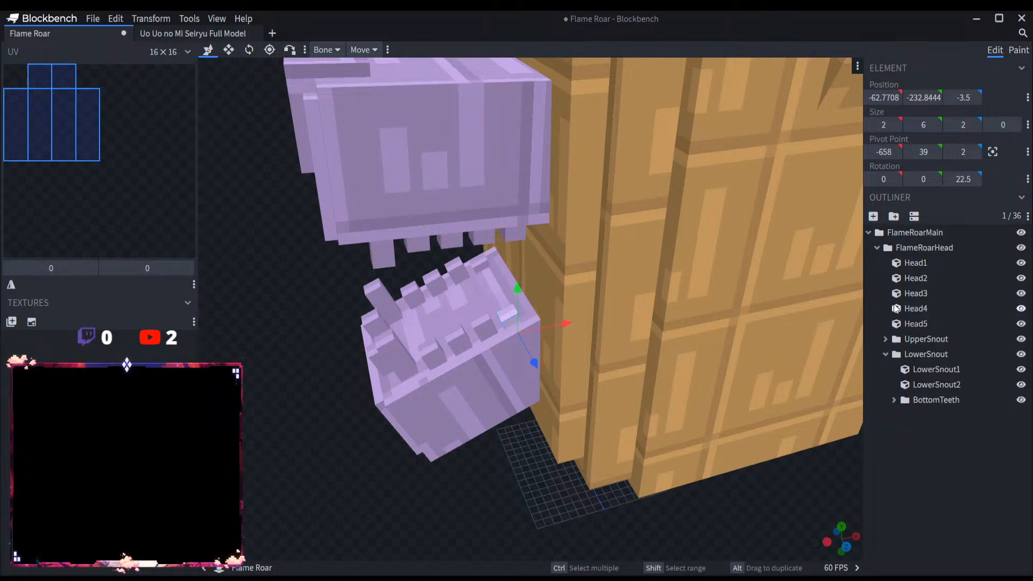
click(885, 354)
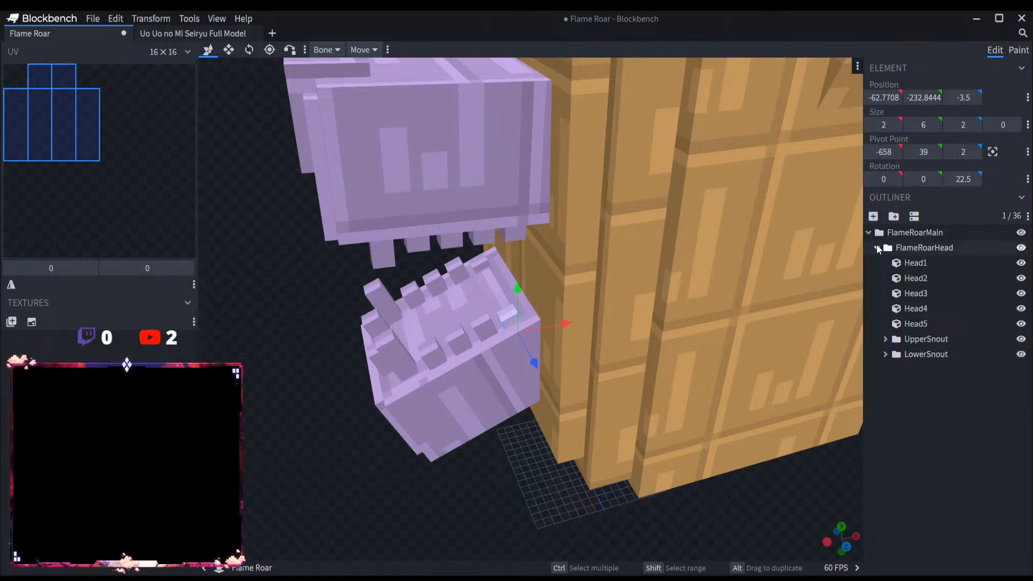
click(877, 248)
click(868, 233)
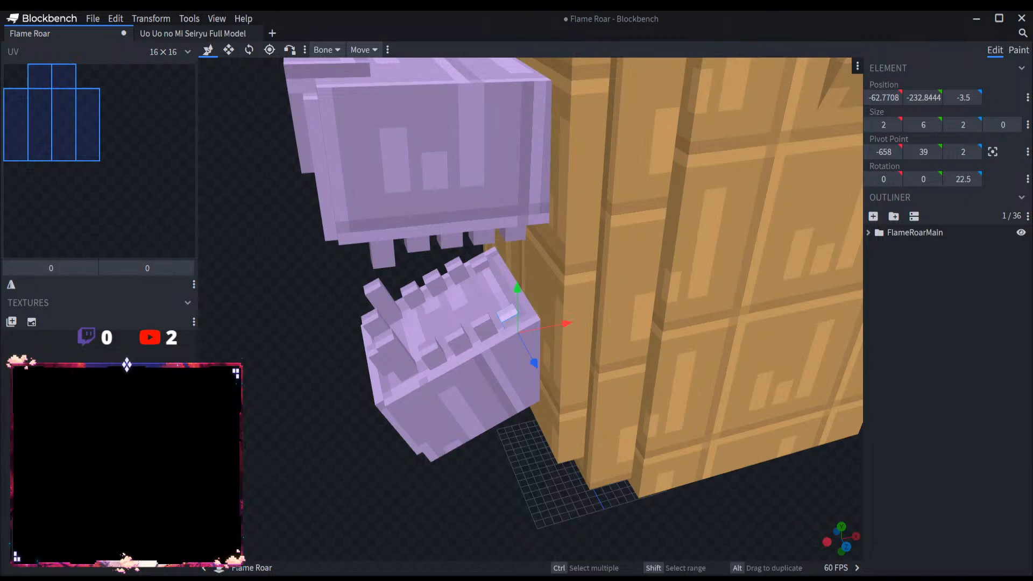
scroll(554, 356, down, 8)
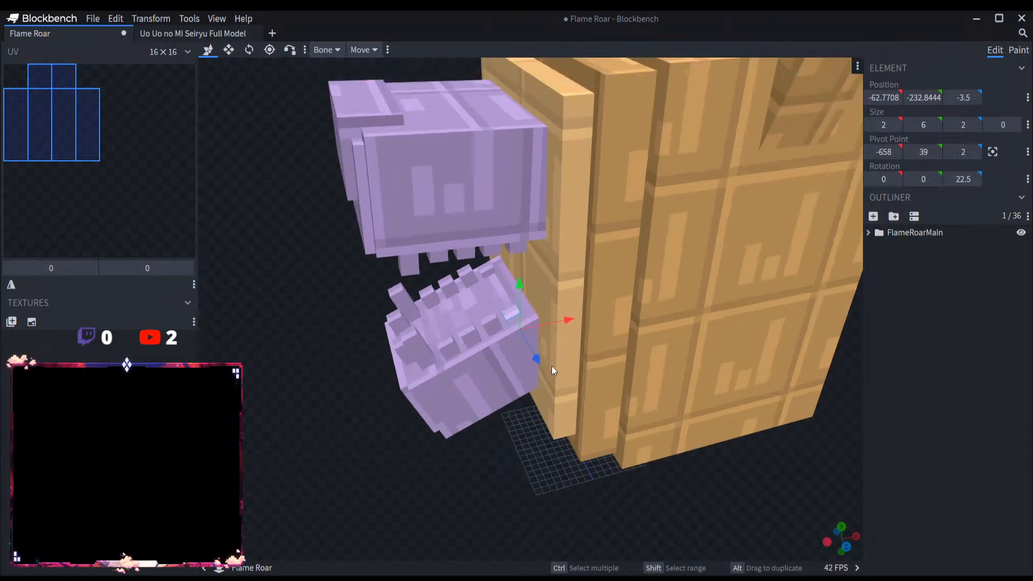
drag(594, 458, 619, 441)
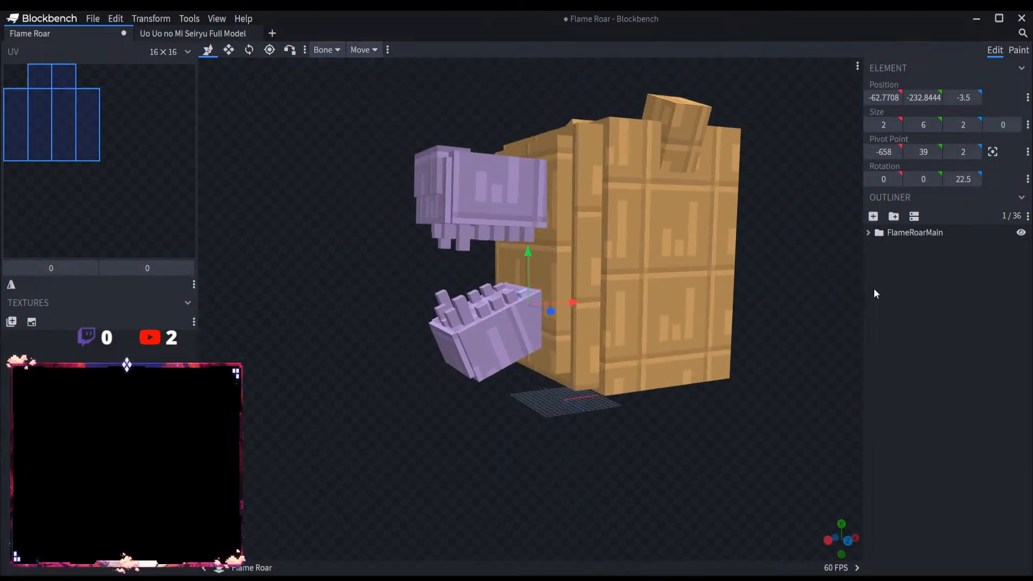
Step: Shorten Head1, Head2 and Head3 together by raising their bottom faces, and deselect them
click(868, 233)
click(877, 247)
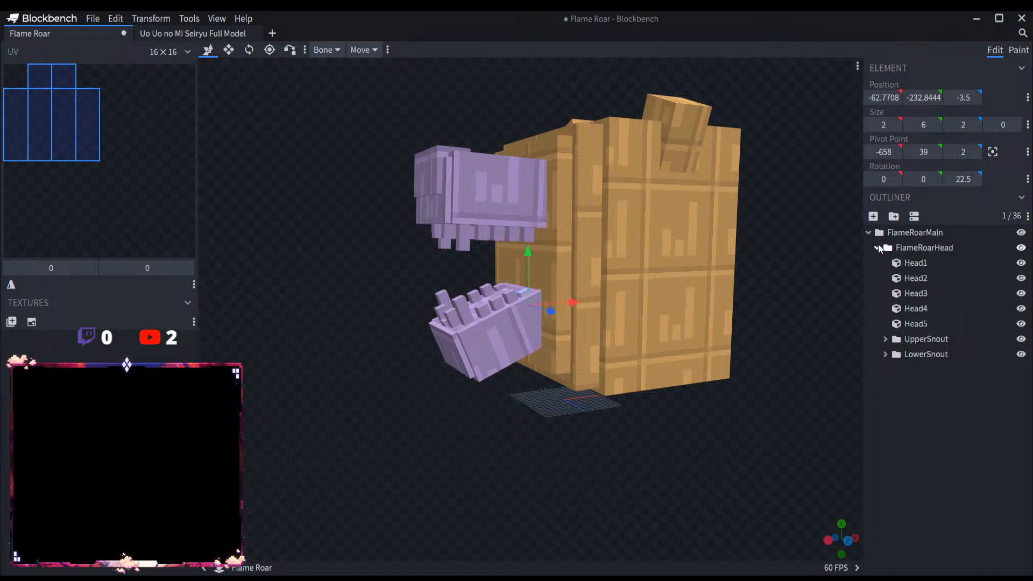
click(915, 263)
shift+click(926, 292)
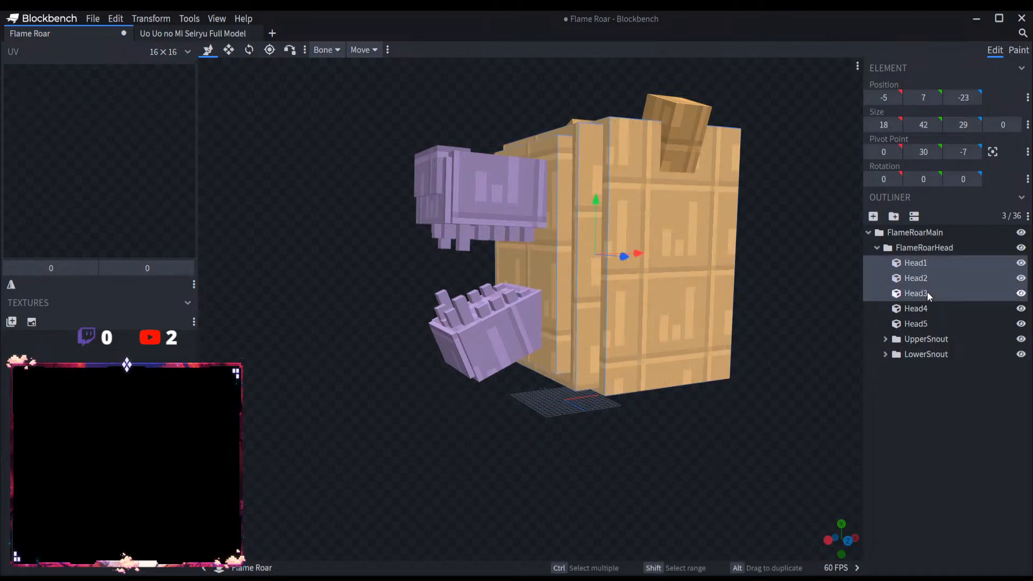
click(228, 49)
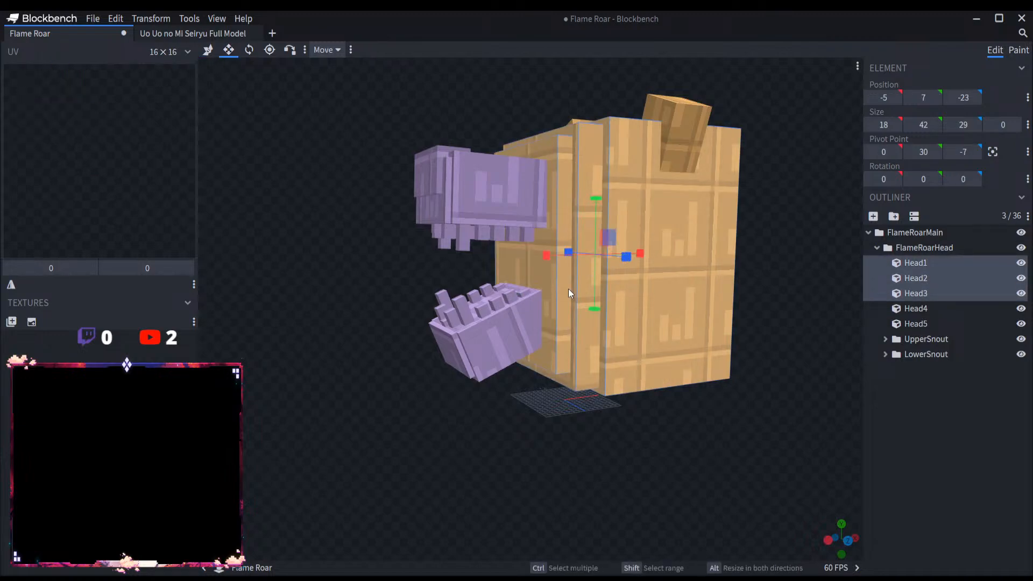
drag(596, 305, 596, 284)
drag(745, 450, 708, 446)
click(878, 434)
scroll(780, 424, down, 5)
drag(774, 423, 888, 463)
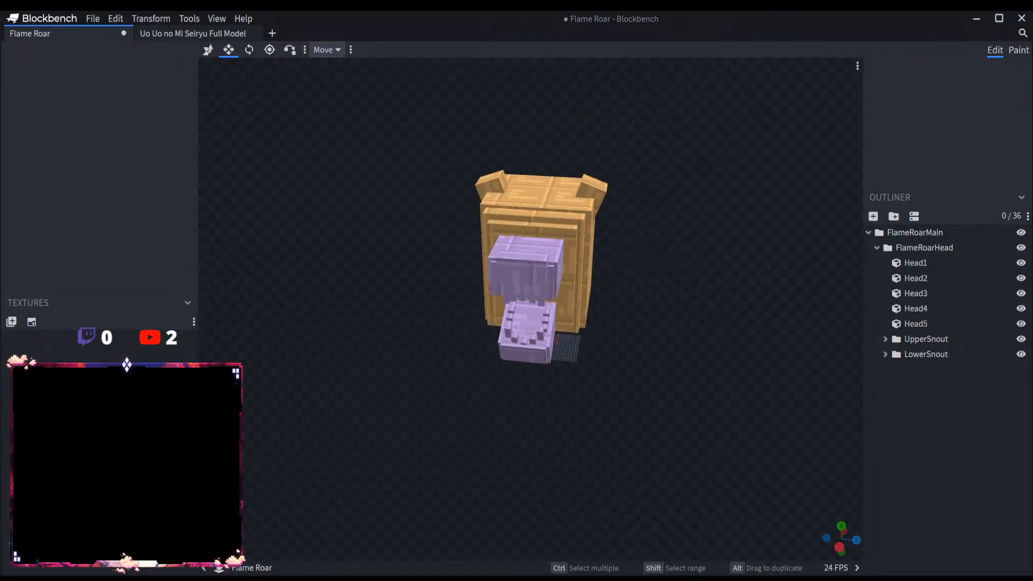
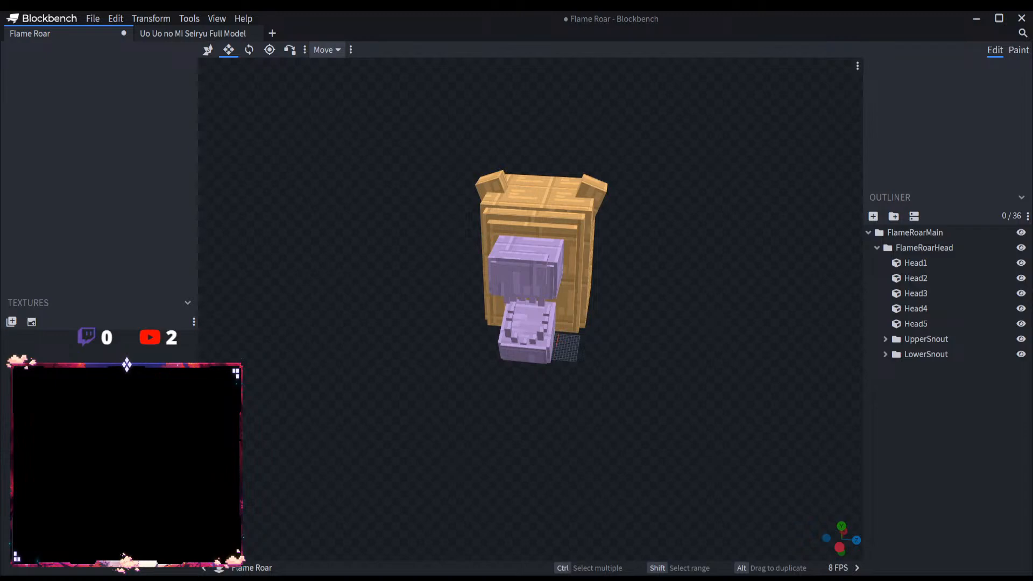
Step: Lengthen the two large front fangs of the upper jaw, Tooth1 and Tooth2, downward to a height of 8
scroll(713, 432, up, 4)
drag(714, 425, 754, 381)
scroll(753, 381, up, 3)
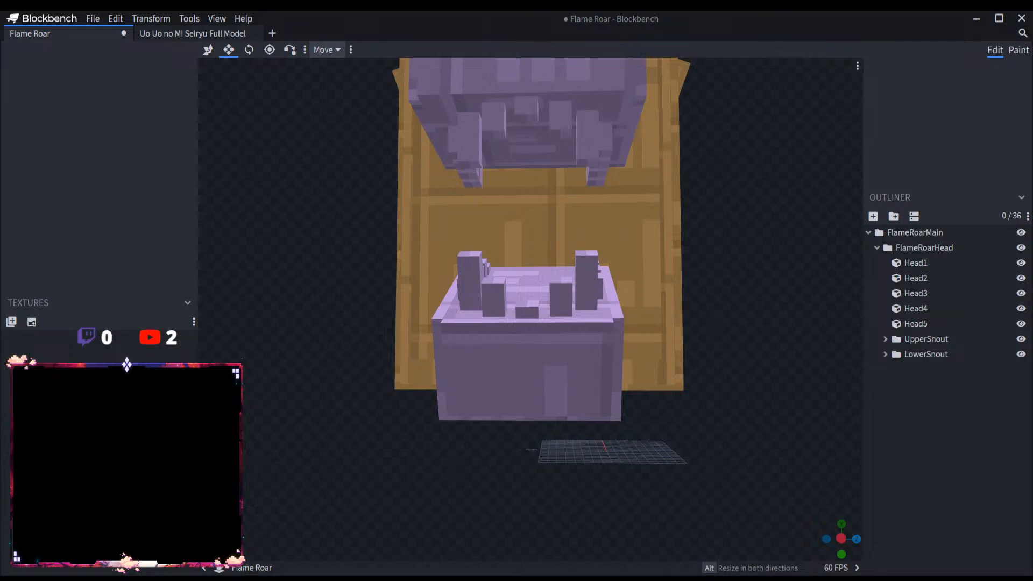
drag(799, 353, 758, 417)
click(554, 259)
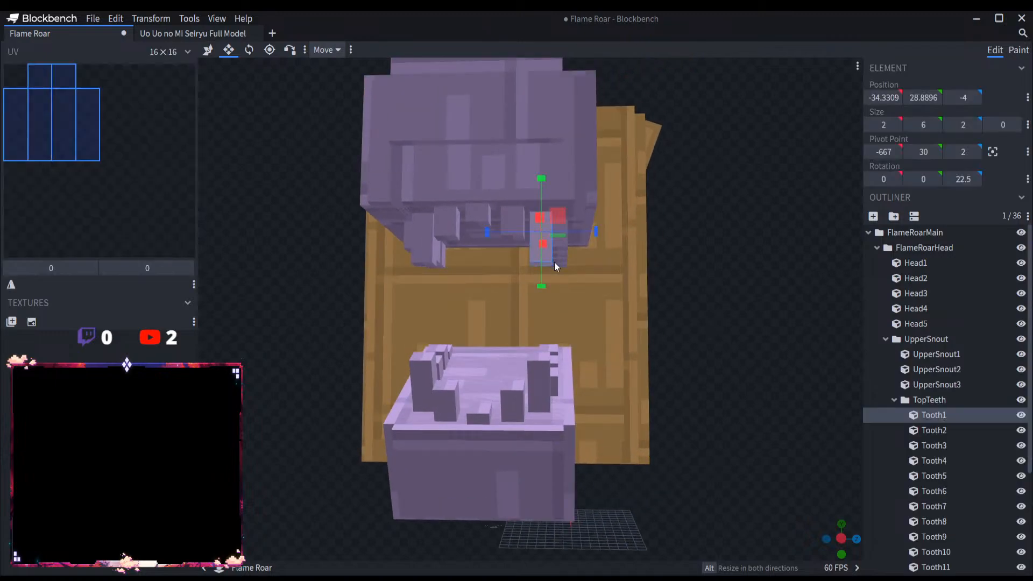
click(423, 251)
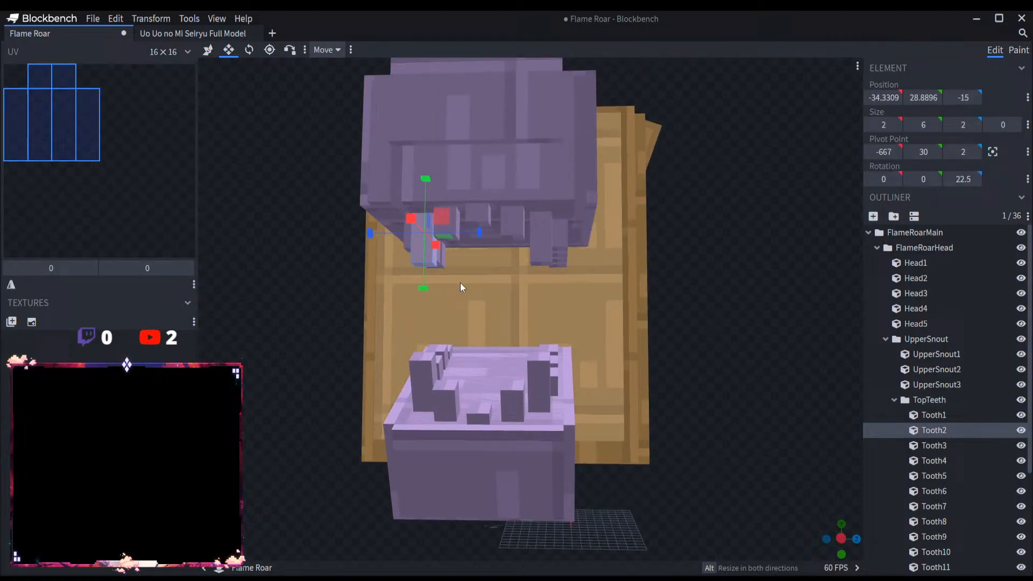
shift+click(537, 252)
click(526, 264)
drag(542, 286, 538, 305)
click(420, 260)
drag(426, 285, 425, 302)
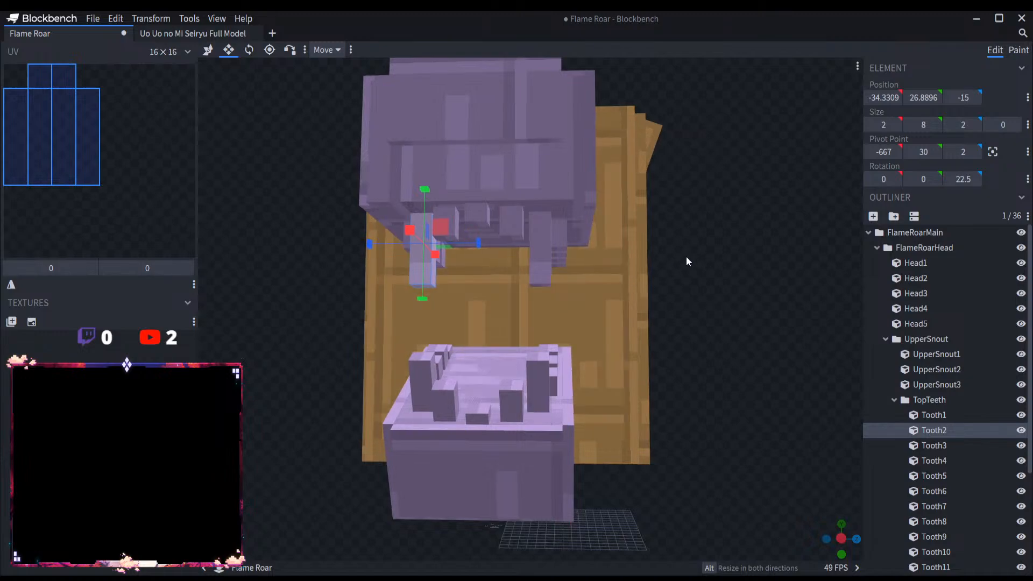
Step: Lengthen the small front teeth between the two upper fangs downward, taking Tooth5 to a height of 5
drag(686, 256, 680, 269)
click(476, 256)
drag(472, 296, 502, 314)
click(505, 270)
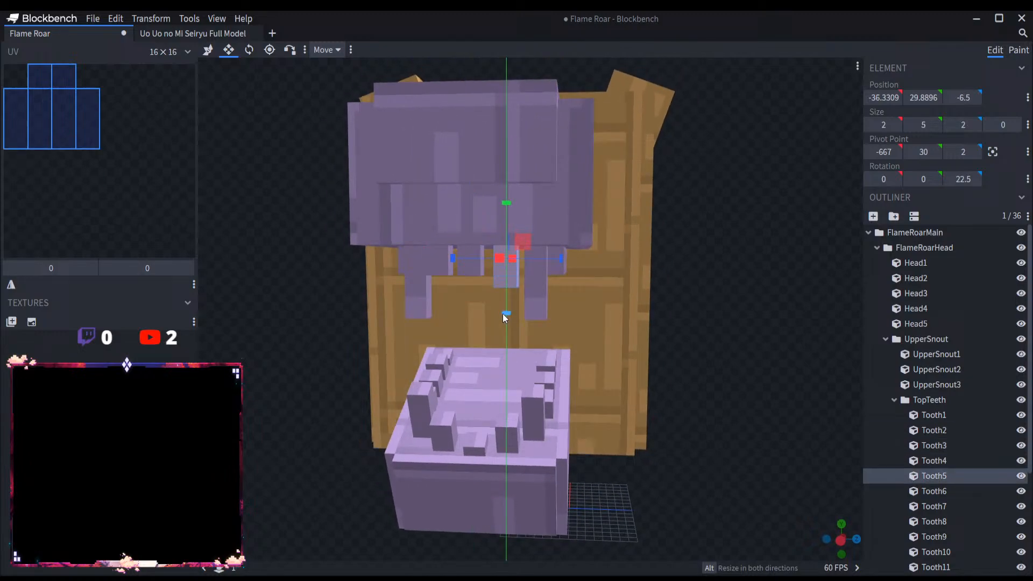
click(447, 276)
drag(439, 308, 443, 315)
Step: Lengthen the row of small upper teeth on the Tooth7–Tooth9 side of the snout to a height of 5
drag(698, 350, 561, 340)
click(456, 257)
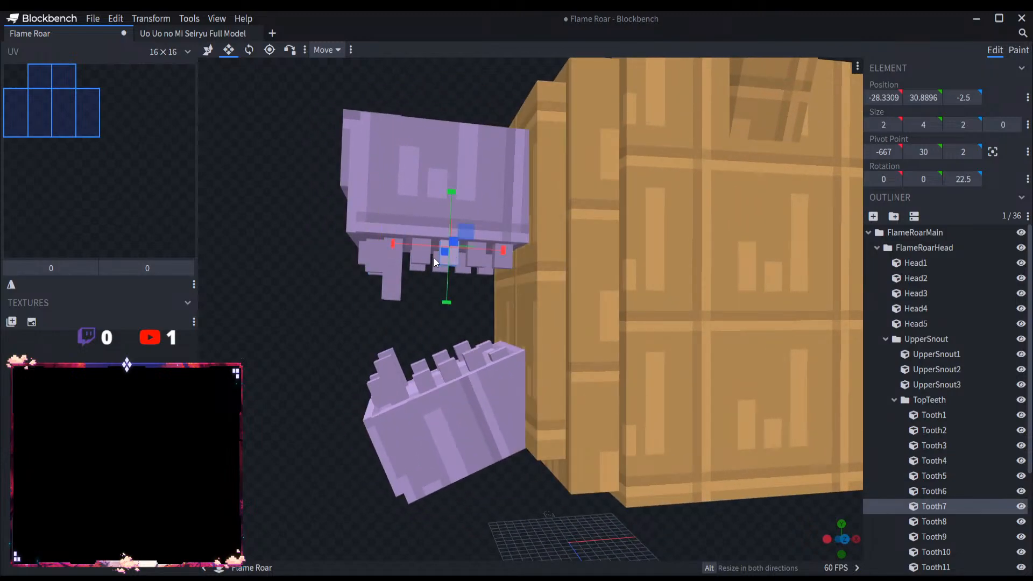
click(428, 267)
click(449, 272)
click(469, 263)
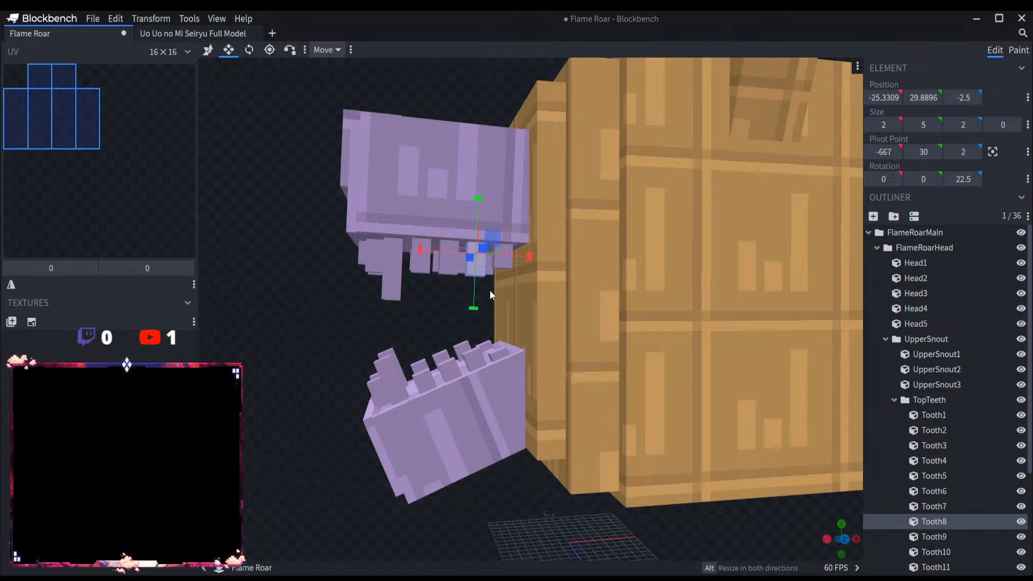
click(502, 264)
Step: Lengthen the upper teeth on the opposite side, Tooth10 to Tooth13, to a height of 5
drag(319, 340, 606, 333)
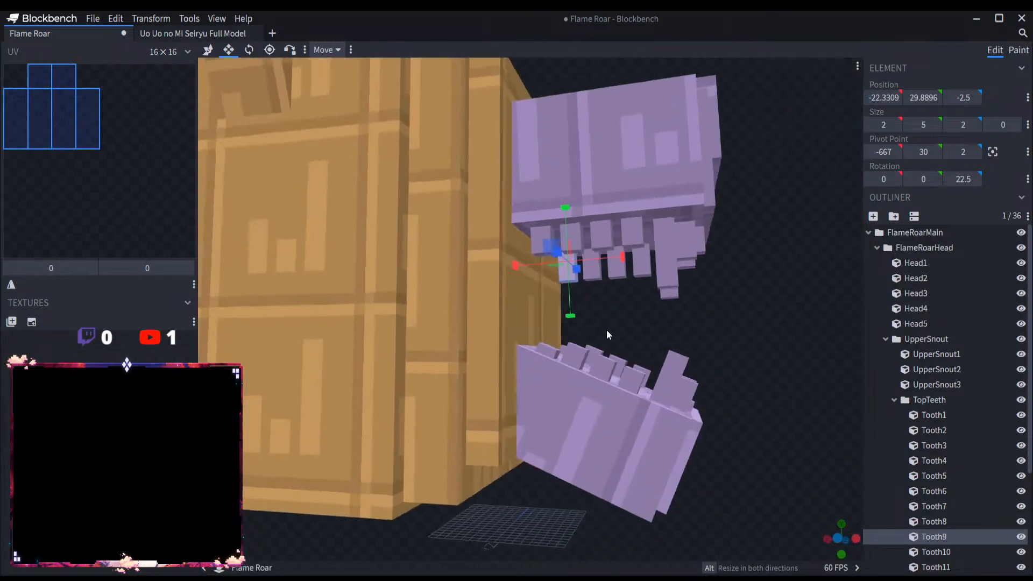
click(631, 235)
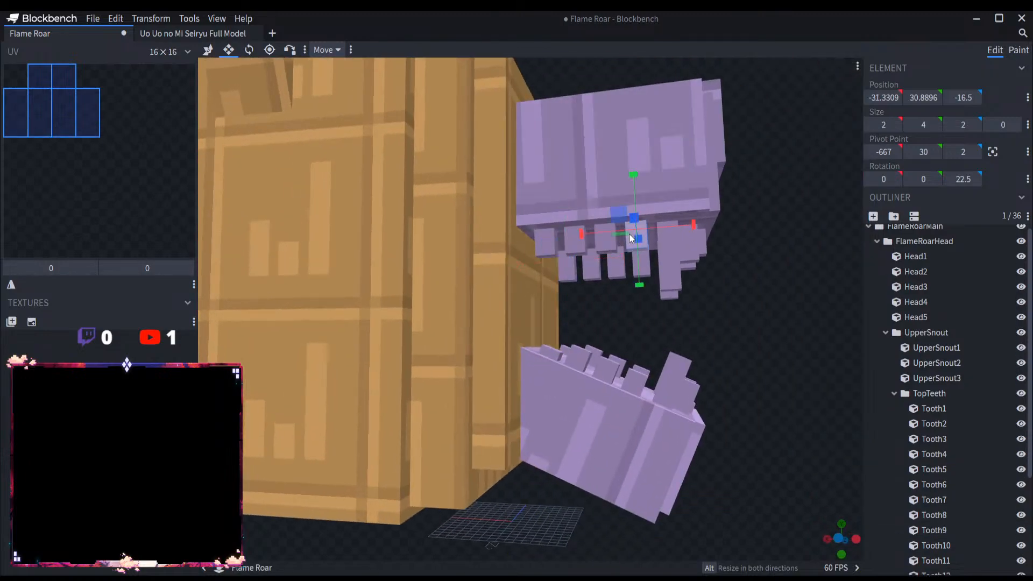
click(607, 256)
click(577, 259)
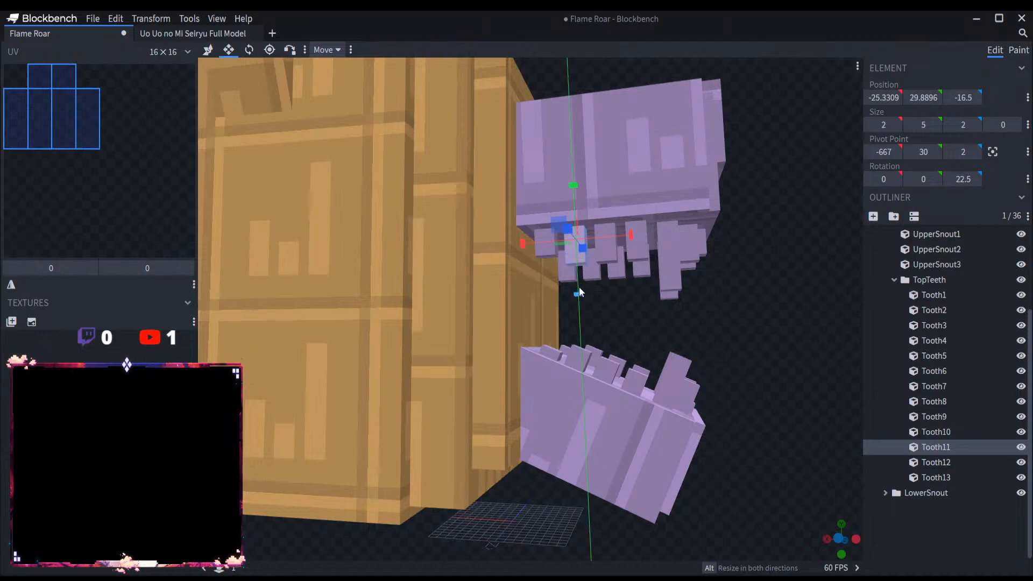
click(549, 258)
Step: Extend the teeth along both sides of the lower jaw upward, taking the rearmost pair, Tooth9 and Tooth10, to a height of 7
drag(570, 306, 612, 325)
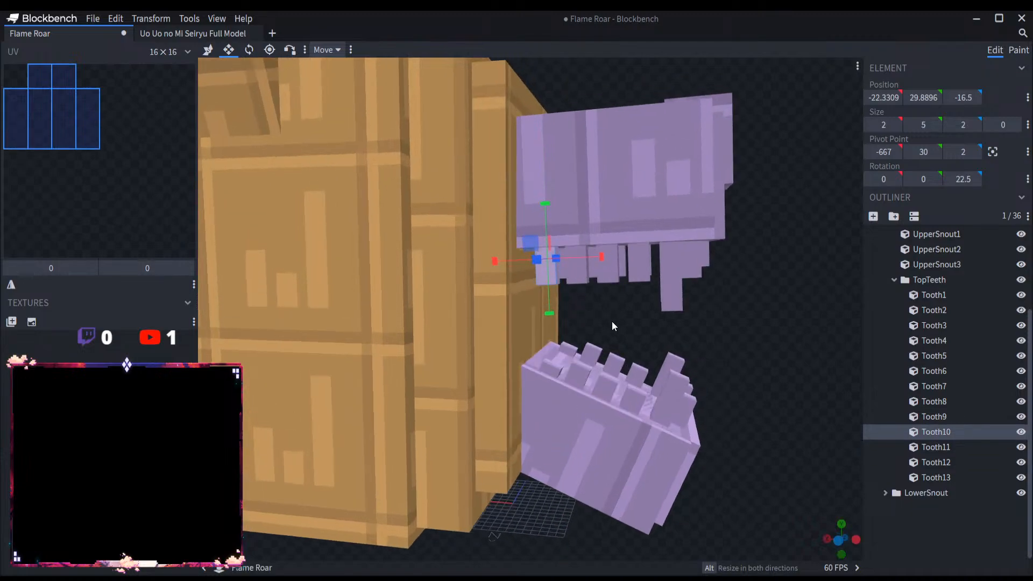
click(571, 345)
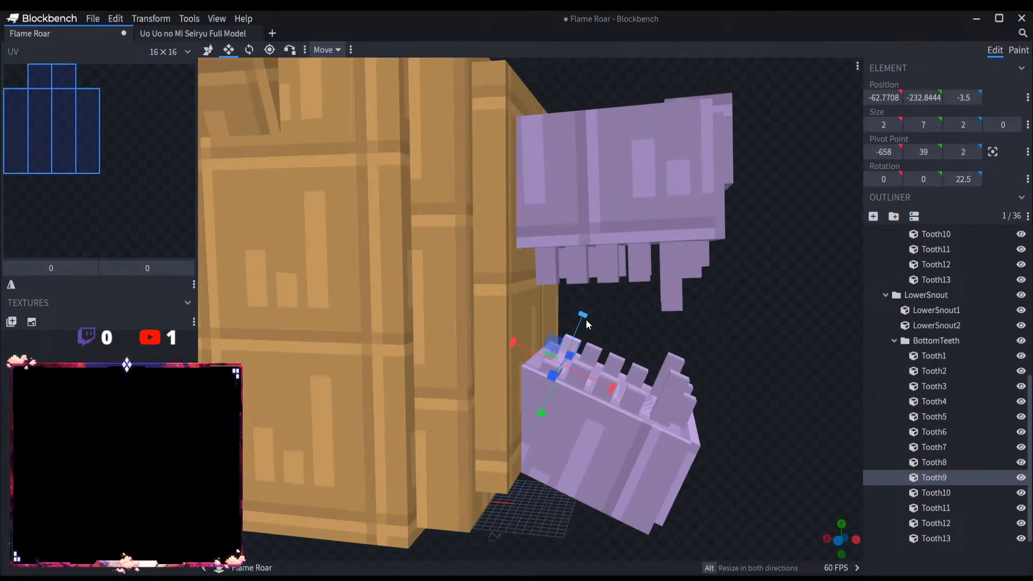
click(640, 398)
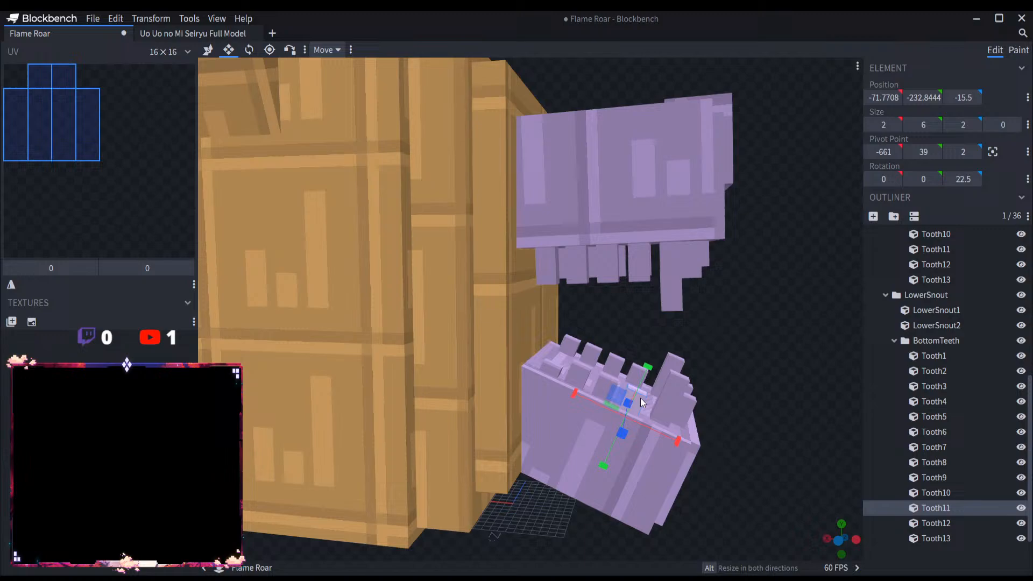
click(550, 368)
drag(563, 339, 672, 323)
Step: Collapse the teeth, snout and head groups up to FlameRoarMain in the outliner and clear the selection
click(894, 341)
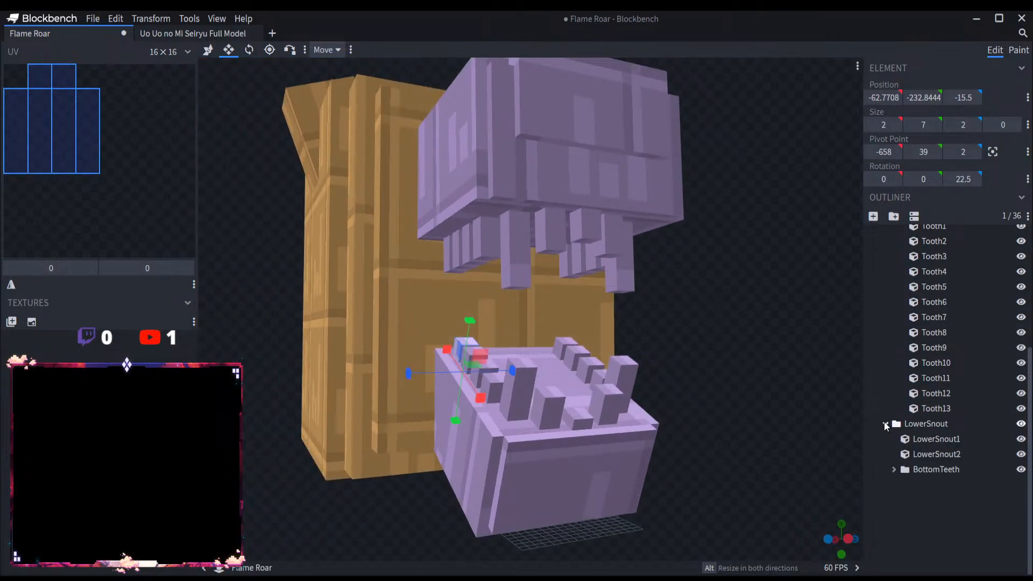
scroll(893, 398, up, 5)
click(894, 400)
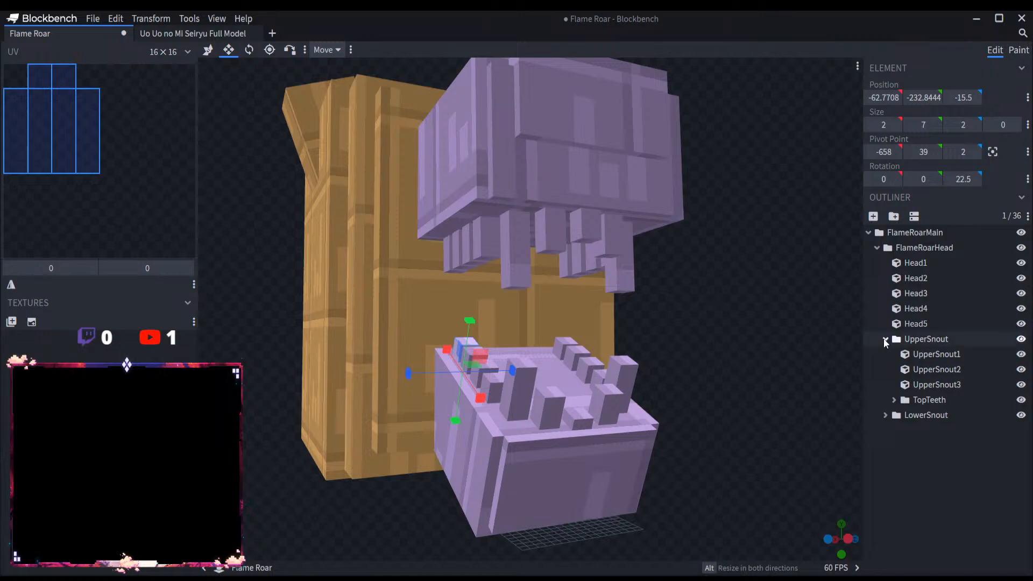
click(885, 339)
click(877, 247)
click(868, 232)
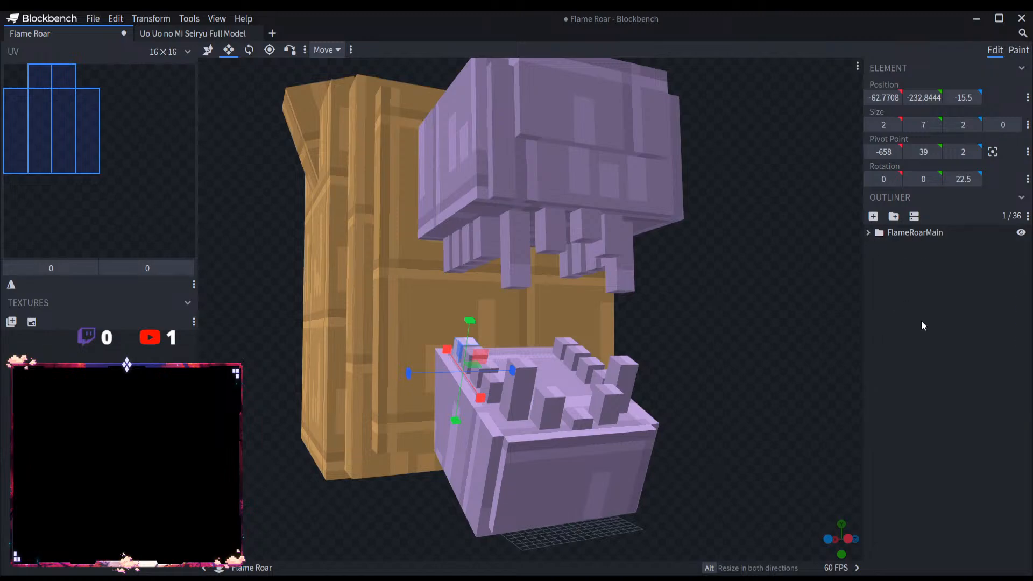
click(927, 330)
Step: Save the Flame Roar project using Save Project As
scroll(763, 336, down, 3)
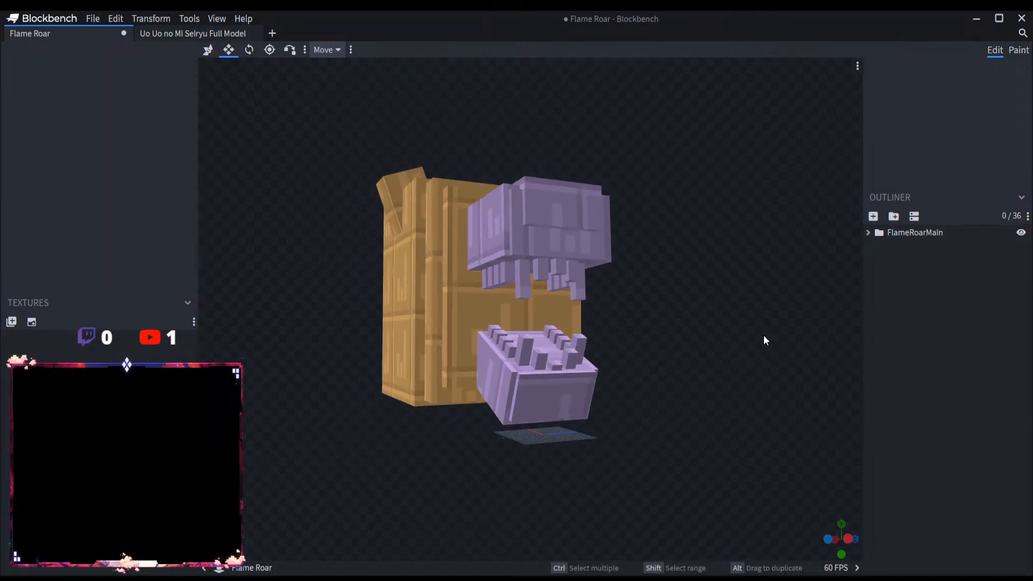
click(93, 18)
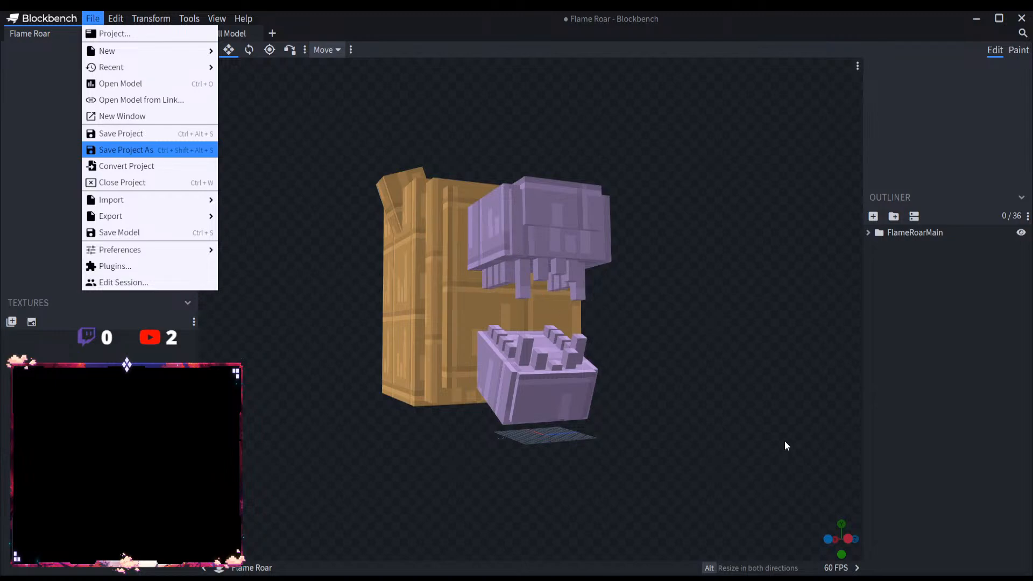
key(Return)
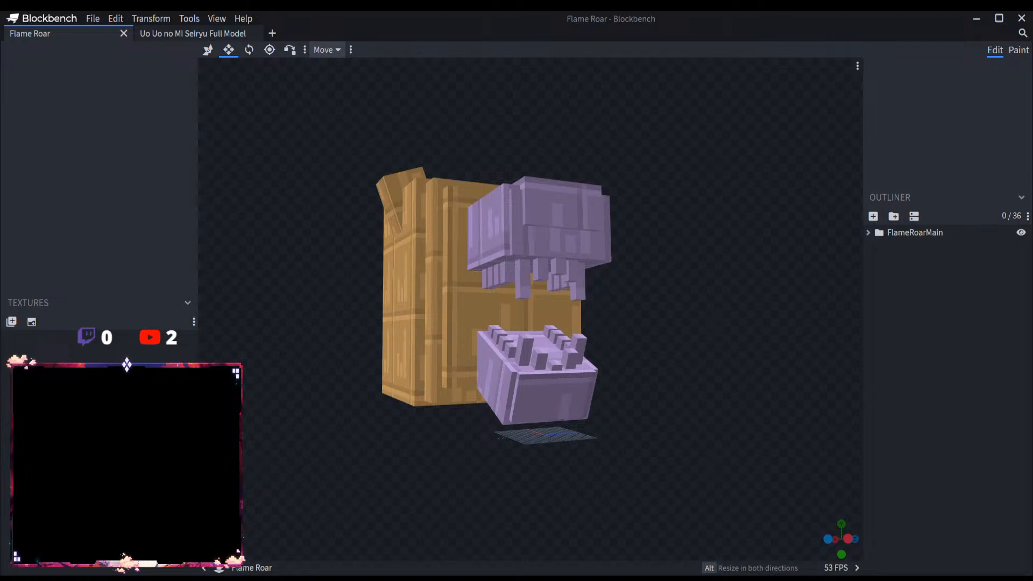
Step: Add a new group named FlameRoarBlast inside FlameRoarMain
drag(628, 476, 761, 479)
scroll(740, 470, up, 3)
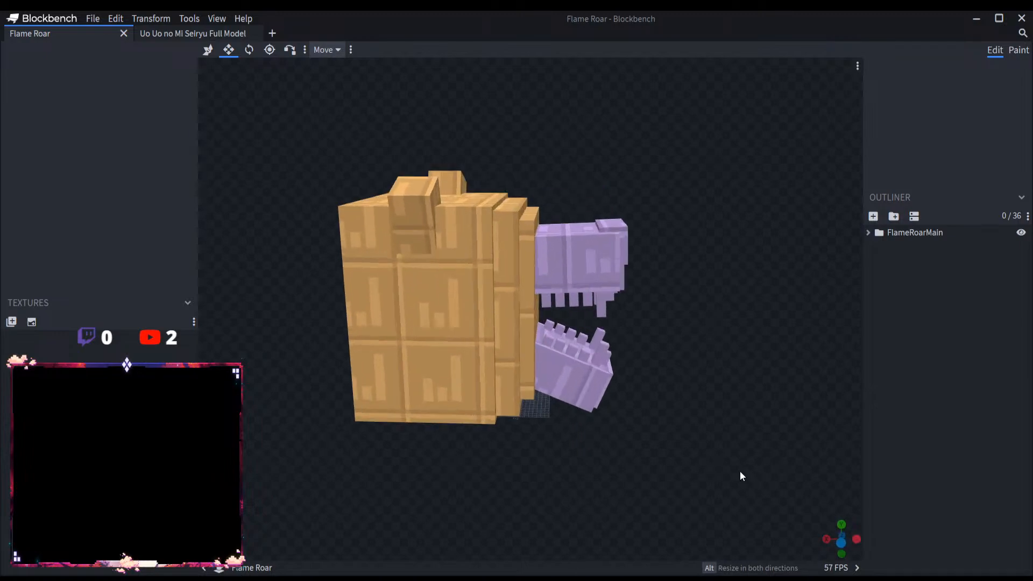
click(868, 233)
click(896, 234)
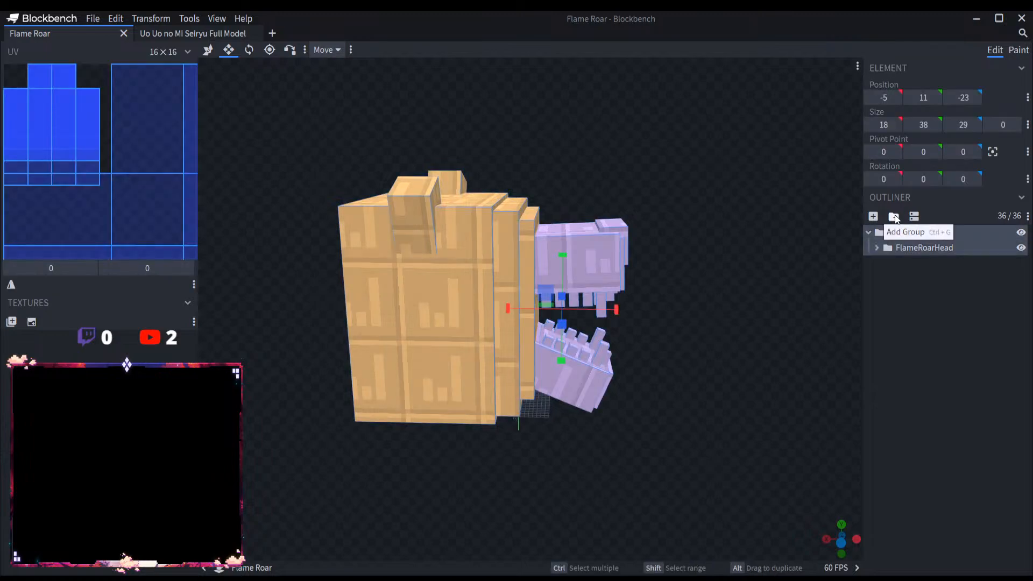
click(894, 215)
double_click(917, 264)
text(Flame)
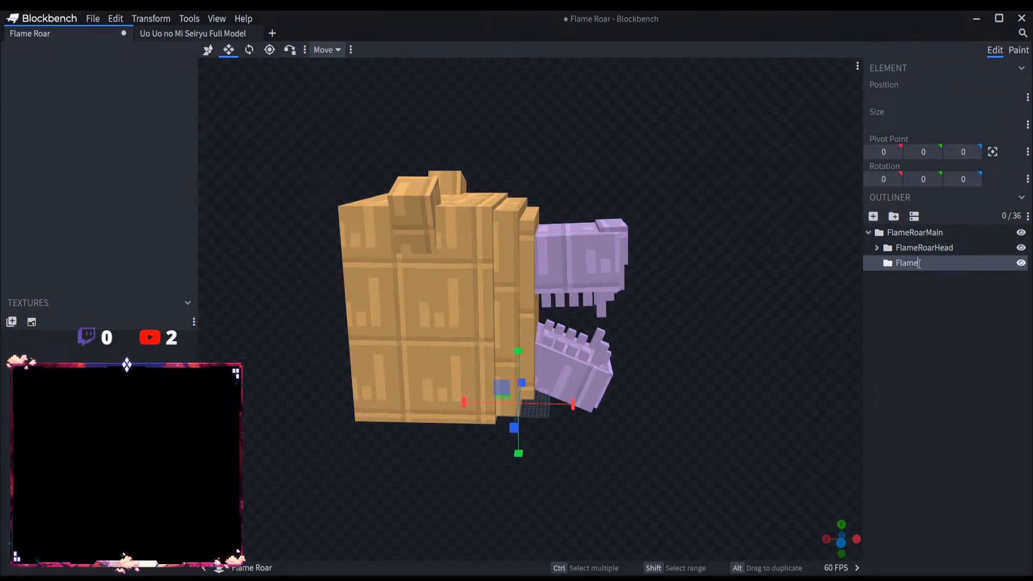
text(RoarBlast)
key(Return)
Step: Add a cube named Blast1 to the FlameRoarBlast group and move it to X -21, Y 21 near the jaws
click(874, 216)
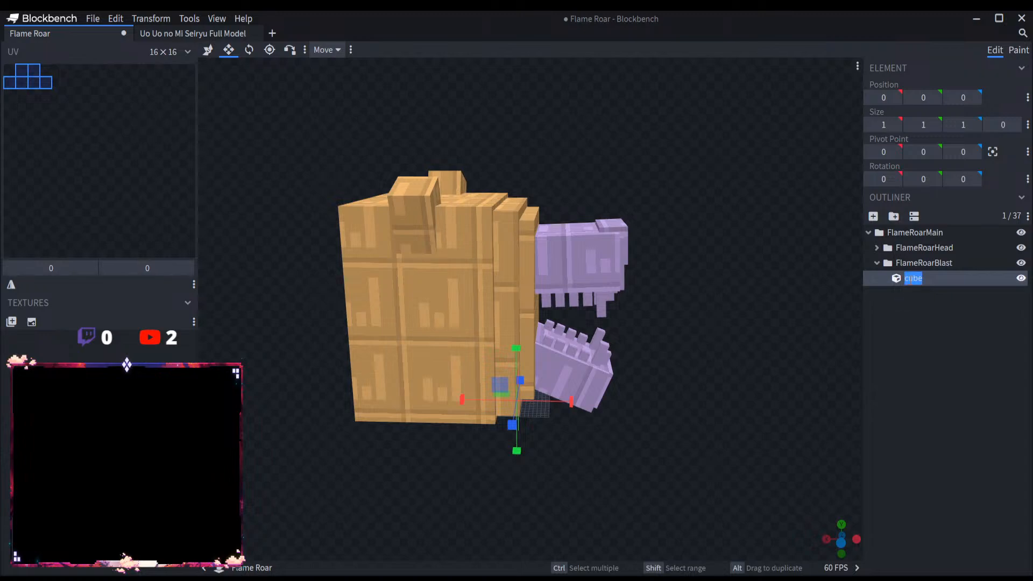
text(Blast1)
click(209, 50)
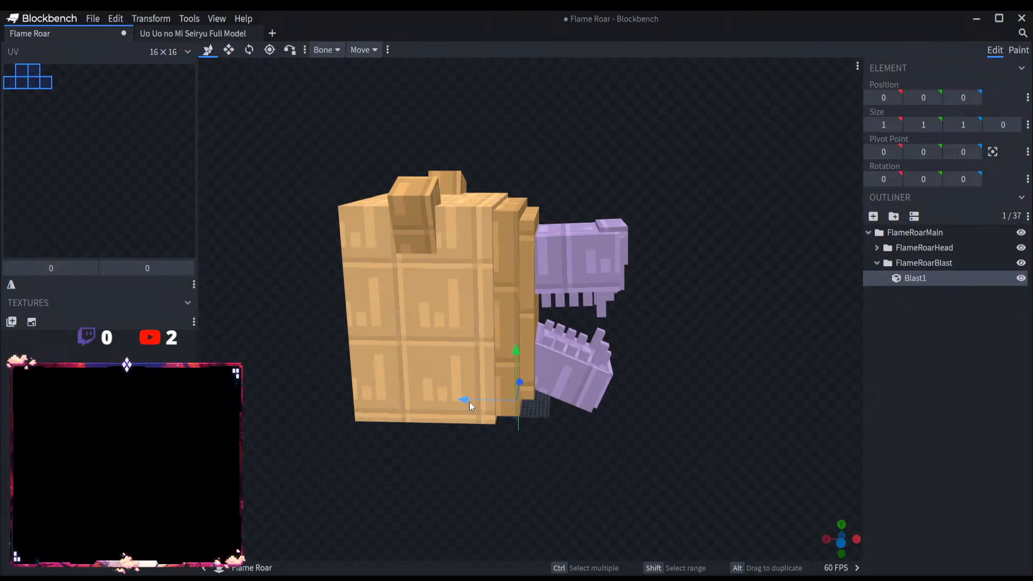
drag(469, 401, 557, 399)
drag(596, 369, 598, 286)
drag(640, 328, 441, 338)
Step: Centre the Blast1 cube between the jaws by moving it to X -19 and Z -9
scroll(591, 349, up, 5)
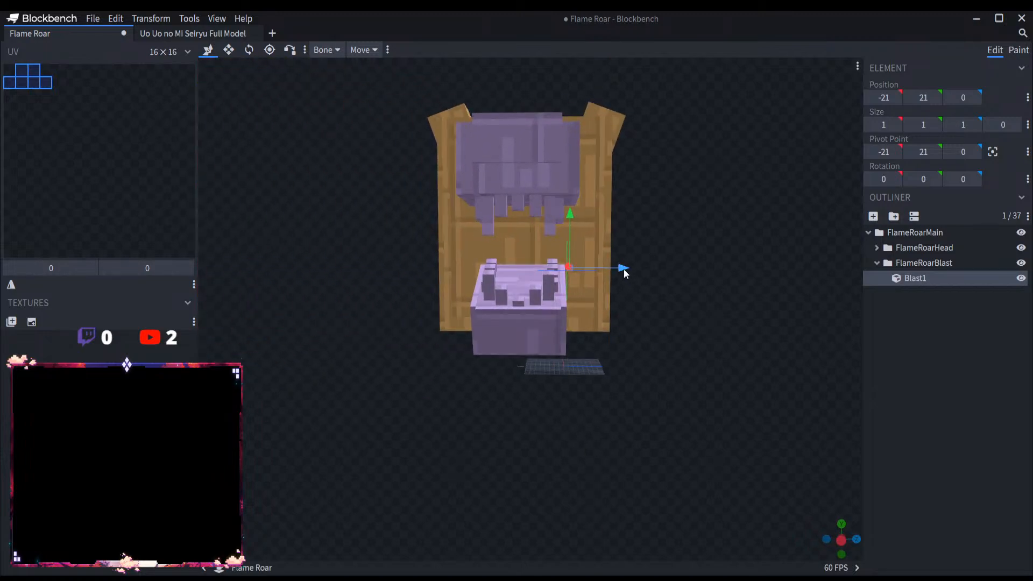
drag(624, 270, 576, 272)
drag(653, 323, 724, 375)
scroll(634, 352, up, 4)
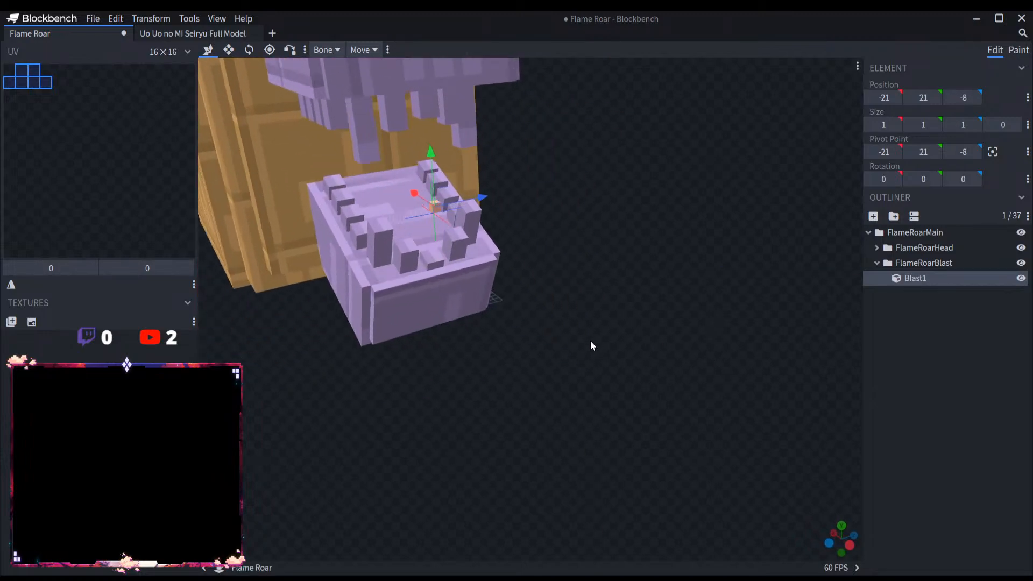
drag(594, 341, 786, 315)
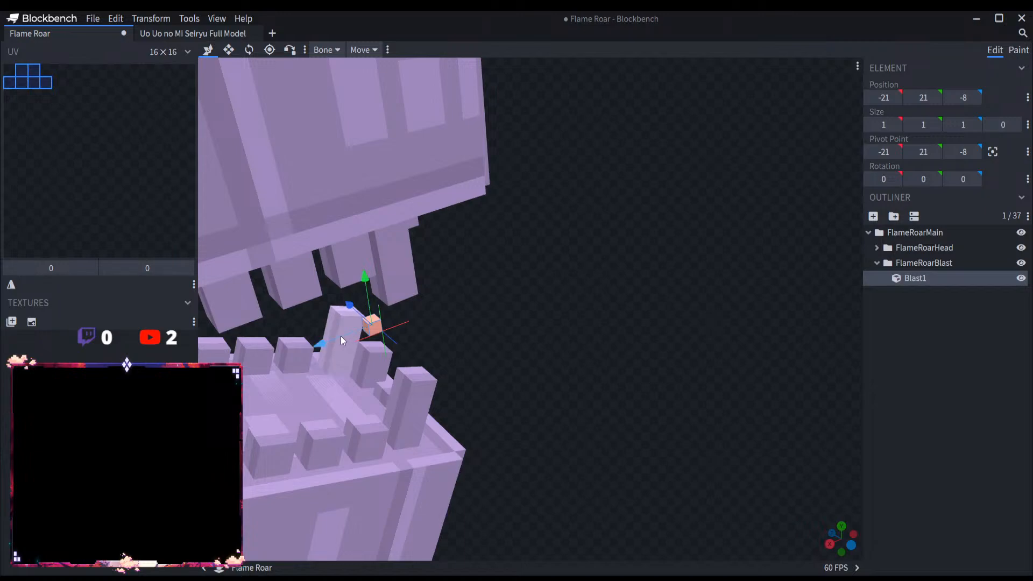
drag(340, 336, 320, 338)
drag(323, 338, 362, 441)
scroll(414, 425, up, 2)
scroll(627, 325, up, 2)
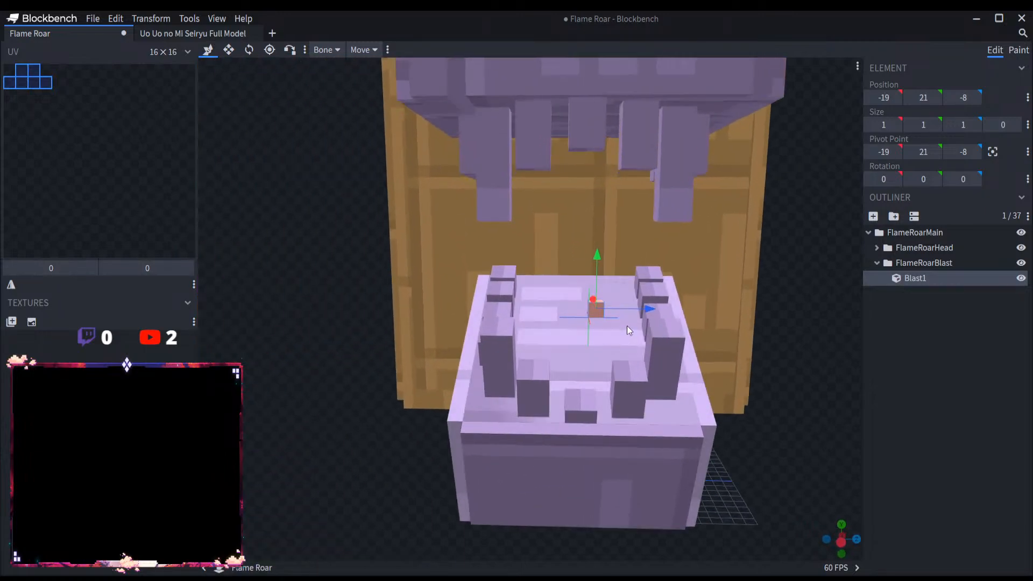
drag(645, 308, 633, 309)
Step: Resize the Blast1 cube to 5 along X and 6 high inside the mouth
drag(795, 357, 733, 443)
click(228, 50)
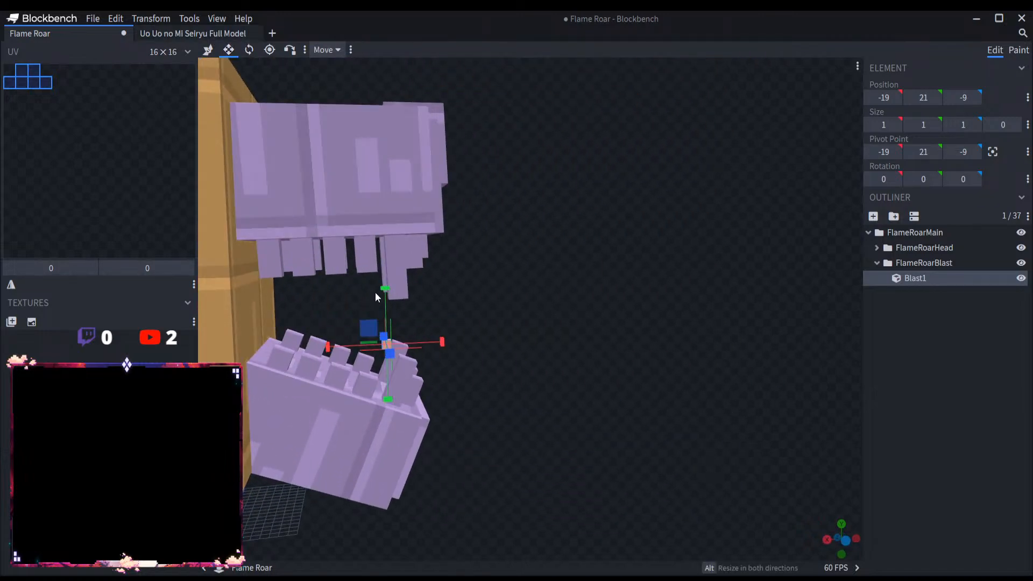
drag(385, 299, 383, 242)
drag(339, 323, 309, 324)
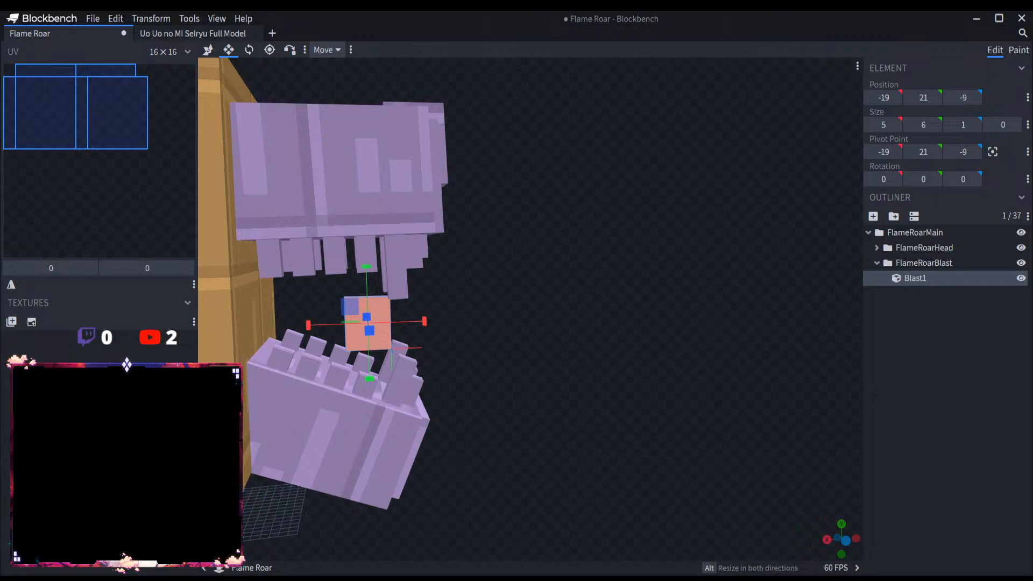
Step: Enlarge Blast1 to 16 × 21 × 11 so it fills the mouth, with its position at Y 14 and Z -14
mouse_move(541, 359)
mouse_down()
mouse_move(482, 367)
mouse_move(553, 361)
mouse_up()
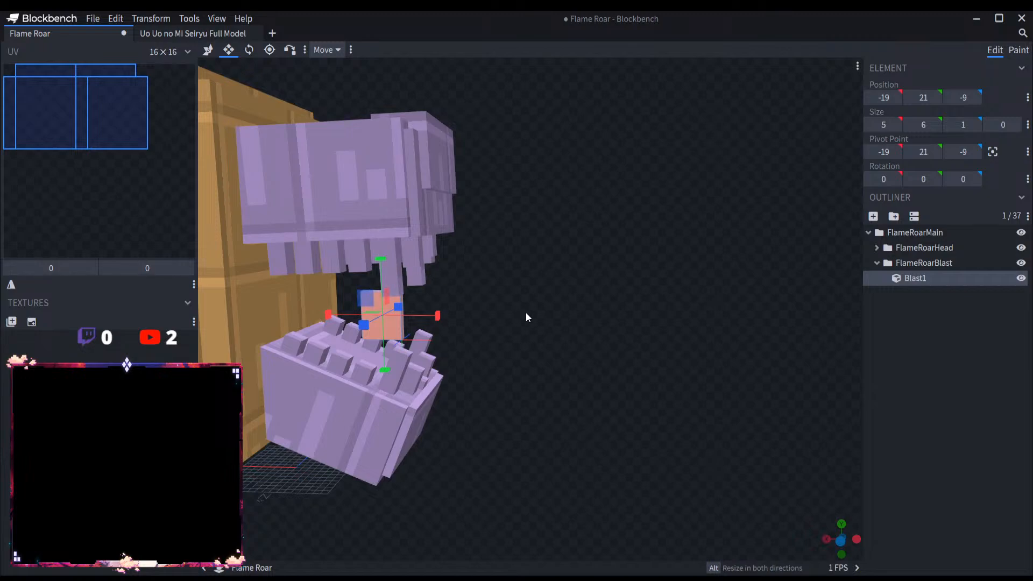
drag(525, 318, 467, 369)
drag(461, 368, 610, 369)
drag(688, 401, 842, 413)
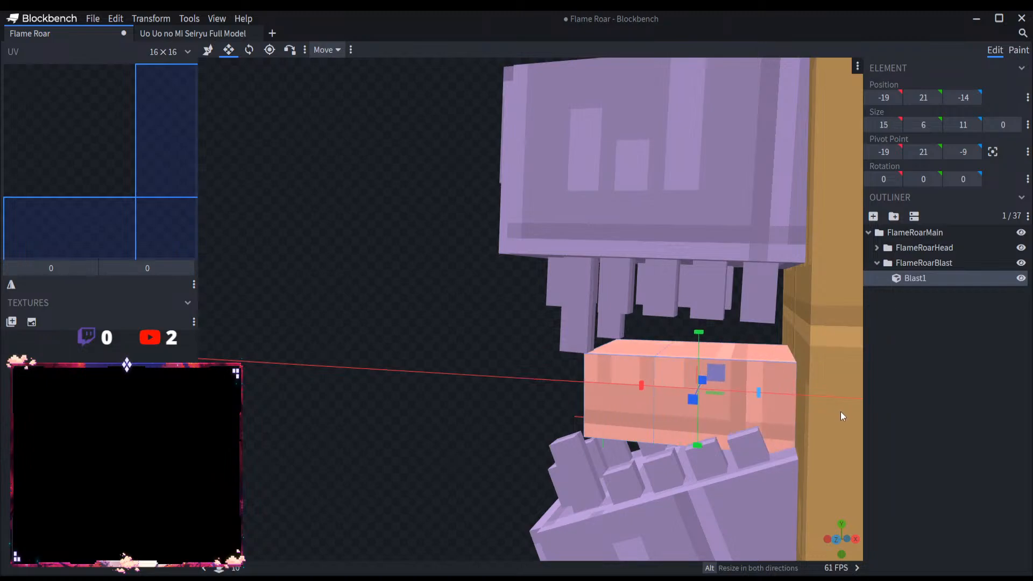
drag(706, 333, 624, 444)
drag(531, 454, 597, 407)
Step: Duplicate Blast1 as Blast2 and move the copy forward out of the mouth to X -35
key(ctrl+d)
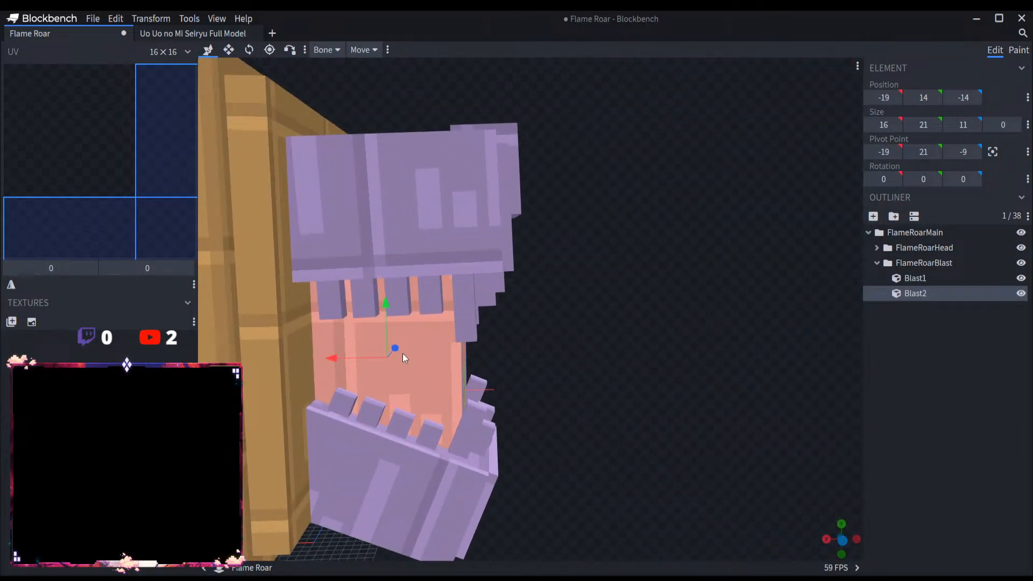
drag(387, 355, 486, 359)
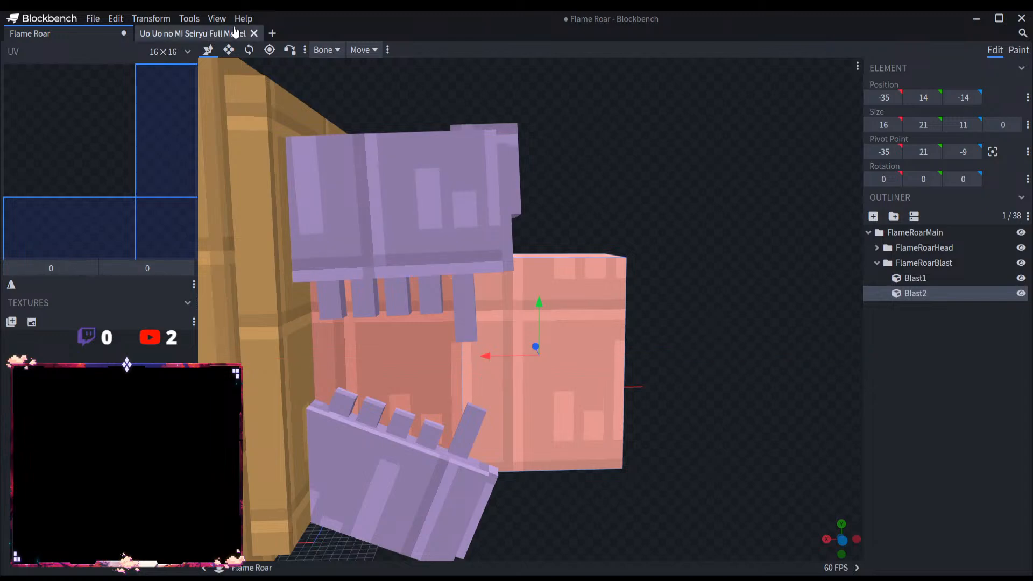
Step: Shrink Blast2 to 12 high and 10 deep, with its position at Y 19 and Z -13
click(229, 50)
drag(539, 301, 535, 379)
drag(601, 460, 508, 359)
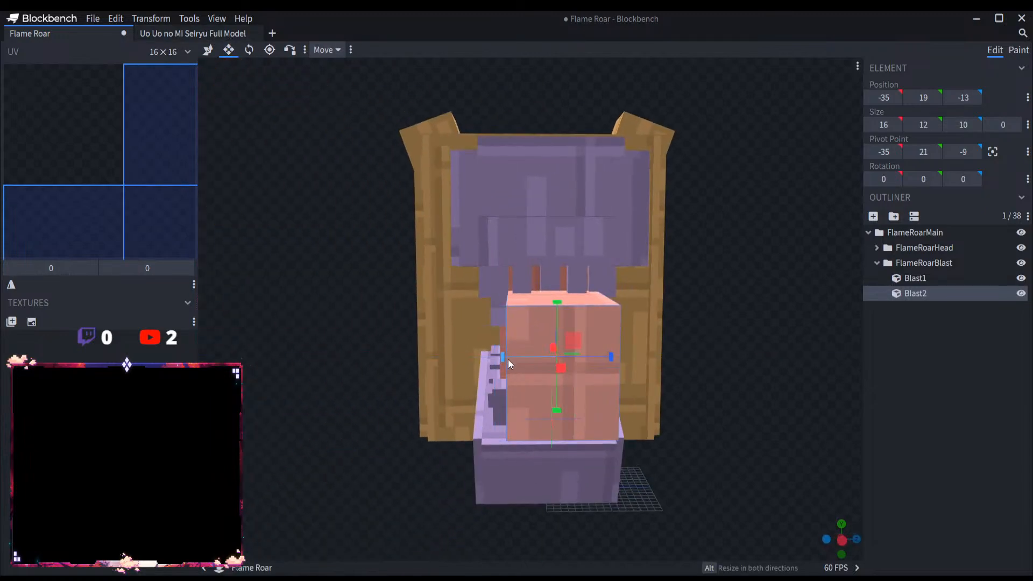
Step: Set Blast2's Z position to -13.5 and reduce its height to 11
click(208, 50)
click(962, 98)
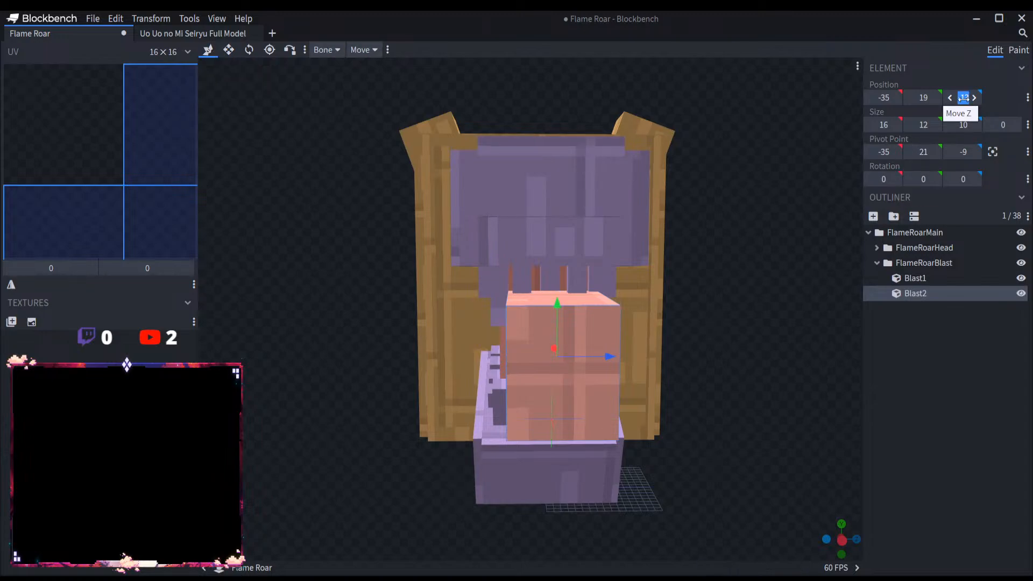
text(-13.5)
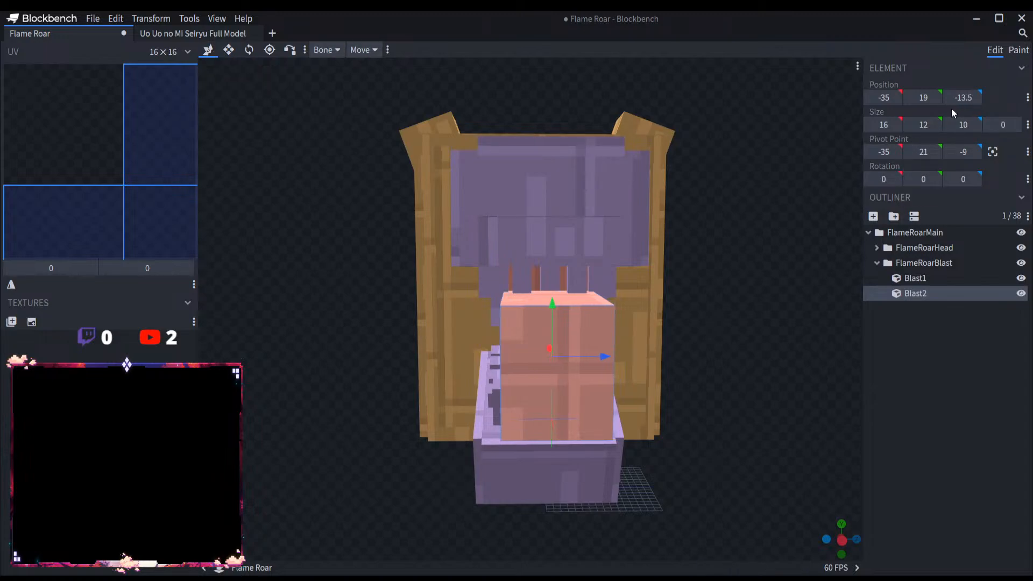
drag(736, 339, 900, 359)
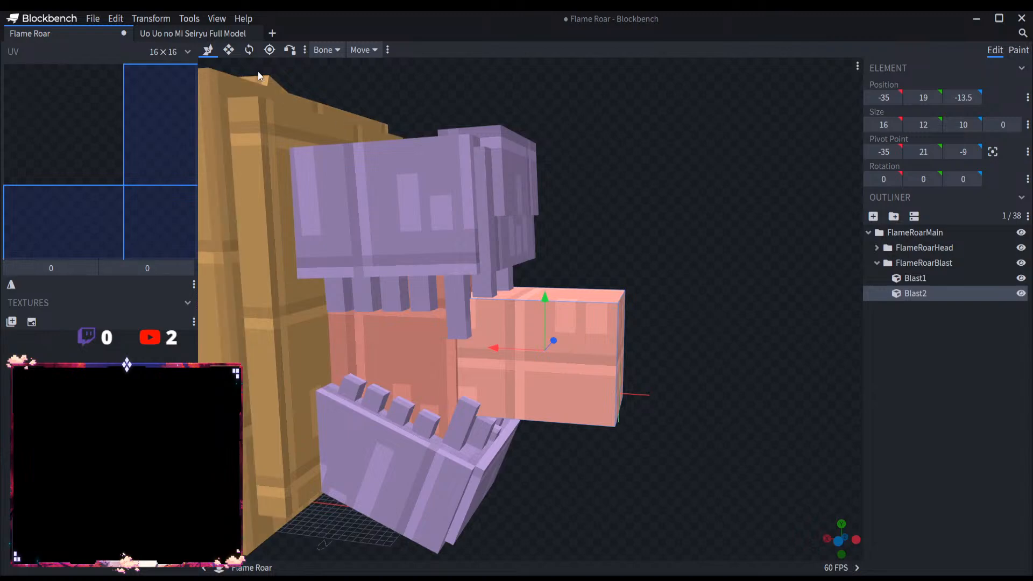
click(229, 56)
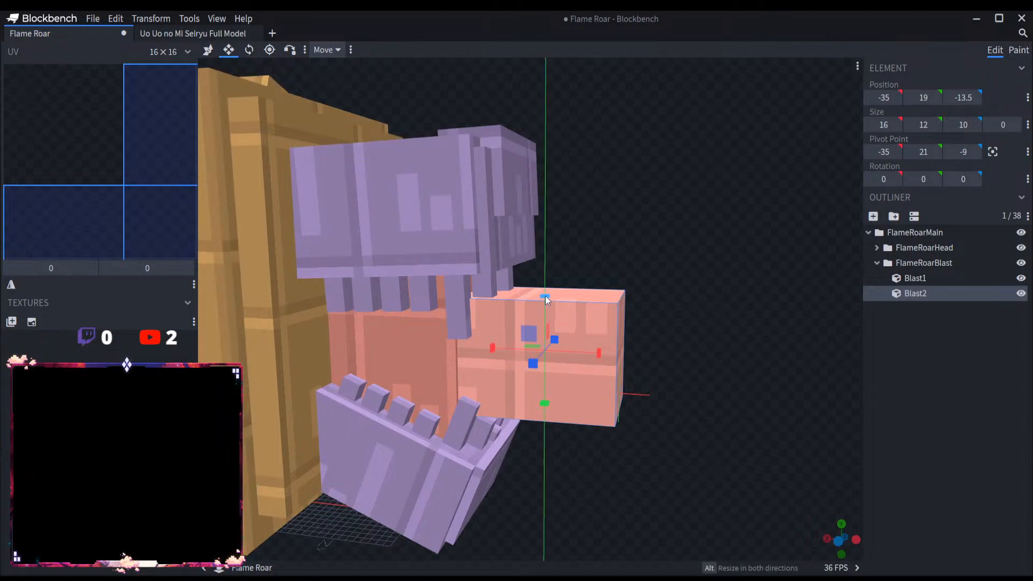
drag(545, 301, 650, 283)
scroll(644, 285, down, 3)
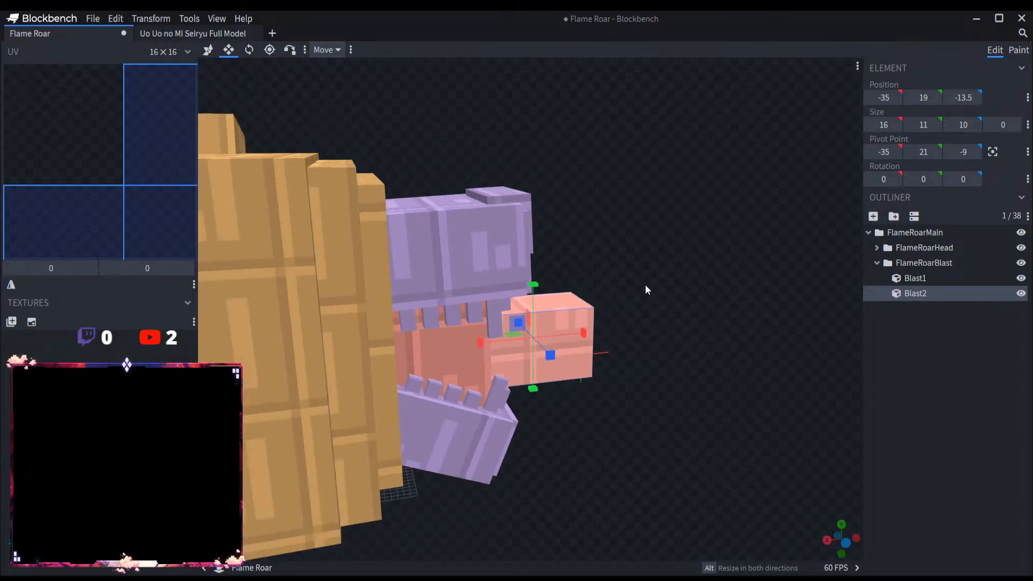
Step: Duplicate Blast2 as Blast3 and move the copy forward along X to -95
key(ctrl+d)
drag(724, 349, 673, 347)
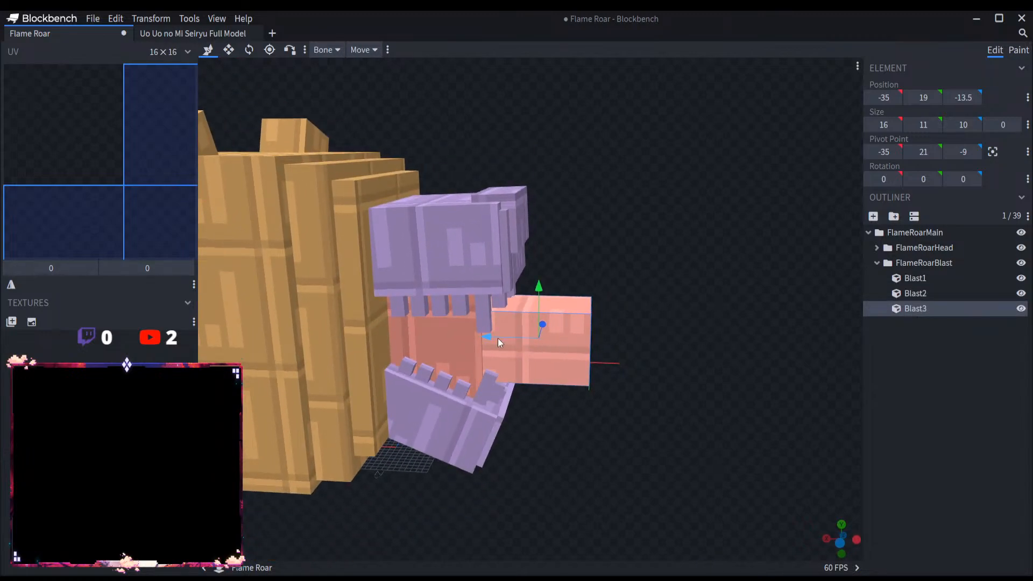
drag(495, 340, 895, 346)
Step: Stretch Blast2 forward out of the mouth to a length of 92 along X, reaching X -111
click(543, 328)
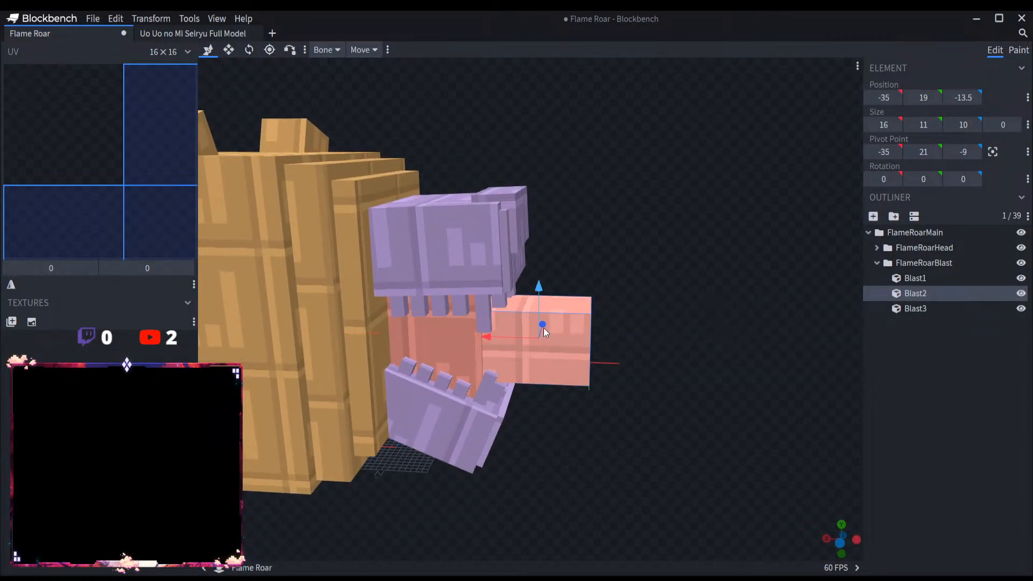
scroll(543, 327, down, 5)
click(230, 51)
drag(608, 337, 847, 354)
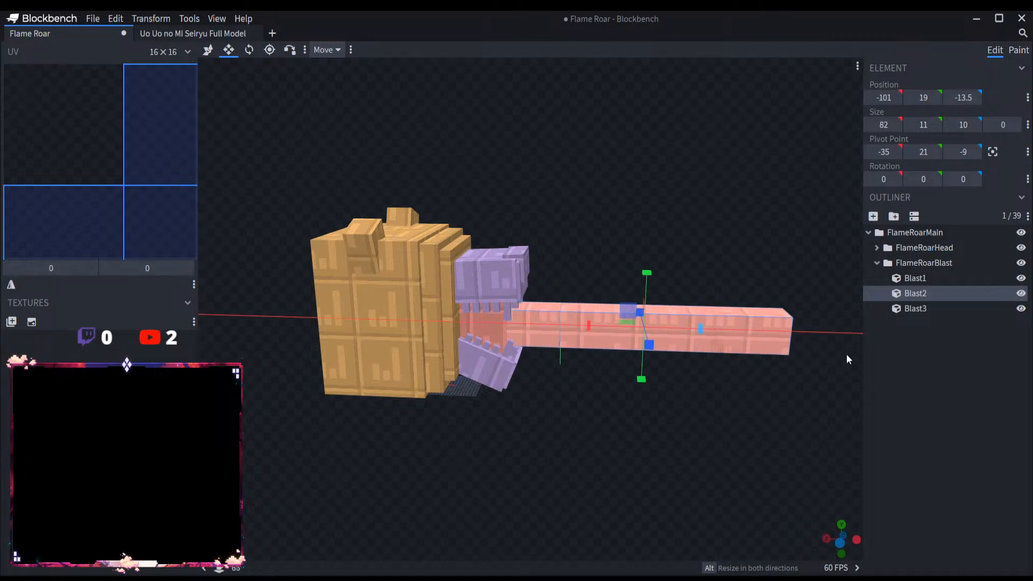
right_drag(846, 353, 468, 365)
Step: Move Blast3 along X to -128, just beyond the far end of the Blast2 beam
click(925, 308)
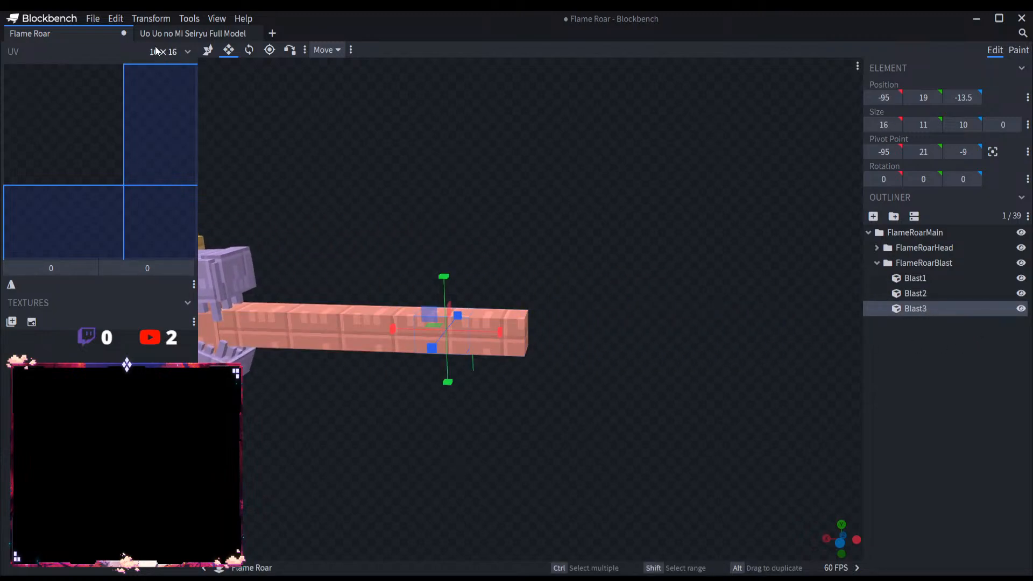
click(207, 50)
drag(427, 330, 511, 326)
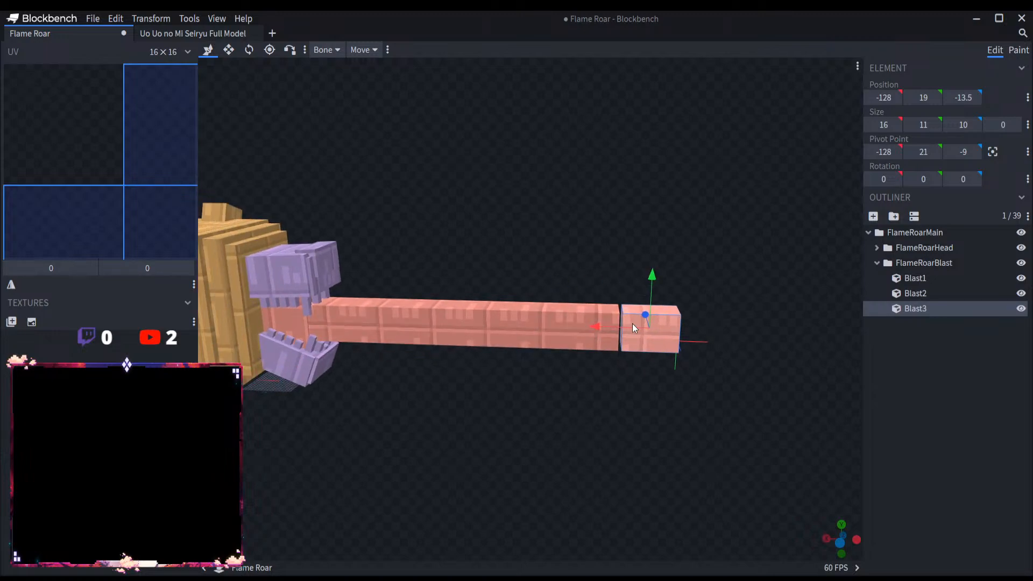
Step: Delete the Blast3 and Blast2 cubes from the FlameRoarBlast group
key(Delete)
click(521, 334)
scroll(567, 382, up, 3)
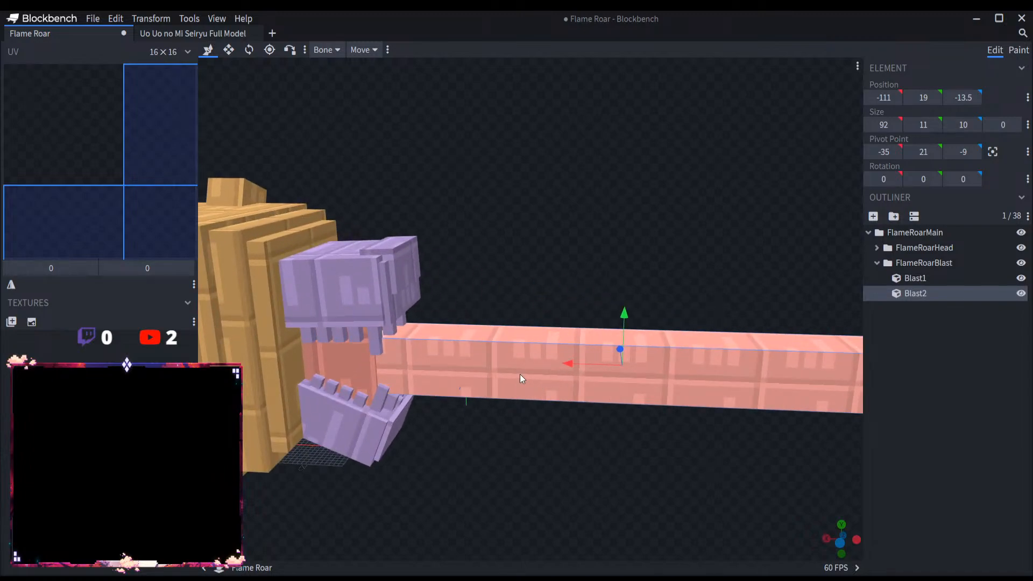
scroll(521, 375, up, 3)
right_drag(548, 463, 640, 419)
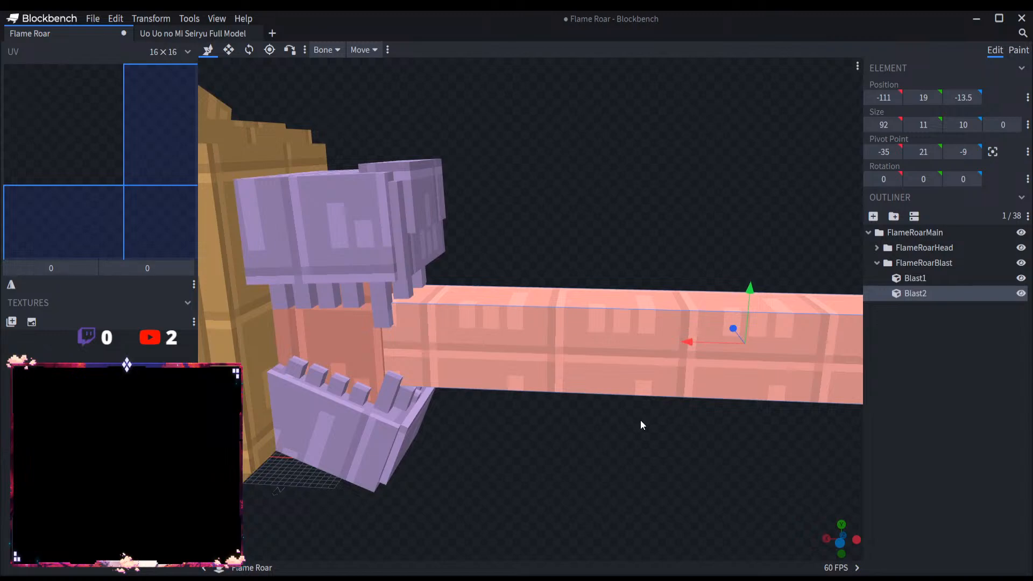
key(Delete)
Step: Examine the dragon head and the Blast1 cube inside its mouth from the front and the side
scroll(662, 401, down, 3)
drag(684, 398, 785, 315)
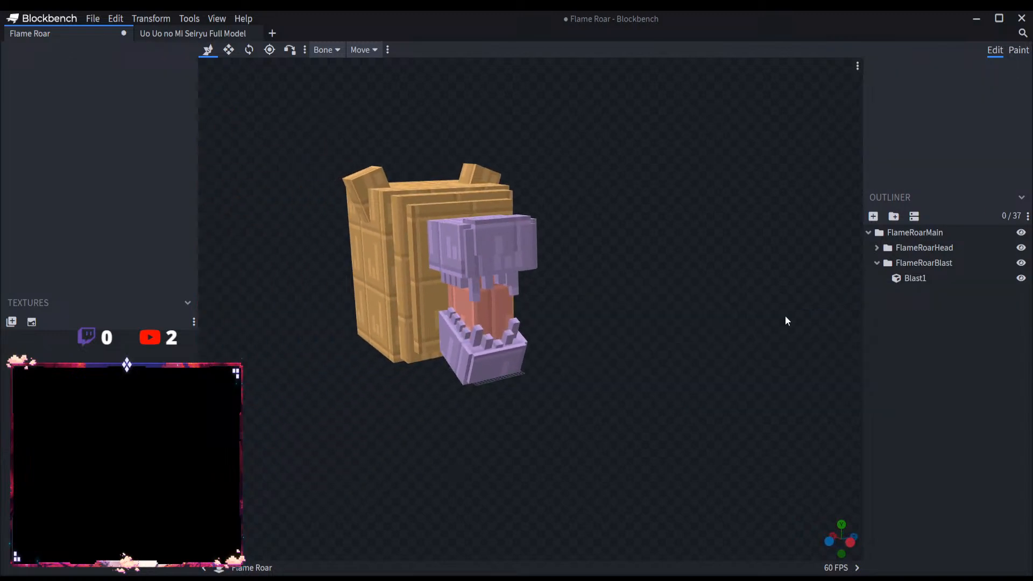
click(872, 263)
click(868, 233)
drag(654, 395, 777, 413)
click(536, 320)
scroll(605, 396, up, 4)
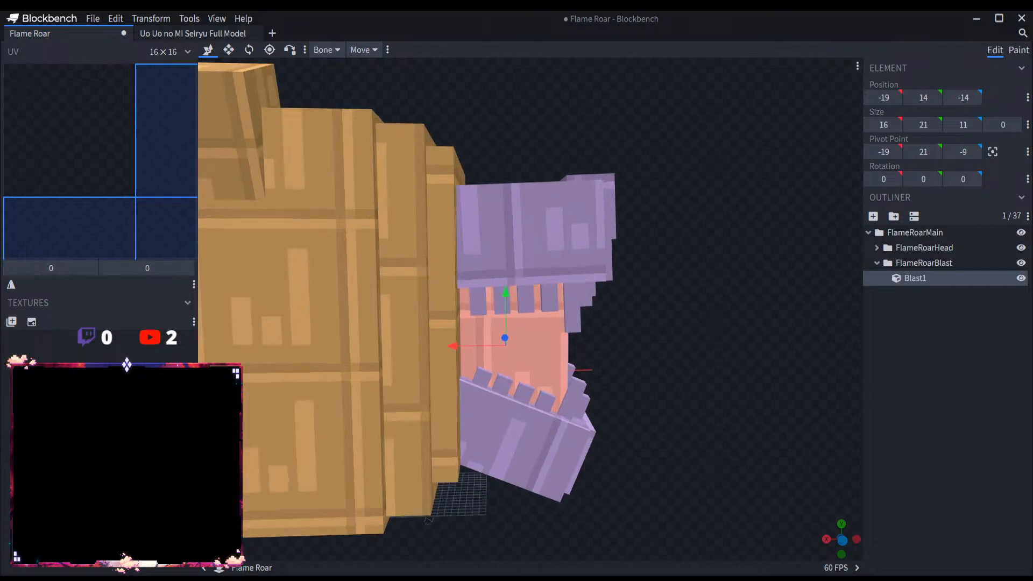
scroll(556, 399, down, 3)
drag(556, 399, 454, 359)
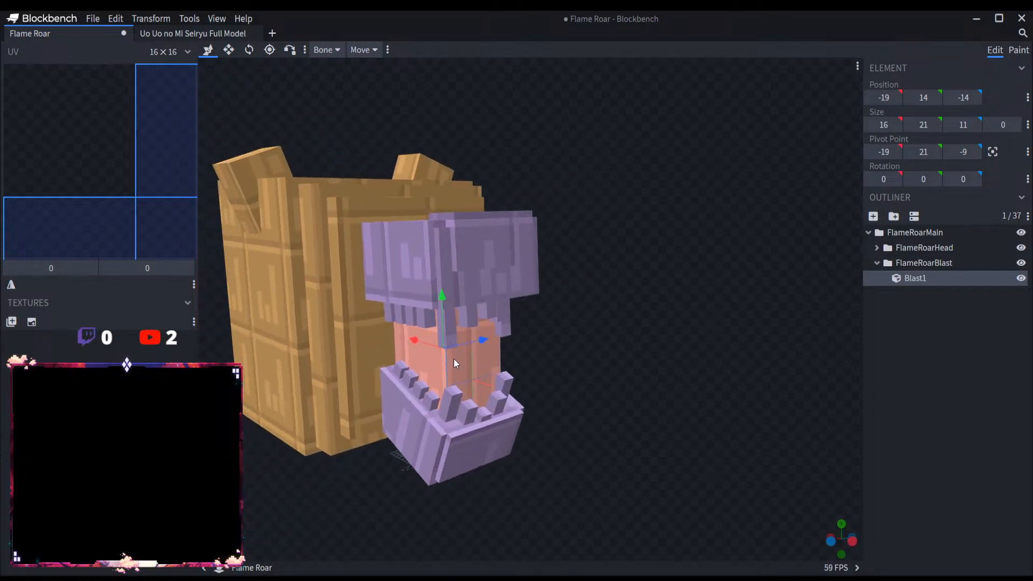
scroll(548, 412, down, 6)
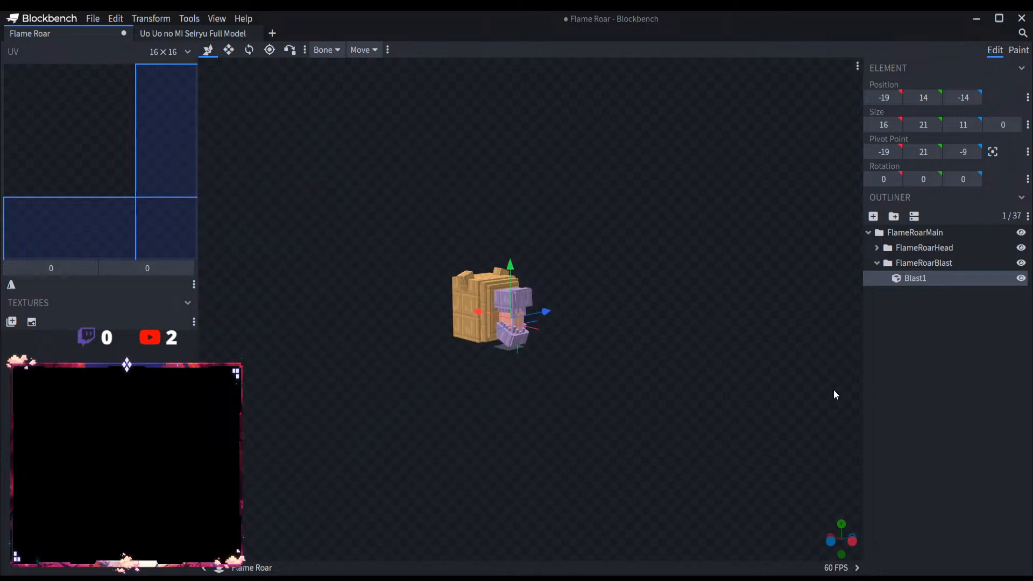
scroll(577, 388, up, 5)
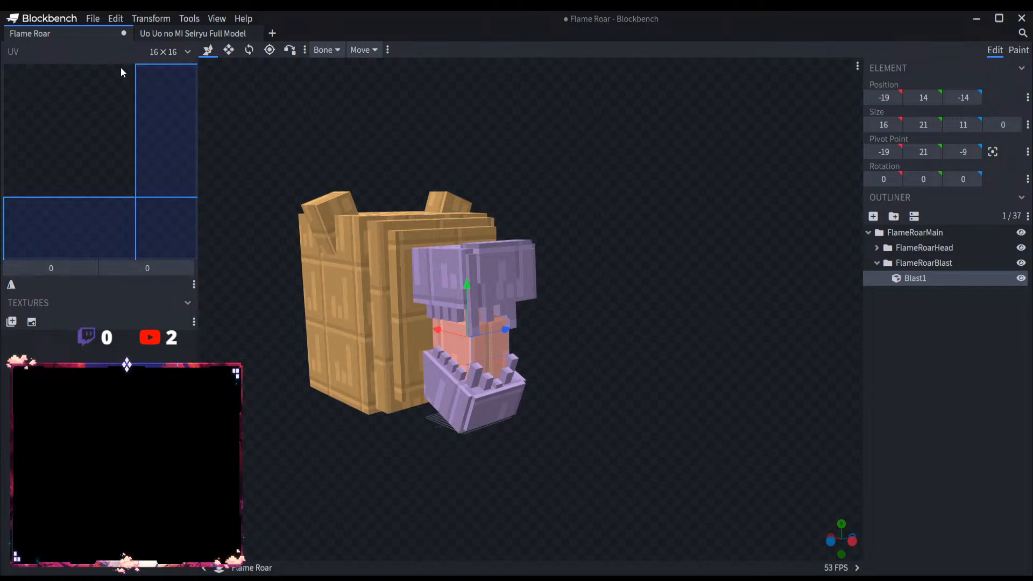
Step: Collapse the FlameRoarBlast and FlameRoarMain groups and save the Flame Roar project
click(934, 375)
click(877, 262)
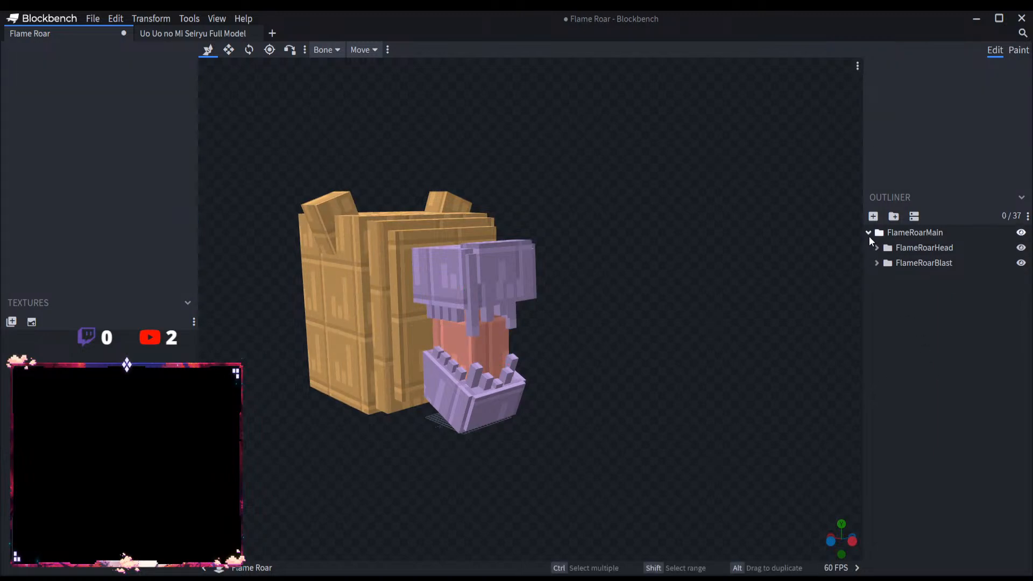
click(868, 232)
click(92, 18)
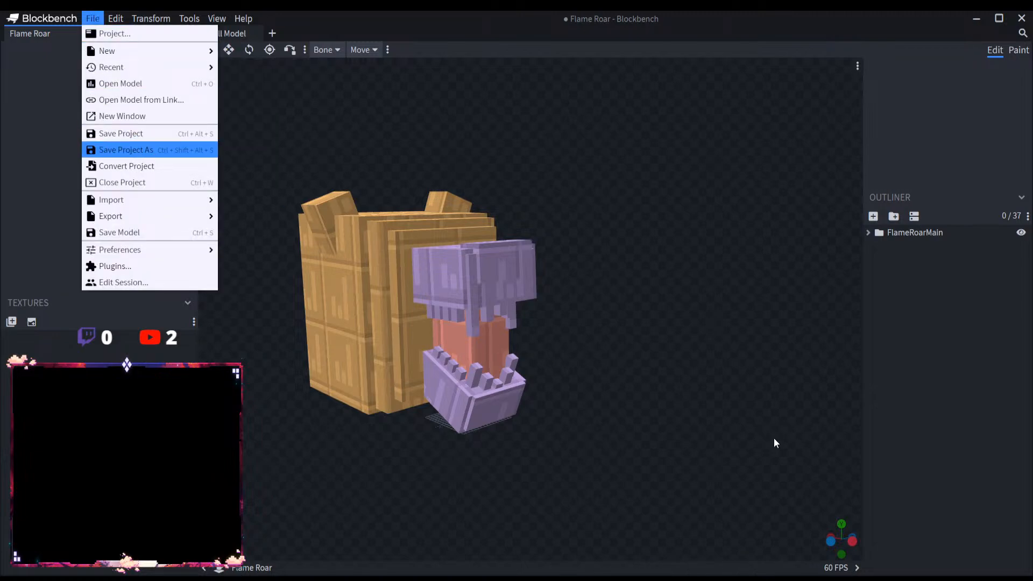
click(555, 302)
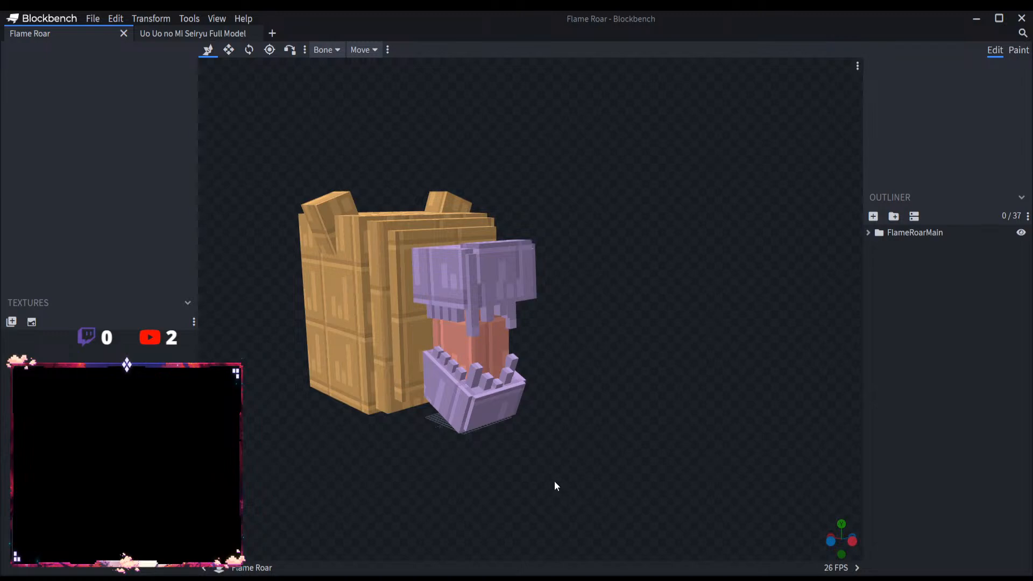
Step: Close the Uo Uo no Mi Seiryu Full Model and Flame Roar projects
scroll(554, 481, down, 4)
drag(554, 481, 597, 472)
scroll(597, 472, up, 5)
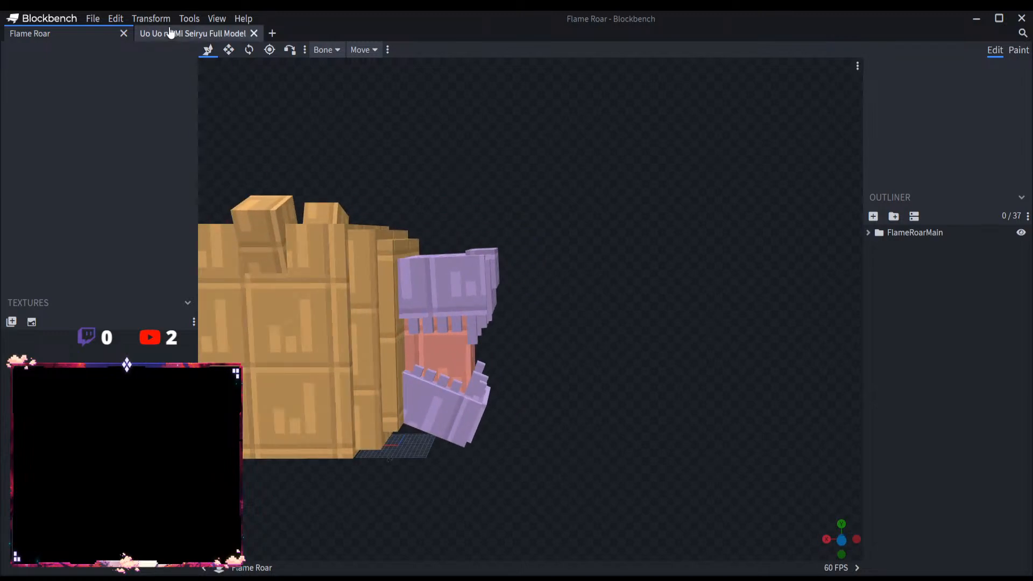
click(253, 34)
click(142, 33)
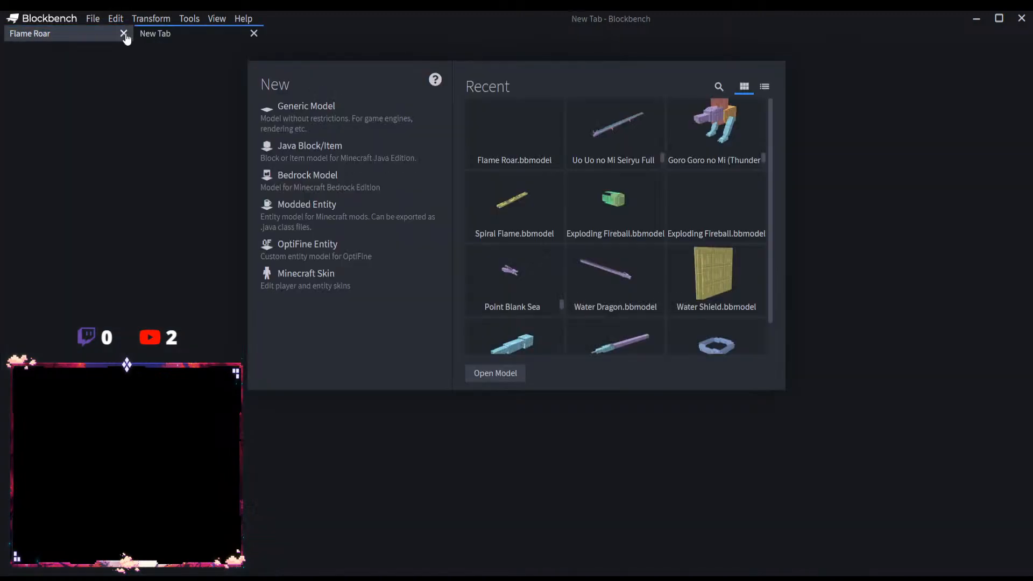
click(124, 34)
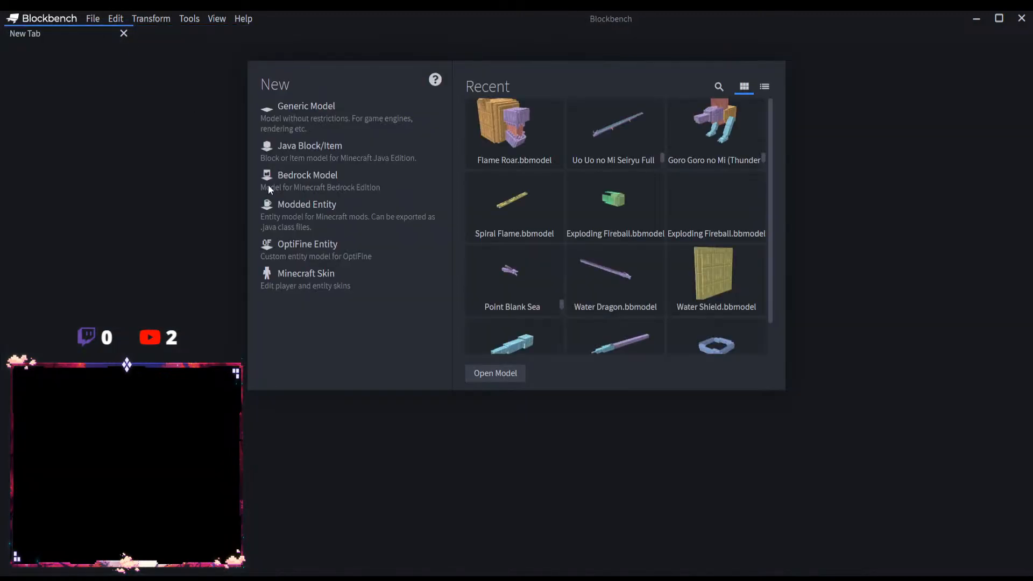
Step: Create a new Modded Entity project with the file name Sol Linea, keeping Forge 1.17 (Mojmaps) and the 16 × 16 texture size
click(307, 214)
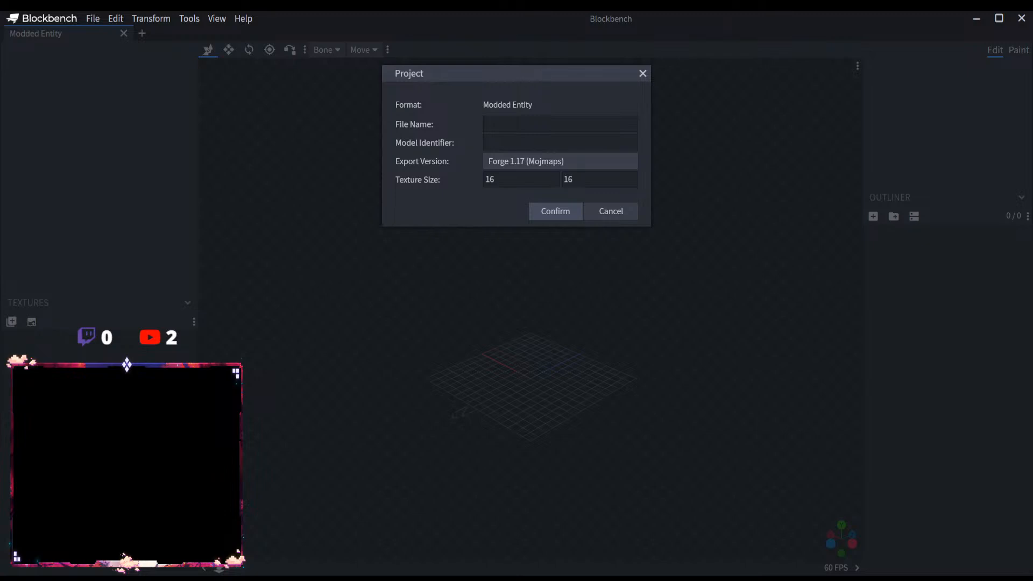
click(521, 128)
text(Sol Linea)
click(545, 209)
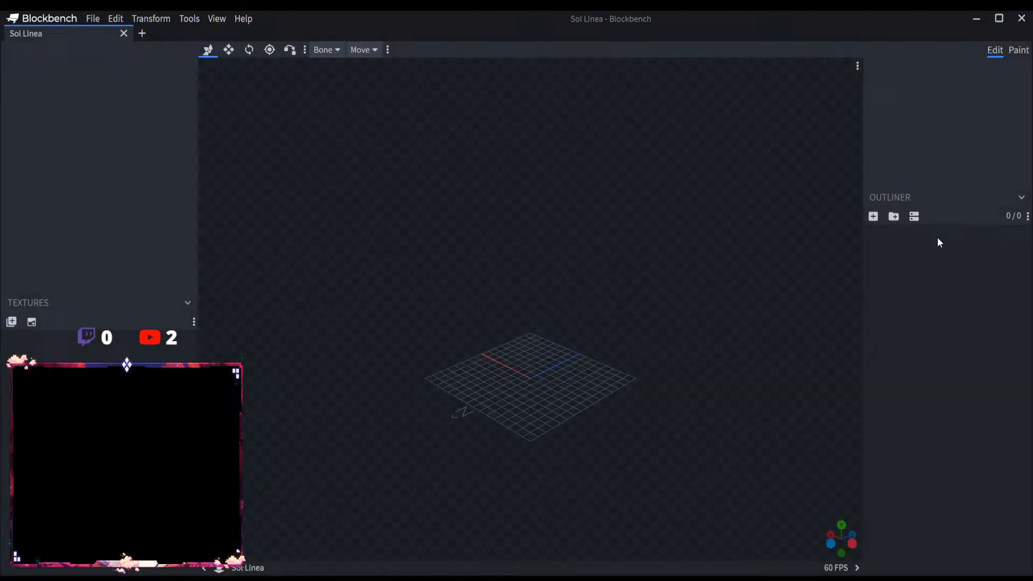
Step: Add a top-level group named SolLineaMain
click(893, 216)
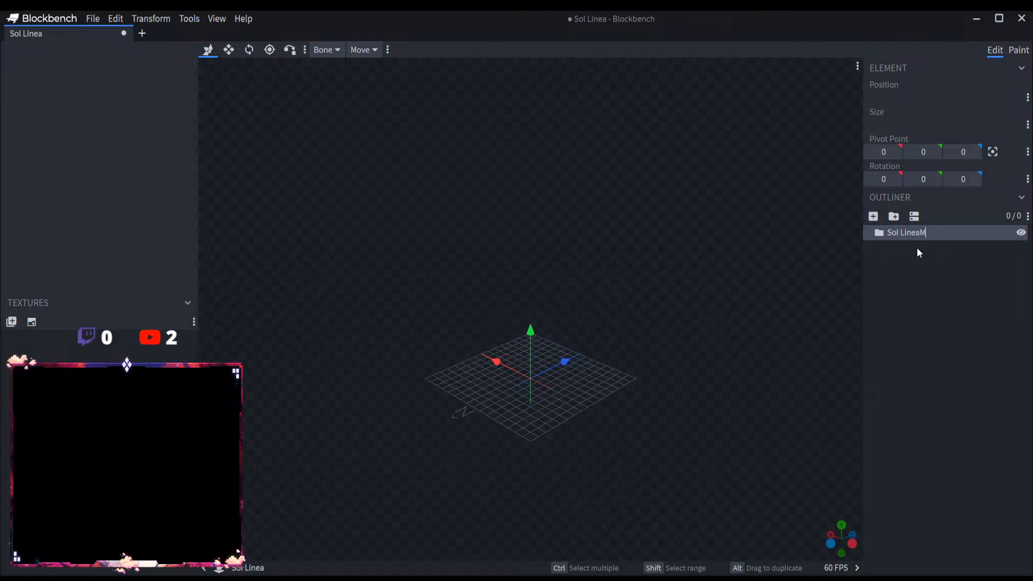
text(Main)
click(902, 232)
key(BackSpace)
drag(888, 232, 917, 233)
key(ctrl+c)
Step: Add a group named SolLinea inside SolLineaMain
click(893, 217)
double_click(909, 247)
key(ctrl+v)
click(917, 274)
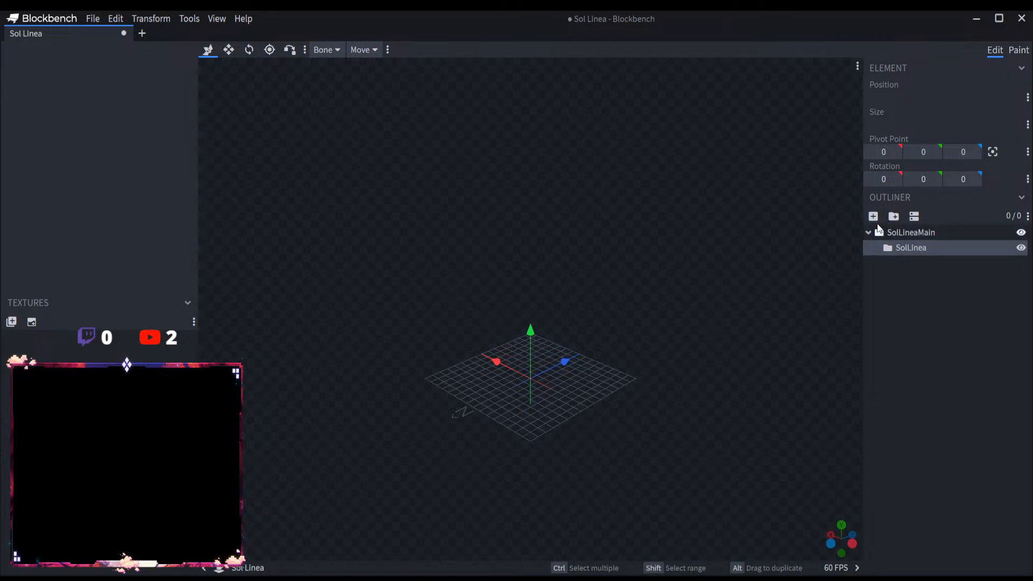
Step: Add a cube named SolLinea1 to the SolLinea group and raise it to Y 12
click(873, 216)
double_click(916, 263)
key(ctrl+v)
text(1)
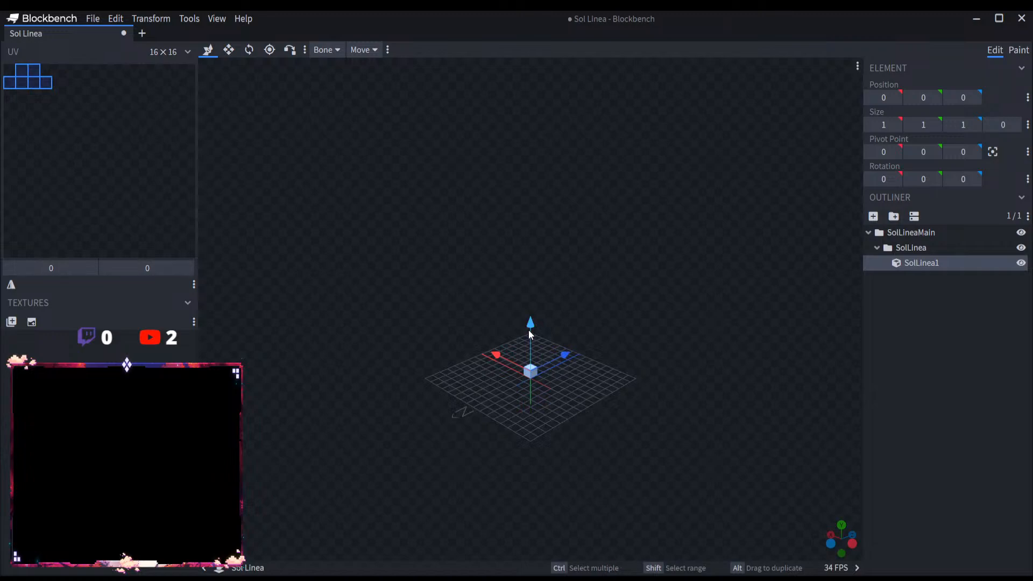
drag(529, 324, 539, 210)
Step: Open the Exploding Fireball model and copy its ExplodingFireBall group into the SolLinea group of the Sol Linea project
click(93, 18)
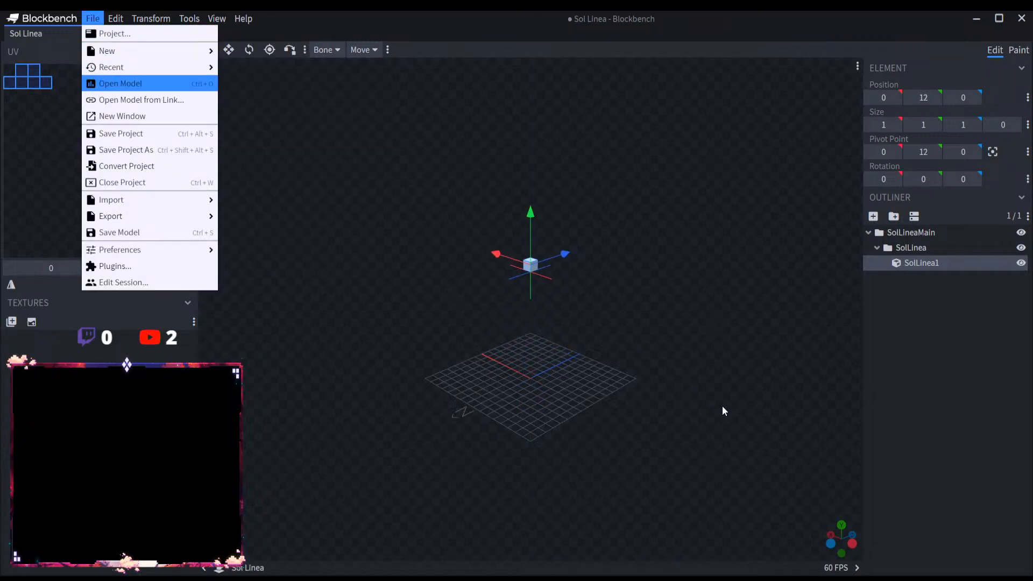
click(868, 233)
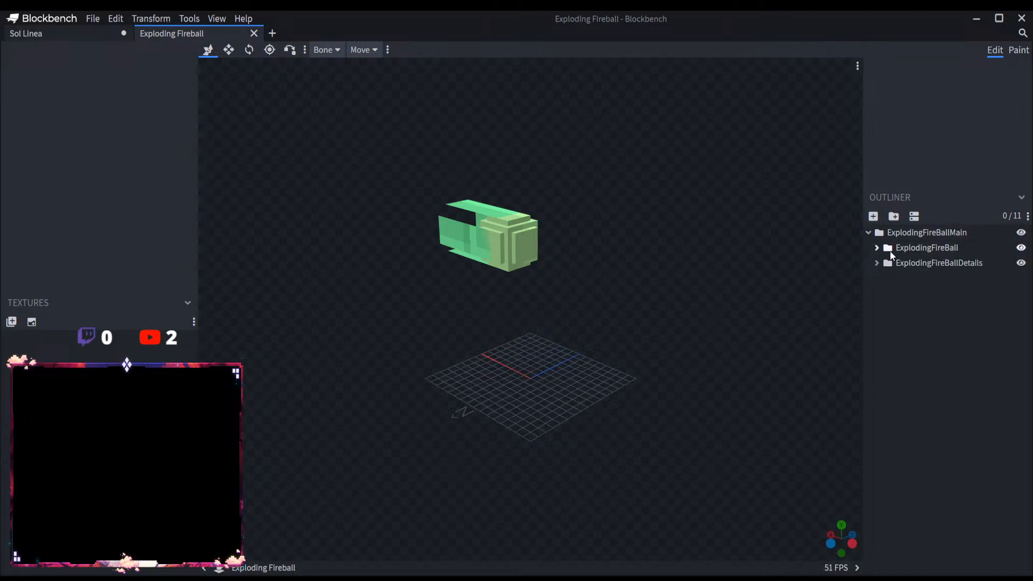
click(890, 251)
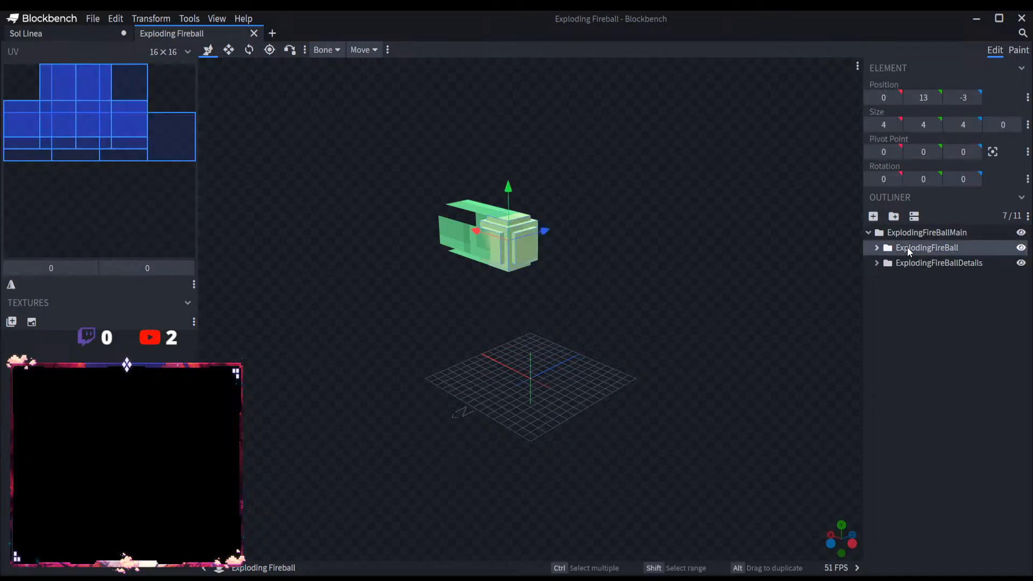
click(867, 232)
click(101, 34)
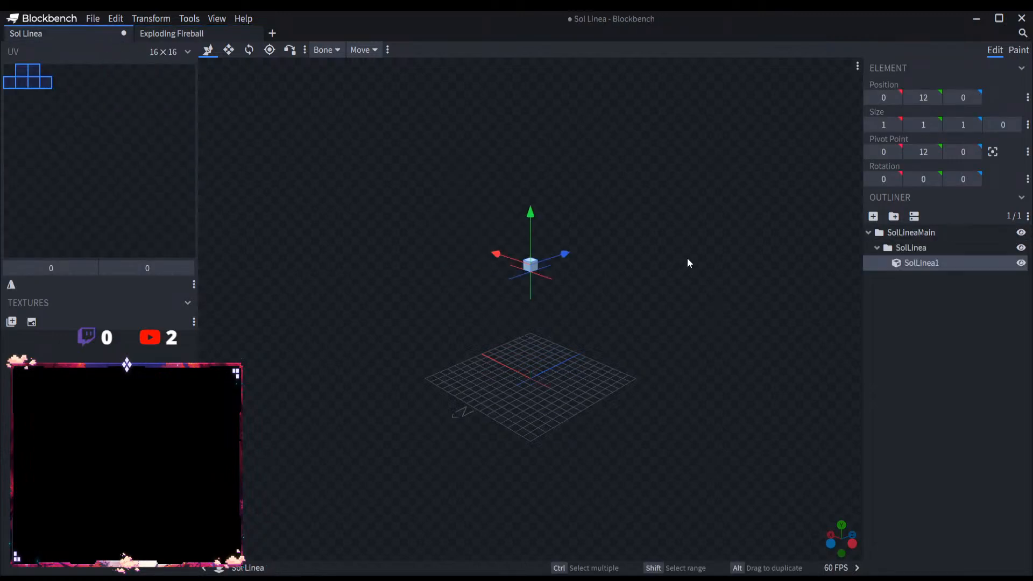
click(903, 247)
key(ctrl+v)
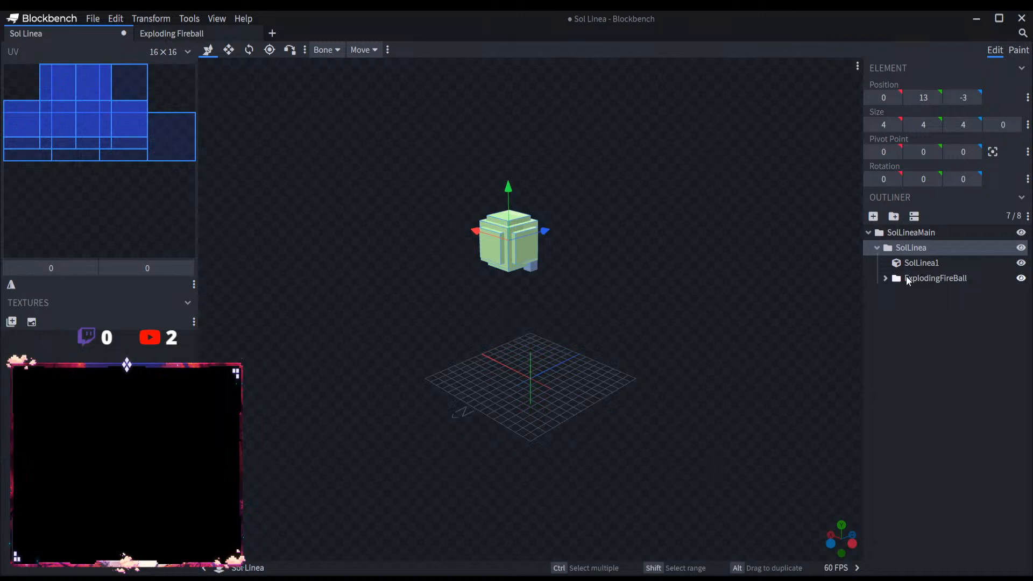
Step: Move the cubes Fireball1 to Fireball7 from ExplodingFireBall directly into the SolLinea group and delete the SolLinea1 cube
click(919, 277)
click(885, 278)
click(937, 293)
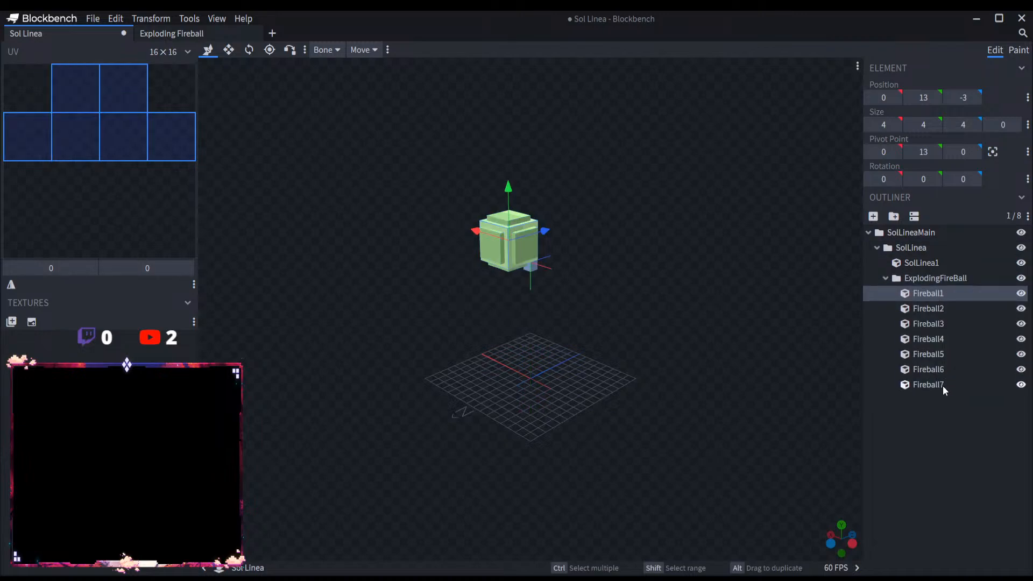
shift+click(943, 386)
drag(941, 298, 937, 264)
click(938, 265)
key(Delete)
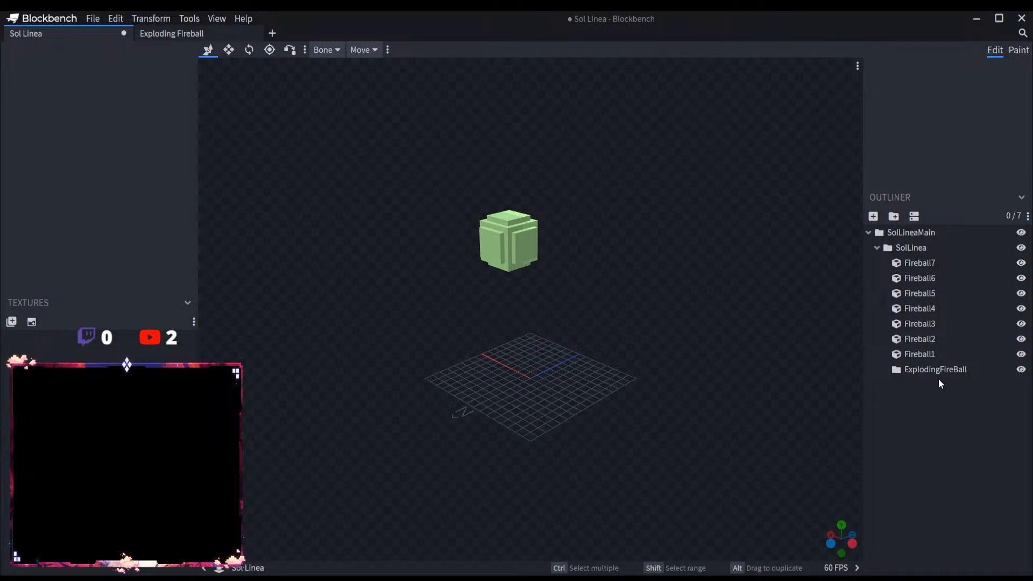
Step: Delete the empty ExplodingFireBall group and rename the cubes Fireball7, Fireball6 and Fireball5 to SolLinea
click(940, 369)
key(Delete)
click(945, 263)
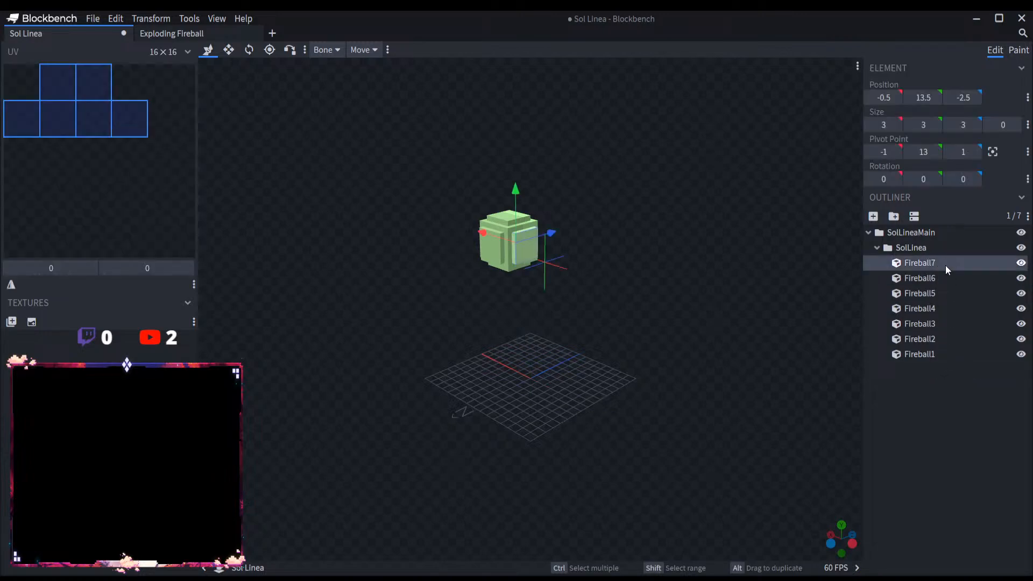
double_click(944, 262)
key(BackSpace)
double_click(926, 248)
key(ctrl+c)
double_click(941, 266)
key(ctrl+v)
double_click(941, 281)
key(ctrl+v)
double_click(944, 293)
key(ctrl+v)
Step: Rename the cubes Fireball4, Fireball3, Fireball2 and Fireball1 to SolLinea
double_click(944, 309)
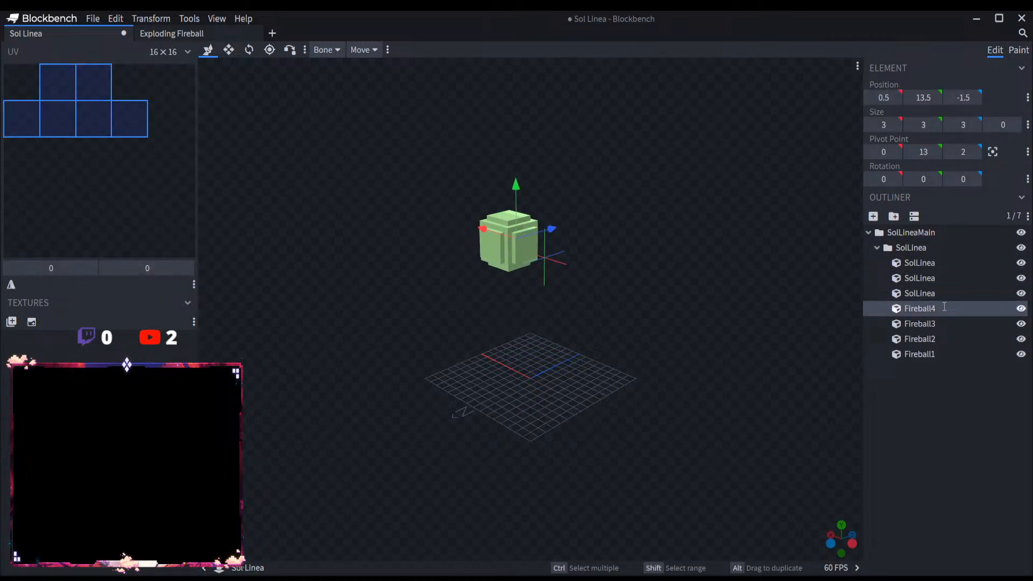
key(ctrl+v)
click(944, 324)
double_click(945, 324)
key(ctrl+v)
double_click(941, 338)
key(ctrl+v)
double_click(938, 354)
key(ctrl+v)
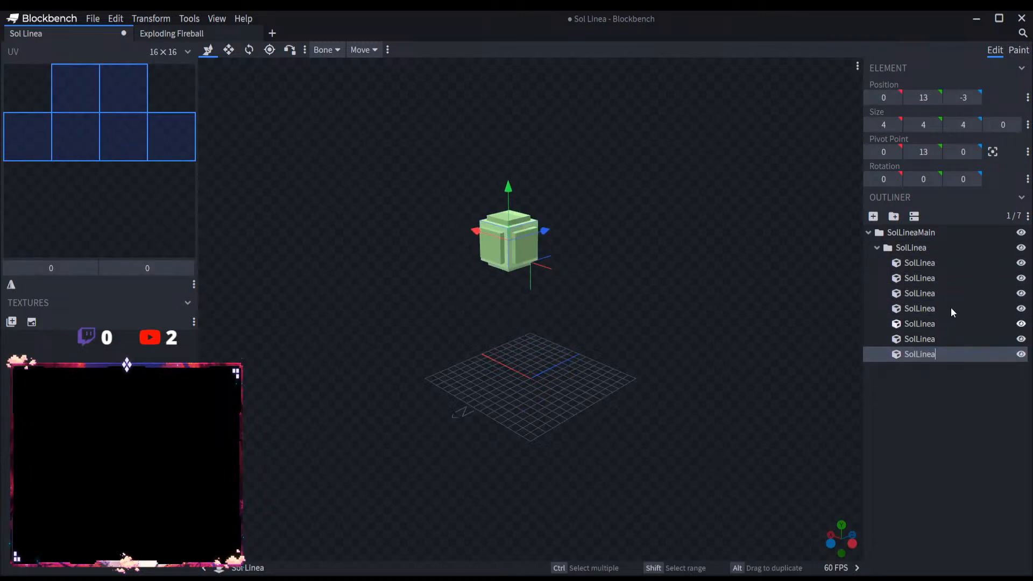
Step: Rename the first cube in the SolLinea group to SolLinea1, without a space before the number
click(946, 262)
double_click(947, 263)
key(End)
text(1)
key(Return)
click(947, 278)
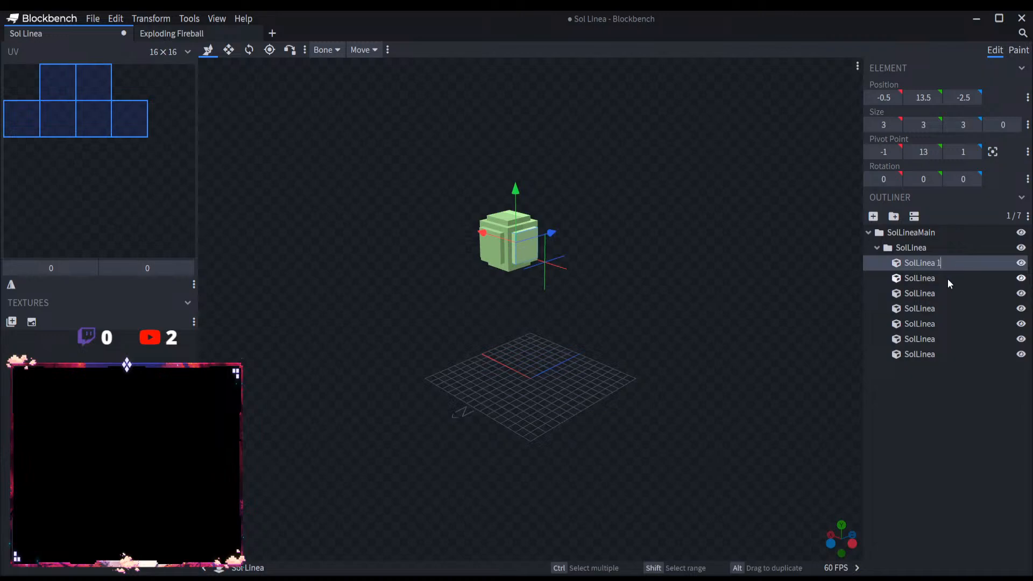
double_click(947, 278)
click(947, 279)
double_click(938, 264)
click(939, 263)
text(1)
Step: Rename the second, third and fourth cubes in the SolLinea group to SolLinea2, SolLinea3 and SolLinea4
click(954, 279)
double_click(954, 278)
key(End)
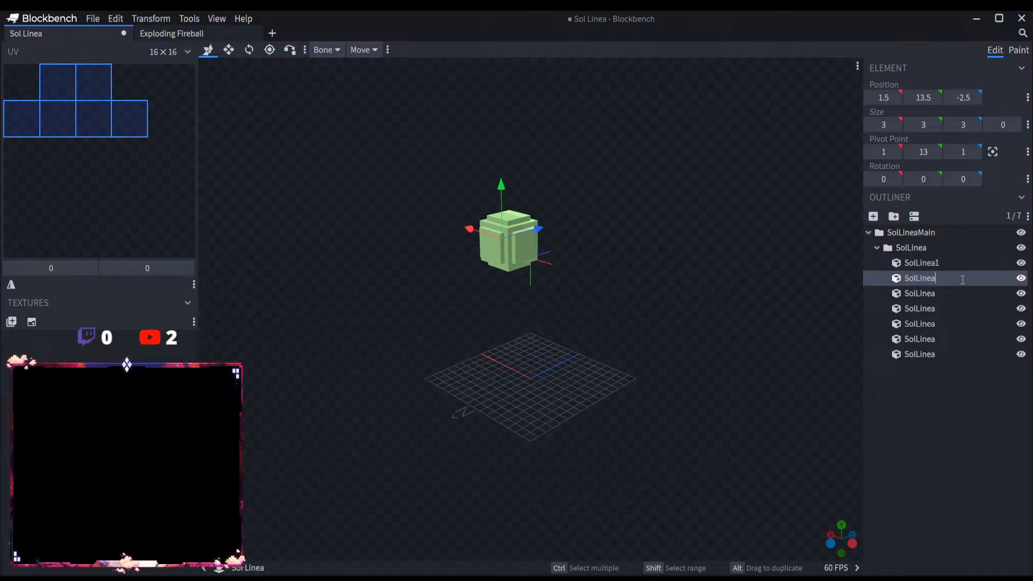
text(2)
key(Return)
double_click(949, 296)
key(End)
text(3)
key(Return)
double_click(953, 308)
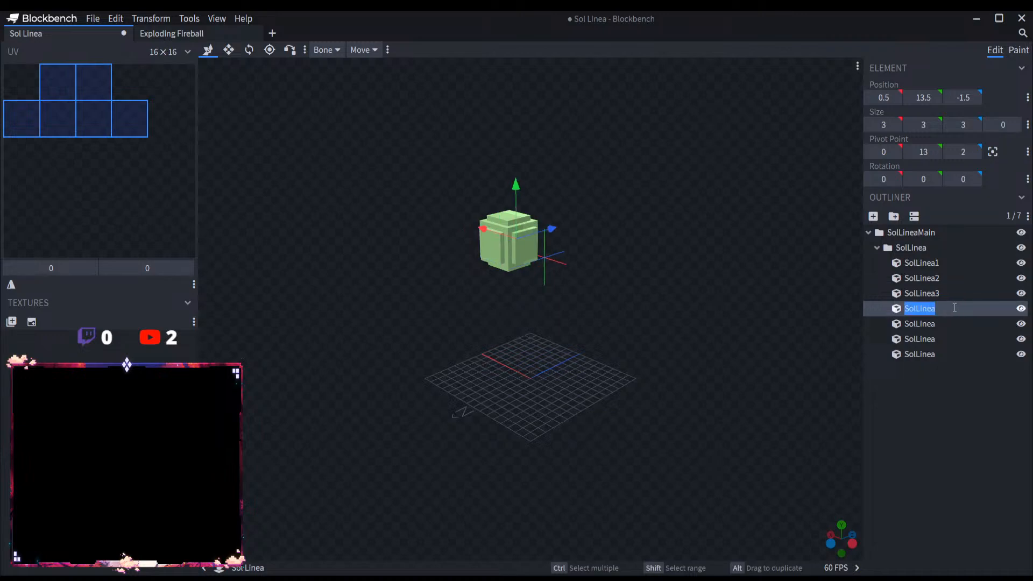
key(End)
text(4)
key(Return)
Step: Rename the last three cubes in the SolLinea group to SolLinea5, SolLinea6 and SolLinea7
double_click(954, 323)
key(End)
text(5)
key(Return)
click(950, 339)
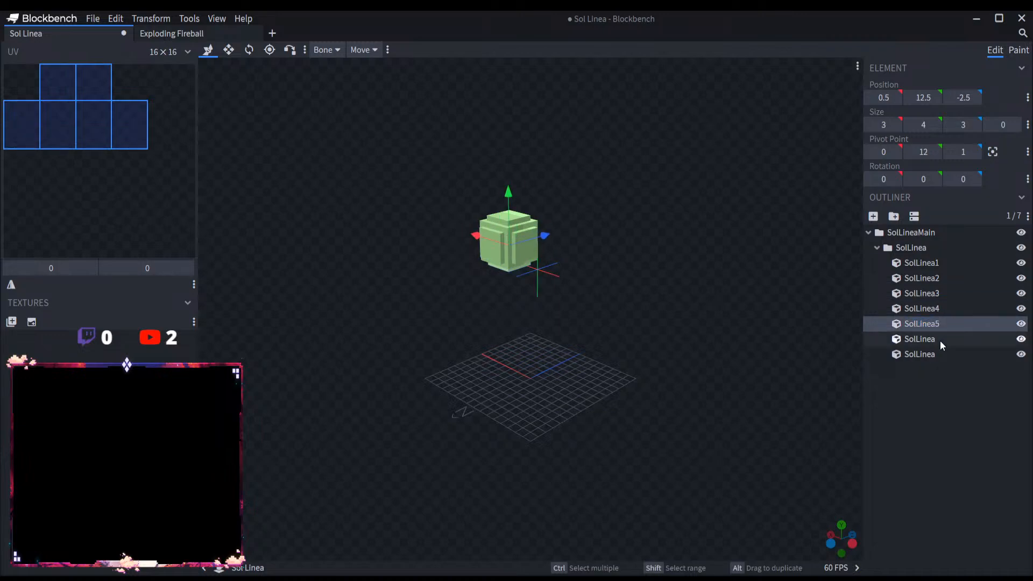
double_click(957, 339)
key(End)
text(6)
key(Return)
click(942, 356)
double_click(942, 356)
key(End)
text(7)
key(Return)
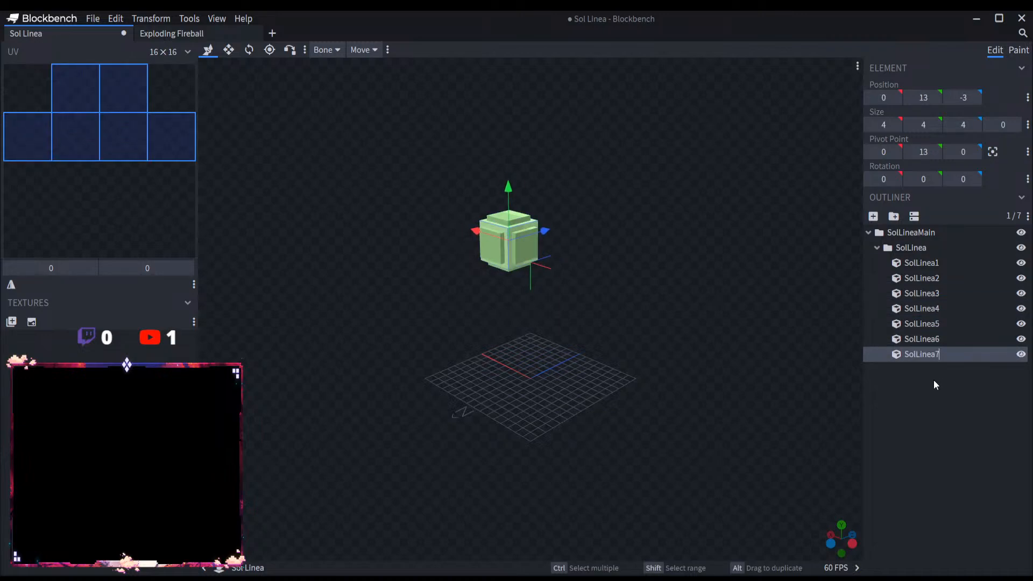
Step: Collapse the SolLinea group and close the Exploding Fireball project
click(876, 248)
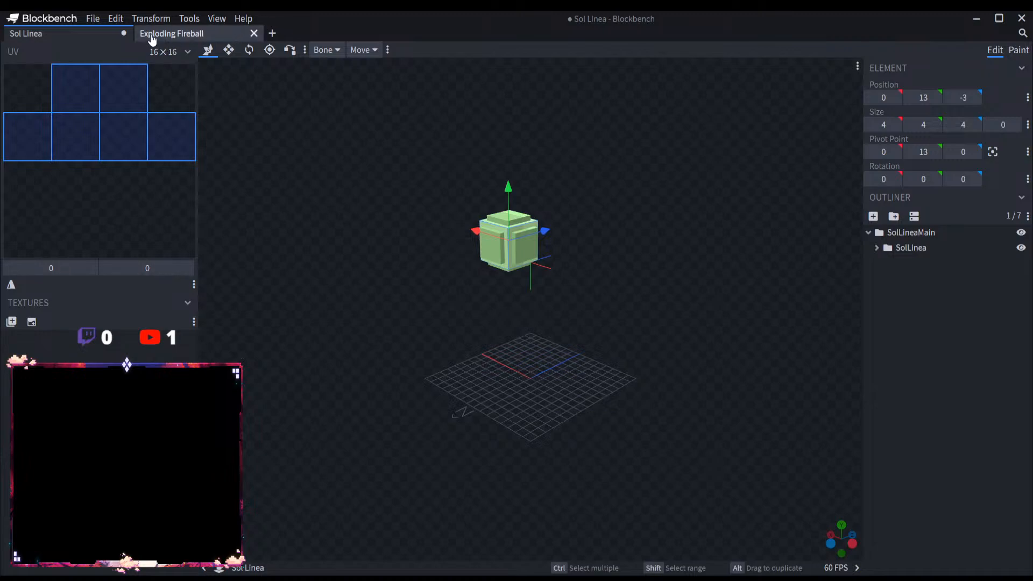
click(252, 33)
click(932, 306)
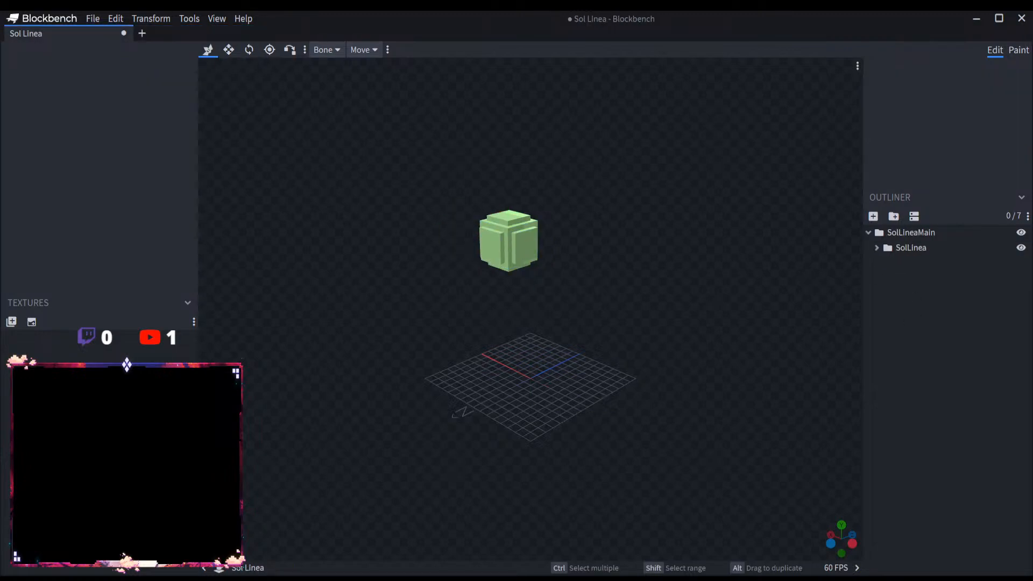
scroll(614, 307, up, 5)
right_drag(614, 306, 639, 417)
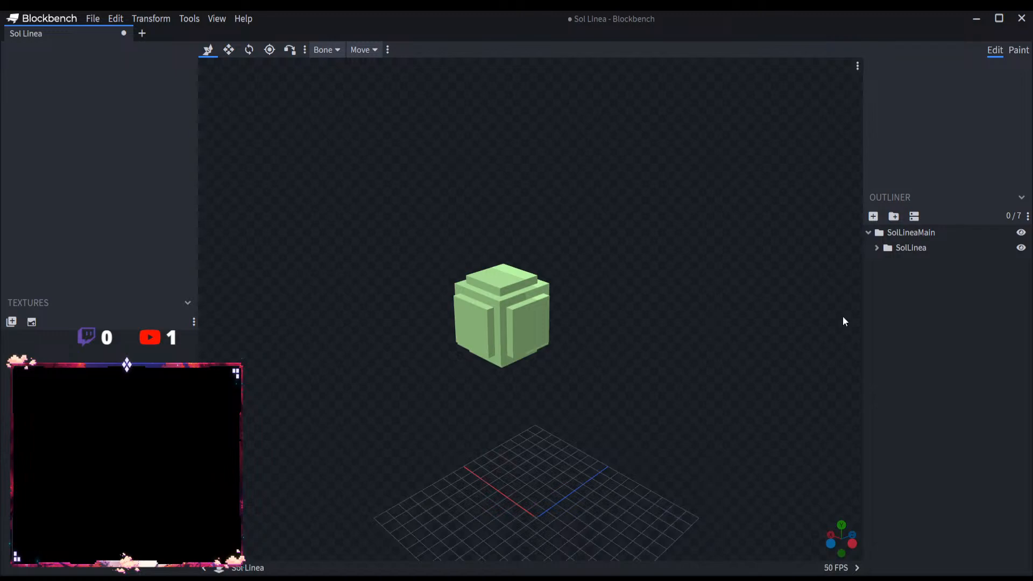
click(876, 248)
click(876, 248)
Step: Add a group named SolLineaDetails inside SolLineaMain
click(900, 232)
click(893, 217)
double_click(904, 263)
key(ctrl+v)
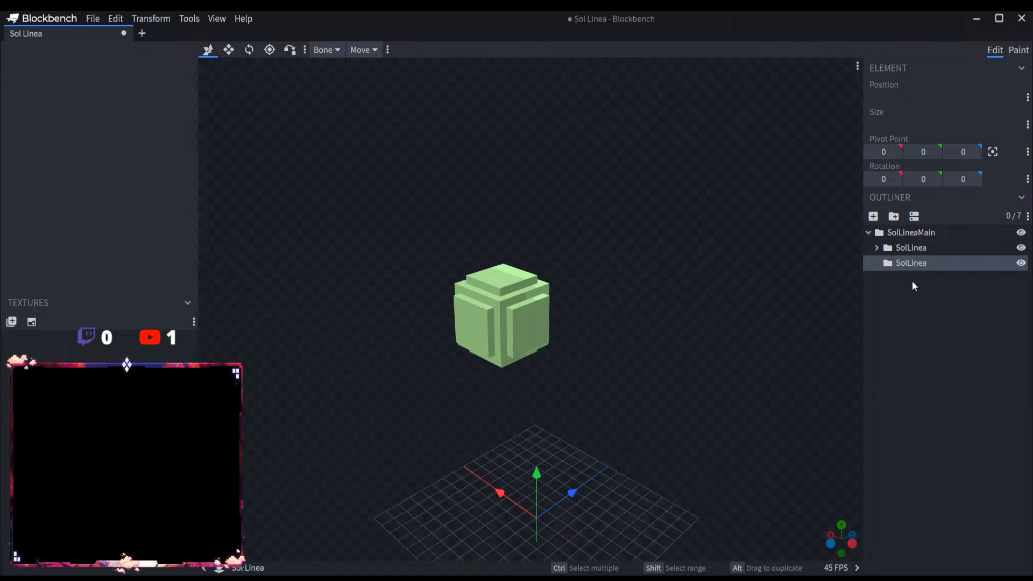
text(Details)
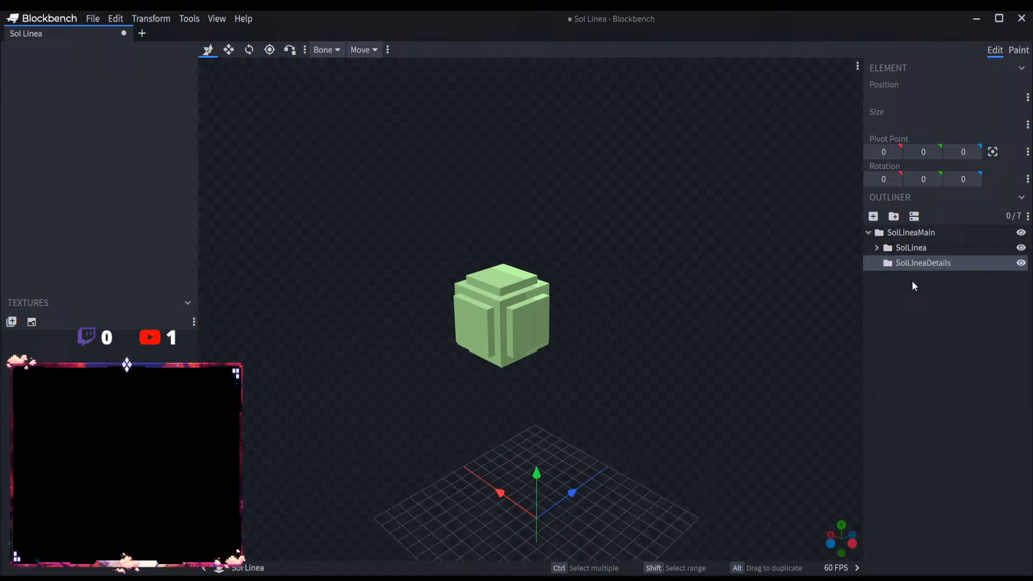
Step: Add a cube named SolLineaD1 to the SolLineaDetails group and raise it to Y 13
click(873, 216)
text(SolLineaD1)
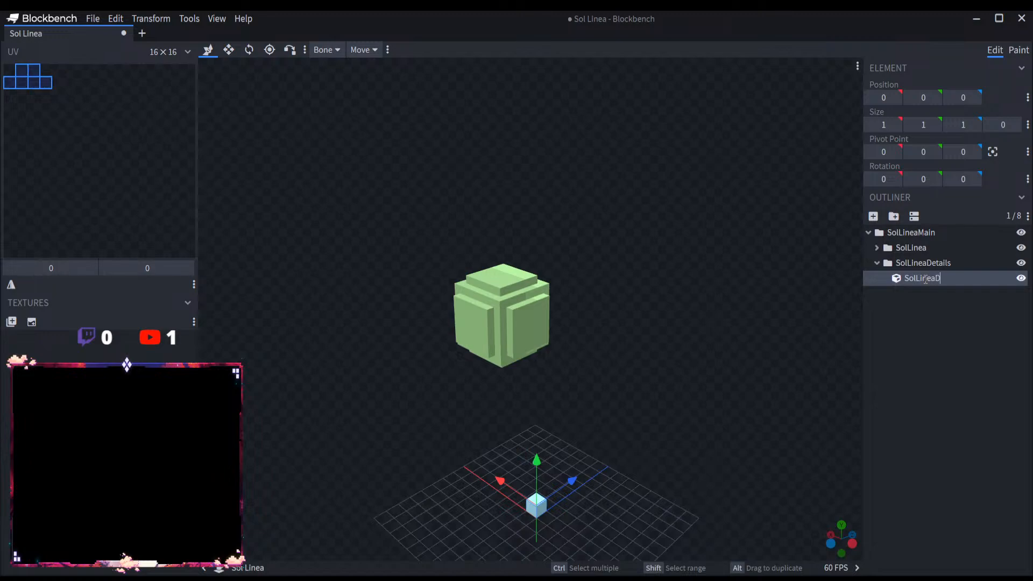
key(Return)
drag(537, 462, 516, 252)
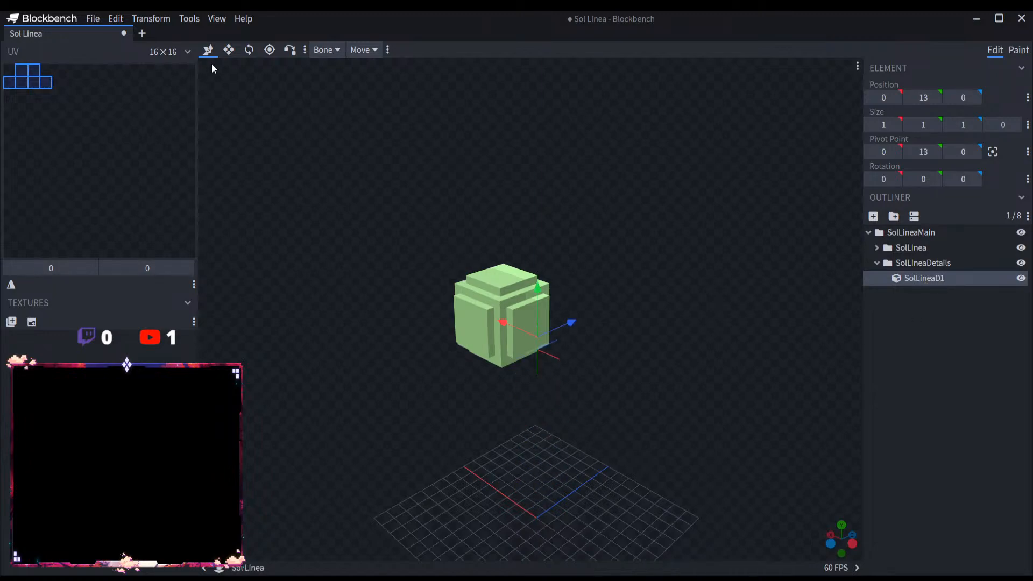
Step: Resize SolLineaD1 into a flat strip of size 0 × 1 × 18, positioned at X 2 and Z -10
click(228, 50)
drag(730, 288, 582, 317)
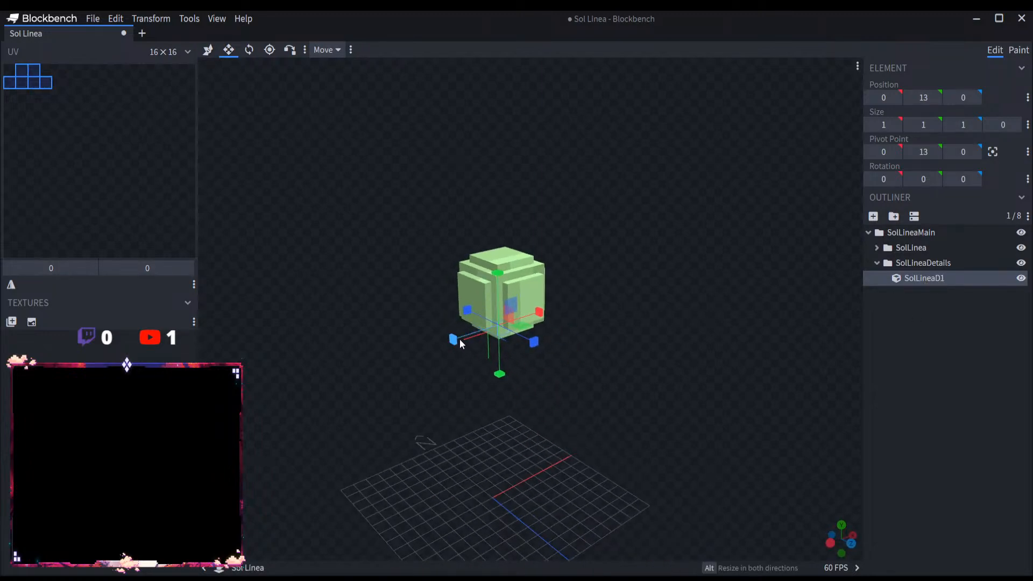
drag(460, 340, 692, 371)
drag(583, 318, 449, 310)
drag(566, 401, 427, 336)
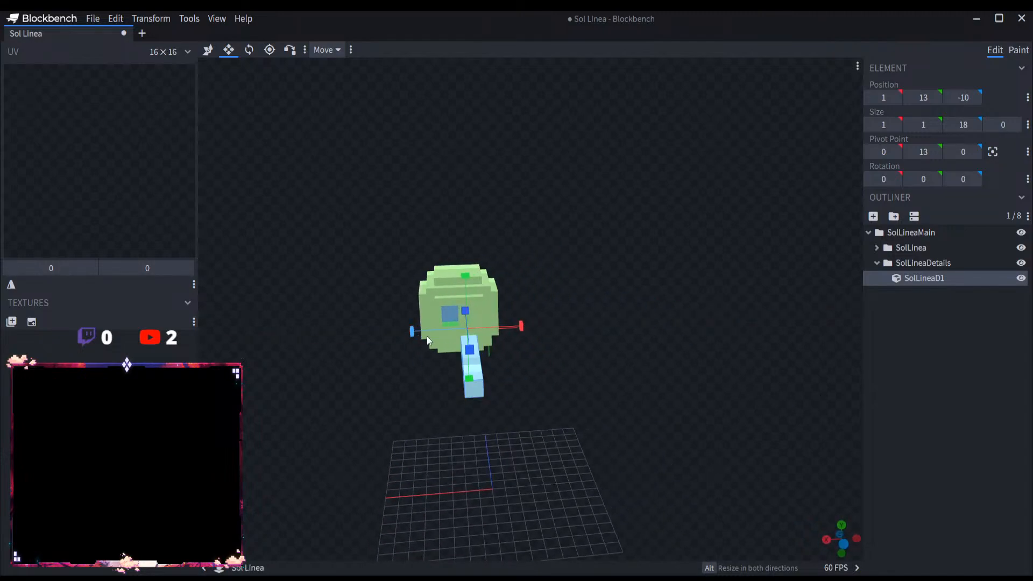
drag(517, 328, 501, 331)
drag(532, 377, 421, 372)
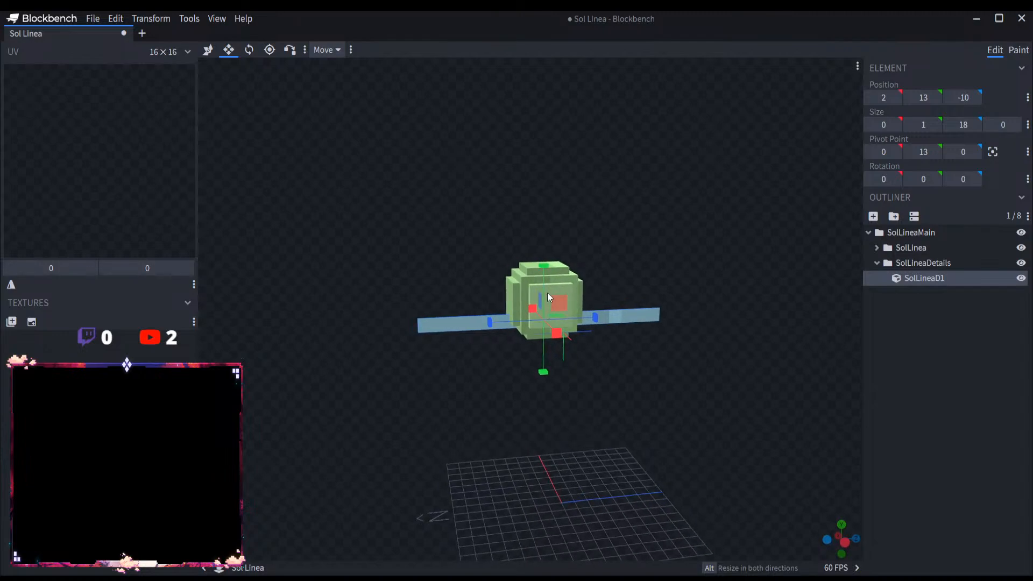
Step: Extend SolLineaD1 up and down to a height of 16, with its base at Y 7
drag(542, 263, 531, 160)
drag(542, 312, 714, 387)
scroll(714, 387, down, 3)
scroll(721, 377, up, 2)
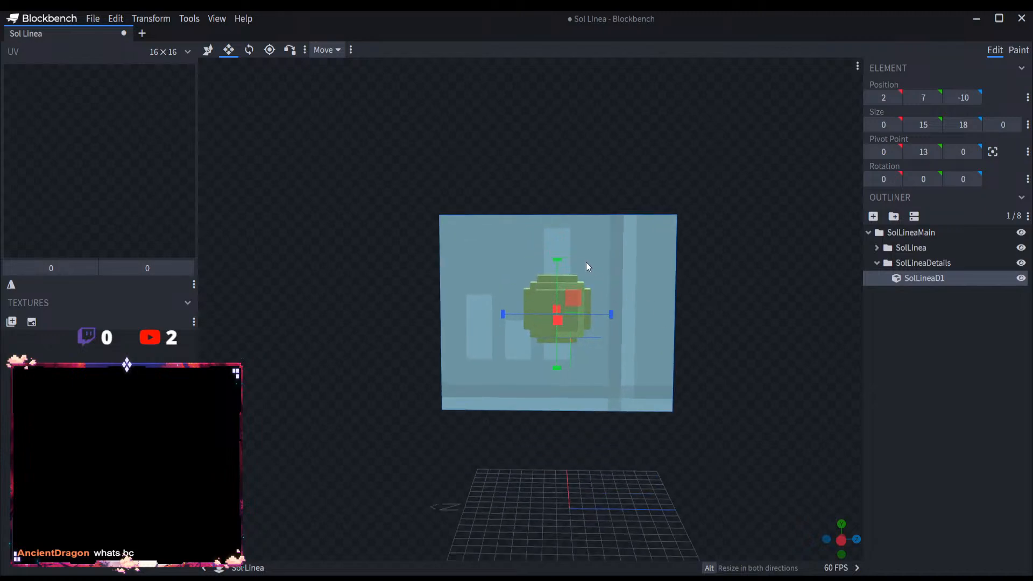
drag(554, 259, 553, 251)
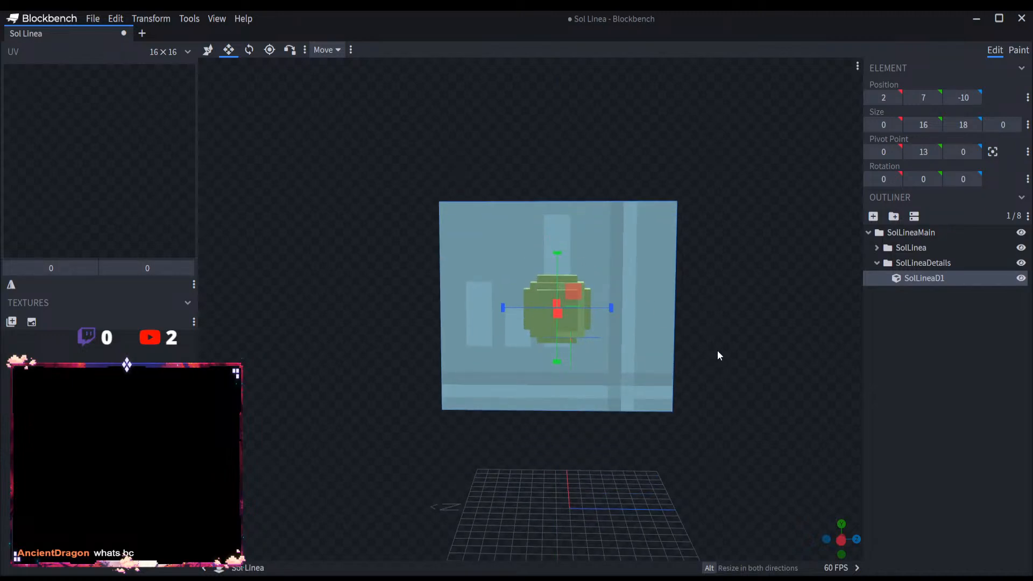
Step: Set SolLineaD1's Z size to 16 and shift the plate along Z to position -9
drag(717, 350, 731, 334)
right_drag(730, 353, 710, 383)
scroll(735, 392, down, 3)
drag(735, 392, 719, 383)
scroll(719, 379, up, 2)
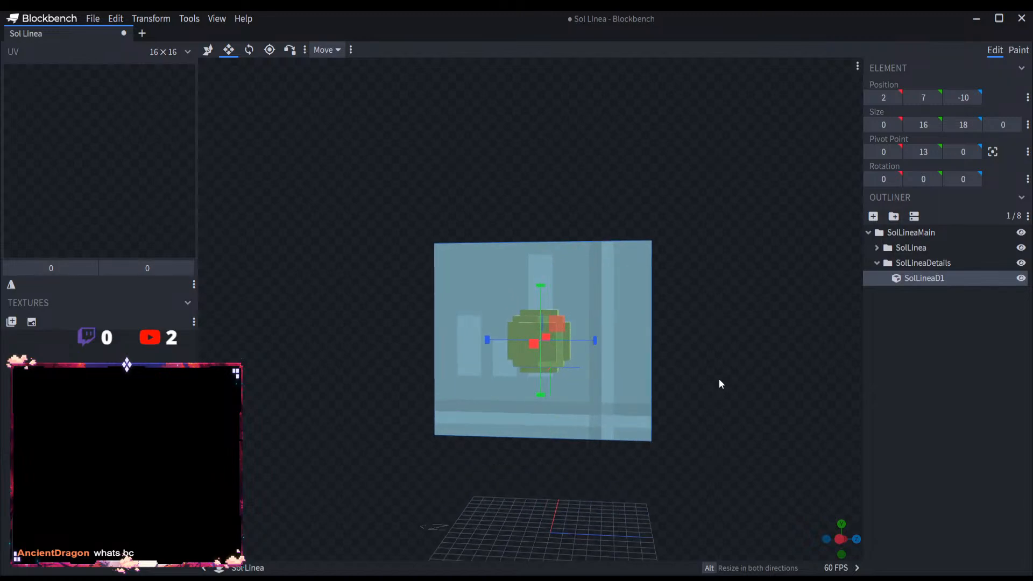
scroll(719, 379, up, 3)
drag(737, 328, 744, 329)
right_drag(744, 329, 707, 342)
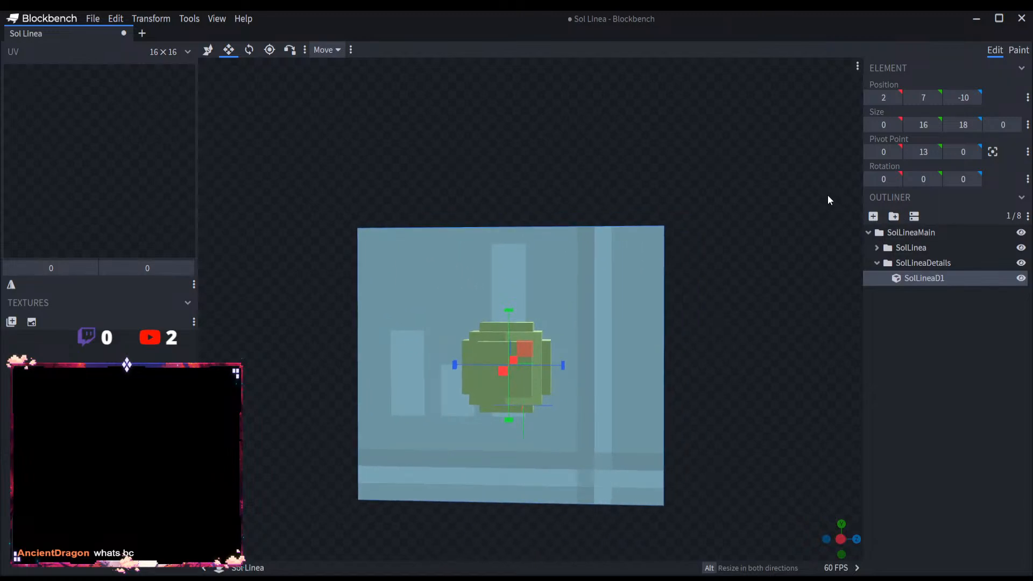
click(962, 125)
text(16)
key(Return)
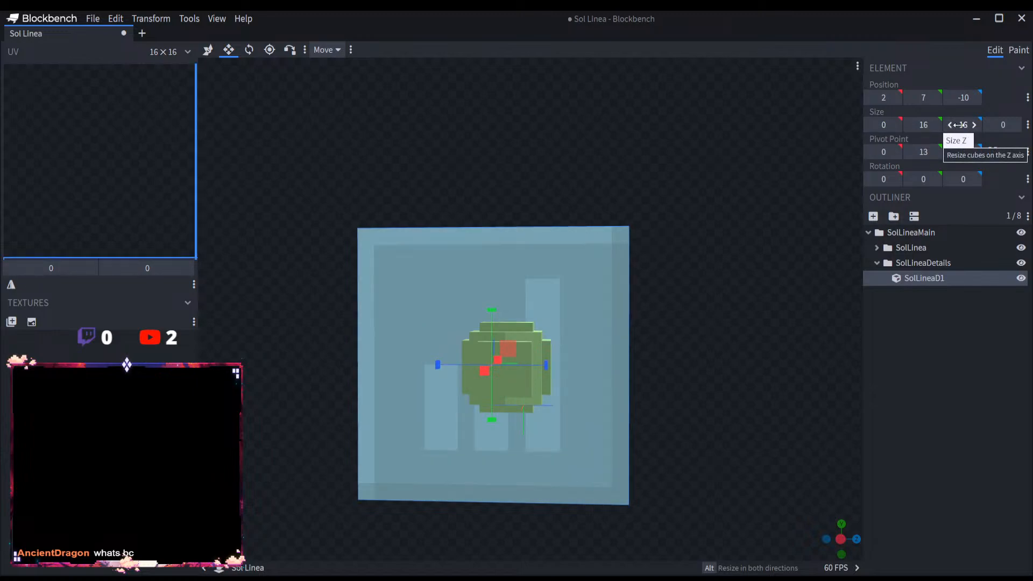
click(208, 50)
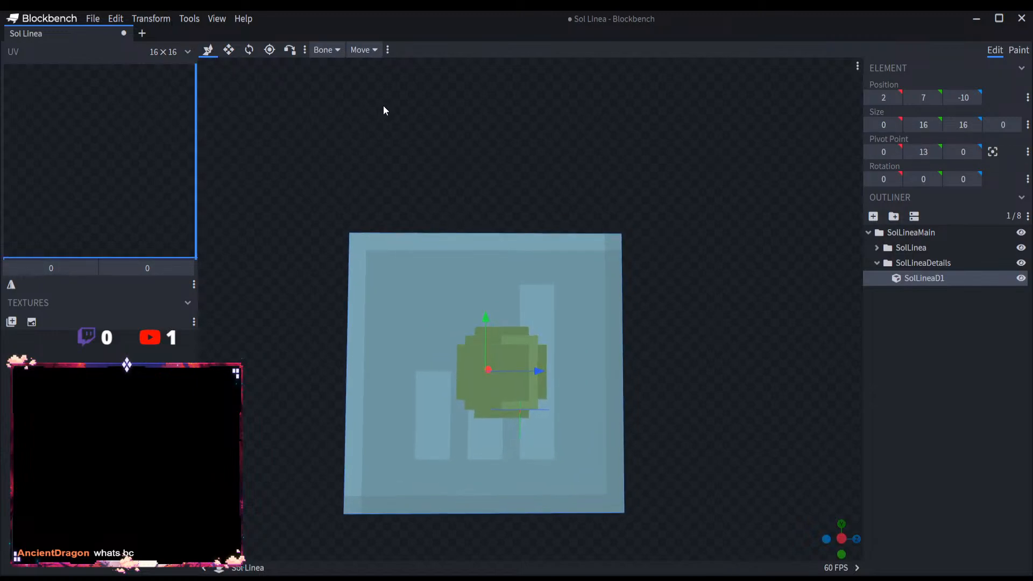
drag(533, 375, 618, 376)
Step: Duplicate the SolLineaD1 plate as SolLineaD2 and rotate the copy -90 degrees around the Y axis
key(ctrl+d)
scroll(675, 343, up, 5)
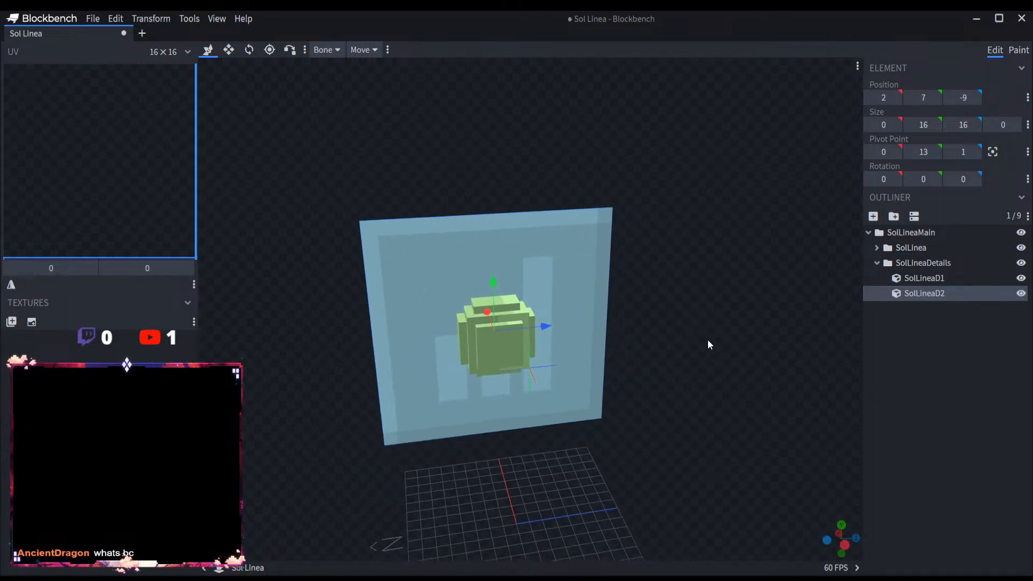
click(248, 49)
scroll(533, 380, down, 4)
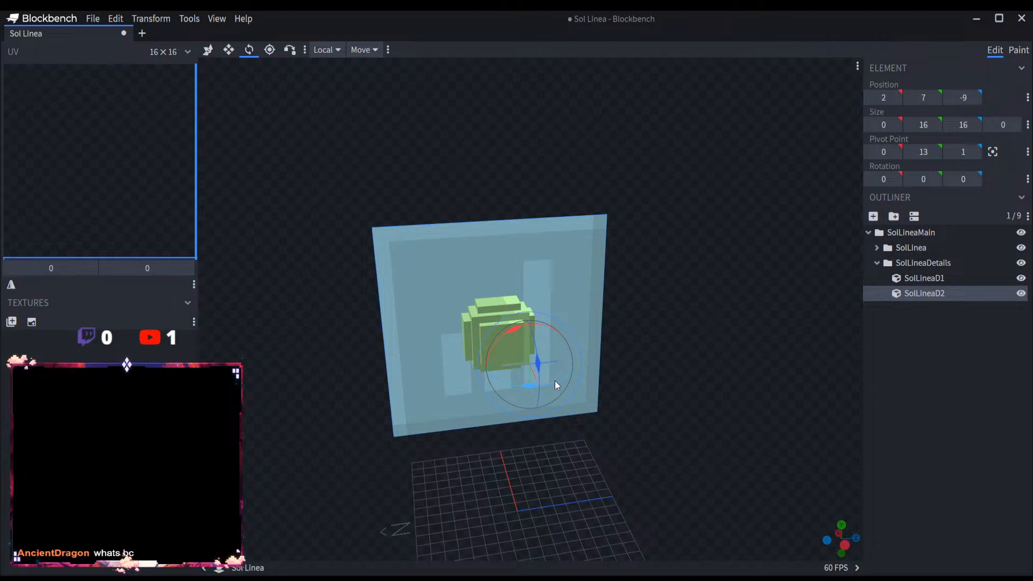
drag(554, 379, 456, 388)
Step: Move SolLineaD2 along Z so the two plates cross through the middle of the ball
click(208, 50)
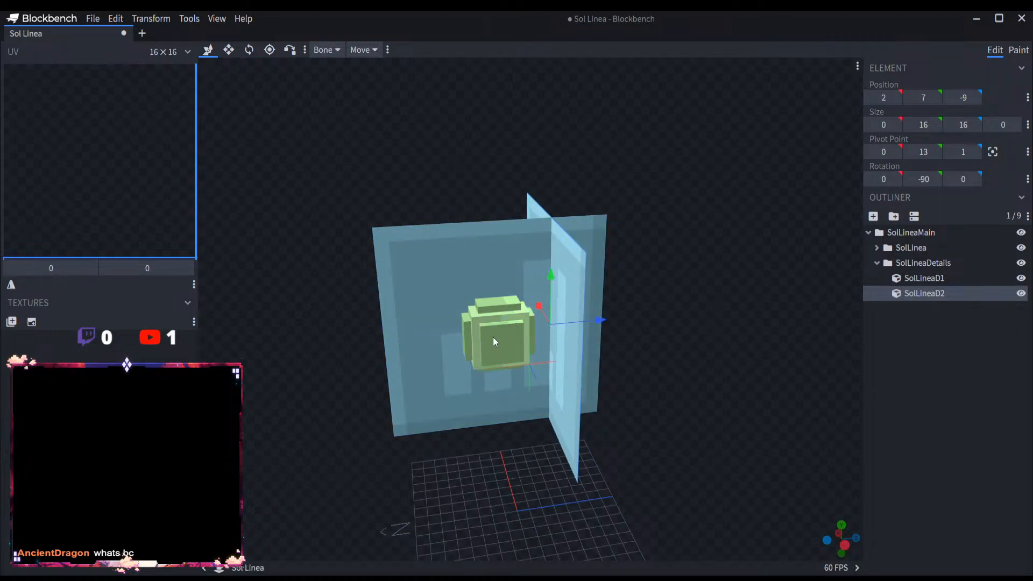
drag(600, 320, 550, 321)
mouse_move(628, 333)
mouse_down()
mouse_move(780, 344)
mouse_move(644, 333)
mouse_up()
click(882, 334)
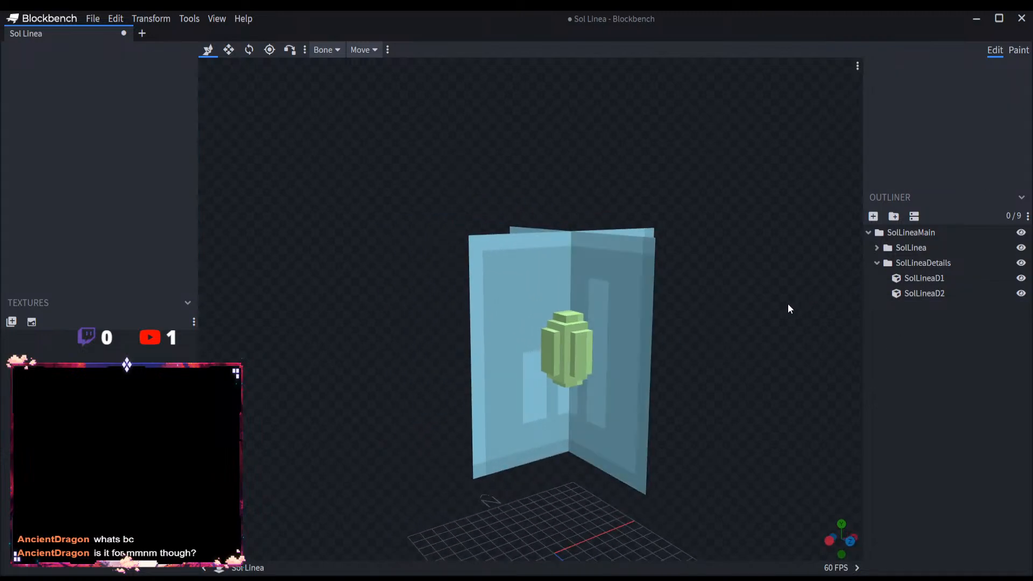
Step: Collapse the SolLineaDetails and SolLineaMain groups and save the Sol Linea project
click(876, 262)
click(868, 233)
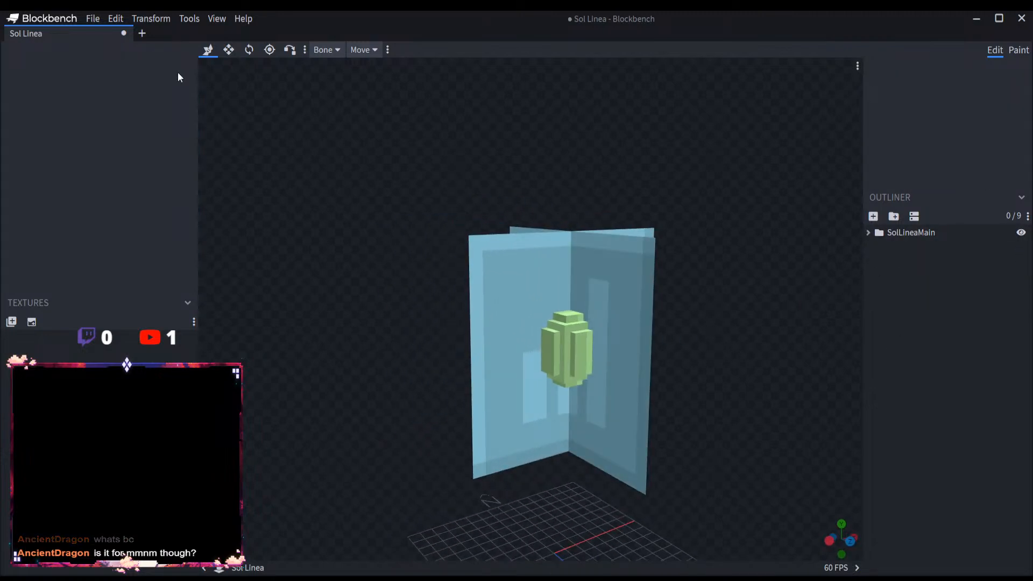
click(93, 19)
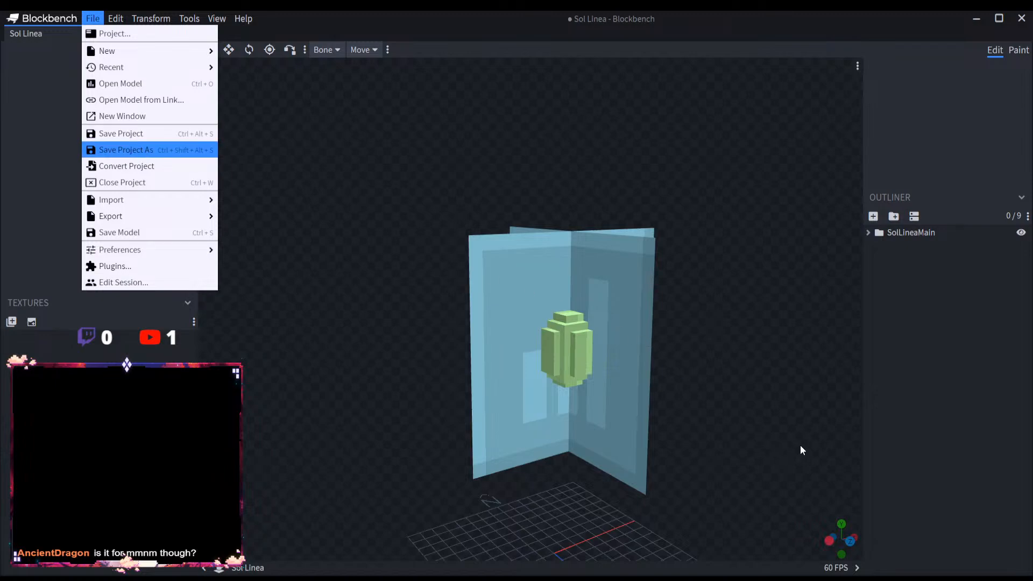
key(ctrl+s)
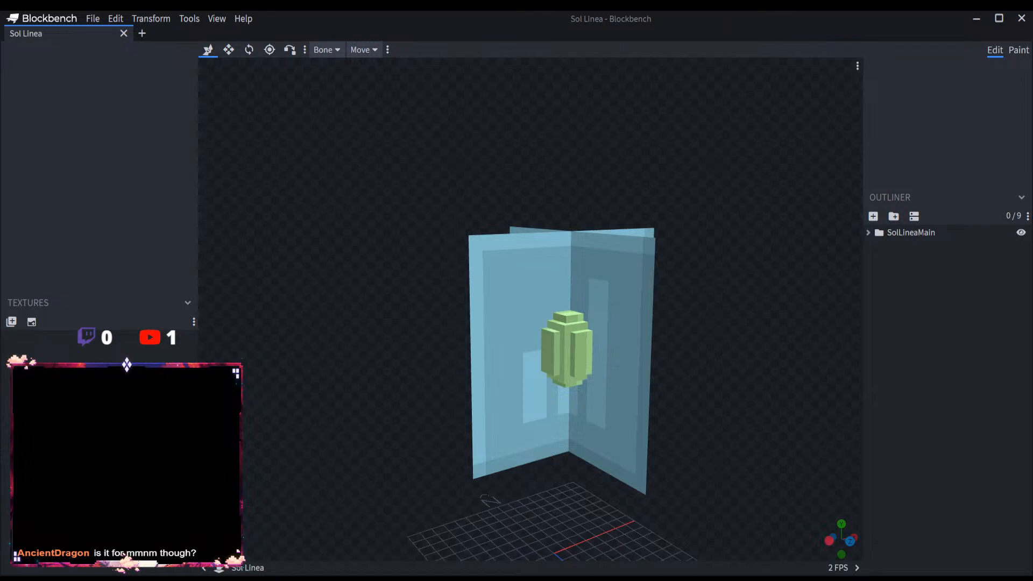
scroll(701, 427, down, 4)
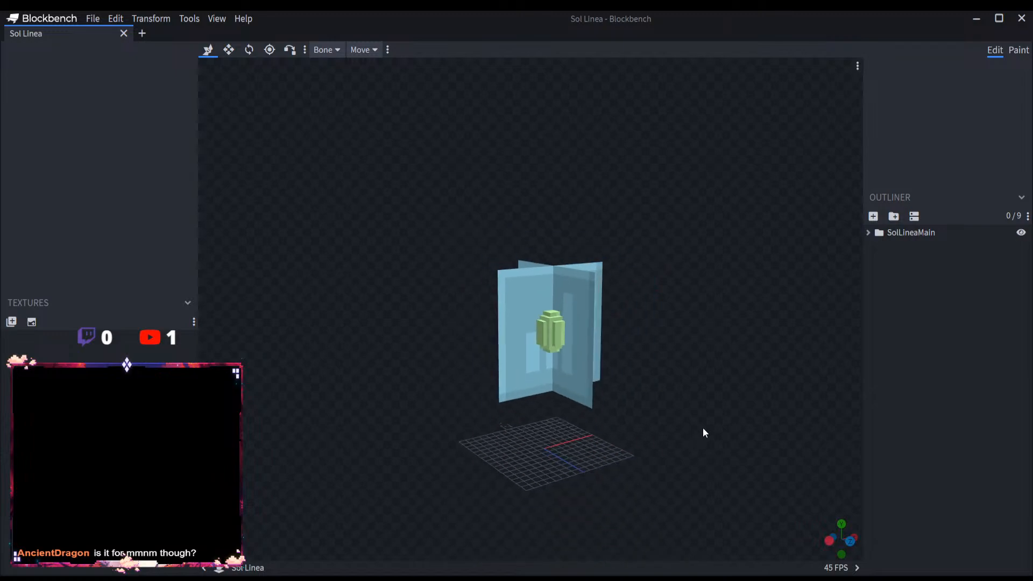
drag(701, 428, 747, 424)
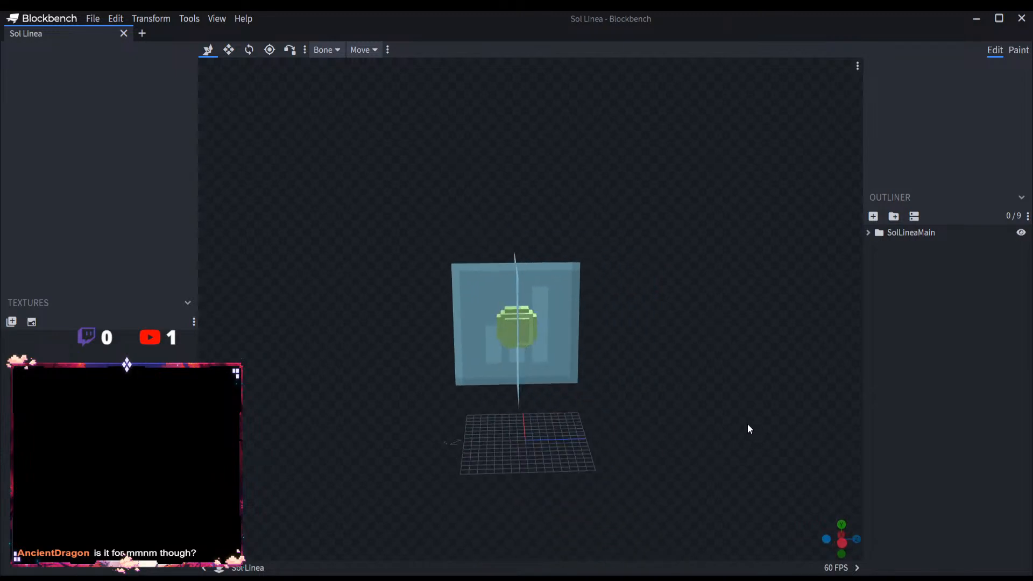
scroll(736, 428, up, 4)
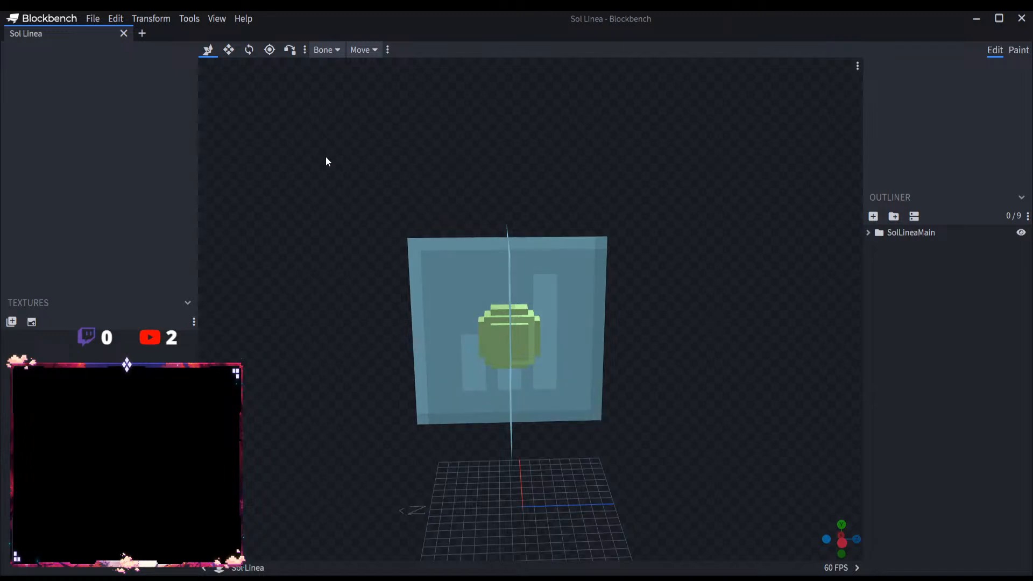
Step: Create a new Modded Entity project with the file name Ignis Columna and close the Sol Linea project
click(142, 33)
click(87, 33)
click(142, 33)
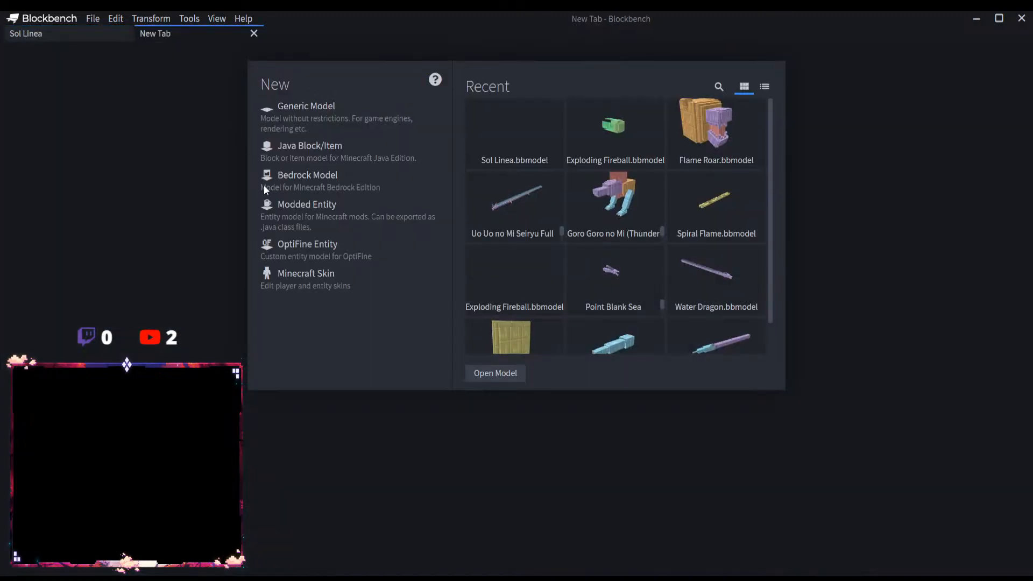
click(312, 214)
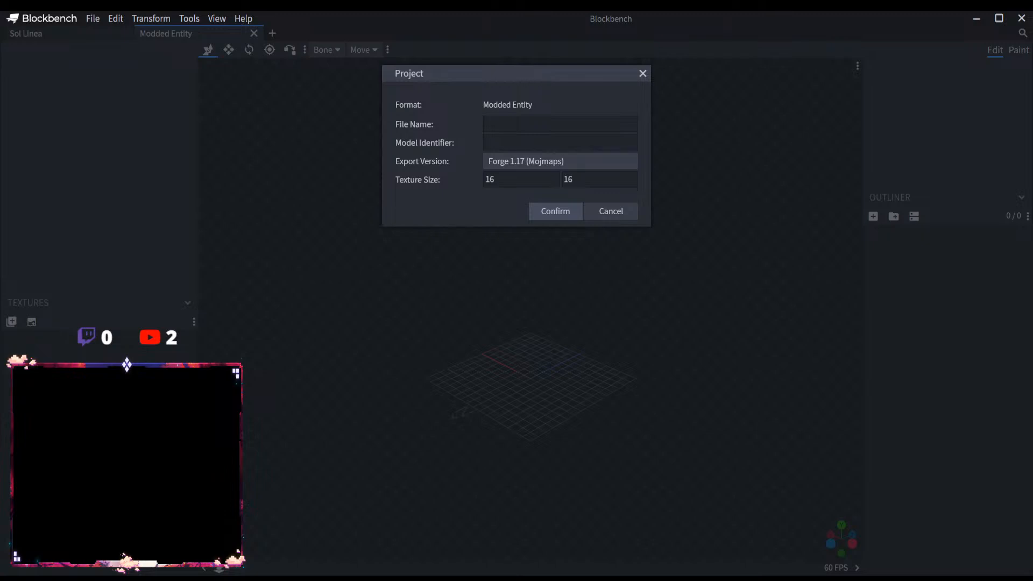
click(505, 123)
text(Ignis Columna)
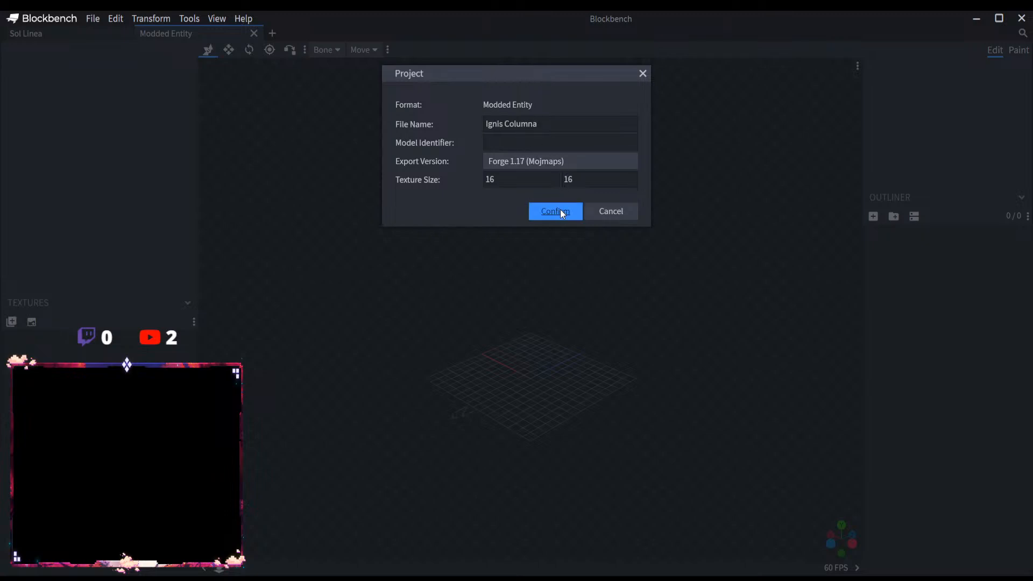
click(562, 211)
click(125, 34)
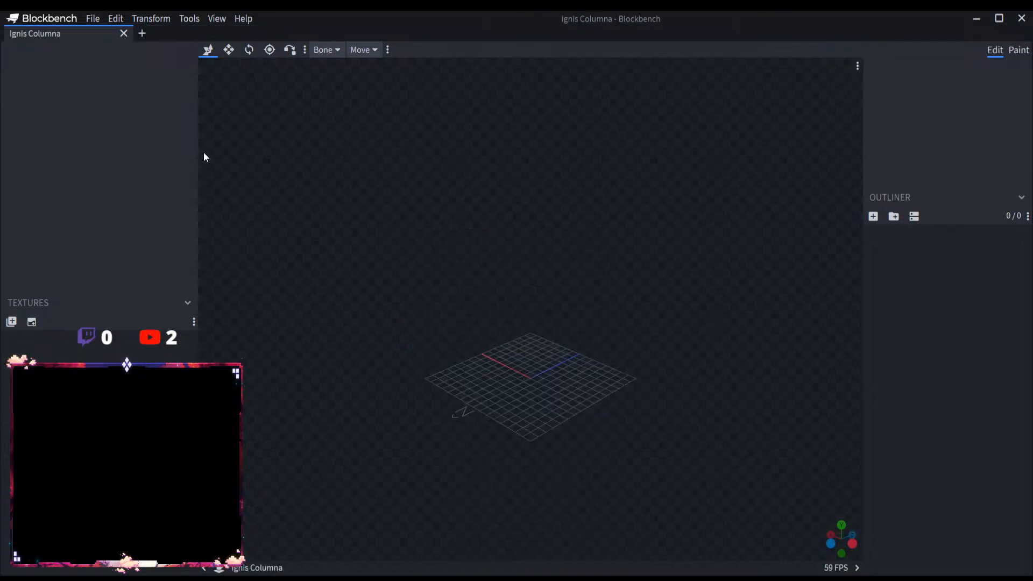
Step: Add a top-level group named IgnisColumnaMain
click(894, 215)
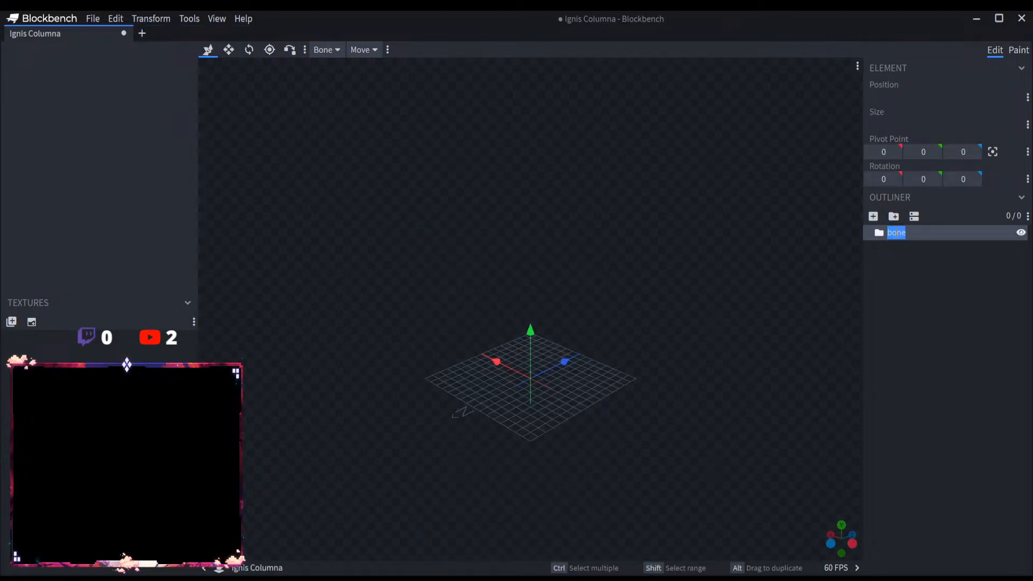
text(Ignis Columna)
click(909, 232)
key(BackSpace)
text(Mod)
key(Return)
Step: Add a subgroup inside IgnisColumnaMain and name it IgnisColumna
click(894, 219)
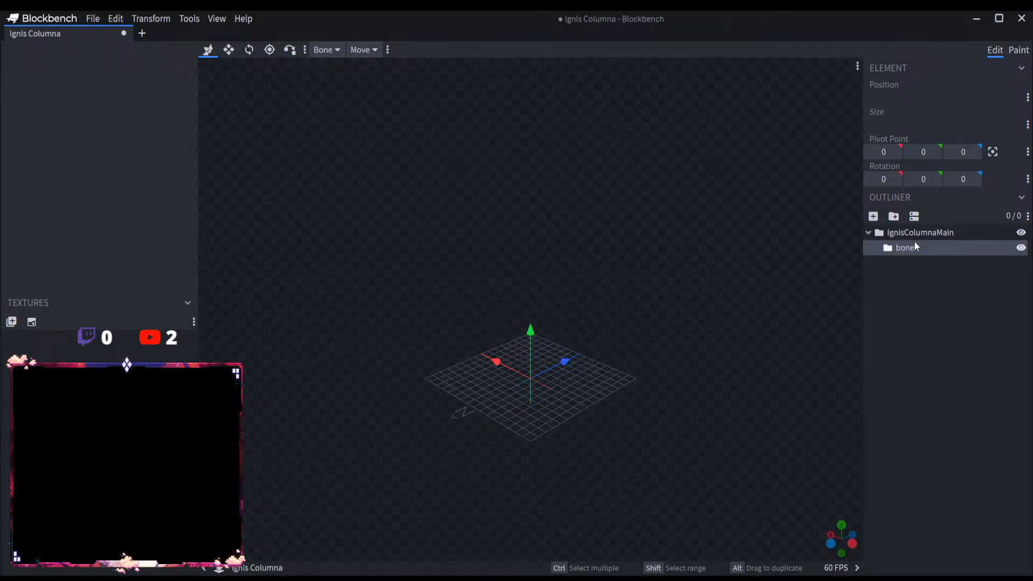
double_click(915, 247)
text(Ignis Columna)
key(Return)
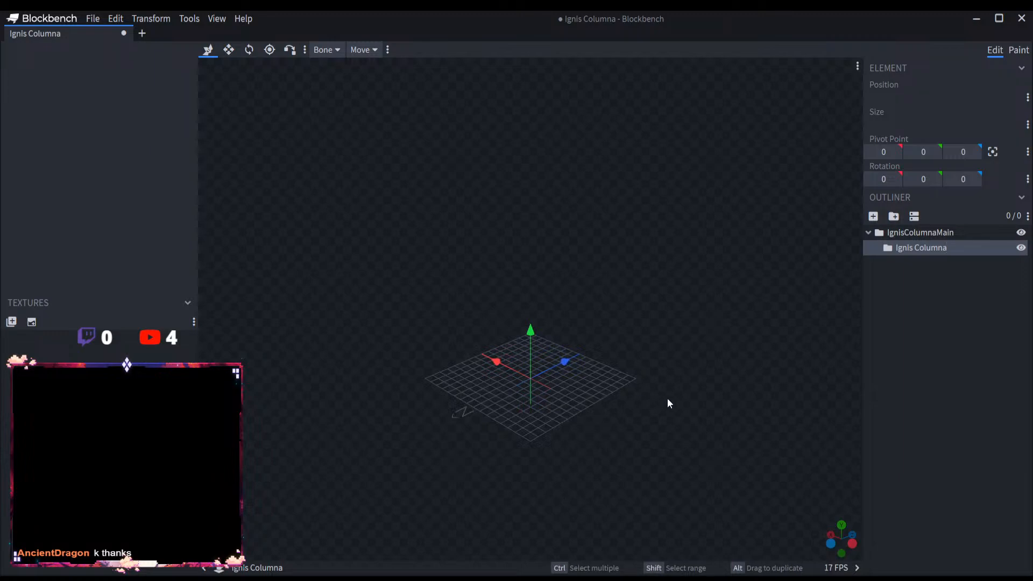
scroll(677, 400, up, 5)
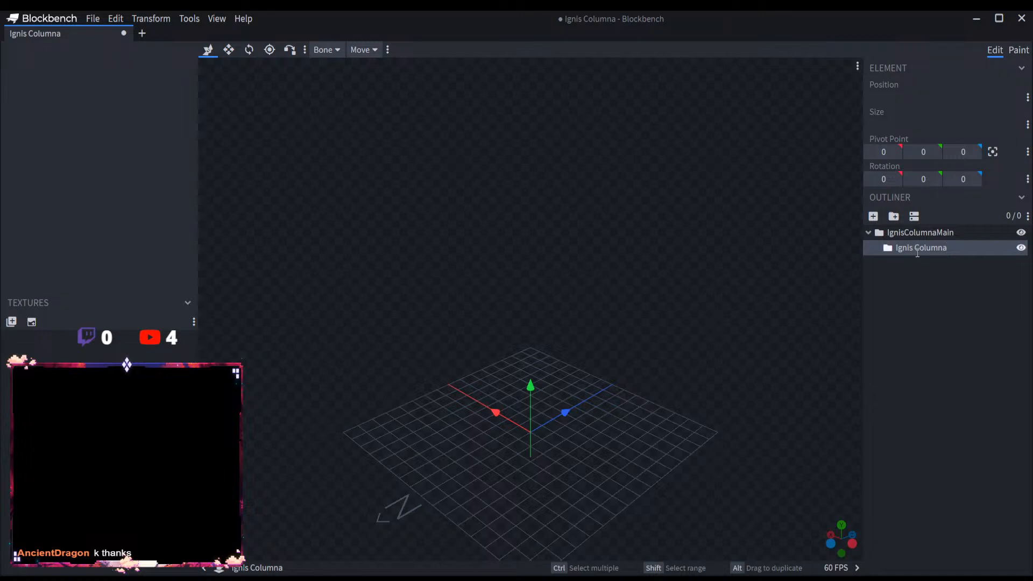
Step: Add a cube named Ignis1 to the IgnisColumna group and raise it to Y position 11
click(873, 216)
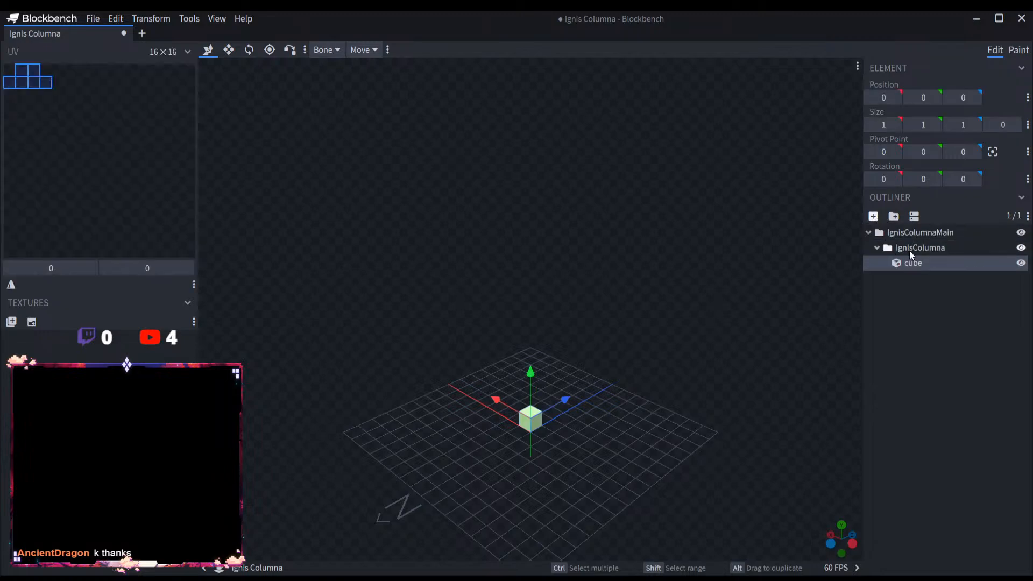
double_click(916, 262)
text(Ignis Columna)
drag(956, 262, 921, 257)
text(1)
drag(538, 376, 539, 328)
drag(534, 400, 505, 562)
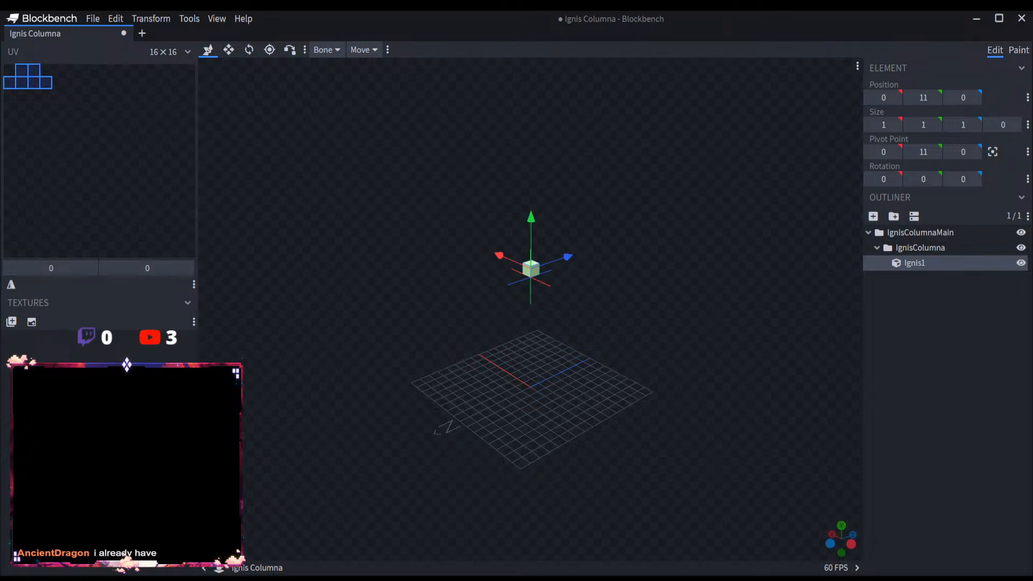
Step: Flatten Ignis1 to a Z size of 0 and stretch it upward to a height of 56
scroll(630, 469, up, 3)
right_drag(633, 434, 597, 537)
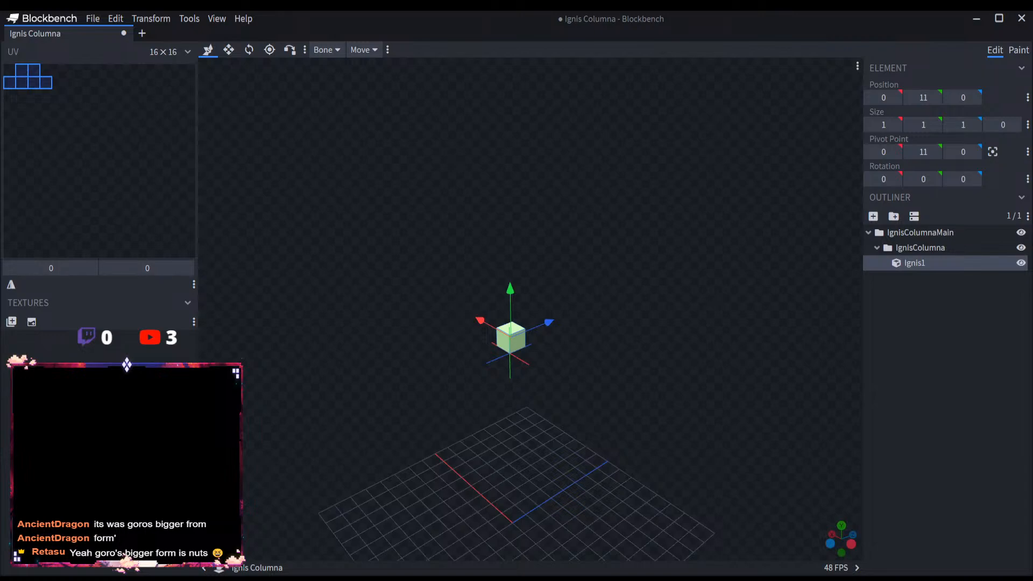
drag(569, 420, 583, 417)
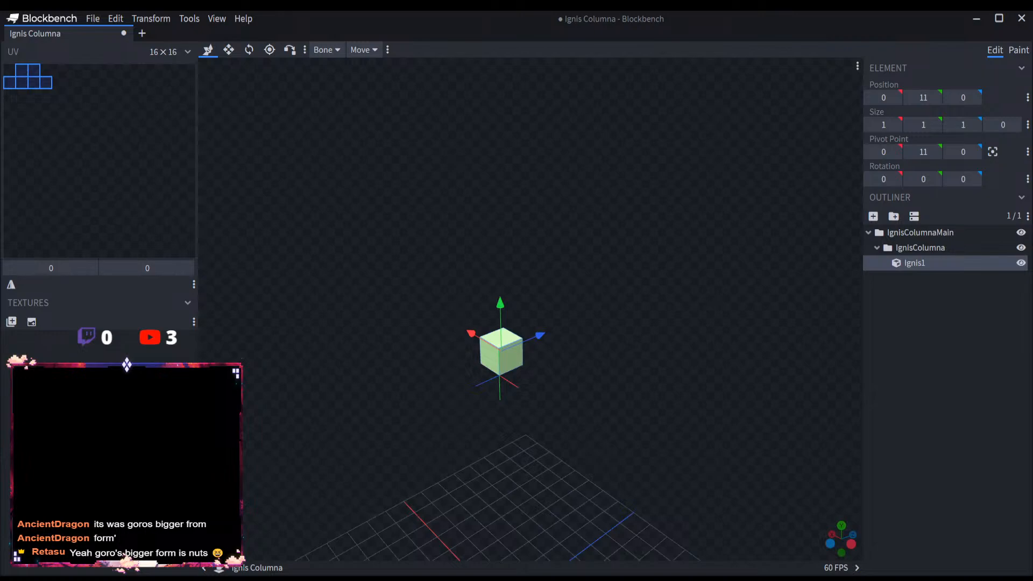
scroll(567, 443, down, 5)
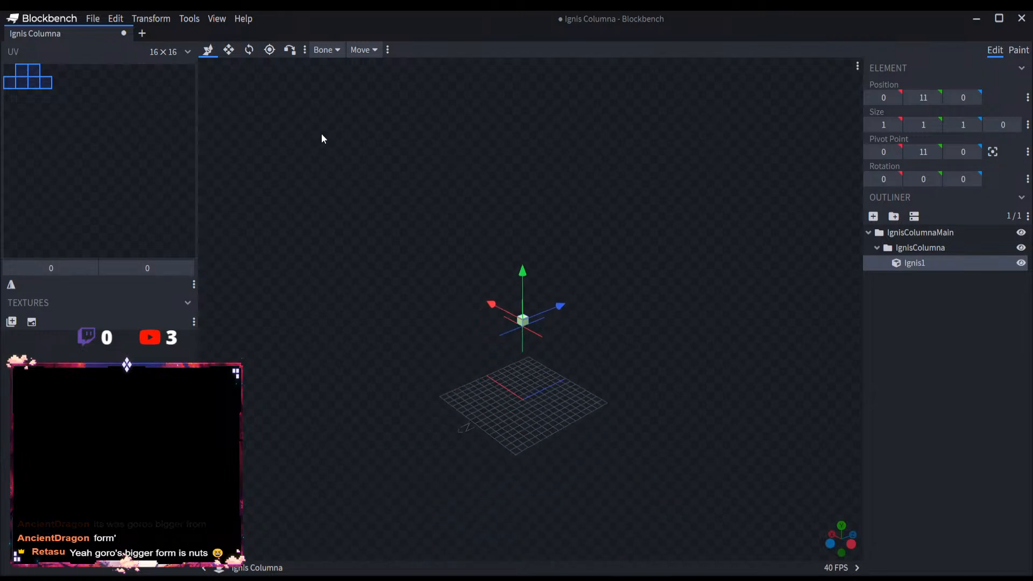
click(229, 49)
scroll(505, 287, up, 2)
scroll(504, 287, up, 2)
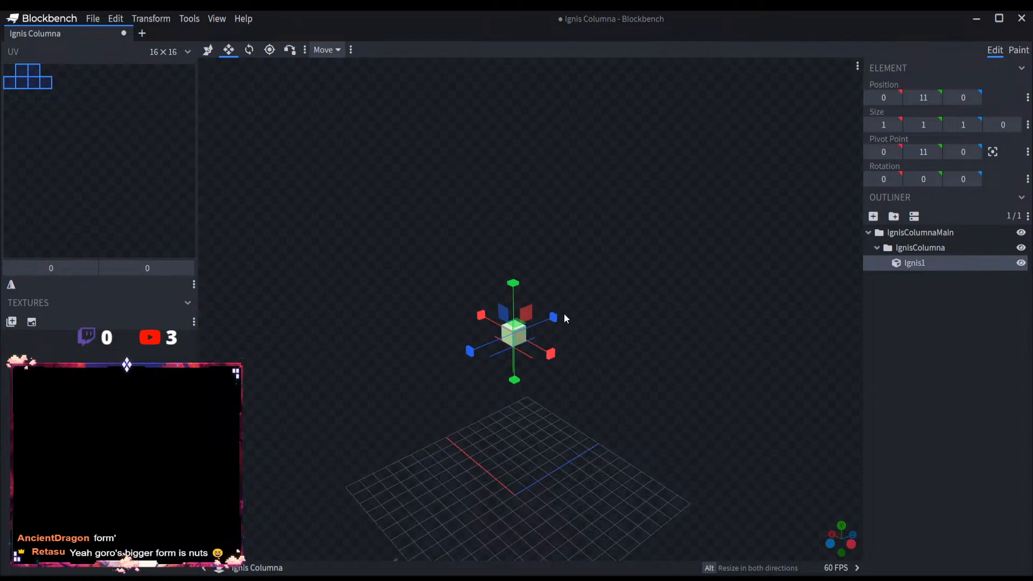
drag(553, 317, 487, 333)
drag(508, 285, 501, 12)
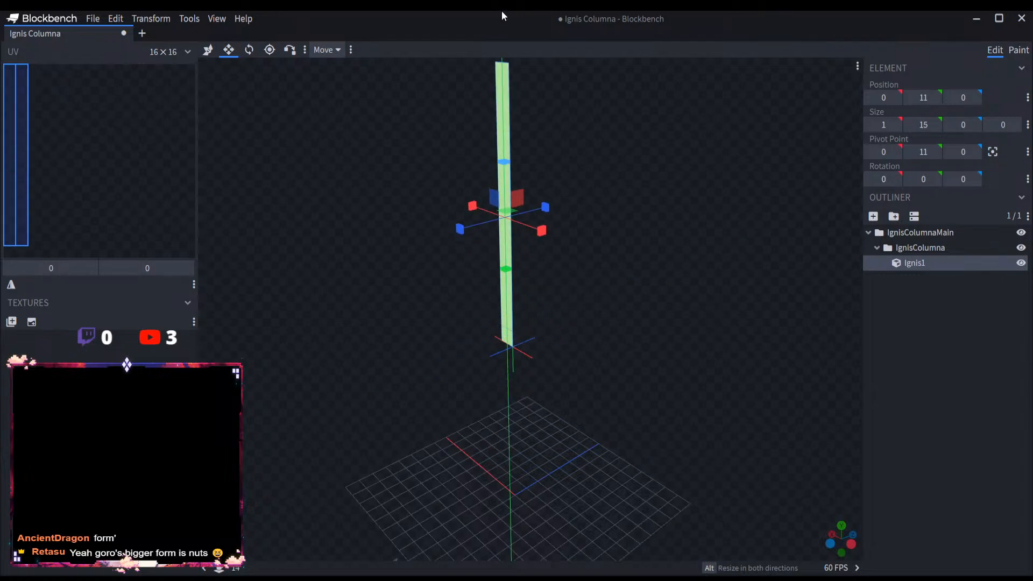
scroll(550, 399, down, 4)
drag(523, 248, 516, 15)
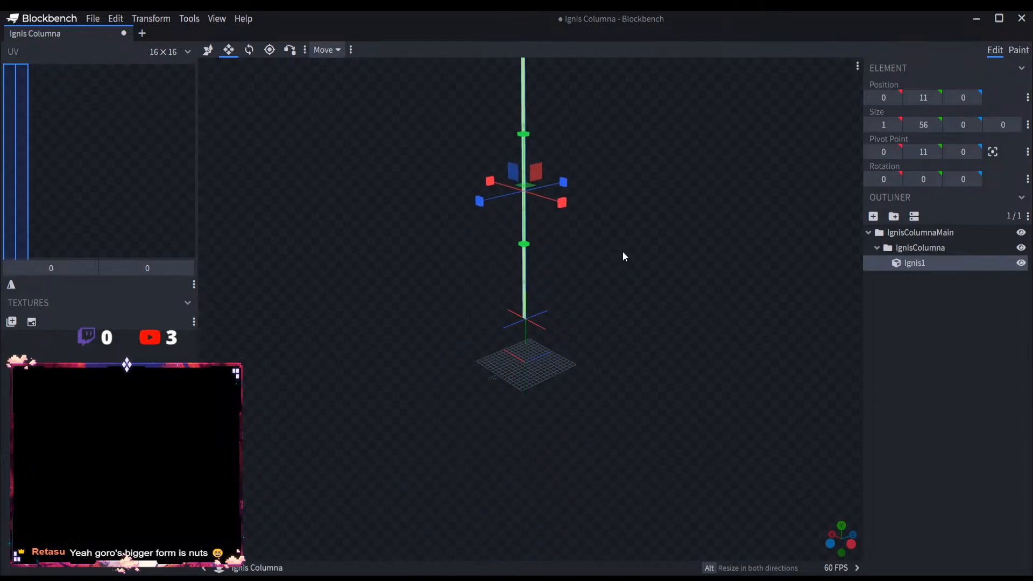
Step: Extend Ignis1 downward to Y position -4 for a height of 71 and widen it to an X size of 15
scroll(622, 253, up, 4)
right_drag(615, 247, 627, 374)
drag(533, 296, 716, 406)
mouse_move(538, 297)
mouse_down()
mouse_move(514, 302)
mouse_move(525, 299)
mouse_up()
click(524, 299)
drag(526, 339, 440, 296)
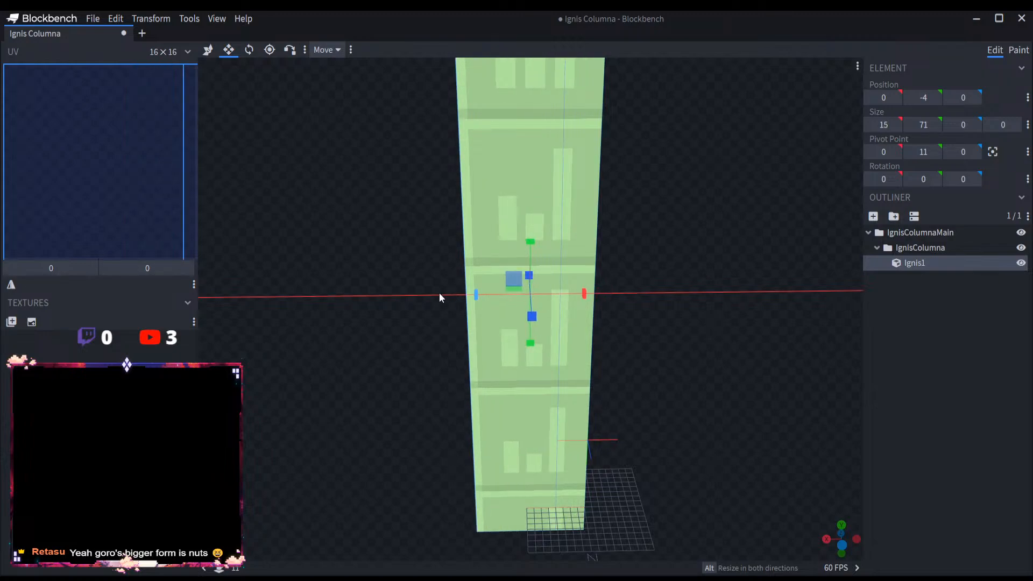
Step: Duplicate the Ignis1 plate and move the copy along Z to position 11
drag(447, 356, 540, 368)
key(ctrl+d)
drag(552, 315, 549, 314)
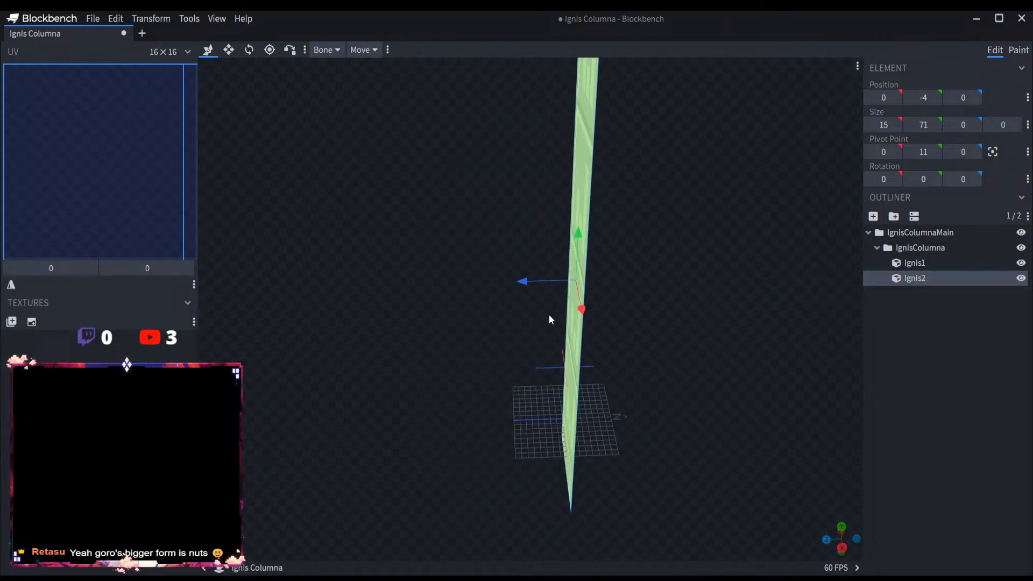
drag(523, 281, 484, 274)
Step: Duplicate the Ignis2 plate, rotate the copy 90 degrees around the Y axis and move it to Z position 15
key(ctrl+d)
click(249, 51)
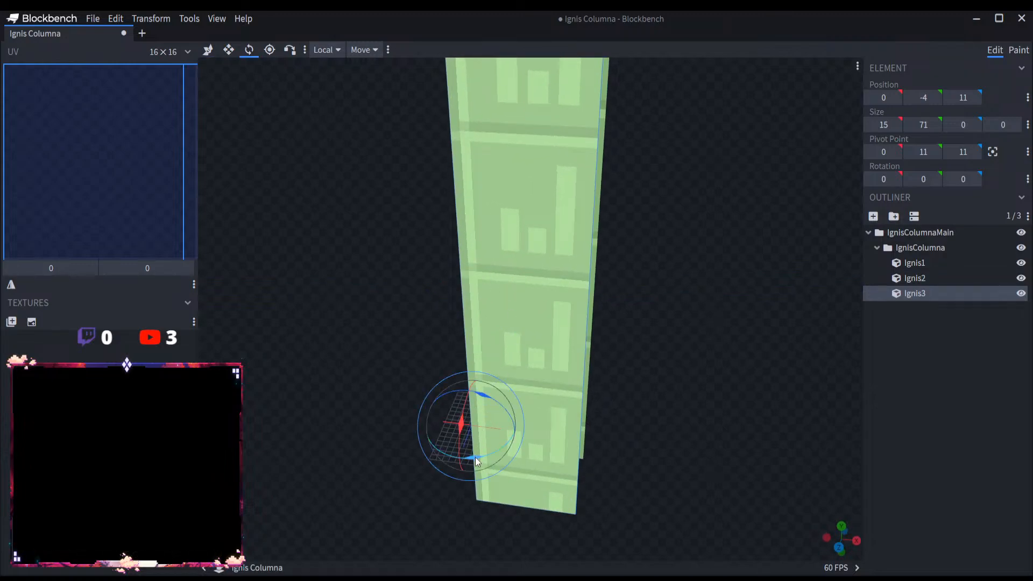
drag(476, 457, 542, 417)
click(208, 49)
drag(518, 305, 524, 344)
drag(503, 245, 476, 246)
drag(539, 410, 548, 490)
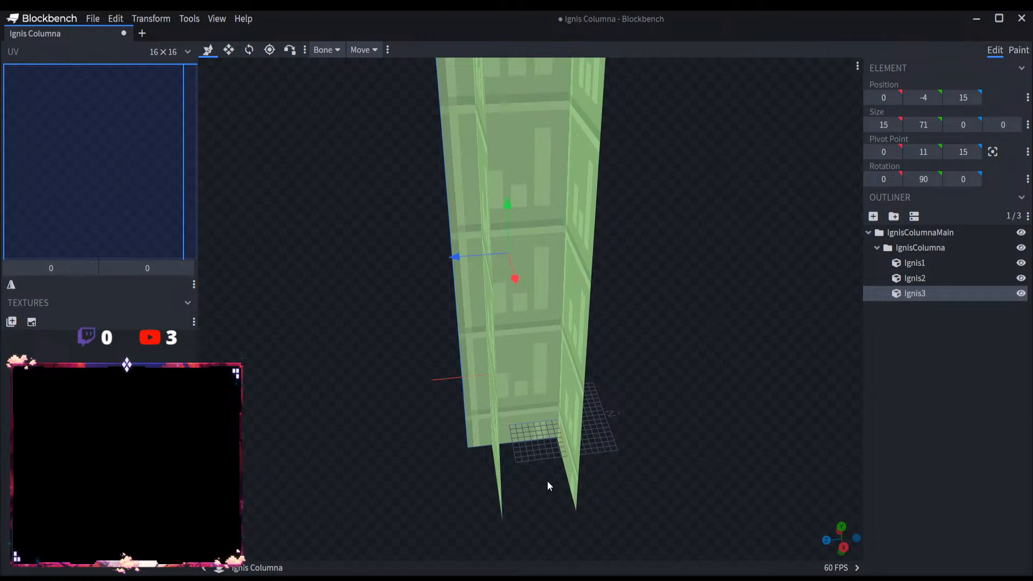
Step: Duplicate the Ignis3 side plate and move the copy along X to the opposite side of the column
key(ctrl+d)
drag(726, 471, 518, 374)
drag(516, 299, 664, 344)
Step: Move the Ignis2 plate along Z to position 15 to close the column's open side
click(956, 294)
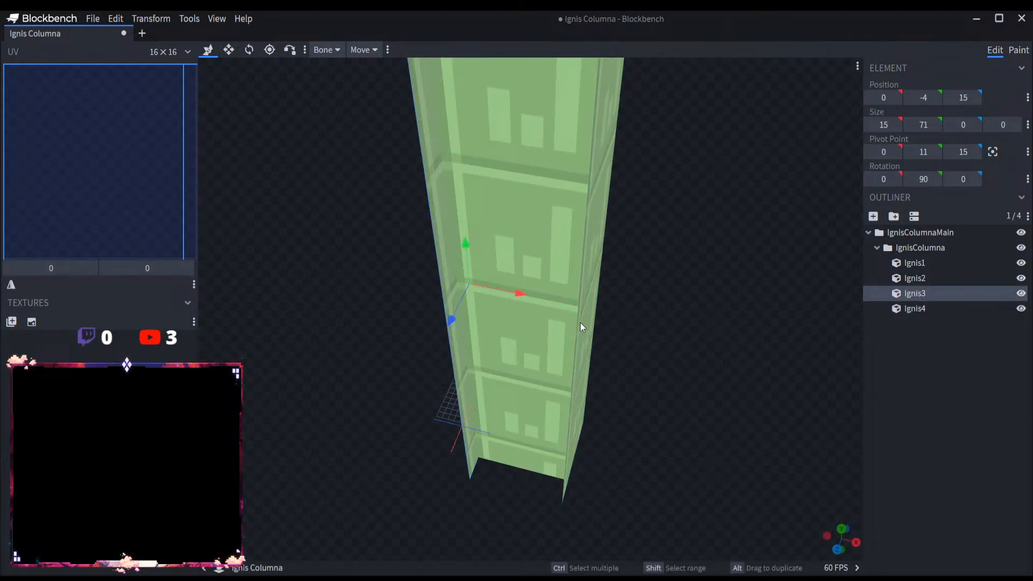
click(914, 278)
drag(499, 352, 494, 381)
drag(686, 388, 711, 440)
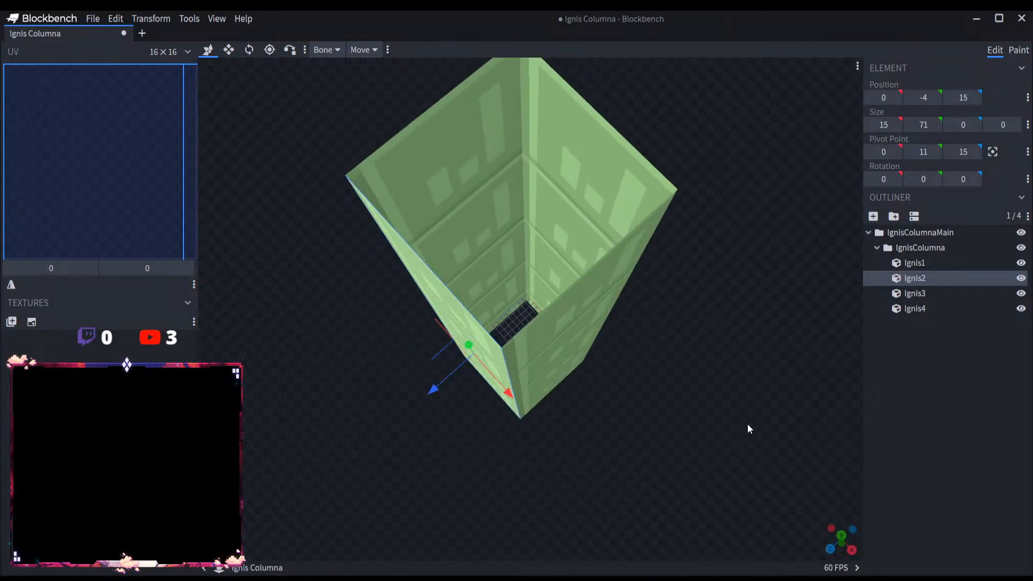
Step: Group the four Ignis plates under a new group named IgnisColumnaG1 and collapse it
click(915, 262)
click(930, 314)
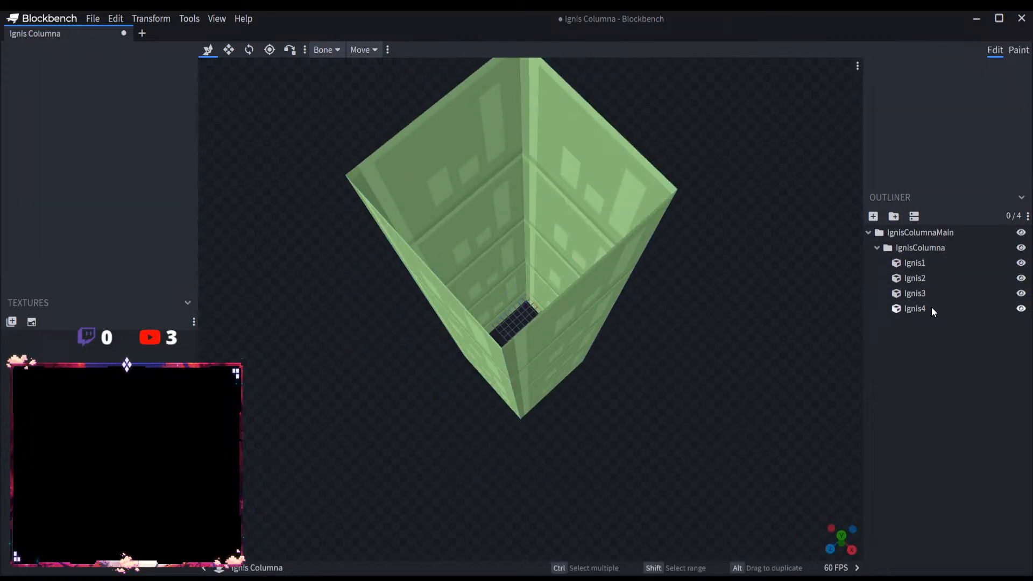
click(924, 260)
shift+click(930, 305)
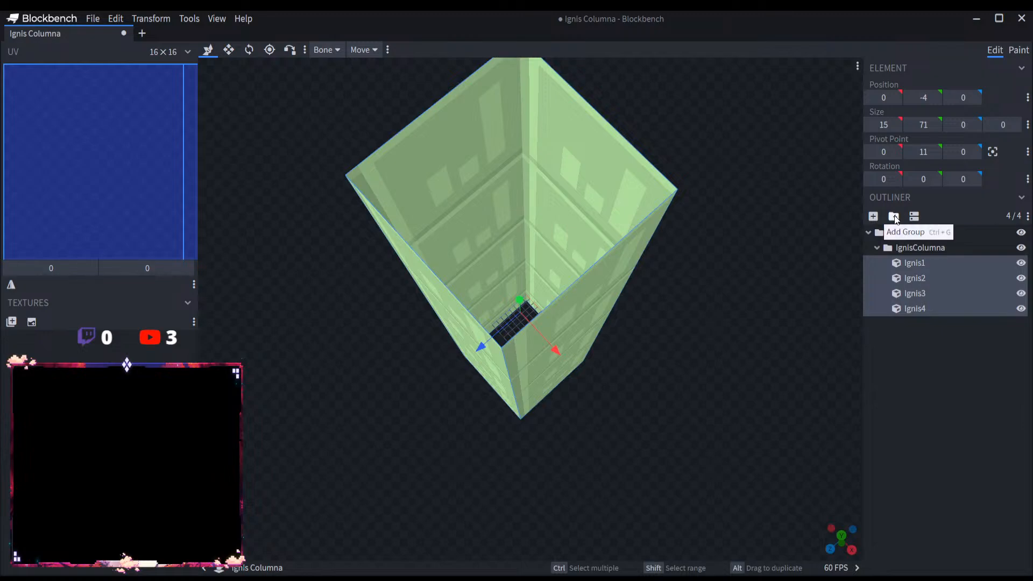
click(894, 216)
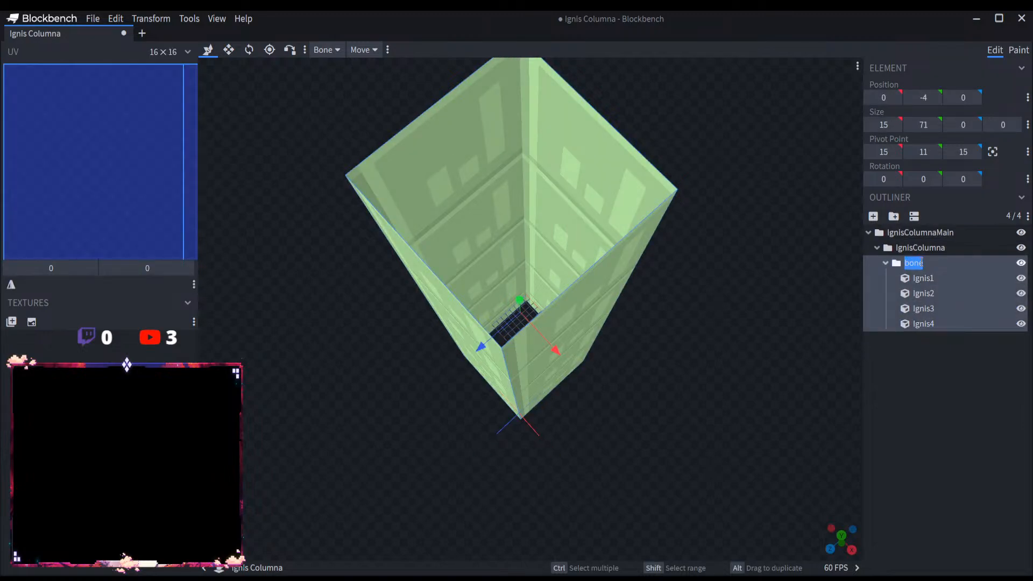
text(IgnisColumna)
click(921, 262)
key(BackSpace)
click(967, 265)
text(G1)
click(886, 263)
Step: Copy the IgnisColumnaG1 group into the IgnisColumna group and expand the copy
click(920, 263)
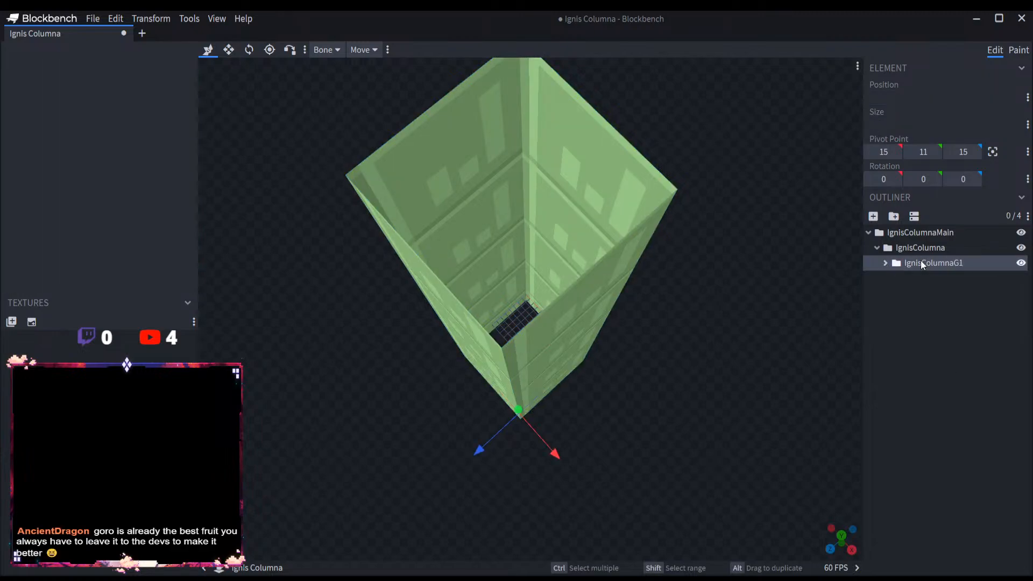
click(922, 250)
key(ctrl+v)
click(886, 278)
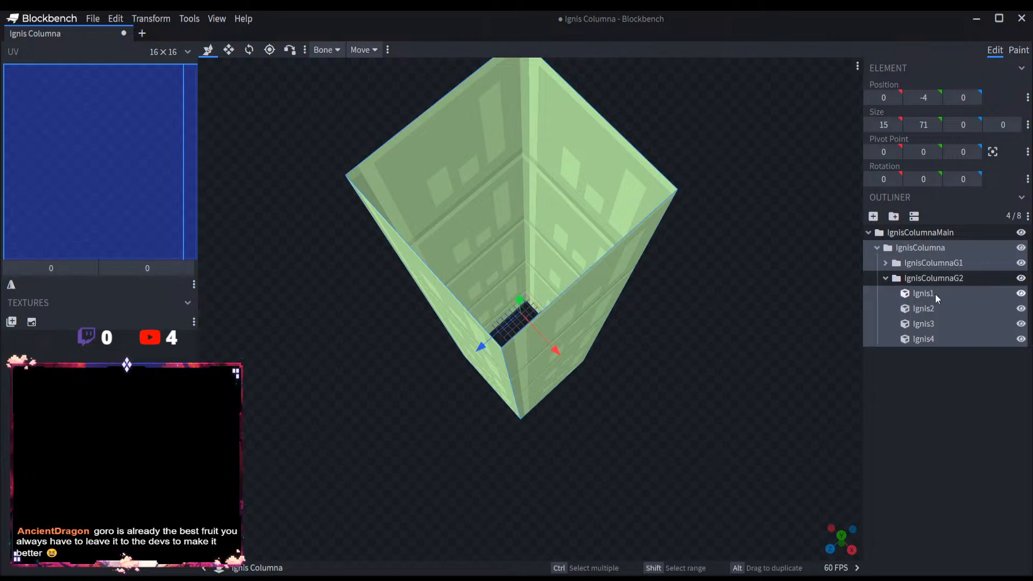
click(937, 279)
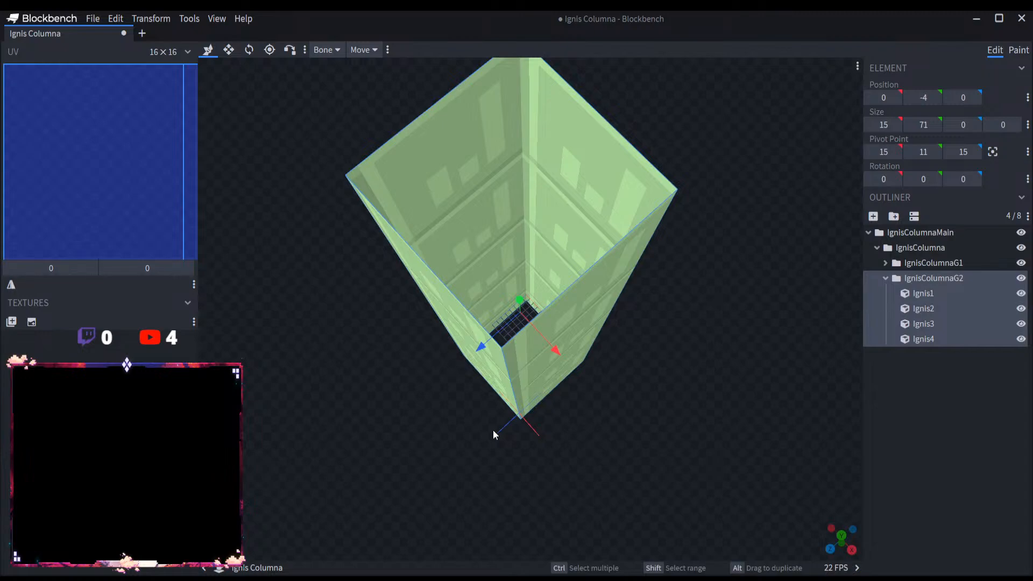
Step: Inset two opposite plates of IgnisColumnaG2 along Z, moving Ignis1 to position 1 and Ignis2 to position 14
scroll(836, 346, up, 5)
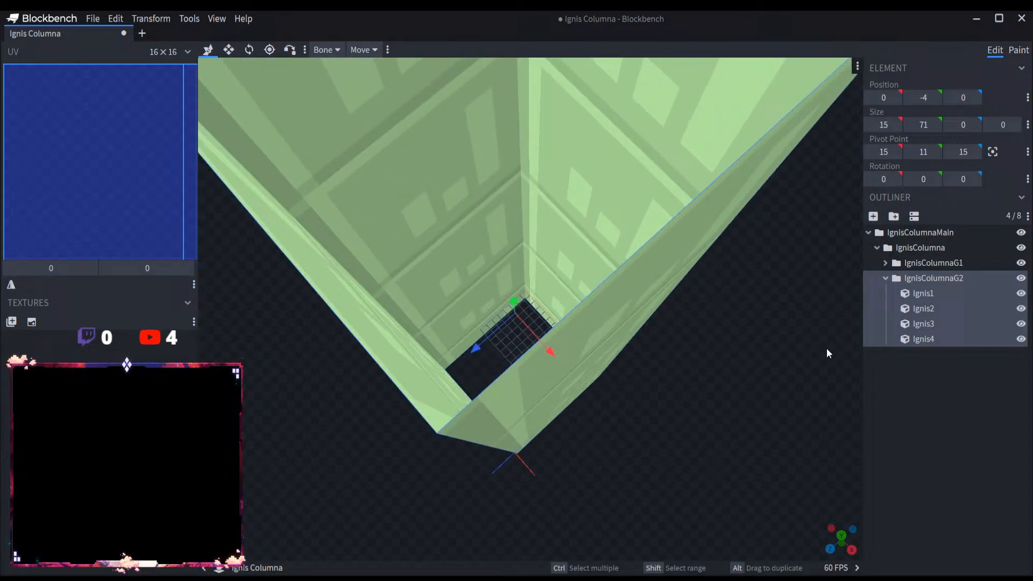
click(920, 293)
scroll(659, 437, down, 5)
scroll(687, 379, up, 8)
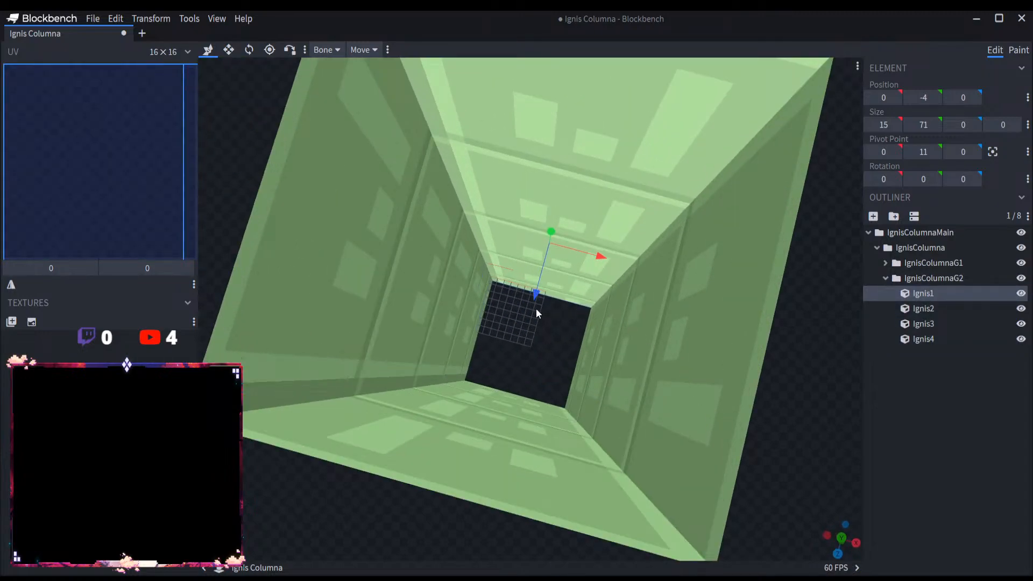
drag(534, 306, 534, 368)
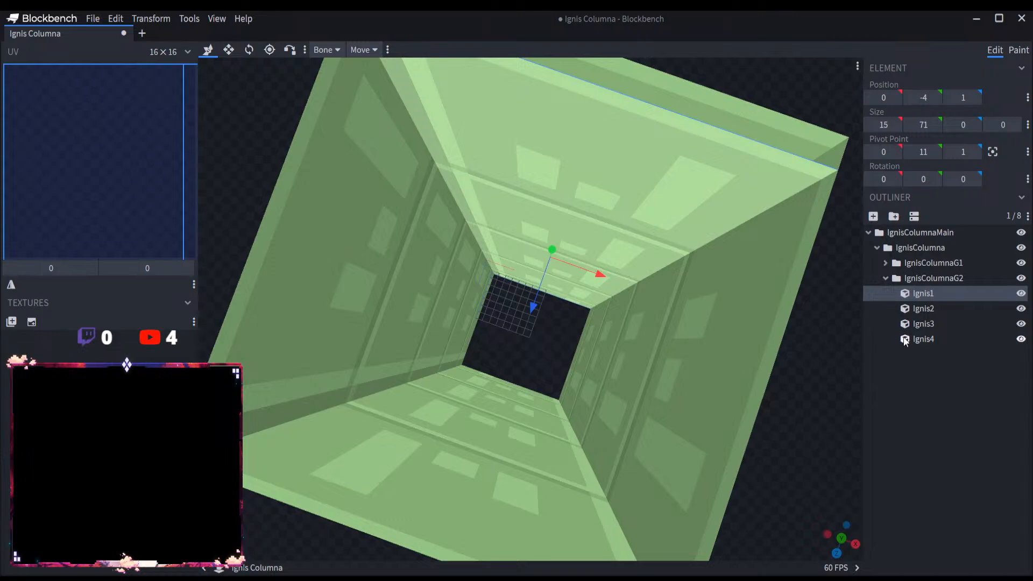
click(921, 309)
drag(497, 439, 487, 455)
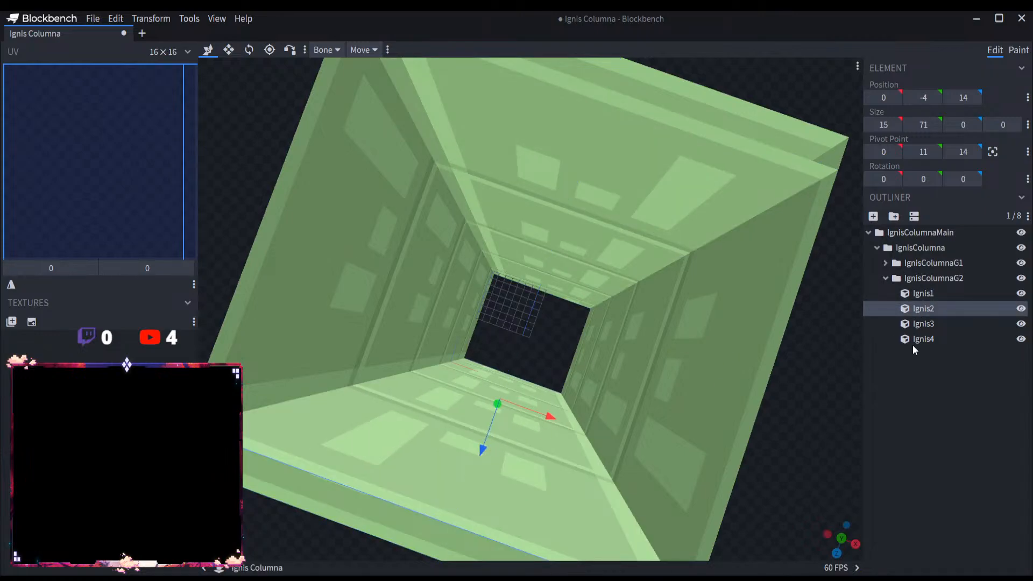
Step: Inset the other two plates of IgnisColumnaG2 along X, moving Ignis3 to position 1 and Ignis4 to position 14
click(924, 325)
drag(496, 317, 575, 334)
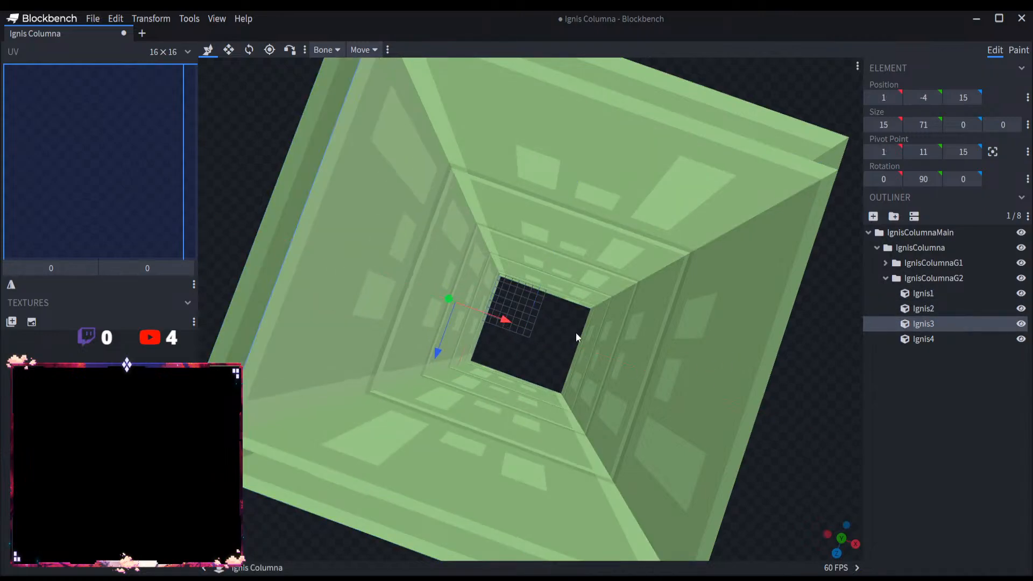
click(963, 341)
drag(653, 376, 642, 372)
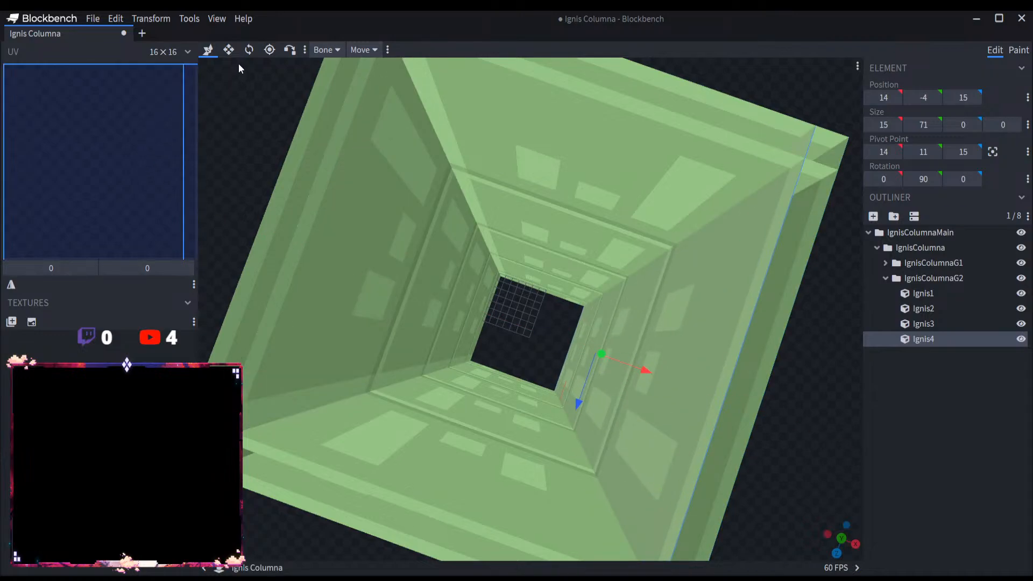
Step: Narrow plates Ignis4 and Ignis3 of IgnisColumnaG2 by one unit at each end, to a width of 13
click(229, 50)
scroll(509, 371, down, 4)
drag(590, 288, 586, 307)
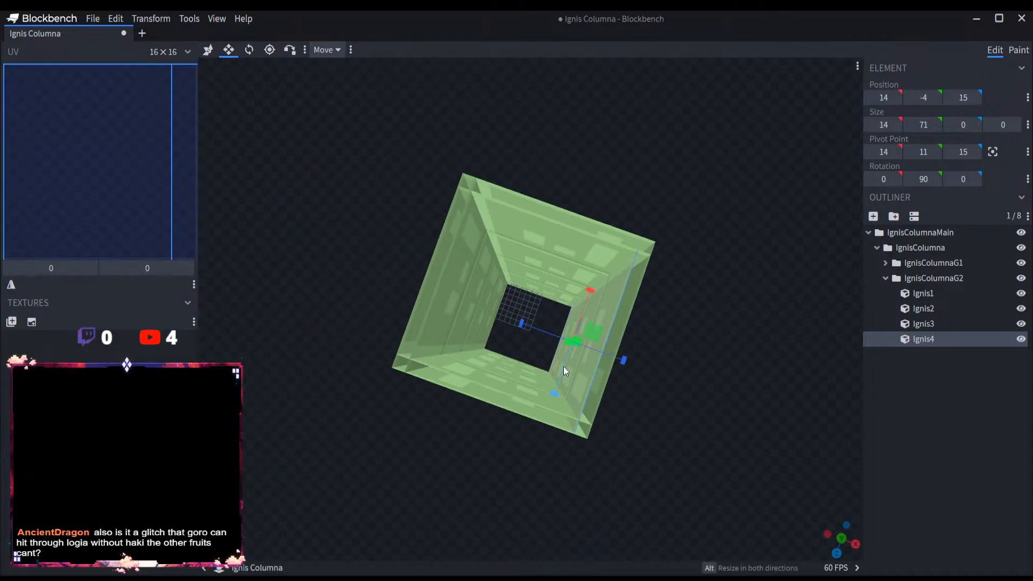
drag(554, 393, 559, 384)
click(945, 323)
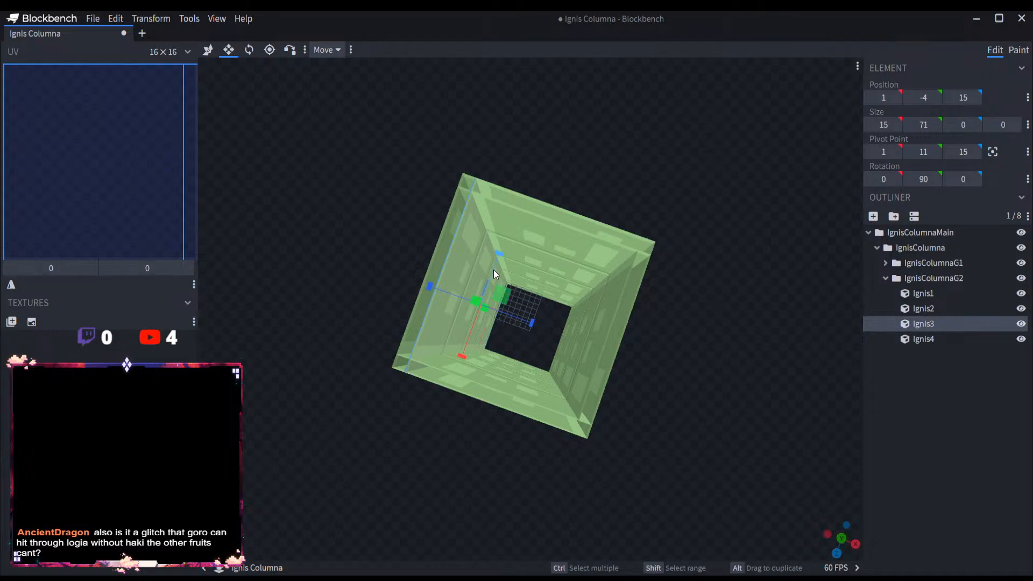
drag(494, 258, 491, 265)
drag(466, 349, 468, 342)
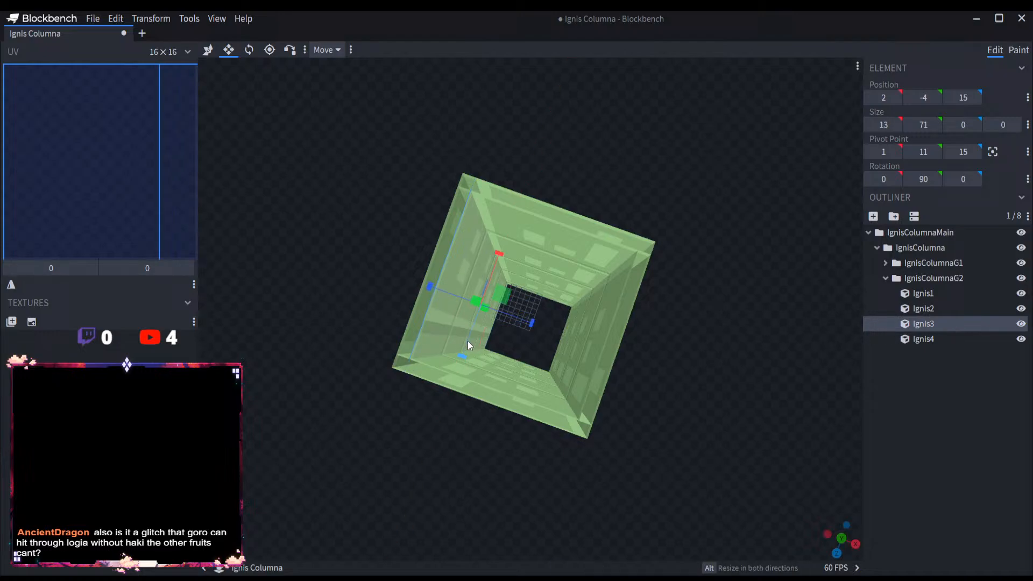
Step: Narrow plates Ignis1 and Ignis2 of IgnisColumnaG2 by one unit at each end to a width of 13, and collapse the group
click(939, 295)
drag(499, 263, 510, 266)
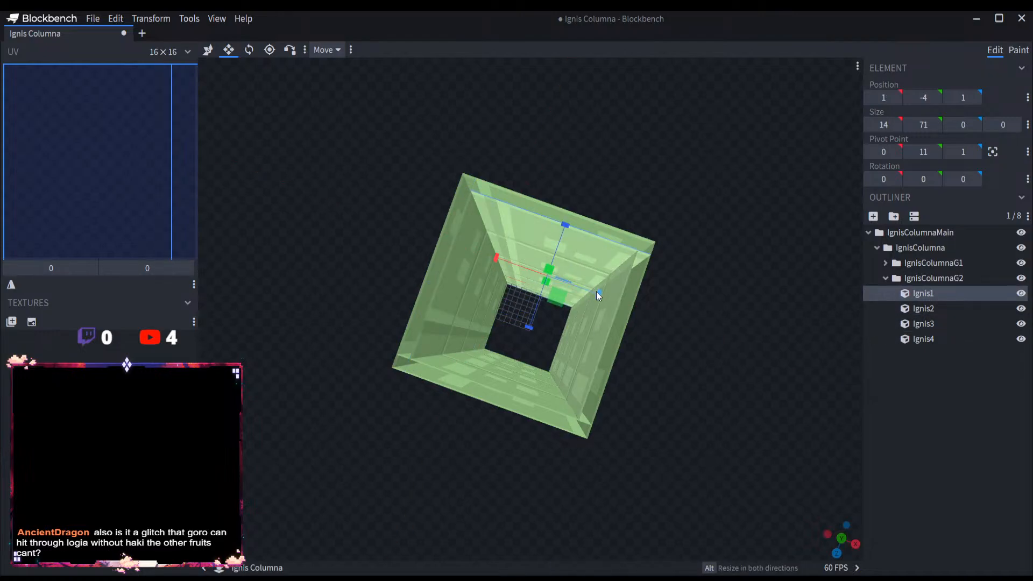
drag(596, 292, 586, 289)
click(924, 310)
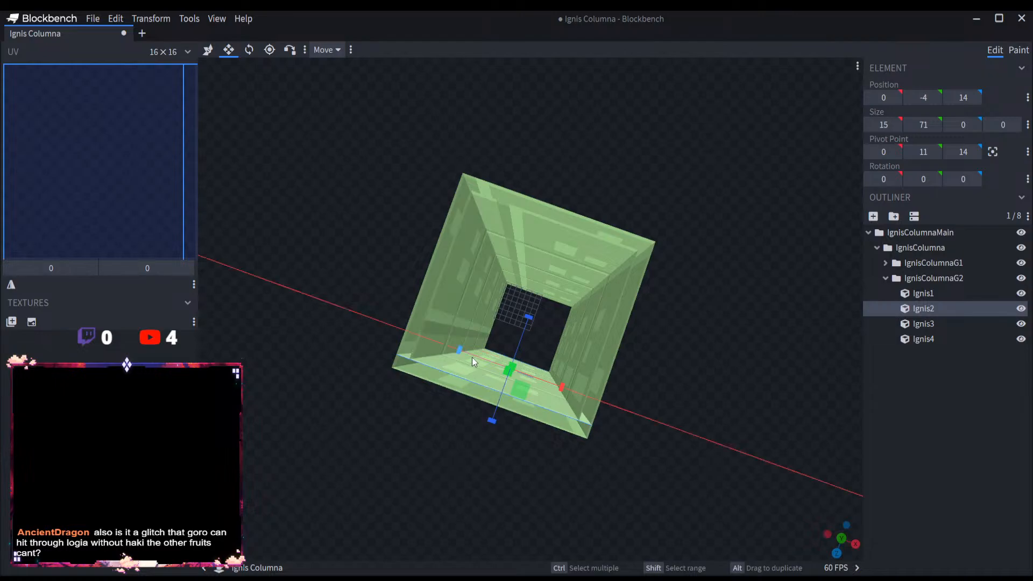
drag(473, 358, 479, 360)
mouse_move(560, 386)
mouse_down()
mouse_move(547, 381)
mouse_move(554, 385)
mouse_up()
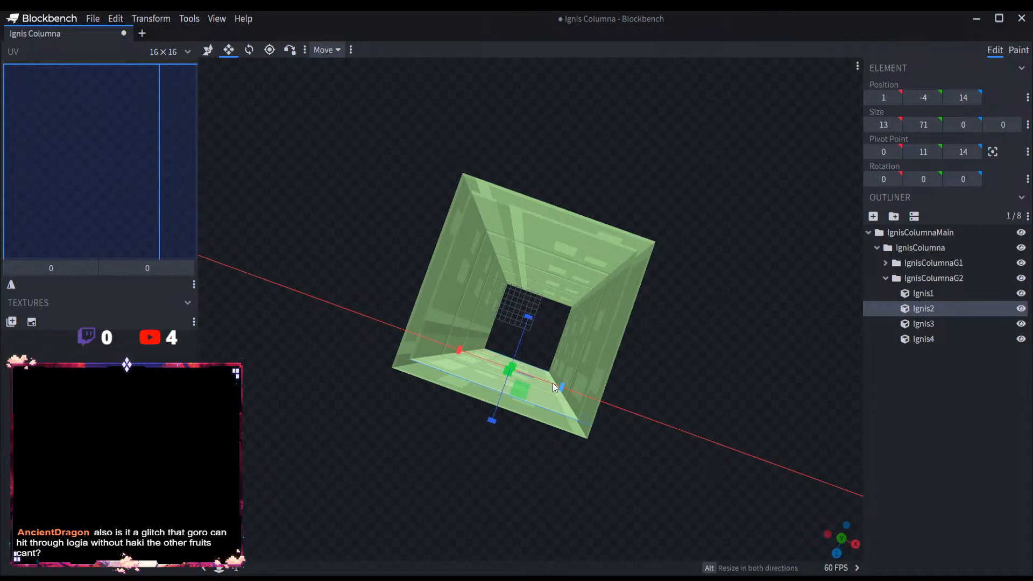
drag(721, 440, 705, 415)
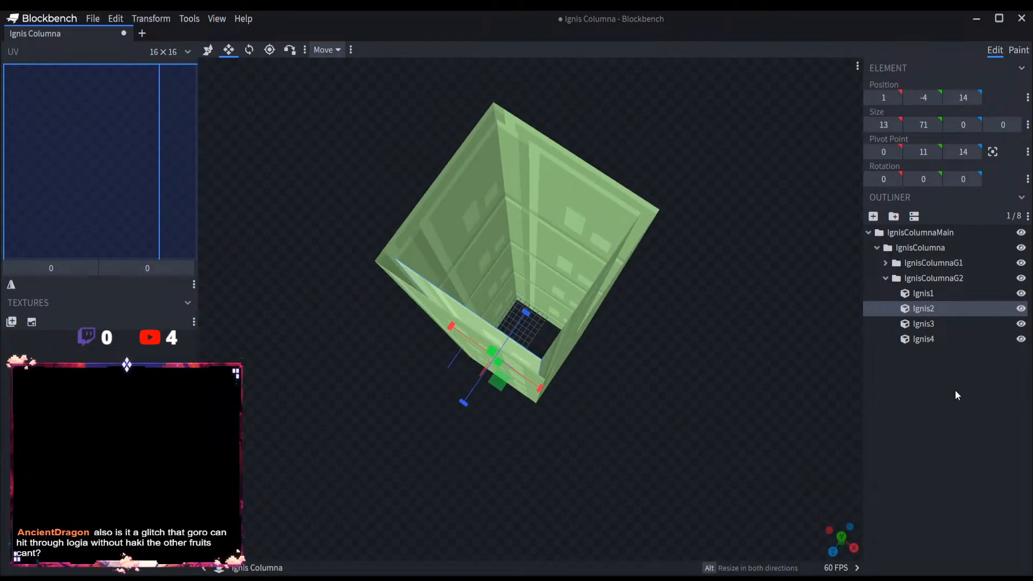
click(885, 278)
Step: Try stretching the IgnisColumnaG2 plates upward to a height of 115
click(921, 277)
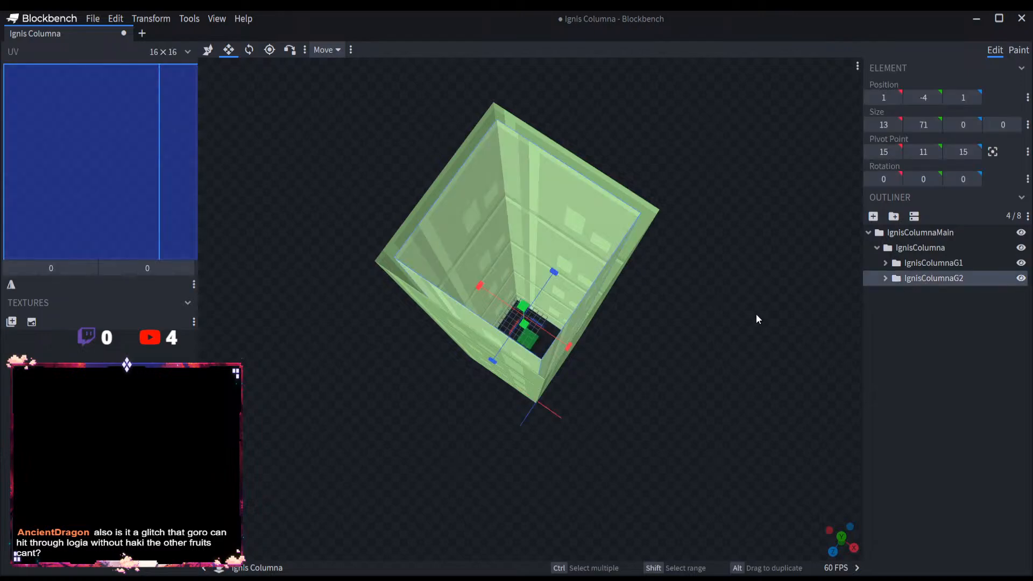
scroll(756, 314, down, 3)
scroll(754, 314, up, 4)
drag(750, 331, 675, 291)
click(207, 49)
scroll(640, 364, down, 3)
click(229, 50)
scroll(550, 264, down, 2)
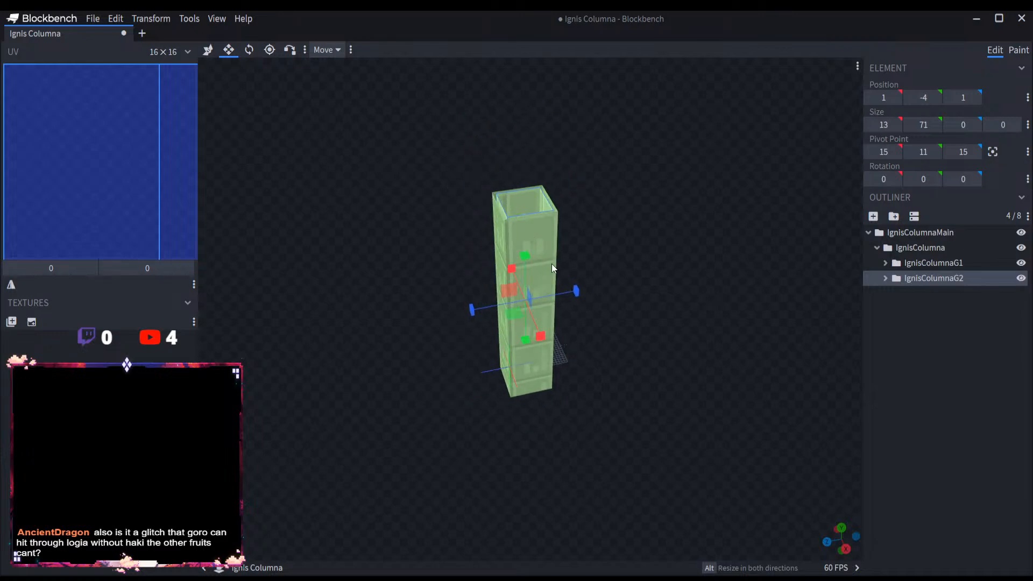
drag(524, 262, 534, 126)
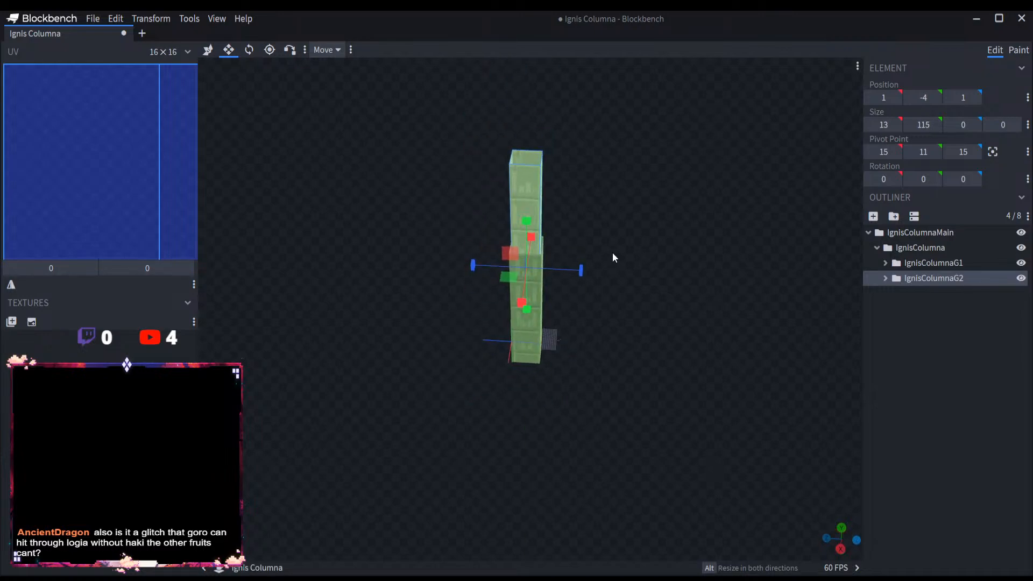
key(ctrl+z)
Step: Stretch the four outer plates in IgnisColumnaG1 upward to a height of 111 and collapse the group
click(547, 240)
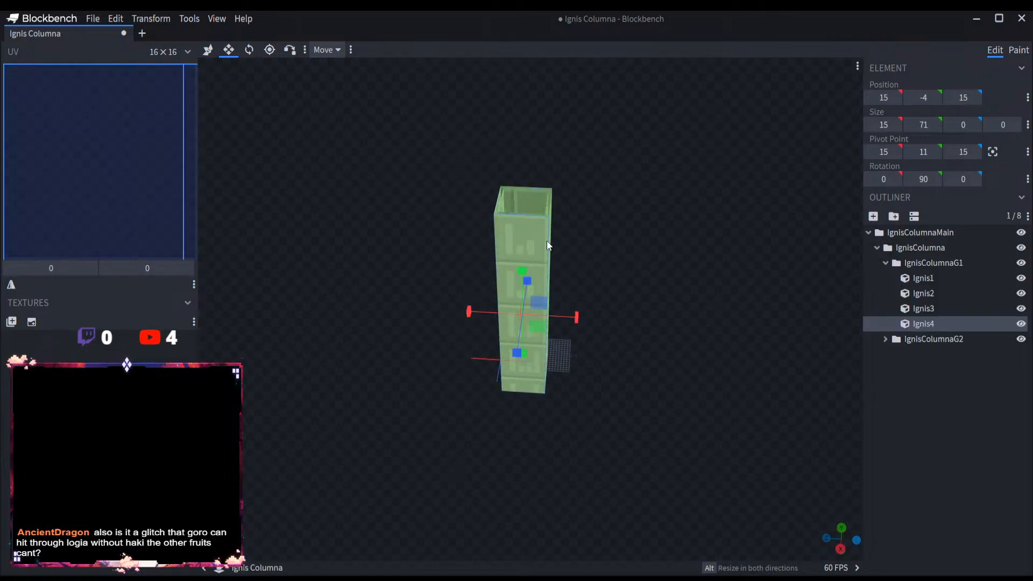
click(921, 262)
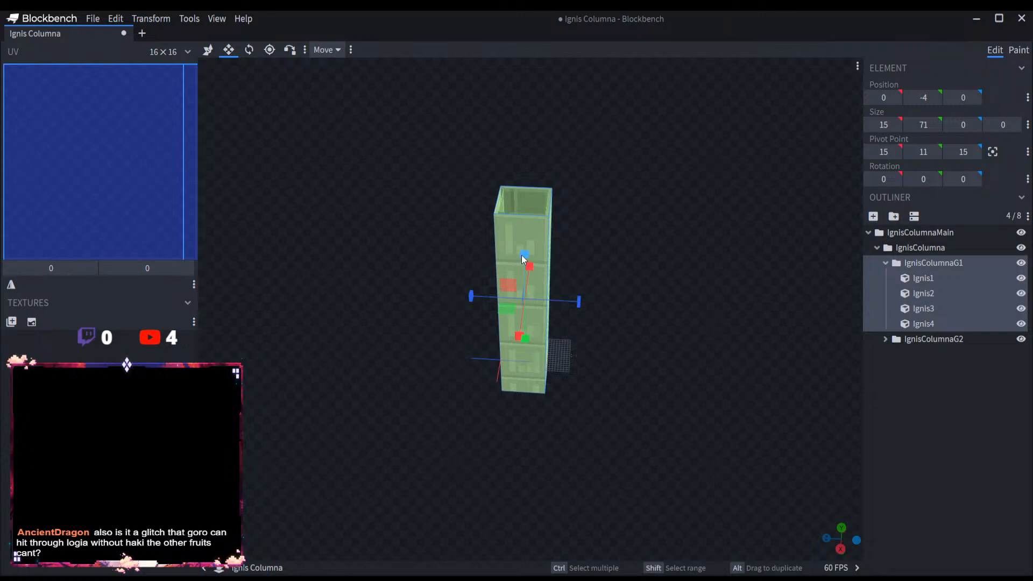
drag(521, 255, 523, 140)
scroll(664, 258, down, 3)
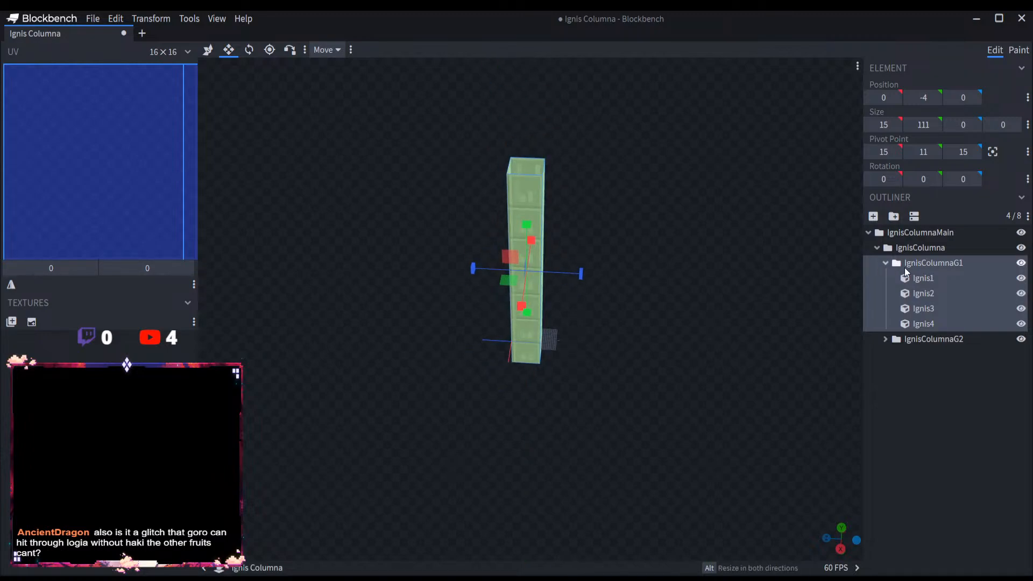
click(885, 264)
Step: Swap the two group names so the taller outer one is IgnisColumnaG2, and place it below IgnisColumnaG1 in the hierarchy
double_click(946, 263)
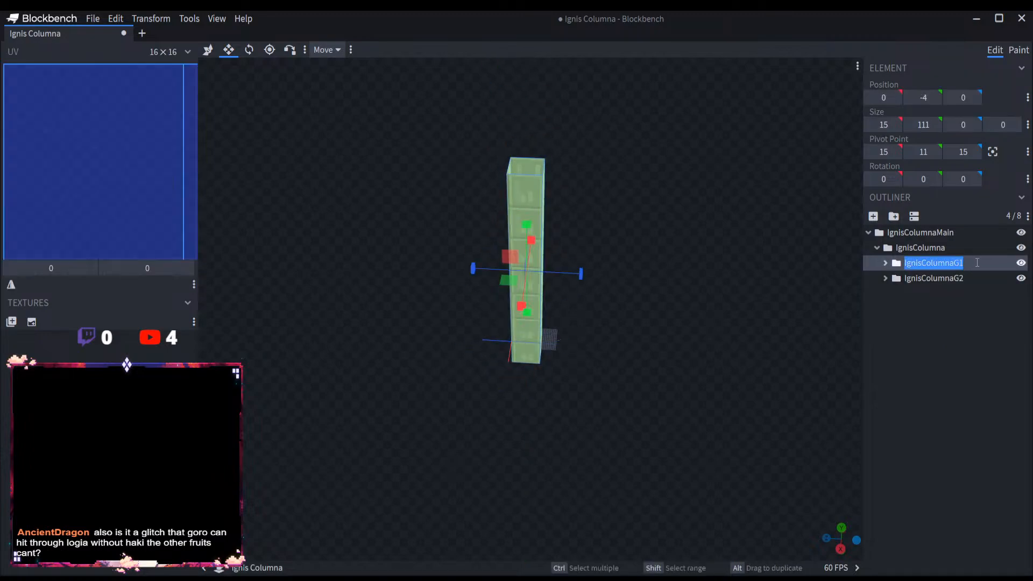
click(980, 262)
double_click(975, 278)
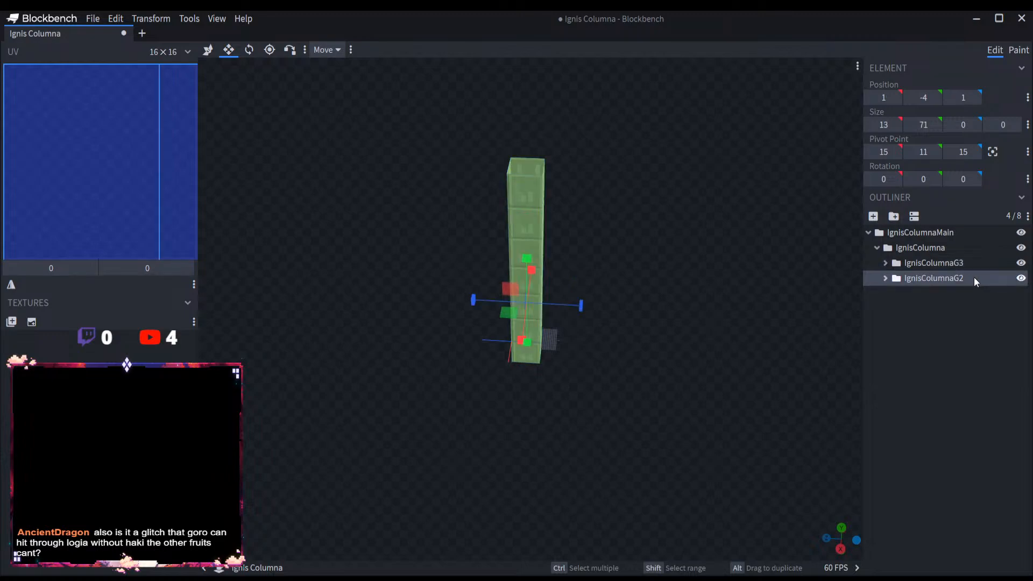
click(984, 278)
key(BackSpace)
text(1)
click(975, 253)
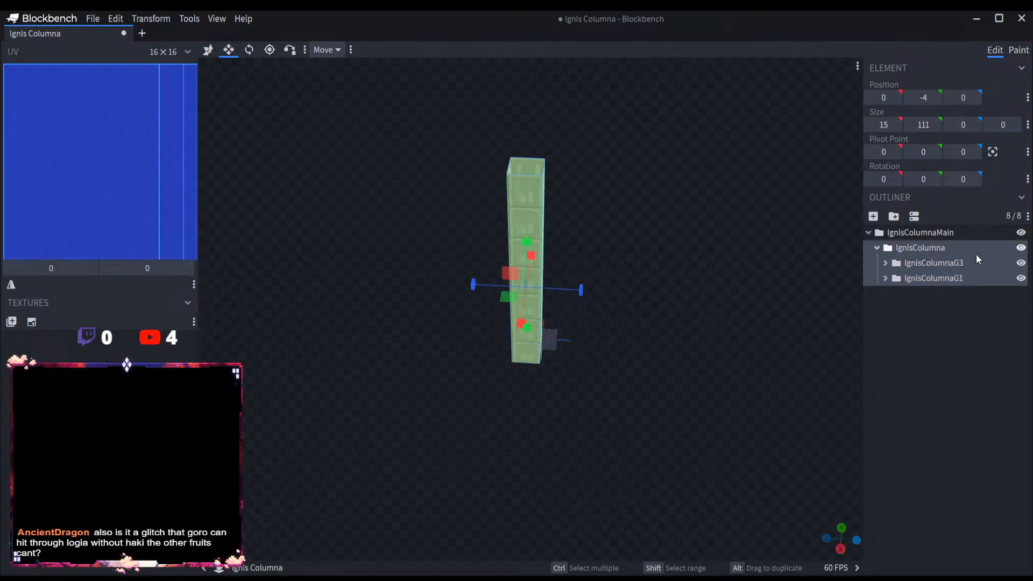
double_click(974, 263)
click(984, 263)
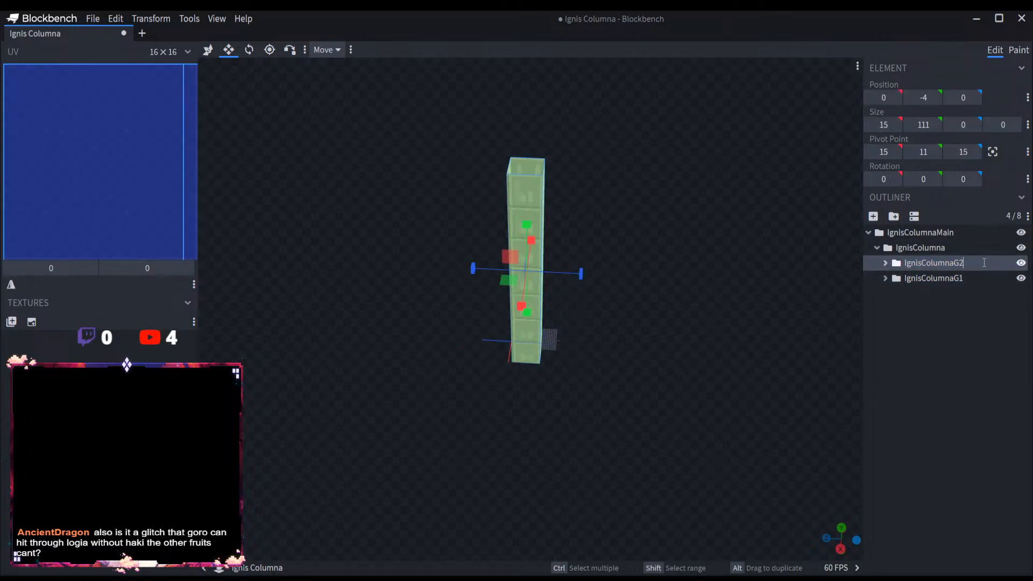
click(964, 280)
click(967, 263)
mouse_move(966, 263)
mouse_down()
mouse_move(960, 286)
mouse_move(941, 270)
mouse_move(928, 280)
mouse_move(927, 257)
mouse_move(927, 269)
mouse_up()
Step: Duplicate the IgnisColumnaG2 group inside IgnisColumna and expand the copy, IgnisColumnaG3
click(941, 276)
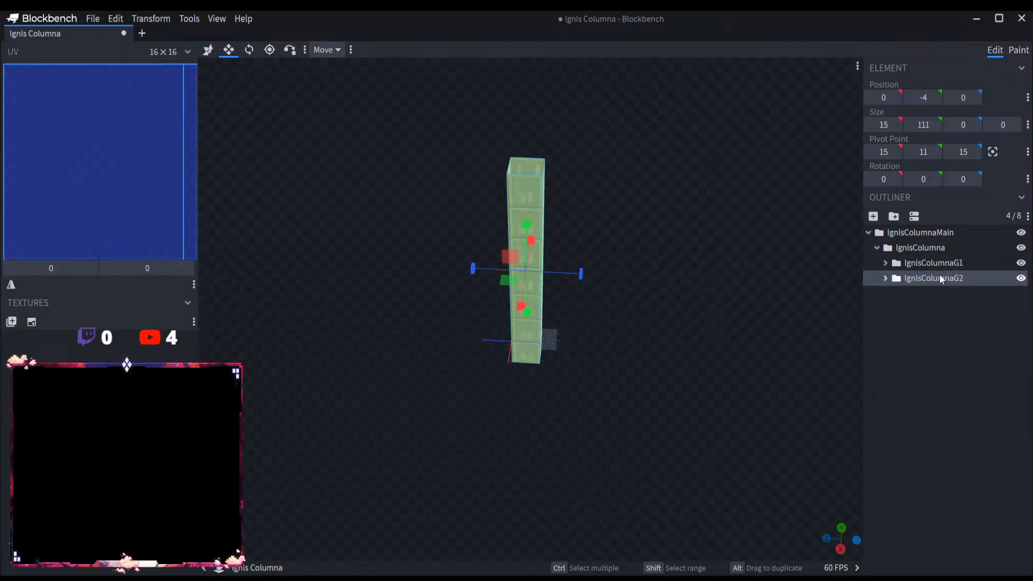
click(939, 252)
key(ctrl+v)
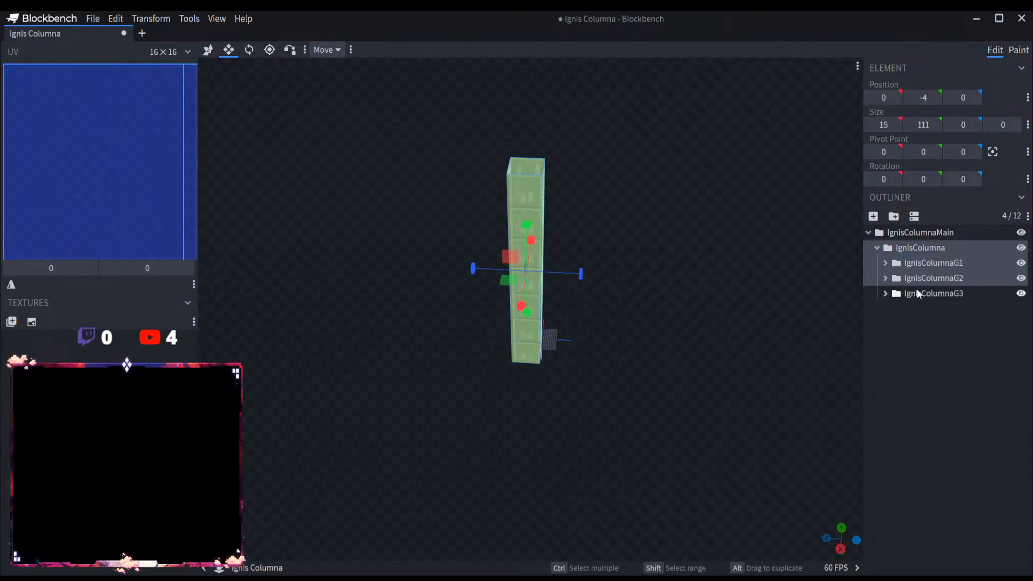
click(956, 293)
scroll(749, 267, up, 3)
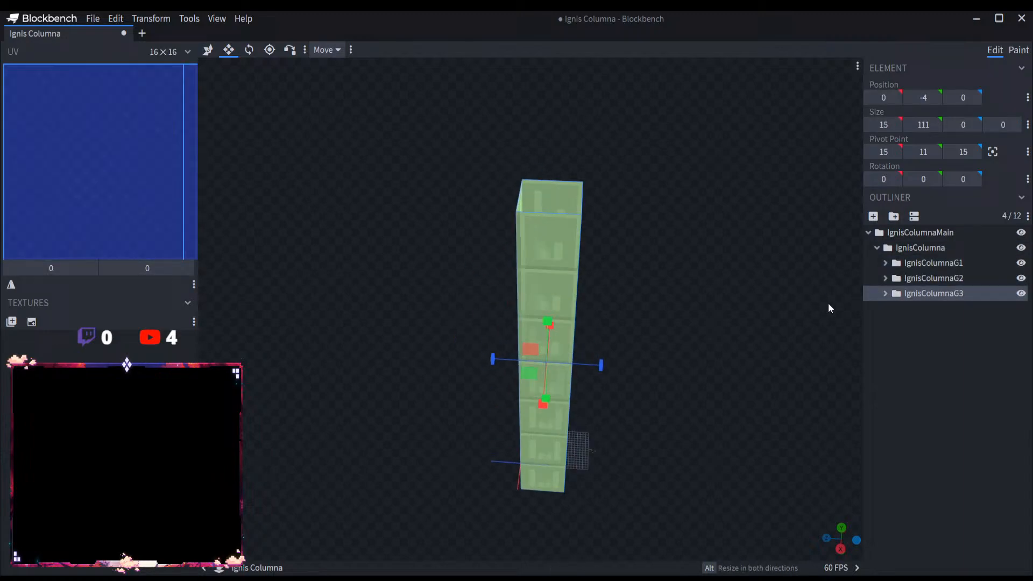
click(885, 293)
Step: Move two opposite plates of IgnisColumnaG3 outward along Z, placing Ignis1 at -1 and Ignis2 at 16
click(923, 308)
drag(715, 334, 296, 113)
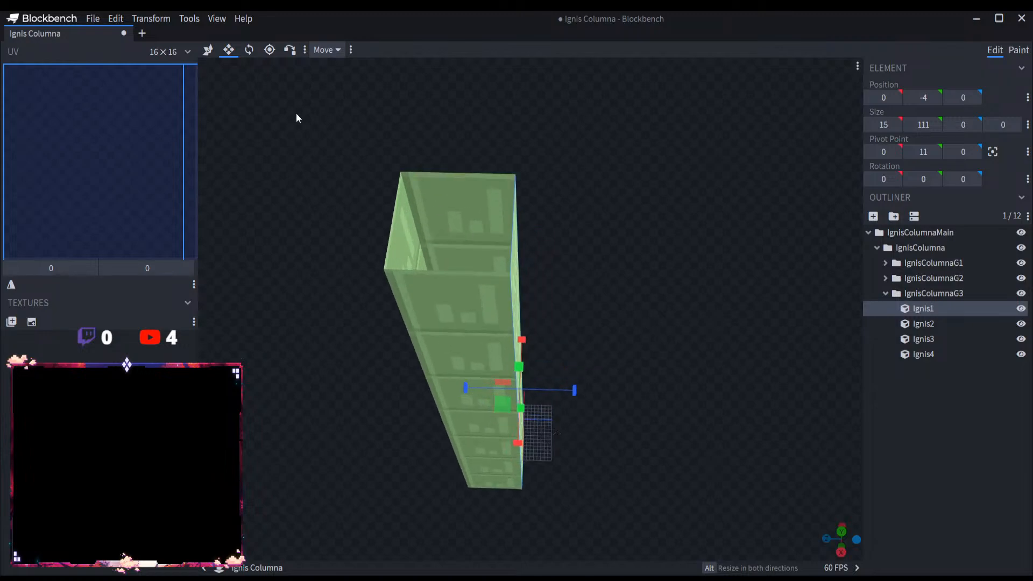
click(208, 51)
drag(476, 387, 480, 386)
click(936, 325)
drag(393, 385, 383, 383)
Step: Move the other two plates of IgnisColumnaG3 outward along X, placing Ignis3 at -1 and Ignis4 at 16
click(923, 339)
drag(482, 404, 485, 398)
click(923, 354)
drag(476, 473, 474, 471)
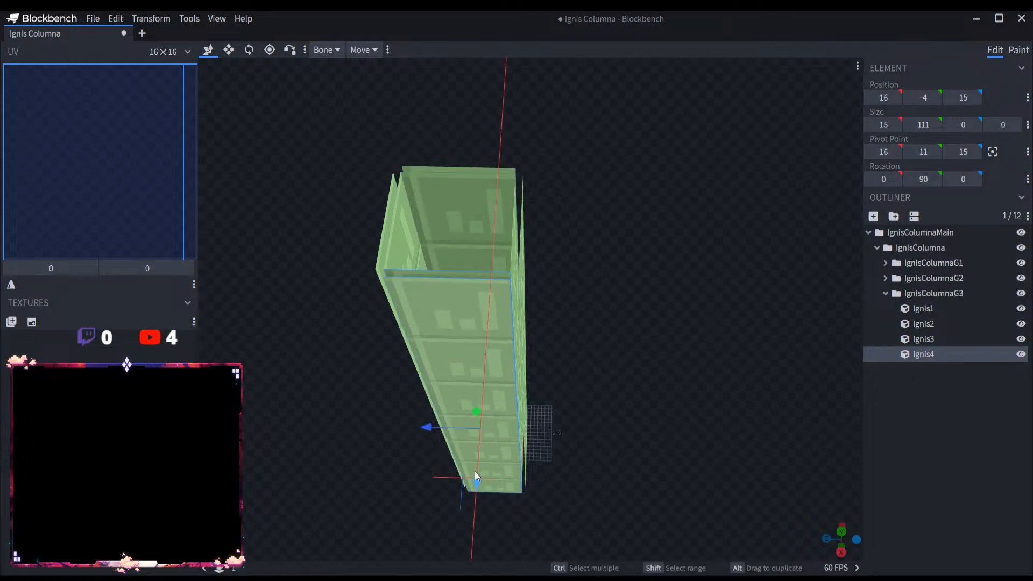
Step: Widen plates Ignis4 and Ignis3 of IgnisColumnaG3 by one unit at each end, to a width of 17
drag(695, 389, 692, 354)
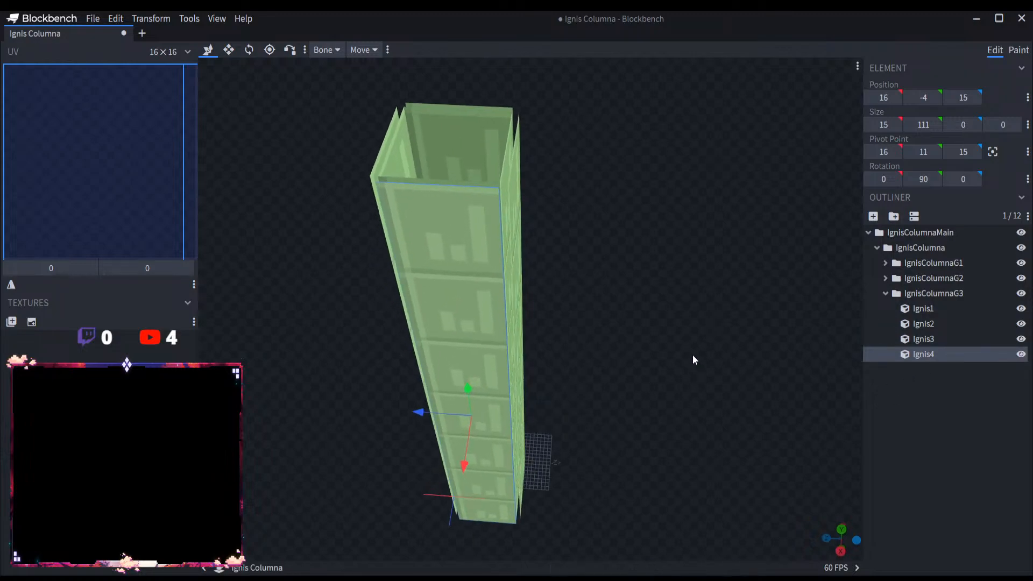
click(229, 50)
drag(520, 413, 519, 412)
drag(413, 404, 423, 406)
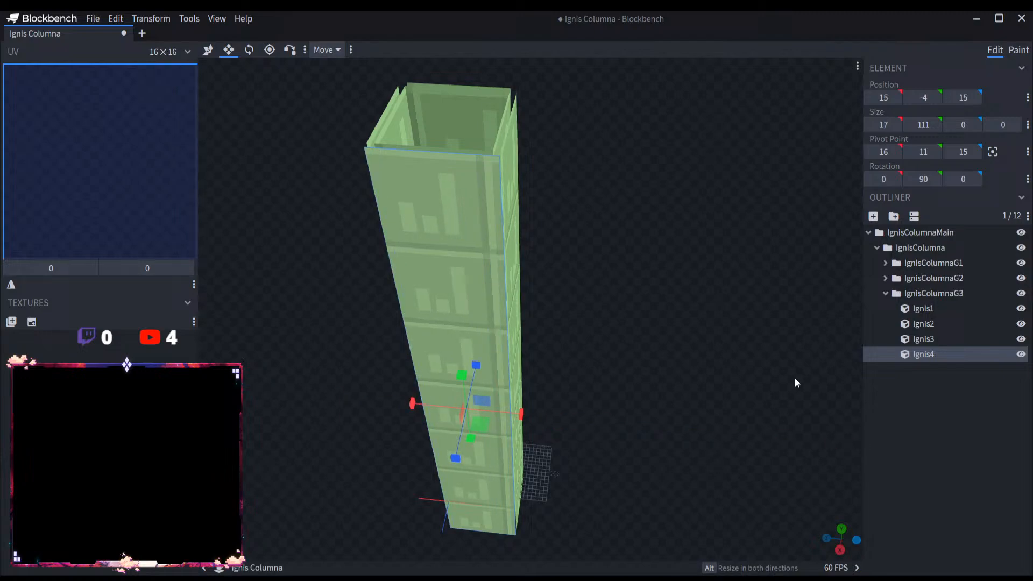
click(924, 339)
drag(524, 340, 528, 340)
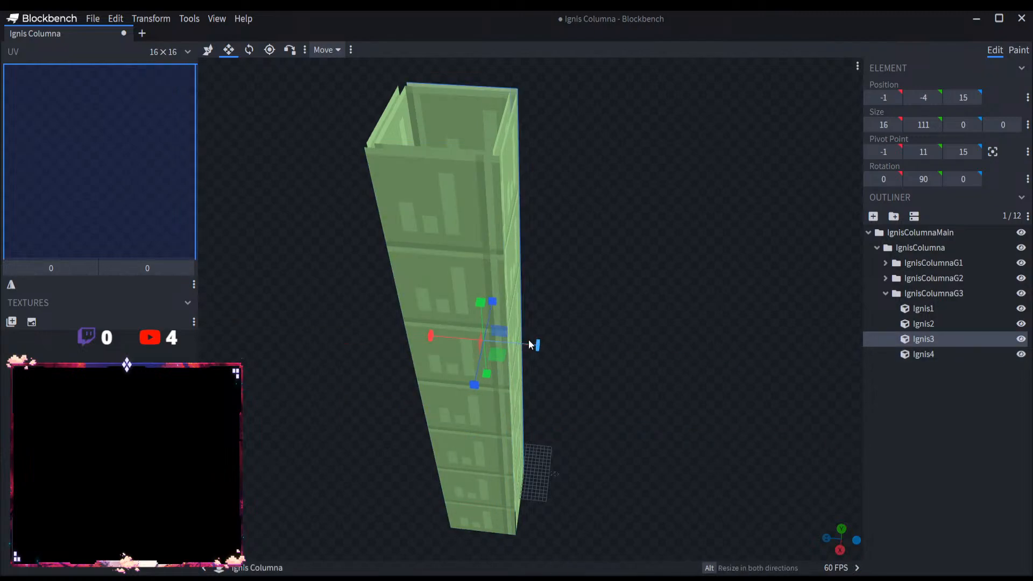
drag(444, 340, 440, 338)
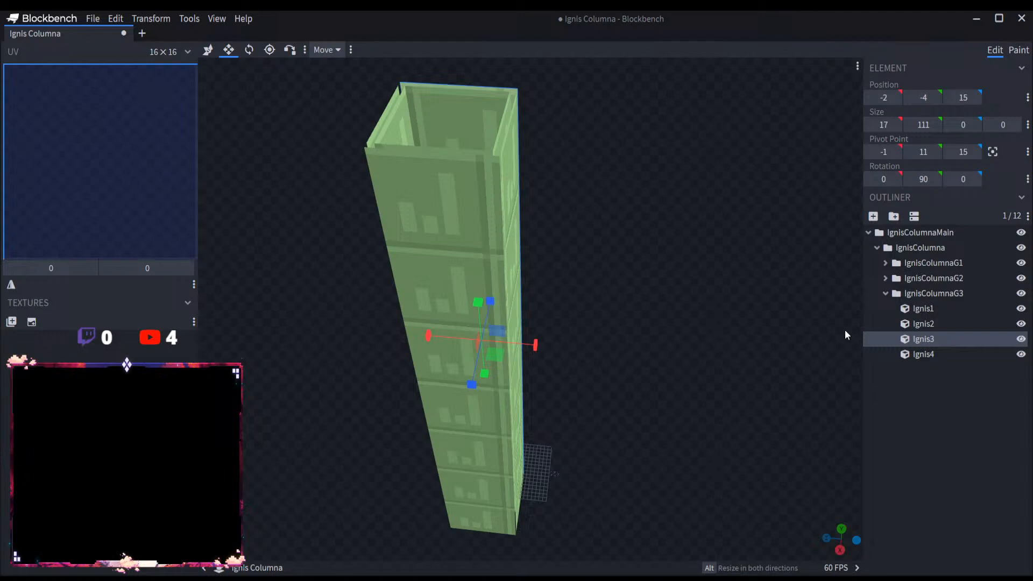
Step: Widen plates Ignis2 and Ignis1 of IgnisColumnaG3 by one unit at each end, to a width of 17
click(908, 323)
drag(422, 418, 421, 423)
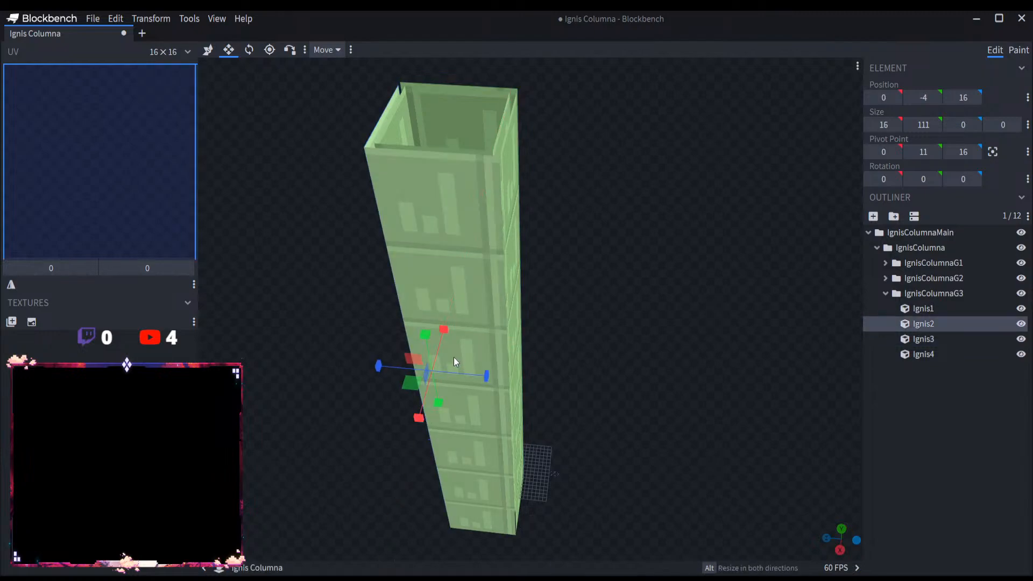
drag(444, 331, 446, 324)
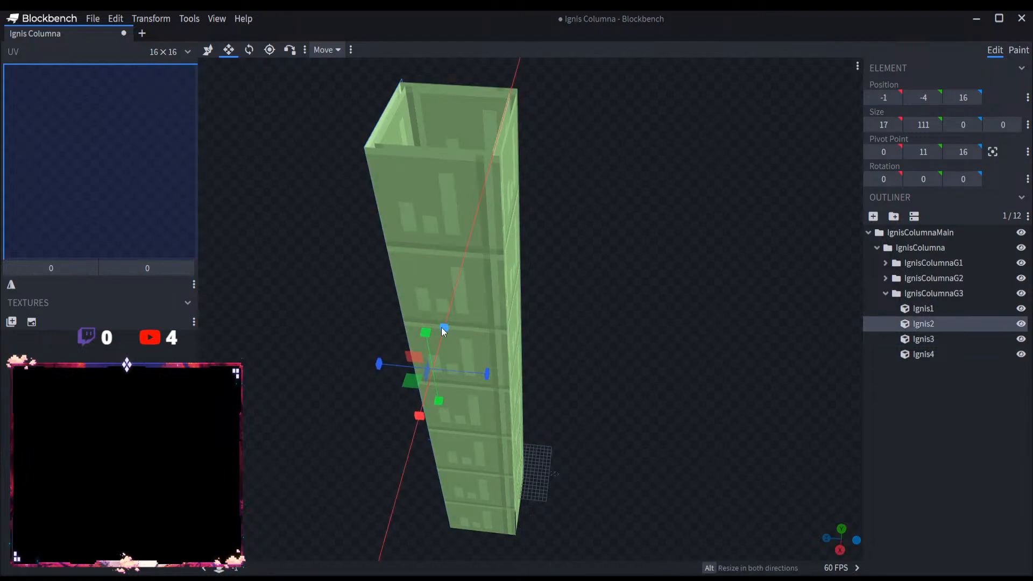
click(909, 308)
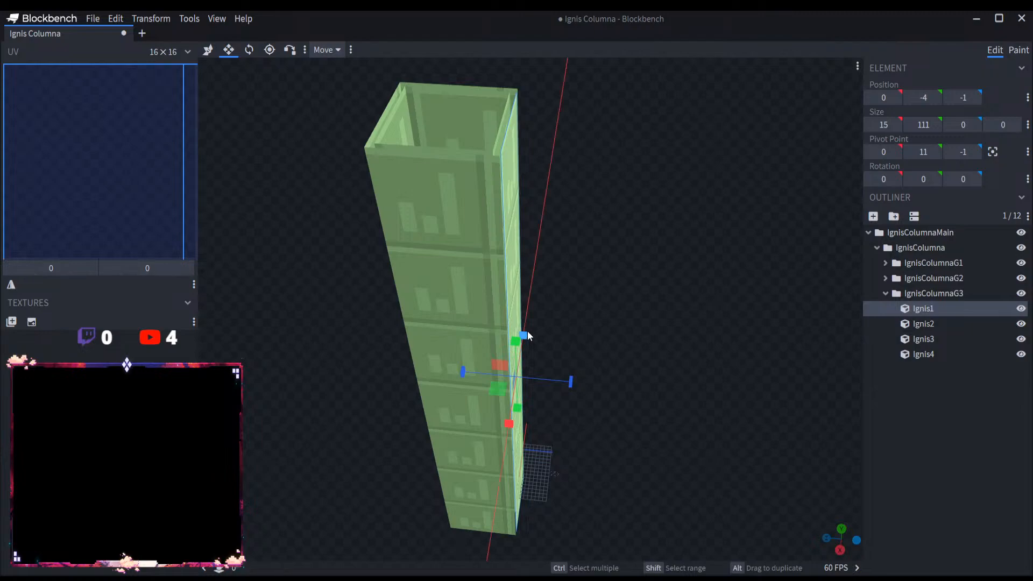
drag(508, 419, 509, 424)
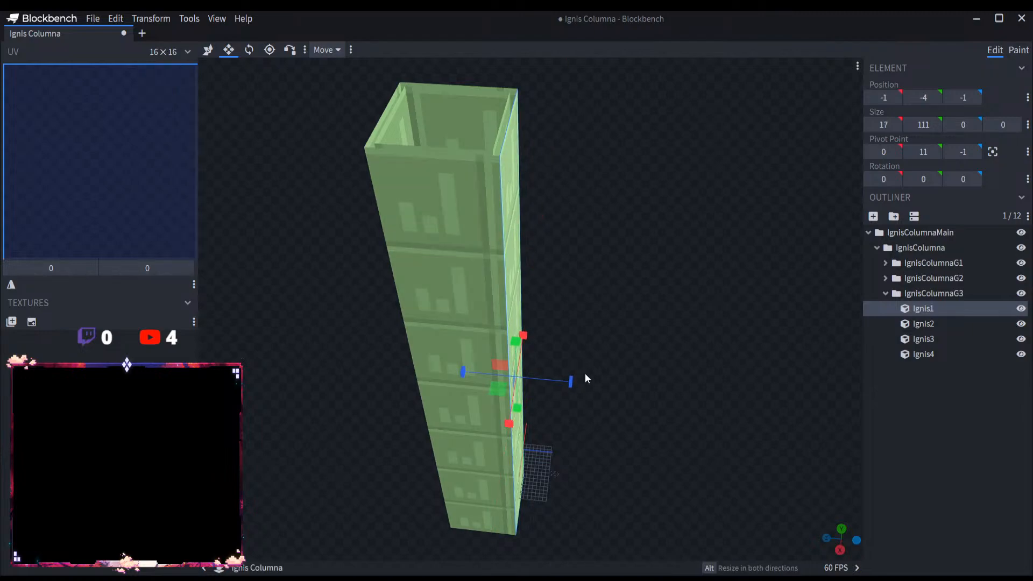
Step: Stretch the four IgnisColumnaG3 plates upward to a height of more than 160
drag(585, 373, 922, 328)
click(951, 291)
scroll(680, 344, down, 5)
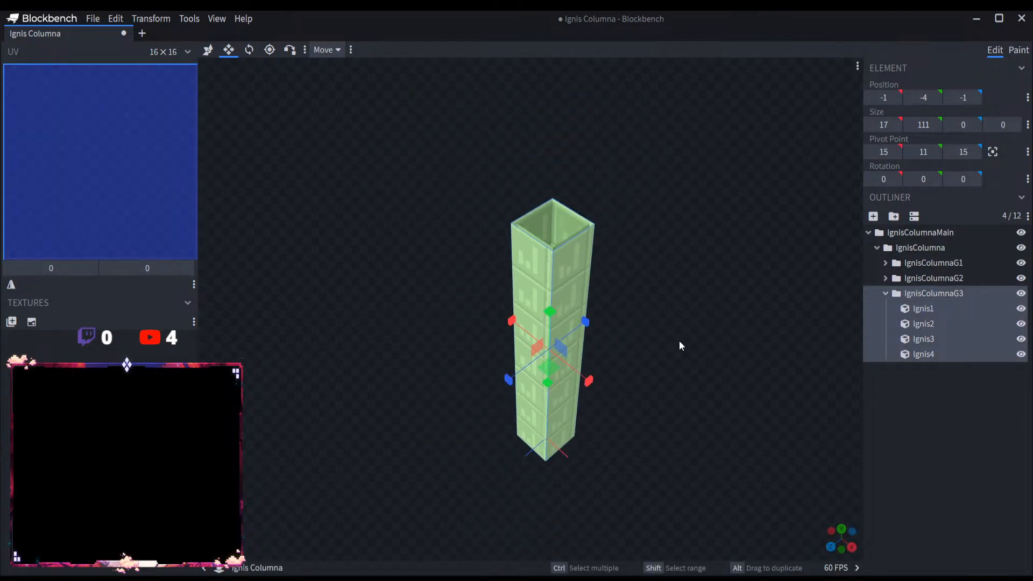
drag(548, 321, 562, 200)
scroll(658, 297, down, 5)
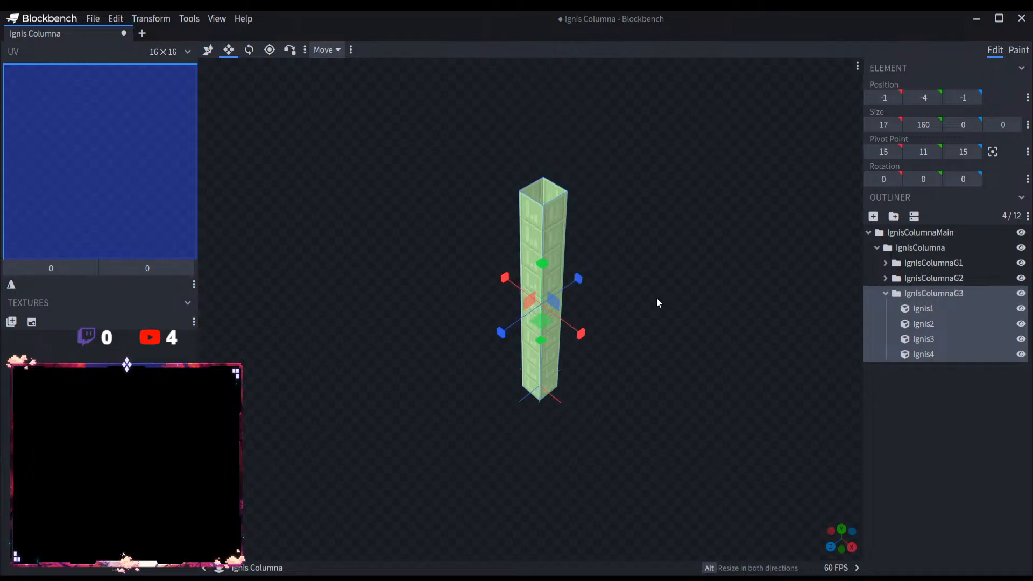
drag(656, 298, 586, 263)
drag(526, 236, 561, 210)
Step: Stretch the IgnisColumnaG2 plates upward to a height of 121, and hide and collapse the IgnisColumnaG3 group
click(947, 278)
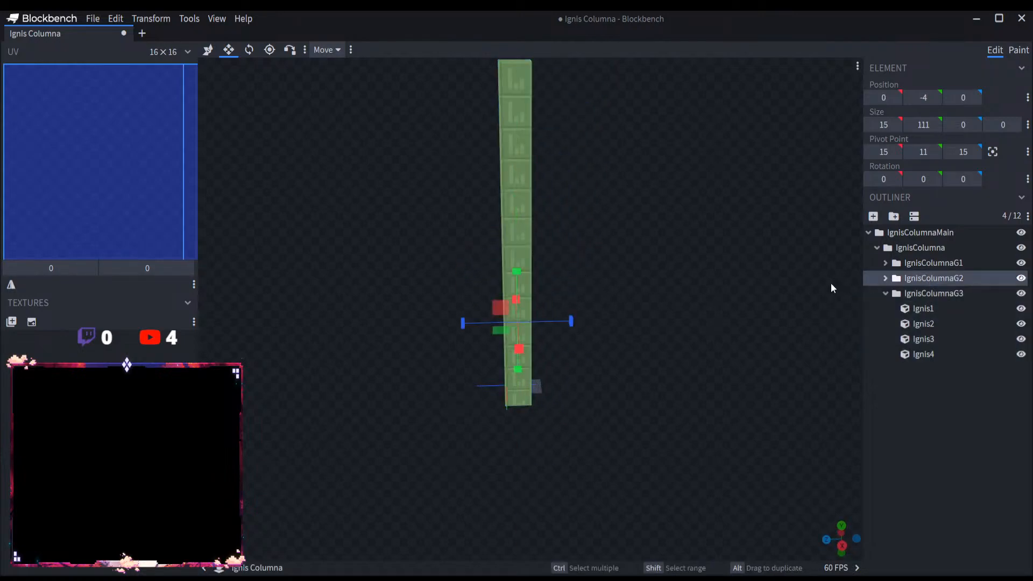
drag(508, 272, 591, 220)
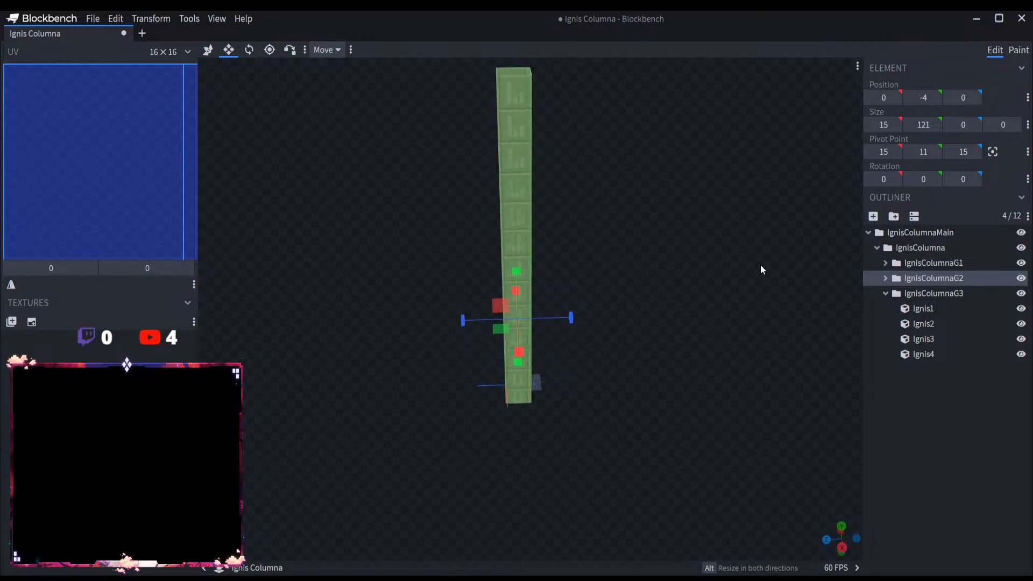
click(1020, 293)
click(884, 293)
drag(759, 374, 933, 289)
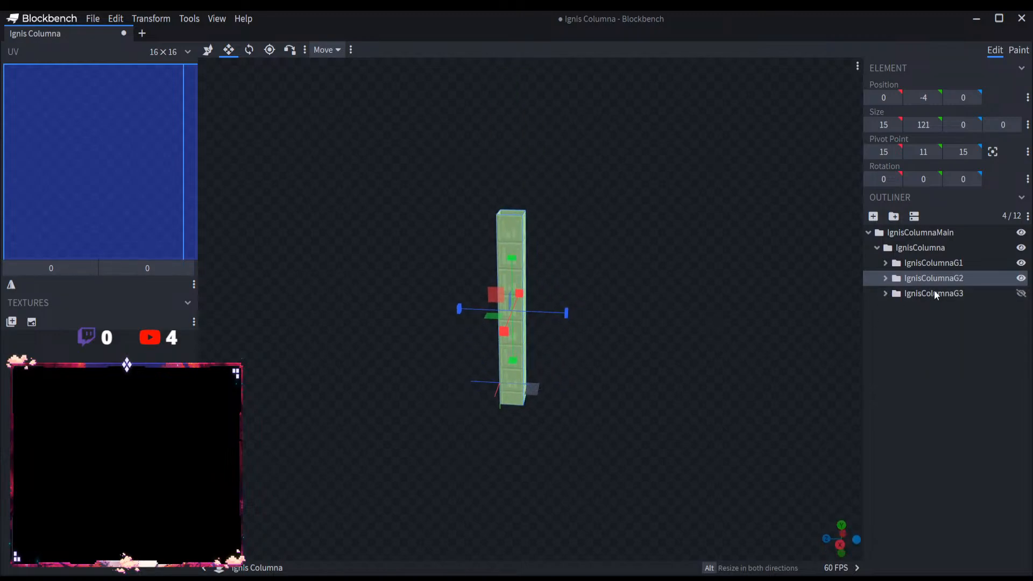
Step: Stretch the IgnisColumnaG2 plates upward to a height of 163, compare them with IgnisColumnaG3, and leave IgnisColumnaG3 hidden
click(1020, 278)
click(1021, 278)
click(1021, 293)
click(1021, 294)
drag(518, 264, 514, 191)
click(1021, 294)
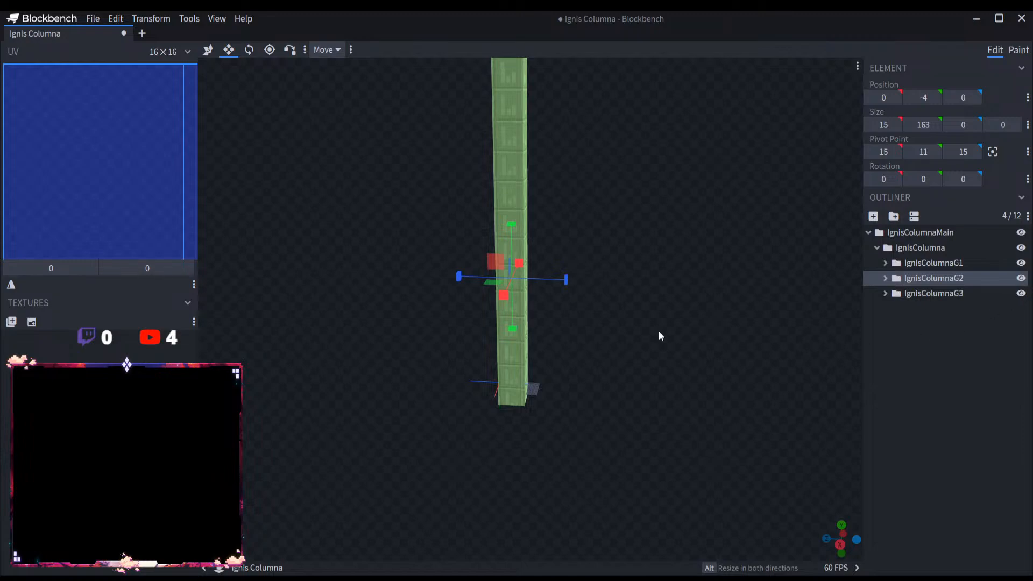
right_drag(658, 330, 576, 383)
click(1021, 294)
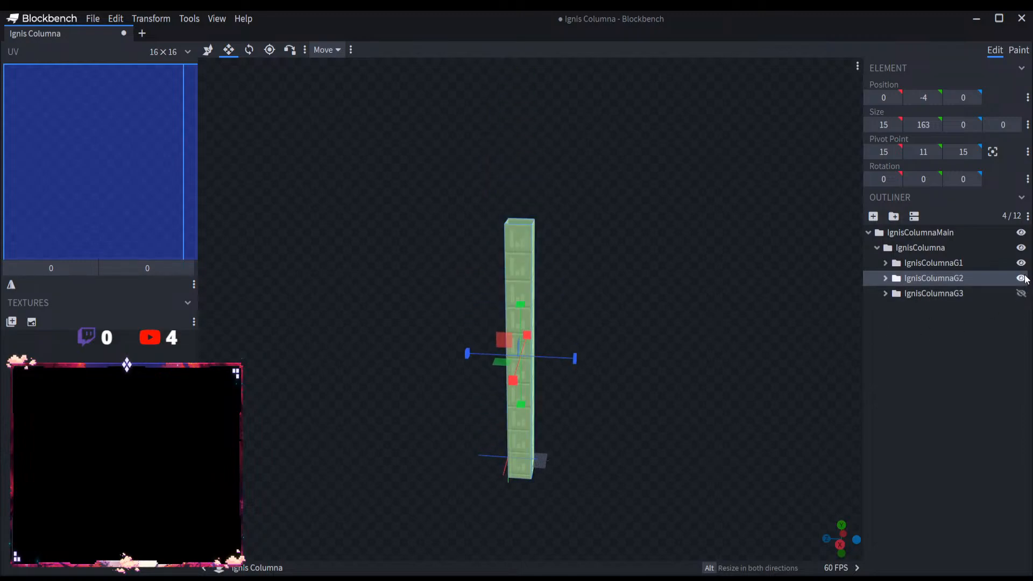
click(1020, 278)
click(1021, 278)
Step: Show the IgnisColumnaG3 group again and stretch its four plates upward to a height of 240
click(992, 296)
click(1021, 294)
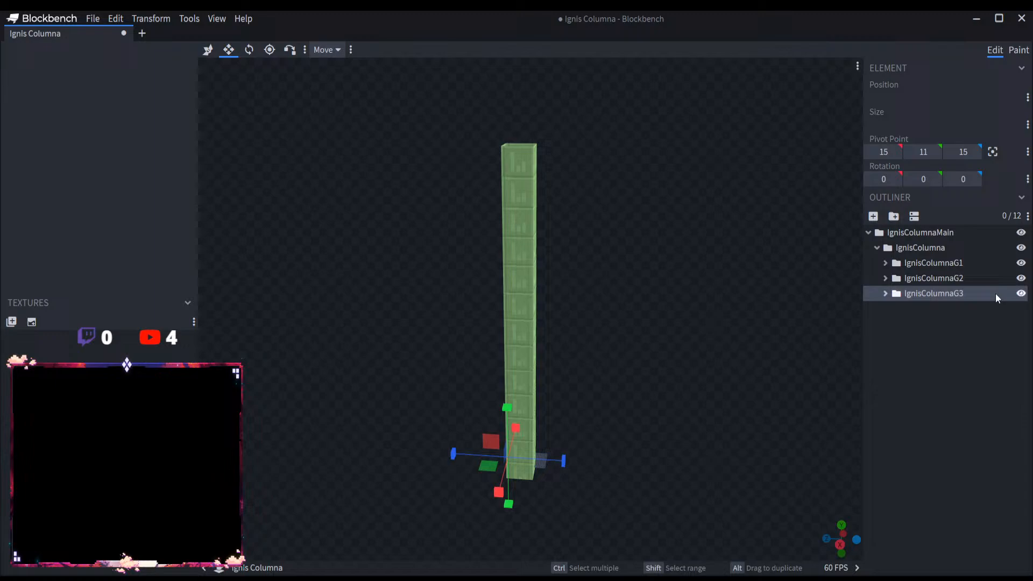
click(922, 292)
drag(520, 277, 515, 207)
click(885, 293)
click(885, 293)
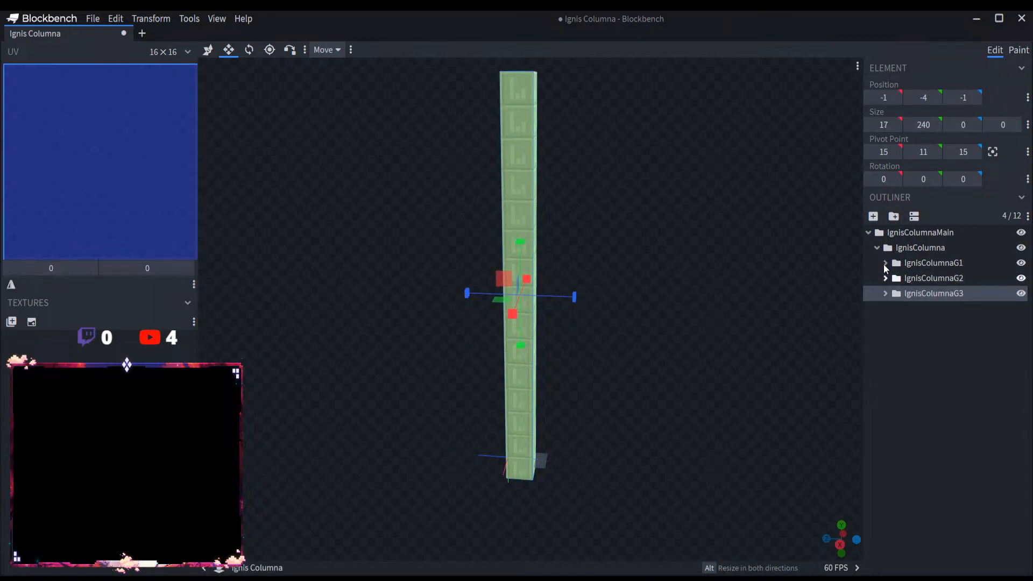
Step: Collapse the IgnisColumnaMain hierarchy, switch back to the Move tool and save the Ignis Columna project
click(877, 247)
click(868, 233)
click(895, 270)
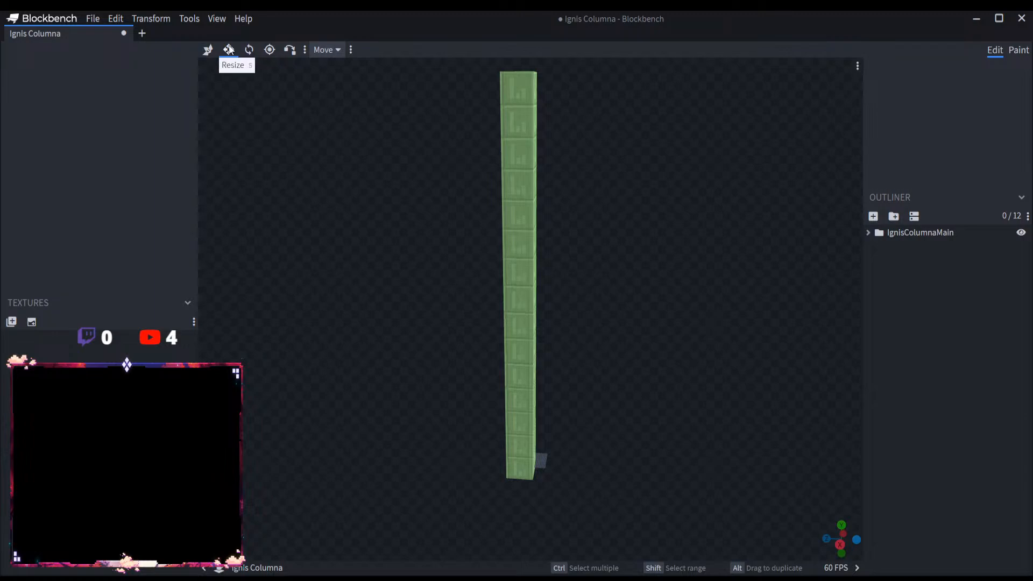
click(208, 49)
click(101, 19)
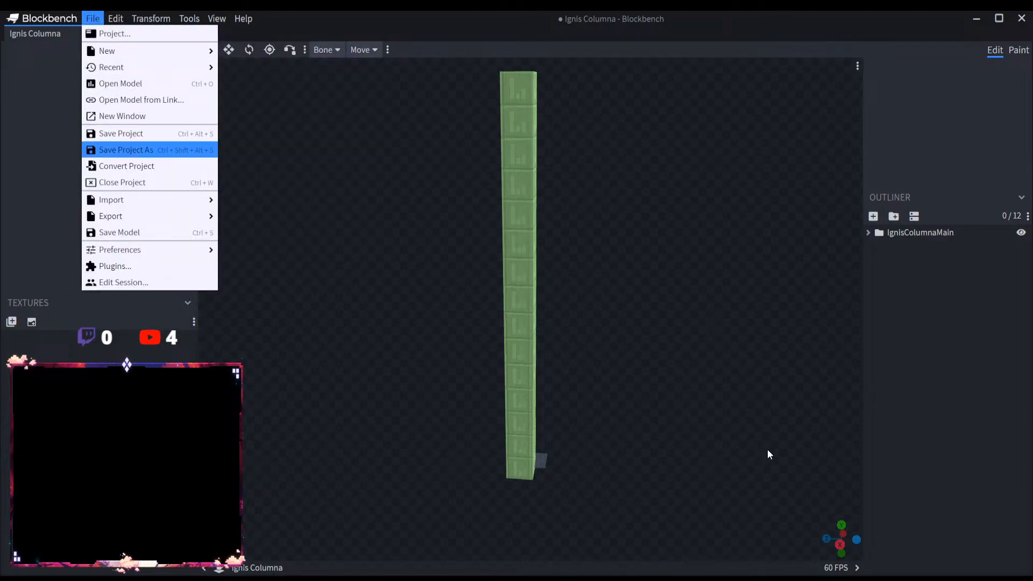
key(ctrl+s)
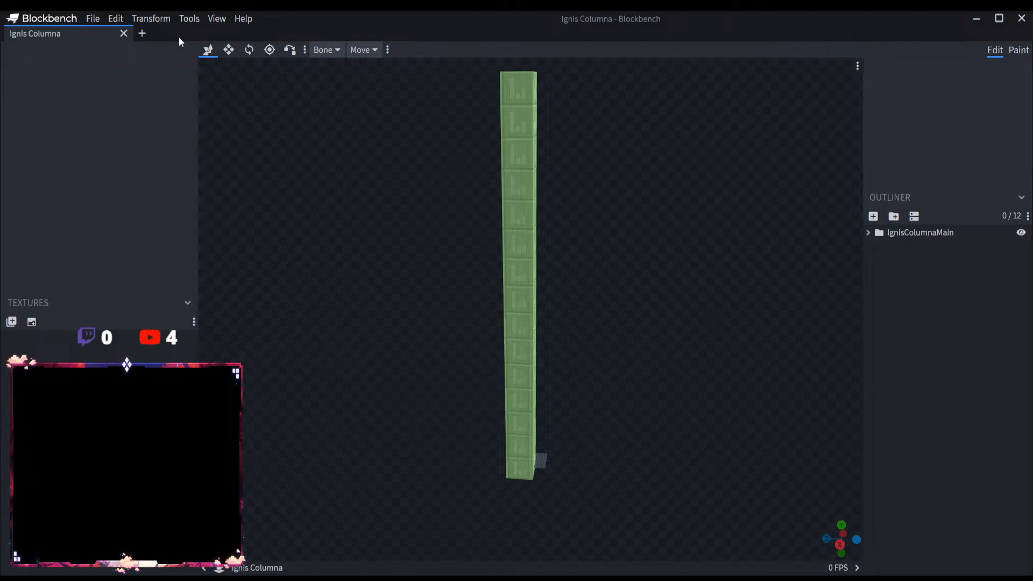
Step: Examine the tall column from above, down its hollow interior and from the sides
click(93, 18)
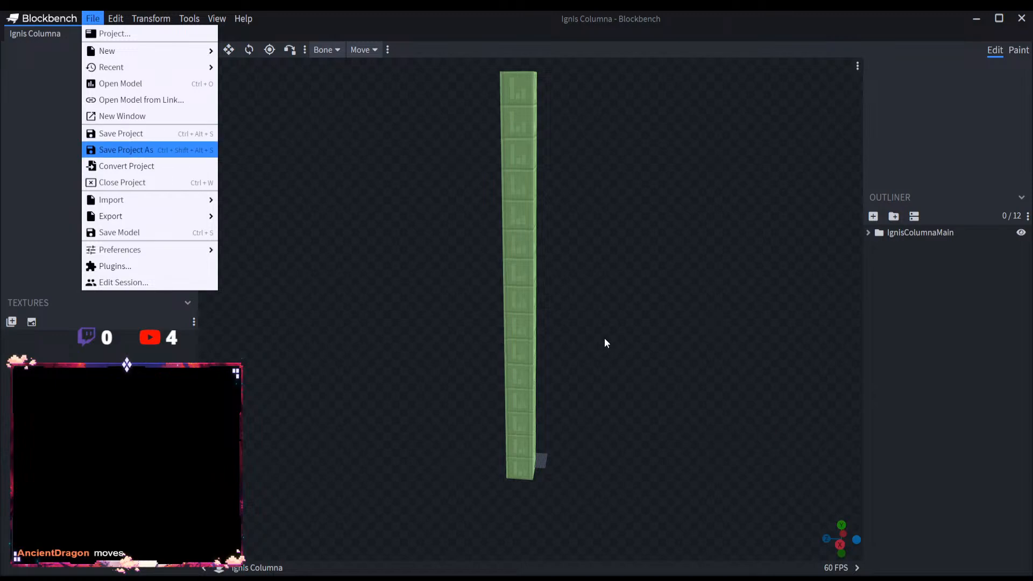
click(553, 307)
drag(576, 311, 614, 423)
scroll(614, 422, up, 10)
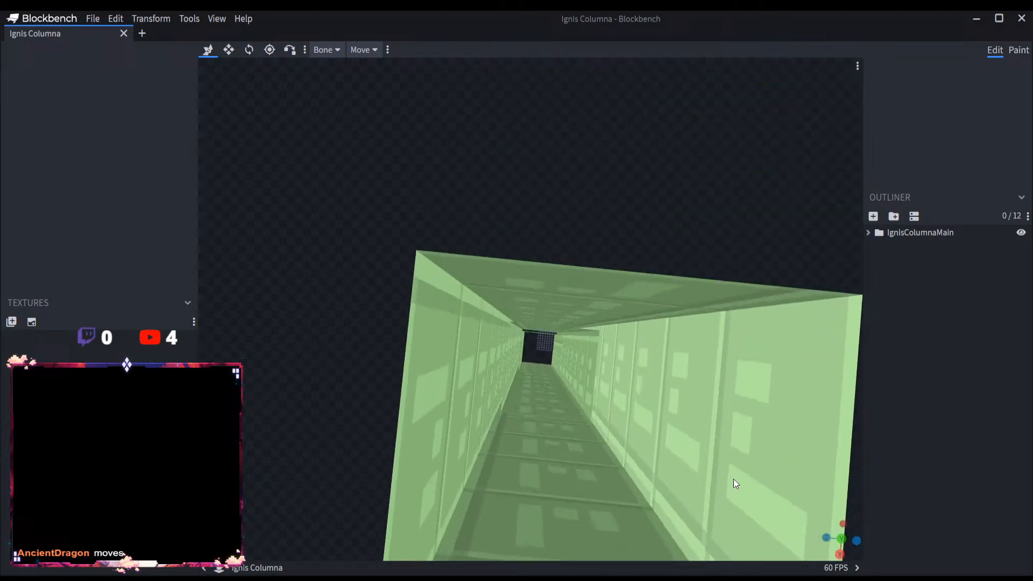
drag(734, 478, 719, 471)
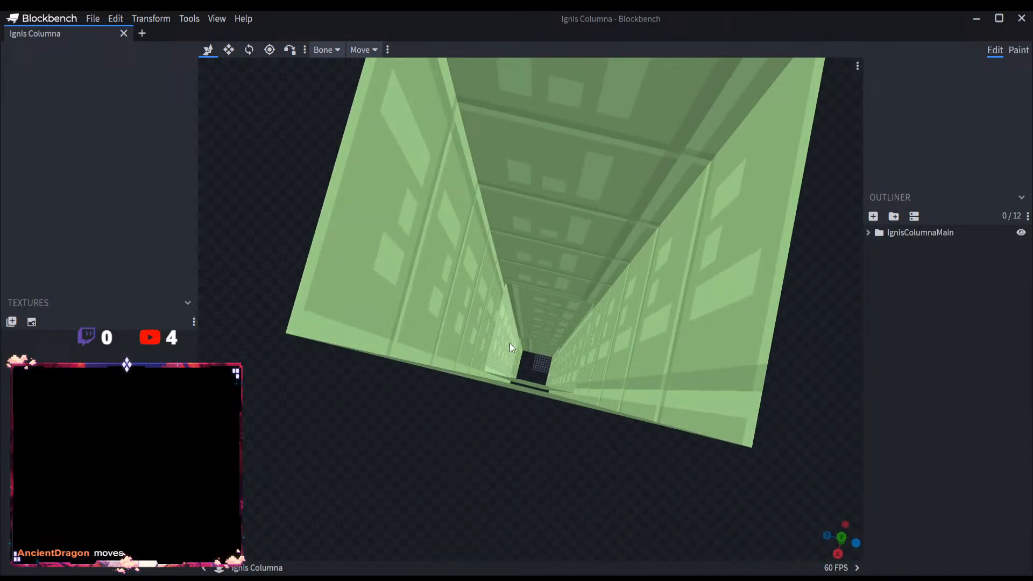
drag(505, 499, 475, 454)
scroll(563, 435, down, 5)
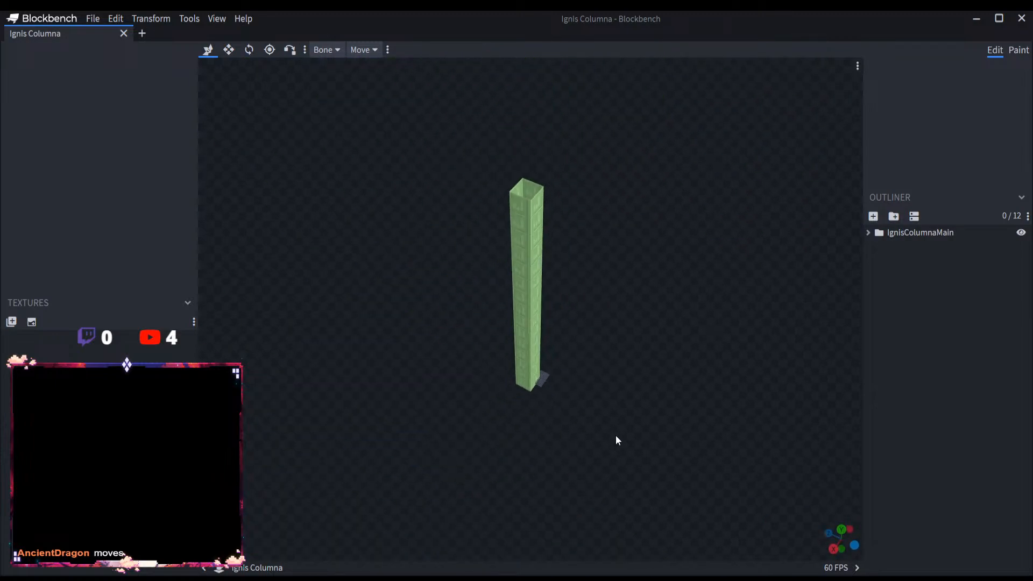
scroll(615, 420, up, 5)
drag(622, 403, 590, 469)
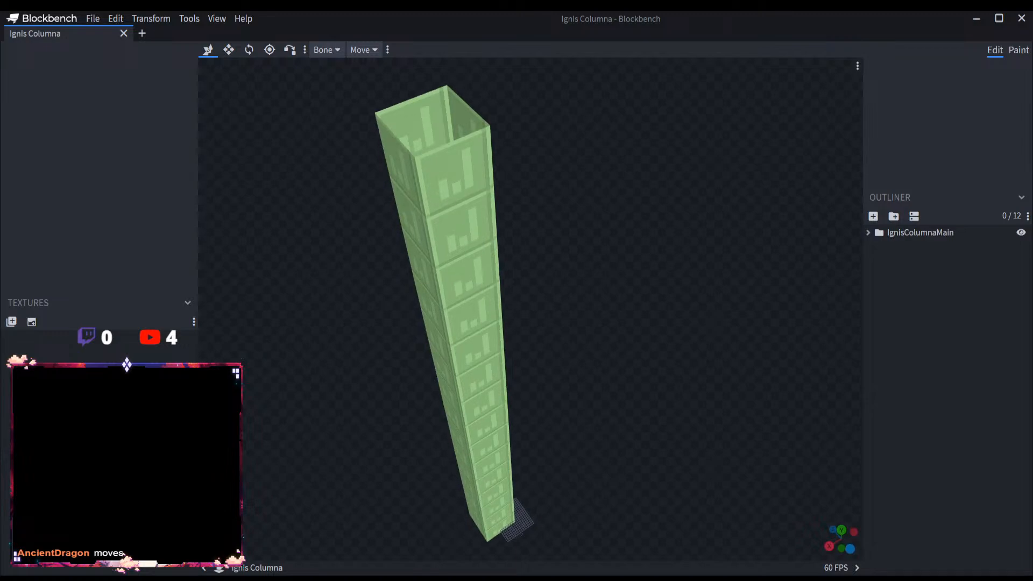
scroll(609, 389, down, 4)
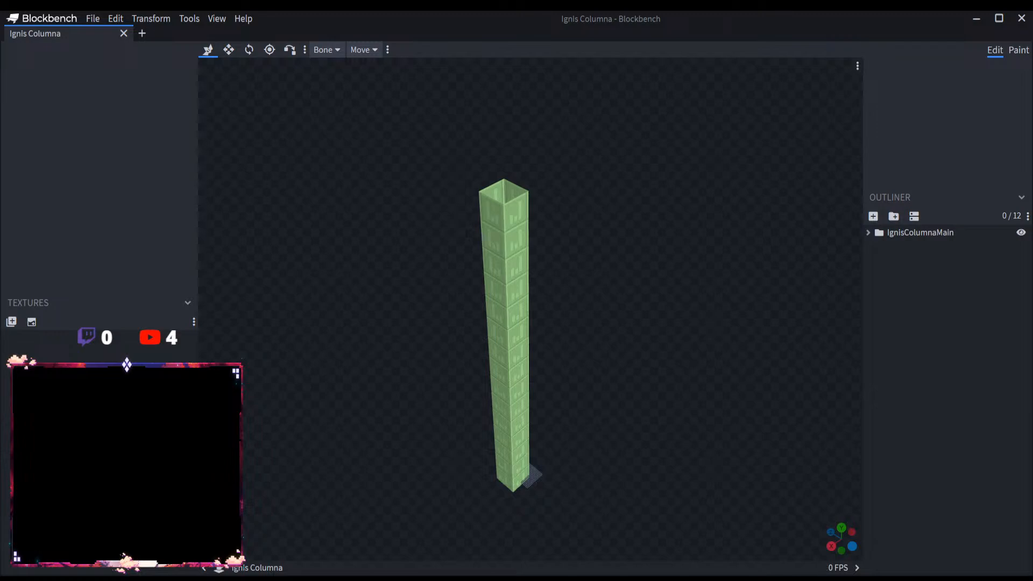
drag(582, 470, 605, 417)
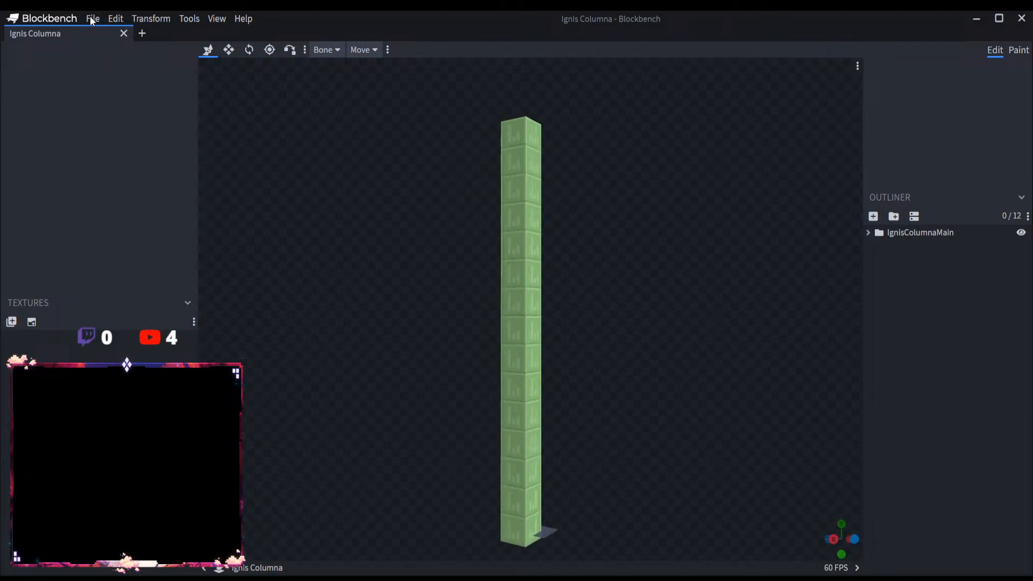
Step: Save the Ignis Columna project again, open a new tab and close the Ignis Columna tab
click(93, 19)
click(124, 130)
click(141, 33)
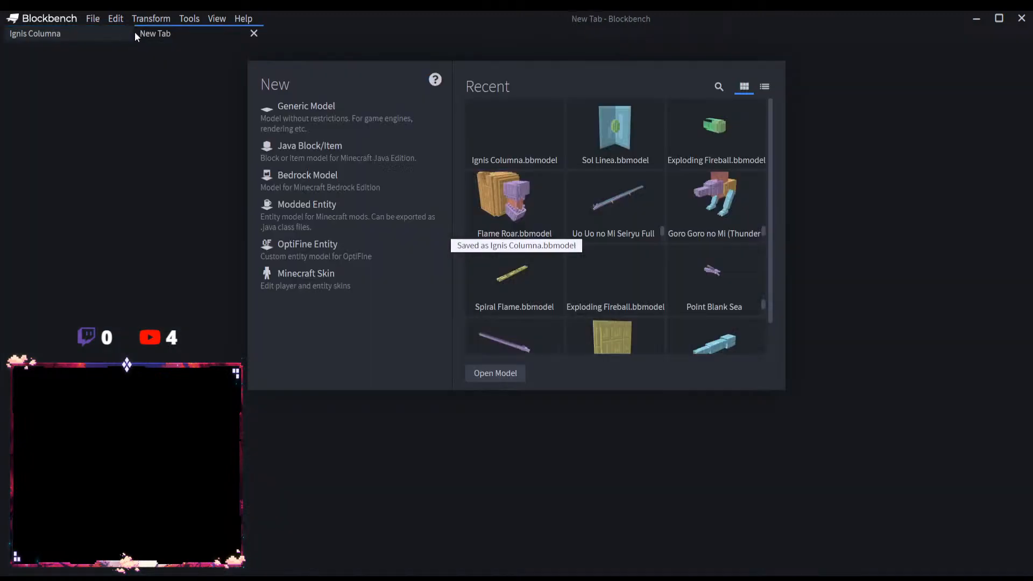
click(124, 33)
Step: Create a Modded Entity project with the file name Pheonix Wings and a 16 by 16 texture size
click(327, 207)
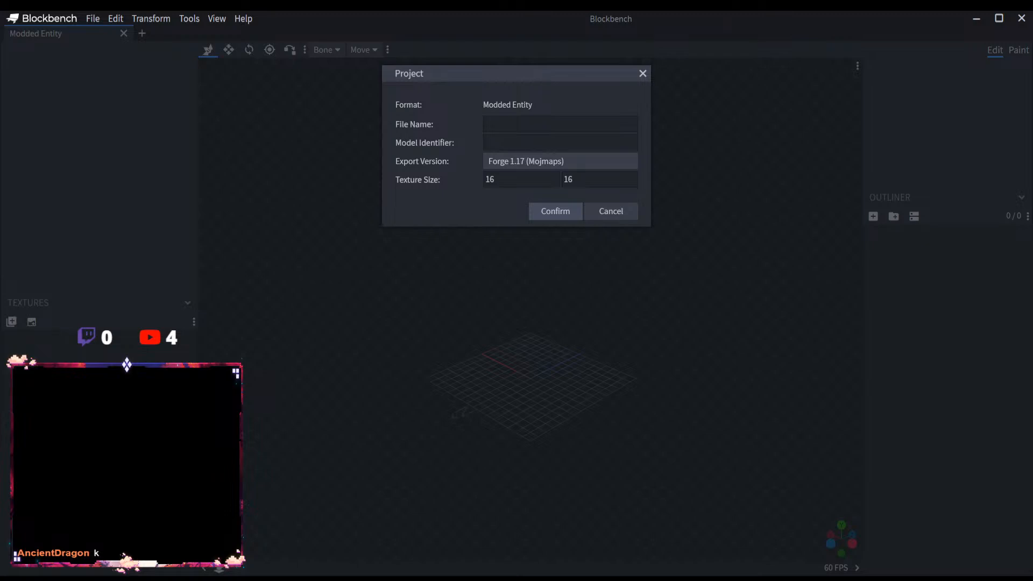
click(507, 124)
text(Pheonix Wings)
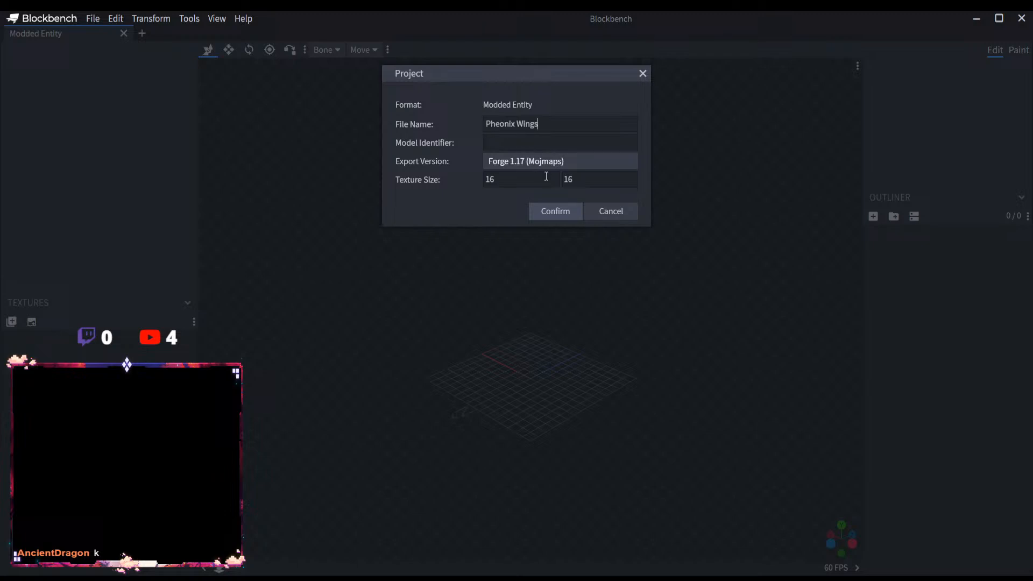
click(552, 211)
Step: Add a root group and name it PheonixWingsMain
click(893, 216)
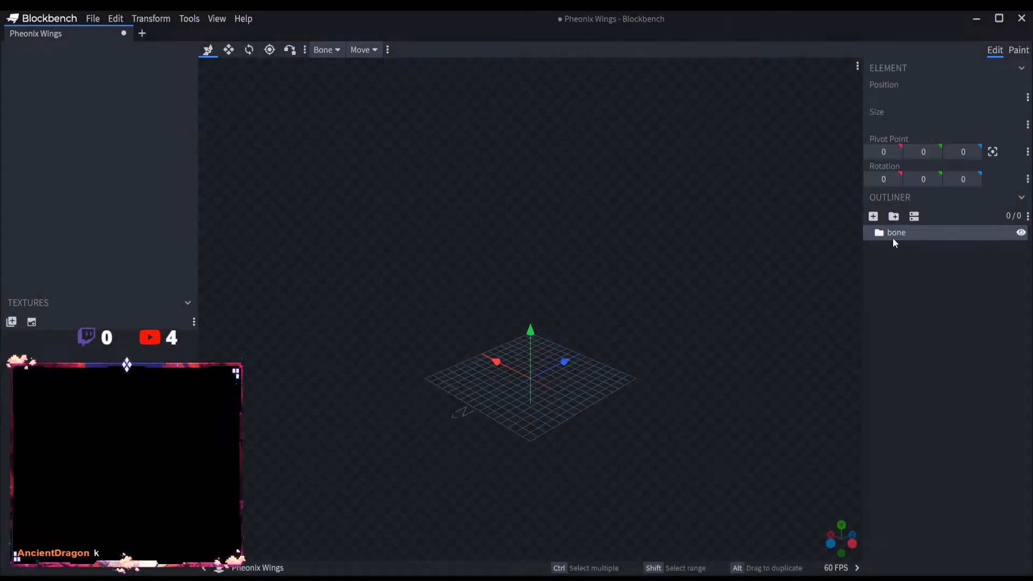
double_click(894, 234)
text(Pheonix Wings)
click(917, 235)
key(BackSpace)
click(950, 231)
text(Main)
Step: Add a group inside PheonixWingsMain and name it PheonixWings
click(893, 216)
text(Pheonix Wings)
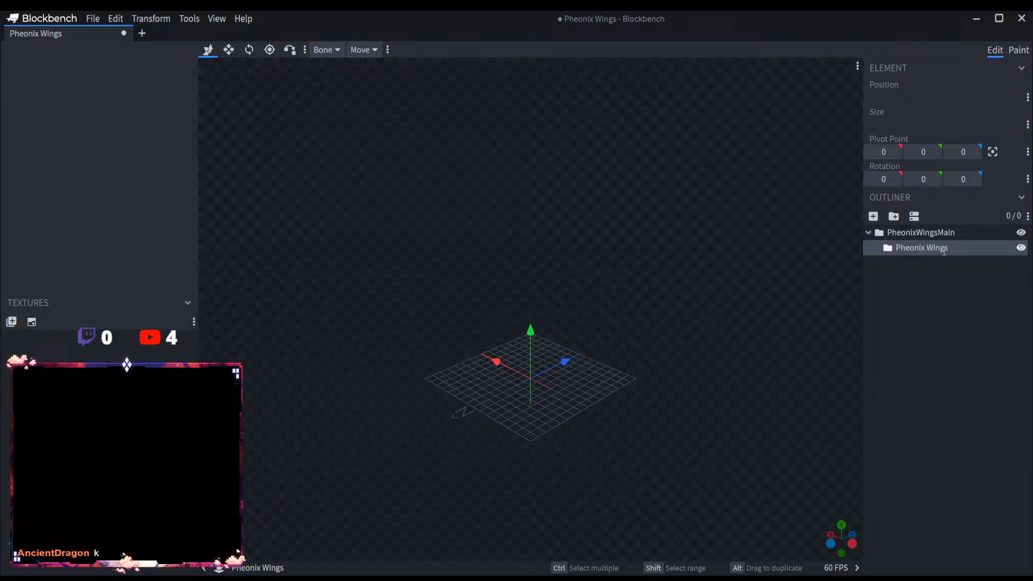
click(925, 247)
key(BackSpace)
key(Return)
click(902, 302)
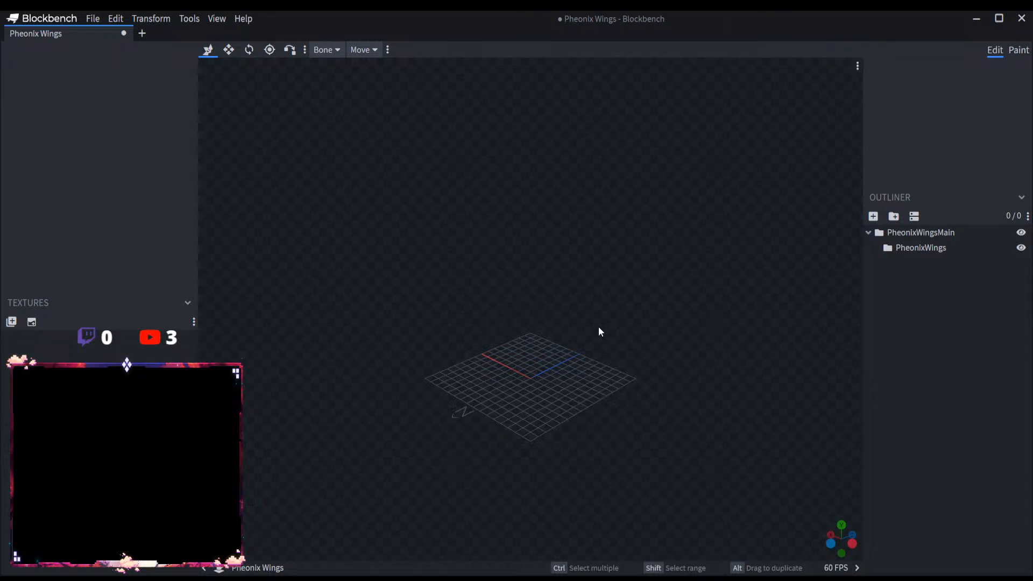
Step: Add a cube to the PheonixWings group and name it Pheonix1
scroll(654, 308, up, 4)
click(905, 248)
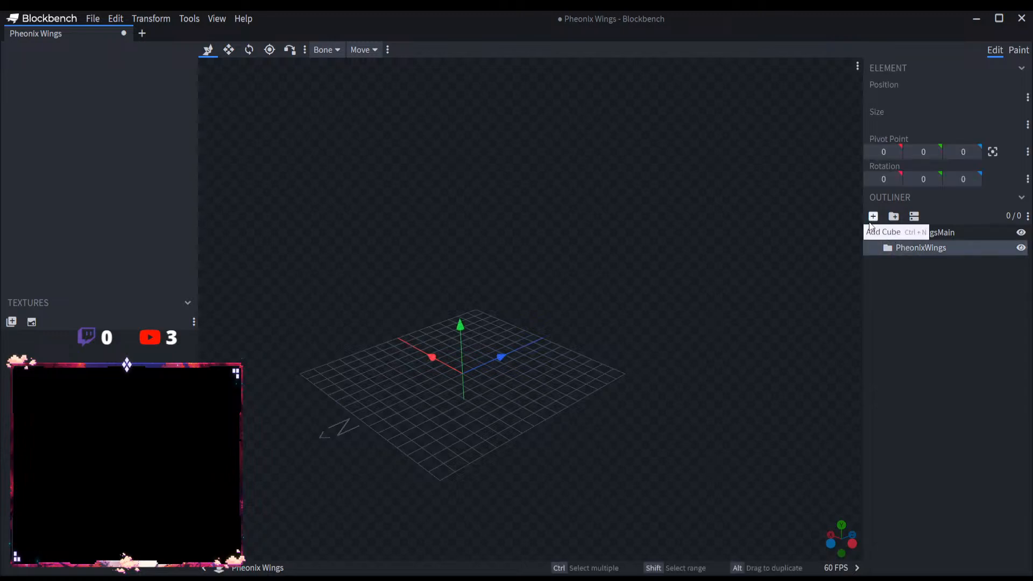
click(873, 216)
double_click(929, 262)
text(Pheonix Wings)
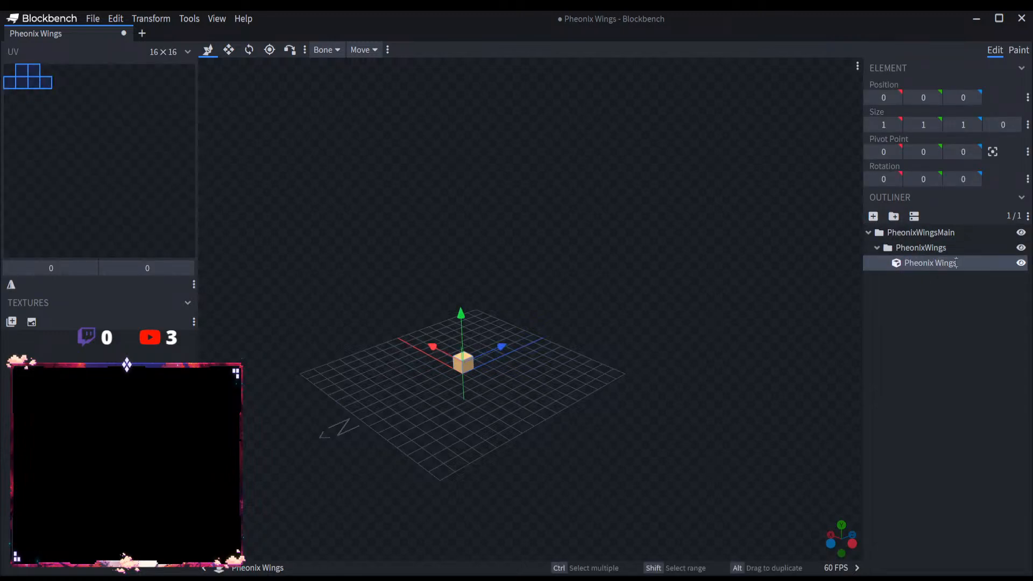
key(BackSpace)
key(BackSpace)
key(BackSpace)
key(BackSpace)
key(BackSpace)
key(BackSpace)
text(1)
key(Return)
Step: Raise the Pheonix1 cube by 10 units and resize it into a flat plate 22 wide, 23 high and 0 deep
drag(462, 362, 459, 219)
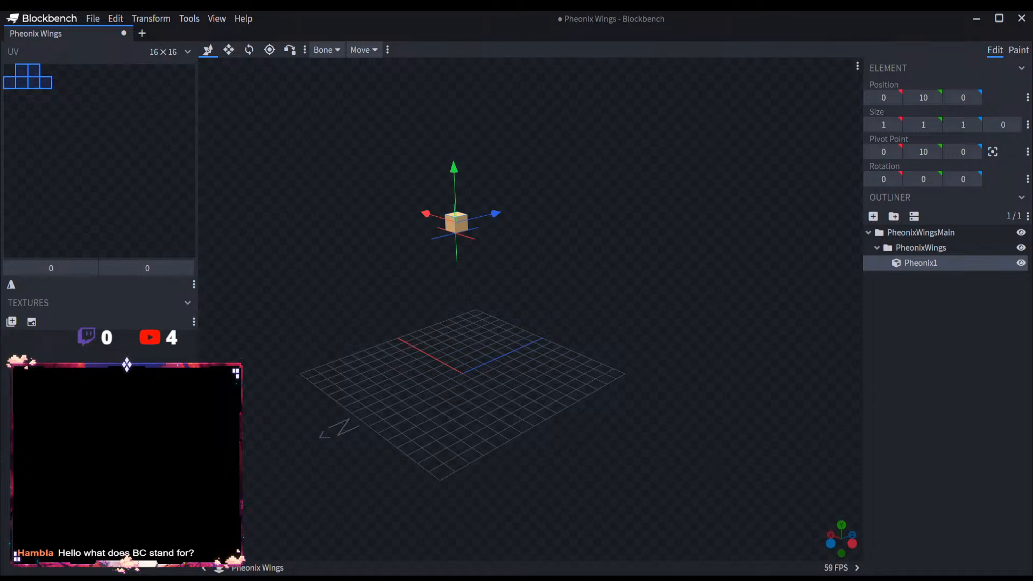
drag(528, 263, 630, 309)
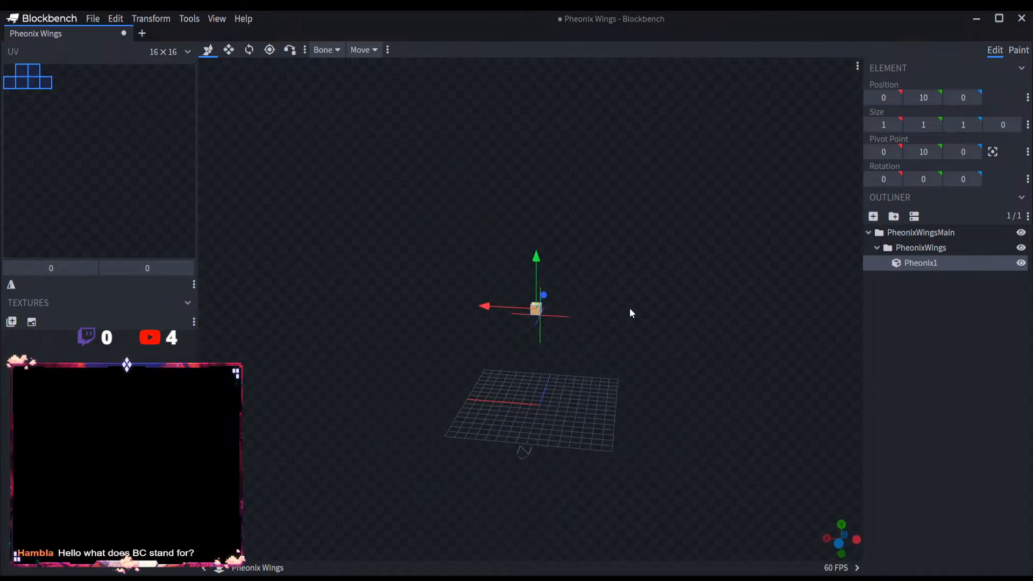
click(229, 50)
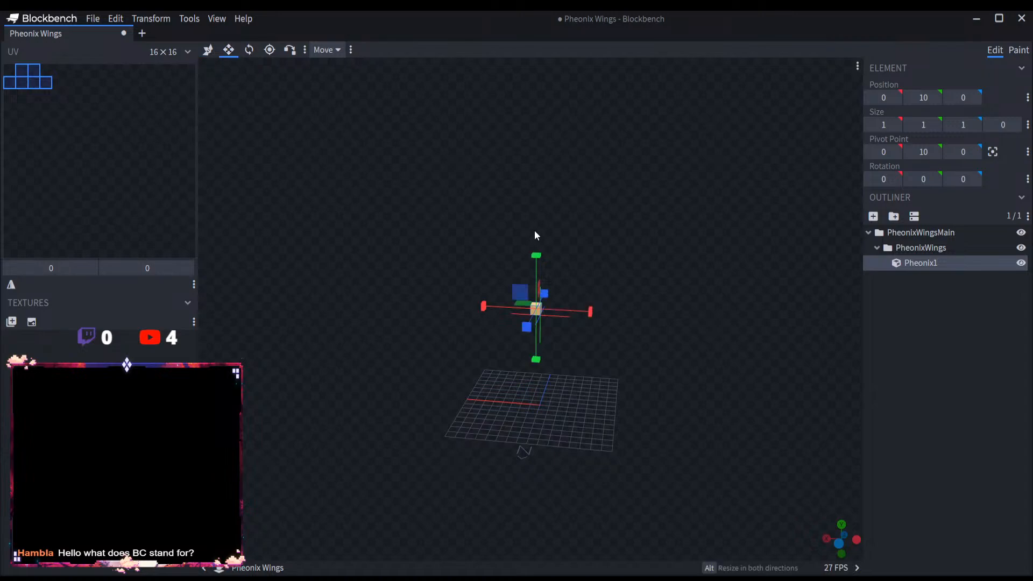
drag(536, 255, 540, 24)
scroll(566, 237, down, 4)
drag(525, 253, 745, 258)
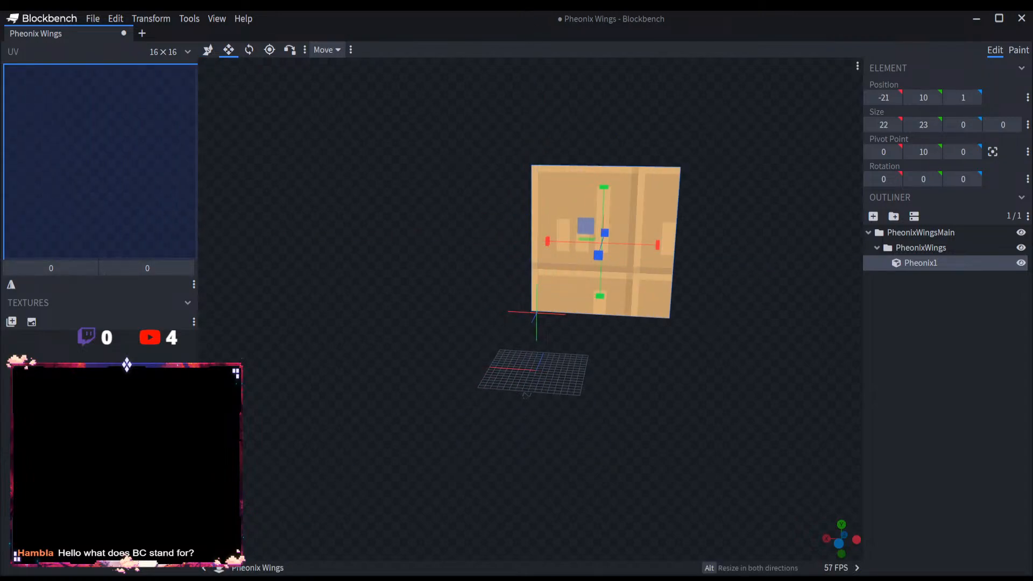
Step: Stretch the Pheonix1 plate to a width of 50 and a height of 131
drag(610, 199, 628, 34)
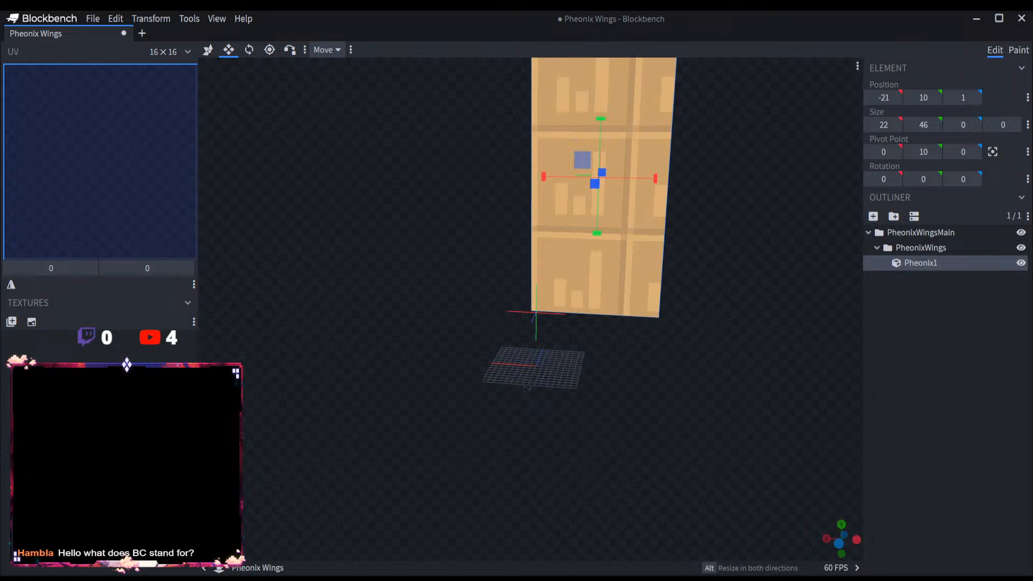
scroll(676, 211, down, 2)
right_drag(677, 215, 618, 340)
drag(525, 270, 556, 169)
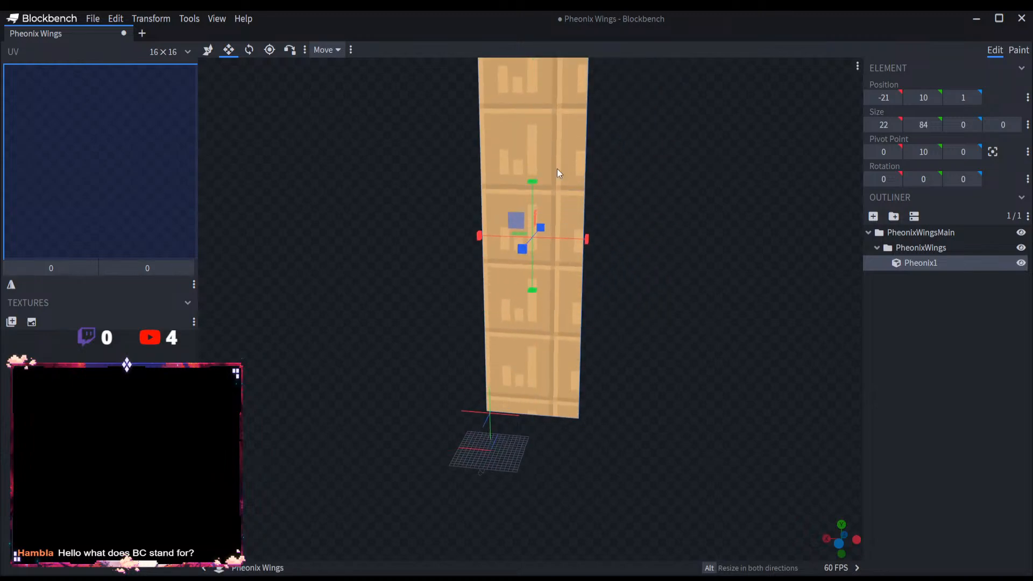
drag(596, 237, 653, 238)
scroll(686, 292, down, 2)
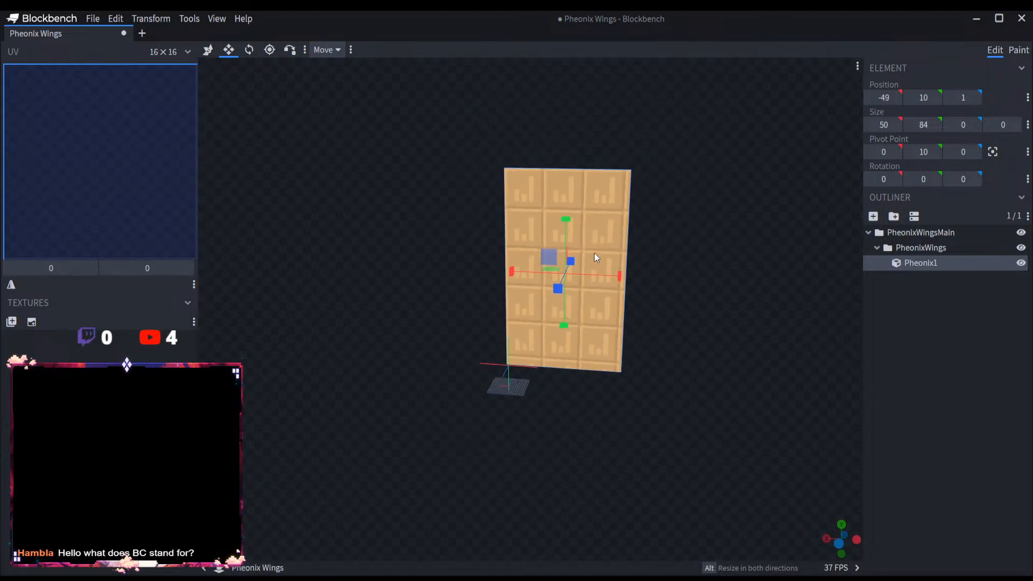
drag(565, 157, 570, 86)
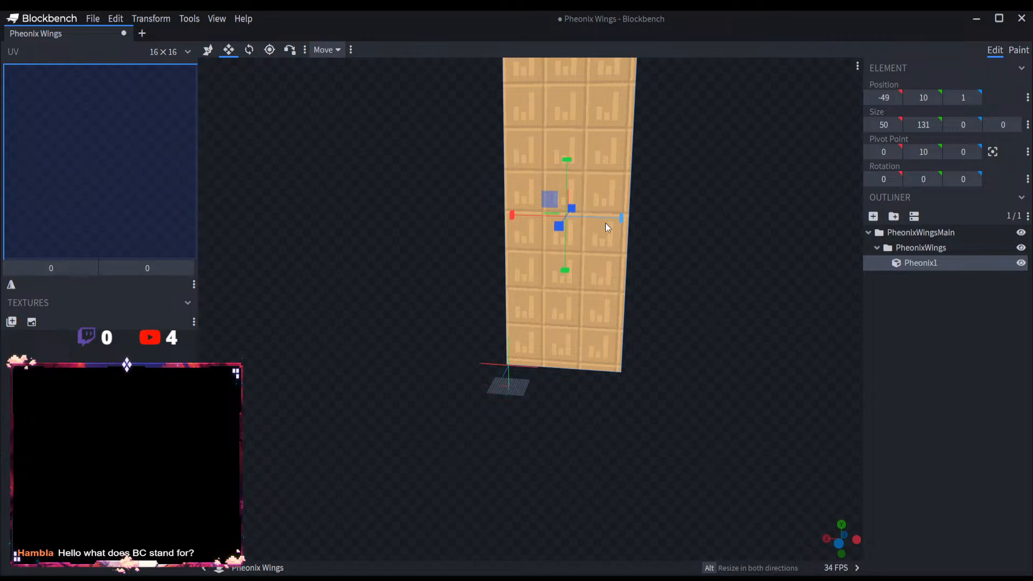
Step: Shrink the Pheonix1 plate to a width of 24 and a height of 68
drag(567, 172, 560, 246)
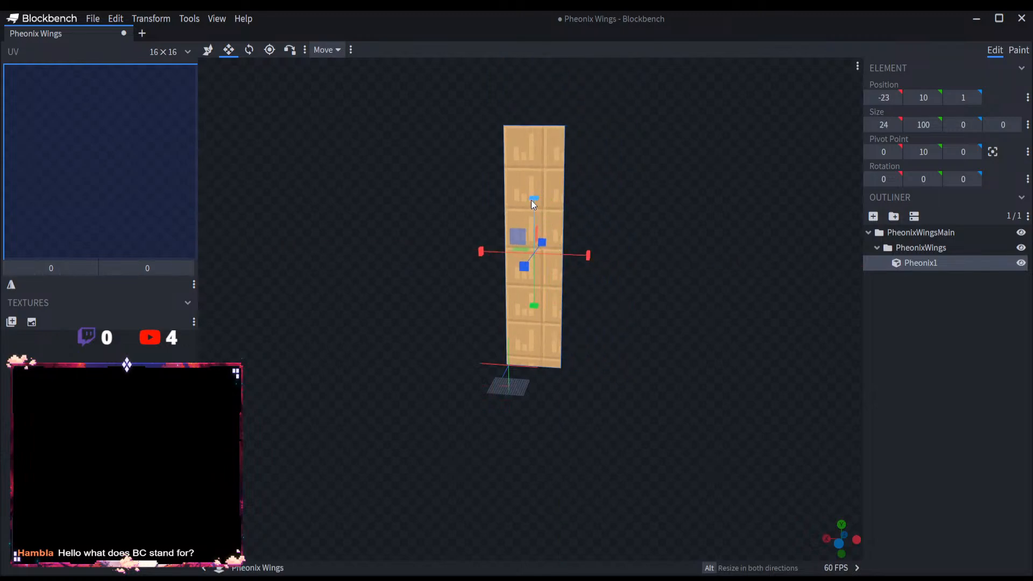
drag(532, 202, 533, 281)
scroll(560, 345, up, 6)
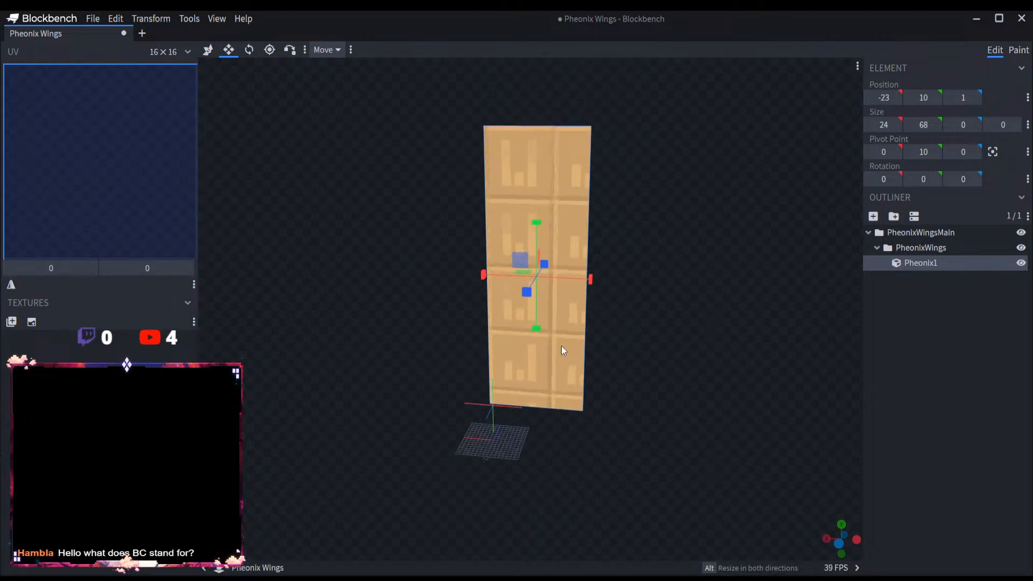
Step: Extend the Pheonix1 plate across the origin to a width of 31 and downward to a height of 72
drag(486, 256, 464, 256)
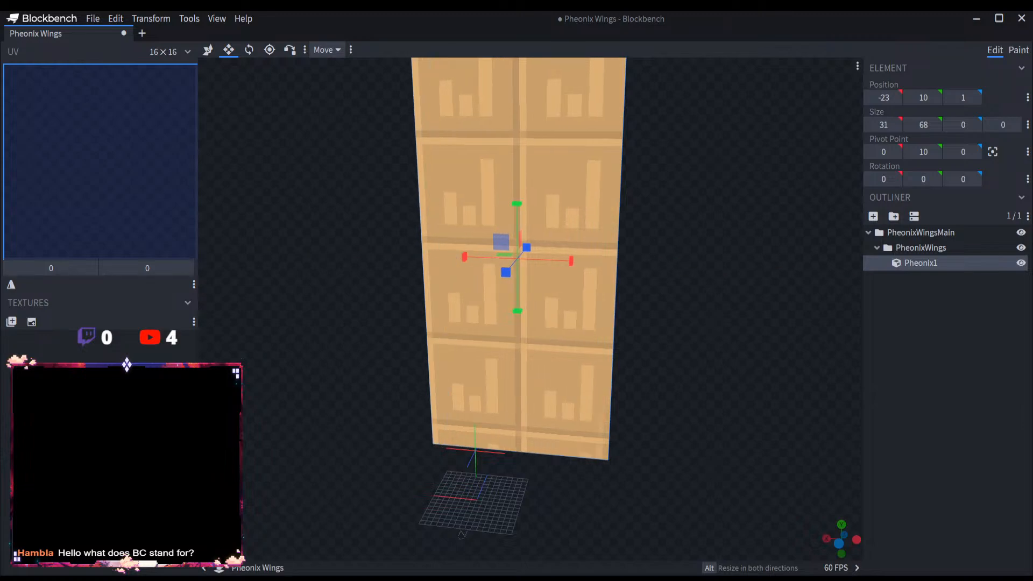
drag(508, 313, 512, 331)
scroll(701, 359, down, 4)
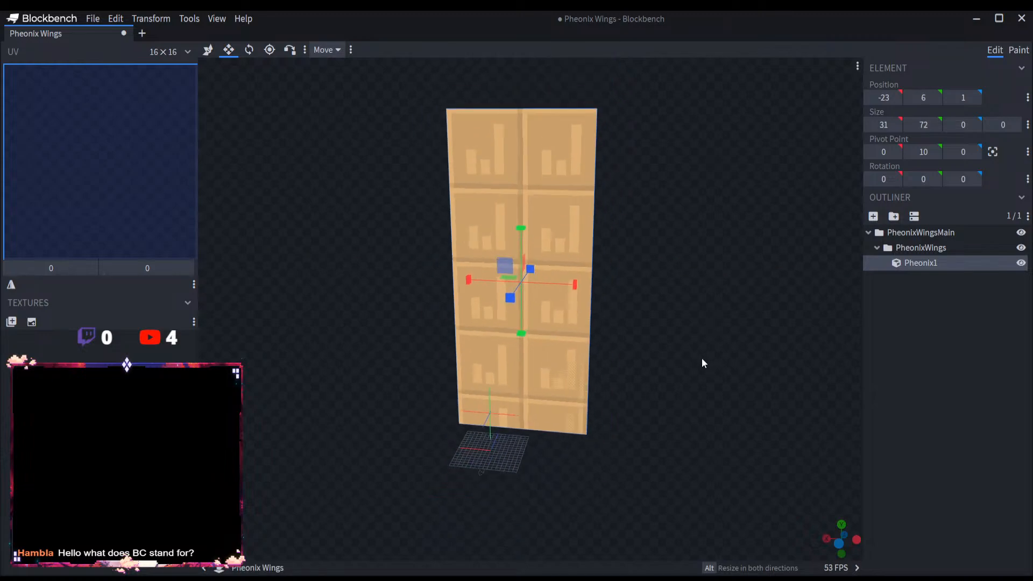
scroll(806, 269, up, 4)
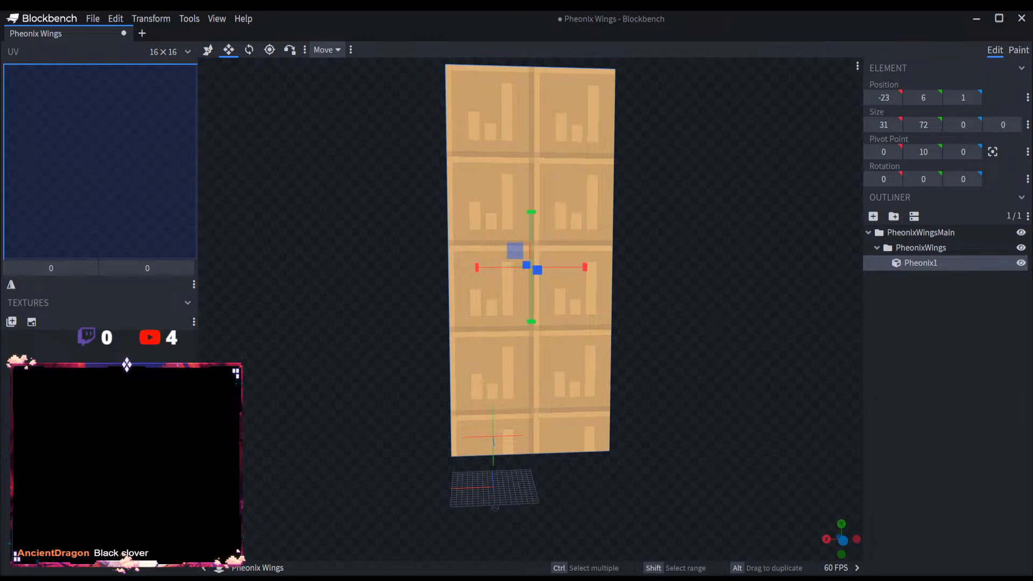
Step: Add a second cube to the PheonixWings group and name it Pheonix2
click(747, 297)
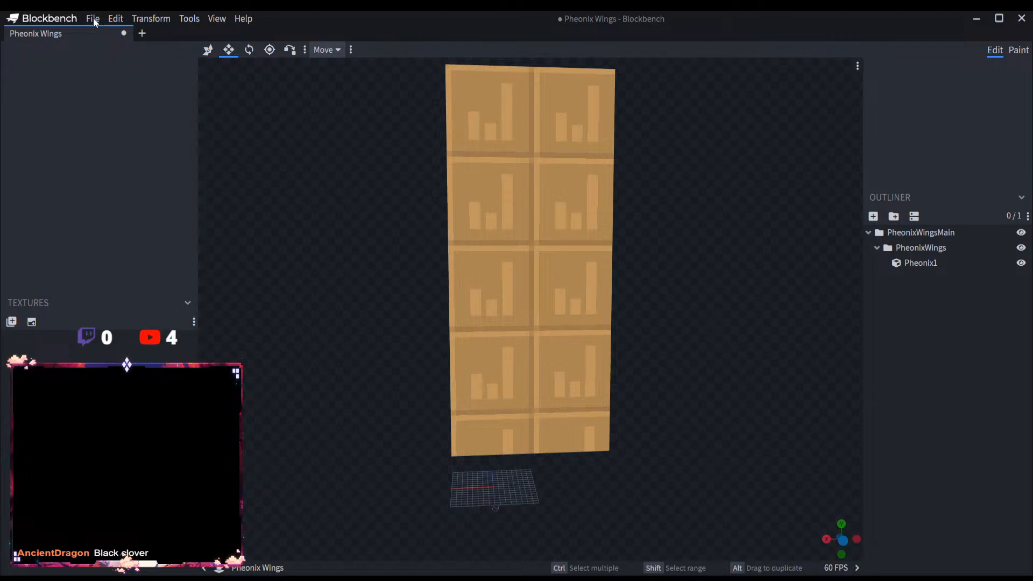
click(93, 19)
click(920, 263)
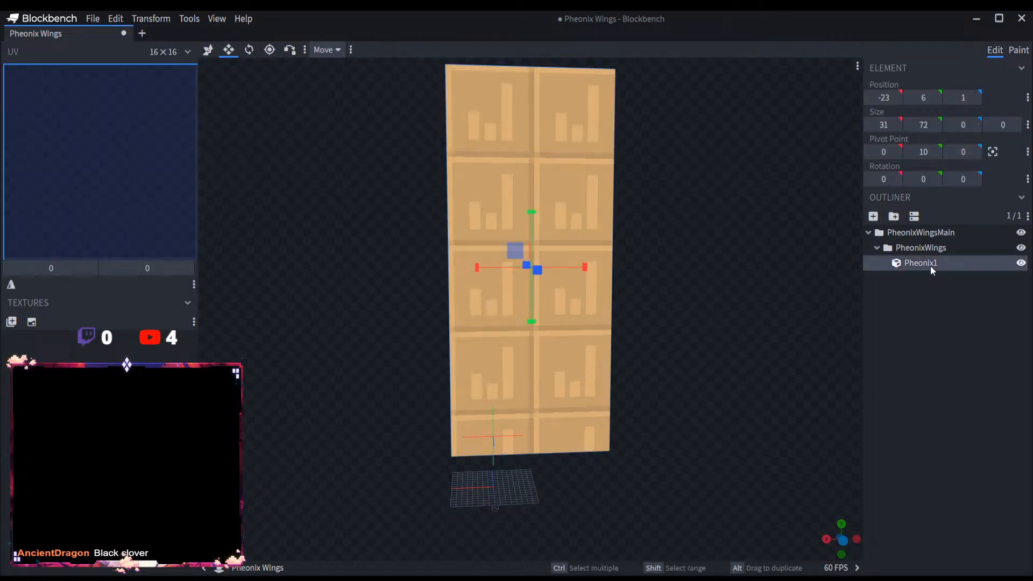
click(873, 216)
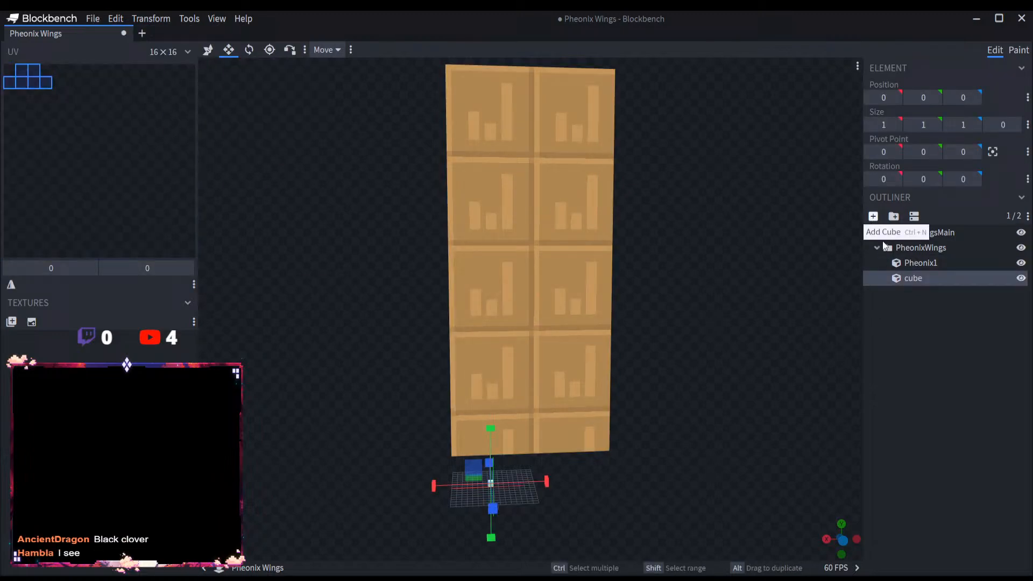
double_click(913, 278)
text(Pheonix2)
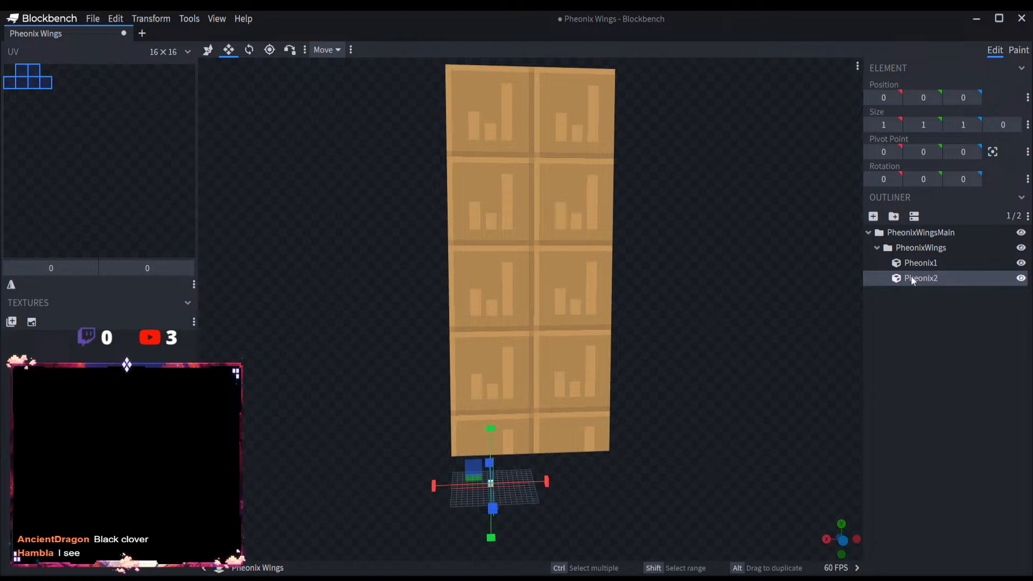
key(Return)
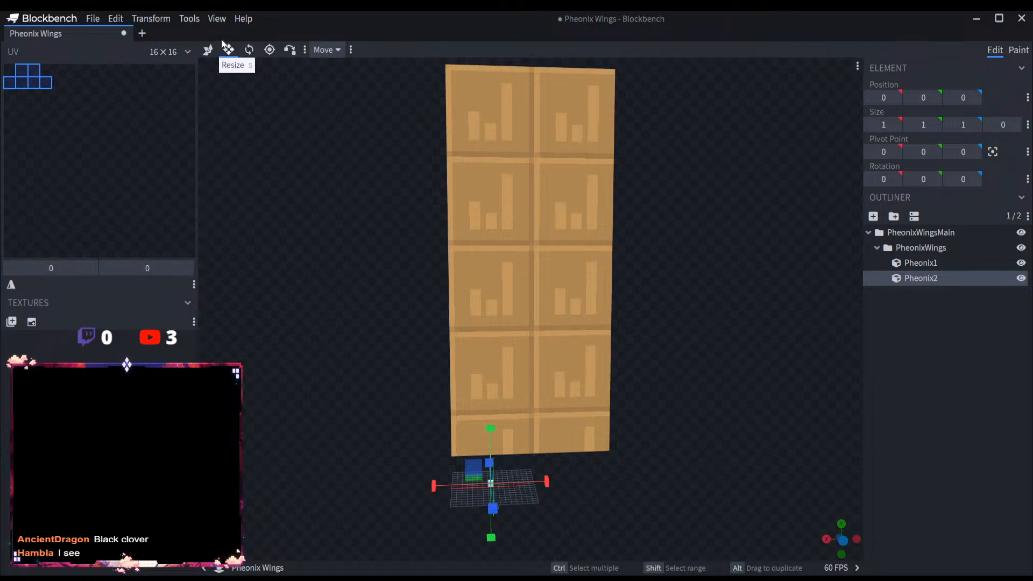
Step: Raise the Pheonix2 cube by 40 units, then delete it from the PheonixWings group
click(207, 49)
drag(490, 430, 477, 222)
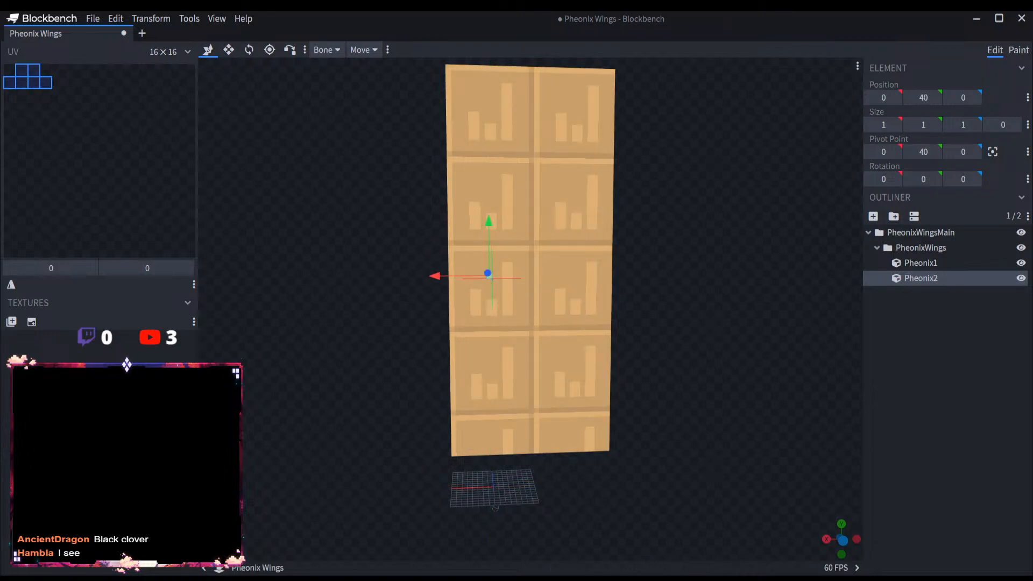
scroll(498, 273, up, 5)
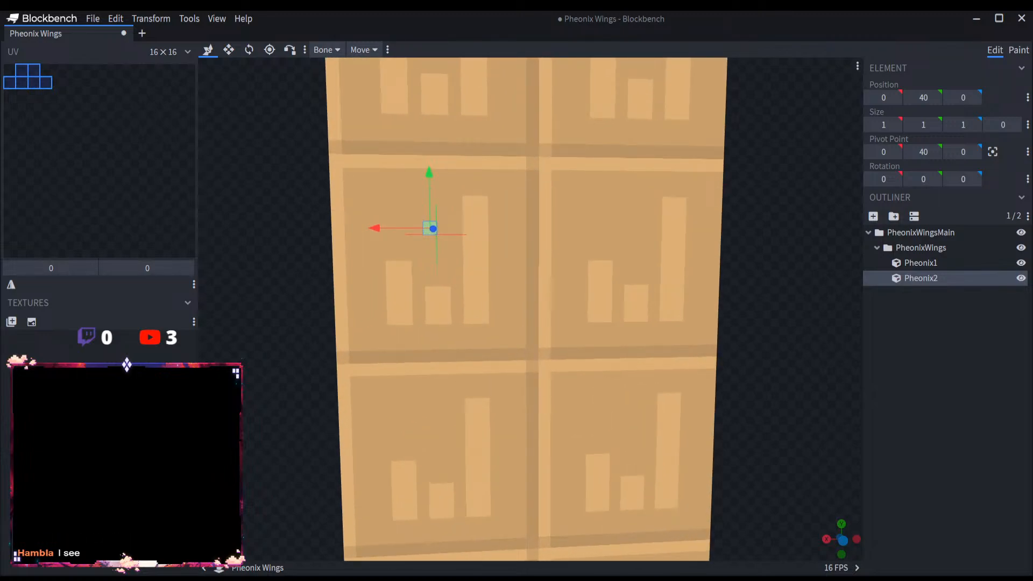
scroll(618, 288, down, 3)
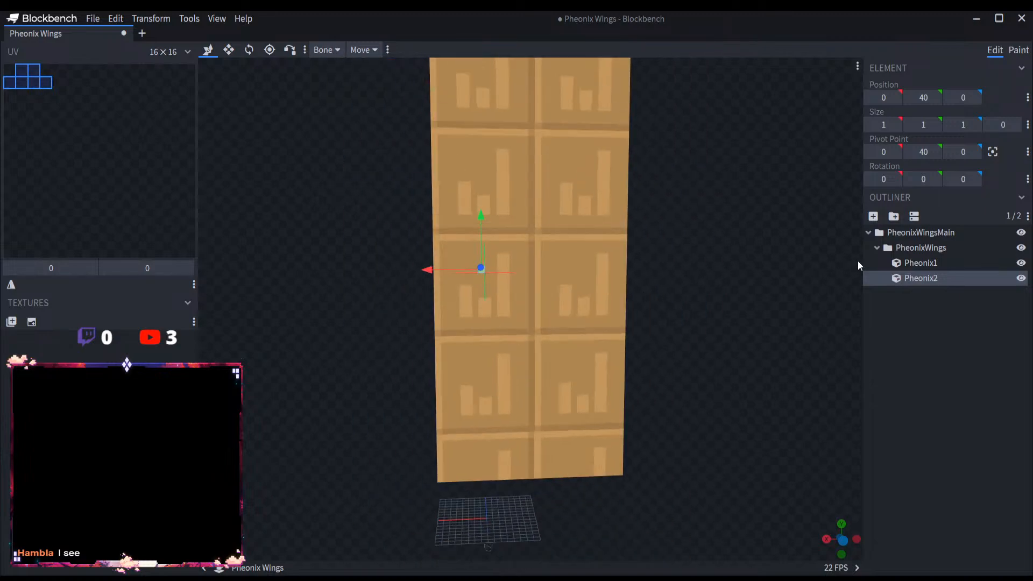
key(Delete)
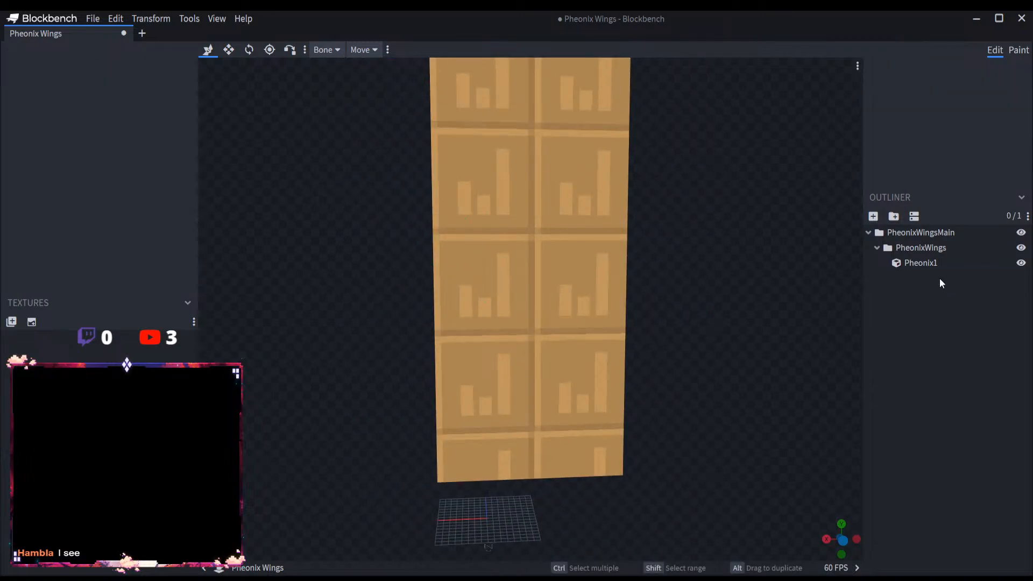
Step: Save the Pheonix Wings model with its single Pheonix1 plate and close the project
click(90, 19)
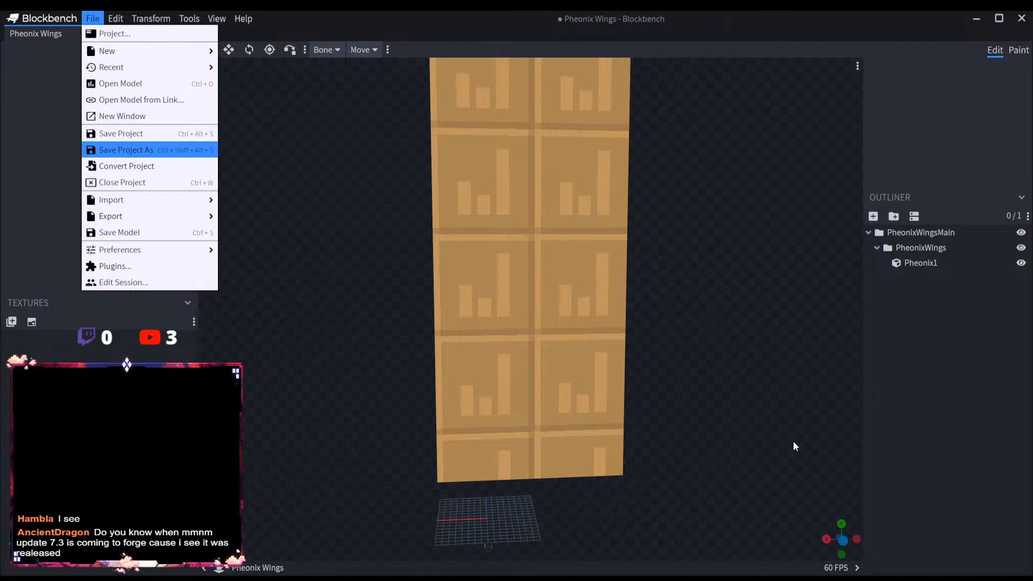
key(ctrl+s)
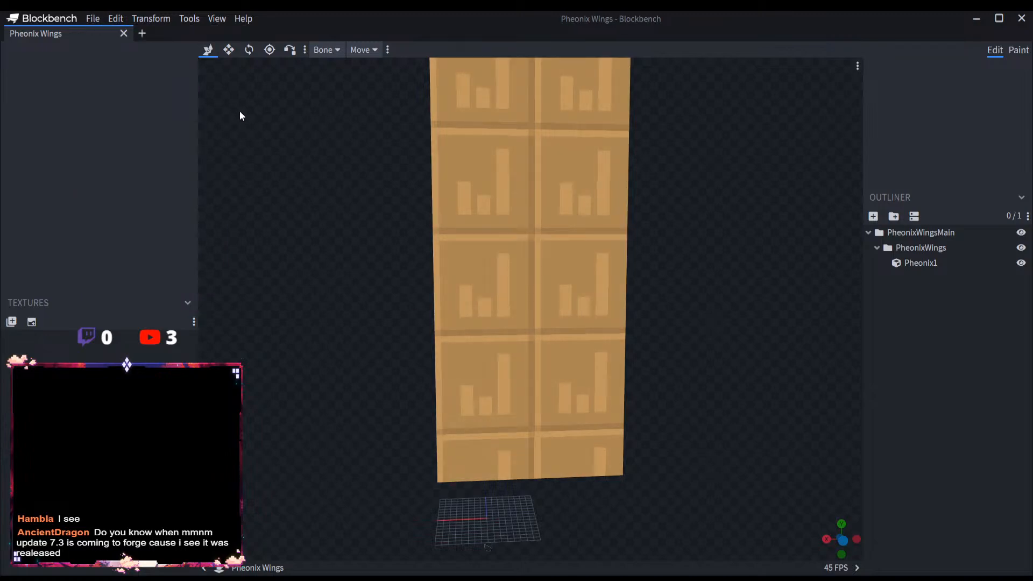
click(142, 33)
click(123, 33)
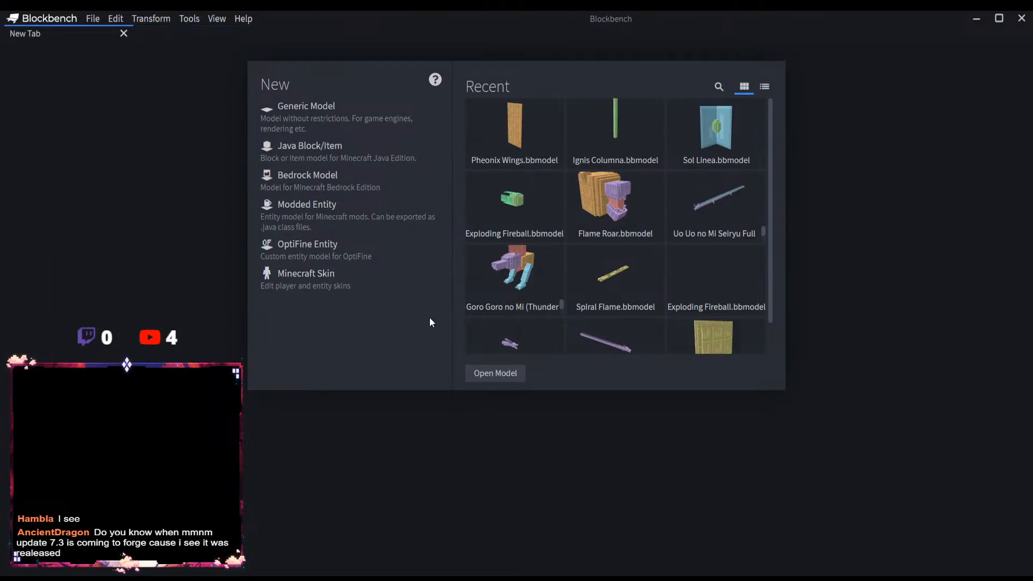
Step: Start a new Modded Entity project
click(310, 212)
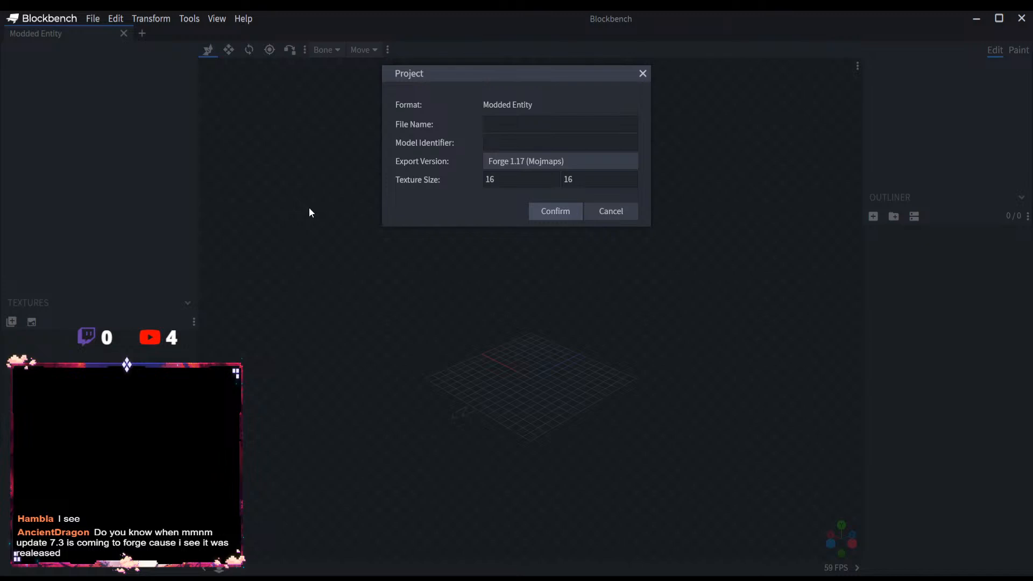
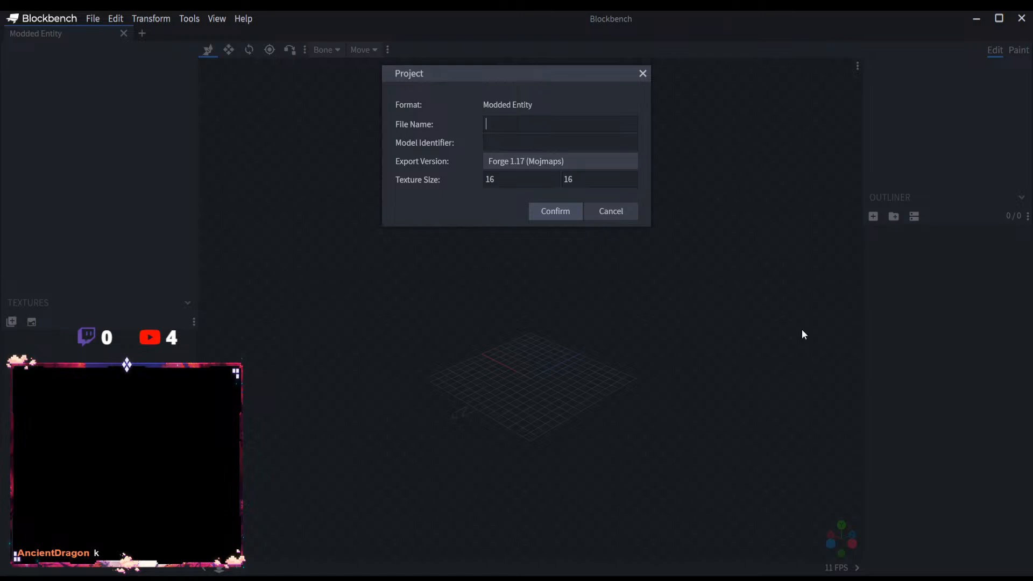
Step: Create the project with the file name Leo Palma and add a root group named LeoPalmaMain
text(Leo Palma)
click(552, 215)
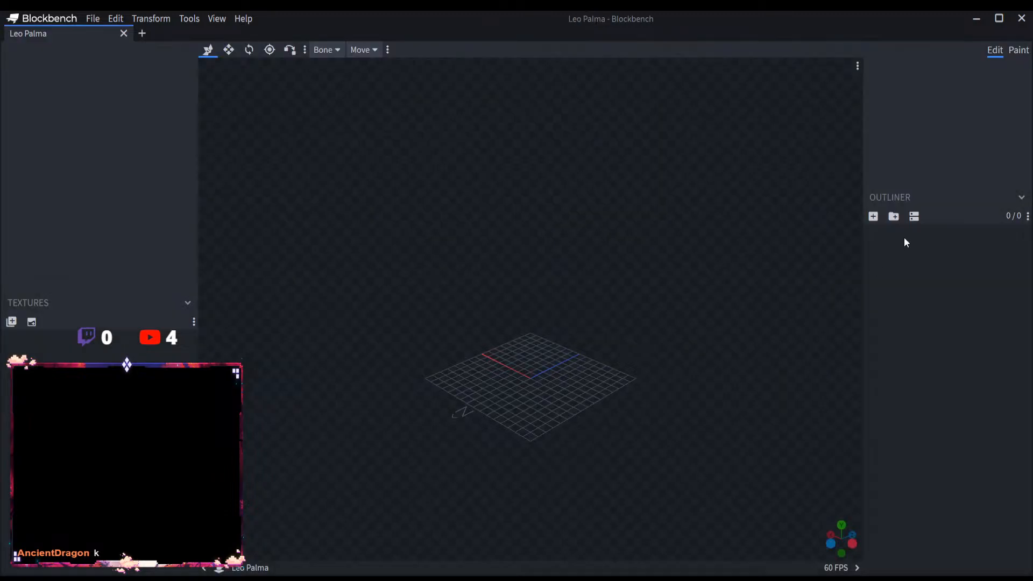
click(893, 217)
key(ctrl+v)
key(ctrl+z)
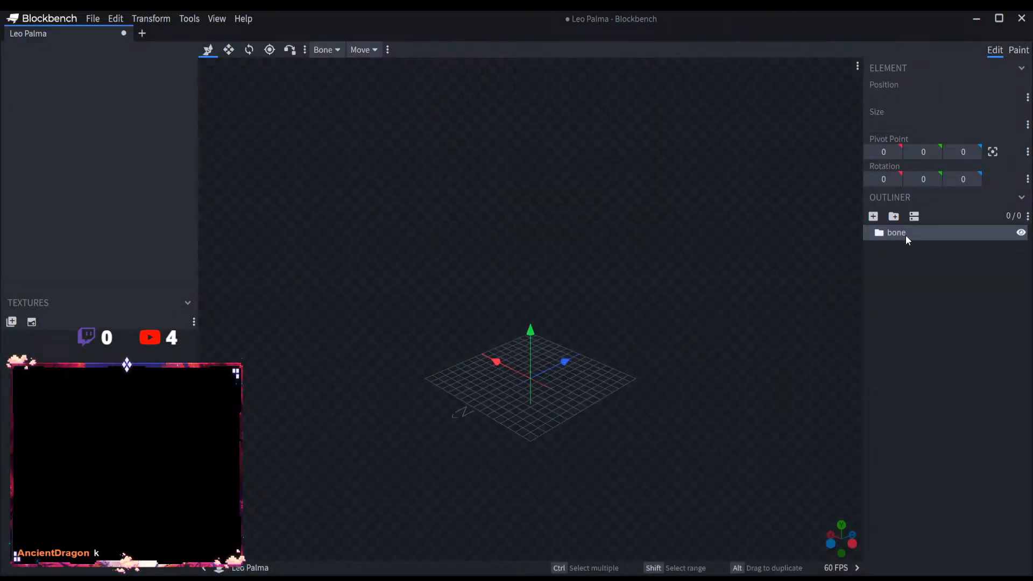
double_click(905, 234)
text(Leo Palma)
key(Return)
double_click(918, 234)
click(942, 232)
text(Main)
key(Return)
Step: Add a group named LeoPalma inside the LeoPalmaMain group
click(893, 216)
double_click(912, 247)
text(Leo Palma)
key(Return)
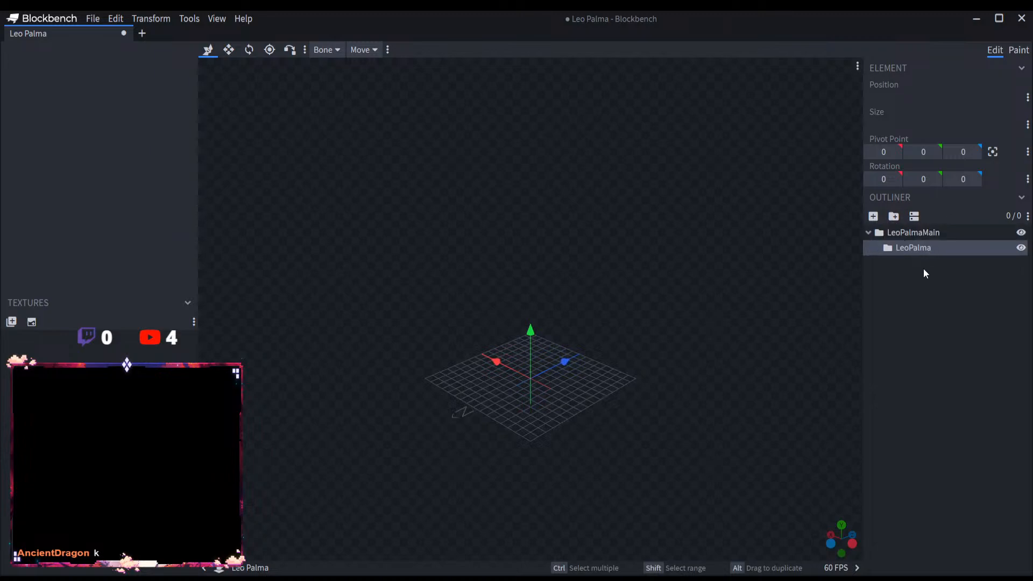
Step: Add a cube named LeoPalma1 to the LeoPalma group
click(873, 217)
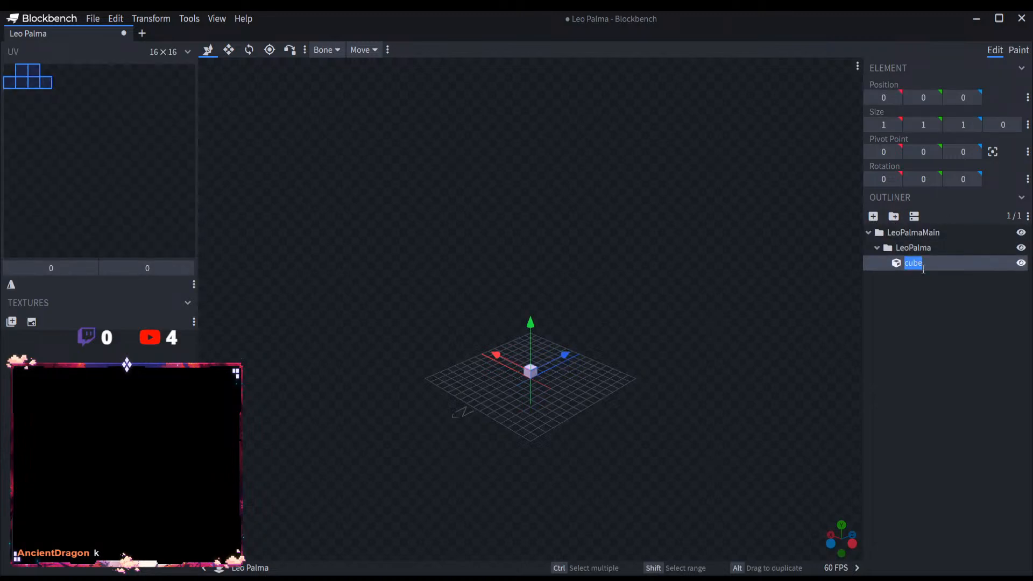
text(Leo Palma)
double_click(922, 263)
click(921, 263)
key(BackSpace)
key(Return)
Step: Raise the LeoPalma1 cube to position 0, 14, -1 and resize it to 2 × 8 × 2 units
drag(542, 327, 474, 215)
click(228, 49)
scroll(469, 199, up, 3)
drag(520, 153, 510, 27)
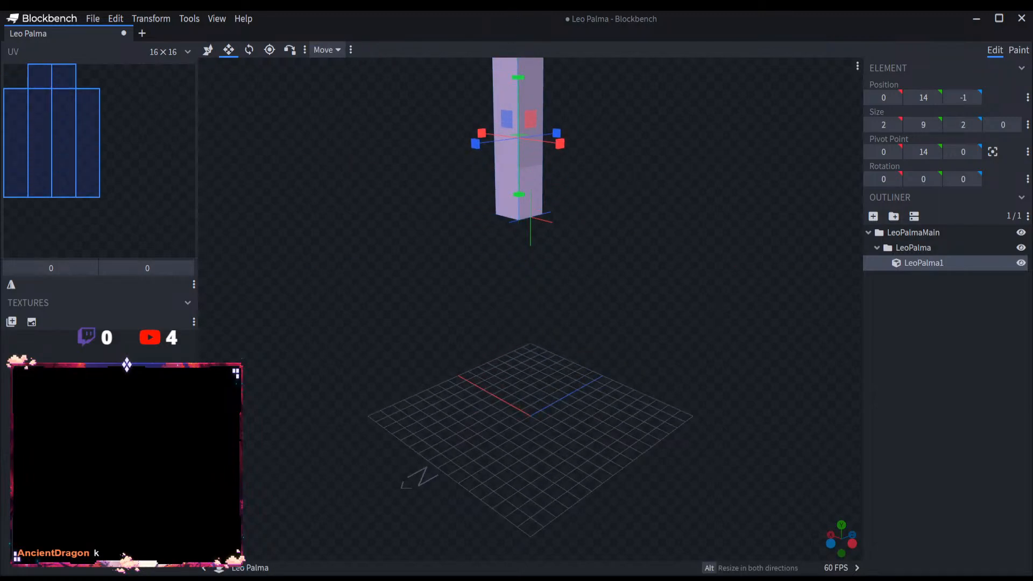
scroll(631, 226, up, 4)
right_drag(546, 113, 524, 316)
drag(489, 255, 486, 290)
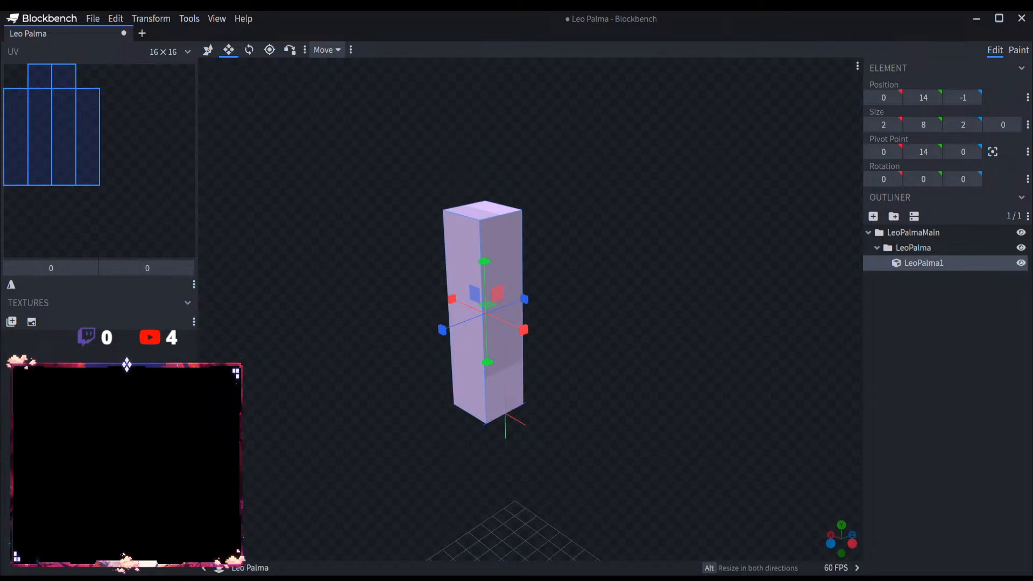
key(ctrl+d)
key(ctrl+d)
key(ctrl+d)
key(ctrl+d)
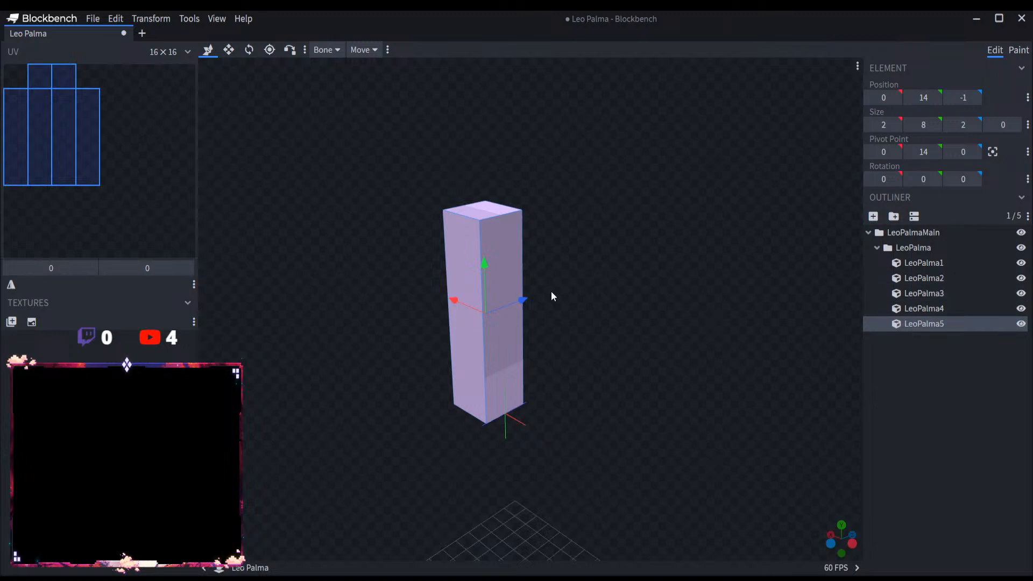
drag(551, 292, 605, 315)
click(923, 277)
key(ctrl+z)
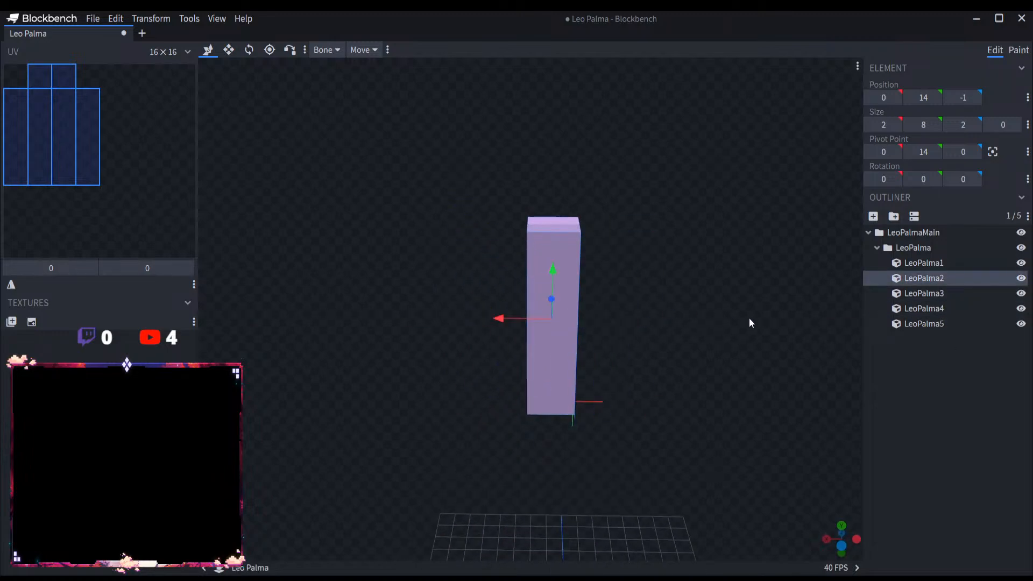
key(ctrl+z)
key(ctrl+z)
key(ctrl+z)
key(ctrl+z)
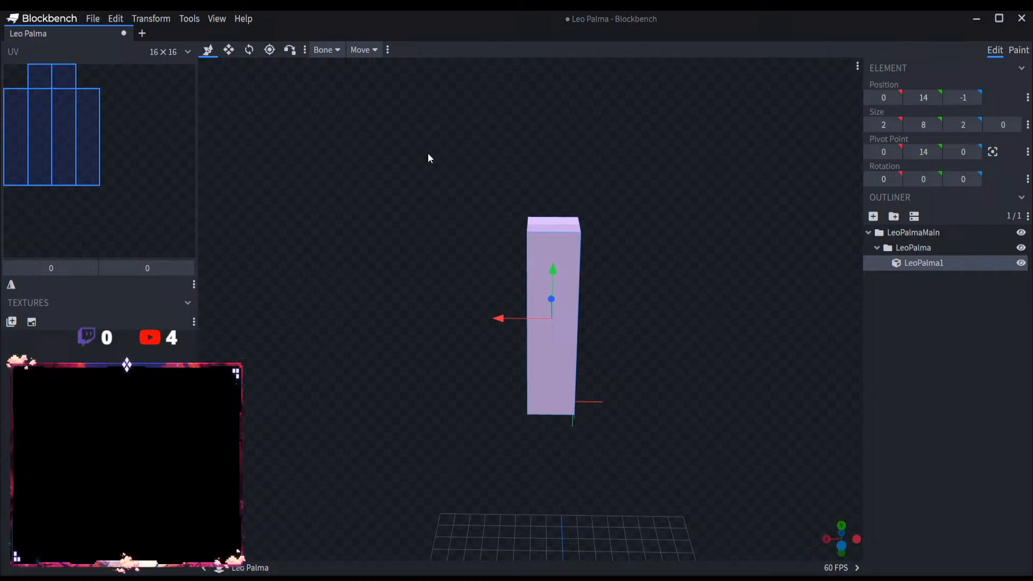
Step: Tilt the LeoPalma1 cube 7.5 degrees about the X axis
click(249, 50)
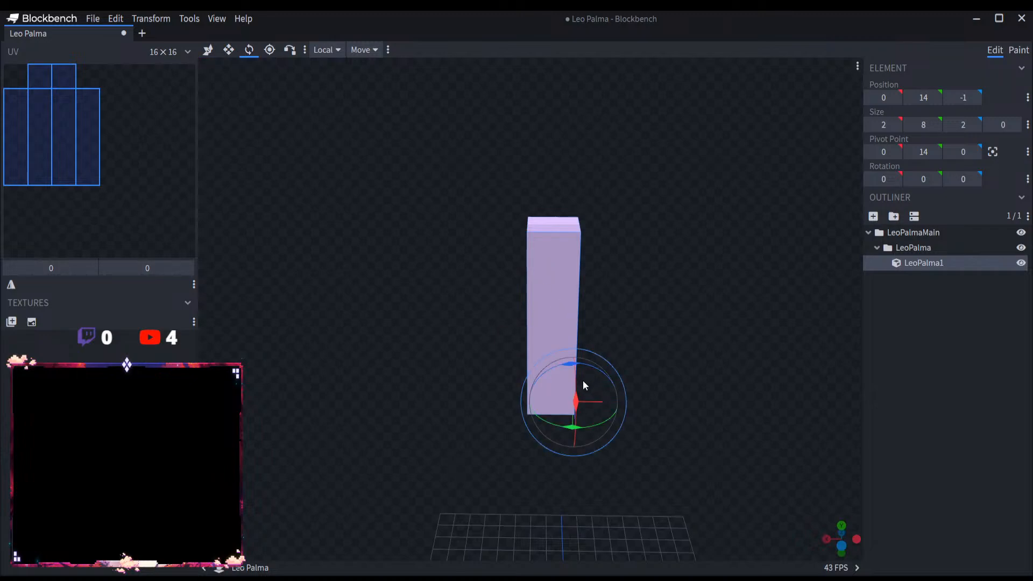
drag(573, 391, 575, 391)
key(ctrl+z)
drag(461, 357, 631, 330)
Step: Duplicate the LeoPalma1 cube, reset the copy's X rotation to 0 and tilt it 10 degrees about Z
key(ctrl+d)
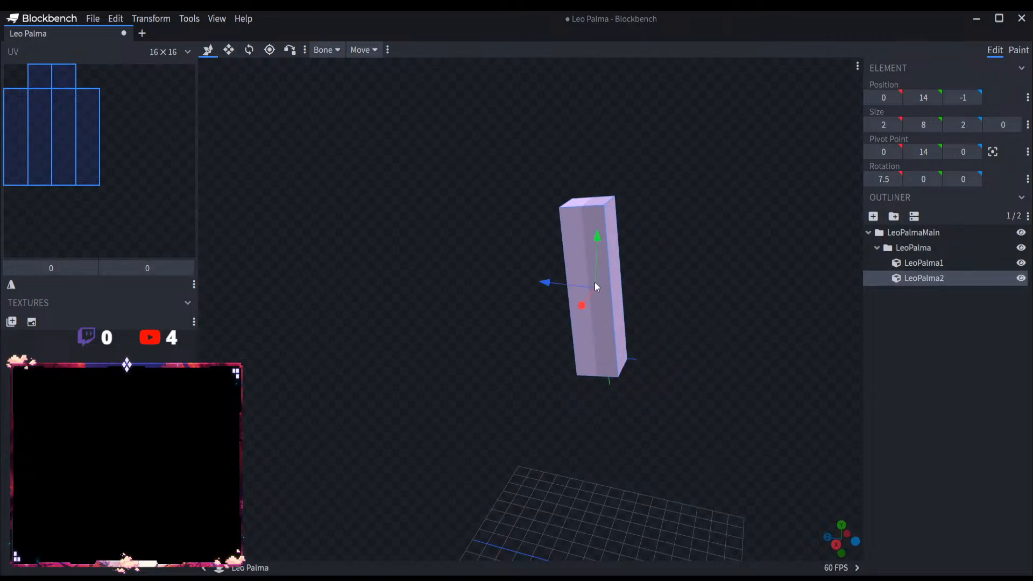
click(249, 50)
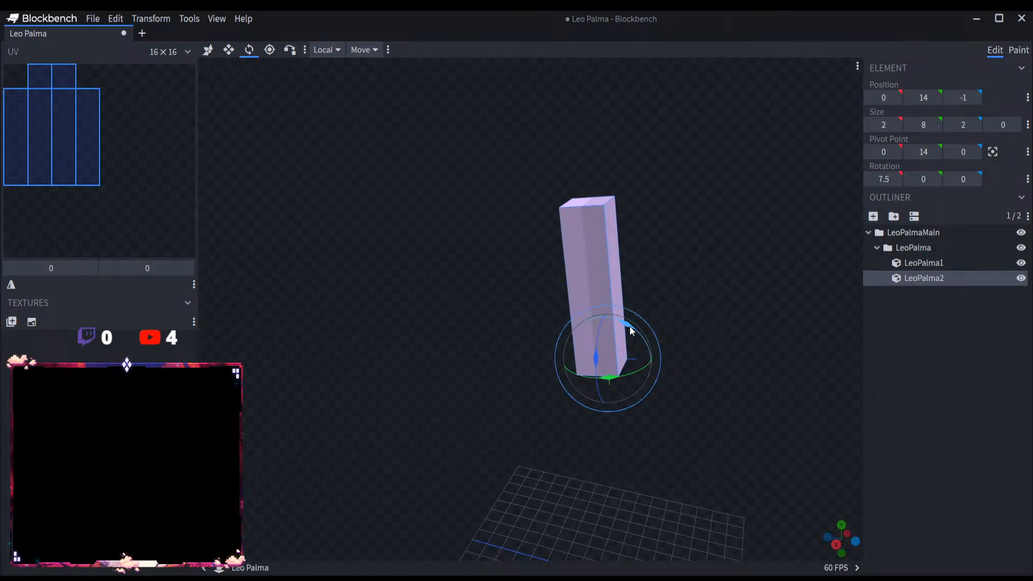
drag(610, 347, 698, 334)
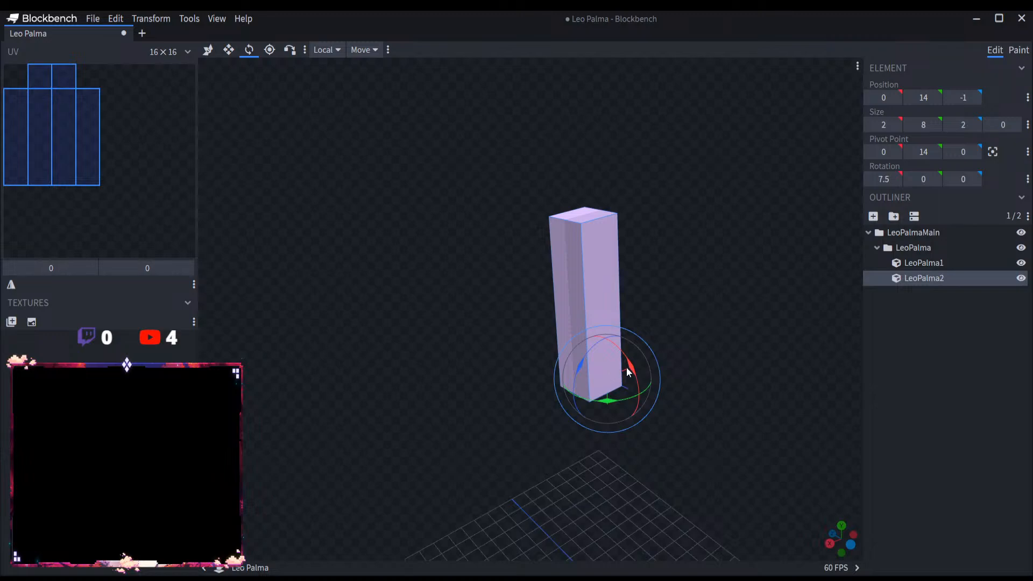
click(877, 181)
text(0)
key(Return)
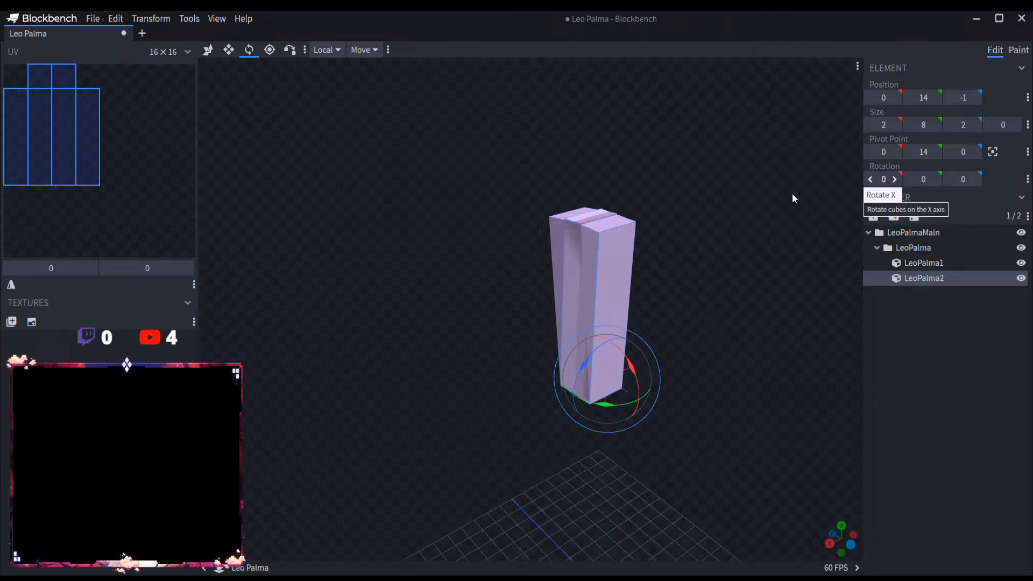
drag(580, 367, 677, 333)
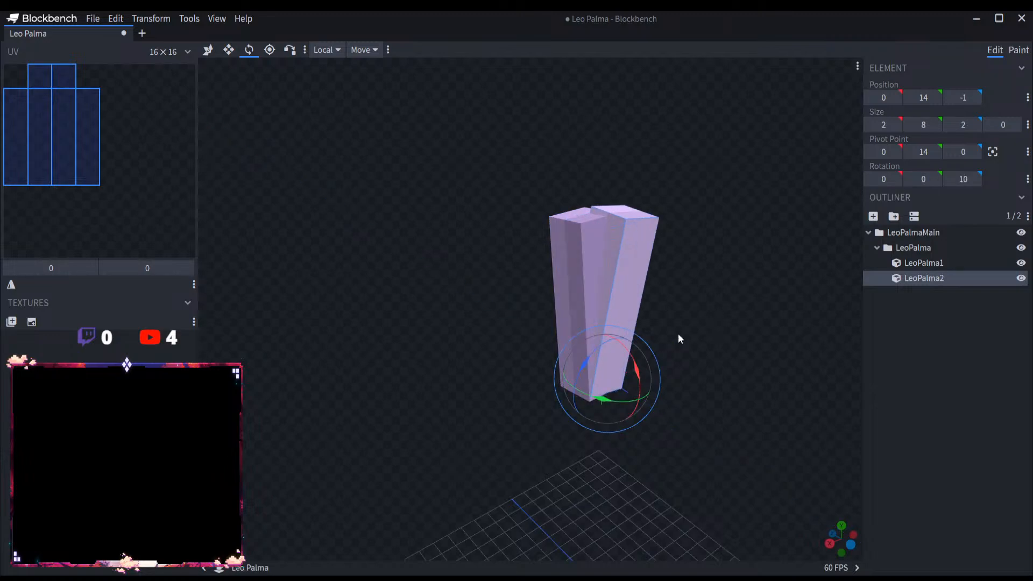
Step: Duplicate the LeoPalma2 cube, reset the copy's Z rotation to 0 and tilt it -12.5 degrees about X
key(ctrl+d)
key(v)
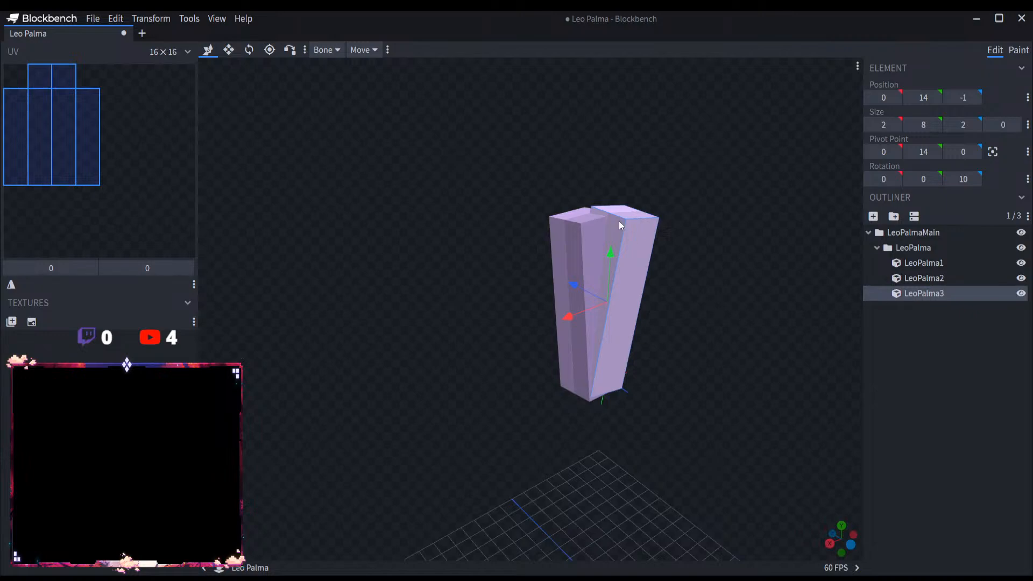
click(963, 181)
text(0)
key(Return)
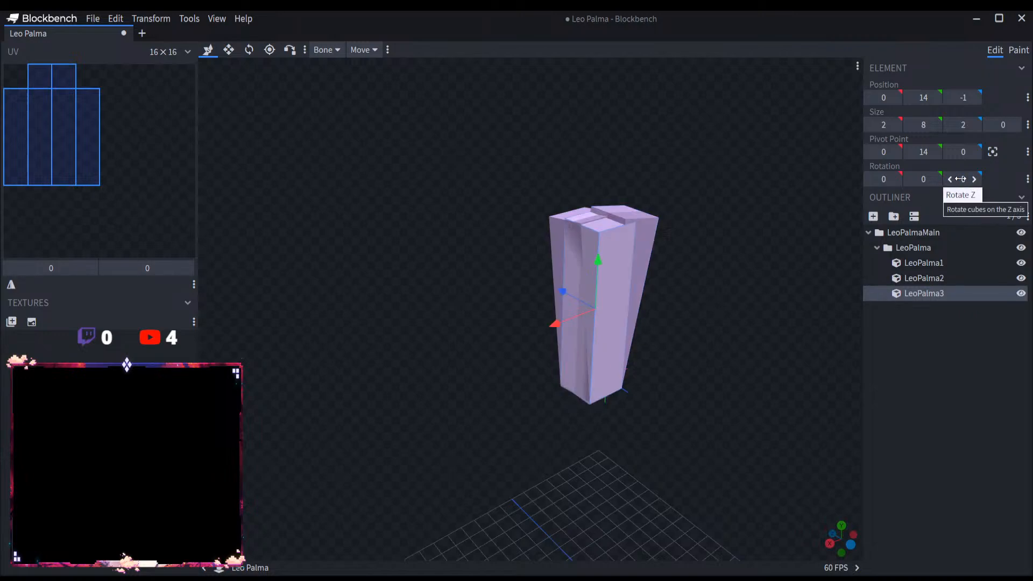
click(249, 50)
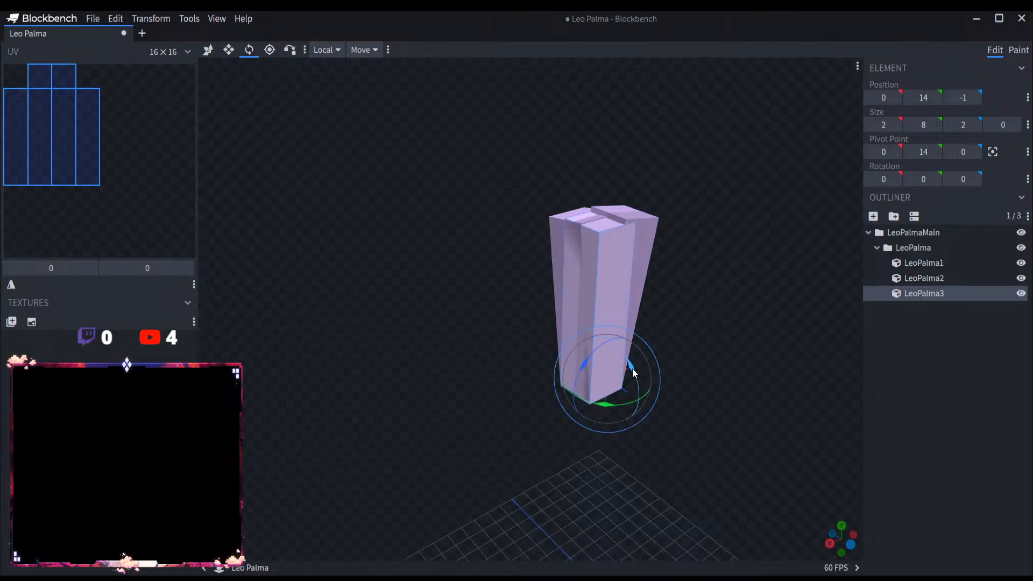
drag(632, 370, 640, 379)
Step: Duplicate the LeoPalma3 cube, reset the copy's X rotation to 0 and tilt it -10 degrees about Z
key(ctrl+d)
key(v)
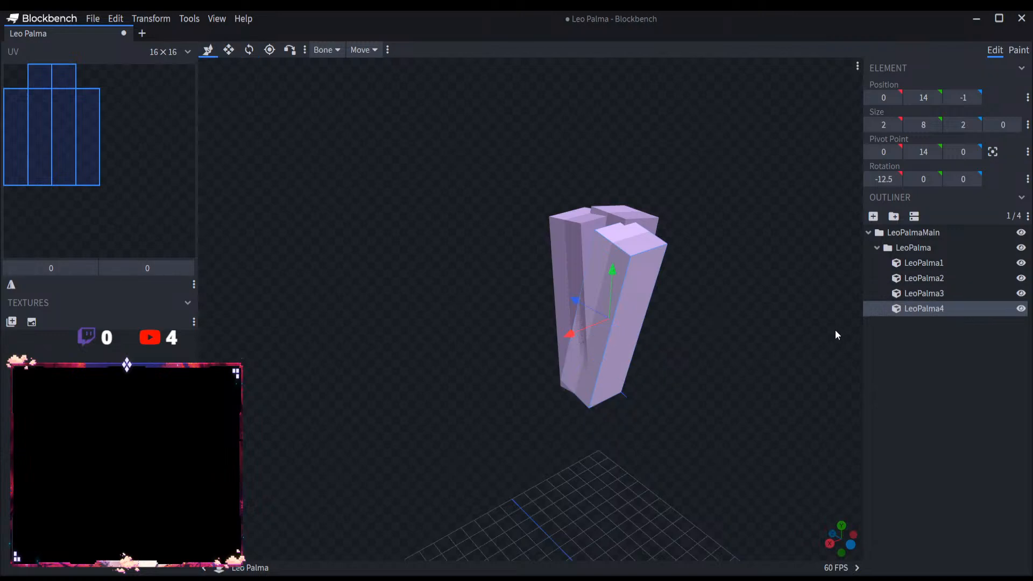
click(884, 179)
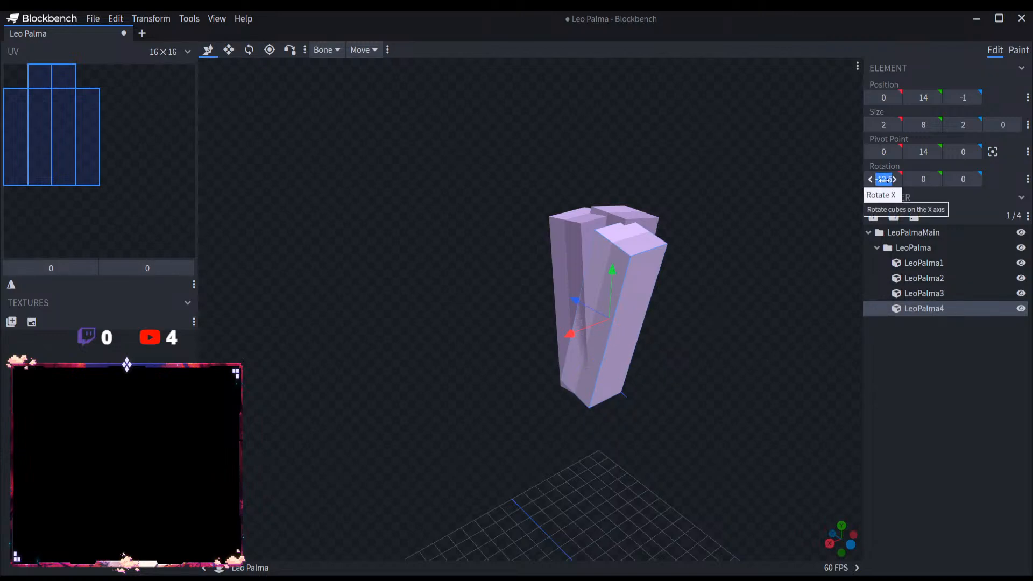
text(0)
click(249, 49)
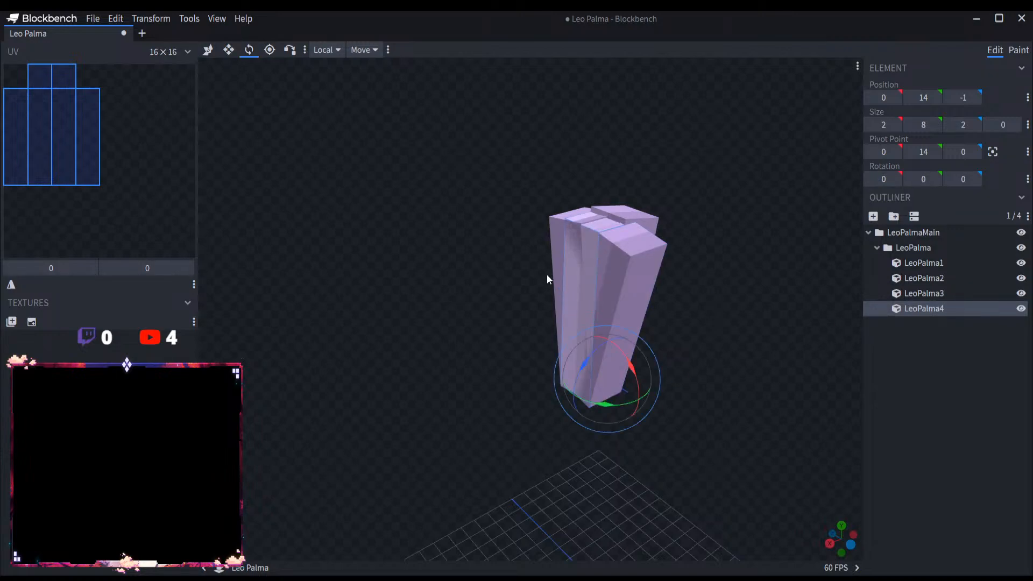
drag(588, 363, 582, 367)
click(620, 376)
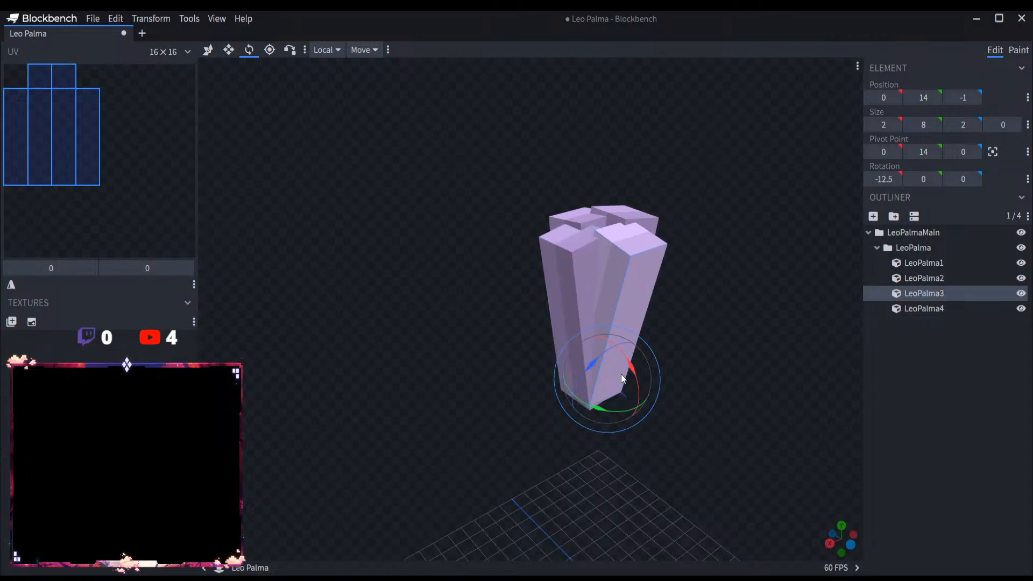
Step: Duplicate the LeoPalma4 cube, reset the copy's Z rotation to 0 and tilt it diagonally to about -12.3, -2.2, -9.8 degrees
click(926, 309)
key(ctrl+d)
key(v)
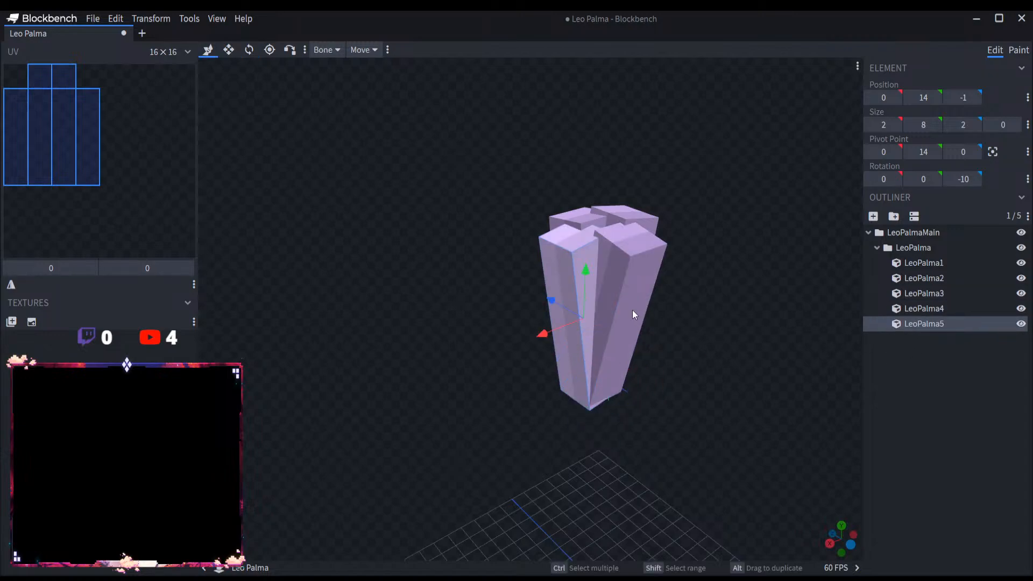
click(961, 175)
text(0)
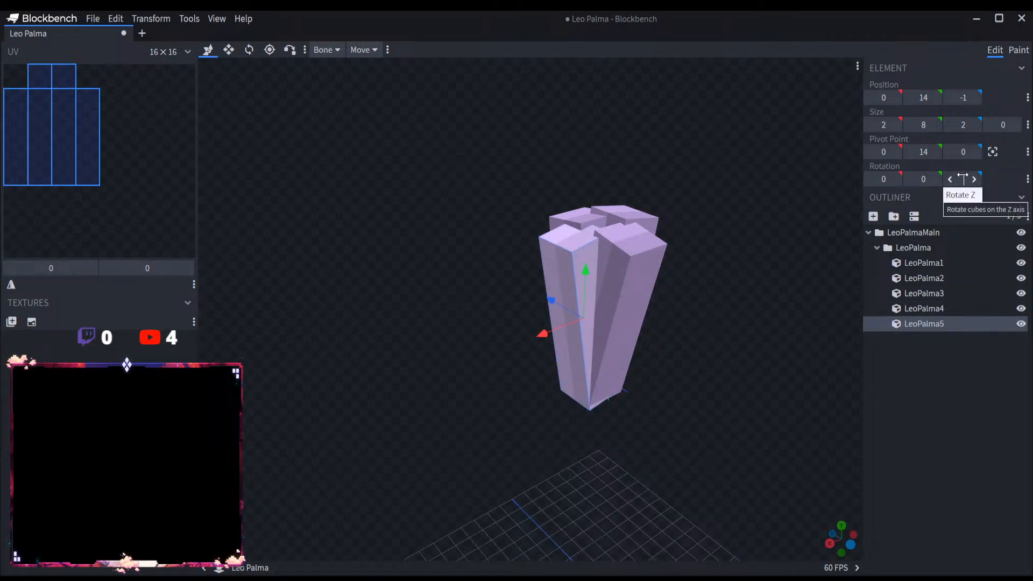
click(249, 50)
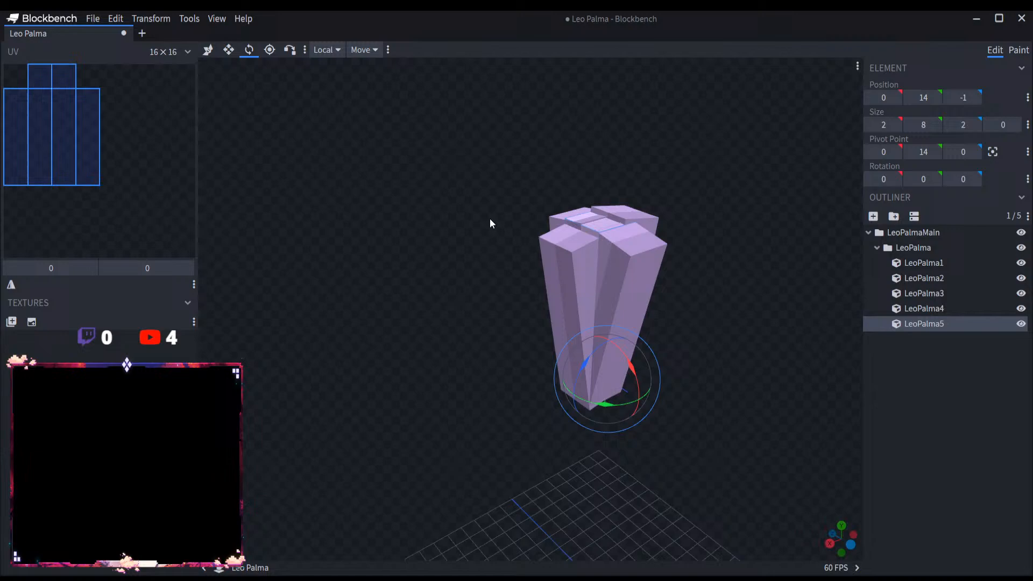
click(625, 371)
click(937, 326)
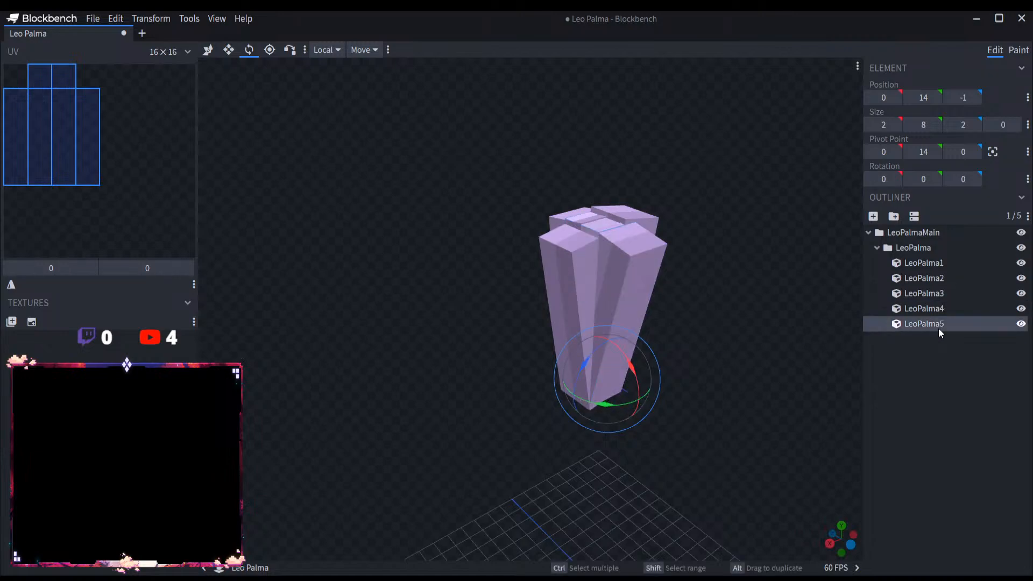
drag(643, 388, 586, 375)
Step: Duplicate the LeoPalma5 cube and rotate the copy to about -12.1, 3.2, 14.7 degrees
key(ctrl+d)
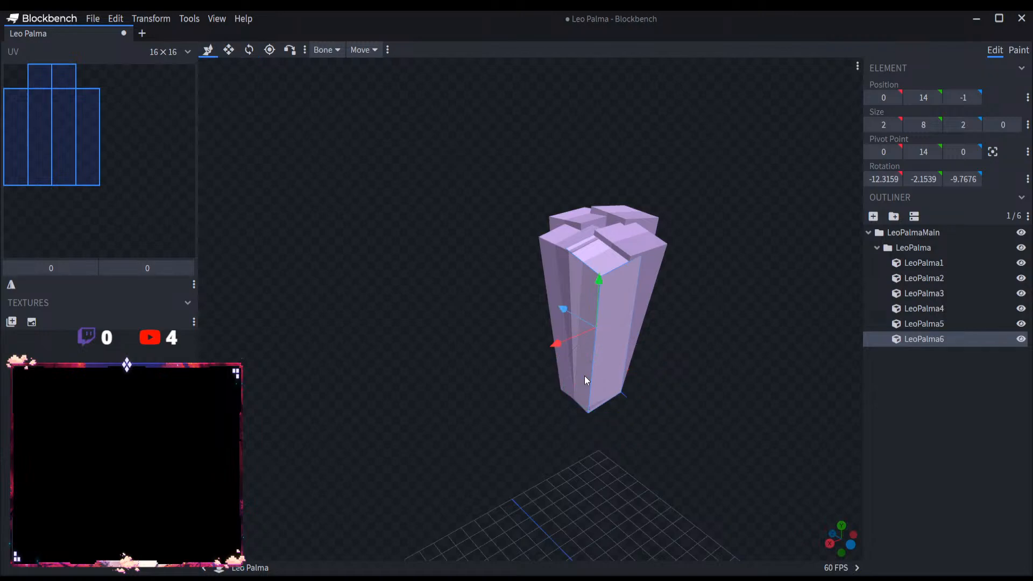
mouse_move(675, 325)
mouse_down()
mouse_move(693, 331)
mouse_move(662, 338)
mouse_up()
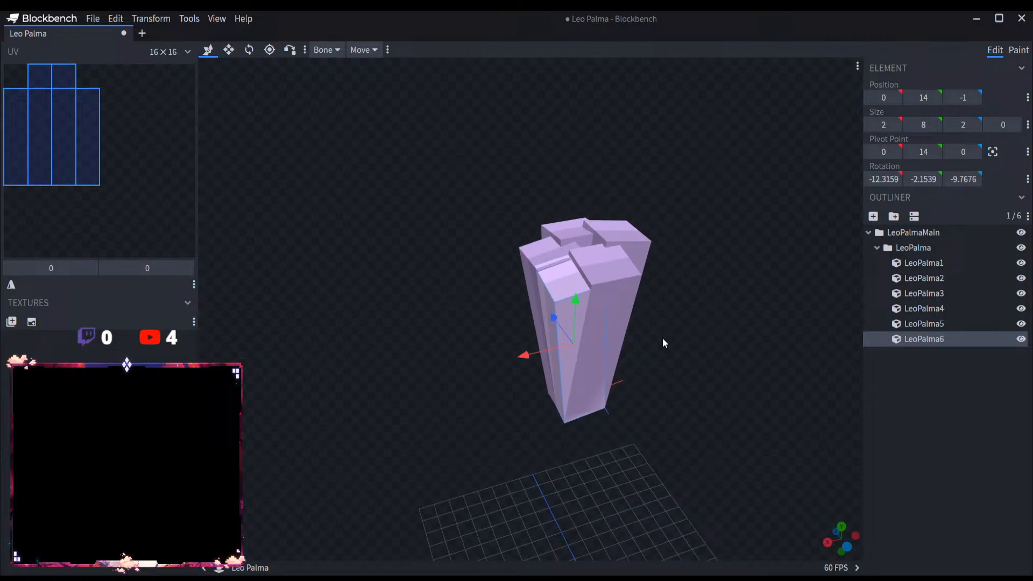
click(249, 50)
drag(750, 396, 708, 397)
drag(595, 386, 596, 387)
Step: Duplicate the LeoPalma6 cube and tilt the copy to about 17.9 degrees in X, away from the original
key(ctrl+d)
drag(672, 381, 565, 378)
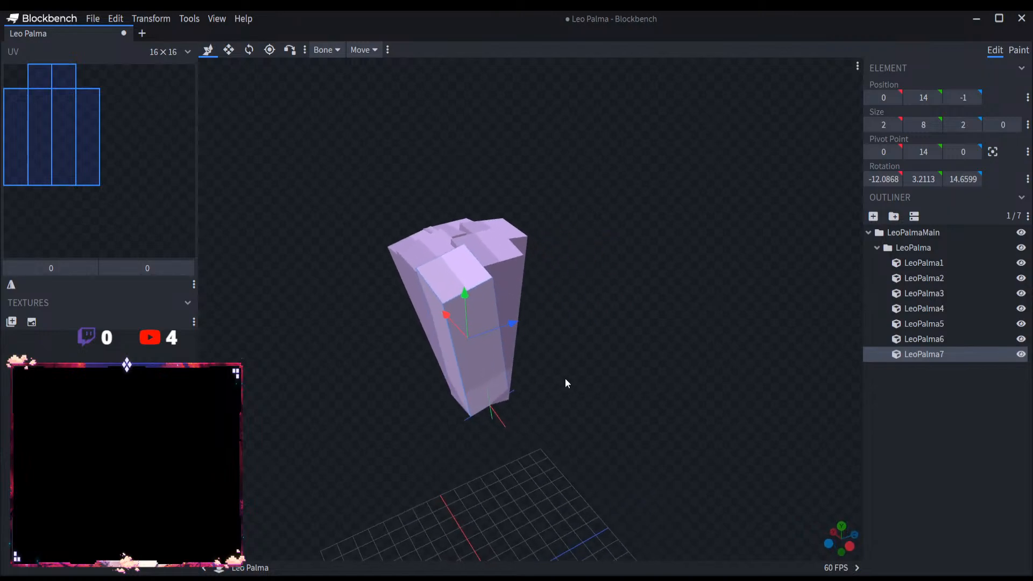
click(249, 49)
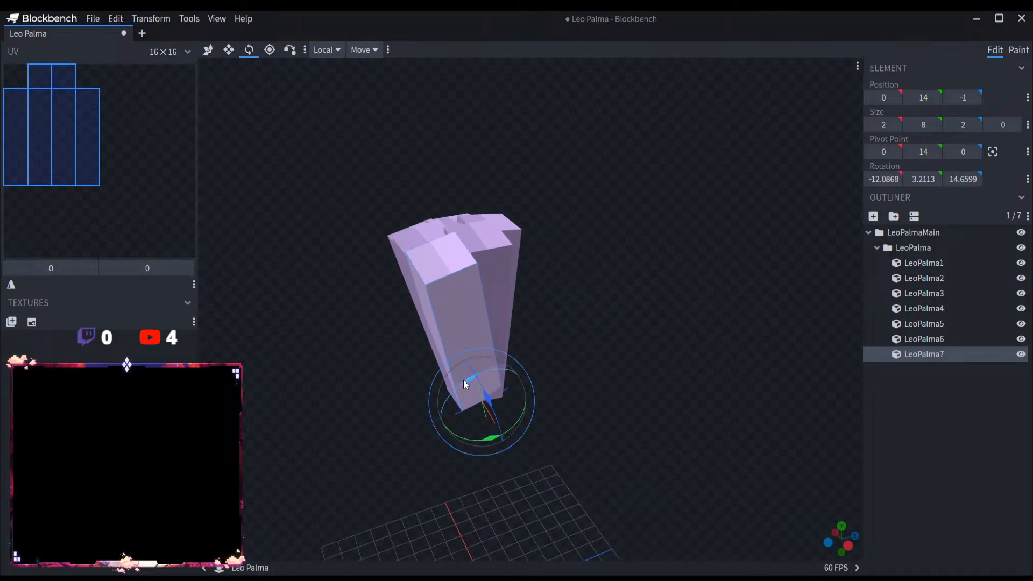
drag(463, 379, 531, 337)
Step: Duplicate the LeoPalma7 cube and rotate the copy to about 15.4, 9.7, -7.0 degrees
key(ctrl+d)
key(v)
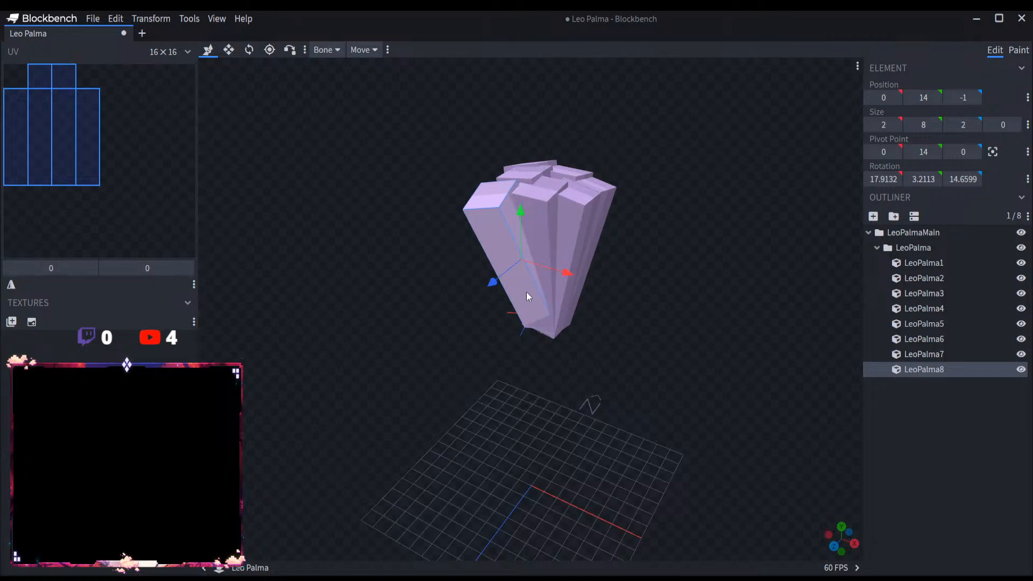
click(249, 50)
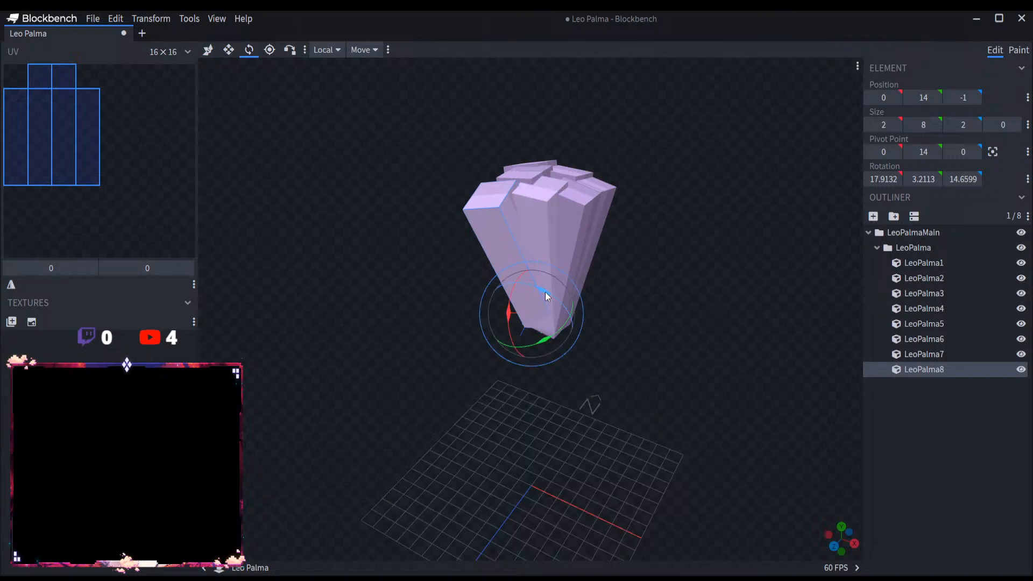
drag(529, 306, 557, 303)
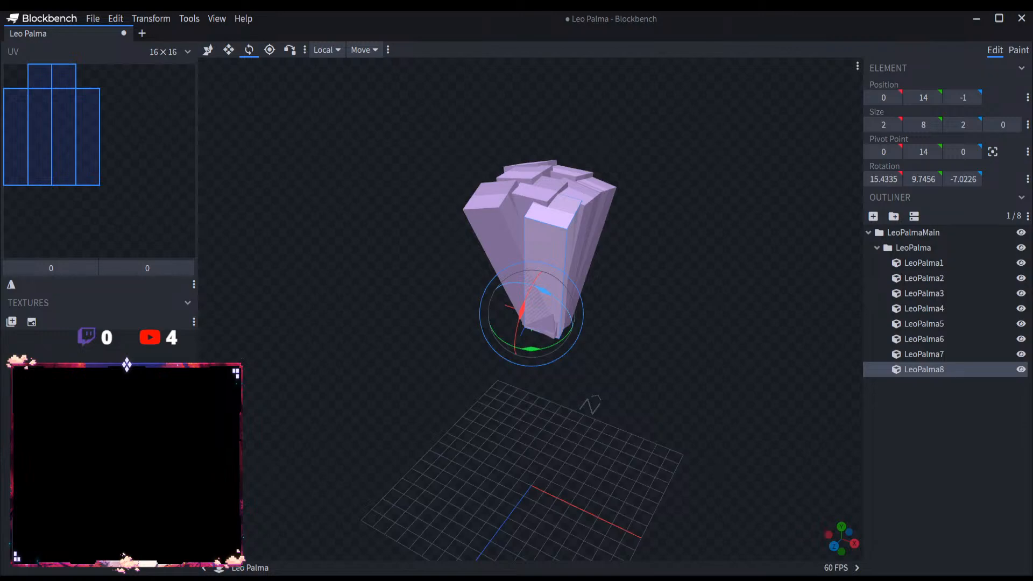
Step: Move the LeoPalma8 cube along the X axis to position -3
scroll(640, 309, up, 5)
click(227, 51)
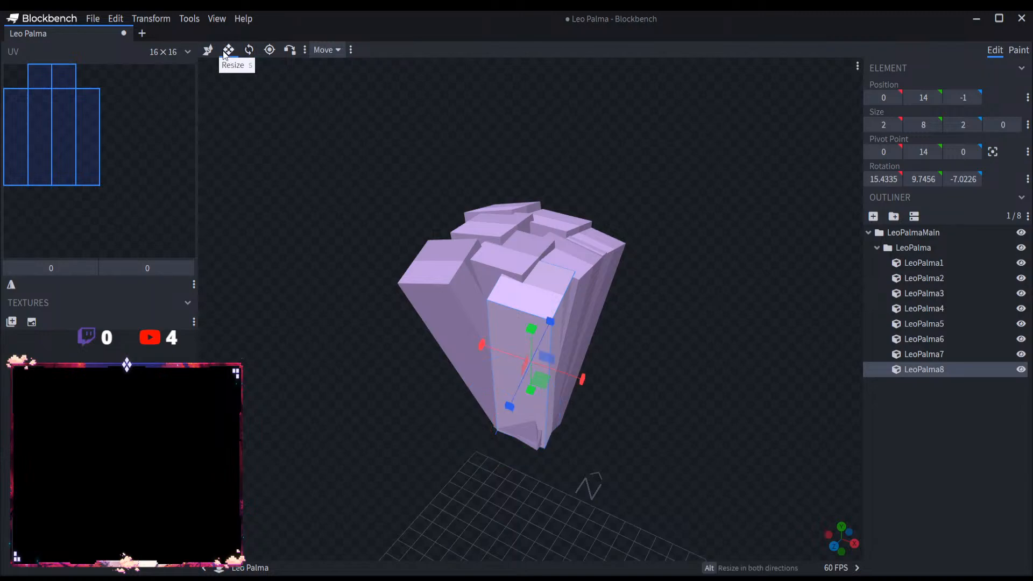
click(208, 51)
drag(585, 383, 672, 441)
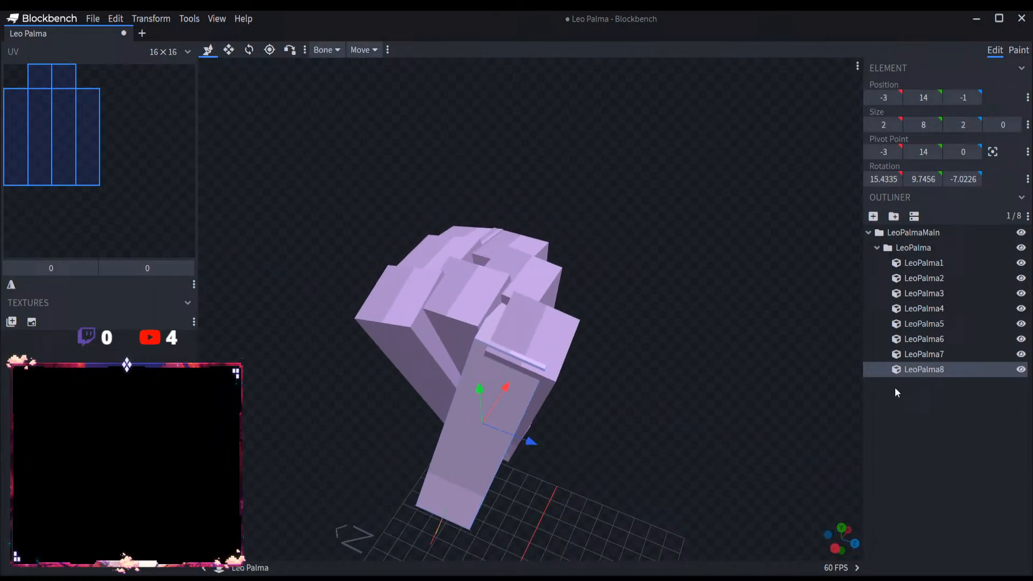
Step: Move the LeoPalma7 cube to X position 3 and shift LeoPalma6 along X towards the same side
click(936, 354)
drag(711, 333, 623, 376)
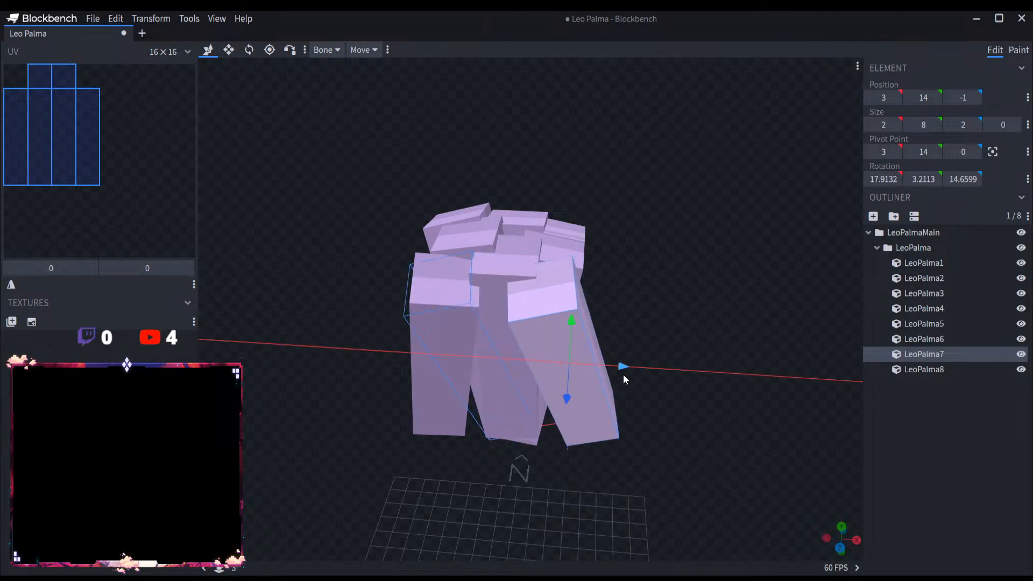
click(944, 339)
drag(686, 312, 746, 337)
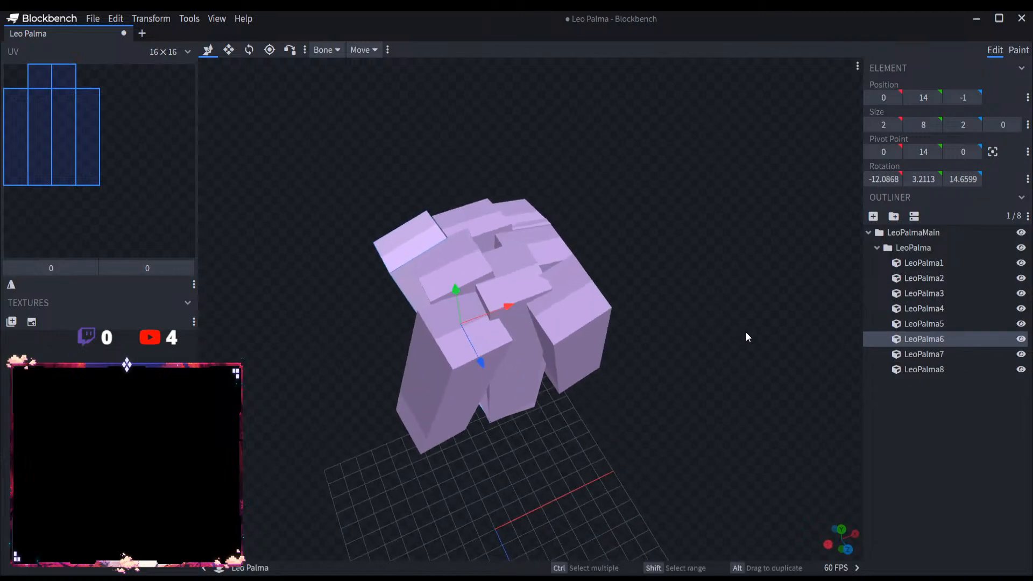
drag(510, 305, 482, 318)
Step: Move the LeoPalma5 and LeoPalma4 cubes along the X axis to position -3
click(925, 323)
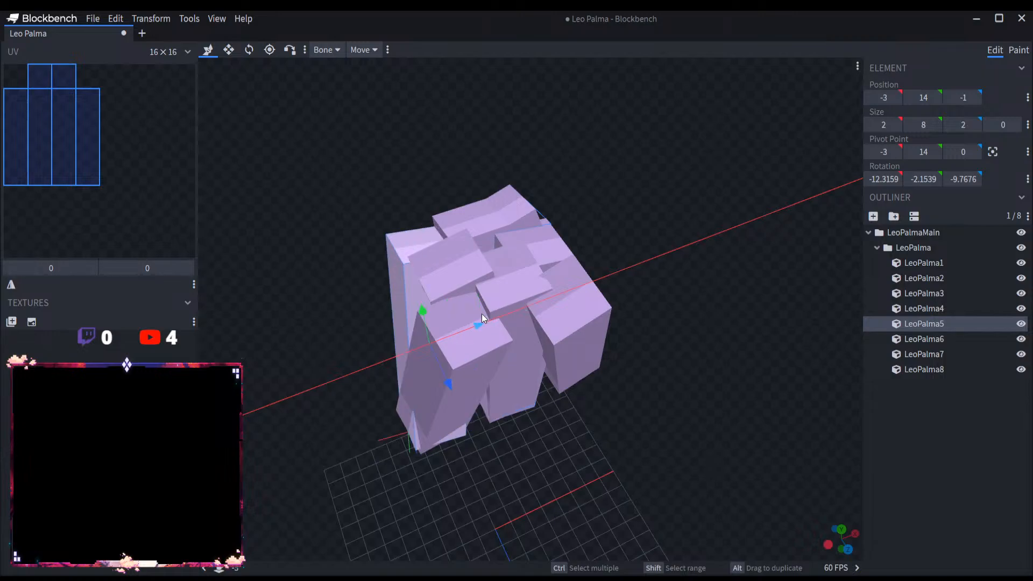
click(925, 309)
drag(837, 315, 637, 285)
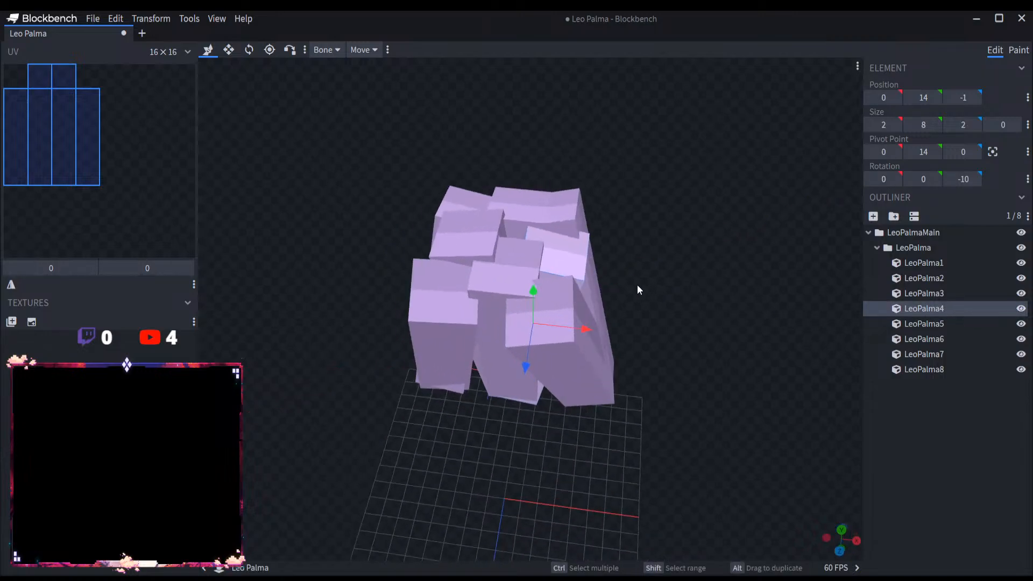
drag(585, 320, 503, 322)
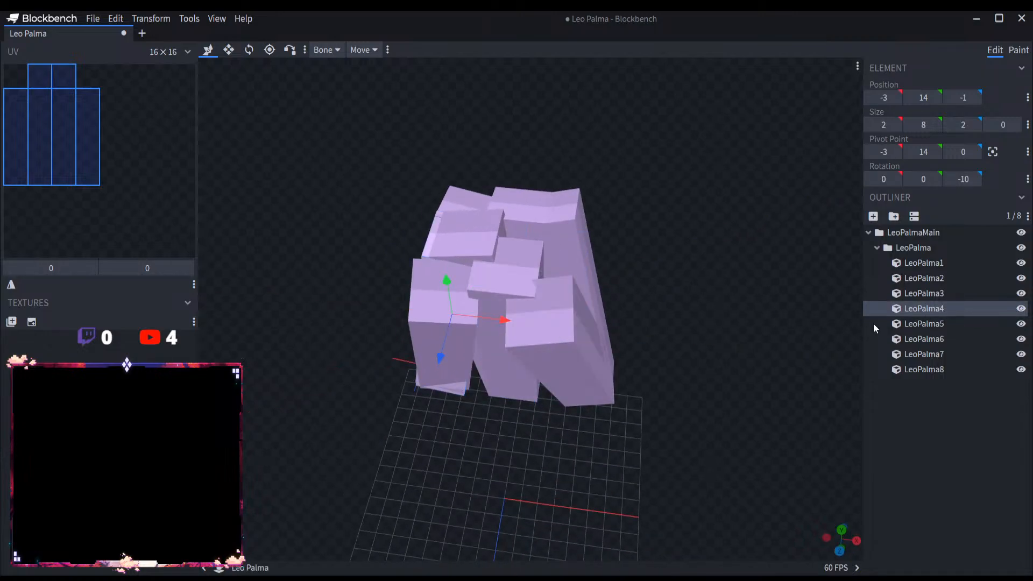
Step: Move the LeoPalma3 cube to Z position 2 and the LeoPalma2 cube to X position 3
click(939, 292)
drag(852, 295, 449, 347)
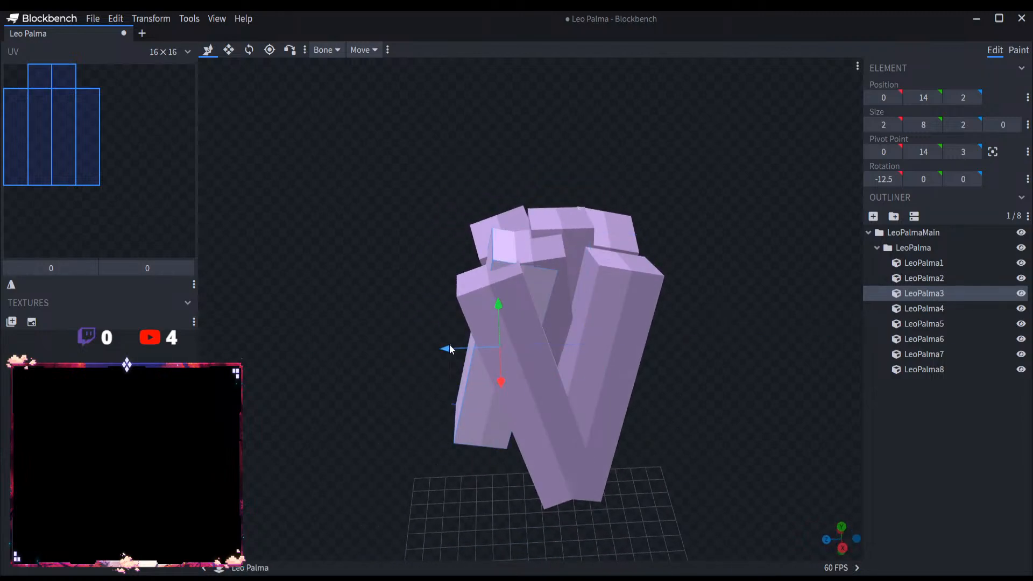
drag(855, 316, 744, 315)
click(923, 278)
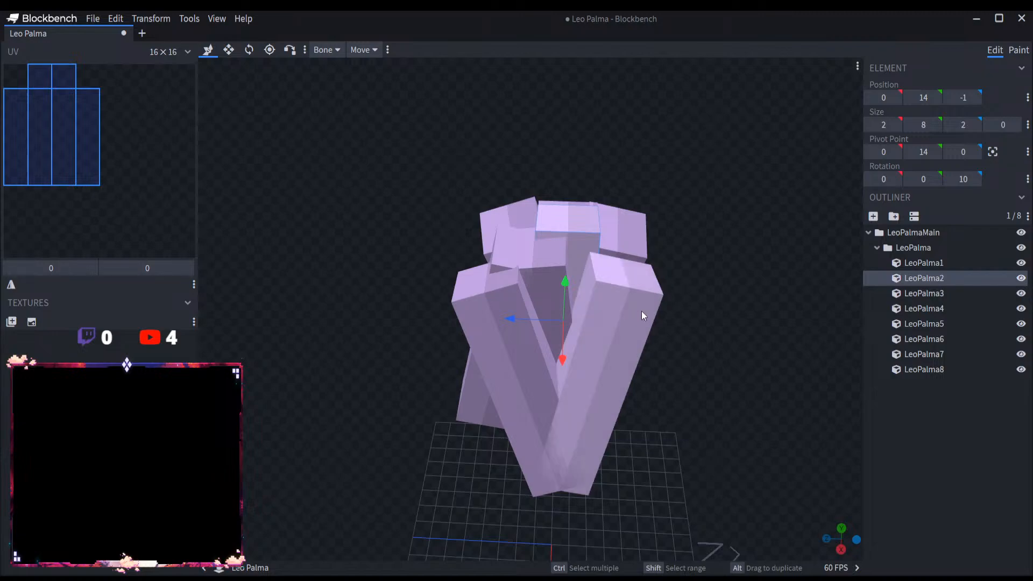
drag(641, 311, 904, 292)
drag(523, 345, 826, 333)
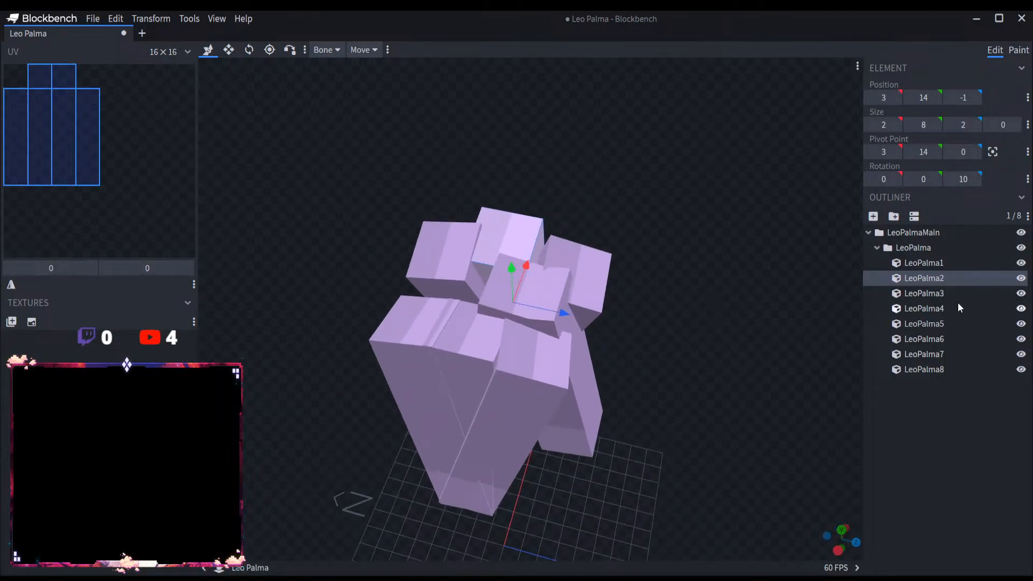
Step: Move the LeoPalma1 cube outward along the Z axis to position -5
click(948, 263)
drag(753, 338, 622, 351)
drag(564, 372, 457, 400)
Step: Spread two corner cubes apart along Z, placing LeoPalma5 at position 2 and LeoPalma8 at position -5
drag(709, 436, 709, 412)
click(476, 434)
scroll(569, 437, down, 4)
drag(547, 384, 476, 394)
click(536, 416)
drag(618, 356, 578, 408)
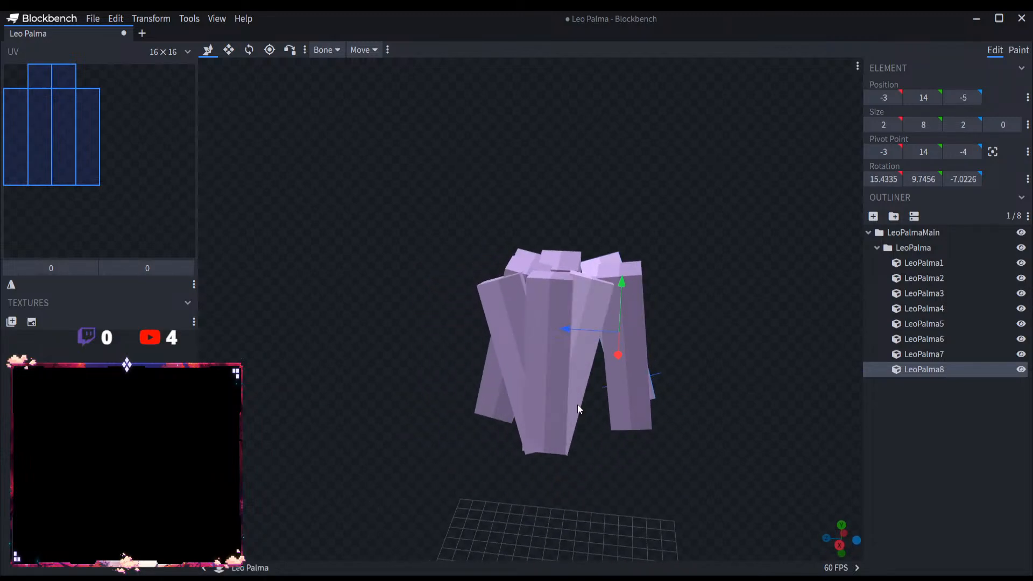
Step: Shift the LeoPalma6 cube outward in positive Z and move LeoPalma7 to Z position -5
click(578, 404)
drag(526, 359, 569, 369)
click(491, 305)
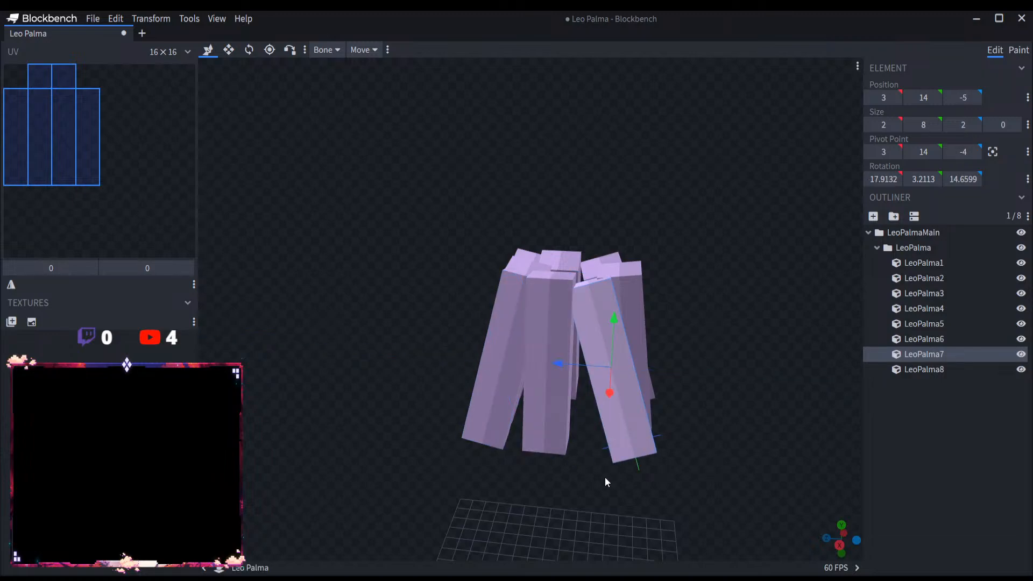
Step: Move the LeoPalma3 cube to Z position 3 and the LeoPalma5 cube inward to X position -2
drag(604, 476, 625, 536)
click(482, 341)
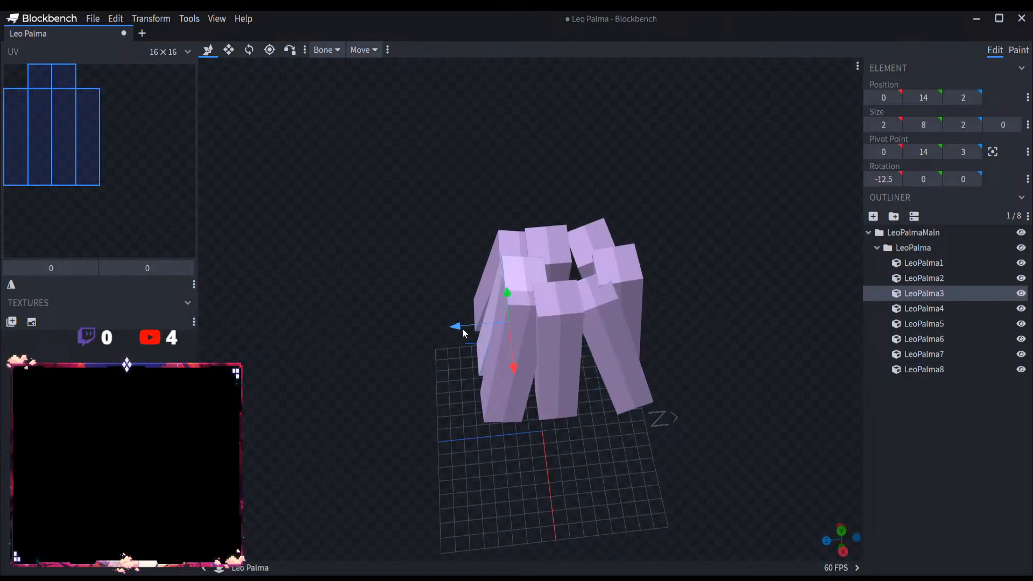
drag(463, 329, 640, 366)
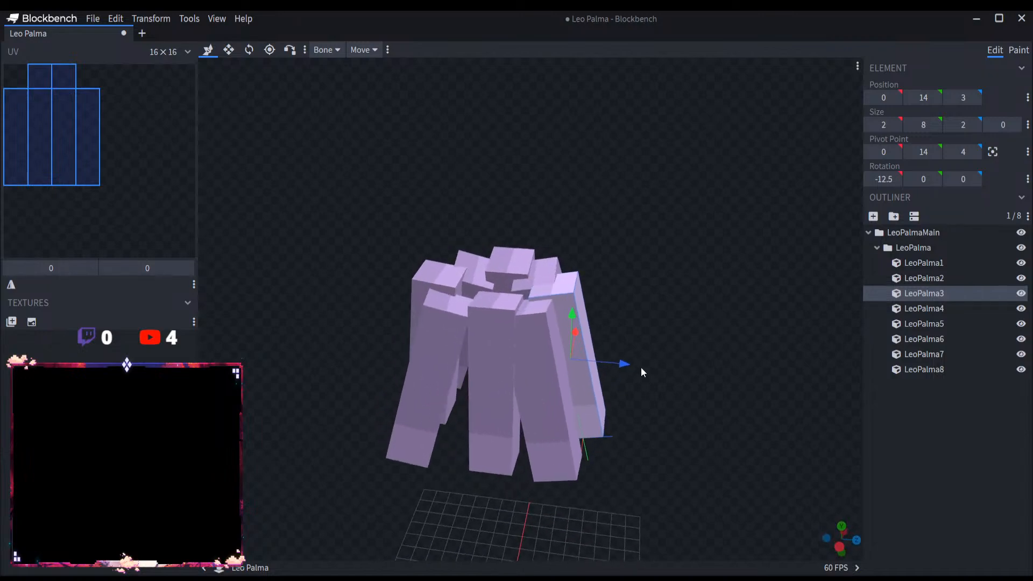
click(543, 399)
drag(543, 399, 660, 343)
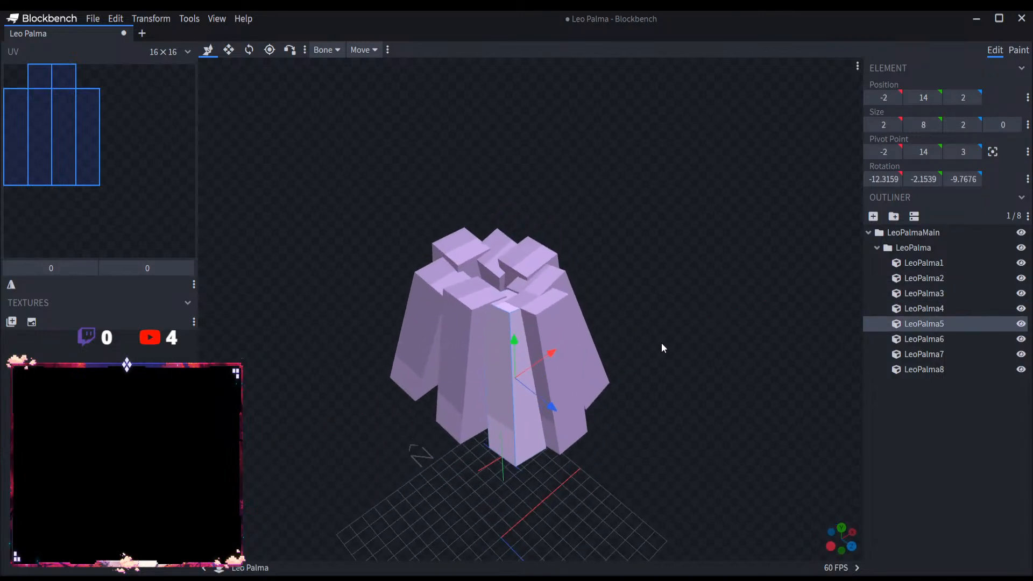
Step: Pull the LeoPalma1 cube inward along Z and move LeoPalma8 to Z position -4
drag(440, 508, 500, 484)
click(436, 357)
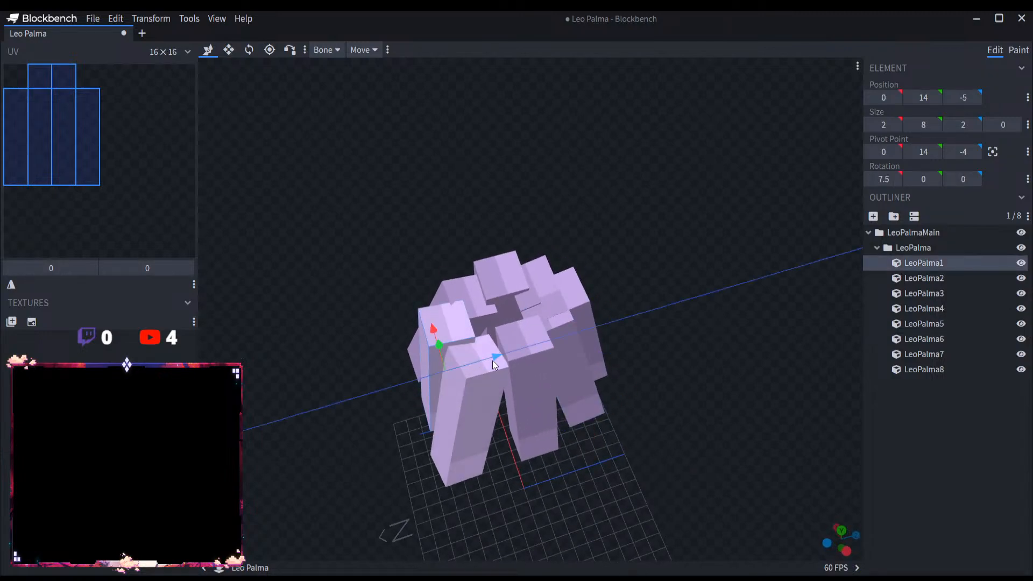
drag(493, 361, 585, 464)
click(504, 366)
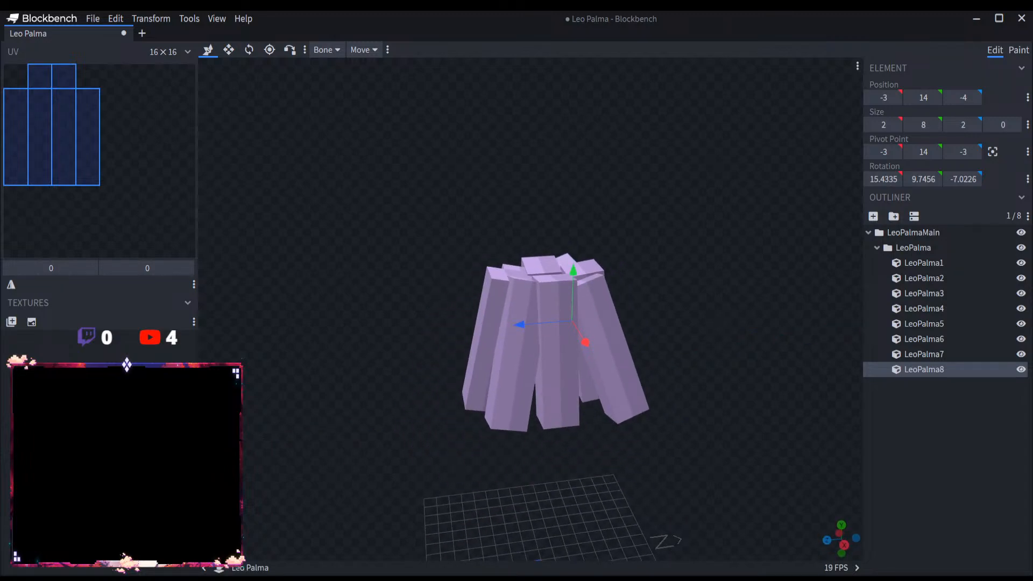
drag(668, 438, 490, 383)
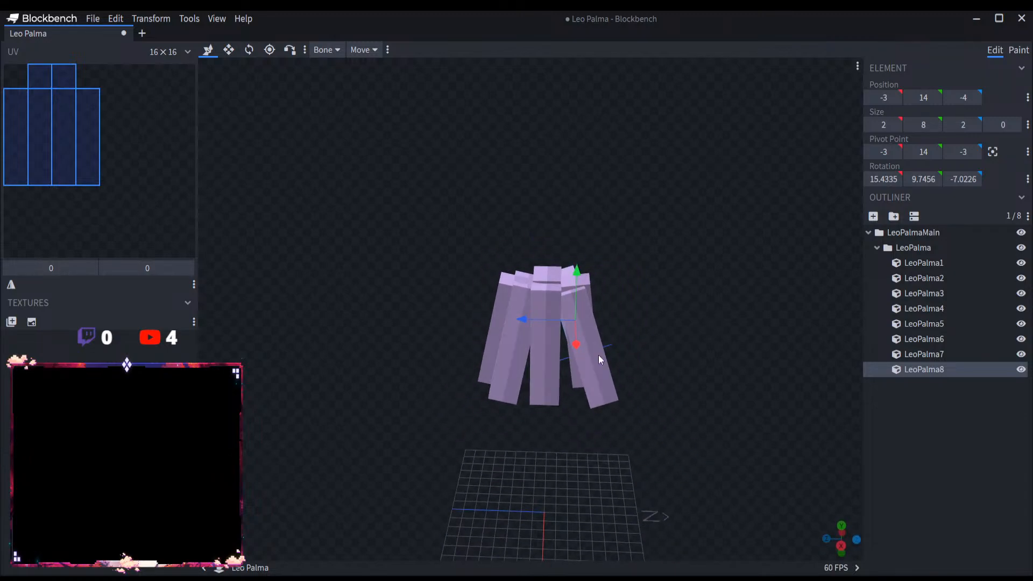
drag(600, 360, 548, 403)
scroll(559, 414, up, 4)
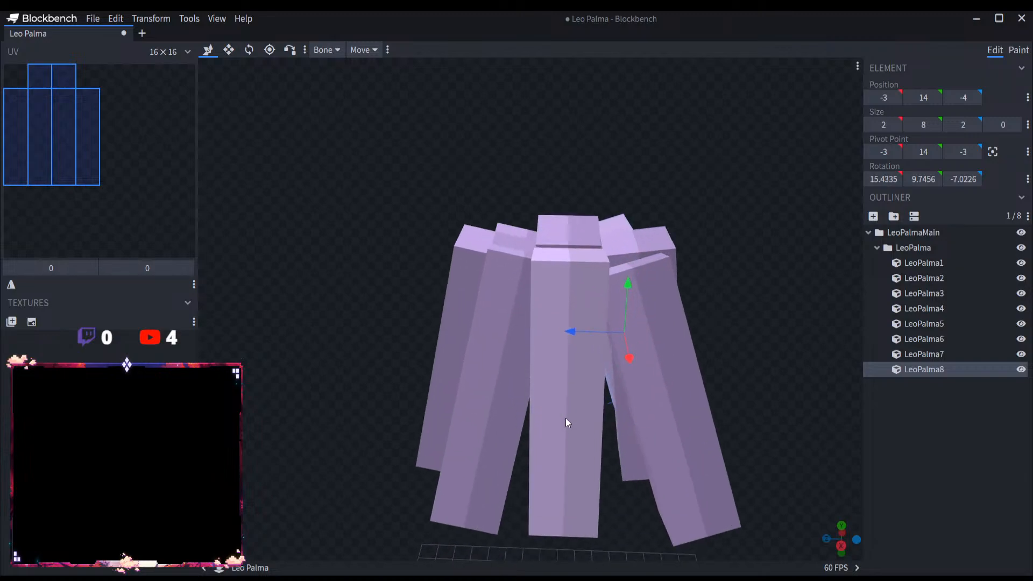
scroll(645, 435, down, 5)
scroll(715, 419, up, 2)
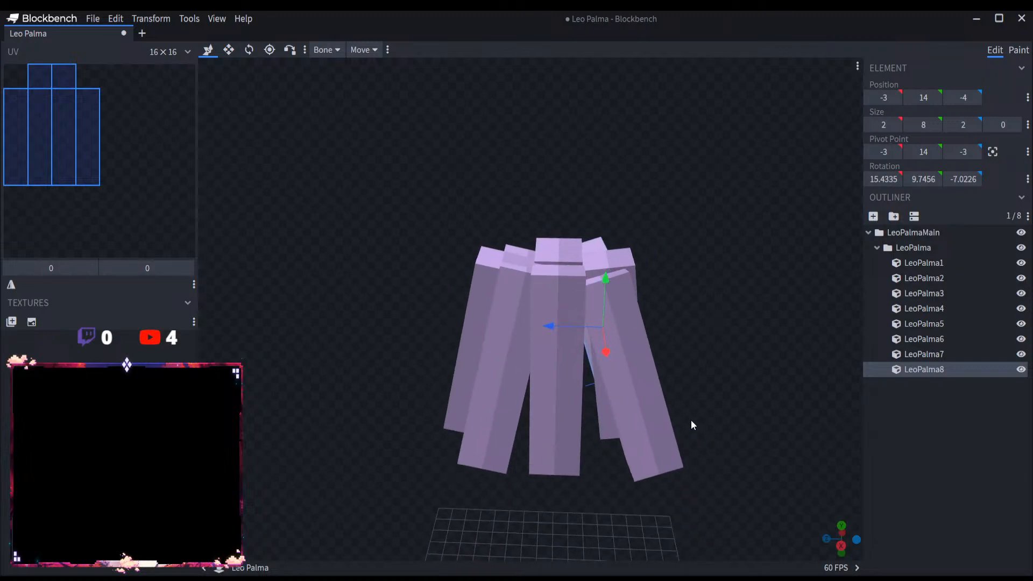
drag(692, 424, 616, 354)
Step: Collapse the LeoPalma and LeoPalmaMain groups, clear the selection and save the project as Leo Palma.bbmodel
click(876, 247)
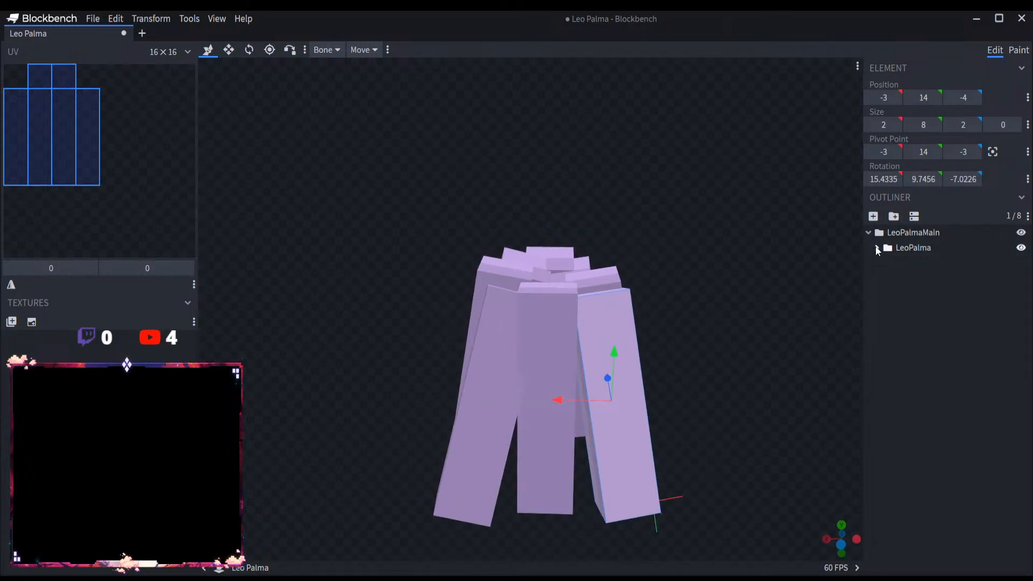
click(867, 234)
click(918, 301)
click(93, 18)
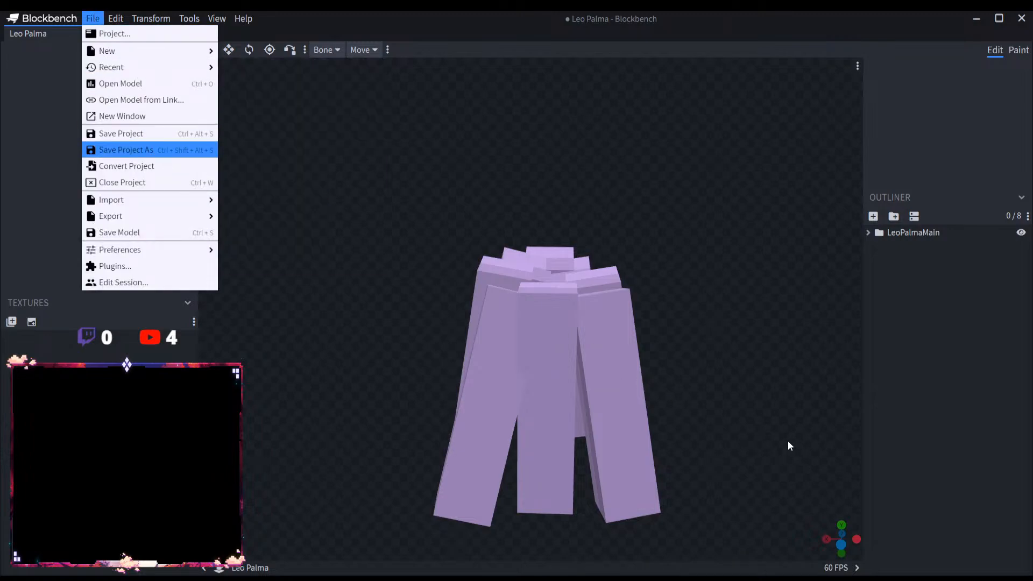
key(ctrl+s)
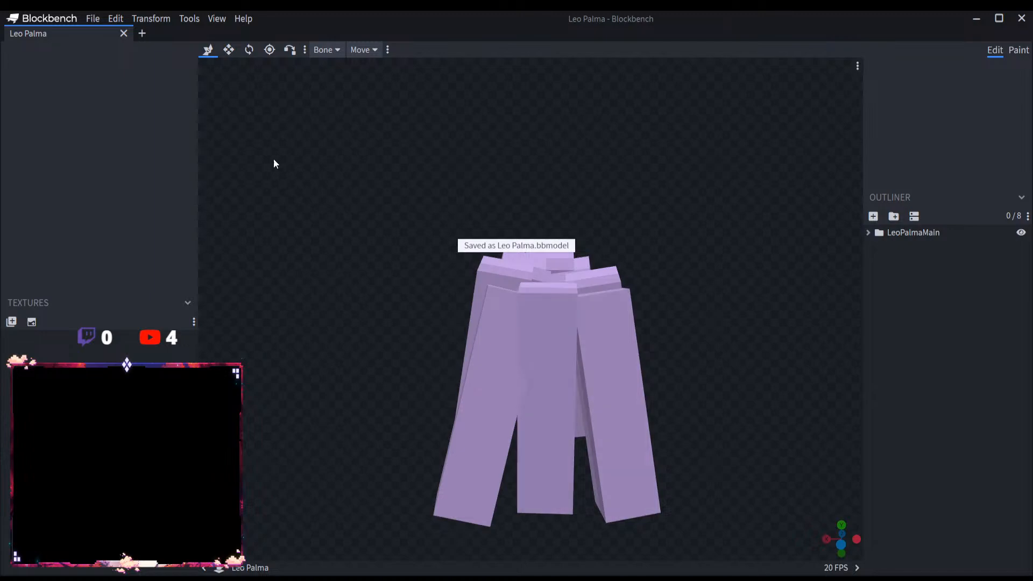
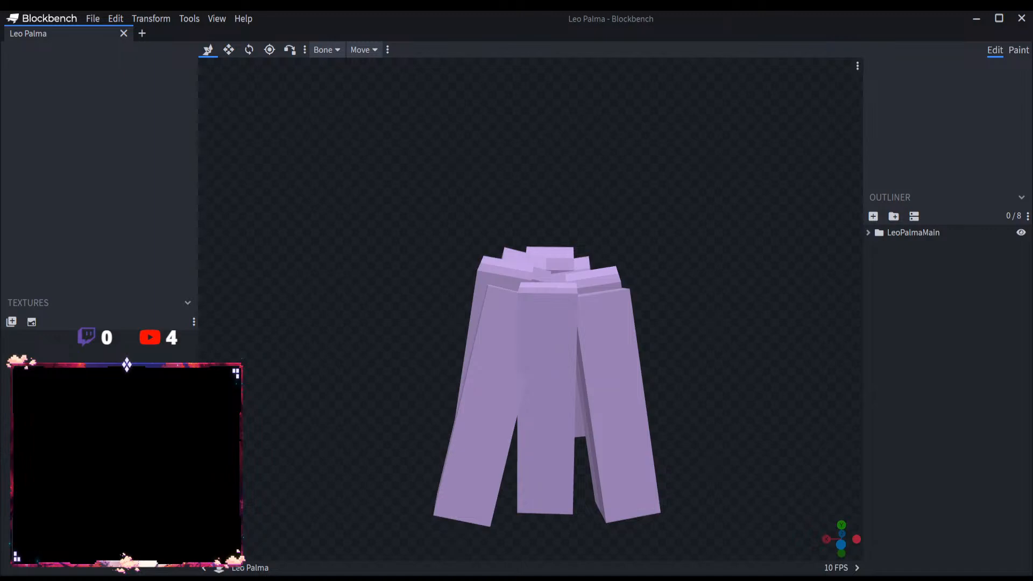
right_drag(732, 411, 665, 354)
click(94, 16)
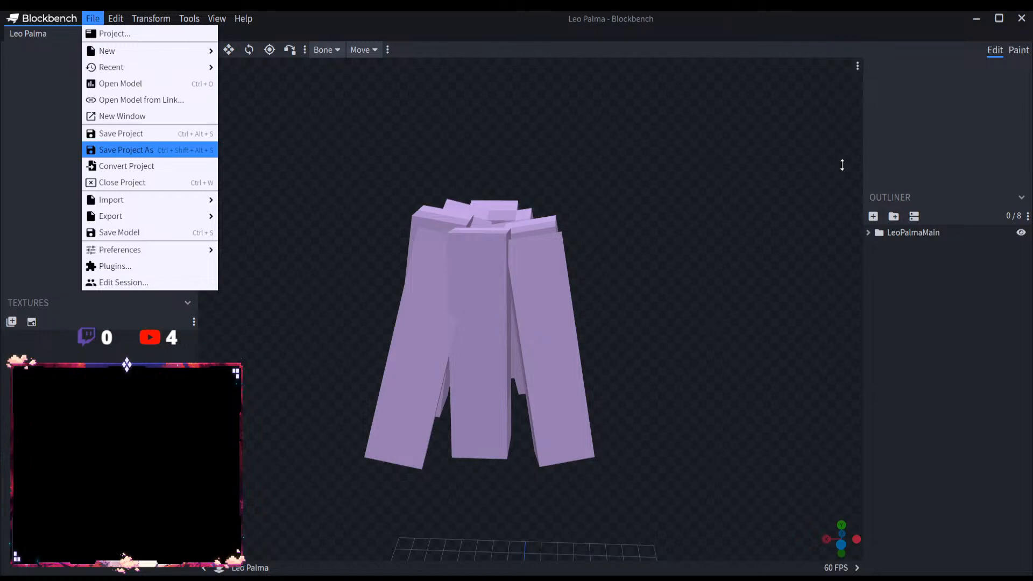
click(866, 195)
Step: Add a group named LeoPalmaDetails inside LeoPalmaMain, next to the LeoPalma group
click(867, 233)
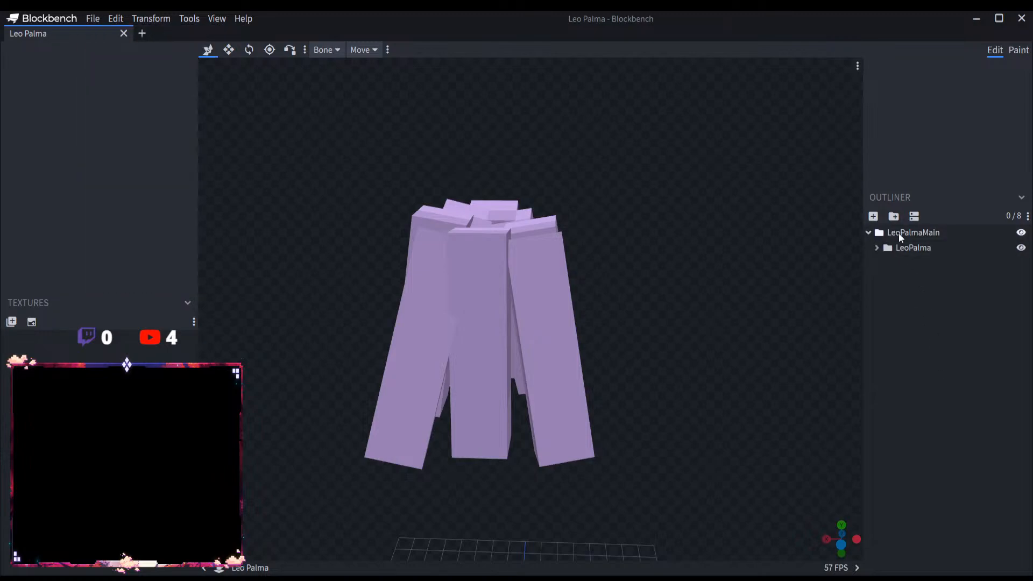
click(913, 247)
click(893, 216)
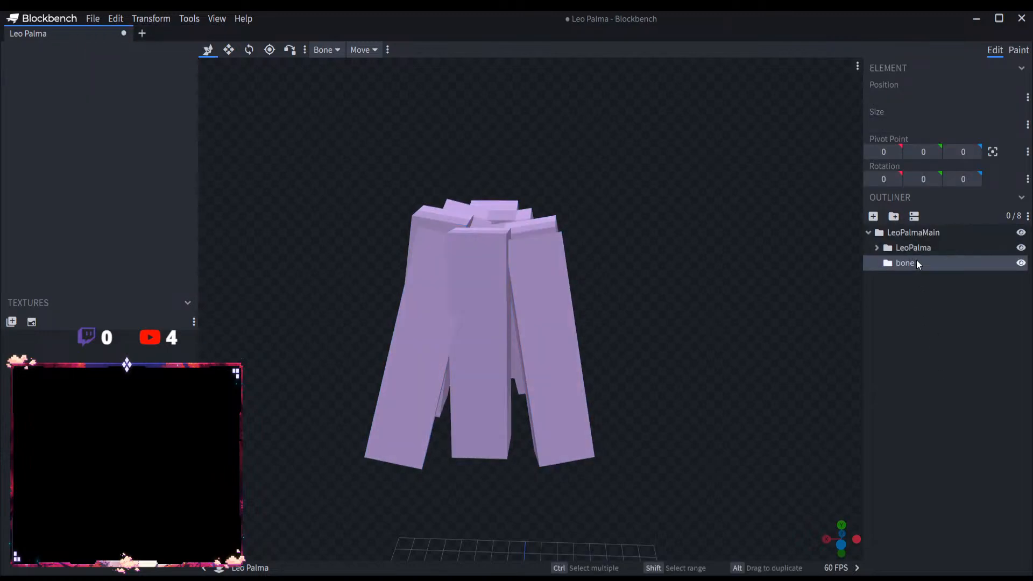
text(Leo Palma)
key(BackSpace)
text(aDetals)
key(Return)
double_click(918, 264)
click(949, 263)
text(i)
key(Return)
click(917, 250)
click(921, 263)
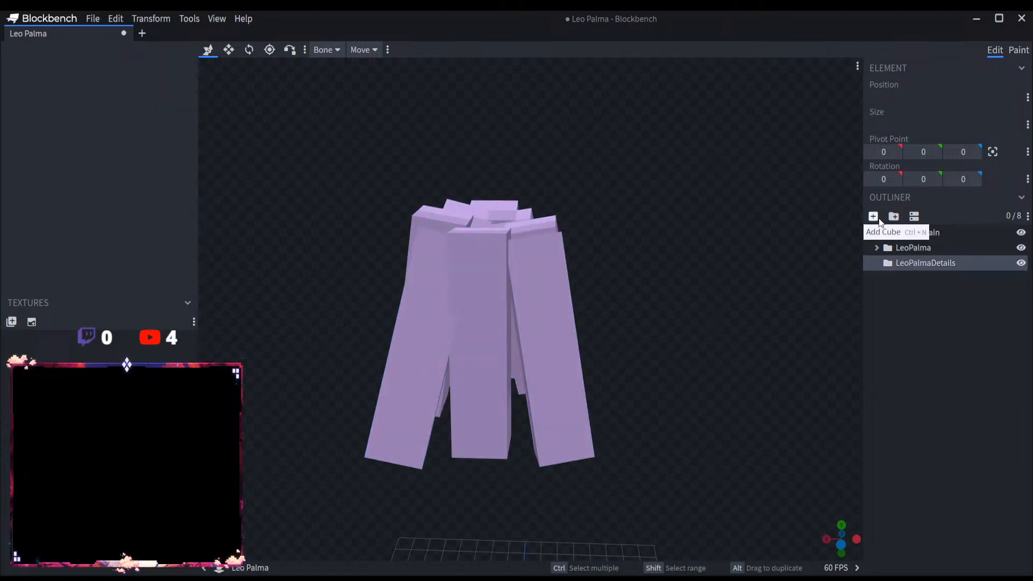
Step: Add a cube named LeoPalmaD1 to the LeoPalmaDetails group and raise it to Y position 24
click(873, 215)
text(Leo Palma)
key(Return)
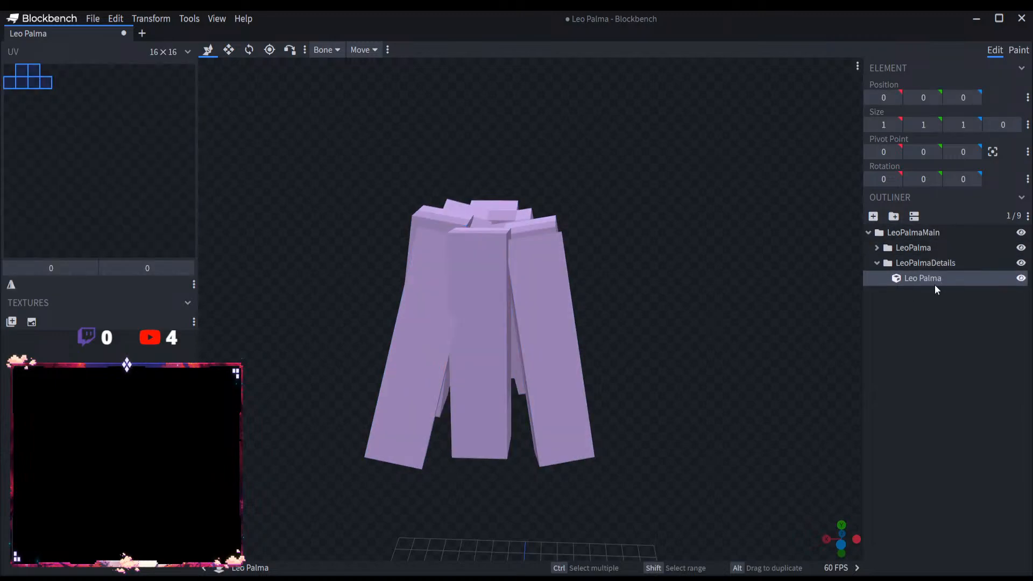
text(D1)
click(920, 278)
key(BackSpace)
click(924, 337)
click(921, 278)
scroll(613, 377, down, 5)
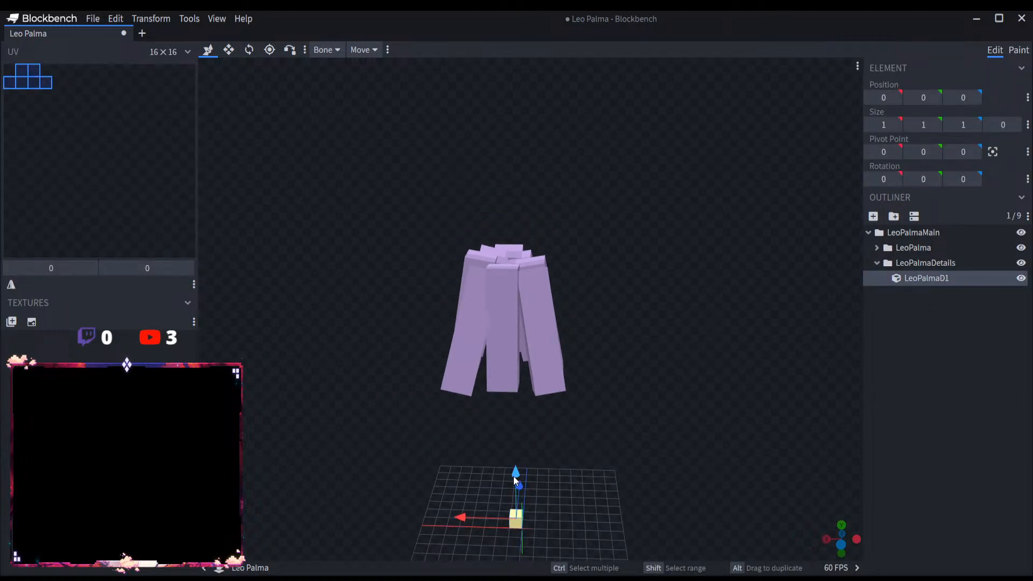
drag(513, 476, 531, 164)
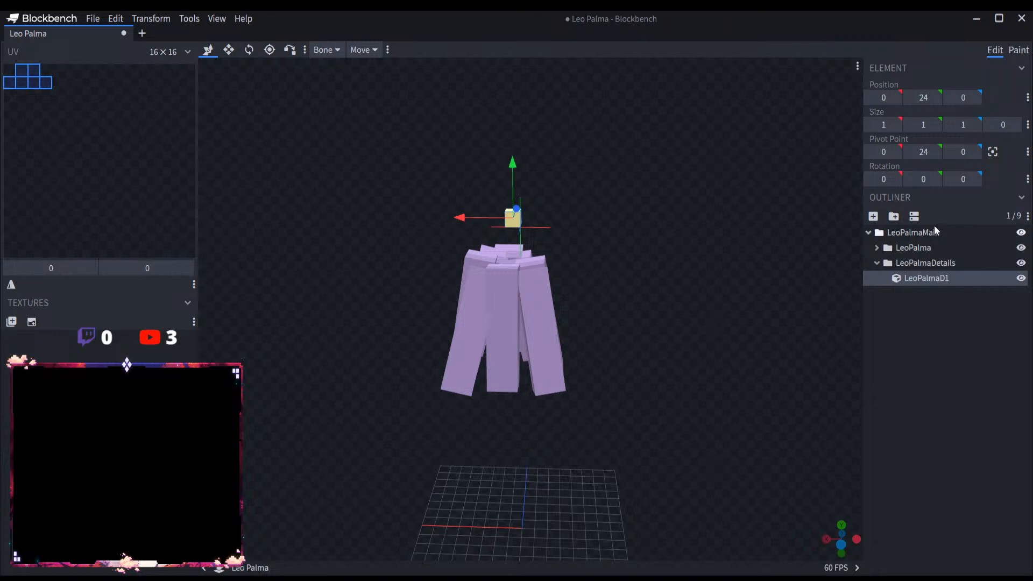
Step: Select the whole model and lower it onto the grid, to X position -1 and Y position -1
key(ctrl+a)
drag(511, 264, 525, 418)
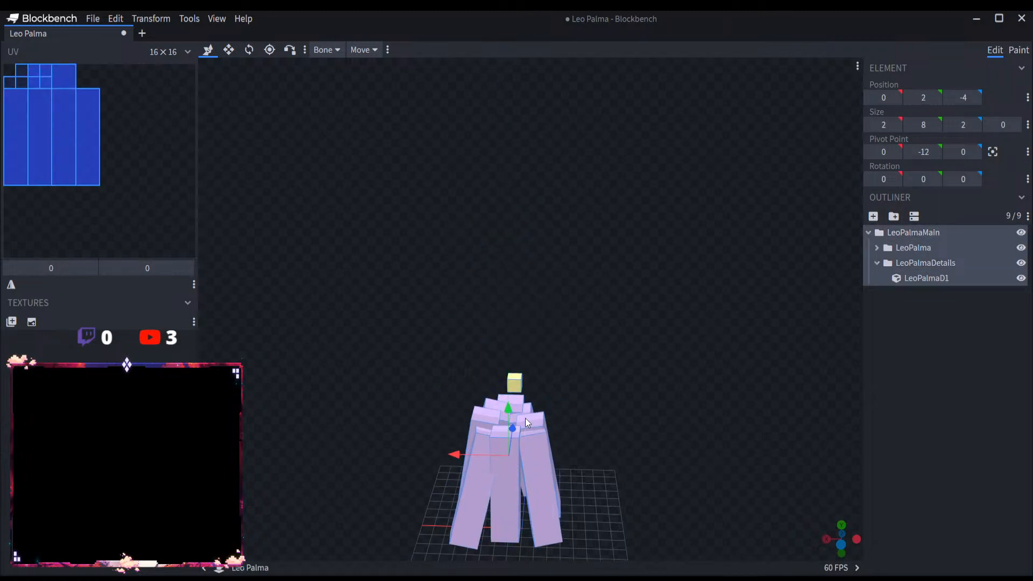
right_drag(606, 363, 623, 159)
scroll(630, 226, up, 4)
drag(633, 245, 631, 234)
drag(529, 184, 530, 244)
drag(631, 286, 649, 305)
drag(644, 270, 641, 252)
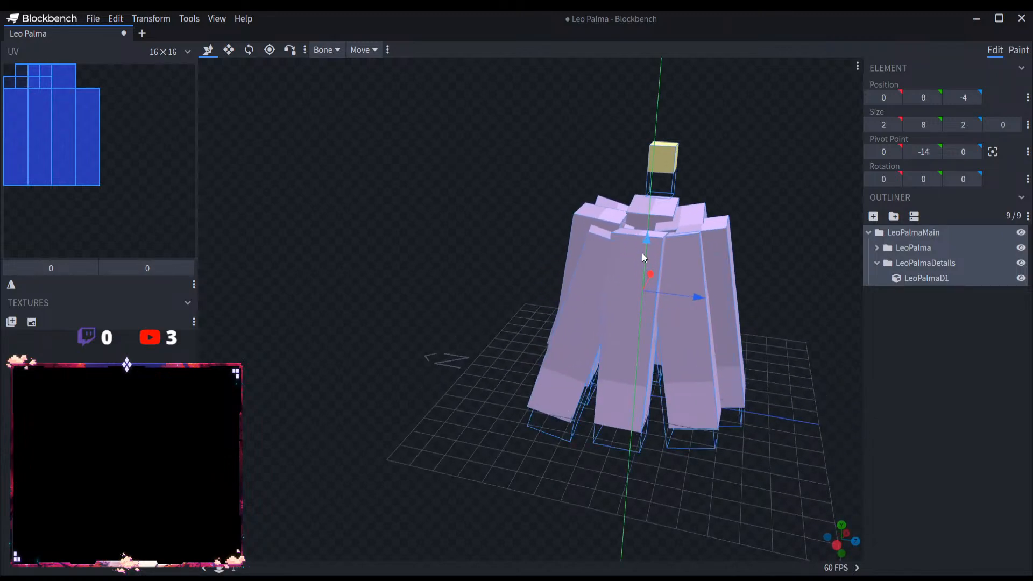
drag(463, 350, 500, 263)
mouse_move(636, 318)
mouse_down()
mouse_move(573, 346)
mouse_move(640, 340)
mouse_move(633, 333)
mouse_up()
drag(489, 275, 508, 281)
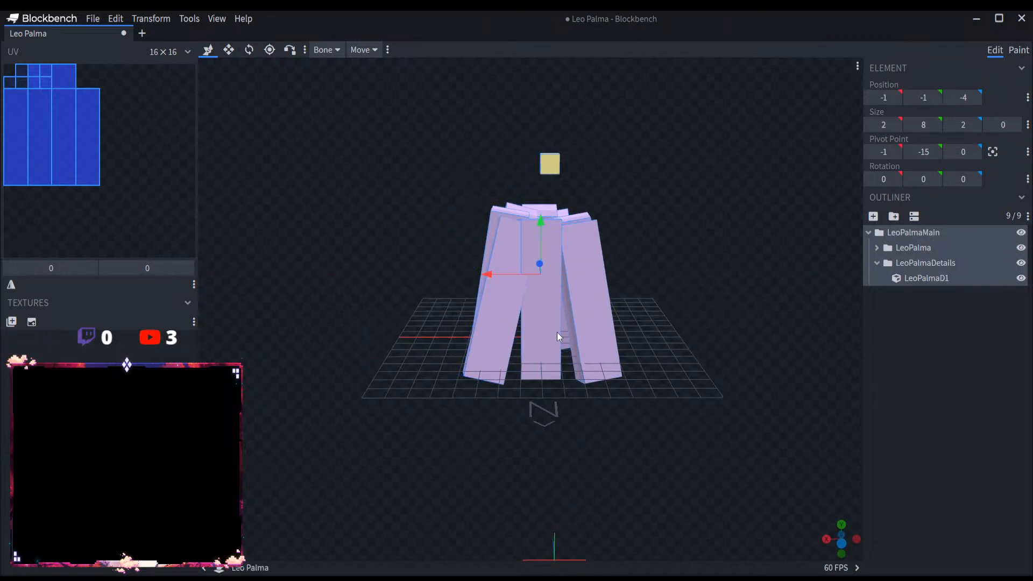
Step: Delete the LeoPalmaD1 cube and the LeoPalmaDetails group
click(924, 277)
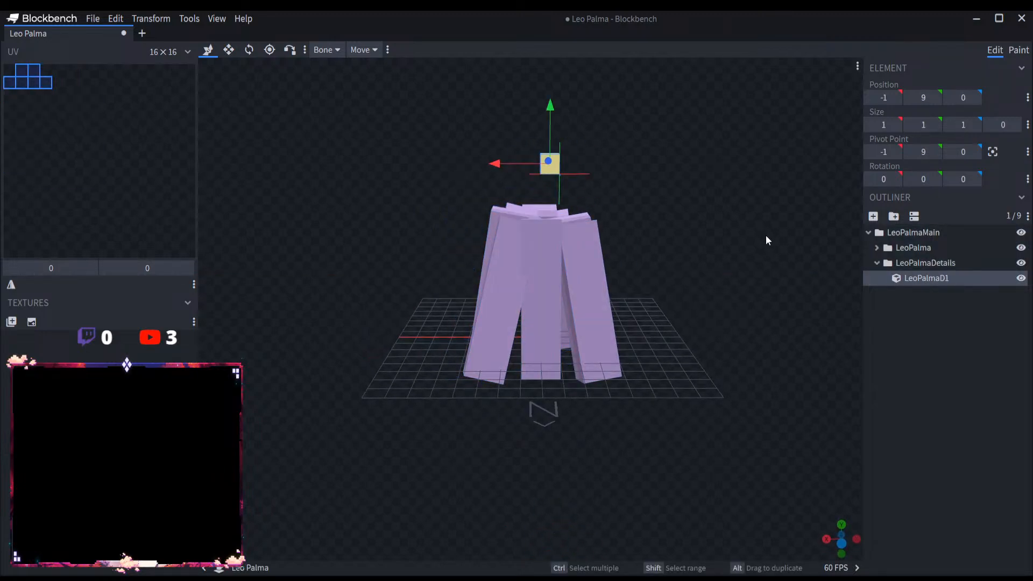
key(Delete)
click(920, 264)
key(Delete)
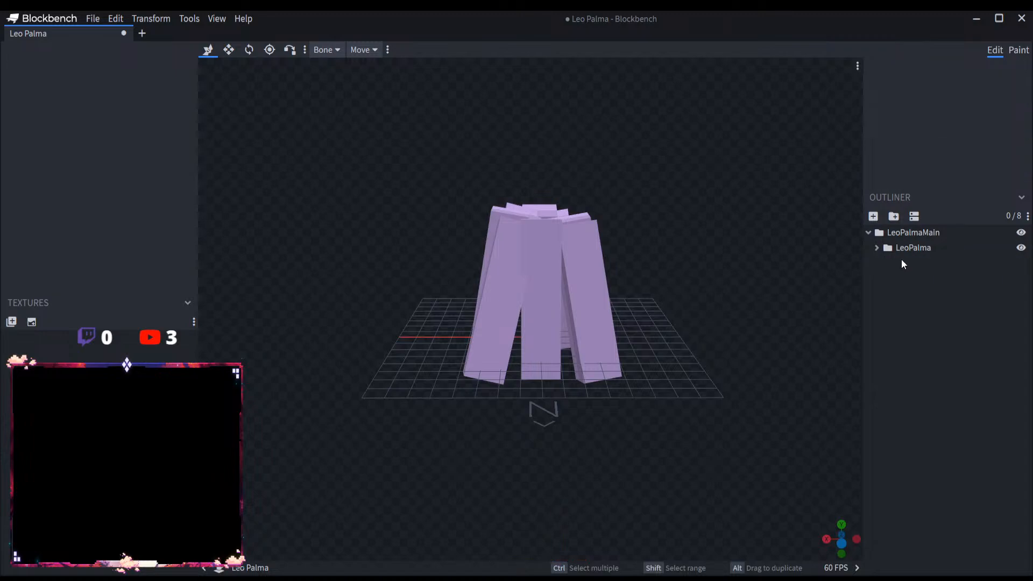
Step: Save the project as Leo Palma.bbmodel with the LeoPalmaMain group collapsed
click(94, 19)
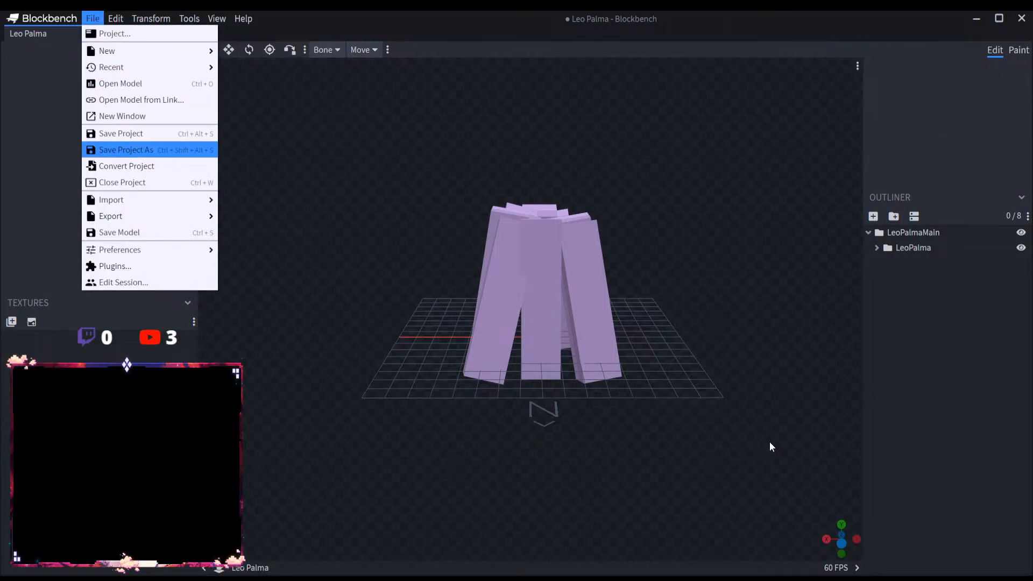
key(ctrl+s)
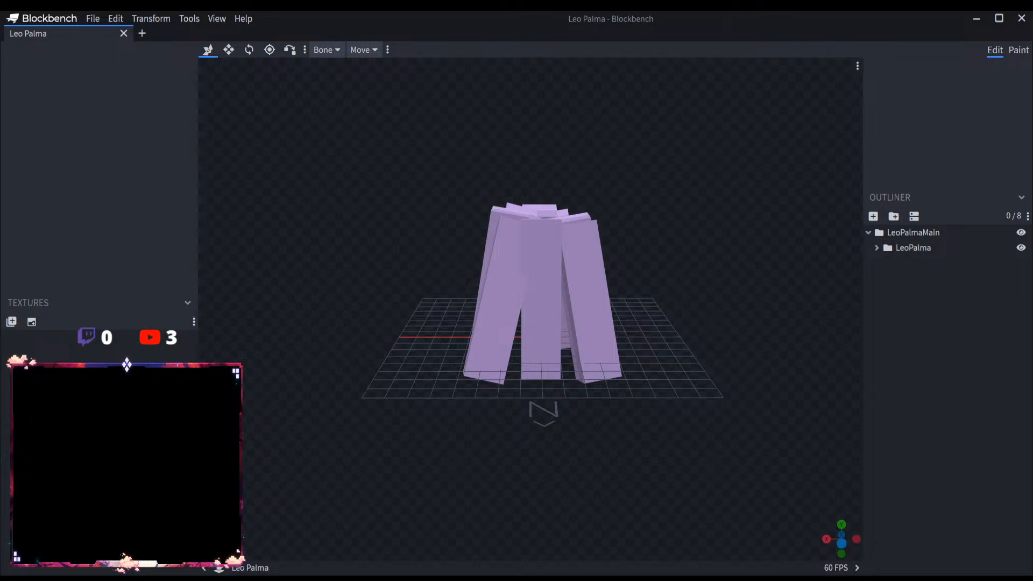
click(868, 232)
click(92, 18)
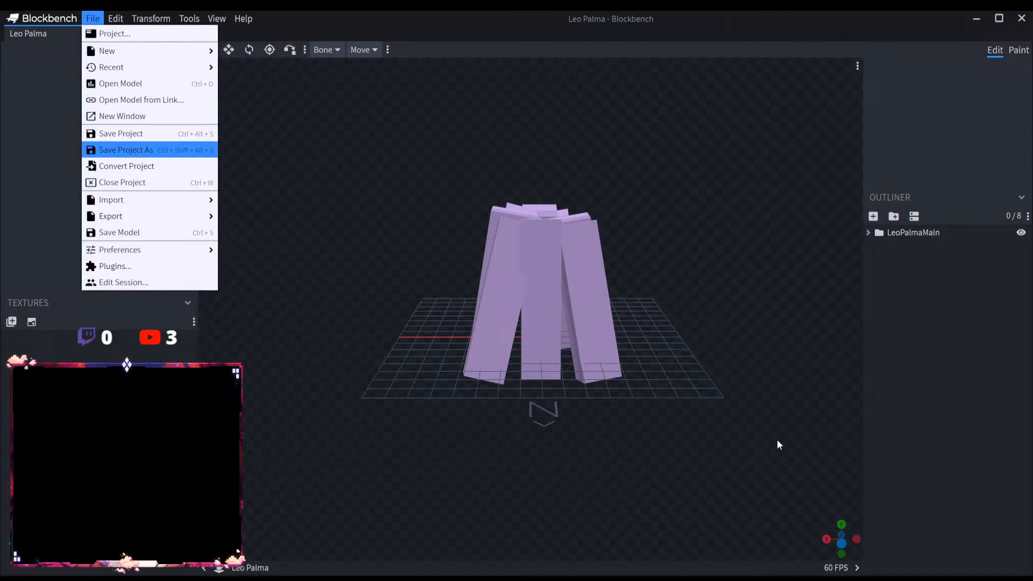
key(ctrl+s)
Step: Open the Exploding Fireball model from its file
click(93, 19)
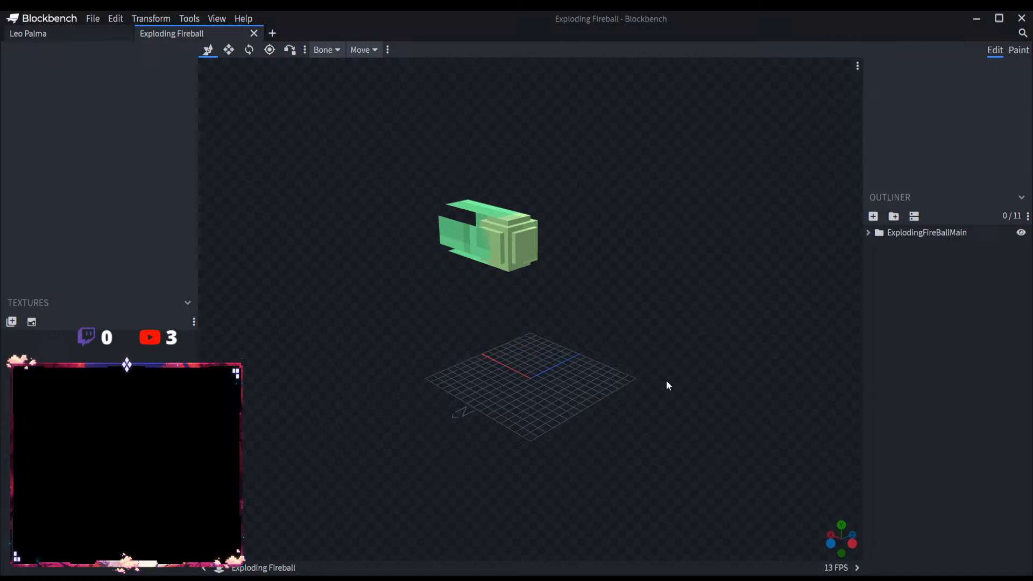
scroll(629, 363, down, 3)
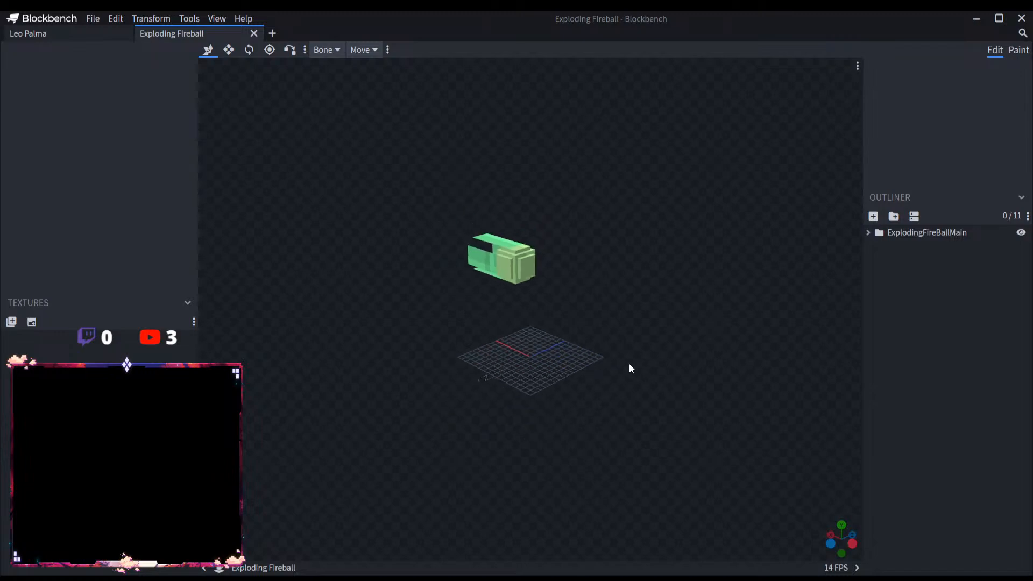
scroll(626, 363, up, 3)
Step: Rotate the ExplodingFireBallMain group to -90 degrees about the Y axis
click(922, 233)
scroll(654, 272, up, 3)
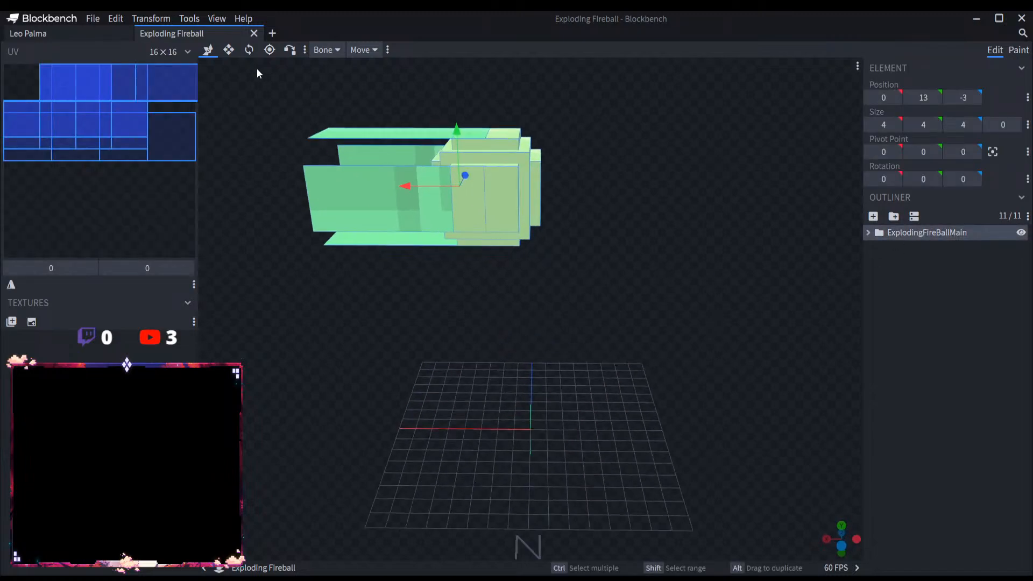
click(249, 49)
scroll(523, 343, down, 2)
drag(557, 421, 454, 430)
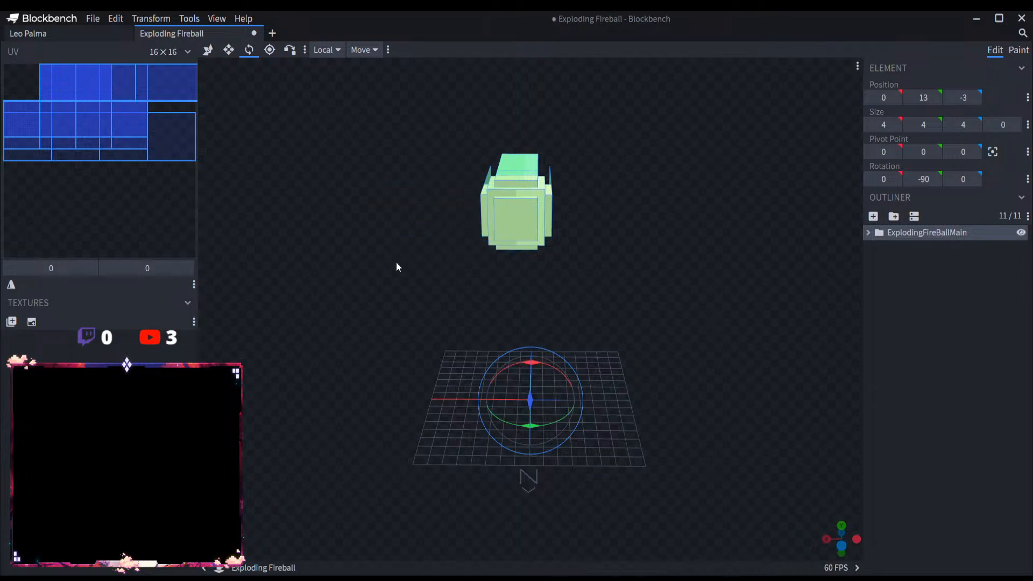
Step: Move the ExplodingFireBallMain group to X position -1 and Y position 1, just above the grid
click(207, 49)
drag(469, 206, 486, 212)
drag(528, 156, 534, 345)
drag(479, 355, 565, 365)
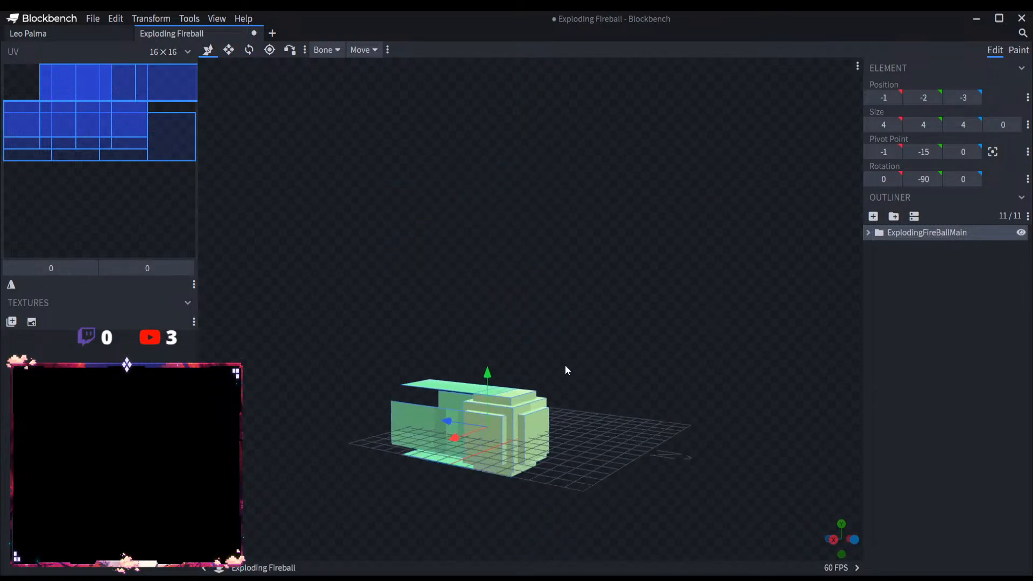
scroll(562, 368, up, 3)
drag(472, 412, 514, 393)
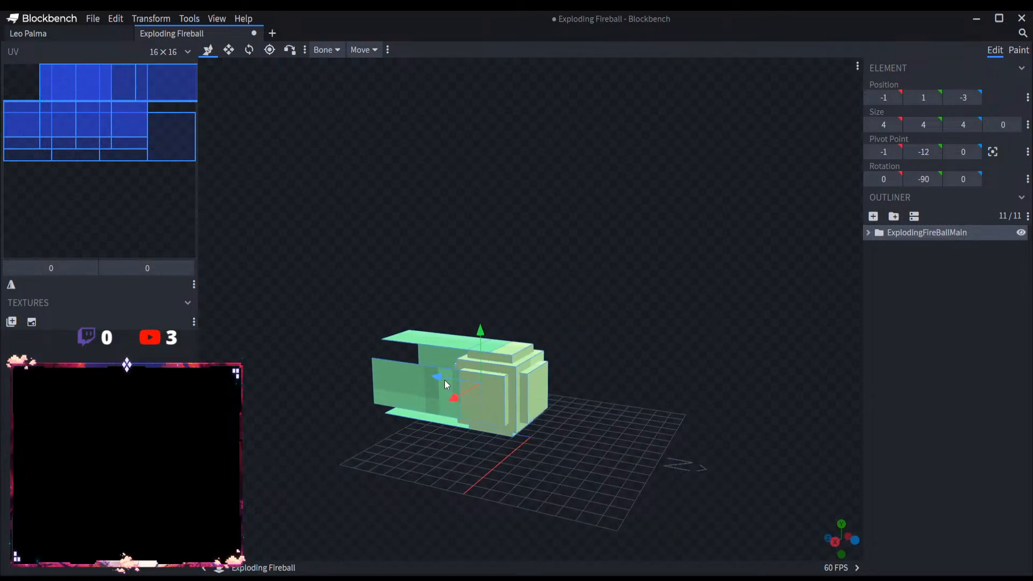
Step: Shift the ExplodingFireBallMain group along Z to position -5
drag(440, 379, 617, 452)
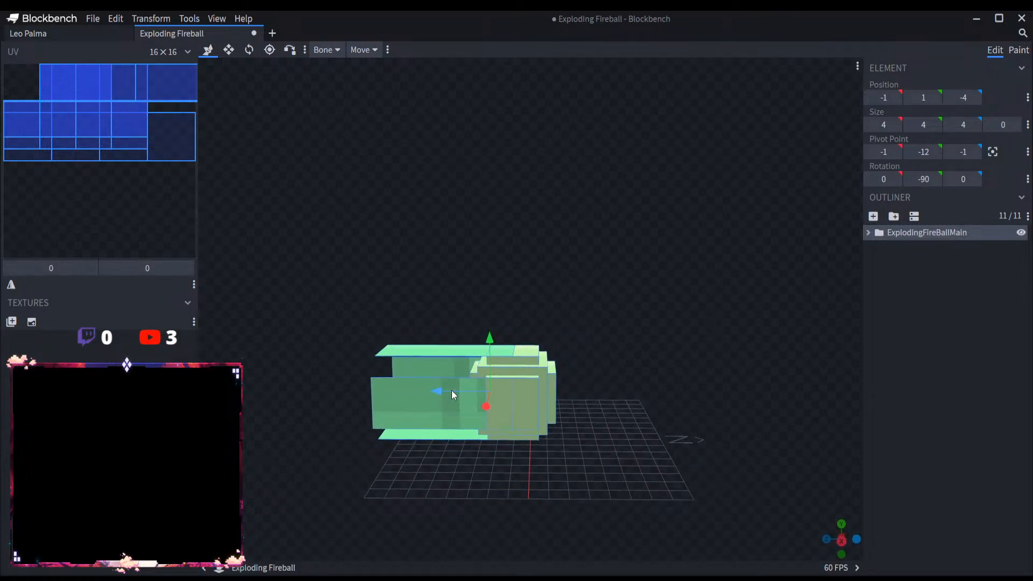
drag(450, 391, 463, 392)
drag(645, 414, 541, 399)
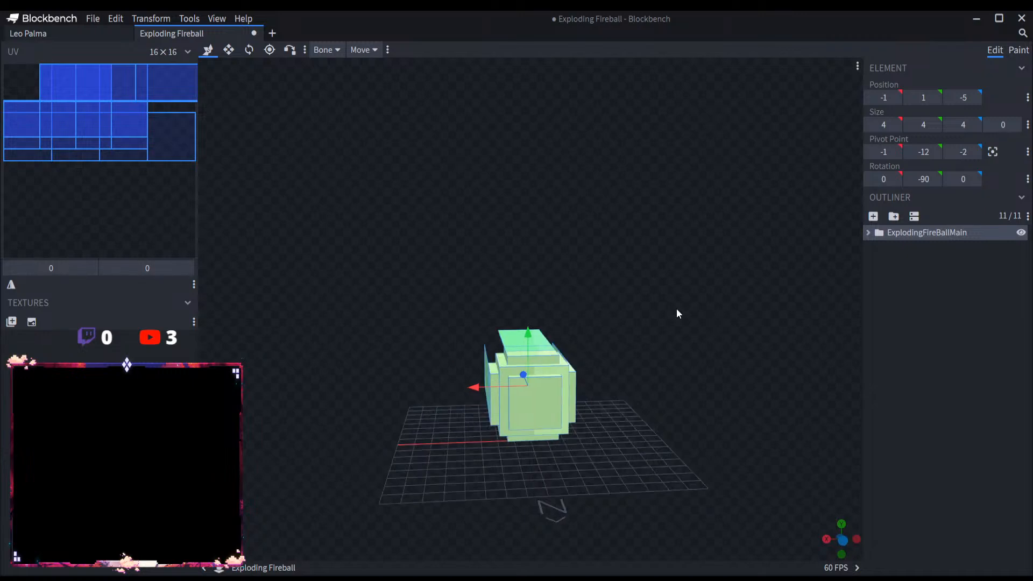
drag(676, 309, 910, 330)
Step: Clear the selection and save the project as Exploding Fireball.bbmodel
click(910, 330)
click(93, 18)
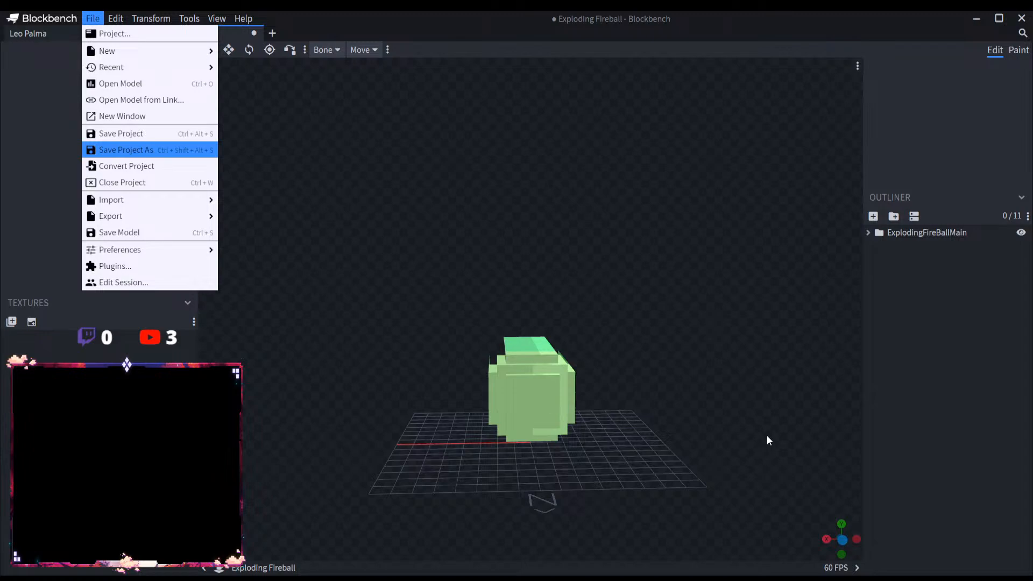
key(ctrl+s)
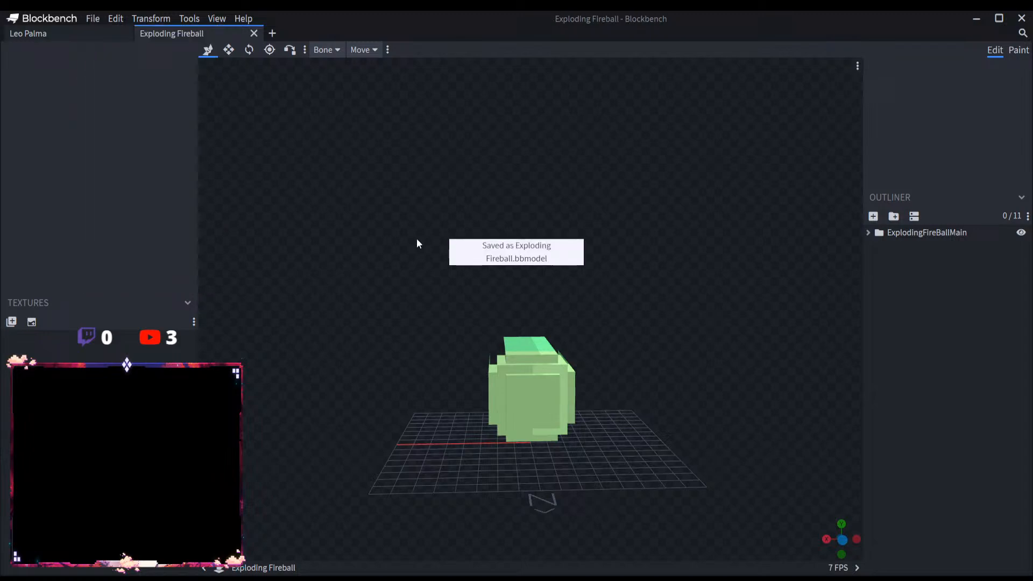
click(272, 33)
click(124, 33)
click(124, 33)
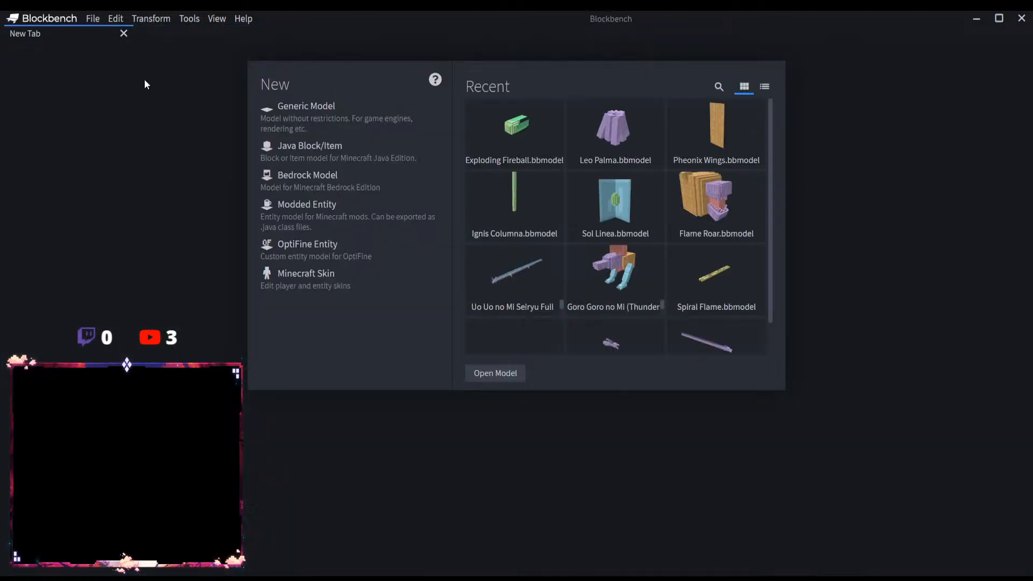
Step: Open the Flame Roar model from its file
click(467, 370)
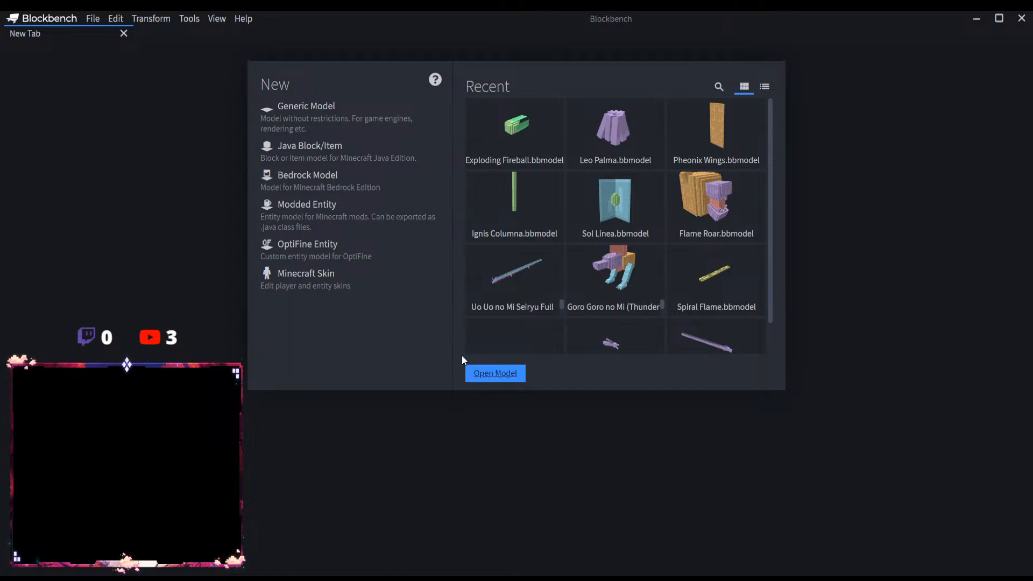
click(773, 440)
scroll(600, 401, down, 7)
drag(591, 398, 722, 395)
scroll(722, 395, up, 6)
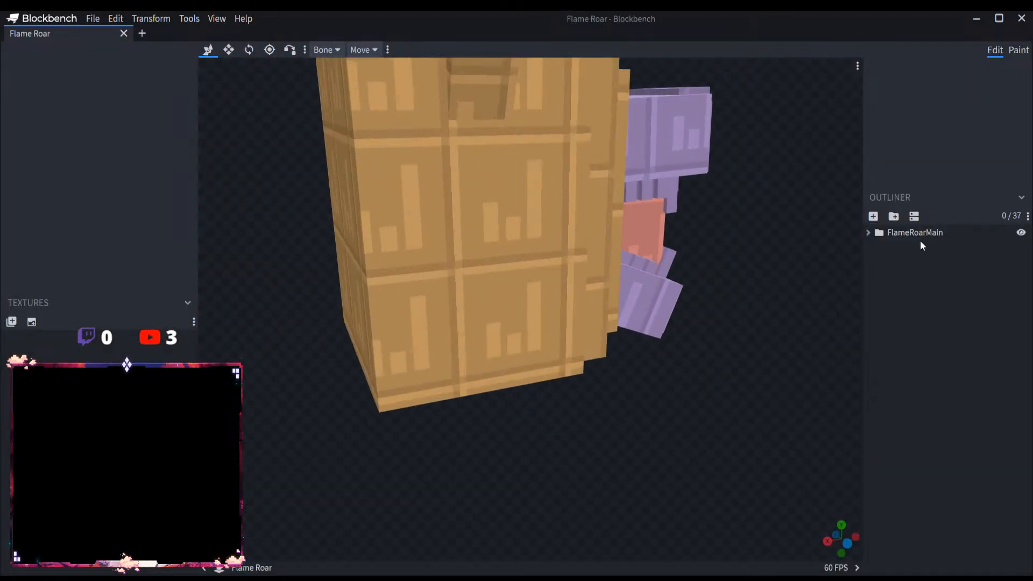
Step: Rotate the FlameRoarMain group to -90 degrees about the Y axis
click(919, 236)
scroll(718, 344, down, 5)
drag(702, 343, 663, 349)
click(248, 50)
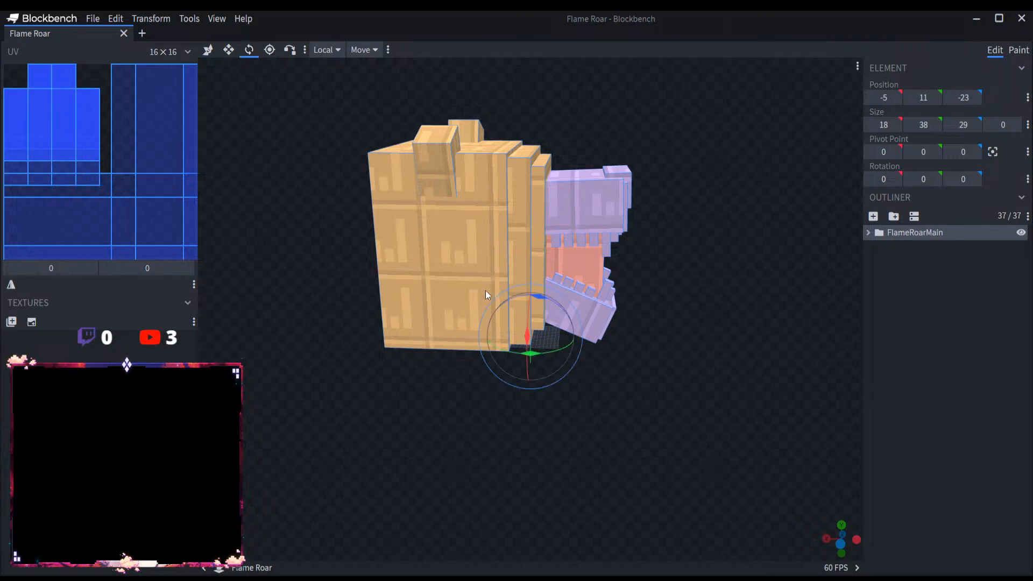
scroll(538, 344, up, 4)
drag(550, 366, 456, 347)
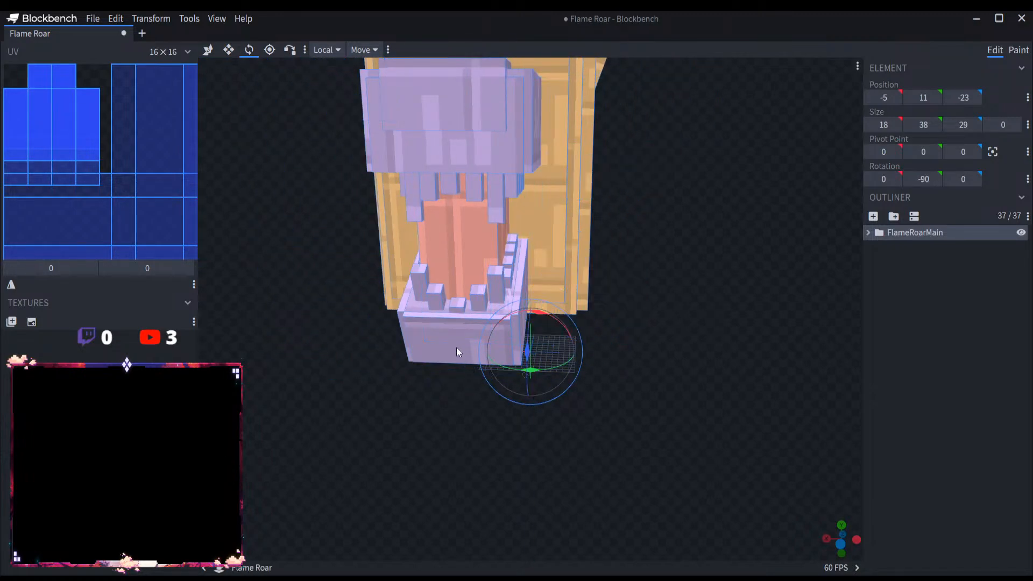
Step: Move the FlameRoarMain group to X position -13 and Y position 8
click(208, 50)
mouse_move(476, 196)
mouse_down()
mouse_move(458, 215)
mouse_move(504, 221)
mouse_move(492, 218)
mouse_move(486, 197)
mouse_up()
drag(530, 146, 528, 180)
drag(624, 288, 546, 309)
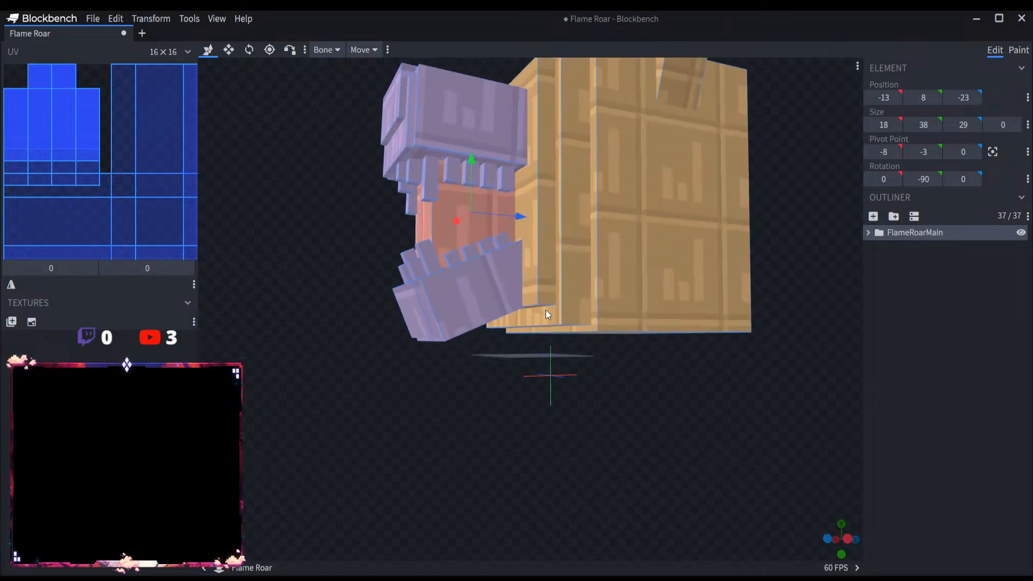
drag(553, 256, 933, 339)
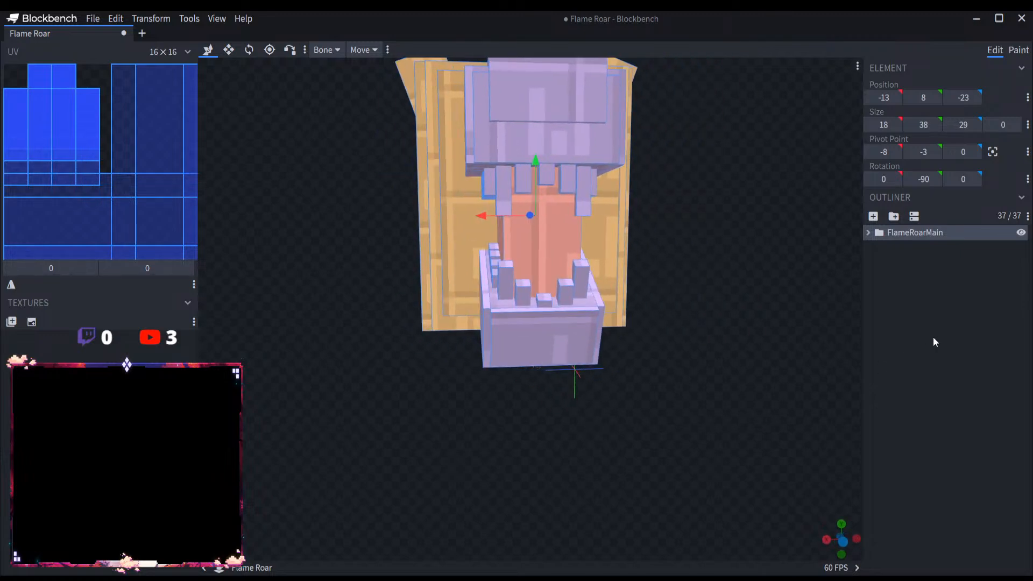
Step: Save the project as Flame Roar.bbmodel and close it, keeping a new empty tab open
click(723, 411)
drag(723, 411, 556, 325)
click(94, 18)
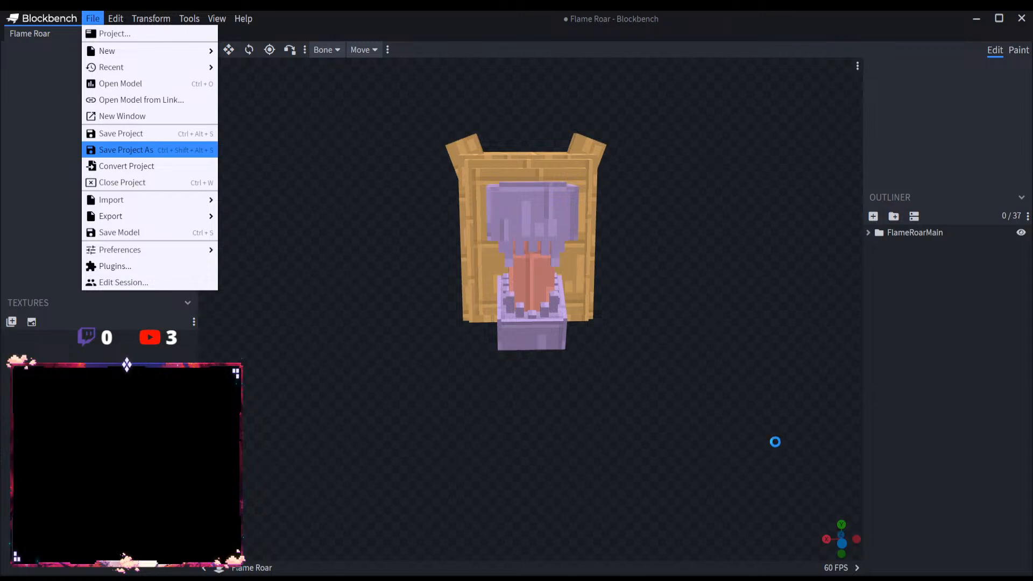
key(ctrl+s)
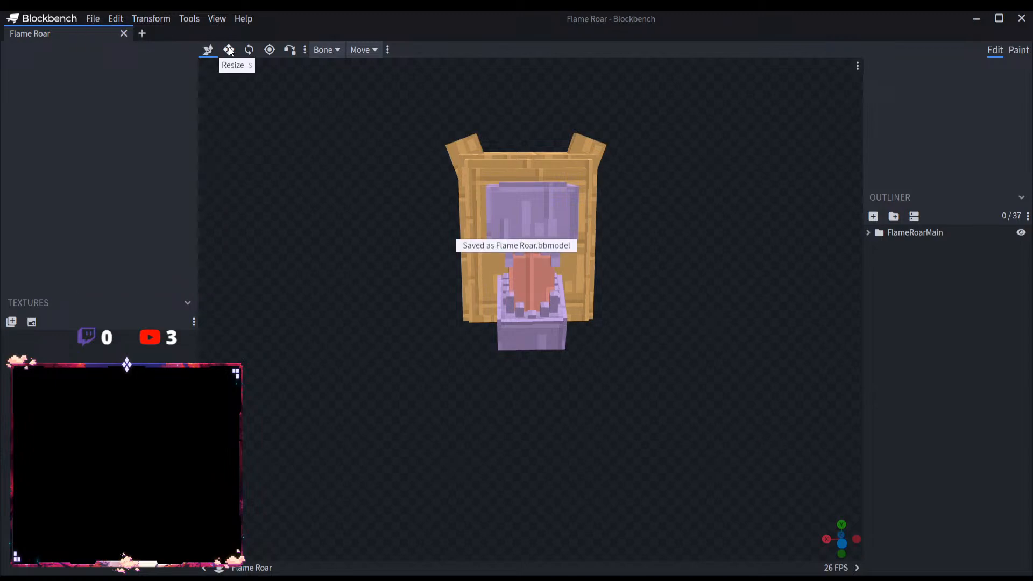
click(142, 35)
click(124, 34)
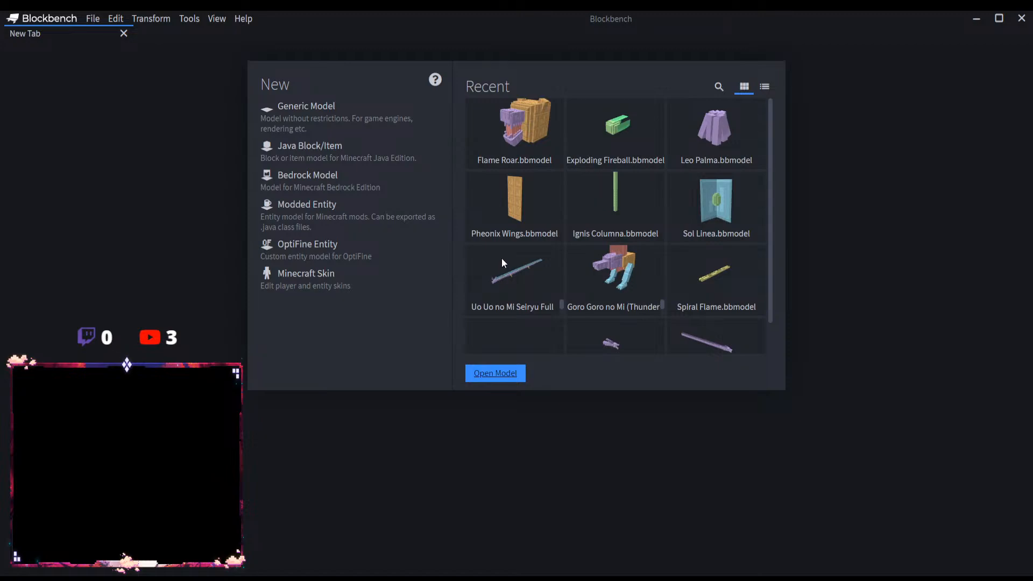
Step: Open the Ignis Columna model from its file and select the IgnisColumnaMain group with the Move tool active
click(773, 435)
drag(756, 314, 630, 338)
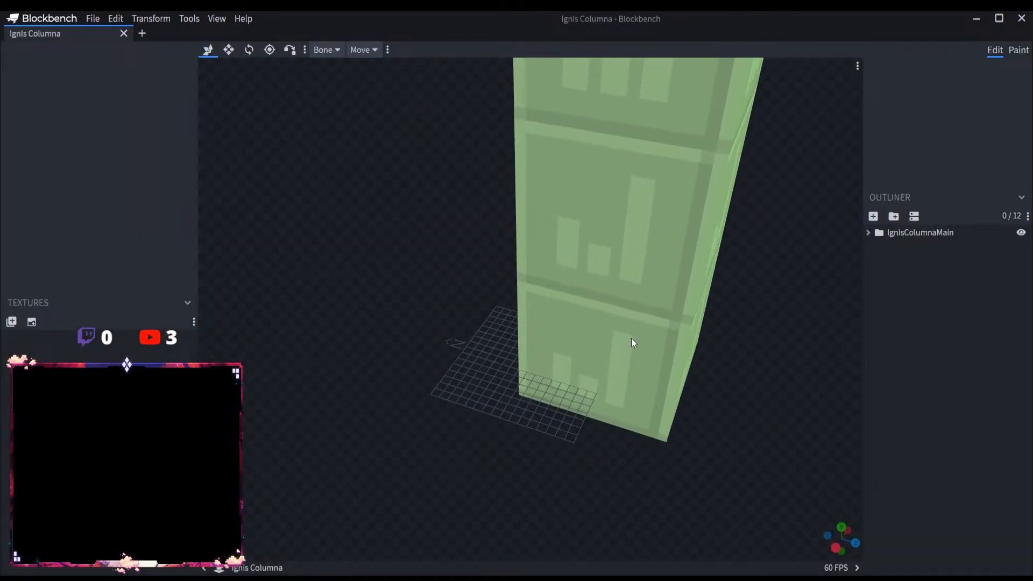
click(928, 233)
click(230, 51)
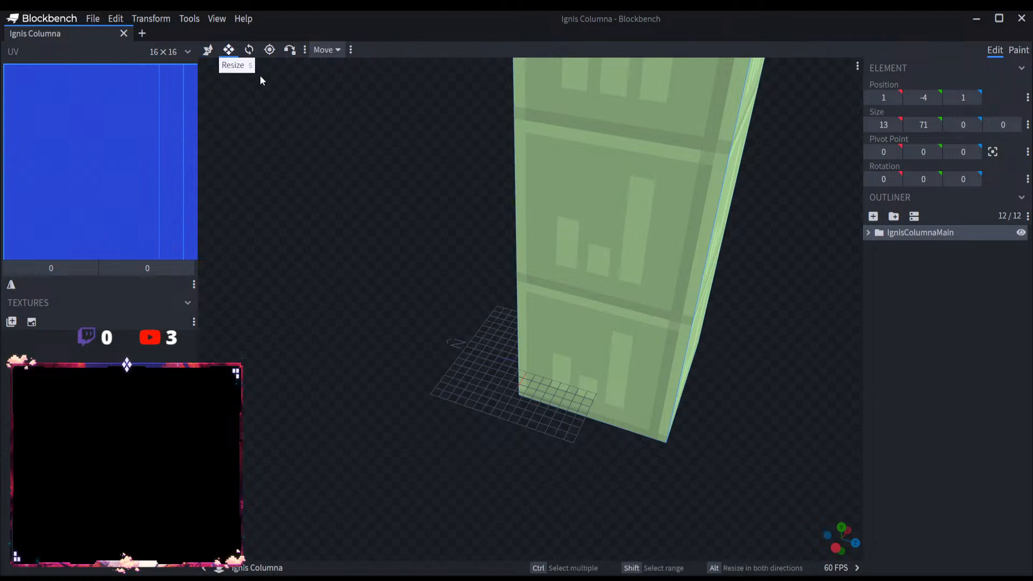
click(207, 49)
scroll(421, 240, down, 6)
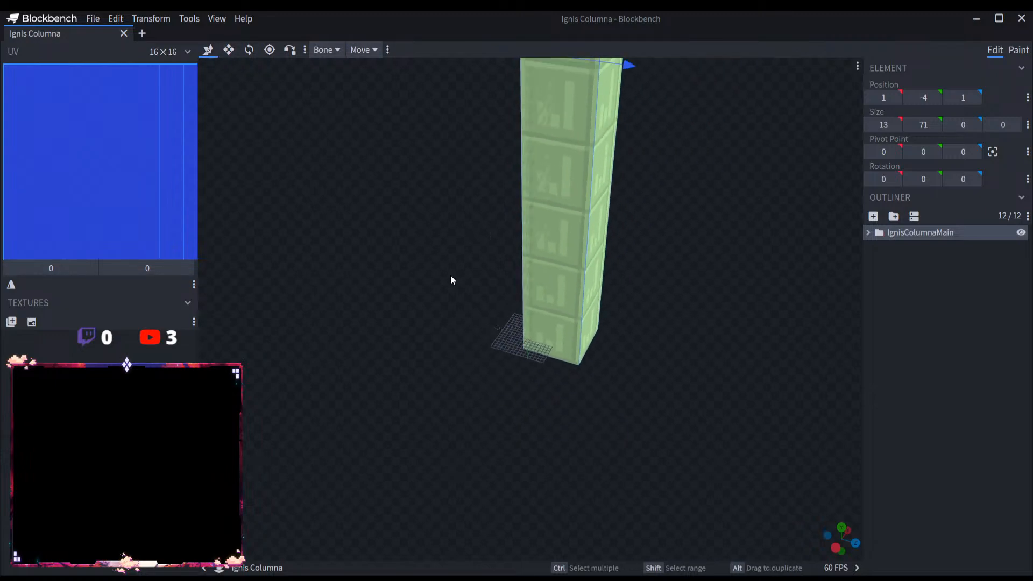
Step: Move the IgnisColumnaMain group over the origin to position X -7, Y 1, Z -7, then deselect it
drag(550, 186, 555, 157)
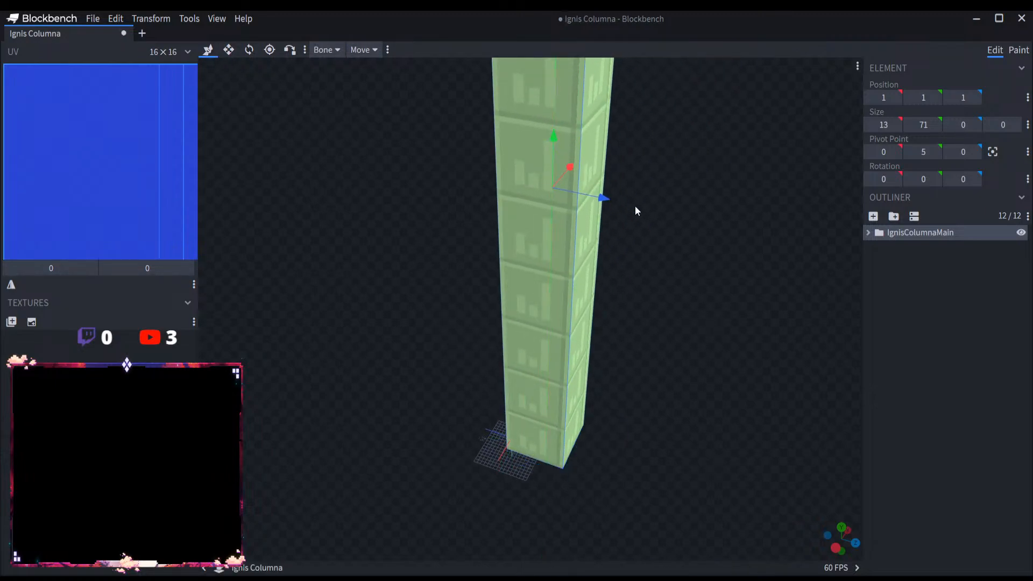
drag(605, 203, 564, 196)
drag(644, 266, 492, 145)
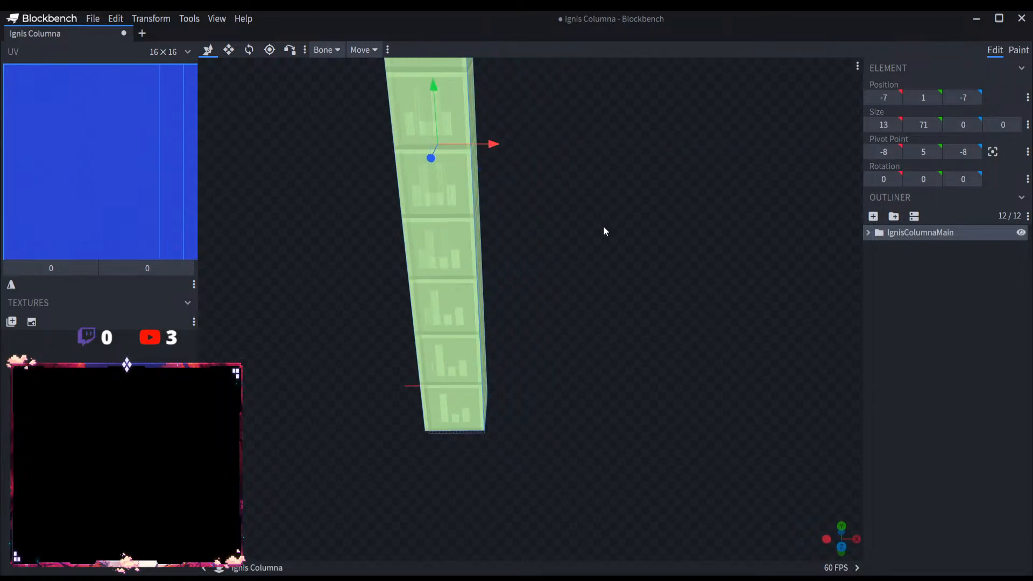
drag(603, 229, 856, 204)
click(935, 288)
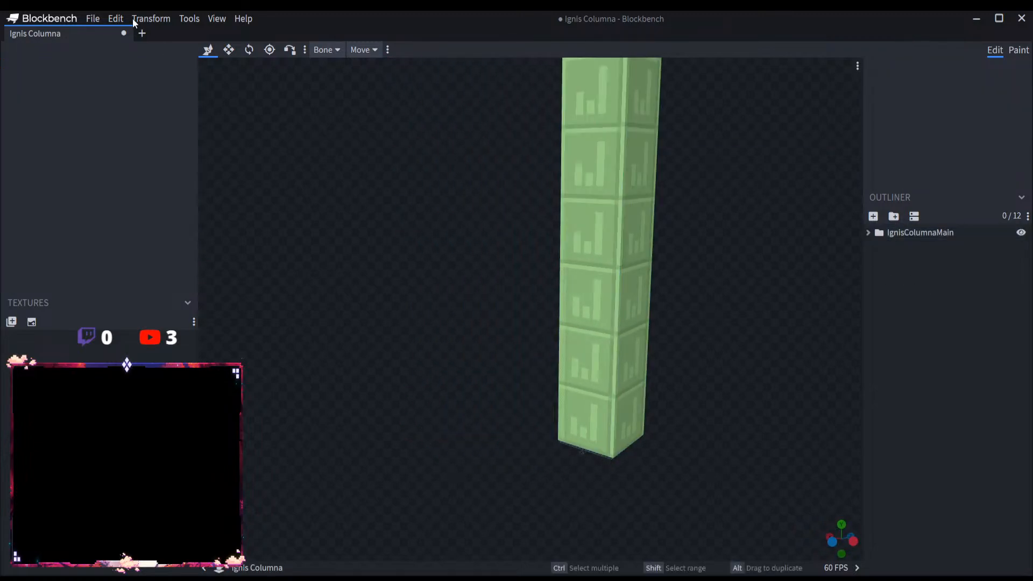
Step: Save the project as Ignis Columna.bbmodel and close it, keeping a new empty tab open
click(93, 18)
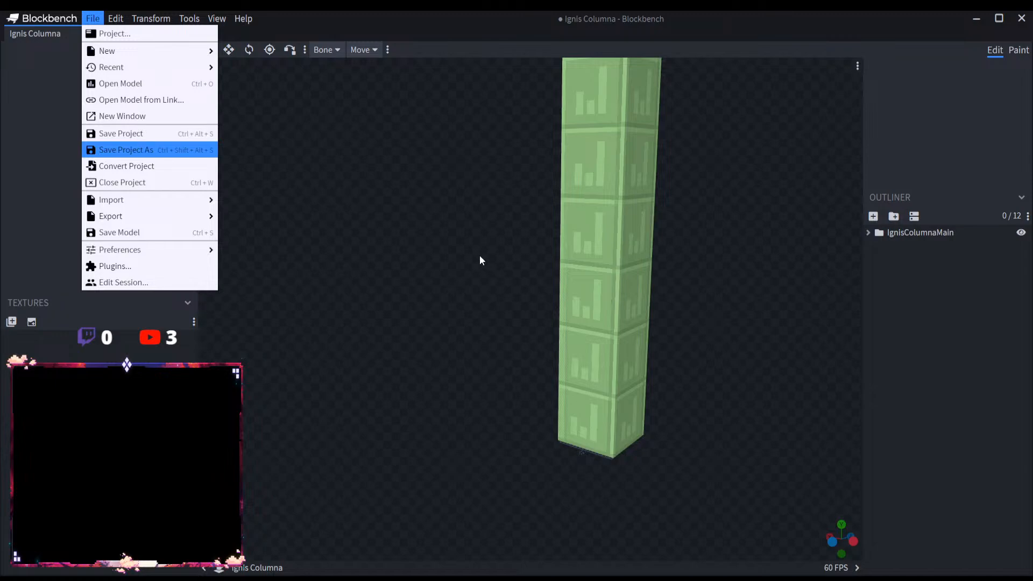
click(543, 307)
click(142, 36)
click(124, 33)
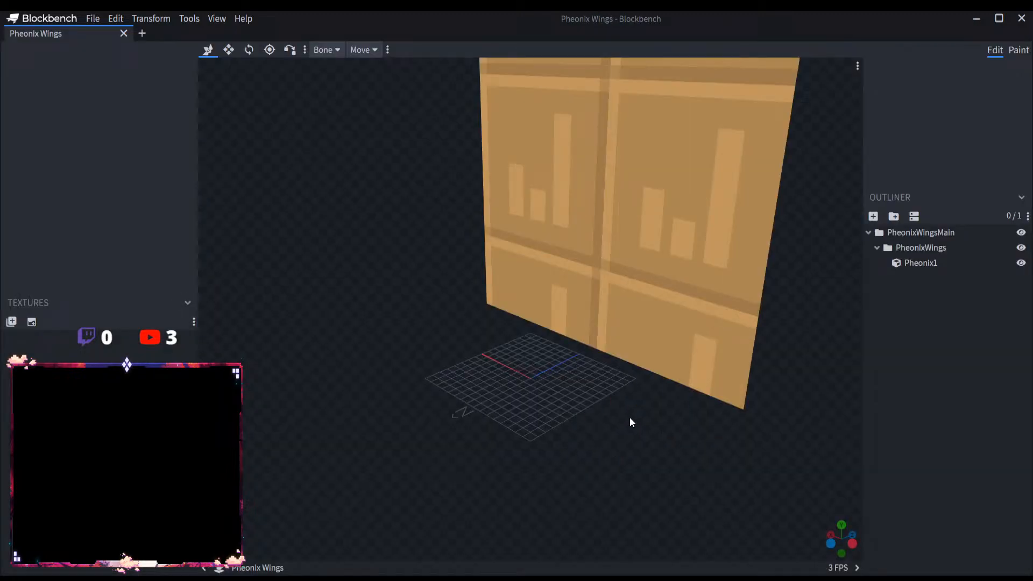
Step: Open the Pheonix Wings model, collapse its groups in the outliner and select the PheonixWingsMain group
drag(630, 417, 698, 373)
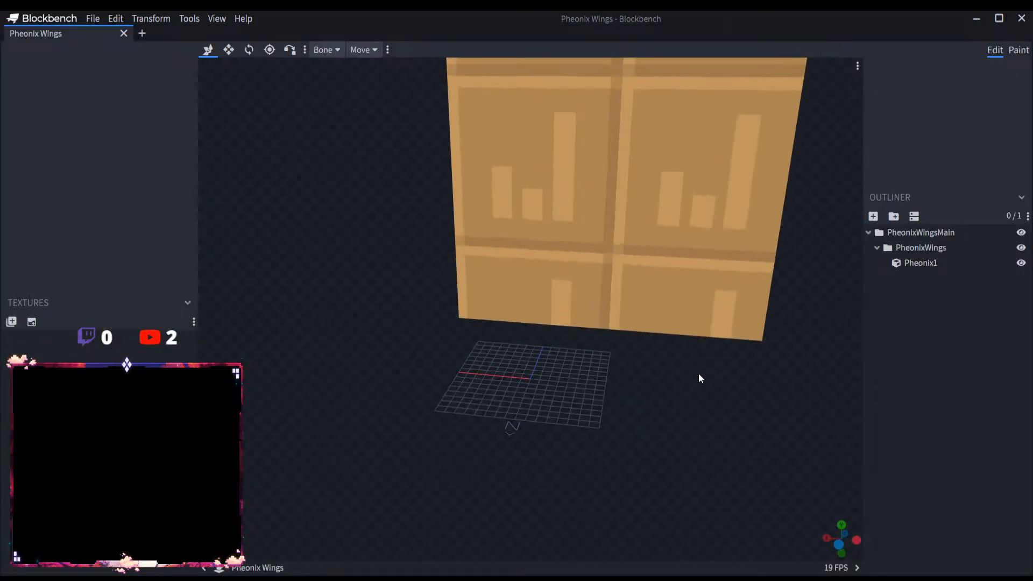
click(681, 308)
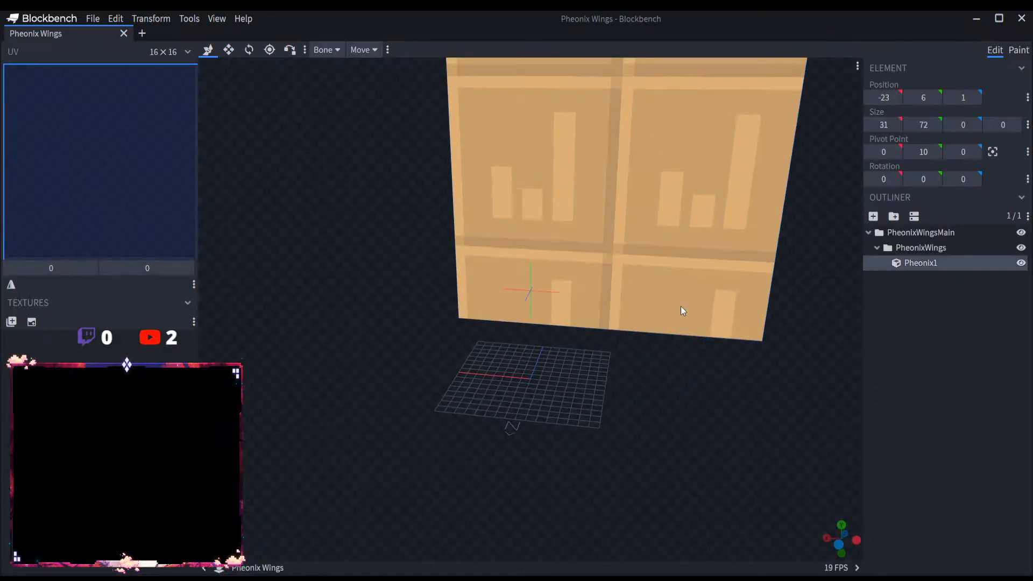
click(877, 247)
click(868, 232)
click(892, 234)
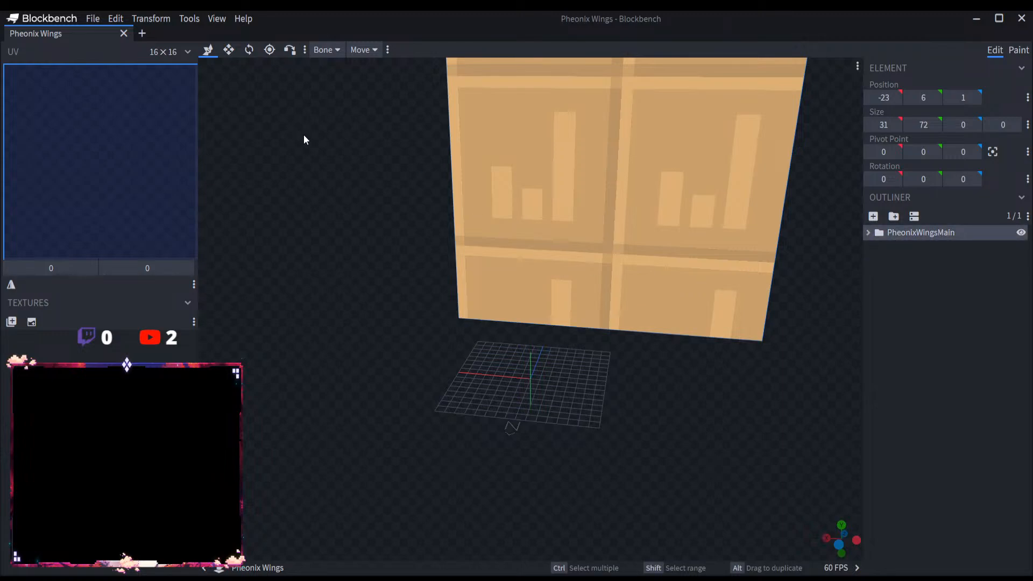
Step: Move the PheonixWingsMain group to X position -15 and Y position 1
scroll(306, 132, down, 5)
right_drag(379, 180, 391, 271)
drag(544, 209, 487, 206)
drag(389, 268, 396, 244)
drag(482, 194, 489, 192)
drag(546, 161, 543, 187)
Step: Save the project as Pheonix Wings.bbmodel and close it, keeping a new empty tab open
click(92, 18)
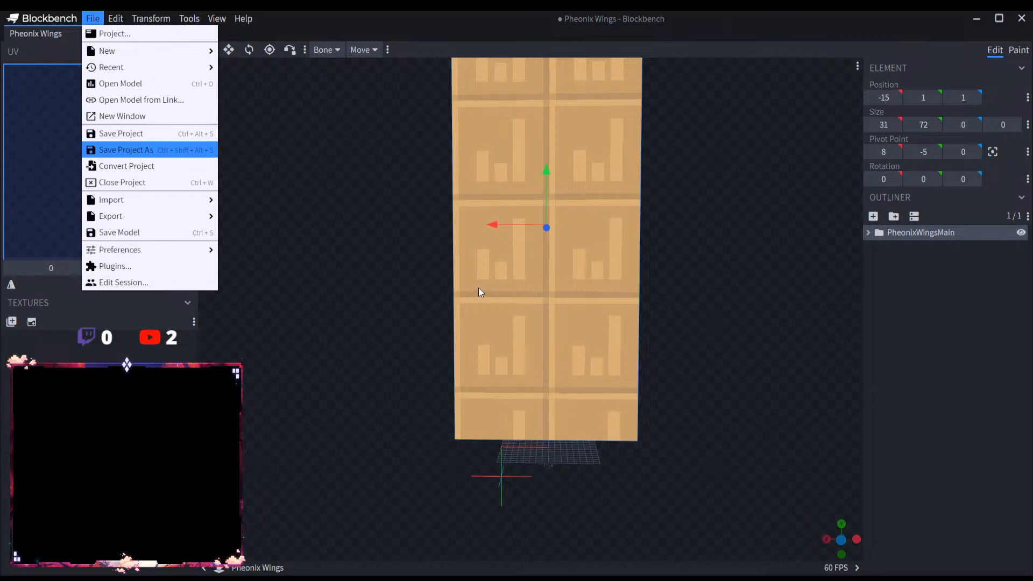
click(539, 301)
click(139, 35)
click(124, 34)
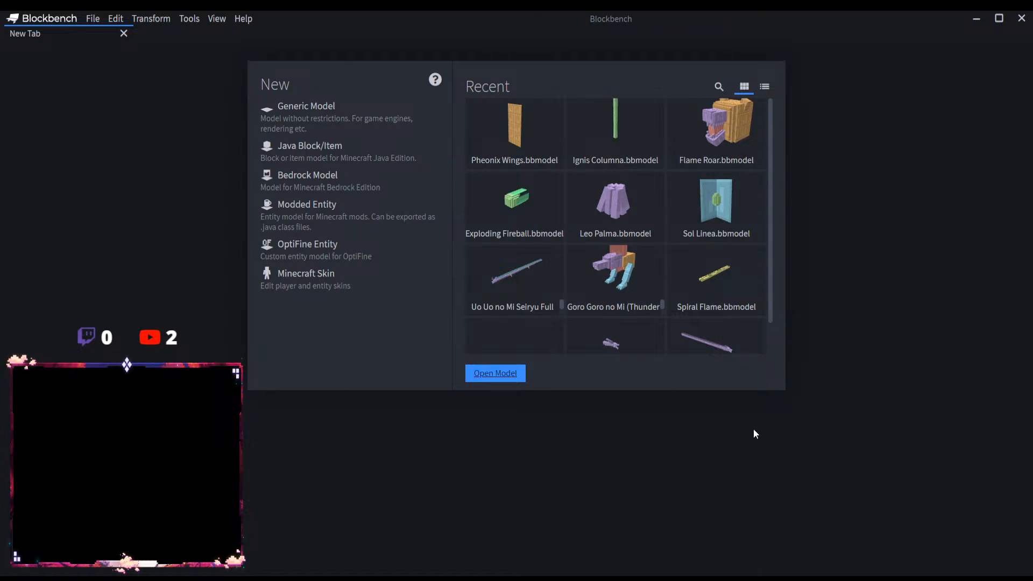
Step: Open the Spiral Flame model from its file and select the SpiralFlameMain group
scroll(495, 339, down, 5)
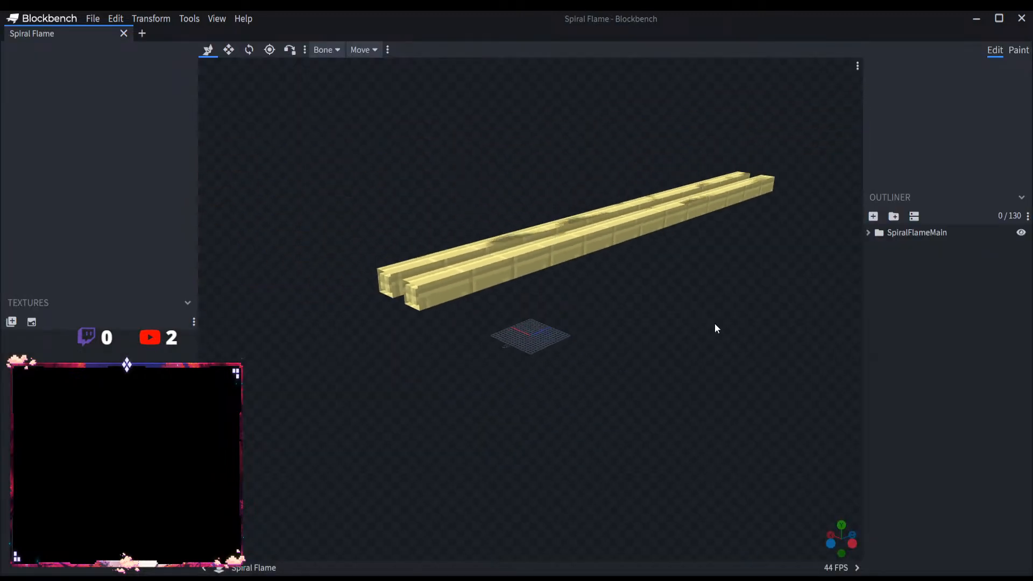
click(921, 234)
scroll(675, 321, up, 5)
drag(675, 317, 745, 285)
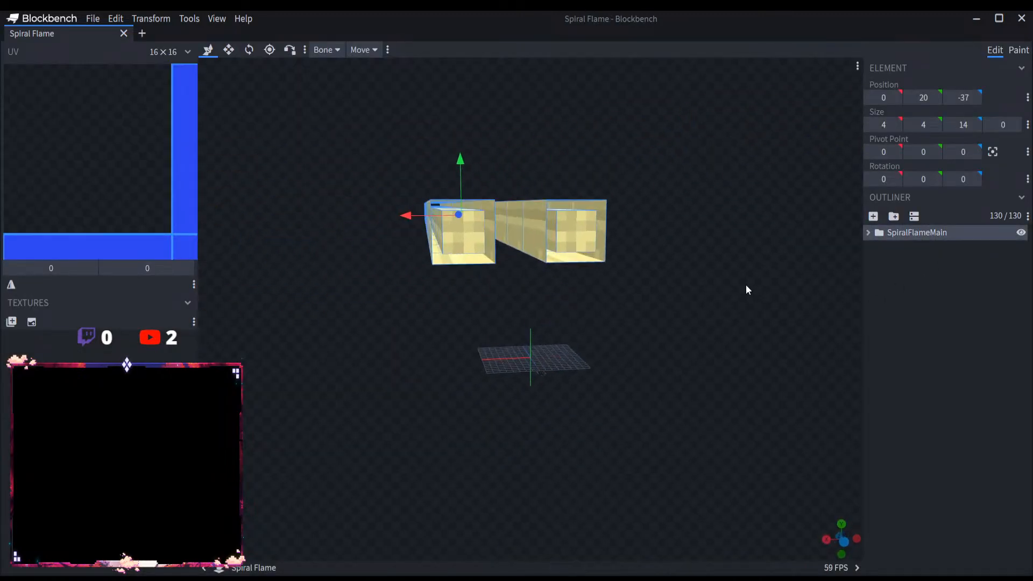
Step: Move the SpiralFlameMain group to X position -7 so both beams straddle the grid's centre
drag(648, 244, 505, 218)
mouse_move(438, 206)
mouse_down()
mouse_move(478, 208)
mouse_move(457, 210)
mouse_up()
drag(698, 299, 491, 191)
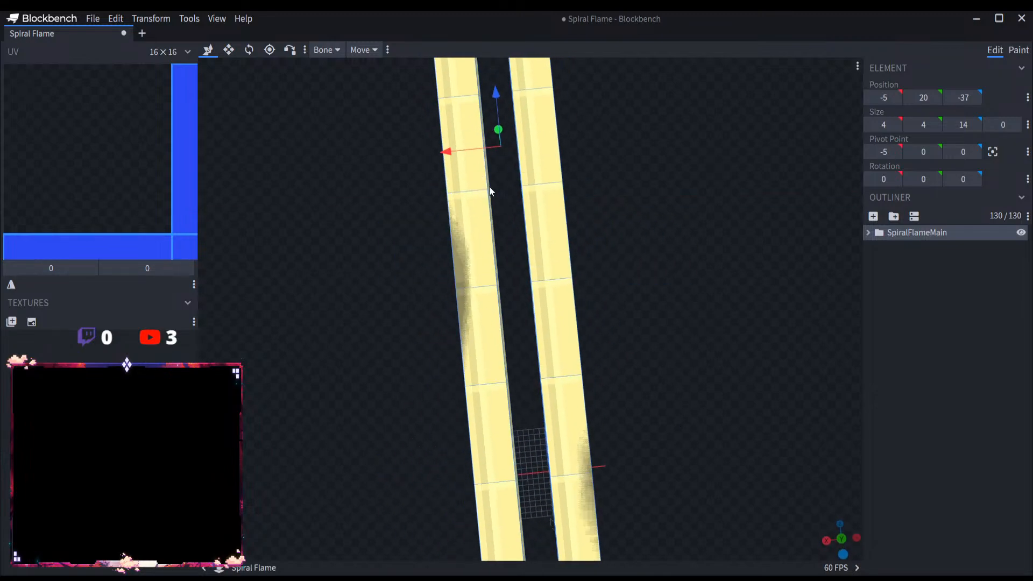
drag(453, 152, 468, 154)
Step: Move the SpiralFlameMain group to Y position 3 and Z position -92
drag(764, 338, 678, 279)
drag(537, 199, 537, 307)
drag(537, 307, 553, 341)
drag(328, 357, 566, 358)
scroll(469, 380, up, 4)
right_drag(685, 422, 590, 426)
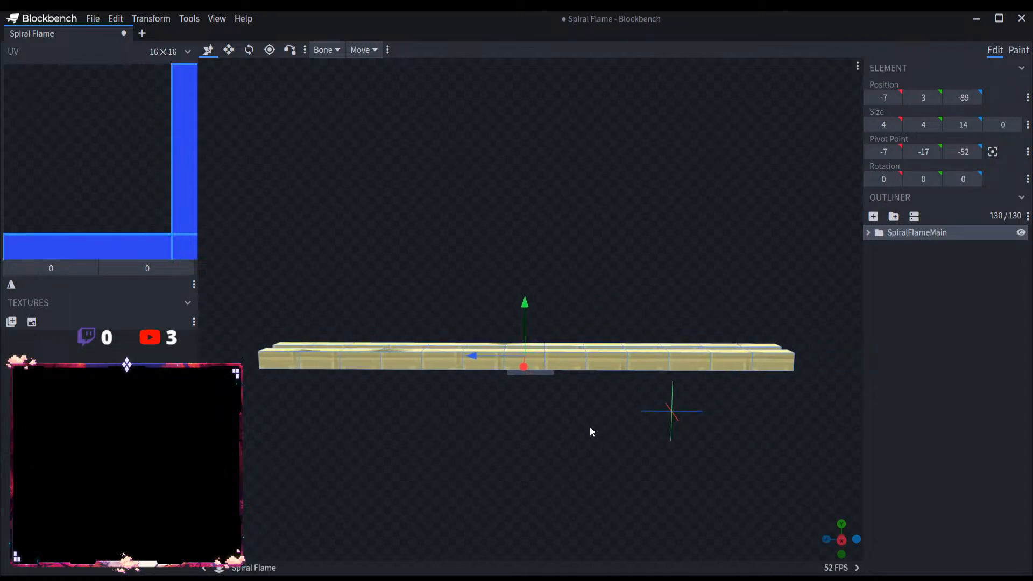
scroll(578, 419, up, 5)
drag(473, 384, 483, 384)
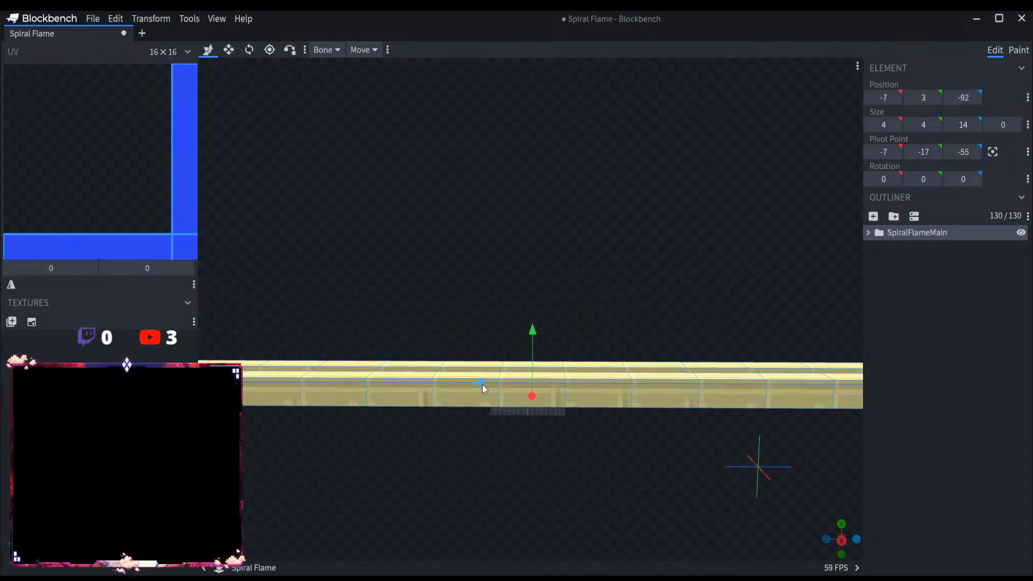
Step: Save the project as Spiral Flame.bbmodel and close it, keeping a new empty tab open
click(92, 19)
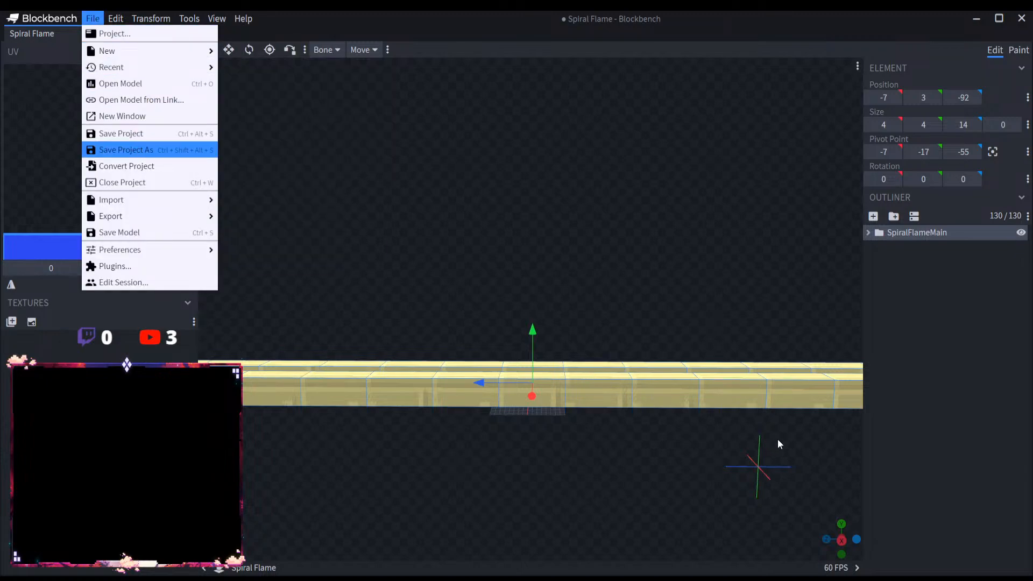
key(ctrl+s)
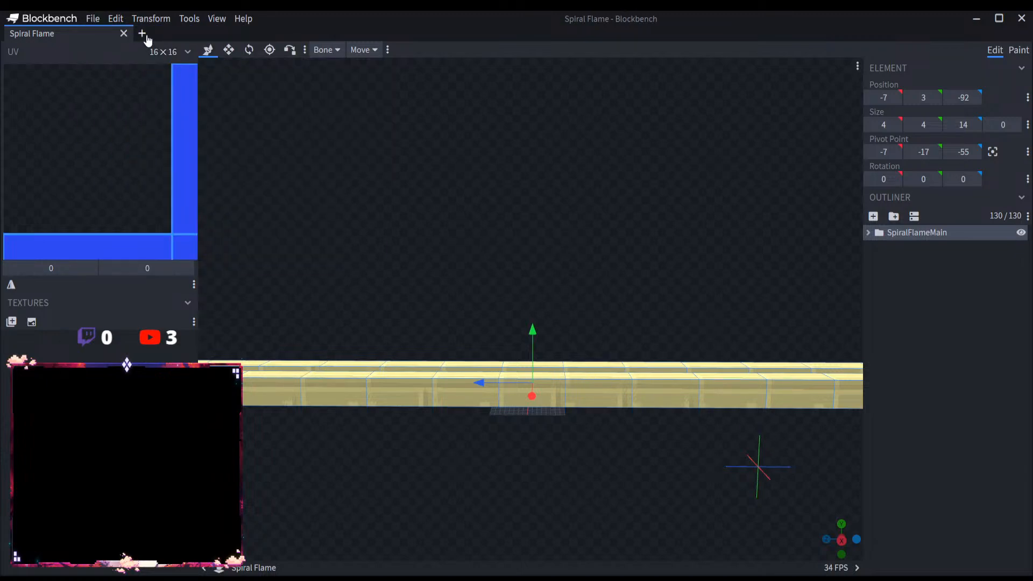
click(144, 33)
click(124, 35)
Step: Open the Point Blank Sea Dragon model from its file and select the WaterDragonMain group
click(92, 19)
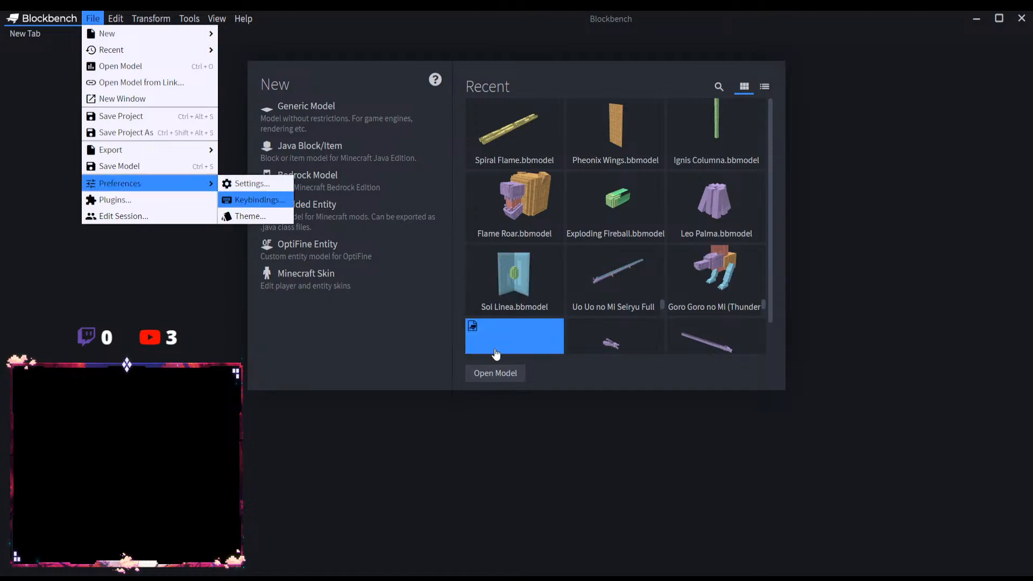
click(492, 372)
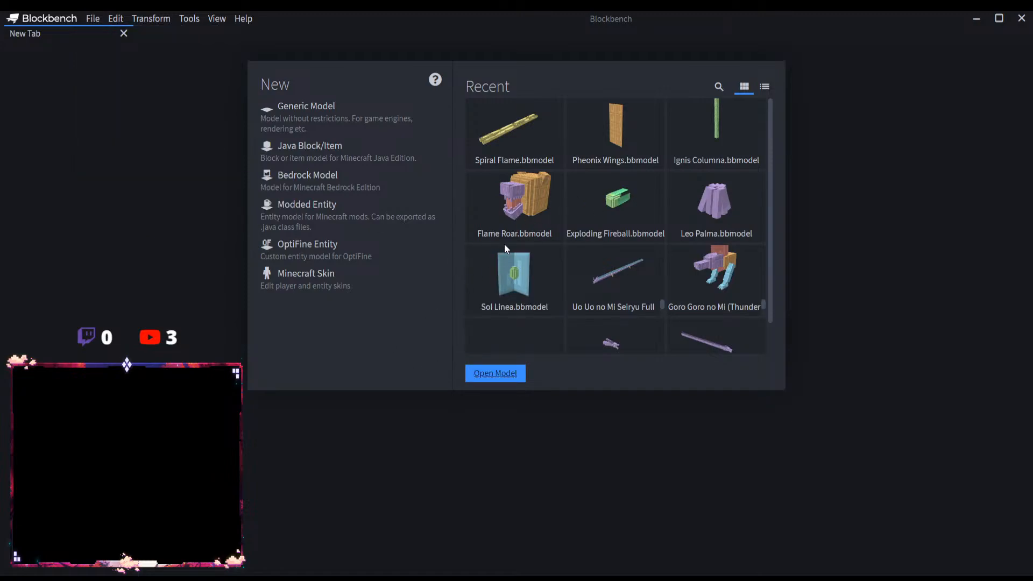
scroll(547, 307, down, 10)
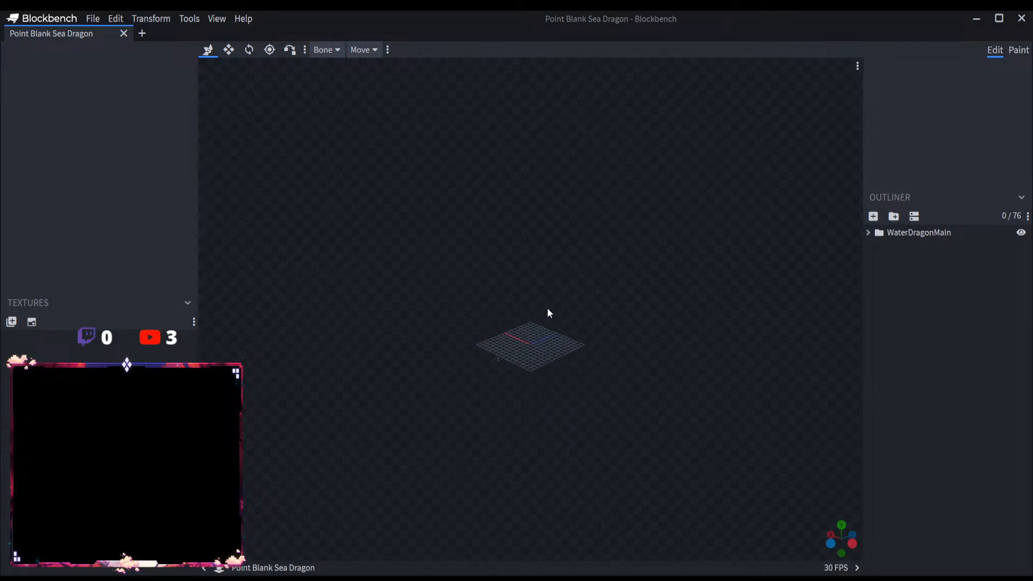
click(913, 232)
scroll(502, 396, down, 15)
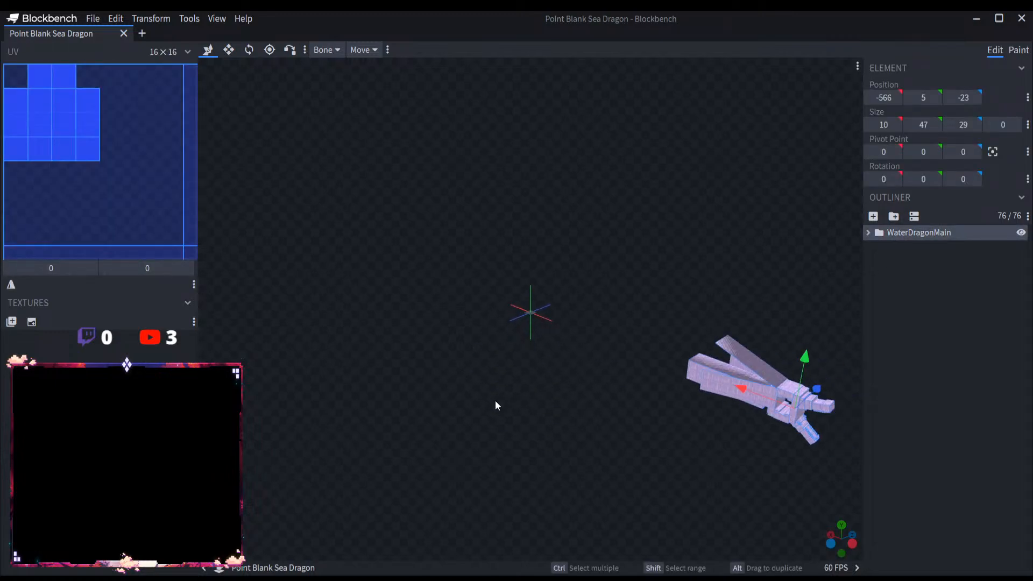
scroll(543, 404, up, 5)
drag(563, 405, 626, 397)
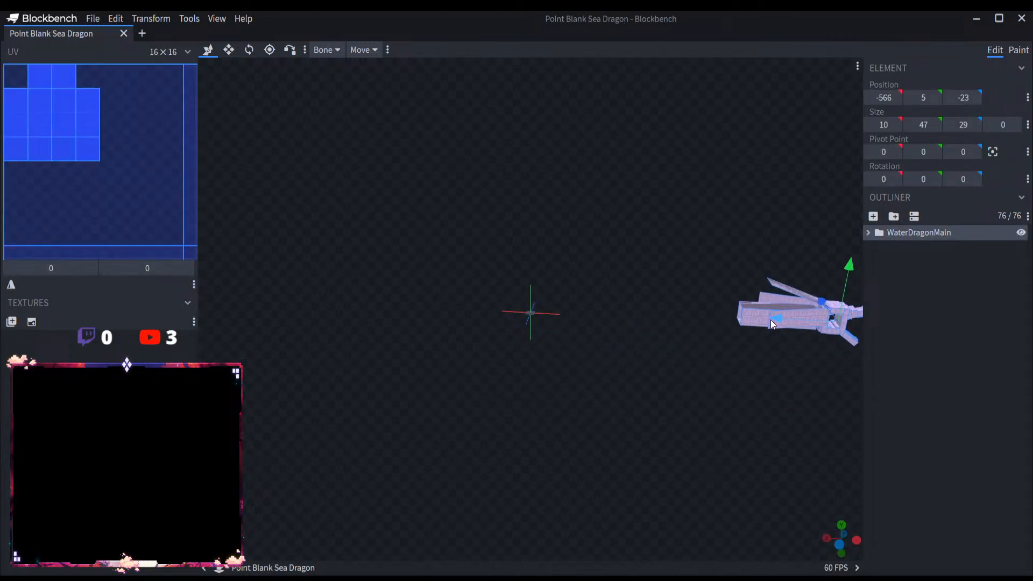
Step: Move the WaterDragonMain group near the origin to X position 6 and Y position 35
drag(770, 319, 560, 341)
scroll(570, 354, up, 6)
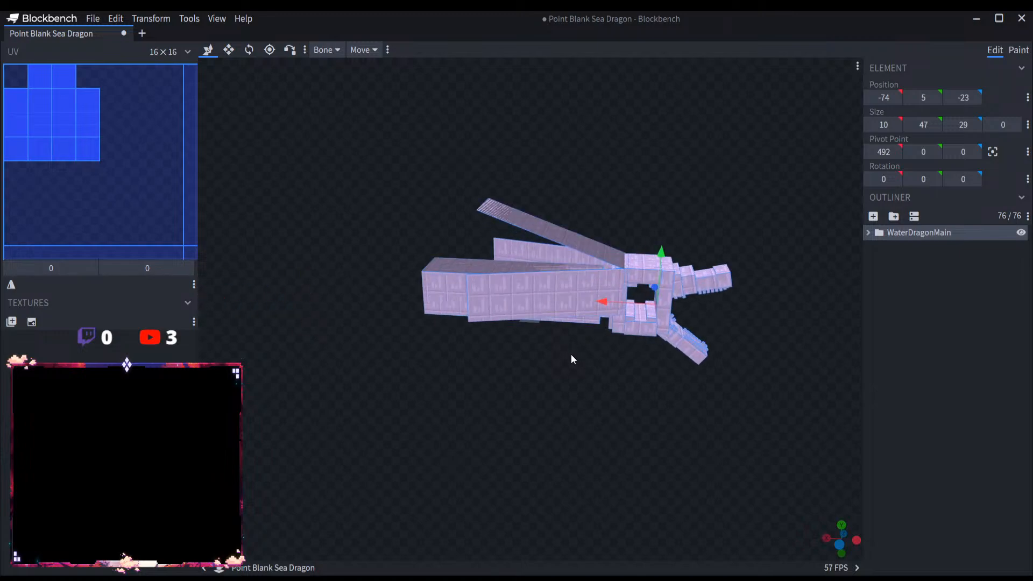
drag(641, 287, 511, 285)
scroll(501, 370, up, 3)
drag(501, 372, 543, 386)
drag(585, 261, 585, 170)
scroll(585, 344, up, 2)
scroll(584, 341, up, 5)
drag(584, 341, 590, 398)
scroll(591, 398, down, 10)
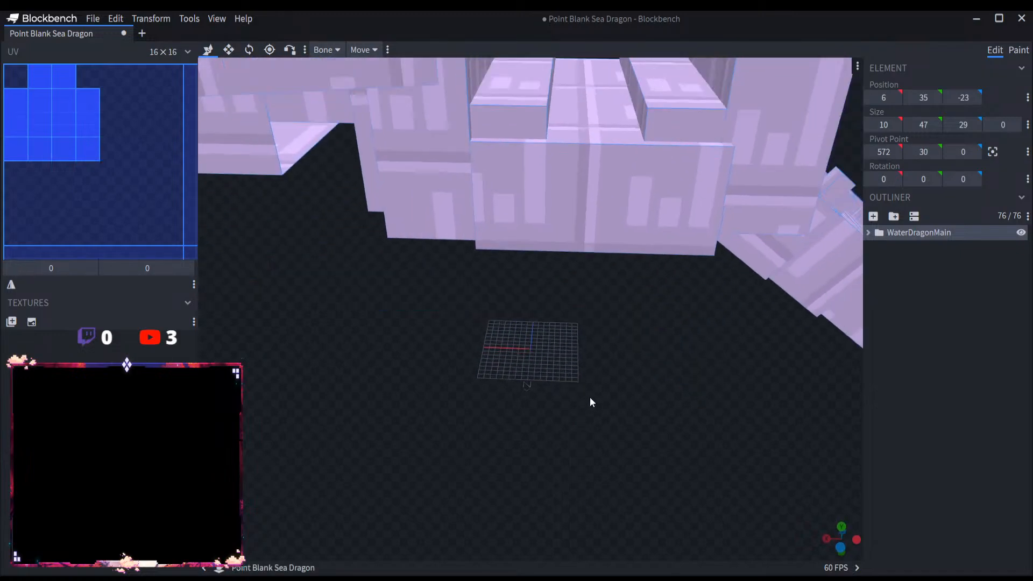
Step: Reset the WaterDragonMain group's pivot point to 0, 0, 0 and rotate the group to -90 degrees about the Y axis
click(249, 50)
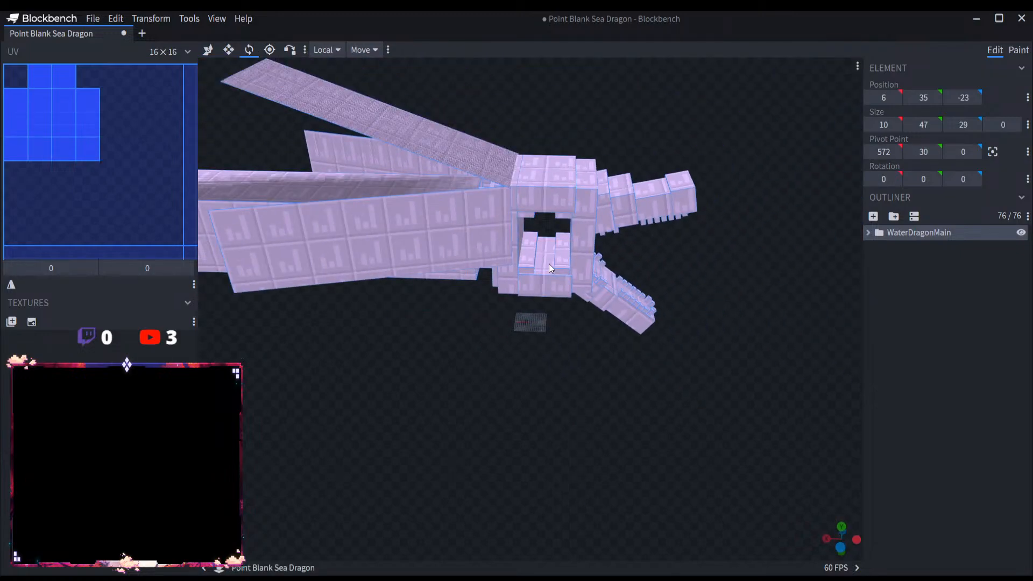
scroll(507, 308, down, 5)
drag(506, 309, 457, 305)
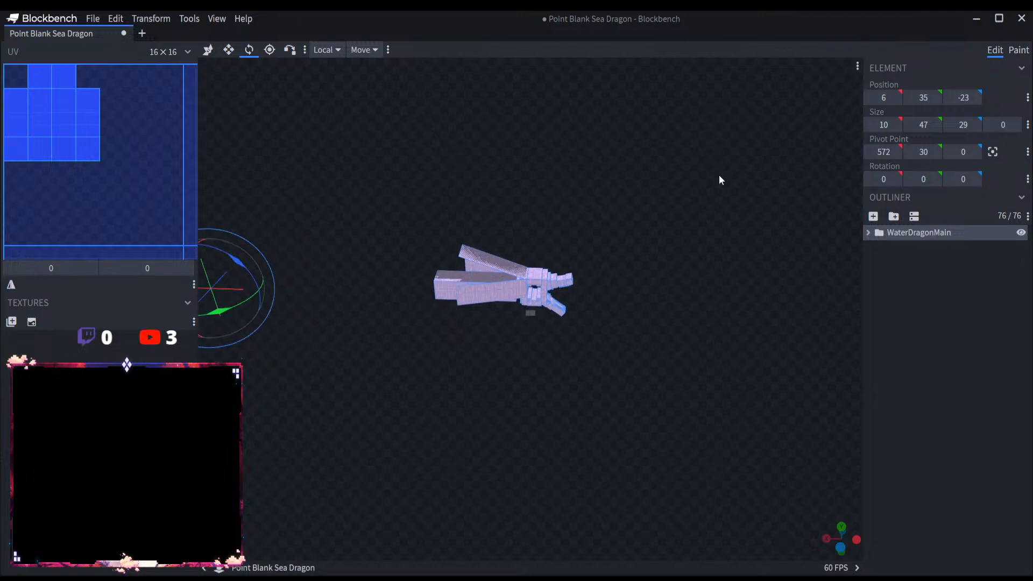
click(992, 152)
scroll(551, 363, up, 10)
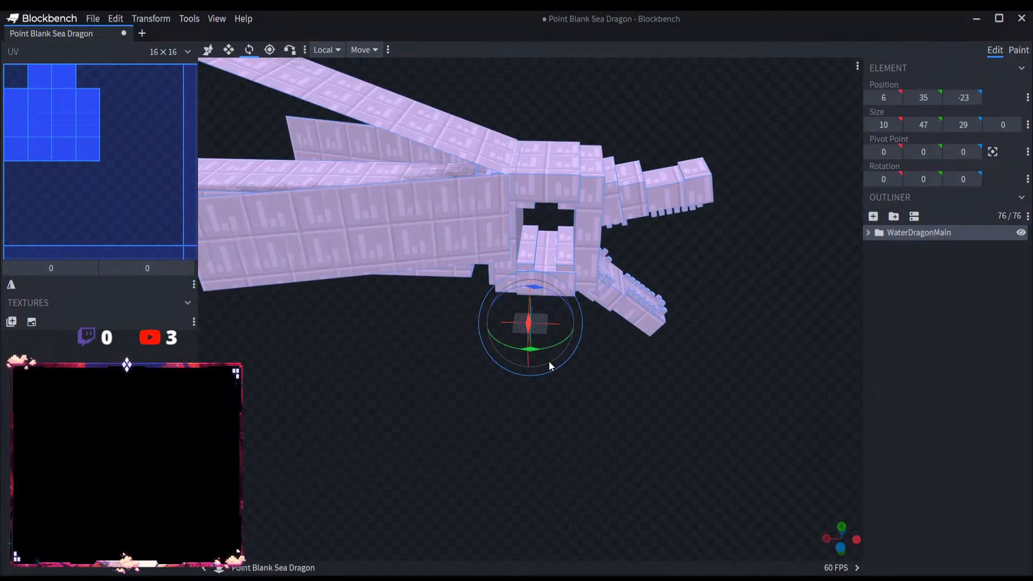
drag(538, 349, 390, 353)
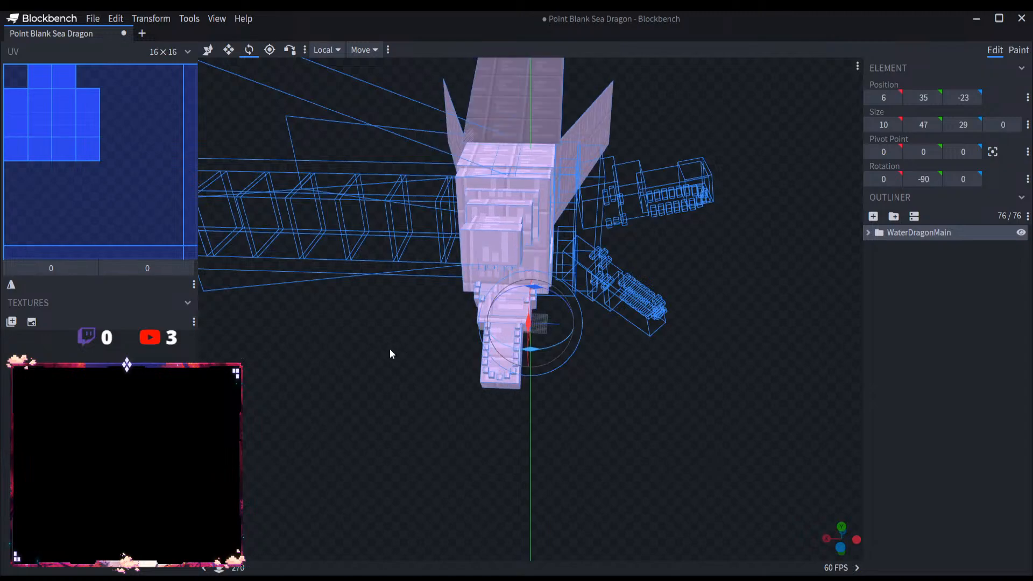
Step: Deselect the WaterDragonMain group, save the project as Point Blank Sea Dragon and open a new empty tab
click(208, 50)
click(912, 398)
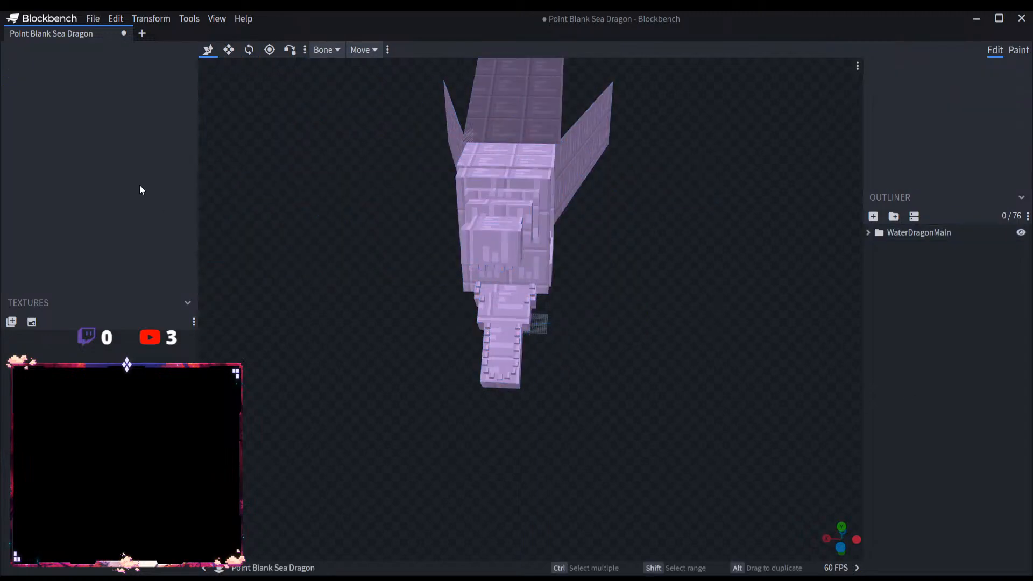
click(92, 18)
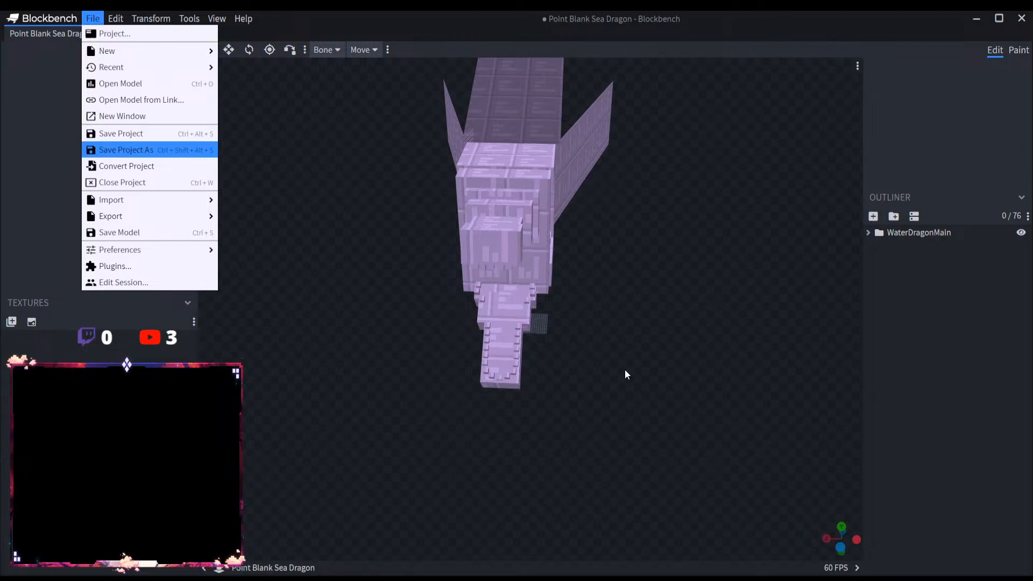
key(ctrl+s)
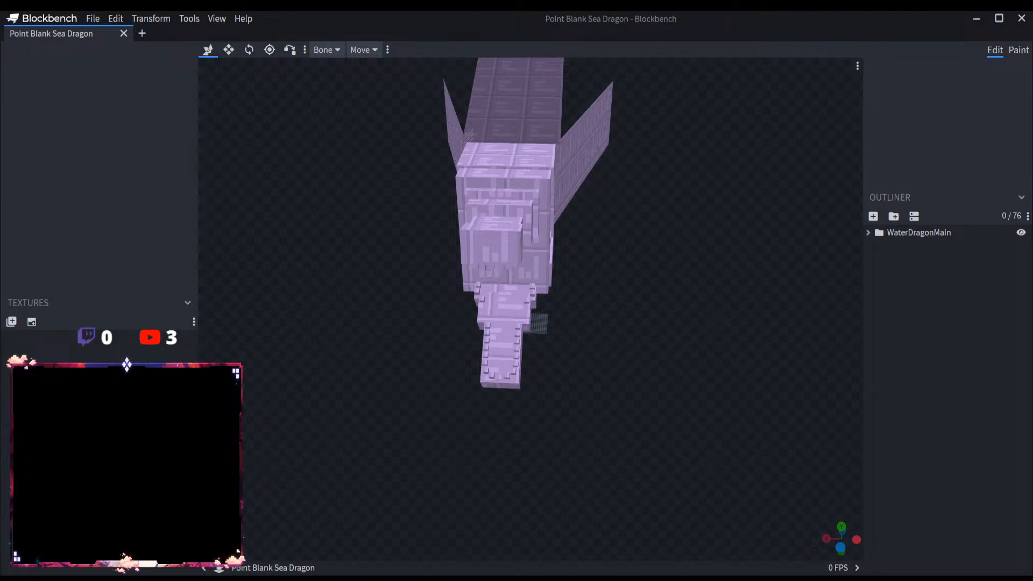
scroll(585, 454, up, 2)
click(142, 33)
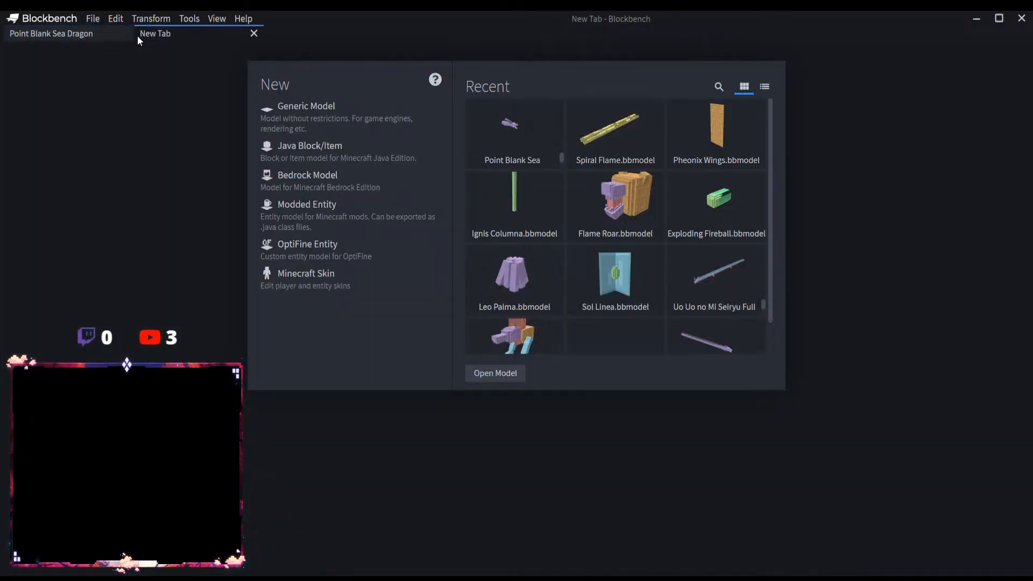
Step: Close the Point Blank Sea Dragon tab, then open the Valkyrie Lance model and select its ValkyrieLanceMain group
click(108, 35)
click(123, 33)
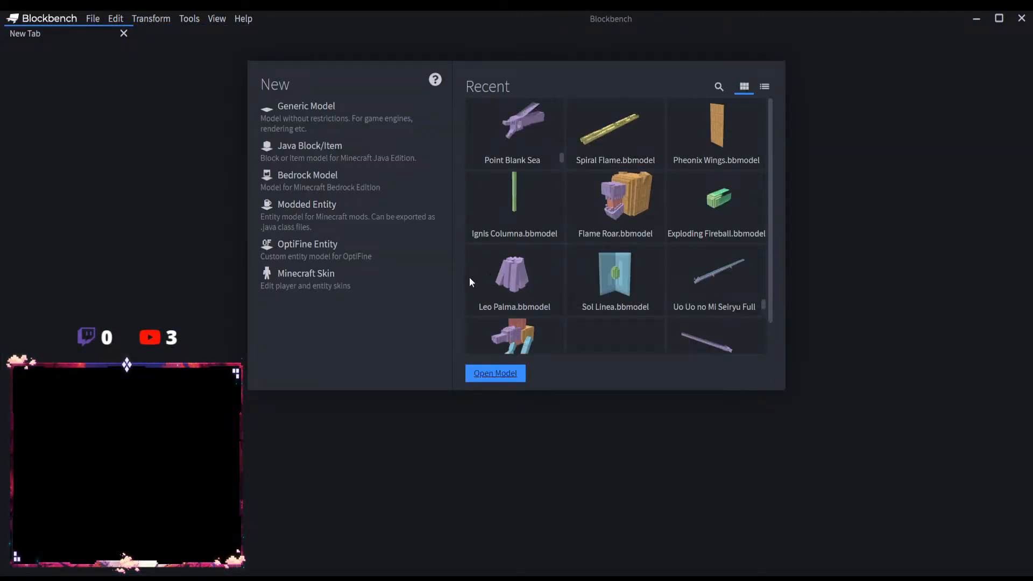
click(773, 437)
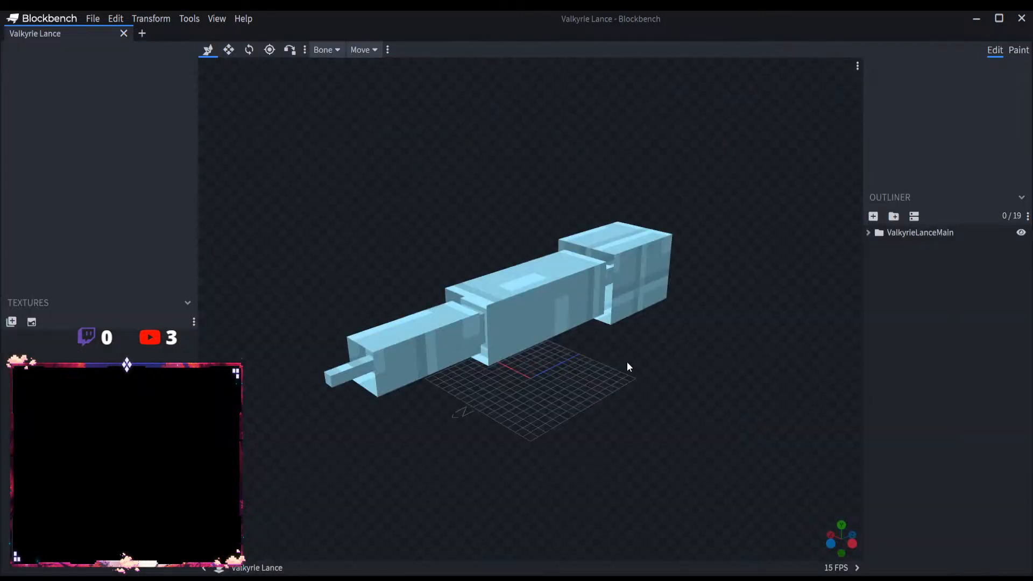
scroll(627, 362, down, 5)
click(912, 235)
Step: Rotate the ValkyrieLanceMain group to 90 degrees about the X axis so the lance stands upright
scroll(736, 352, up, 6)
mouse_move(731, 356)
mouse_down()
mouse_move(662, 334)
mouse_move(769, 362)
mouse_move(744, 354)
mouse_up()
scroll(744, 354, down, 5)
click(249, 51)
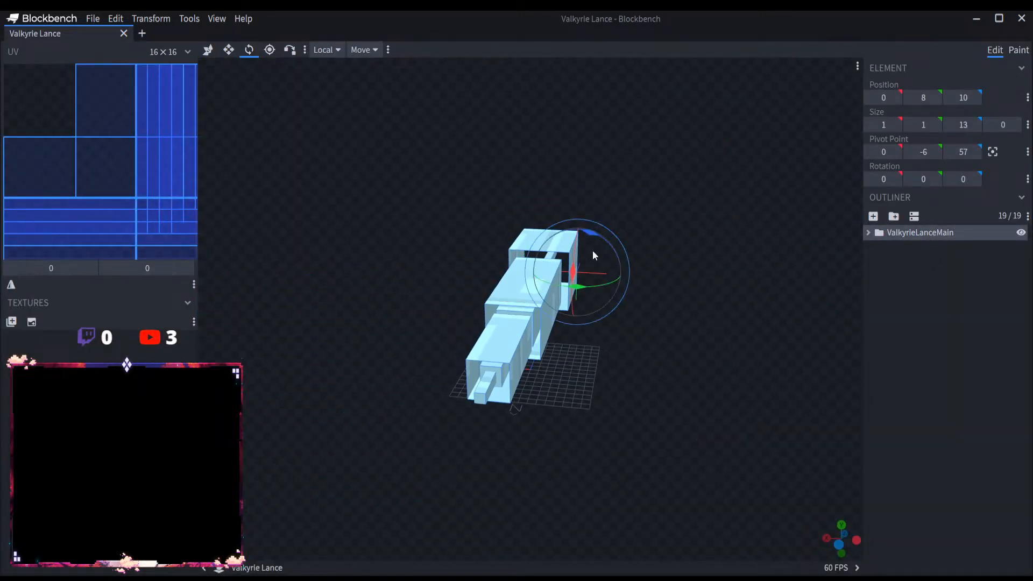
scroll(594, 252, up, 4)
drag(582, 263, 592, 181)
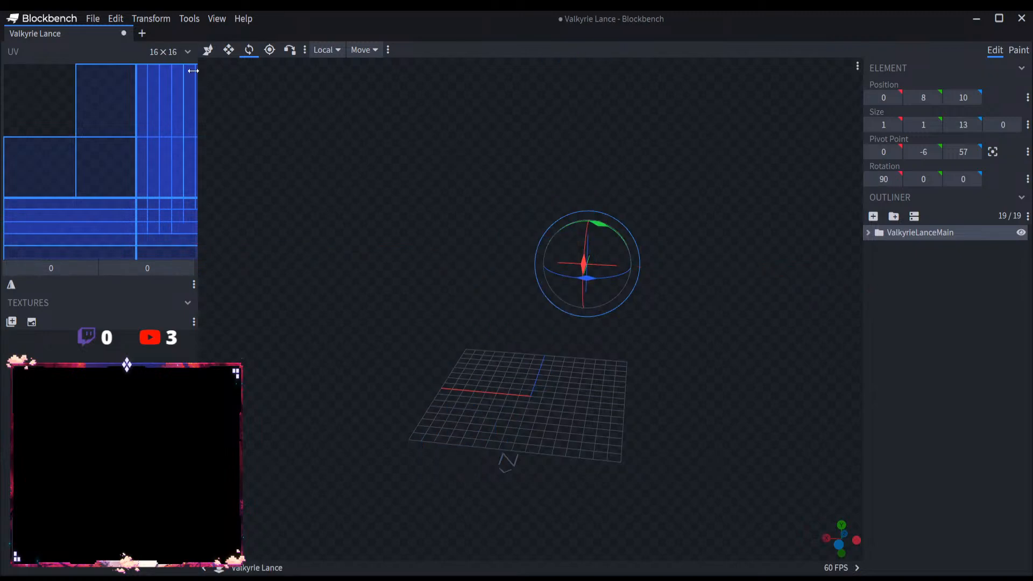
Step: Move the upright ValkyrieLanceMain group over the grid's origin, to Y position -18 and Z position -62
click(208, 50)
scroll(504, 261, down, 3)
drag(504, 264, 810, 244)
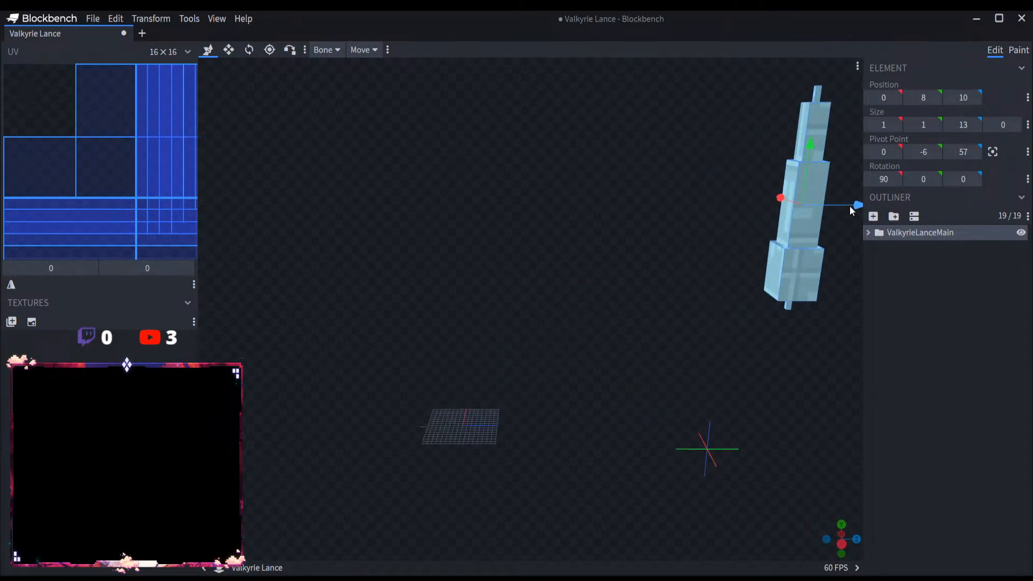
drag(850, 210, 589, 382)
scroll(586, 376, up, 5)
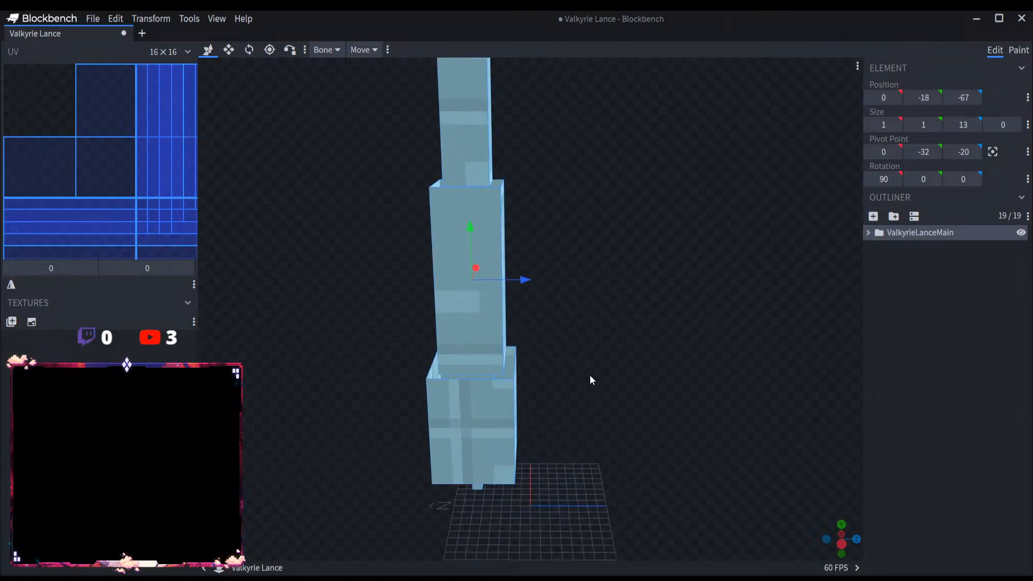
right_drag(590, 380, 553, 231)
drag(543, 169, 595, 188)
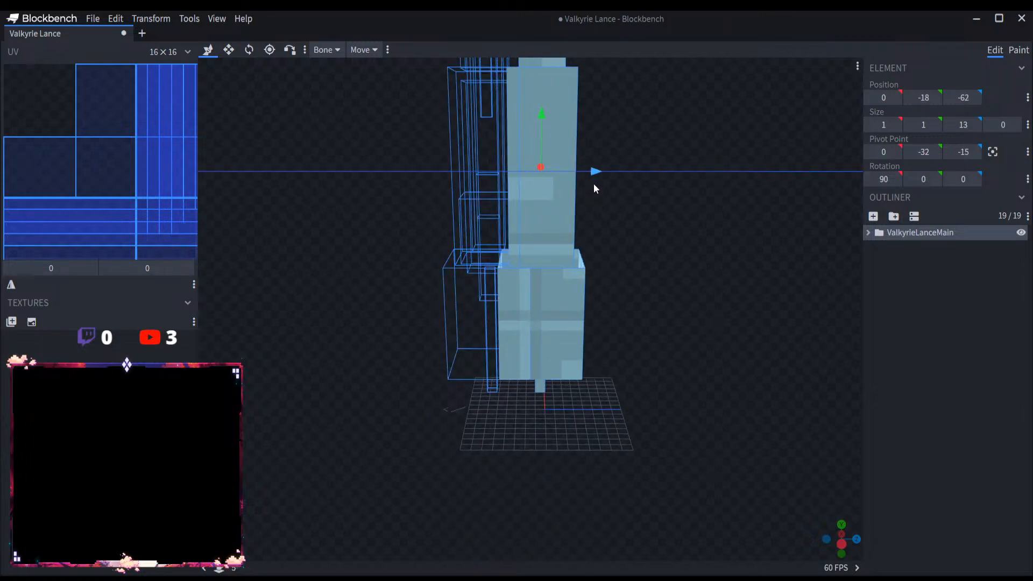
drag(375, 272, 545, 257)
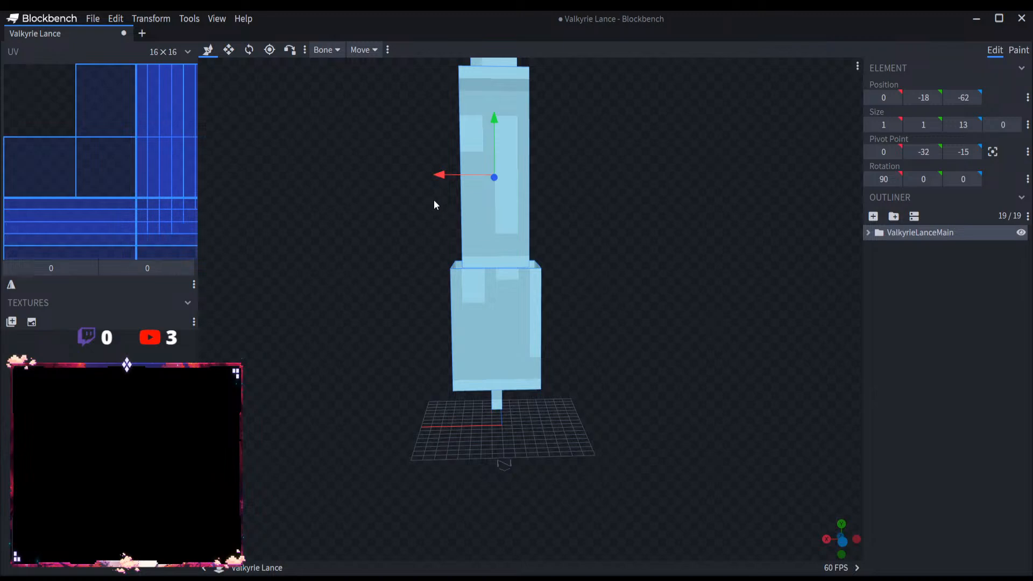
scroll(676, 343, down, 10)
right_drag(667, 321, 639, 385)
scroll(638, 385, up, 5)
drag(640, 385, 582, 353)
Step: Deselect the lance, save the project as Valkyrie Lance and replace its tab with a new empty one
click(904, 298)
drag(667, 304, 712, 313)
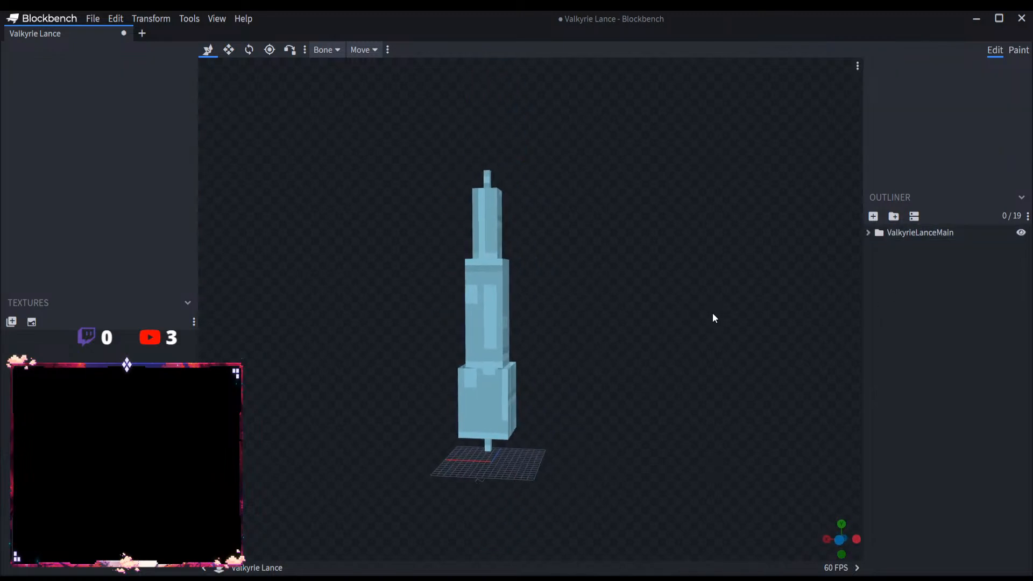
click(92, 18)
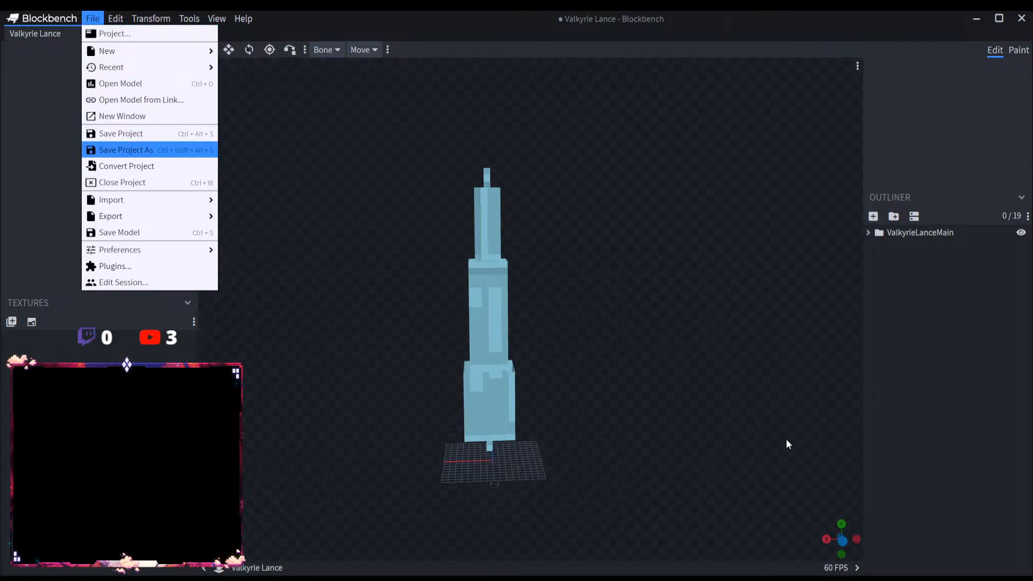
key(ctrl+s)
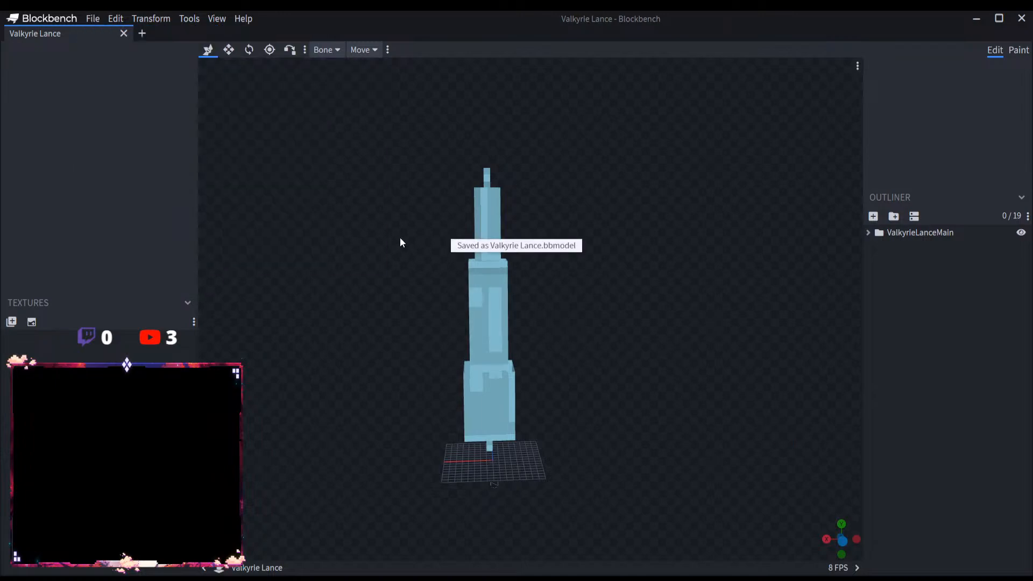
click(142, 34)
click(123, 33)
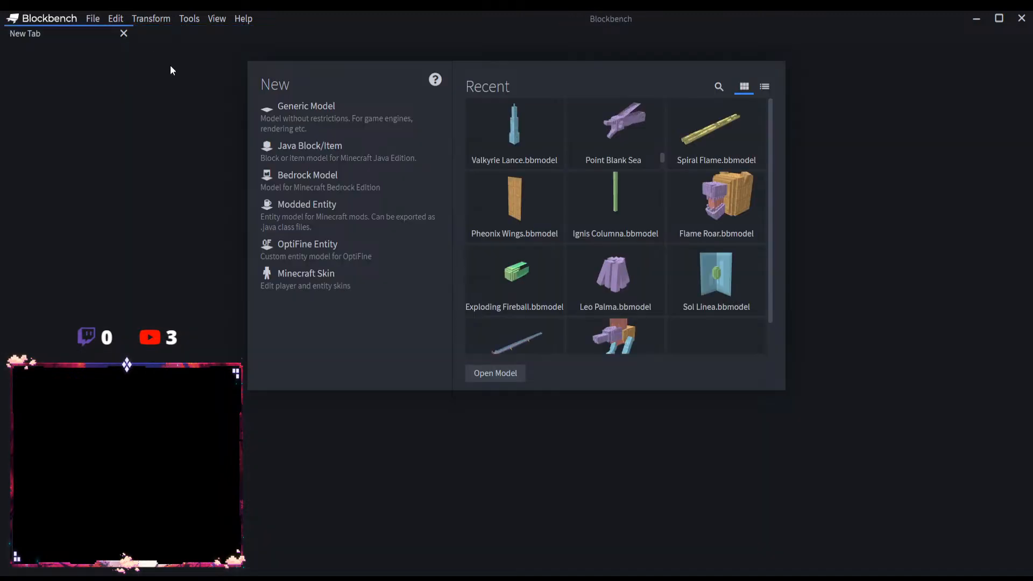
Step: Open the Water Magic: Water Dome model from its file and select the WaterDomeMain group
click(508, 375)
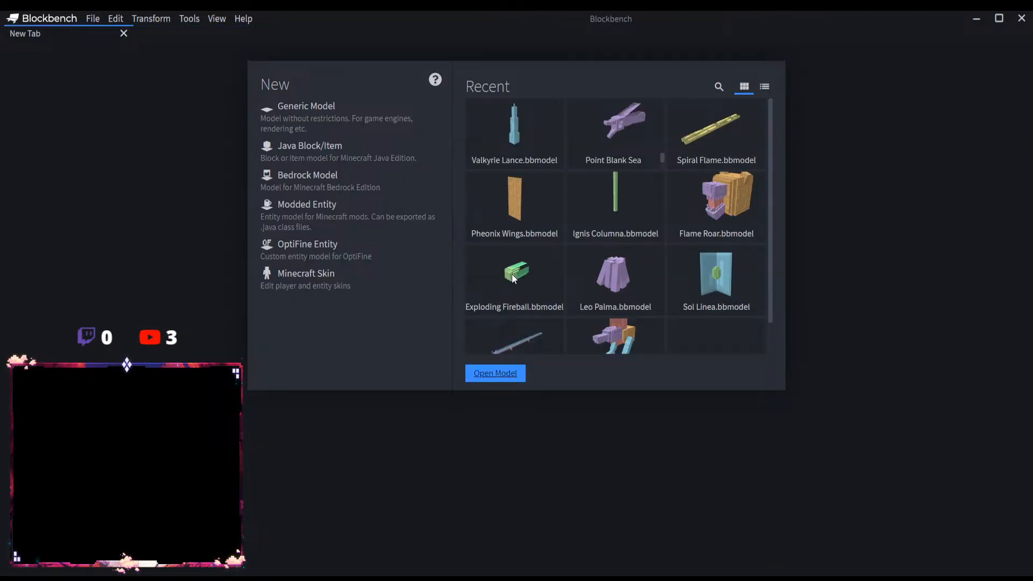
click(680, 417)
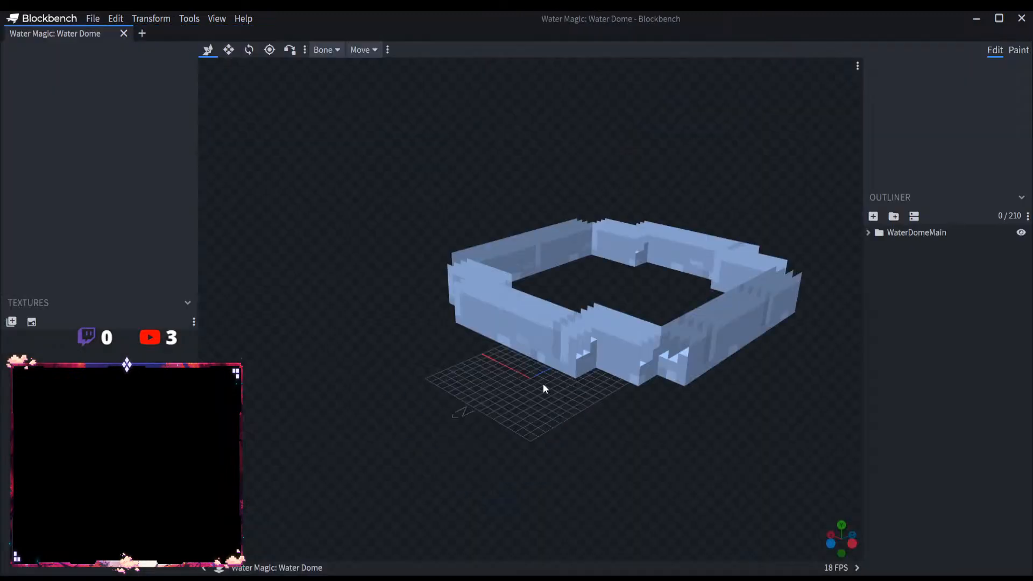
click(951, 232)
drag(726, 404, 676, 327)
Step: Center the WaterDomeMain group horizontally around the grid at X position -9 and Z position -19
drag(507, 150, 512, 270)
drag(562, 330, 583, 376)
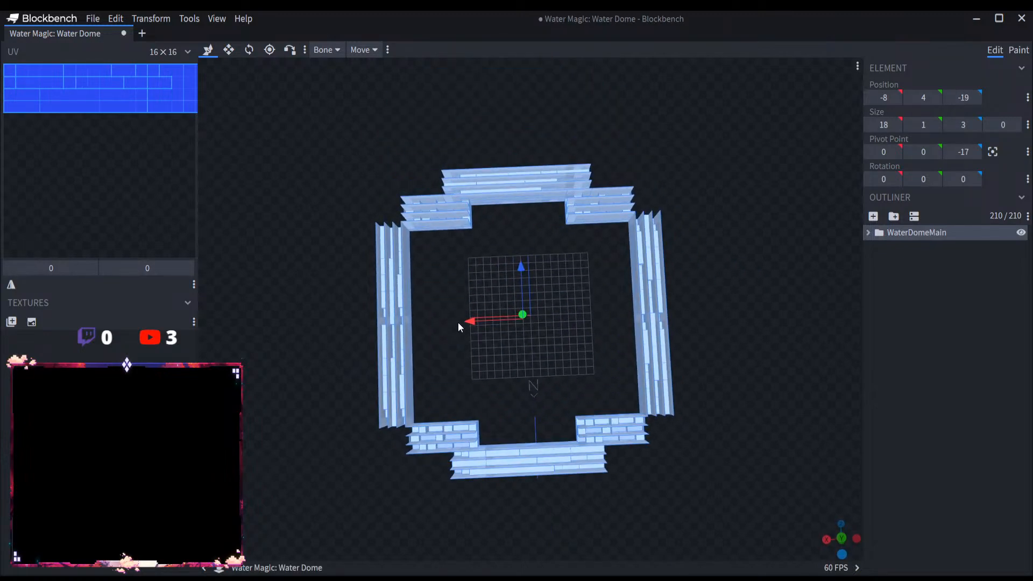
drag(458, 326, 810, 311)
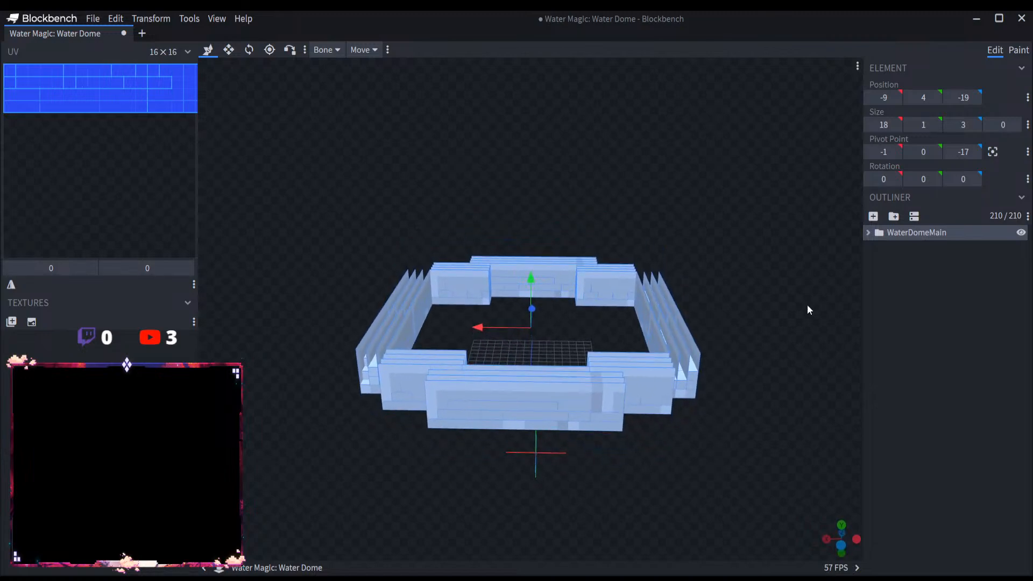
click(804, 264)
Step: Lower the WaterDomeMain group to Y position 0 and deselect it
drag(455, 168, 459, 124)
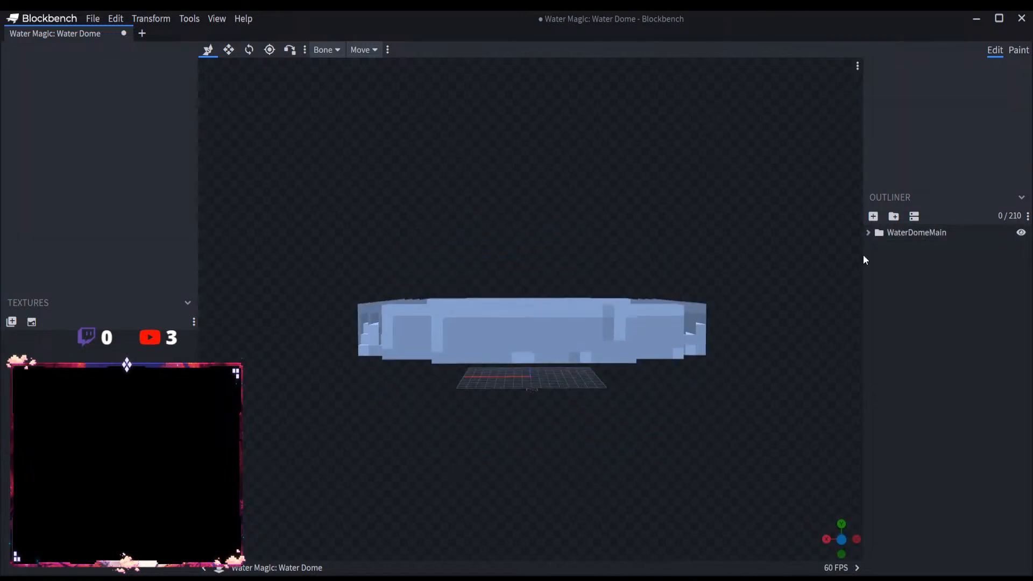
click(905, 234)
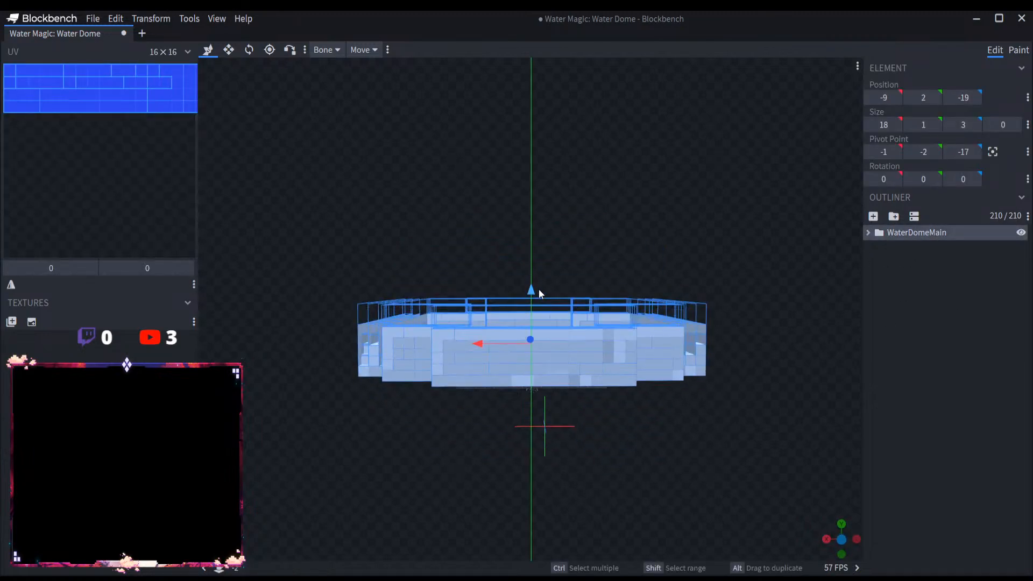
drag(569, 252, 579, 226)
drag(529, 298, 559, 322)
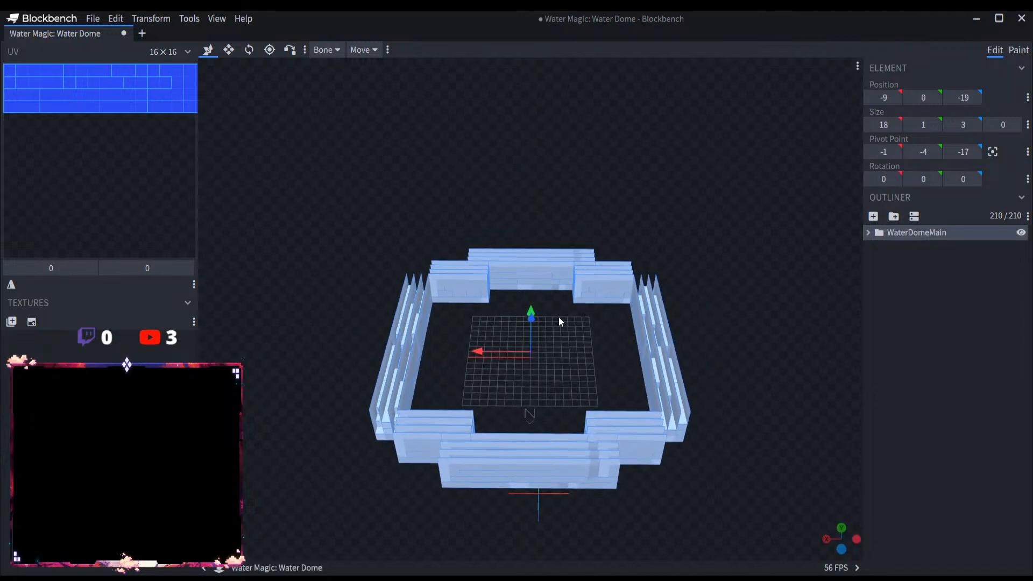
click(558, 317)
Step: Save the project as Water Dome and replace its tab with a new empty one
click(93, 18)
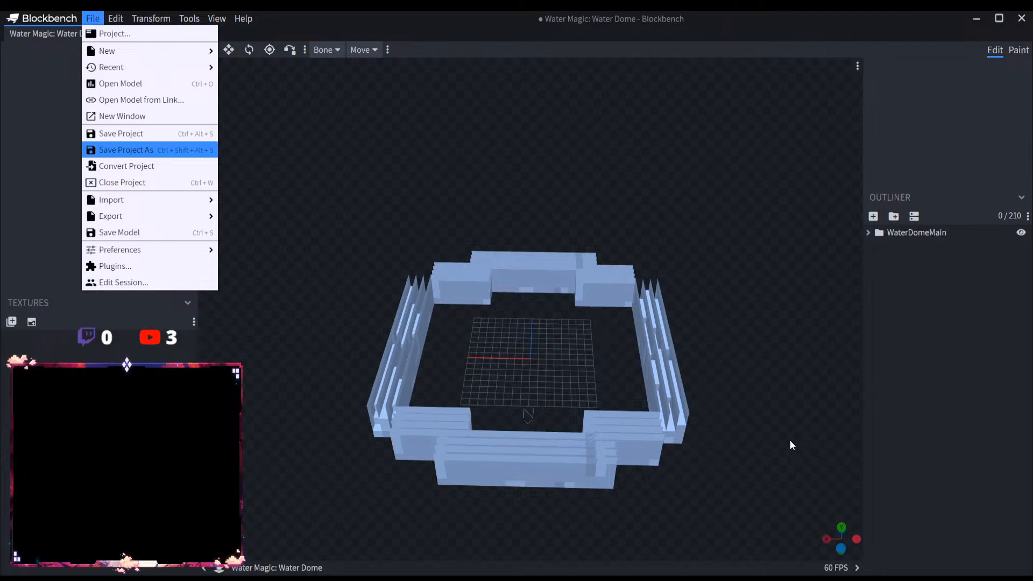
click(555, 307)
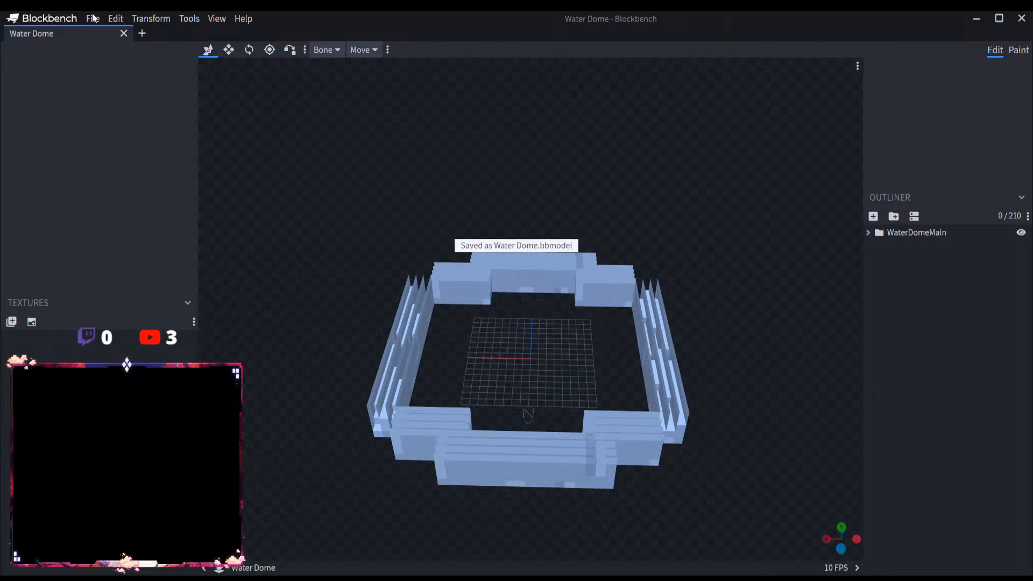
click(139, 34)
click(124, 33)
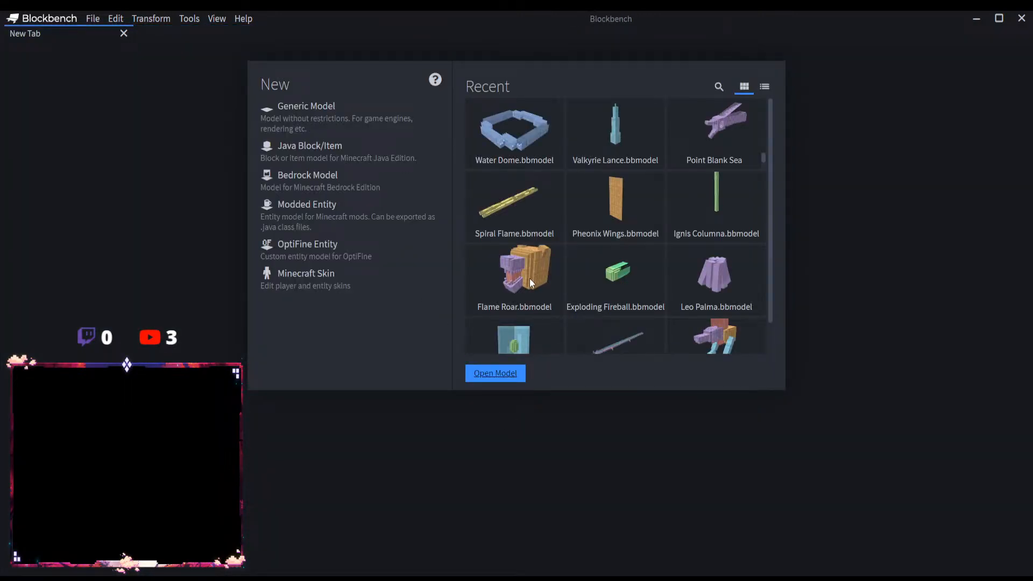
Step: Open the Water Dragon model from its file and select the WaterDragonMain group
scroll(579, 431, down, 6)
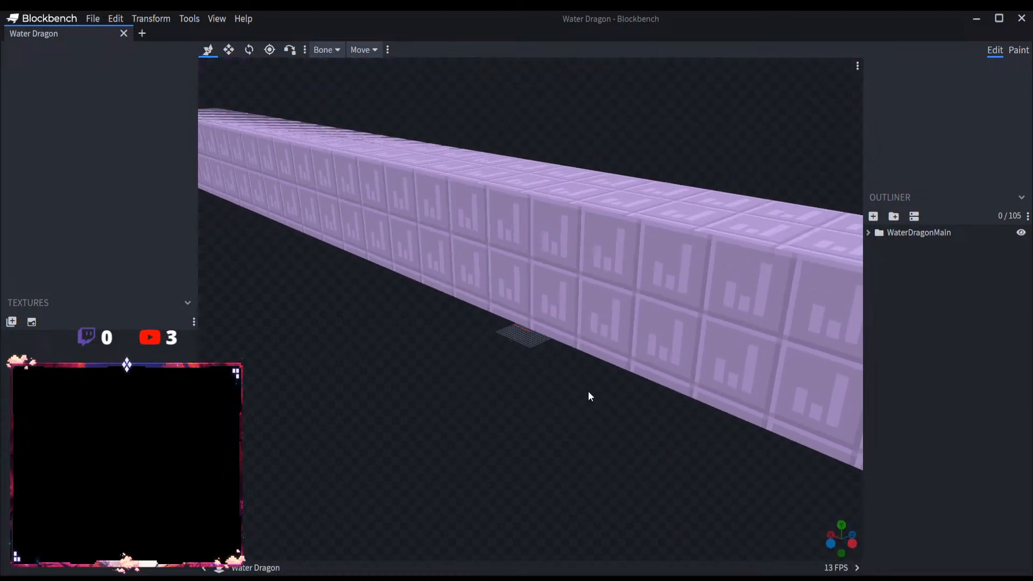
click(945, 231)
drag(489, 414, 545, 429)
scroll(544, 429, up, 3)
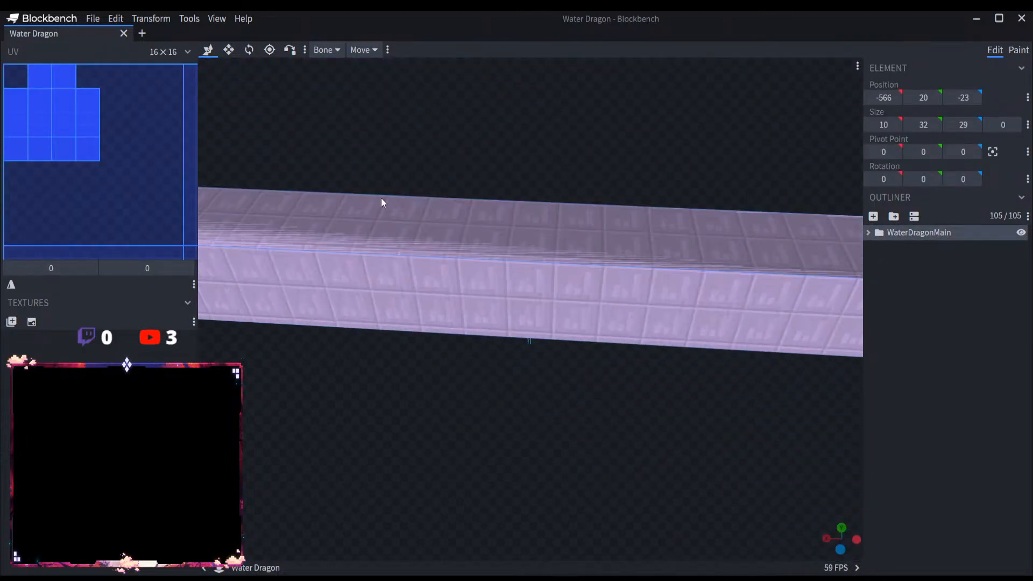
Step: Rotate the WaterDragonMain group to -90 degrees about the Y axis
click(249, 50)
scroll(559, 377, up, 12)
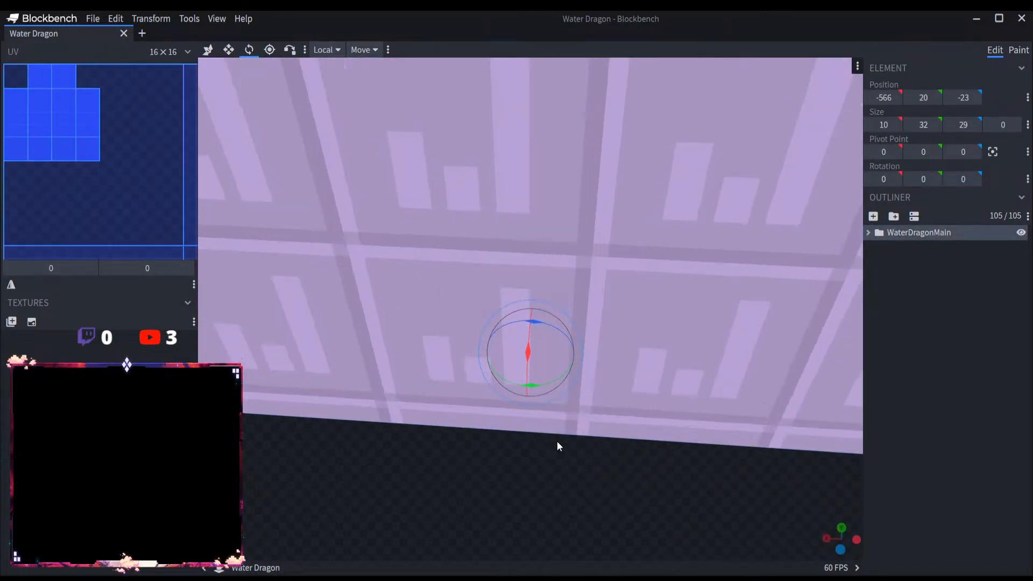
right_drag(605, 519, 593, 360)
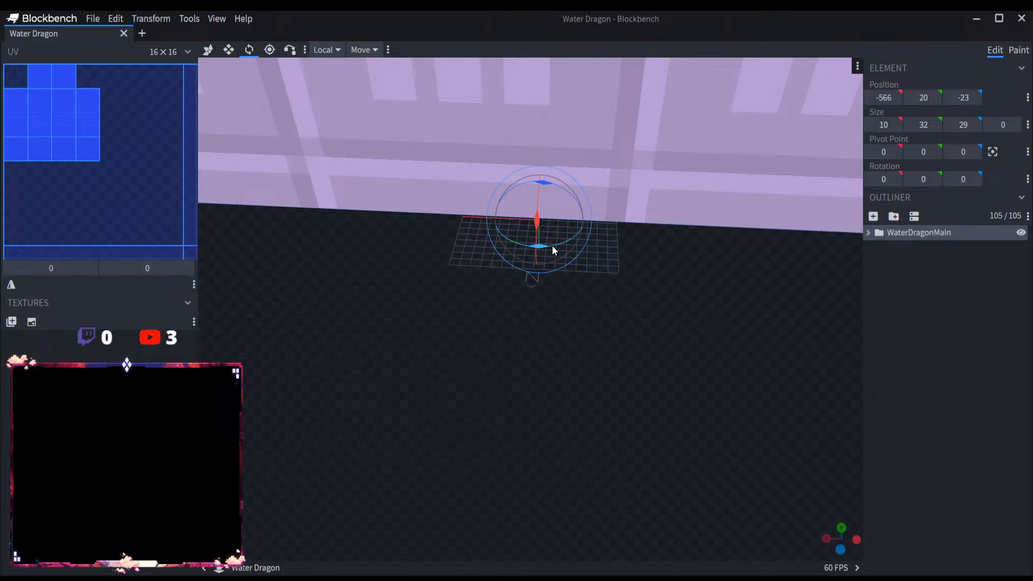
drag(552, 247, 284, 261)
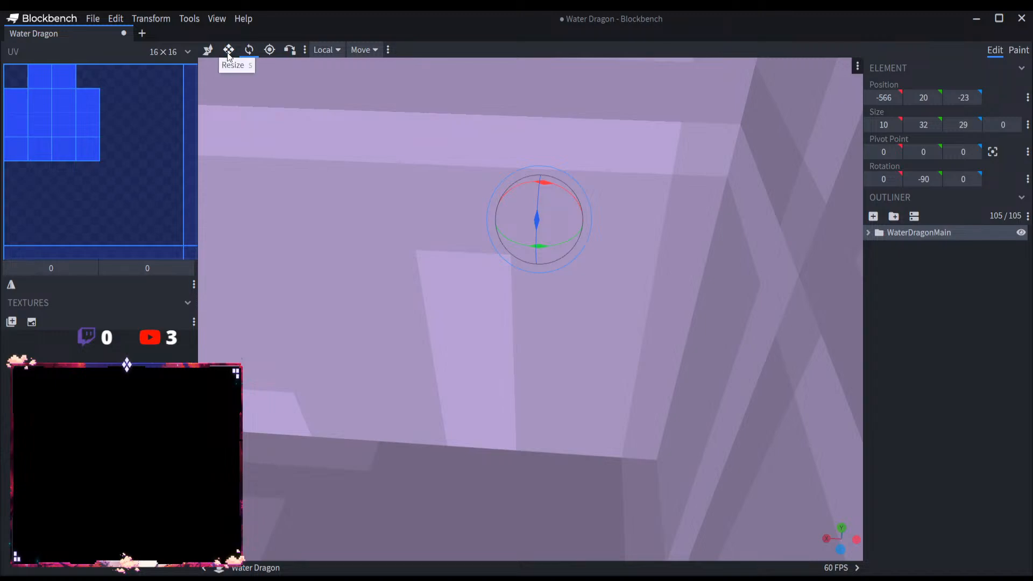
Step: Move the WaterDragonMain group along the Z axis to Z position 509, bringing the dragon's head near the grid, and deselect it
click(208, 50)
scroll(487, 360, down, 5)
scroll(486, 358, down, 6)
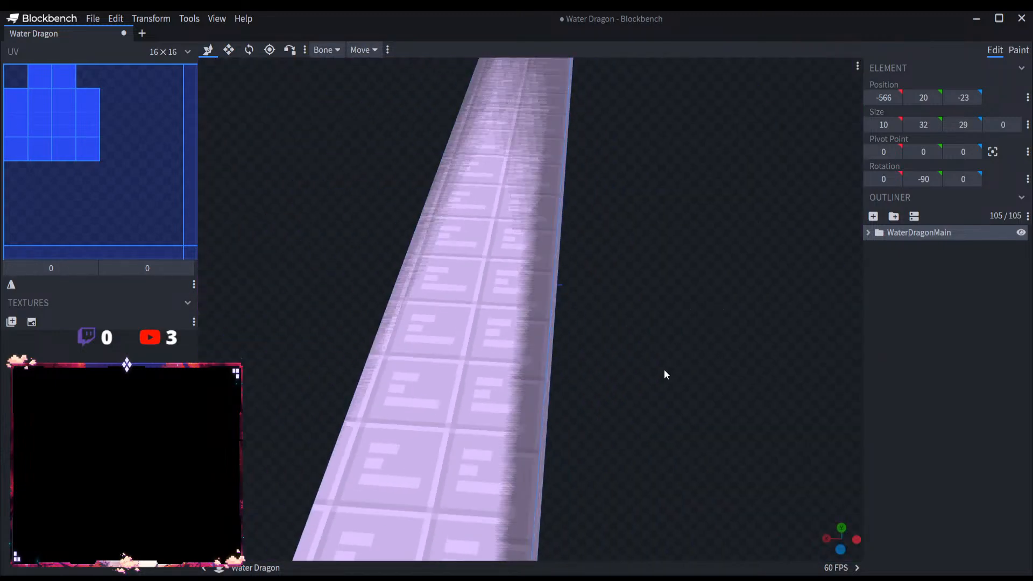
drag(664, 369, 676, 333)
scroll(477, 350, down, 4)
scroll(477, 350, down, 3)
scroll(530, 375, up, 8)
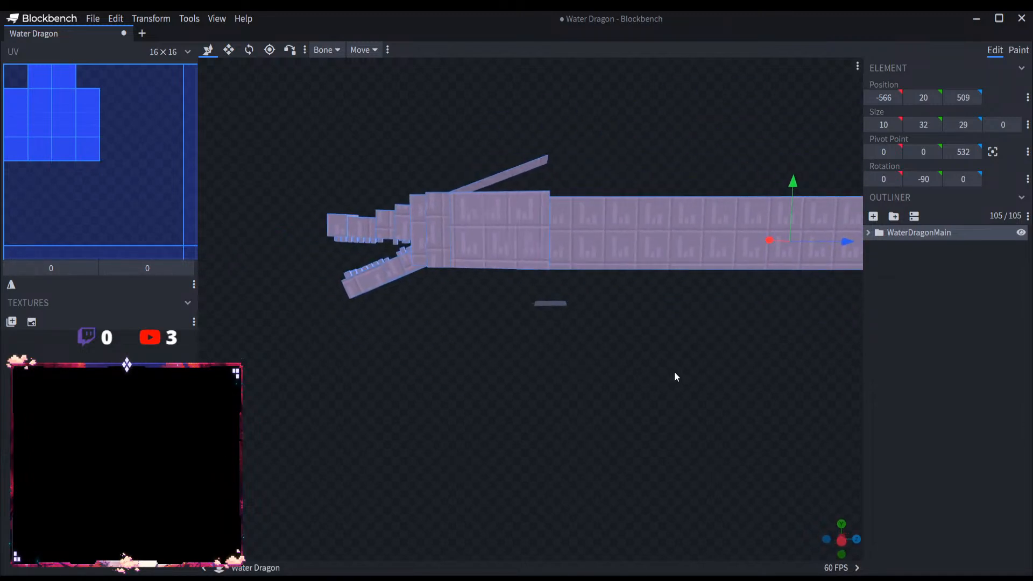
drag(673, 373, 731, 375)
click(908, 312)
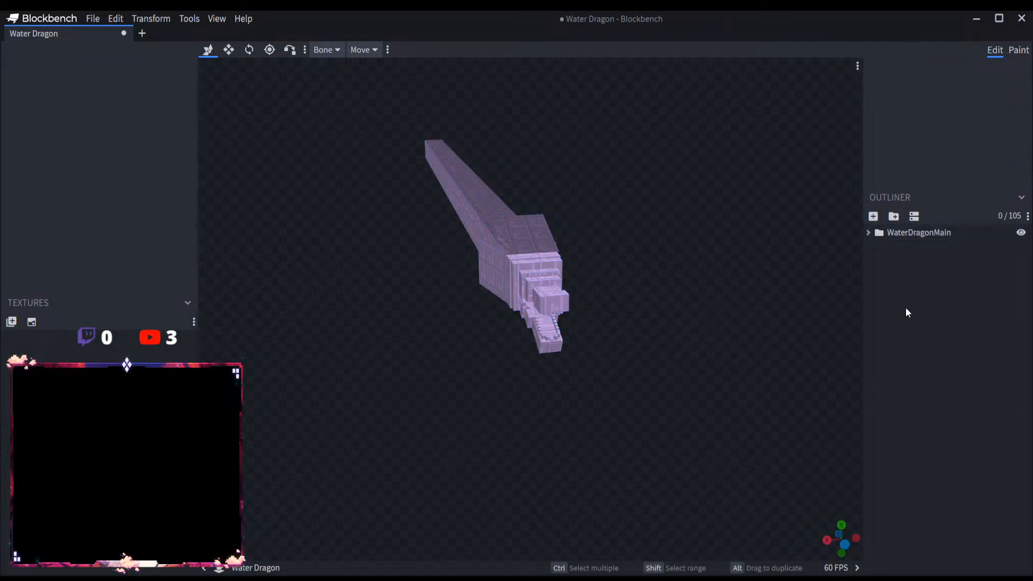
Step: Save the project as Water Dragon and replace its tab with a new empty one
click(92, 18)
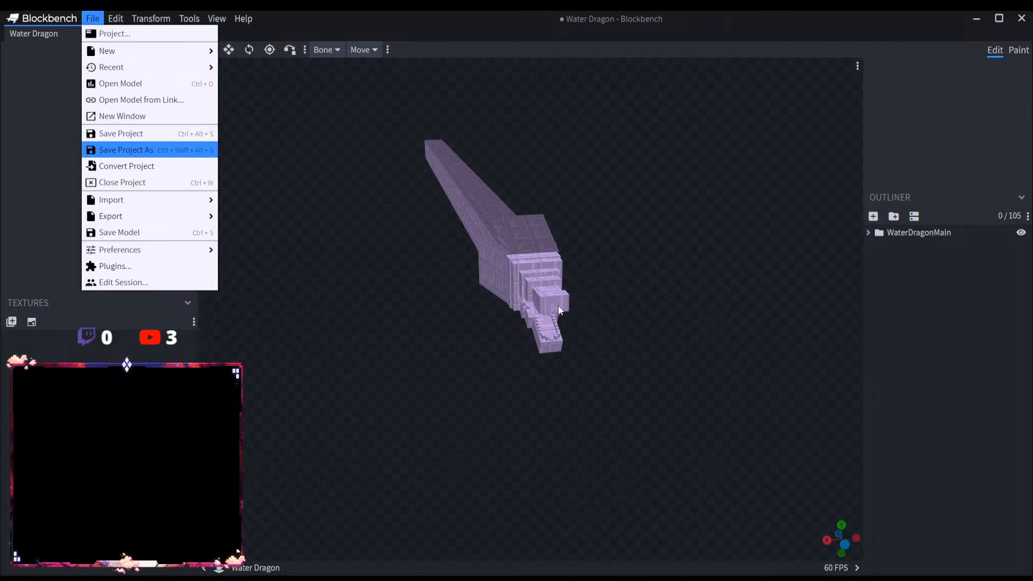
key(ctrl+alt+s)
click(142, 33)
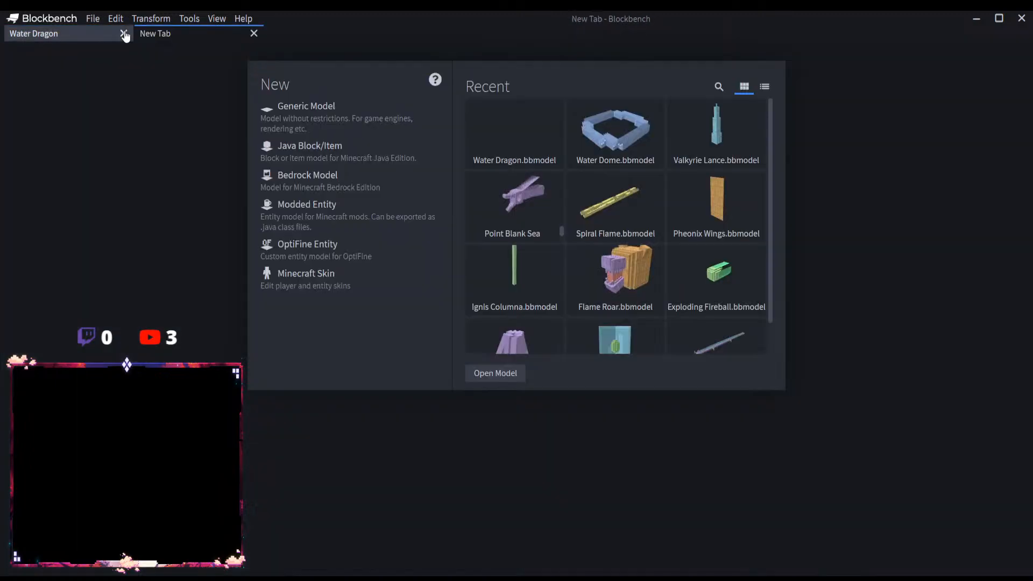
click(123, 33)
Step: Open the Water Shield model from its file, then select the WaterShieldMain group and collapse its hierarchy
click(466, 372)
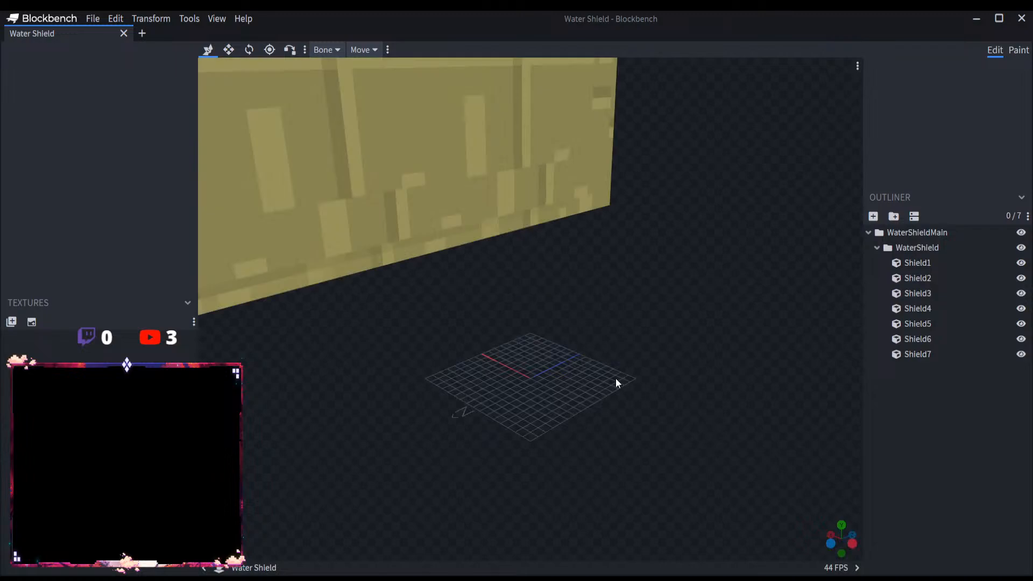
scroll(616, 381, down, 5)
click(877, 249)
click(891, 231)
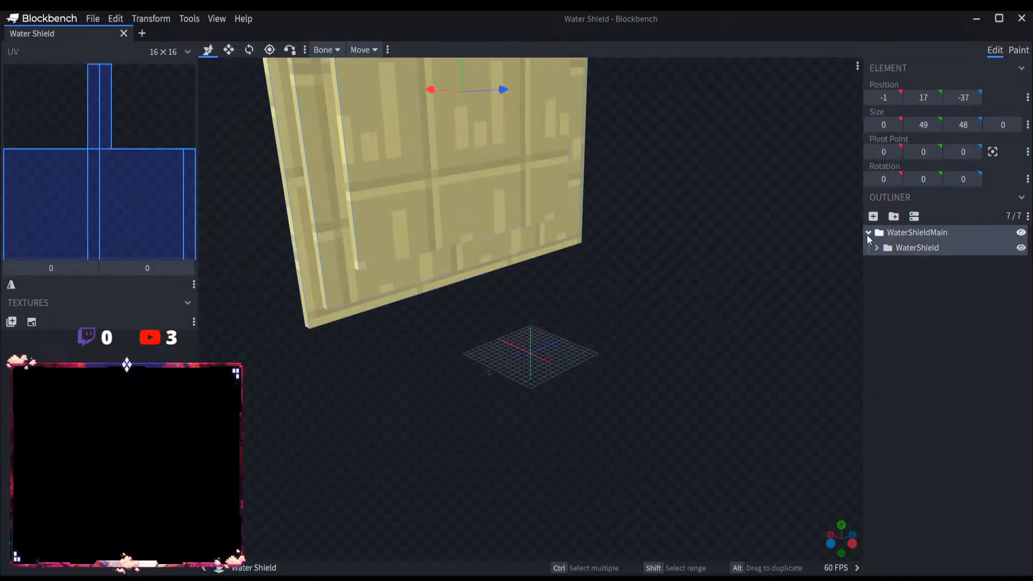
click(867, 232)
drag(620, 354, 683, 342)
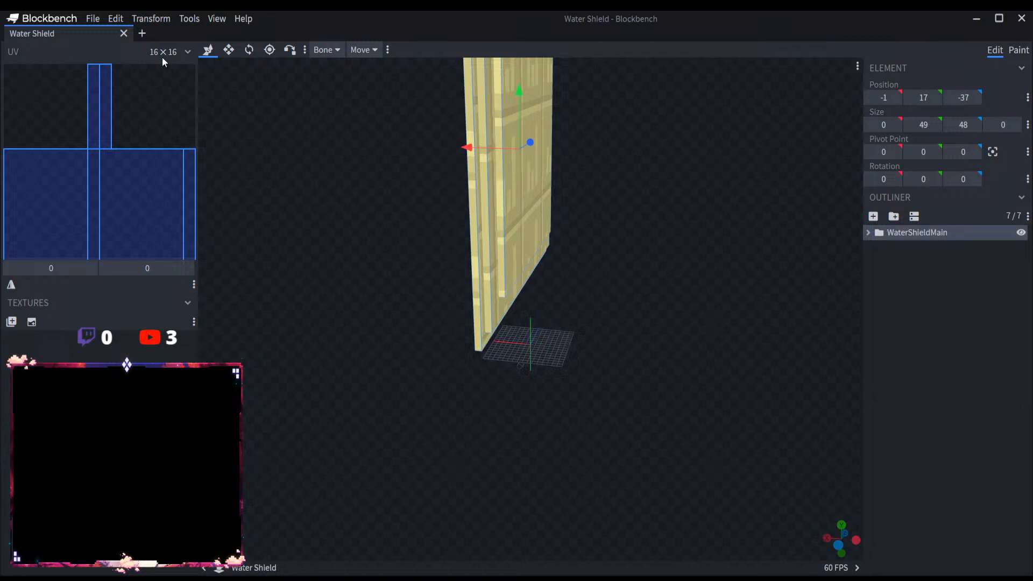
Step: Rotate the WaterShieldMain group to -90 degrees about the Y axis
click(249, 49)
drag(540, 362, 428, 357)
click(209, 51)
Step: Move the WaterShieldMain group to X position -14 and Y position 2, centring the shield low over the grid
scroll(342, 243, up, 4)
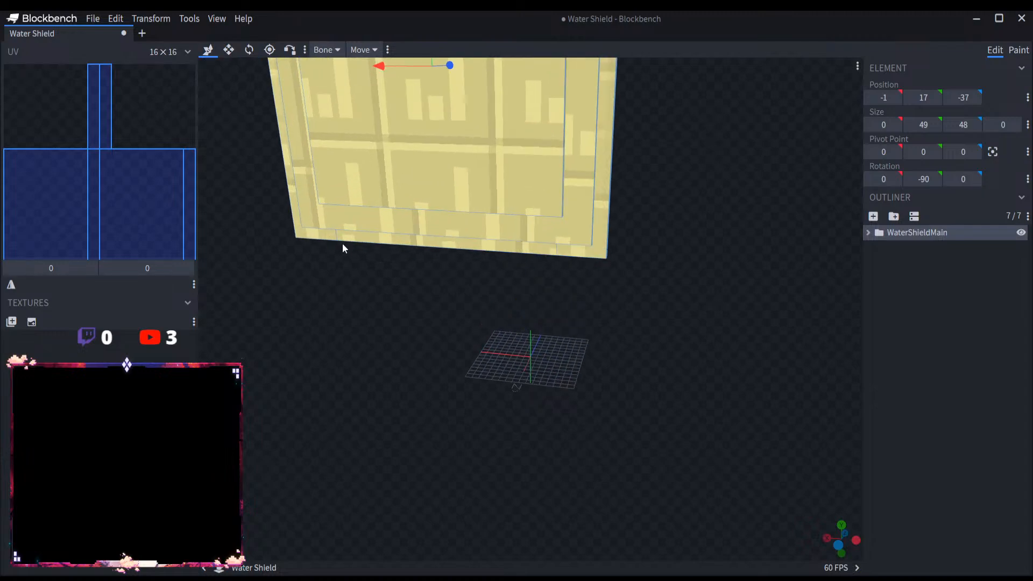
scroll(370, 289, down, 6)
right_drag(395, 290, 458, 365)
scroll(463, 376, up, 3)
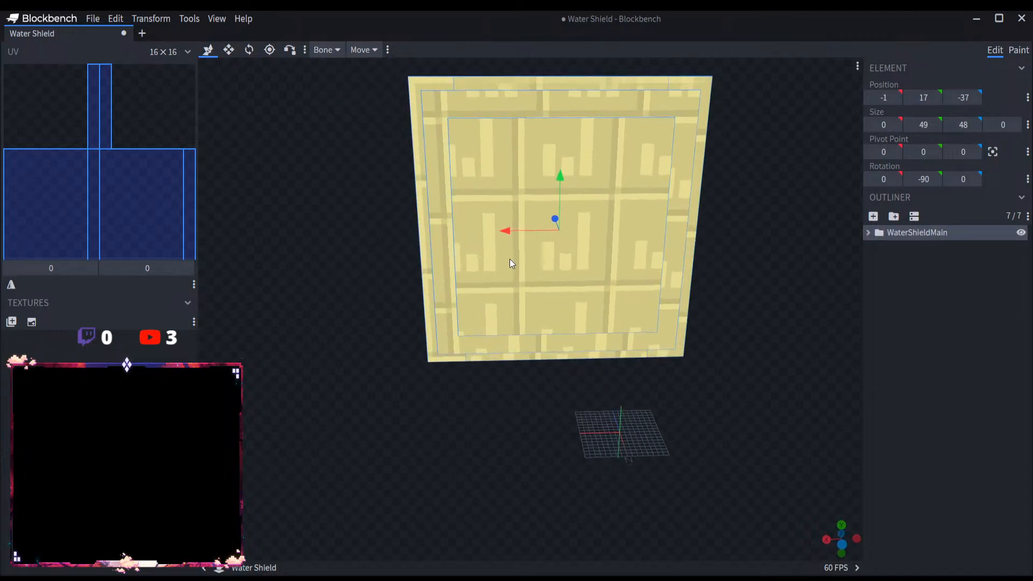
drag(505, 237, 556, 238)
right_drag(569, 418, 437, 417)
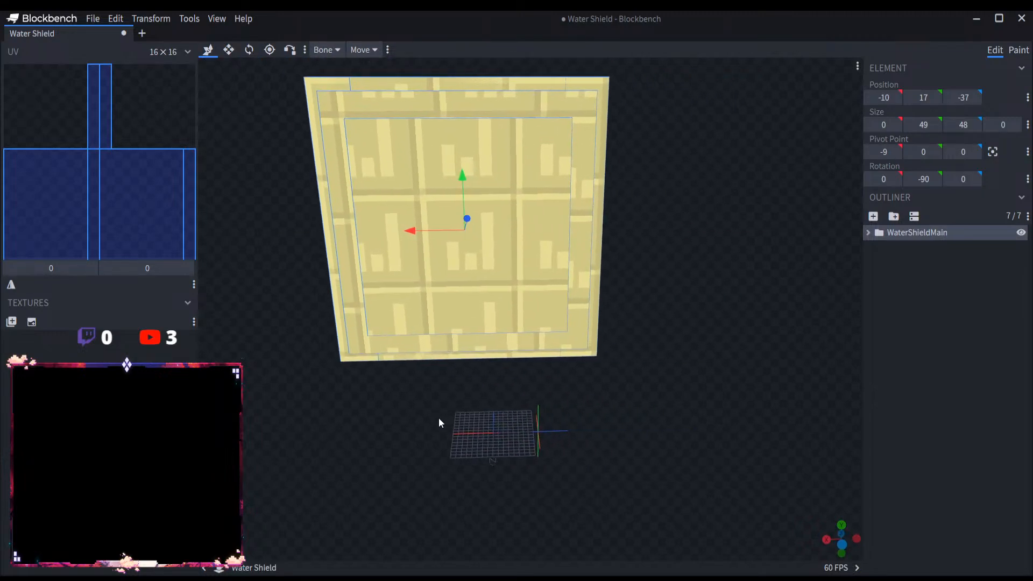
drag(425, 249, 444, 234)
drag(487, 176, 485, 270)
drag(512, 425, 519, 396)
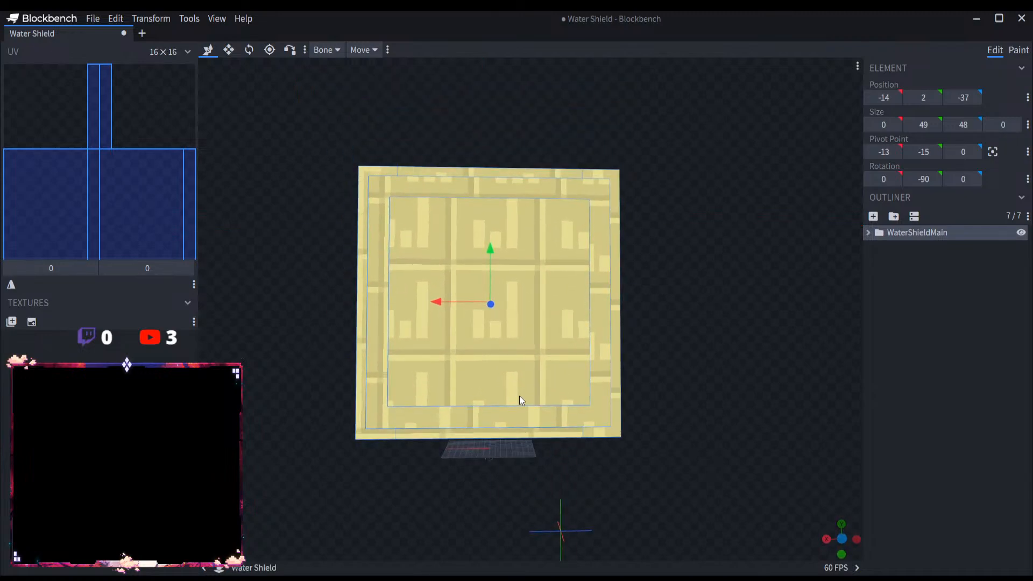
Step: Save the project as Water Shield and create a new empty tab
click(92, 18)
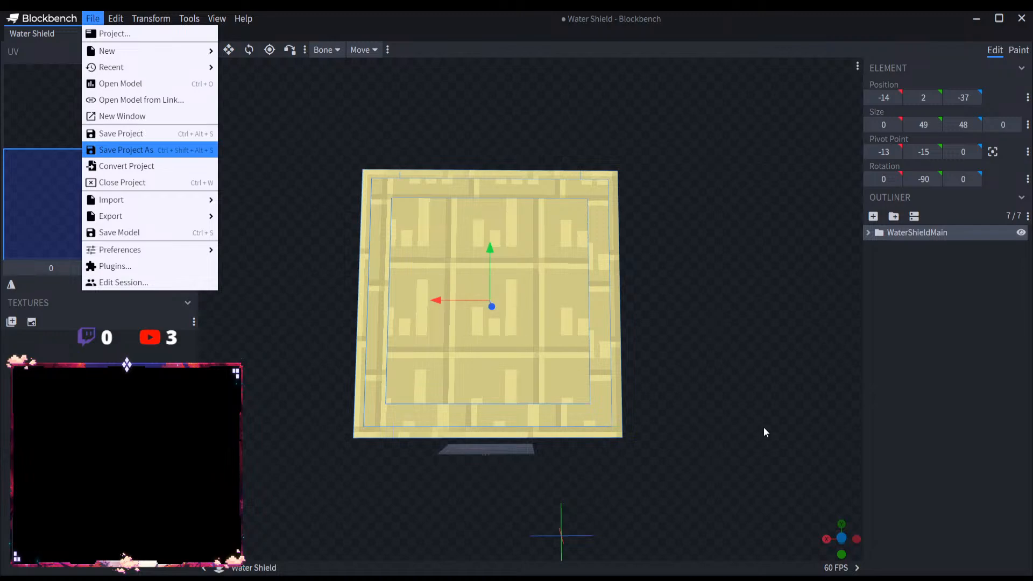
click(547, 300)
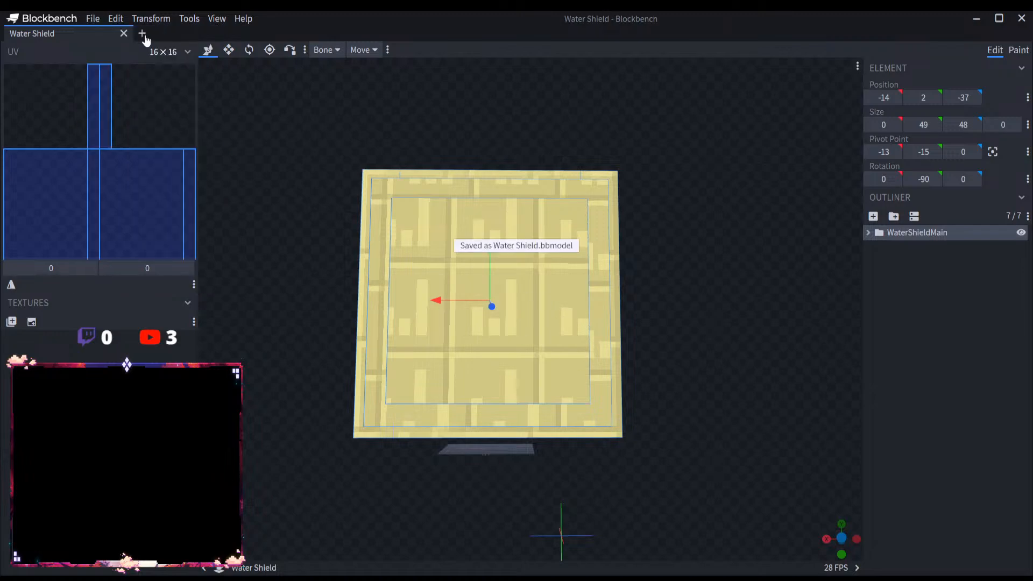
click(142, 35)
click(93, 17)
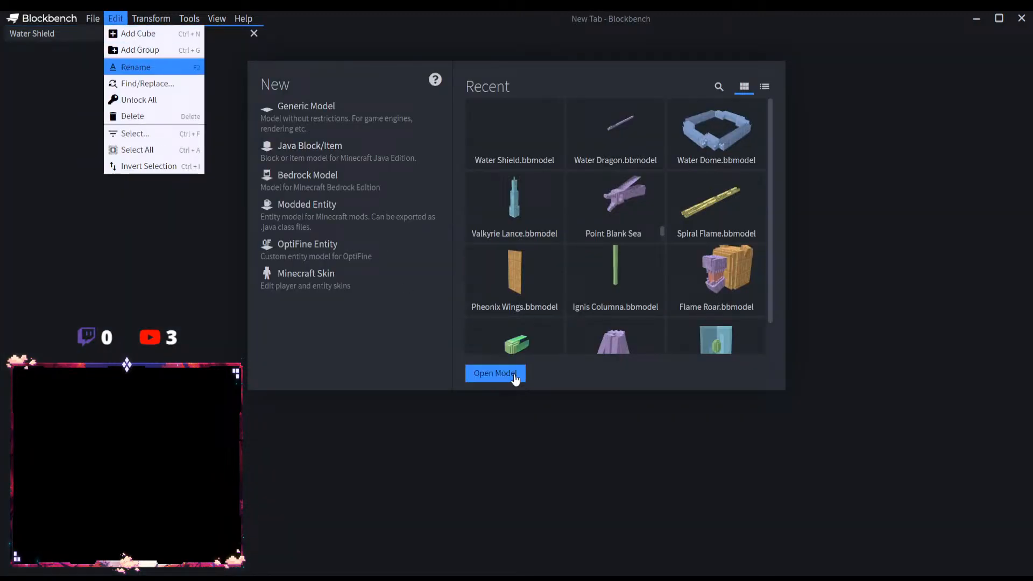
Step: Open the Water Spear model from its file and close the Water Shield tab
click(495, 375)
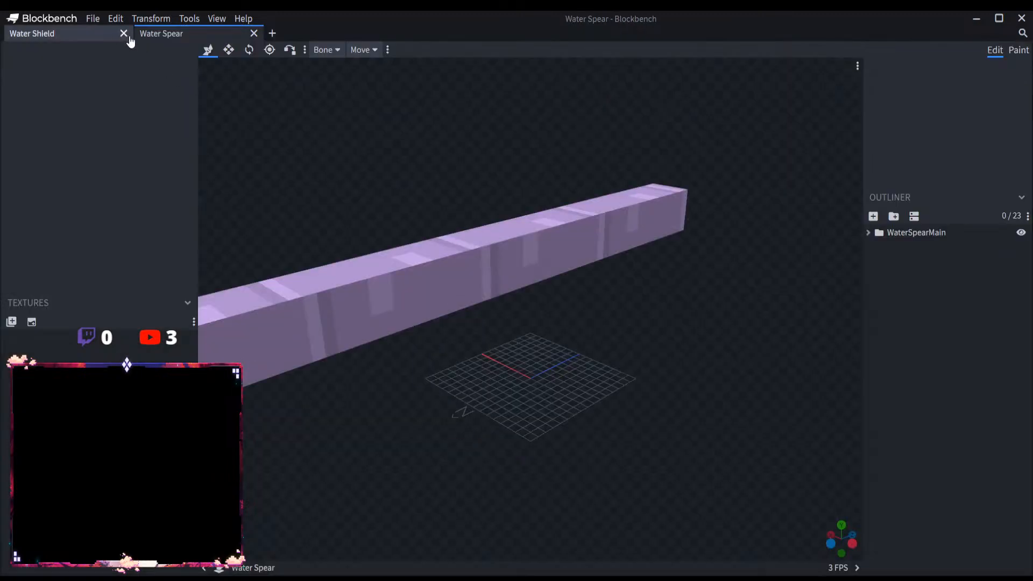
click(124, 33)
scroll(709, 266, down, 2)
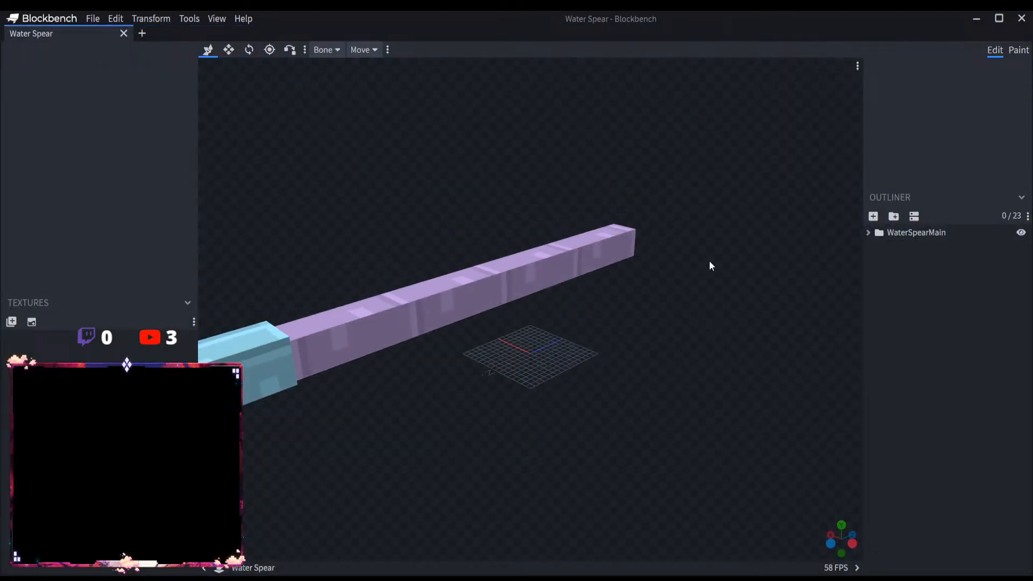
Step: Move the WaterSpearMain group to X position -1 and Z position -23, placing the spear over the grid
click(938, 232)
drag(454, 470, 521, 456)
drag(436, 350, 581, 305)
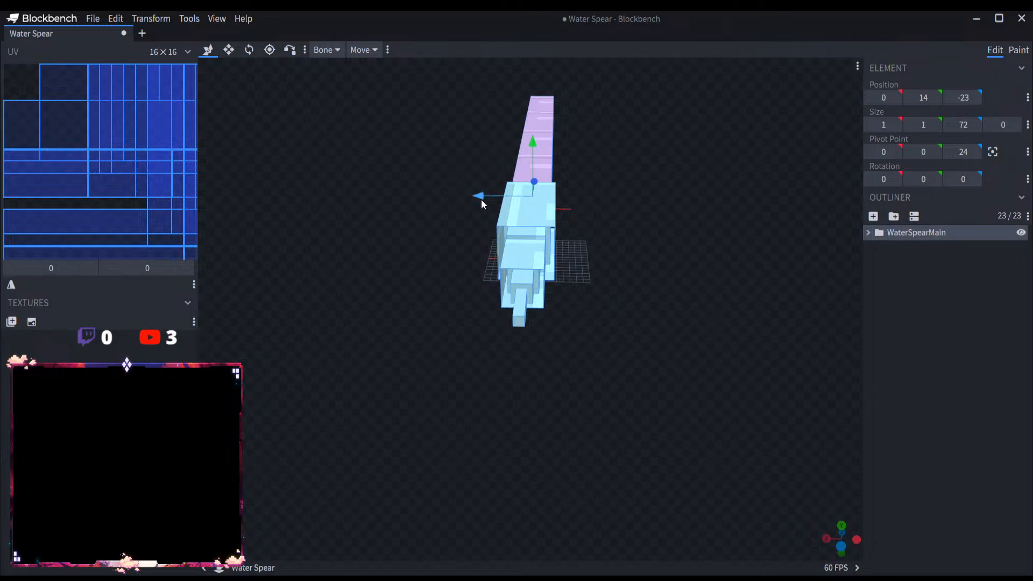
drag(481, 199, 489, 202)
Step: Save the project as Water Spear and replace its tab with a new empty one
click(93, 18)
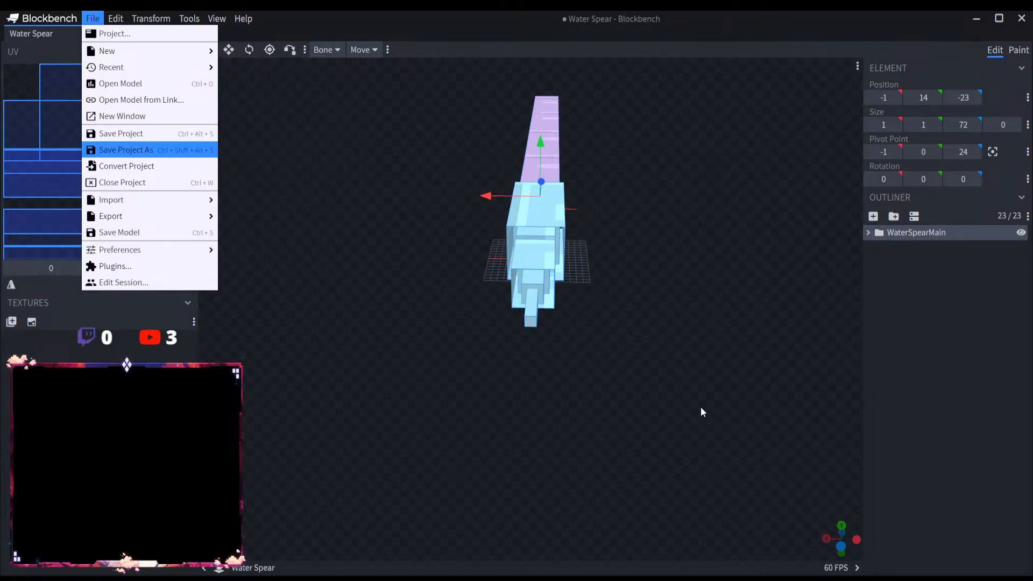
click(553, 309)
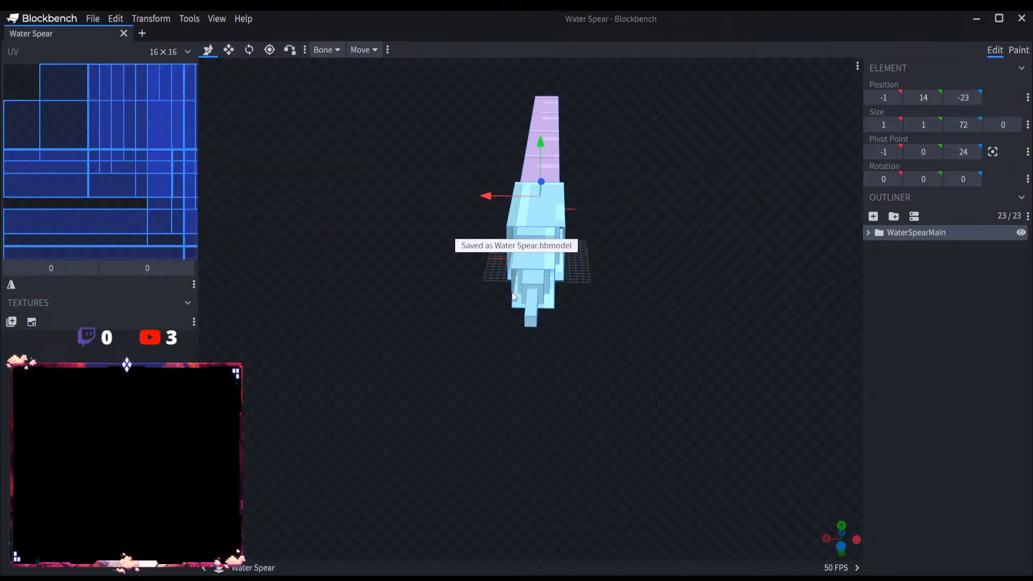
click(142, 34)
click(123, 34)
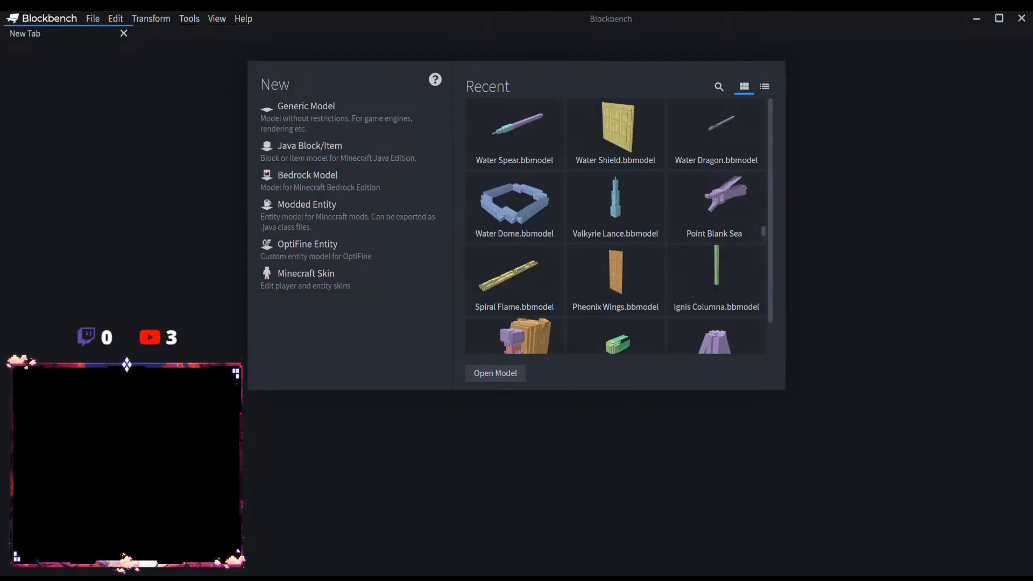
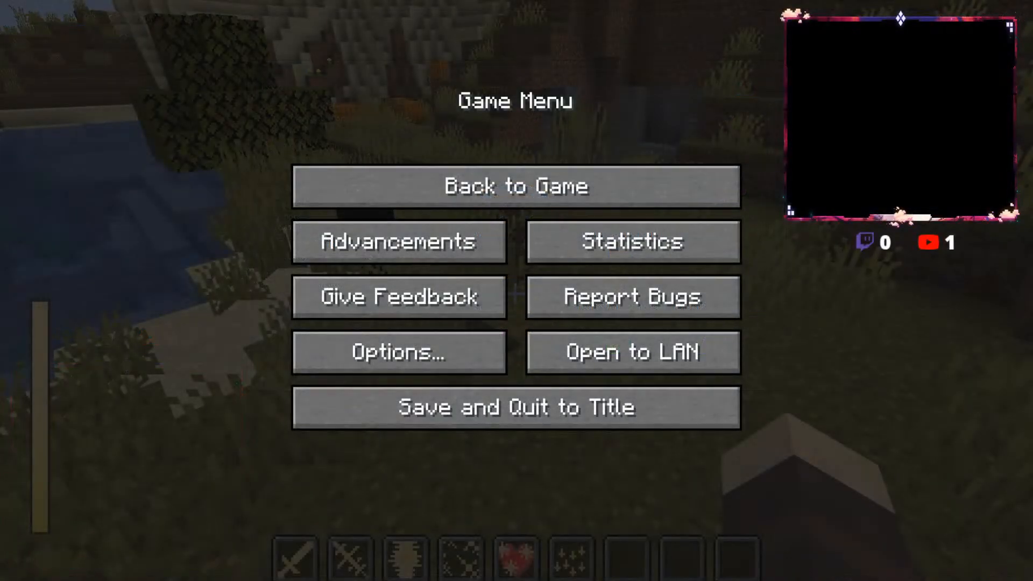
key(Escape)
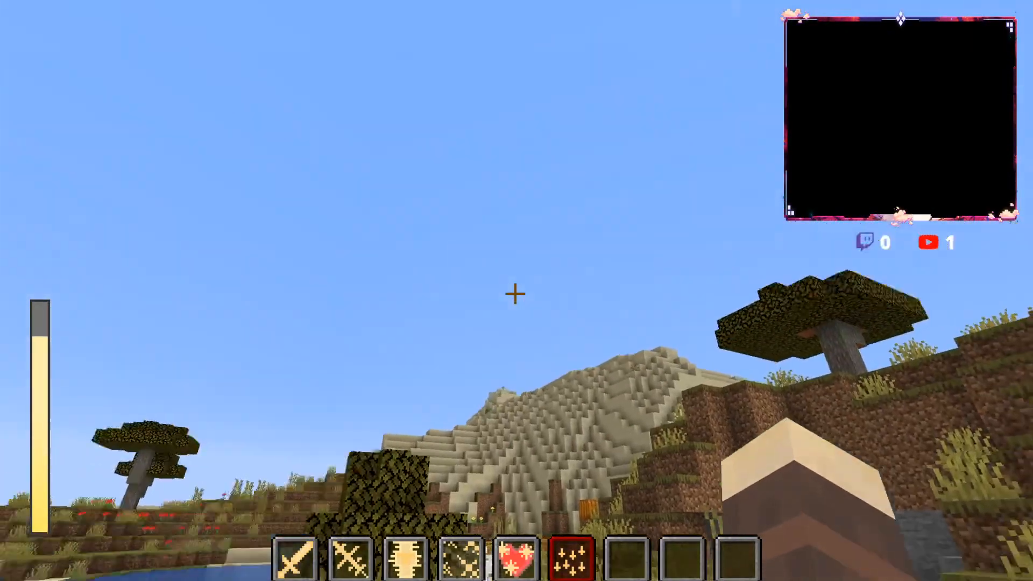
key(s)
key(w)
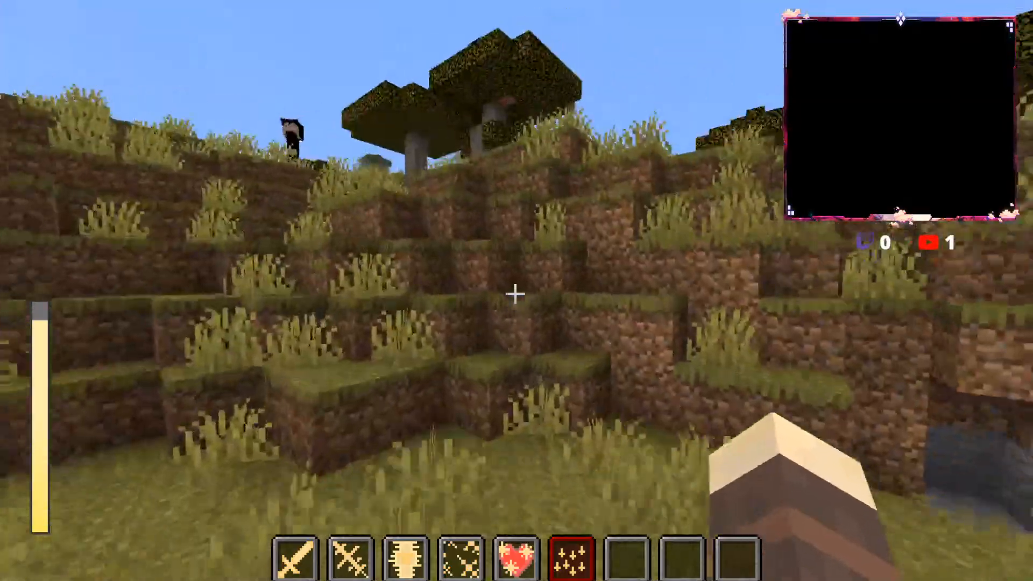
key(space)
key(space)
key(space)
key(w)
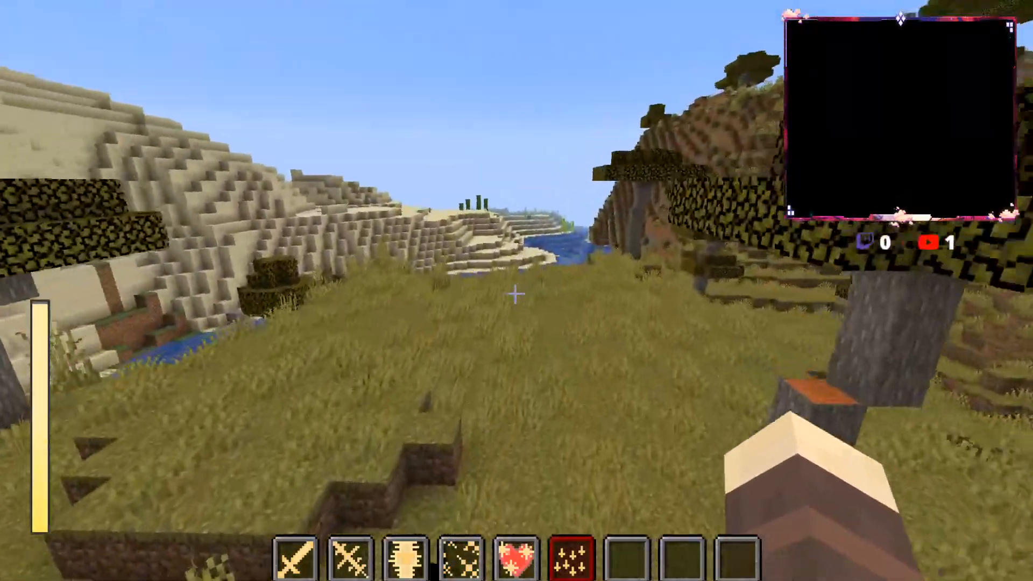
key(w)
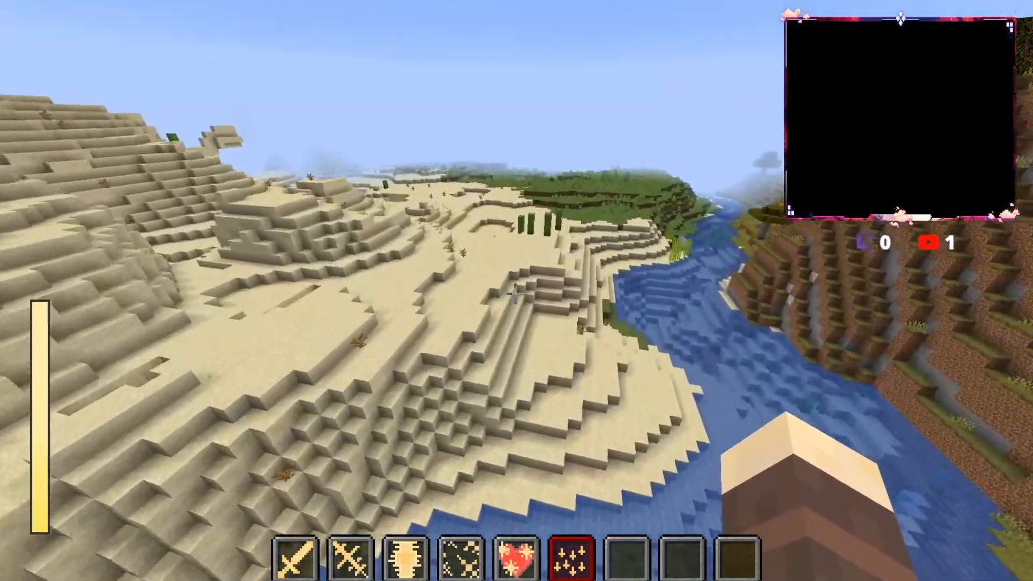
key(w)
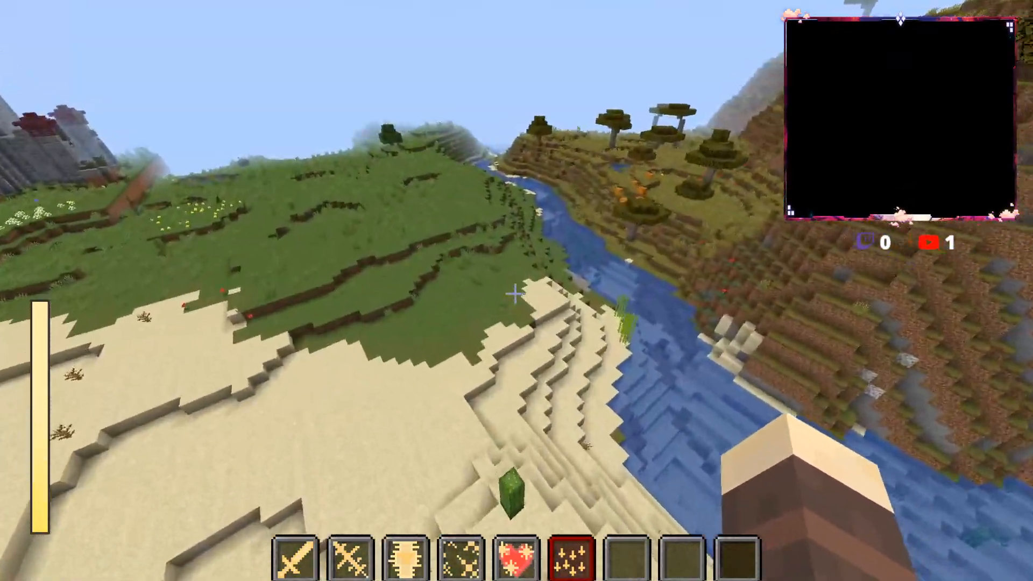
key(w)
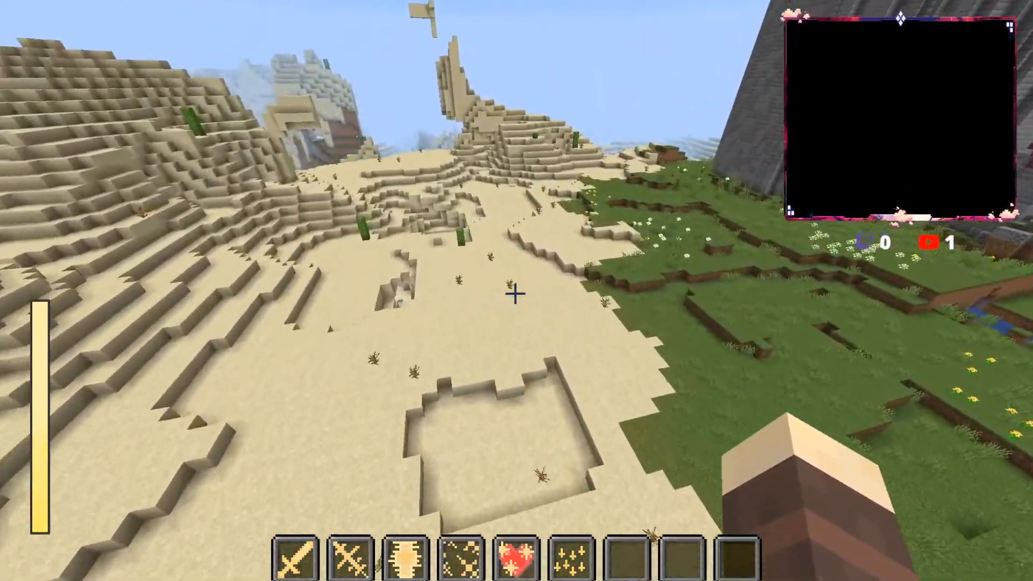
key(w)
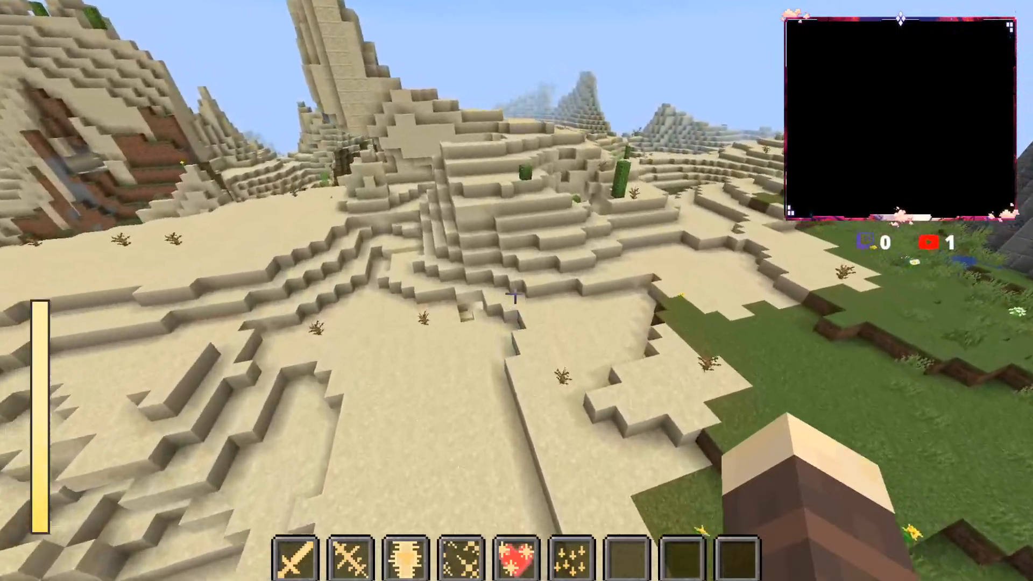
key(w)
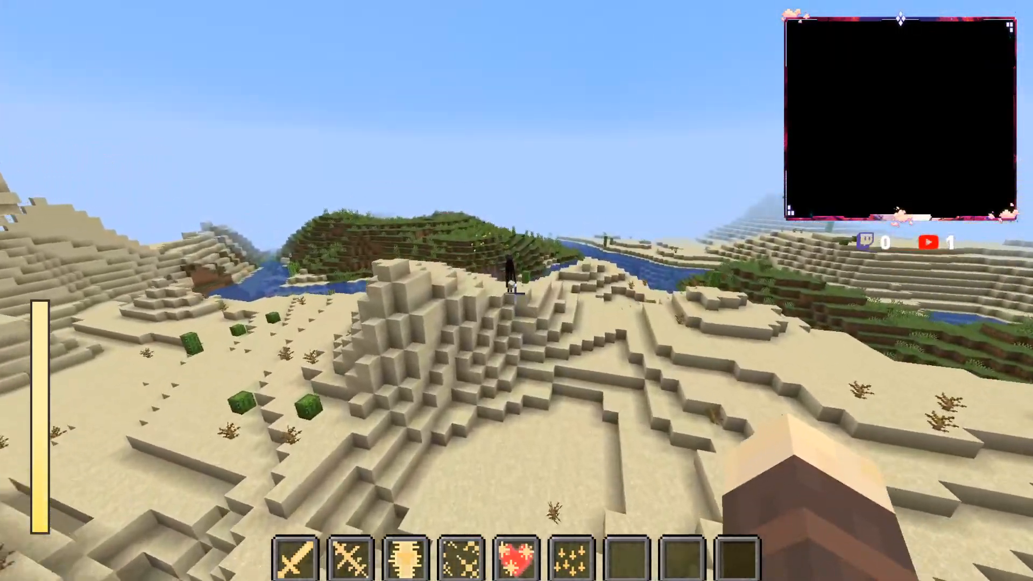
key(w)
key(6)
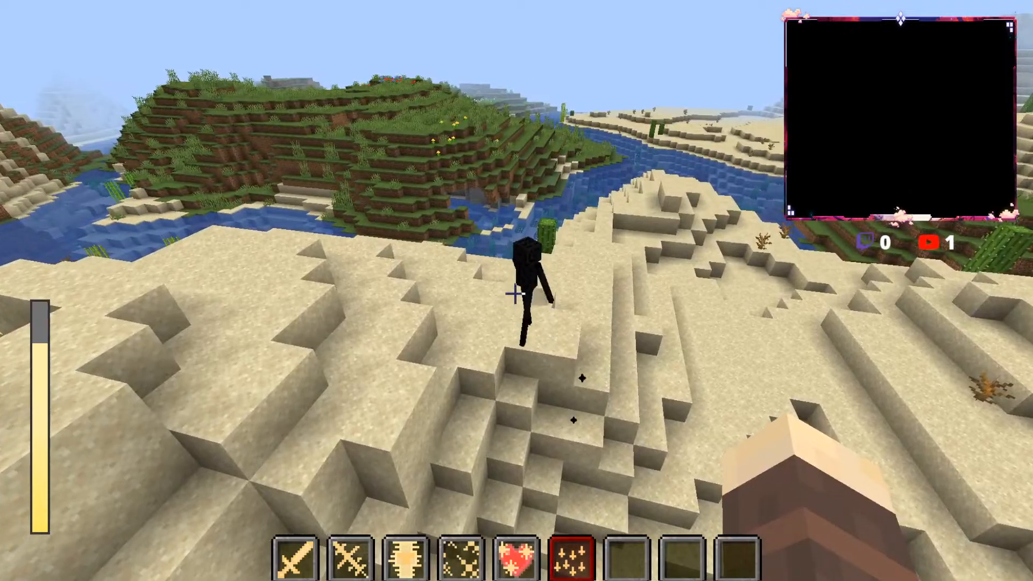
key(w)
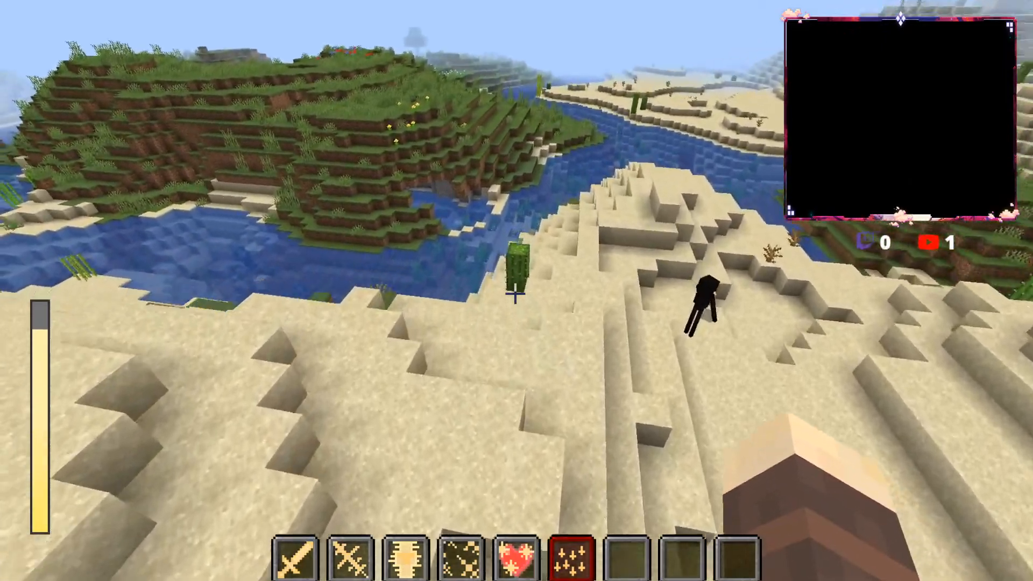
key(w)
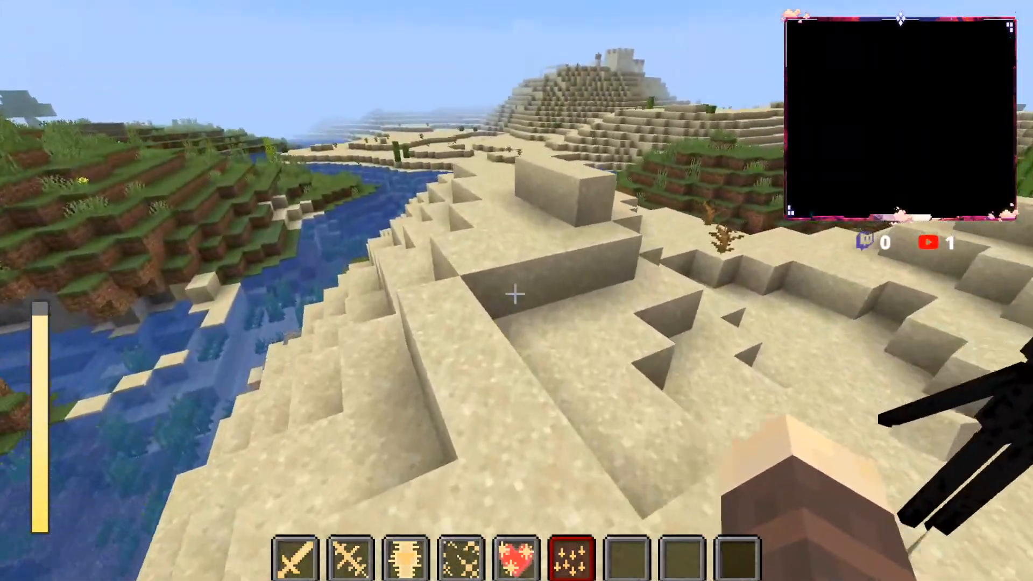
key(w)
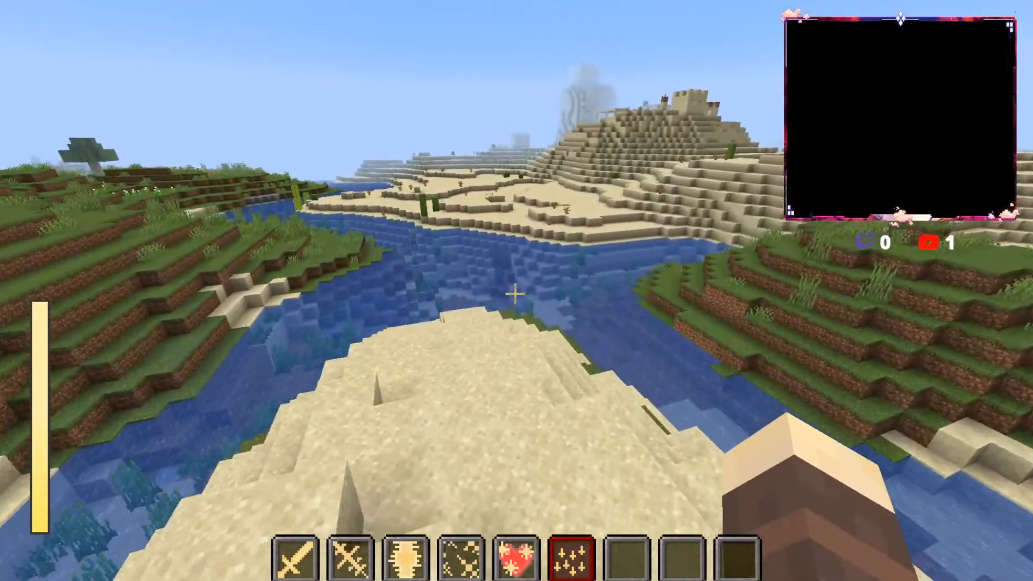
key(w)
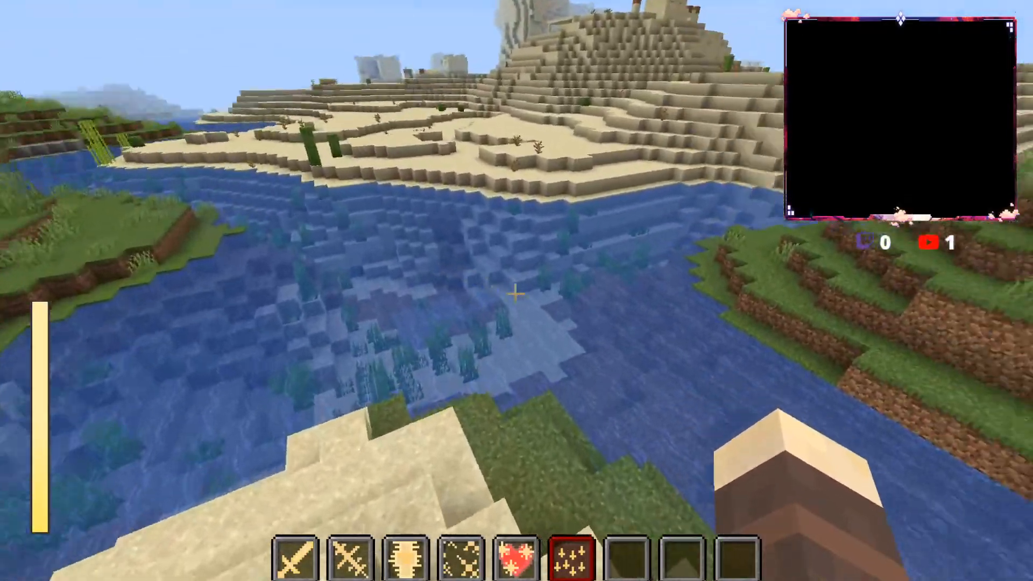
key(w)
key(Escape)
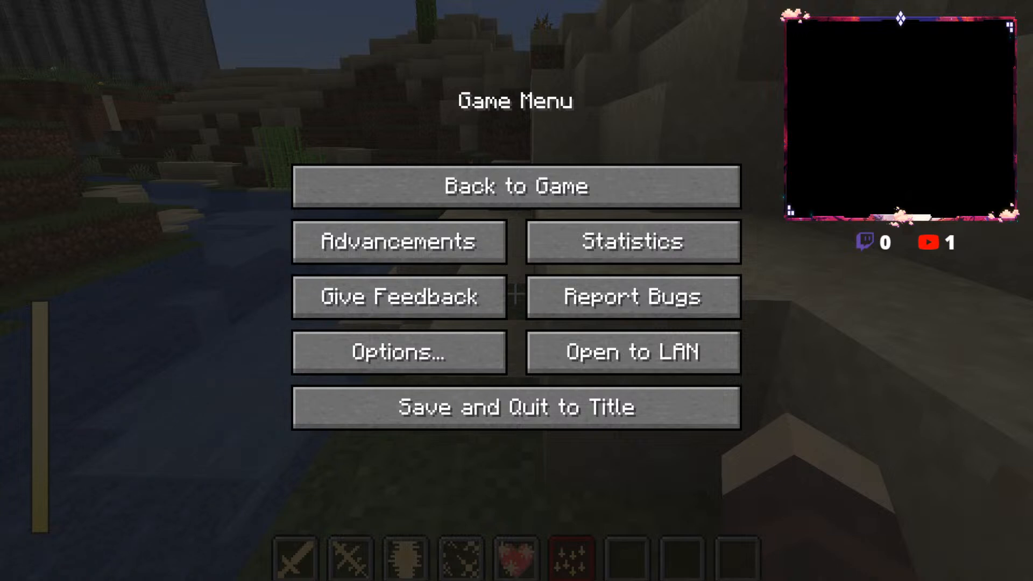
key(Escape)
key(w)
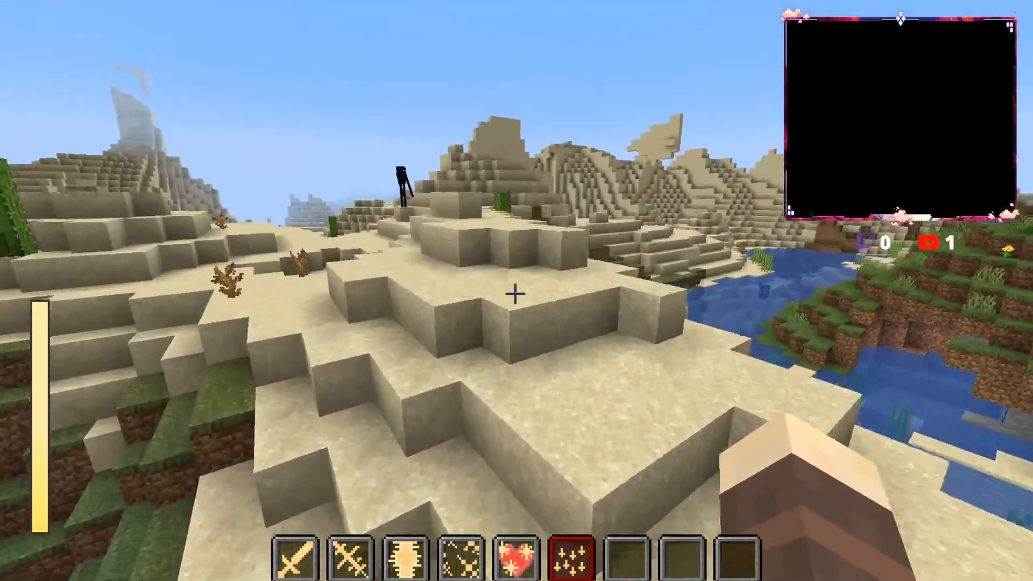
key(w)
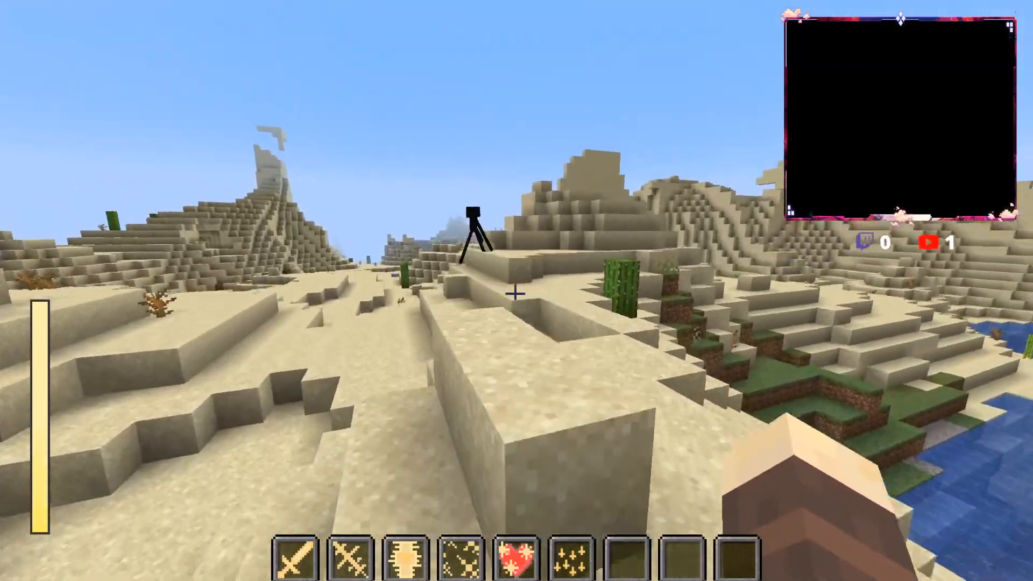
key(w)
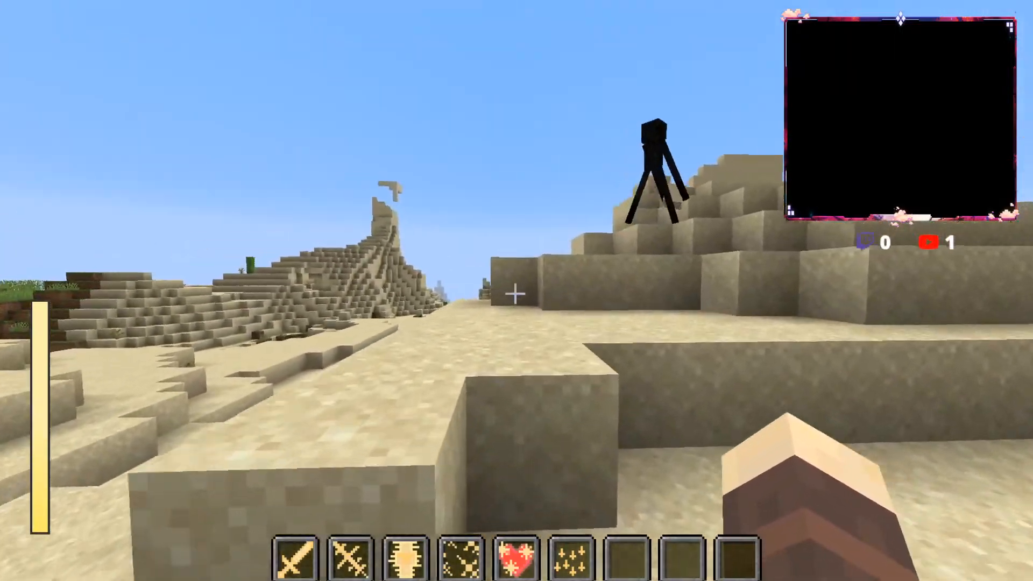
key(Escape)
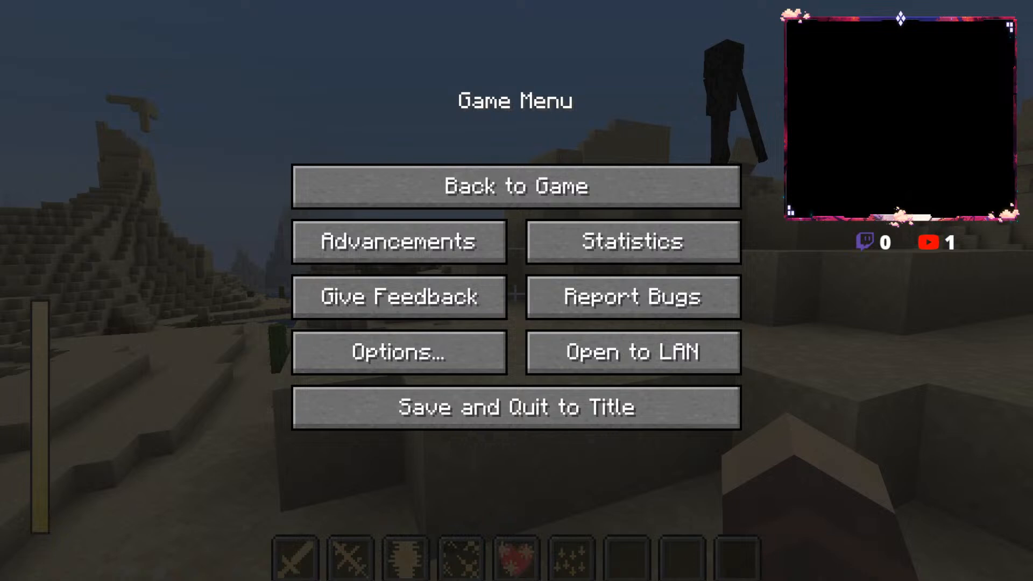
key(Escape)
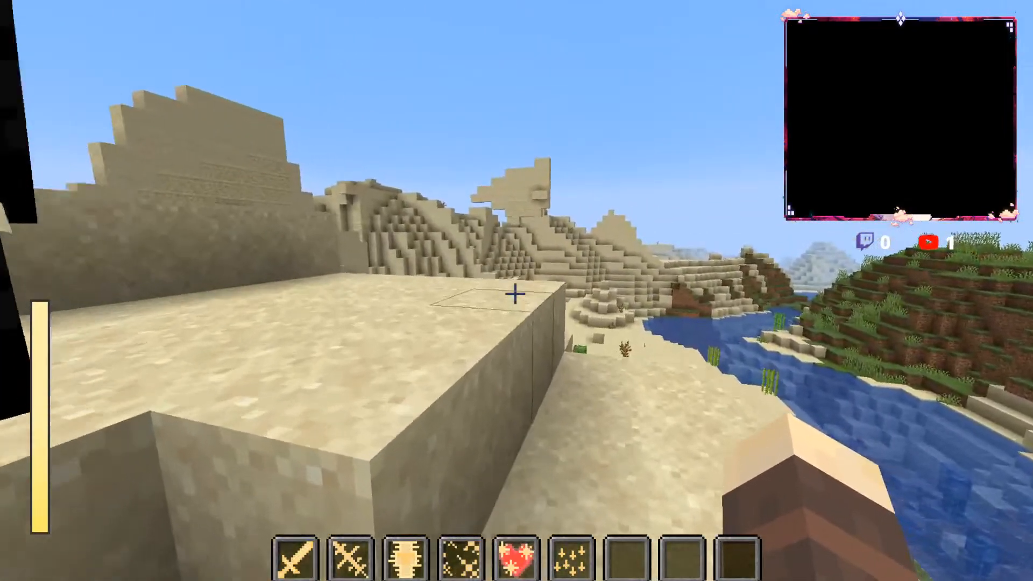
key(w)
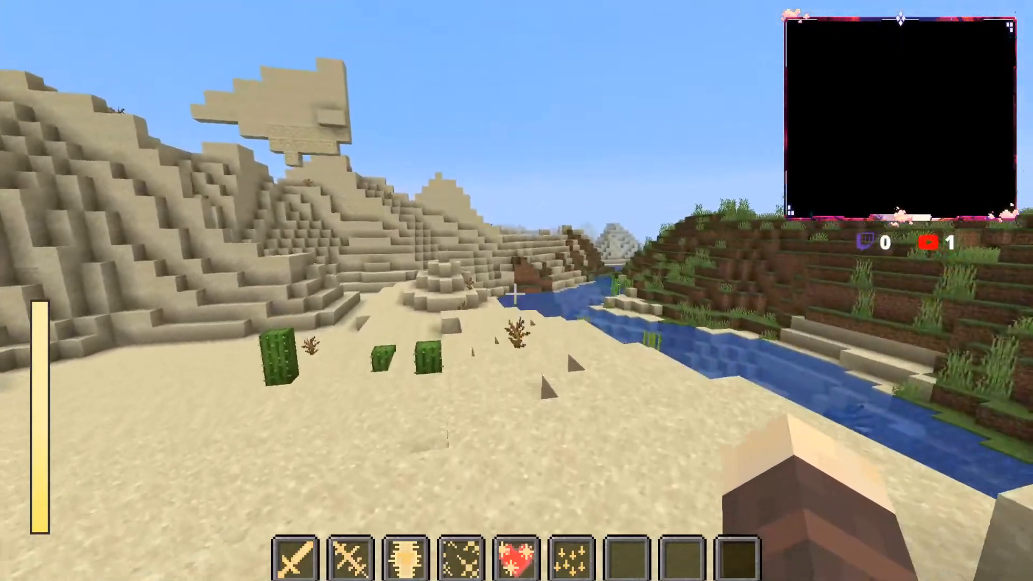
key(w)
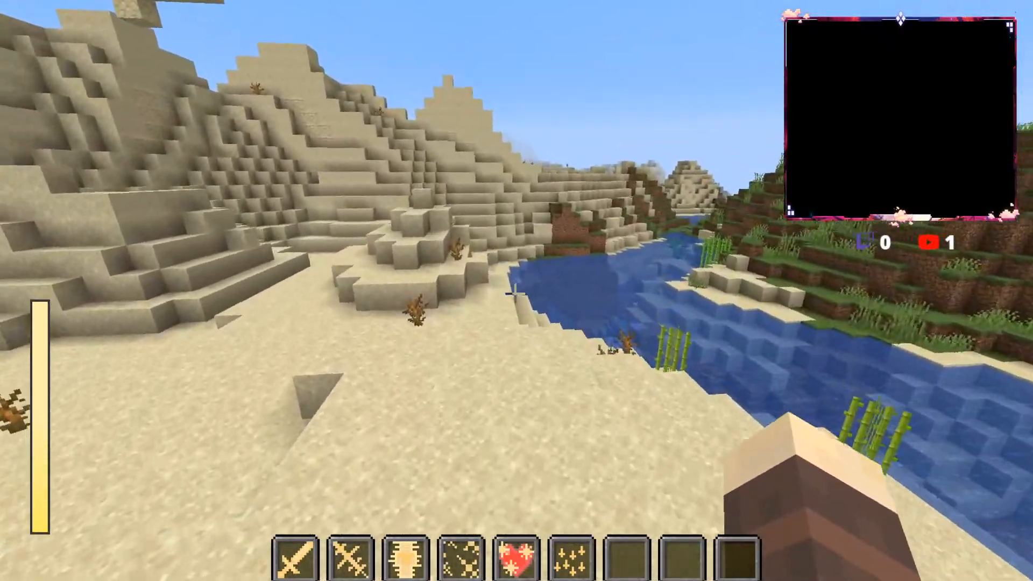
key(w)
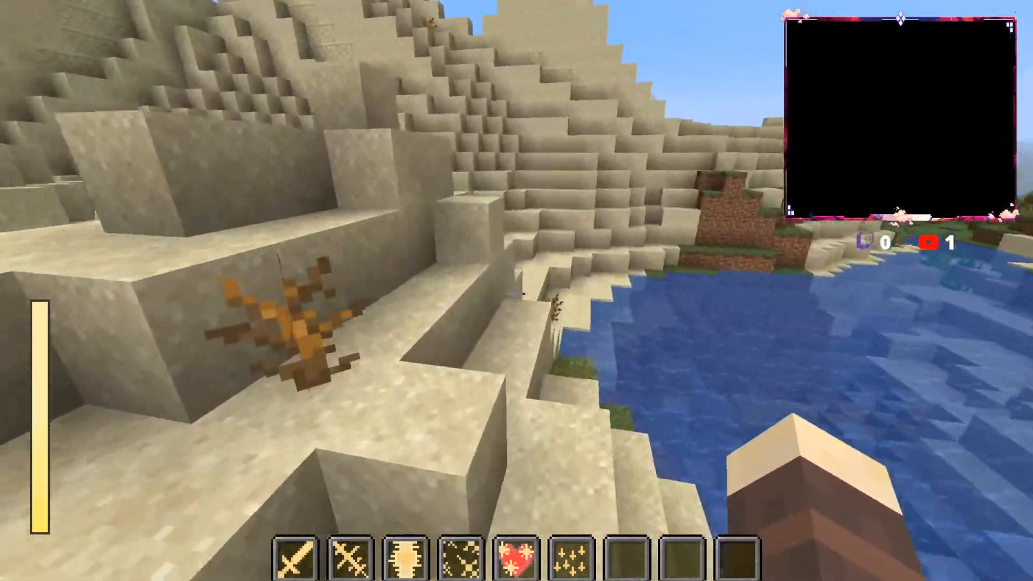
key(w)
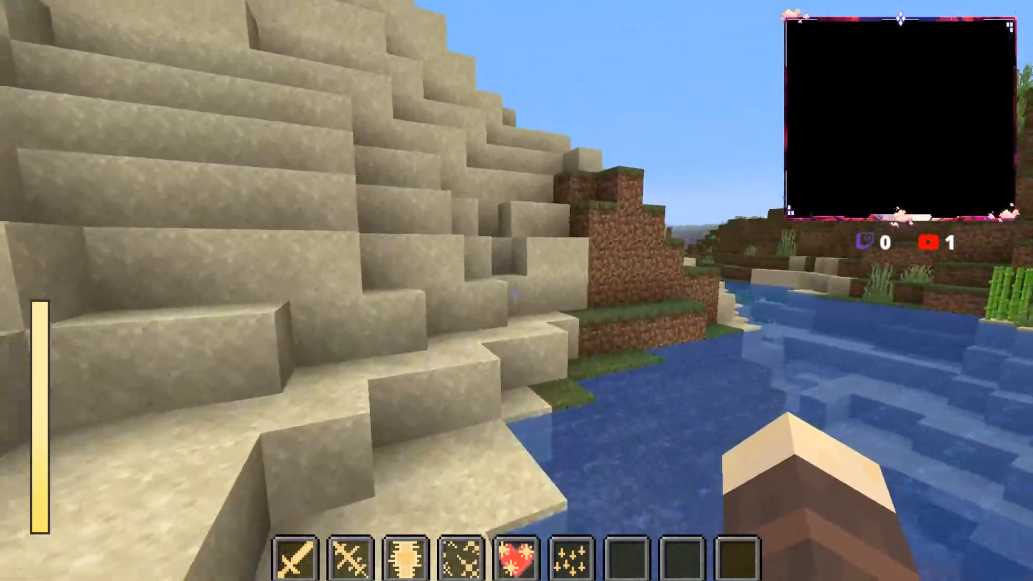
key(w)
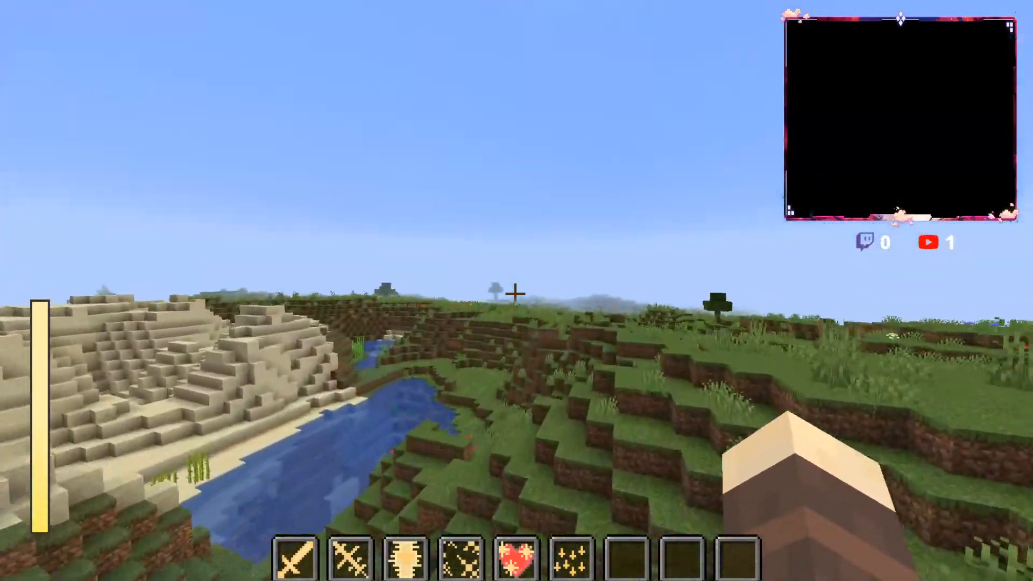
key(w)
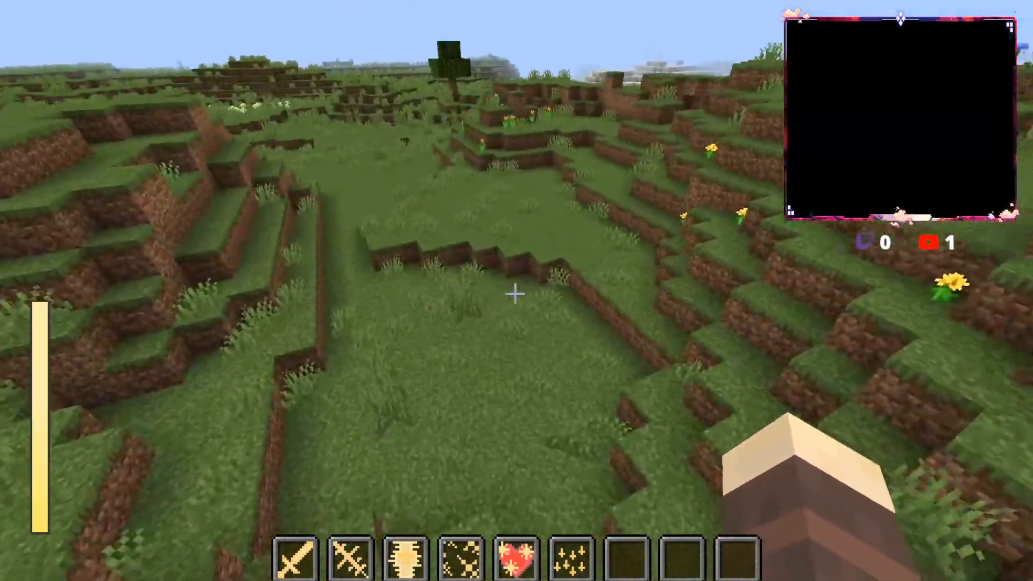
key(w)
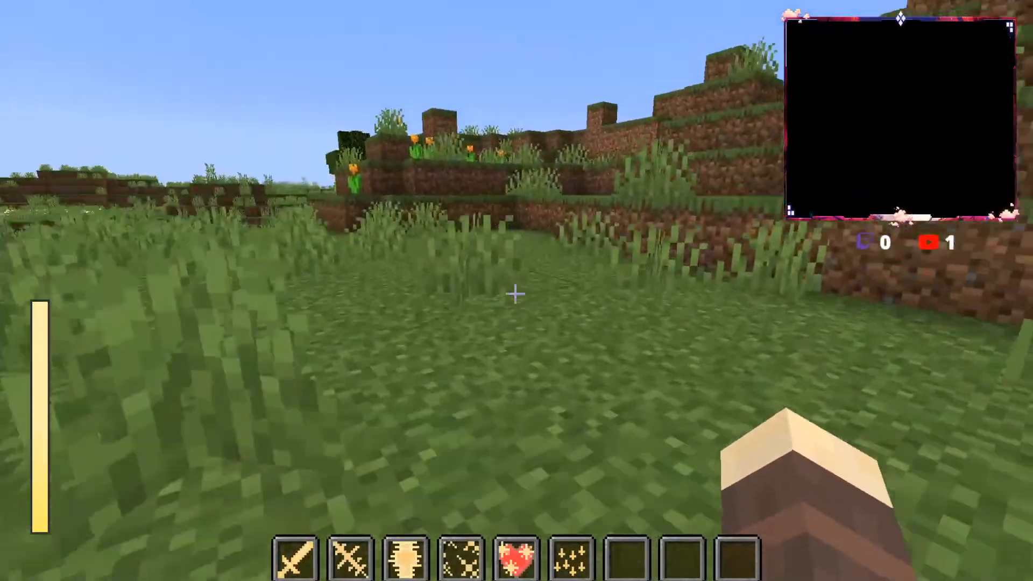
key(w)
key(6)
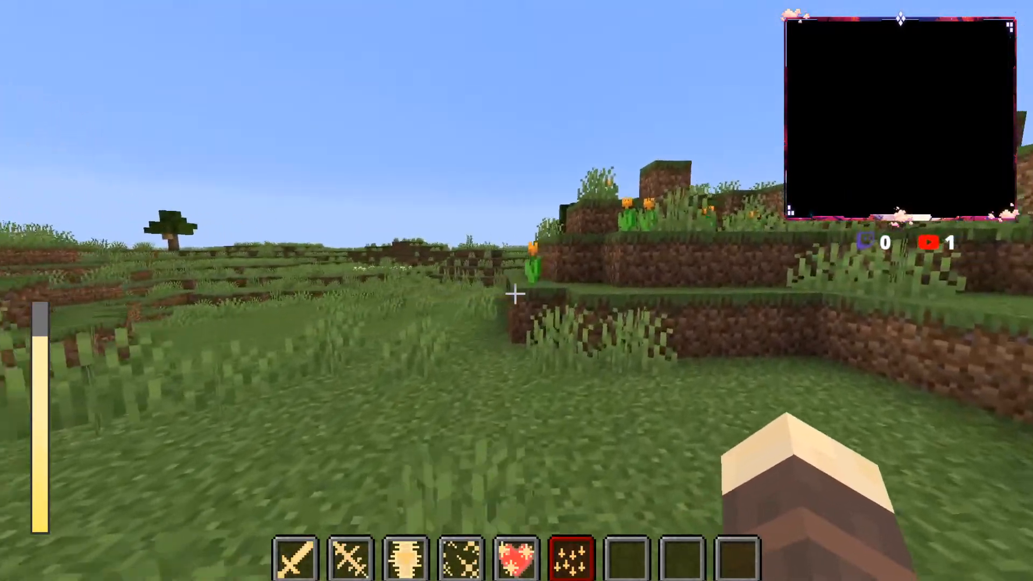
key(w)
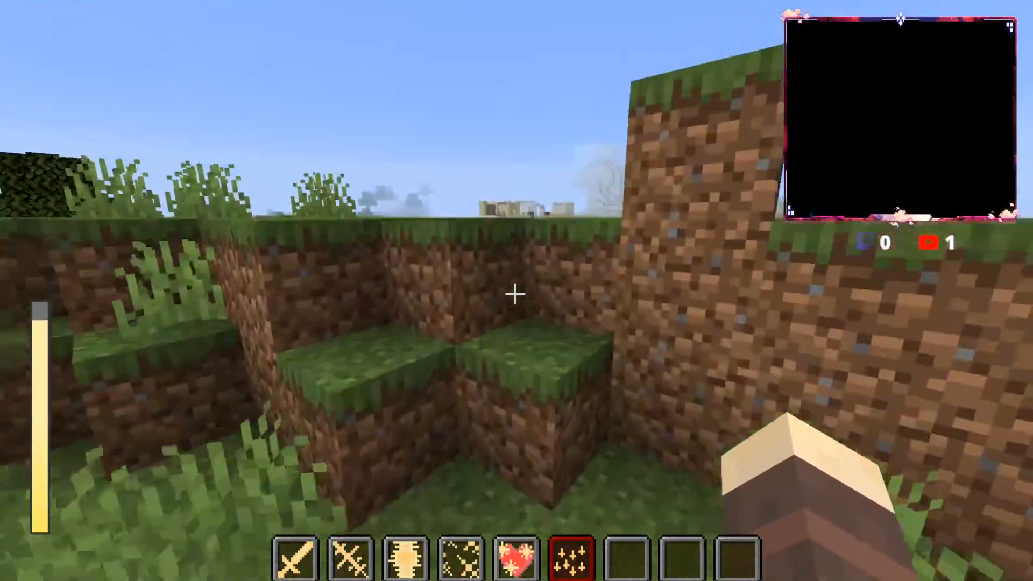
key(Escape)
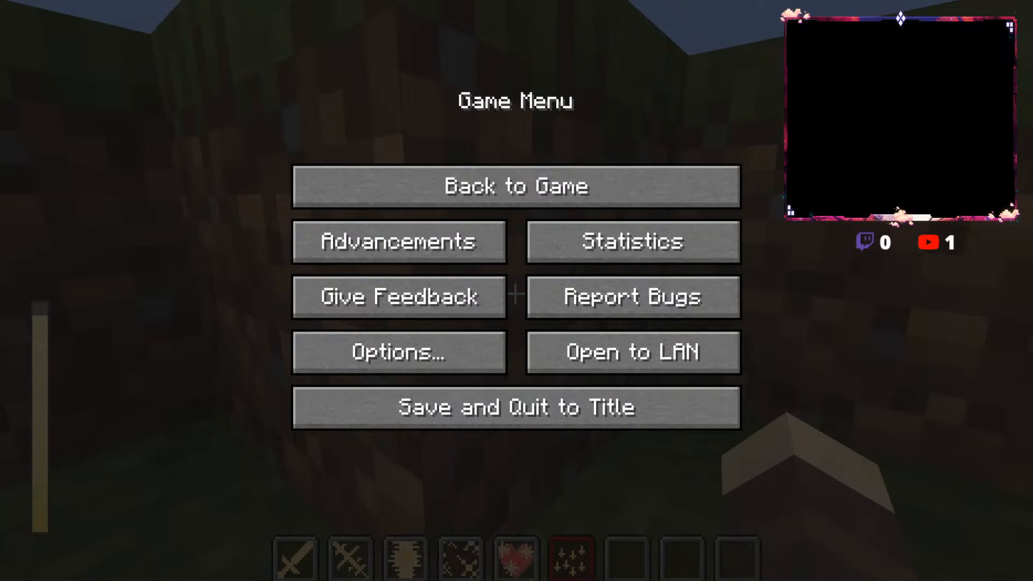
key(Escape)
key(w)
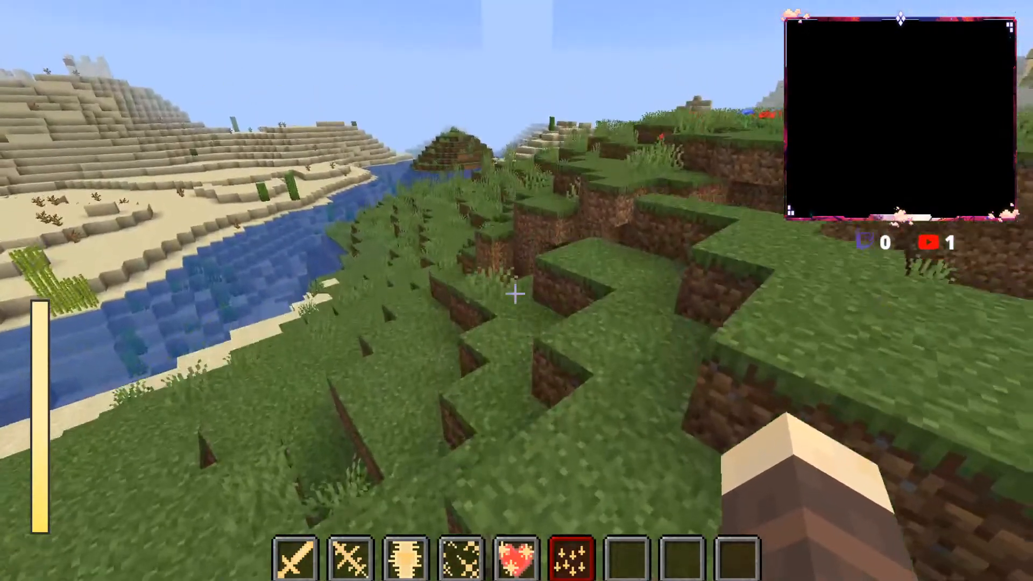
key(w)
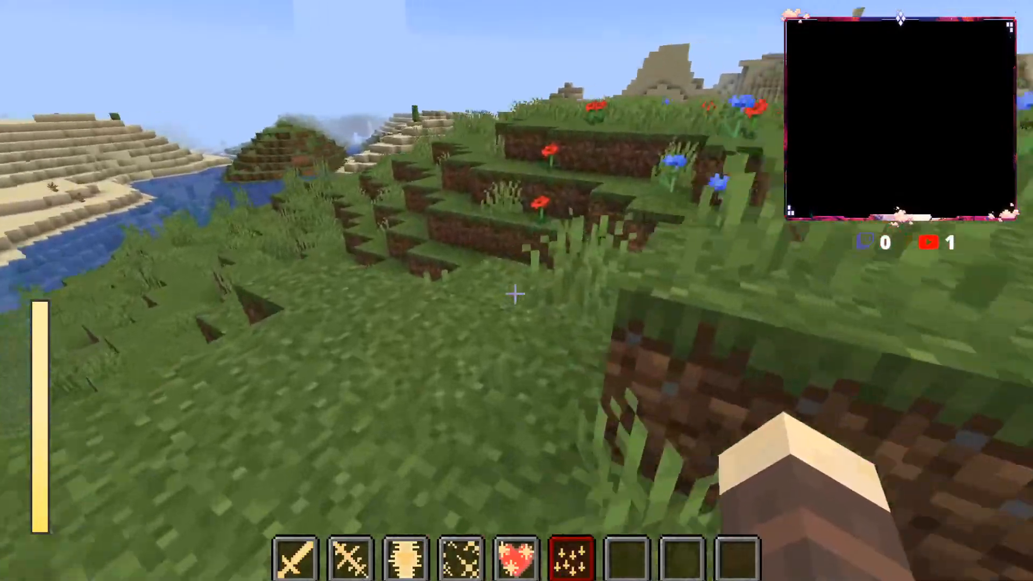
key(w)
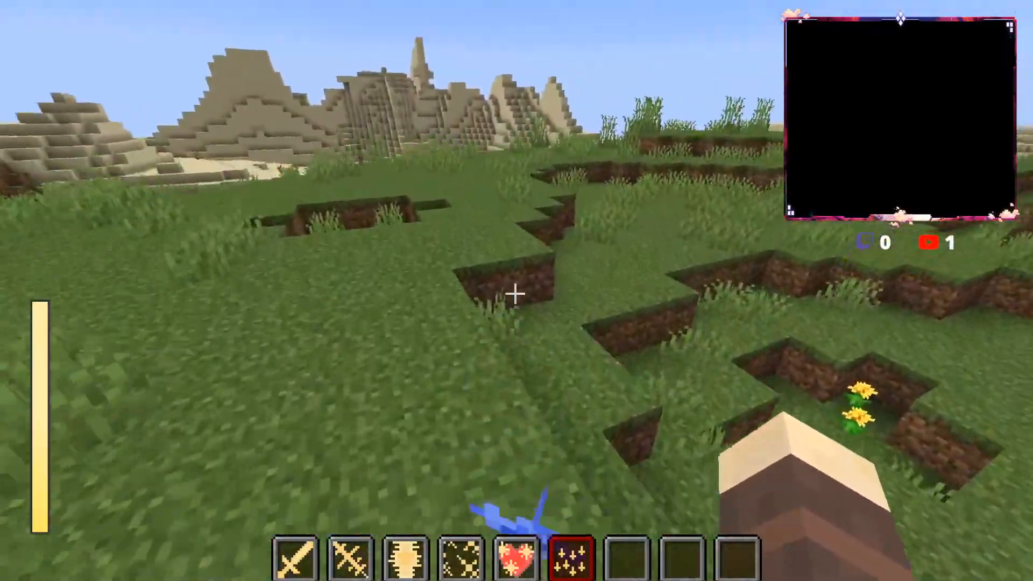
key(w)
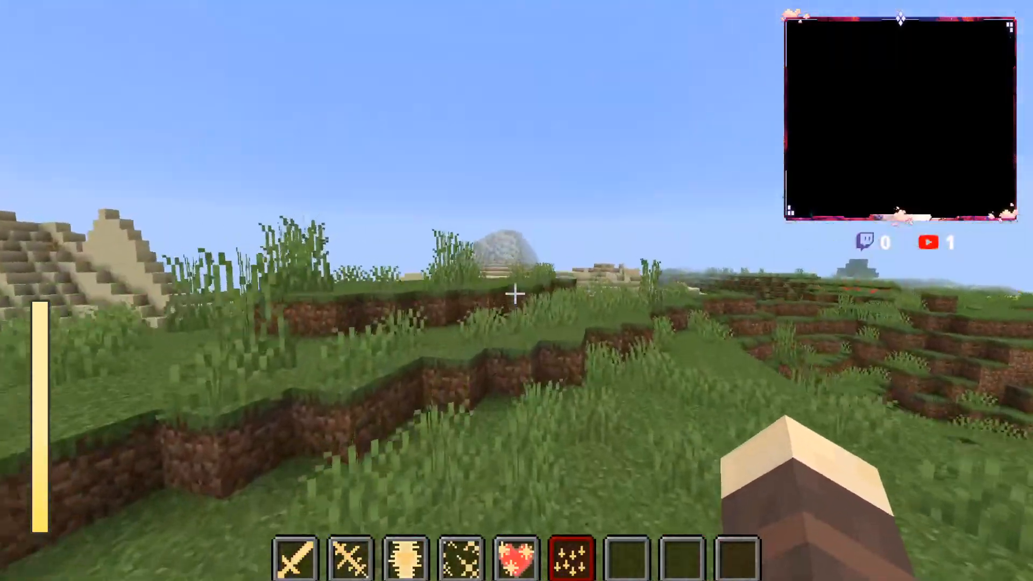
key(w)
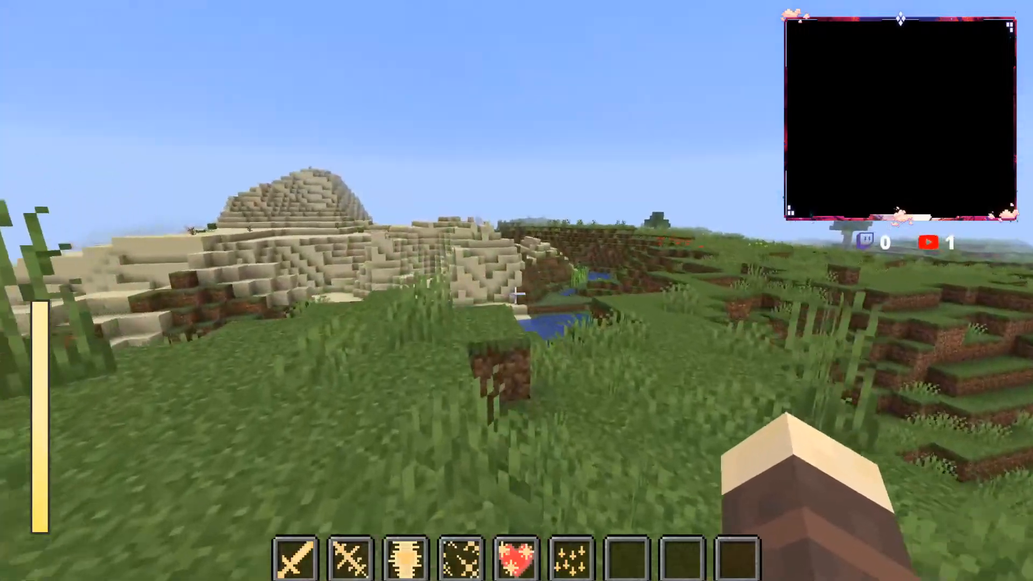
key(w)
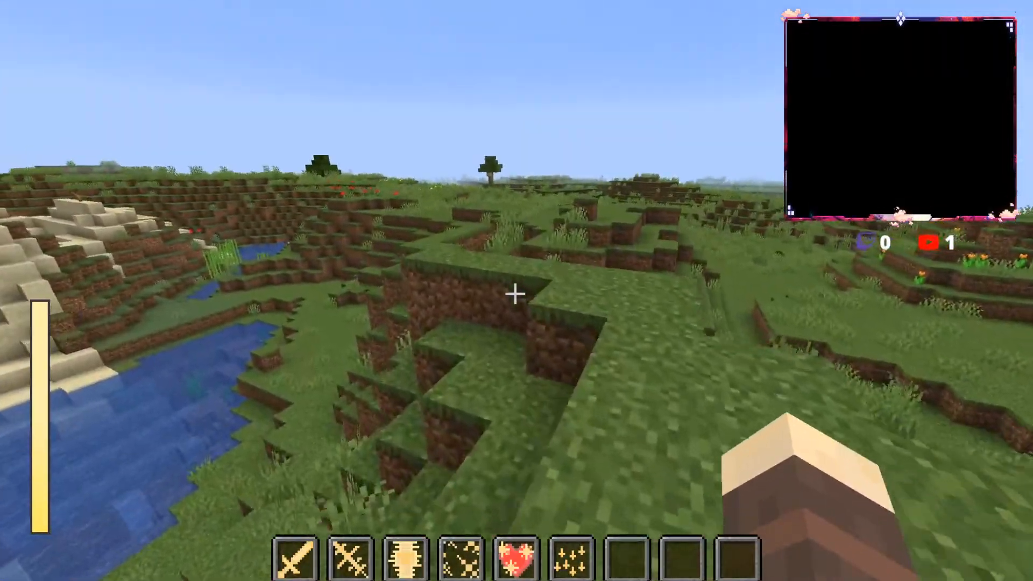
key(w)
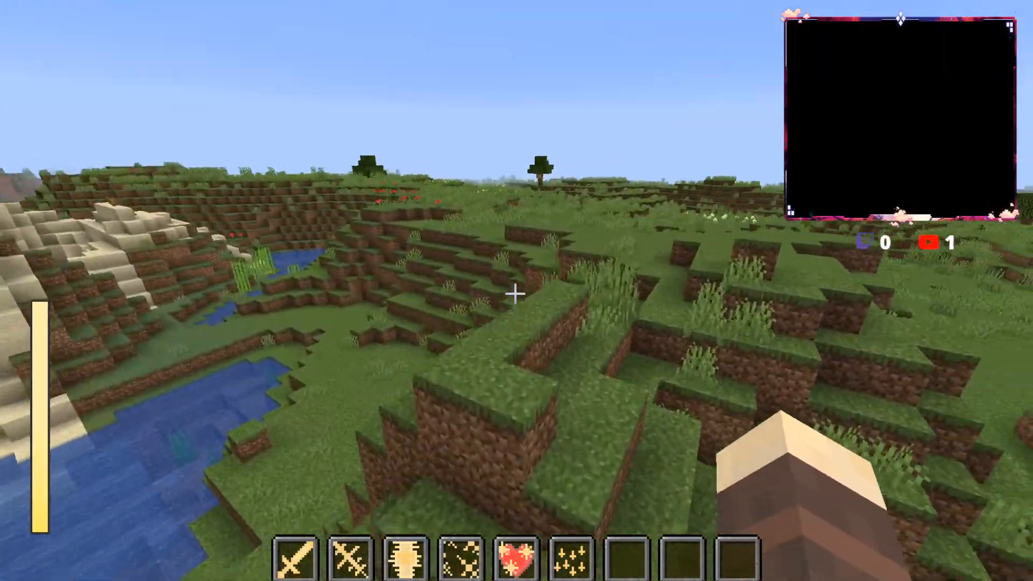
key(w)
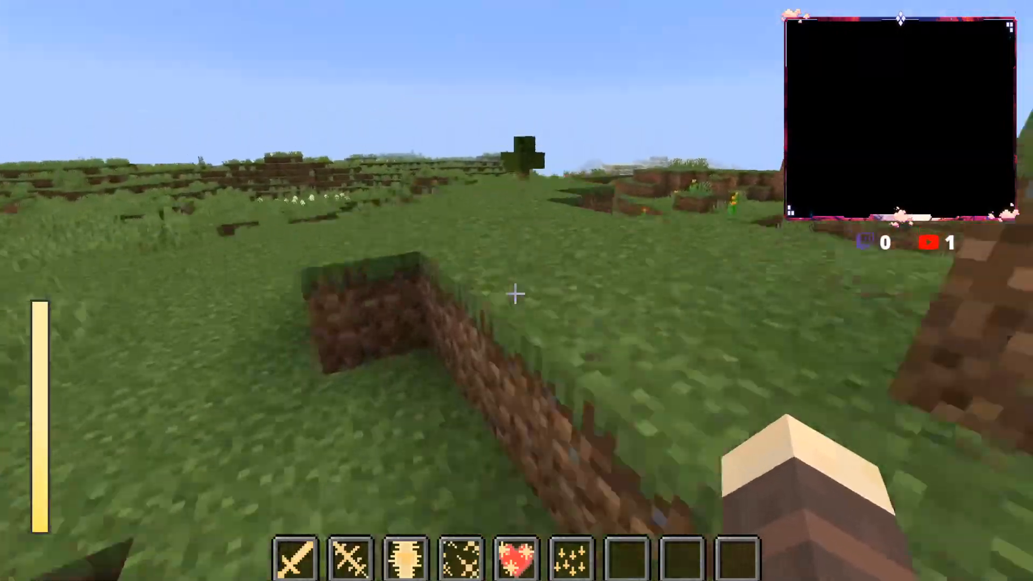
key(w)
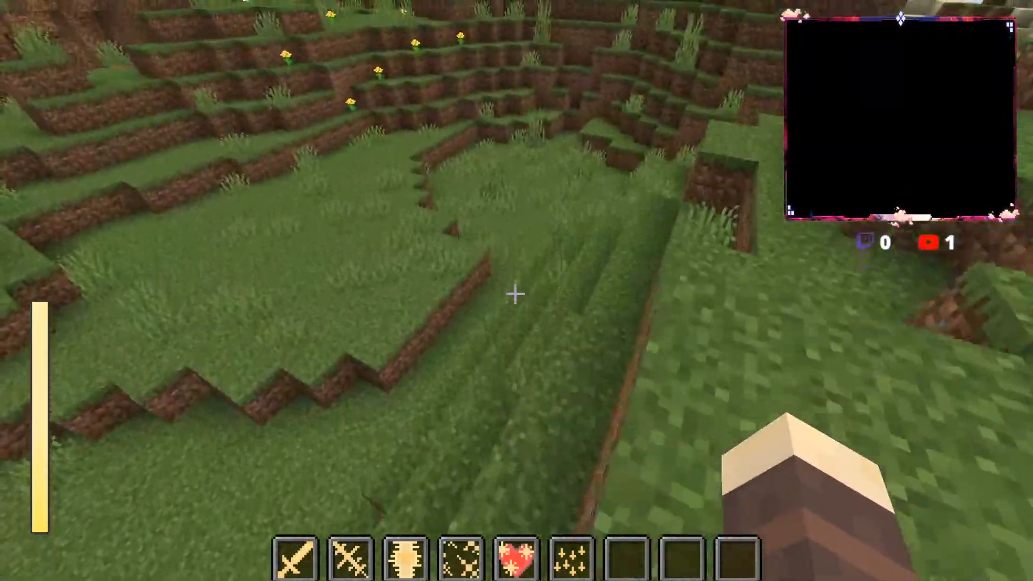
key(w)
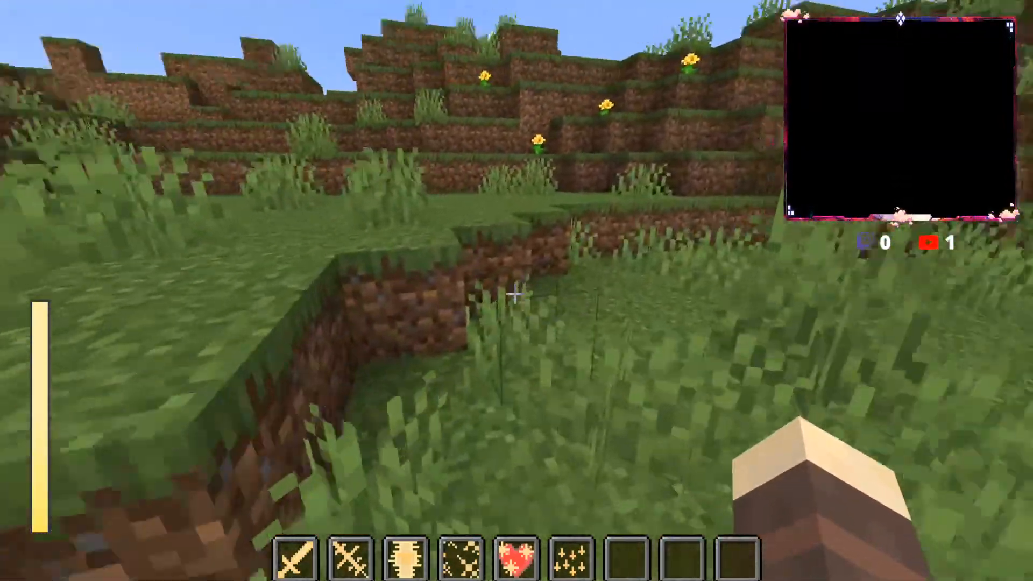
key(w)
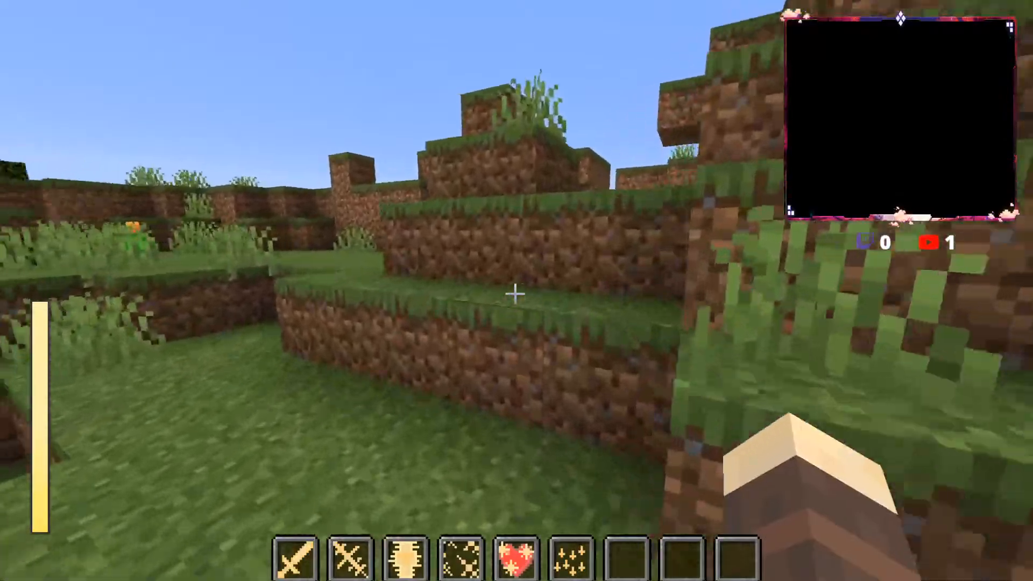
key(w)
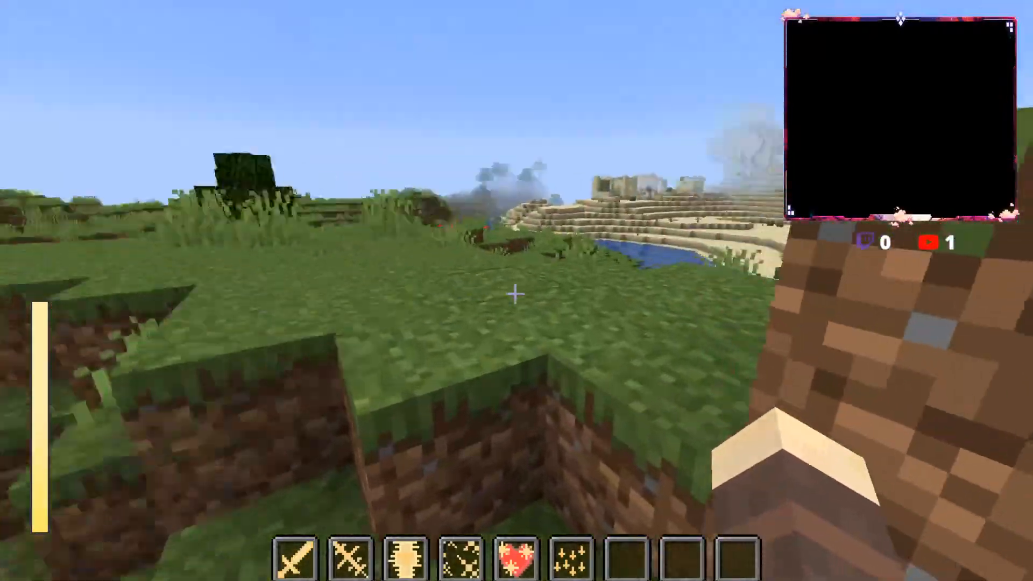
key(w)
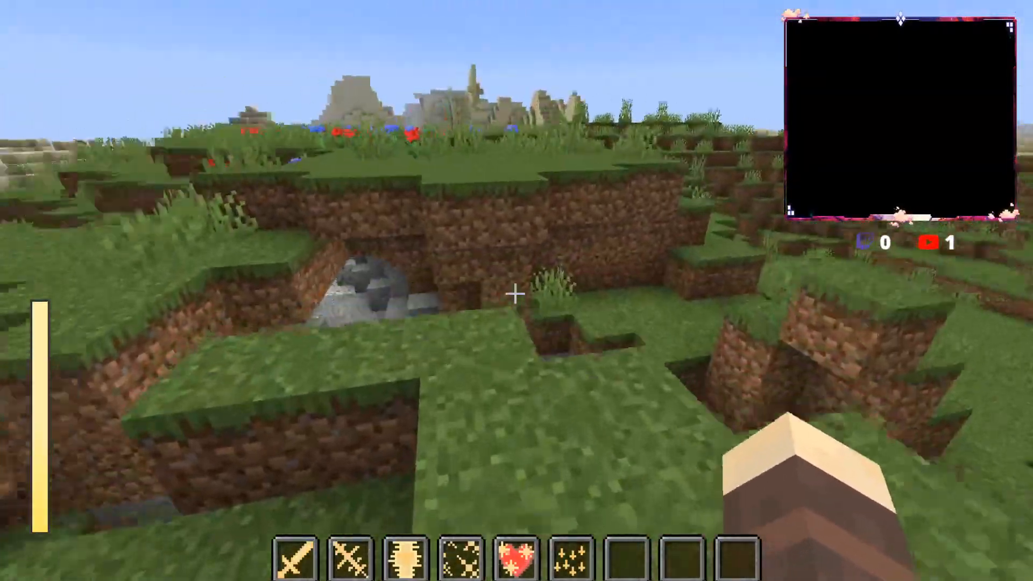
key(w)
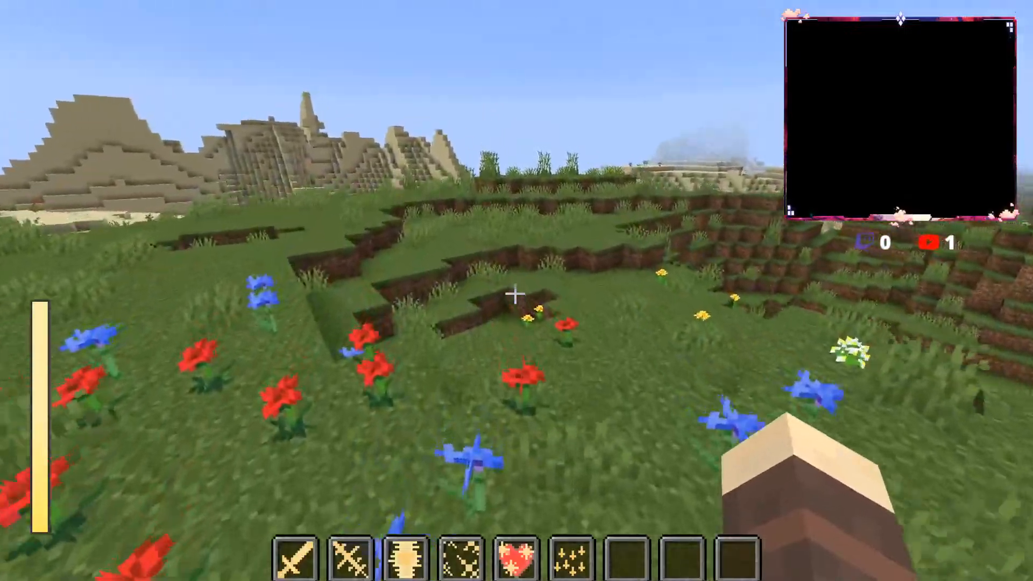
key(w)
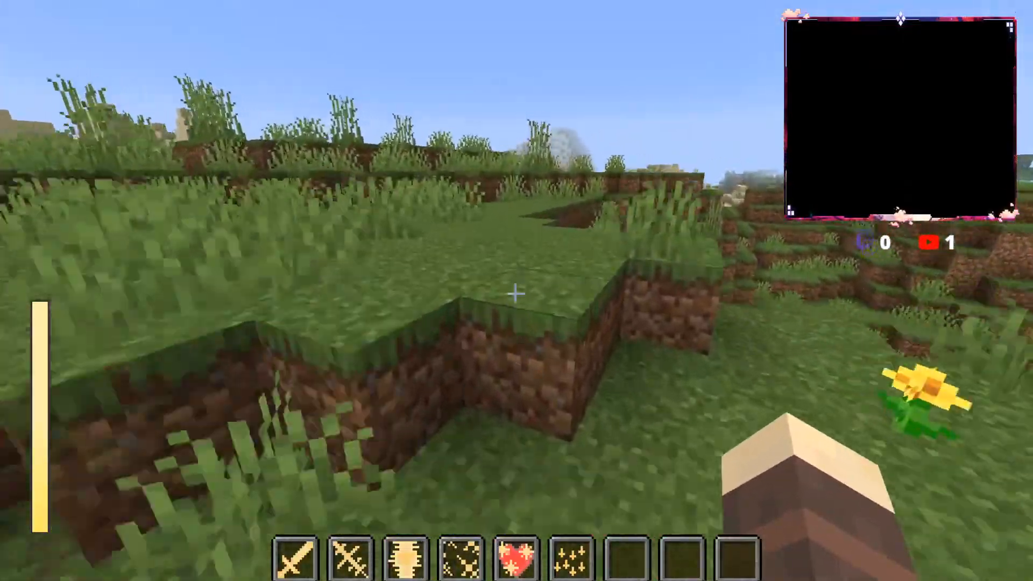
key(w)
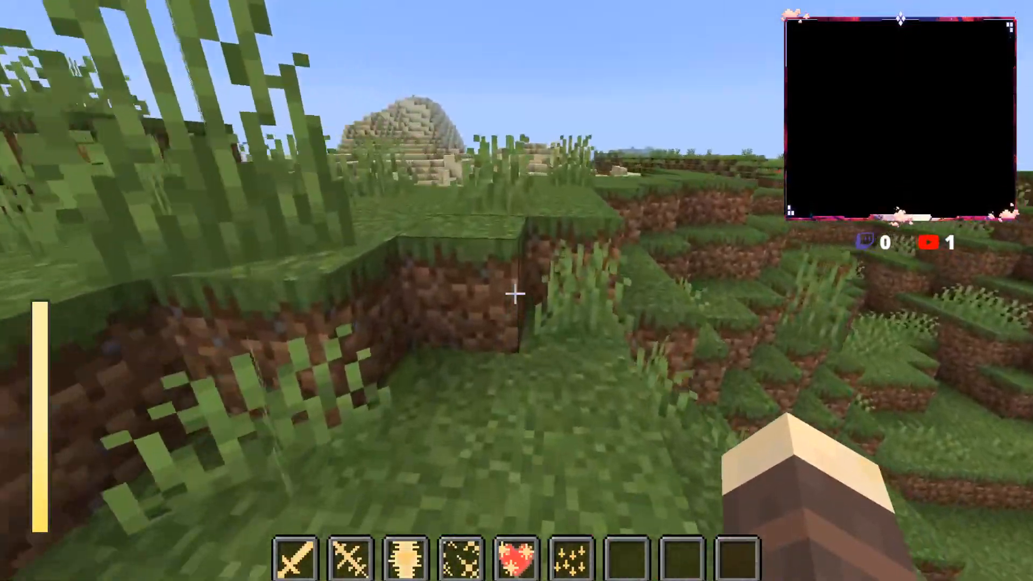
key(w)
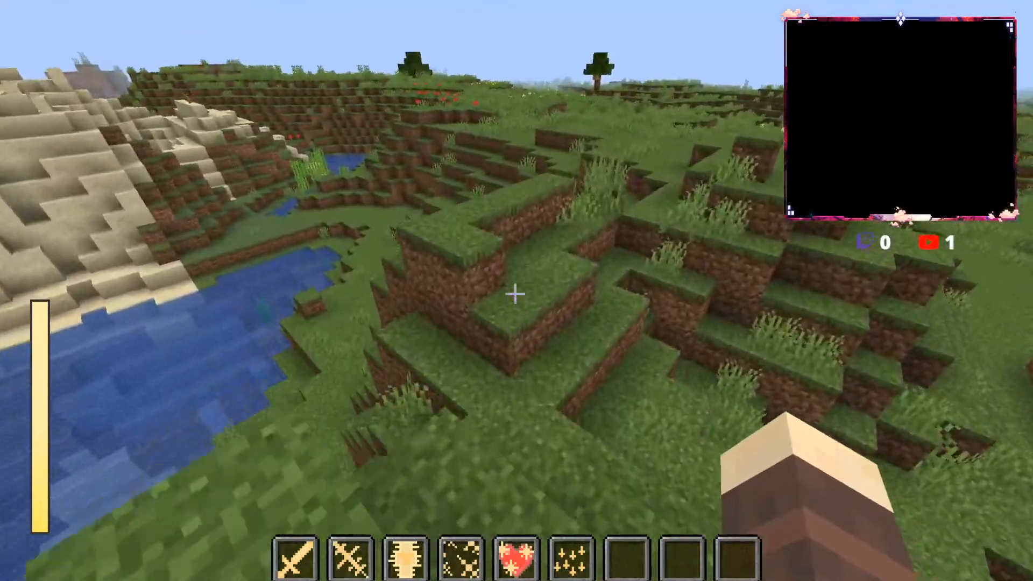
key(w)
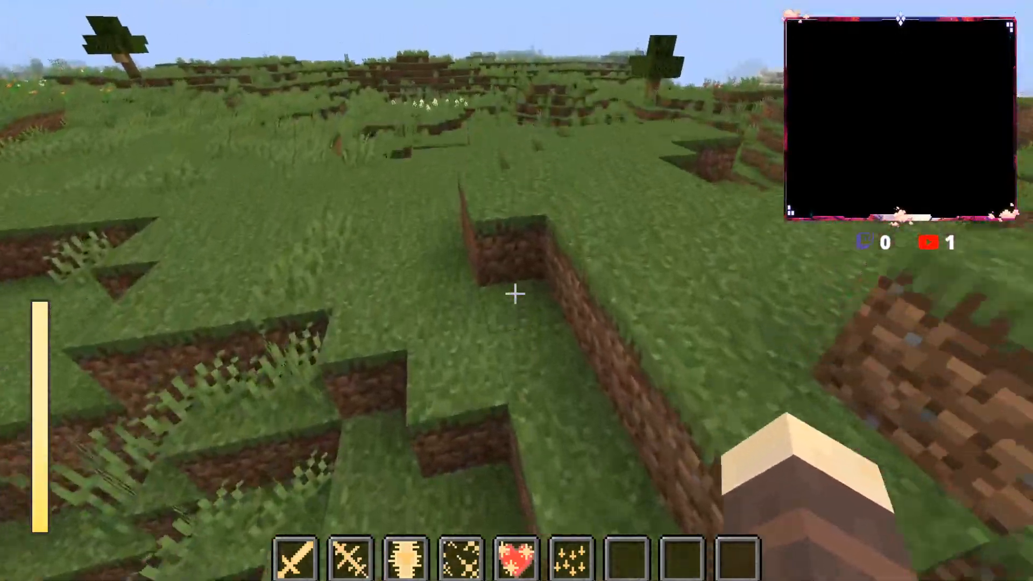
key(w)
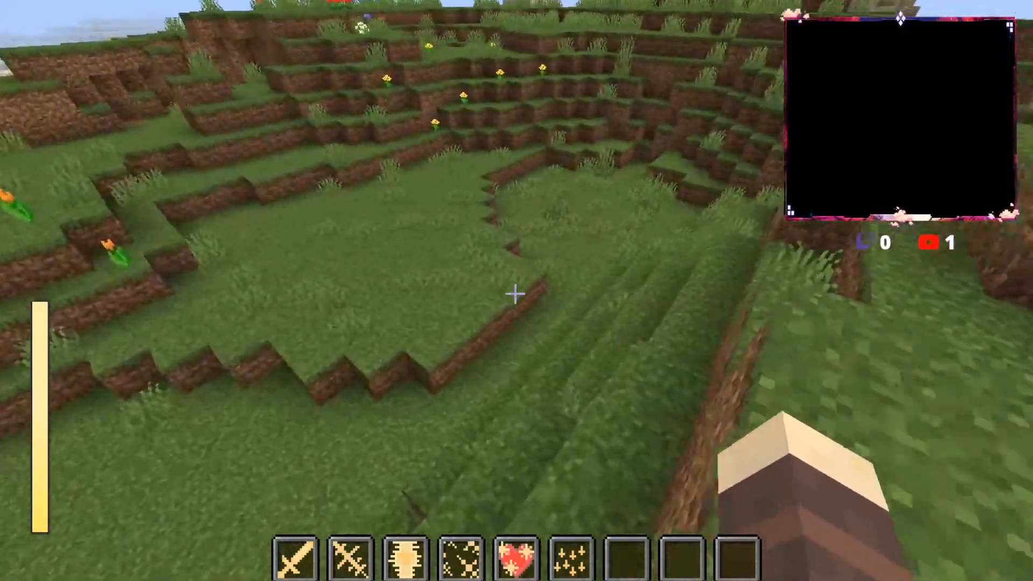
key(w)
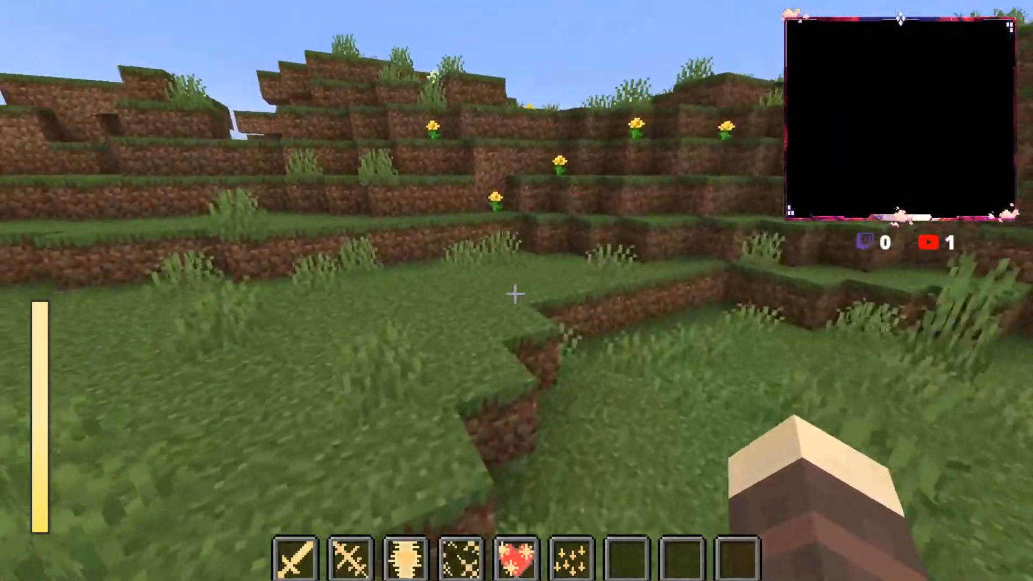
key(w)
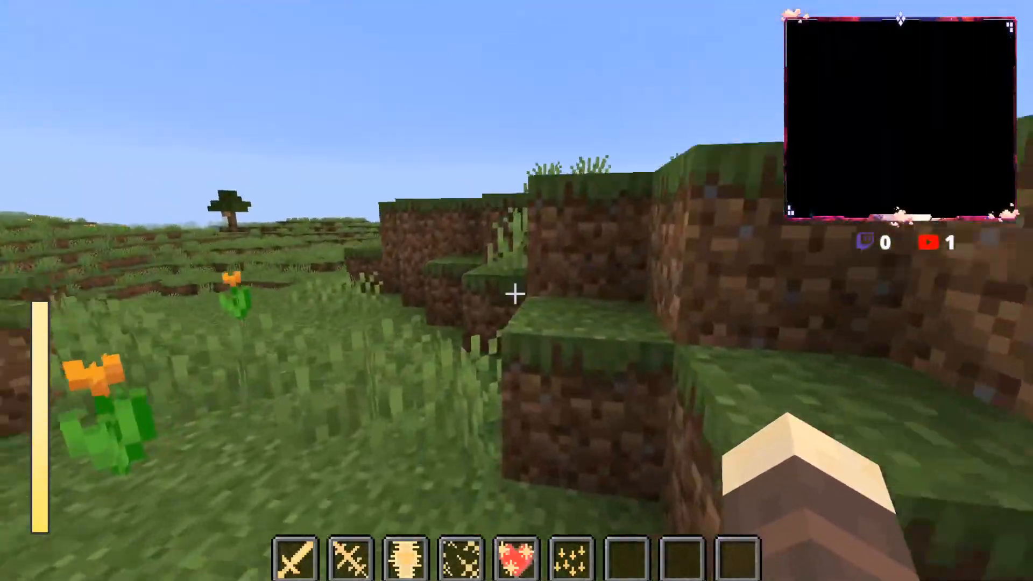
key(w)
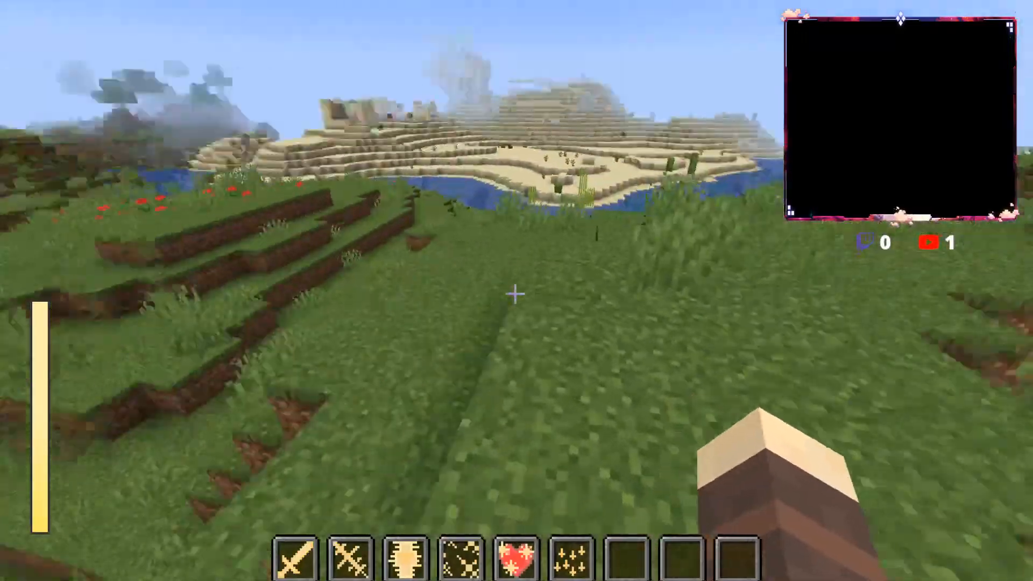
key(w)
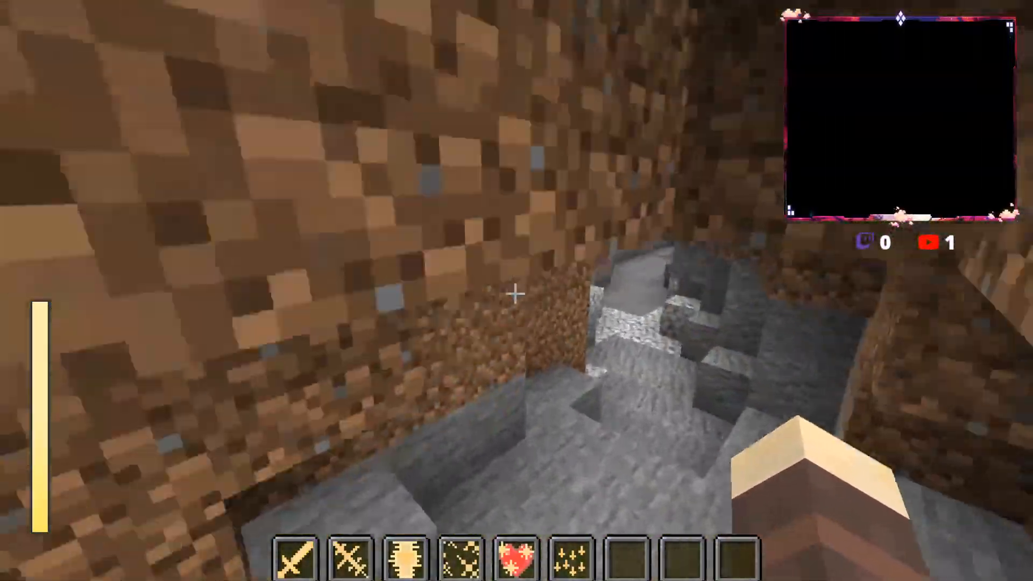
key(w)
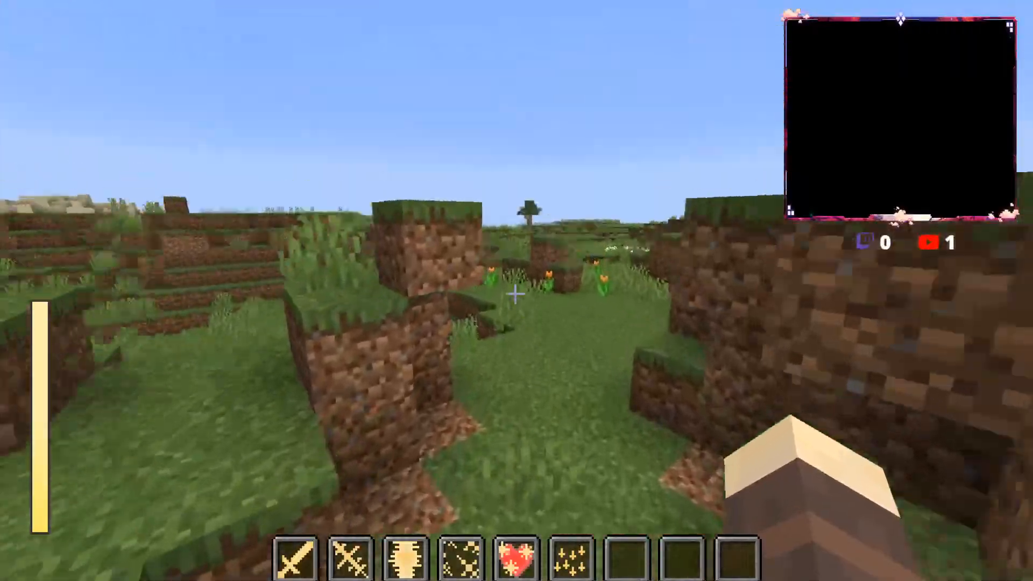
key(w)
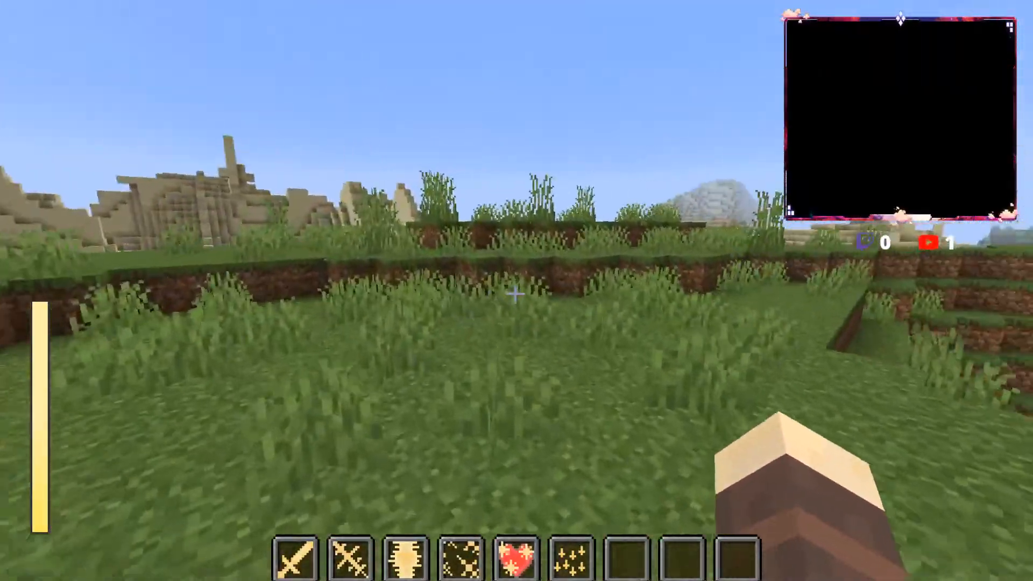
key(w)
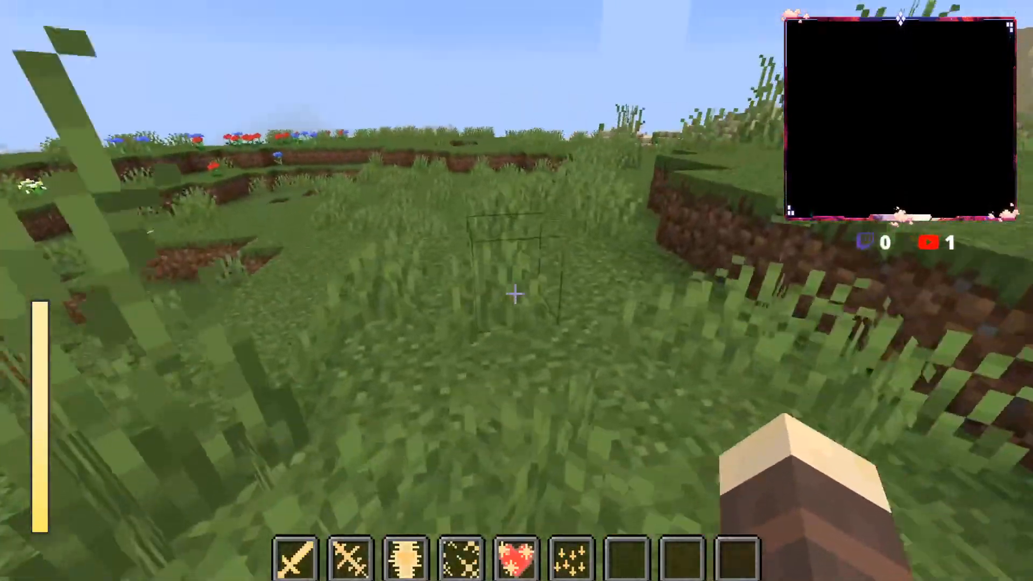
key(w)
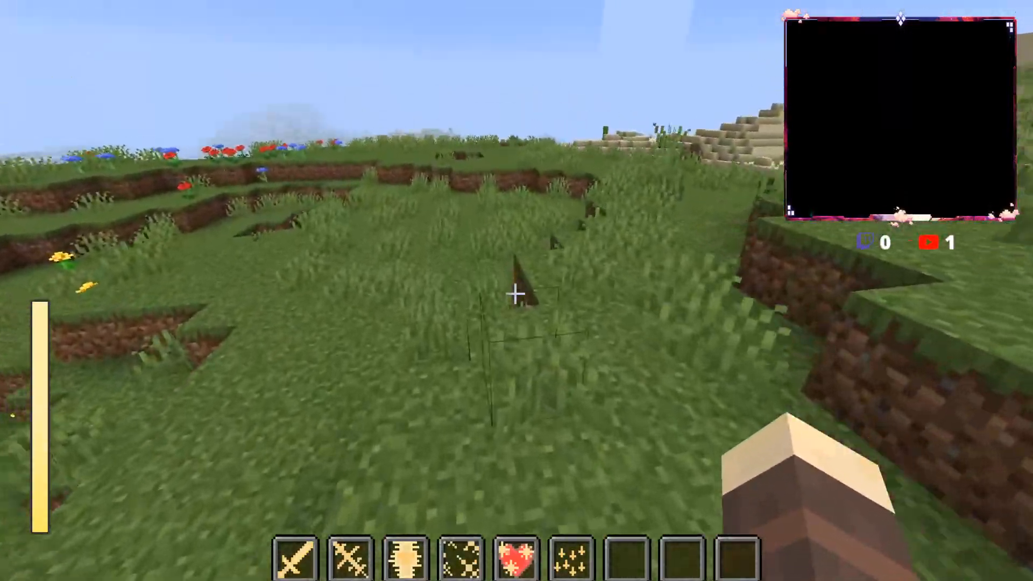
key(w)
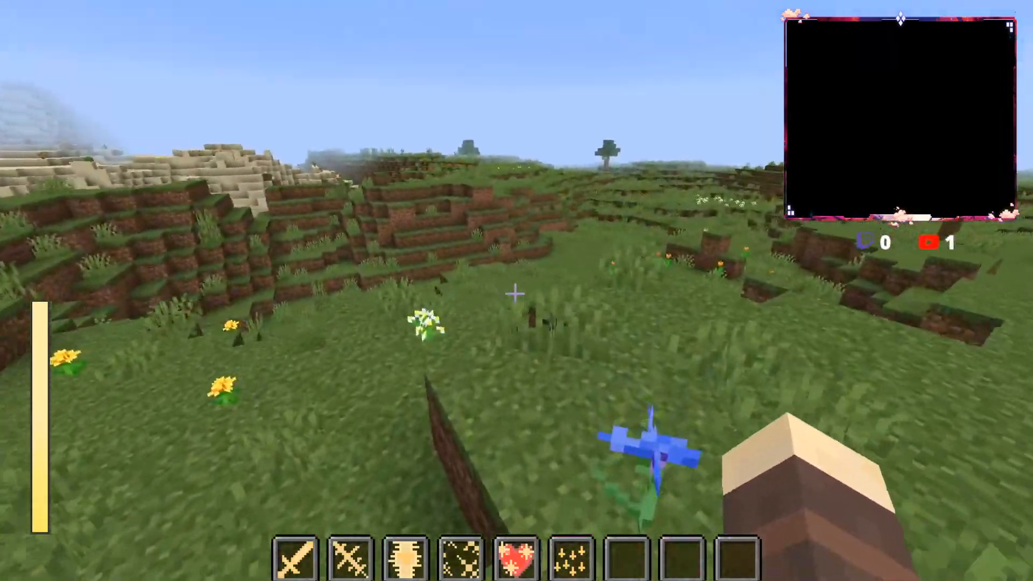
key(w)
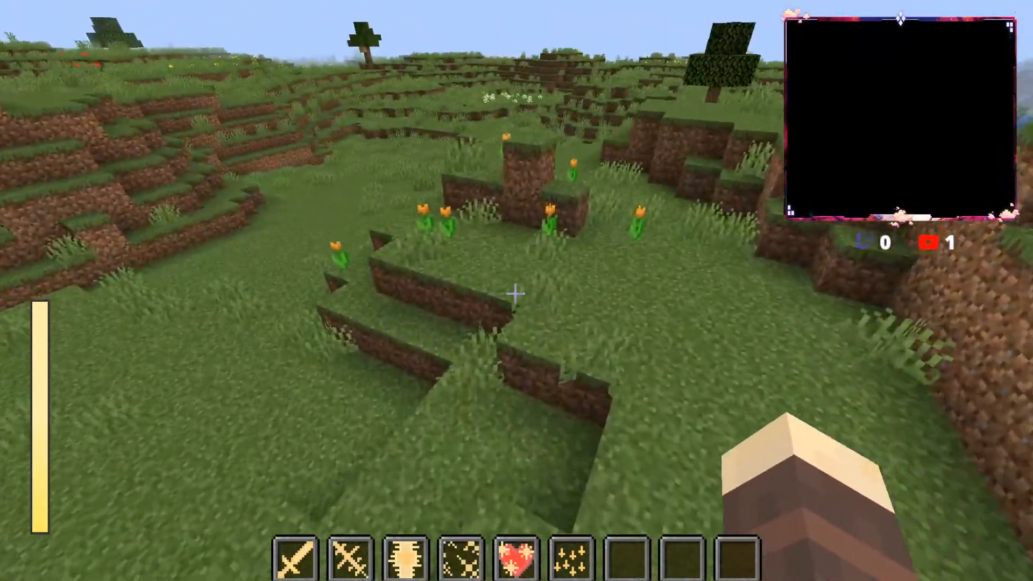
key(w)
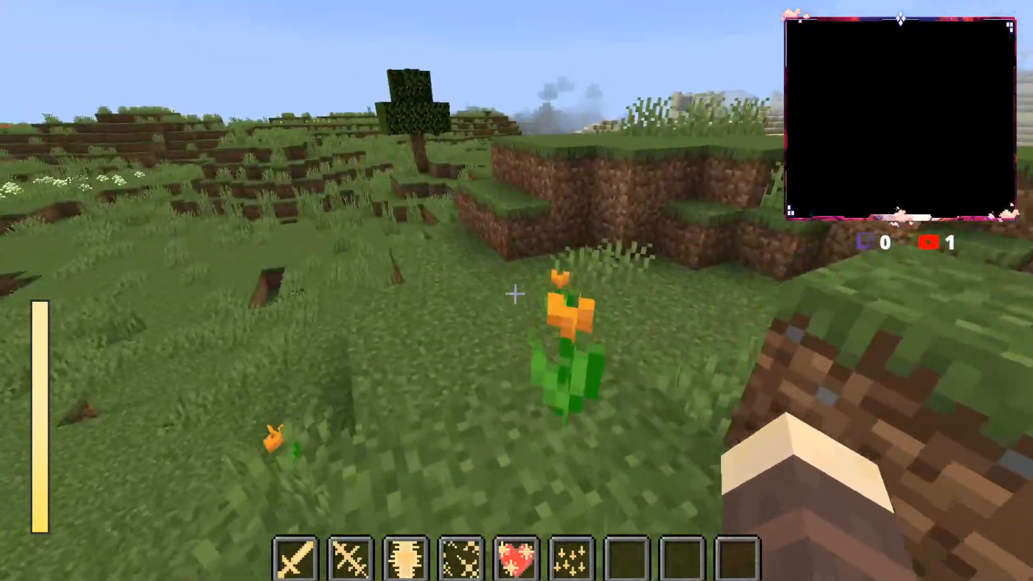
key(w)
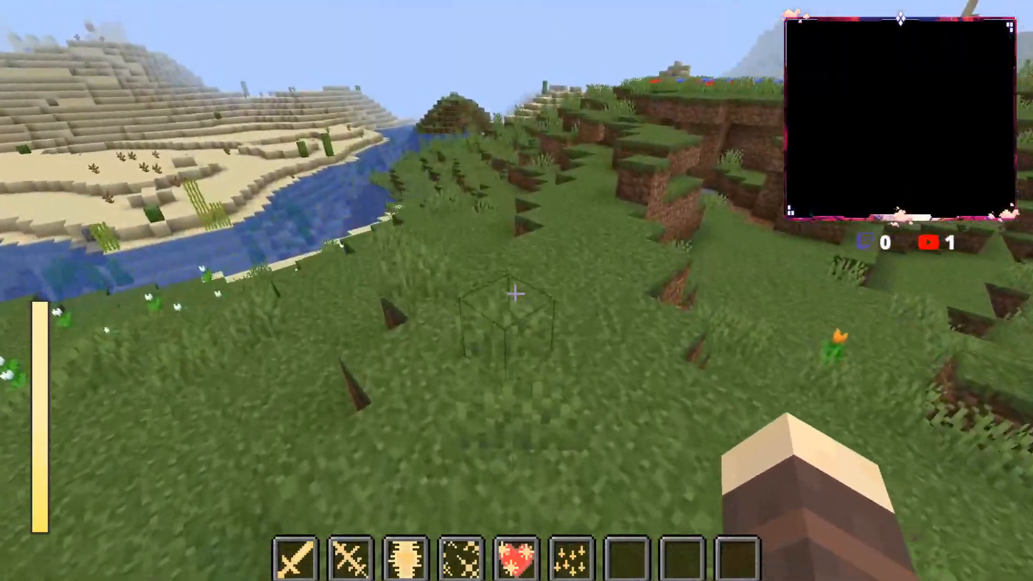
key(w)
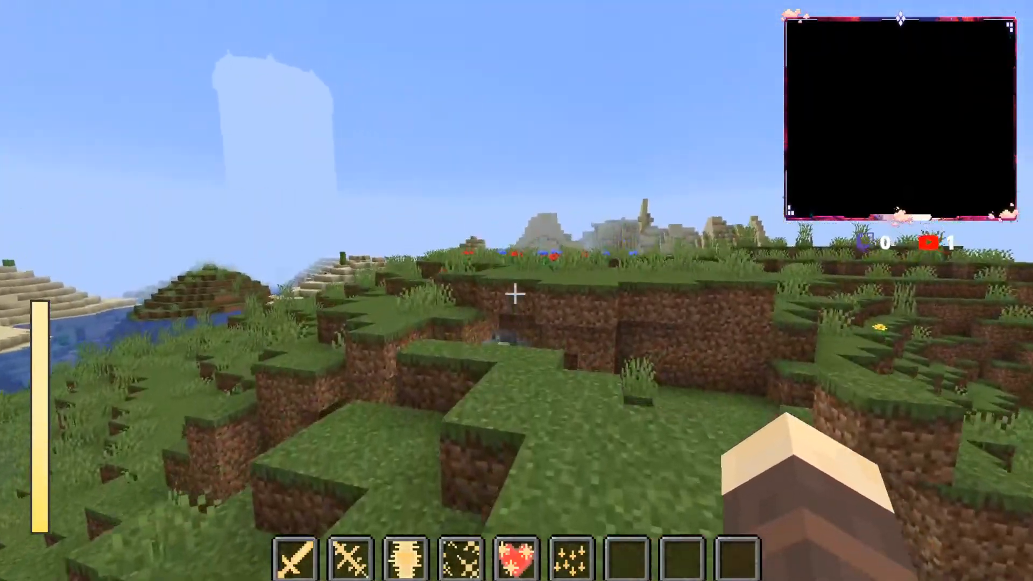
key(w)
key(w)
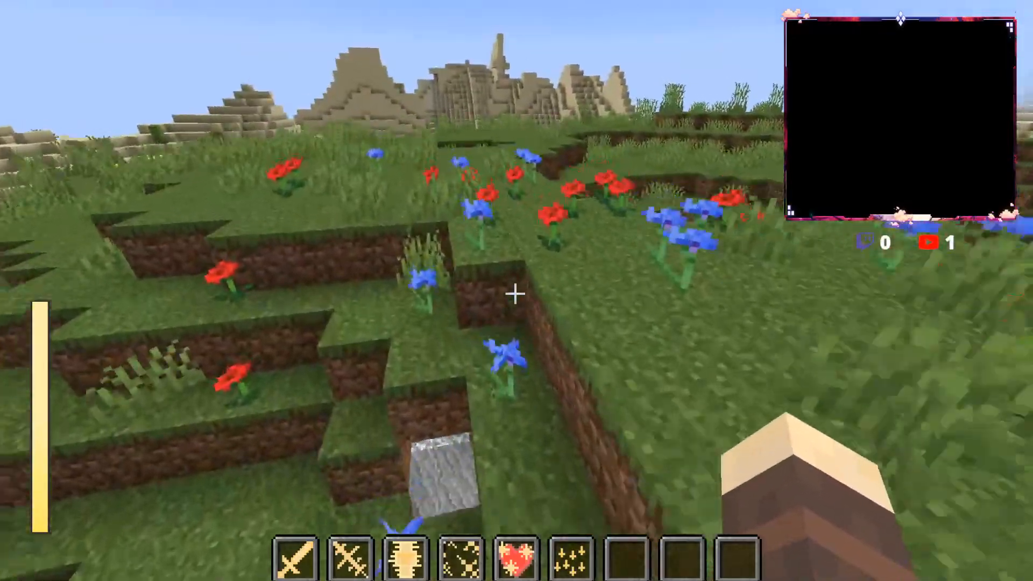
key(w)
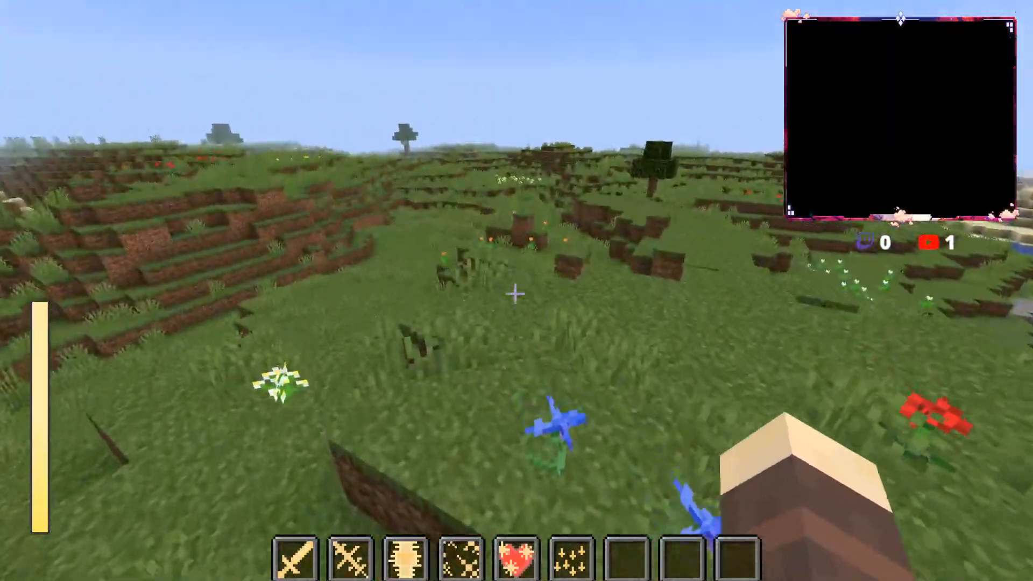
key(w)
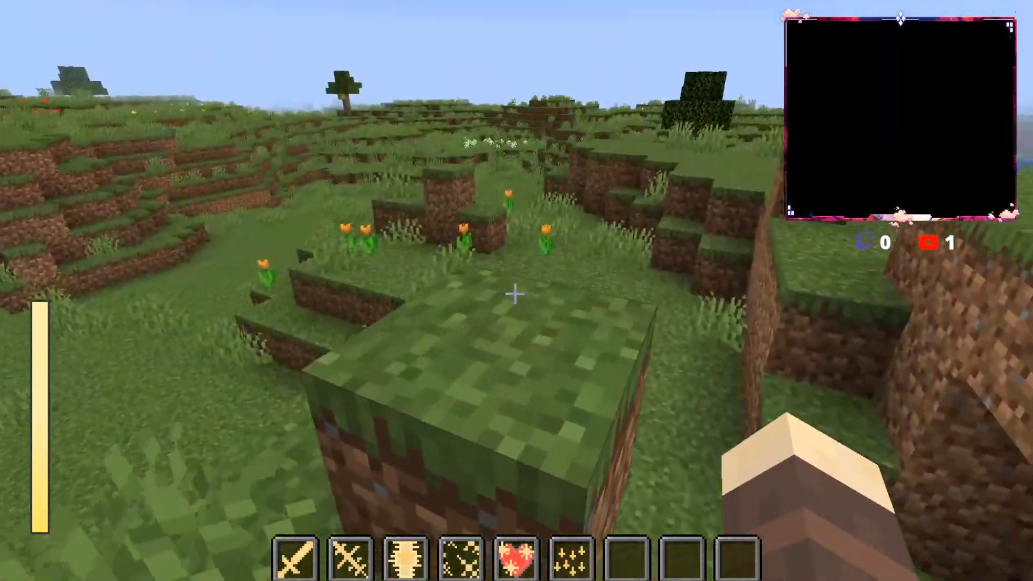
key(w)
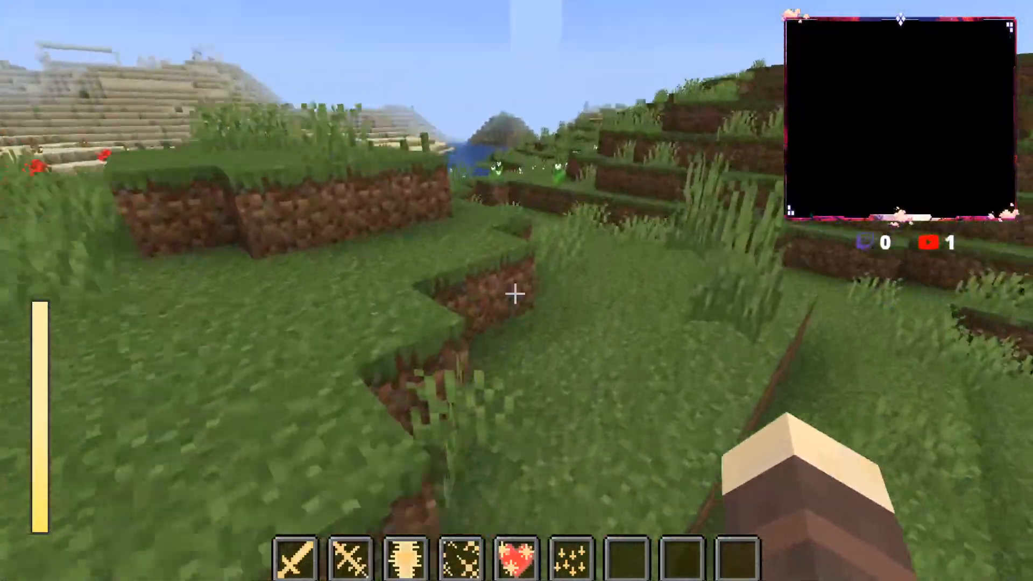
key(w)
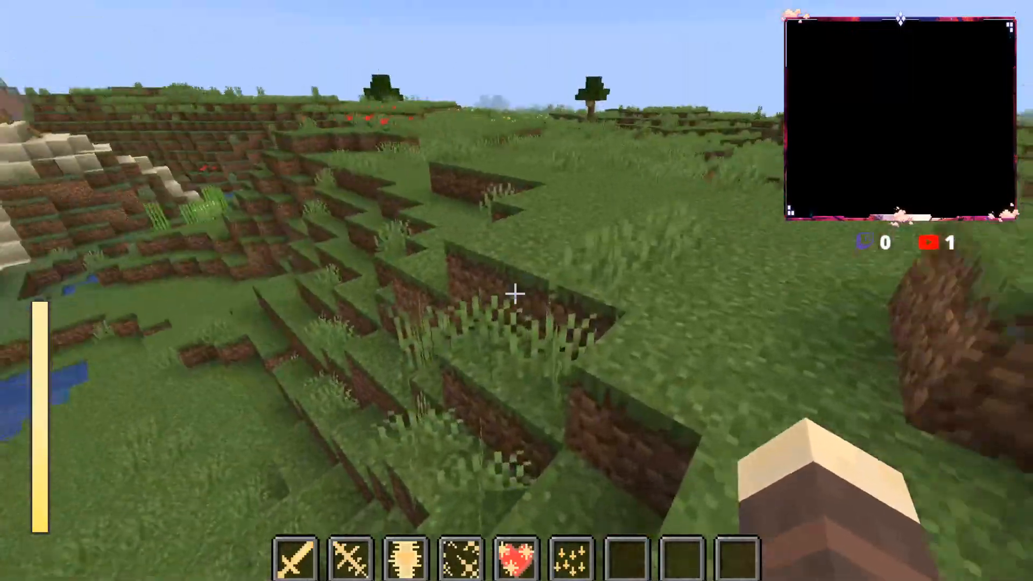
key(w)
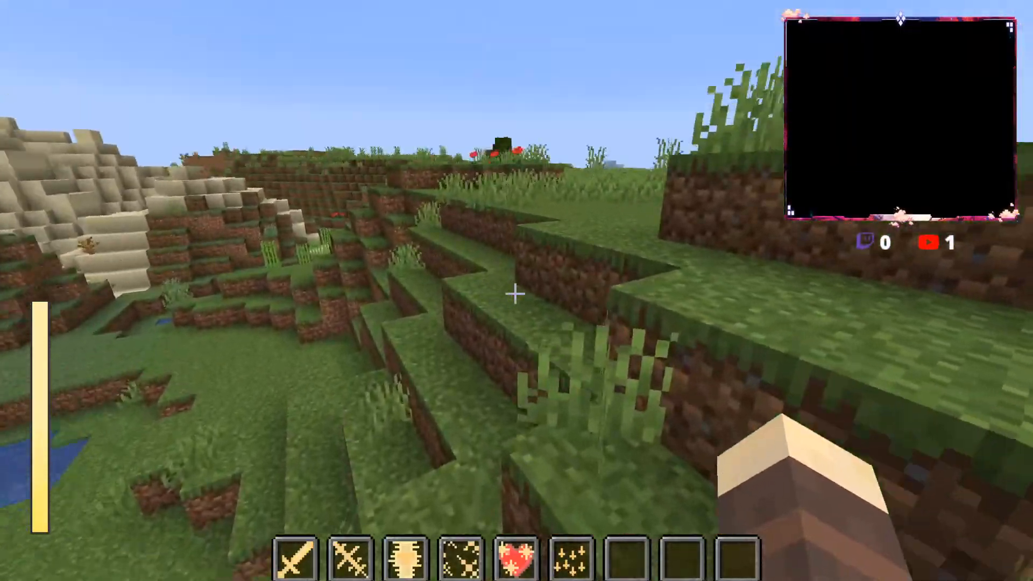
key(w)
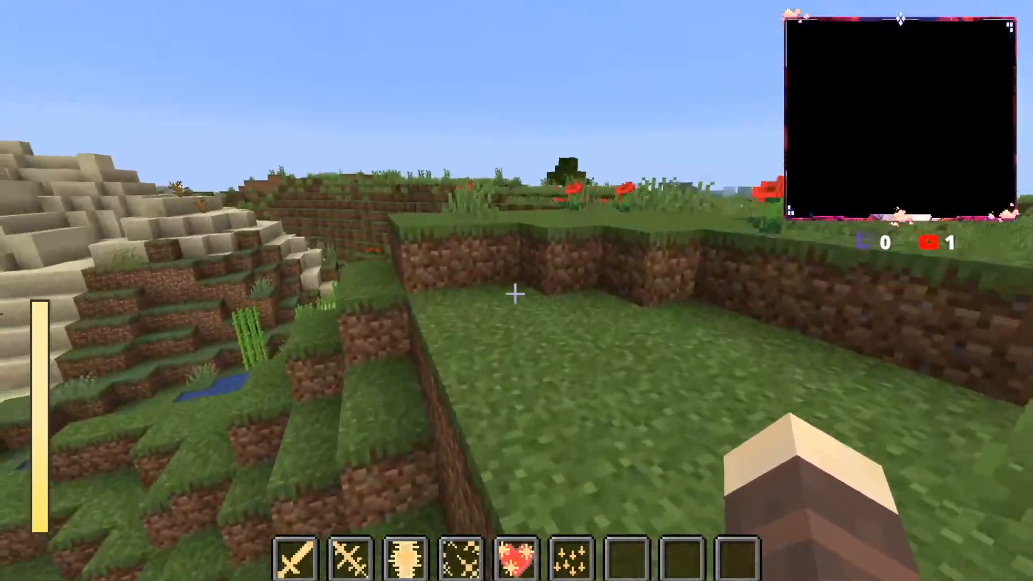
key(w)
Step: Break the targeted blocks on the grassy hillside and pick Grass Block as the held item
click(515, 294)
middle_click(515, 294)
click(515, 294)
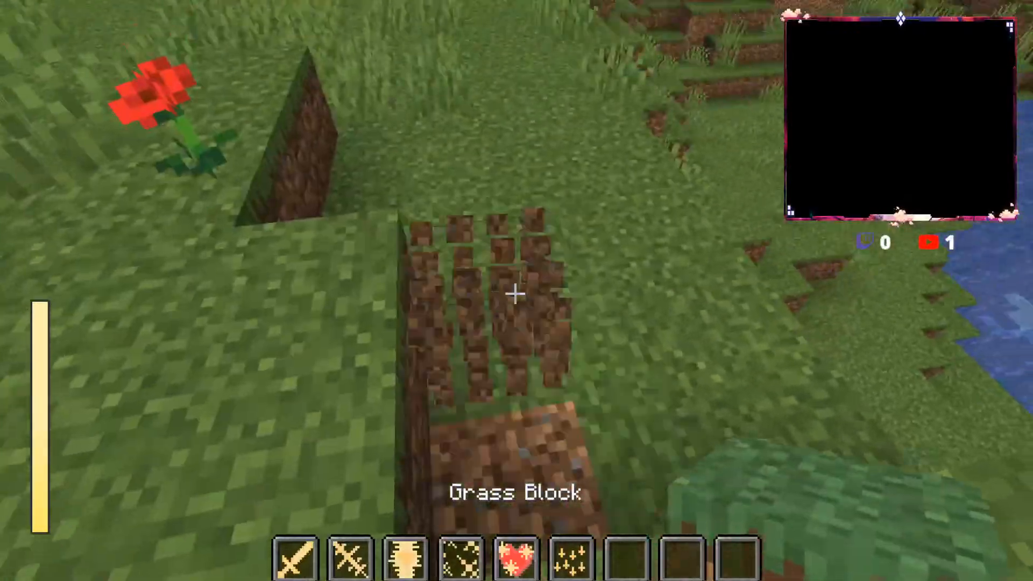
right_click(516, 293)
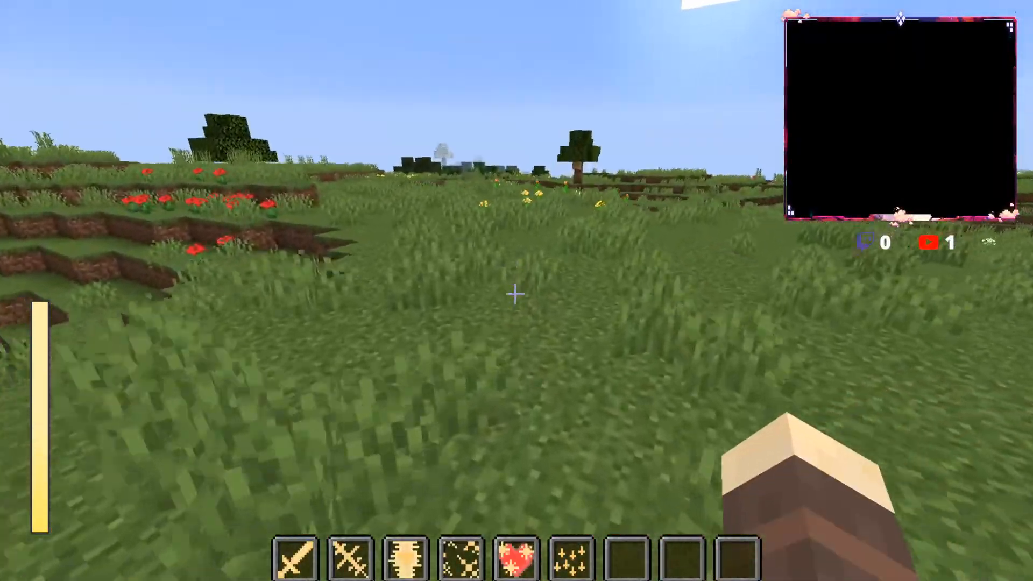
Step: Turn off the spell bar and view the Basic Magic page of the mod's ability menu
key(w)
key(alt)
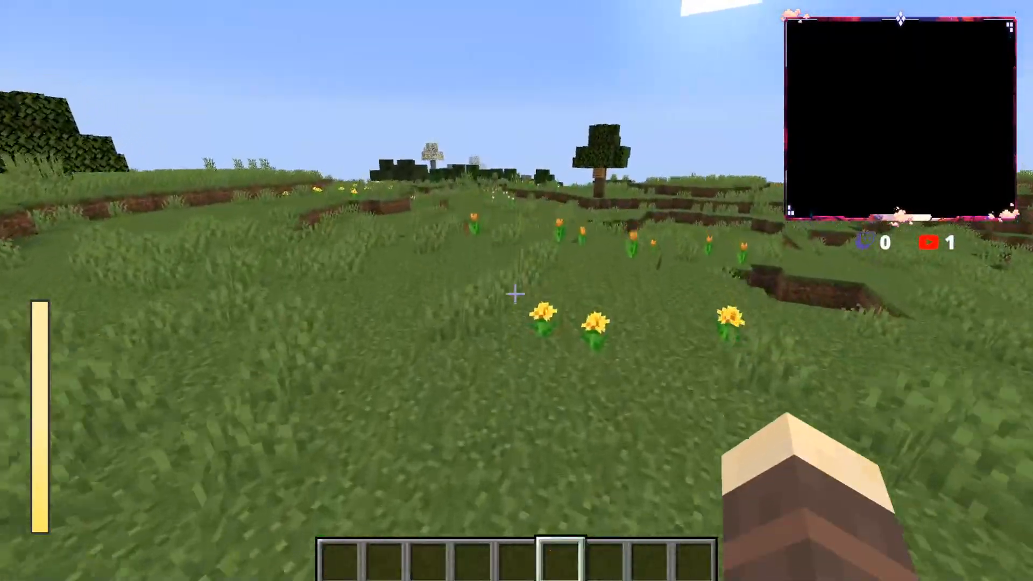
key(m)
click(304, 457)
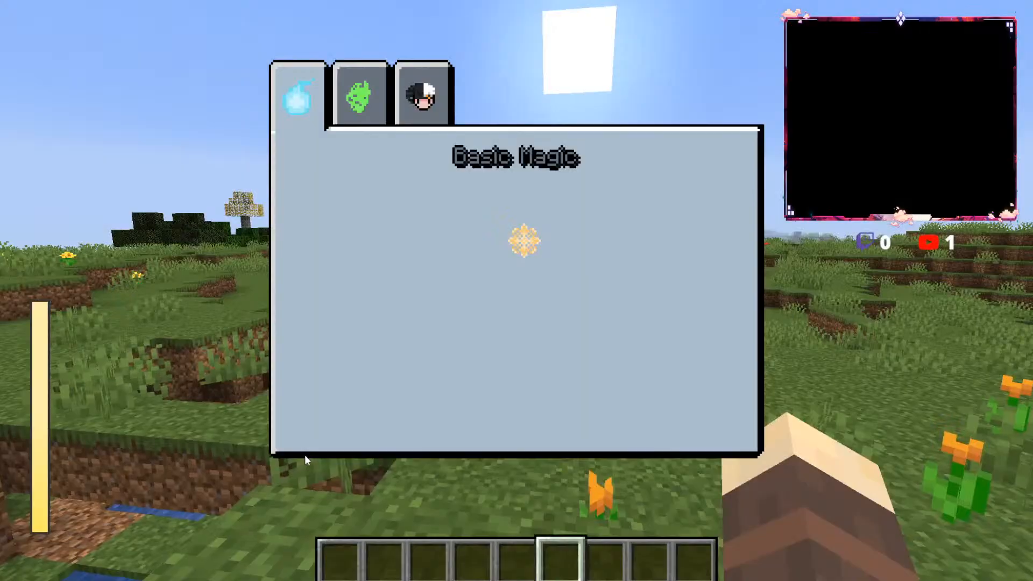
key(Escape)
key(t)
key(Up)
key(Up)
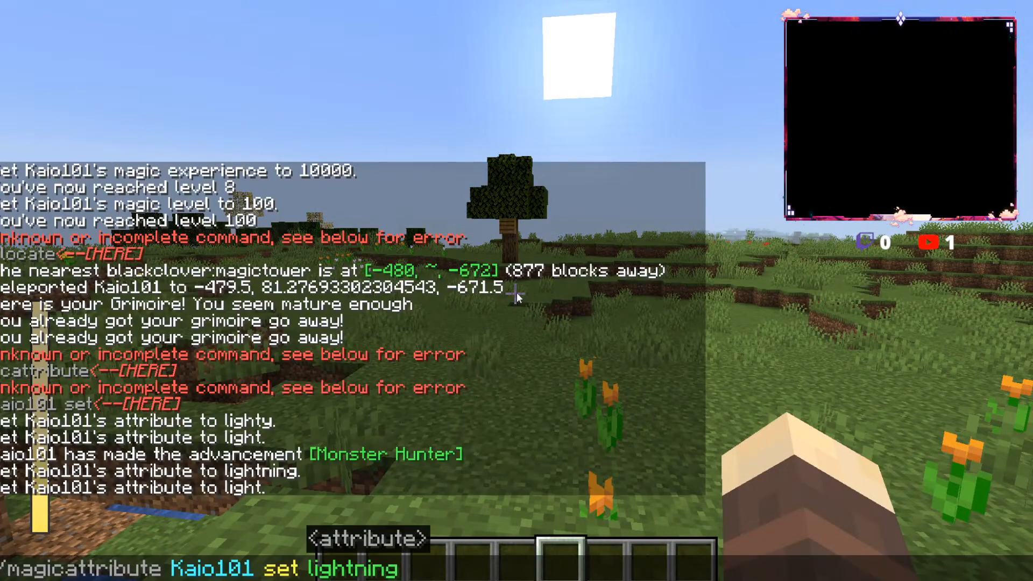
key(Escape)
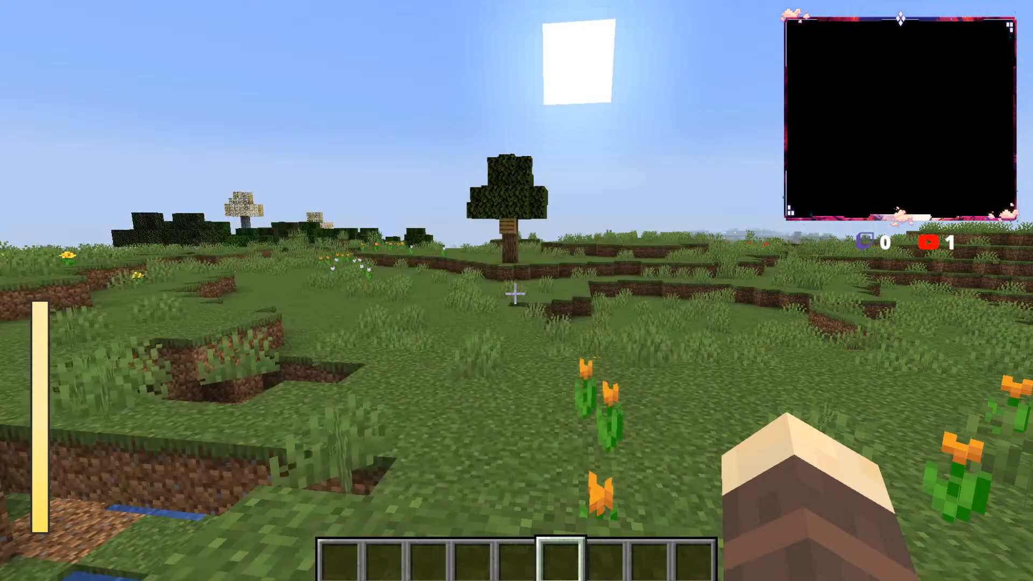
key(e)
key(e)
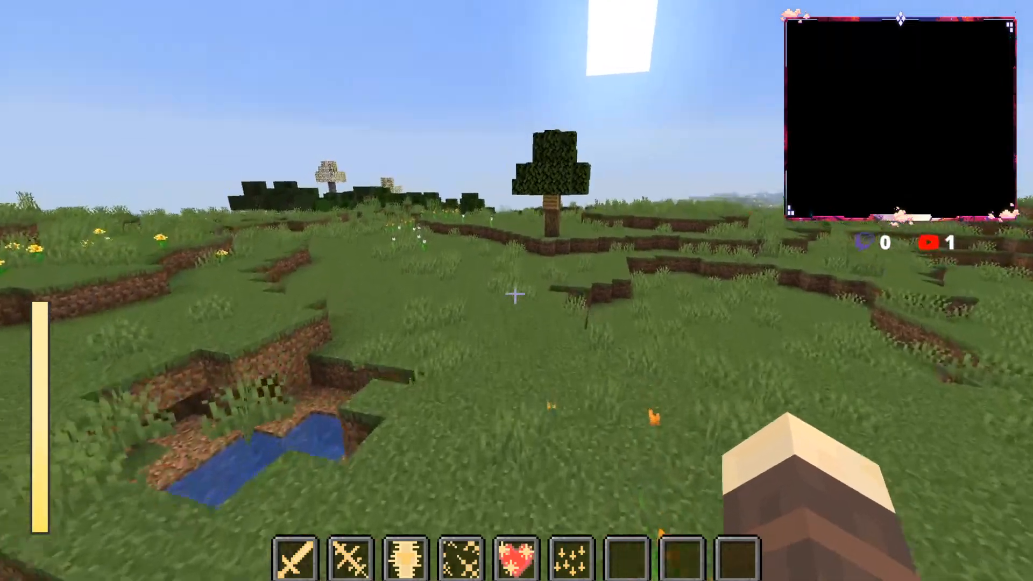
Step: Try the first four light spells of the spell bar one after another on the open grassland
key(1)
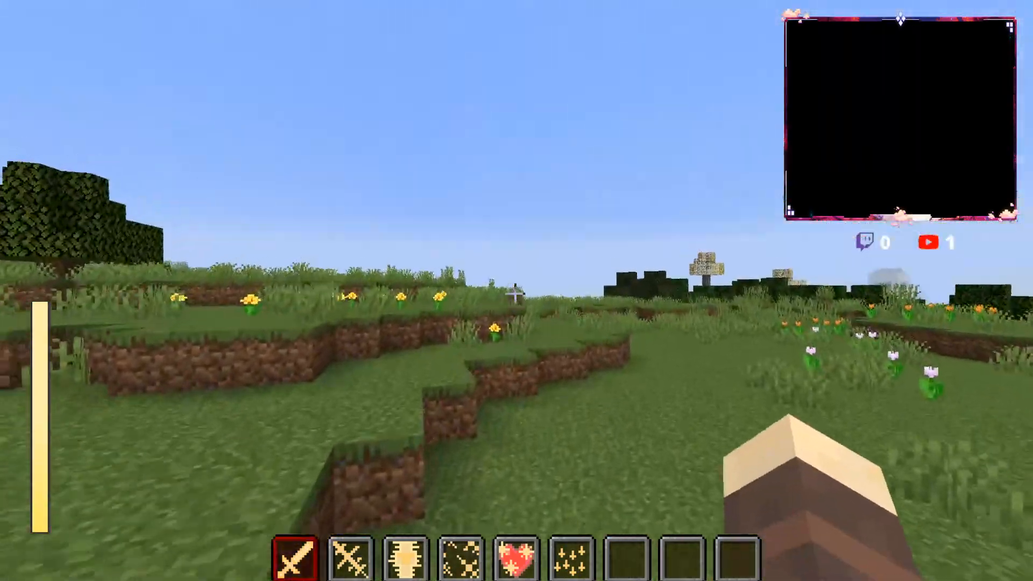
key(2)
key(3)
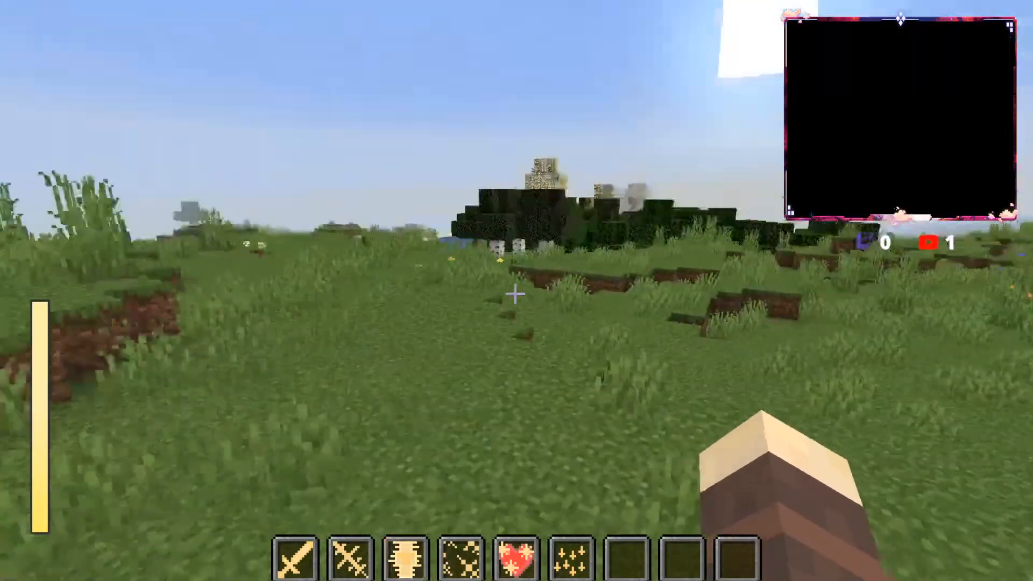
key(4)
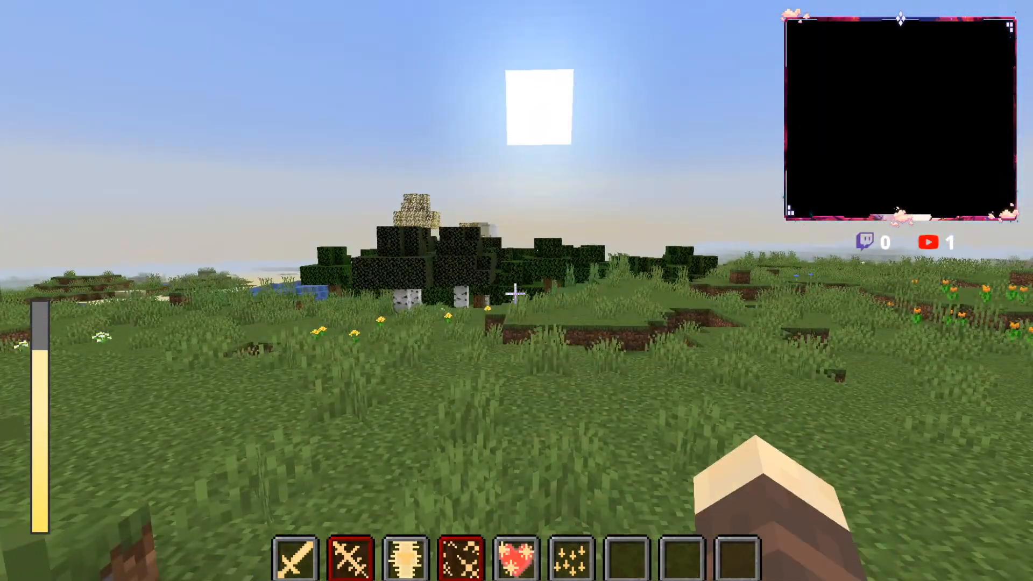
Step: Cross the meadow to the small pond, using the third and fourth light spells on the way
key(w)
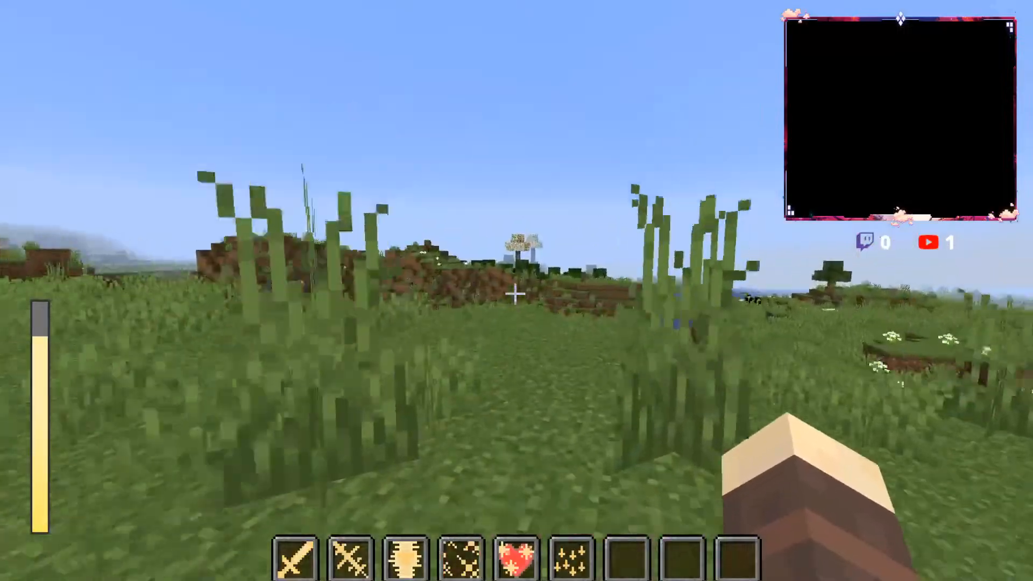
key(w)
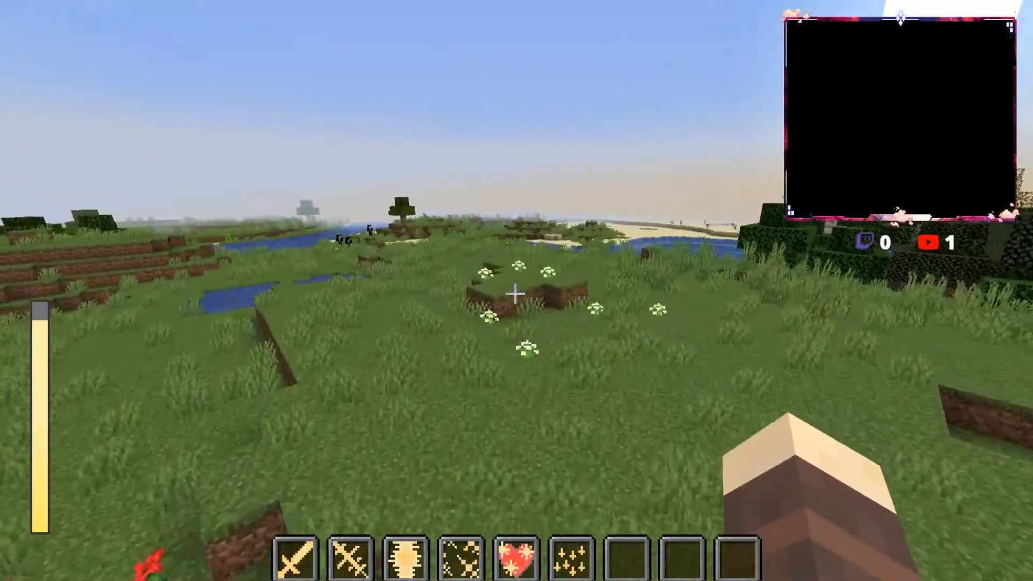
key(w)
key(3)
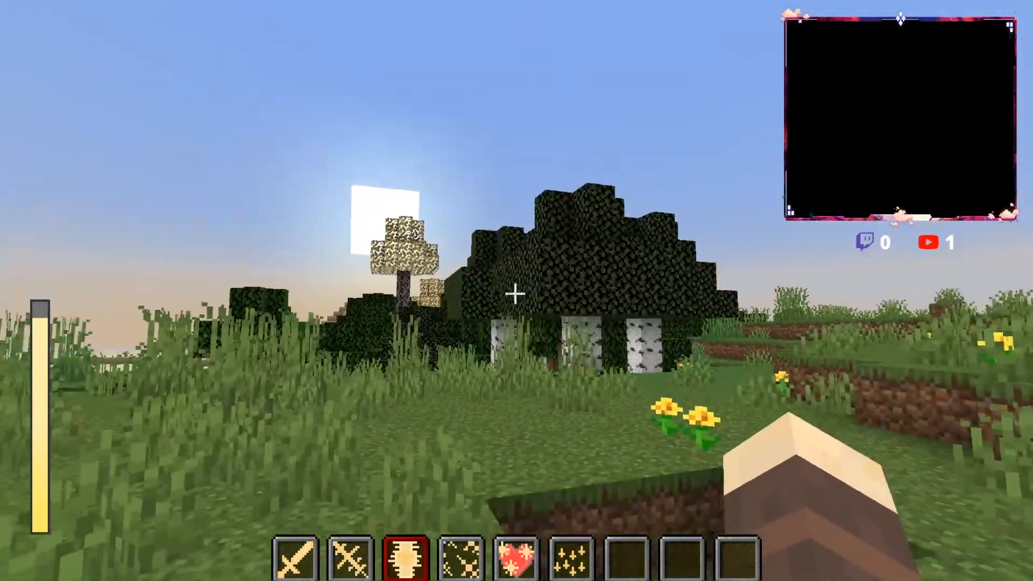
key(w)
key(4)
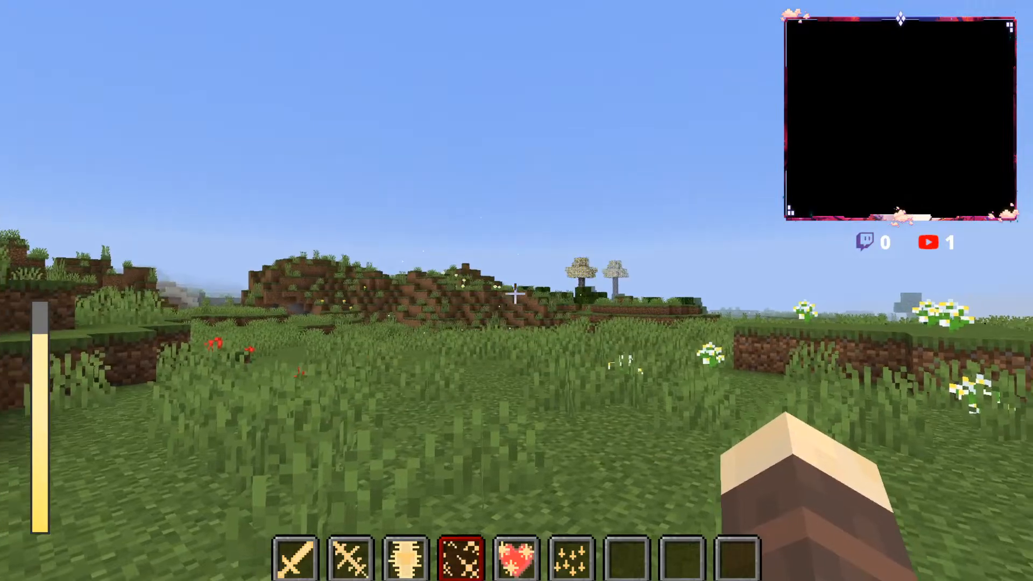
key(w)
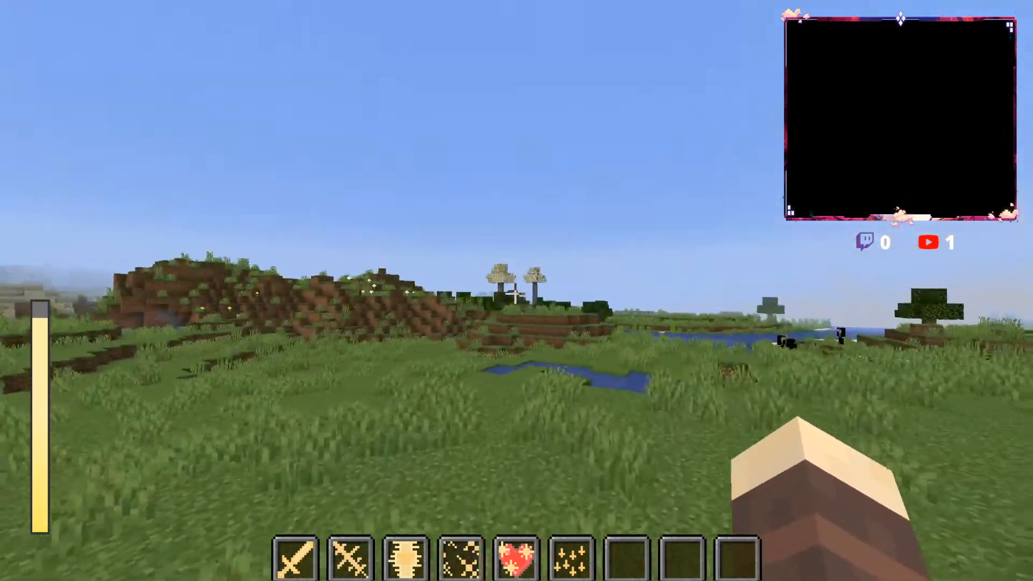
key(w)
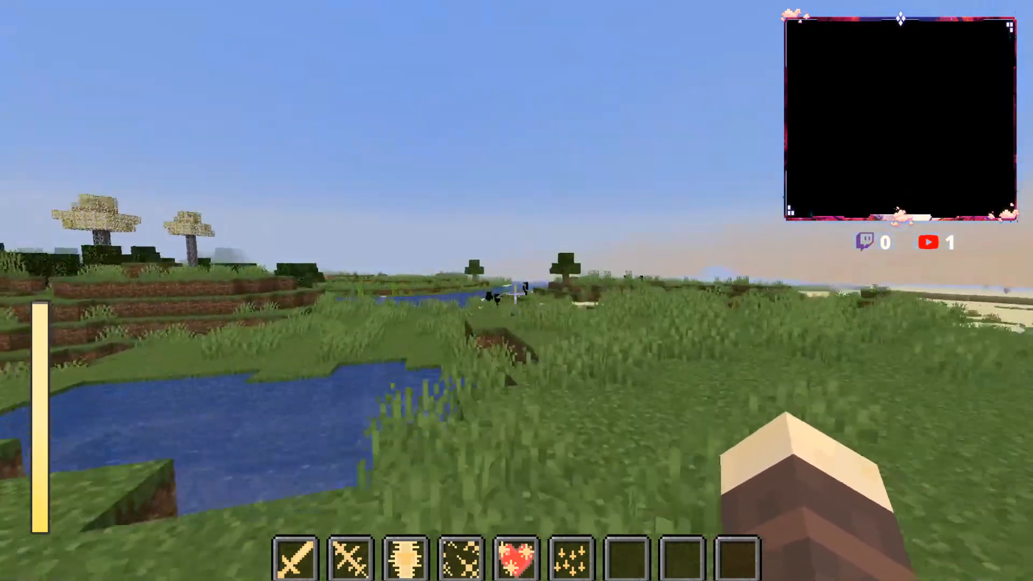
key(w)
Step: Open the Light Magic Spells list from the Basic Magic page and read the description of the fourth spell
key(e)
key(Escape)
key(Escape)
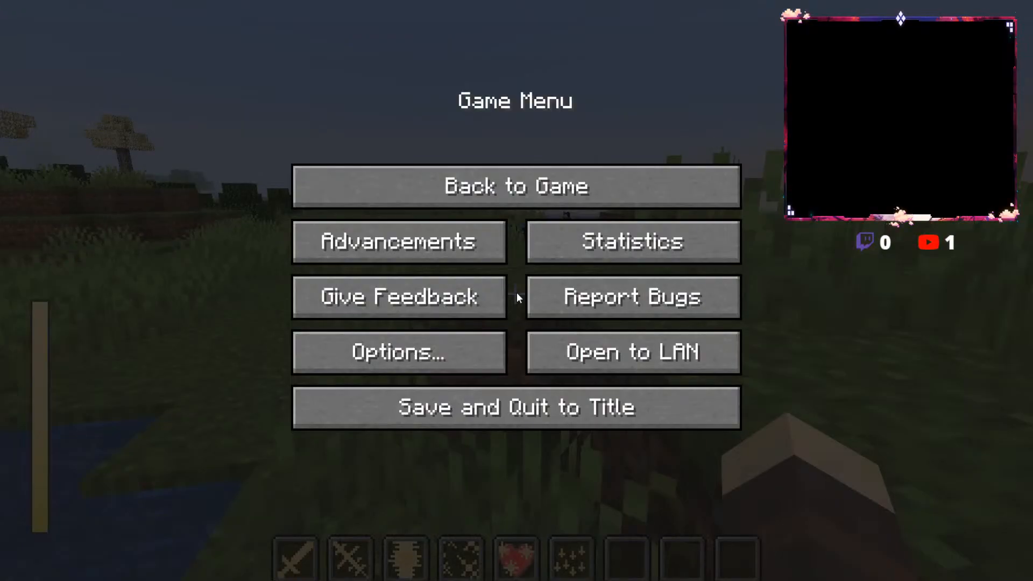
key(Escape)
key(alt)
key(r)
click(265, 455)
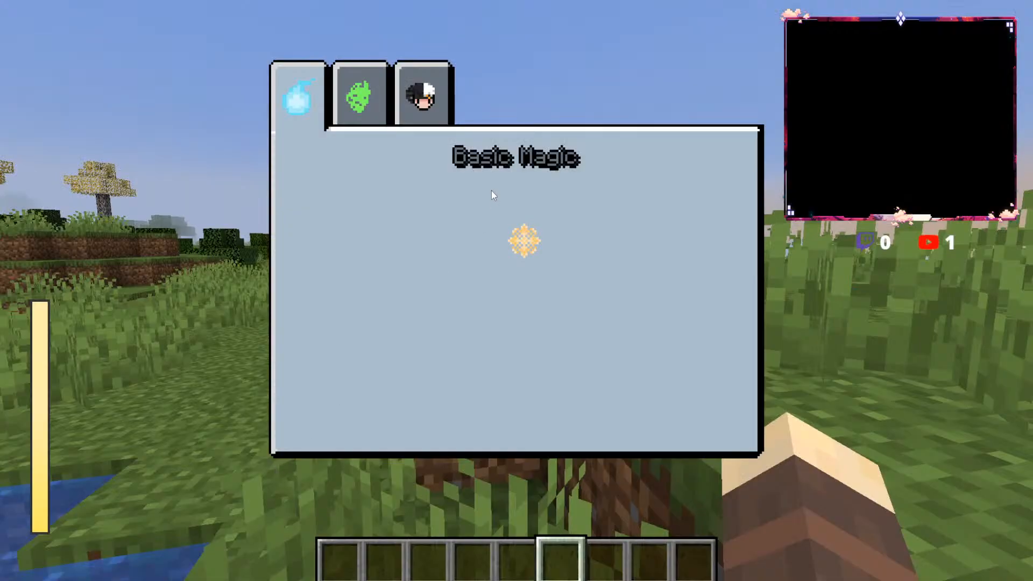
click(522, 242)
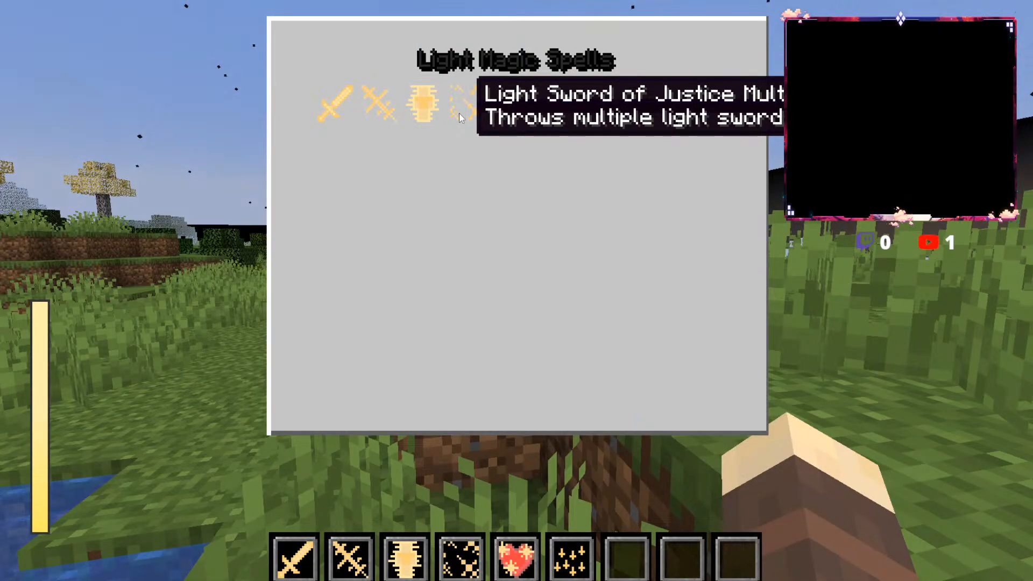
key(Escape)
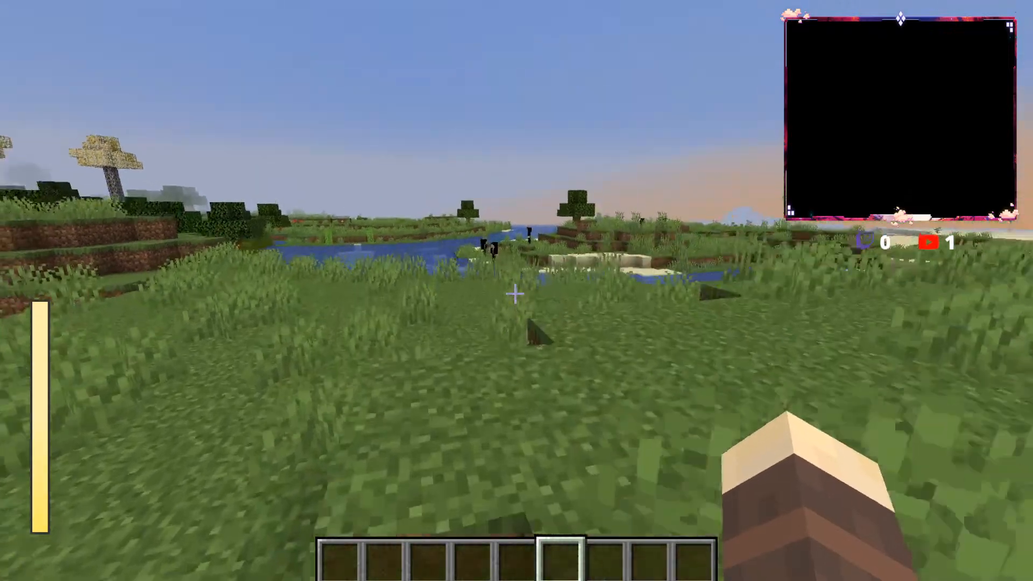
Step: Use the multiple light swords spell and the second light spell while walking beside the river toward the trees
key(alt)
key(4)
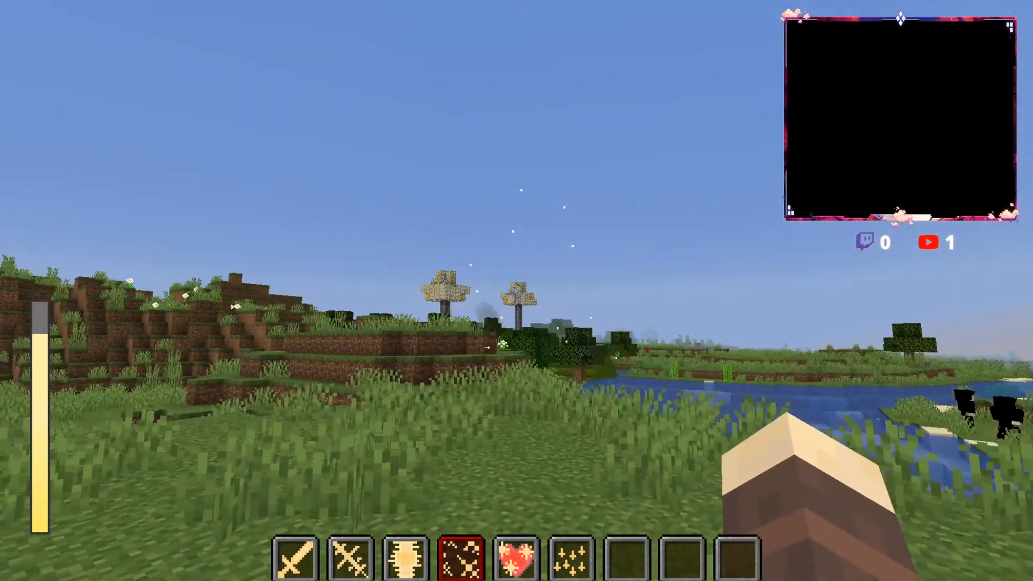
key(w)
key(w)
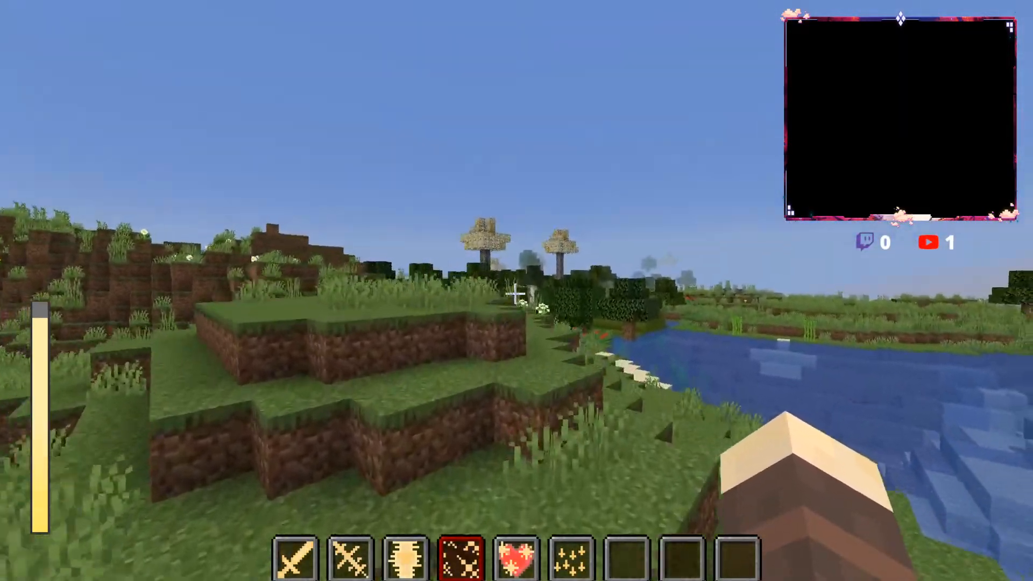
key(w)
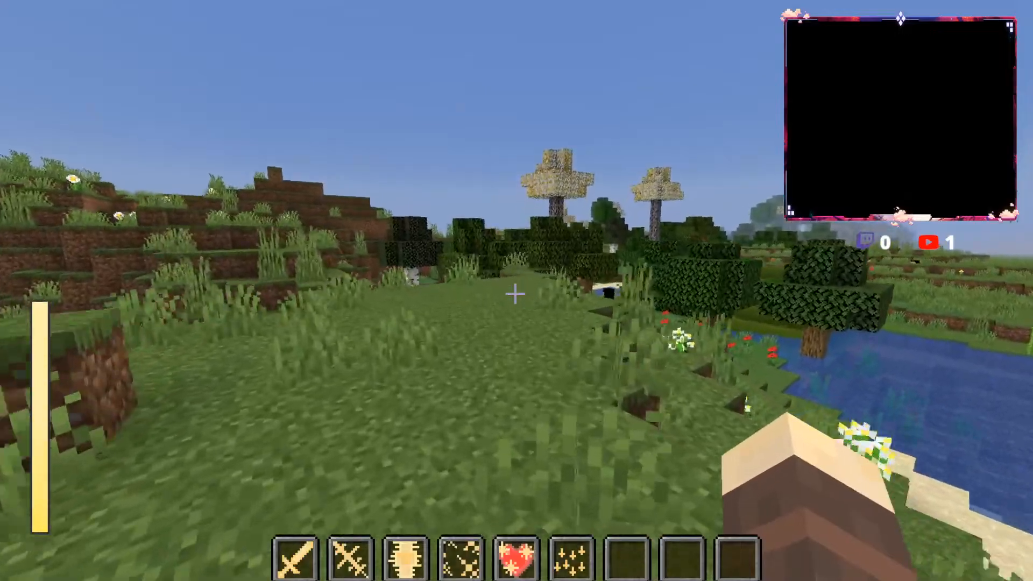
key(2)
Step: Walk through the trees to the river and climb the stepped green mound in the water
key(w)
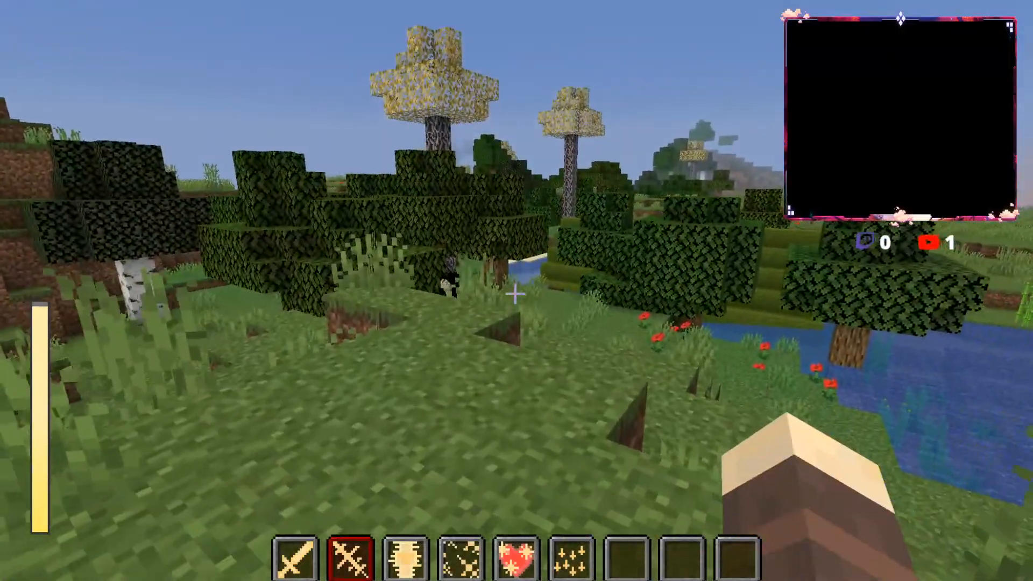
key(w)
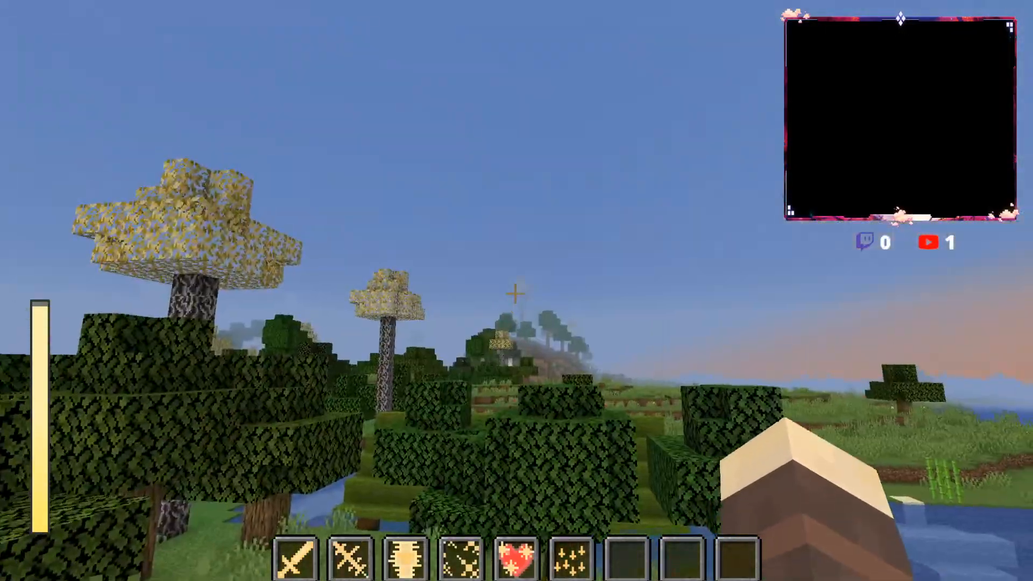
key(w)
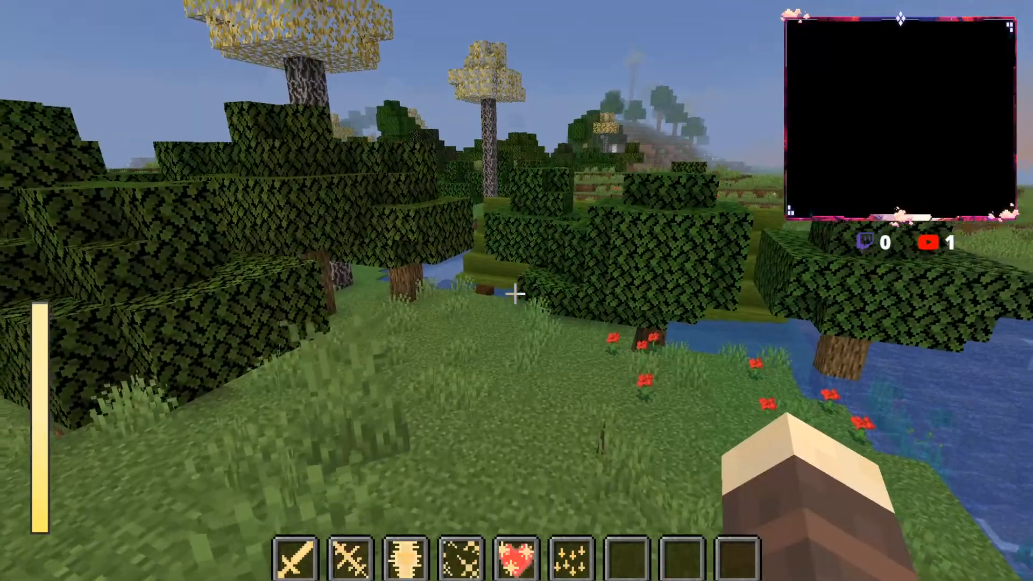
key(w)
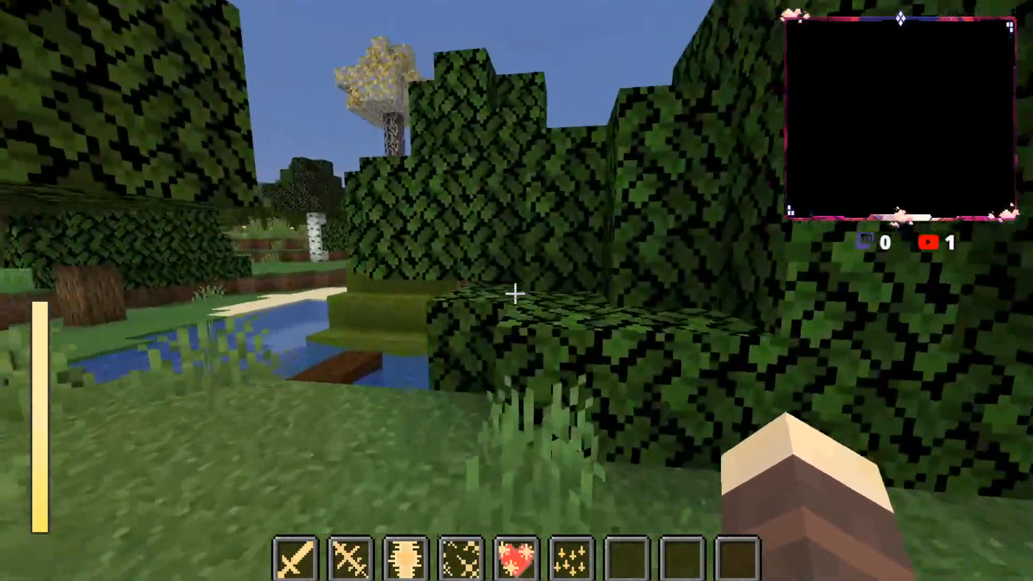
key(w)
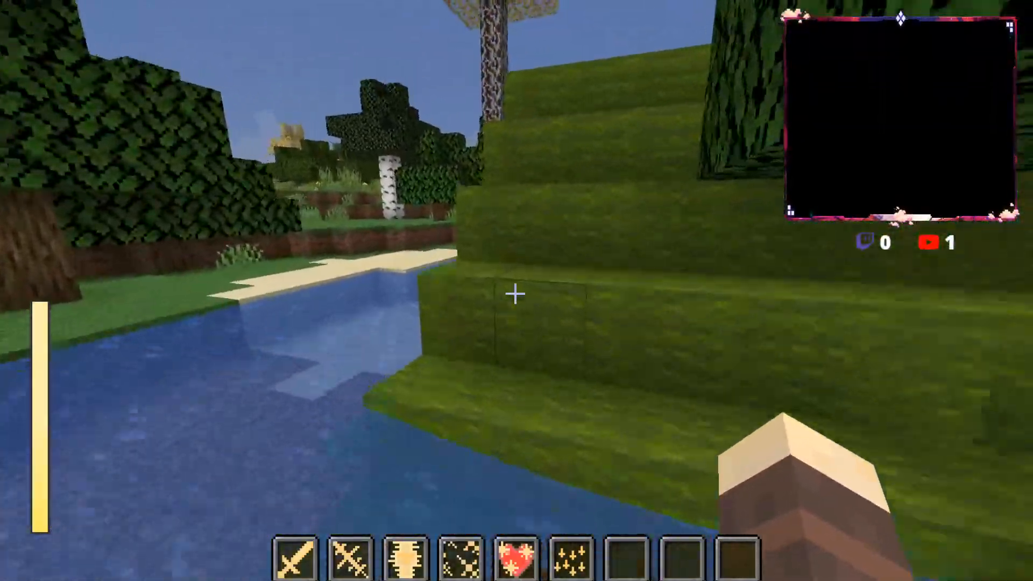
Step: Leave the green mound and cross the grassland past the pumpkin to the wide river
key(w)
key(space)
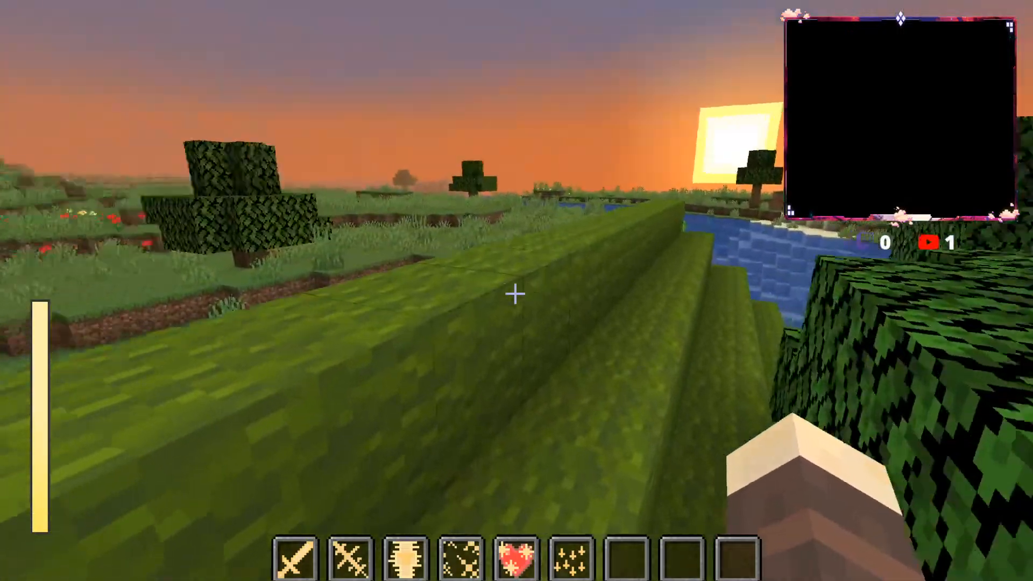
key(w)
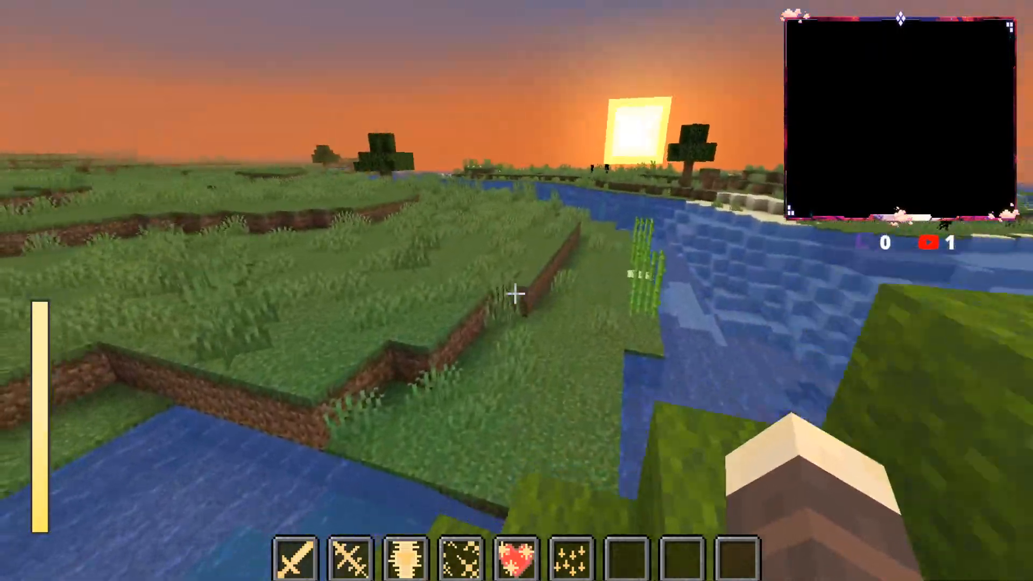
key(w)
key(w)
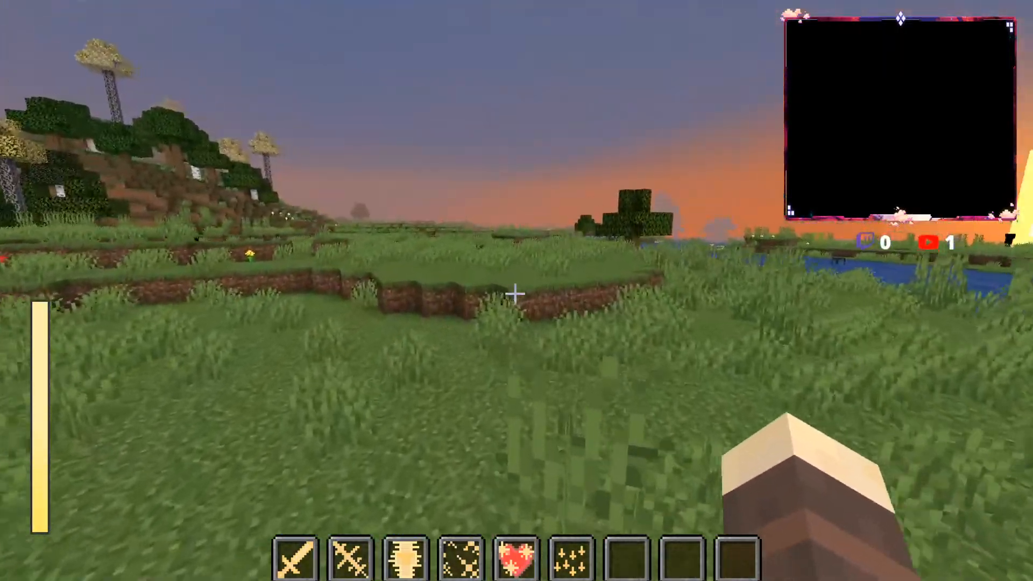
key(w)
key(w)
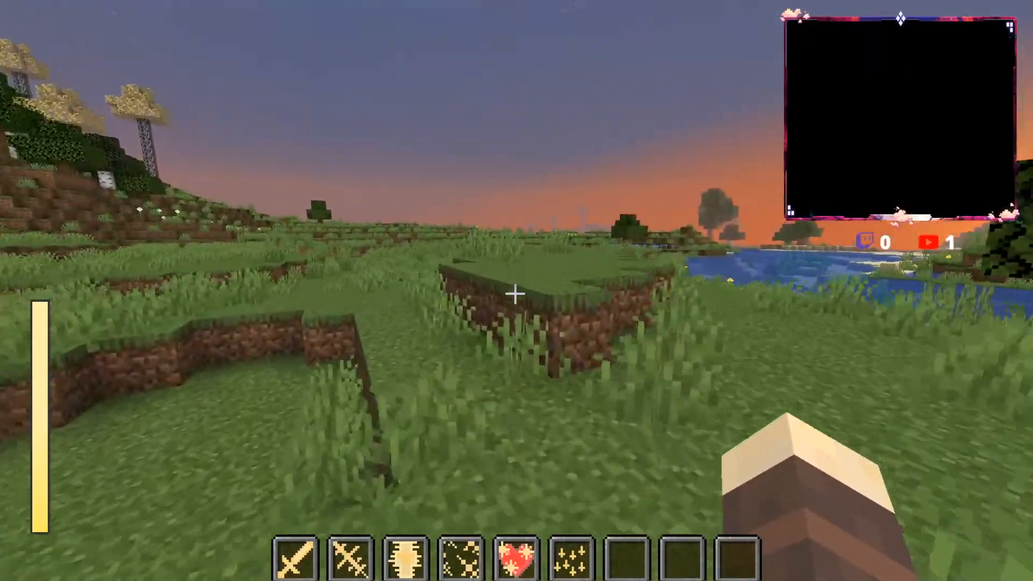
key(w)
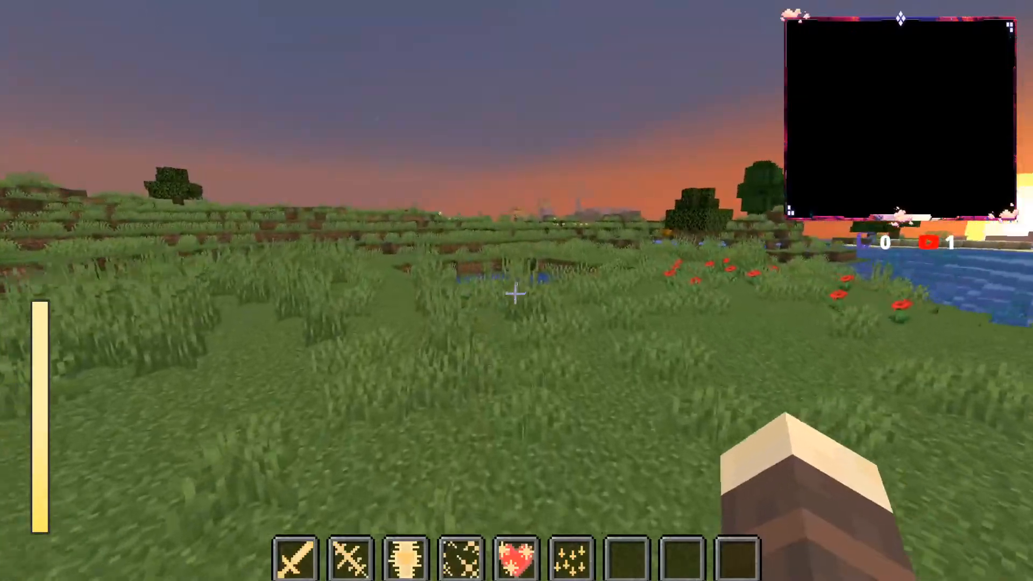
key(w)
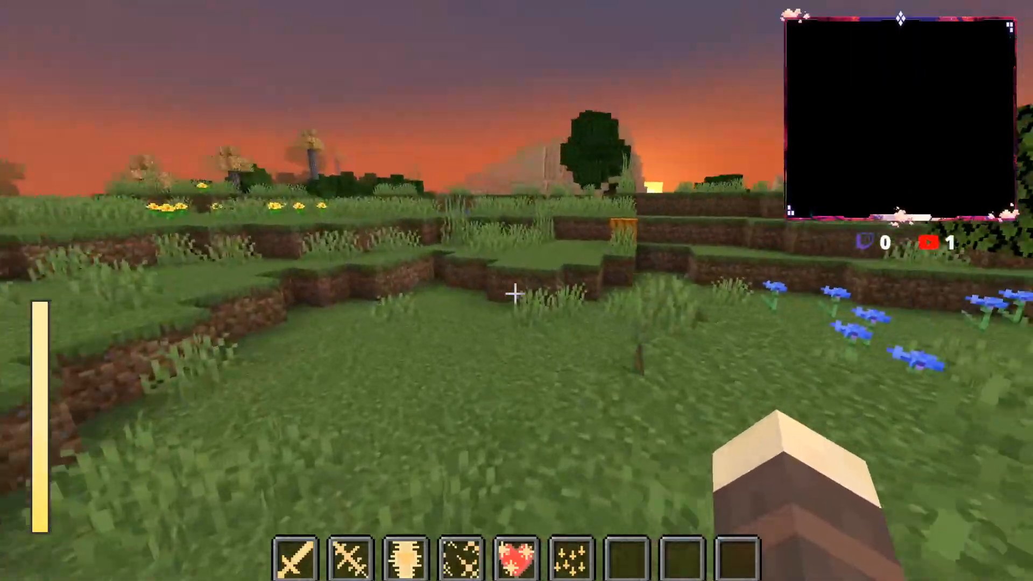
key(w)
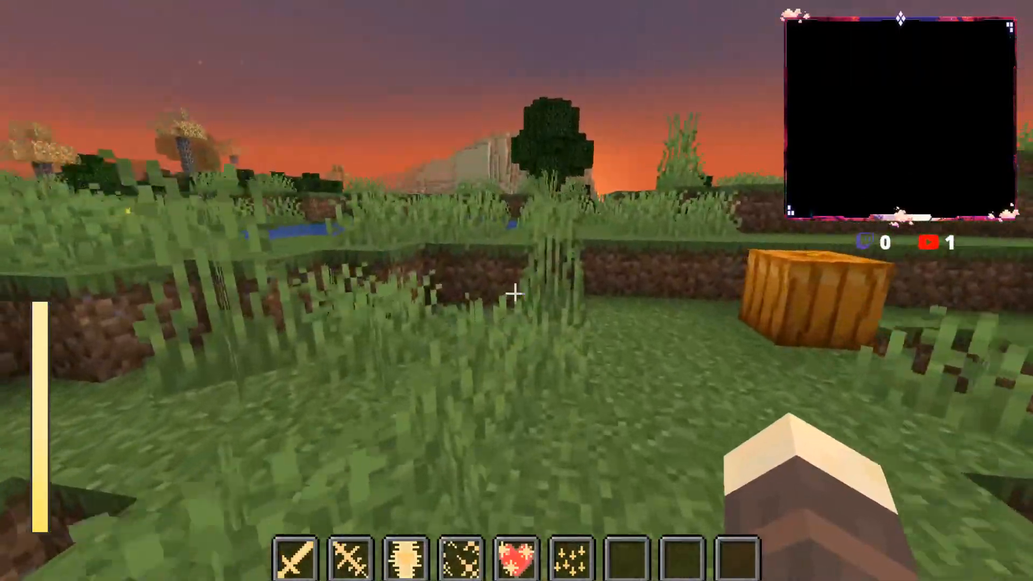
key(w)
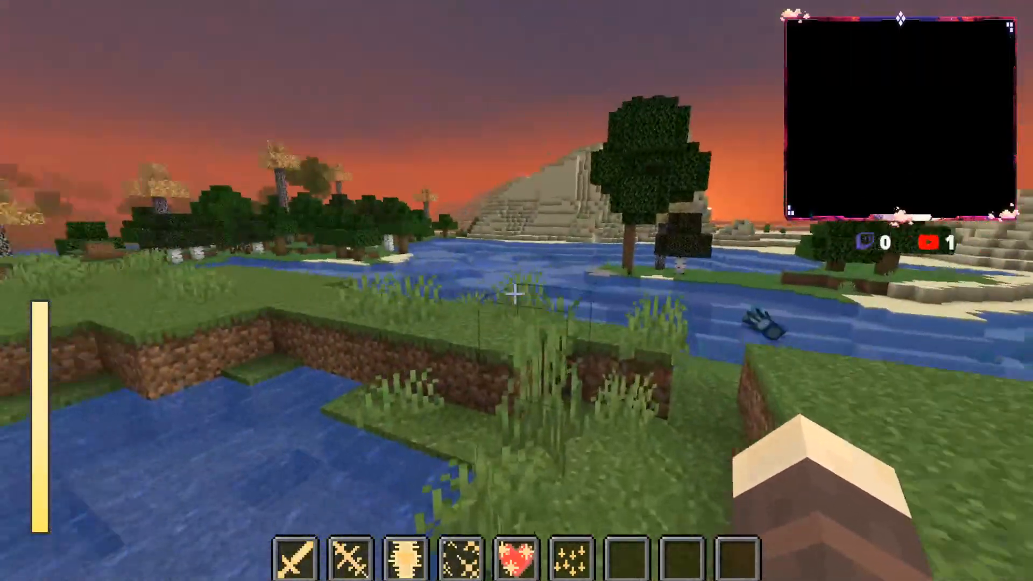
key(w)
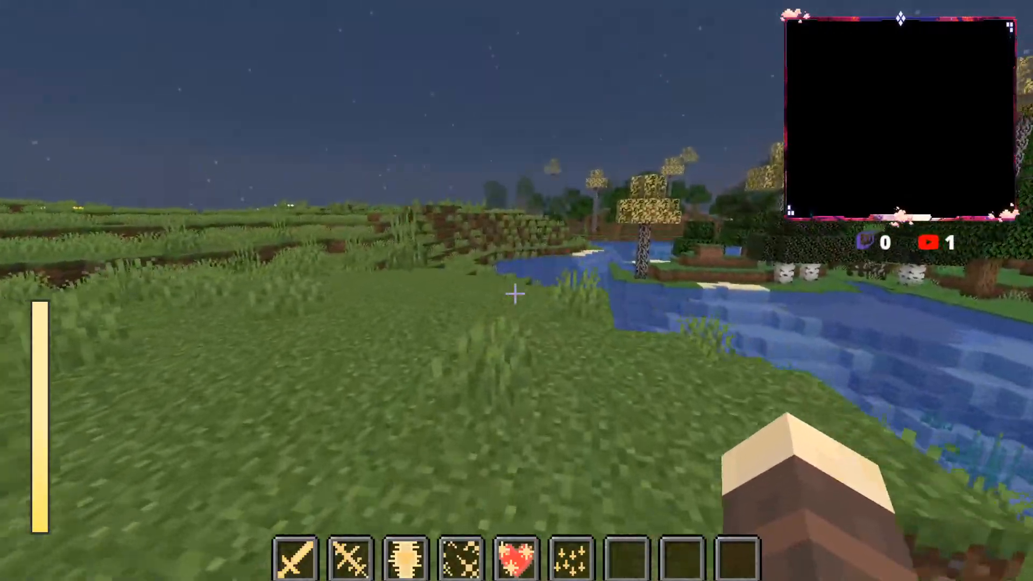
Step: Walk over the grassland and along the riverbank past the blue flowers to the open field below the mountains
key(w)
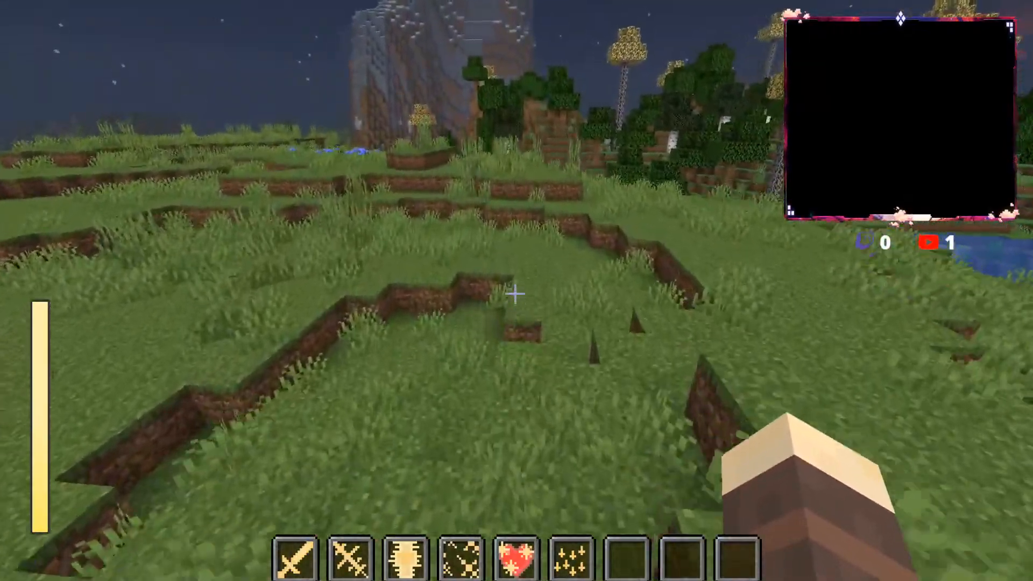
key(w)
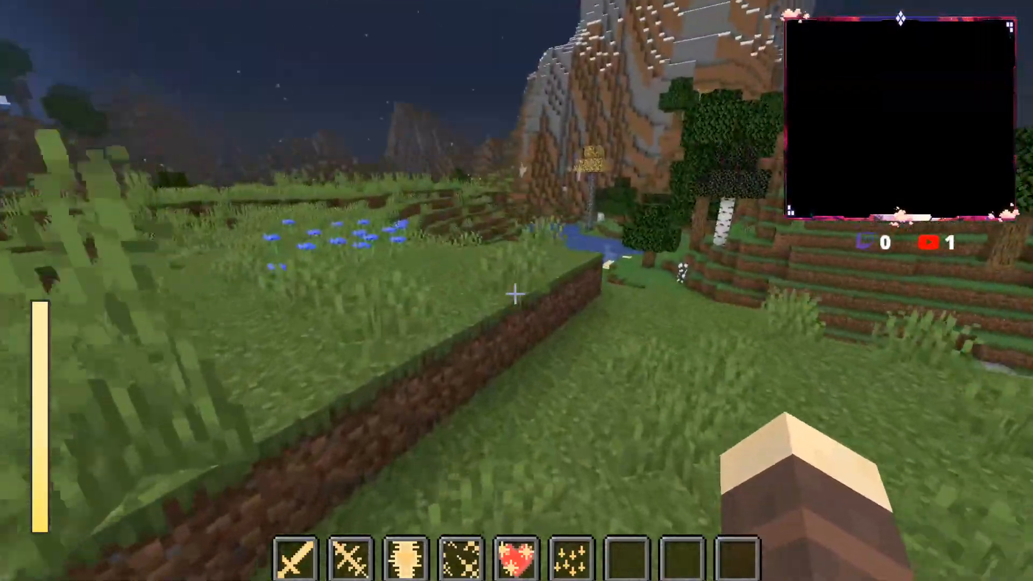
key(w)
key(w)
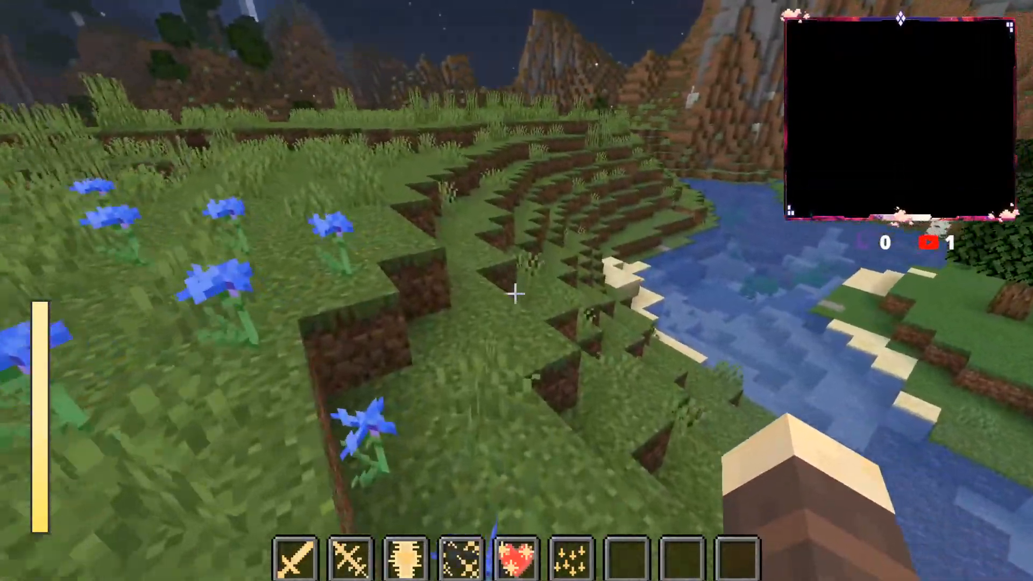
key(w)
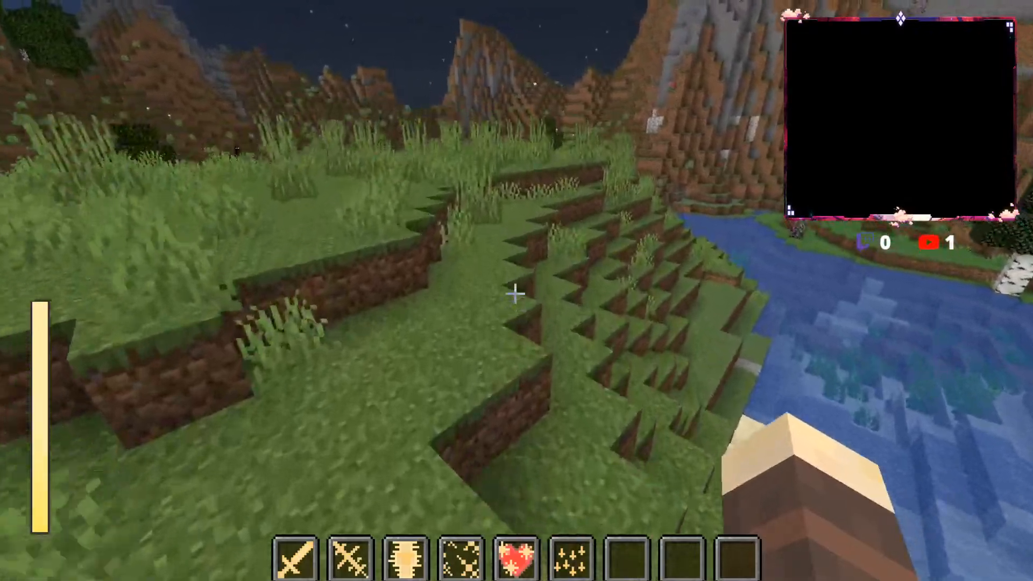
key(w)
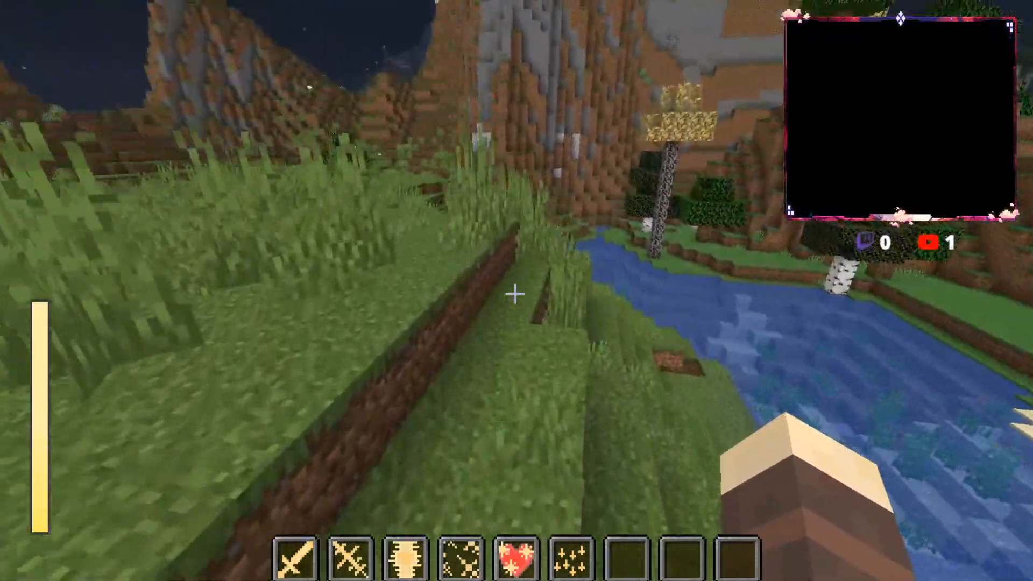
key(w)
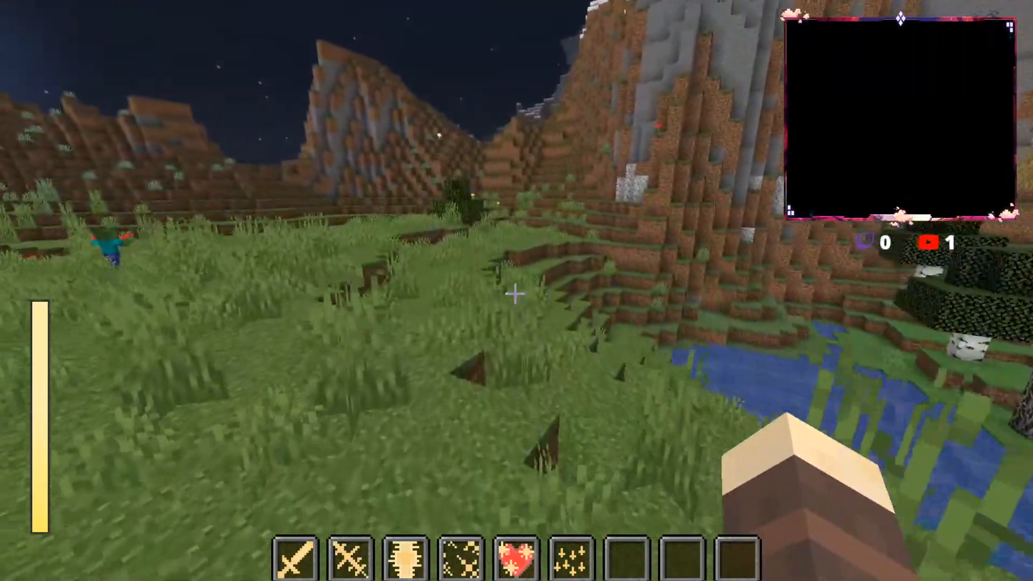
key(w)
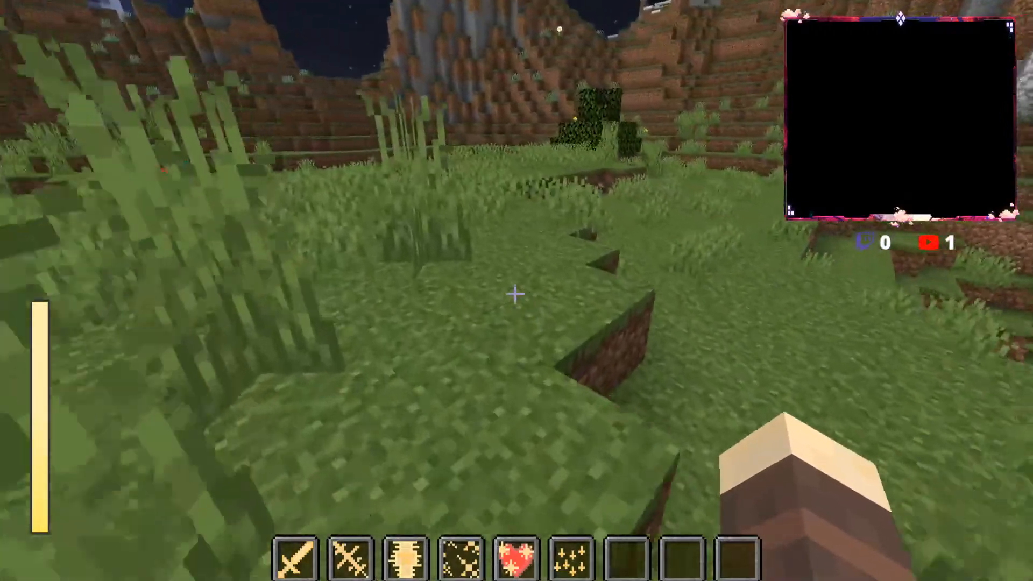
key(w)
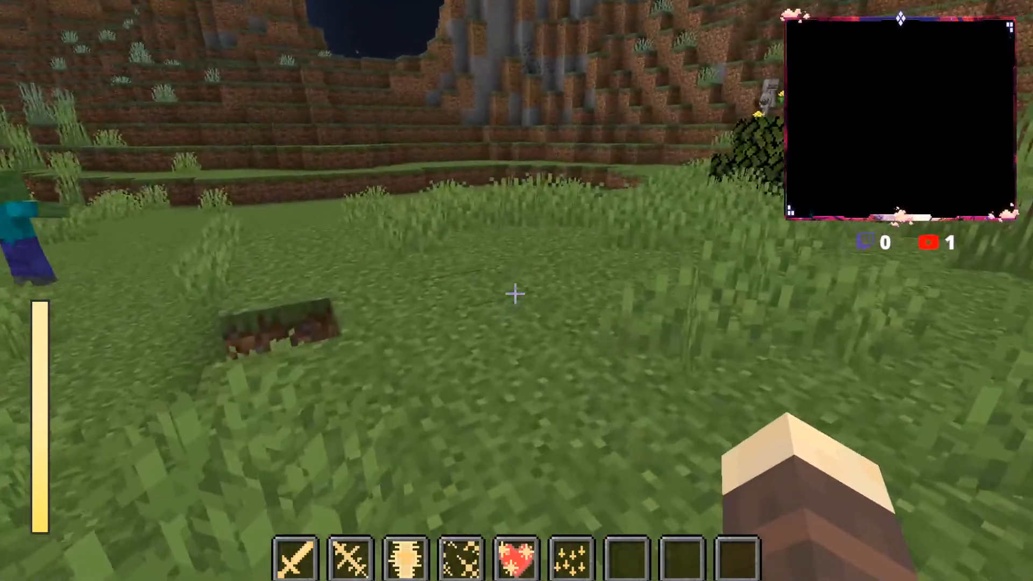
Step: Set the player's magic attribute to lightning with the magicattribute command
key(slash)
key(Up)
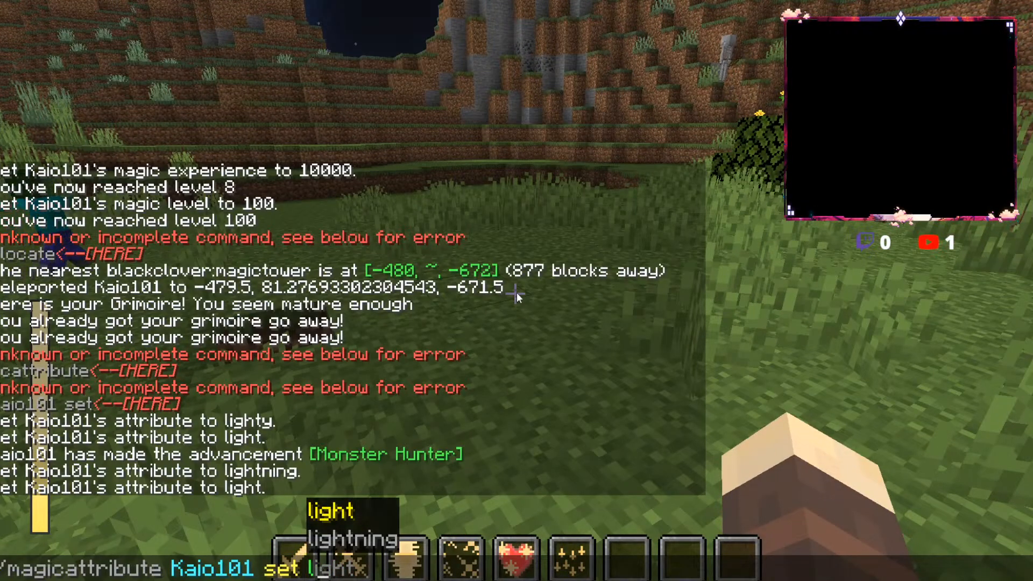
key(Tab)
key(Tab)
key(Return)
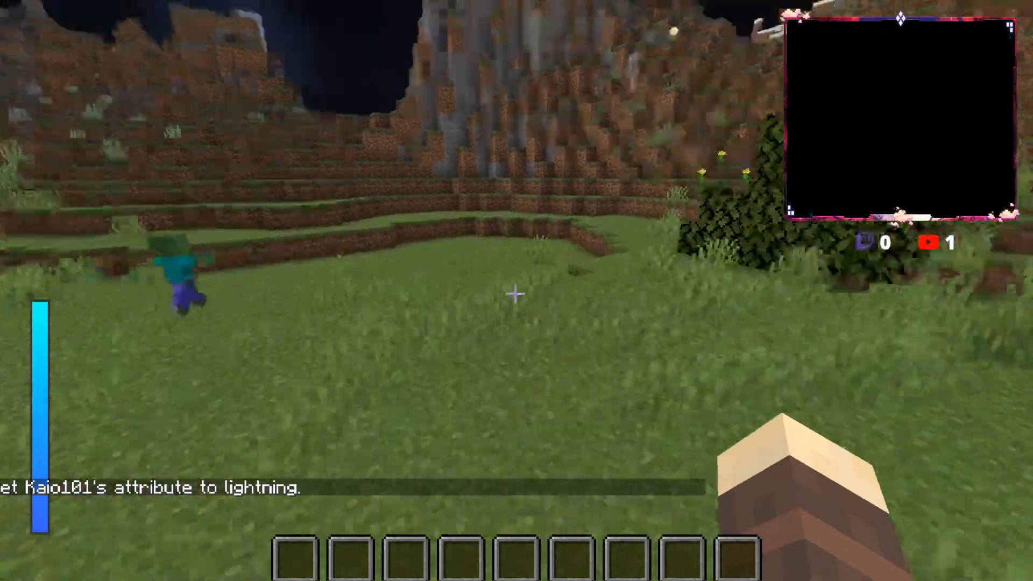
Step: Open the Lightning Magic Spells list from the Basic Magic page and add all four spells to the spell bar
key(r)
click(301, 467)
click(522, 242)
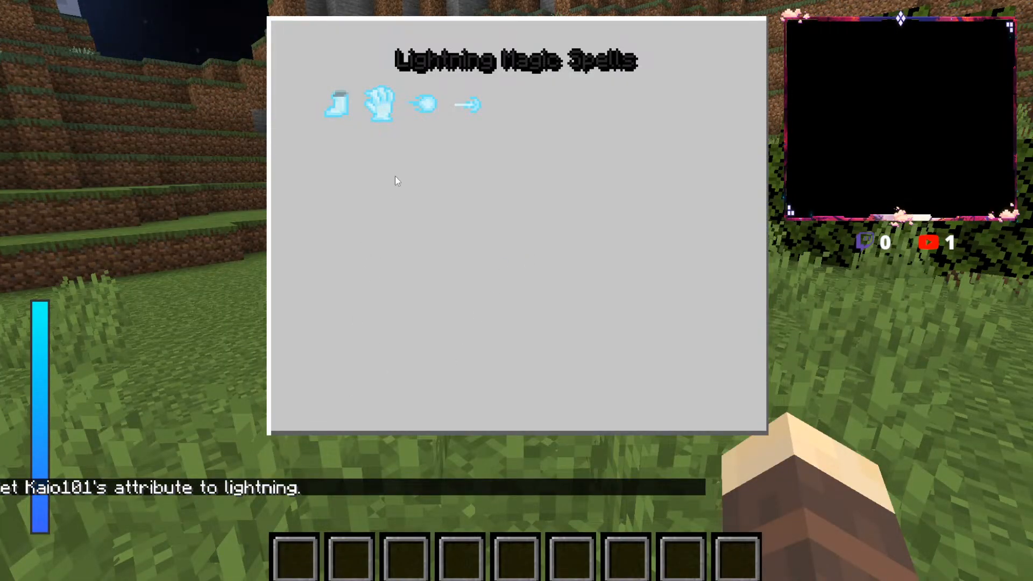
click(337, 107)
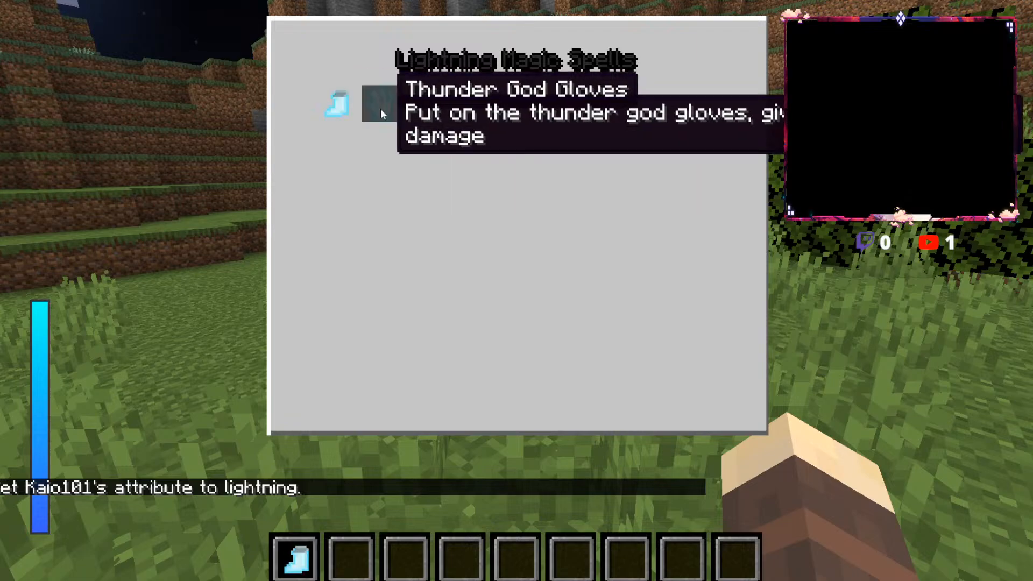
click(380, 110)
click(417, 108)
click(465, 105)
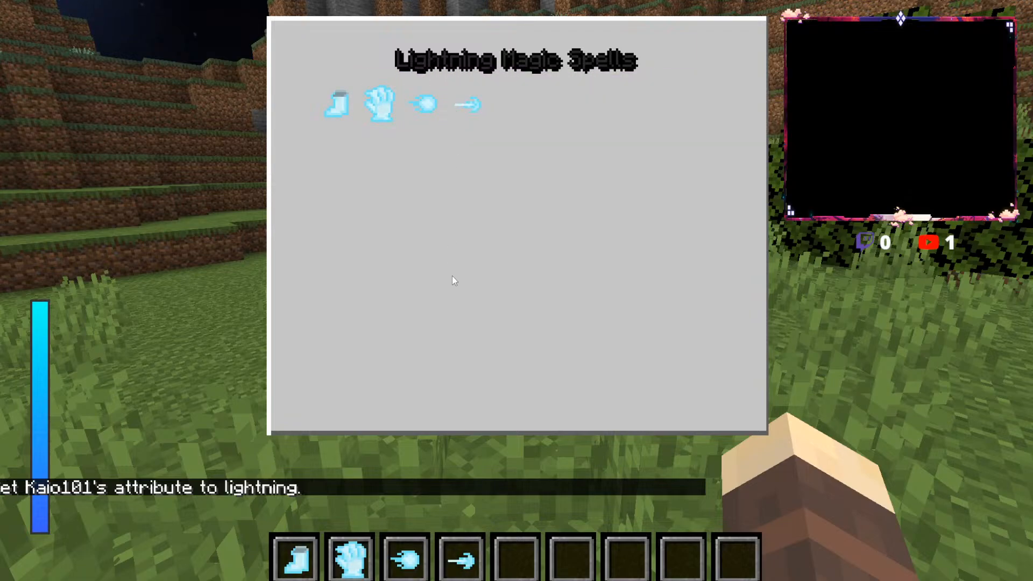
key(Escape)
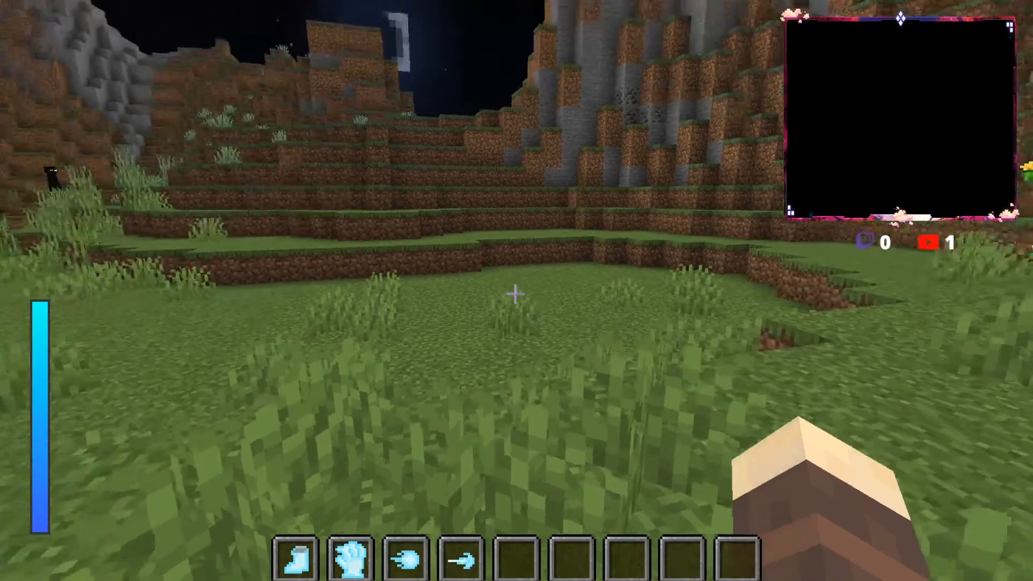
Step: Cross the field and climb the terraced dirt hillside
key(w)
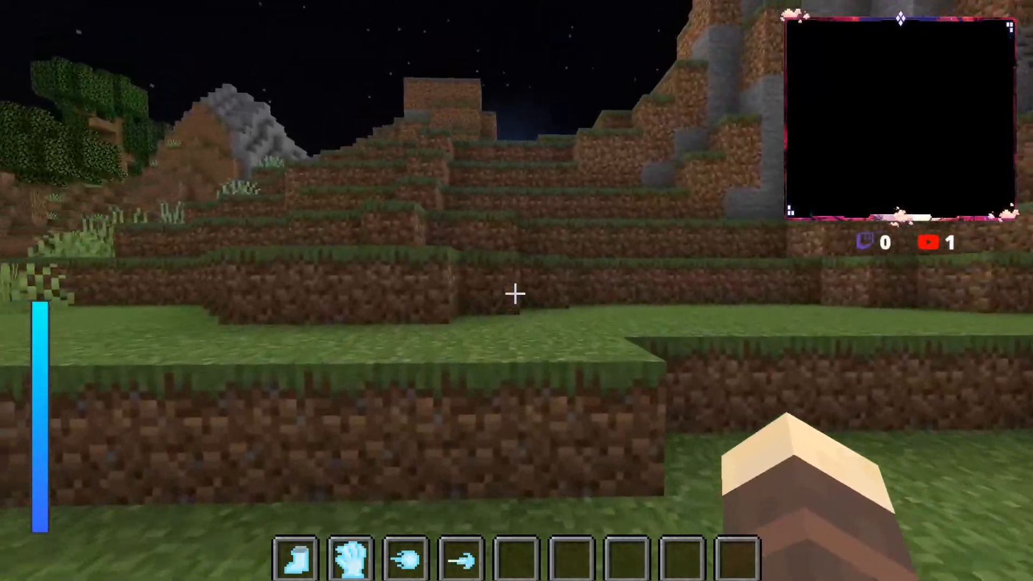
key(space)
key(w)
key(space)
key(space)
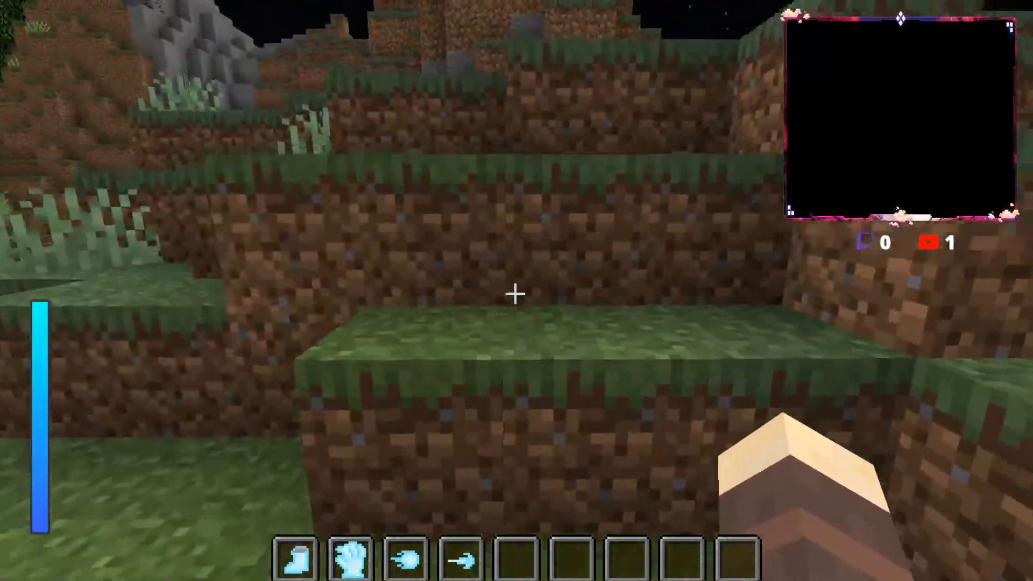
Step: Activate the lightning boots and Thunder God Gloves and use the third lightning spell while moving toward the water
key(1)
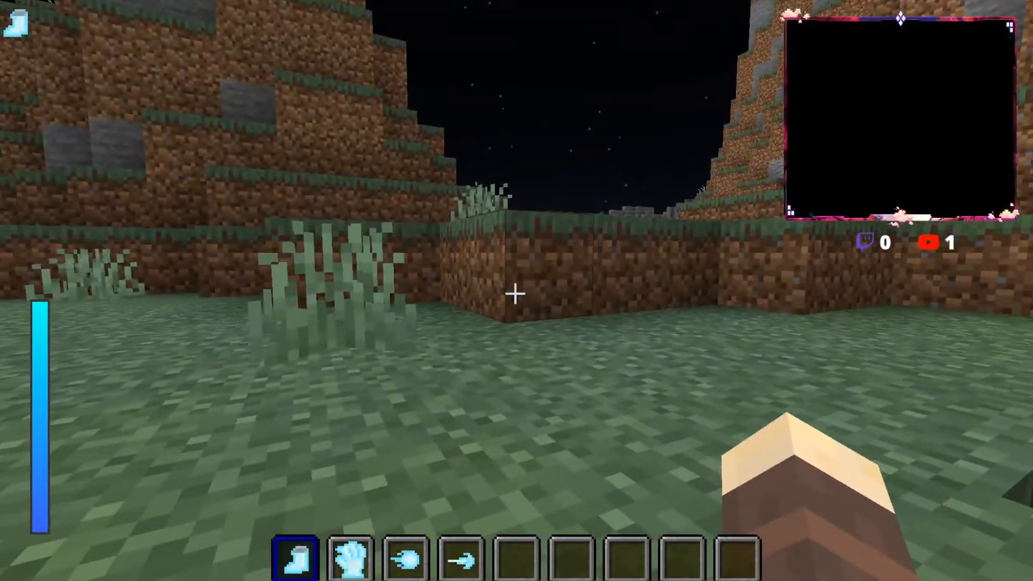
right_click(515, 293)
key(w)
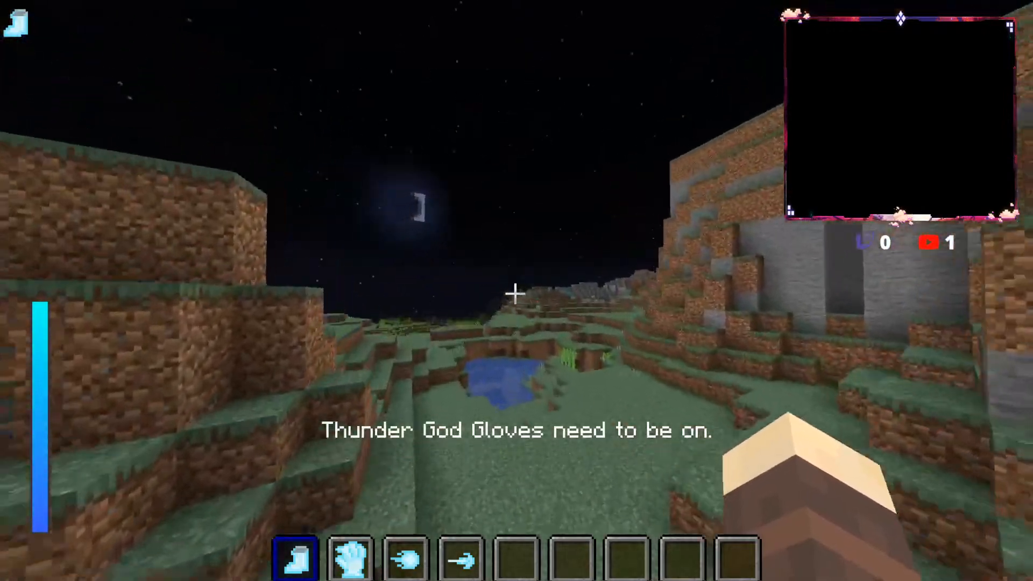
key(2)
key(3)
key(w)
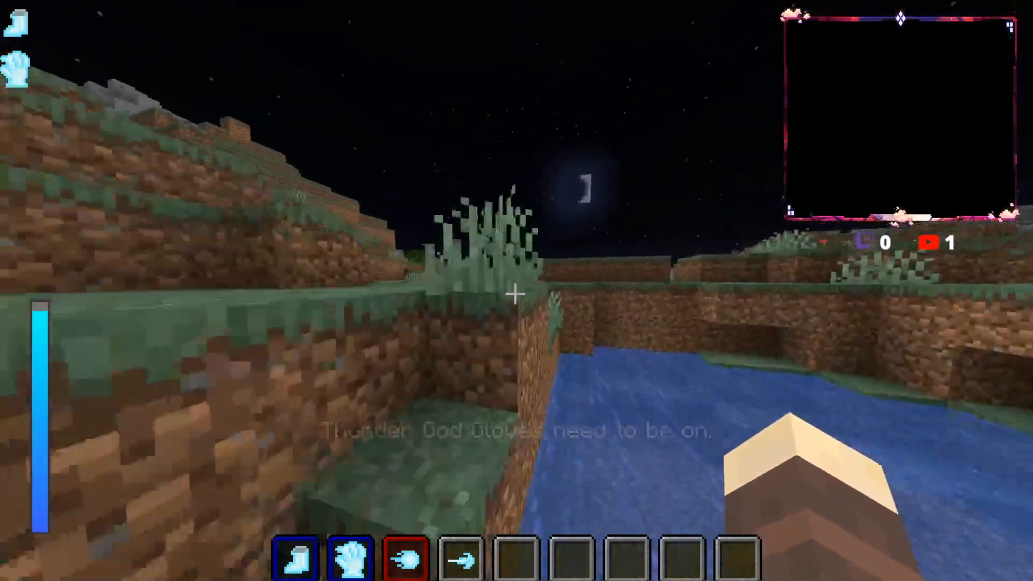
Step: Climb the dirt ledges beside the water and run across the stone clearing past the skeletons and creeper
key(space)
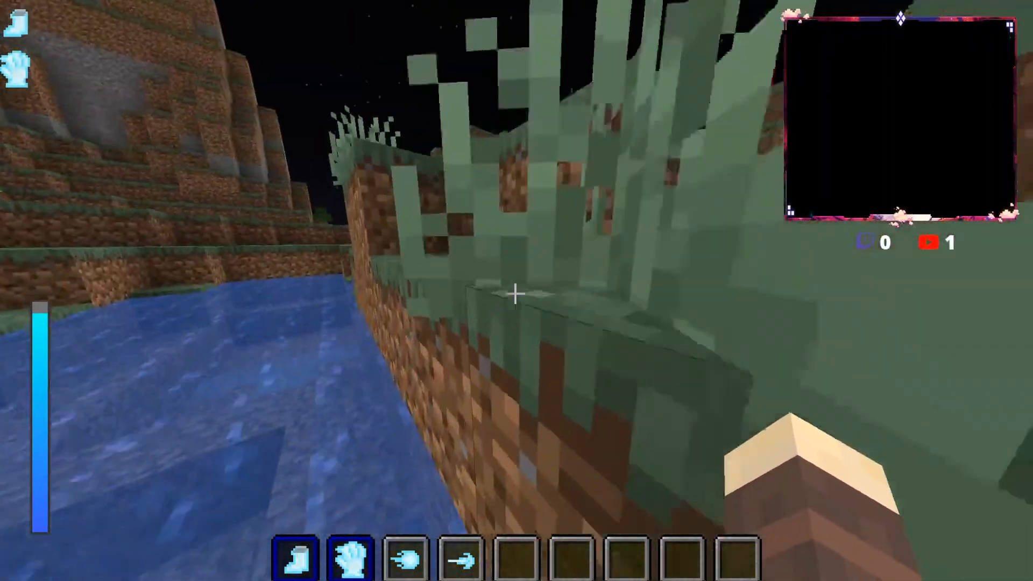
key(w)
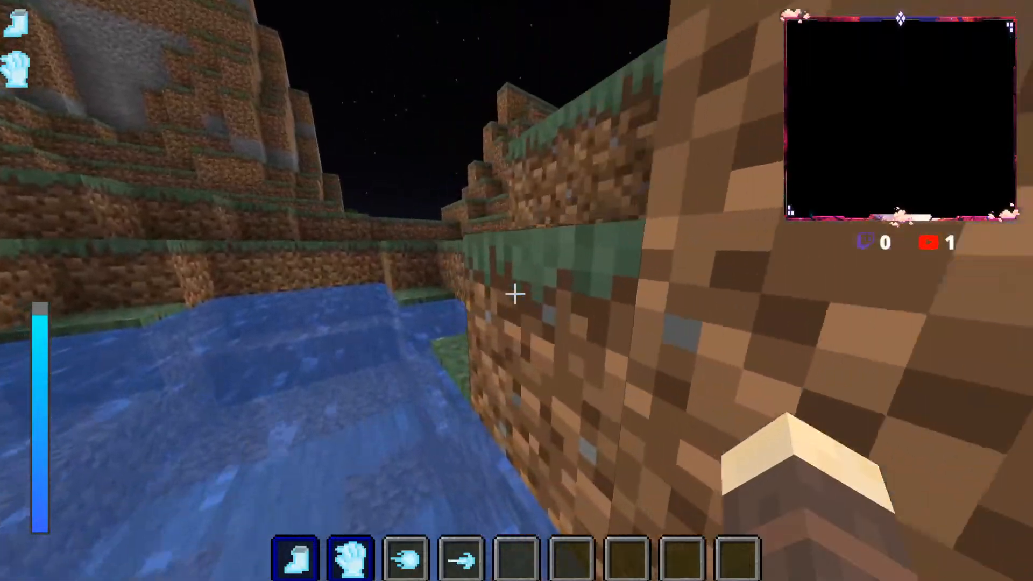
key(space)
key(space)
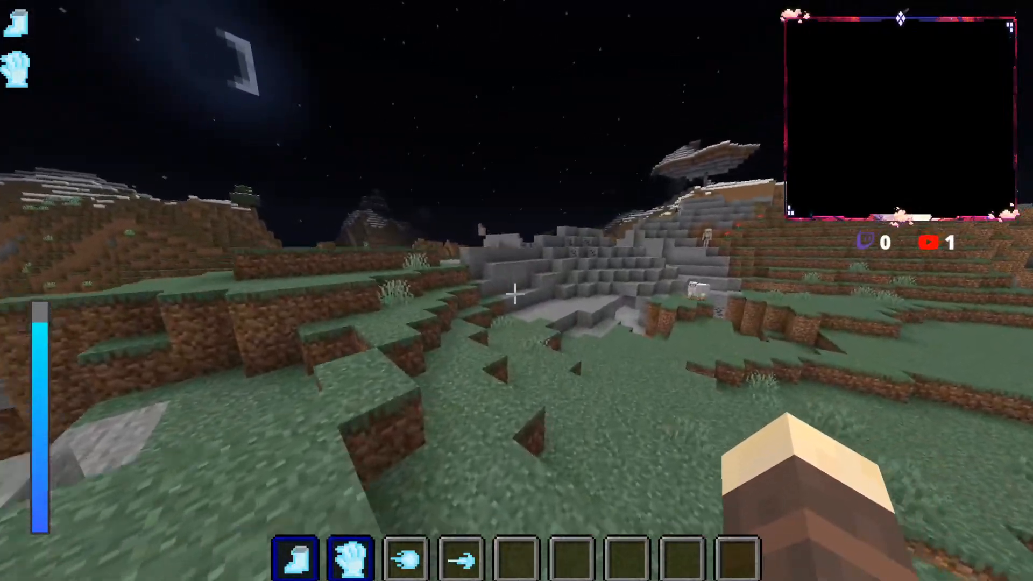
key(w)
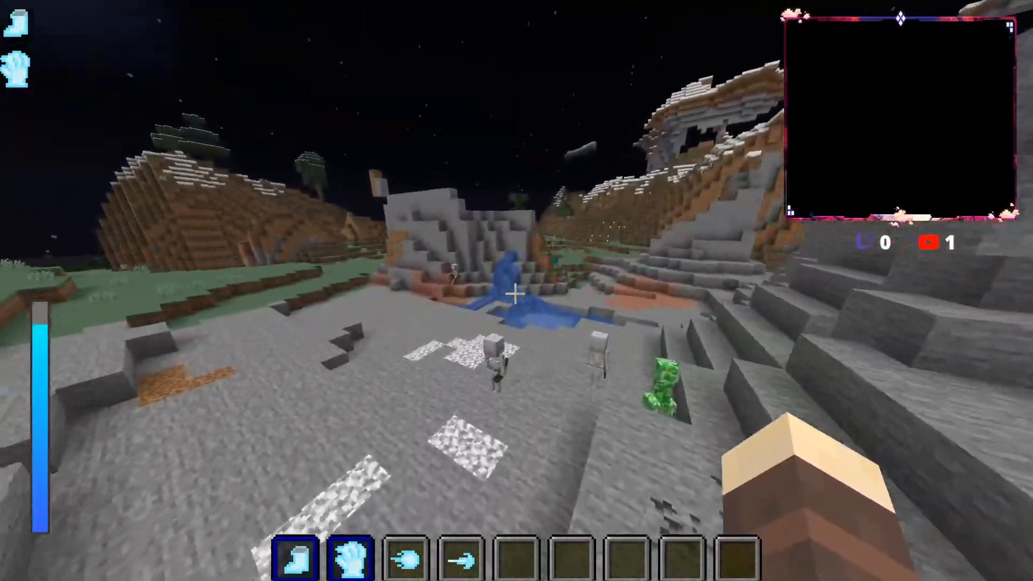
key(w)
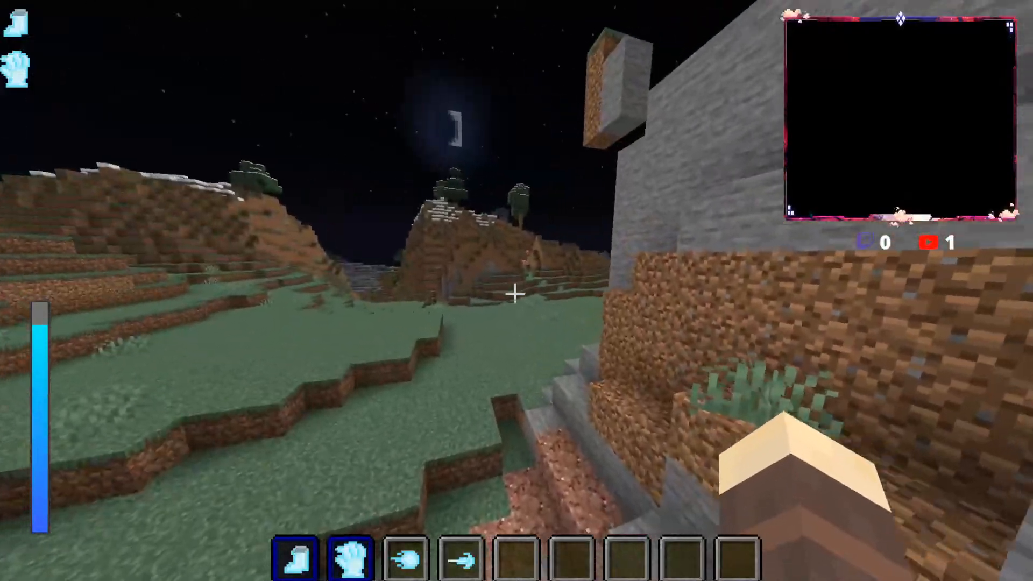
Step: Run through the valley along the river to the willow trees and back over the grassland
key(w)
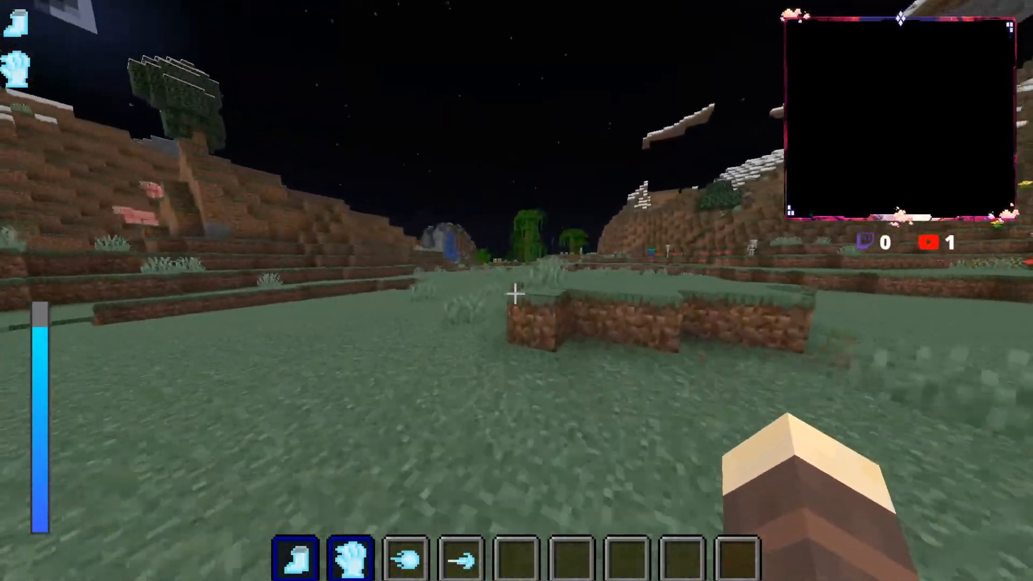
key(w)
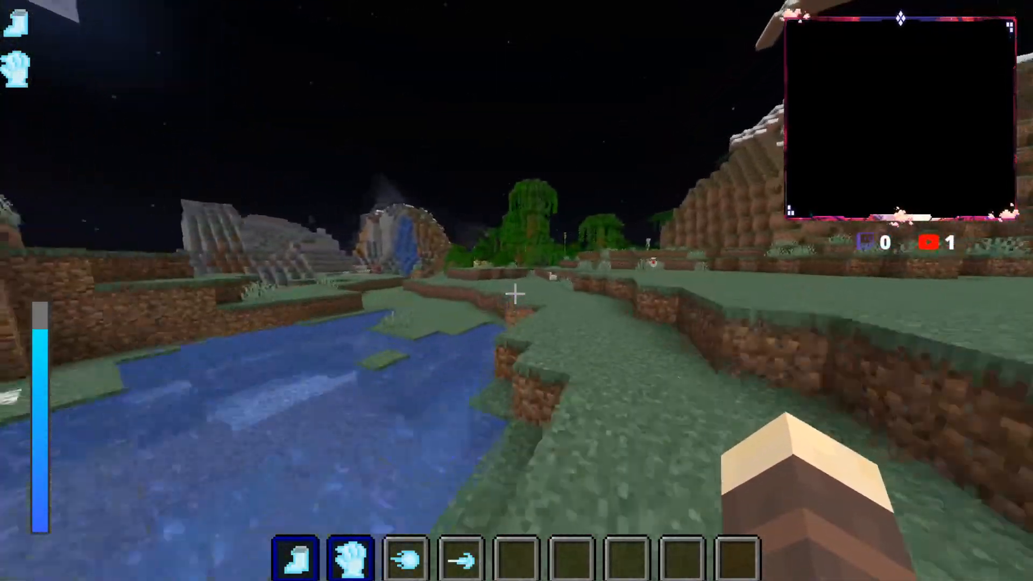
key(w)
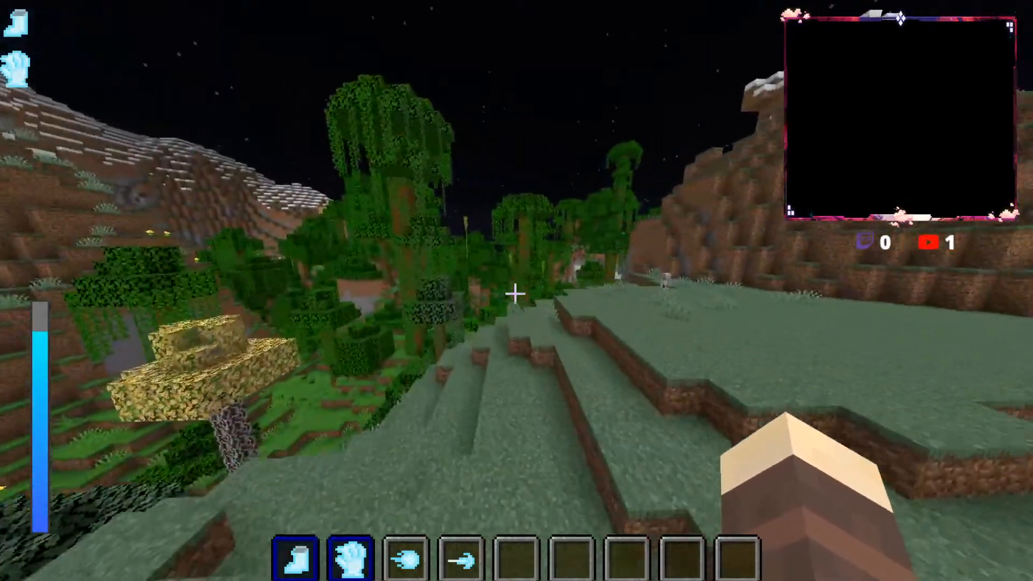
key(w)
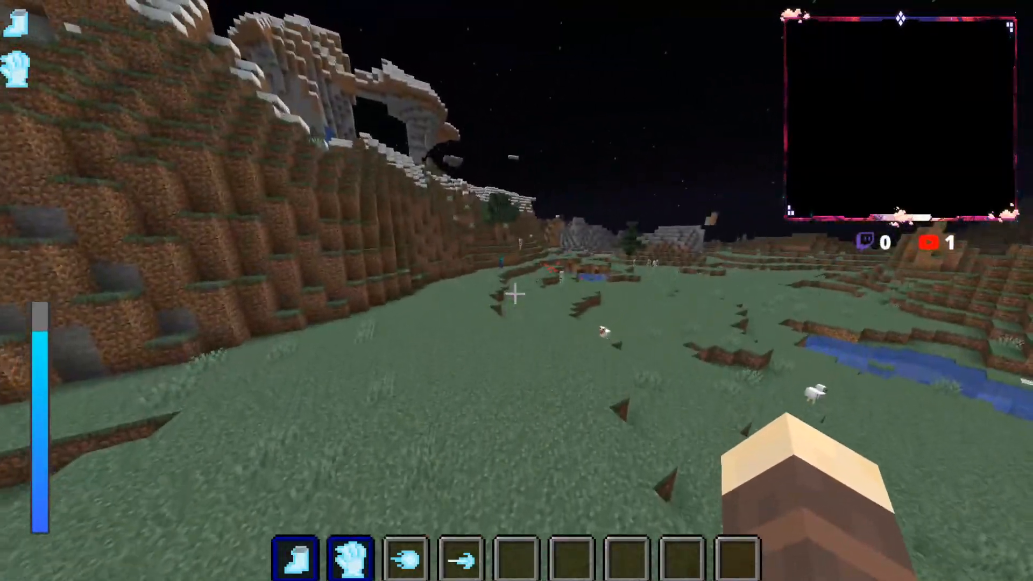
key(w)
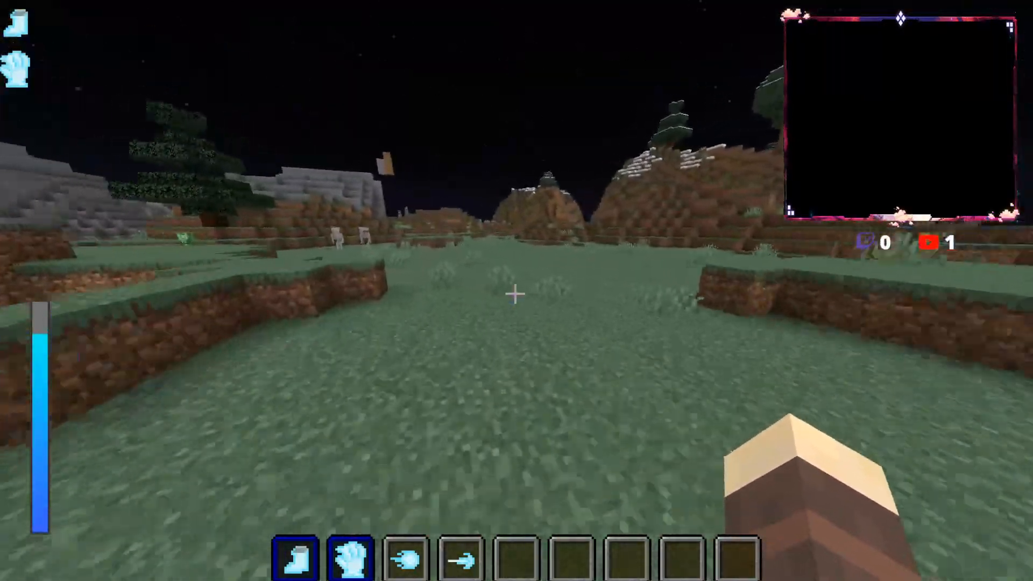
key(w)
Step: Check the character in the inventory and read the Thunder Fiend description in the Lightning Magic Spells list
key(e)
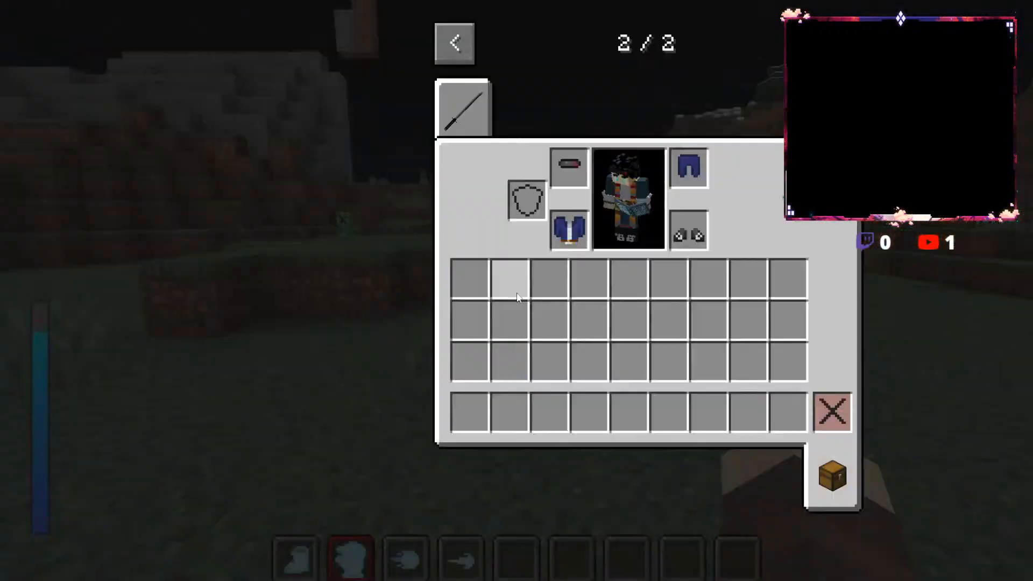
key(e)
key(r)
click(316, 458)
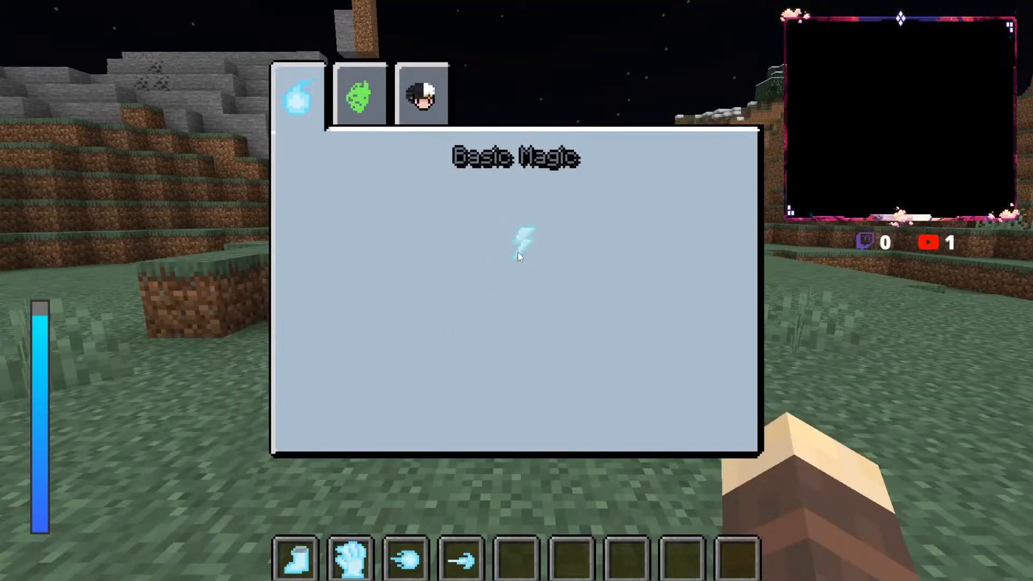
click(520, 243)
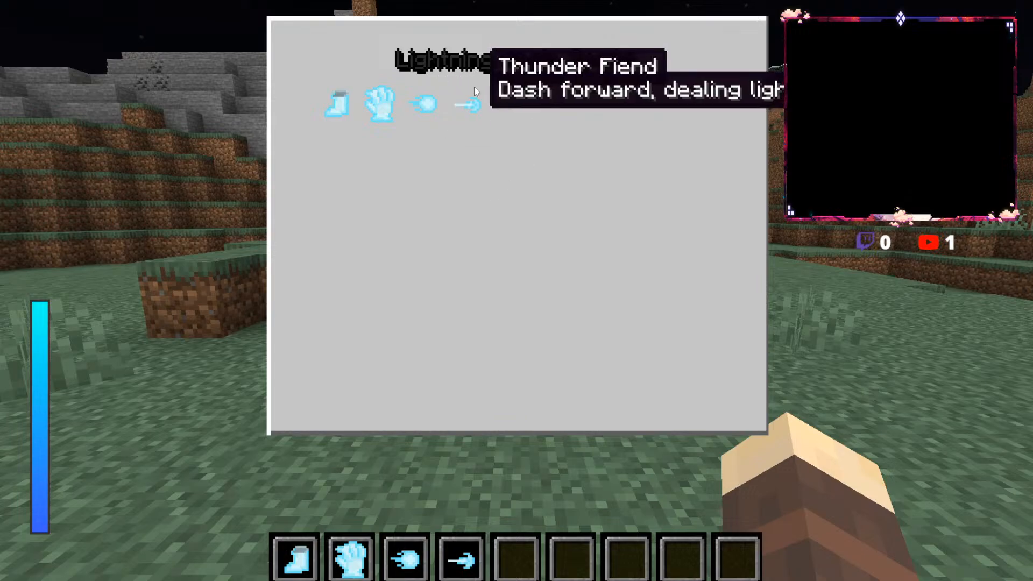
key(Escape)
Step: Activate the lightning boots and dash forward across the grass with the Thunder Fiend spell
key(1)
key(4)
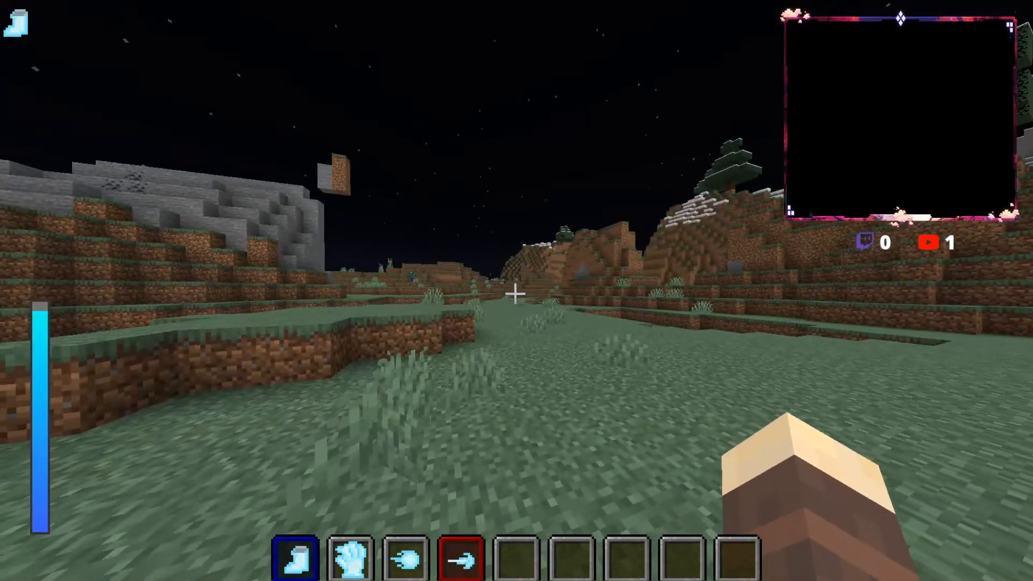
key(w)
Step: Check the inventory and reread the Thunder Fiend description in the Lightning Magic Spells list
key(e)
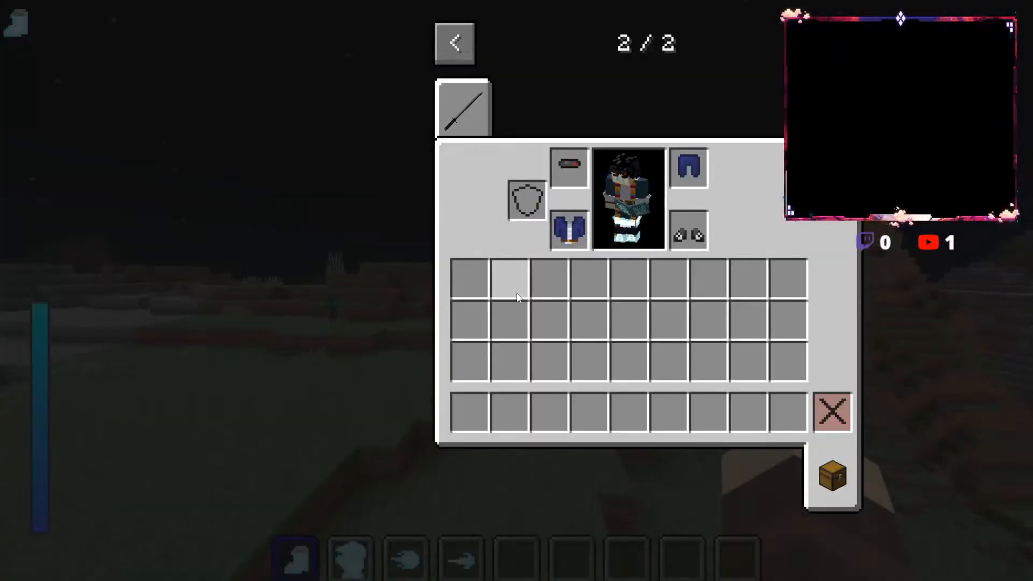
key(e)
key(r)
click(291, 451)
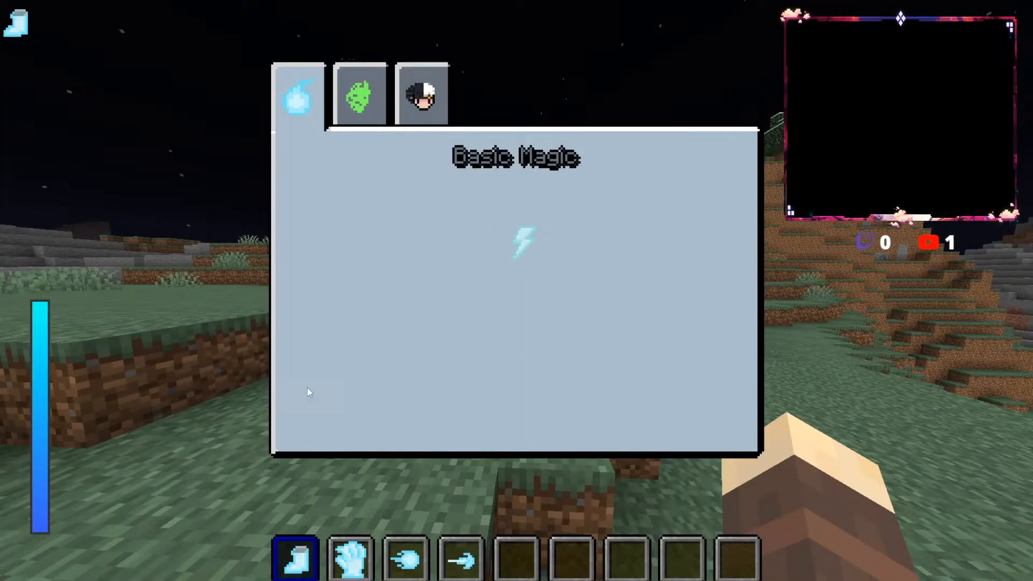
click(522, 246)
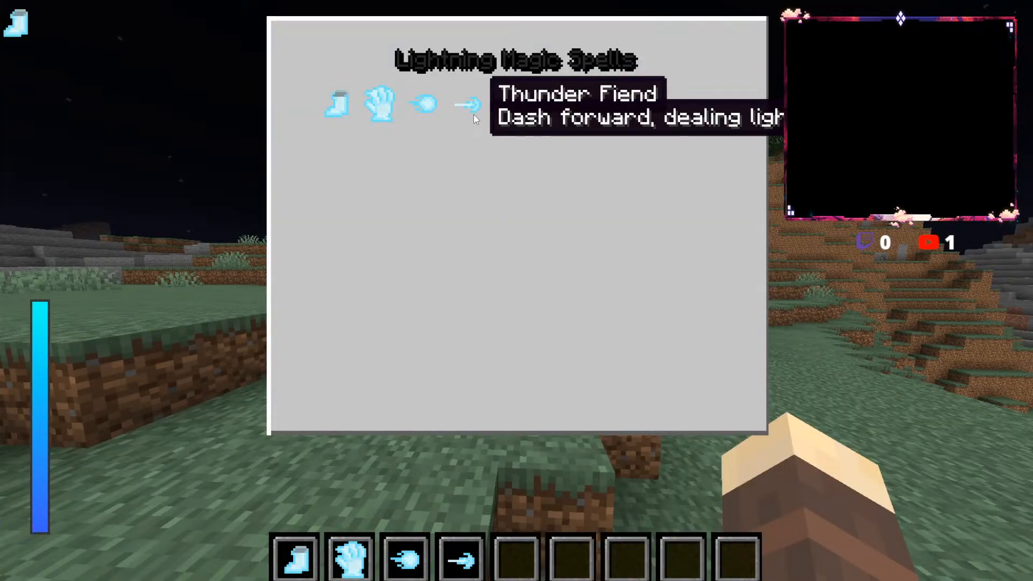
key(Escape)
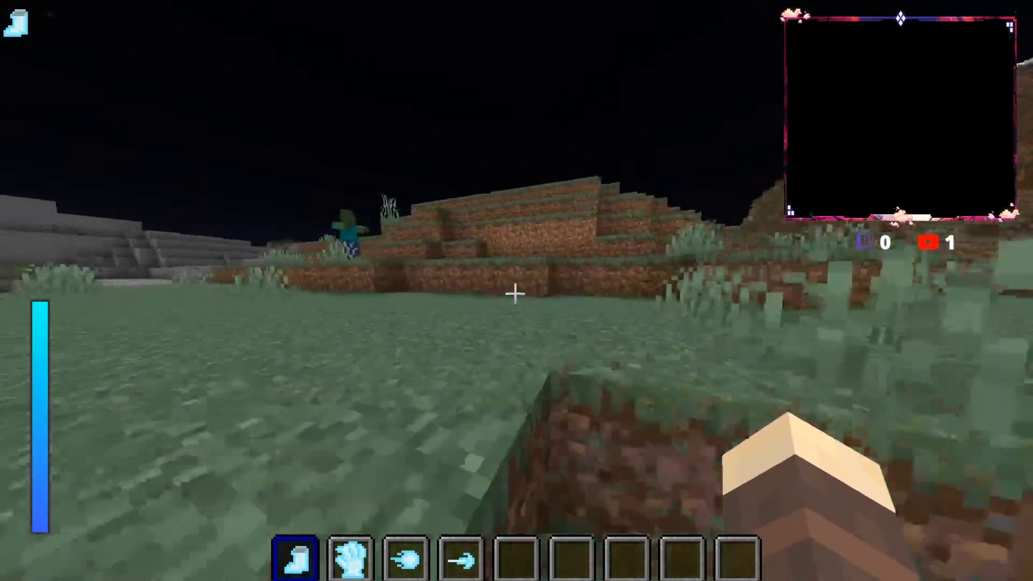
Step: Run over the grass ledges and dash onto the stone terrace with the Thunder Fiend spell, pausing the game briefly
key(w)
key(space)
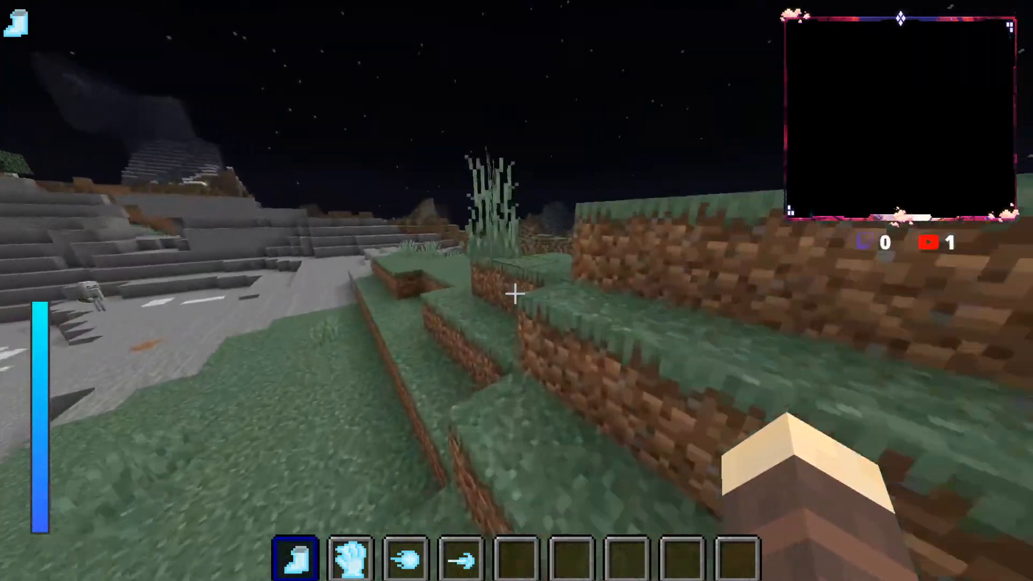
key(4)
key(w)
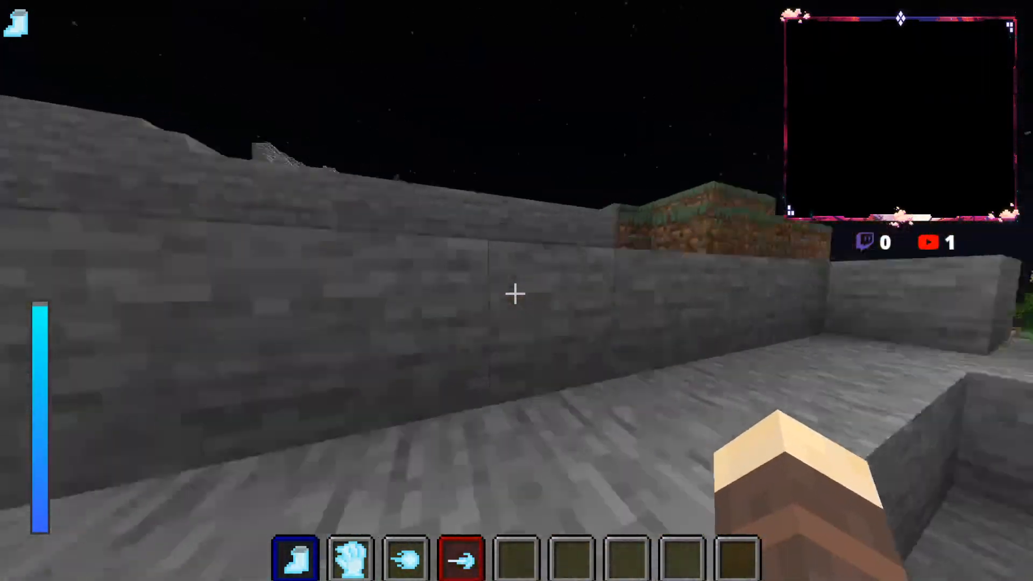
key(space)
key(Escape)
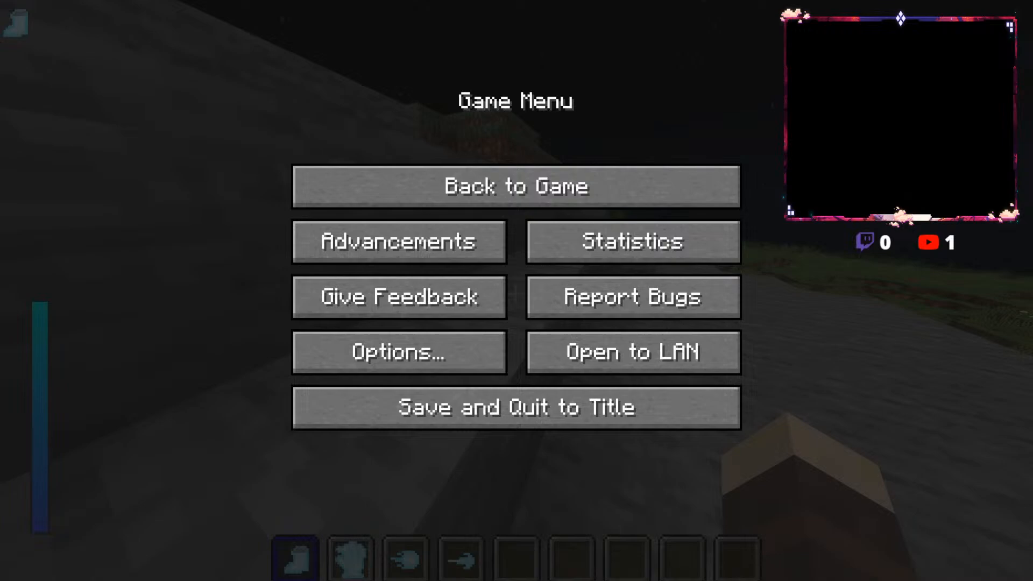
key(Escape)
Step: Reopen the inventory and the Basic Magic page, and study the Thunder Fiend entry among the lightning spells
key(e)
key(e)
key(r)
click(299, 458)
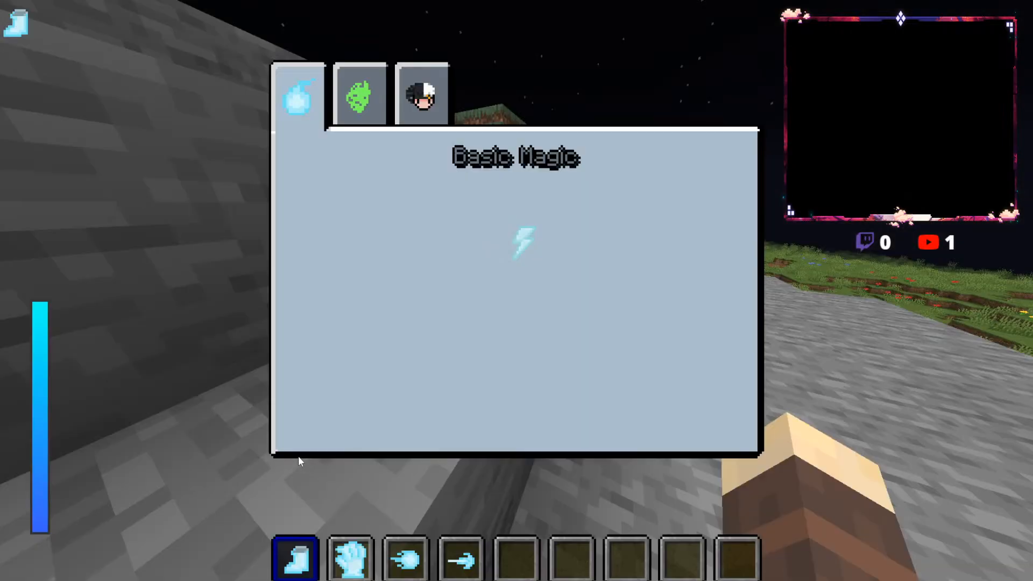
click(510, 259)
mouse_move(478, 110)
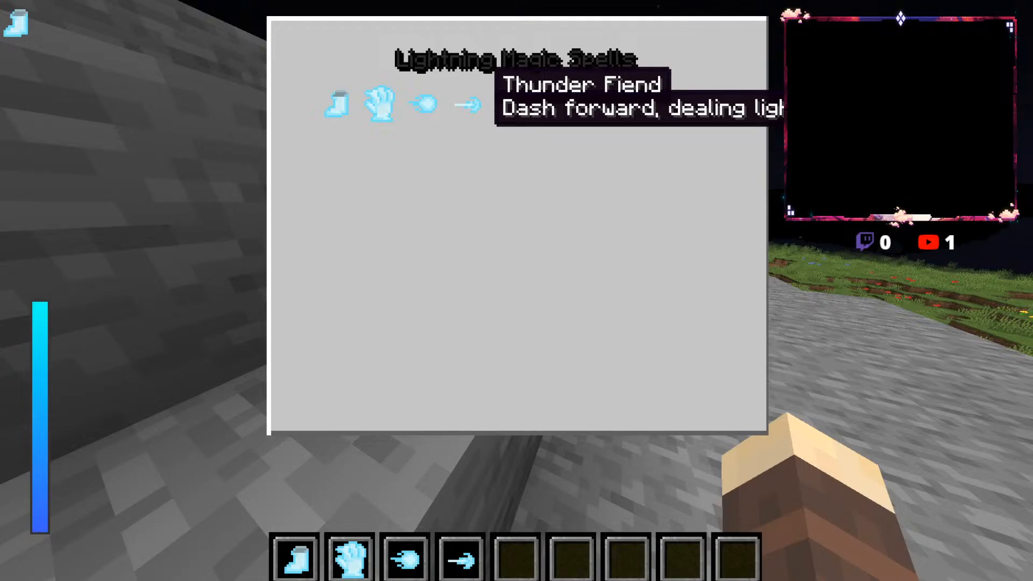
key(Escape)
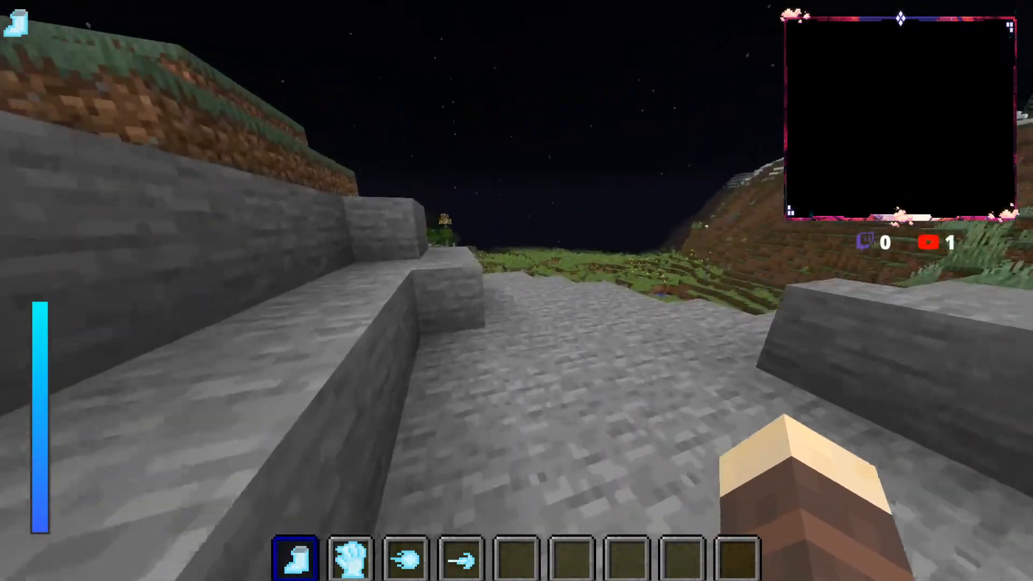
Step: Run off the stone path and across the grassy meadow past the birch trees toward the hills
key(w)
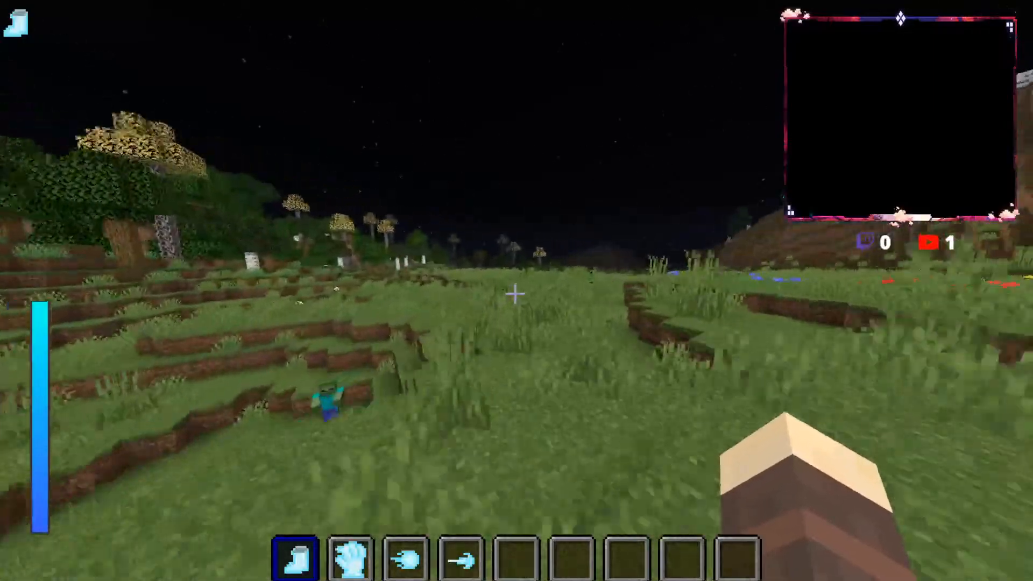
key(r)
key(Escape)
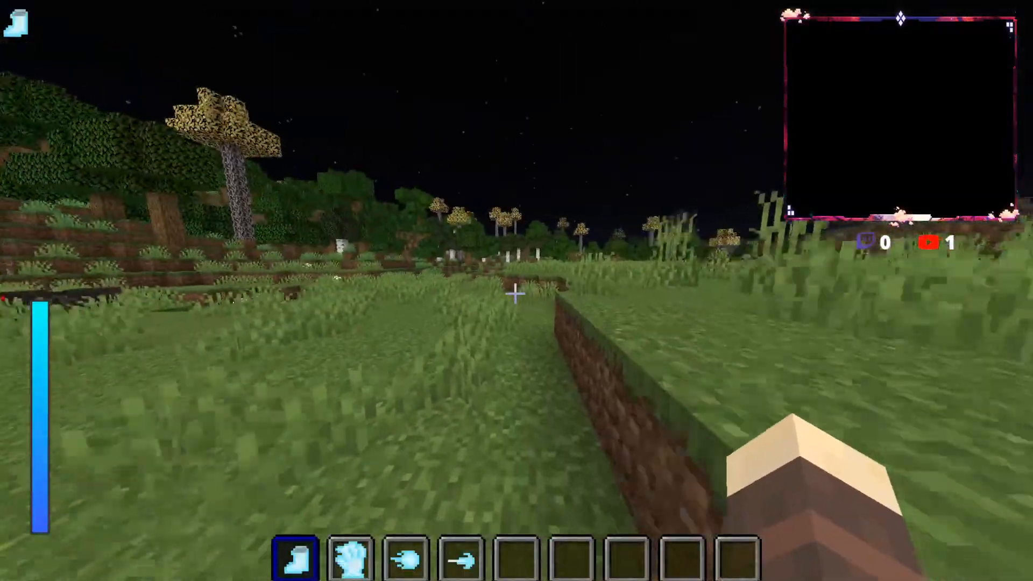
key(w)
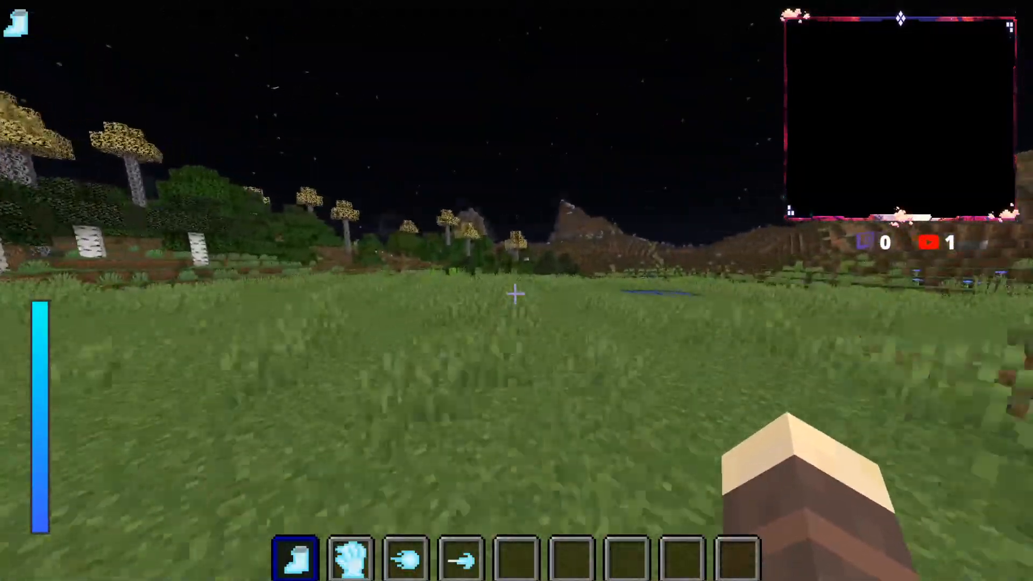
key(w)
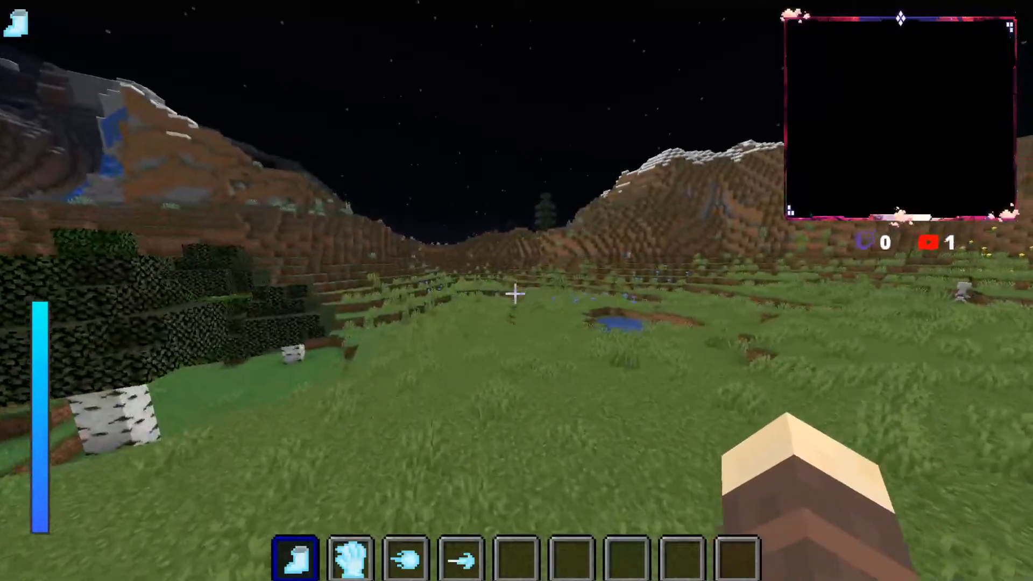
key(w)
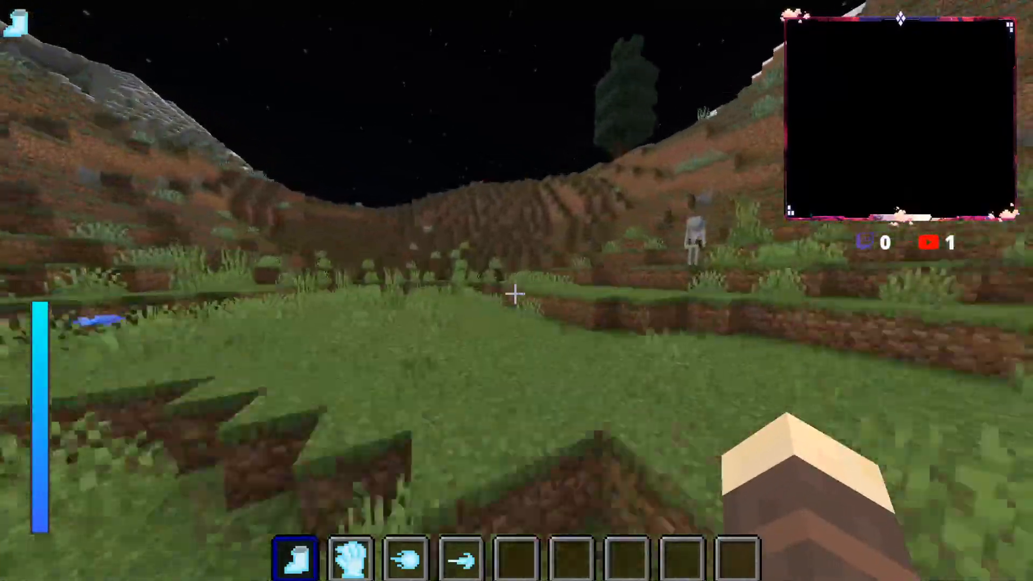
Step: Climb the terraced grass hillside past the skeleton to the hilltop covered with red flowers
key(w)
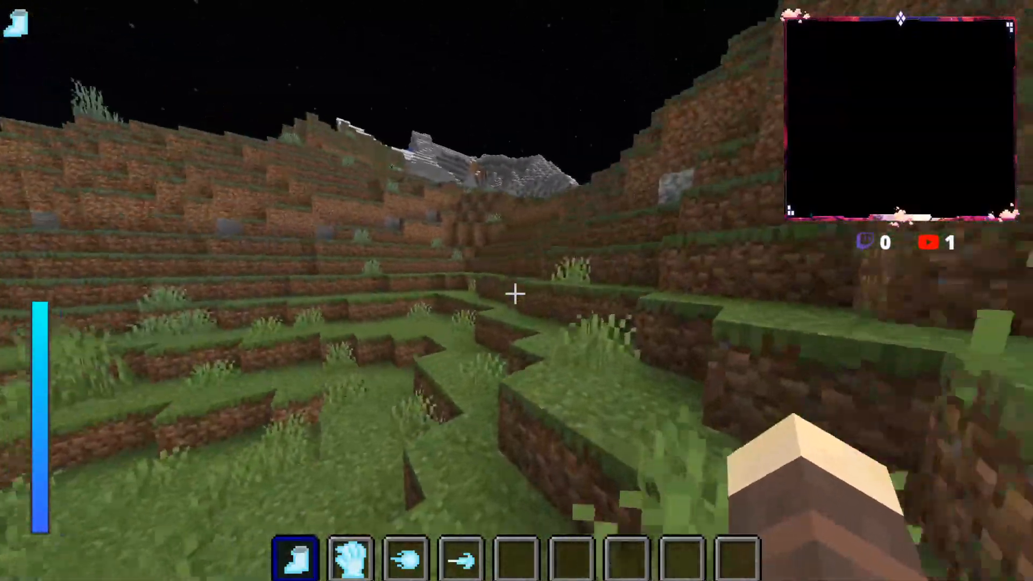
key(w)
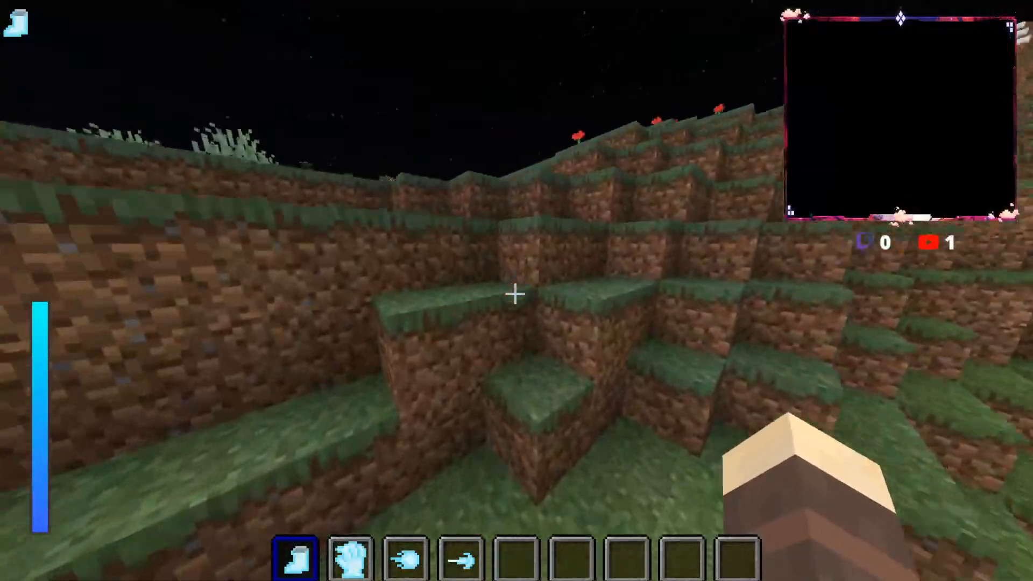
key(w)
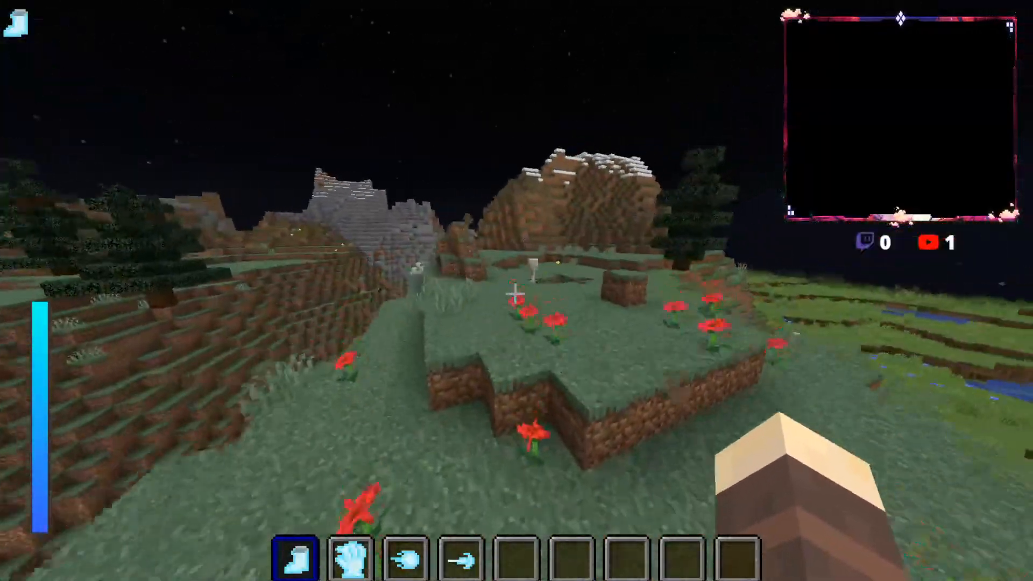
Step: Run across the grassy plateau and past the lava fall to the cliffside above the river
key(w)
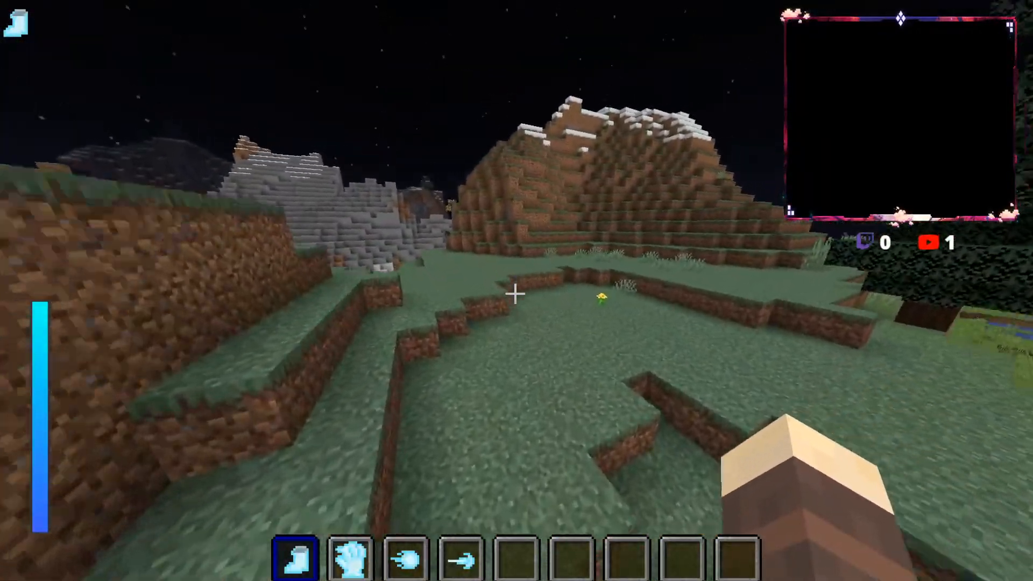
key(w)
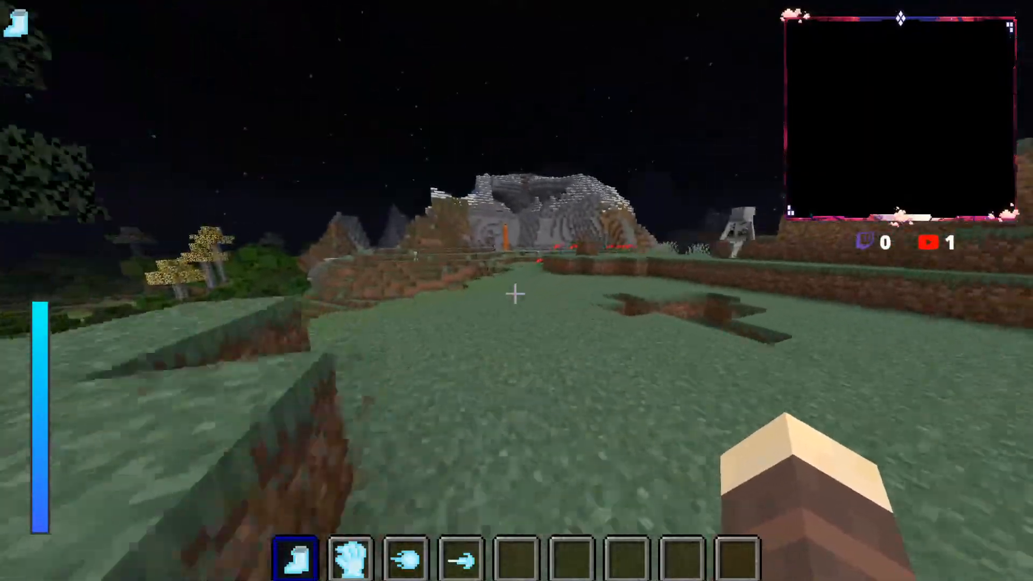
key(w)
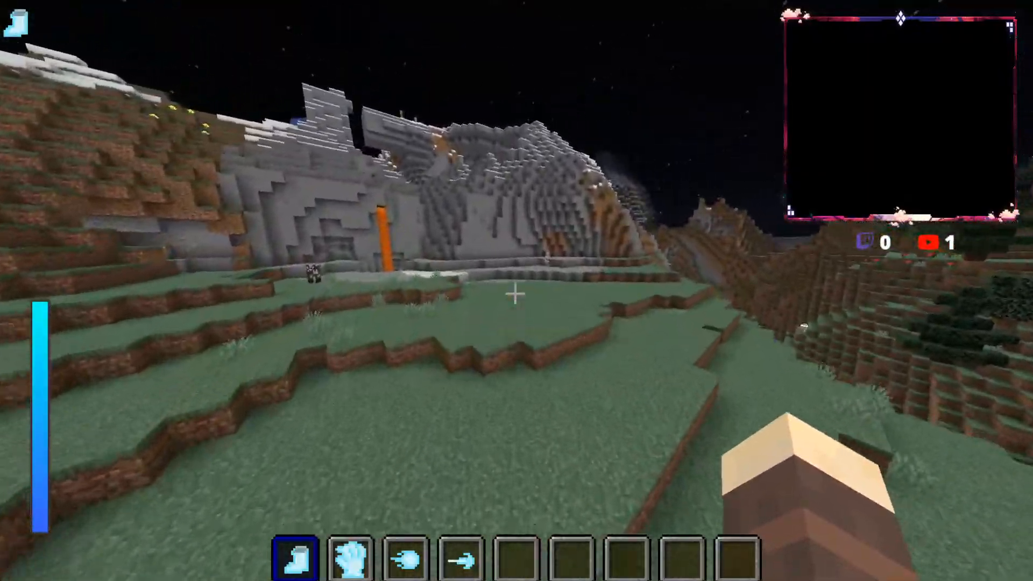
key(w)
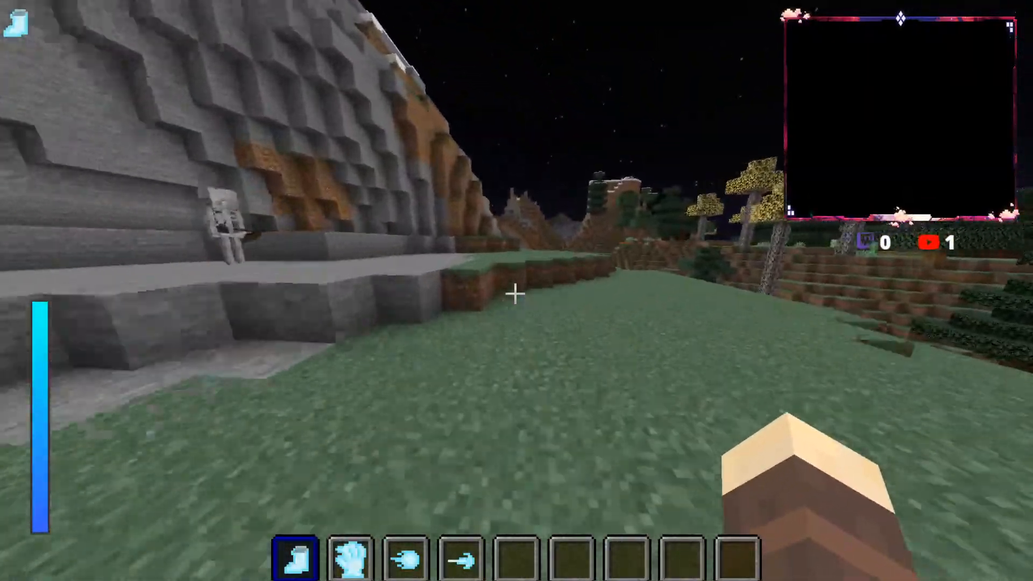
key(w)
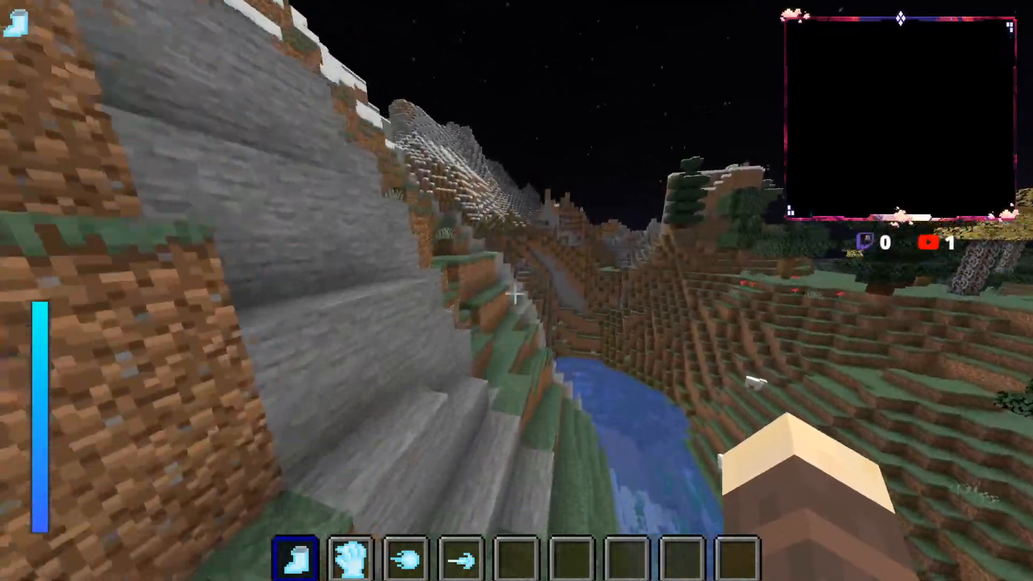
Step: Follow the gravel and stone ledges along the cliff and climb the dirt steps to the snowy mountaintop
key(w)
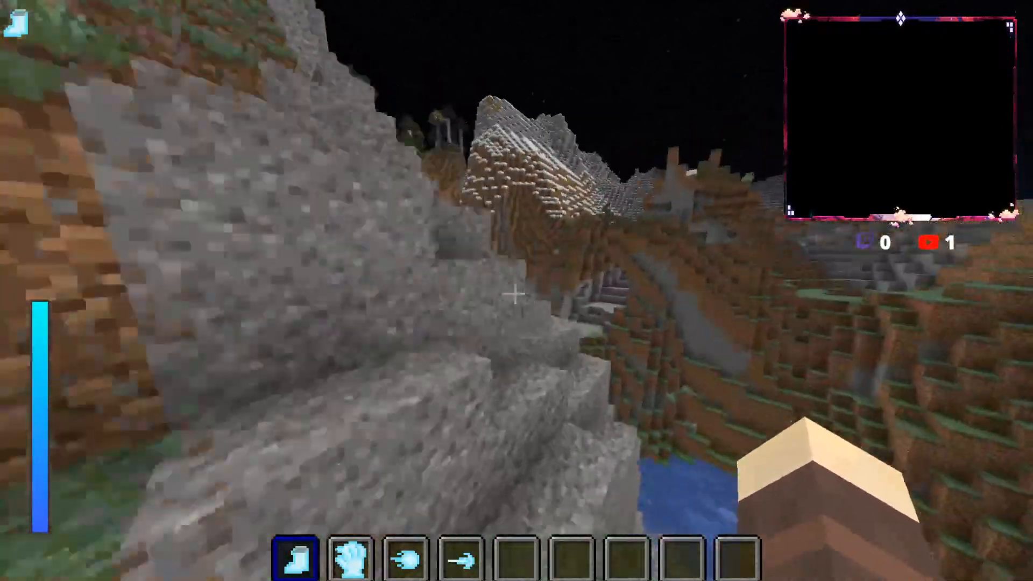
key(w)
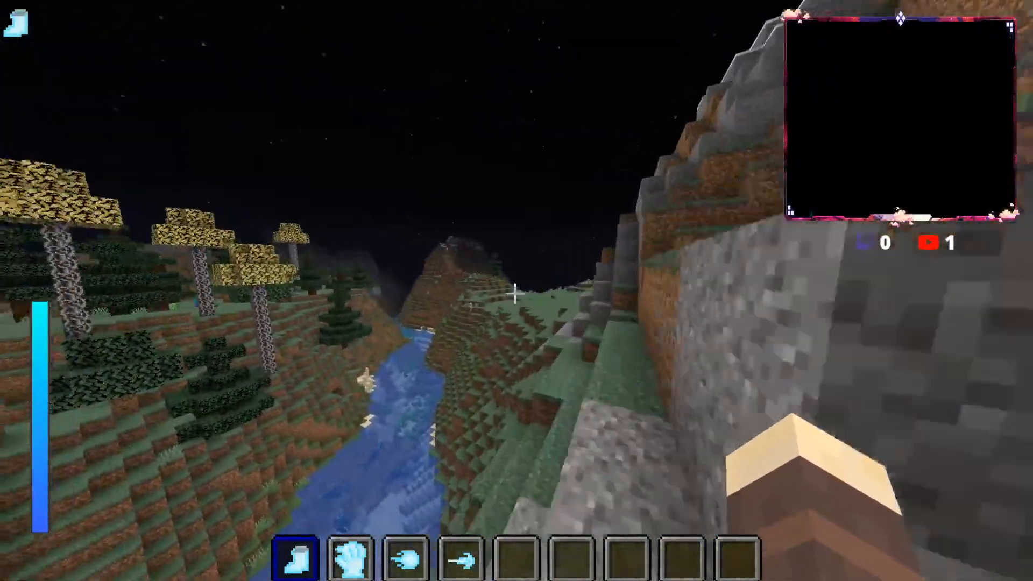
key(w)
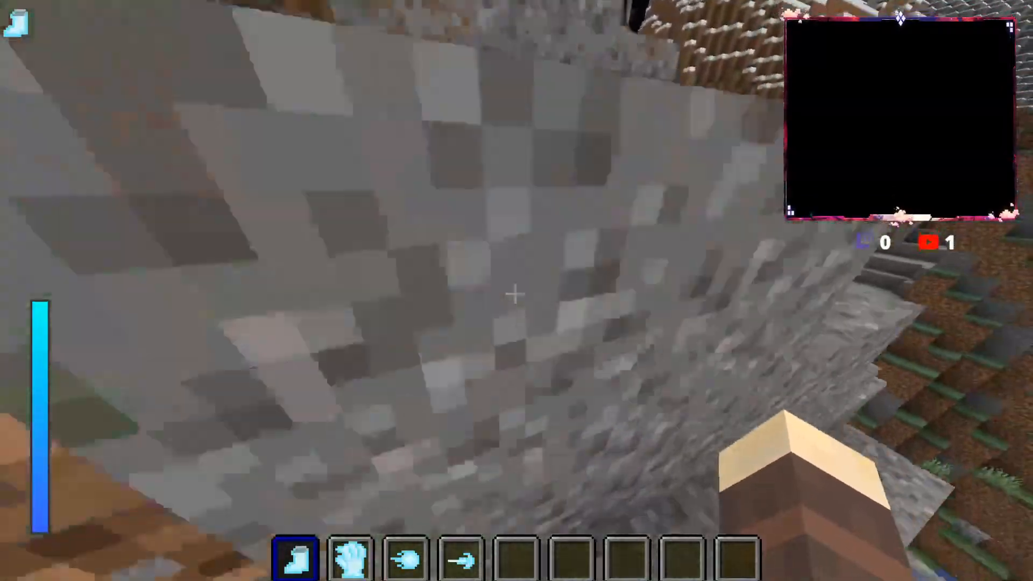
key(space)
key(space)
key(w)
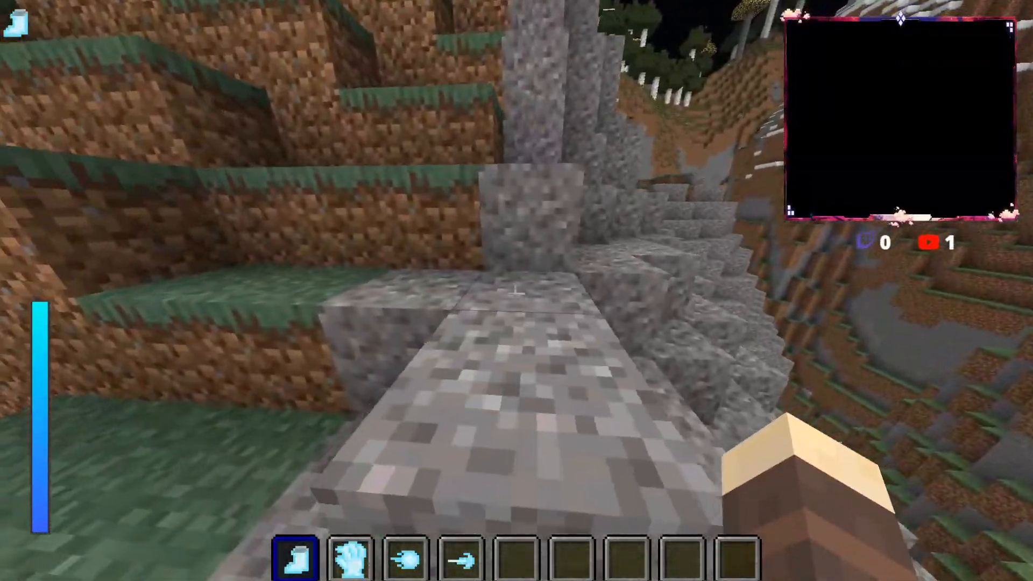
key(space)
key(w)
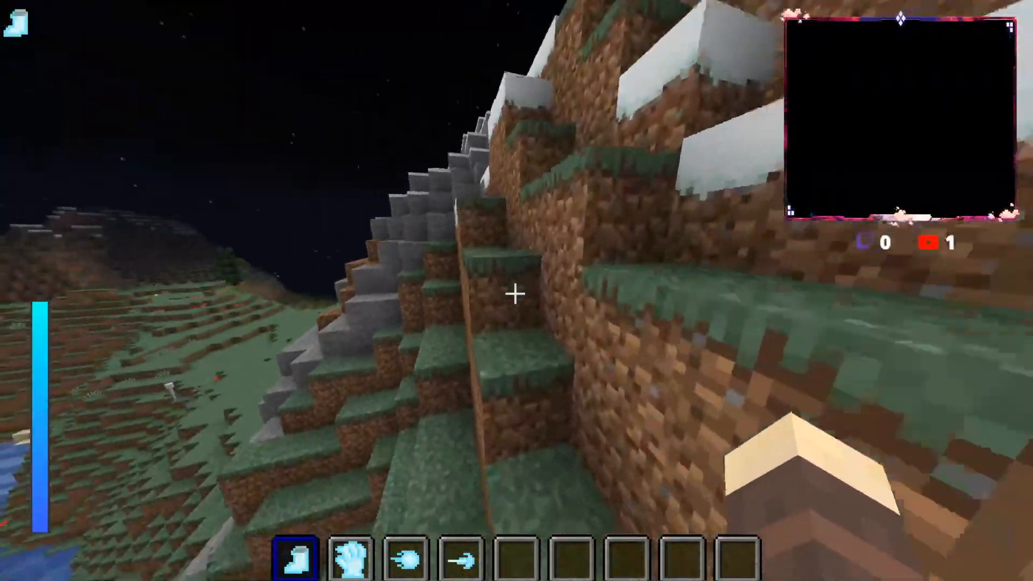
key(space)
key(w)
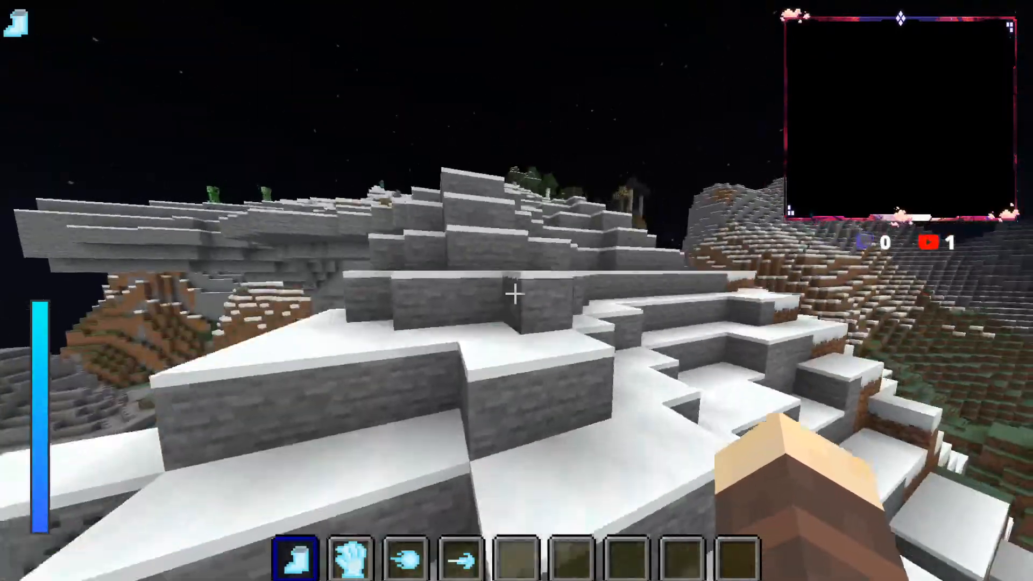
Step: Cross the snow-covered summit and run along the snowy slope toward the zombie
key(w)
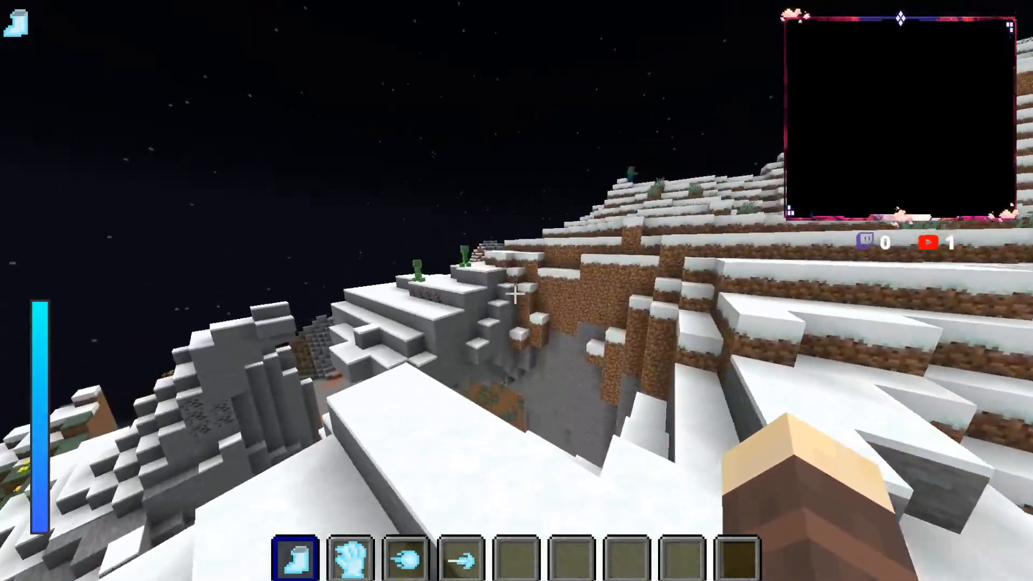
key(w)
key(space)
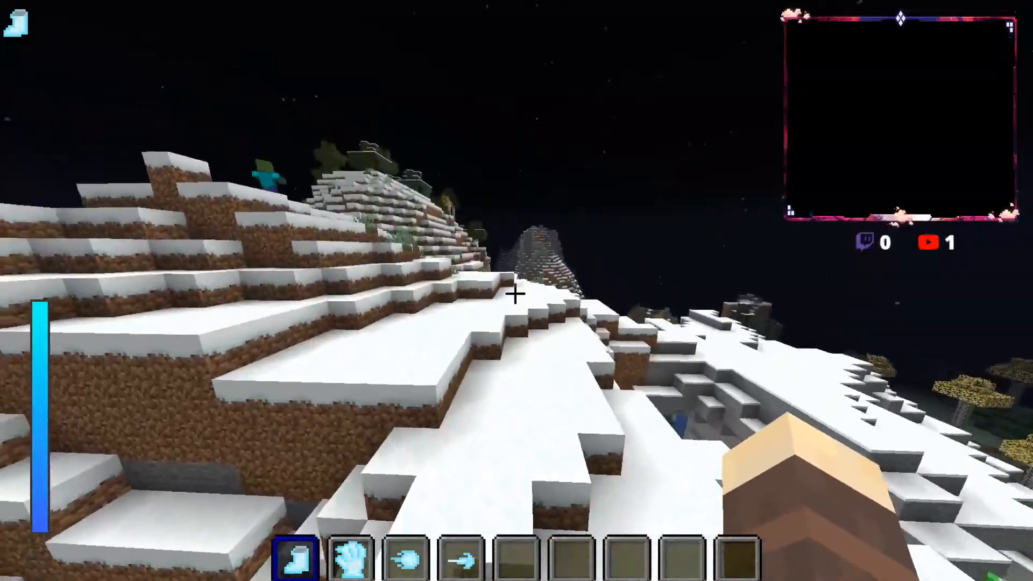
key(w)
key(space)
key(w)
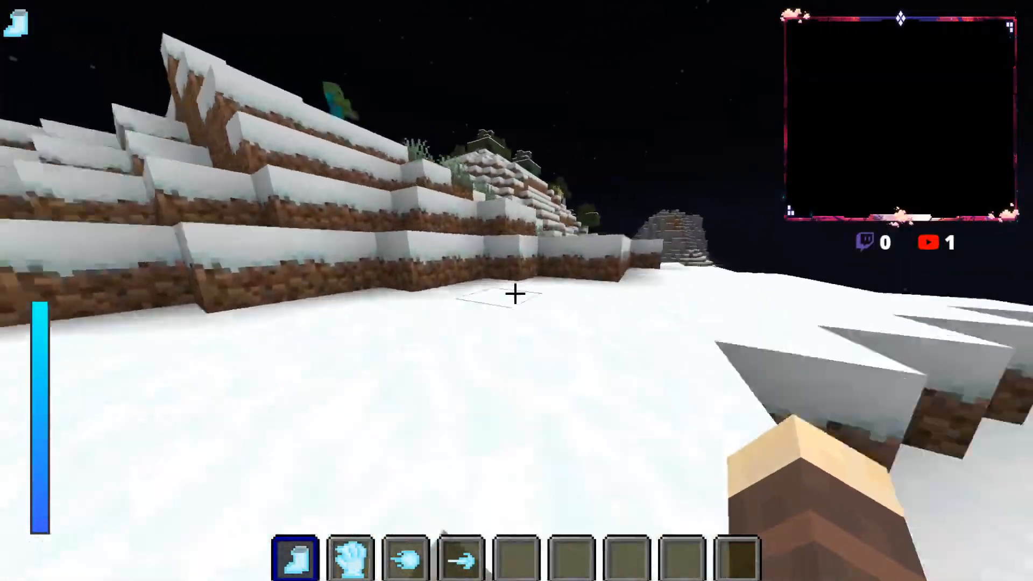
key(w)
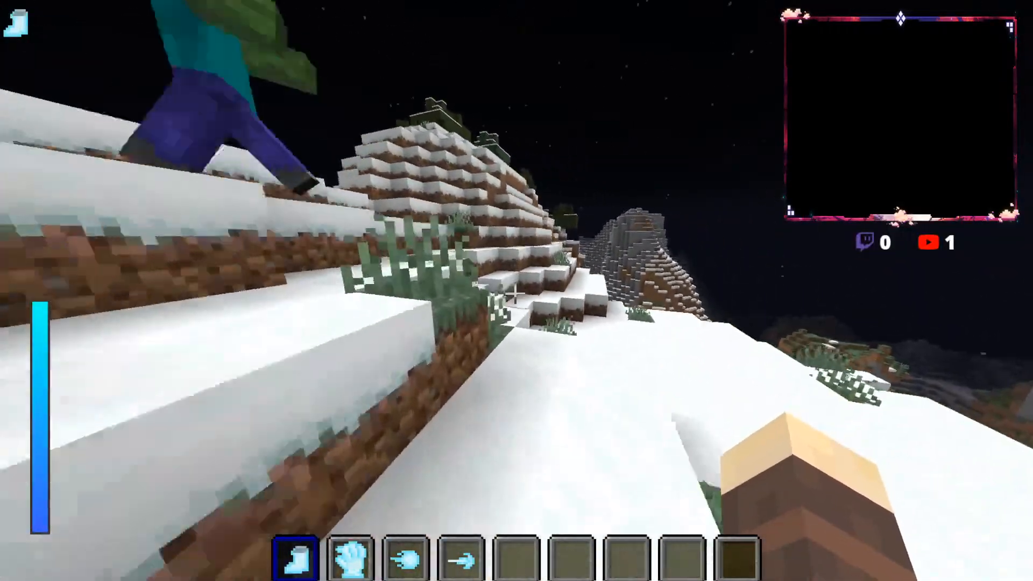
Step: Run past the zombie and jump along the snowy dirt terraces to the edge of the ravine
key(w)
key(space)
key(space)
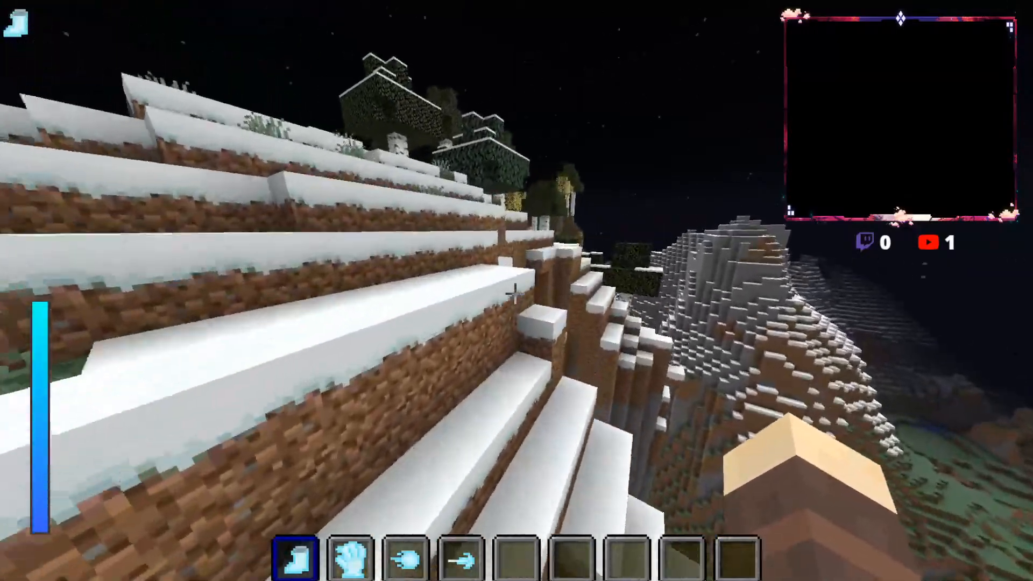
key(w)
key(space)
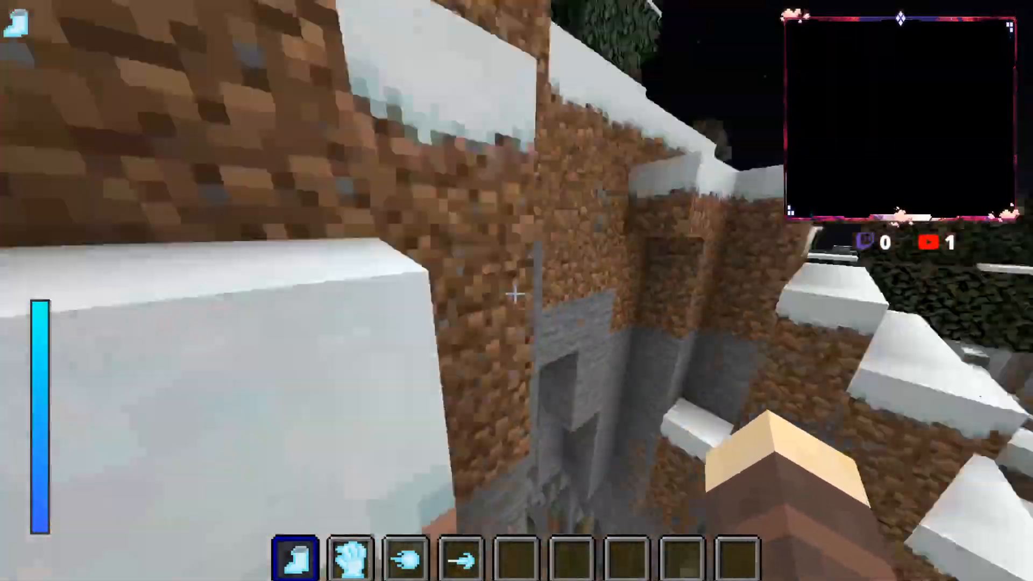
Step: Jump down from the snowy ravine edge and cross the grassy ridge below to the stone slope above the river
key(w)
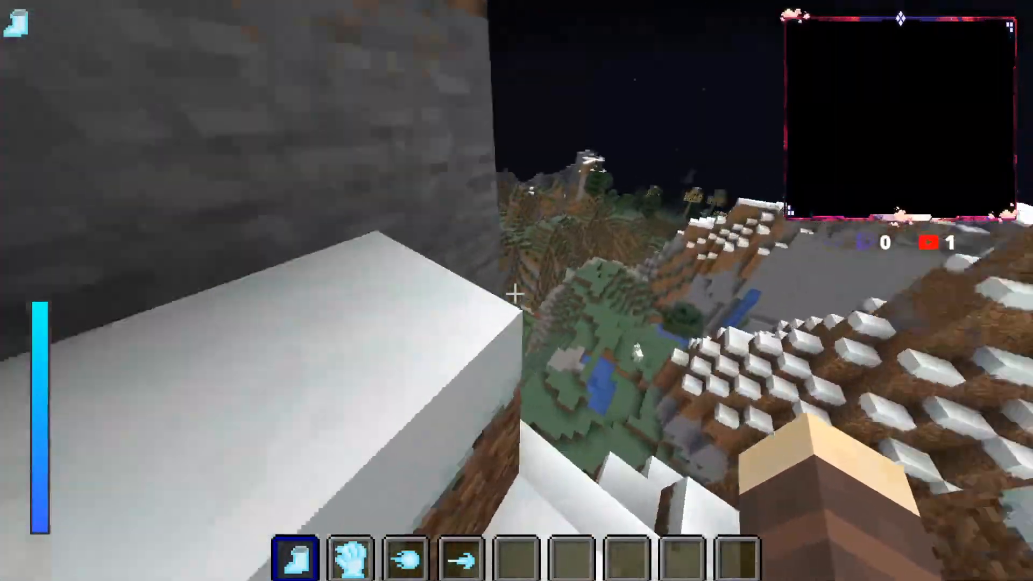
key(space)
key(w)
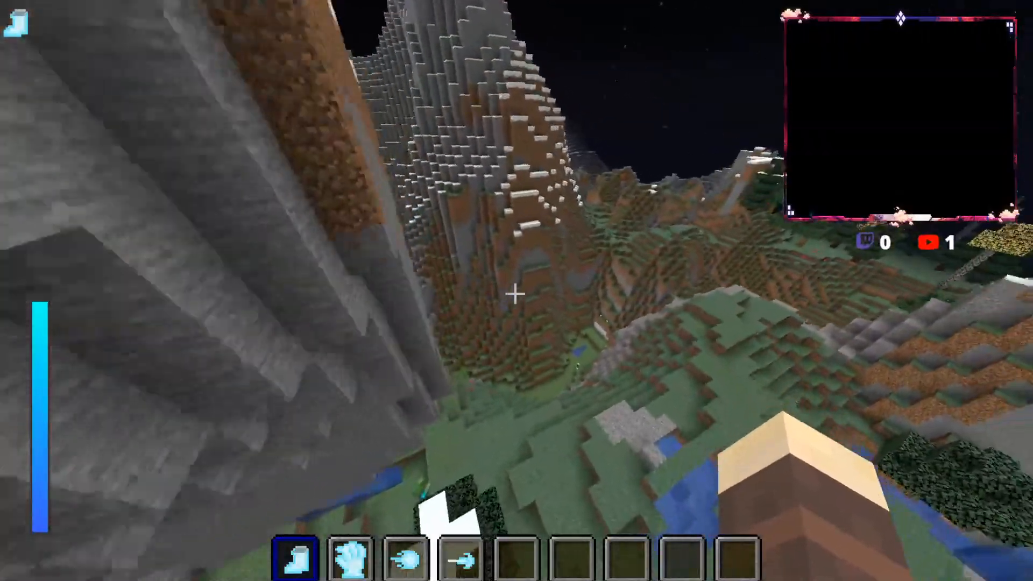
key(w)
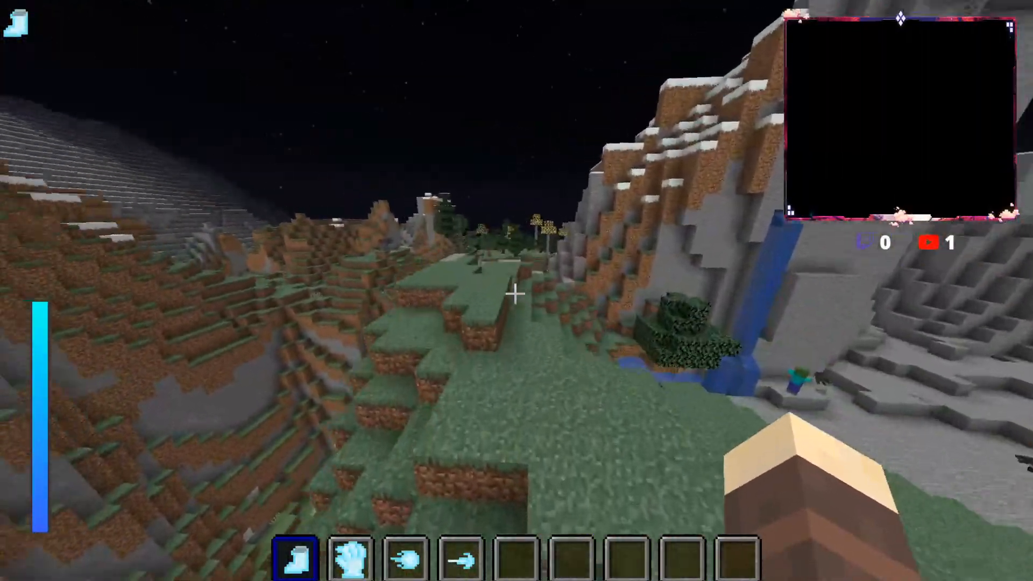
key(w)
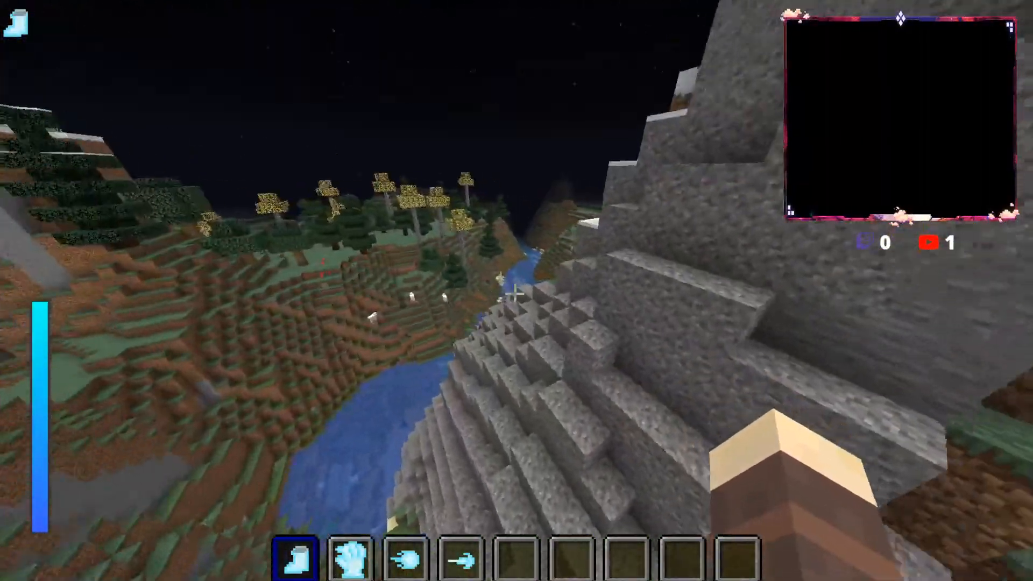
Step: Follow the hillside ledges above the river, pass the skeleton on the meadow and climb over the grassy terraces
key(w)
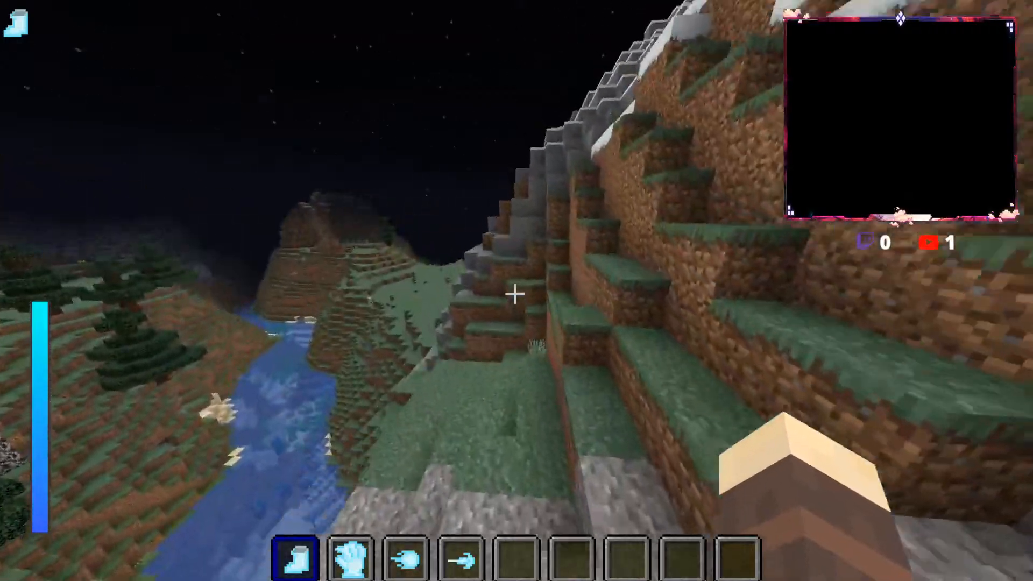
key(w)
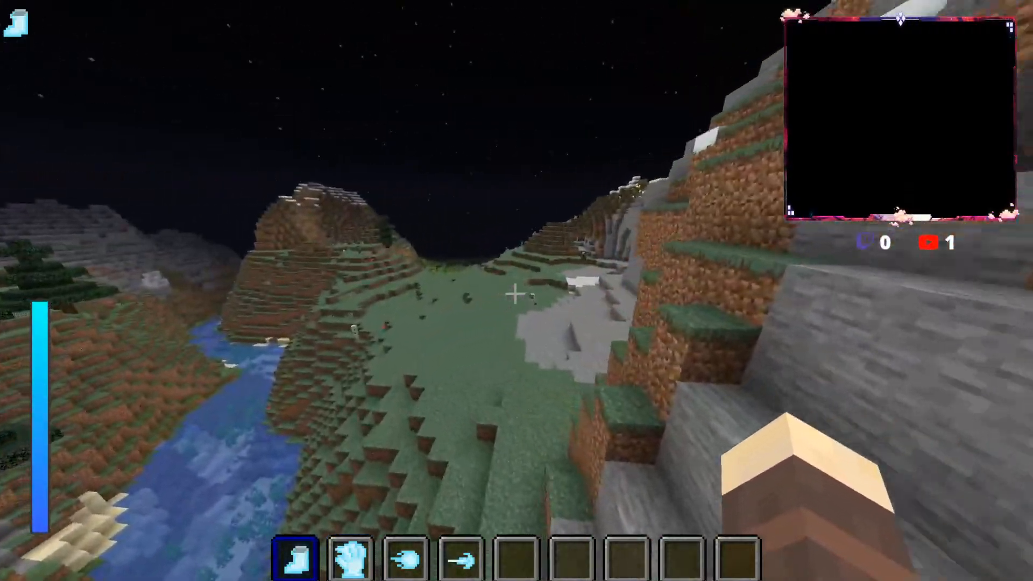
key(w)
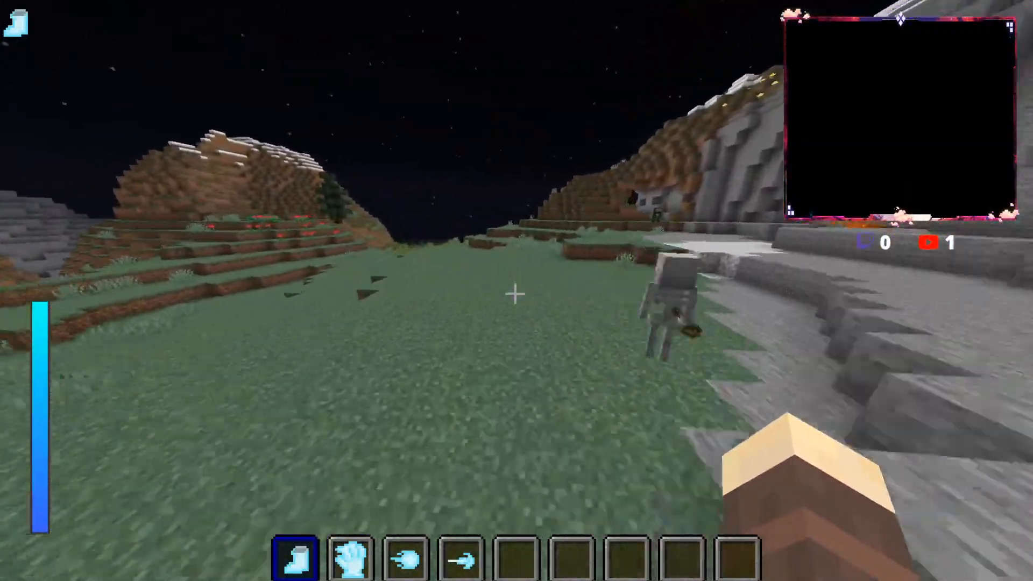
key(w)
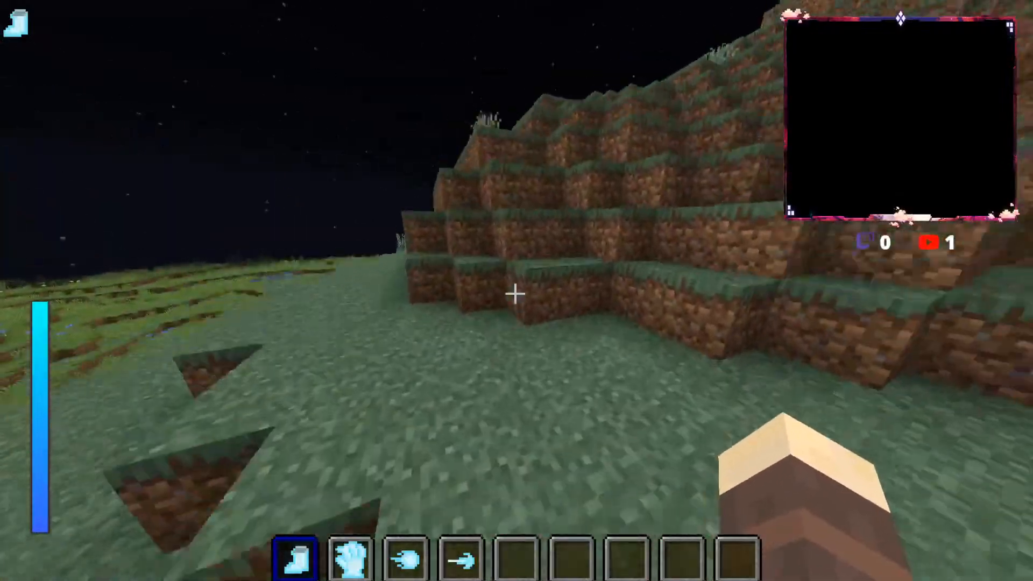
key(w)
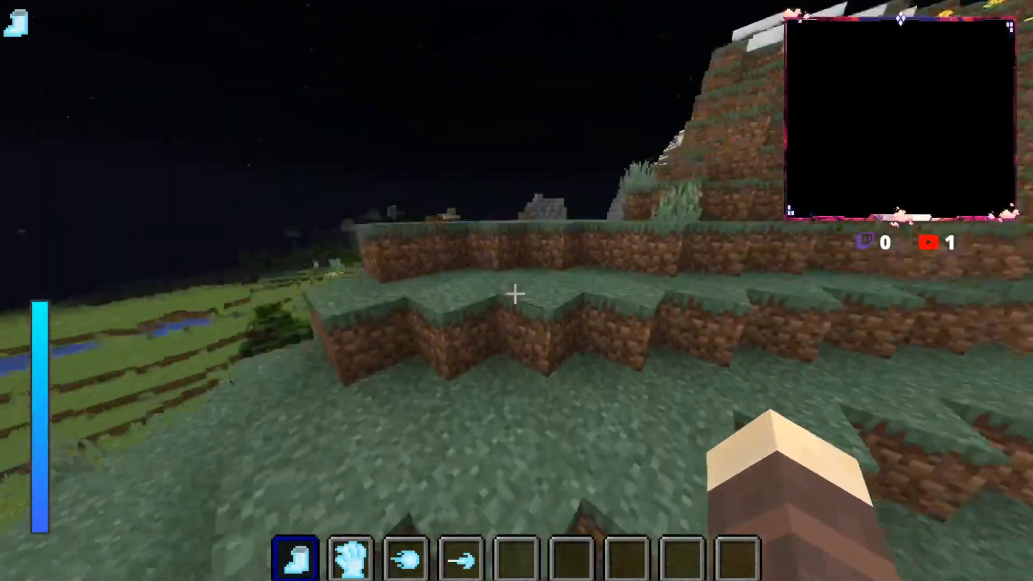
key(w)
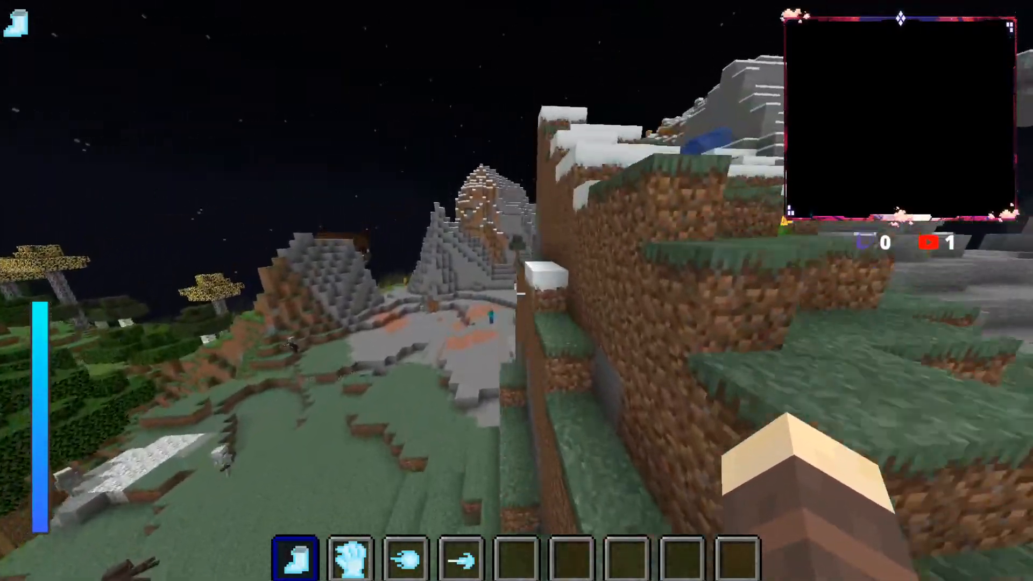
Step: Run down across the meadow and jump over the stone ground past the creepers and the zombie
key(w)
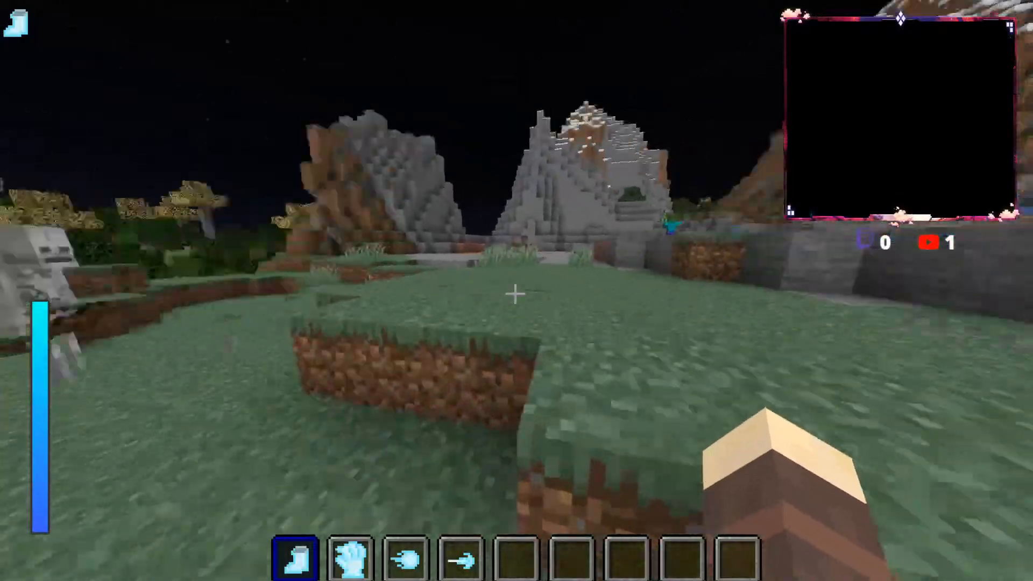
key(w)
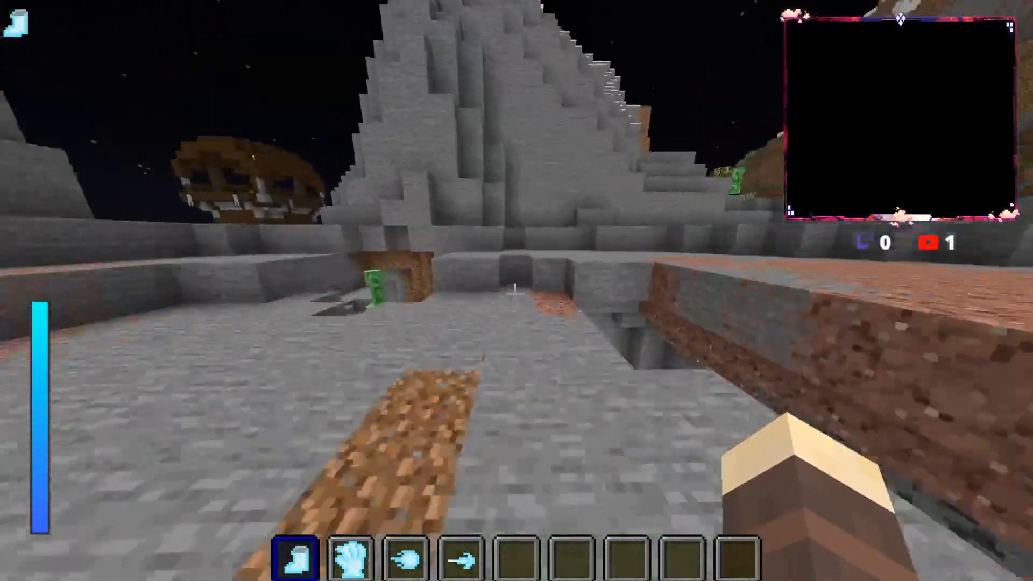
key(w)
key(space)
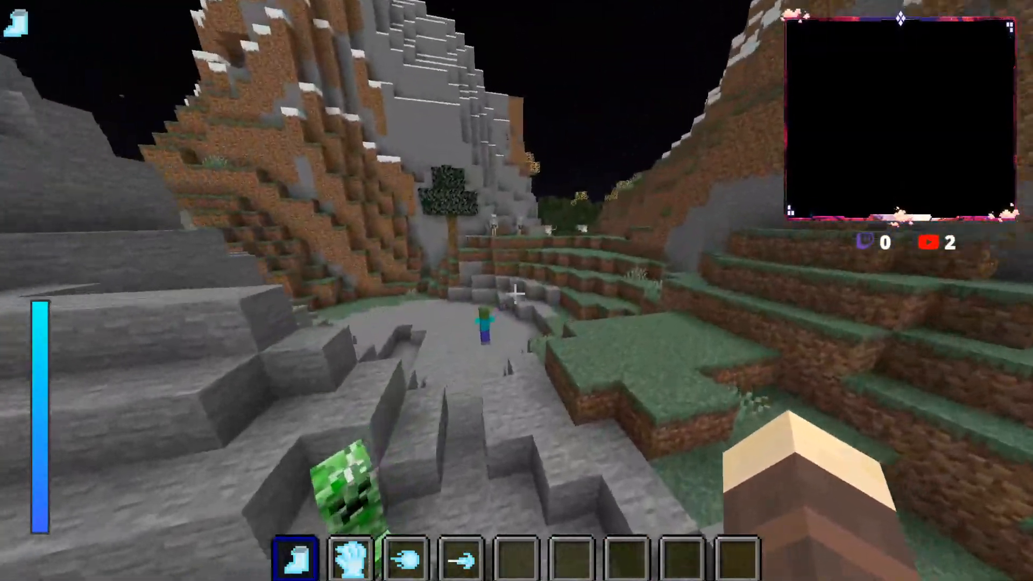
key(space)
key(w)
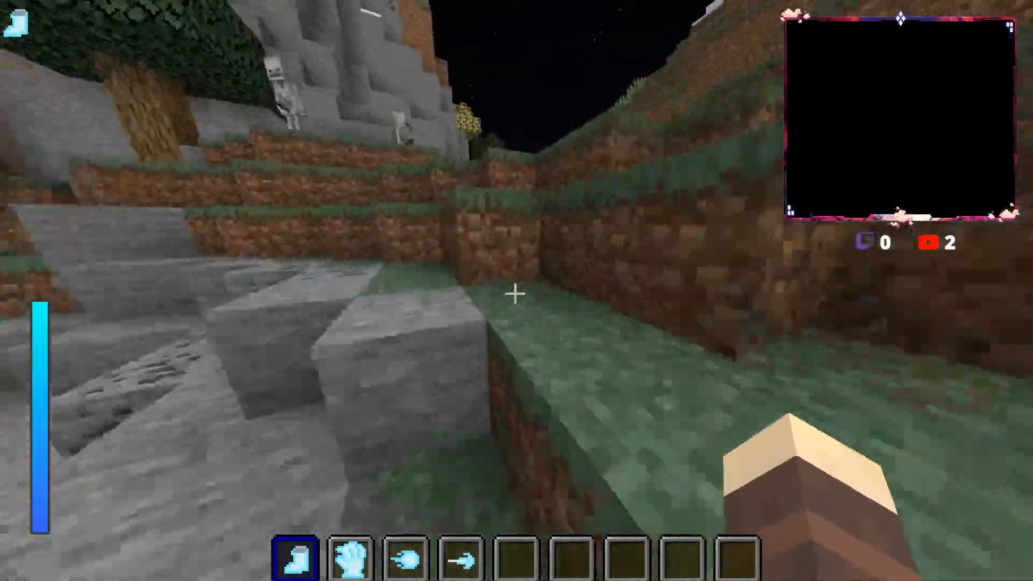
Step: Climb the grassy terraces below the skeletons and run through the narrow pass into the birch forest
key(w)
key(space)
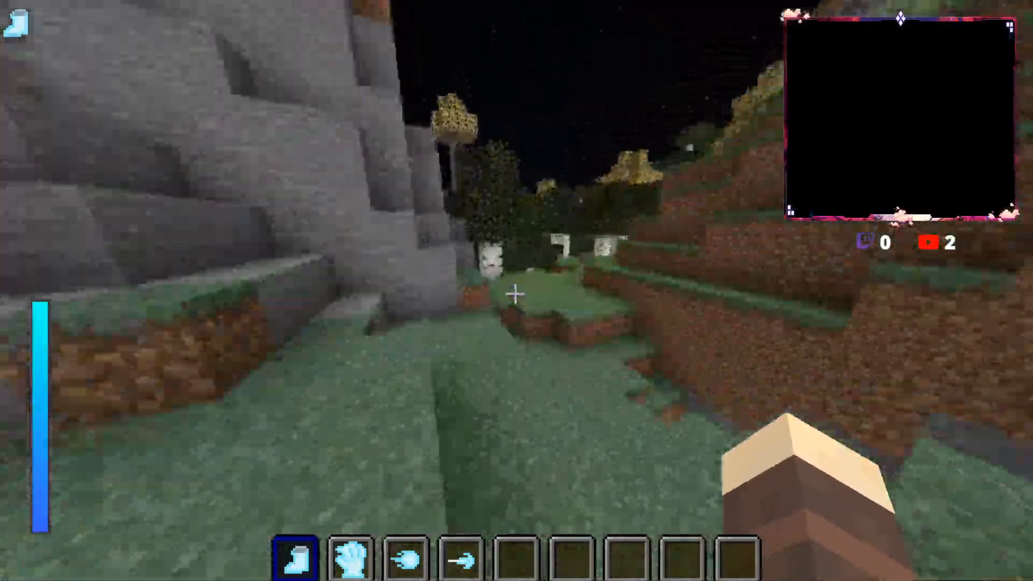
key(w)
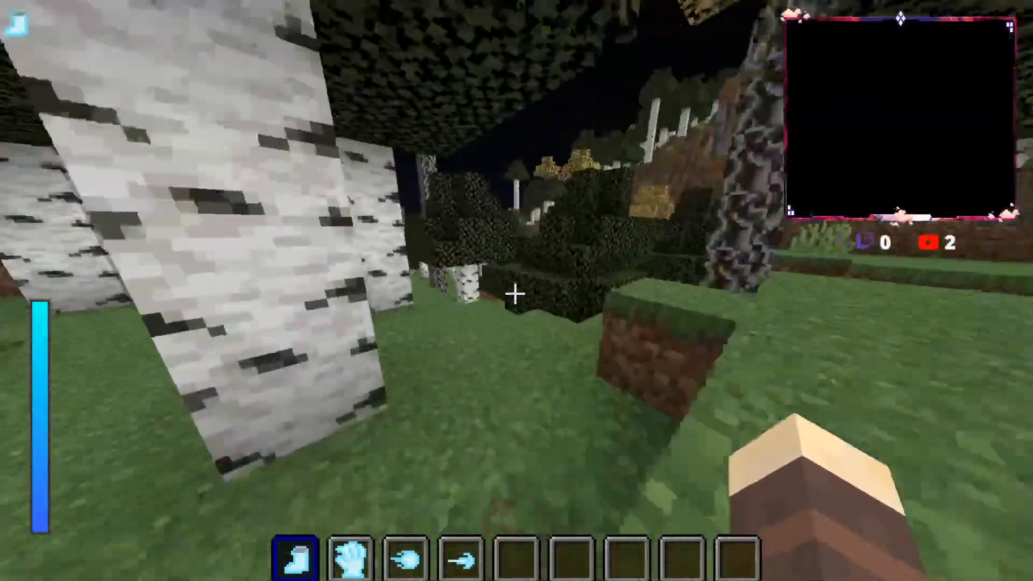
key(w)
Step: Run and jump through the birch forest, past the pond, out to the desert
key(w)
key(space)
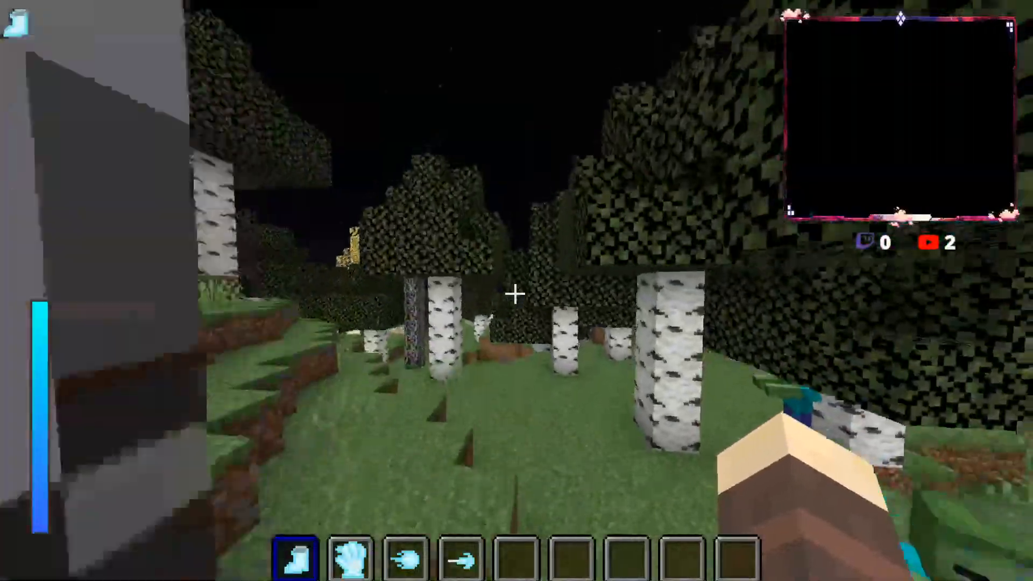
key(space)
key(w)
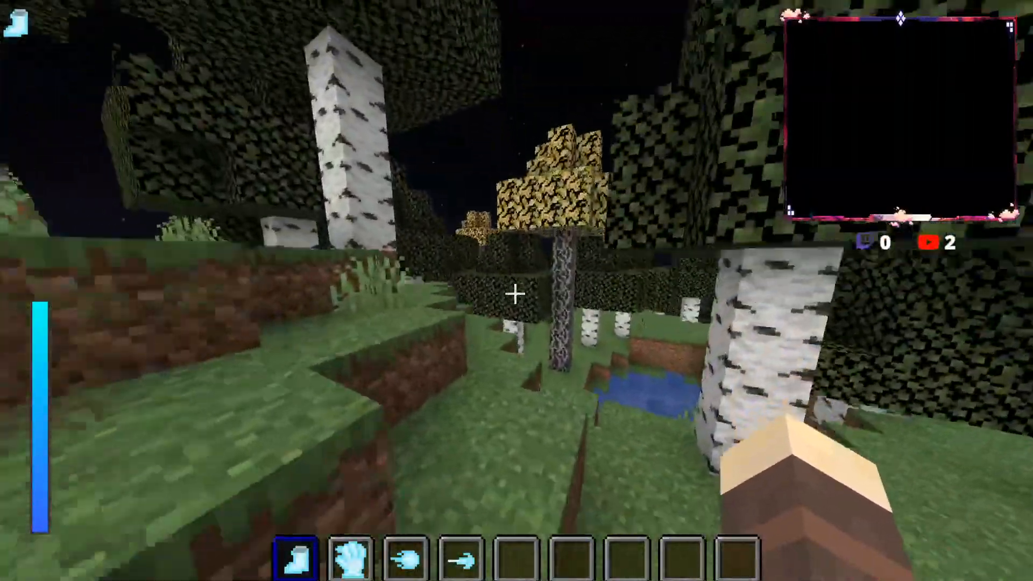
key(space)
key(w)
key(space)
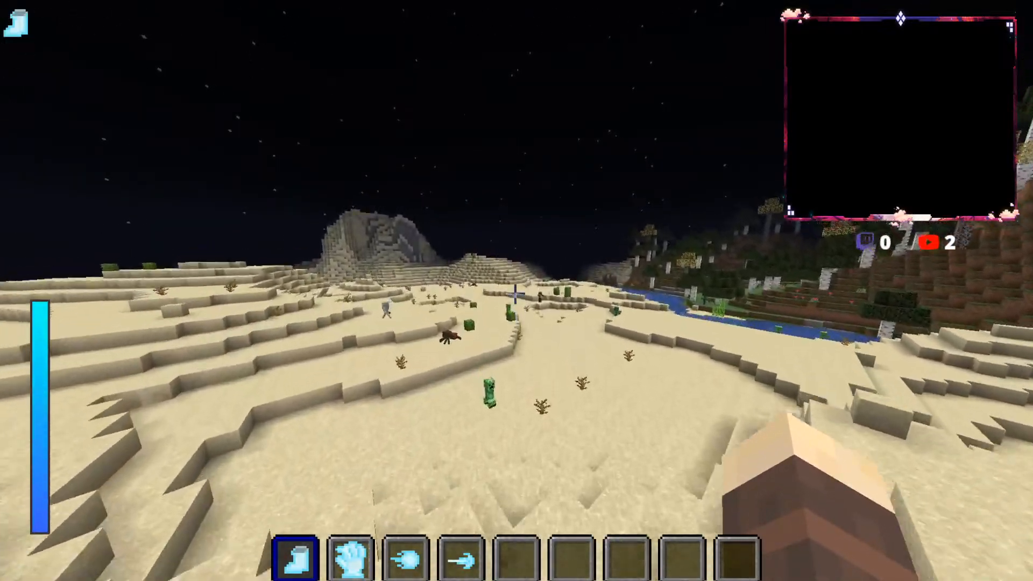
Step: Cross the desert past the creeper and spider and over the sand terraces toward the water
key(w)
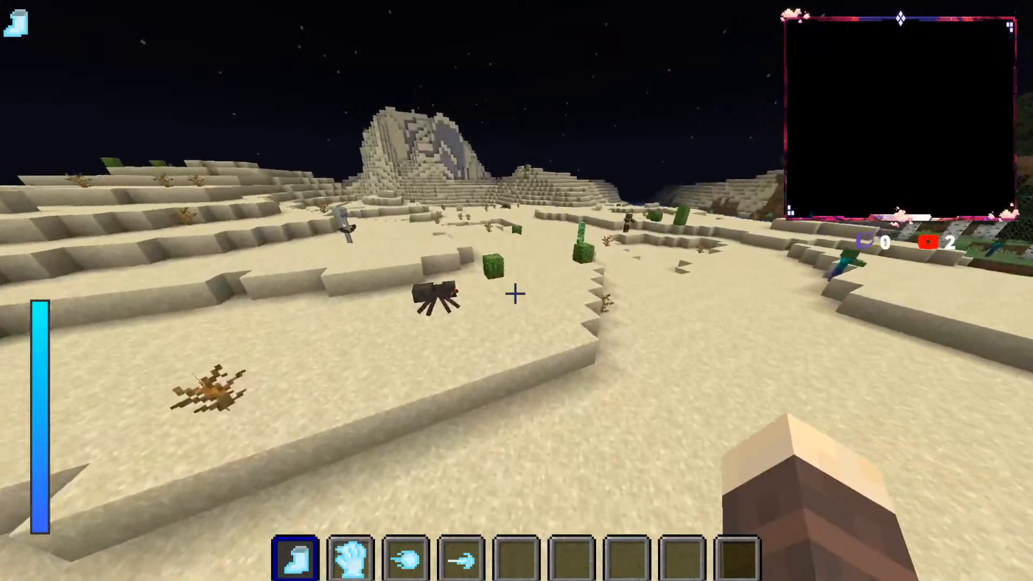
key(w)
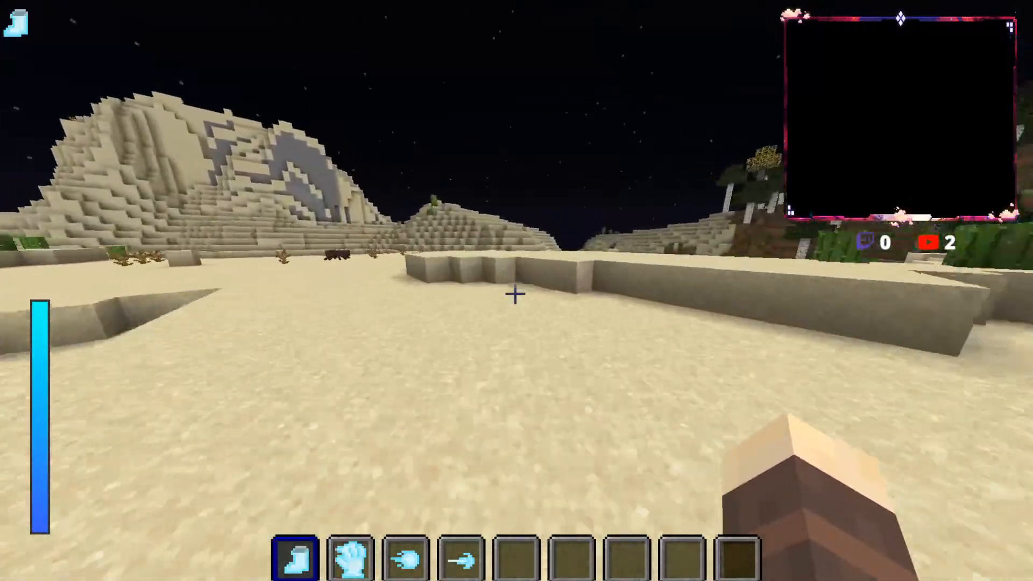
key(w)
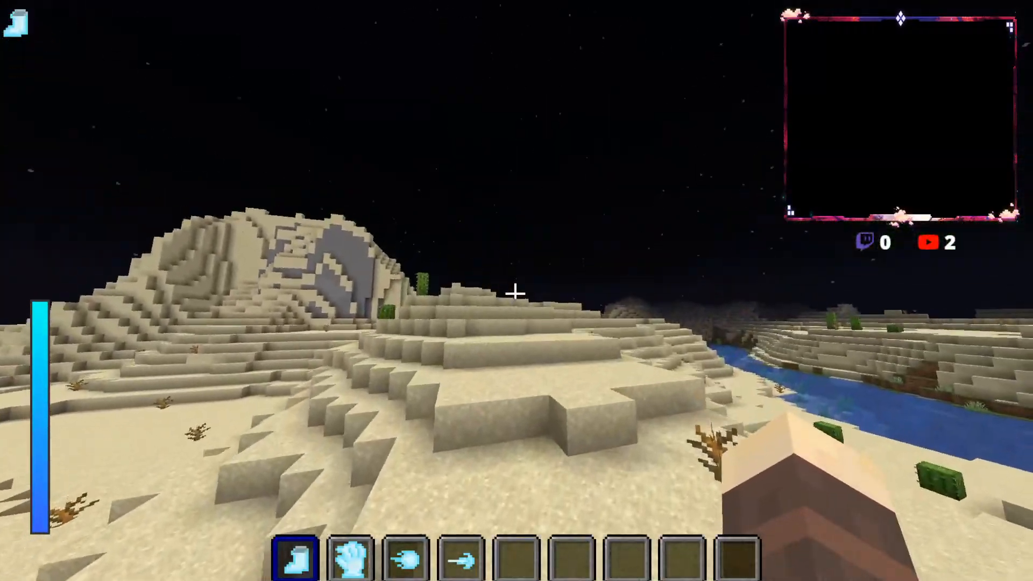
key(w)
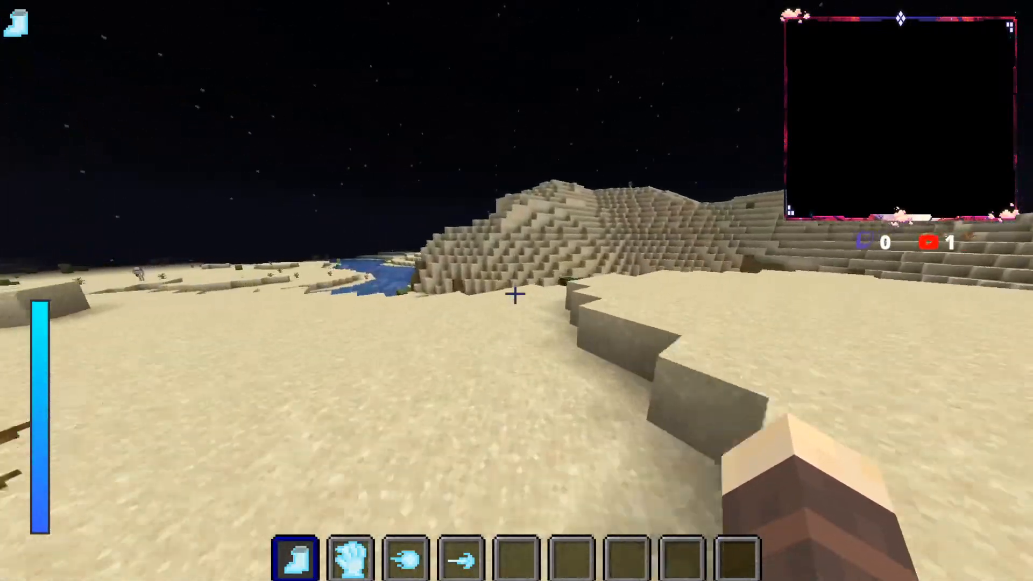
Step: Run along the water's edge and climb the stepped sand hillside to the open desert plateau
key(w)
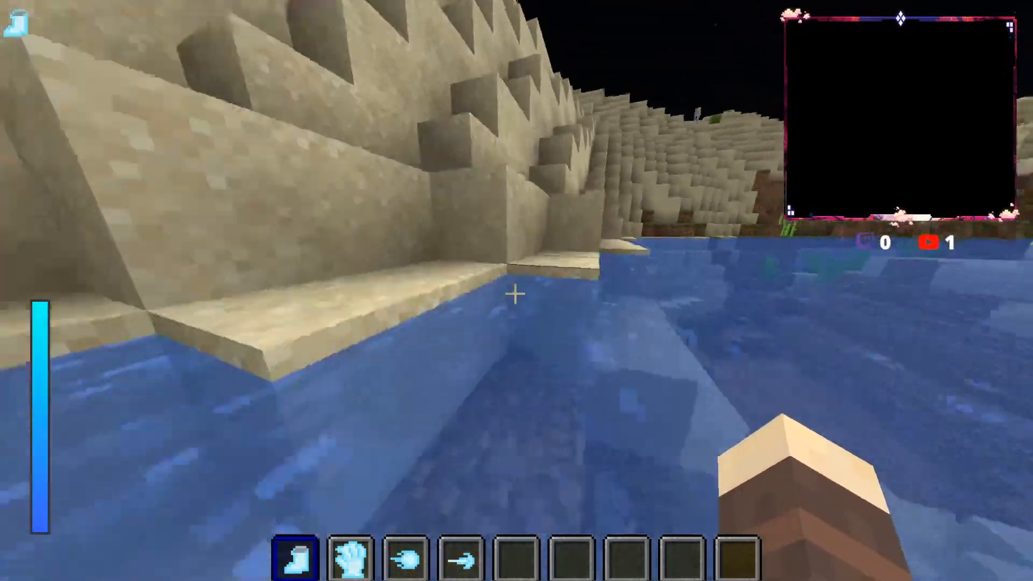
key(w)
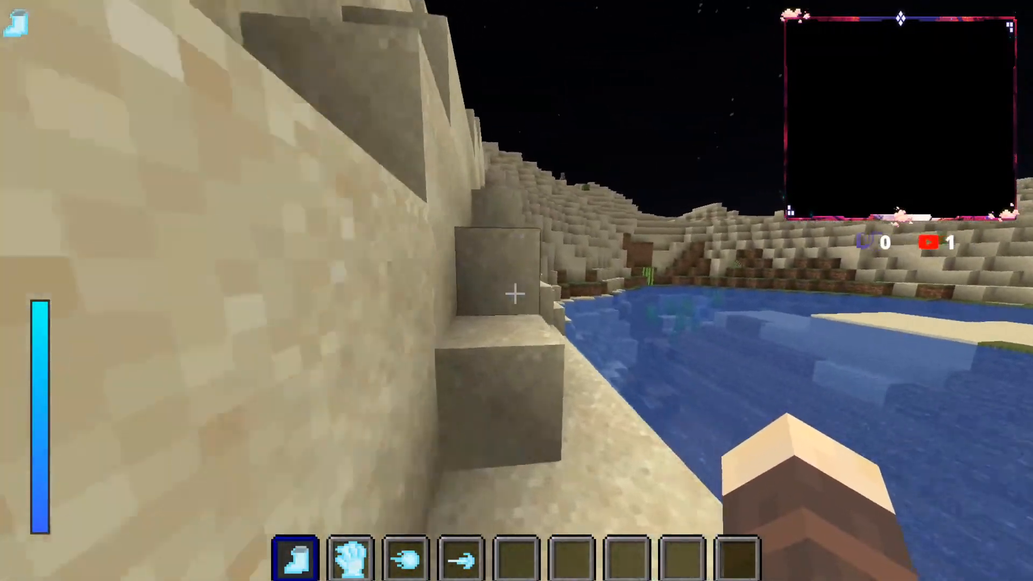
key(w)
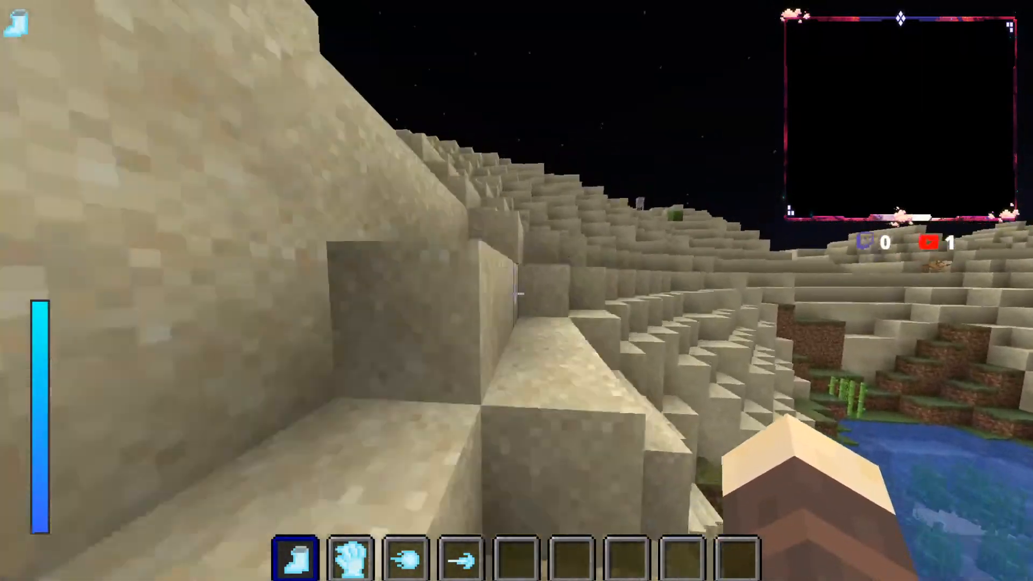
key(w)
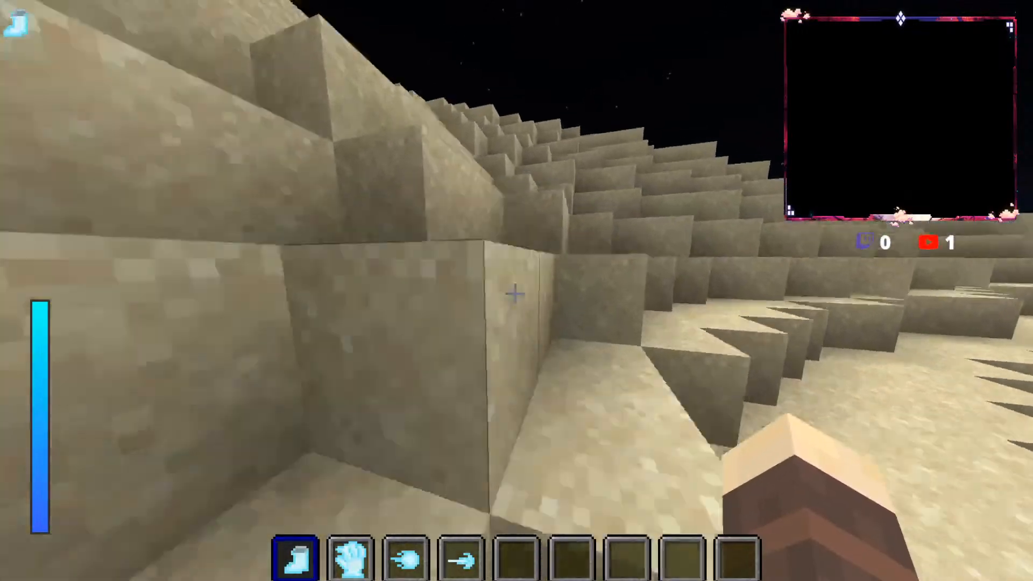
key(w)
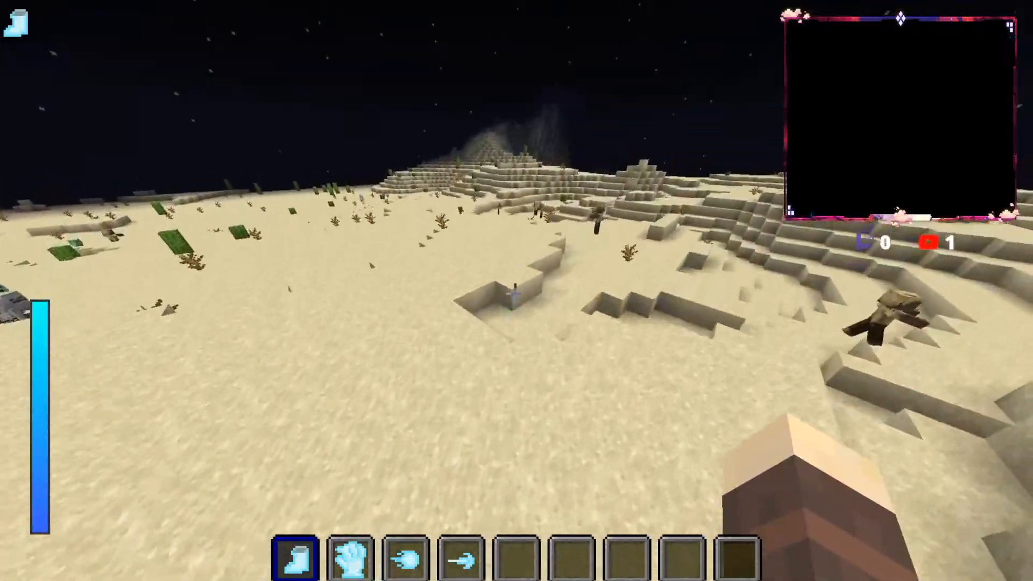
Step: Run across the desert plateau past the husks and zombies to the foot of the tall sandstone hill
key(w)
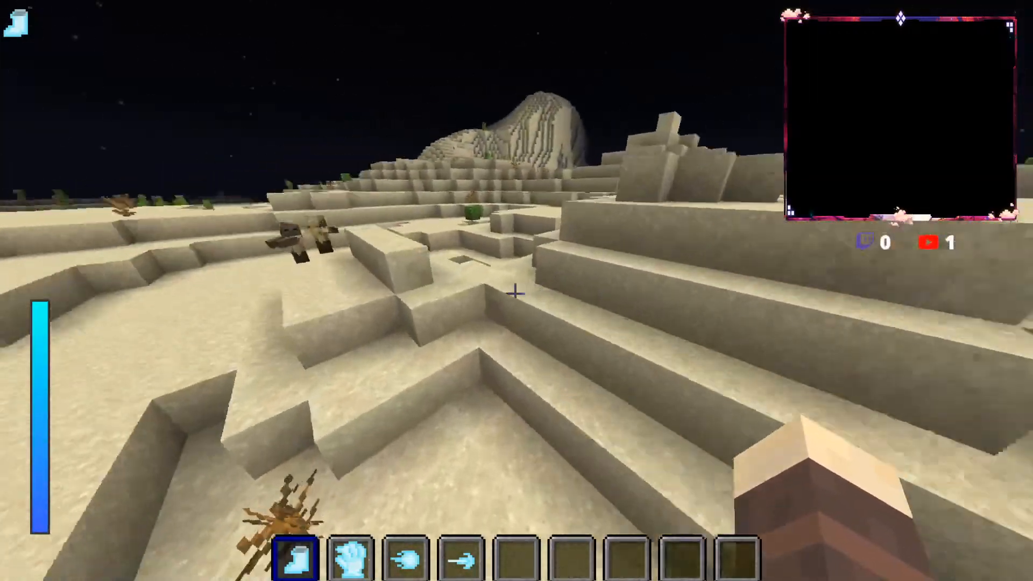
key(w)
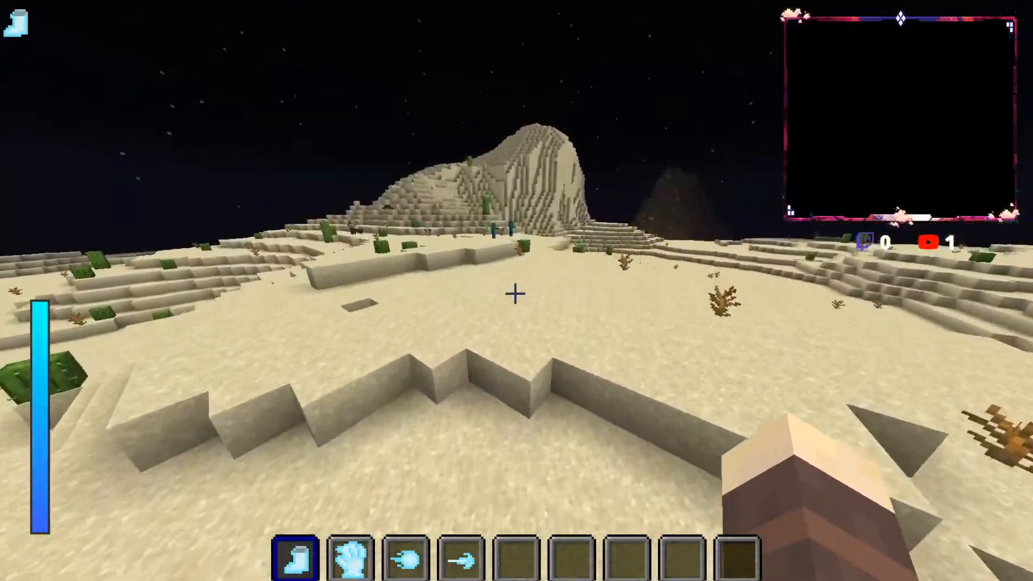
key(w)
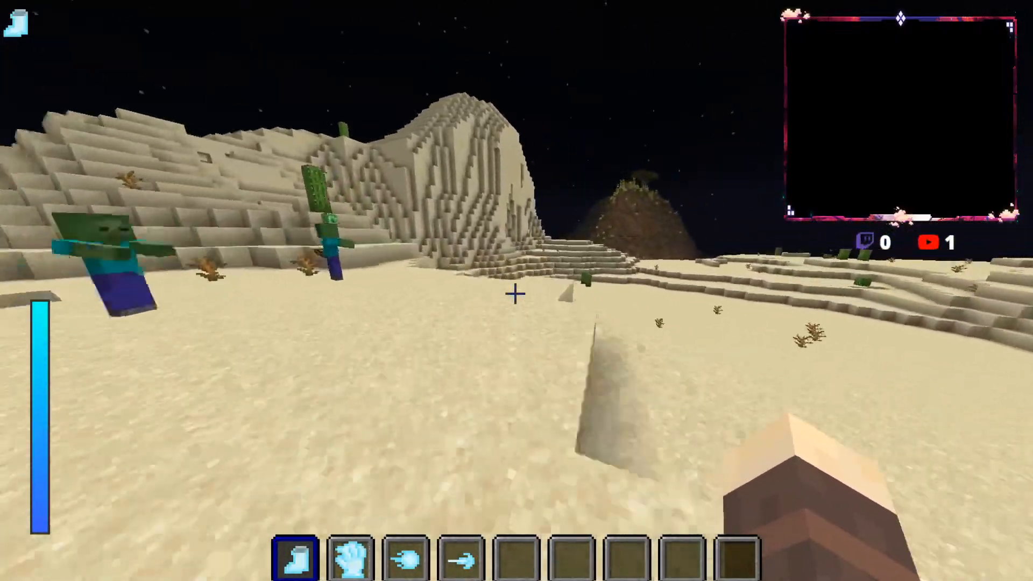
key(w)
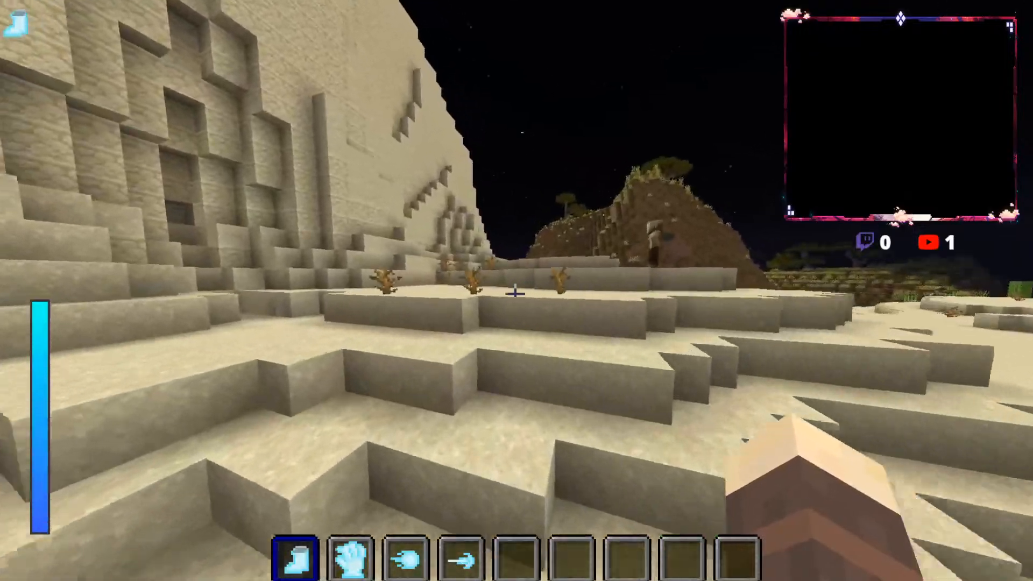
Step: Follow the foot of the sandstone hill past the husk to the slope overlooking the river and savanna
key(w)
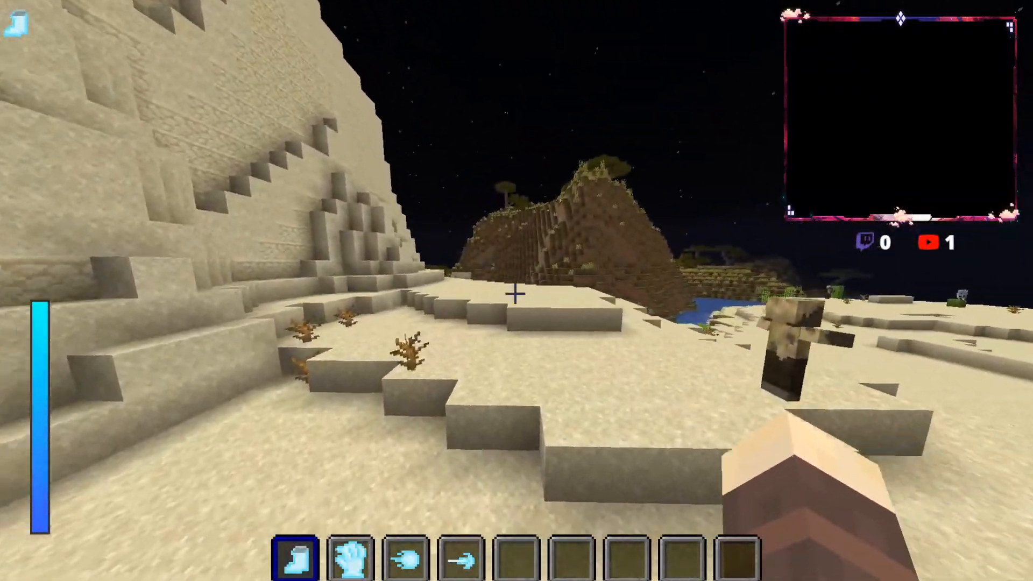
key(w)
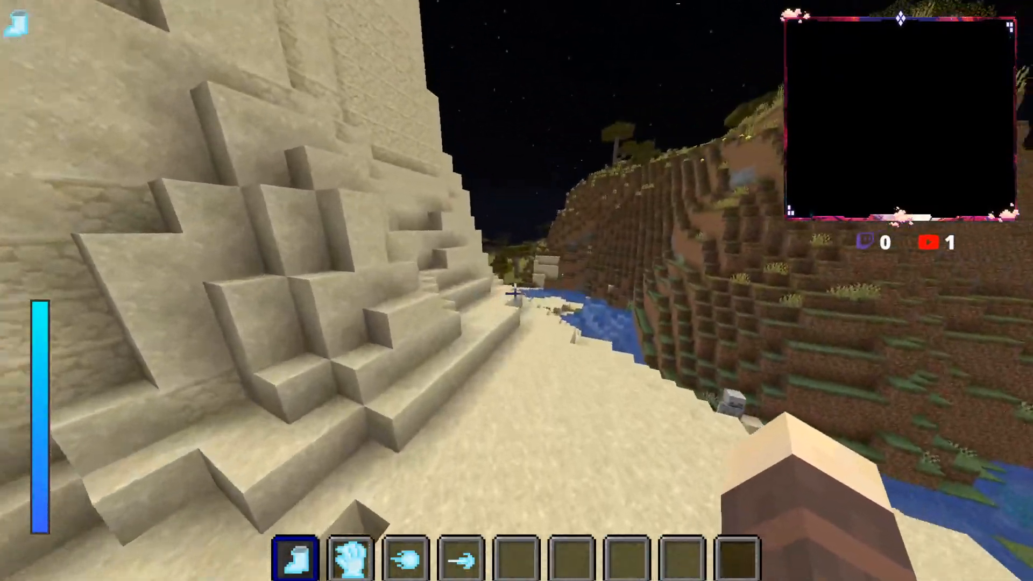
key(w)
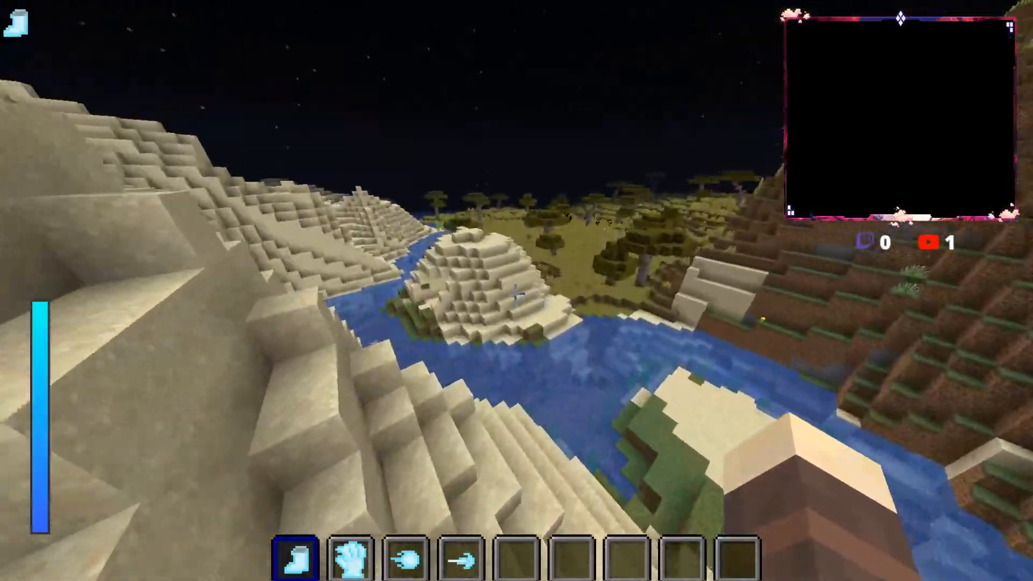
Step: Descend into the river, cross it, and run through the savanna along the grassy bank to the creeper
key(w)
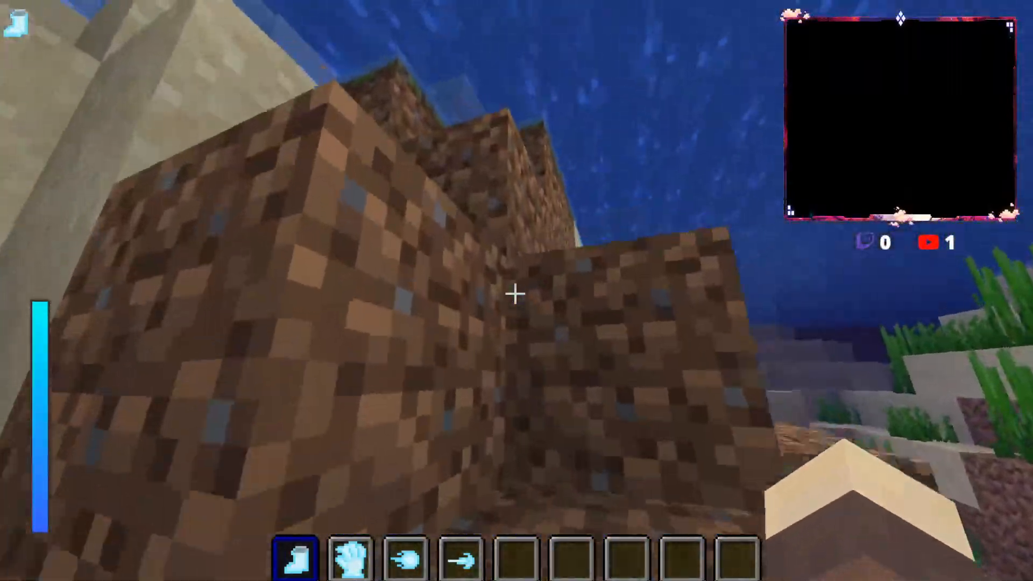
key(w)
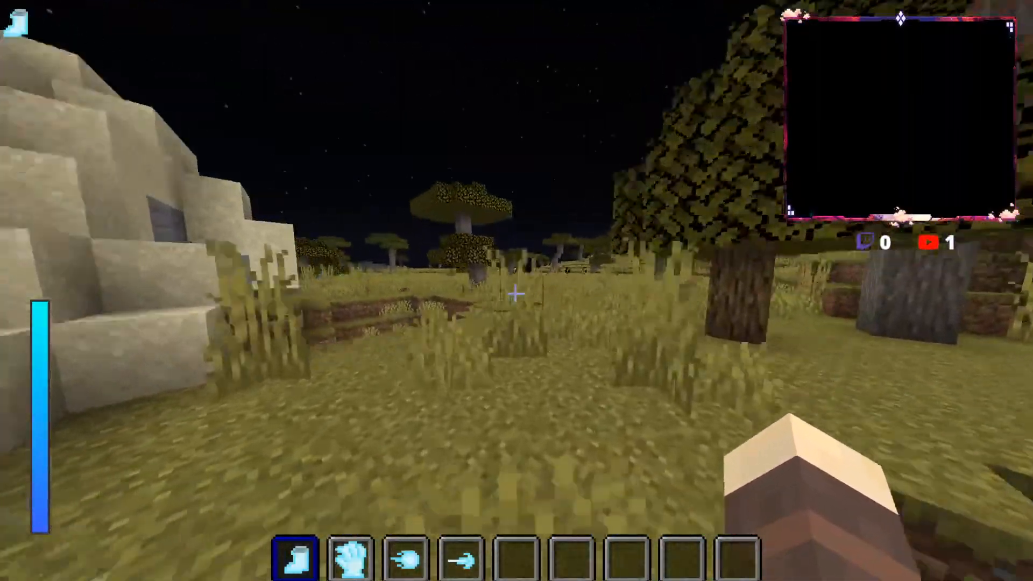
key(w)
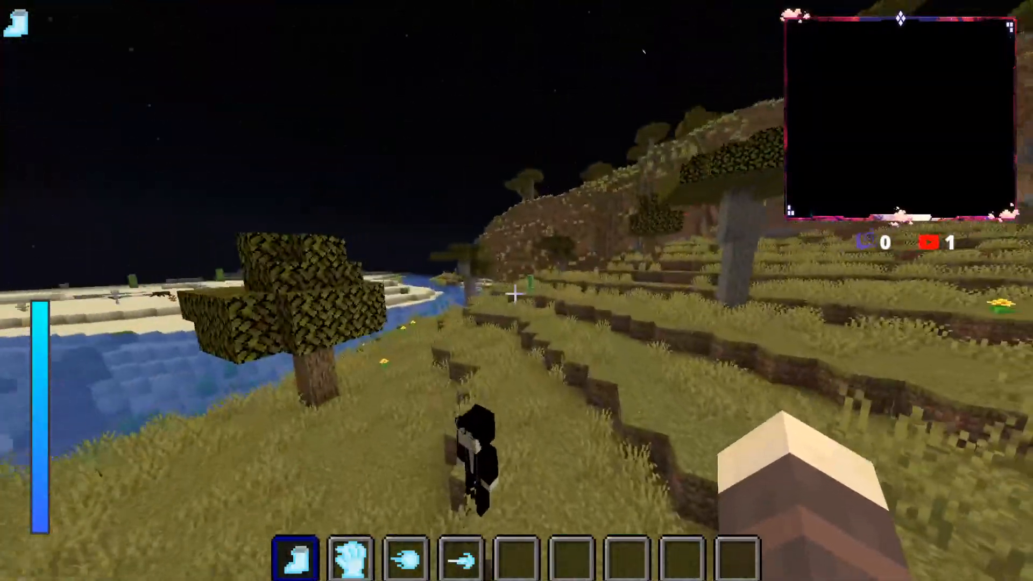
key(w)
Step: Follow the foot of the steep grassy hillside along the river past the skeletons to the flat bank
key(w)
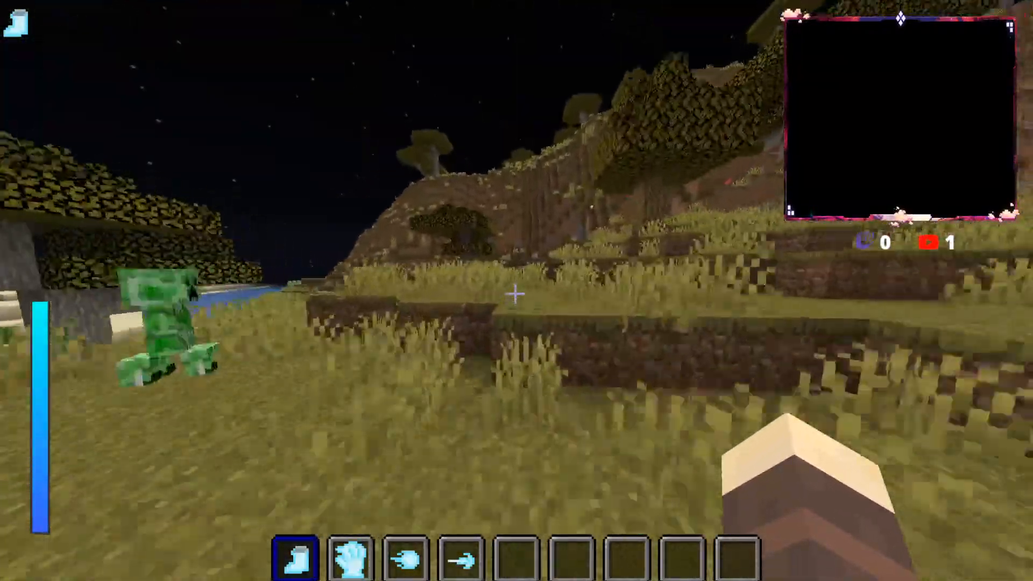
key(w)
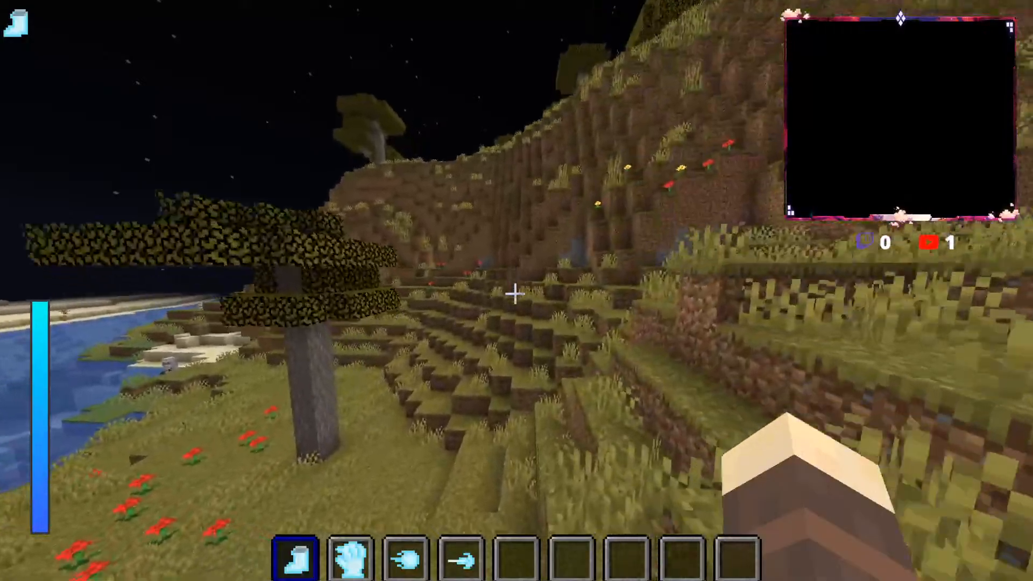
key(w)
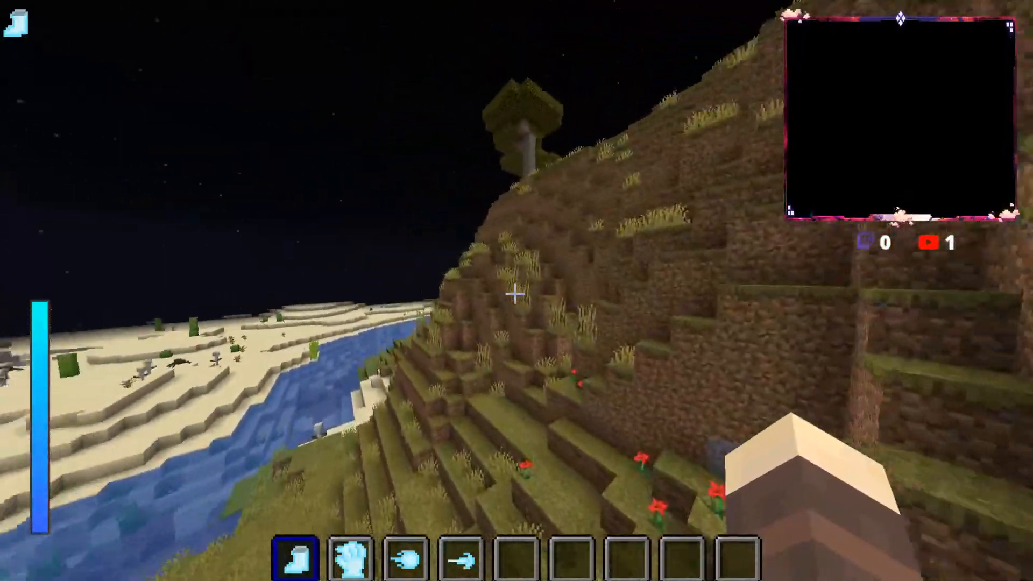
key(w)
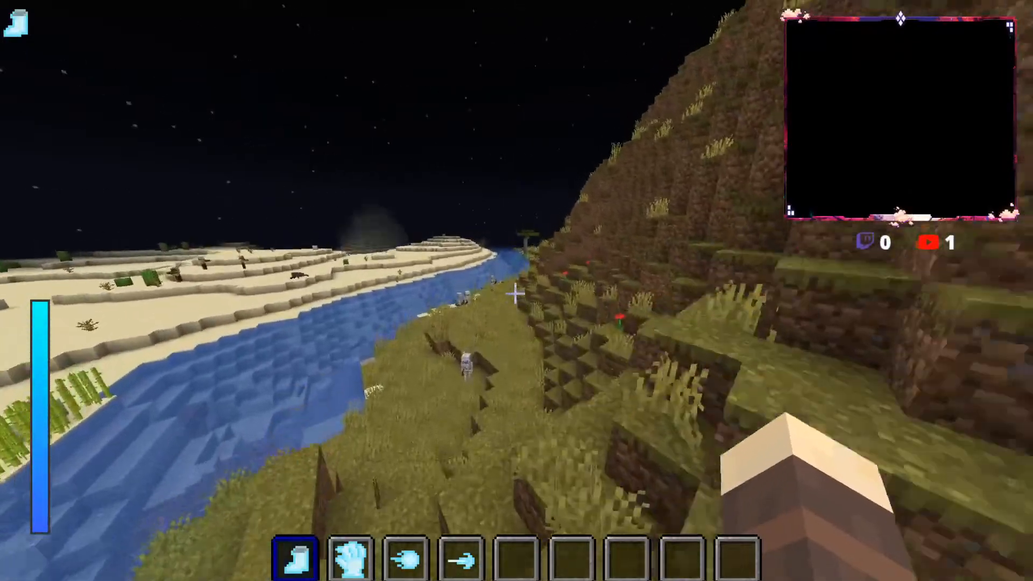
key(w)
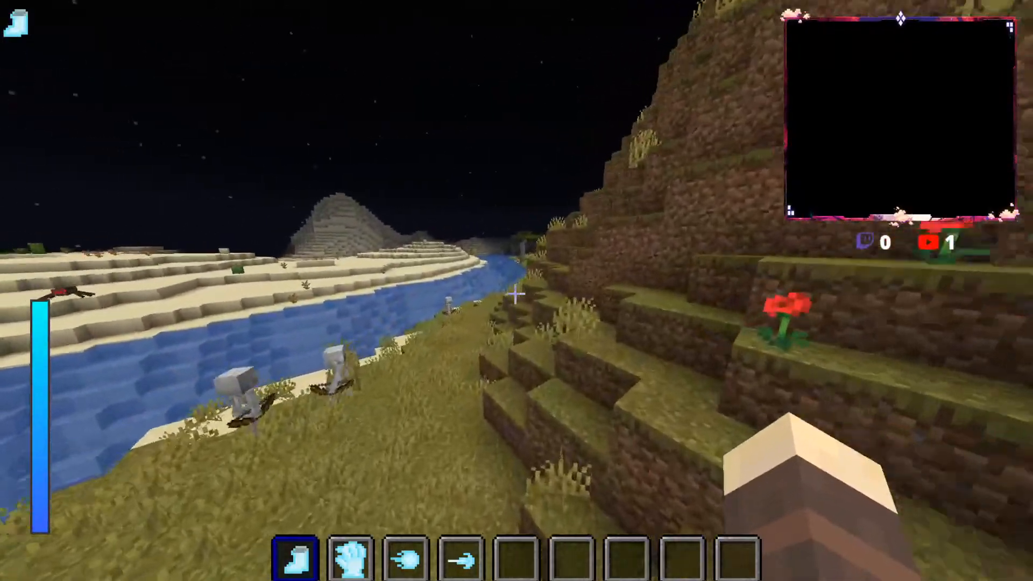
key(w)
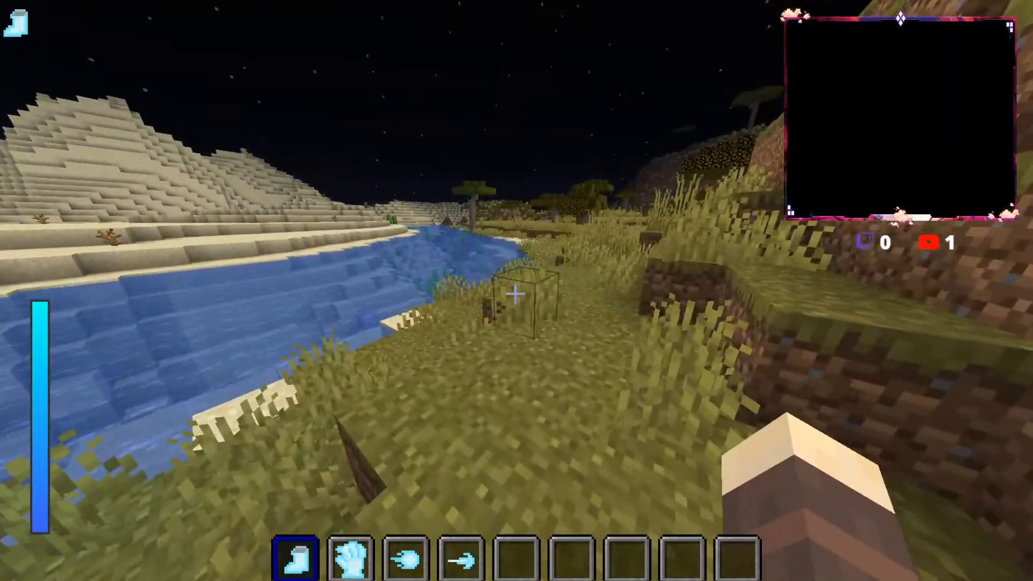
Step: Pause and resume the game, and run along the riverbank to the horses in the savanna
key(Escape)
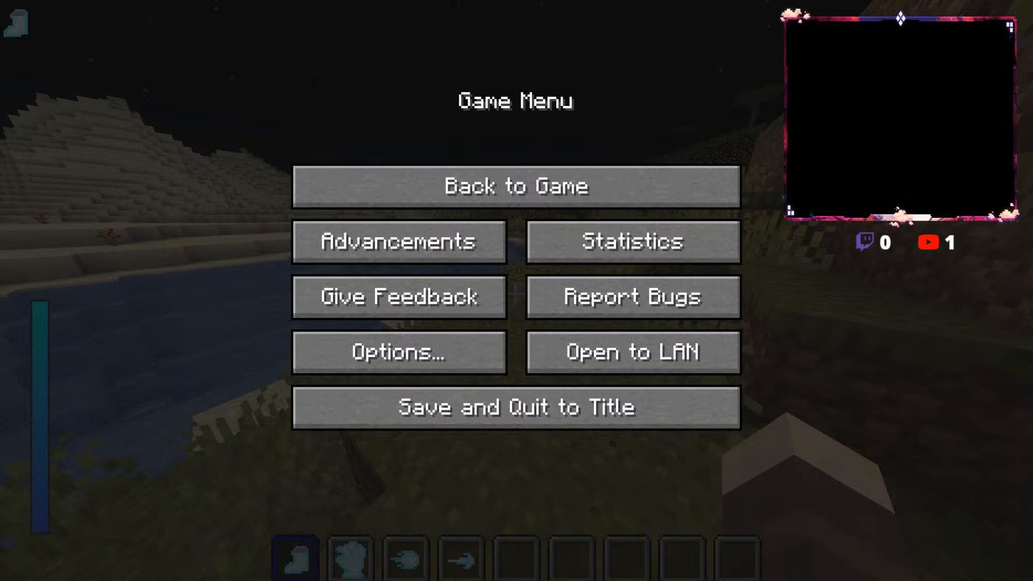
key(Escape)
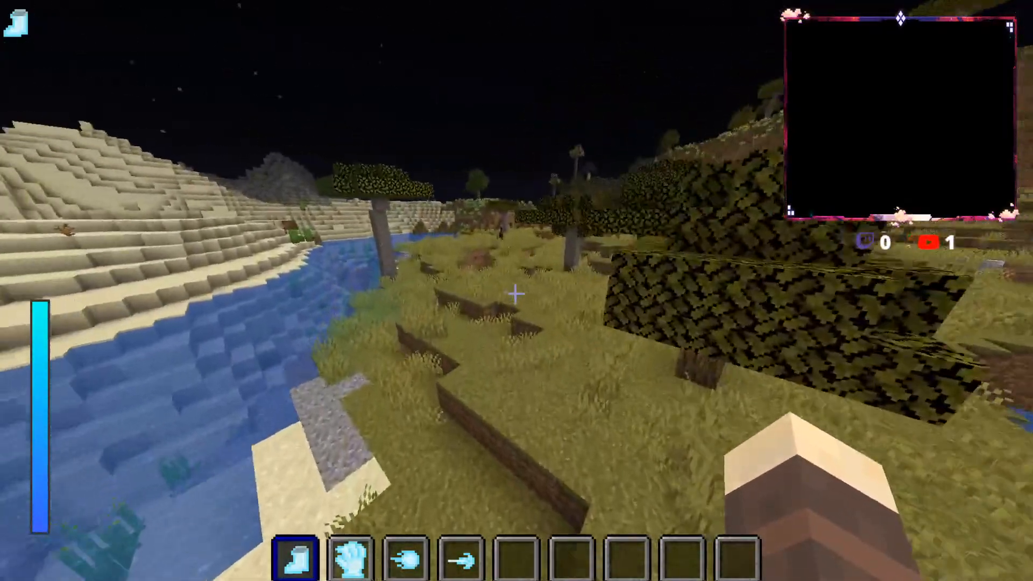
key(w)
key(space)
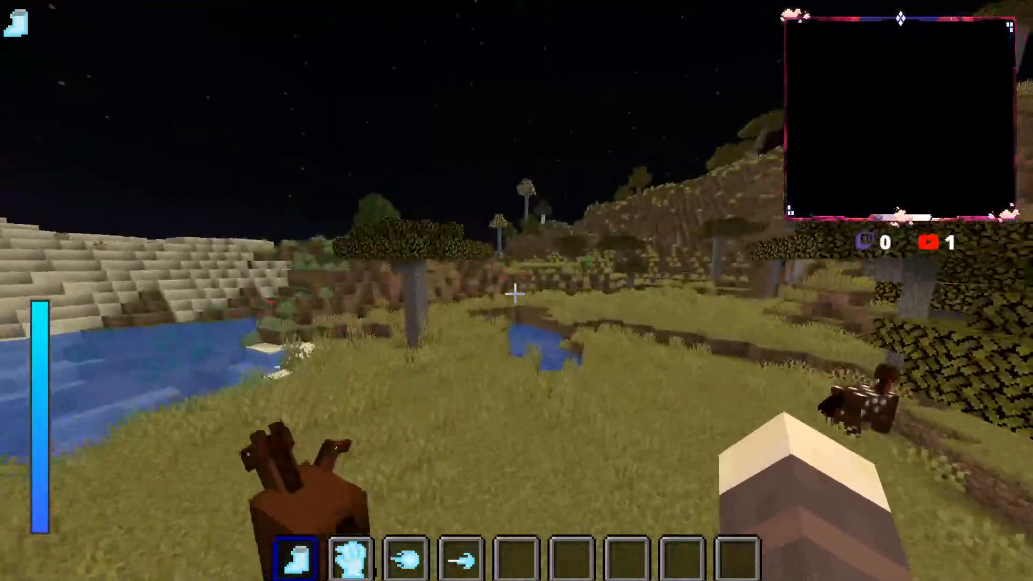
Step: Climb the grassy dirt ledges beyond the horses and run over the green plain toward the village
key(w)
key(space)
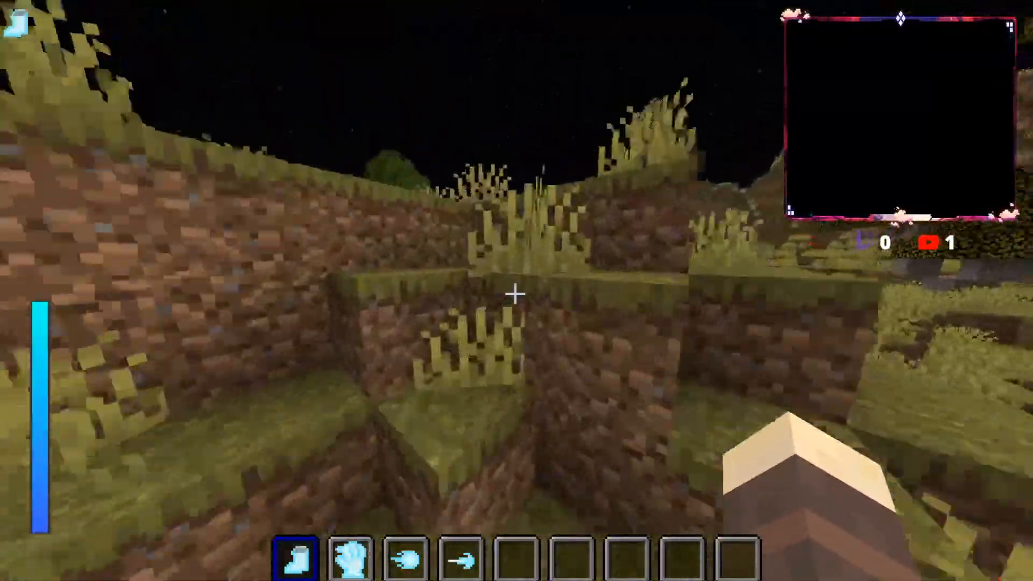
key(w)
key(space)
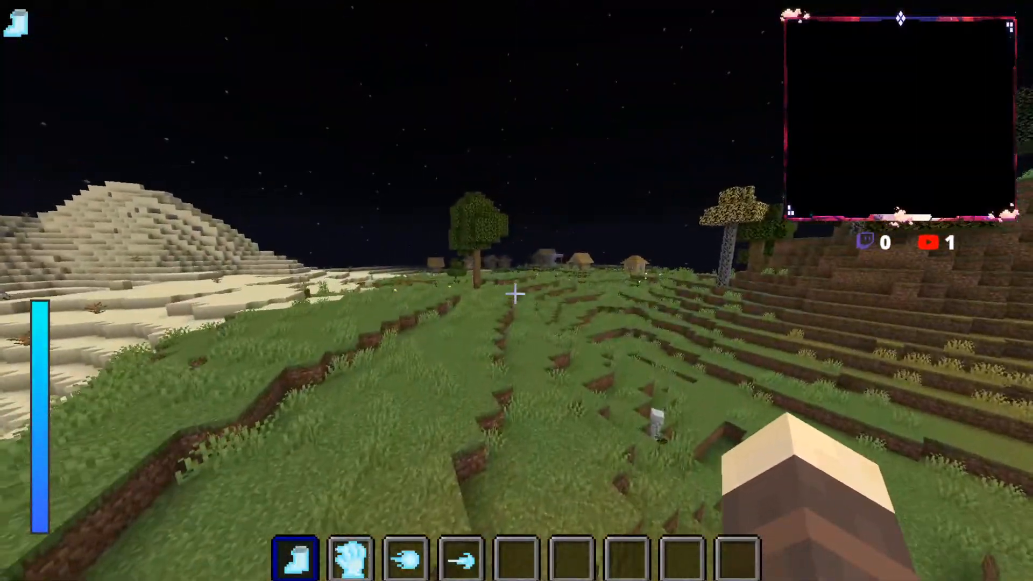
key(w)
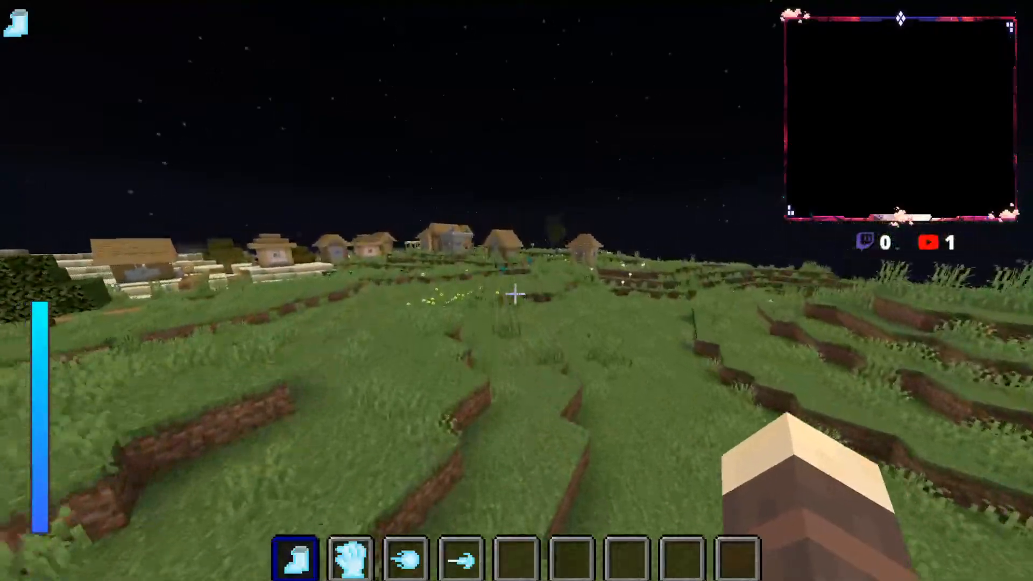
Step: Bypass the village and follow the river across the flowered grassland to the small pools
key(w)
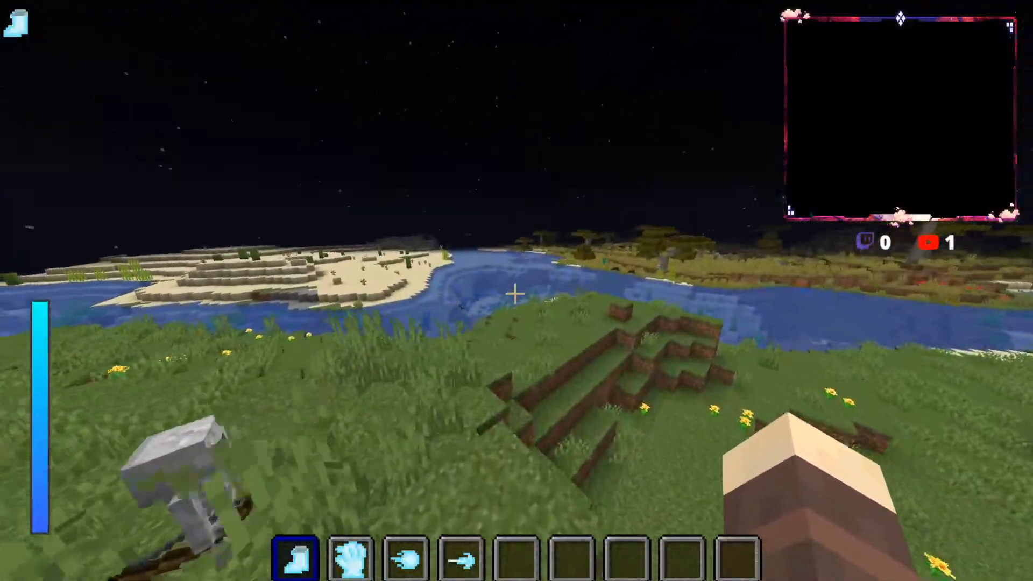
key(w)
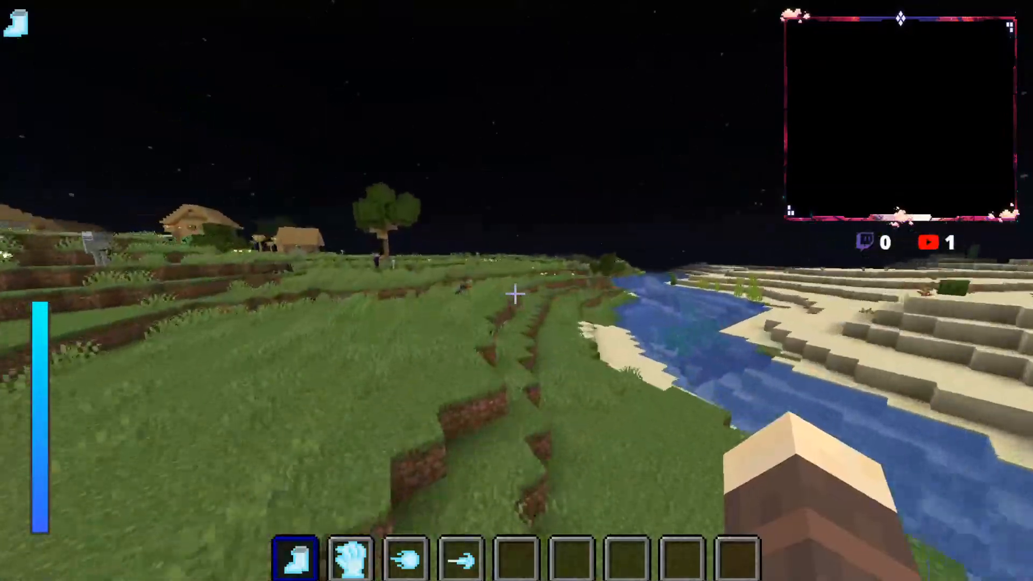
key(w)
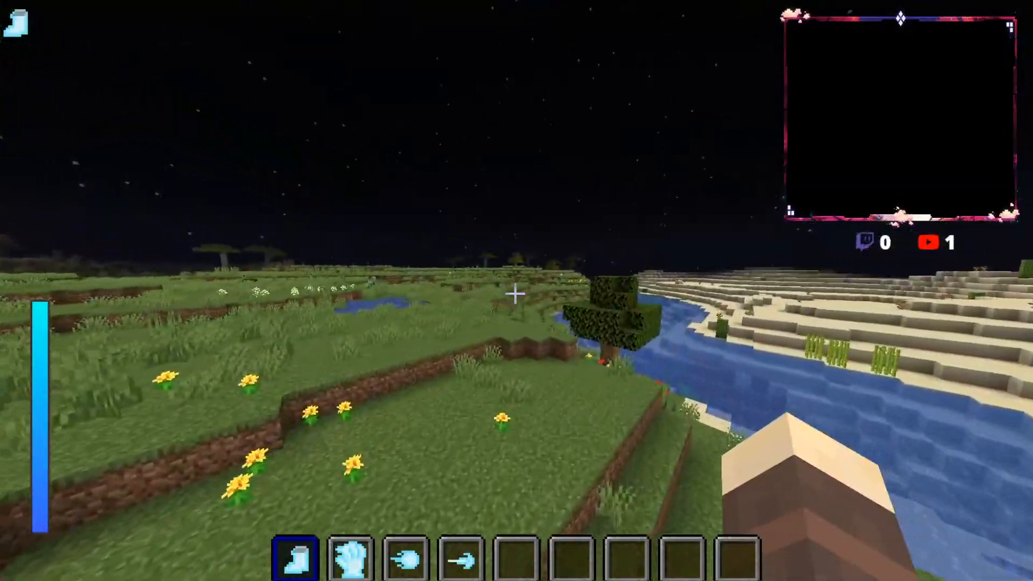
key(w)
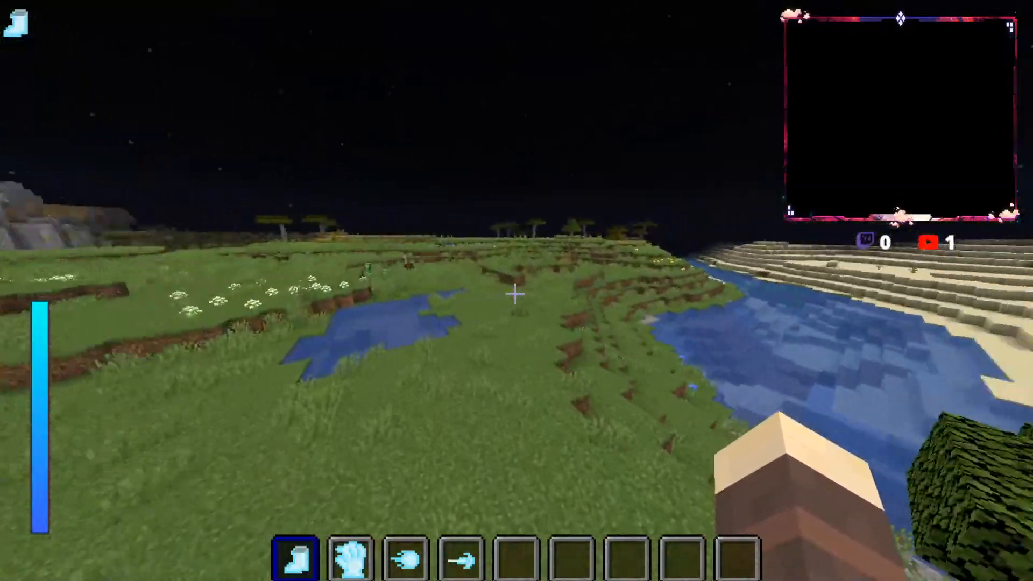
key(w)
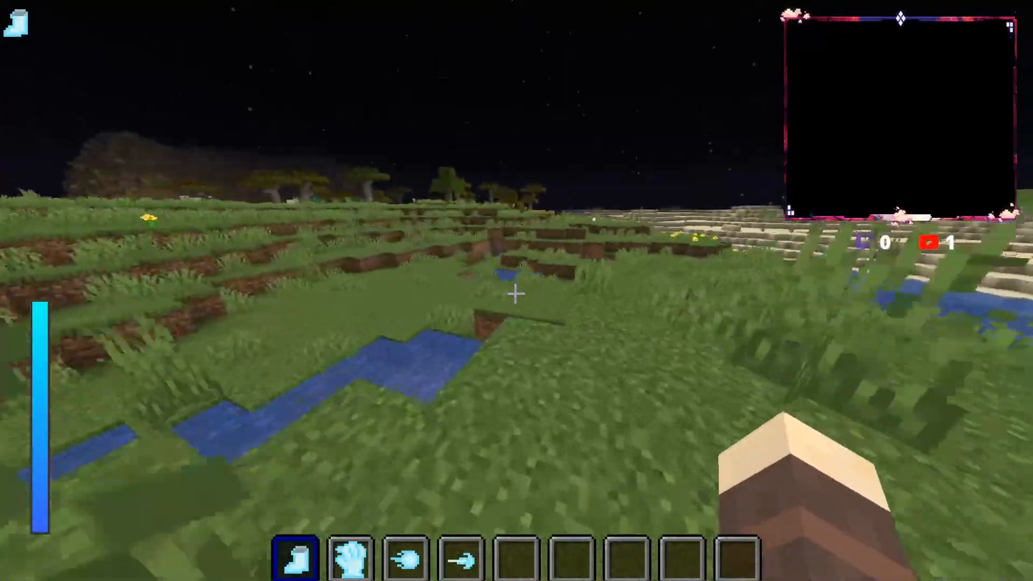
Step: Run past the zombies and acacia trees through the tall savanna grass to the bank opposite the sand terraces
key(w)
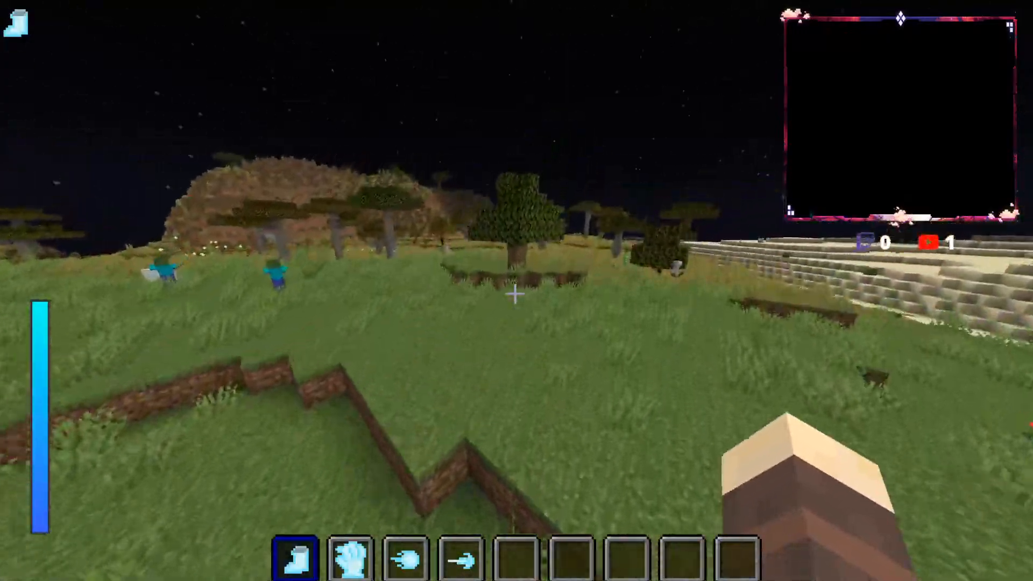
key(w)
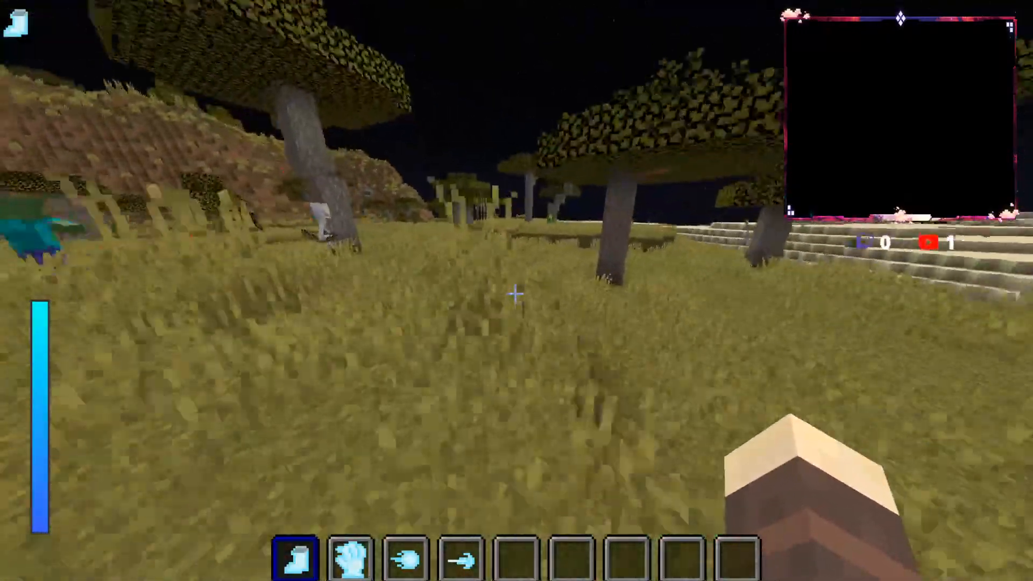
key(w)
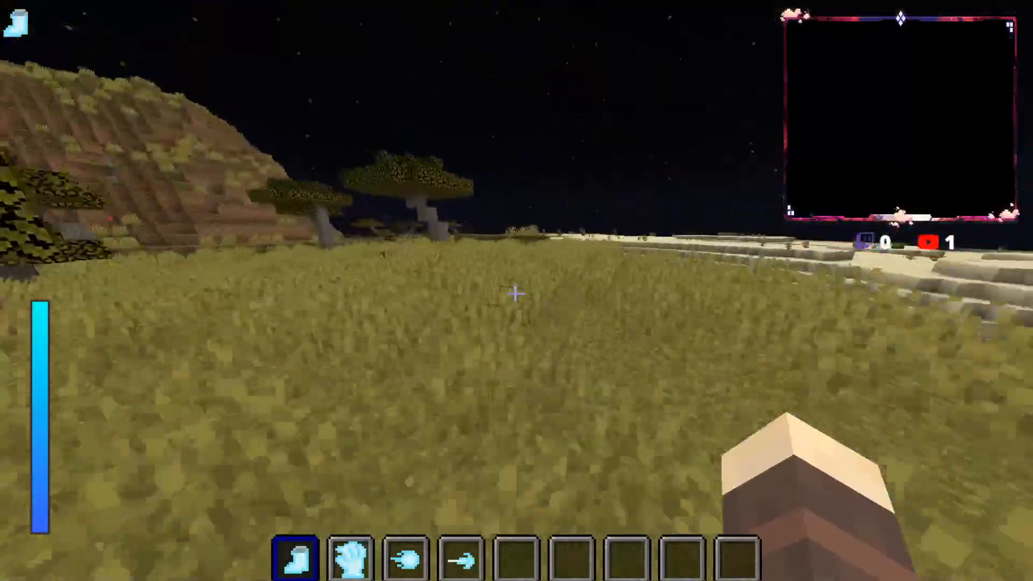
key(w)
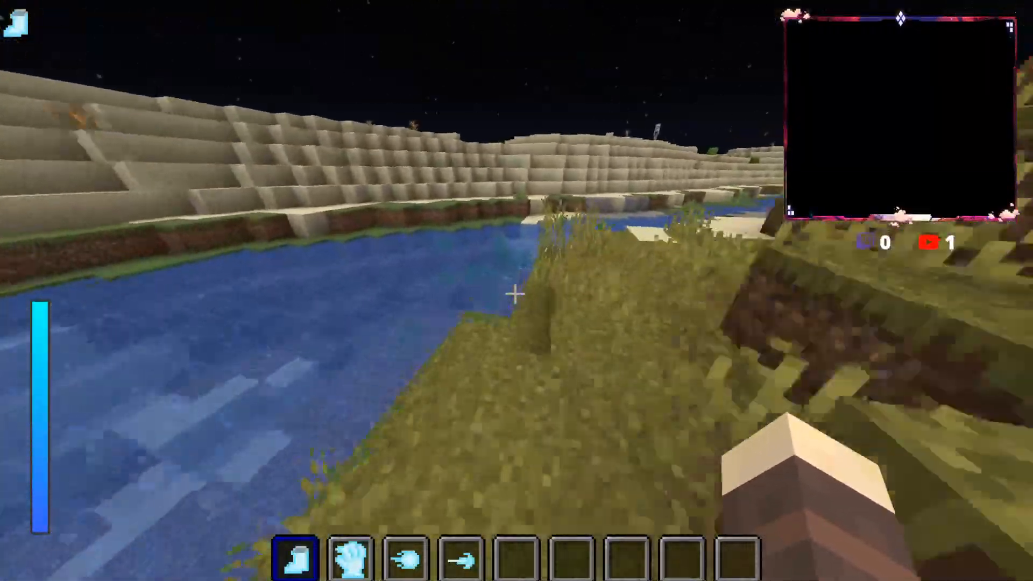
Step: Enter the desert and run past the husk and creeper into the sandy valley between the terraced hills
key(w)
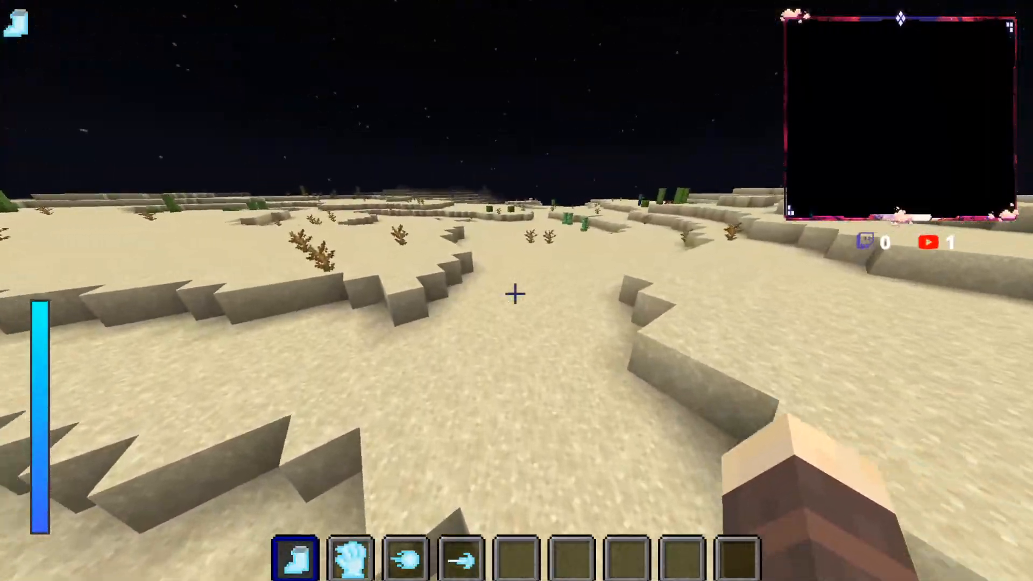
key(w)
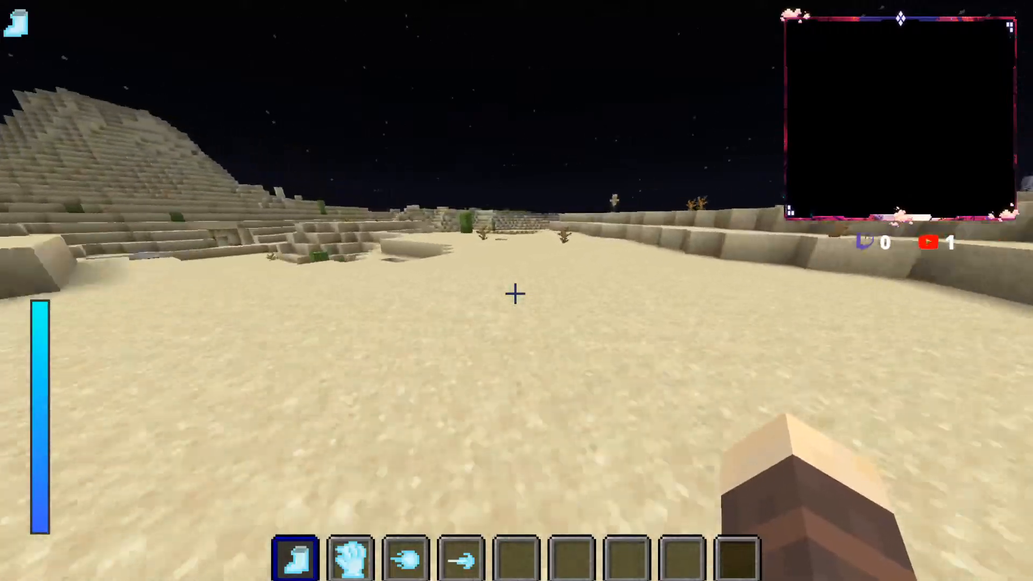
key(w)
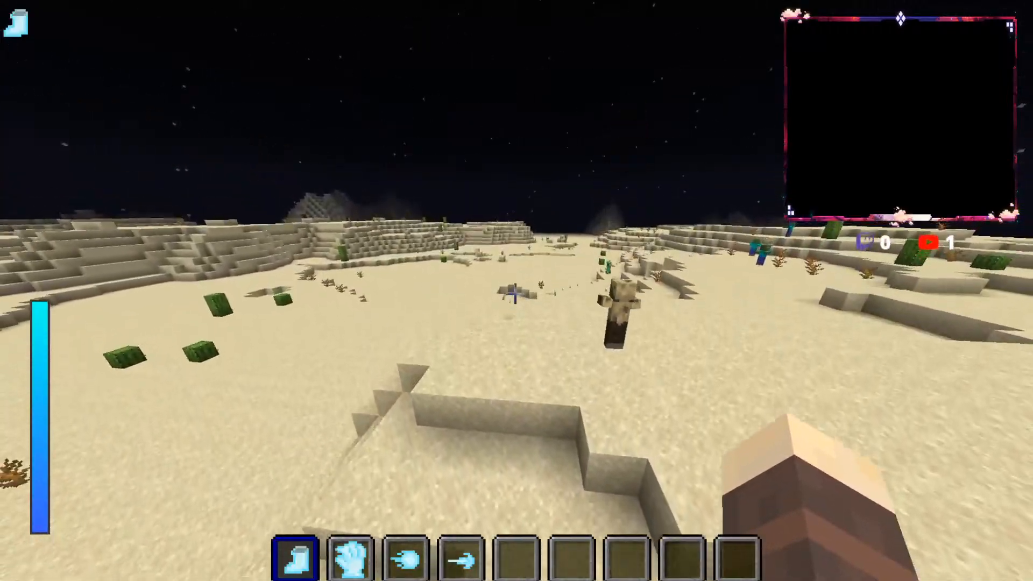
key(w)
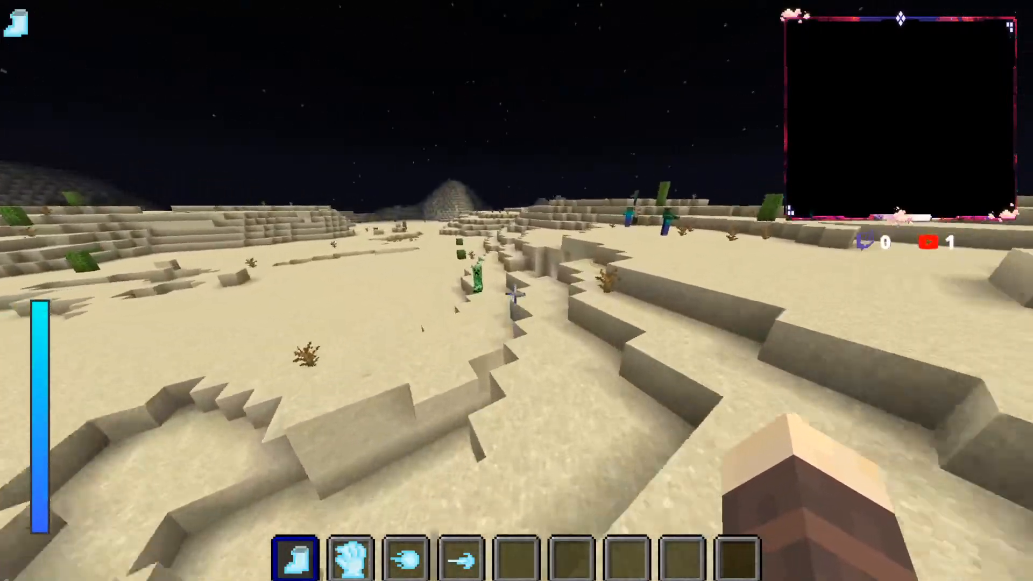
key(w)
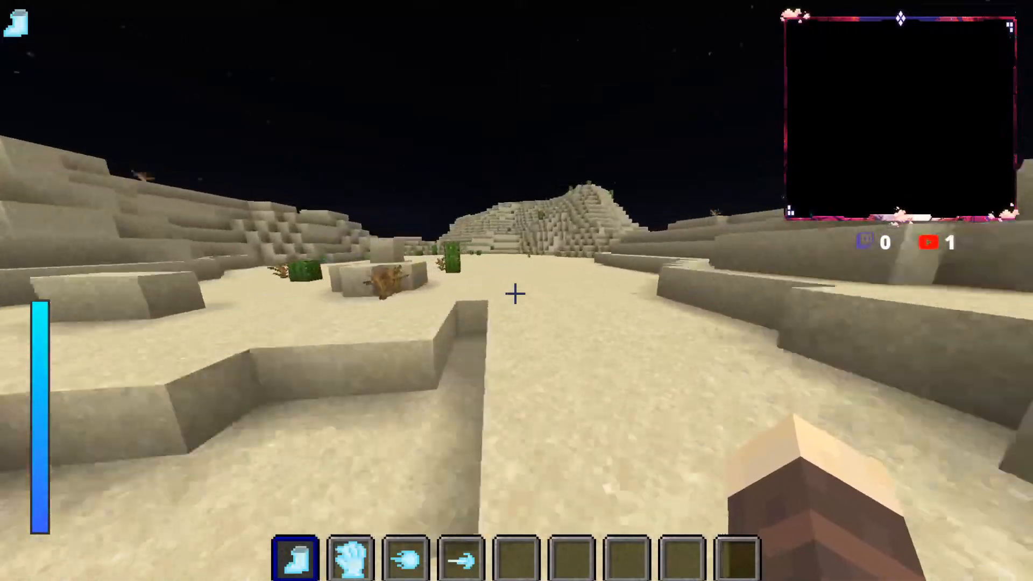
key(w)
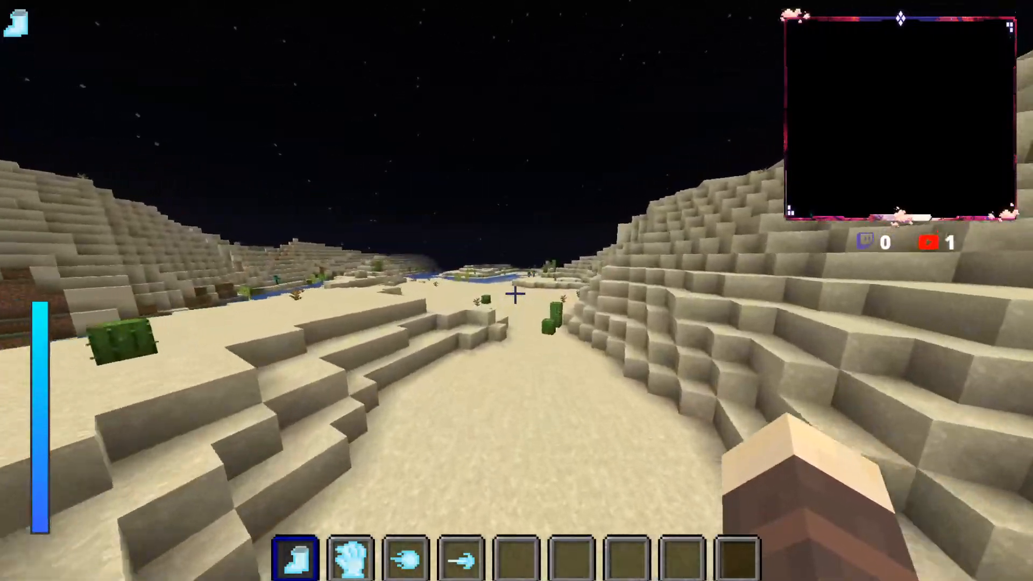
Step: Run along the desert water's edge past the zombie and spider, and cross the sand flats beyond the cave opening
key(w)
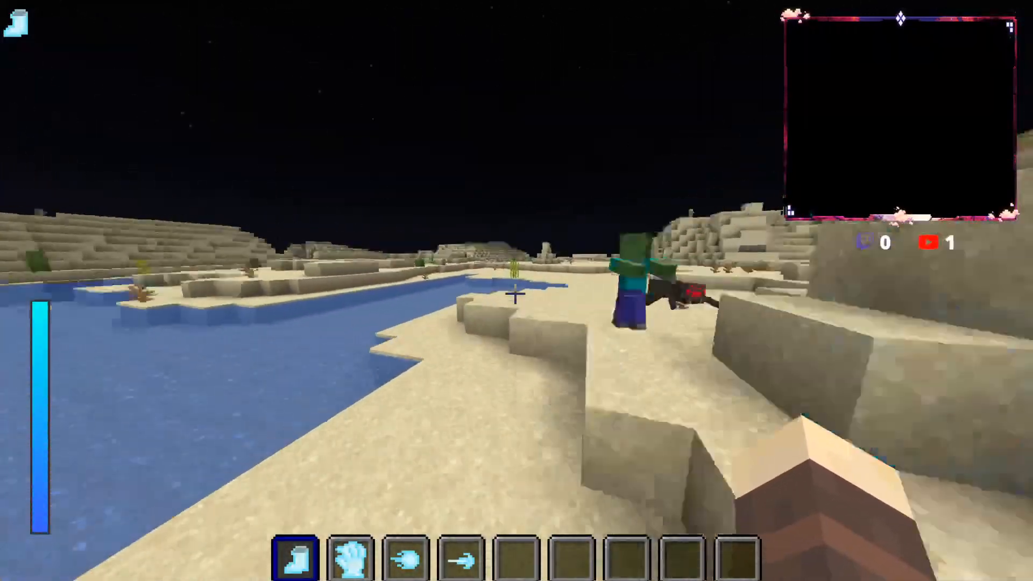
key(w)
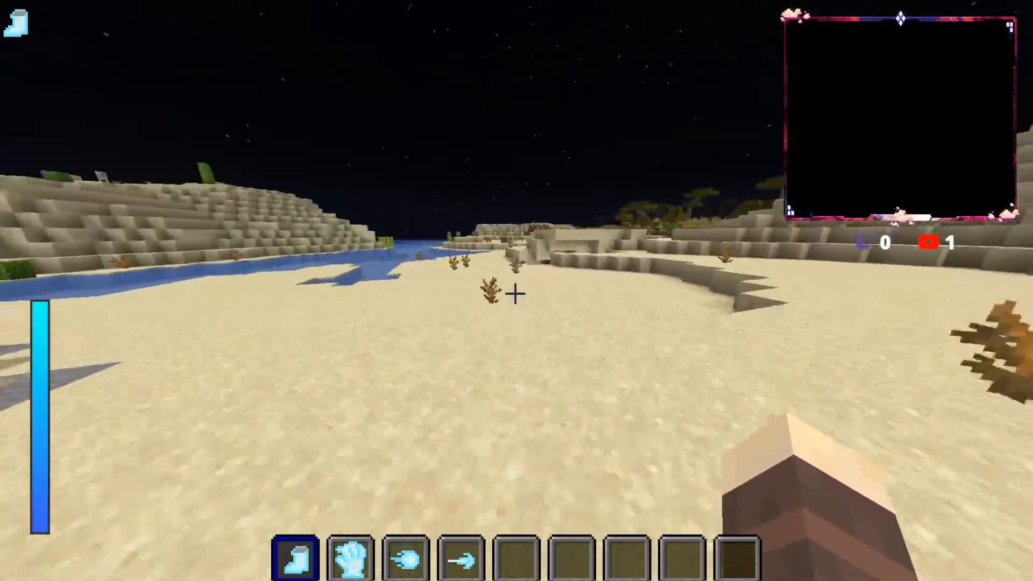
key(w)
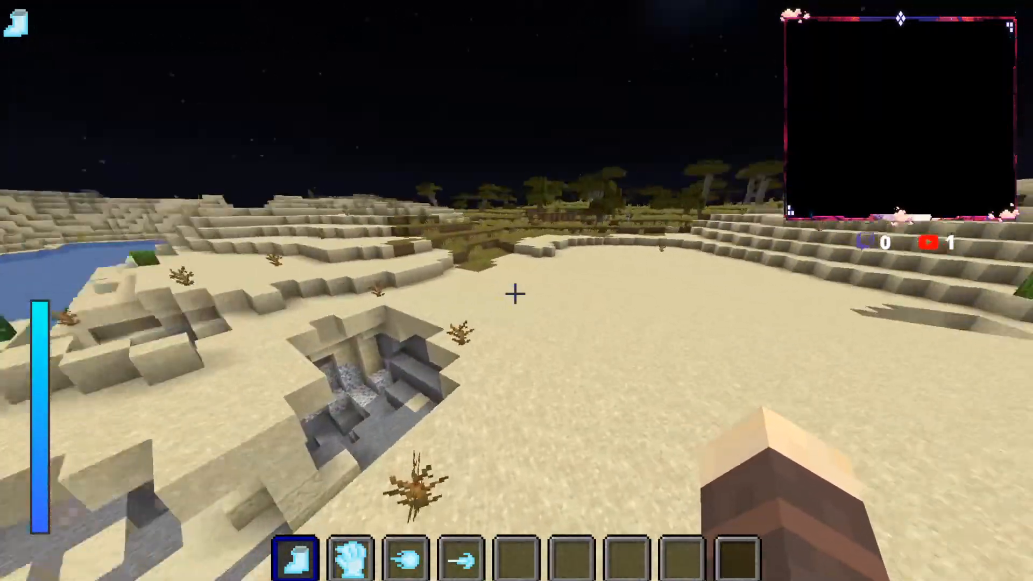
key(w)
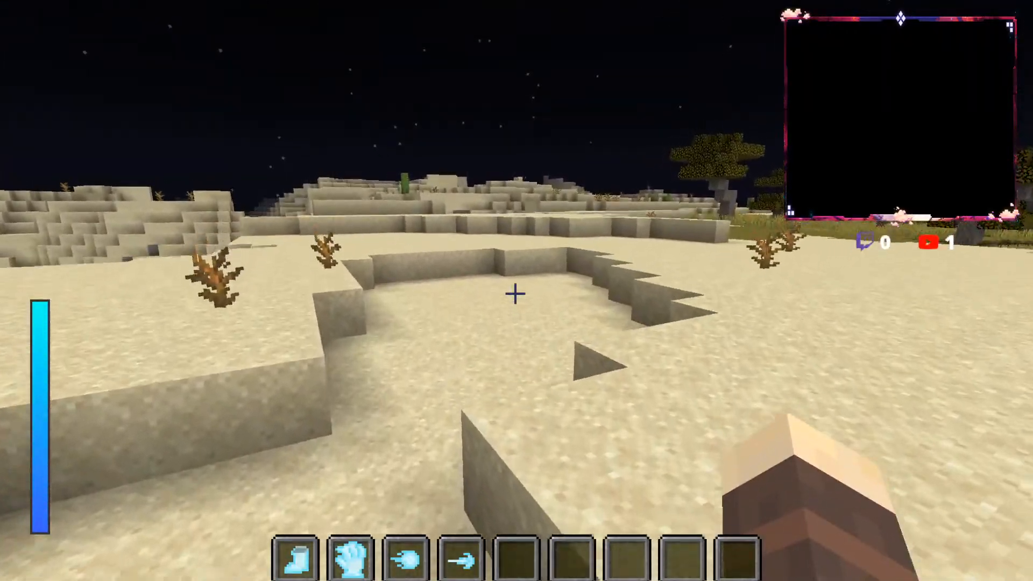
key(w)
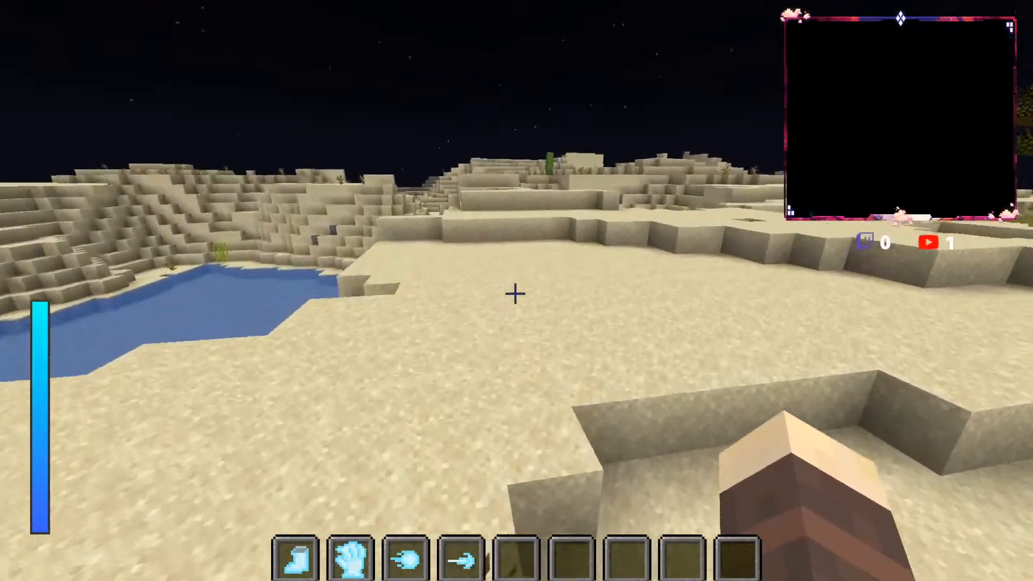
Step: Cross the sand flats beside the water and climb the terraced ridge above the valley onto the high desert plateau
key(w)
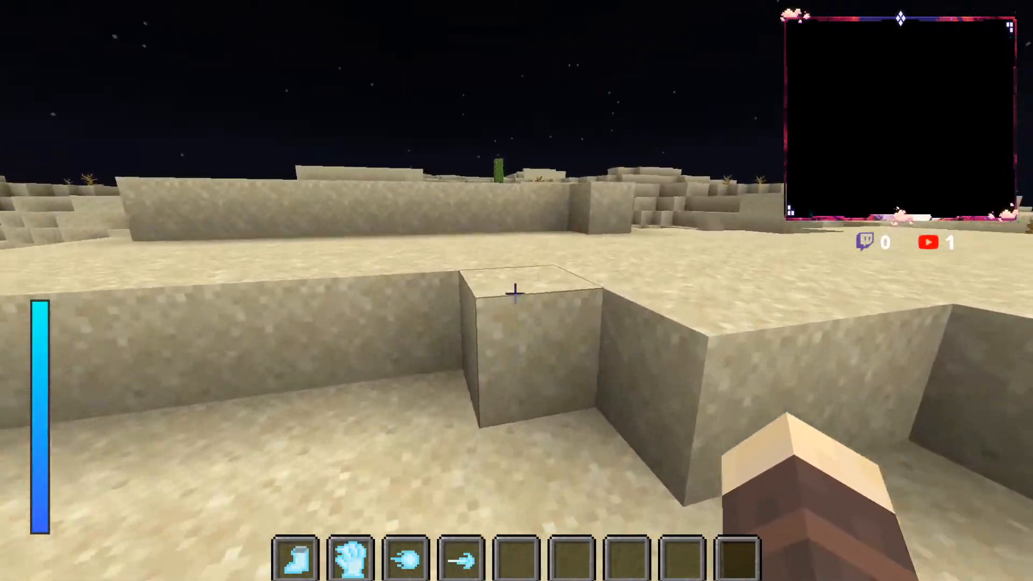
key(w)
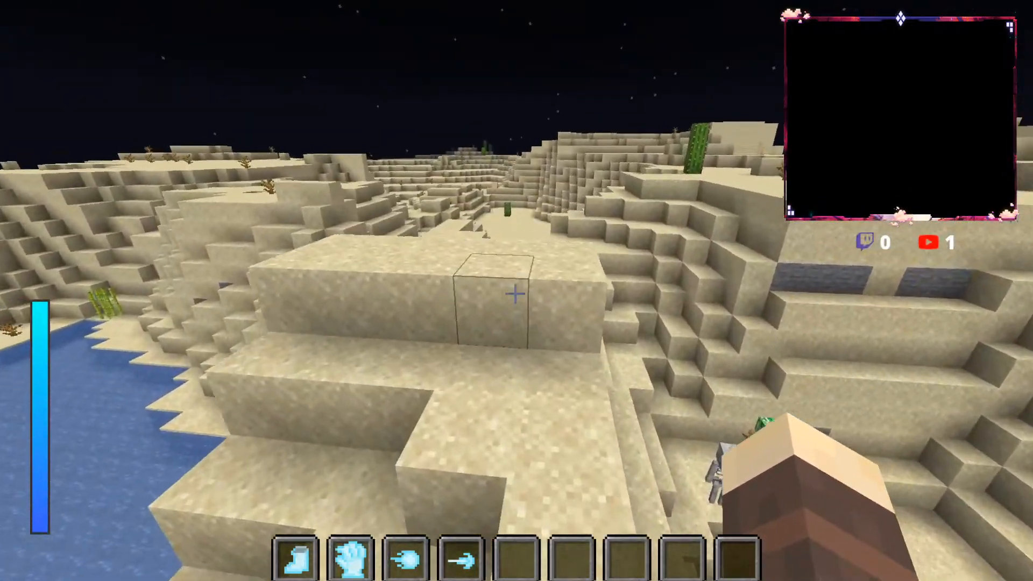
key(w)
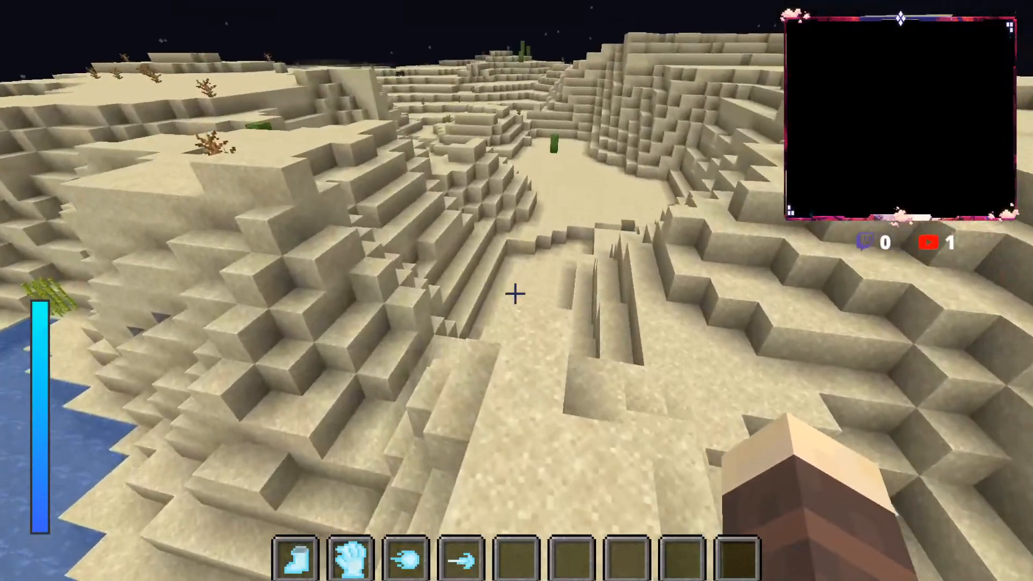
key(w)
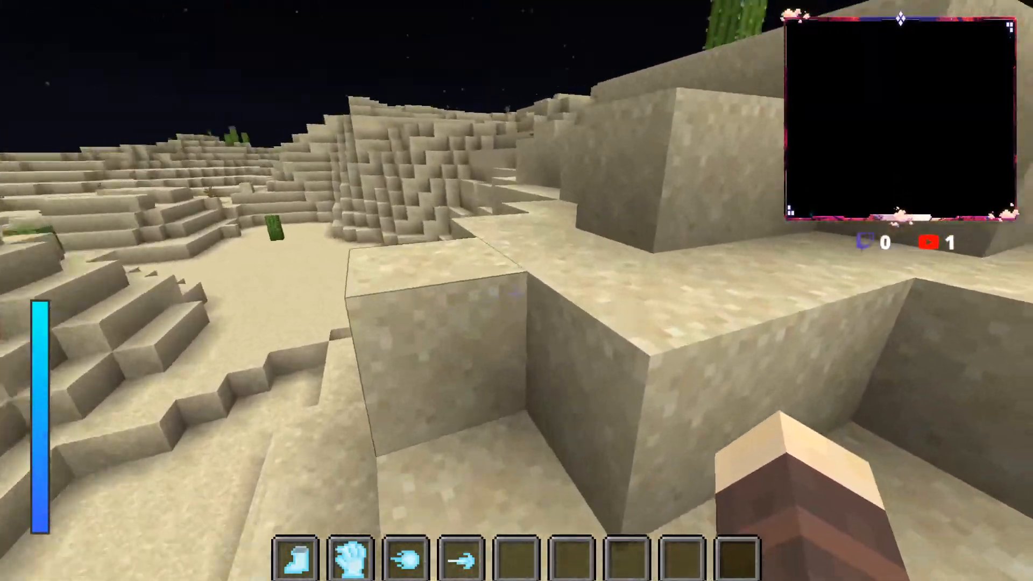
key(w)
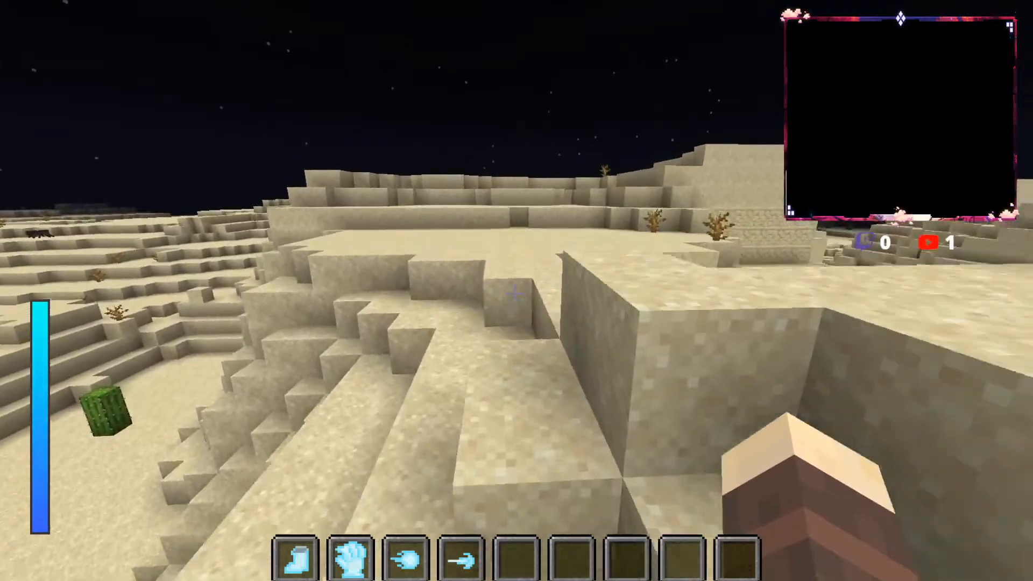
key(w)
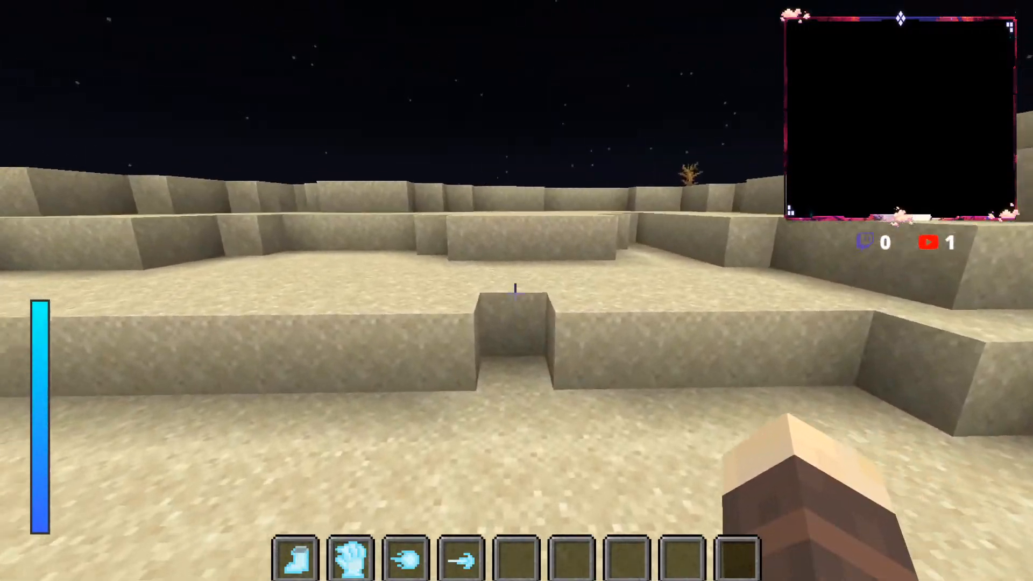
key(w)
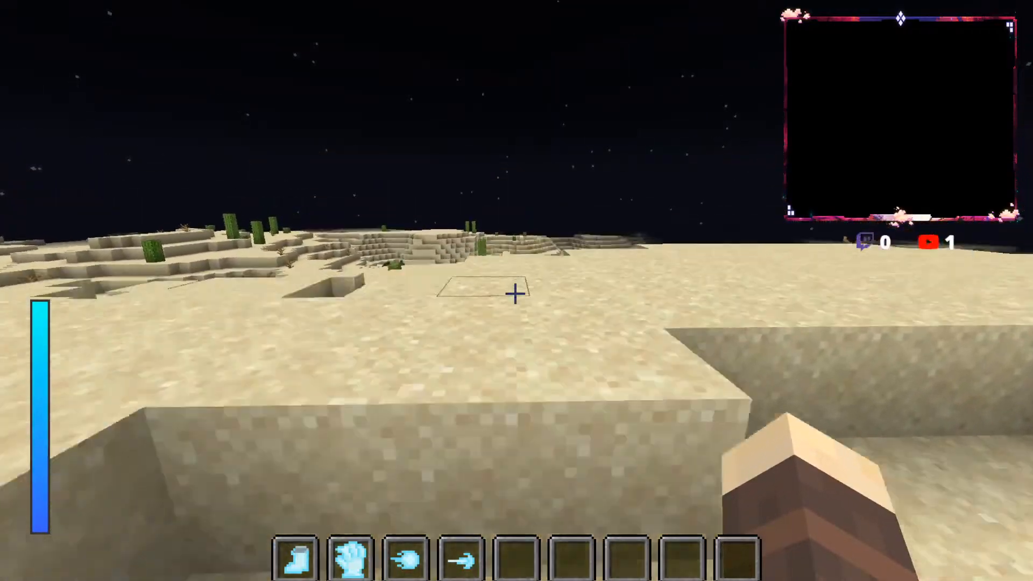
Step: Run across the plateau past the cacti and dead bushes, descend into the sandy hollow and head for the dark forest
key(w)
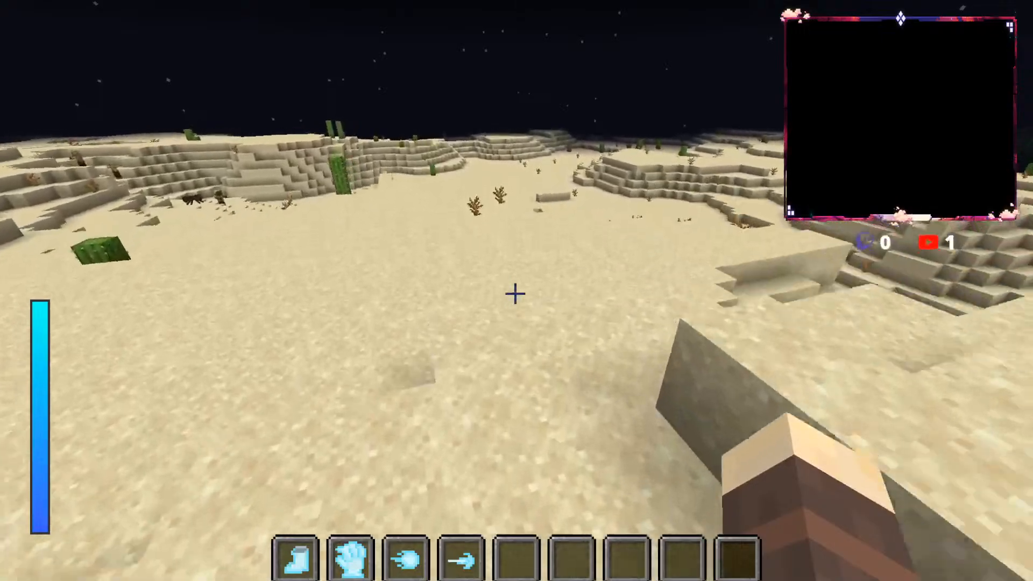
key(w)
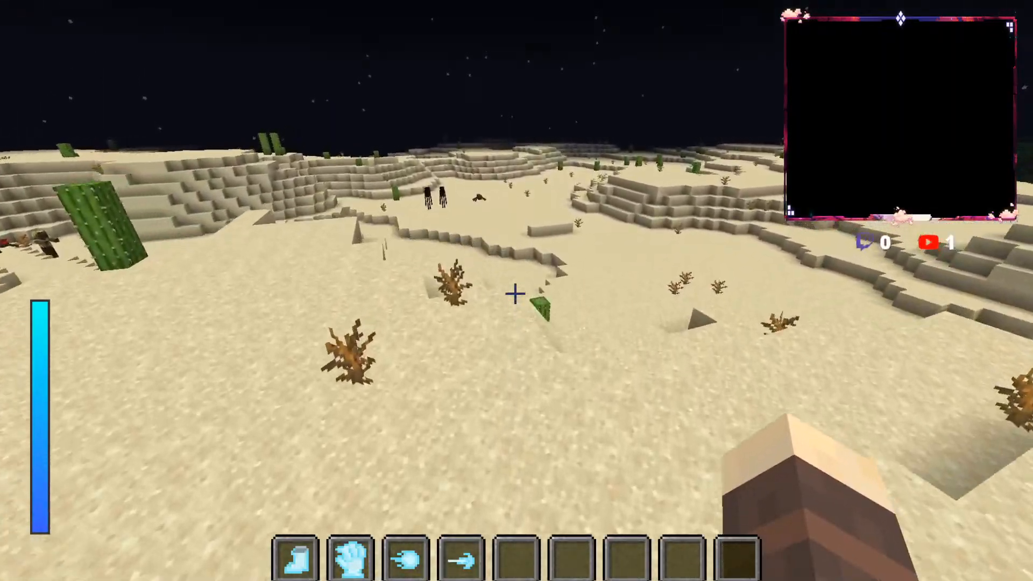
key(w)
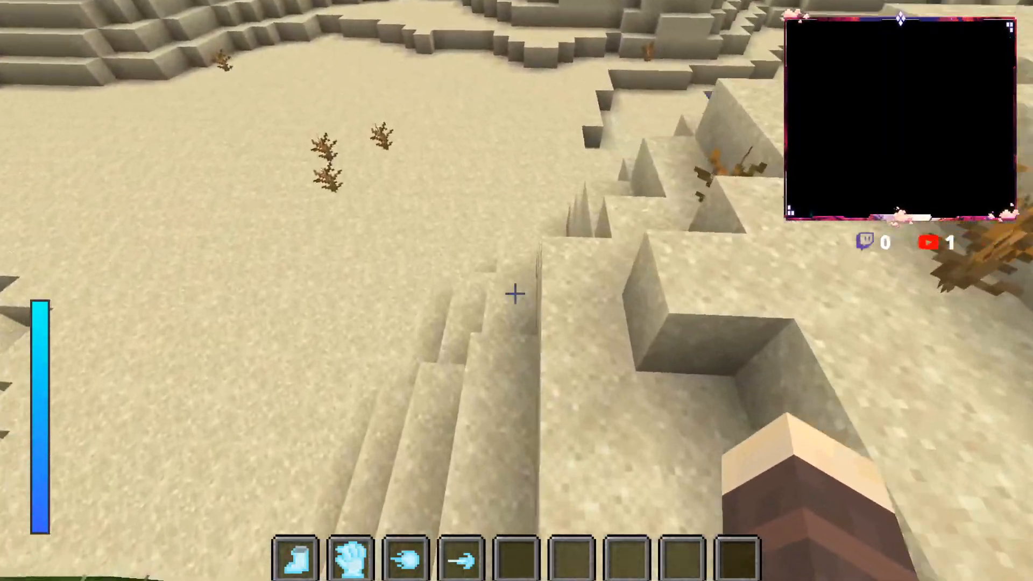
key(w)
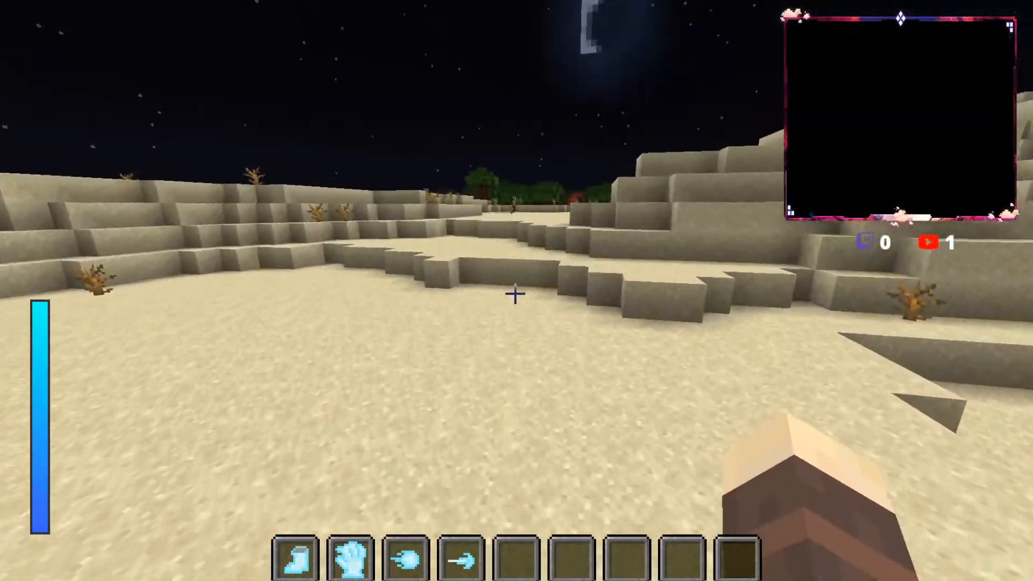
key(w)
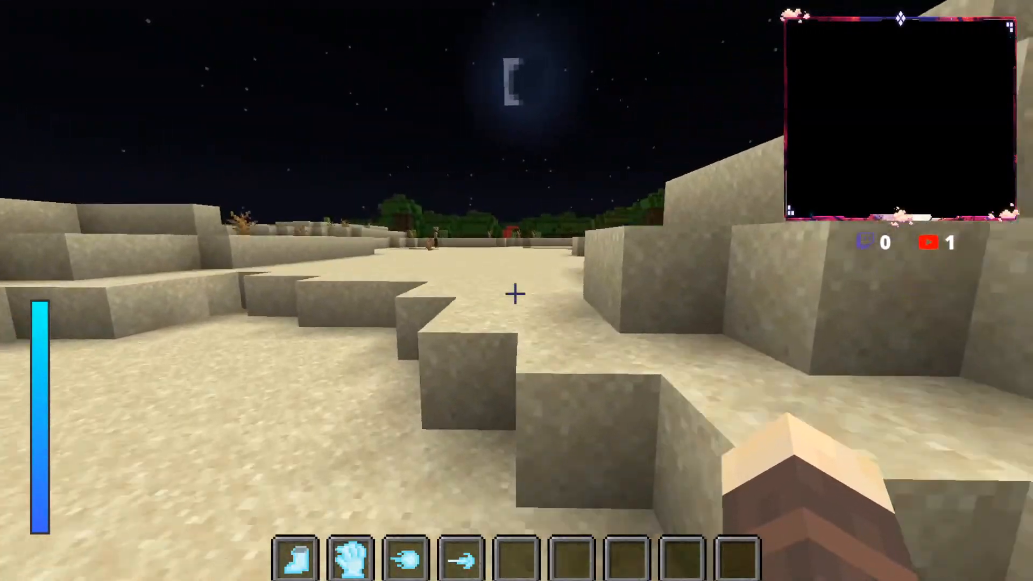
Step: Follow the desert above the forest stream past the dead bushes and cactus to the low sand ledges
key(w)
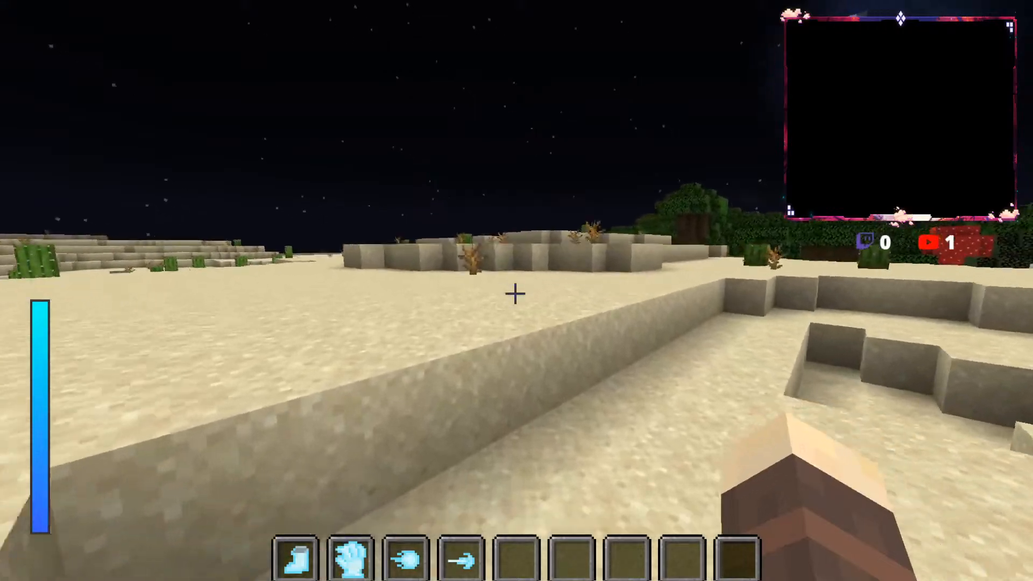
key(w)
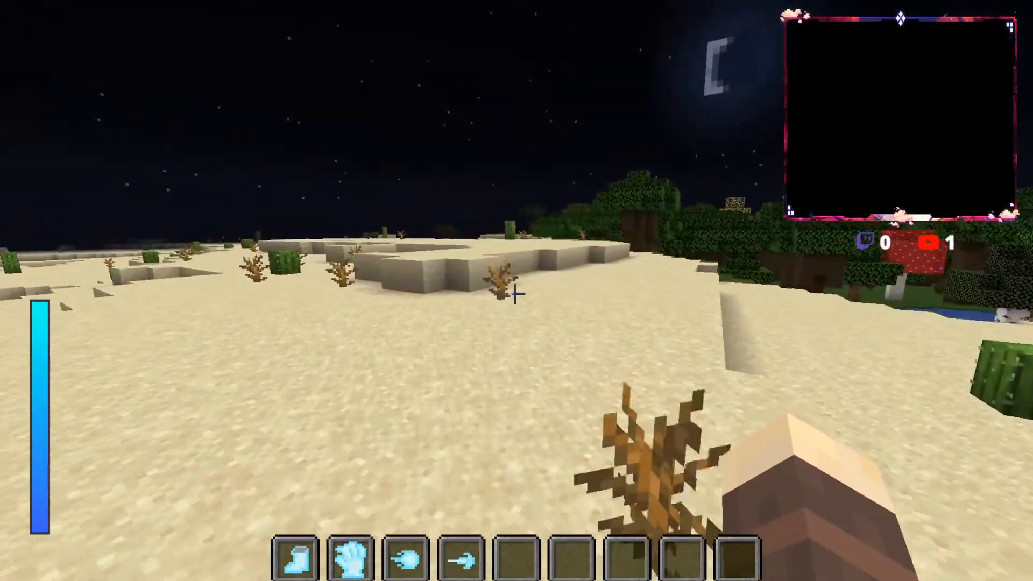
key(w)
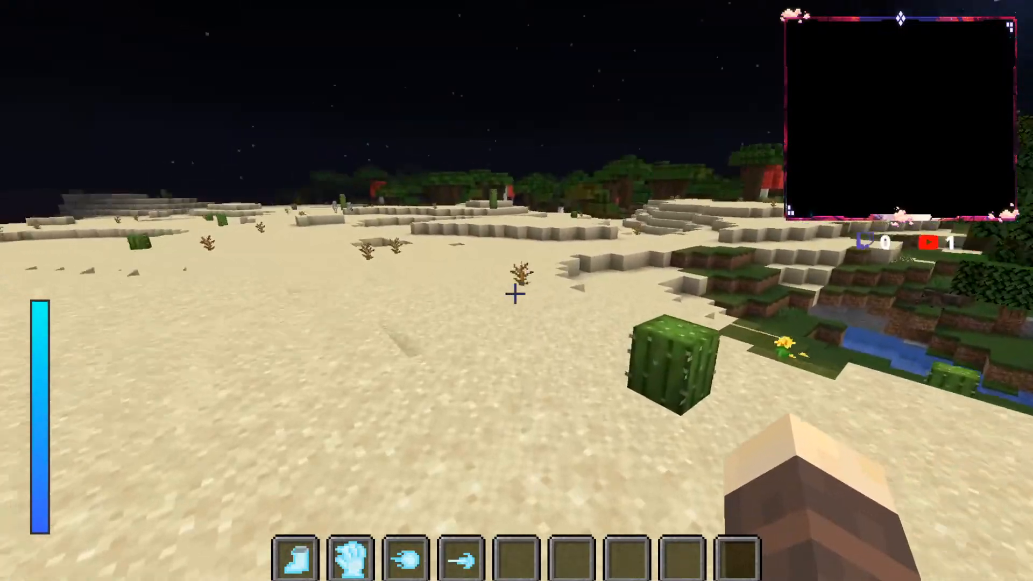
key(w)
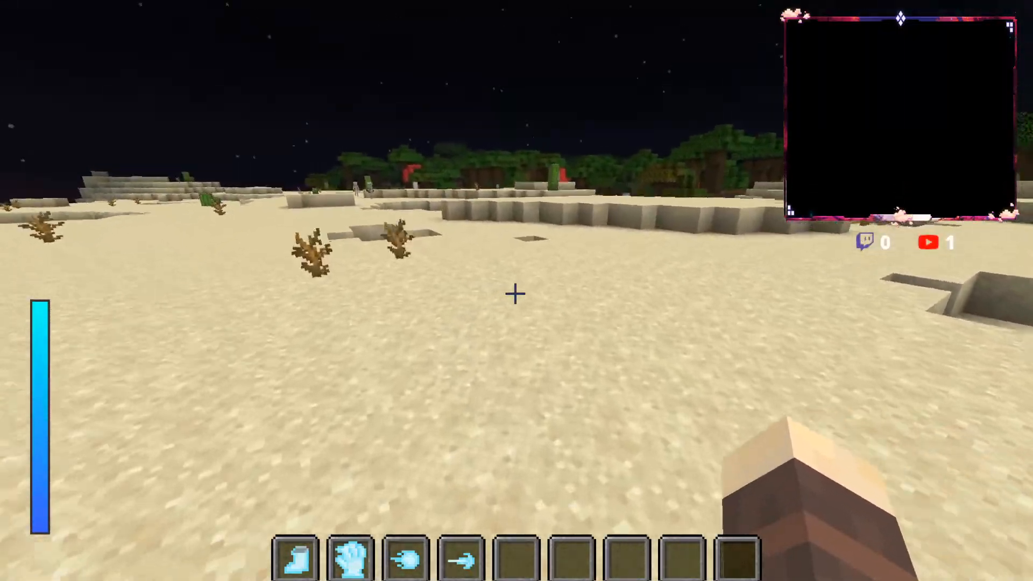
key(w)
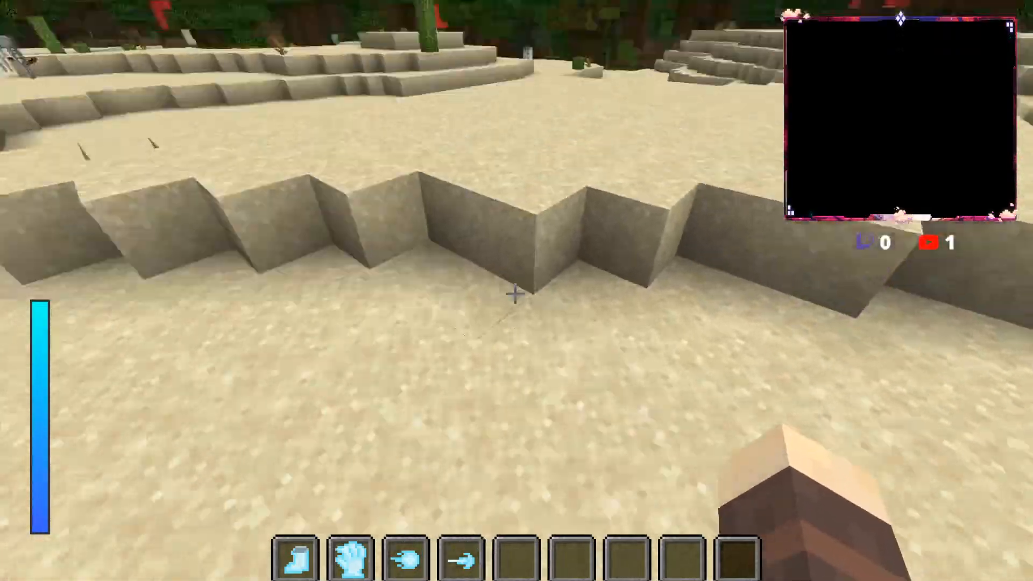
Step: Run down the sand between the terraces to the forest edge and turn along it towards the skeleton and creeper
key(w)
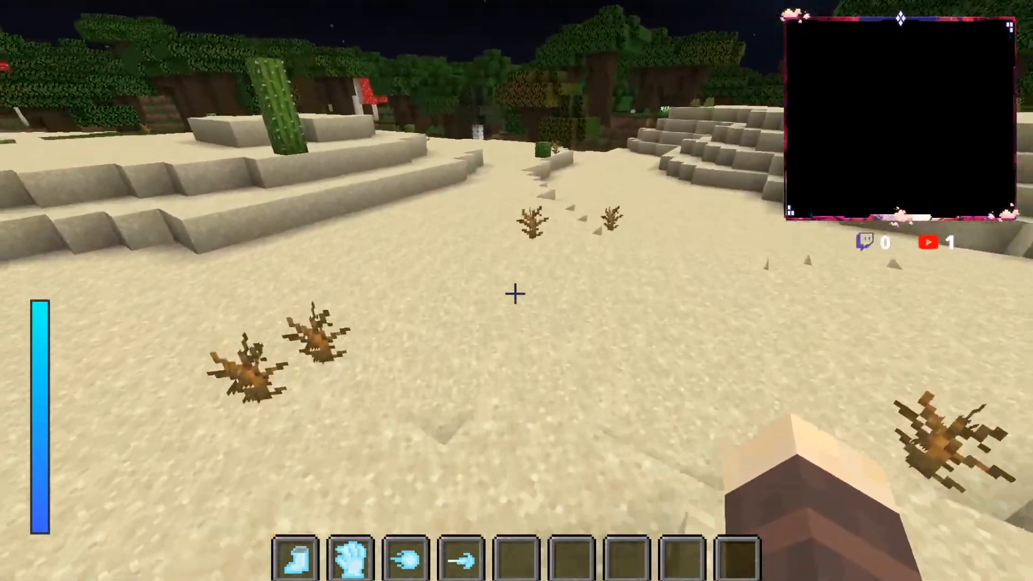
key(w)
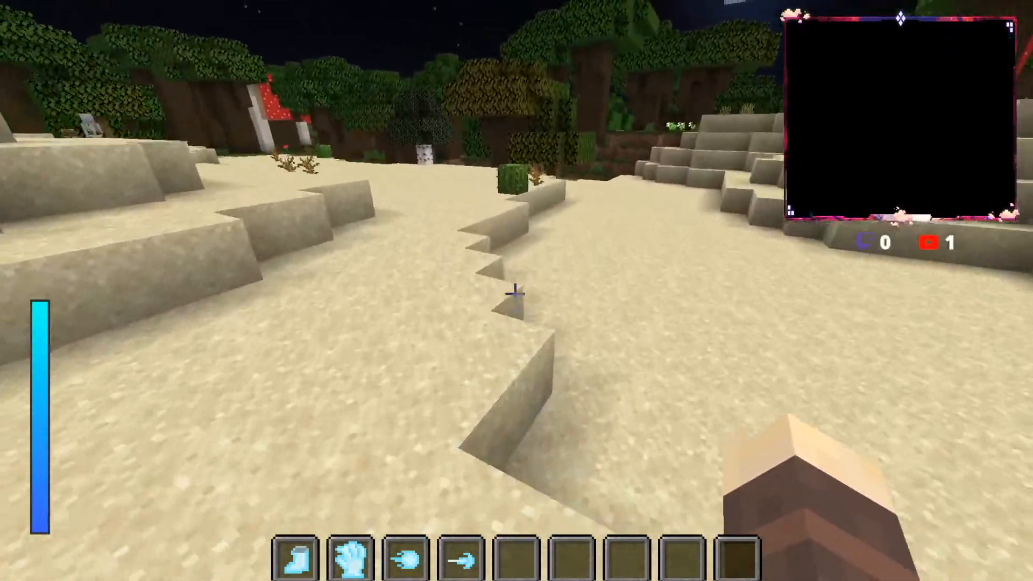
key(w)
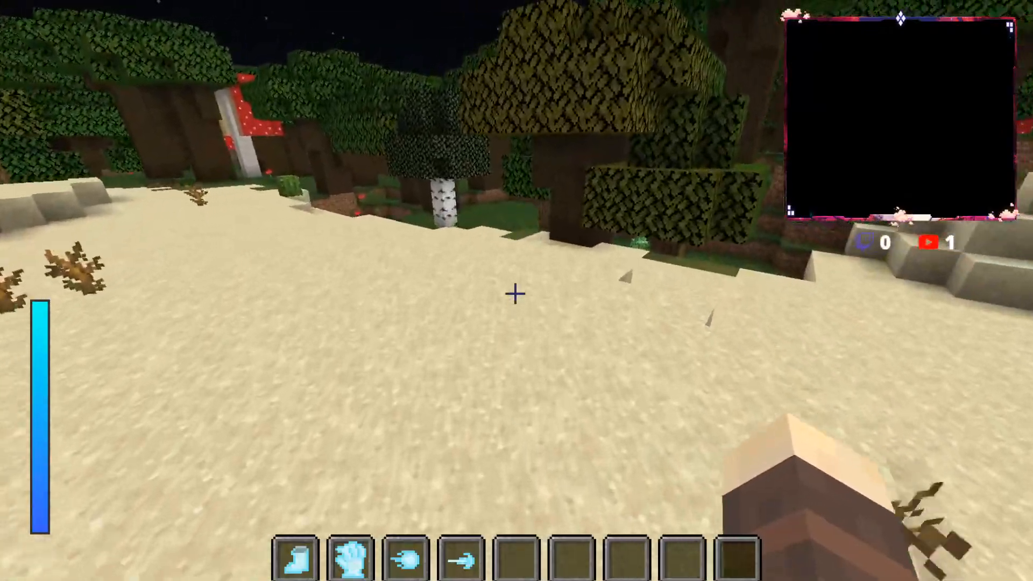
key(w)
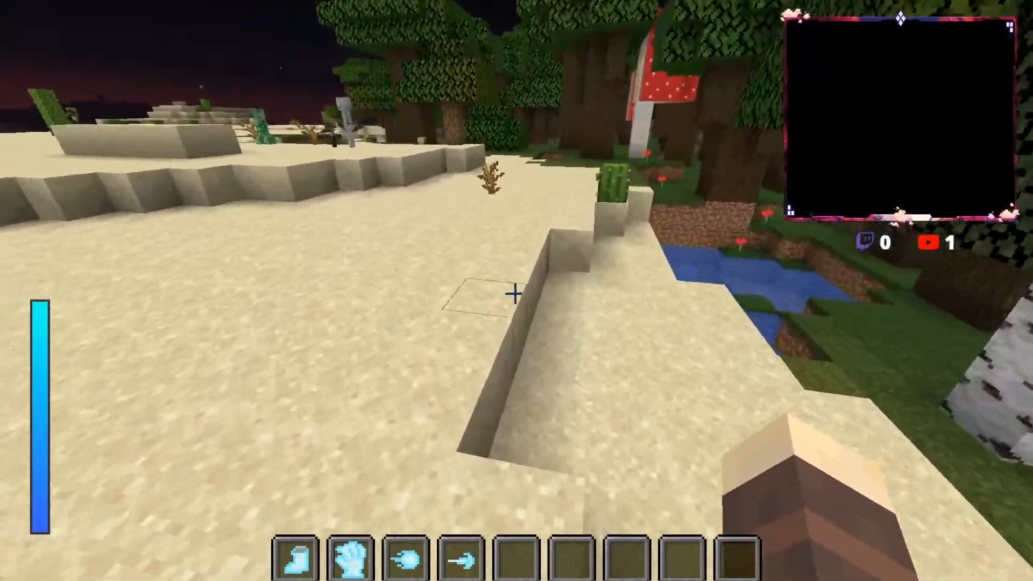
key(w)
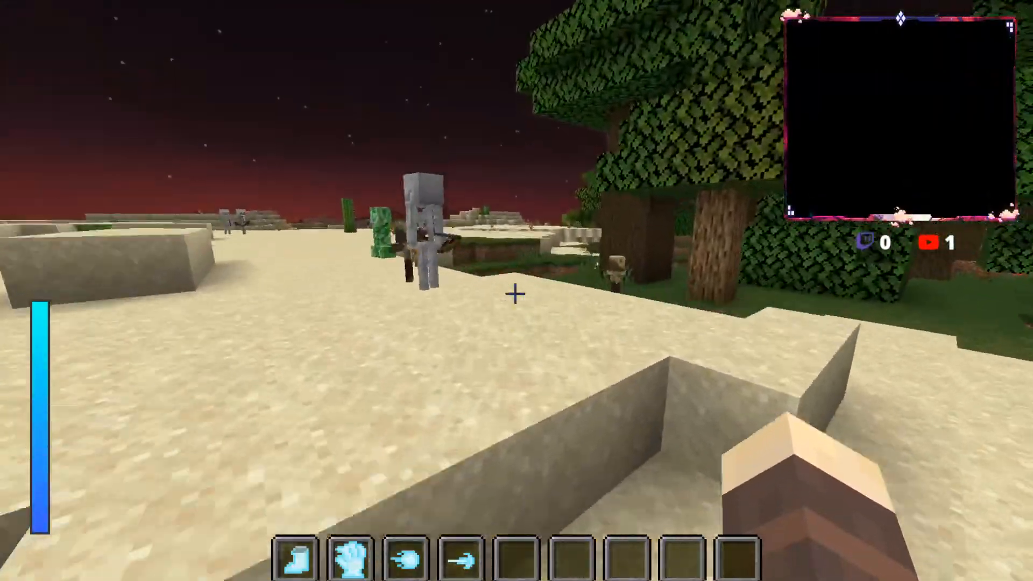
Step: Activate the boot ability and run past the skeleton and creeper, jumping past the stone ravine beside the forest
key(1)
key(1)
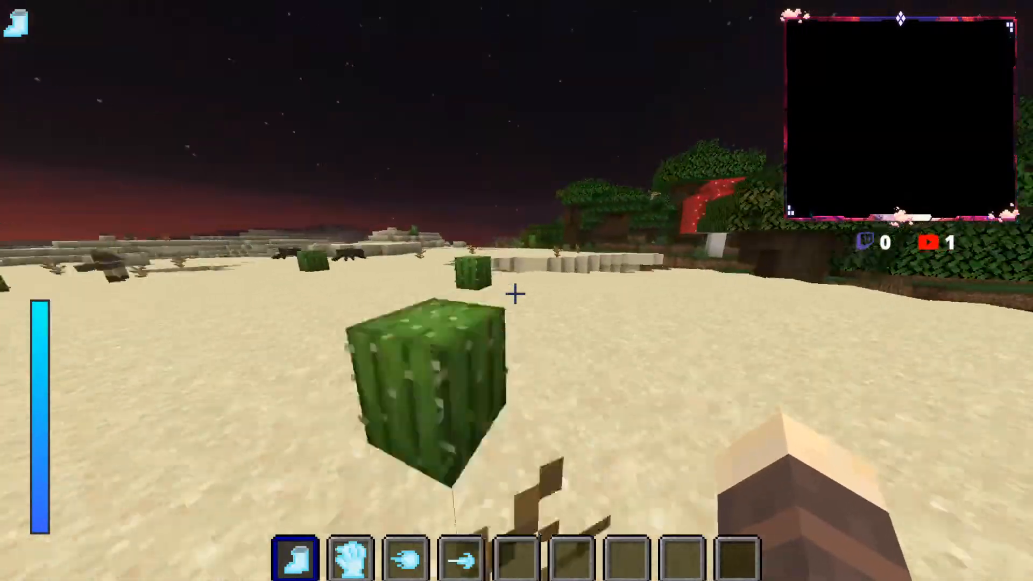
key(w)
key(space)
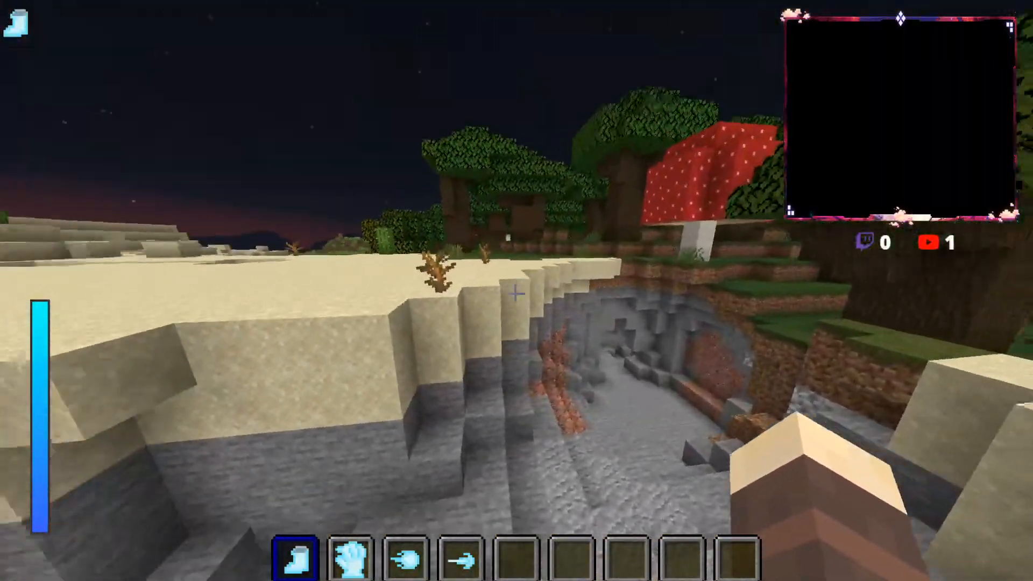
key(w)
key(space)
key(space)
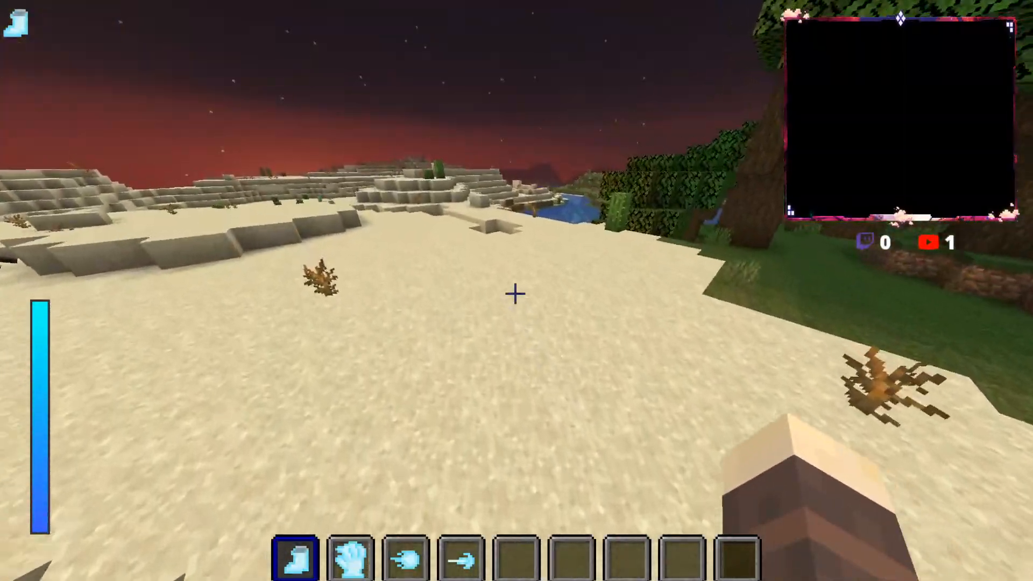
Step: Run along the terraced sand bank beside the river, jumping out of the sand pit on the way
key(w)
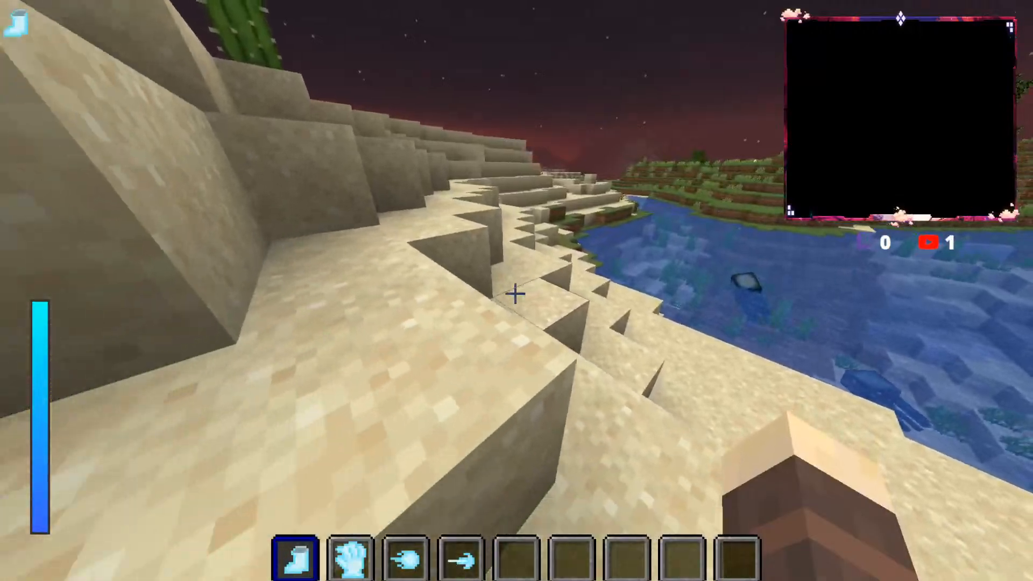
key(w)
key(space)
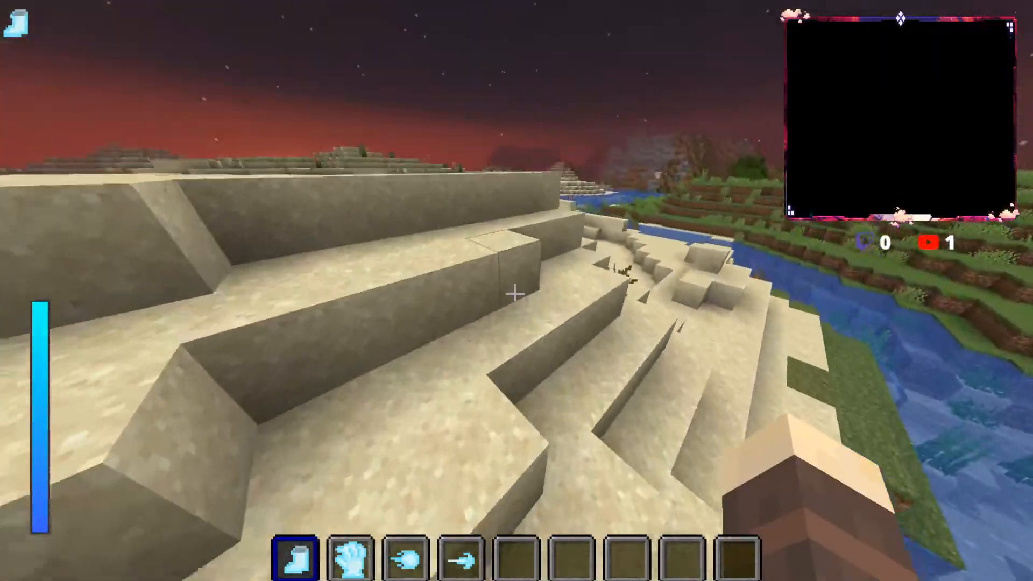
key(w)
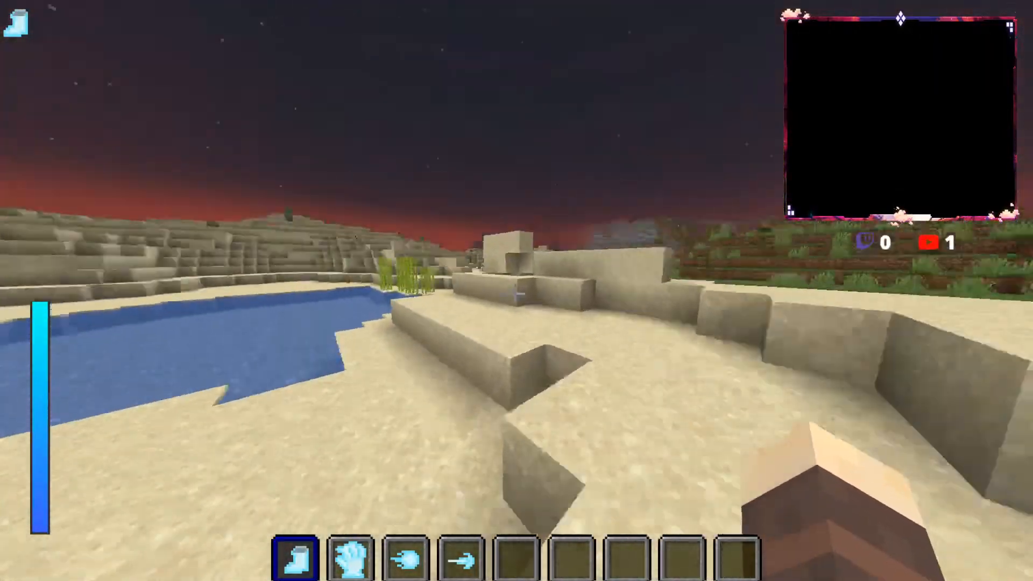
key(w)
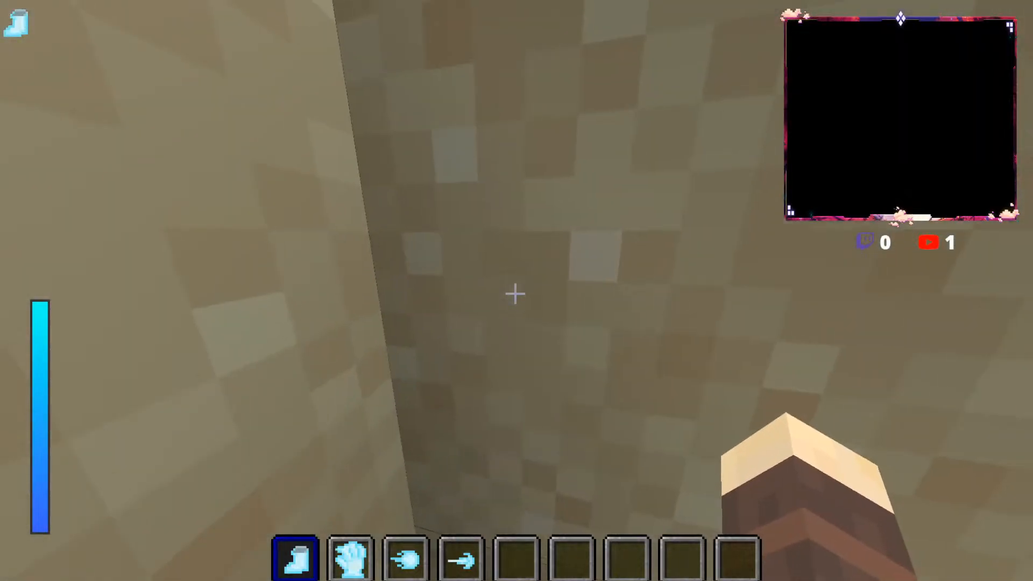
key(space)
key(w)
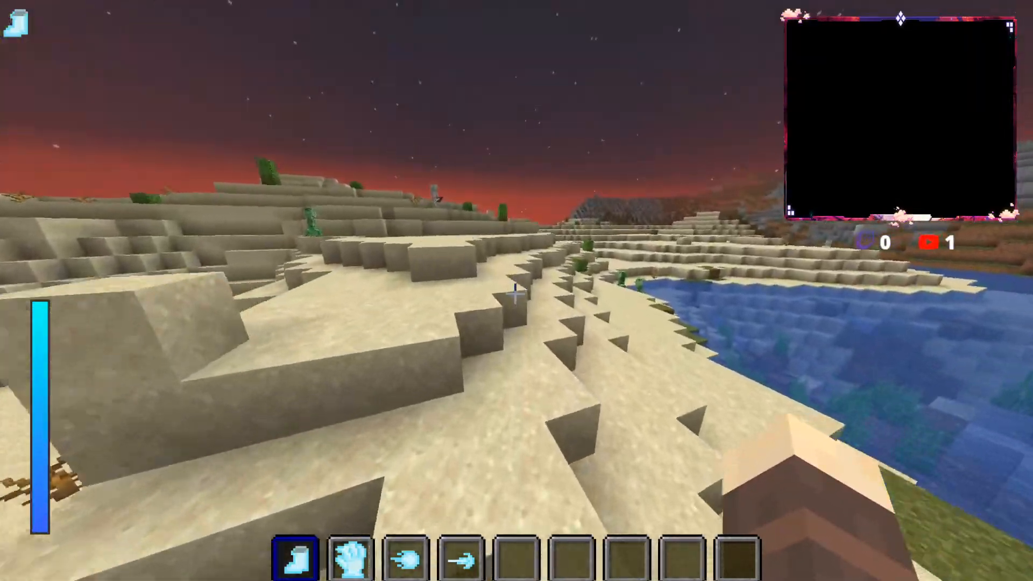
Step: Cross the river to the grassy bank, climb the sand slope and run across the desert beside the grass terraces towards the sunrise
key(w)
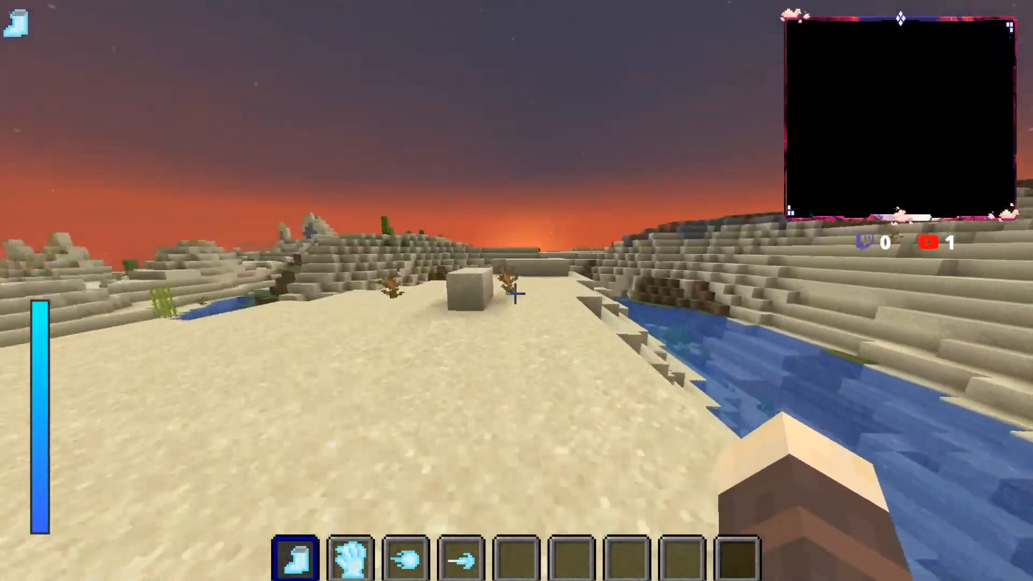
key(w)
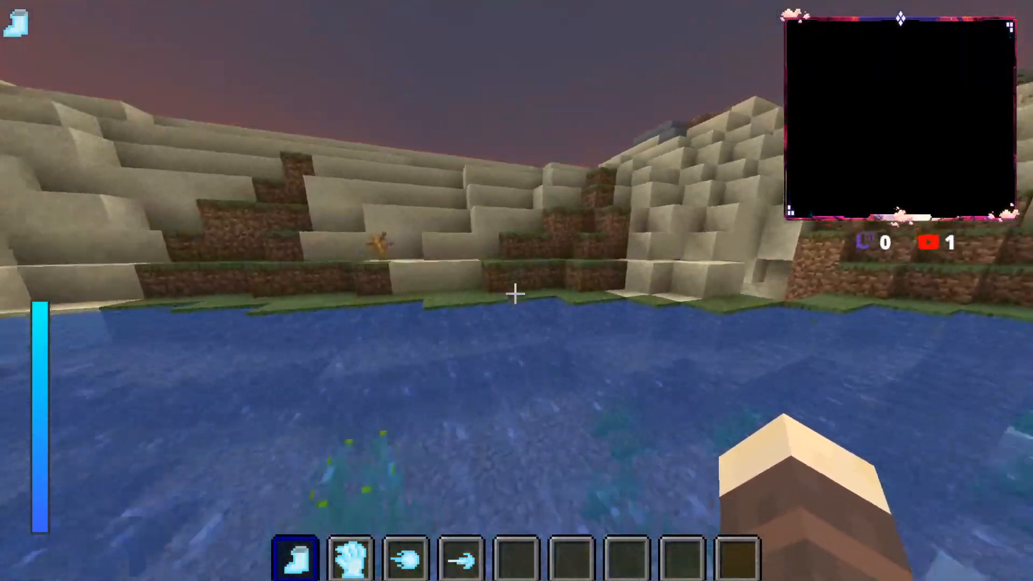
key(w)
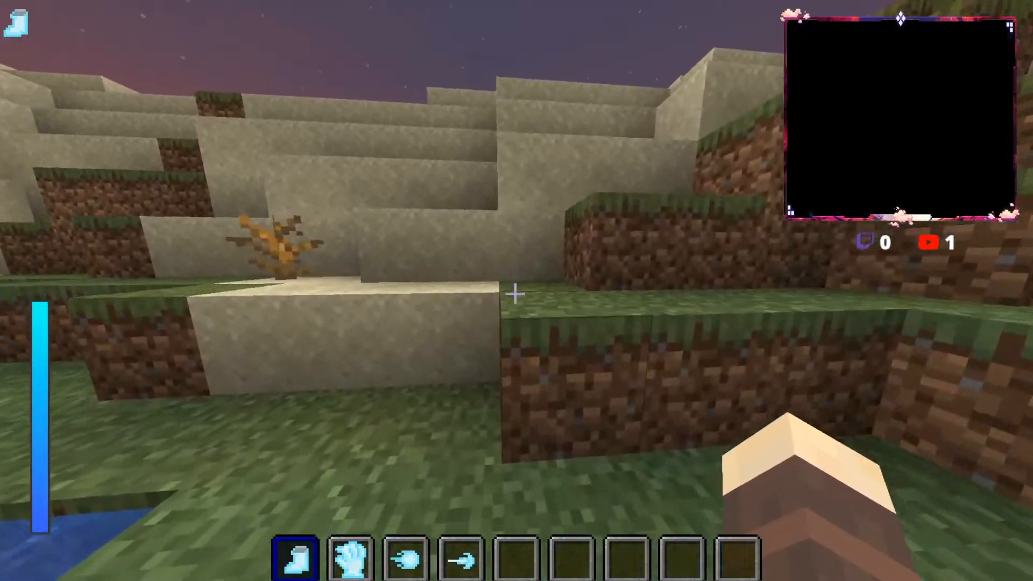
key(w)
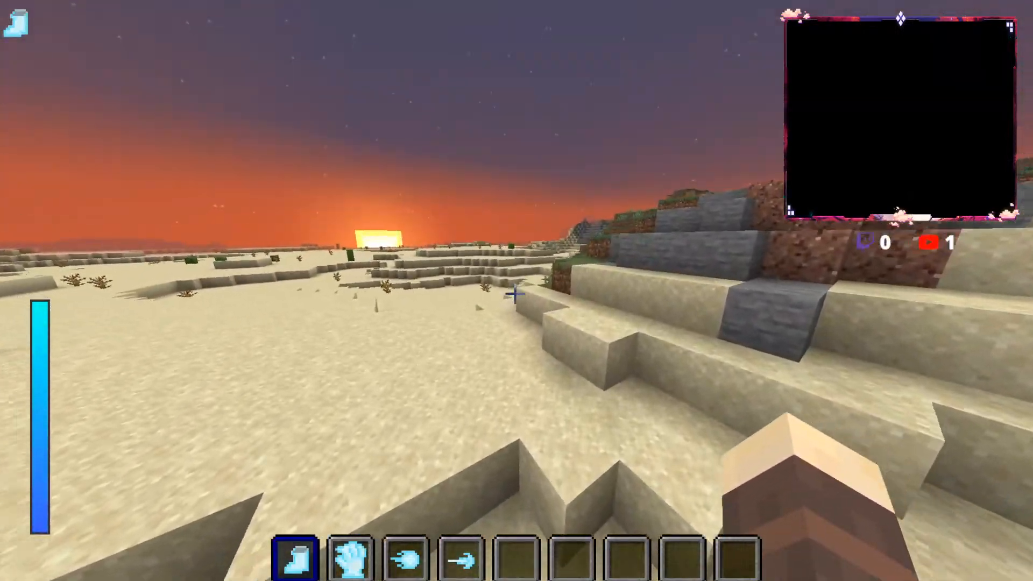
key(w)
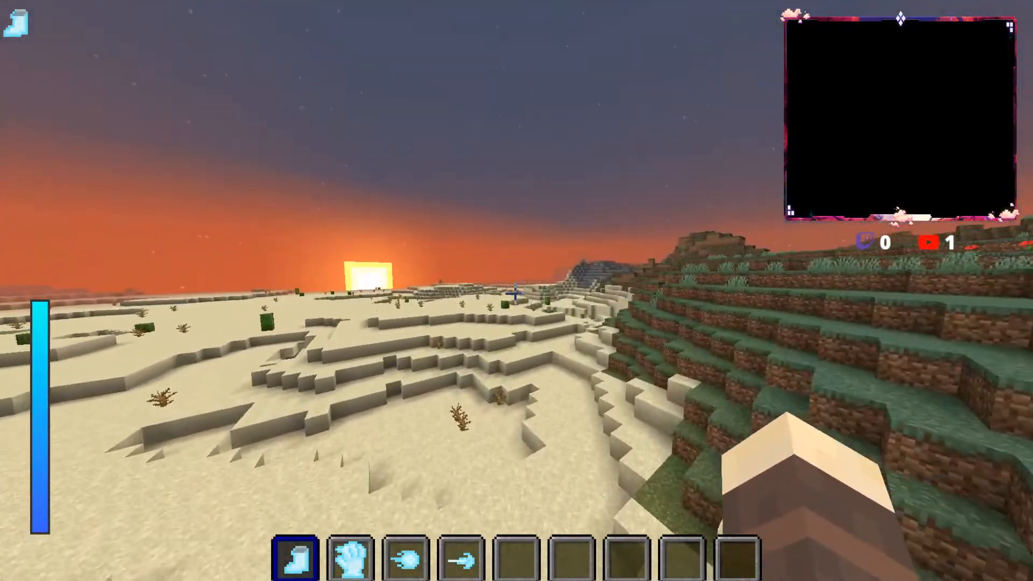
Step: Run across the desert past the cacti towards the sunrise, jumping the sand ledges, to the edge of the savanna
key(w)
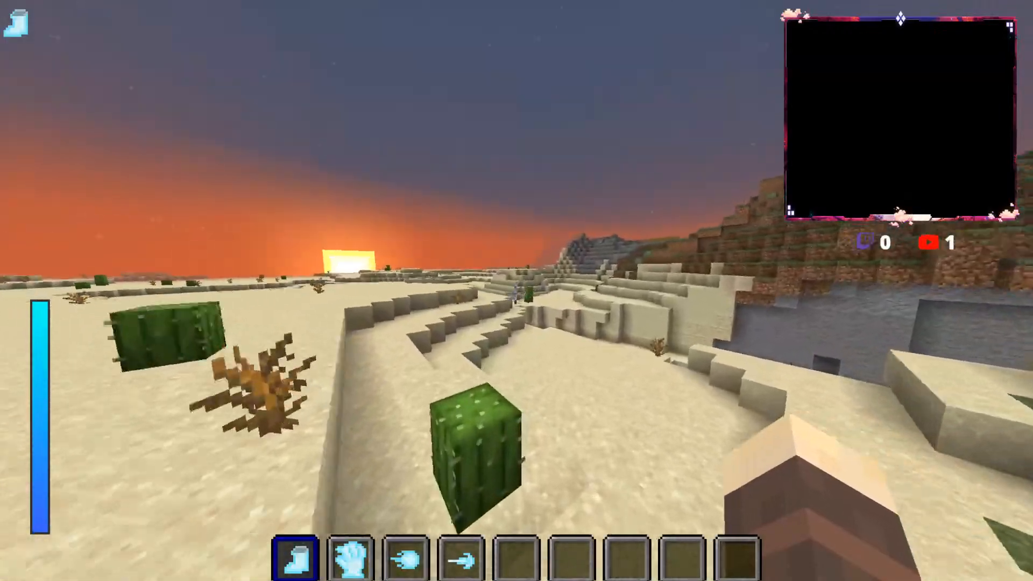
key(w)
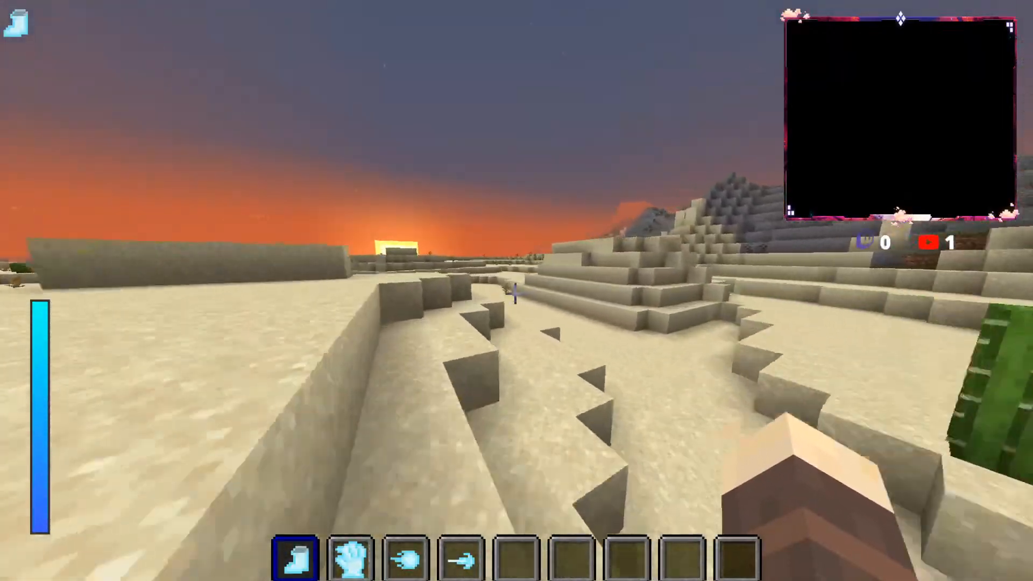
key(w)
key(space)
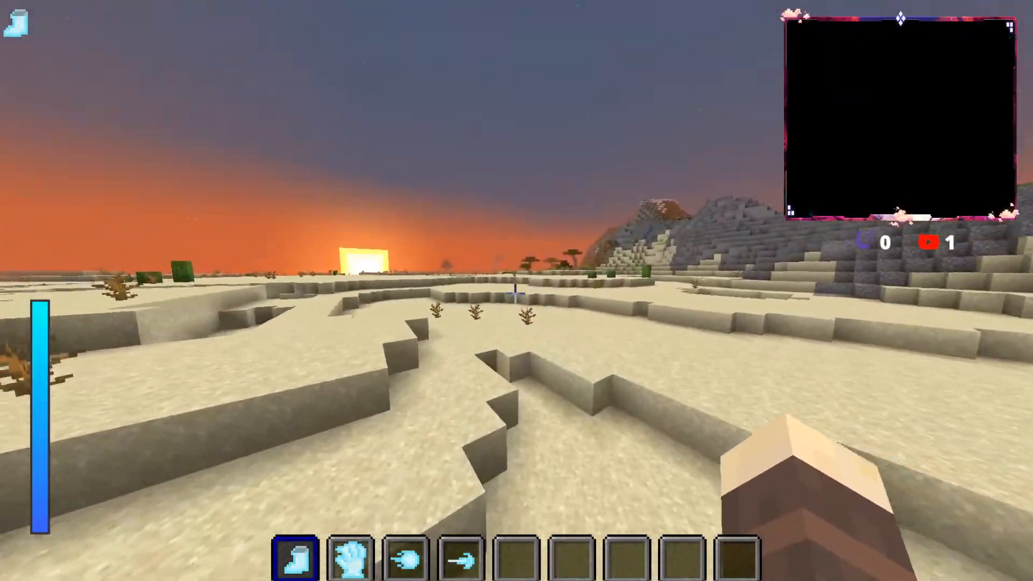
key(space)
key(w)
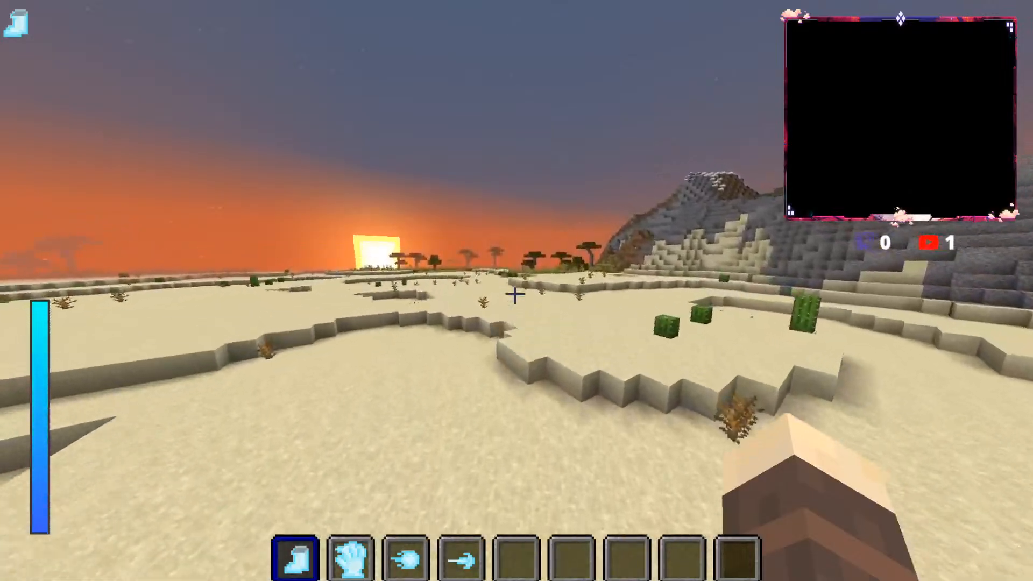
key(w)
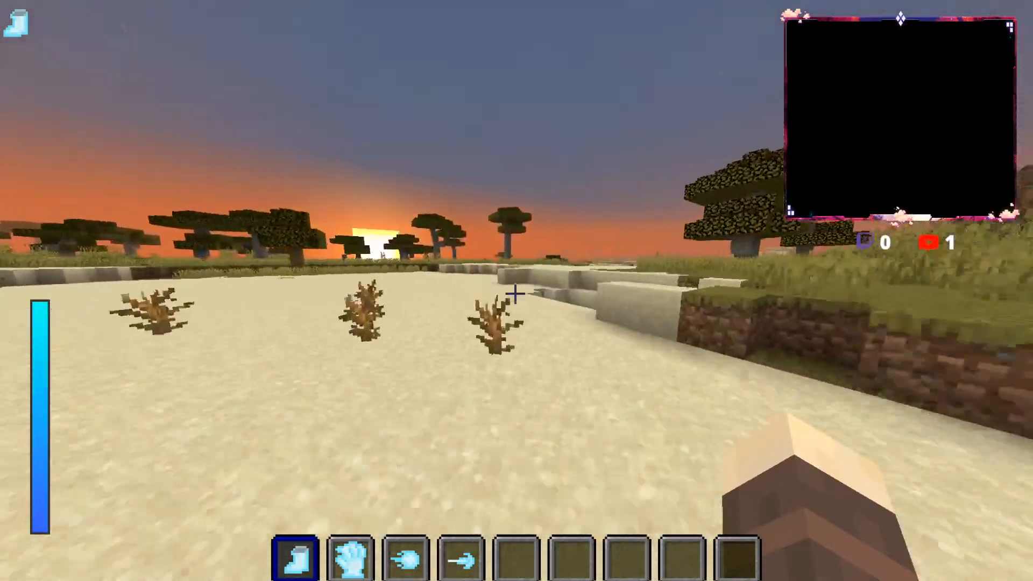
Step: Run through the acacia trees to the river, cross the water and climb the grassy bank opposite
key(w)
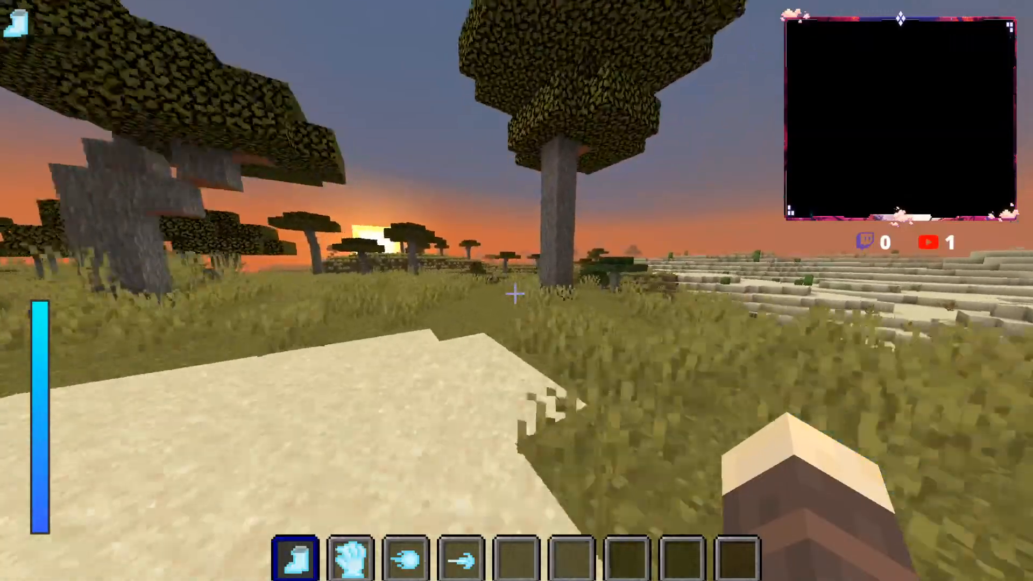
key(w)
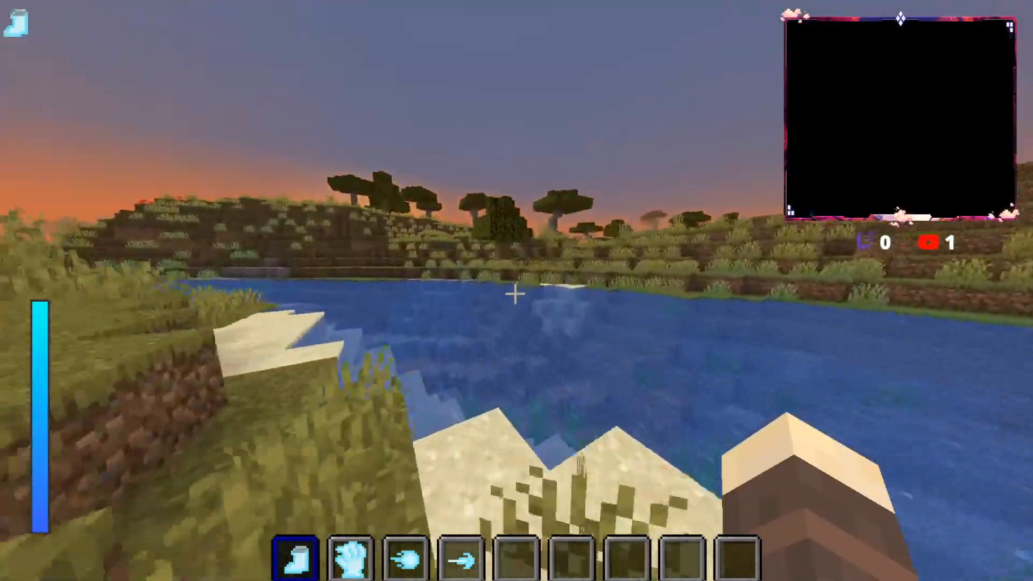
key(w)
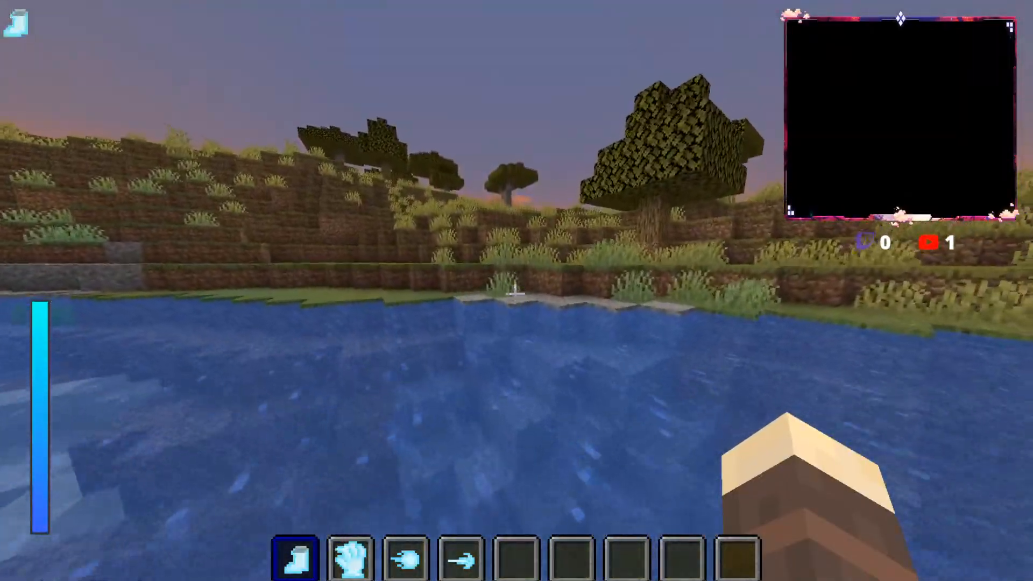
key(w)
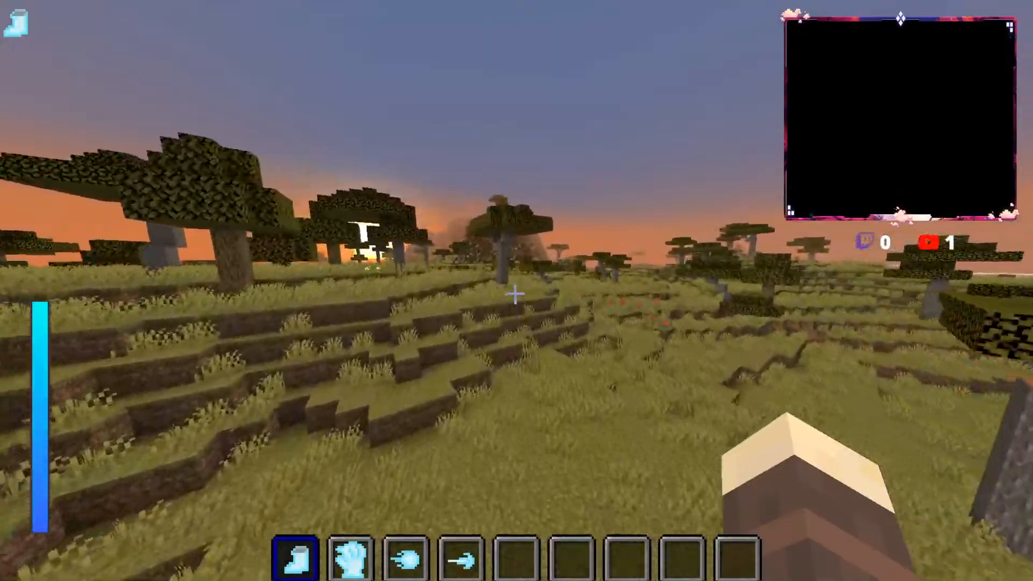
Step: Run across the savanna past the steep hill and the small ponds to the sandy bank beside the river
key(w)
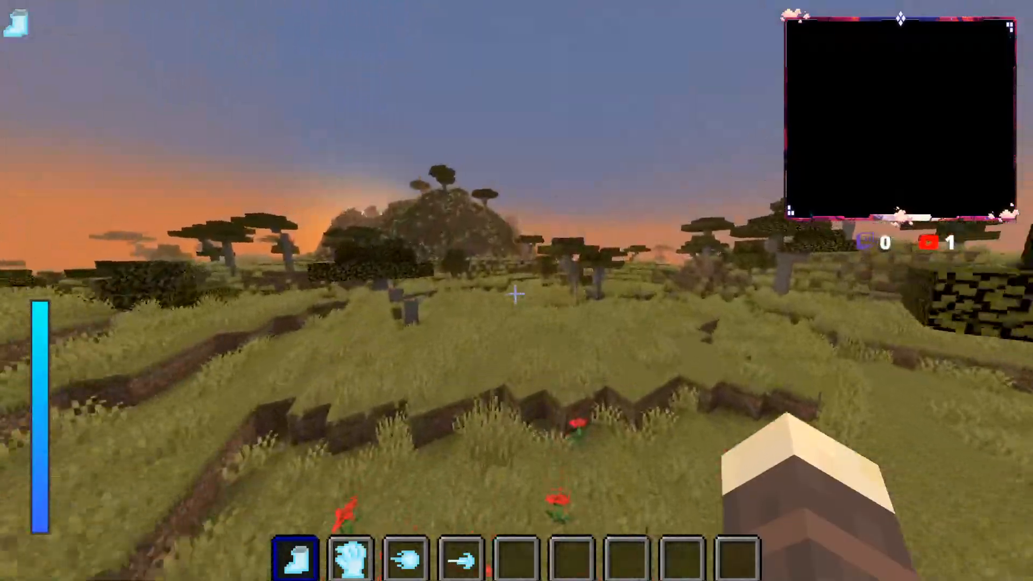
key(w)
key(w)
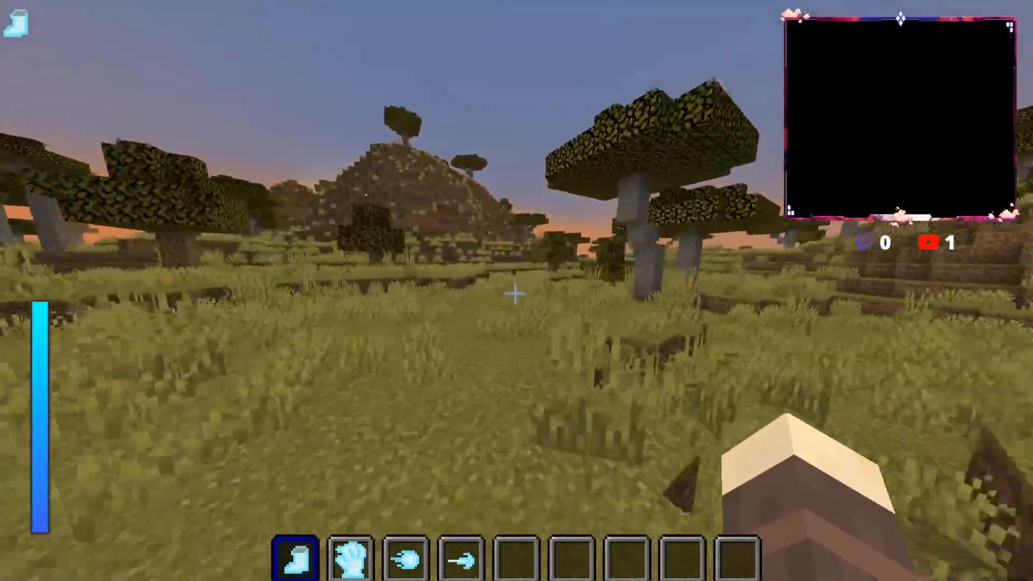
key(w)
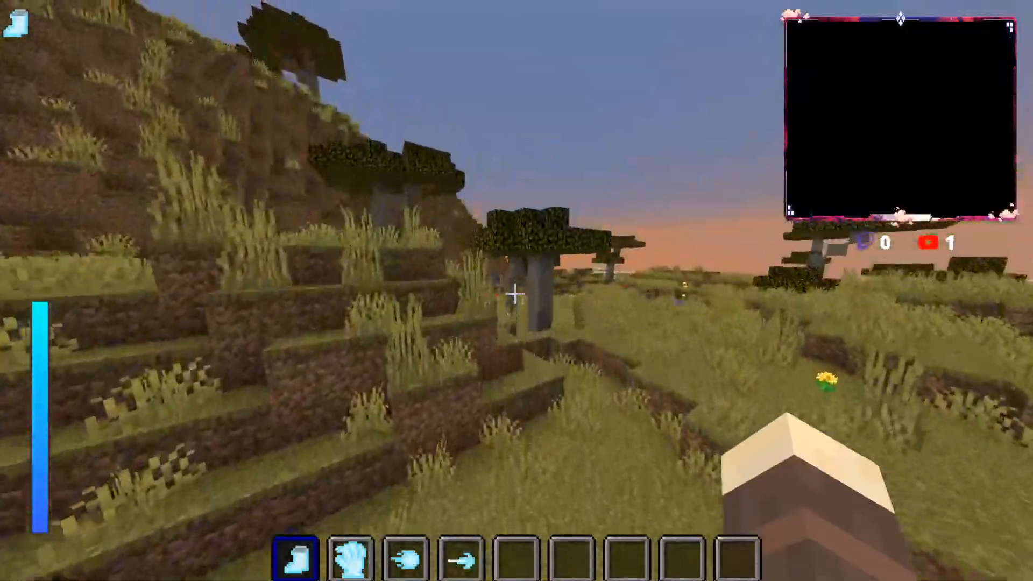
key(w)
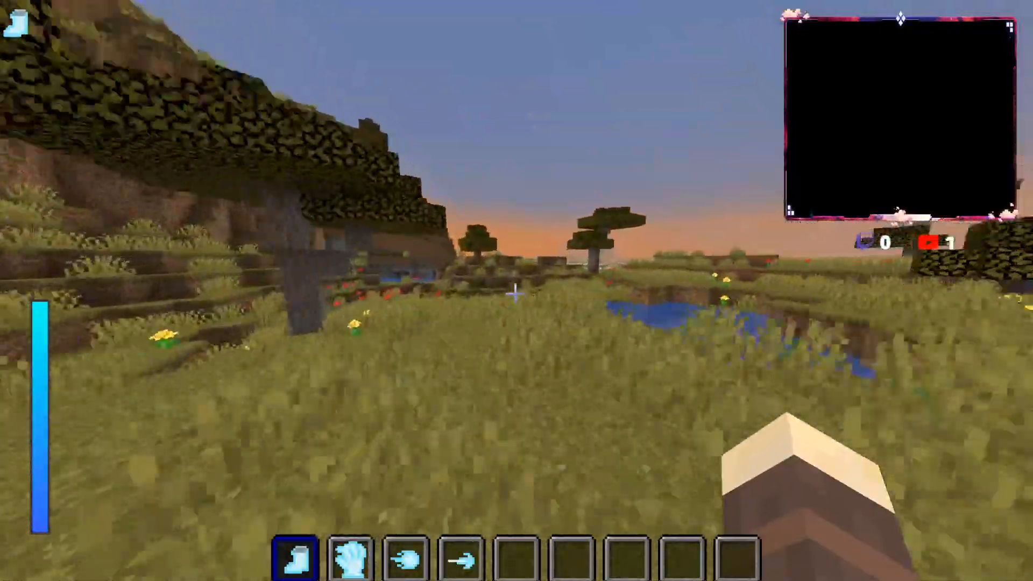
key(w)
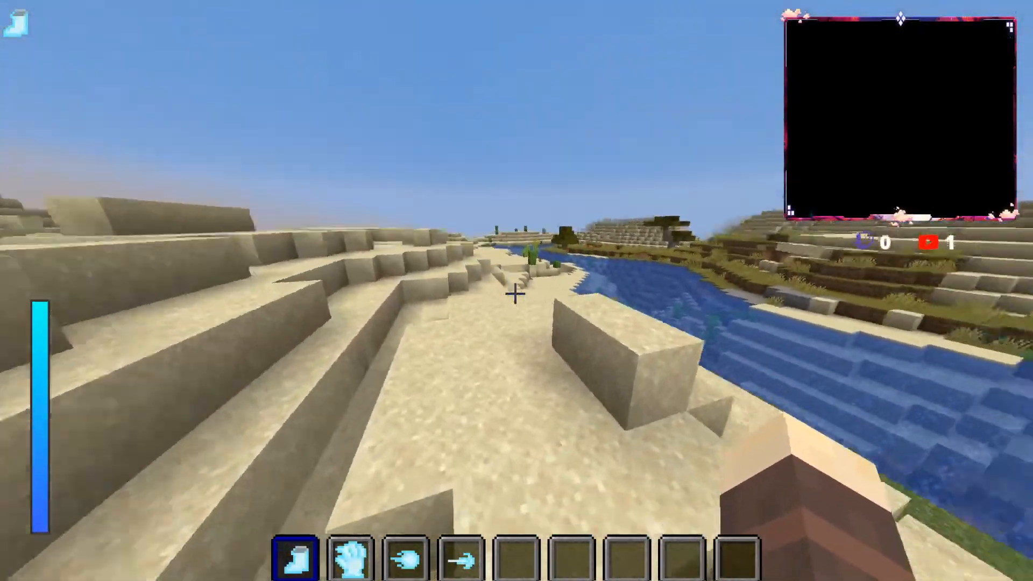
Step: Run along the sandy riverbank to the black-clothed character, jumping up the sand ledges around it
key(w)
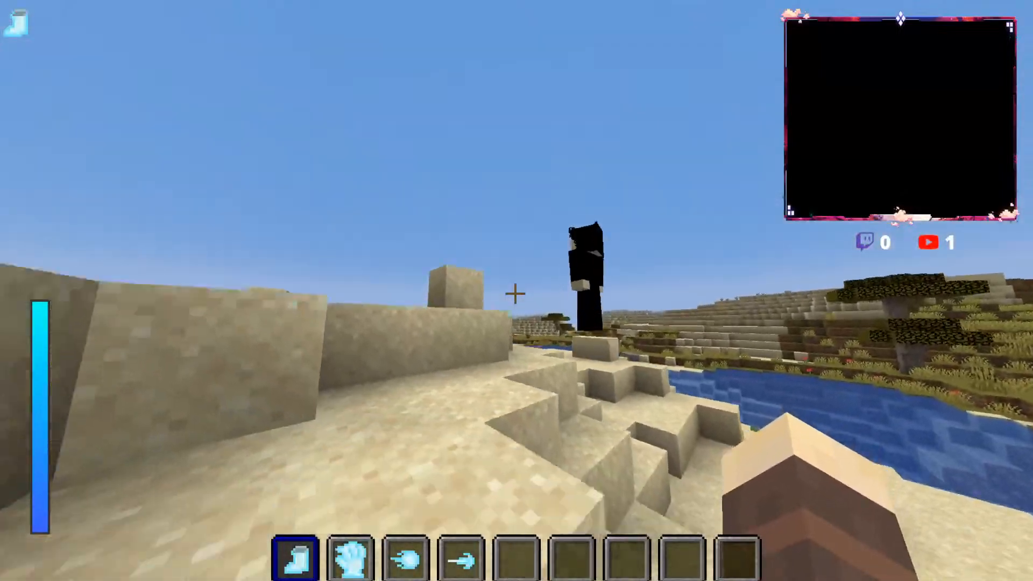
key(w)
key(space)
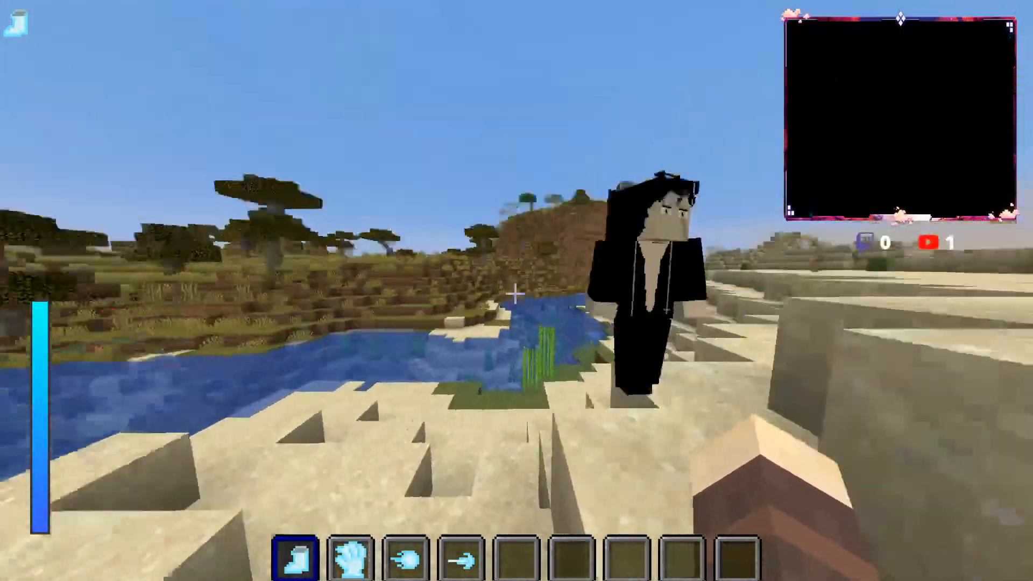
key(w)
key(space)
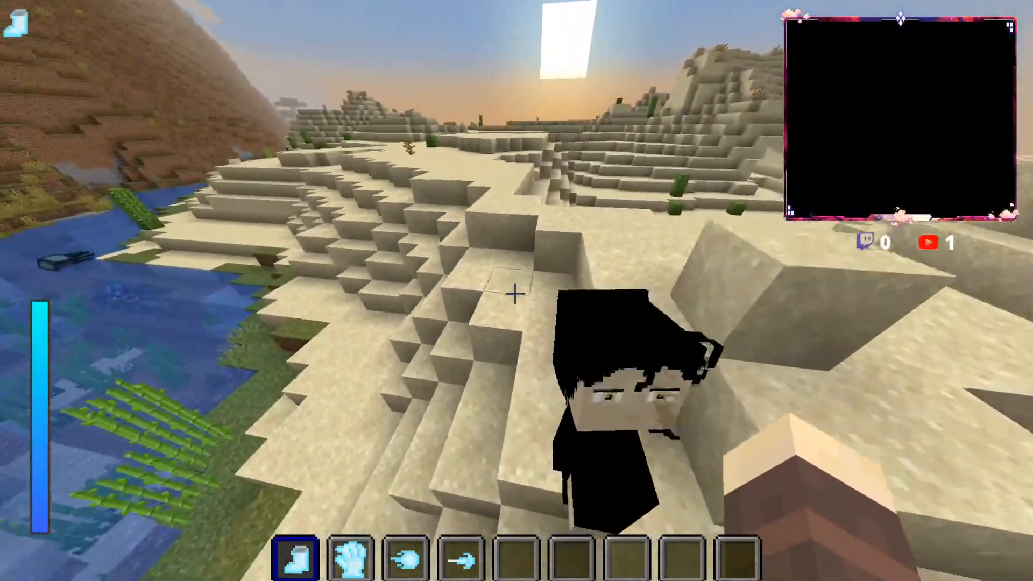
Step: Hit the black-clothed character on the sand ledge and run past the cacti over the desert terraces
key(w)
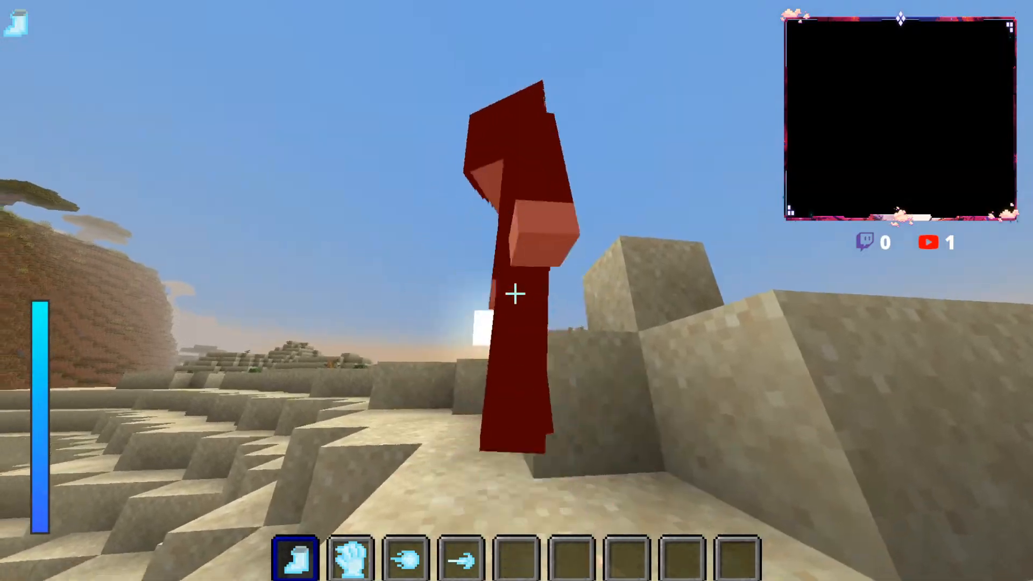
key(w)
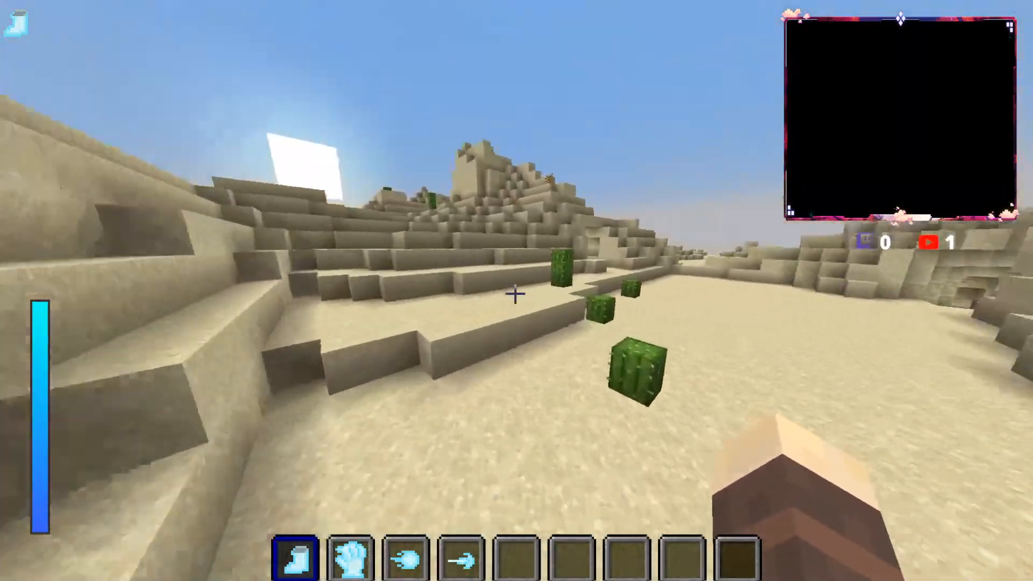
key(w)
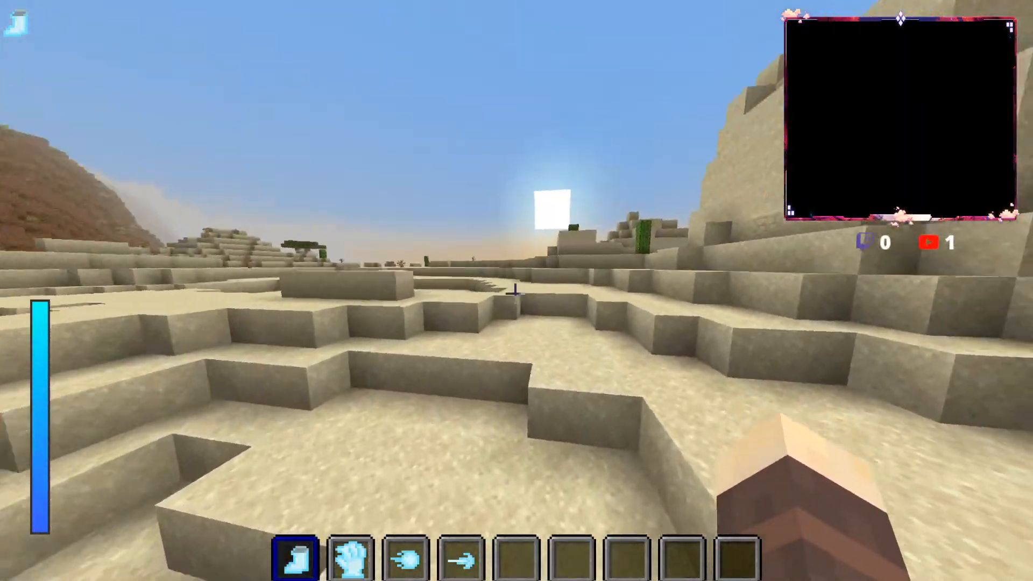
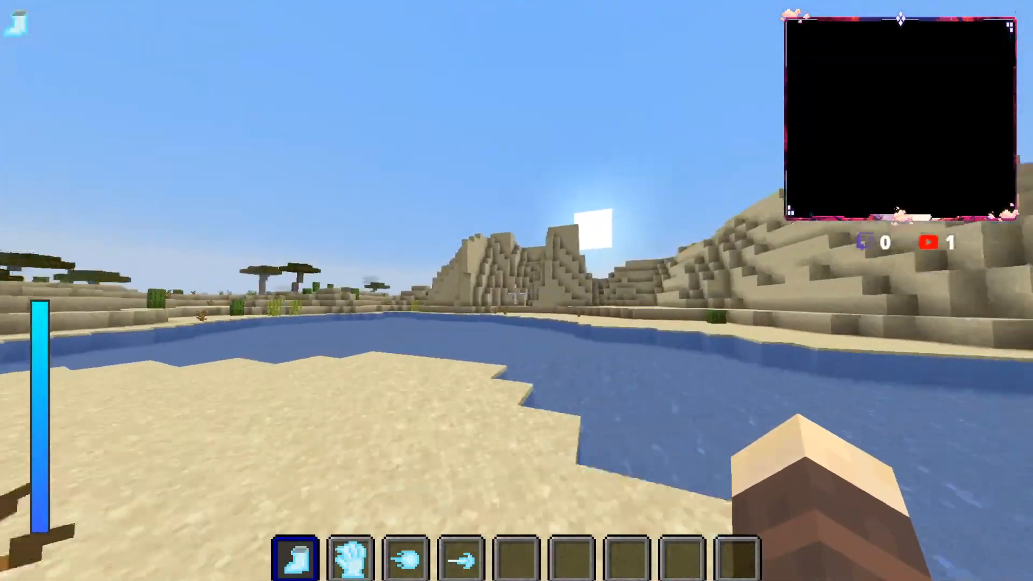
Step: Cross the river to the sandy shore and run up through the gap between the sand cliffs
key(w)
key(space)
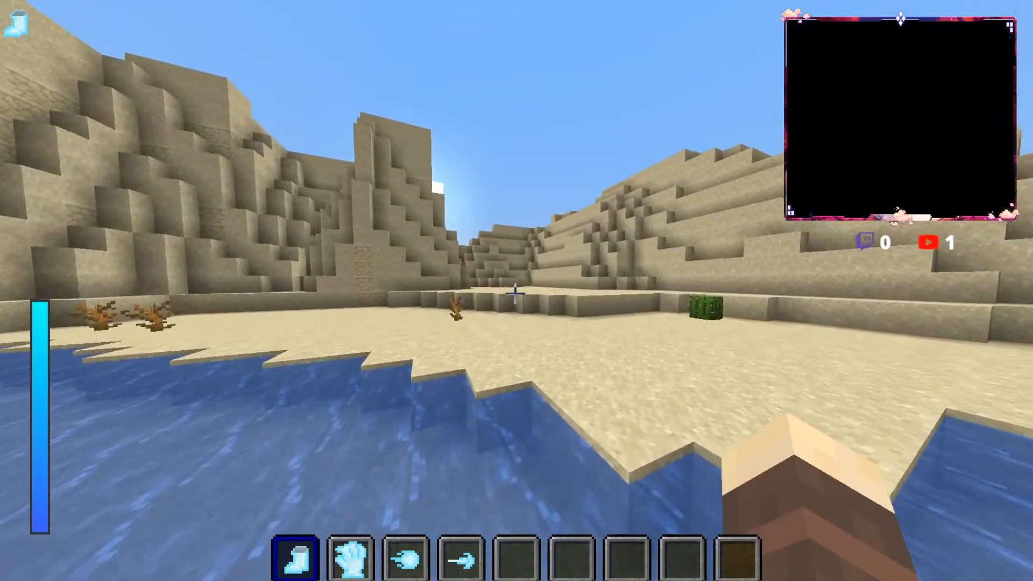
key(w)
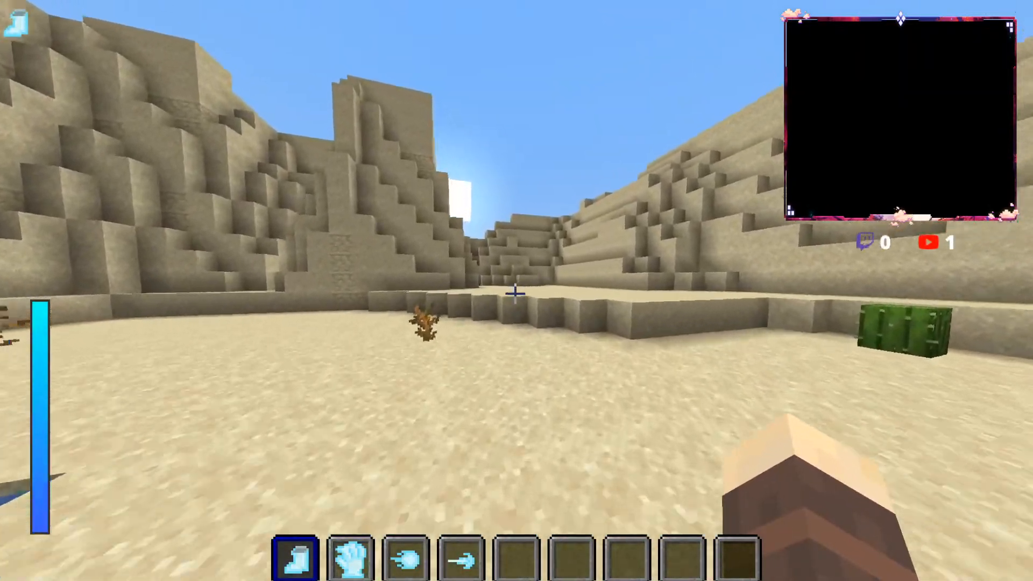
key(w)
key(space)
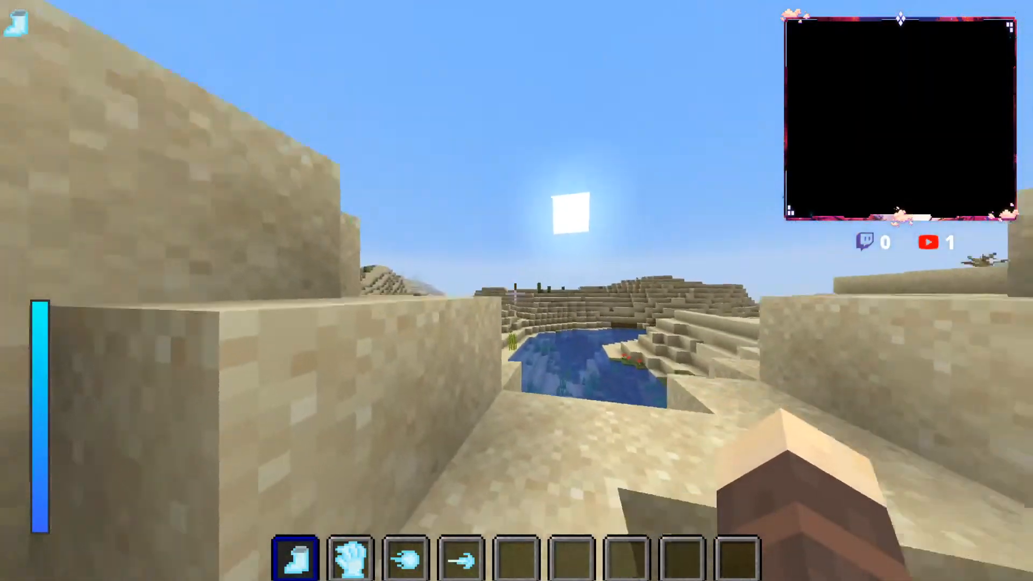
Step: Follow the water's edge beneath the sand slope and climb the terraces onto the flat desert with cacti
key(w)
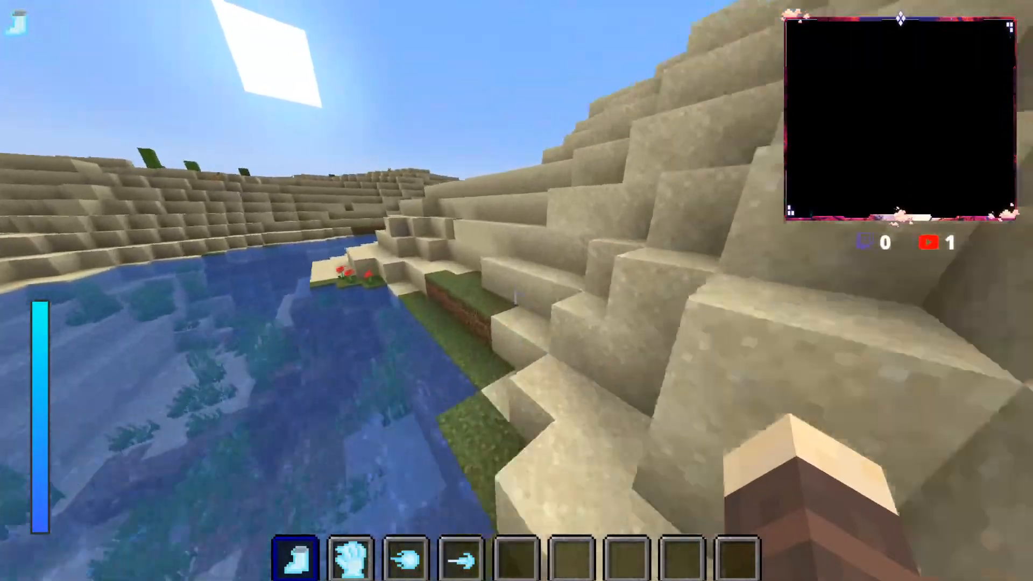
key(w)
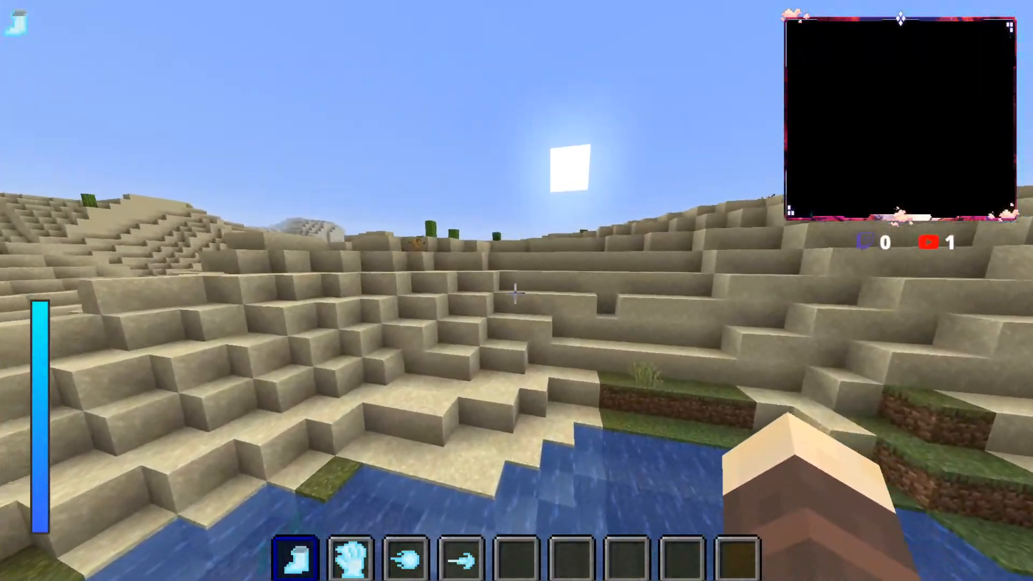
key(w)
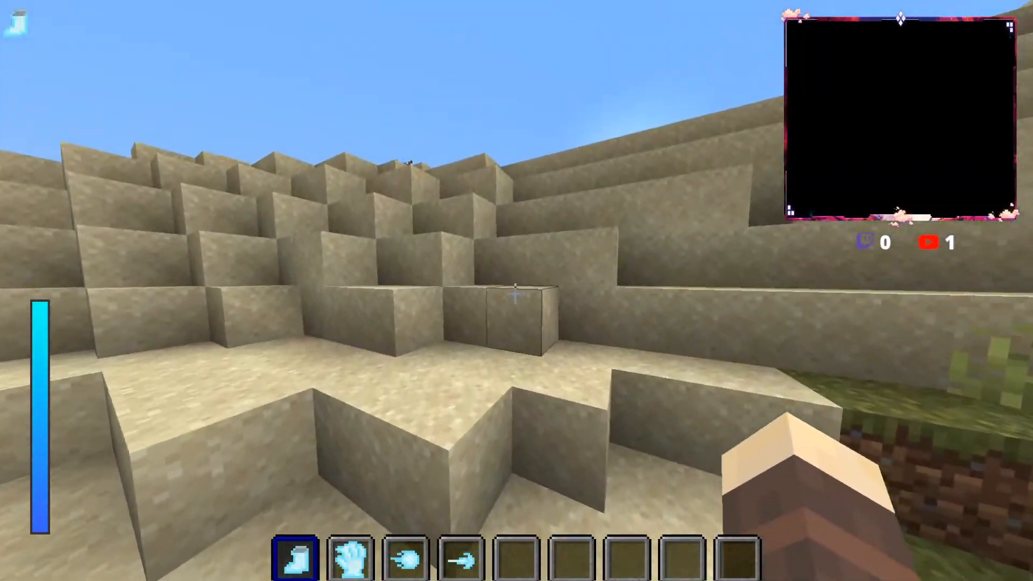
key(w)
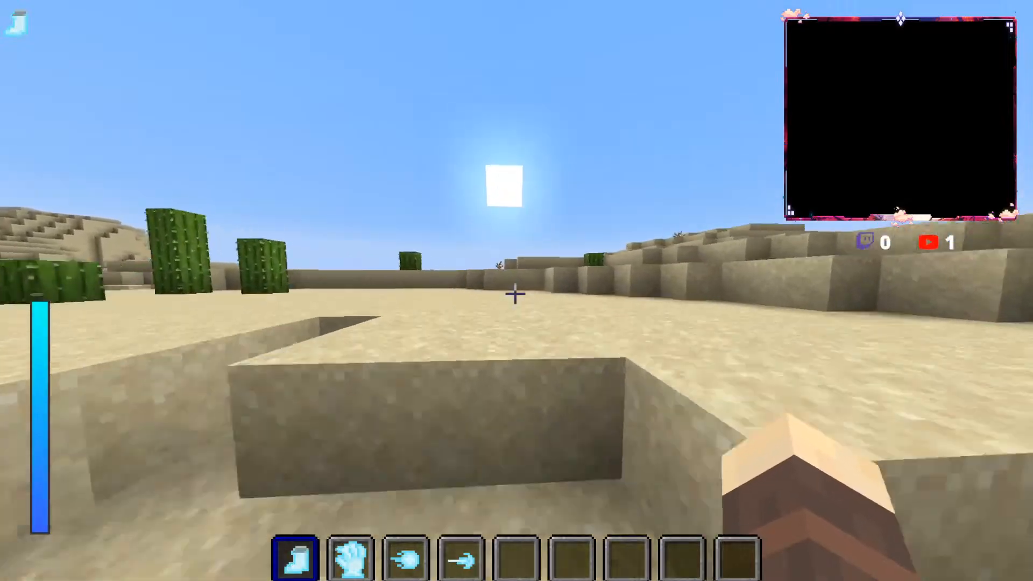
key(w)
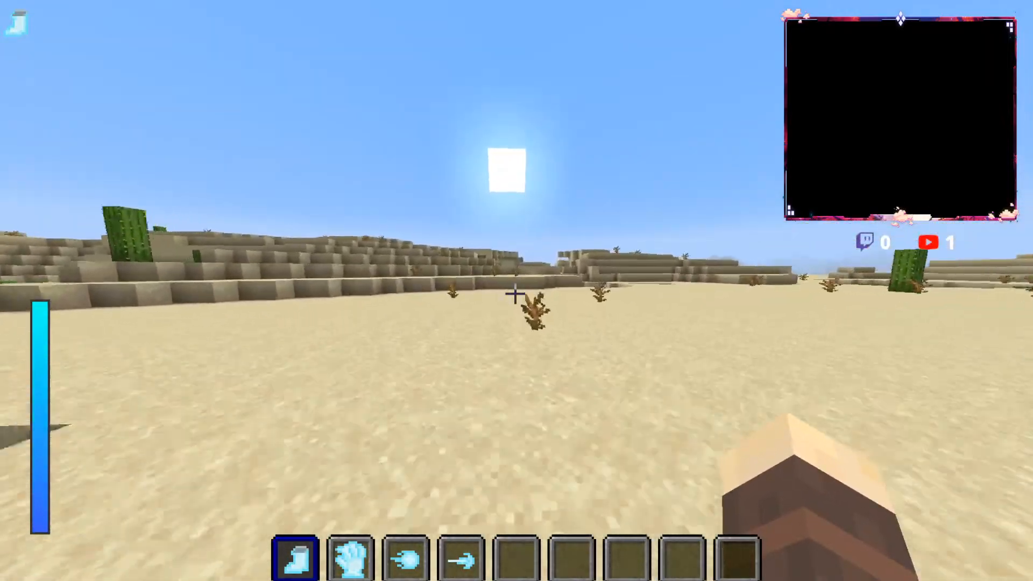
Step: Jump across the desert terraces beside the ravine, pausing the game briefly and resuming it
key(w)
key(space)
key(space)
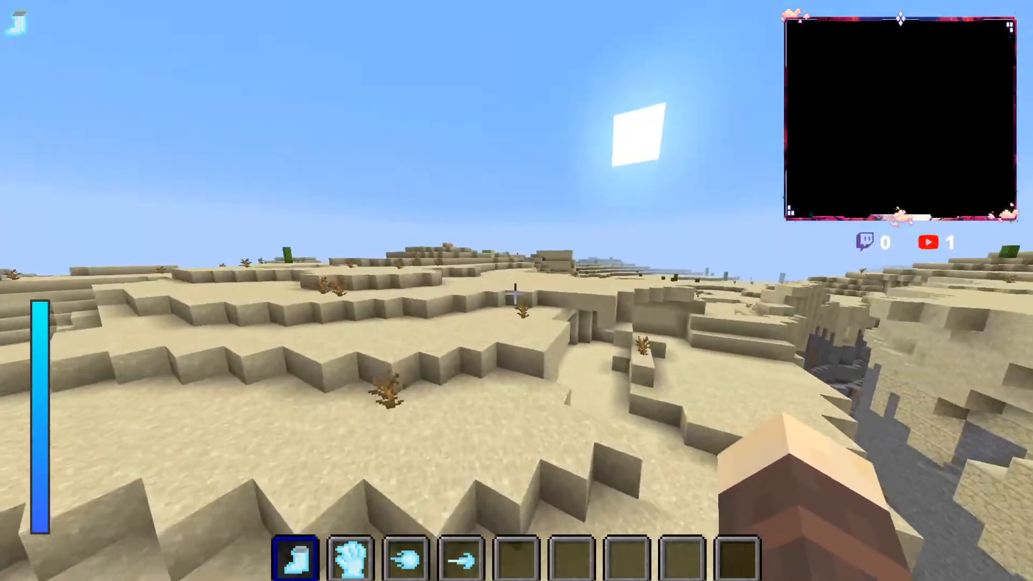
key(w)
key(space)
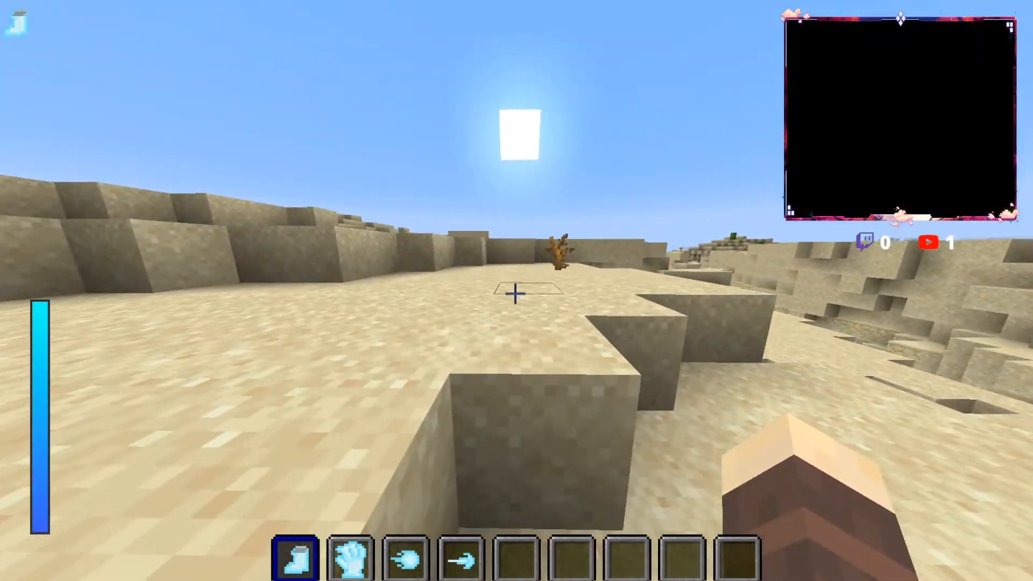
key(Escape)
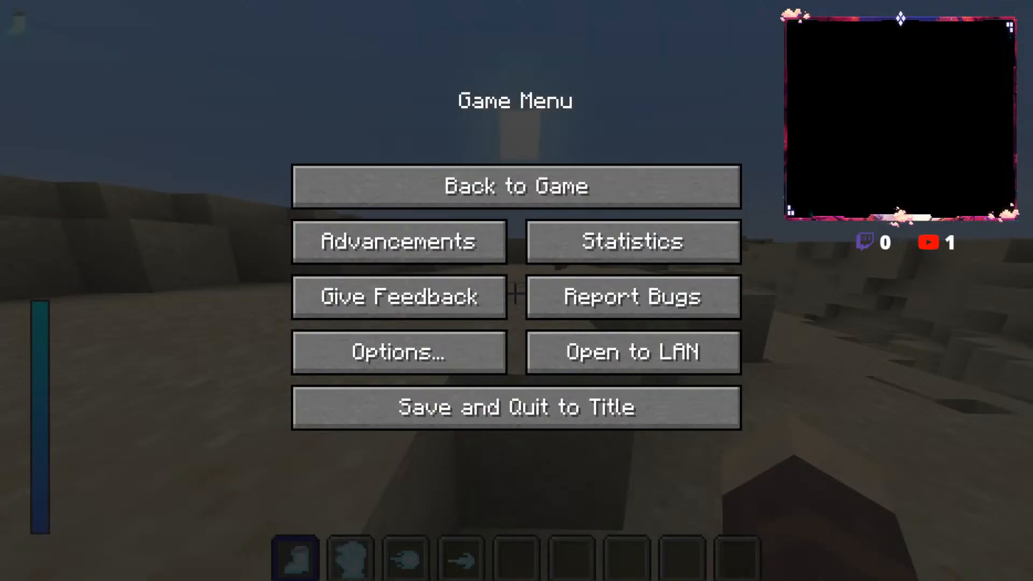
key(Escape)
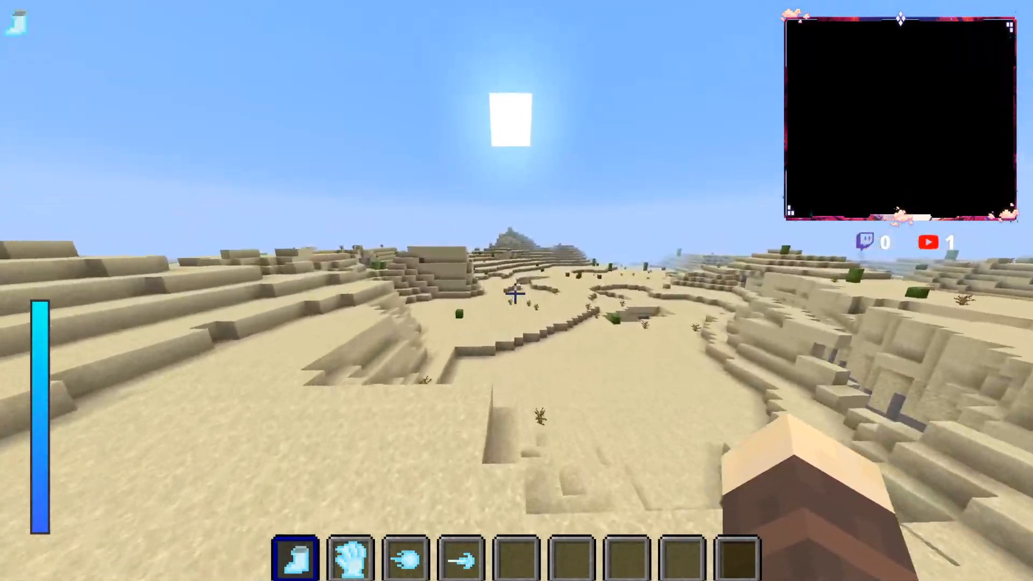
Step: Run over the desert flats past the cave opening and cacti to the foot of the stepped sand hill
key(w)
key(w)
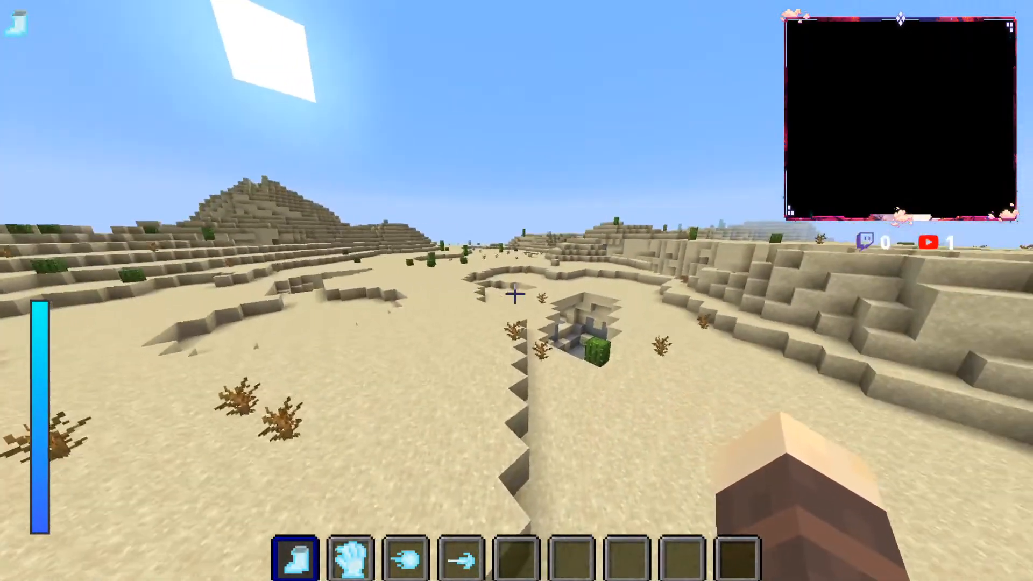
key(w)
key(space)
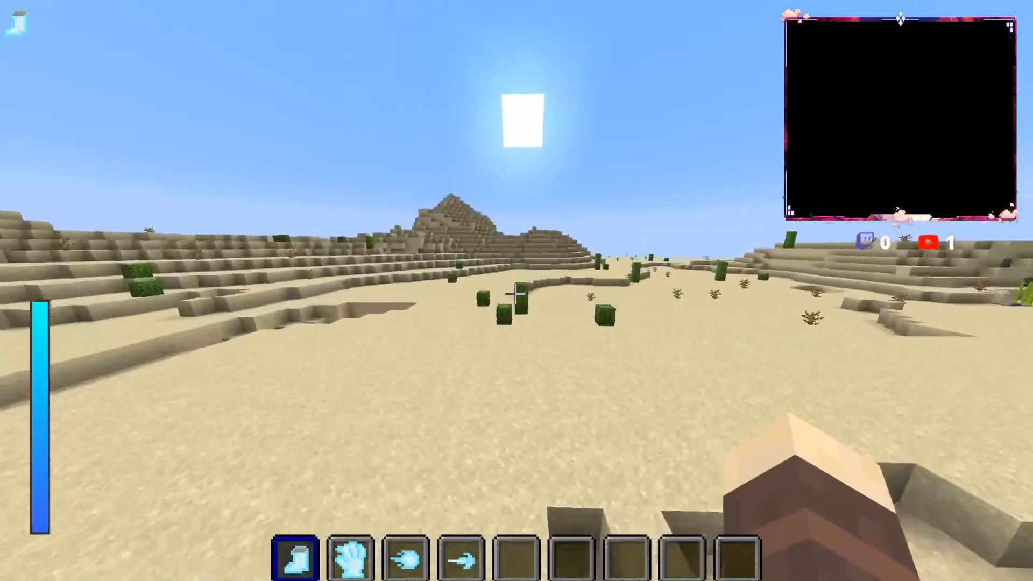
key(w)
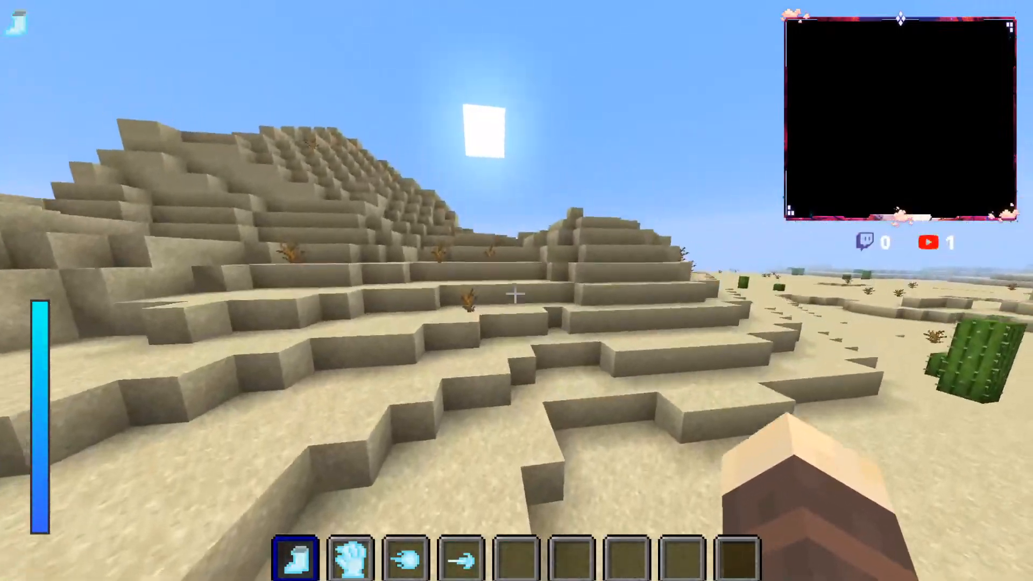
key(w)
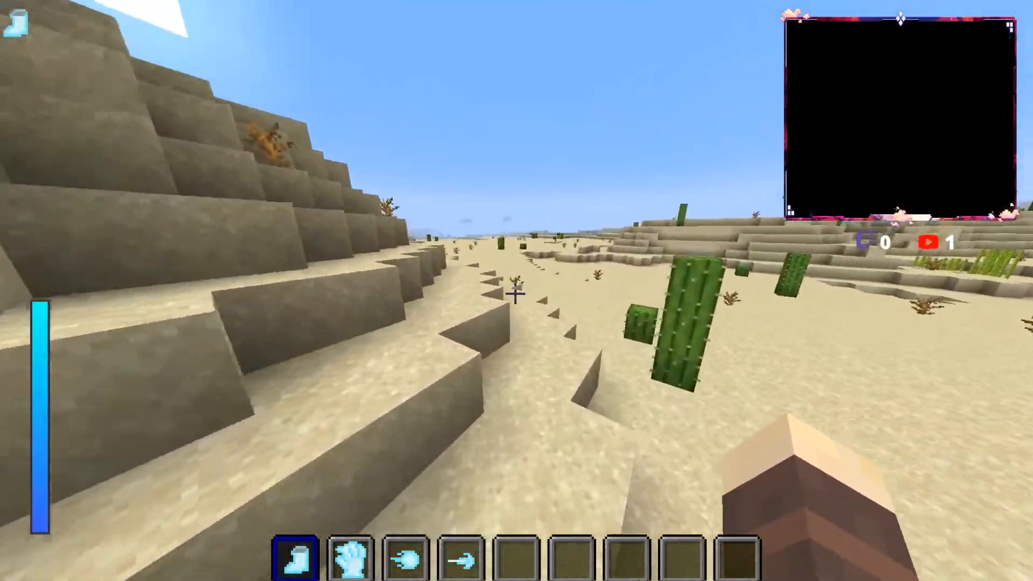
Step: Run along the sand hill and across the flats with dead bushes, jumping over the ledge at the far end
key(w)
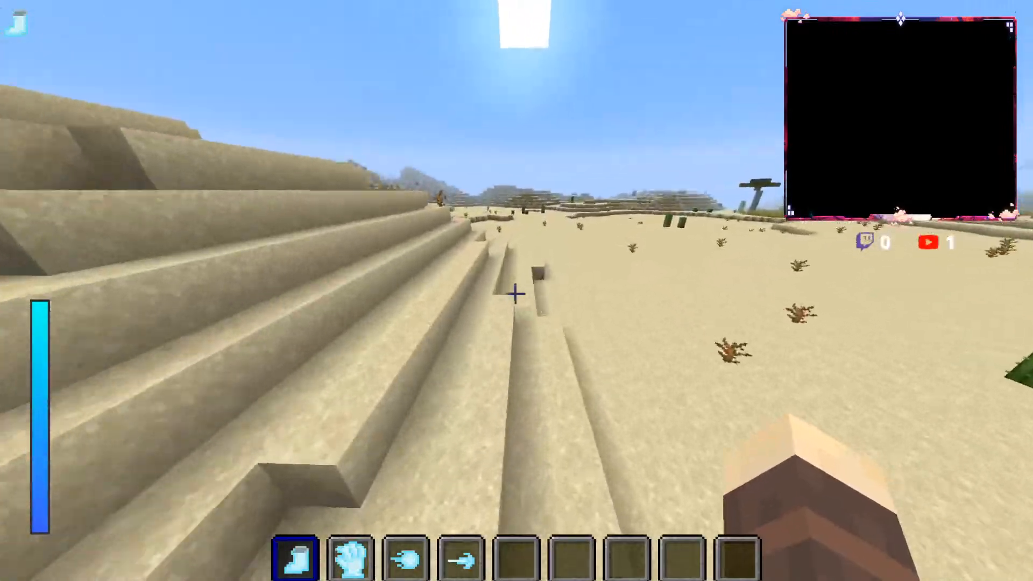
key(w)
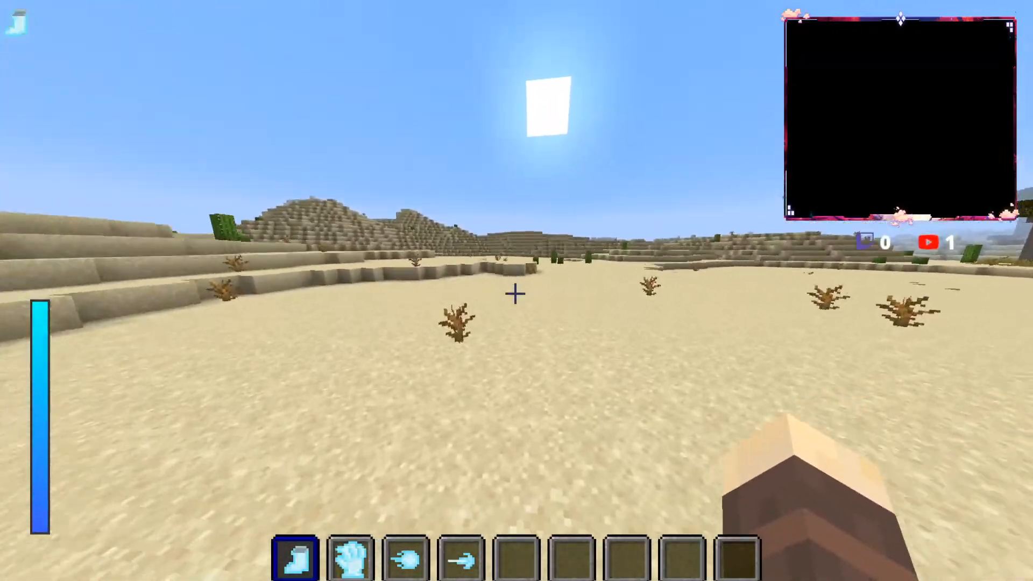
key(w)
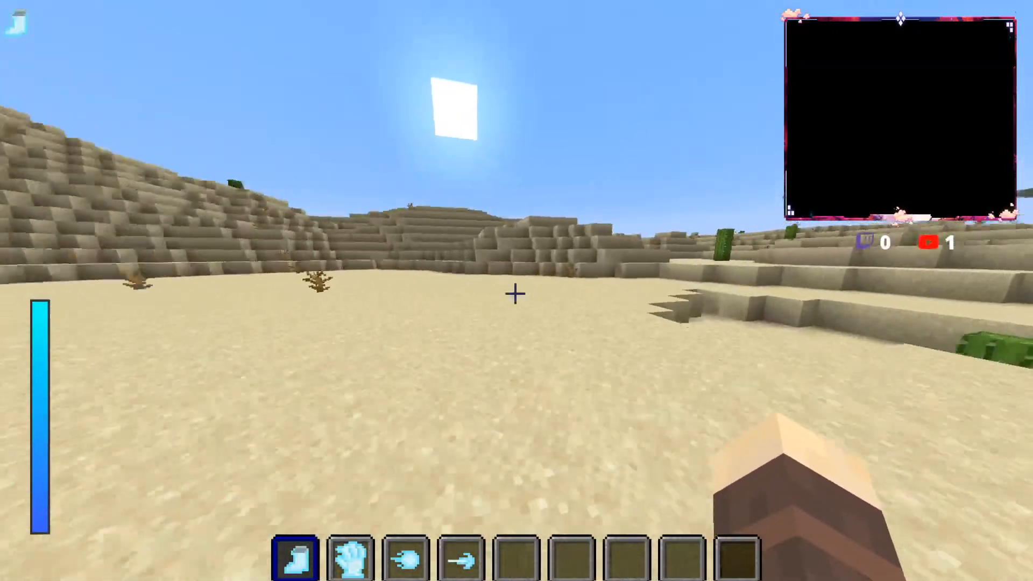
key(w)
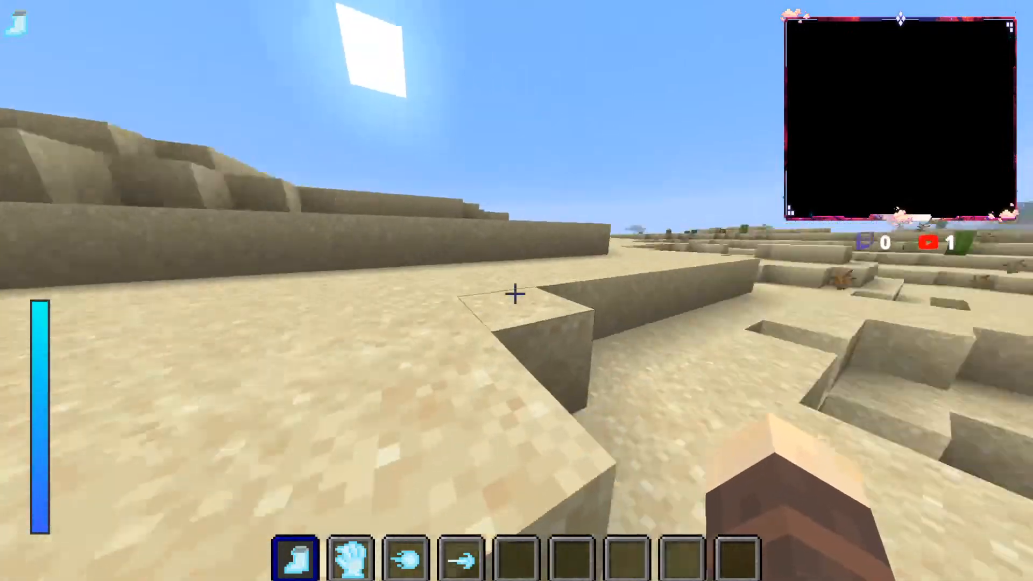
key(space)
key(w)
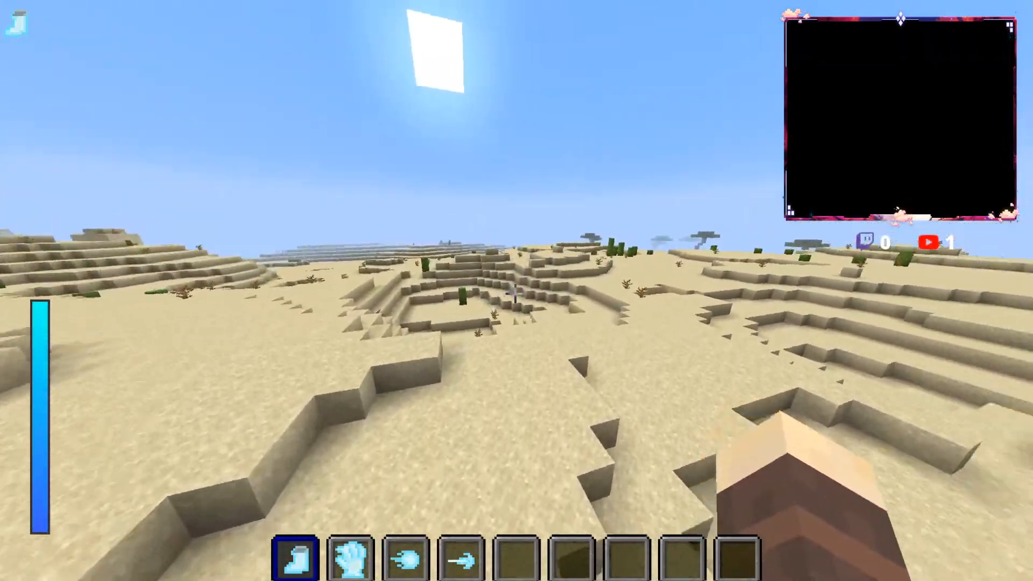
Step: Run past the tall cacti and the savanna edge, climbing the sand terraces to the plateau overlooking the village
key(w)
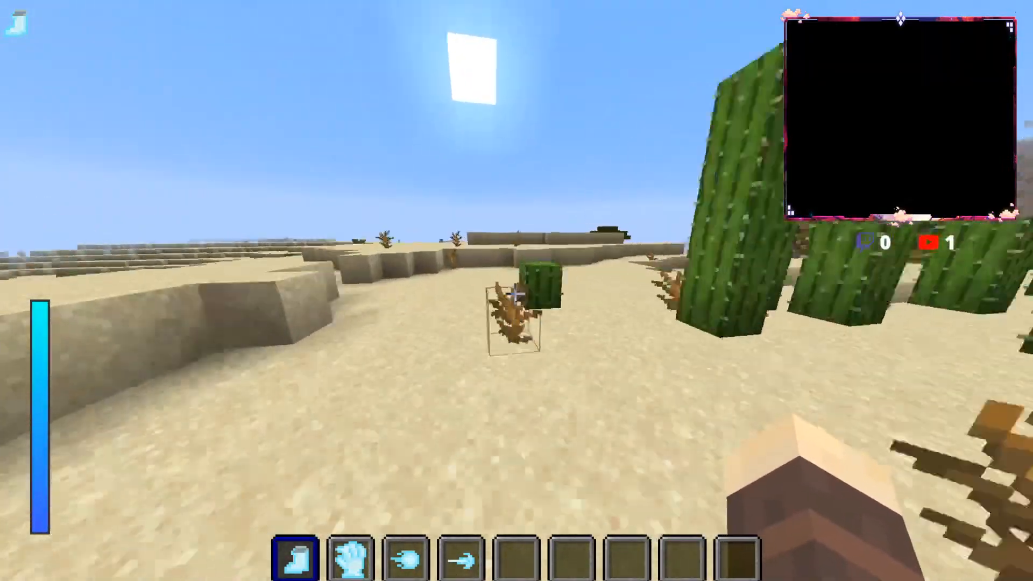
key(w)
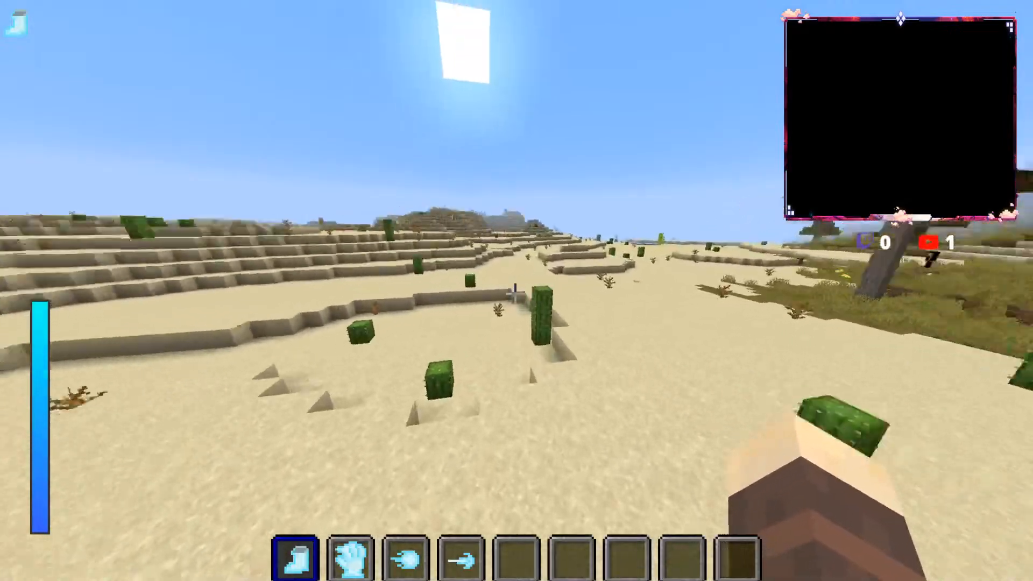
key(w)
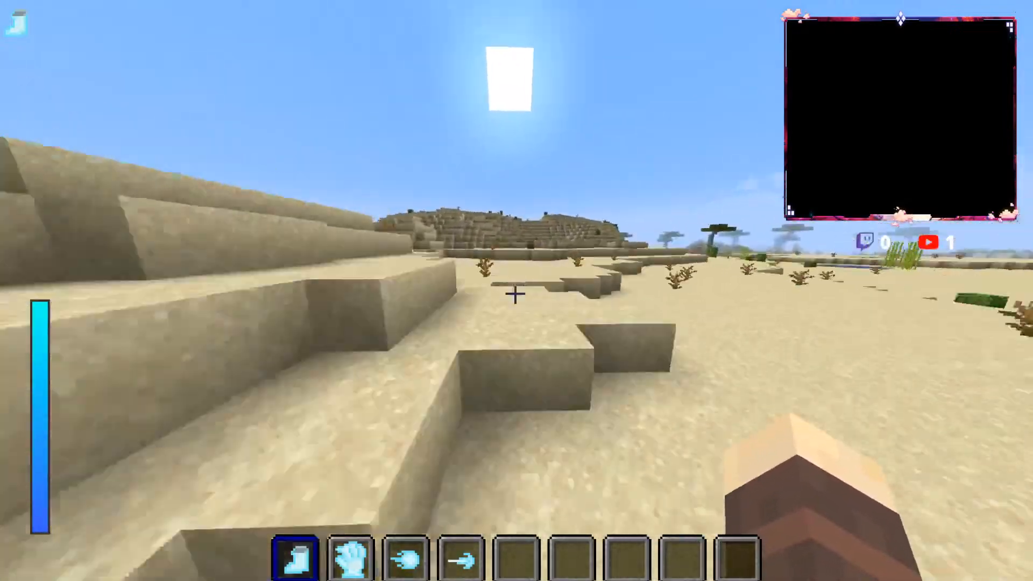
key(w)
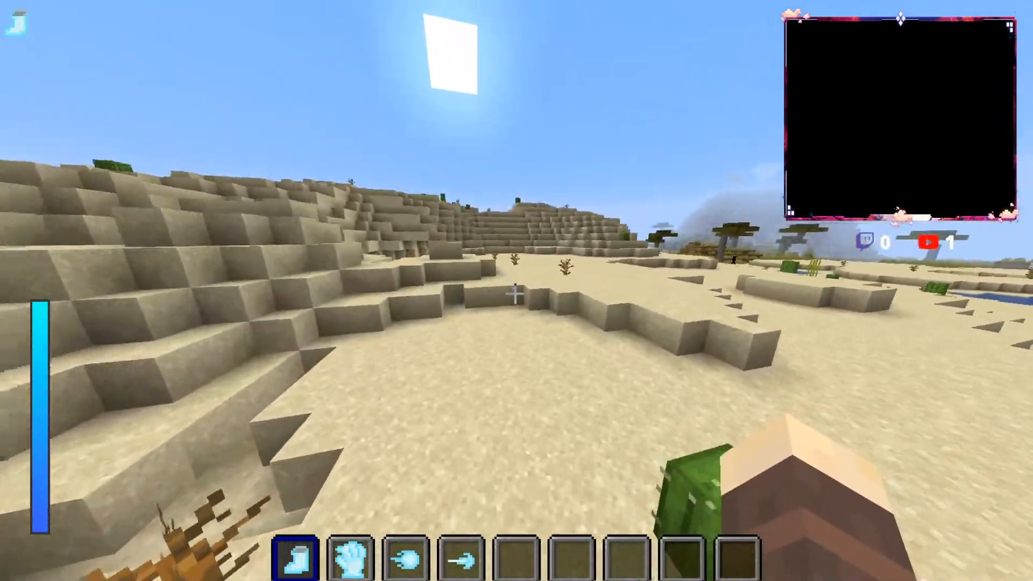
key(w)
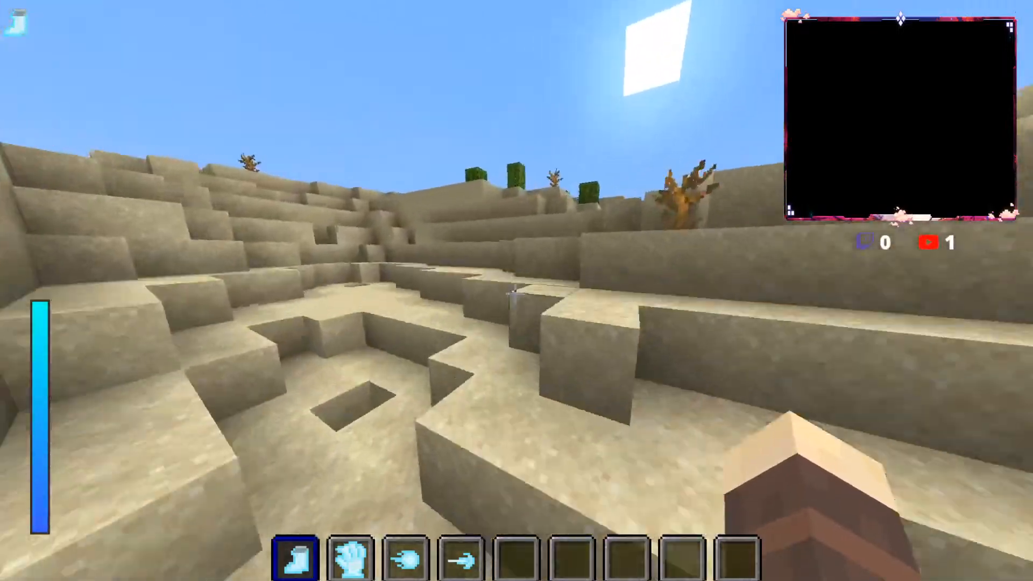
key(w)
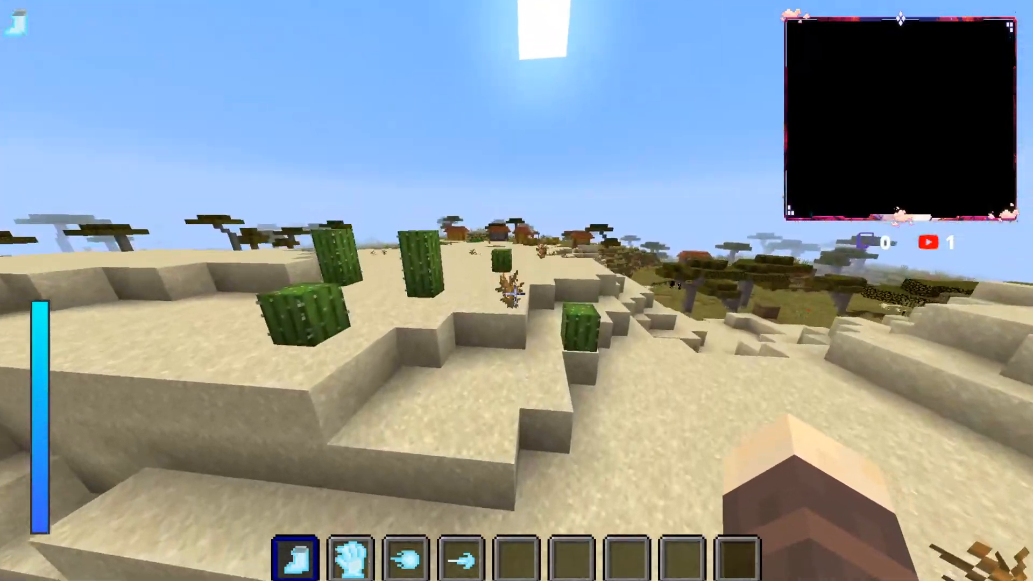
Step: Cross the sand plateau into the savanna village and run past the well and farmland to the river gorge
key(w)
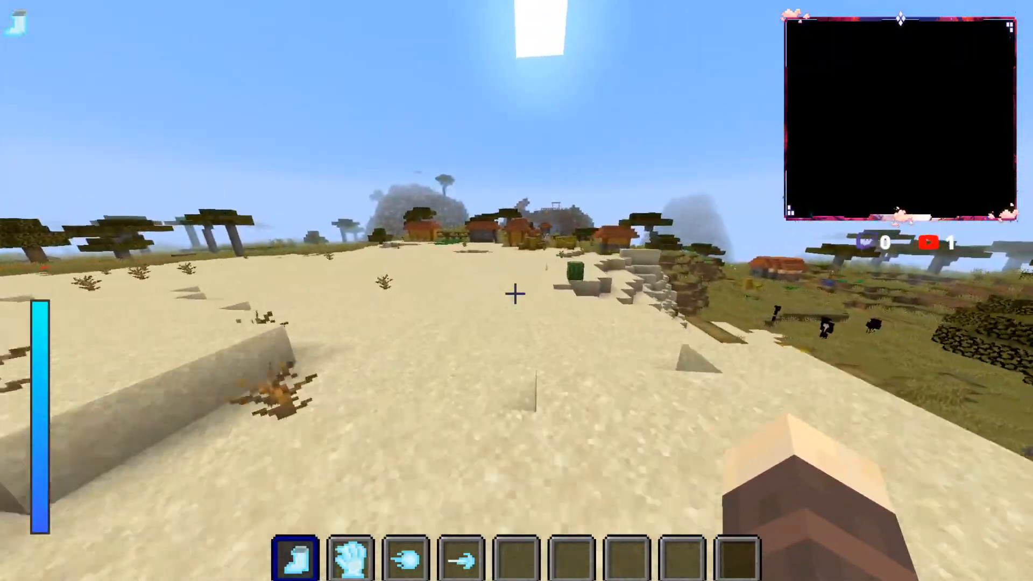
key(w)
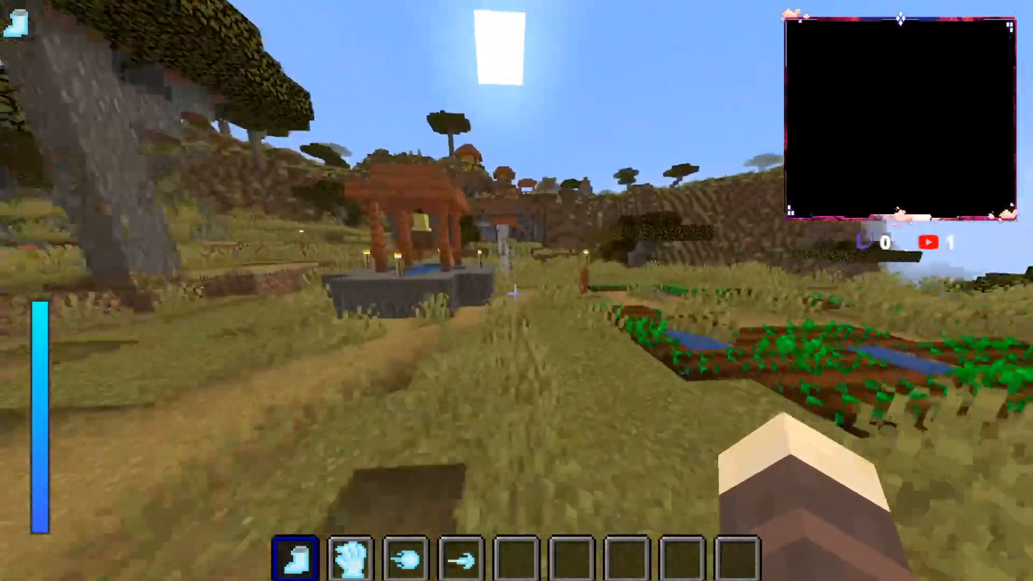
key(w)
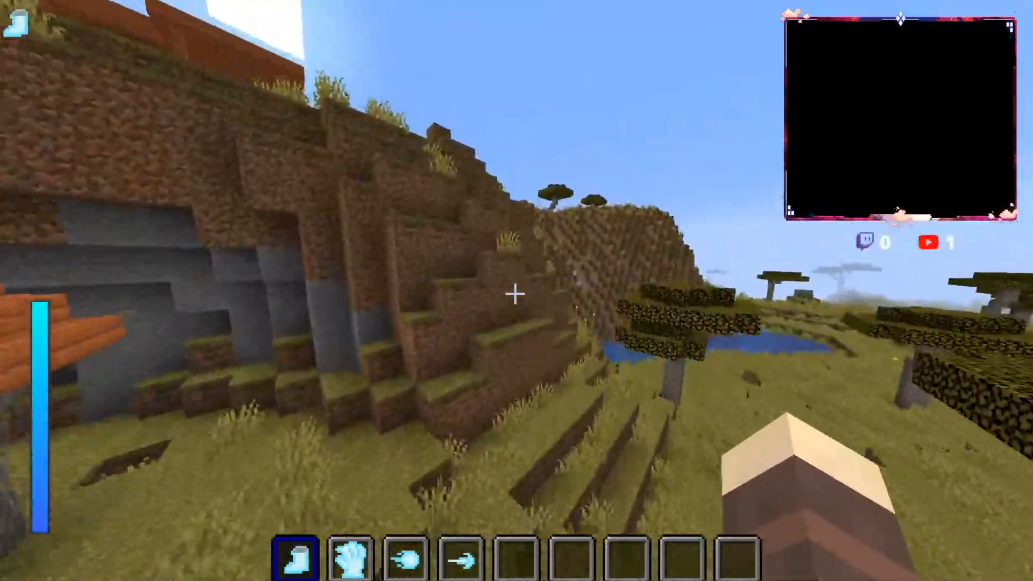
key(w)
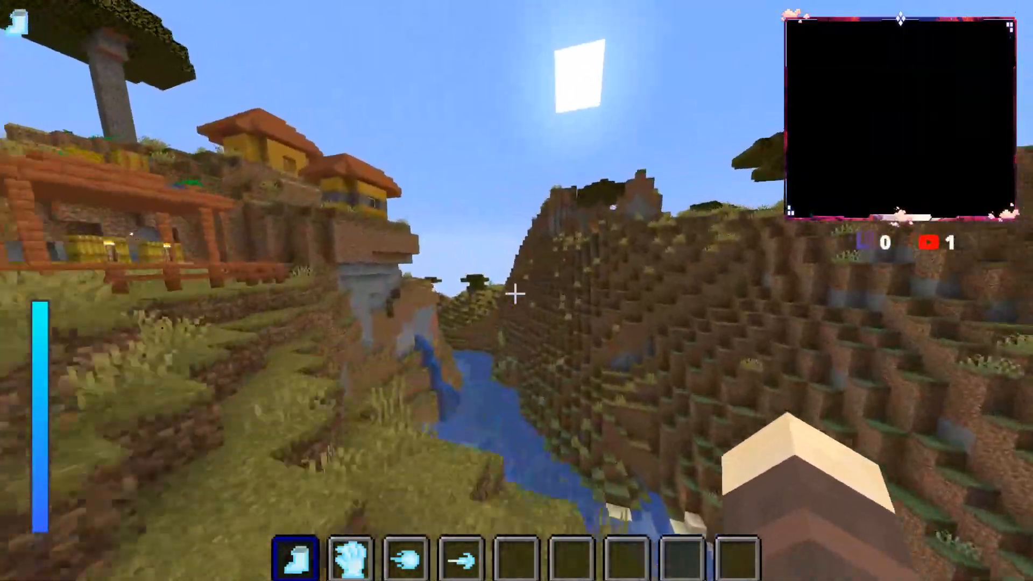
Step: Leave the gorge for the grassy hilltop and run down through the acacia trees towards the steep hills
key(w)
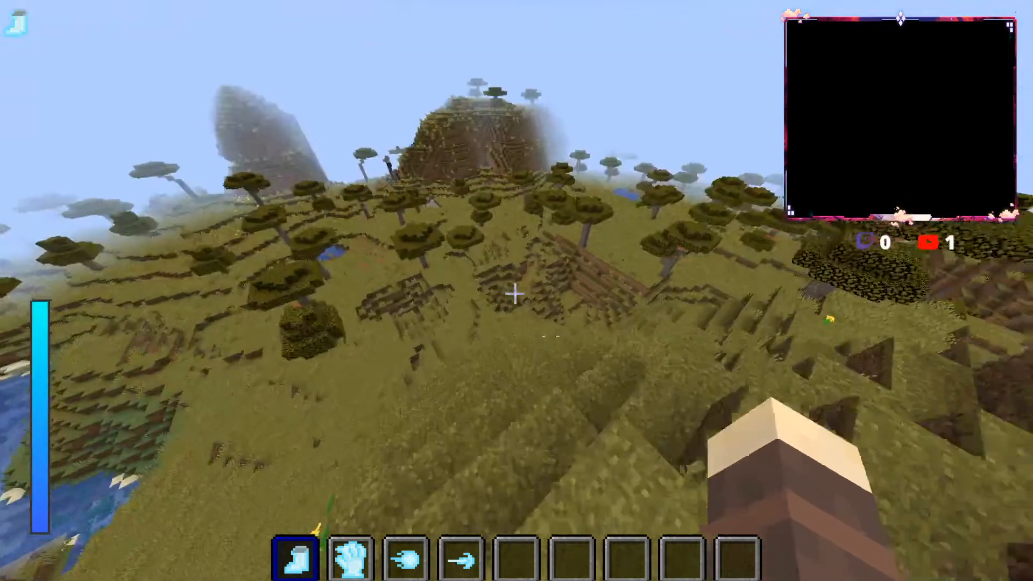
key(w)
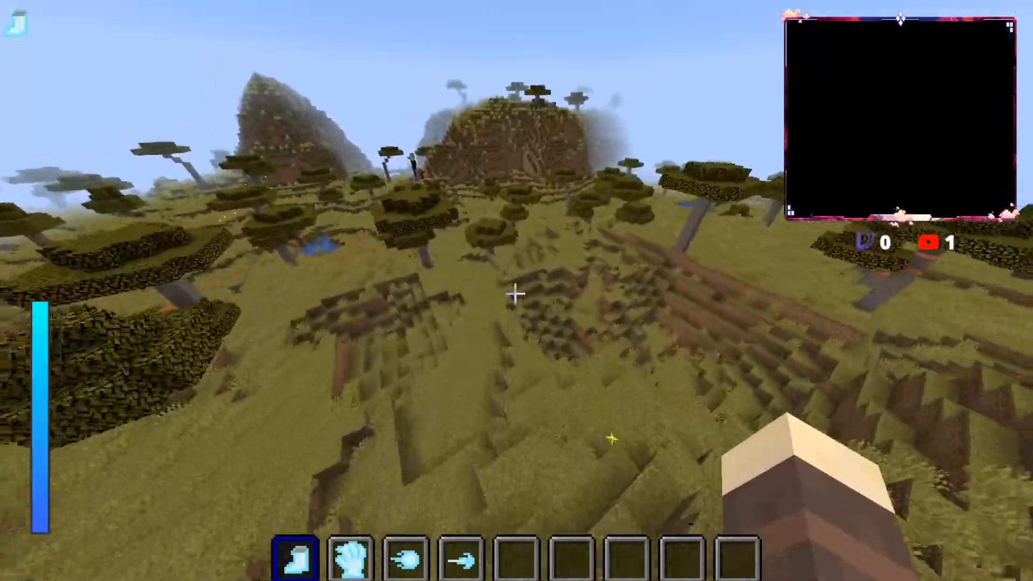
key(w)
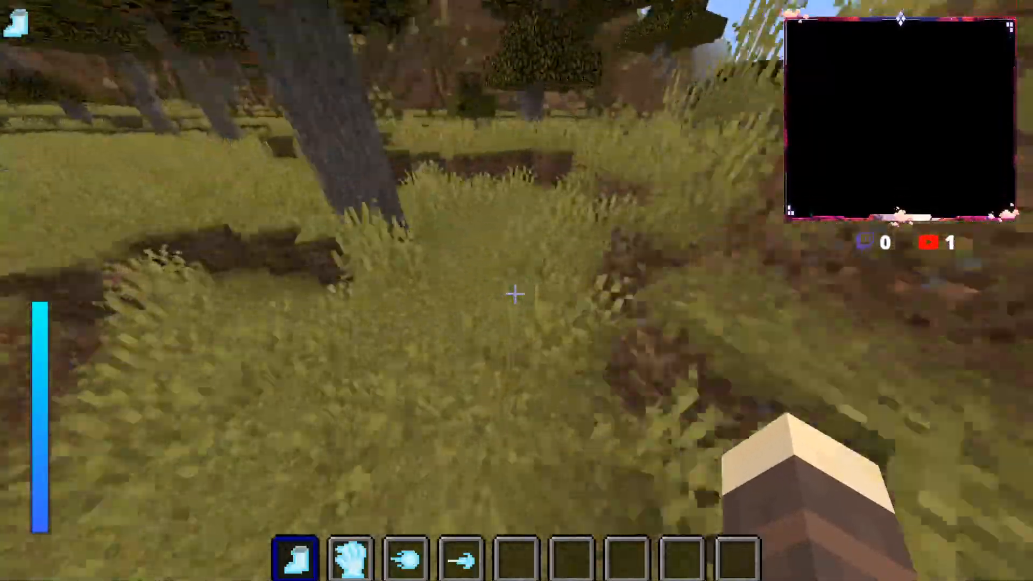
key(w)
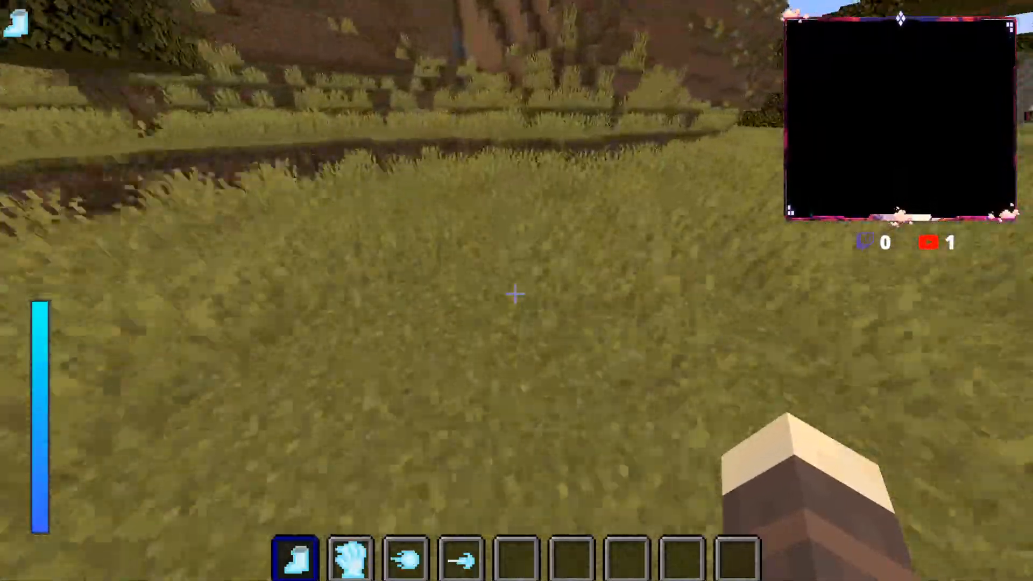
Step: Run through the savanna past the pond and acacia trees, down the grassy slope to the desert's edge
key(w)
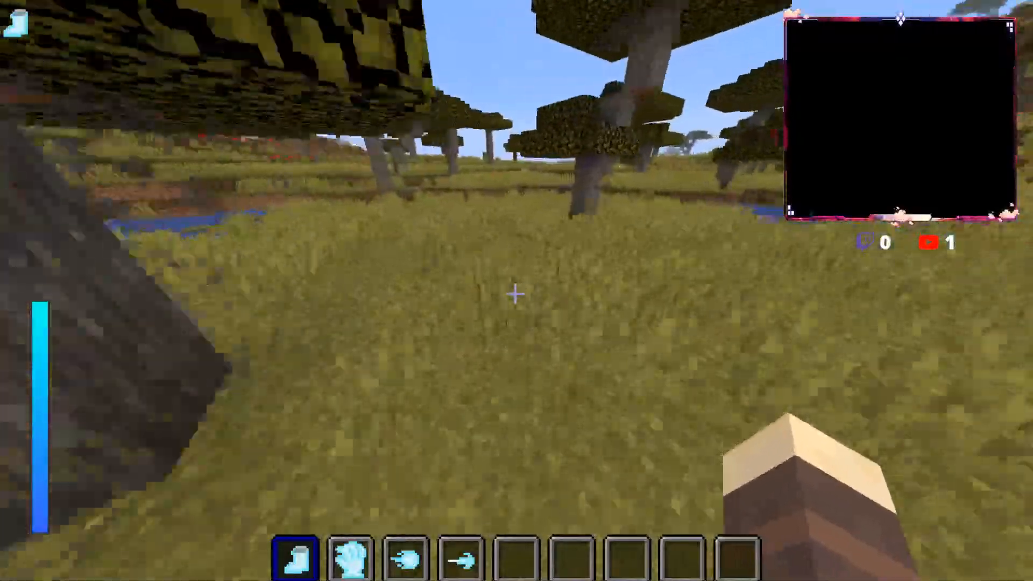
key(w)
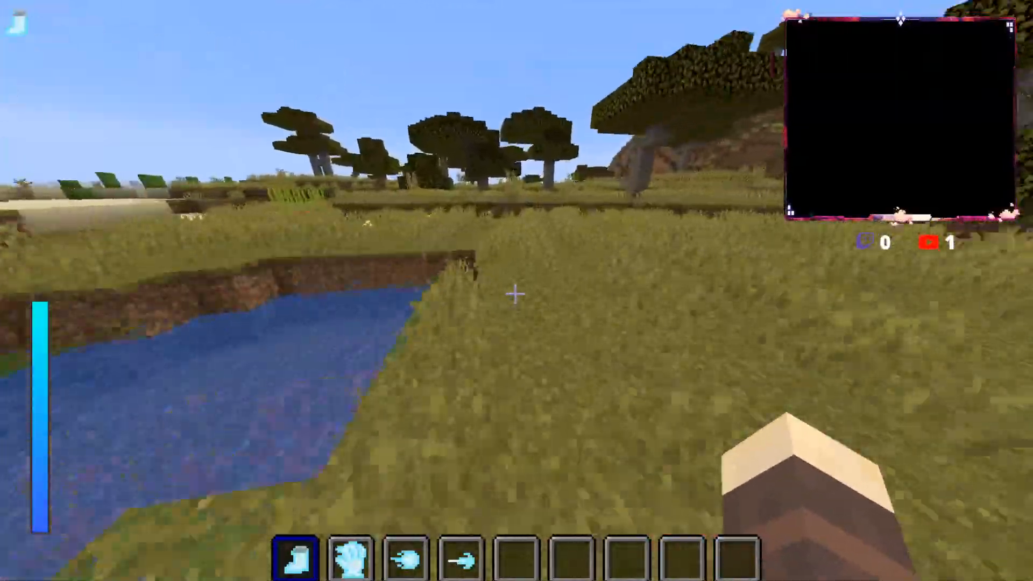
key(w)
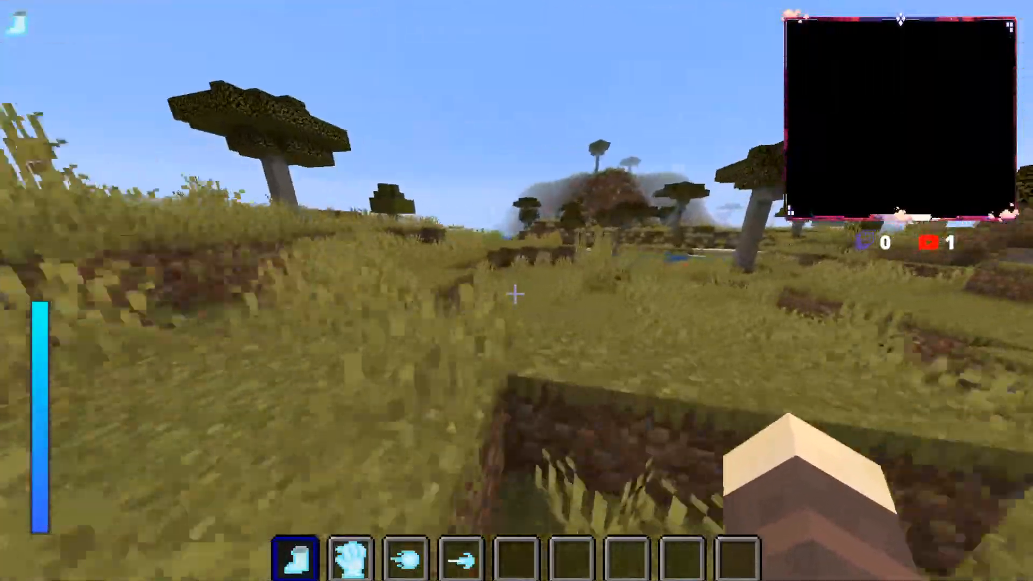
key(w)
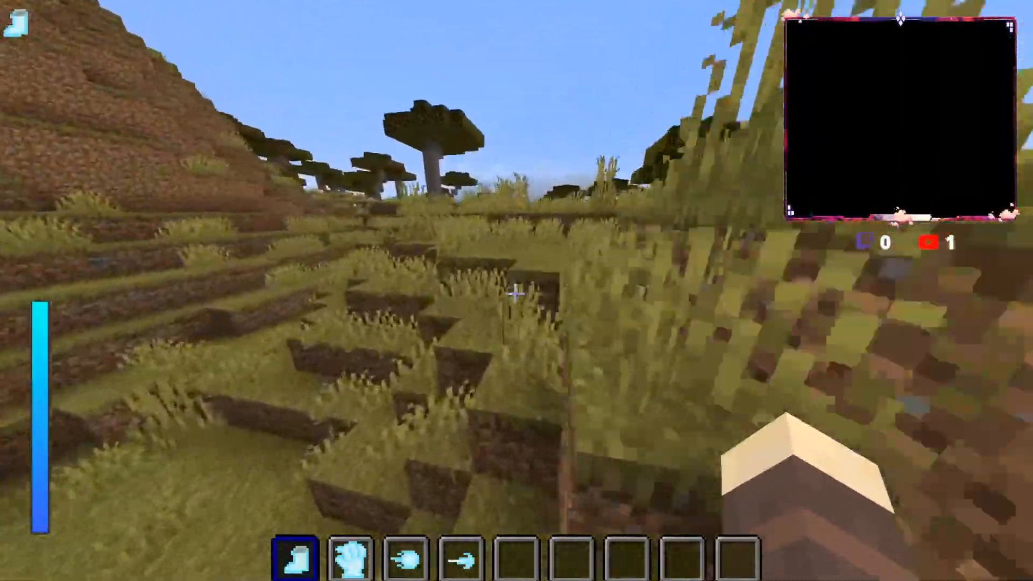
key(w)
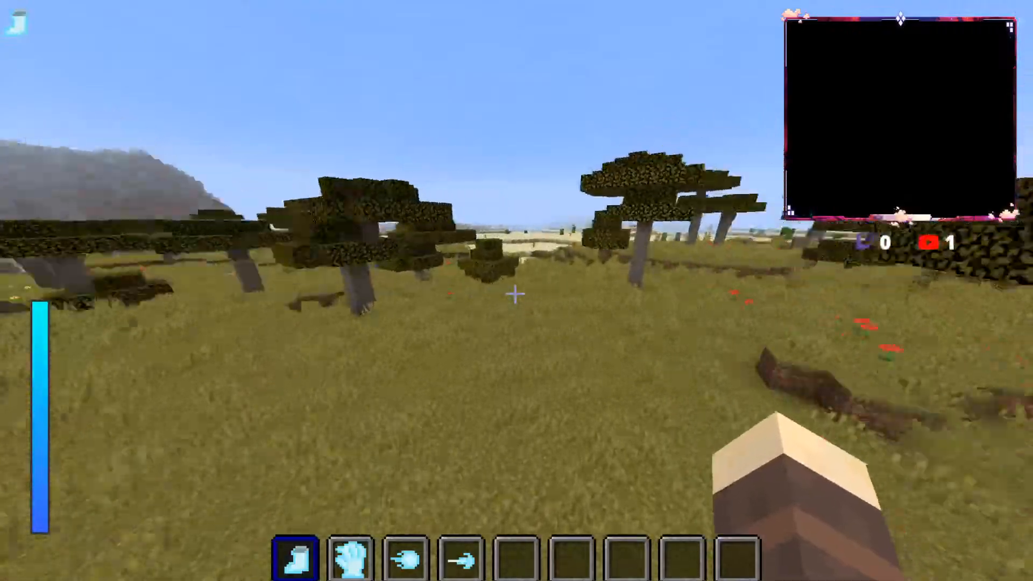
key(w)
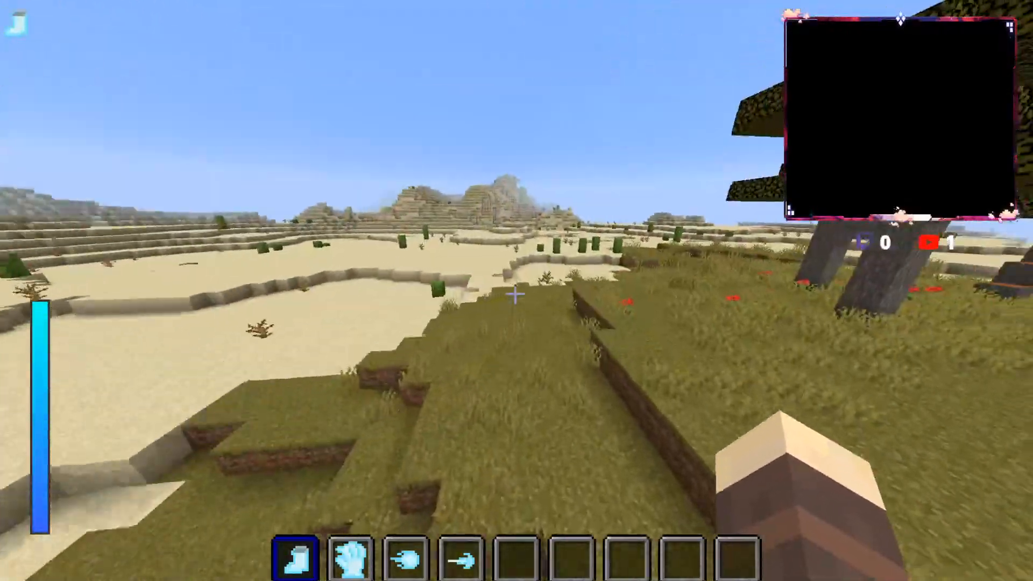
Step: Cross the sand flats and low ledges past dead bushes, heading over the open desert
key(w)
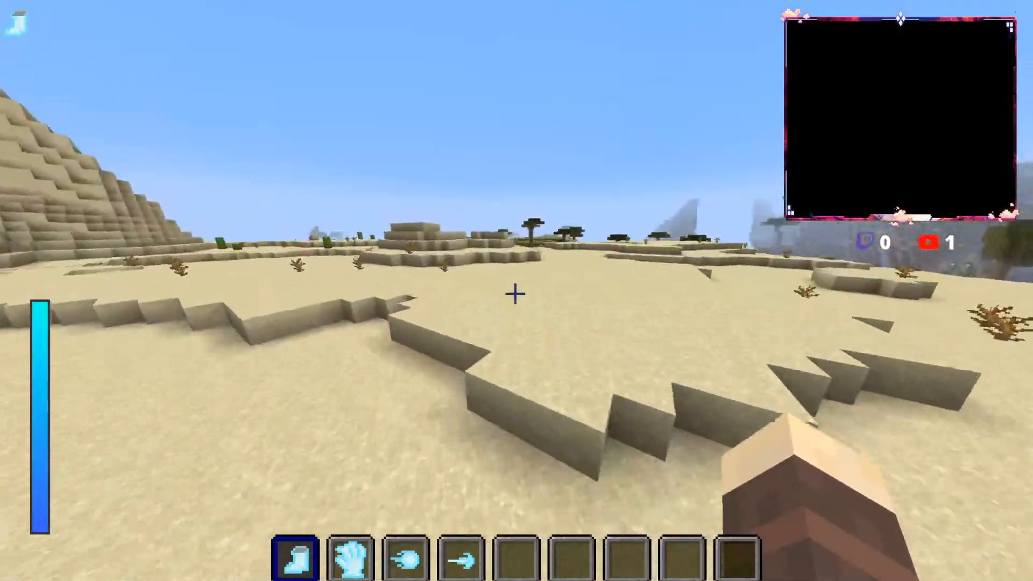
key(w)
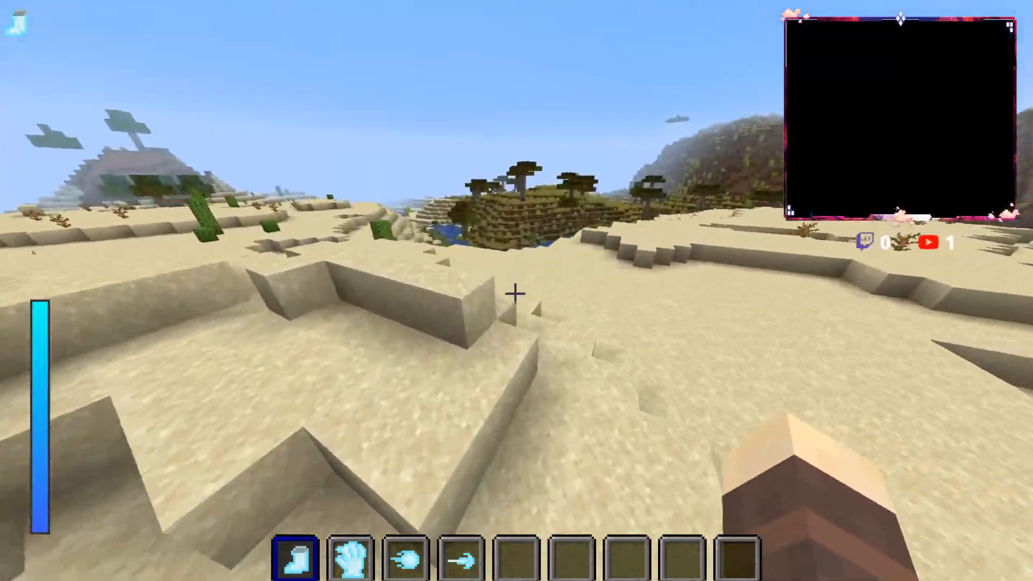
key(w)
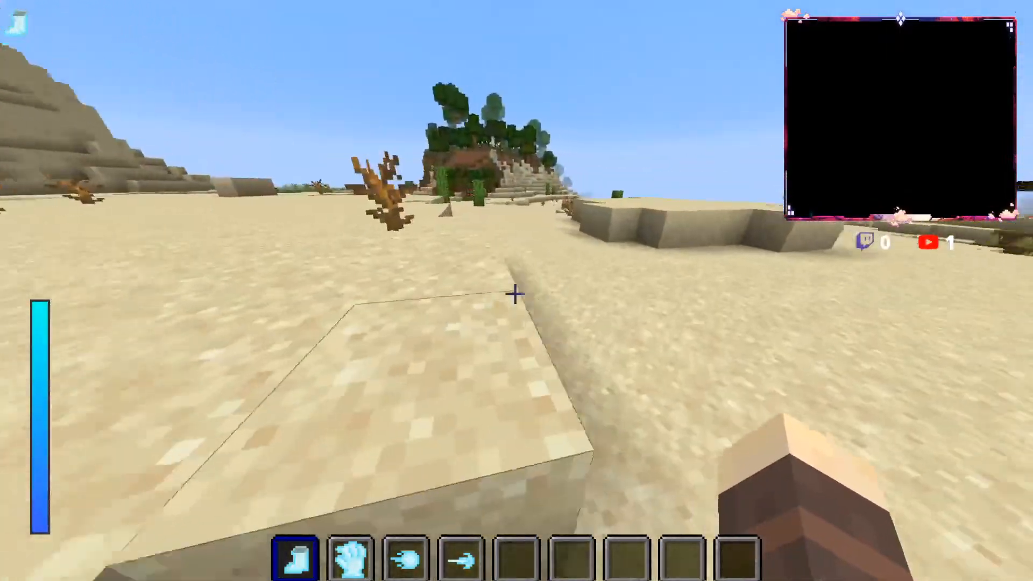
key(w)
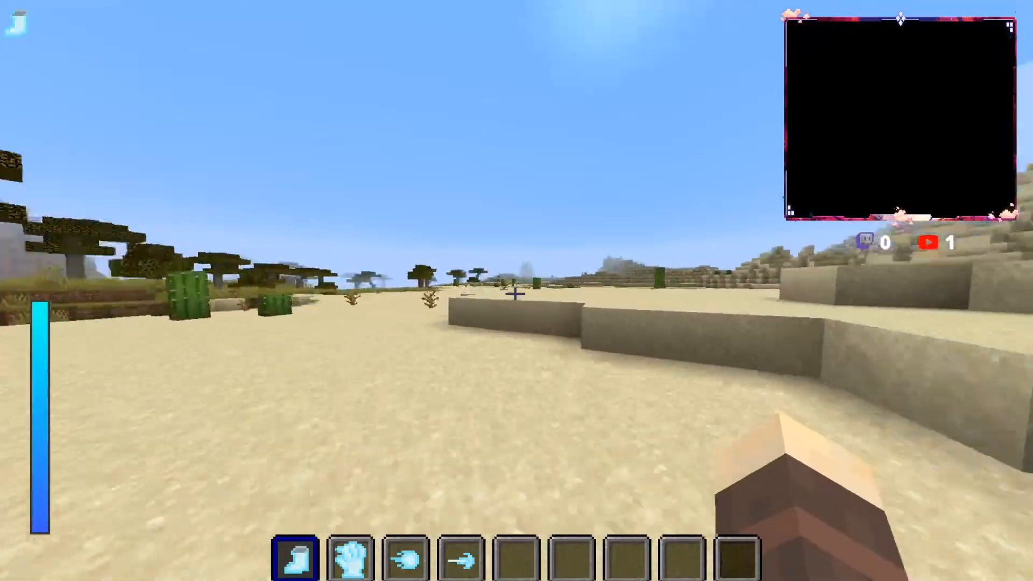
Step: Run along the foot of the large sand hill and past the cacti to the river below the wooded hill
key(w)
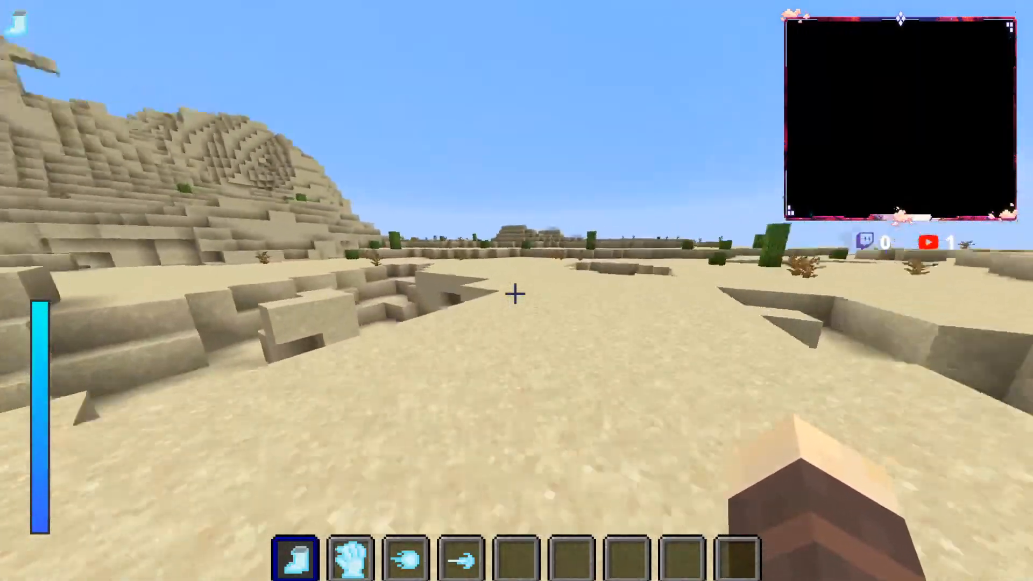
key(w)
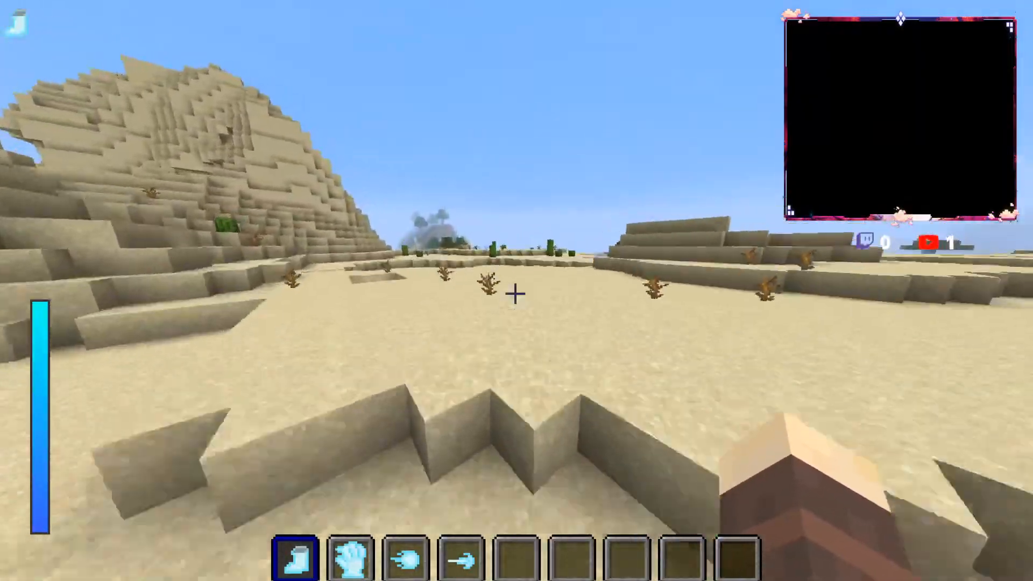
key(w)
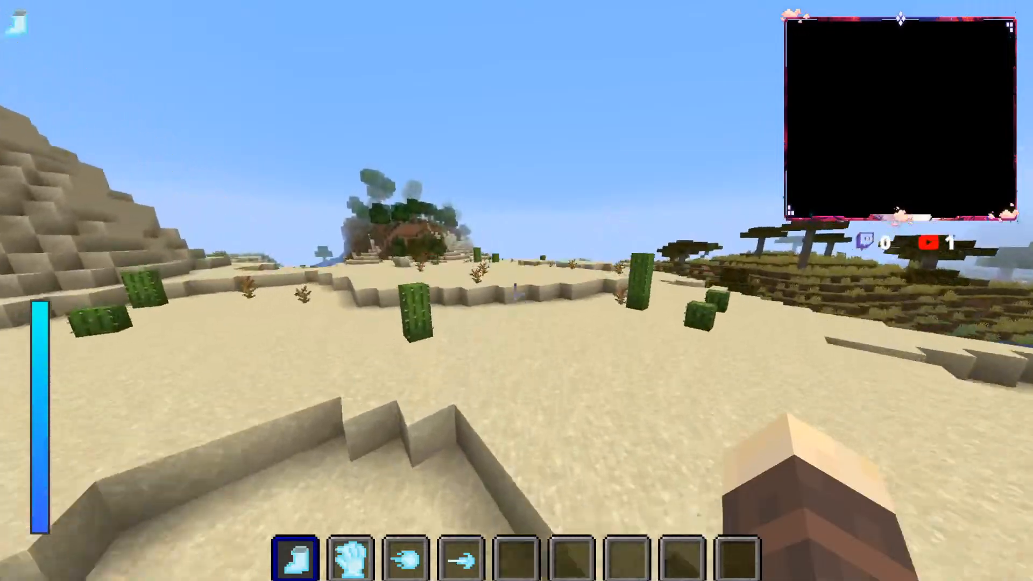
key(w)
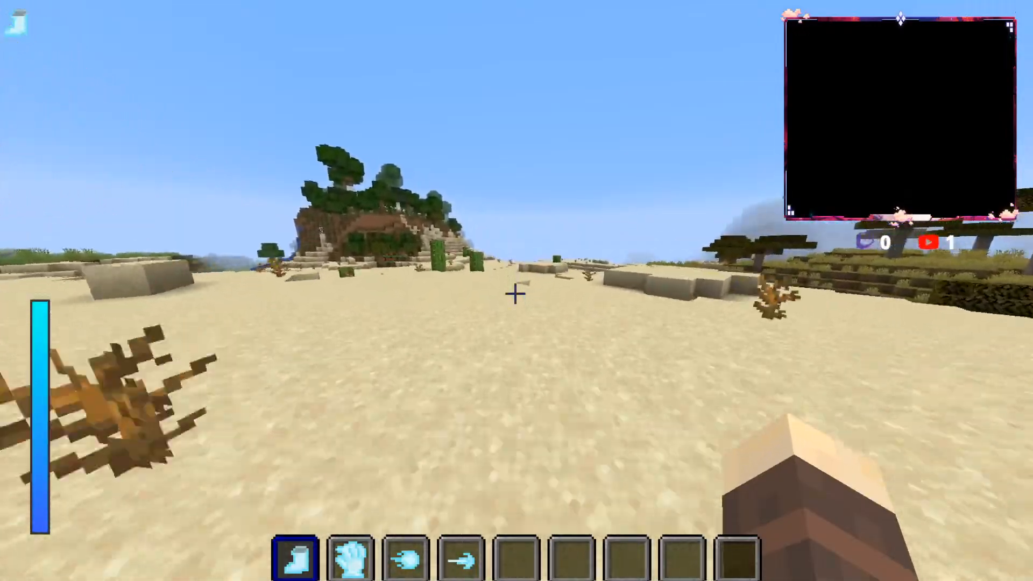
key(w)
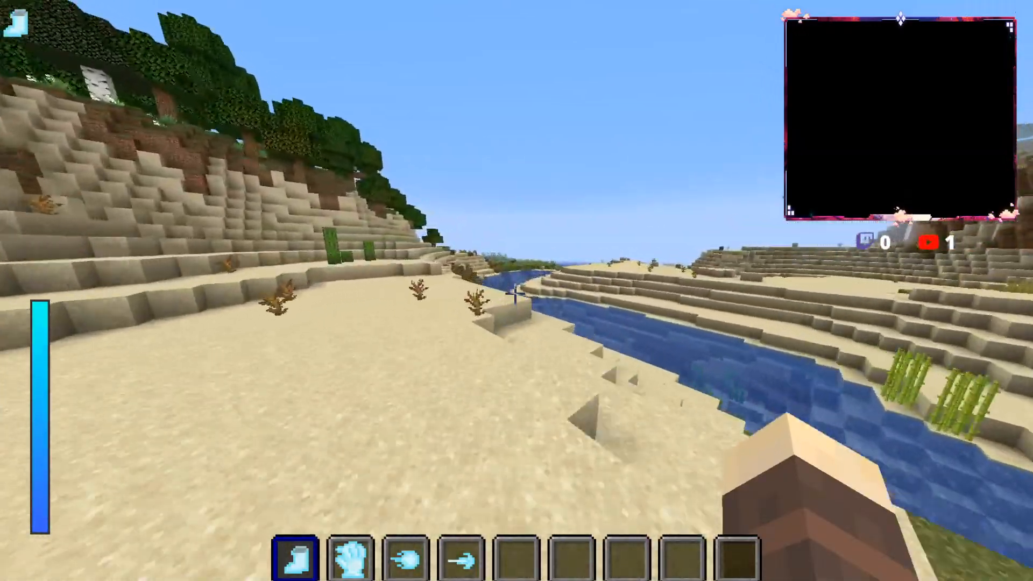
Step: Follow the sandy riverbank, climb the terrace above the water and continue inland to the cacti
key(w)
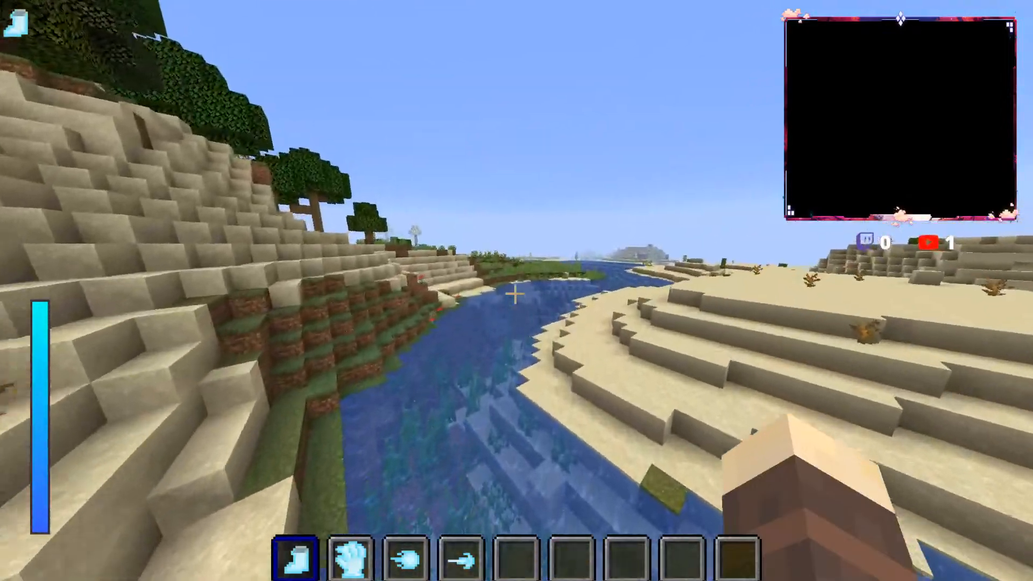
key(w)
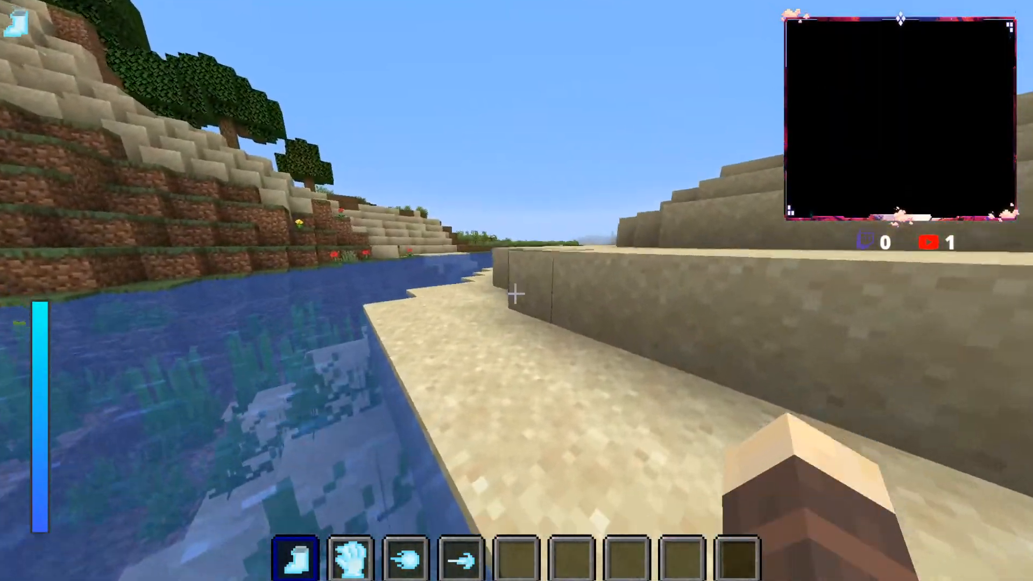
key(w)
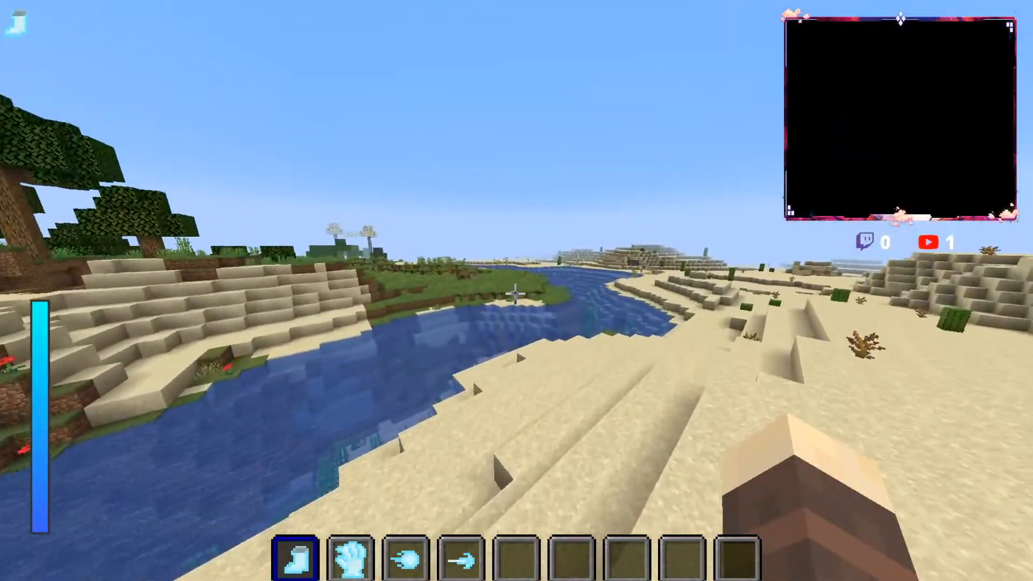
key(w)
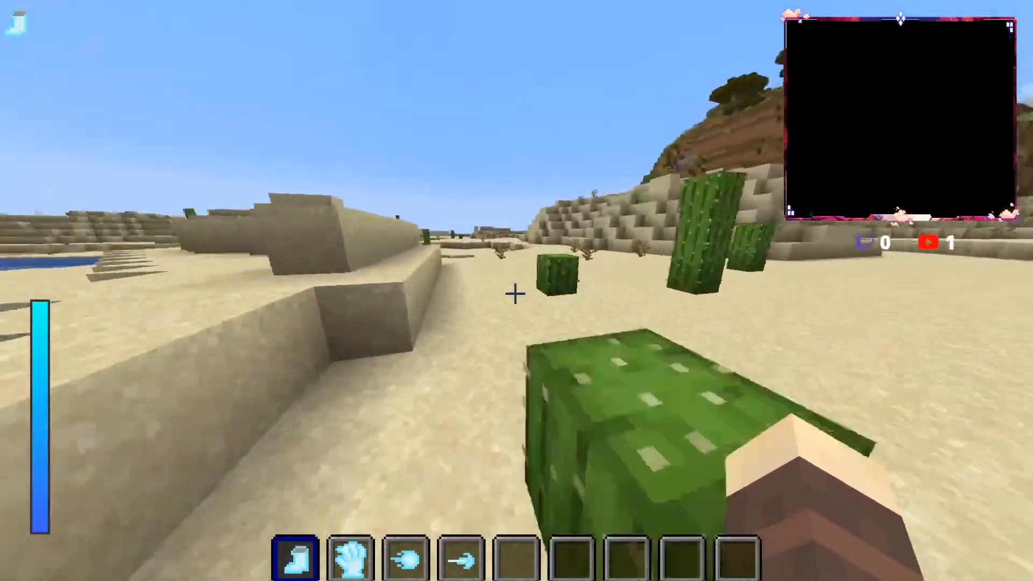
Step: Cross the desert flats to the waterfall hill and jump along the sand terraces beside it
key(w)
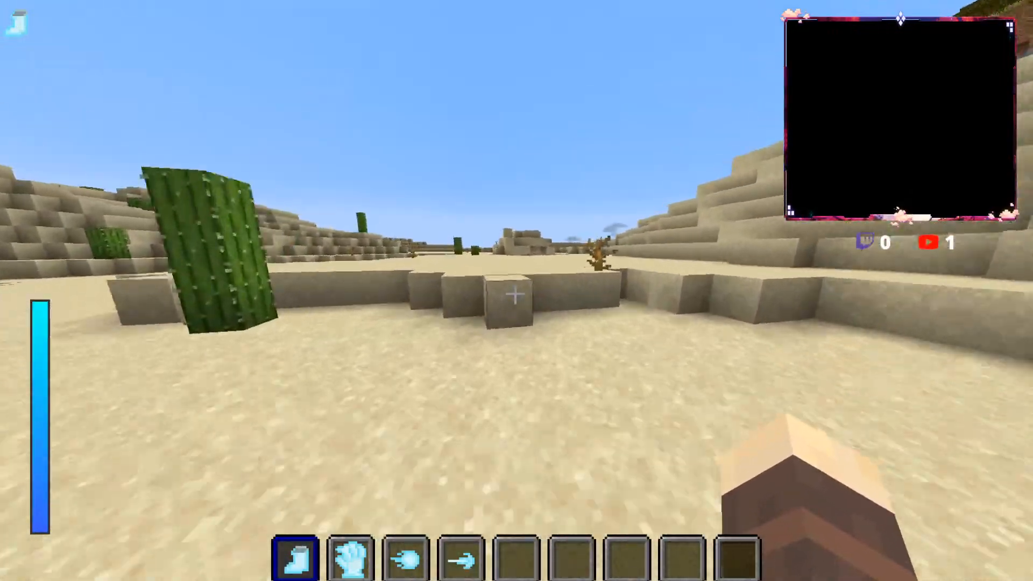
key(w)
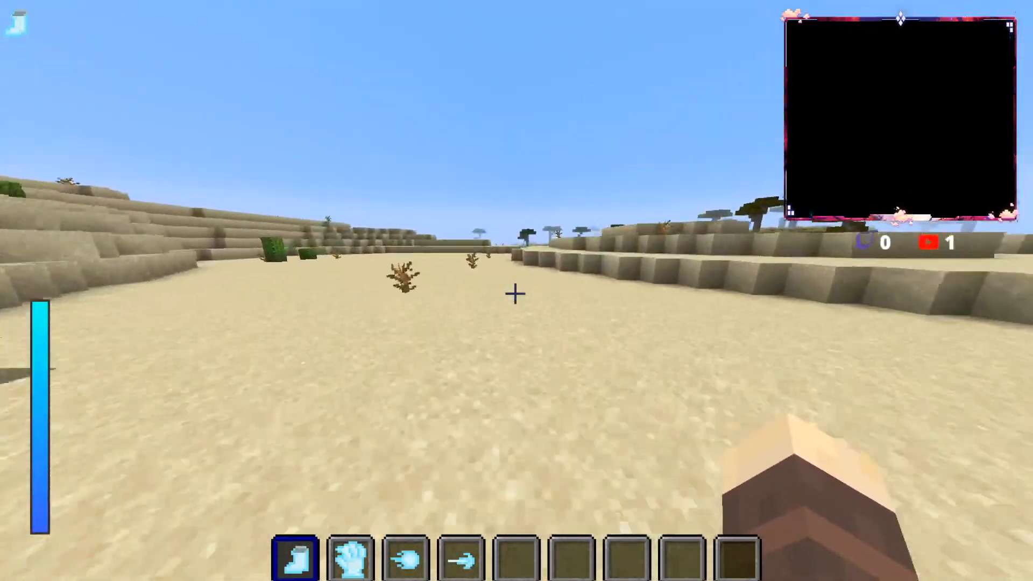
key(w)
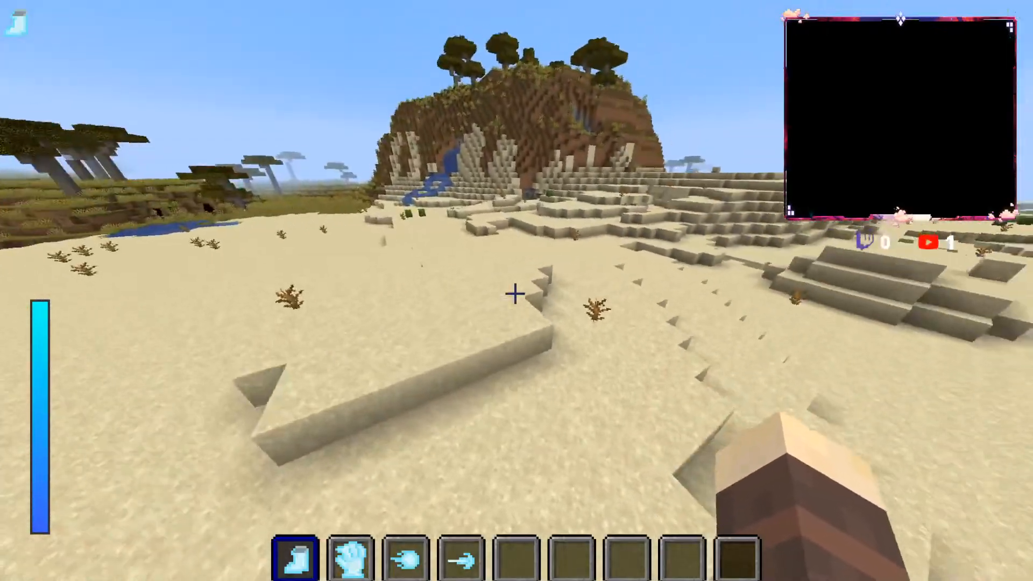
key(w)
key(space)
key(space)
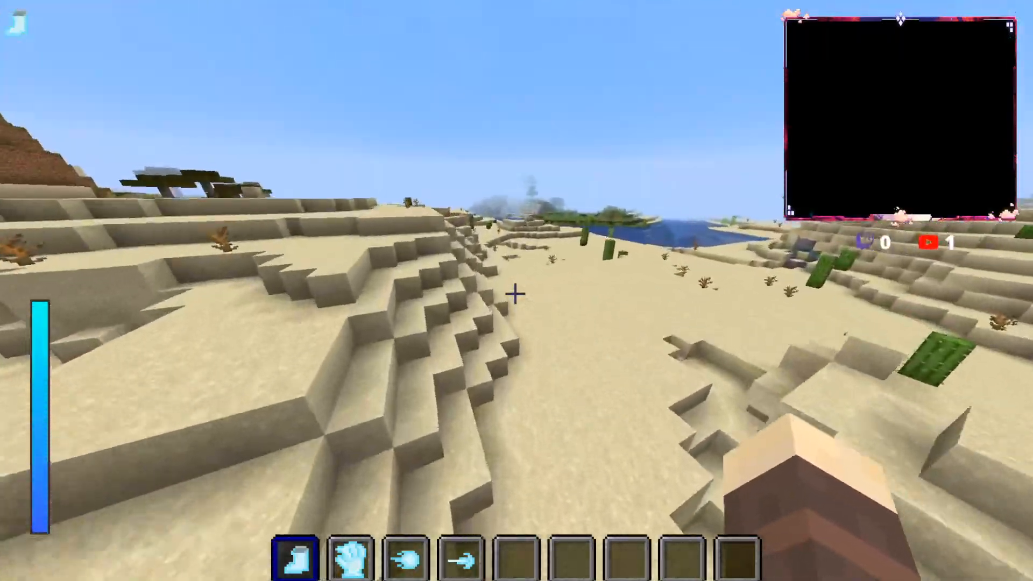
Step: Run past the sand terraces and savanna edge, then across the flat with dead bushes beside the river
key(w)
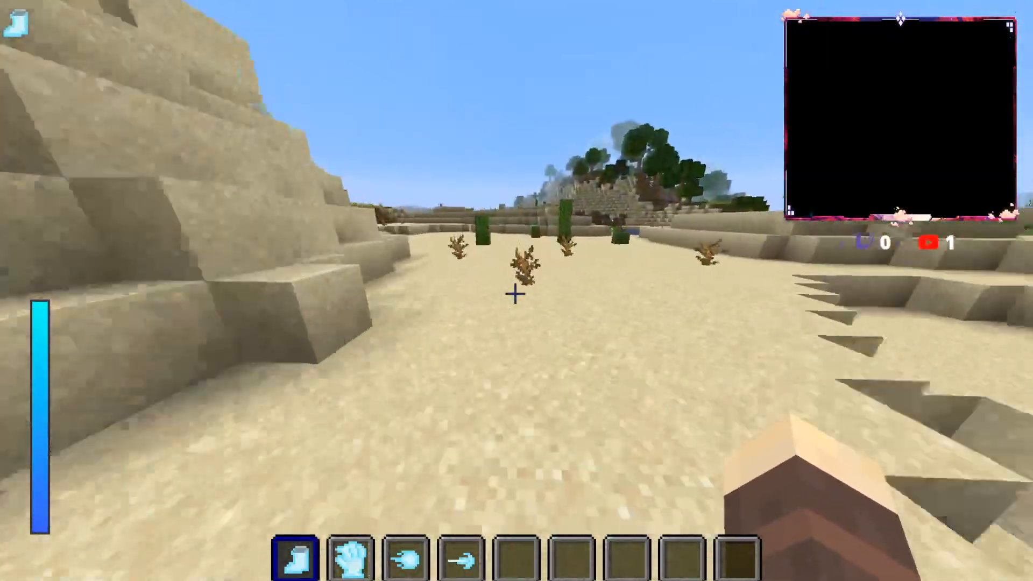
key(w)
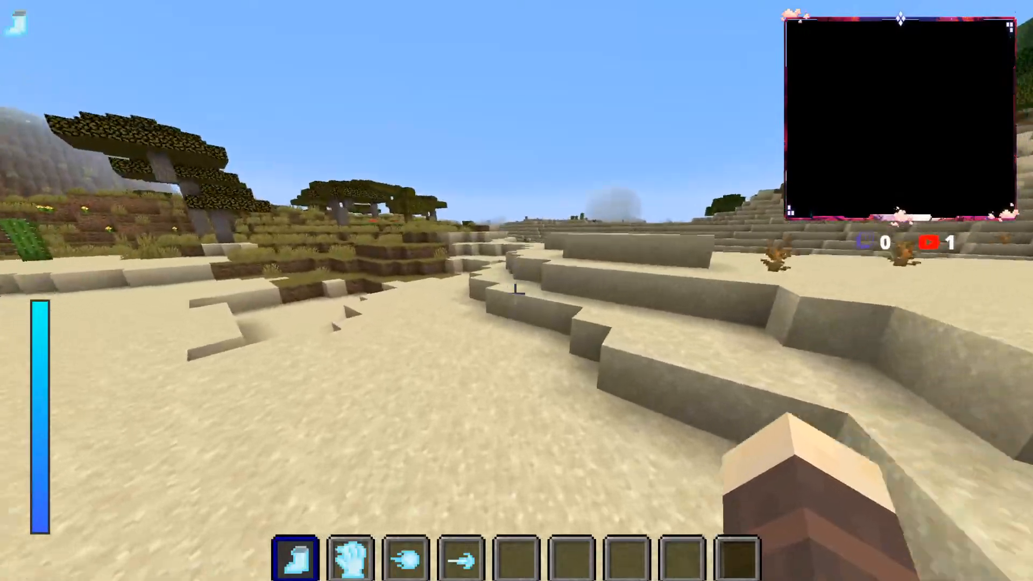
key(w)
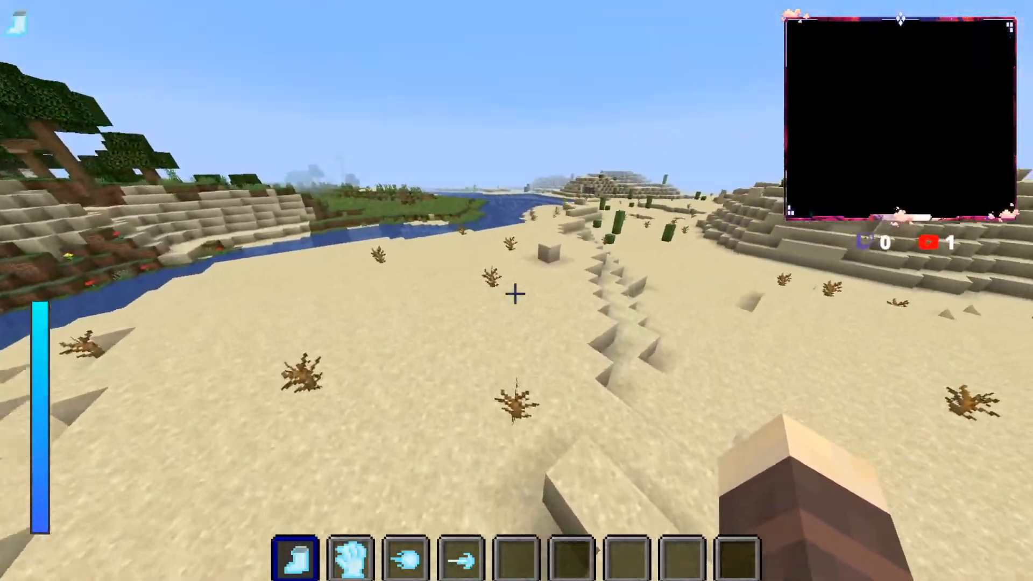
key(w)
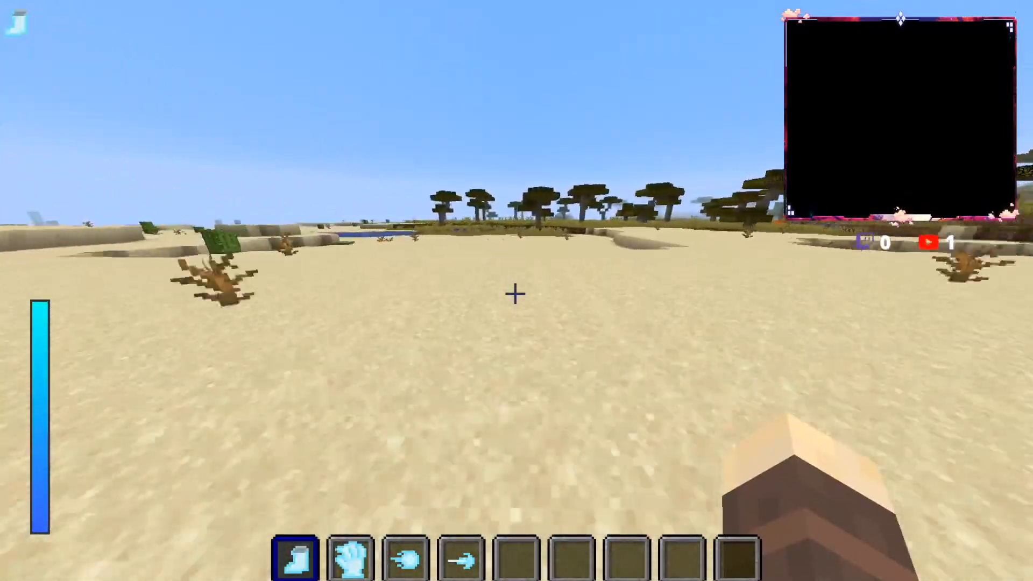
Step: Pass the savanna pond and the waterfall hill, crossing the sand ledges to the slope overlooking the river
key(w)
key(space)
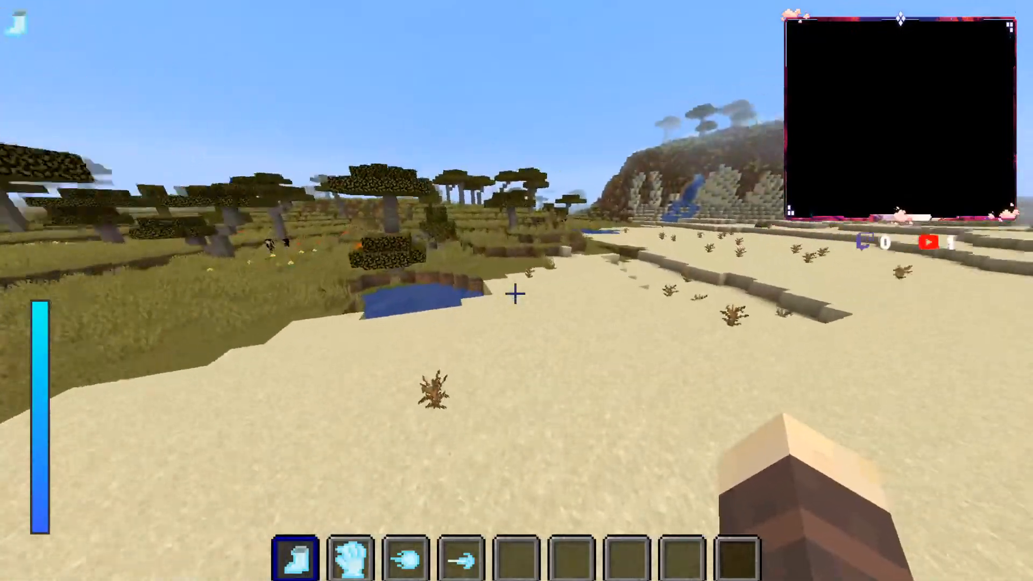
key(w)
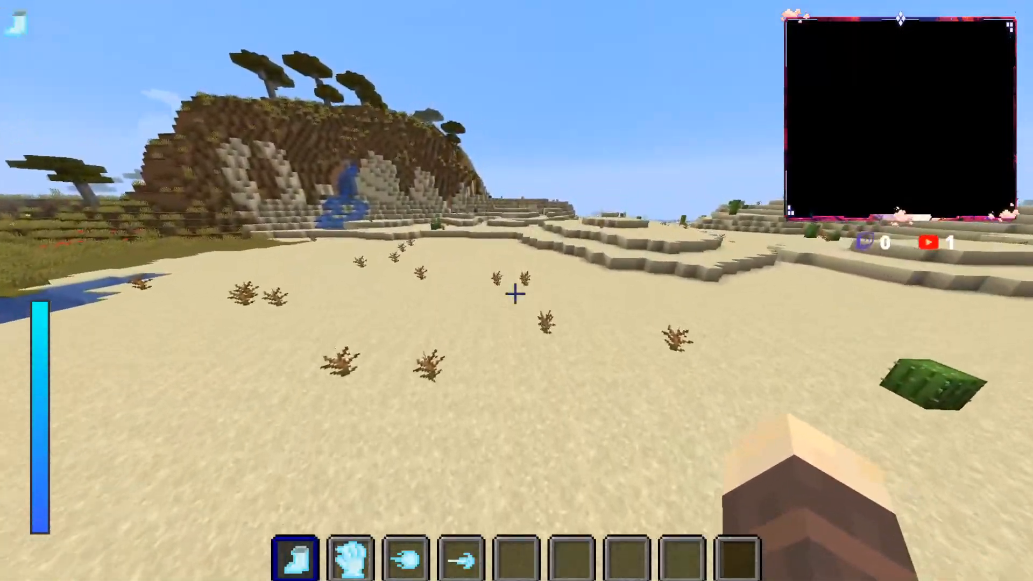
key(w)
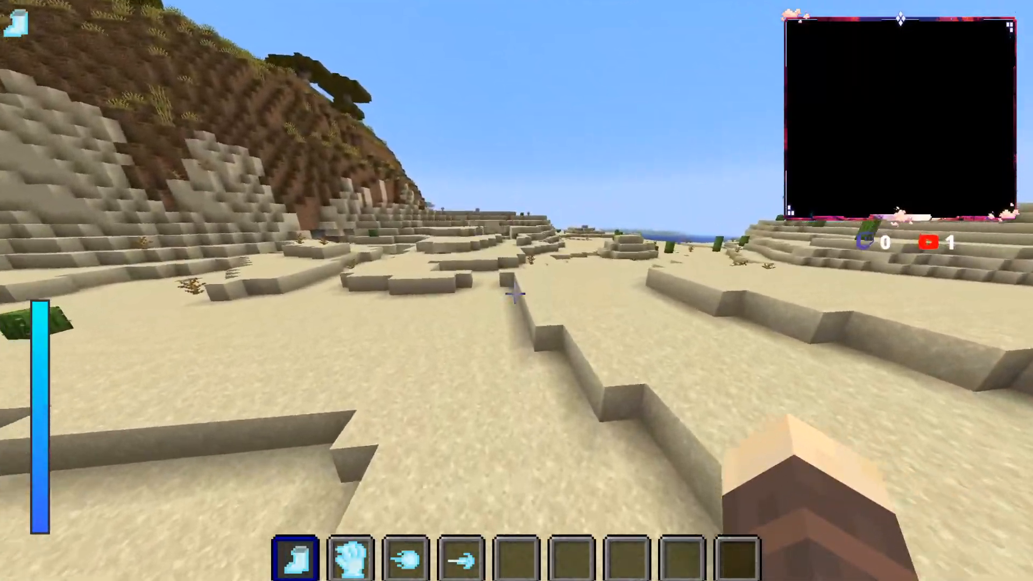
key(w)
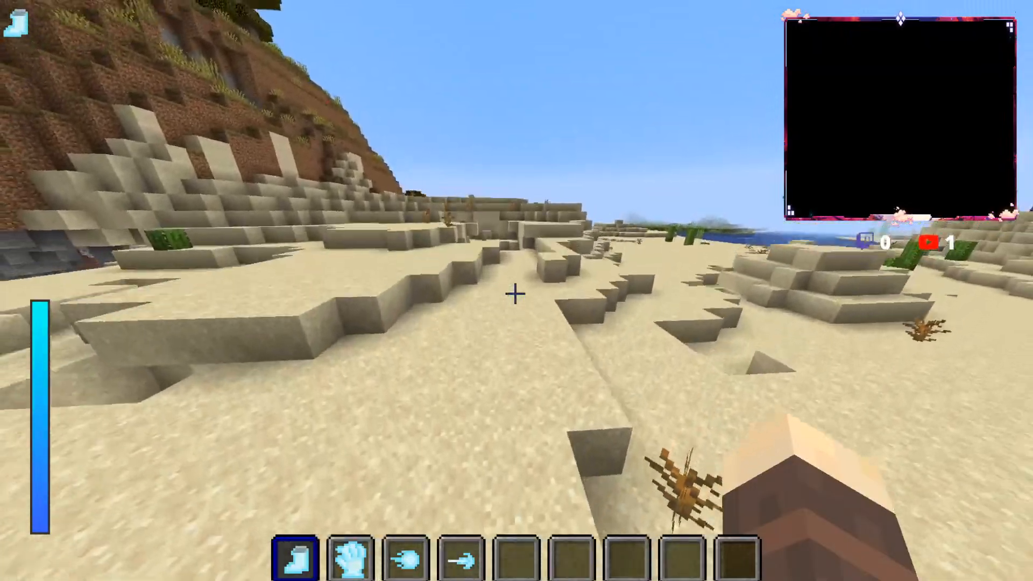
key(w)
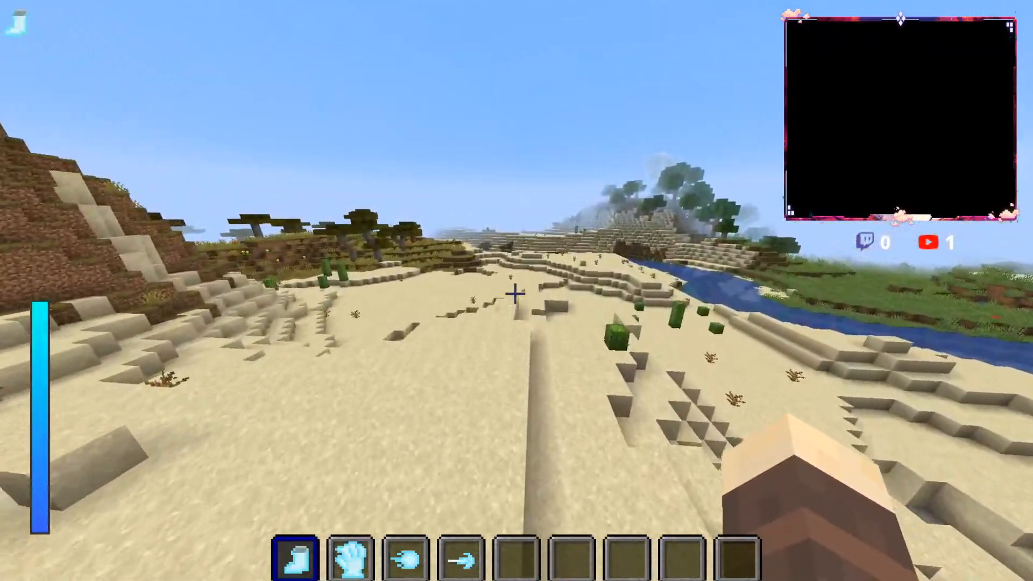
Step: Circle across the sand past the waterfall hill again and run along the stepped terraces towards the sea
key(w)
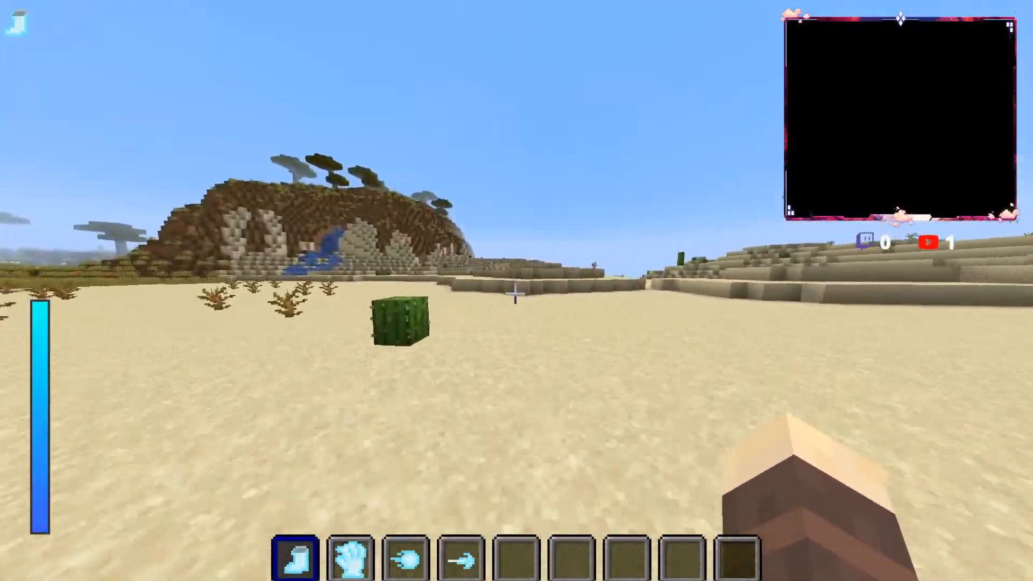
key(w)
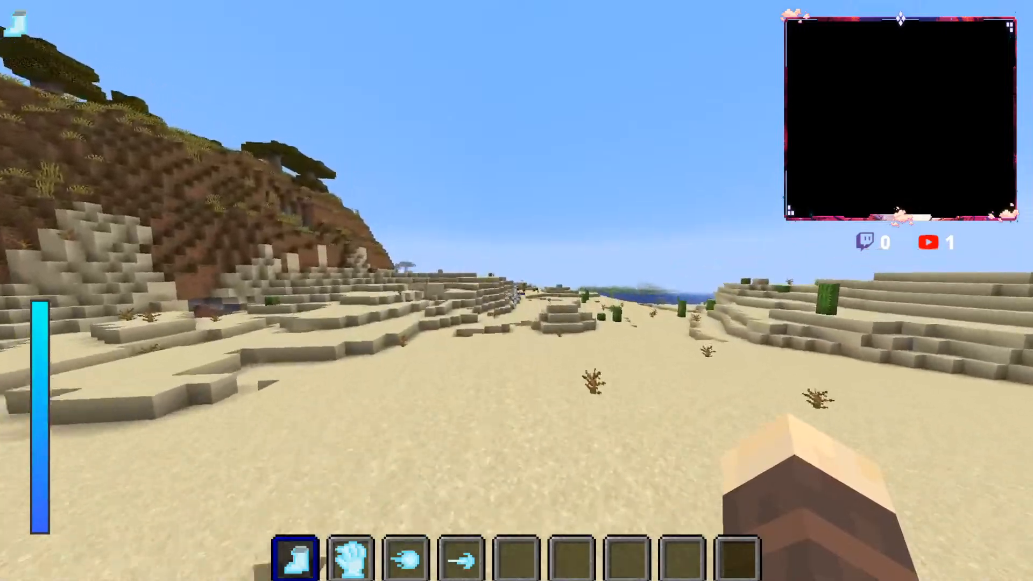
key(w)
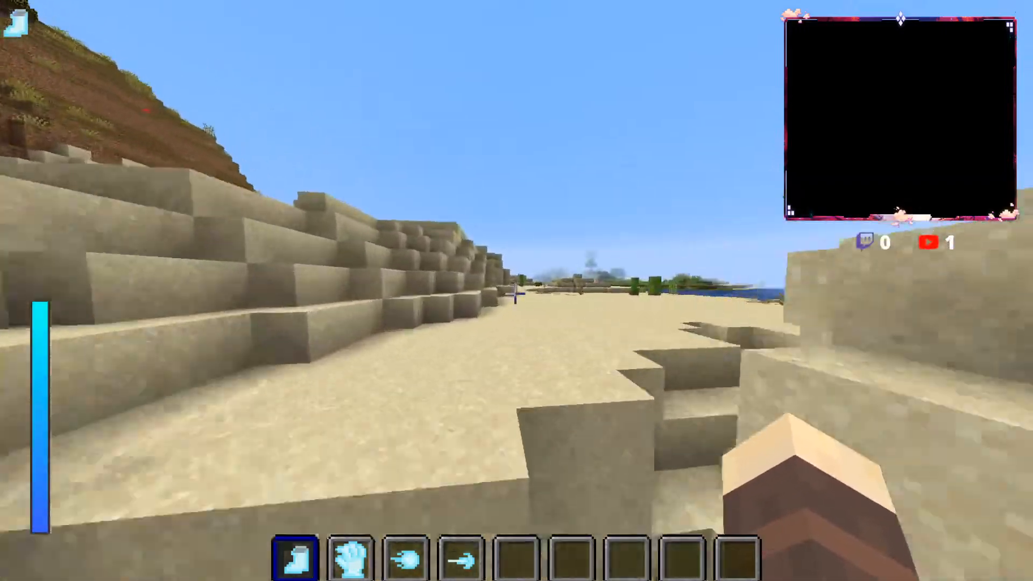
Step: Run along the stepped sand terraces, loop back over the flat with dead bushes, and jump beside the low ledge facing the savanna trees
key(w)
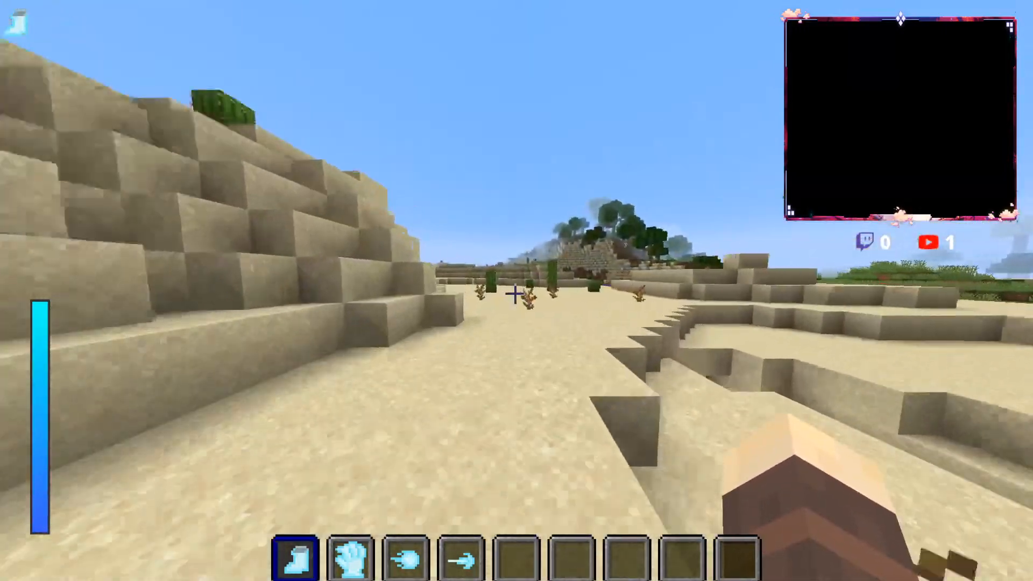
key(w)
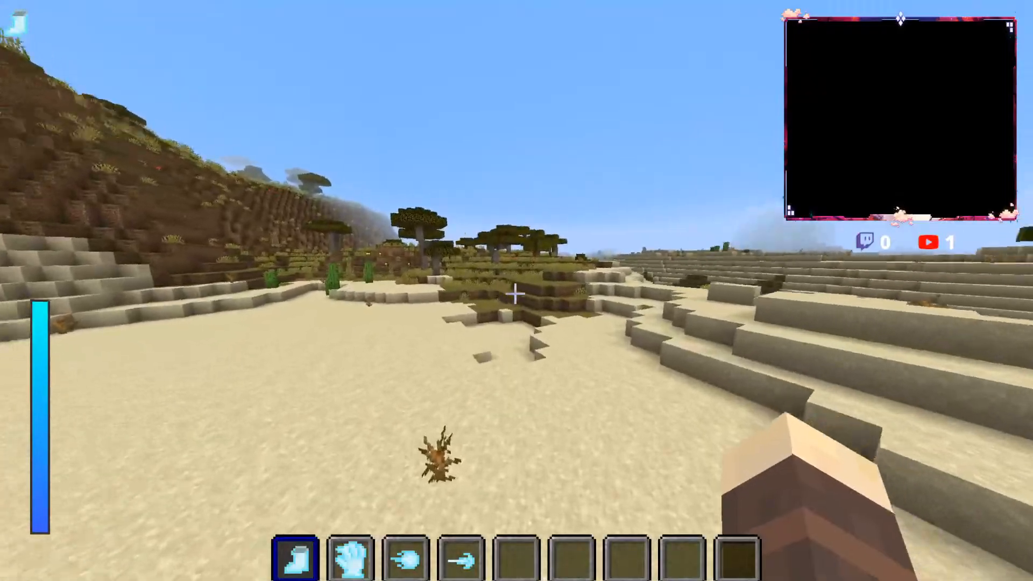
key(w)
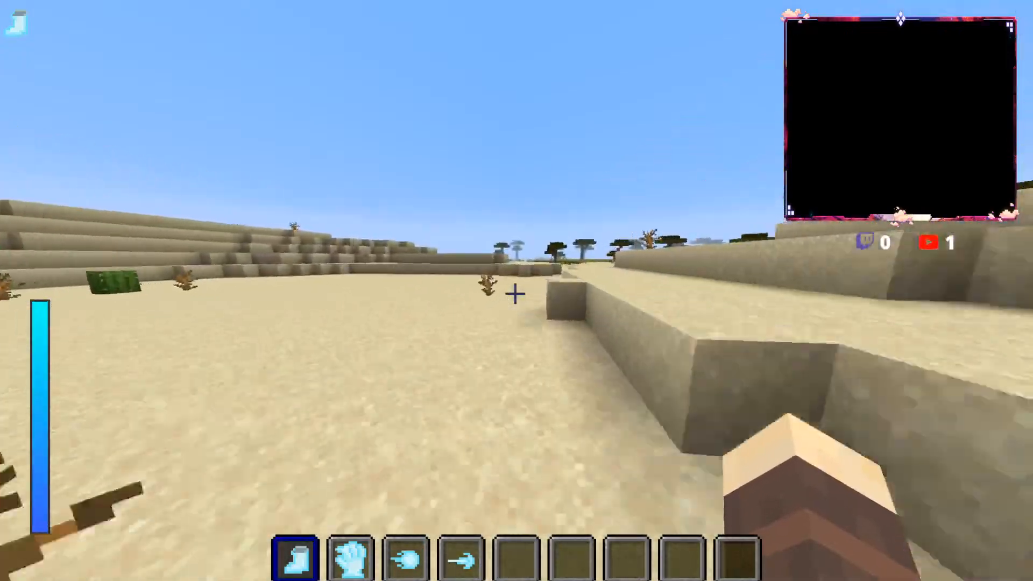
key(w)
key(space)
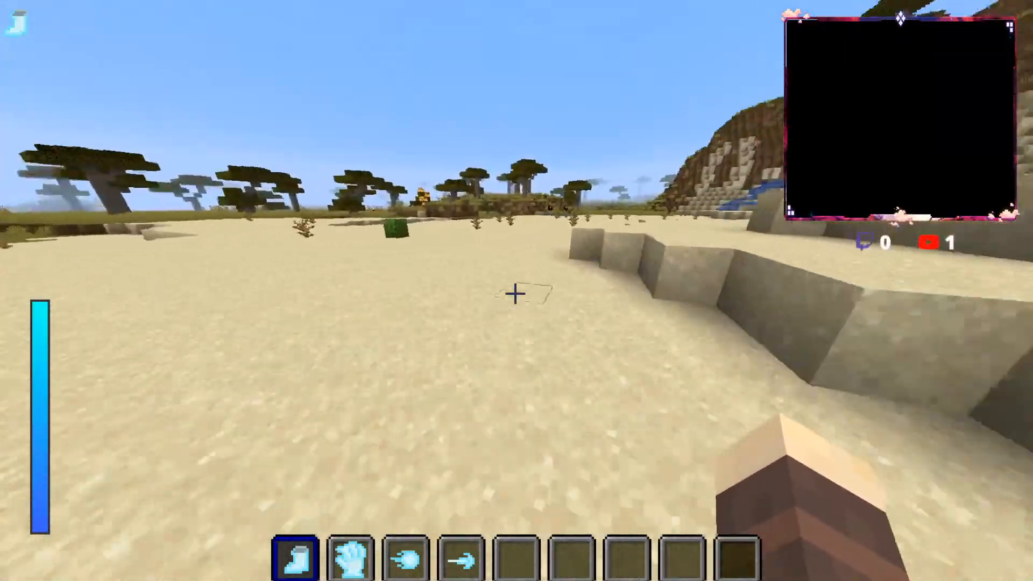
key(w)
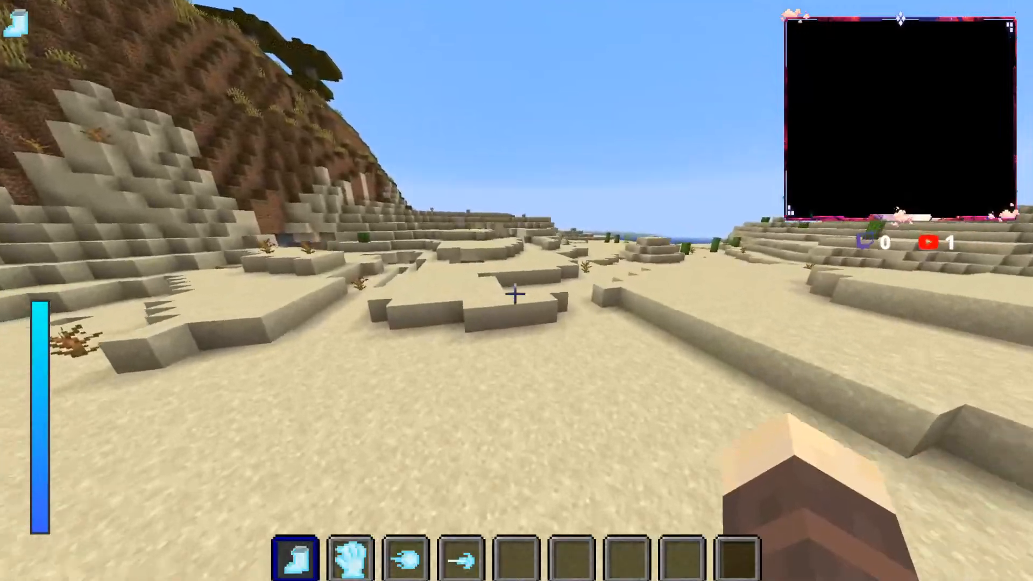
Step: Run along the foot of the savanna hill, past the narrow sand ravine, to the dune overlooking the river
key(w)
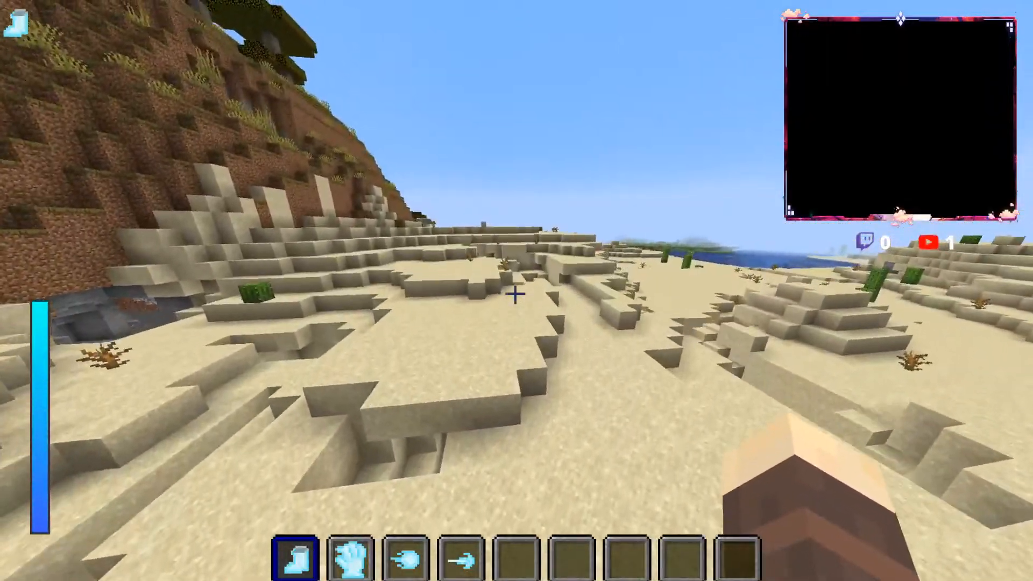
key(w)
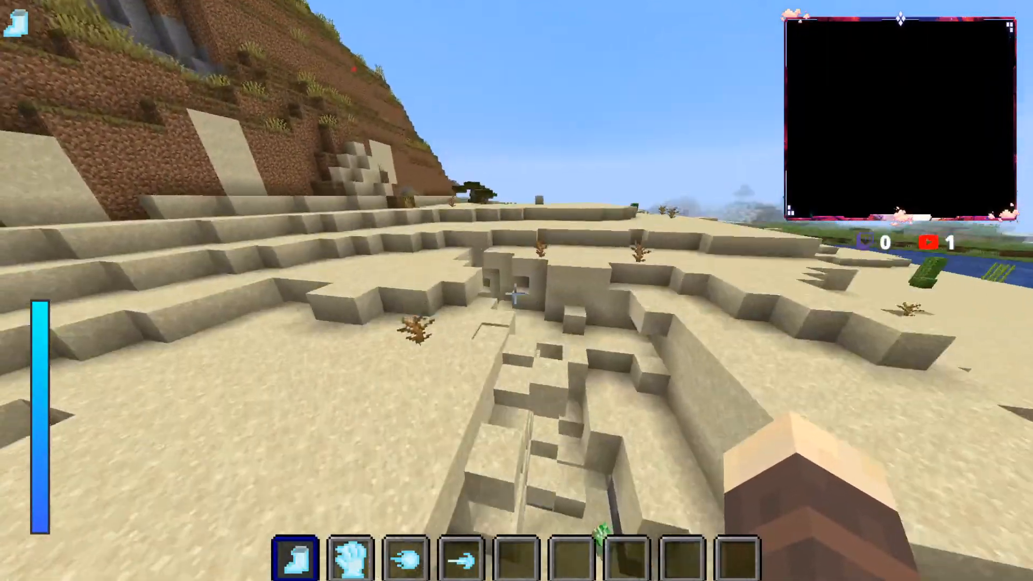
key(w)
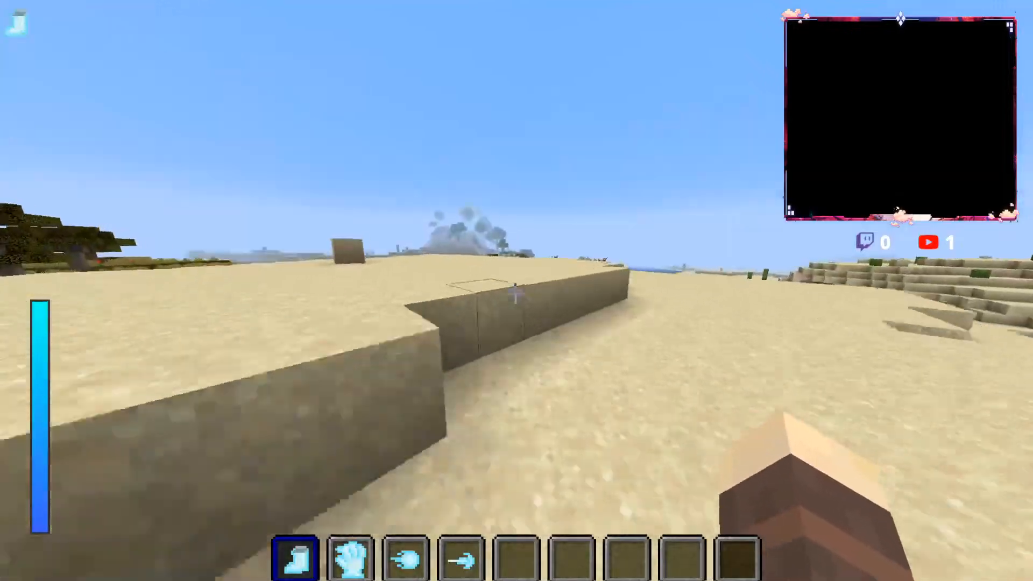
key(w)
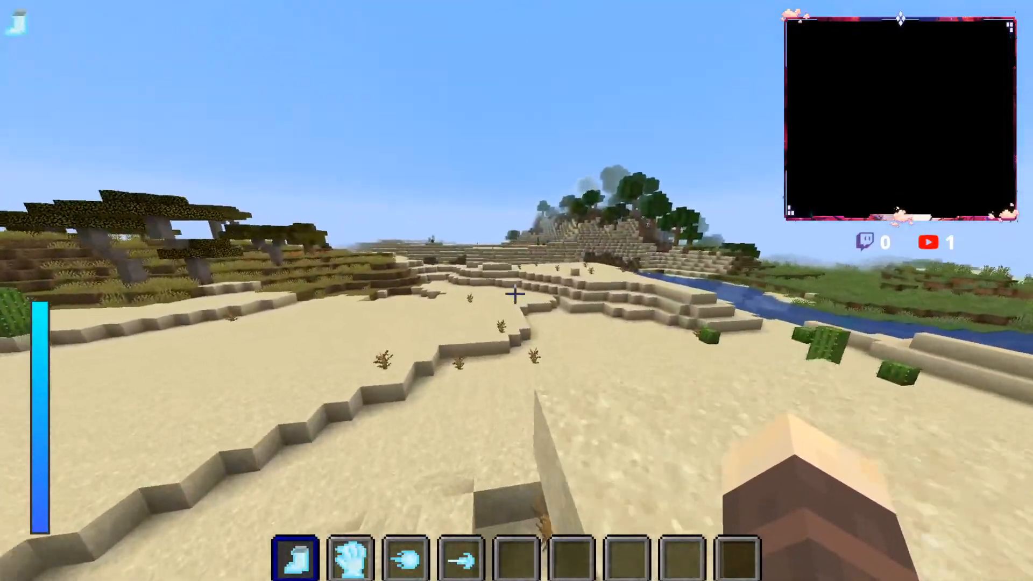
key(w)
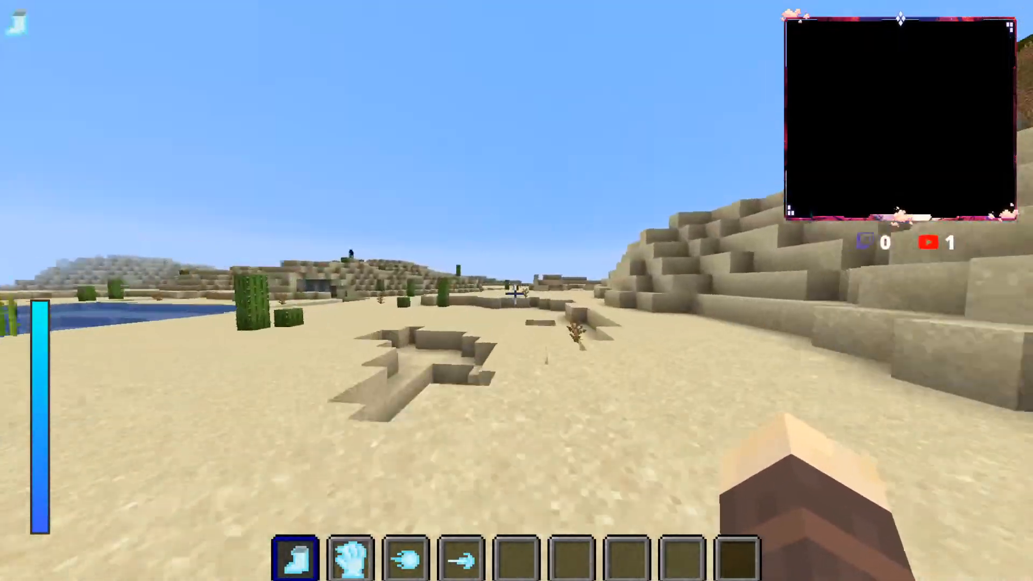
Step: Return from the river along the cactus flat, pass the sand outcrop, and reach the desert's edge by the savanna trees
key(w)
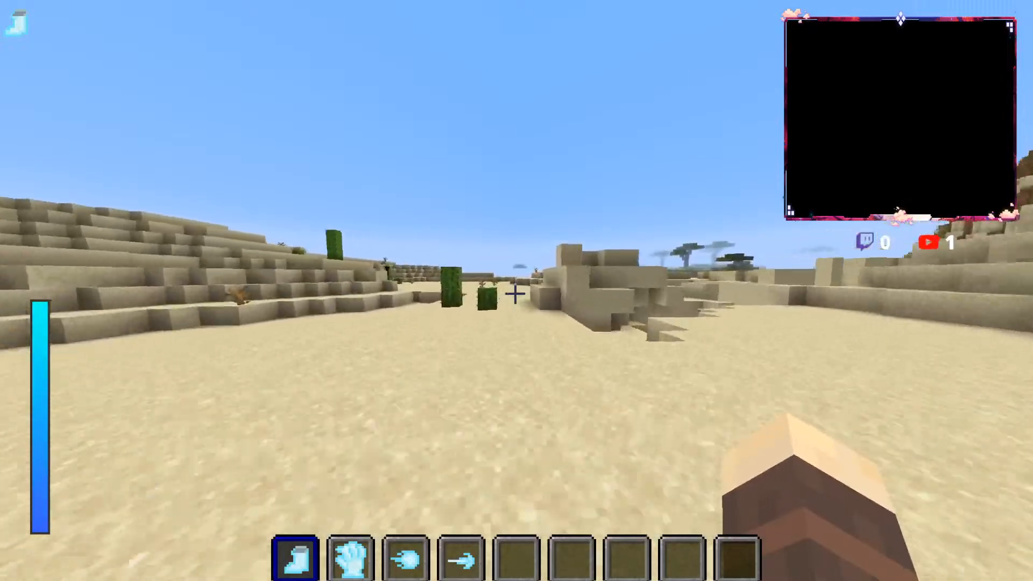
key(w)
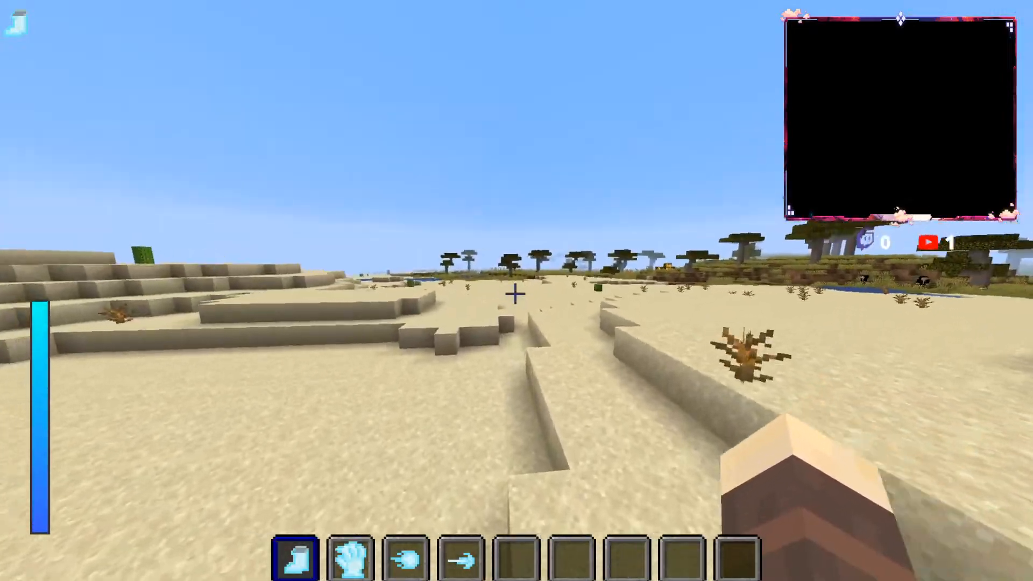
key(w)
key(w)
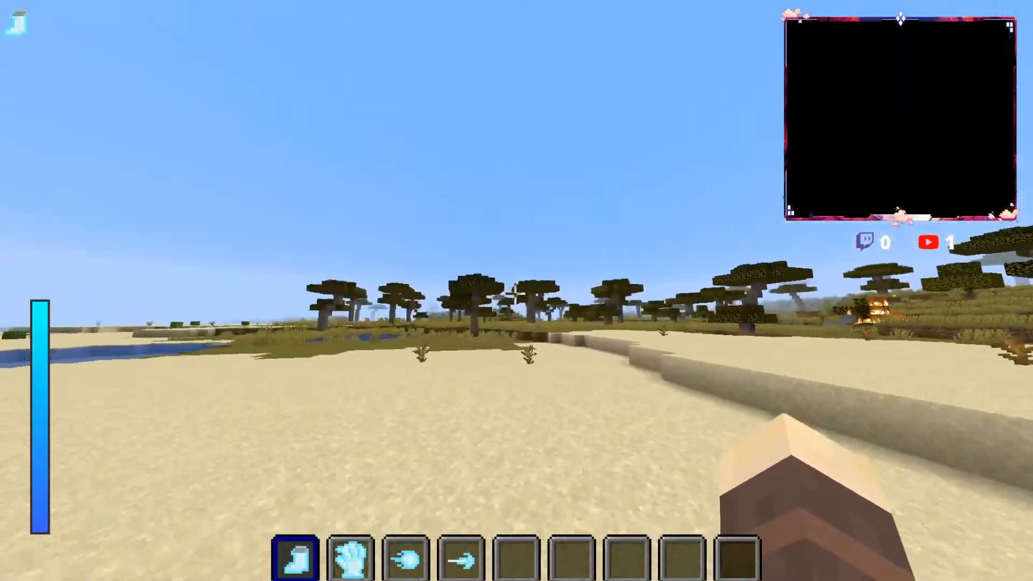
Step: Pass the waterfall hill and the stepped terraces, then follow the sandy riverbank to the wooded hill across the water
key(w)
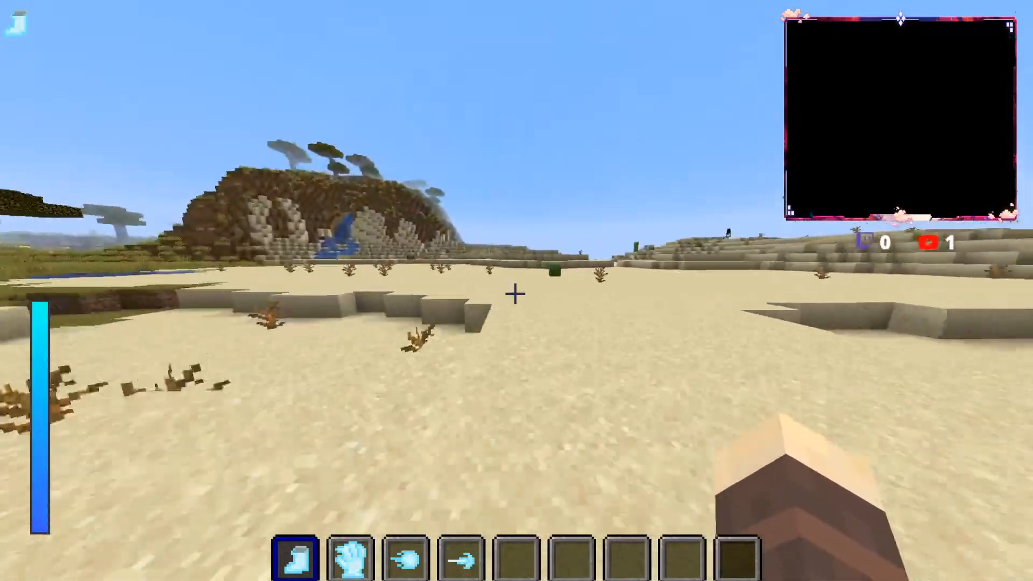
key(w)
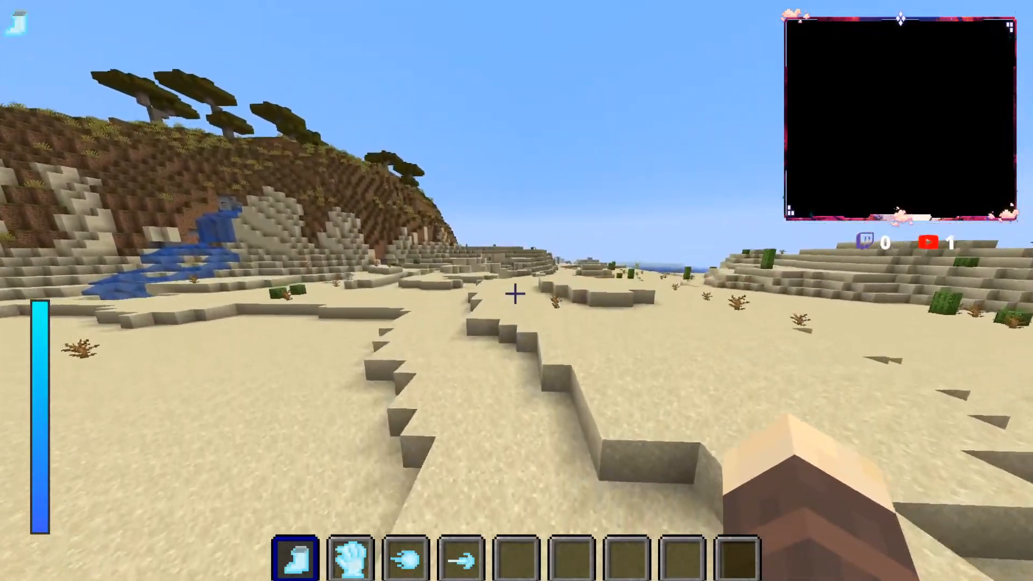
key(w)
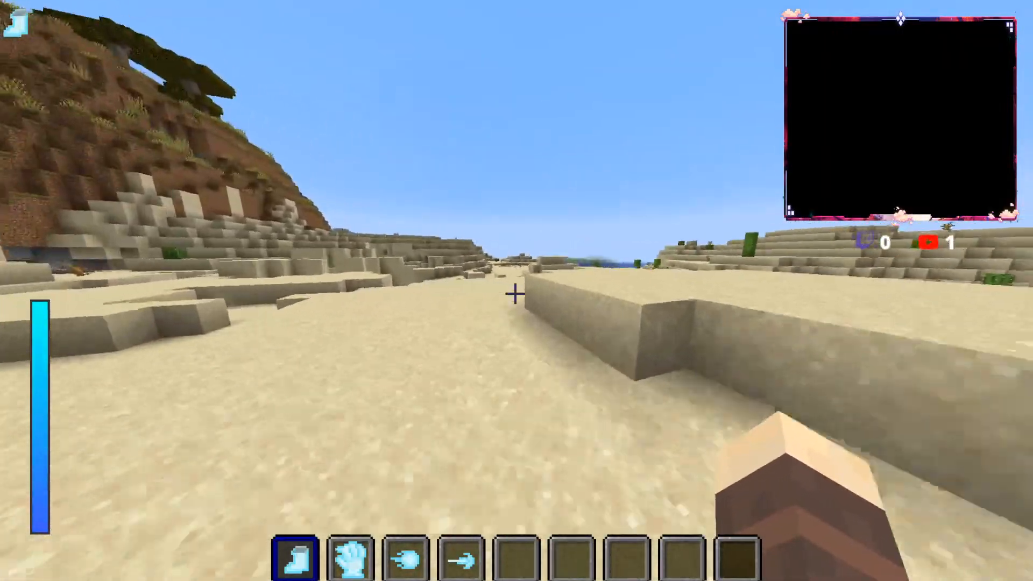
key(w)
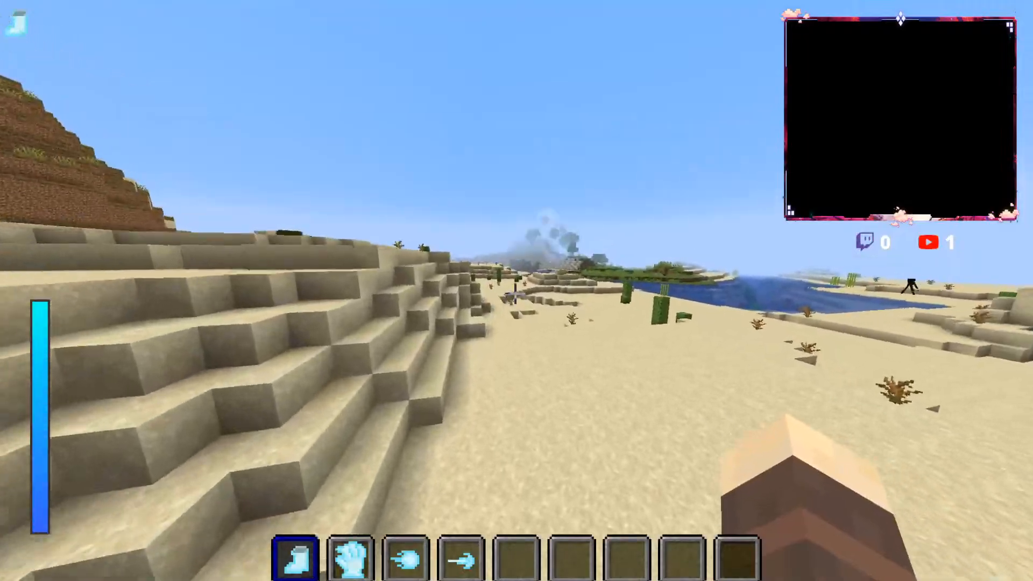
key(w)
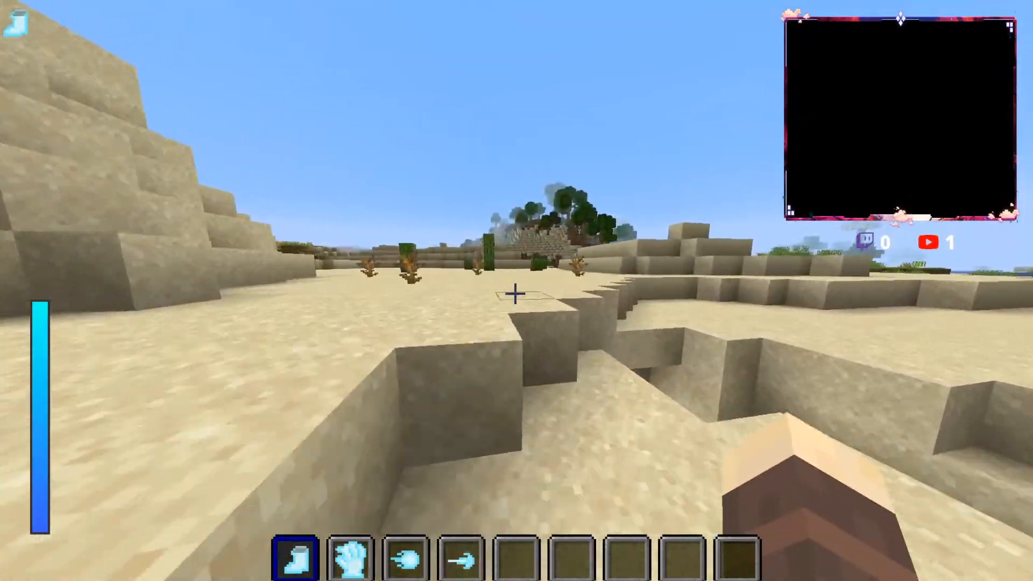
key(w)
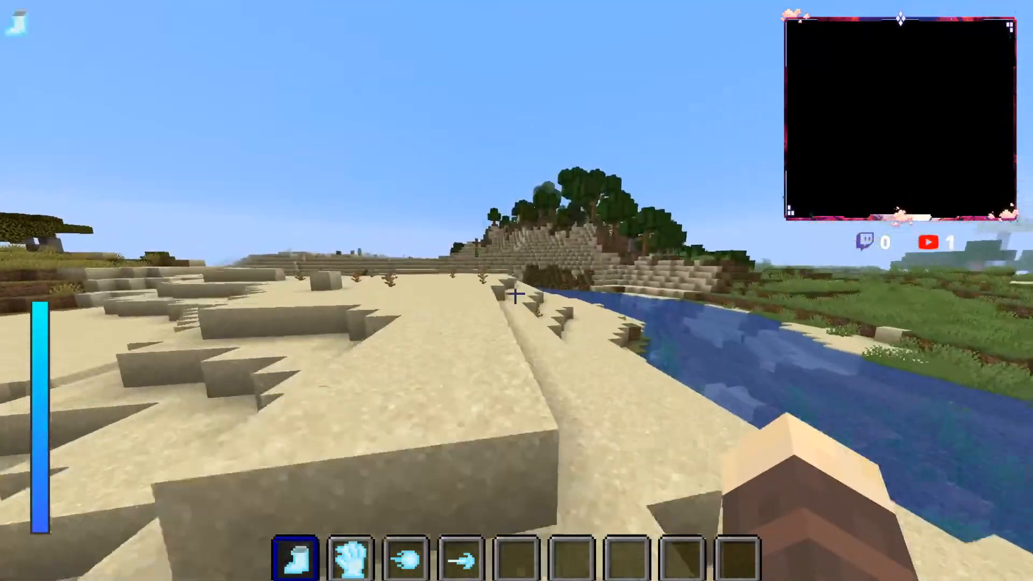
Step: Run back over the sand into the savanna grass with red flowers, and turn back onto the desert facing the waterfall
key(w)
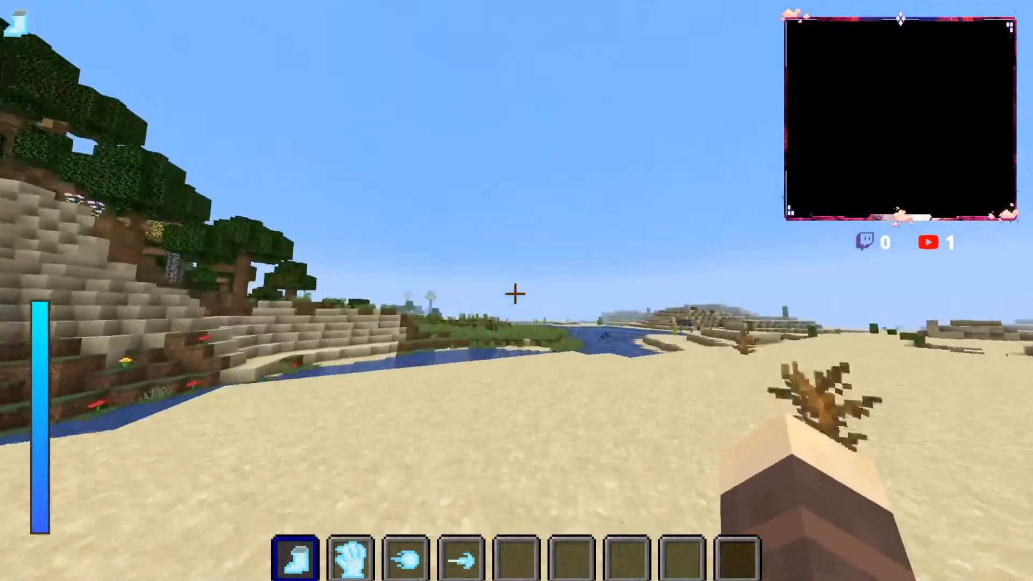
key(w)
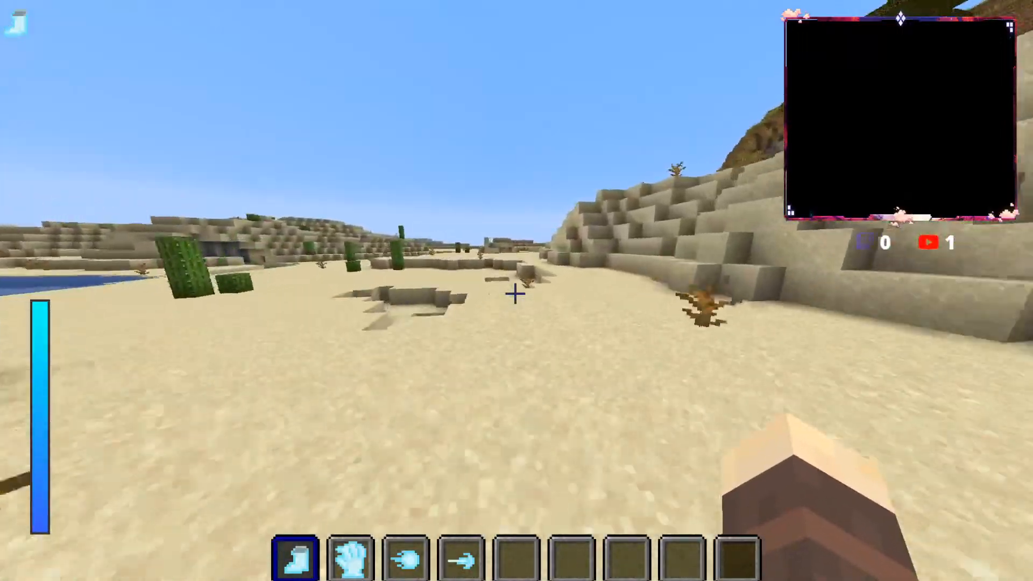
key(w)
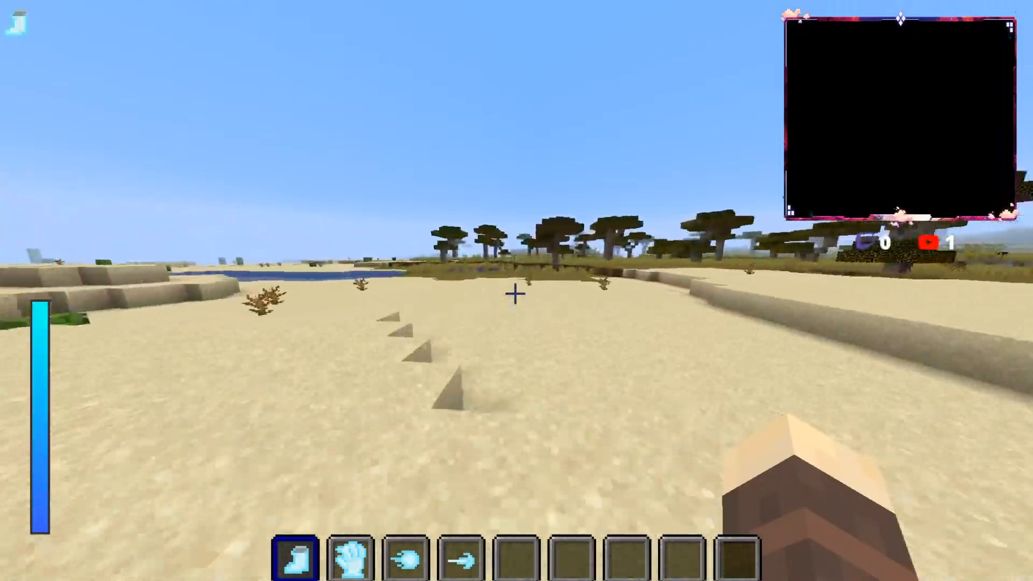
key(w)
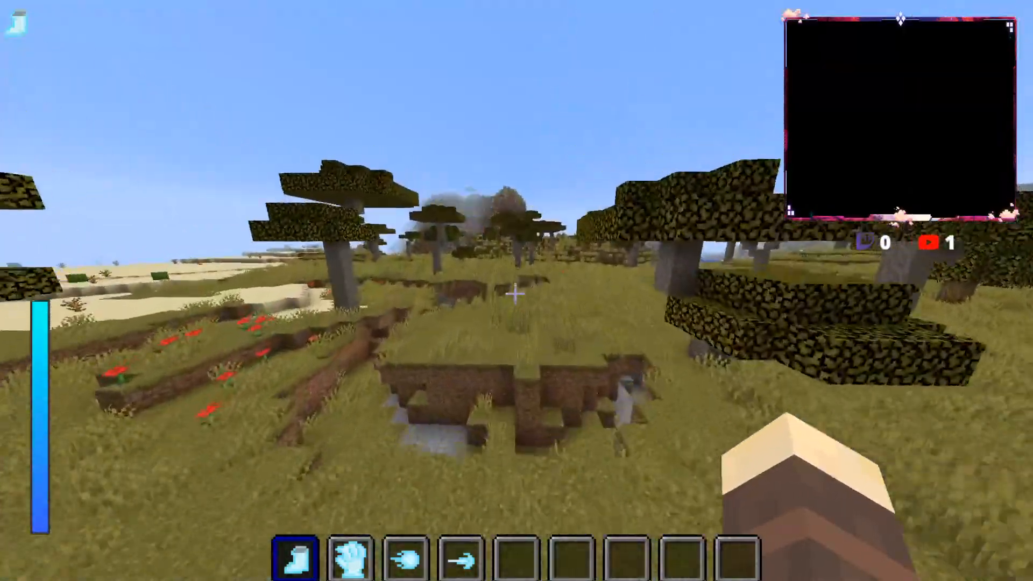
key(w)
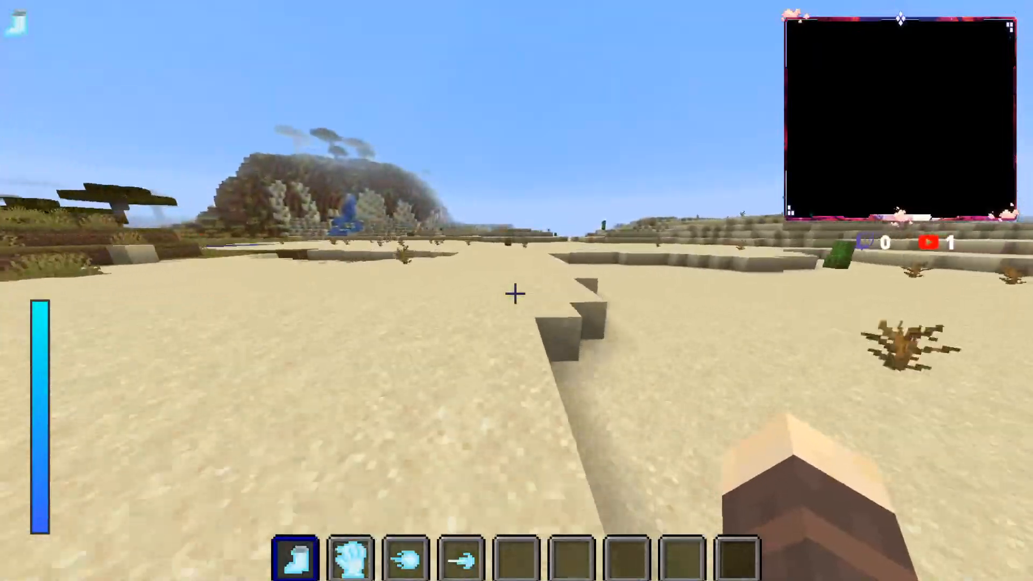
Step: Cross the desert past the waterfall hill, run through the sand gully, and jump along the cactus-lined ledge beside the river
key(w)
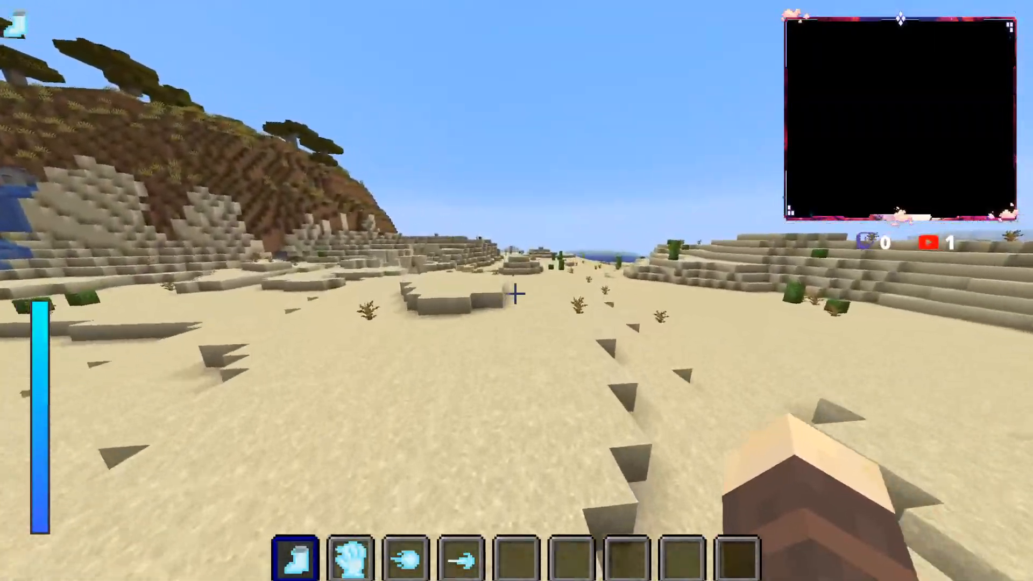
key(w)
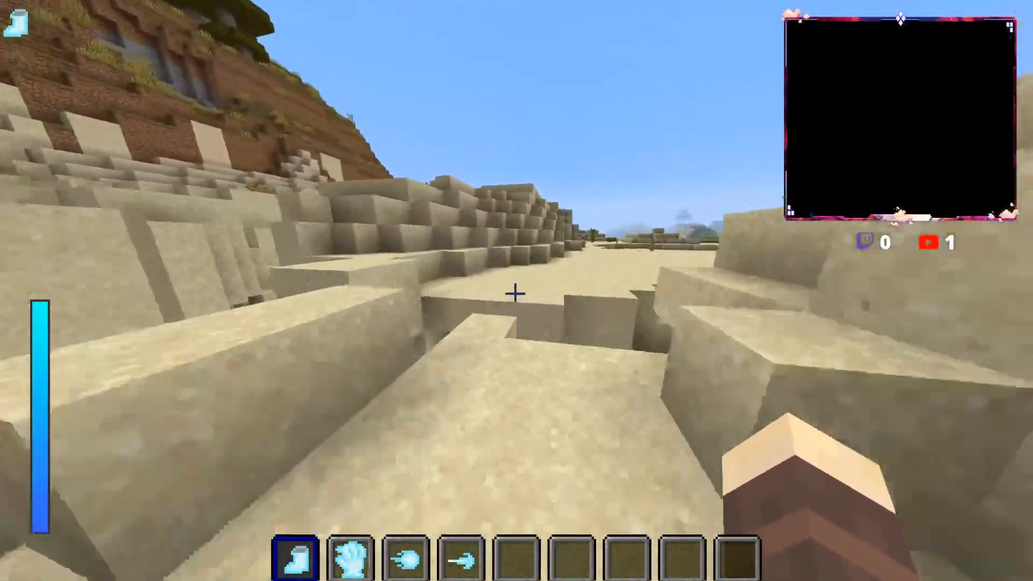
key(w)
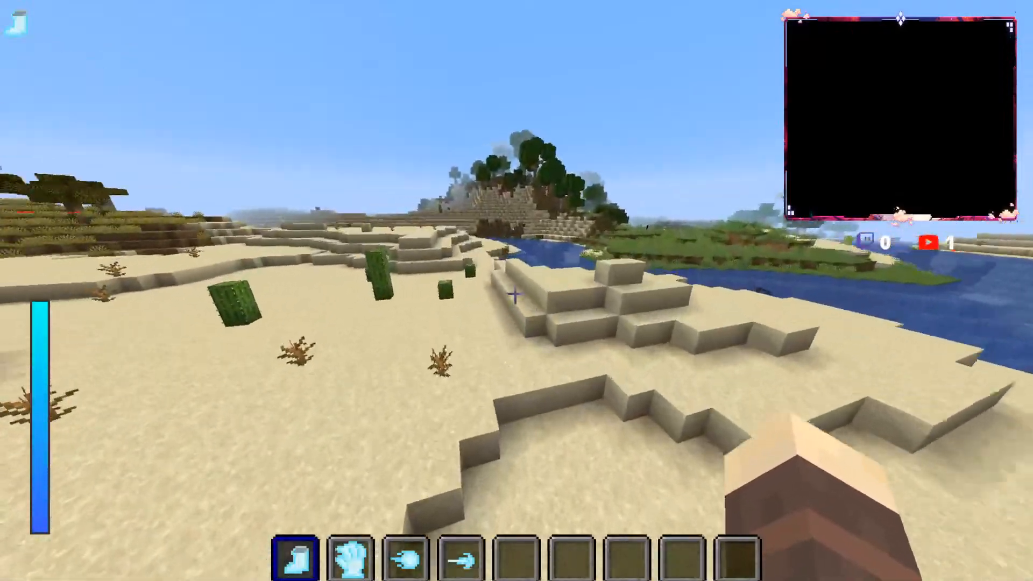
key(w)
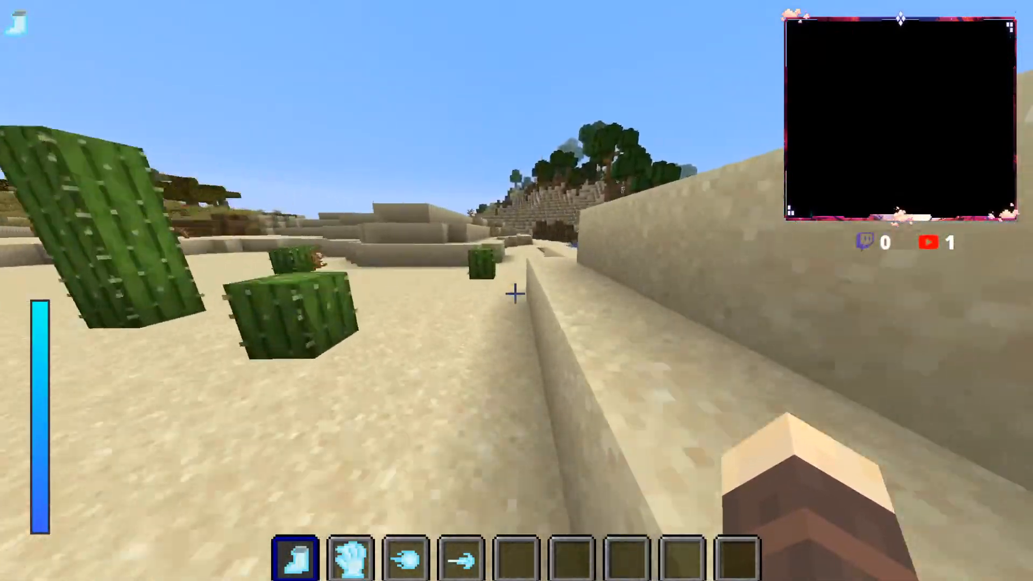
key(w)
key(space)
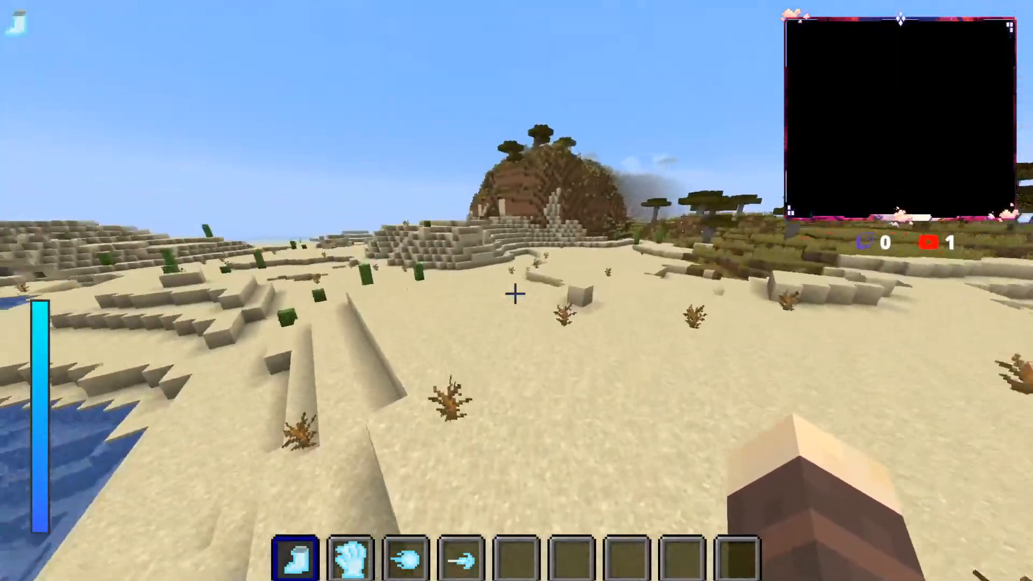
Step: Cross the desert into the savanna, pass the black creatures, the burning lava pool and the small stream, and return to the sand
key(w)
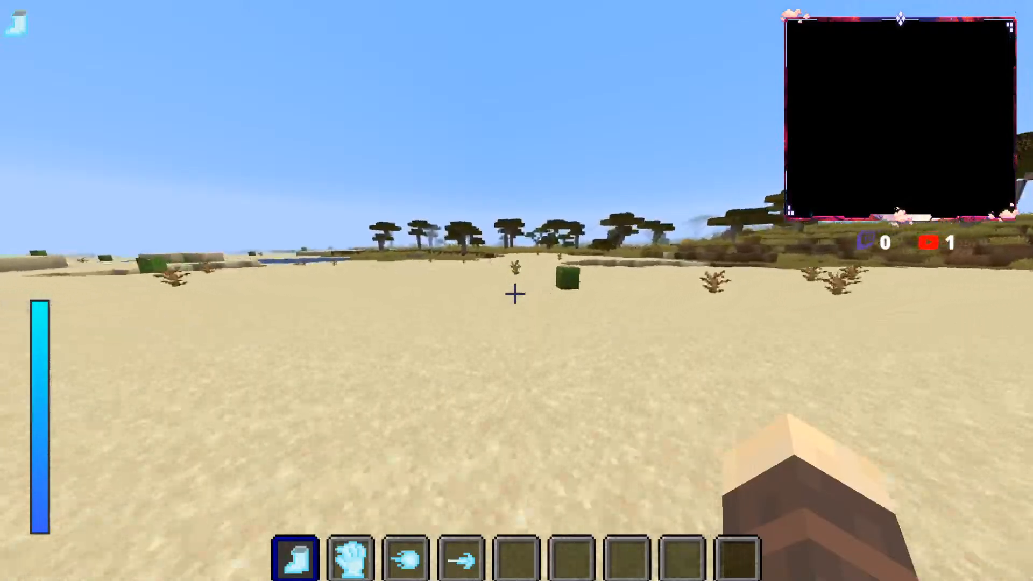
key(w)
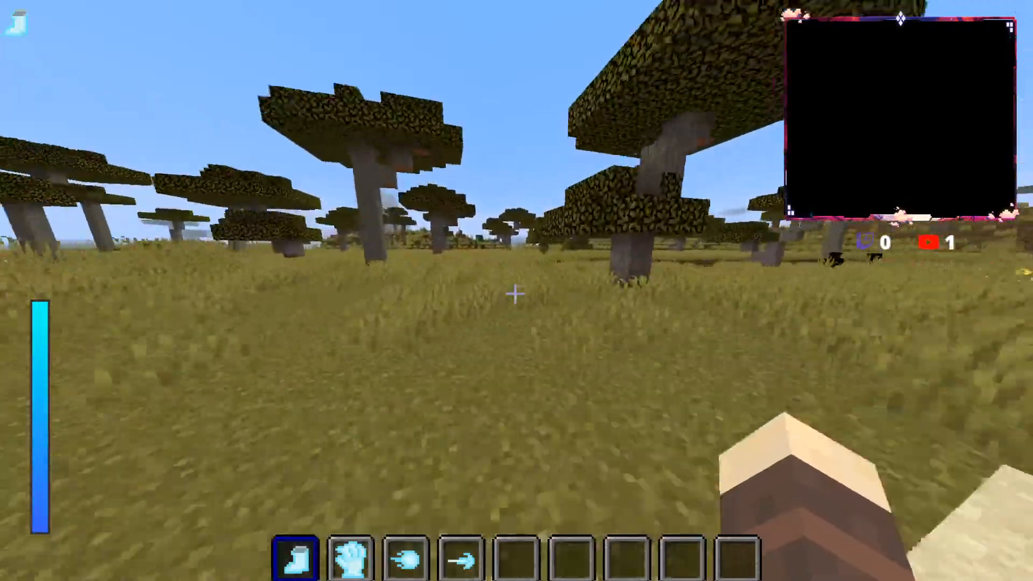
key(w)
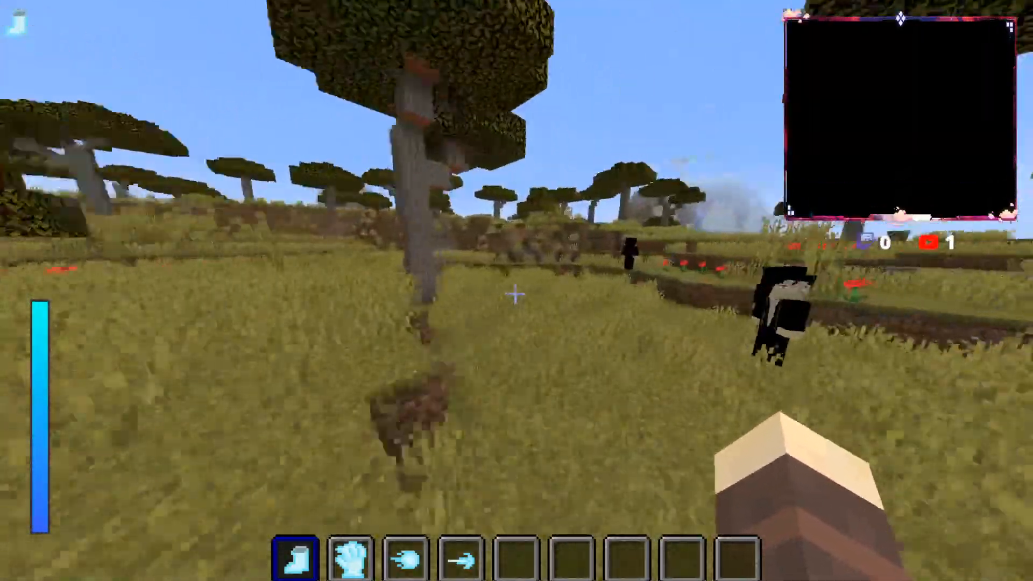
key(space)
key(w)
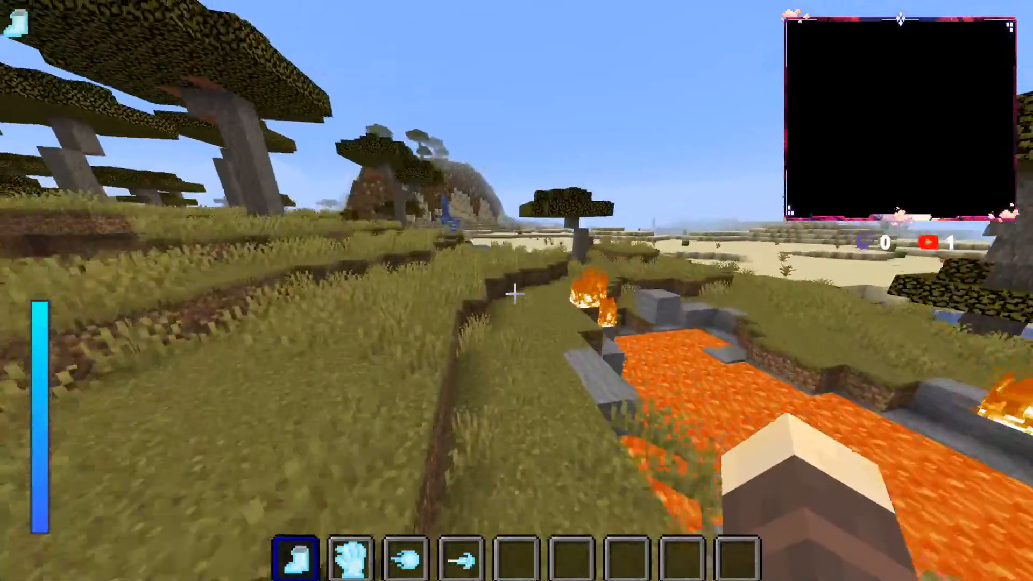
key(w)
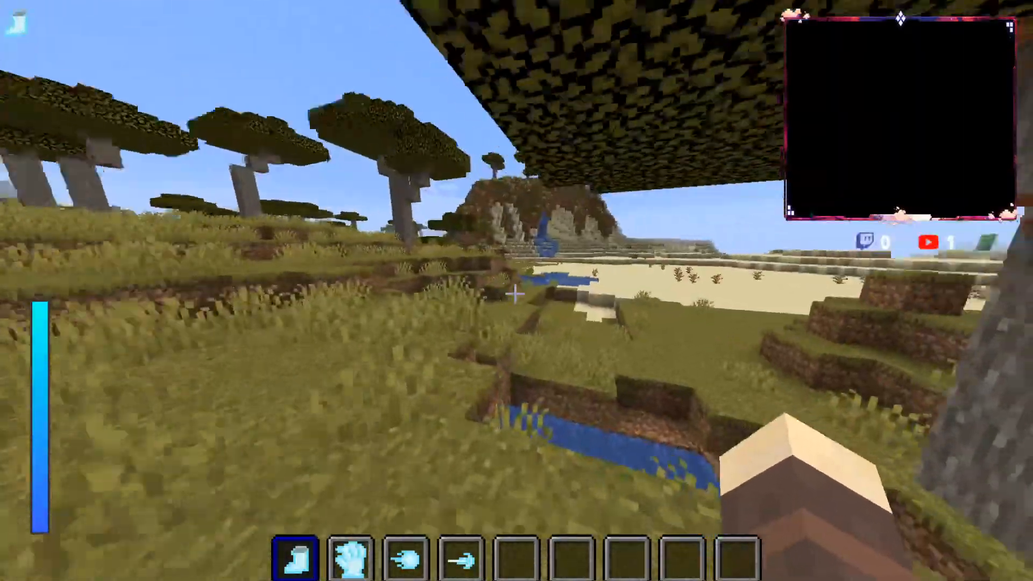
key(w)
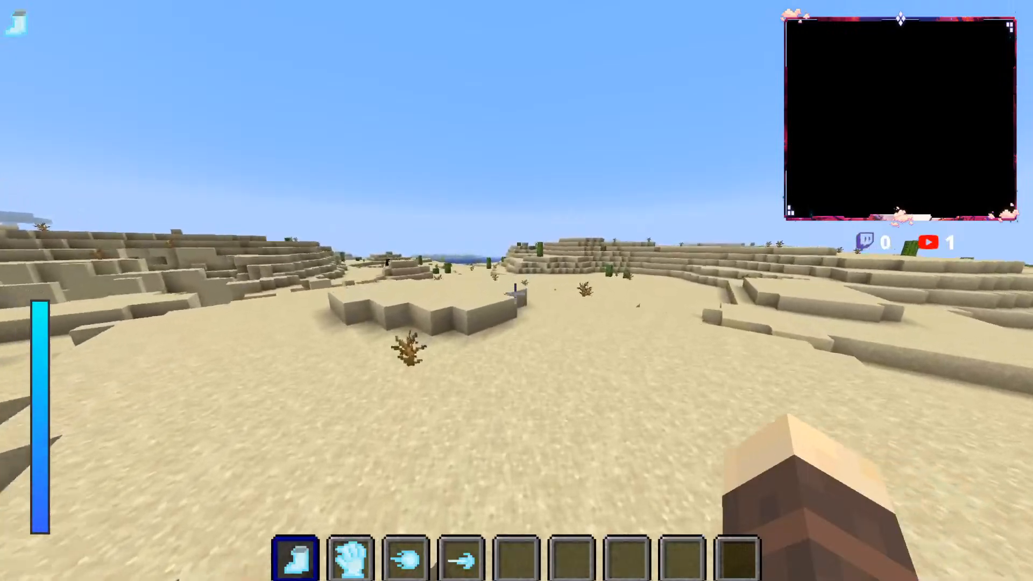
Step: Run through the cactus desert to the river, follow the sand beside the water, and turn back past the waterfall hill
key(w)
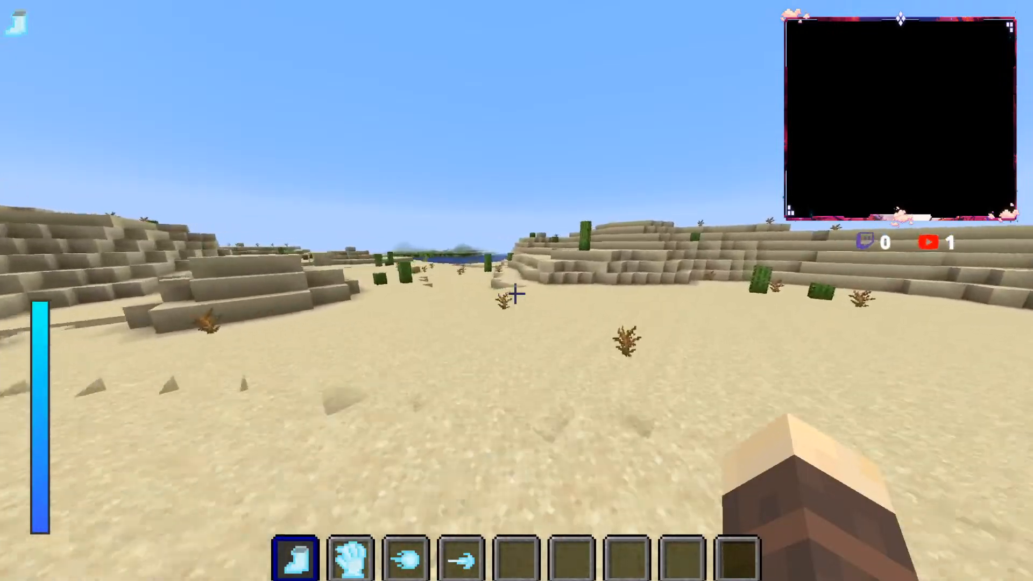
key(w)
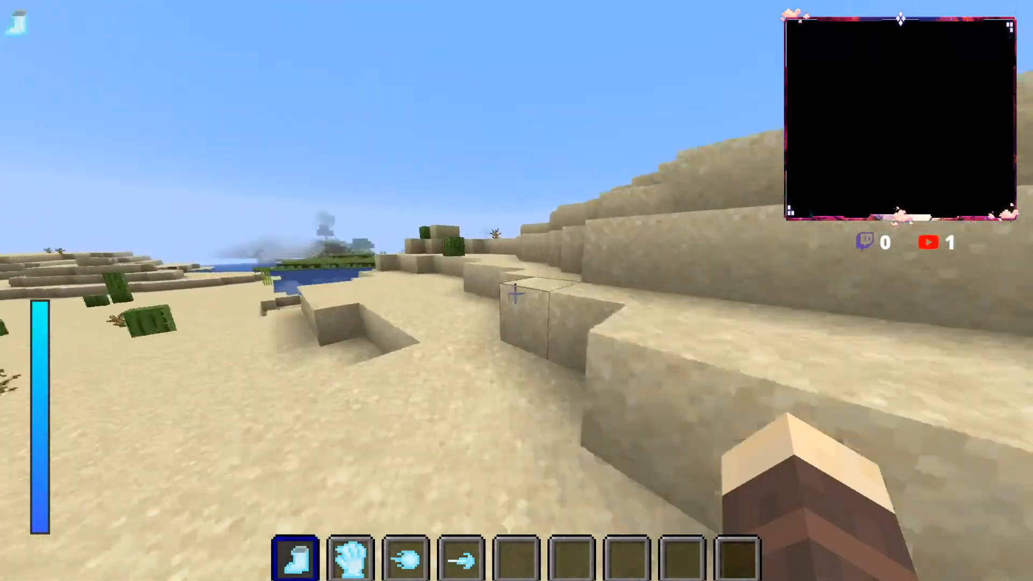
key(w)
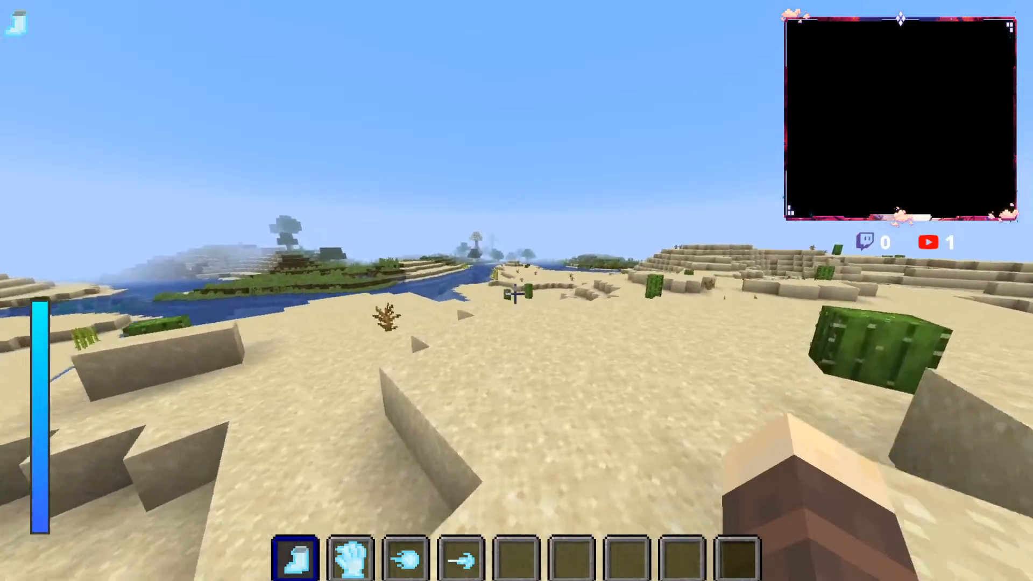
key(w)
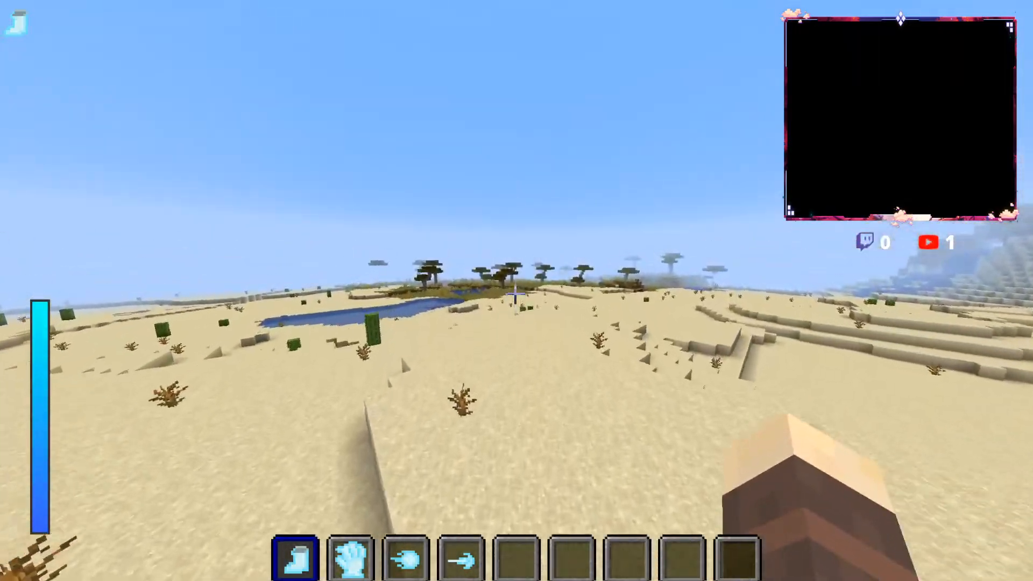
key(w)
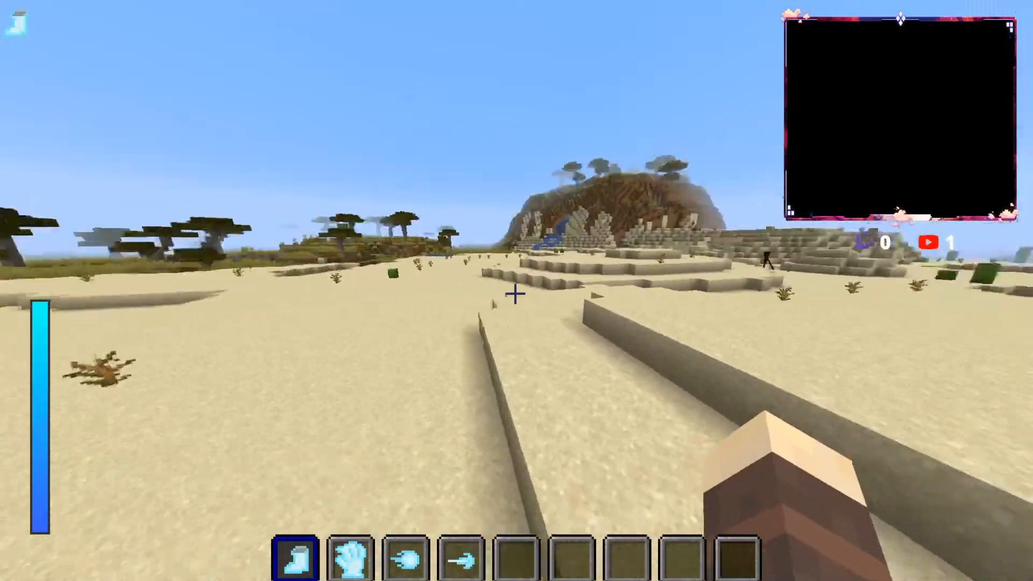
key(w)
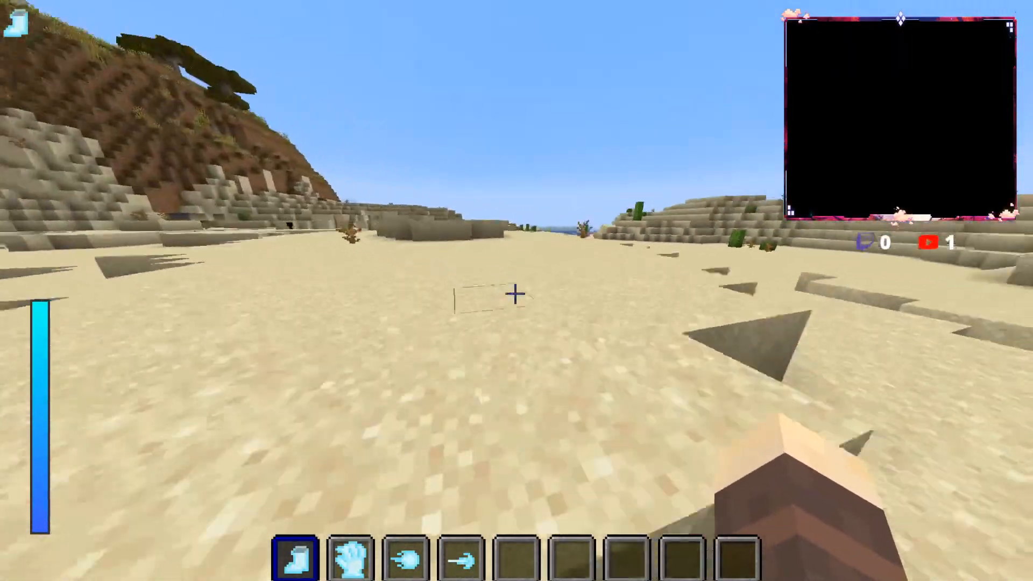
key(w)
Step: Check the character's appearance in the inventory, return to the game, and open the inventory again to compare the leg ability model
key(e)
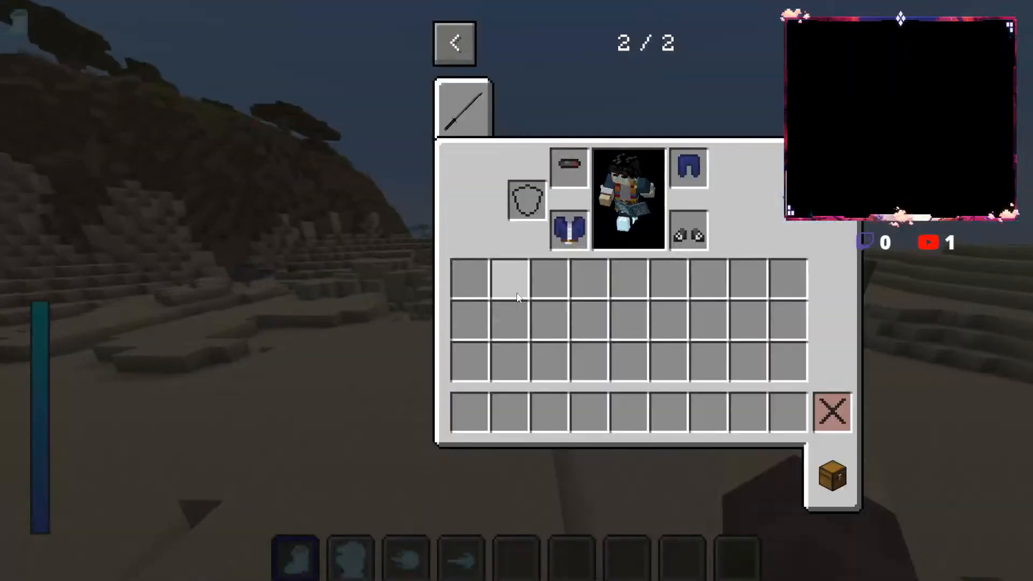
key(e)
key(e)
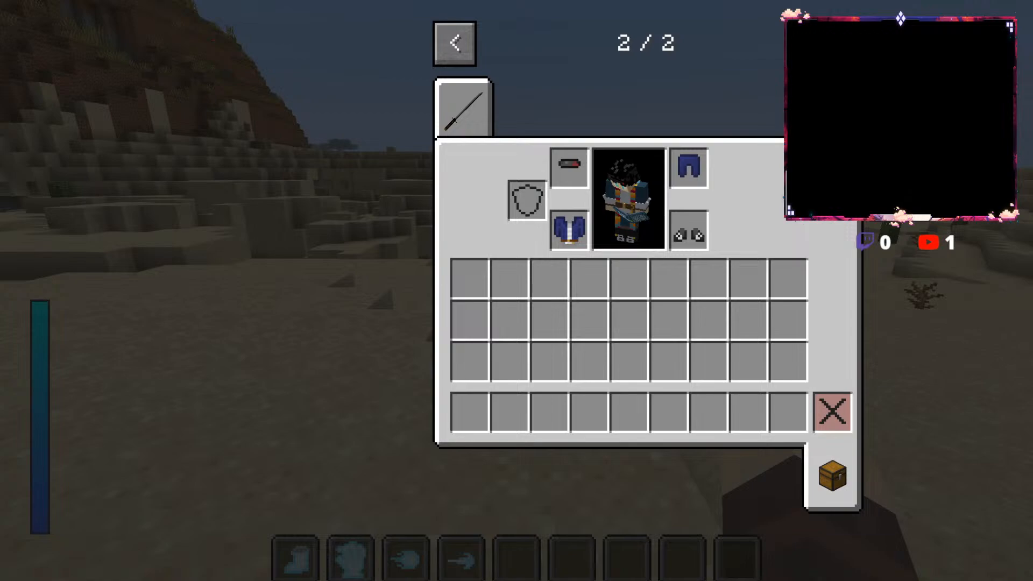